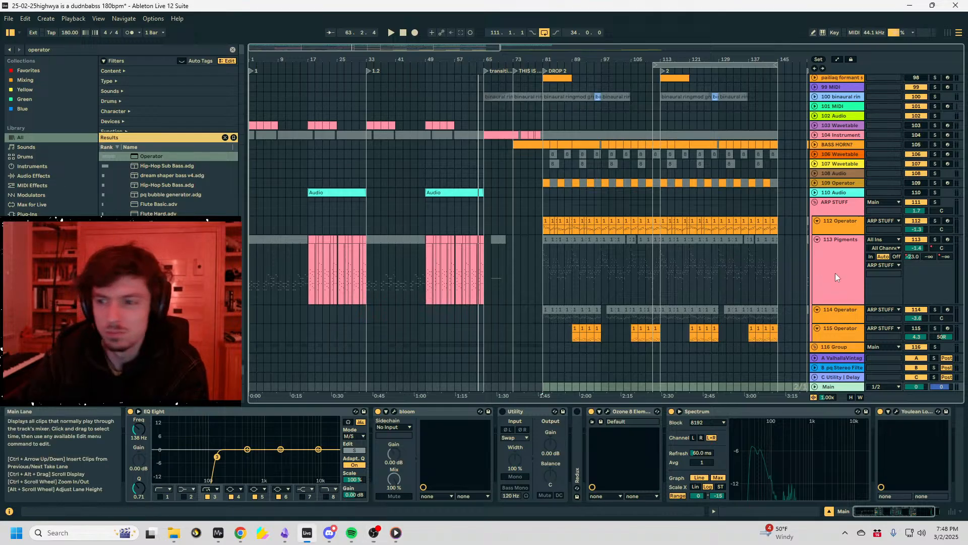
- Show the set full screen and select a short time range starting at bar 3 on the 113 Pigments track
left_click(835, 273)
key("F11")
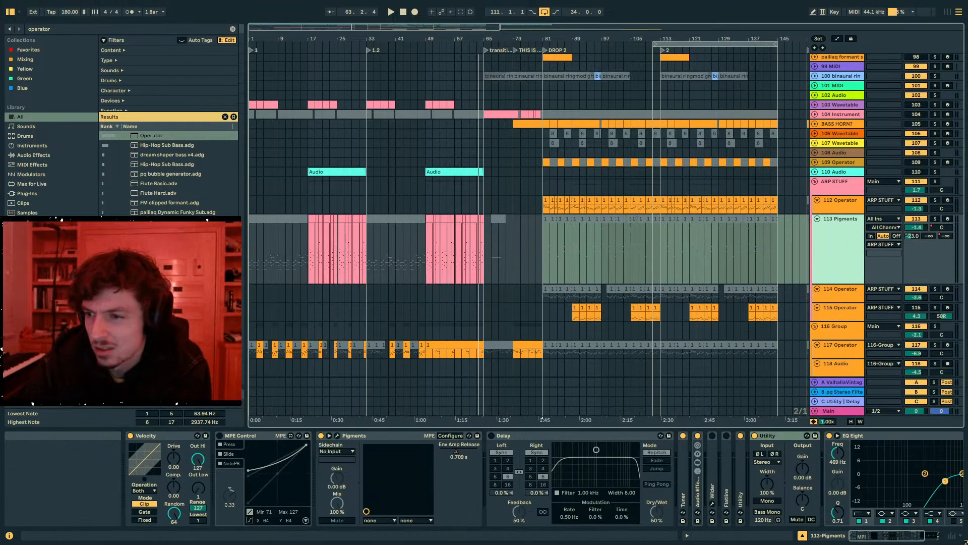
left_click(499, 255)
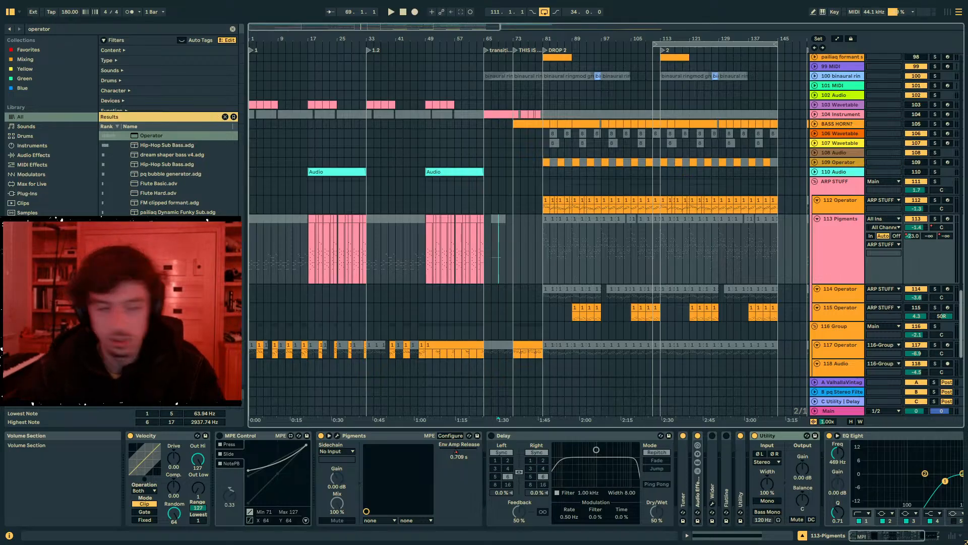
left_click_drag(285, 39, 287, 68)
left_click_drag(275, 243, 263, 246)
scroll(867, 267, "up", 1)
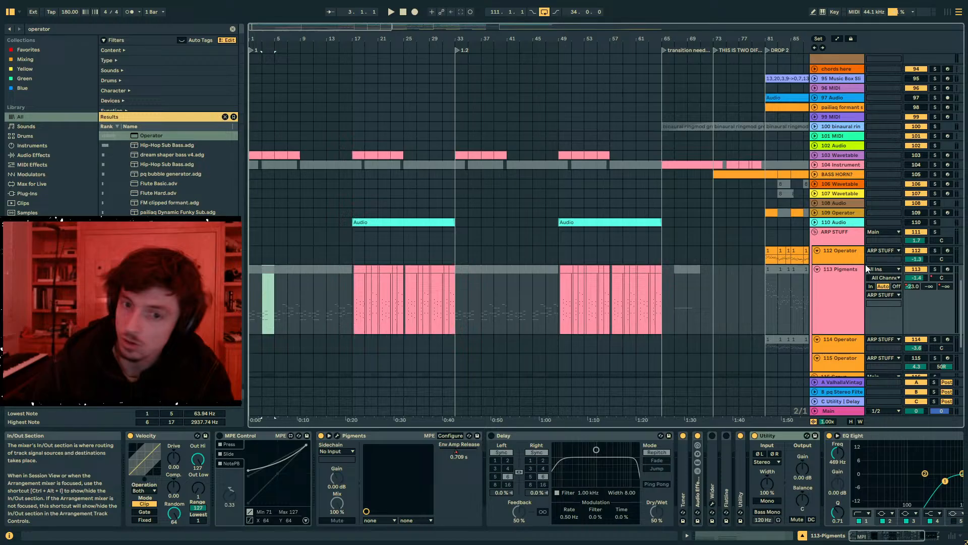
- Collapse the Audio Effect Rack on the ARP STUFF group and fold the group's tracks
left_click(831, 240)
left_click(684, 437)
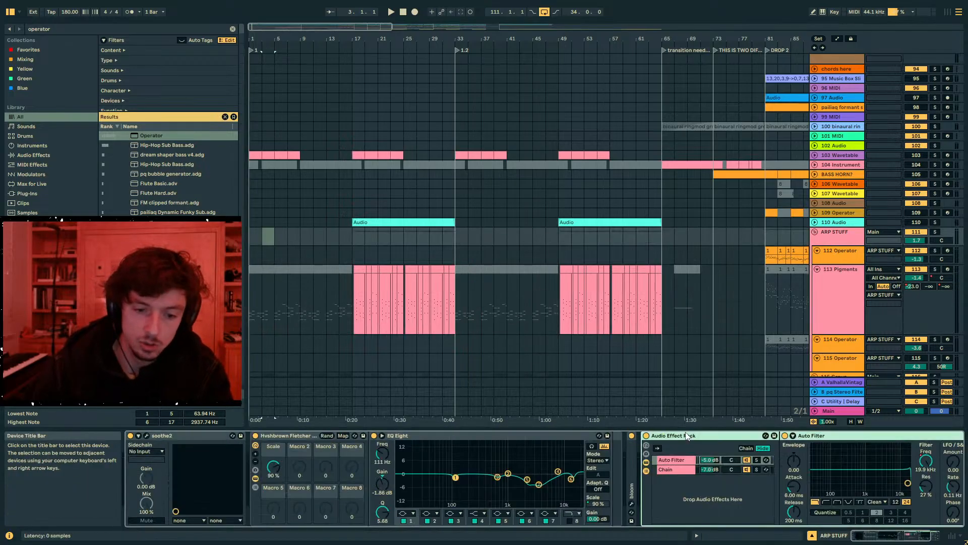
double_click(686, 436)
left_click(824, 243)
left_click(831, 303)
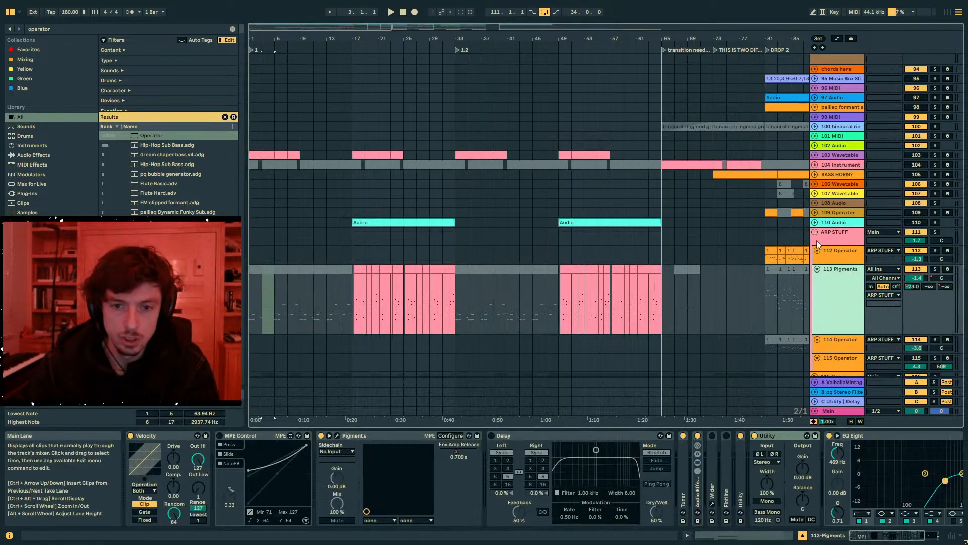
left_click(815, 232)
scroll(825, 256, "down", 1)
scroll(823, 258, "up", 10)
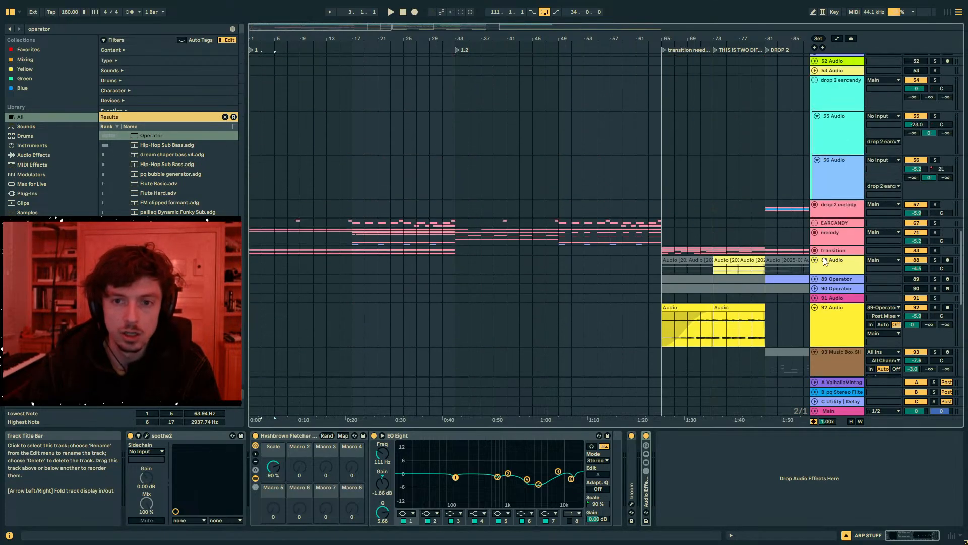
- Search the browser for "sooth" and add soothe2 to the end of the melody group's effects
left_click(830, 232)
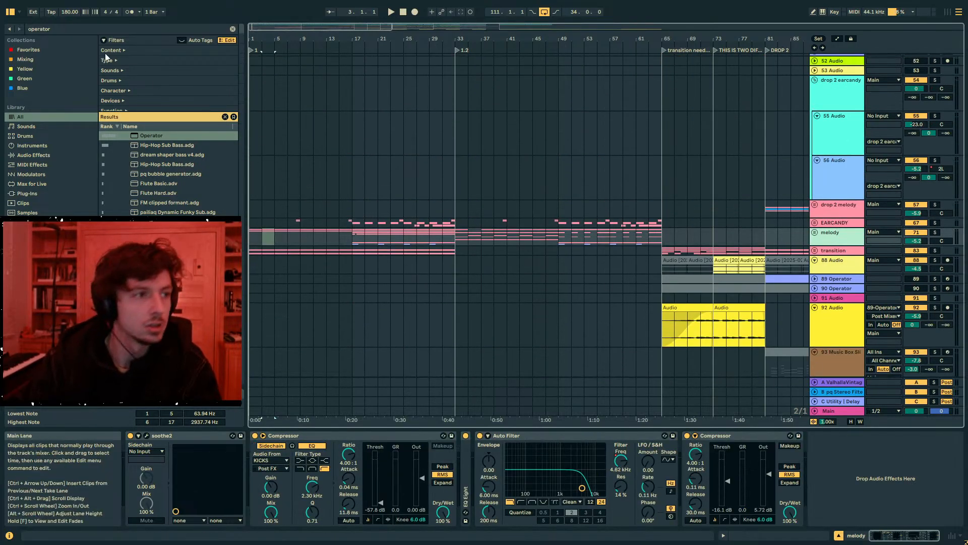
left_click(47, 29)
type("sootyh")
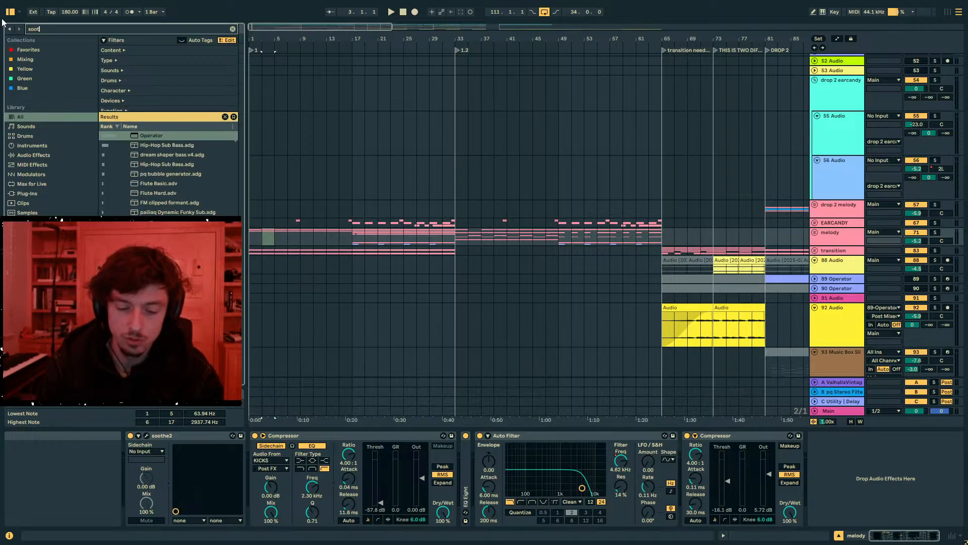
key("BackSpace")
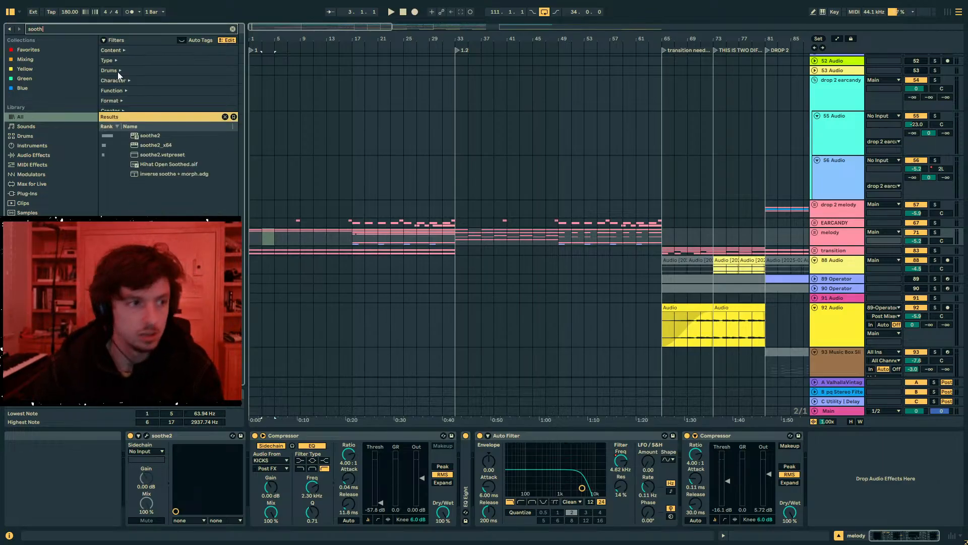
double_click(140, 137)
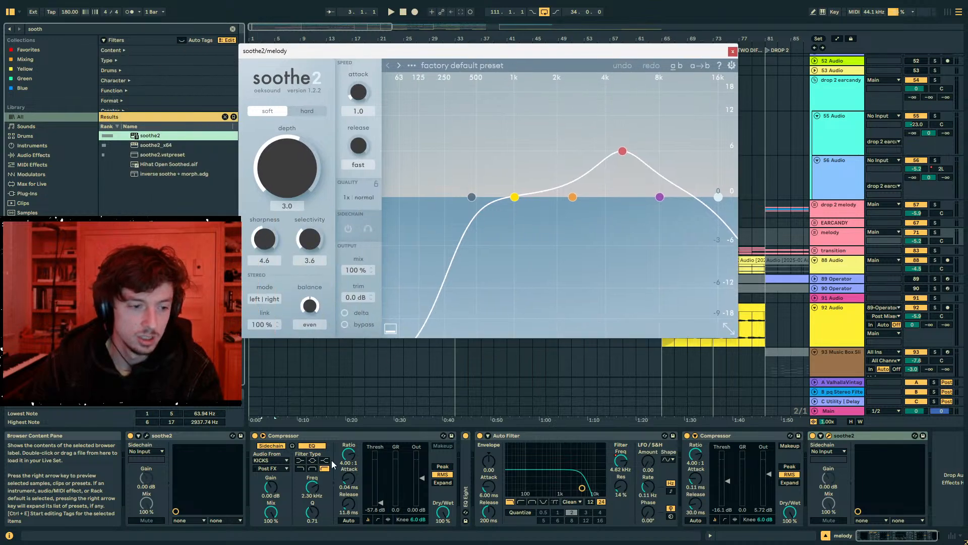
- Turn down the KICKS-sidechained Compressor's Dry/Wet, move soothe2's low cut to the lowest frequencies, and set band 3 to 462 Hz at 6.7 dB
left_click_drag(442, 512, 443, 532)
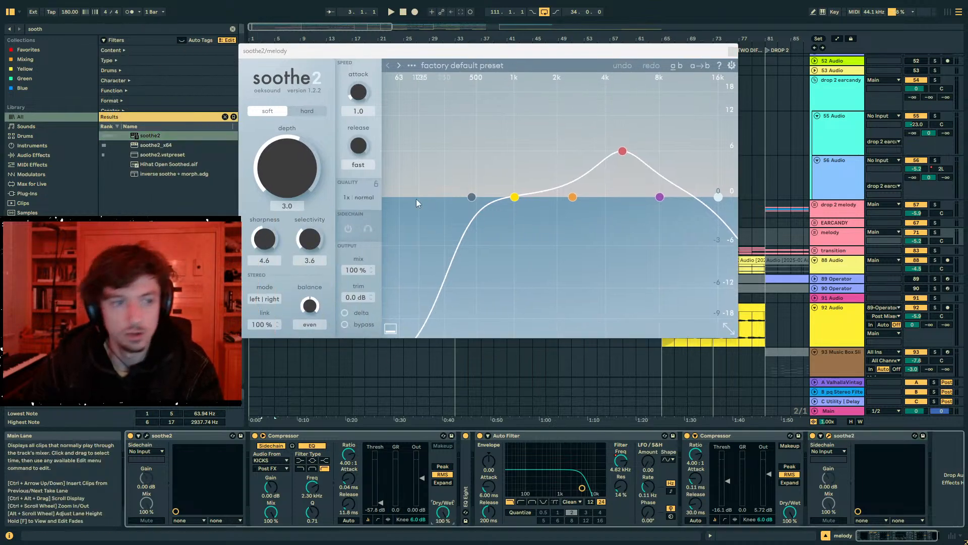
left_click_drag(471, 197, 368, 192)
left_click_drag(622, 150, 472, 146)
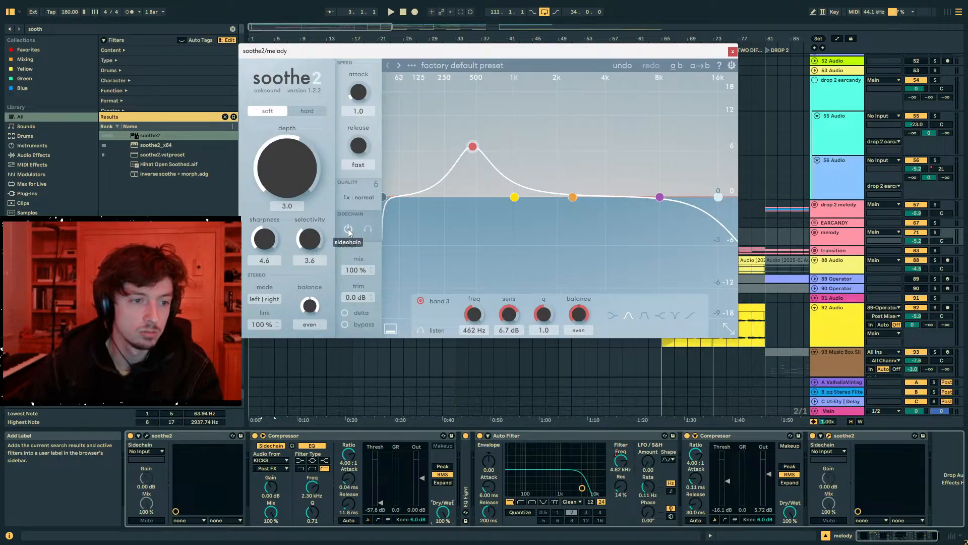
- Enable soothe2's sidechain with KICKSNARE as its source and start playback
left_click(824, 451)
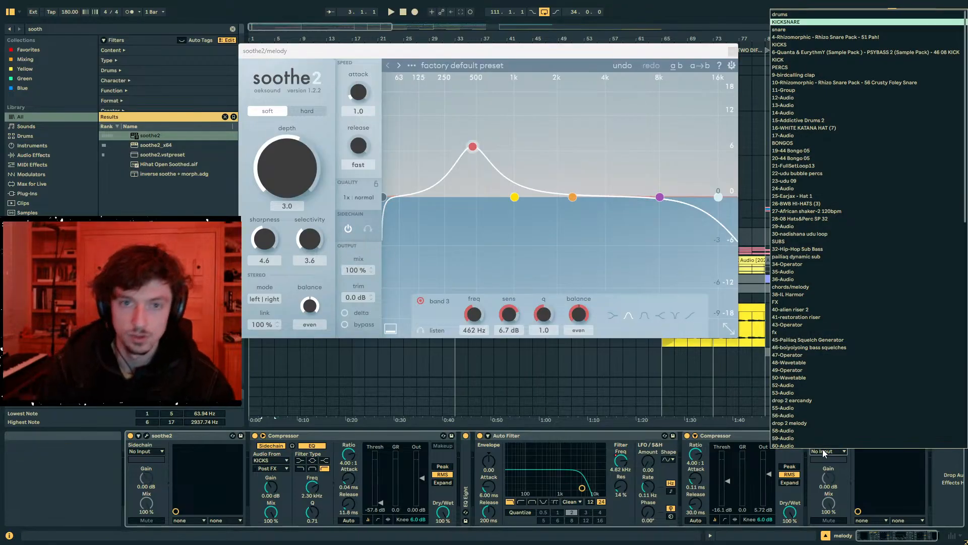
key("Return")
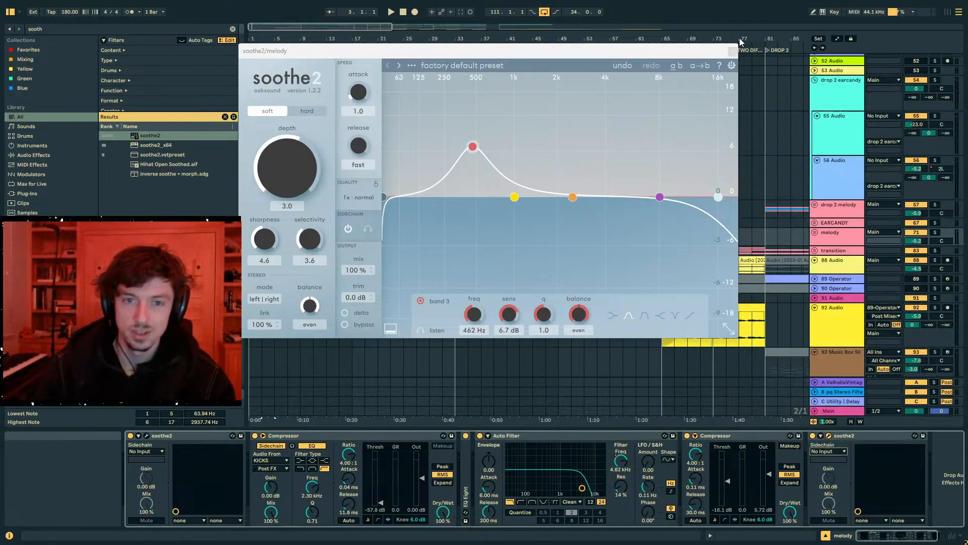
key("space")
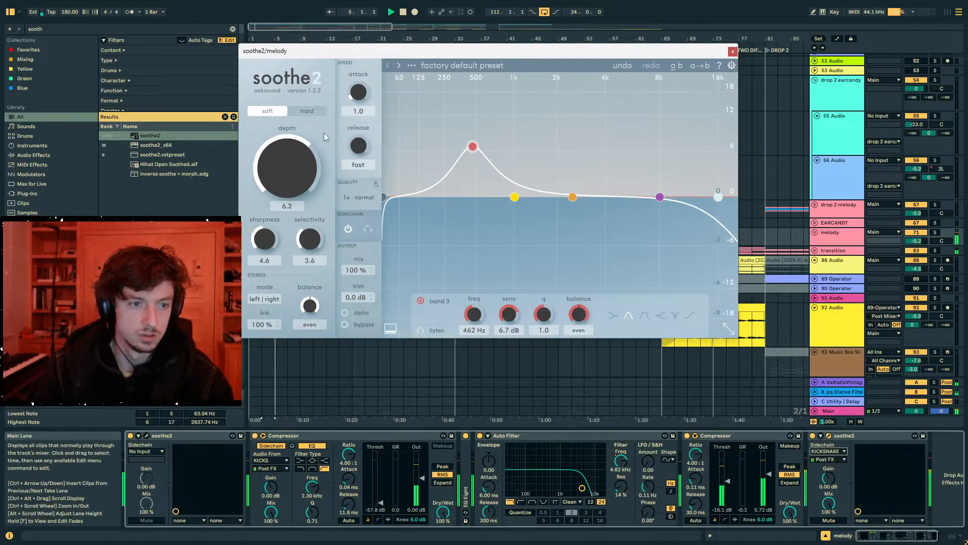
- Set soothe2's depth to 18.0, band 3 to 260 Hz at 12 dB, and band 4 to 2 kHz at -0.8 dB
left_click_drag(323, 134, 333, 83)
left_click_drag(473, 146, 445, 96)
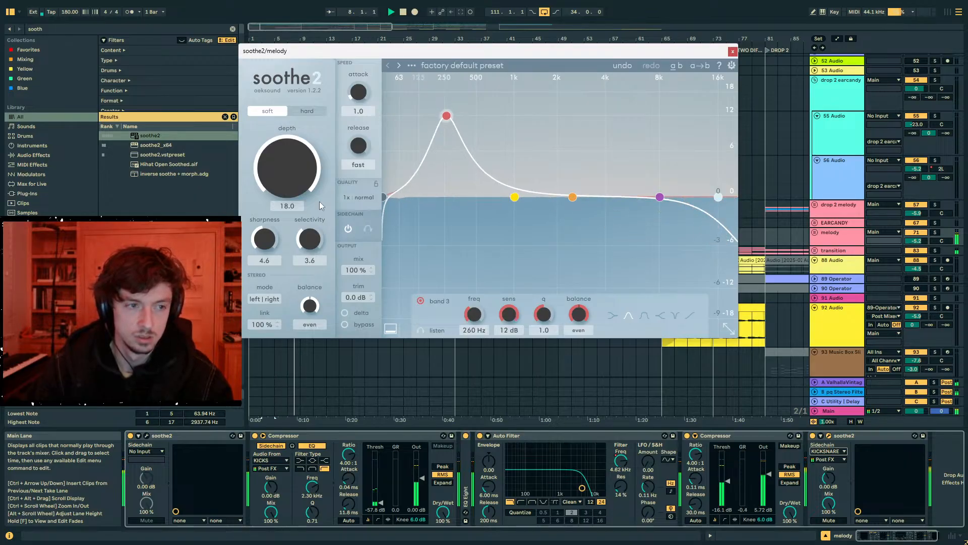
left_click_drag(659, 197, 560, 203)
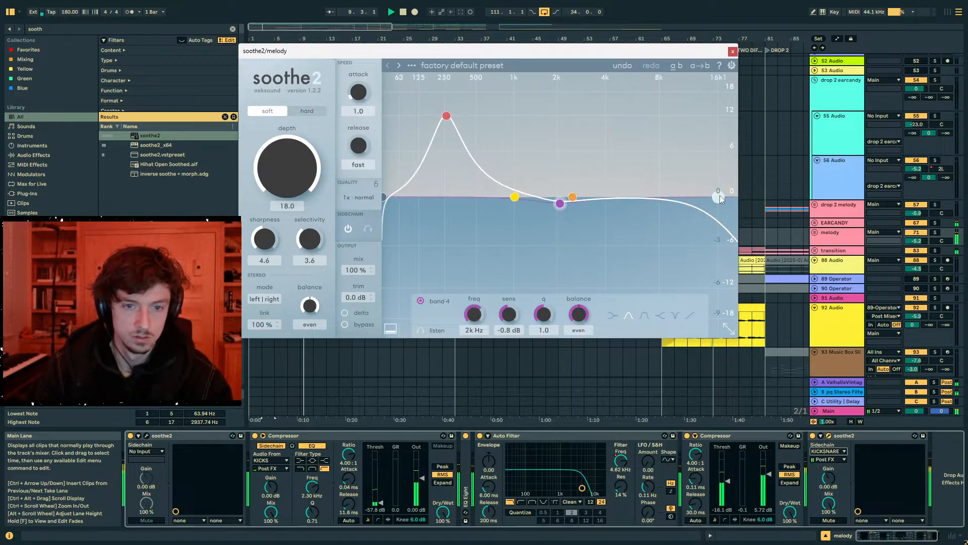
- Lower soothe2's high cut, set band 1 to 738 Hz at 12 dB, release to 6.1 and sharpness to 4.0, and close its window
left_click_drag(719, 195, 606, 197)
left_click_drag(514, 196, 497, 117)
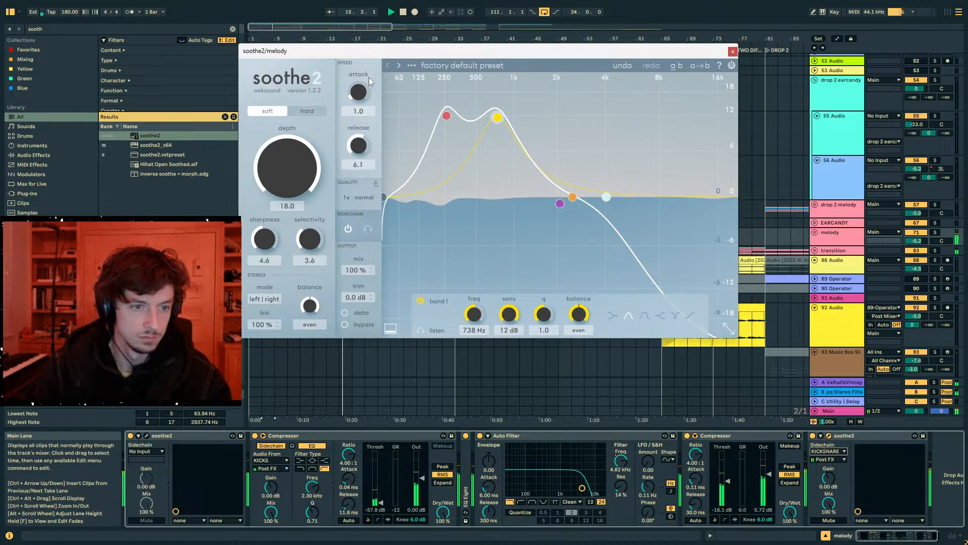
mouse_move(263, 238)
left_mouse_down()
mouse_move(261, 261)
mouse_move(257, 247)
left_mouse_up()
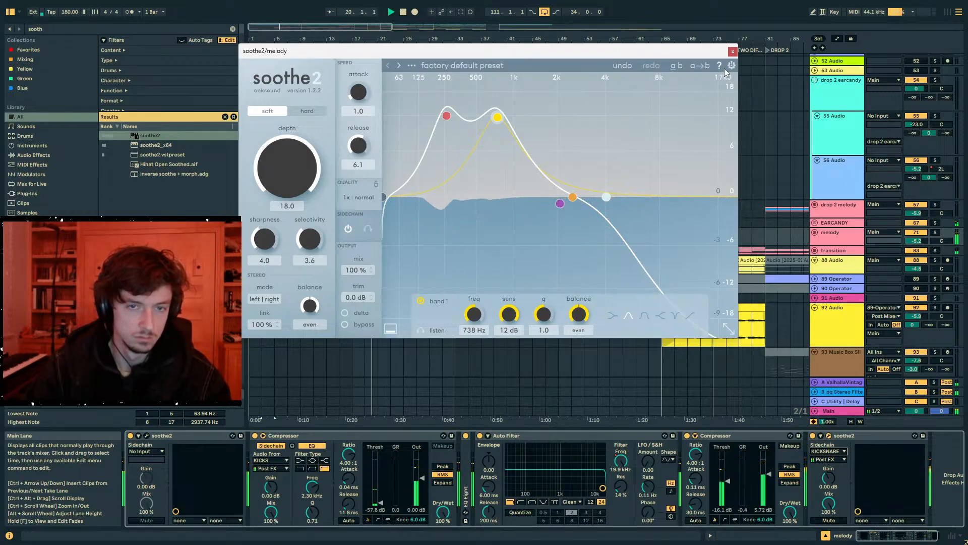
left_click(732, 52)
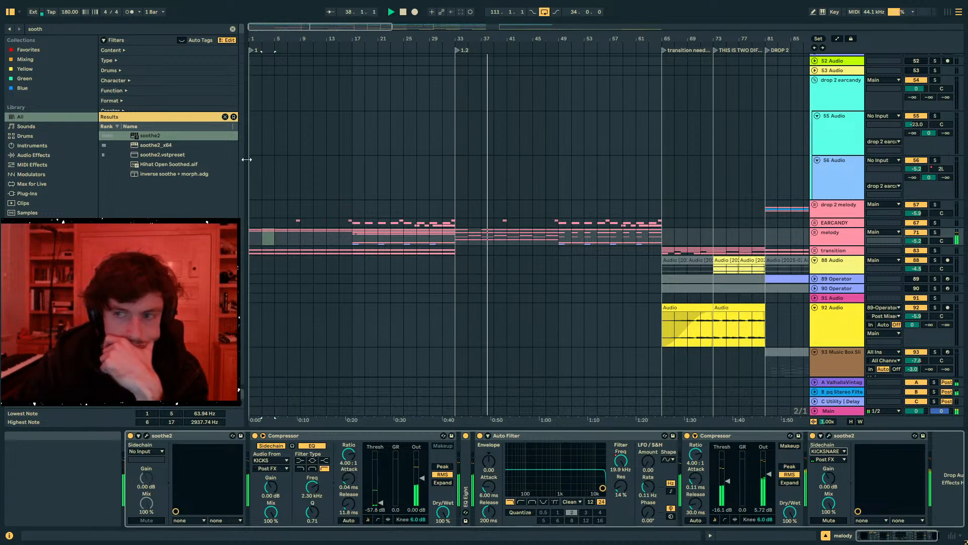
- Narrow the browser slightly and unfold the melody group's tracks
left_click_drag(247, 160, 243, 159)
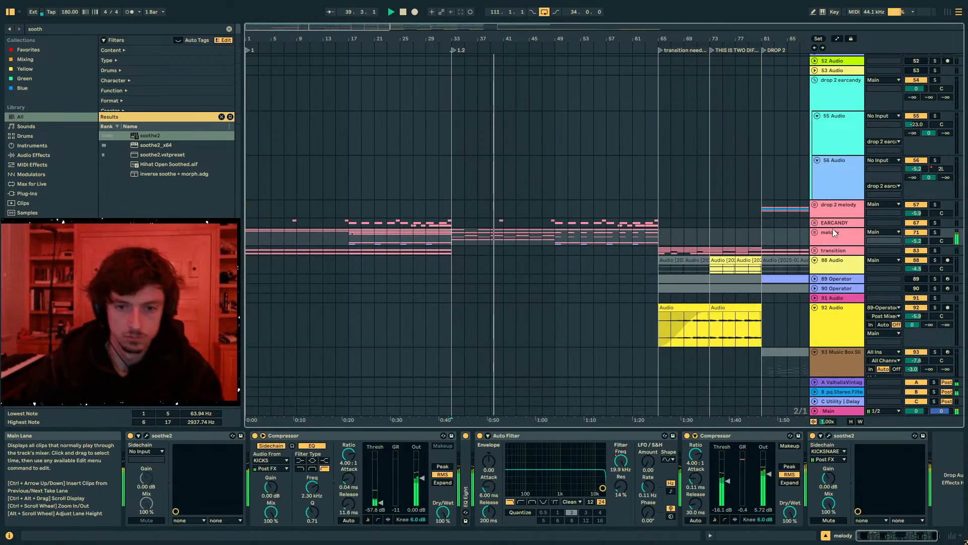
left_click(815, 232)
scroll(815, 232, "down", 3)
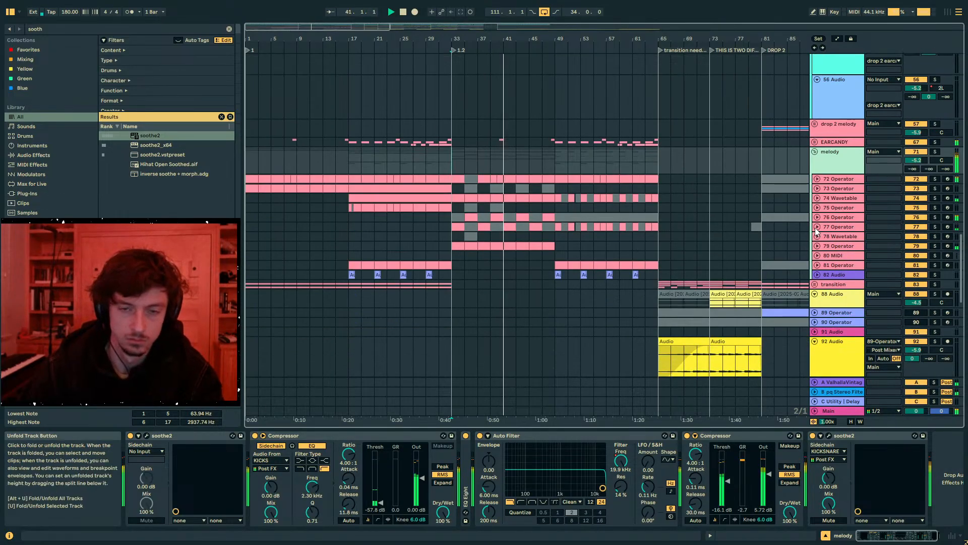
- Deactivate the last kick clip before bar 41 on the 6 Quanta track in the KICKS group
scroll(513, 179, "up", 15)
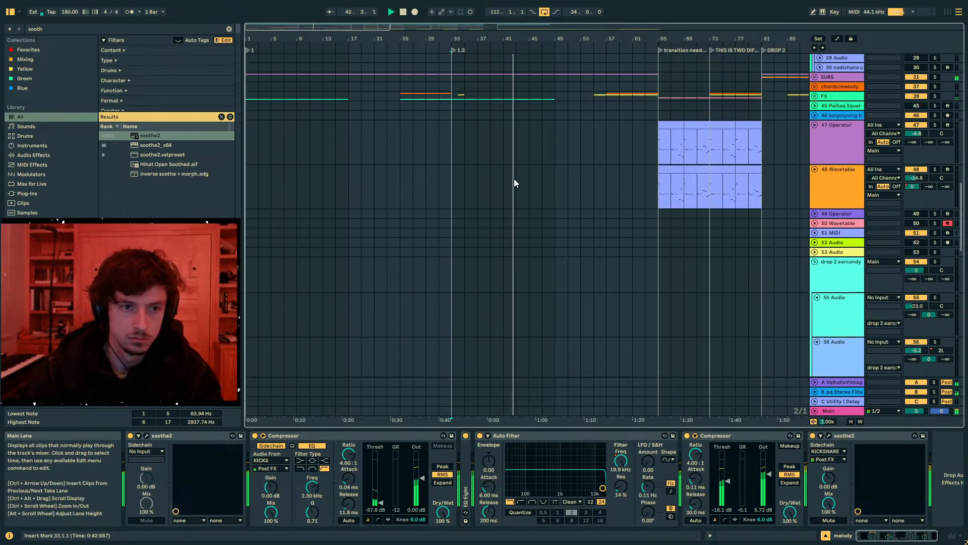
scroll(514, 183, "up", 8)
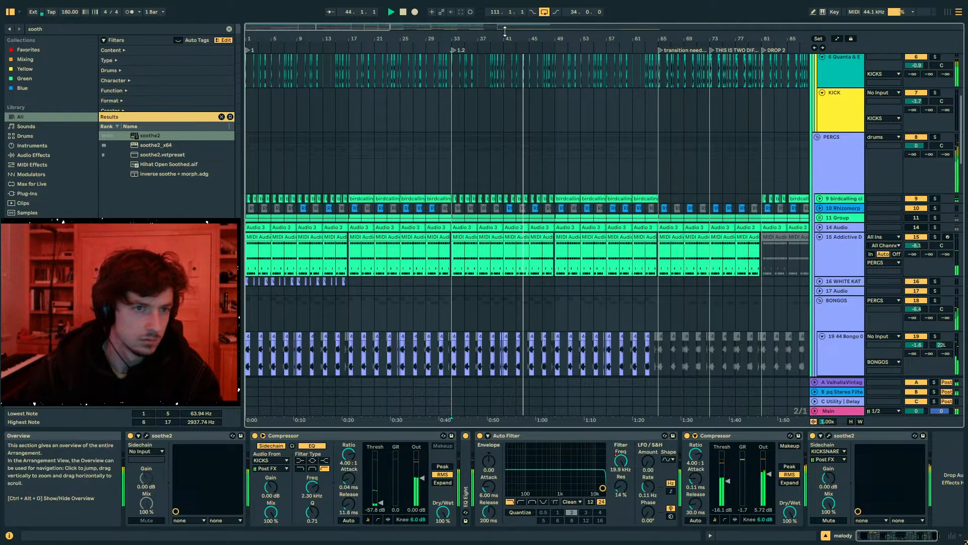
left_click_drag(498, 39, 497, 103)
left_click(504, 84)
scroll(506, 85, "up", 2)
left_click(526, 128)
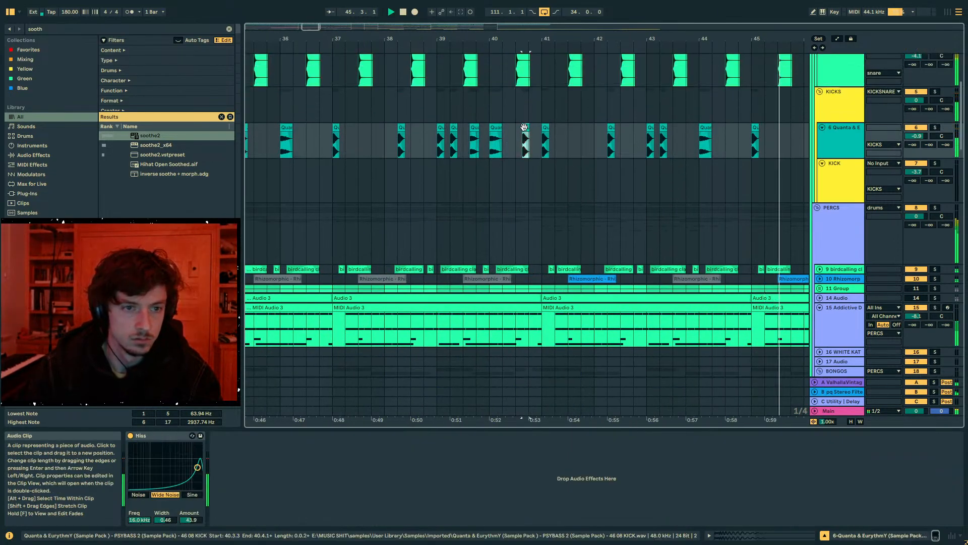
- Deactivate the last kick clips before bars 49 and 57 on the 6 Quanta track
left_click_drag(512, 40, 303, 13)
left_click(504, 127)
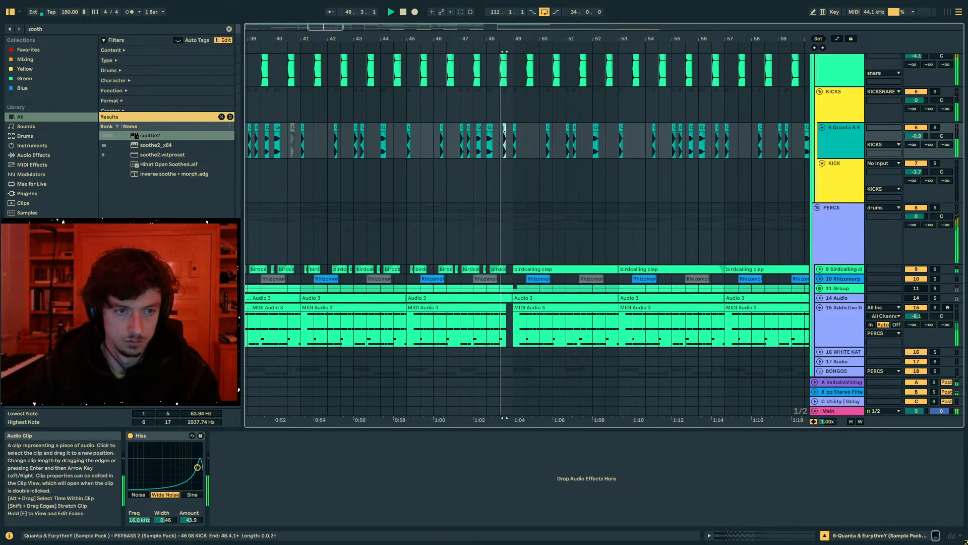
left_click_drag(512, 40, 272, 54)
left_click(576, 133)
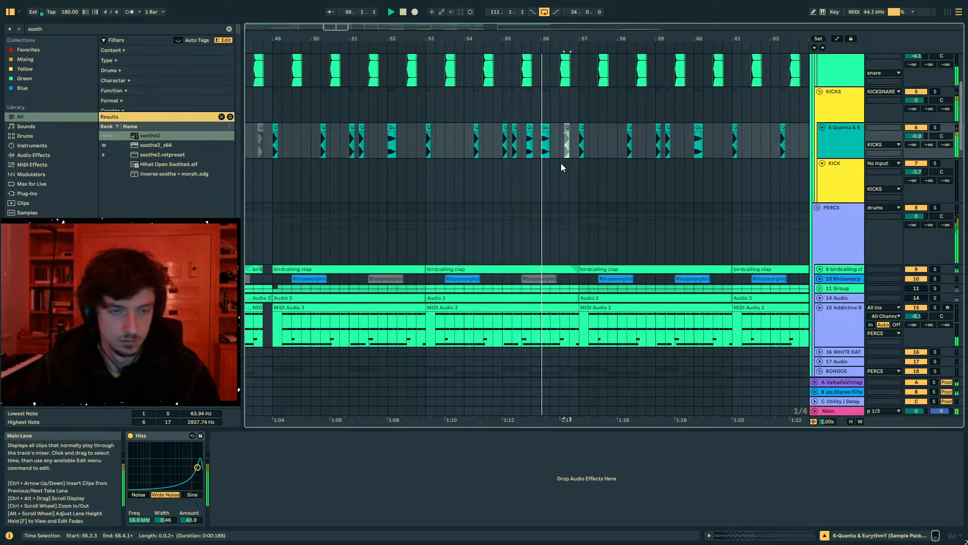
- Shorten the kick clips at bars 56 and 60 by deleting the portions from 56.1.3 to 56.1.4 and from 60.1.3 to 60.1.4
left_click(548, 126)
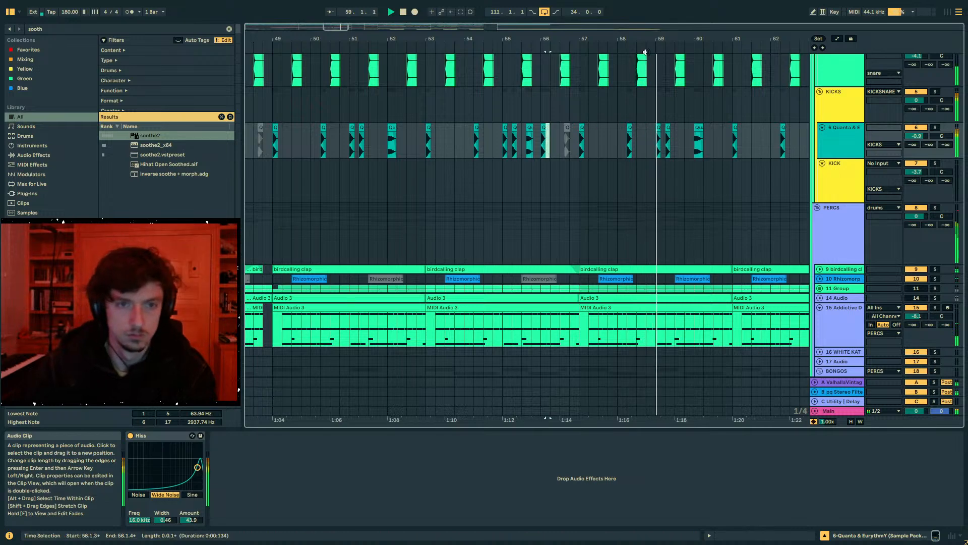
left_click_drag(696, 38, 509, 117)
left_click(490, 128)
left_click(510, 128)
key("Delete")
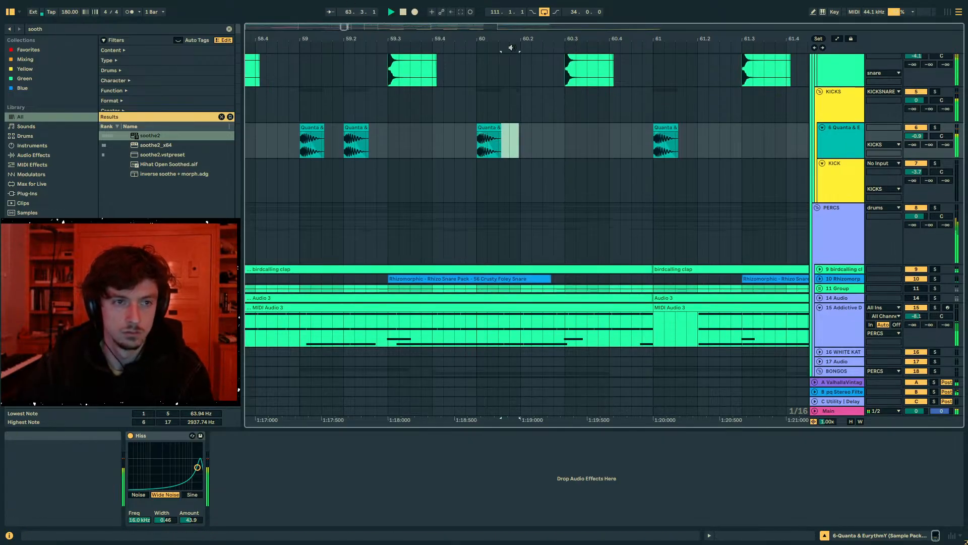
- Deactivate the last kick clip before the transition at bar 65 and stop playback
left_click_drag(514, 40, 310, 5)
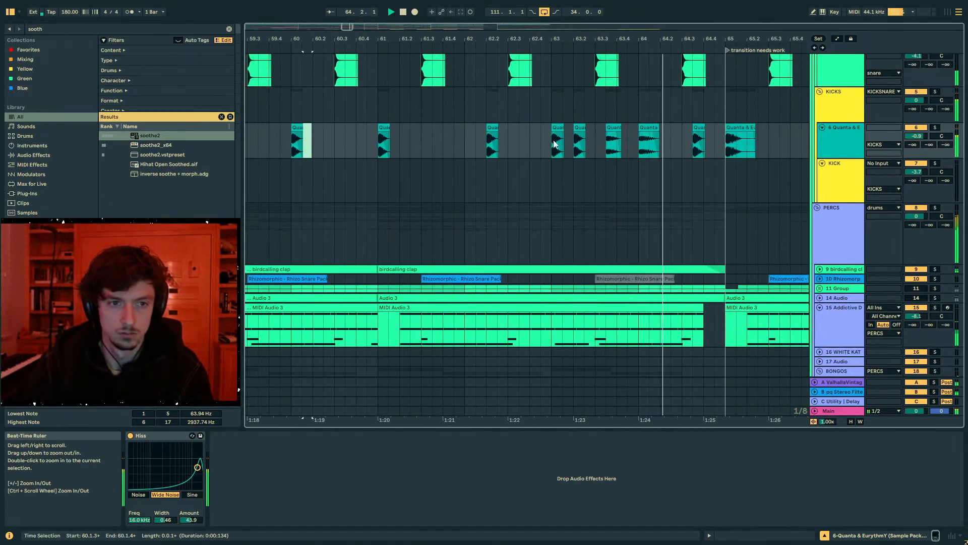
left_click(694, 128)
key("0")
left_click(705, 143)
left_click_drag(726, 40, 488, 7)
key("space")
- Fold the drums group
scroll(803, 176, "up", 3)
left_click(818, 66)
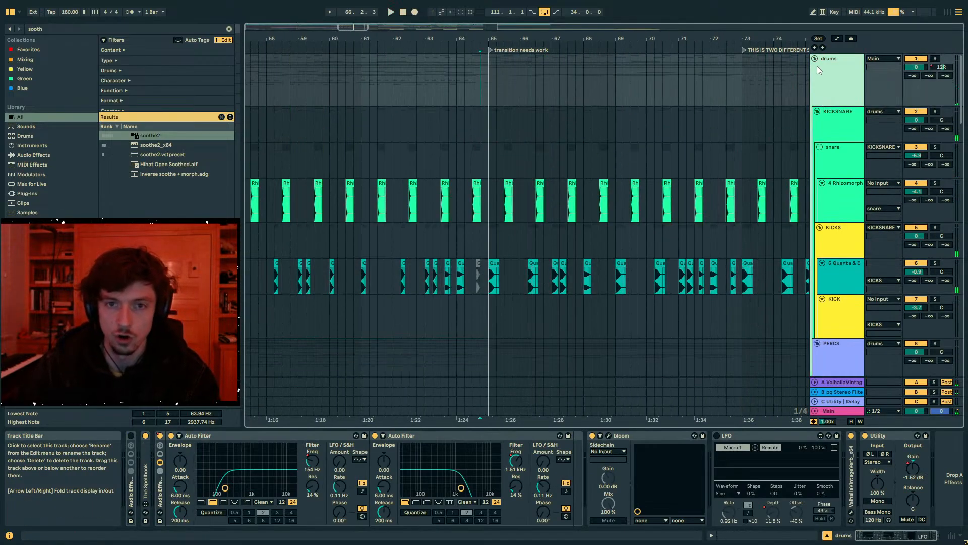
left_click(815, 58)
- Compare the device chains of the 47 Operator and 48 Wavetable tracks
left_click(849, 165)
left_click(847, 205)
left_click(851, 164)
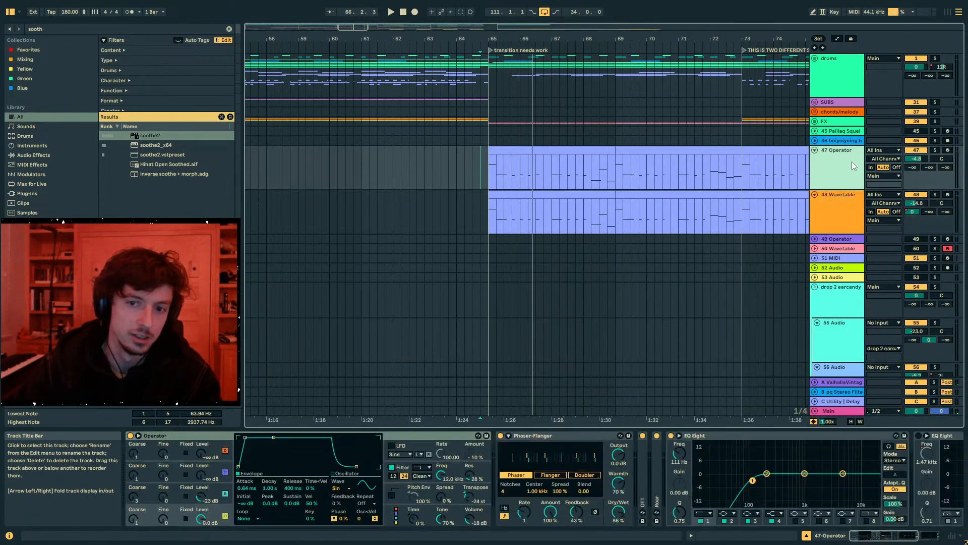
left_click(845, 205)
left_click(841, 173)
left_click(847, 203)
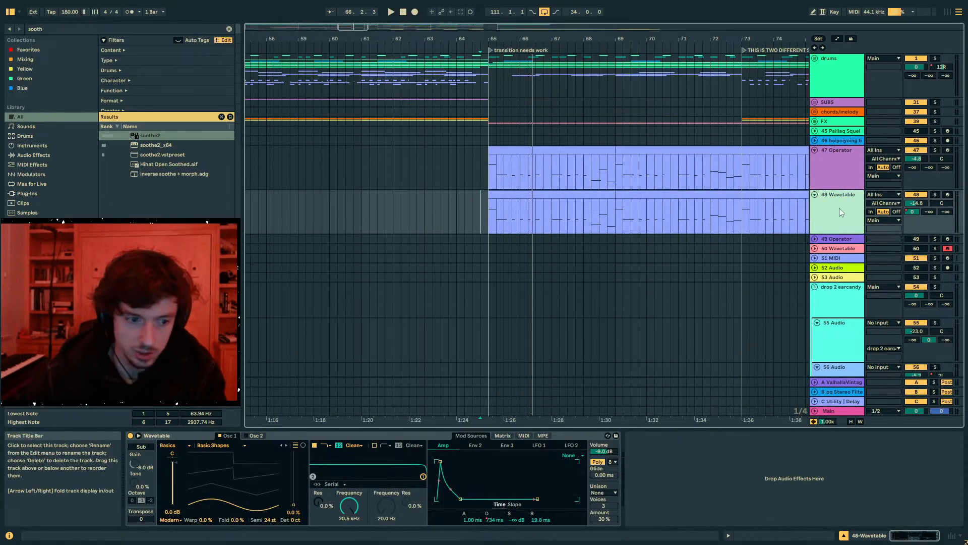
- Collapse the Phaser-Flanger and the first EQ Eight on the 47 Operator track
left_click(840, 177)
double_click(552, 439)
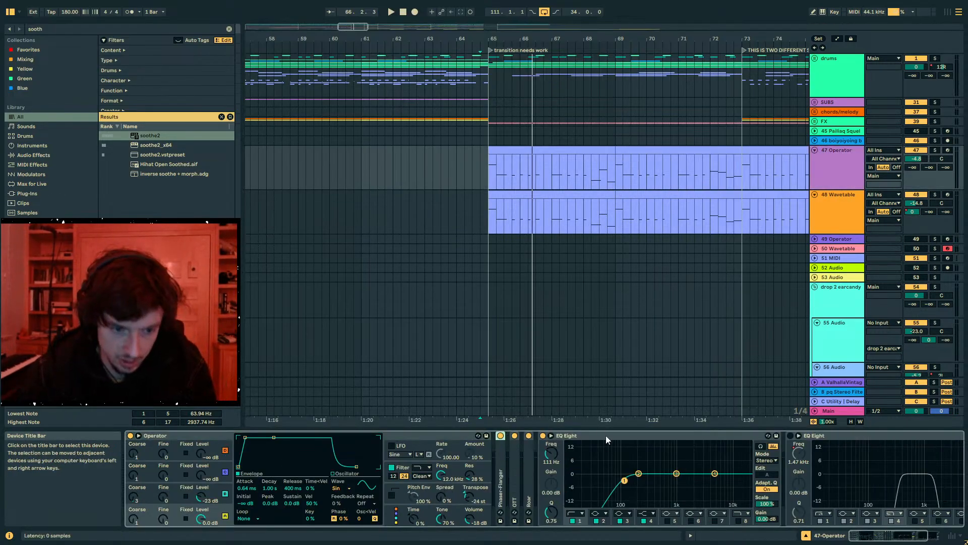
double_click(606, 435)
left_click(474, 356)
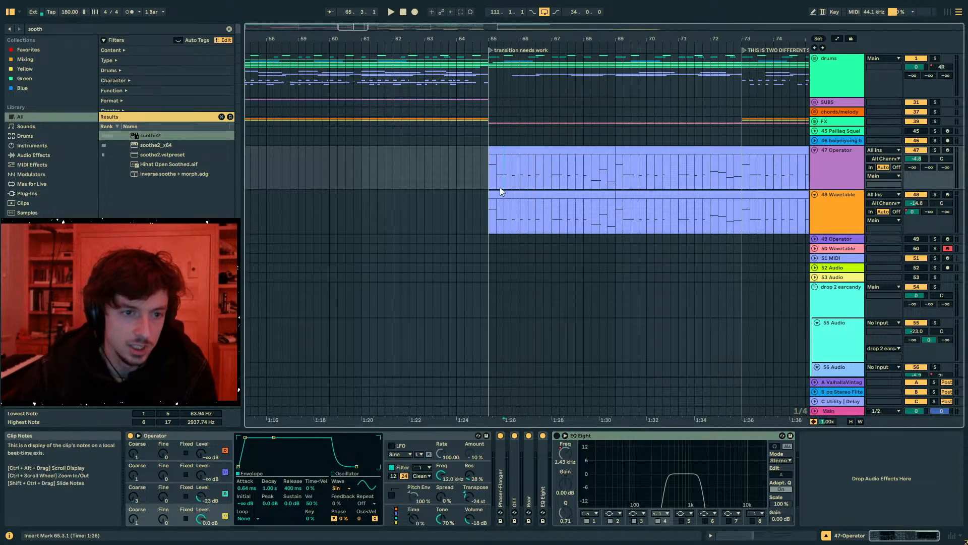
- Play from bar 64, compare the mix without the 47 Operator track, and enable the track's last EQ Eight
left_click_drag(558, 38, 538, 14)
left_click(509, 175)
key("space")
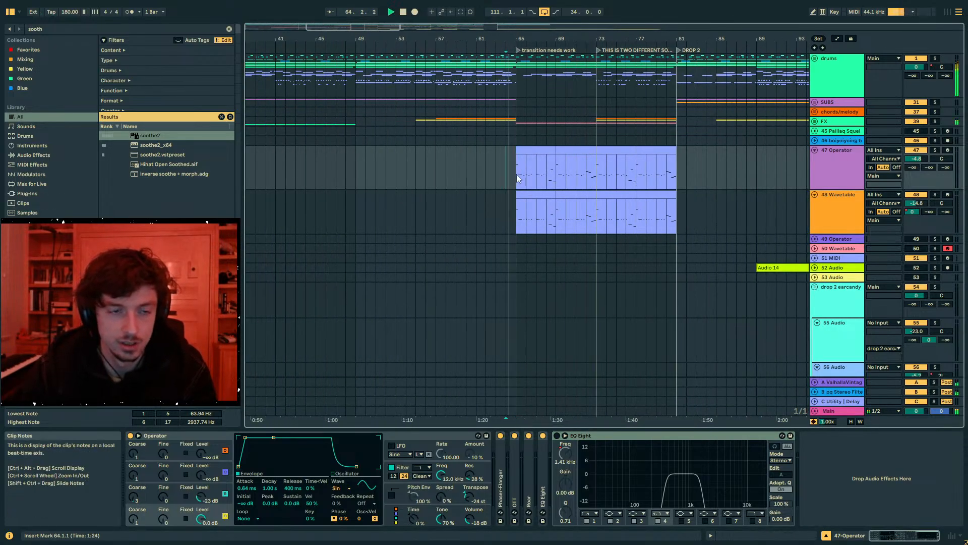
left_click(915, 151)
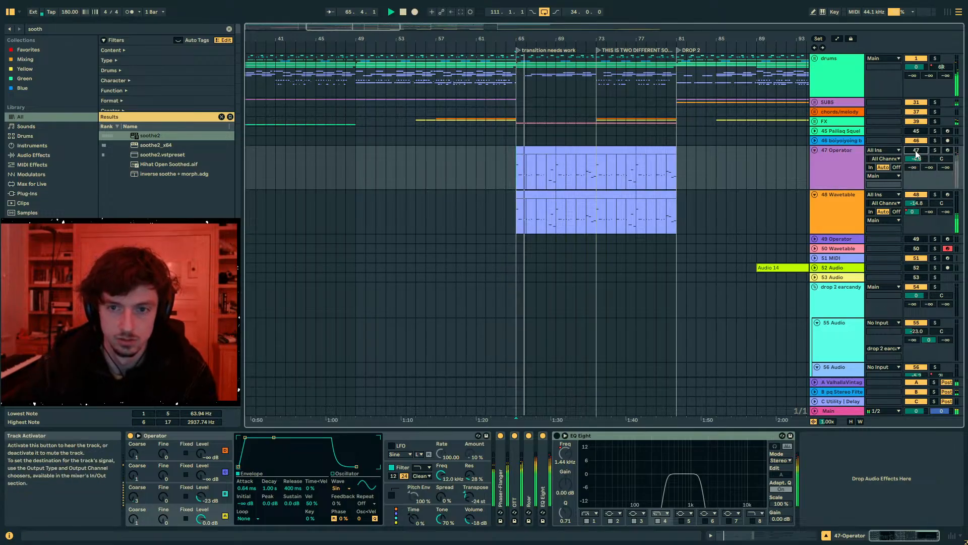
left_click(557, 436)
- Automate the EQ Eight's 1 Frequency A on the 47 Operator track, ramping down from 246 Hz at bar 65 to about 58 Hz at bar 81
key("a")
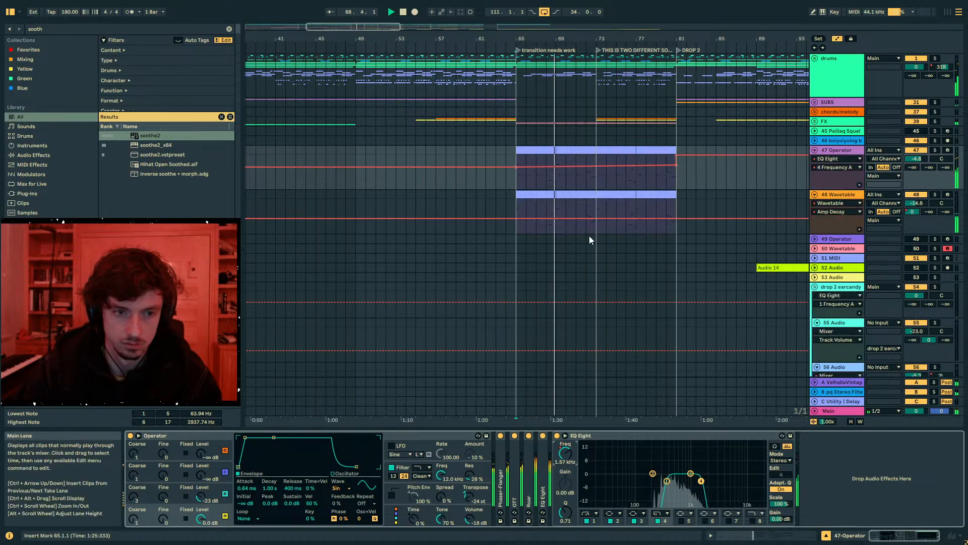
left_click(666, 481)
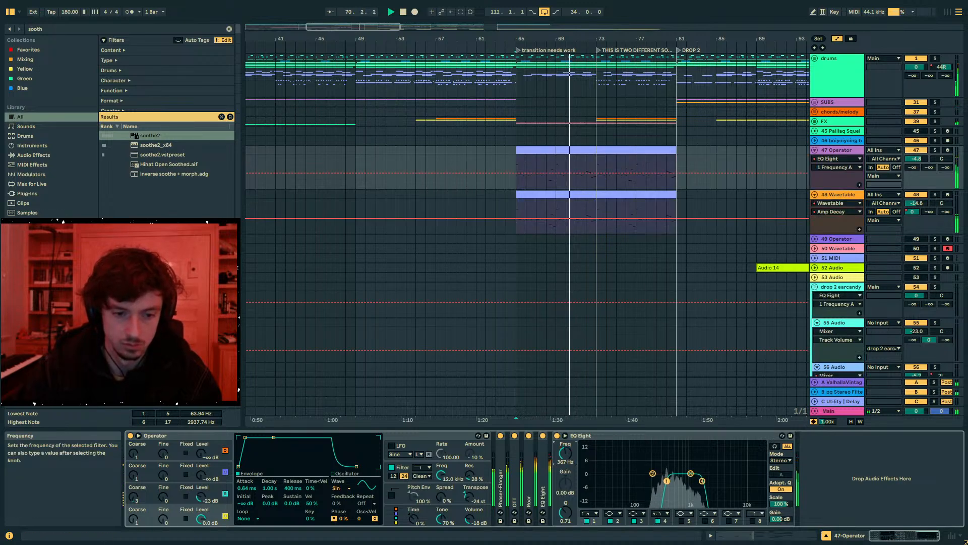
left_click_drag(529, 172, 678, 183)
left_click_drag(527, 174, 517, 175)
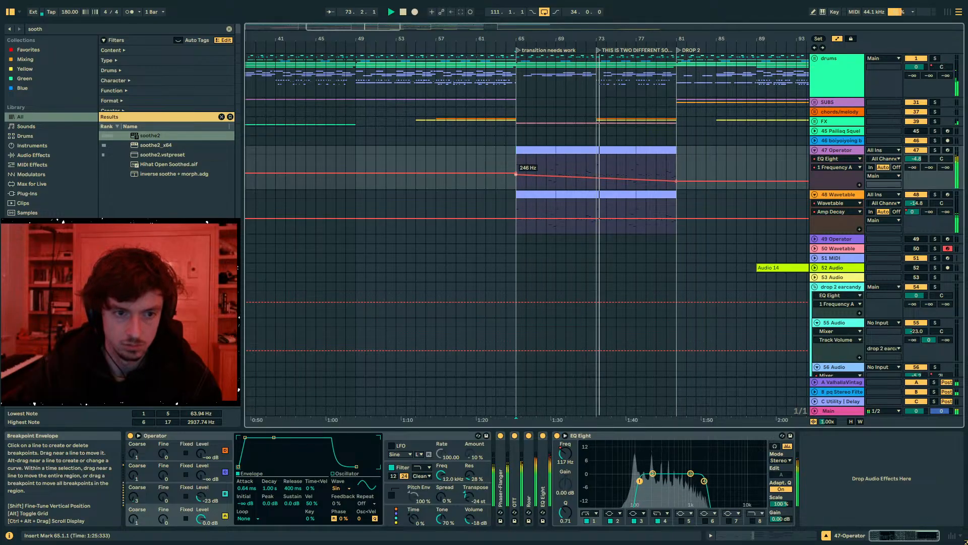
key("a")
left_click(528, 165)
key("a")
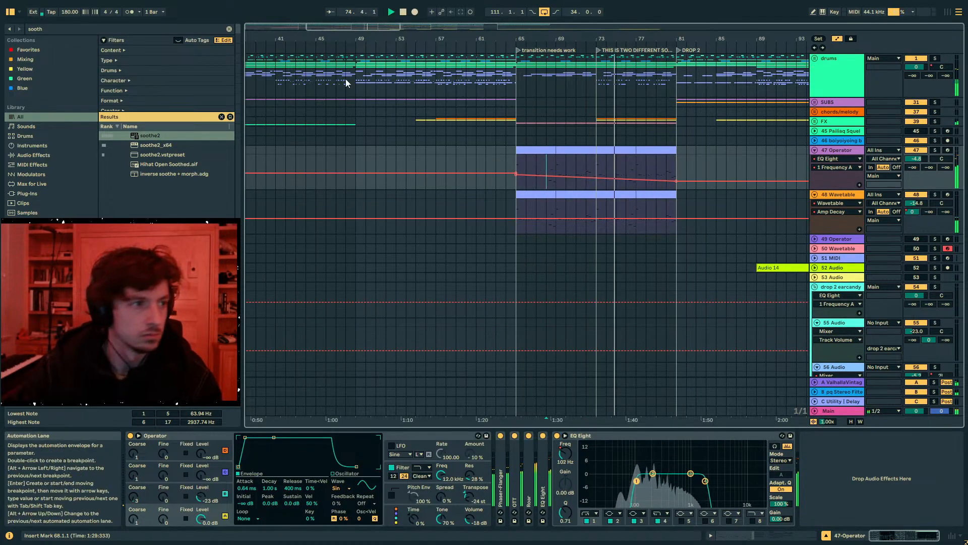
key("a")
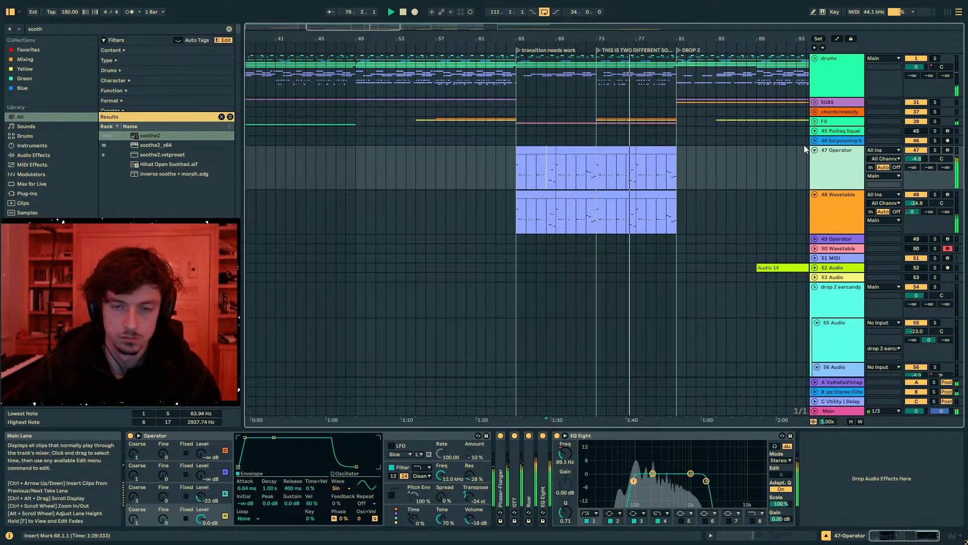
- Stop playback and lower the bar 65 start of the 47 Operator track's 1 Frequency A automation to about 76 Hz
left_click_drag(680, 177, 510, 174)
key("space")
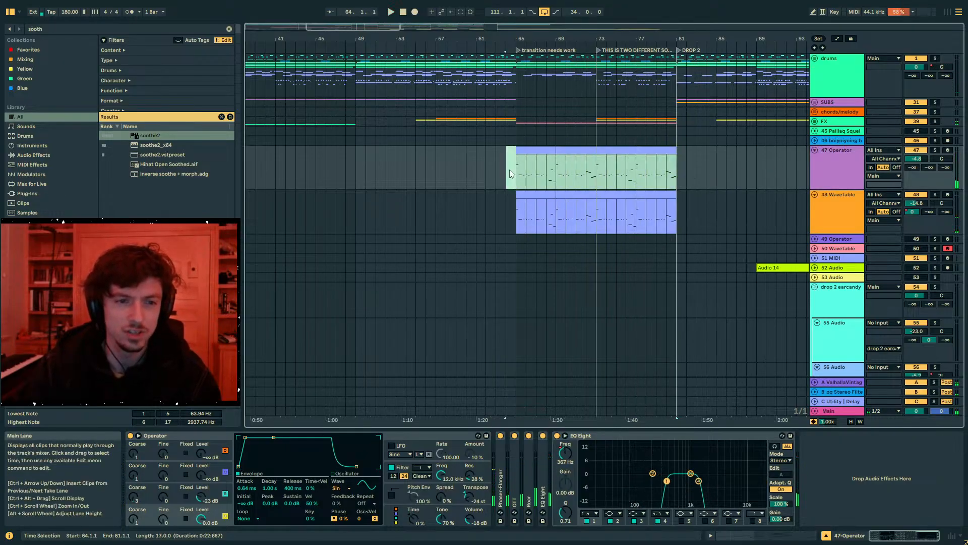
key("a")
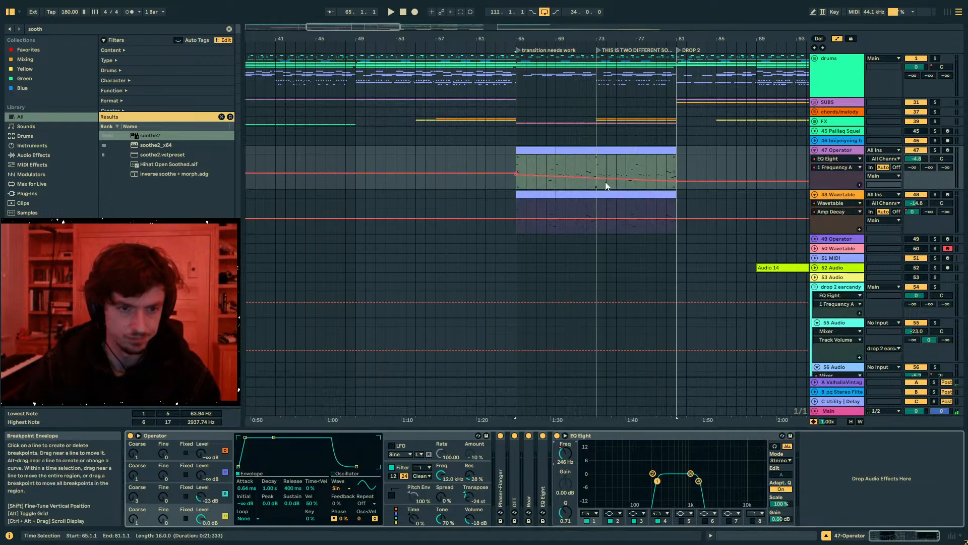
left_click_drag(595, 177, 526, 180)
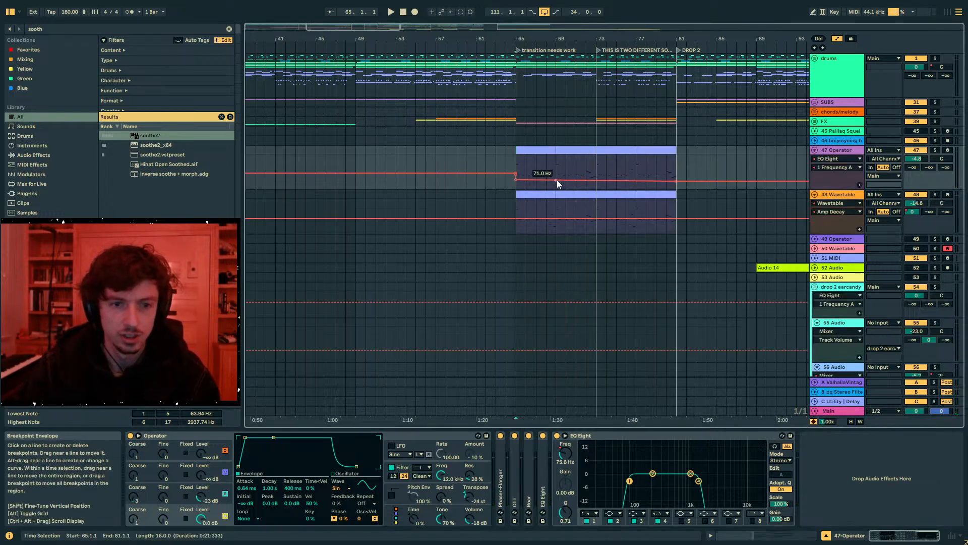
key("a")
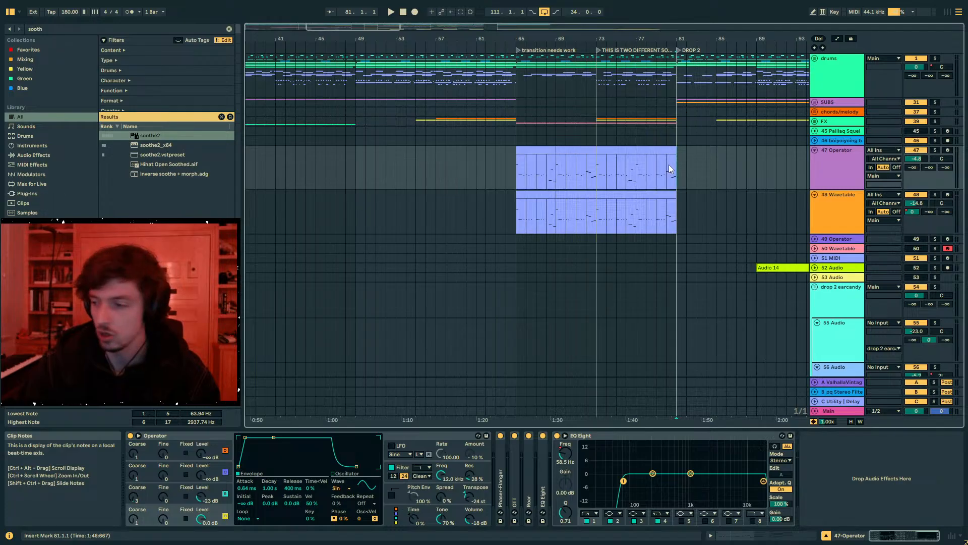
- Play the passage around bar 81 to review how the transition leads into Drop 2
left_click(669, 164)
key("space")
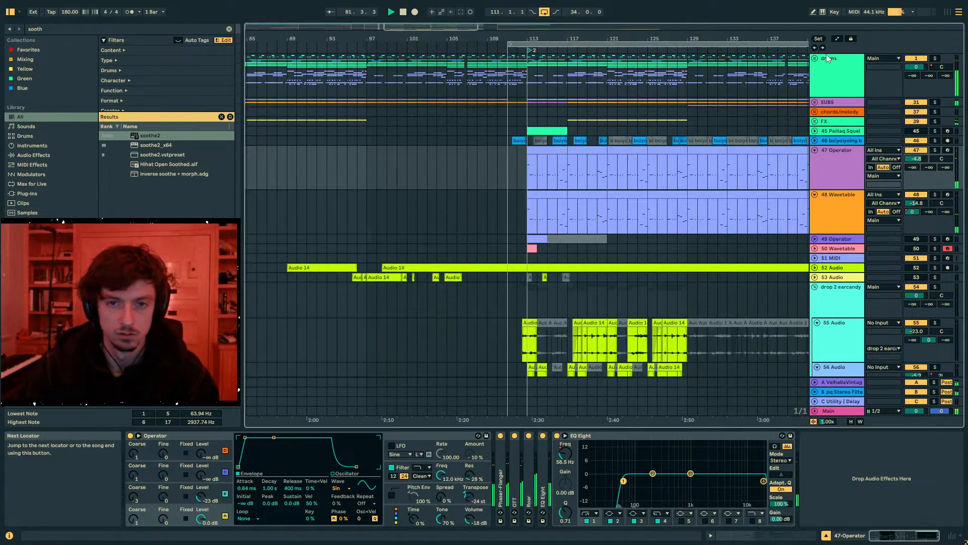
left_click_drag(481, 38, 481, 10)
left_click_drag(467, 154, 469, 141)
key("space")
mouse_move(486, 38)
left_mouse_down()
mouse_move(531, 33)
mouse_move(594, 44)
left_mouse_up()
left_click(459, 175)
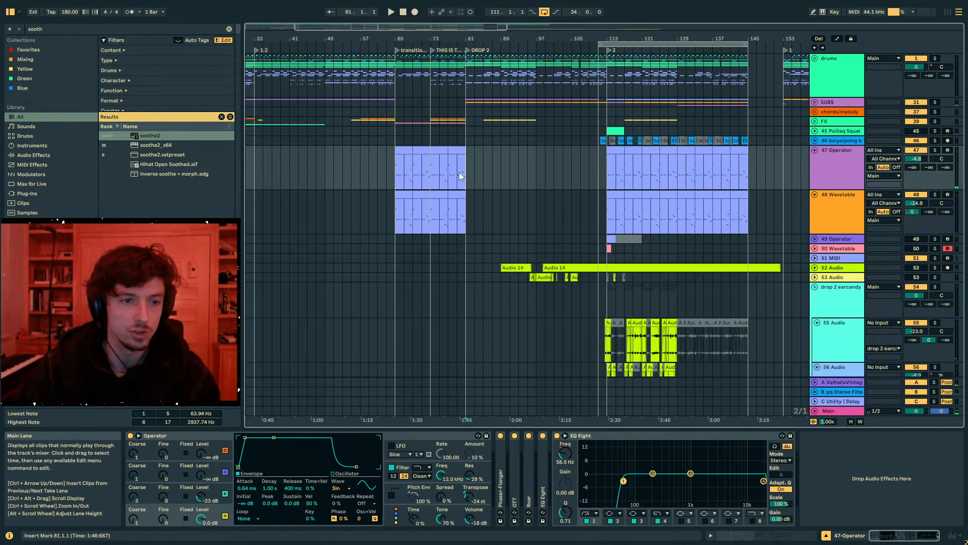
key("space")
left_click(516, 88)
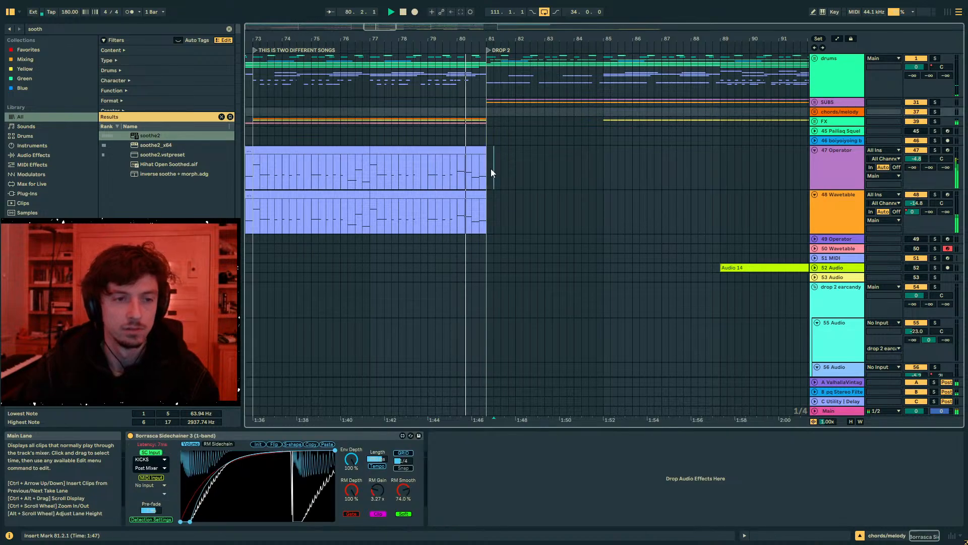
left_click(481, 169)
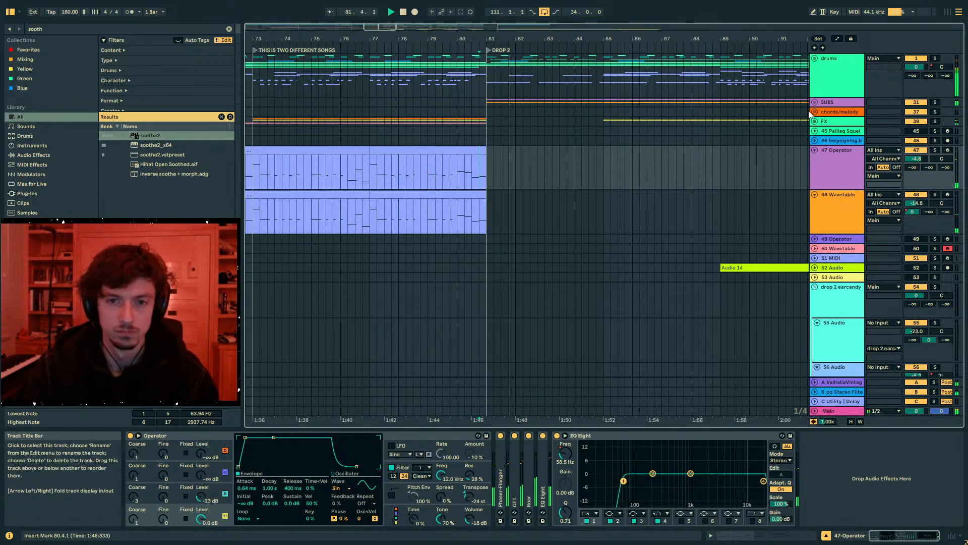
- Stop playback and unfold the transition group to expose its tracks
scroll(751, 140, "down", 4)
scroll(536, 134, "up", 3)
scroll(556, 233, "down", 10)
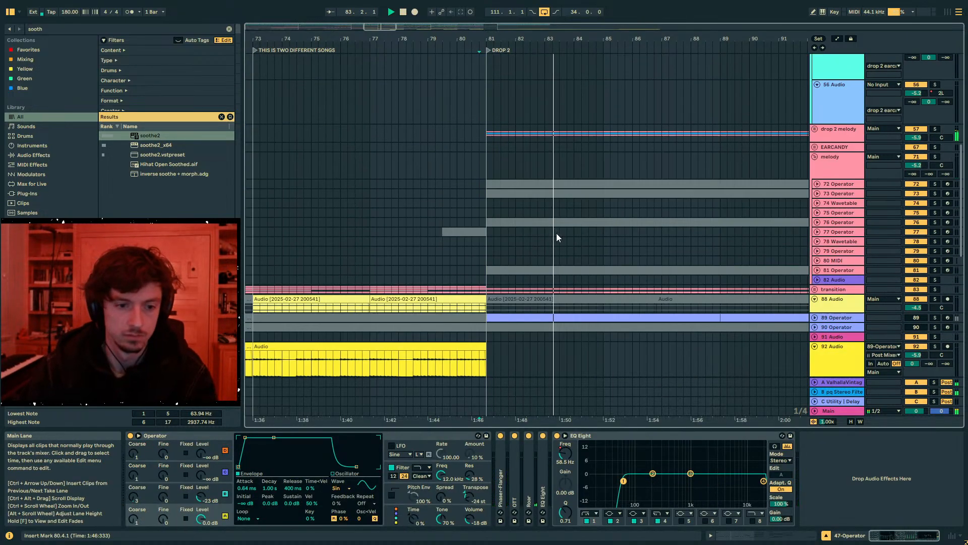
scroll(807, 158, "up", 5)
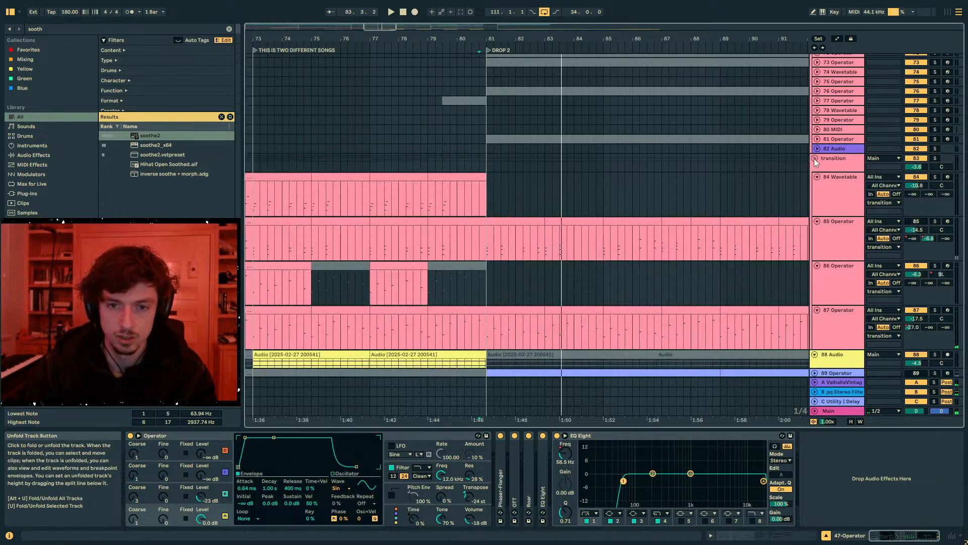
scroll(713, 186, "down", 12)
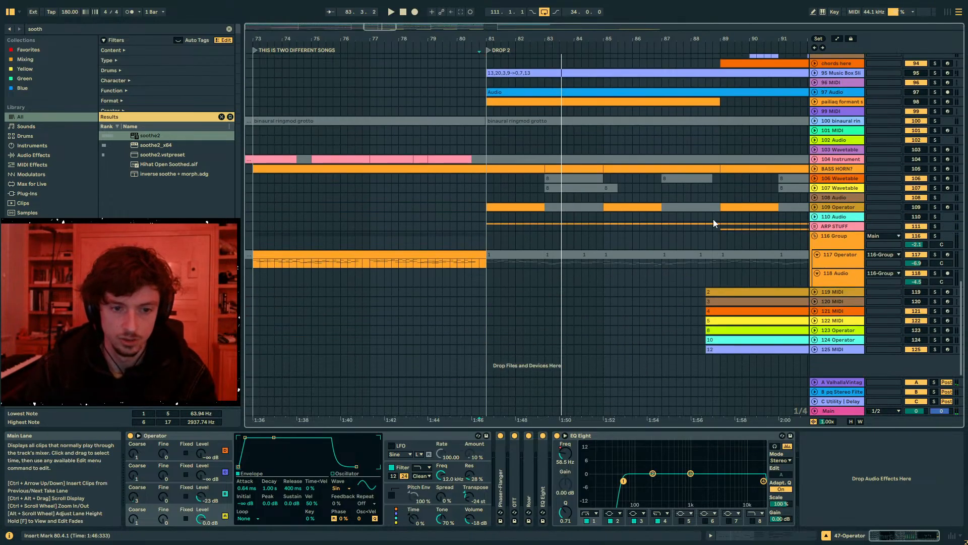
- Unfold the ARP STUFF group and deactivate the 112 Operator clips from bar 81 to bar 145
left_click(836, 257)
left_click(493, 225)
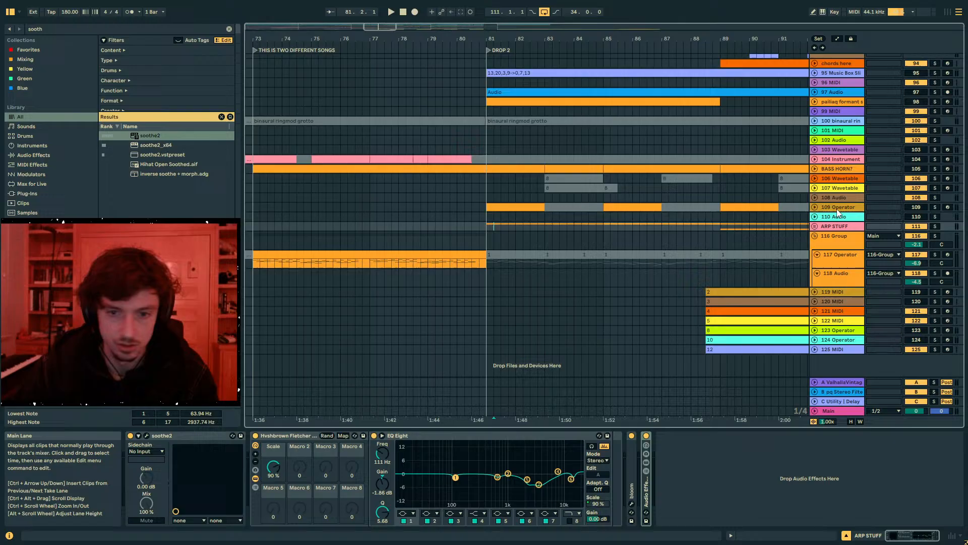
left_click(814, 226)
scroll(656, 215, "down", 2)
left_click_drag(491, 39, 367, 11)
left_click_drag(366, 202, 636, 203)
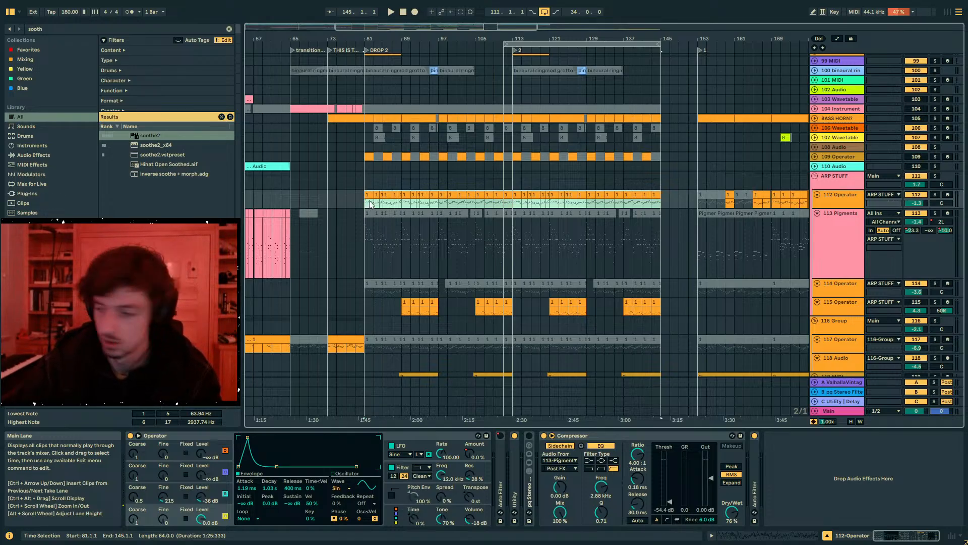
- Play Drop 2 from bar 81 and set the loop to cover bars 81 to 113
key("space")
left_click(501, 131)
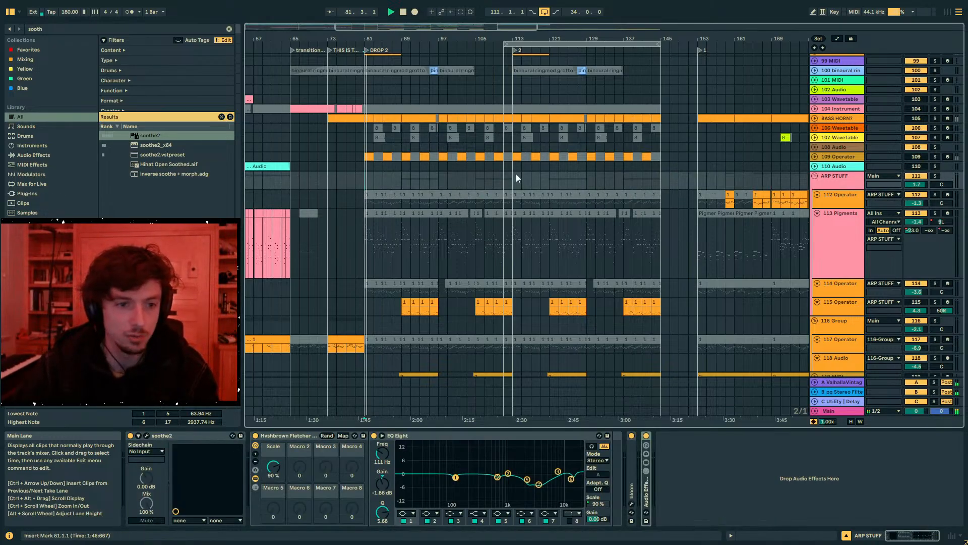
left_click_drag(512, 186, 368, 184)
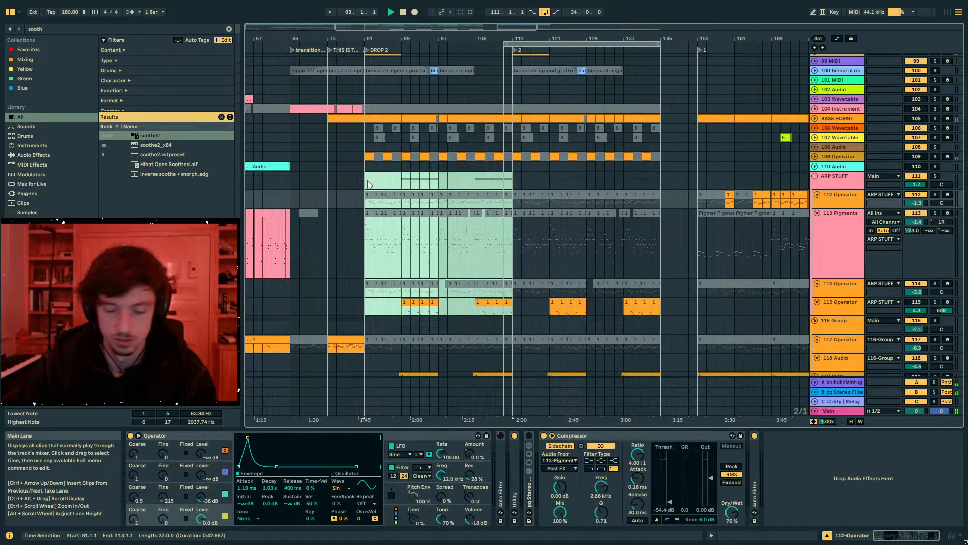
scroll(415, 191, "up", 15)
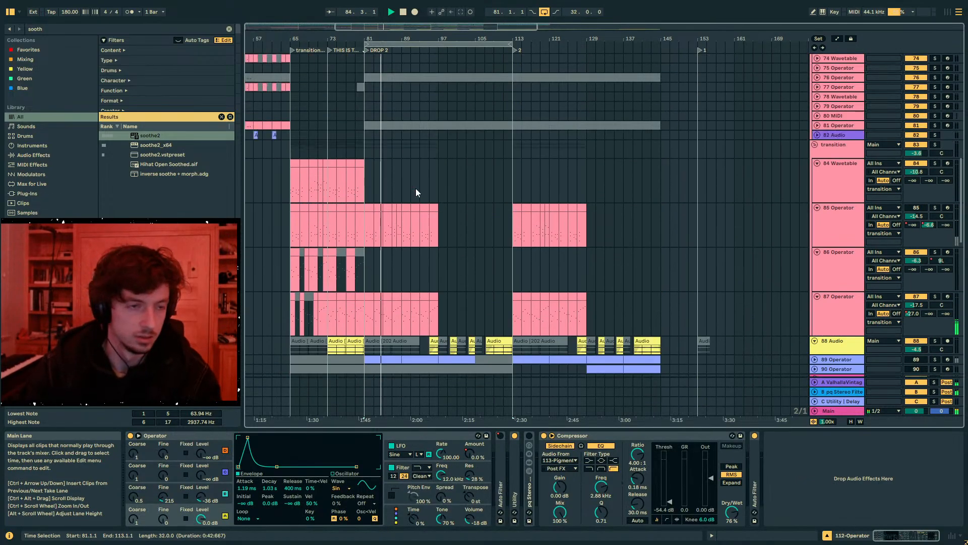
scroll(416, 191, "up", 8)
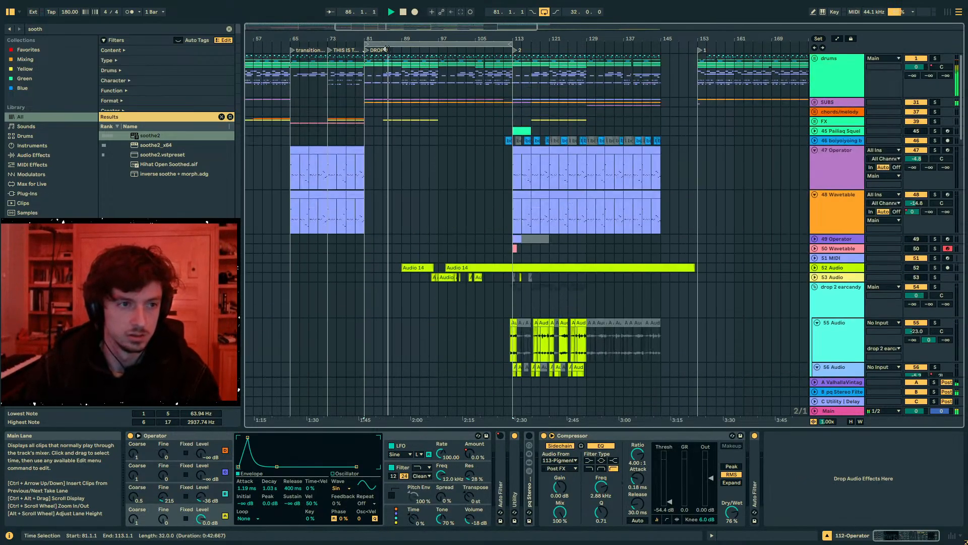
- Unfold the SUBS group and show the Hip-Hop Sub Bass rack's Volume automation on track 32
left_click_drag(372, 39, 459, 71)
left_click(815, 102)
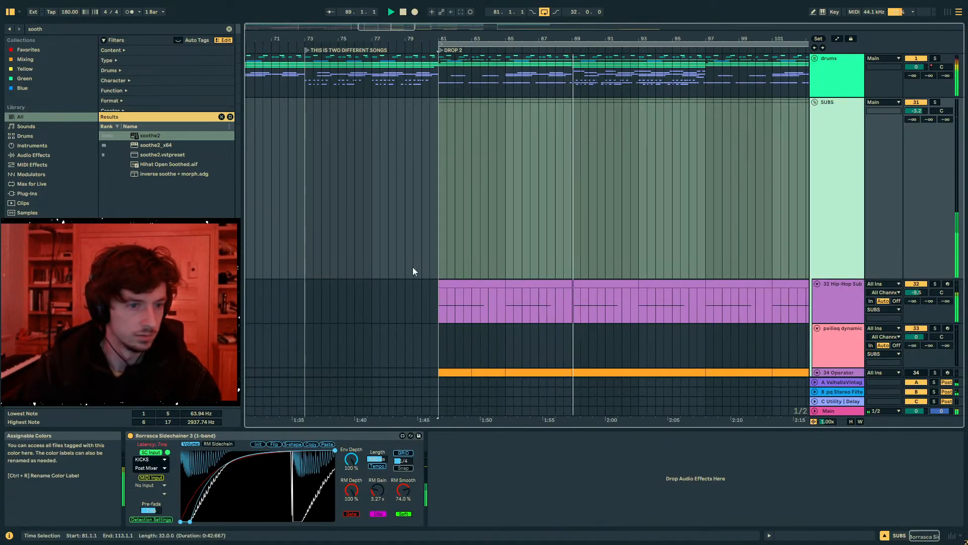
left_click(539, 315)
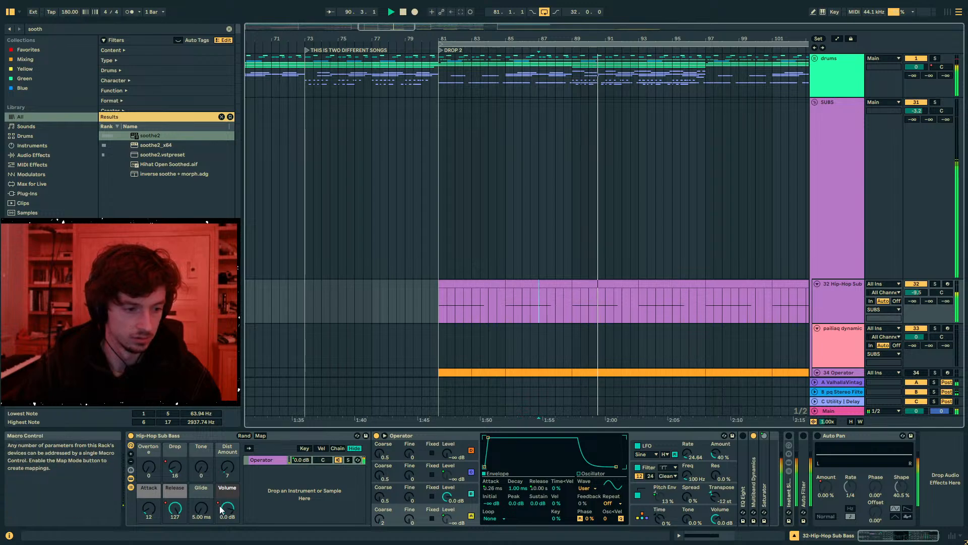
key("a")
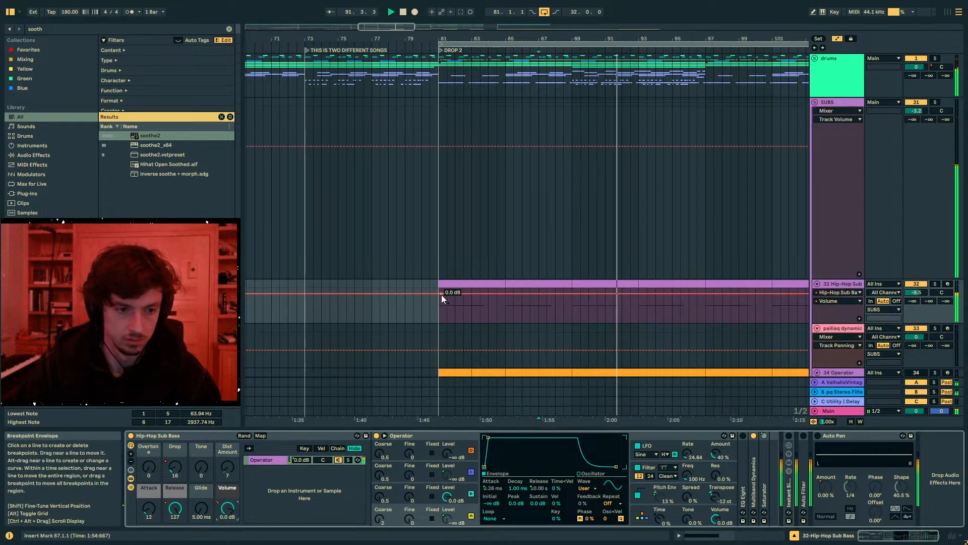
- Shape the sub's Volume automation between bars 93 and 95 into a curve dropping from 0 dB to its minimum
left_click(639, 294)
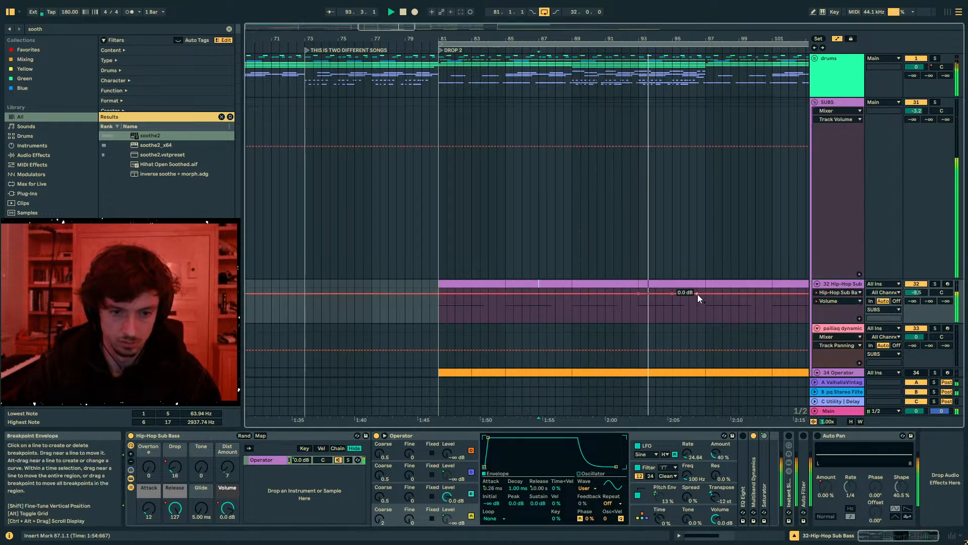
left_click(697, 294)
left_click(672, 294)
left_click_drag(664, 294, 673, 313)
- Duplicate the two-bar Volume automation curve on the Hip-Hop Sub track repeatedly up to bar 113
key("ctrl+d")
key("ctrl+d")
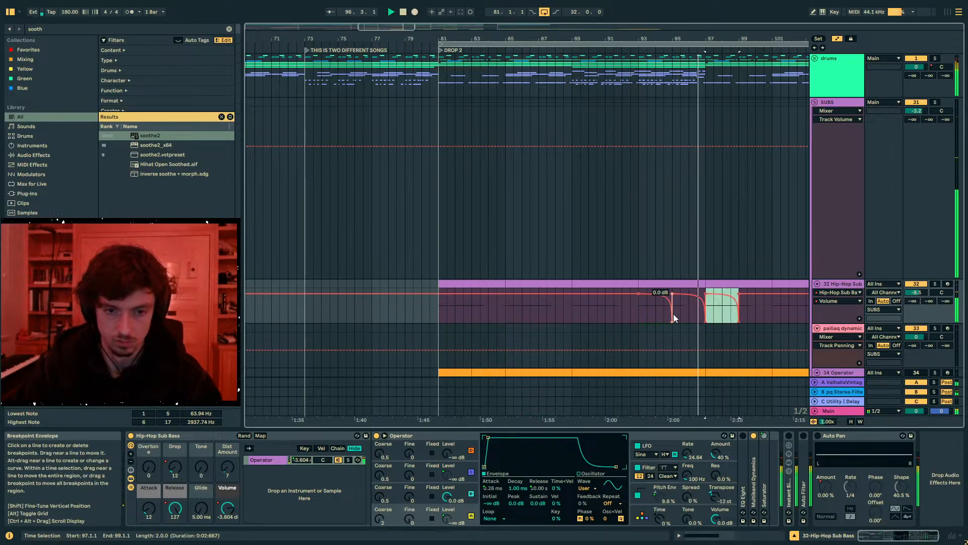
key("ctrl+d")
key("ctrl+d")
key("ctrl+d")
key("ctrl+d")
key("ctrl+d")
key("ctrl+d")
key("ctrl+d")
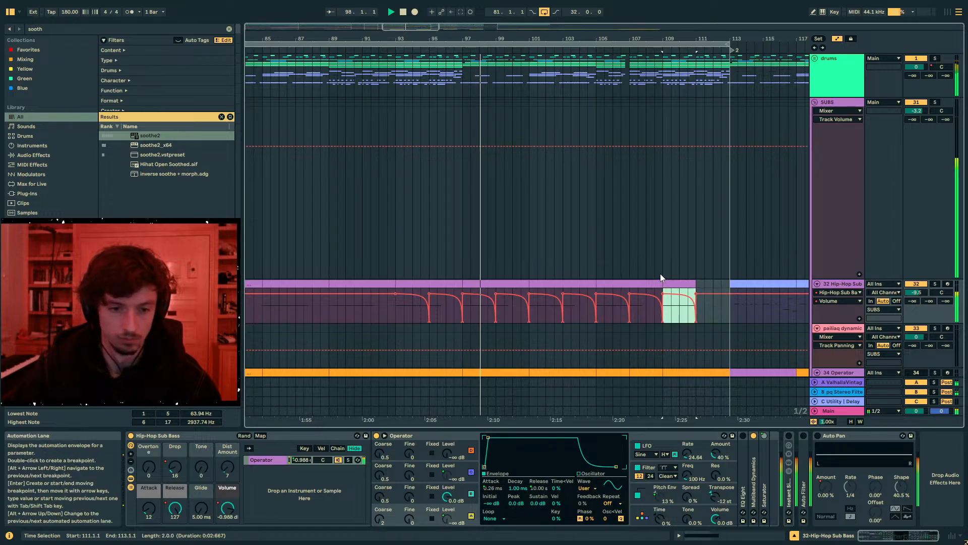
- Paste the two-bar Volume automation curve at bar 81 and duplicate it up to bar 95 on the Hip-Hop Sub track
left_click_drag(604, 39, 687, 24)
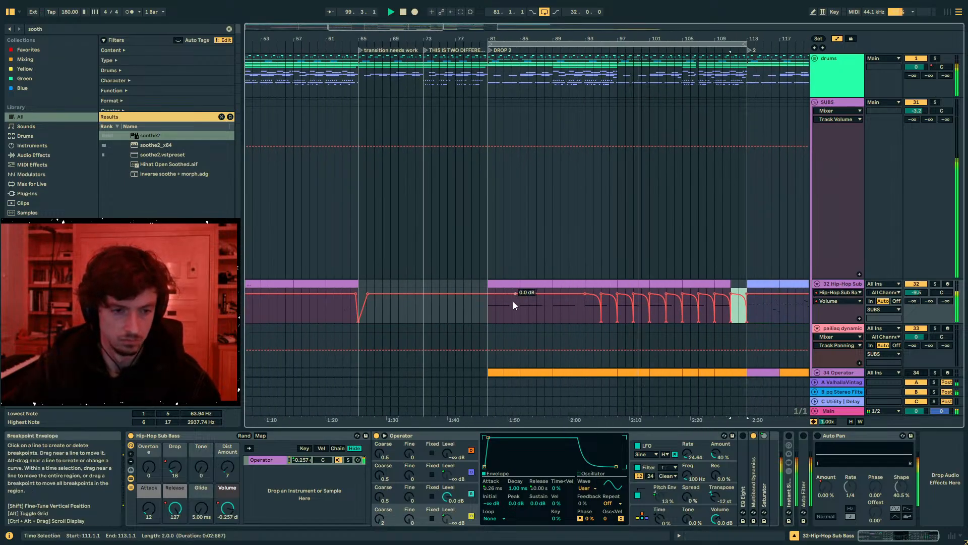
left_click(492, 309)
key("ctrl+v")
key("ctrl+d")
key("ctrl+d")
key("ctrl+d")
key("ctrl+d")
key("ctrl+d")
key("ctrl+d")
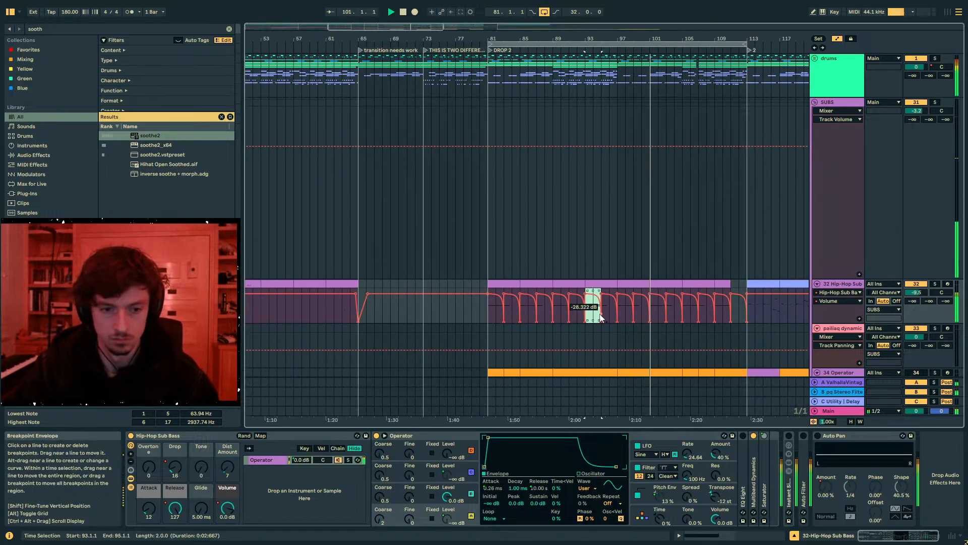
- Hide the automation, open the Hip-Hop Sub clip at bar 97, and apply Legato to all its notes
left_click(630, 282)
key("a")
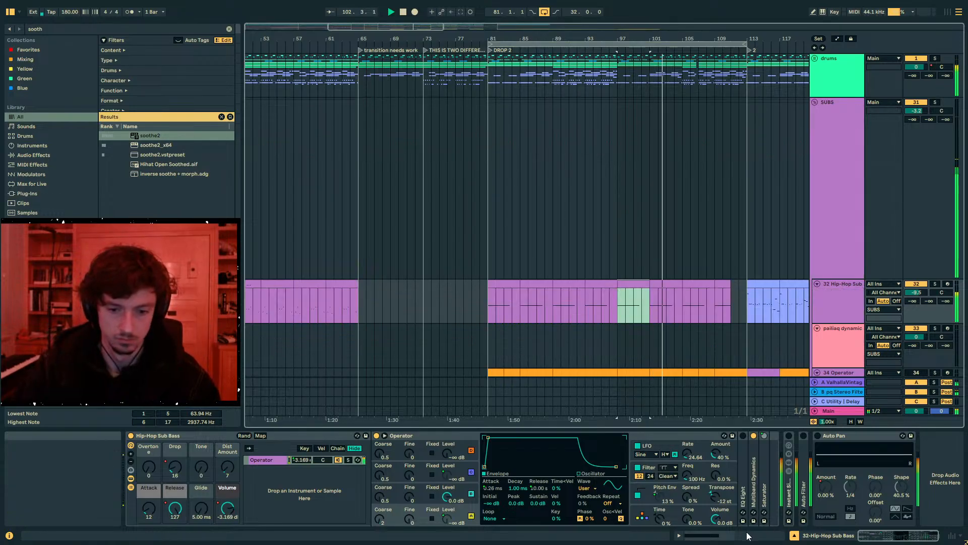
left_click(748, 536)
key("ctrl+a")
left_click(277, 509)
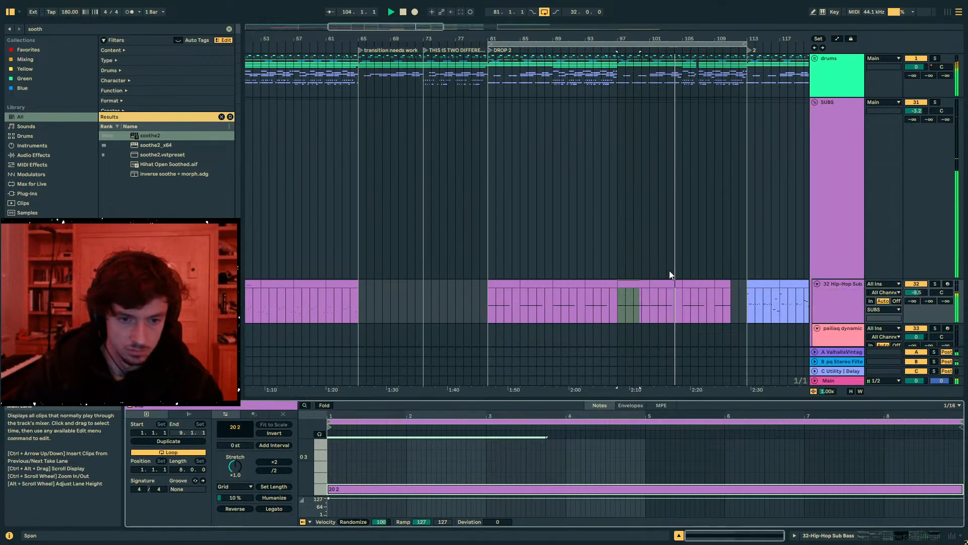
- Apply Legato to all notes in the two Hip-Hop Sub clips around bars 101 and 105
left_click(664, 282)
left_click(640, 458)
key("ctrl+a")
left_click(696, 283)
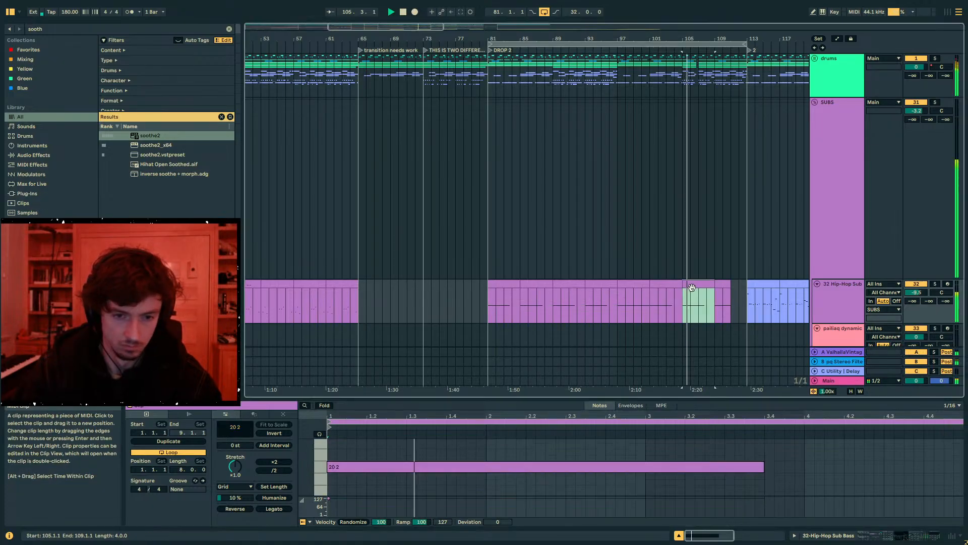
left_click(568, 501)
key("ctrl+a")
left_click(273, 508)
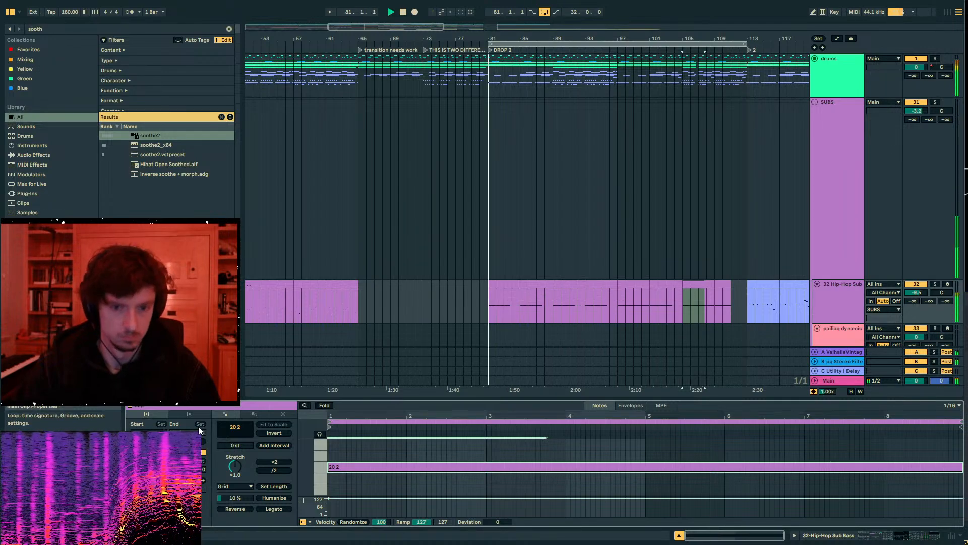
- Stop playback and turn off the arrangement loop over Drop 2
left_click(744, 257)
key("space")
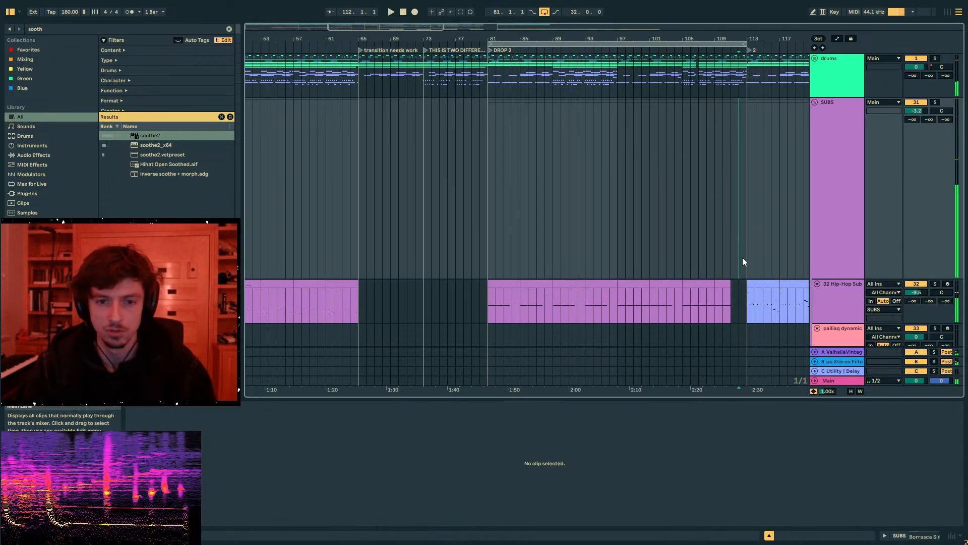
left_click(739, 259)
key("ctrl+l")
scroll(756, 287, "down", 3)
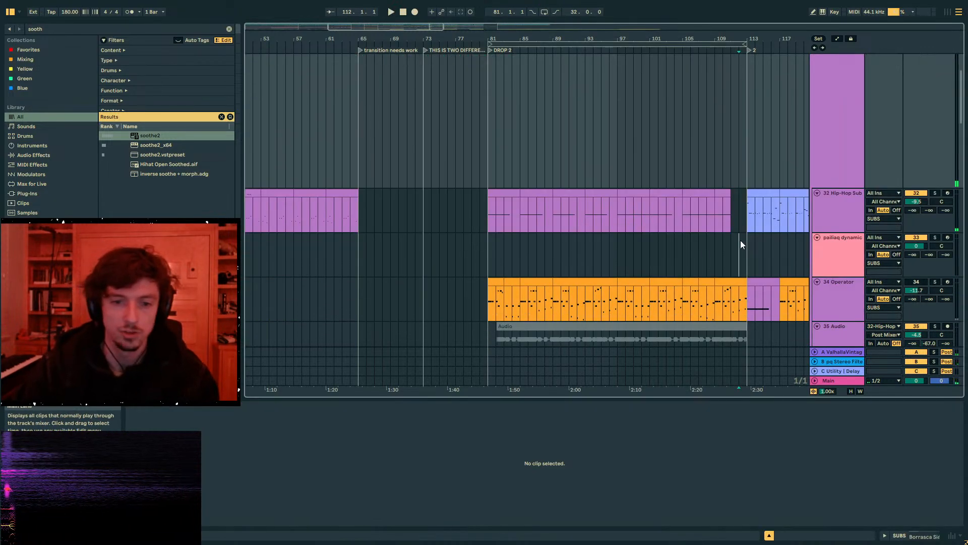
- Play the arrangement from bar 111 and move and narrow the floating spectrogram so it fits over the Info View
left_click_drag(741, 242, 734, 252)
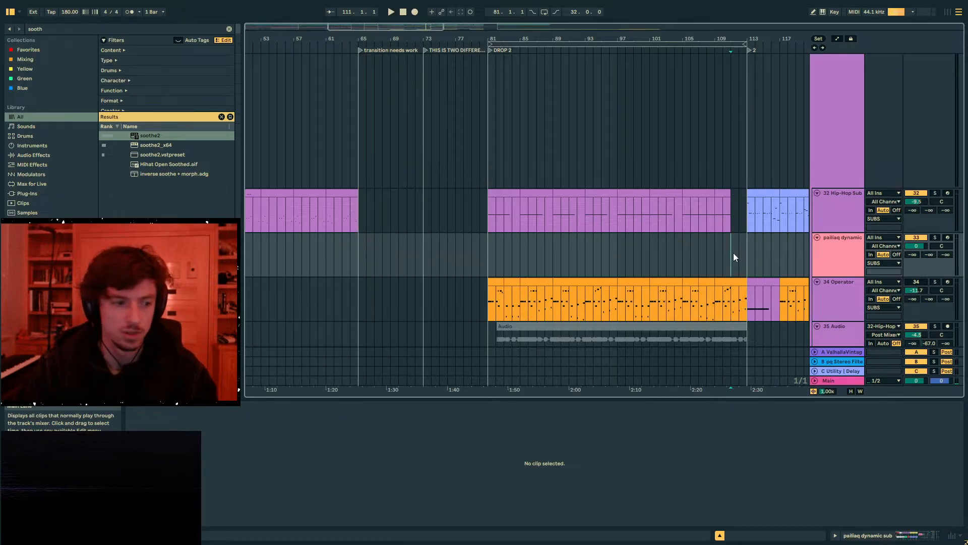
left_click(732, 253)
key("space")
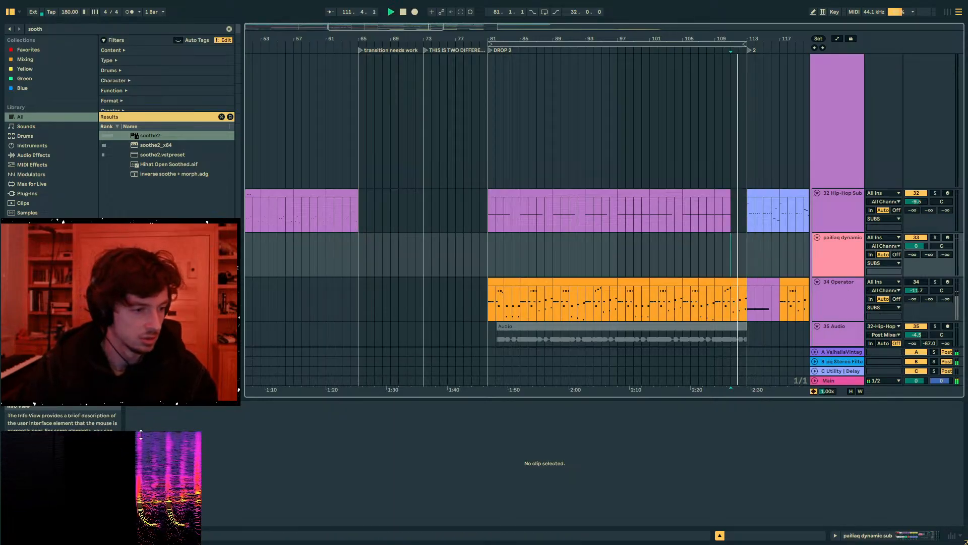
left_click_drag(141, 433, 145, 409)
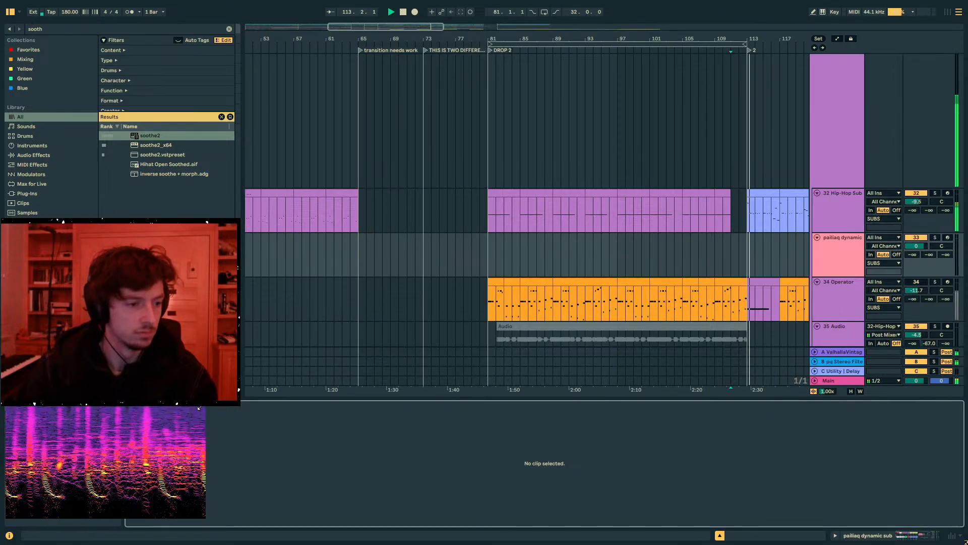
left_click_drag(206, 518, 129, 524)
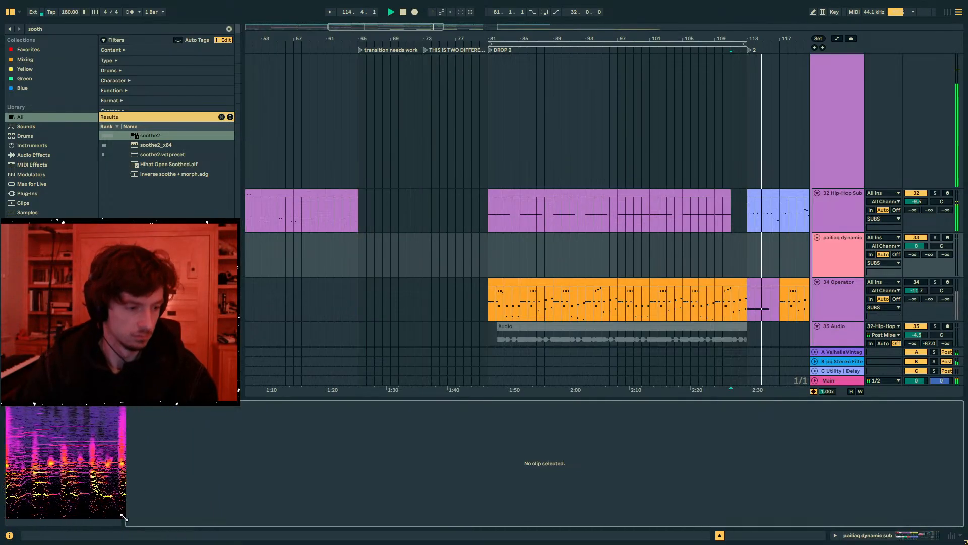
- Lower the volume of the 47 Operator track to -7.8 dB
scroll(695, 253, "down", 5)
left_click(743, 218)
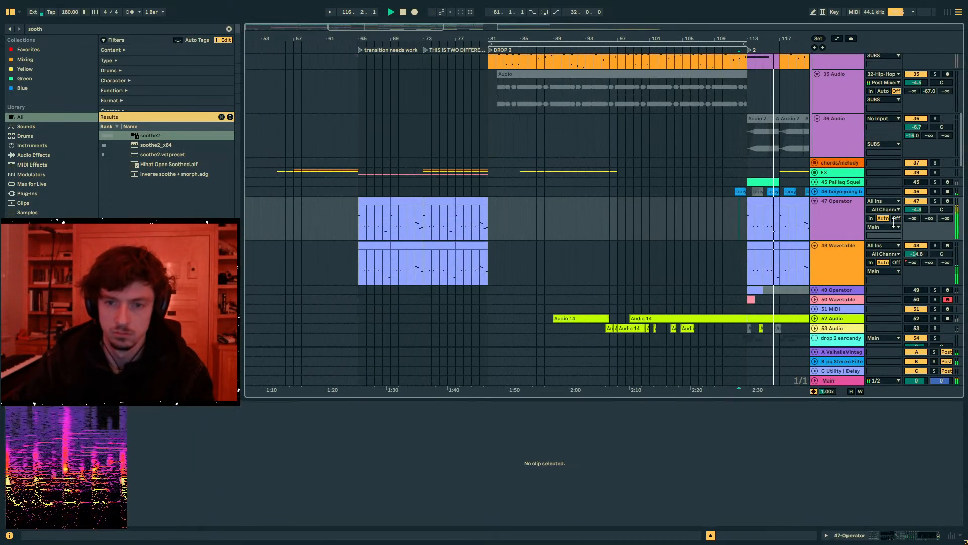
left_click_drag(915, 209, 911, 221)
key("Up")
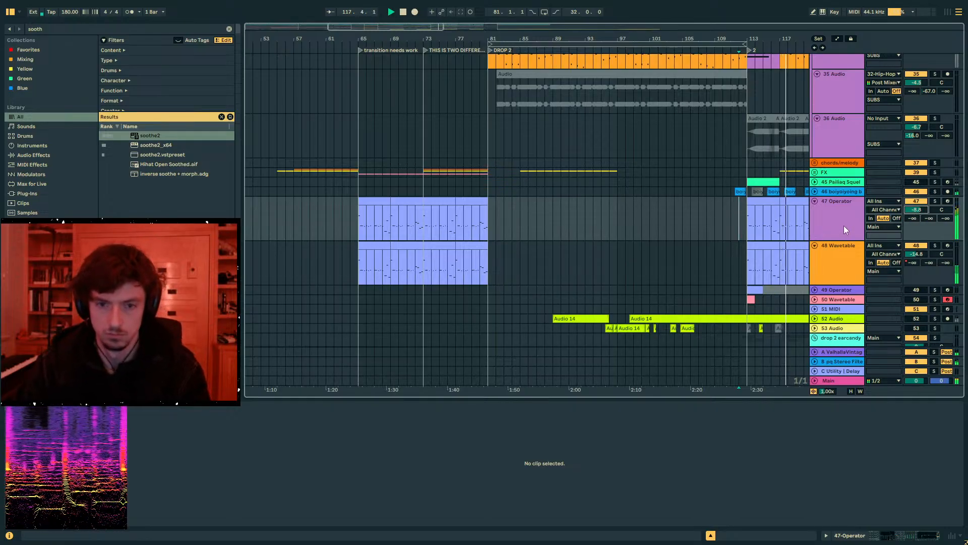
- Unfold the boiyoiyoing bass squelches track and examine its clip between bars 117 and 119
left_click_drag(726, 39, 523, 35)
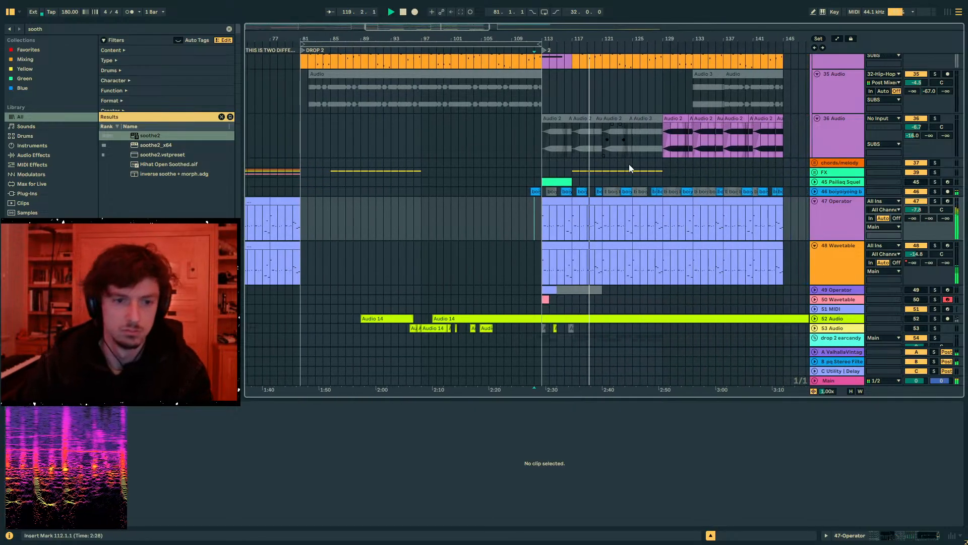
left_click(581, 192)
left_click(814, 191)
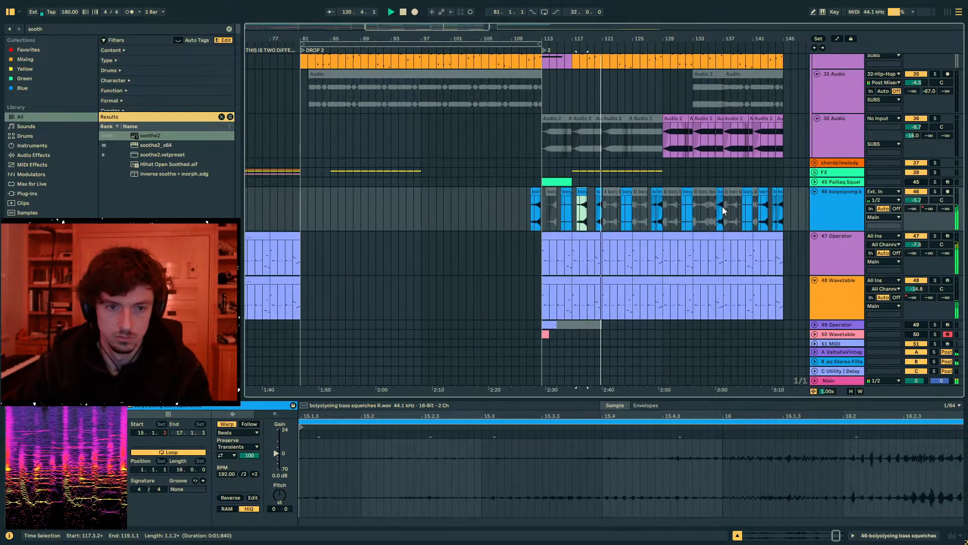
scroll(722, 207, "down", 2)
left_click_drag(578, 39, 561, 113)
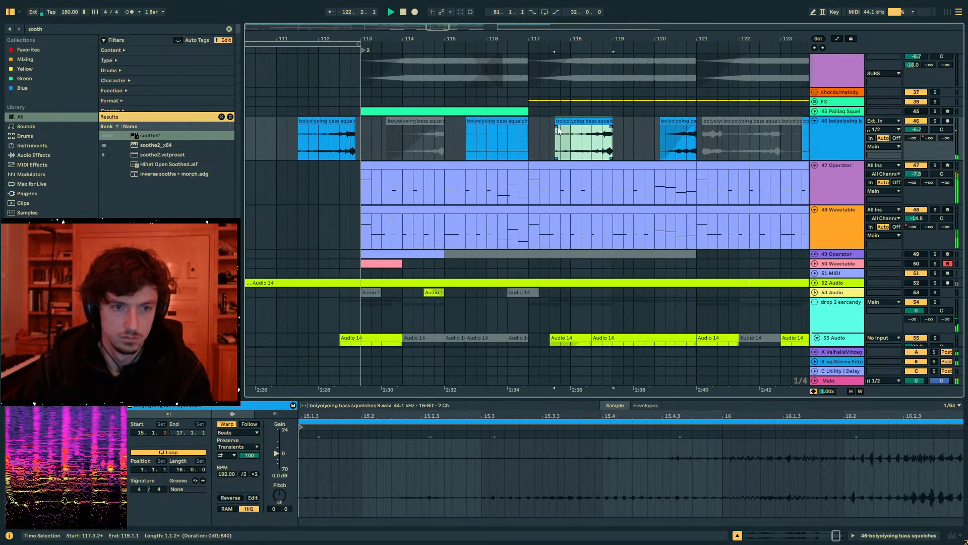
left_click(574, 149)
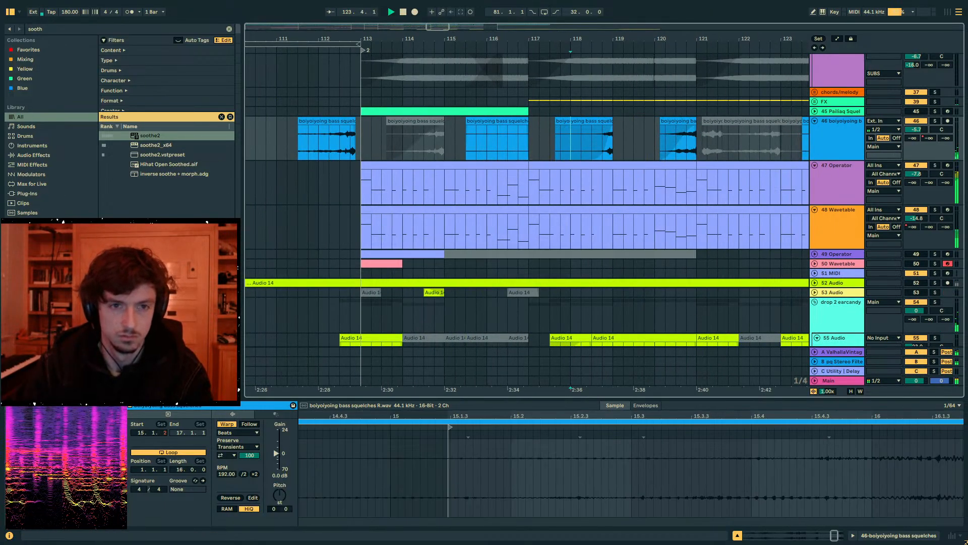
left_click_drag(587, 39, 431, 22)
left_click(437, 122)
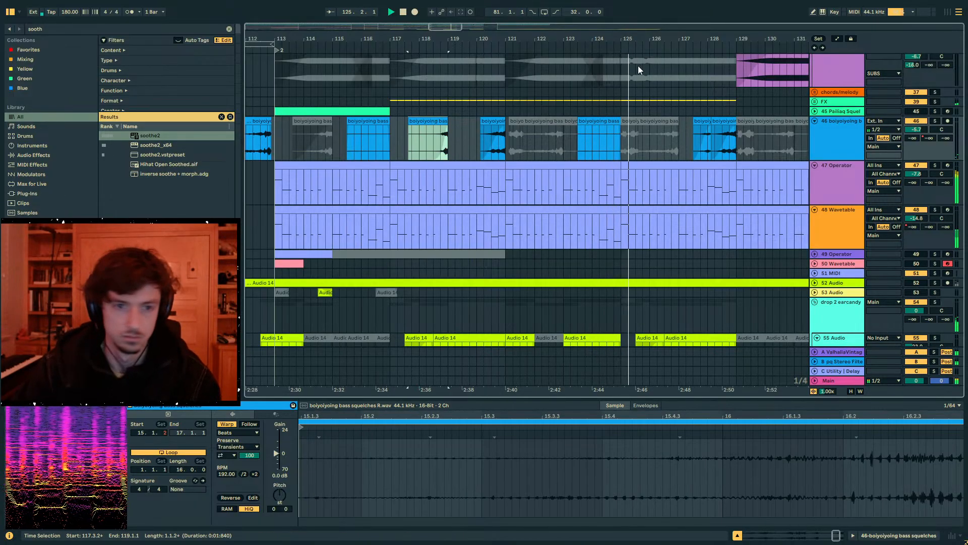
- Examine the drop 2 earcandy and melody tracks after bar 113 and select 56 Audio from bar 113 to 145
left_click_drag(637, 39, 624, 15)
scroll(728, 196, "down", 4)
scroll(766, 223, "down", 3)
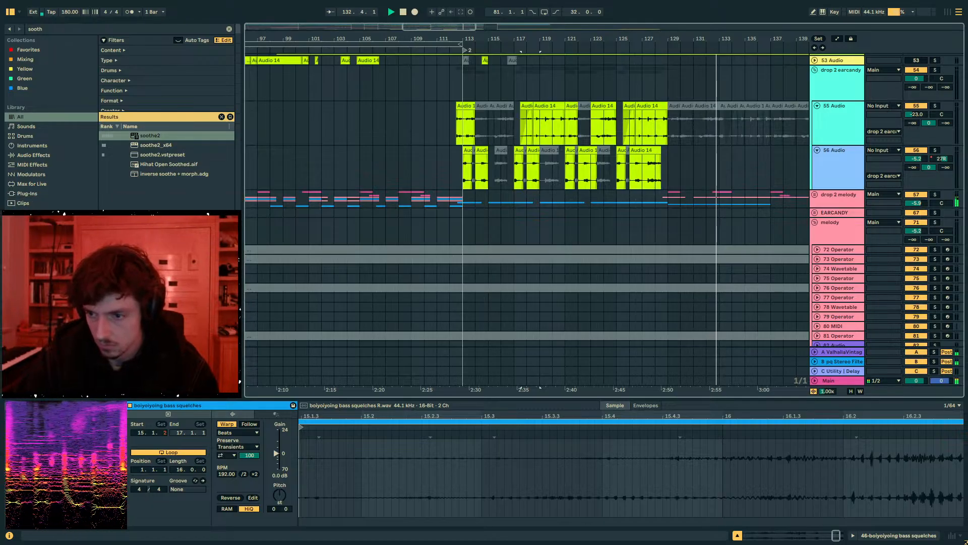
mouse_move(120, 447)
left_click(650, 305)
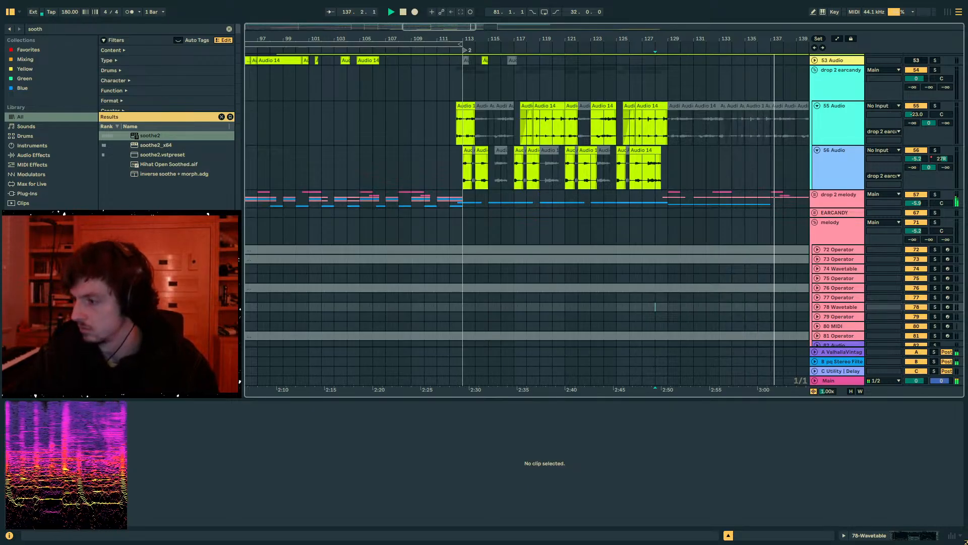
left_click_drag(635, 41, 511, 31)
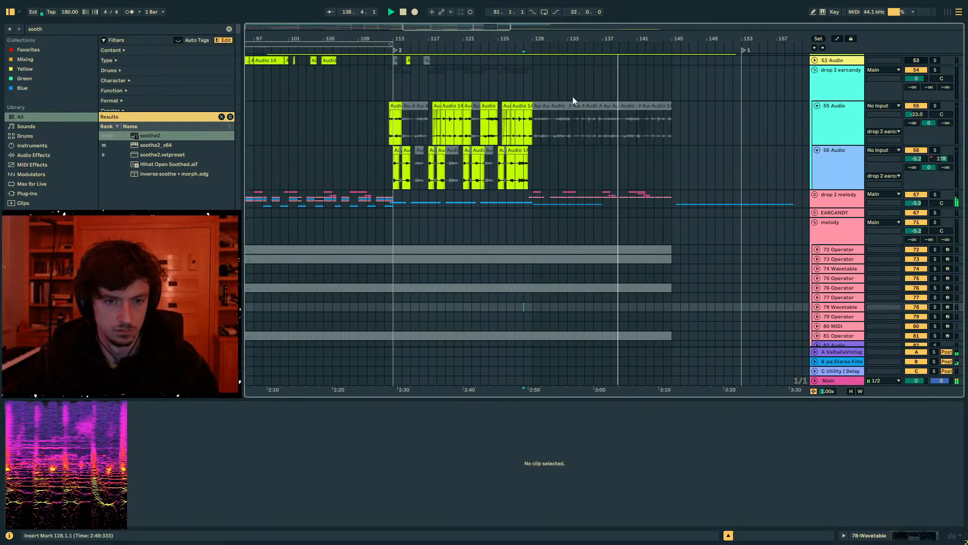
left_click(609, 213)
left_click(381, 203)
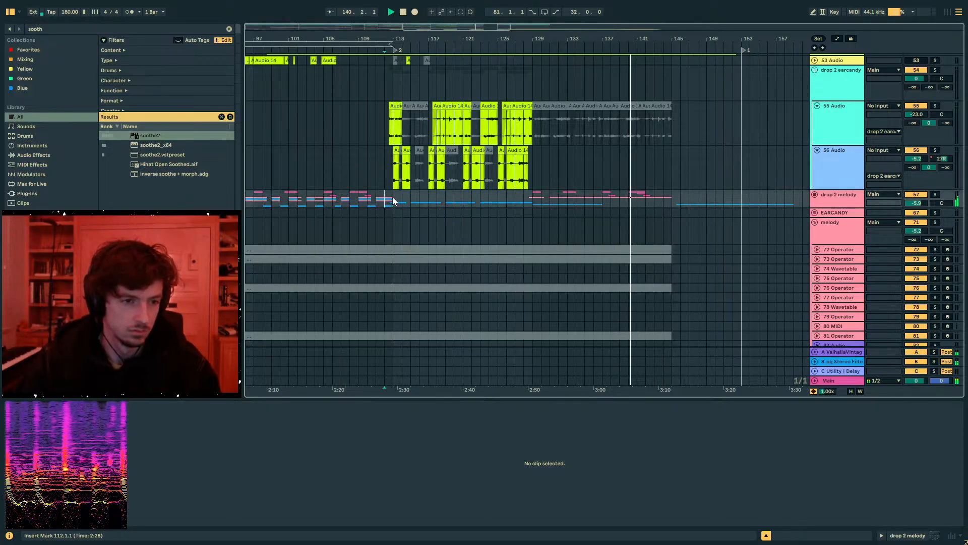
left_click(394, 188)
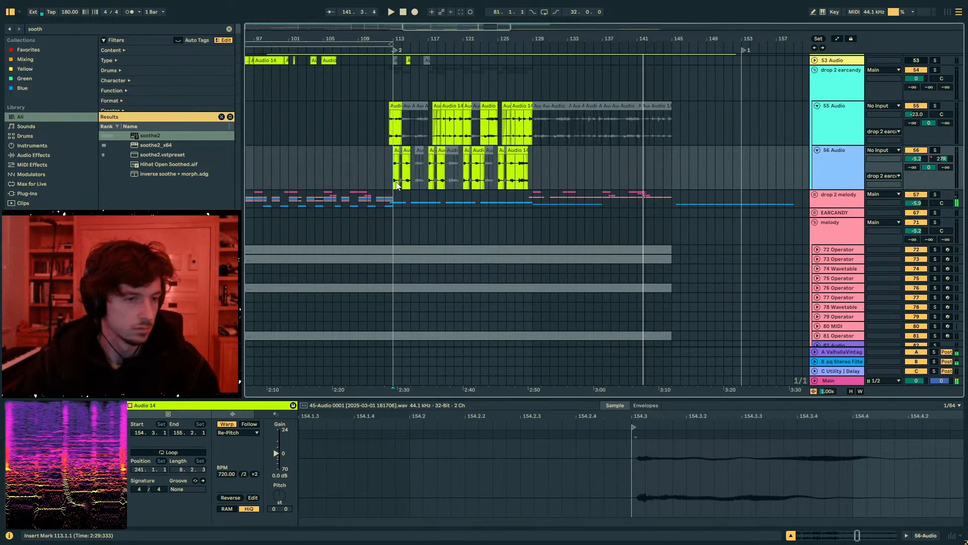
key("space")
left_click(683, 185)
left_click_drag(674, 183, 393, 179)
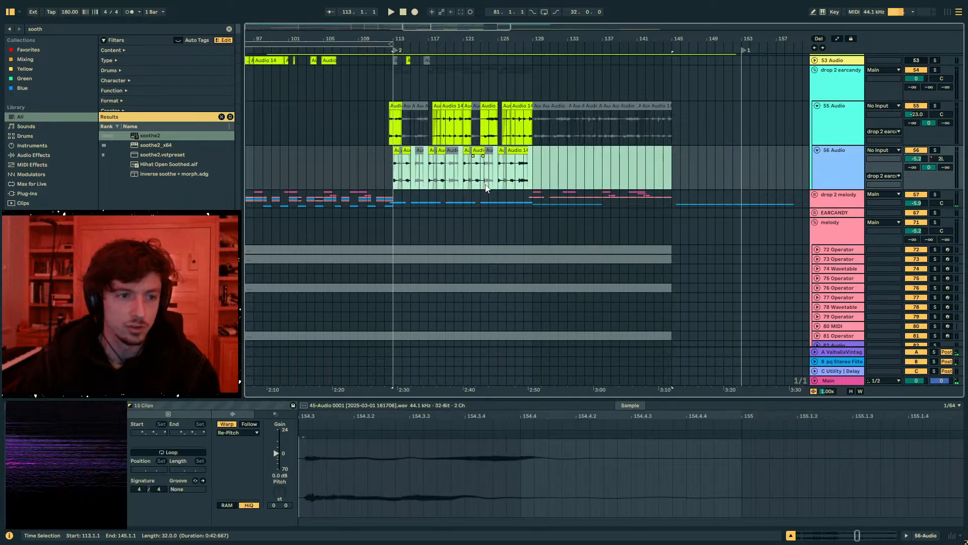
- Copy the 47 Operator clips spanning bars 65 to 81 and paste them at bar 97 on the same track
scroll(479, 112, "up", 5)
left_click_drag(416, 34, 694, 12)
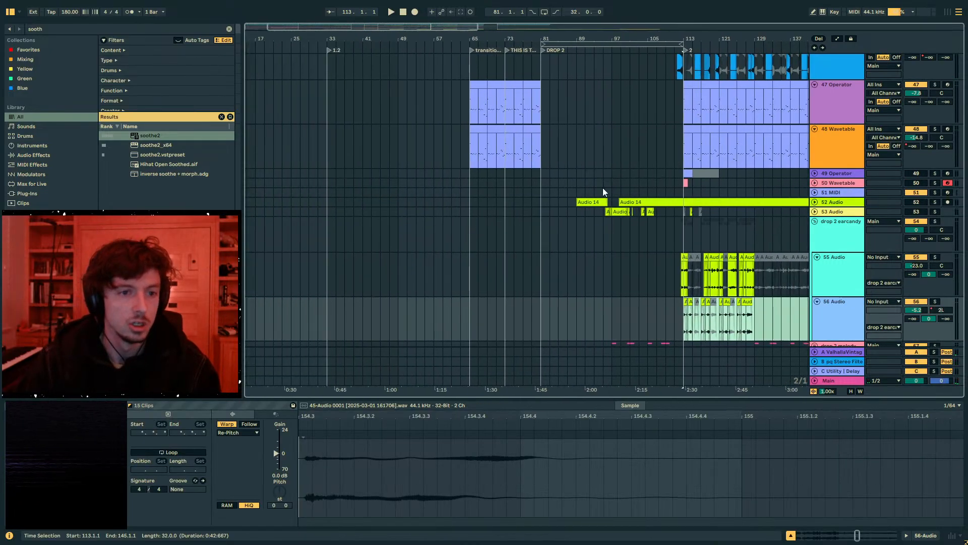
scroll(602, 190, "up", 3)
left_click(560, 216)
left_click_drag(536, 194, 461, 191)
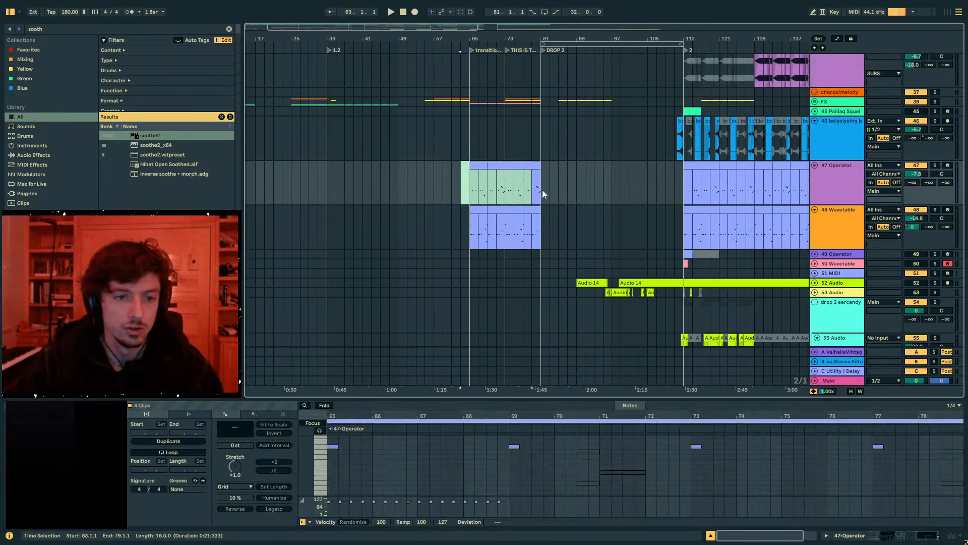
key("ctrl+c")
left_click(622, 183)
key("ctrl+v")
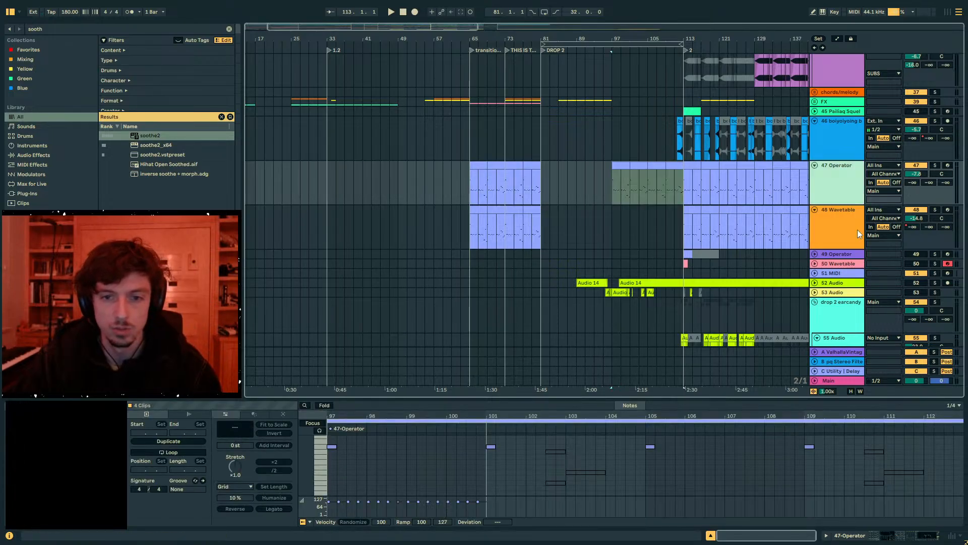
- Reshape 47 Operator's EQ Eight 1 Frequency A automation into a downward ramp between bars 97 and 113 during playback
left_click(864, 533)
key("a")
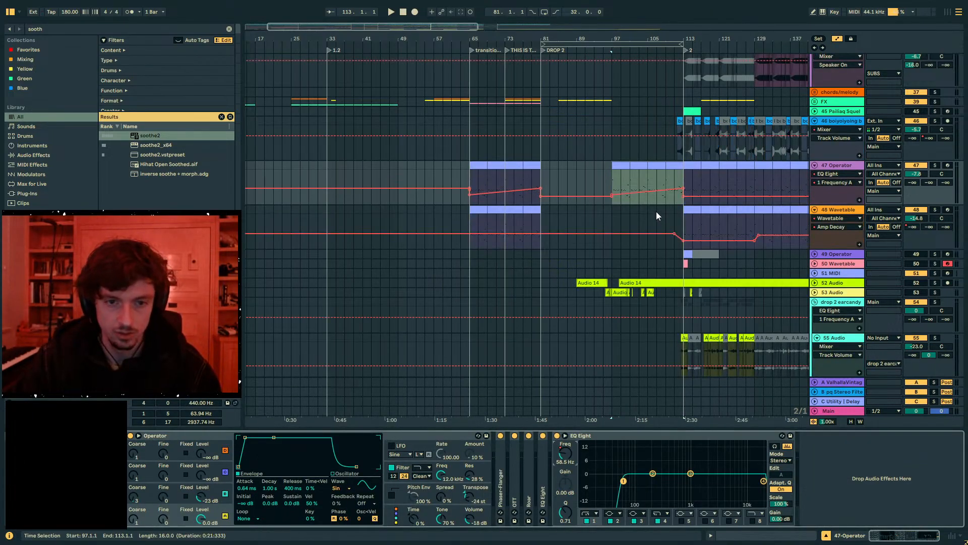
left_click(612, 180)
key("space")
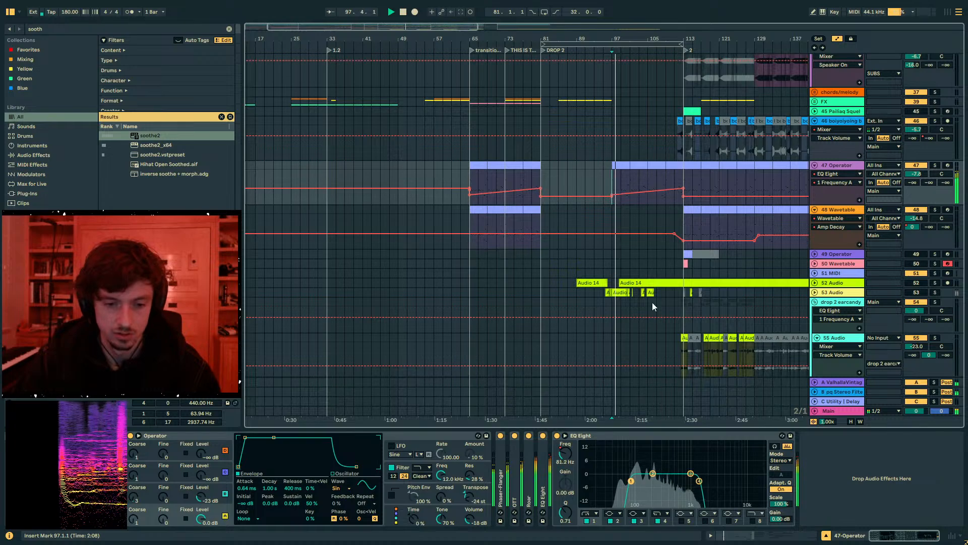
left_click_drag(643, 192, 683, 193)
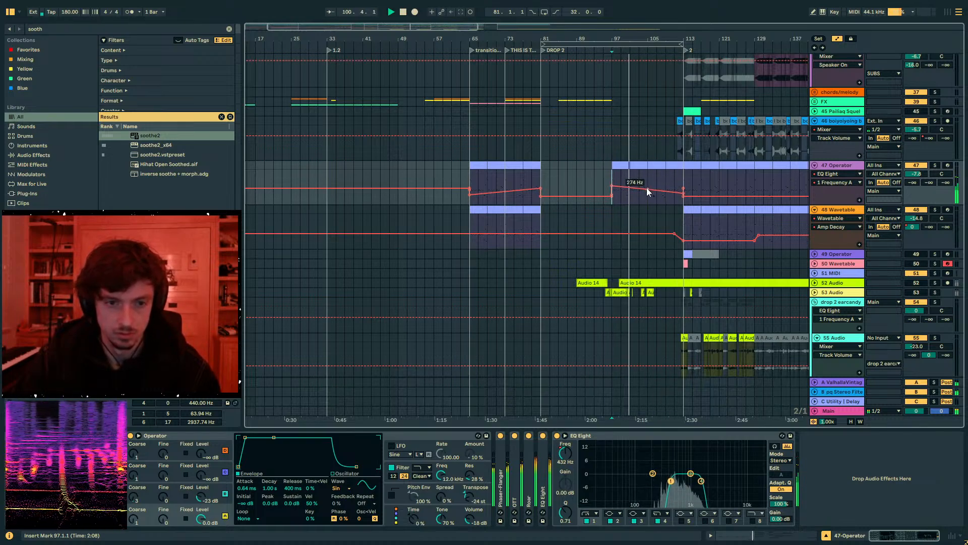
- Listen to the 47 Operator part from bar 105 past bar 113, hiding the automation and checking its EQ Eight
left_click(648, 186)
key("space")
key("space")
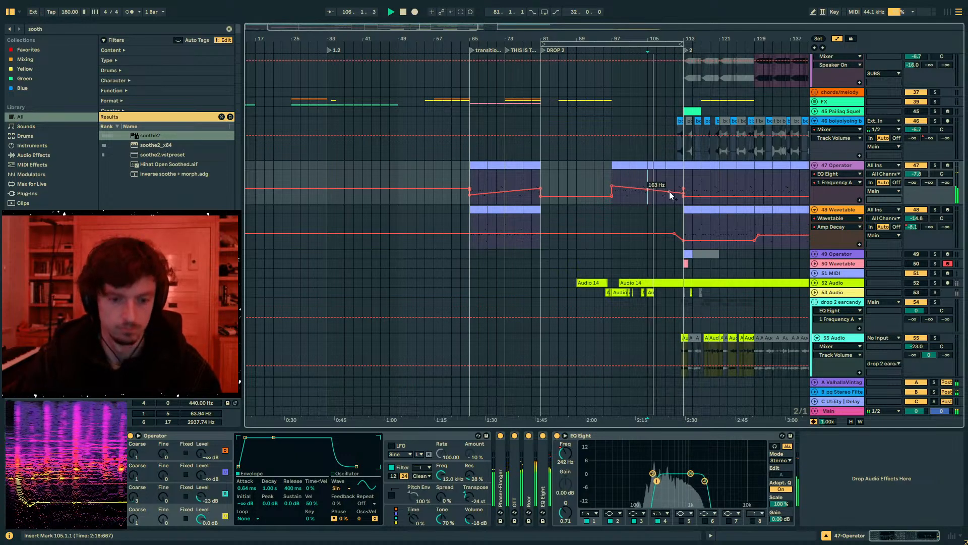
key("a")
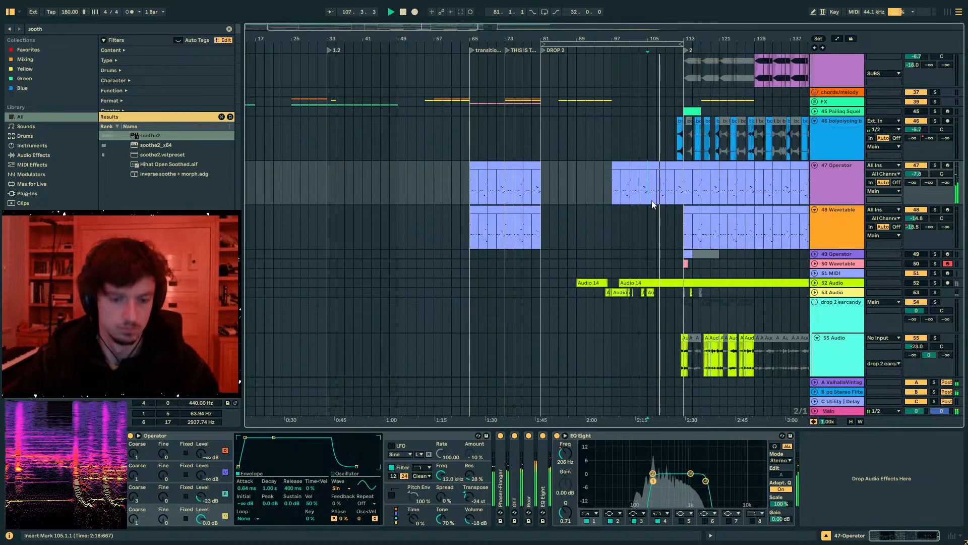
left_click(821, 188)
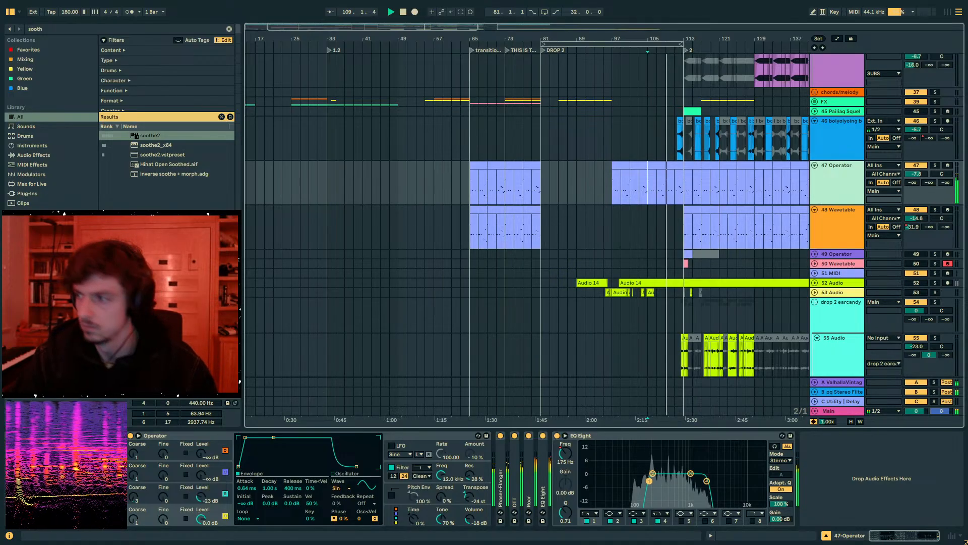
left_click(648, 192)
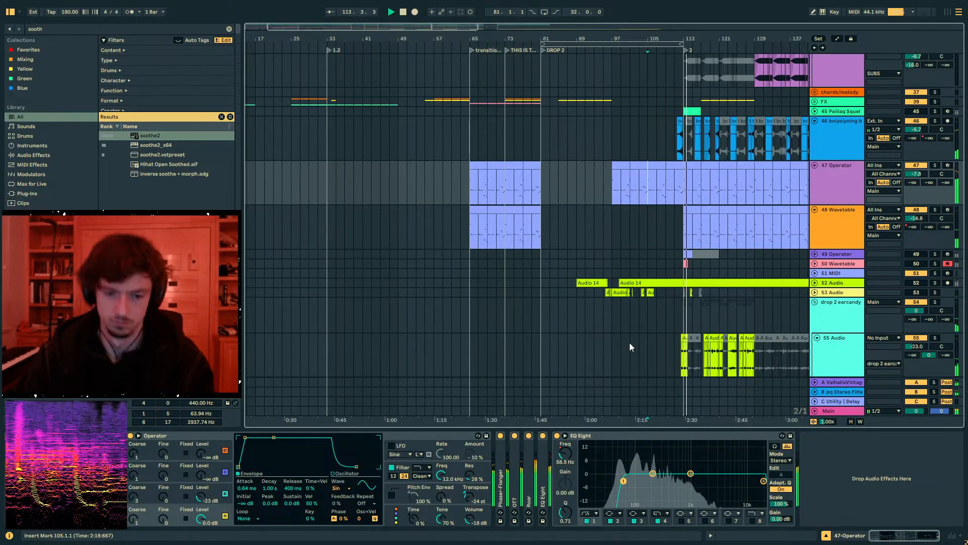
left_click(559, 440)
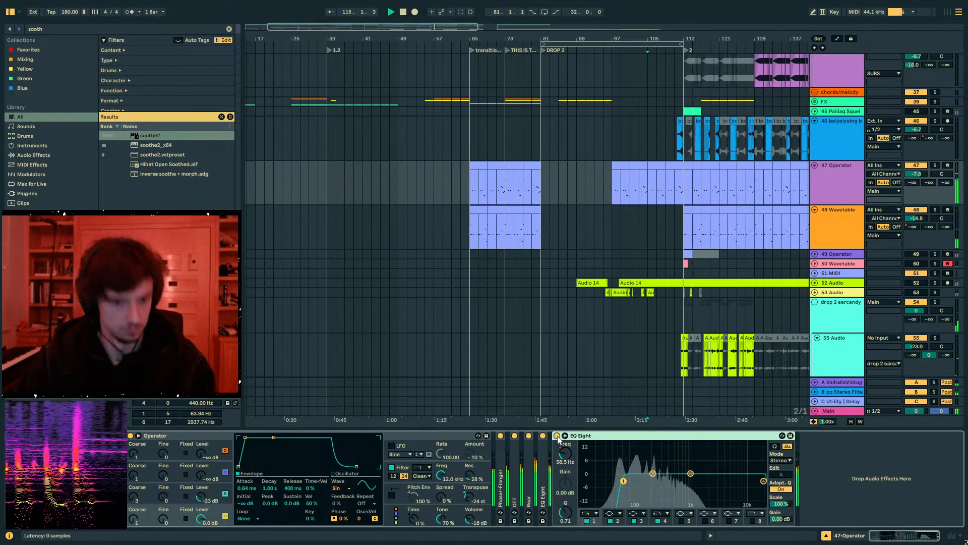
left_click(676, 173)
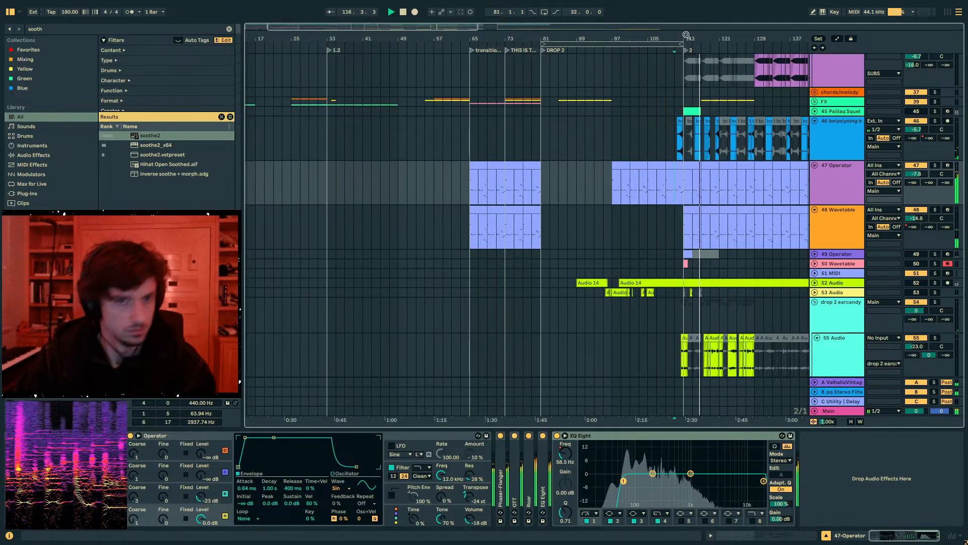
- Solo 64 Audio in the drop 2 melody group and listen to it from bar 113
left_click_drag(687, 35, 589, 92)
scroll(620, 223, "down", 3)
left_click(581, 220)
left_click_drag(711, 240, 711, 229)
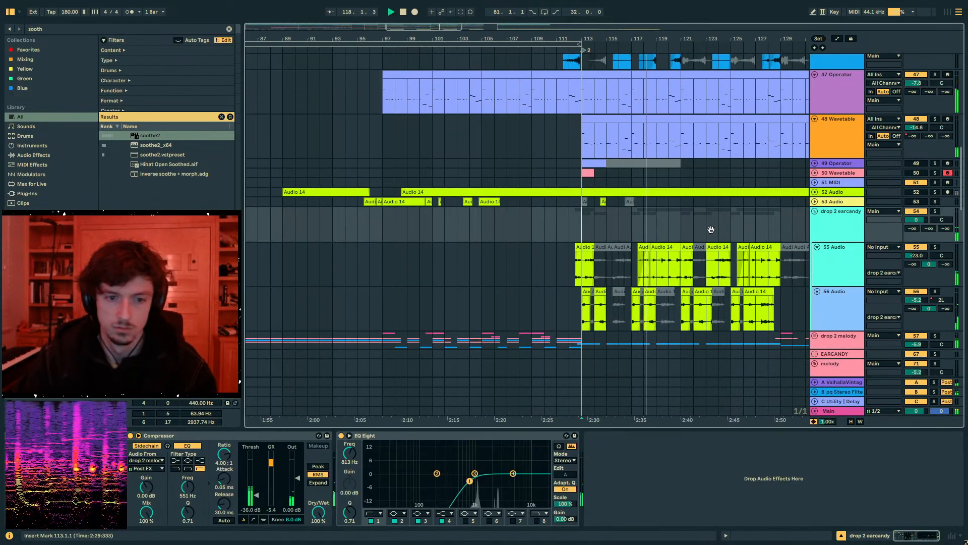
scroll(712, 229, "down", 3)
left_click(815, 265)
scroll(825, 260, "down", 15)
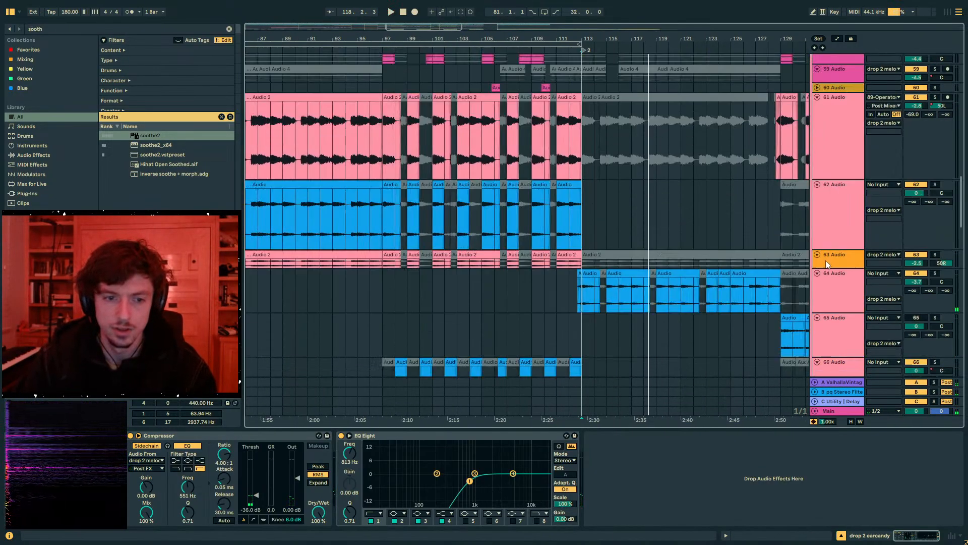
left_click(829, 202)
left_click(936, 182)
key("space")
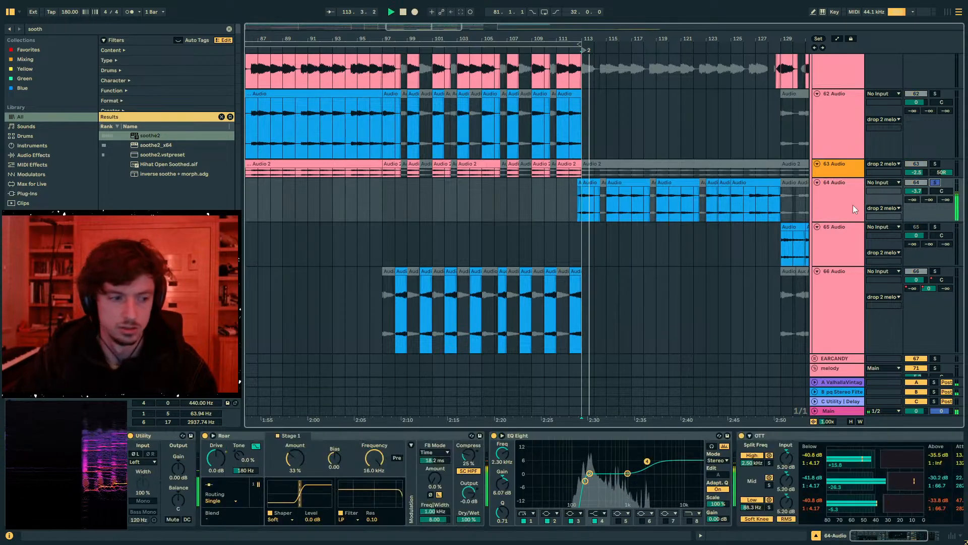
key("space")
left_click(832, 211)
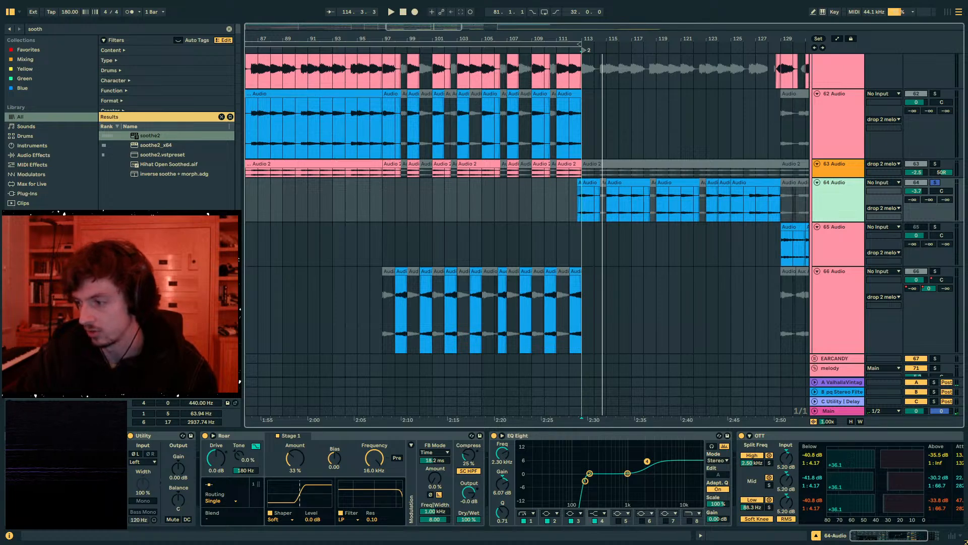
- Place the insert marker at the start of 64 Audio's clips before bar 113 and add a Saturator to the track
left_click_drag(597, 39, 483, 112)
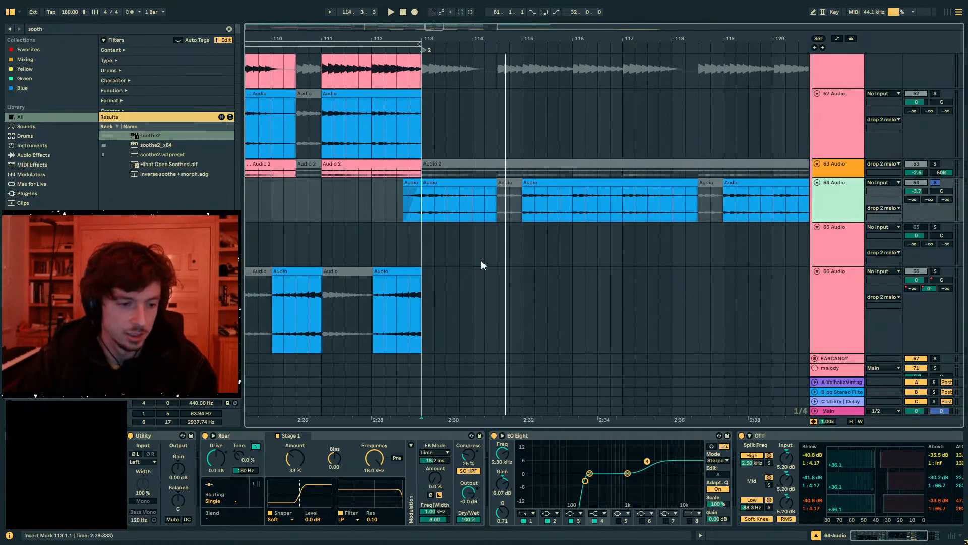
left_click(405, 205)
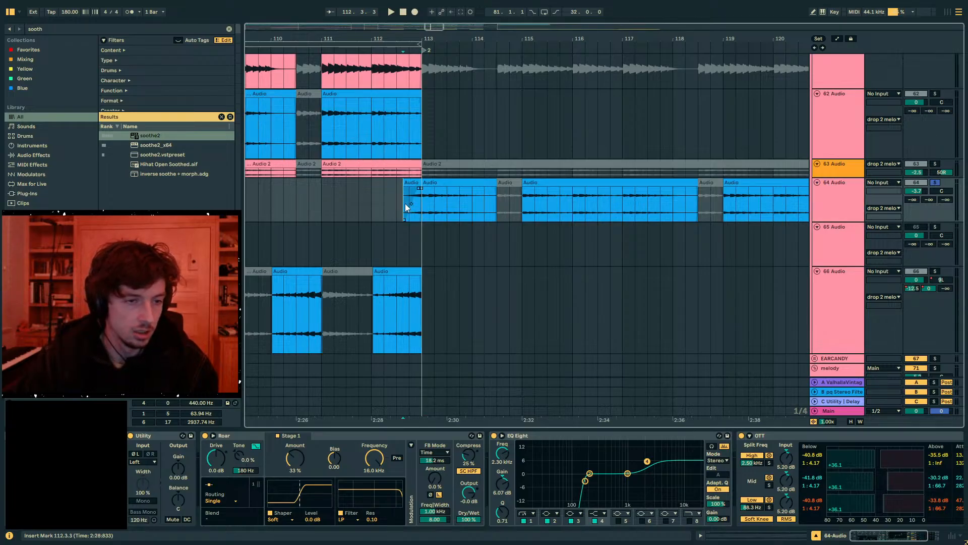
key("ctrl+f")
type("s")
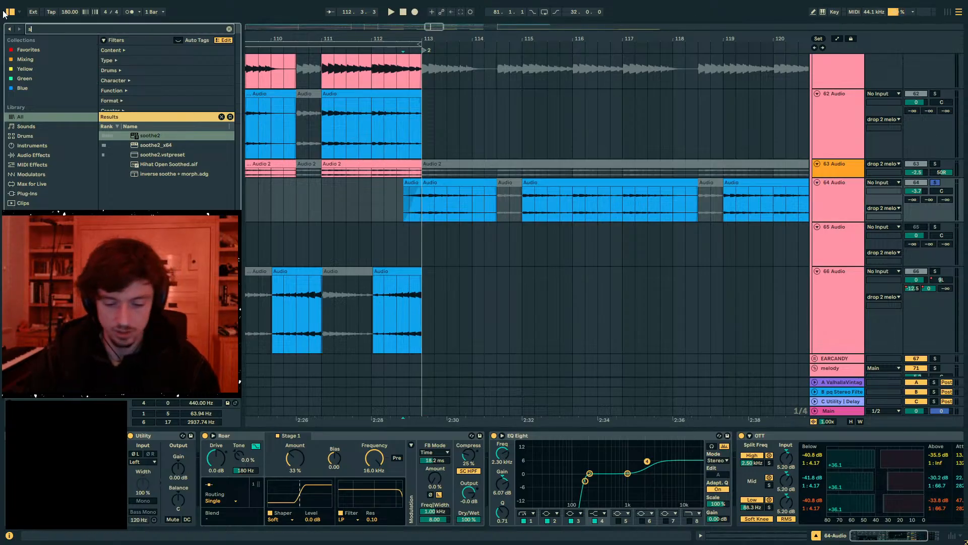
type("at")
left_click(154, 136)
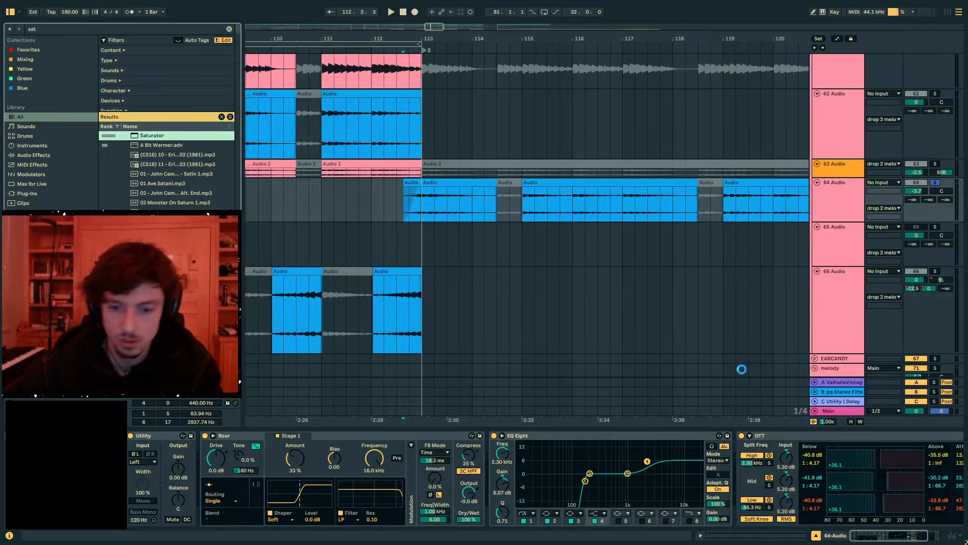
key("Return")
- Set the Saturator's Drive to 9.0 dB and Output to -6.6 dB during playback, and unsolo 64 Audio
key("space")
left_click_drag(868, 512, 902, 529)
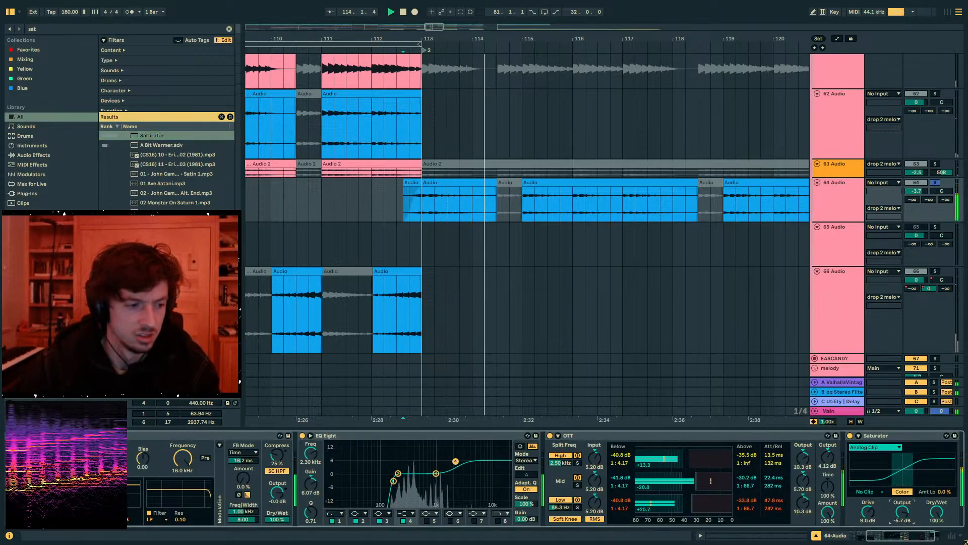
key("space")
left_click(937, 184)
left_click(935, 183)
key("space")
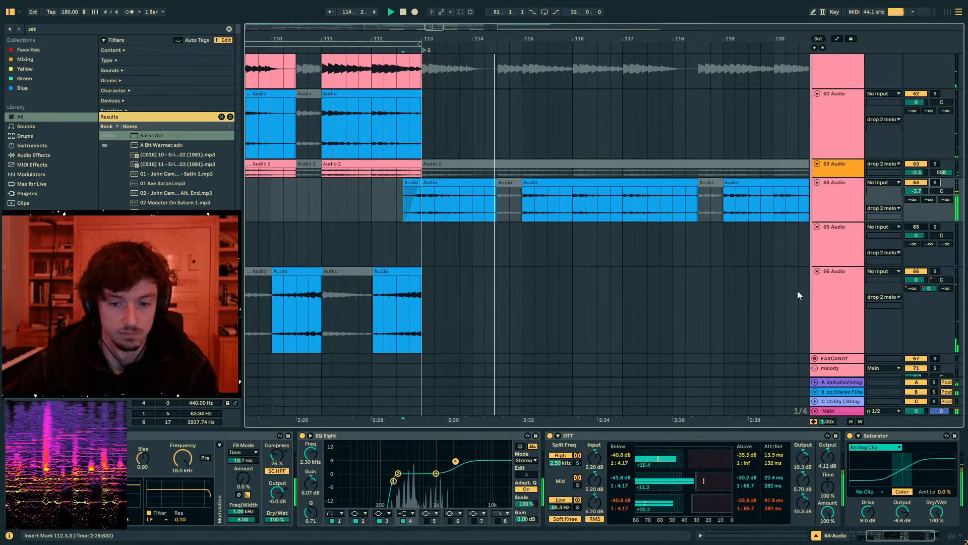
- Add the Wider plug-in after the Saturator on 64 Audio and audition it at 81% in the full mix
key("ctrl+f")
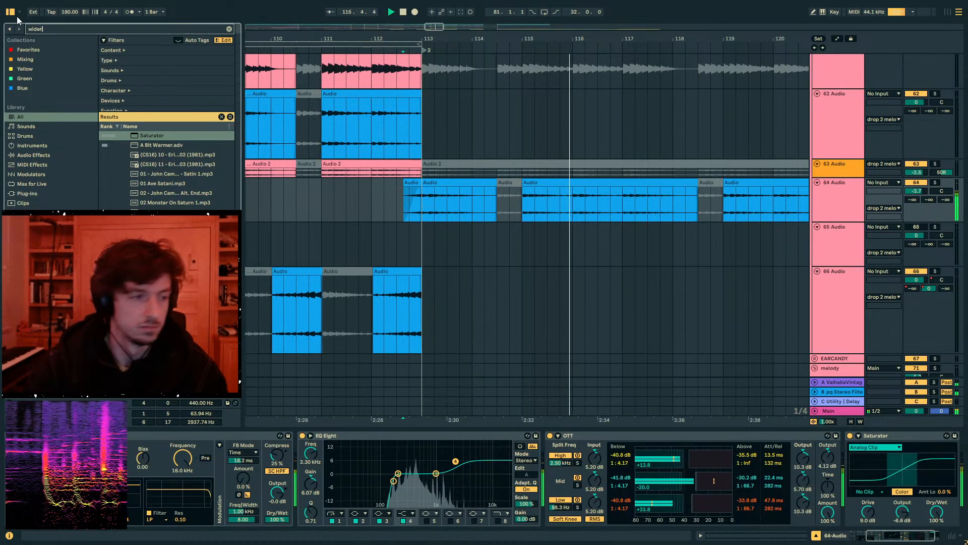
type("wider")
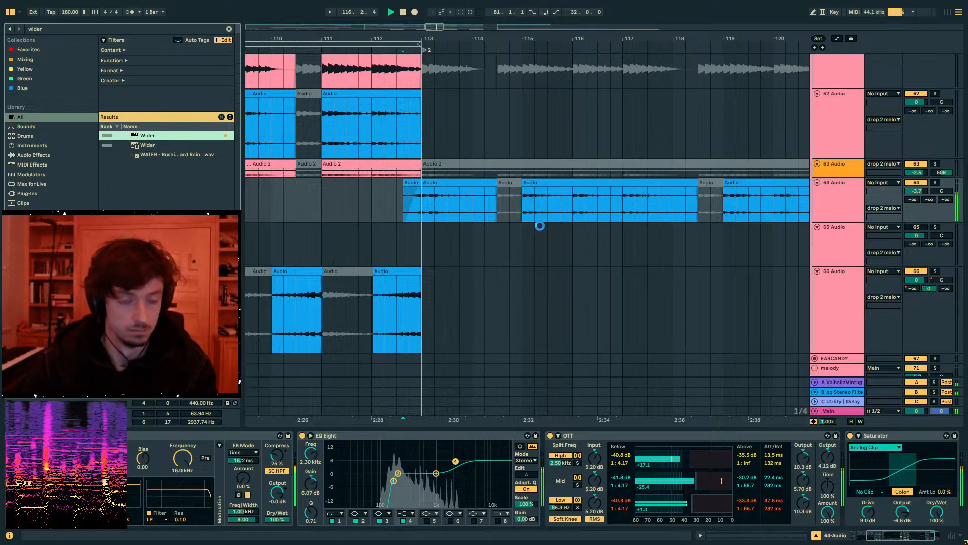
left_click(585, 99)
key("space")
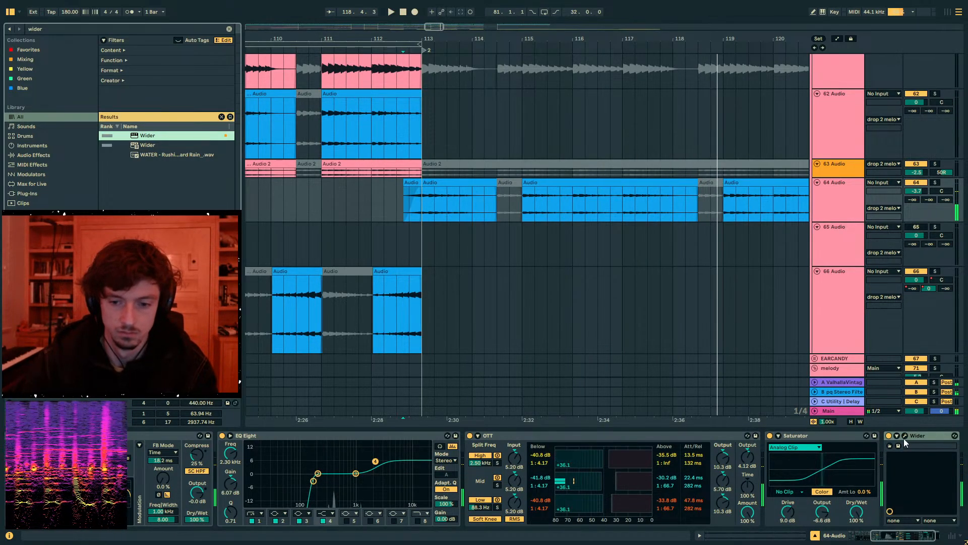
left_click(905, 437)
key("space")
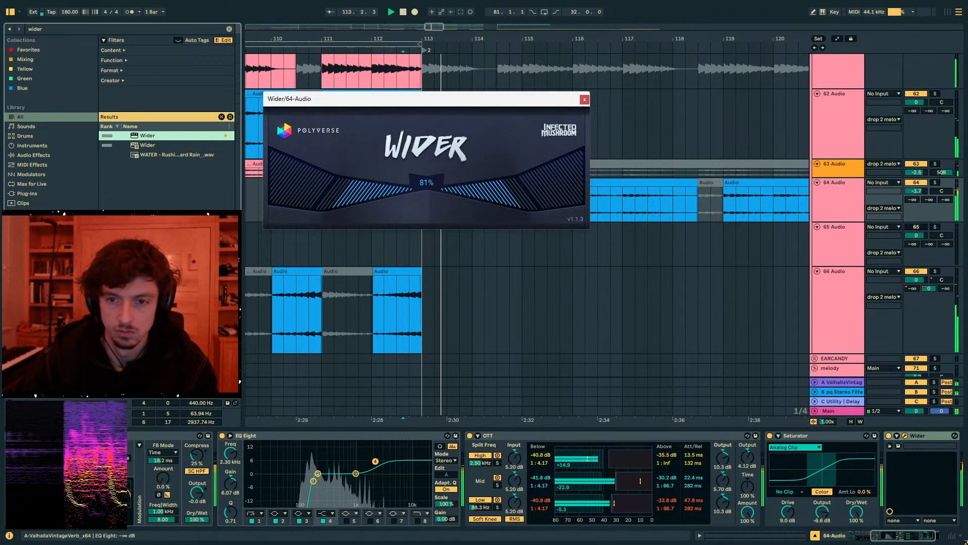
- Set 64 Audio's send to the ValhallaVintageVerb return to -14.7 dB
left_click_drag(913, 200, 912, 169)
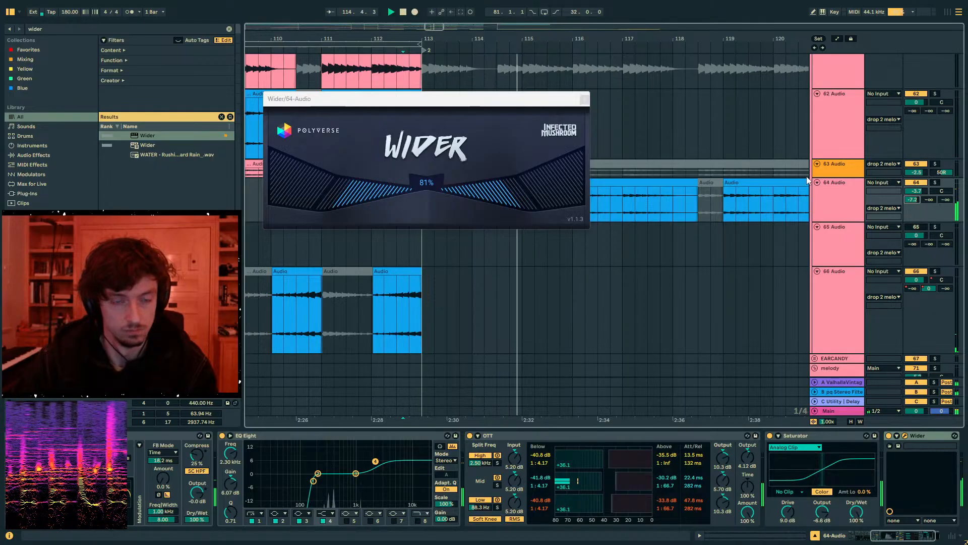
left_click(584, 100)
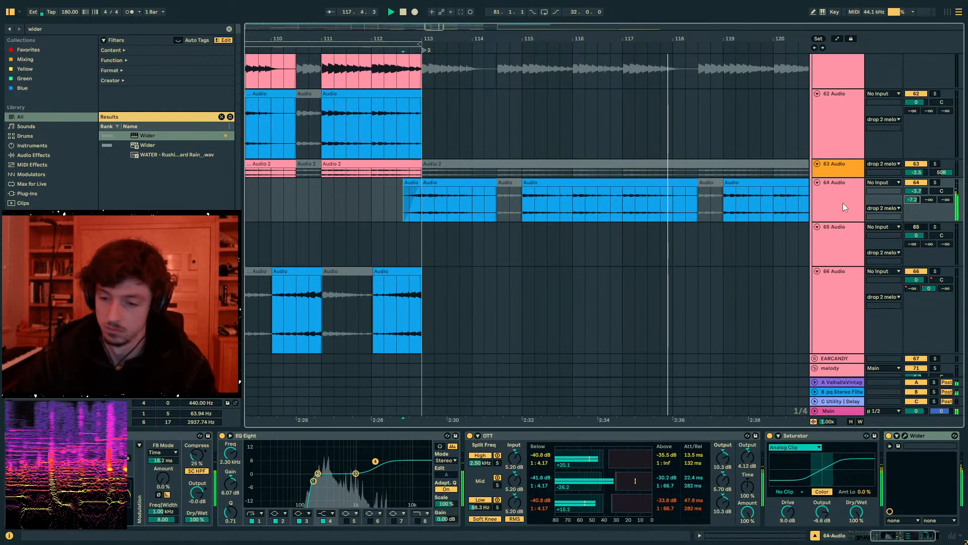
key("a")
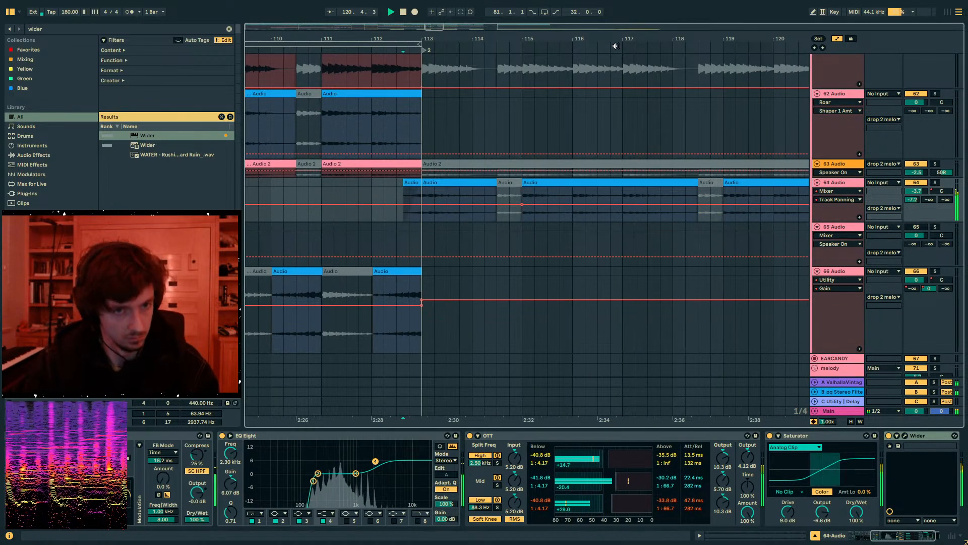
left_click_drag(610, 37, 481, 10)
left_click_drag(912, 200, 913, 201)
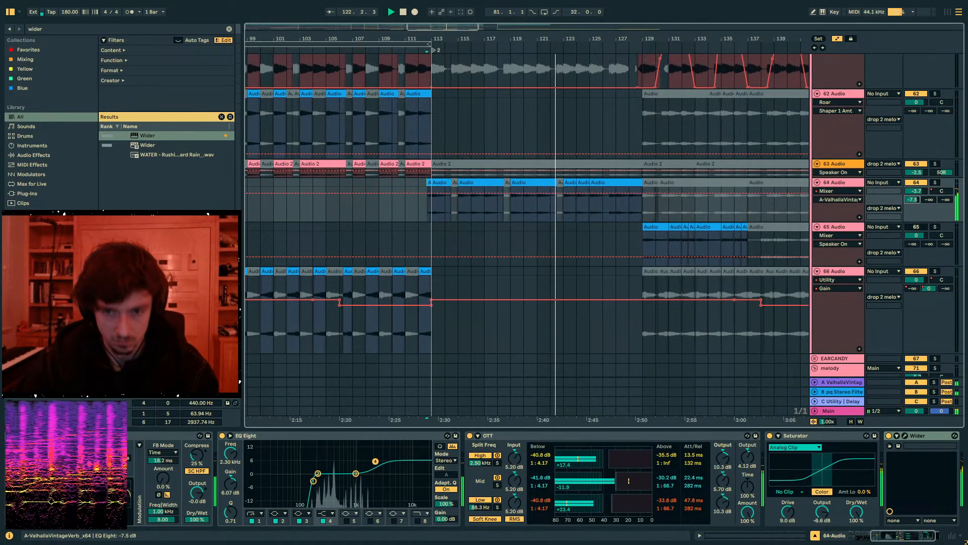
key("a")
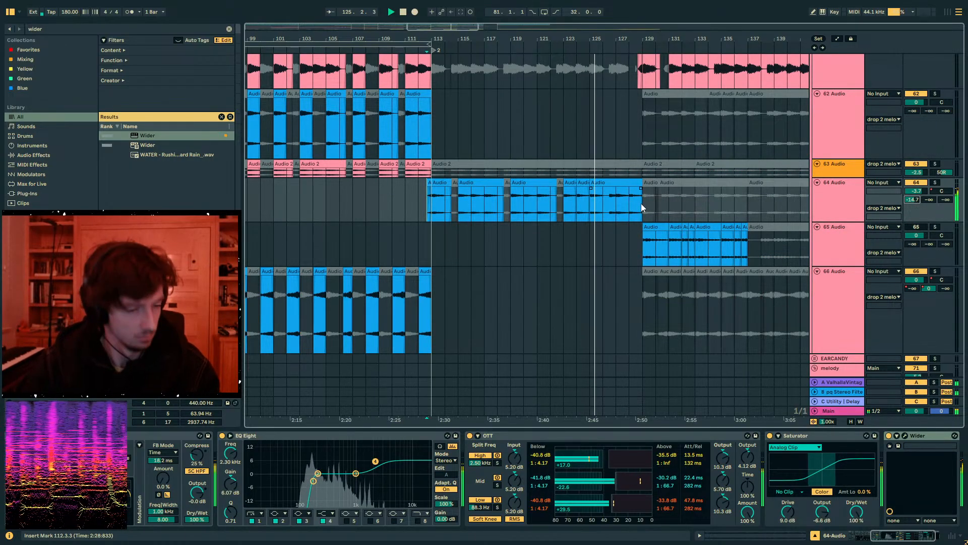
- Try to duplicate the 64 Audio clips from bars 113 to 129 into the following 16 bars
left_click_drag(640, 205, 433, 209)
key("ctrl+d")
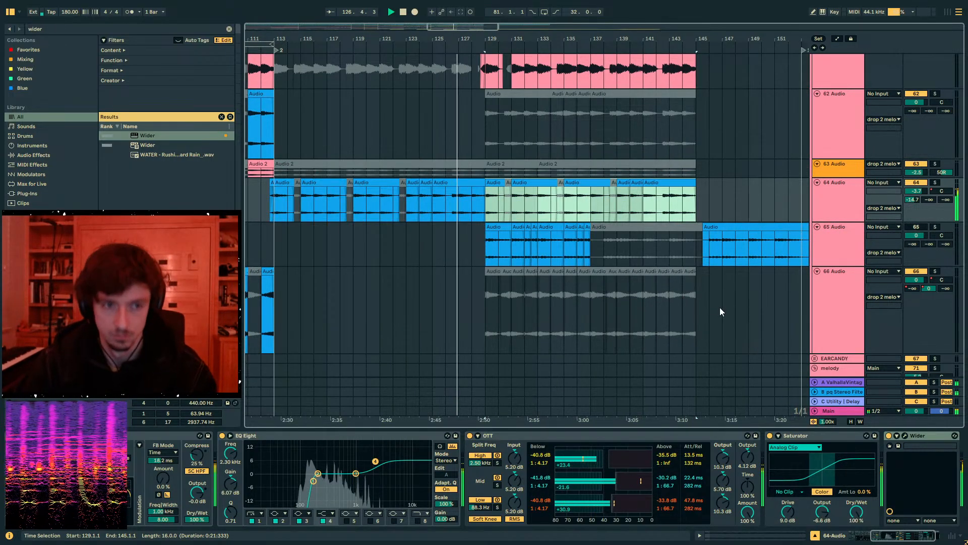
scroll(706, 305, "up", 3)
key("ctrl+z")
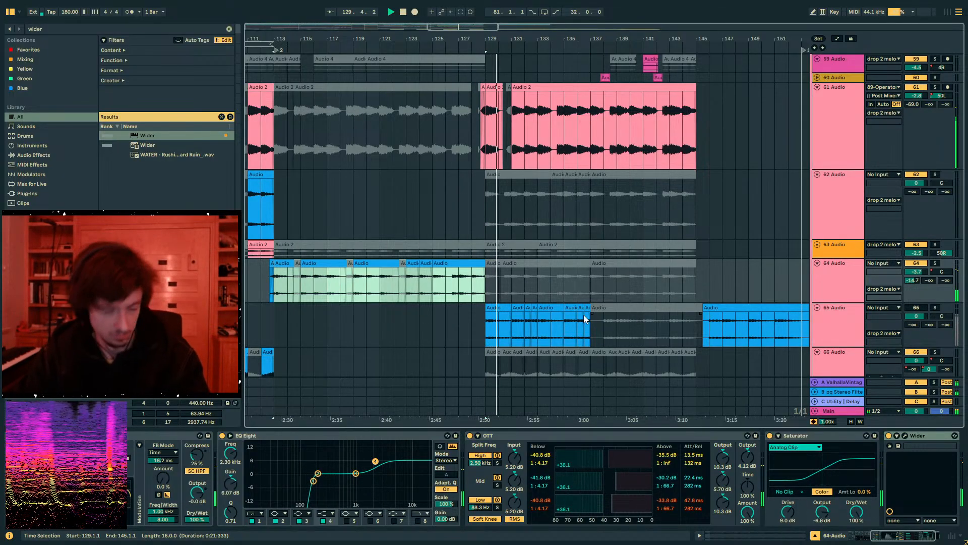
- Duplicate the 64 Audio clips so they fill bars 129 to 145, and set the copies' clip gain to -5.4 dB
scroll(493, 279, "up", 5)
scroll(493, 278, "up", 2)
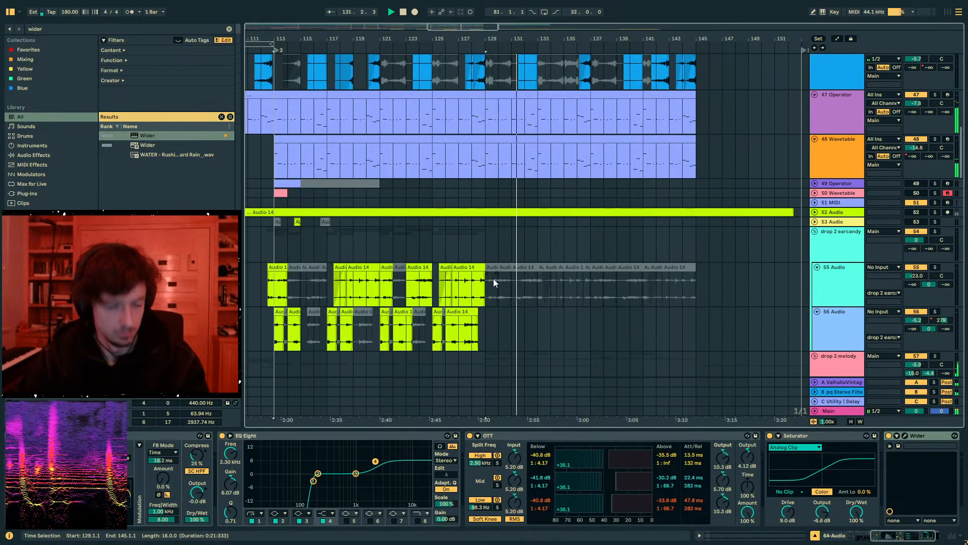
scroll(488, 279, "down", 10)
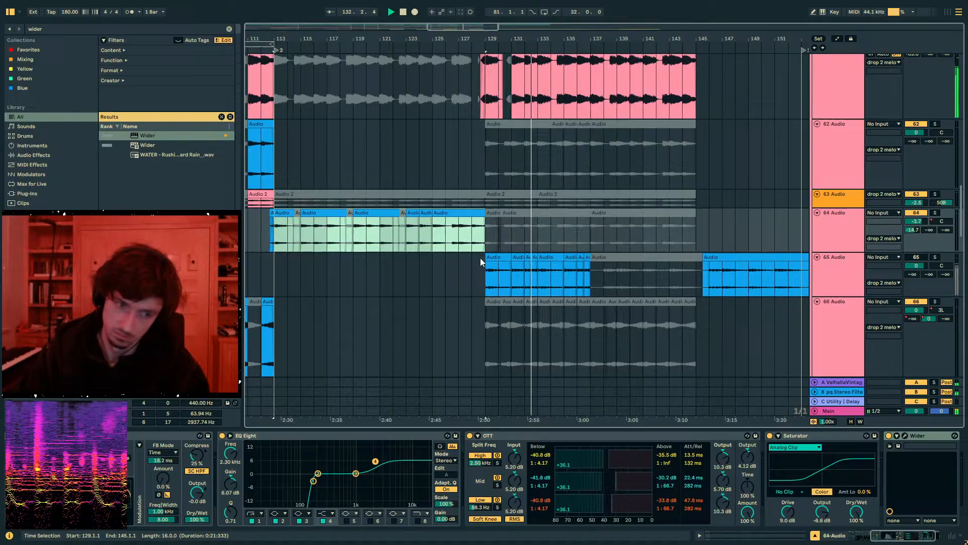
left_click_drag(480, 259, 335, 241)
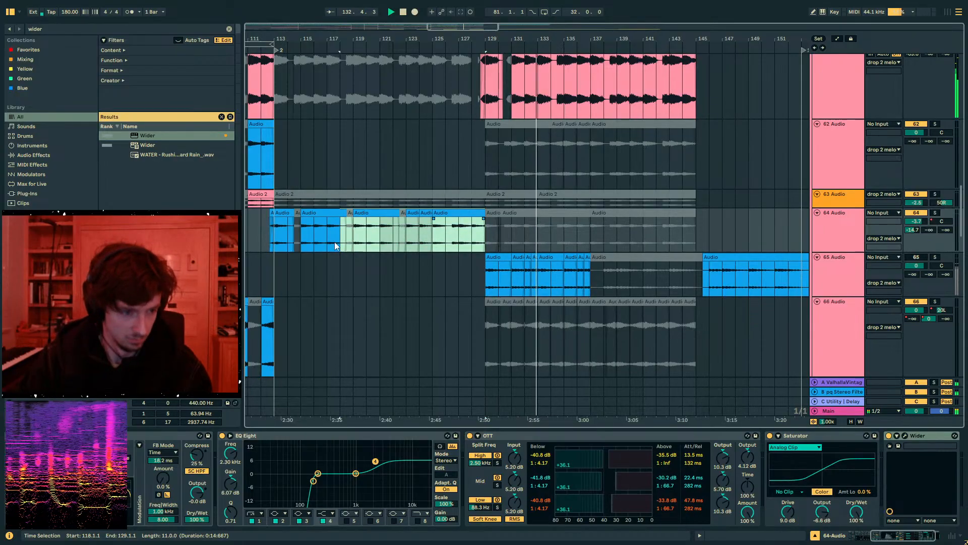
key("ctrl+d")
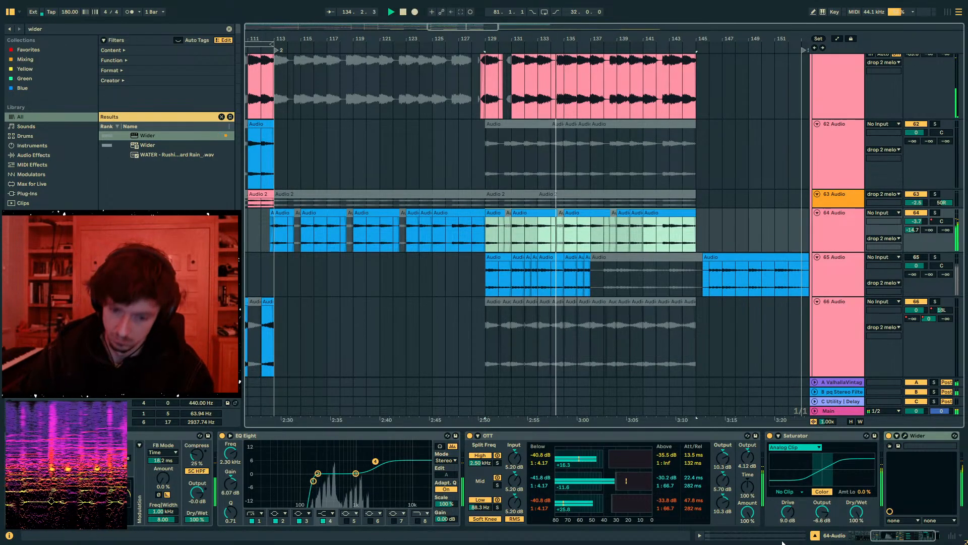
key("shift+Tab")
left_click_drag(276, 453, 276, 458)
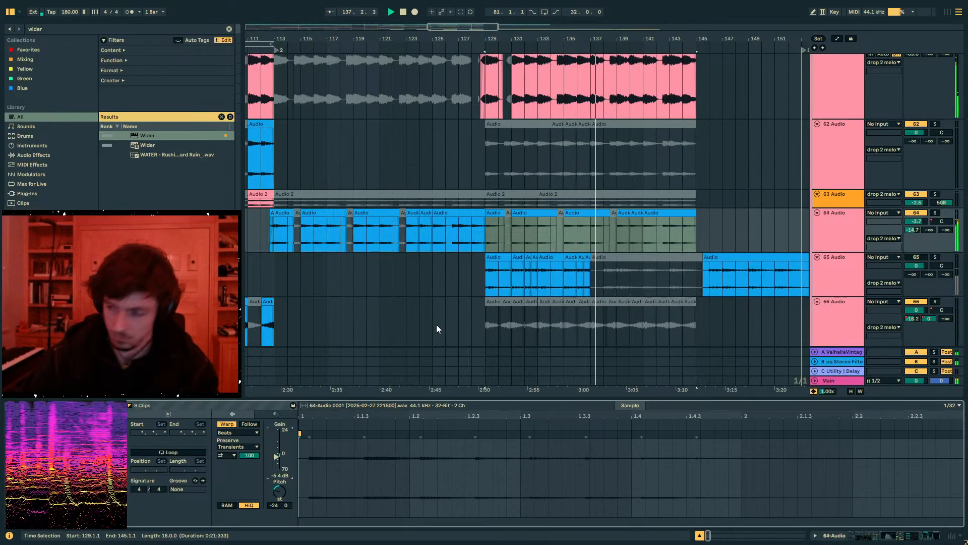
- Solo 36 Audio and listen to its sub clip from bar 129, then restore the full mix
left_click(483, 159)
scroll(506, 228, "up", 5)
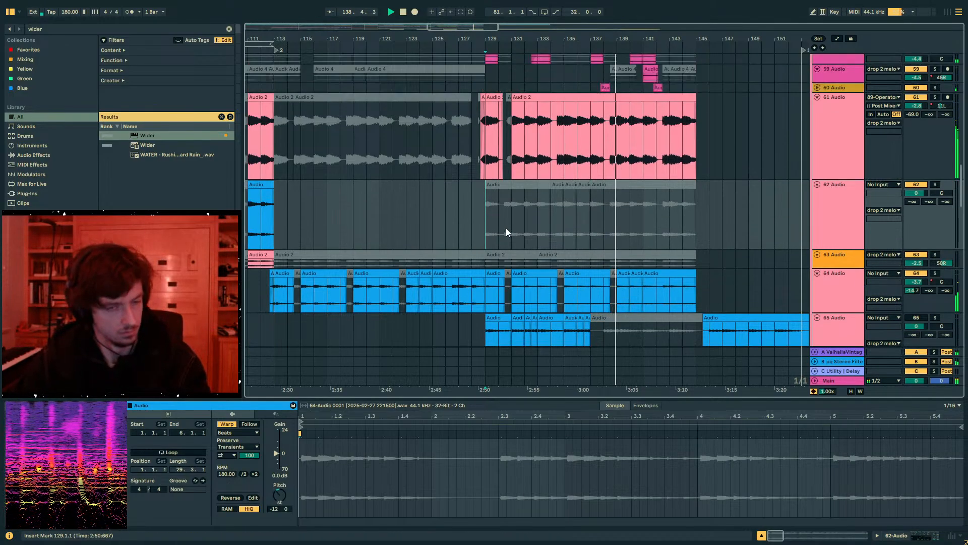
scroll(506, 228, "up", 12)
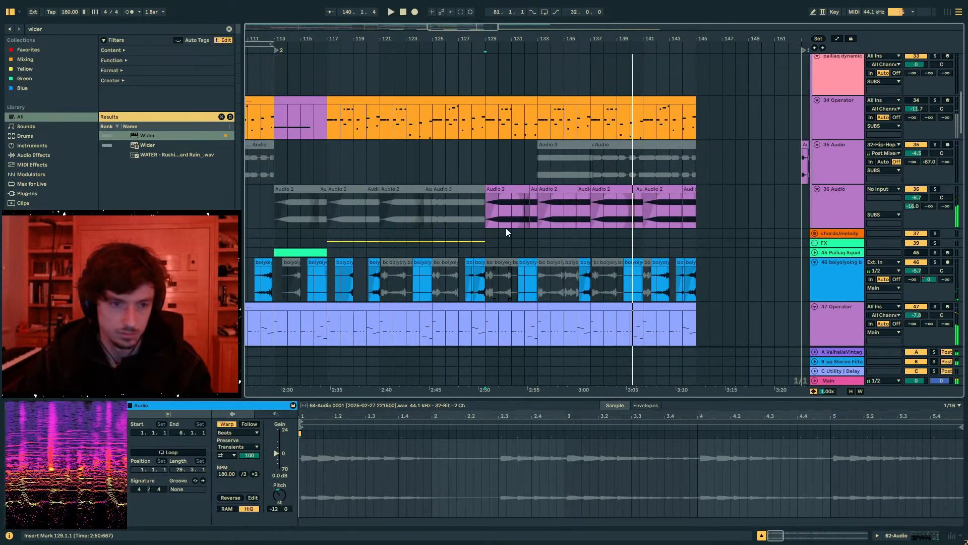
left_click(482, 202)
key("space")
left_click(936, 189)
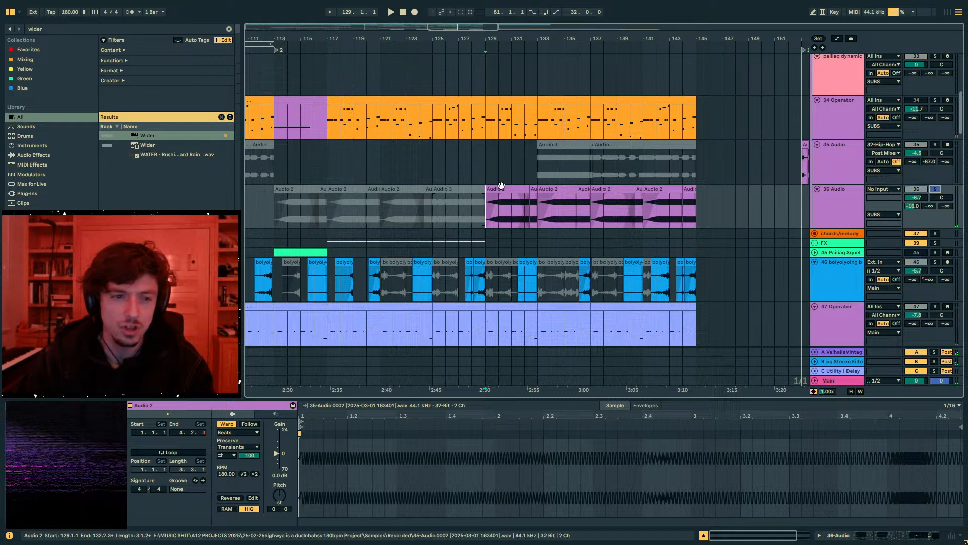
left_click(498, 205)
key("space")
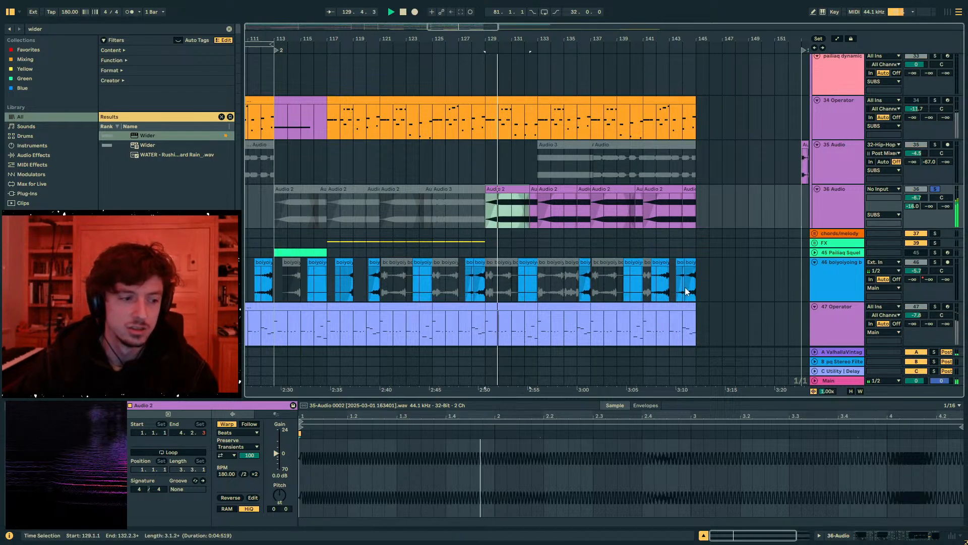
left_click(934, 189)
- Play the full mix from bar 129, starting at the 47 Operator clip that spans bars 129 to 133
scroll(508, 241, "down", 5)
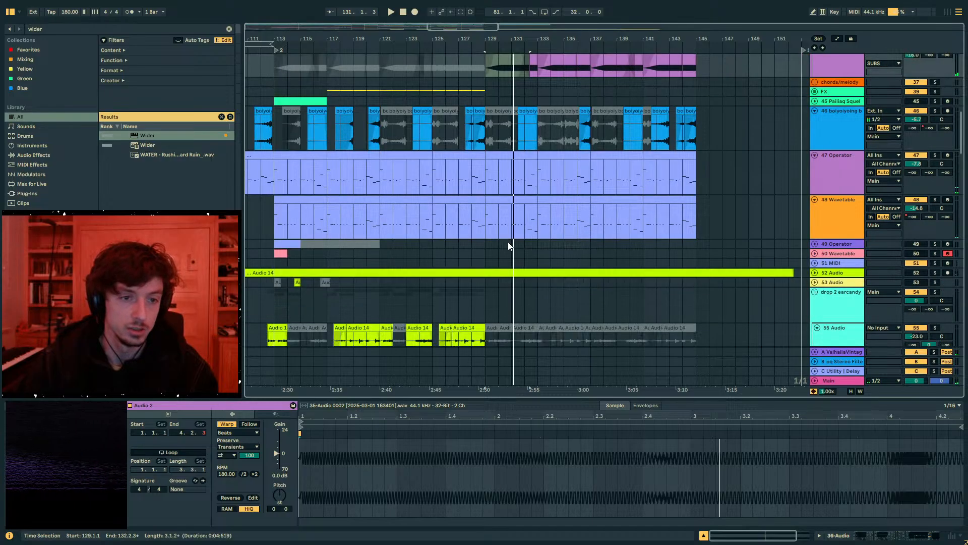
mouse_move(486, 177)
left_mouse_down()
mouse_move(538, 180)
mouse_move(485, 177)
left_mouse_up()
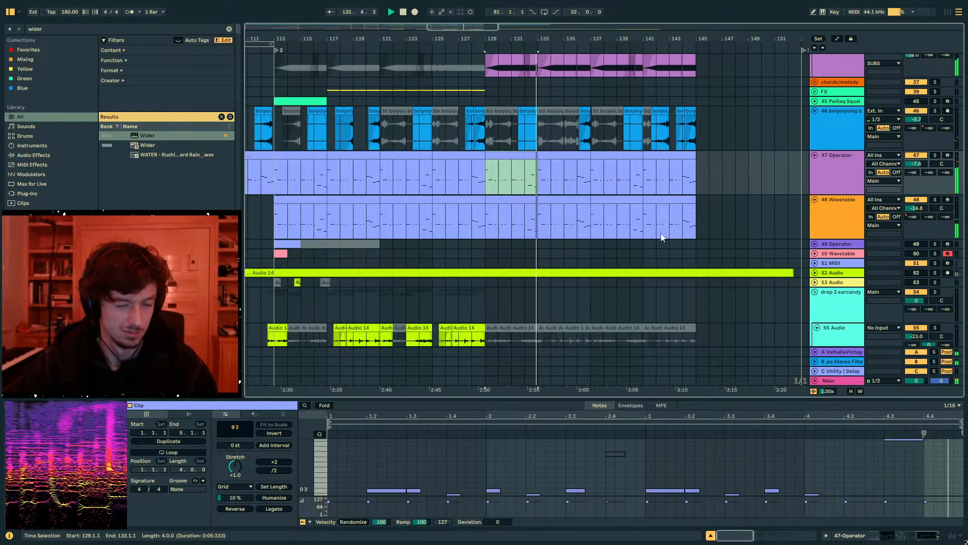
scroll(605, 222, "down", 10)
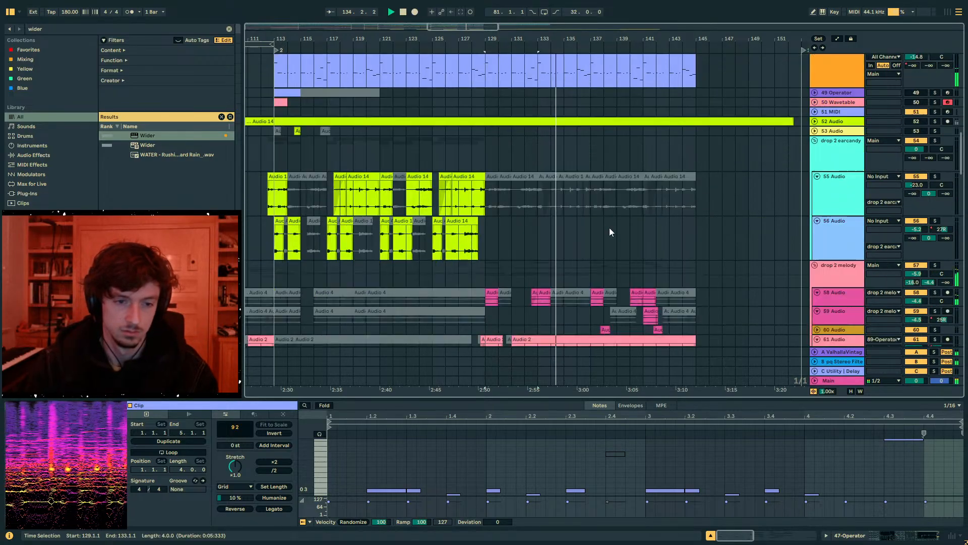
key("space")
- Add an off point to the Device On automation of 64 Audio's Wider rack near bar 129, and play from bar 128
scroll(521, 231, "down", 6)
left_click(495, 217)
scroll(834, 212, "down", 4)
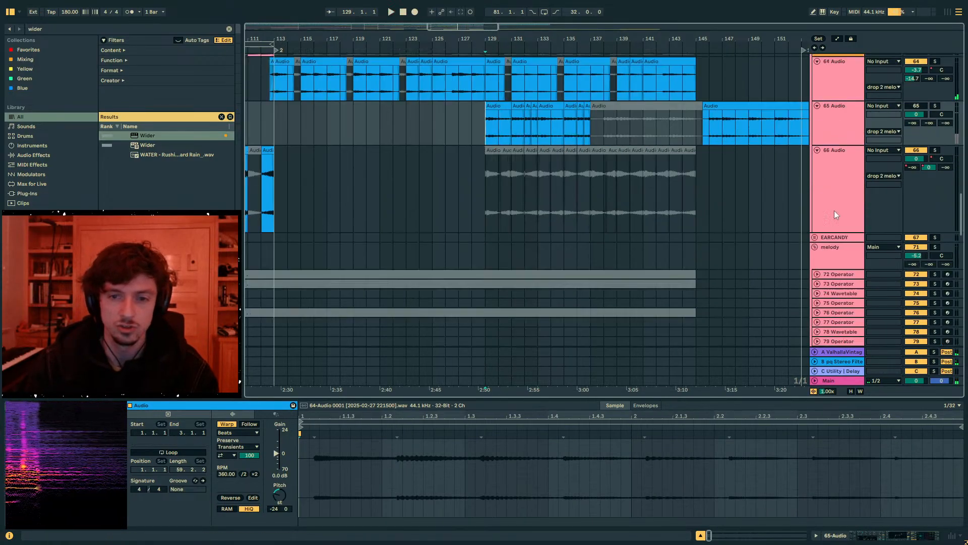
scroll(837, 181, "up", 3)
left_click(839, 146)
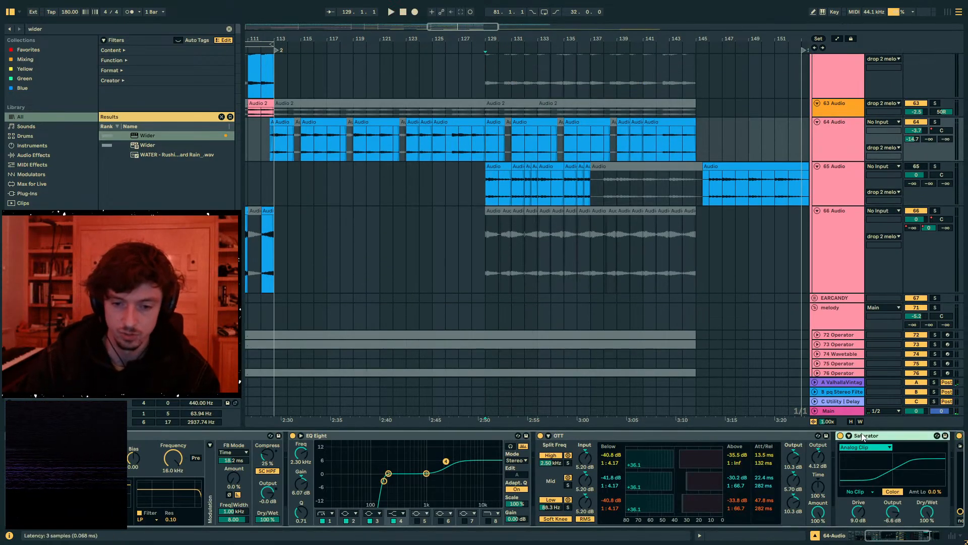
double_click(862, 437)
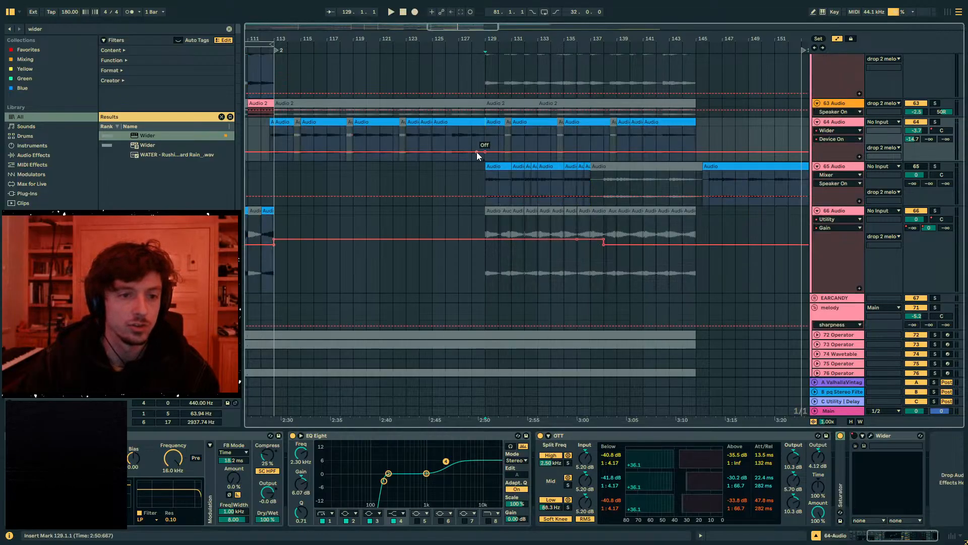
left_click(476, 152)
key("space")
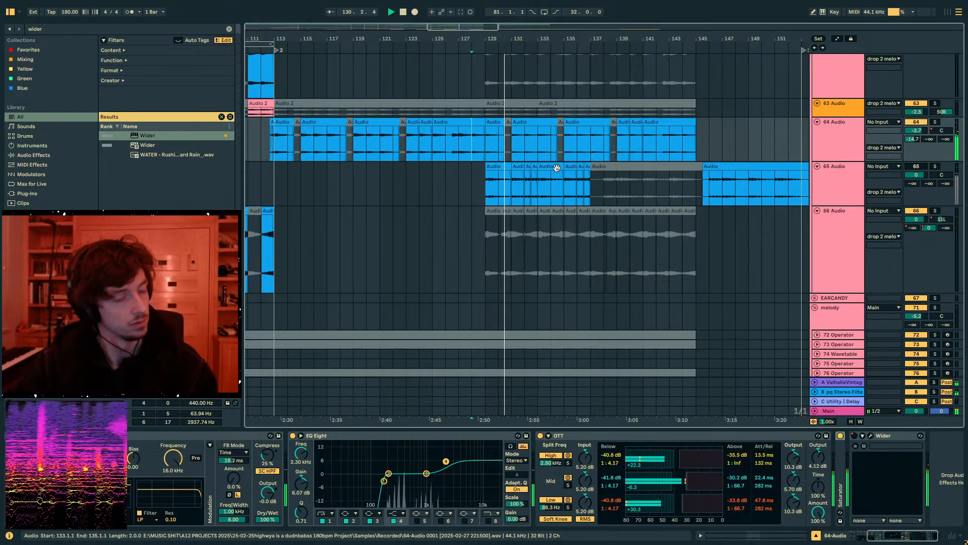
- Play the drop from the start of 36 Audio's active clips at bar 129, with that track's automation checked
scroll(522, 160, "up", 15)
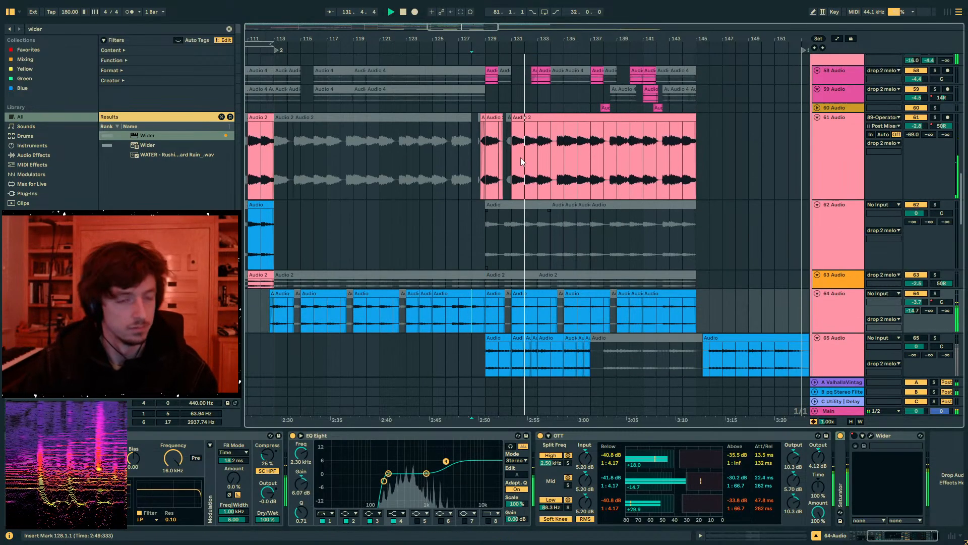
scroll(521, 158, "up", 5)
key("a")
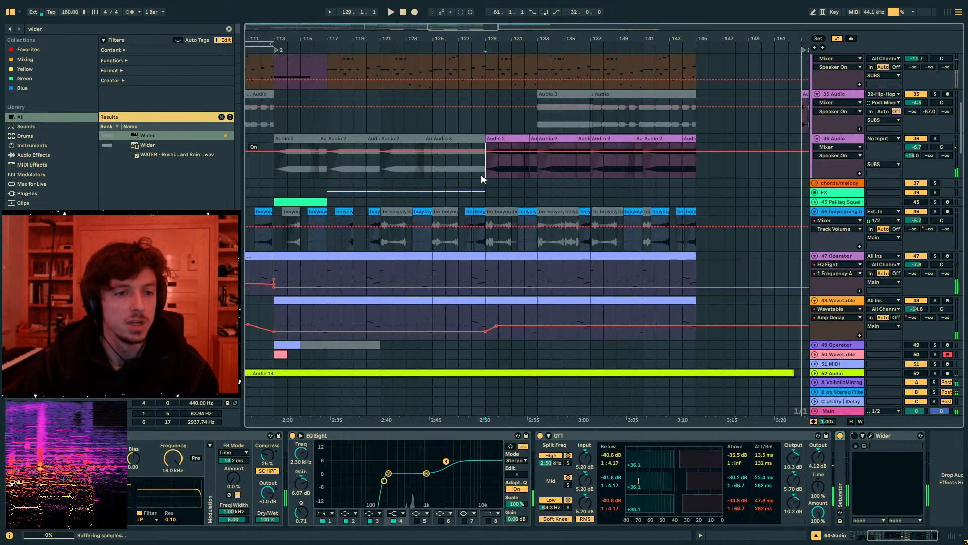
left_click(483, 173)
key("space")
key("a")
- Shape 36 Audio's Utility Gain automation into a curved dip at bar 131, and listen to it from bar 129
left_click_drag(497, 39, 498, 111)
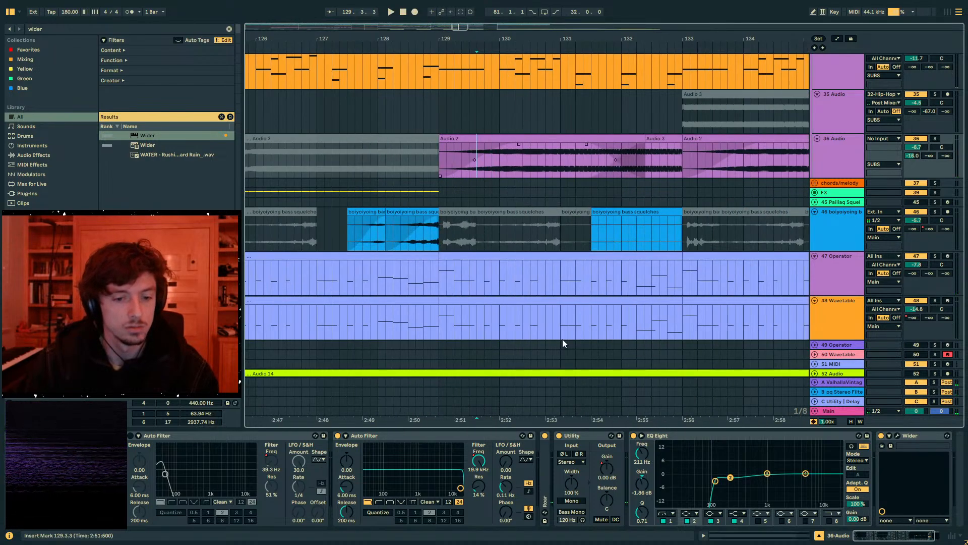
key("a")
left_click(440, 166)
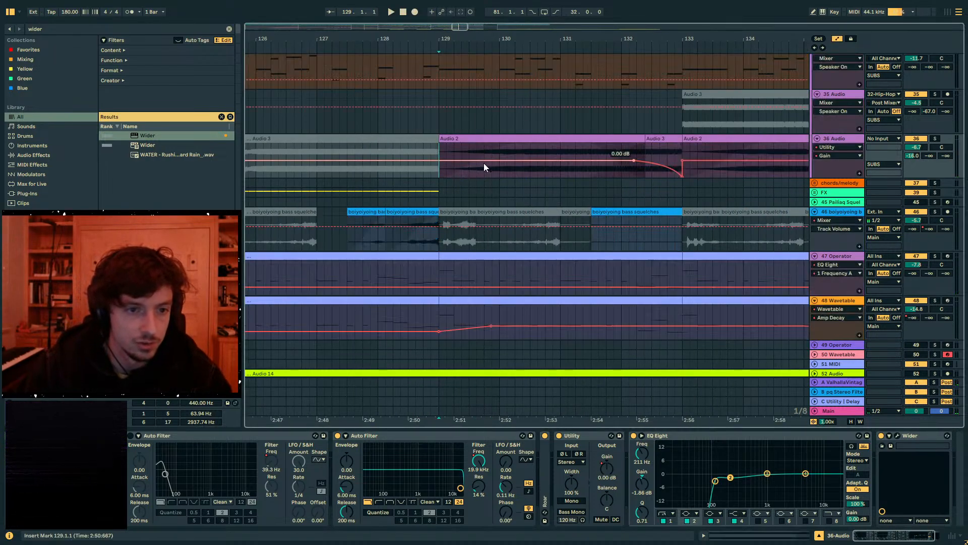
key("space")
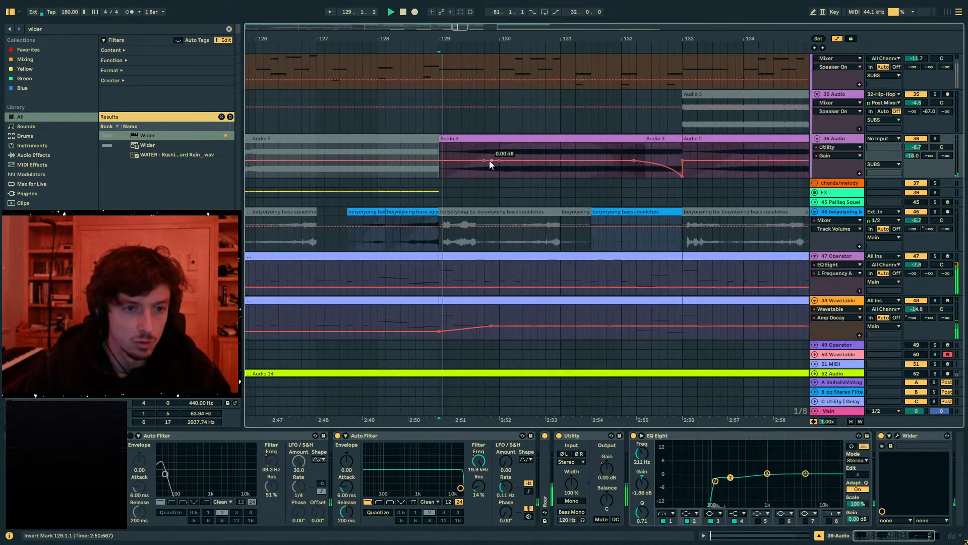
left_click(530, 161)
mouse_move(561, 160)
left_mouse_down()
mouse_move(561, 177)
mouse_move(560, 168)
left_mouse_up()
key("space")
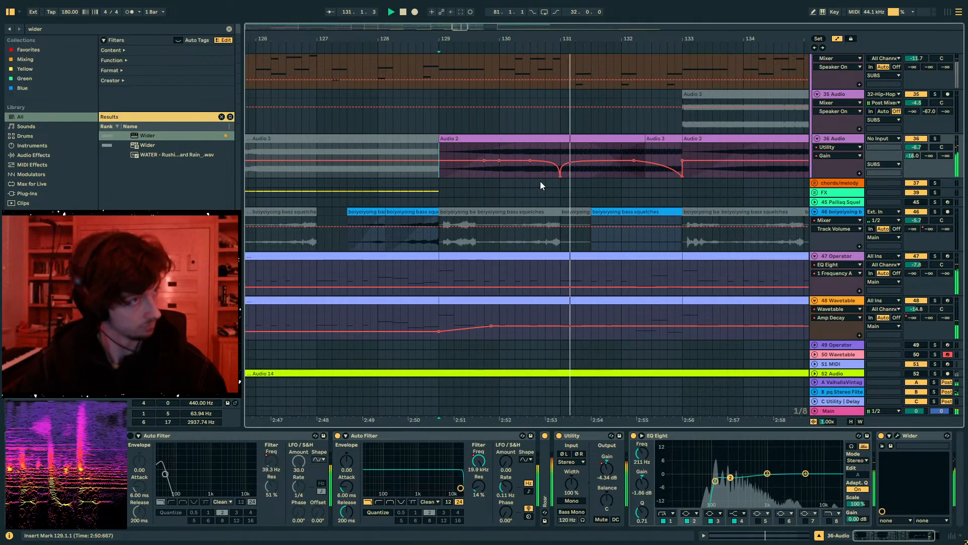
left_click(558, 176)
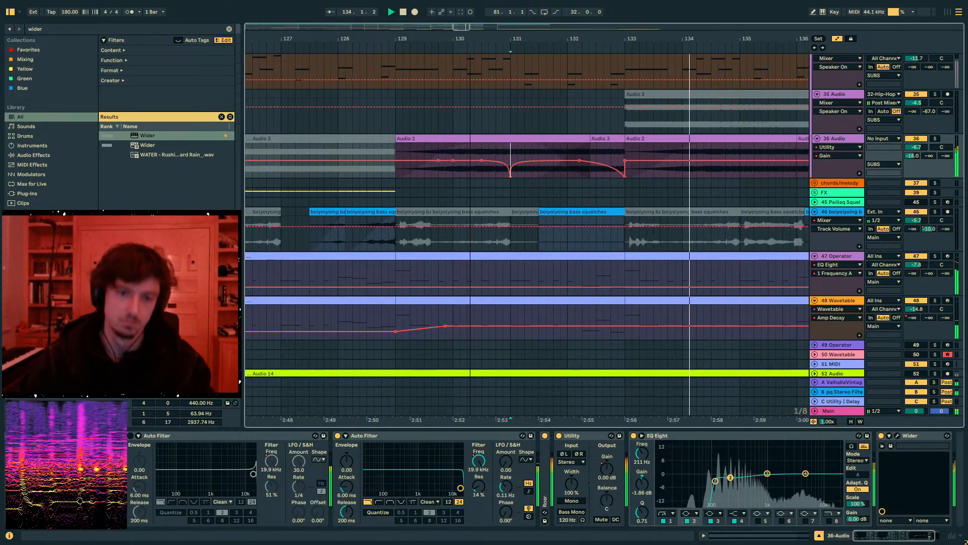
- Copy 36 Audio's Utility Gain dip from bars 129 to 131 onto bars 133 to 135
left_click_drag(368, 151, 512, 154)
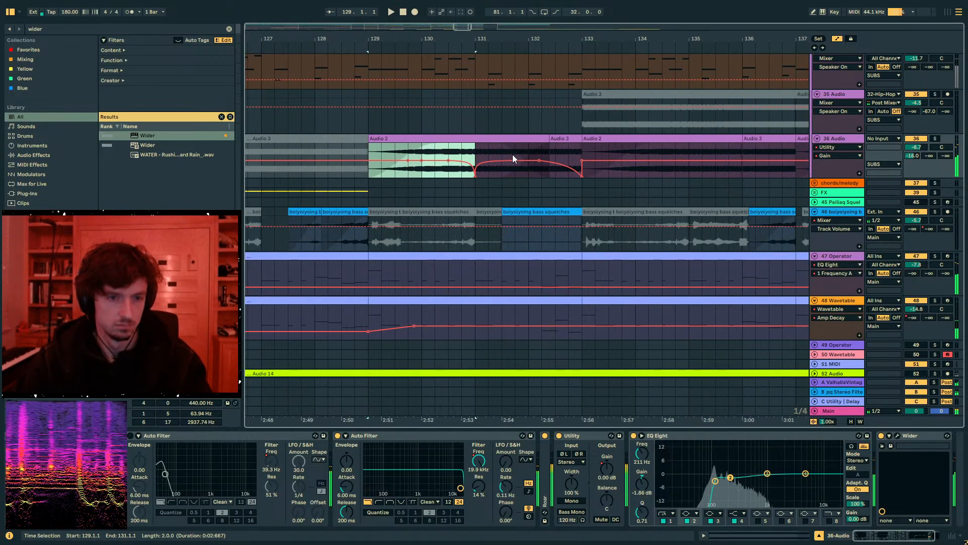
left_click_drag(582, 155, 687, 157)
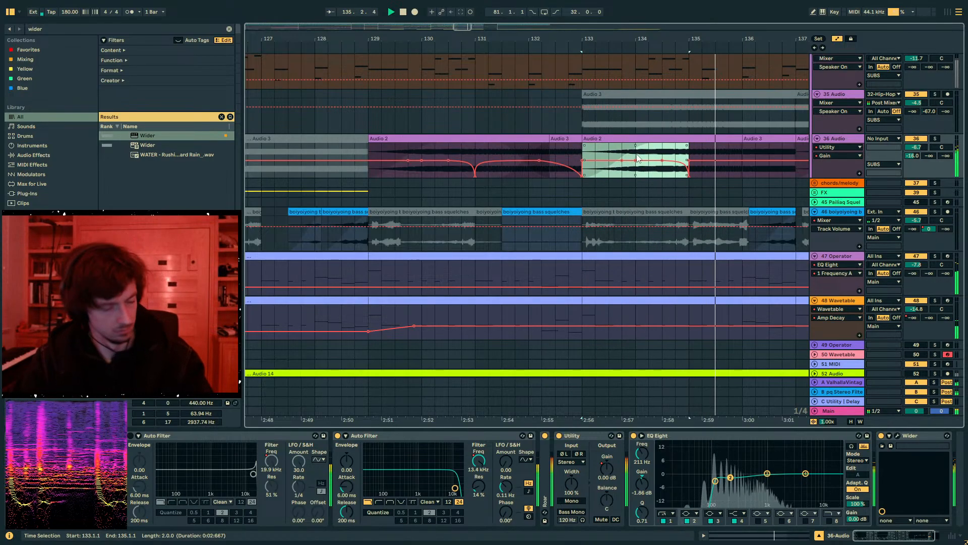
left_click(665, 162)
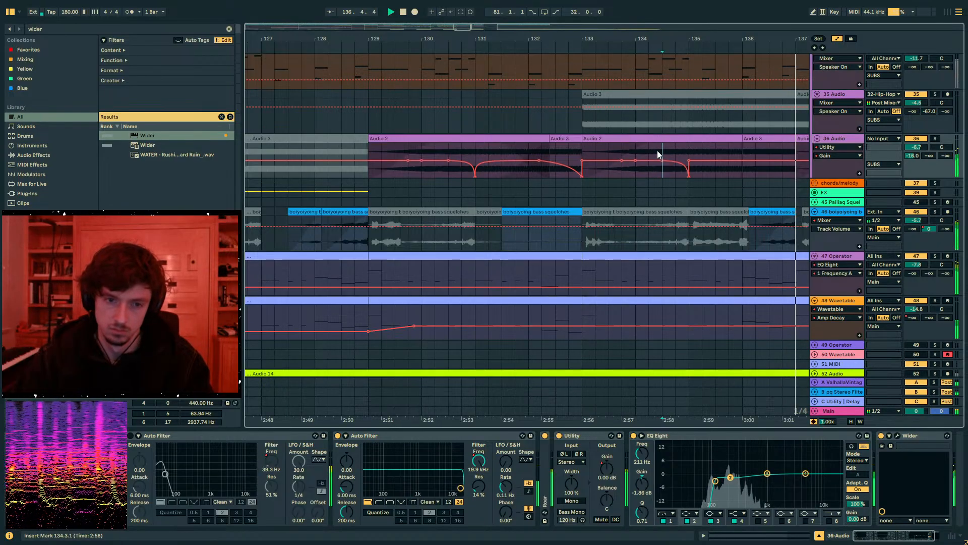
- Duplicate 36 Audio's clips and gain automation from bars 129 to 137 into bars 137 to 145
left_click_drag(604, 34, 474, 14)
left_click_drag(538, 175, 407, 175)
key("ctrl+d")
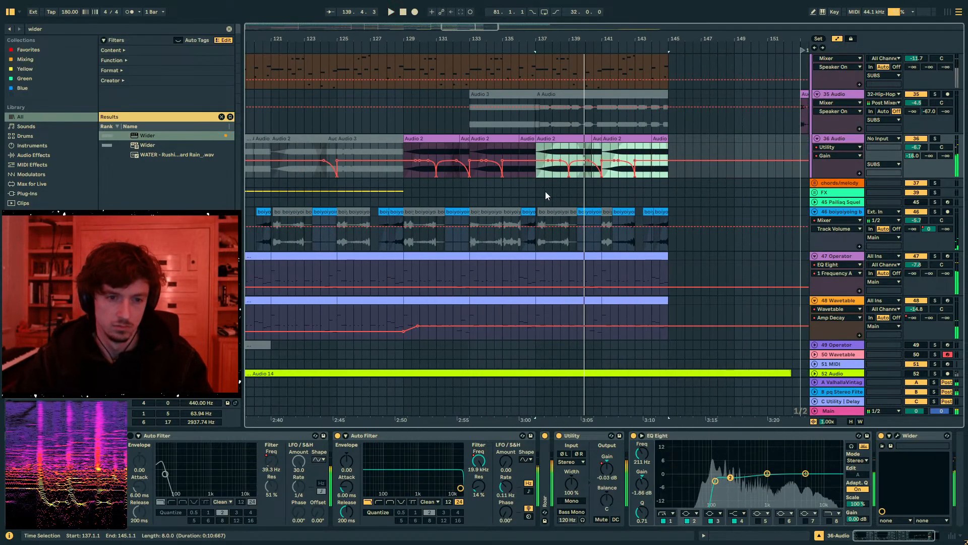
- Audition 61 Audio soloed from bar 137, then compare the full mix with that track muted and unmuted
scroll(544, 207, "down", 15)
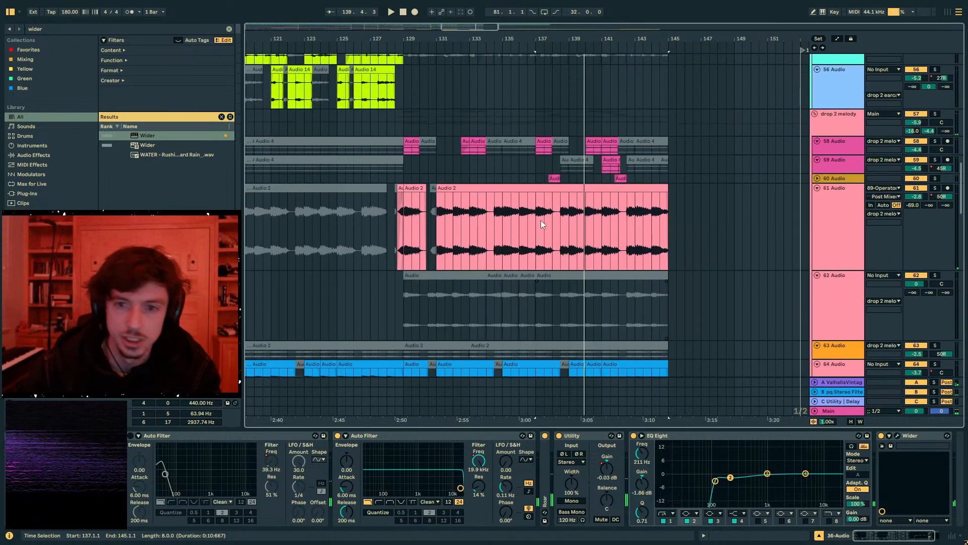
left_click(849, 188)
left_click(946, 189)
left_click(937, 188)
key("space")
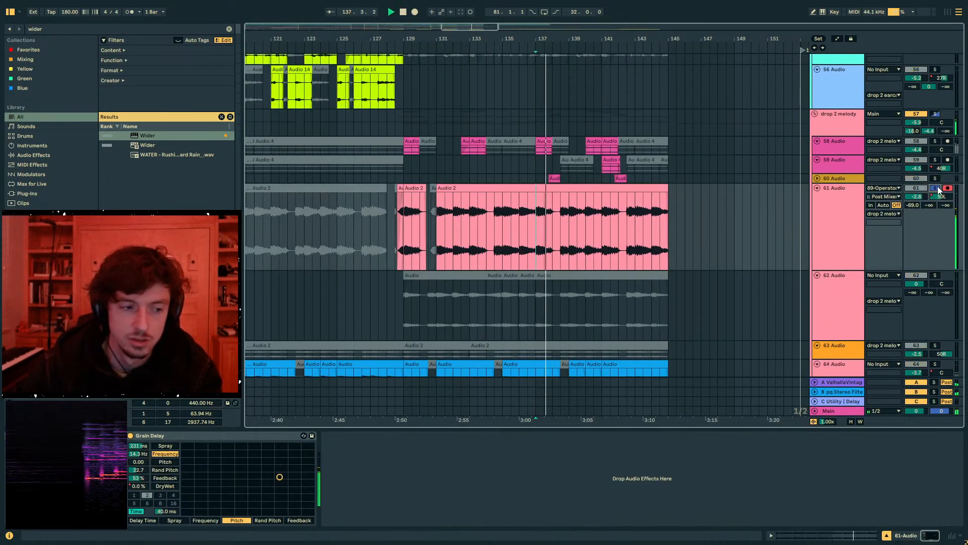
left_click(936, 188)
key("space")
key("space")
left_click(915, 189)
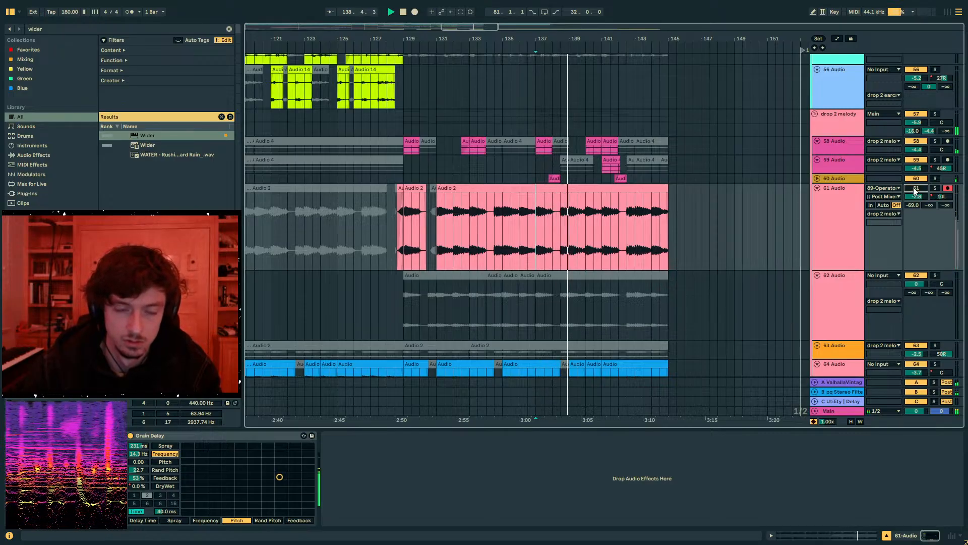
left_click(916, 189)
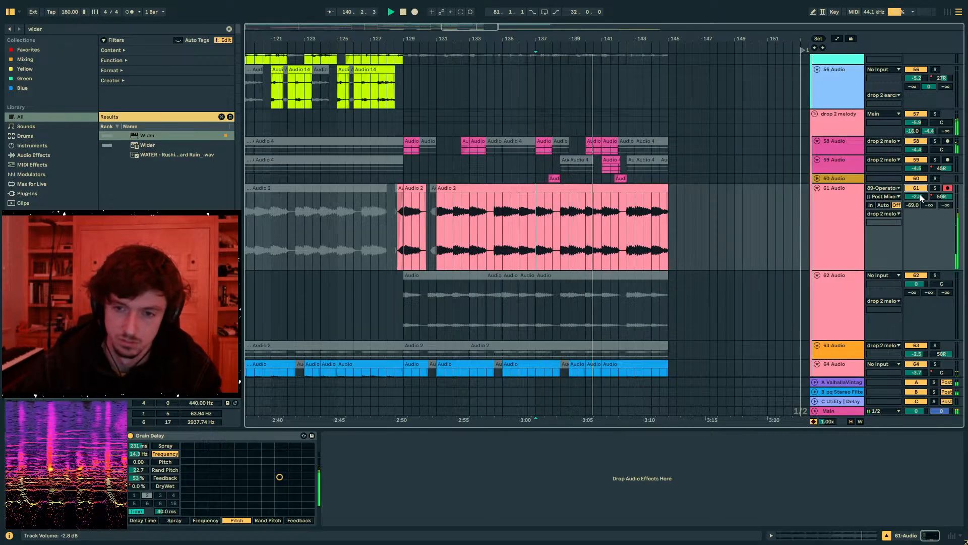
- Review the arrangement ahead of Drop 2 and play the transition from bar 65
left_click_drag(447, 30, 646, 77)
key("space")
scroll(569, 242, "up", 4)
scroll(570, 242, "up", 10)
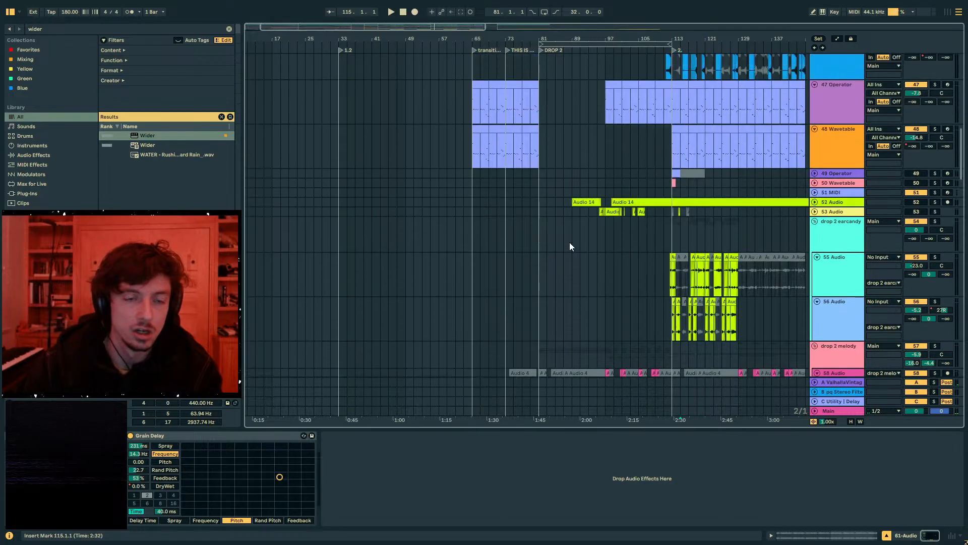
scroll(542, 245, "down", 12)
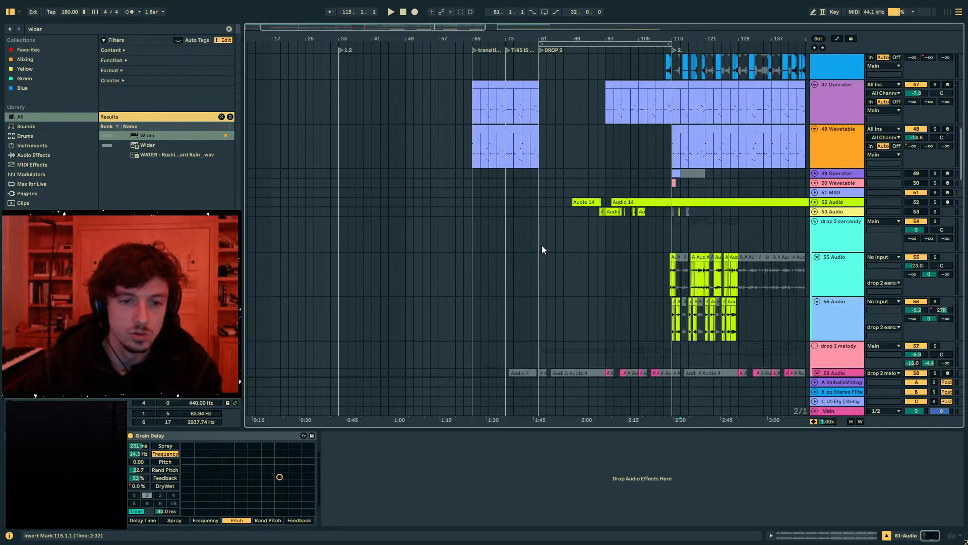
left_click_drag(541, 247, 474, 243)
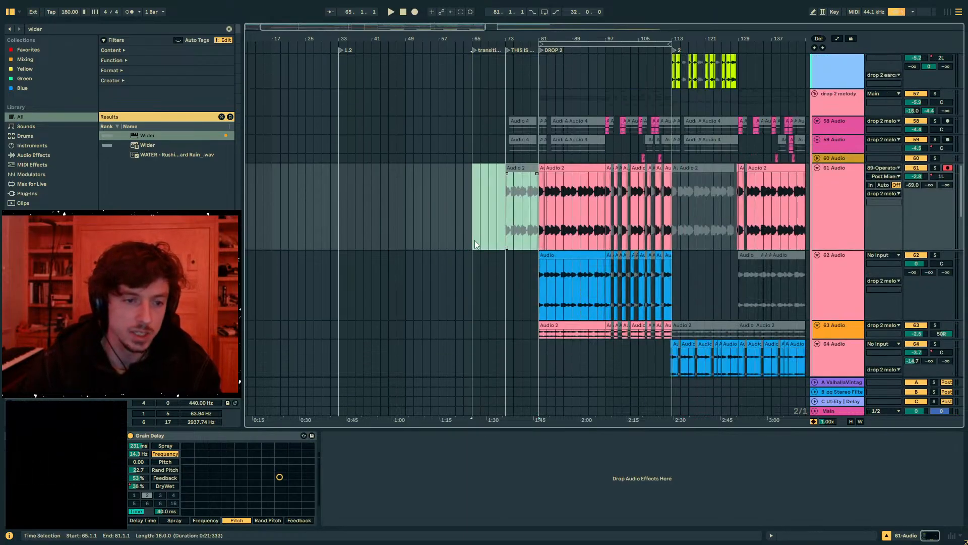
scroll(499, 240, "down", 3)
scroll(438, 169, "up", 6)
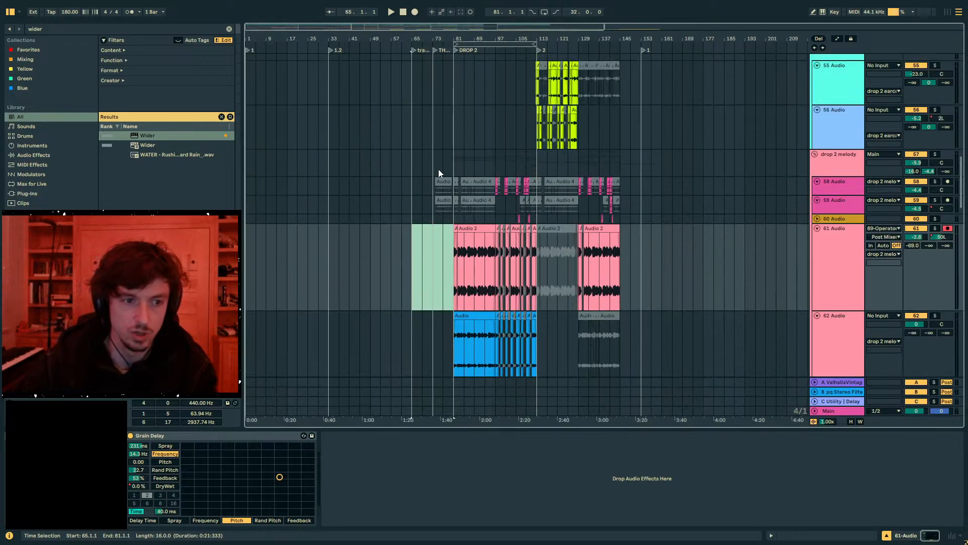
scroll(439, 168, "up", 15)
key("space")
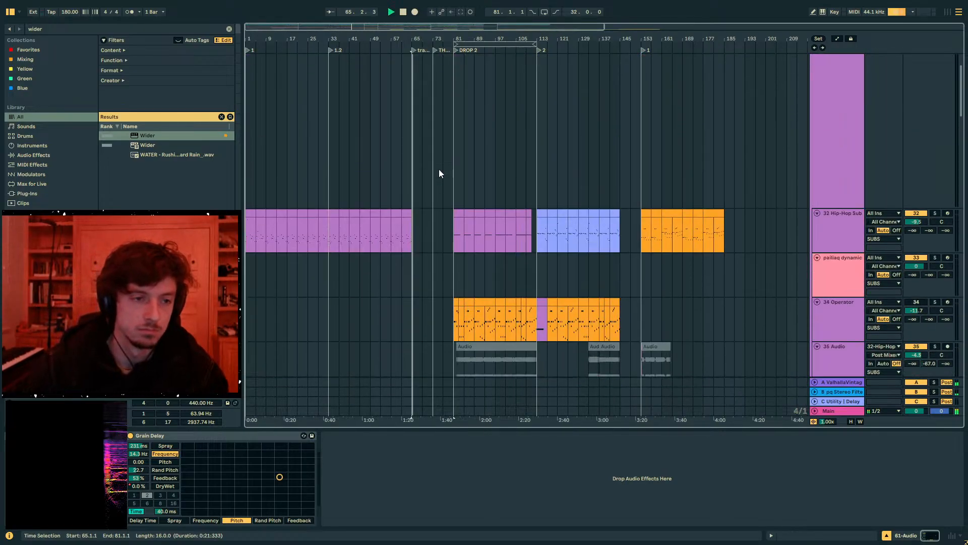
scroll(716, 253, "down", 15)
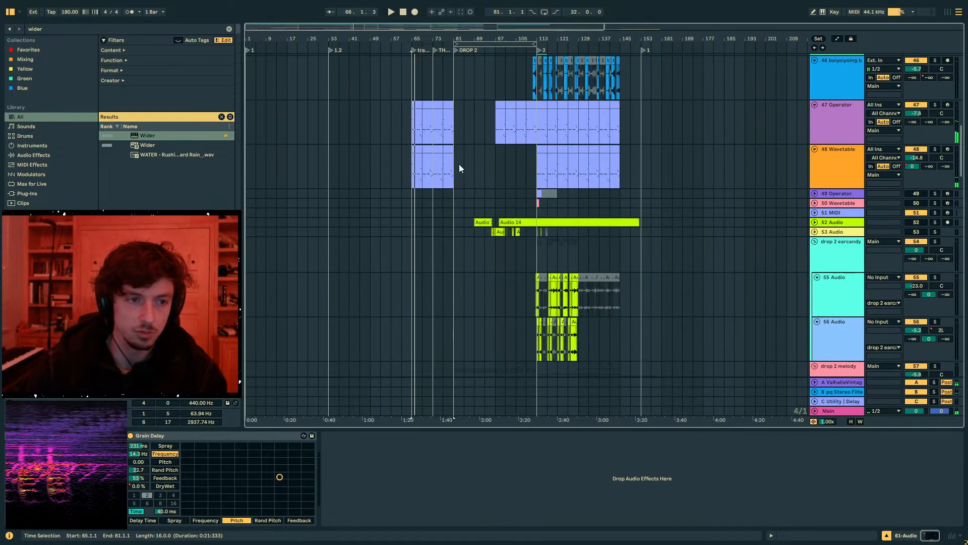
- Copy the 48 Wavetable clips from bars 65 to 81 into bars 97 to 113
left_click(444, 130)
left_click_drag(444, 131, 450, 175)
left_click(494, 166)
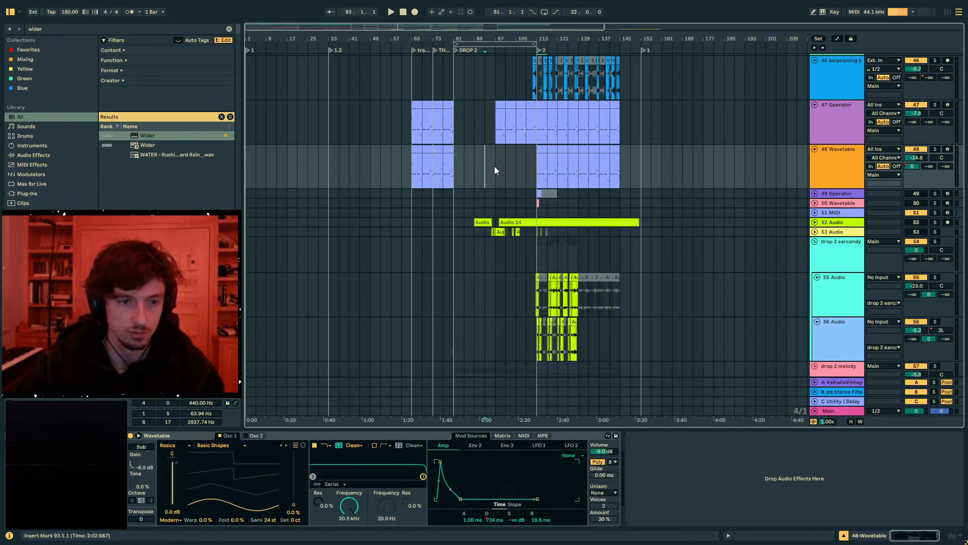
key("ctrl+v")
- Draw a curved Wavetable Volume fade-in over bars 97 to 113, and deactivate the 47 Operator and 48 Wavetable clips at bars 65 to 81
key("a")
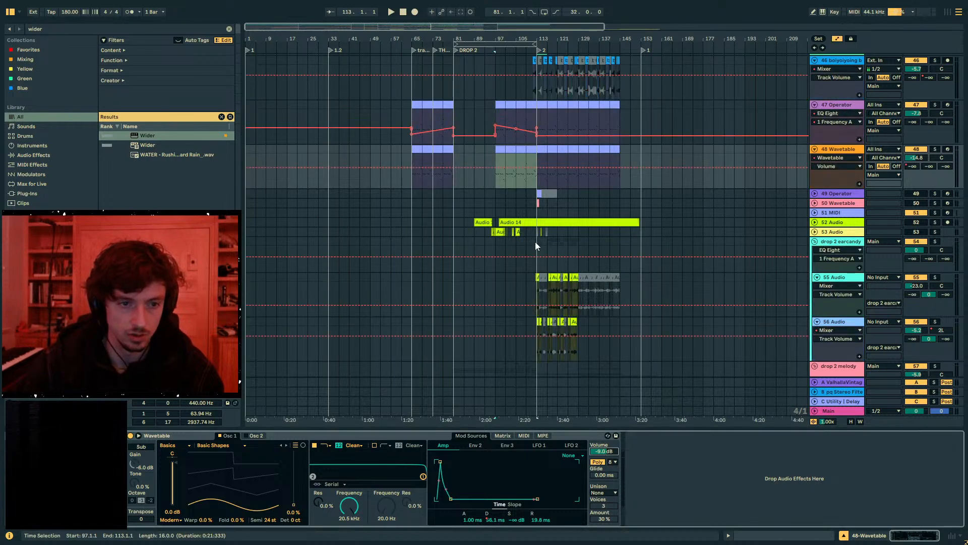
left_click_drag(499, 168, 413, 113)
key("space")
key("a")
left_click(463, 172)
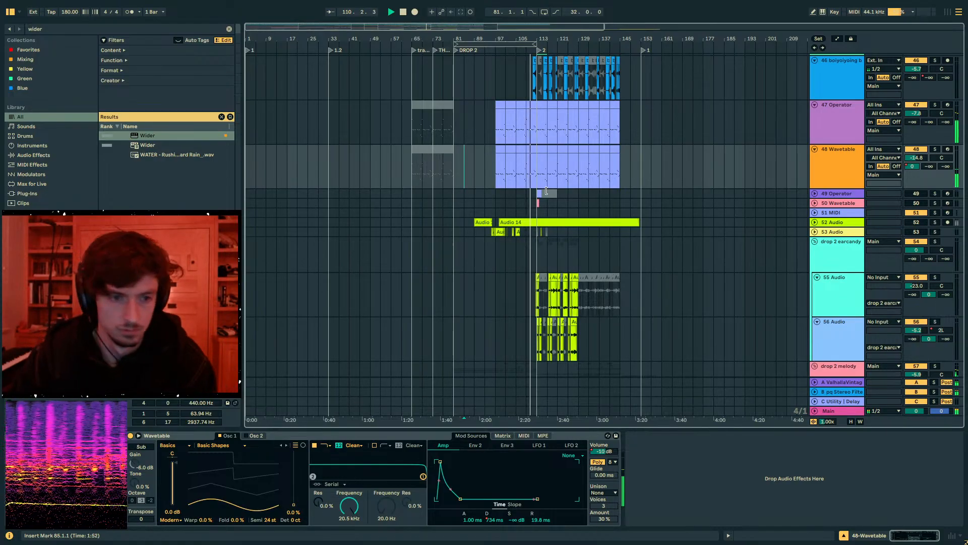
- Automate 47 Operator's Phaser-Flanger to stay off until bar 113 and switch on from there
left_click_drag(522, 40, 522, 101)
left_click(538, 132)
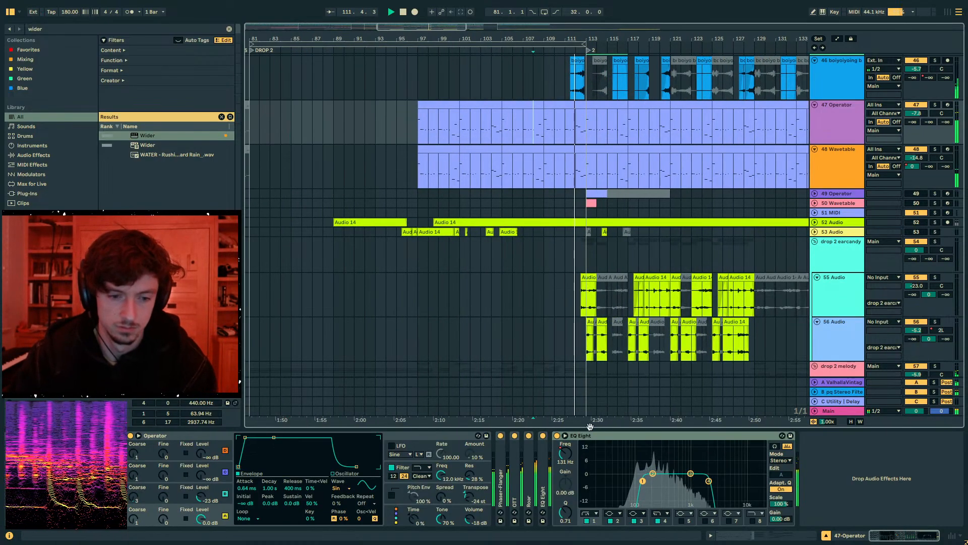
left_click(566, 122)
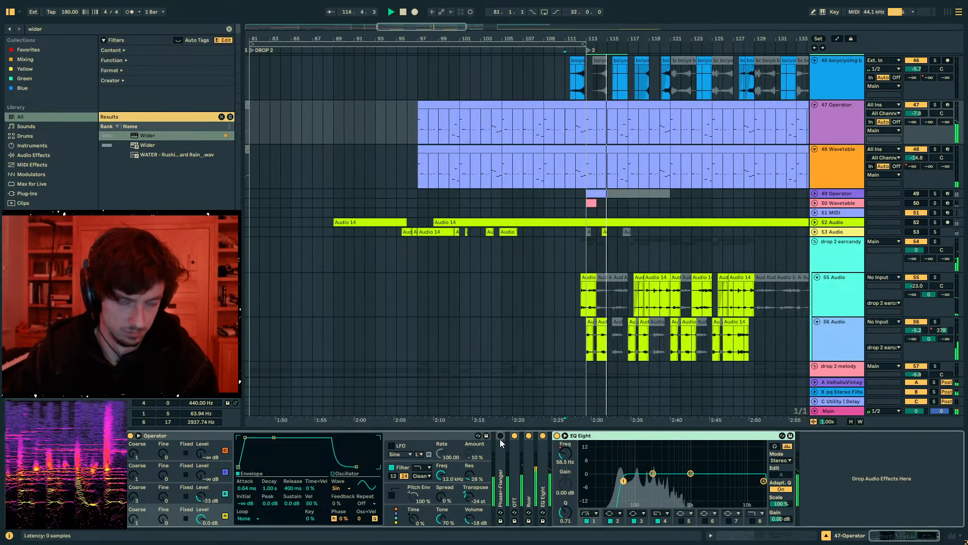
key("a")
left_click(585, 119)
left_click_drag(559, 117, 555, 129)
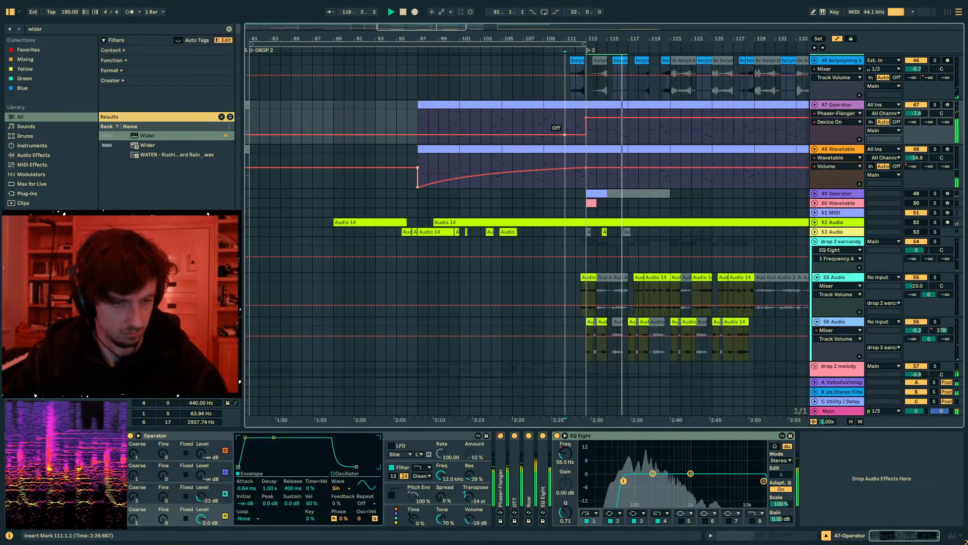
- Set 47 Operator's track volume to -6.2 dB and its Roar Amount to 31%
key("a")
left_click_drag(917, 113, 917, 107)
left_click(837, 127)
double_click(529, 469)
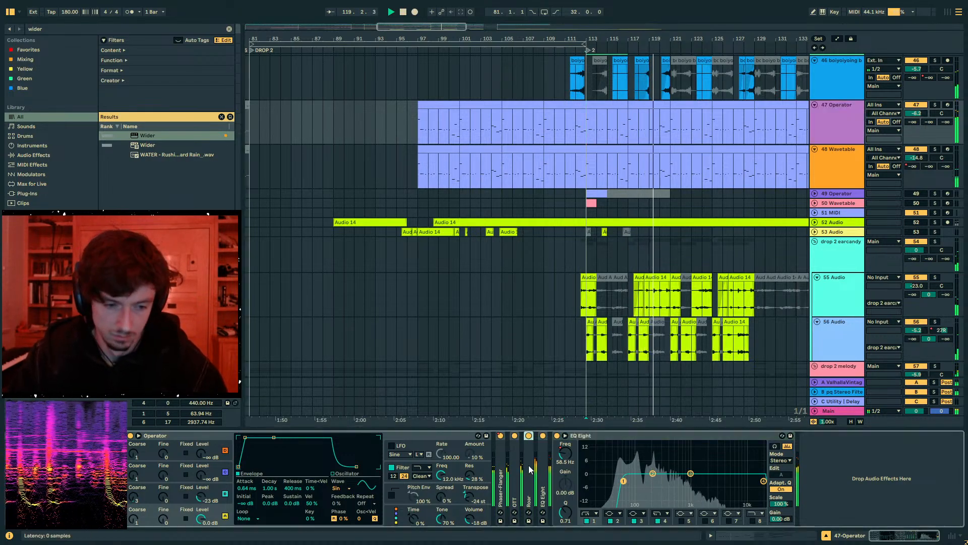
left_click_drag(621, 465, 621, 449)
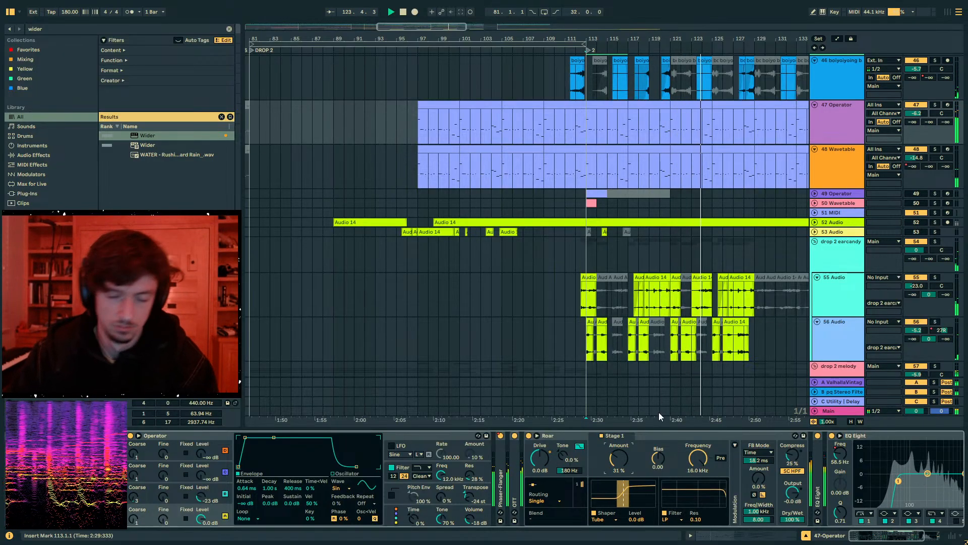
- Select the 47 Operator clip at bars 129 to 133 and listen on through that passage in the full mix
left_click_drag(611, 37, 439, 24)
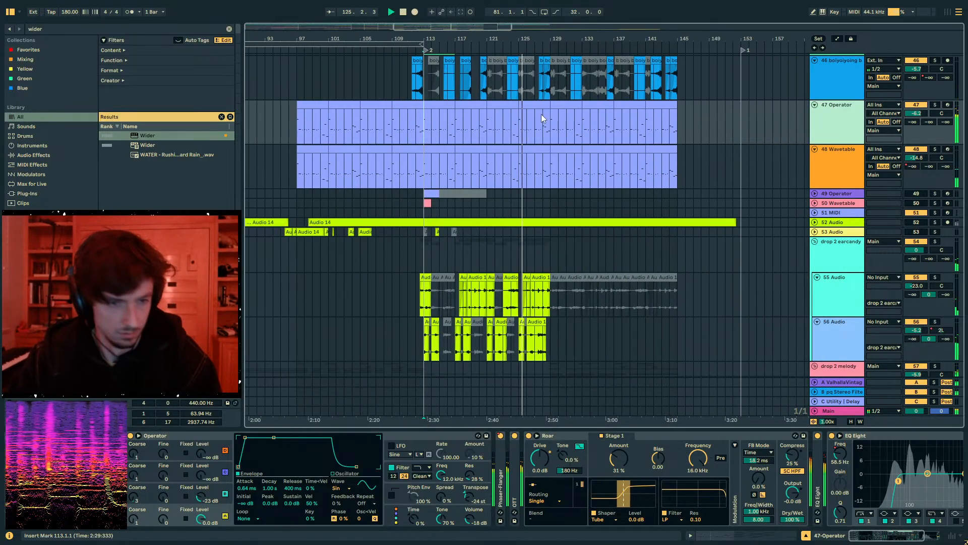
left_click(559, 103)
scroll(666, 243, "up", 3)
scroll(666, 244, "down", 3)
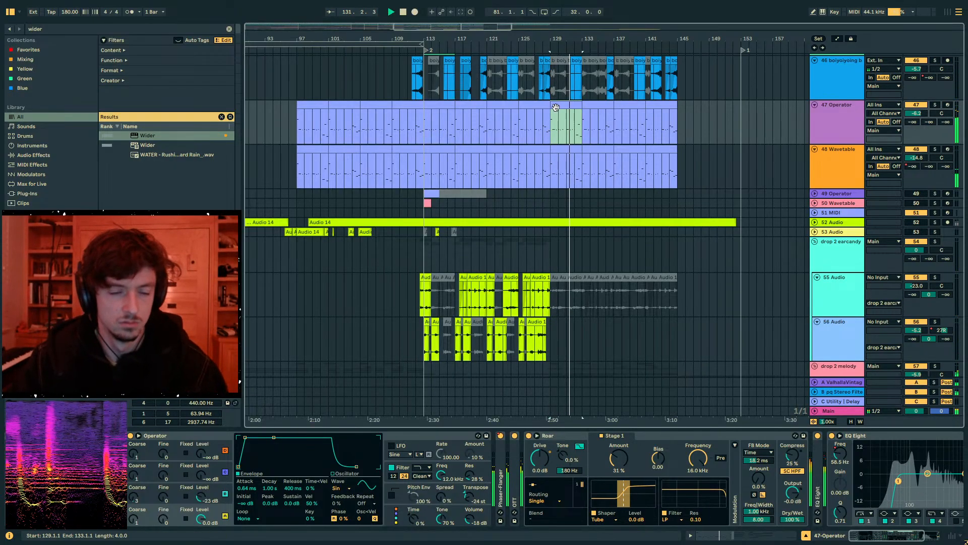
- Solo the 47 Operator and 48 Wavetable tracks and listen to them together from bar 113
scroll(572, 131, "up", 3)
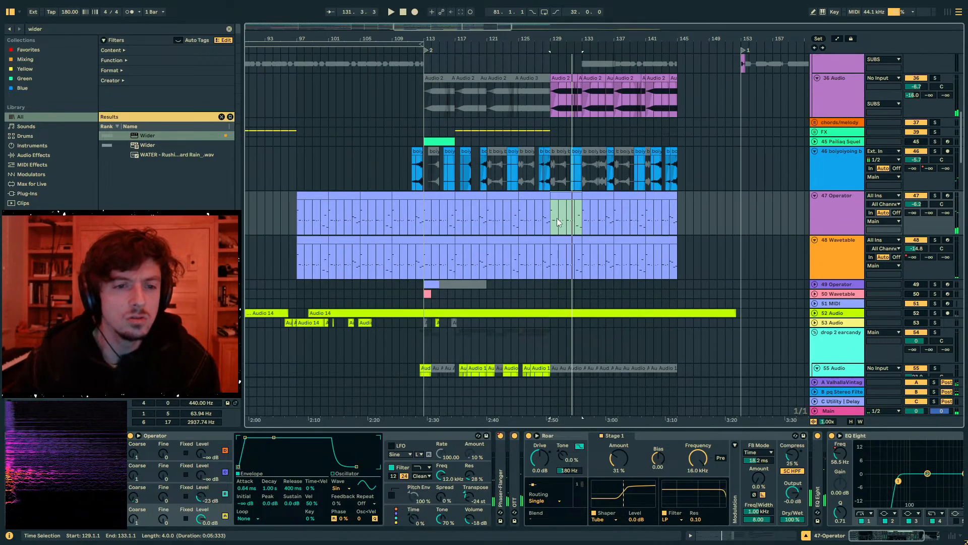
key("space")
left_click_drag(558, 222, 699, 284)
left_click_drag(672, 207, 534, 226)
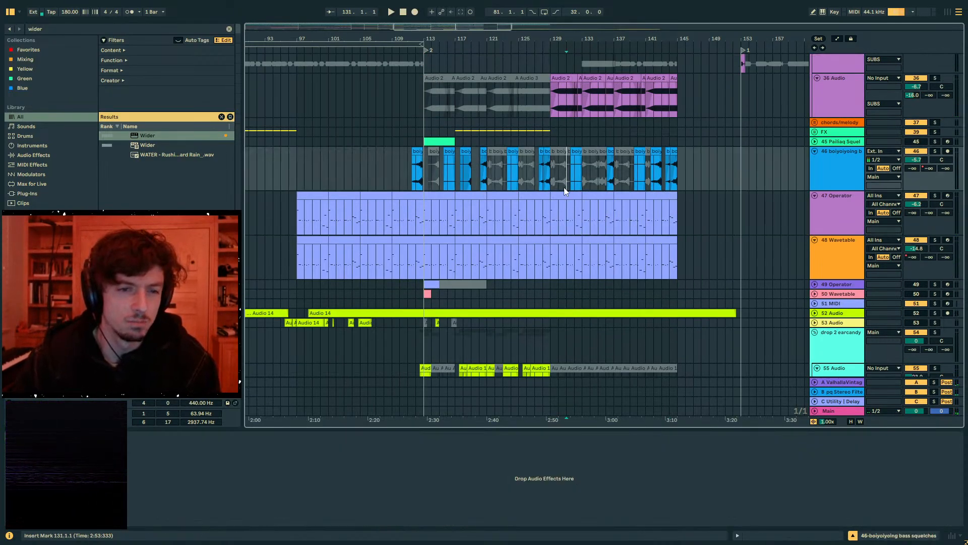
left_click(552, 224)
left_click_drag(426, 225, 448, 221)
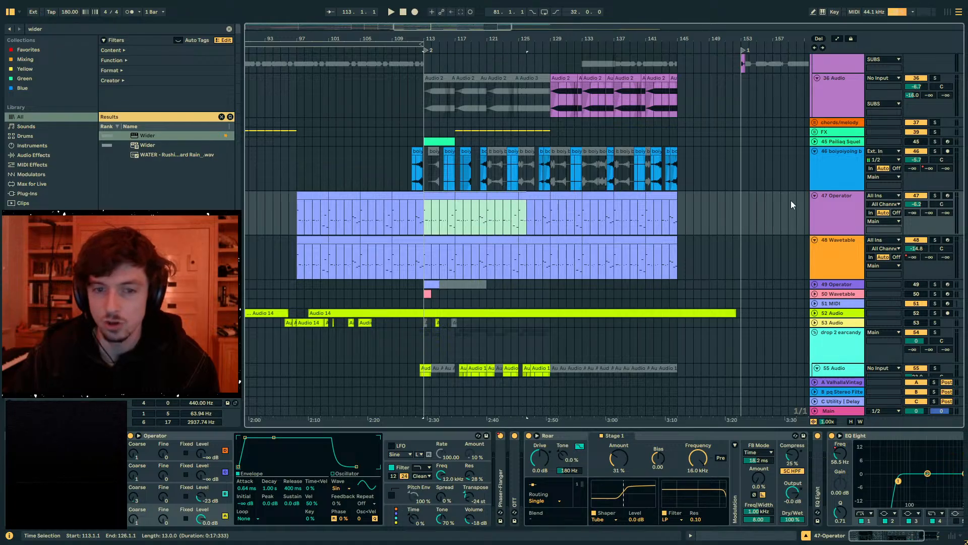
left_click(935, 196)
left_click(935, 240)
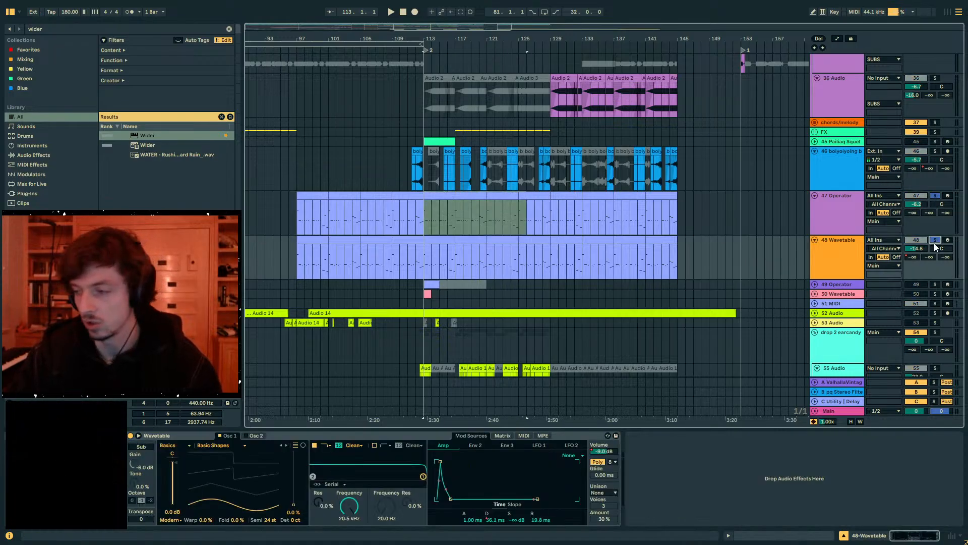
key("space")
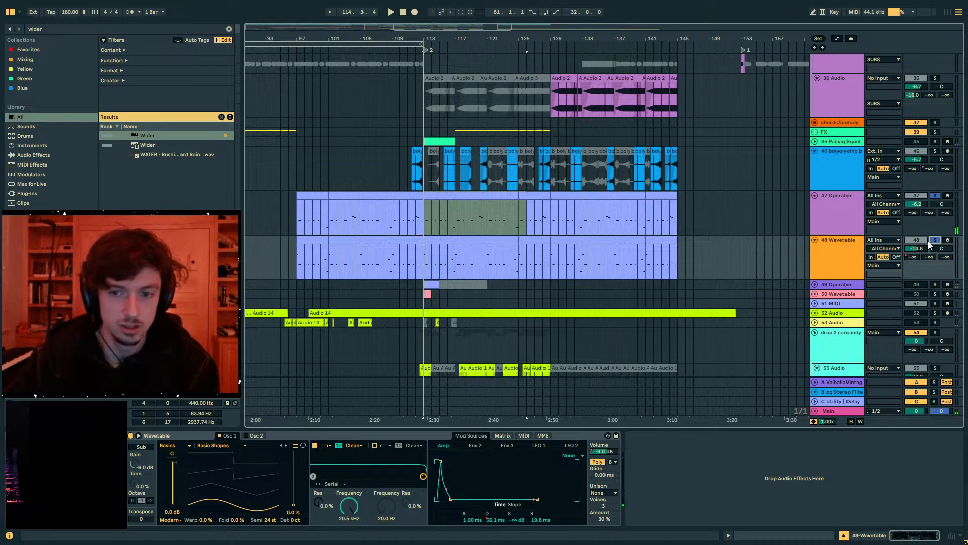
key("space")
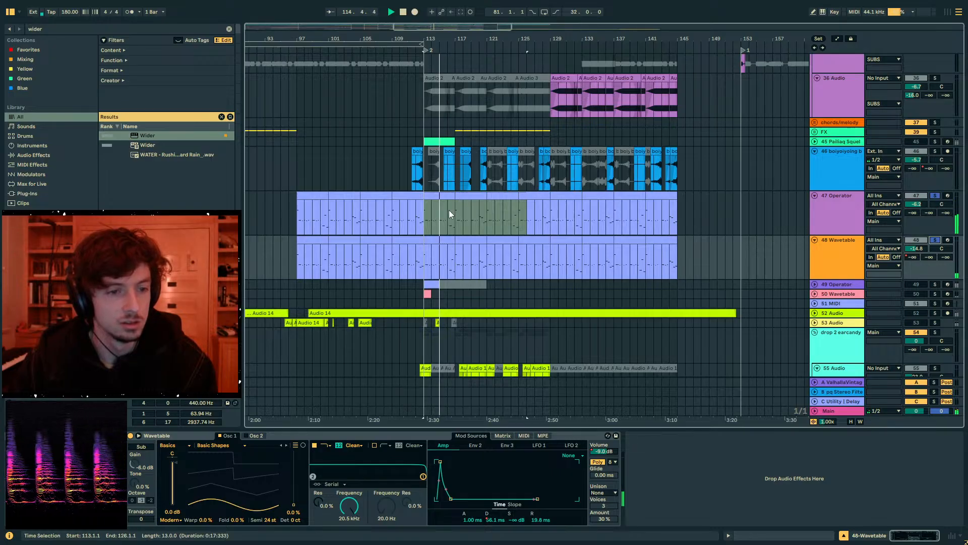
- Play the soloed Operator and Wavetable from bar 129 and select the 47 Operator clip at bars 129 to 133
left_click(552, 217)
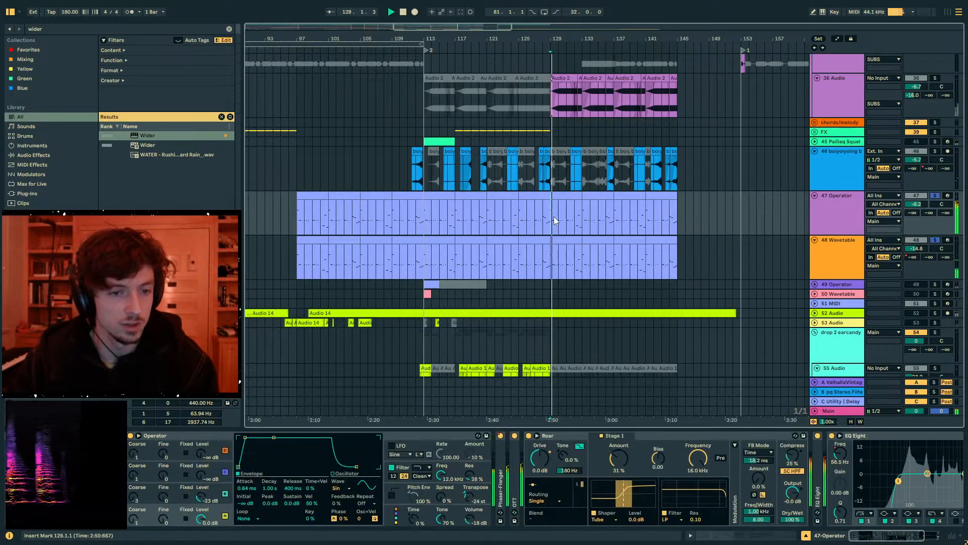
key("space")
left_click(559, 192)
key("space")
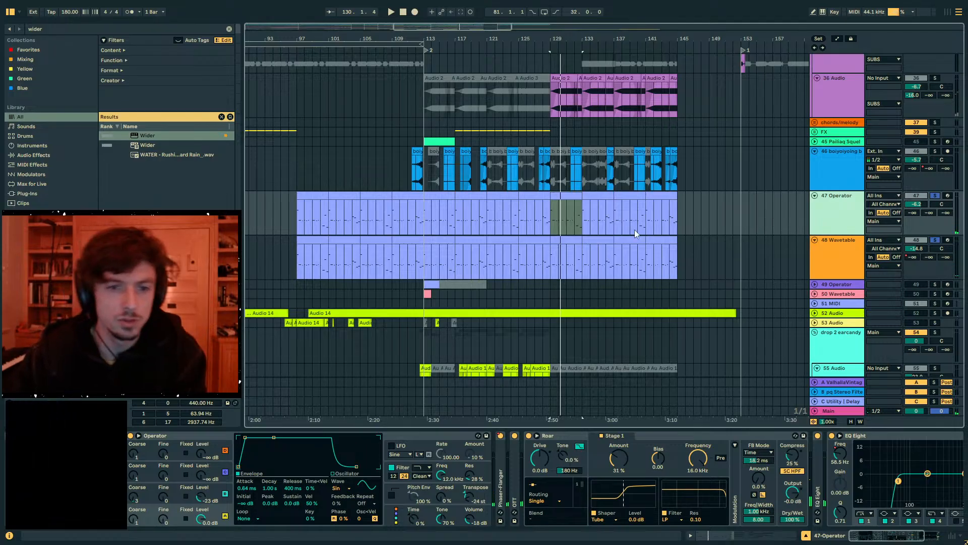
- Duplicate the 47 Operator track, delete the copy's clips from bar 97 to 129, and solo the copy
key("ctrl+d")
left_click_drag(550, 259, 297, 257)
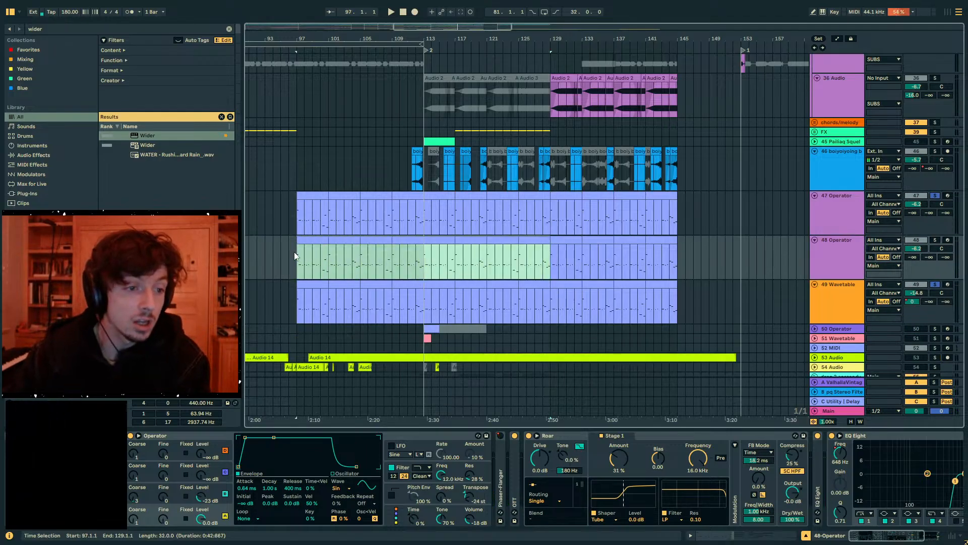
key("Delete")
left_click(564, 240)
left_click(935, 240)
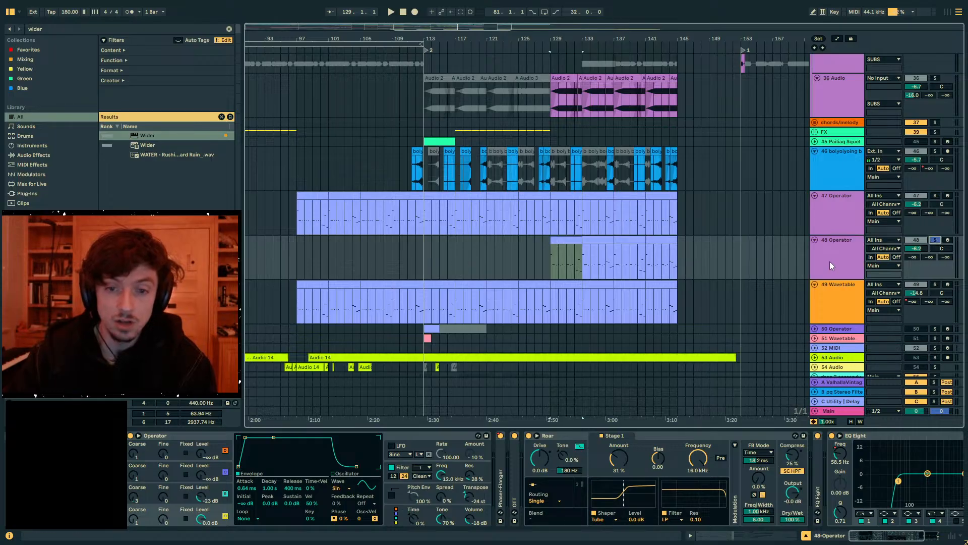
- Set oscillator B's level to -6.3 dB and its envelope attack to 76 ms on 48 Operator
left_click(135, 501)
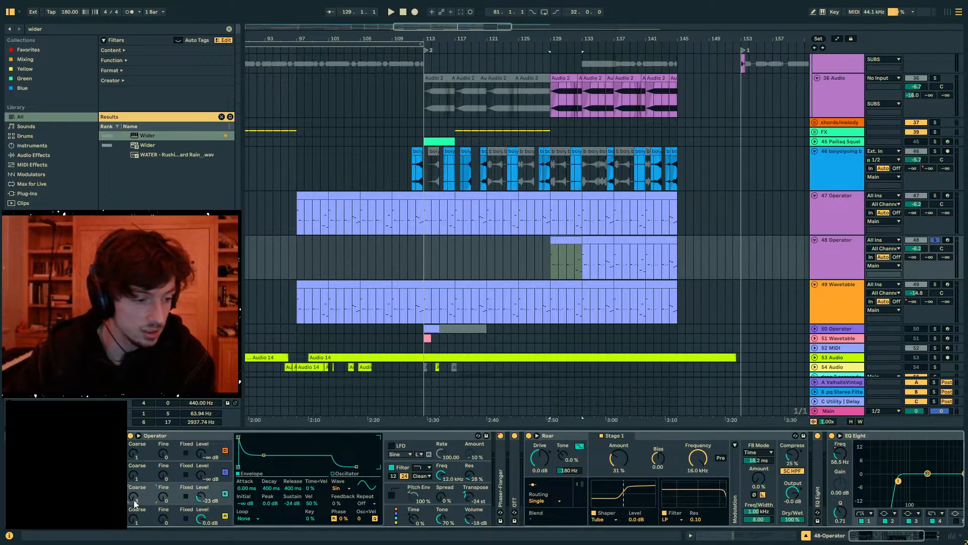
key("space")
left_click_drag(201, 496, 201, 477)
key("space")
key("space")
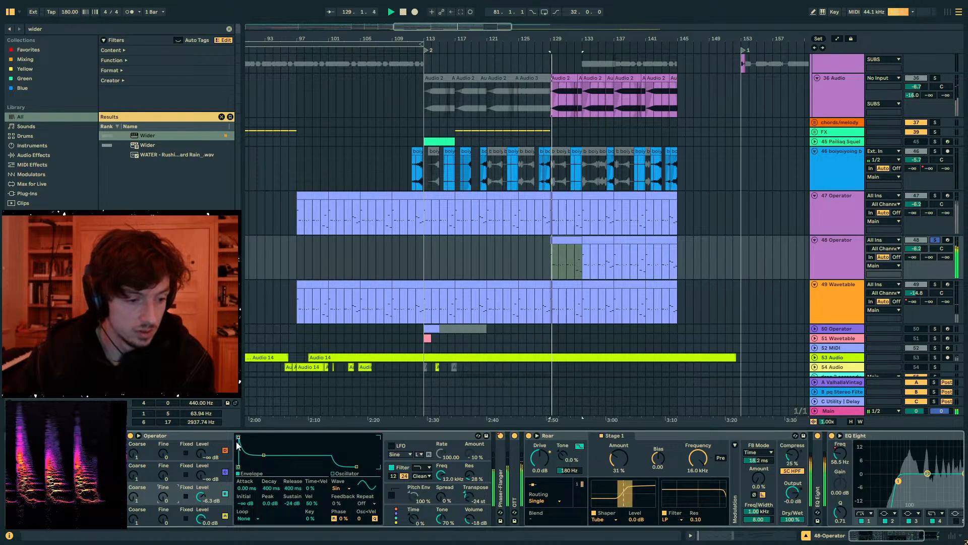
left_click_drag(239, 438, 264, 438)
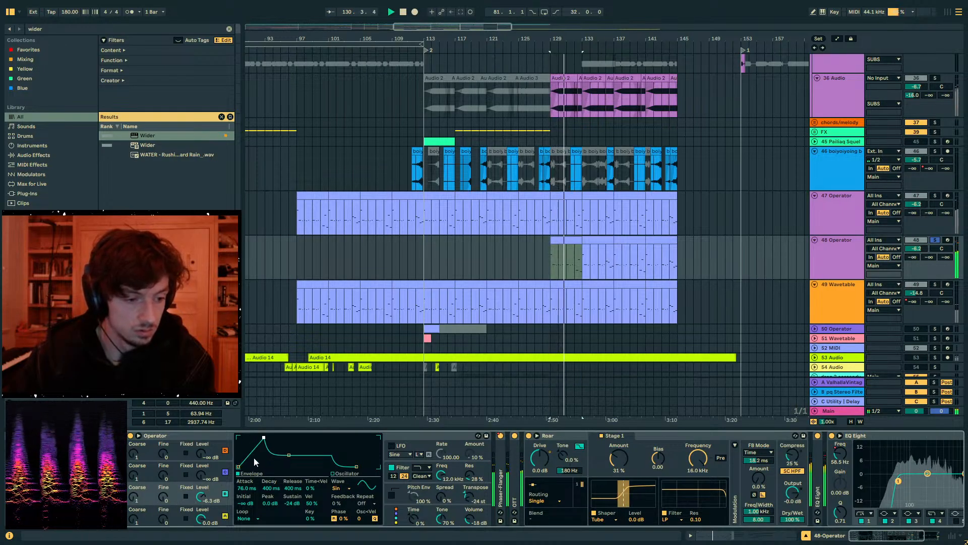
key("space")
key("space")
- Set 48 Operator's oscillator B to Coarse 4 and its level to -18 dB
left_click_drag(139, 499, 138, 491)
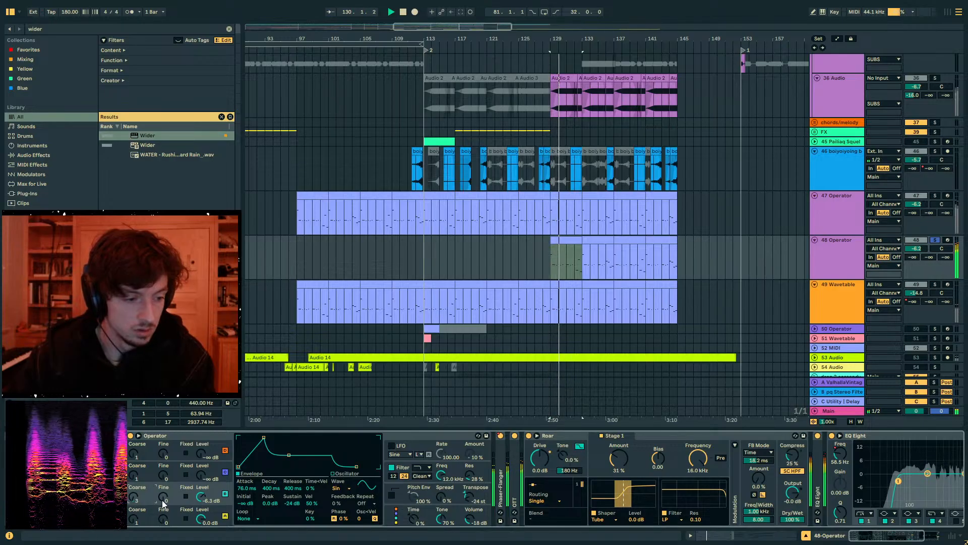
left_click_drag(201, 497, 201, 509)
key("space")
key("space")
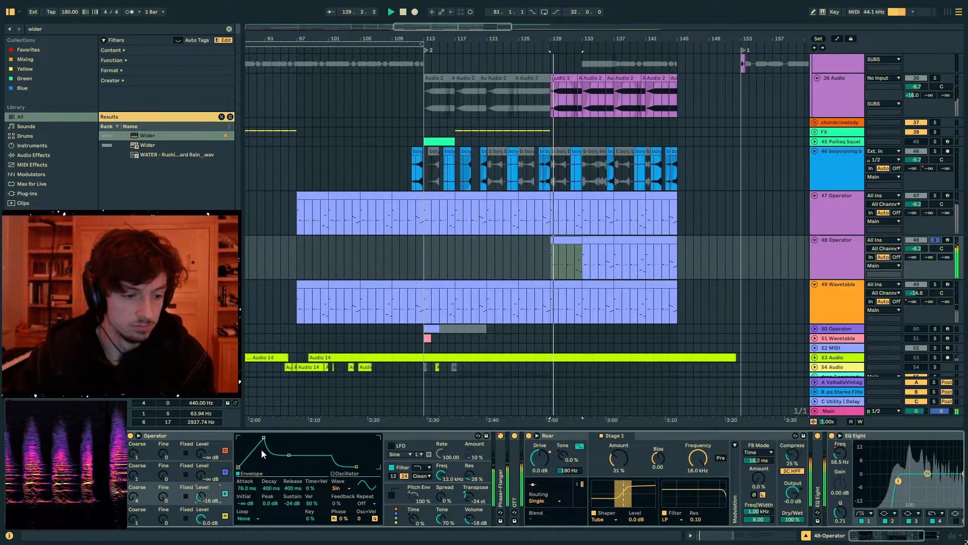
- Lengthen oscillator B's envelope attack to 327 ms and listen to 48 Operator in the full mix
left_click_drag(264, 437, 269, 437)
key("space")
key("space")
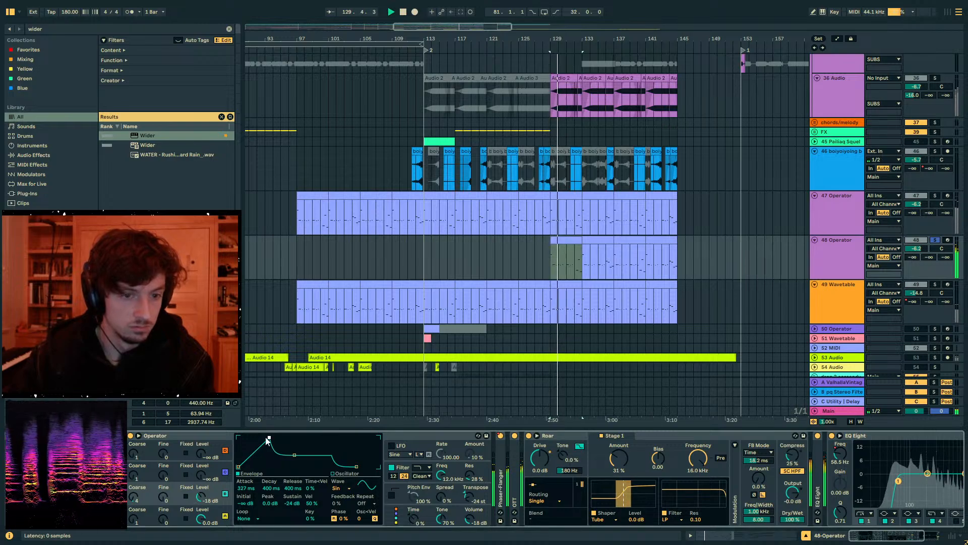
key("space")
key("space")
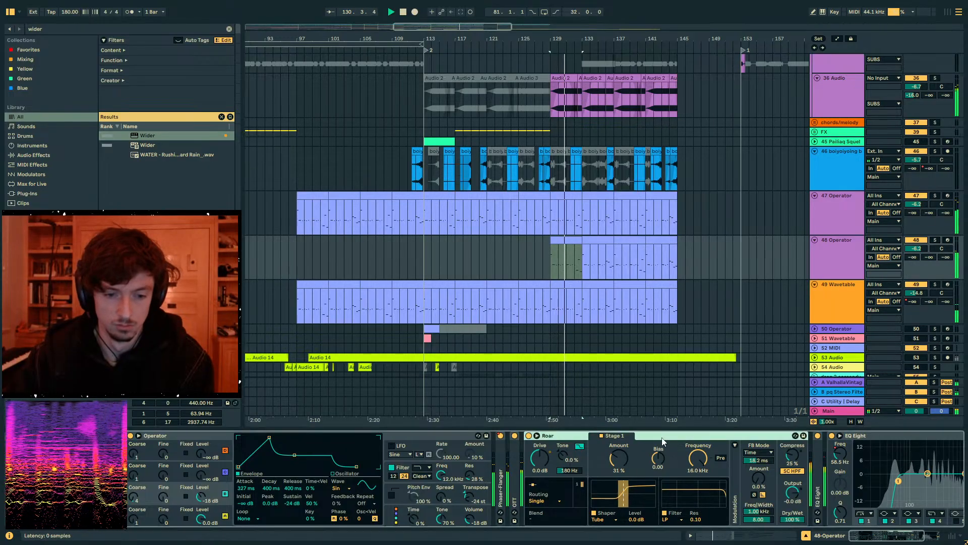
- Fold the Roar device on 48 Operator, switch its Phaser-Flanger off, and check the track's automation lane
double_click(545, 436)
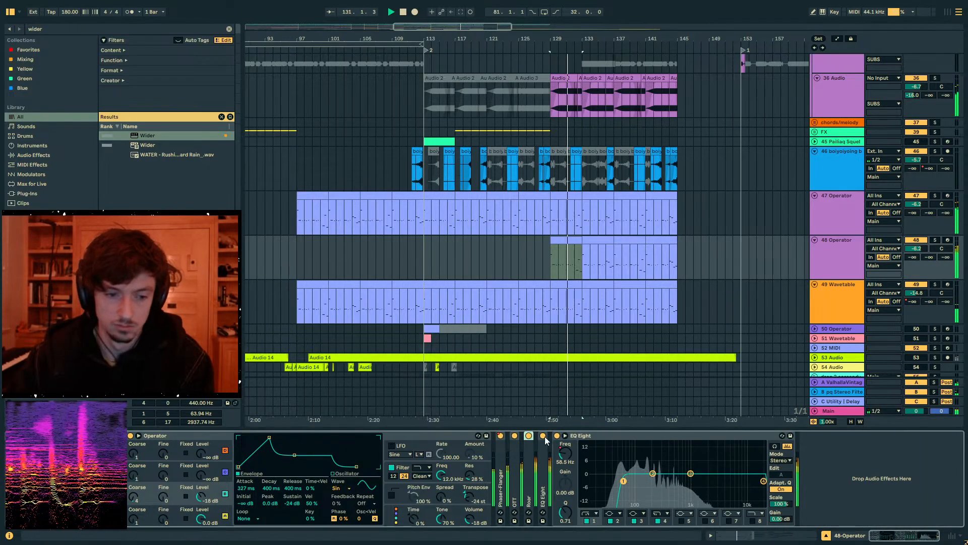
left_click(500, 436)
key("a")
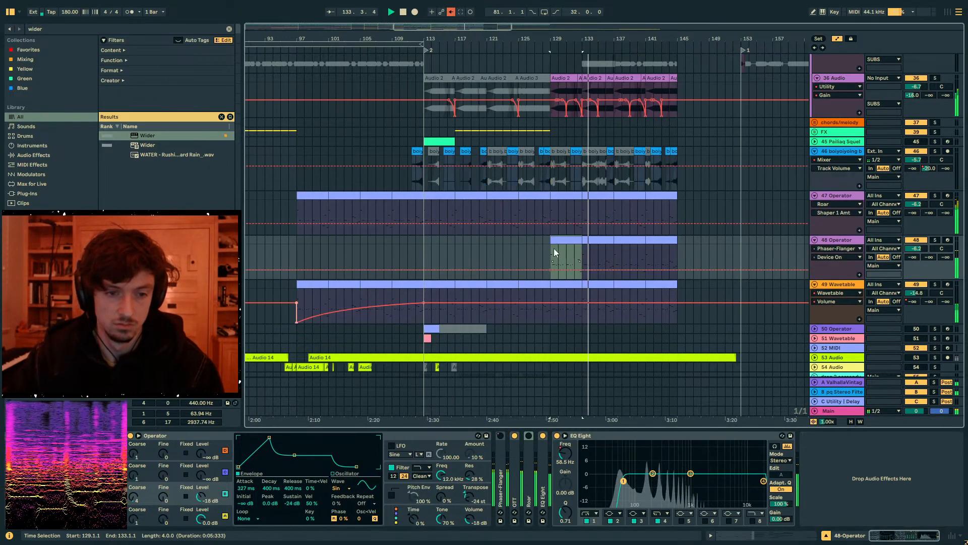
key("a")
- Solo 48 Operator and set its track volume to -3.3 dB during playback from bar 129
left_click(936, 241)
key("space")
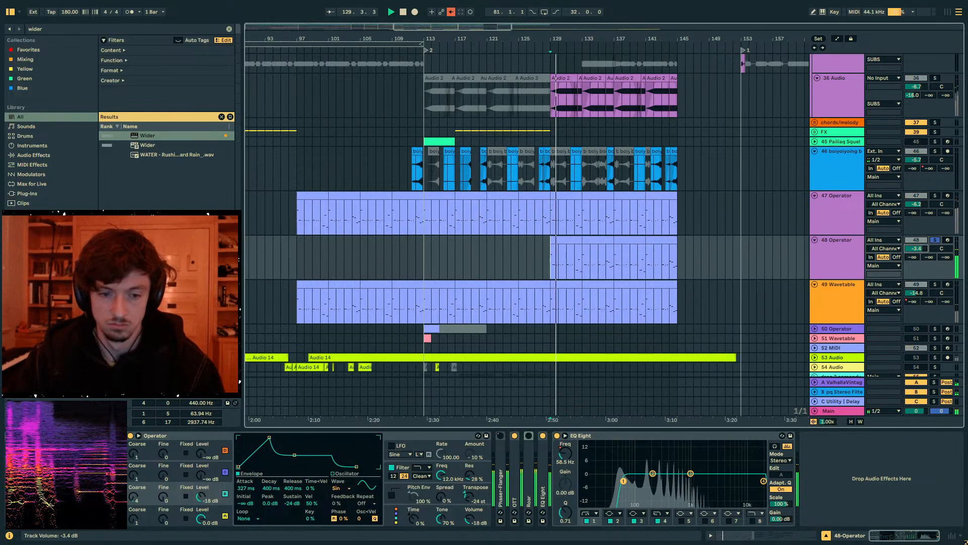
left_click_drag(916, 249, 916, 248)
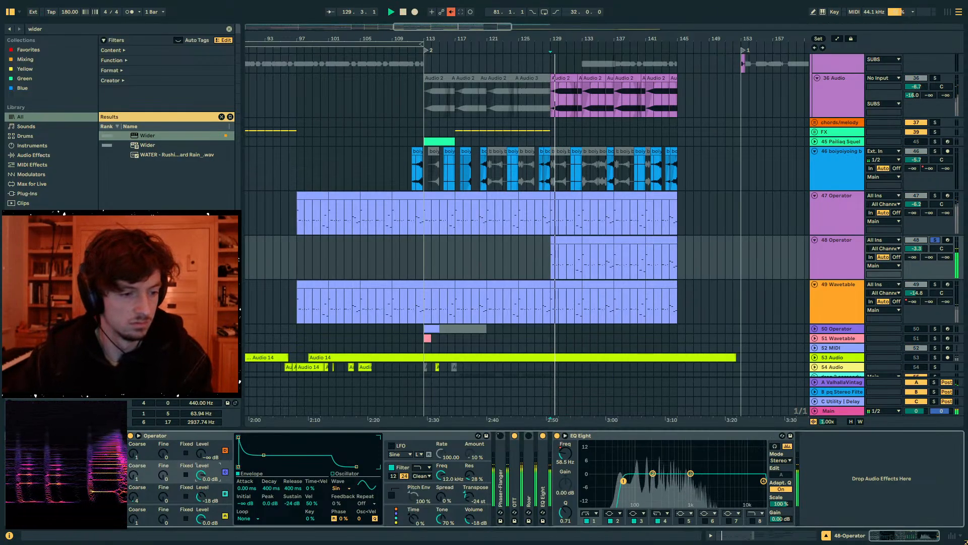
- Bring in 48 Operator's oscillator C at 0.0 dB with an envelope decay of 395 ms and sustain of -13 dB
left_click_drag(264, 456, 271, 453)
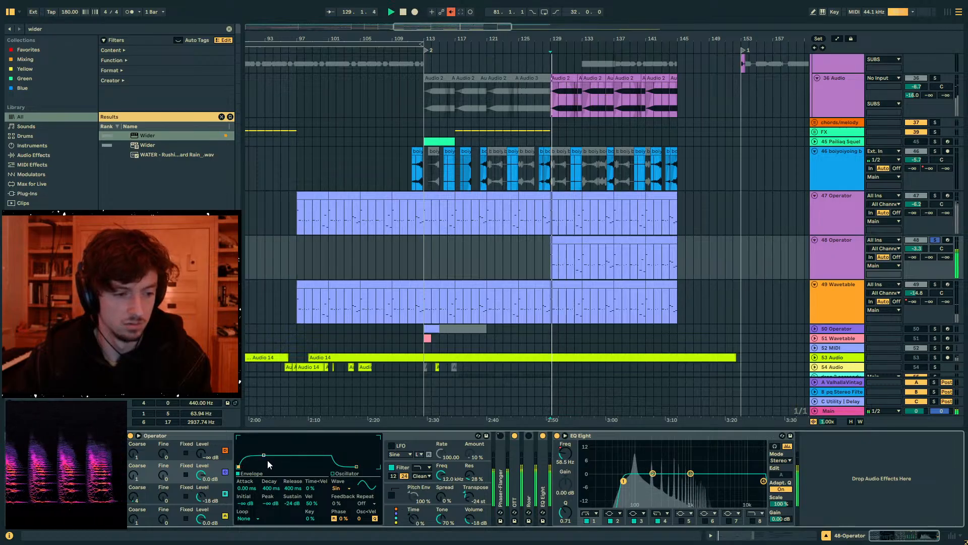
left_click_drag(264, 455, 264, 447)
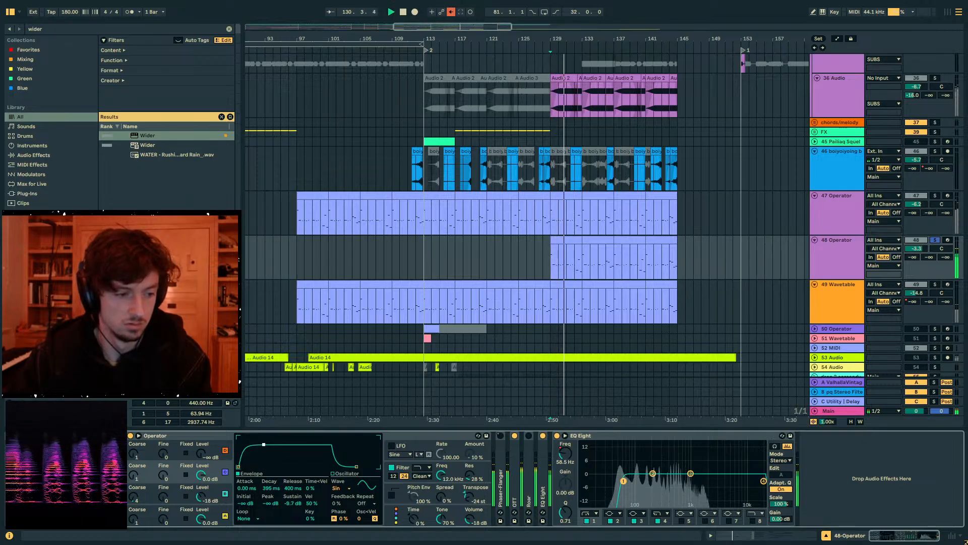
- Unfold Roar on 48 Operator, set its Amount to 21%, and unsolo the track to hear the full mix
double_click(526, 459)
left_click_drag(622, 458, 622, 465)
key("space")
key("space")
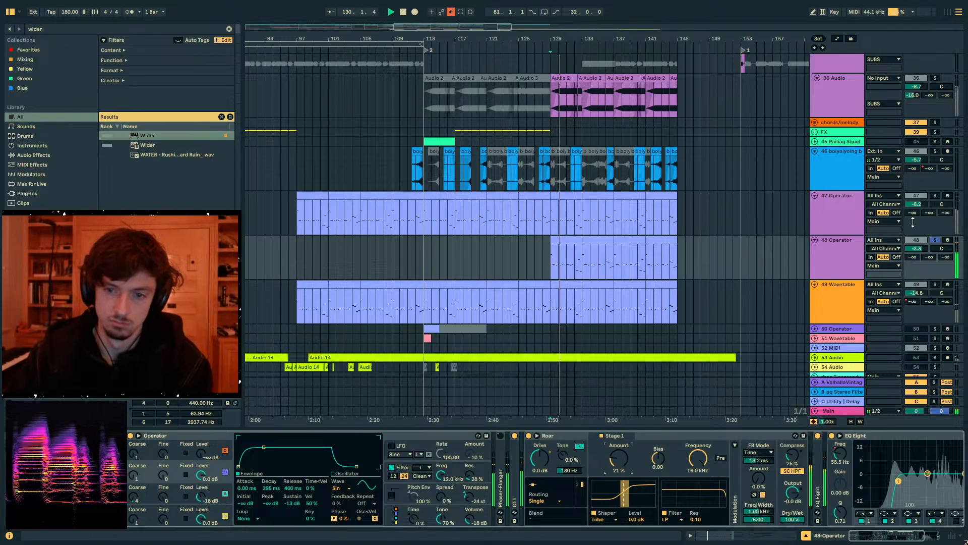
left_click(935, 240)
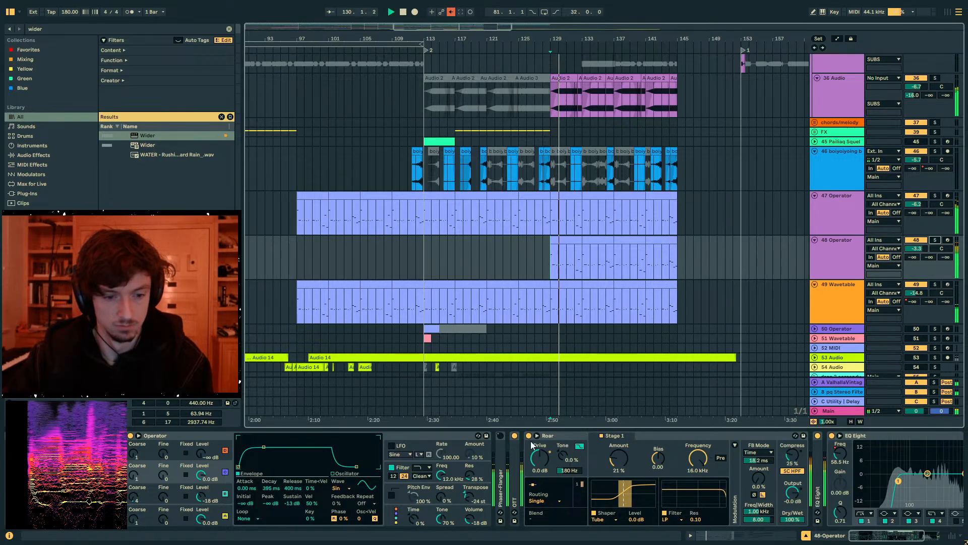
- Set 48 Operator's Roar Amount to zero and oscillator C's level to -15 dB
key("space")
left_click_drag(619, 459, 619, 475)
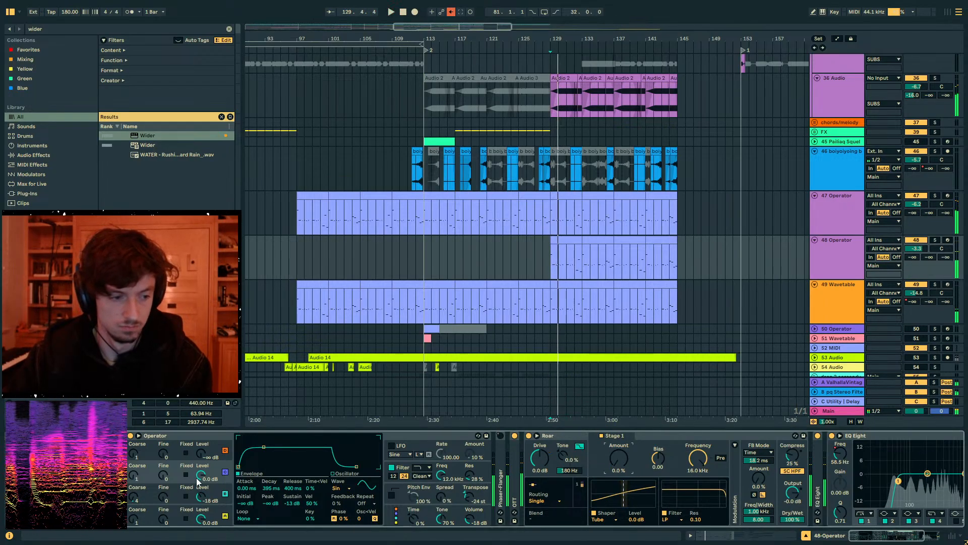
left_click_drag(201, 475, 201, 486)
key("space")
key("space")
- Set oscillator B's Coarse tuning on 48 Operator to 3 and replay from bar 129
left_click_drag(134, 497, 135, 501)
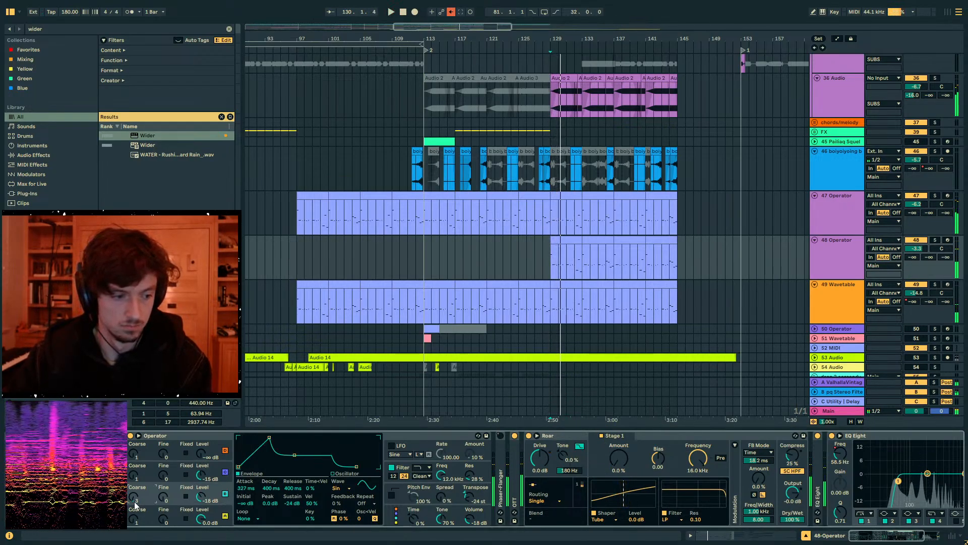
key("space")
key("space")
- Solo 48 Operator and try oscillator B's Fine tuning at 500 while playing from bar 129
left_click(936, 239)
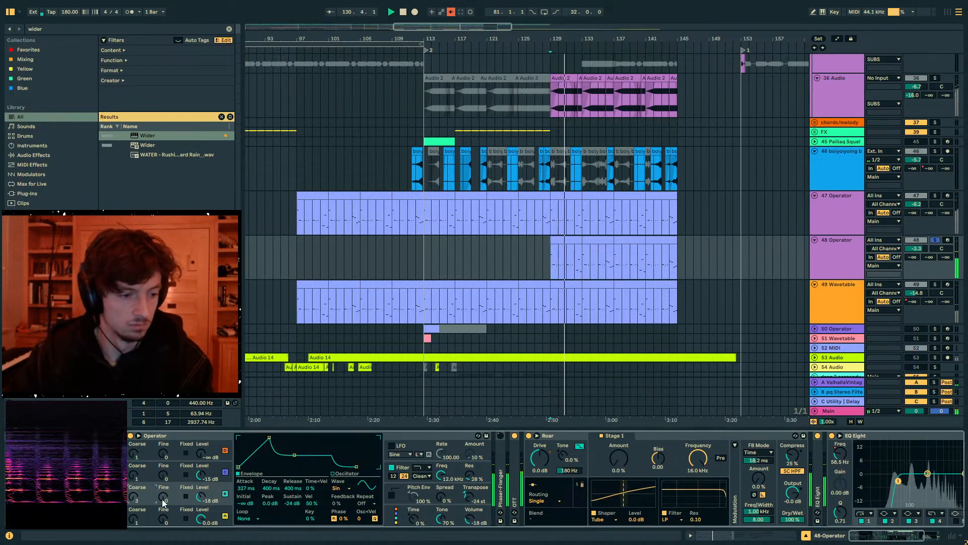
left_click_drag(162, 498, 162, 462)
key("space")
key("space")
key("space")
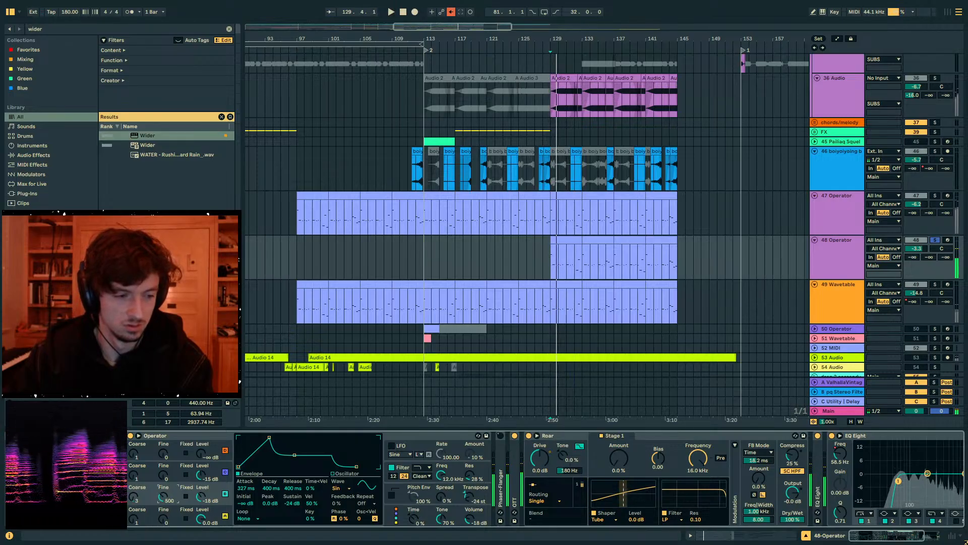
key("space")
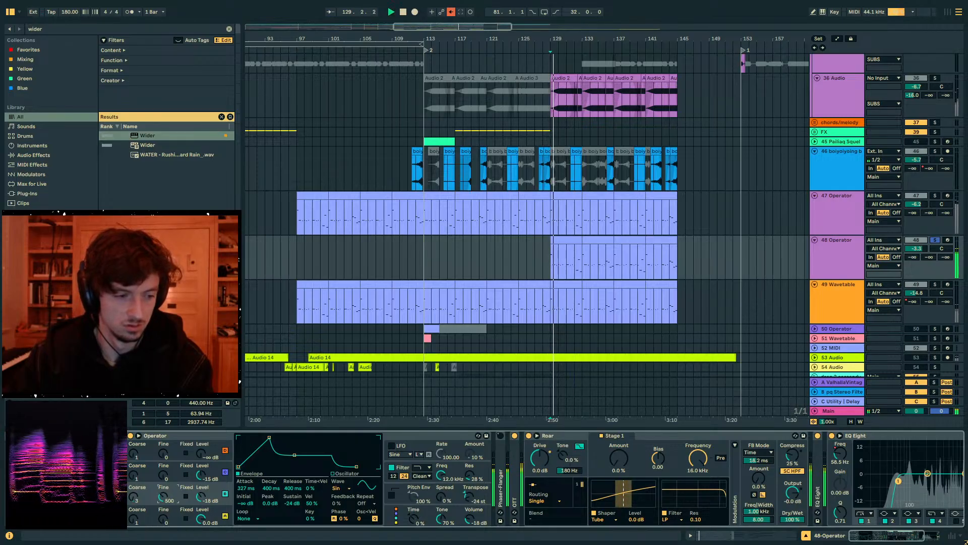
- Reset oscillator B's Fine tuning to its default, unsolo 48 Operator, and play the full mix from bar 129
double_click(162, 498)
key("space")
key("space")
key("space")
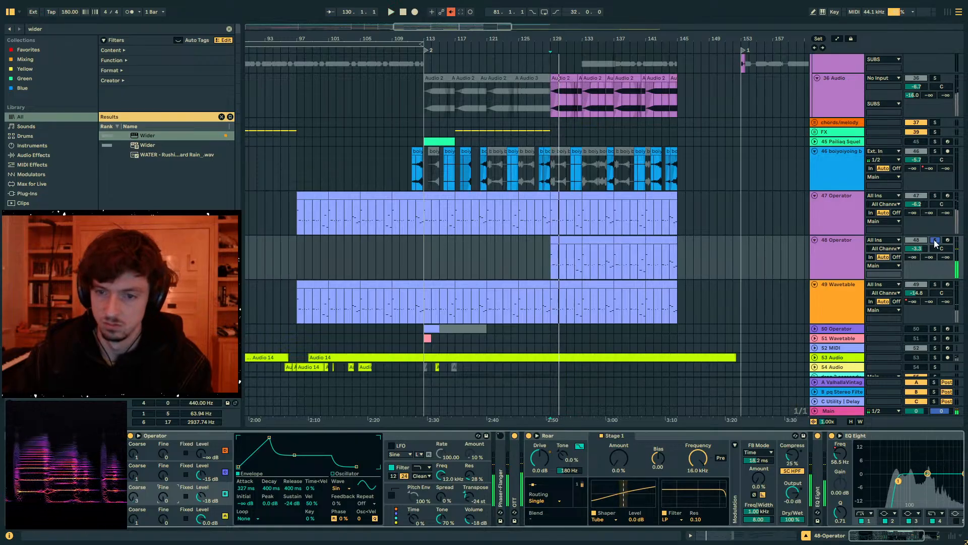
left_click(935, 241)
key("space")
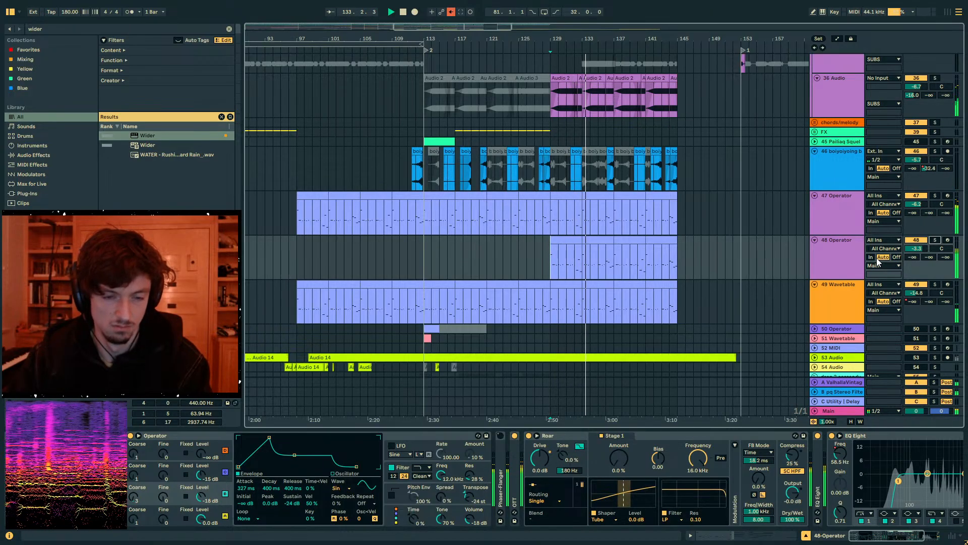
- Inspect the device chains of the drop 2 earcandy and drop 2 melody groups during playback
scroll(841, 252, "up", 4)
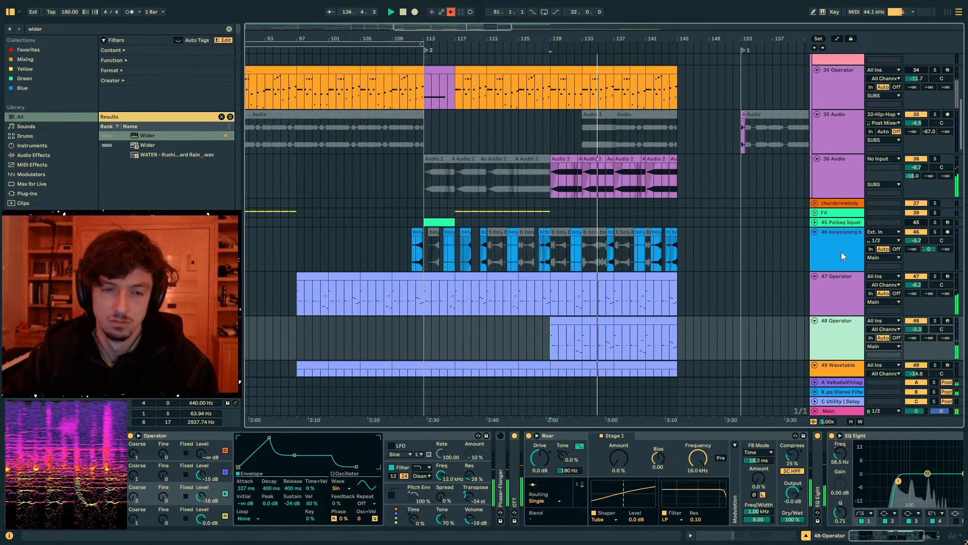
scroll(841, 252, "down", 11)
left_click(837, 240)
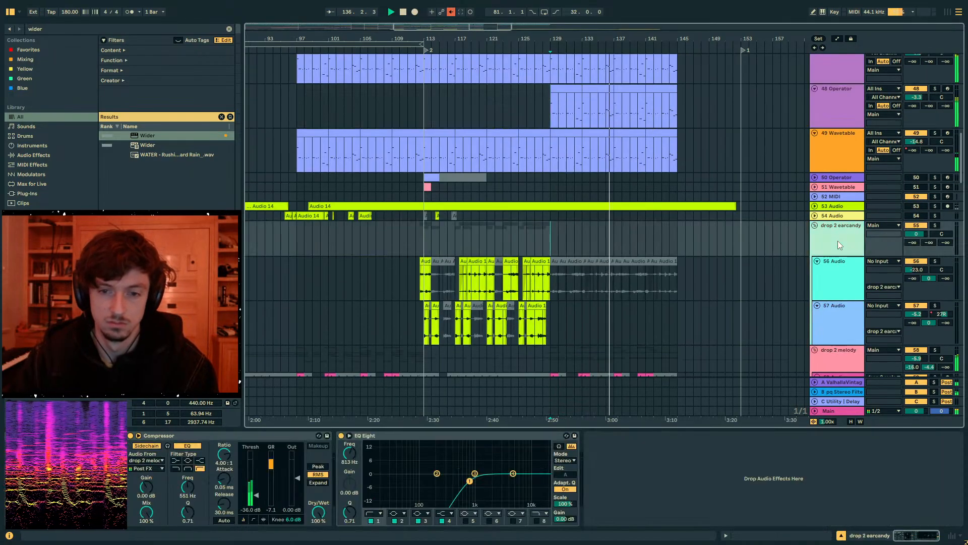
scroll(837, 240, "down", 6)
left_click(837, 241)
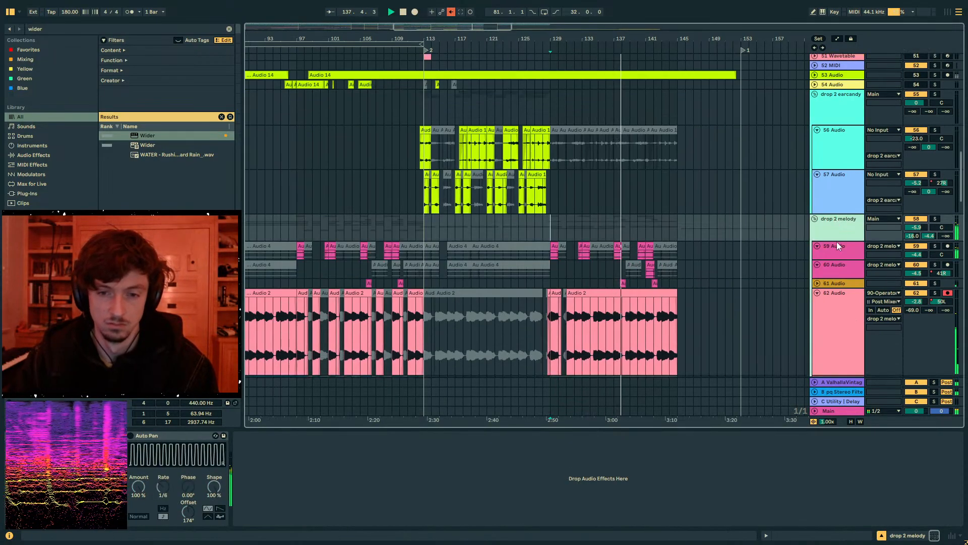
- Deactivate the section of 62 Audio from 138.2.3 to 139.1.1 during playback
scroll(836, 241, "down", 4)
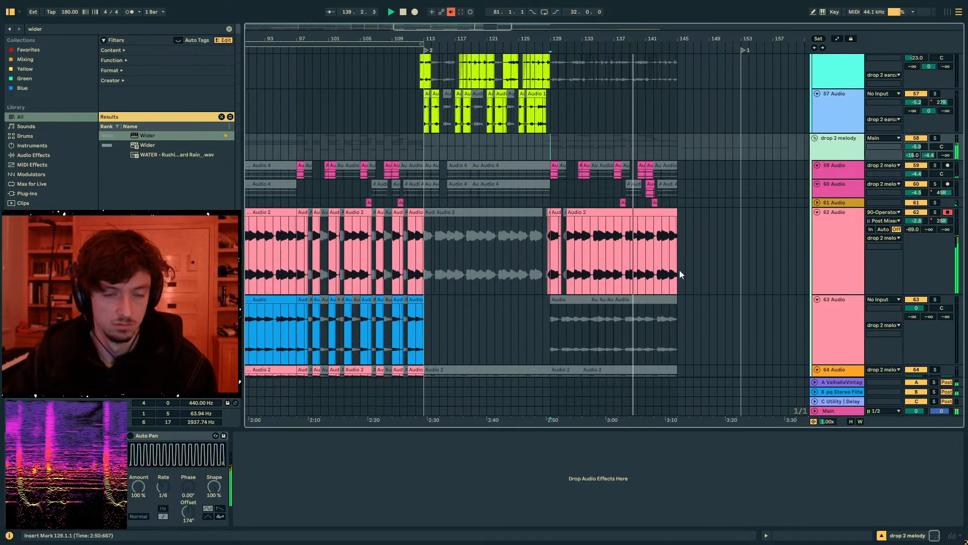
scroll(630, 269, "up", 12)
scroll(654, 266, "down", 11)
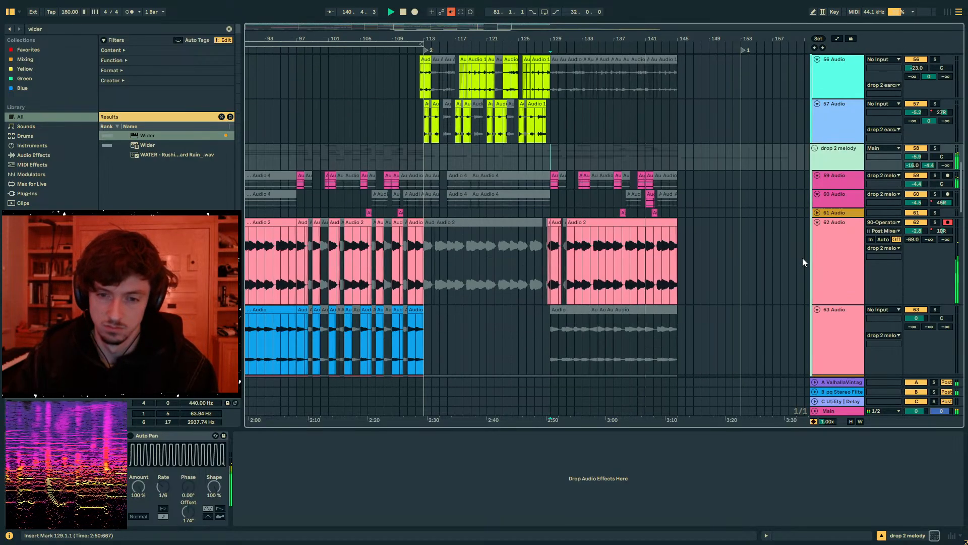
scroll(802, 262, "down", 4)
left_click(600, 174)
scroll(612, 174, "up", 8)
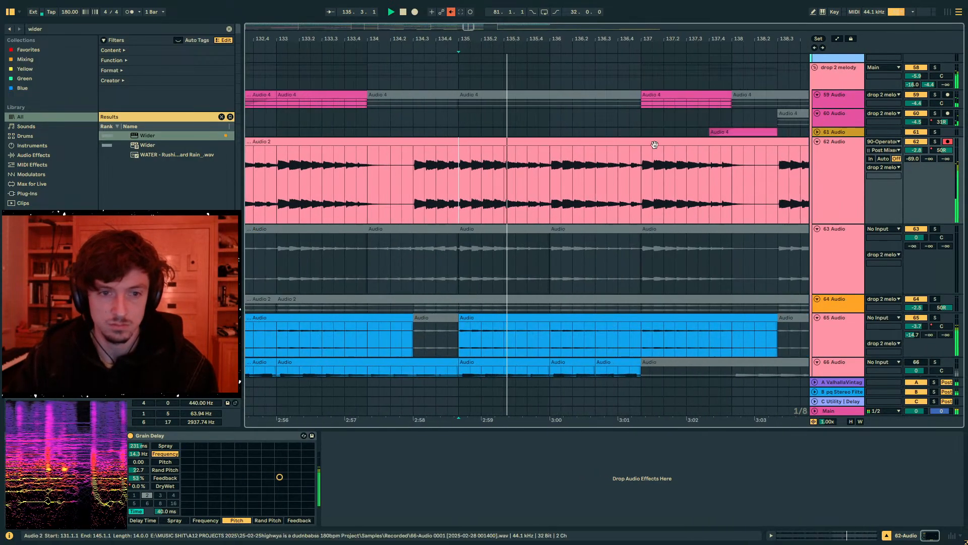
left_click_drag(641, 174, 527, 187)
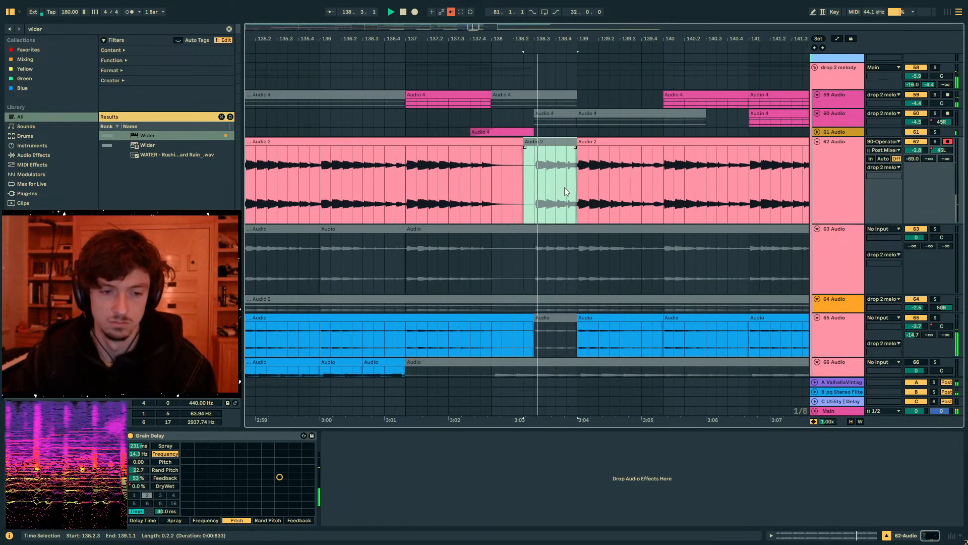
scroll(566, 166, "down", 3)
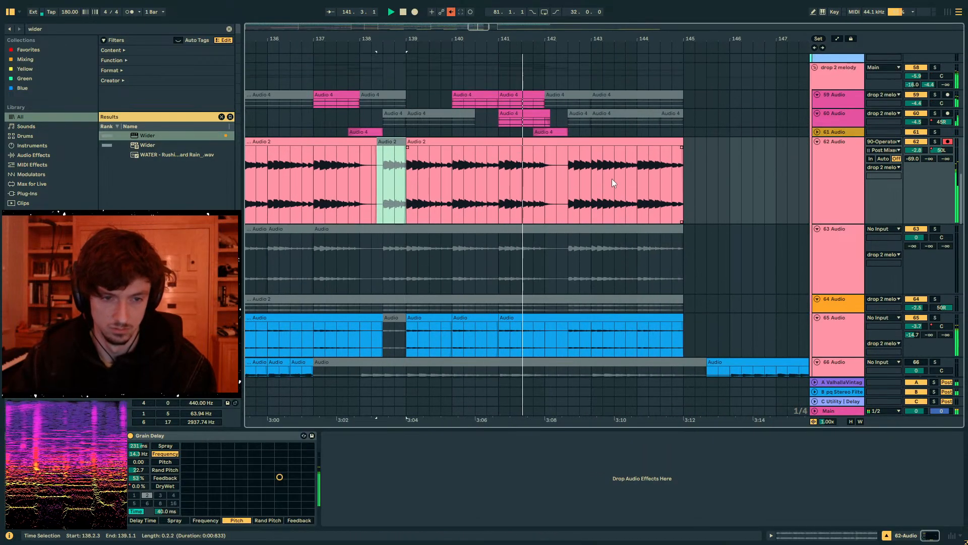
- Deactivate 142.3.1 to 143.1.1 on both 62 Audio and 65 Audio, and stop playback
key("0")
left_click_drag(592, 184, 568, 185)
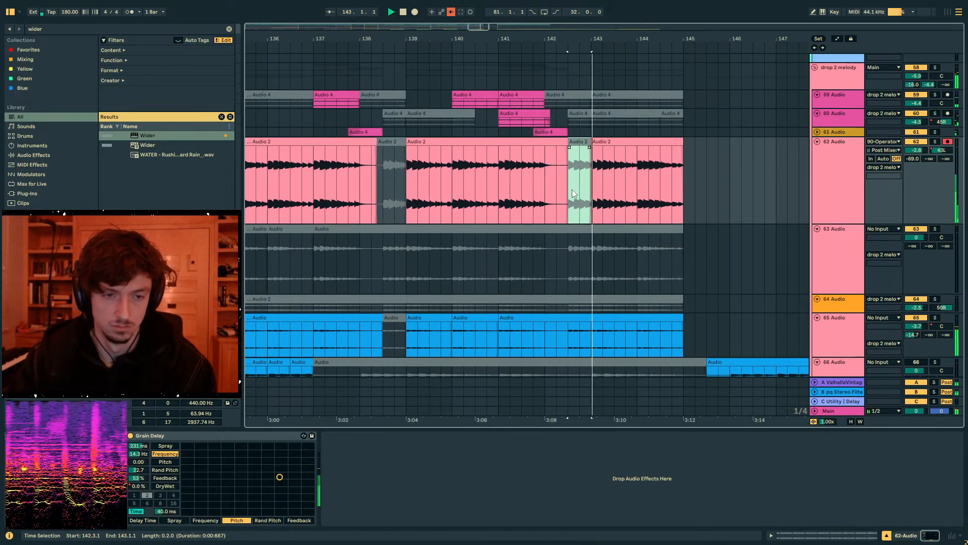
scroll(588, 204, "down", 3)
left_click_drag(592, 244, 565, 252)
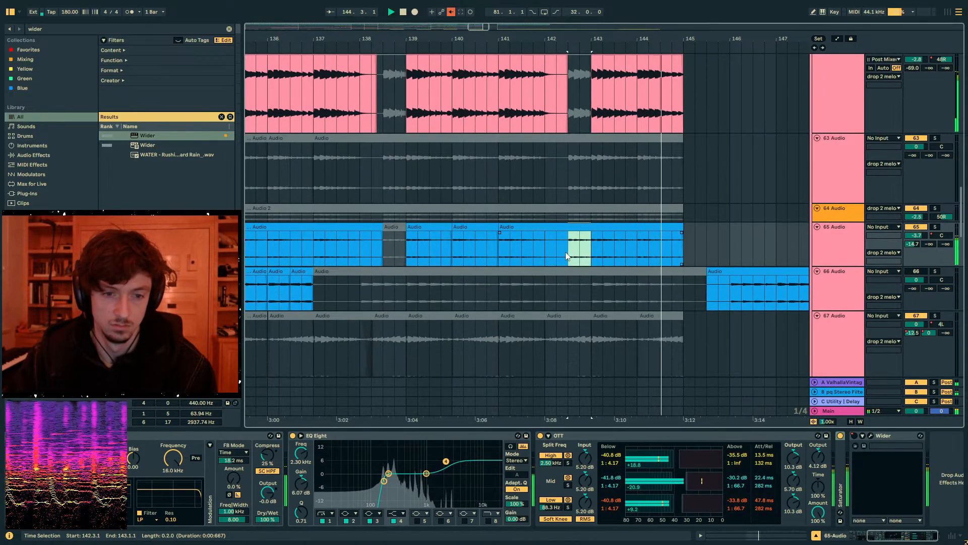
key("0")
left_click_drag(644, 42, 696, 1)
key("space")
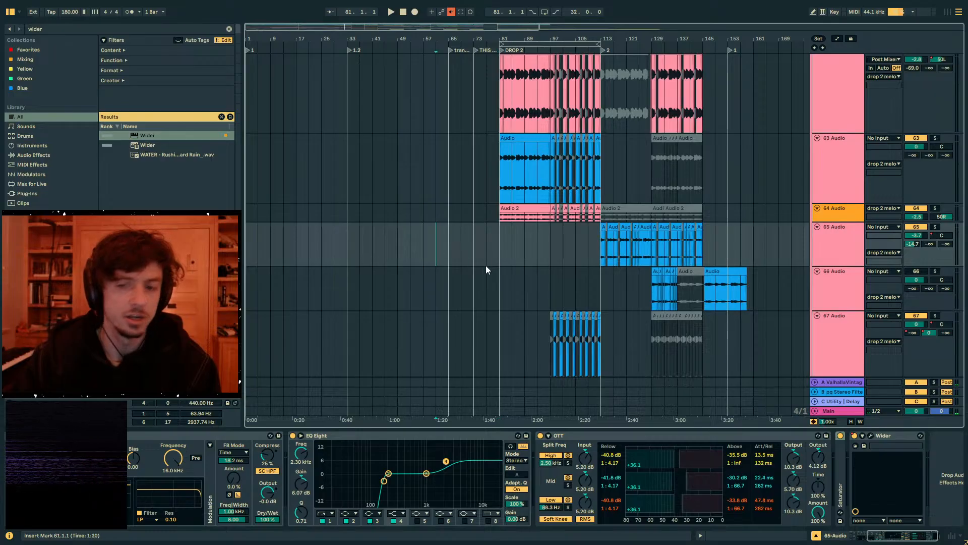
- Select bars 65 to 81 in the transition and collapse the SUBS group
scroll(493, 266, "up", 15)
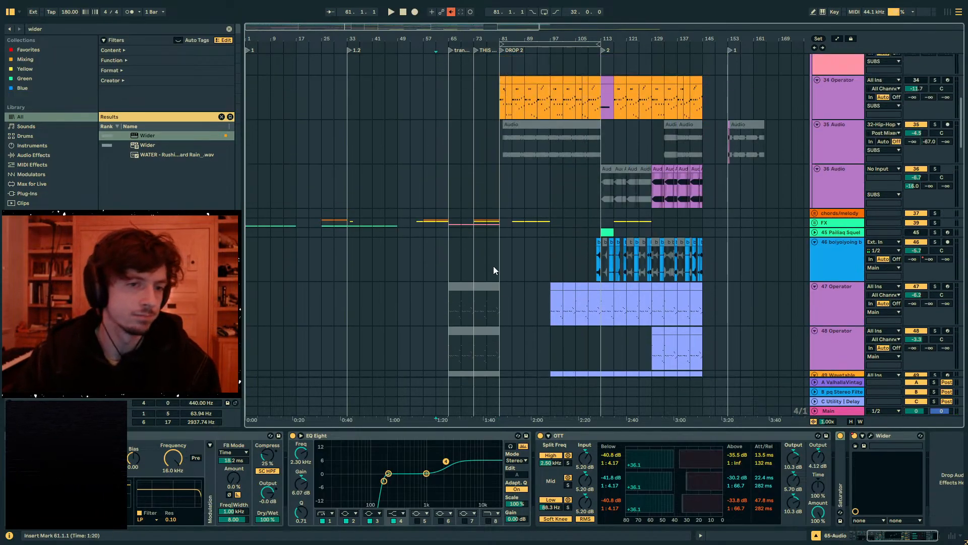
scroll(493, 267, "up", 3)
left_click_drag(452, 216, 507, 217)
scroll(509, 259, "up", 5)
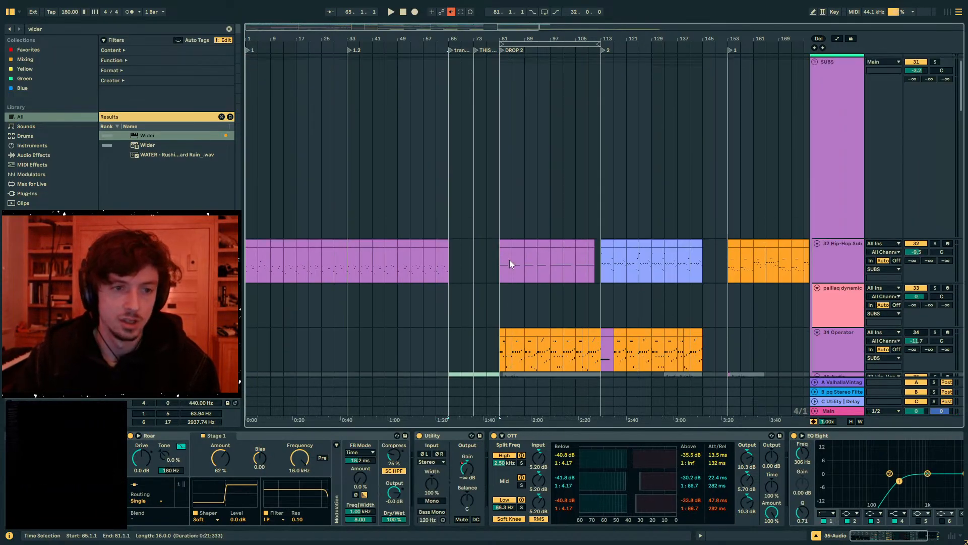
left_click(817, 81)
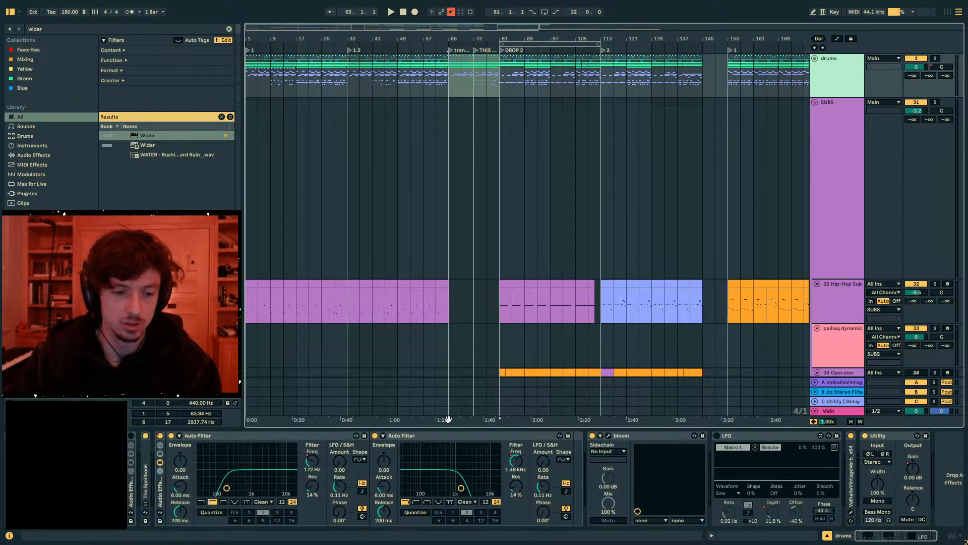
left_click(815, 103)
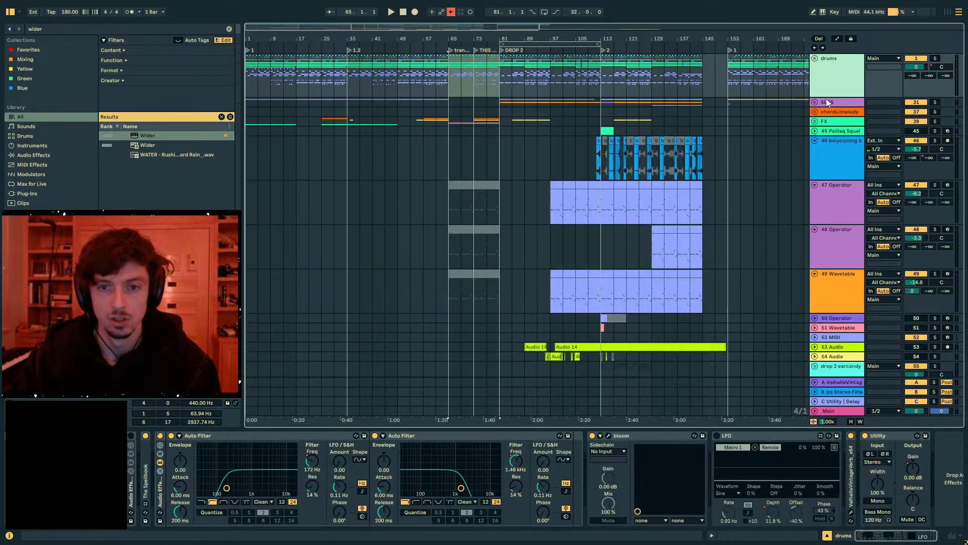
- Insert a new audio track directly below the SUBS group and put it in its own group
left_click(829, 102)
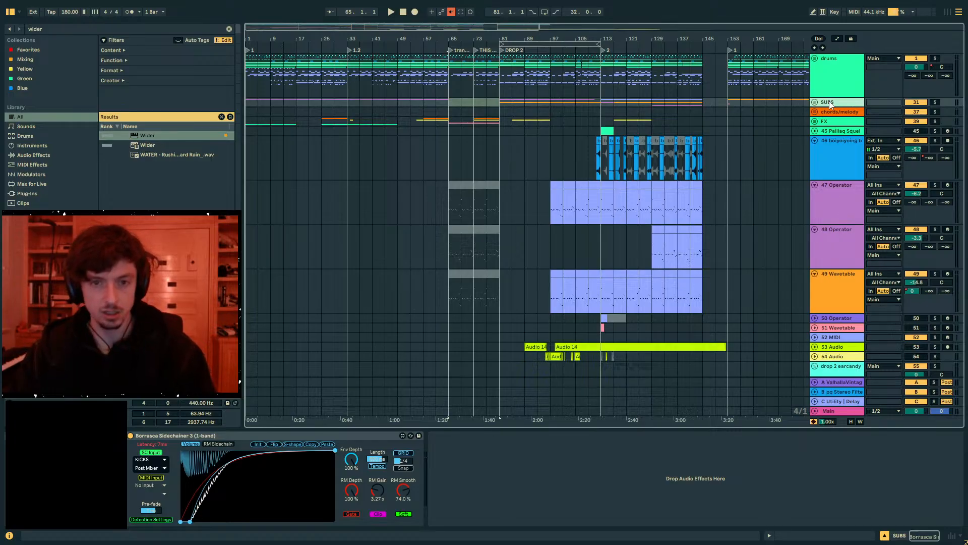
key("ctrl+t")
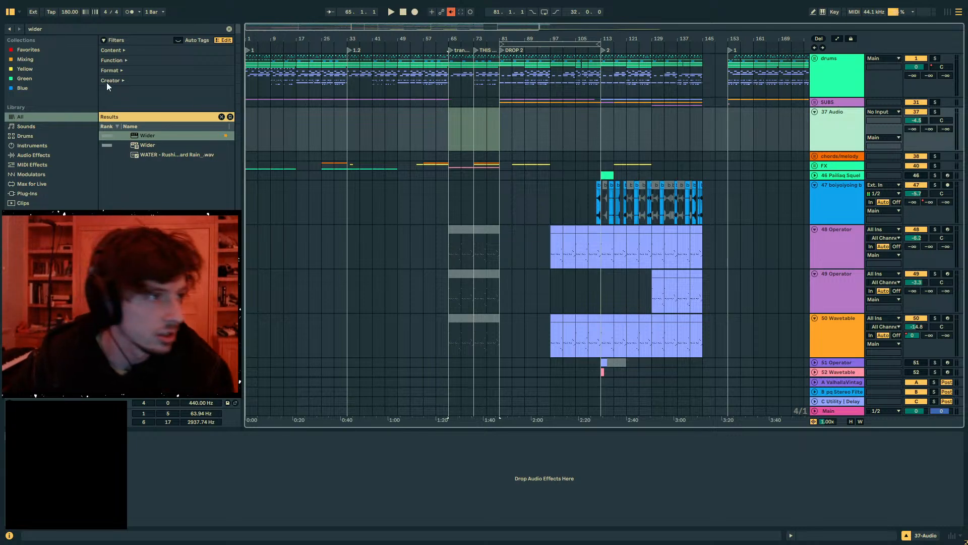
key("ctrl+g")
- Search the browser for kick
key("ctrl+f")
type("dru")
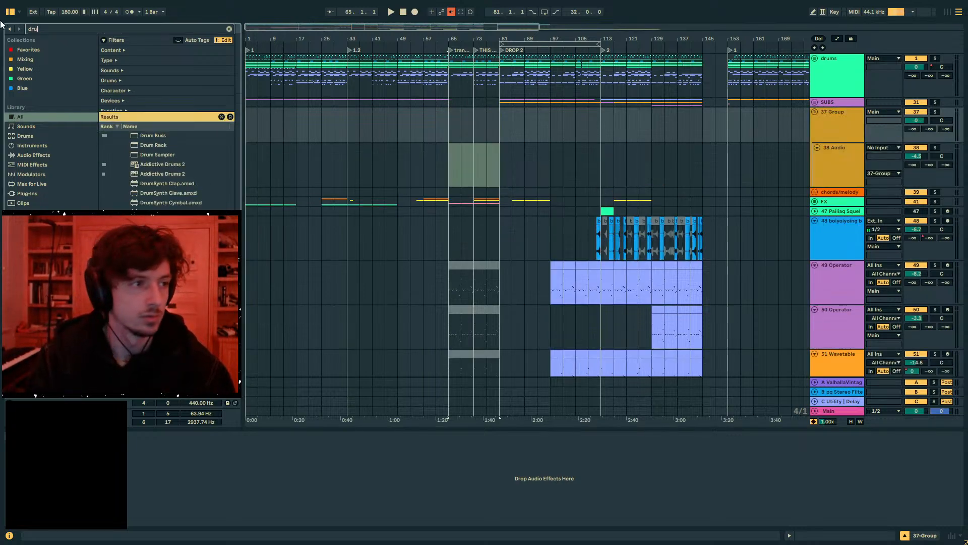
key("BackSpace")
key("BackSpace")
key("BackSpace")
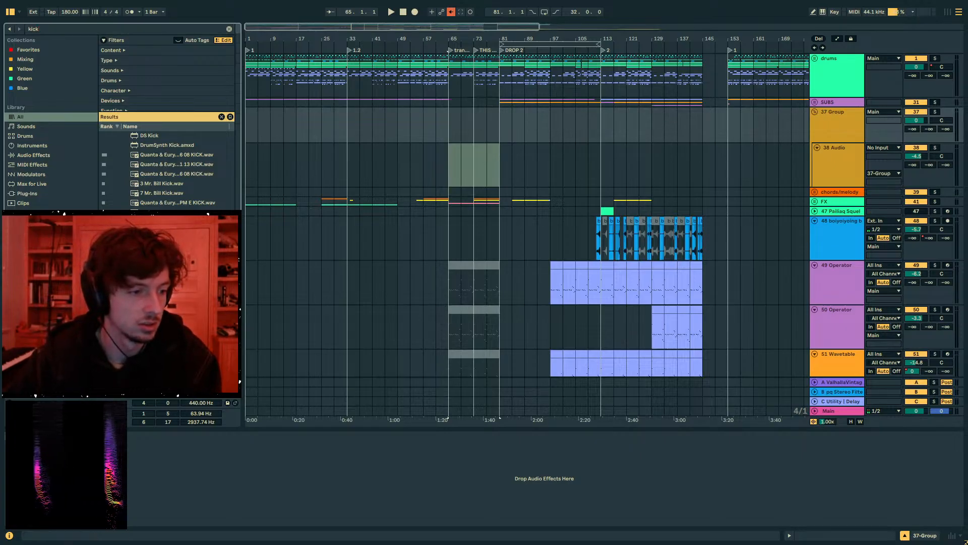
- Audition kick samples in the results and place 1da KICK.wav on the new audio track at bar 65
scroll(172, 169, "down", 3)
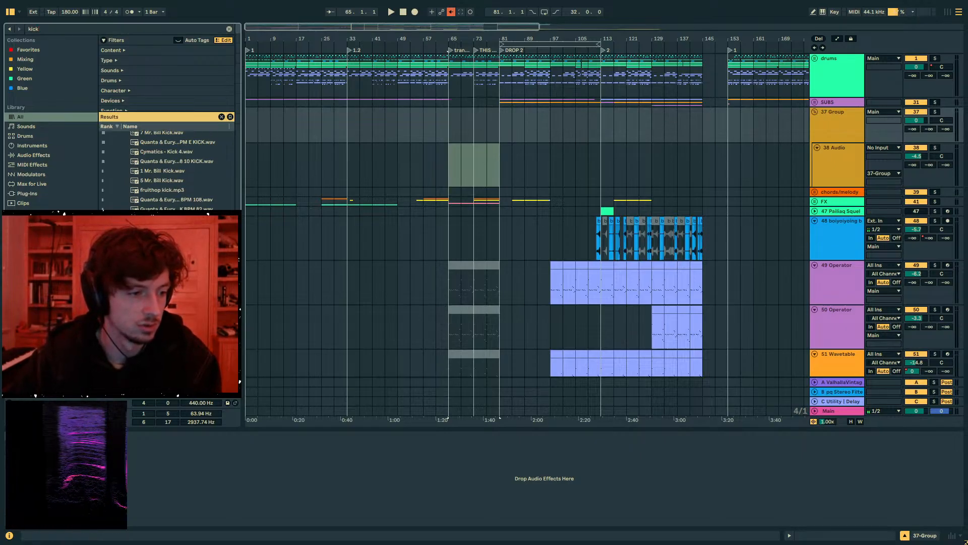
scroll(172, 169, "down", 4)
scroll(172, 169, "down", 4)
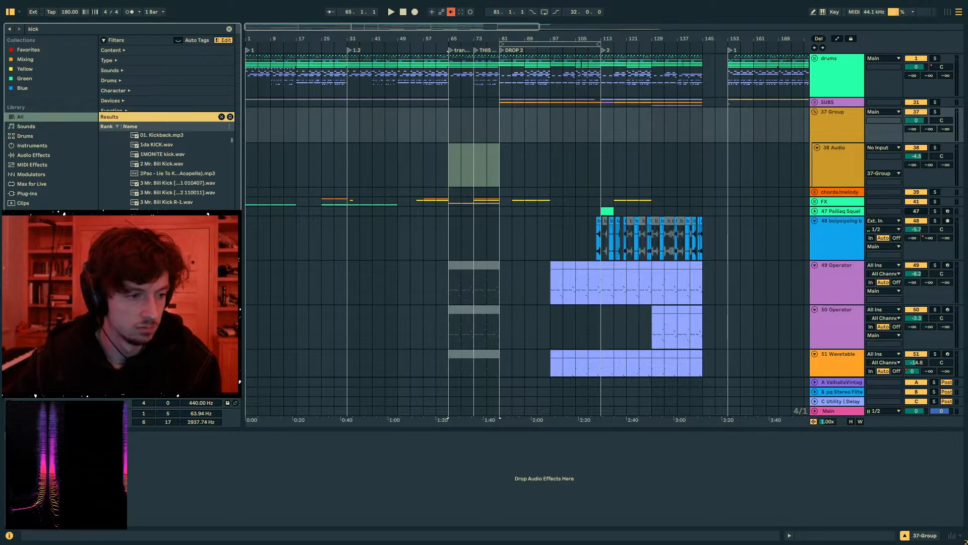
scroll(171, 168, "down", 4)
scroll(171, 169, "down", 4)
left_click(164, 194)
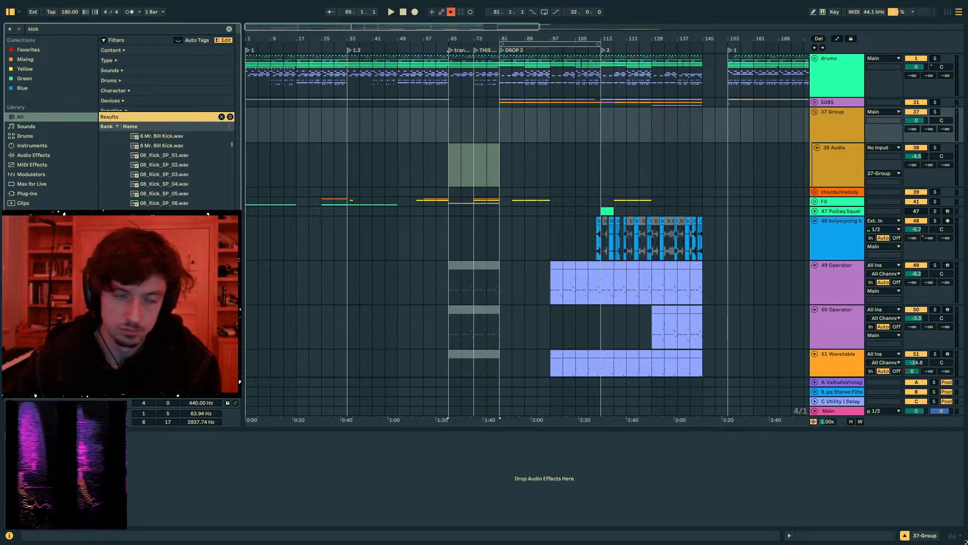
scroll(172, 169, "up", 9)
left_click(152, 165)
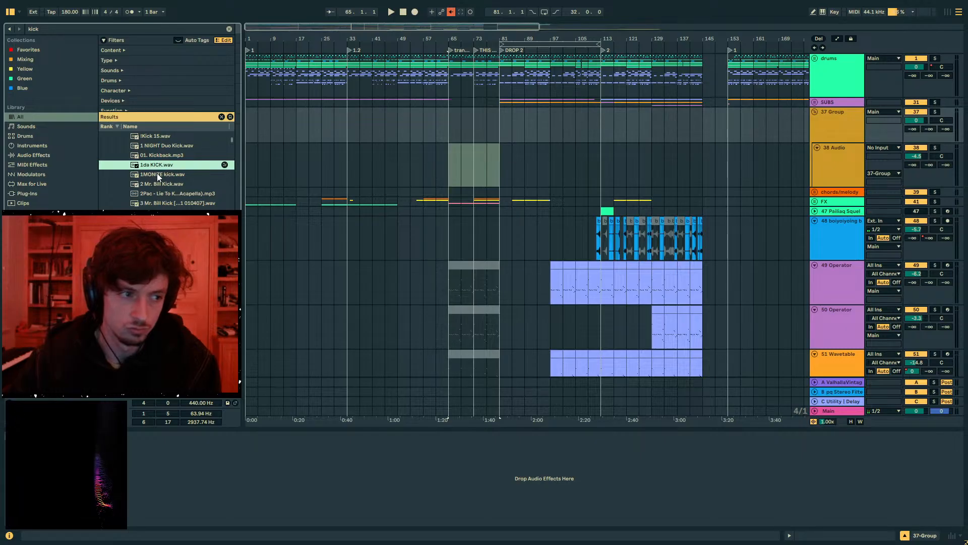
left_click(374, 186)
left_click_drag(448, 169, 448, 169)
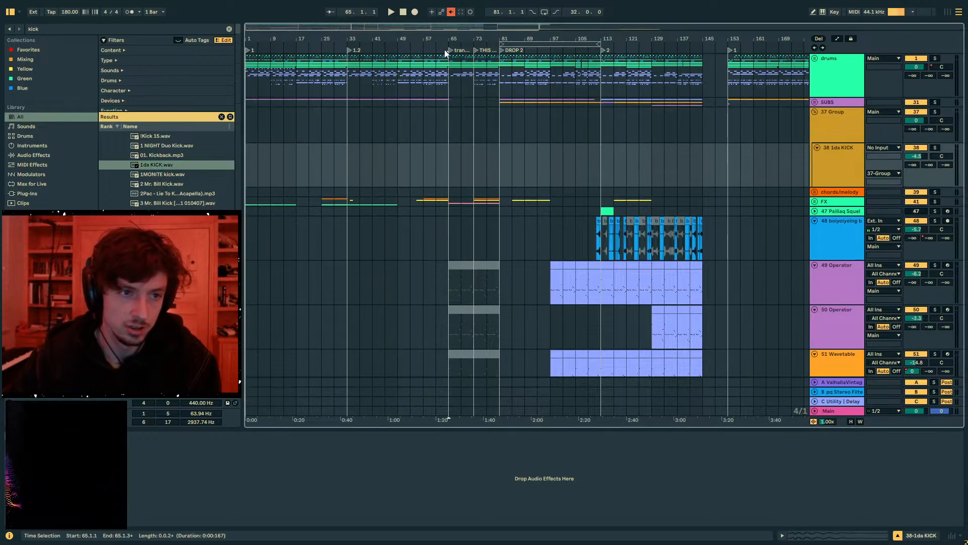
- Play the transition from bar 65 and paste a second kick at 65.4.1 on the kick track
left_click_drag(443, 40, 442, 91)
key("space")
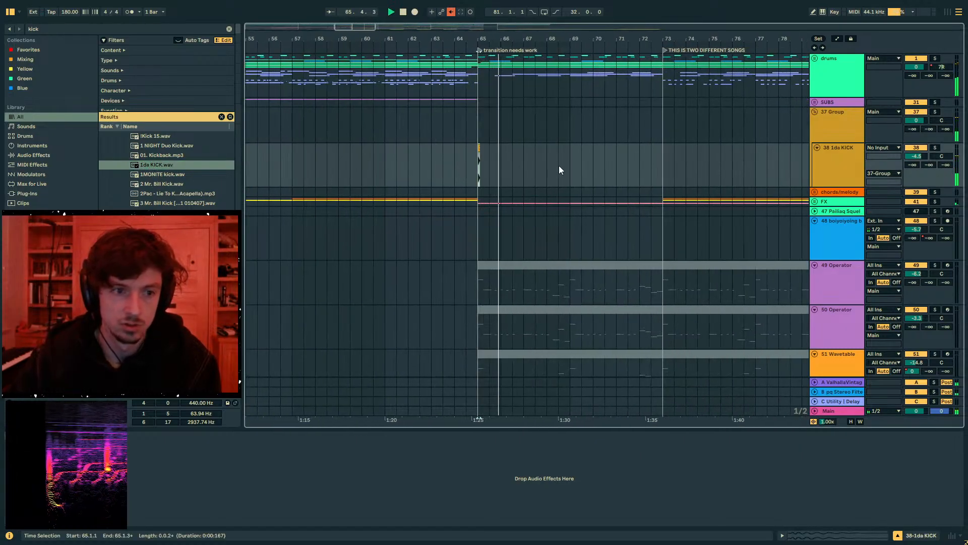
key("space")
left_click_drag(481, 39, 482, 94)
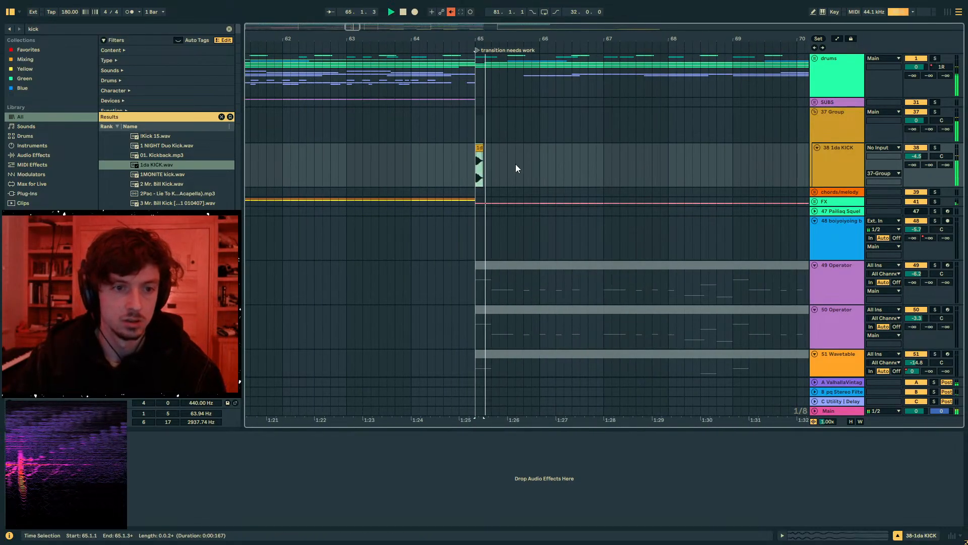
left_click(515, 164)
key("ctrl+v")
key("ctrl+z")
left_click(523, 162)
key("ctrl+v")
left_click(568, 163)
key("space")
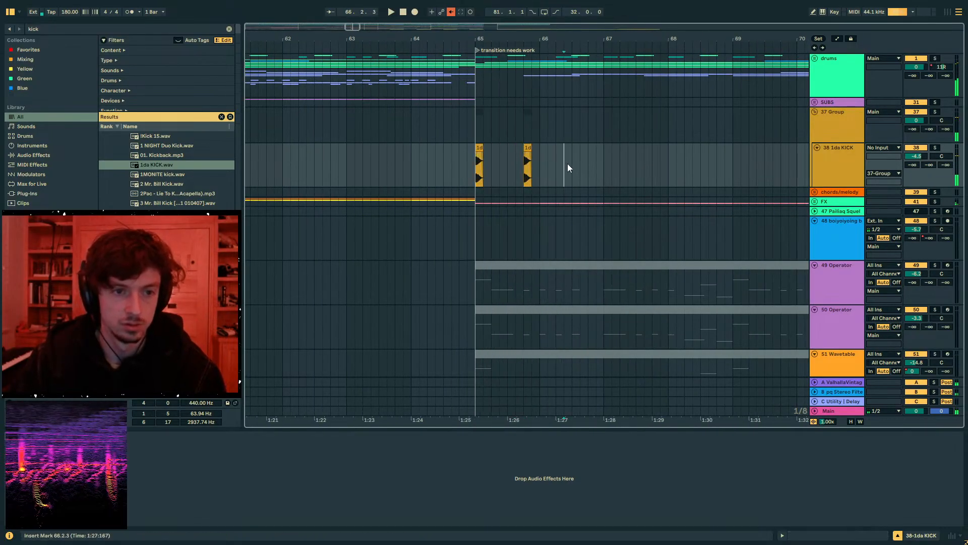
- Paste more kicks on the kick track at 66.2.3, 67.1.1, 67.1.3 and 68.1.1
key("ctrl+v")
left_click(615, 168)
key("ctrl+v")
left_click(670, 170)
key("ctrl+v")
left_click(605, 167)
key("ctrl+v")
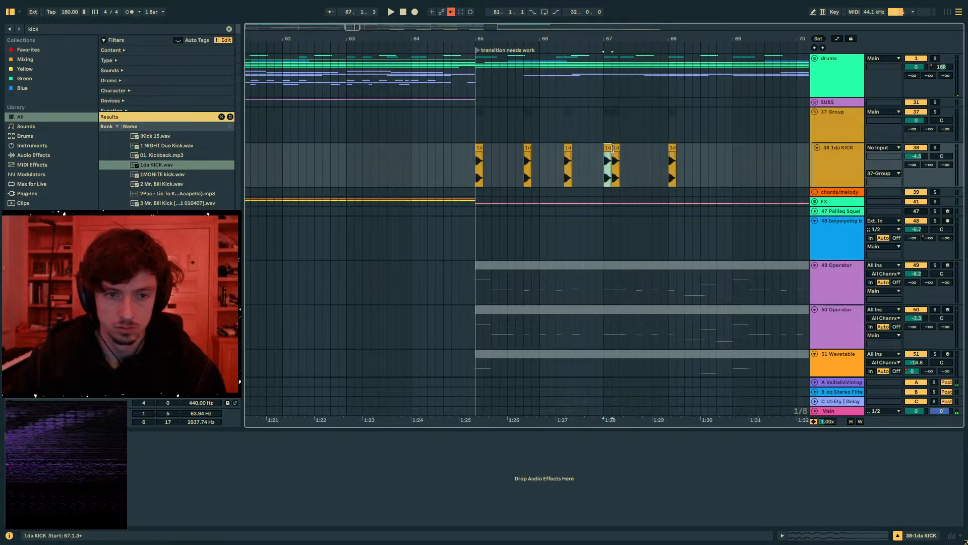
- Move the kick at 67.1.3 to 67.2.3
left_click_drag(615, 148, 552, 157)
left_click(671, 162)
left_click(660, 160)
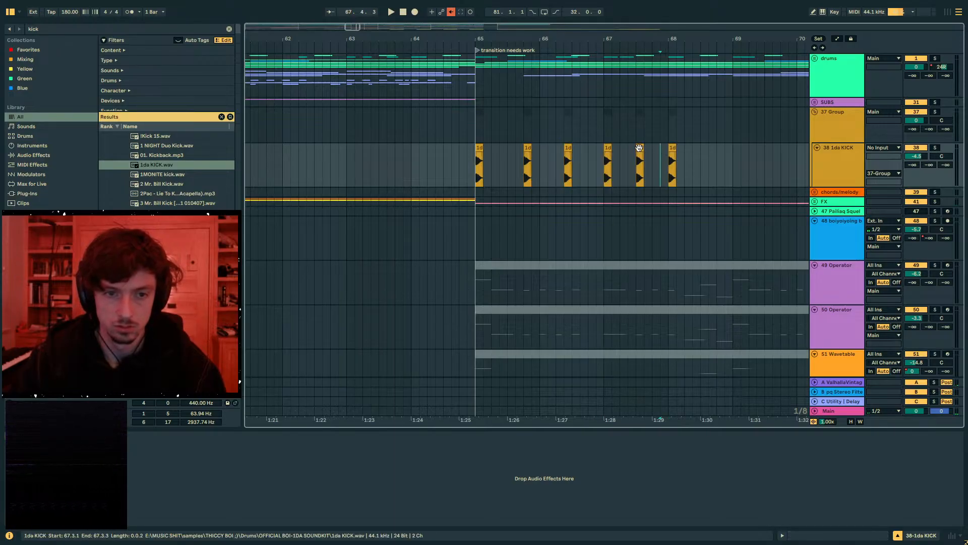
left_click_drag(639, 148, 531, 164)
left_click(664, 166)
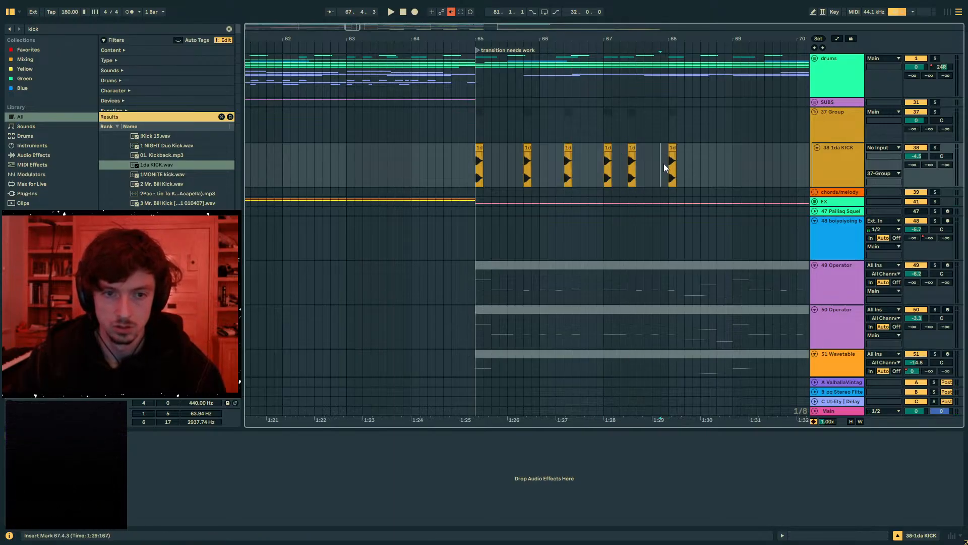
- Duplicate the three-bar kick pattern from bar 65 to bar 68, and move two copied kicks to 68.3.3 and 69.4.1
left_click_drag(666, 167, 463, 168)
key("ctrl+d")
left_click(543, 155)
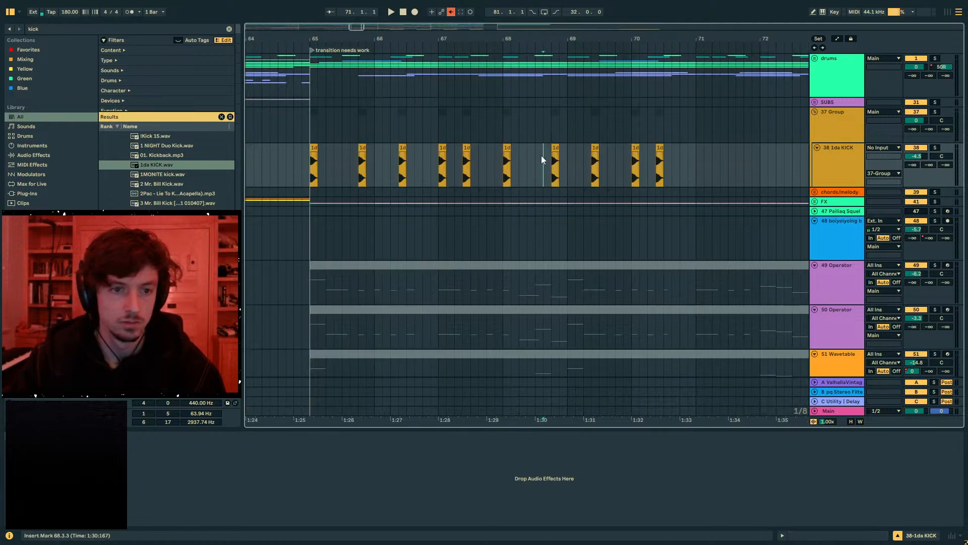
left_click_drag(607, 151, 625, 152)
- Duplicate the kick pattern from bars 65 to 71 after itself and delete the copied kicks from bar 73 onward
left_click_drag(696, 160, 361, 169)
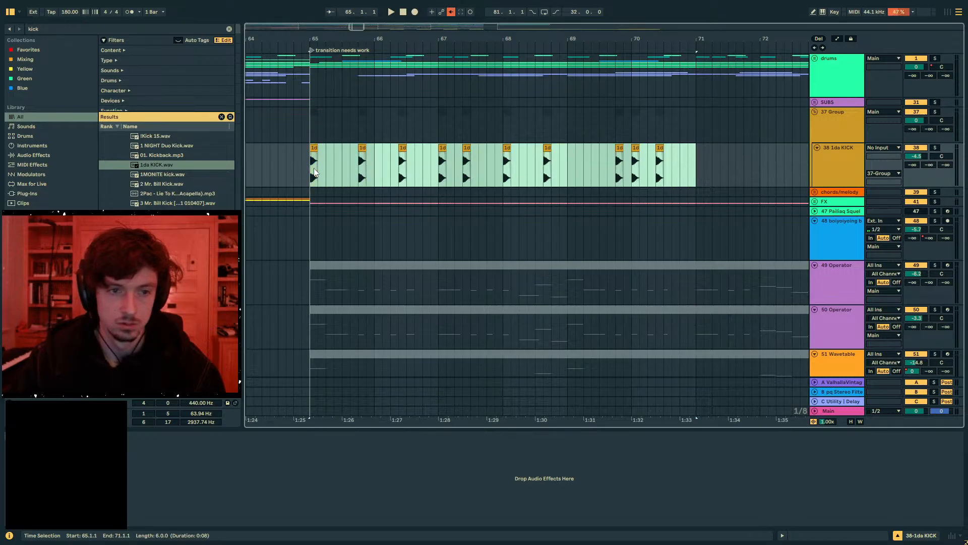
key("ctrl+d")
key("minus")
key("minus")
mouse_move(613, 157)
left_mouse_down()
mouse_move(558, 160)
mouse_move(597, 165)
left_mouse_up()
left_click_drag(597, 164, 663, 172)
left_click(495, 169)
key("ctrl+d")
key("ctrl+z")
key("Delete")
left_click_drag(504, 169, 589, 172)
key("Delete")
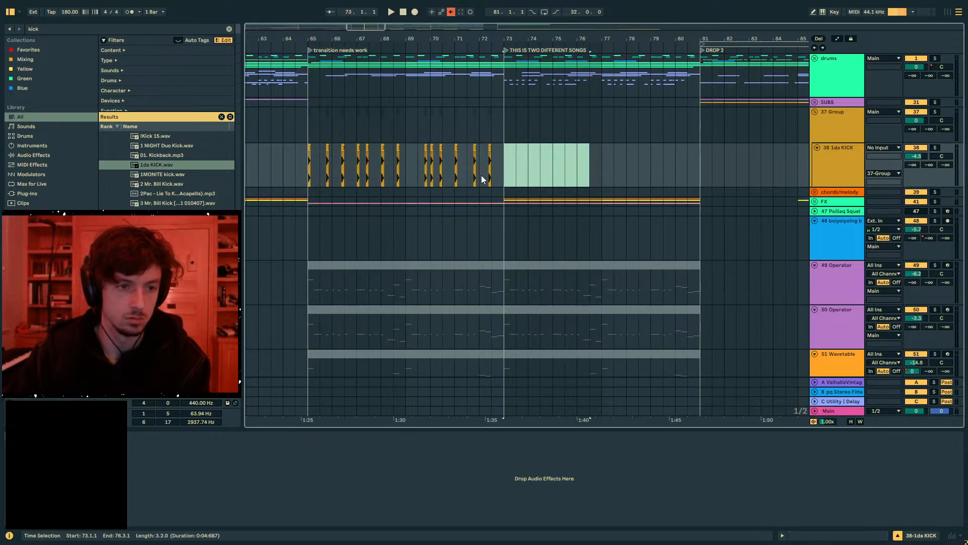
- Copy the kicks from bars 67 to 69 and paste them at bar 71
left_click(445, 170)
mouse_move(508, 172)
left_mouse_down()
mouse_move(459, 172)
mouse_move(516, 171)
left_mouse_up()
left_click_drag(406, 170, 357, 169)
key("ctrl+c")
left_click(453, 167)
key("ctrl+v")
- Duplicate the kick pattern of bars 65 to 73 to bar 73 and add extra kicks at bars 69 and 77
left_click_drag(507, 166, 308, 168)
key("ctrl+d")
left_click(406, 154)
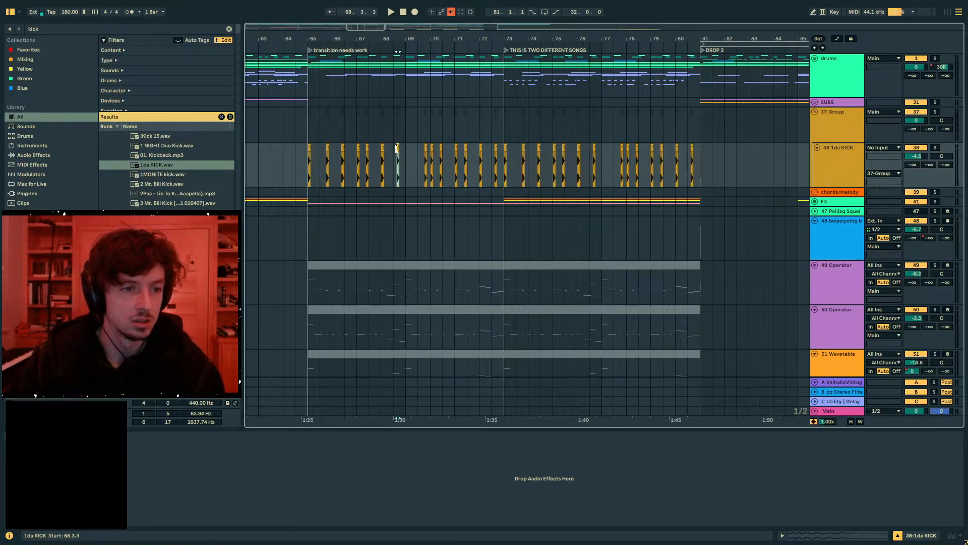
left_click_drag(602, 157, 604, 157)
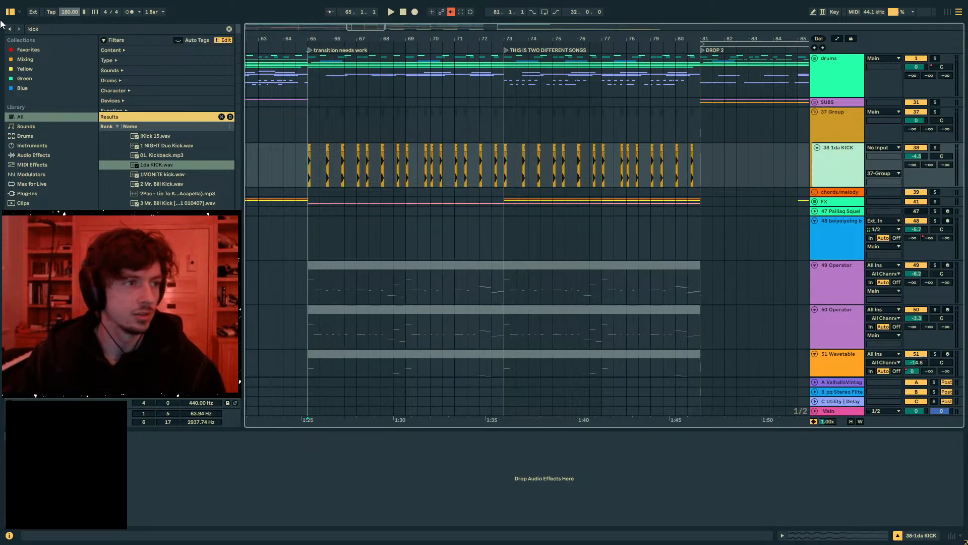
- Insert another audio track below the kick track in the group and search the browser for snare
key("ctrl+t")
key("ctrl+f")
type("snare")
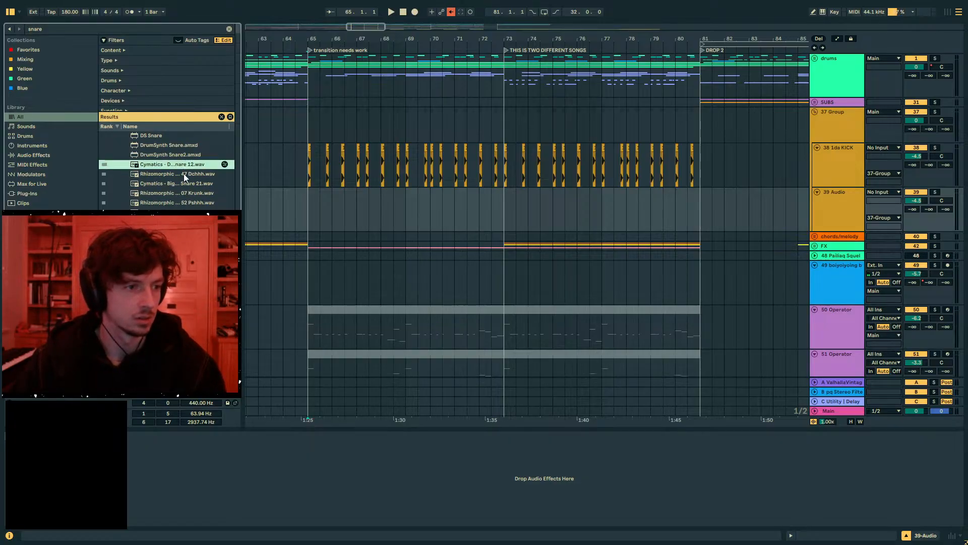
- Audition the snare samples and place Rhizo Crack Snare 3 at beat 3 of bar 65 on the new audio track
left_click(184, 173)
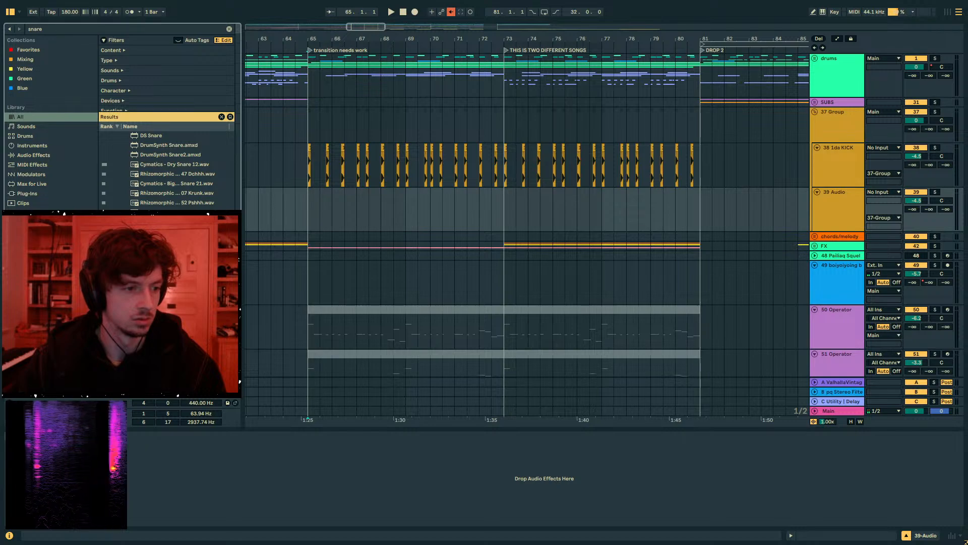
scroll(171, 242, "down", 2)
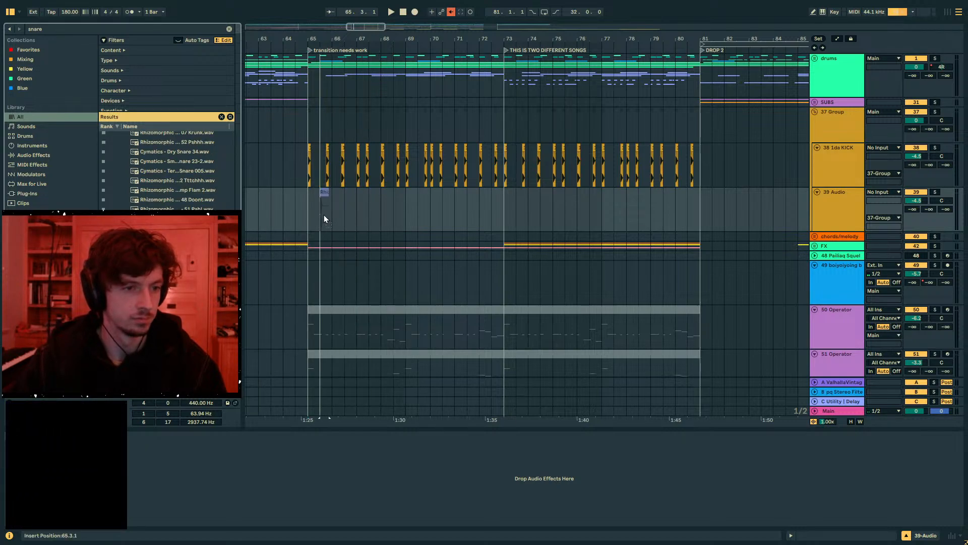
left_click_drag(324, 215, 329, 205)
key("shift+Tab")
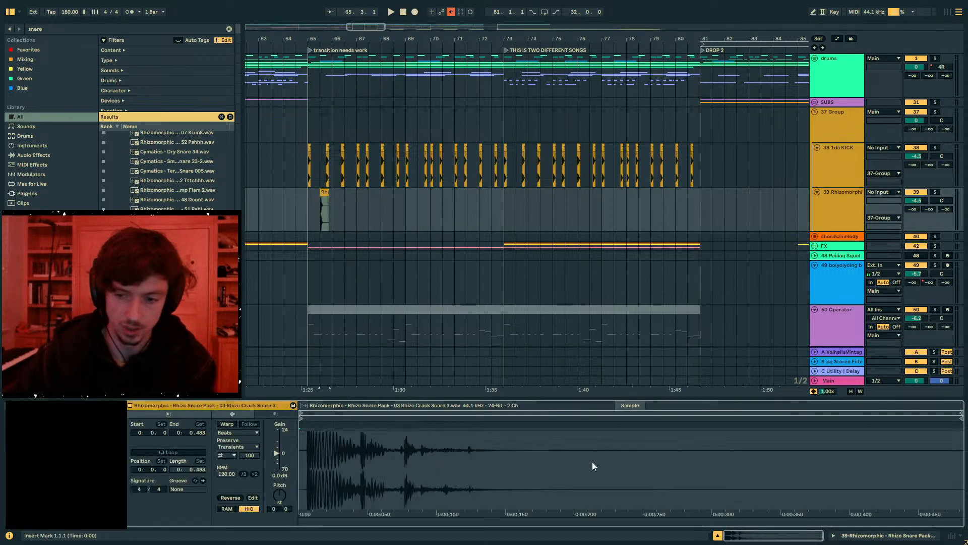
- Transpose the snare clip down 12 semitones and set its track volume to -18.4 dB
left_click(307, 204)
key("space")
key("space")
left_click_drag(916, 201, 916, 219)
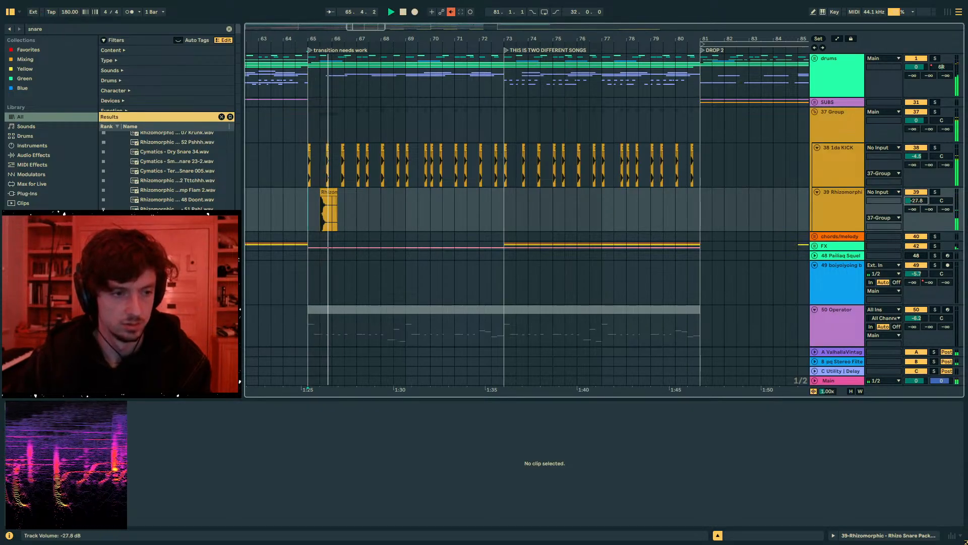
left_click(329, 198)
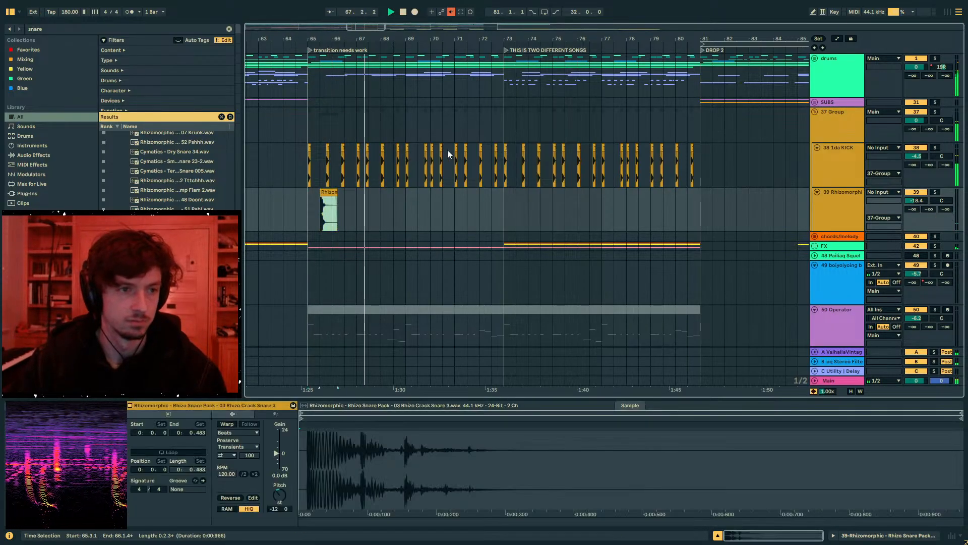
- Mute the drums group and play the new snare against the kick pattern around bar 65
key("space")
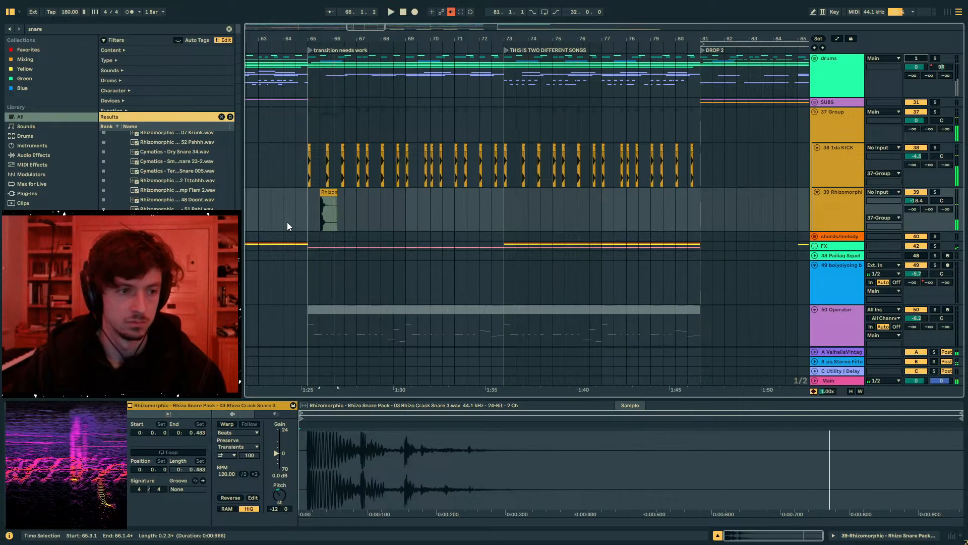
left_click(286, 222)
left_click(815, 71)
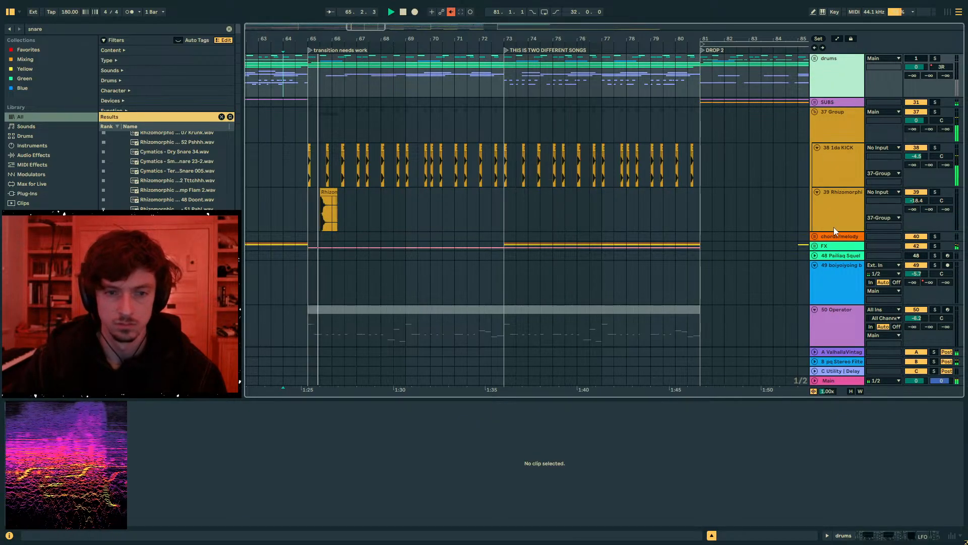
left_click(330, 197)
key("space")
left_click(309, 216)
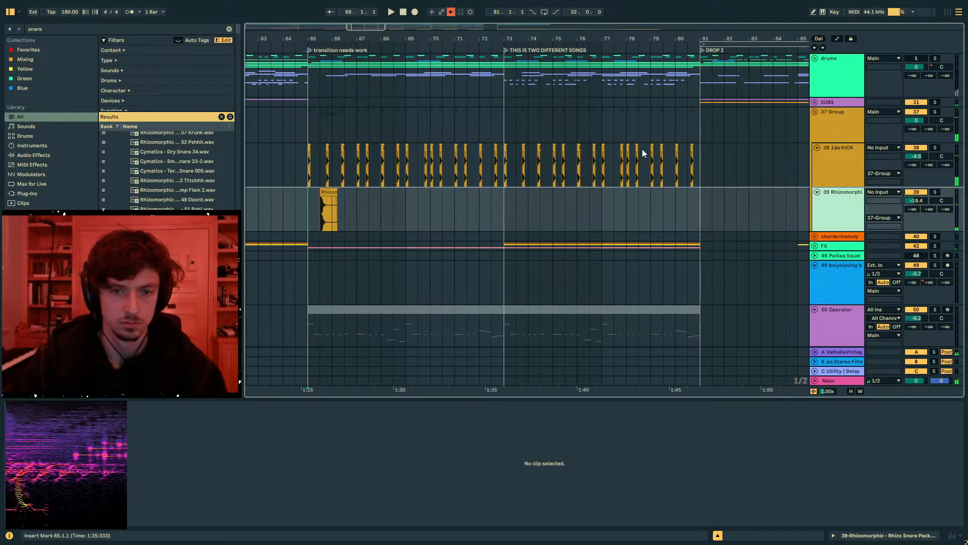
- Add EQ Eight with a low cut at 1.10 kHz and Erosion's Hiss preset to the snare track
left_click(72, 29)
type("eq 8")
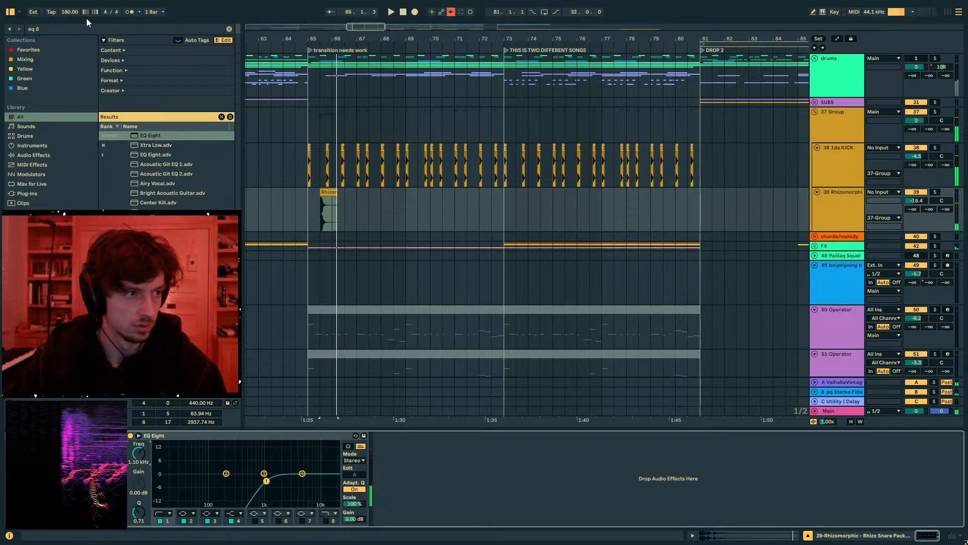
key("ctrl+f")
type("erosion")
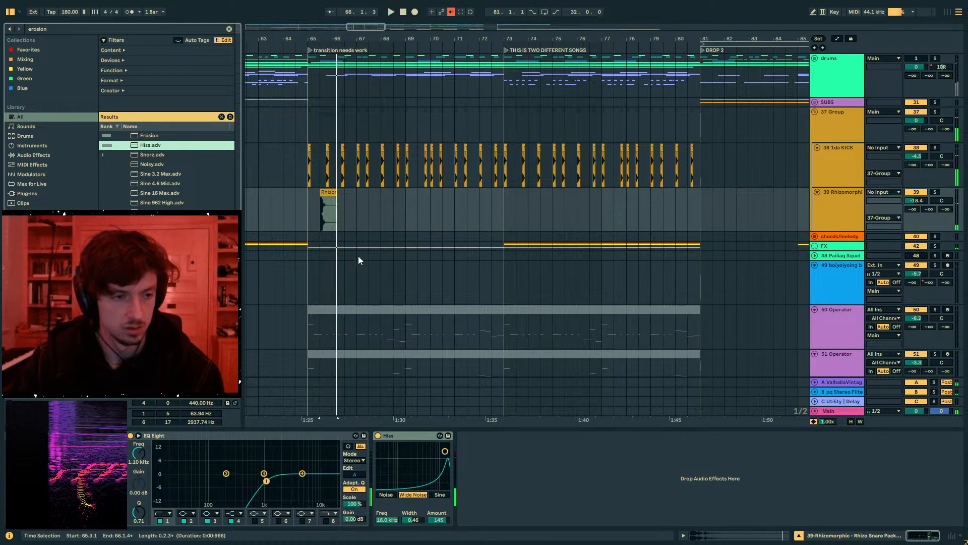
left_click(330, 192)
- Add Grain Delay to the snare with 64.6 ms spray, -1.00 pitch, 0.63 random pitch, 82% feedback and 35.7 ms delay time
left_click(105, 30)
type("g")
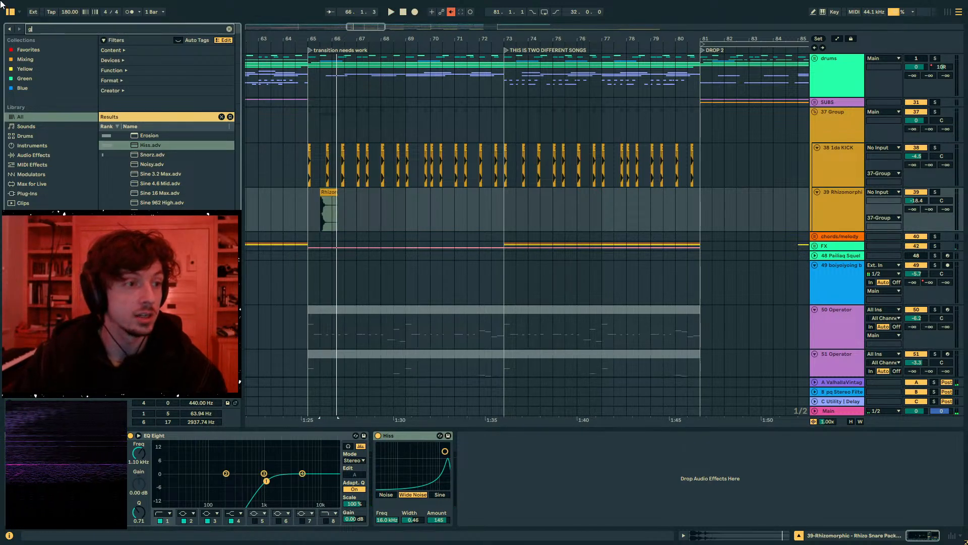
type("rain delay")
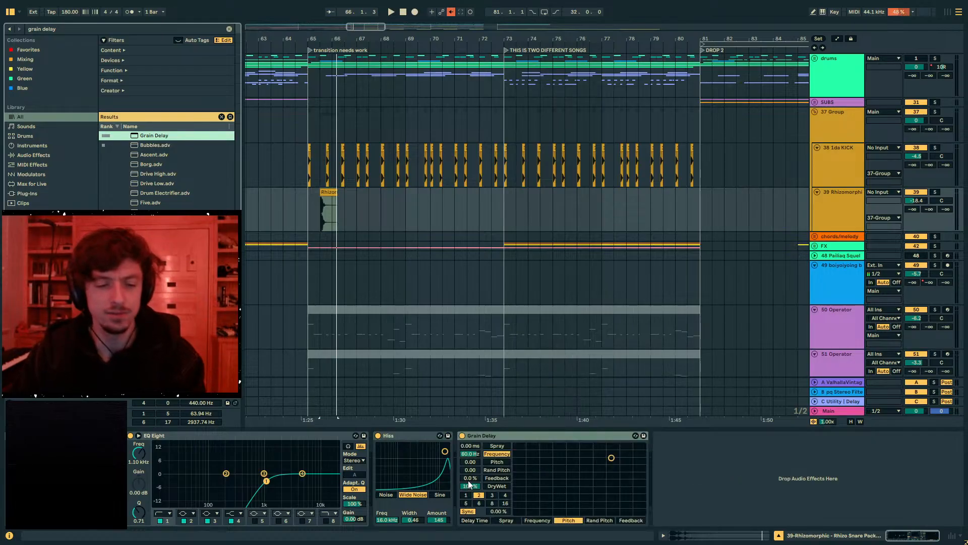
left_click(470, 470)
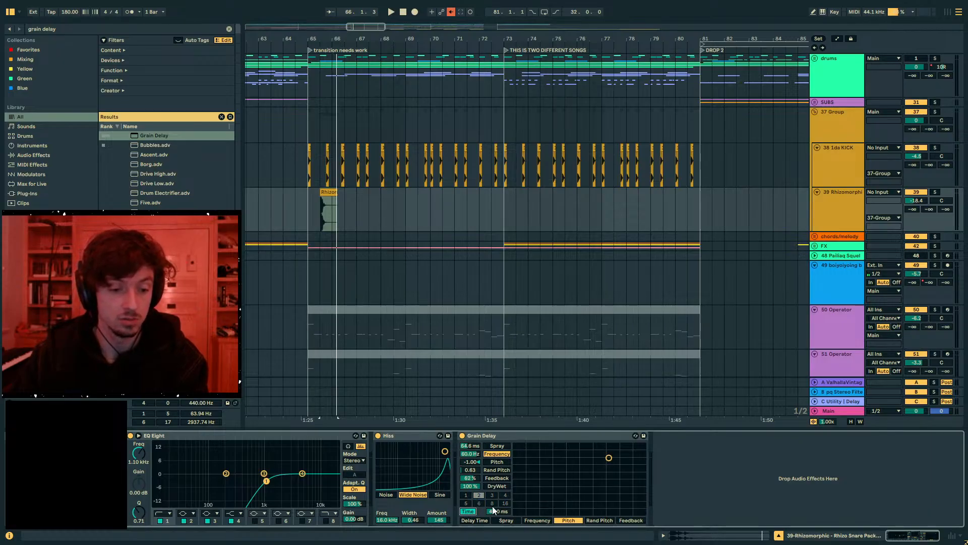
left_click_drag(493, 510, 493, 518)
key("space")
- Solo the snare track and set Grain Delay's pitch to -3.75 and feedback to 78%
key("space")
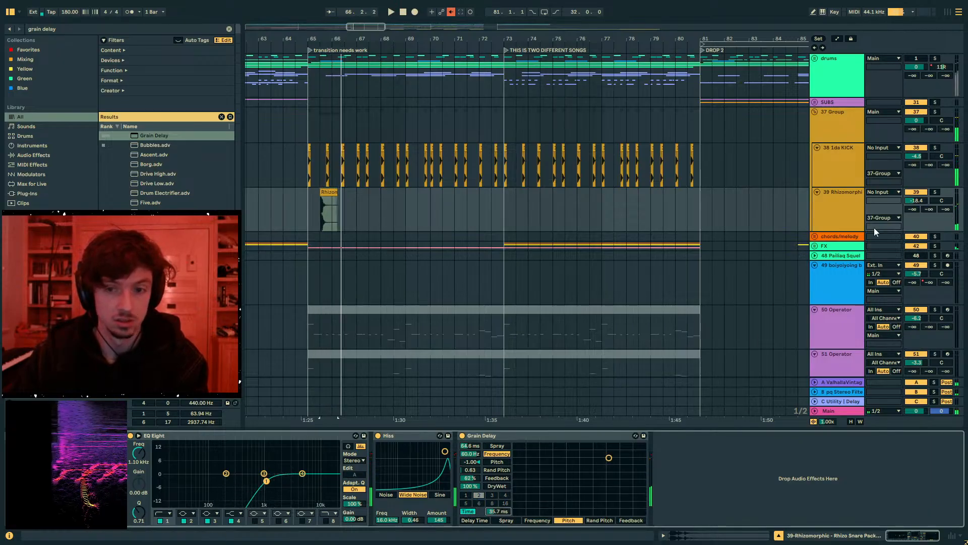
left_click(935, 192)
key("space")
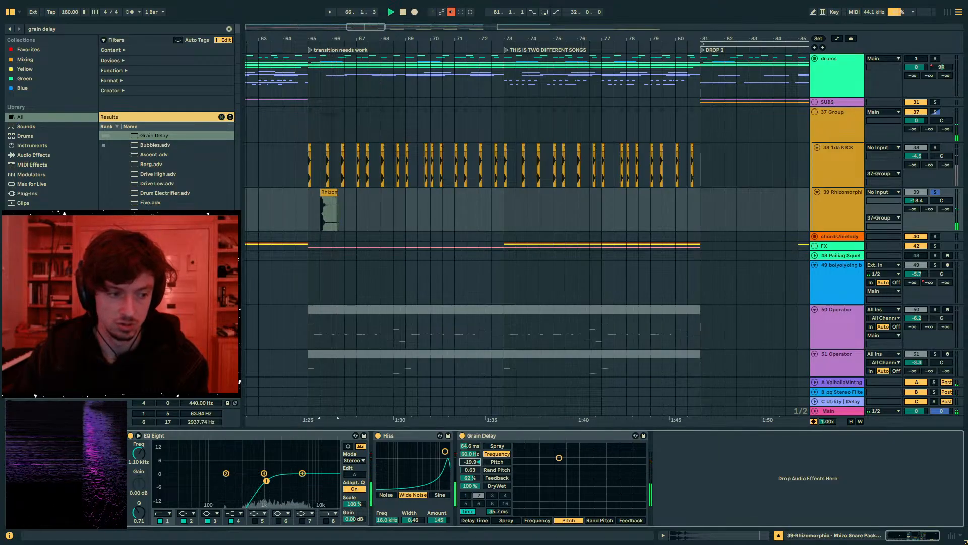
left_click_drag(559, 458, 596, 457)
key("space")
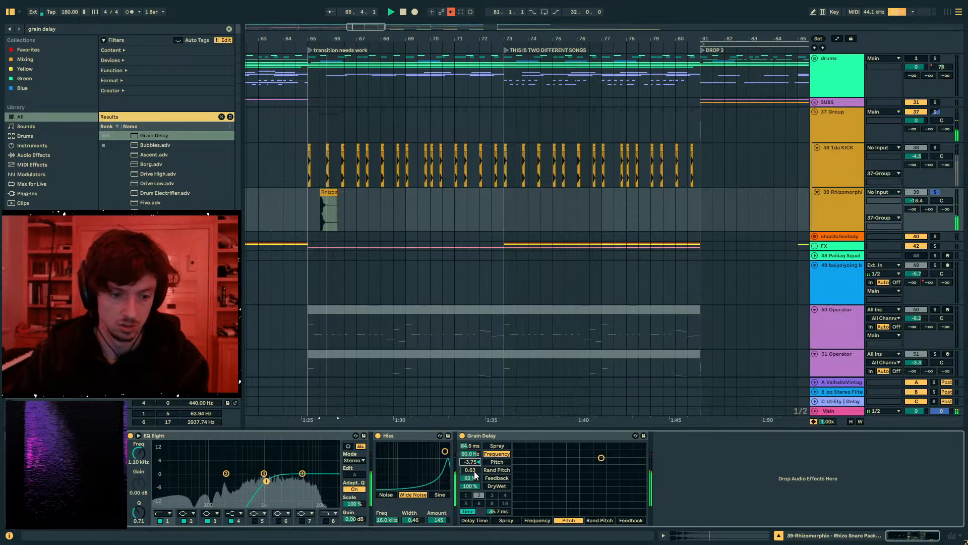
left_click_drag(470, 477, 470, 469)
key("space")
key("space")
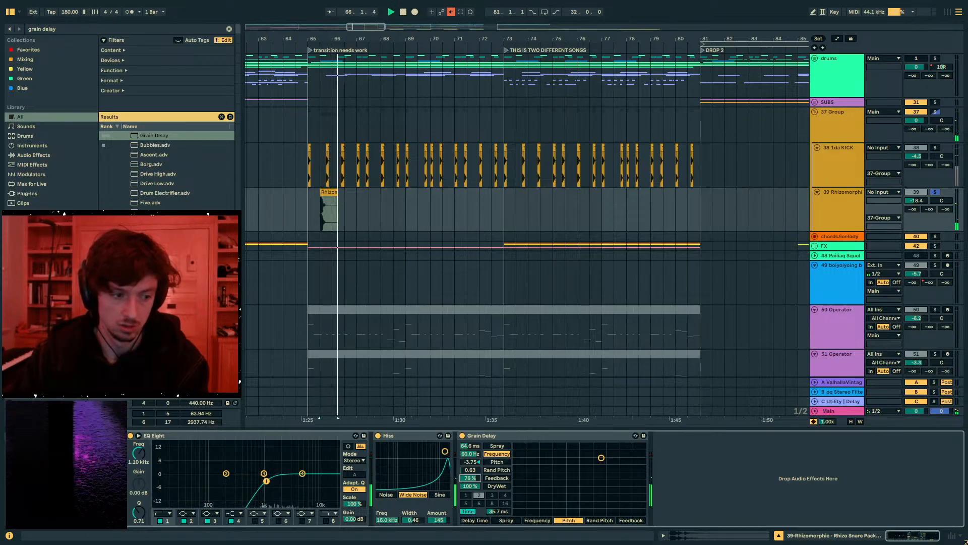
key("space")
key("space")
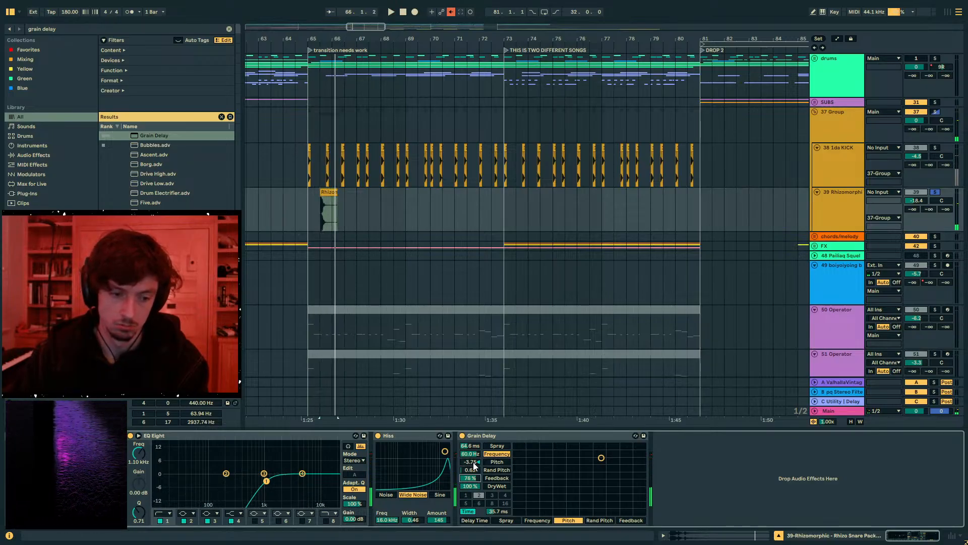
- Fine-tune Grain Delay's pitch to -4.00 while replaying the soloed snare
key("space")
key("space")
left_click_drag(472, 462, 471, 465)
key("space")
key("space")
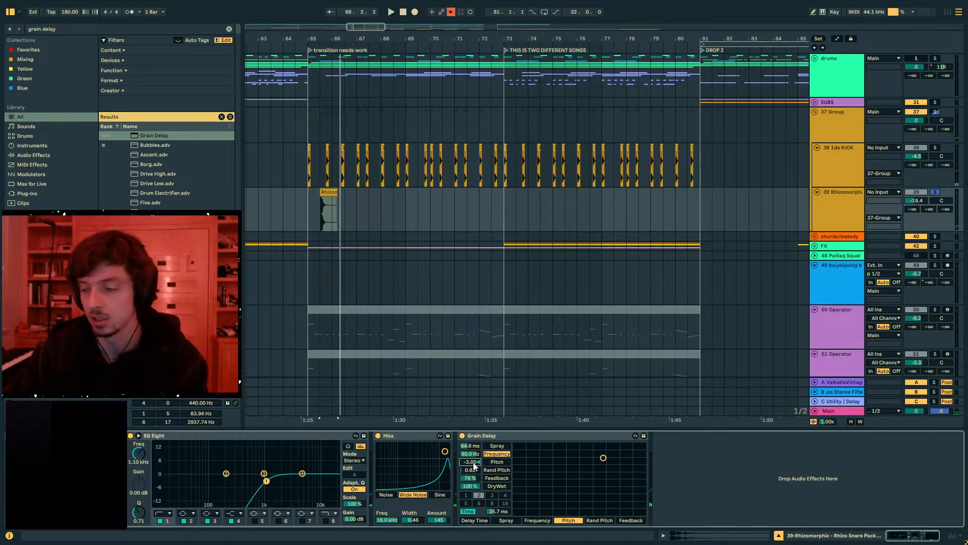
key("space")
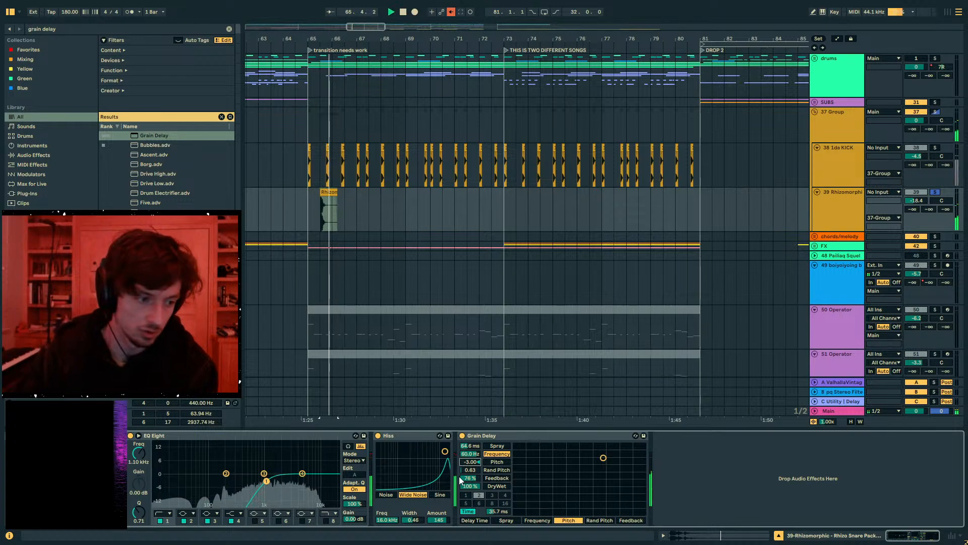
key("Down")
key("space")
key("space")
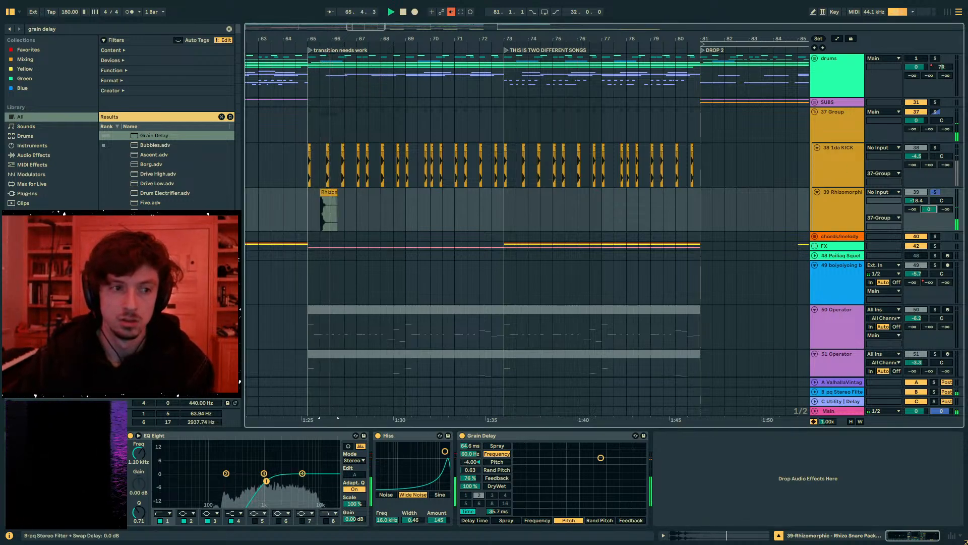
- Set the snare's send to return B to 0 dB, unsolo the track and play from bar 65
left_click_drag(931, 207, 936, 190)
left_click(310, 204)
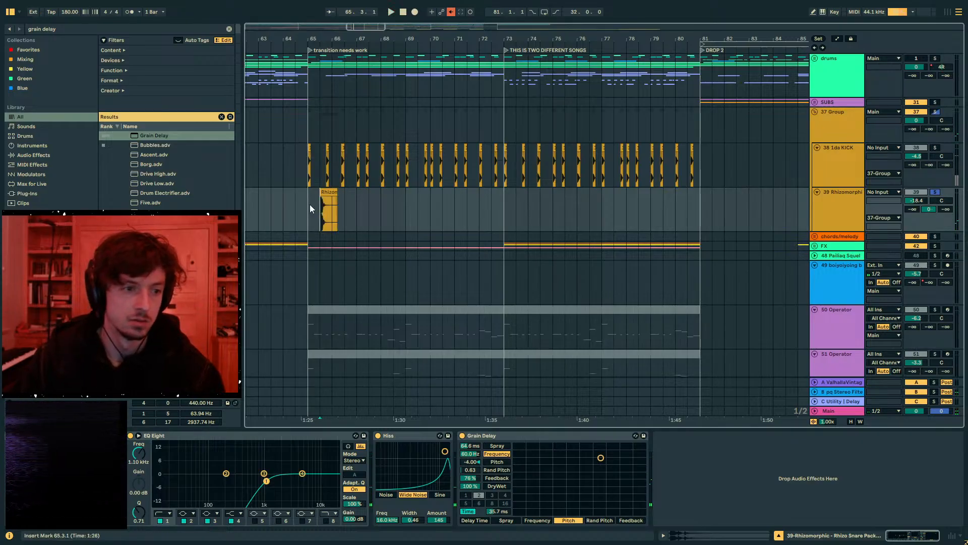
key("space")
- Duplicate the snare clip at one-and-a-half-bar intervals from bar 65 to bar 72
key("space")
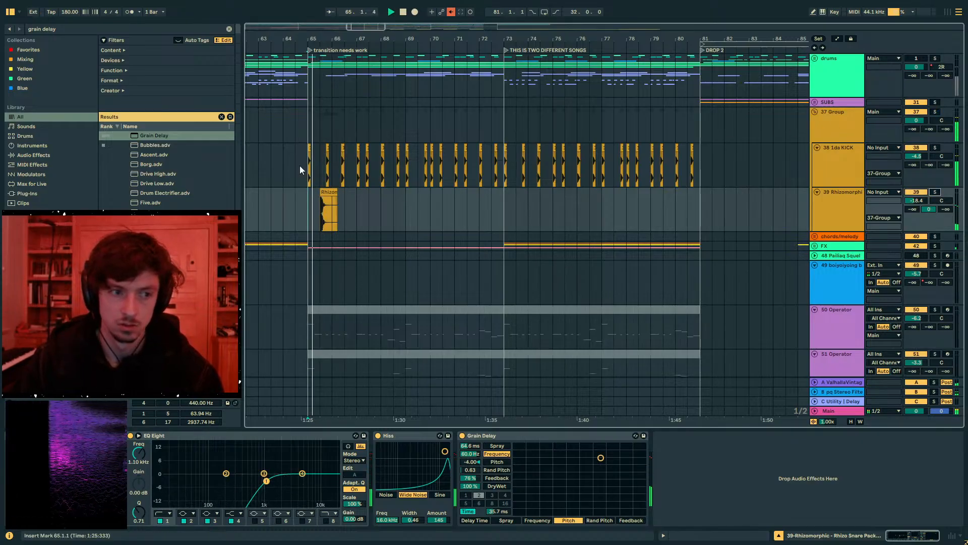
left_click(344, 216)
mouse_move(344, 213)
left_mouse_down()
mouse_move(299, 210)
mouse_move(340, 212)
left_mouse_up()
key("space")
key("ctrl+d")
key("ctrl+d")
key("ctrl+d")
key("ctrl+d")
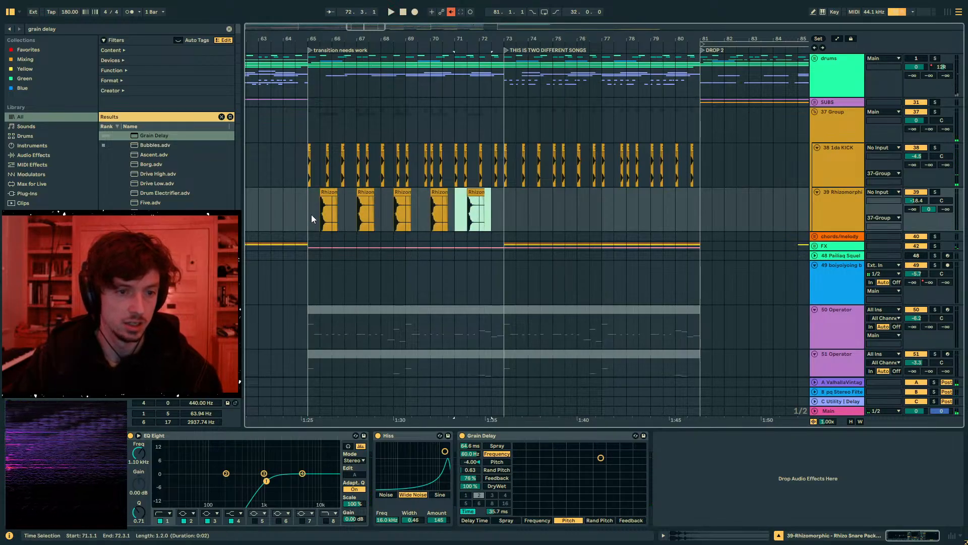
- Set EQ Eight's low cut on the snare track to 539 Hz during playback from bar 65
key("space")
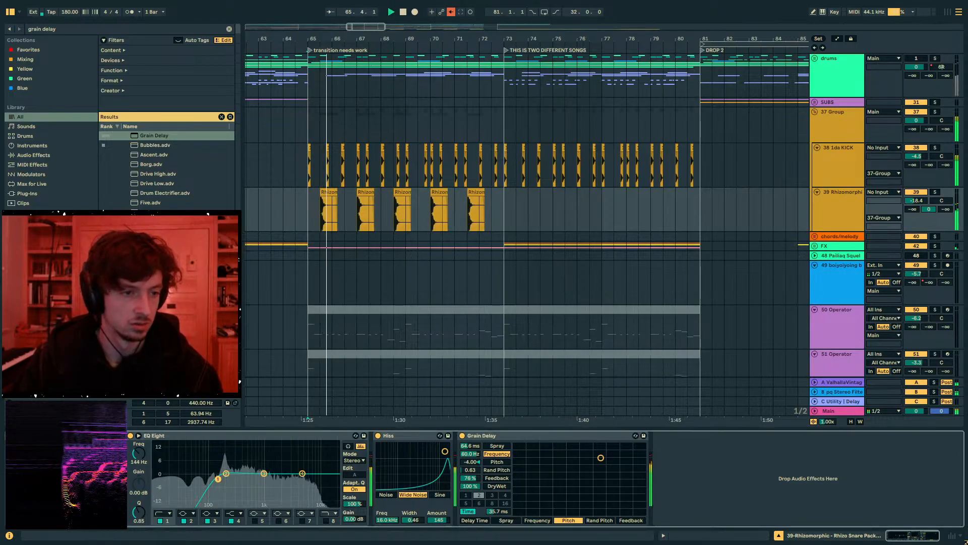
left_click_drag(235, 479, 249, 482)
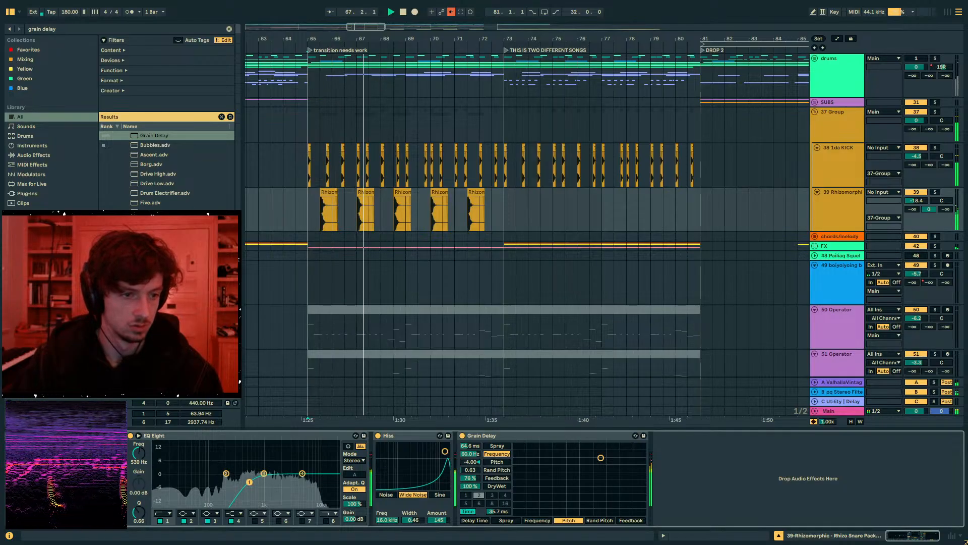
- Replace the copied snares by duplicating the bar 65 snare once per bar up to bar 73
left_click(307, 210)
key("plus")
left_click_drag(697, 213, 314, 218)
key("Delete")
key("space")
key("ctrl+d")
key("ctrl+d")
key("ctrl+d")
key("ctrl+d")
key("ctrl+d")
key("ctrl+d")
key("ctrl+d")
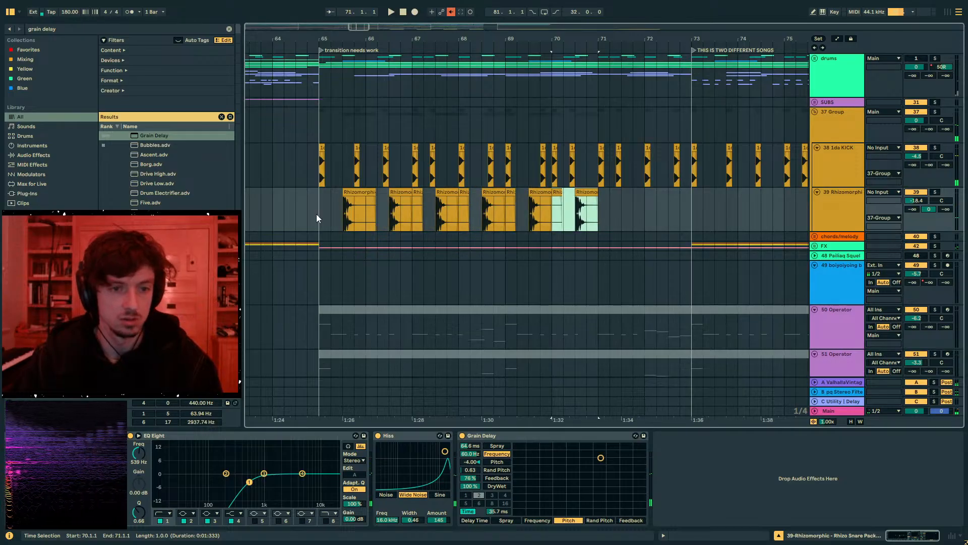
- Insert the ST4b plugin between EQ Eight and Hiss on the snare track
key("ctrl+f")
type("st4b")
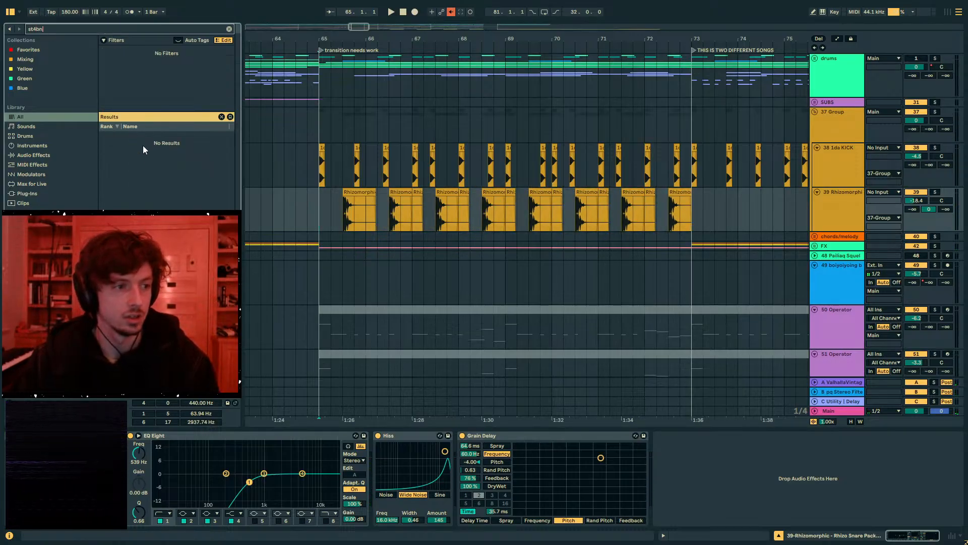
left_click_drag(149, 138, 356, 464)
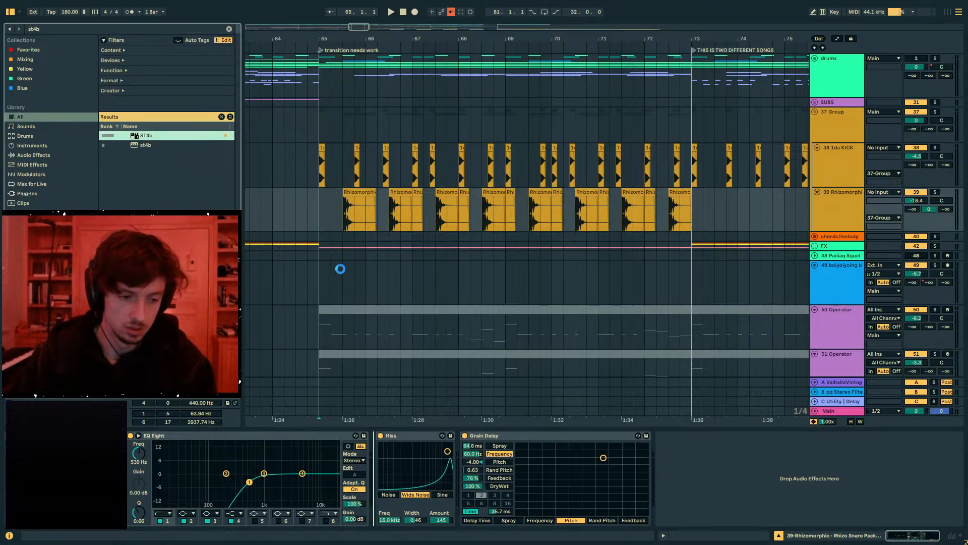
left_click_drag(438, 105, 440, 60)
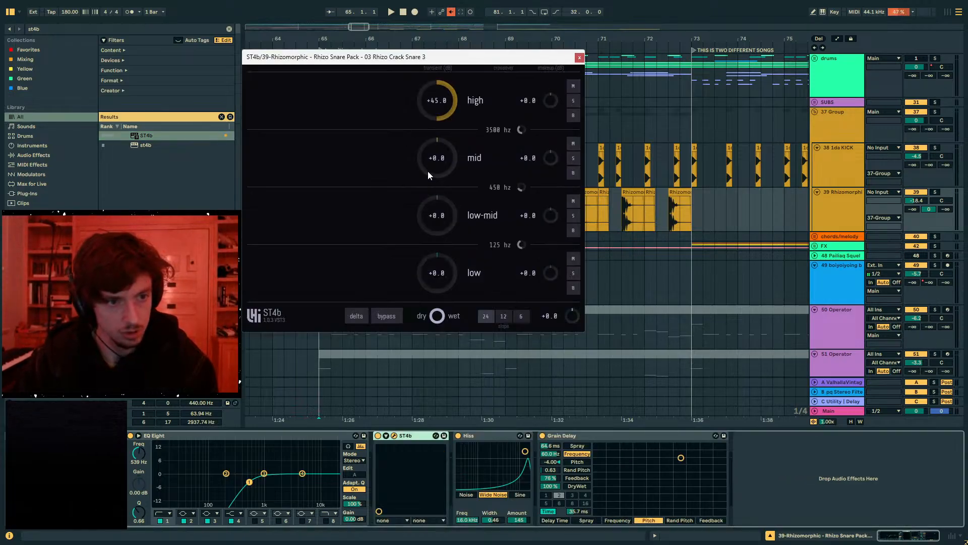
- Boost ST4b's mid transients to about +19 dB and low-mid transients to about +18 dB, then close the plugin window
left_click_drag(437, 164, 440, 114)
key("space")
left_click_drag(438, 166, 437, 201)
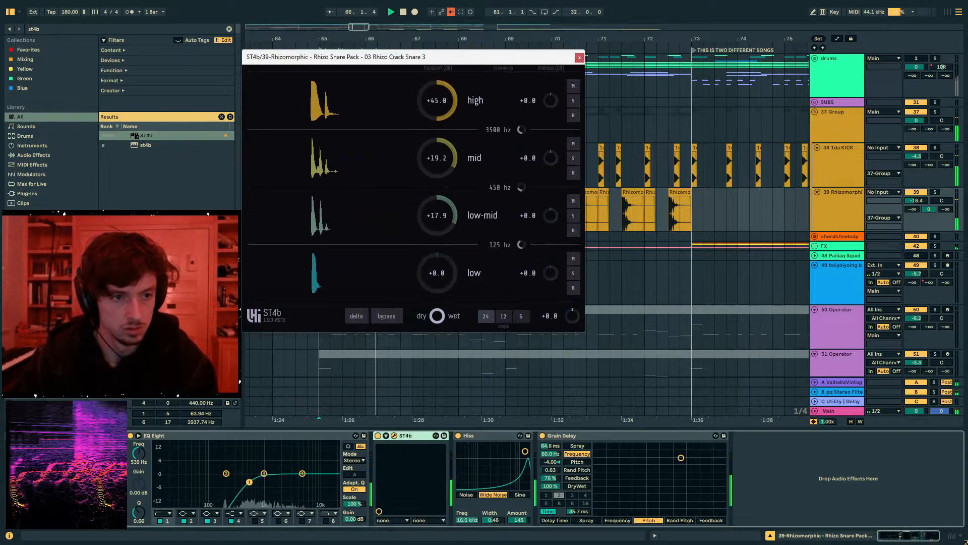
left_click_drag(438, 114, 439, 164)
left_click(580, 58)
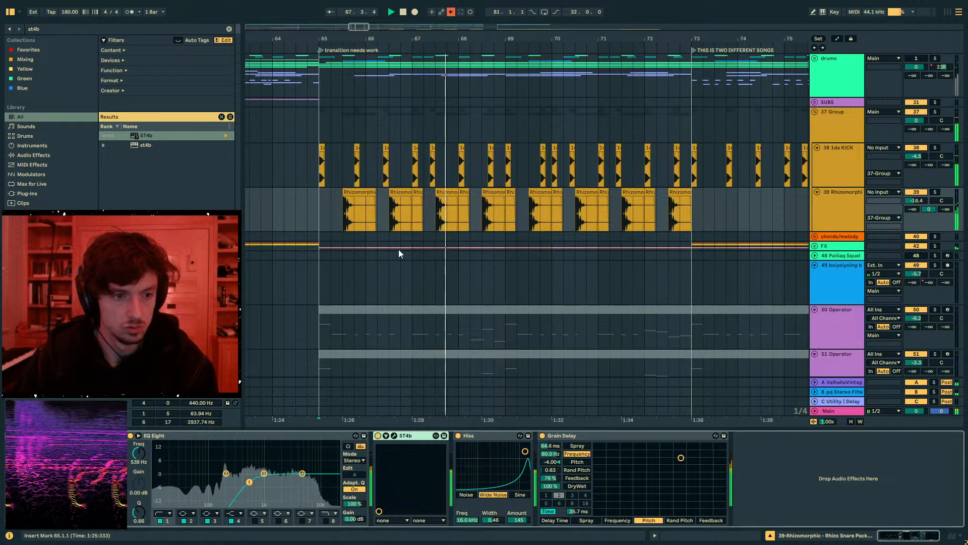
- Set Grain Delay's feedback on the snare track to 32%
key("space")
left_click_drag(328, 216, 705, 234)
left_click(705, 232)
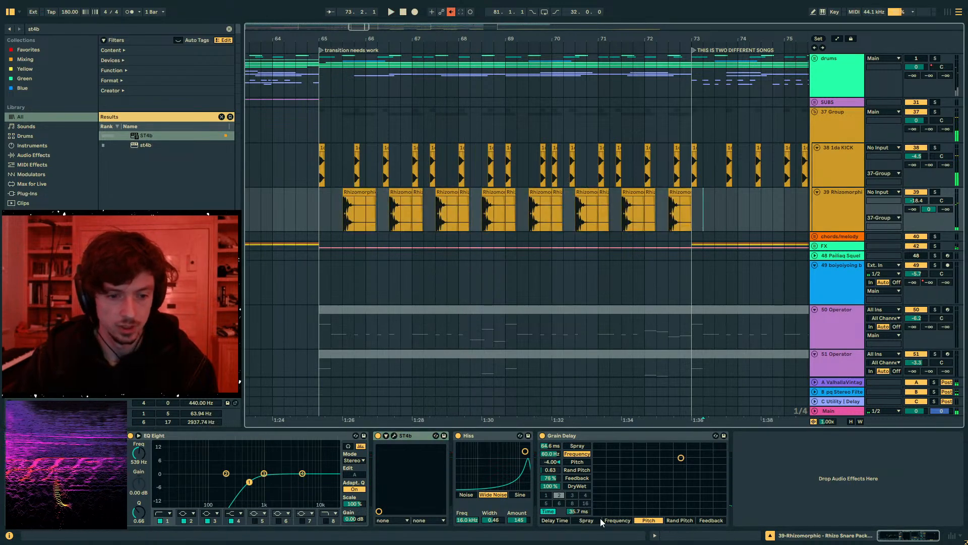
left_click(559, 495)
key("space")
- Unmute the drums group and play the transition from bar 65 with the processed snare
left_click(346, 219)
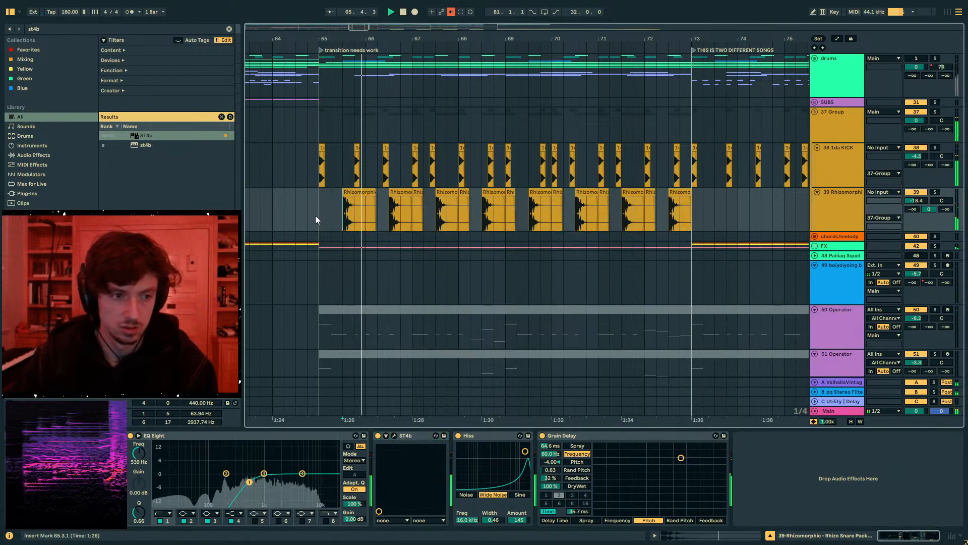
left_click(895, 59)
left_click(914, 59)
key("space")
key("space")
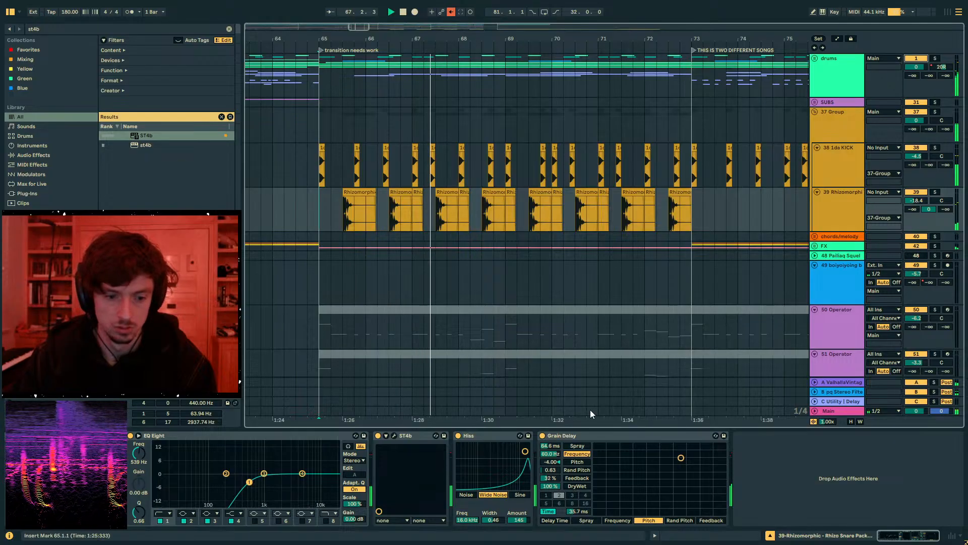
- Lower Grain Delay's dry/wet on the snare track, and duplicate the bar 65–73 snare clips into bars 73–81
left_click_drag(550, 486, 550, 512)
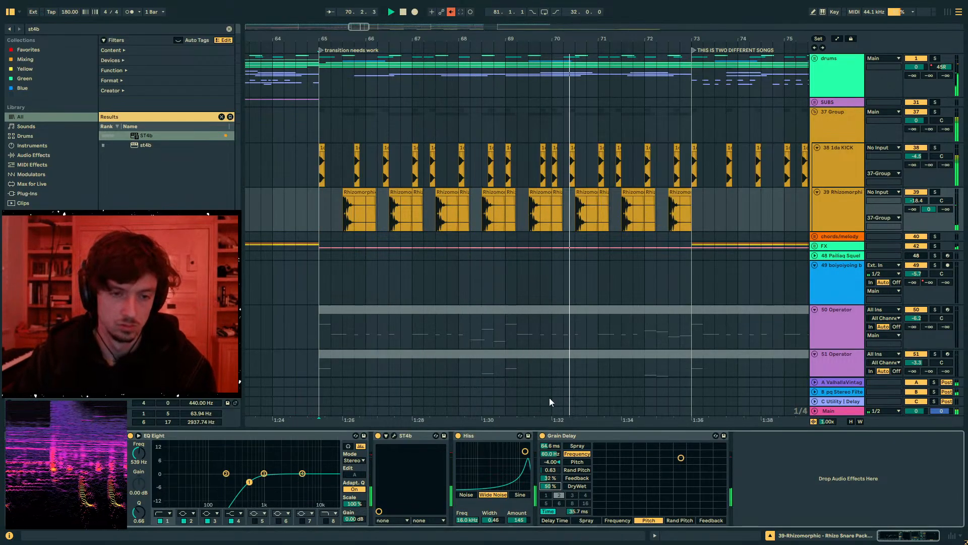
left_click_drag(691, 212, 315, 219)
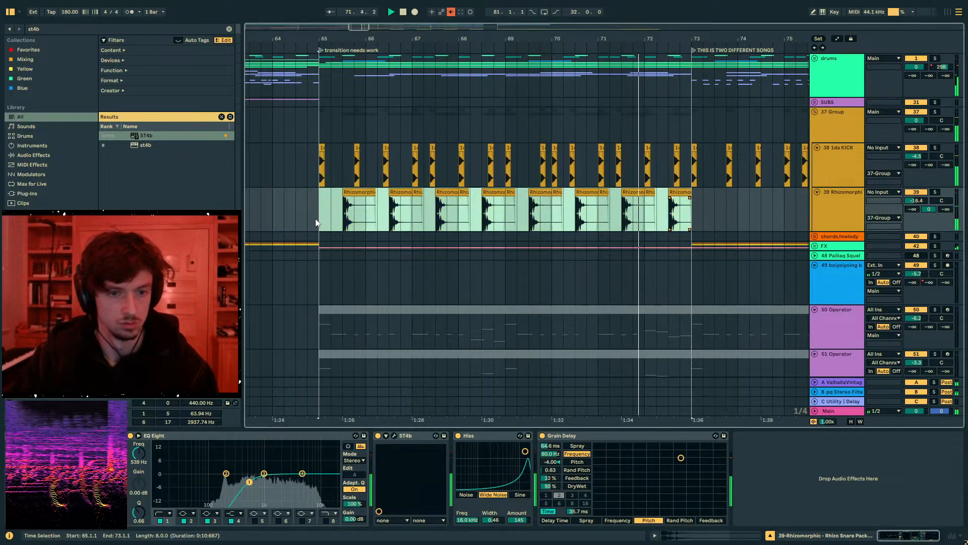
key("ctrl+d")
left_click_drag(526, 39, 657, 25)
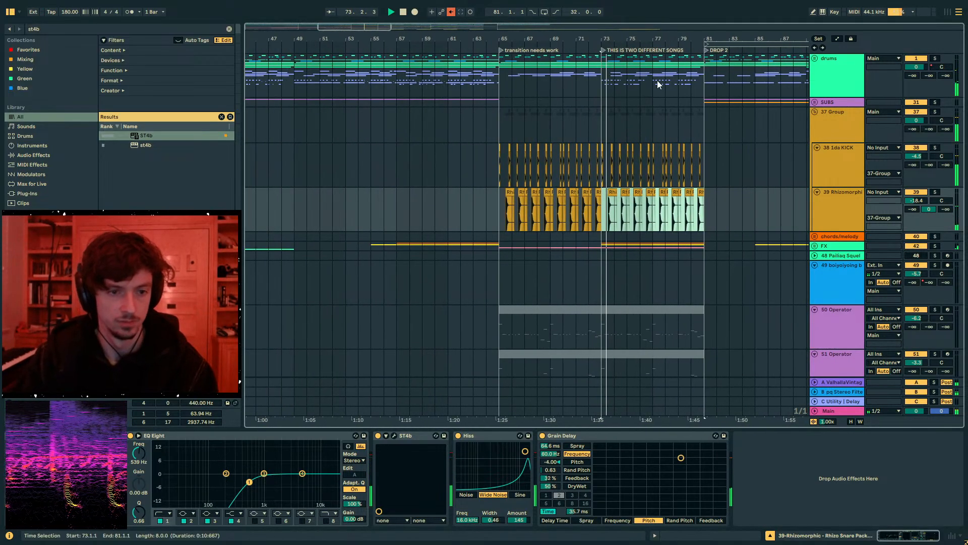
- Insert a new audio track below the snare track, stop playback, and deactivate the duplicated snare clips in bars 73–81
left_click(831, 208)
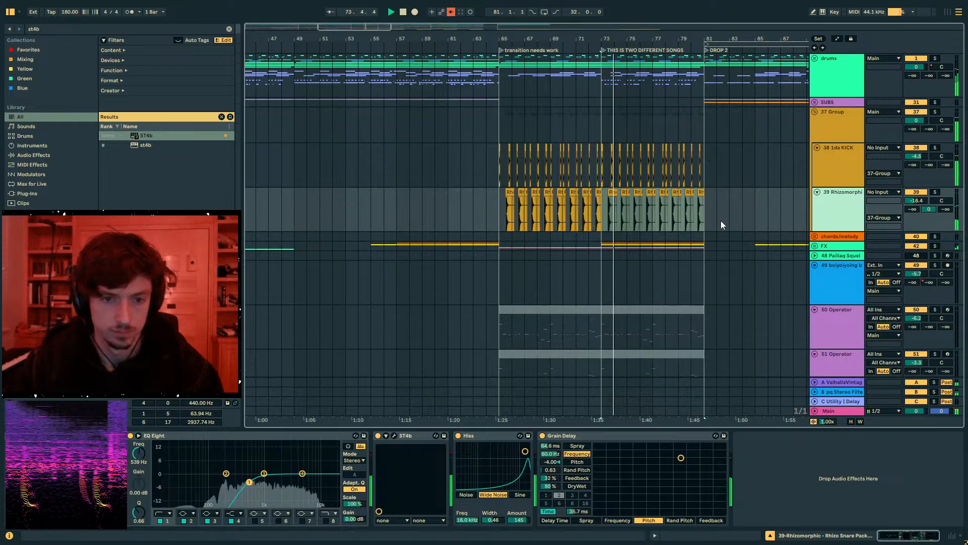
key("ctrl+t")
key("space")
left_click_drag(707, 208, 602, 208)
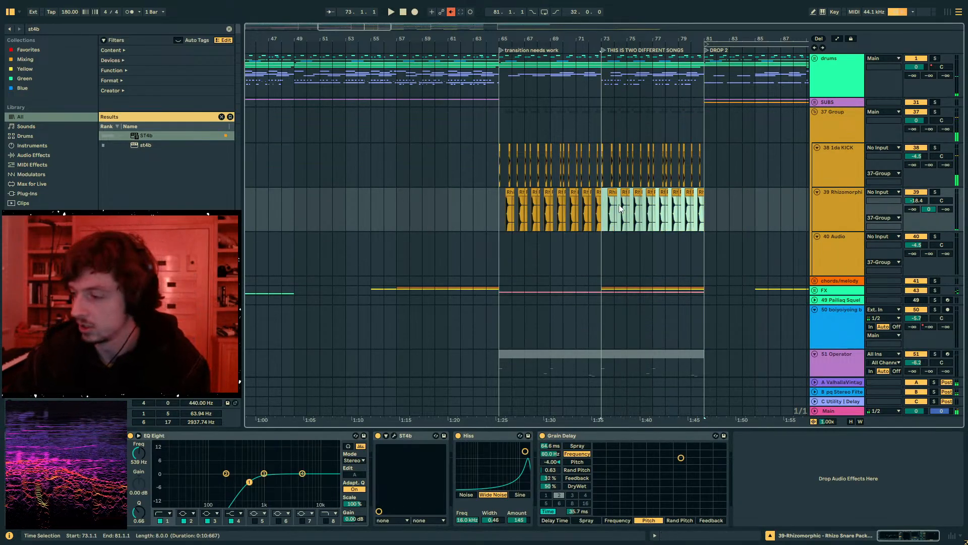
key("0")
- Select the new empty audio track and ready the browser's search for a new query
left_click(698, 251)
left_click(828, 215)
left_click(832, 263)
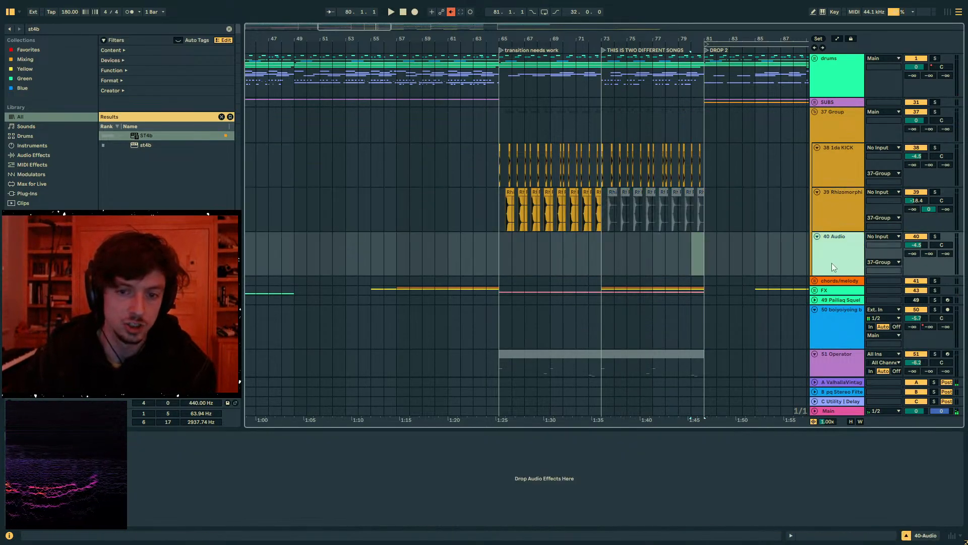
key("ctrl+f")
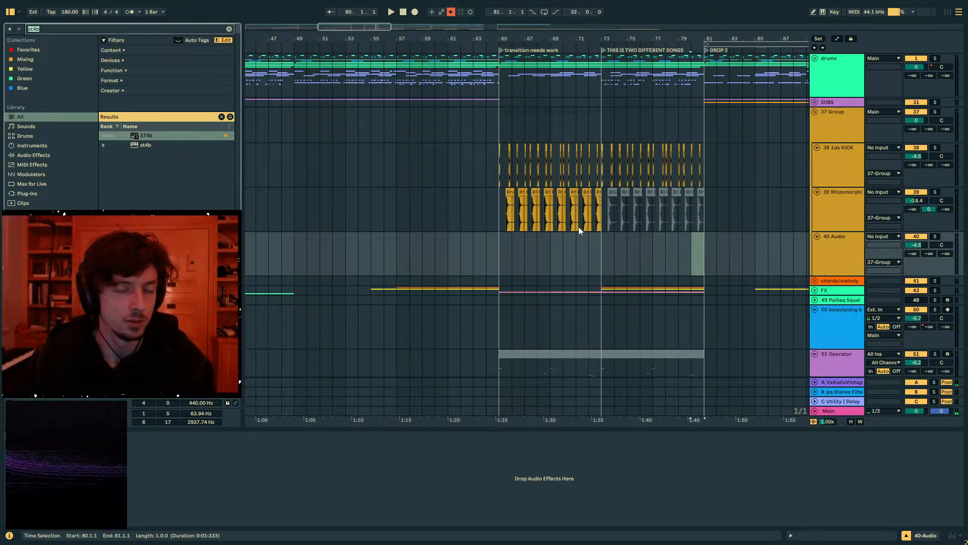
- Select all the snare clips from bar 65 to bar 81
left_click_drag(560, 42, 439, 31)
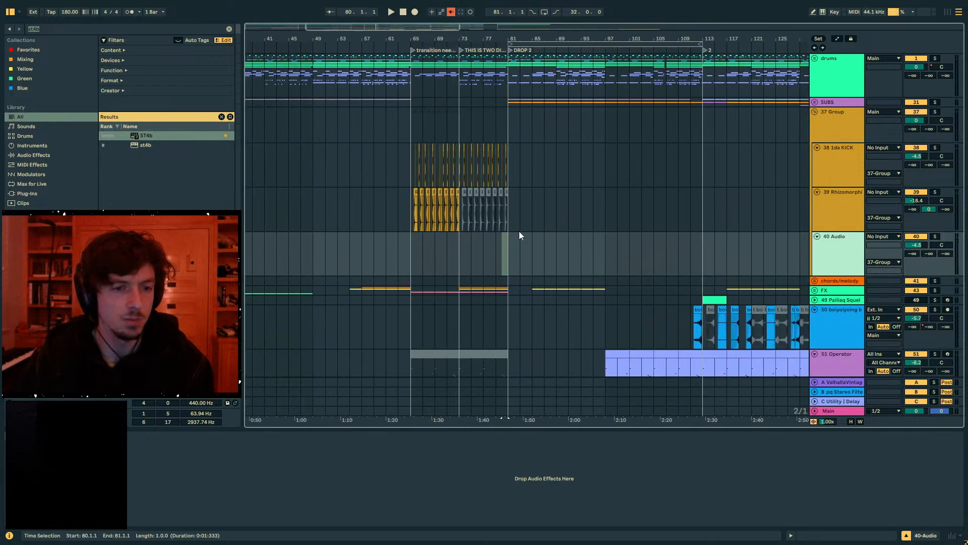
mouse_move(505, 218)
left_mouse_down()
mouse_move(401, 216)
mouse_move(537, 226)
mouse_move(512, 224)
left_mouse_up()
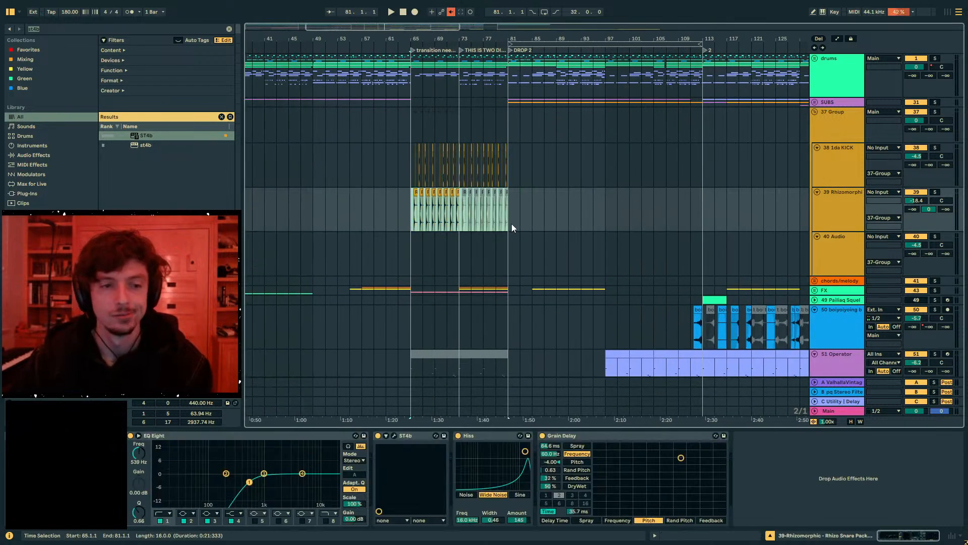
left_click_drag(415, 37, 480, 41)
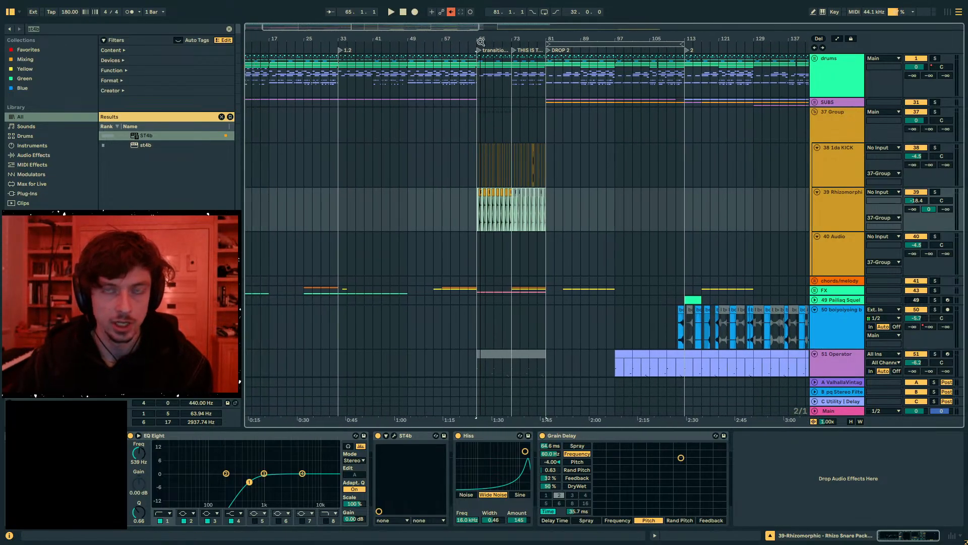
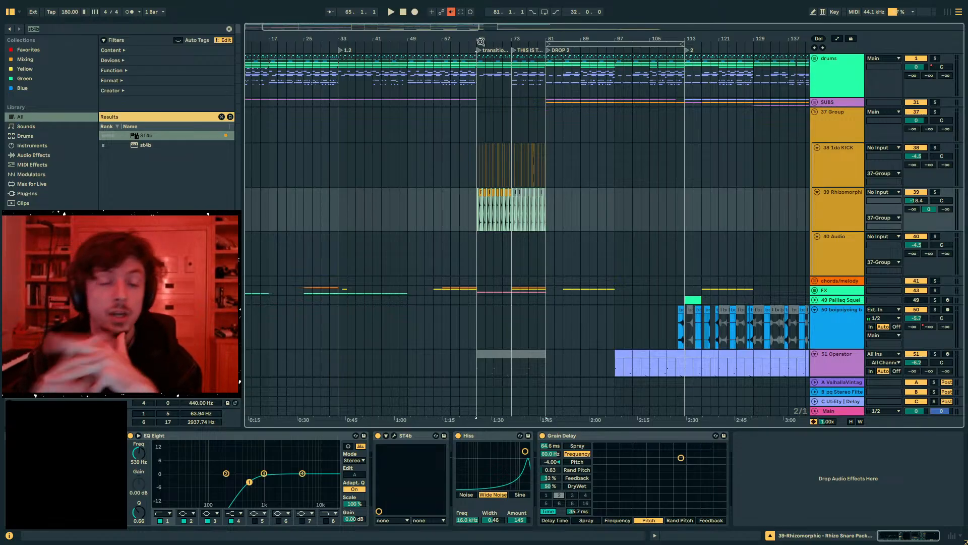
- Clear the browser's search query and place the insert marker at bar 73 on the snare track
left_click_drag(481, 43, 387, 83)
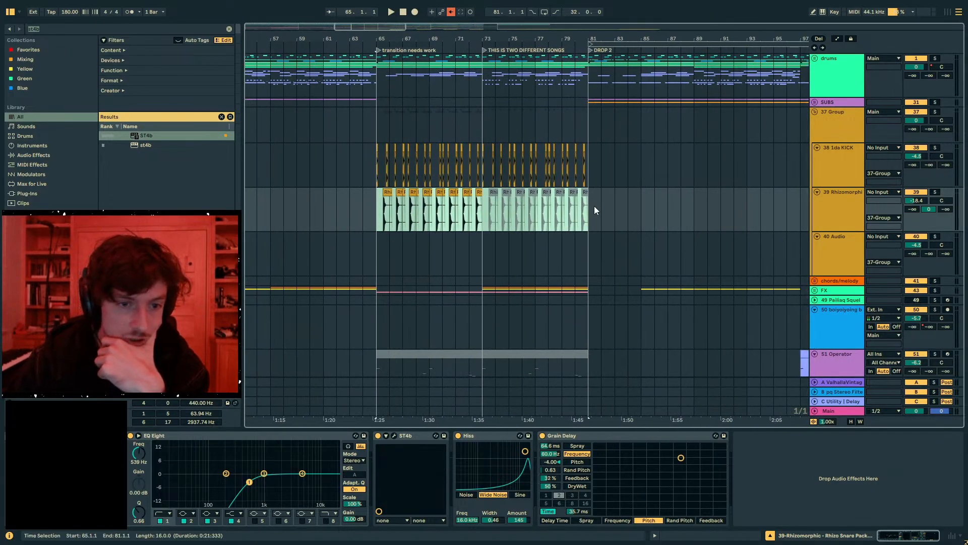
left_click_drag(613, 211, 488, 214)
left_click(66, 35)
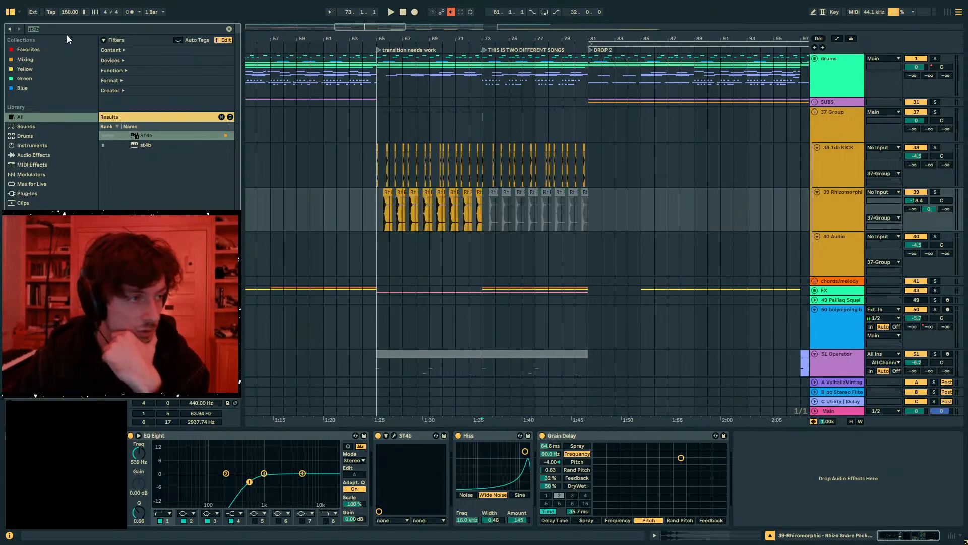
key("BackSpace")
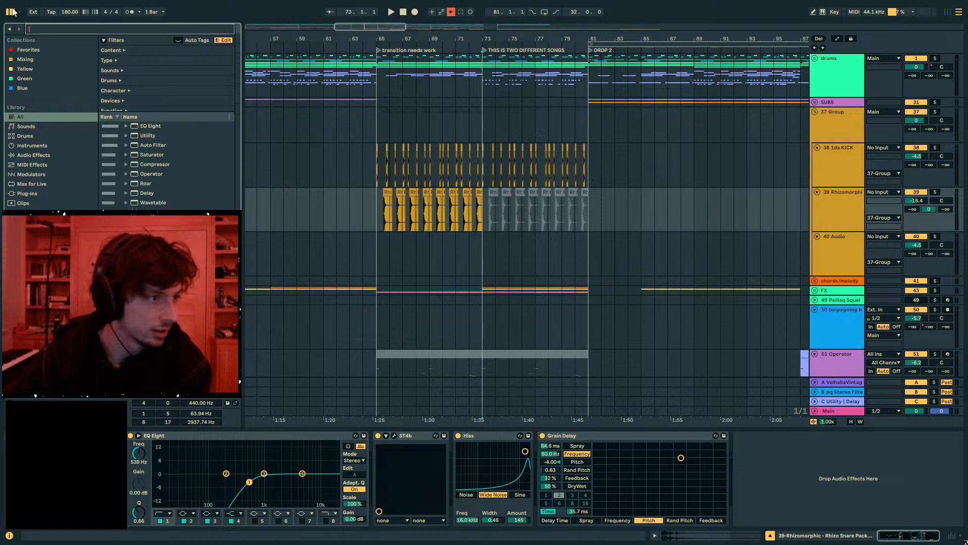
left_click(484, 206)
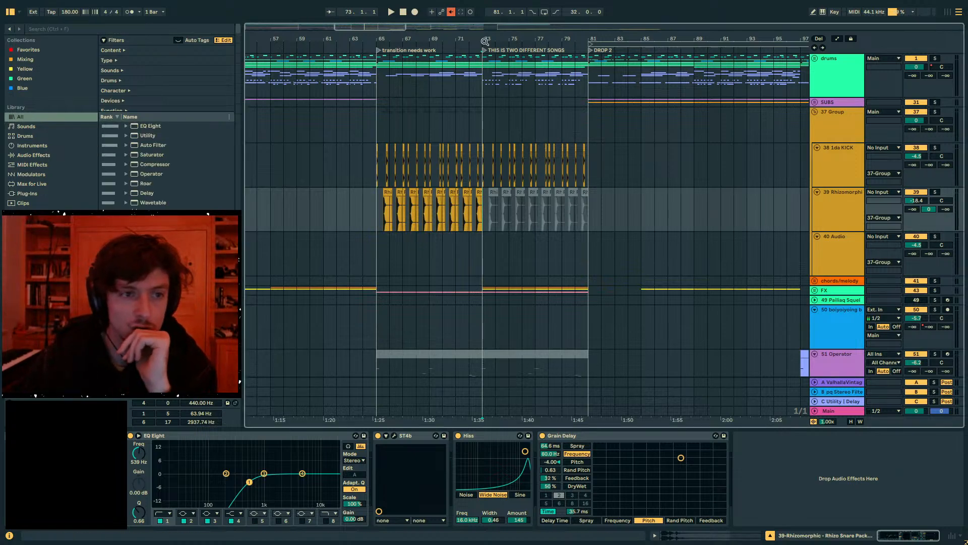
- Compare the group's time ranges before bar 65, across bars 65–81, and from DROP 2 at bar 81 to bar 145
left_click_drag(485, 42, 490, 70)
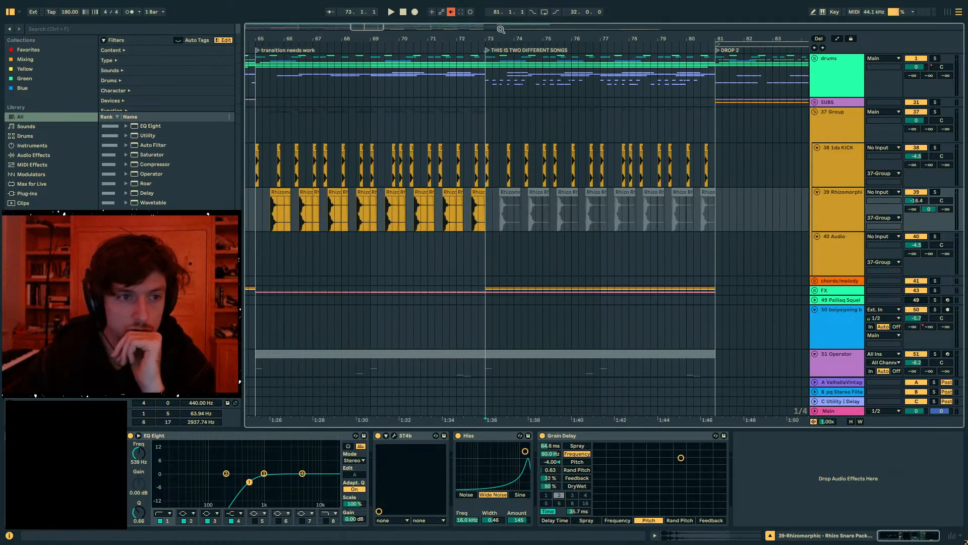
left_click_drag(491, 37, 519, 37)
left_click(516, 124)
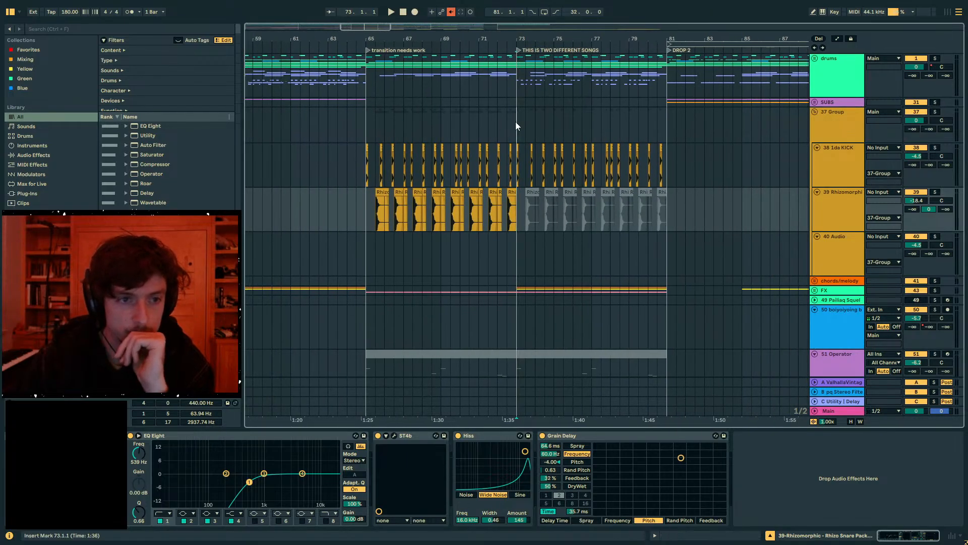
left_click_drag(611, 39, 593, 23)
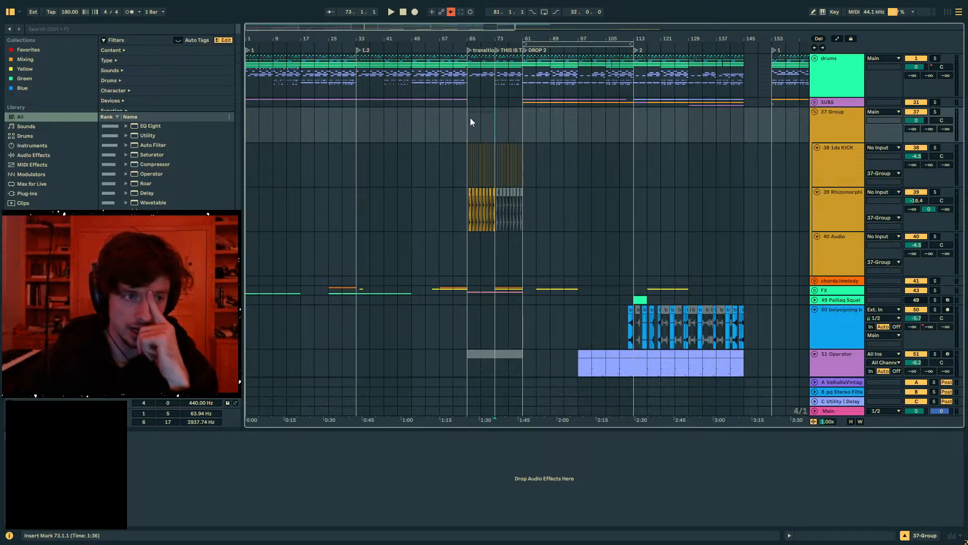
left_click_drag(470, 117, 227, 125)
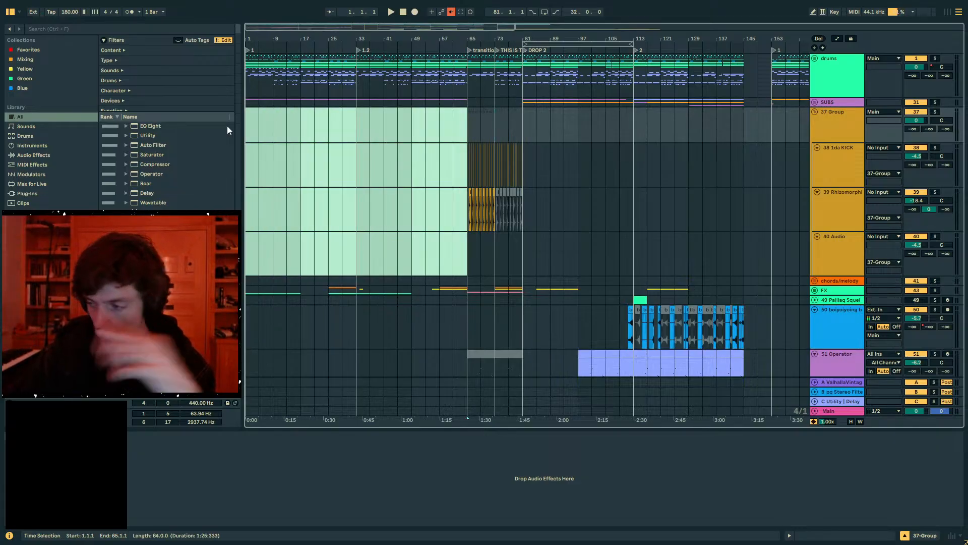
left_click(329, 101)
left_click(402, 105)
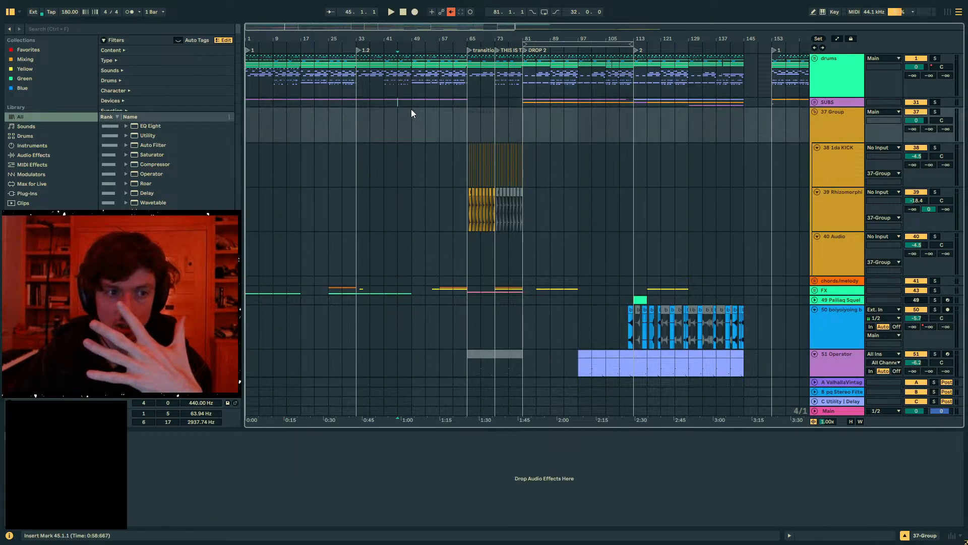
left_click_drag(464, 122, 526, 126)
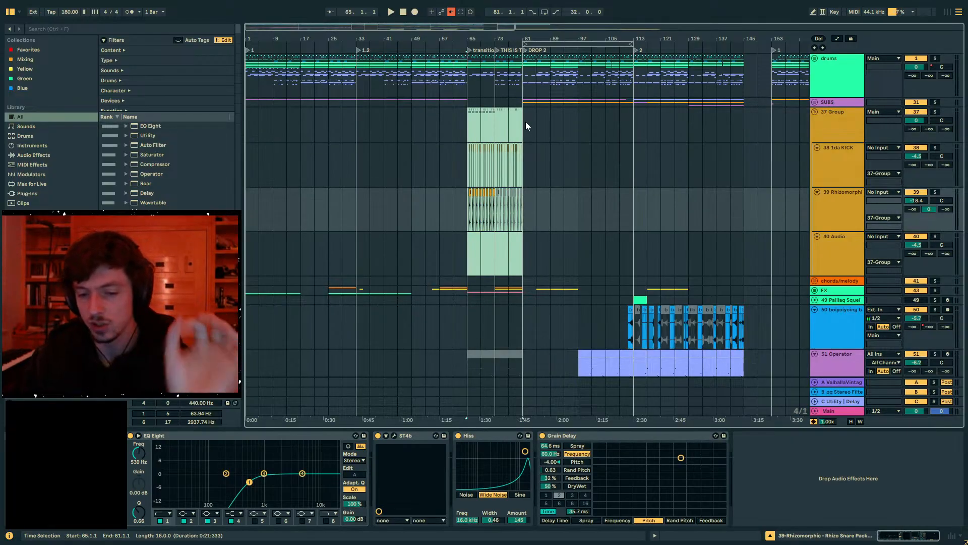
left_click_drag(526, 122, 737, 134)
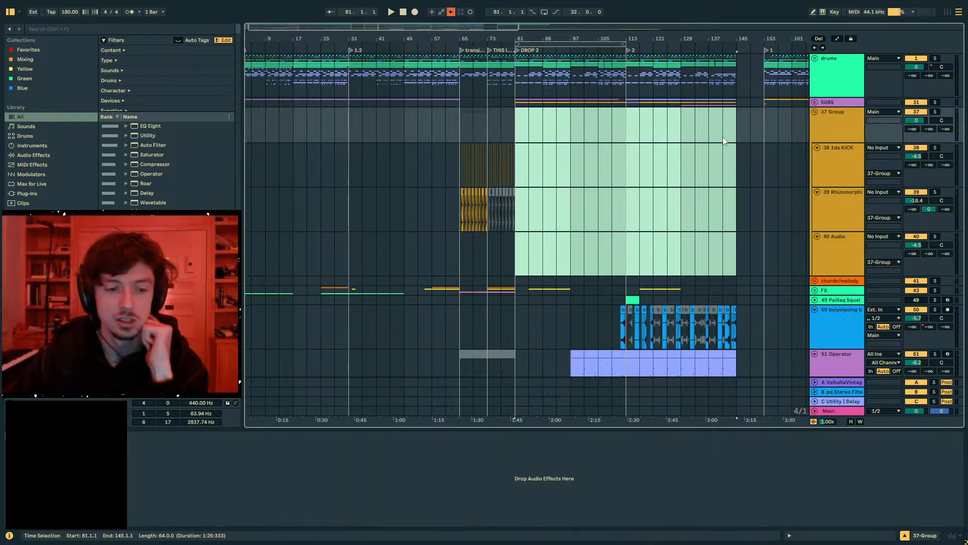
left_click_drag(468, 159, 520, 132)
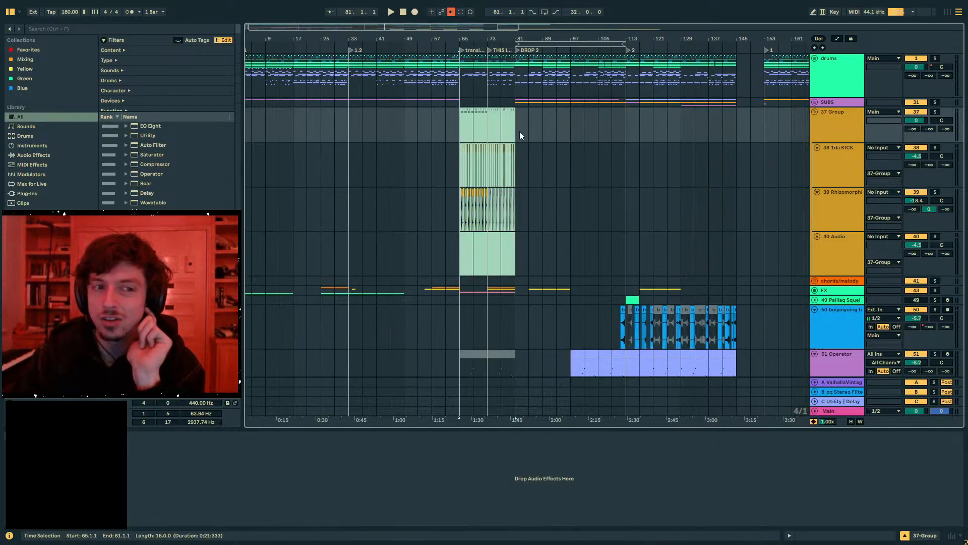
left_click_drag(519, 206, 598, 123)
left_click(459, 131)
left_click(475, 130)
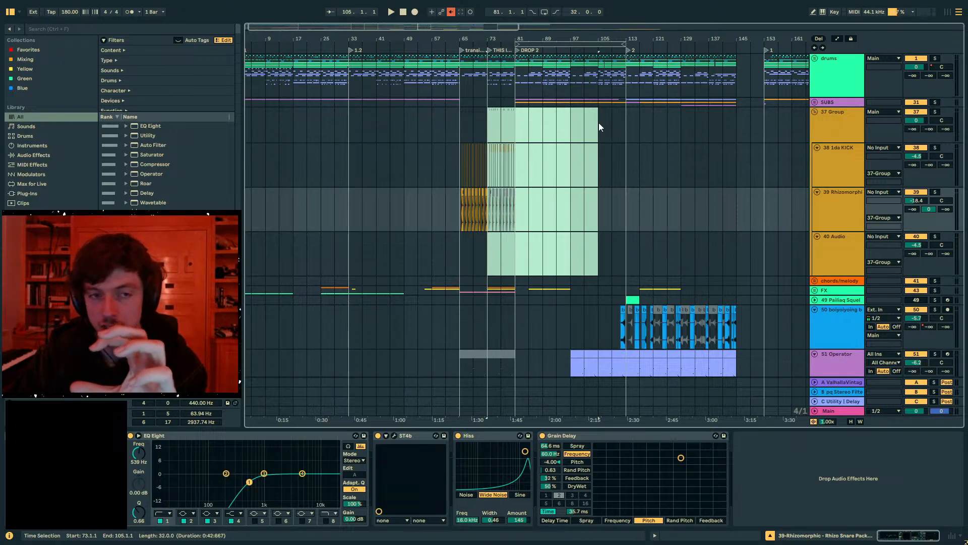
left_click_drag(598, 122, 515, 133)
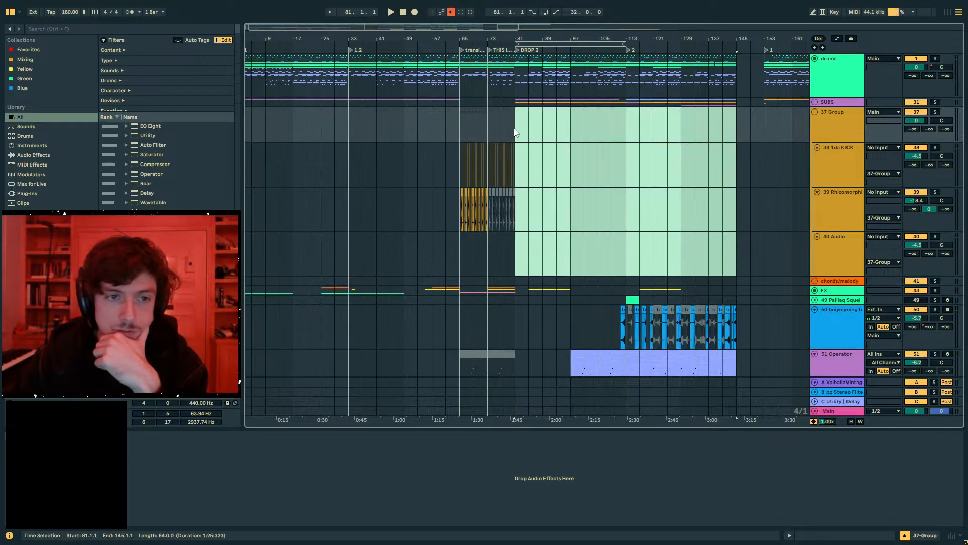
mouse_move(523, 122)
left_mouse_down()
mouse_move(696, 116)
mouse_move(506, 130)
left_mouse_up()
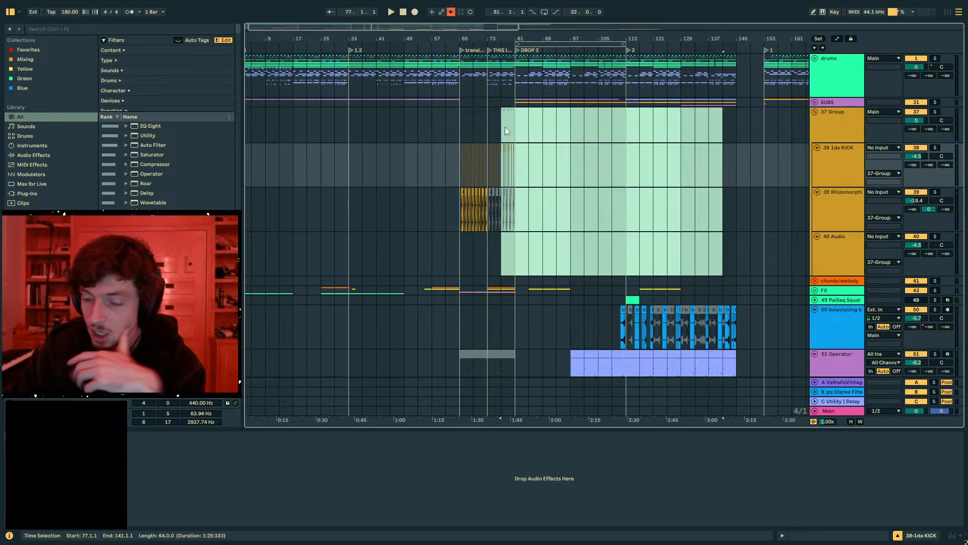
left_click(473, 132)
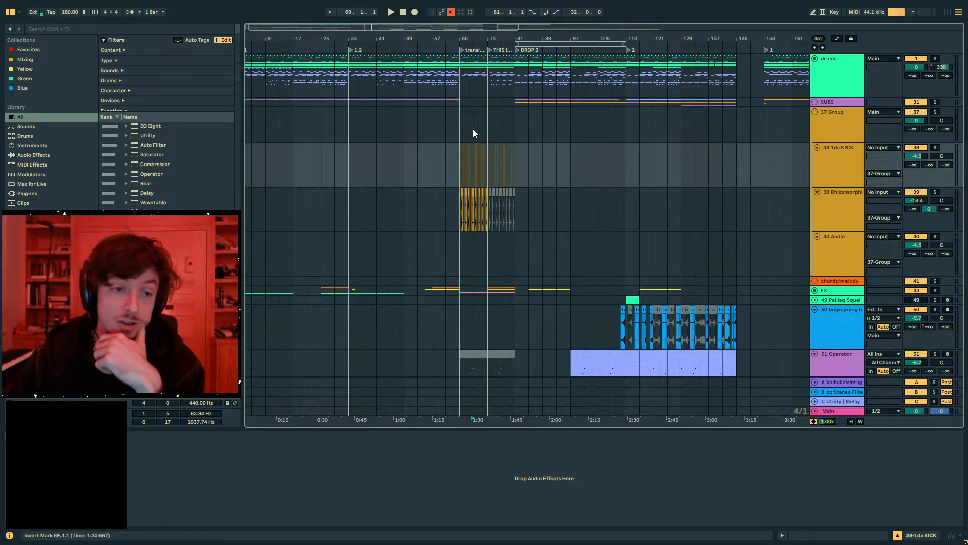
- Place the insert marker at bar 65, where the "transition needs work" section begins
mouse_move(463, 36)
left_mouse_down()
mouse_move(463, 80)
mouse_move(459, 35)
left_mouse_up()
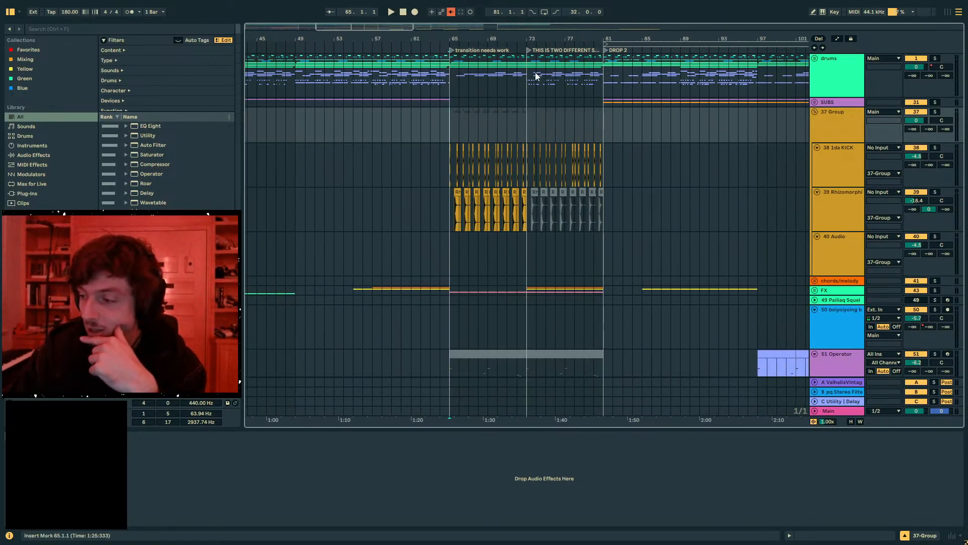
left_click(421, 120)
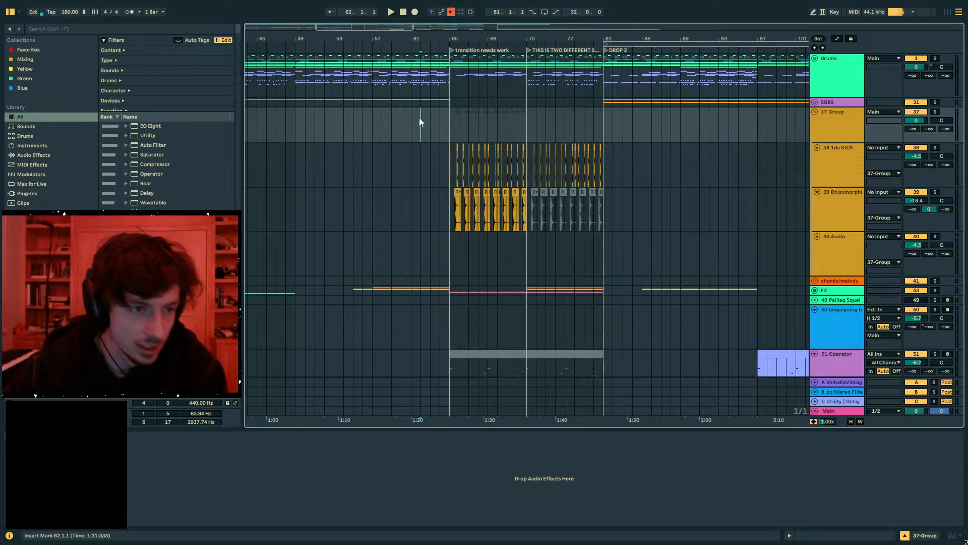
mouse_move(398, 36)
left_mouse_down()
mouse_move(491, 27)
mouse_move(442, 25)
mouse_move(461, 45)
mouse_move(442, 52)
left_mouse_up()
left_click(483, 126)
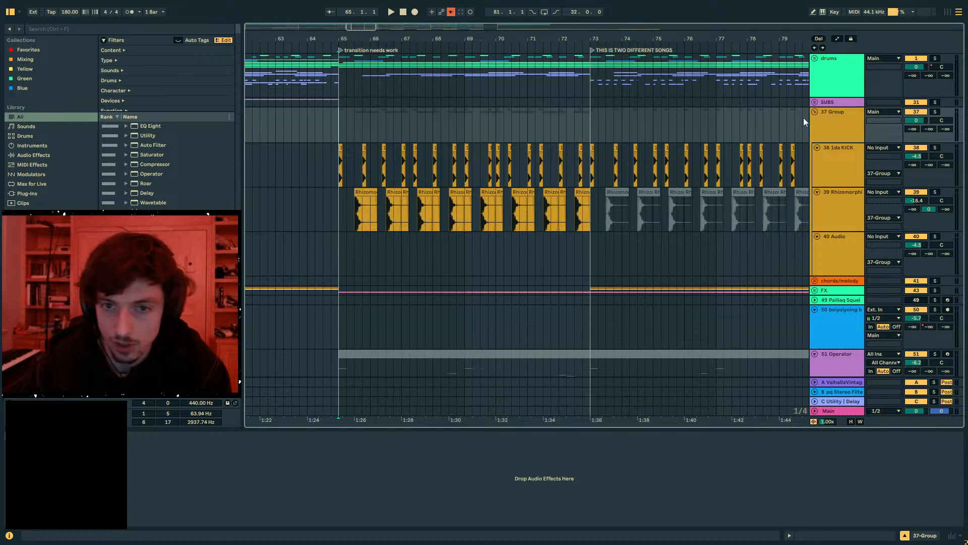
left_click(888, 129)
left_click(831, 171)
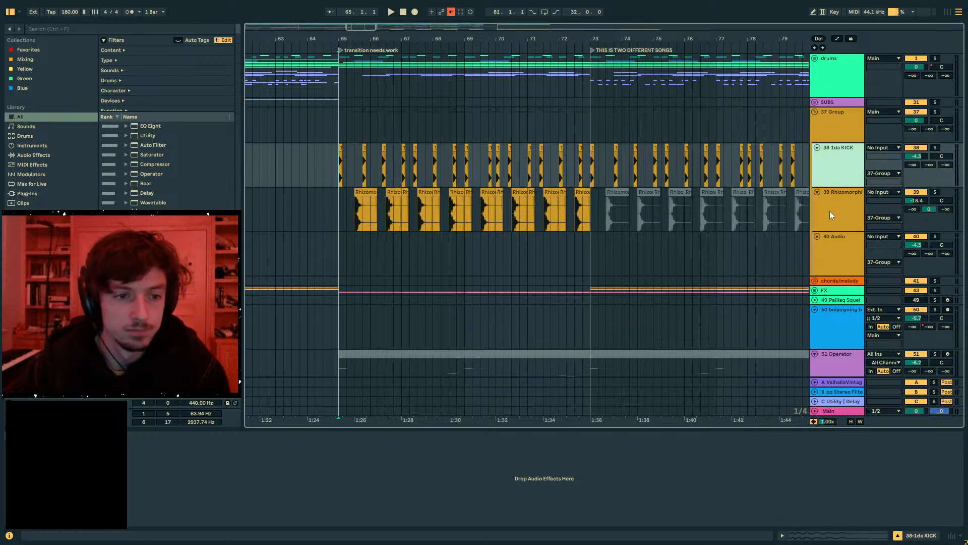
left_click(338, 166)
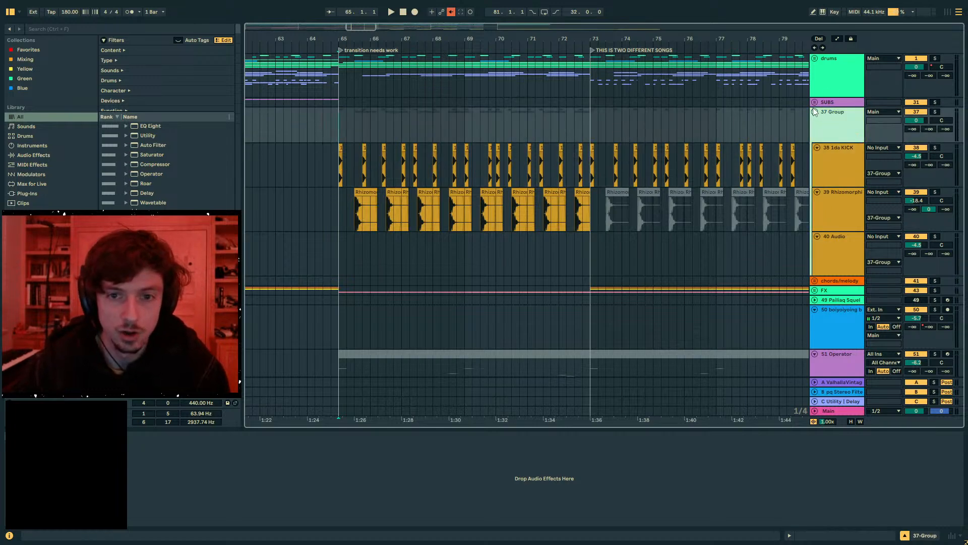
- Go through the kick, snare and empty audio tracks inside 37 Group, and fold the group
left_click(815, 113)
left_click(815, 113)
left_click(831, 150)
left_click(832, 202)
left_click(833, 250)
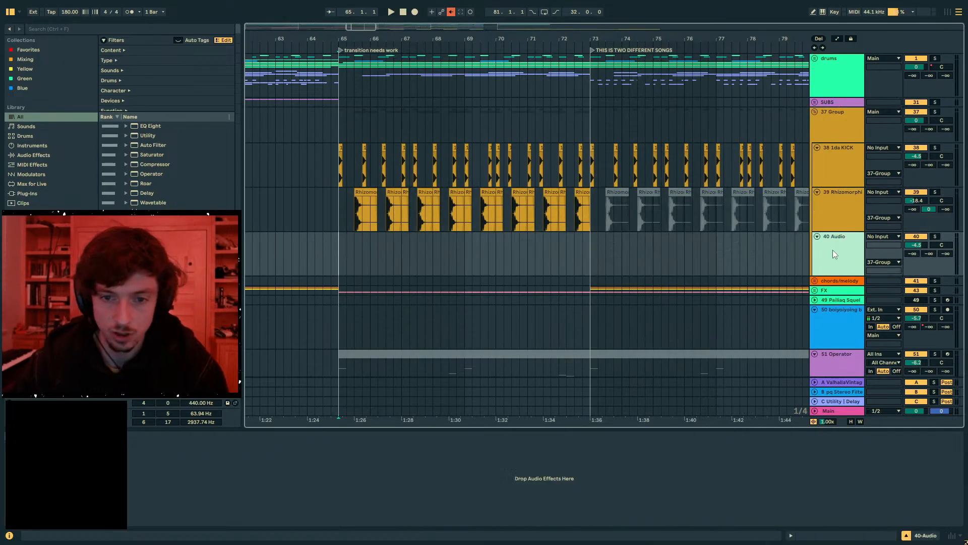
left_click(831, 204)
left_click(830, 168)
left_click(833, 128)
left_click(815, 113)
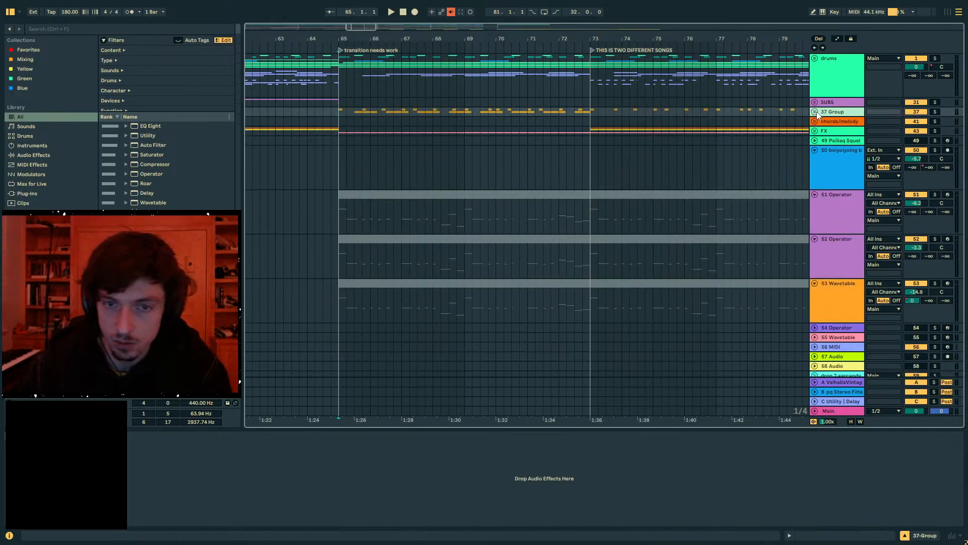
- Solo the kick and snare group with the insert marker at bar 65, and unfold its tracks
mouse_move(337, 41)
left_mouse_down()
mouse_move(337, 51)
mouse_move(338, 33)
left_mouse_up()
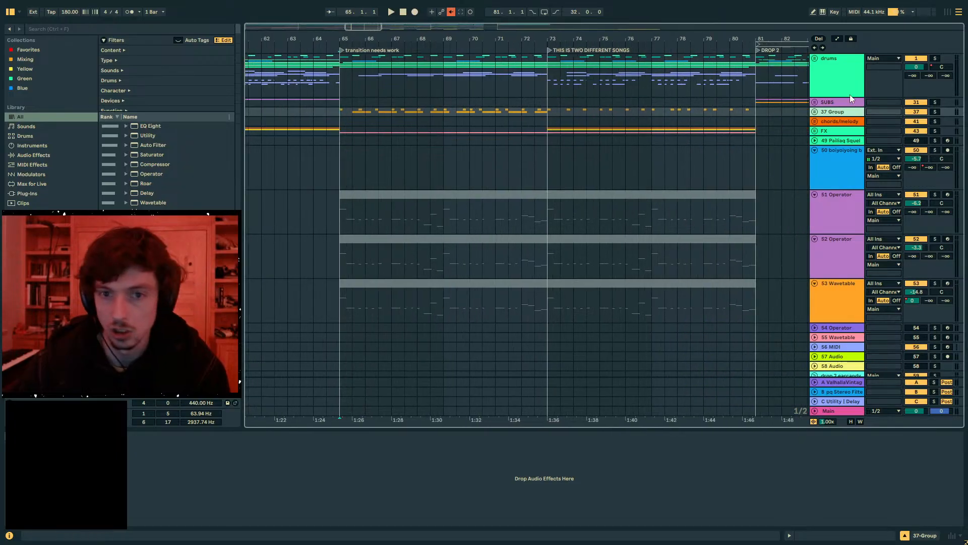
left_click(815, 112)
left_click(815, 112)
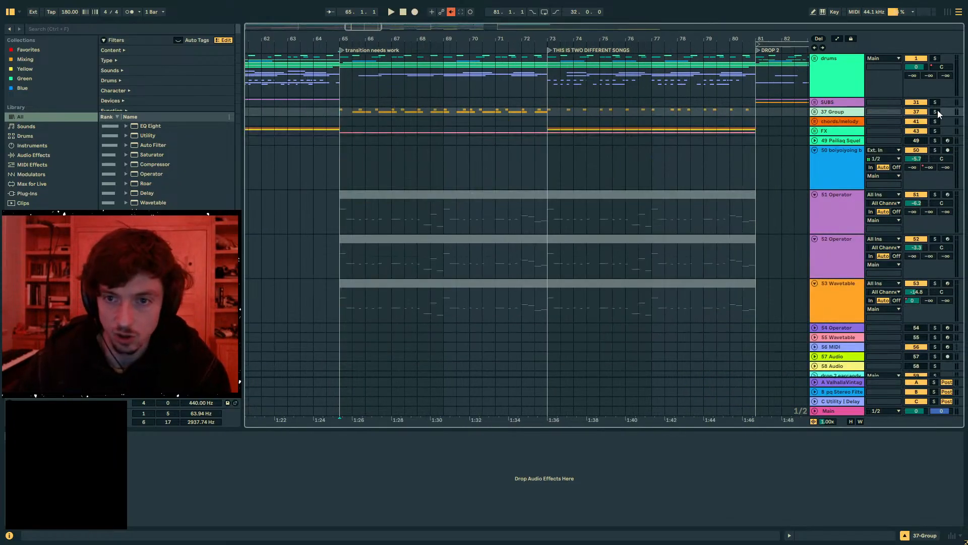
left_click(345, 116)
left_click_drag(350, 39, 351, 32)
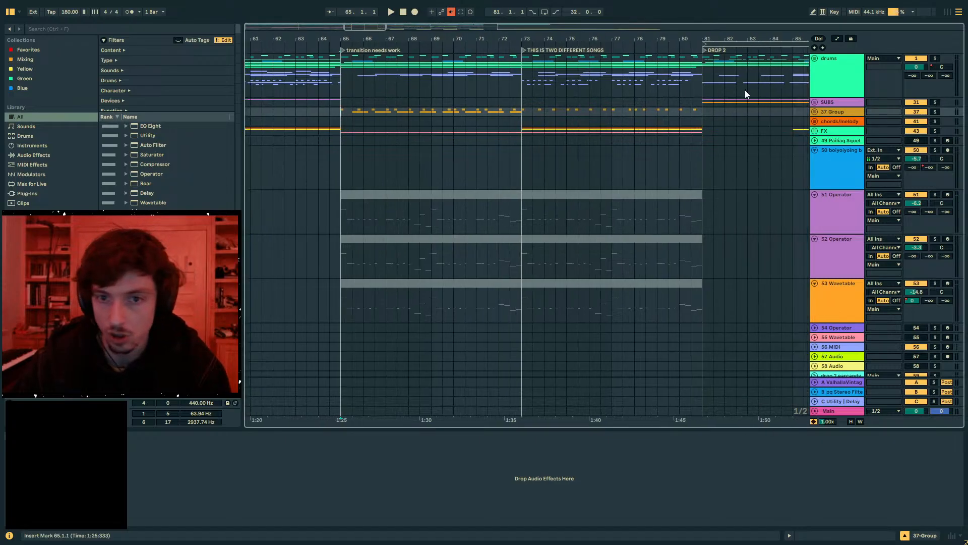
left_click(935, 112)
left_click(819, 110)
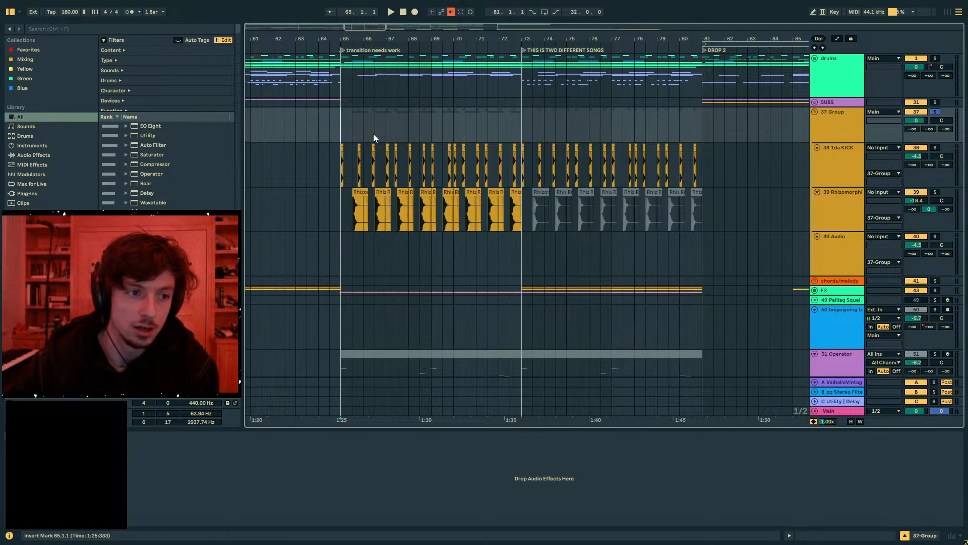
- Show the Audio Effects category in the browser and select the snare clips across bars 65–73
left_click_drag(293, 38, 293, 43)
key("ctrl+f")
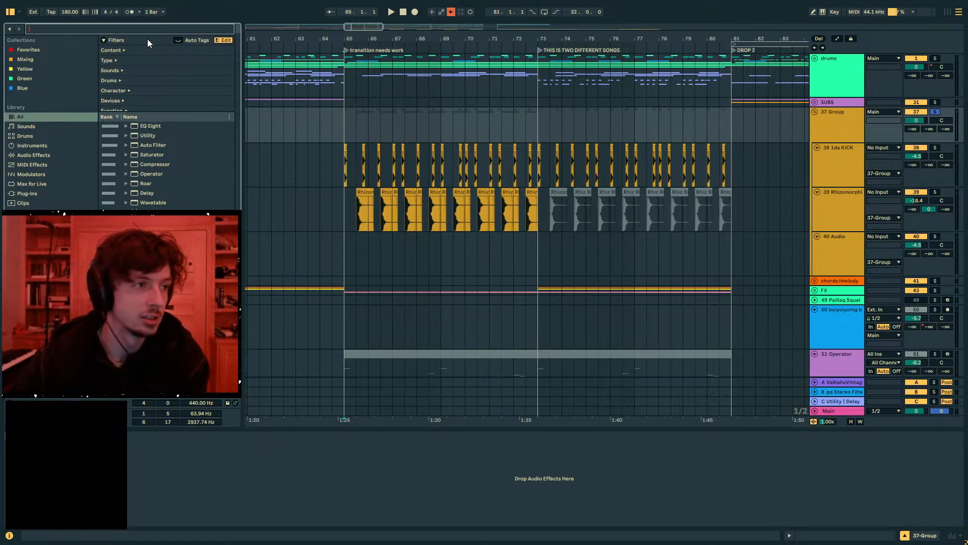
left_click(27, 192)
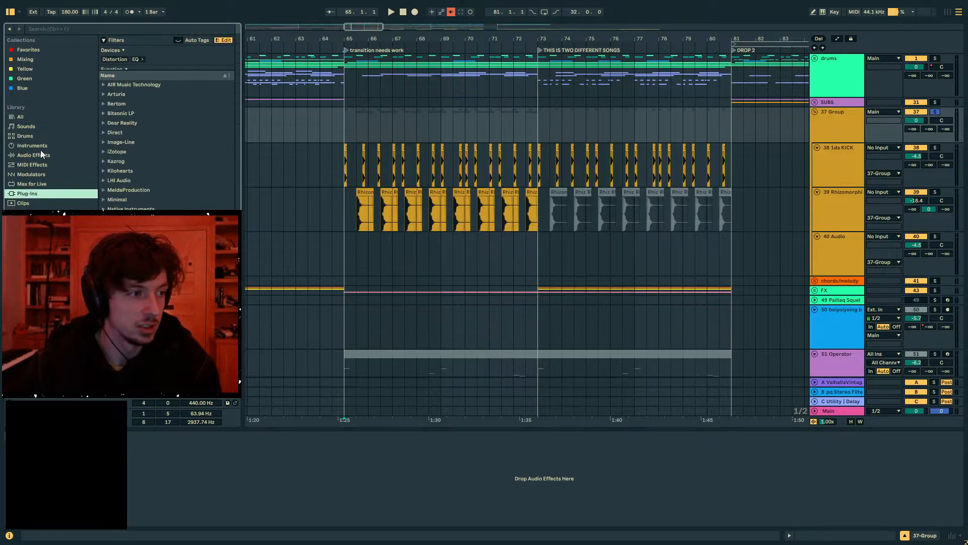
left_click(36, 155)
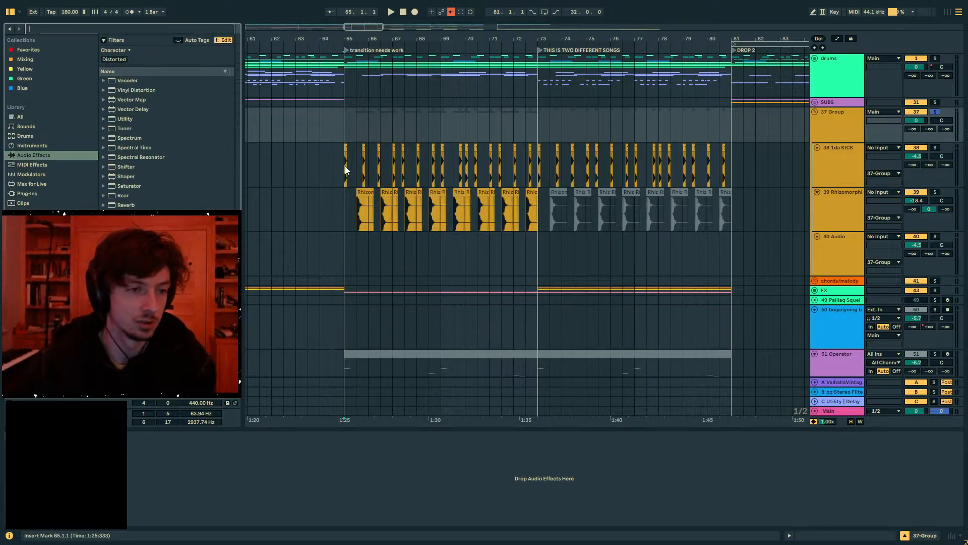
left_click_drag(345, 166, 748, 204)
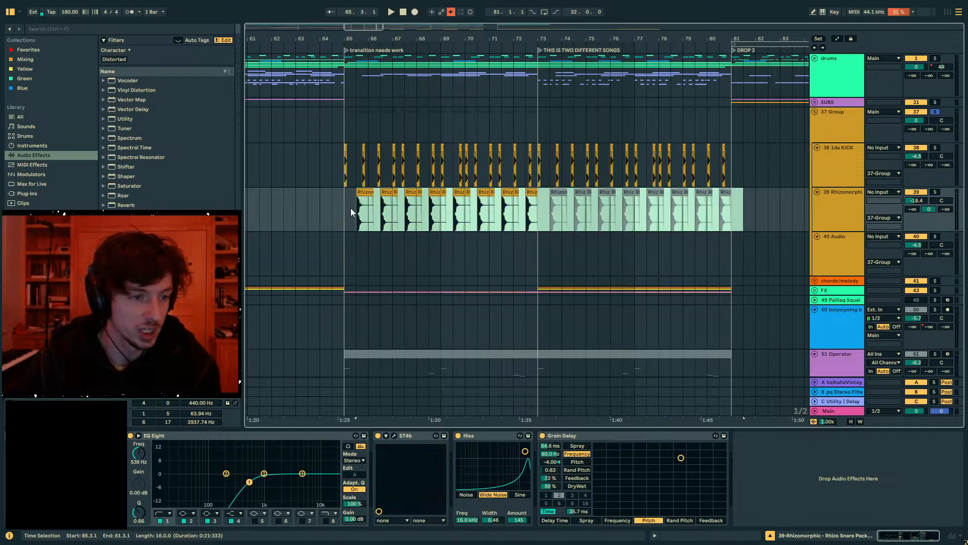
mouse_move(350, 208)
left_mouse_down()
mouse_move(555, 215)
mouse_move(335, 218)
left_mouse_up()
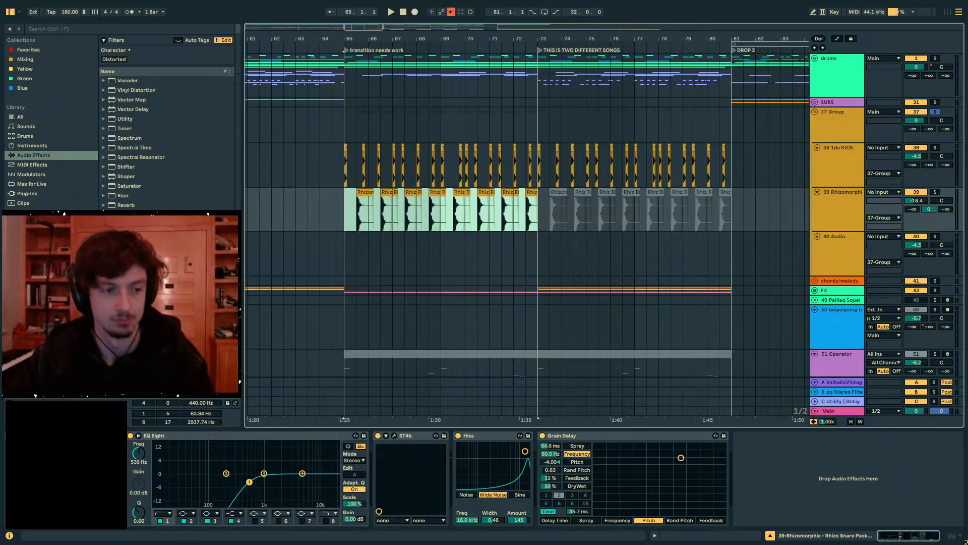
- Unsolo the kick and snare group and start playback from bar 62, just before the transition section
left_click(324, 216)
left_click_drag(372, 39, 785, 33)
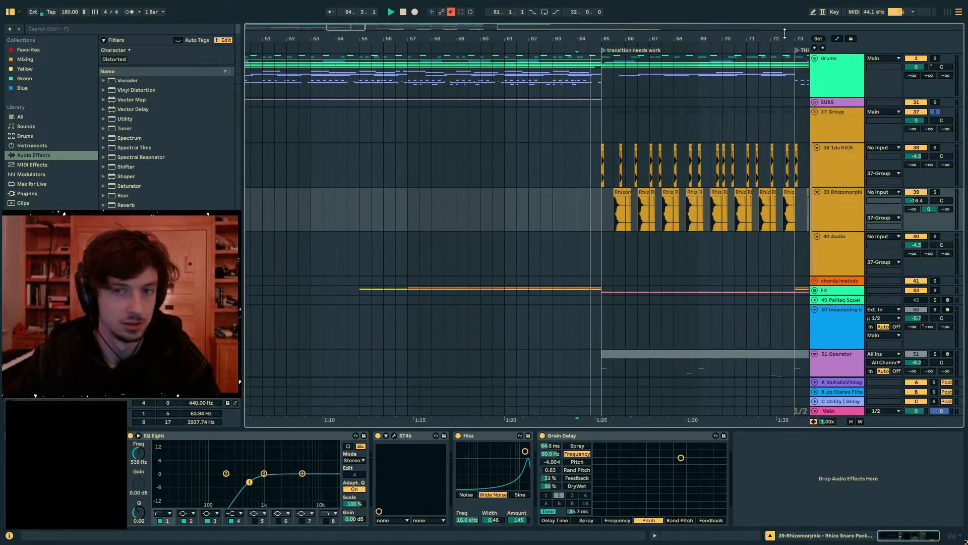
left_click(916, 113)
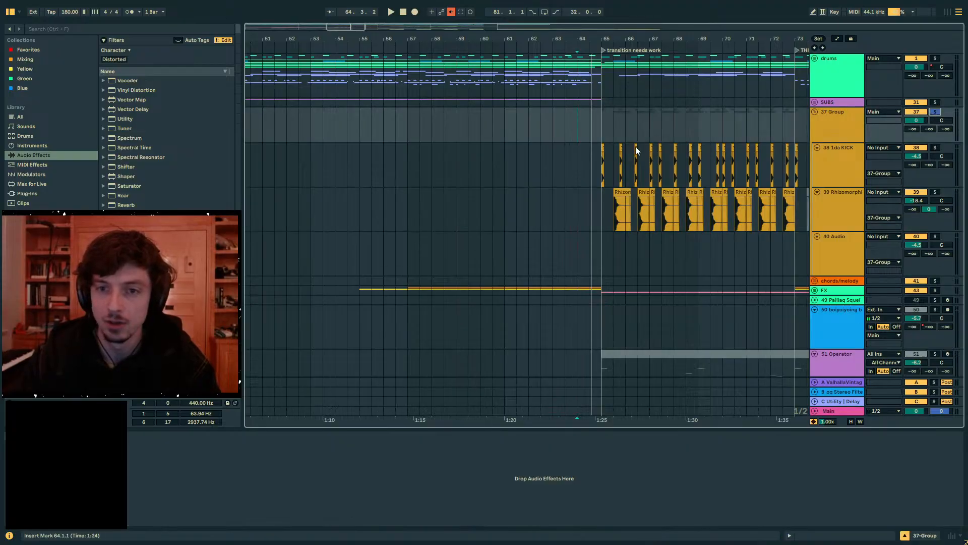
left_click(560, 174)
left_click(541, 205)
key("space")
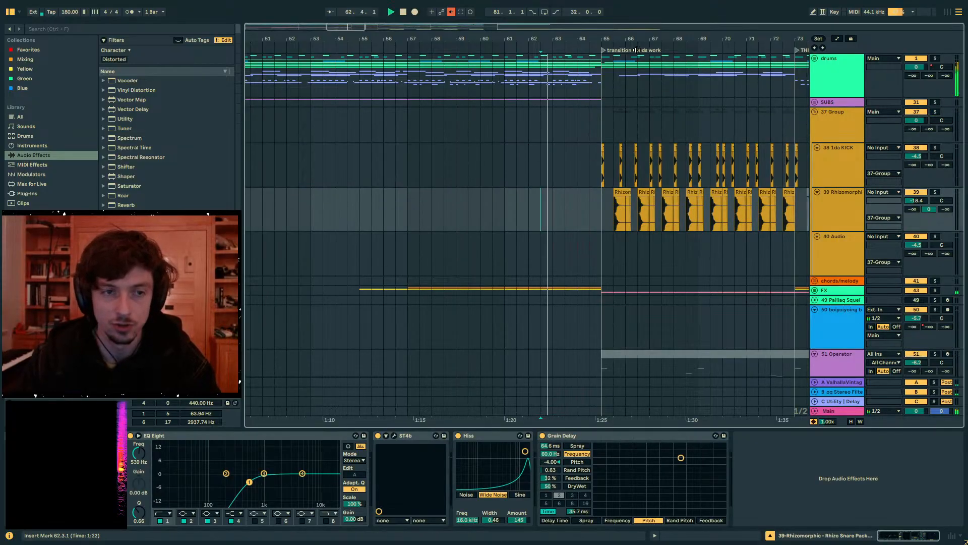
- Deactivate the snare clips across bars 65–73 and place the insert marker at bar 65 on the snare track
left_click_drag(601, 37, 463, 35)
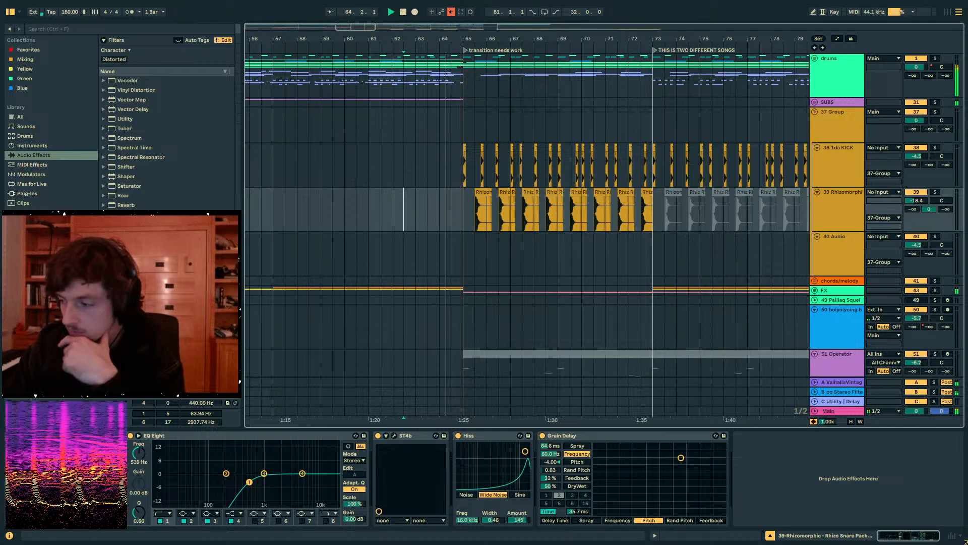
left_click_drag(463, 37, 421, 36)
left_click_drag(412, 219, 608, 220)
key("0")
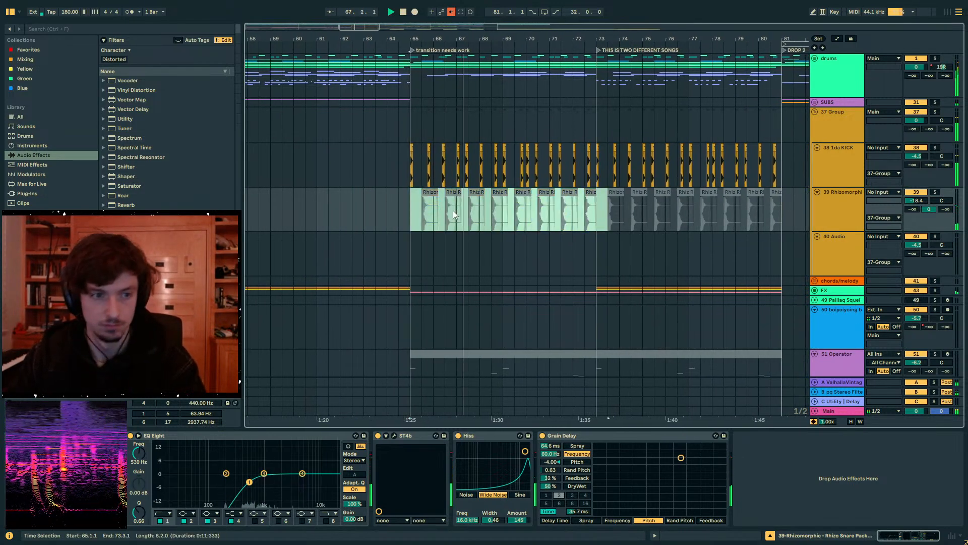
left_click(405, 218)
- Look through the tracks below the kick and snare group for what plays in the transition section between bars 65 and 81
scroll(508, 221, "down", 3)
scroll(589, 230, "down", 10)
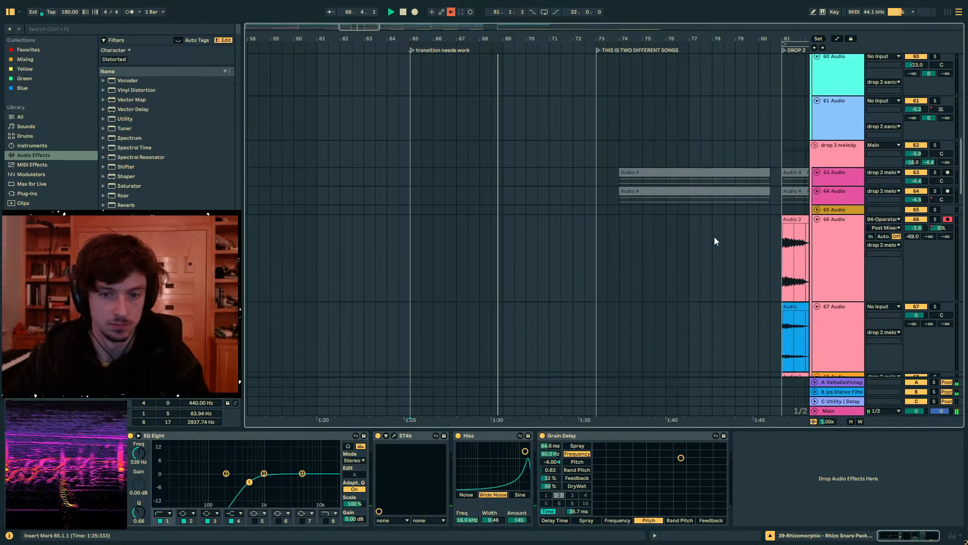
scroll(838, 244, "down", 8)
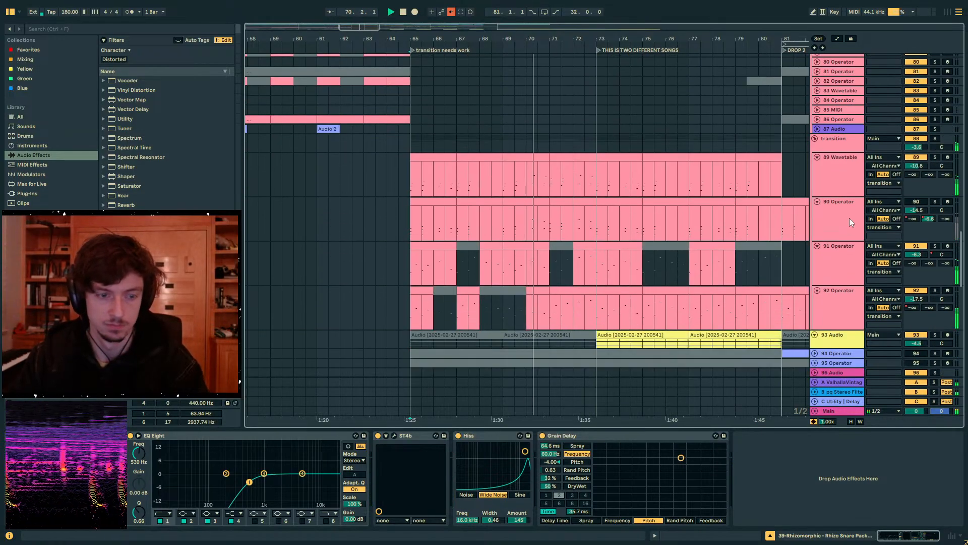
scroll(605, 229, "down", 4)
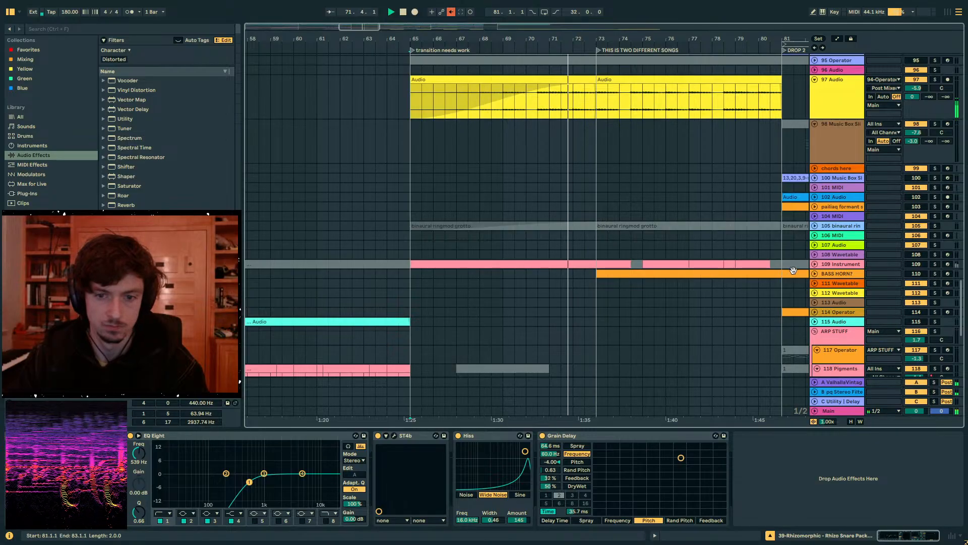
scroll(856, 260, "up", 2)
left_click_drag(962, 290, 949, 84)
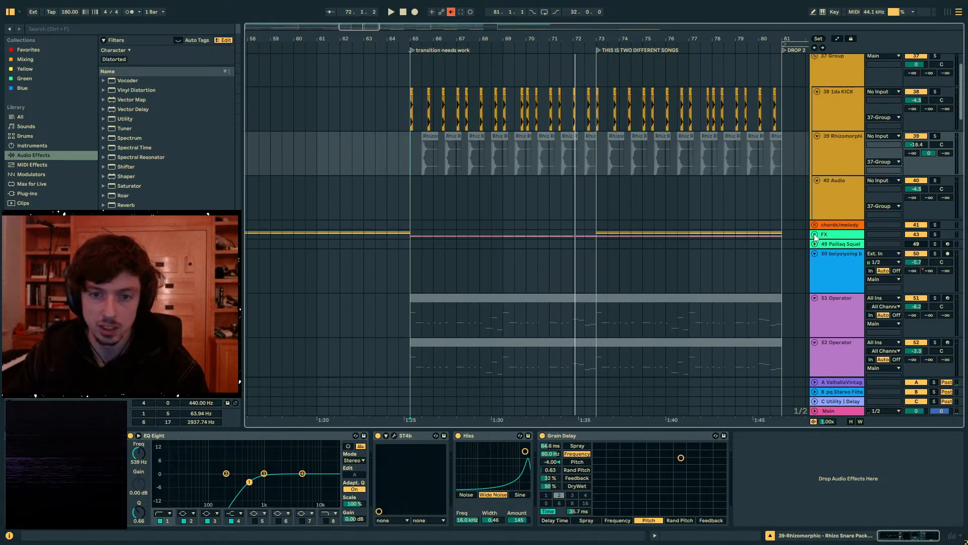
scroll(815, 237, "down", 10)
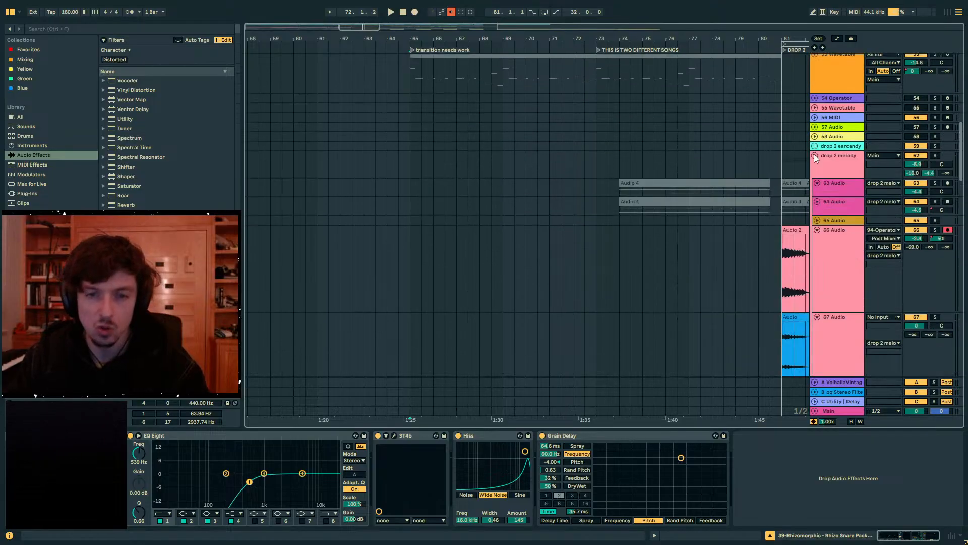
scroll(818, 136, "down", 3)
- Fold the track groups, unfold only the transition group, and review its tracks and the ones beneath it
left_click(815, 65, "alt")
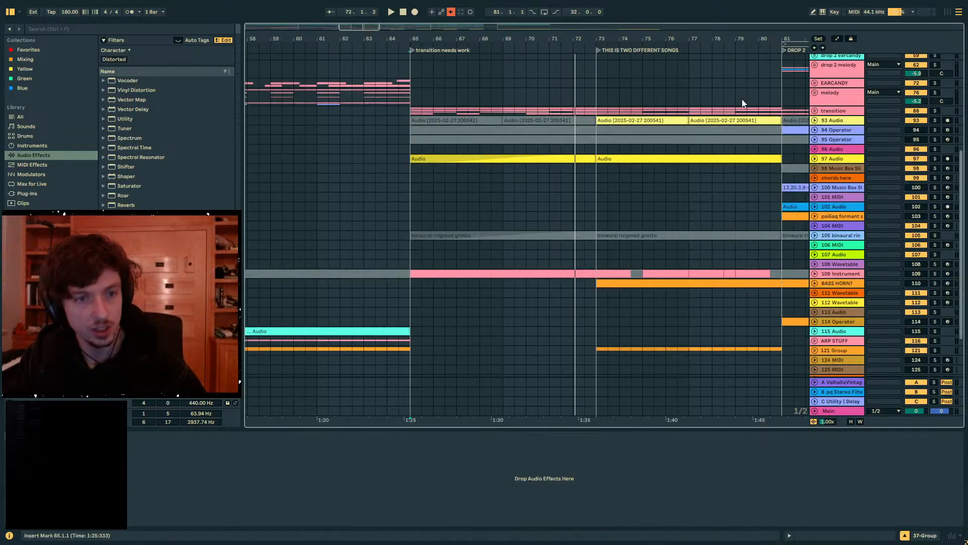
left_click(815, 116)
left_click(815, 111)
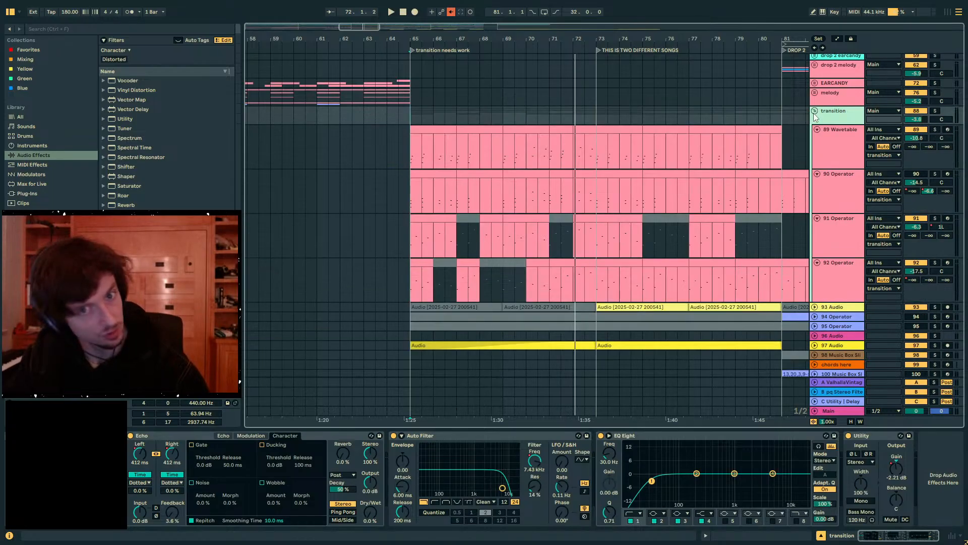
scroll(701, 132, "down", 5)
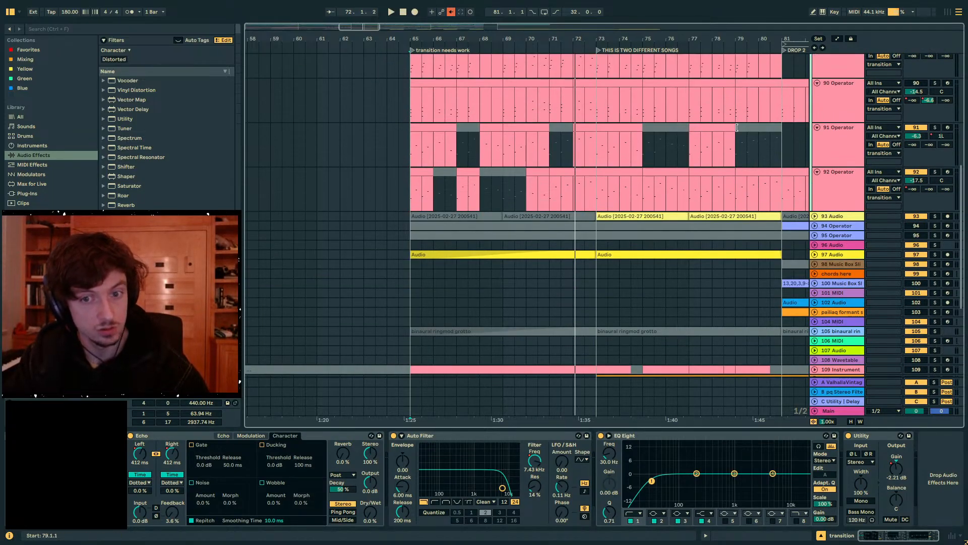
scroll(652, 118, "down", 2, "ctrl")
scroll(826, 225, "down", 3)
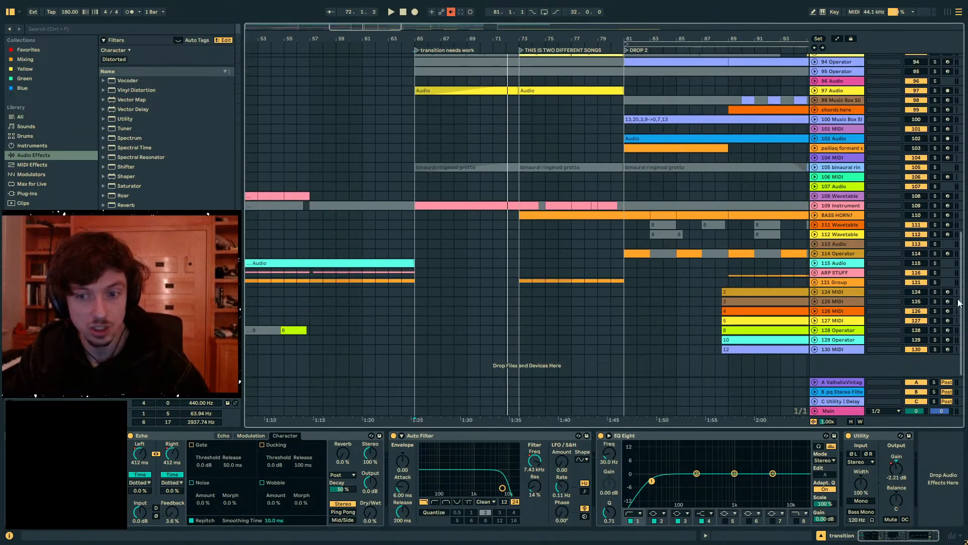
left_click_drag(963, 296, 950, 100)
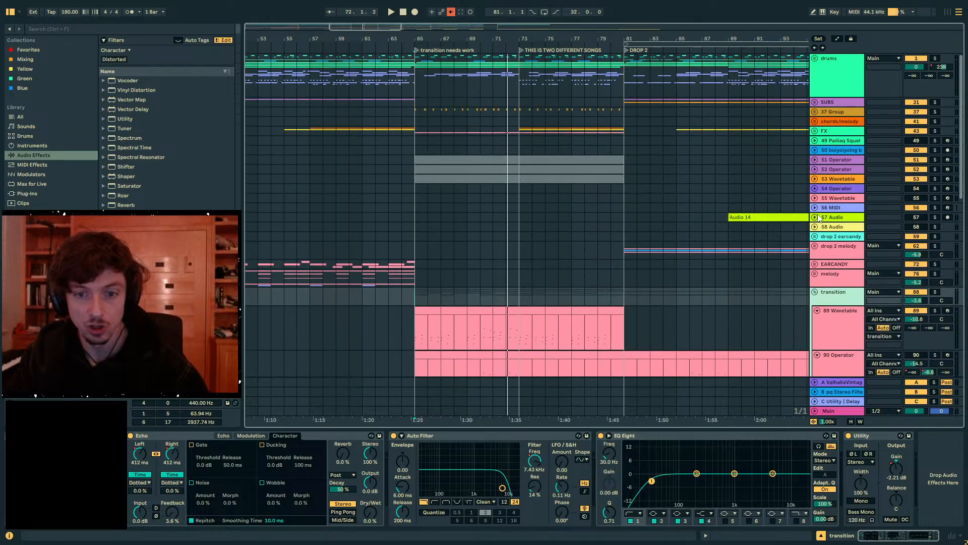
- Unfold the drop 2 melody group and check its audio clips and the notes on 51 Operator
left_click(814, 247)
scroll(754, 242, "down", 4)
scroll(760, 238, "up", 3)
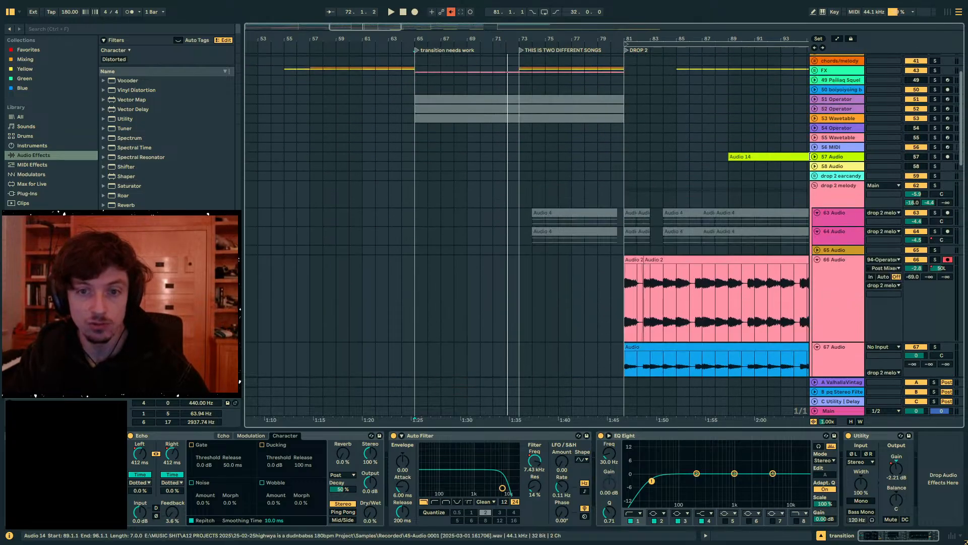
scroll(798, 152, "up", 2)
left_click(813, 160)
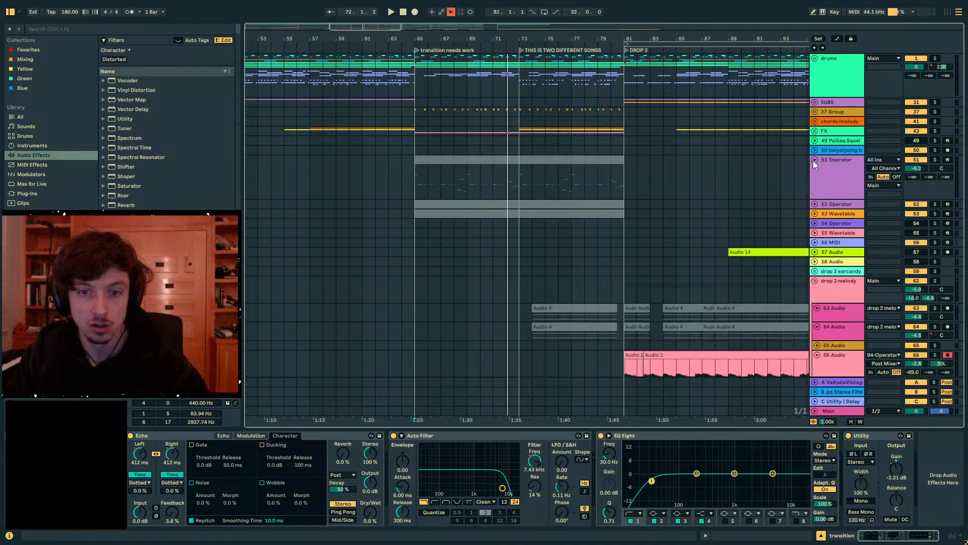
left_click(813, 161)
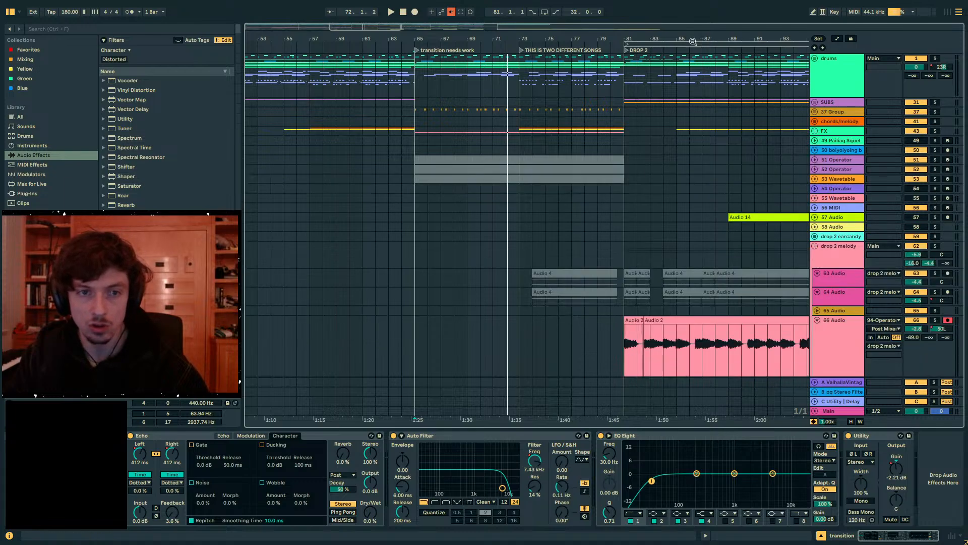
- Inspect the Drop 2 section, unfolding 53 Wavetable and selecting the long Audio 14 clip on 57 Audio
left_click_drag(693, 42, 341, 11)
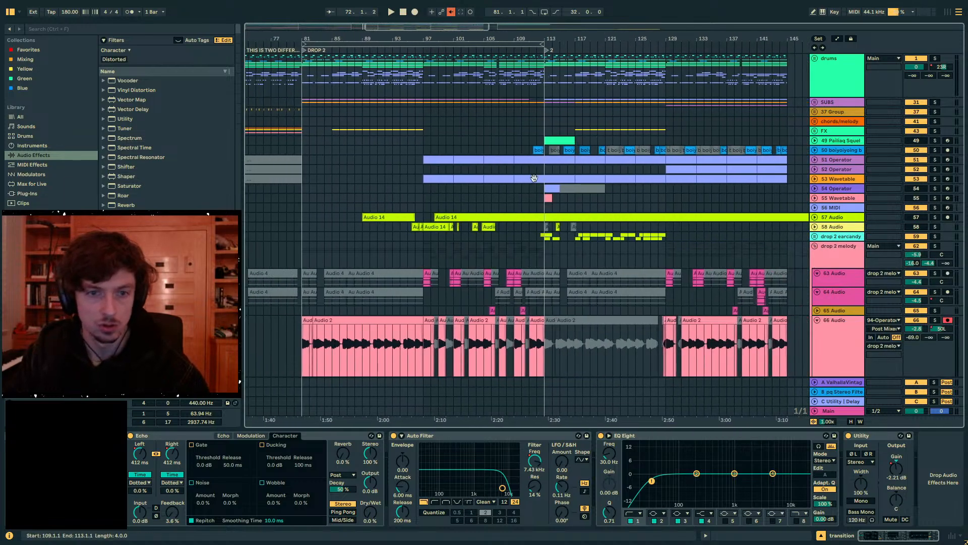
left_click(815, 179)
left_click(815, 161)
left_click(815, 160)
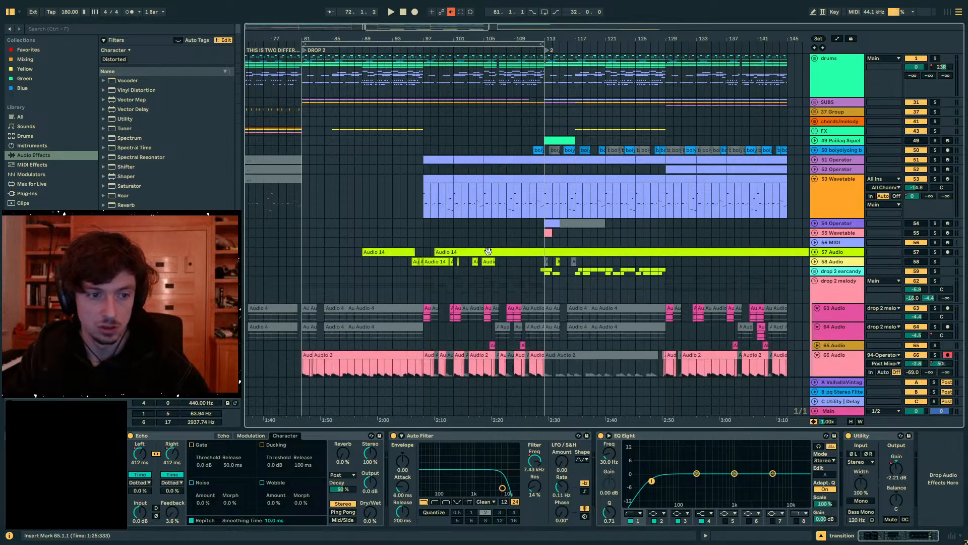
left_click(802, 252)
scroll(804, 265, "down", 4)
scroll(804, 266, "down", 10)
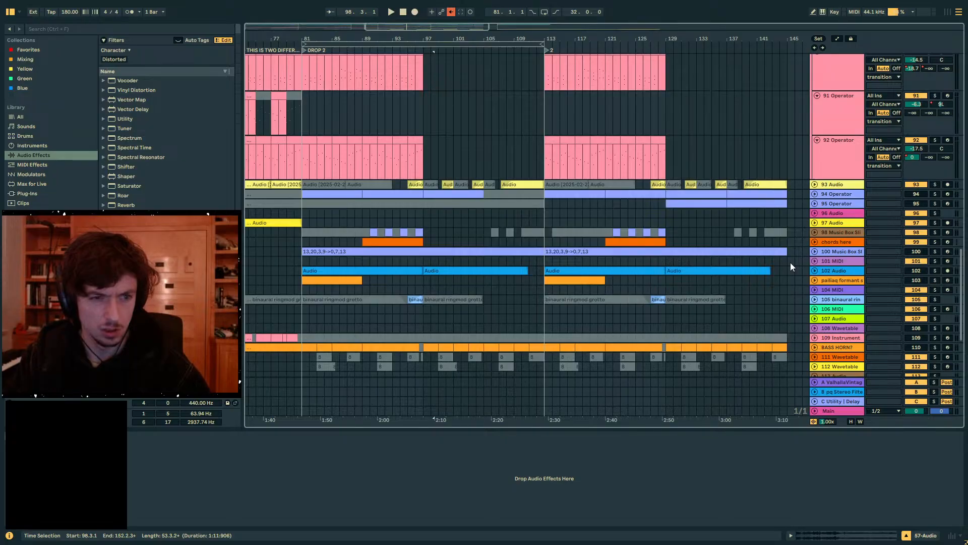
- Expand the lower track lanes and go through the 94 Operator clips before and within Drop 2
left_click(816, 195, "alt")
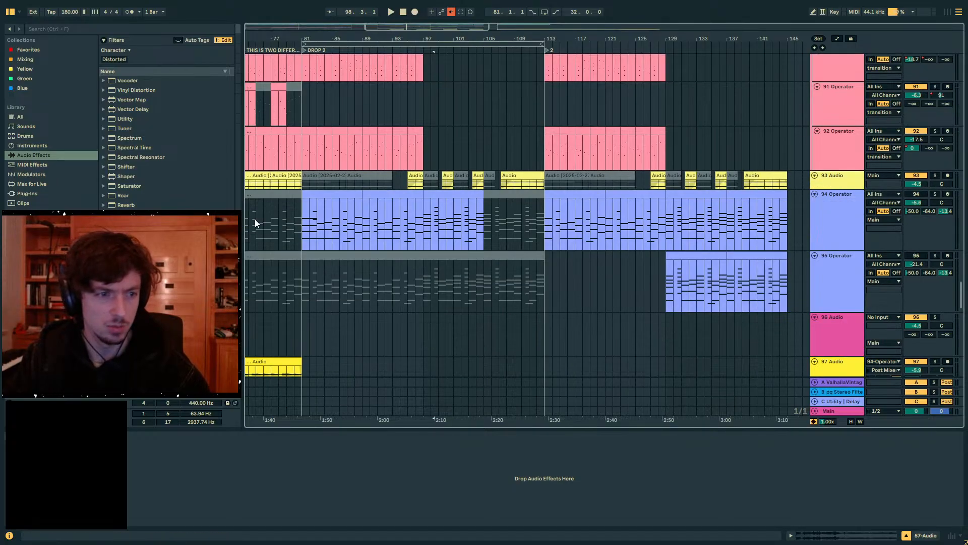
left_click(269, 194)
left_click(320, 193)
left_click(396, 195)
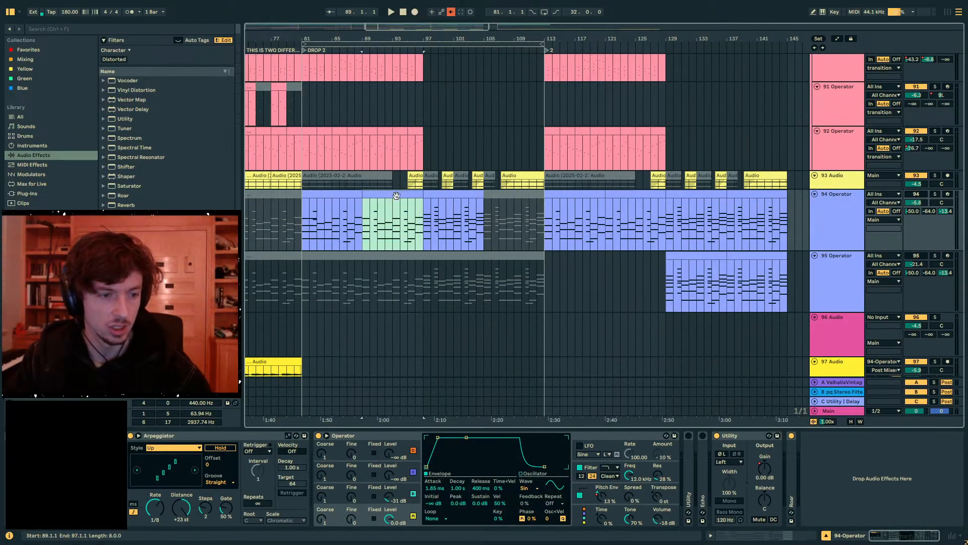
left_click(340, 193, "shift")
- Audition 108 Wavetable in solo from bar 37 in the 1.2 section, stop playback and clear the solo
left_click_drag(323, 39, 812, 39)
scroll(665, 223, "down", 8)
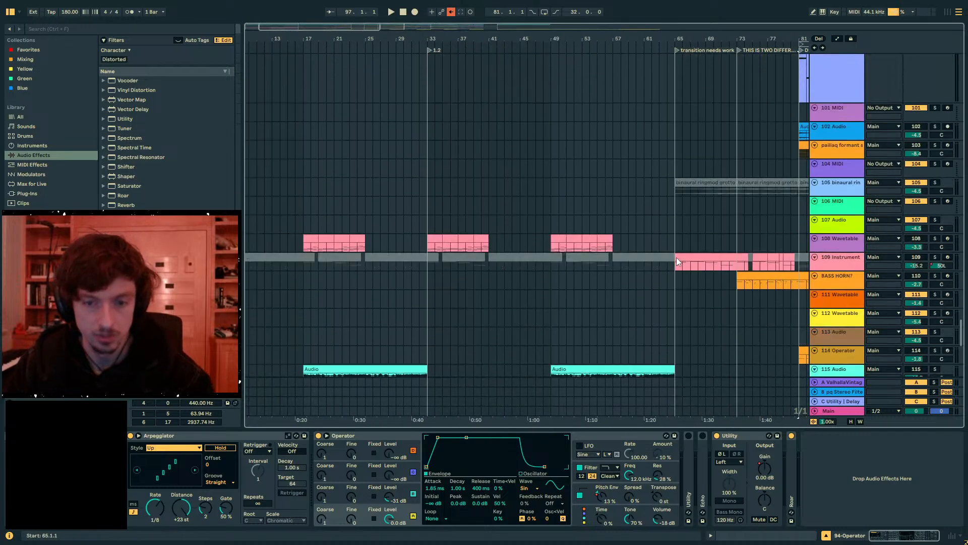
scroll(676, 257, "down", 5)
scroll(709, 253, "up", 2)
left_click(468, 158)
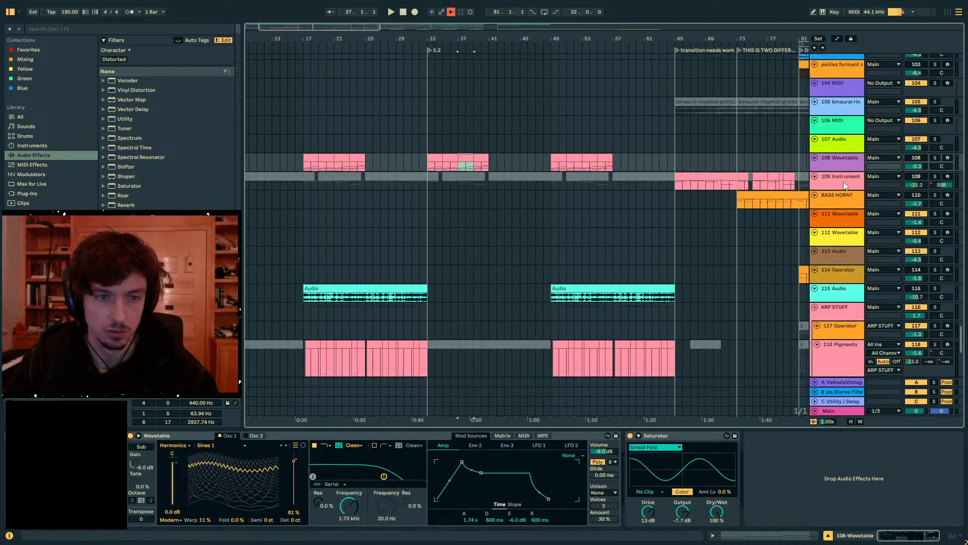
left_click(935, 158)
key("space")
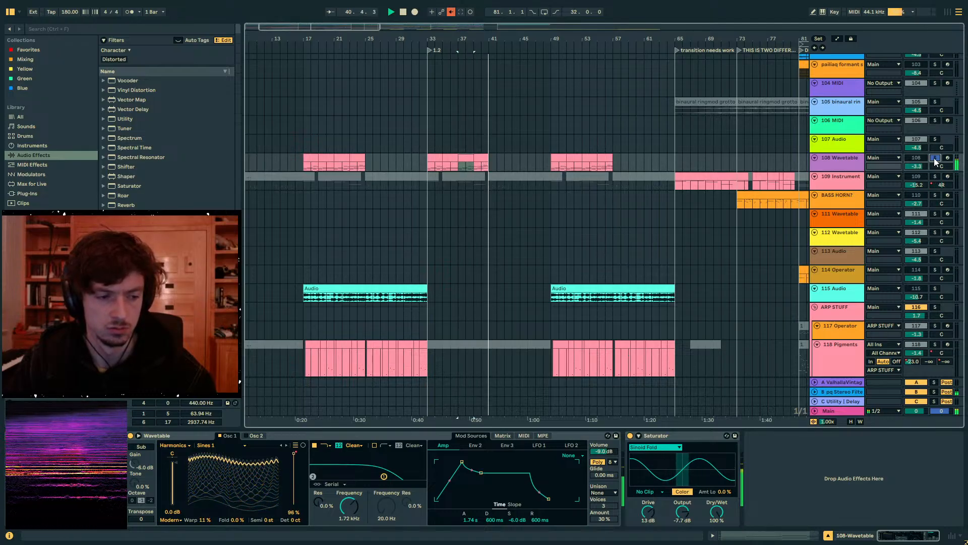
key("space")
left_click(556, 236)
- Play 122 Operator in solo from bar 48, and switch the solo to the whole 121 Group
scroll(556, 236, "down", 5)
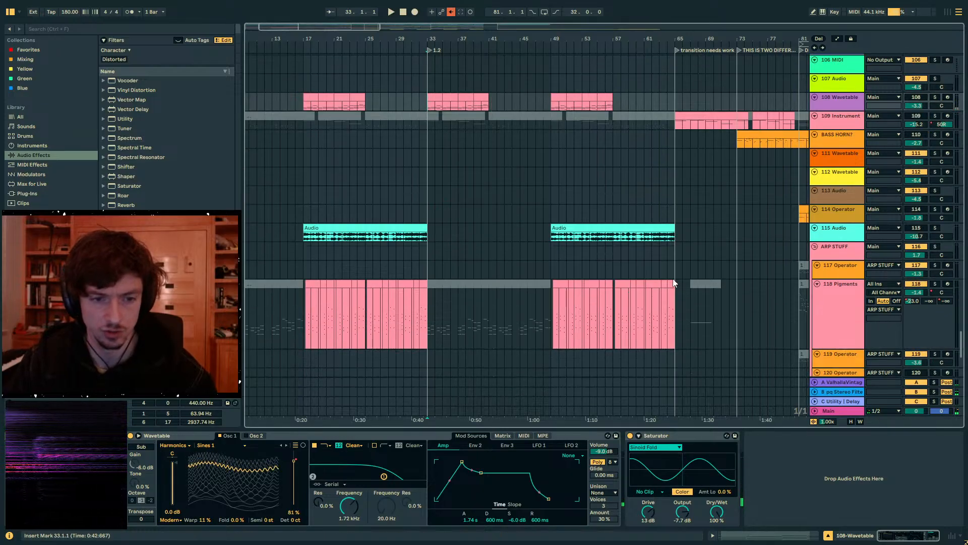
left_click(544, 210)
scroll(895, 284, "down", 4)
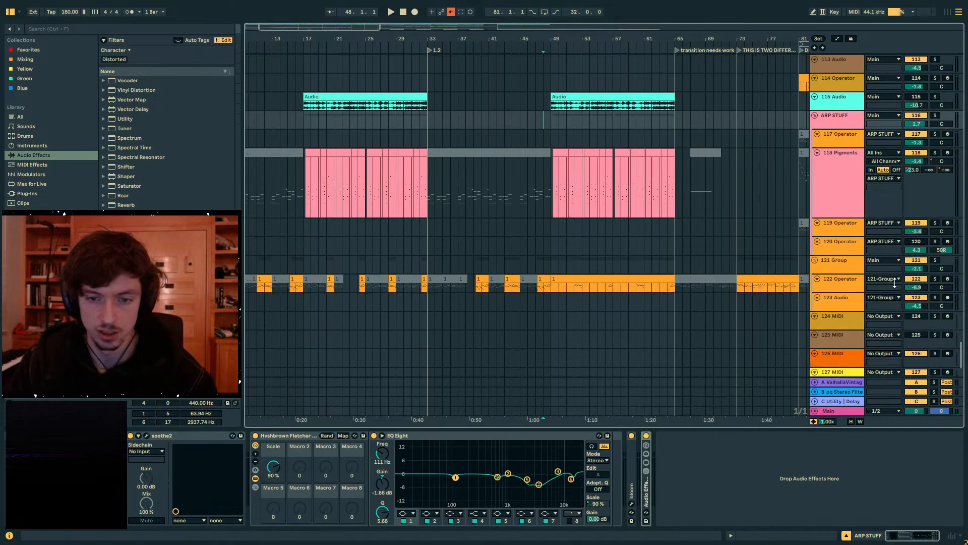
left_click(934, 279)
key("space")
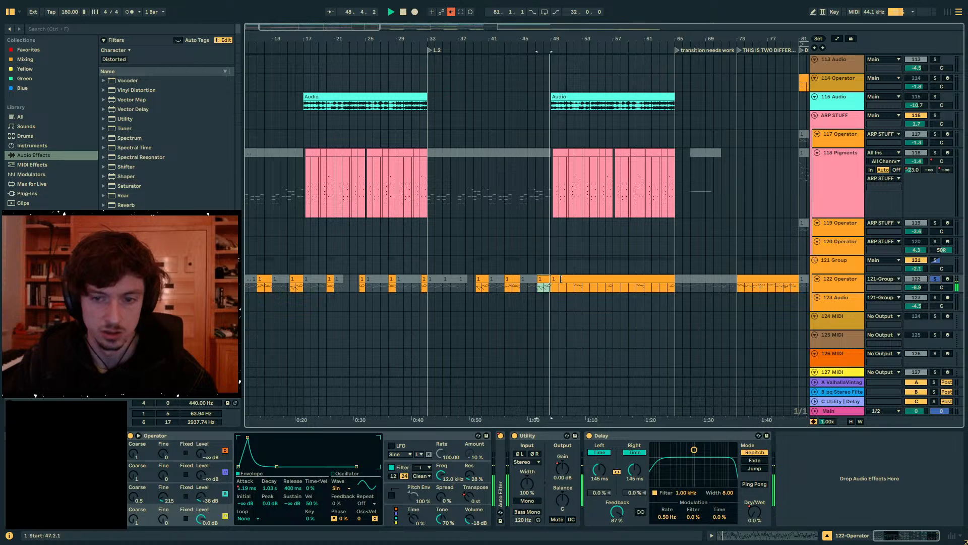
left_click(935, 260)
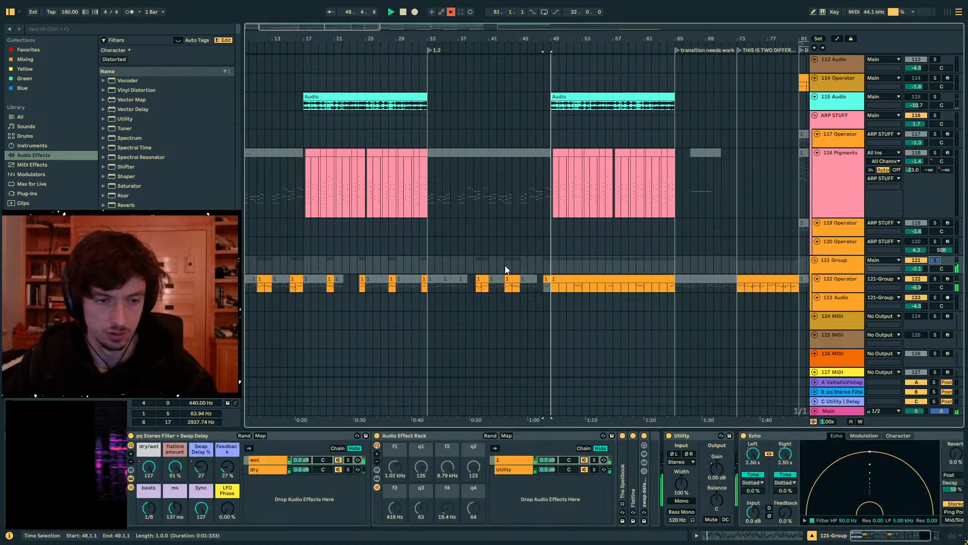
- Try placing the long 122 Operator clip at bar 33, play it from there, and undo the placement
left_click(467, 276)
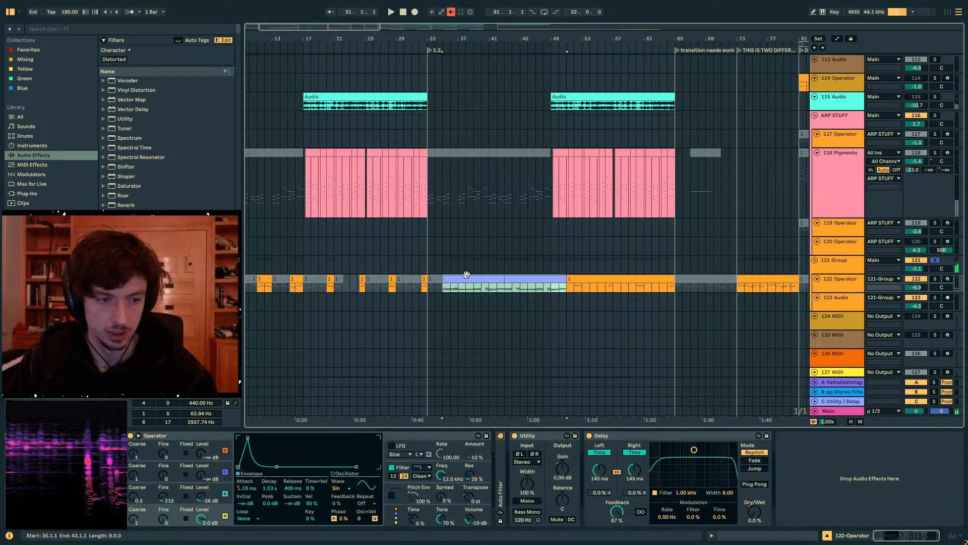
left_click_drag(467, 275, 451, 276)
key("space")
left_click(23, 29)
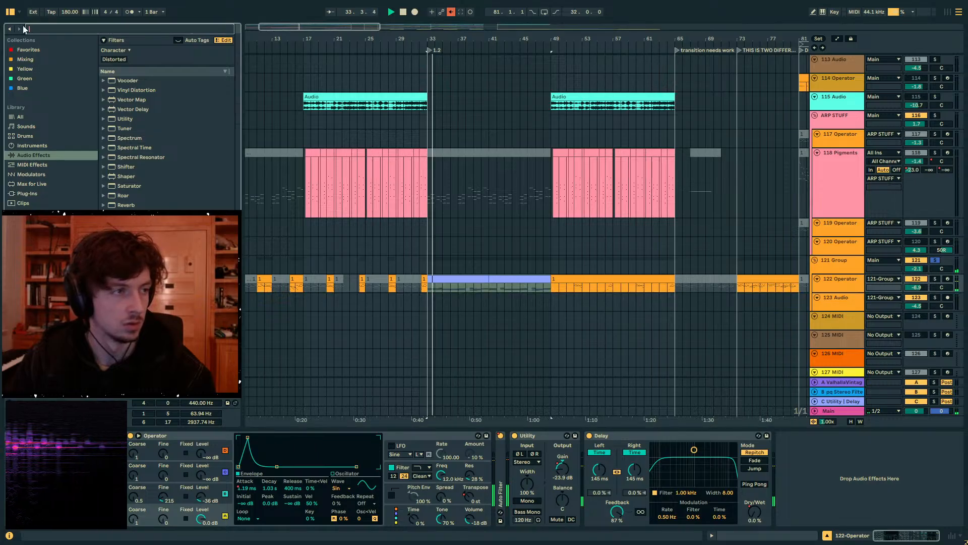
type("a")
key("ctrl+z")
- Duplicate the 122 Operator track and delete the duplicate's clips from bar 1 to bar 35
left_click(829, 291)
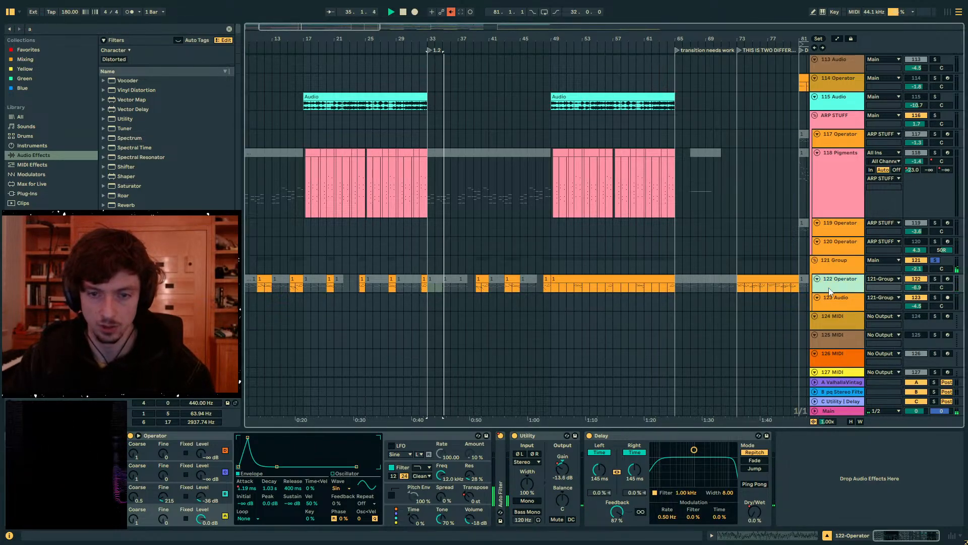
key("ctrl+d")
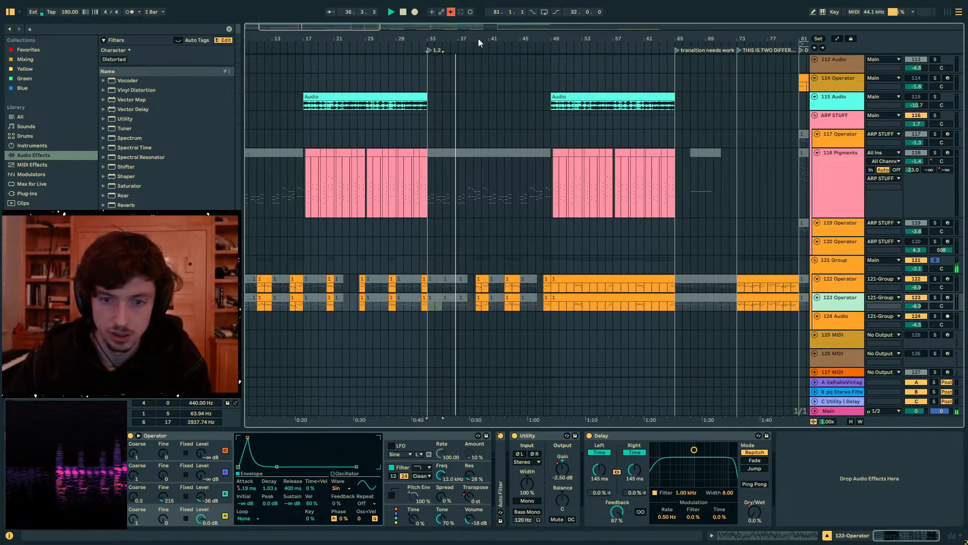
left_click_drag(479, 39, 340, 88)
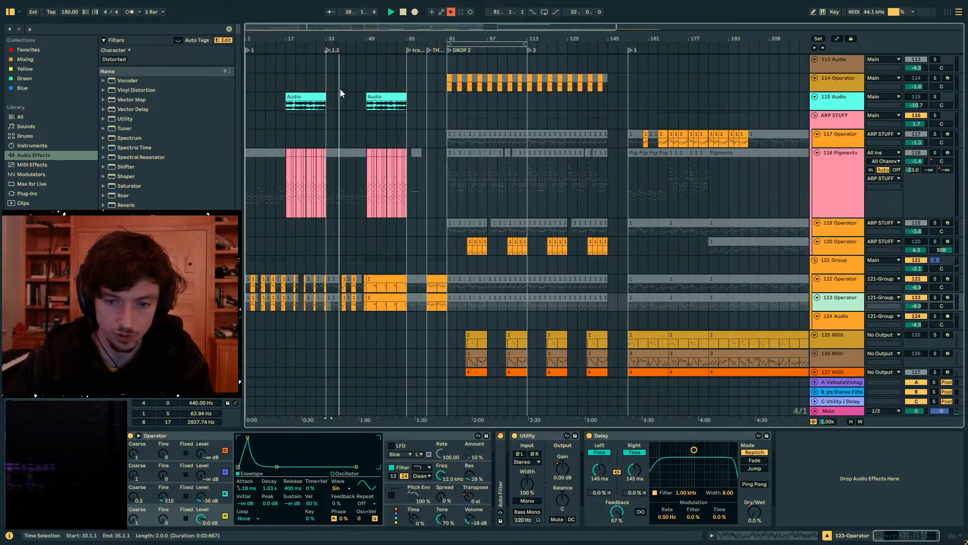
scroll(350, 197, "down", 3)
left_click_drag(329, 256, 246, 255)
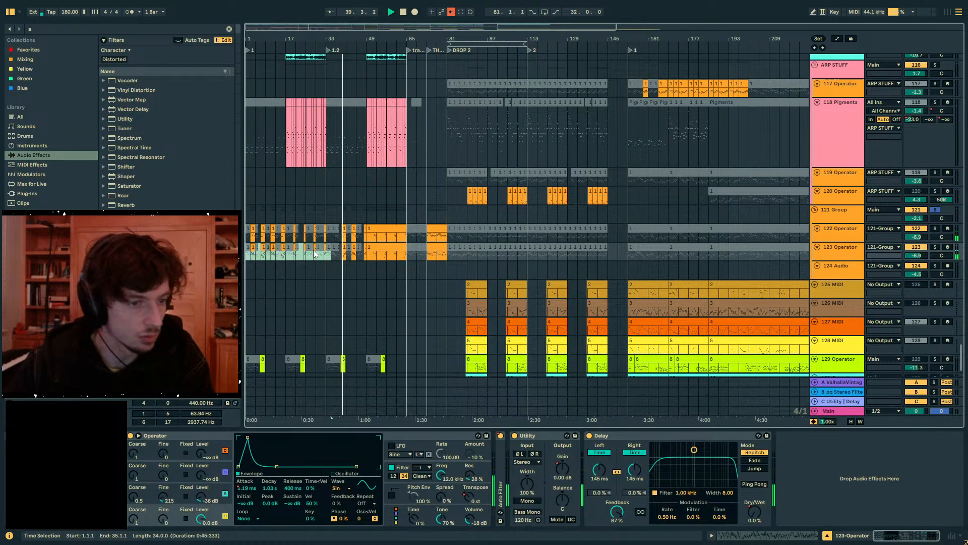
key("Delete")
- Delete all clips after bar 65 on the duplicated Operator track, through to the end of the arrangement
left_click_drag(457, 254, 731, 255)
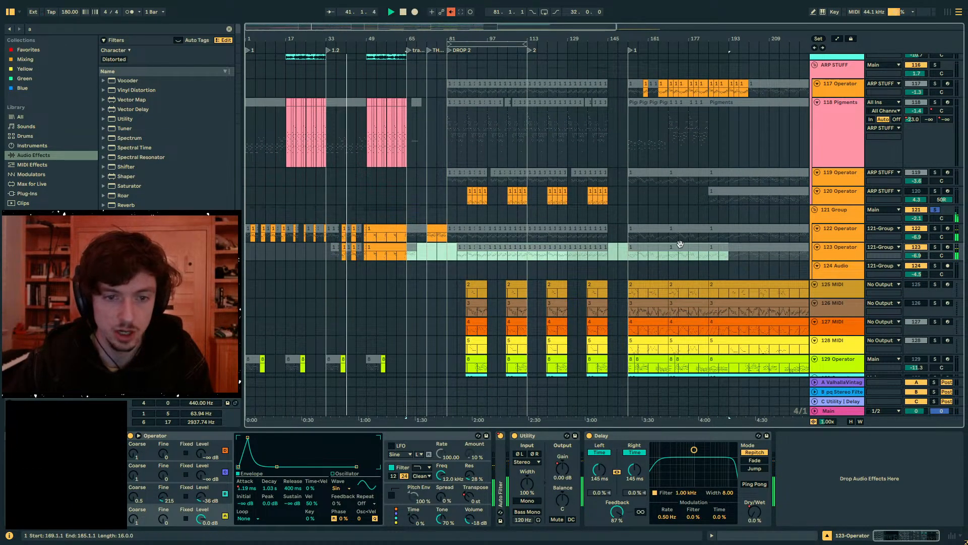
key("Delete")
left_click_drag(629, 39, 629, 24)
left_click_drag(483, 255, 725, 258)
key("Delete")
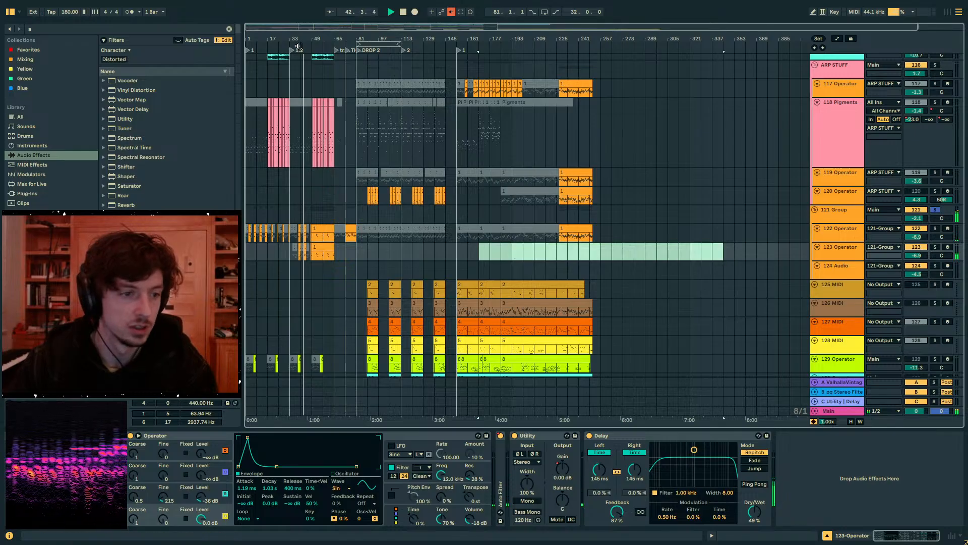
- Paste the copied Operator clips onto the 123 Operator track to fill bars 33 to 49
left_click_drag(296, 41, 402, 95)
key("space")
left_click(263, 253)
key("ctrl+v")
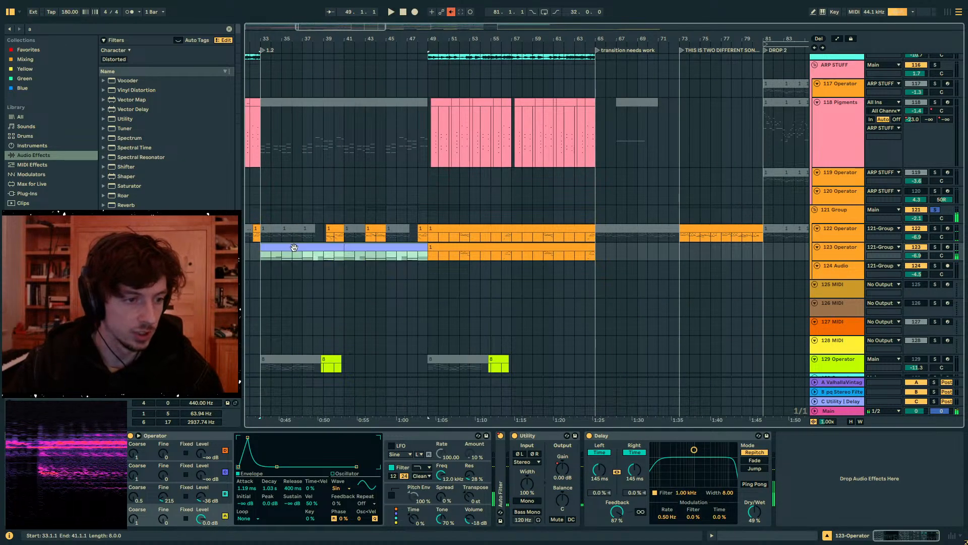
- Add an Arpeggiator to 123 Operator and enlarge the track to show its notes from bar 33 to 49
type("arp")
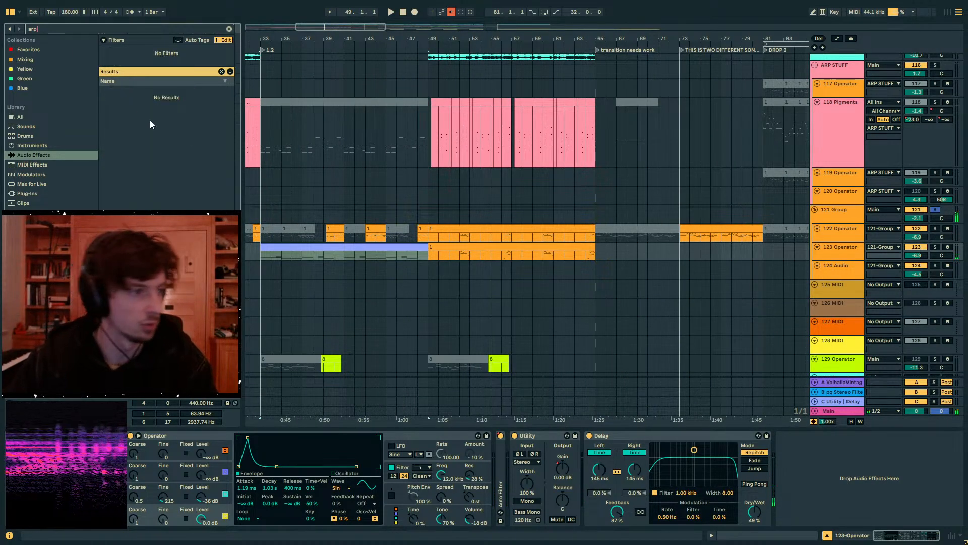
left_click(30, 117)
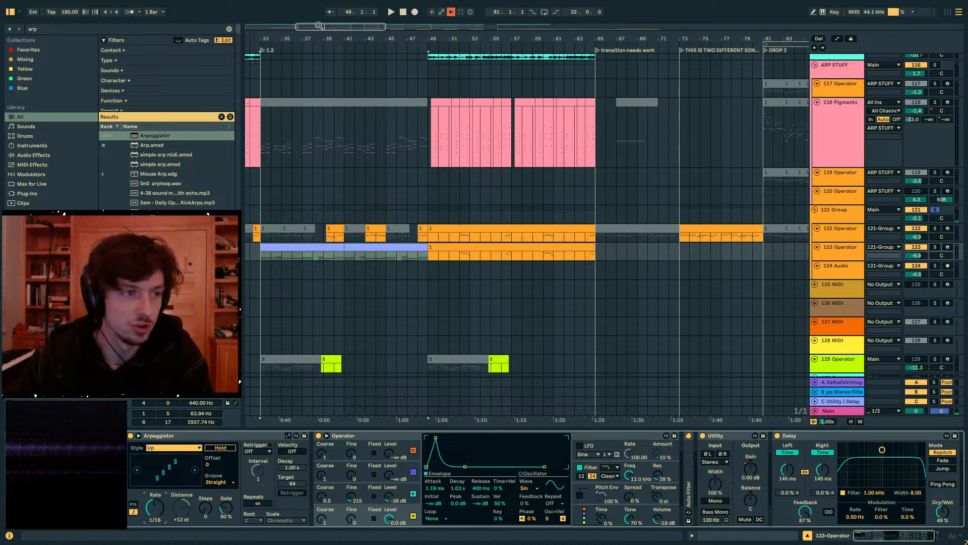
left_click_drag(319, 25, 361, 47)
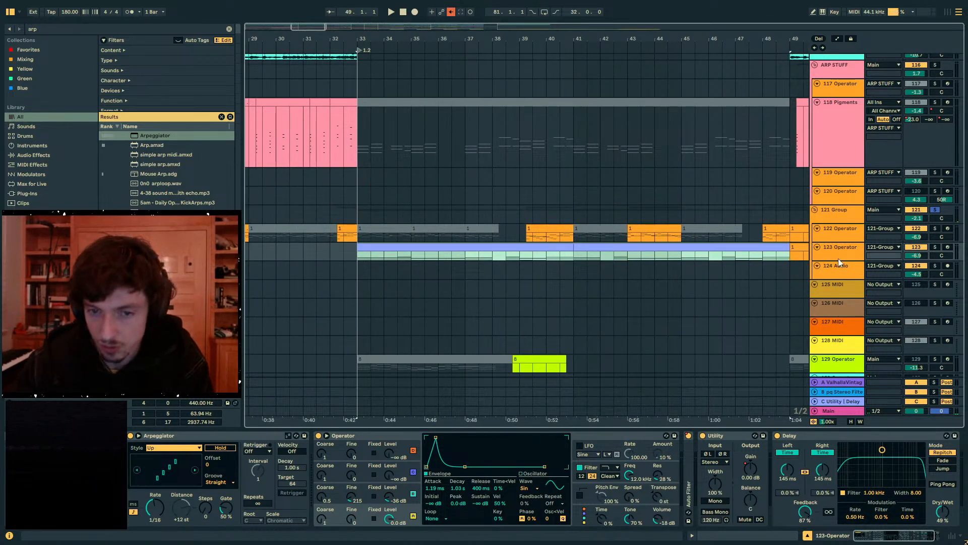
left_click_drag(832, 261, 832, 372)
scroll(607, 304, "down", 2)
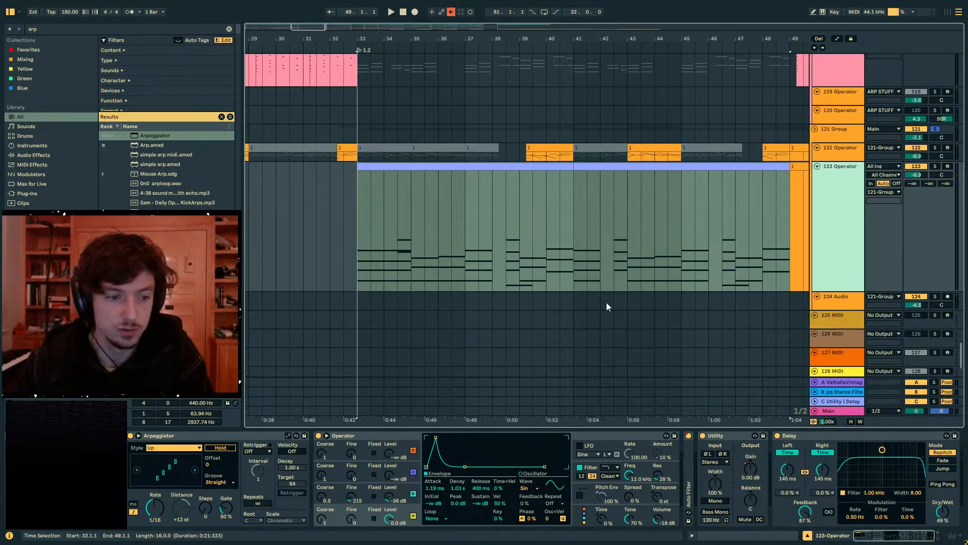
- Set the Arpeggiator's distance to +23 st and steps to 2, and play the part from bar 33
left_click(157, 448)
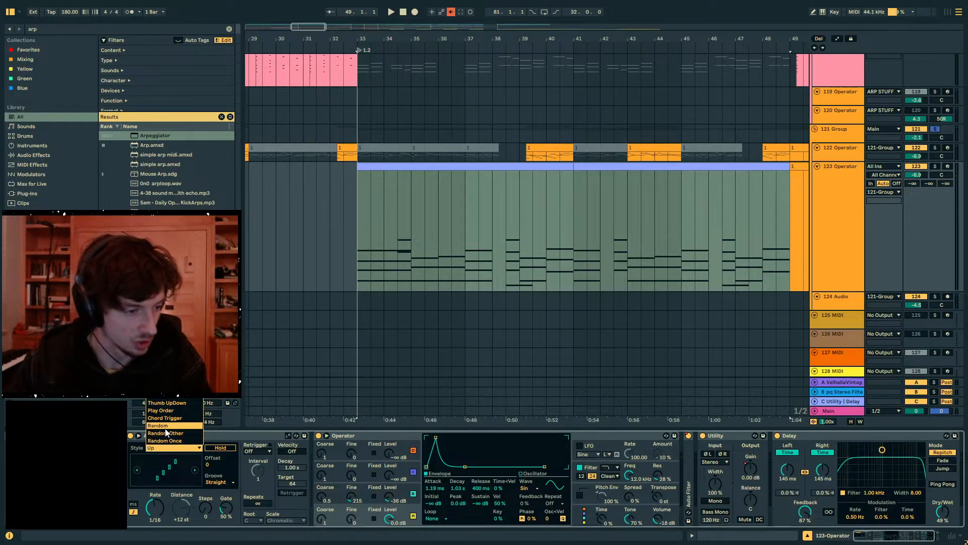
left_click(260, 435)
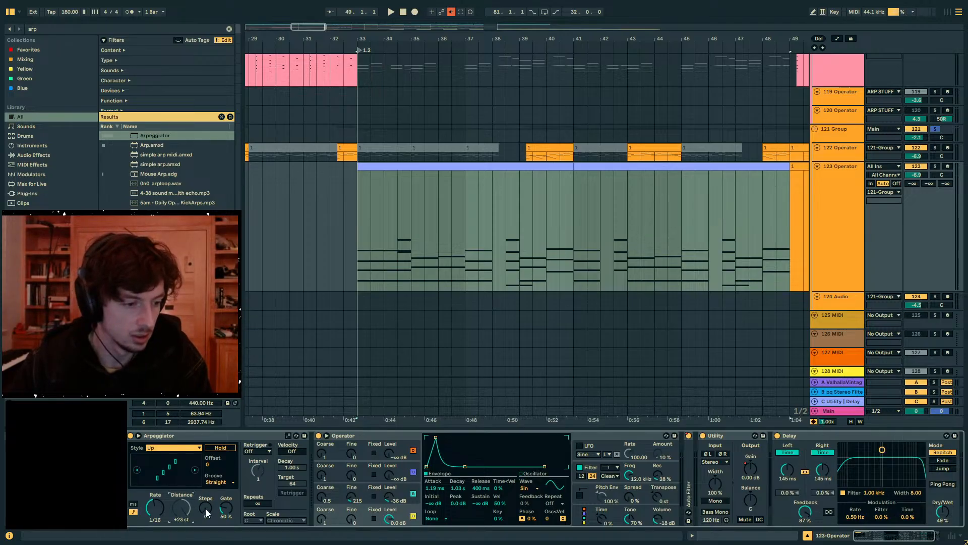
key("space")
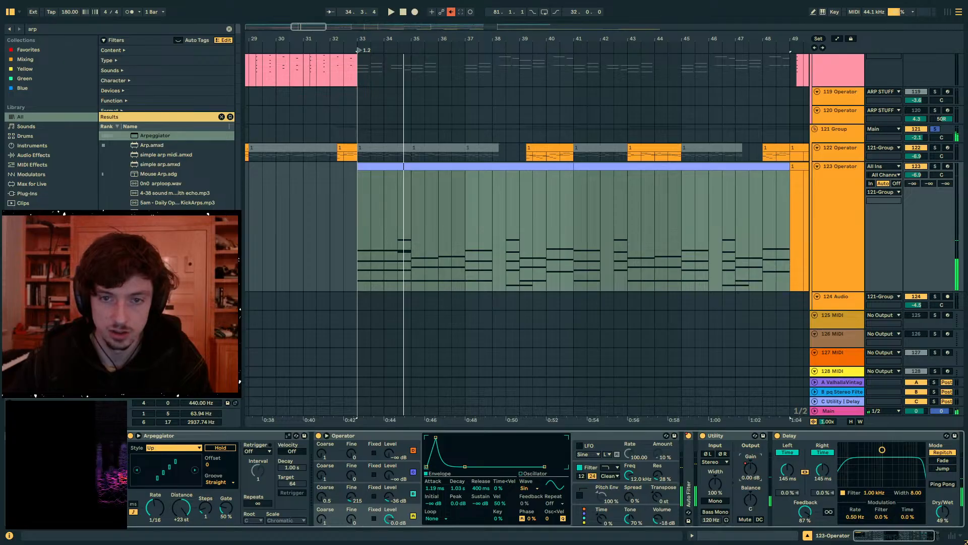
- Move the arpeggiated Operator track out of 121 Group to between 115 Audio and ARP STUFF, and play it in solo from bar 33
left_click(839, 131)
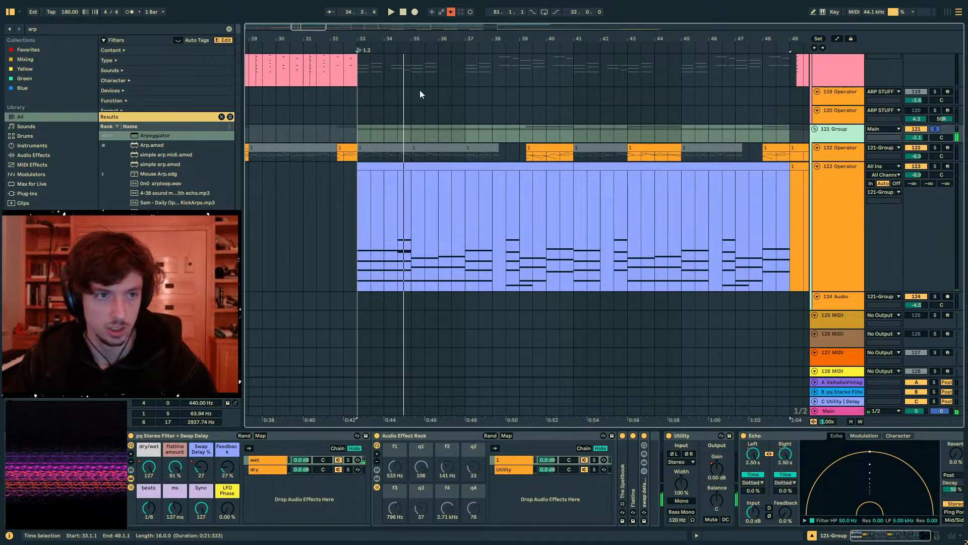
left_click(451, 13)
left_click_drag(840, 186, 829, 149)
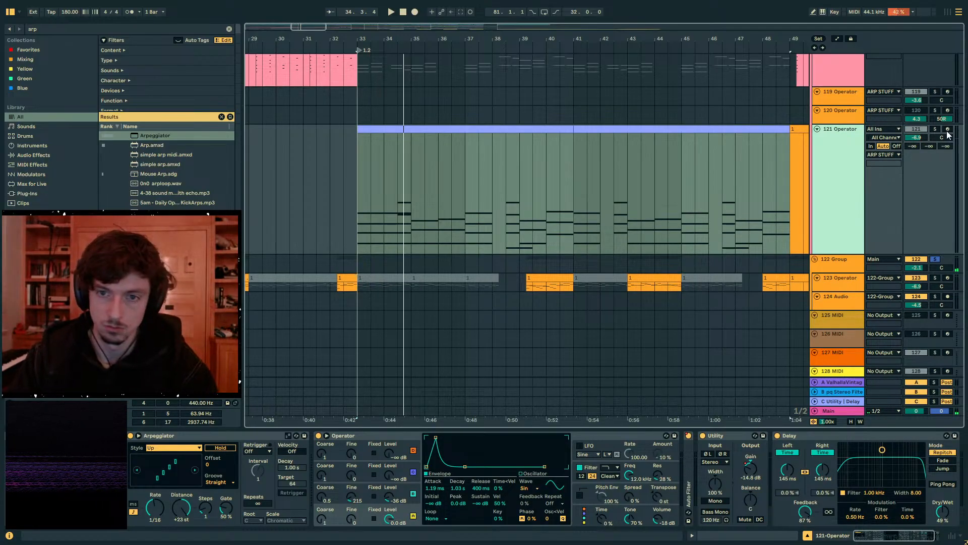
scroll(832, 202, "up", 2)
scroll(840, 252, "up", 3)
scroll(839, 312, "down", 3)
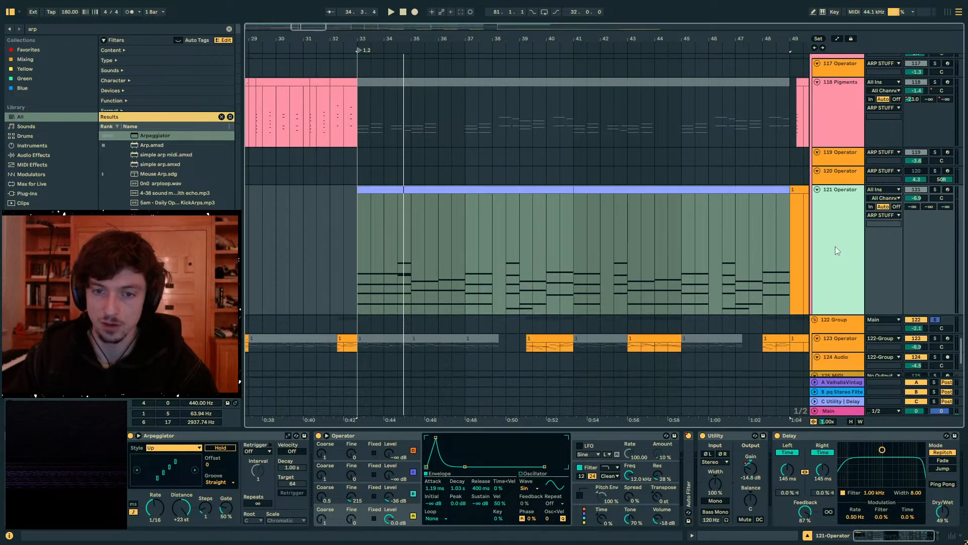
scroll(837, 253, "up", 3)
left_click_drag(837, 275, 835, 108)
key("space")
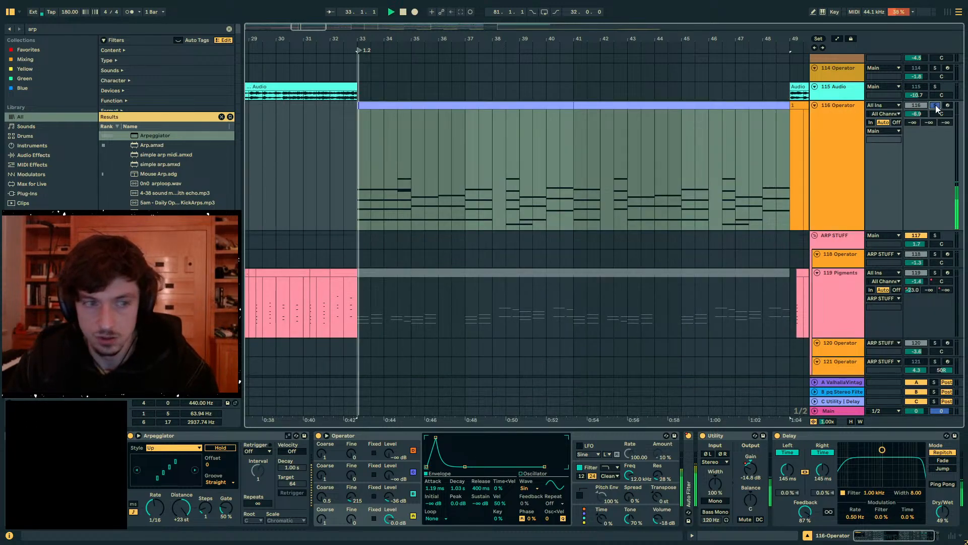
- Turn off the Delay and the Auto Filter on 116 Operator
double_click(737, 434)
left_click(736, 438)
double_click(687, 464)
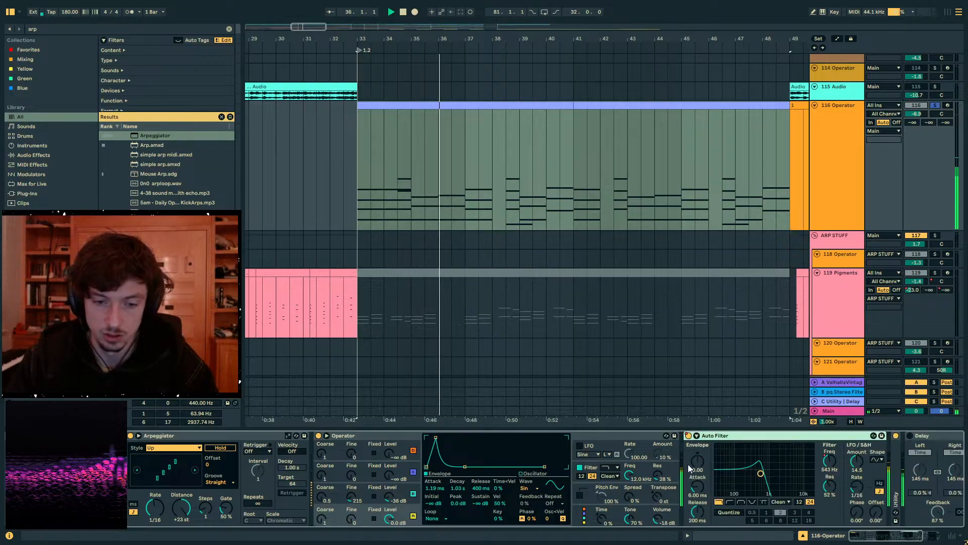
left_click(689, 436)
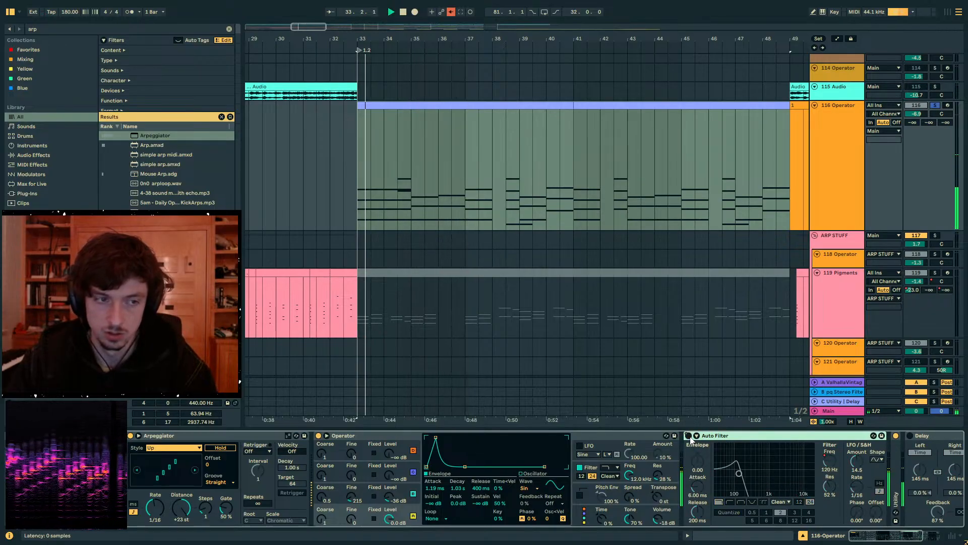
- Set the Arpeggiator's rate to 1/8 on 116 Operator and replay the part from bar 33
left_click_drag(155, 506, 155, 492)
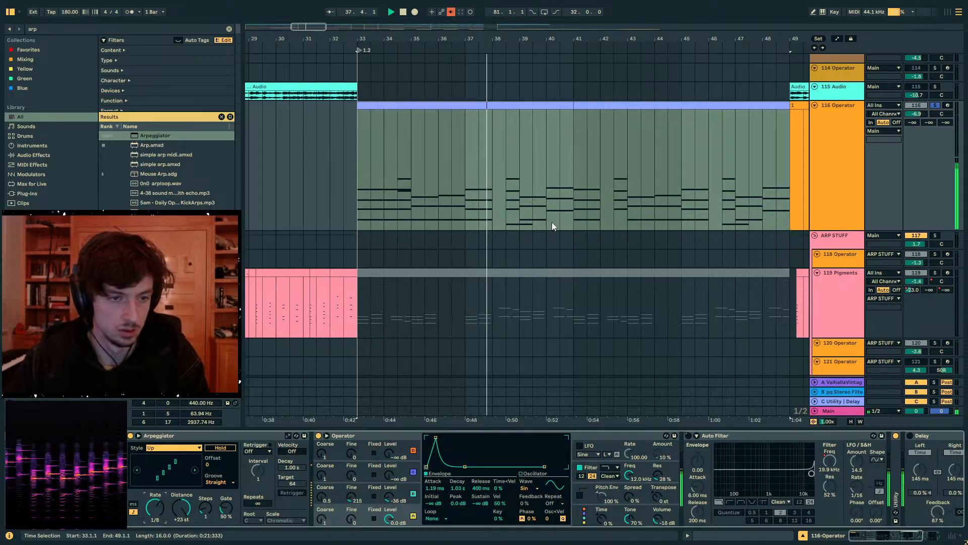
left_click_drag(209, 506, 208, 501)
key("space")
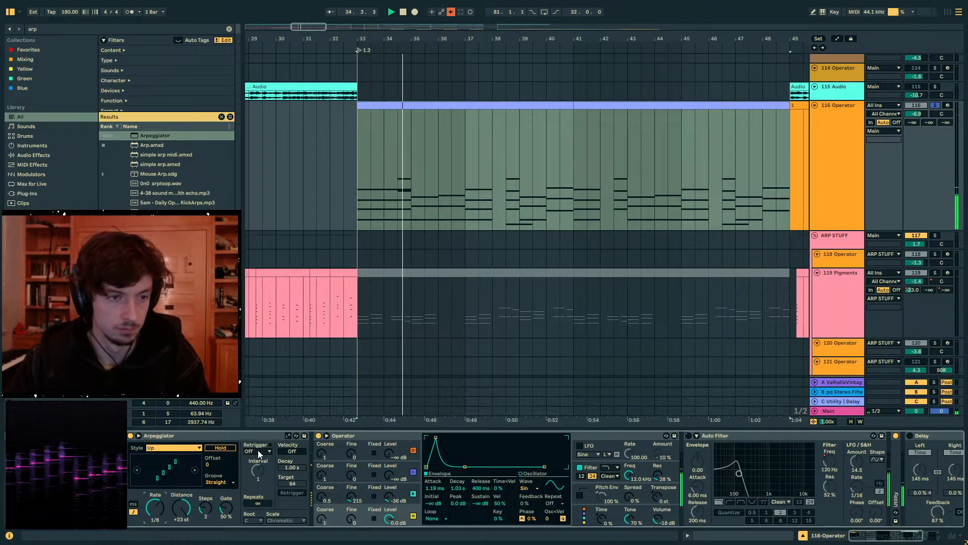
- Turn off the solo on 116 Operator and listen to the arpeggio in the full mix
scroll(474, 256, "up", 5)
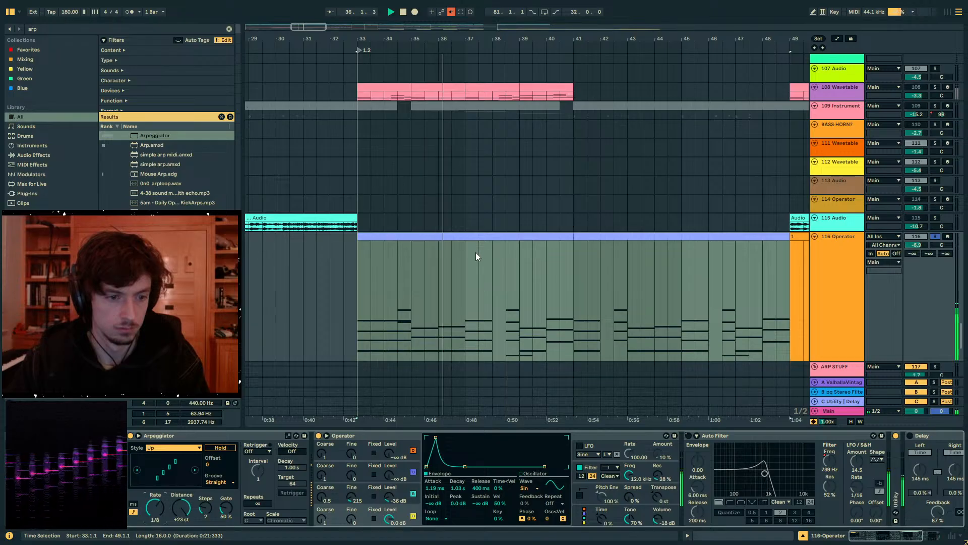
scroll(569, 269, "up", 3)
scroll(556, 276, "down", 4)
scroll(772, 245, "up", 3)
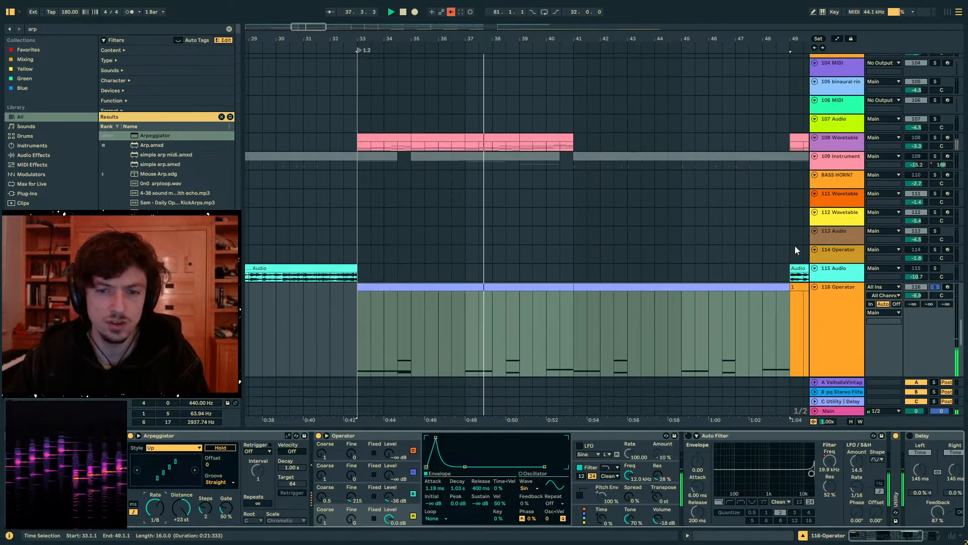
scroll(794, 246, "down", 4)
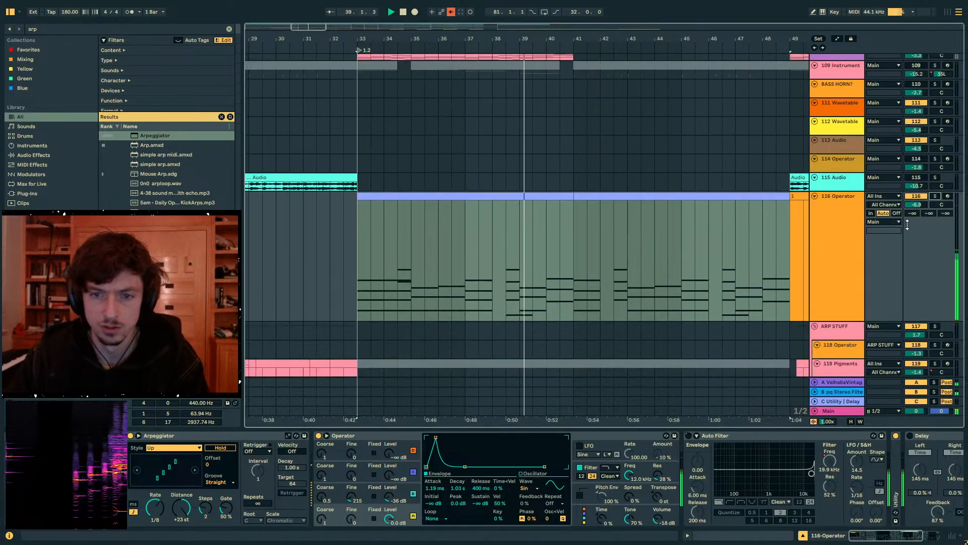
- Try moving a 116 Operator clip towards the bar 65 transition and undo the move
left_click_drag(577, 40, 445, 6)
left_click(422, 190)
left_click_drag(420, 196, 550, 196)
key("ctrl+z")
- Move the bar 33 clip on 116 Operator to bar 65 and deactivate the clips left between bars 41 and 65
left_click_drag(408, 197, 543, 204)
left_click(505, 196)
key("0")
left_click(448, 197)
key("0")
- Duplicate the 116 Operator clip at bar 65 to fill bars 73 to 81
left_click(518, 204)
key("ctrl+d")
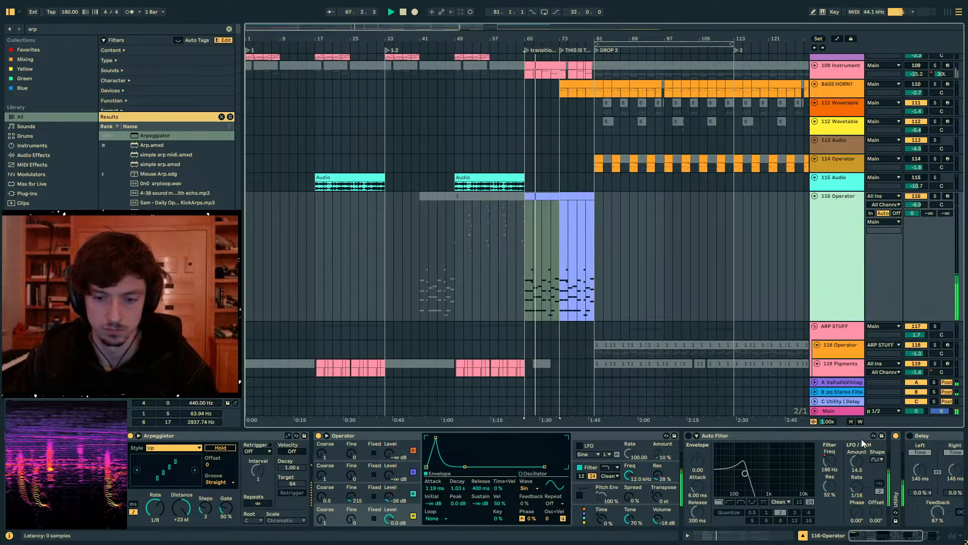
- Reshape the Utility Gain automation on 116 Operator to climb from about 1.77 dB at bar 73 to 4.44 dB at bar 81
double_click(767, 436)
double_click(701, 464)
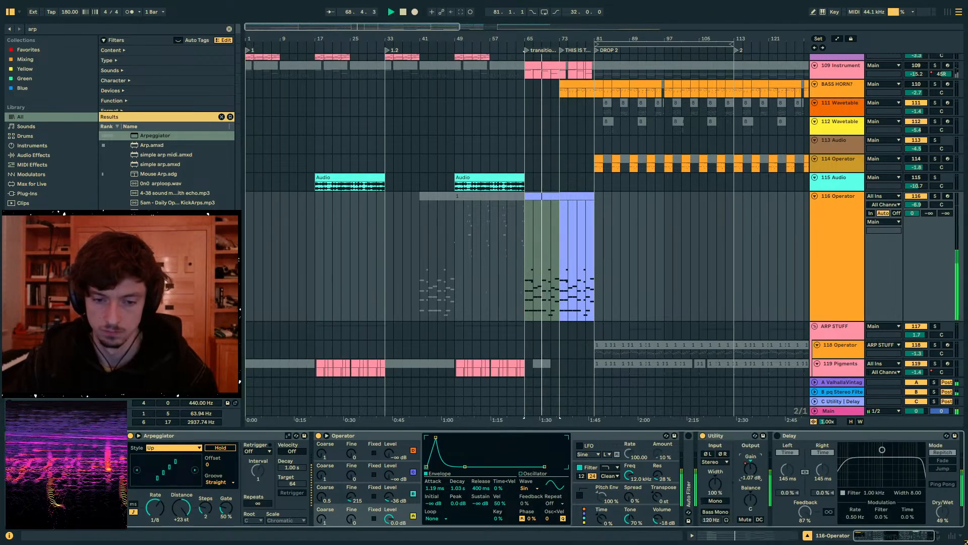
key("a")
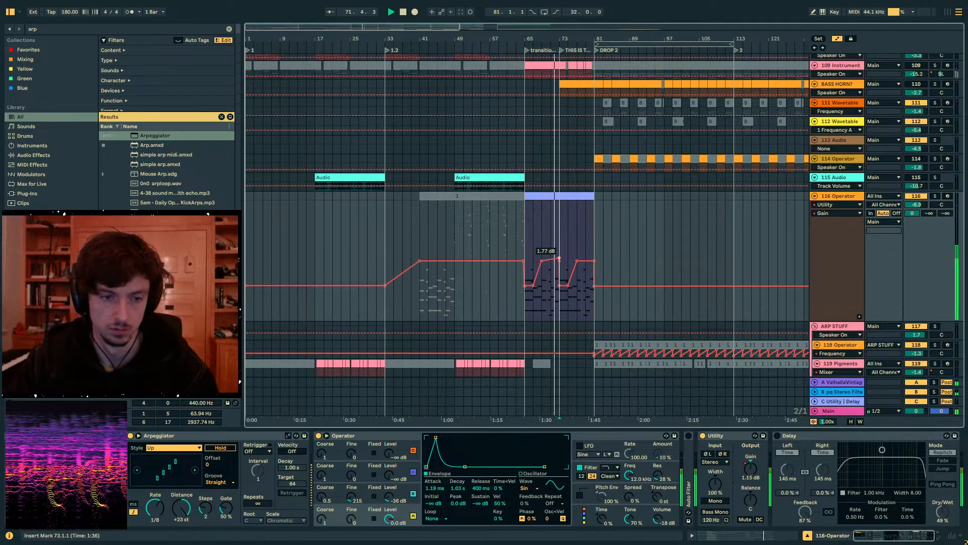
left_click_drag(559, 285, 595, 253)
key("a")
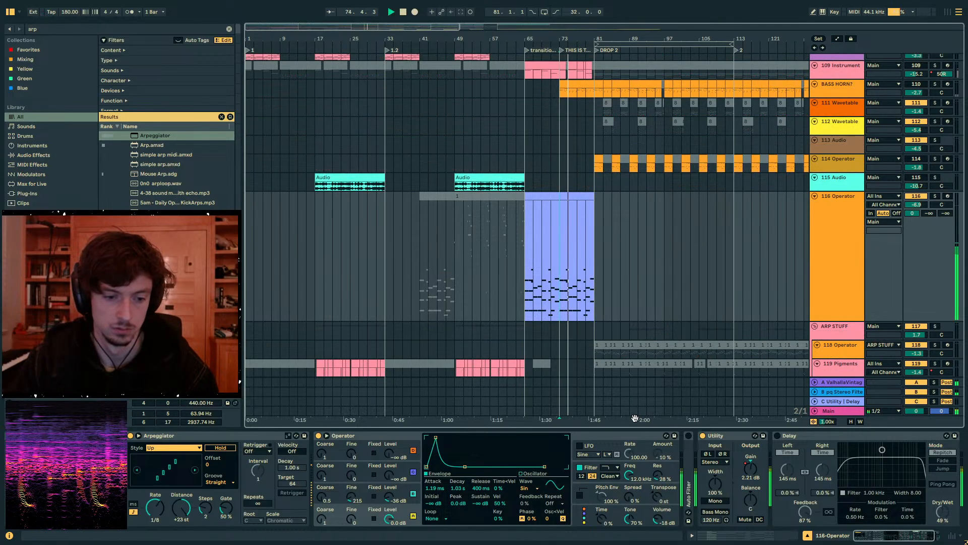
- Add a second Delay to the end of the 116 Operator chain and set its synced time to 1 on both channels
key("ctrl+f")
type("delay")
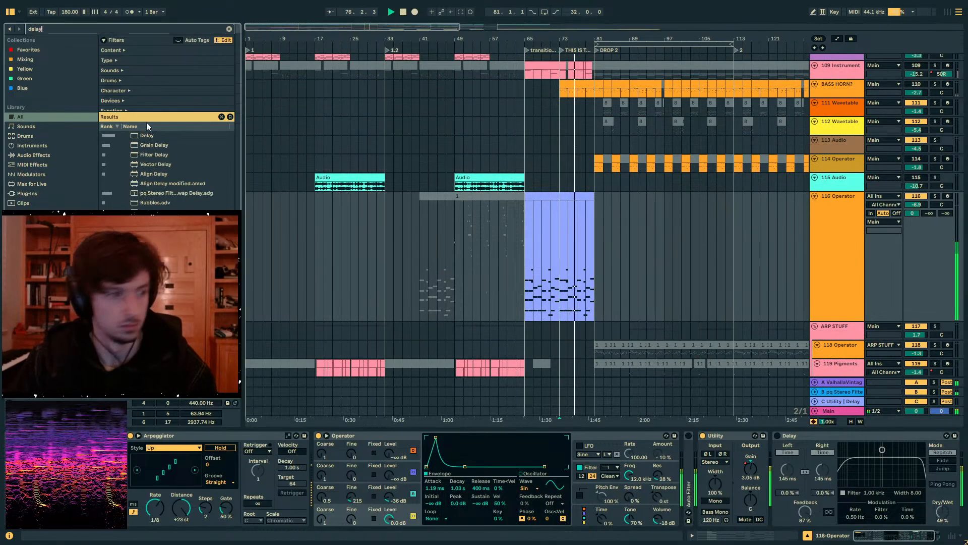
left_click(145, 134)
key("Return")
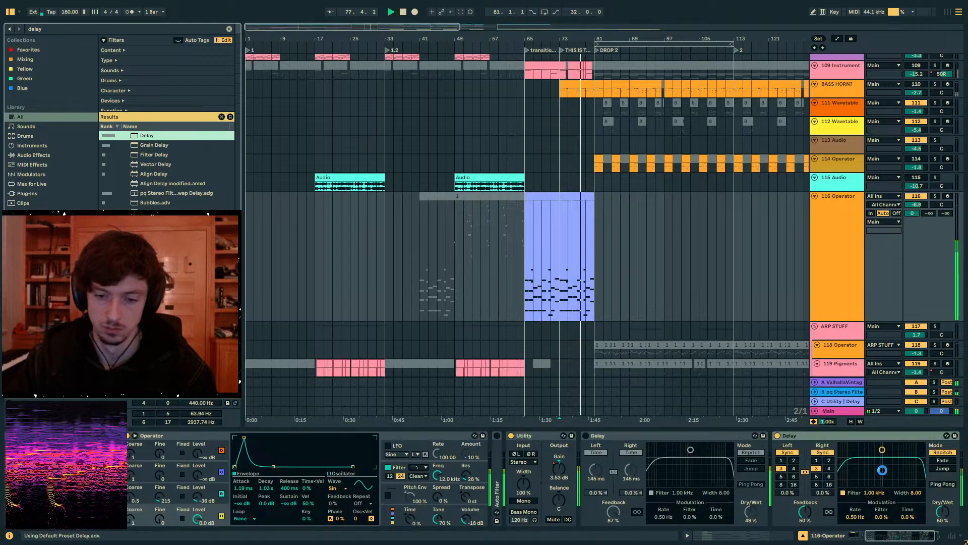
left_click(816, 460)
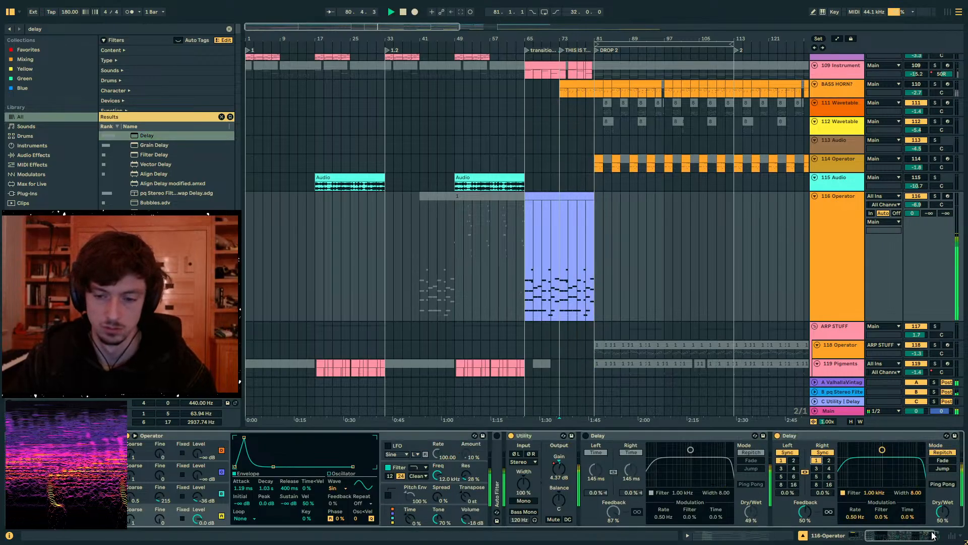
- Automate the new Delay's Dry/Wet to ramp up to 49% from bar 65 to 81, and adjust the ramp's second half
key("a")
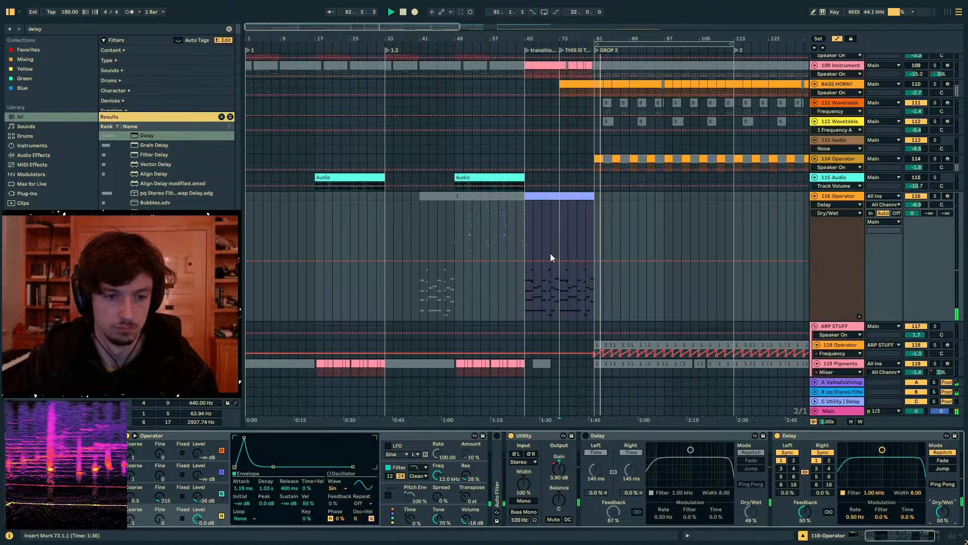
left_click_drag(525, 261, 525, 309)
left_click_drag(594, 308, 594, 262)
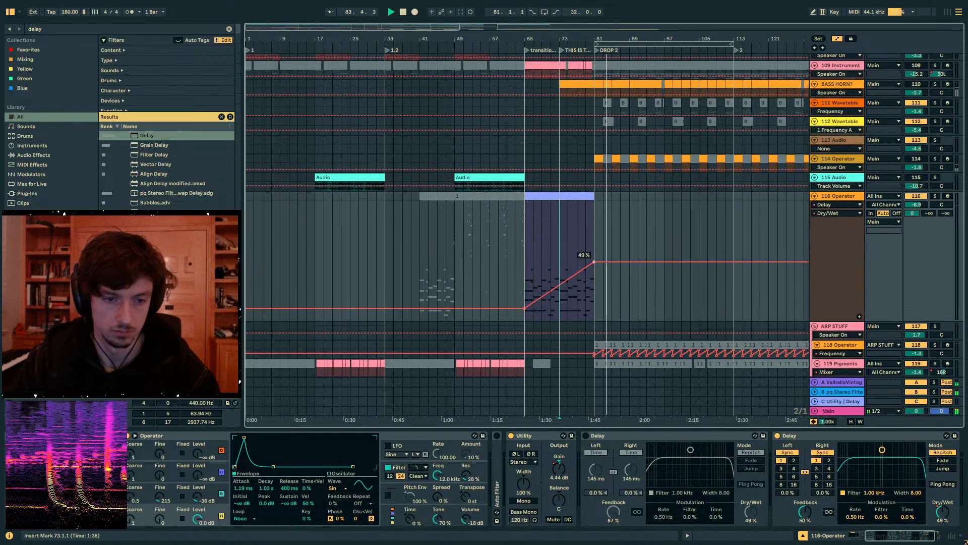
key("a")
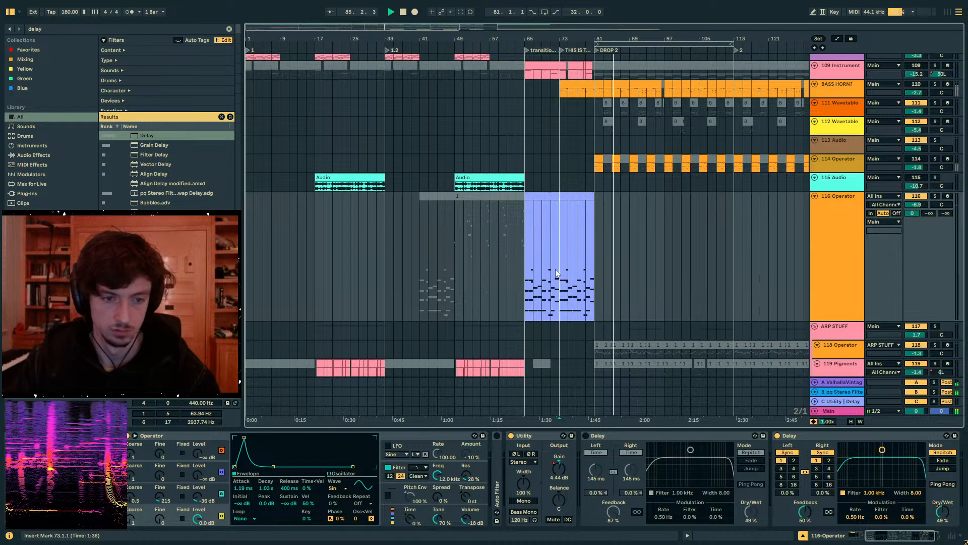
key("a")
mouse_move(560, 291)
left_mouse_down()
mouse_move(583, 286)
mouse_move(586, 255)
mouse_move(601, 266)
mouse_move(591, 301)
left_mouse_up()
key("a")
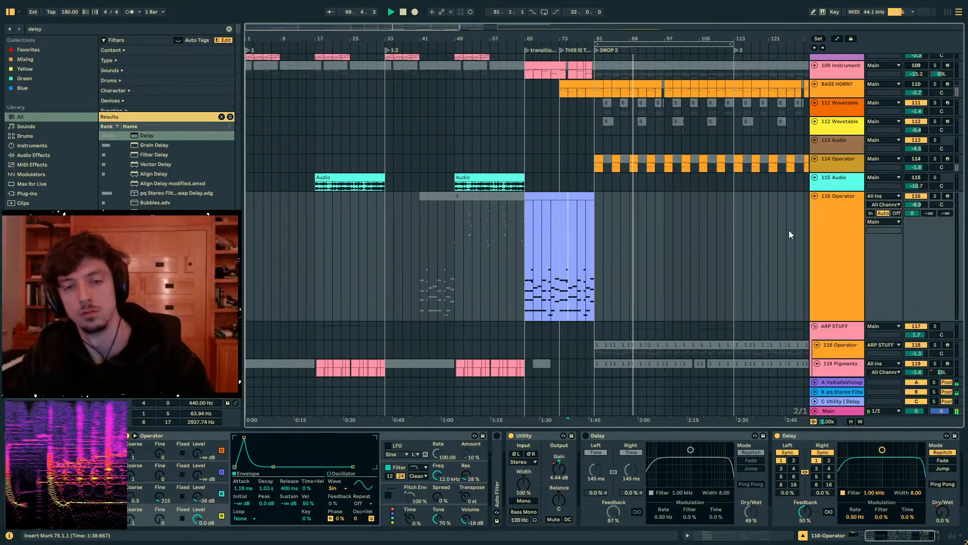
- Select bars 31 to 65 on the 116 Operator track
left_click_drag(525, 244, 377, 247)
- Add an Auto Filter to the 98 Music Box Slide track and show its clips in Drop 2
scroll(672, 241, "up", 15)
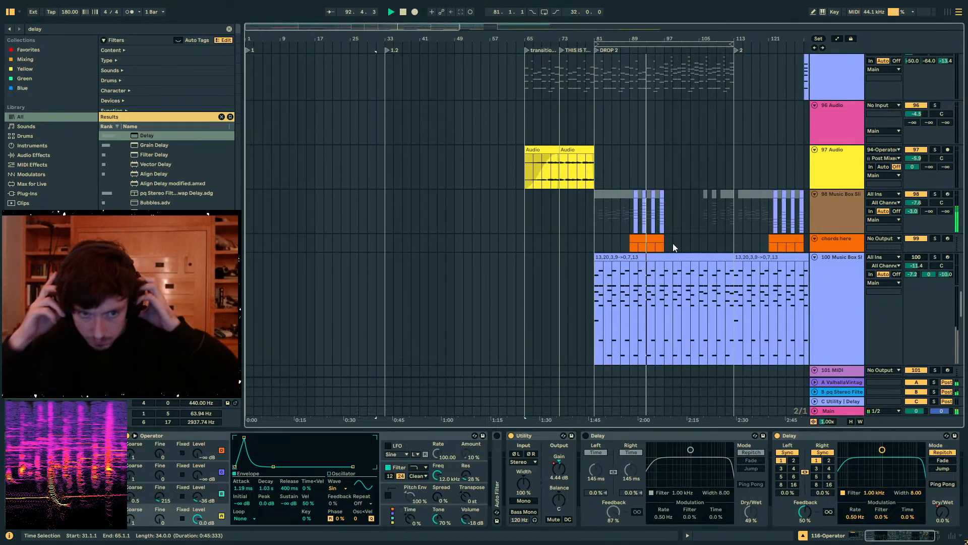
left_click(633, 223)
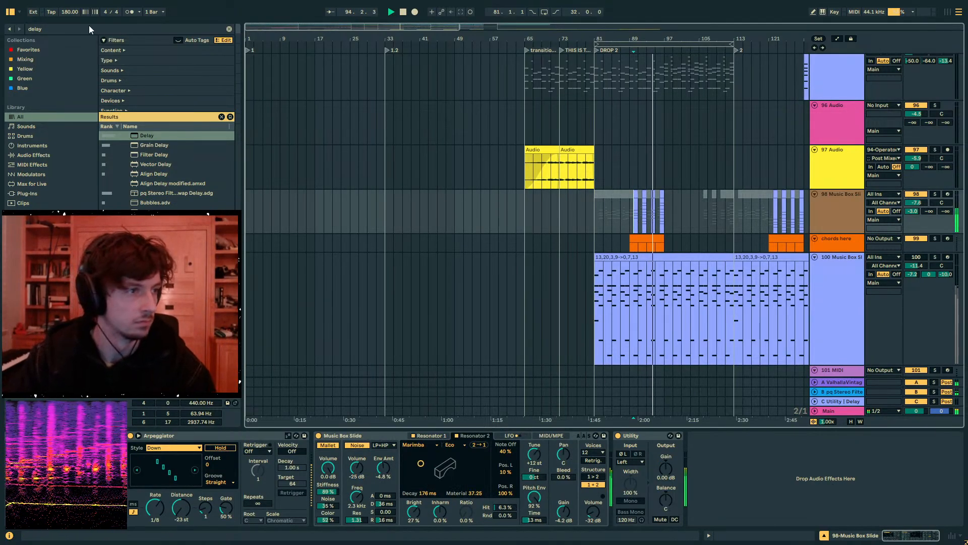
key("ctrl+f")
type("auto filt")
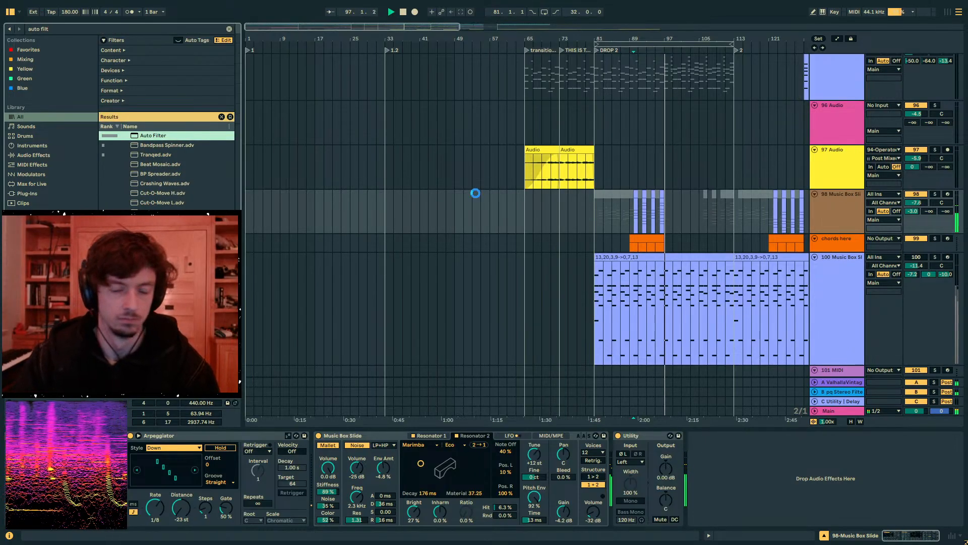
left_click_drag(649, 38, 520, 98)
- Automate the Auto Filter frequency to rise from about 4.97 kHz over each of the four Music Box clips between bars 90 and 97
left_click(834, 461)
key("a")
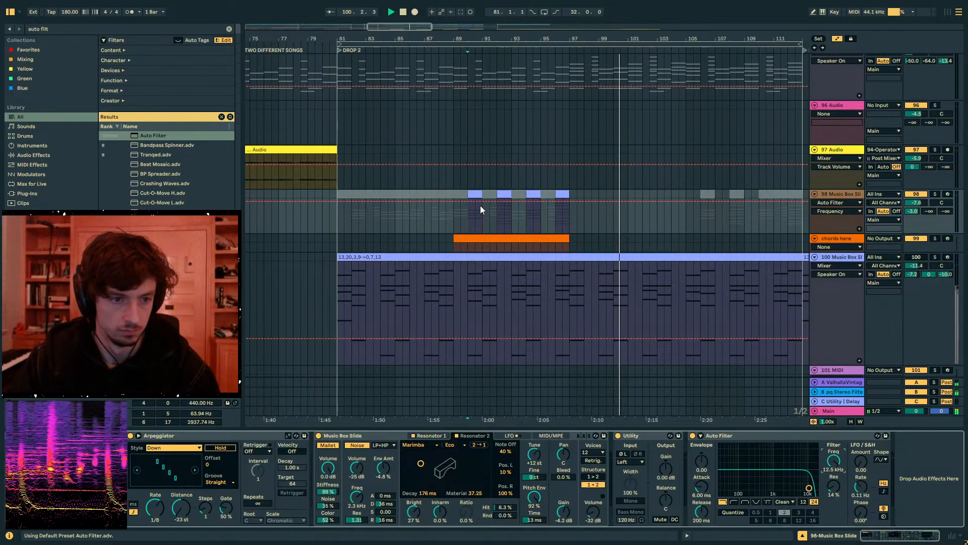
left_click_drag(474, 201, 453, 216)
key("ctrl+d")
key("ctrl+d")
key("ctrl+d")
key("ctrl+d")
- Play from bar 89 to hear the filter sweeps on 98 Music Box Slide
left_click(454, 216)
key("space")
key("space")
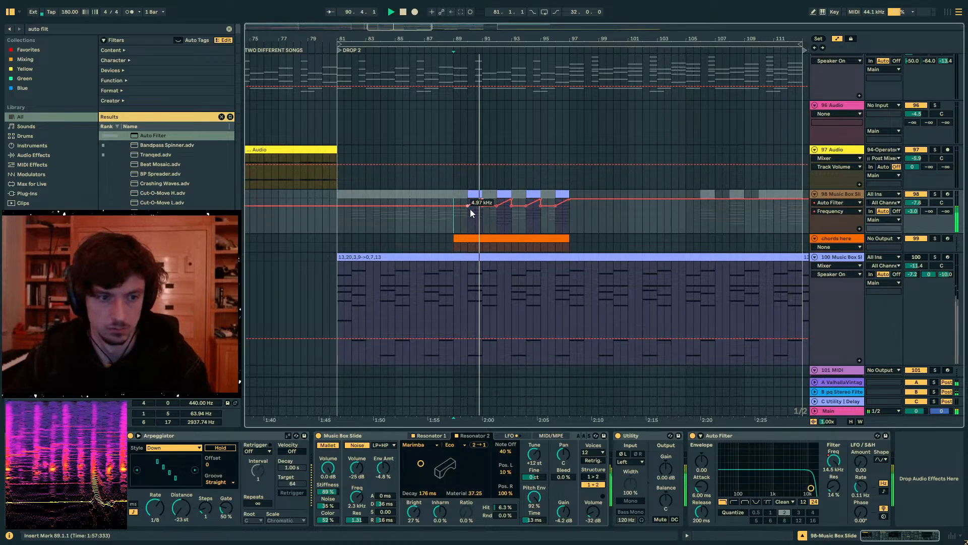
- Lower the start of the first Music Box filter sweep to about 1.5 kHz, curve its rise and play it back from bar 89
left_click_drag(468, 206, 468, 213)
key("space")
key("space")
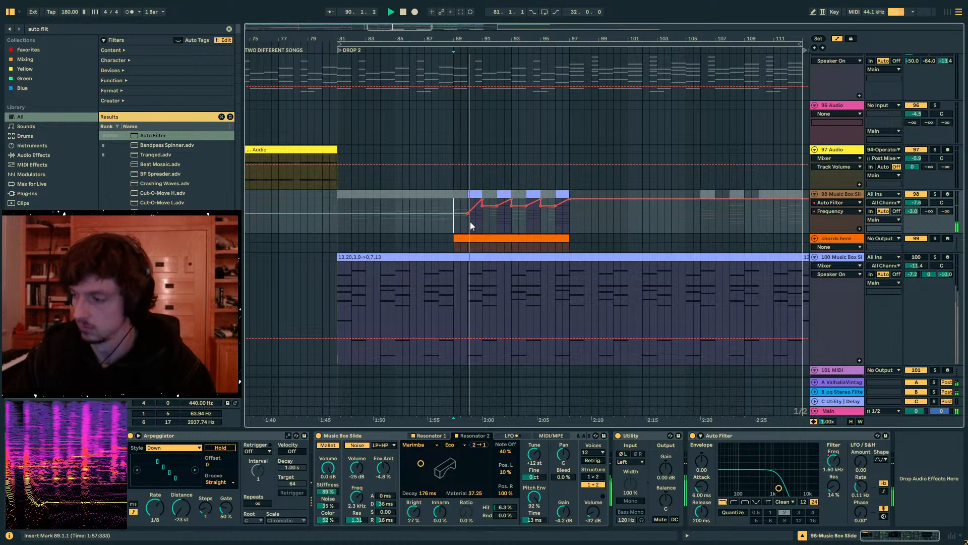
key("space")
key("space")
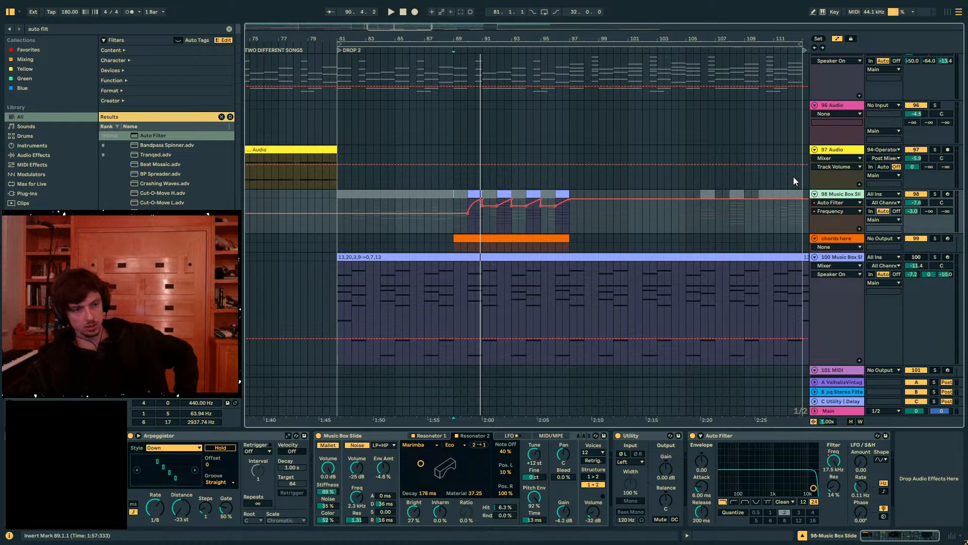
- Insert a new MIDI track directly below 98 Music Box Slide and hide the automation lanes
left_click(133, 29)
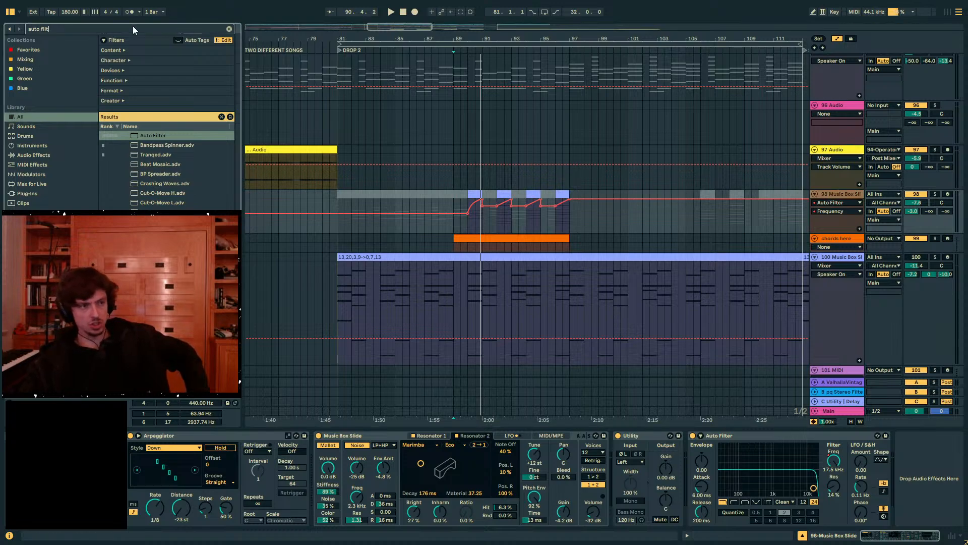
left_click(828, 198)
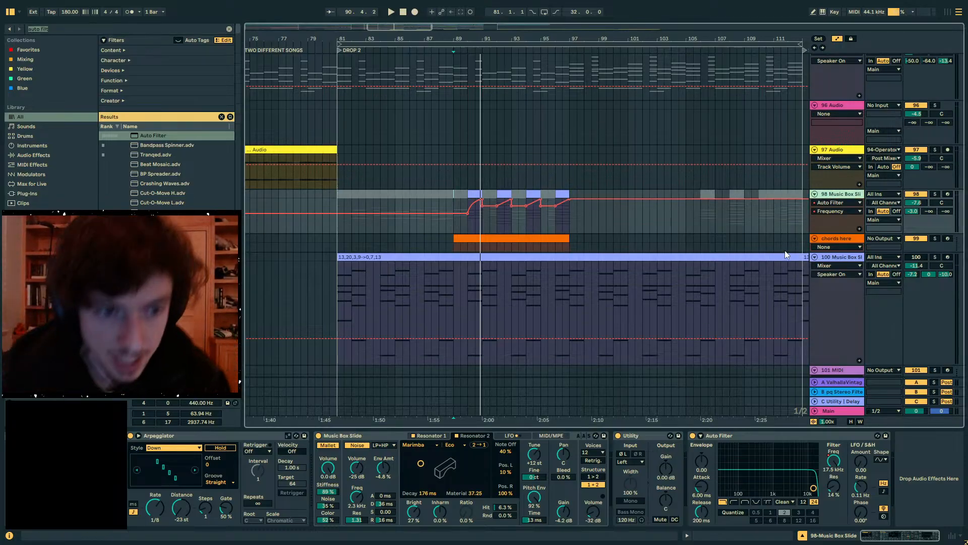
key("ctrl+shift+t")
left_click(551, 237)
left_click(521, 256)
key("a")
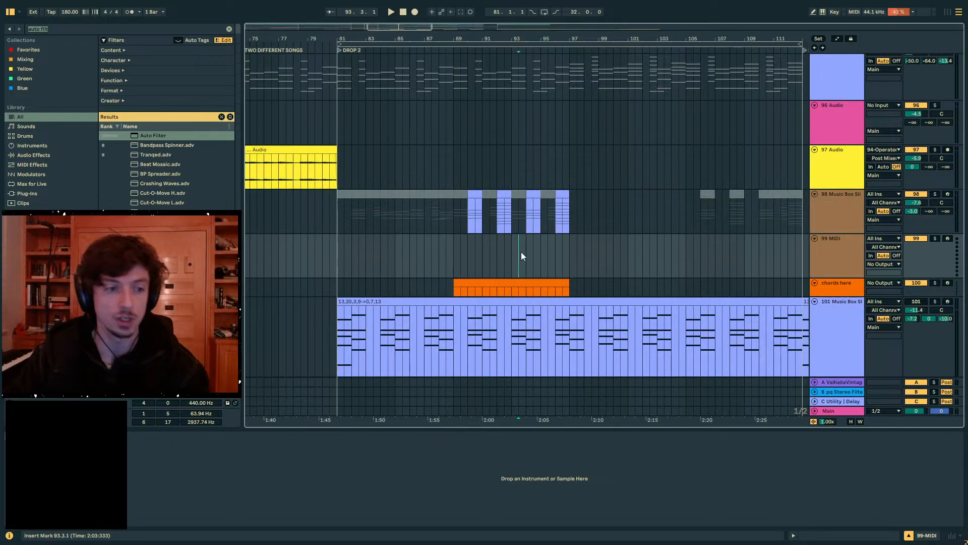
- Create a two-bar MIDI clip at bar 81 on the 99 MIDI track and draw a one-beat note at its start
left_click_drag(335, 246, 367, 245)
key("ctrl+shift+m")
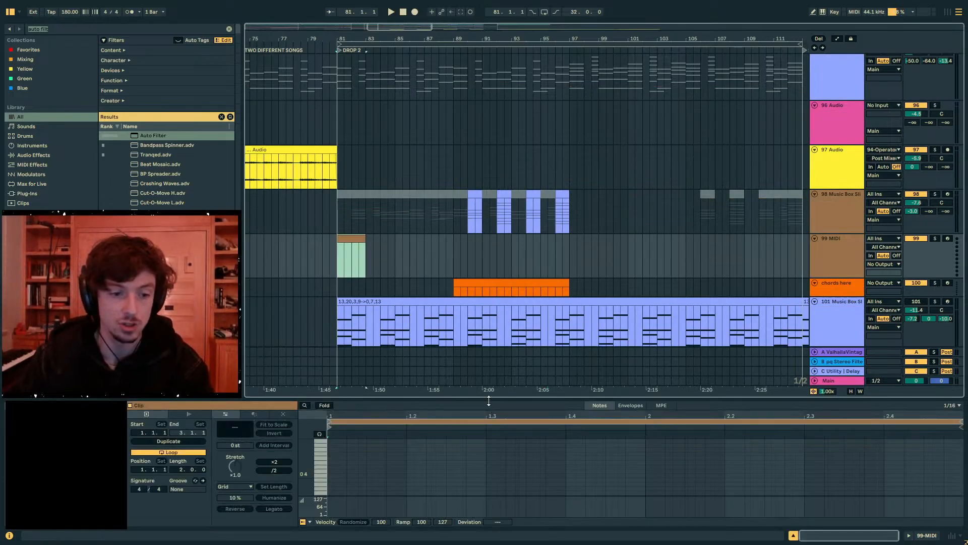
left_click_drag(488, 400, 503, 334)
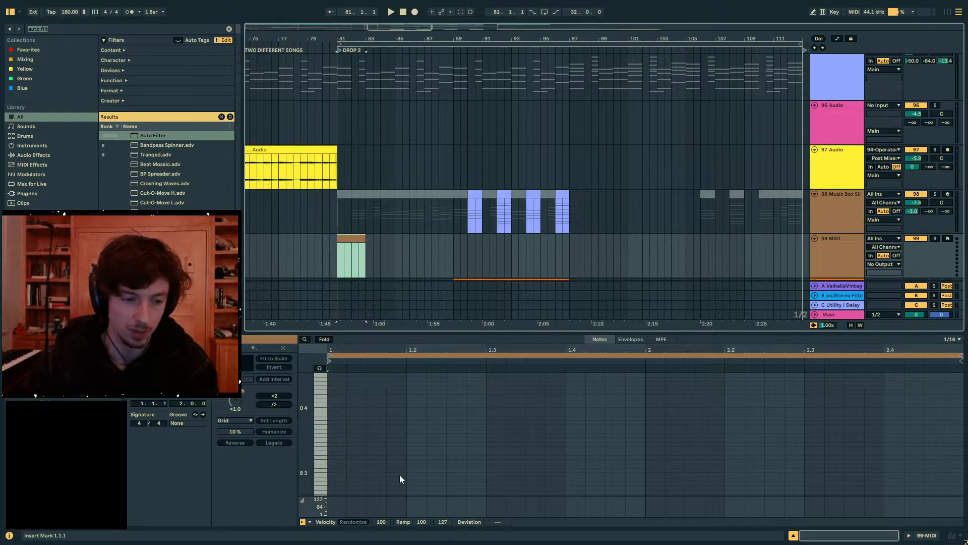
double_click(335, 410)
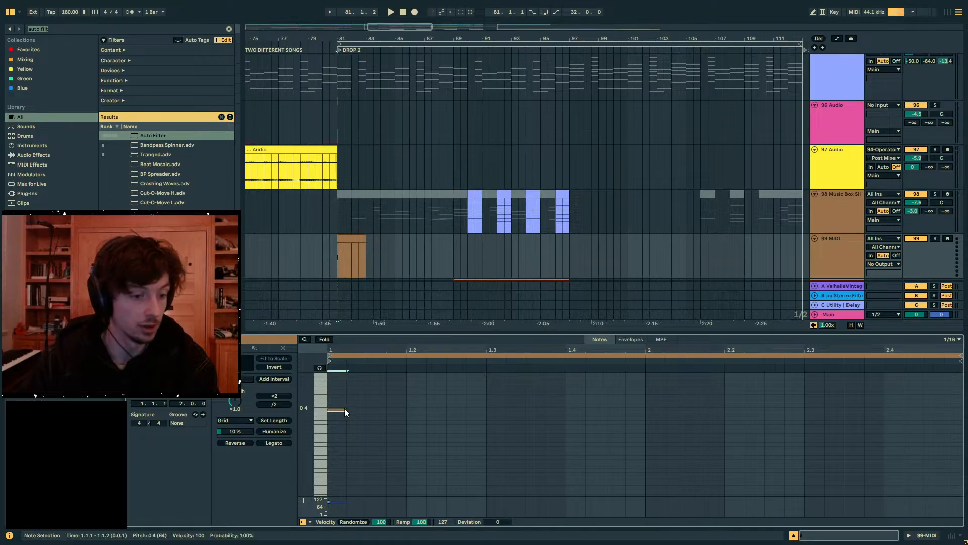
left_click_drag(344, 407, 406, 410)
- Try a duplicate of the note at higher pitches on the second beat, and delete the duplicate
key("ctrl+d")
key("Up")
key("Up")
key("Up")
key("Up")
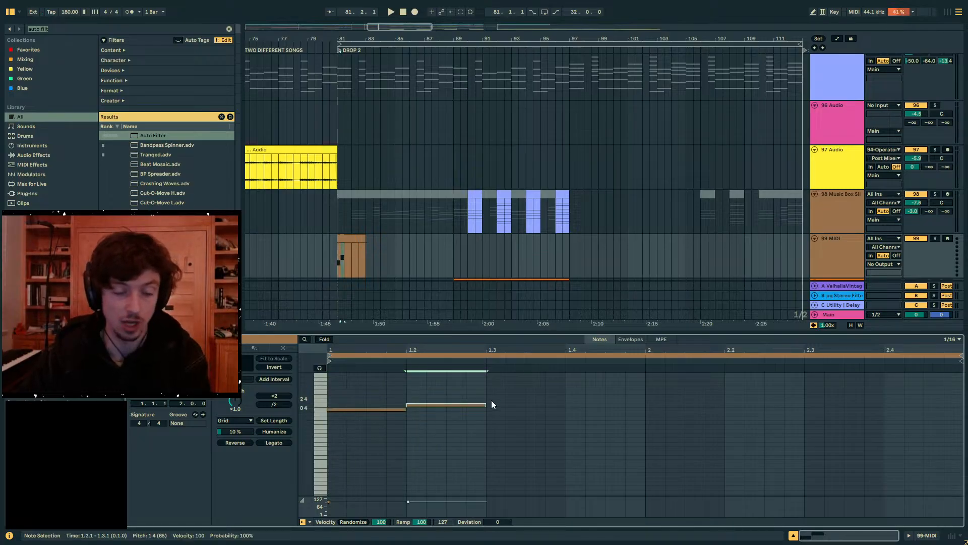
left_click_drag(500, 404, 435, 377)
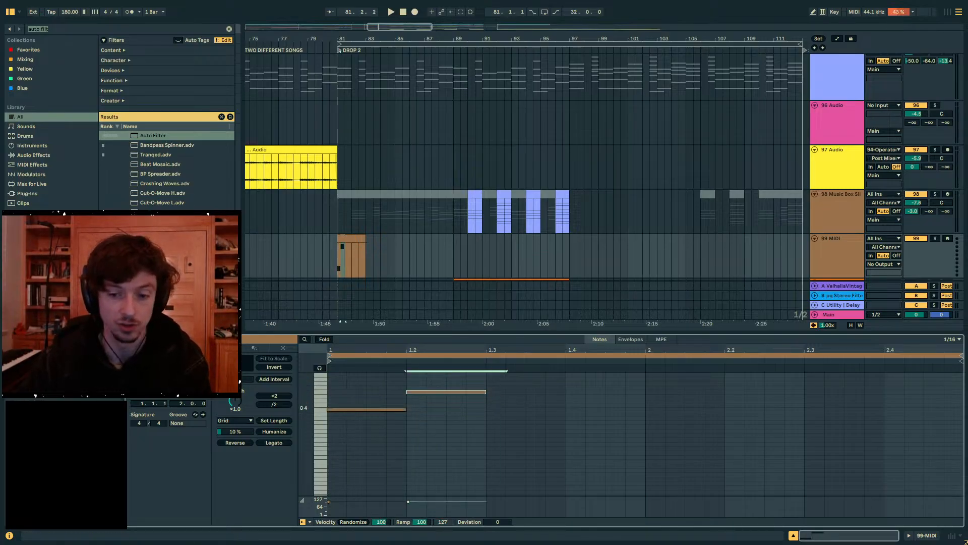
key("Delete")
left_click(404, 396)
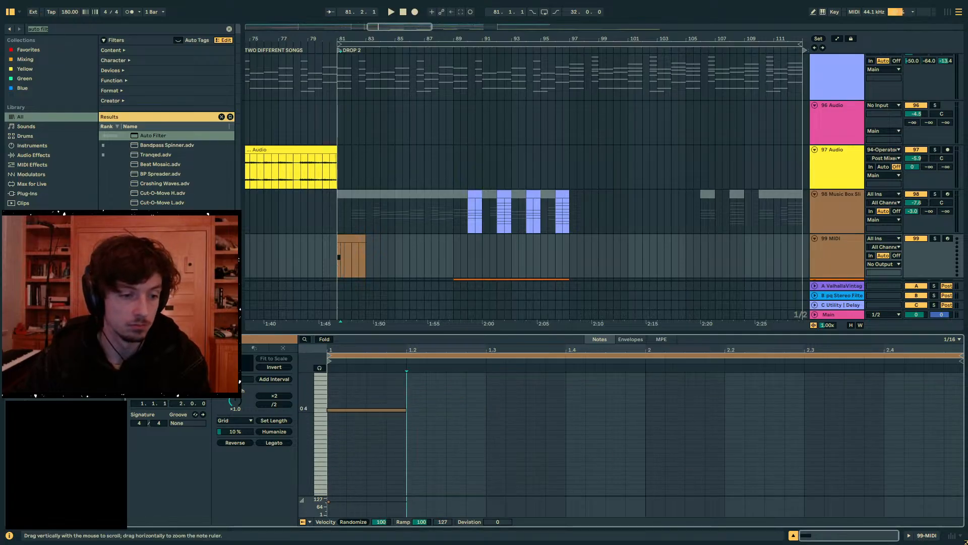
- Show the 99 MIDI track's device chain and clear the browser search
left_click(346, 255)
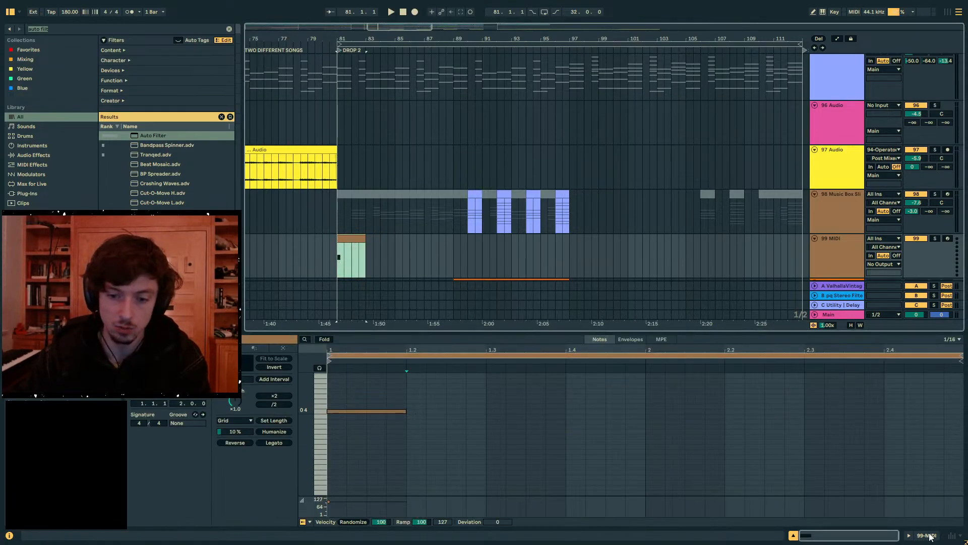
left_click(931, 536)
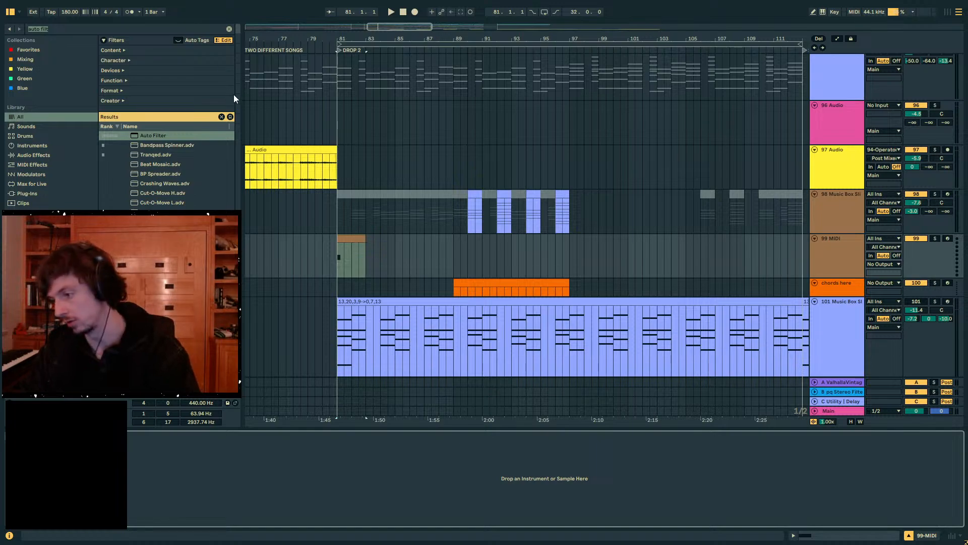
left_click_drag(409, 255, 337, 246)
left_click(829, 252)
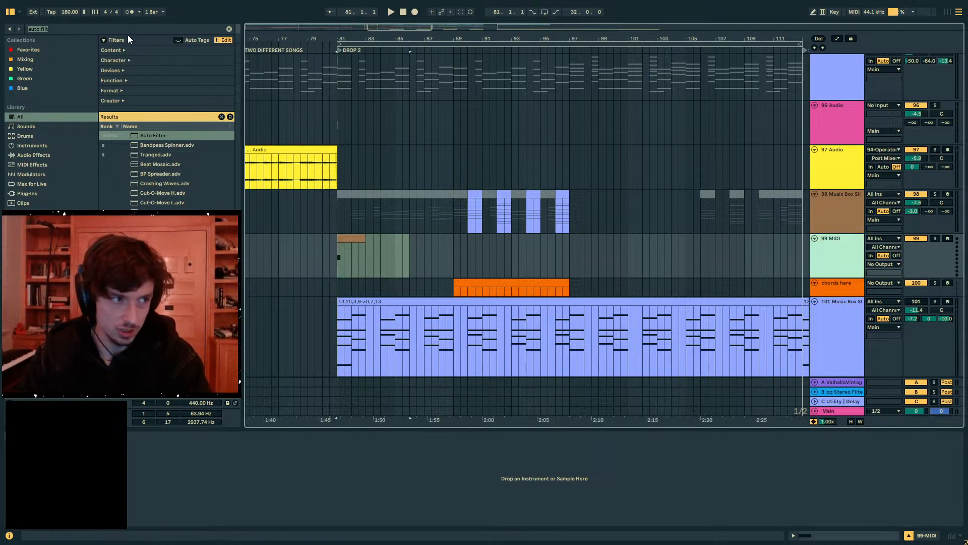
key("BackSpace")
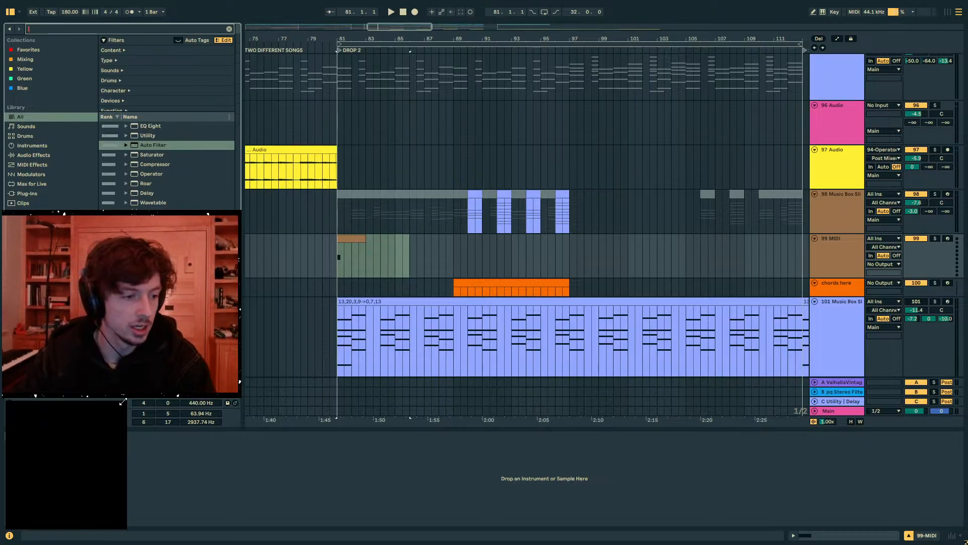
left_click_drag(123, 402, 118, 430)
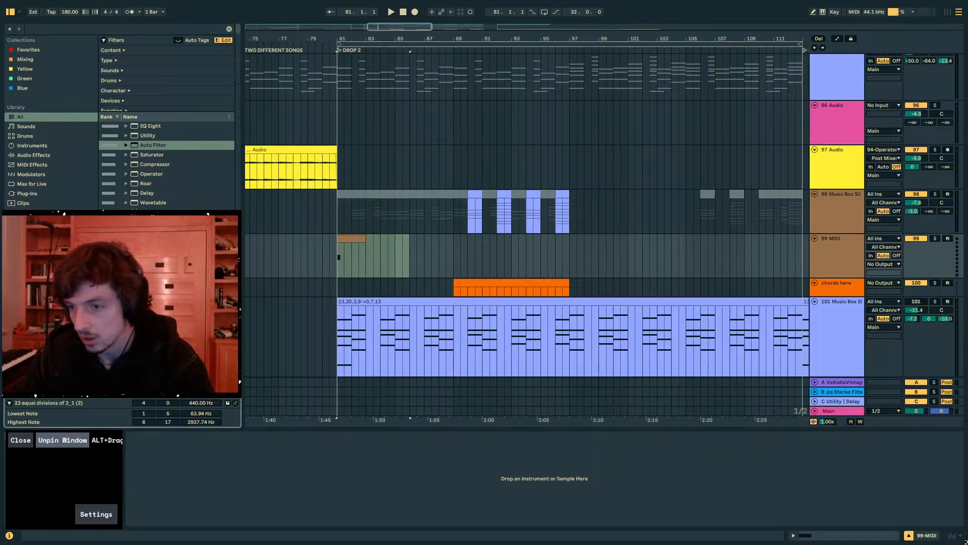
left_click(413, 209)
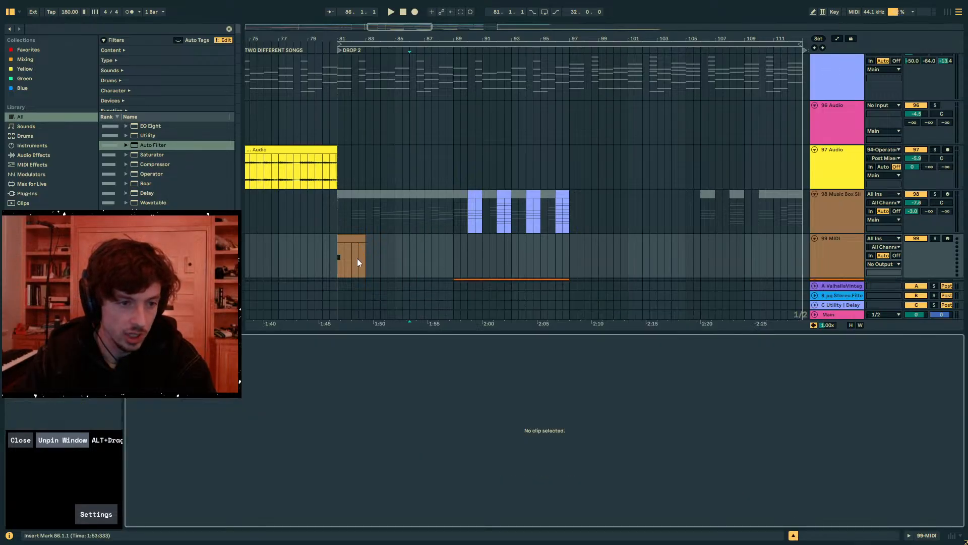
left_click(358, 258)
left_click(328, 387)
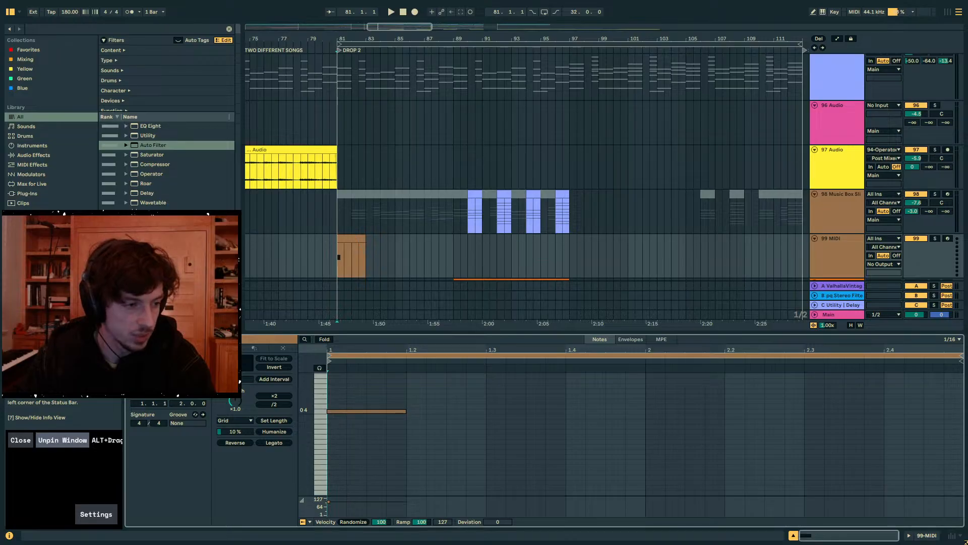
left_click(357, 257)
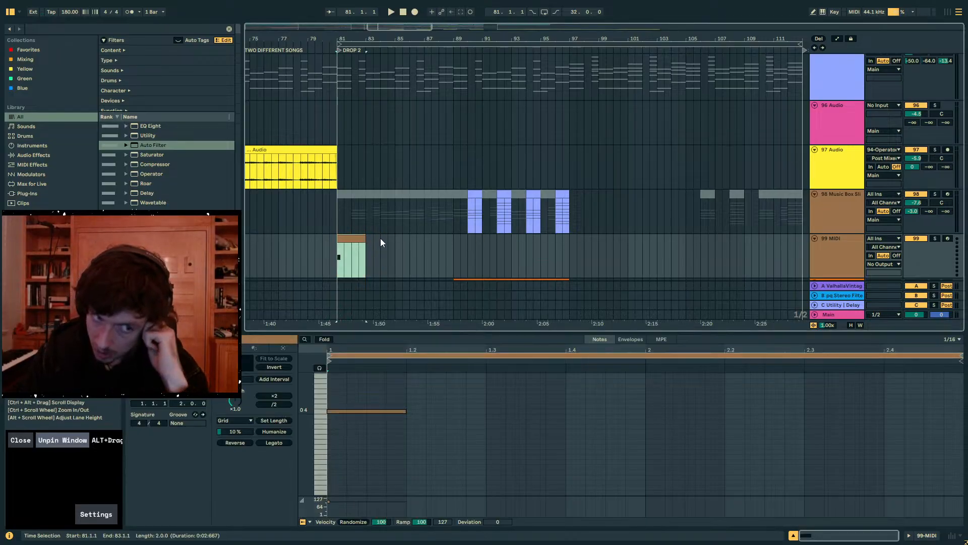
left_click(360, 411)
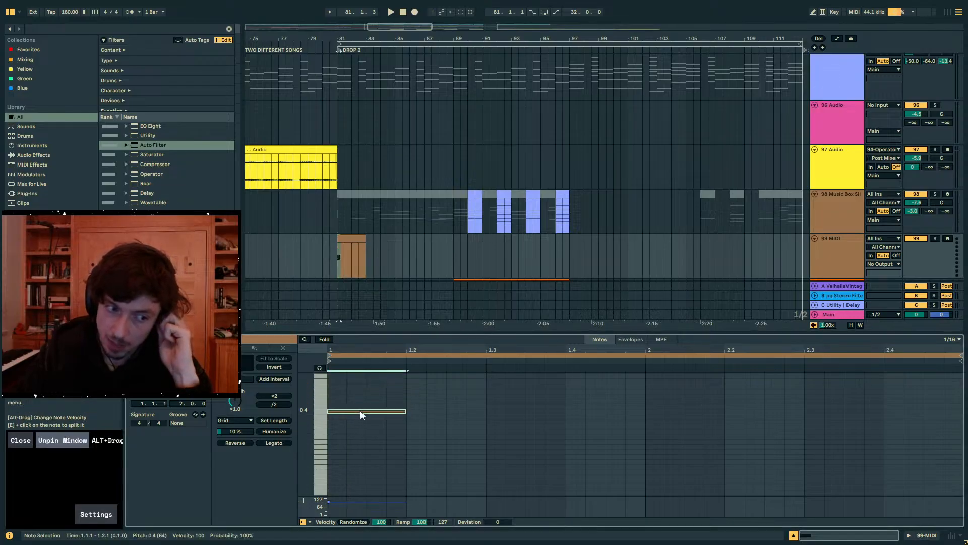
left_click(471, 393)
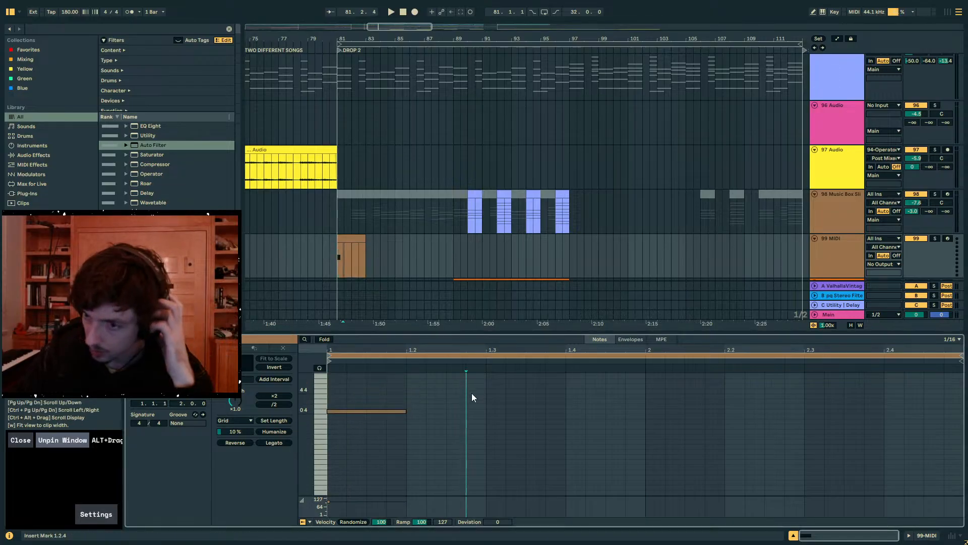
left_click(348, 238)
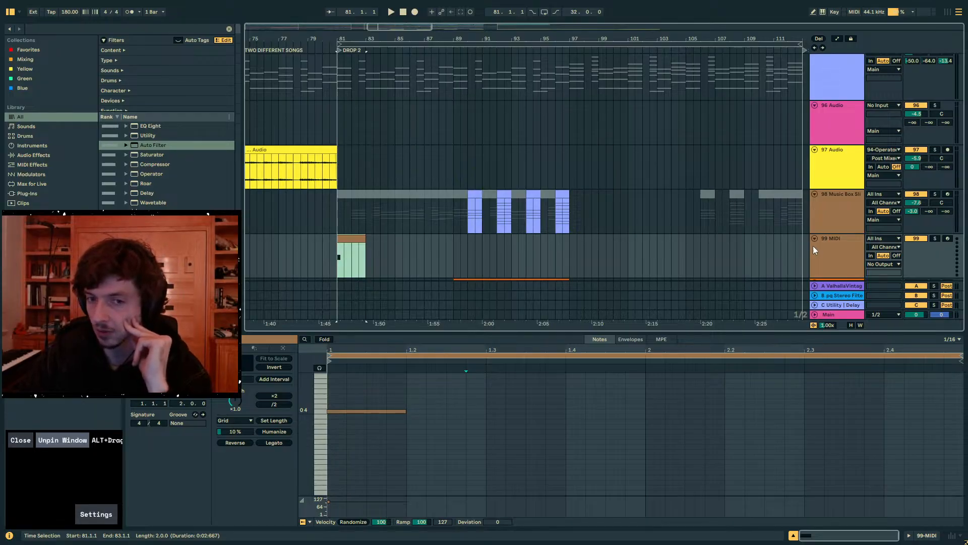
left_click(829, 247)
- Delete the clip at bar 81 on 99 MIDI and remove the 99 MIDI track
scroll(828, 186, "down", 3)
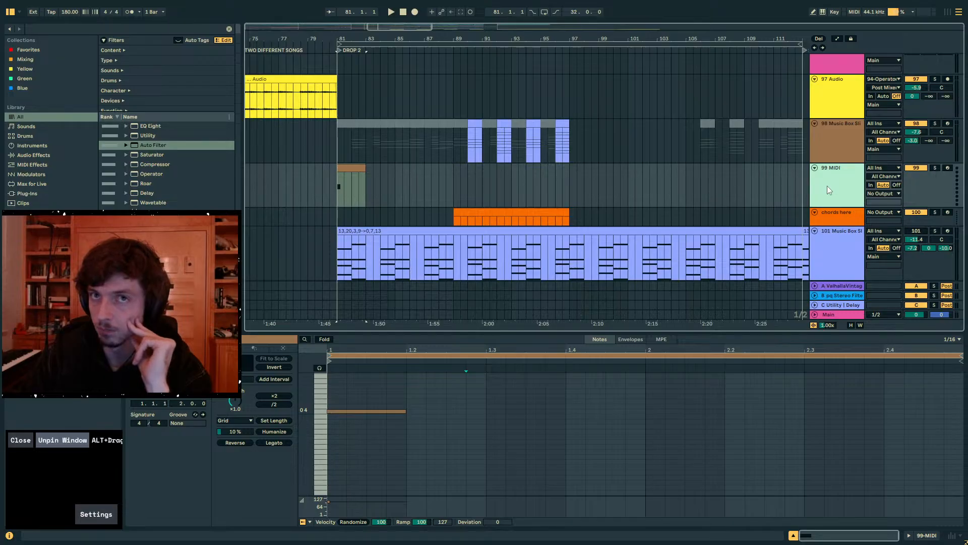
left_click_drag(339, 177, 401, 181)
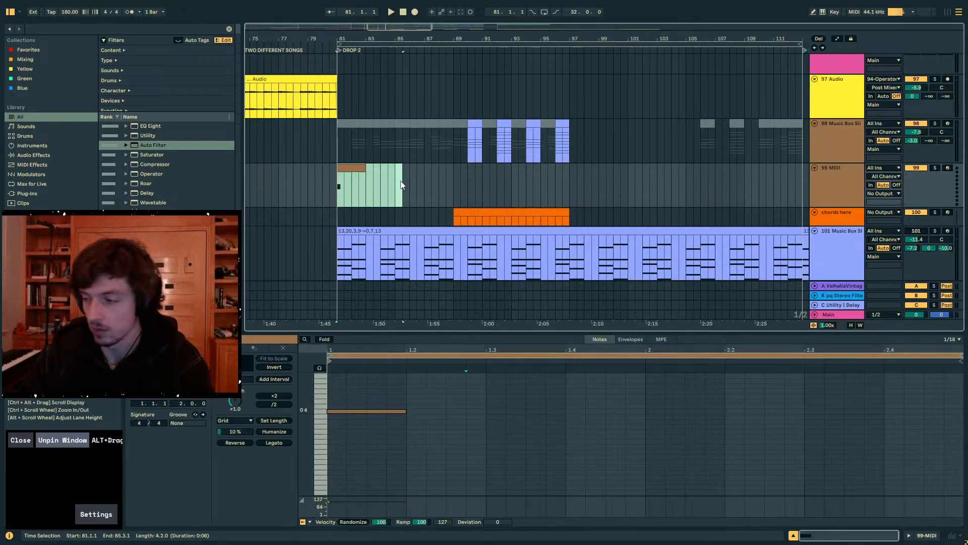
key("Delete")
scroll(371, 186, "up", 2)
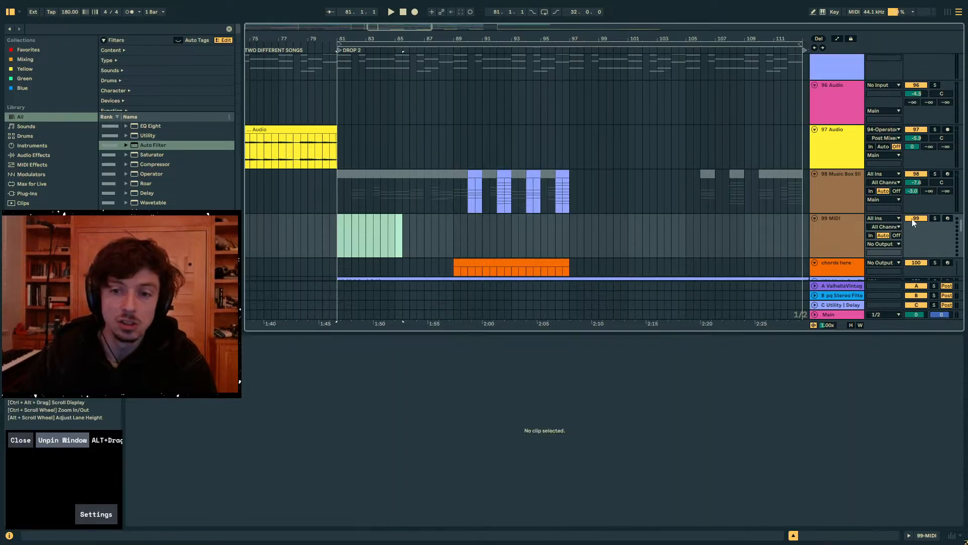
left_click(821, 241)
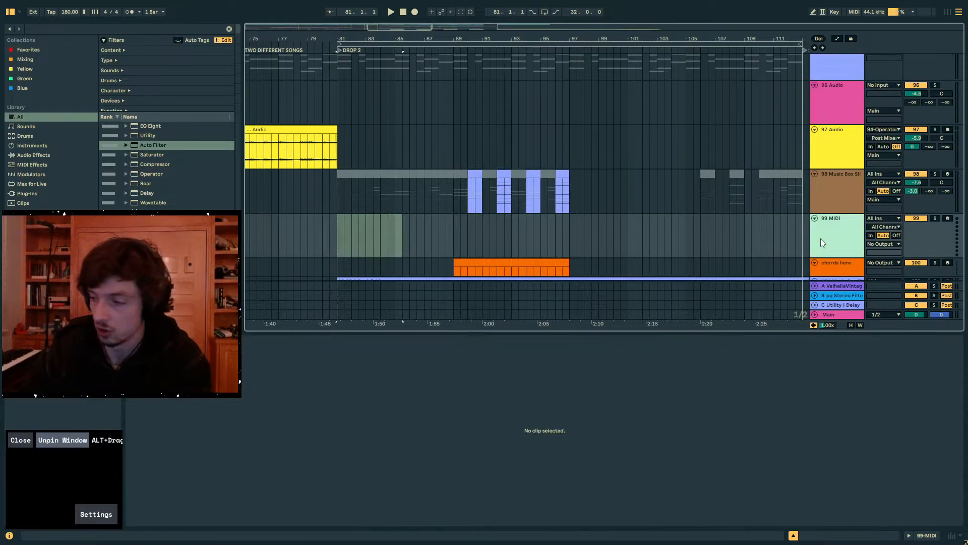
key("Delete")
- Fold all the track groups, including drop 2 melody, to get an overview of the arrangement
scroll(819, 199, "up", 3)
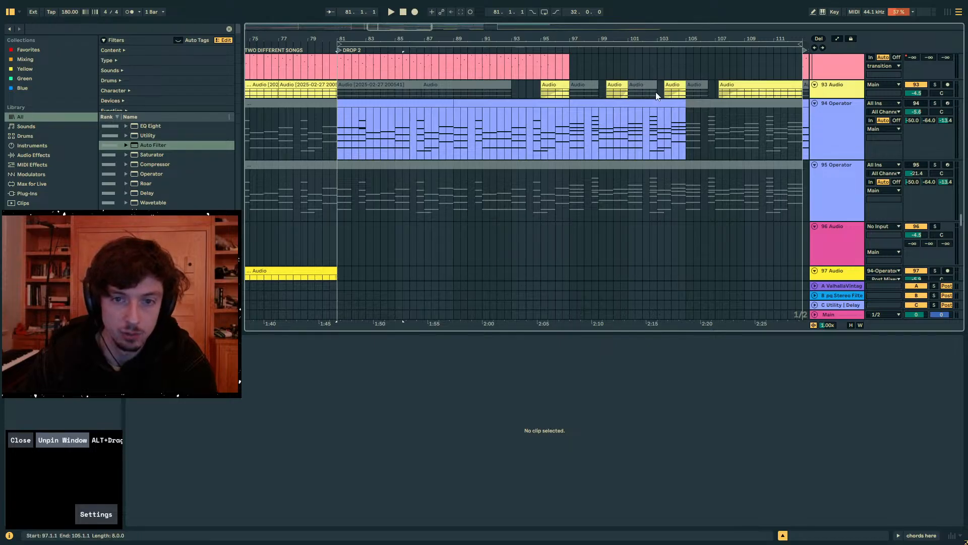
left_click_drag(636, 39, 632, 10)
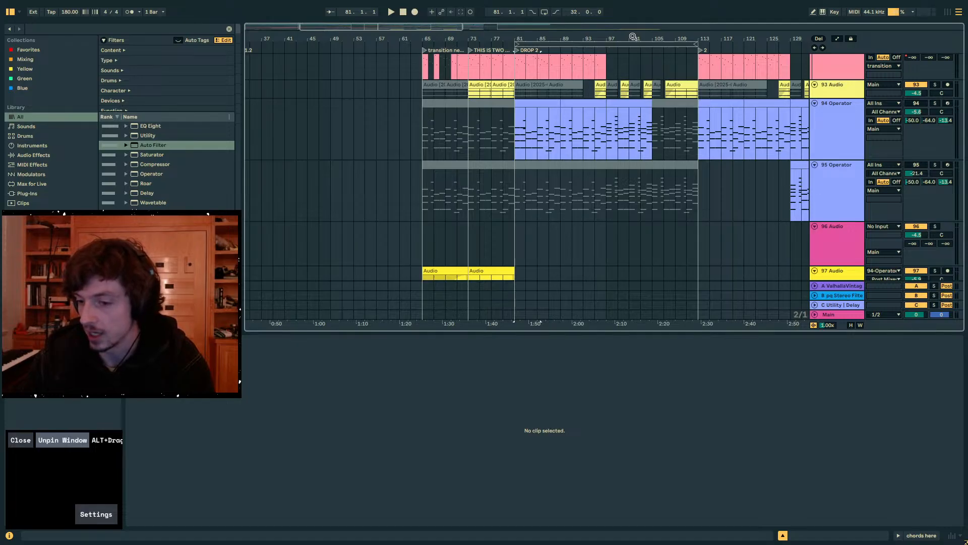
scroll(478, 183, "up", 2)
scroll(480, 183, "down", 3)
scroll(522, 175, "up", 3)
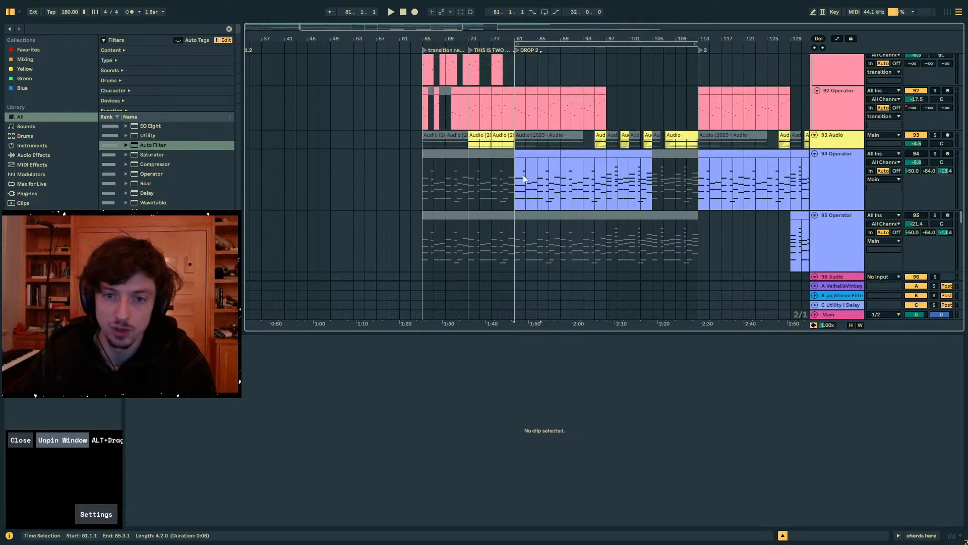
scroll(522, 174, "up", 10)
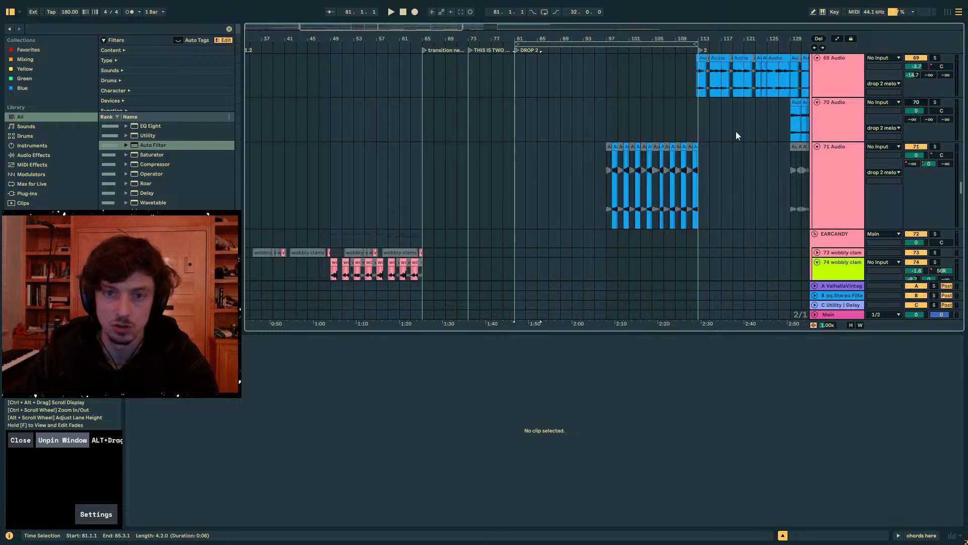
scroll(739, 132, "up", 8)
left_click(838, 209)
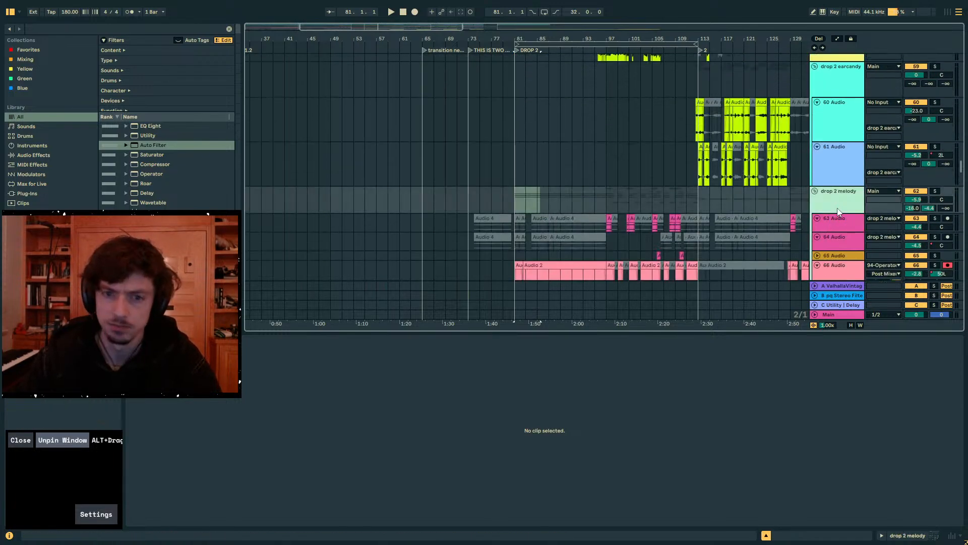
left_click(815, 191, "alt")
- Play the transition from bar 65, unfold 37 Group and solo it
left_click(444, 198)
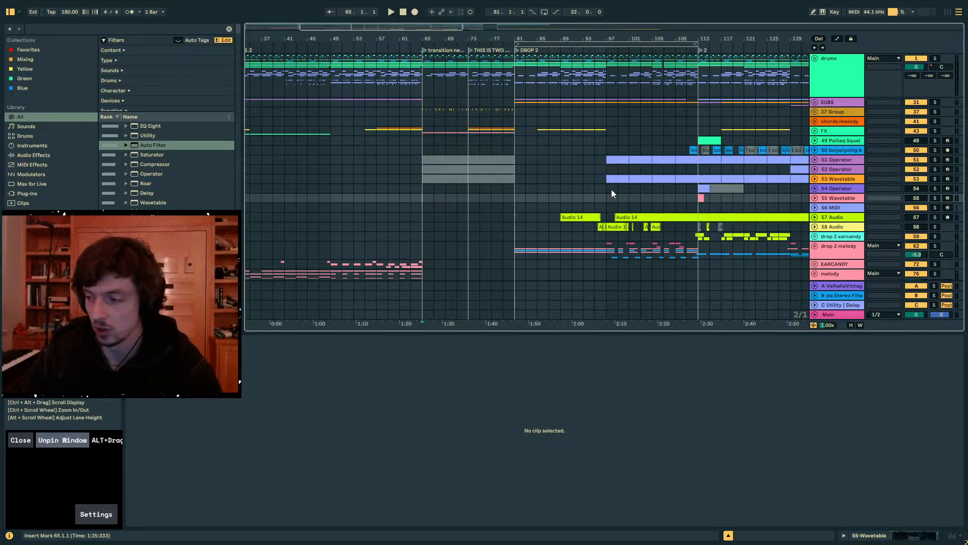
key("space")
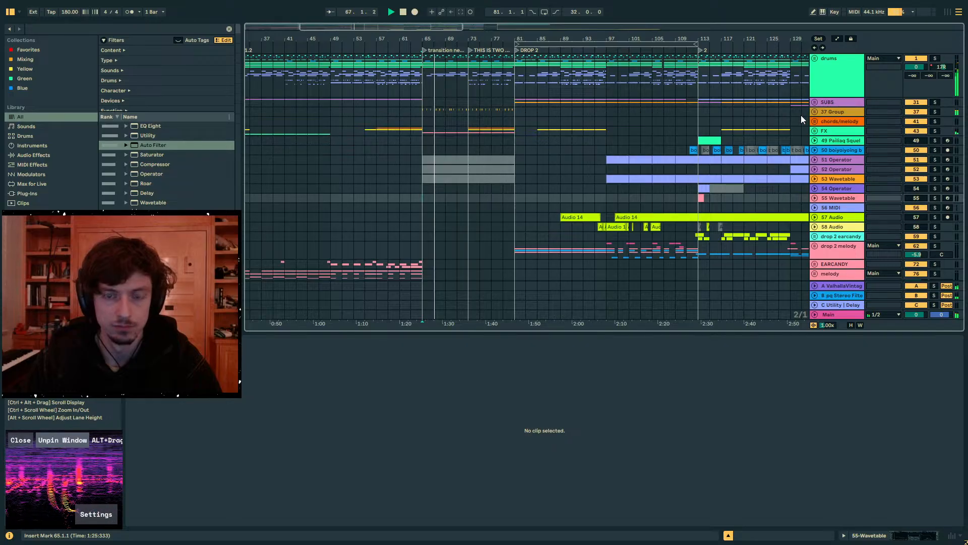
left_click(814, 112)
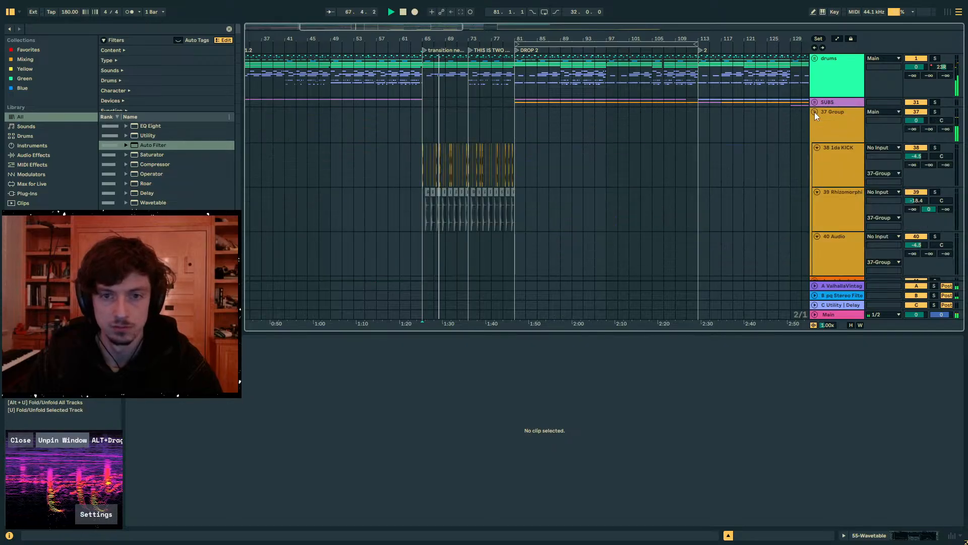
left_click(935, 113)
- Search the browser for "shift" and load the Shifter effect onto the 38 1da KICK track
left_click(845, 144)
left_click(53, 28)
type("s")
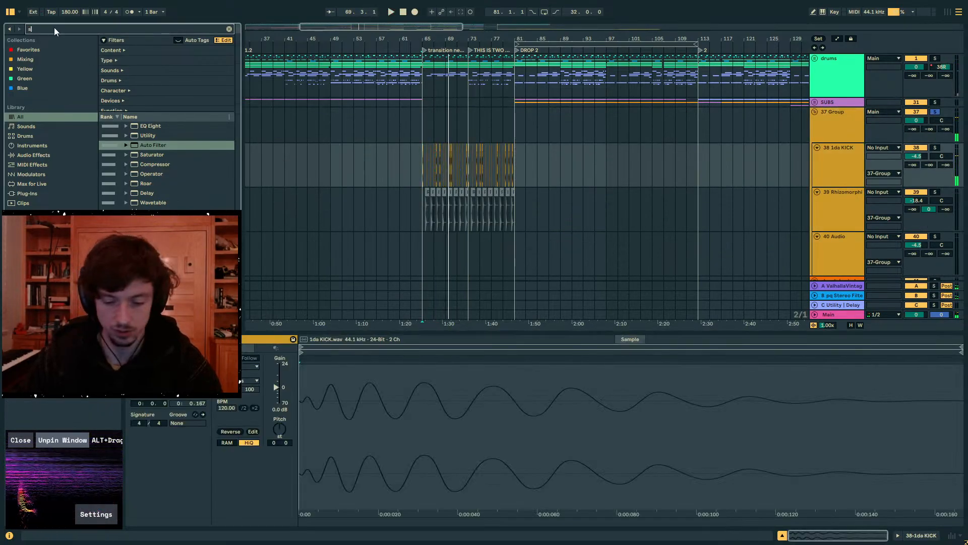
type("hift")
left_click(144, 135)
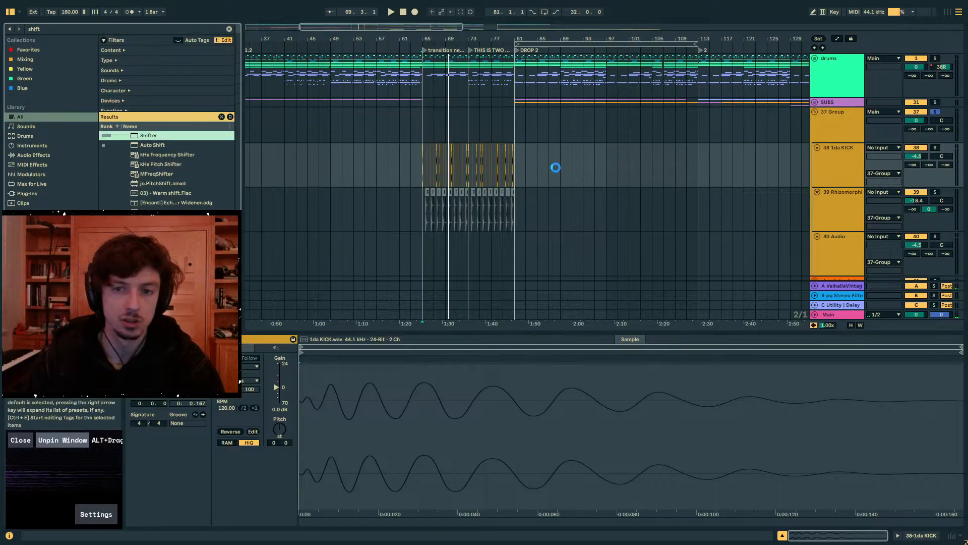
key("Return")
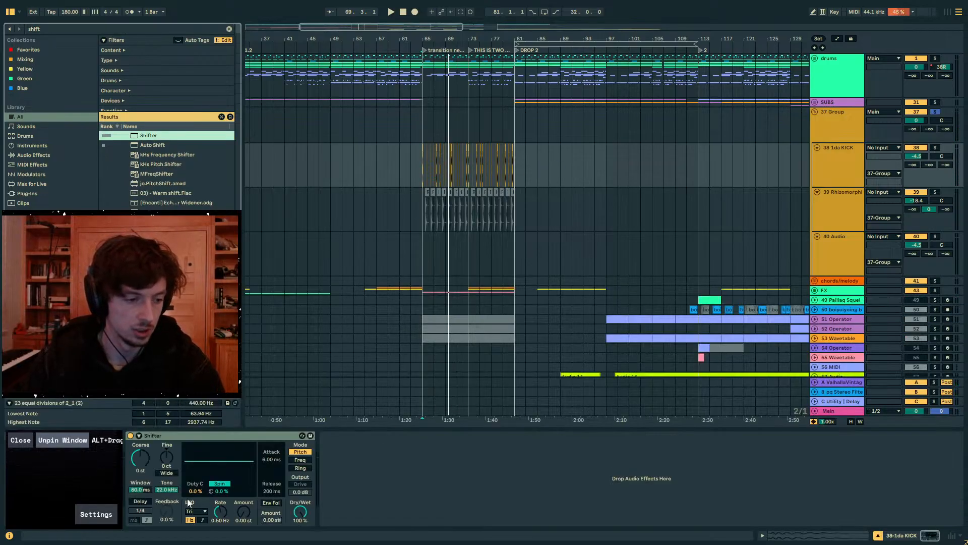
- Turn on Shifter's delay with 24 % feedback and raise its fine pitch to 100 ct, auditioning the result
left_click(139, 502)
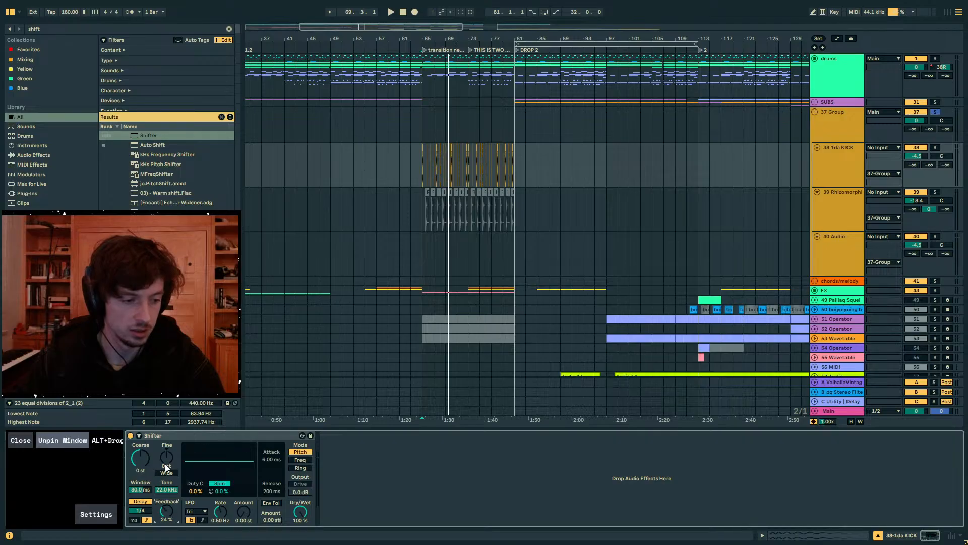
left_click_drag(167, 466, 166, 434)
key("space")
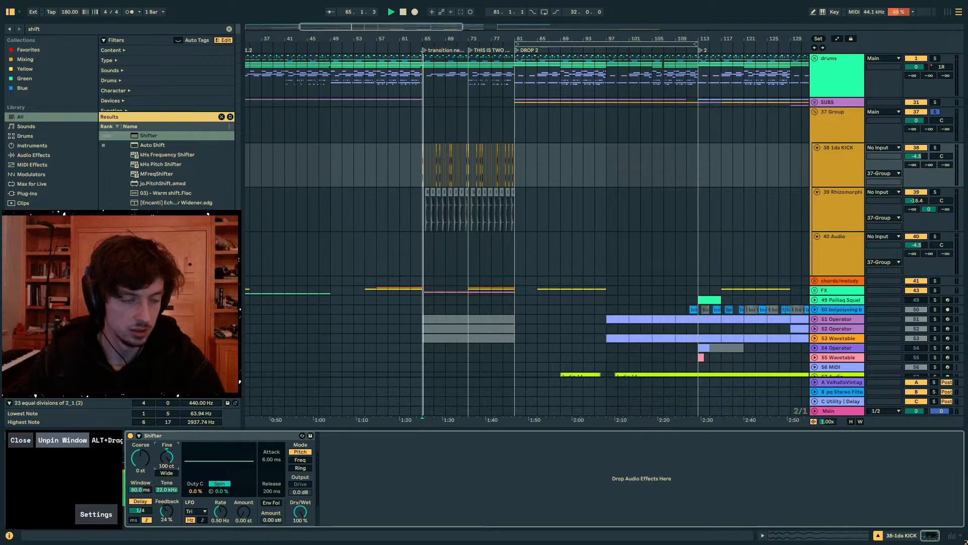
- Solo the 38 1da KICK track and play the shifted kick from bar 65
left_click(814, 136)
left_click(833, 153)
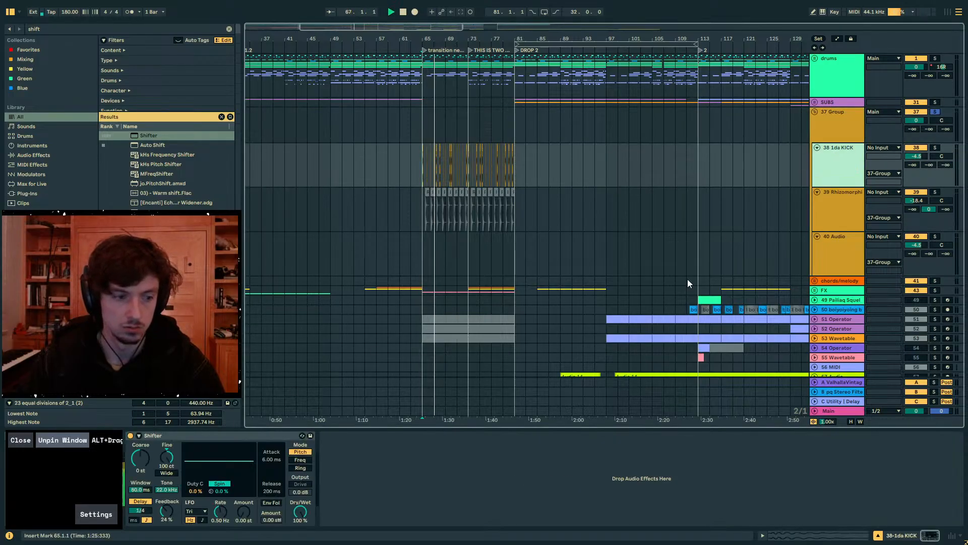
left_click(936, 148)
key("space")
left_click_drag(425, 39, 425, 101)
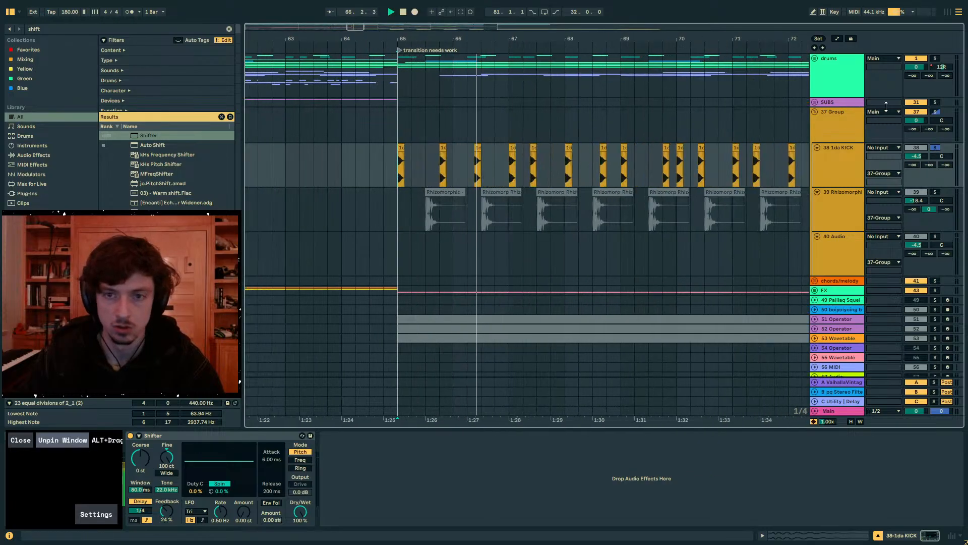
key("space")
- Unsolo 37 Group and compare the transition in the full mix with Shifter bypassed and active
left_click(937, 112)
key("space")
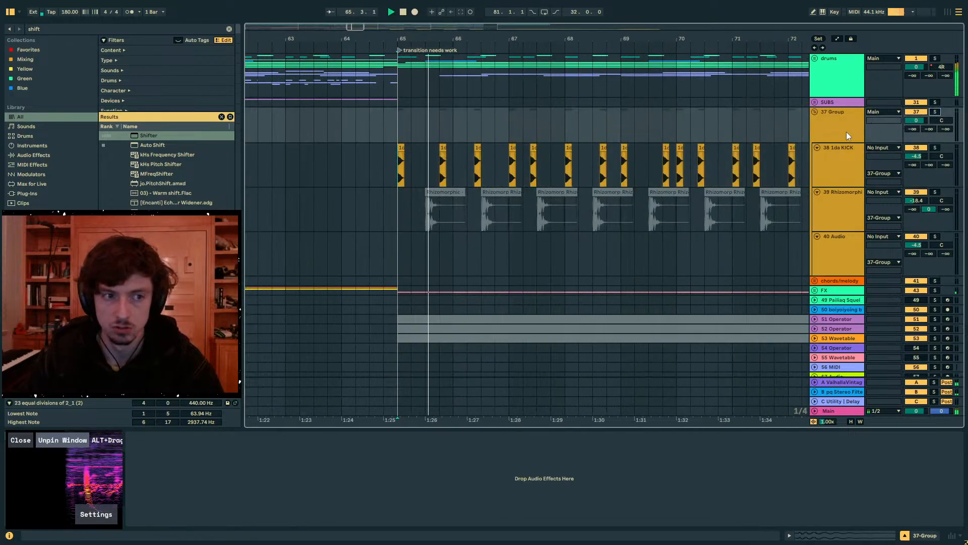
left_click(837, 163)
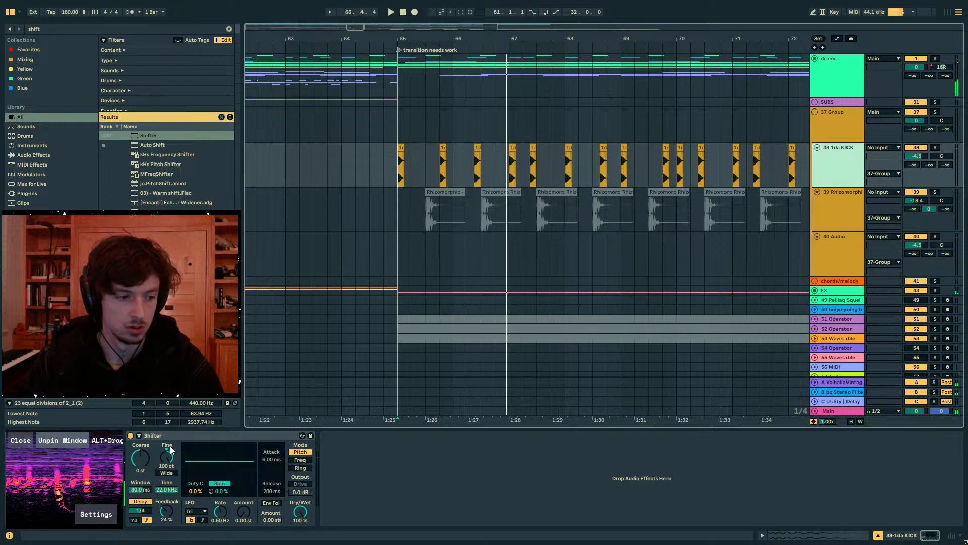
left_click(129, 437)
key("space")
key("space")
left_click(129, 438)
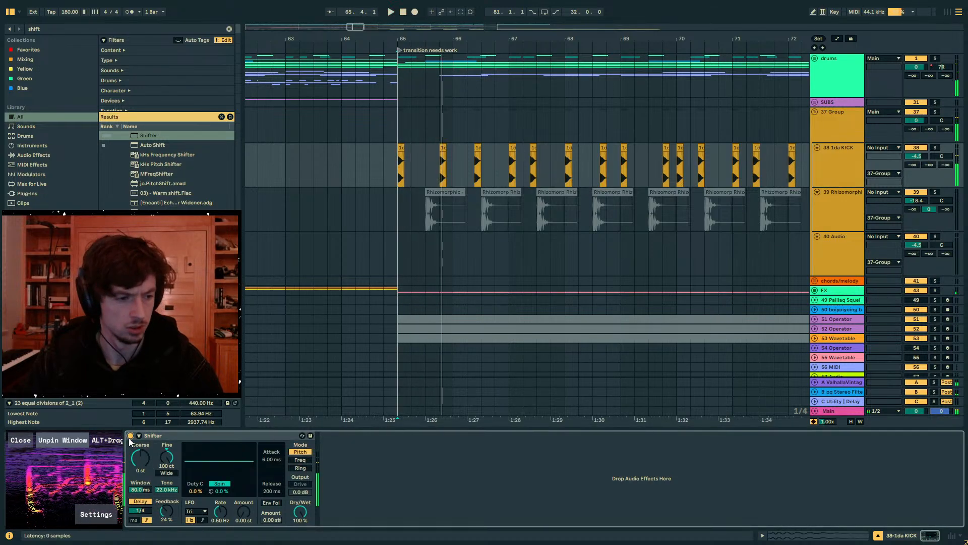
key("space")
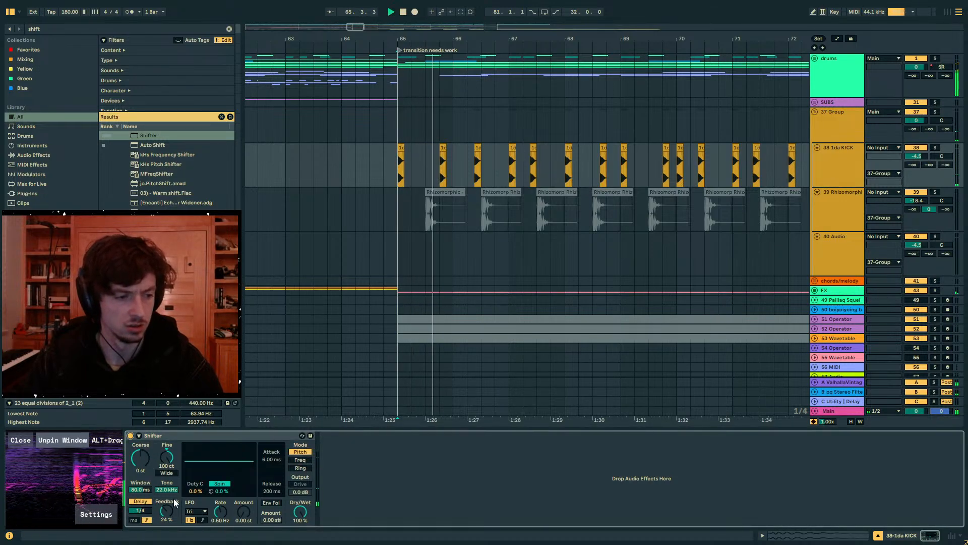
- Solo 37 Group and compare the kick with Shifter's delay switched off and on
left_click(936, 112)
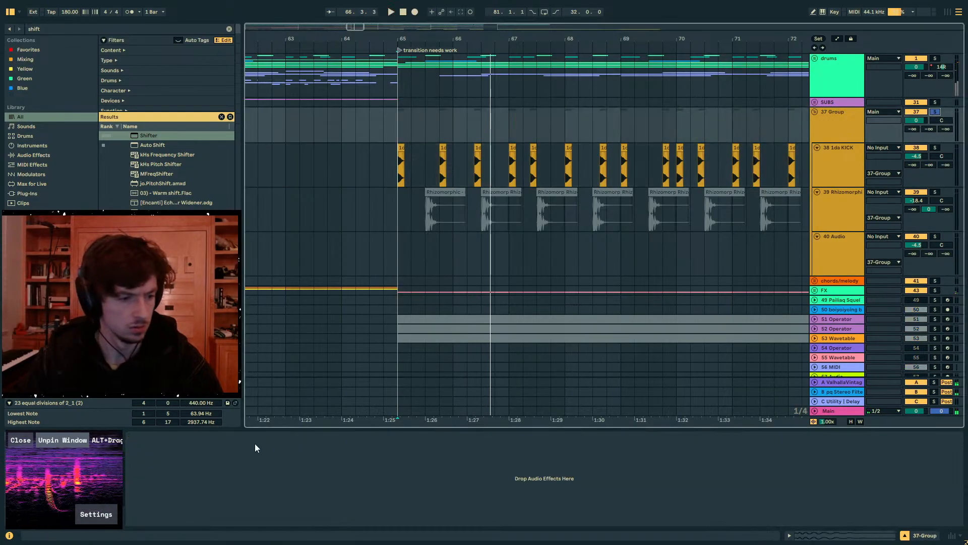
left_click(407, 166)
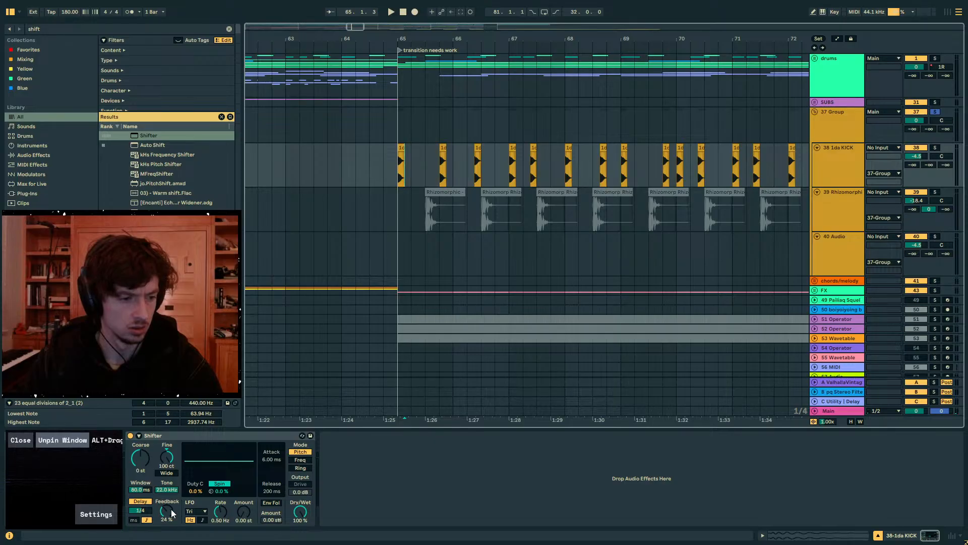
key("space")
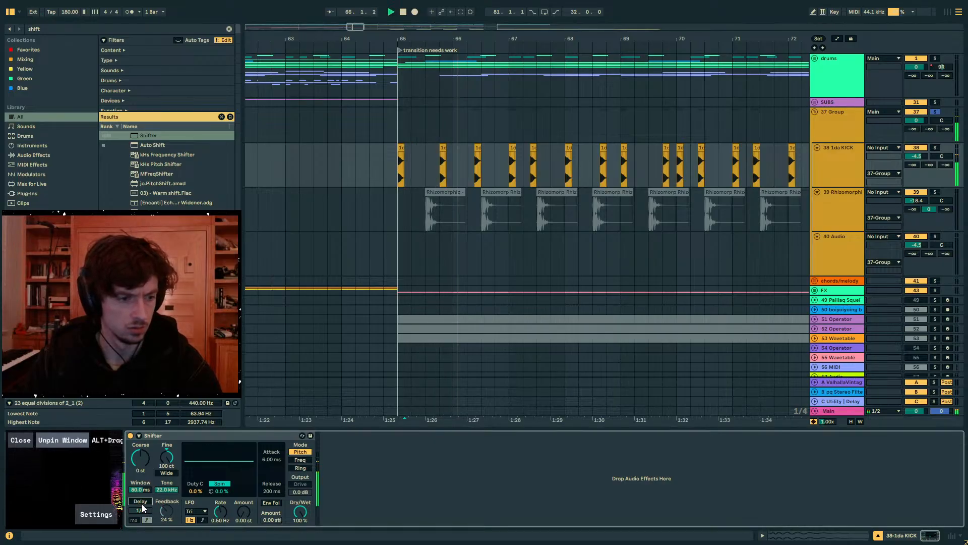
left_click(141, 501)
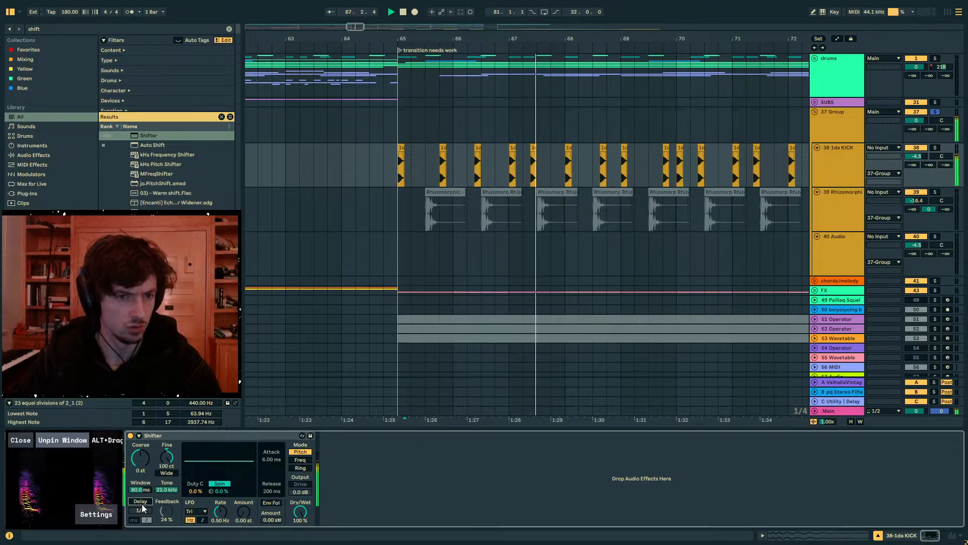
left_click(141, 502)
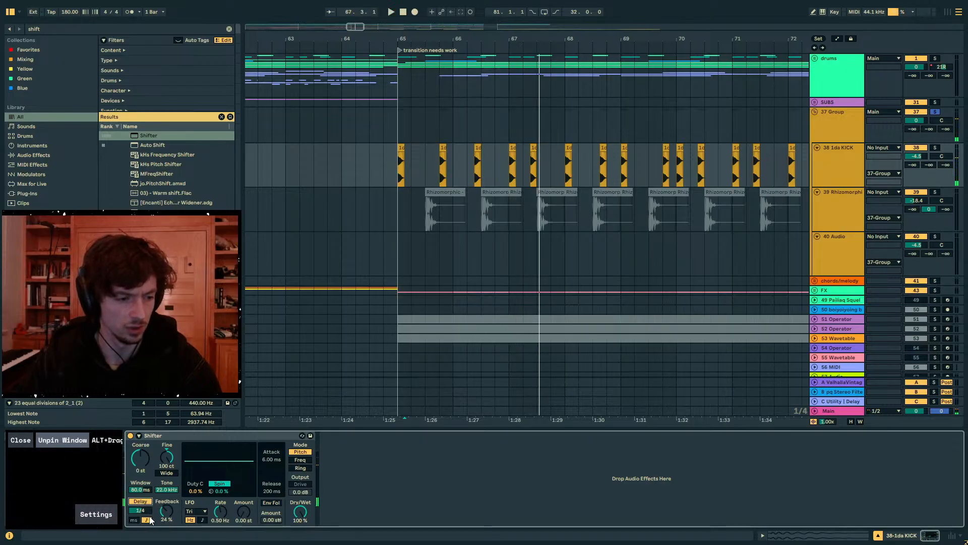
key("space")
- Try a 1/32 delay time and a coarse pitch of 16 st in the kick's Shifter
mouse_move(140, 510)
left_mouse_down()
mouse_move(140, 535)
mouse_move(140, 496)
mouse_move(140, 519)
left_mouse_up()
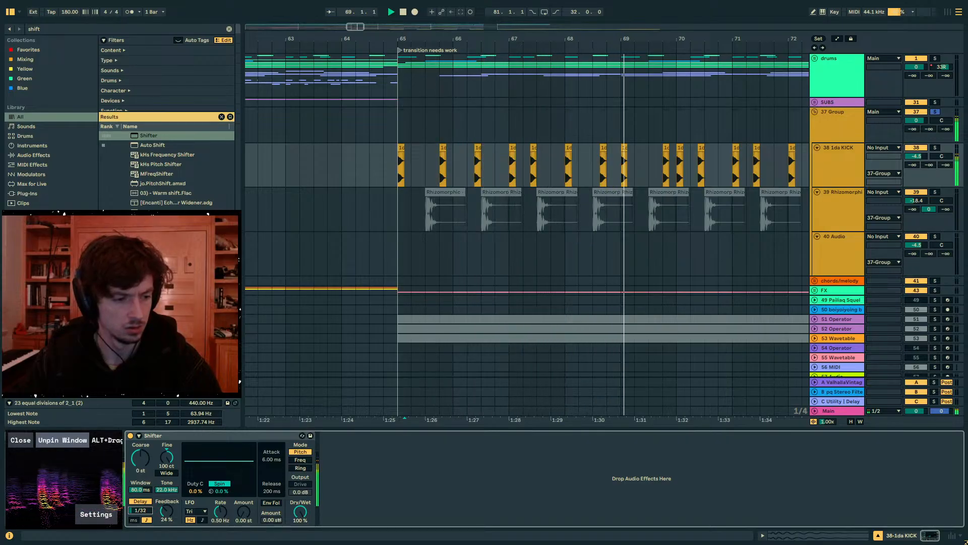
key("space")
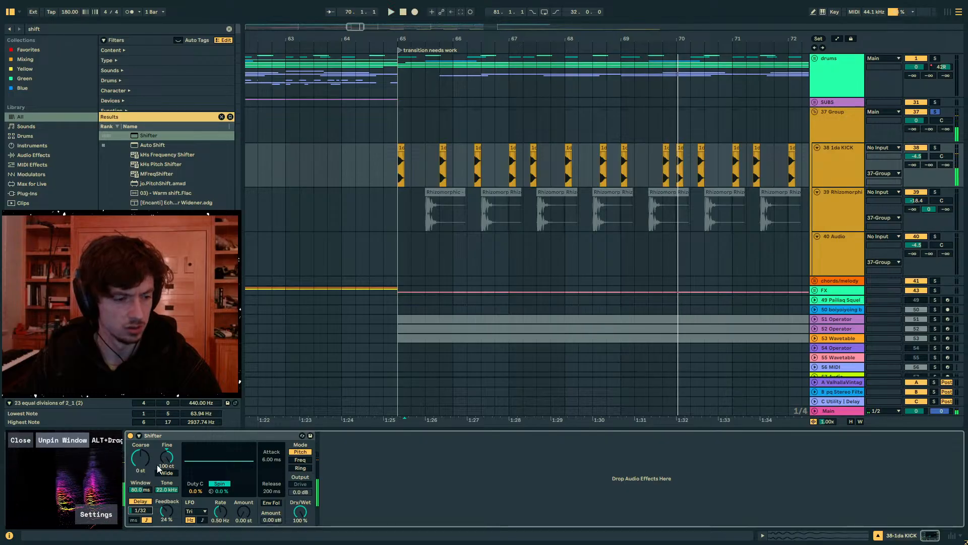
left_click_drag(140, 458, 140, 431)
key("space")
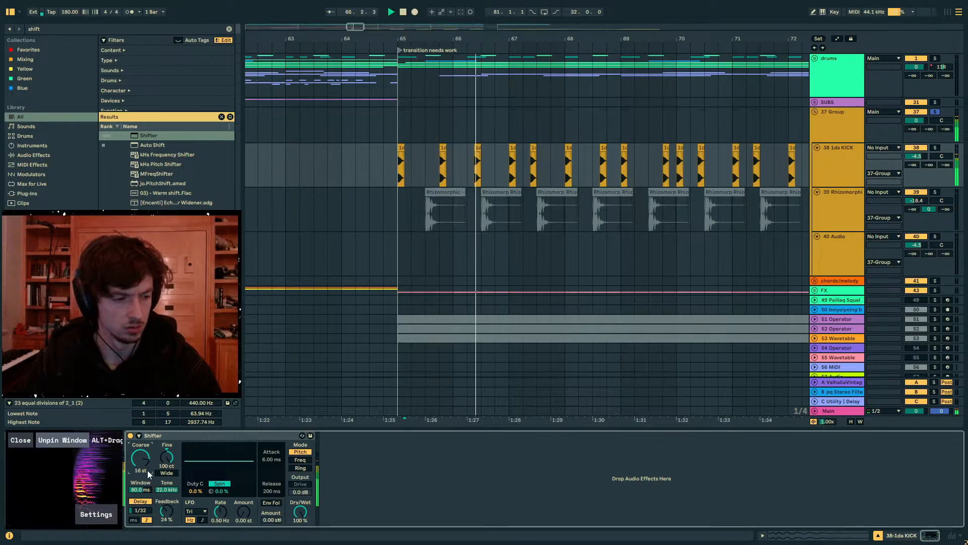
key("space")
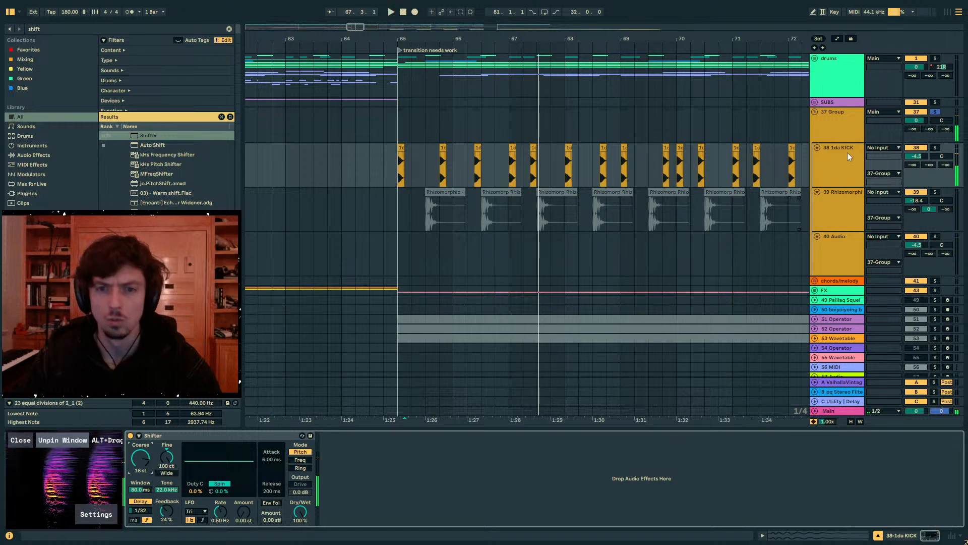
- Deactivate the kick clips from the third hit through bar 70 and audition the remaining first two hits from bar 65
left_click(847, 152)
left_click(842, 132)
left_click(837, 158)
left_click(391, 176)
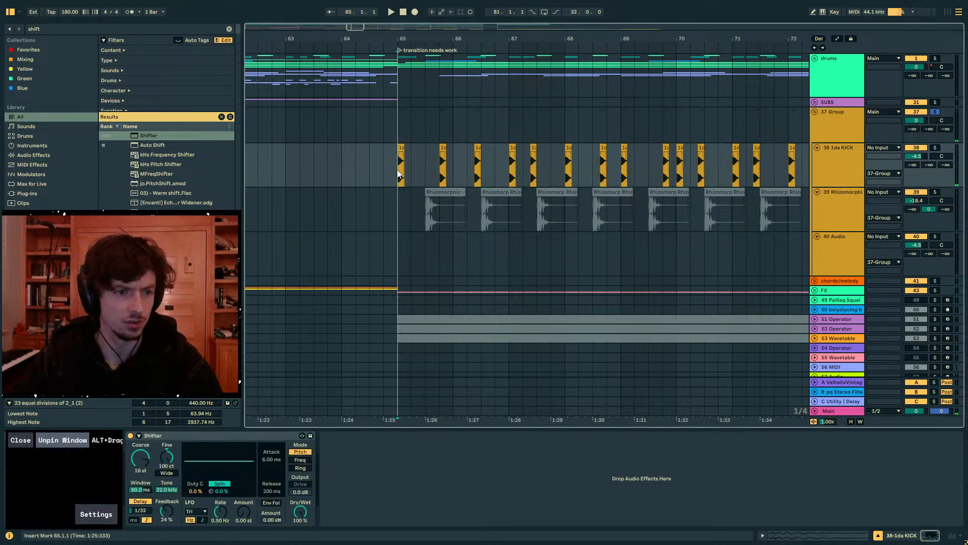
left_click_drag(698, 164, 440, 166)
left_click(402, 170)
key("space")
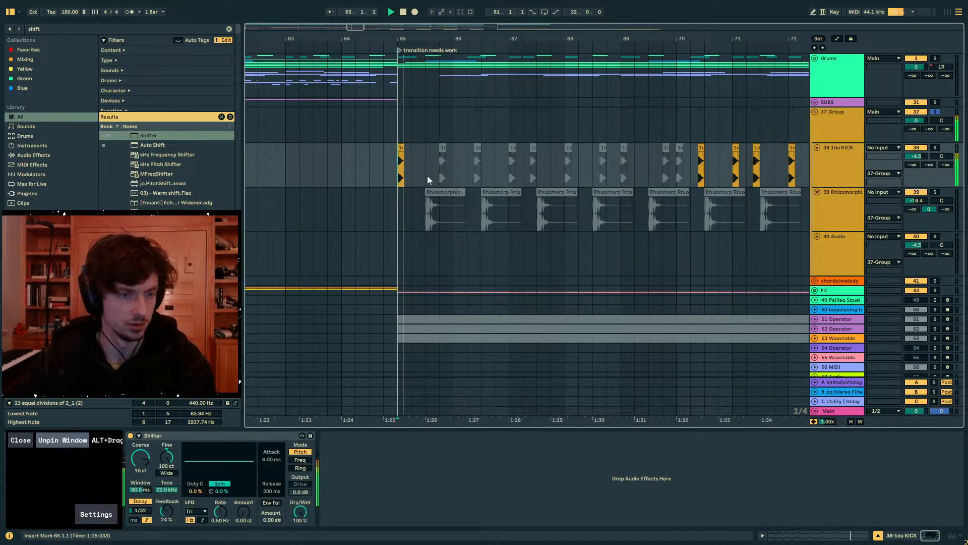
key("space")
left_click(441, 148)
left_click(396, 148)
key("space")
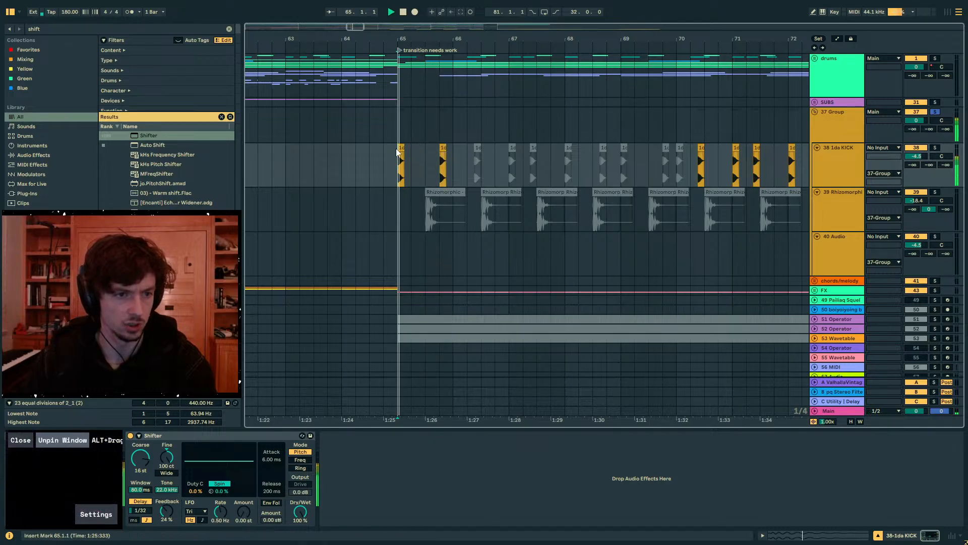
- Try Shifter's delay time at 1/8, return it to 1/32, and listen to each on the isolated kicks
left_click_drag(141, 510, 140, 502)
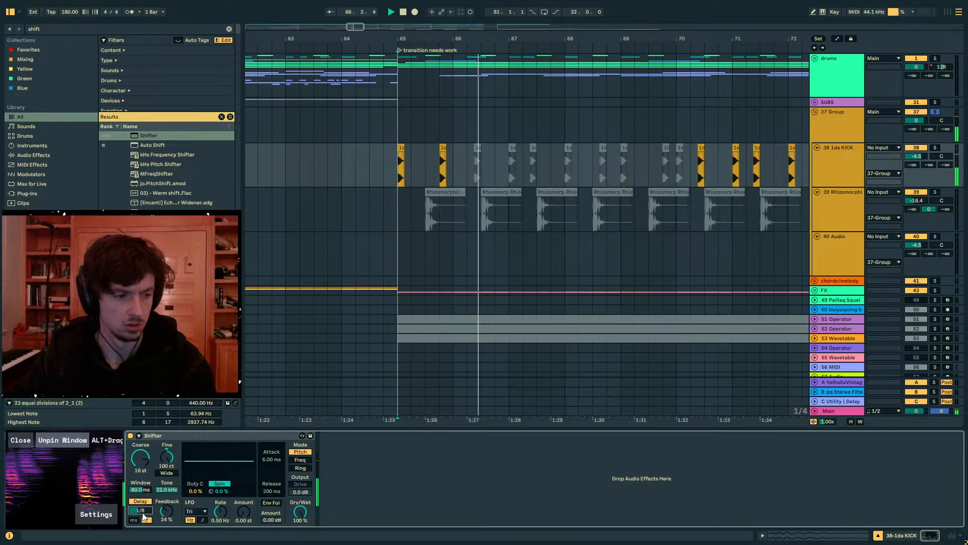
key("space")
left_click_drag(141, 511, 142, 508)
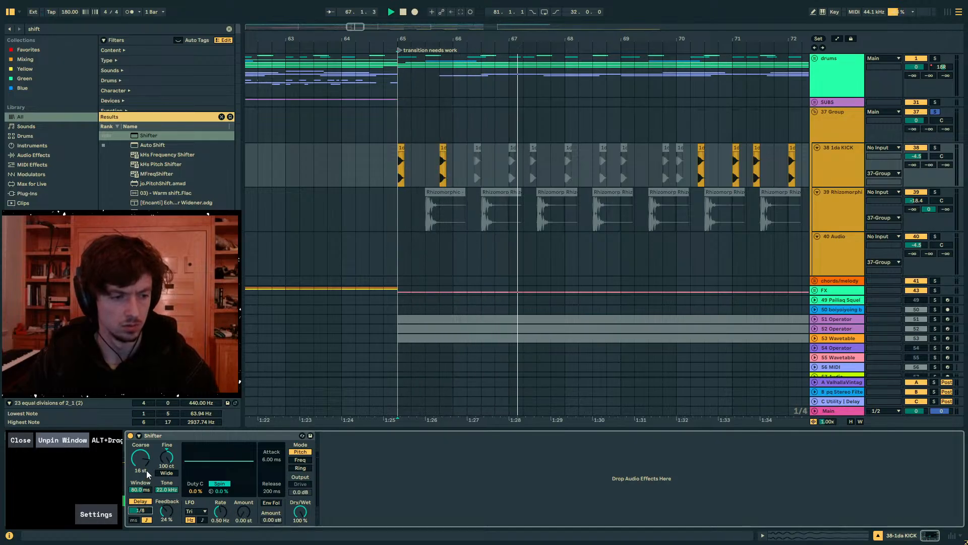
key("Down")
key("Down")
key("Down")
key("Down")
key("Down")
key("Down")
key("Down")
key("space")
key("space")
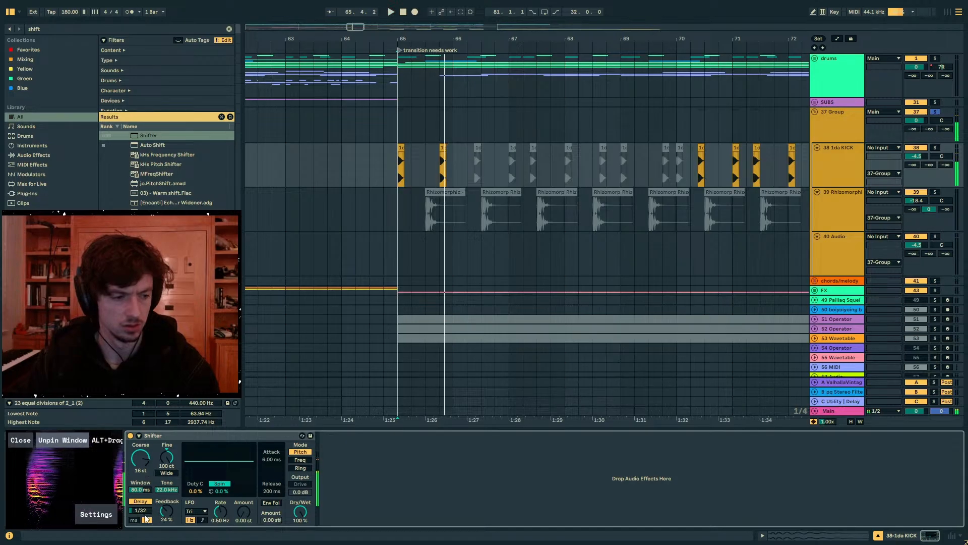
- Switch Shifter's delay to milliseconds and shorten the delay time
left_click(134, 519)
key("space")
key("space")
left_click_drag(140, 510, 140, 538)
- Set Shifter's window to 12.0 ms and its coarse pitch to 8 st while repeatedly auditioning the kick
key("space")
mouse_move(140, 489)
left_mouse_down()
mouse_move(140, 525)
mouse_move(141, 505)
left_mouse_up()
key("space")
key("space")
key("space")
key("space")
key("space")
key("space")
key("space")
key("space")
key("space")
key("space")
key("space")
key("space")
key("space")
key("space")
key("space")
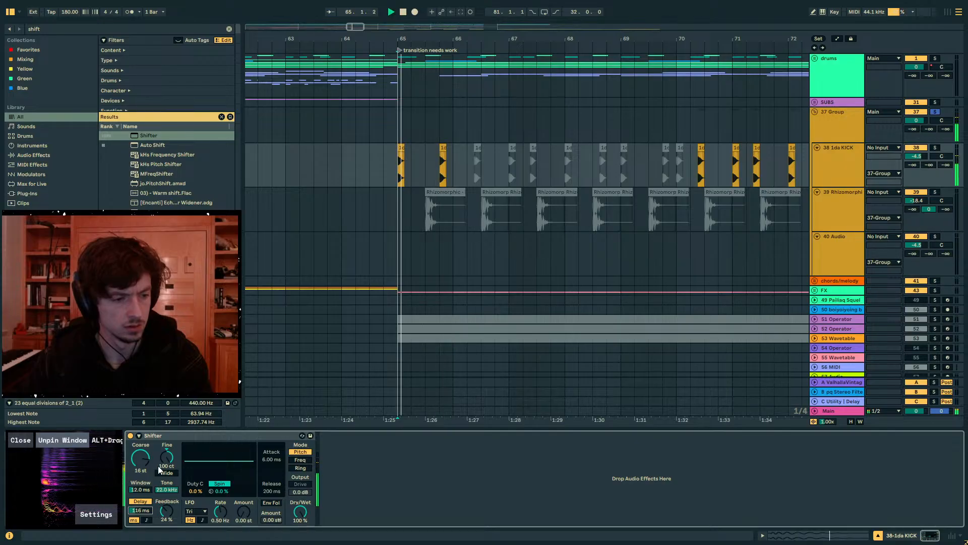
left_click_drag(140, 458, 141, 474)
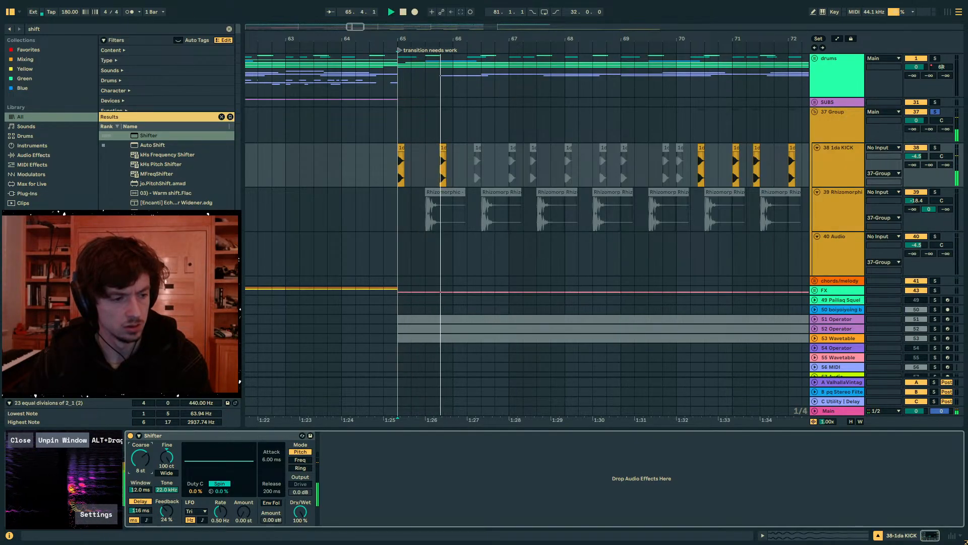
key("space")
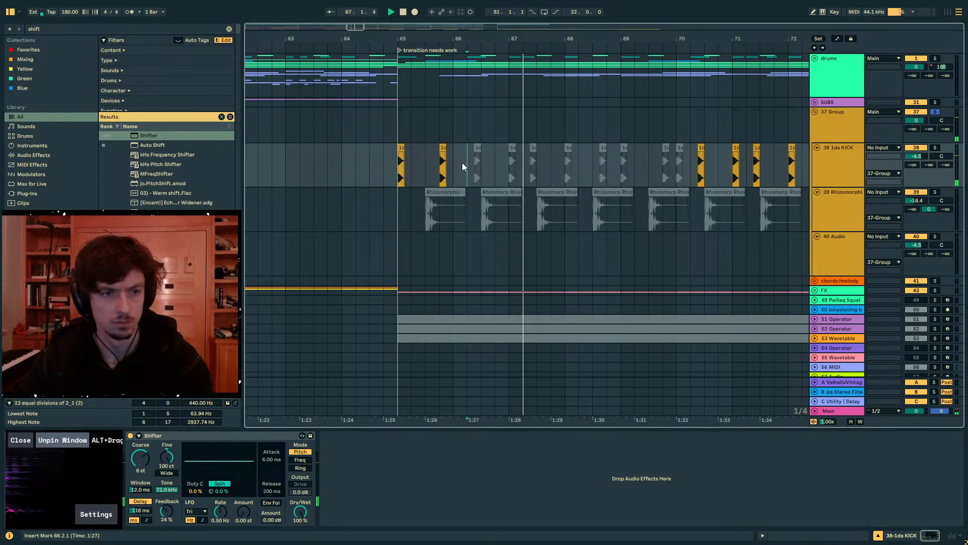
- Reactivate the muted kick clips between bars 66 and 70, and unsolo 37 Group to hear them in the full mix
left_click_drag(468, 163, 691, 163)
left_click(408, 152)
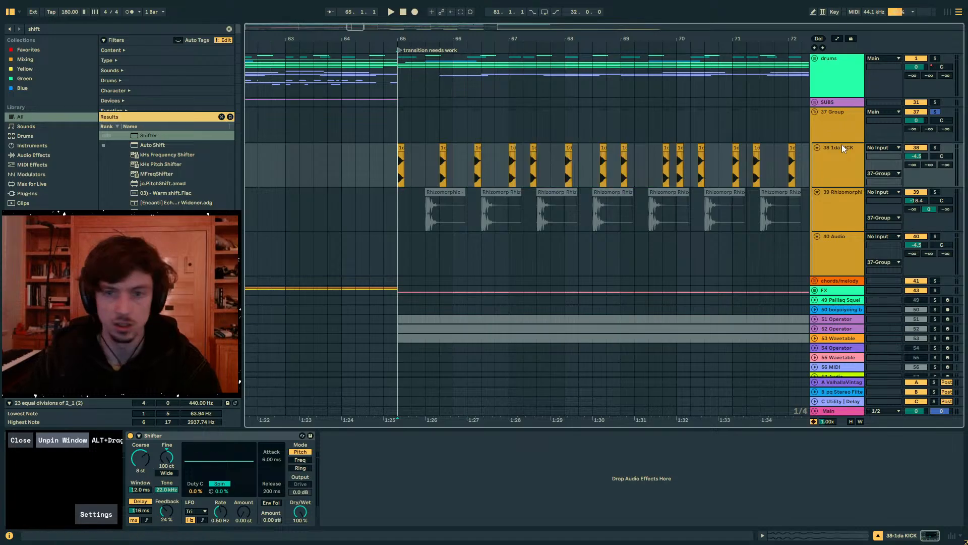
left_click(934, 112)
key("space")
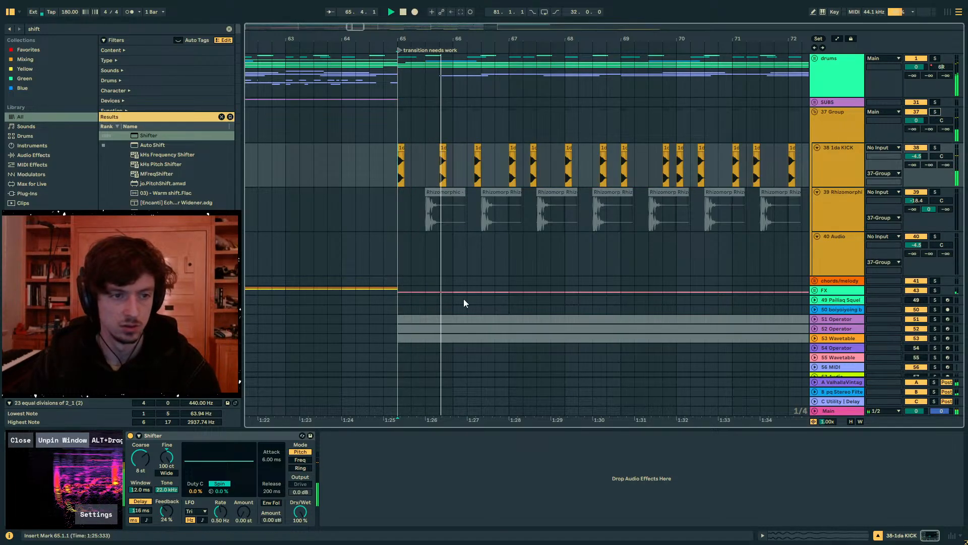
mouse_move(300, 512)
left_mouse_down()
mouse_move(301, 539)
mouse_move(300, 512)
left_mouse_up()
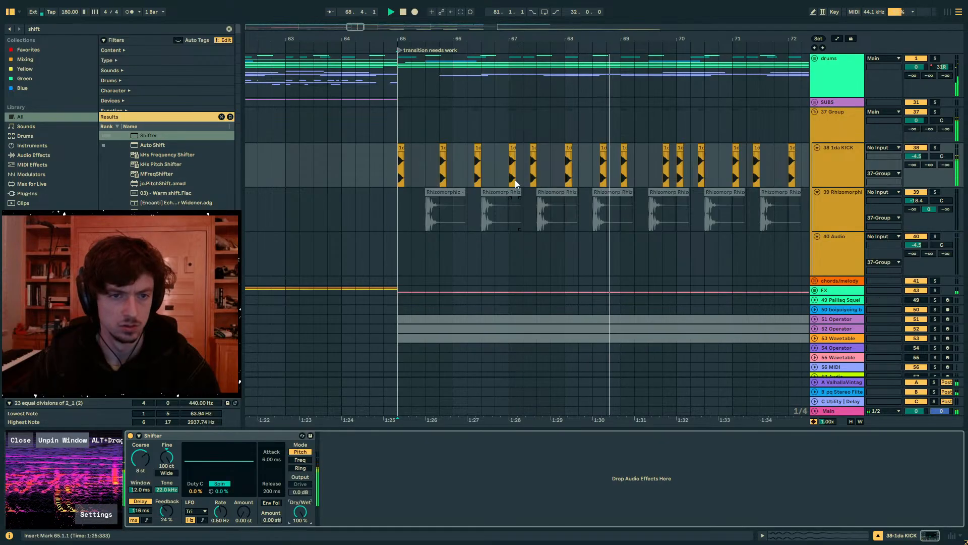
- Freeze and flatten the 38 1da KICK track to render the Shifter processing into audio
left_click(552, 172)
right_click(553, 168)
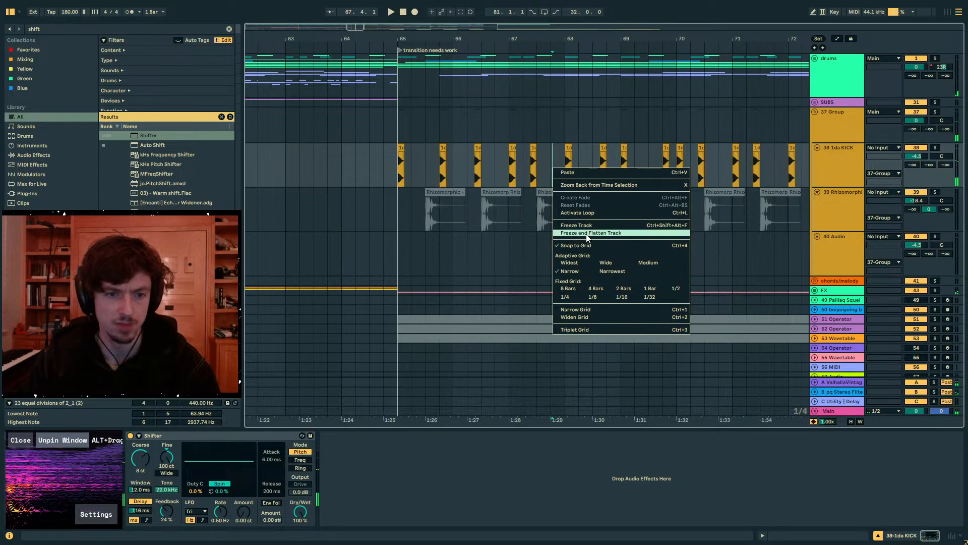
left_click(552, 234)
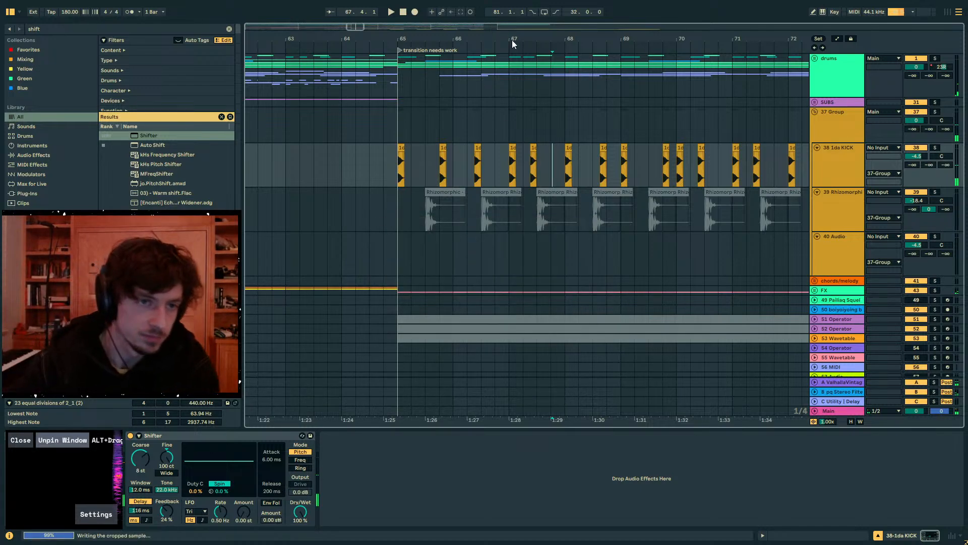
left_click_drag(505, 36, 411, 38)
left_click_drag(558, 38, 545, 20)
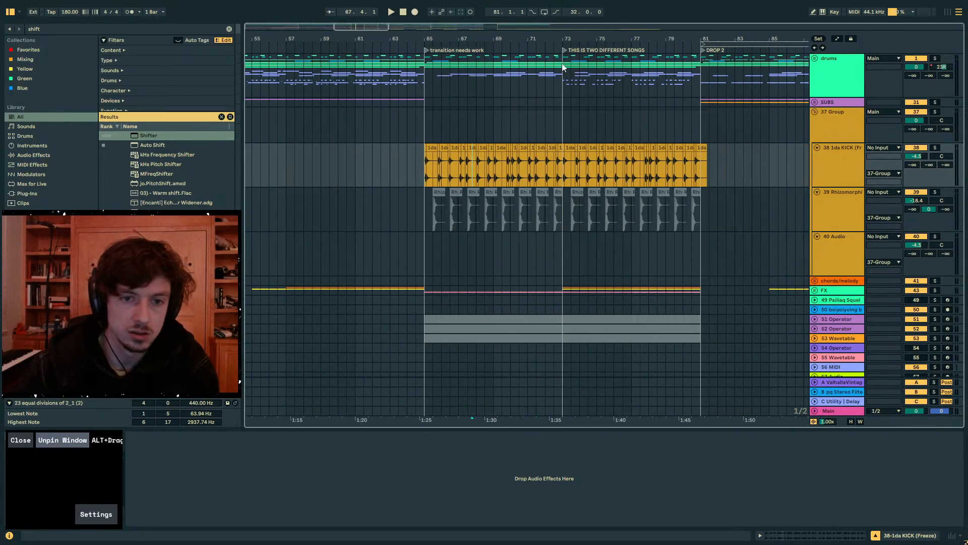
- Move the flattened kick clips on the 38 1da KICK track slightly earlier so the first hit aligns with bar 65, and audition them
left_click_drag(717, 164, 469, 158)
left_click(427, 148)
left_click_drag(424, 36, 425, 59)
left_click_drag(417, 165, 956, 174)
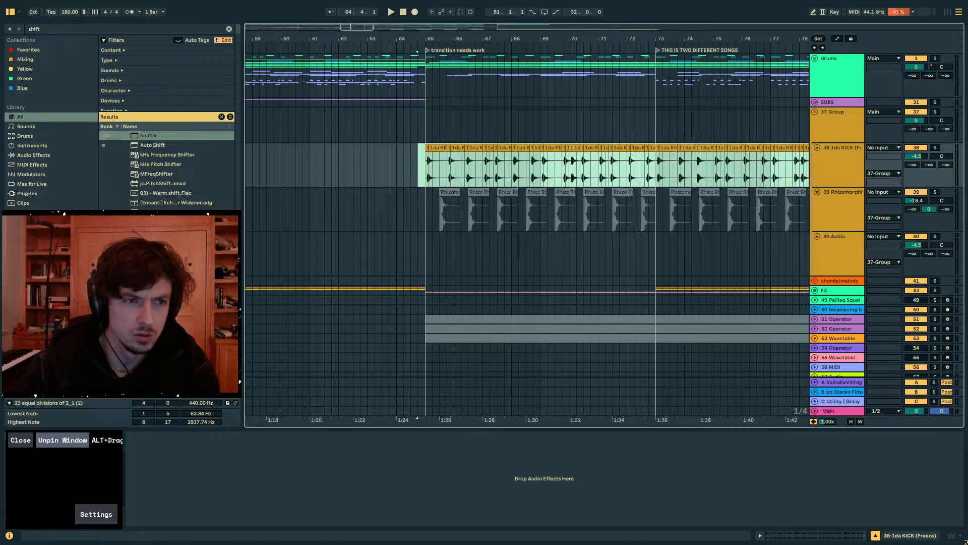
left_click_drag(428, 39, 429, 70)
left_click_drag(474, 148, 445, 152)
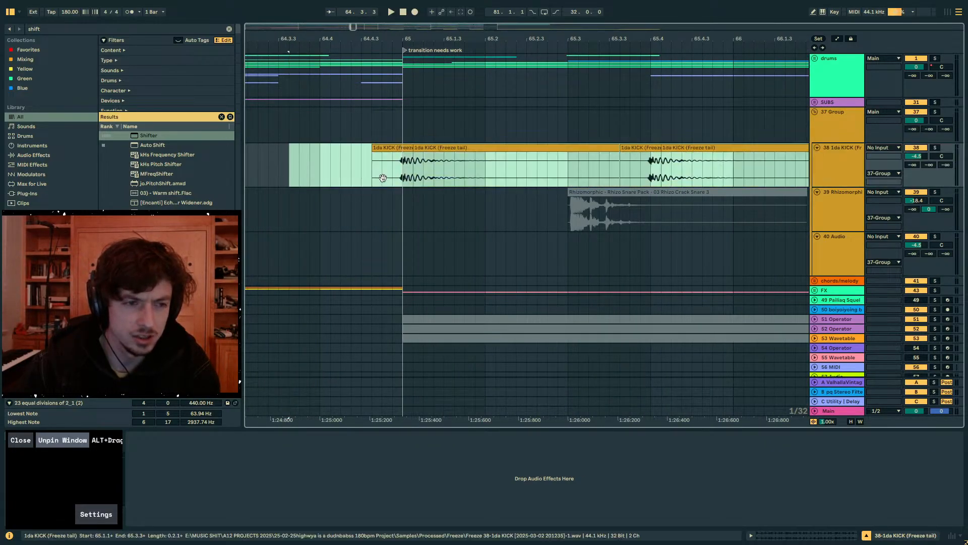
left_click(383, 178)
key("space")
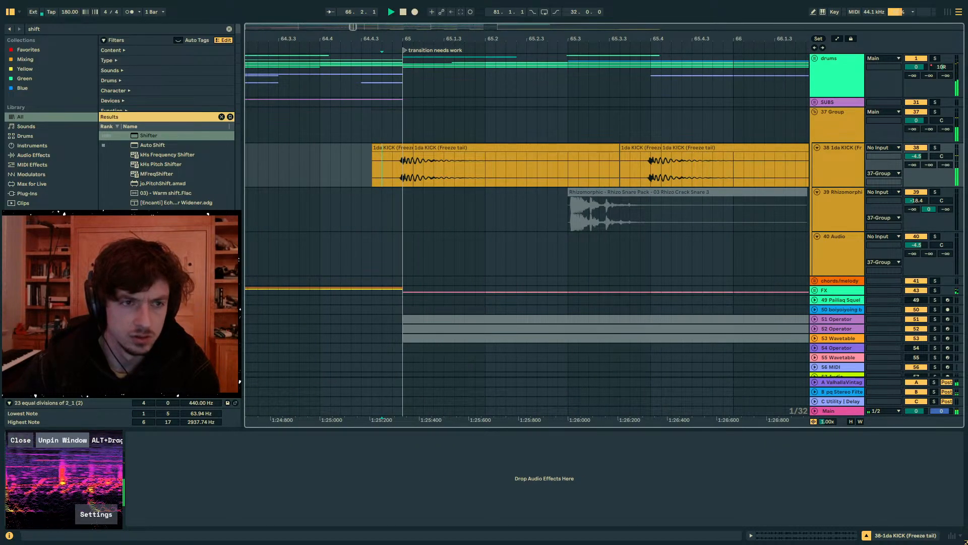
left_click_drag(404, 38, 359, 10)
- Solo the 38 1da KICK track and add the Flatline preset to it while playing
left_click(935, 147)
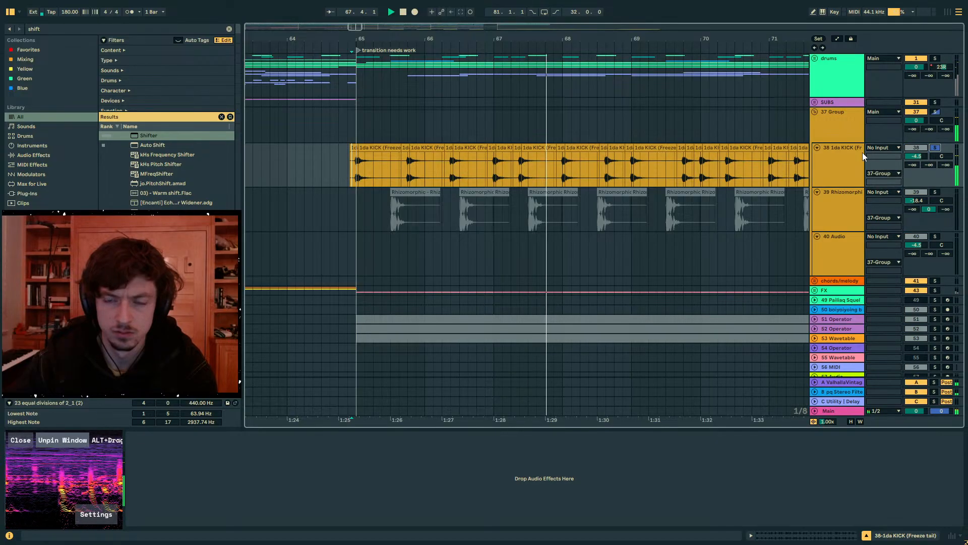
left_click(851, 156)
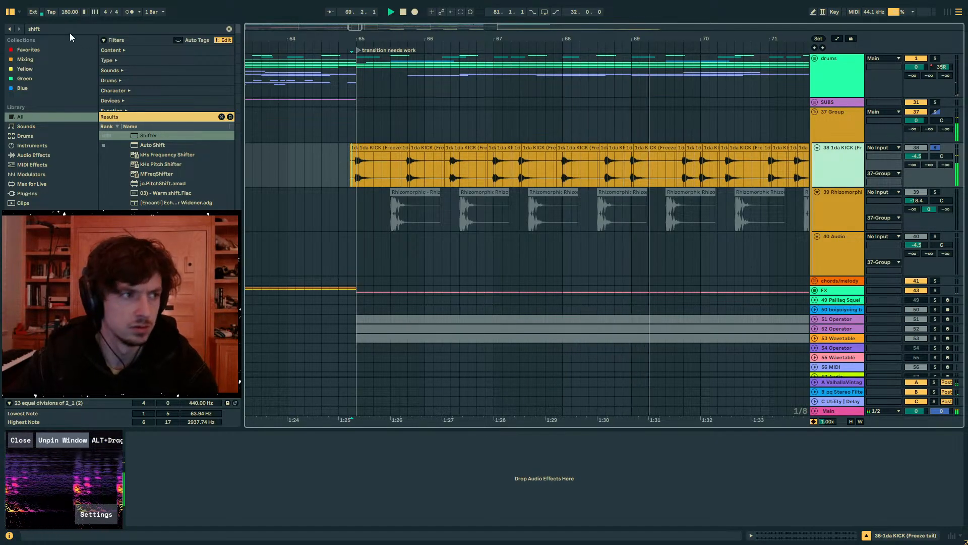
key("ctrl+f")
type("flatline")
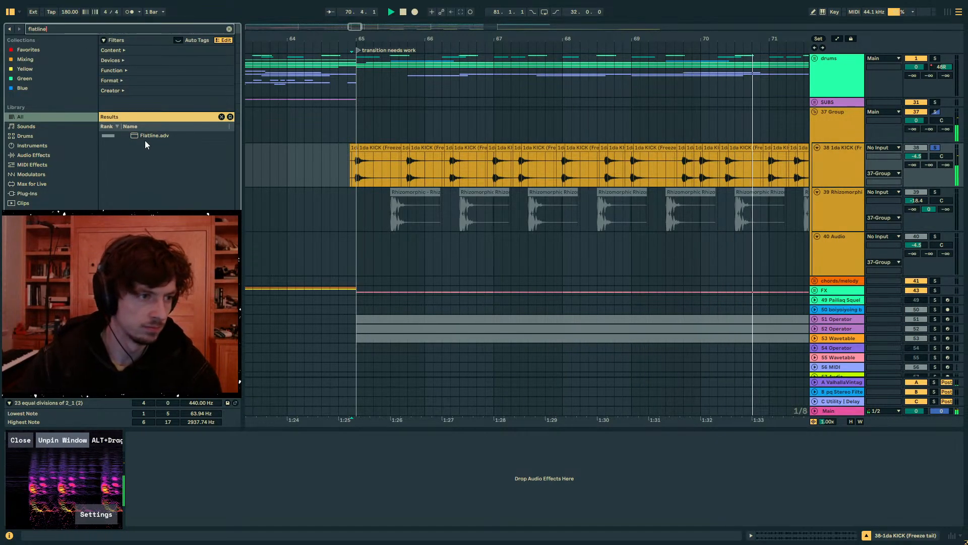
left_click(141, 136)
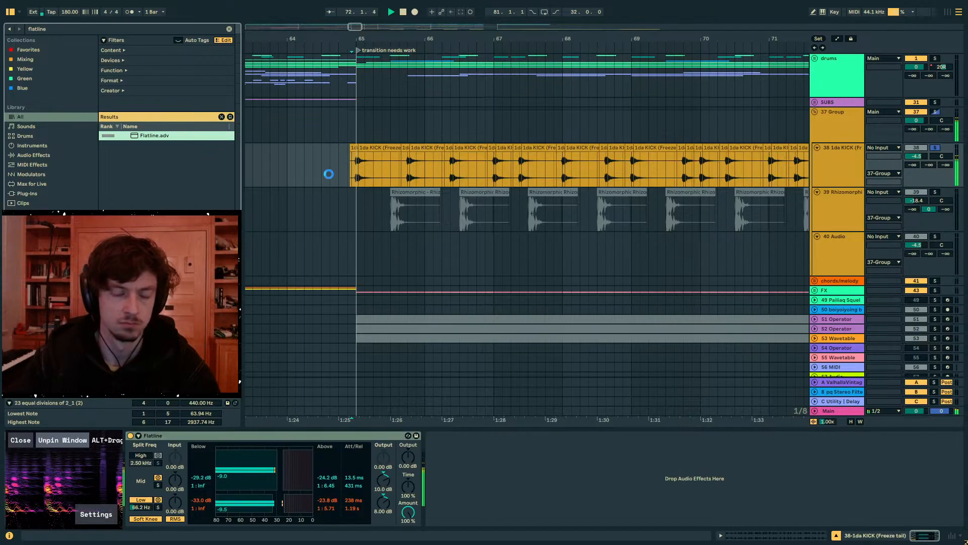
left_click(349, 177)
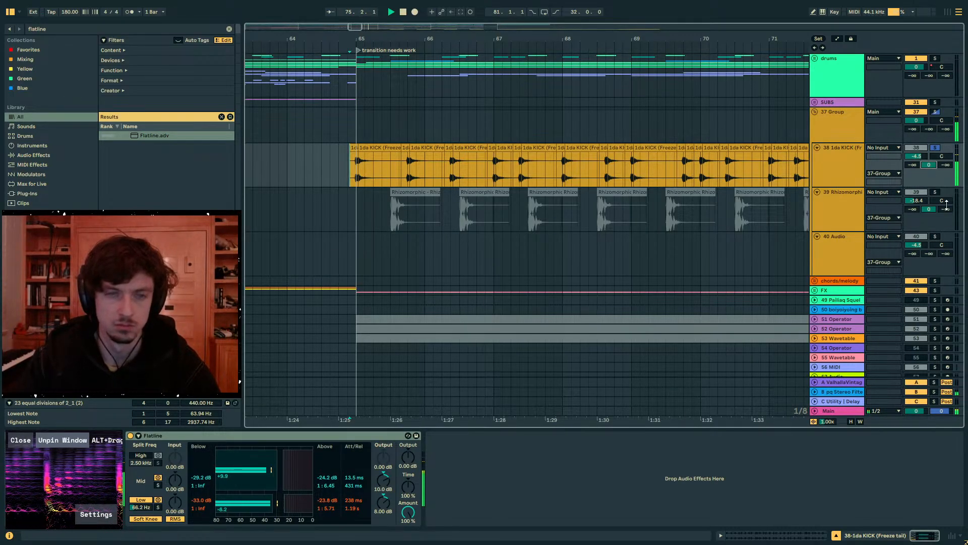
left_click(63, 28)
type("stereo sw")
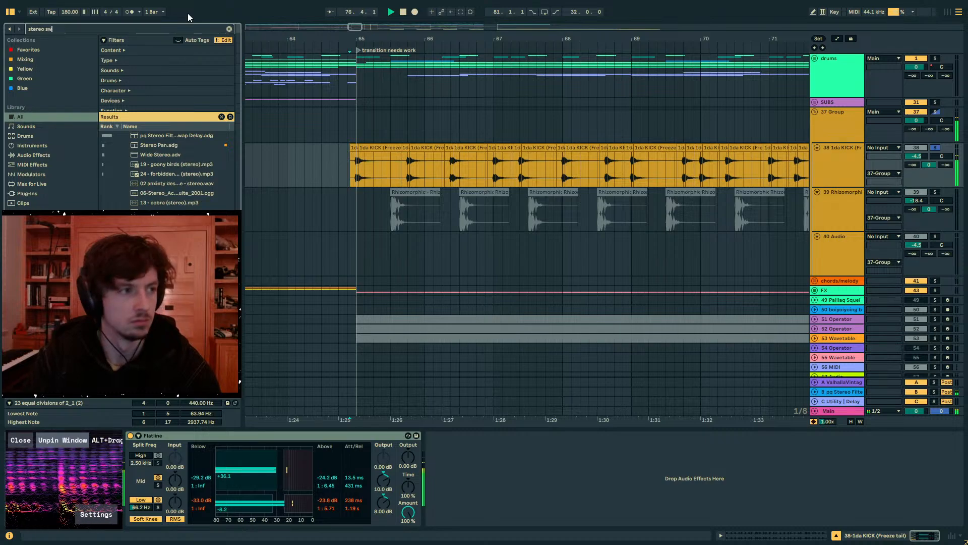
key("BackSpace")
key("BackSpace")
key("BackSpace")
key("BackSpace")
key("BackSpace")
key("BackSpace")
key("BackSpace")
key("BackSpace")
key("BackSpace")
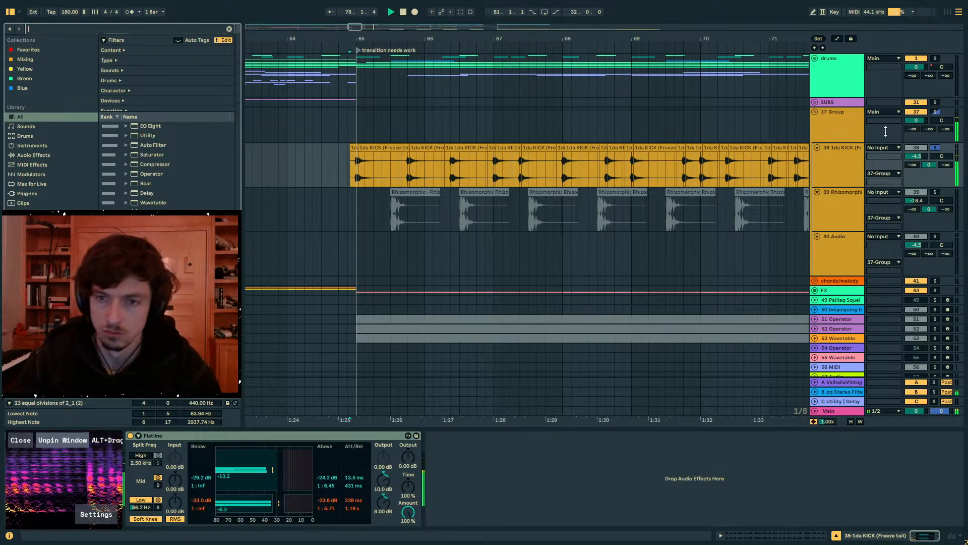
- Unsolo the 38 1da KICK track and add a Utility device after Flatline
left_click(935, 148)
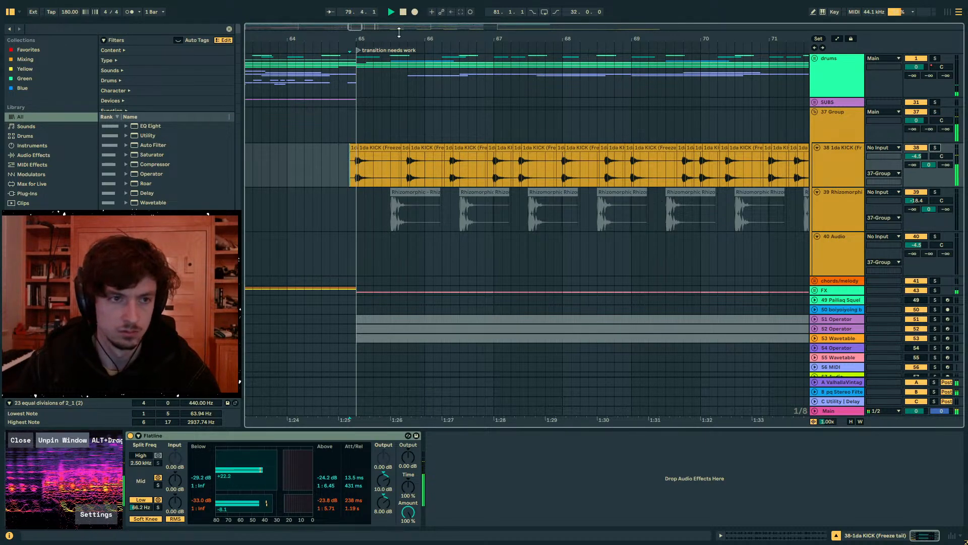
left_click_drag(401, 37, 402, 7)
left_click(70, 30)
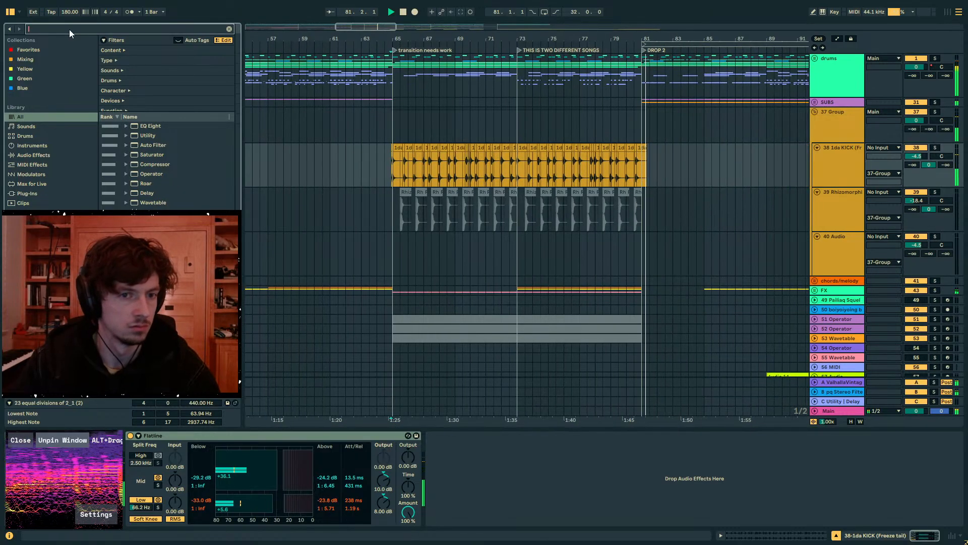
left_click(400, 174)
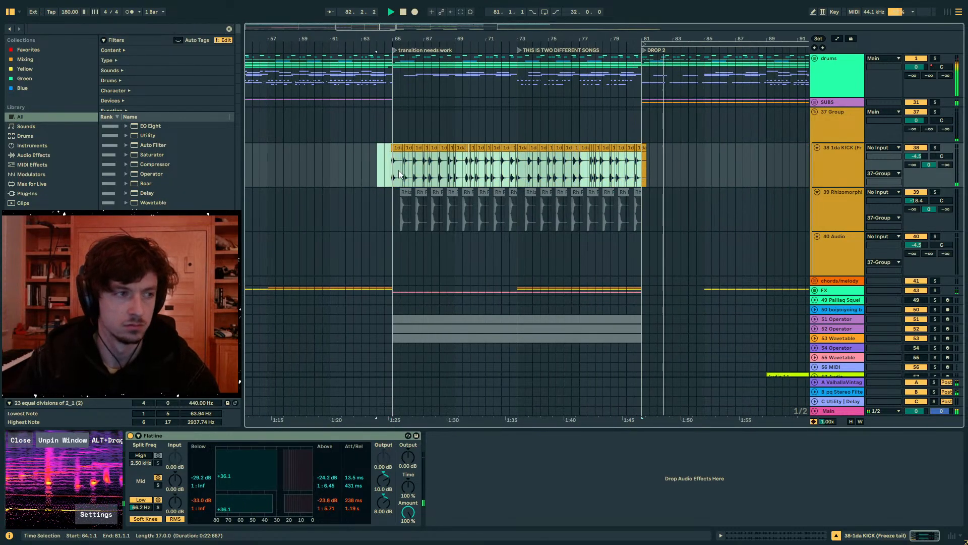
left_click(61, 27)
type("util")
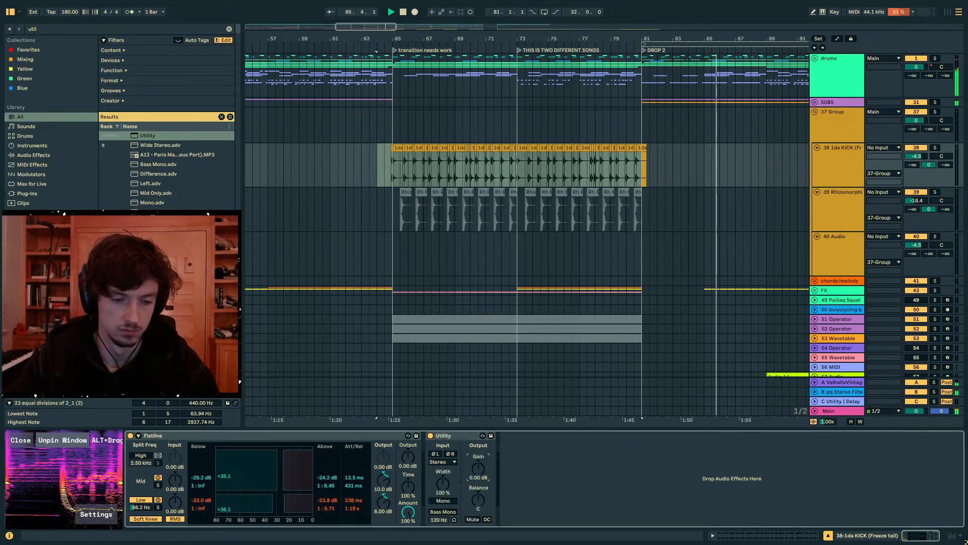
type("a")
- Automate Utility's gain on the kick track as a curved rise from a lowered level at bar 65 to 0 dB at bar 81
left_click(642, 170)
left_click(392, 170)
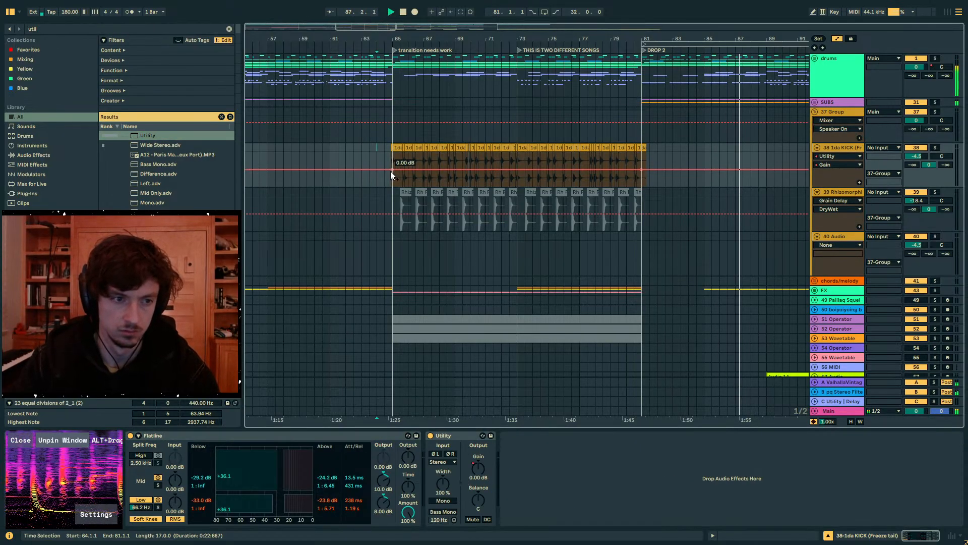
left_click_drag(393, 170, 392, 185)
left_click_drag(454, 181, 453, 175)
key("a")
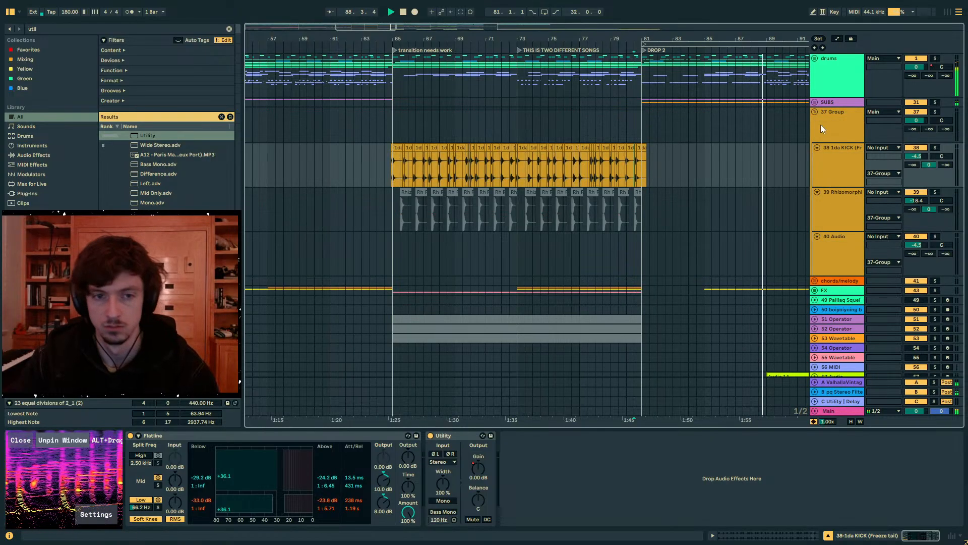
- Look through the Drop 2 tracks during playback, including the tracks inside the SUBS group and the group's sidechain device
left_click_drag(679, 38, 436, 61)
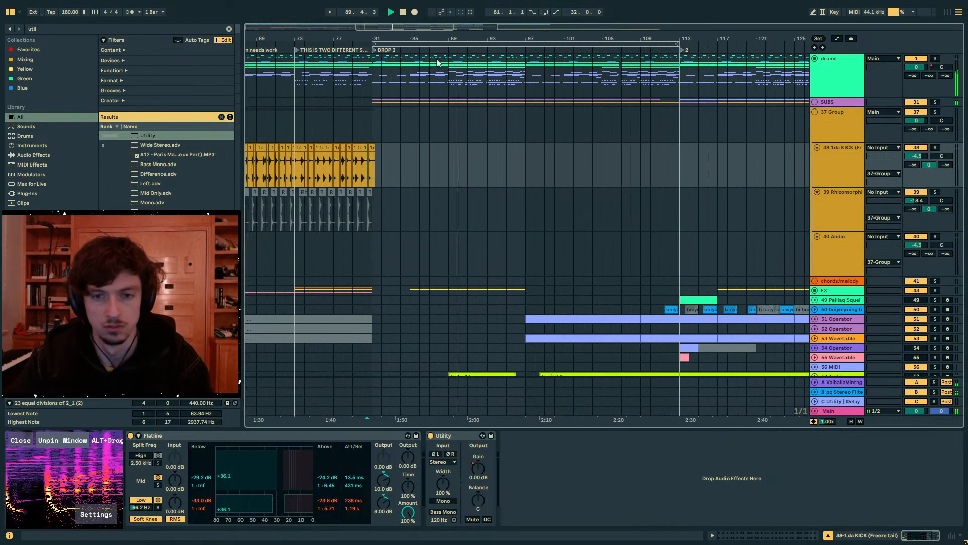
left_click(860, 131)
scroll(843, 192, "down", 4)
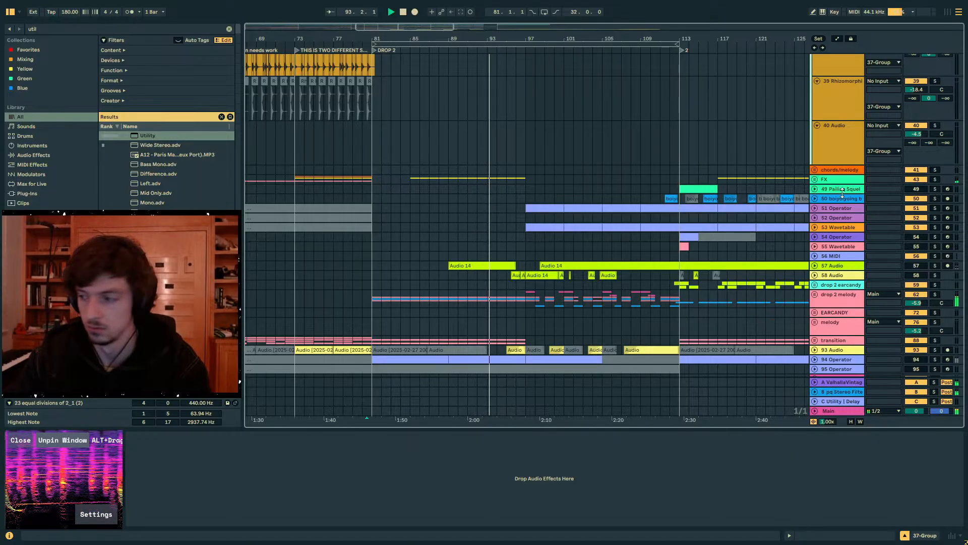
scroll(641, 156, "down", 4)
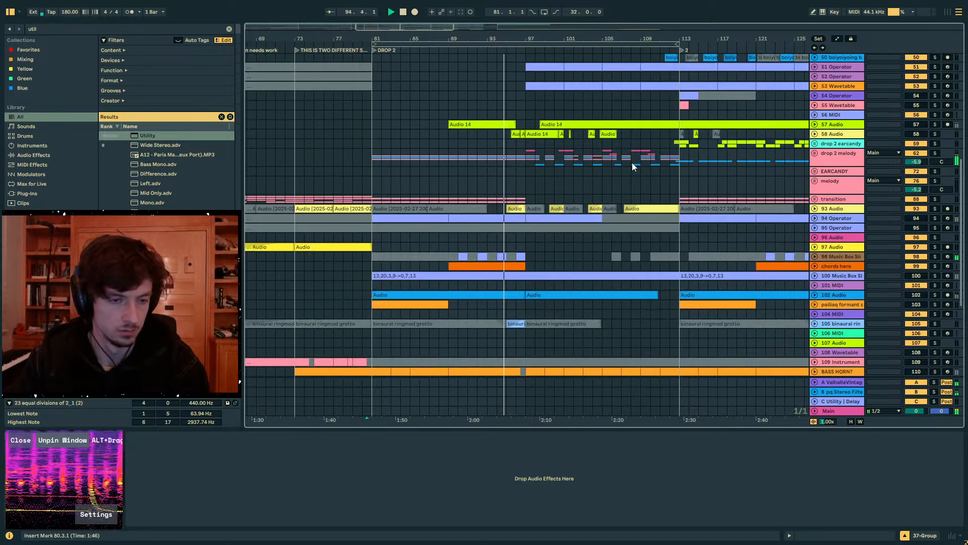
scroll(634, 164, "up", 8)
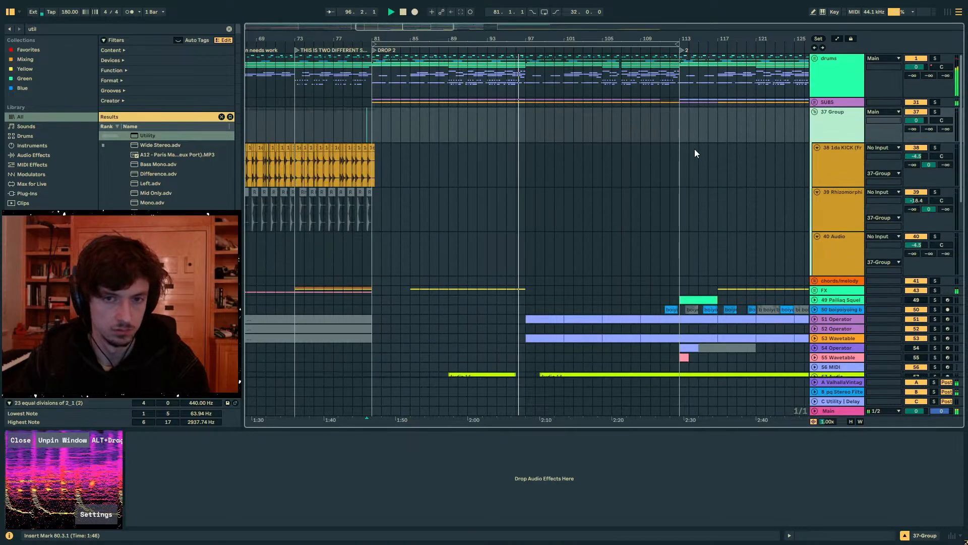
left_click(815, 102)
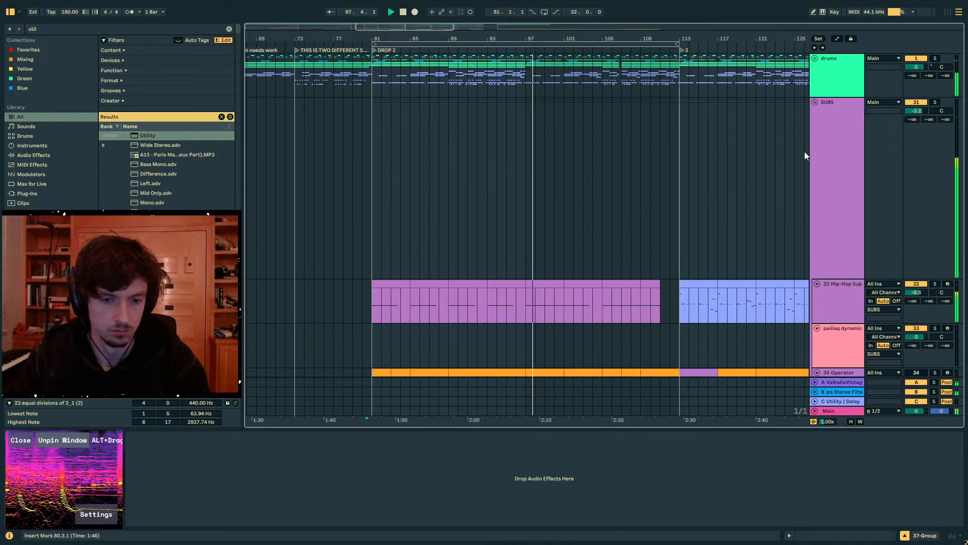
scroll(772, 157, "down", 3)
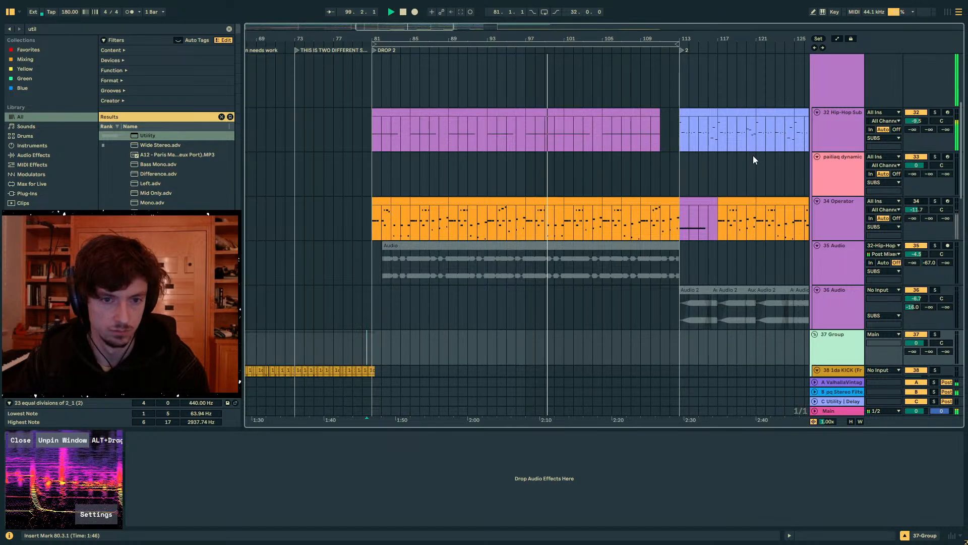
left_click(836, 80)
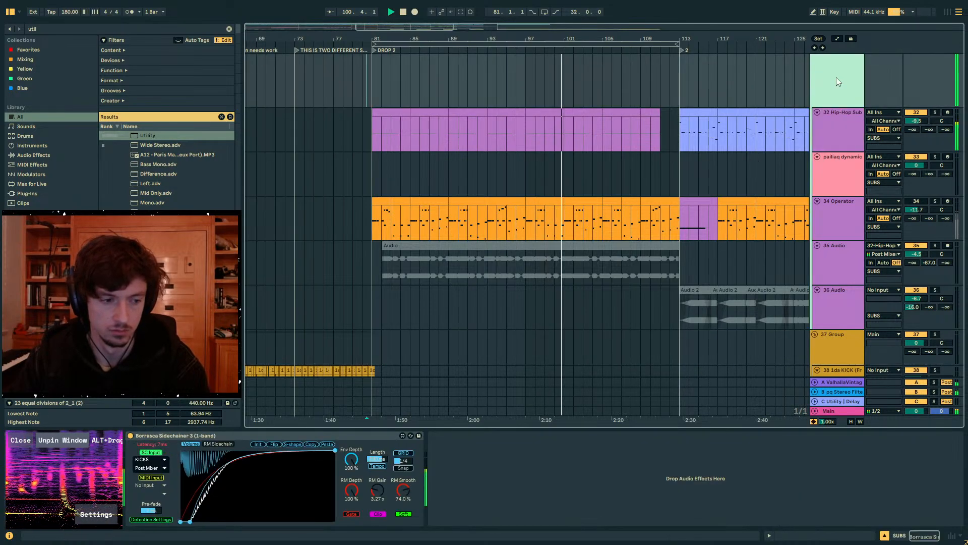
scroll(591, 201, "down", 8)
scroll(591, 201, "down", 6)
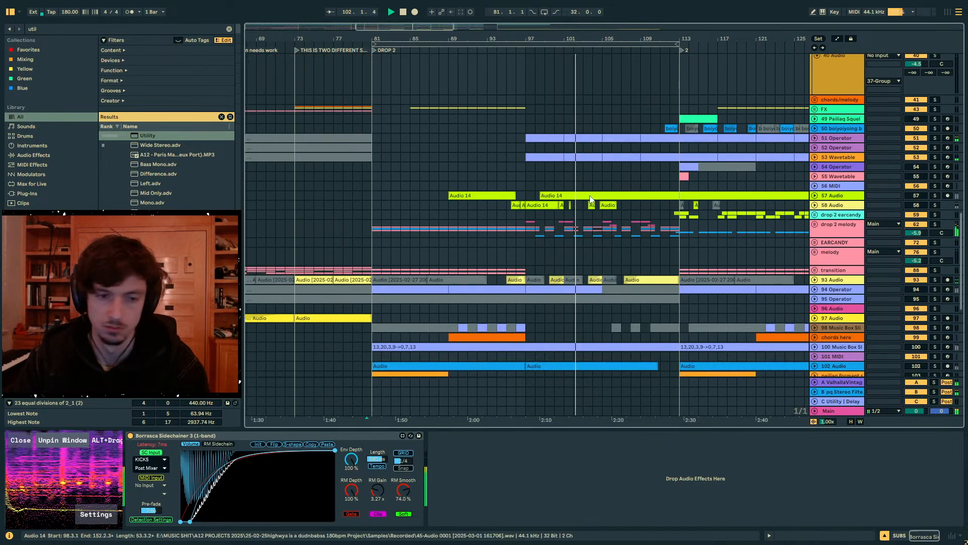
scroll(590, 198, "down", 3)
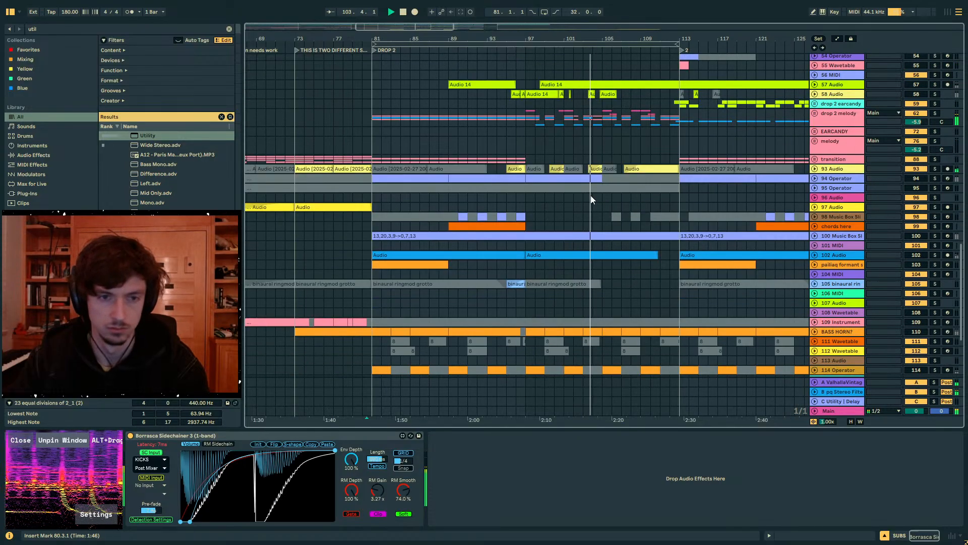
- Unfold the drop 2 melody group, add a Utility to the 67 Audio track, and set its channel mode to Left
left_click(817, 114)
left_click(816, 114)
scroll(817, 192, "down", 3)
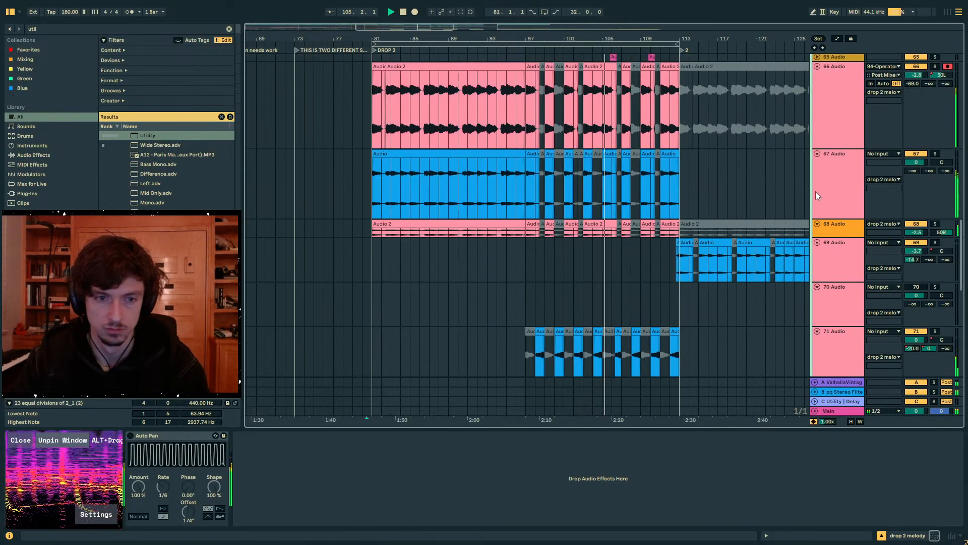
left_click(816, 190)
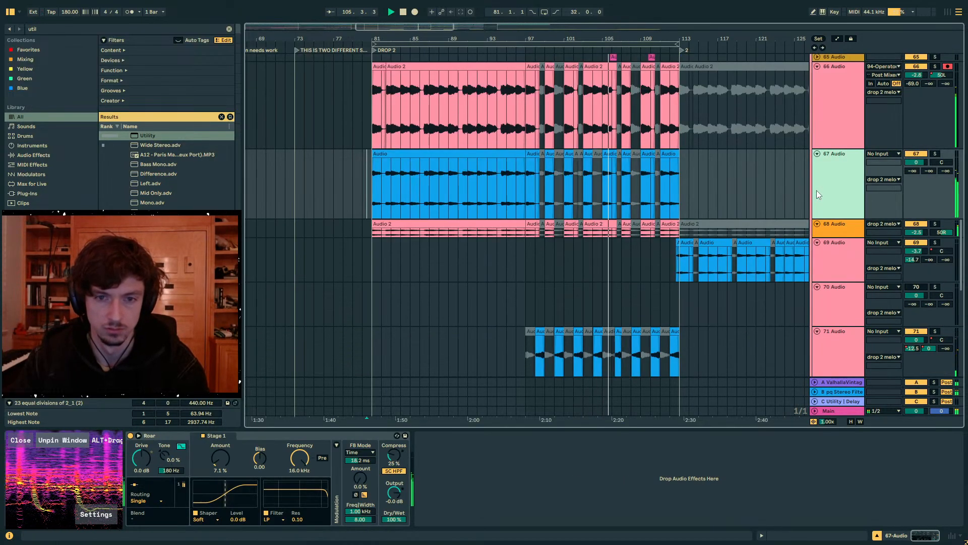
left_click(149, 137)
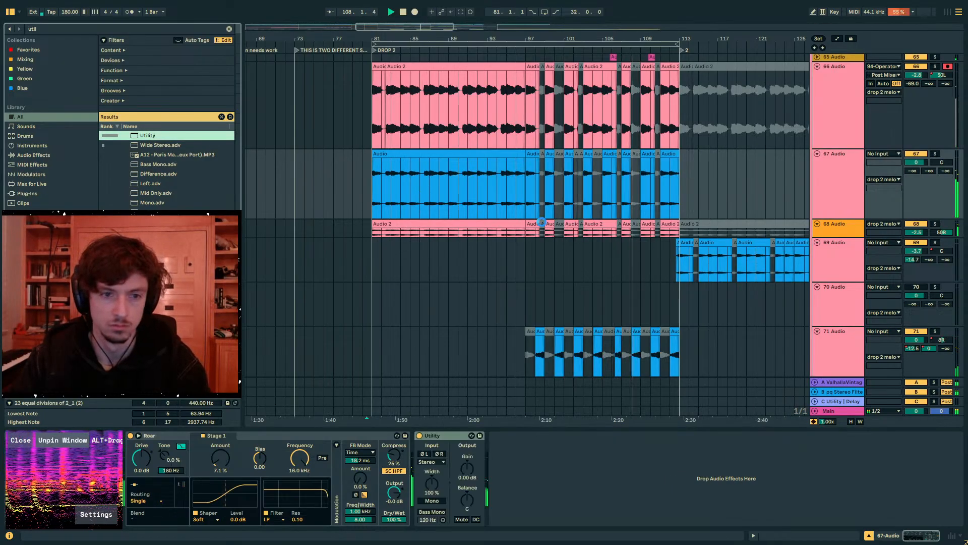
scroll(540, 199, "up", 2)
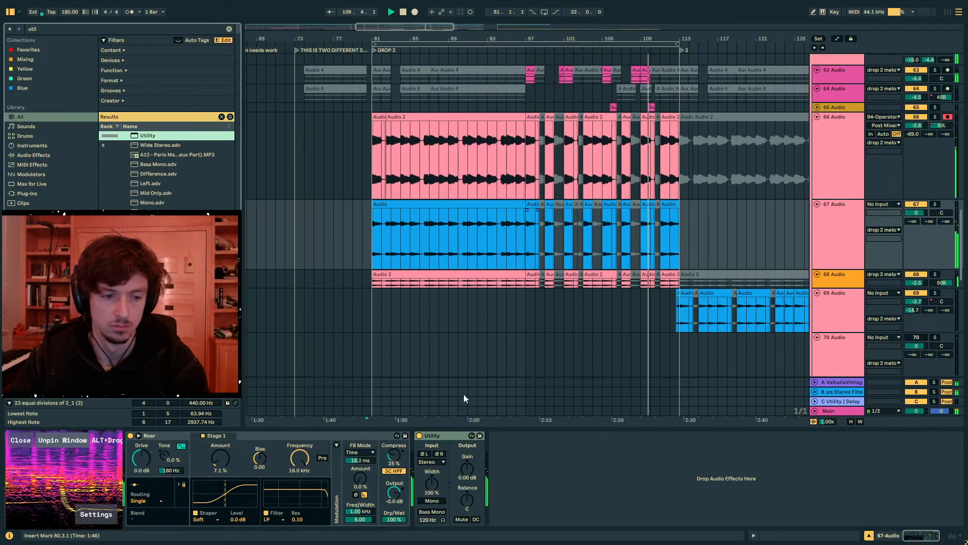
left_click(431, 462)
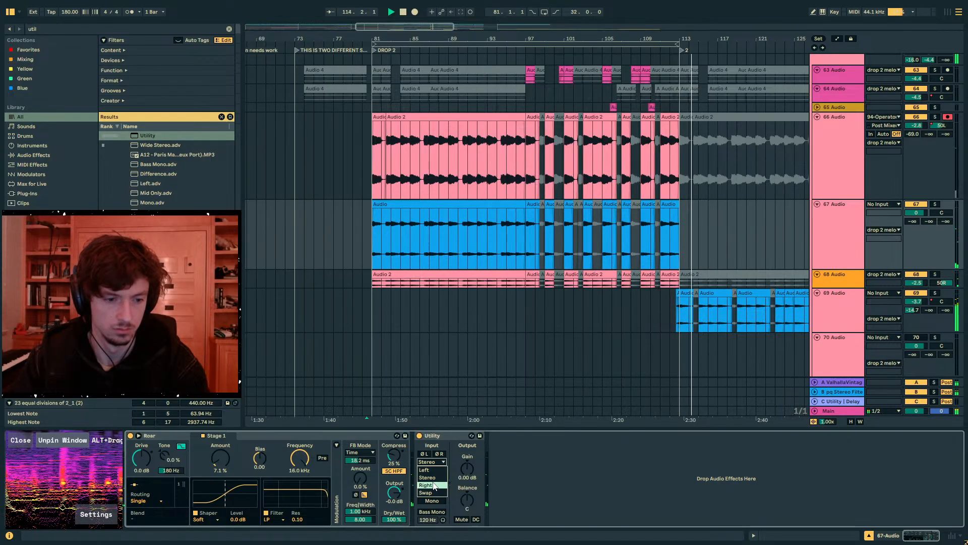
left_click(429, 470)
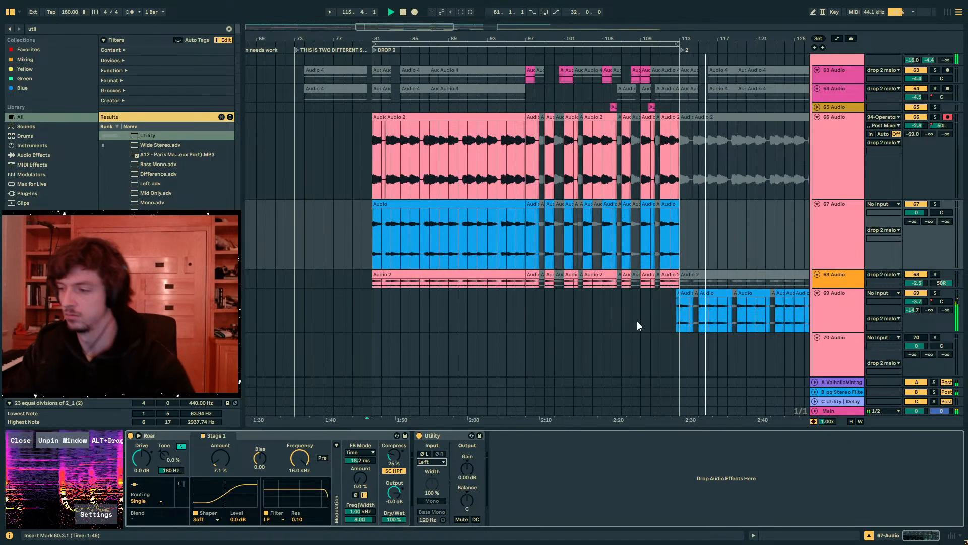
- Review the section from bar 113 onward during playback, examining the 69 Audio track's device chain and the neighbouring tracks
left_click_drag(677, 36, 518, 51)
scroll(559, 165, "down", 3)
left_click(556, 235)
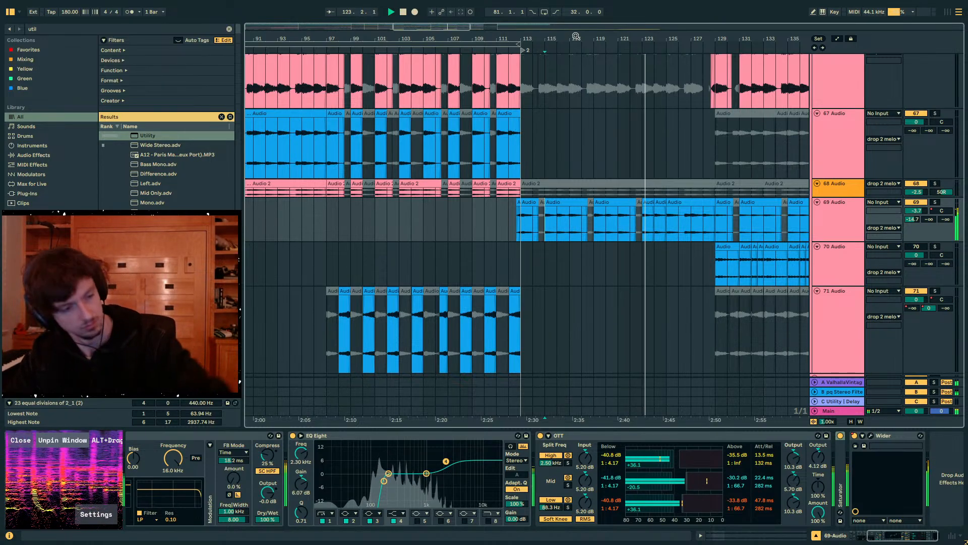
left_click_drag(575, 37, 494, 36)
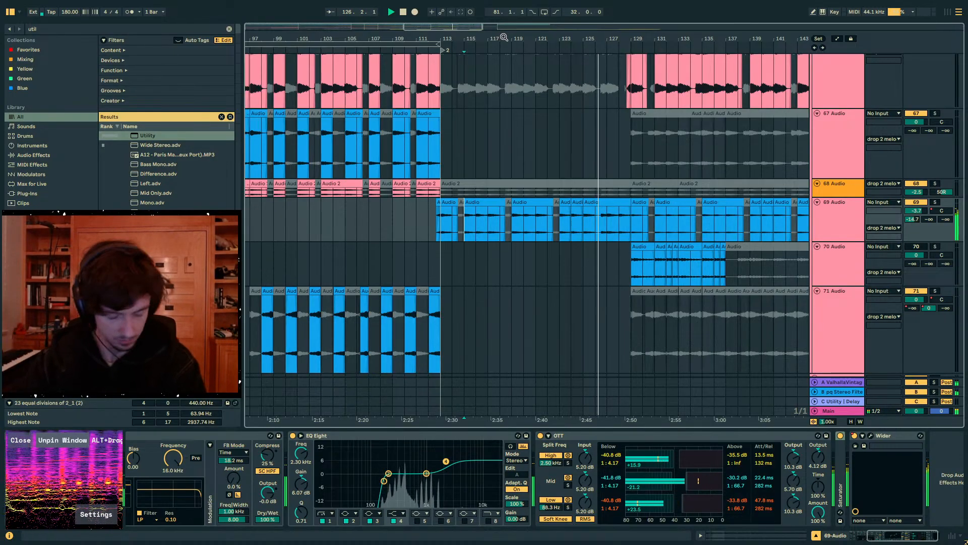
scroll(612, 175, "up", 2)
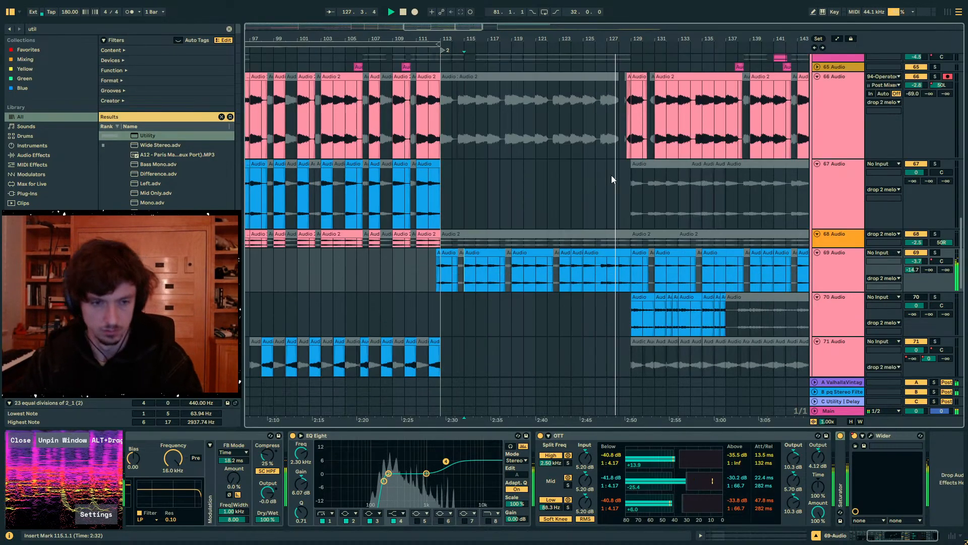
scroll(612, 177, "up", 15)
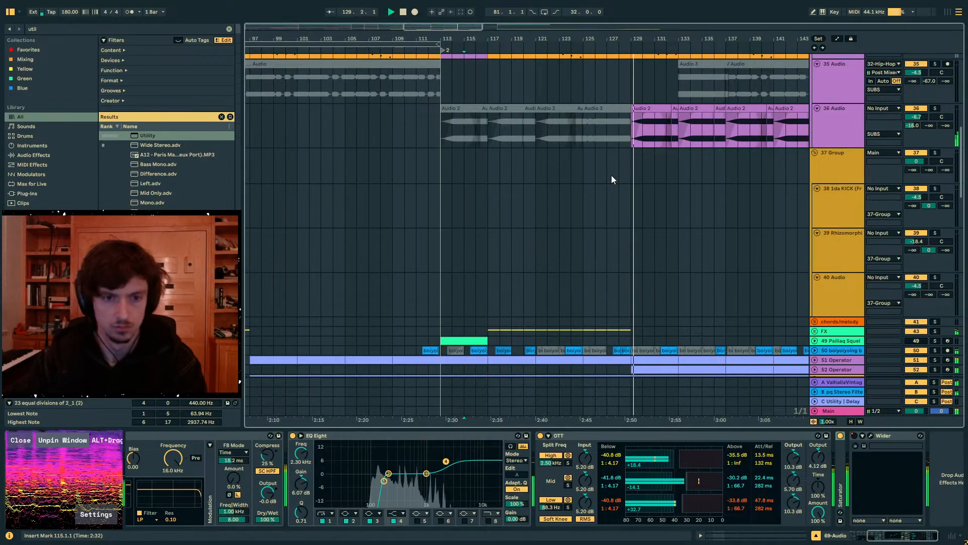
- Look through the tracks around bars 113–143 during and after playback, from the SUBS audio tracks down to the drop 2 melody group
scroll(611, 174, "up", 3)
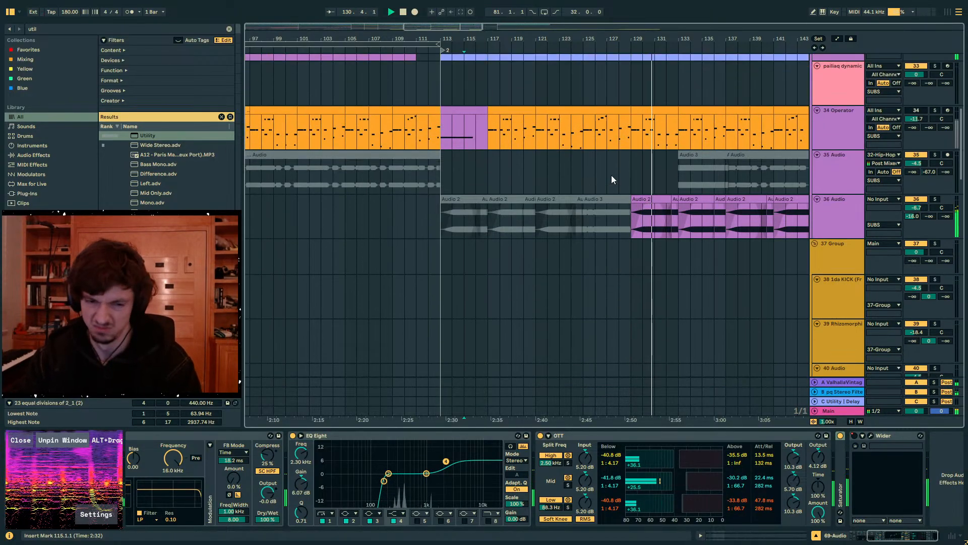
left_click(611, 174)
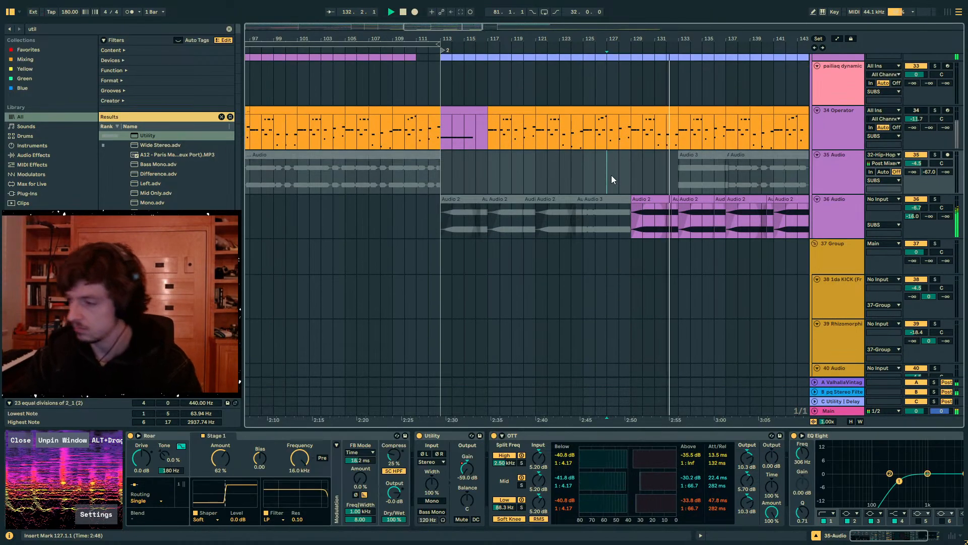
scroll(707, 189, "down", 3)
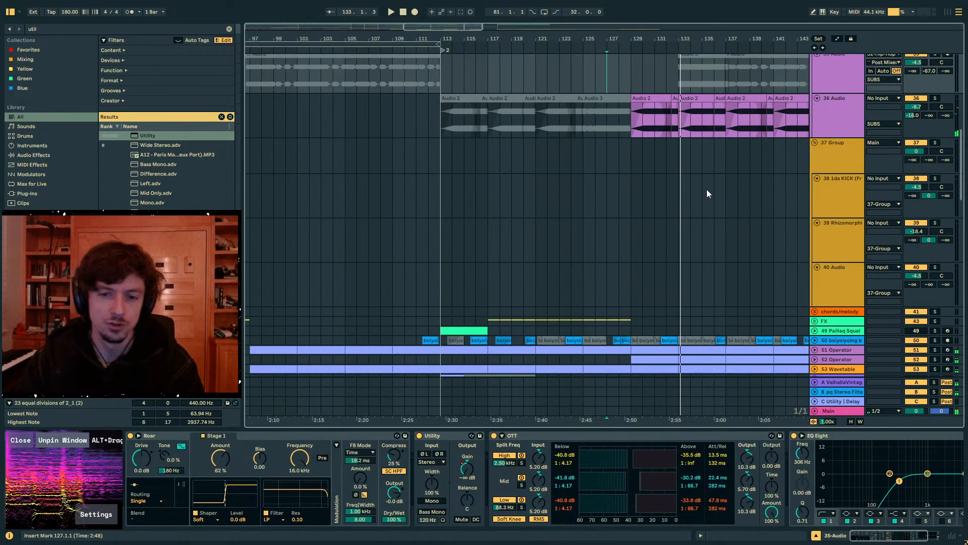
scroll(707, 189, "down", 6)
left_click(544, 211)
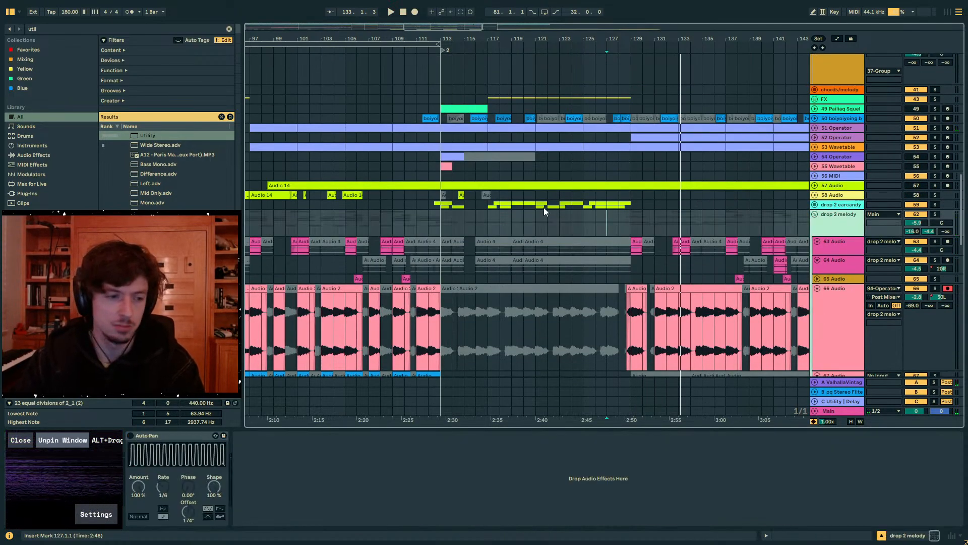
left_click(86, 28)
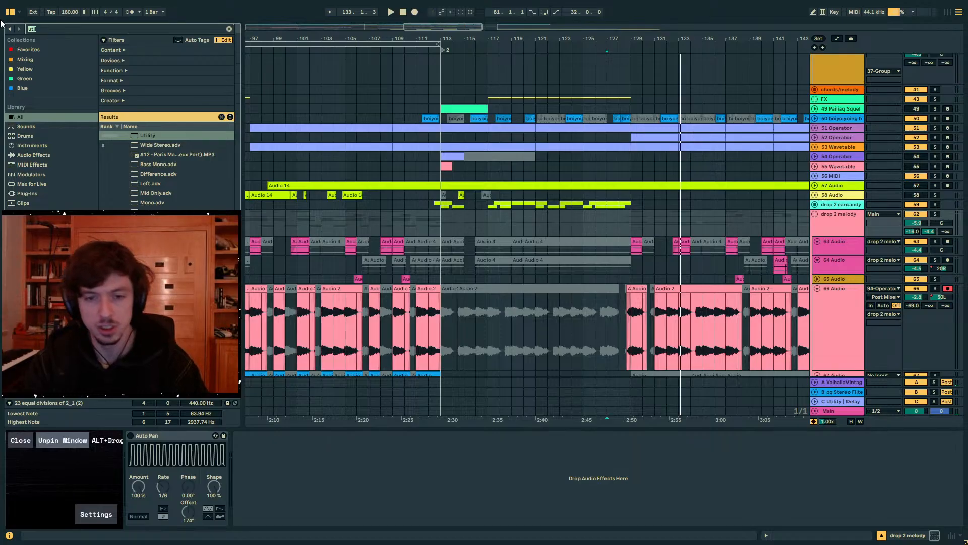
scroll(608, 181, "down", 3)
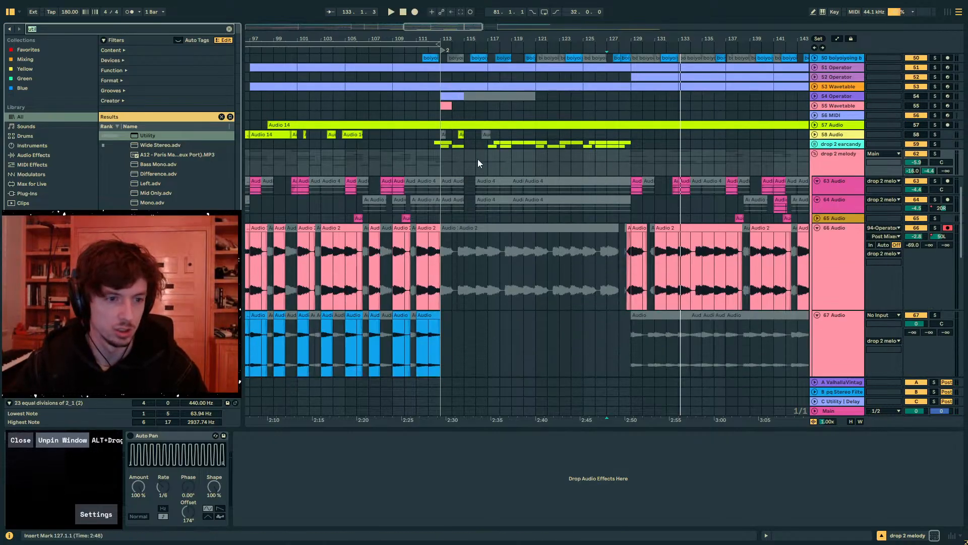
scroll(567, 199, "up", 1)
scroll(568, 197, "up", 4)
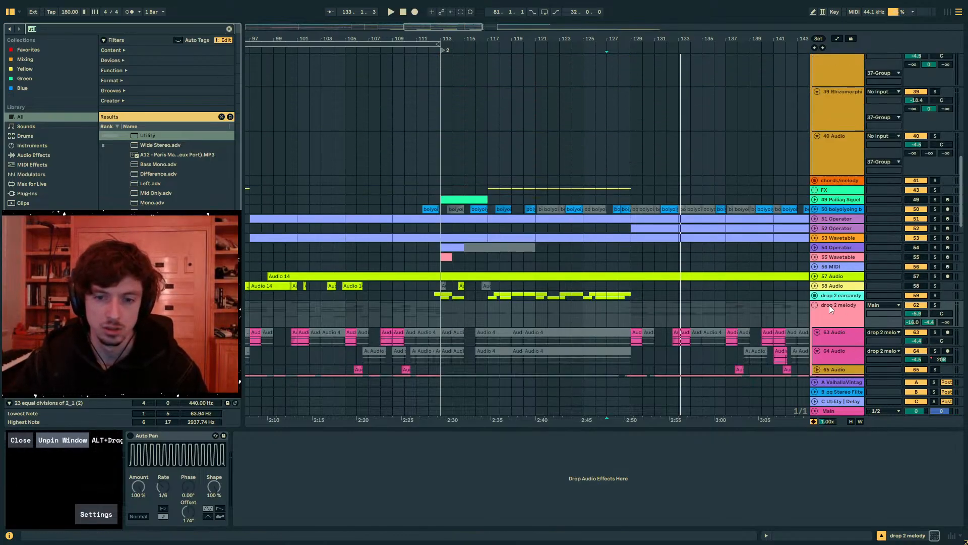
scroll(829, 305, "down", 2)
- Solo the drop 2 melody group and play it from bar 129
left_click(828, 257)
left_click(935, 235)
left_click(629, 243)
key("space")
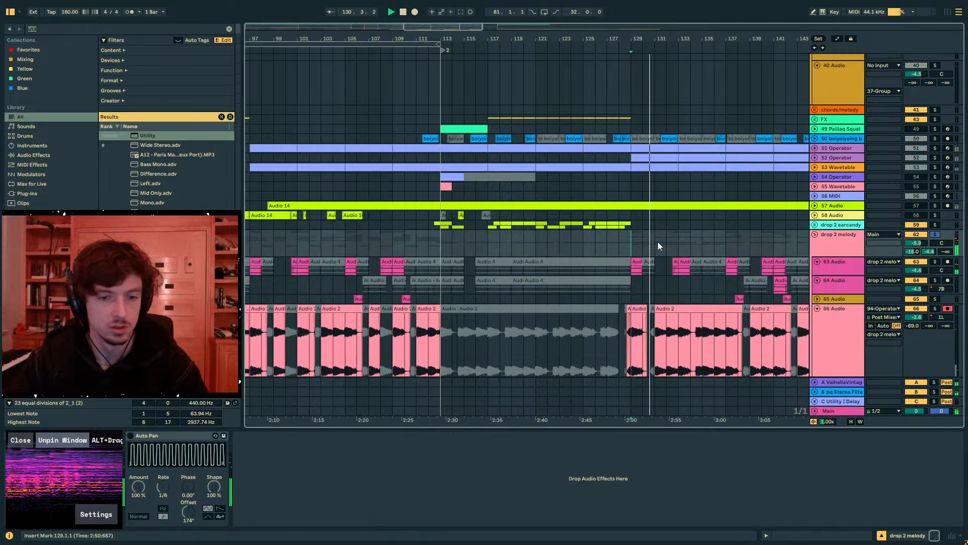
- Add soothe2 to the drop 2 melody group and set its low cut frequency to 84 Hz
left_click_drag(61, 30, 1, 25)
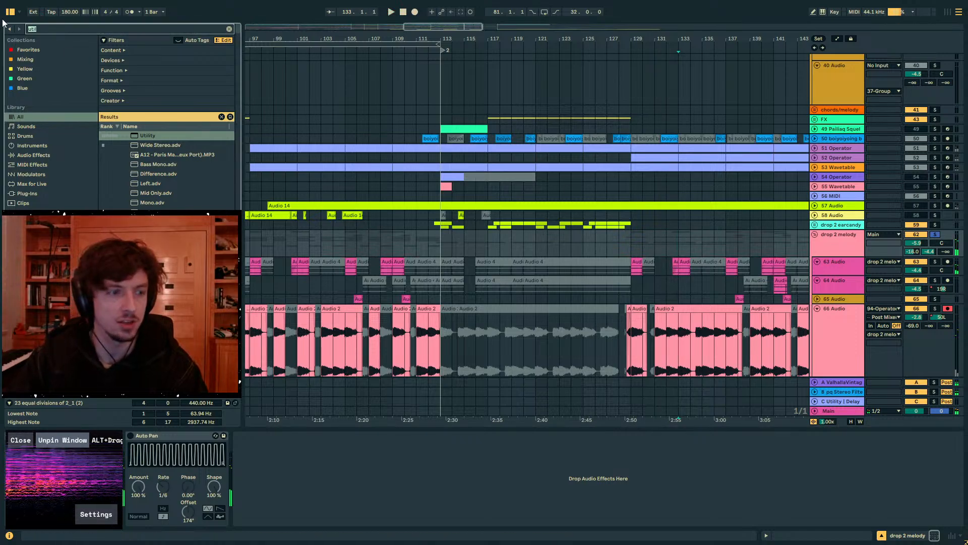
type("sooth")
double_click(154, 139)
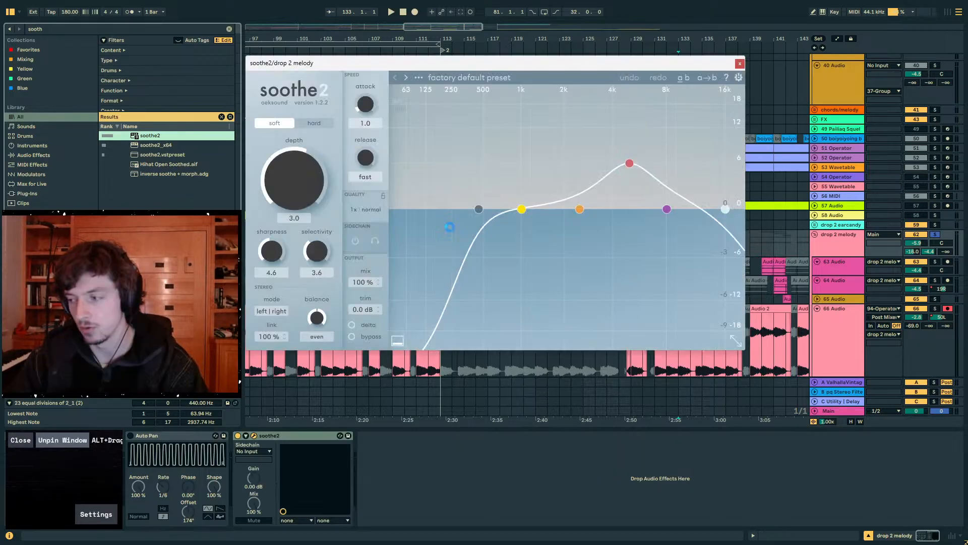
left_click_drag(479, 205, 414, 207)
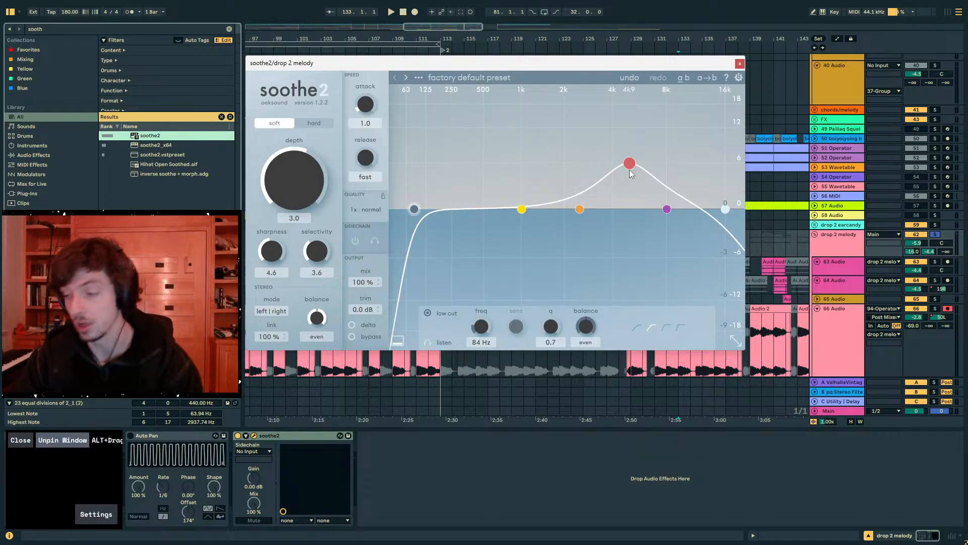
- Add an EQ Eight after soothe2 on the drop 2 melody group and turn on its audition mode
key("ctrl+f")
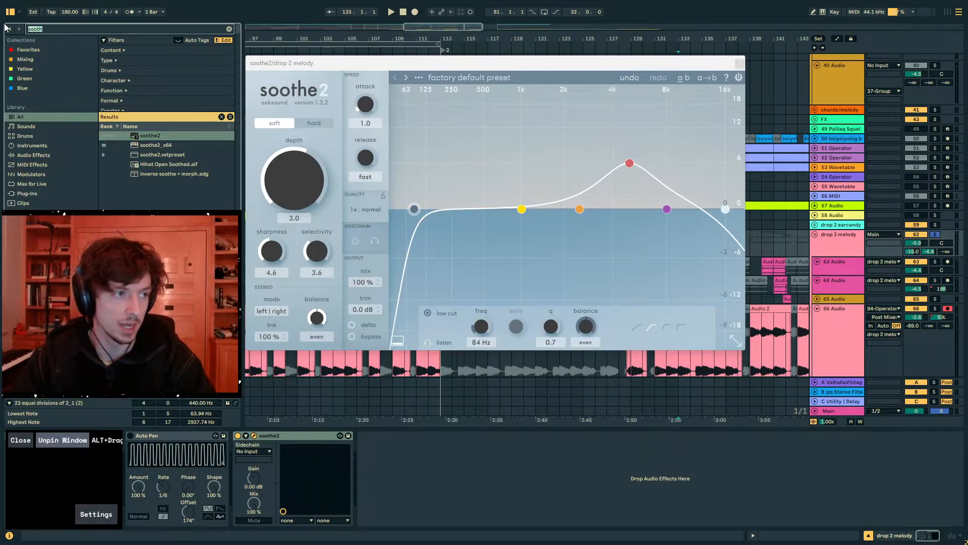
type("eq 8")
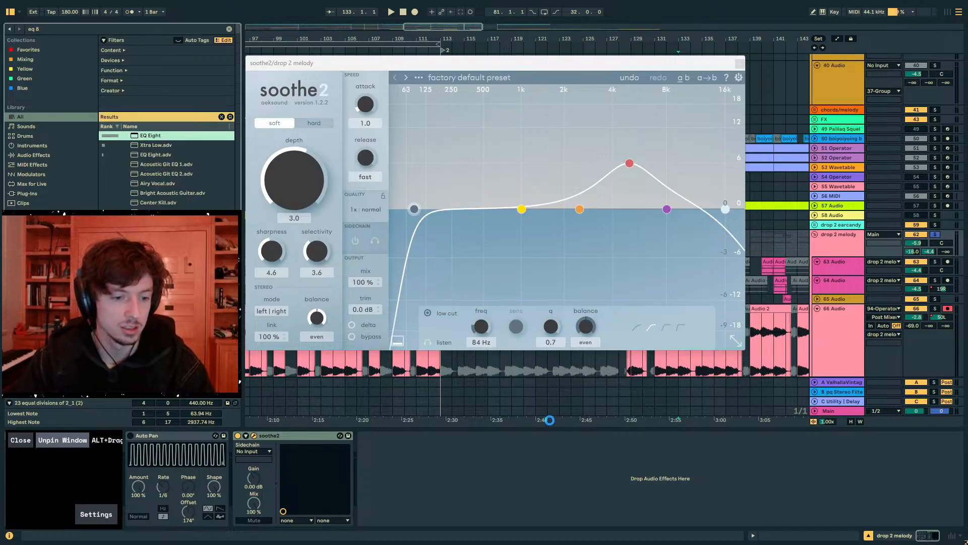
left_click(370, 435)
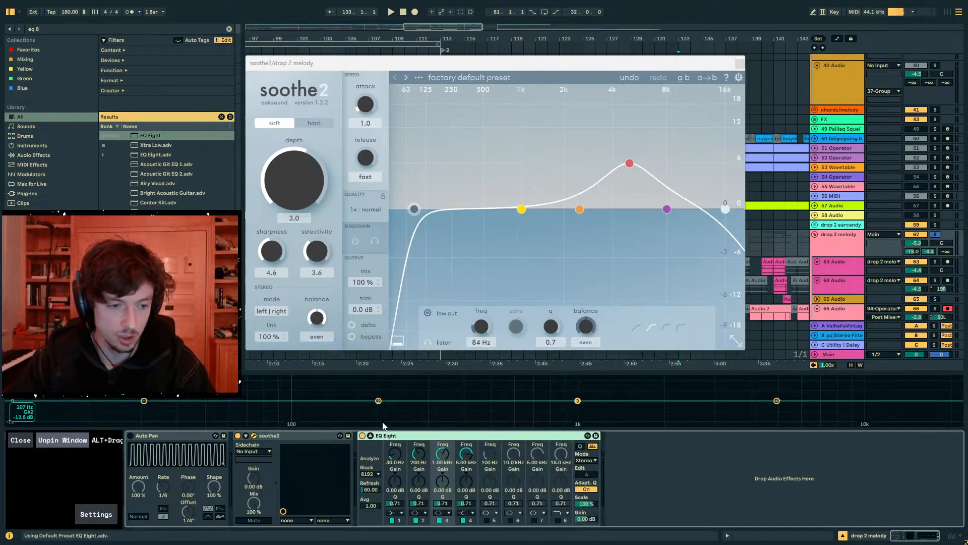
left_click(580, 446)
- Shape EQ Eight's band 3 into a narrow 15 dB boost at 2.40 kHz with a Q of 18 and play the group
left_click_drag(578, 401, 685, 377)
key("space")
key("space")
left_click_drag(442, 503, 442, 414)
- Sweep EQ Eight's boosted band 3 down to 404 Hz during playback to listen for resonances
key("space")
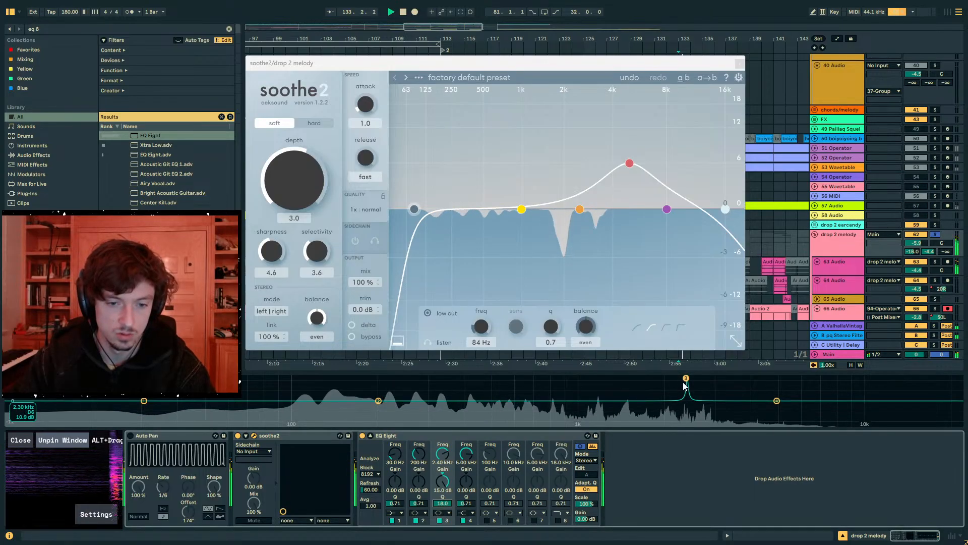
left_click_drag(686, 378, 465, 378)
key("space")
key("space")
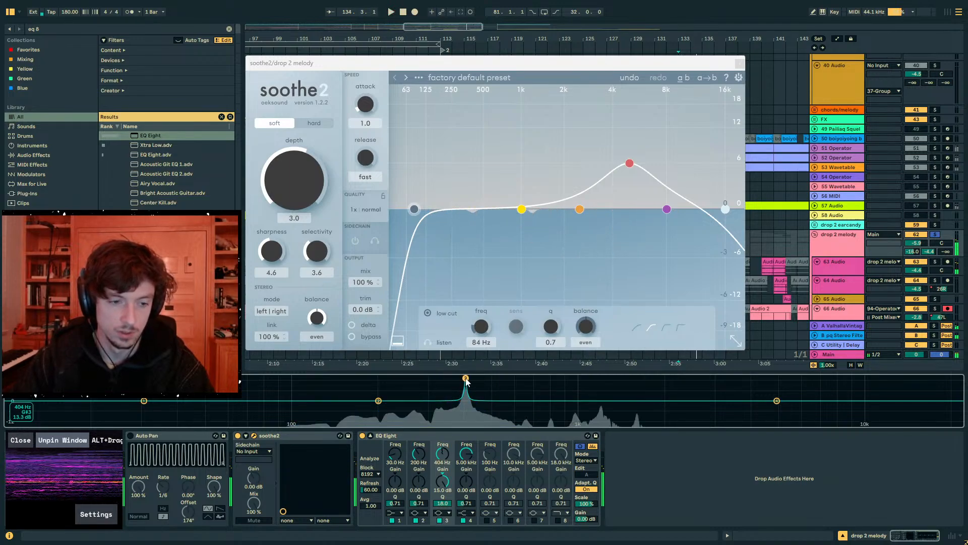
key("space")
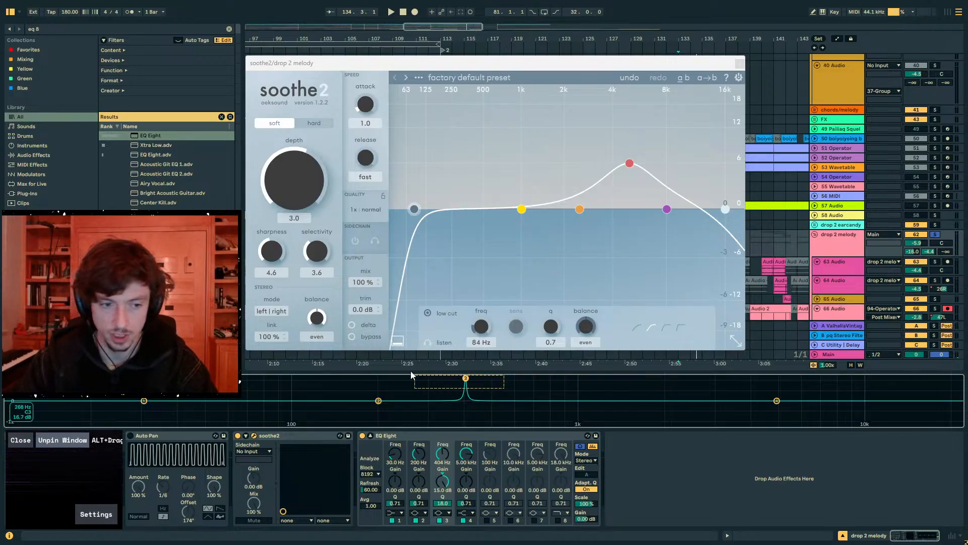
- Cut band 3 to -10.5 dB and band 2 to -8.67 dB at 217 Hz with Q 10.2, and set EQ Eight's scale to 41%
left_click_drag(450, 489, 449, 535)
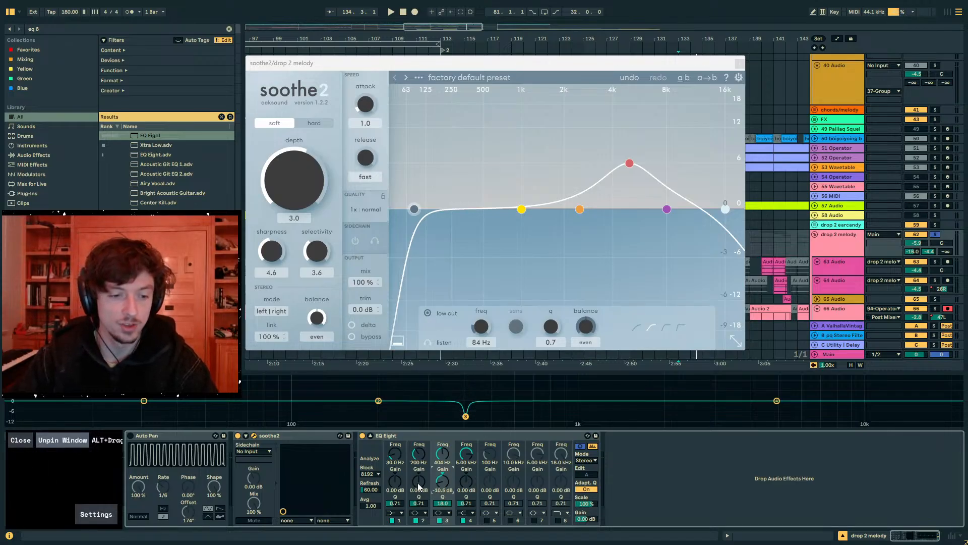
left_click_drag(378, 401, 389, 413)
left_click_drag(419, 503, 419, 464)
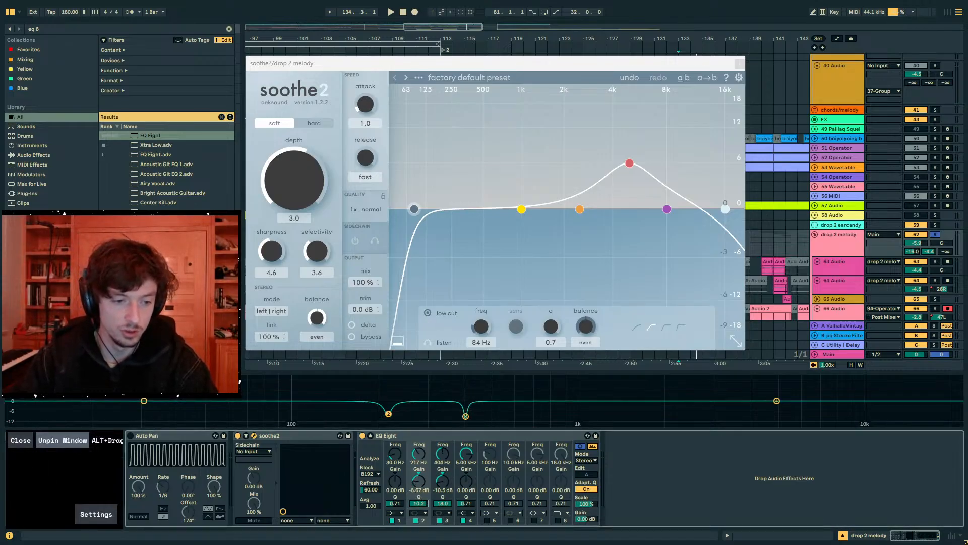
left_click_drag(586, 503, 593, 527)
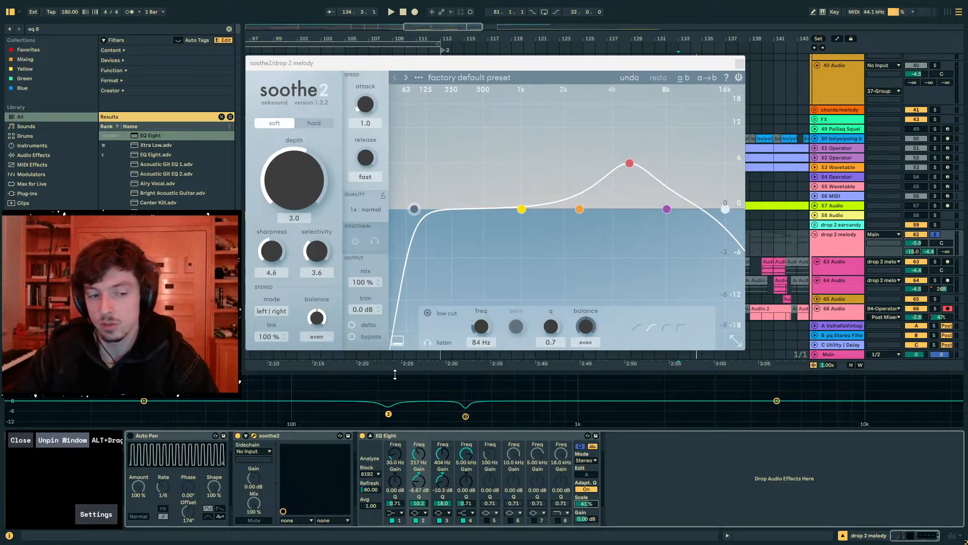
- Set soothe2's band 3 to 4 kHz at 12 dB and band 1 to 422 Hz at 7.4 dB sensitivity, and close the plug-in window
left_click_drag(618, 164, 618, 133)
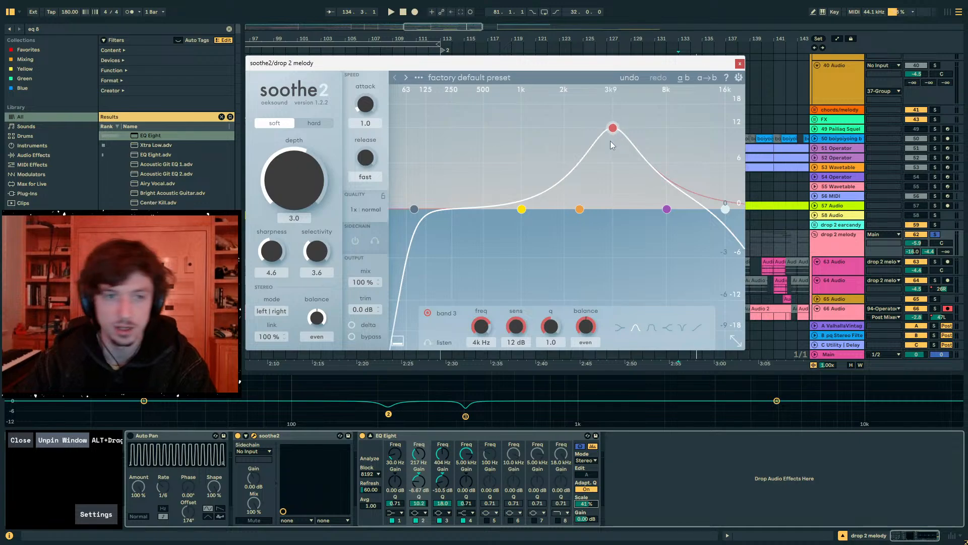
left_click_drag(521, 209, 476, 154)
left_click_drag(479, 64, 558, 76)
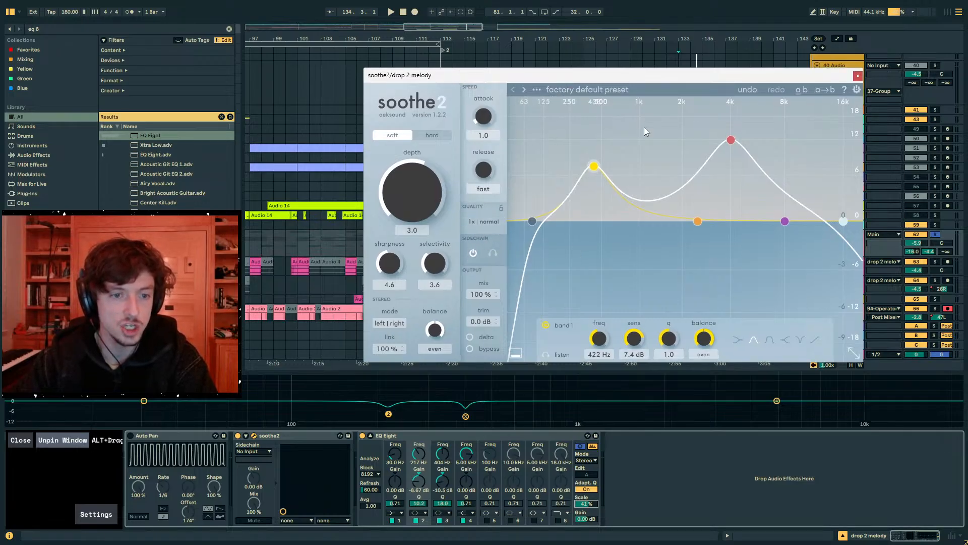
left_click(857, 76)
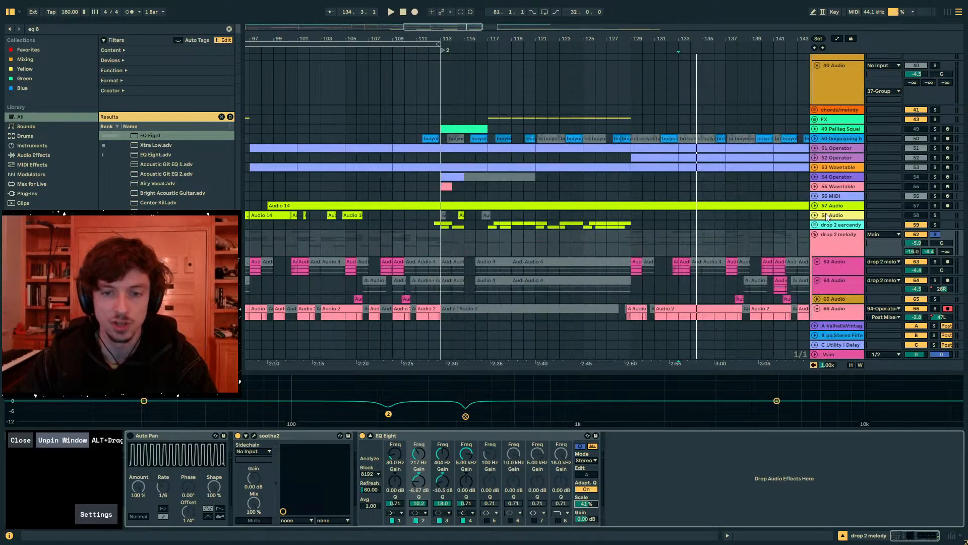
- Delete the EQ Eight from the drop 2 melody group and set the playback start to bar 129
left_click(440, 437)
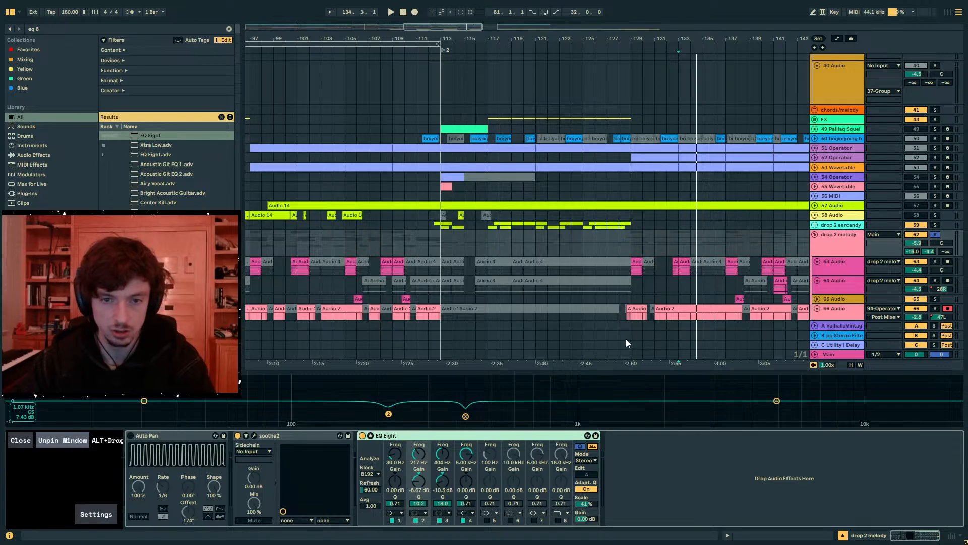
key("Delete")
left_click(822, 245)
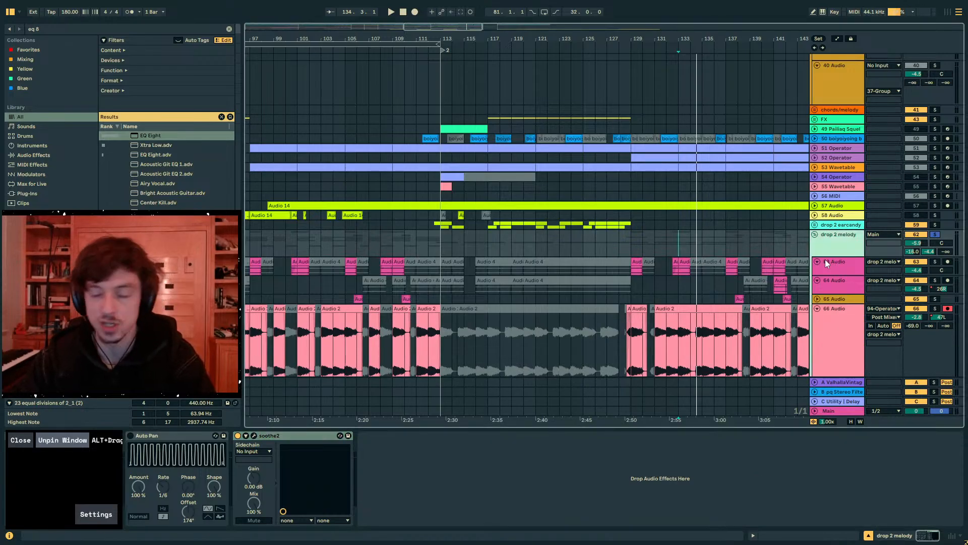
left_click(826, 260)
left_click(843, 241)
left_click(628, 245)
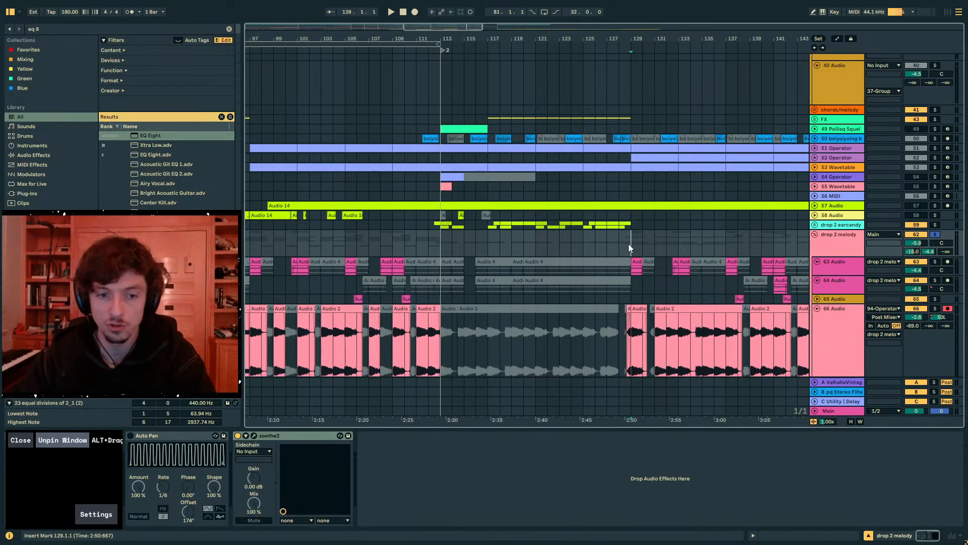
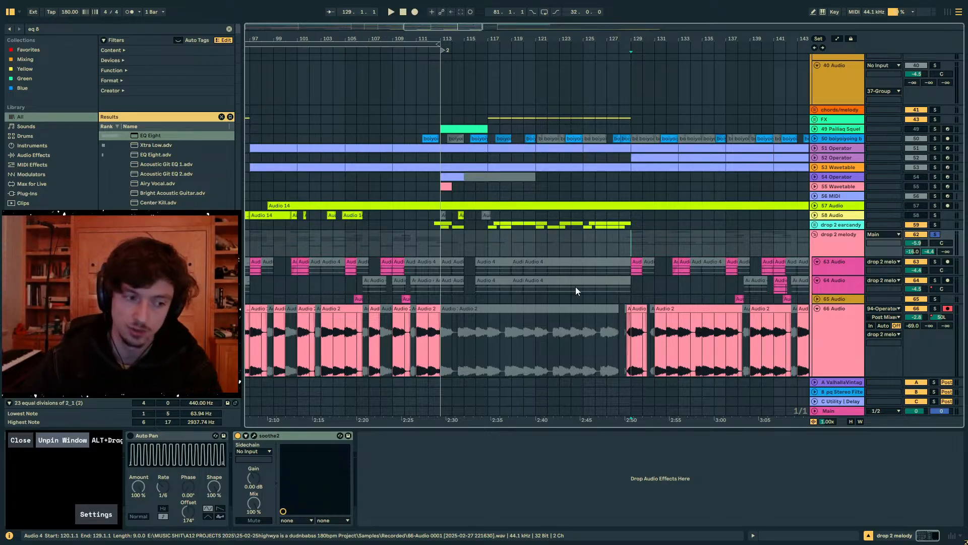
- Check soothe2's settings on the drop 2 melody group and remove the device
left_click(253, 435)
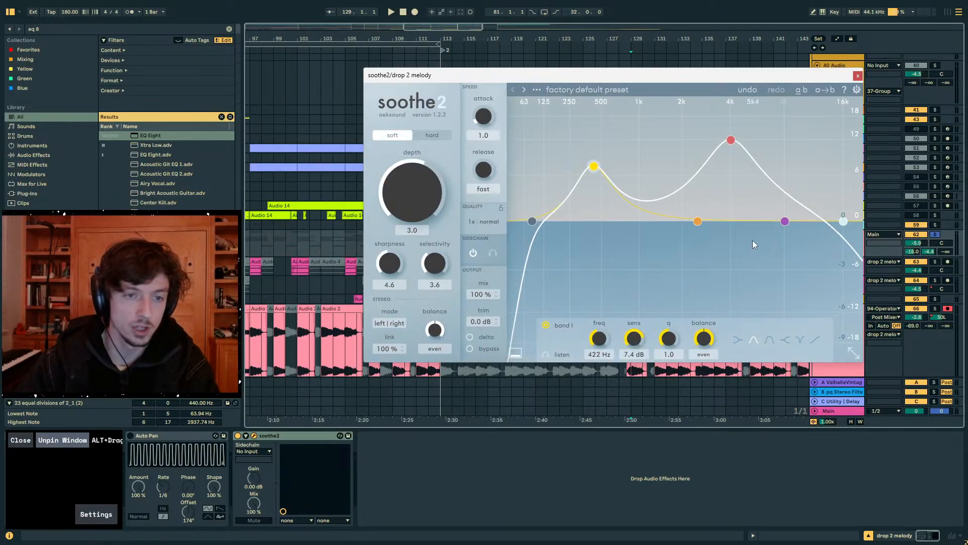
left_click(857, 76)
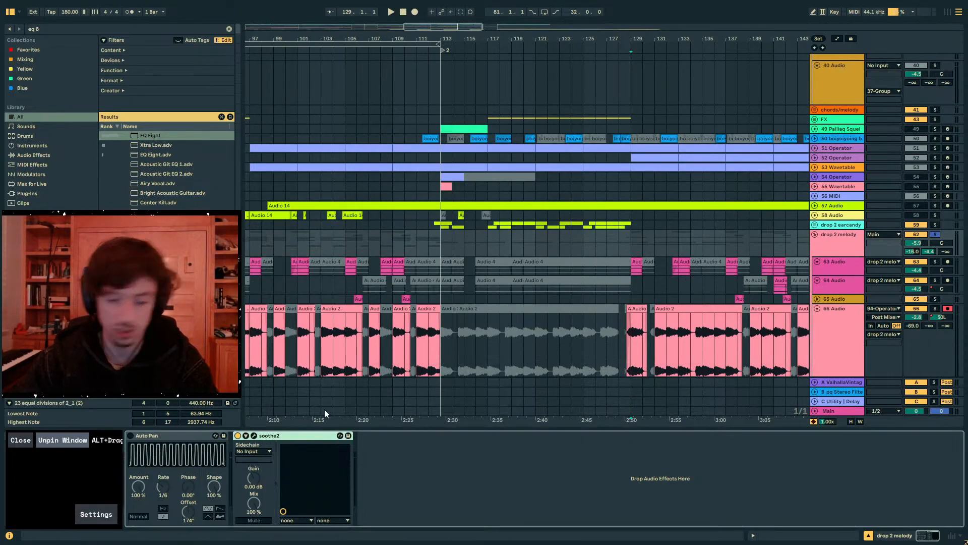
key("Delete")
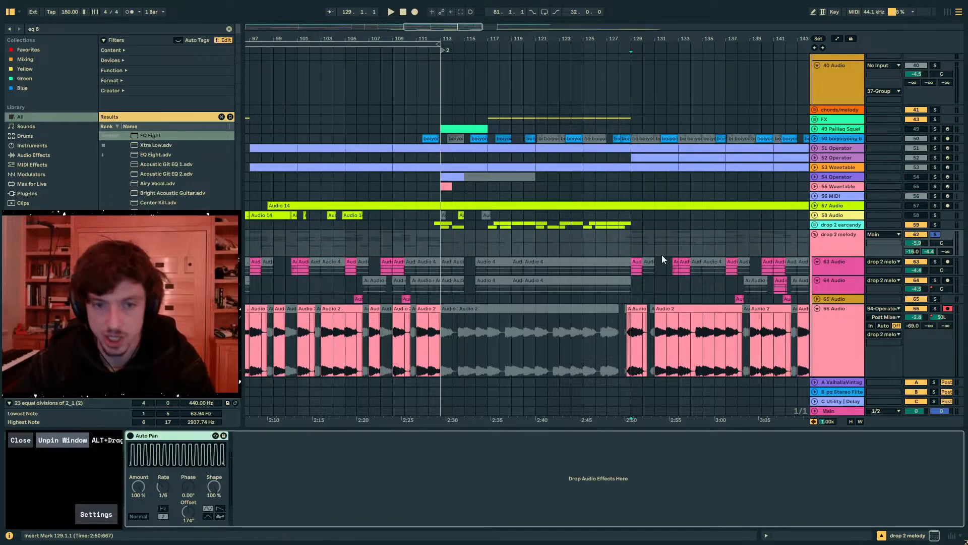
- Play the drop from bar 129 and listen to the drop 2 melody group without soothe2
left_click(643, 243)
scroll(816, 268, "up", 2)
scroll(832, 303, "down", 3)
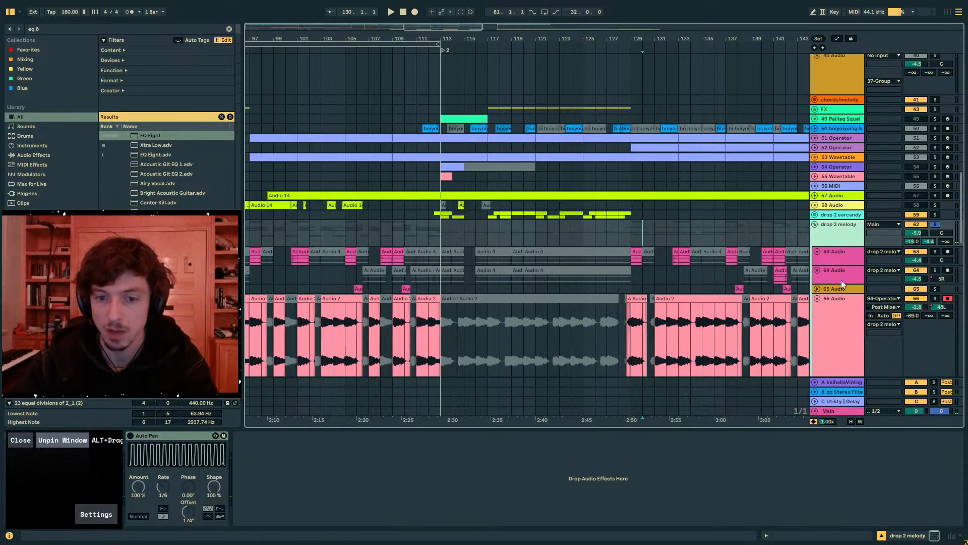
left_click(630, 228)
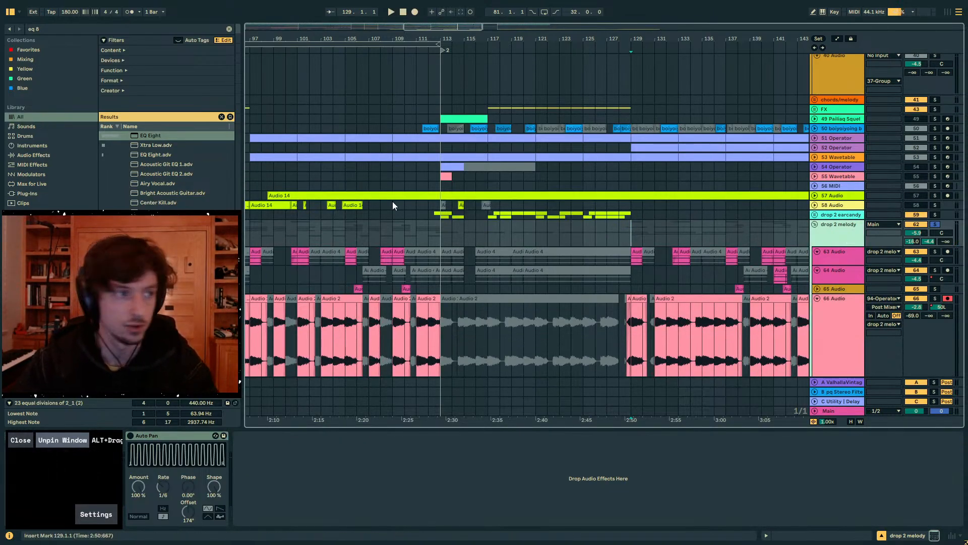
key("space")
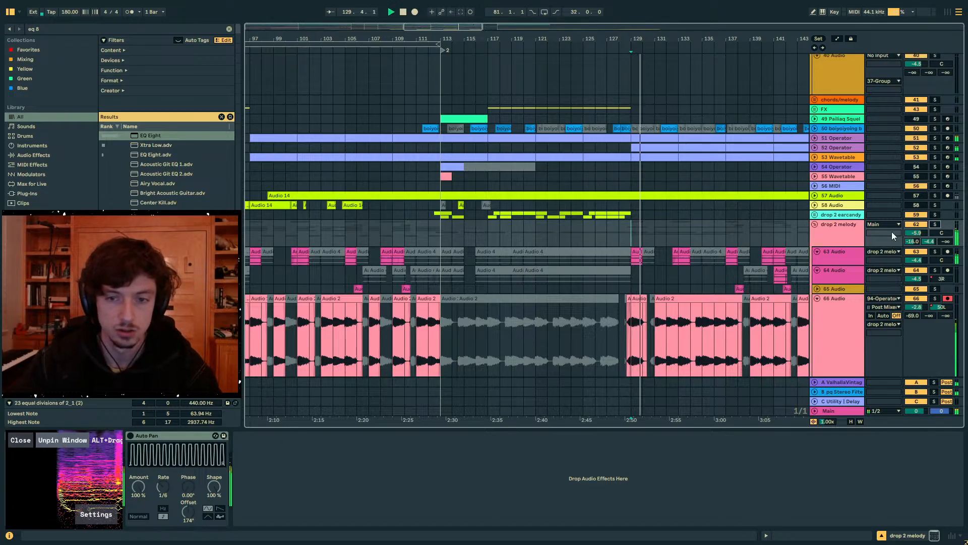
scroll(777, 240, "down", 4)
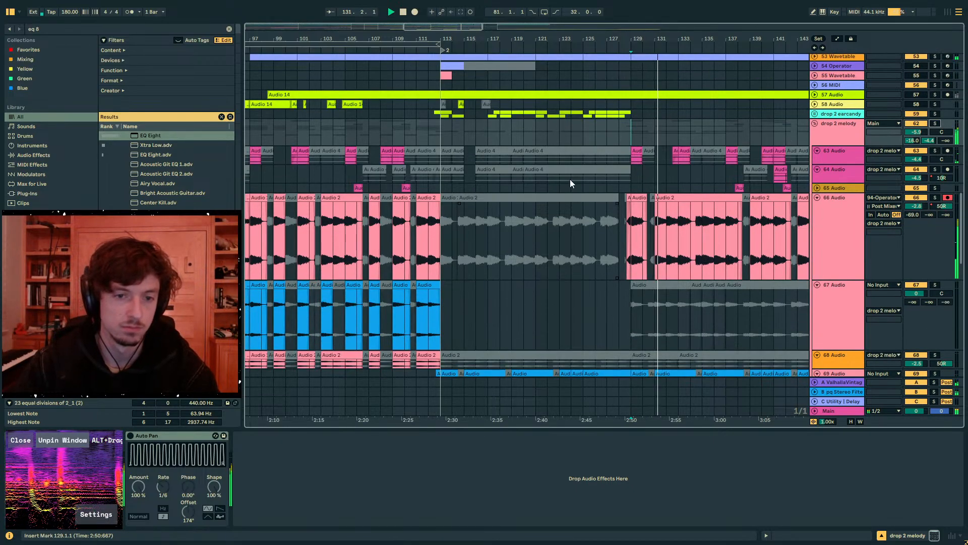
left_click(654, 132)
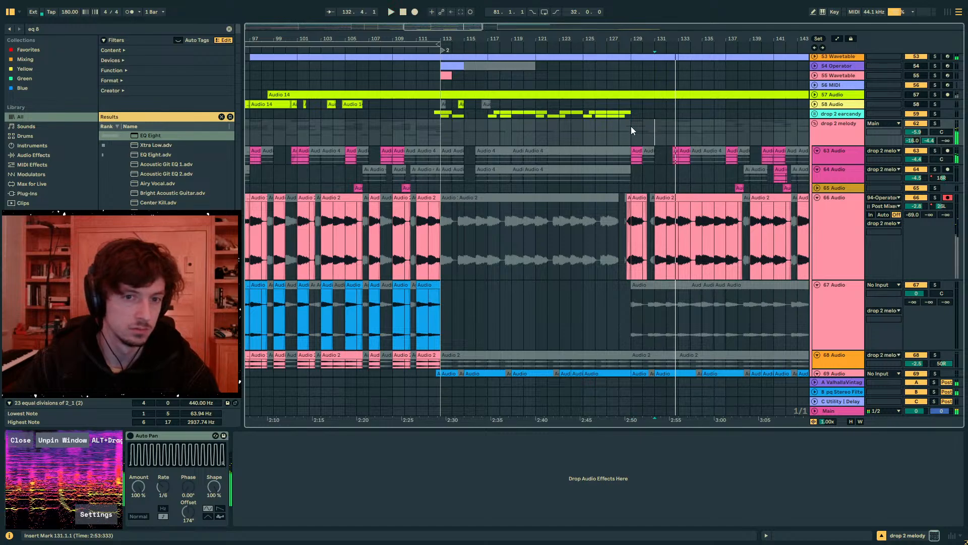
key("space")
- Add a Compressor to the drop 2 melody group and enable its sidechain with KICKSNARE as the audio source
key("ctrl+f")
type("comp")
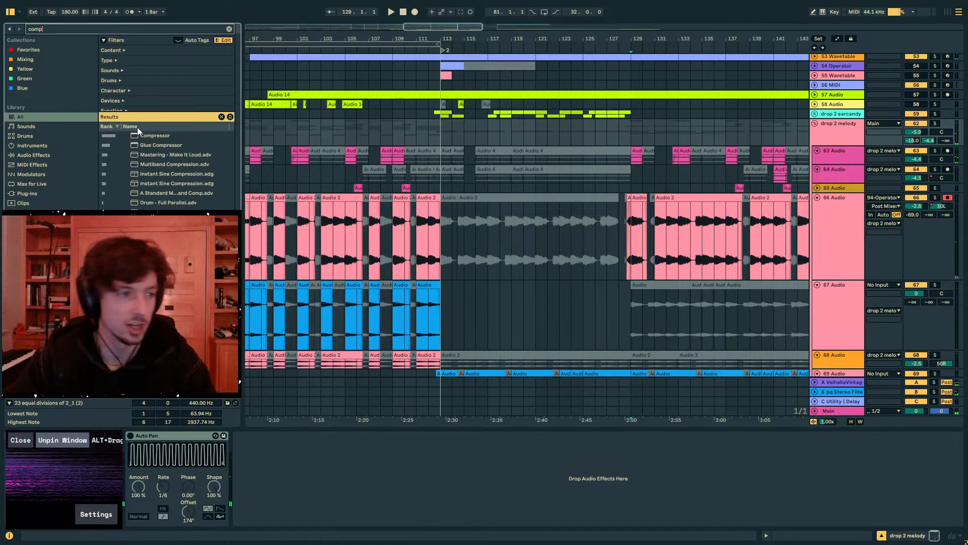
double_click(140, 135)
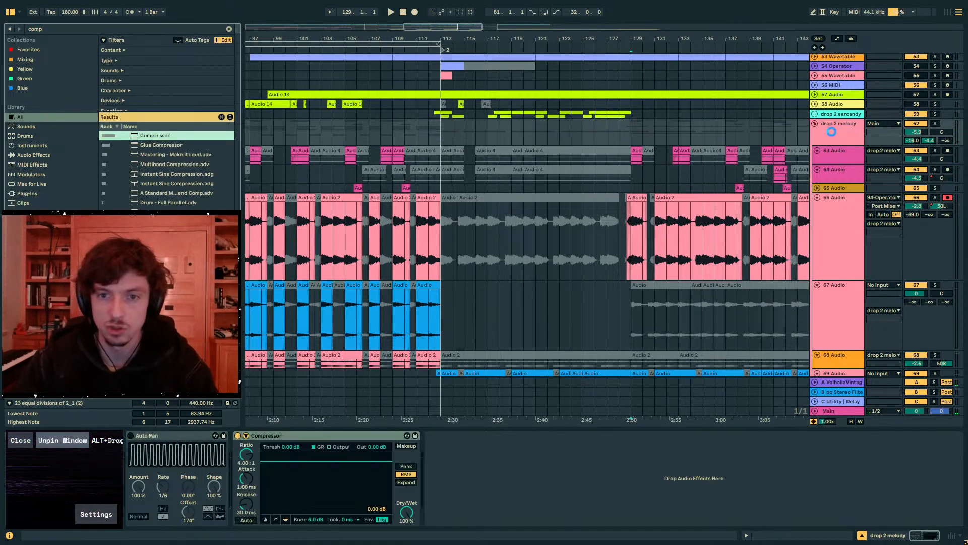
left_click(839, 132)
left_click(246, 435)
left_click(253, 446)
left_click(258, 461)
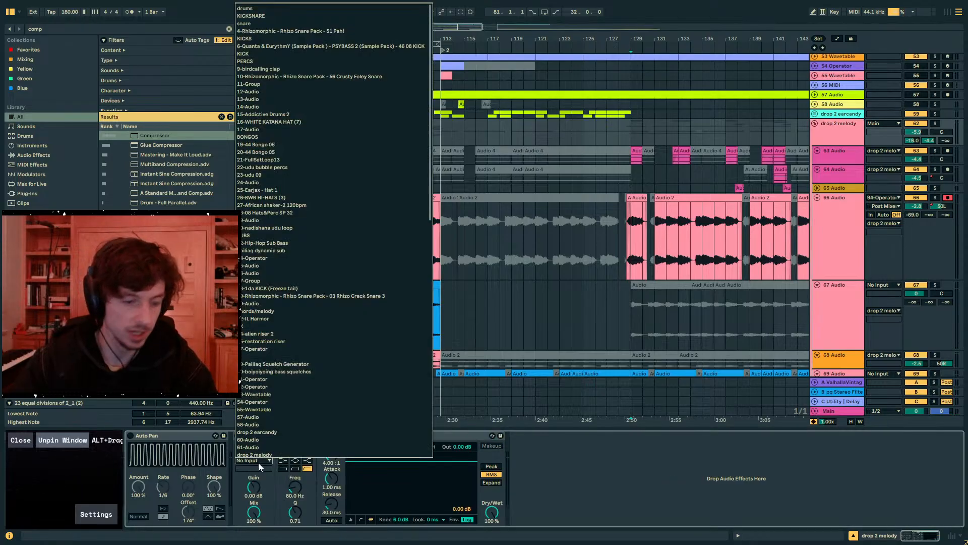
left_click(262, 464)
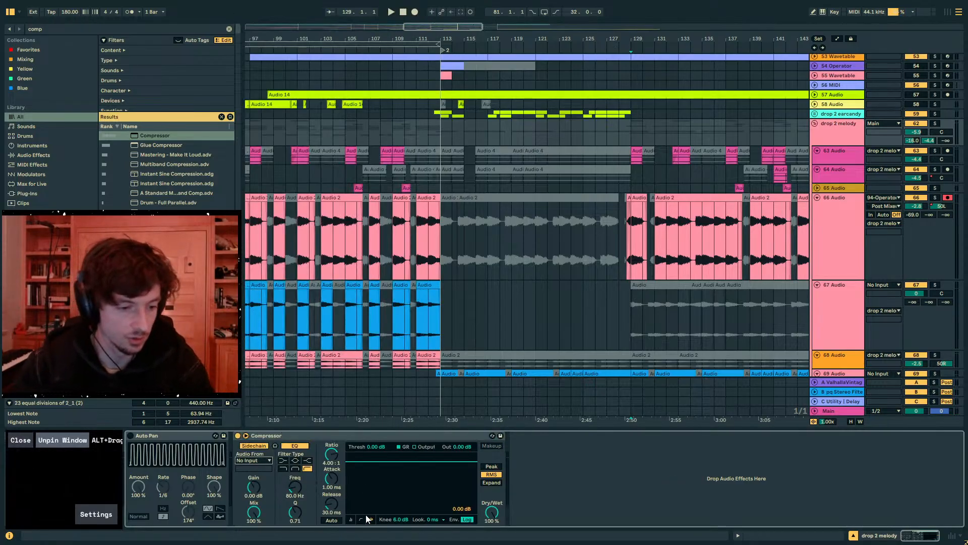
- Set the Compressor's threshold to -36 dB, dry/wet to 56% and release to 41.1 ms, auditioning from bar 129
left_click_drag(364, 463, 365, 503)
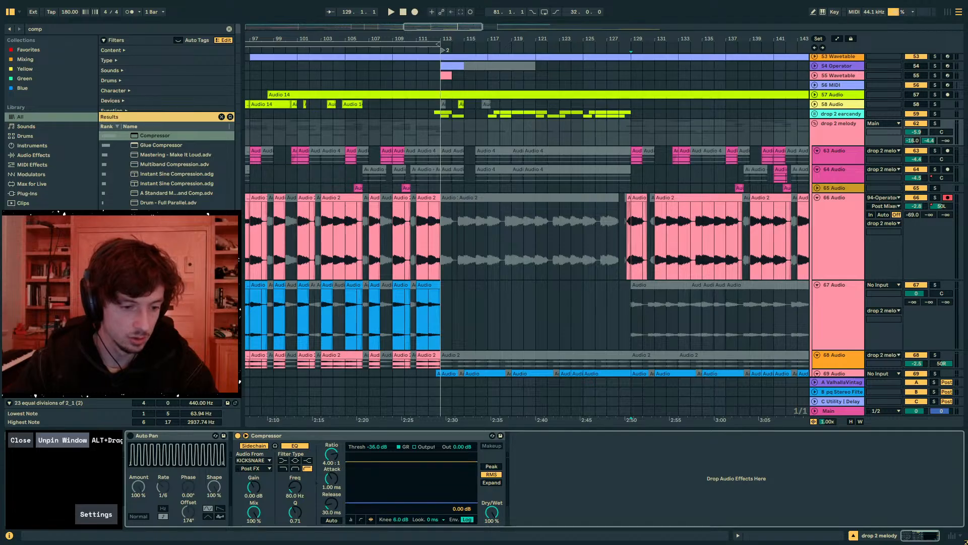
key("space")
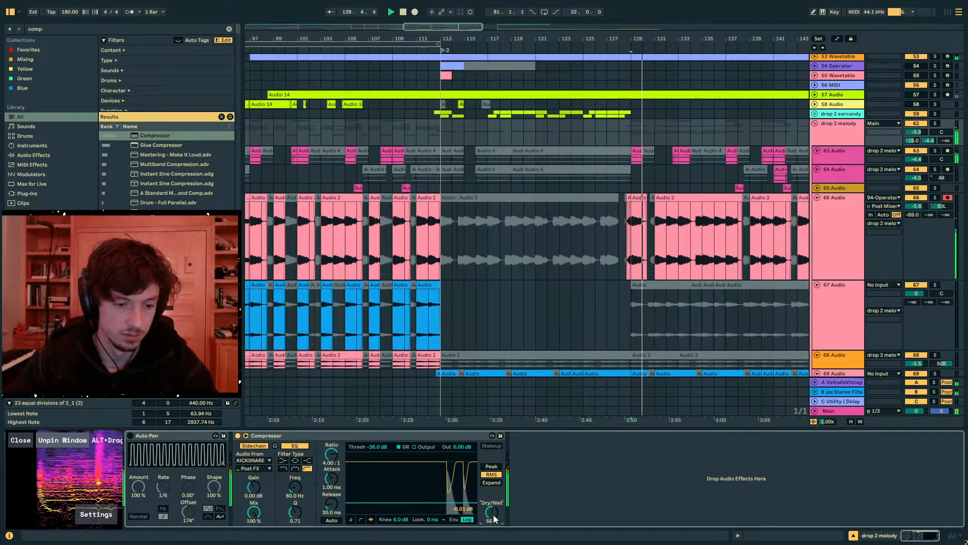
left_click_drag(331, 504, 332, 500)
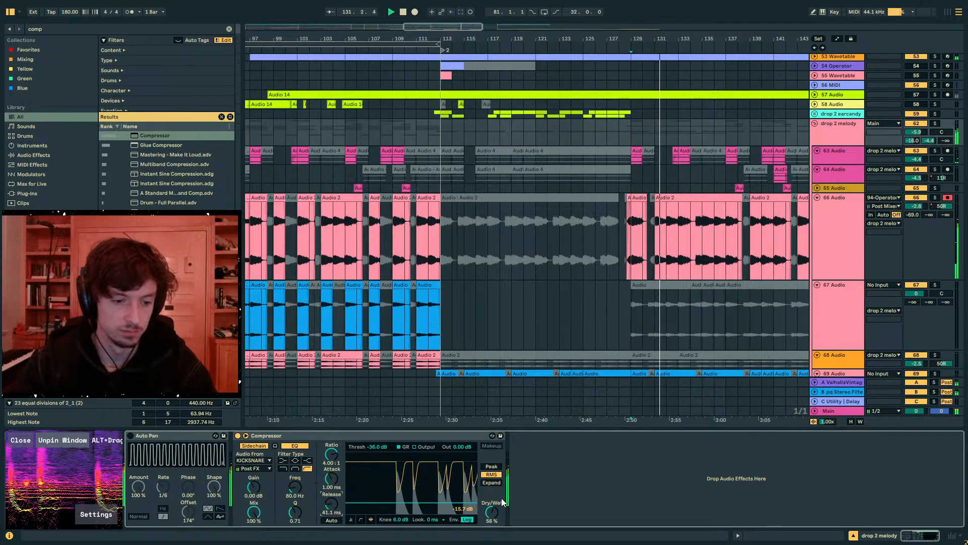
key("space")
- Examine the Audio 2 clip at bar 129 on track 66 up close
left_click(632, 134)
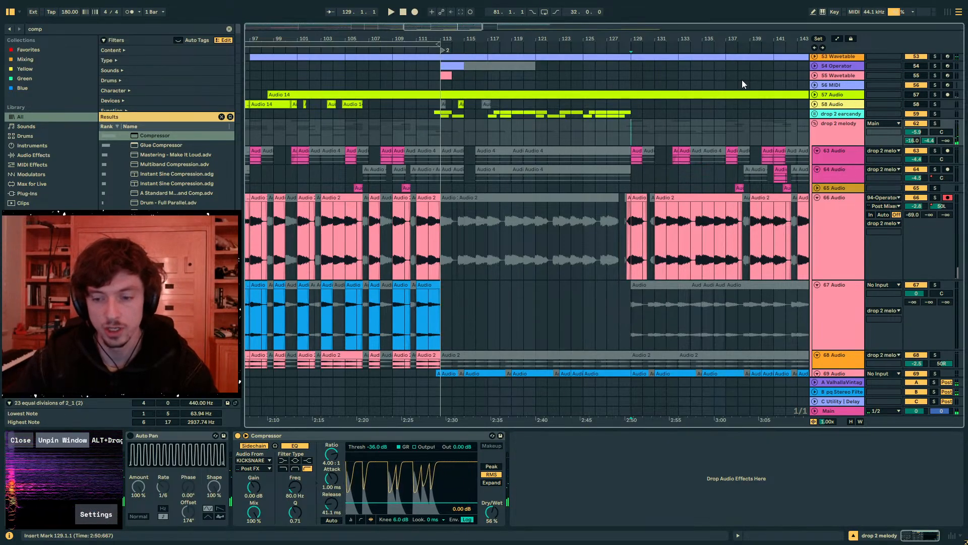
left_click_drag(631, 39, 501, 91)
left_click(502, 235)
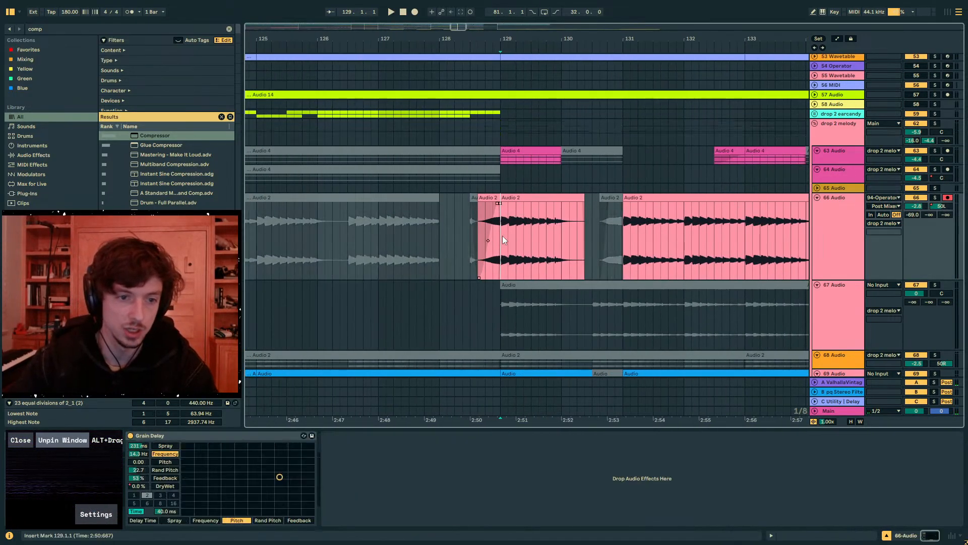
left_click(518, 234)
left_click_drag(555, 238, 534, 237)
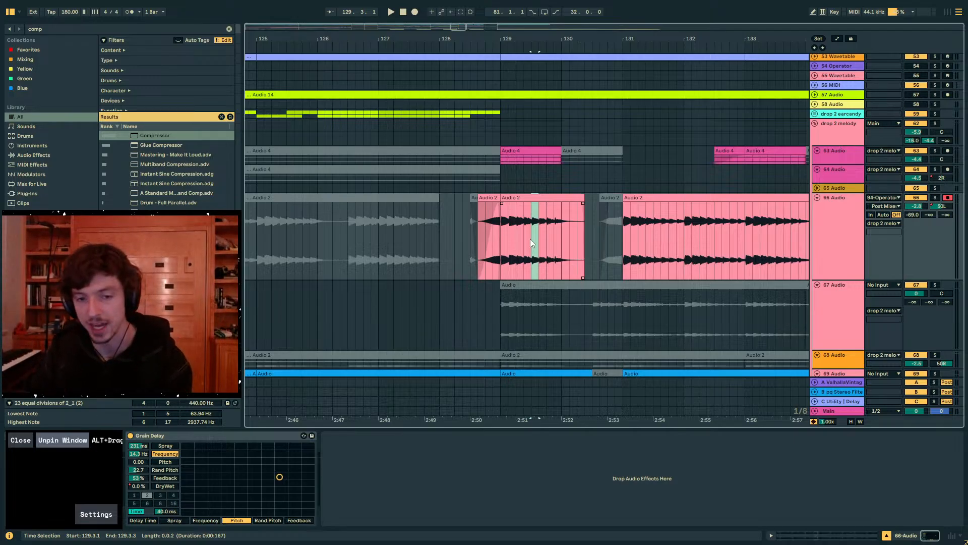
left_click(529, 239)
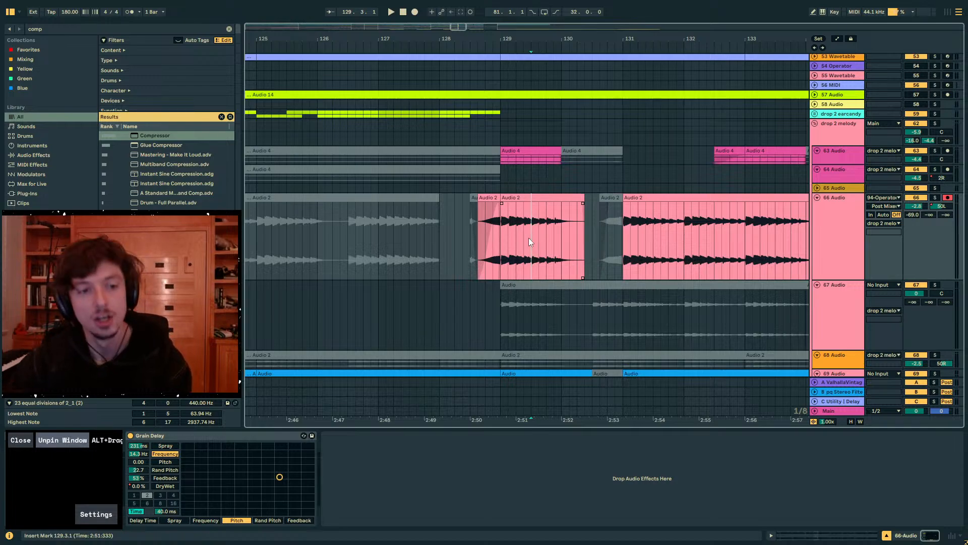
- Examine the Audio 2 clips on track 66 across bars 81 to 113 of Drop 2
left_click(495, 40)
mouse_move(497, 30)
left_mouse_down()
mouse_move(497, 61)
mouse_move(497, 25)
mouse_move(685, 18)
mouse_move(661, 4)
left_mouse_up()
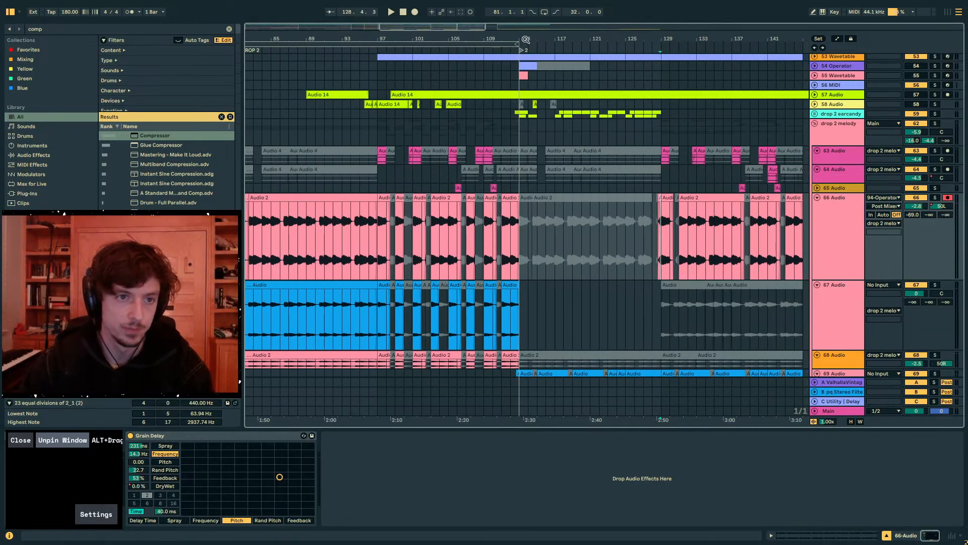
left_click_drag(526, 40, 599, 29)
left_click(589, 248)
left_click_drag(596, 255, 508, 243)
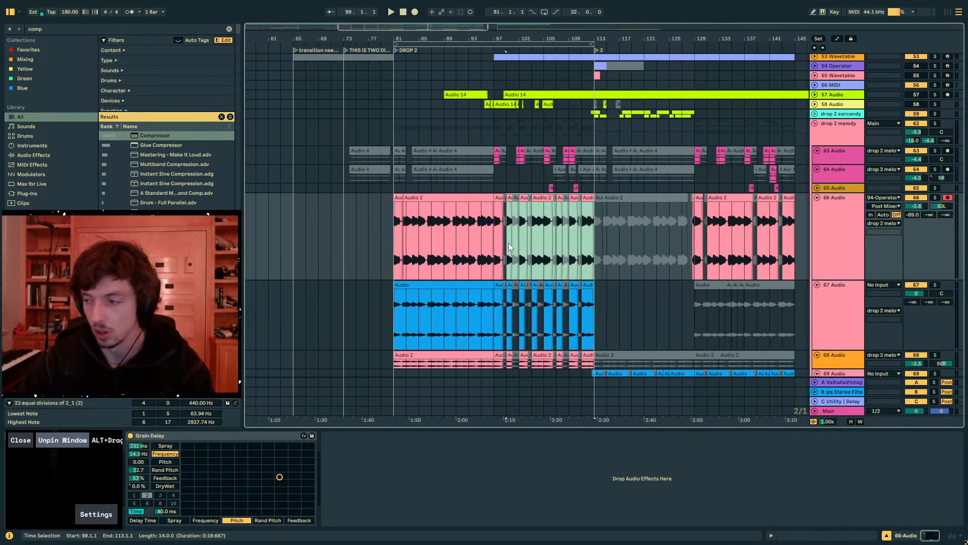
left_click(400, 243)
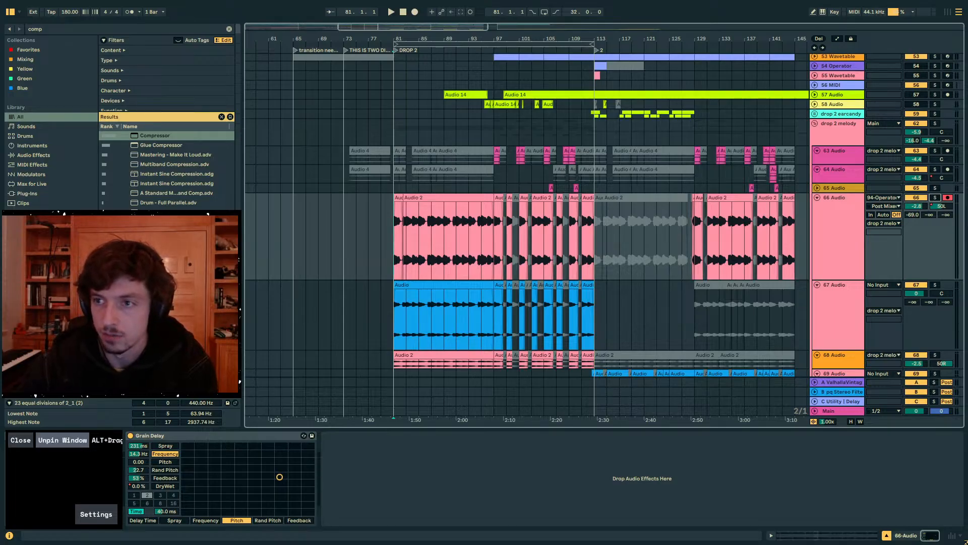
- Bring in the Discord window to look over the feedback-and-wips channel, and move it back off screen
left_click_drag(967, 93, 551, 87)
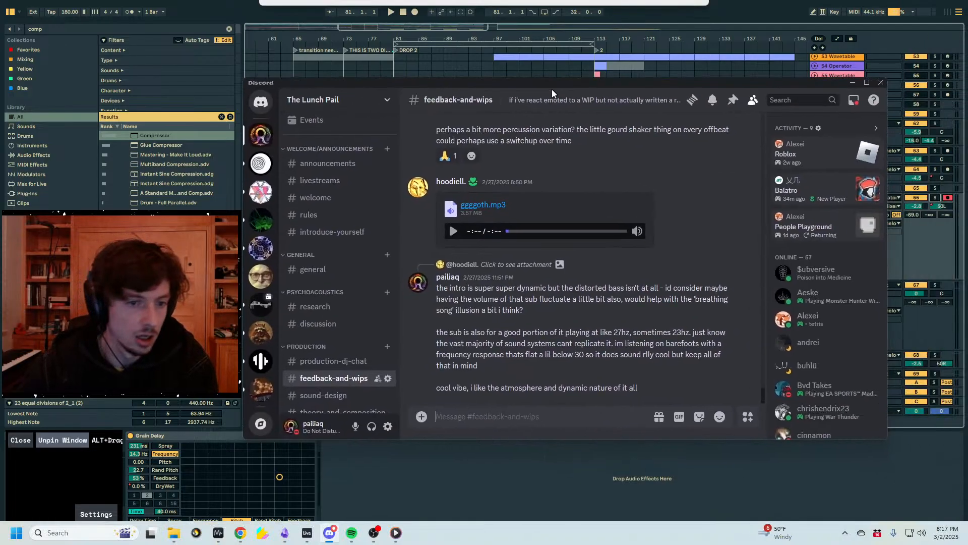
scroll(479, 356, "up", 3)
scroll(484, 252, "down", 3)
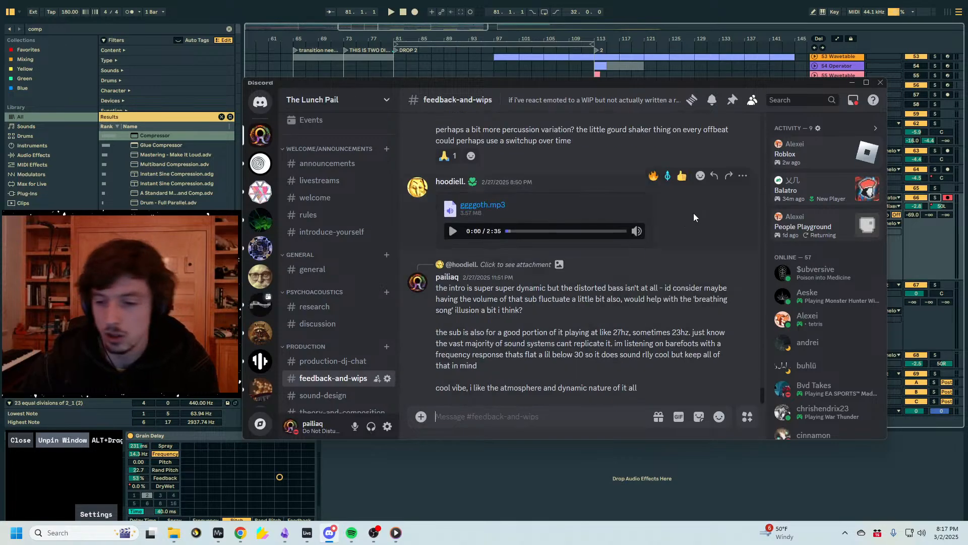
left_click_drag(464, 87, 967, 89)
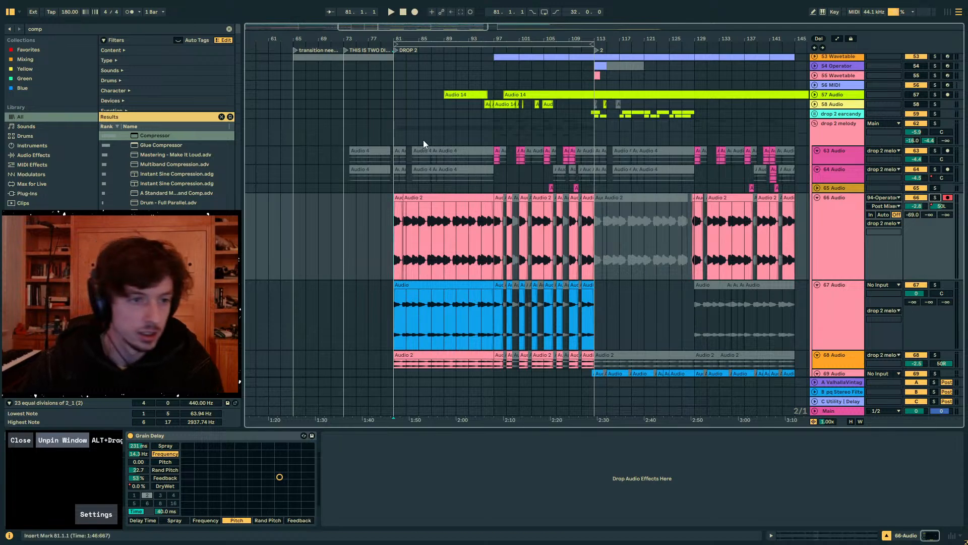
- Play the transition before Drop 2 from bar 73 and look through the drums, subs and kick tracks
left_click(382, 133)
left_click_drag(345, 39, 519, 48)
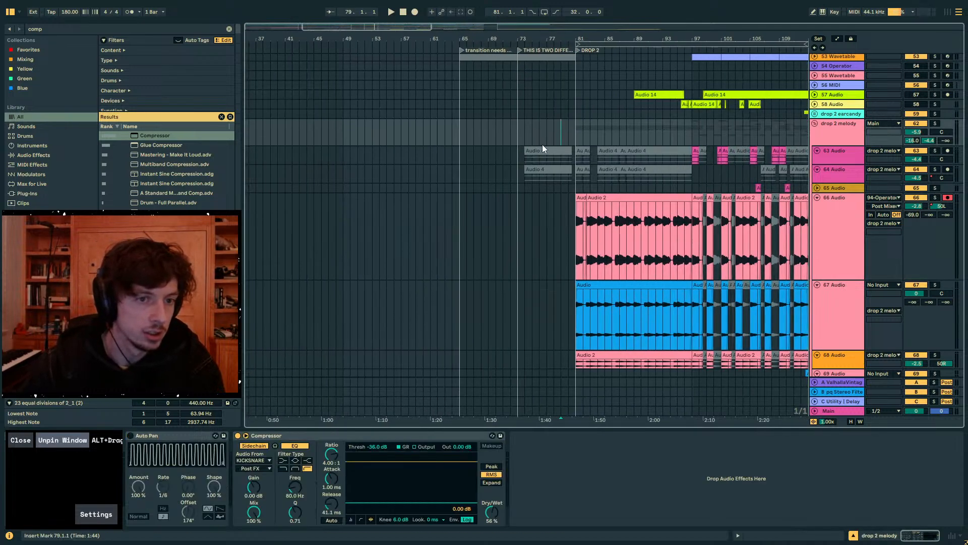
key("space")
left_click(578, 135)
left_click(552, 132)
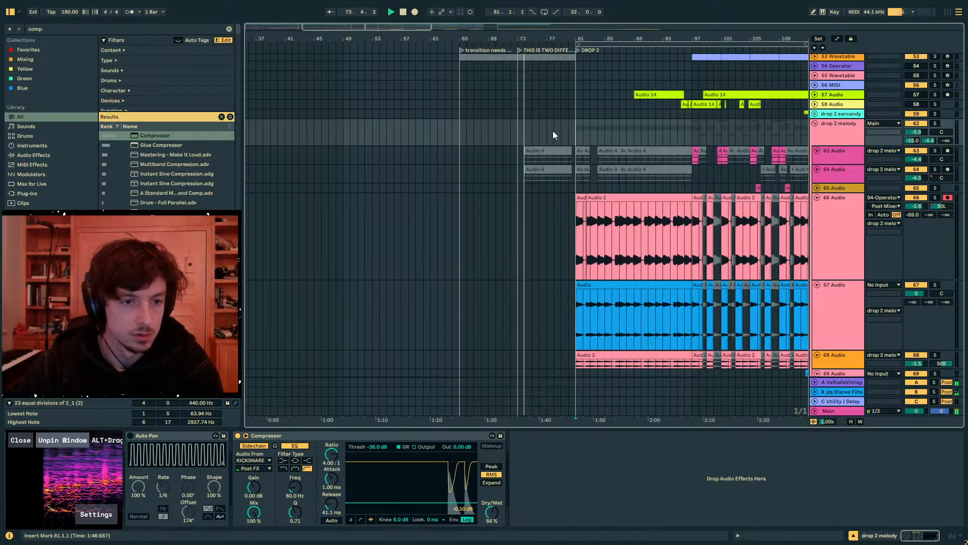
scroll(582, 140, "up", 10)
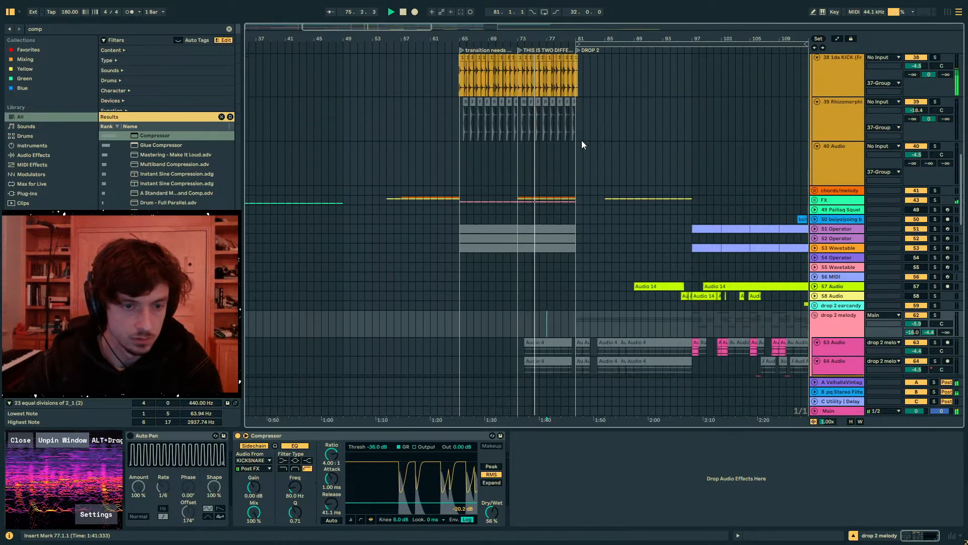
scroll(546, 168, "up", 8)
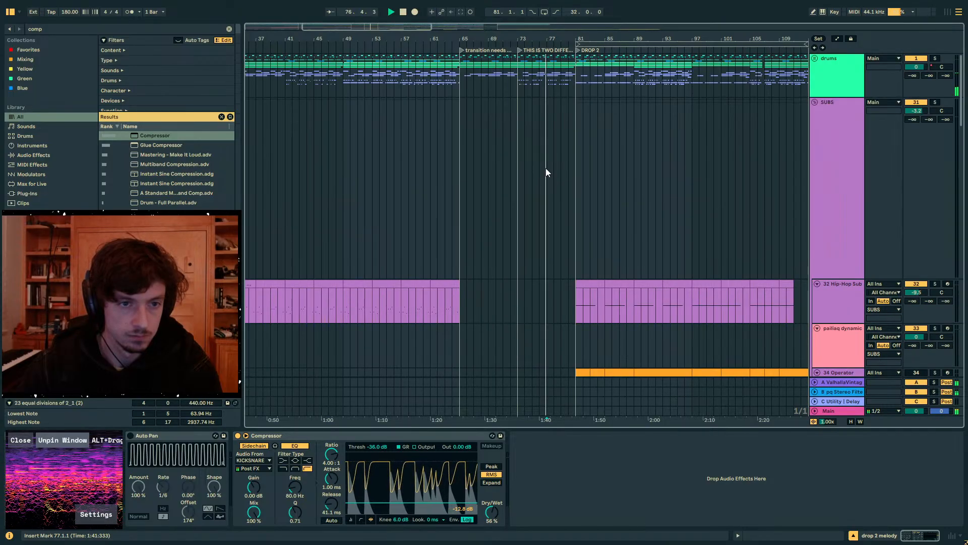
scroll(547, 168, "down", 8)
scroll(570, 171, "down", 1)
- Find Auto Filter in the browser and add it to the 1da KICK track after Utility
left_click(545, 190)
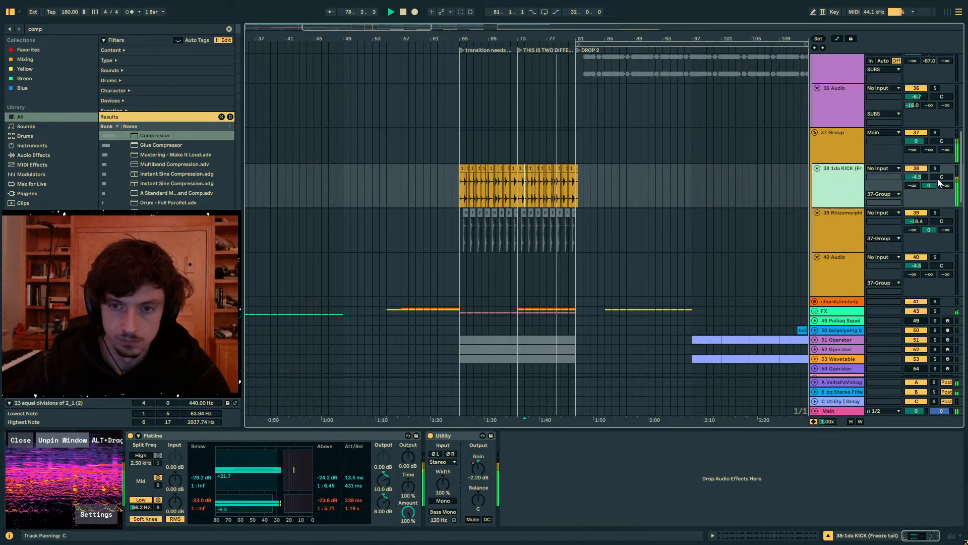
key("ctrl+f")
type("auto fil")
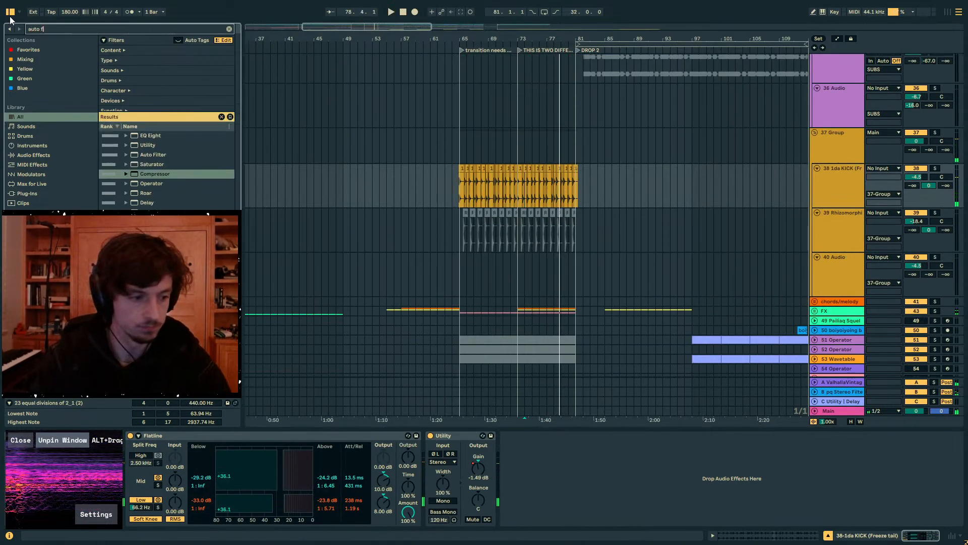
key("BackSpace")
key("BackSpace")
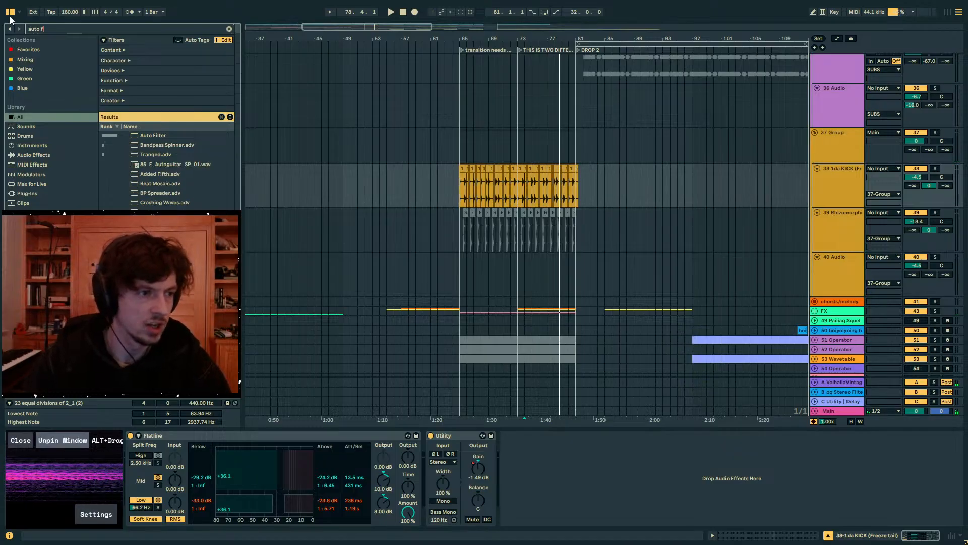
double_click(146, 136)
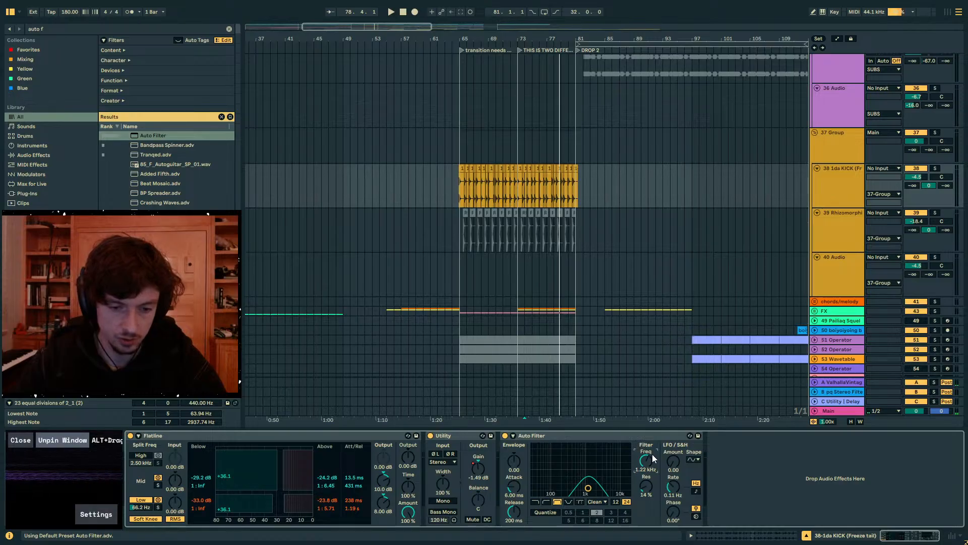
- Set the kick's Auto Filter to 936 Hz, 12 dB slope and 56% resonance, with a tempo-synced LFO at rate 1, amount 24.4 and phase 171°
mouse_move(652, 458)
left_mouse_down()
mouse_move(649, 480)
mouse_move(641, 446)
left_mouse_up()
left_click(619, 502)
left_click(697, 493)
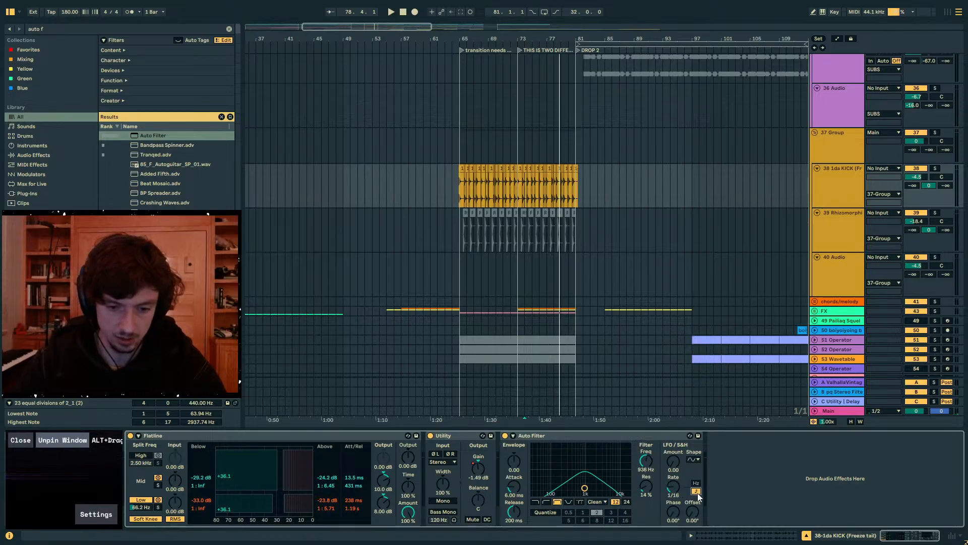
left_click_drag(671, 489, 671, 458)
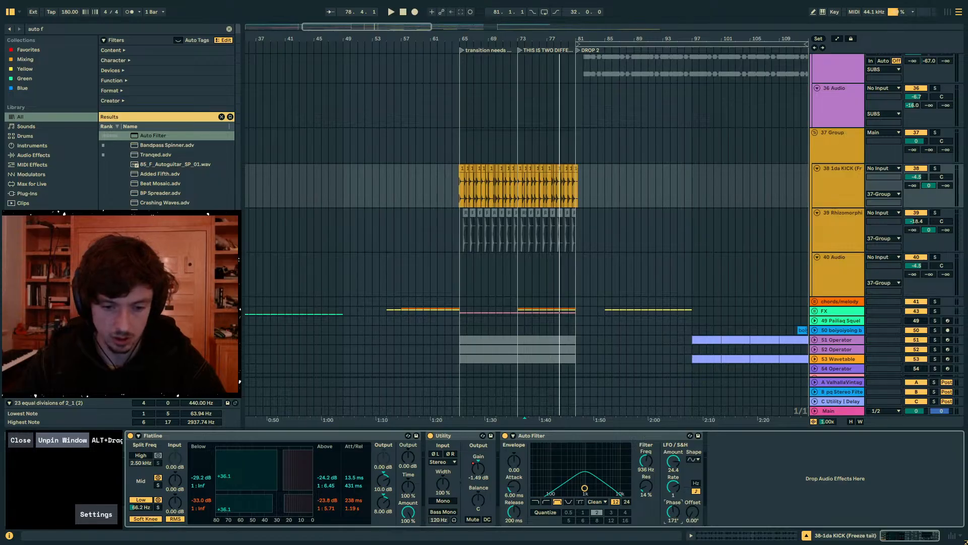
key("space")
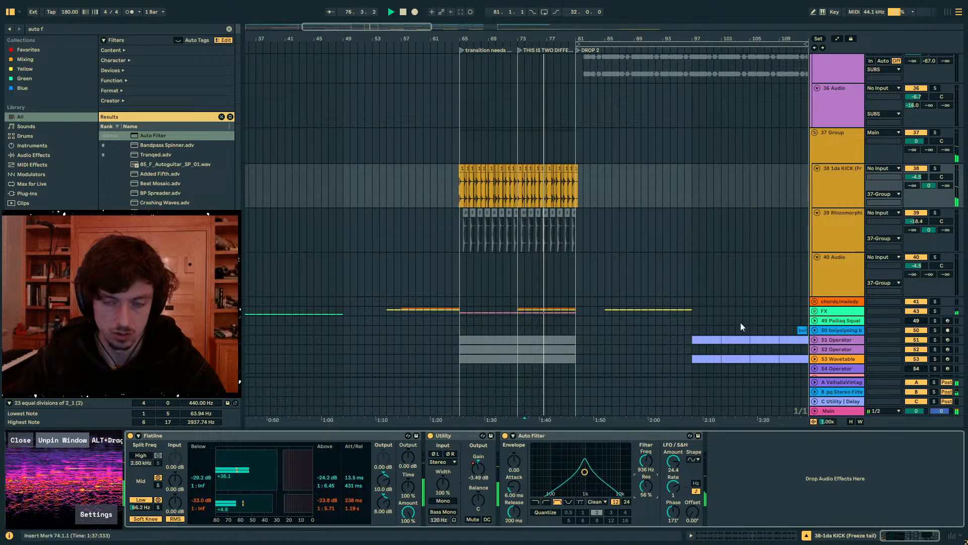
- Solo the 37 Group, replay it from bar 73 and raise its send to the pq Stereo Filter + Swap Delay return to 0 dB
left_click(875, 137)
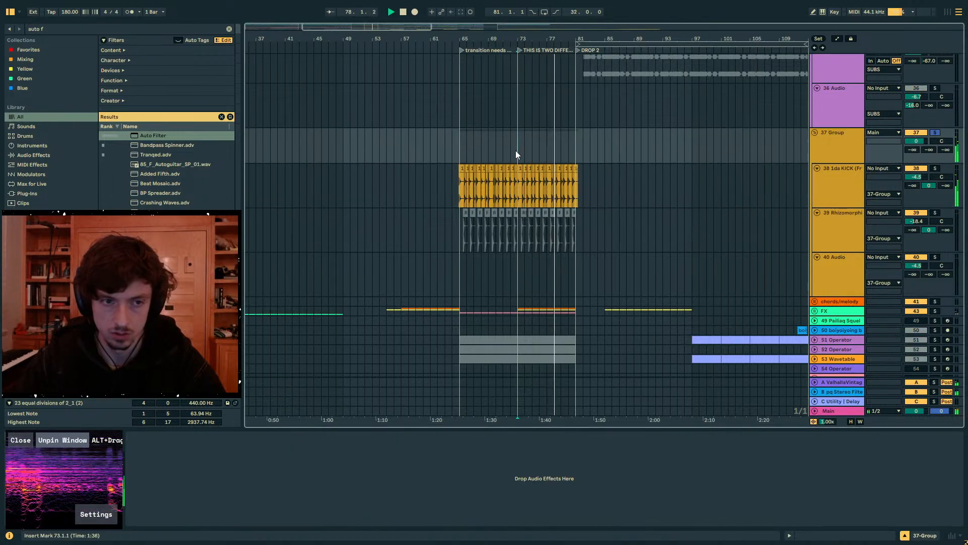
mouse_move(526, 50)
left_mouse_down()
mouse_move(526, 121)
mouse_move(526, 80)
left_mouse_up()
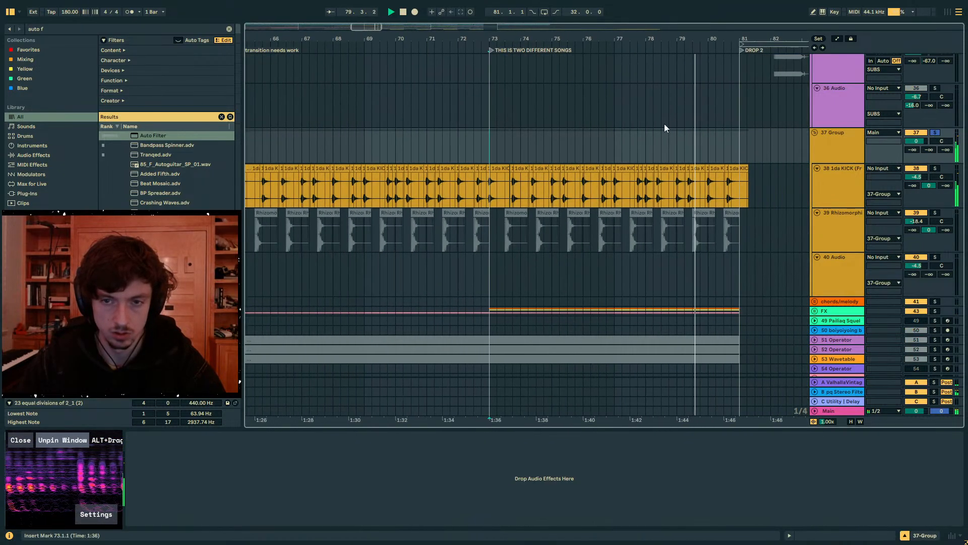
key("space")
key("space")
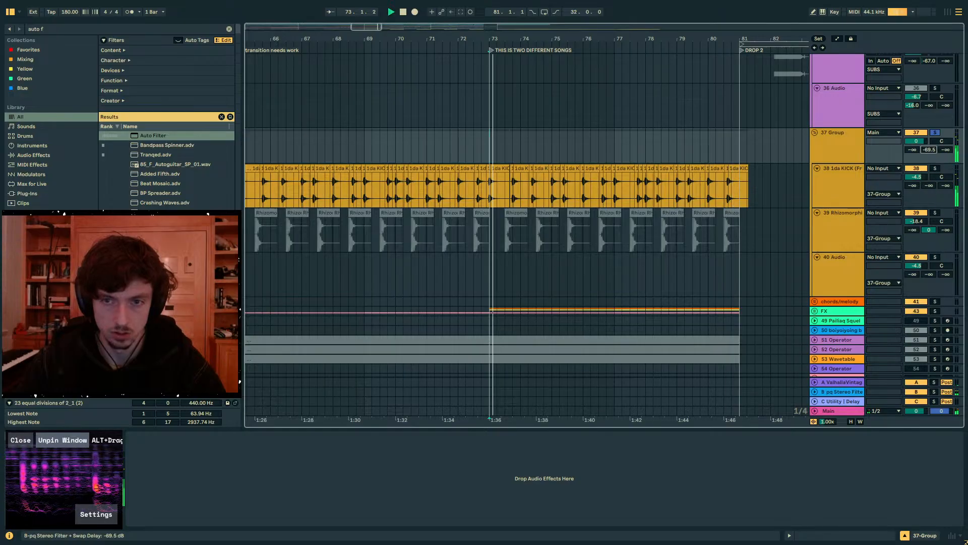
left_click_drag(929, 150, 928, 76)
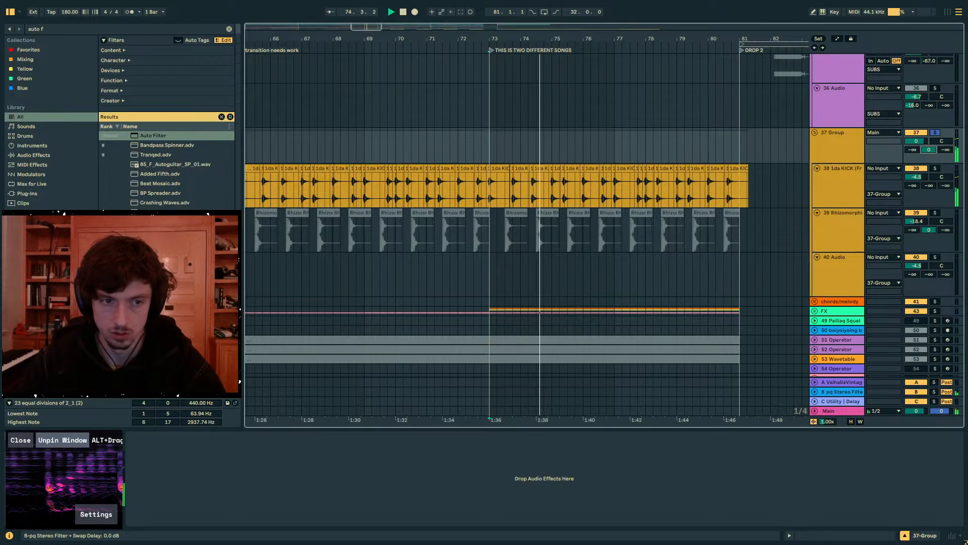
- Unsolo the 37 Group and play the transition's last bars into Drop 2, starting from bar 77 and again from bar 80
left_click(839, 189)
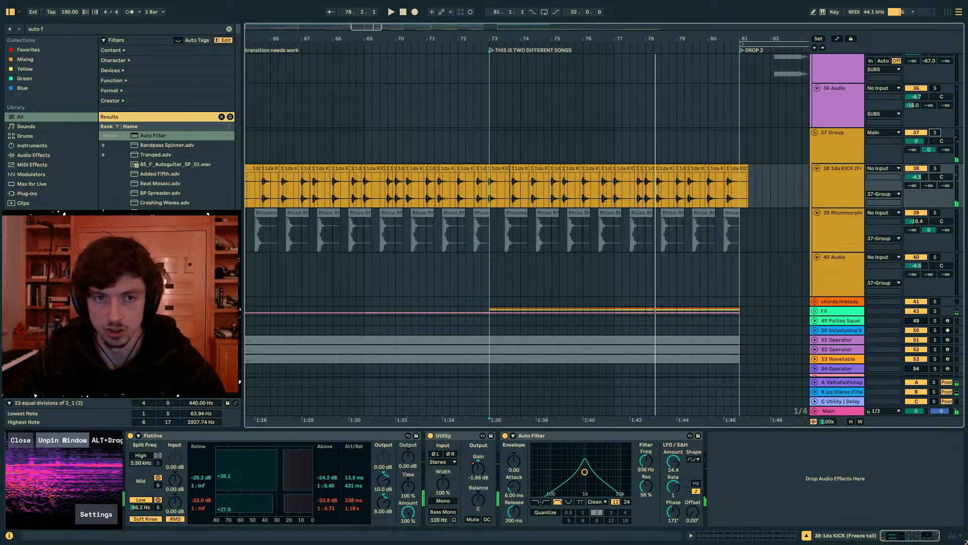
left_click_drag(661, 40, 597, 36)
left_click(566, 149)
key("space")
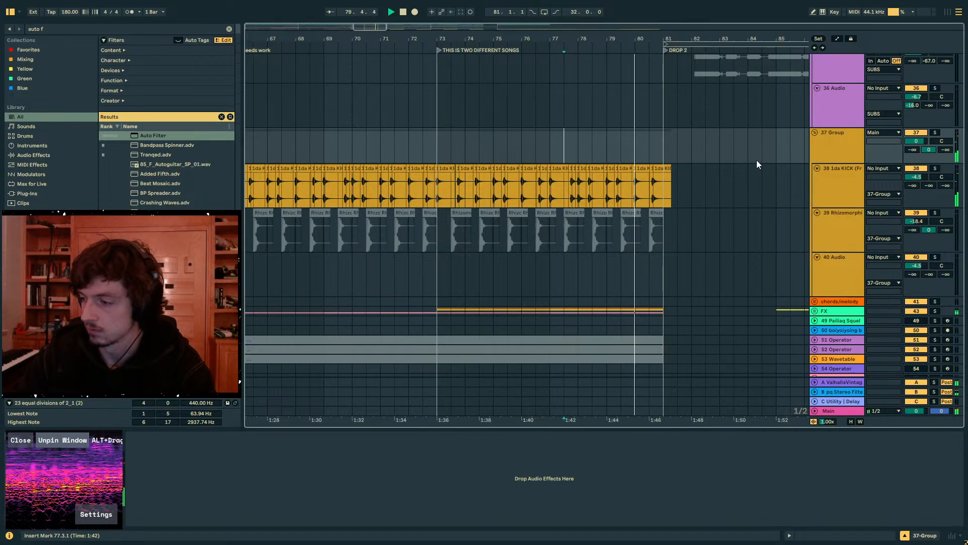
left_click(648, 142)
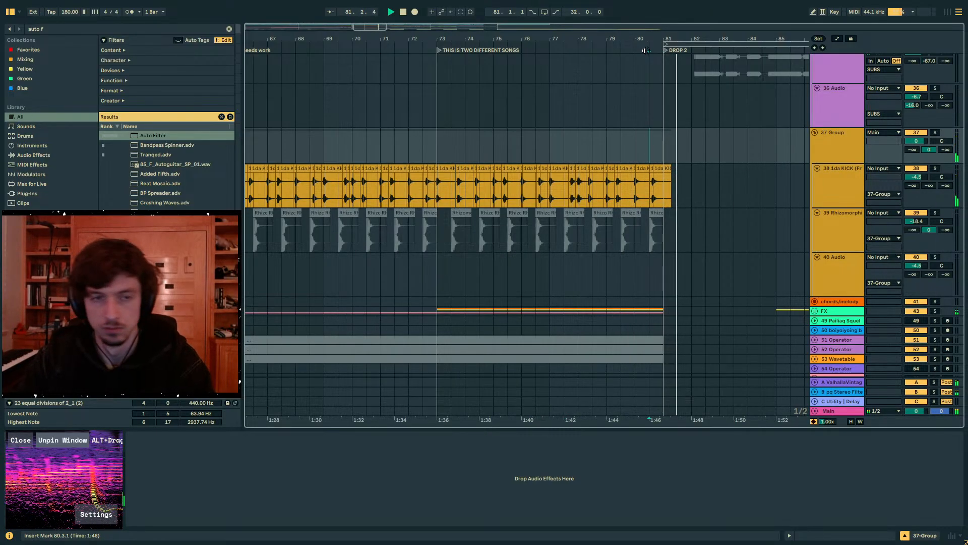
left_click_drag(645, 39, 537, 36)
left_click(569, 189)
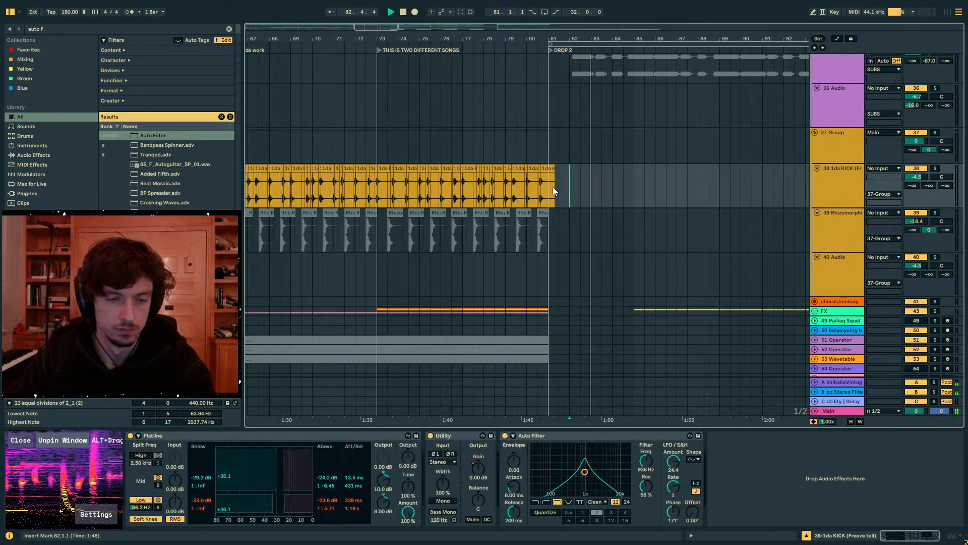
- Check the 1da KICK track's Utility gain automation around bar 81 and replay the drop entry from bar 80
left_click(553, 191)
key("a")
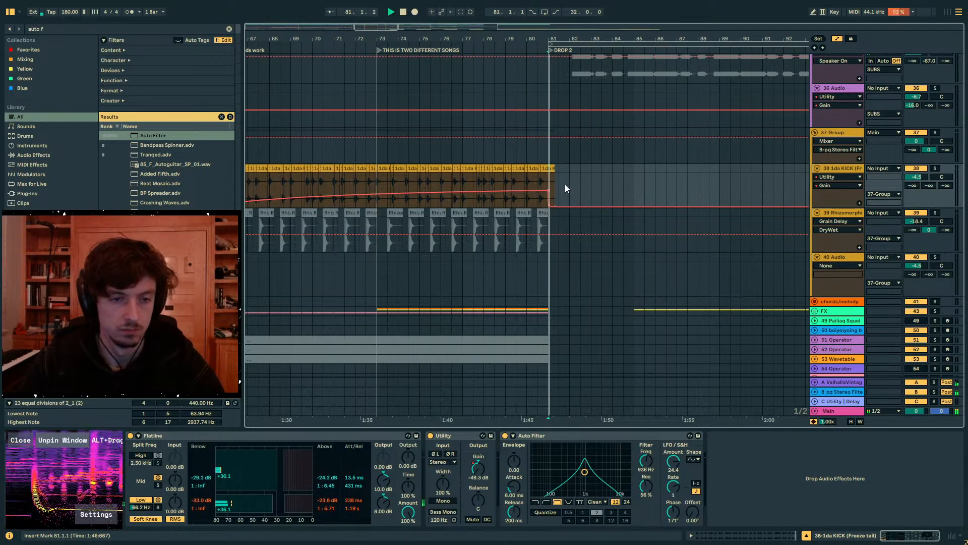
left_click(527, 204)
key("a")
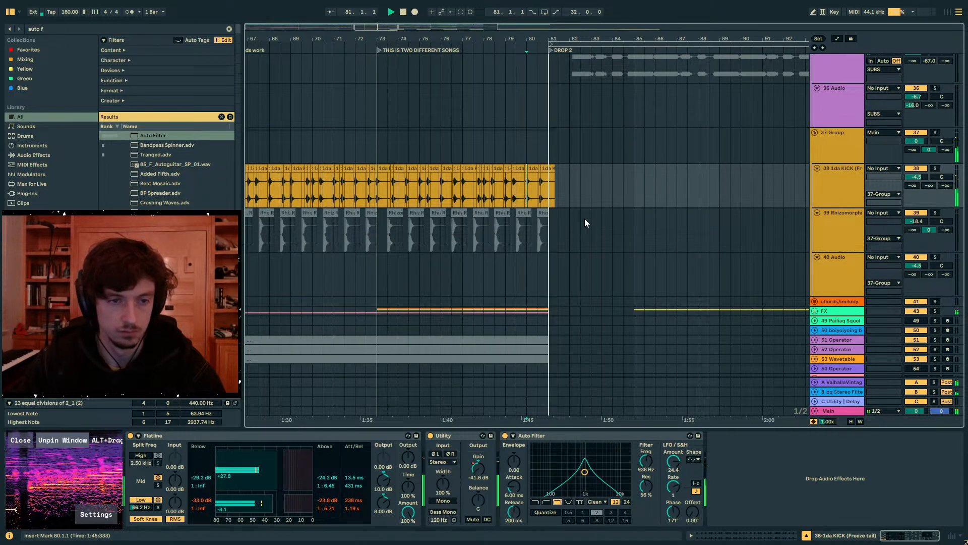
- Add a Utility after the Compressor on the drop 2 melody group and set its width to 63%
scroll(580, 242, "up", 3)
scroll(577, 245, "up", 7)
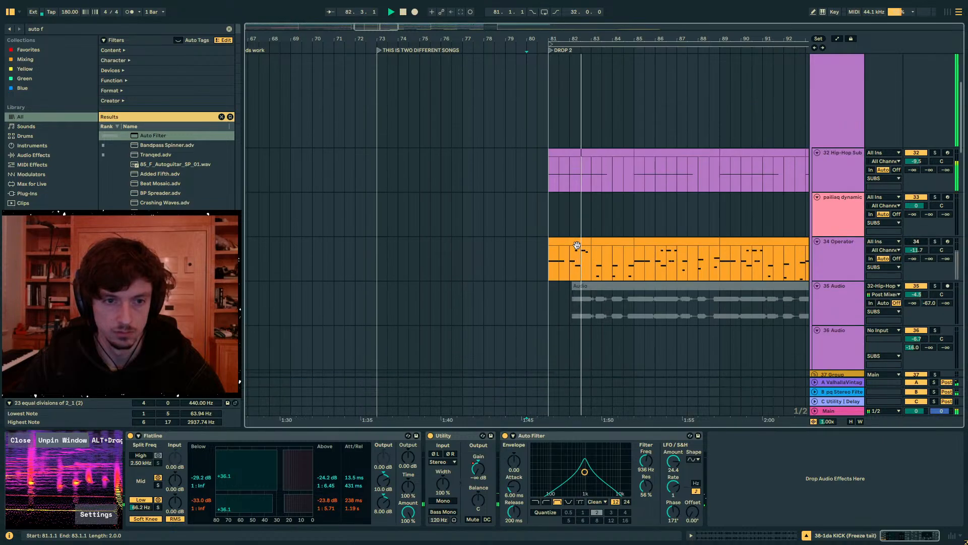
scroll(565, 272, "down", 5)
scroll(571, 280, "down", 14)
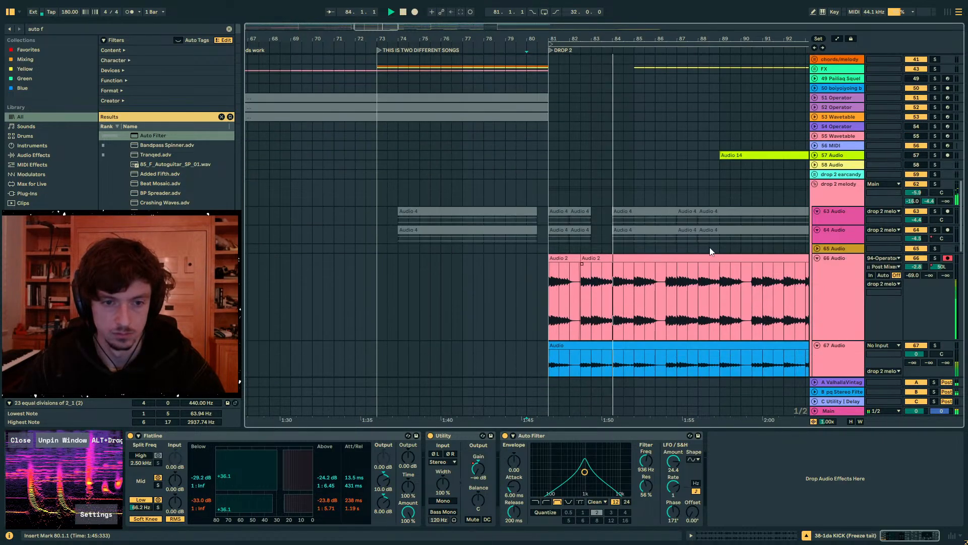
left_click(832, 197)
scroll(605, 322, "down", 1)
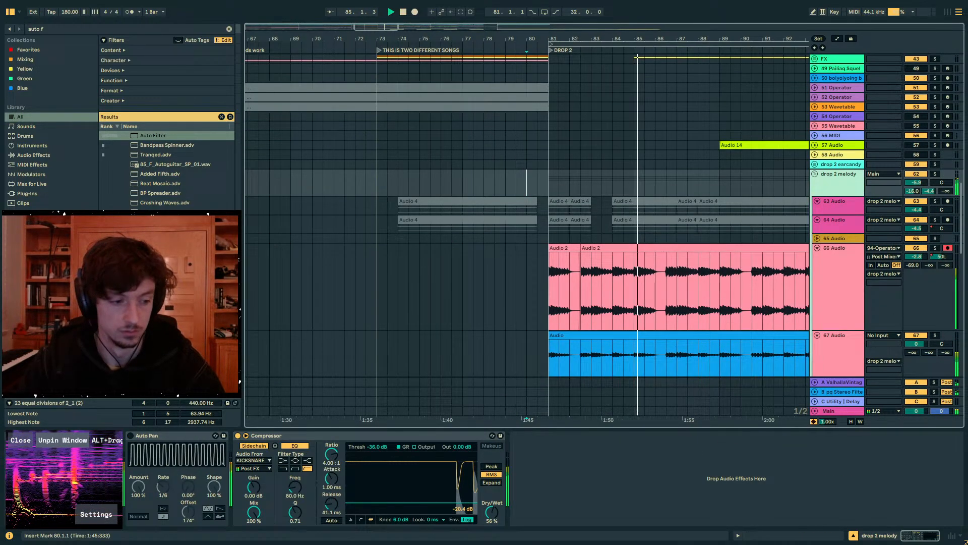
left_click(64, 30)
type("uti")
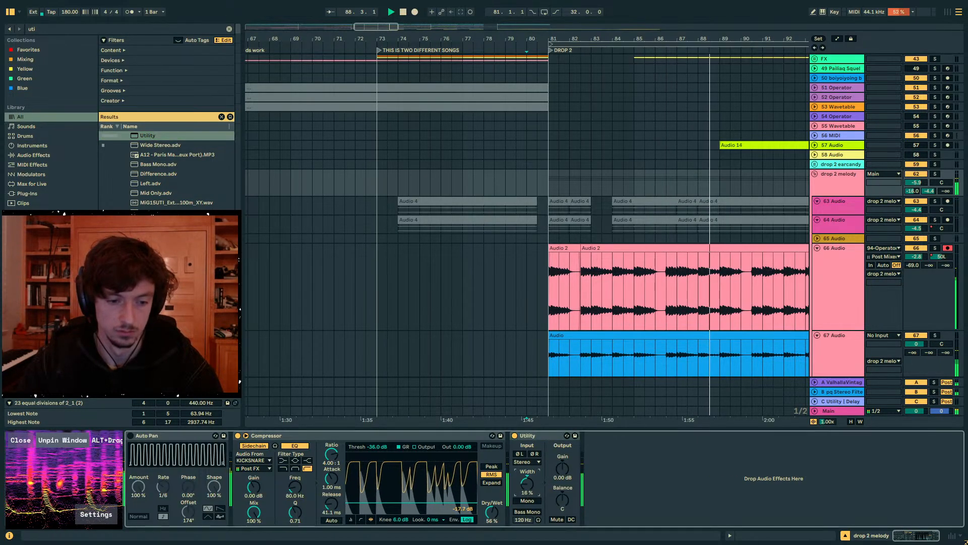
left_click_drag(527, 484, 527, 461)
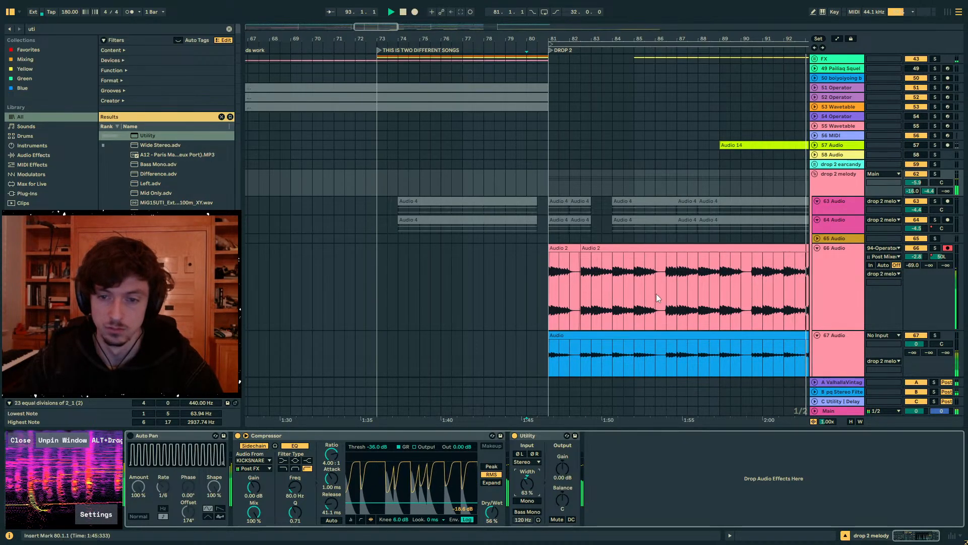
scroll(888, 302, "down", 4)
left_click(892, 264)
left_click_drag(916, 262, 916, 247)
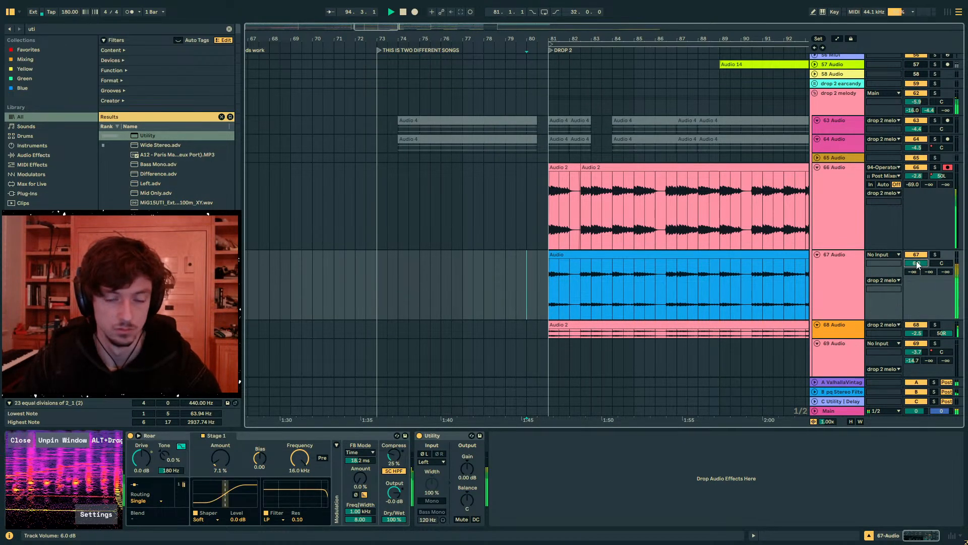
key("ctrl+z")
- Lower the volume of track 66 to -4.8 dB and of track 68 to -4.5 dB
left_click(884, 221)
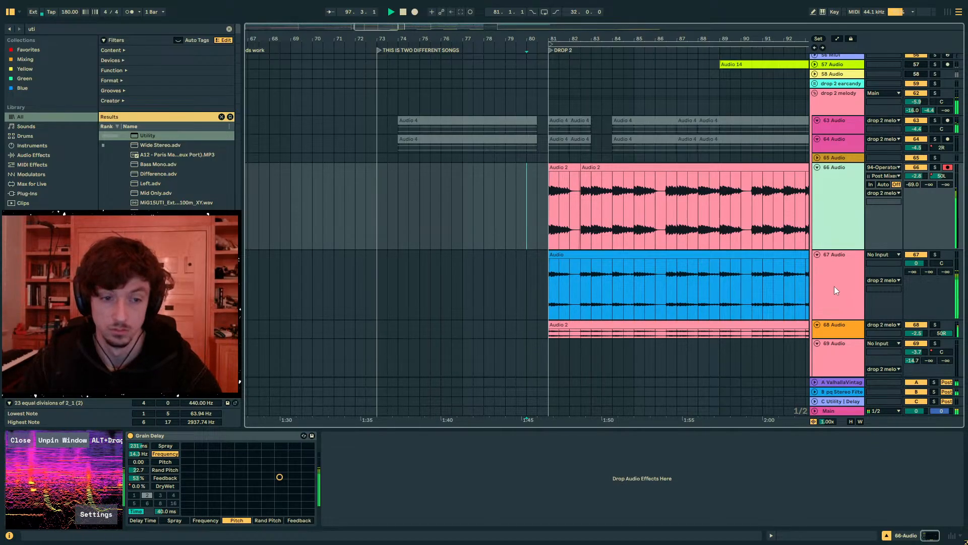
scroll(834, 286, "down", 3)
left_click(834, 249)
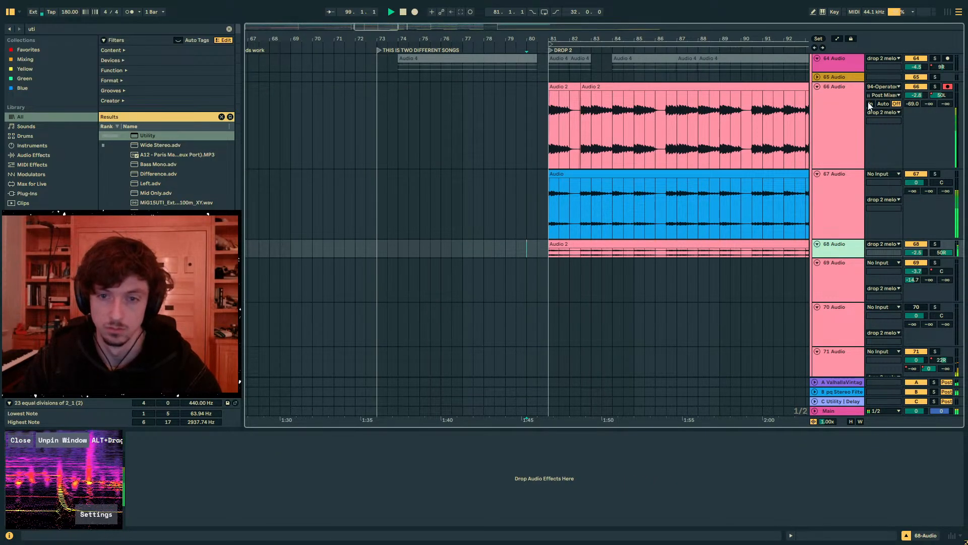
left_click(853, 140)
left_click(917, 96)
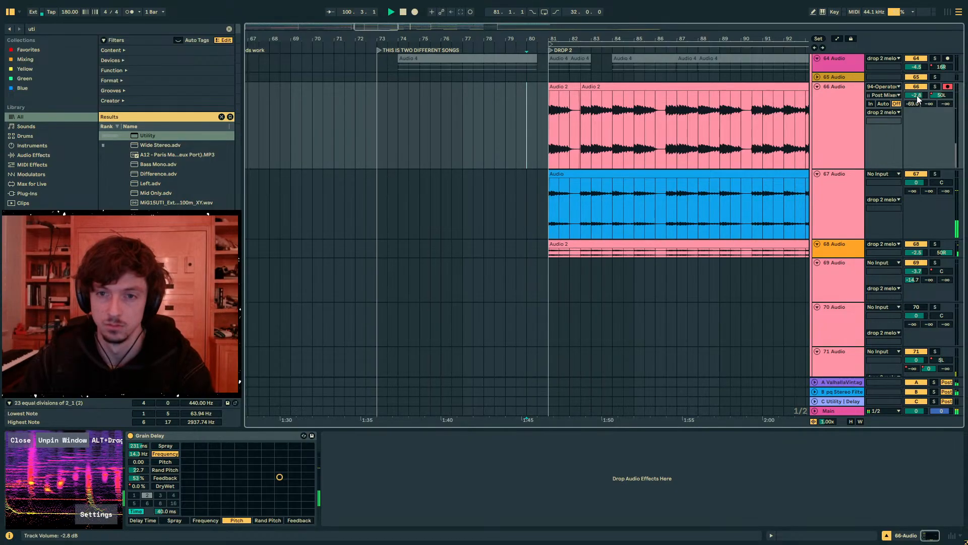
- Set the drop 2 melody group's Utility to 49% width and 1.43 dB gain while Drop 2 plays
scroll(839, 201, "up", 6)
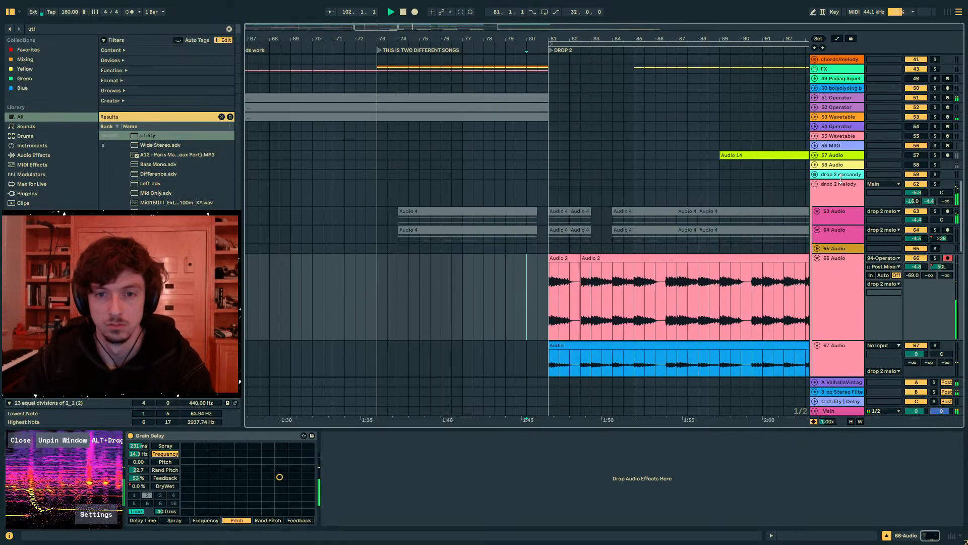
left_click(840, 196)
mouse_move(527, 484)
left_mouse_down()
mouse_move(527, 510)
mouse_move(527, 454)
mouse_move(566, 462)
mouse_move(528, 492)
left_mouse_up()
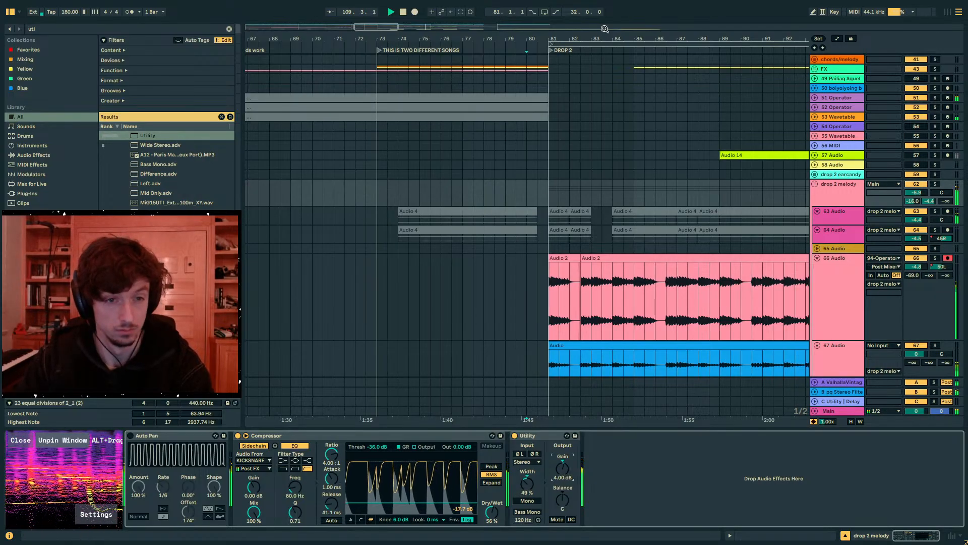
left_click_drag(604, 29, 354, 26)
scroll(646, 187, "down", 3)
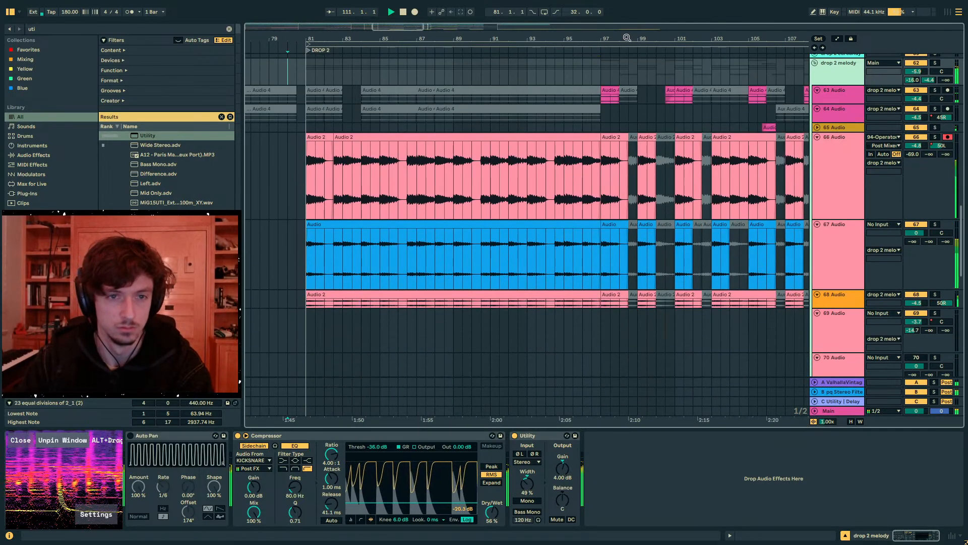
left_click_drag(627, 38, 443, 26)
left_click_drag(567, 469, 567, 476)
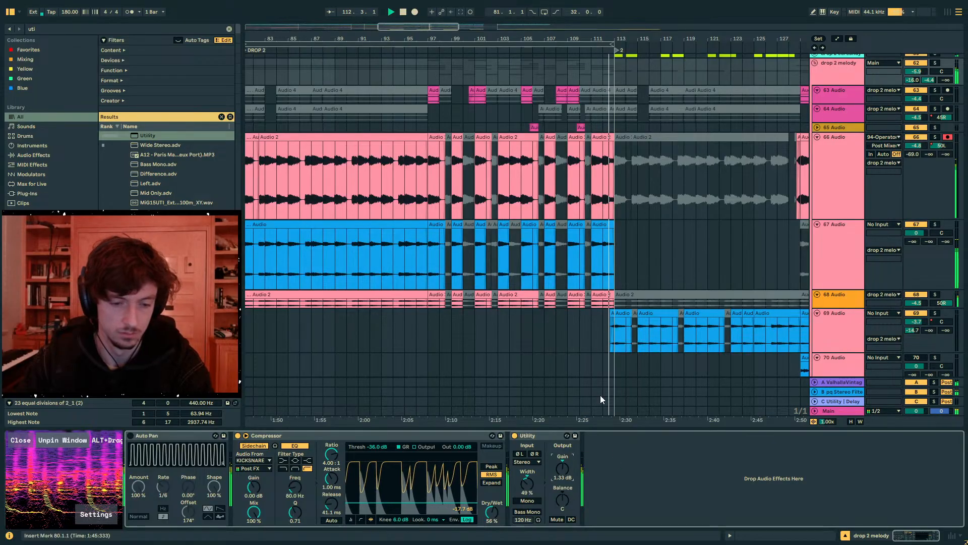
- Look through the melody, synth, kick and sub tracks as playback passes bar 113, including the devices on 34 Operator
scroll(589, 207, "up", 4)
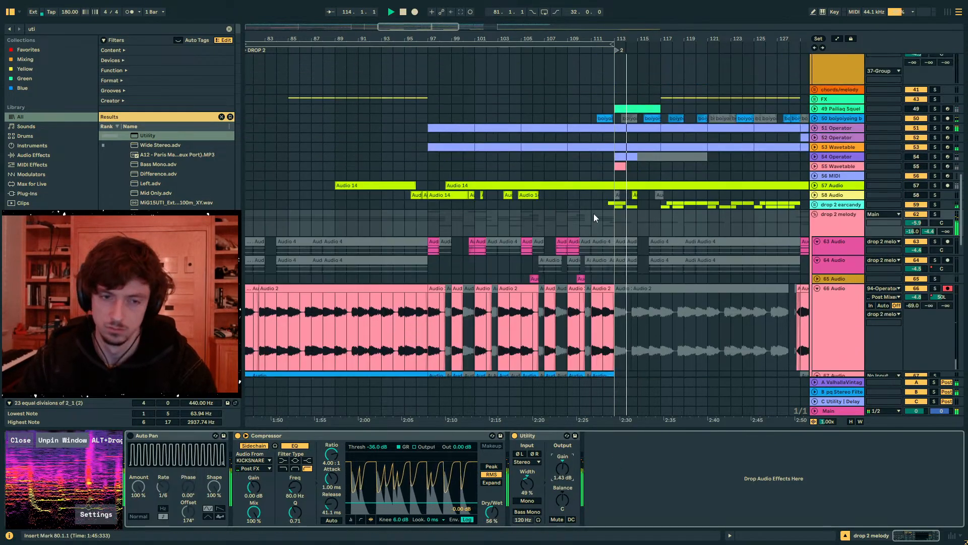
scroll(594, 218, "up", 7)
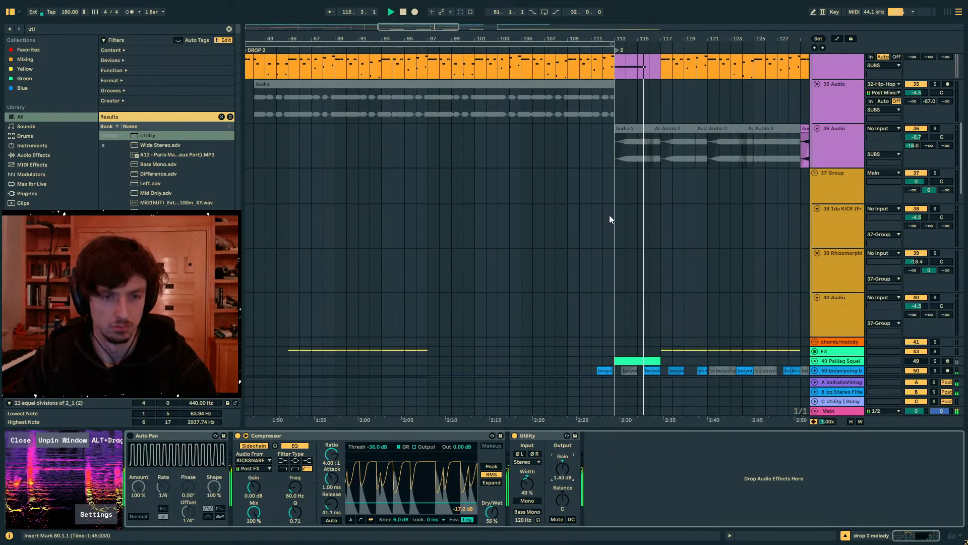
scroll(609, 215, "up", 5)
scroll(632, 208, "down", 8)
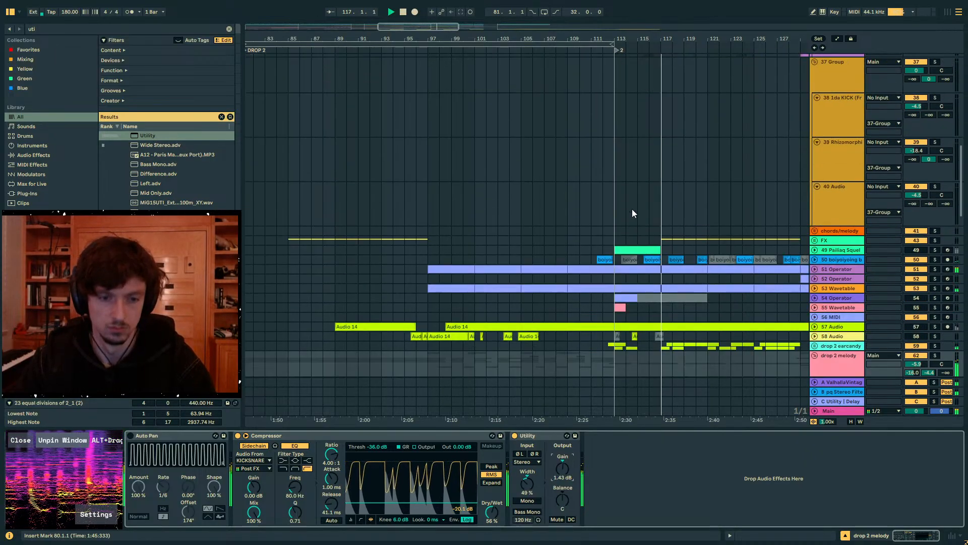
scroll(632, 209, "down", 4)
scroll(810, 239, "up", 6)
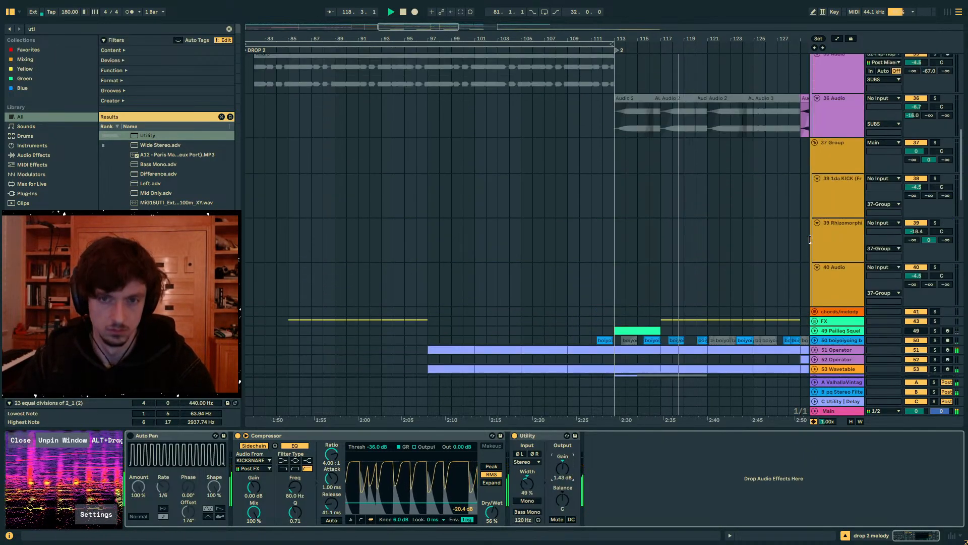
scroll(810, 239, "up", 10)
scroll(821, 238, "down", 3)
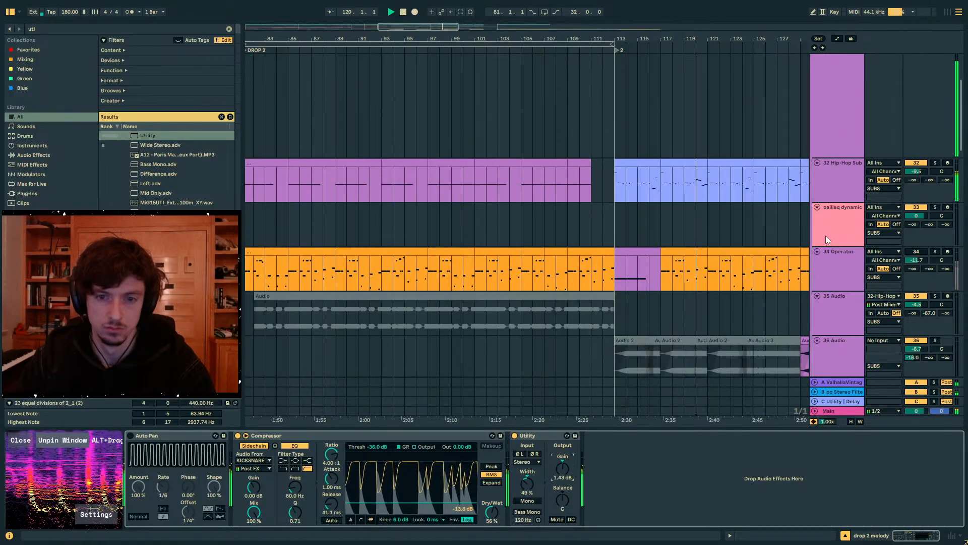
left_click(828, 253)
scroll(824, 182, "down", 2)
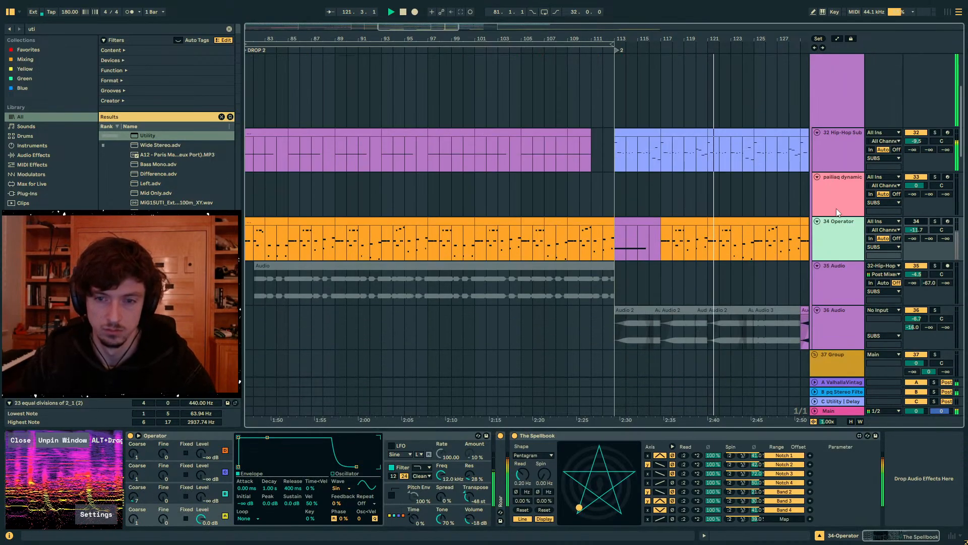
scroll(837, 208, "up", 5)
- Collapse the SUBS group and the 37 Group, and unfold the 51 Operator track to show its devices
left_click(815, 103)
left_click(814, 113)
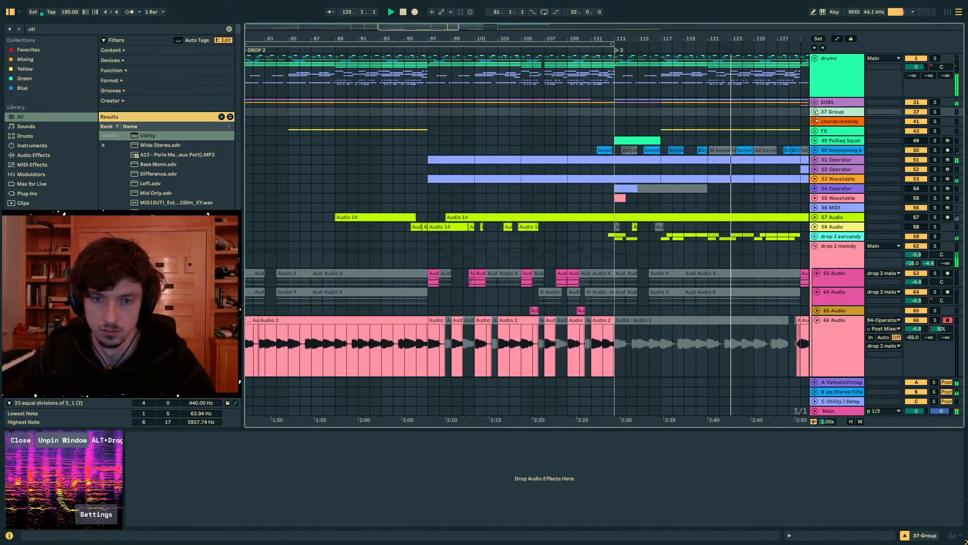
left_click(820, 159)
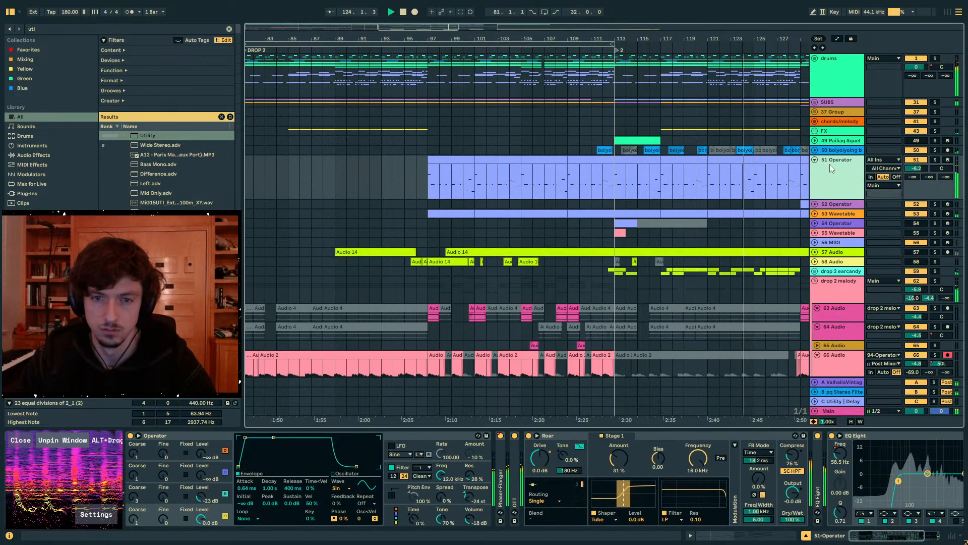
- Switch the last EQ Eight on the 51 Operator track to M/S mode
left_click(875, 435)
left_click(942, 461)
left_click(937, 483)
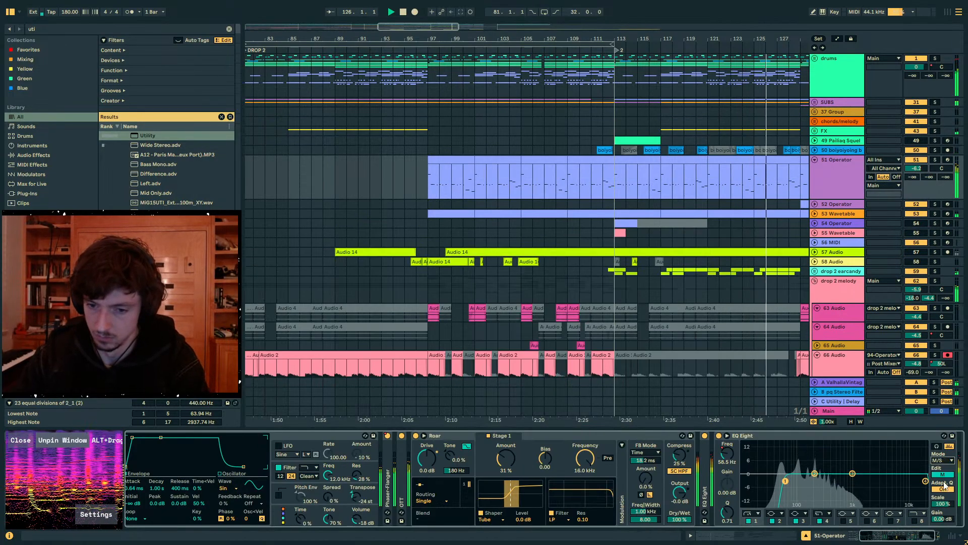
- Cut the lows of the 51 Operator side signal at 599 Hz in its last EQ Eight
left_click_drag(734, 461, 722, 459)
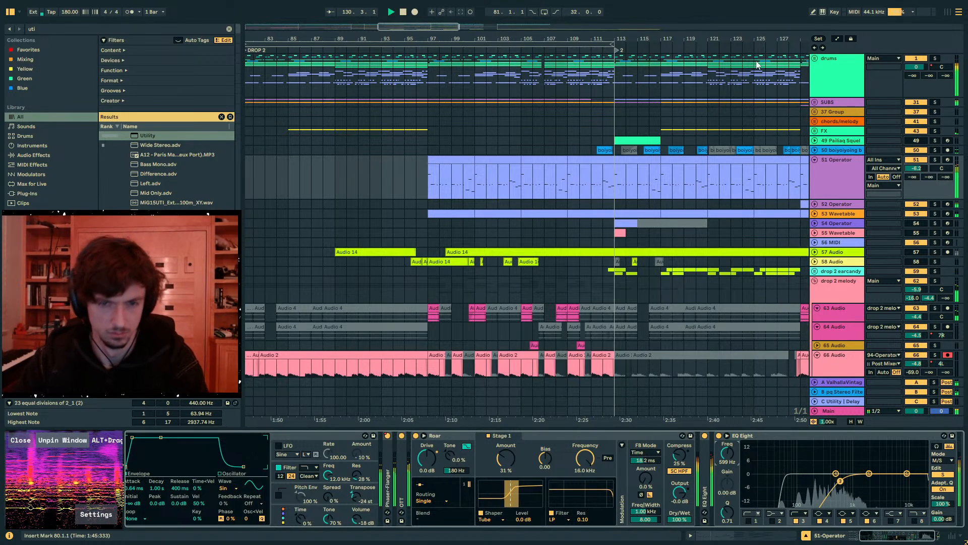
- Unfold the 52 Operator track and deactivate its clip between bars 129 and 145
left_click_drag(756, 39, 534, 39)
left_click(817, 205)
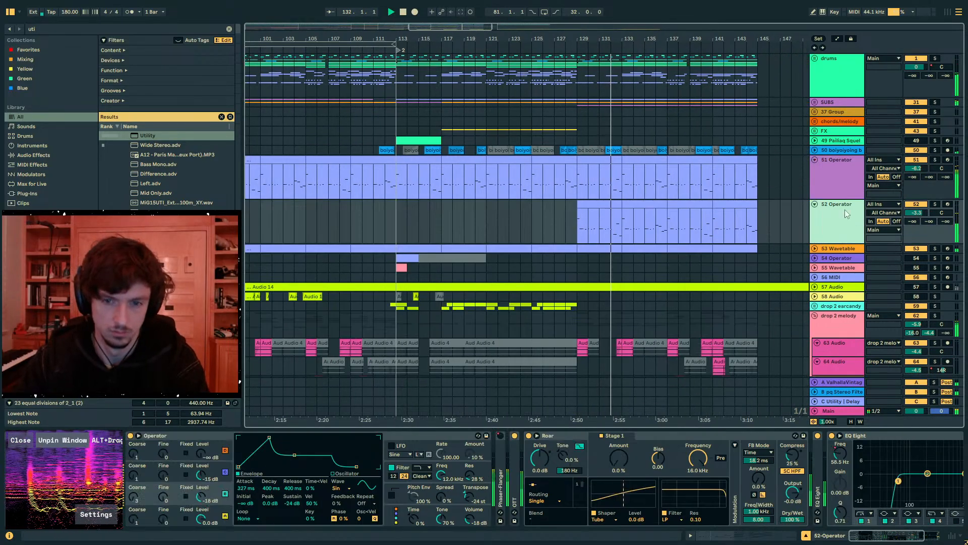
left_click_drag(586, 223, 754, 232)
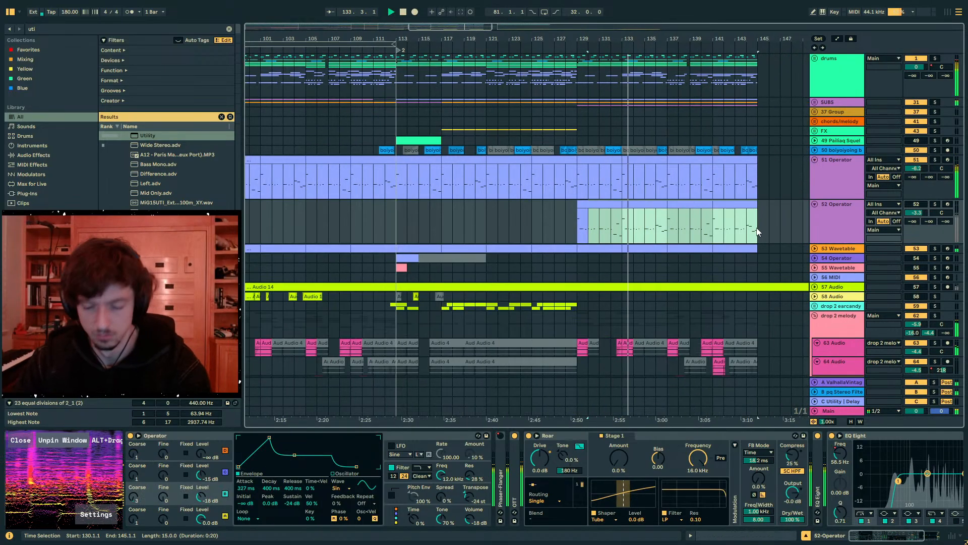
left_click_drag(599, 222, 570, 220)
left_click(549, 235)
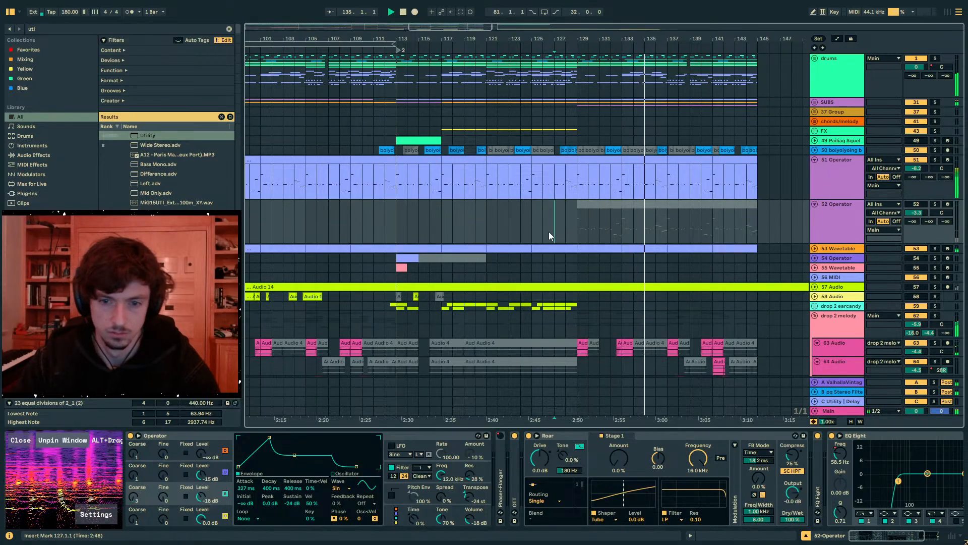
- Switch return tracks A, B and C off and back on during playback to compare the mix
left_click(917, 382)
left_click(917, 392)
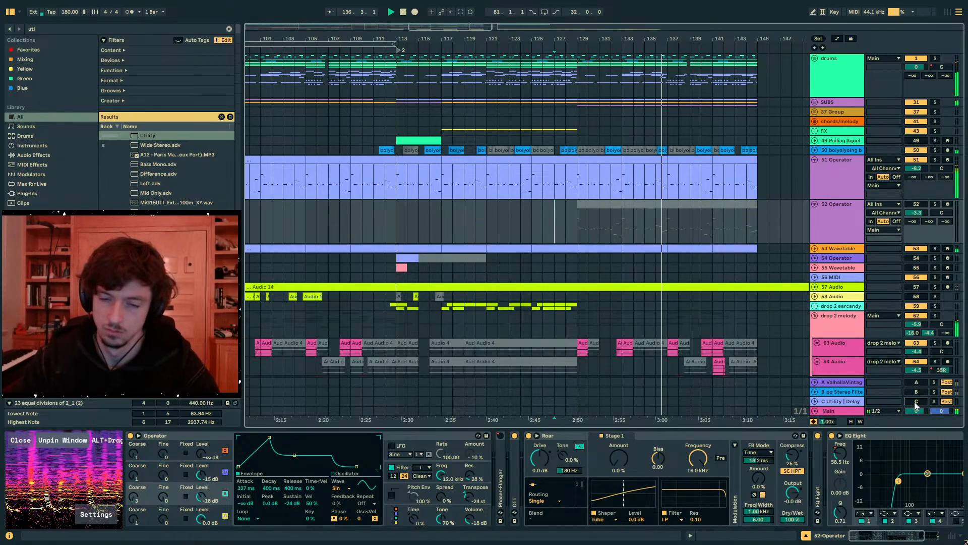
left_click(912, 393)
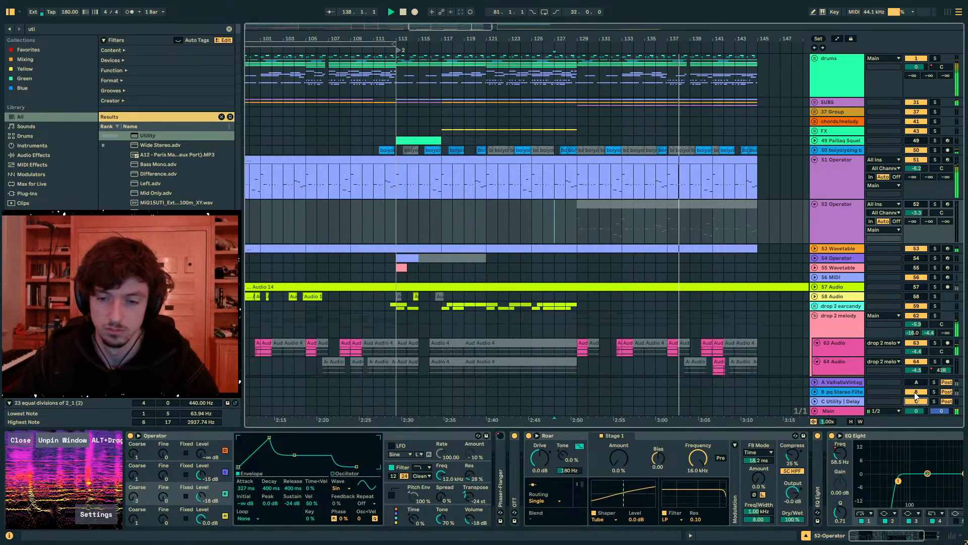
- Stop playback, place the insert mark at bar 129 on the drop 2 melody group and search the browser for "sooth"
left_click(588, 306)
left_click(582, 321)
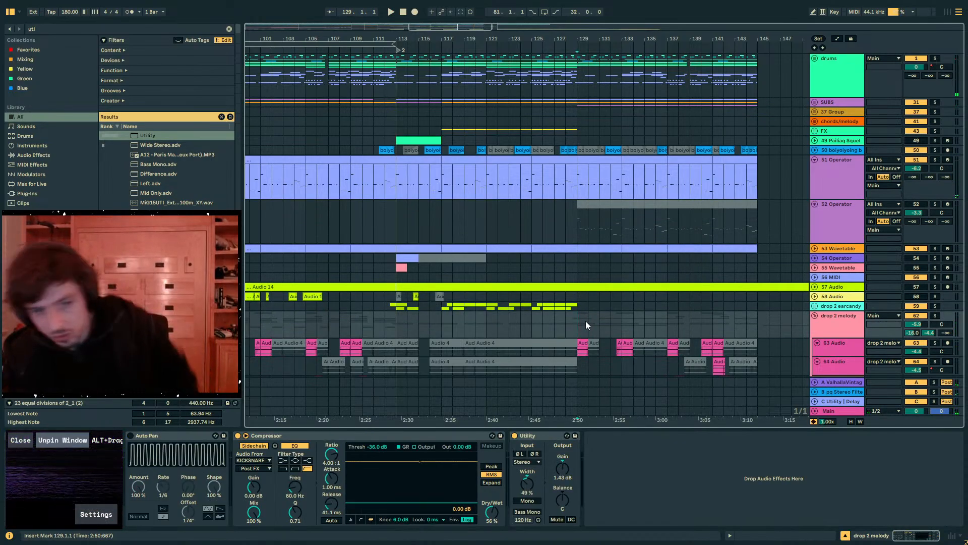
left_click(886, 328)
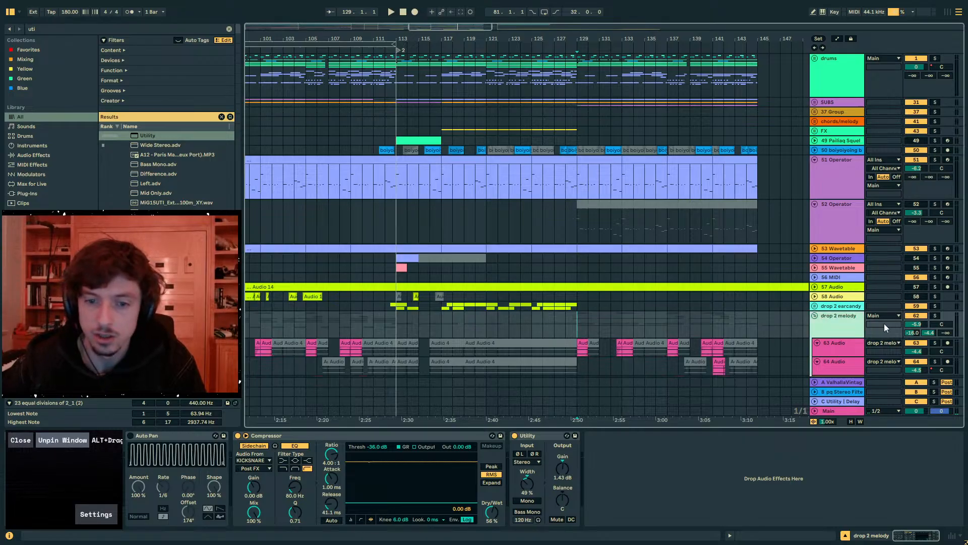
left_click(84, 31)
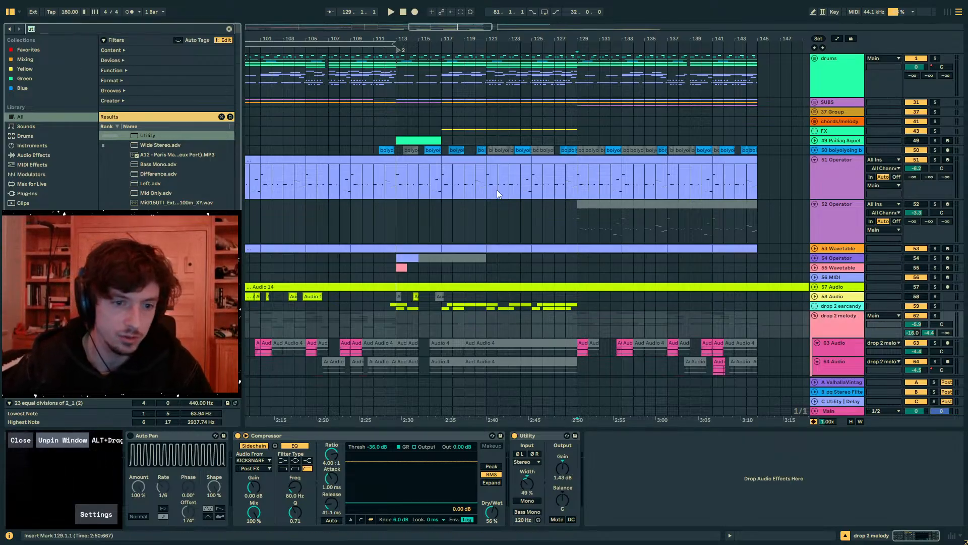
type("sooth")
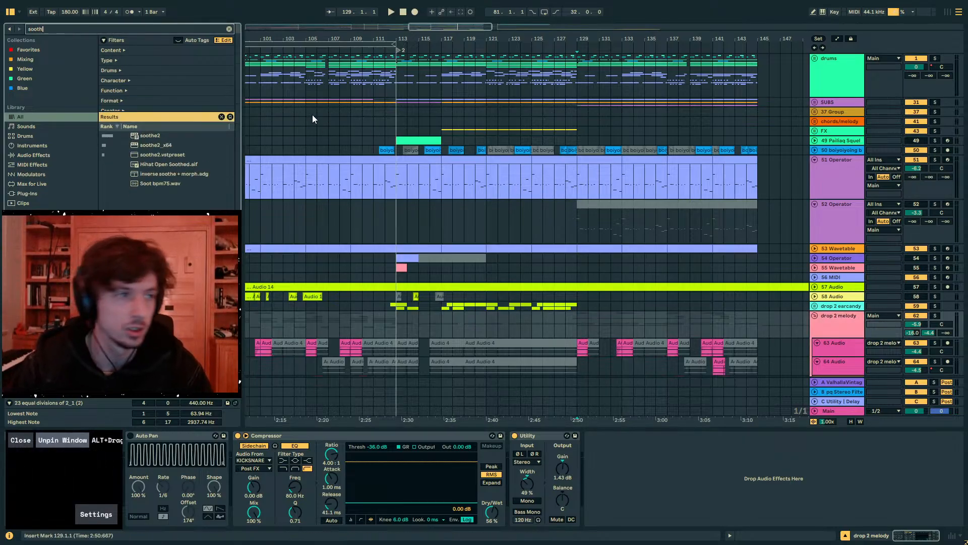
- Fold the drop 2 melody group, combine the groups from drop 2 earcandy to melody into a folded group named MELODICS
scroll(647, 237, "down", 3)
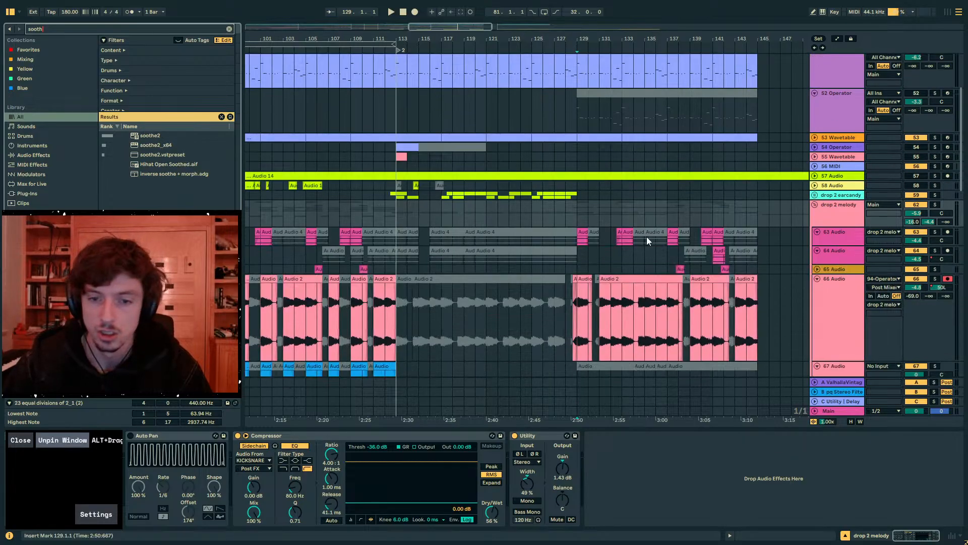
left_click(815, 206)
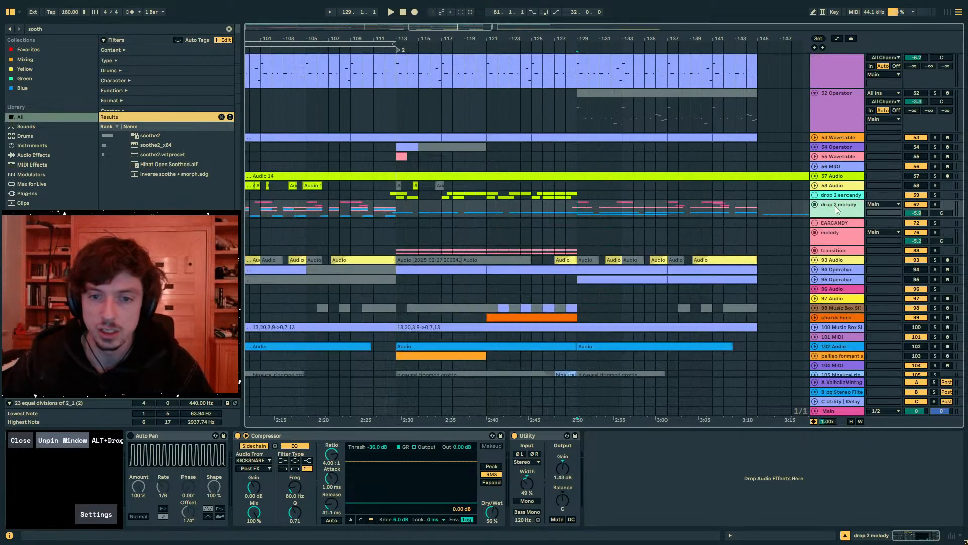
left_click(830, 196)
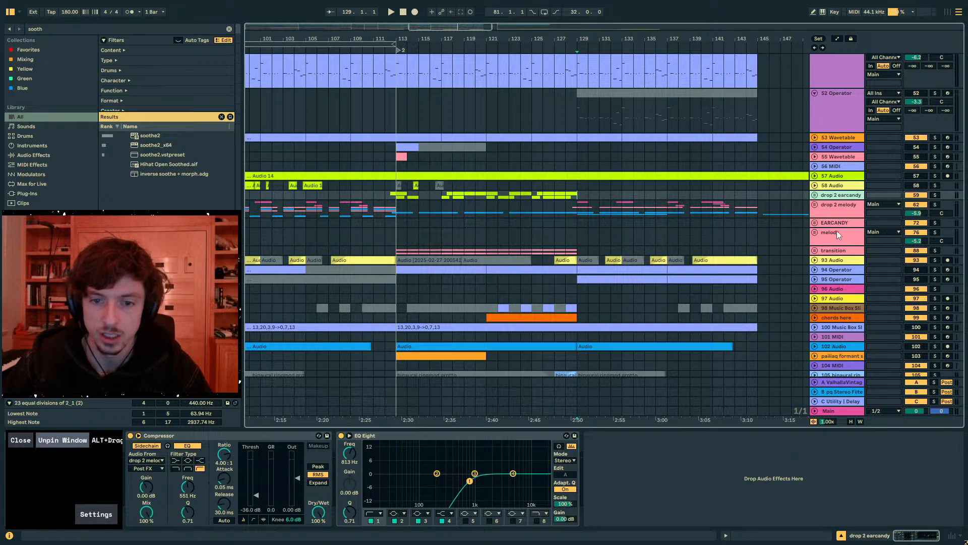
left_click(831, 206)
left_click(832, 196)
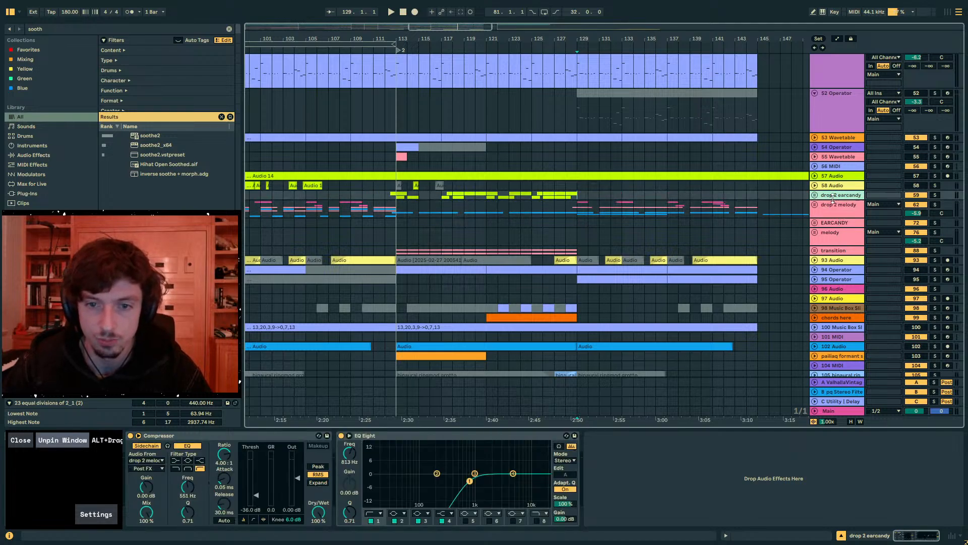
left_click(840, 240, "shift")
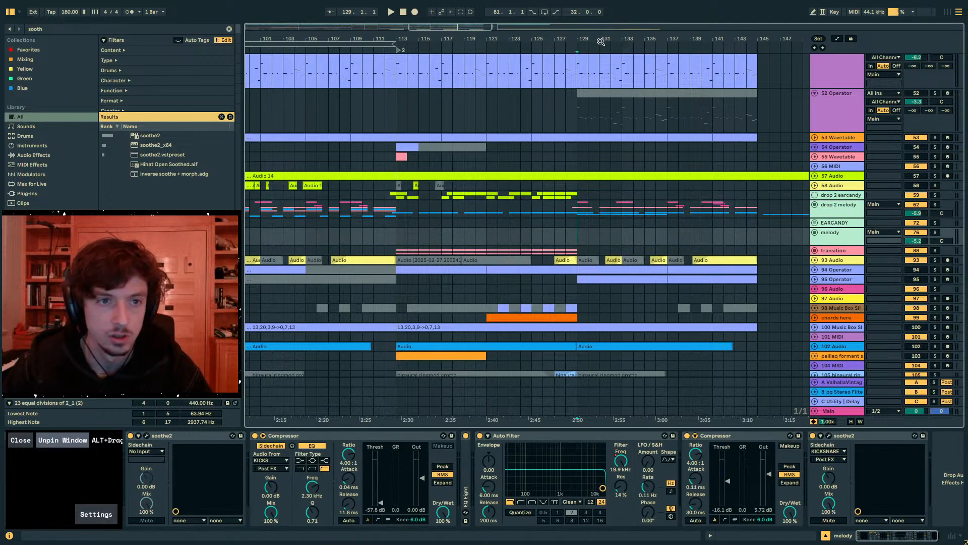
left_click_drag(601, 42, 601, 20)
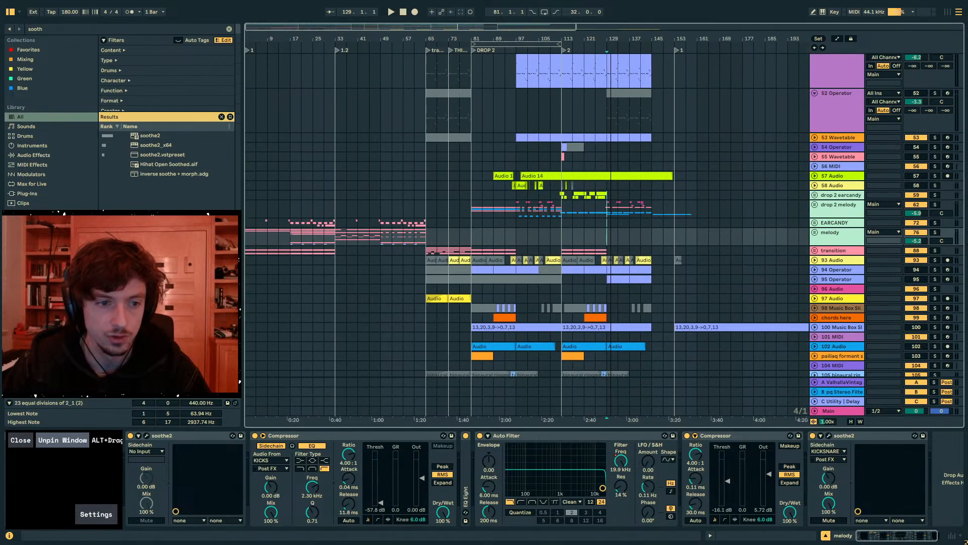
left_click(843, 199)
left_click(844, 232)
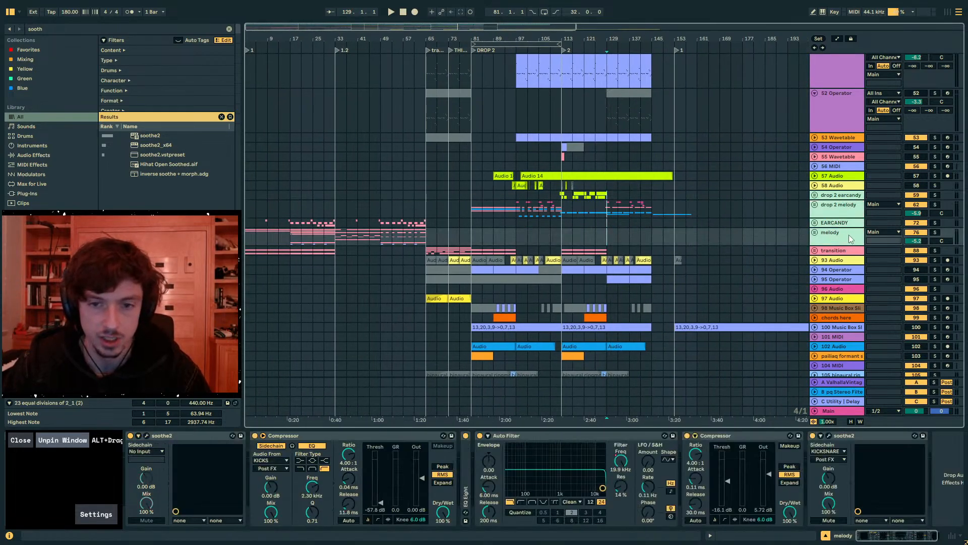
key("ctrl+g")
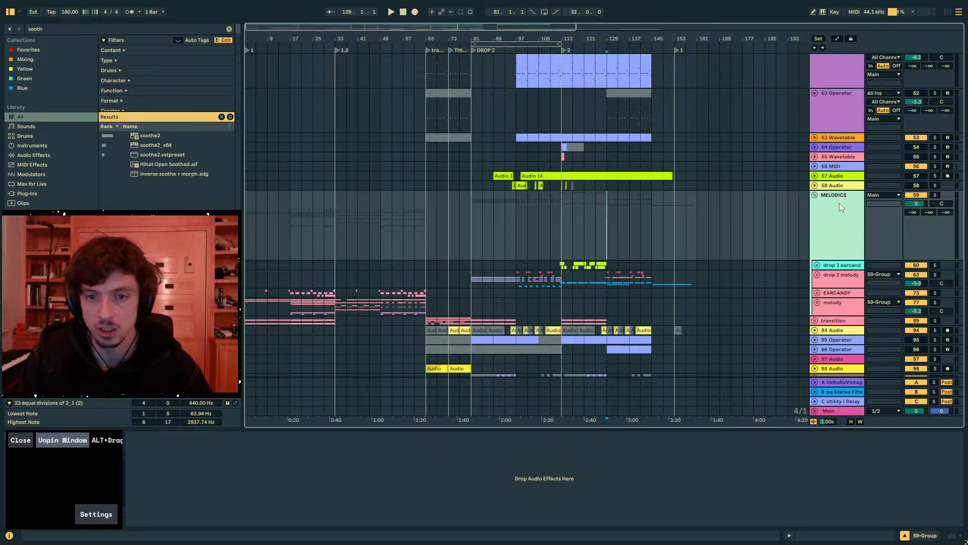
left_click(814, 194)
- Rename the 51 Operator track as MIDBASS
scroll(834, 214, "up", 5)
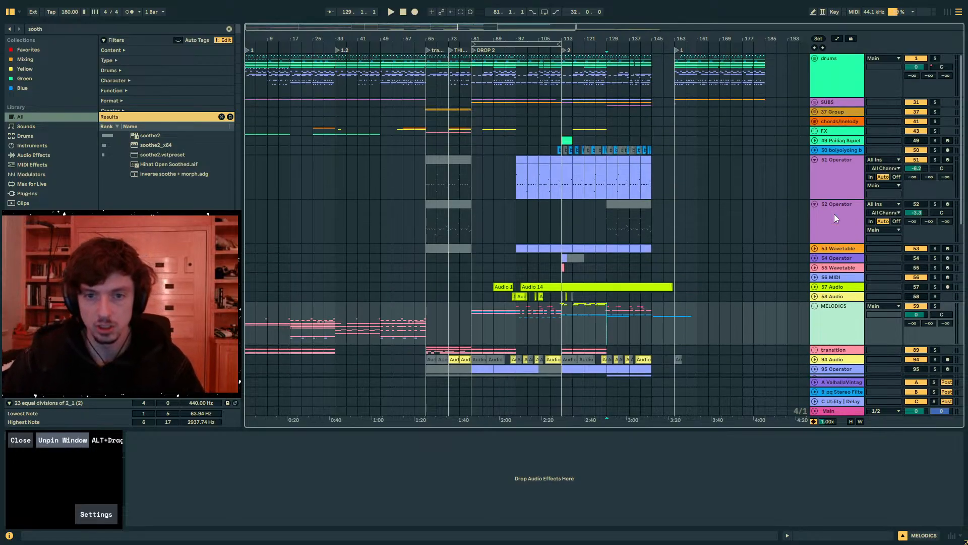
left_click(834, 214)
left_click(838, 185)
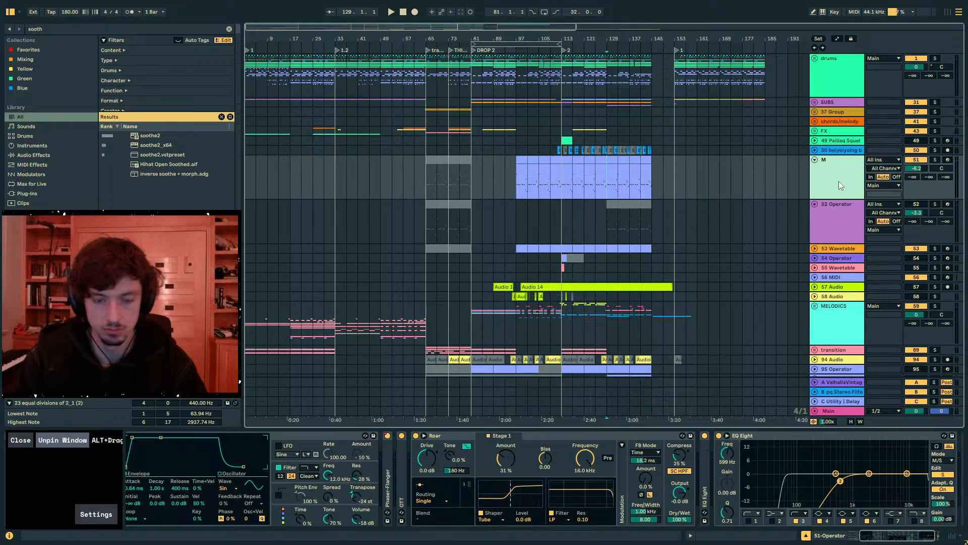
type("SS")
- Load soothe2 on the MELODICS group and set its sidechain input to MIDBASS
left_click(837, 325)
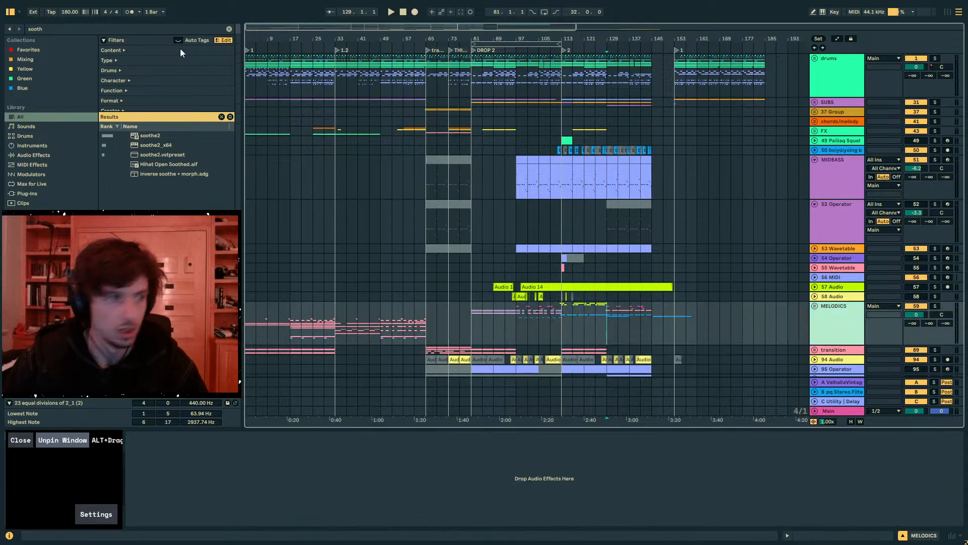
left_click(149, 136)
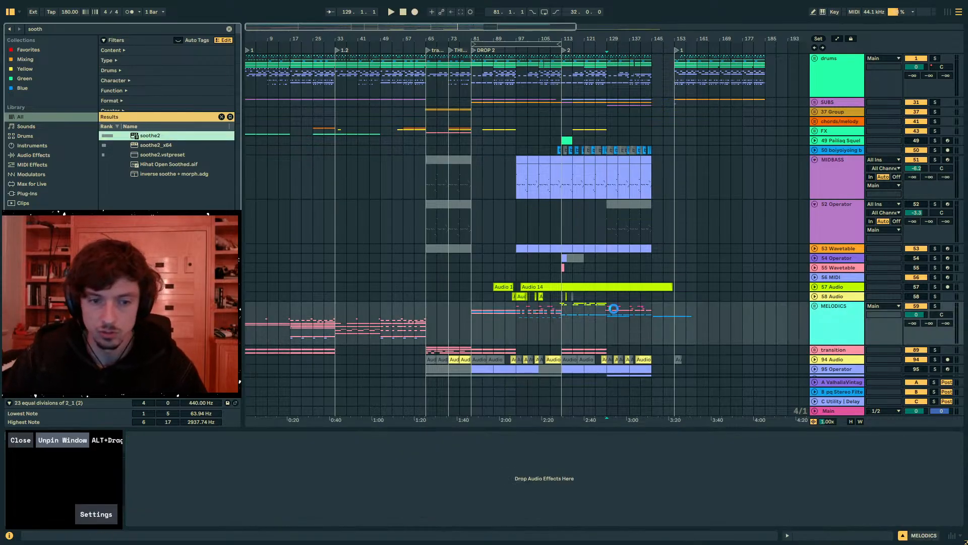
left_click_drag(614, 308, 613, 309)
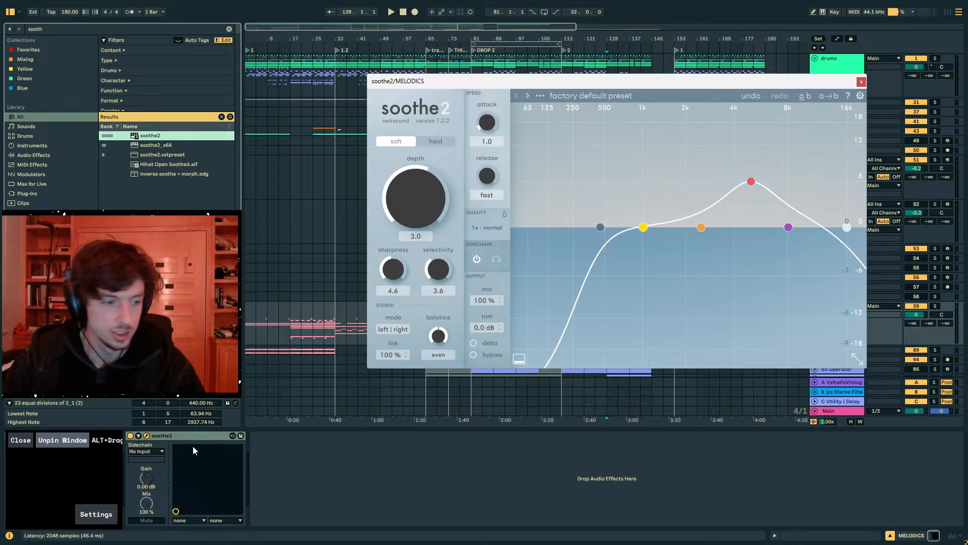
left_click(139, 437)
left_click(145, 452)
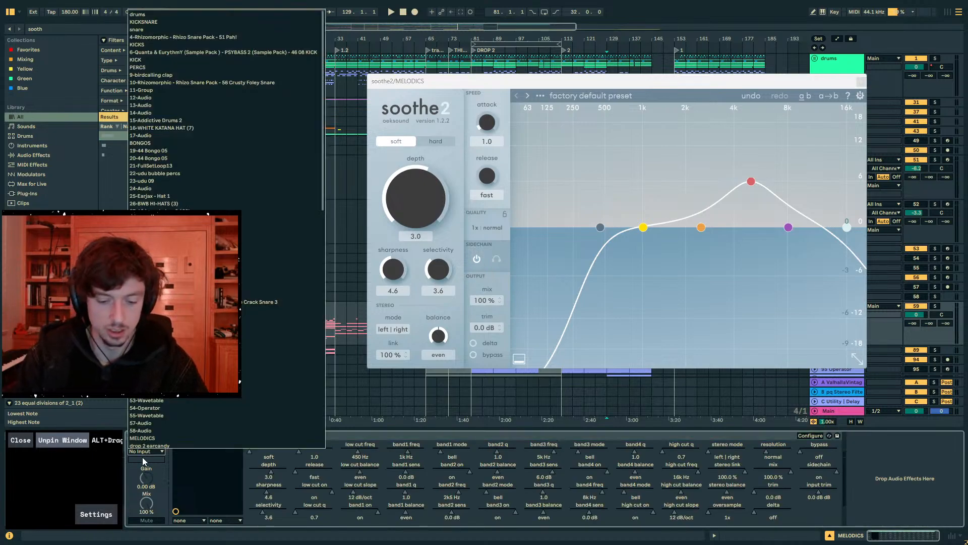
left_click(142, 457)
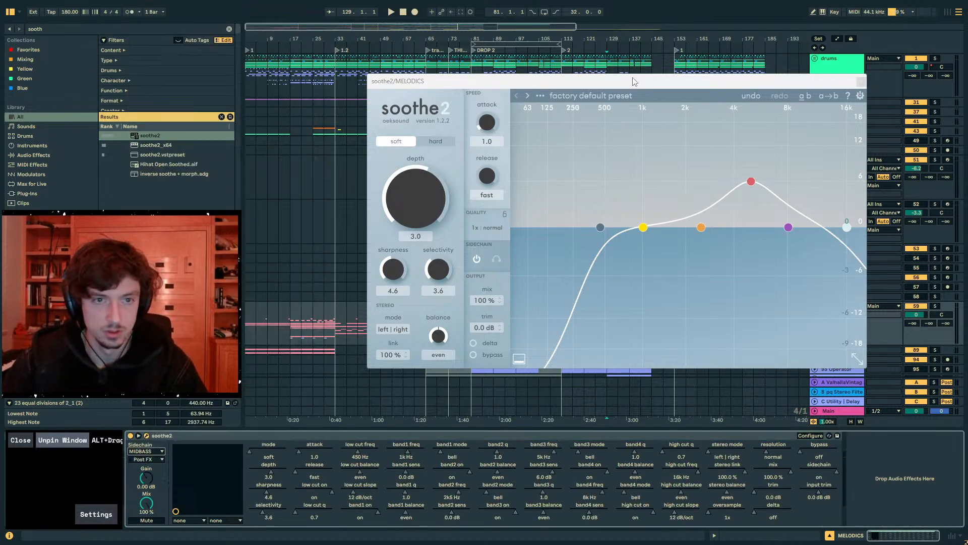
- During playback, set soothe2's low cut to 20 Hz, depth to 13.1, and band 1 to 379 Hz with 12 dB sensitivity
left_click_drag(634, 81, 331, 244)
key("space")
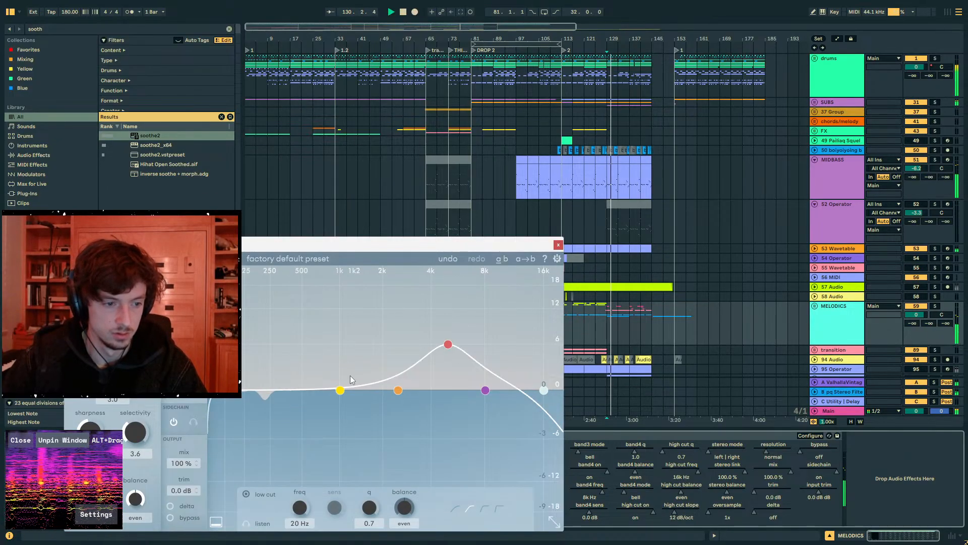
left_click_drag(340, 390, 288, 310)
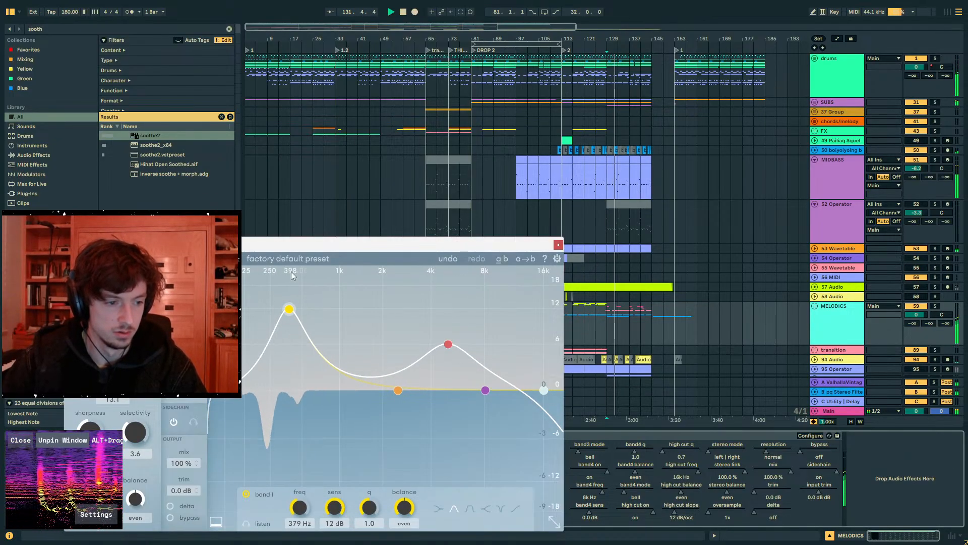
- Set soothe2's sharpness to 3.4 and release to 2.1, and close the plug-in window
left_click_drag(303, 245, 463, 136)
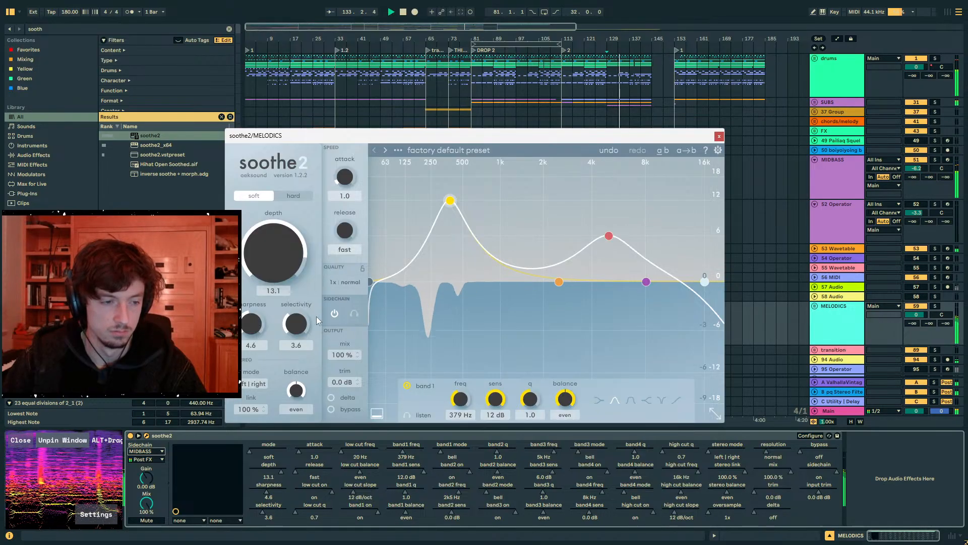
left_click_drag(254, 325, 254, 338)
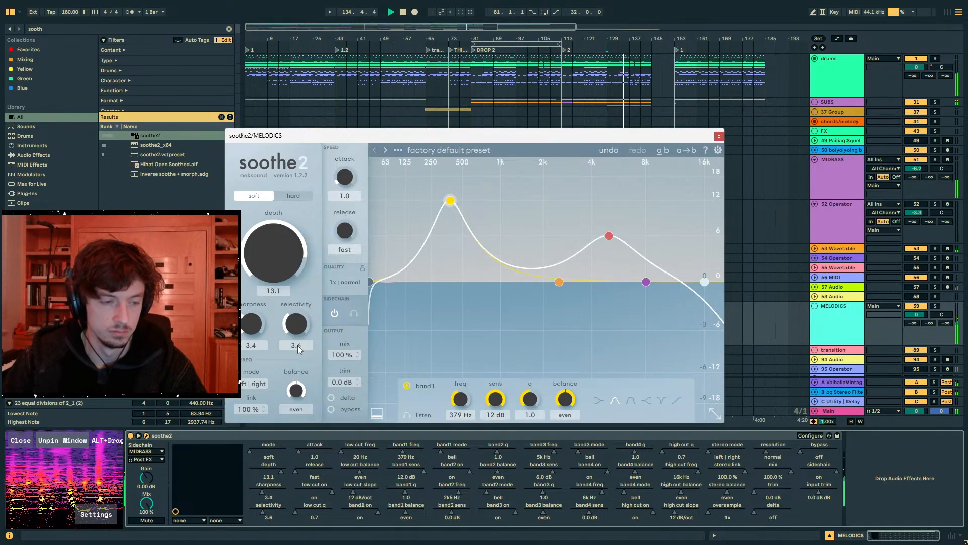
left_click_drag(345, 230, 342, 208)
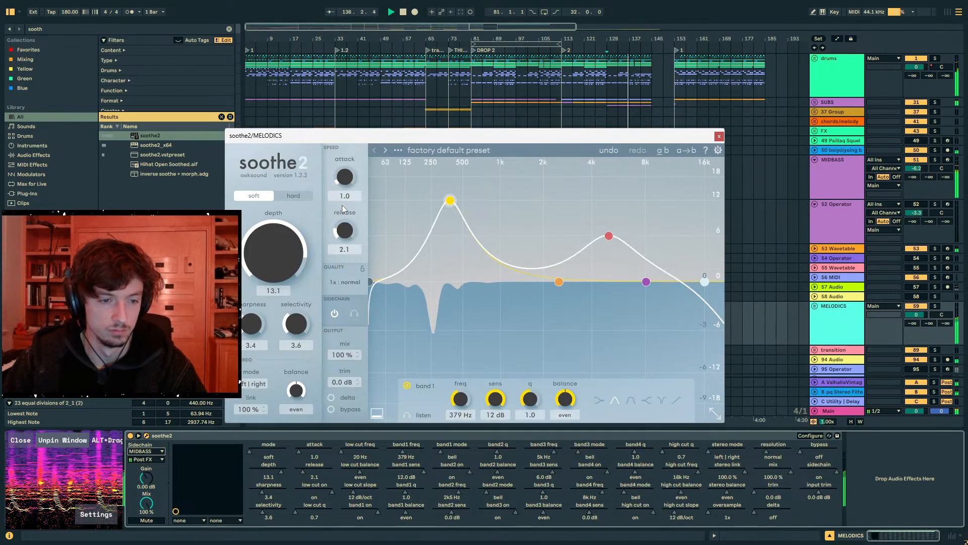
left_click(719, 137)
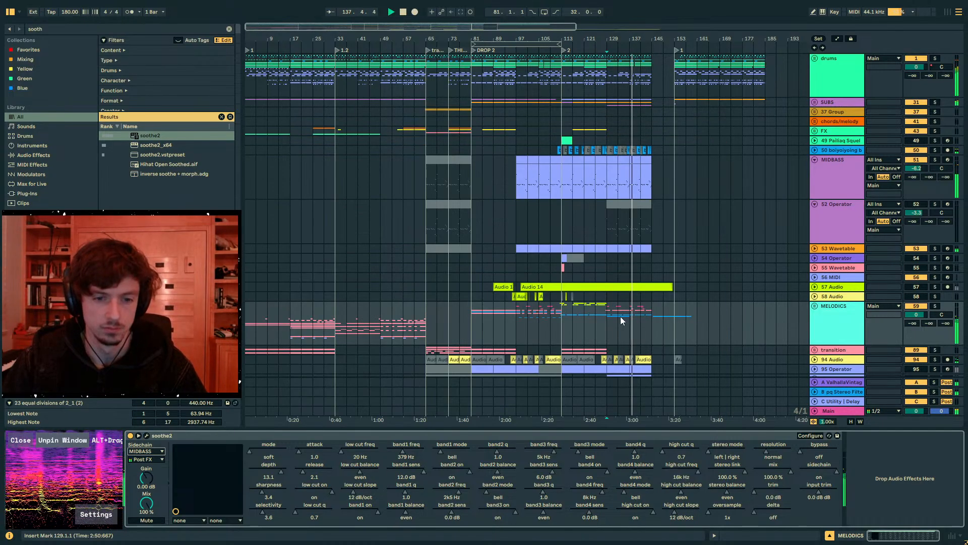
- Raise the MIDBASS track volume to -3.5 dB
left_click(848, 174)
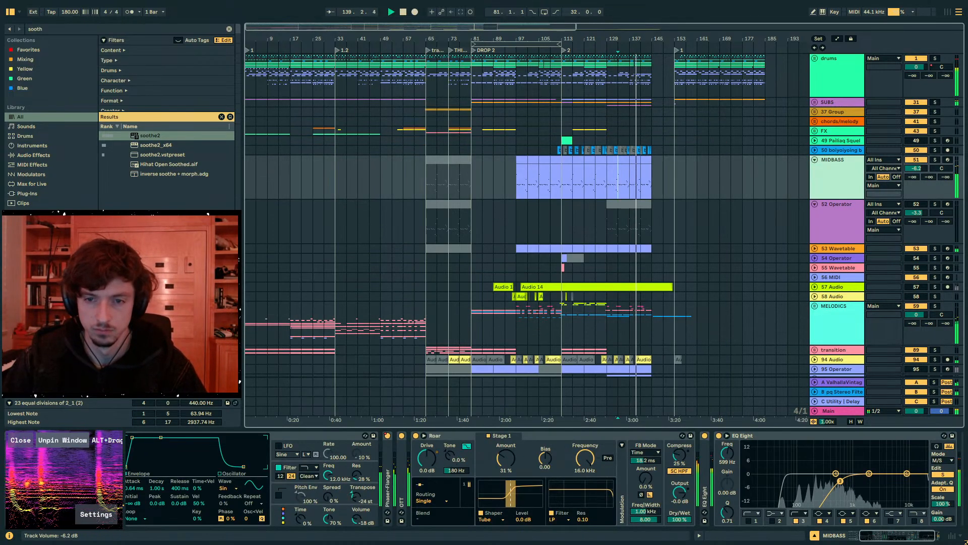
left_click_drag(917, 169, 916, 160)
- Move the 53 Wavetable track directly below MIDBASS, place the insert mark at bar 113 and stop playback
left_click(838, 248)
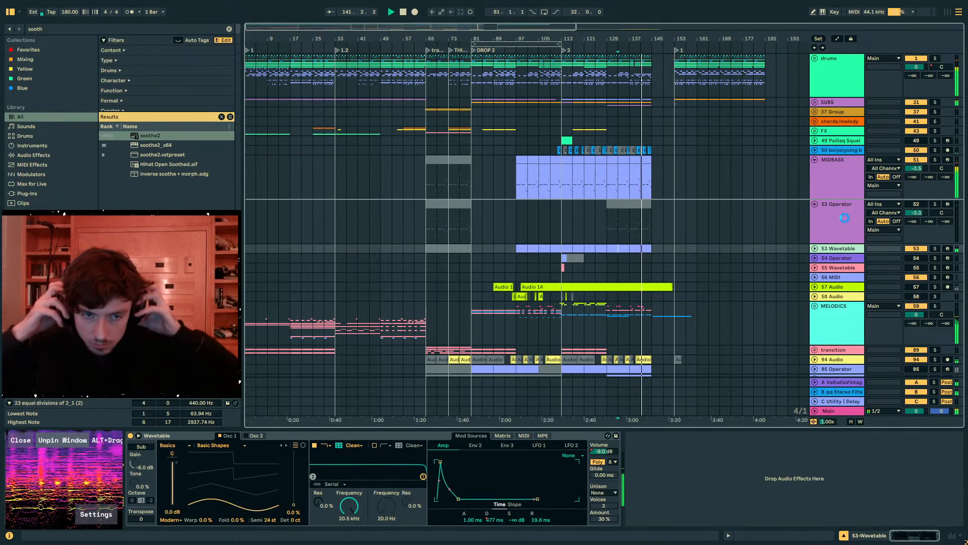
left_click(561, 238)
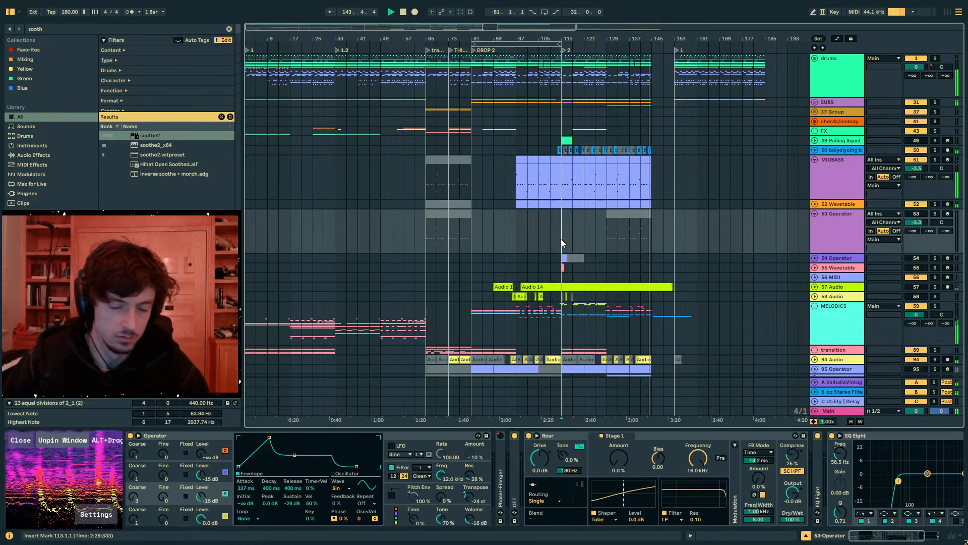
scroll(695, 247, "down", 4)
scroll(585, 87, "down", 4)
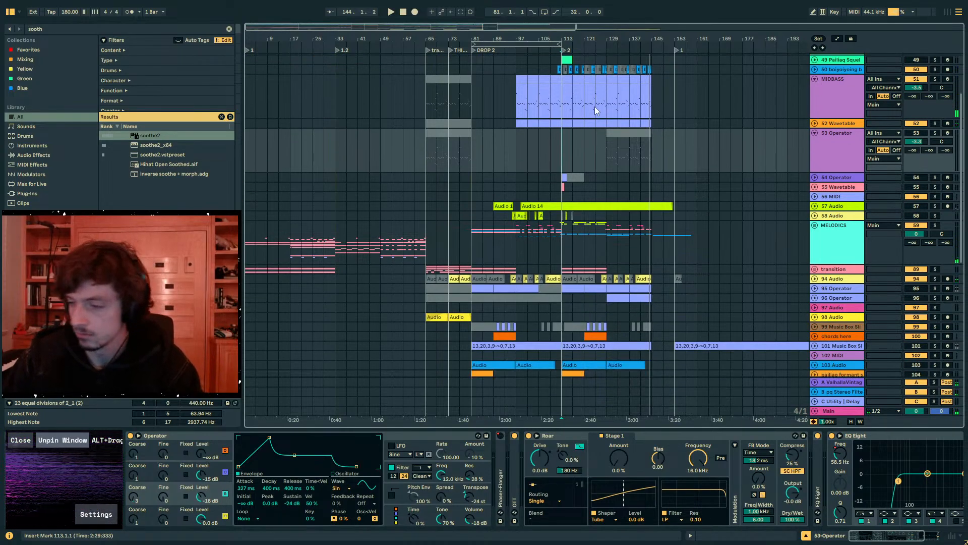
- Play from bar 113, unfold the transition group and show automation to check its clips and gain envelope
left_click_drag(575, 38, 510, 71)
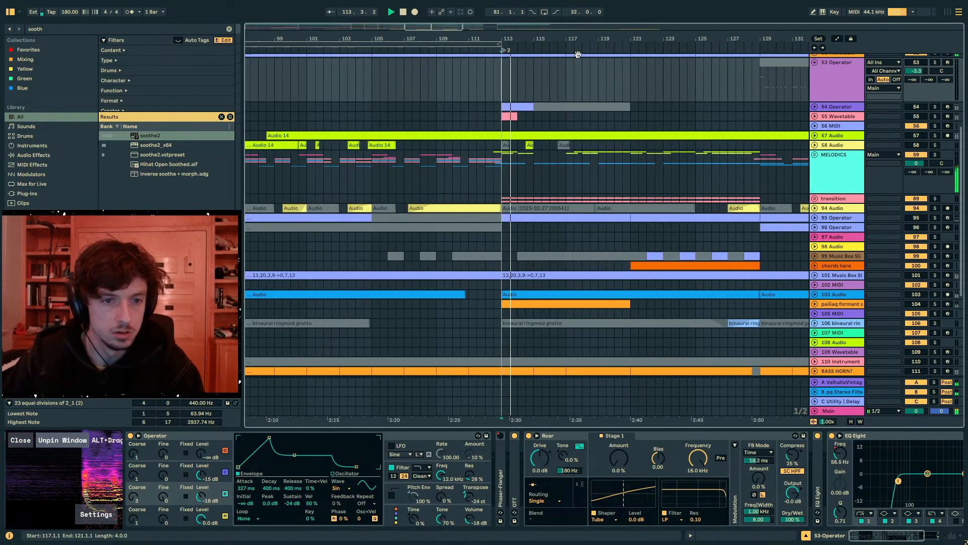
left_click(847, 174)
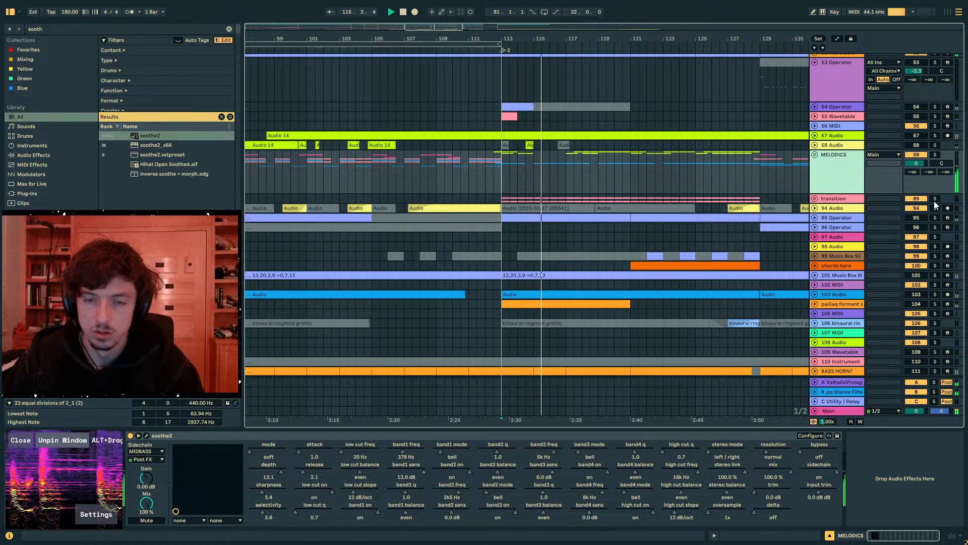
left_click(934, 201)
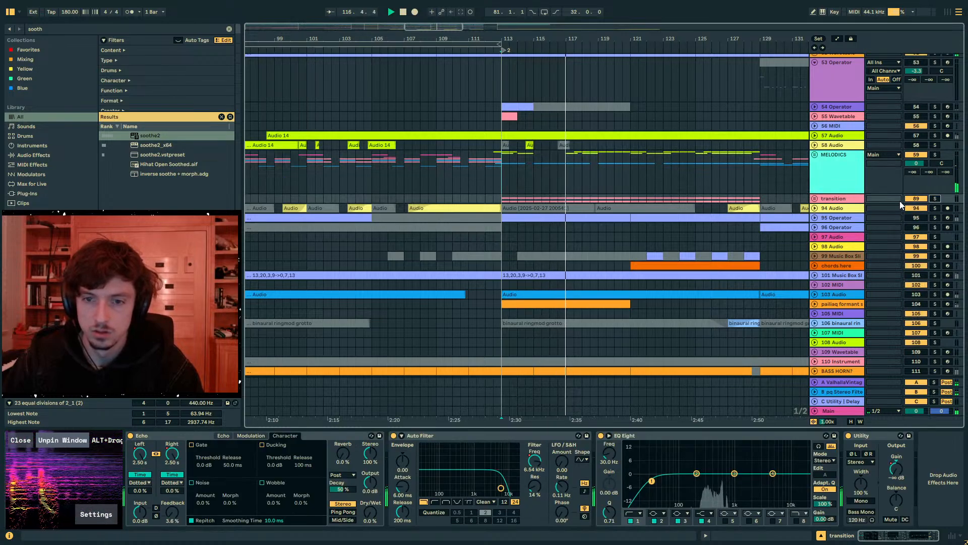
left_click(814, 199)
scroll(813, 200, "down", 3)
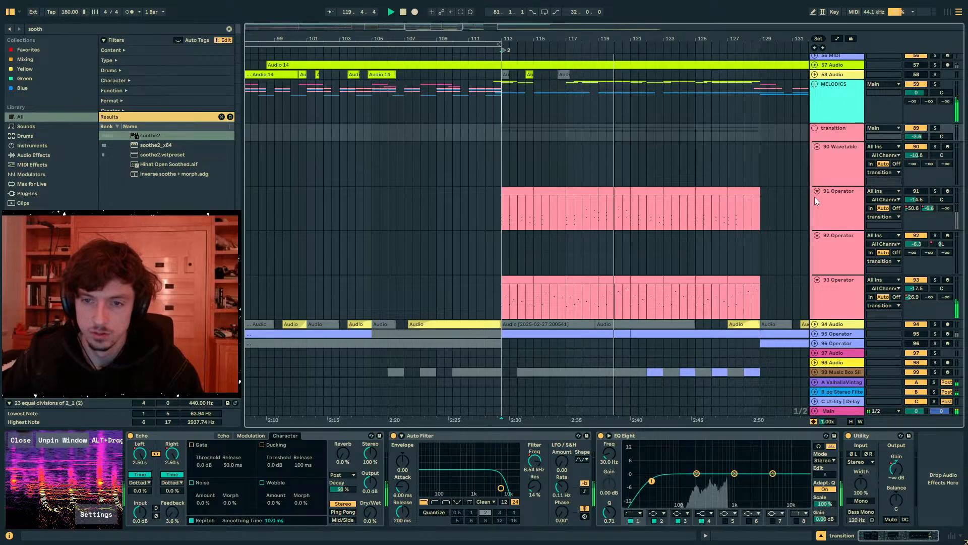
key("a")
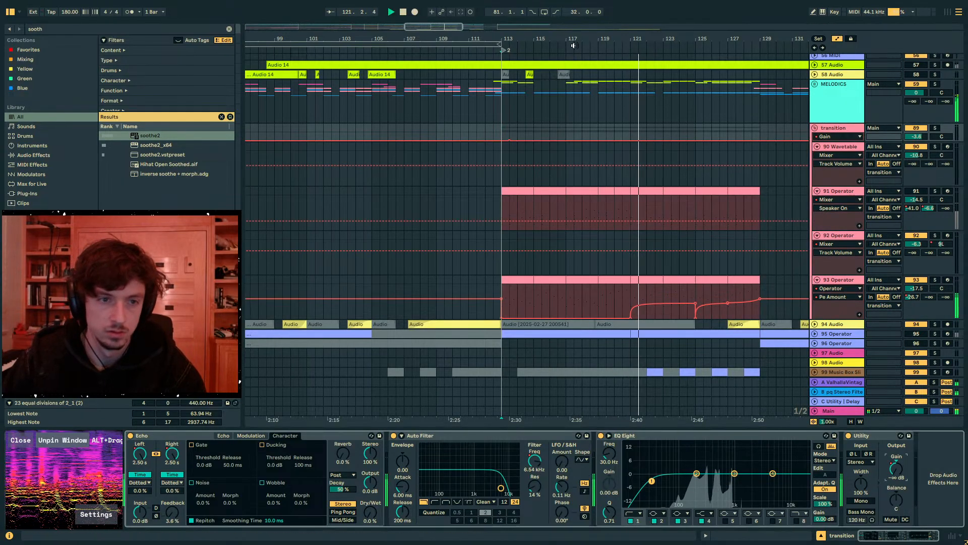
mouse_move(495, 39)
left_mouse_down()
mouse_move(495, 6)
mouse_move(494, 21)
left_mouse_up()
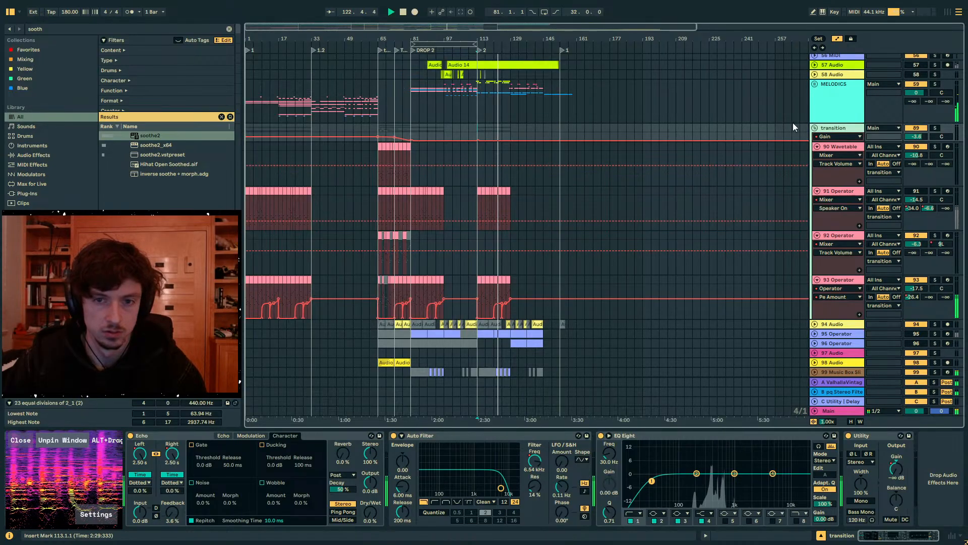
- Fold the transition group and delete its clips from bar 81 to bar 137
left_click(814, 128)
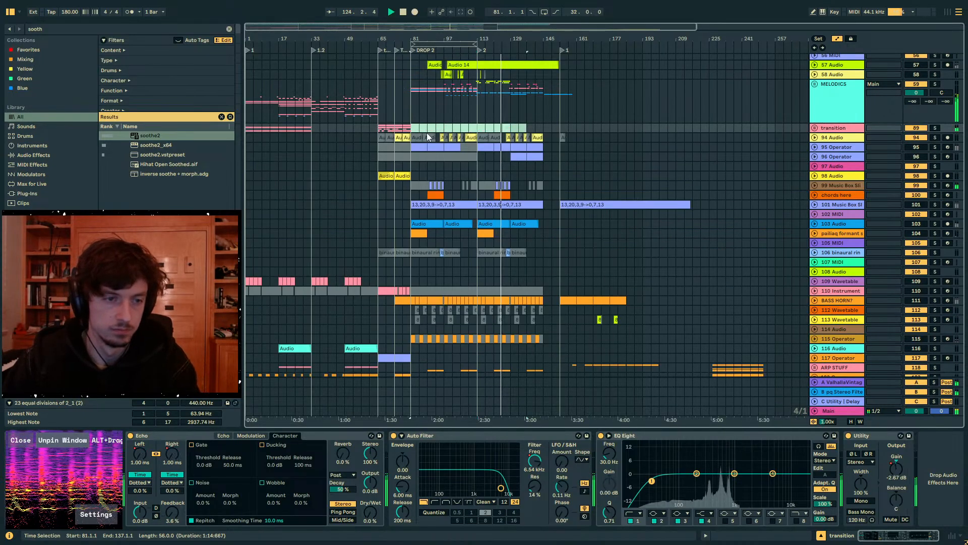
left_click(518, 121)
left_click(476, 129)
scroll(788, 140, "up", 1)
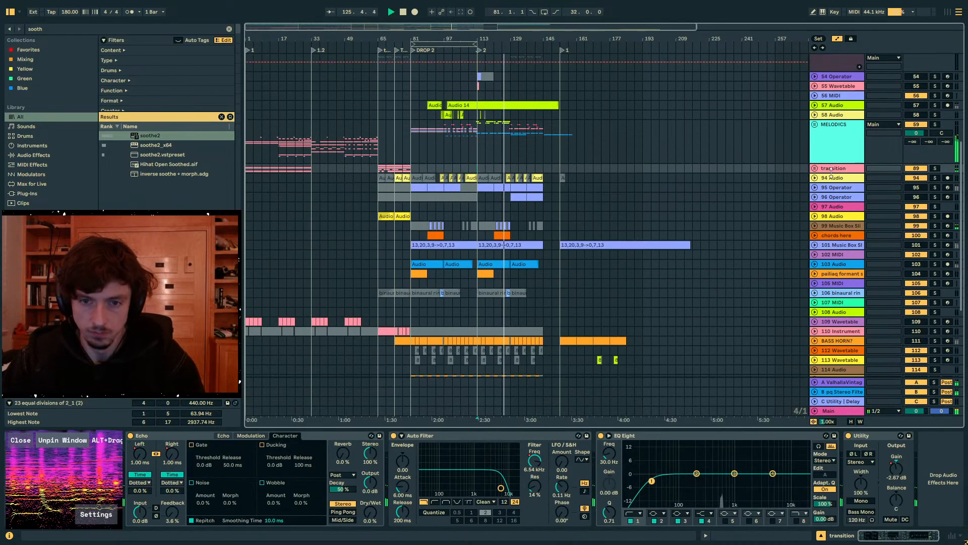
- Select the 95 Operator track and unfold it during playback
key("a")
key("a")
left_click(836, 187)
key("u")
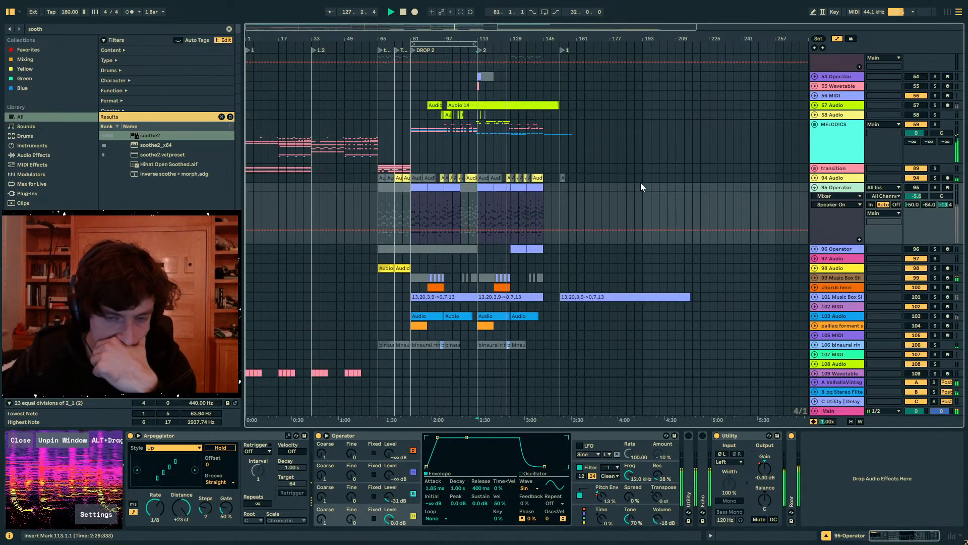
- Hide the automation lanes, place the insert mark at bar 129 and stop playback
scroll(704, 197, "up", 3)
scroll(558, 201, "up", 2)
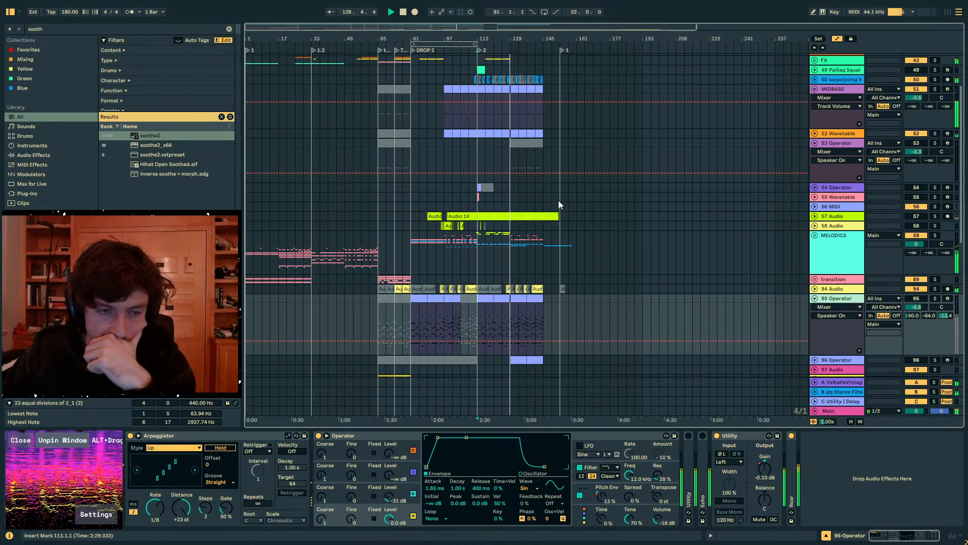
scroll(522, 204, "up", 2)
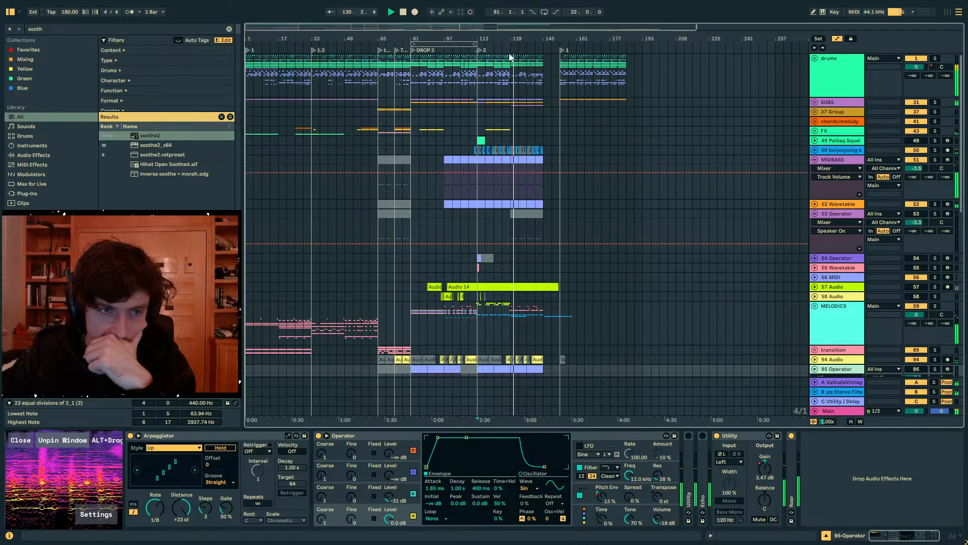
scroll(509, 57, "up", 4)
scroll(552, 232, "down", 4)
key("a")
left_click(524, 202)
key("space")
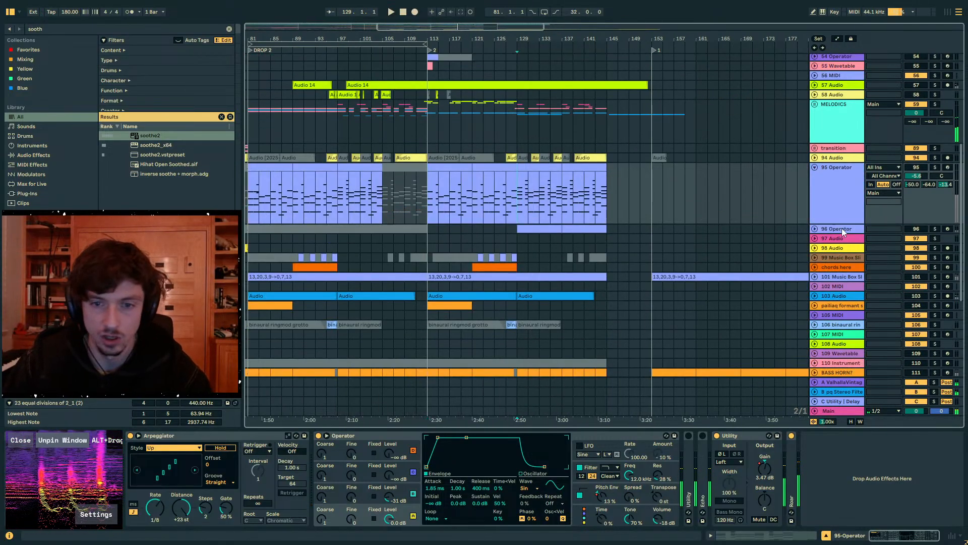
- Unfold the MELODICS group and the drop 2 melody group inside it
scroll(813, 169, "up", 1)
left_click(816, 124)
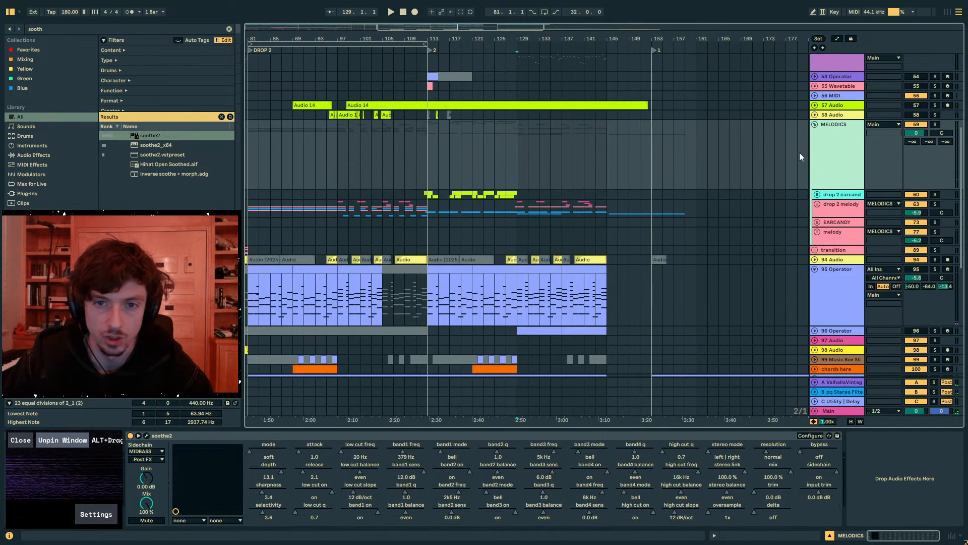
scroll(741, 184, "down", 2)
left_click(816, 164)
scroll(519, 252, "down", 5)
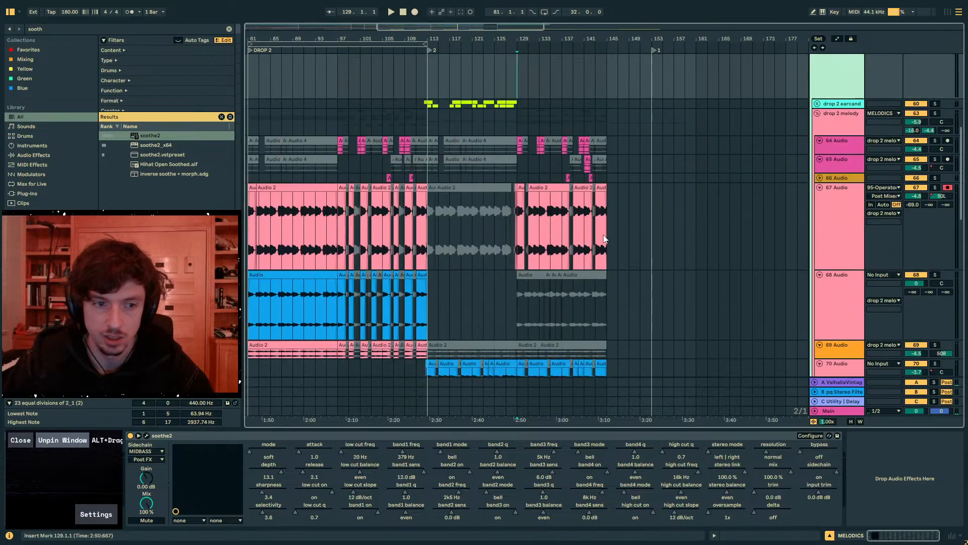
- Deactivate the 70 Audio clips from bar 129 to bar 145 and play from bar 129
left_click_drag(519, 272, 604, 269)
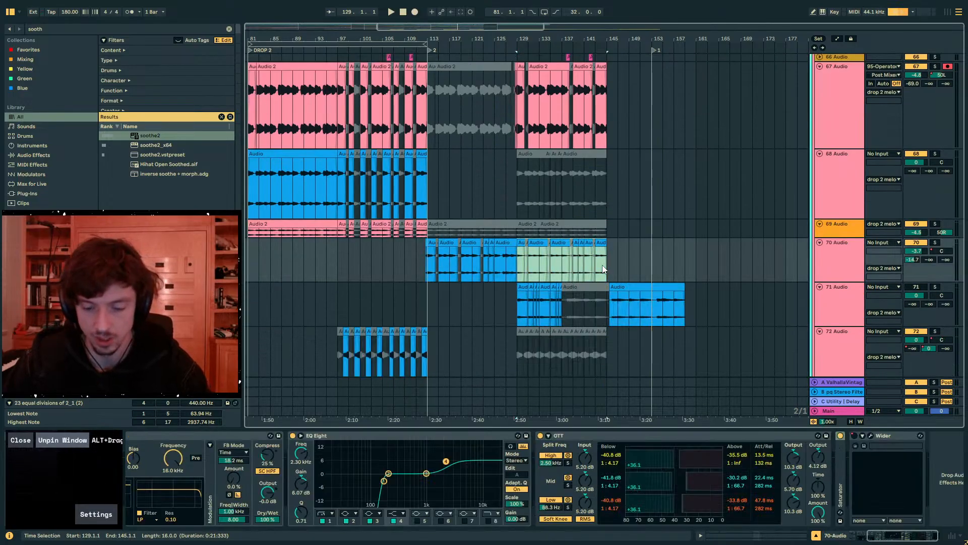
key("space")
left_click(517, 197)
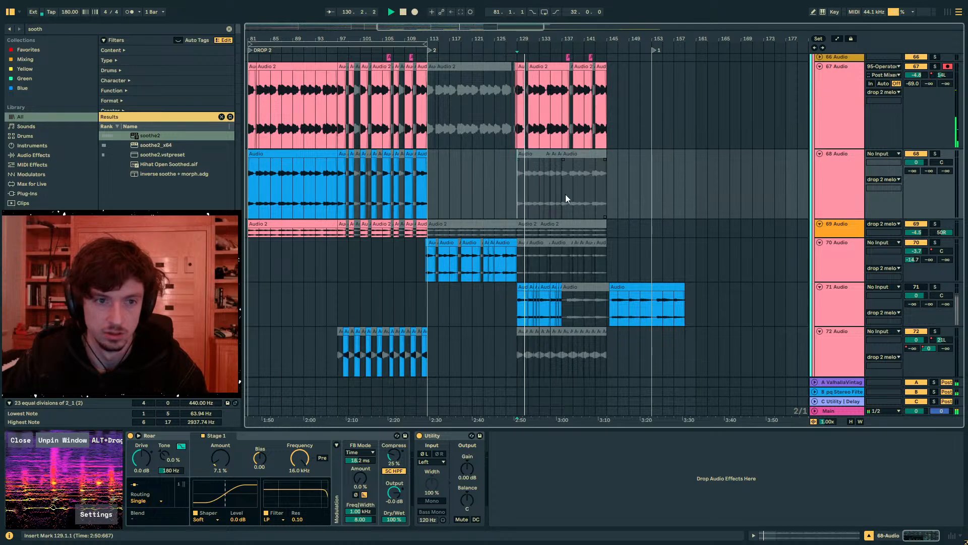
- Search the browser for Utility, add it to the 67 Audio track and raise its gain to 10.0 dB
left_click_drag(619, 126, 516, 113)
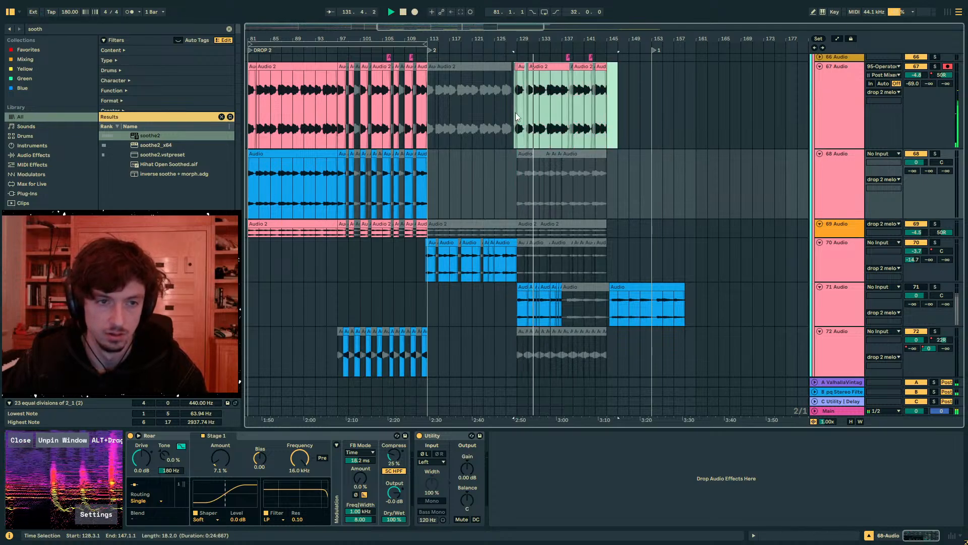
left_click_drag(520, 36, 522, 61)
left_click(836, 98)
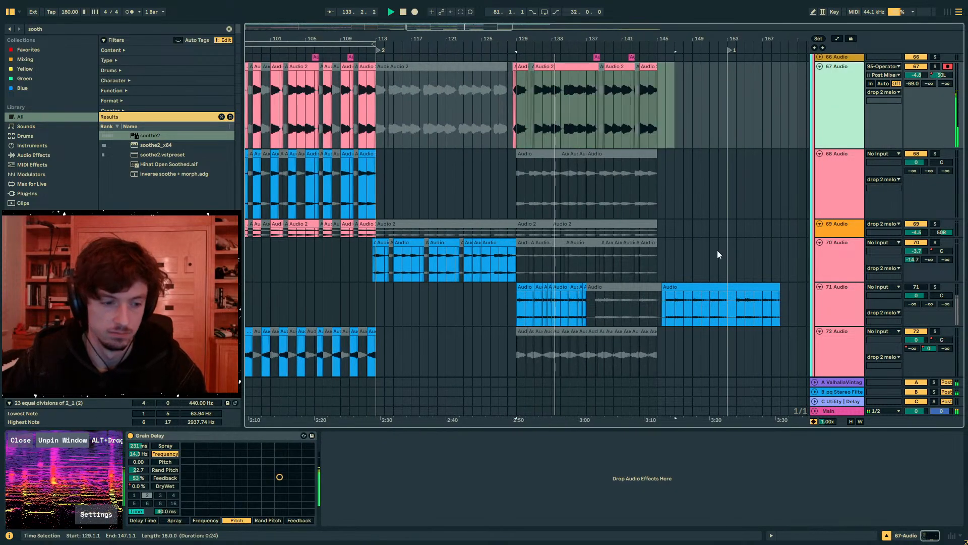
left_click(69, 30)
type("uti")
scroll(811, 209, "up", 3)
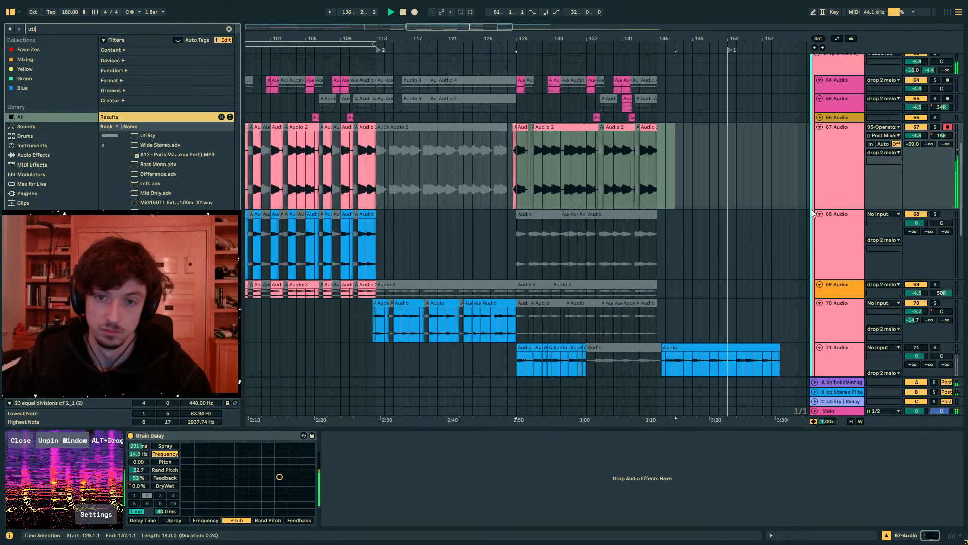
left_click(826, 160)
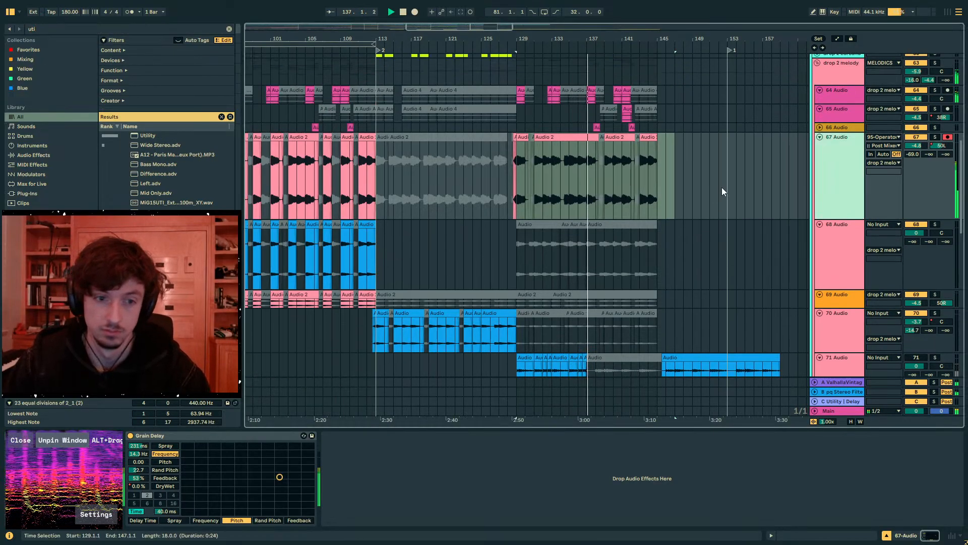
left_click(141, 136)
key("Return")
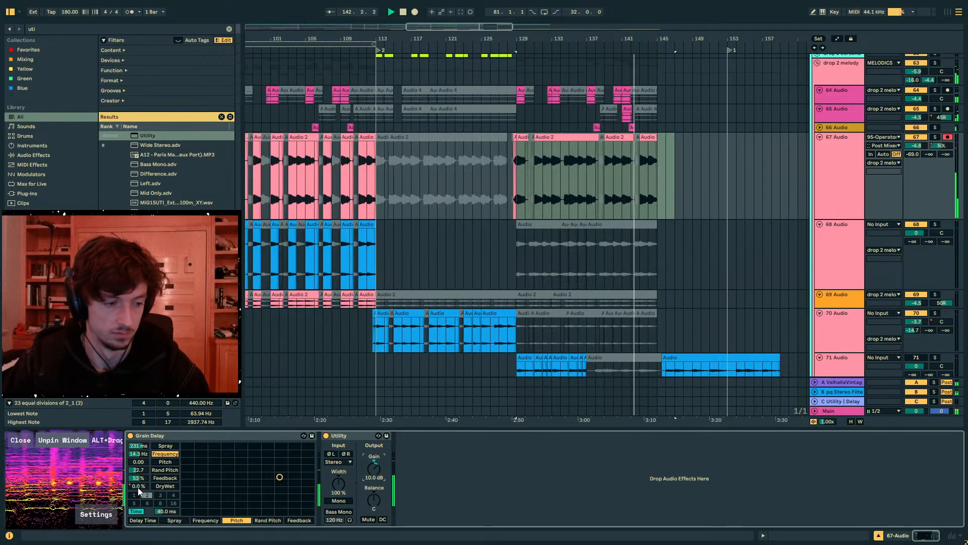
- Undo the Utility gain increase on 67 Audio and restart playback from bar 128
scroll(713, 209, "up", 3)
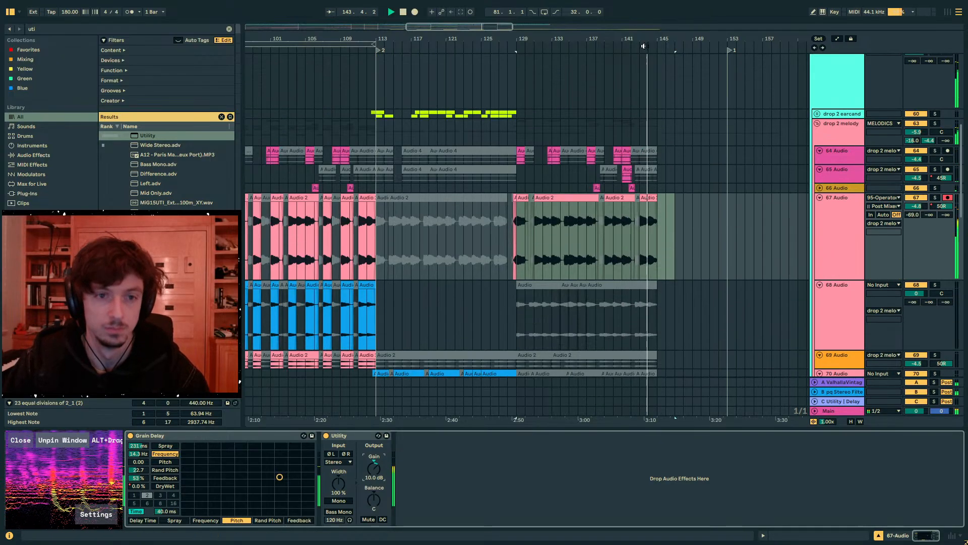
key("z")
key("x")
key("ctrl+z")
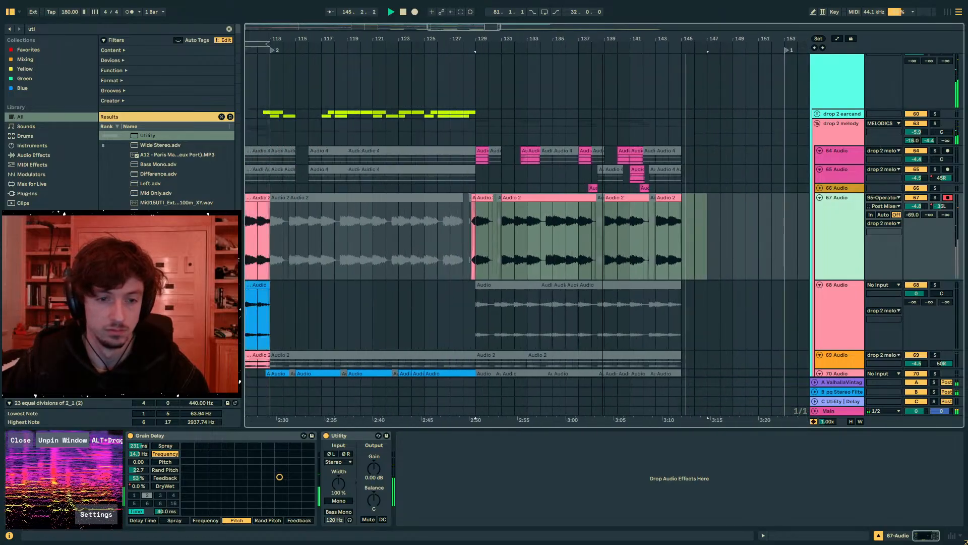
key("a")
key("space")
left_click(488, 223)
key("space")
- Toggle the 67 Audio clips from bar 129 to bar 147 off and back on to compare the sound
scroll(531, 207, "down", 3)
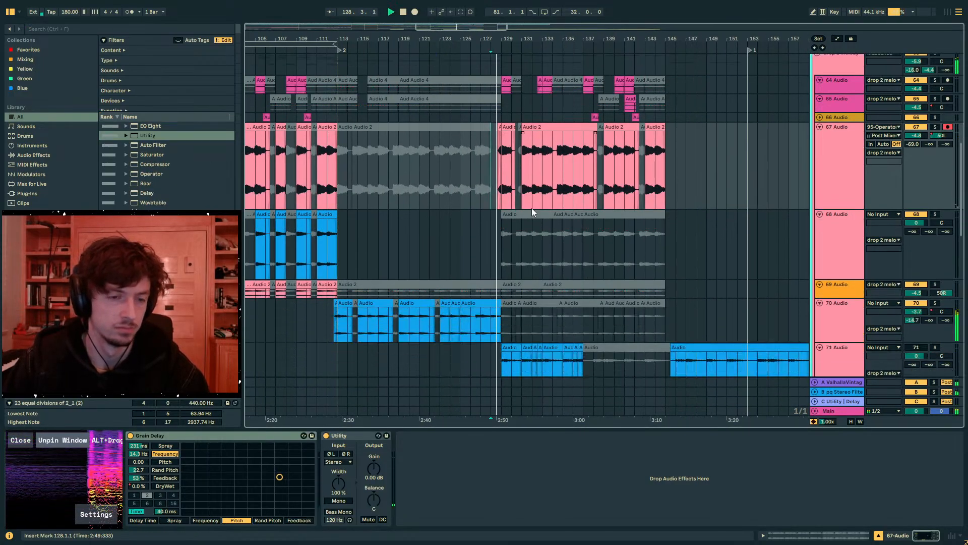
mouse_move(684, 180)
left_mouse_down()
mouse_move(493, 172)
mouse_move(687, 168)
left_mouse_up()
key("0")
scroll(552, 208, "up", 5)
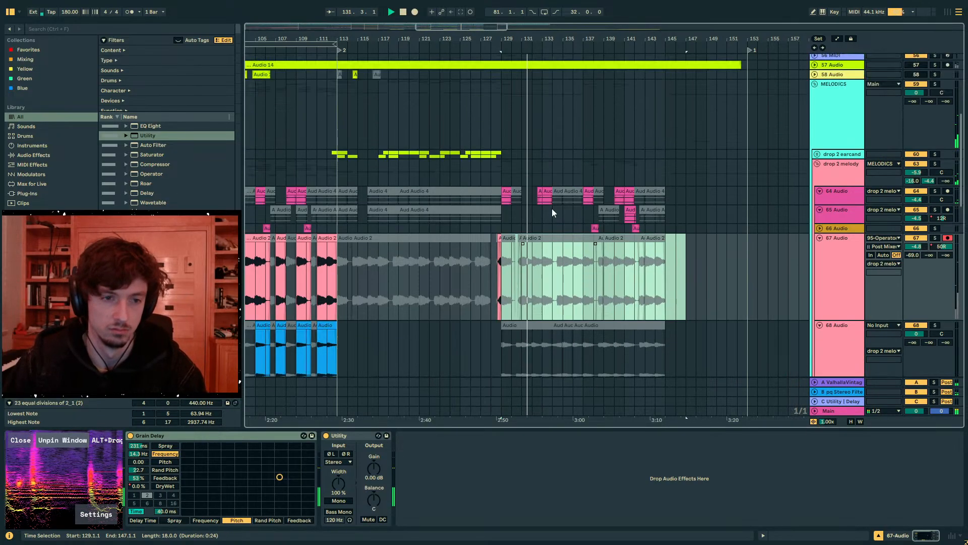
scroll(551, 208, "up", 1)
scroll(553, 209, "down", 5)
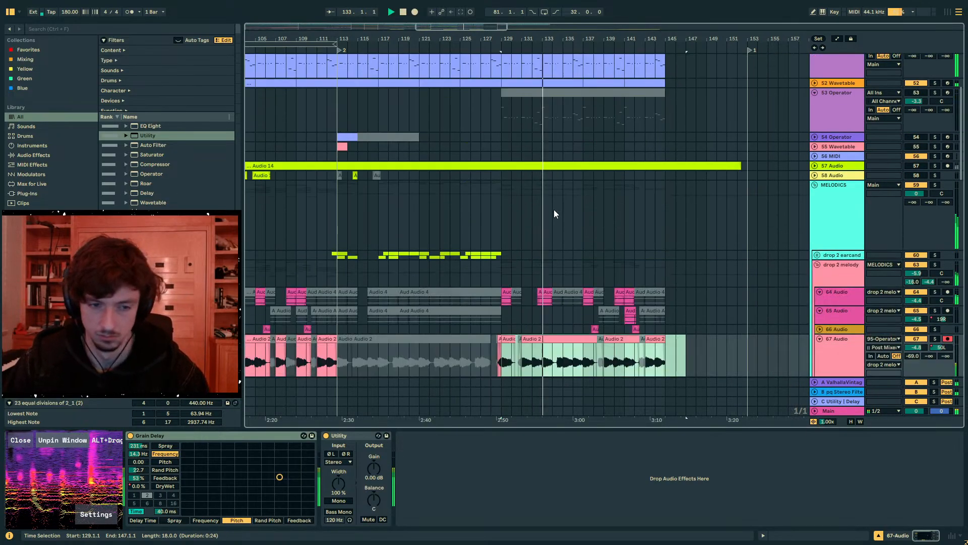
- Reactivate the 70 Audio clips from bar 129 onward and deactivate the 67 Audio clips over the same range
scroll(554, 213, "down", 5)
left_click(518, 205)
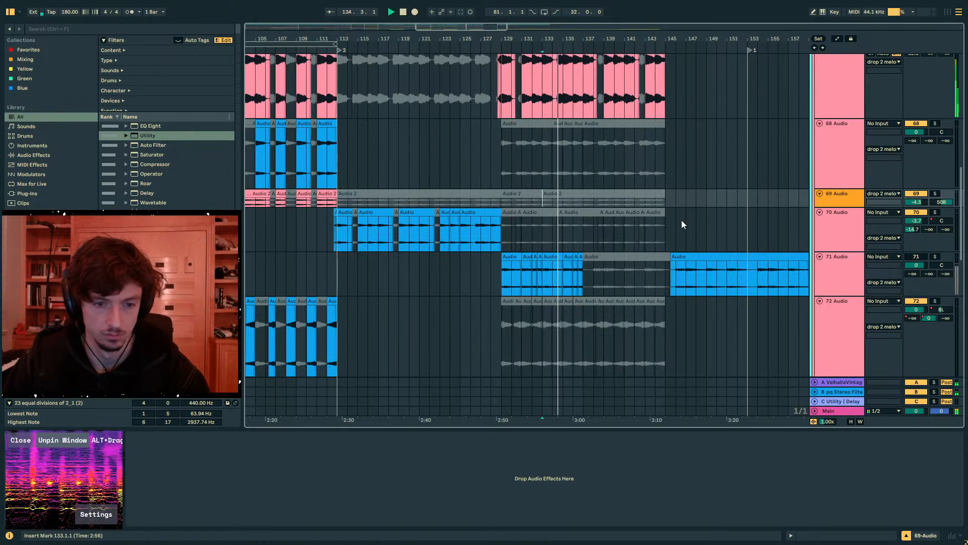
left_click_drag(684, 221, 502, 222)
key("0")
scroll(606, 187, "up", 2)
left_click_drag(685, 146, 506, 138)
scroll(597, 211, "down", 2)
key("0")
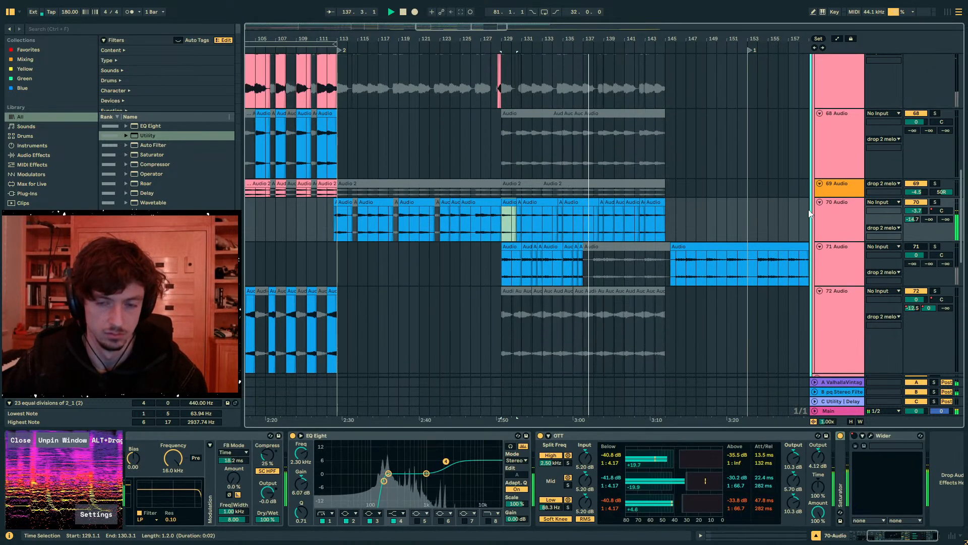
- Toggle the Wider device on the 70 Audio track to compare, and re-enable its overridden automation
left_click(845, 216)
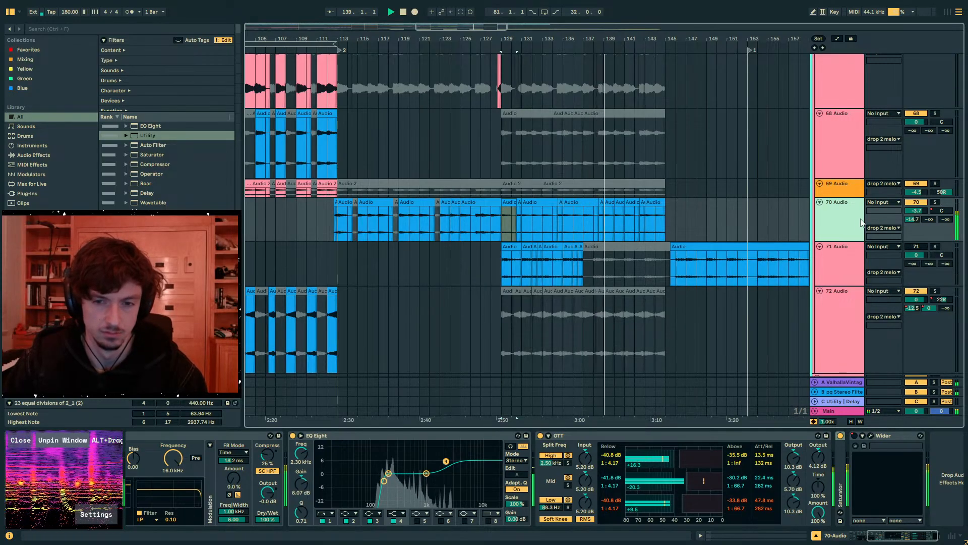
left_click(854, 437)
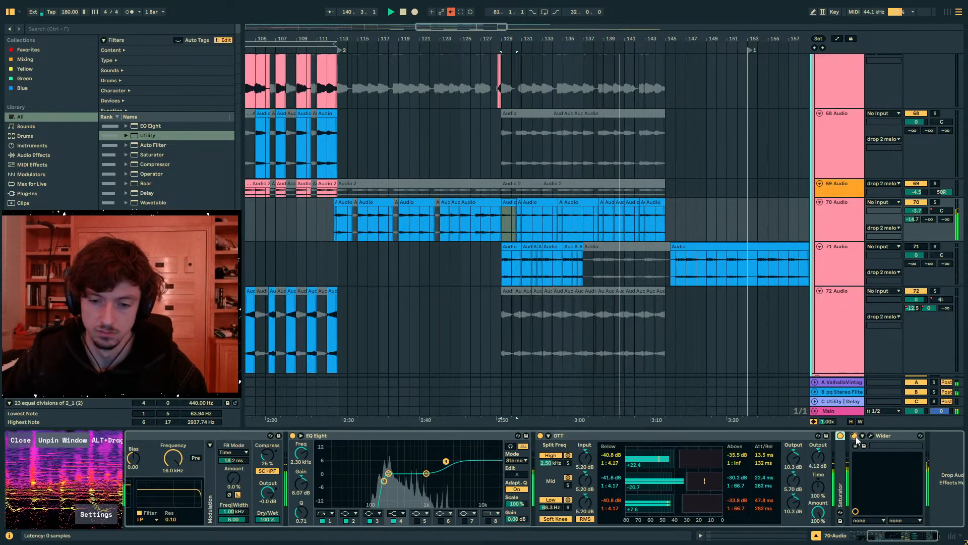
left_click(855, 436)
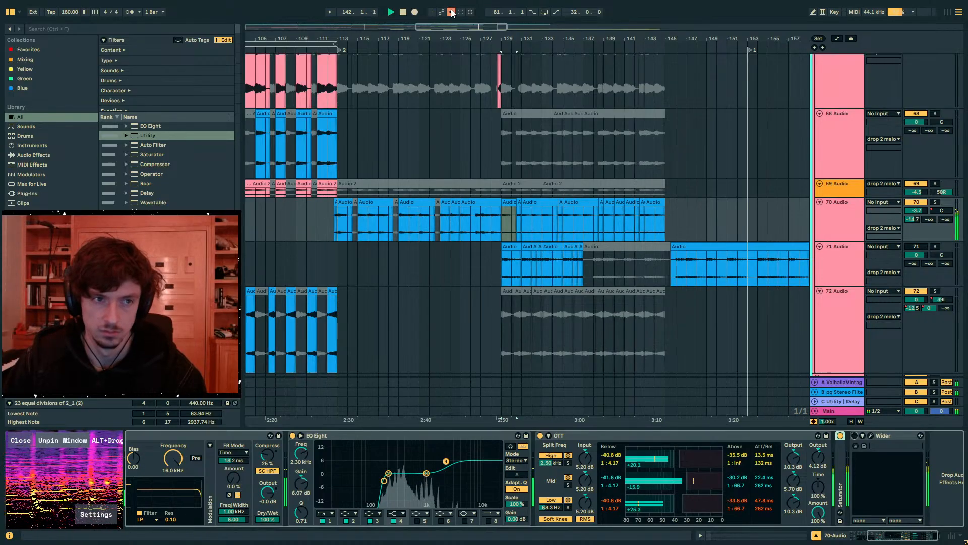
left_click(624, 163)
- Silence the half bar from 142.3 to bar 143 on the 70 Audio track and play from bar 141
left_click(629, 203)
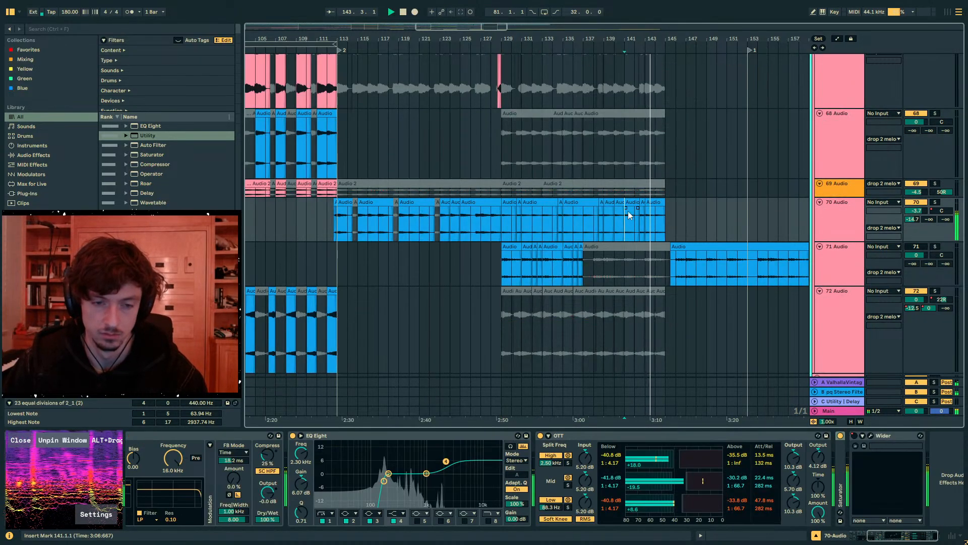
left_click_drag(632, 50, 662, 224)
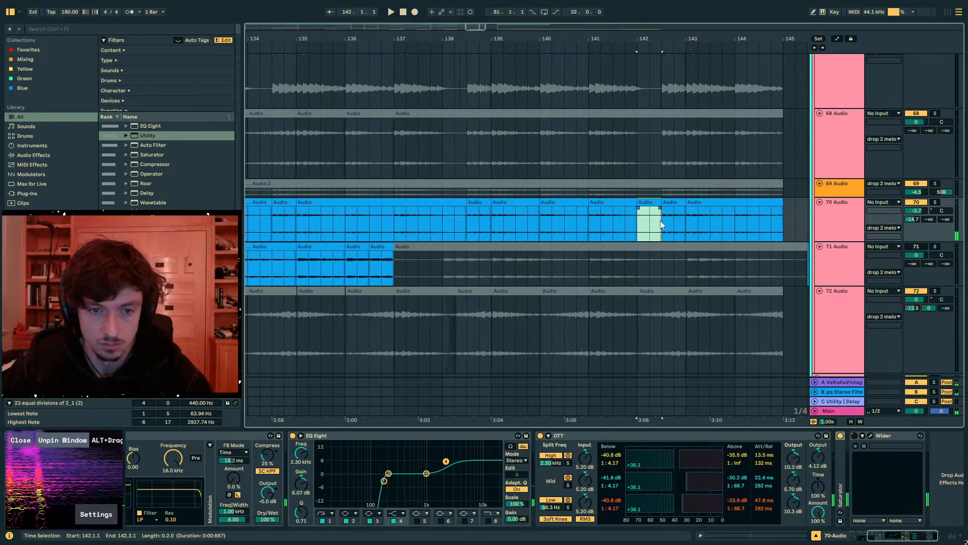
key("ctrl+d")
left_click(585, 225)
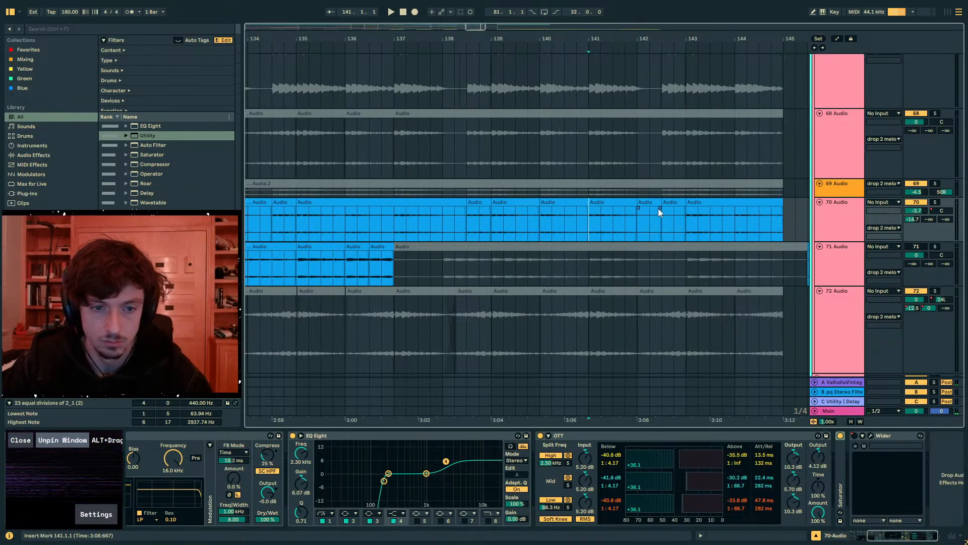
left_click_drag(669, 202, 644, 207)
left_click(588, 225)
key("space")
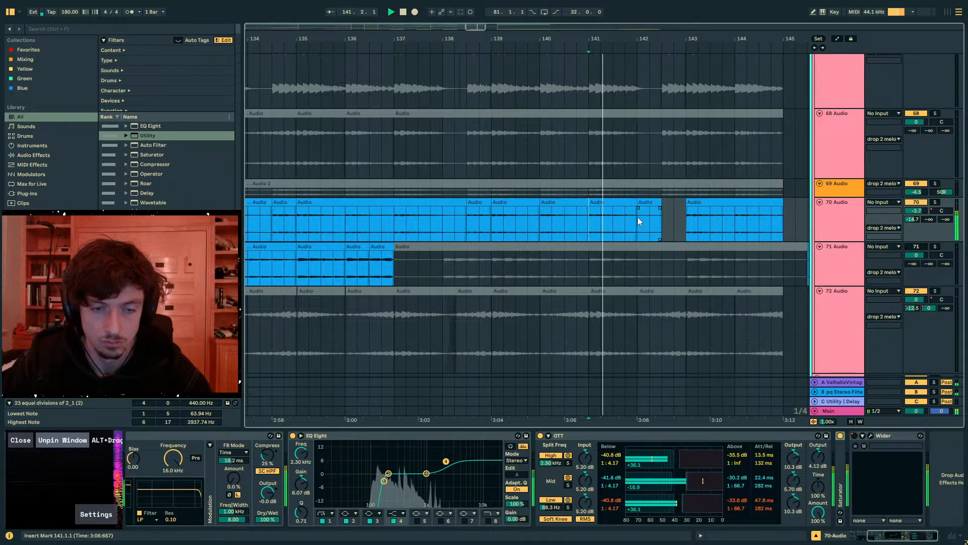
- Undo the silenced half bar before bar 143 on the 70 Audio track and try duplicating the bar 141 clip
left_click(634, 210)
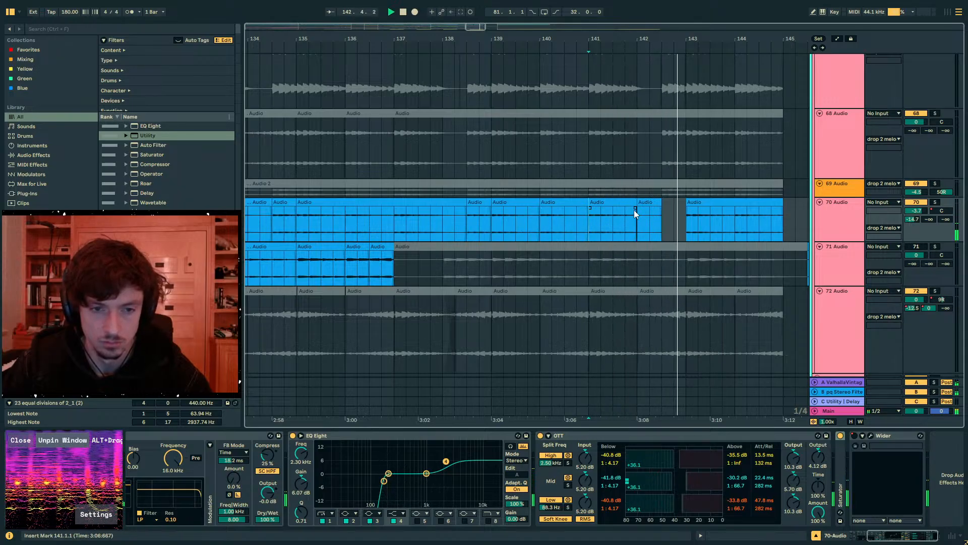
key("space")
key("ctrl+z")
left_click(632, 204)
key("ctrl+d")
key("ctrl+z")
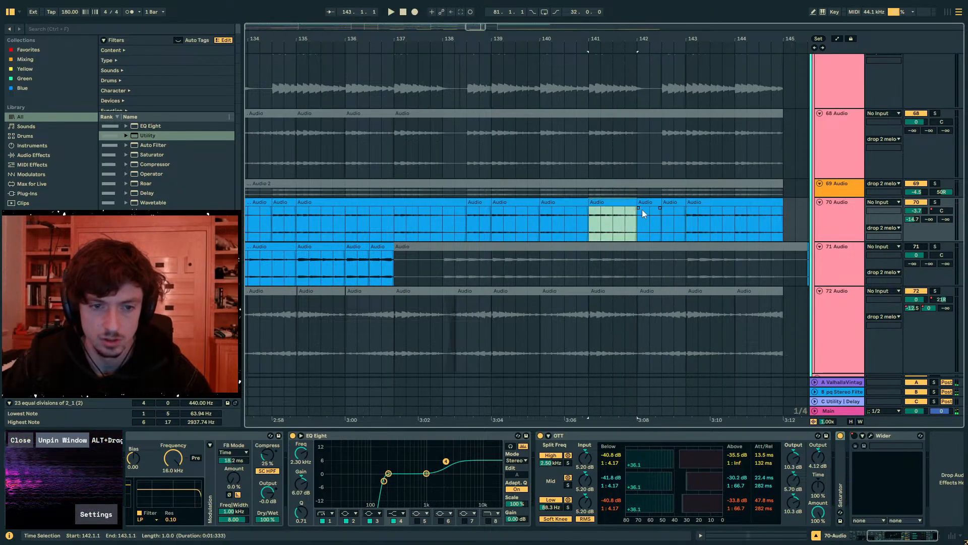
- Rearrange the 70 Audio clips so one runs from bar 142 to 143.3 with a gap until bar 144, and play bar 141
left_click_drag(635, 202, 679, 205)
key("ctrl+d")
left_click(612, 202)
key("space")
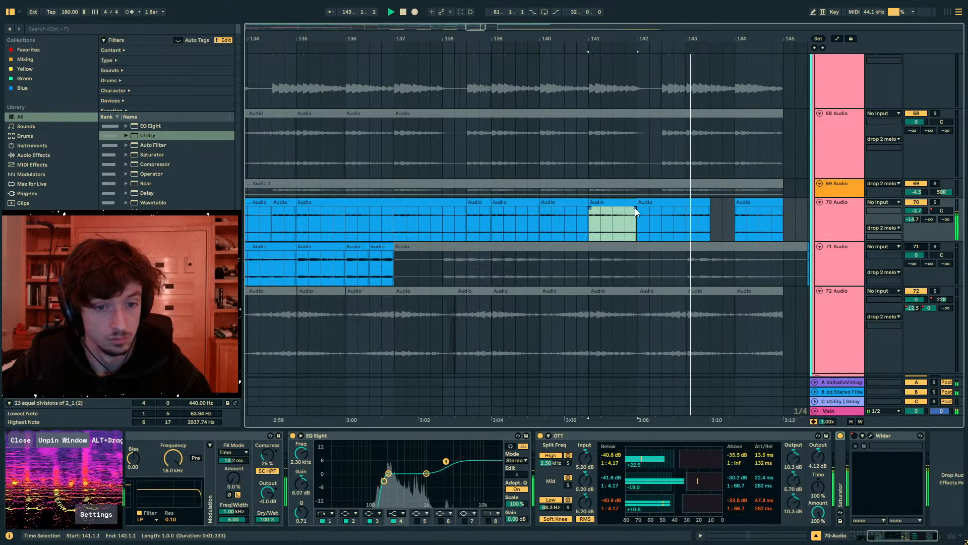
- Extend the bar 141 clip on 70 Audio to about 142.3 with a crossfade into the next clip, and play from bar 141
left_click_drag(636, 207, 665, 208)
key("space")
left_click(692, 202)
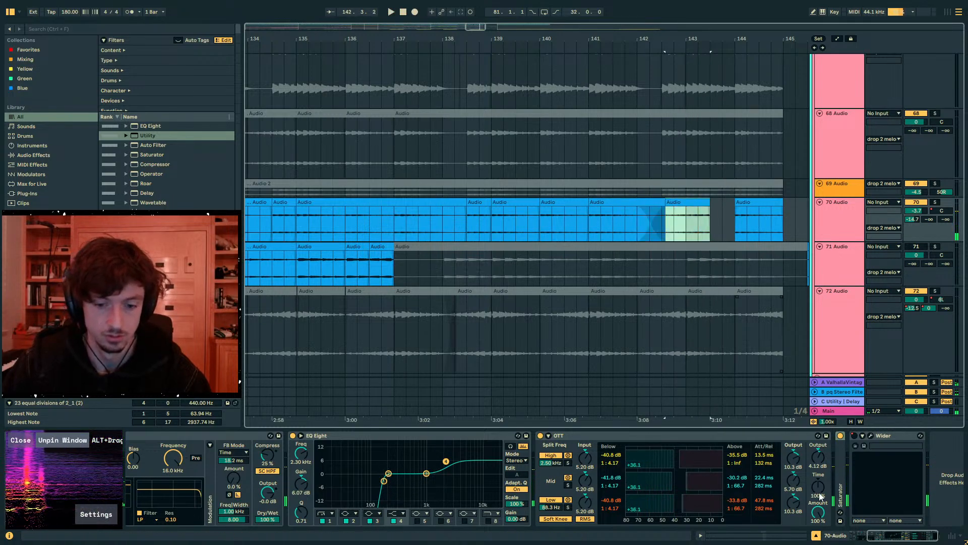
key("shift+Tab")
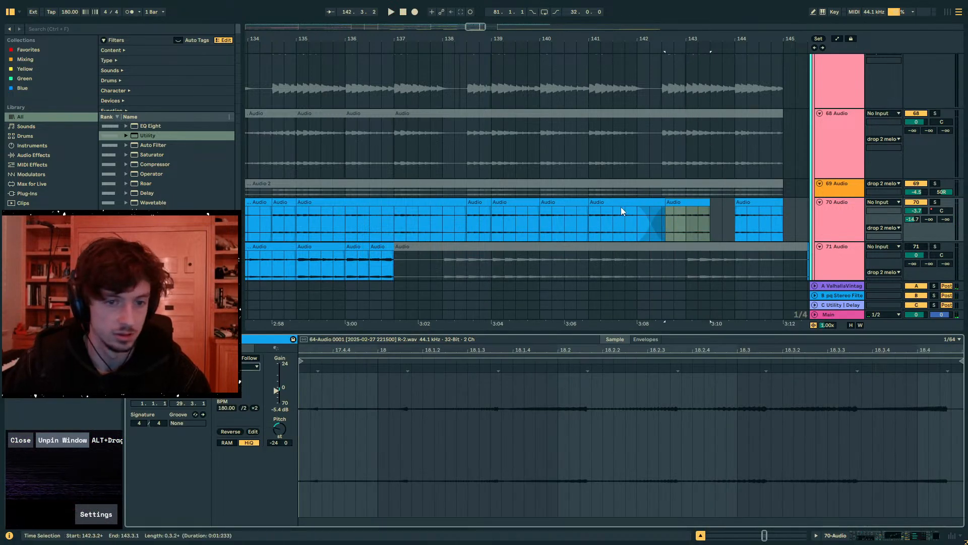
left_click(591, 225)
key("space")
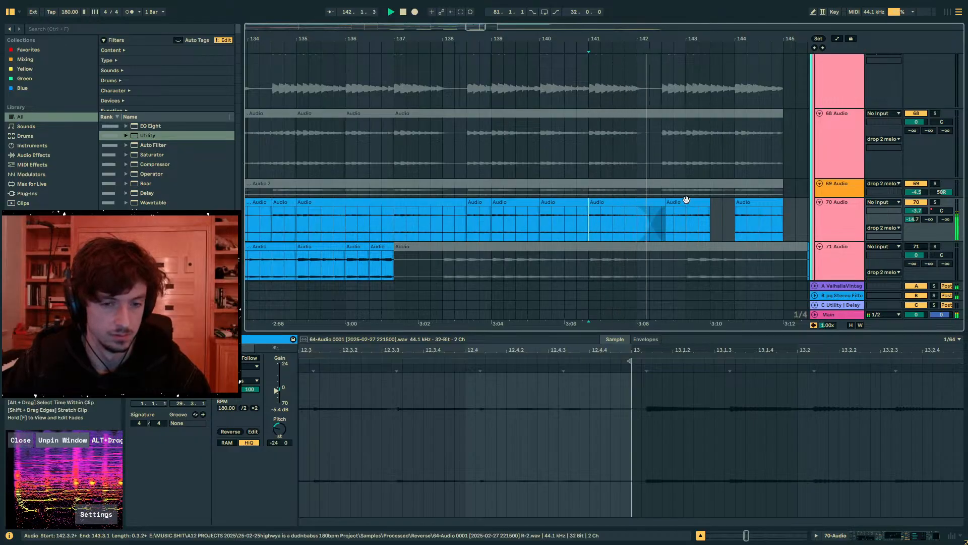
- Extend the clip after the crossfade to about 145.3 and try the 70 Audio track volume at -4.8 dB during playback
key("space")
mouse_move(711, 204)
left_mouse_down()
mouse_move(700, 206)
mouse_move(806, 205)
left_mouse_up()
left_click(631, 223)
key("space")
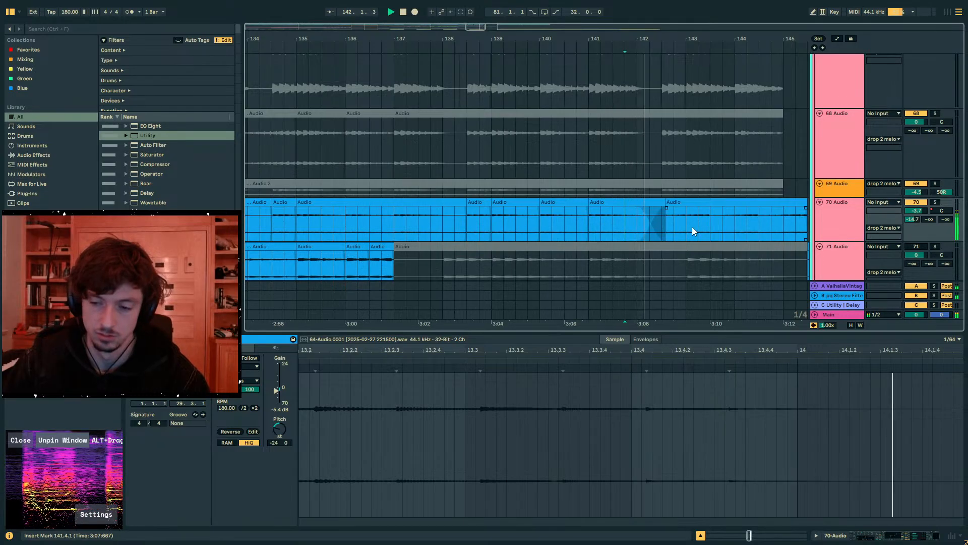
left_click_drag(916, 210, 916, 195)
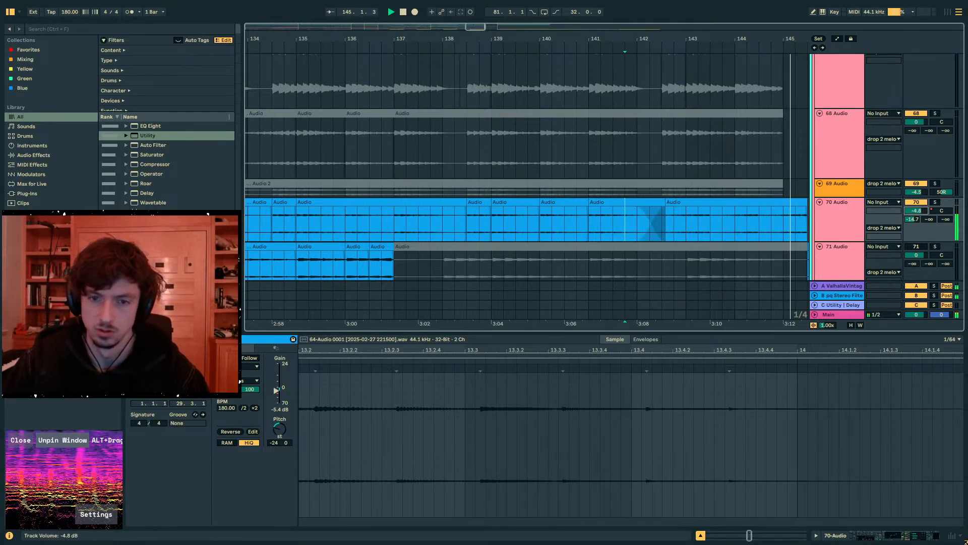
- Trim the last 70 Audio clip to end at bar 145 and copy bars 141 to 145 to bar 129
left_click_drag(735, 34, 698, 22)
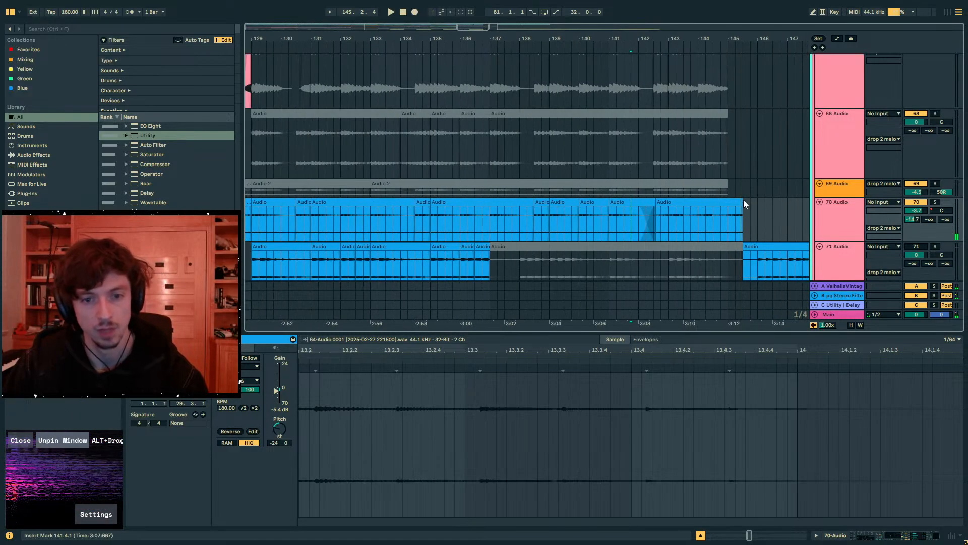
left_click_drag(743, 202, 609, 222)
left_click(726, 222)
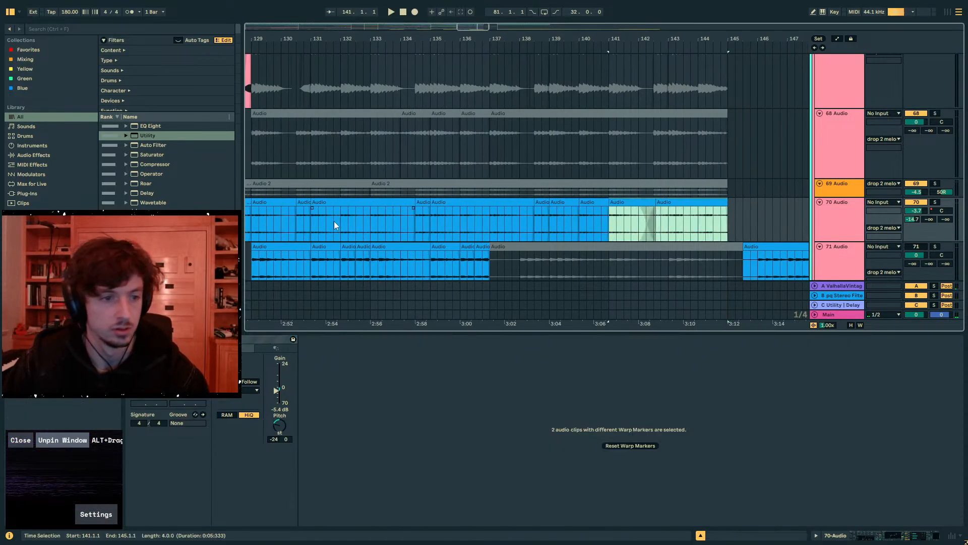
key("space")
left_click(281, 222)
left_click_drag(303, 38, 473, 31)
left_click(409, 223)
key("space")
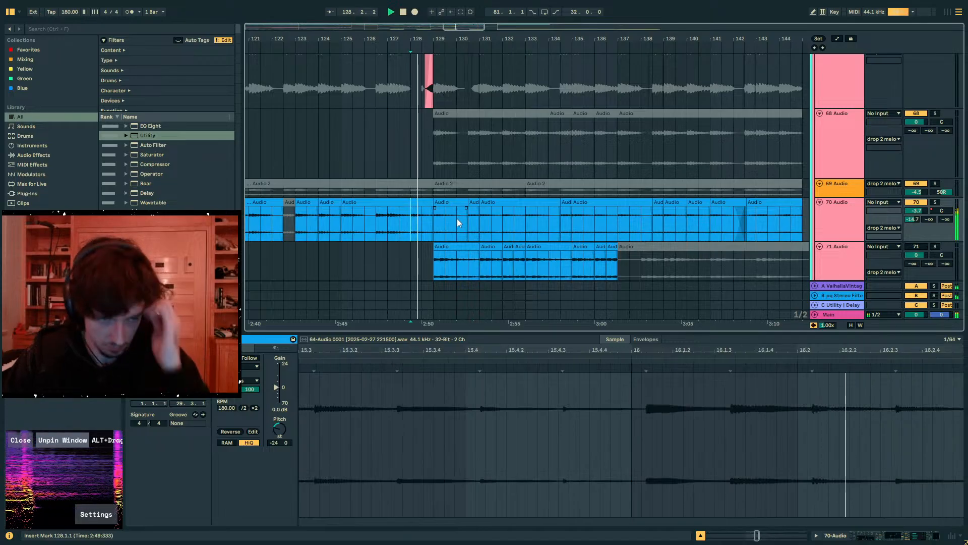
left_click(433, 221)
key("ctrl+v")
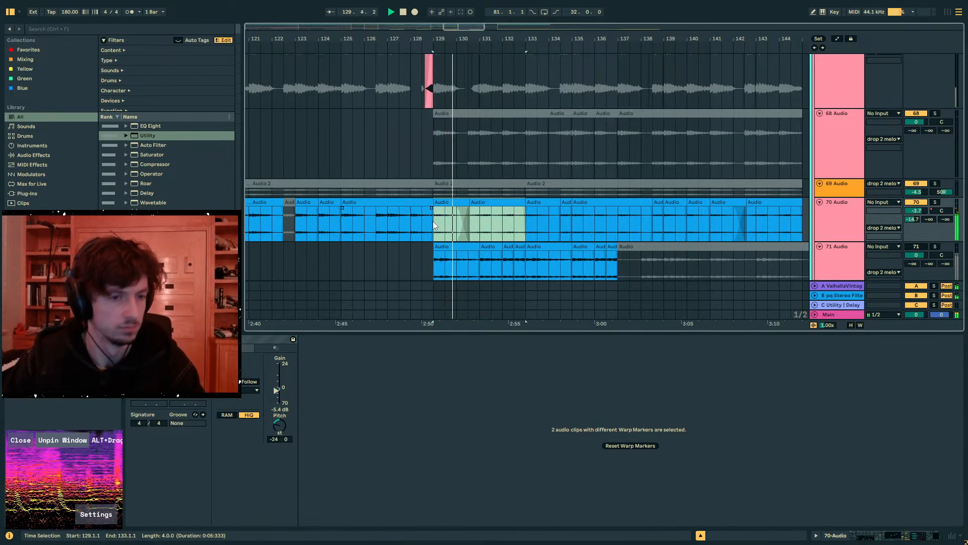
- Audition the 70 Audio clips from bars 131 and 133, and duplicate bars 129 to 137 onto bars 137 to 145
left_click(479, 222)
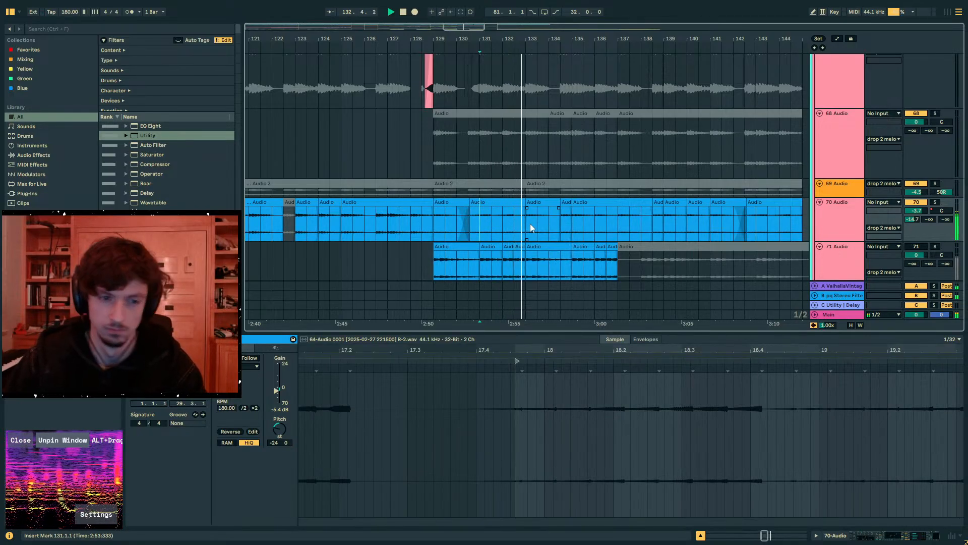
left_click(527, 223)
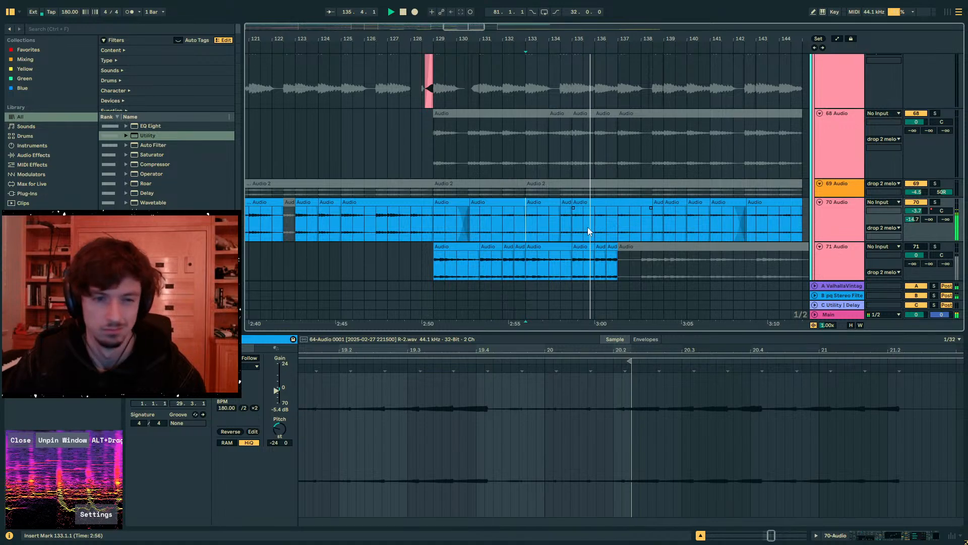
left_click_drag(618, 228, 441, 226)
key("ctrl+d")
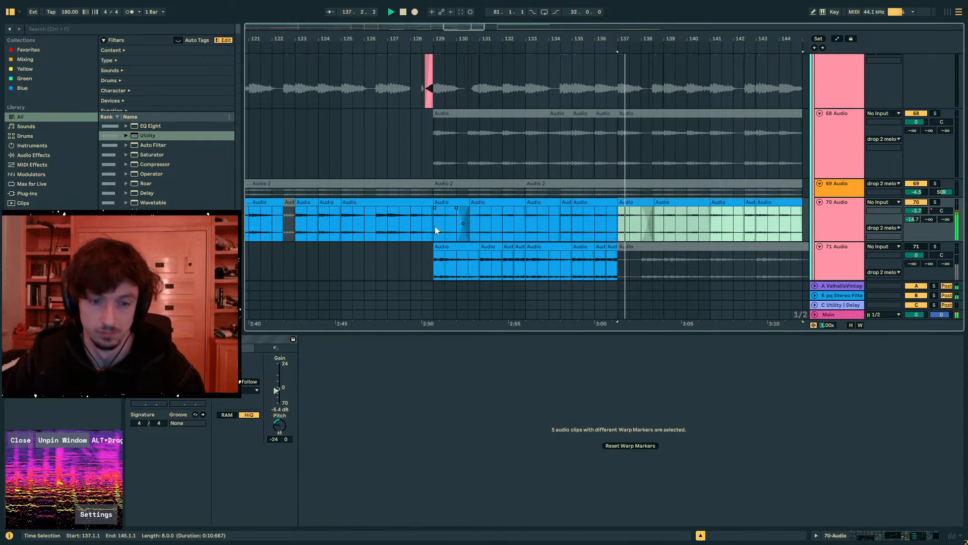
- Try other warp modes and the Beats preserve options on the 70 Audio clip between 138.3 and bar 141
left_click(855, 223)
left_click(893, 534)
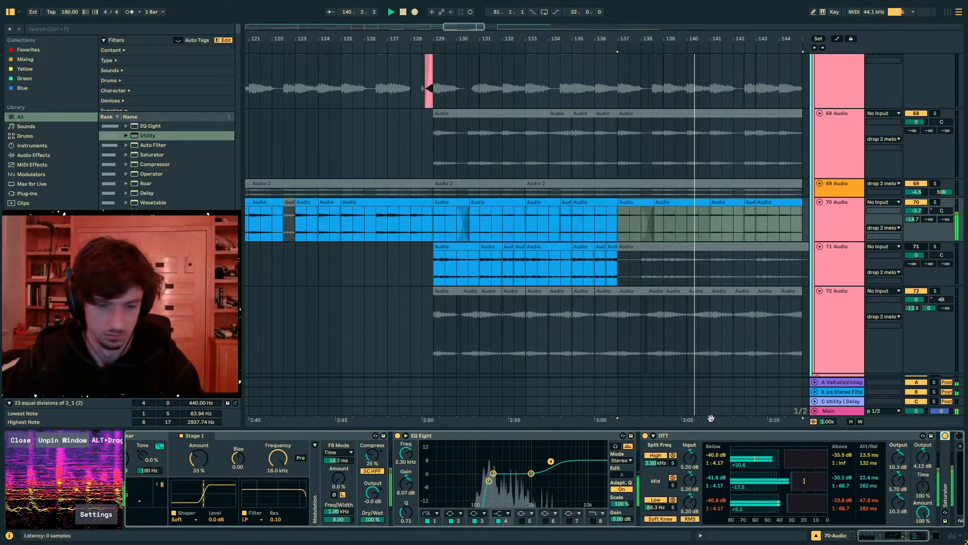
left_click(698, 204)
key("space")
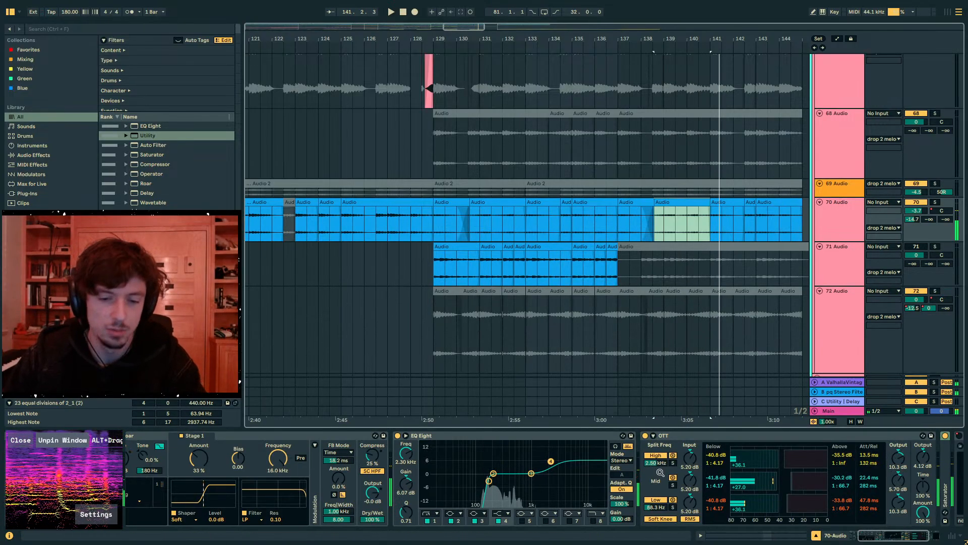
key("shift+Tab")
left_click(238, 366)
key("space")
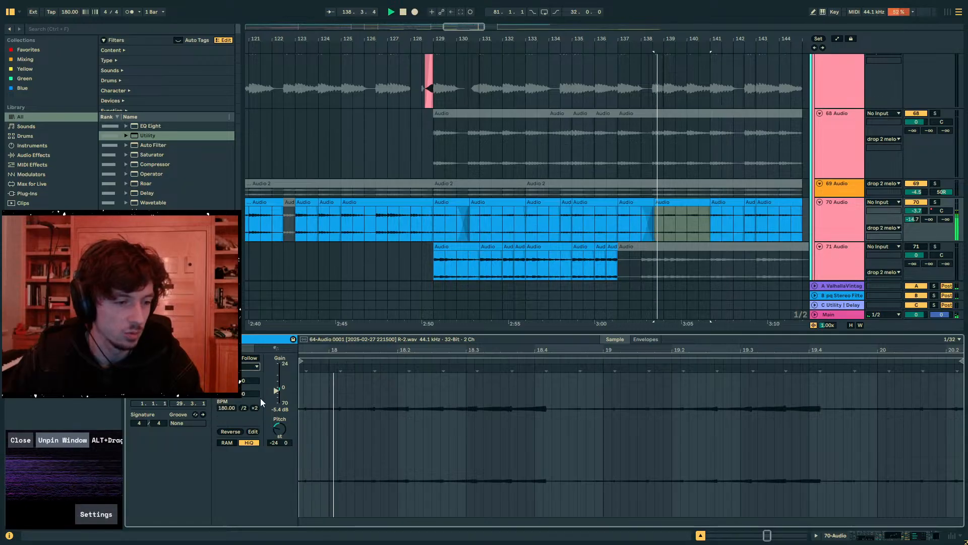
left_click(243, 367)
left_click(242, 377)
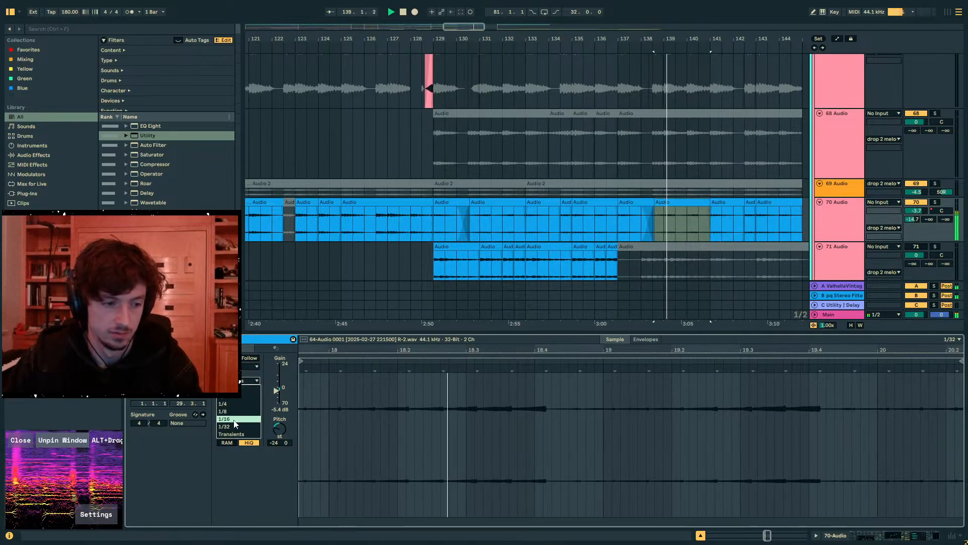
left_click(250, 381)
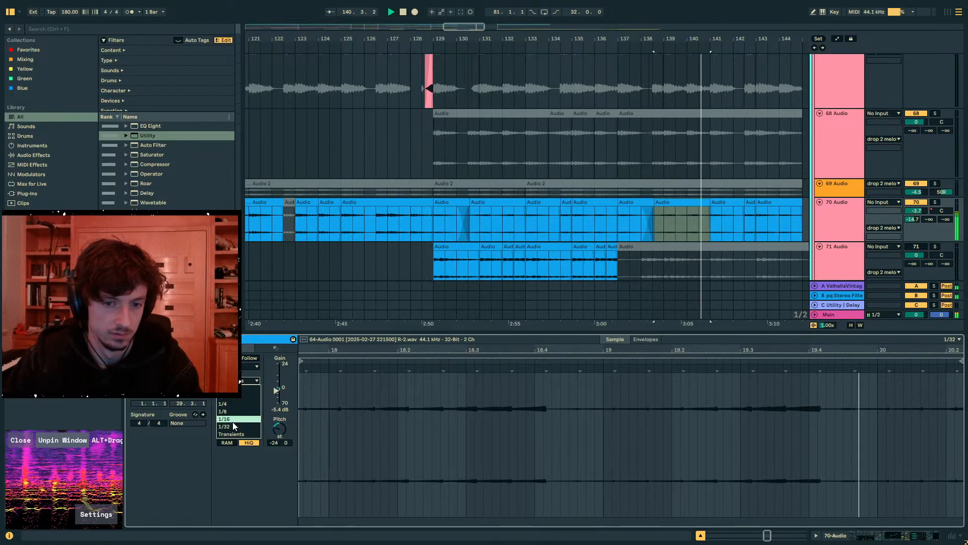
- Play 70 Audio from bar 129 and check the warp mode of the clip between 130.3 and bar 133
left_click(434, 230)
left_click(434, 226)
key("space")
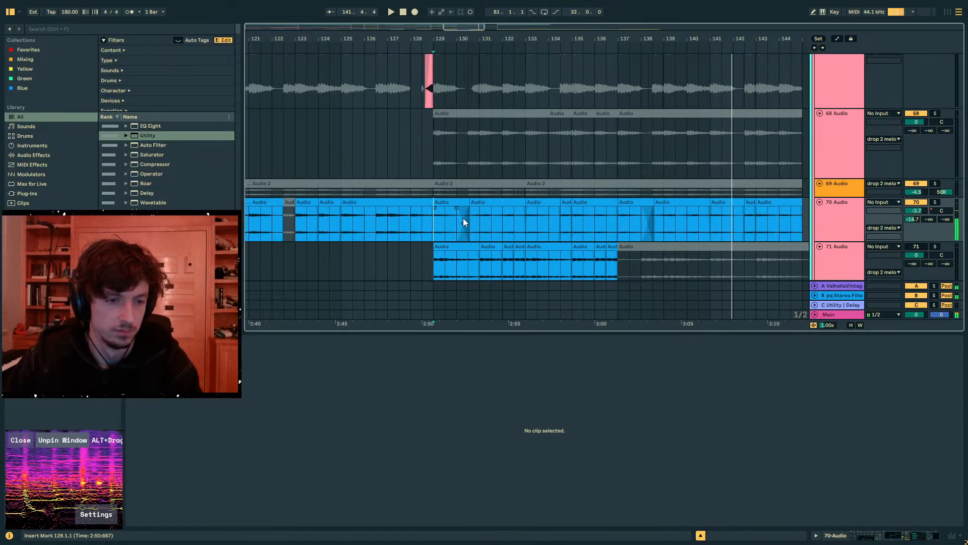
key("space")
left_click(476, 202)
left_click(249, 368)
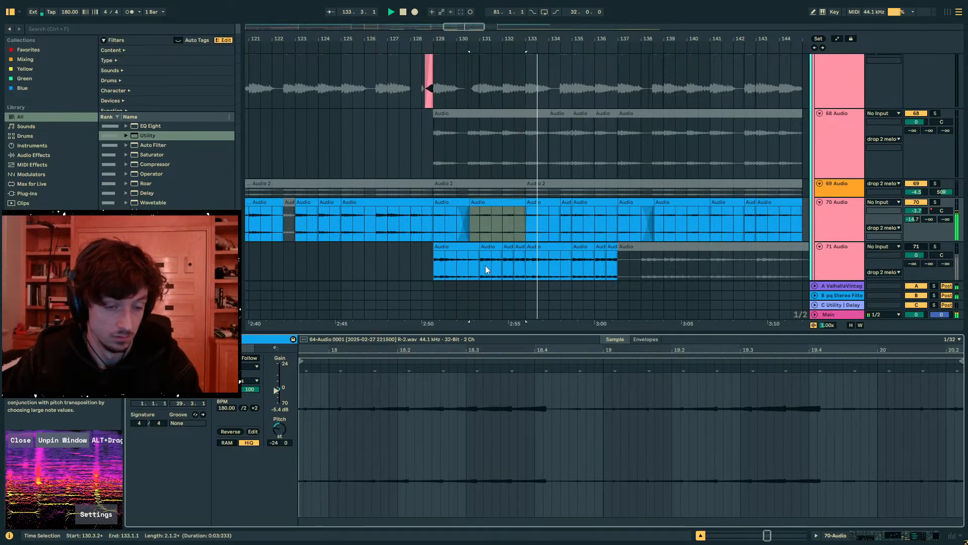
- Examine the Wider device on the 70 Audio track and the automation of its Amount
left_click_drag(421, 214, 432, 216)
left_click(838, 207)
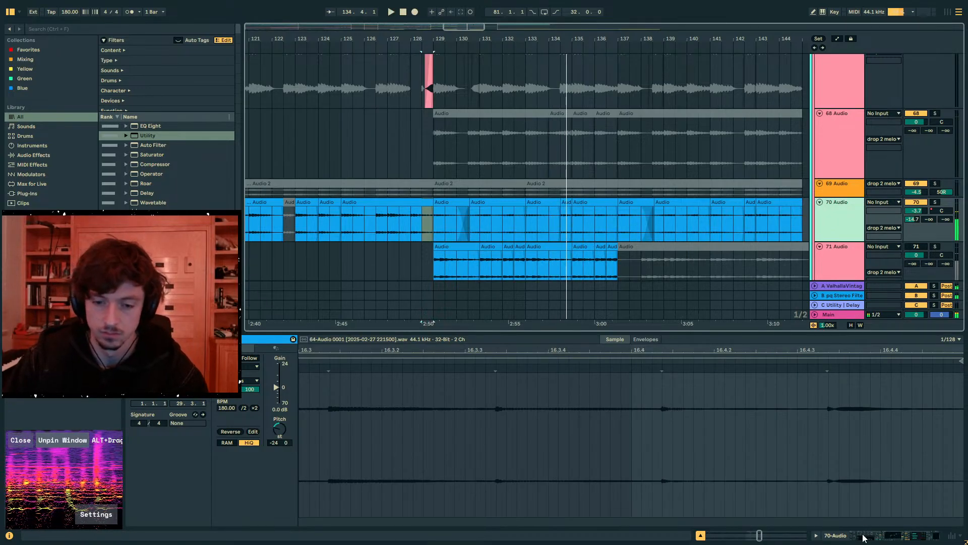
left_click(864, 538)
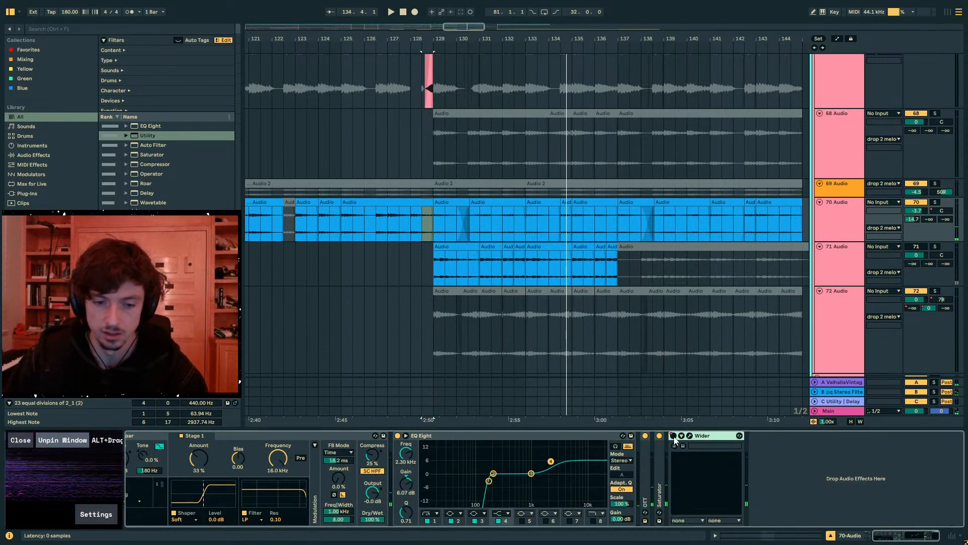
left_click(681, 436)
key("a")
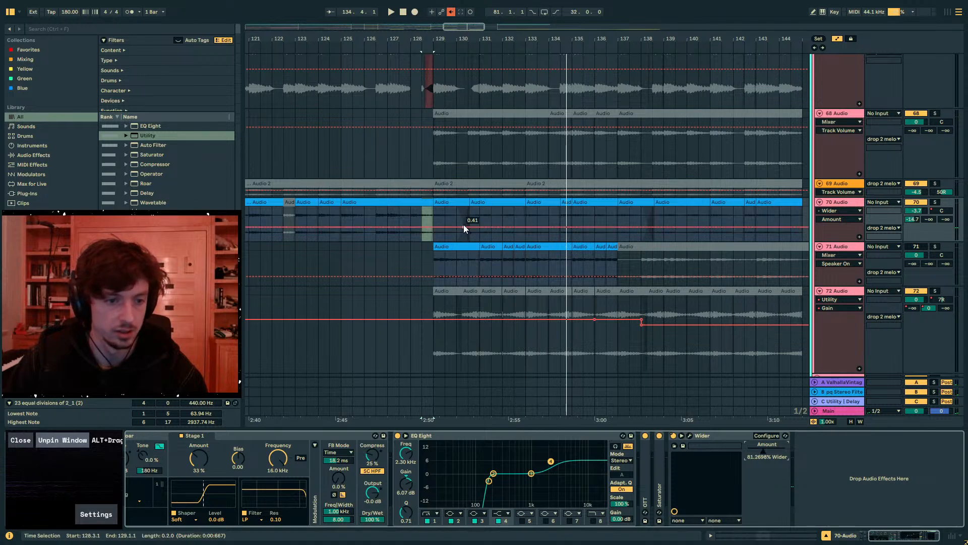
key("a")
- Add a Utility device after Wider on the 70 Audio track
left_click(49, 31)
type("uti")
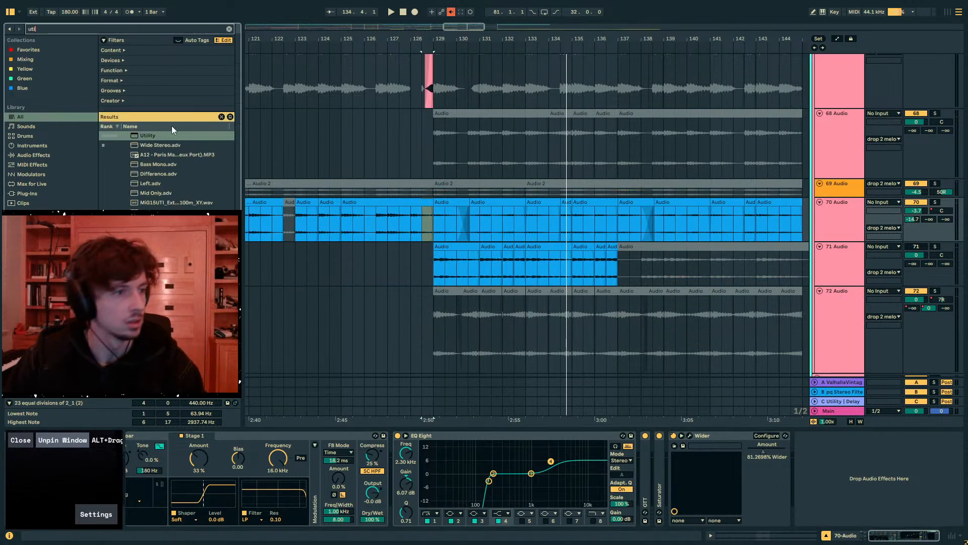
left_click(133, 136)
key("Return")
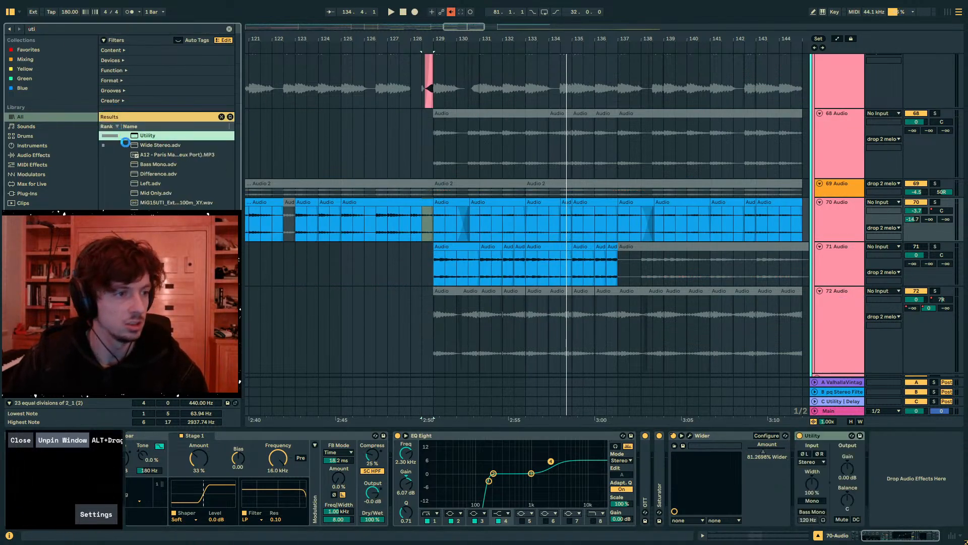
- Draw Utility Stereo Width automation on 70 Audio that dips to near zero at bar 129 and ramps back up by bar 133
left_click(814, 491)
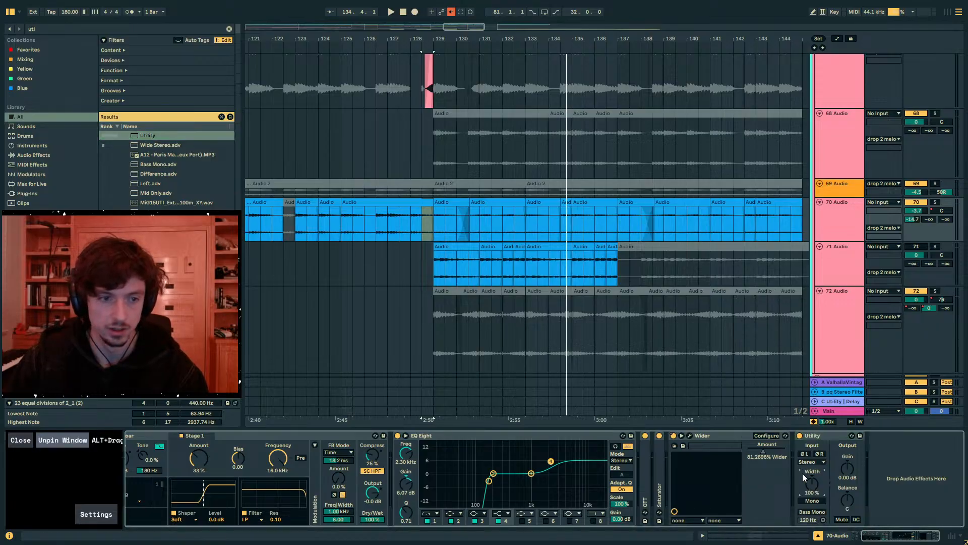
key("a")
left_click(428, 224)
left_click_drag(434, 224, 433, 240)
left_click_drag(513, 240, 526, 225)
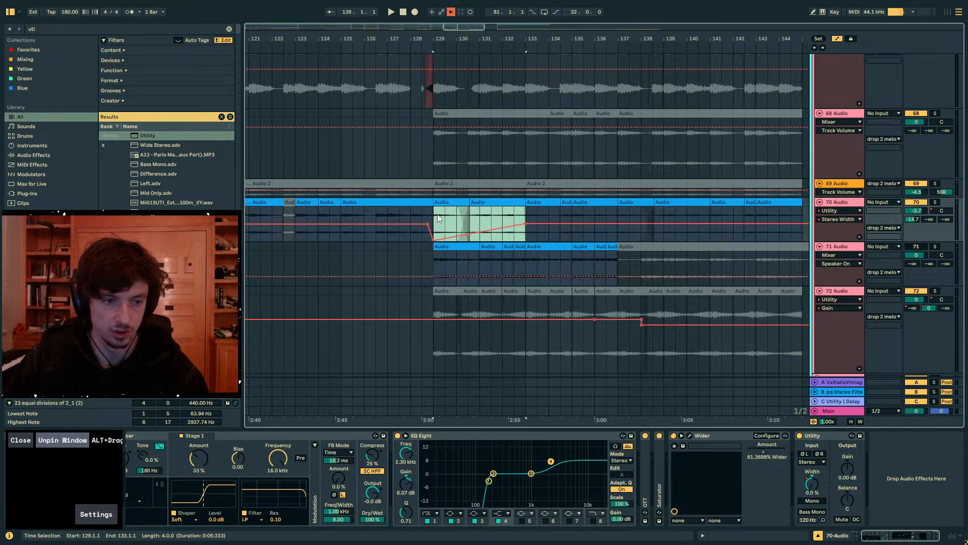
- Duplicate the four-bar Stereo Width automation section three times up to bar 145 and play from 128.3
key("ctrl+d")
key("ctrl+d")
key("ctrl+d")
left_click(421, 215)
key("space")
key("a")
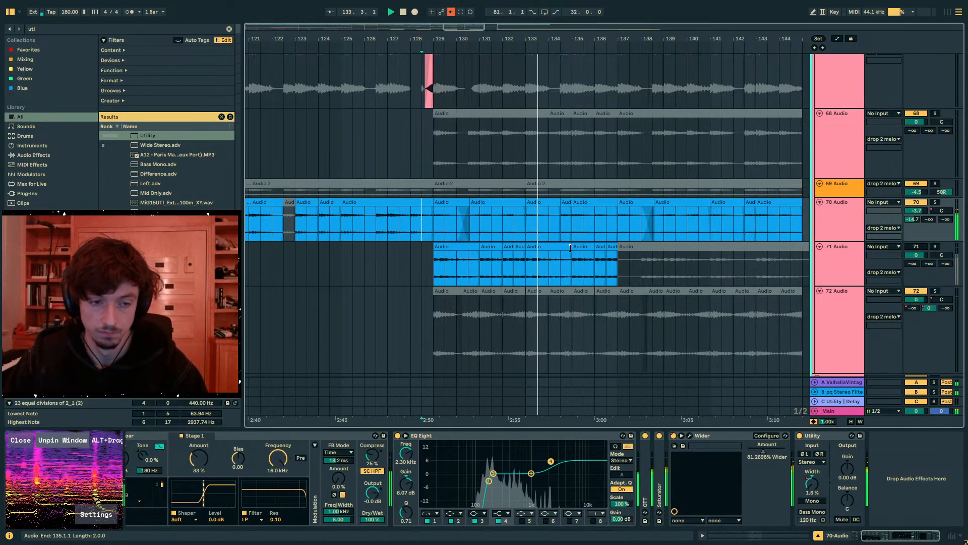
- Replace the crossfade at 138.3 on 70 Audio with a hard clip end and a longer fade-in, auditioning around bar 137
left_click(477, 225)
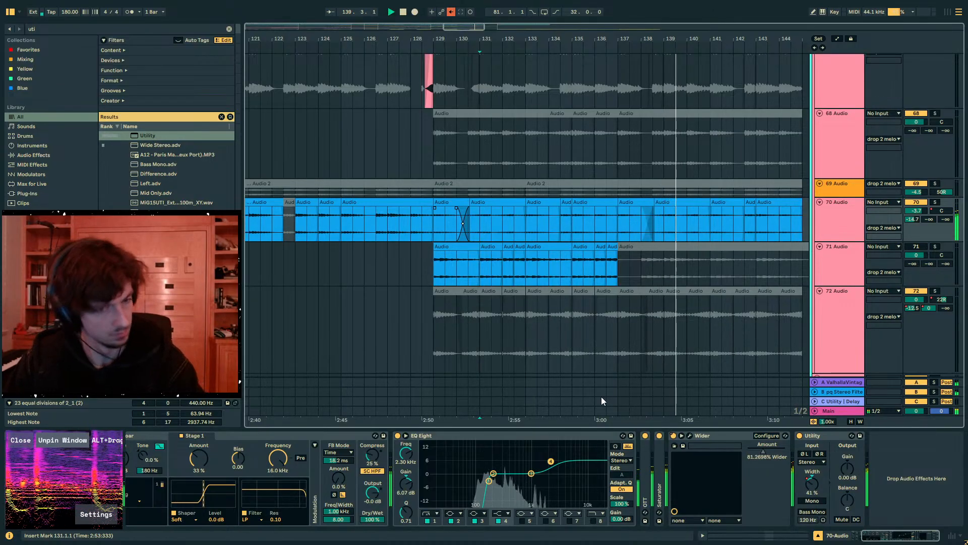
left_click(616, 219)
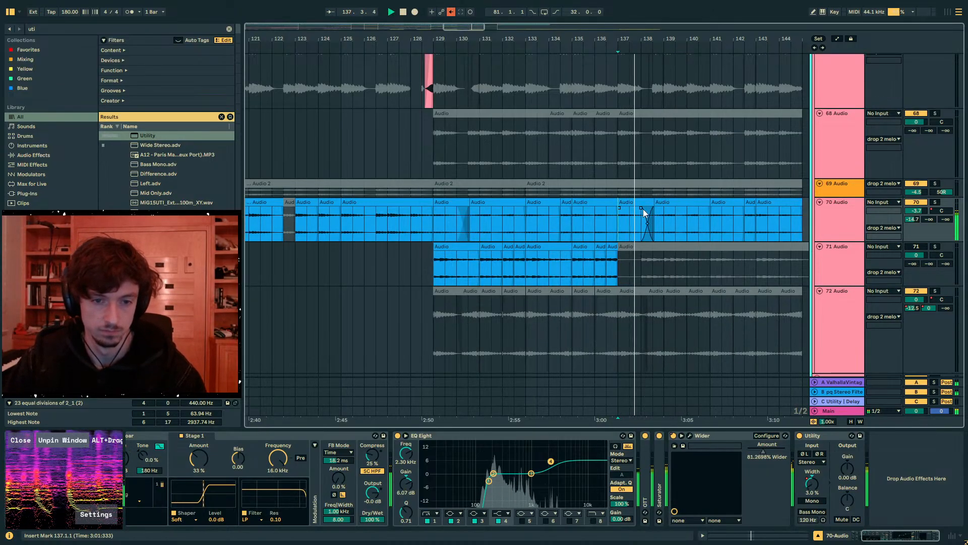
left_click(651, 204)
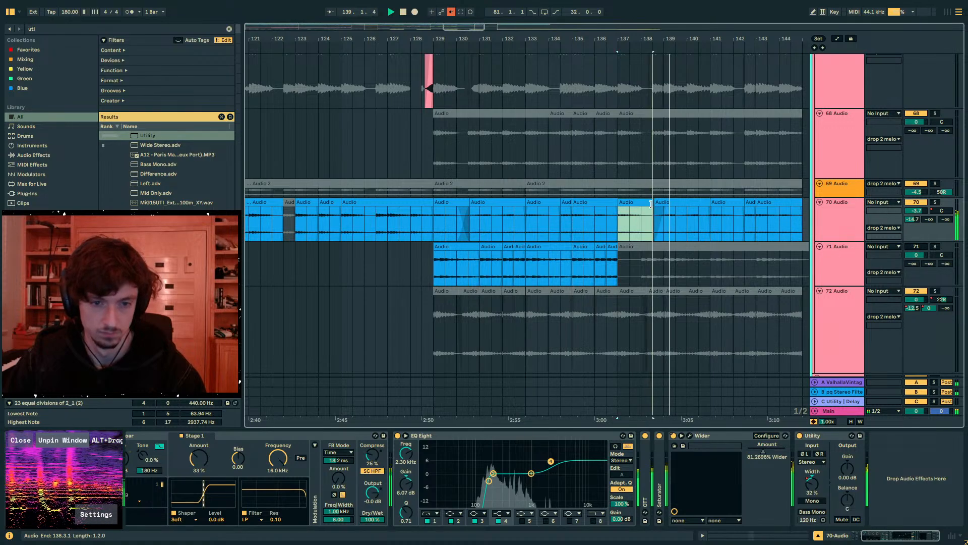
left_click(616, 230)
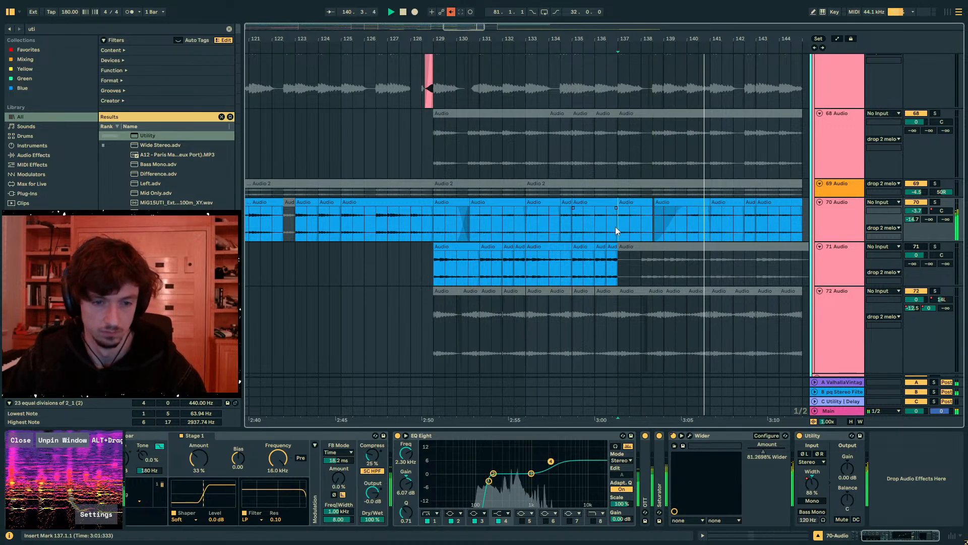
left_click(668, 222)
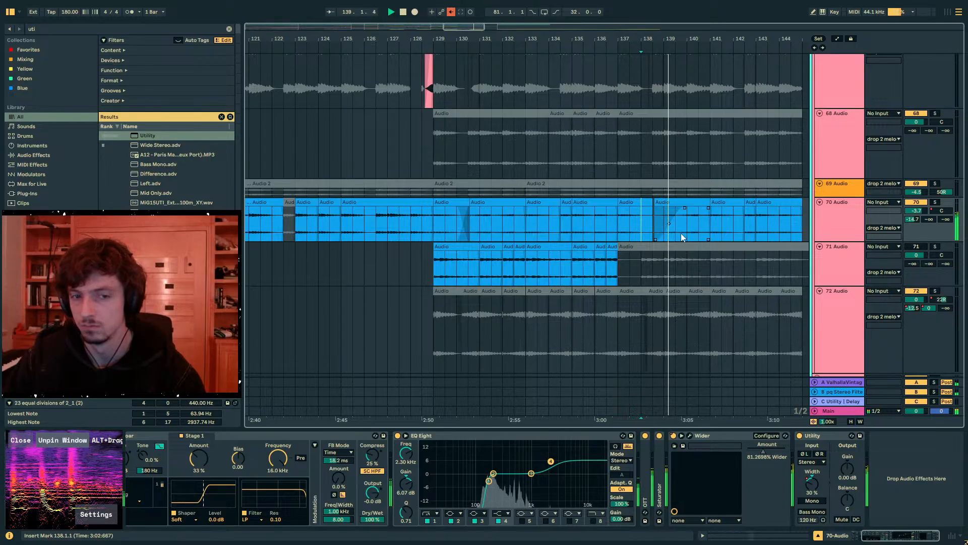
- Draw Track Panning automation on 70 Audio that jumps to the right at 138.3 and ramps down to 50L by bar 141
key("a")
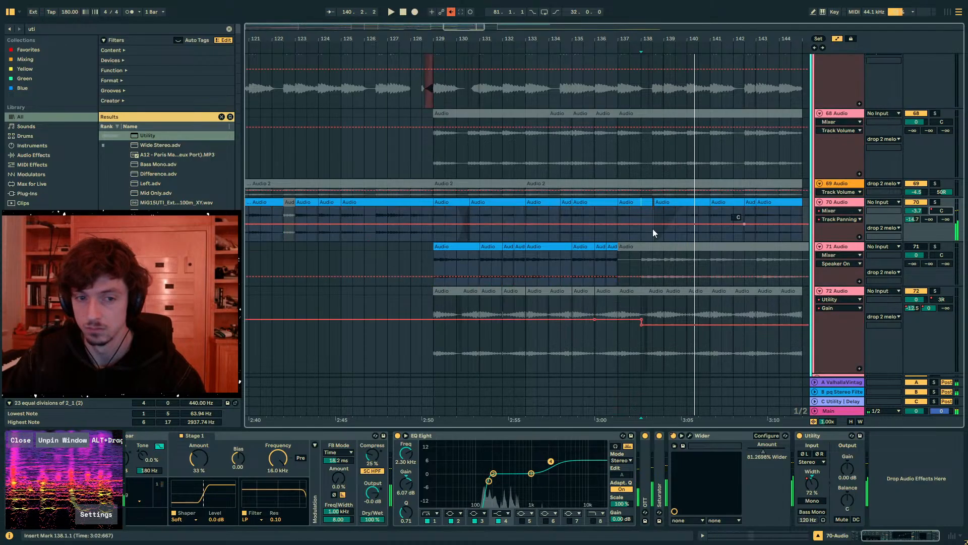
left_click_drag(666, 224, 666, 208)
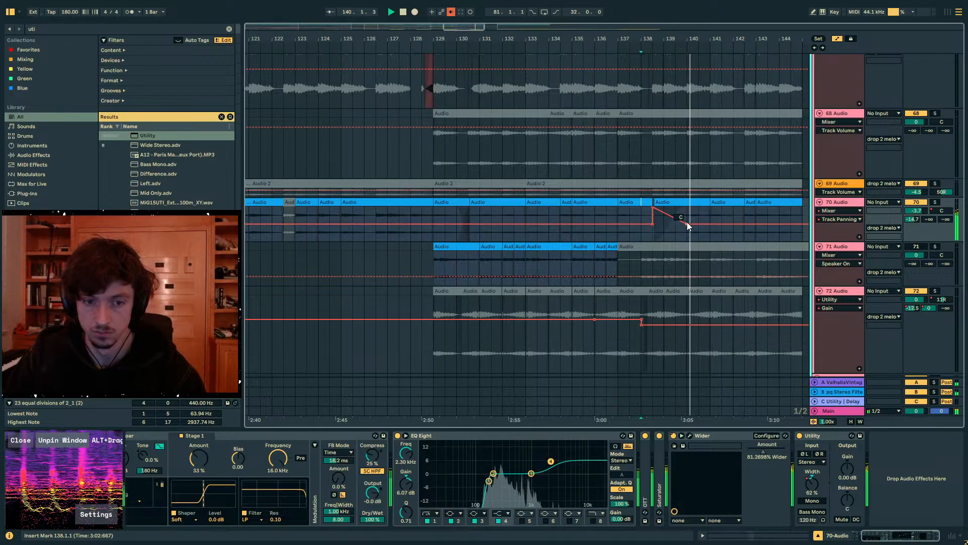
left_click_drag(686, 224, 710, 241)
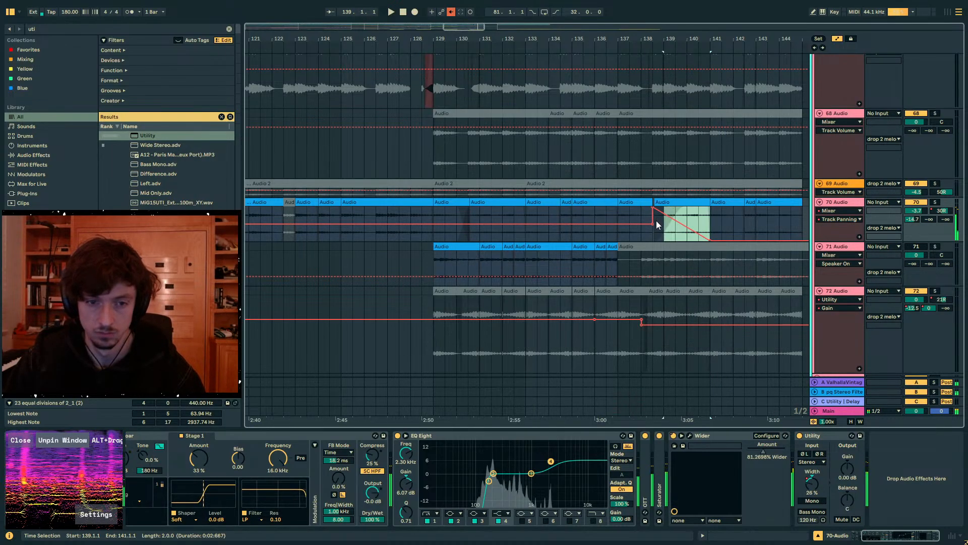
- Paste the same panning ramp on 70 Audio at 130.3, returning to centre at bar 133, and audition it during playback
left_click(468, 217)
key("space")
left_click(471, 217)
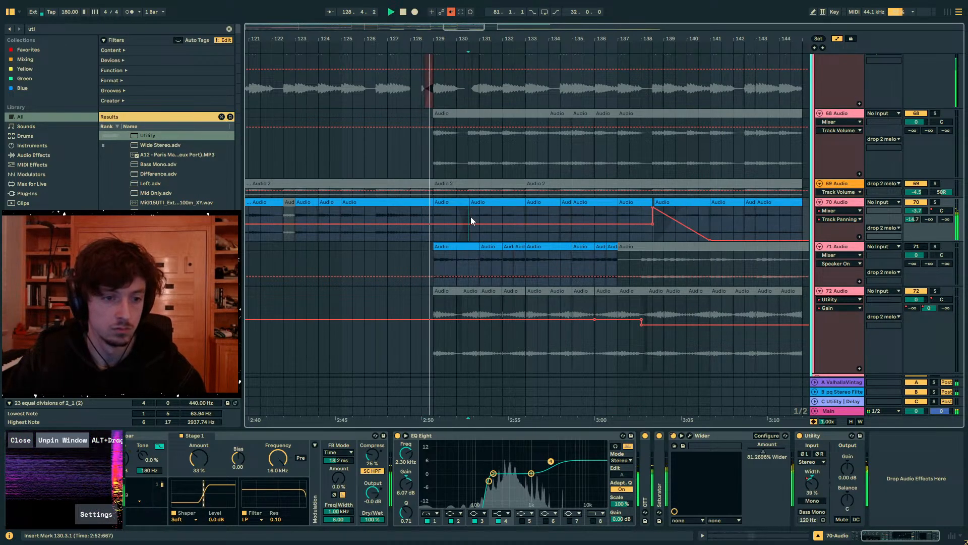
key("ctrl+v")
left_click(504, 213)
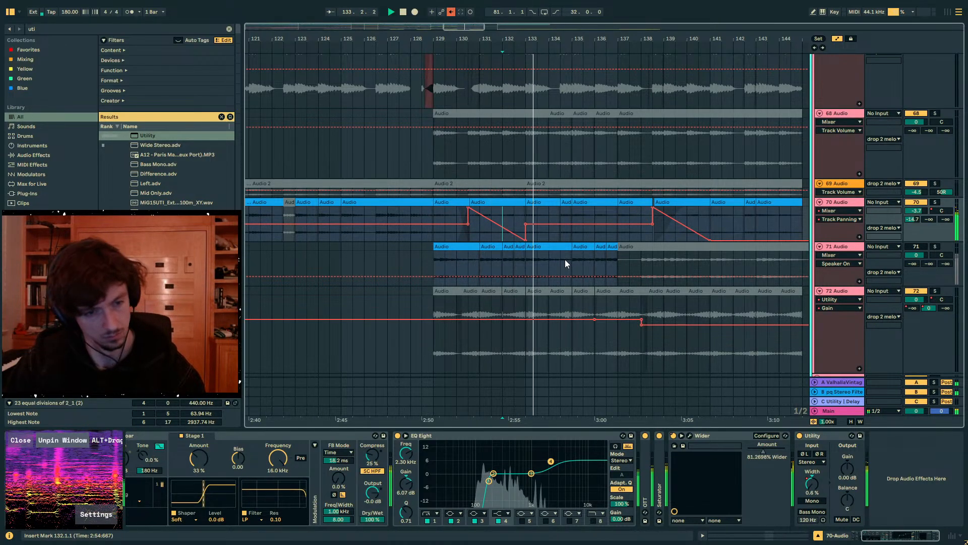
left_click(709, 223)
key("a")
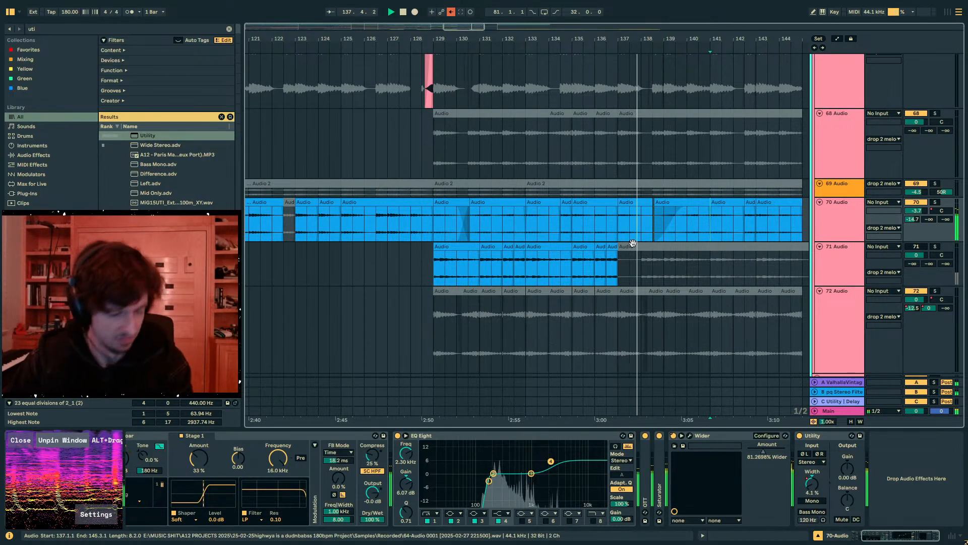
- Deactivate the 65 Audio clip at bar 141 in the drop 2 melody group
scroll(623, 245, "up", 10)
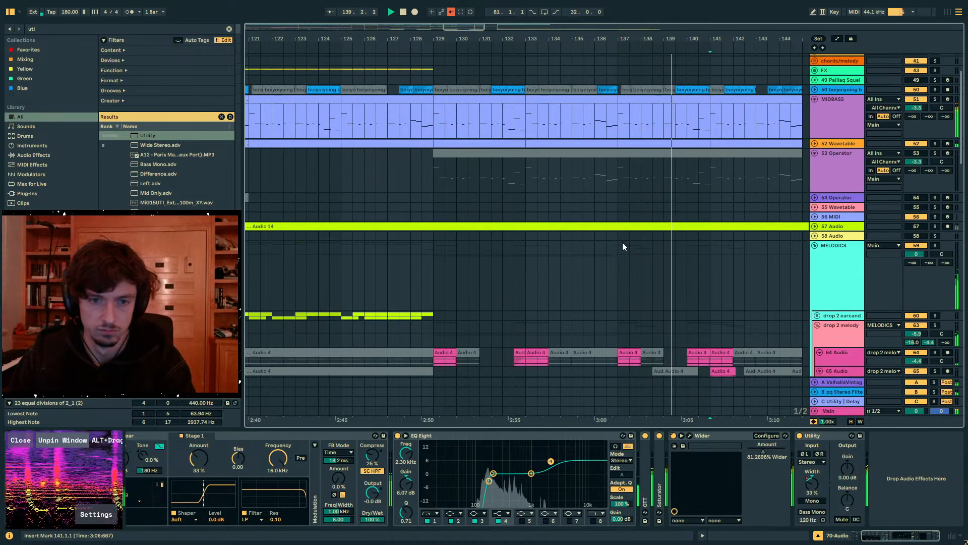
scroll(623, 246, "up", 3)
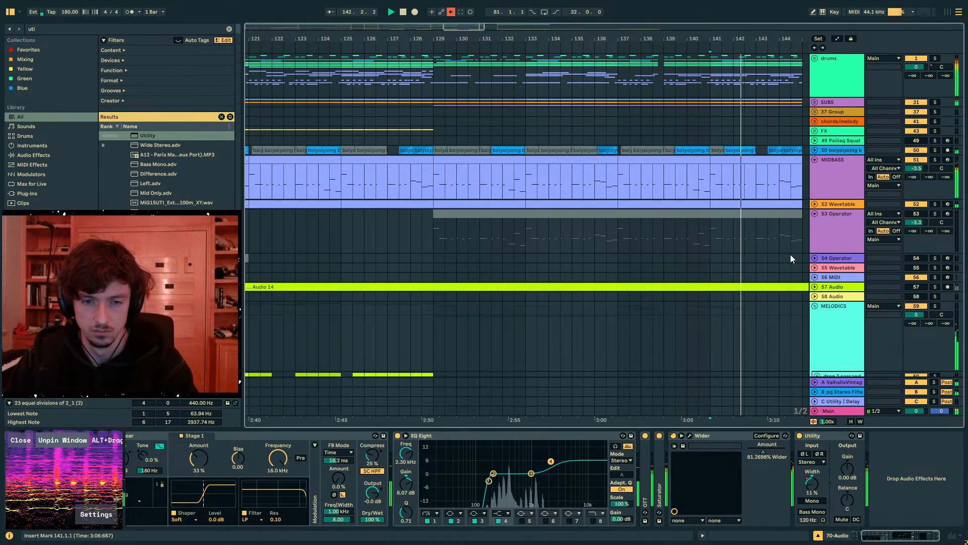
scroll(777, 248, "down", 14)
left_click(724, 150)
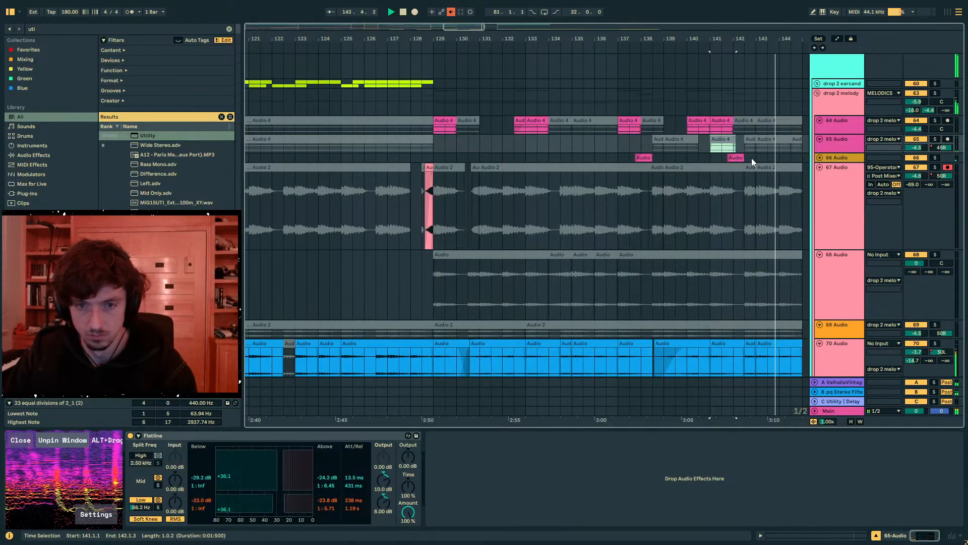
- Copy the 64 and 65 Audio clips from bars 129–145 to bar 65 and play from there
left_click_drag(702, 40, 694, 4)
key("space")
left_click_drag(509, 39, 552, 56)
left_click_drag(612, 130, 565, 144)
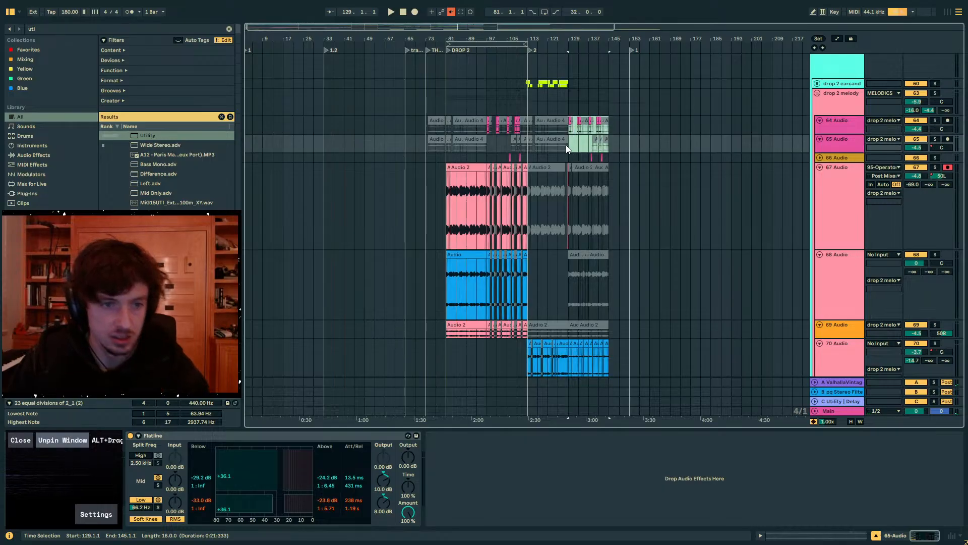
left_click(406, 123)
left_click_drag(406, 124, 444, 143)
key("space")
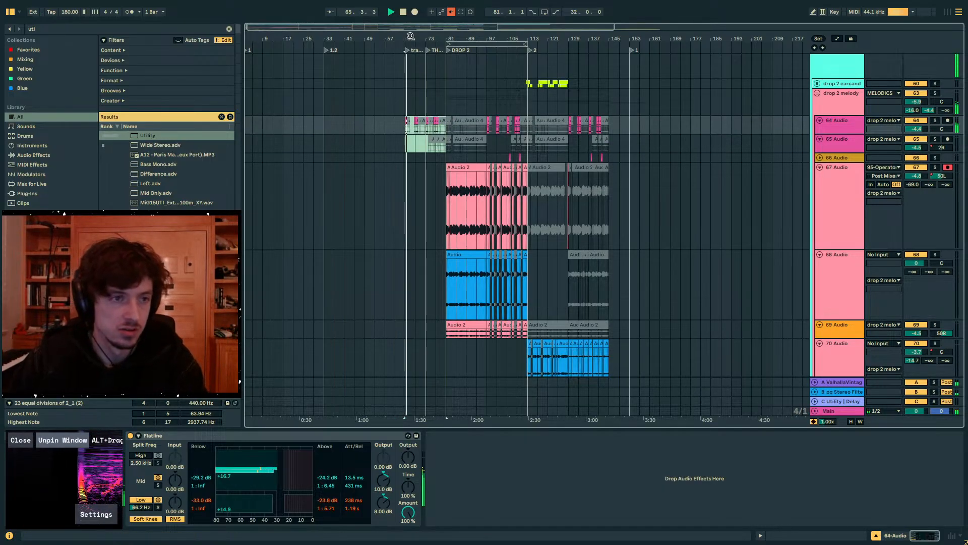
- Copy the last six bars of 65 Audio clips from bars 139–145 to bar 65 and activate the copies
left_click_drag(411, 36, 486, 108)
left_click(575, 144)
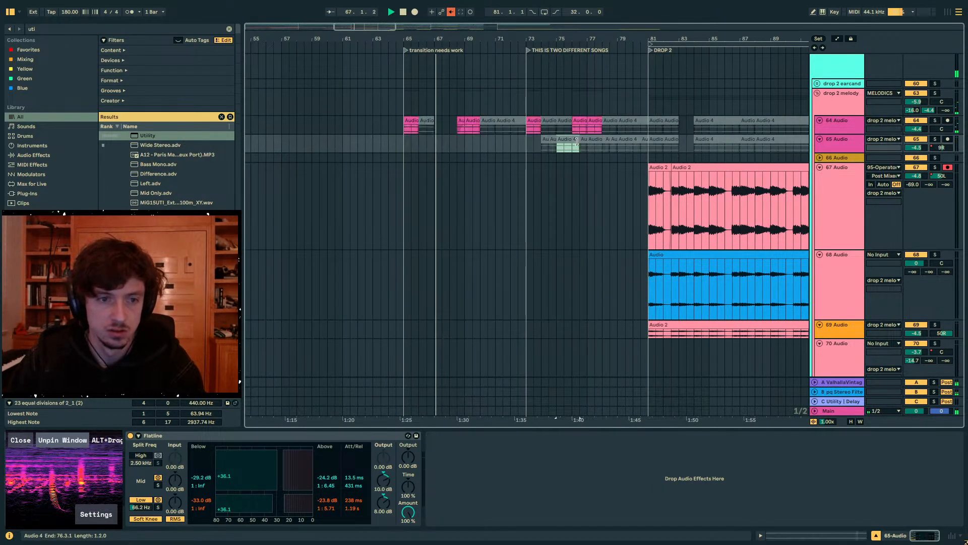
left_click_drag(542, 39, 463, 8)
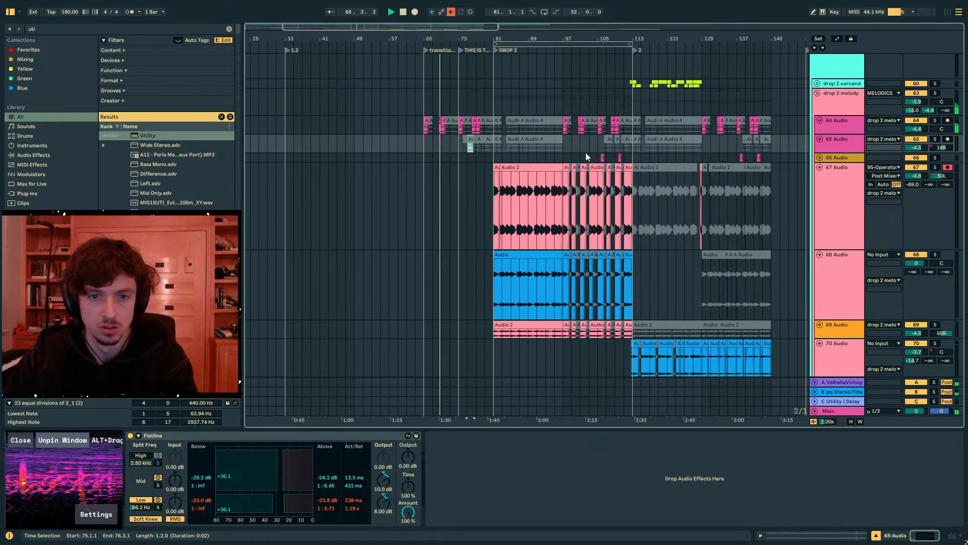
left_click_drag(771, 146, 742, 144)
key("ctrl+c")
left_click(426, 146)
key("ctrl+v")
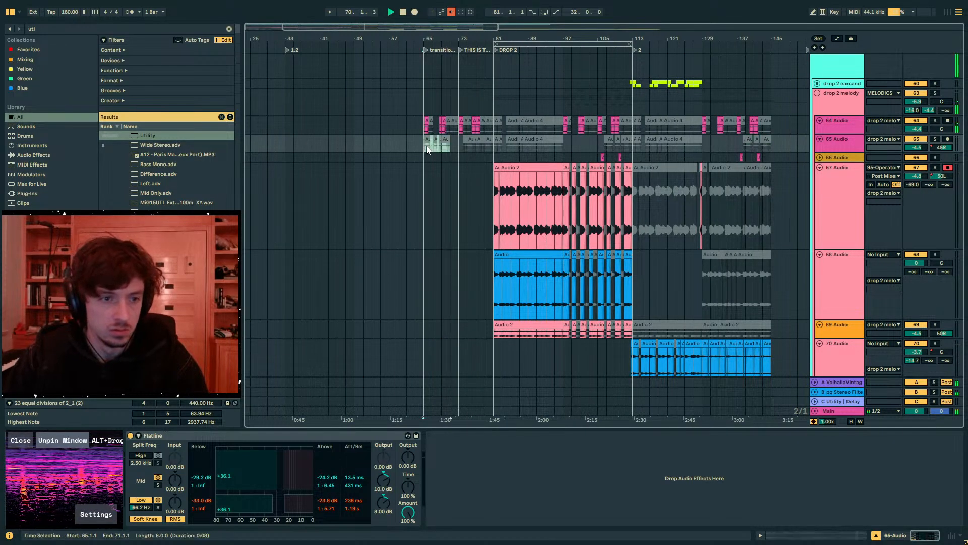
key("0")
key("space")
key("space")
- Deactivate the active 64 Audio clips at bar 65 and around bar 69
left_click_drag(428, 39, 430, 133)
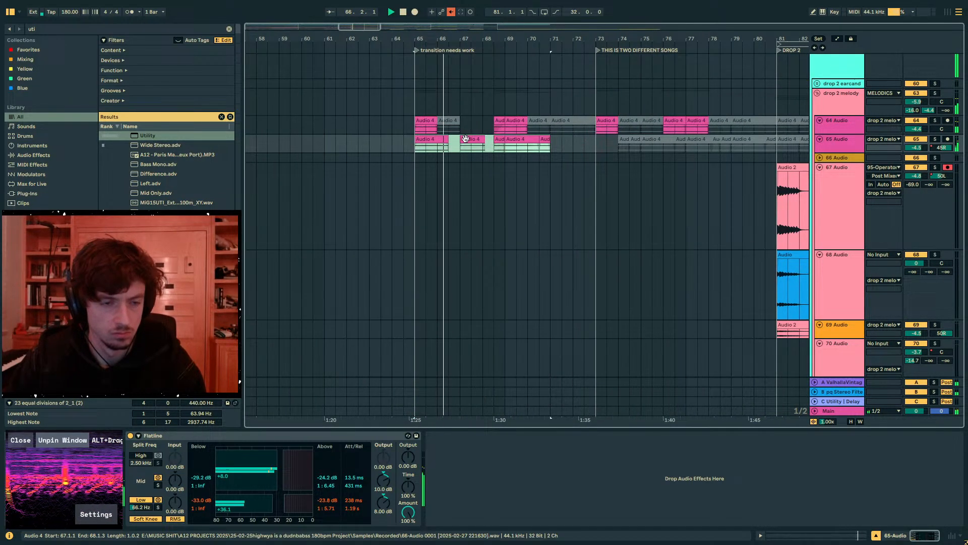
left_click(428, 133)
left_click(509, 132)
left_click(475, 140)
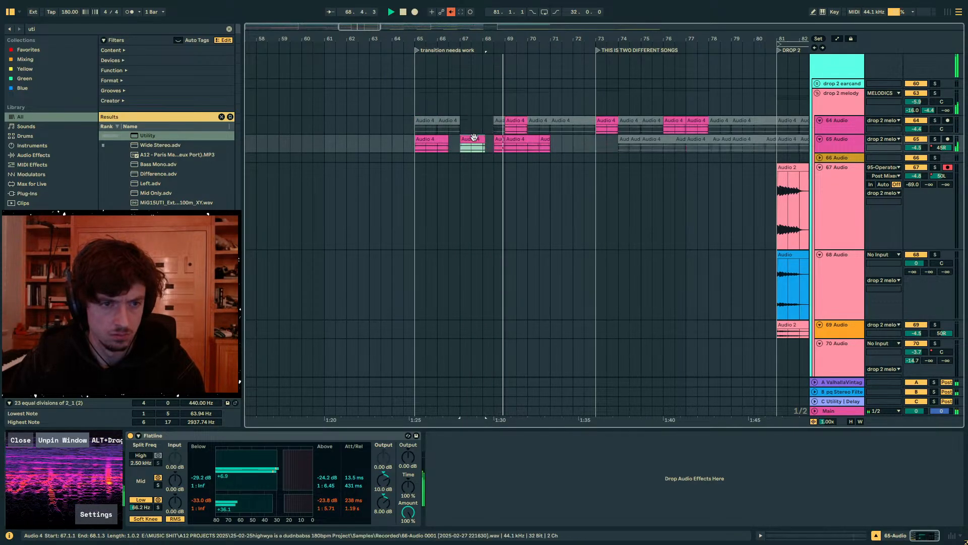
left_click(510, 124)
left_click(475, 139)
- Deactivate the longer 65 Audio clip starting around bar 69
left_click_drag(550, 141, 412, 149)
left_click(523, 140)
key("0")
- Duplicate the 65 Audio pattern across bars 73–81 and deactivate the 64 Audio clips in the same range
left_click(552, 138)
key("ctrl+d")
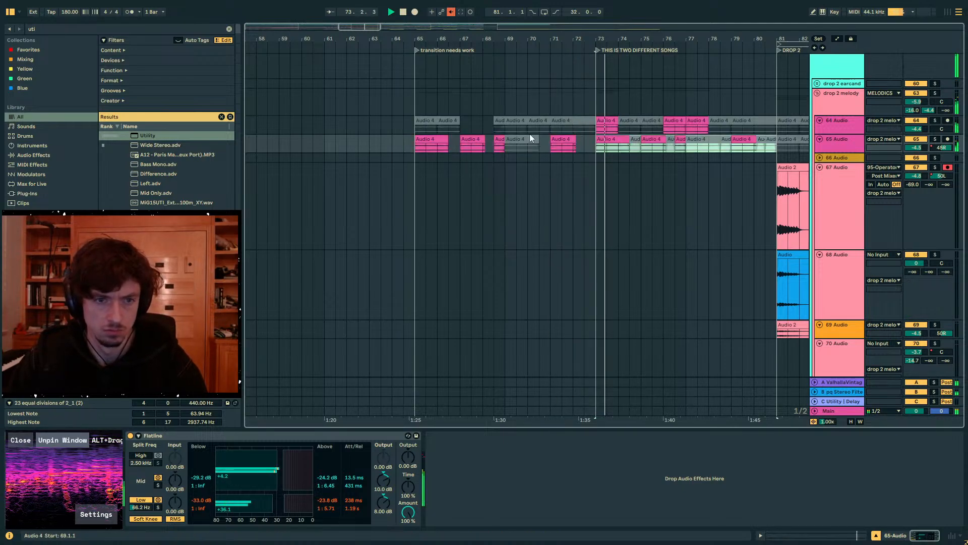
left_click_drag(586, 129, 719, 131)
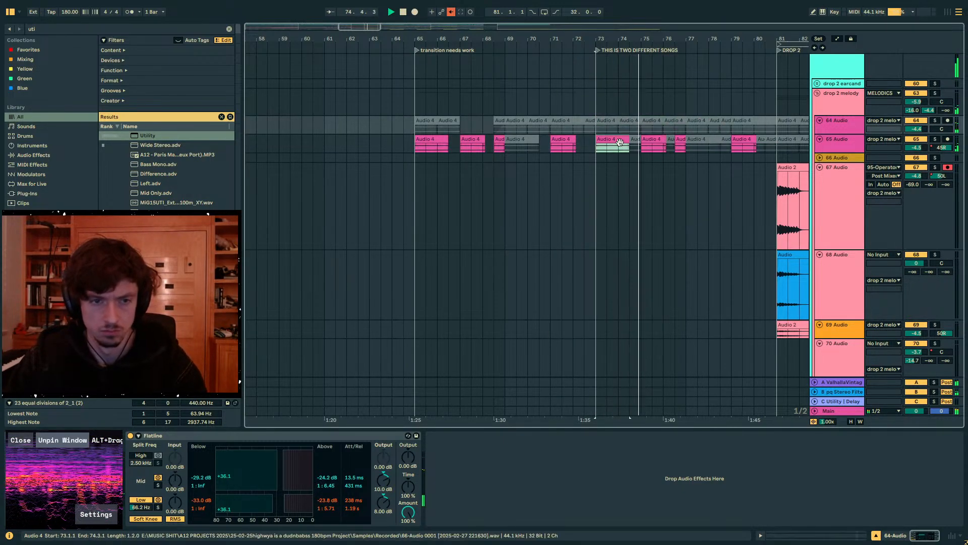
left_click_drag(642, 145, 667, 140)
- Examine the tracks inside the MELODICS group and the 67 Audio and drop 2 melody devices while playing into Drop 2
scroll(691, 153, "down", 3)
scroll(691, 153, "up", 2)
scroll(696, 152, "up", 5)
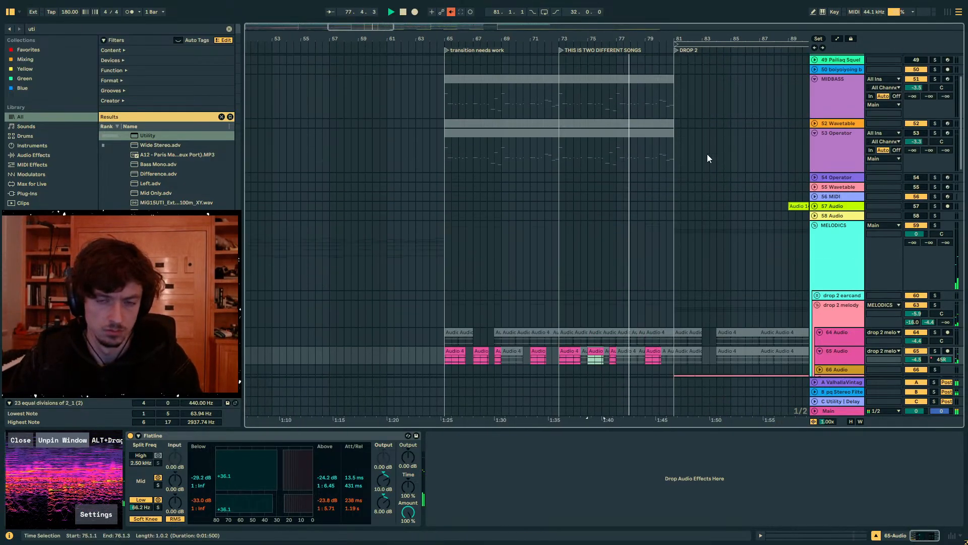
left_click(815, 226)
left_click(814, 226)
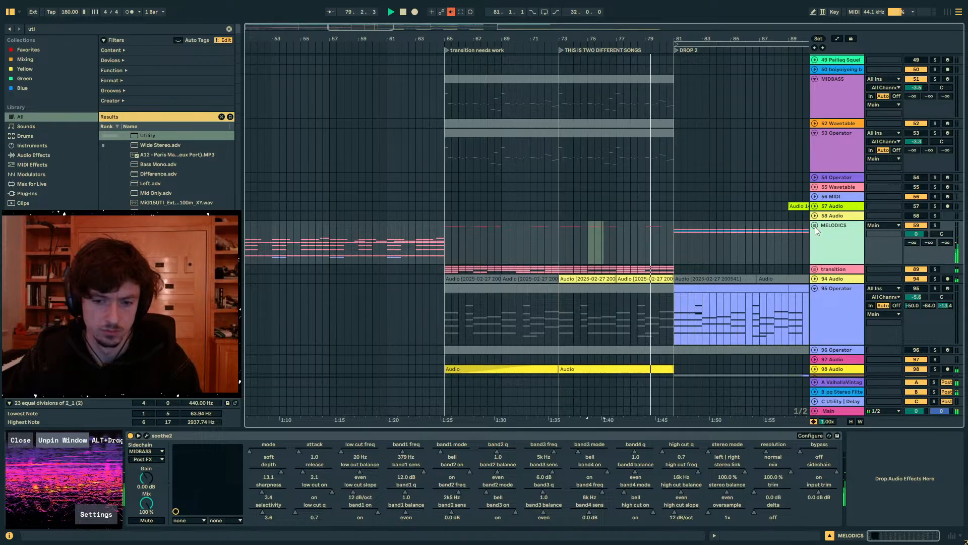
left_click(673, 250)
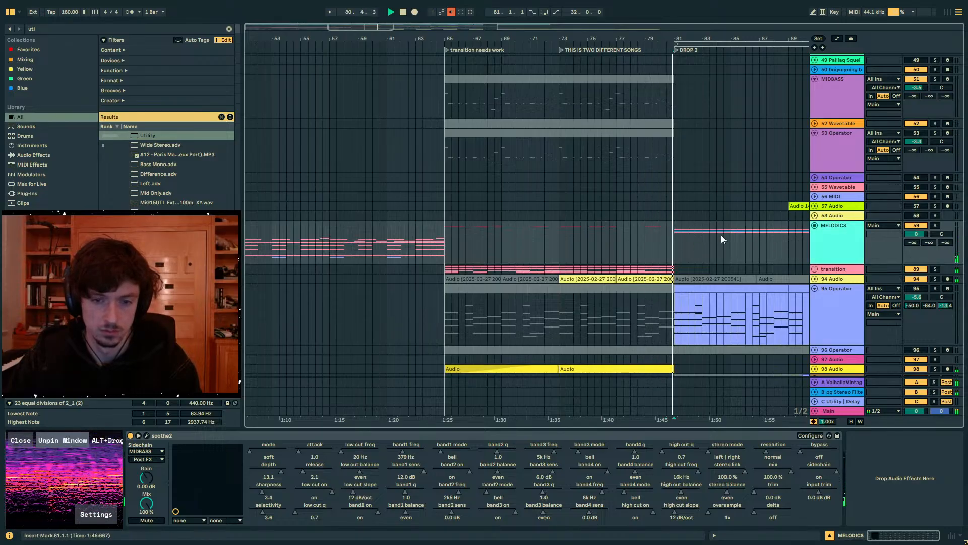
scroll(785, 259, "down", 1)
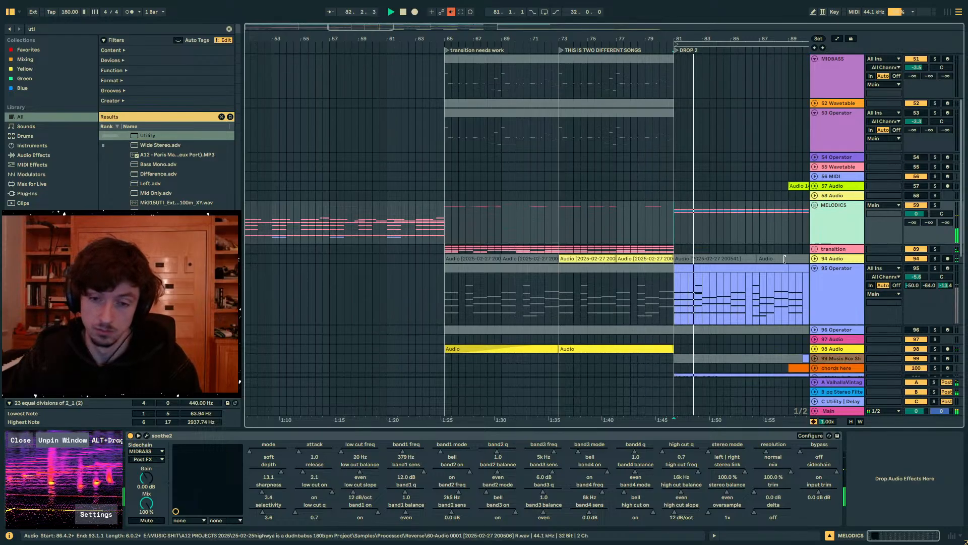
scroll(780, 257, "down", 8)
scroll(813, 237, "up", 6)
left_click(818, 231)
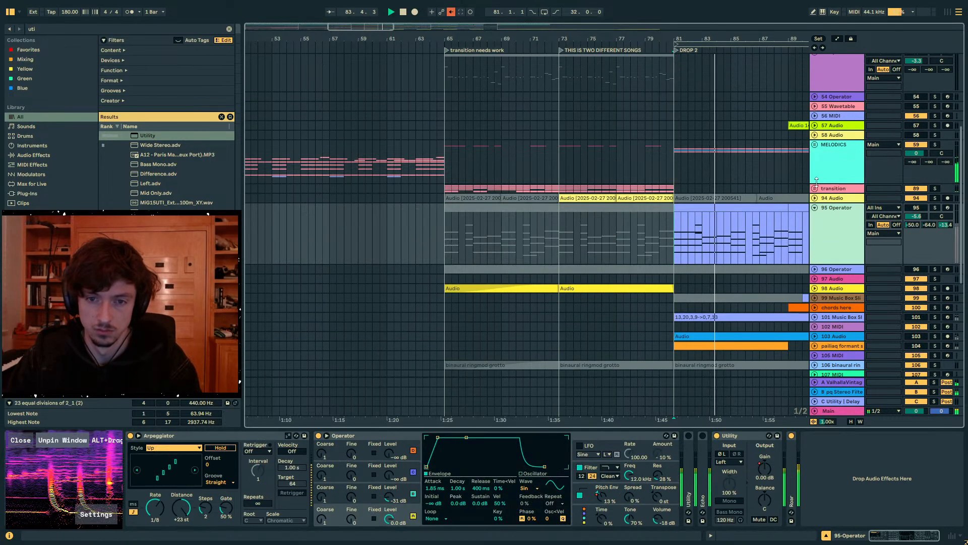
left_click(818, 154)
left_click(815, 145)
scroll(819, 208, "down", 3)
scroll(819, 207, "down", 4)
left_click(843, 191)
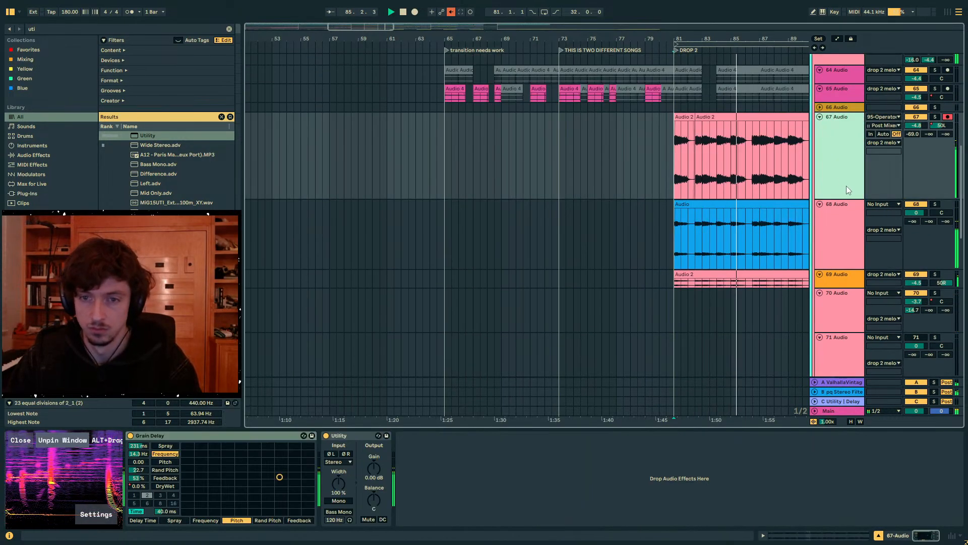
scroll(846, 185, "up", 3)
left_click(877, 129)
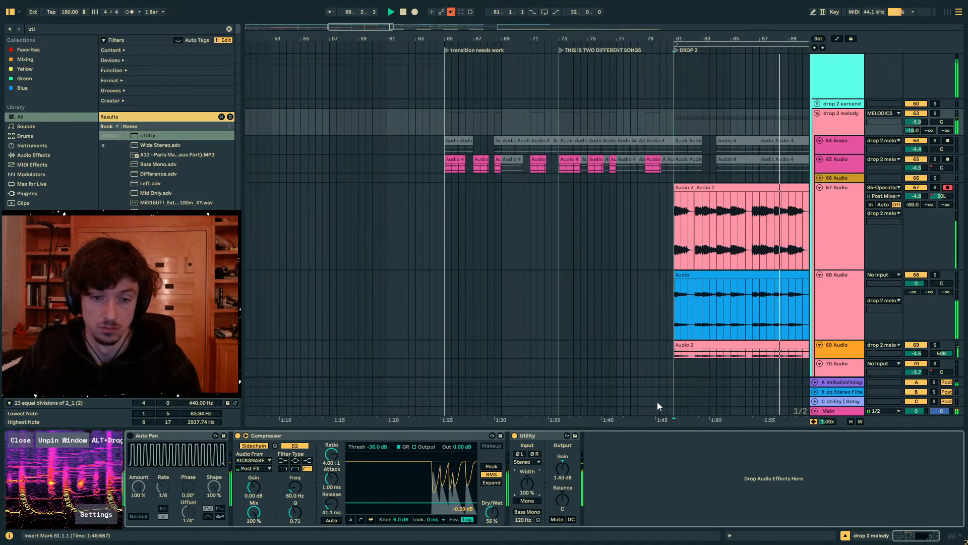
left_click(675, 232)
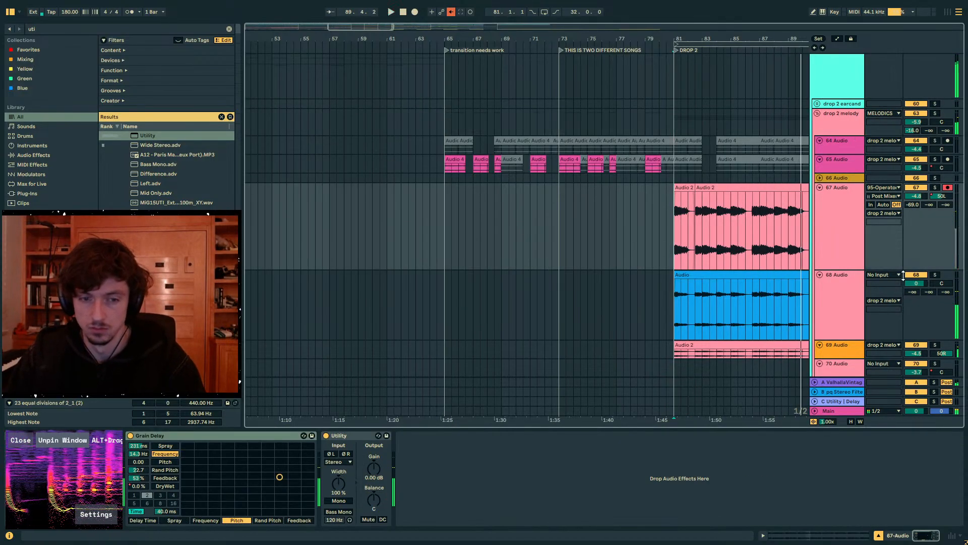
- Enlarge the 69 Audio track and compare its waveform with 67 and 68 Audio at the start of Drop 2
left_click(832, 127)
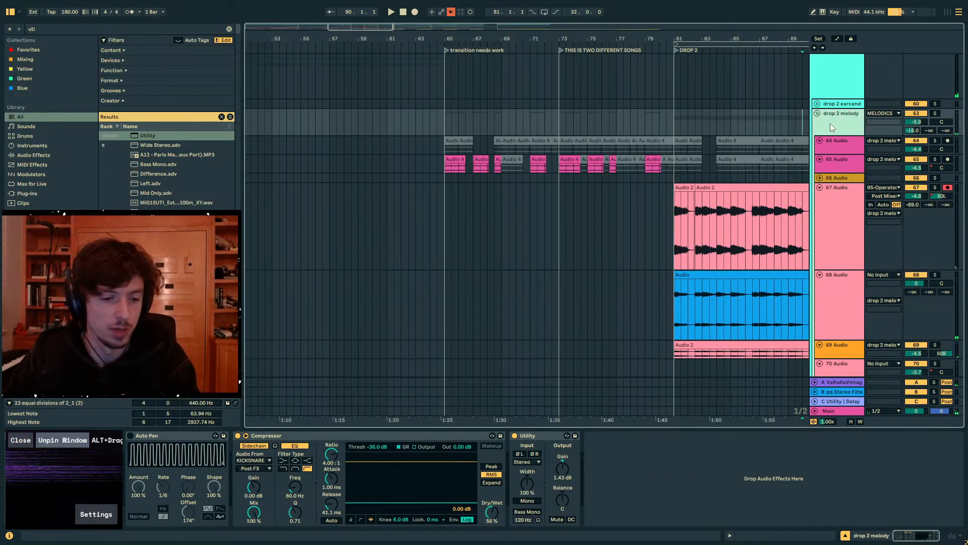
left_click_drag(694, 39, 696, 121)
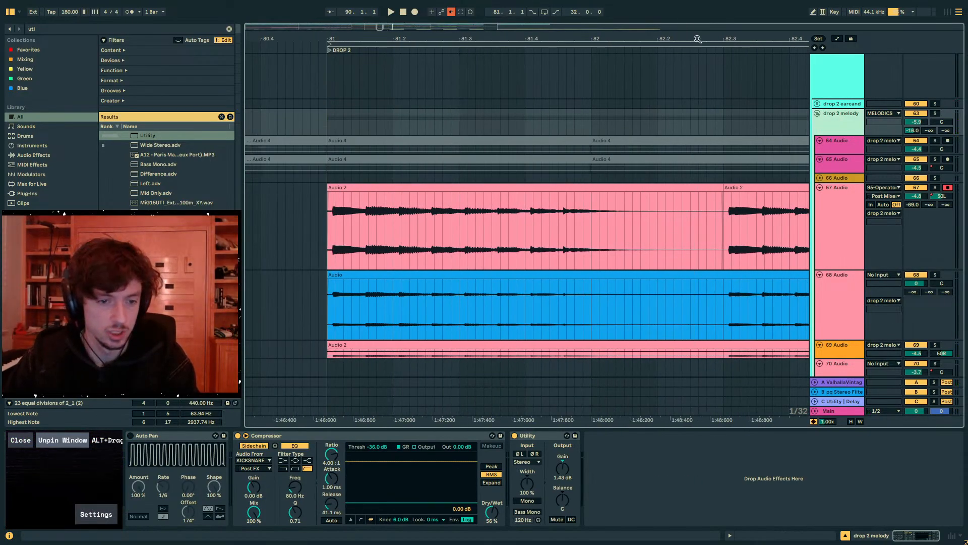
left_click_drag(555, 36, 595, 53)
scroll(579, 229, "down", 2)
scroll(578, 230, "down", 1)
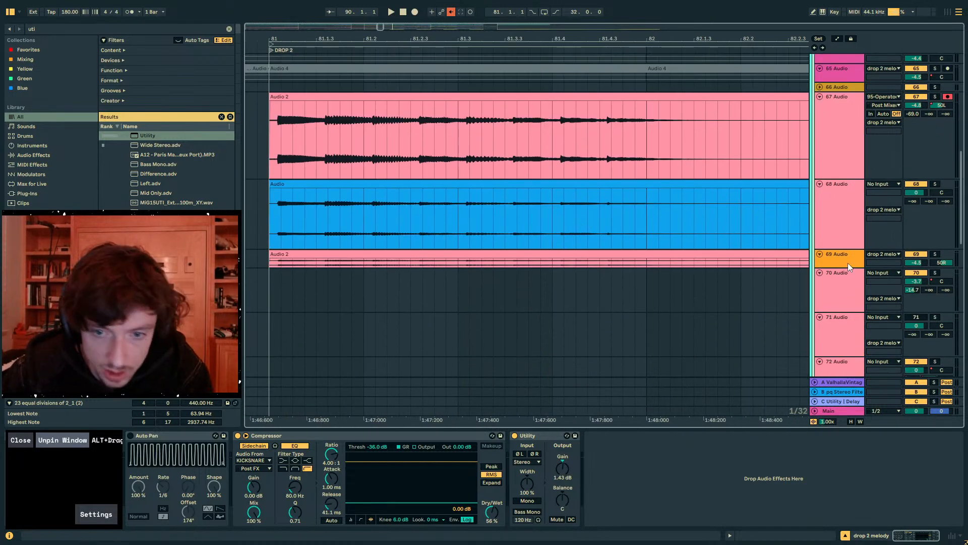
left_click_drag(848, 267, 782, 322)
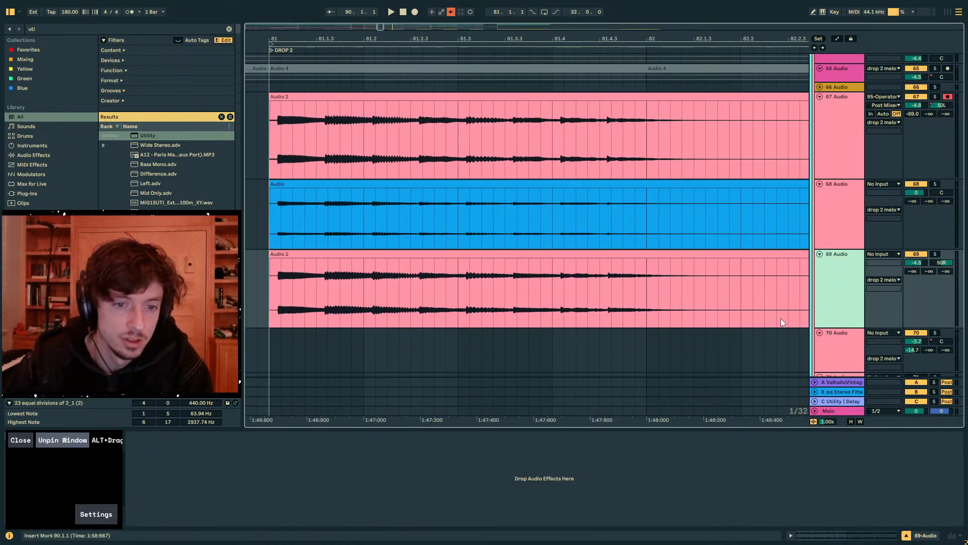
left_click(293, 286)
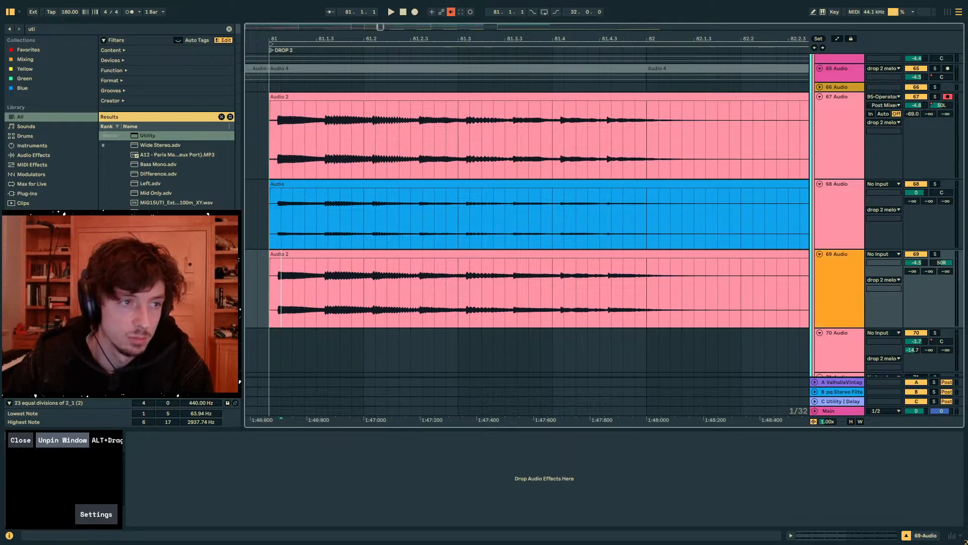
scroll(325, 222, "down", 3)
scroll(288, 129, "up", 5)
left_click(280, 157)
scroll(877, 124, "up", 5)
- Set the Utility width on the drop 2 melody group to 0% and audition Drop 2 from bar 81
left_click(848, 135)
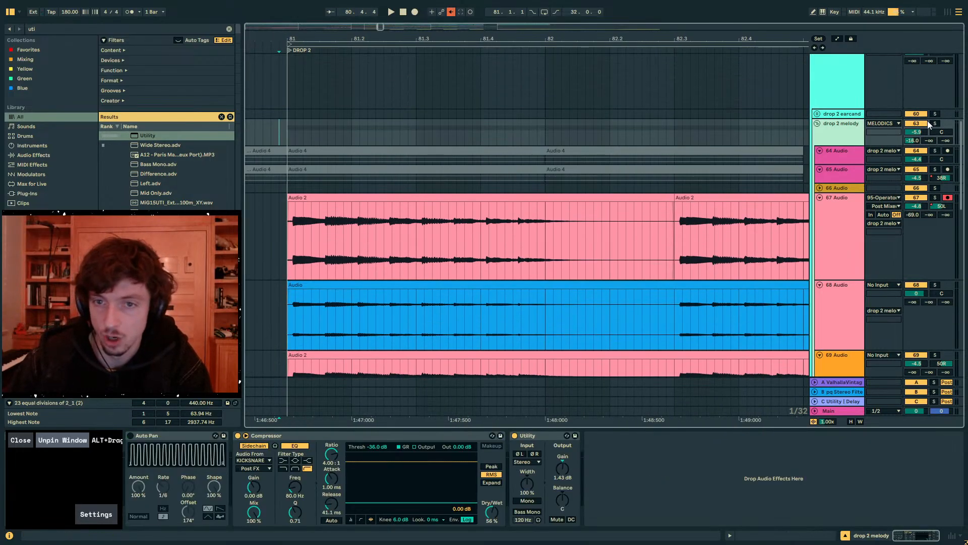
left_click(935, 123)
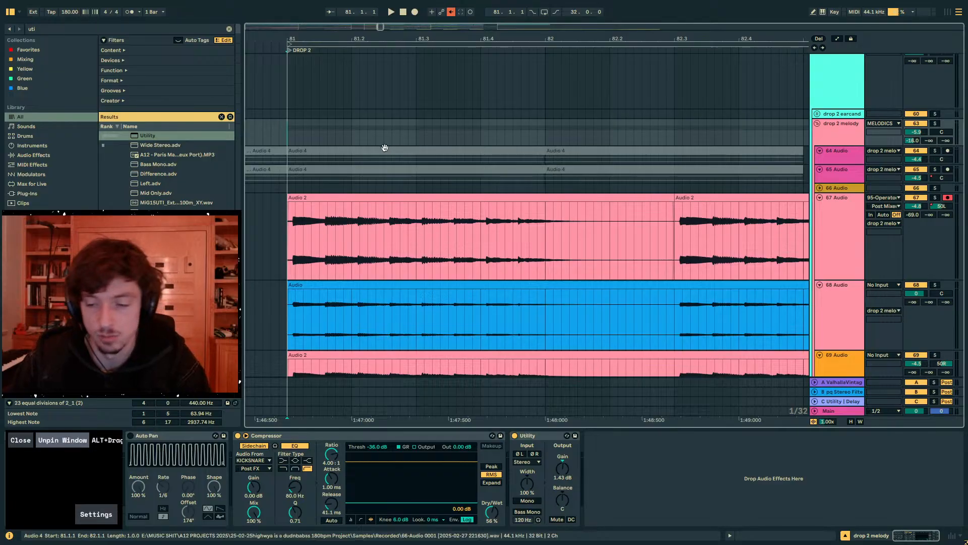
key("space")
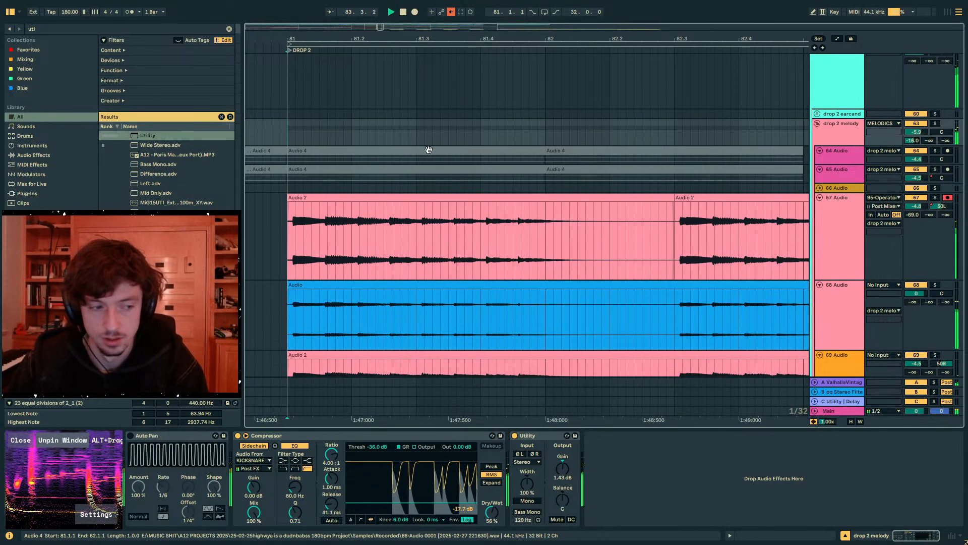
key("space")
left_click_drag(527, 482, 527, 529)
key("space")
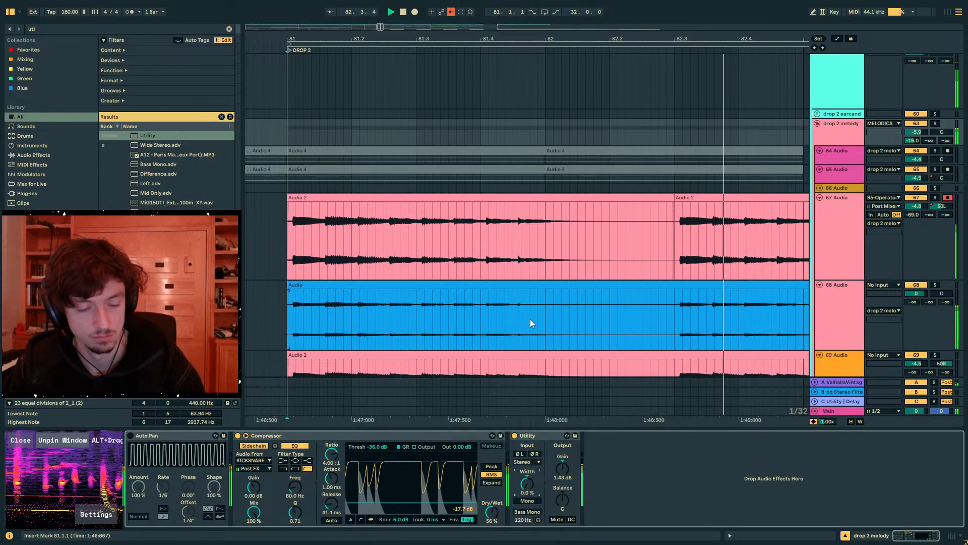
- Stop playback and undo the last width change on the drop 2 melody group's Utility
key("space")
key("ctrl+z")
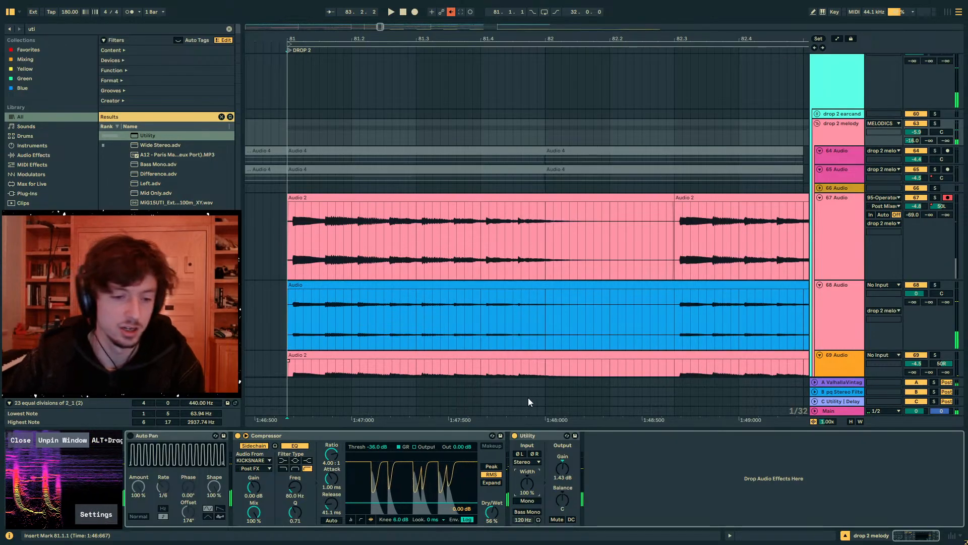
- Find the Shifter effect, add it to the 68 Audio track after Utility, and switch it to Freq mode
left_click(448, 313)
key("ctrl+f")
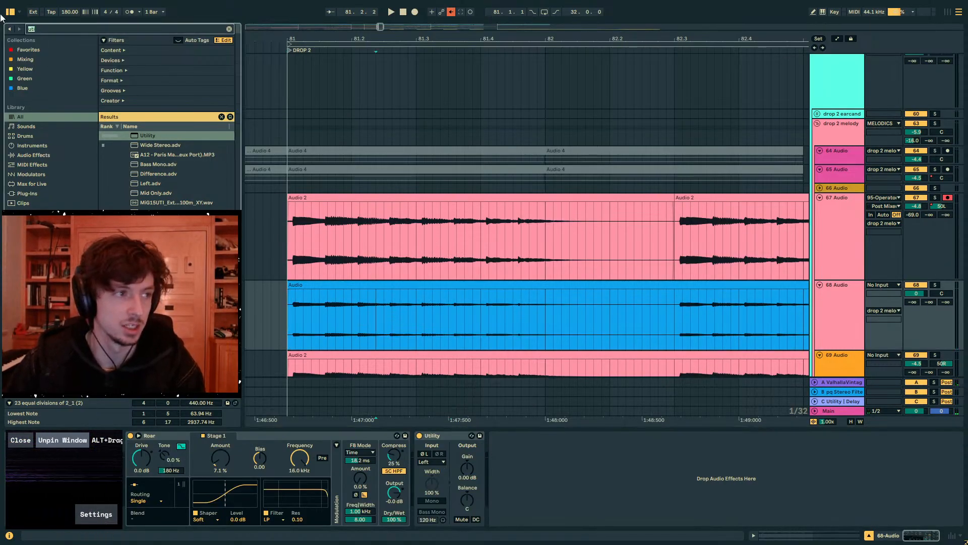
type("SHIFT")
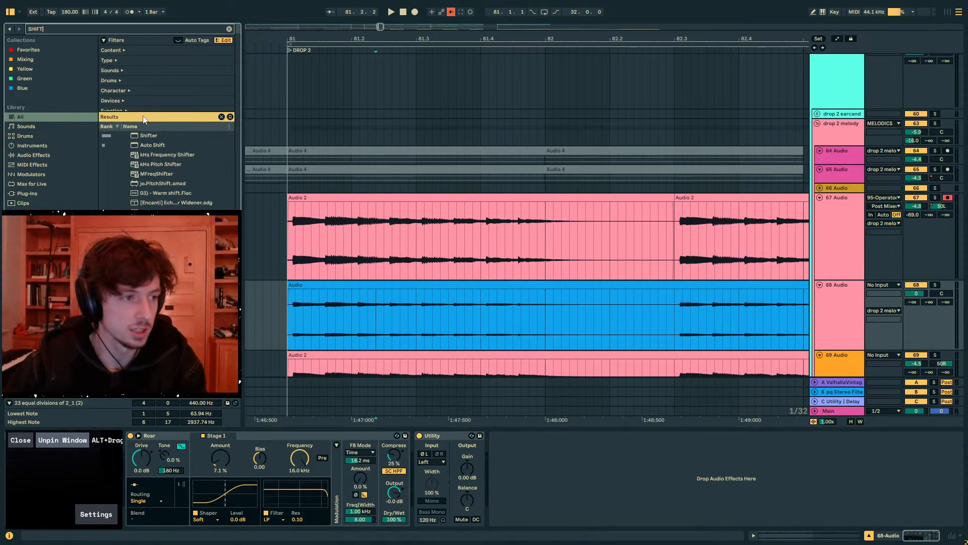
left_click(147, 134)
left_click_drag(502, 434, 523, 465)
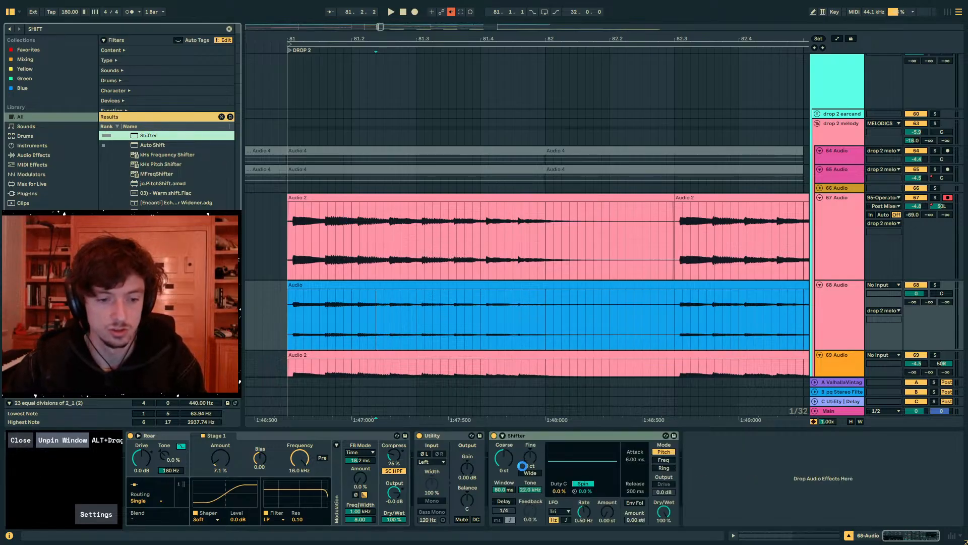
left_click(658, 461)
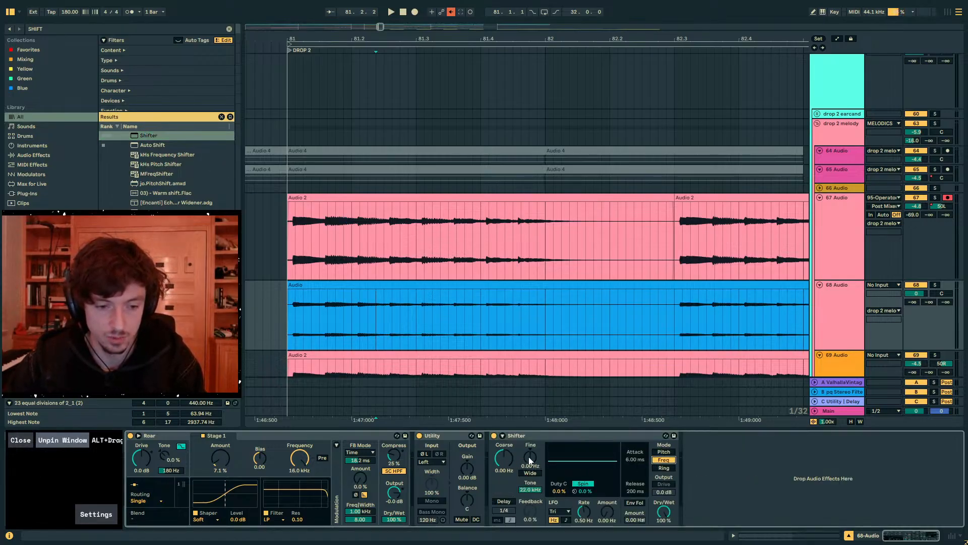
- Copy the Shifter onto the 67 Audio track and set its fine frequency to -4.39 Hz
left_click(489, 232)
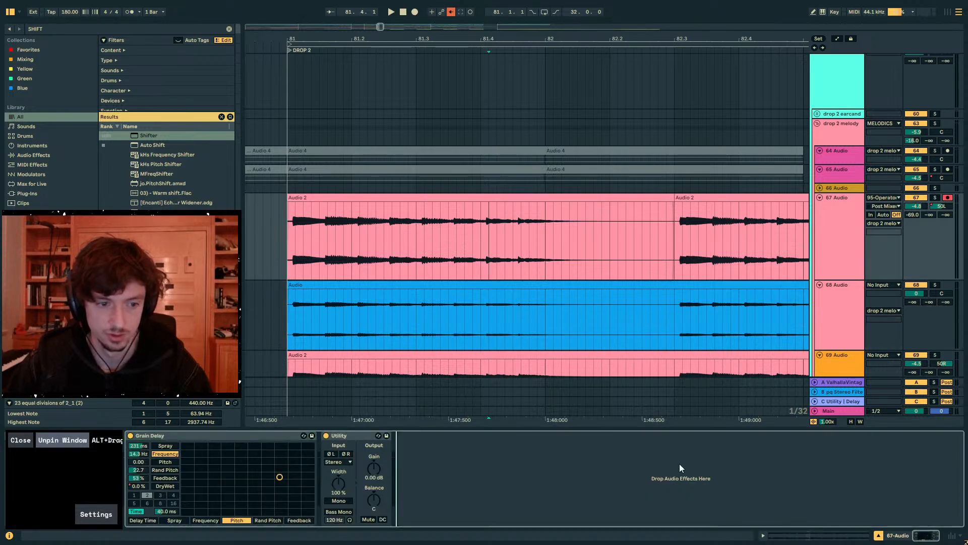
key("ctrl+v")
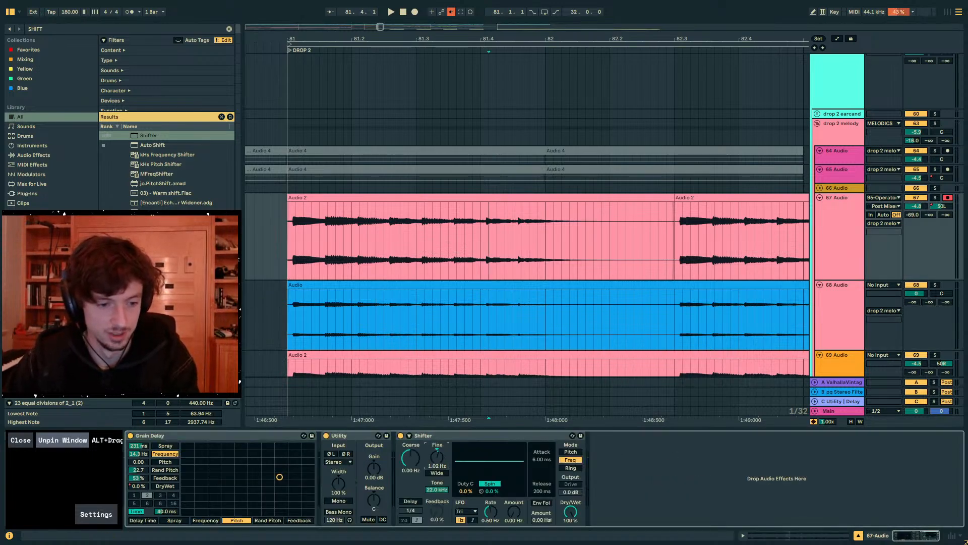
left_click(443, 435)
- Paste the Shifter onto the 69 Audio track and set its fine frequency to 4.39 Hz
left_click(468, 361)
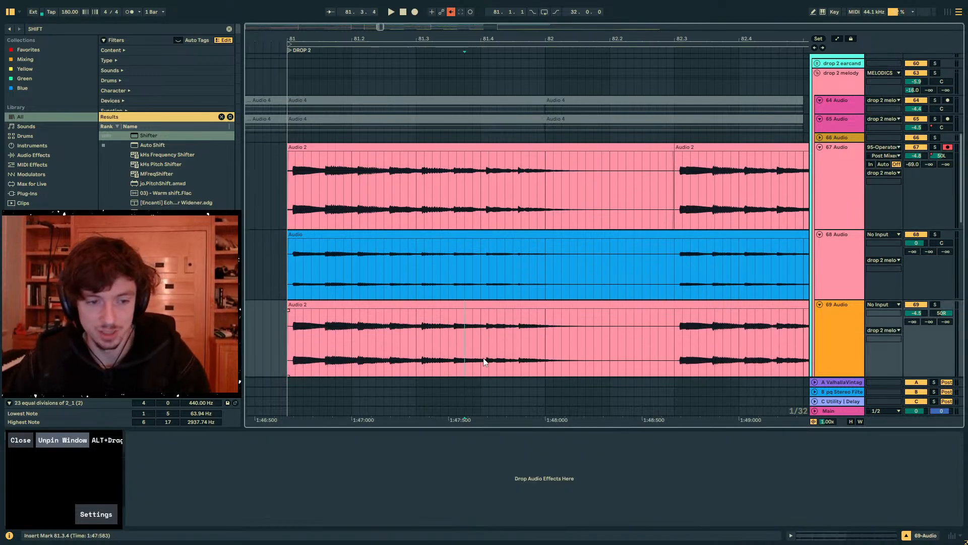
key("ctrl+v")
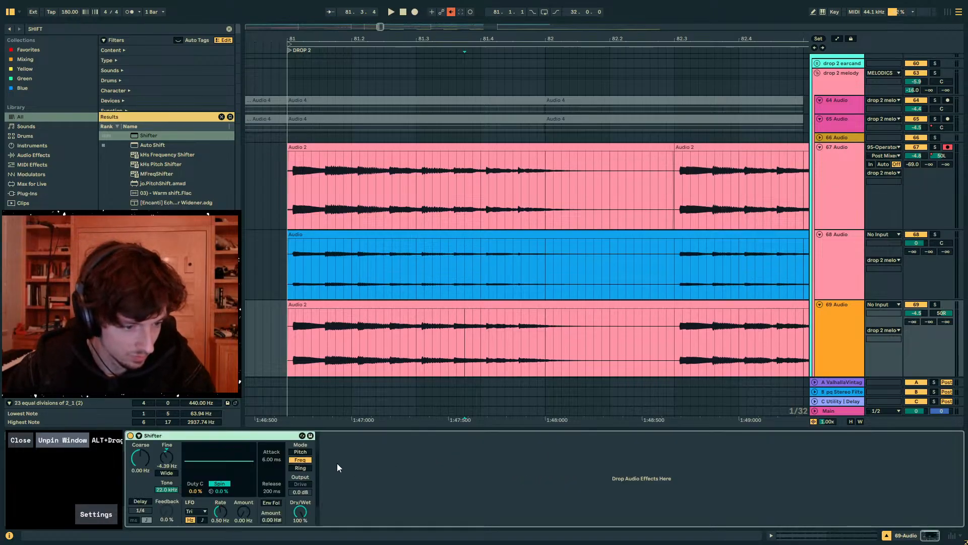
double_click(166, 459)
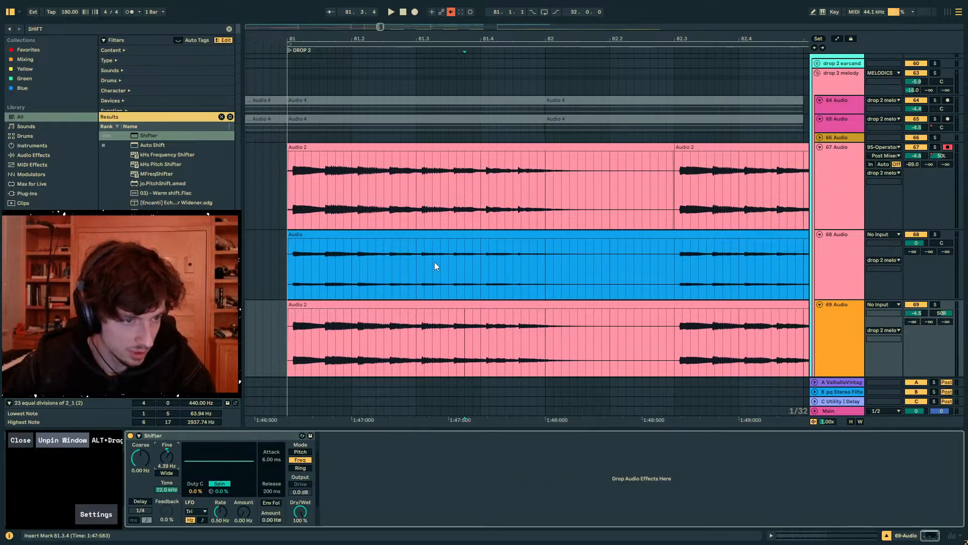
- Reset the fine frequency of the 68 Audio Shifter to 0.00 Hz and play Drop 2 from bar 81
left_click(425, 256)
double_click(528, 459)
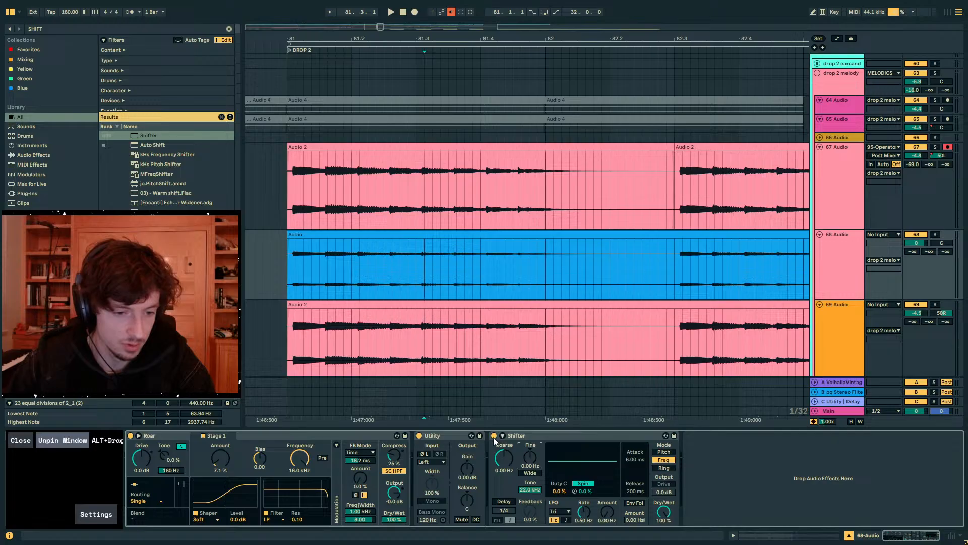
left_click(297, 253)
key("space")
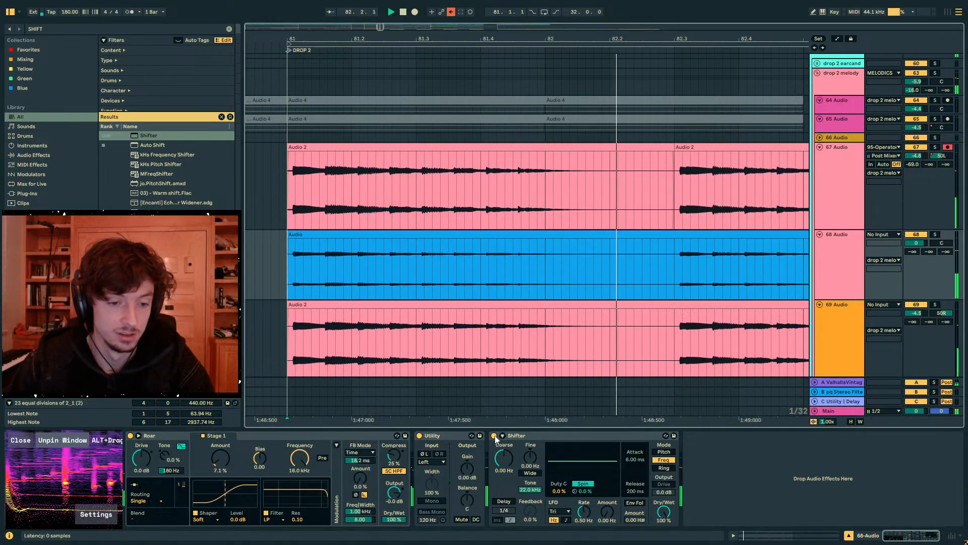
- Audition Drop 2 with the drop 2 melody group's Utility width at 0%, and restore the width to 100%
scroll(877, 121, "up", 3)
left_click(840, 103)
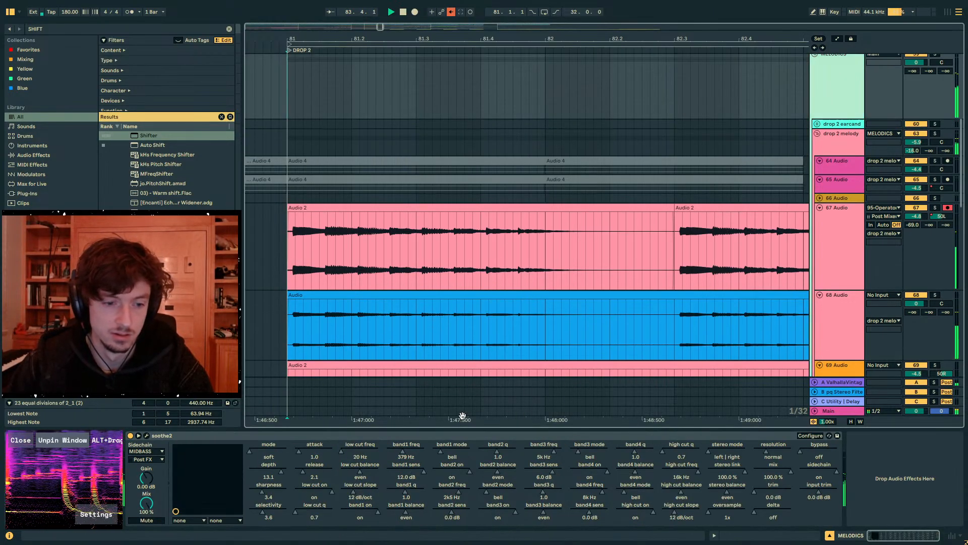
left_click(846, 153)
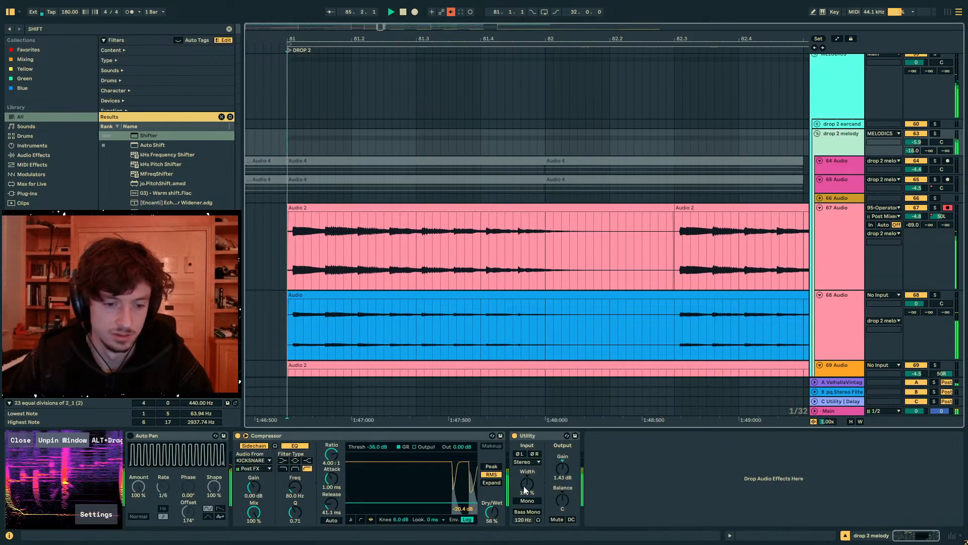
left_click_drag(525, 486, 524, 529)
left_click(294, 143)
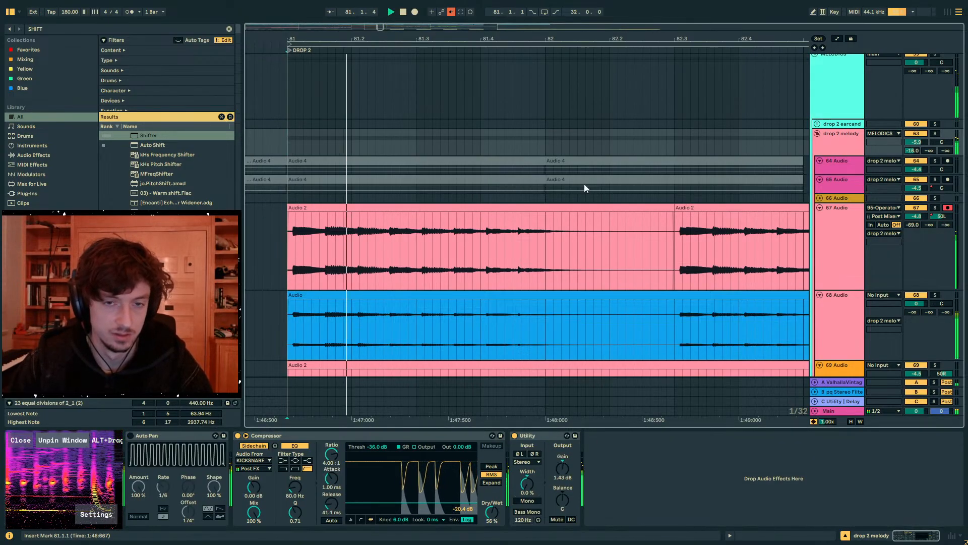
double_click(530, 487)
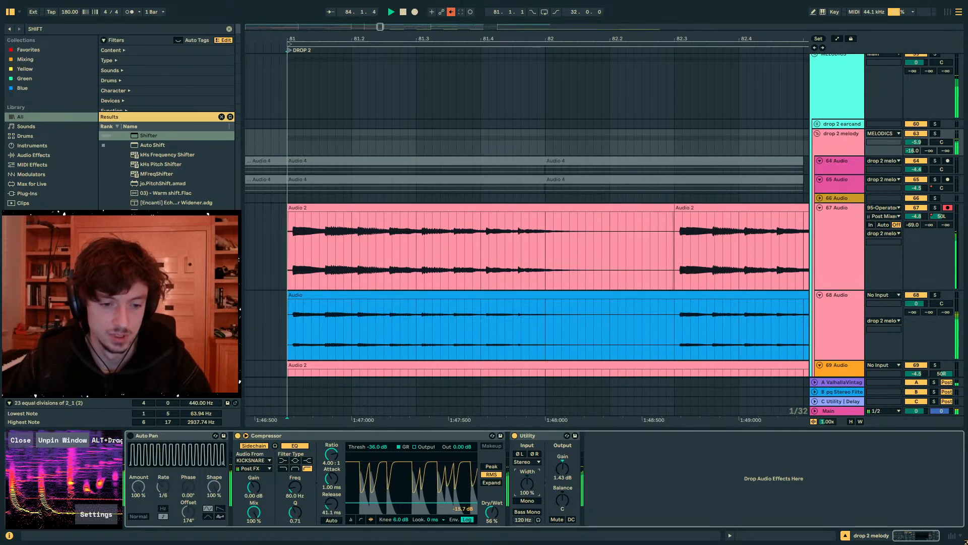
- Turn on the Main track's Utility with its channel mode set to Swap while Drop 2 plays
left_click(604, 409)
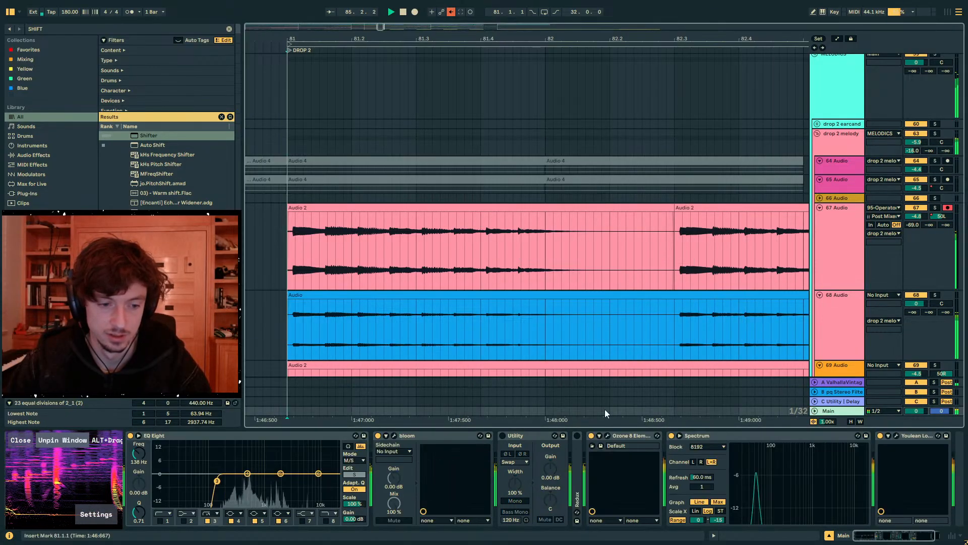
left_click(514, 462)
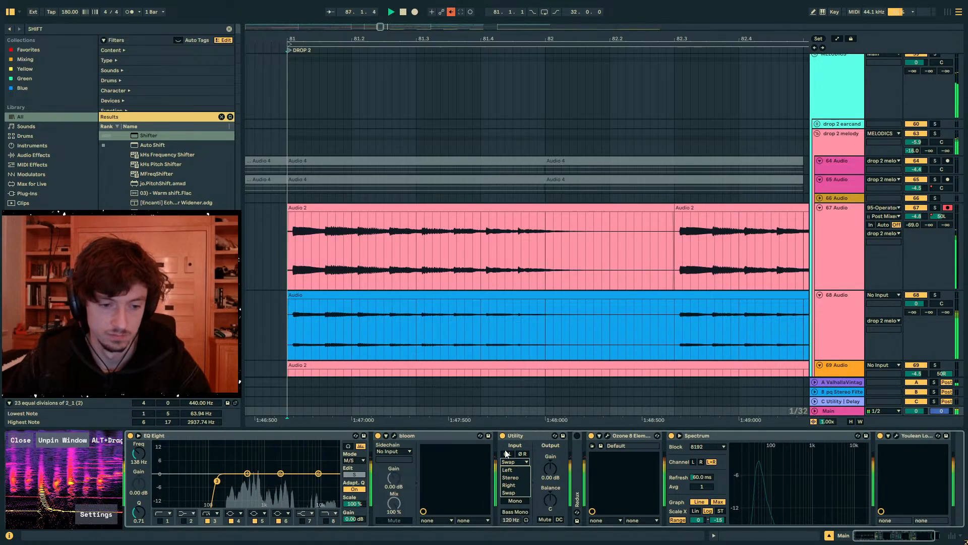
left_click(514, 492)
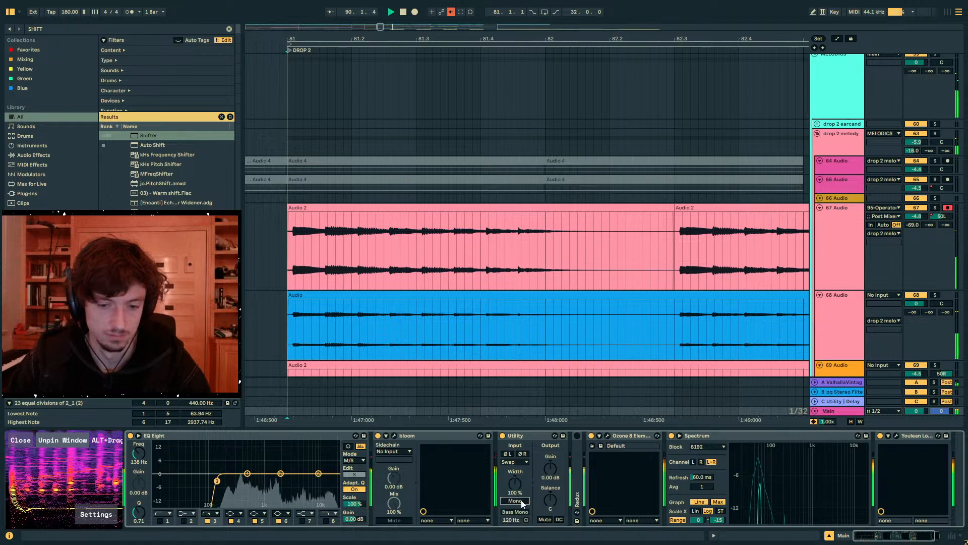
- Replay Drop 2 from bar 81 and switch the Main track's Utility to Mono to compare it with the stereo mix
left_click(447, 289)
scroll(791, 270, "down", 3)
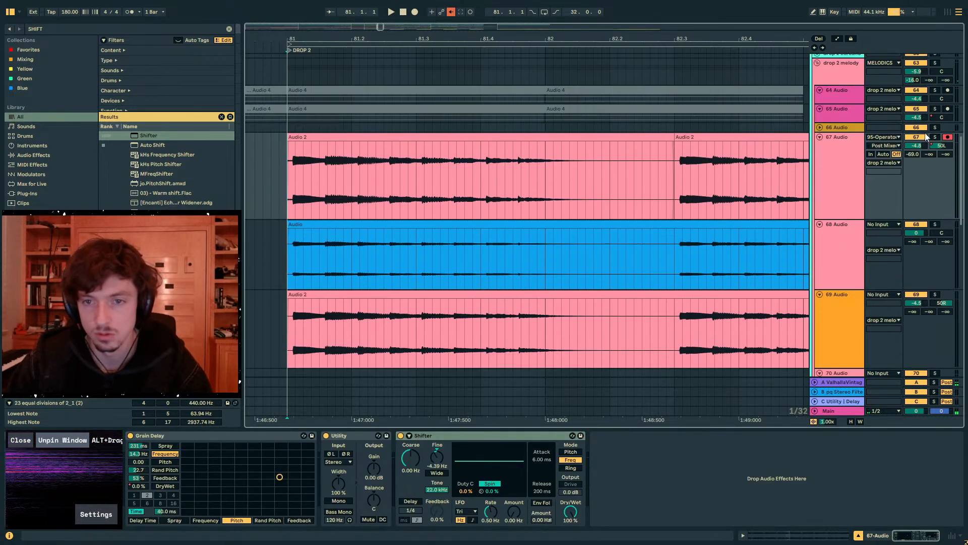
left_click(918, 128)
left_click(838, 409)
key("space")
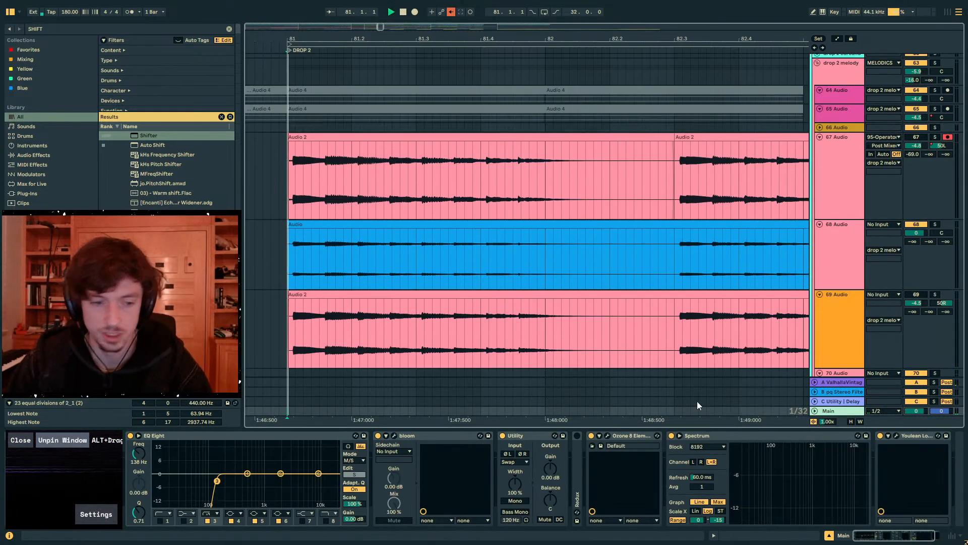
left_click(503, 436)
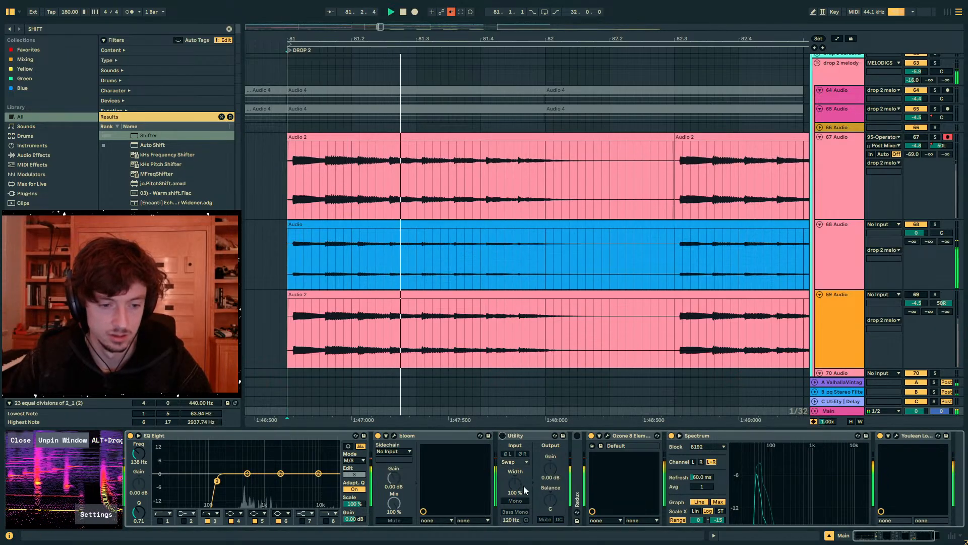
left_click(515, 500)
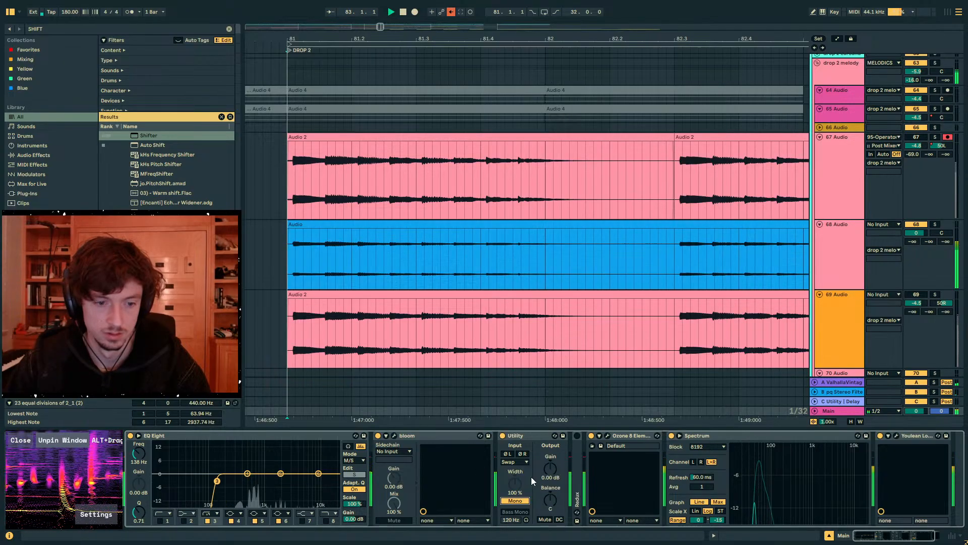
- Set the 68 Audio track's reverb send A to -14.0 dB and its volume to 5.0 dB during playback
key("space")
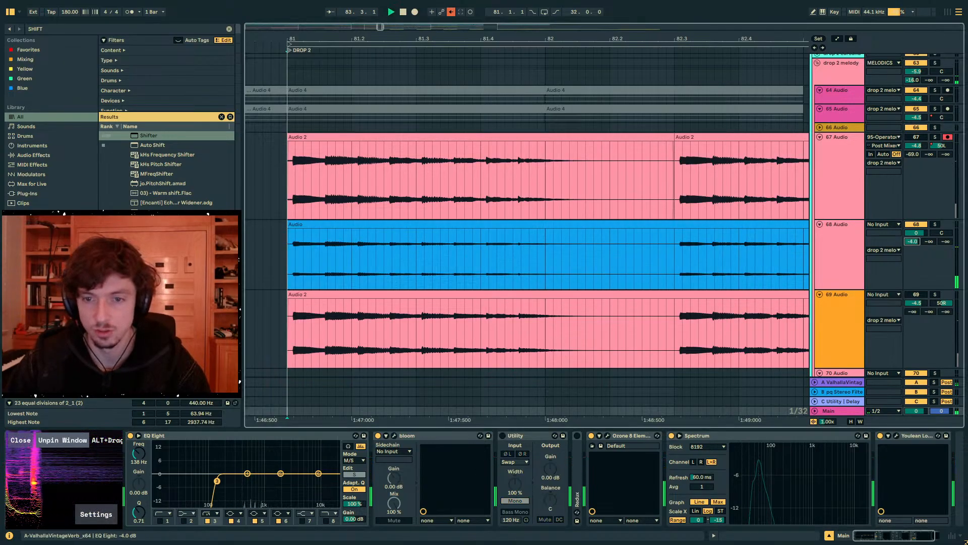
left_click_drag(912, 241, 916, 221)
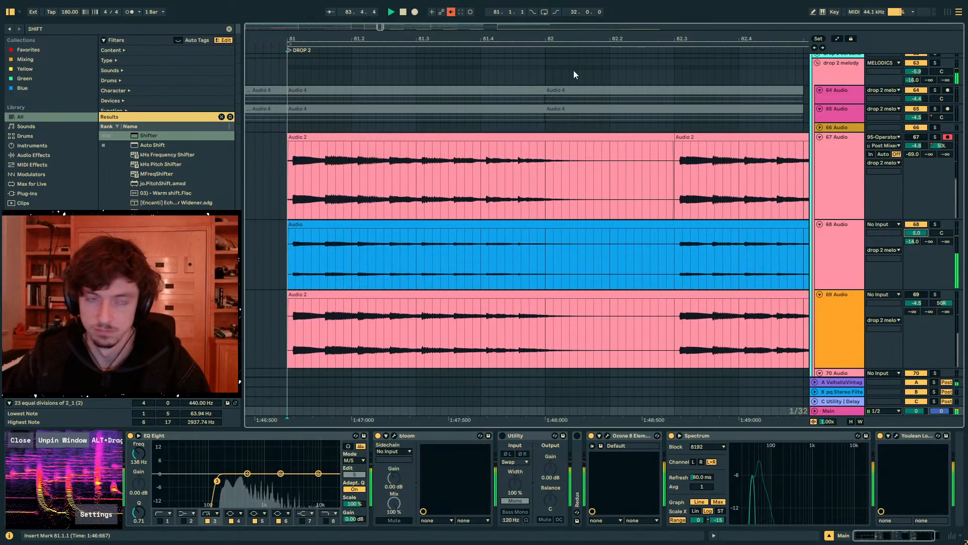
left_click_drag(554, 39, 419, 3)
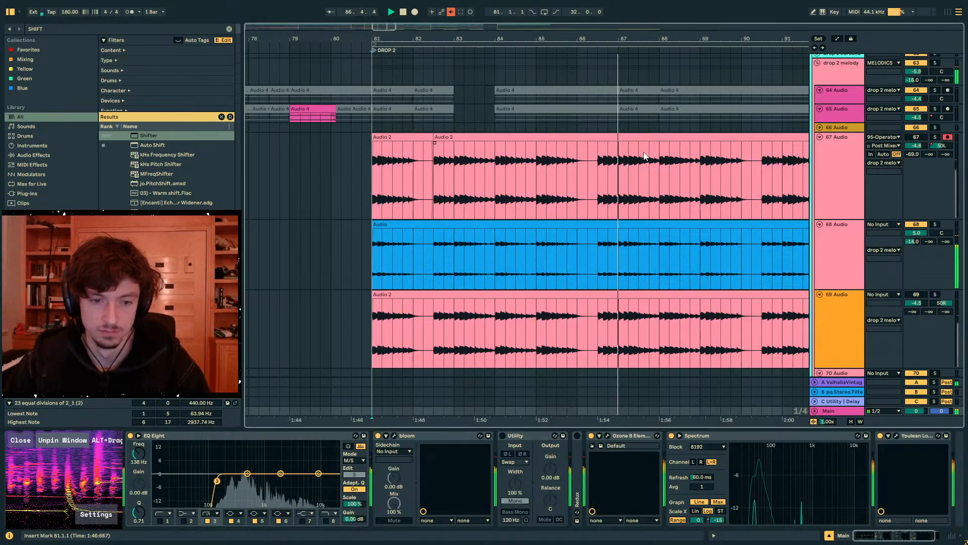
- Find the Compressor effect, add it to the 68 Audio track after the Shifter, and show it in its compact meter view
left_click(831, 251)
left_click(31, 30)
type("C")
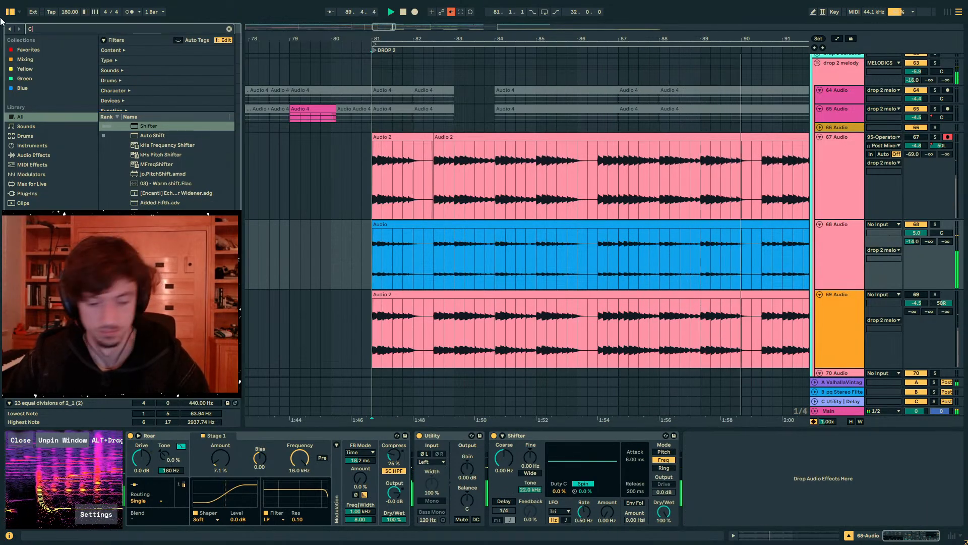
type("OMP")
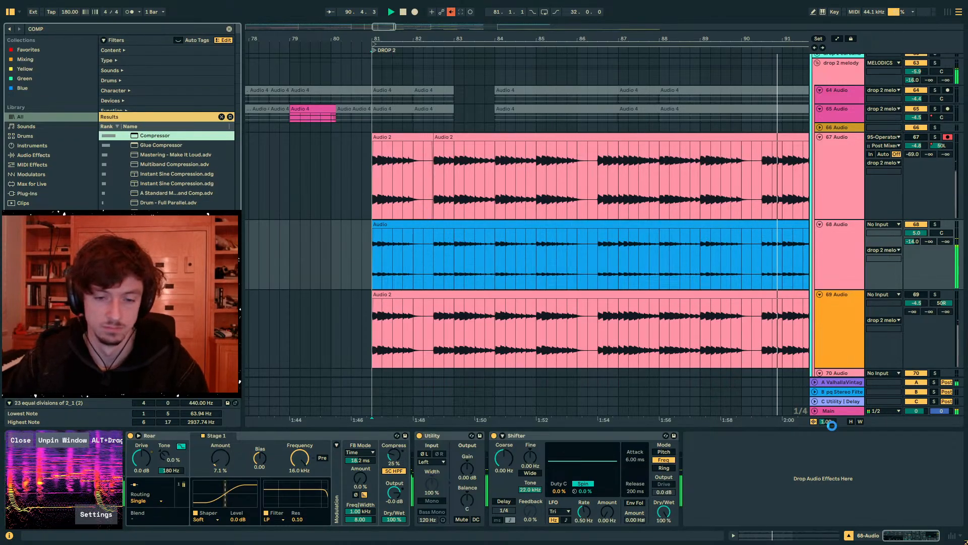
left_click_drag(724, 484, 720, 480)
left_click(717, 519)
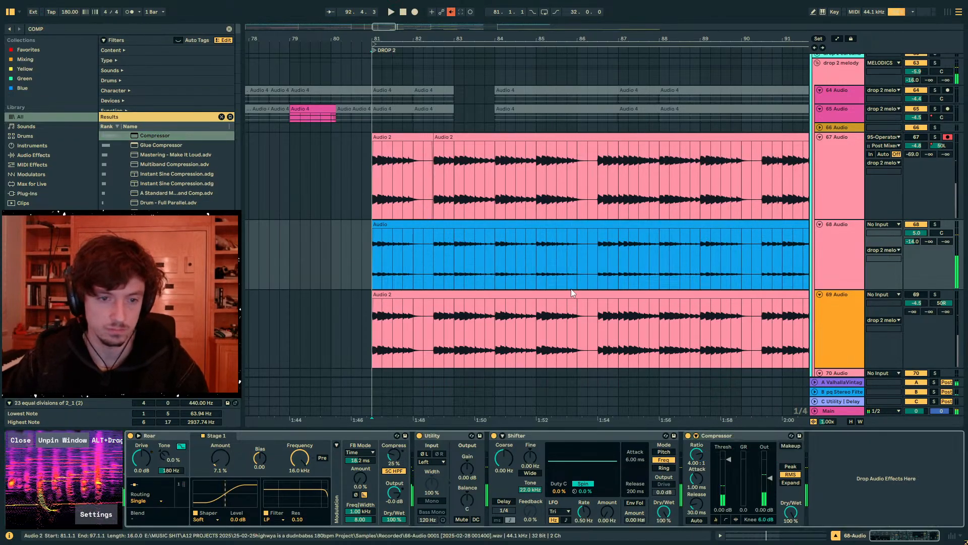
- Lower the 68 Audio Compressor's threshold to about -20.3 dB and play Drop 2 from bar 81
left_click(589, 256)
left_click_drag(617, 255, 689, 255)
left_click_drag(669, 254, 590, 250)
key("space")
left_click(495, 252)
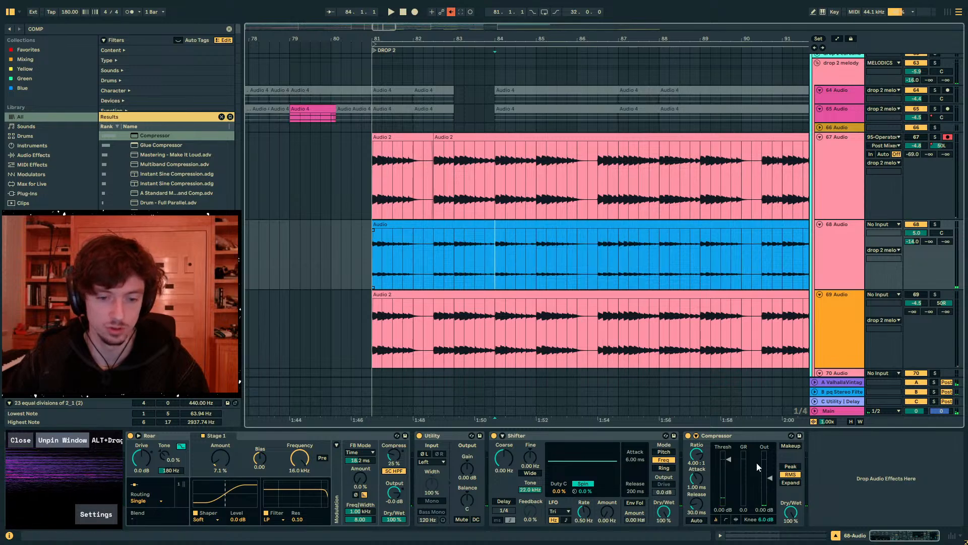
left_click_drag(726, 460, 726, 488)
left_click(367, 262)
key("space")
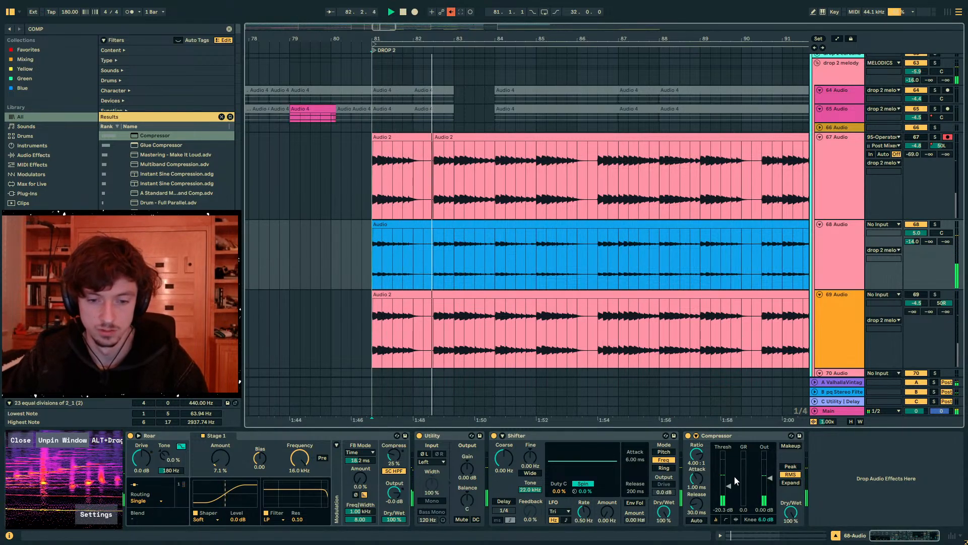
- Set the 68 Audio Compressor to a -24.3 dB threshold, 4.74:1 ratio and 1.68 dB output, and lengthen its attack and release
left_click_drag(724, 485, 724, 488)
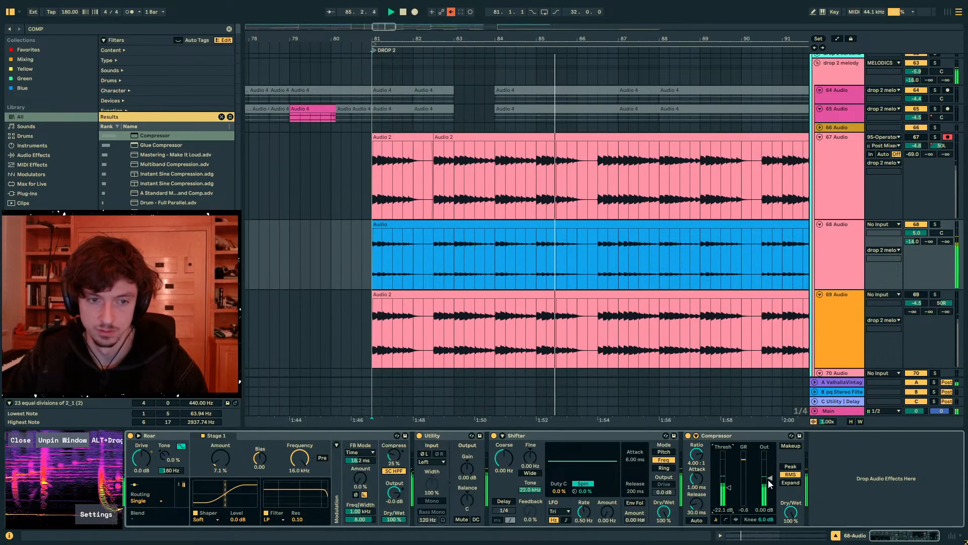
left_click_drag(767, 479, 767, 475)
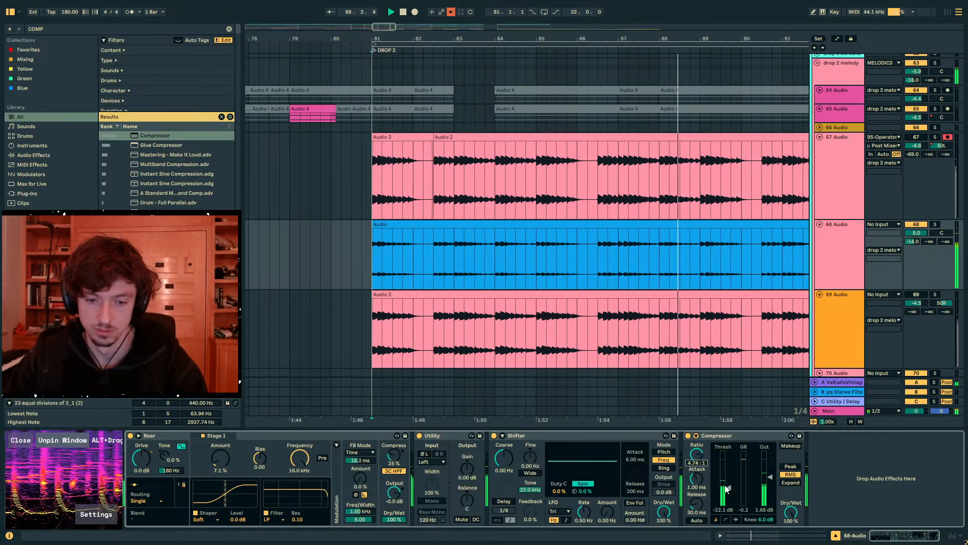
left_click_drag(697, 478, 697, 494)
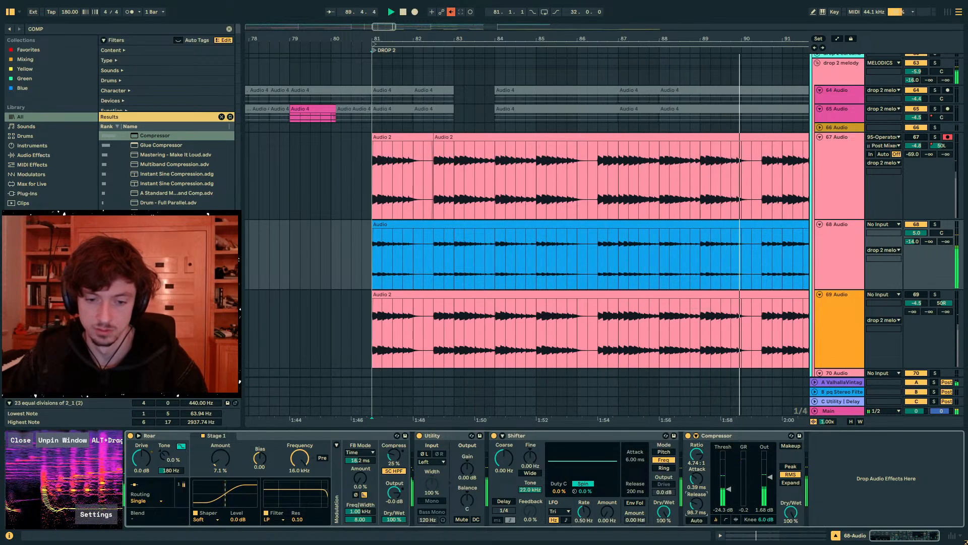
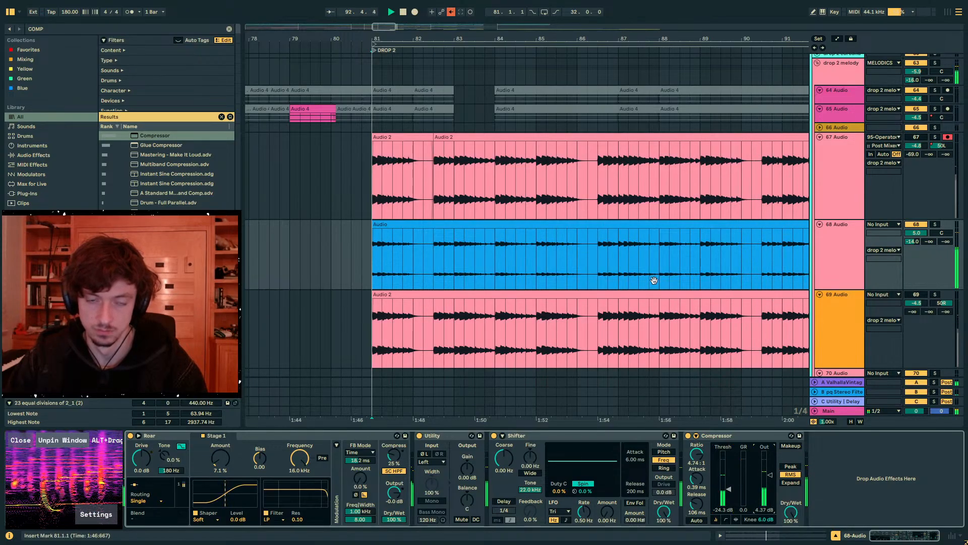
- Show the arrangement's automation and bring the 72 Audio track's panning curve in Drop 2 into view
left_click_drag(599, 38, 462, 4)
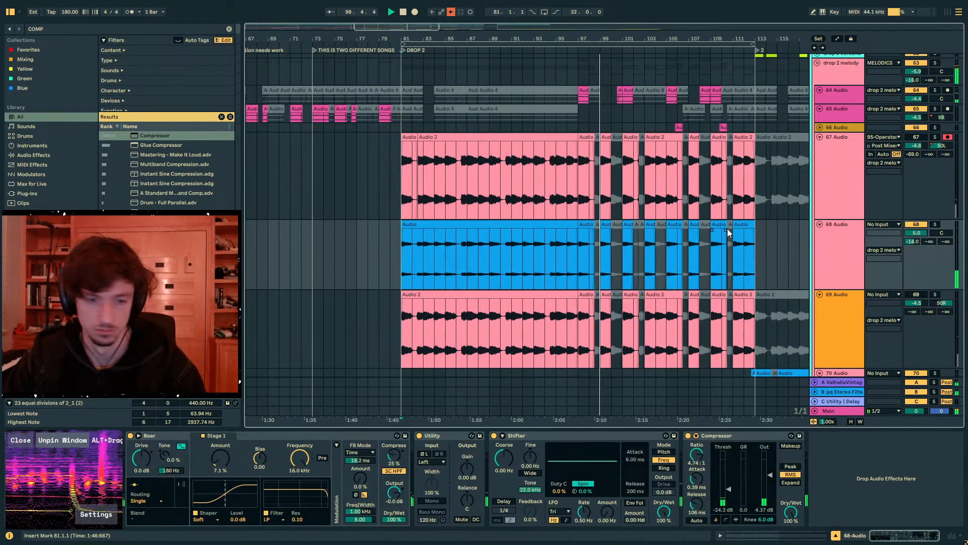
scroll(656, 235, "down", 3)
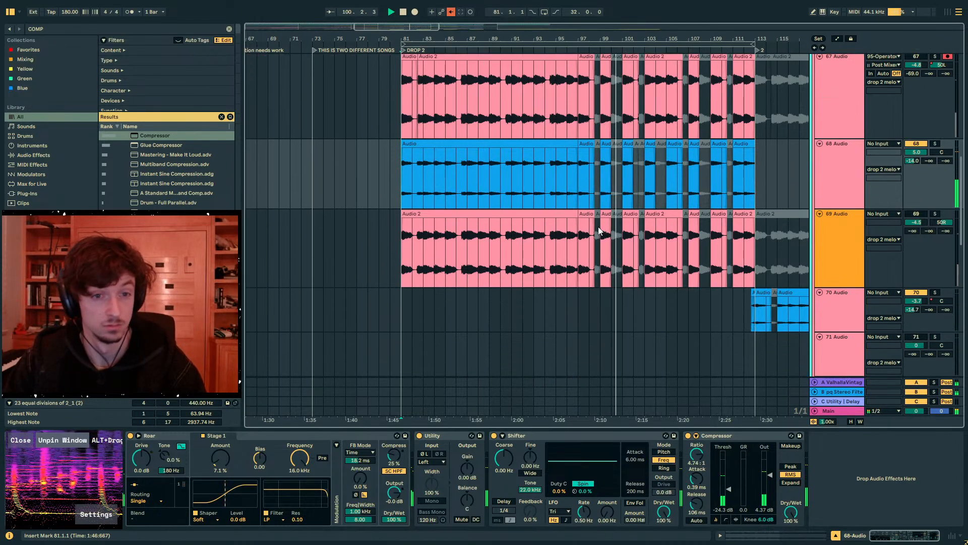
scroll(600, 229, "up", 7)
scroll(605, 234, "down", 13)
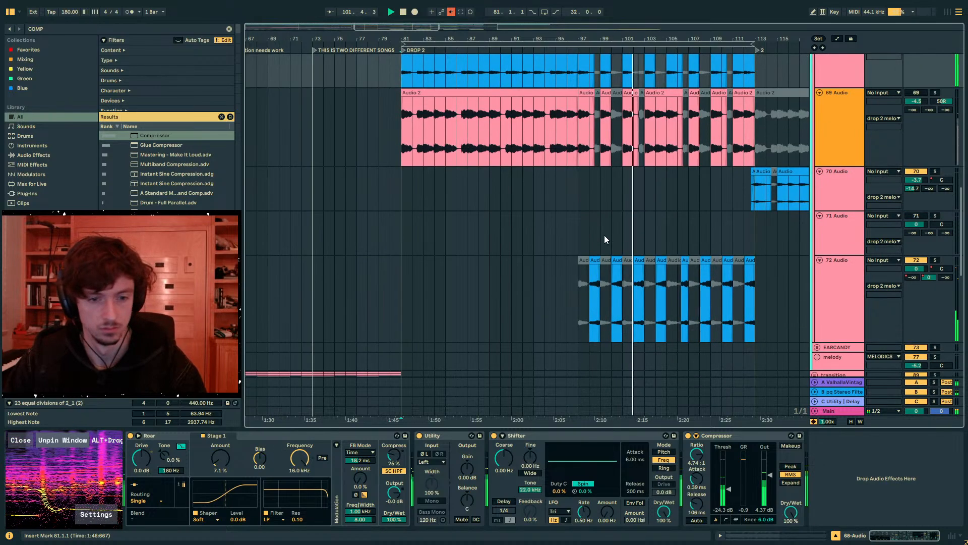
scroll(604, 235, "down", 4)
left_click(611, 208)
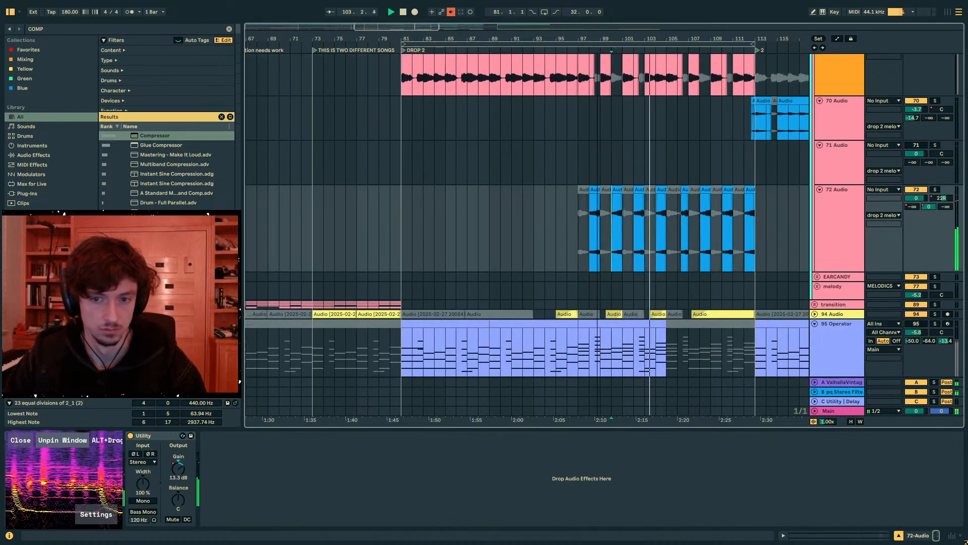
left_click_drag(589, 41, 585, 71)
key("a")
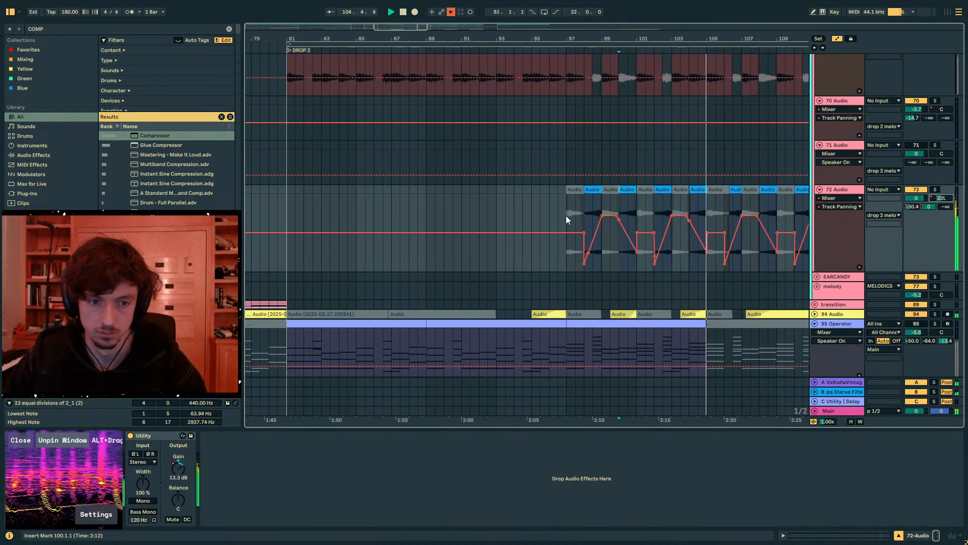
left_click_drag(547, 40, 491, 23)
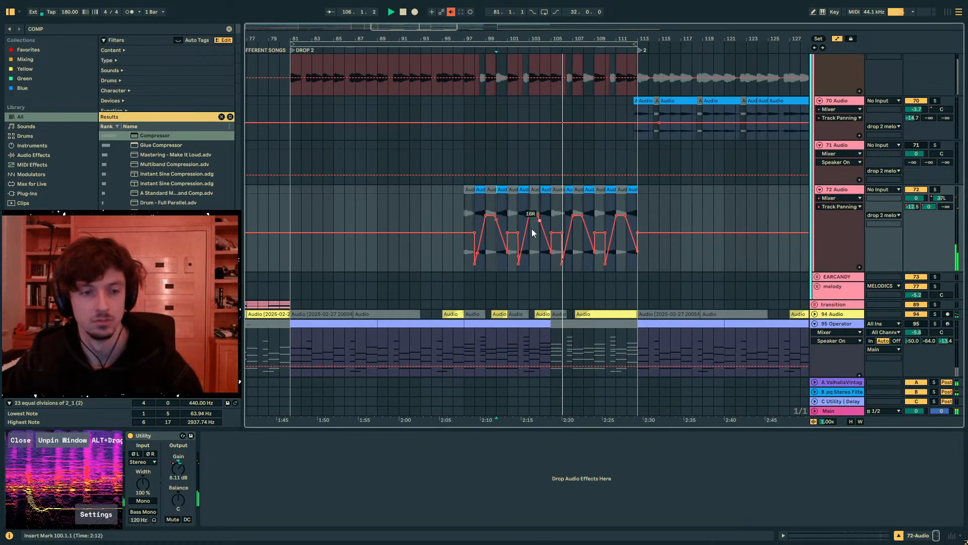
- Remove the 41L panning point at bar 98 on 72 Audio and adjust the curve up to bar 101 during playback from bar 97
left_click(474, 261)
left_click_drag(474, 242, 478, 254)
left_click(466, 222)
key("space")
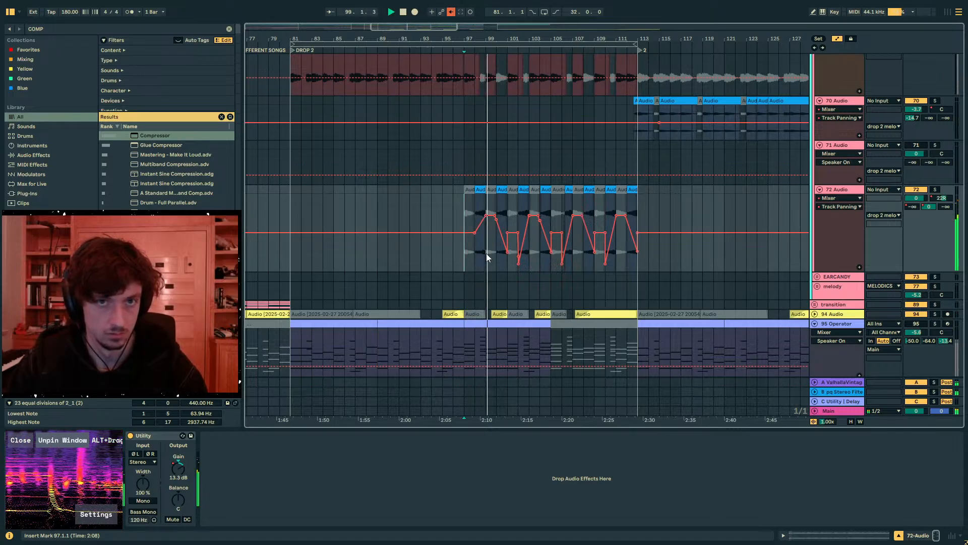
left_click_drag(507, 253, 508, 233)
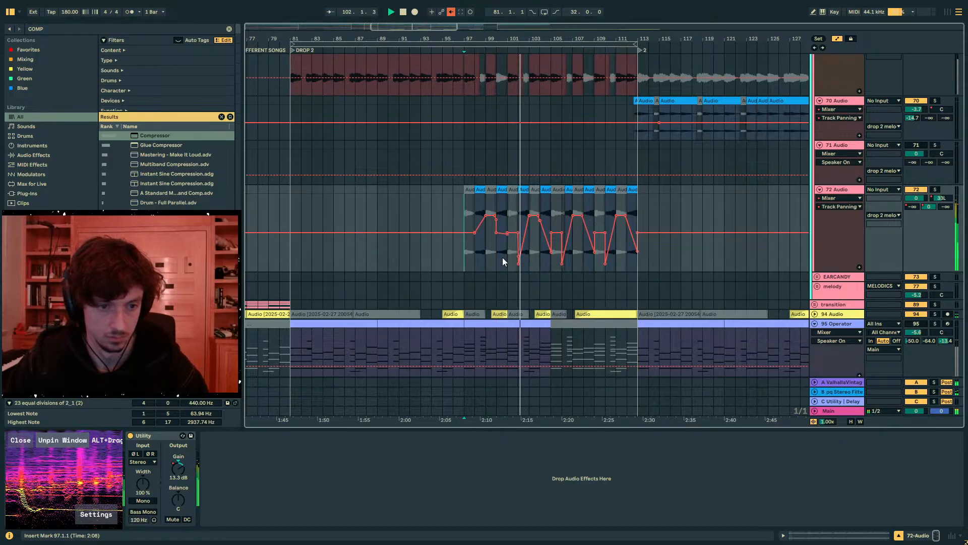
- Duplicate bars 97 to 101 of the 72 Audio track, with their panning automation, three times up to bar 113
left_click(507, 240, "shift")
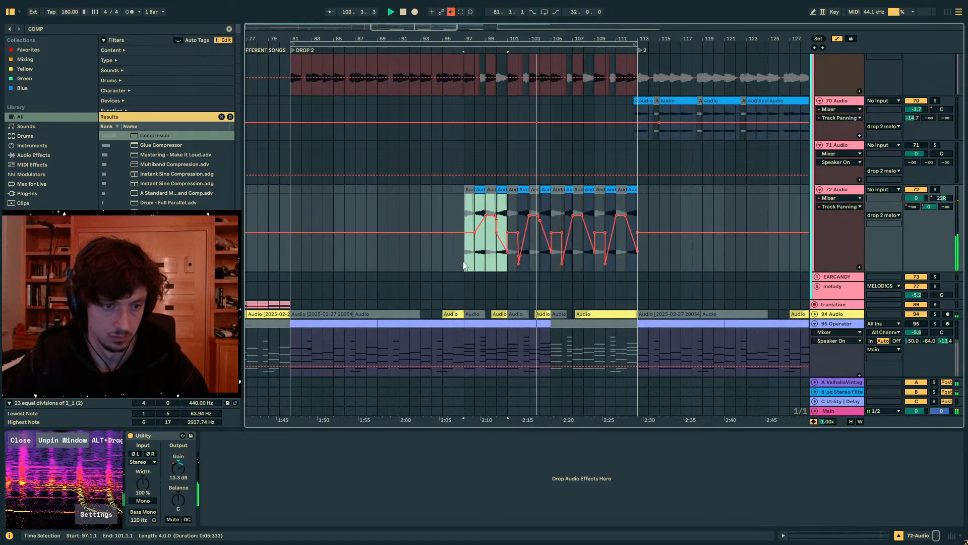
key("ctrl+d")
key("ctrl+d")
key("ctrl+d")
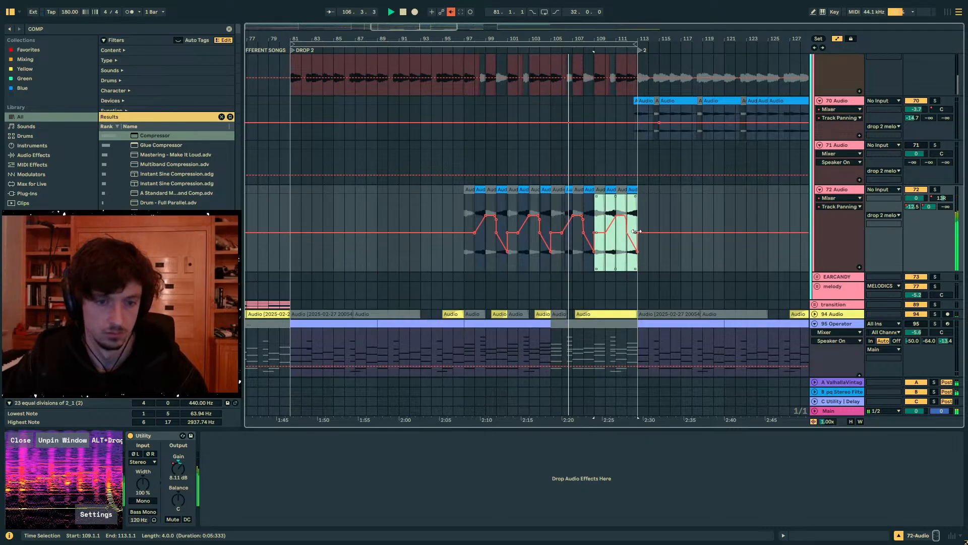
- Narrow 72 Audio's panning swing in bars 101 to 105, copy it to bars 109 to 113, and soften the dip at bar 109
left_click_drag(549, 217, 529, 222)
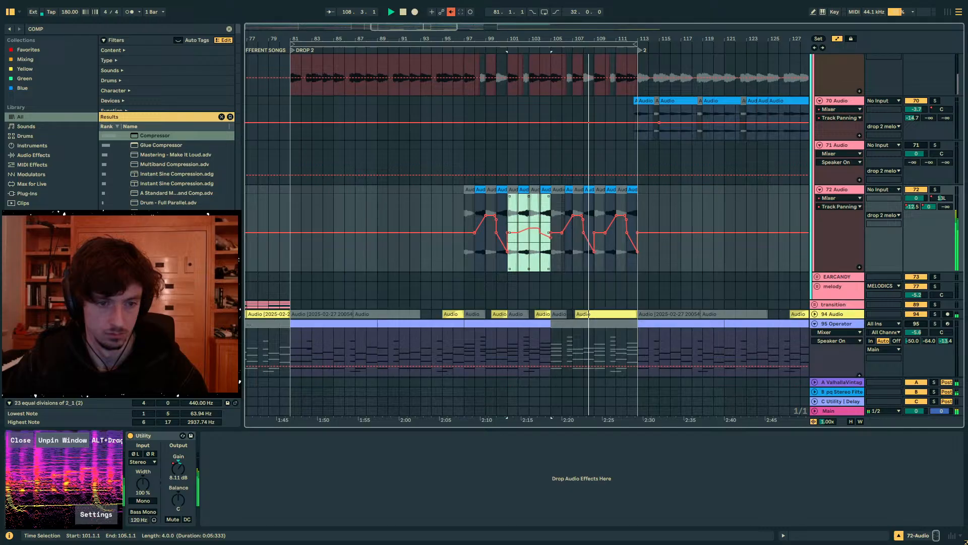
left_click(596, 201)
key("ctrl+v")
left_click(584, 200)
left_click_drag(594, 251, 594, 245)
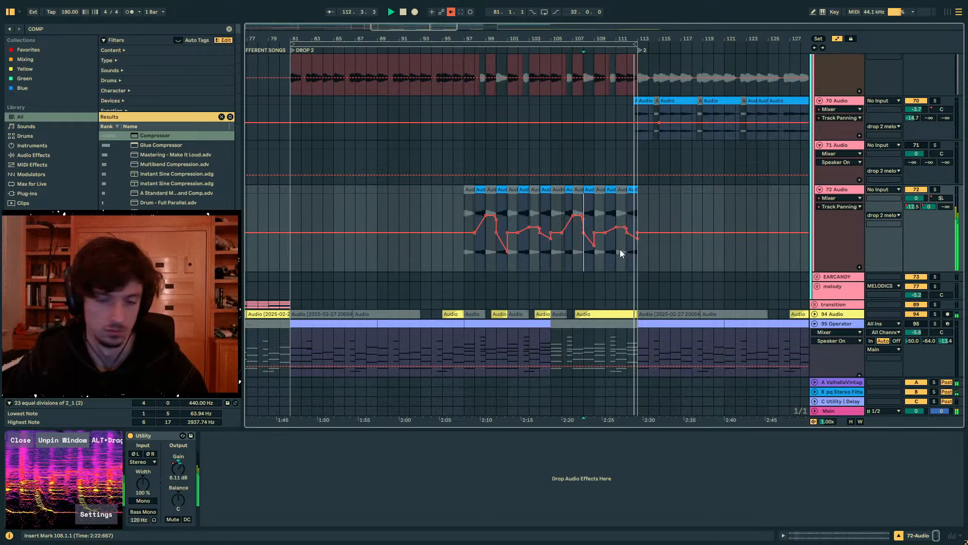
left_click(637, 257)
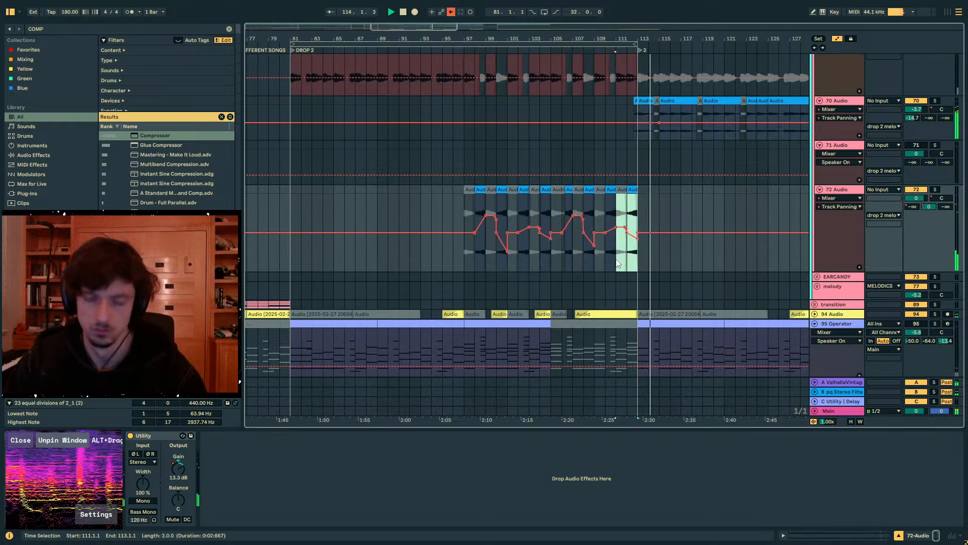
- Hide the automation and unfold the drop 2 earcandy group inside the MELODICS group
key("a")
scroll(796, 250, "up", 3)
scroll(796, 252, "up", 10)
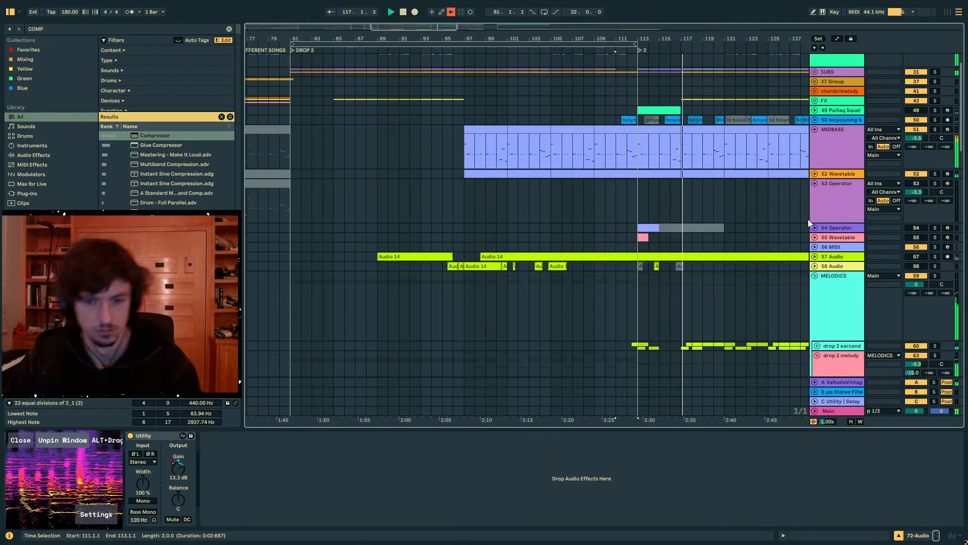
left_click(840, 277)
scroll(802, 277, "down", 2)
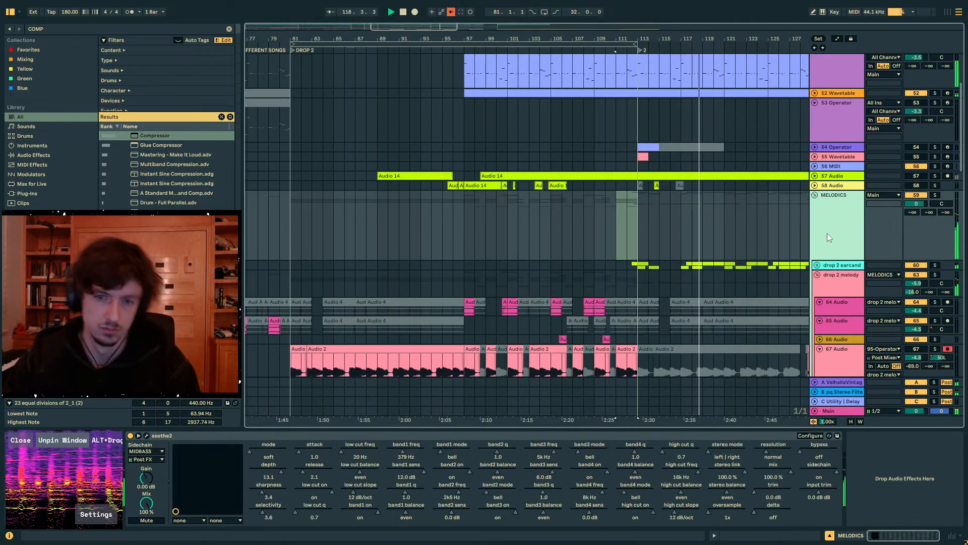
left_click(817, 265)
scroll(758, 246, "down", 2)
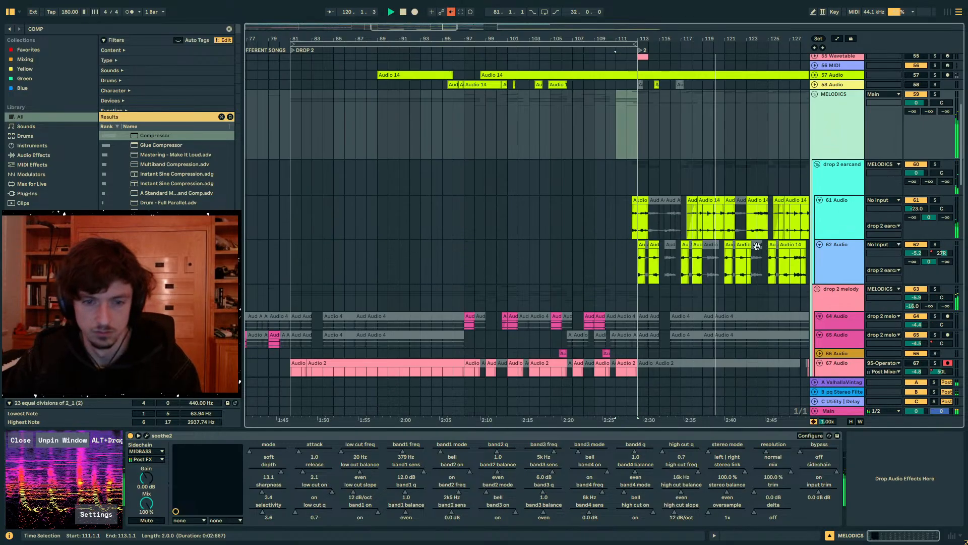
- Deactivate the 61 Audio earcandy clips from bar 117 up to bar 123
left_click_drag(693, 39, 695, 96)
left_click(691, 201)
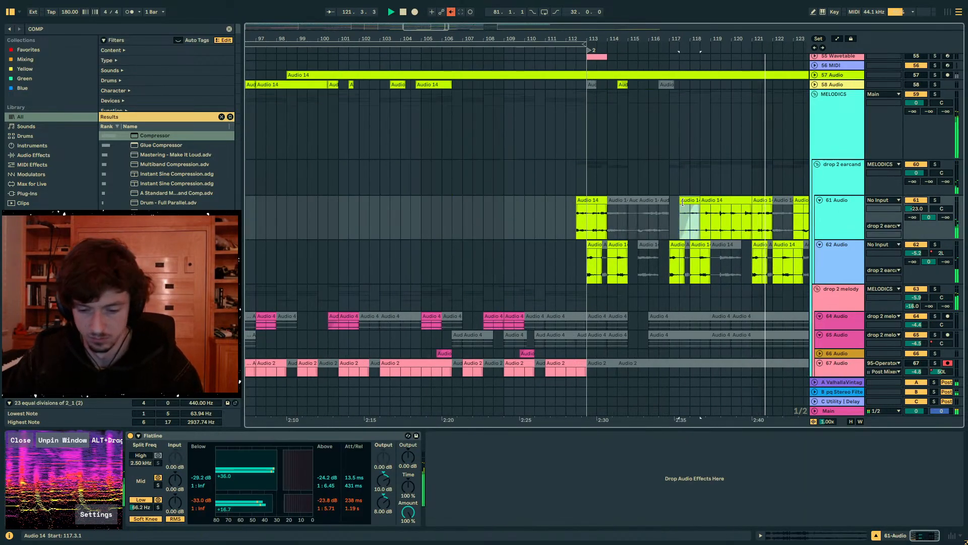
key("0")
left_click(720, 201)
key("0")
left_click(762, 201)
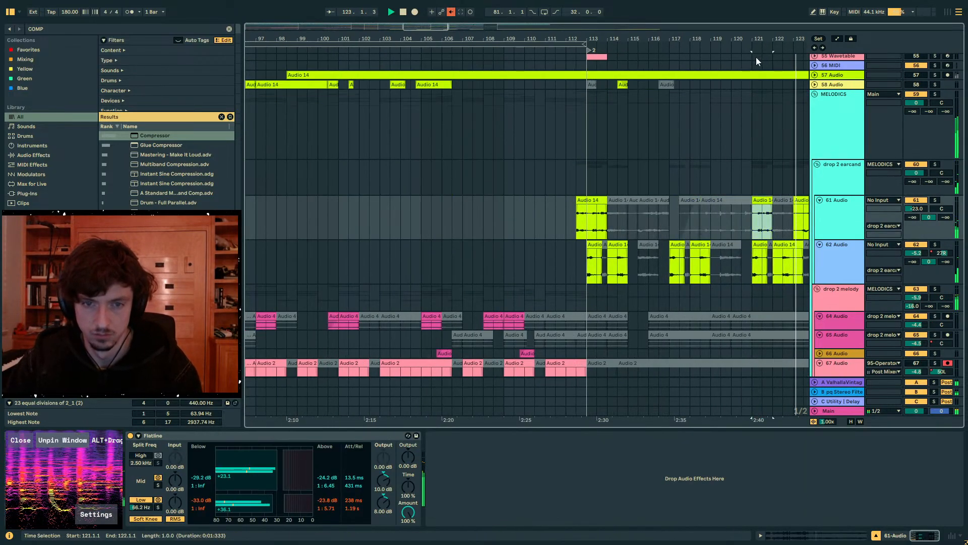
- Deactivate the remaining active 61 Audio clips between bars 123 and 129
left_click(616, 200)
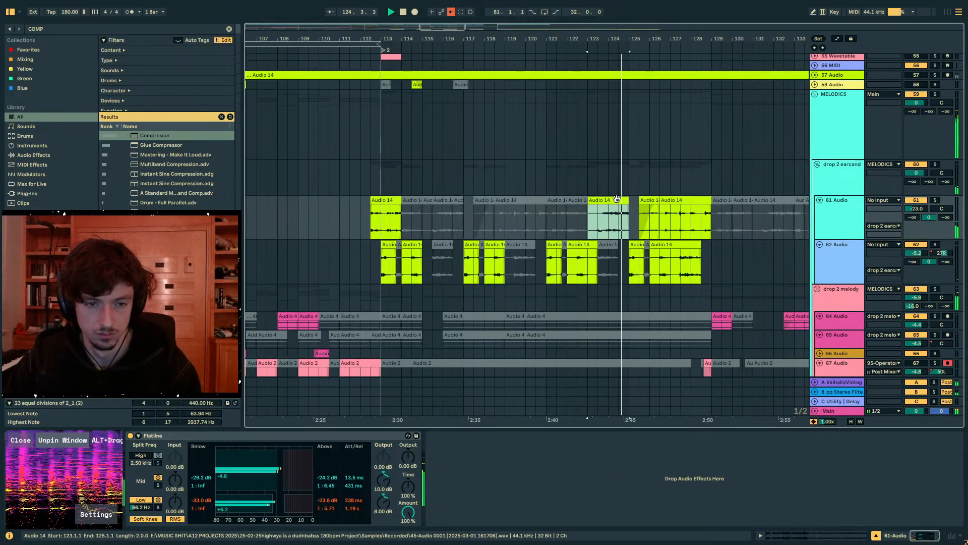
key("0")
left_click(678, 201)
key("0")
left_click(650, 201)
key("0")
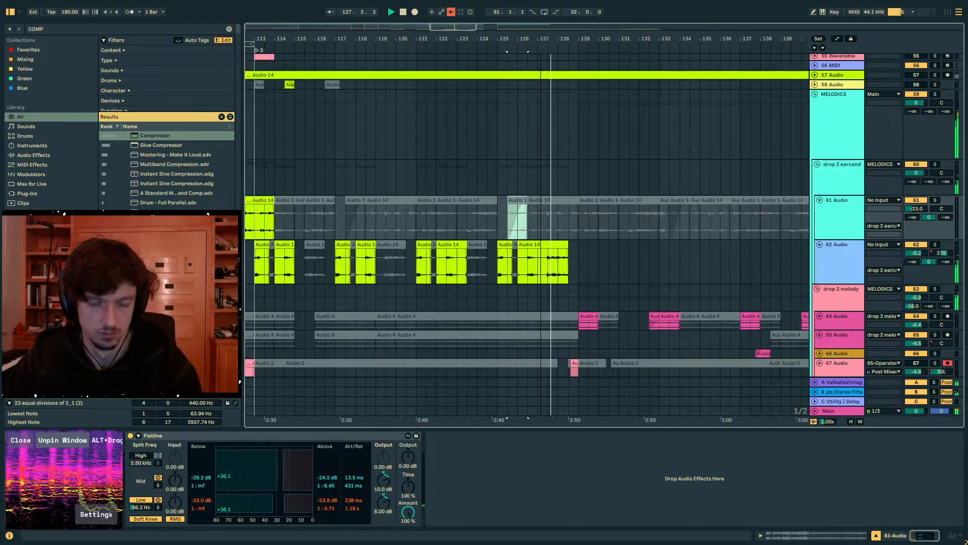
- Listen to the section around bar 129 and locate the 70 Audio melody clip that starts there
left_click_drag(528, 38, 574, 8)
scroll(595, 120, "up", 4)
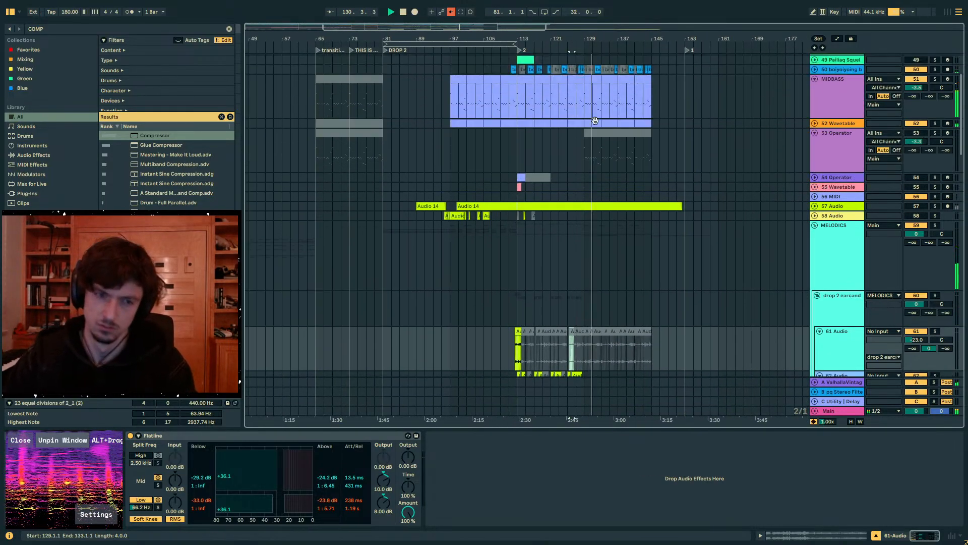
scroll(590, 126, "down", 5)
left_click(585, 132)
scroll(585, 131, "down", 8)
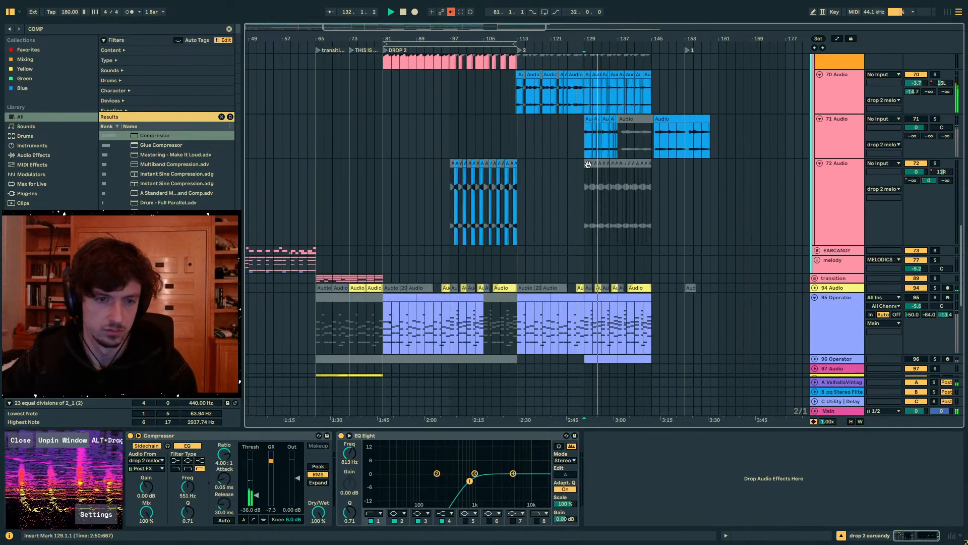
left_click(599, 132)
left_click_drag(587, 39, 562, 131)
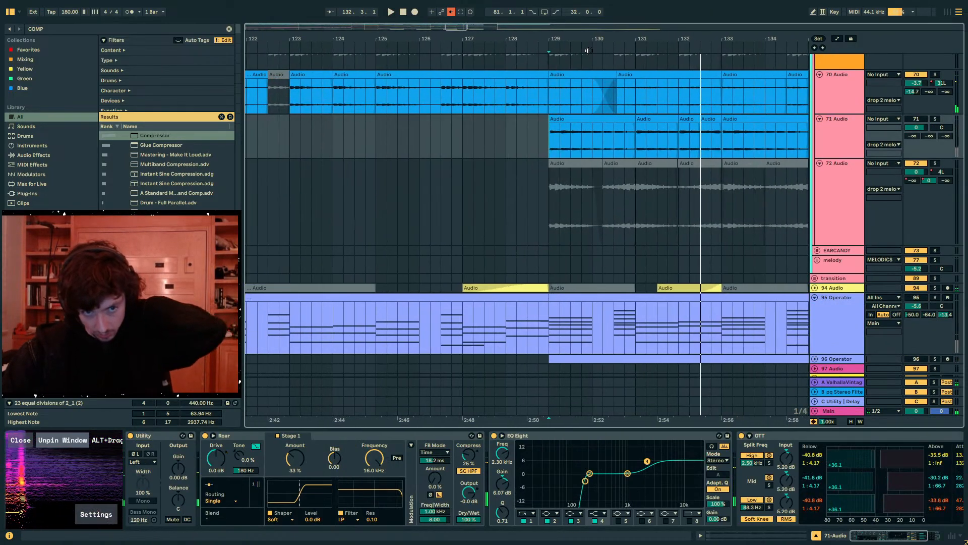
left_click(590, 75)
left_click(624, 72)
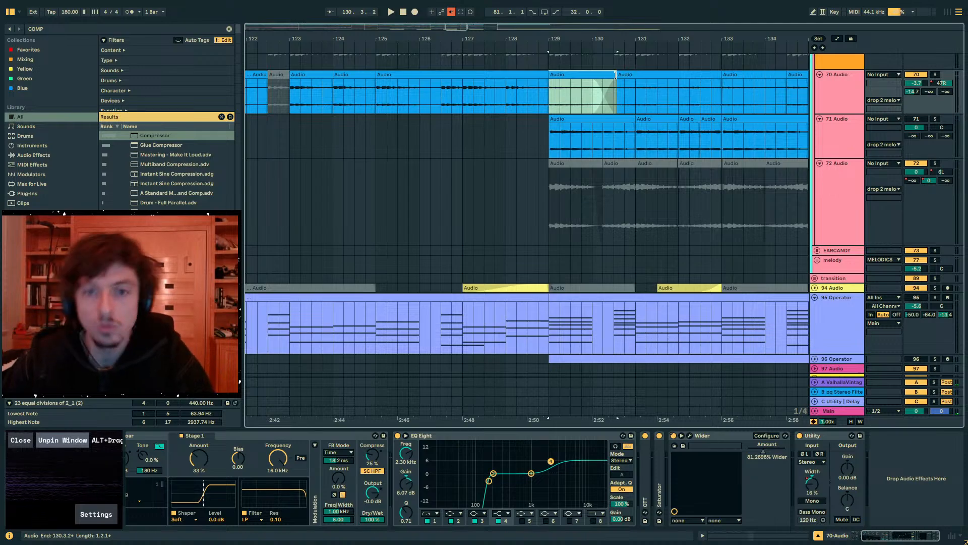
- Solo the 70 Audio track and audition its clip at bar 129, trying a slightly later clip position
key("space")
scroll(620, 89, "up", 2)
left_click_drag(598, 37, 522, 67)
key("space")
key("Right")
left_click(935, 135)
key("space")
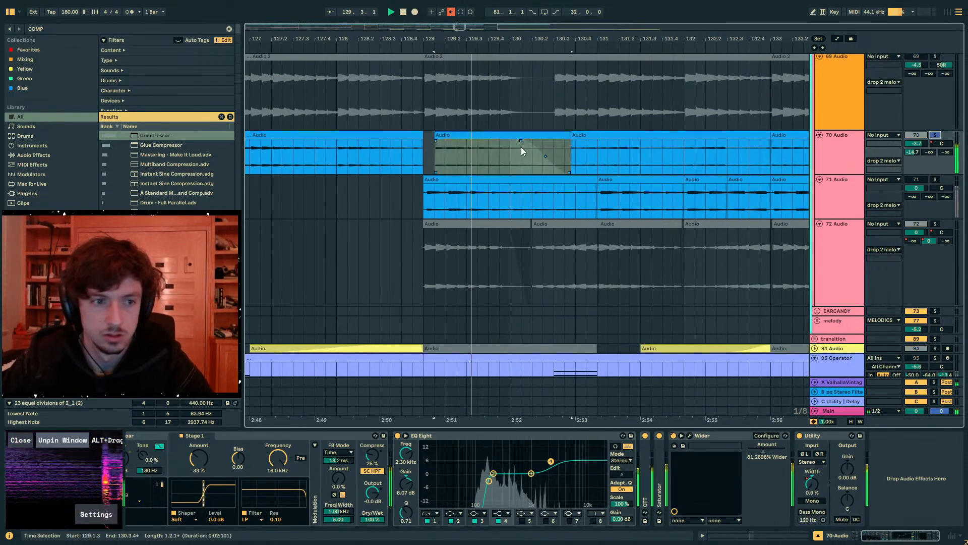
left_click_drag(521, 146, 510, 147)
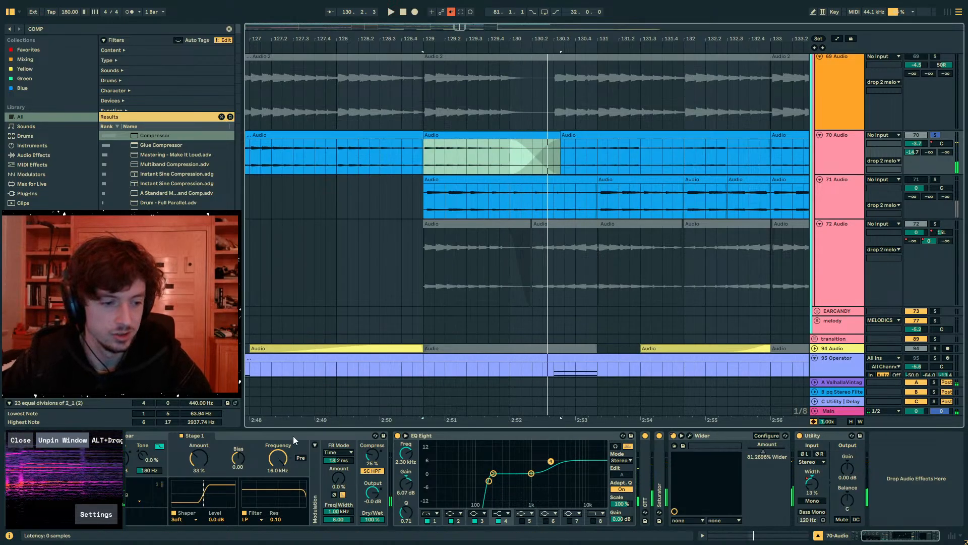
- Search the browser for SHIFT and add the Shifter effect to the 70 Audio track after Utility
scroll(727, 317, "up", 2)
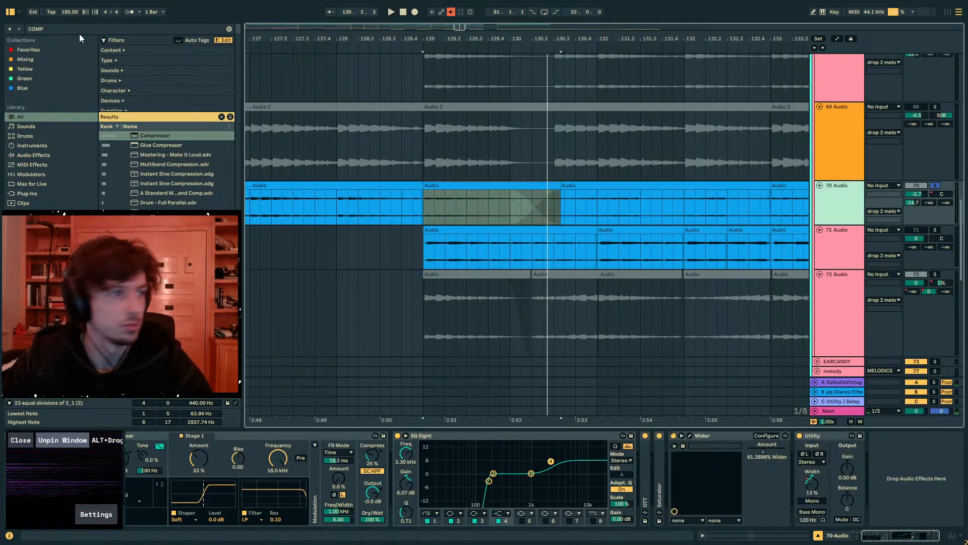
key("ctrl+f")
type("SHIFT")
left_click(154, 136)
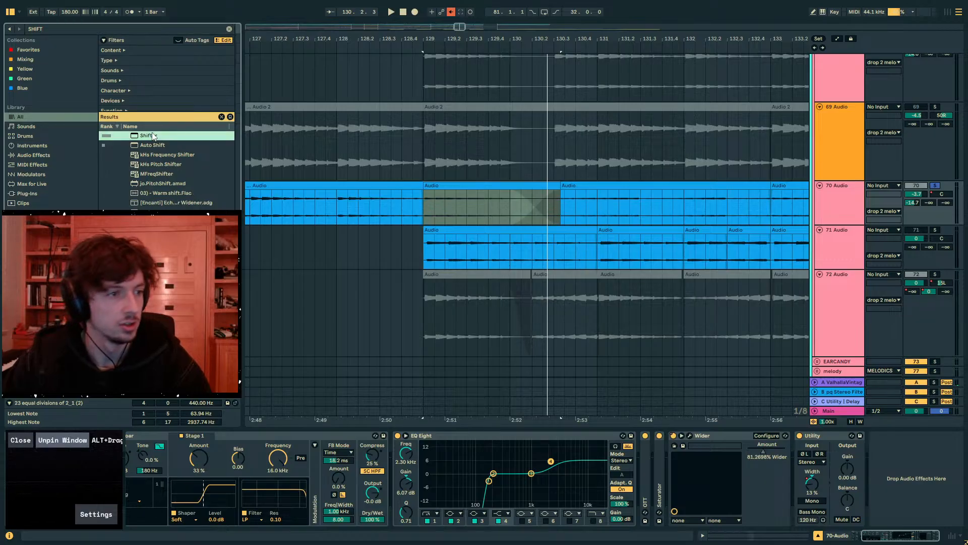
left_click_drag(722, 436, 769, 446)
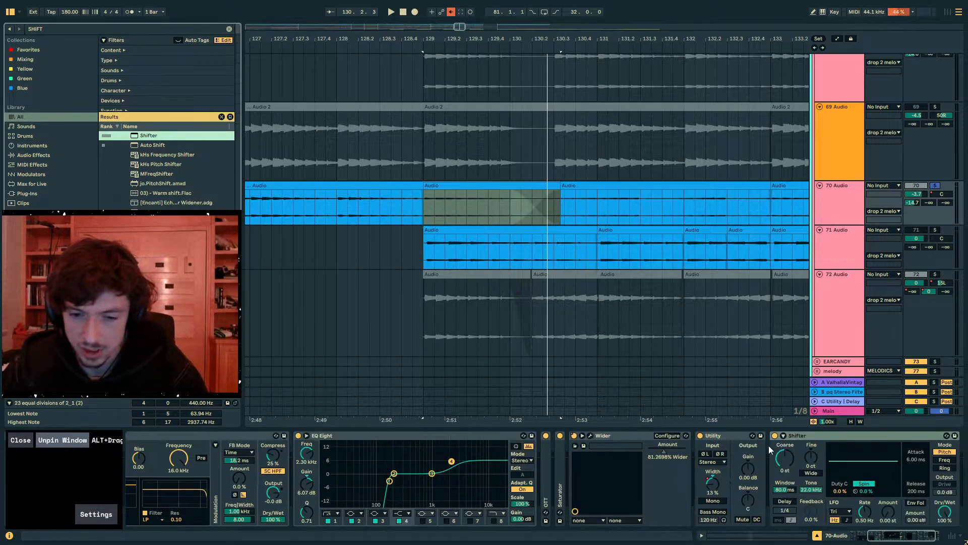
- Set the 70 Audio Shifter to Freq mode with a Sine LFO
left_click(839, 511)
left_click(851, 457)
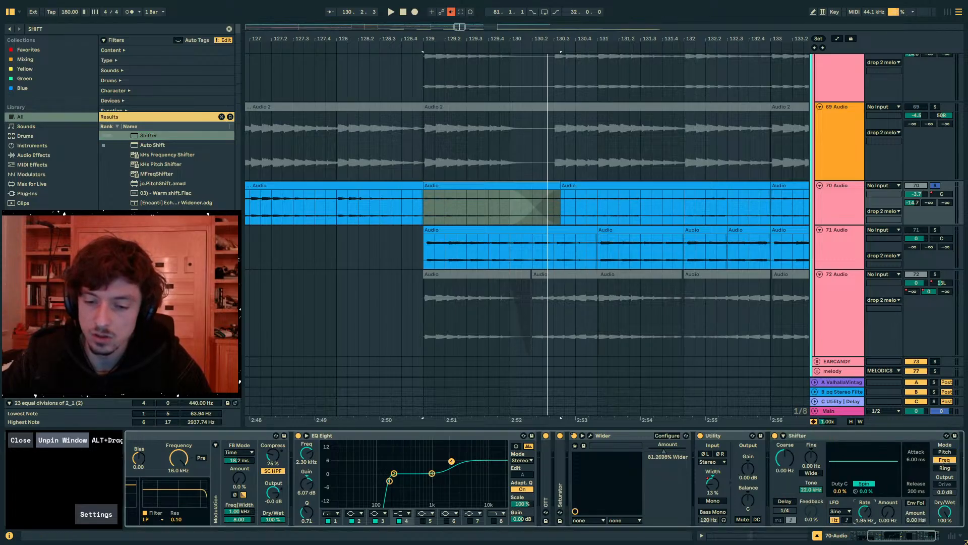
left_click(849, 512)
left_click(849, 514)
- Set the Shifter's LFO rate to 14.8 Hz and its amount to 96.8 Hz while auditioning the clip at bar 129
key("space")
mouse_move(888, 512)
left_mouse_down()
mouse_move(888, 474)
mouse_move(888, 506)
left_mouse_up()
key("space")
key("space")
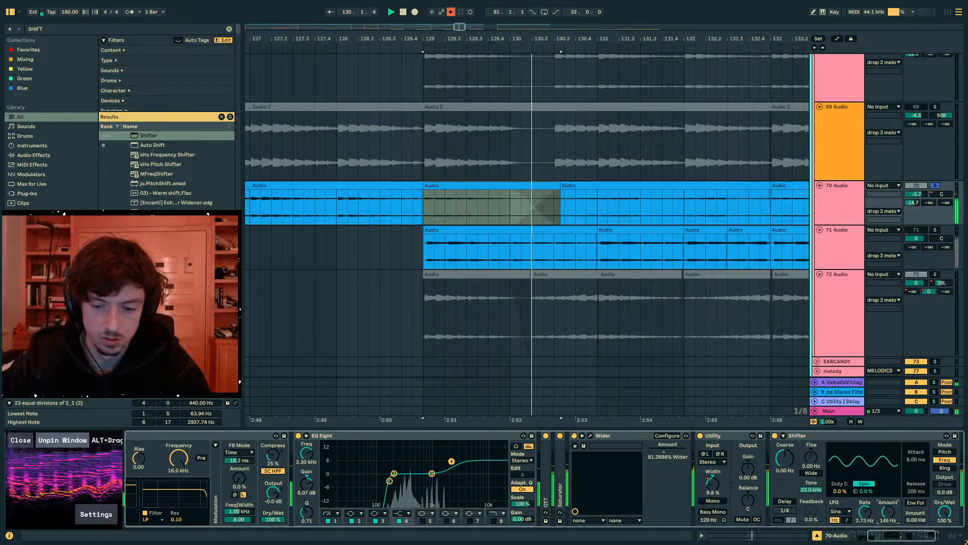
key("space")
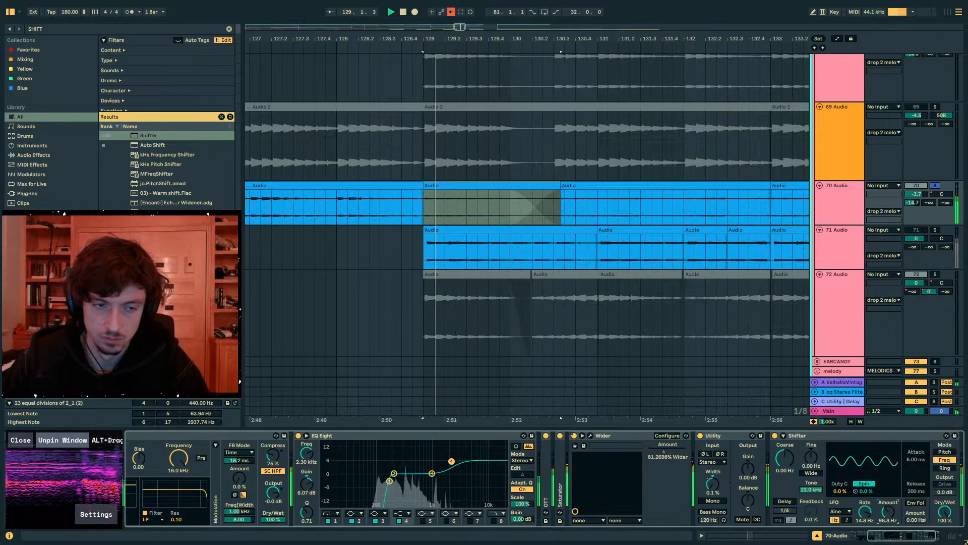
- Automate the 70 Audio Shifter's LFO amount to rise from 0 Hz at bar 129 to 96.8 Hz just before bar 130
key("a")
left_click(507, 212)
left_click_drag(426, 212, 426, 224)
left_click(422, 207)
key("space")
key("space")
- Unsolo 70 Audio and ramp its Shifter LFO amount automation back down to 0 Hz just before bar 131
left_click(935, 185)
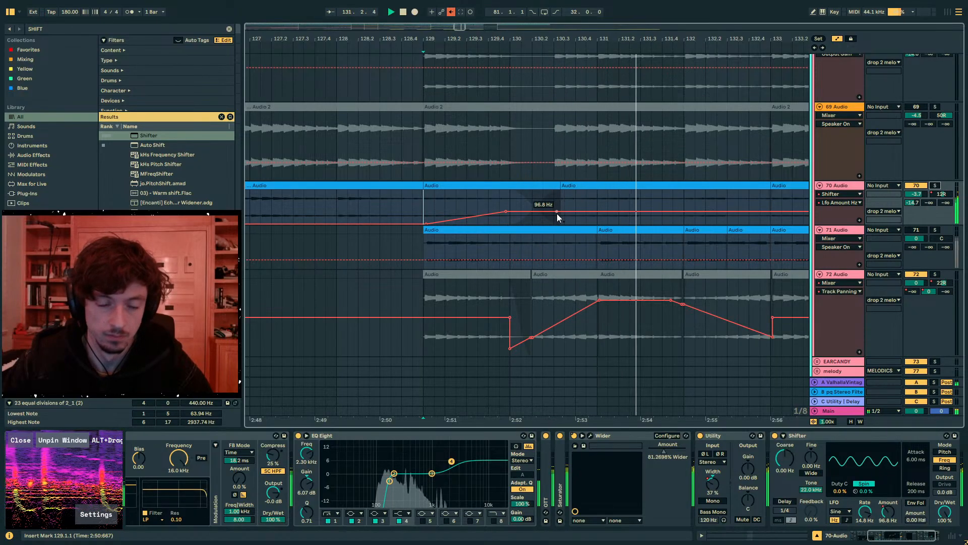
left_click_drag(586, 211, 586, 224)
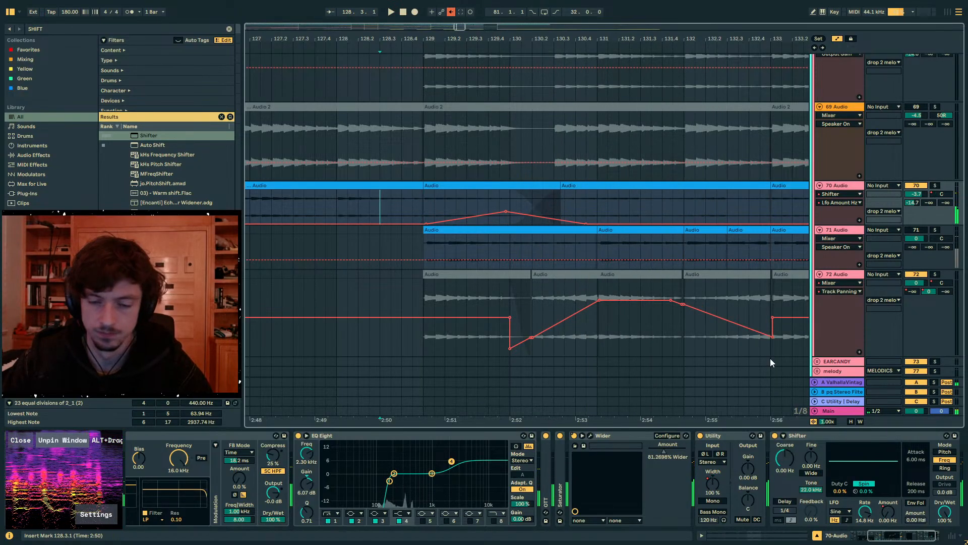
key("a")
left_click(465, 186)
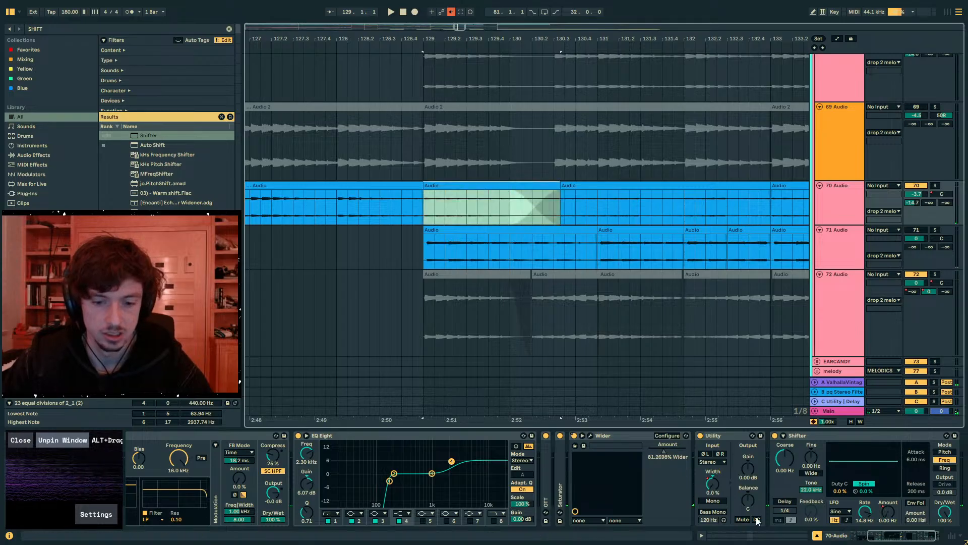
- Transpose the 70 Audio clip at bar 129 to -12 semitones and audition it with the track's devices shown
left_click(754, 534)
left_click_drag(273, 426, 276, 429)
key("space")
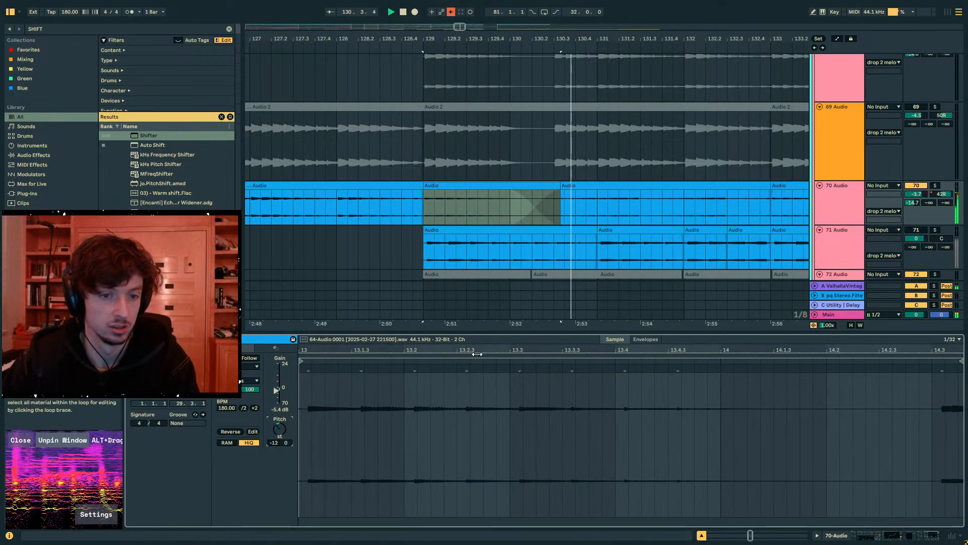
left_click(868, 538)
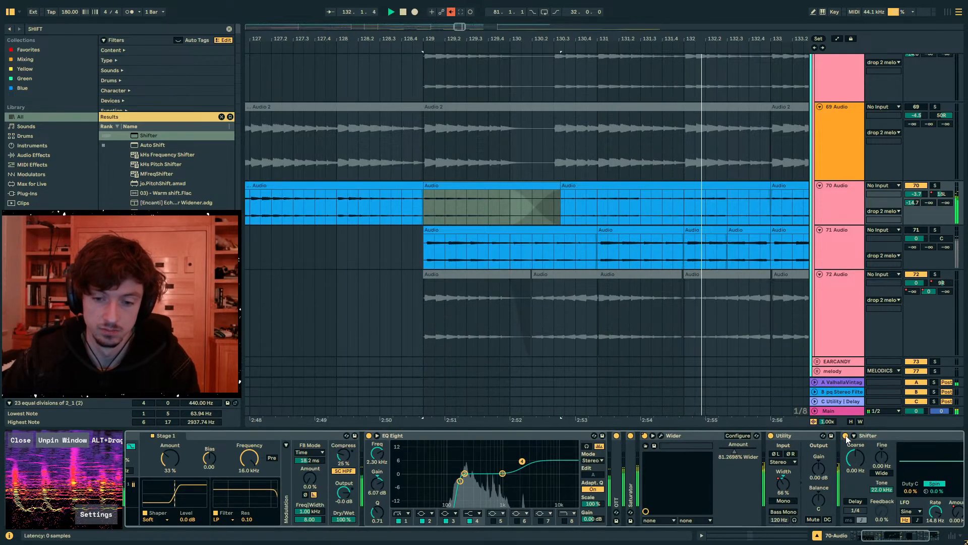
left_click_drag(462, 39, 447, 21)
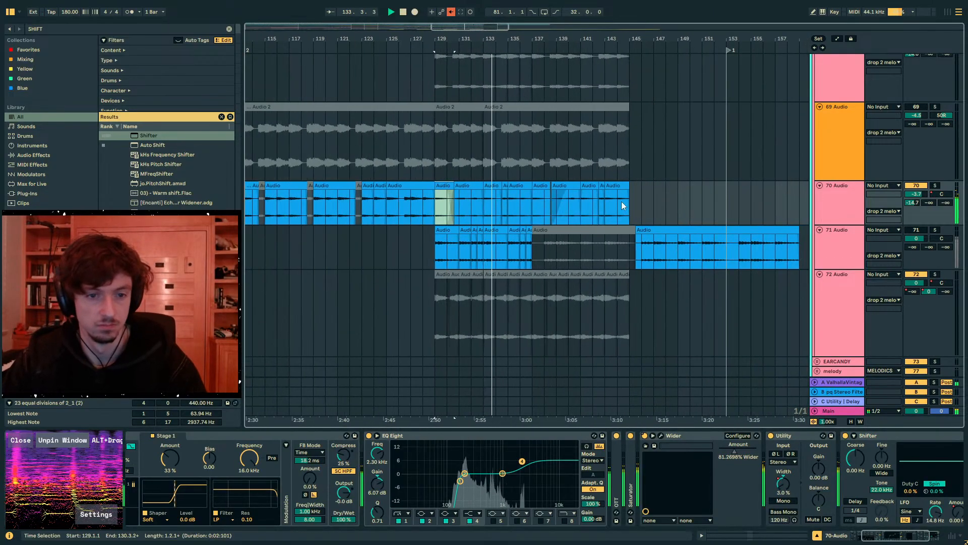
- Change the pitch of all 70 Audio clips between bars 129 and 145 together and audition them
left_click(637, 205, "shift")
key("shift+Tab")
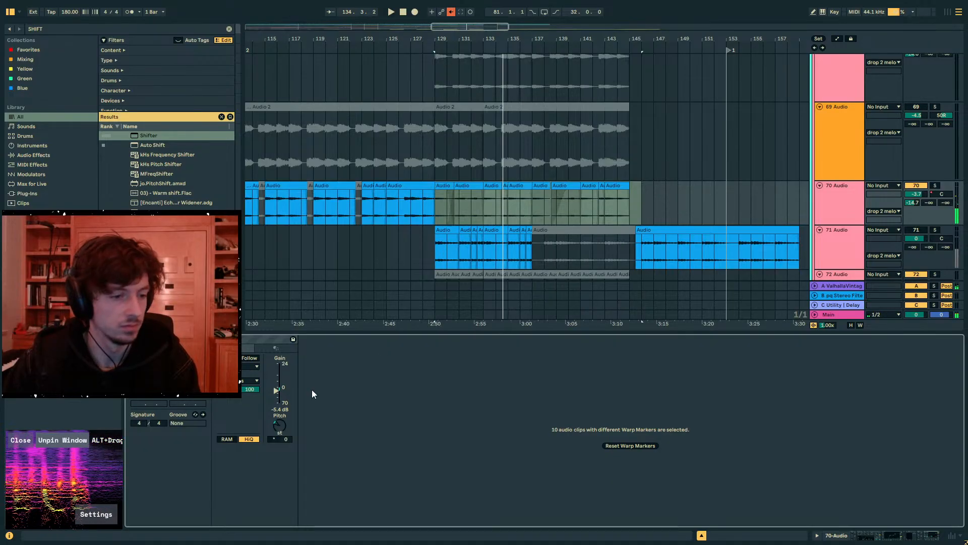
left_click(281, 425)
key("space")
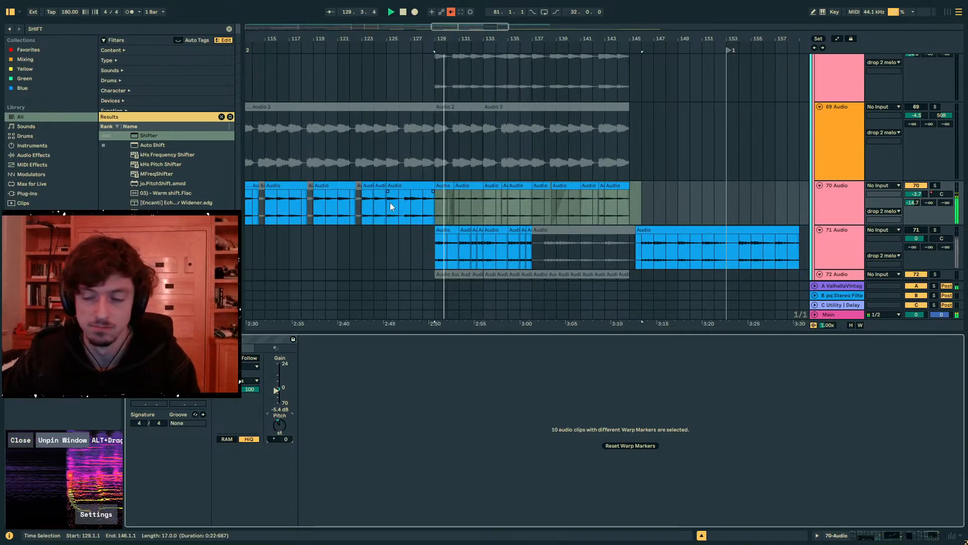
- Set only the first 70 Audio clip at bar 129 to -12 semitones, audition it and fold the Shifter
left_click(438, 192)
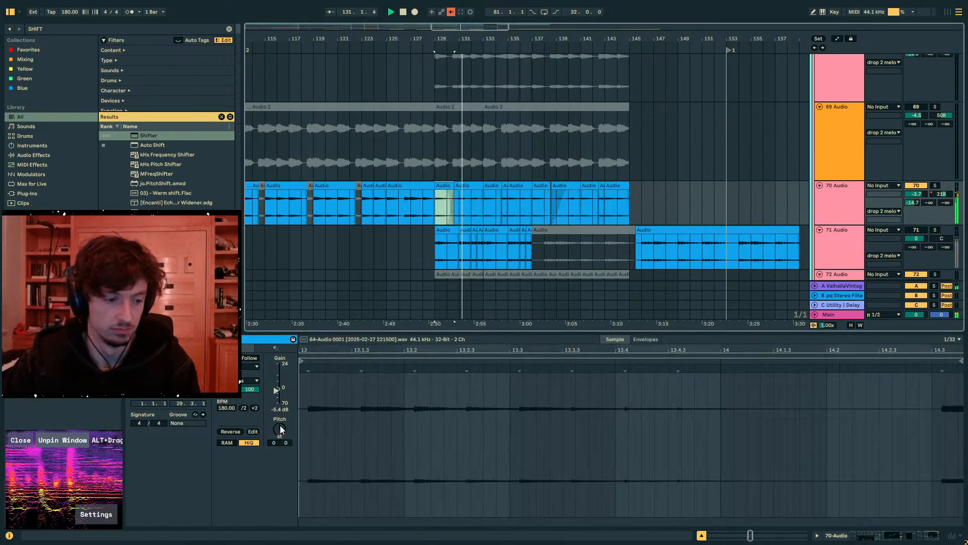
left_click_drag(279, 429, 280, 441)
key("space")
key("space")
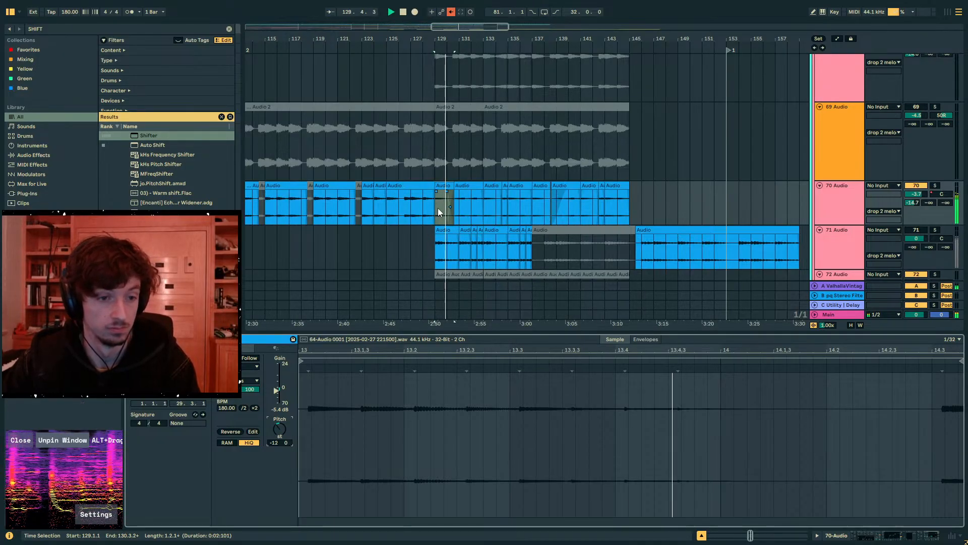
left_click(437, 207)
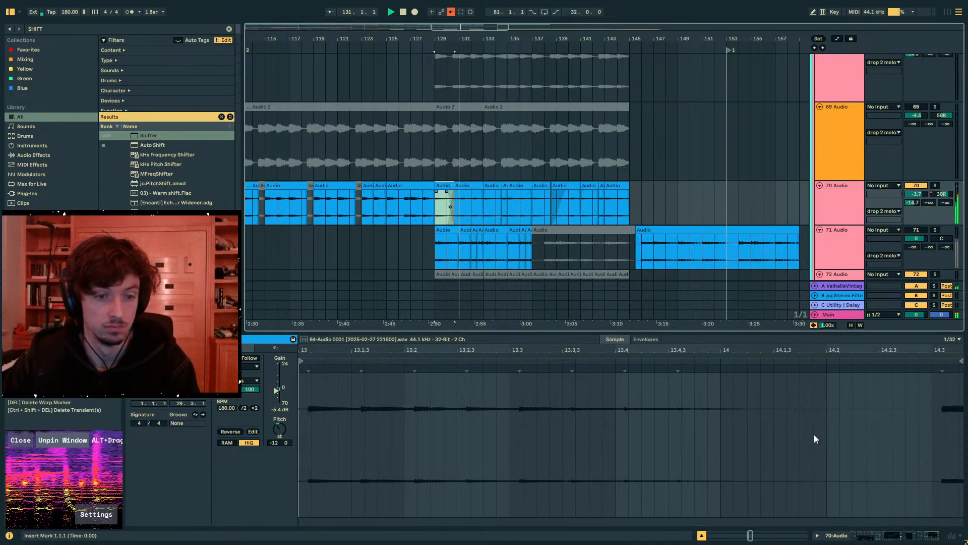
left_click(909, 539)
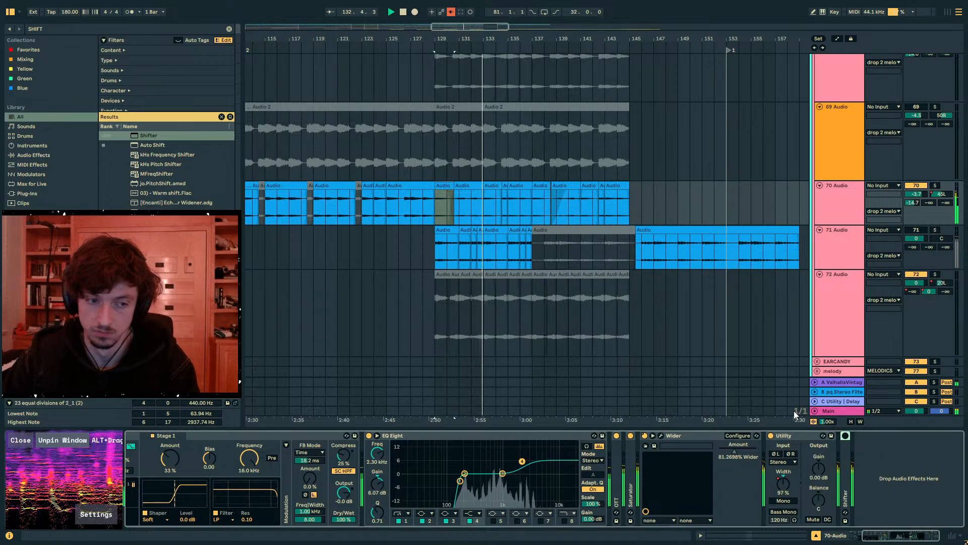
- Deactivate the 70 Audio clips from bar 129 to 145 and listen from bar 128 without them
left_click(653, 214)
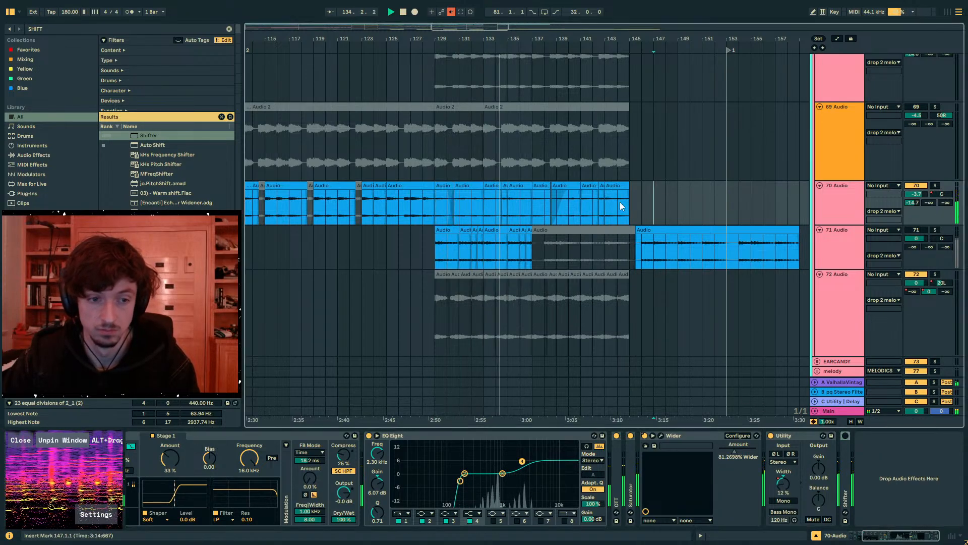
mouse_move(620, 202)
left_mouse_down()
mouse_move(425, 207)
mouse_move(435, 207)
left_mouse_up()
key("0")
left_click(420, 206)
key("space")
key("space")
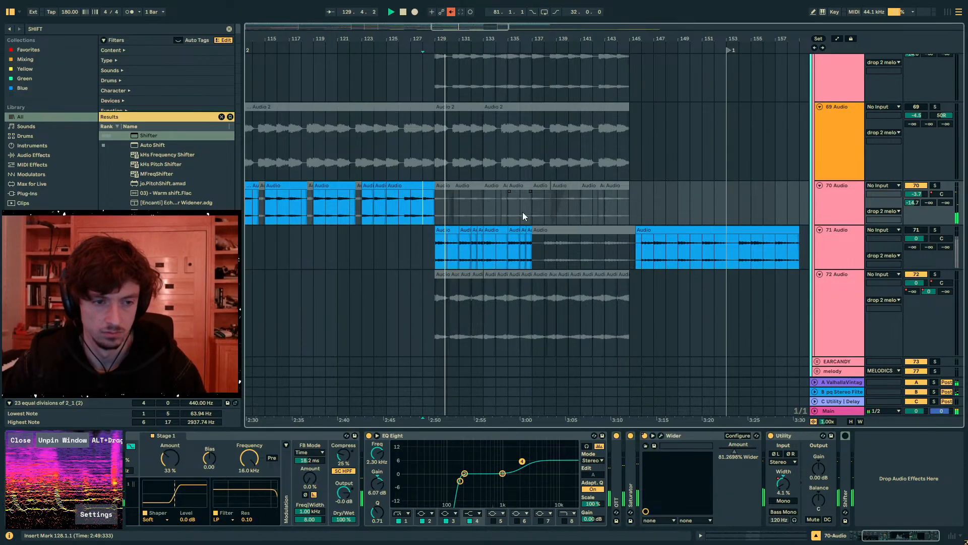
- Examine the other Drop 2 melody layers and the drop 2 melody group's devices while the section plays
scroll(523, 212, "down", 4)
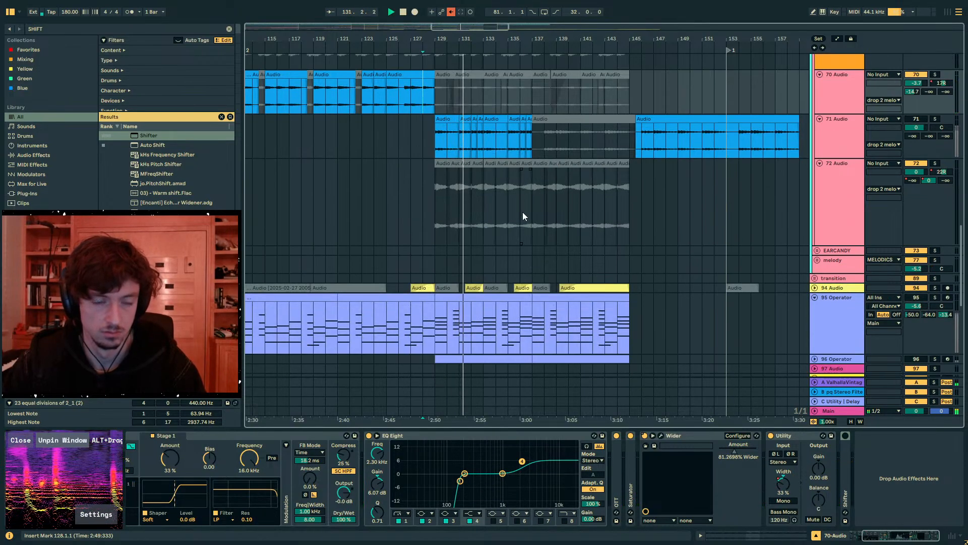
scroll(491, 227, "up", 10)
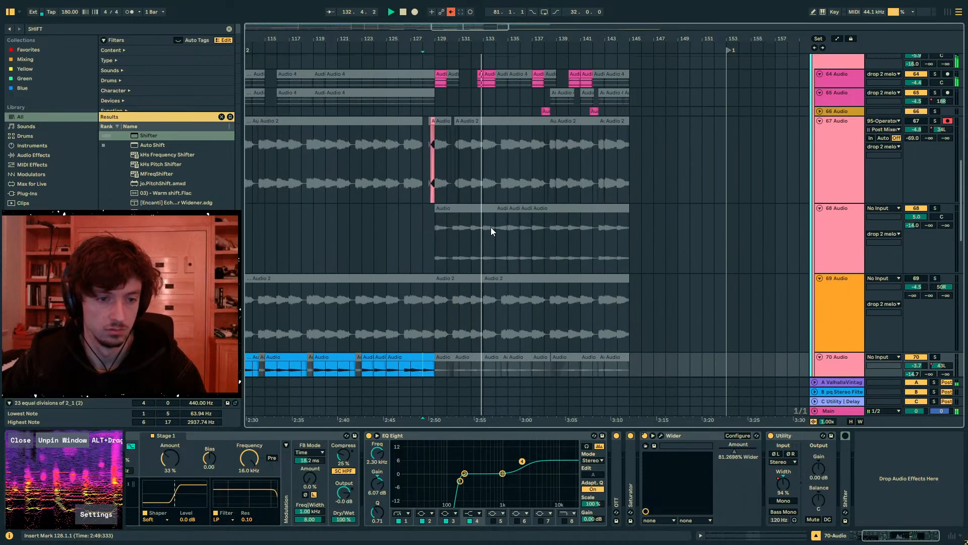
scroll(492, 227, "down", 5)
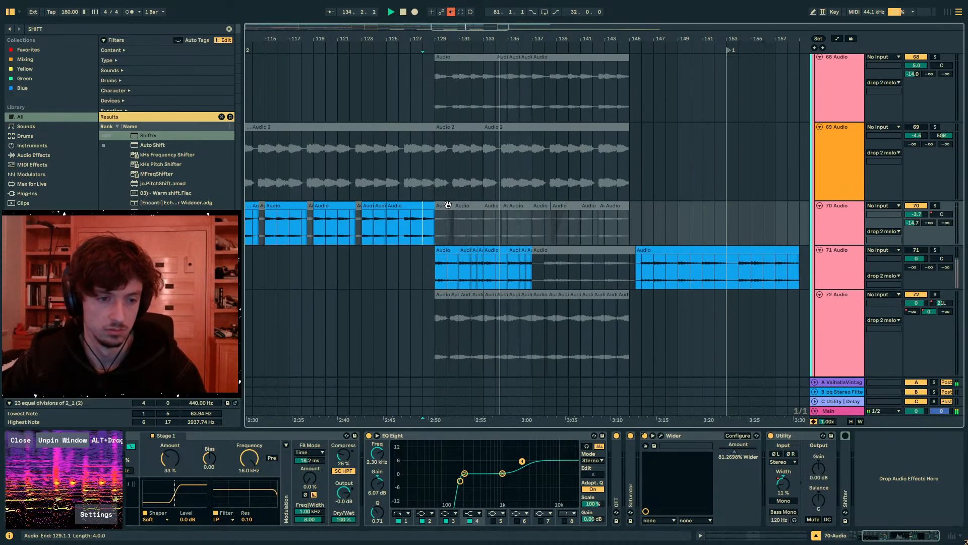
left_click_drag(448, 205, 467, 211)
scroll(774, 225, "up", 5)
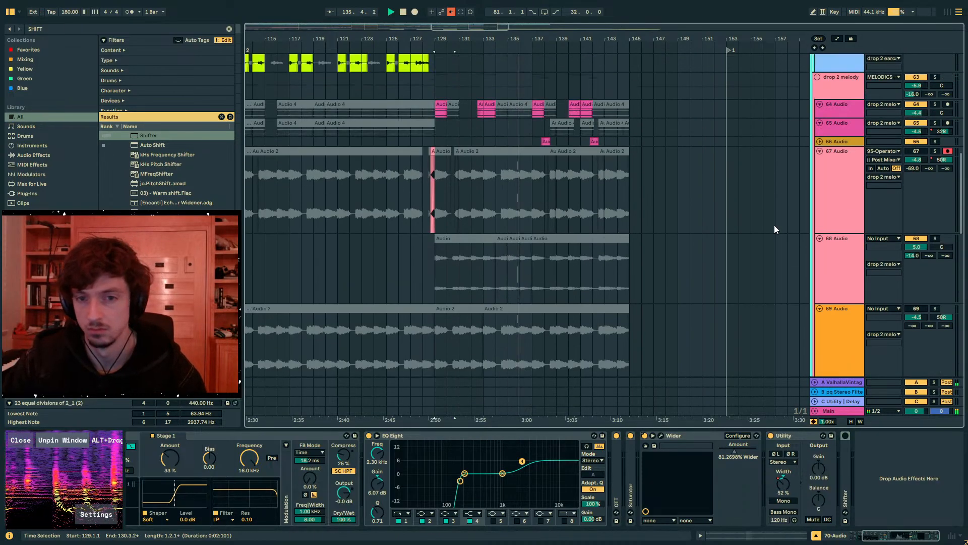
scroll(773, 225, "up", 5)
left_click(821, 230)
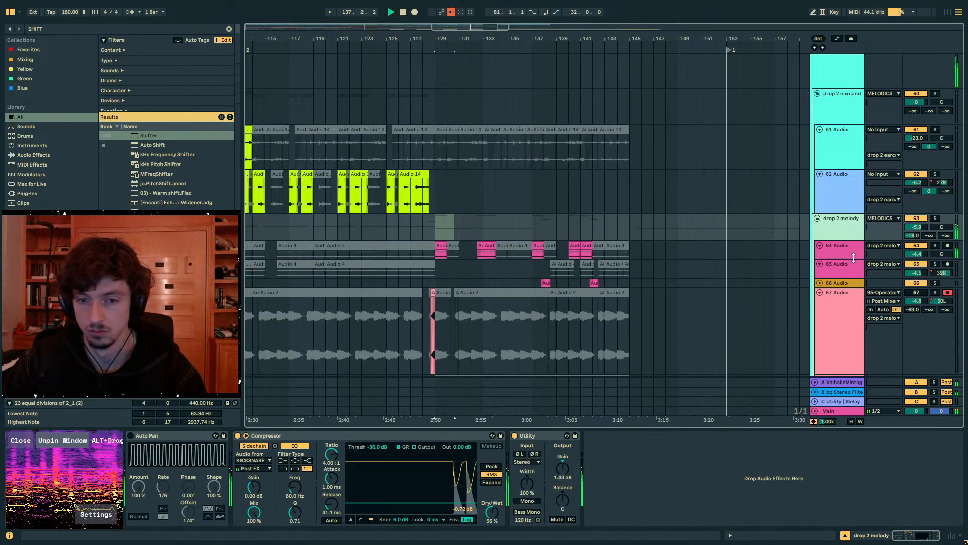
scroll(840, 253, "down", 5)
- Solo 71 Audio, play its first clip at bar 129 and open that clip's sample settings
left_click(837, 249)
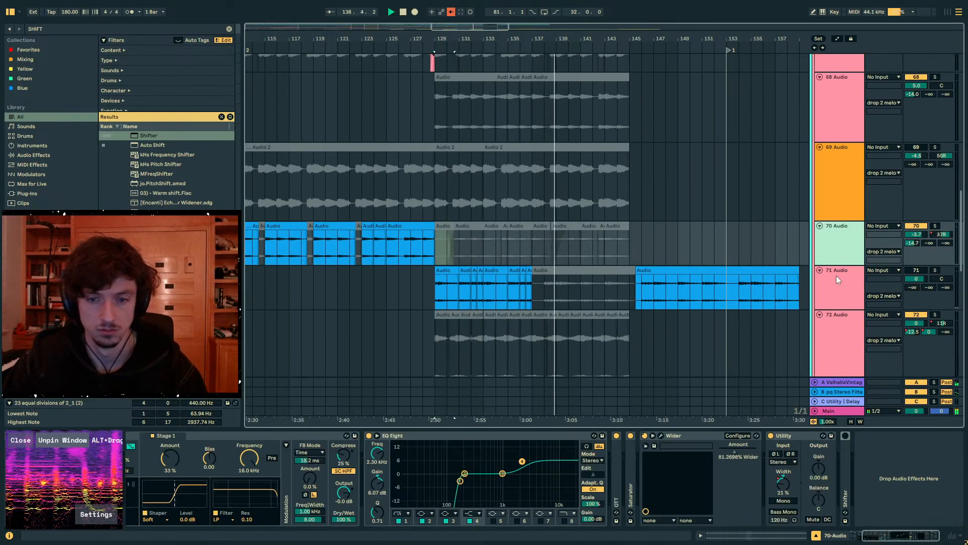
left_click(836, 276)
left_click(450, 269)
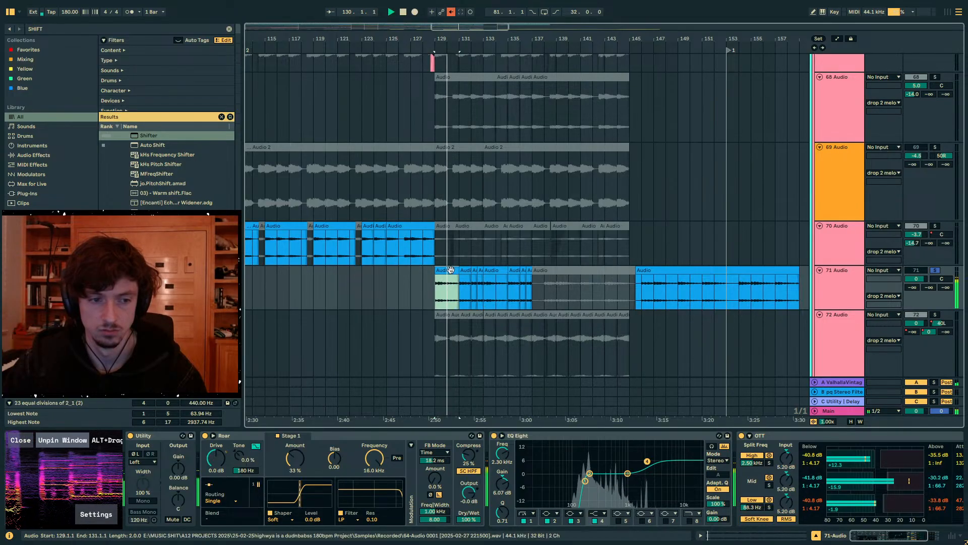
left_click(736, 537)
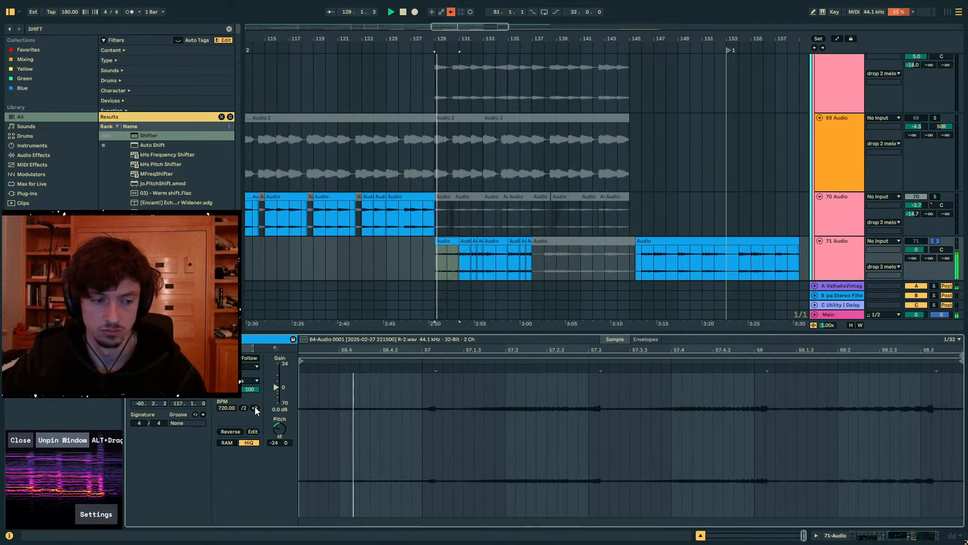
- Change the warp mode of the 71 Audio clip at bar 129 and try to double its BPM
left_click(252, 380)
left_click(251, 367)
left_click(237, 397)
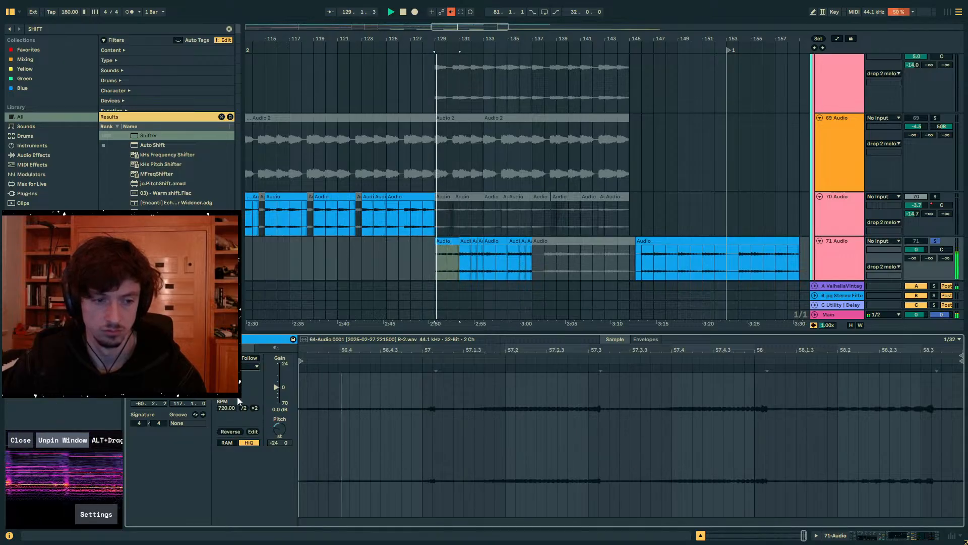
left_click(256, 407)
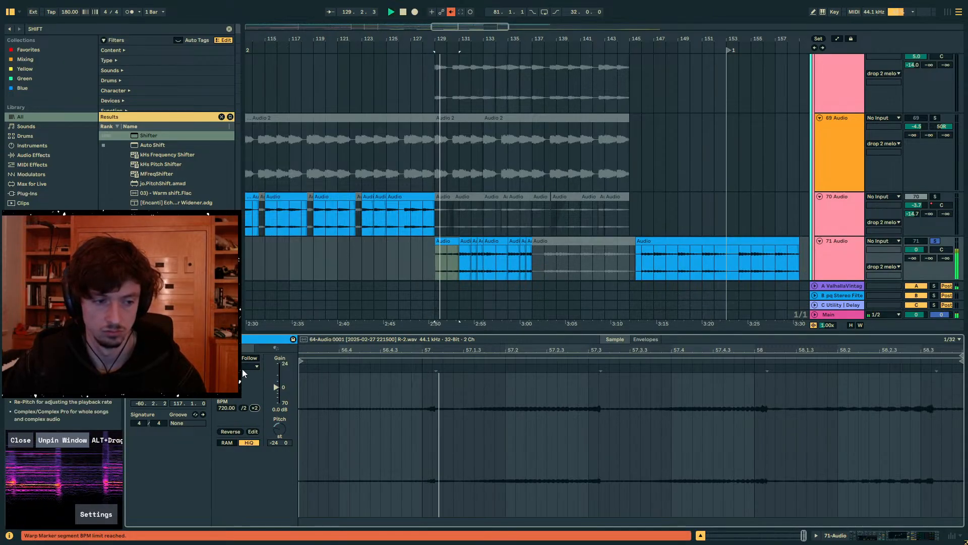
- Extend the first 71 Audio clip to span bars 121 to 133 and consolidate it into a new sample
left_click_drag(459, 239, 630, 244)
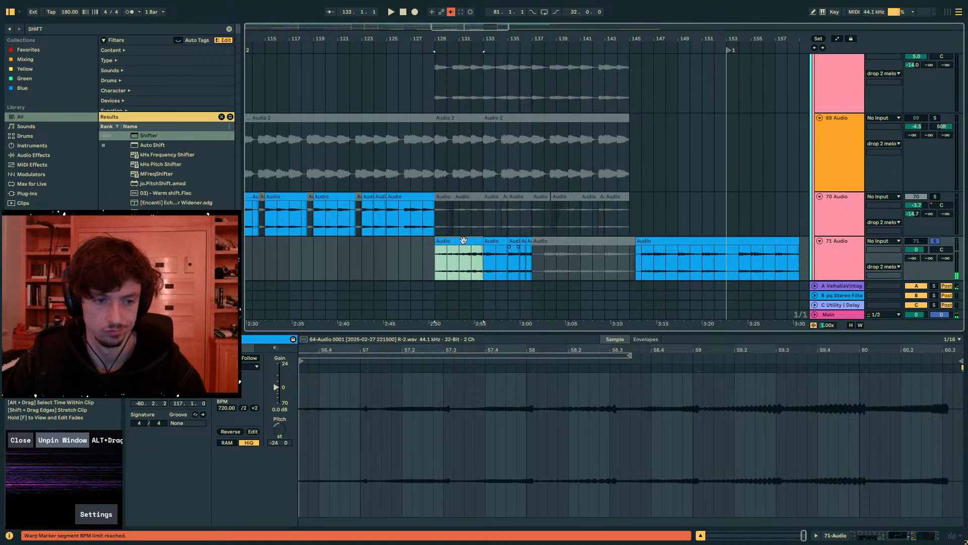
mouse_move(435, 240)
left_mouse_down()
mouse_move(289, 241)
mouse_move(338, 241)
left_mouse_up()
left_click(378, 249)
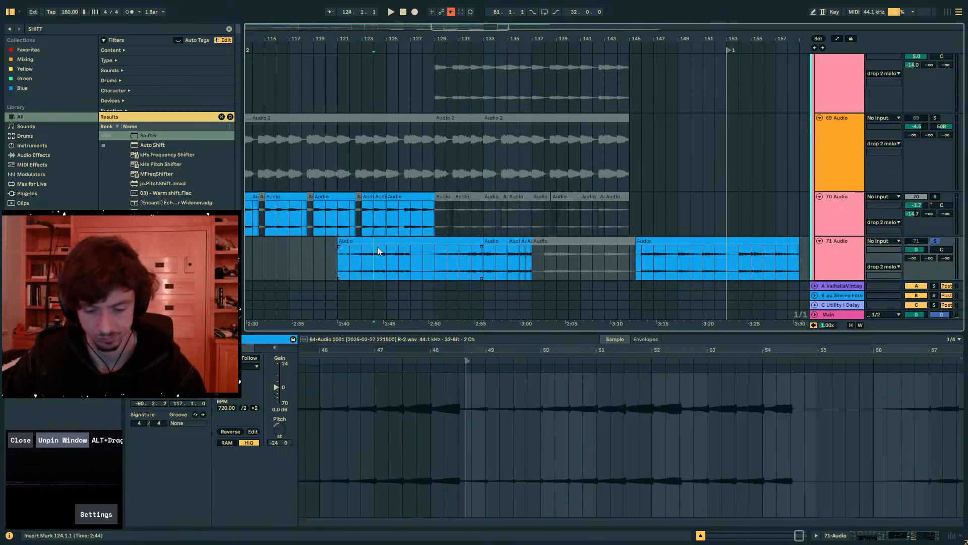
left_click(372, 242)
key("ctrl+j")
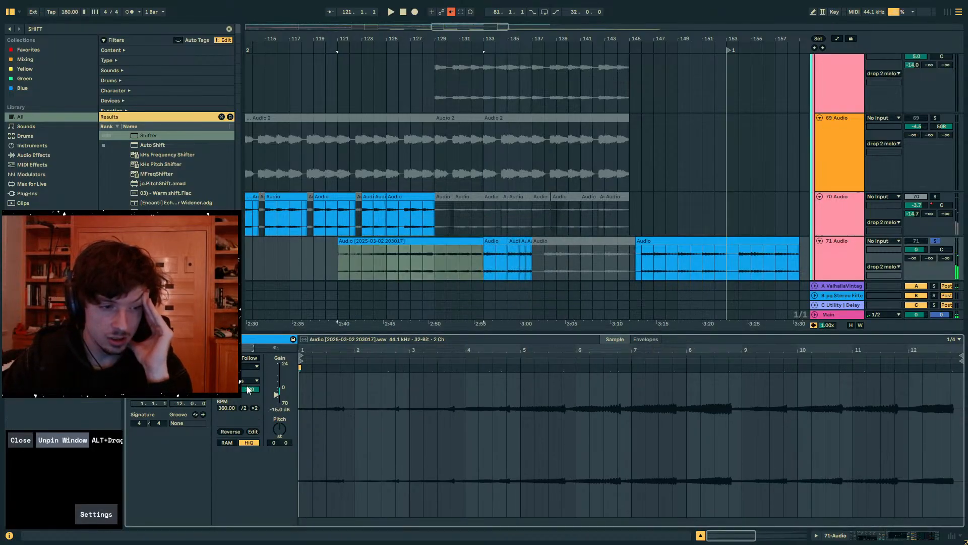
- Play the consolidated 71 Audio clip, search the library for Redux and add it to the track
left_click(371, 242)
key("space")
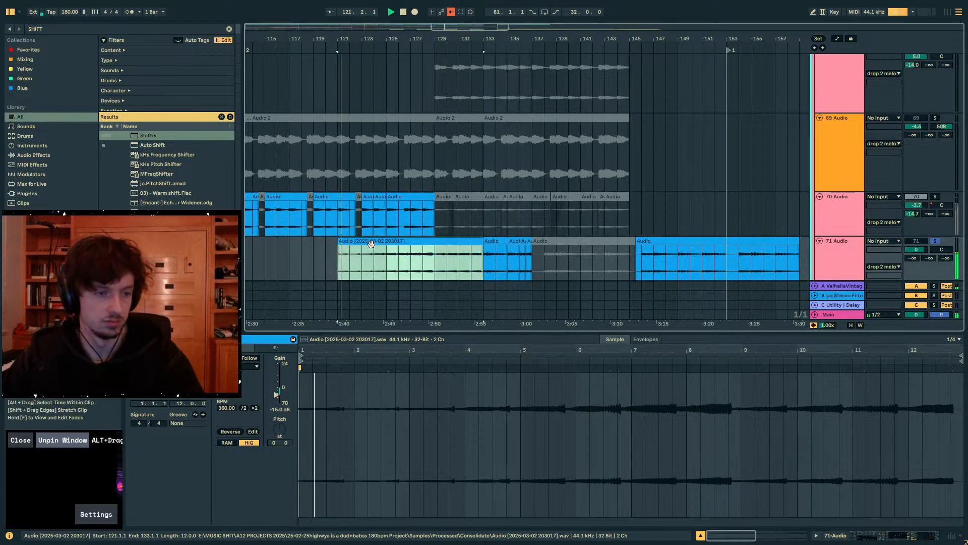
key("ctrl+f")
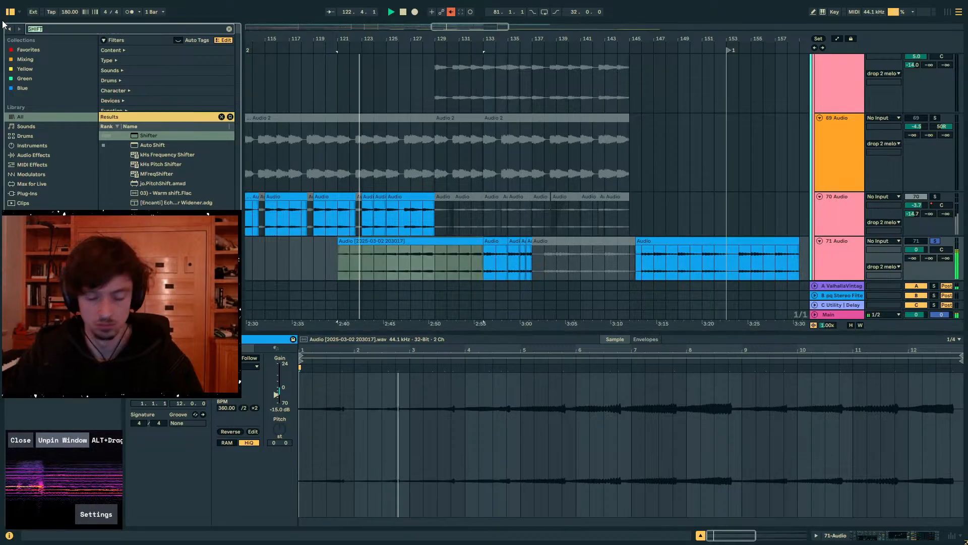
type("REDUX")
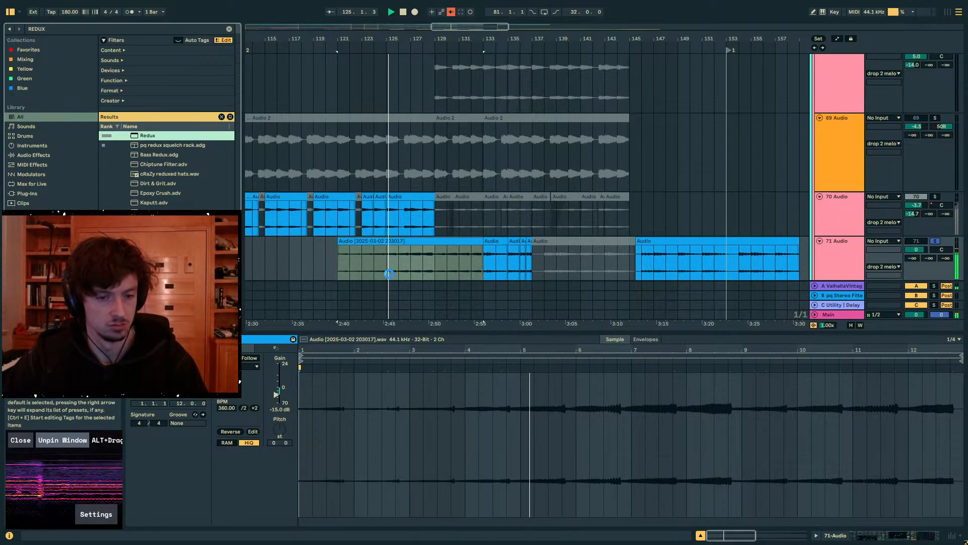
- Set the arrangement loop to bars 121 to 129 over the consolidated 71 Audio clip
left_click_drag(389, 274, 336, 267)
left_click(434, 265)
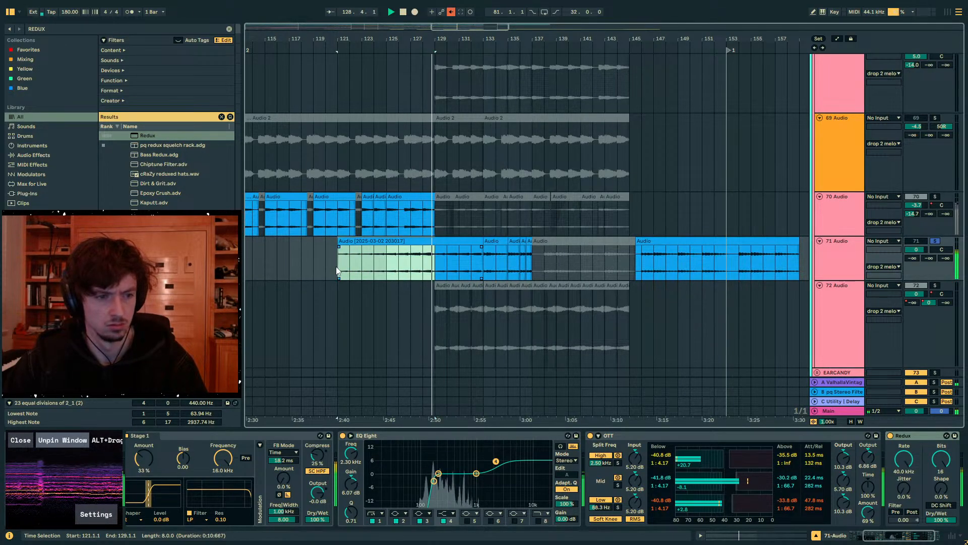
key("ctrl+l")
key("space")
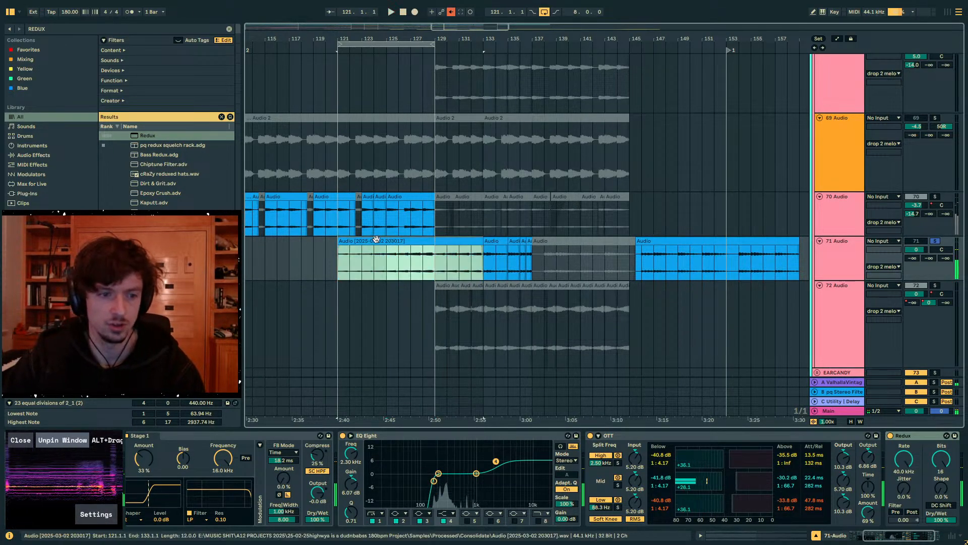
- Split the consolidated clip at bar 129, move its parts to bars 129 and 139, and play 71 Audio unsoloed
double_click(455, 241)
left_click(437, 253)
key("ctrl+e")
left_click_drag(444, 242, 566, 245)
left_click_drag(387, 242, 484, 249)
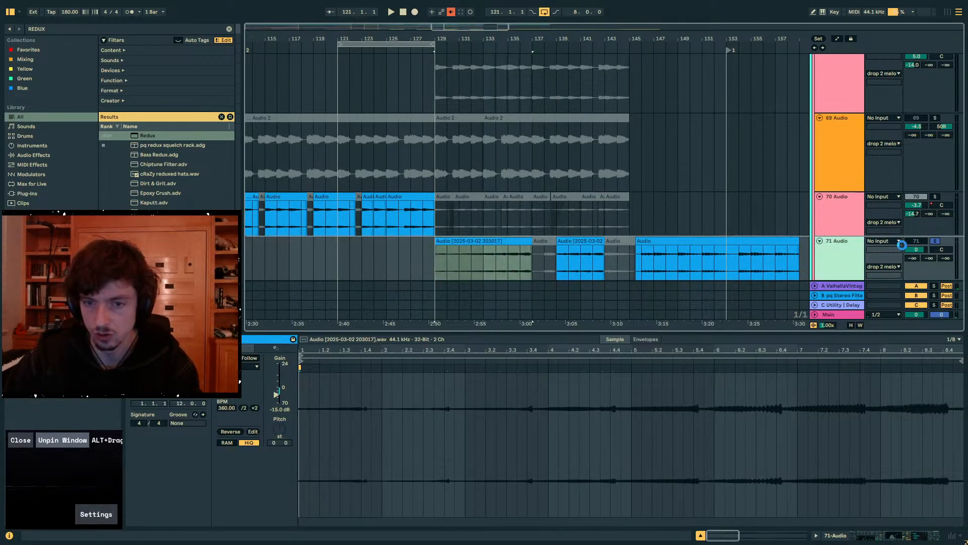
left_click(924, 241)
key("space")
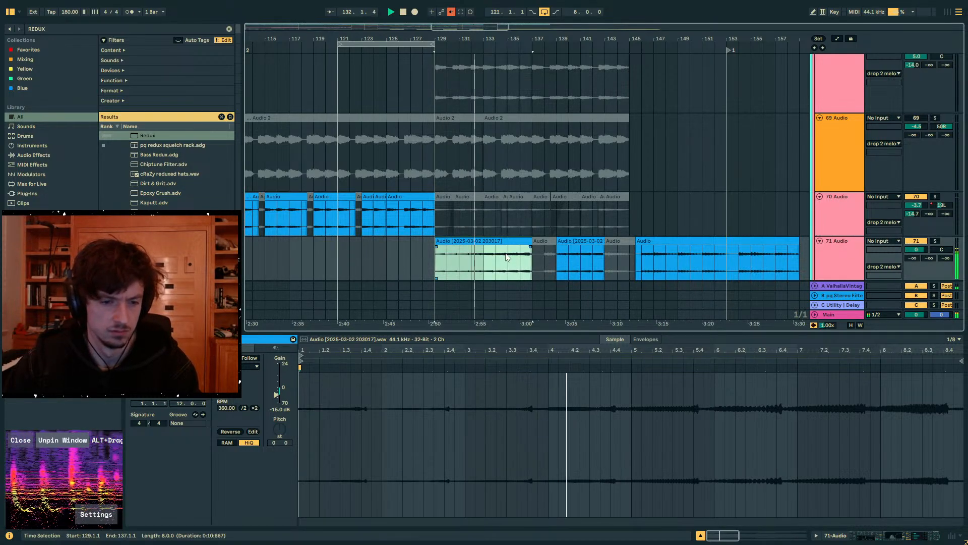
- Warp the 71 Audio clip at bar 129 so its transients align with sample bars 9 and 2, auditioning between edits
left_click_drag(506, 349, 507, 325)
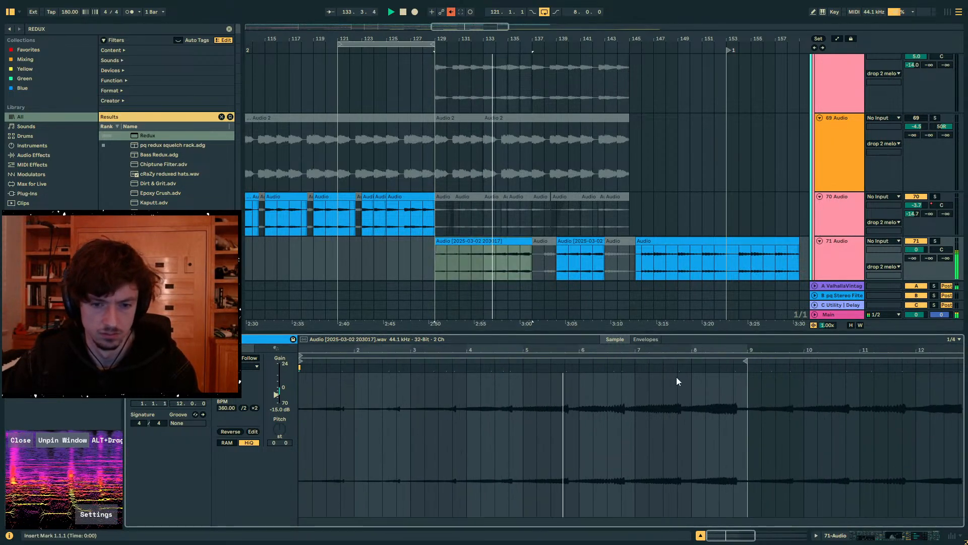
left_click_drag(733, 369, 746, 368)
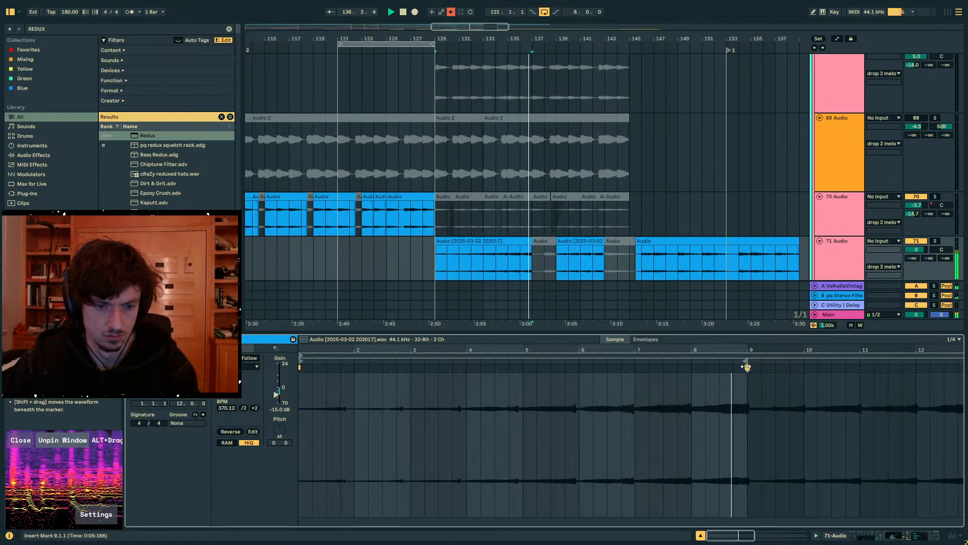
left_click(512, 240)
key("space")
key("space")
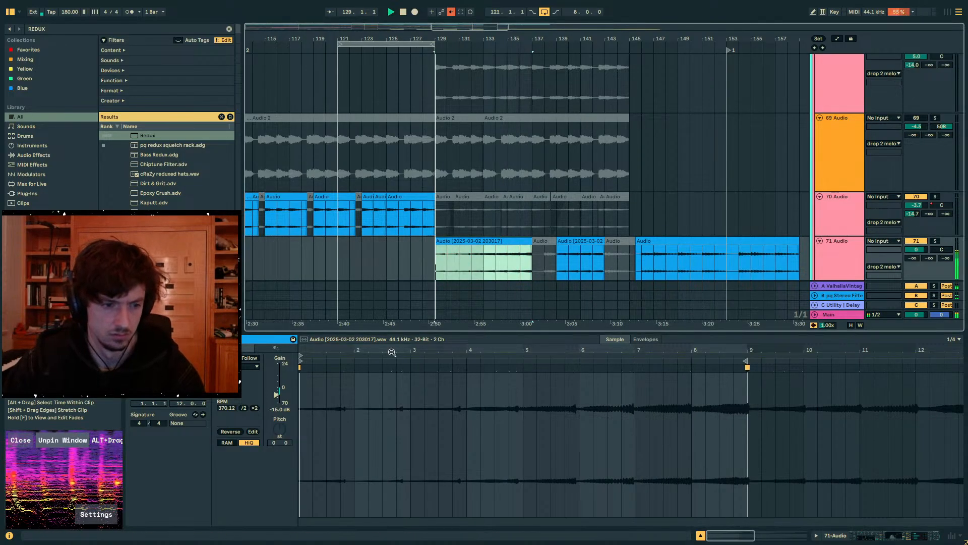
left_click_drag(344, 368, 356, 369)
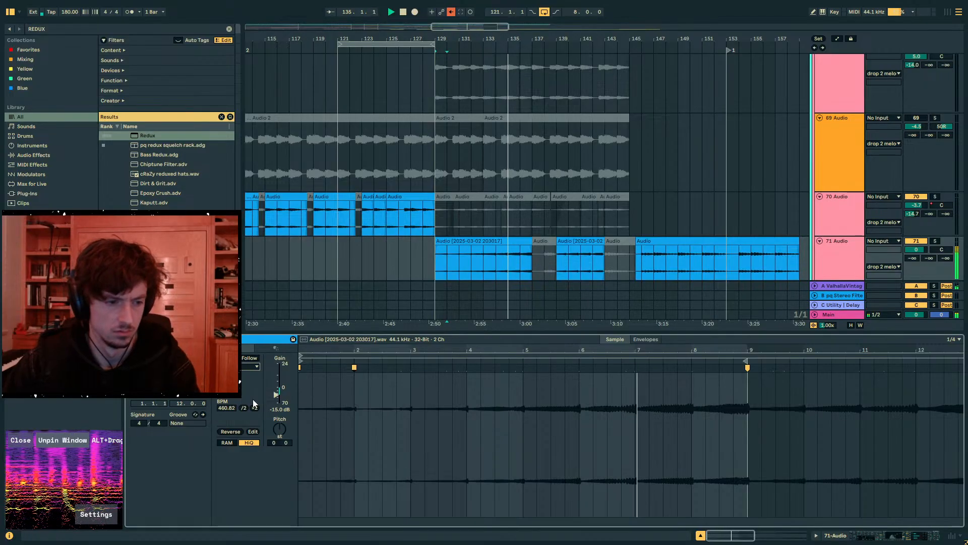
- Transpose the 71 Audio clip at bar 129 down 12 semitones and duplicate bars 129 to 137 to bar 137
left_click(476, 272)
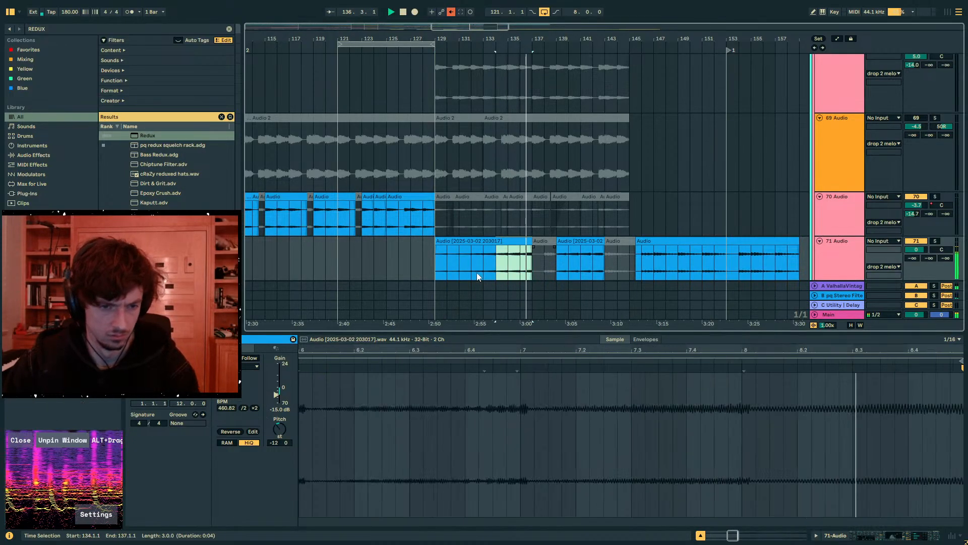
key("ctrl+d")
left_click(436, 267)
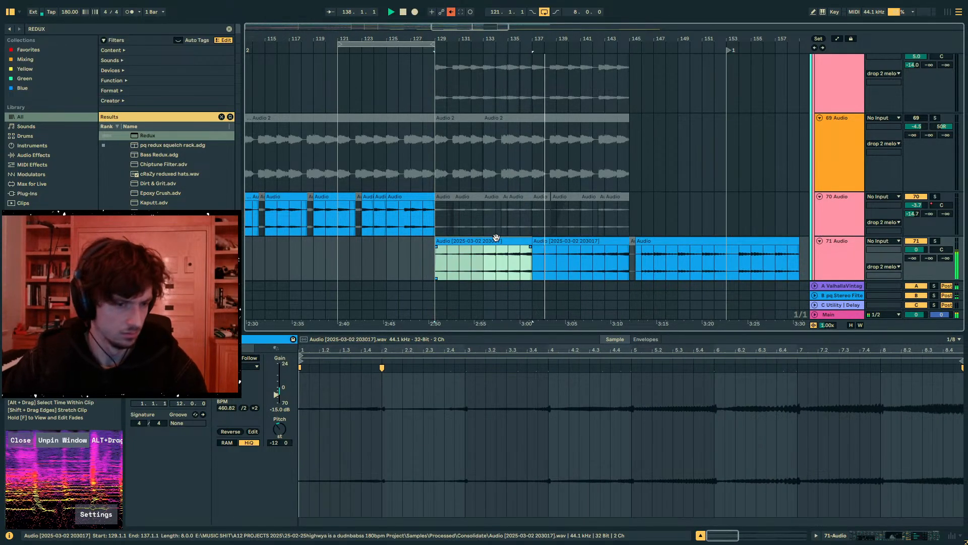
- Collapse OTT in the 71 Audio chain, set Redux's rate to 7.43 kHz and add an Auto Filter after it
key("shift+Tab")
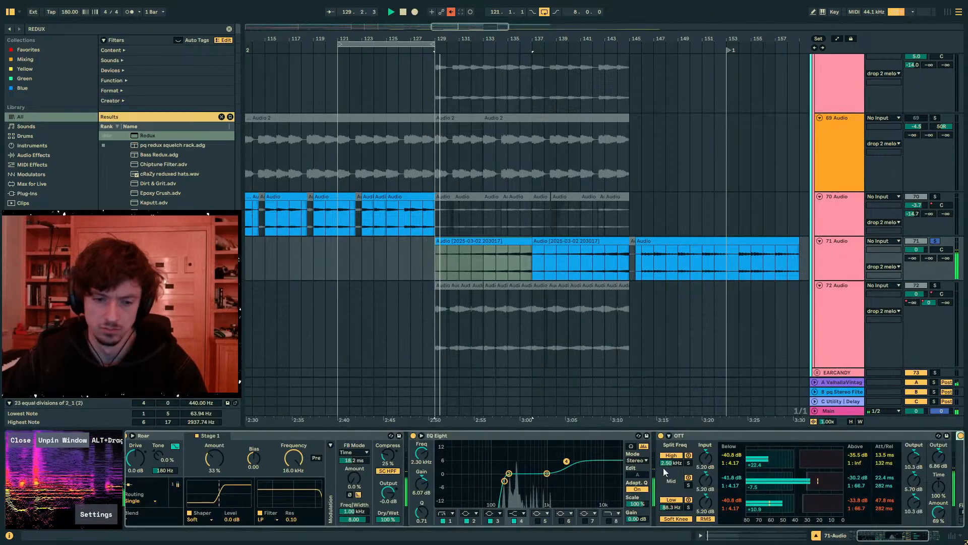
double_click(697, 440)
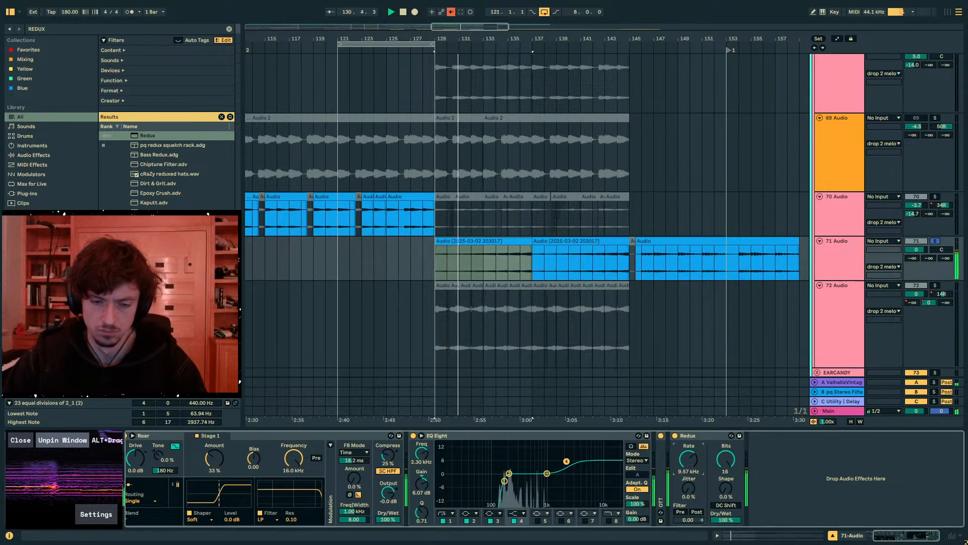
key("ctrl+f")
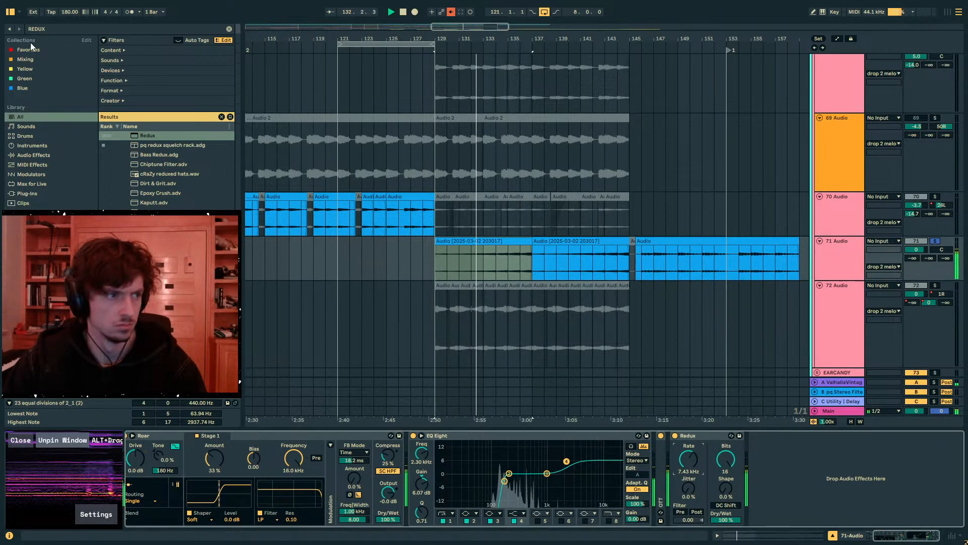
type("AUTO FILT")
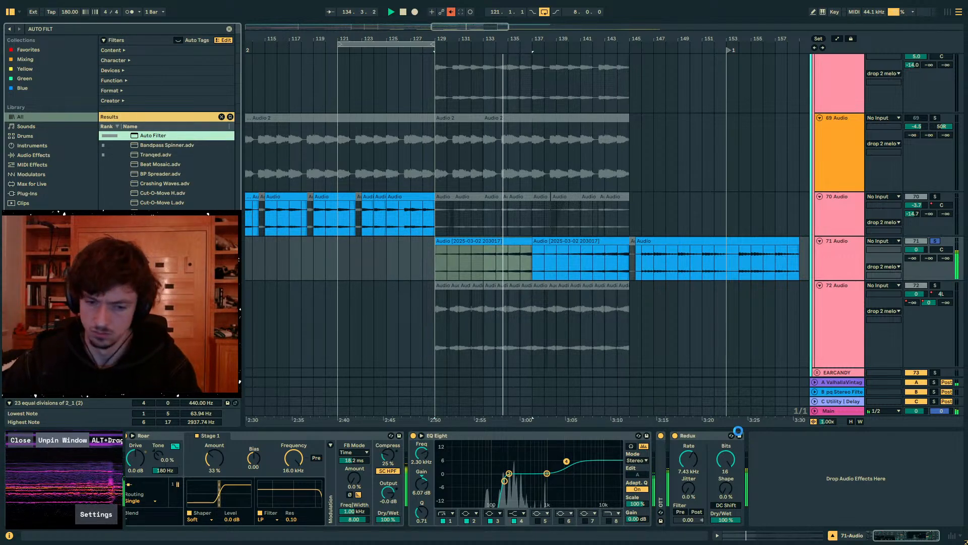
left_click_drag(737, 430, 755, 432)
- Configure Auto Filter as a band-pass at 1.22 kHz with 52% resonance and a tempo-synced square LFO of amount 13.1
left_click(806, 502)
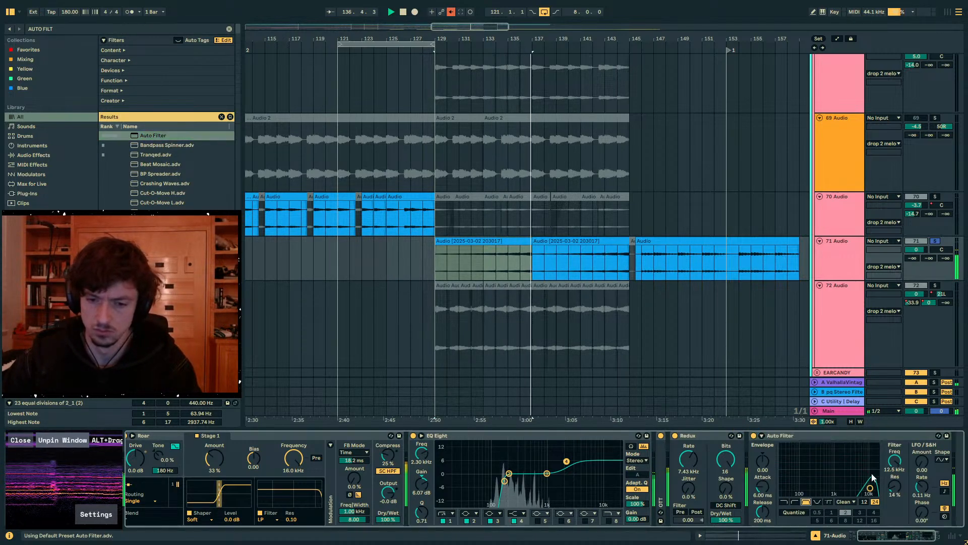
left_click_drag(870, 488, 842, 487)
left_click(941, 459)
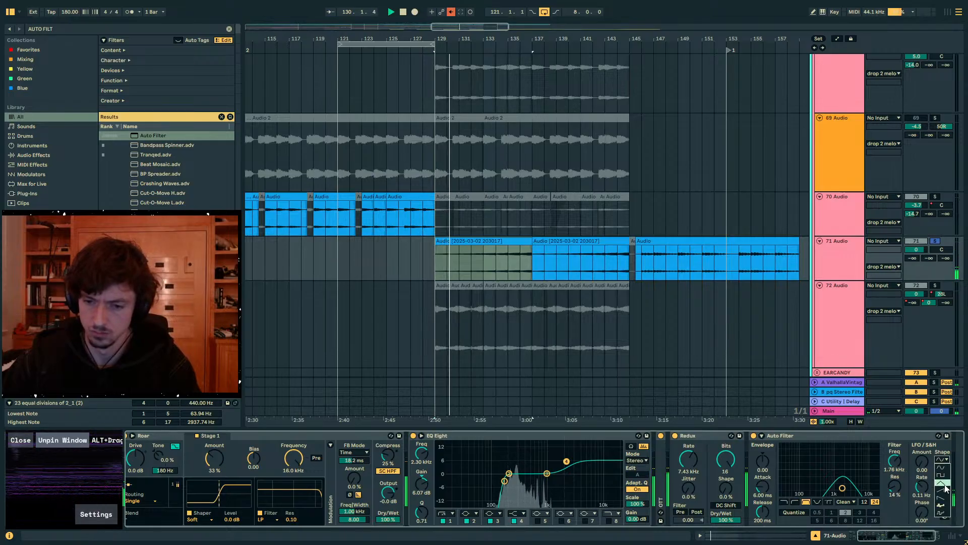
left_click(941, 475)
left_click(944, 491)
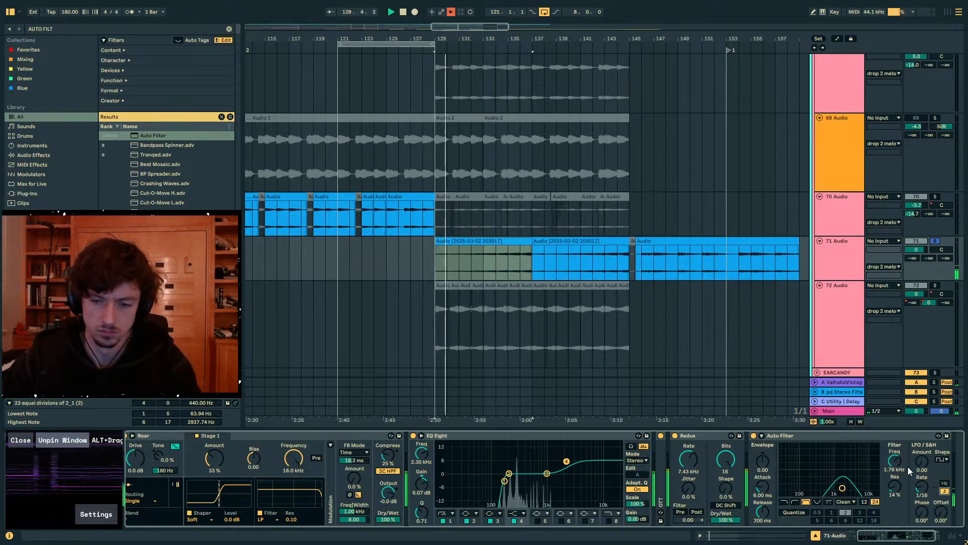
left_click_drag(904, 485, 905, 456)
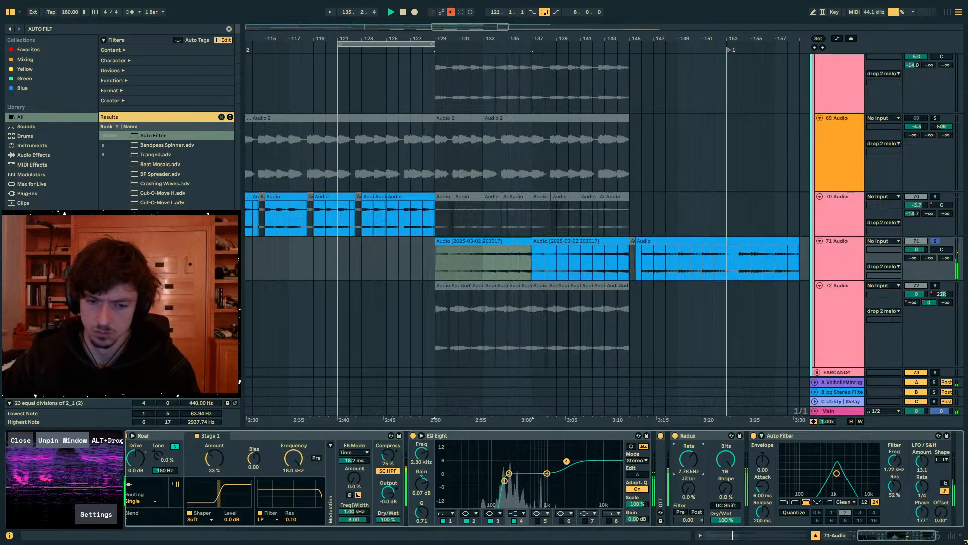
- Add The Spellbook to the end of the 71 Audio chain and map it to Auto Filter's Frequency and Redux's Sample Rate
key("space")
key("ctrl+f")
type("S")
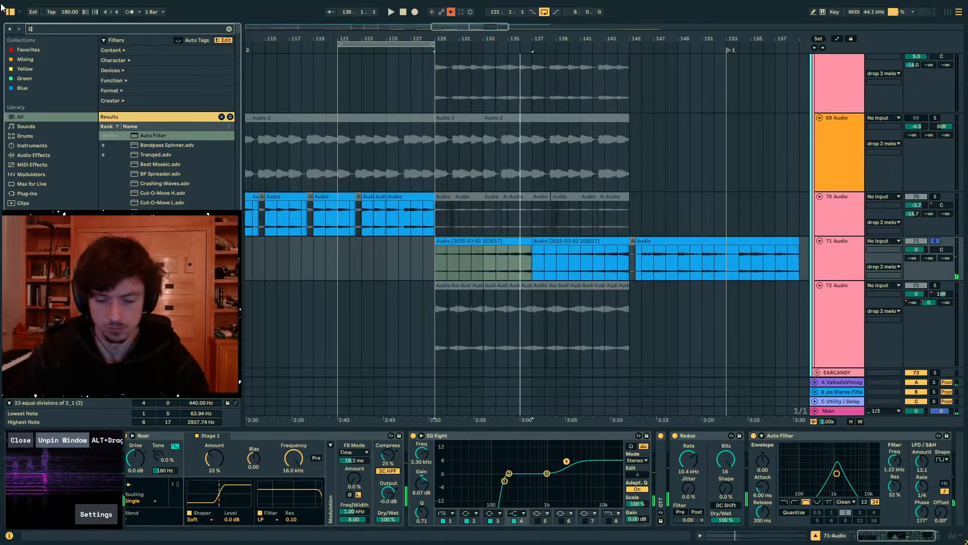
type("PELLBOOK")
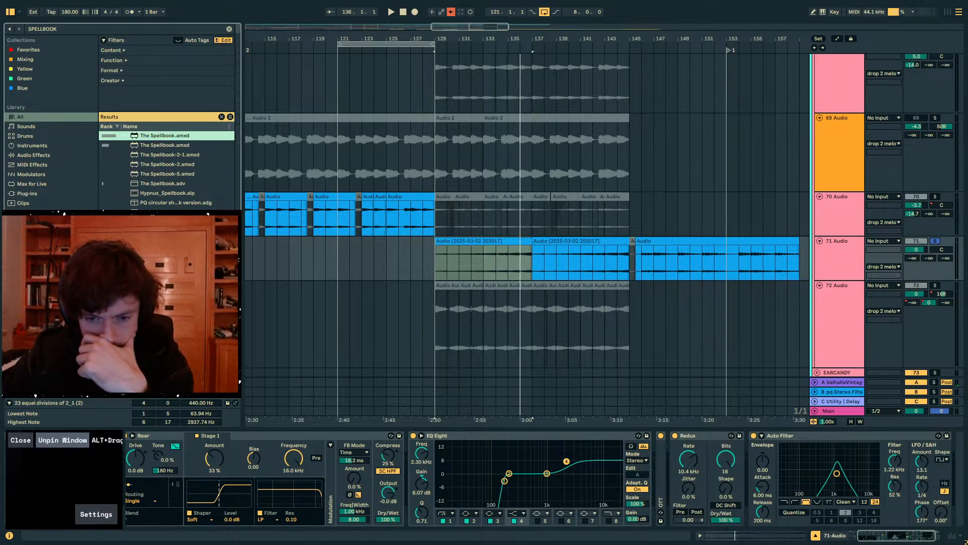
key("Return")
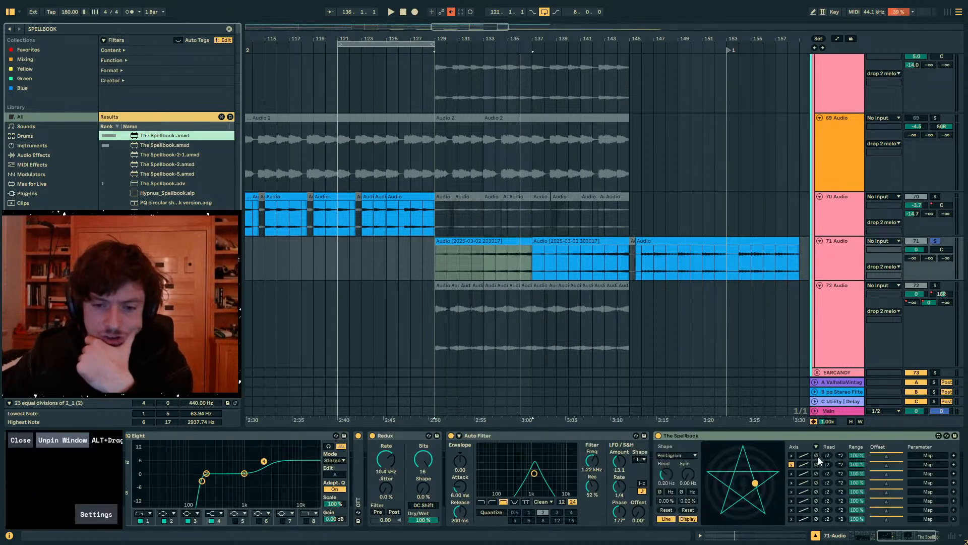
left_click(909, 455)
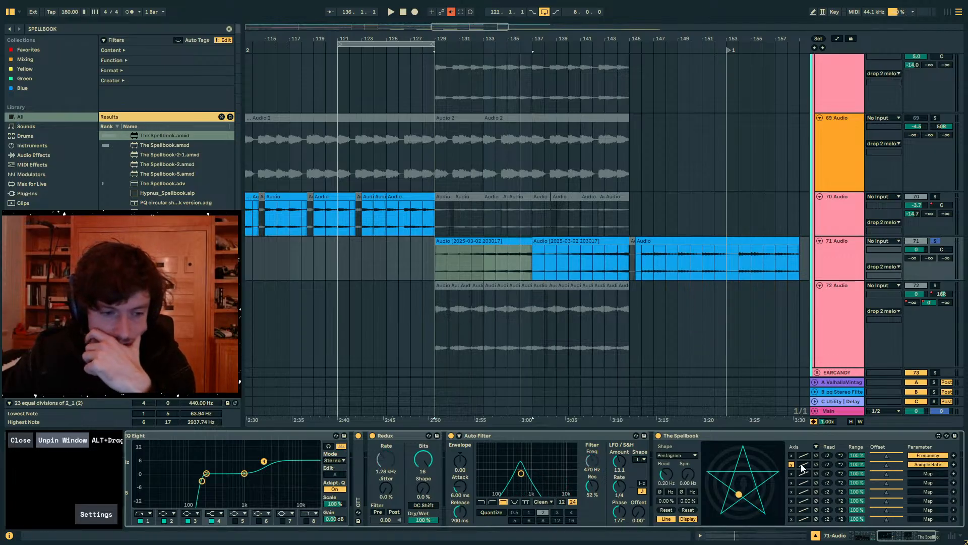
- Search the library for MultiMap and insert it between Auto Filter and The Spellbook
key("ctrl+f")
type("M")
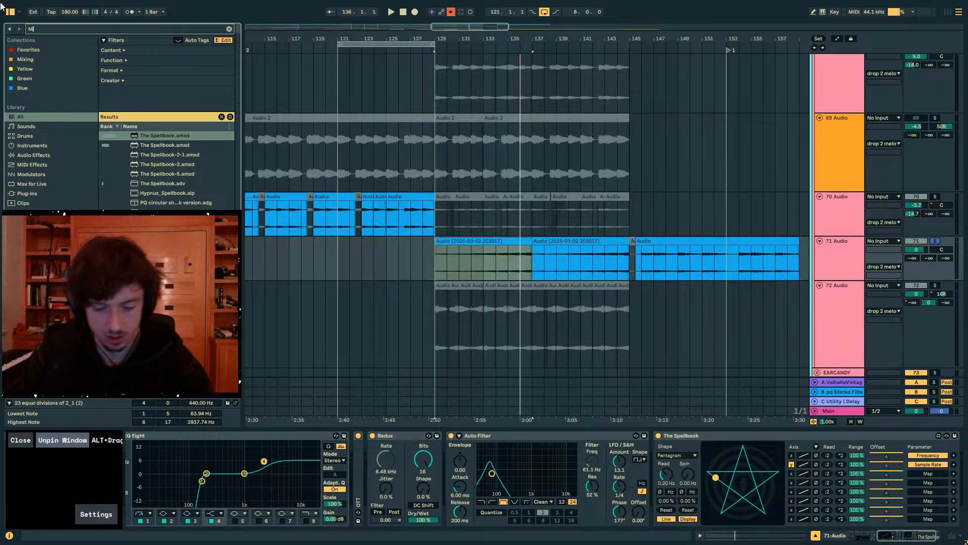
type("ULTIMAP")
left_click_drag(151, 135, 669, 365)
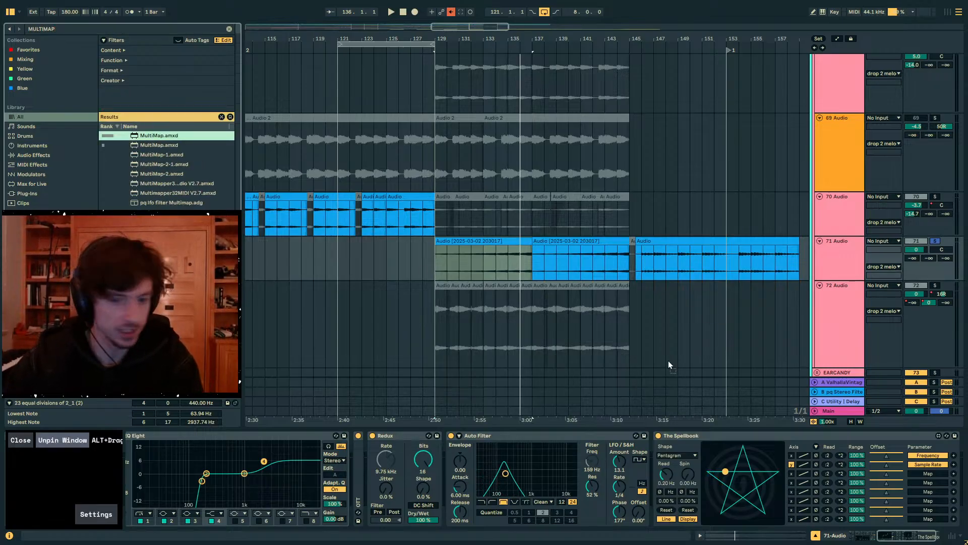
left_click_drag(657, 458, 655, 459)
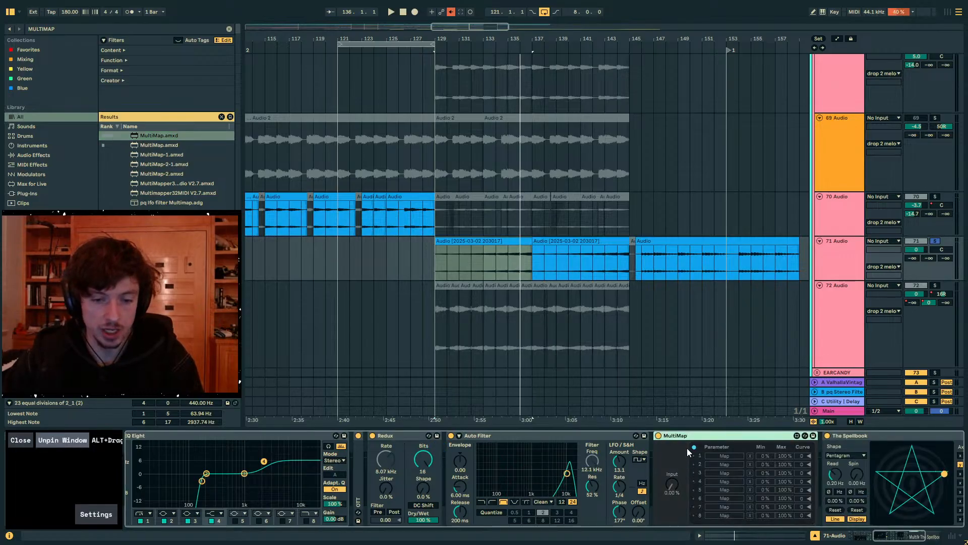
- Remap The Spellbook's second slot to MultiMap's Input and map MultiMap to Redux's Sample Rate with a curve of 11
left_click(850, 436)
left_click(920, 465)
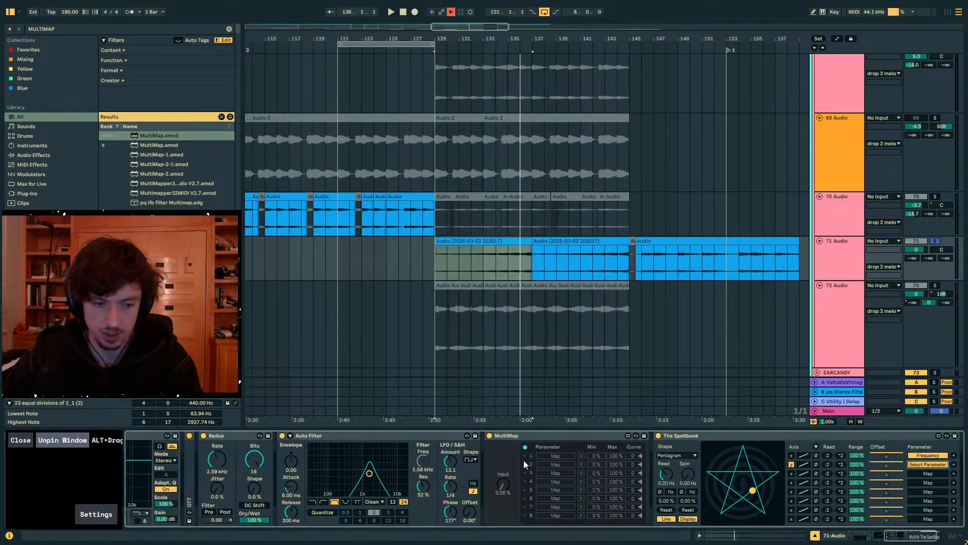
left_click(501, 483)
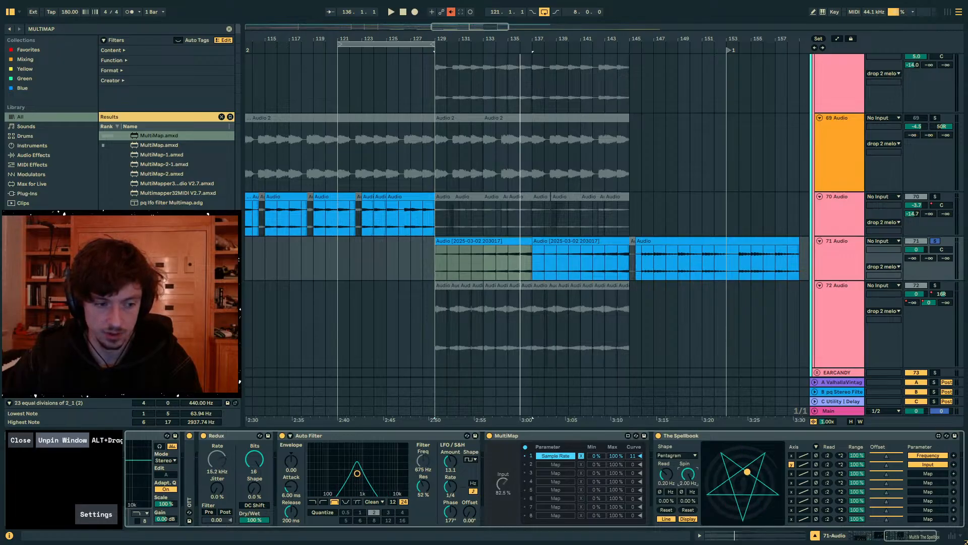
- During playback, set The Spellbook's spin to 1.33 Hz, sync its read rate at 1 and change its shape to Hexagram
key("space")
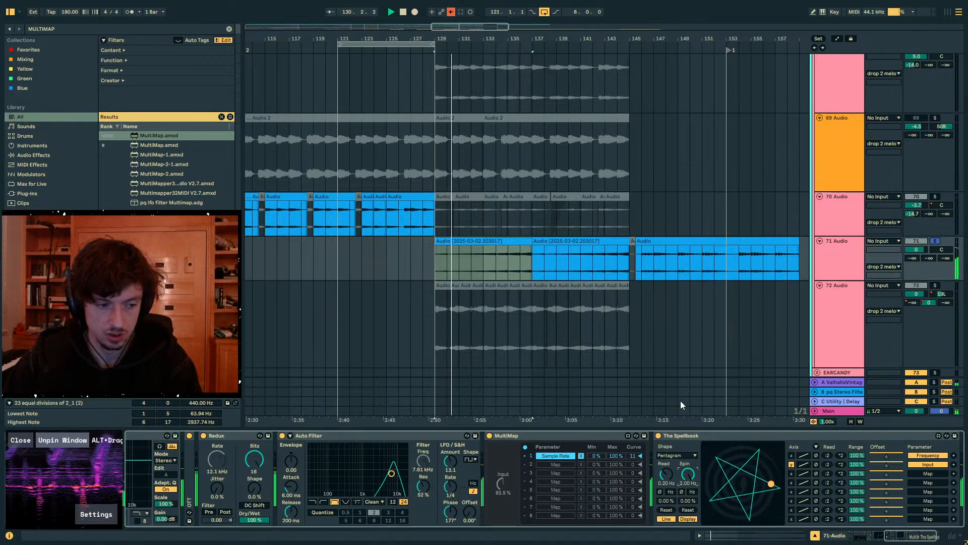
left_click_drag(688, 474, 690, 479)
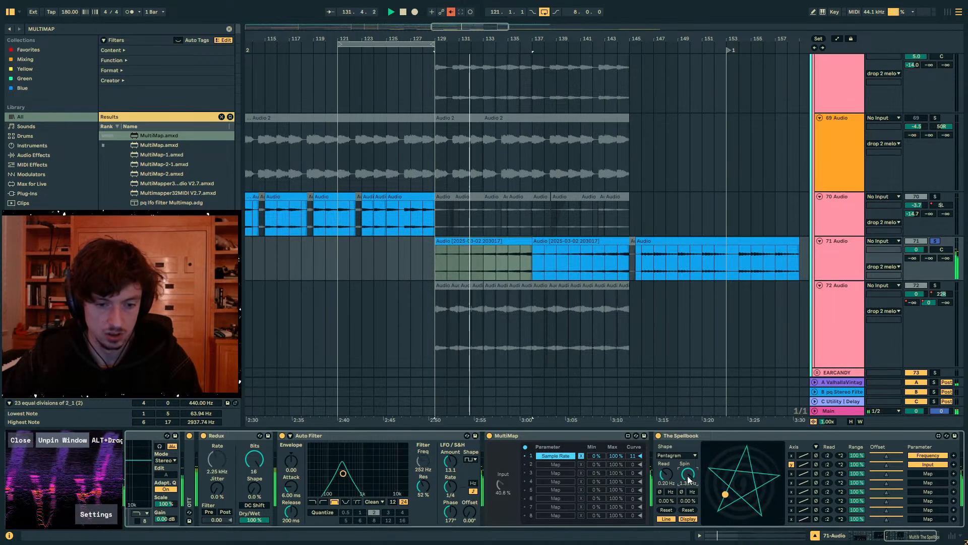
left_click(670, 492)
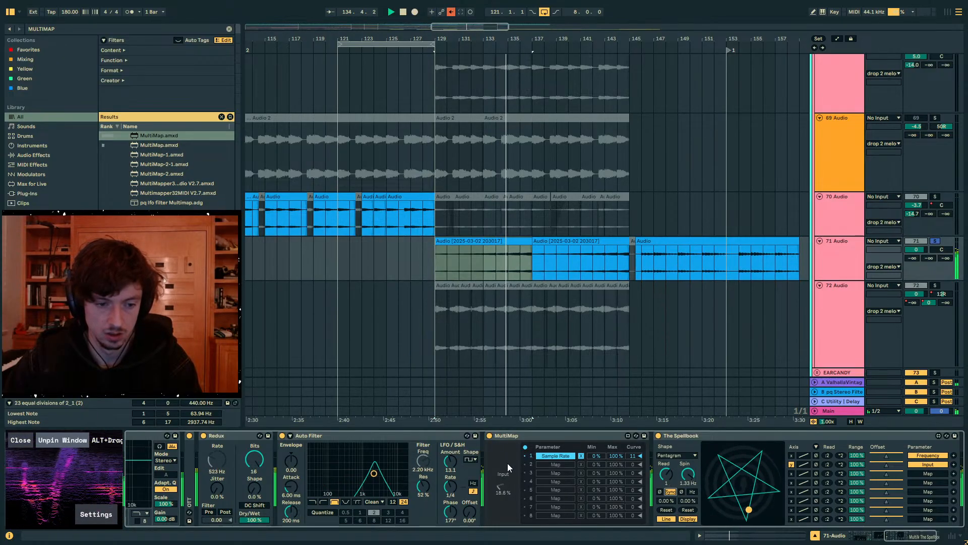
left_click(698, 456)
left_click(679, 511)
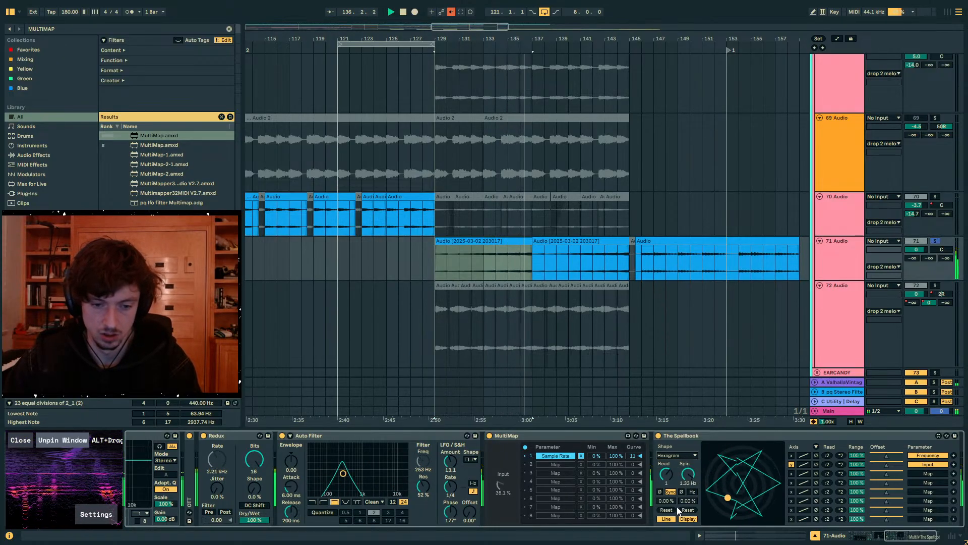
left_click(677, 455)
- Map The Spellbook's third slot to its own Read Offset with a divided read rate, and set its spin to 0.21 Hz
left_click(828, 475)
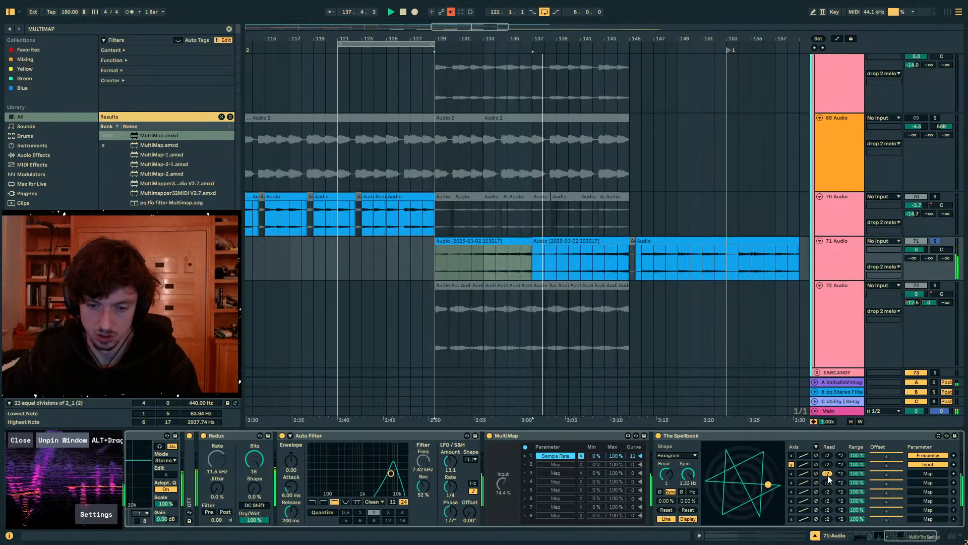
left_click(829, 475)
left_click(828, 475)
left_click(828, 475)
left_click(919, 474)
left_click(666, 501)
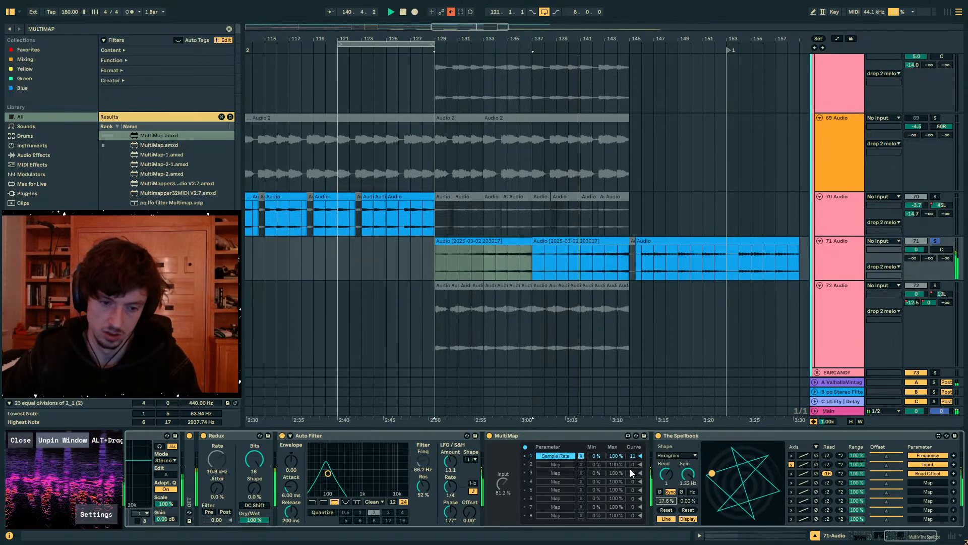
left_click_drag(687, 474, 688, 499)
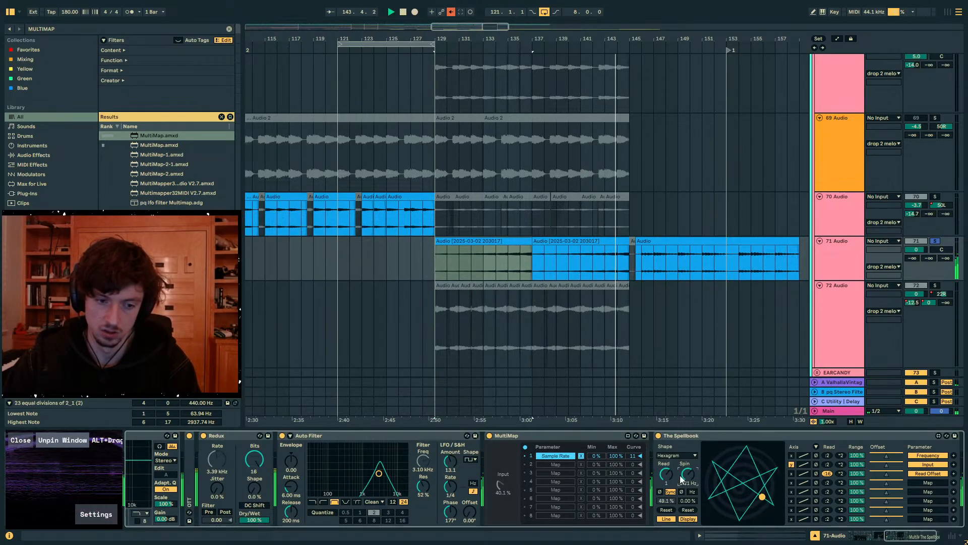
- Map The Spellbook's fourth slot to Auto Filter's LFO Amount on the y axis, and give slots three and four V-shaped curves
left_click(926, 483)
left_click(452, 464)
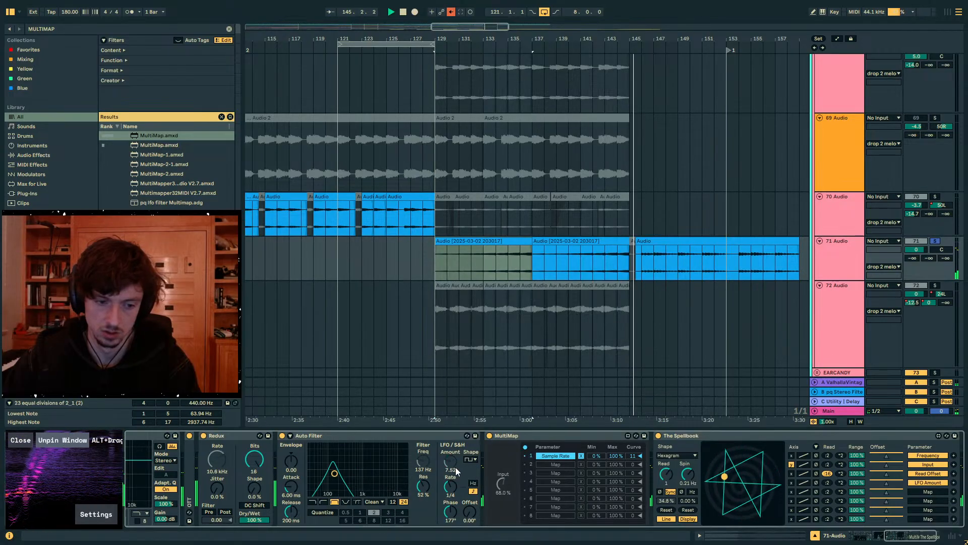
left_click(792, 481)
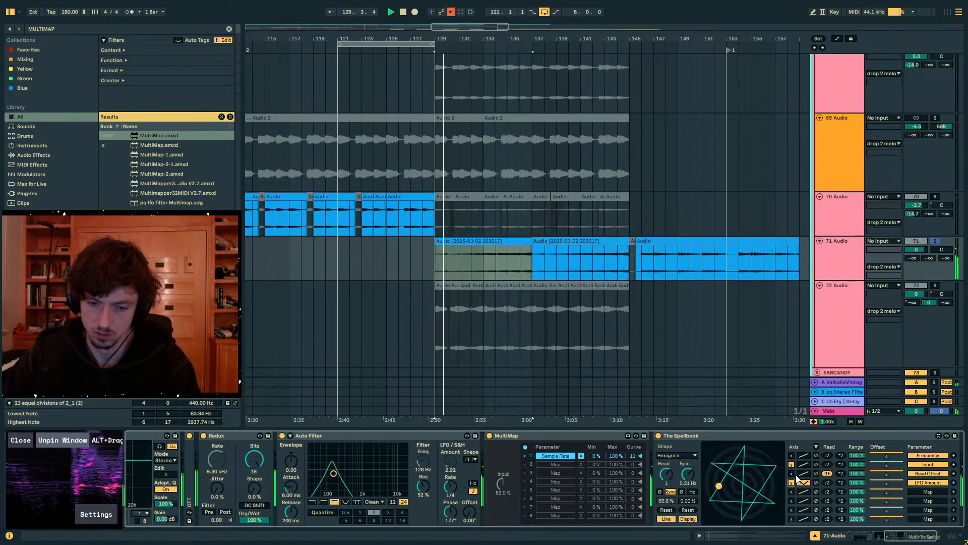
left_click(803, 473)
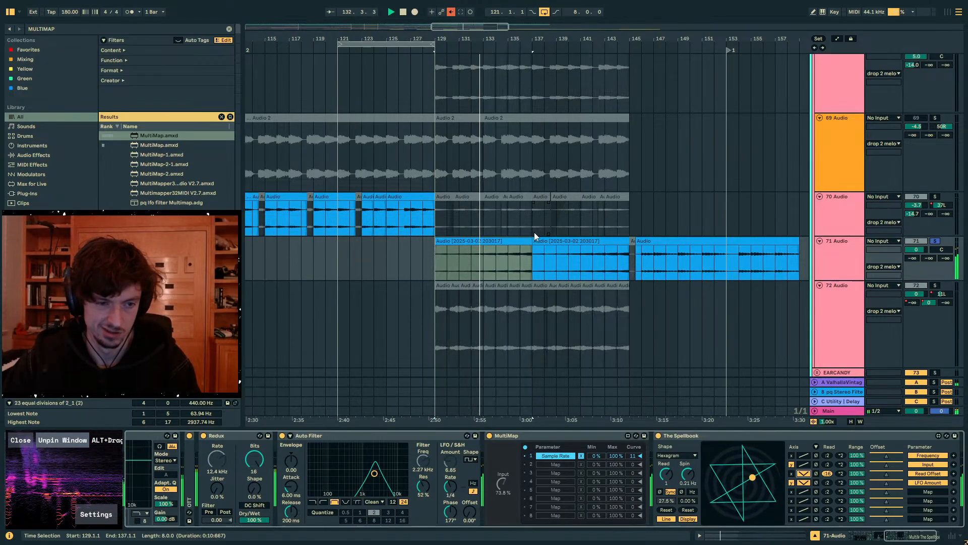
- Add the Flatline preset to the end of the 71 Audio chain and lower the offset of The Spellbook's Input mapping
left_click(491, 242)
left_click(849, 269)
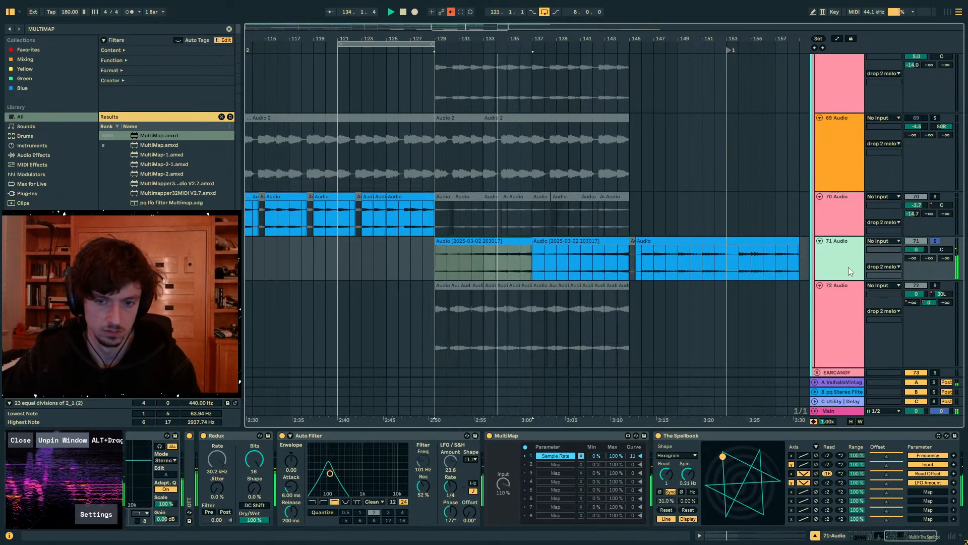
left_click_drag(111, 28, 11, 11)
type("FLATLINE")
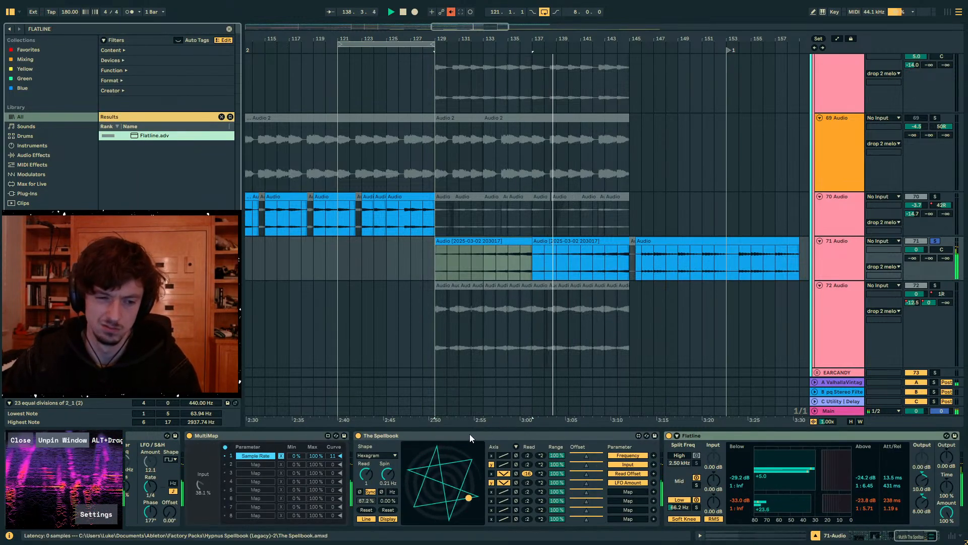
left_click(470, 433)
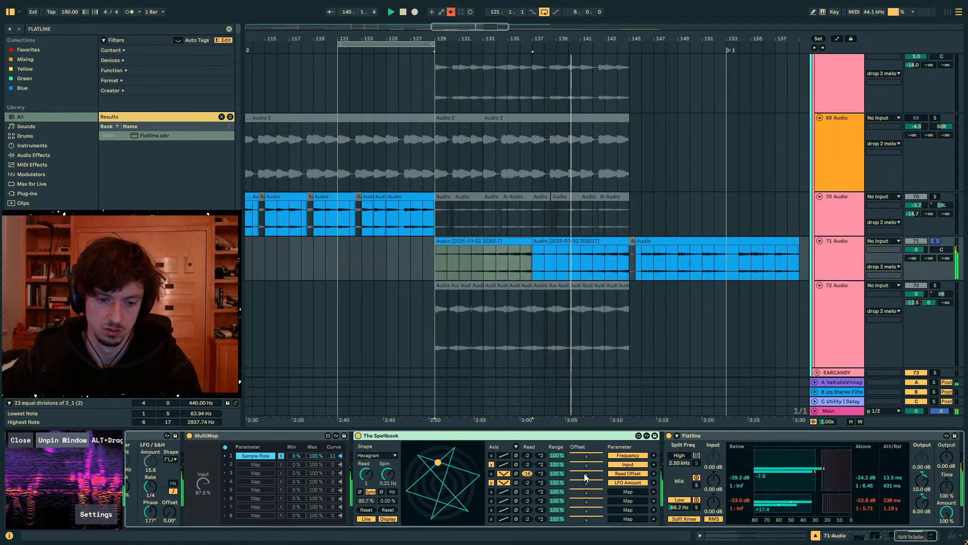
left_click_drag(586, 464, 579, 464)
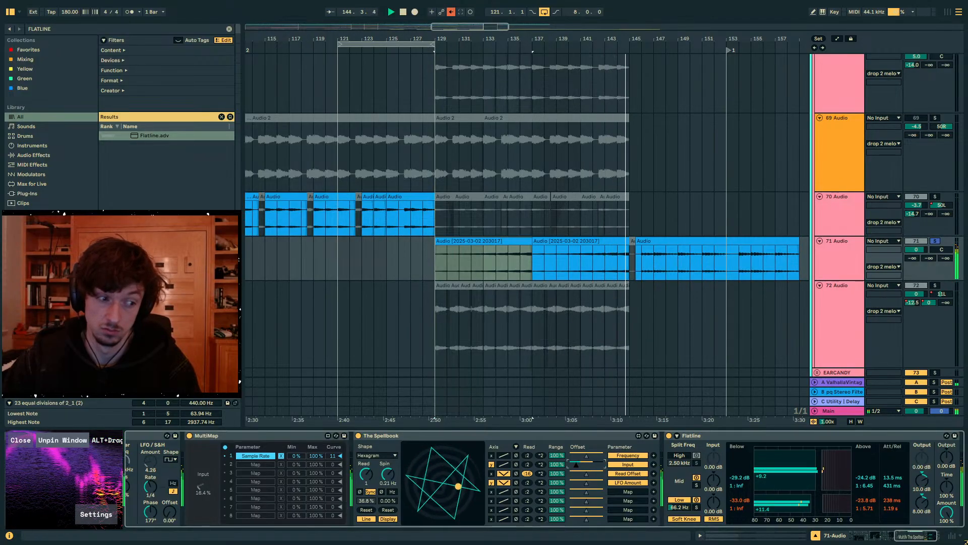
- Unsolo 71 Audio, restart playback from bar 129 in the full mix and select the 71 Audio track
left_click(460, 241)
left_click(933, 240)
key("space")
key("space")
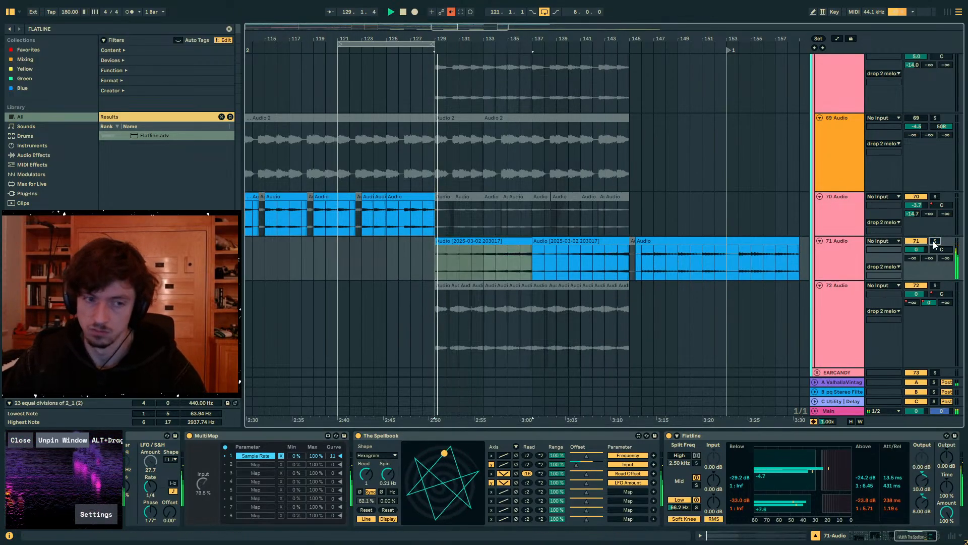
left_click(849, 277)
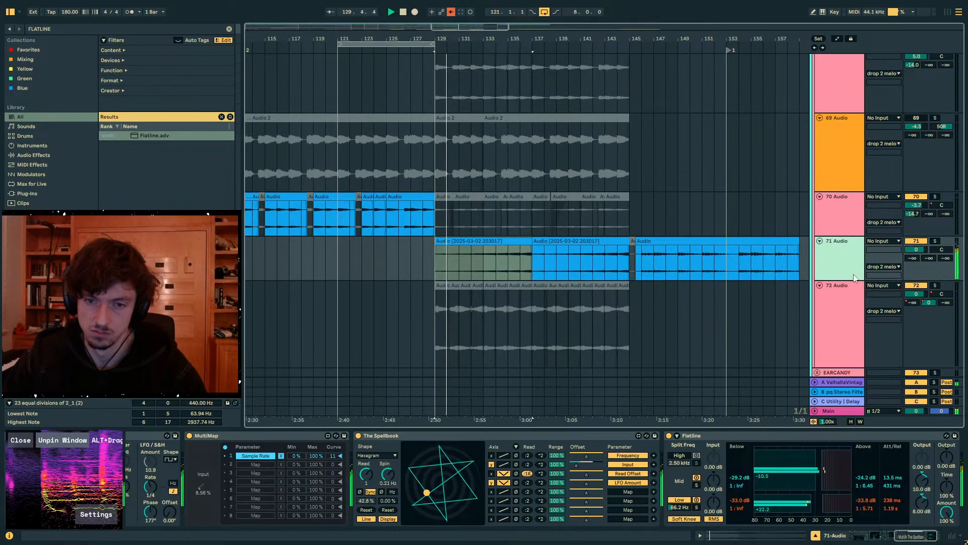
- Add an audio track below 71 Audio with its input set to 71-Audio Post Mixer, and record from bar 129 with 71 Audio soloed
left_click(882, 286)
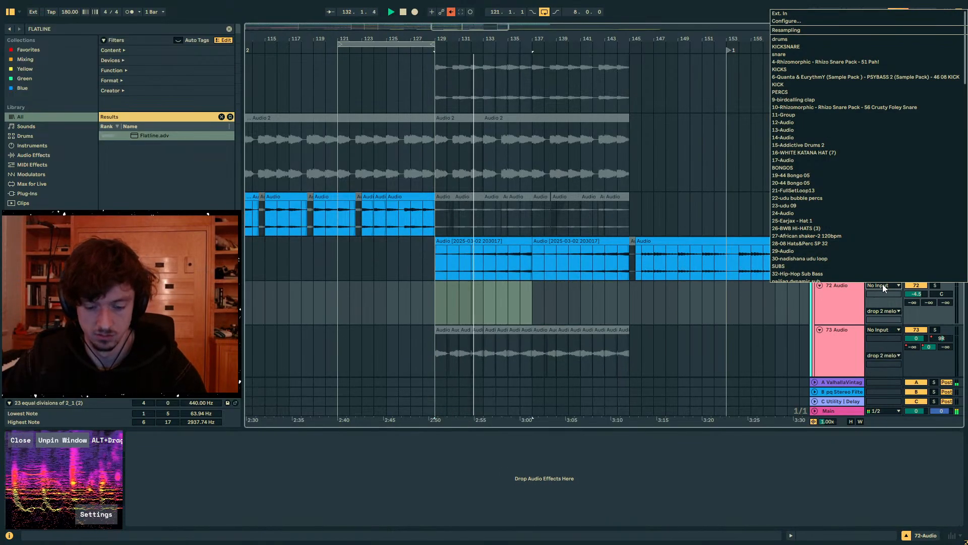
left_click(882, 281)
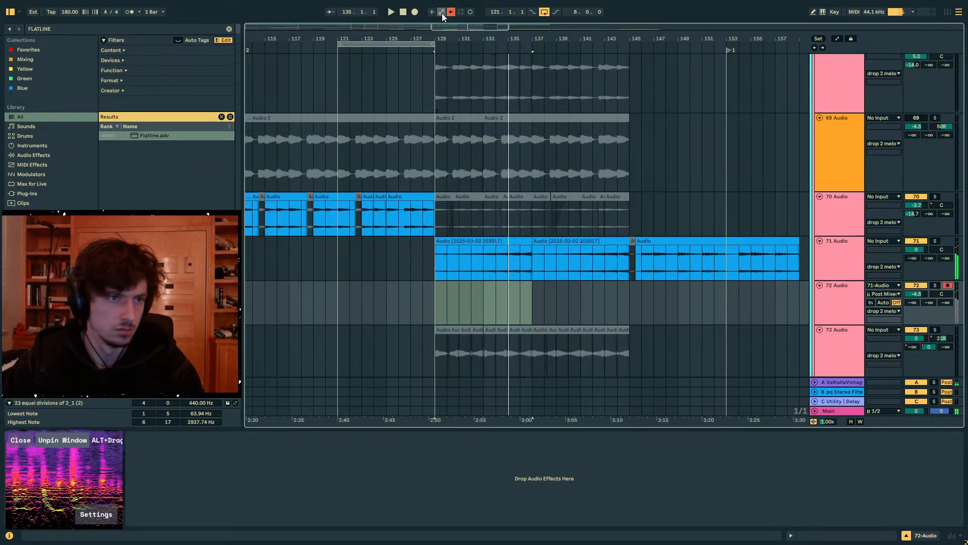
left_click(415, 12)
left_click(936, 241)
left_click(839, 246)
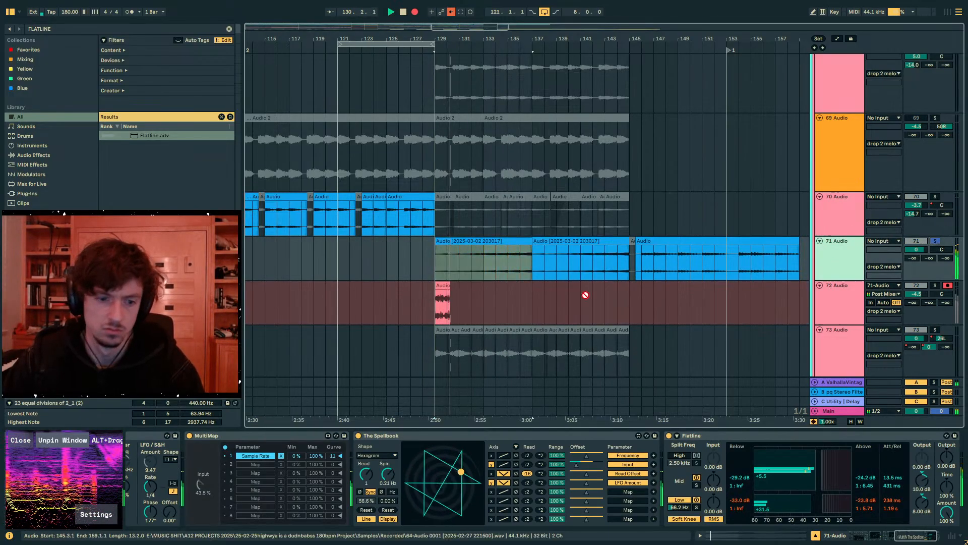
- During recording, set Auto Filter's LFO rate to 1/8 and return the offset of The Spellbook's Input mapping to center
left_click(425, 436)
left_click(150, 435)
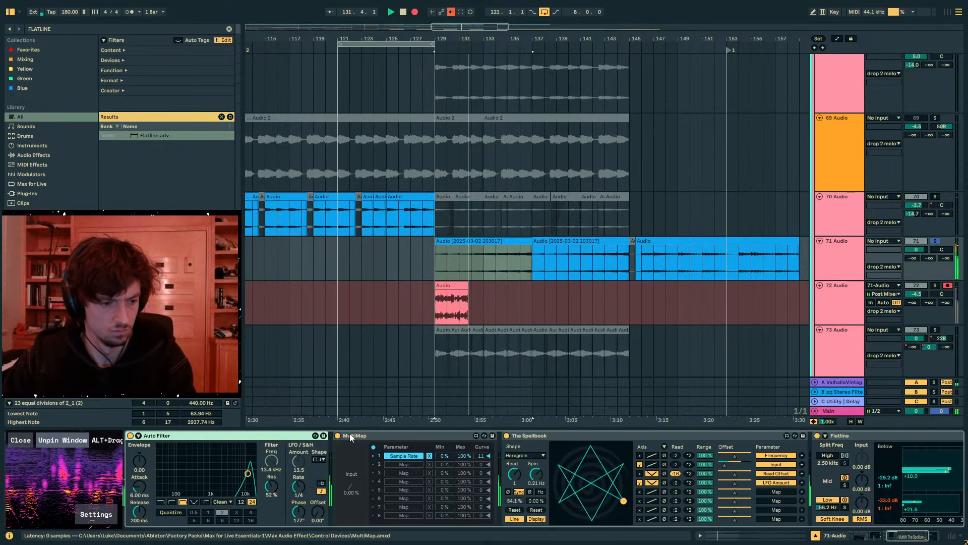
key("Left")
left_click_drag(377, 487, 379, 496)
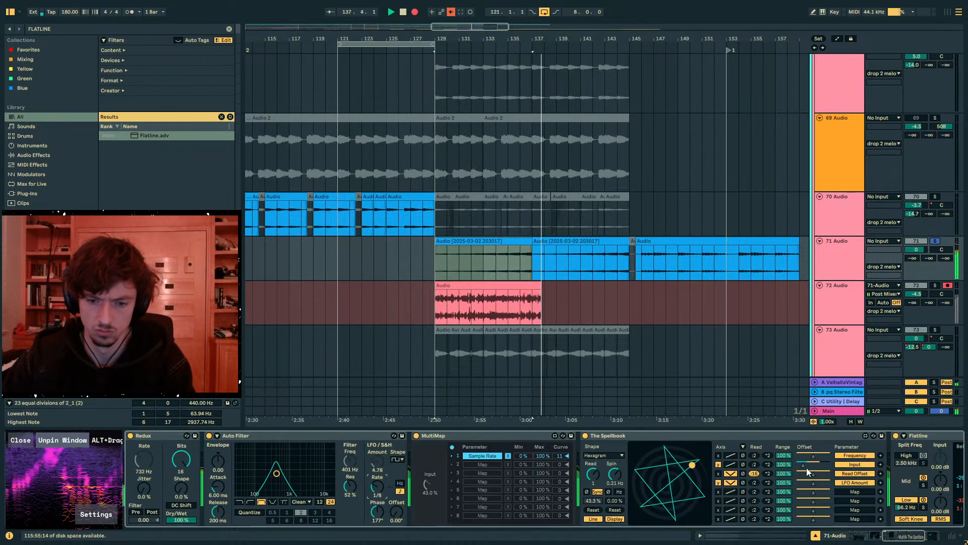
left_click_drag(804, 465, 813, 465)
- Raise 71 Audio's send to return B to 0 dB and loop its clips from bar 129 to bar 145
left_click(930, 258)
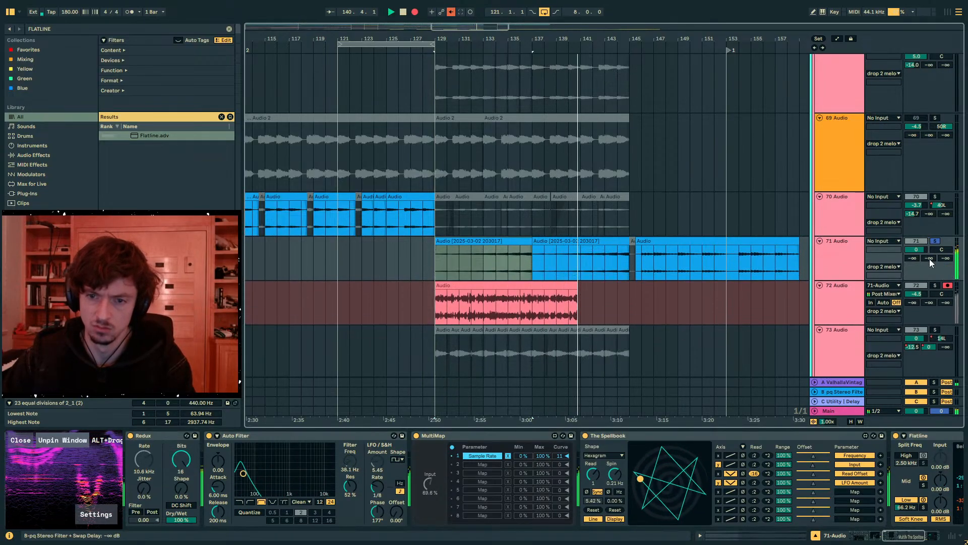
mouse_move(930, 280)
left_mouse_down()
mouse_move(930, 220)
mouse_move(930, 289)
left_mouse_up()
left_click(930, 257)
type("0")
key("Return")
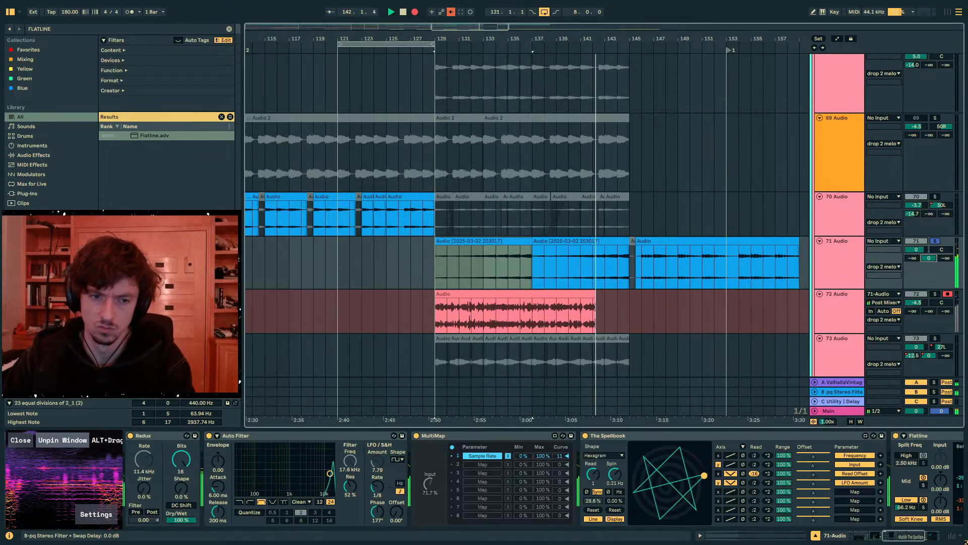
left_click_drag(612, 281, 434, 270)
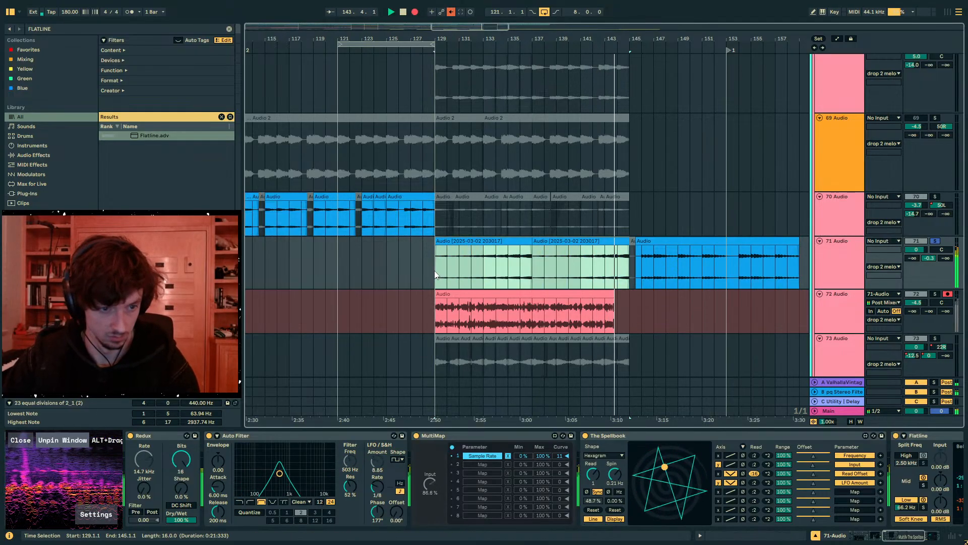
key("ctrl+l")
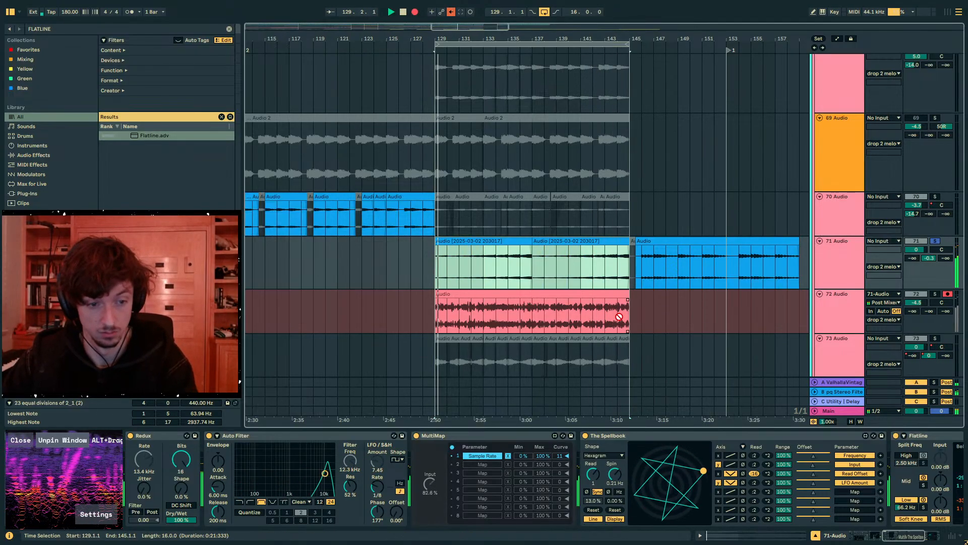
- Map The Spellbook's fifth slot to Auto Filter's LFO Sync Rate on the y axis, with an inverted V-shaped curve and a divided read rate
left_click(455, 437)
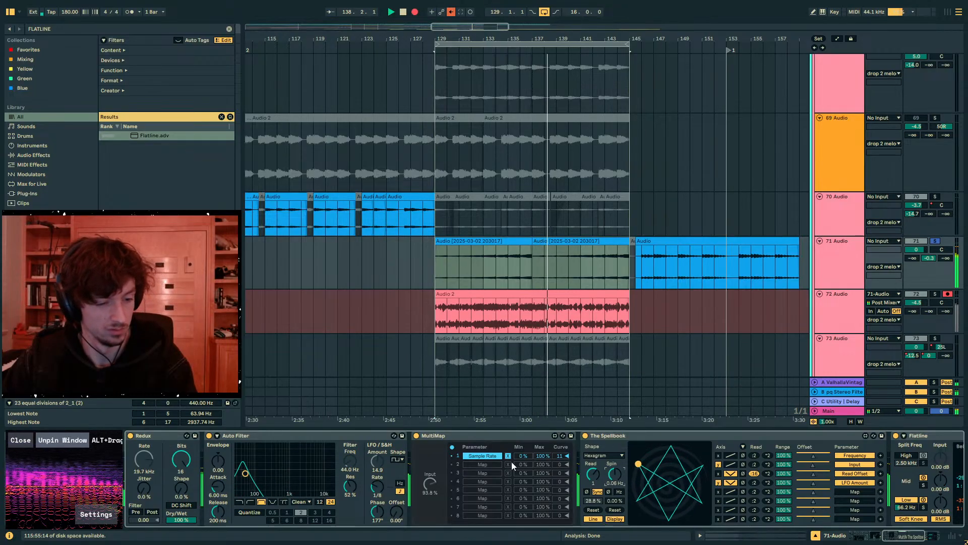
left_click(718, 491)
left_click(731, 492)
left_click(743, 492)
left_click(853, 491)
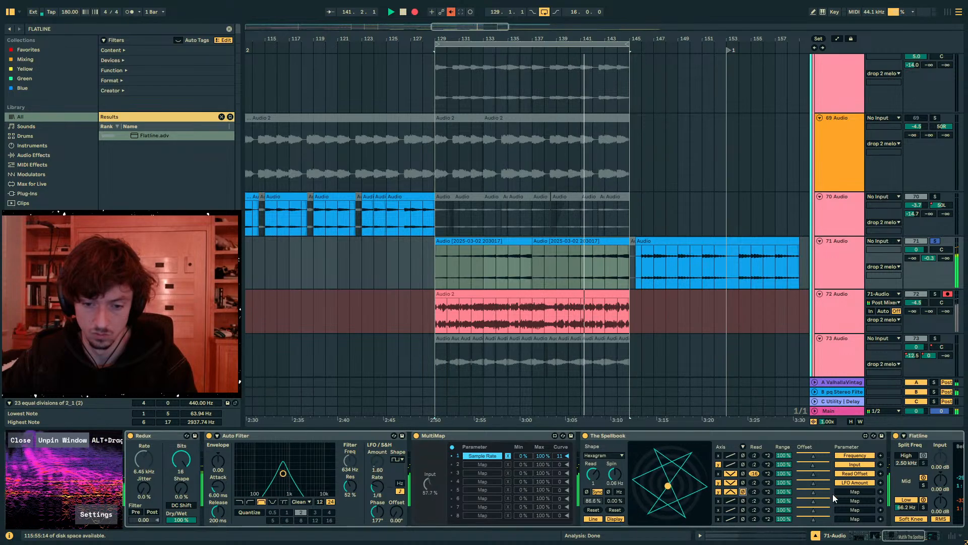
left_click(378, 487)
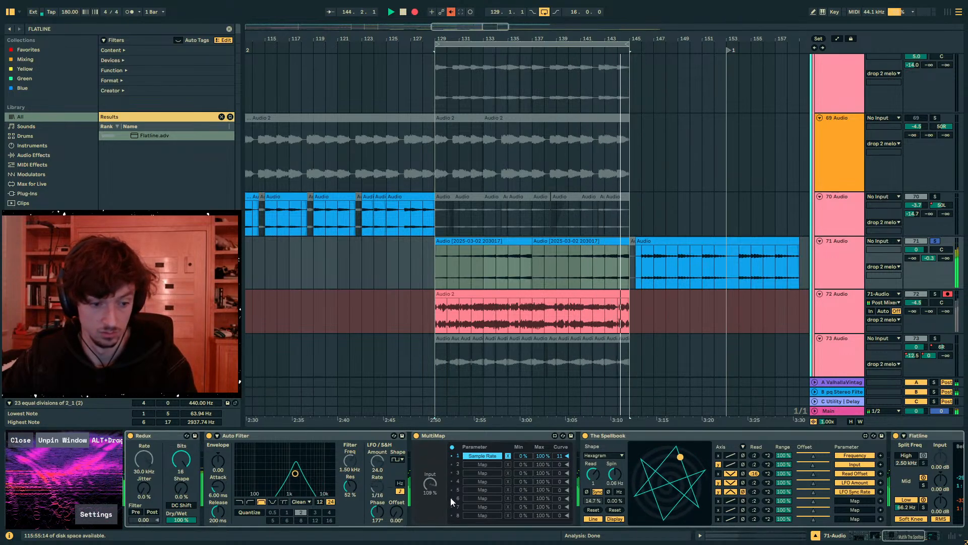
double_click(753, 493)
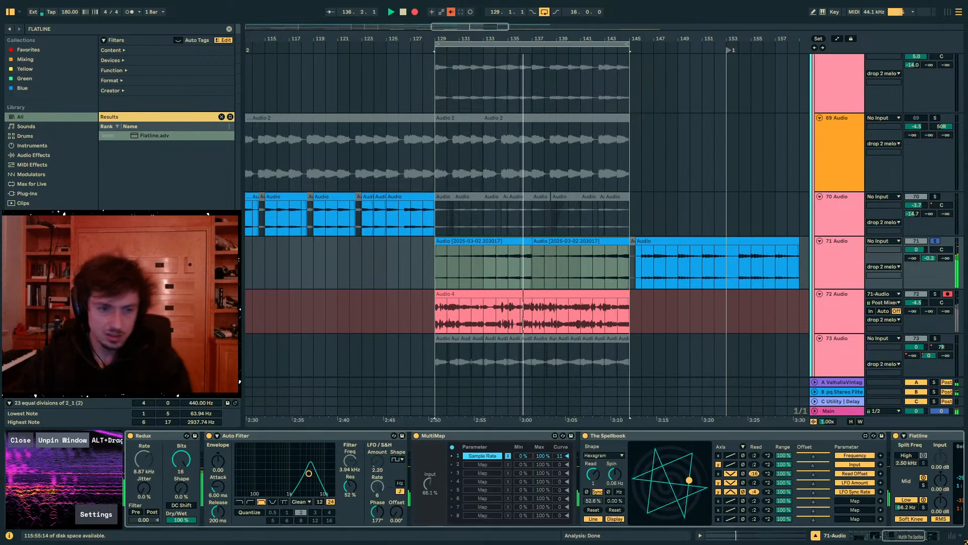
- Stop recording and extend the Audio 3 take on 72 Audio back to bar 129, covering the partial Audio 4 take
key("space")
double_click(565, 294)
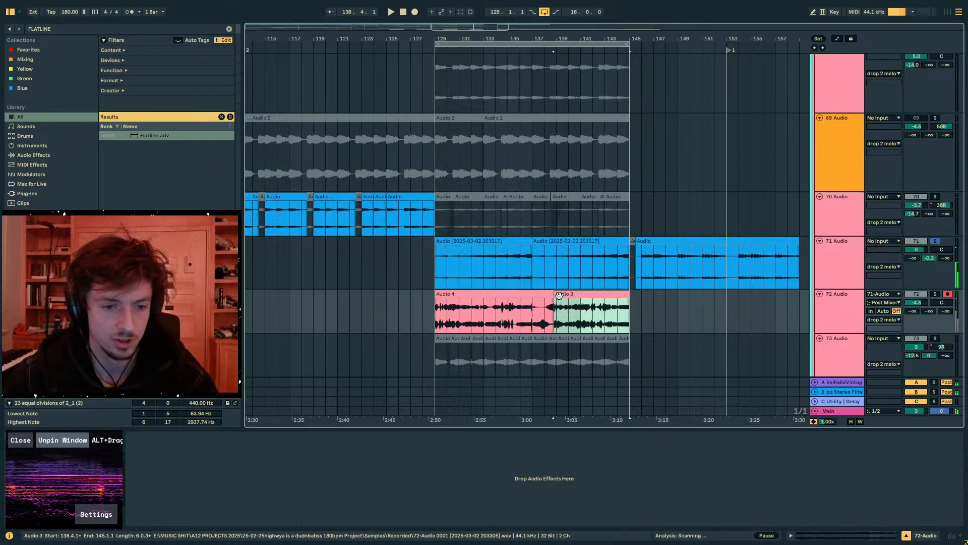
left_click(554, 279)
left_click_drag(554, 249, 435, 242)
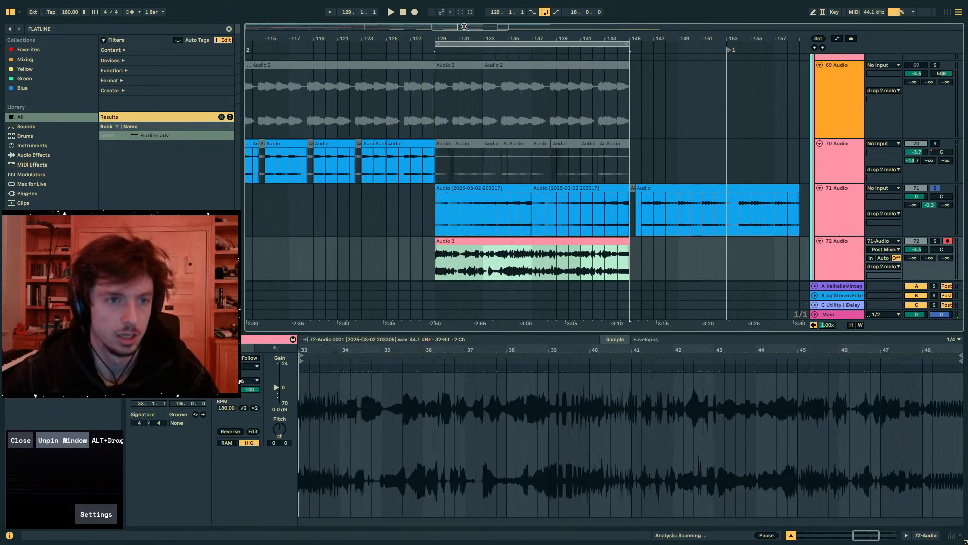
- Move the 72 Audio recording to bar 65 and copy 71 Audio's clips from bars 129 to 145 to the same position
left_click_drag(481, 33, 554, 225)
left_click_drag(789, 242, 525, 250)
left_click_drag(669, 35, 551, 23)
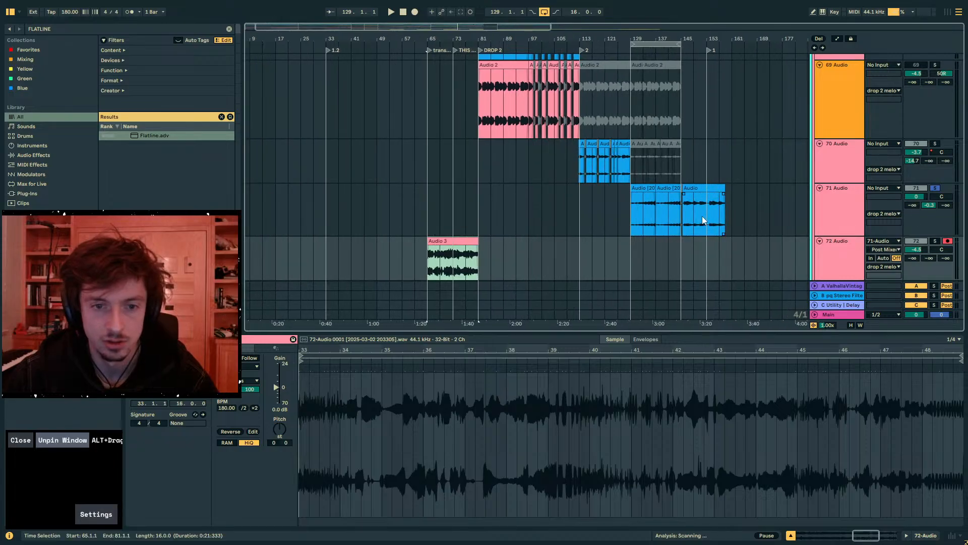
left_click_drag(681, 214, 631, 207)
left_click(440, 206)
key("ctrl+v")
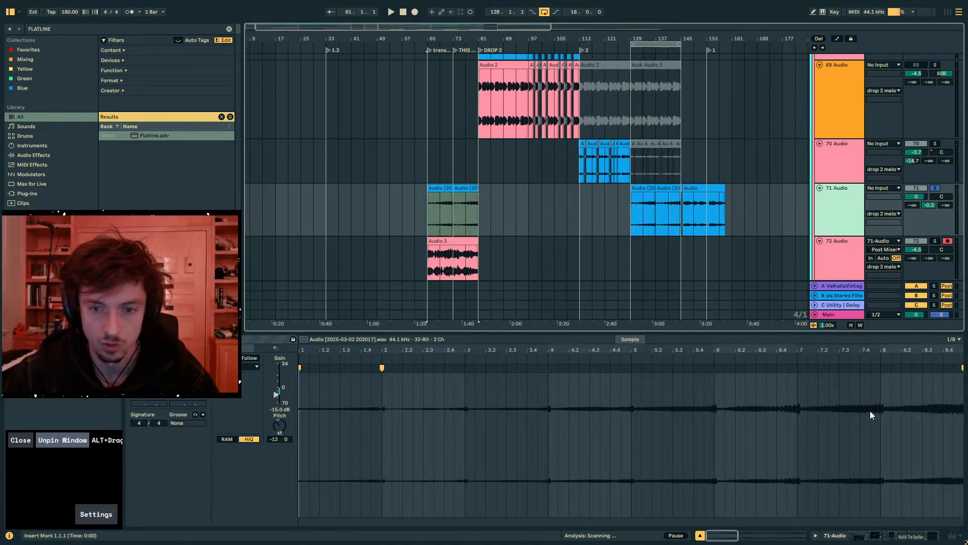
- Unsolo 71 Audio, play from bar 65, and set the return B sends to -18.4 dB on 71 Audio and 0 dB on 72 Audio
left_click(888, 541)
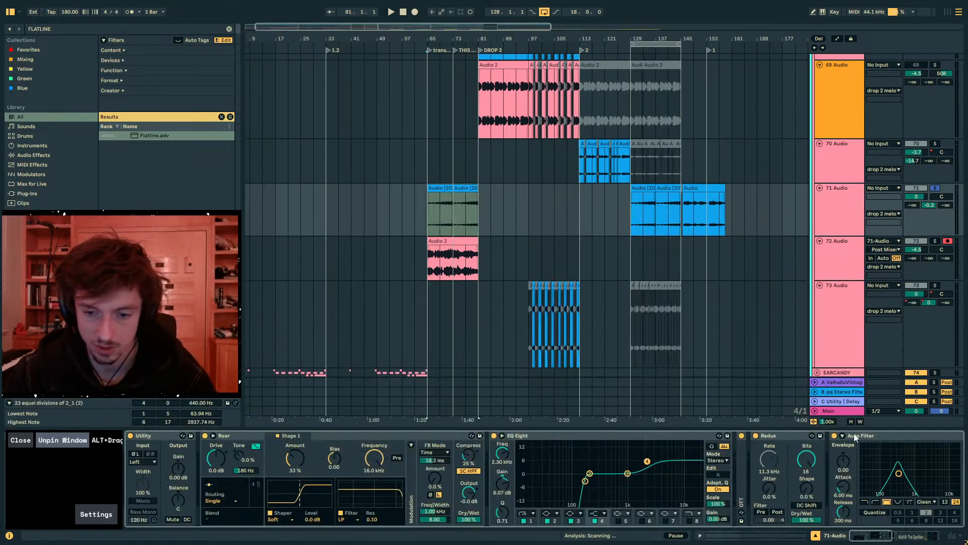
key("space")
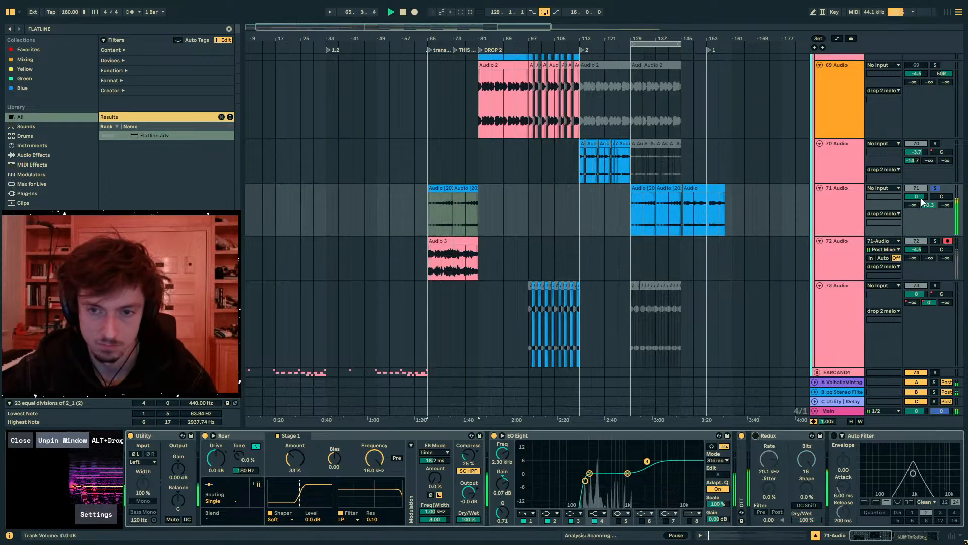
left_click(935, 188)
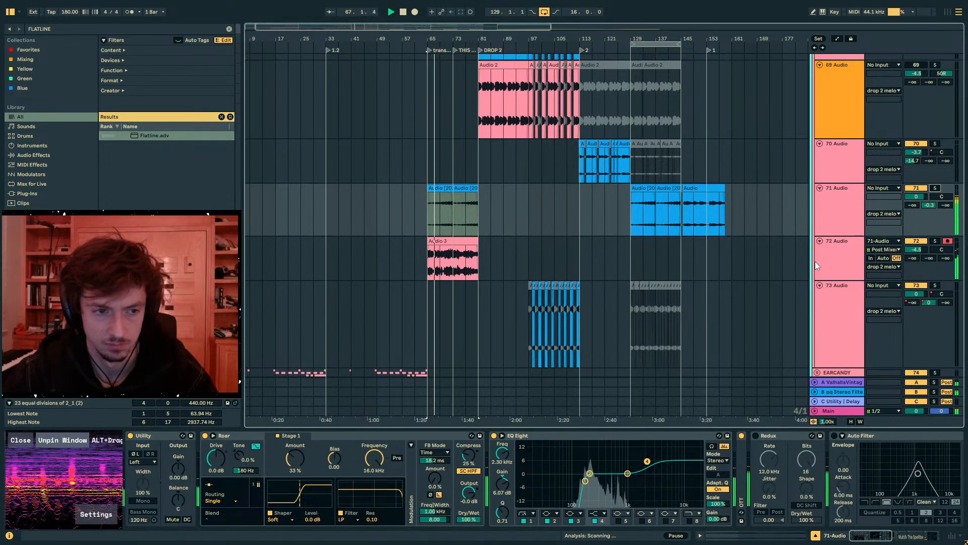
left_click(431, 269)
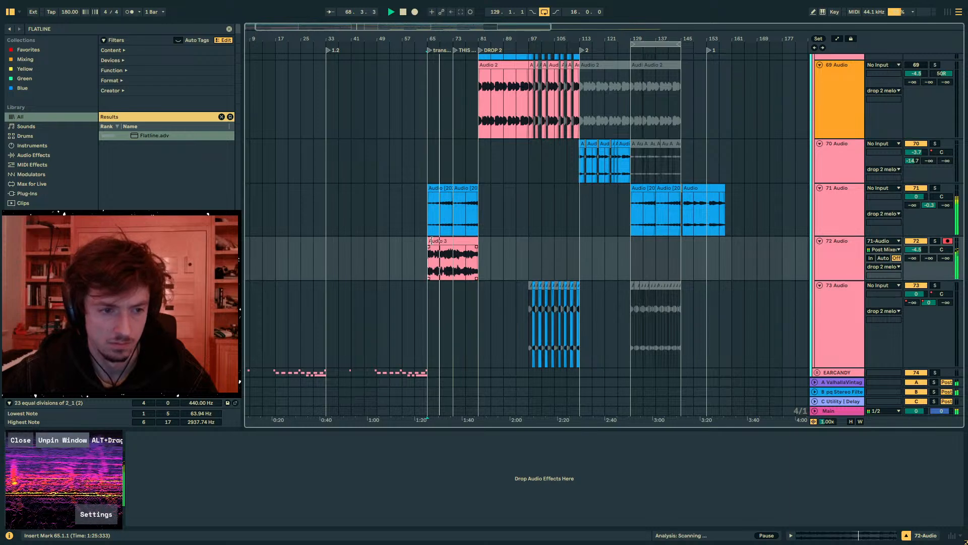
key("Up")
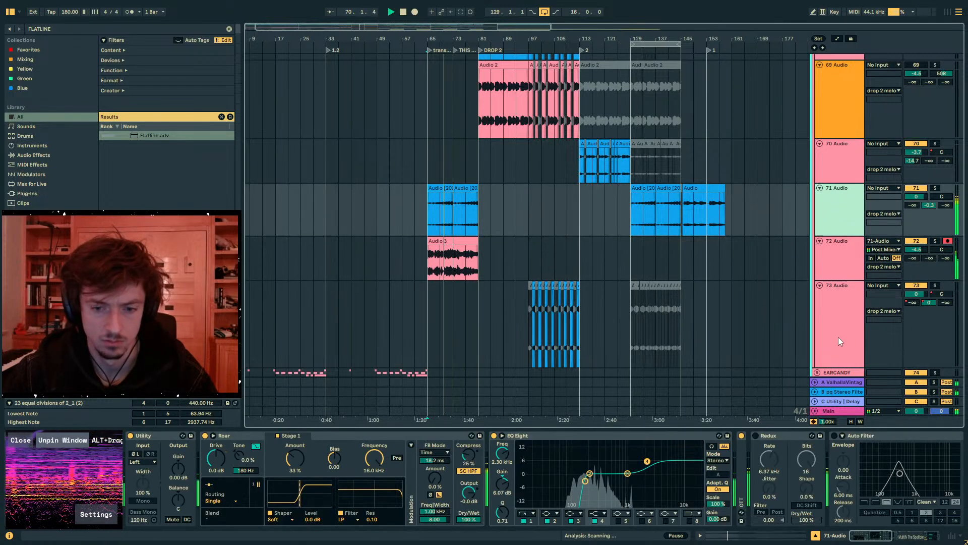
left_click_drag(912, 205, 913, 192)
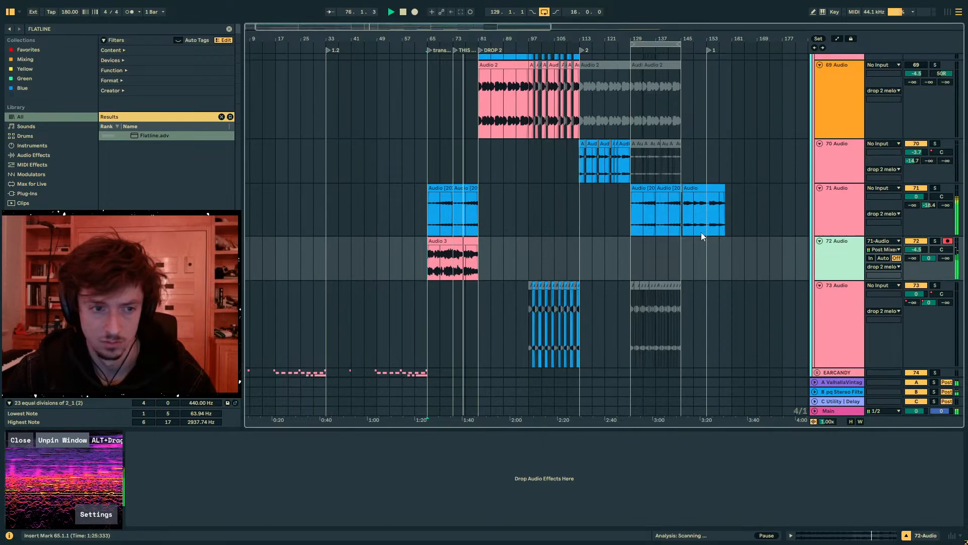
- Copy the 16-bar Audio 3 clip onto a new audio track below 72 Audio, placing it at bar 129
left_click(469, 257)
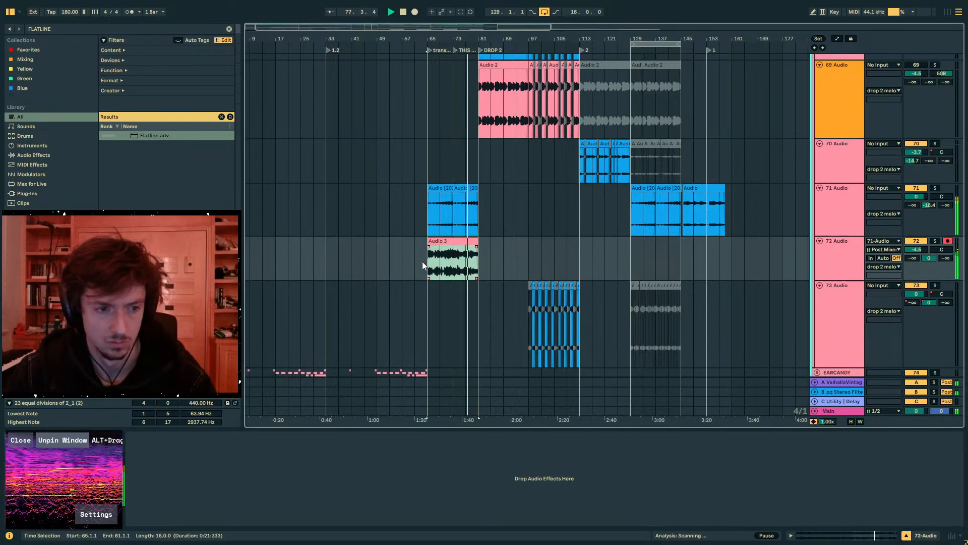
left_click(467, 220, "shift")
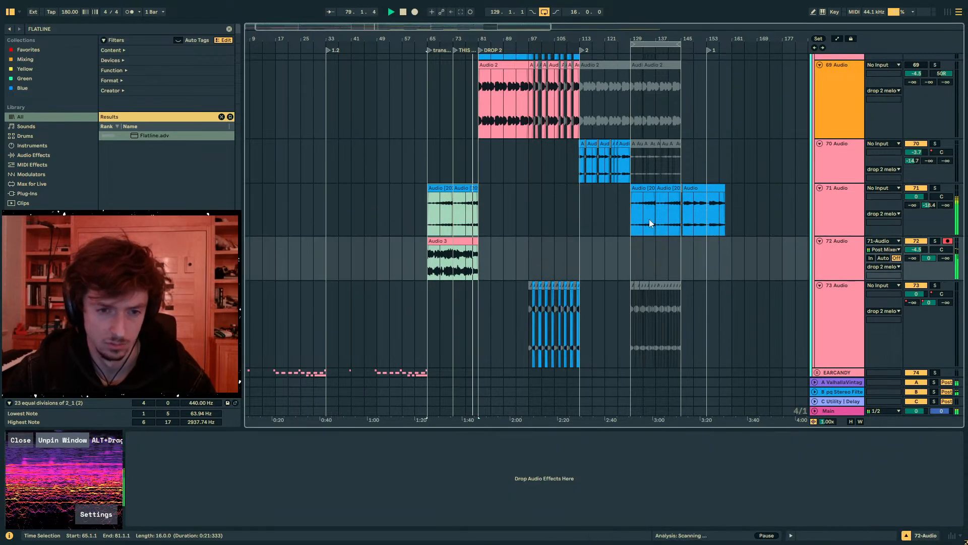
left_click(629, 225)
left_click(469, 242)
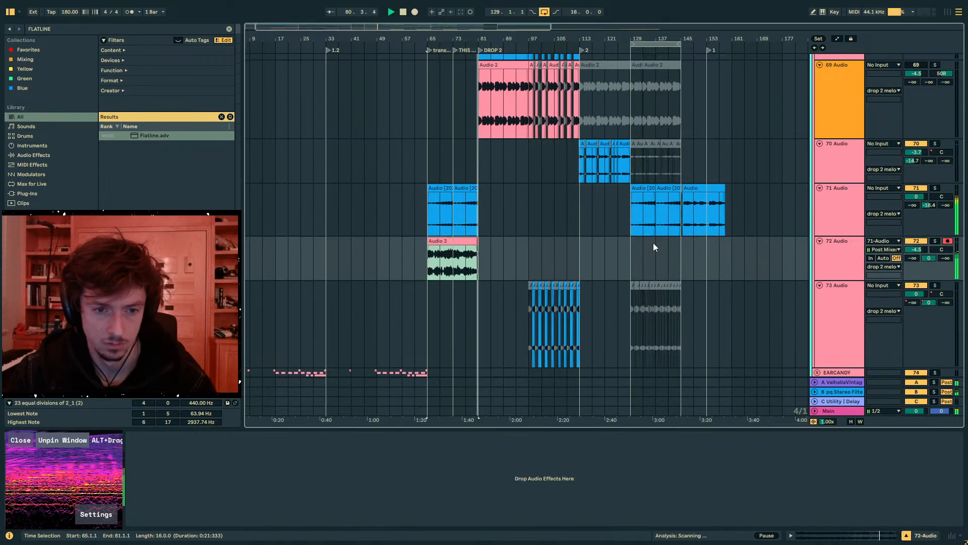
left_click(816, 268)
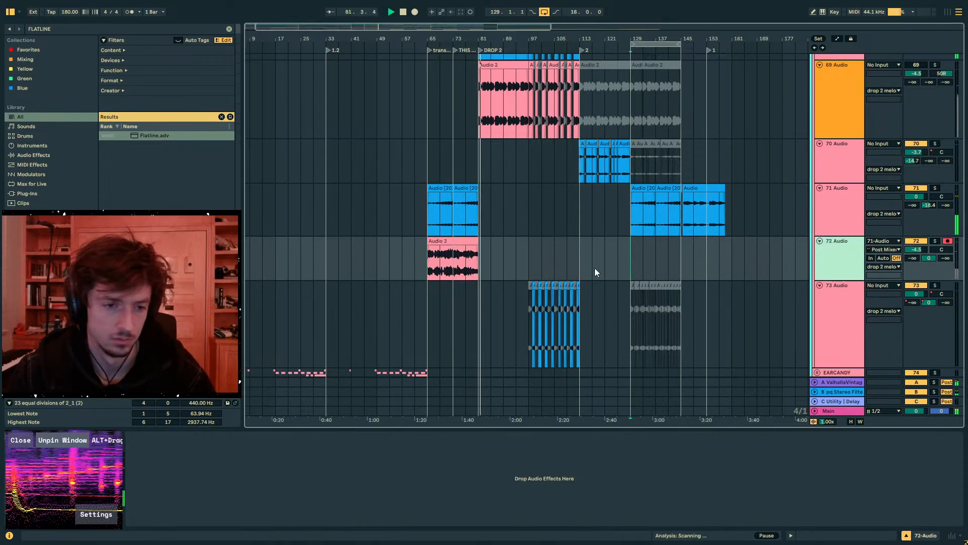
key("ctrl+t")
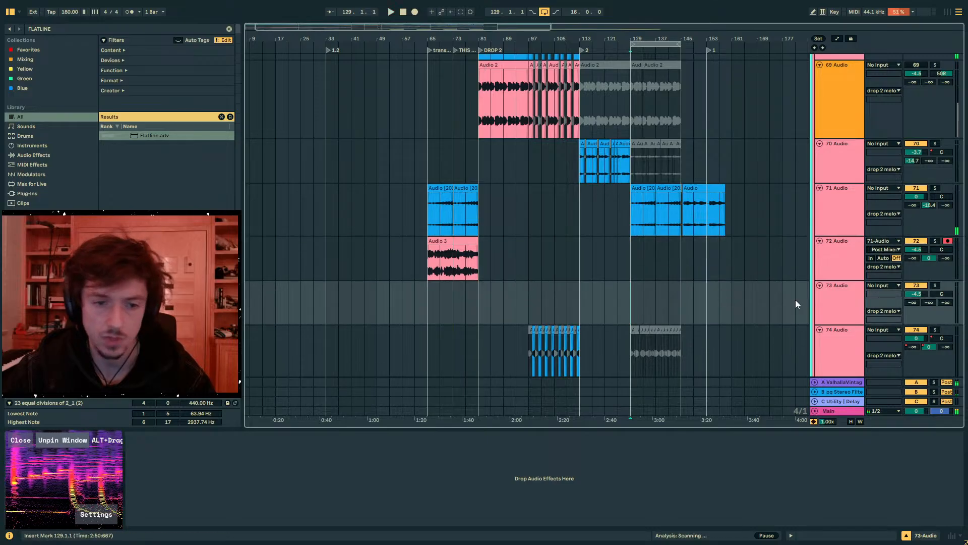
key("ctrl+v")
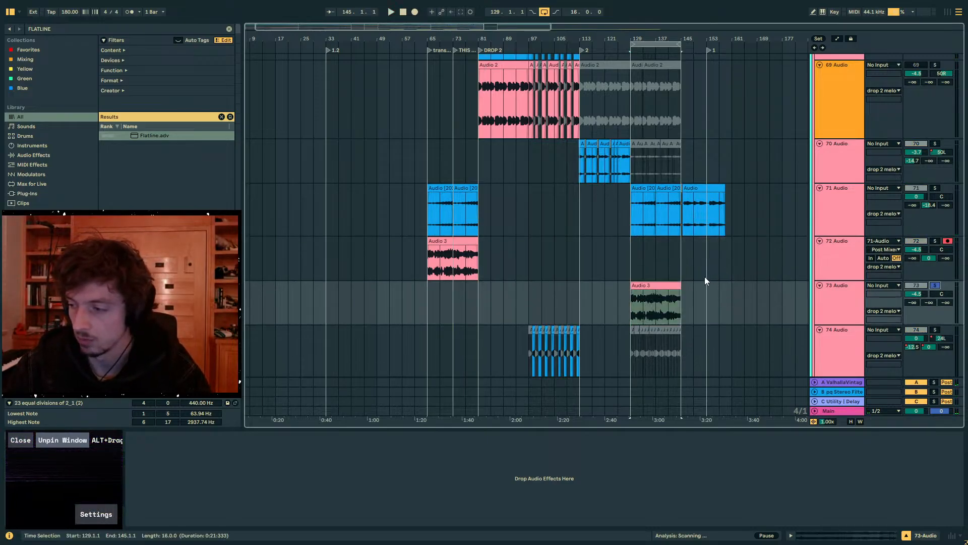
- Audition the soloed 73 Audio clip from bar 129 with its sample view open
key("space")
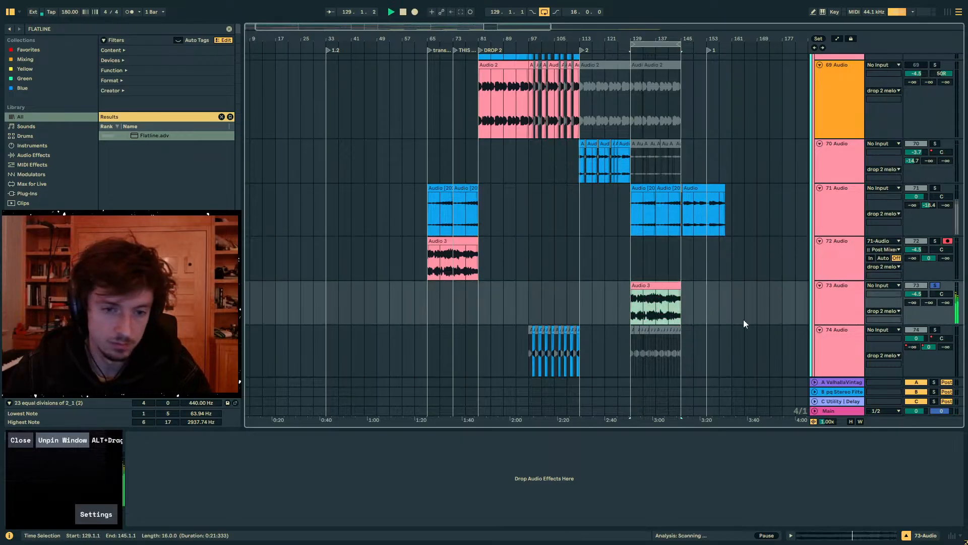
left_click(794, 536)
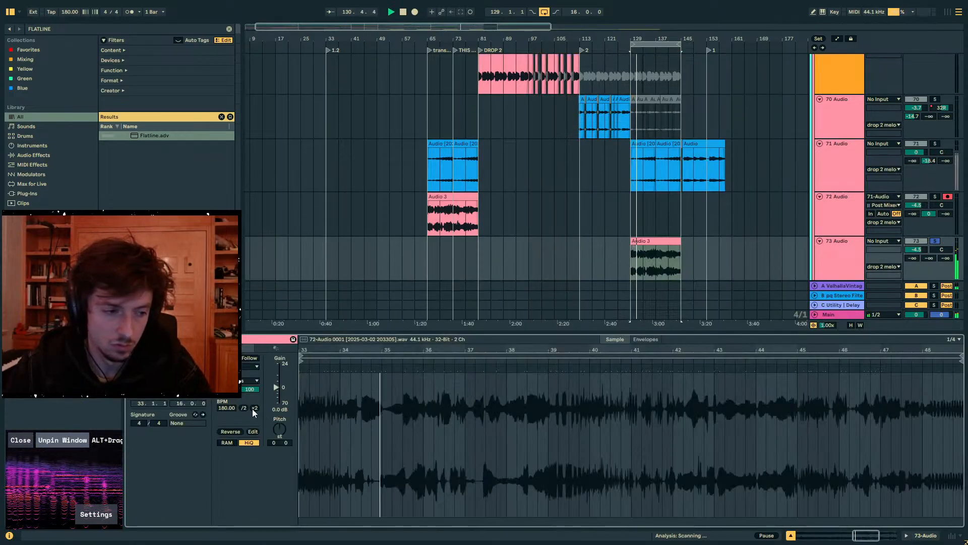
key("space")
- Try out the 73 Audio clip with its start extended to bar 125, and trim it back to bar 129
key("space")
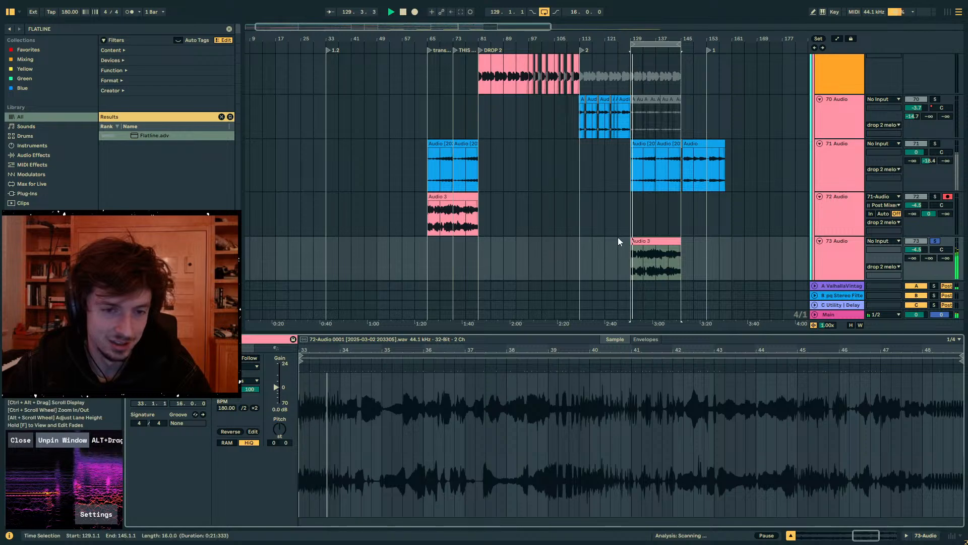
left_click_drag(632, 241, 618, 241)
key("space")
key("space")
left_click_drag(634, 39, 636, 54)
right_click(557, 267)
left_click(543, 238)
left_click(567, 259)
left_click(575, 259)
key("space")
key("space")
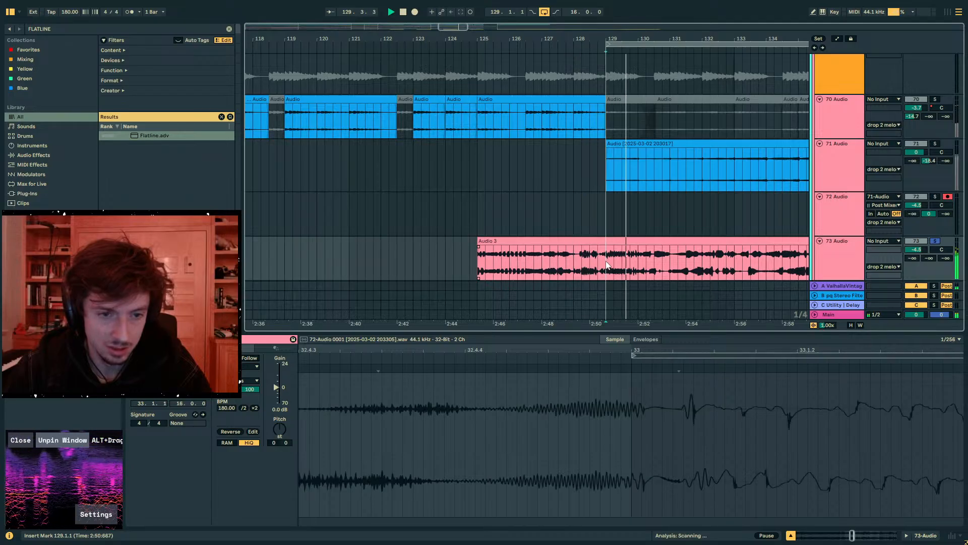
left_click_drag(607, 259, 437, 258)
key("Delete")
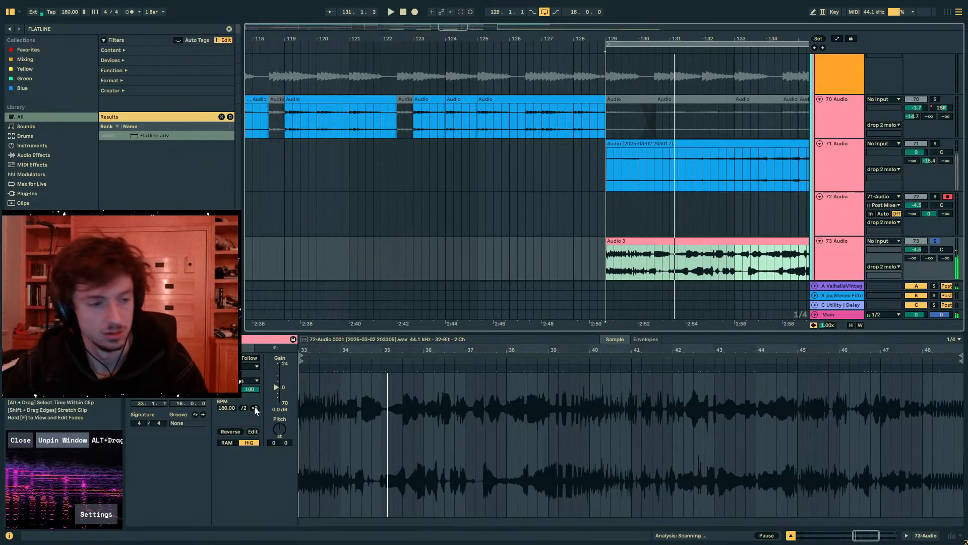
- Double the 73 Audio clip's tempo to 360 BPM, change its warp mode, and play it from bar 129
left_click(255, 407)
left_click(243, 398)
key("space")
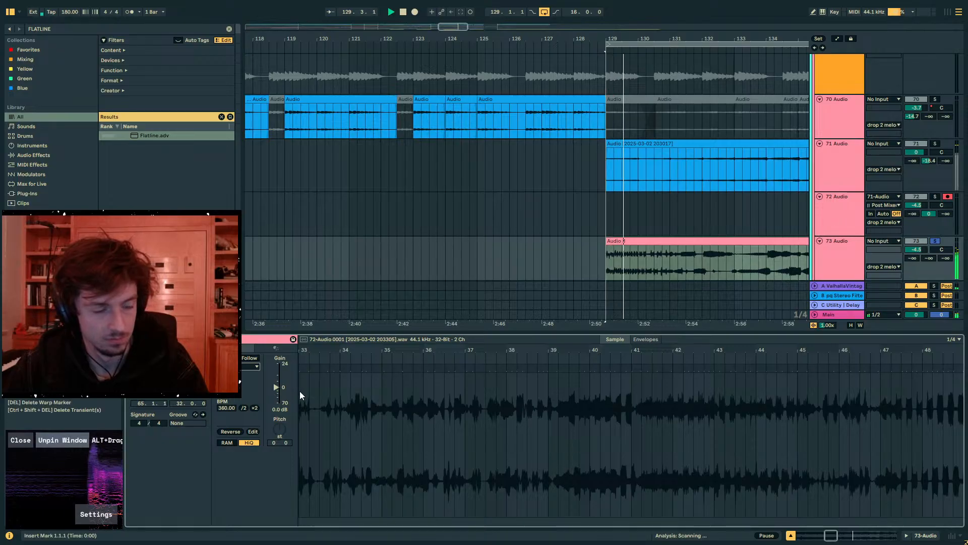
- Add OTT to the 73 Audio track and play it from bar 129
key("shift+Tab")
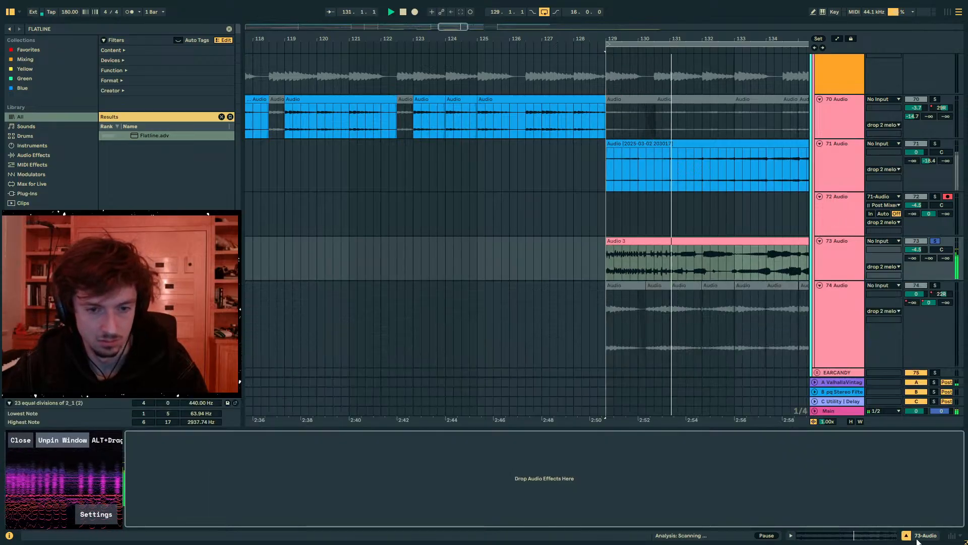
key("ctrl+f")
type("OTT")
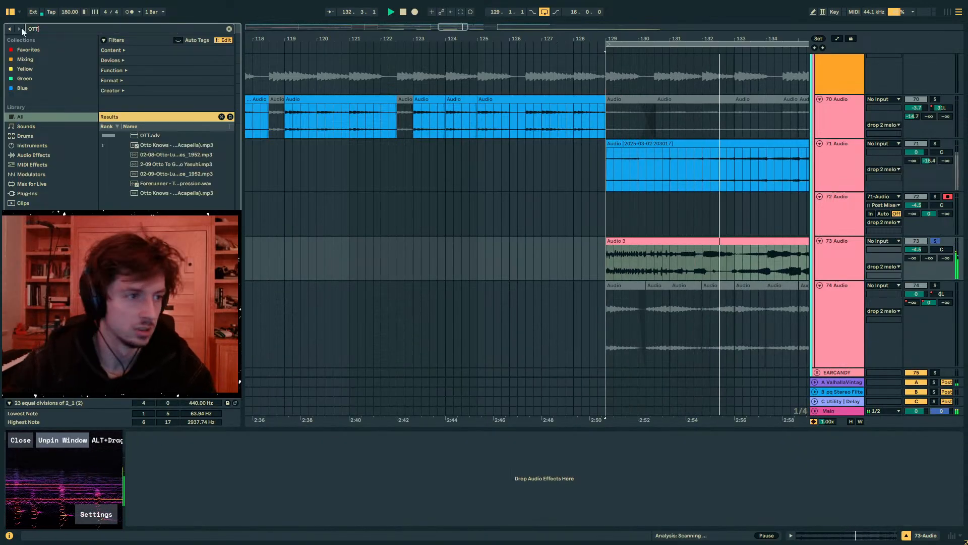
key("Down")
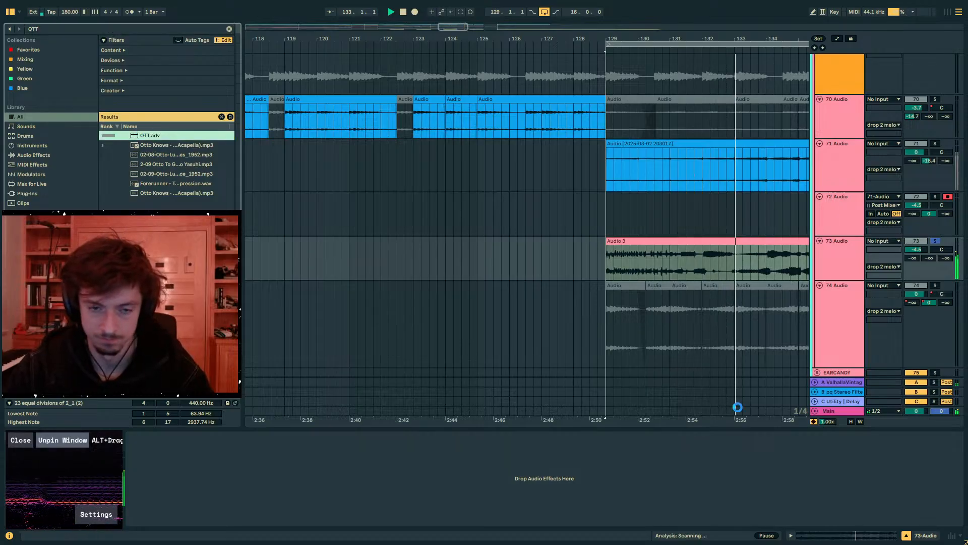
key("Return")
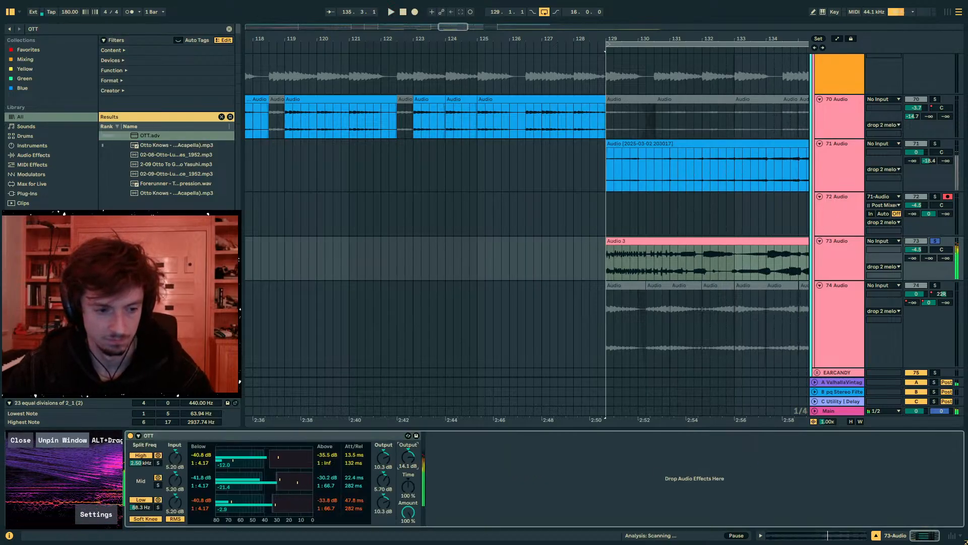
key("space")
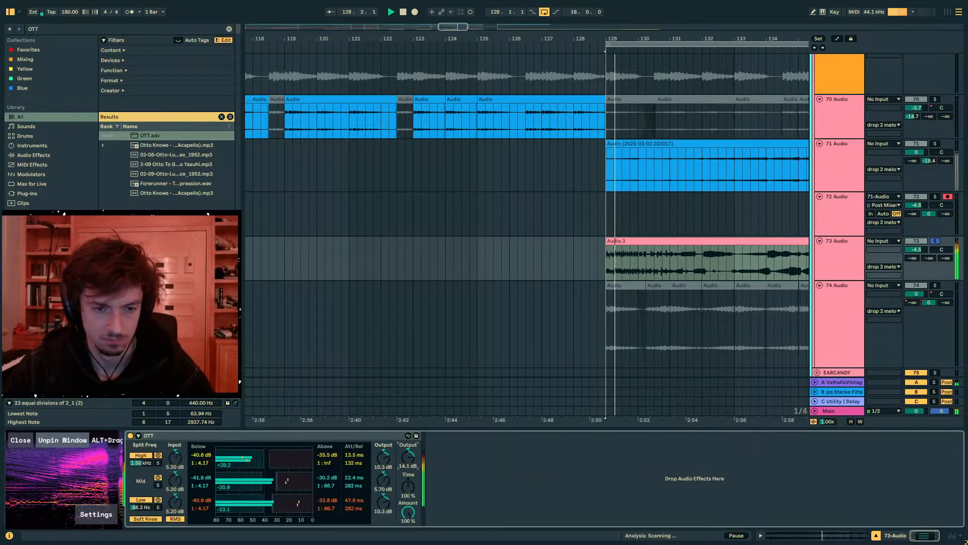
- Turn off the 73 Audio and MELODICS solos, bring the midbass tracks back in, and play the full mix from bar 129
left_click(936, 241)
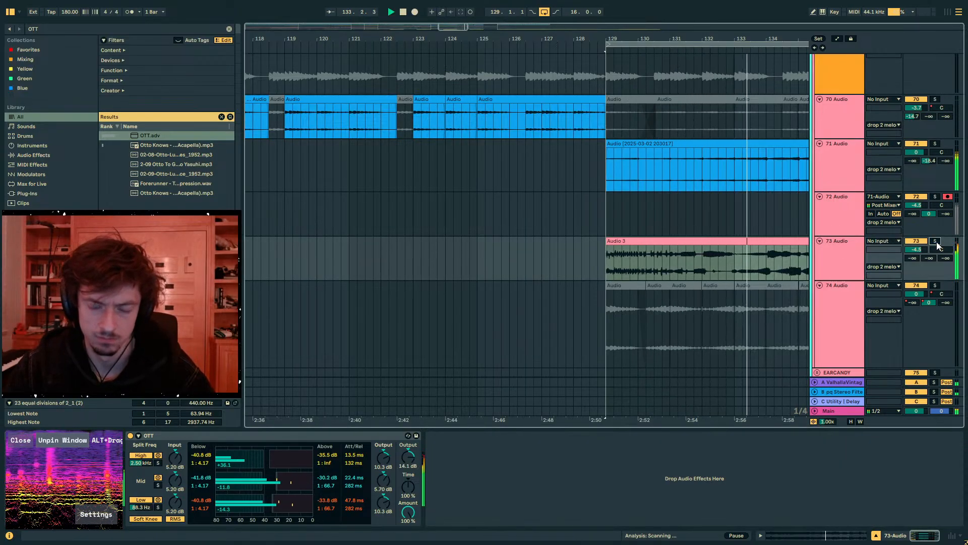
key("space")
scroll(657, 226, "up", 10)
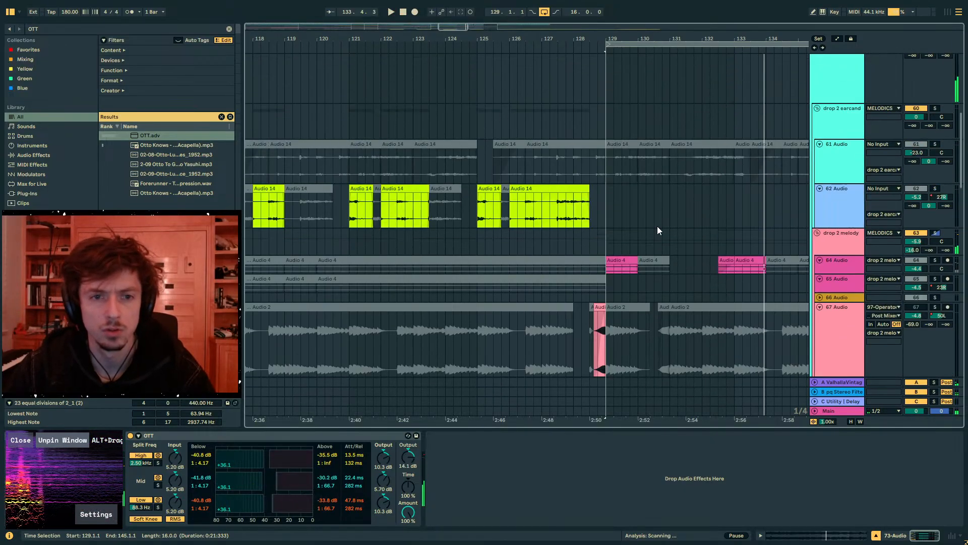
scroll(658, 226, "up", 10)
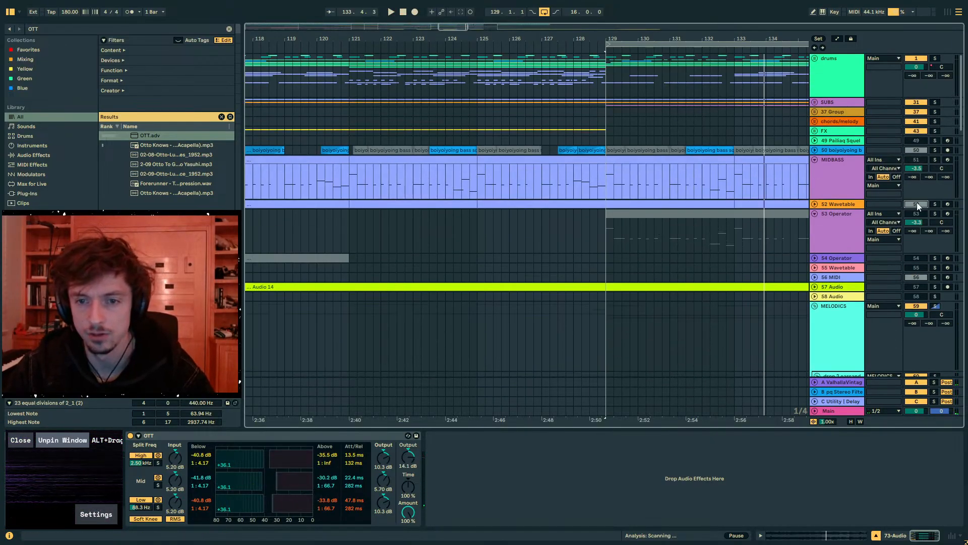
left_click(938, 158)
key("space")
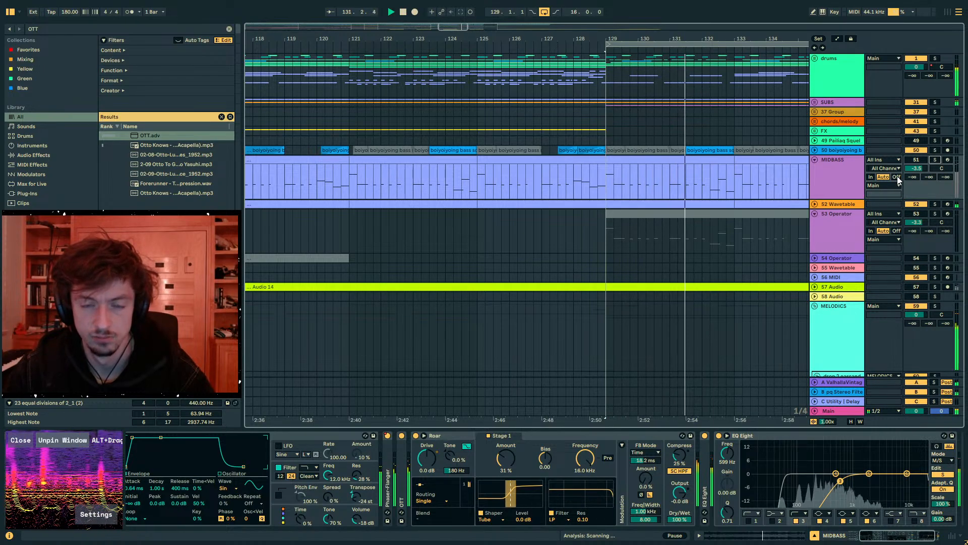
left_click(919, 206)
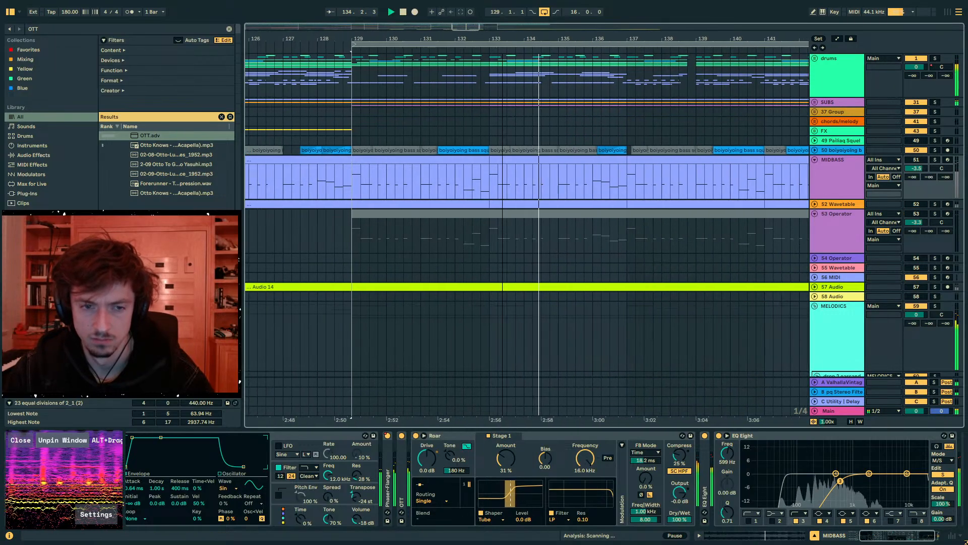
- Select bars 129 to 145 of the 73 Audio clip while the full mix plays
mouse_move(527, 39)
left_mouse_down()
mouse_move(534, 23)
mouse_move(527, 25)
left_mouse_up()
scroll(573, 202, "down", 10)
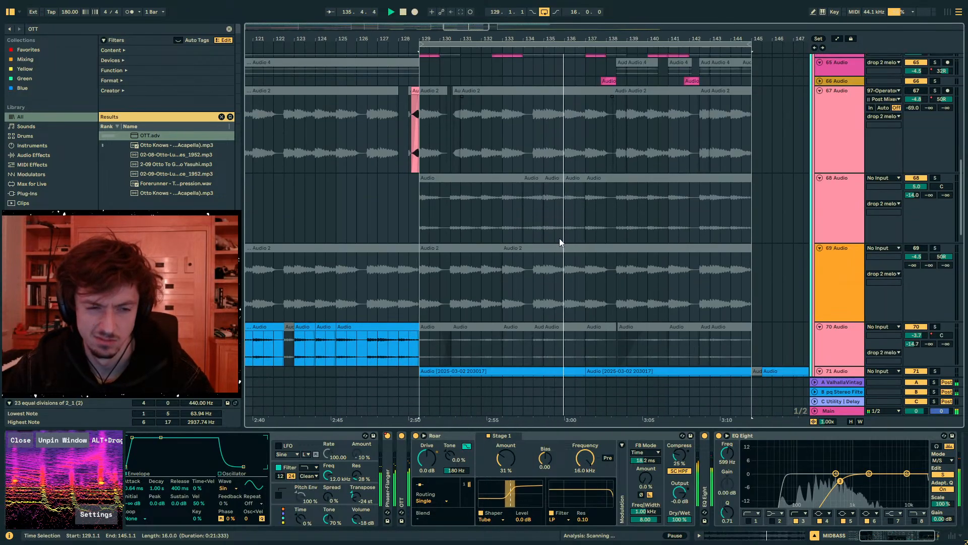
scroll(559, 238, "down", 10)
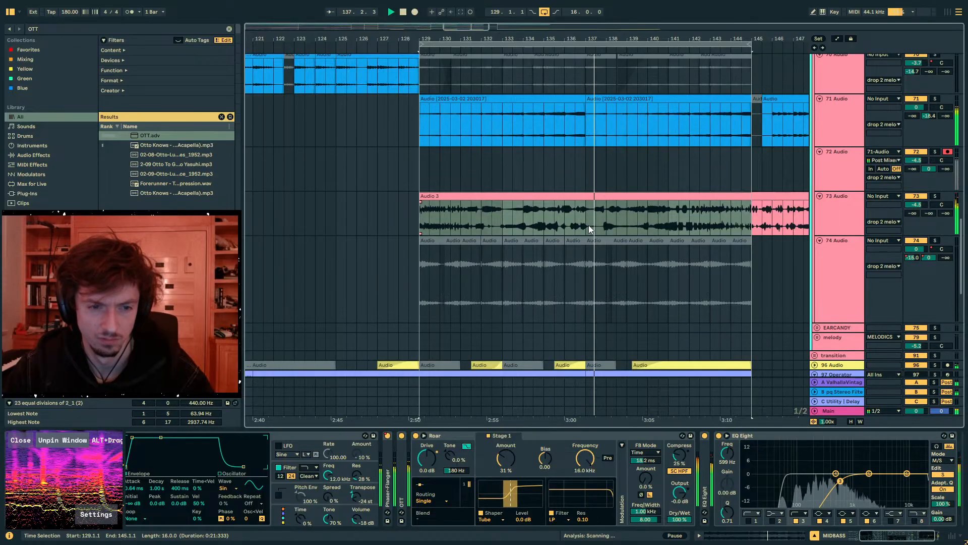
left_click(524, 227)
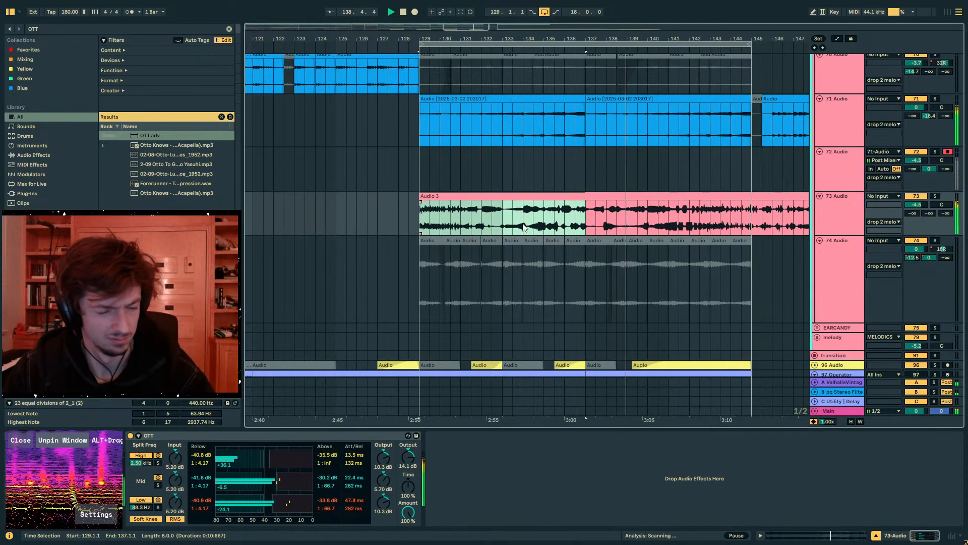
left_click_drag(751, 219, 420, 220)
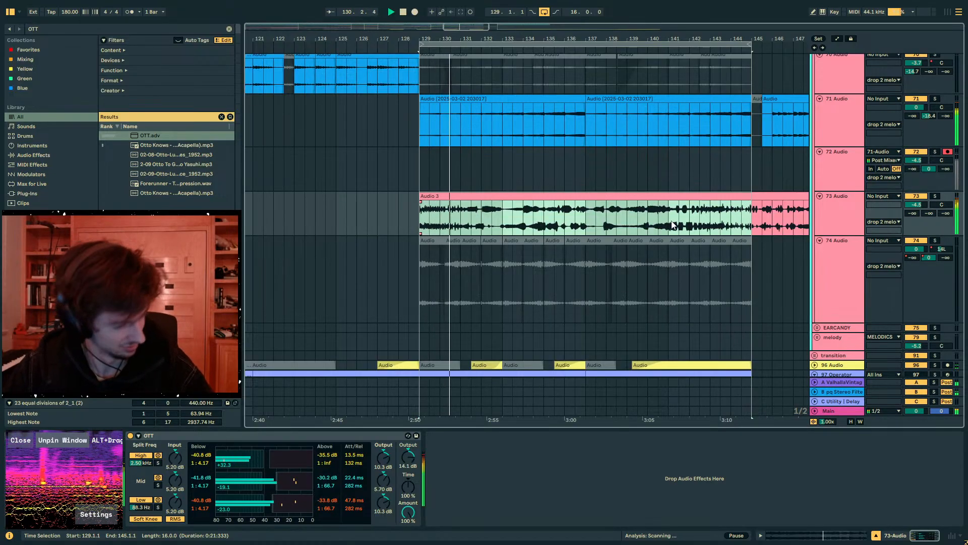
- Deactivate the 64 Audio track in the drop 2 melody group
scroll(617, 242, "up", 10)
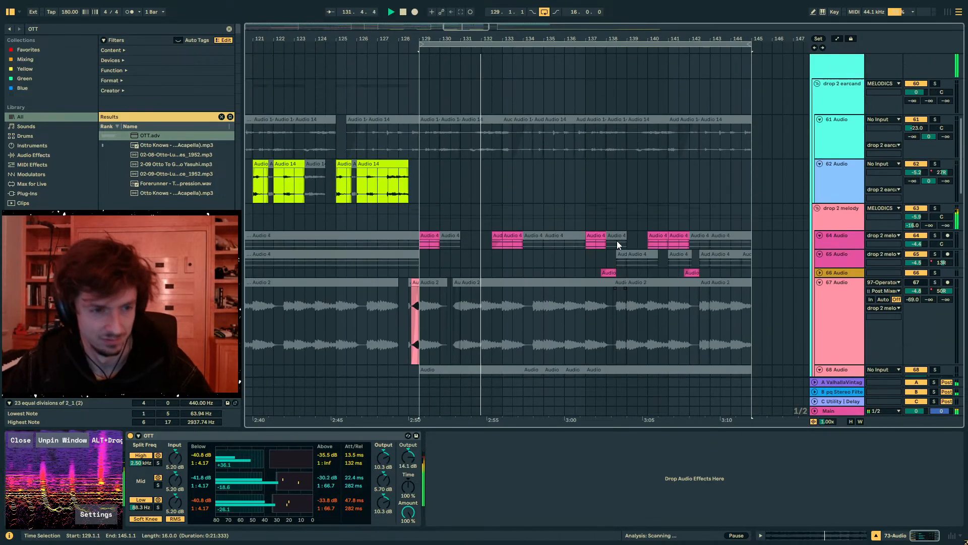
left_click(430, 236)
left_click(916, 235)
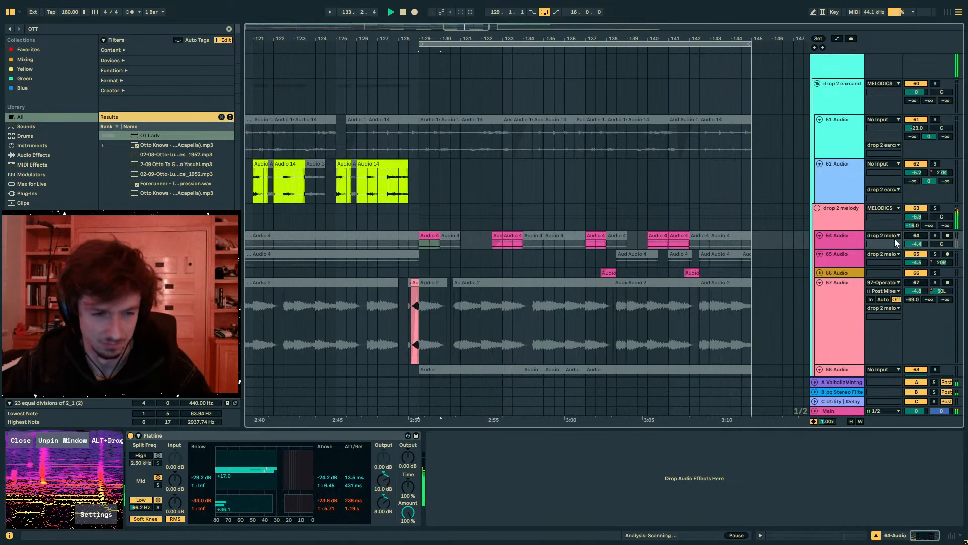
- Extend the end of the 73 Audio clip beyond bar 161 to the end of its recording
left_click_drag(493, 39, 534, 1)
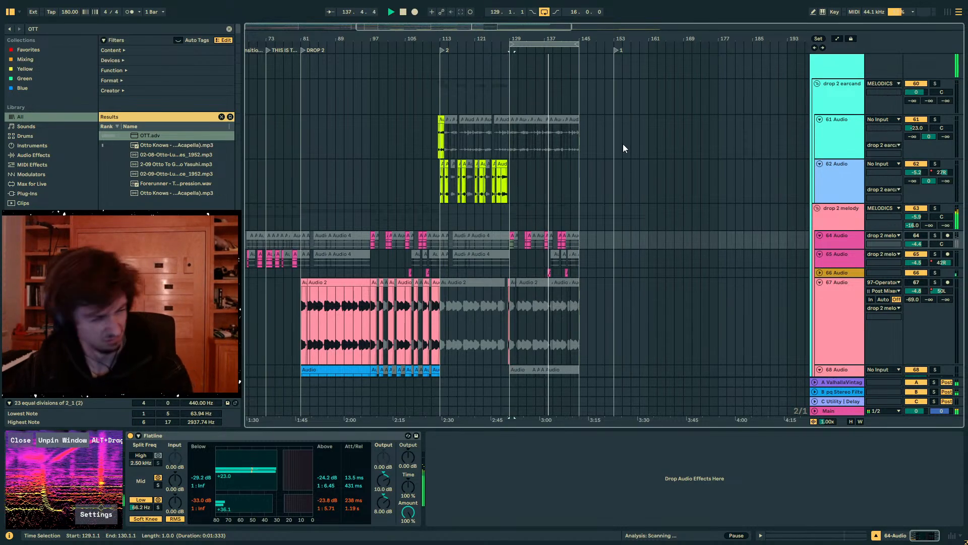
scroll(636, 204, "down", 10)
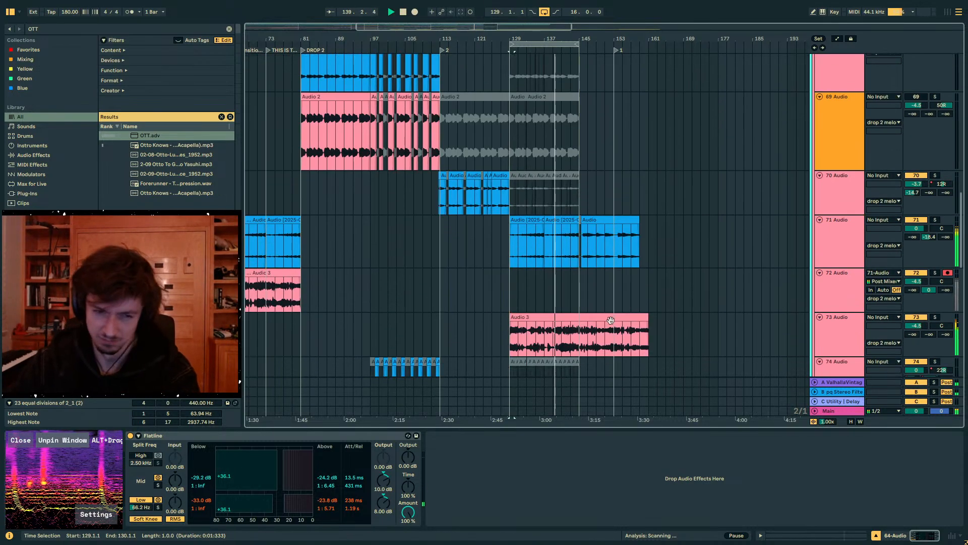
left_click_drag(649, 316, 735, 323)
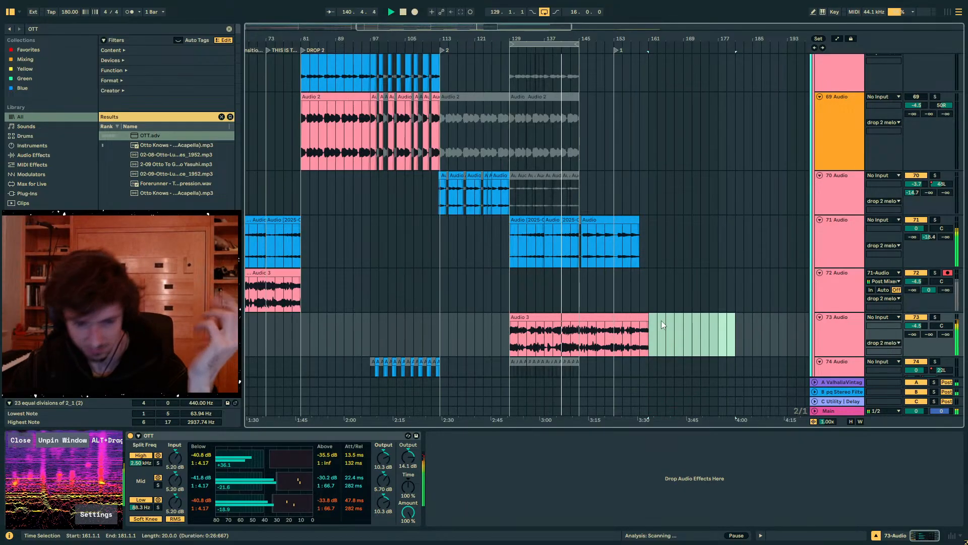
left_click_drag(648, 318, 781, 320)
- Split the 73 Audio clip at bar 145 and move the part after the split back to bar 129
left_click(582, 342)
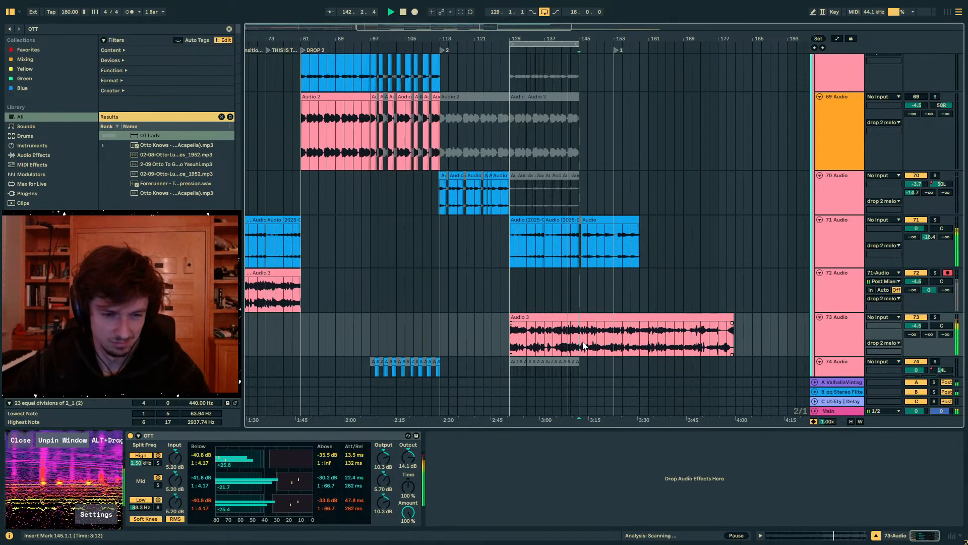
key("ctrl+e")
left_click(629, 317)
left_click_drag(629, 317, 561, 324)
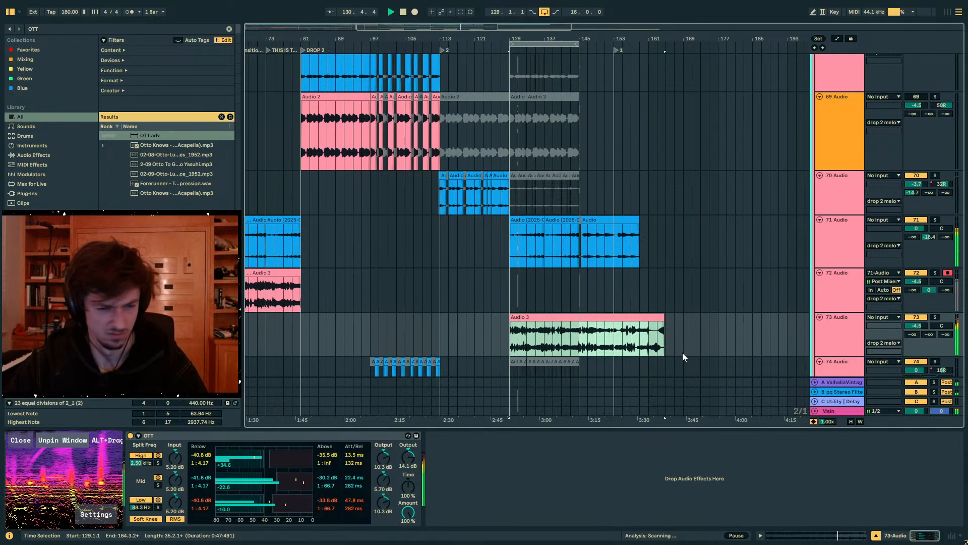
- Insert an audio track below 73 Audio and copy bars 137 to 145 of the 73 Audio clip onto it at bar 129
left_click(828, 340)
left_click_drag(553, 332, 523, 335)
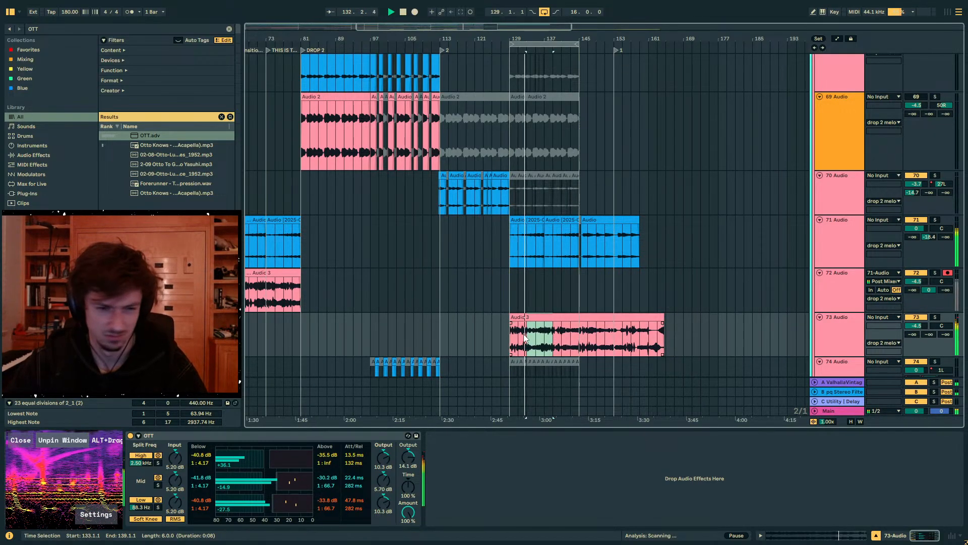
left_click(832, 336)
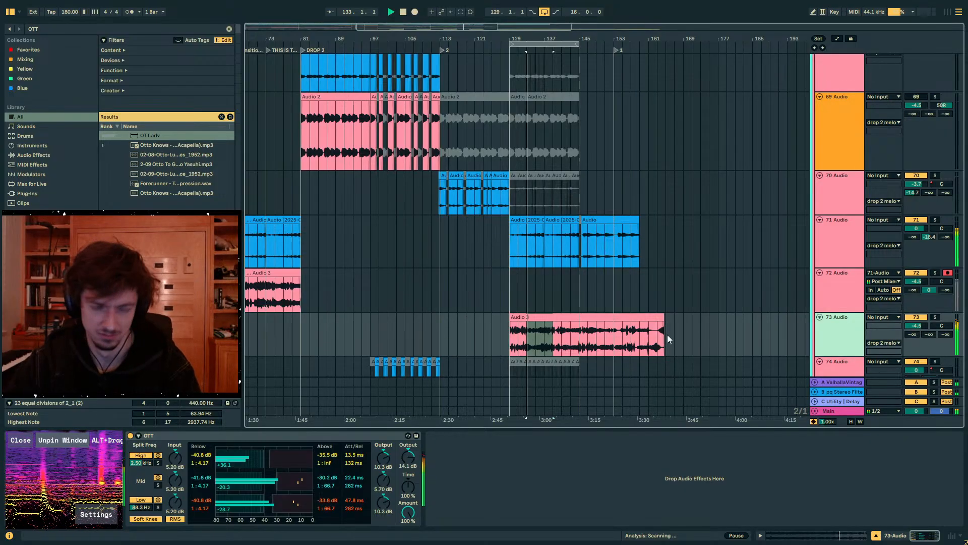
key("ctrl+t")
left_click(550, 334)
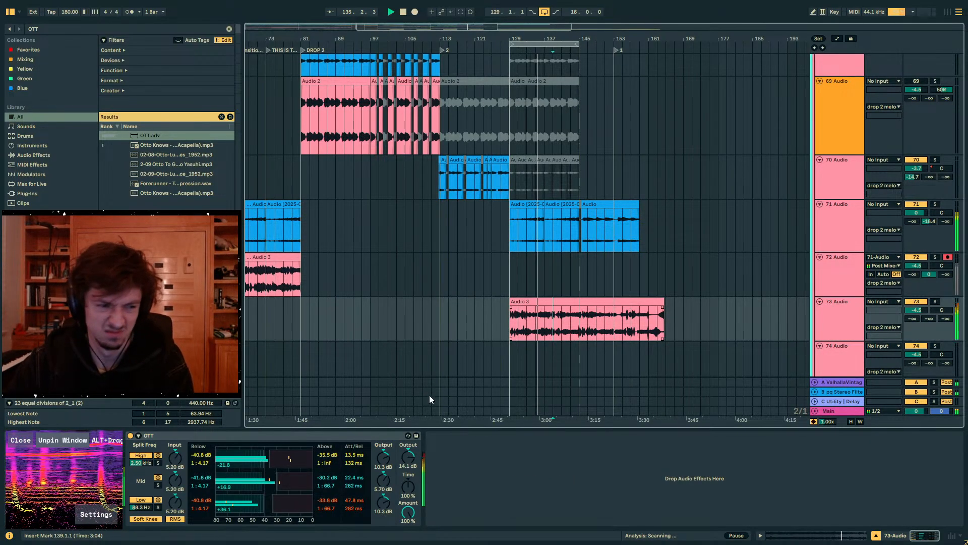
left_click_drag(569, 324, 578, 323)
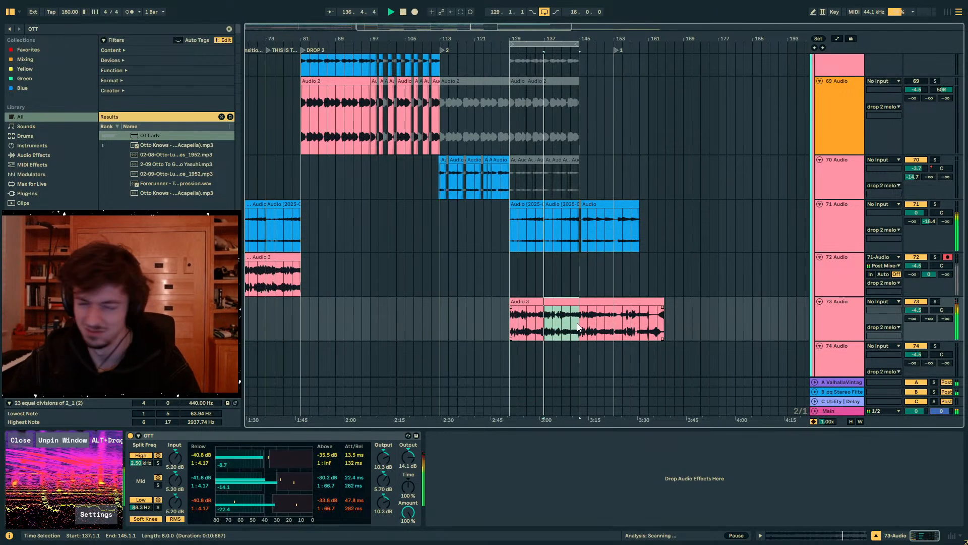
key("ctrl+c")
left_click(510, 361)
key("ctrl+v")
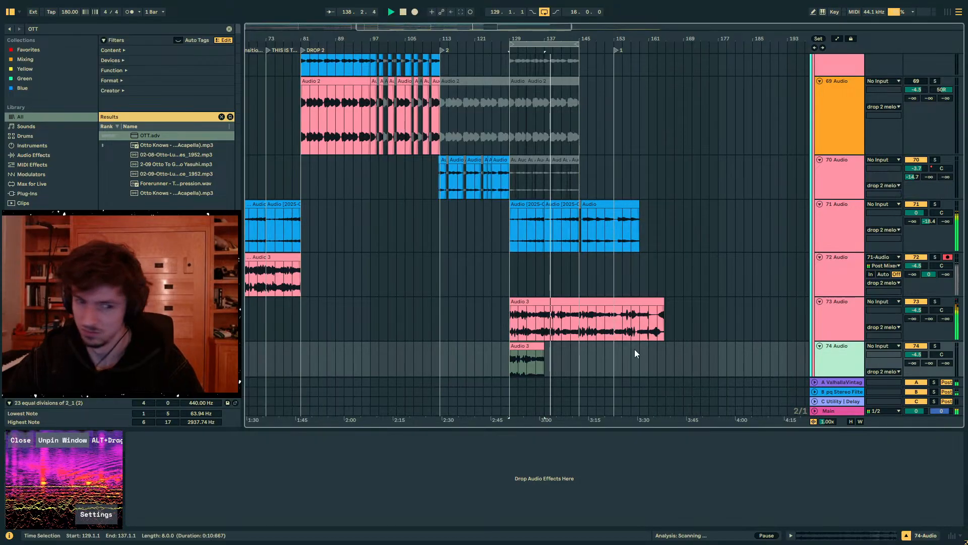
- Double the new 74 Audio clip's tempo to 720 BPM
left_click(858, 540)
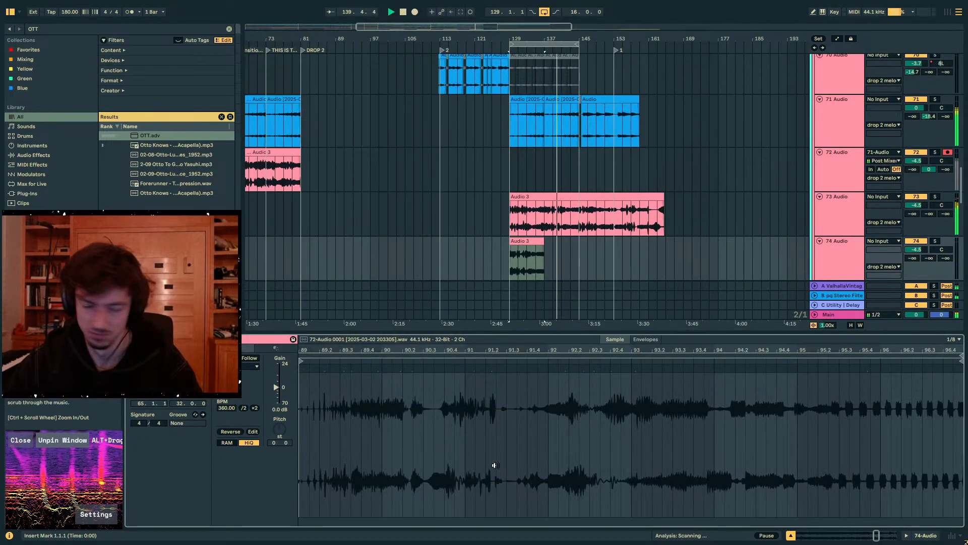
left_click(255, 408)
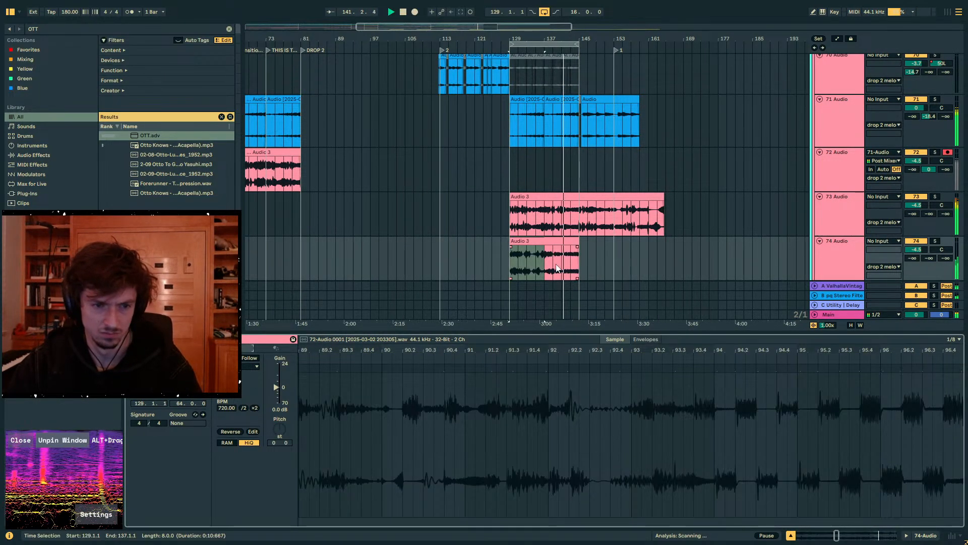
scroll(558, 267, "down", 2)
- Add OTT to the 74 Audio track with its overall output set to 0.00 dB
left_click(856, 233)
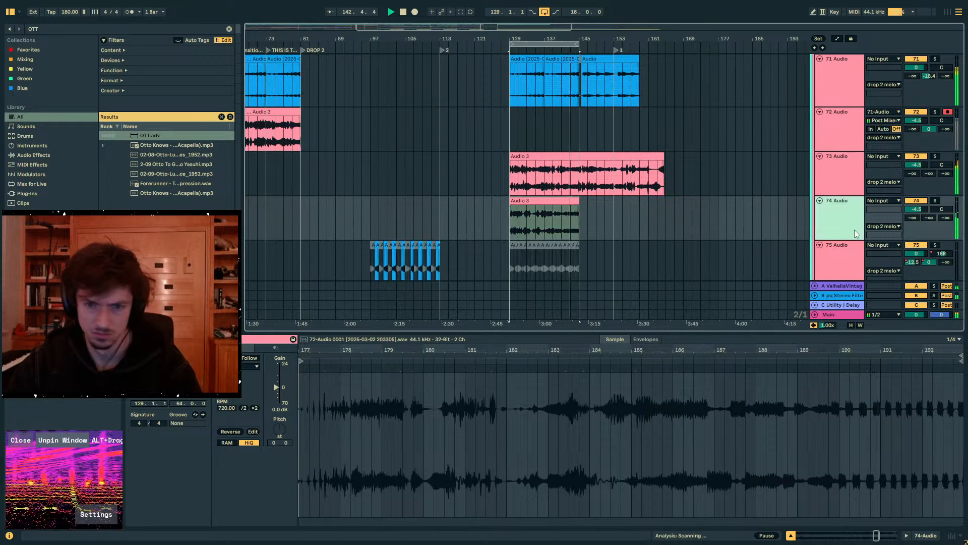
left_click(926, 535)
left_click(56, 29)
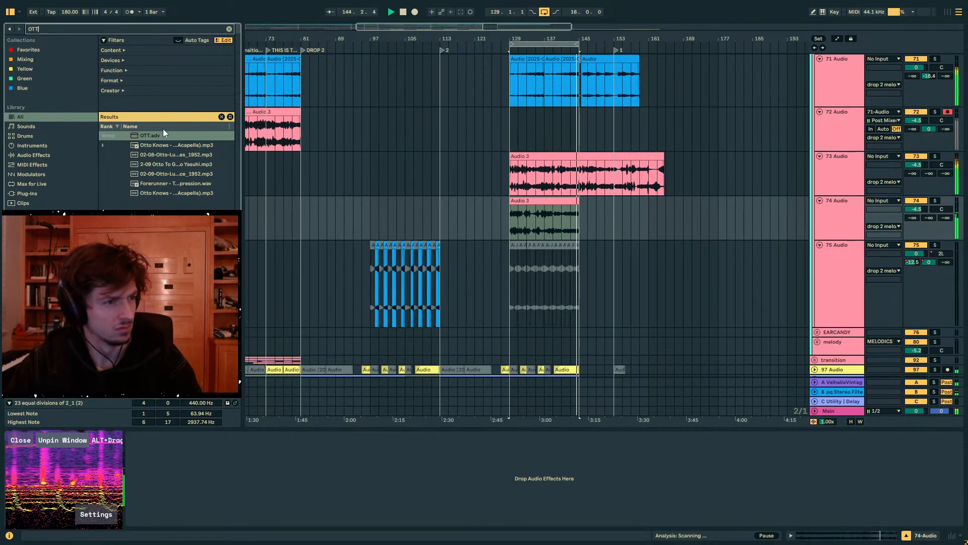
left_click_drag(164, 132, 515, 221)
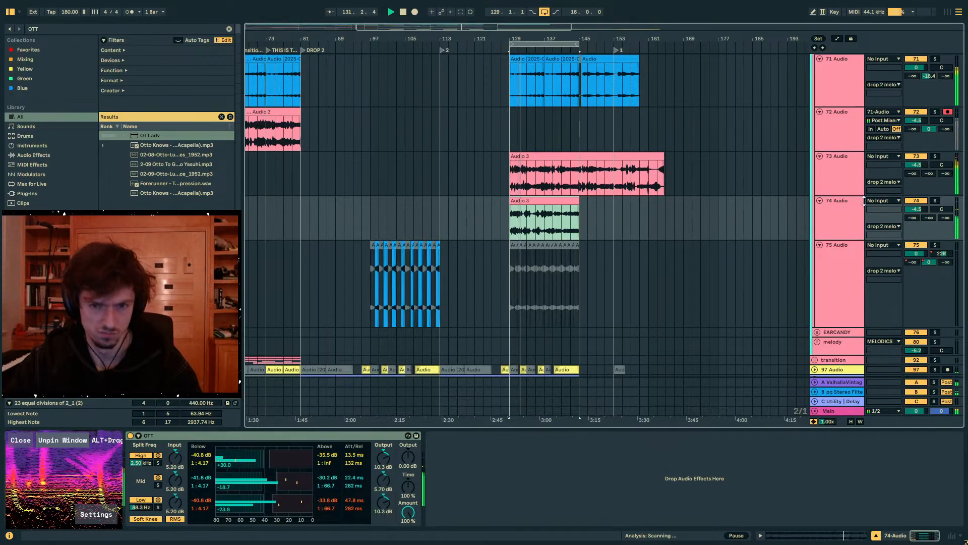
- Add Auto Filter after OTT on 73 Audio, with cutoff about 647 Hz, resonance 59%, LFO amount 30.0 and a synced 1/8 rate
key("Up")
key("ctrl+f")
type("auto fi")
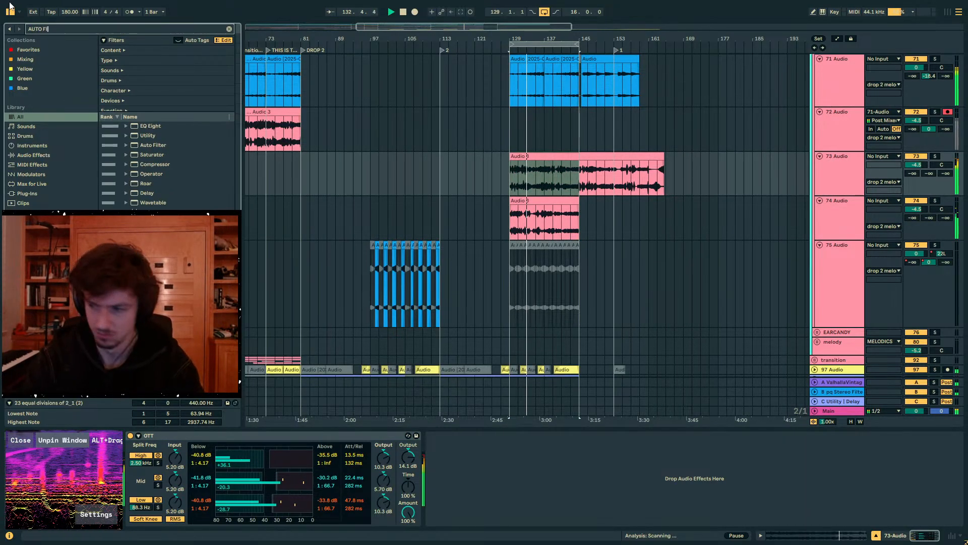
type("lt")
left_click(159, 135)
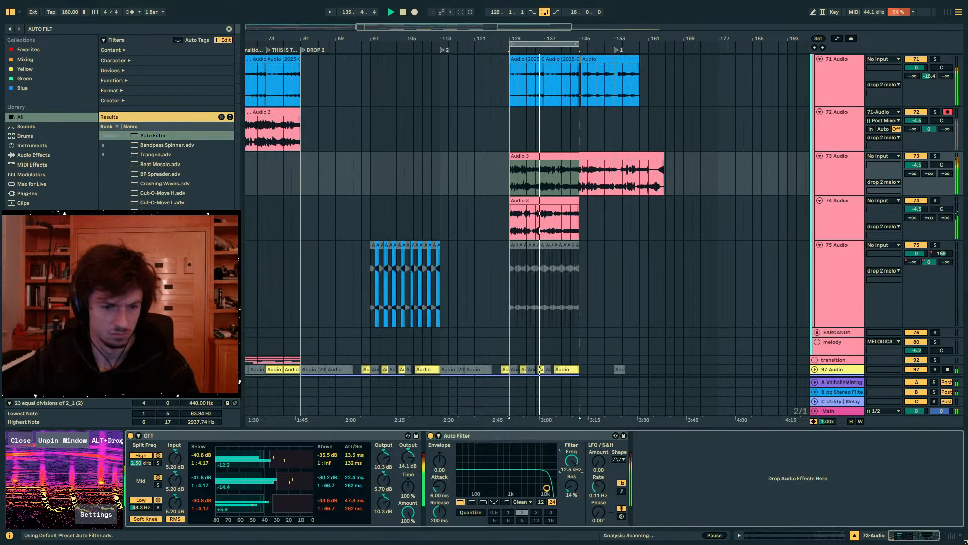
left_click_drag(572, 483, 572, 450)
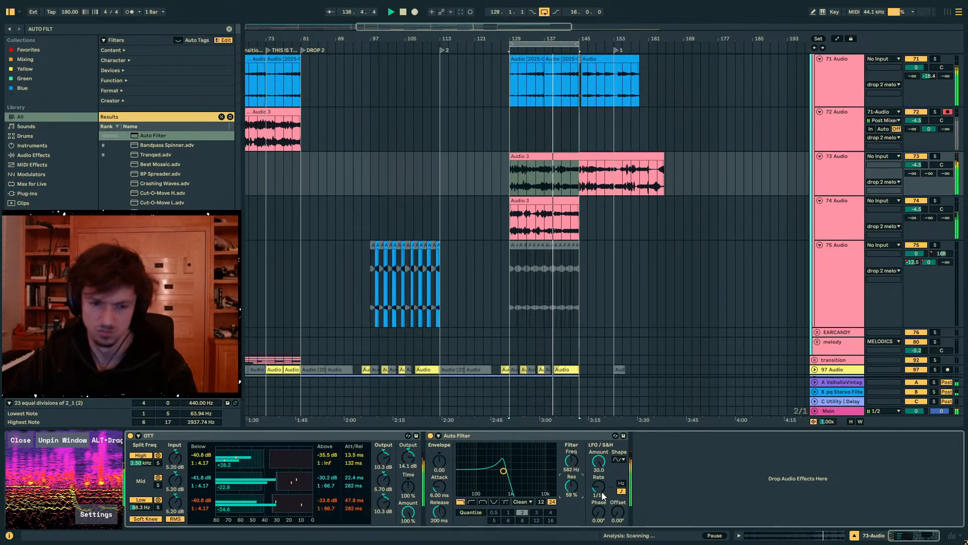
left_click_drag(600, 492, 573, 462)
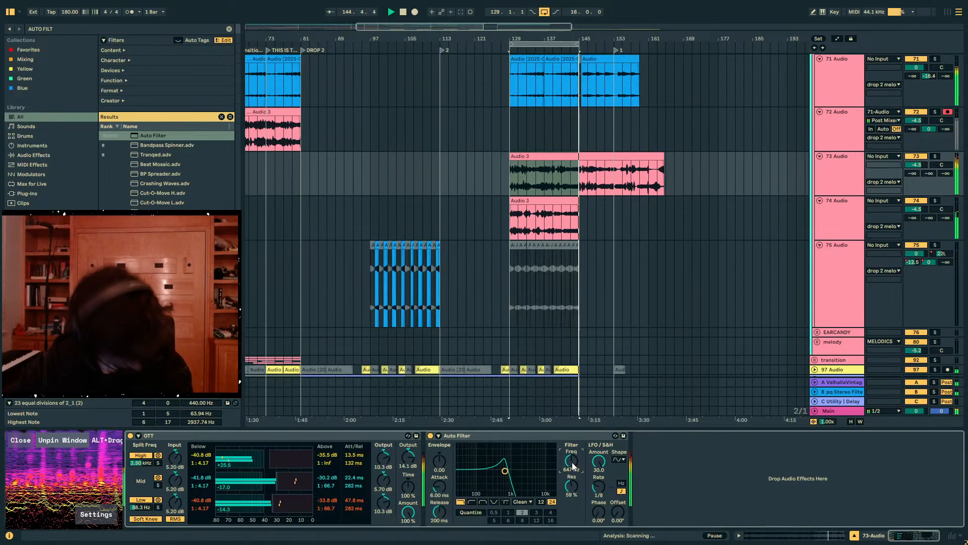
- Set 73 Audio's Auto Filter to 888 Hz cutoff and 0.0% resonance, with LFO rate 1/4 and phase 169°
mouse_move(573, 465)
left_mouse_down()
mouse_move(573, 481)
mouse_move(573, 462)
left_mouse_up()
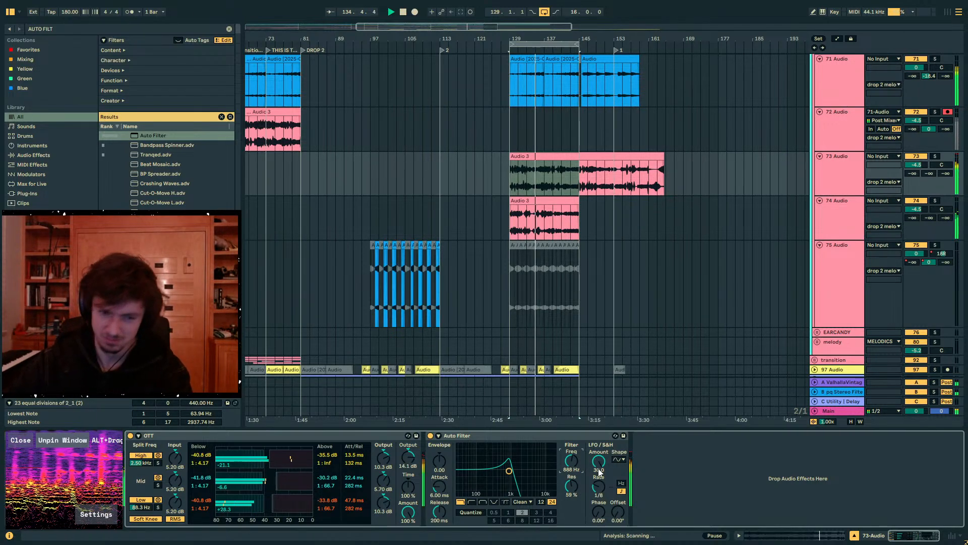
left_click(597, 489)
type("3")
key("Return")
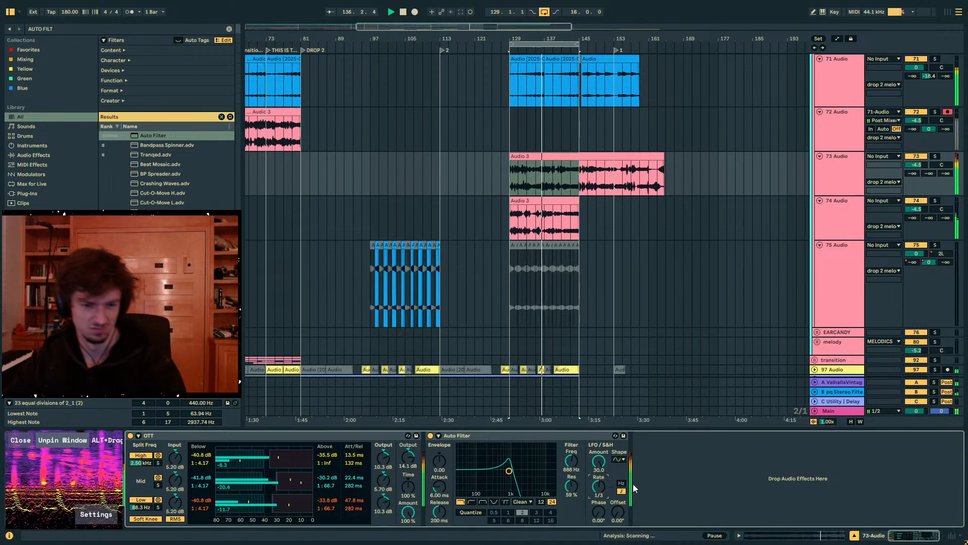
key("Down")
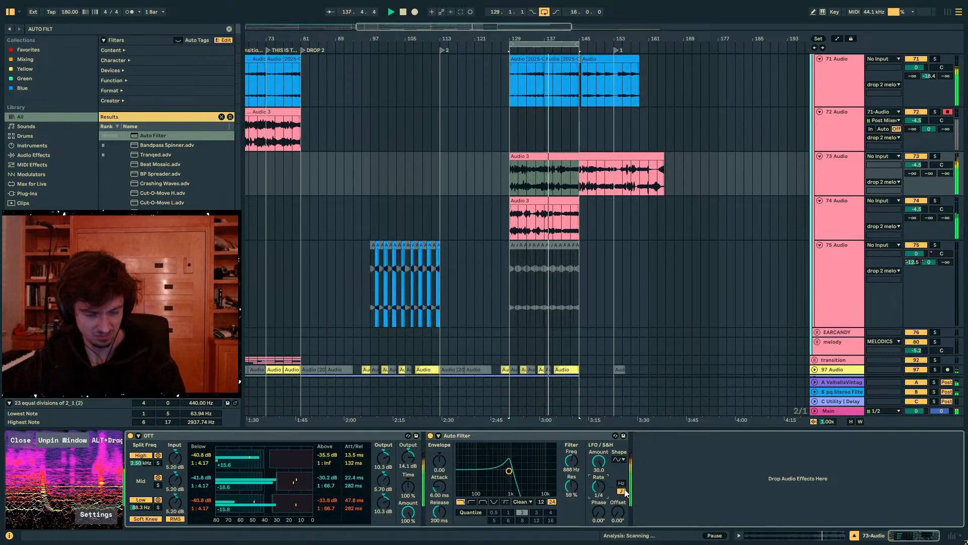
left_click_drag(598, 512, 599, 481)
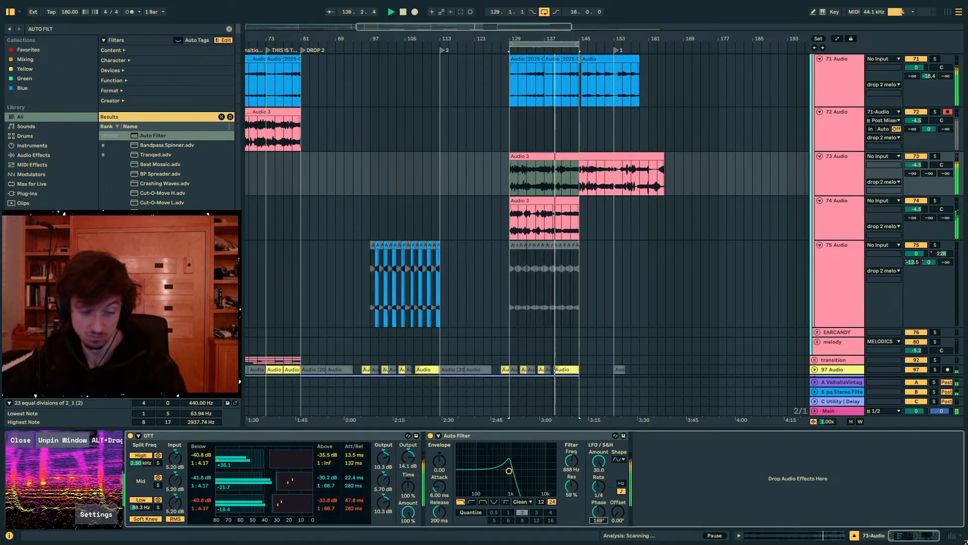
double_click(566, 487)
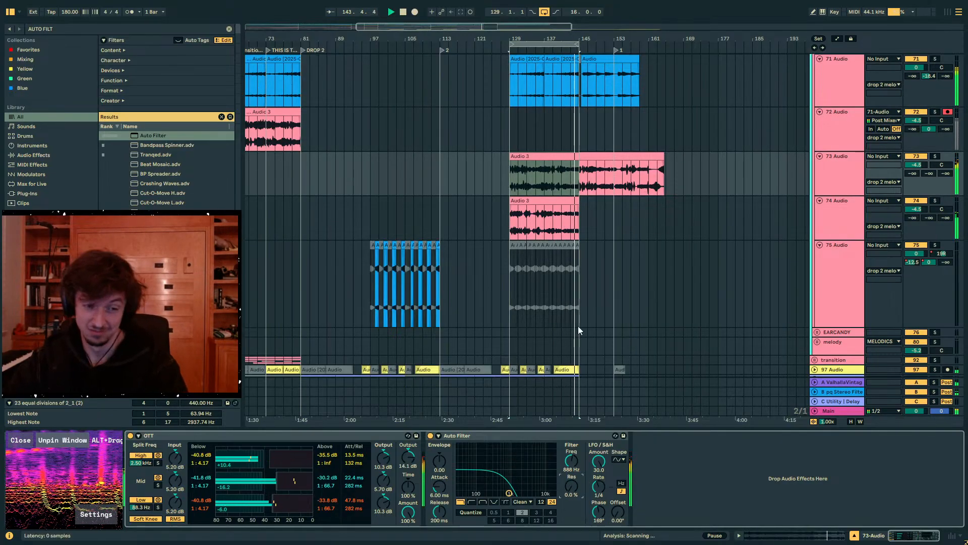
- Mute the 73 Audio and 74 Audio tracks
left_click(850, 186)
left_click(925, 157)
left_click(926, 158)
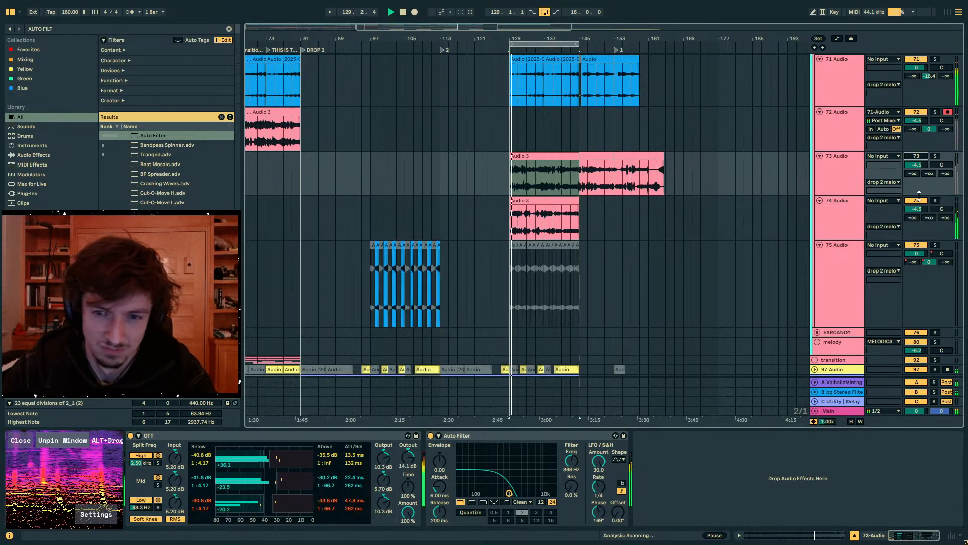
left_click(916, 200)
scroll(554, 227, "up", 3)
left_click(557, 248)
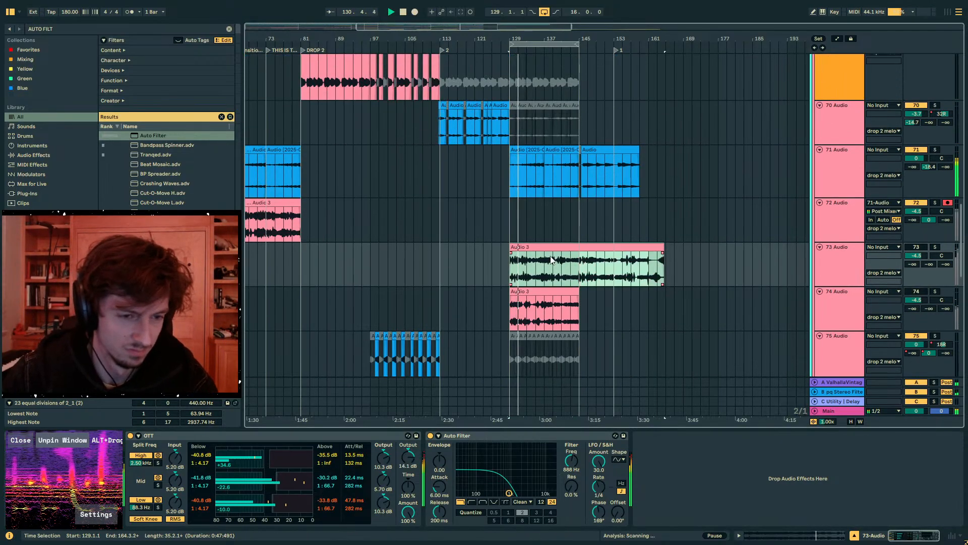
scroll(562, 257, "up", 2)
left_click(570, 263)
left_click_drag(577, 277, 502, 282)
key("space")
left_click(512, 285)
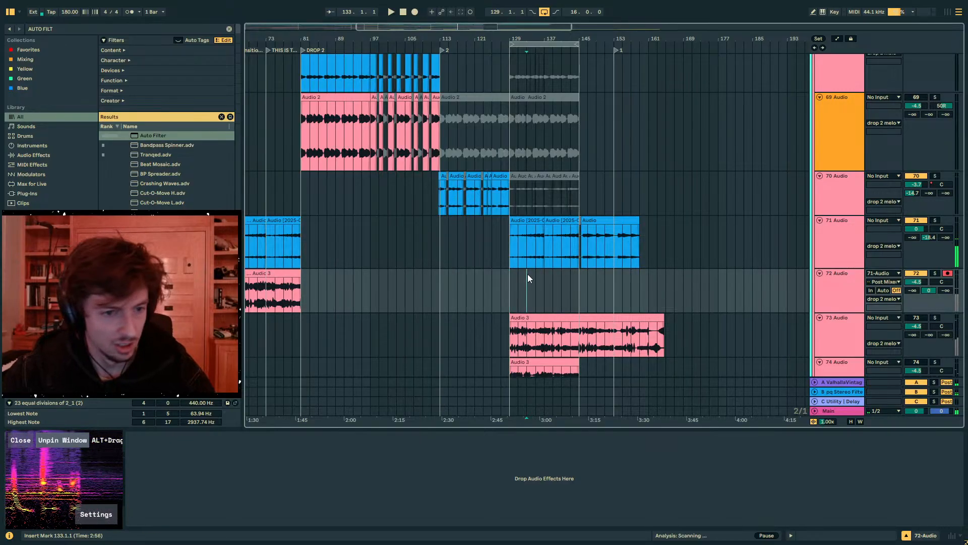
left_click(501, 264)
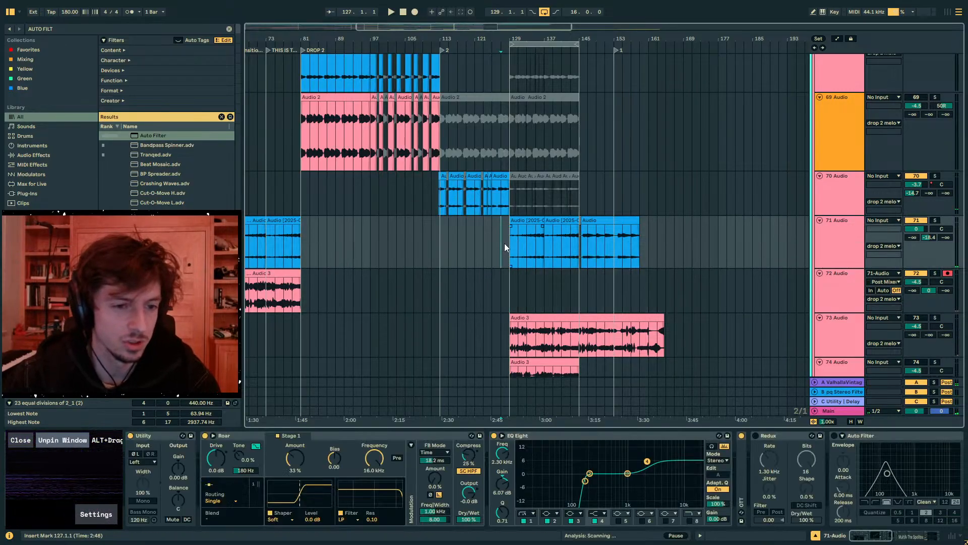
mouse_move(505, 244)
left_mouse_down()
mouse_move(647, 251)
mouse_move(503, 246)
left_mouse_up()
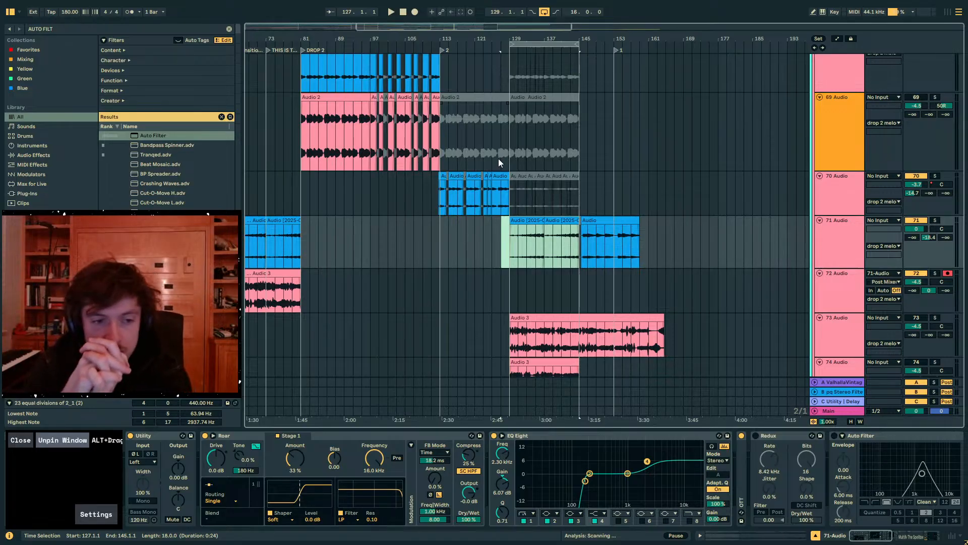
- Audition the second drop from bar 128 with the 71 Audio clips playing, and stop playback
left_click_drag(511, 40, 510, 56)
left_click(500, 246)
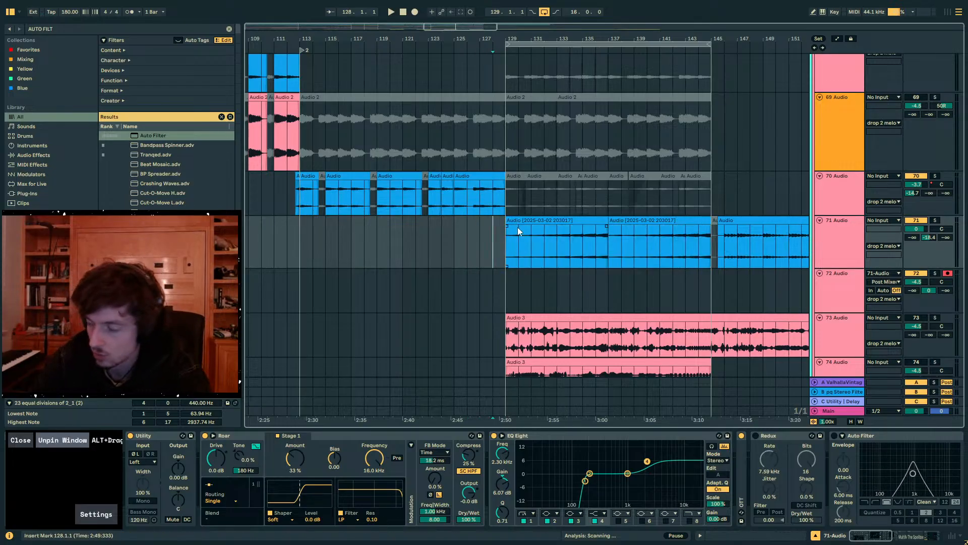
key("space")
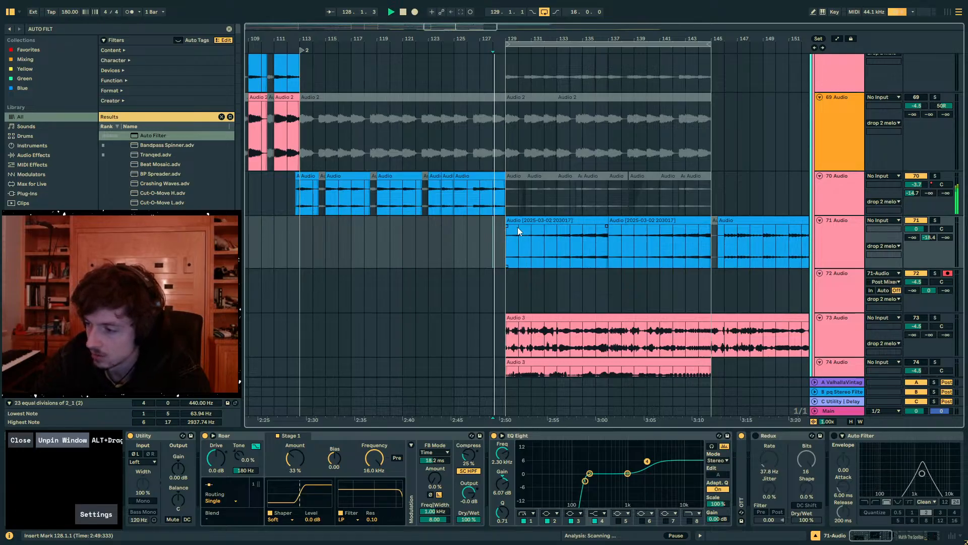
left_click(562, 219)
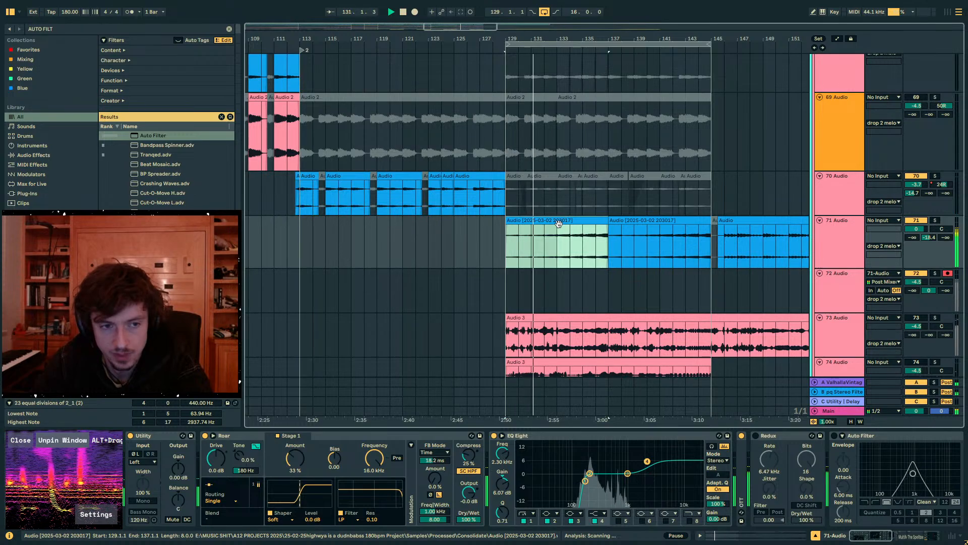
scroll(605, 222, "up", 2)
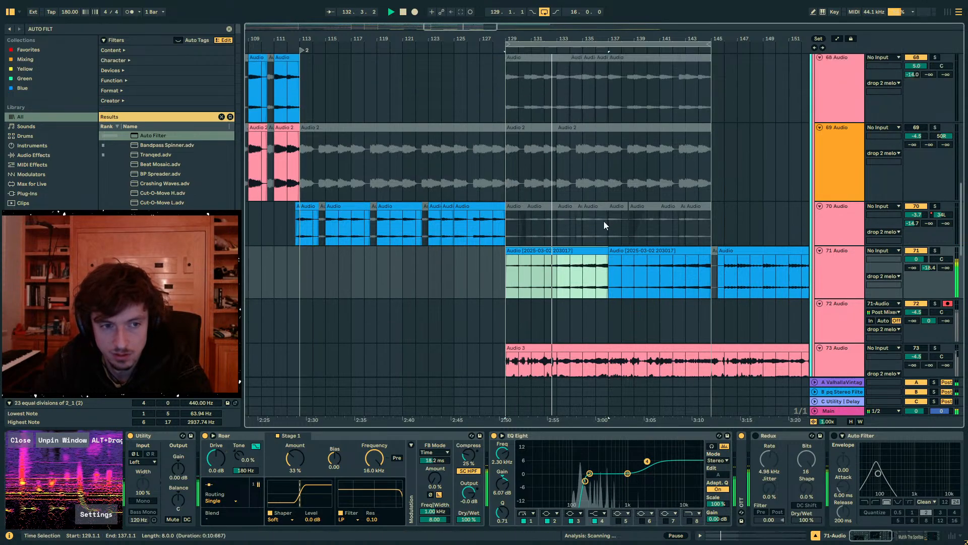
scroll(613, 242, "left", 3)
scroll(617, 252, "down", 4)
scroll(622, 259, "up", 15)
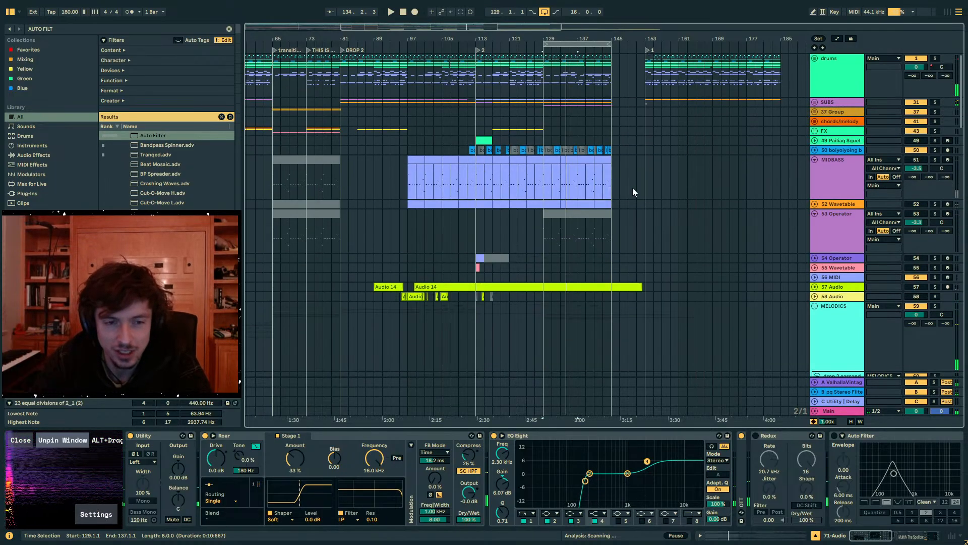
key("space")
- Examine the drop 2 melody clips on tracks 67 to 74, especially the 71 Audio clips between bars 113 and 161
left_click(609, 186)
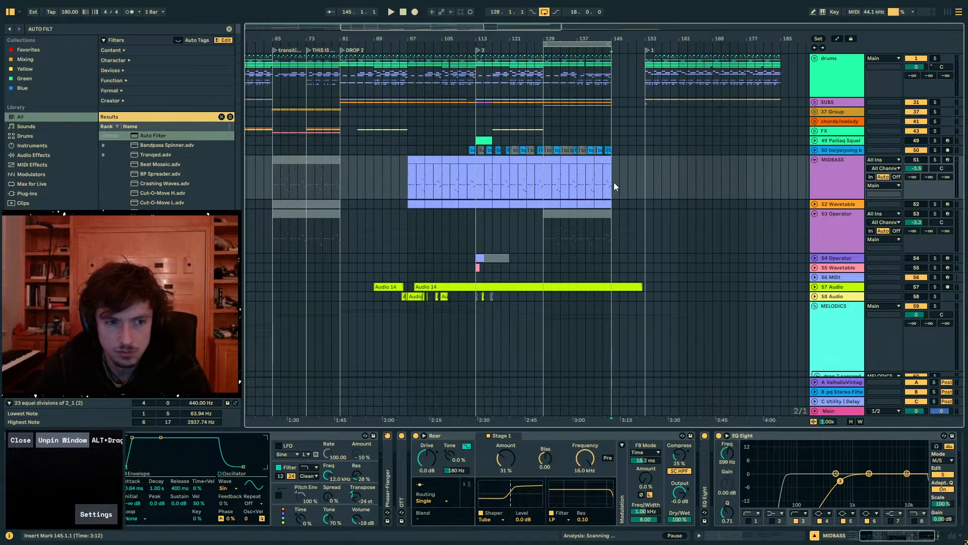
scroll(614, 187, "down", 14)
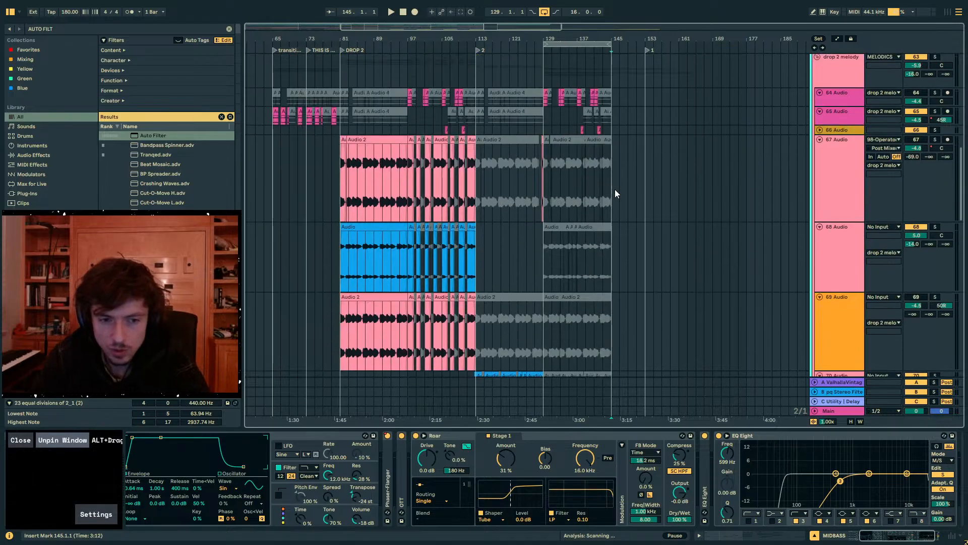
scroll(615, 190, "down", 2)
left_click_drag(531, 39, 535, 15)
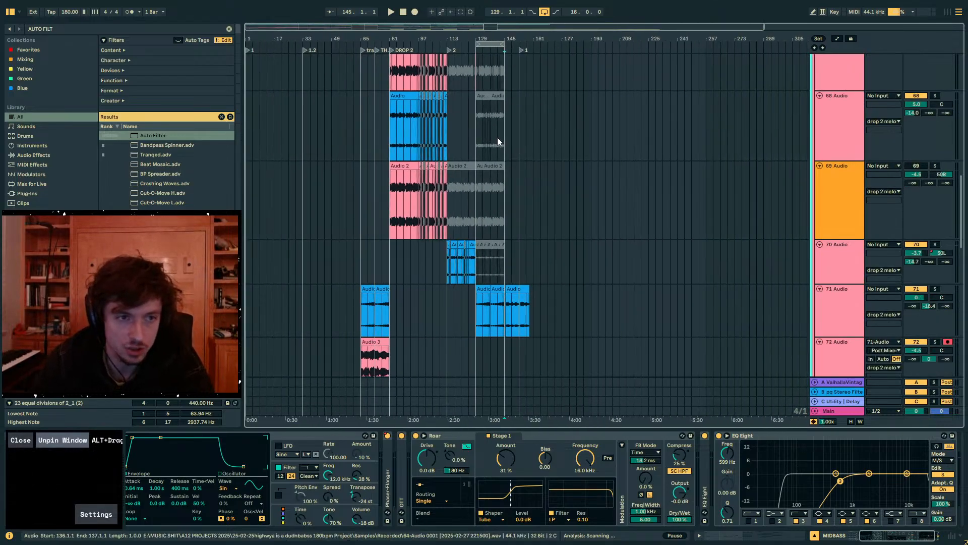
left_click_drag(497, 137, 390, 141)
left_click(527, 192)
left_click(488, 270)
left_click_drag(477, 305, 532, 309)
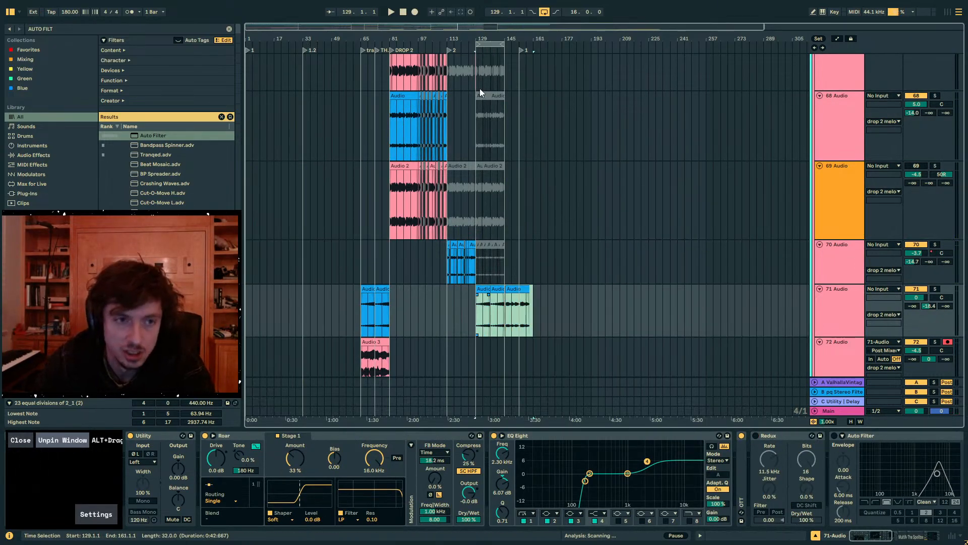
left_click_drag(477, 40, 477, 93)
scroll(607, 255, "down", 3)
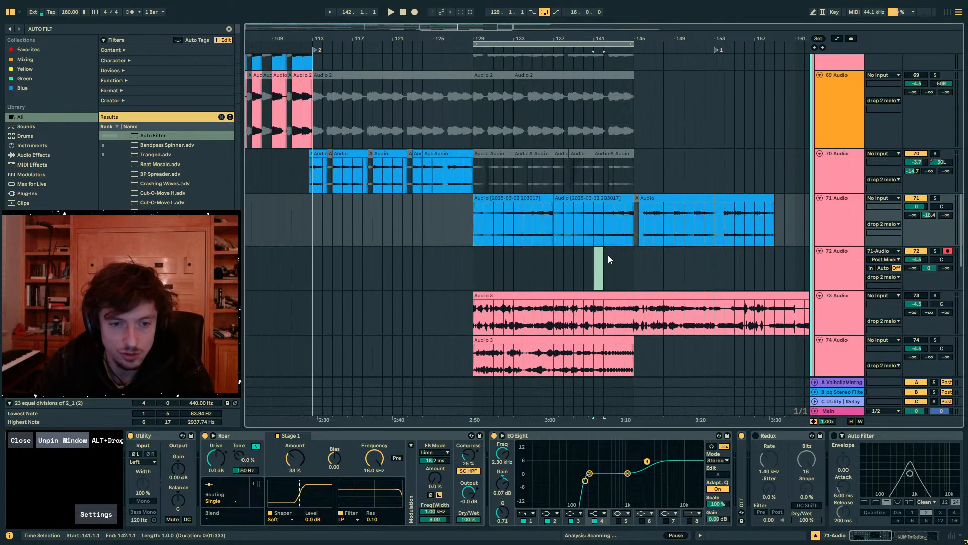
left_click(638, 262)
left_click_drag(603, 38, 644, 9)
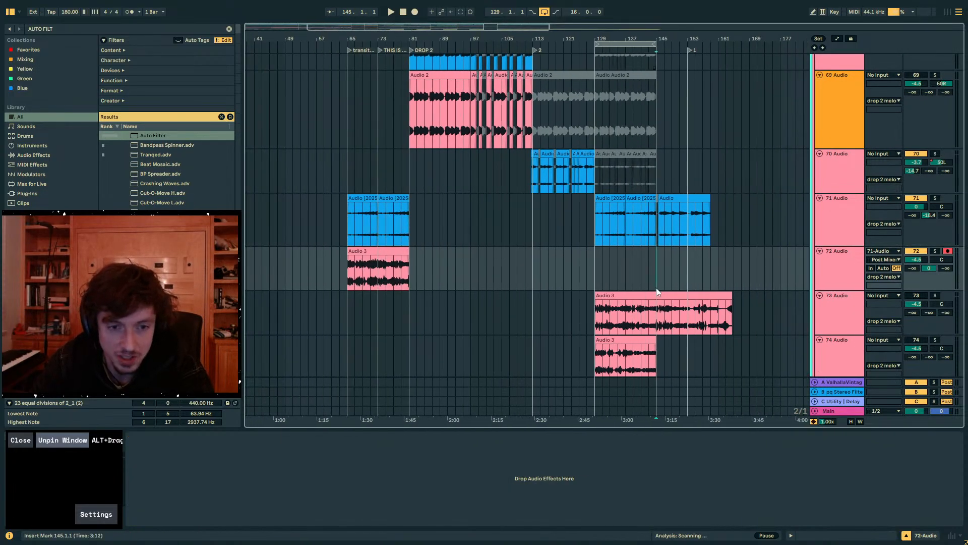
left_click_drag(651, 280, 810, 268)
left_click_drag(359, 40, 363, 10)
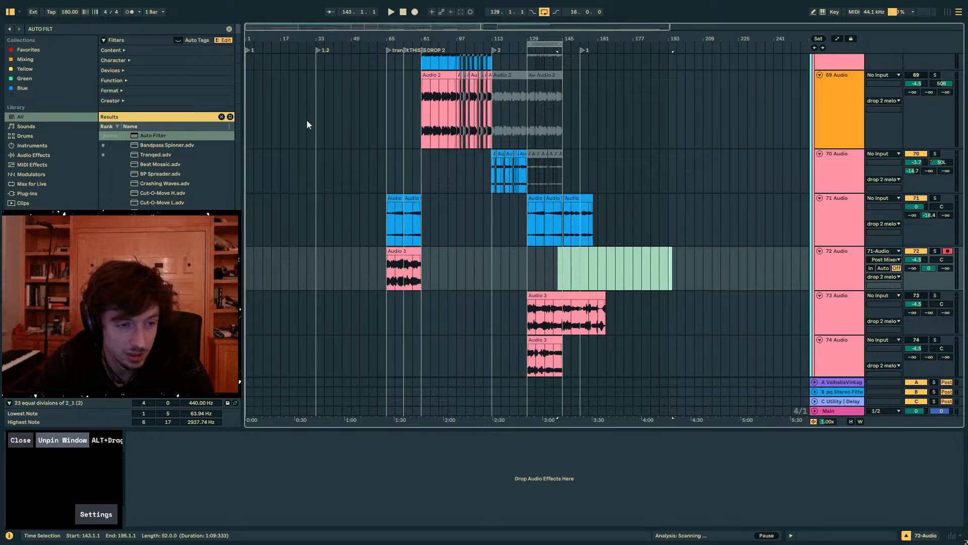
left_click(534, 244)
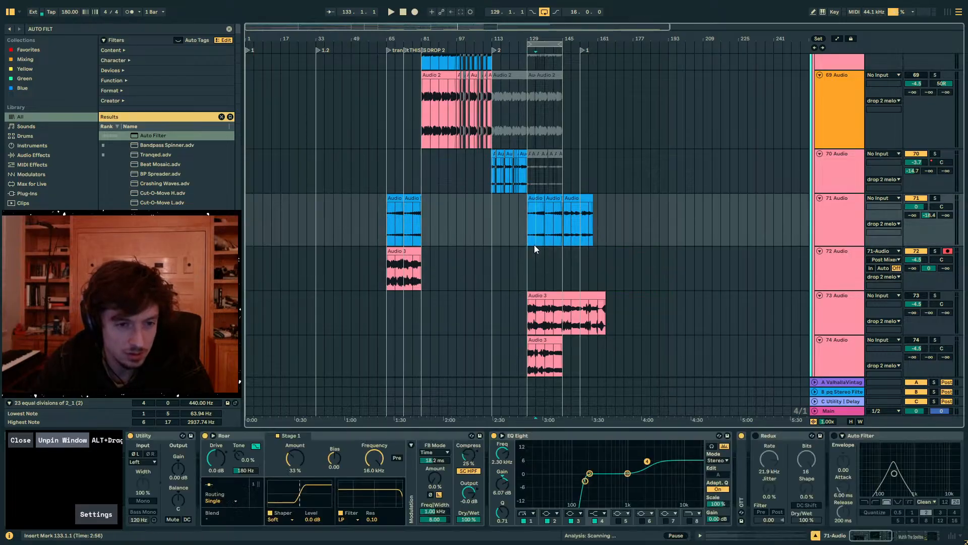
left_click_drag(525, 238, 566, 233)
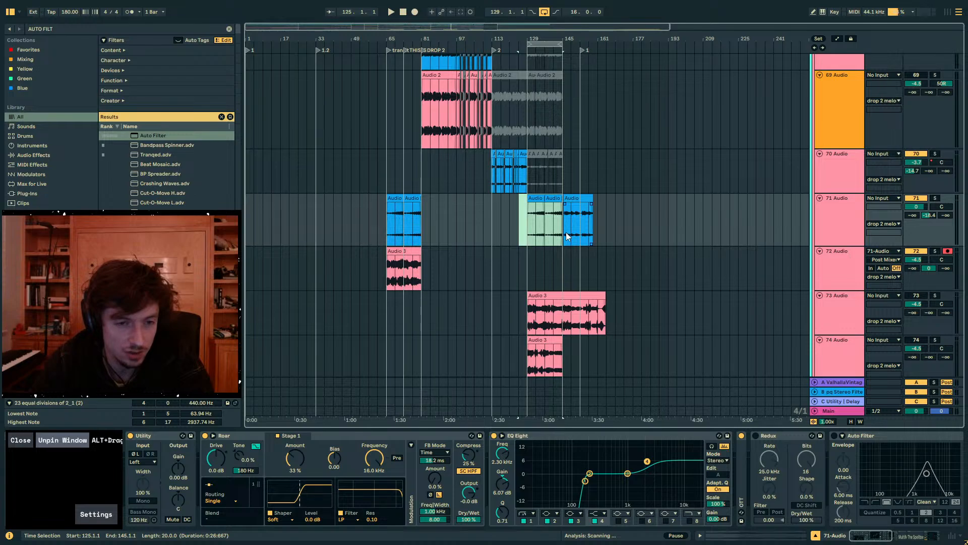
left_click(502, 175)
left_click_drag(492, 220, 594, 216)
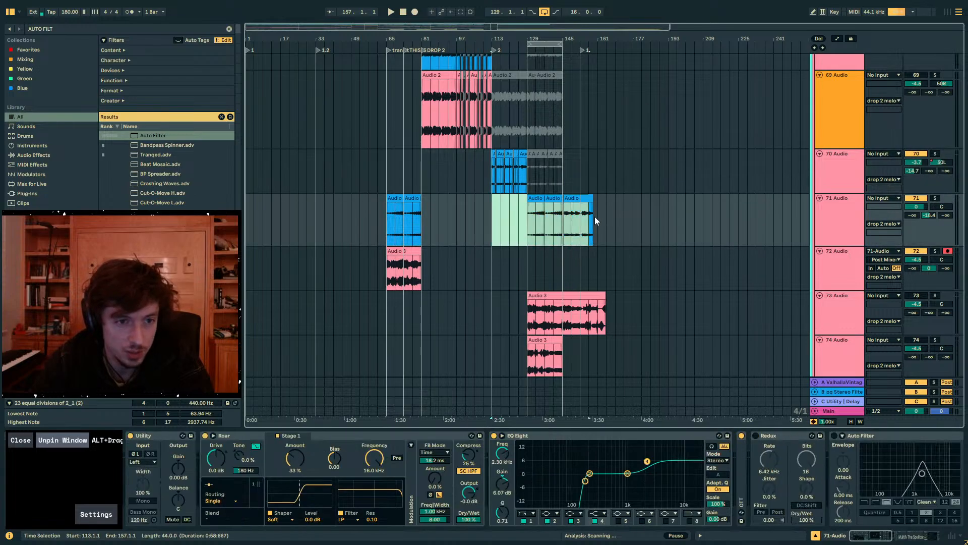
- Play Drop 2 from its start at bar 81 to hear the opening melody, and stop playback
left_click(466, 220)
left_click(423, 218)
key("space")
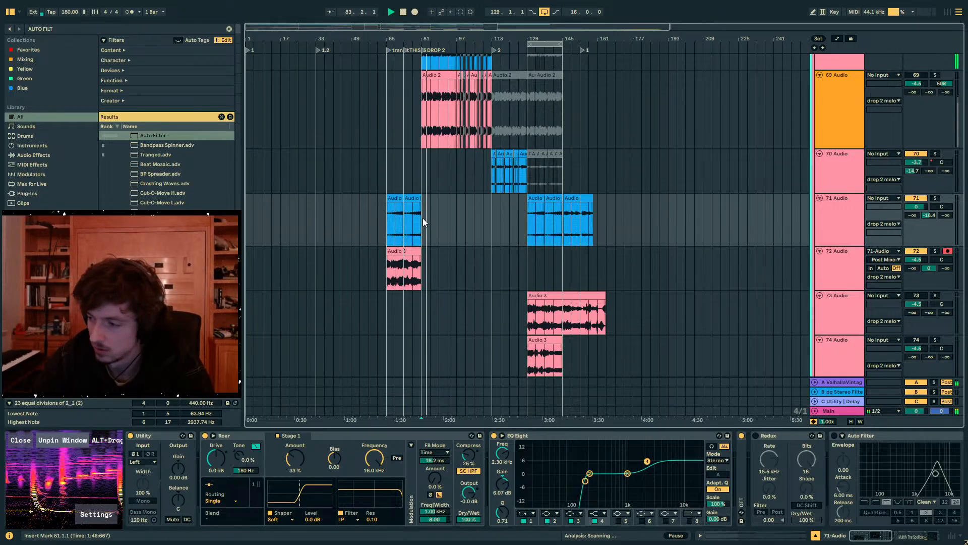
left_click(439, 222)
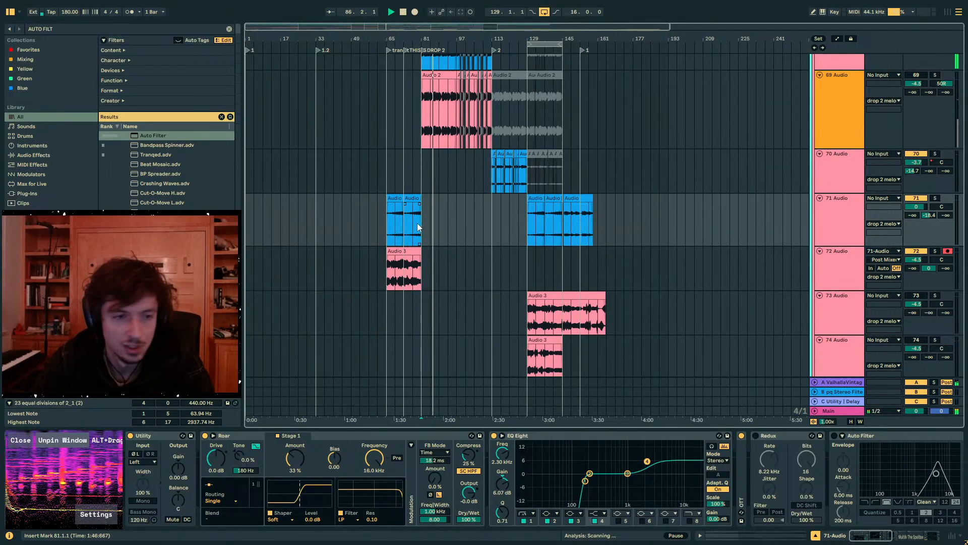
left_click_drag(440, 37, 441, 40)
key("space")
- Collapse the drop 2 melody group
scroll(530, 142, "up", 8)
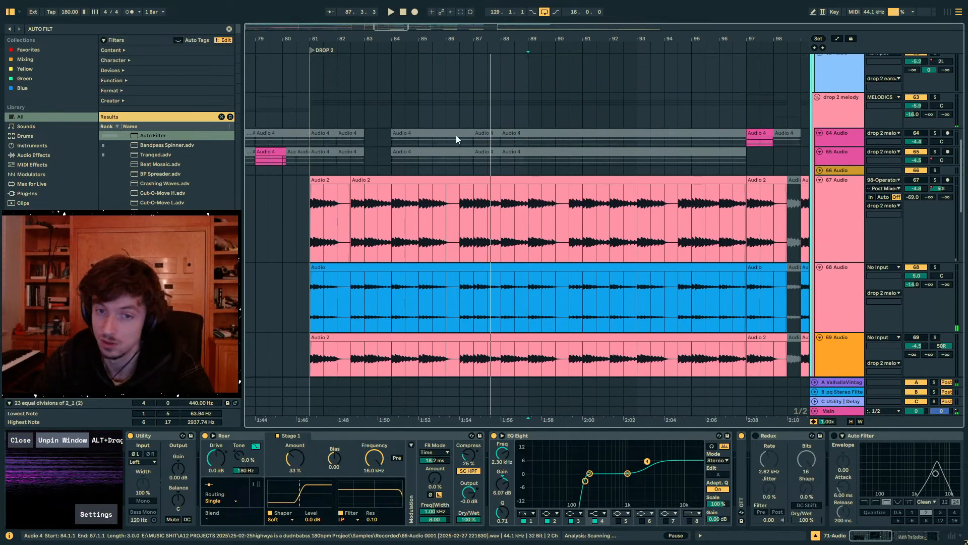
left_click(818, 206)
left_click(816, 199, "alt")
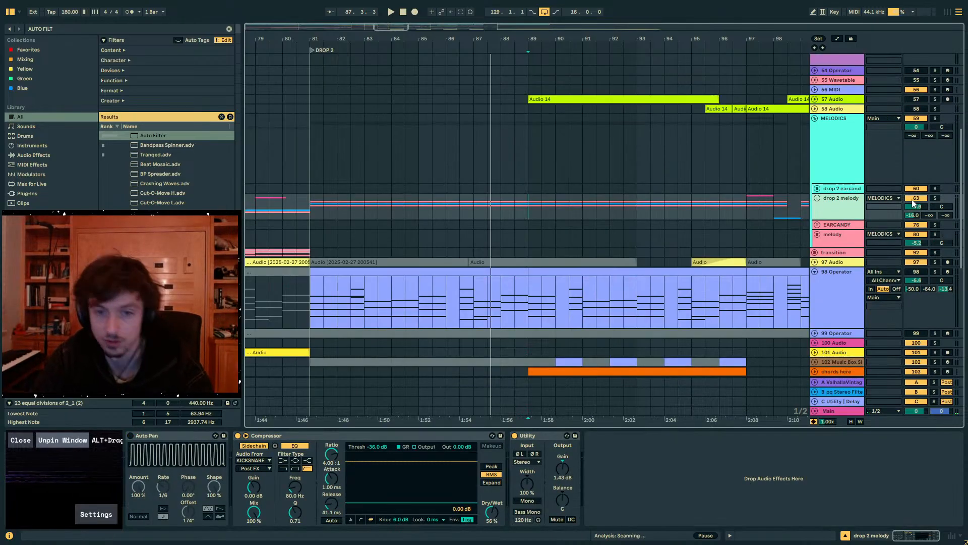
- Play the arrangement from bar 88 to hear the middle of Drop 2
left_click(533, 164)
left_click_drag(533, 40, 458, 39)
key("space")
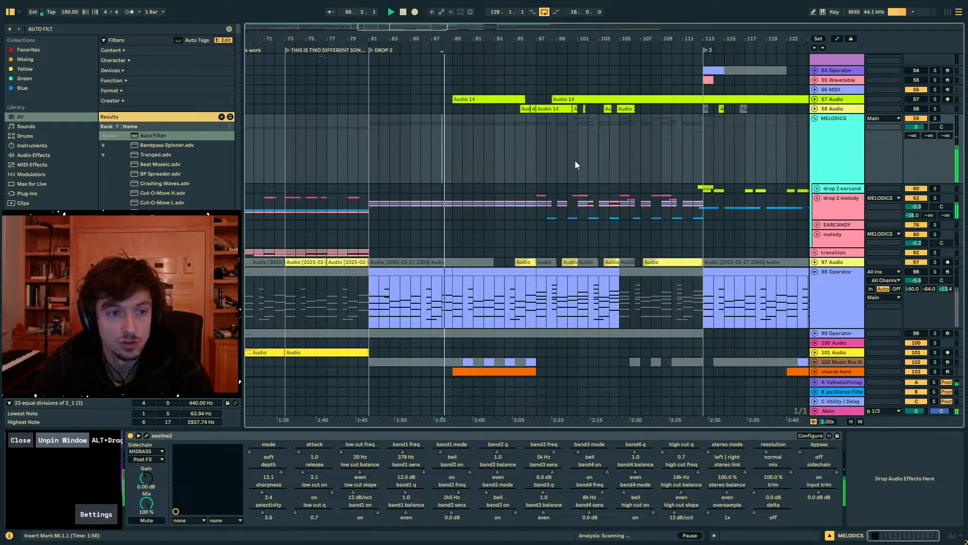
- Unfold the drums group and collapse its PERCS subgroup
scroll(575, 160, "up", 5)
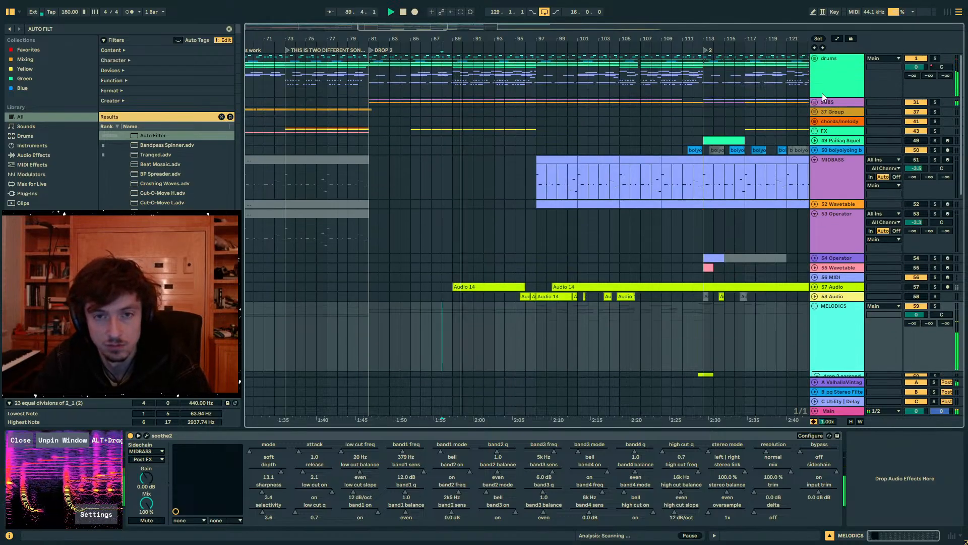
left_click(814, 59)
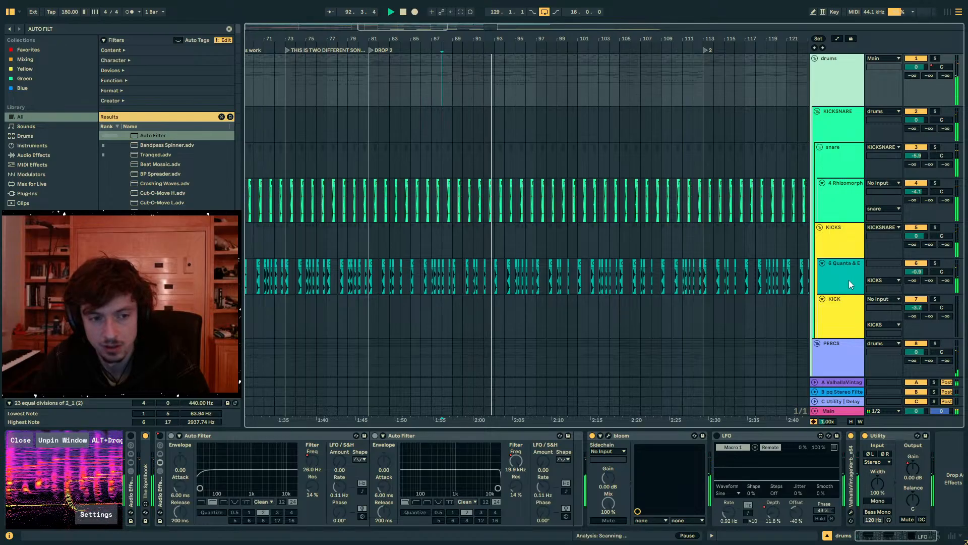
scroll(620, 282, "down", 5)
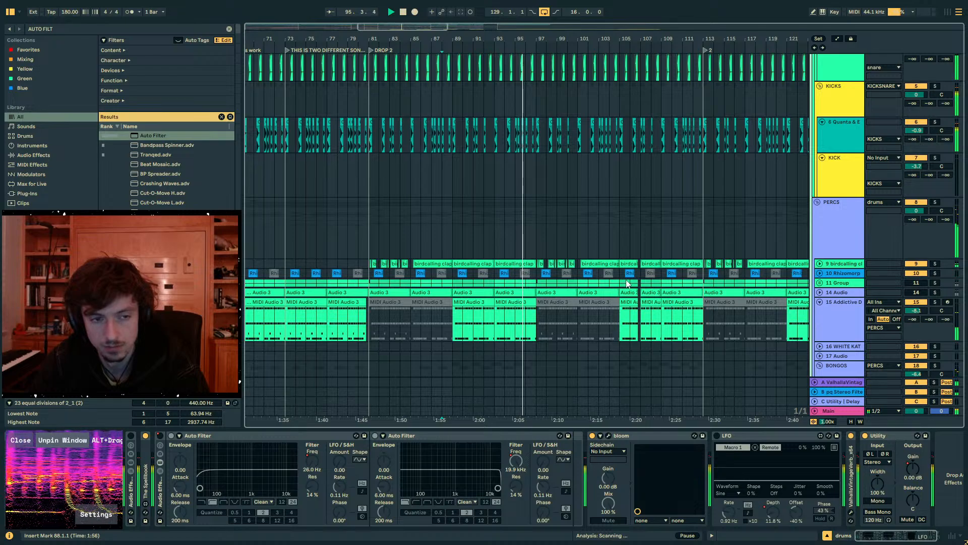
scroll(732, 219, "right", 4)
scroll(671, 213, "down", 1)
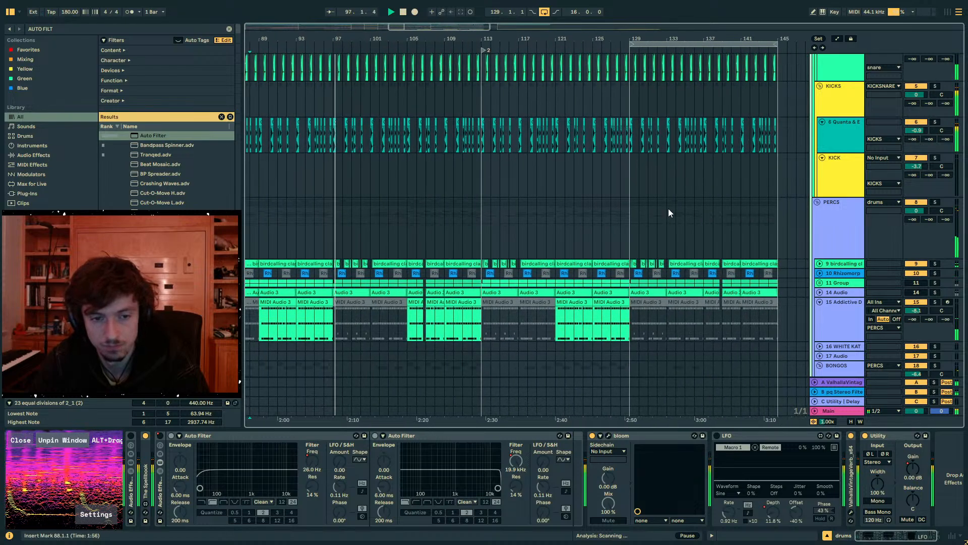
left_click(818, 202)
scroll(827, 213, "down", 3)
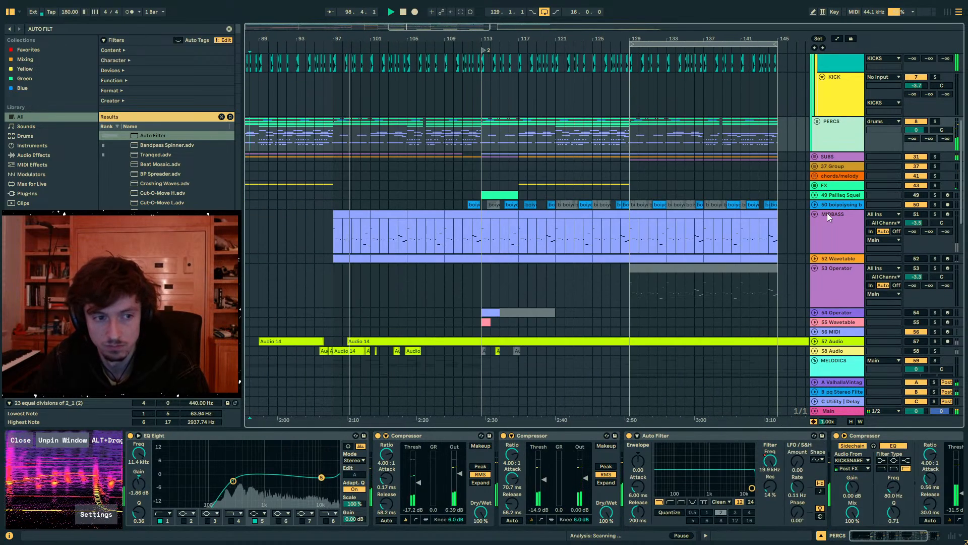
- Stop playback and unfold the drop 2 melody and drop 2 earcandy groups inside MELODICS
scroll(827, 213, "down", 1)
scroll(827, 213, "down", 2)
key("space")
scroll(682, 258, "up", 2)
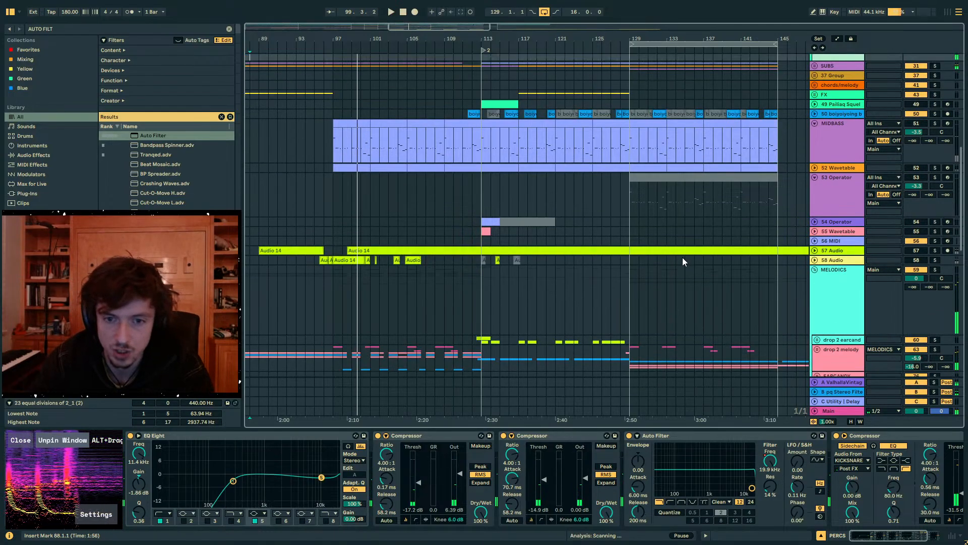
scroll(811, 163, "down", 5)
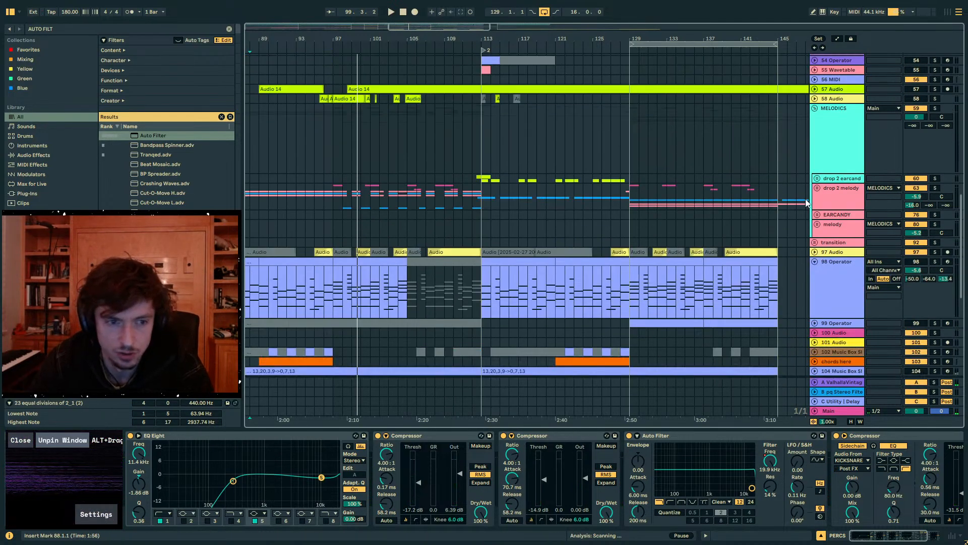
left_click(817, 188)
scroll(815, 185, "down", 3)
scroll(815, 184, "up", 4)
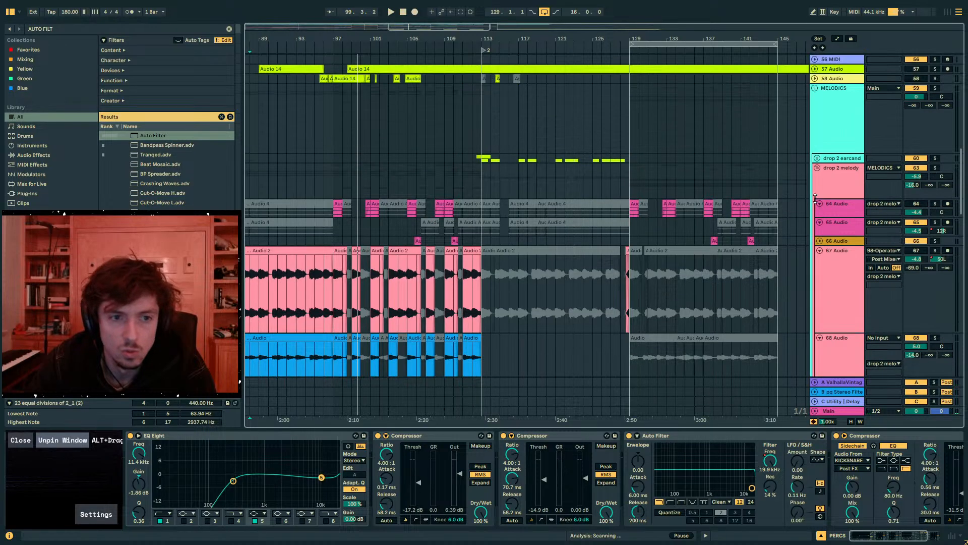
left_click(817, 189)
scroll(834, 246, "down", 2)
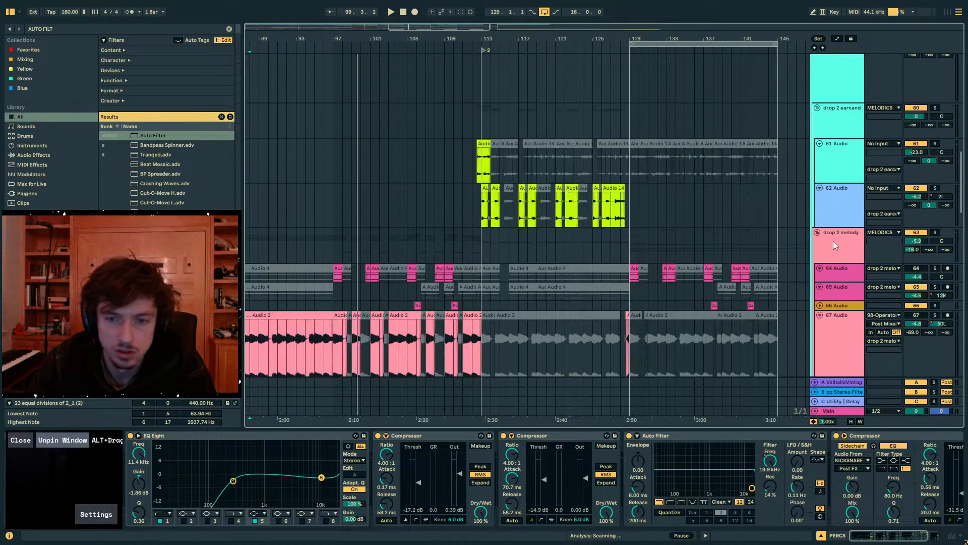
- Play the arrangement from bar 97 to hear the drop 2 melody group
left_click(360, 238)
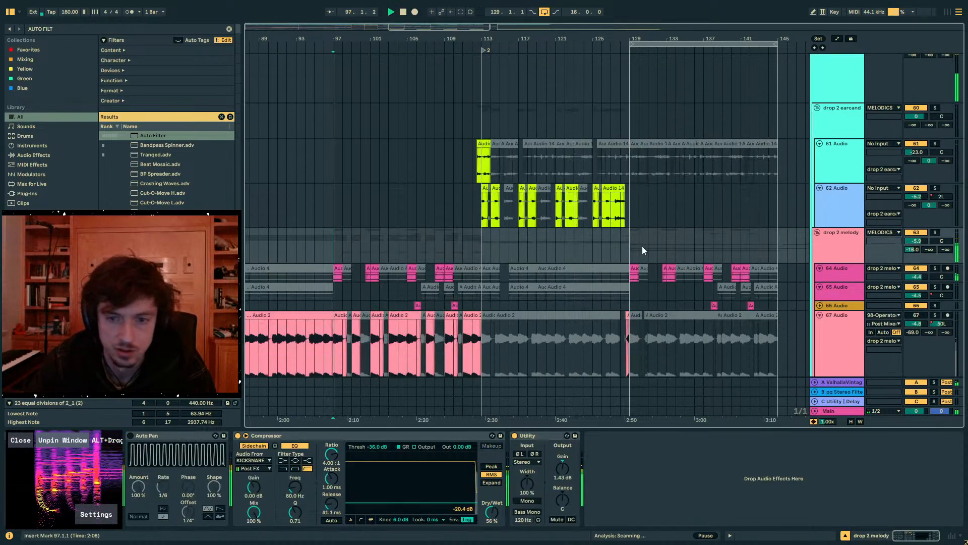
key("space")
left_click(844, 248)
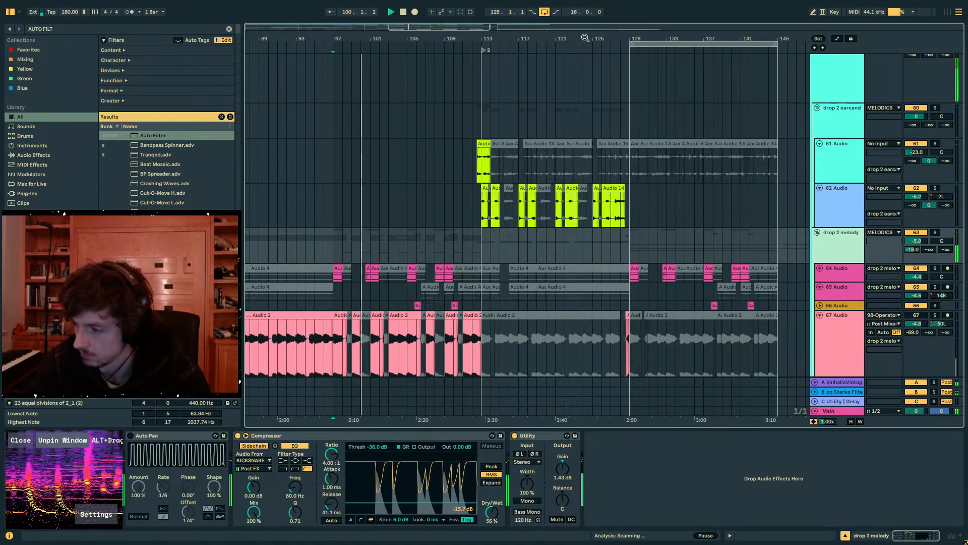
mouse_move(585, 38)
left_mouse_down()
mouse_move(525, 39)
mouse_move(577, 26)
left_mouse_up()
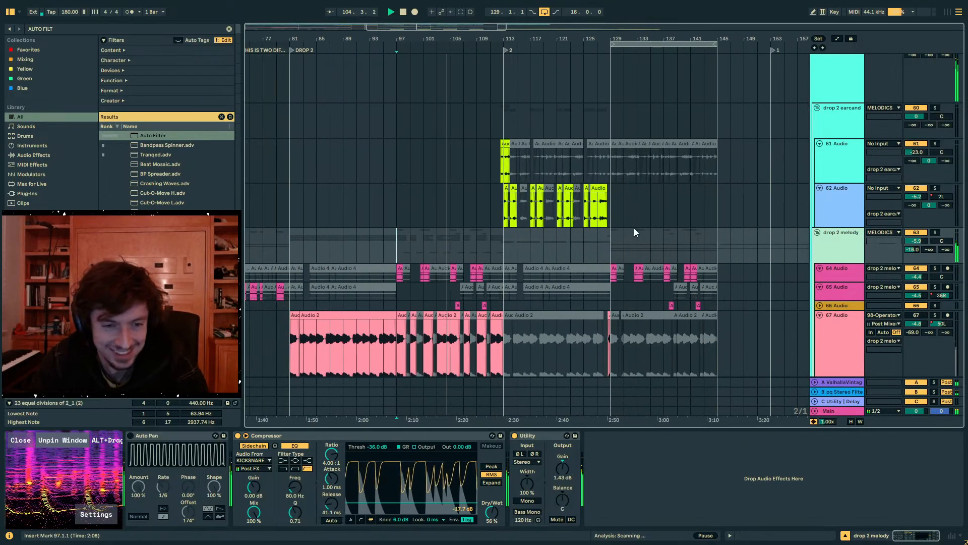
left_click(450, 254)
scroll(450, 257, "down", 3)
scroll(451, 199, "up", 1)
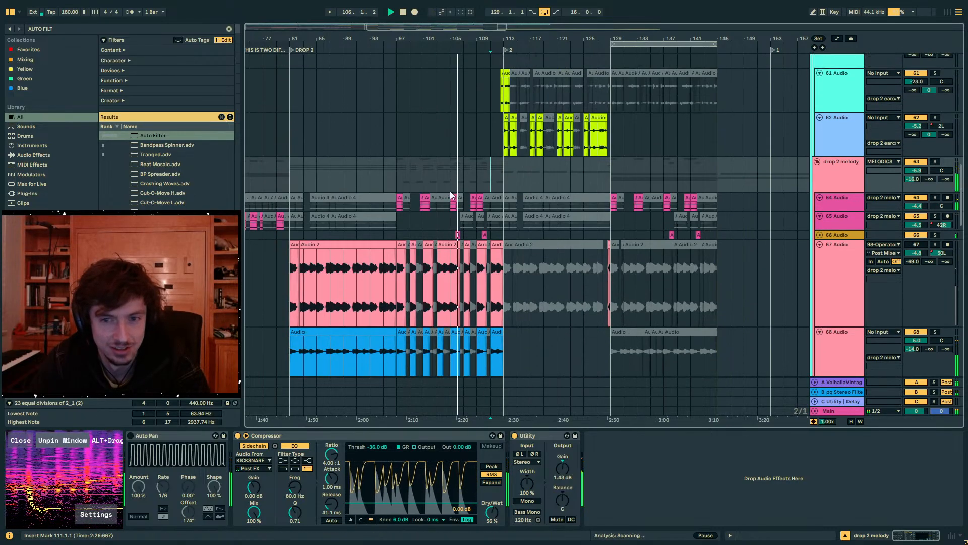
- Enlarge the 64 Audio track and select its one-bar clip at bar 108
left_click_drag(864, 202, 864, 236)
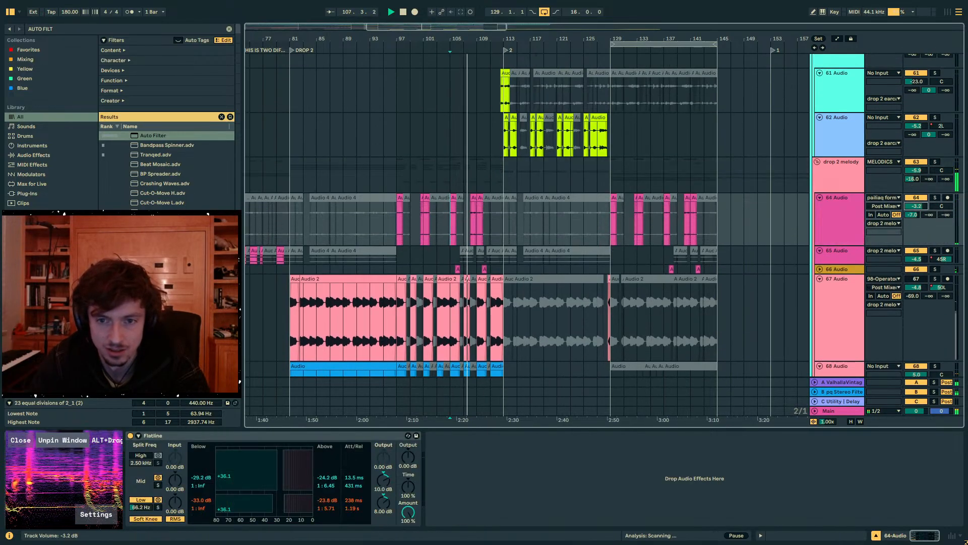
left_click(473, 197)
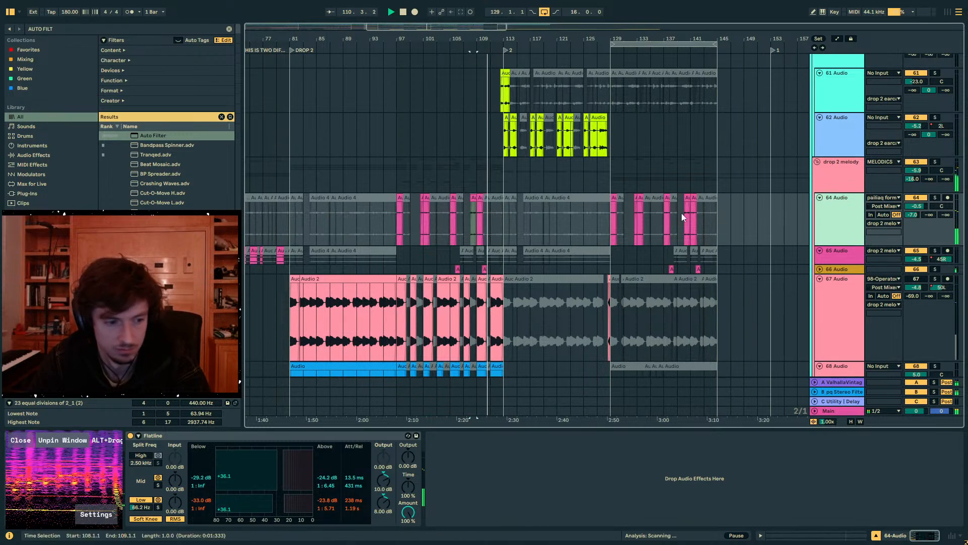
left_click(500, 217)
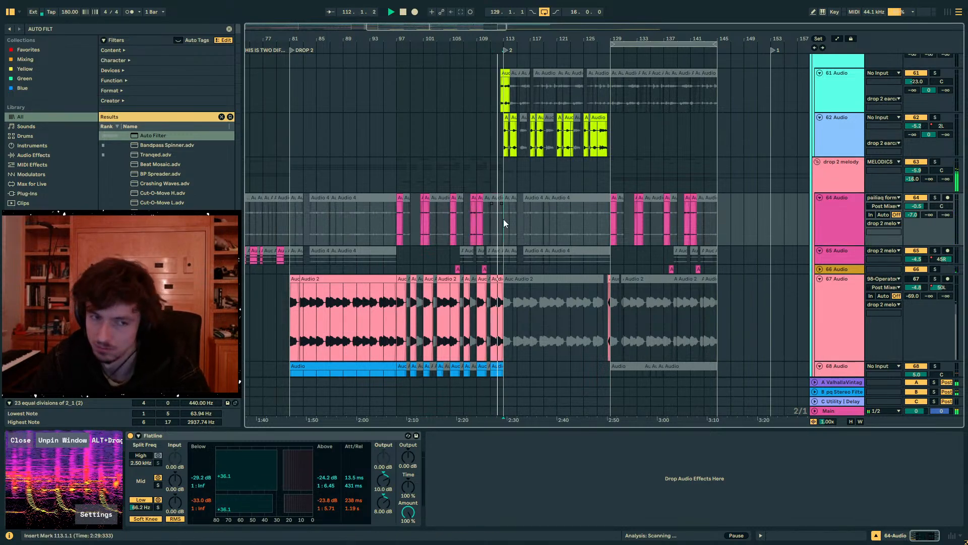
- Turn on the MIDBASS and 52 Wavetable tracks and play the arrangement from bar 108
scroll(735, 213, "up", 10)
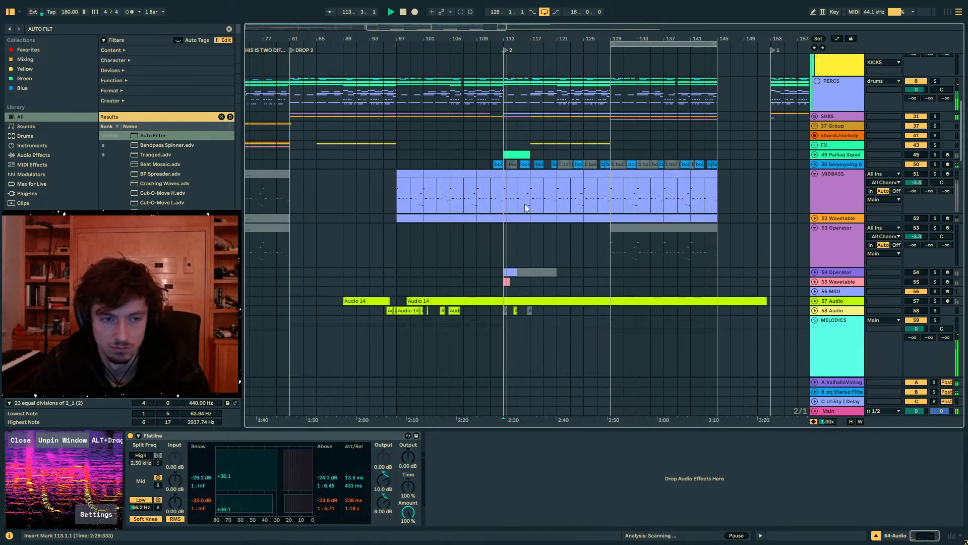
left_click(509, 192)
left_click(482, 192)
key("space")
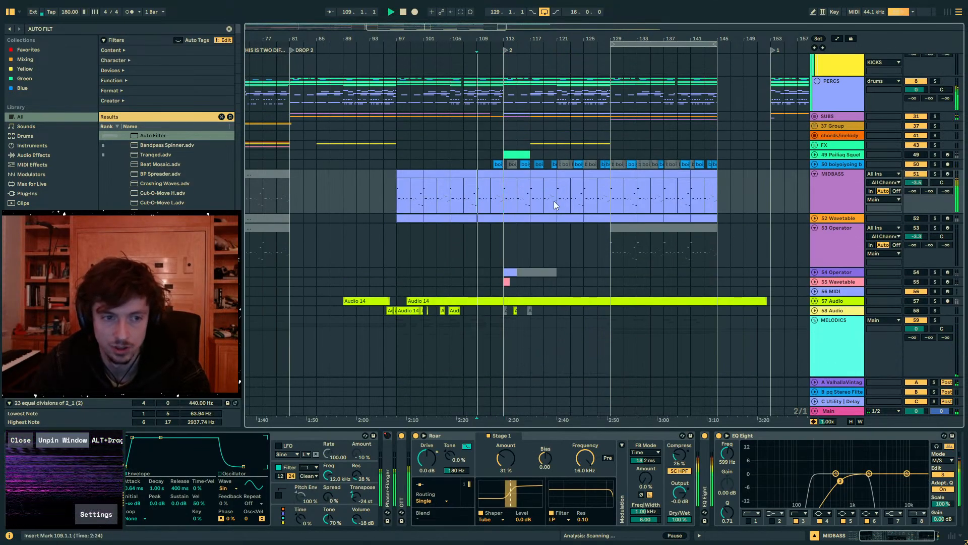
left_click(916, 218)
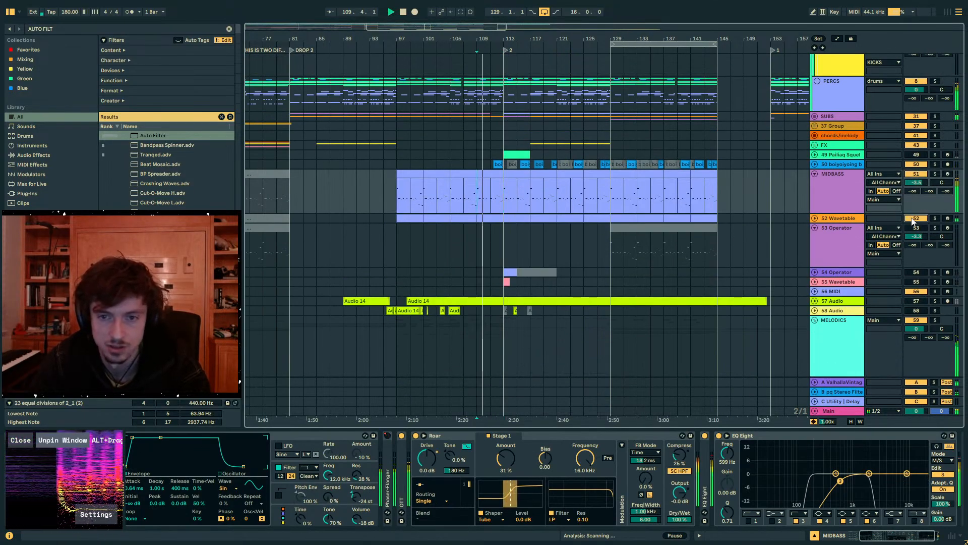
- Fold the last EQ Eight in the MIDBASS track's device chain
left_click(825, 217)
left_click(839, 211)
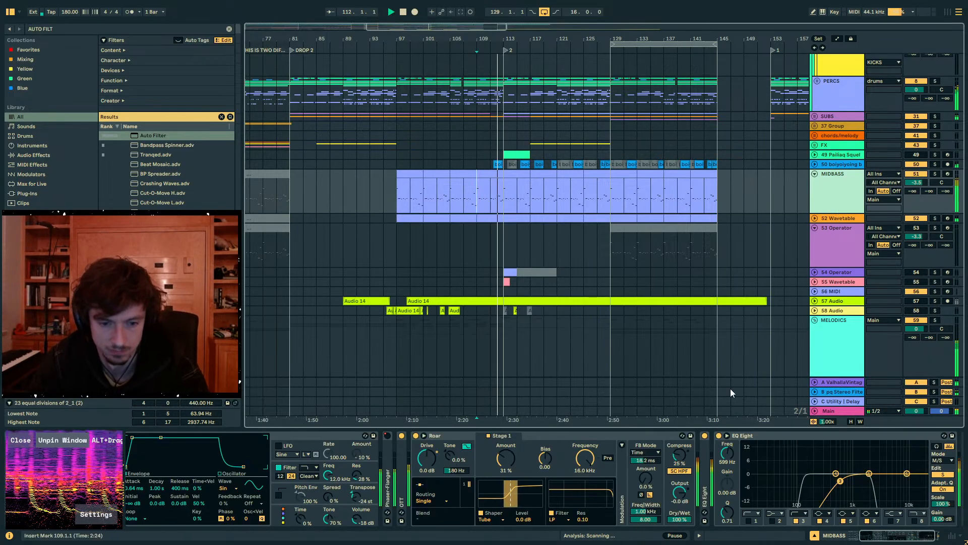
double_click(755, 435)
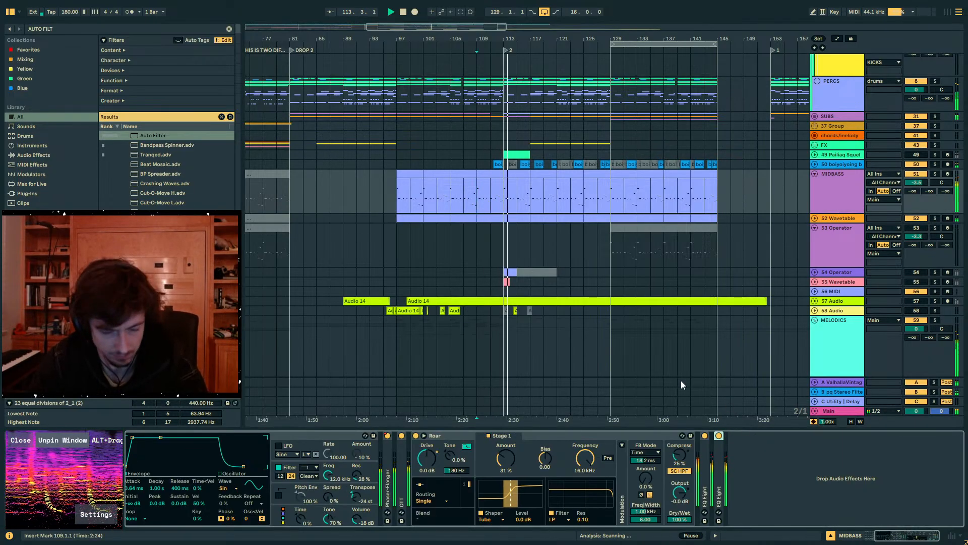
- Deactivate the MIDBASS and 52 Wavetable clips from bar 129 to bar 145
left_click_drag(610, 199, 715, 216)
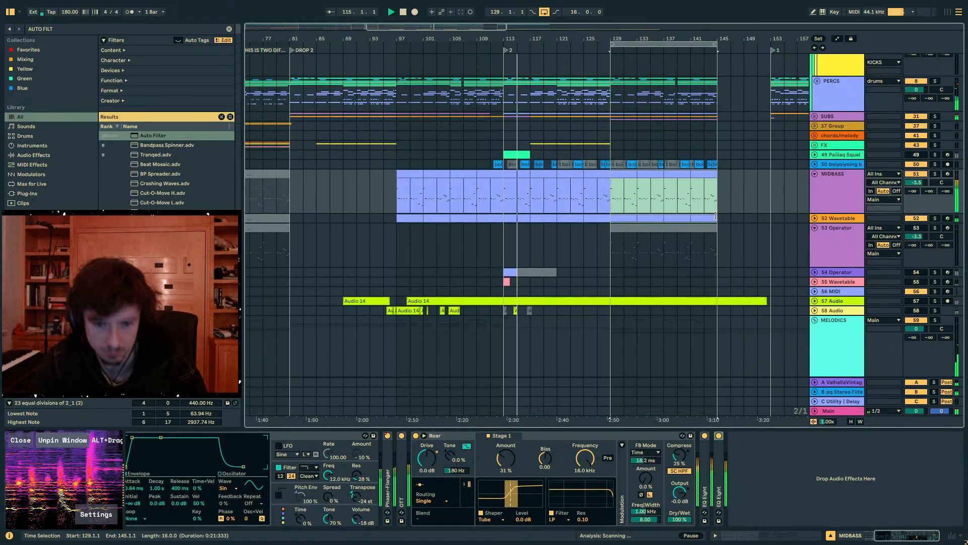
left_click(715, 216)
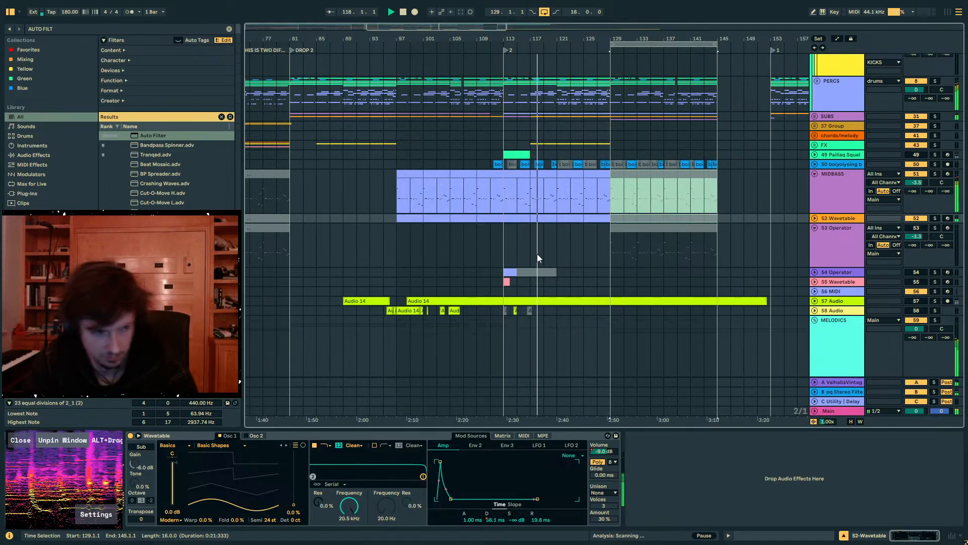
left_click(598, 254)
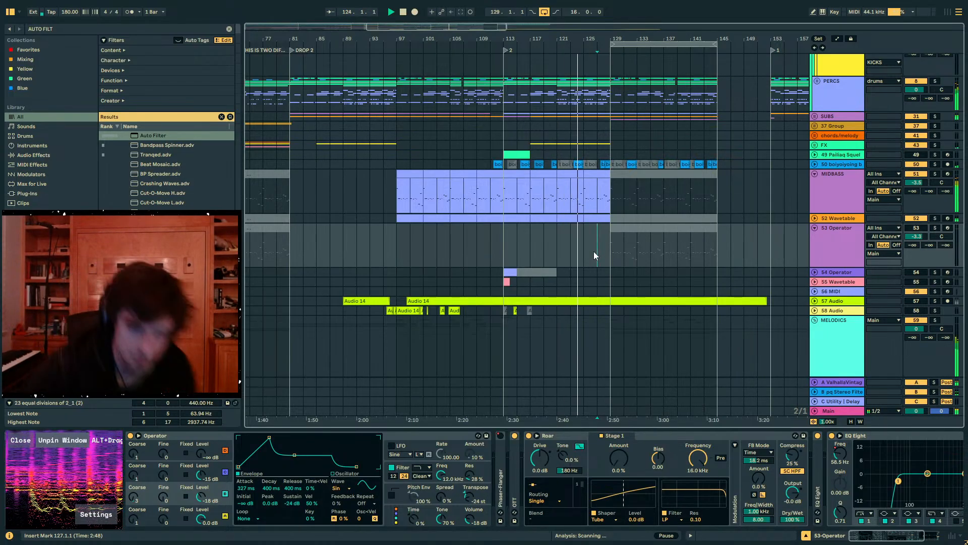
- Listen to the melody tracks into bar 129, stop playback and select the 71 Audio clips from bar 129 to 145
scroll(580, 303, "down", 6)
scroll(605, 257, "down", 15)
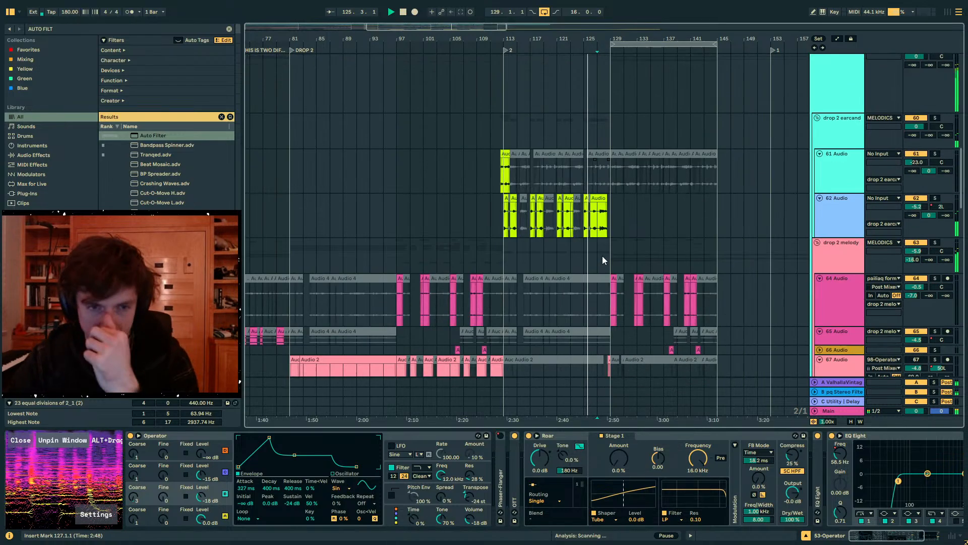
left_click(605, 221)
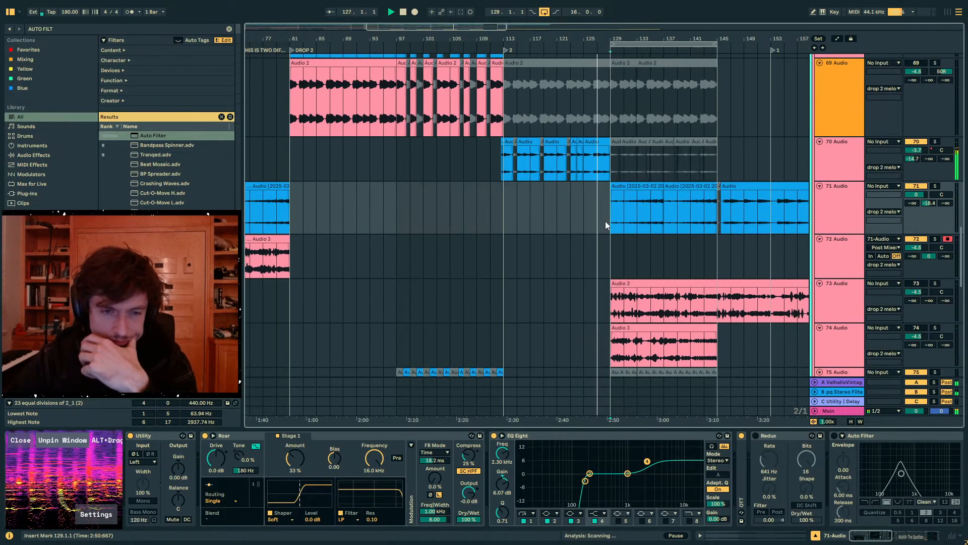
left_click_drag(606, 221, 718, 213)
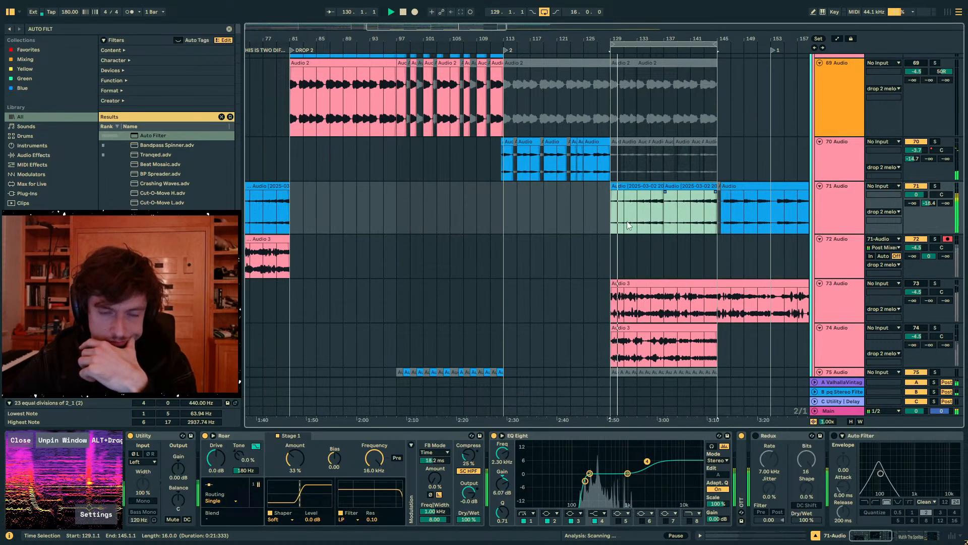
left_click(614, 211)
key("space")
left_click_drag(609, 217, 717, 215)
- Insert 42 bars of silence at bar 153 to push the following section to bar 195
scroll(650, 290, "up", 10)
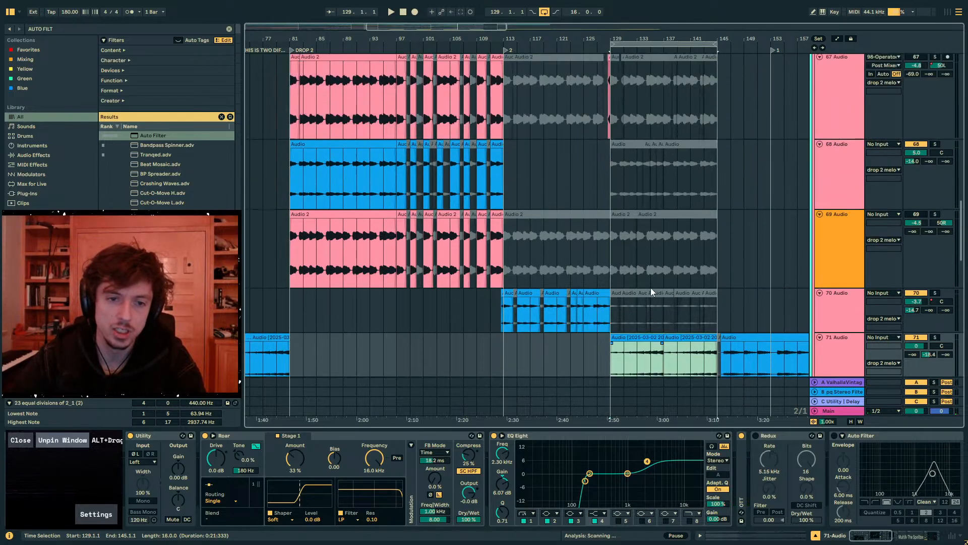
scroll(651, 292, "up", 15)
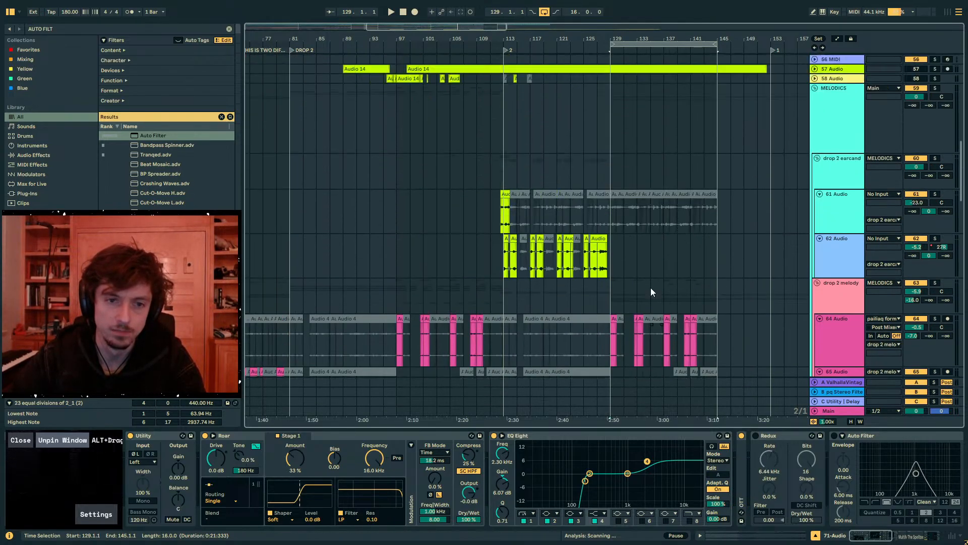
scroll(647, 294, "up", 2)
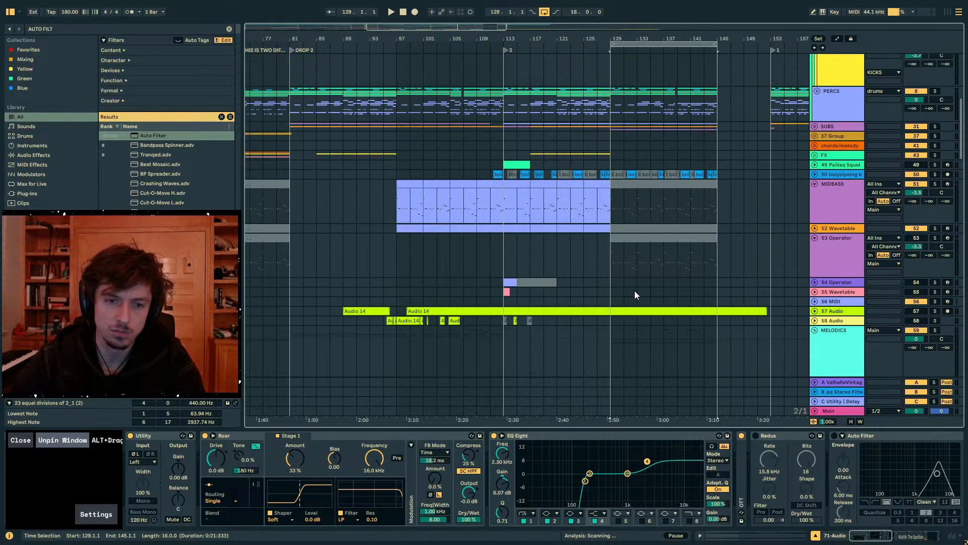
scroll(635, 291, "down", 8)
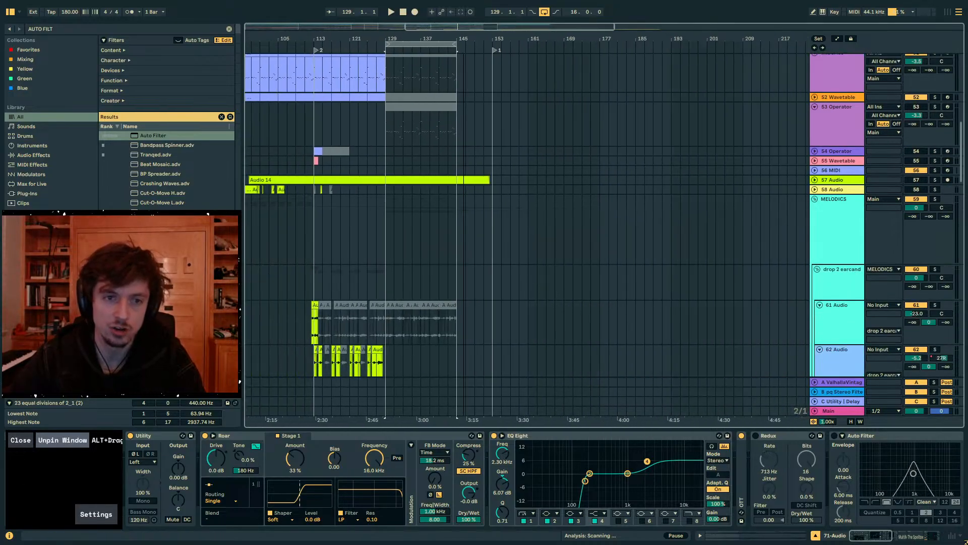
scroll(528, 219, "up", 18)
left_click(488, 129)
mouse_move(488, 125)
left_mouse_down()
mouse_move(664, 127)
mouse_move(484, 113)
left_mouse_up()
key("super")
left_click(489, 125)
key("ctrl+i")
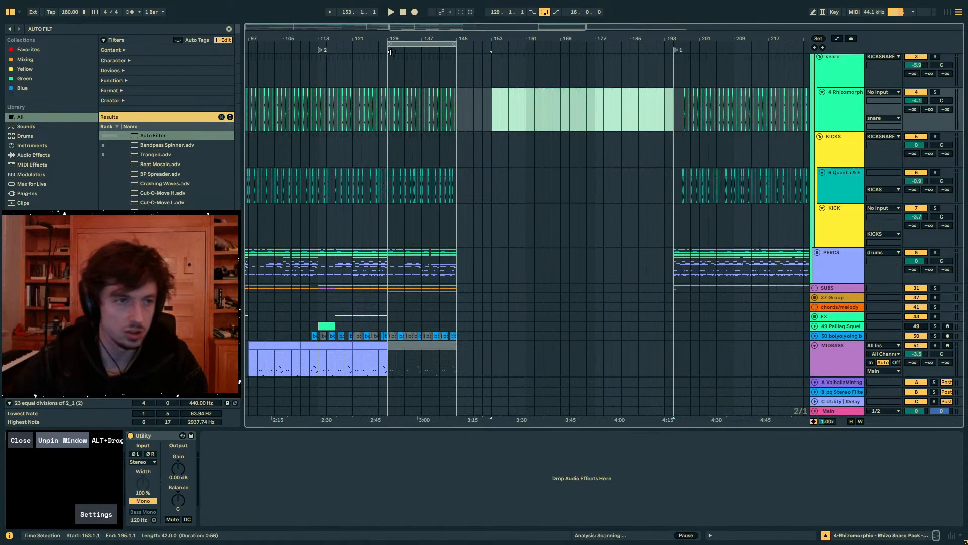
- Select the snare clips in bars 113 to 129 and in the section starting at bar 129
left_click_drag(348, 39, 457, 33)
left_click(452, 73)
mouse_move(452, 76)
left_mouse_down()
mouse_move(497, 76)
mouse_move(436, 76)
left_mouse_up()
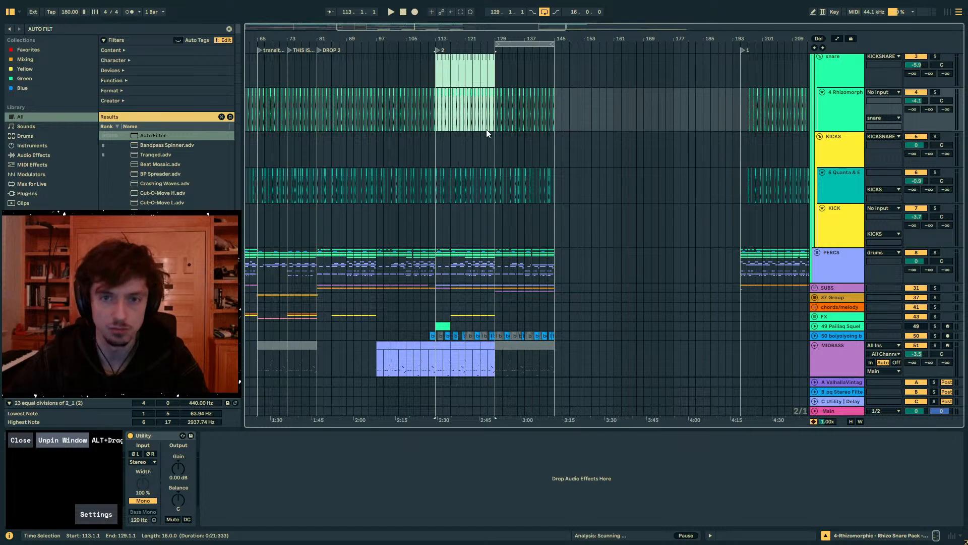
scroll(494, 141, "up", 3)
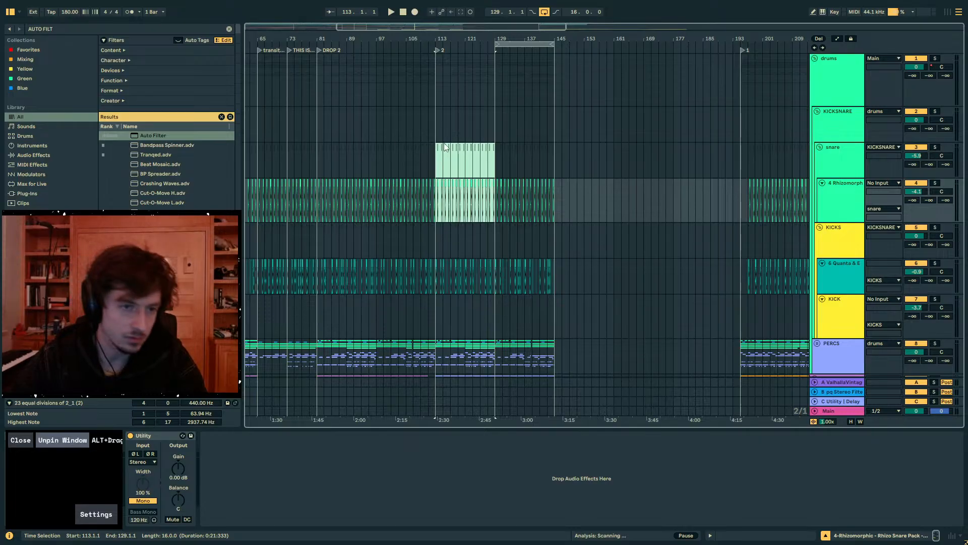
left_click(445, 164)
left_click_drag(446, 165, 518, 194)
left_click(497, 182)
left_click_drag(498, 163, 568, 174)
left_click(440, 165)
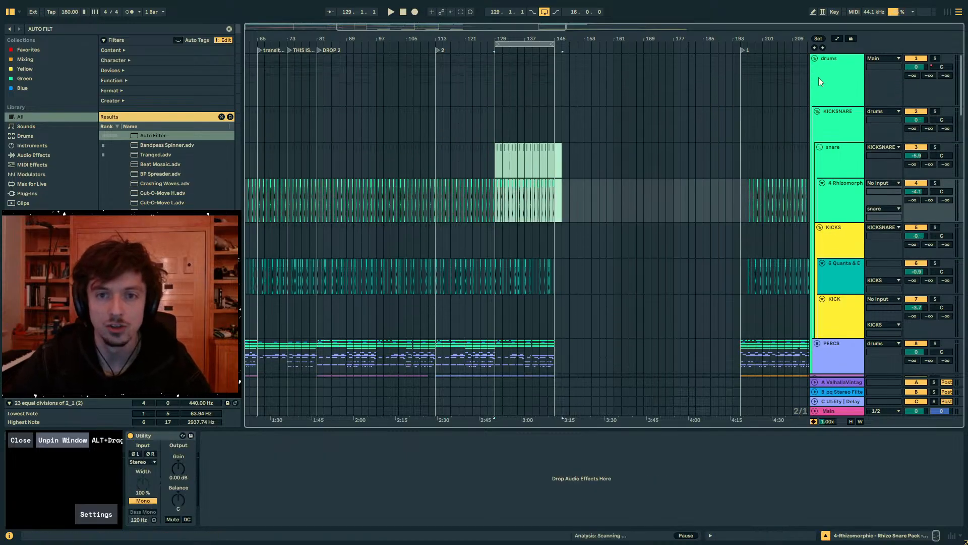
- Collapse the drums group, move the 16-bar loop to bar 145 and copy all tracks' content from bars 129–145 into it
left_click(815, 58)
left_click(529, 46)
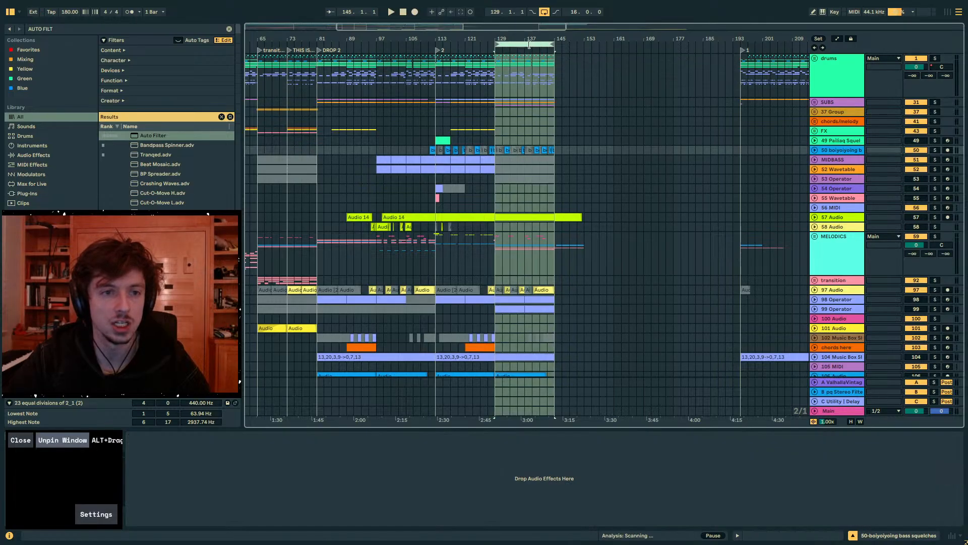
left_click_drag(517, 45, 579, 51)
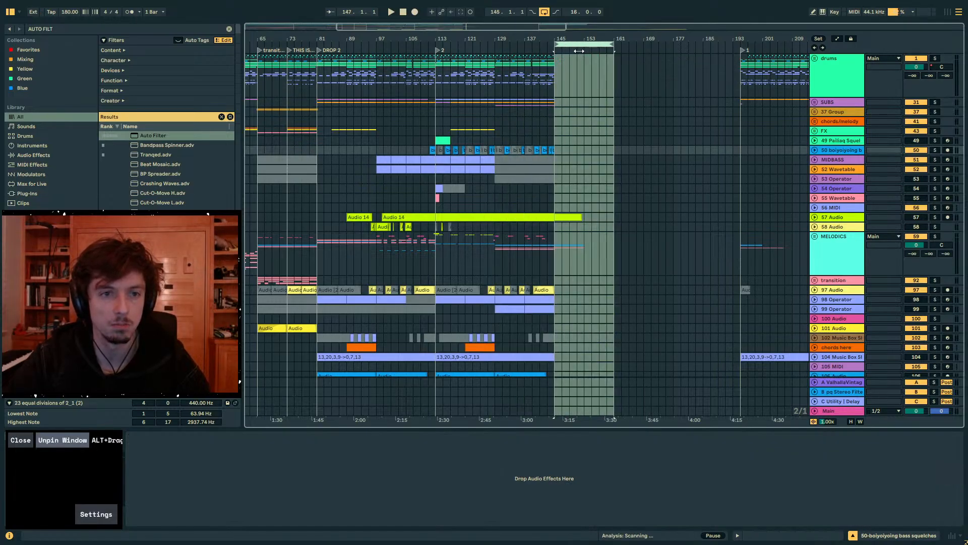
- Add a locator named "SAD SWITCHUP?>??" at bar 145
right_click(558, 50)
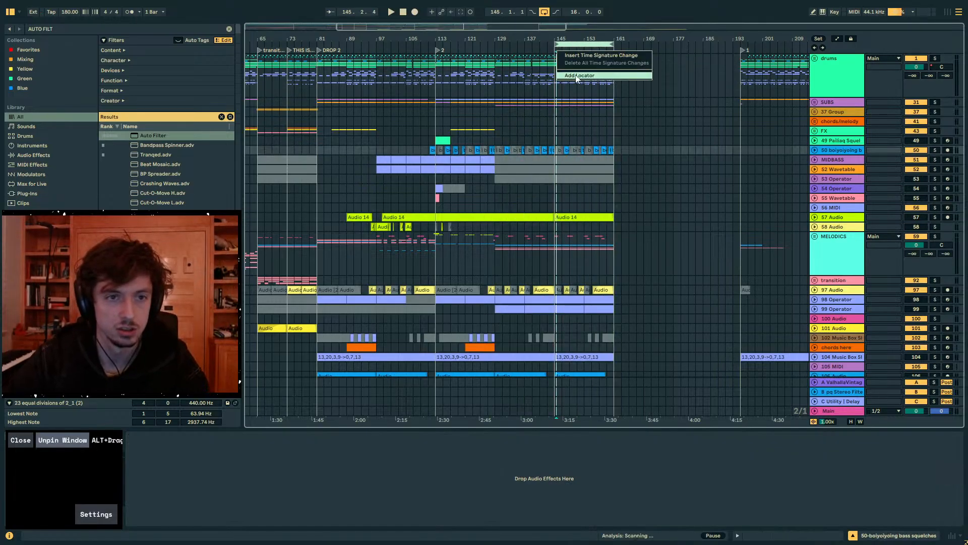
left_click(579, 75)
type("SAD SWITCHUP")
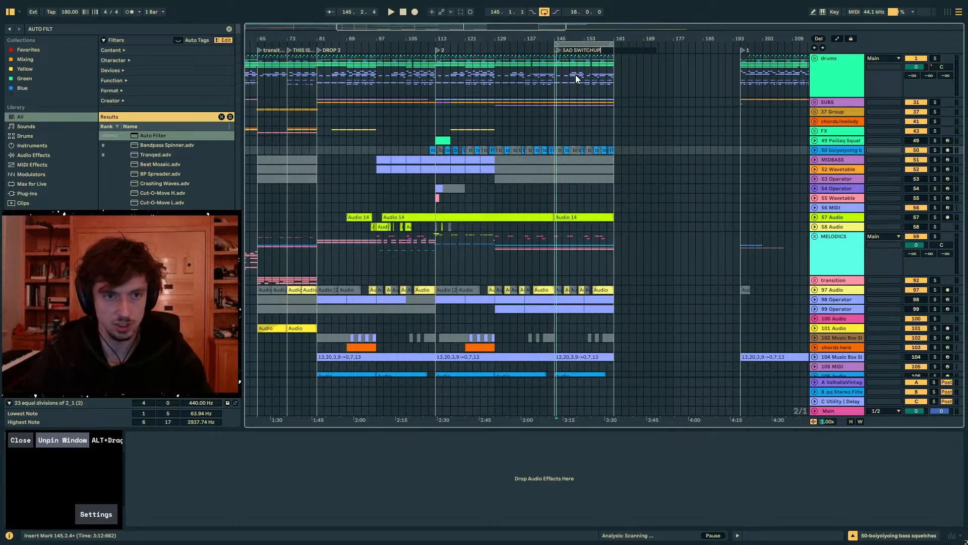
type("?>??")
key("Return")
left_click(552, 47)
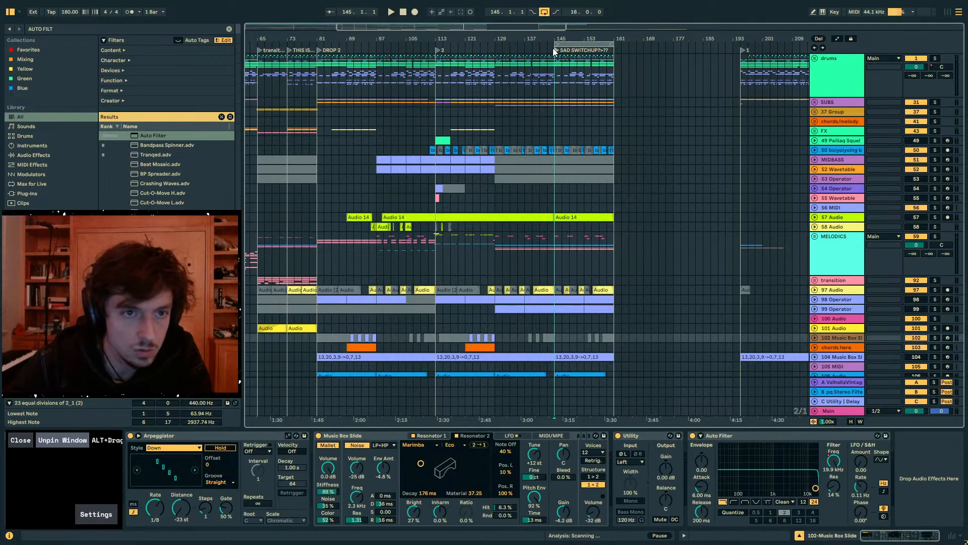
- Look through the MELODICS, 55 Wavetable and SUBS tracks around bars 129–161
left_click(503, 130)
left_click(824, 243)
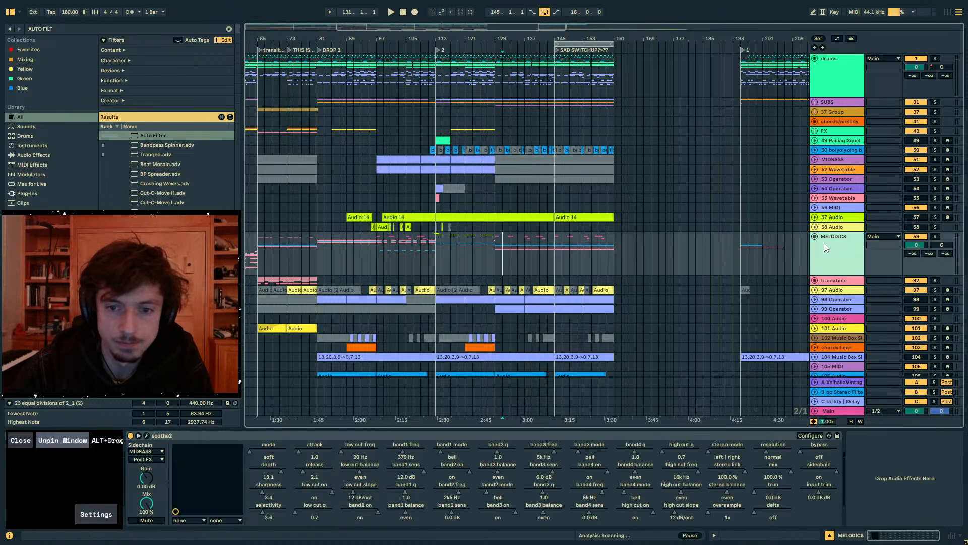
left_click_drag(495, 198, 555, 201)
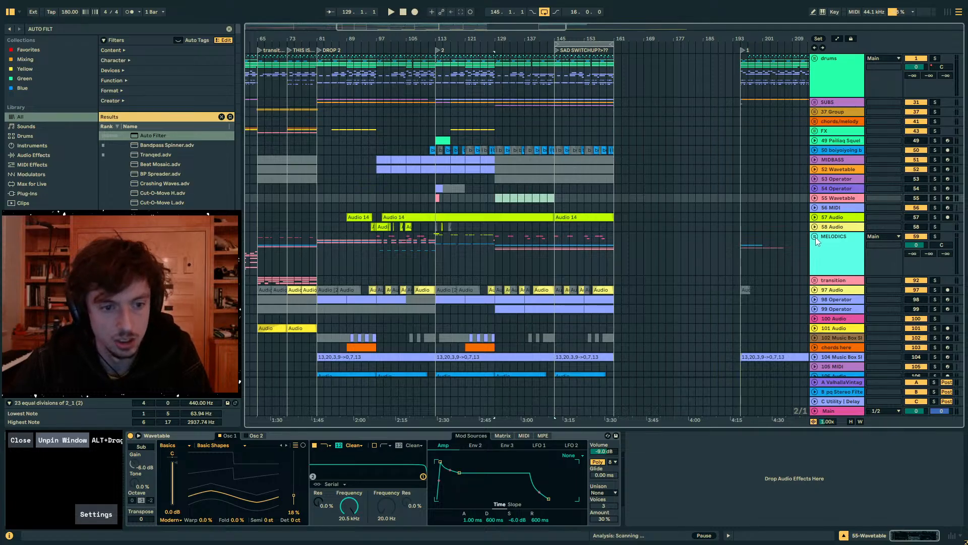
left_click(582, 248)
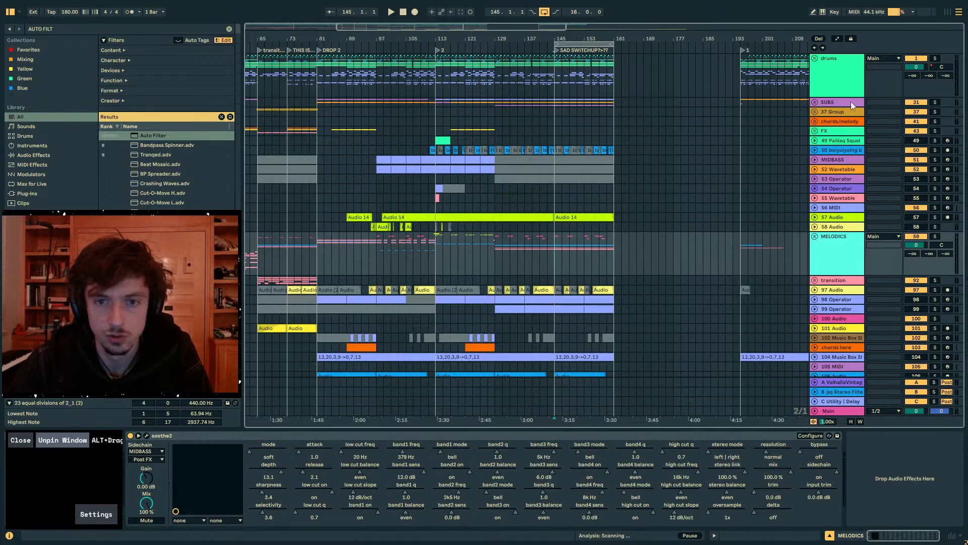
left_click(814, 103)
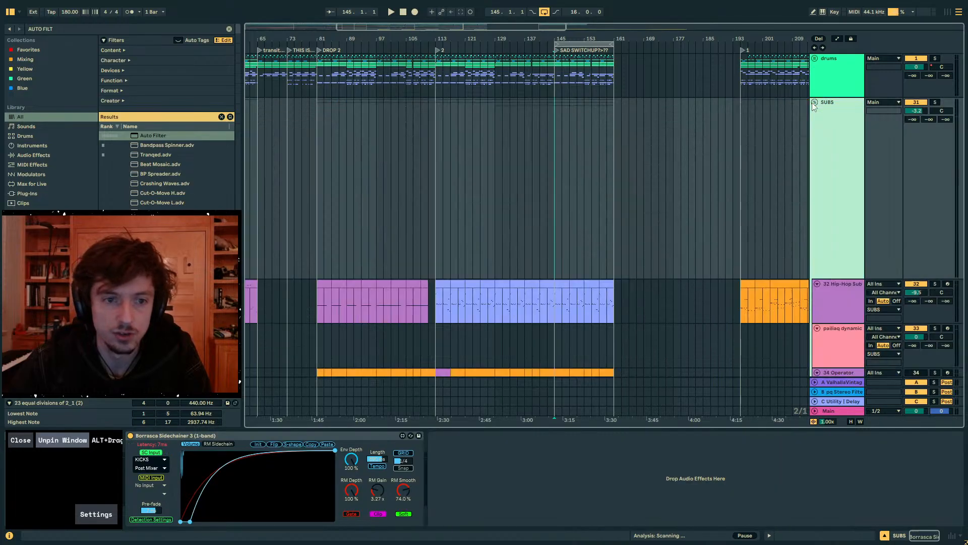
left_click(814, 102)
scroll(658, 204, "down", 4)
scroll(657, 204, "up", 2)
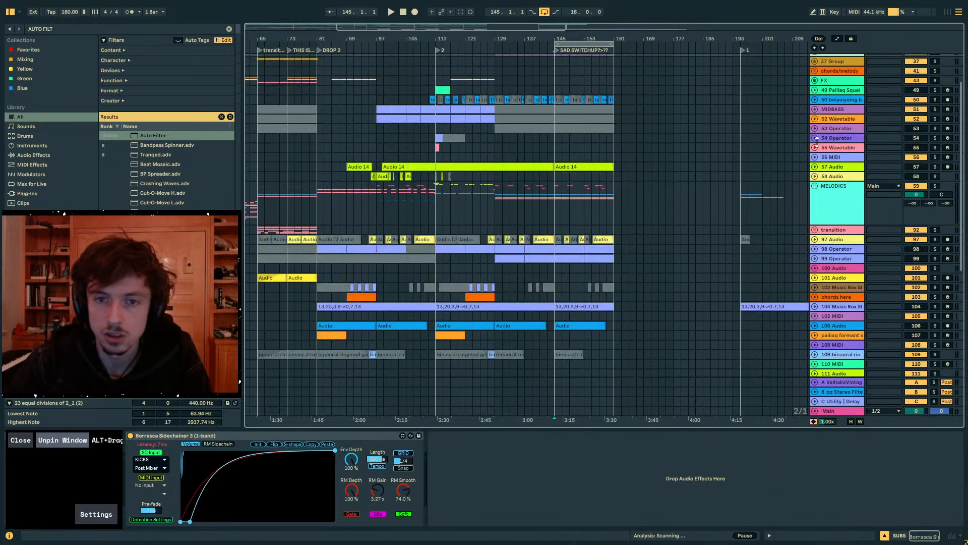
- Reactivate the MIDBASS and 52 Wavetable clips in bars 129–145 and audition them from bar 129
left_click(611, 109)
left_click(609, 119)
left_click(551, 119)
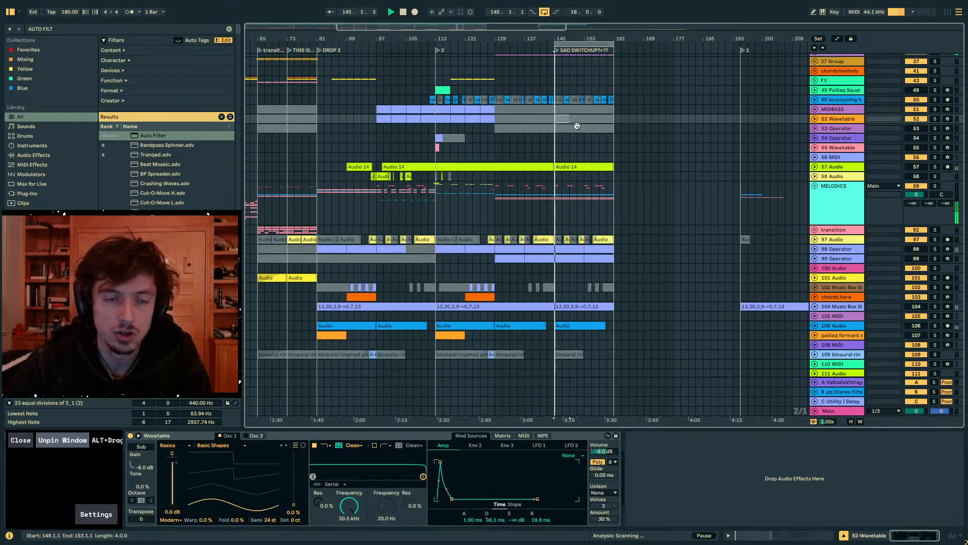
left_click(556, 118)
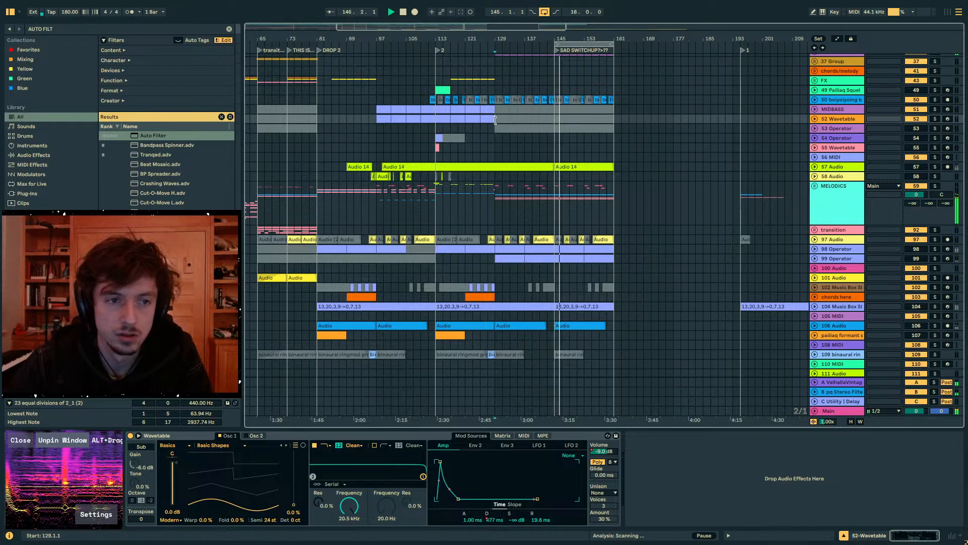
left_click(548, 110, "shift")
key("0")
key("space")
key("space")
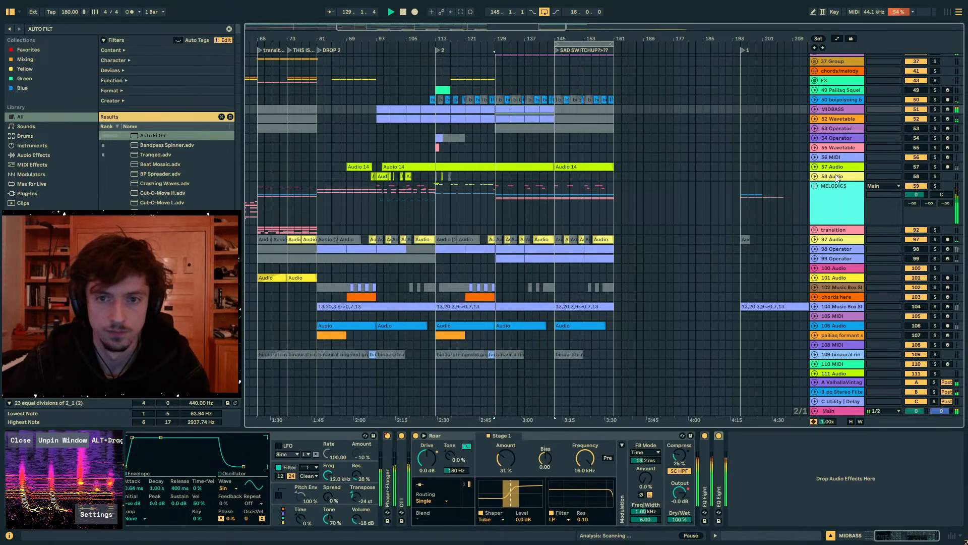
key("space")
- Solo the 71 Audio track, deactivate its clip in bars 129–137 and play from bar 137
scroll(727, 243, "down", 10)
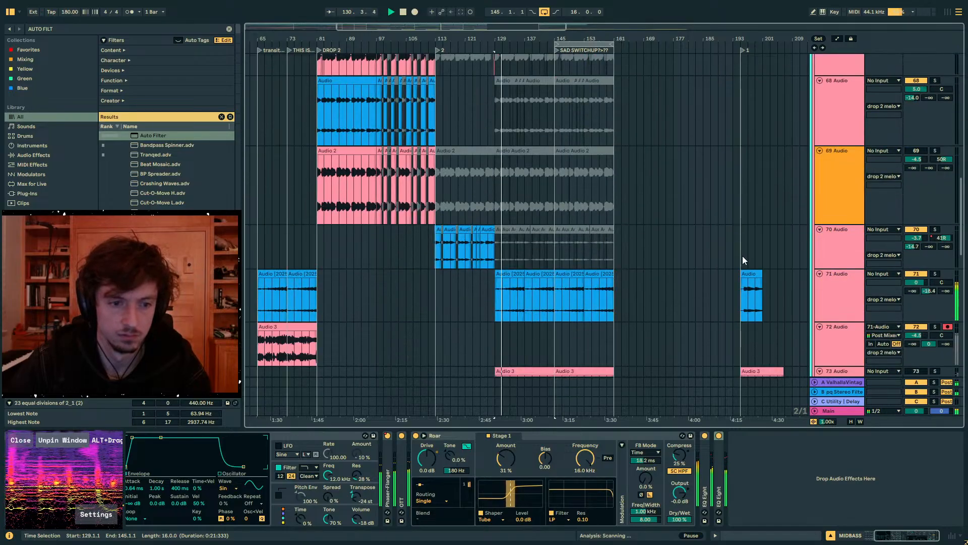
left_click(499, 204)
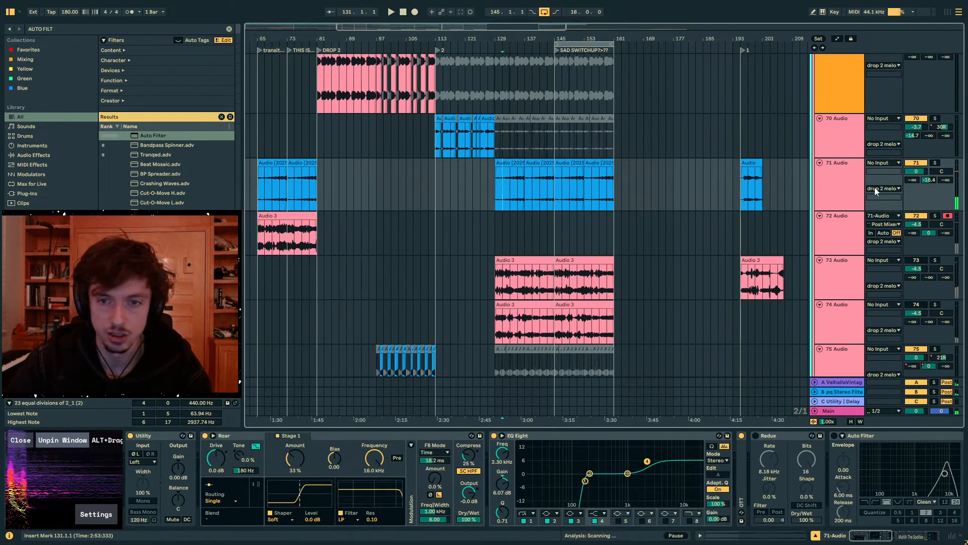
left_click(511, 164)
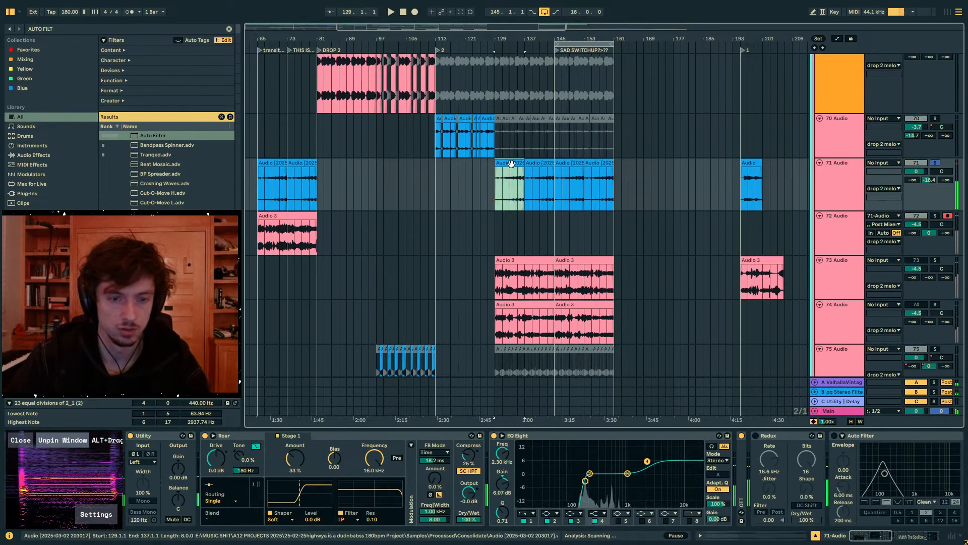
key("0")
left_click(539, 164)
left_click(846, 185)
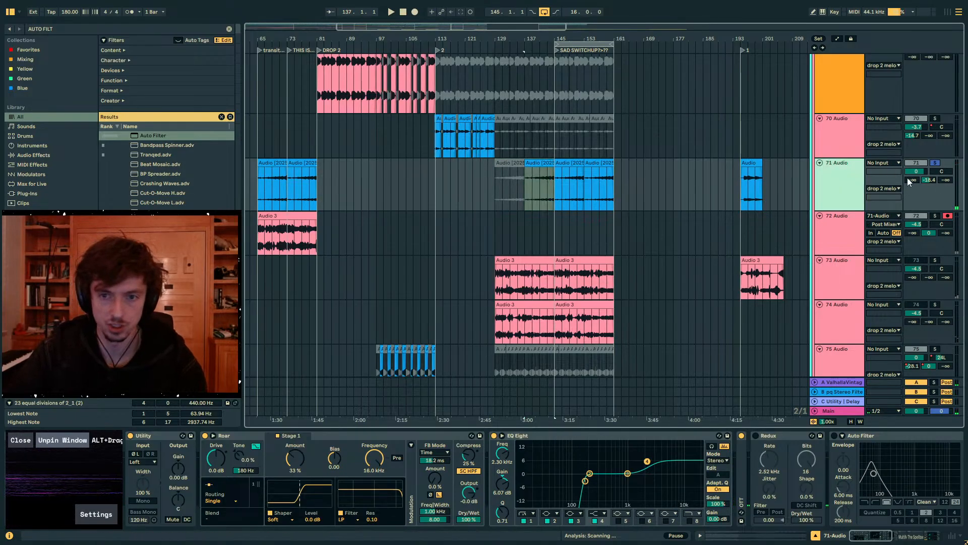
key("space")
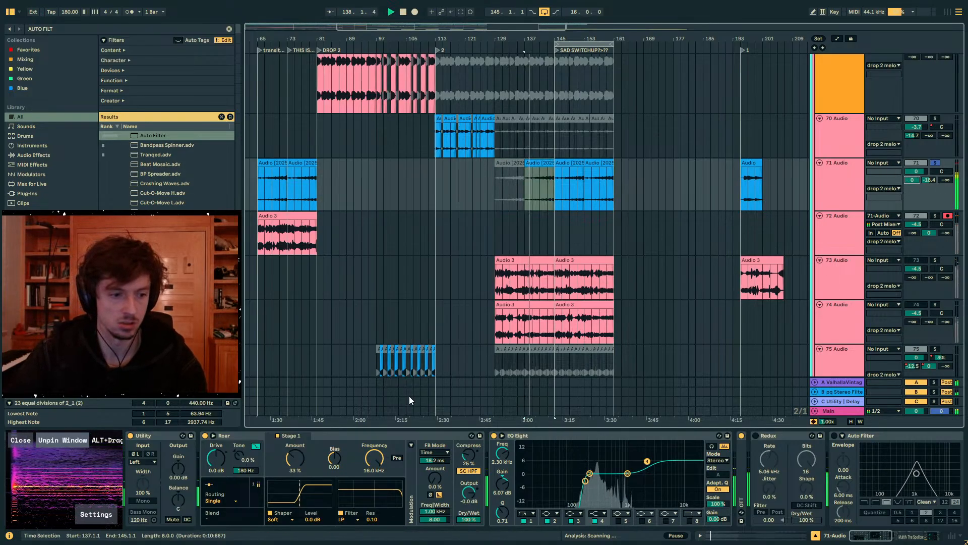
- Add an Auto Filter to the end of 71 Audio's effect chain and set it to high-pass
left_click(380, 437)
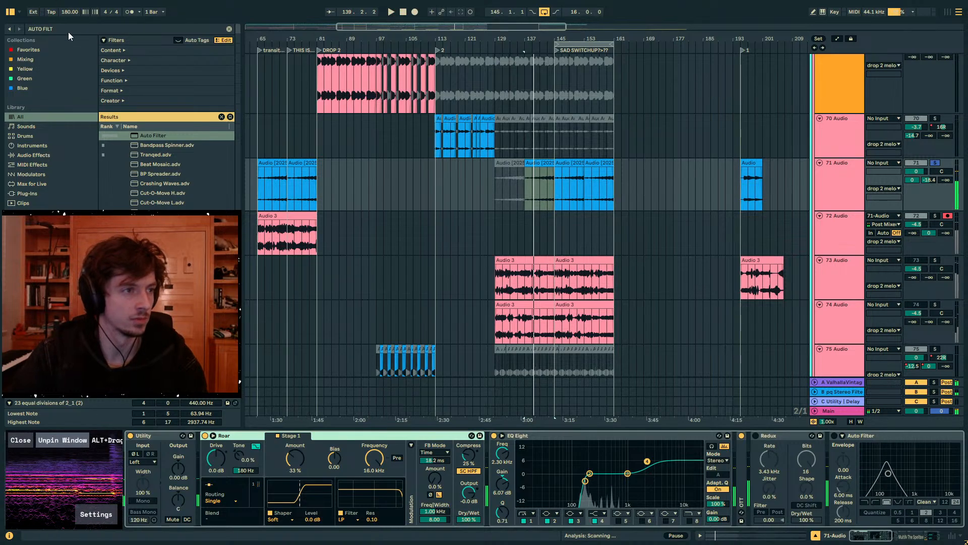
left_click_drag(160, 137, 323, 205)
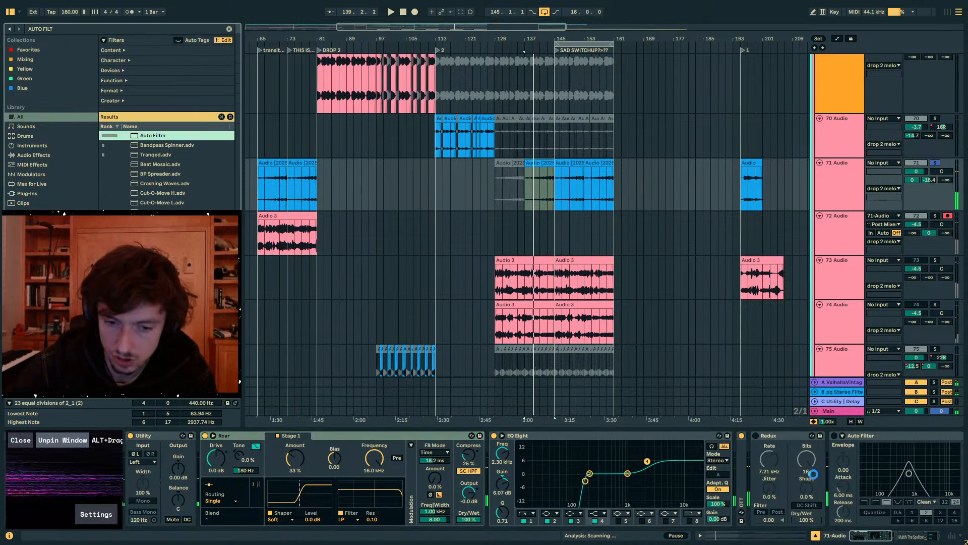
left_click_drag(813, 474, 805, 471)
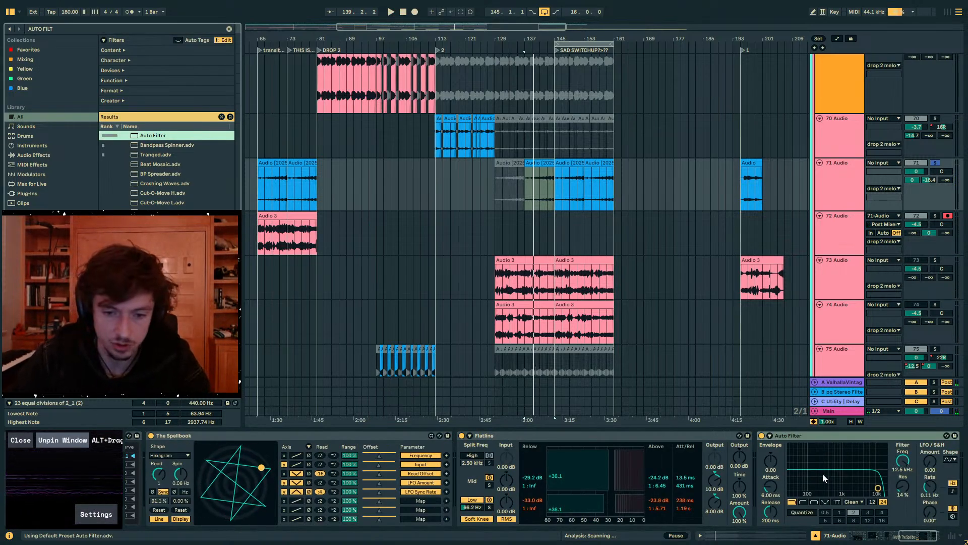
left_click(803, 502)
- Automate the Auto Filter frequency on 71 Audio to sweep downward from bar 137 to bar 145, and play the result
key("a")
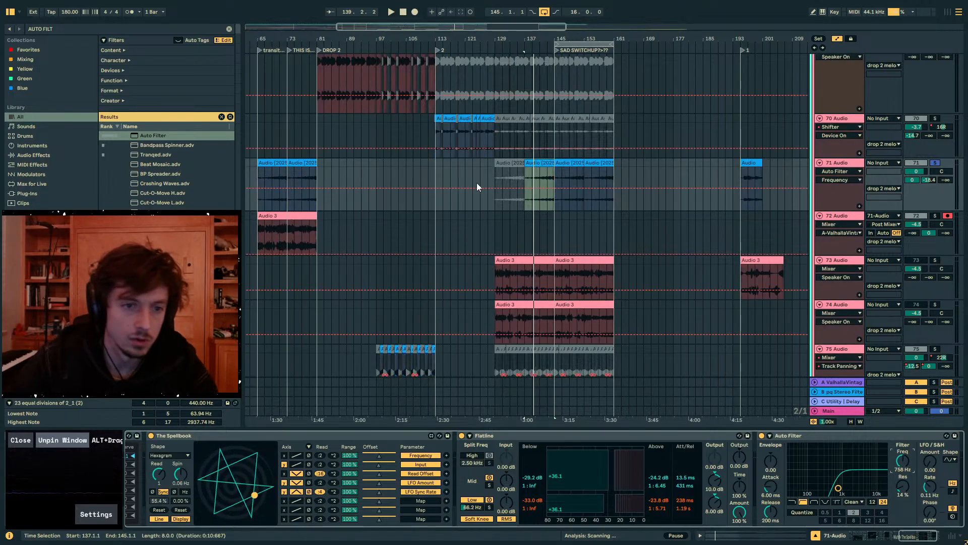
left_click(526, 188)
left_click_drag(523, 189, 524, 183)
mouse_move(539, 182)
left_mouse_down()
mouse_move(561, 188)
mouse_move(552, 193)
left_mouse_up()
key("space")
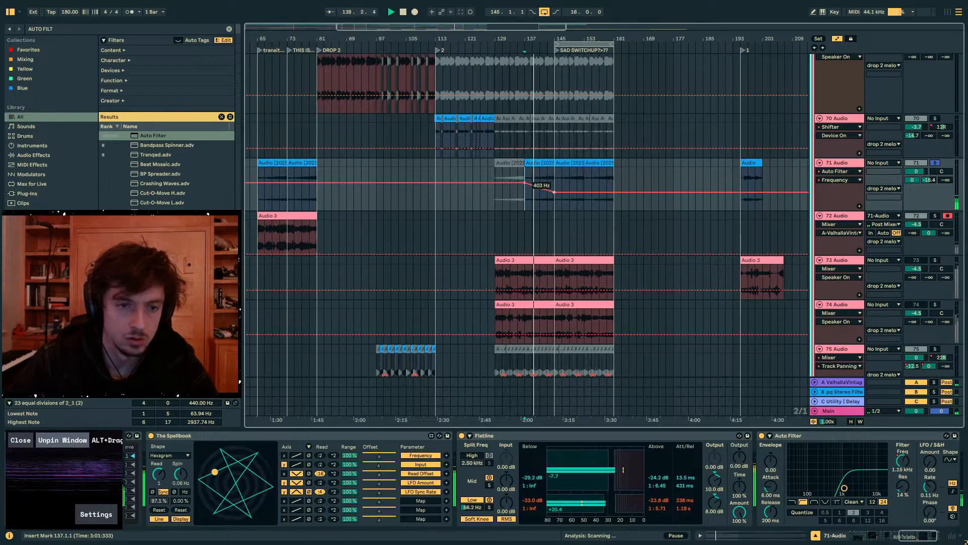
- Unsolo 71 Audio, hide the automation, turn off the arrangement loop and audition the transition into bar 145
left_click(932, 164)
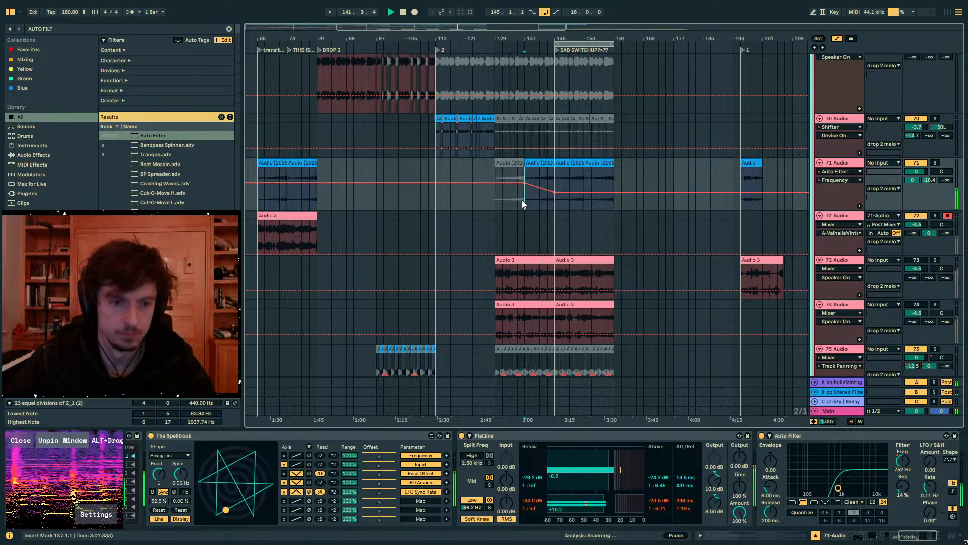
key("a")
left_click(546, 201)
key("ctrl+l")
scroll(545, 201, "up", 4)
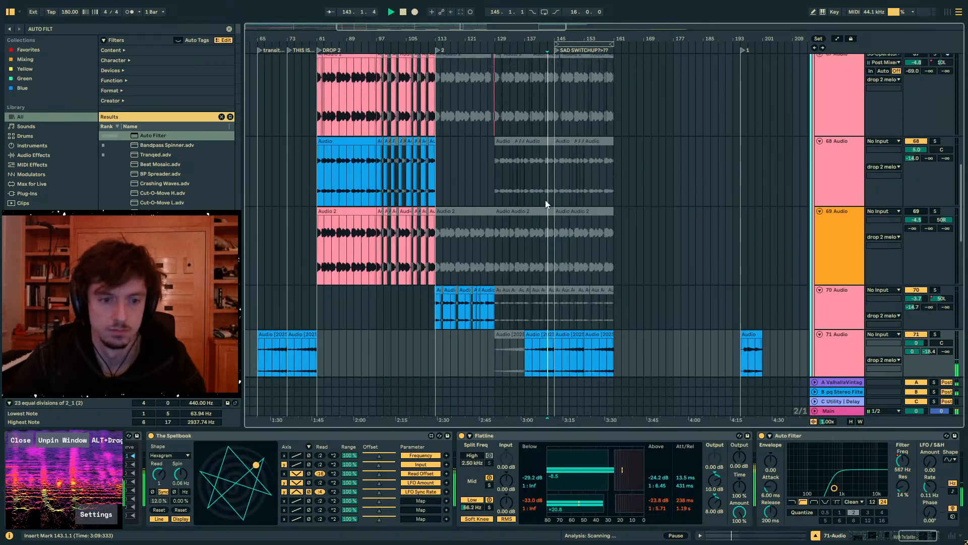
scroll(546, 201, "up", 15)
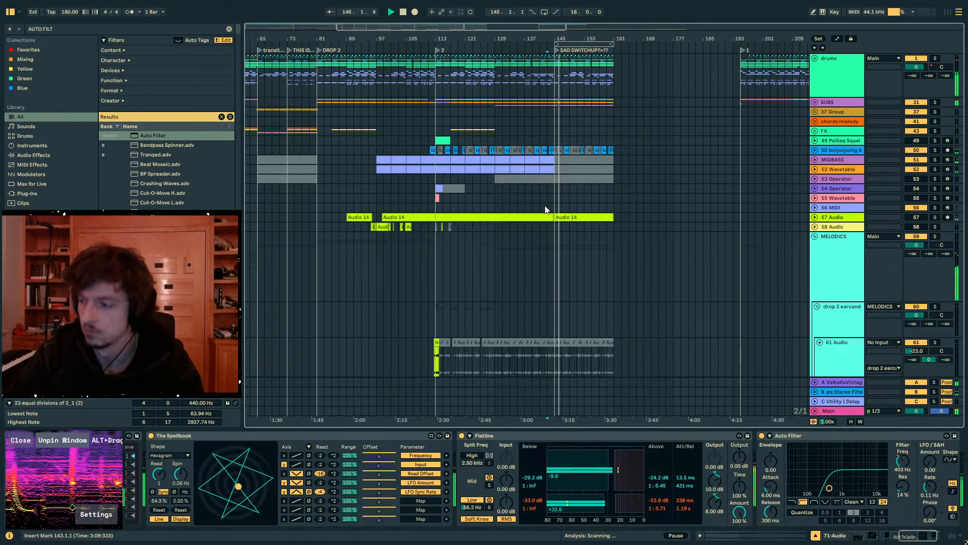
left_click(558, 204)
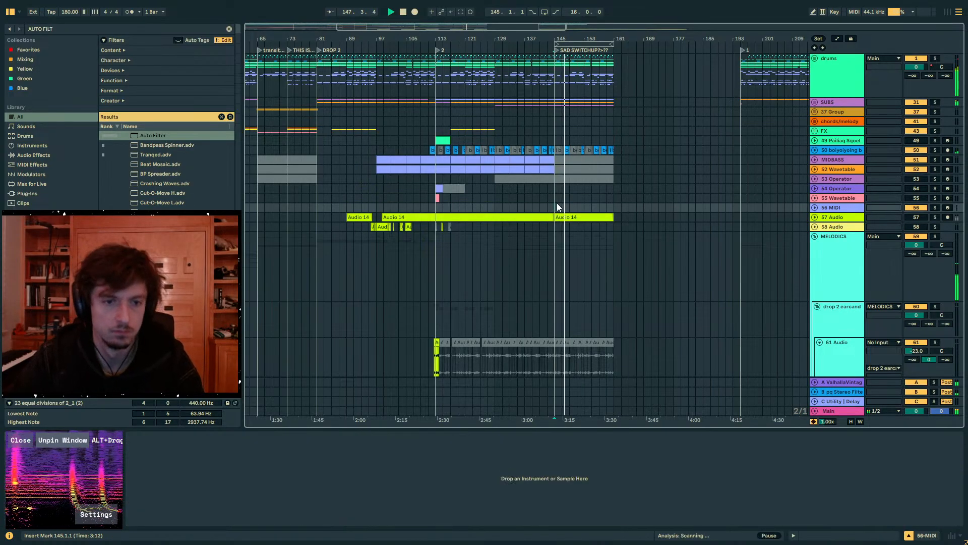
left_click_drag(614, 129, 555, 110)
key("space")
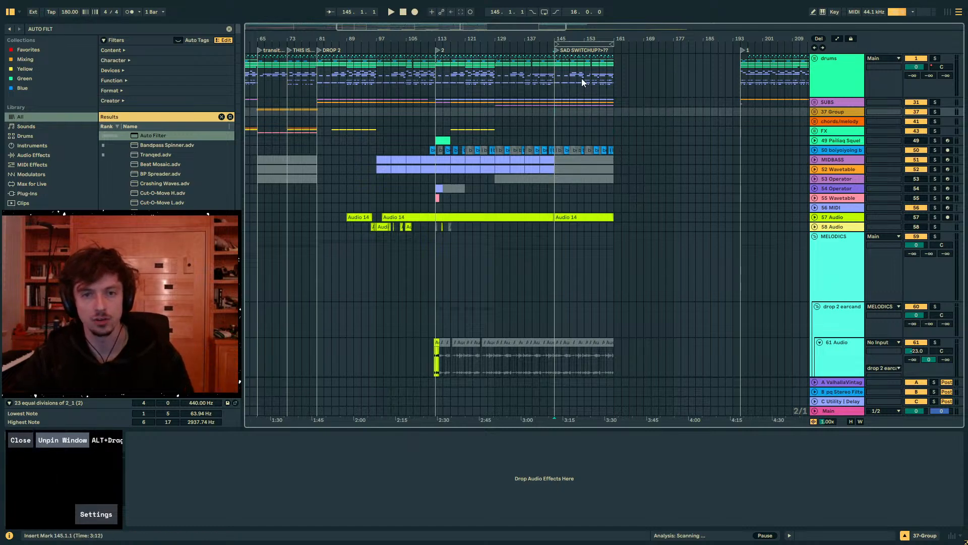
- Expand the drums group, silence the PERCS group in the first half of bar 145 and audition the change
left_click_drag(582, 38, 801, 91)
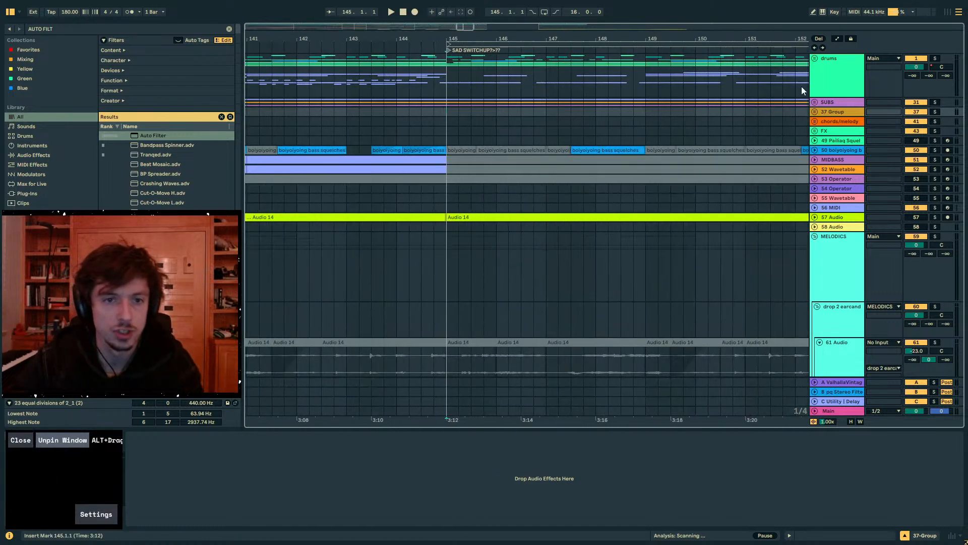
left_click(815, 59)
left_click(485, 275)
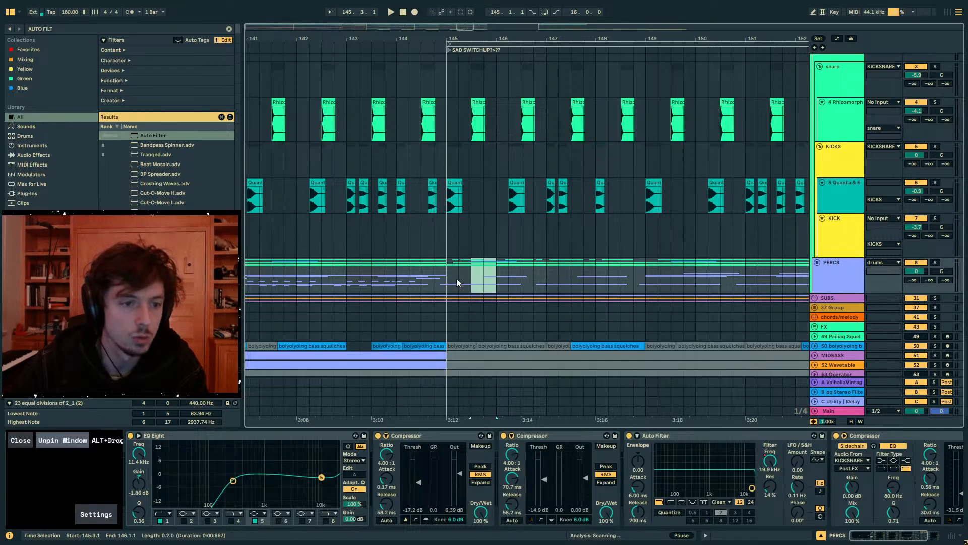
left_click(422, 237)
key("space")
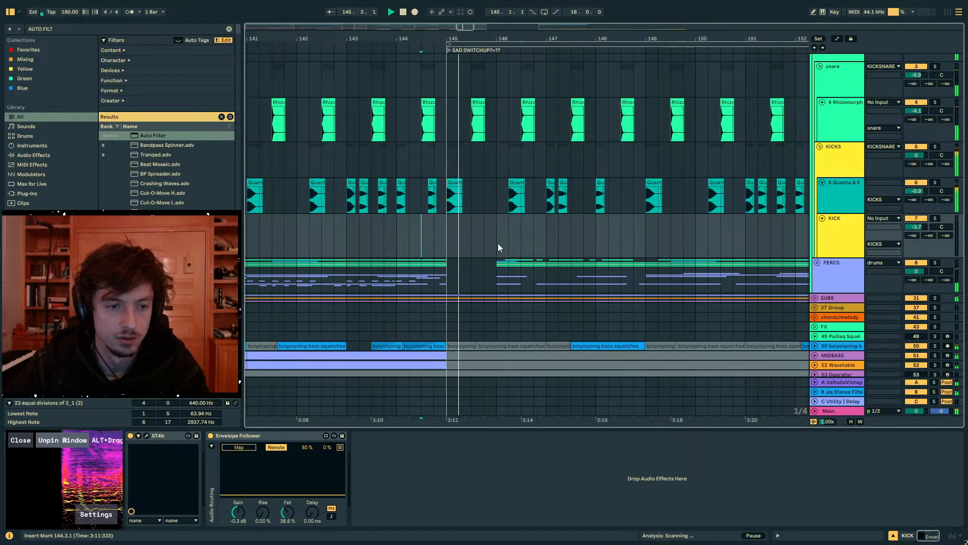
key("ctrl+z")
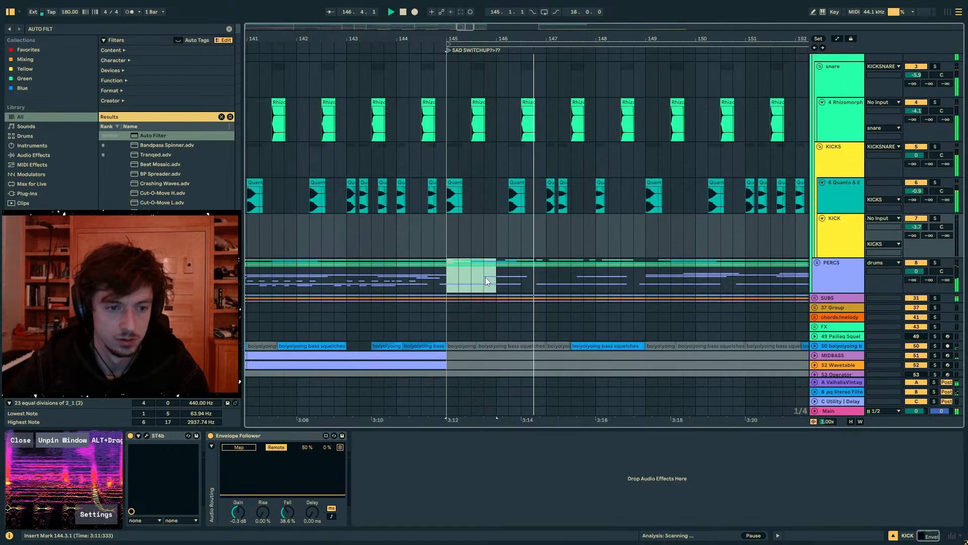
key("space")
left_click(468, 280)
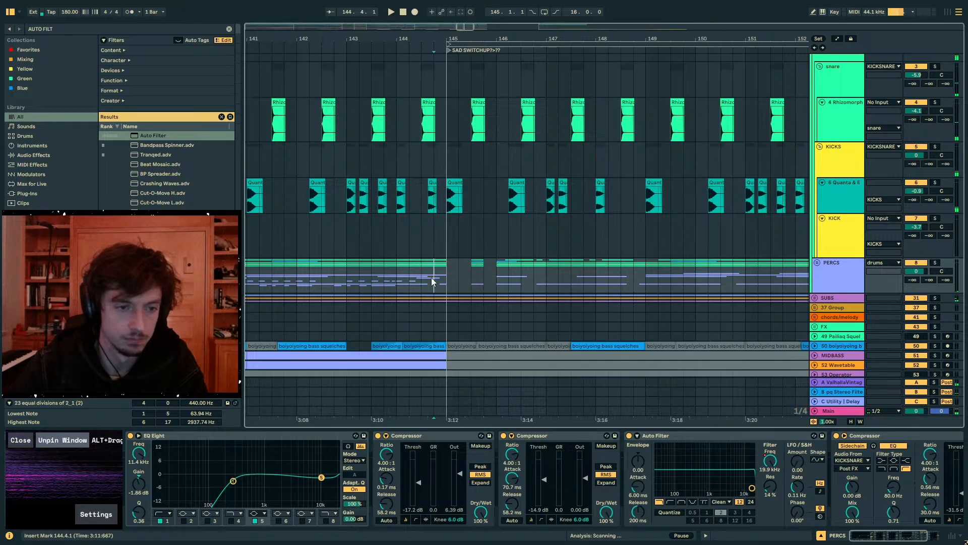
key("space")
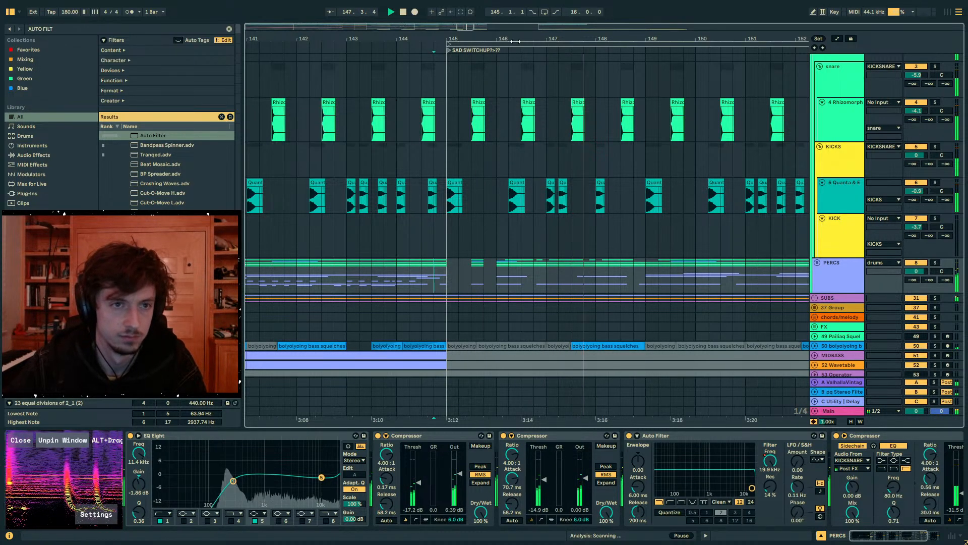
- Audition the 64 Audio track's clips in solo from bar 145
left_click_drag(515, 42, 511, 15)
scroll(548, 223, "down", 20)
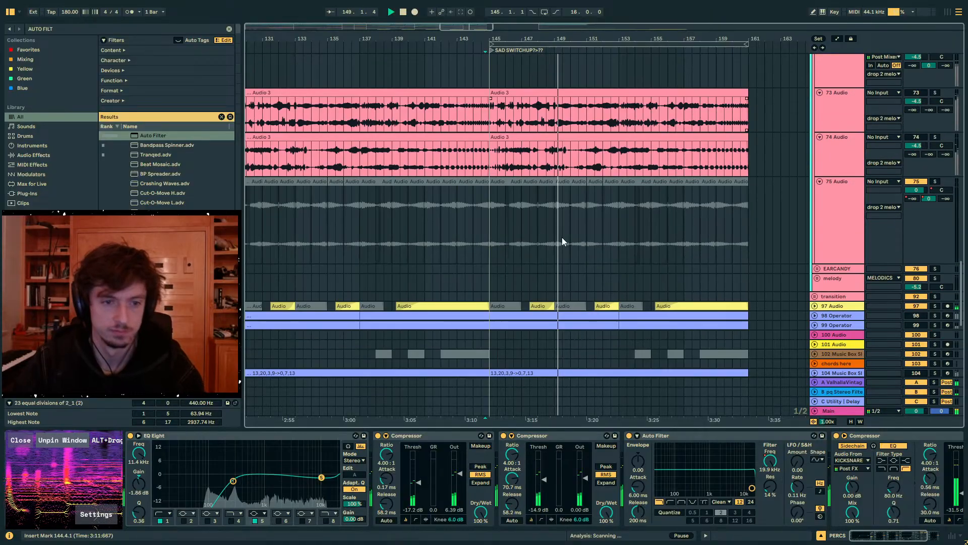
scroll(562, 238, "up", 10)
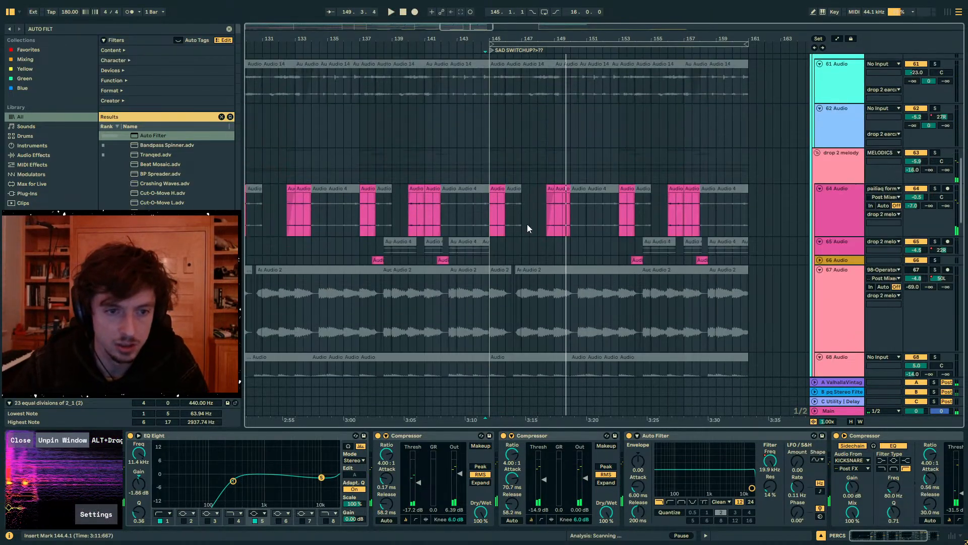
left_click(498, 222)
left_click(732, 216, "shift")
left_click(935, 189)
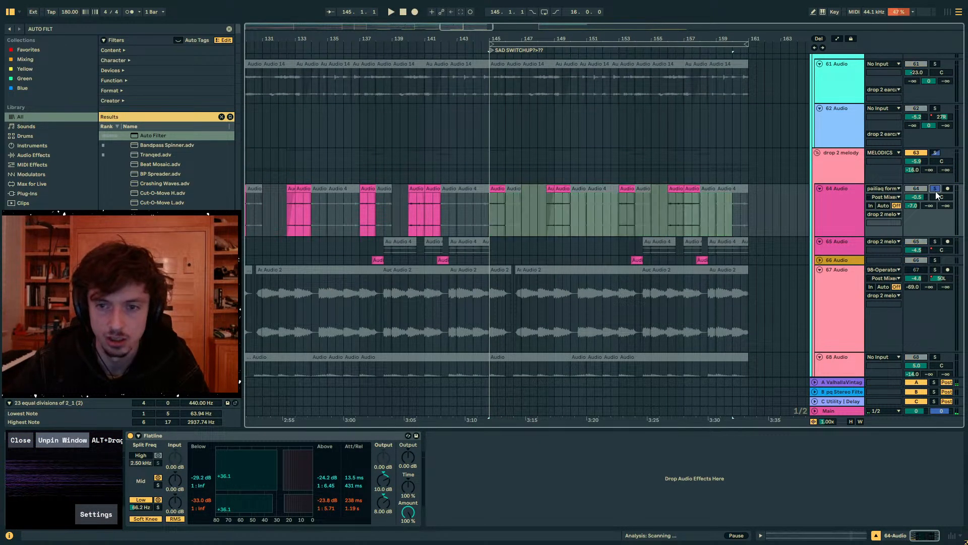
key("space")
left_click(935, 189)
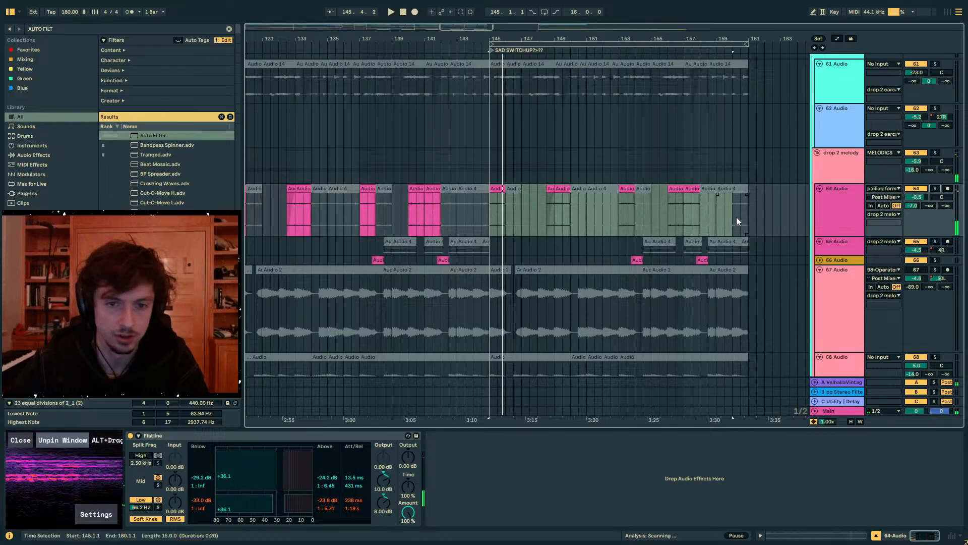
- Deactivate the 64 Audio and 66 Audio clips in bars 145–161
left_click_drag(736, 217, 568, 211)
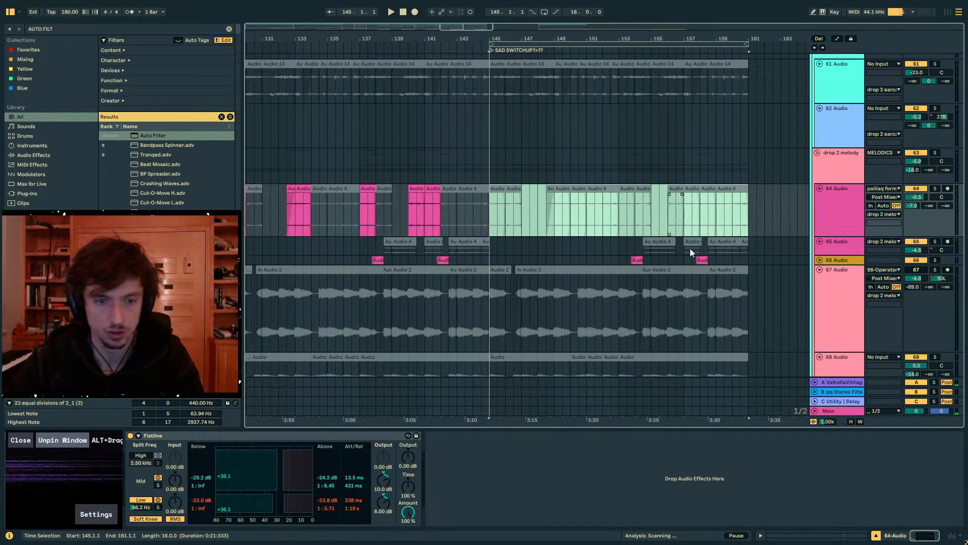
left_click(702, 259)
left_click(600, 263)
left_click(483, 261)
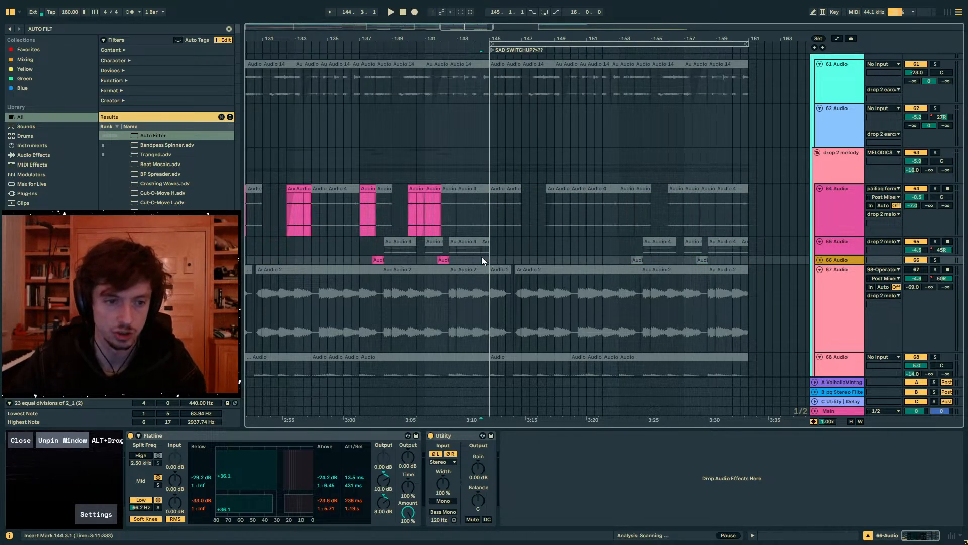
- Unfold the drop 2 melody group and audition the 71 Audio track in solo from just before bar 145
scroll(625, 201, "down", 10)
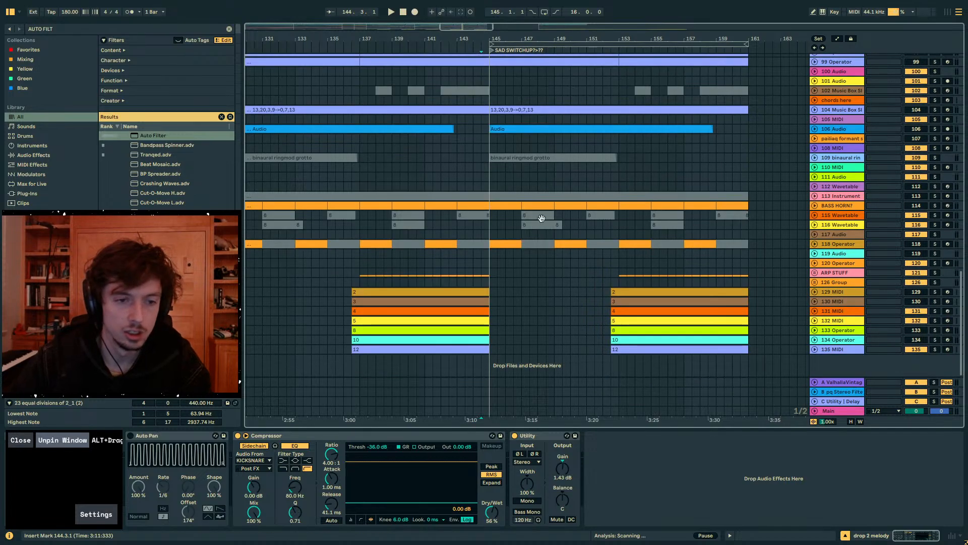
left_click(475, 175)
scroll(475, 171, "up", 5)
left_click(477, 173)
scroll(478, 175, "up", 5)
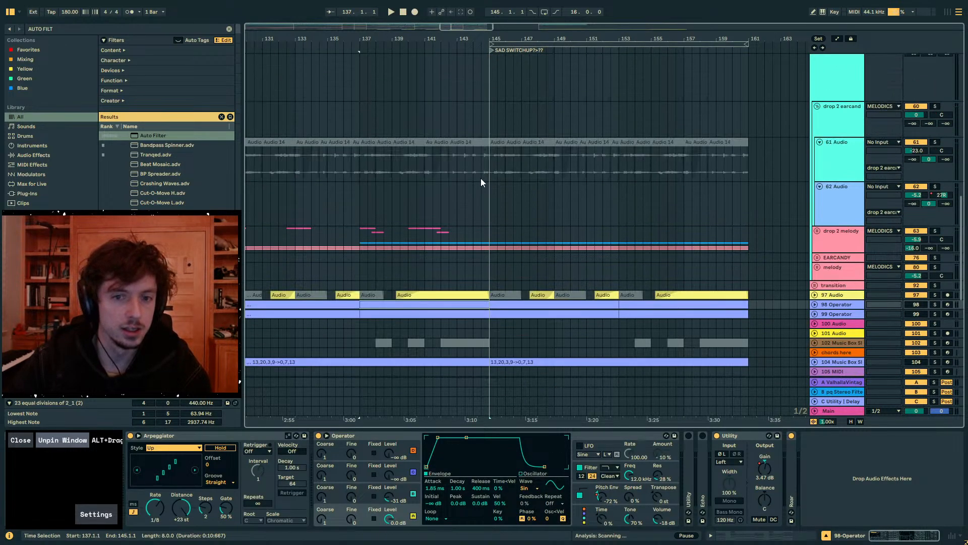
left_click(481, 178)
left_click(817, 231)
scroll(609, 226, "down", 10)
left_click(483, 212)
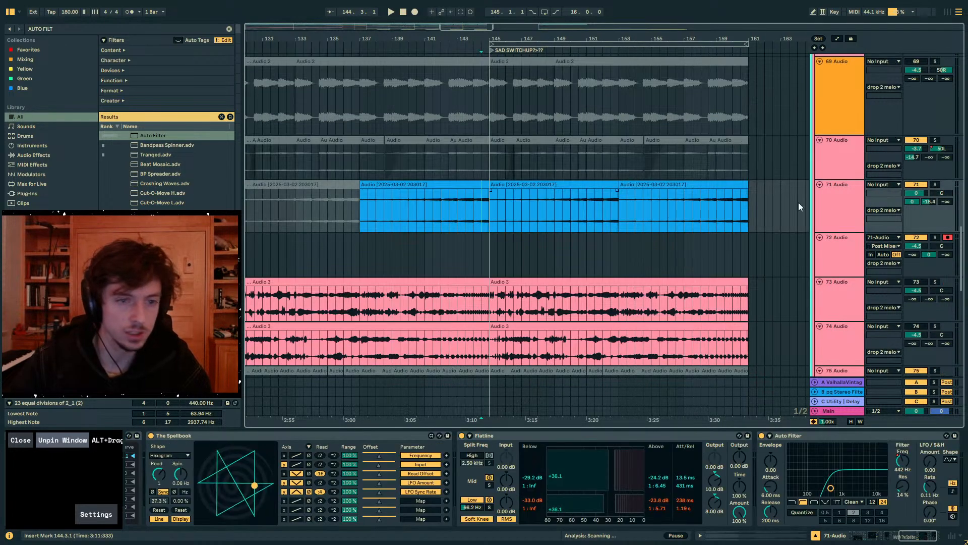
left_click(936, 184)
key("space")
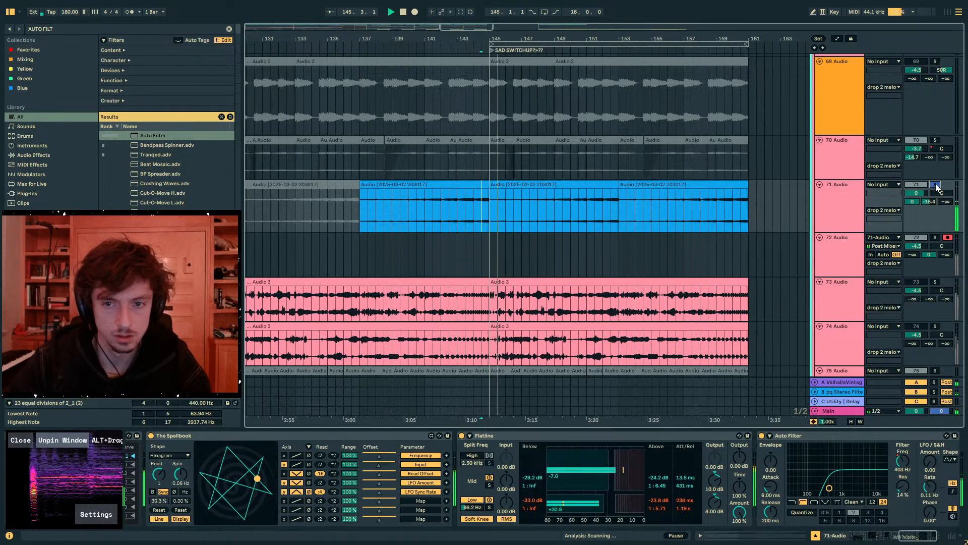
- Unsolo 71 Audio, undo the displacement of 73 Audio's clip and activate the 73 Audio track during playback
scroll(779, 271, "down", 3)
key("space")
key("space")
left_click_drag(738, 211, 746, 211)
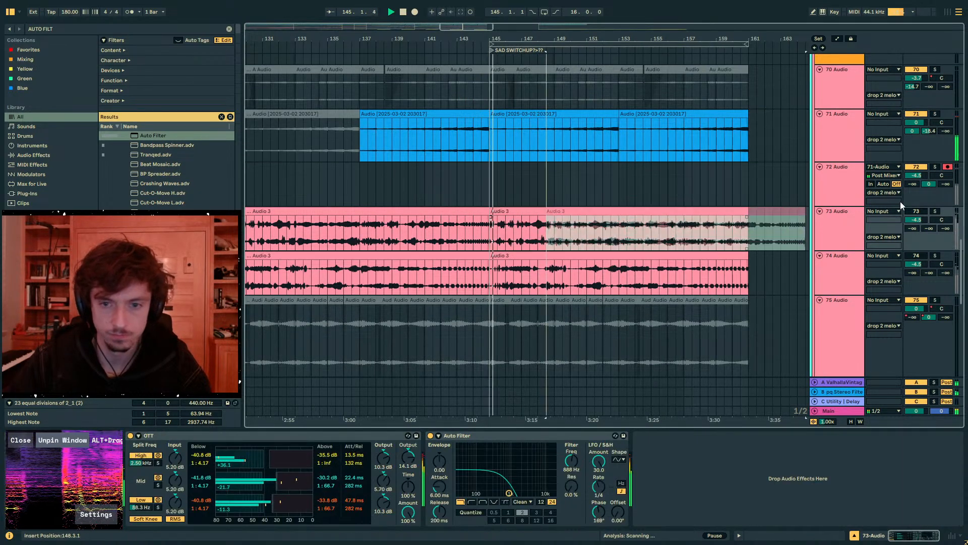
key("ctrl+z")
left_click(922, 212)
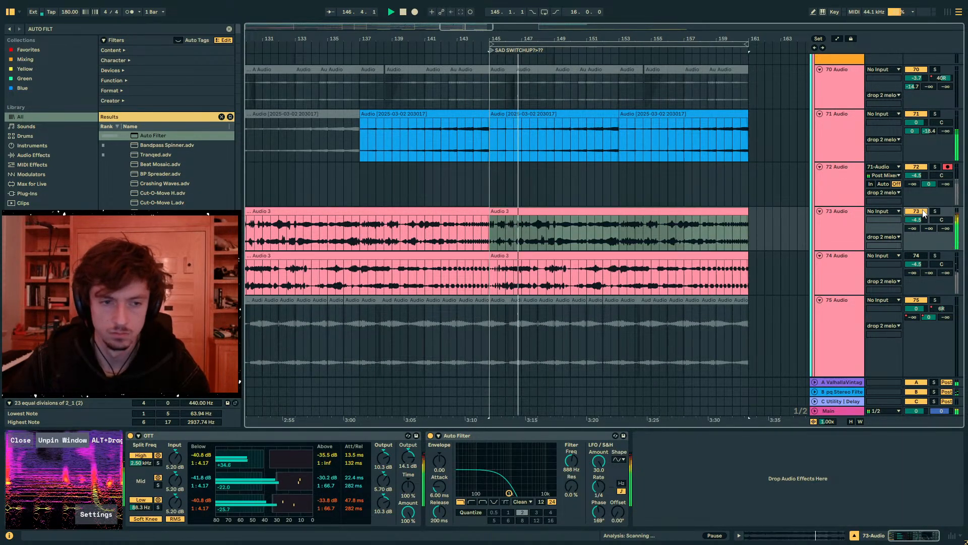
- Extend the start of 73 Audio's bar 145 clip back to bar 129, replacing the clip before it
key("minus")
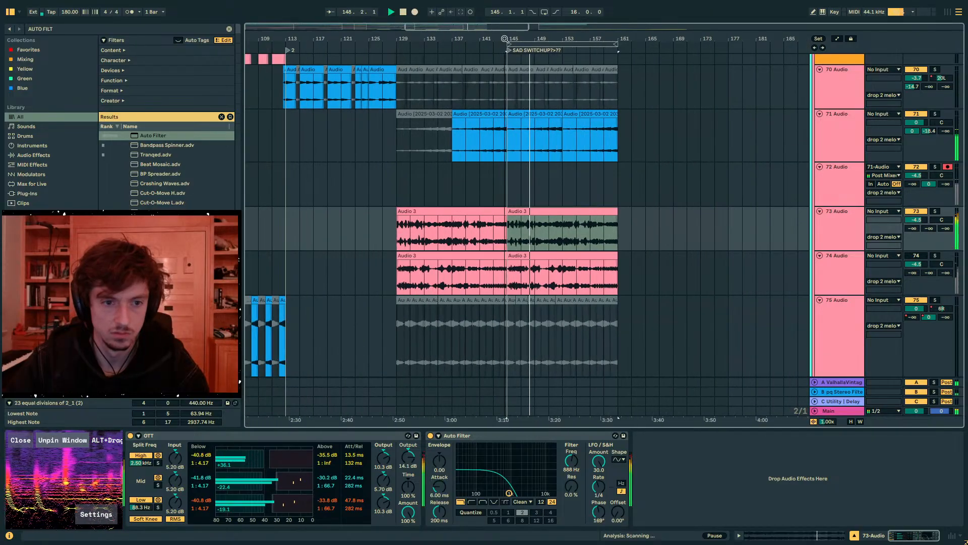
left_click(451, 220)
left_click_drag(508, 211, 397, 211)
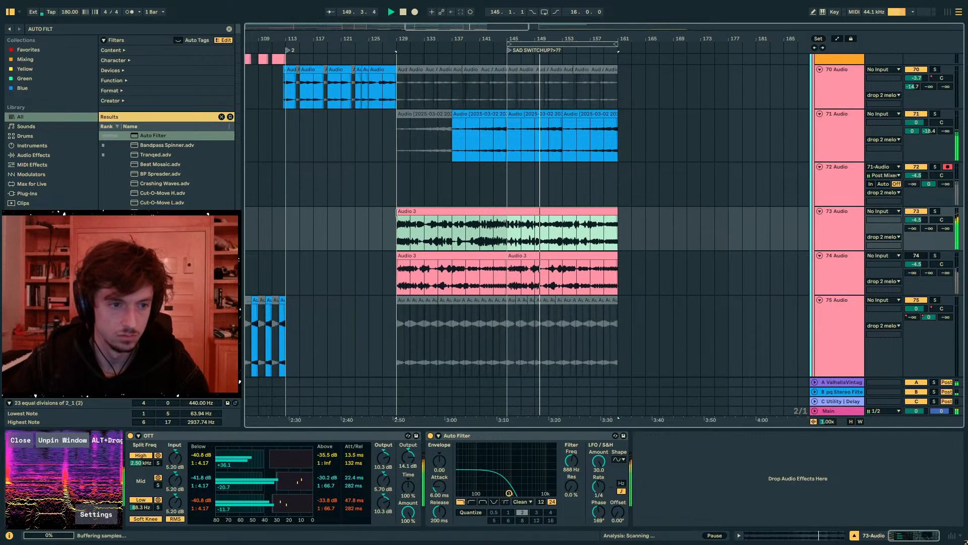
- Audition 73 Audio's clip in solo, then move it to bar 145 and add a faded lead-in from bar 143
left_click(466, 211)
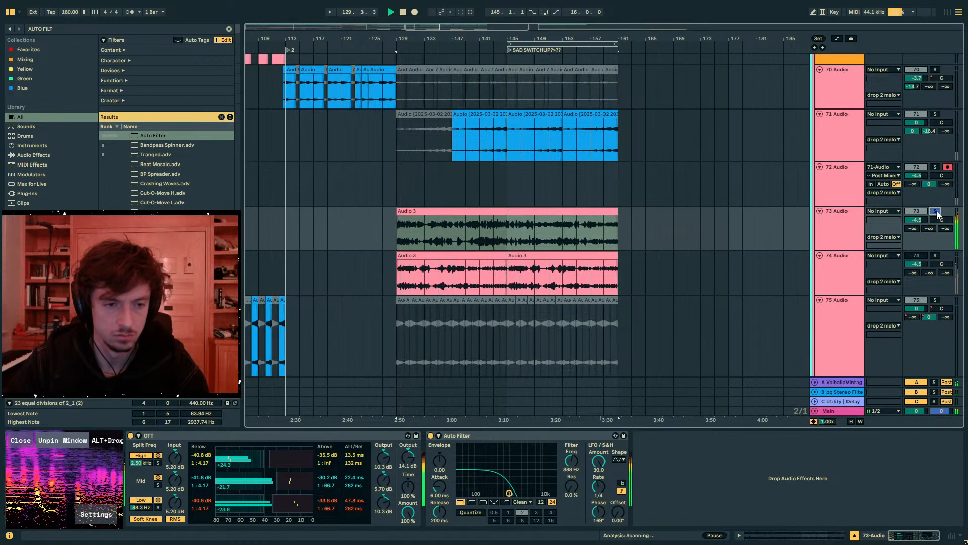
left_click_drag(466, 212, 562, 212)
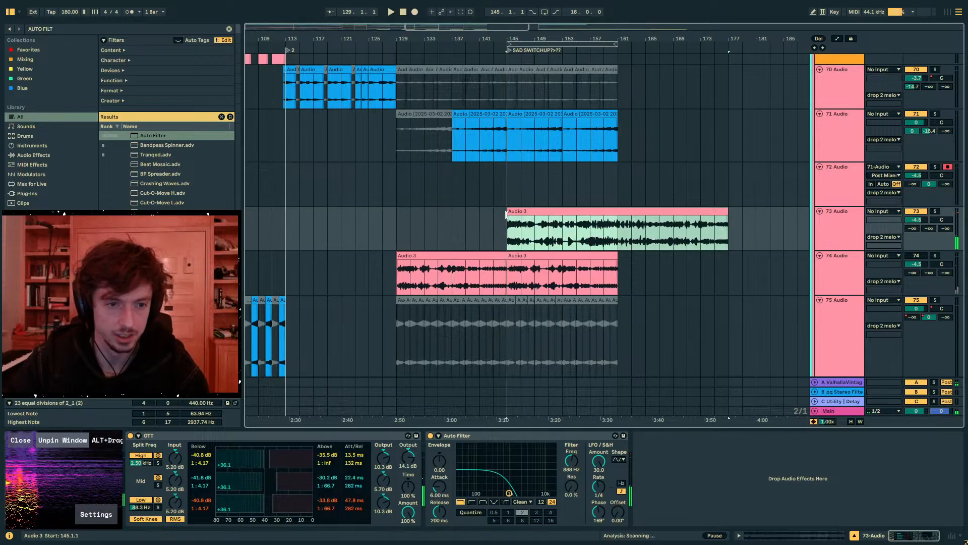
left_click_drag(500, 224, 513, 223)
left_click(543, 211)
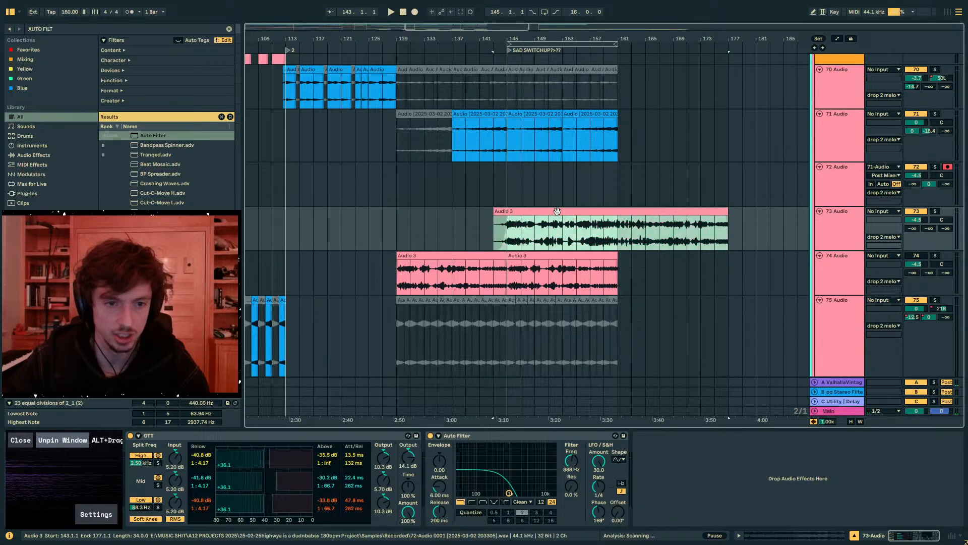
- Loop bars 145–161 and duplicate that range's clips across all tracks into bars 161–177
left_click_drag(617, 189, 507, 193)
key("ctrl+l")
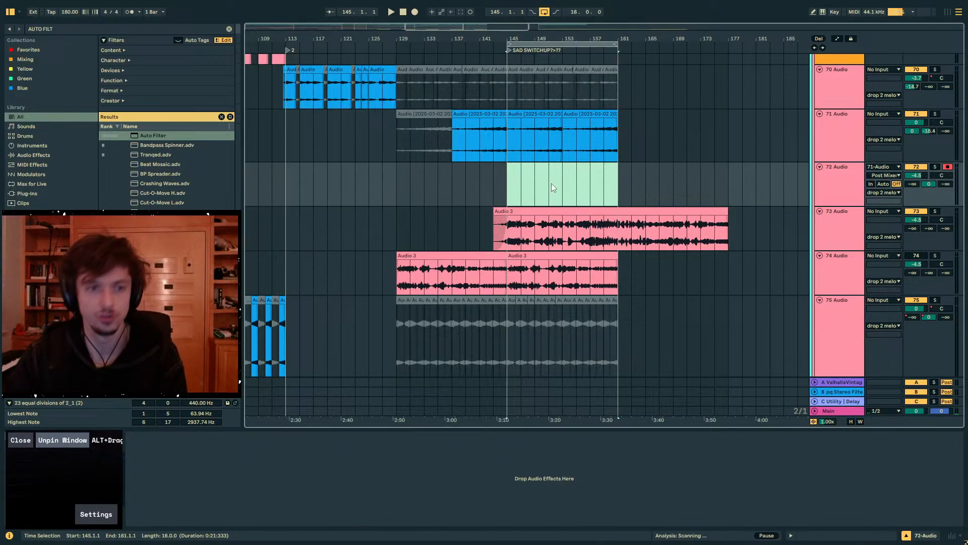
left_click(547, 44)
key("ctrl+d")
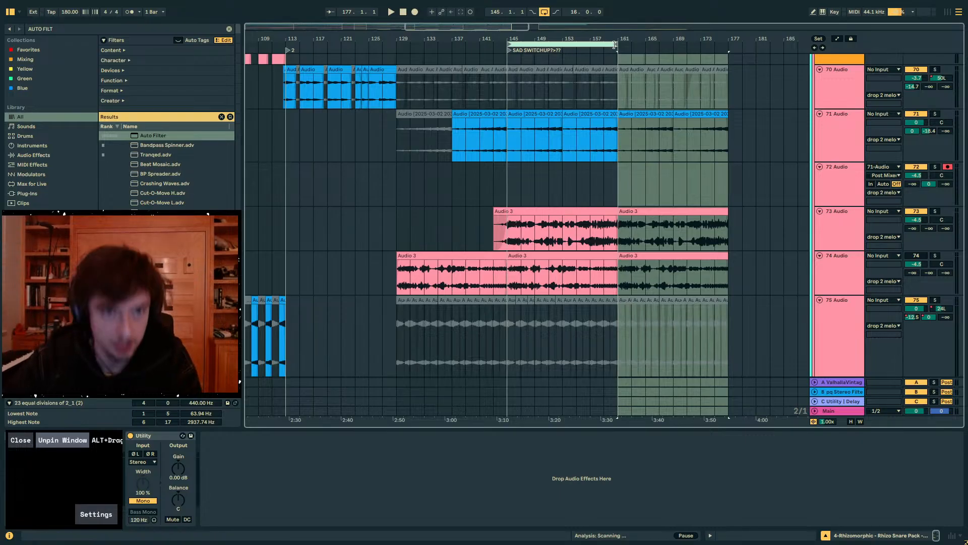
- Lengthen the arrangement loop to 34 bars and make 73 Audio's clip run continuously up to bar 177
left_click_drag(617, 44, 740, 45)
left_click(641, 194)
left_click(605, 211)
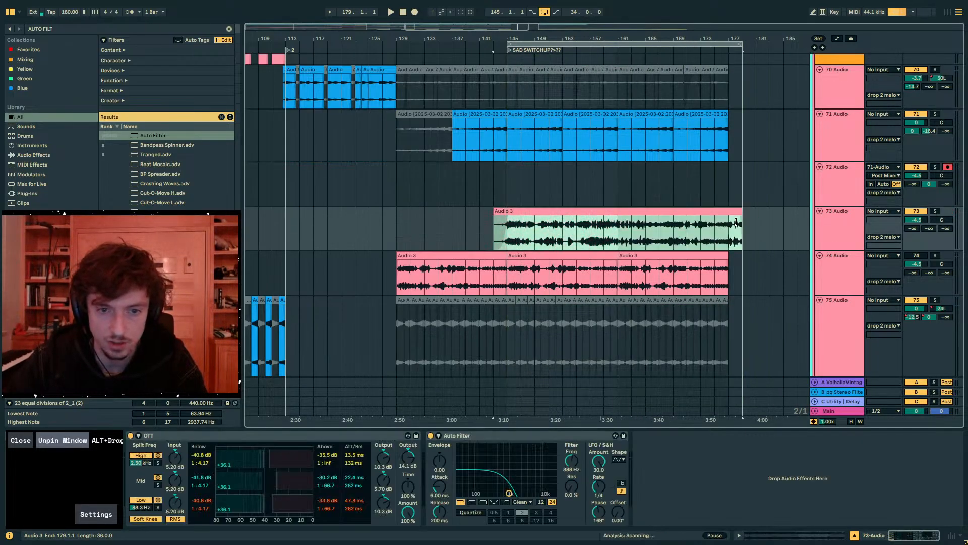
- Delete the 74 Audio clip in bars 145–161
left_click(537, 268)
left_click(524, 265)
left_click(525, 256)
key("Delete")
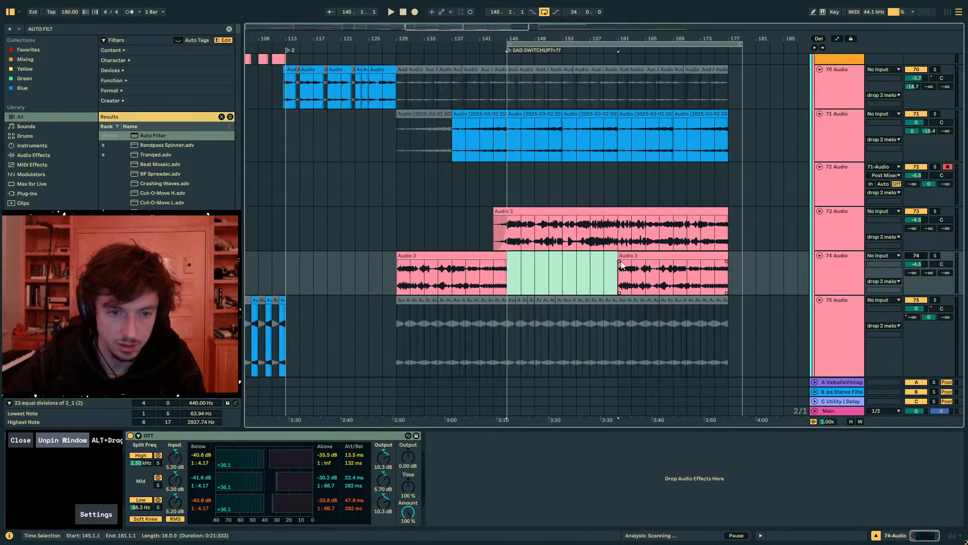
- Extend 74 Audio's bar 161 clip back to about bar 155 with a fade-in and delete its clip in bars 129–145
mouse_move(618, 257)
left_mouse_down()
mouse_move(577, 260)
mouse_move(618, 266)
left_mouse_up()
left_click(461, 256)
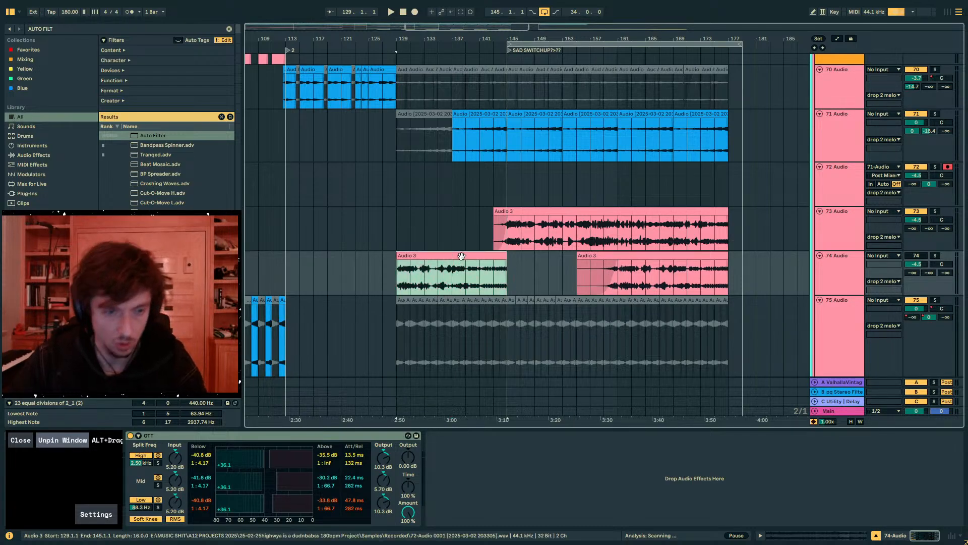
key("Delete")
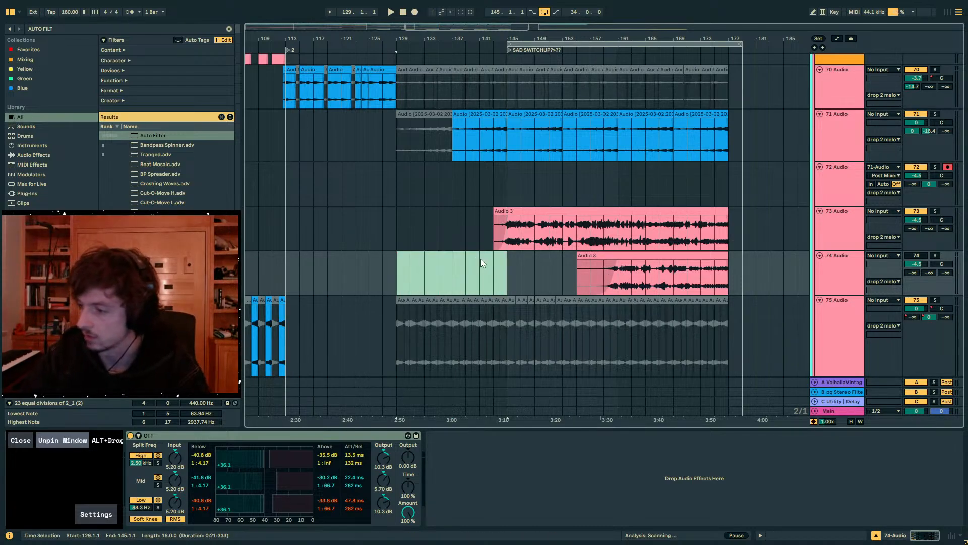
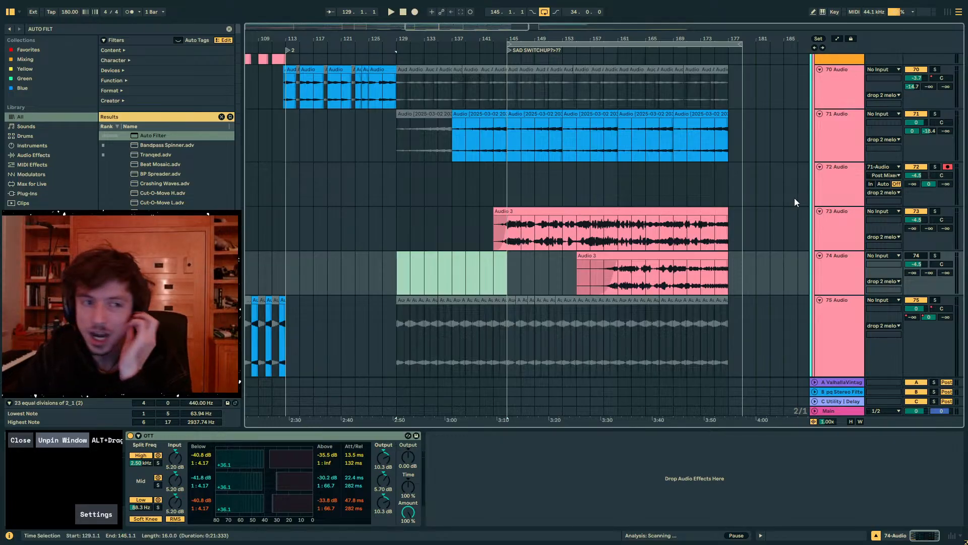
left_click_drag(397, 180, 386, 180)
mouse_move(397, 44)
left_mouse_down()
mouse_move(523, 31)
mouse_move(523, 20)
left_mouse_up()
left_click_drag(532, 177, 610, 185)
left_click(558, 188)
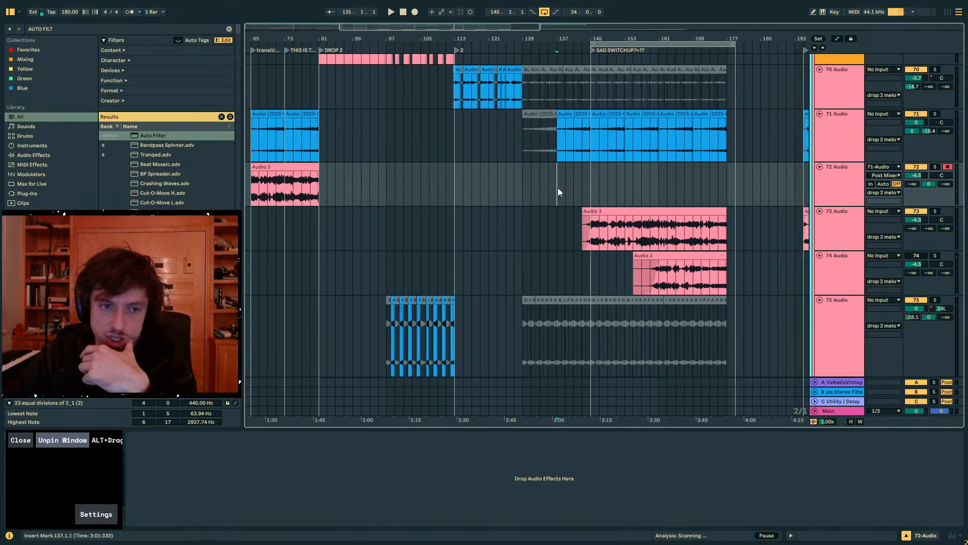
left_click(465, 188)
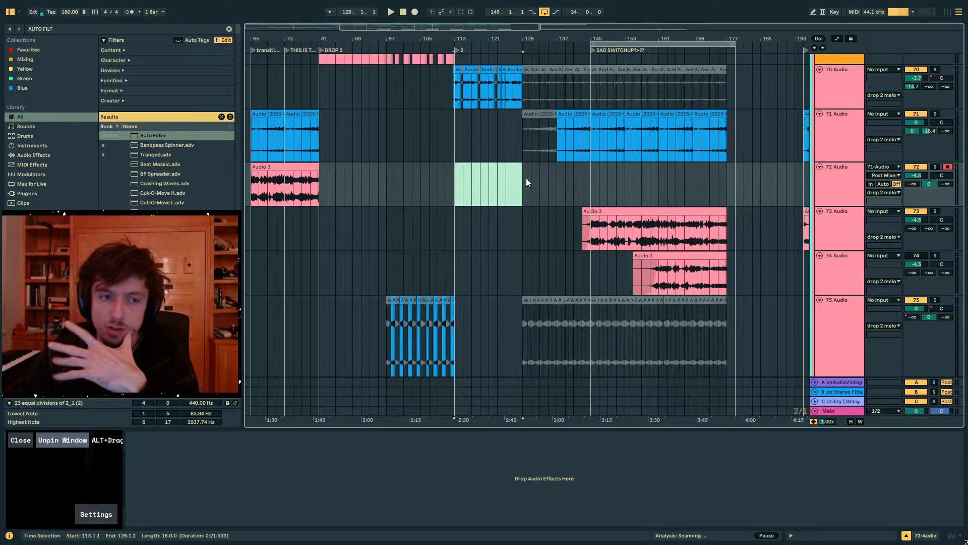
left_click_drag(525, 179, 517, 181)
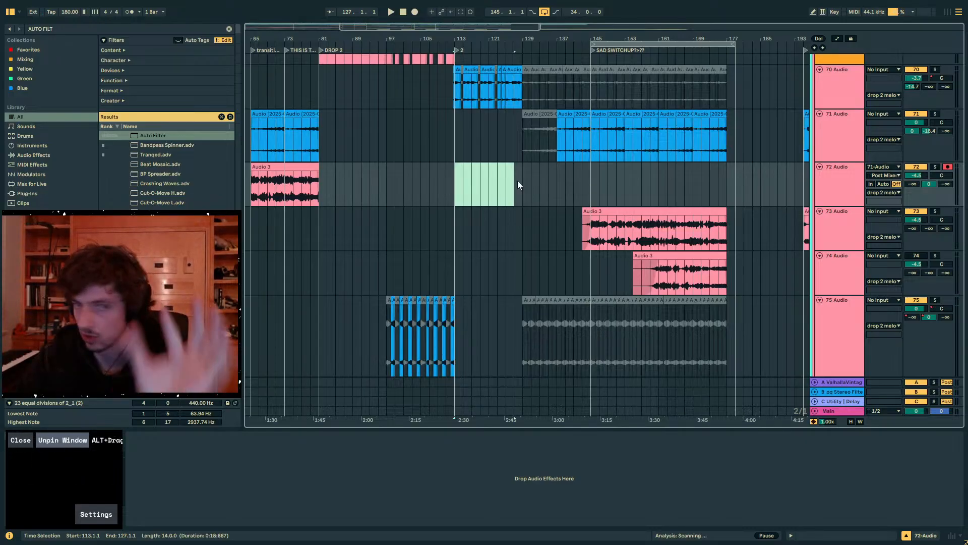
left_click(520, 182)
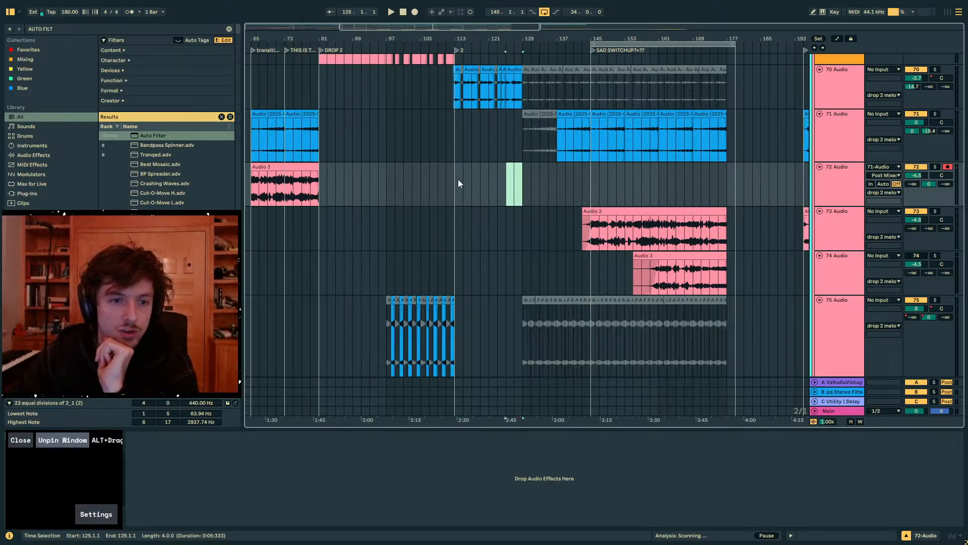
left_click_drag(459, 180, 455, 181)
left_click(516, 180)
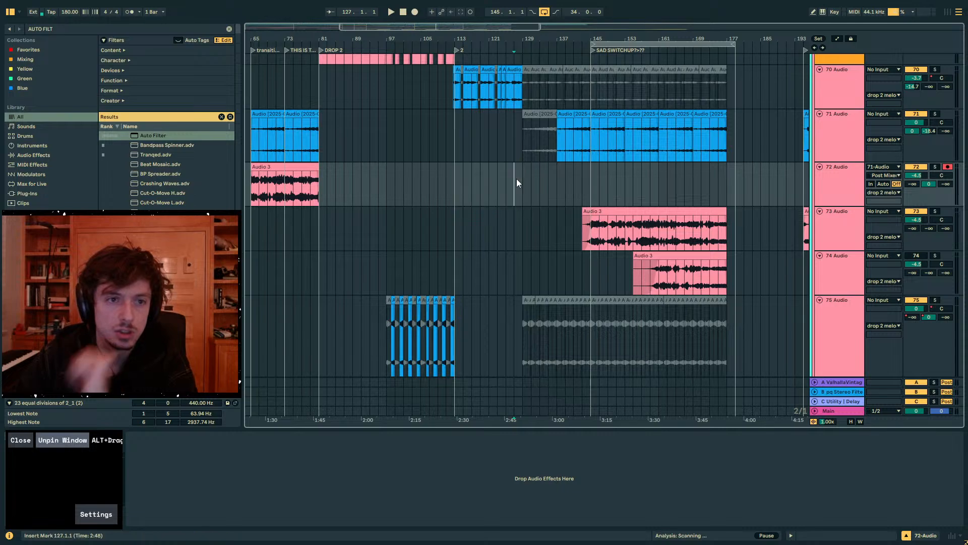
- Play the arrangement from bar 113 and from bar 139, and review the melody tracks during playback
mouse_move(577, 179)
left_mouse_down()
mouse_move(449, 183)
mouse_move(561, 183)
mouse_move(462, 192)
left_mouse_up()
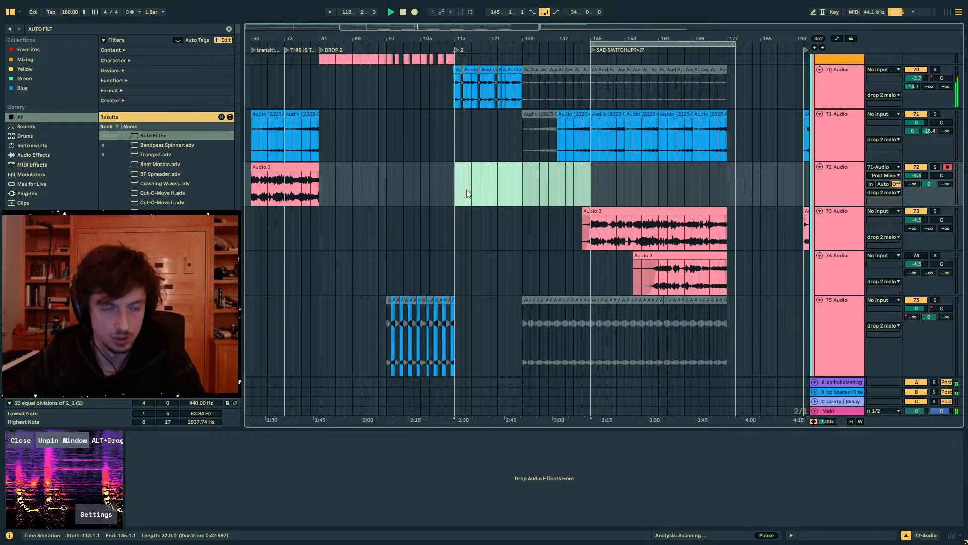
left_click(623, 187)
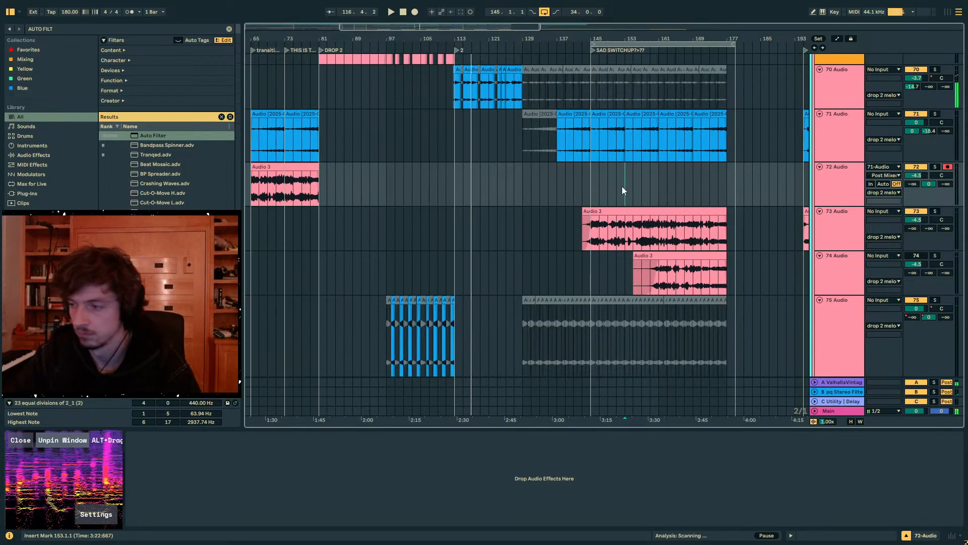
left_click(564, 186)
key("space")
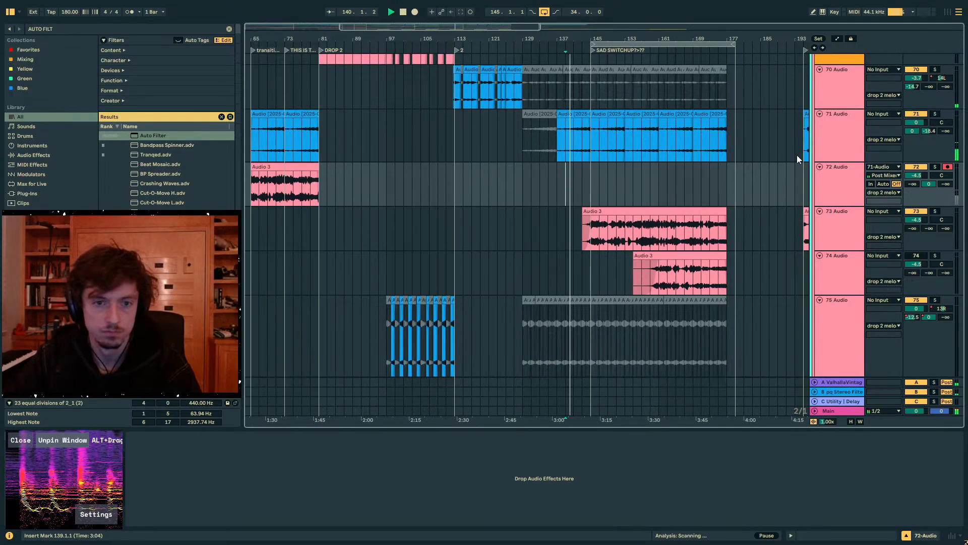
scroll(780, 184, "up", 10)
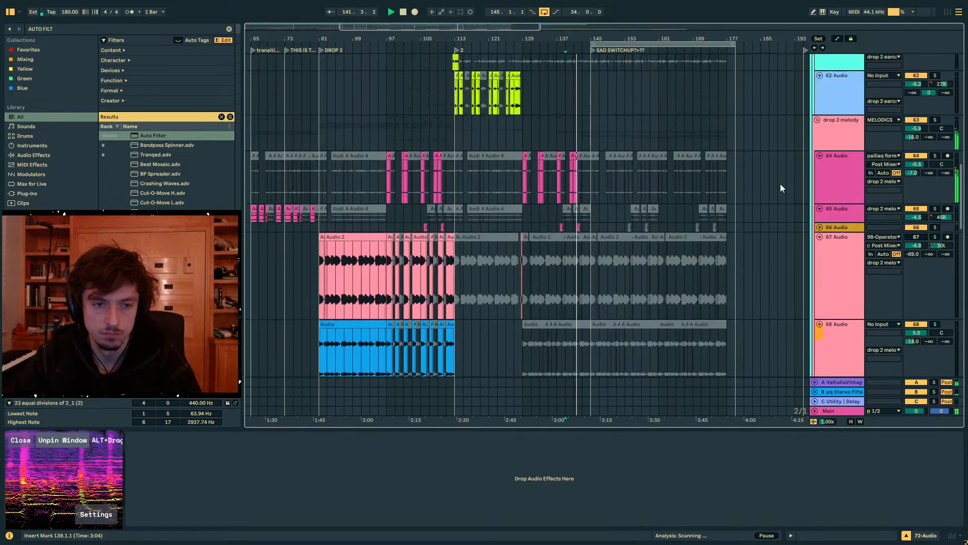
scroll(779, 183, "up", 4)
scroll(624, 201, "up", 5)
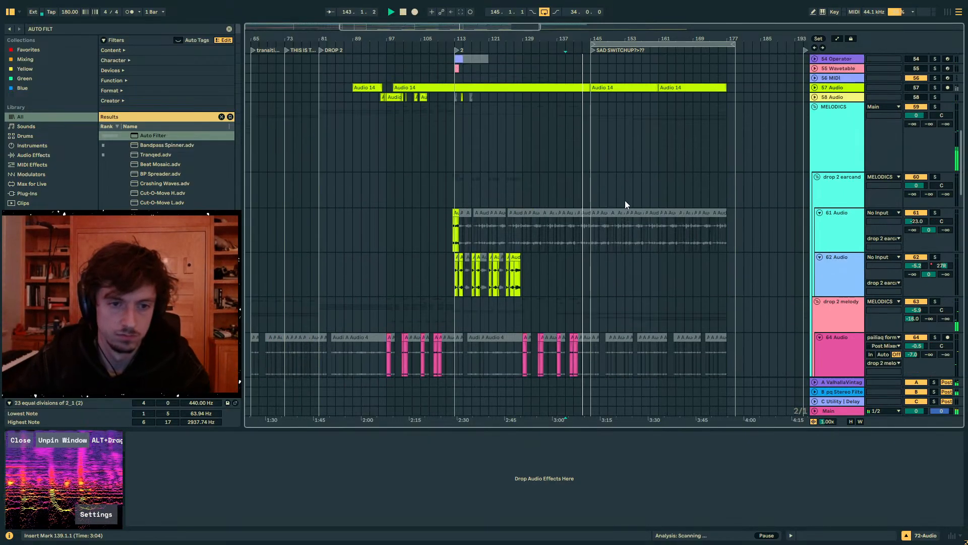
scroll(625, 201, "down", 15)
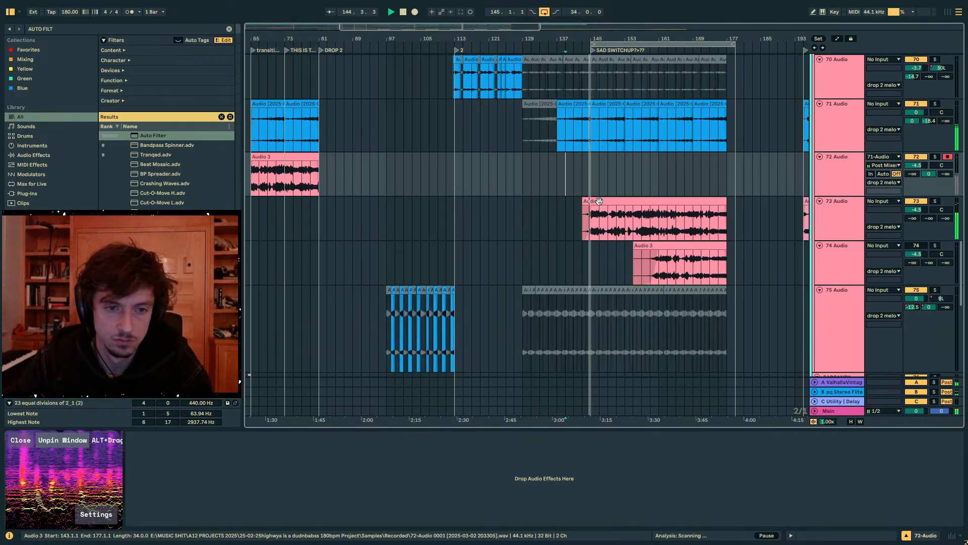
scroll(599, 201, "up", 1)
- Turn the ValhallaVintageVerb send on track 71 all the way down
left_click(581, 210)
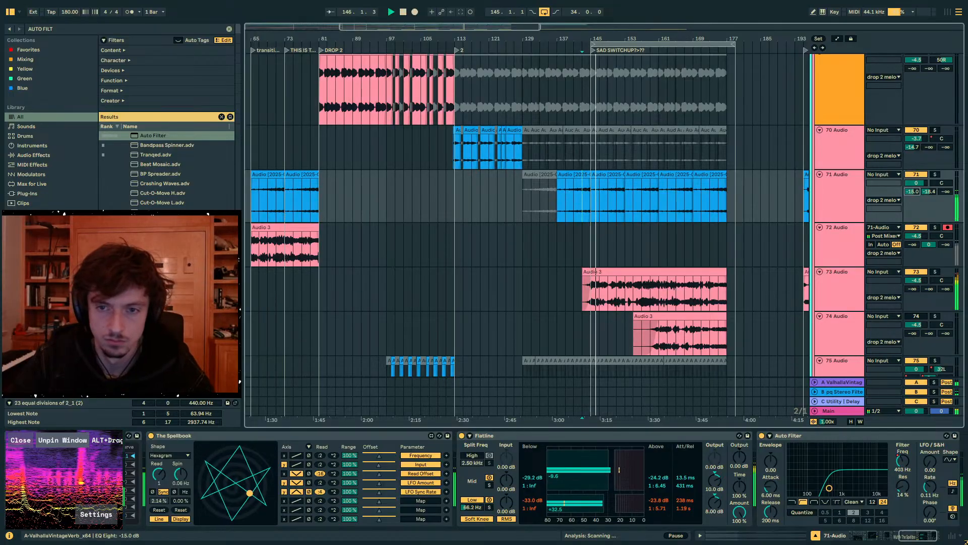
left_click_drag(912, 191, 913, 221)
left_click(607, 175)
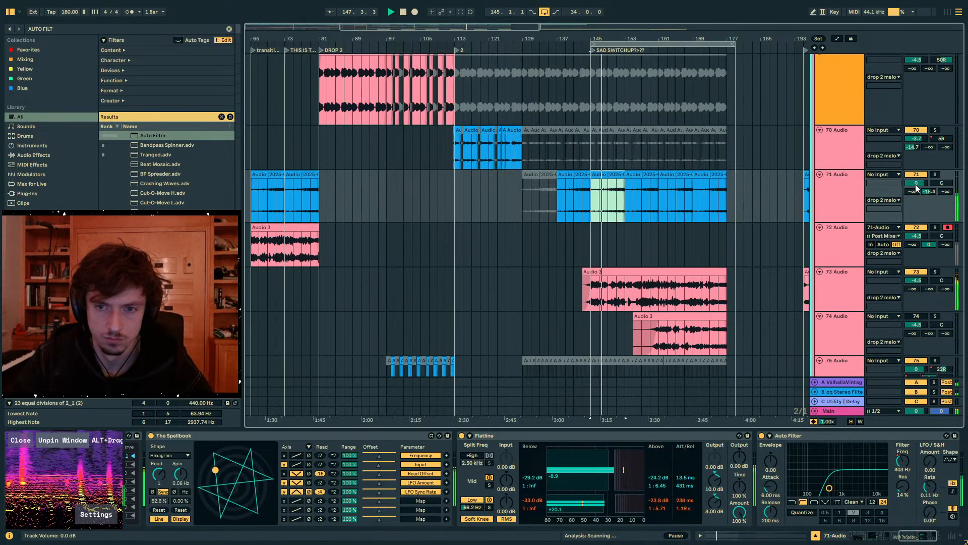
left_click(676, 435)
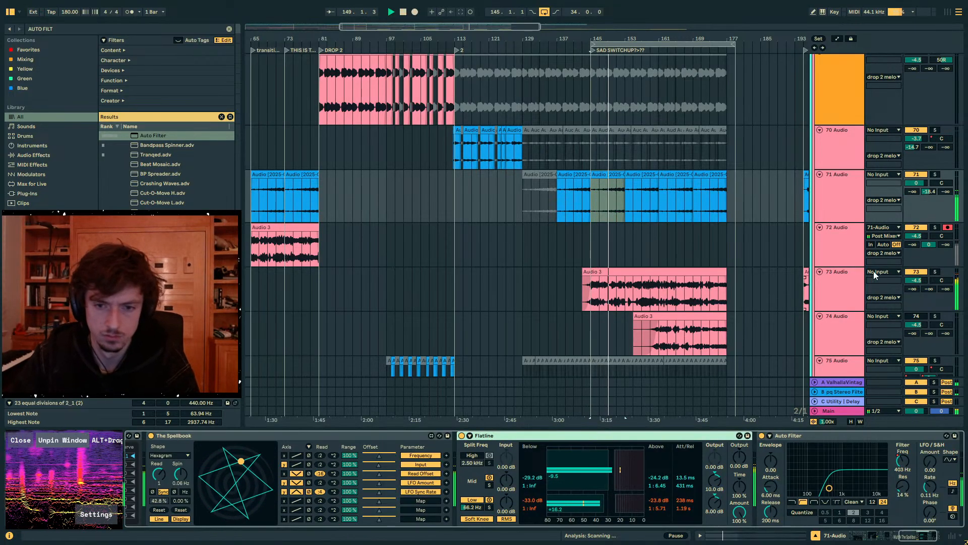
- Activate track 74 and switch off the Auto Filter on track 73
left_click(827, 286)
left_click(909, 315)
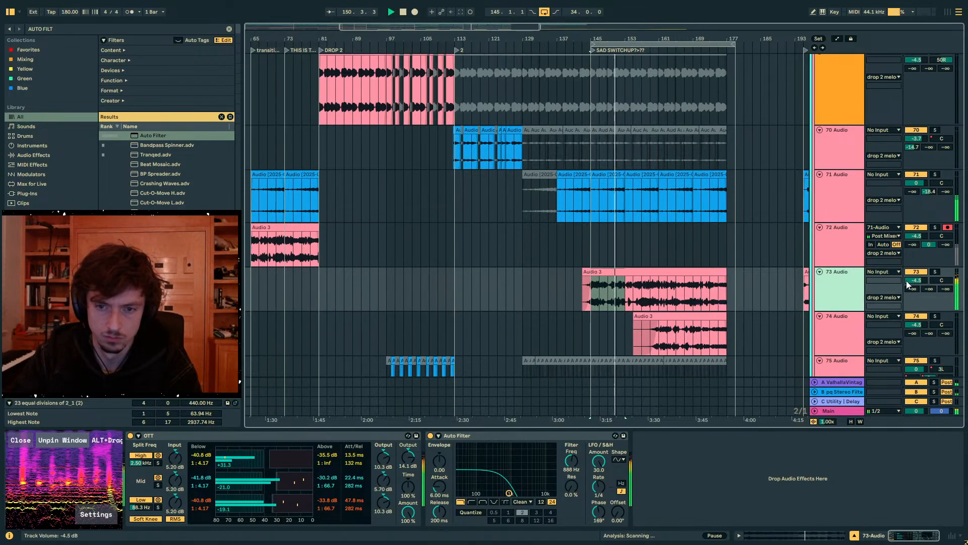
left_click(431, 436)
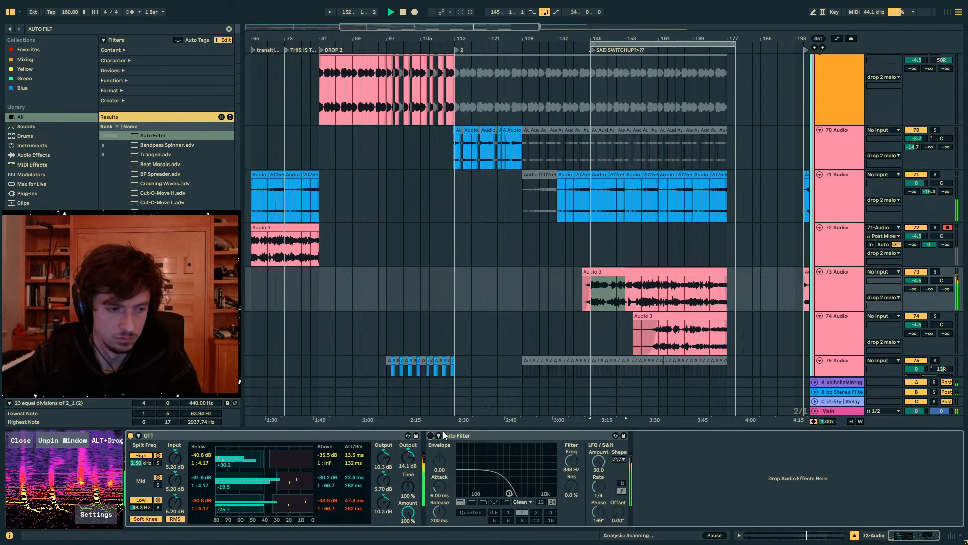
- Replay from bar 143 and set the pq Stereo Filter send to 0 dB on track 73 and -21.0 dB on track 71
left_click(649, 286)
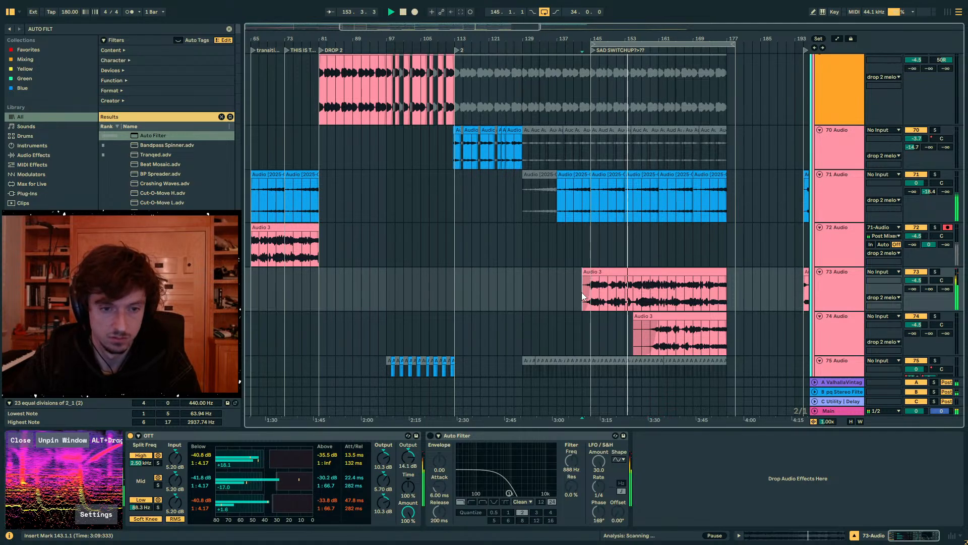
key("space")
key("space")
left_click_drag(929, 290, 929, 151)
left_click_drag(931, 197, 931, 214)
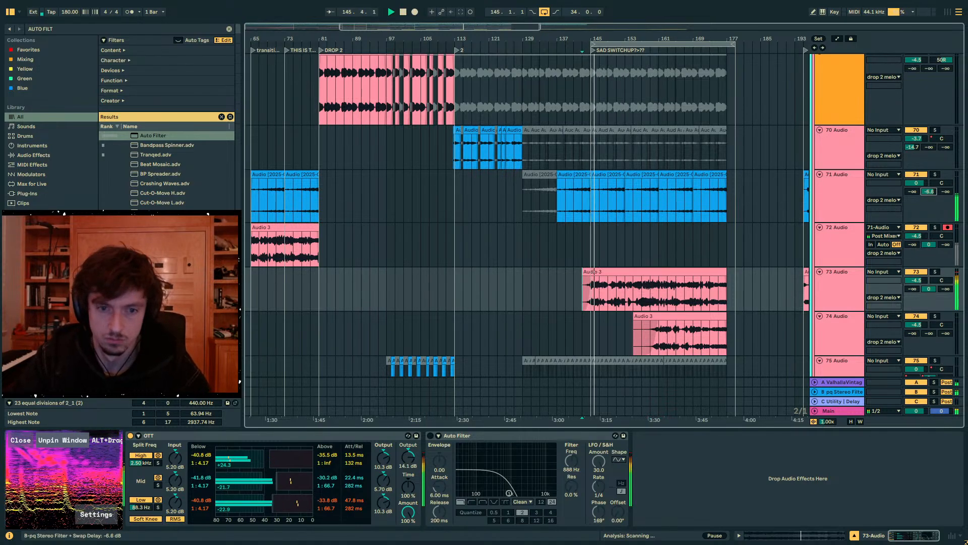
- Switch off the Auto Filter on track 71
left_click(815, 218)
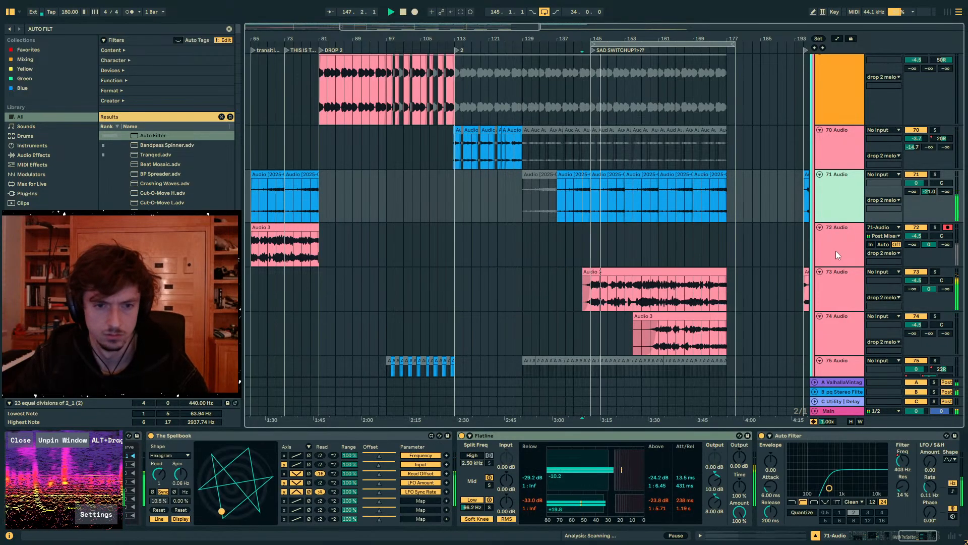
left_click(656, 283)
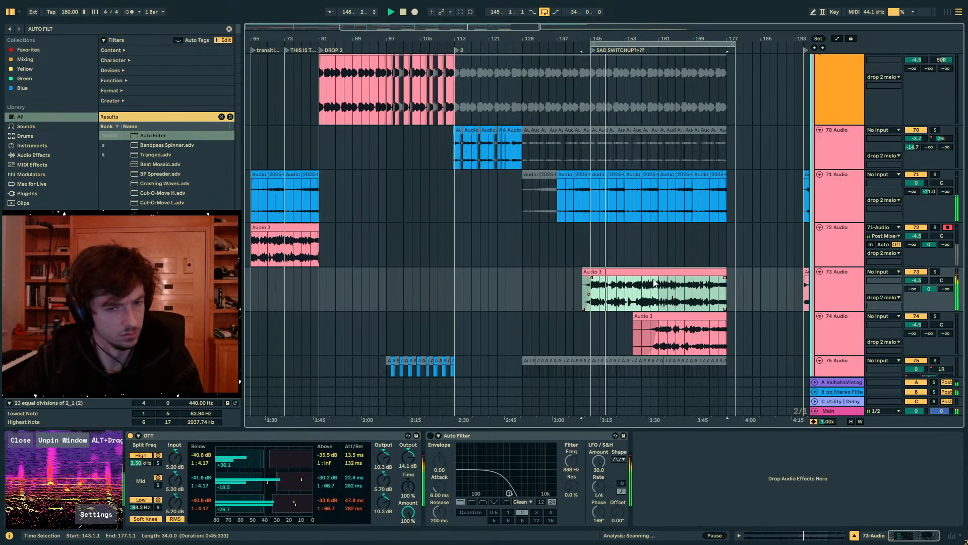
left_click(611, 202)
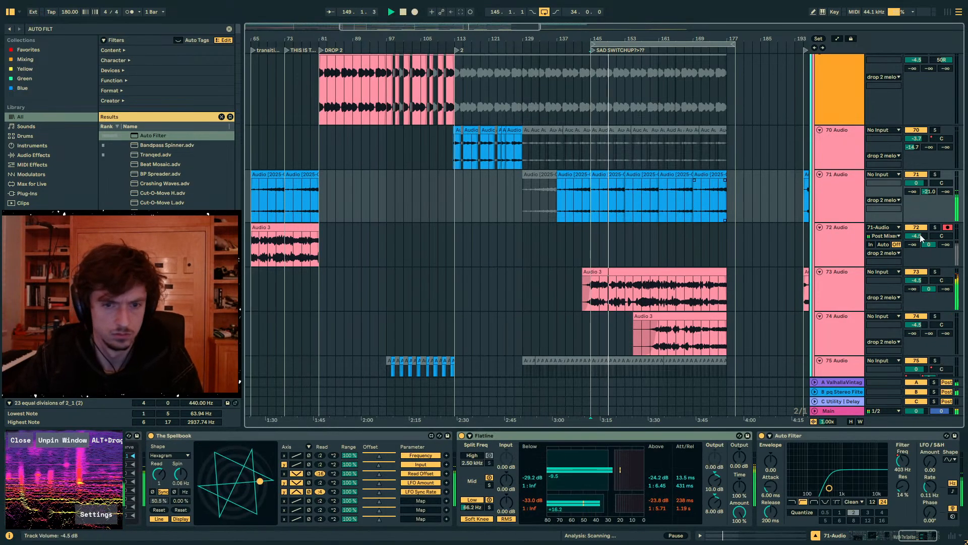
left_click(761, 436)
left_click(902, 460)
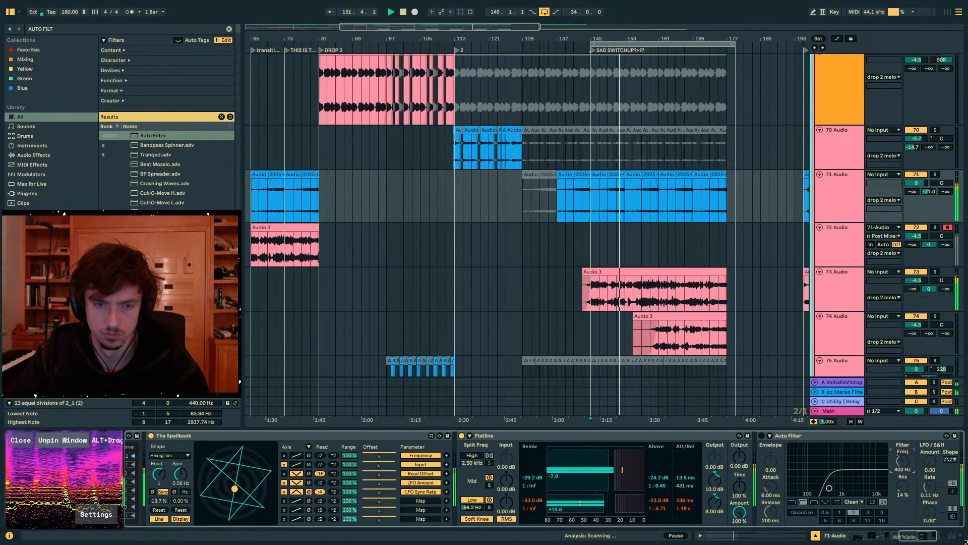
key("a")
key("a")
- Group audio tracks 71 to 74 together
left_click(838, 183)
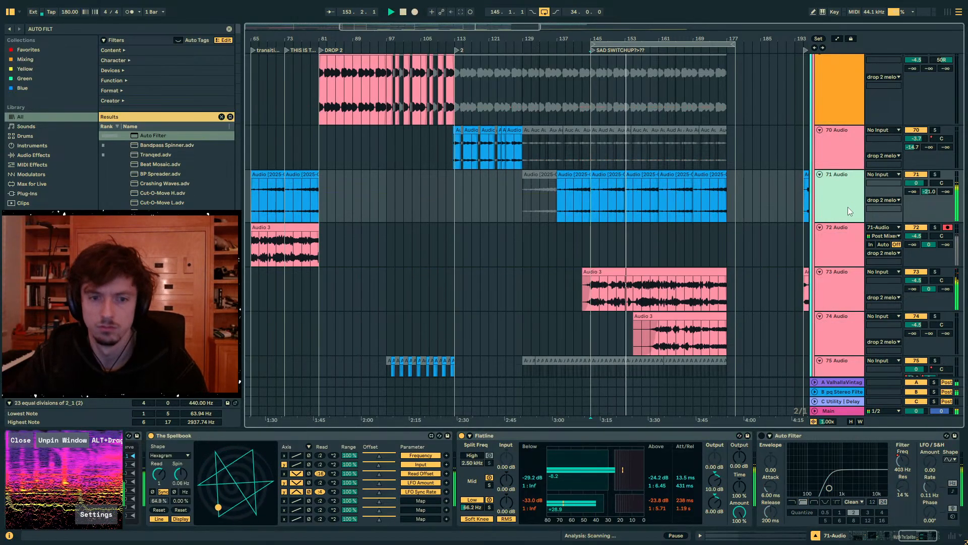
scroll(848, 212, "down", 2)
left_click(841, 256, "shift")
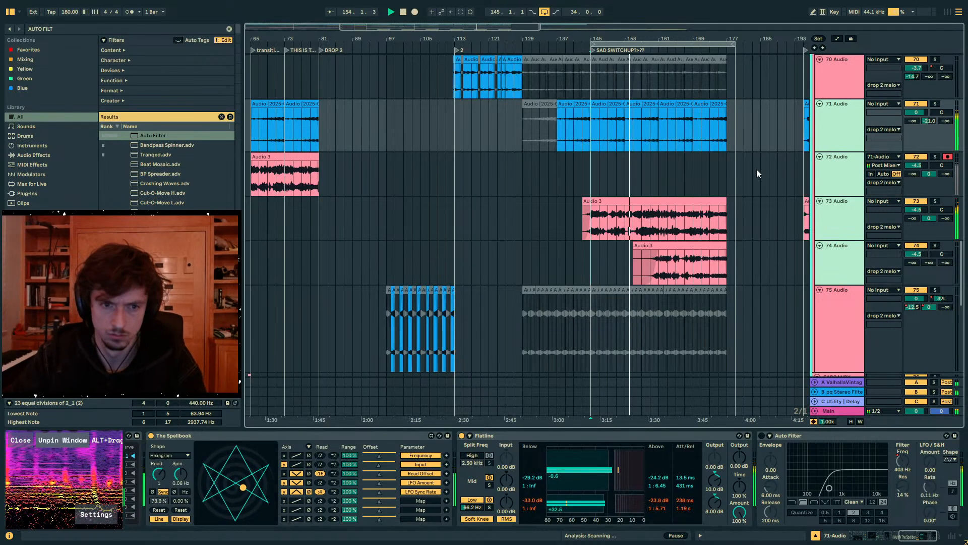
key("ctrl+g")
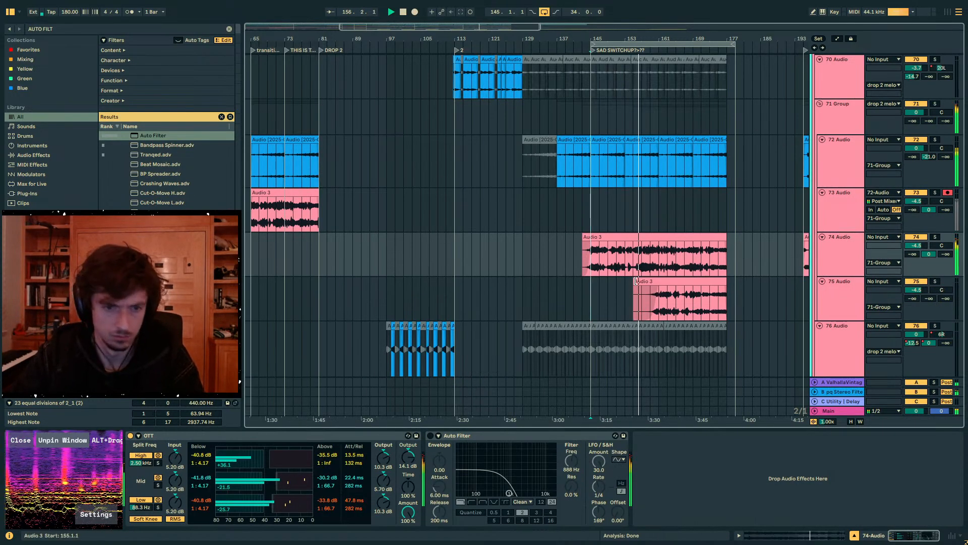
- Extend the start of the clip on track 75 back to bar 145 with a longer fade-in
mouse_move(636, 281)
left_mouse_down()
mouse_move(591, 289)
mouse_move(648, 288)
left_mouse_up()
left_click(650, 267)
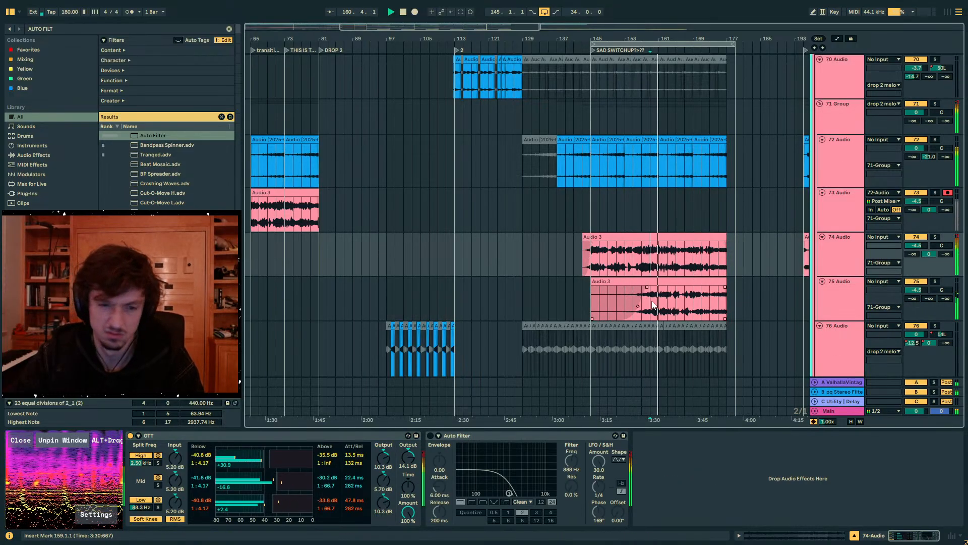
scroll(772, 255, "up", 3)
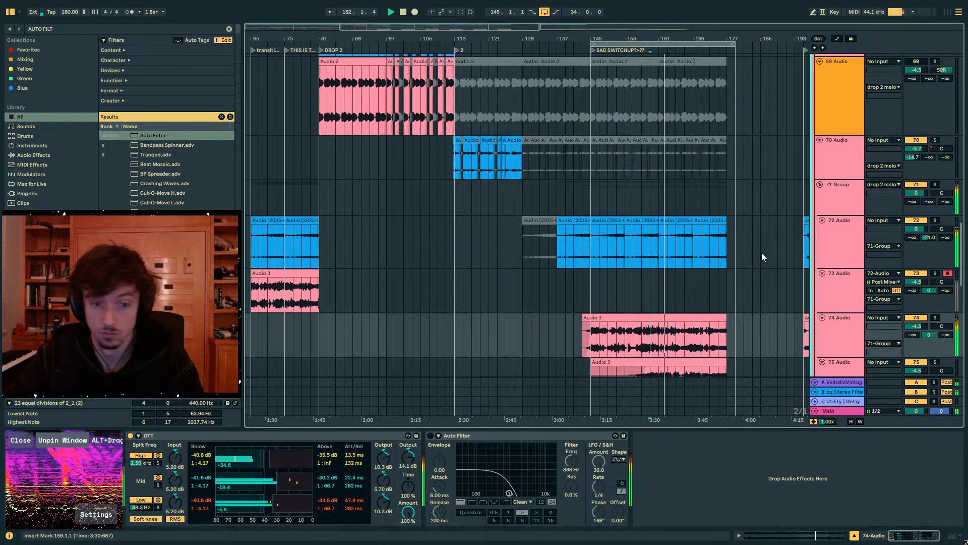
scroll(763, 257, "down", 3)
- Deactivate the one-bar portion of the track 74 clip from bar 161 to bar 162
left_click(657, 260)
mouse_move(658, 39)
left_mouse_down()
mouse_move(658, 121)
mouse_move(526, 119)
left_mouse_up()
left_click_drag(593, 257, 534, 253)
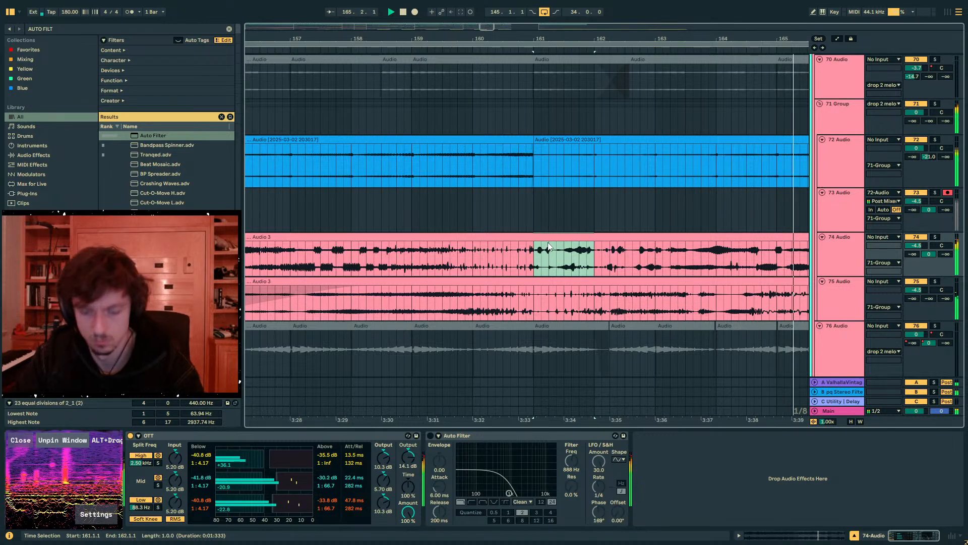
key("0")
left_click_drag(662, 39, 597, 10)
- Try grouping tracks 72 to 75 inside the 71 Group, and ungroup them
left_click(518, 169)
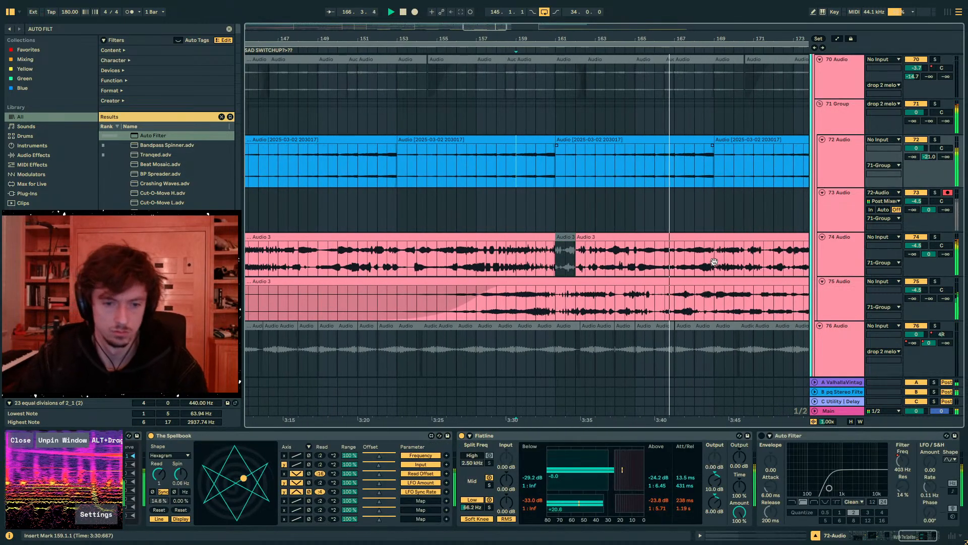
left_click(841, 251)
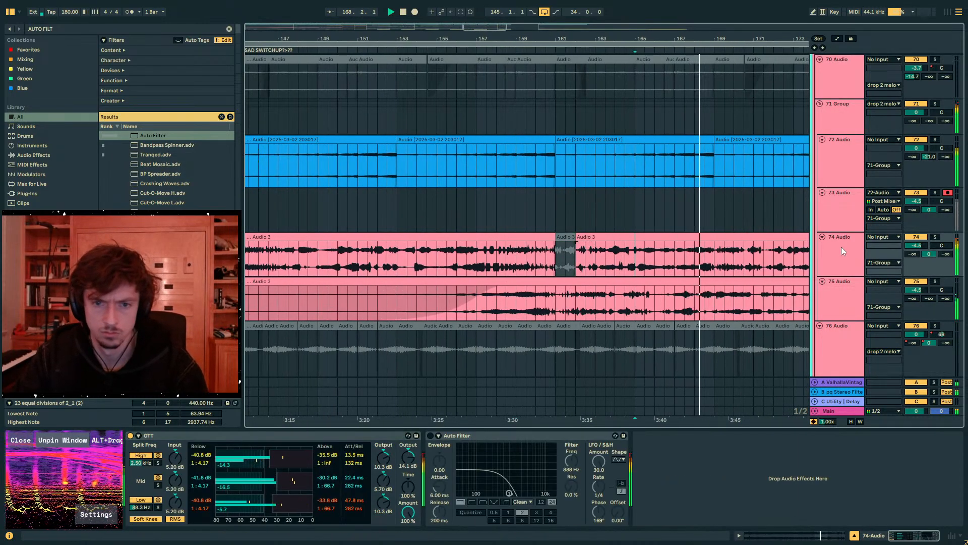
left_click(839, 297)
left_click(829, 171, "shift")
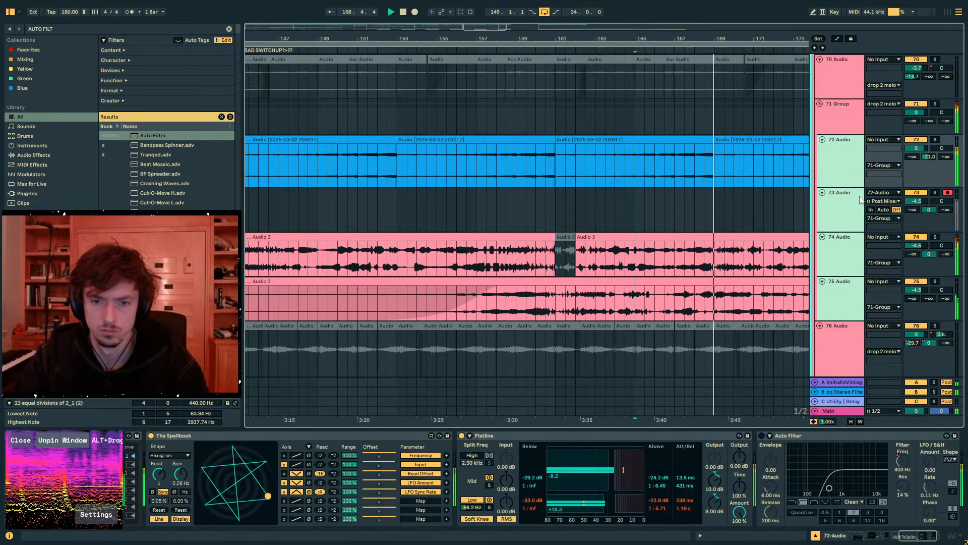
key("ctrl+g")
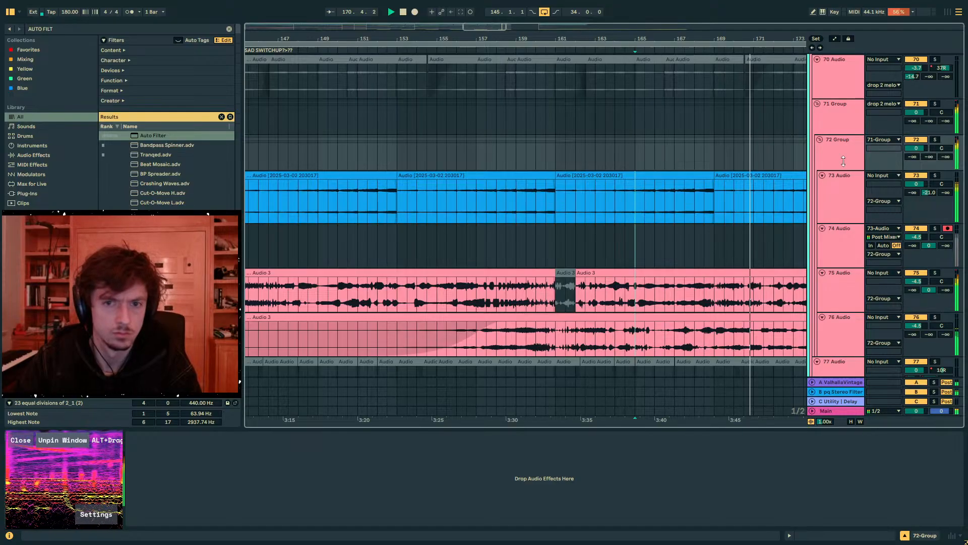
key("ctrl+shift+g")
- Search the browser for bloom and add the plug-in to the 71 Group
left_click(841, 117)
left_click(525, 116)
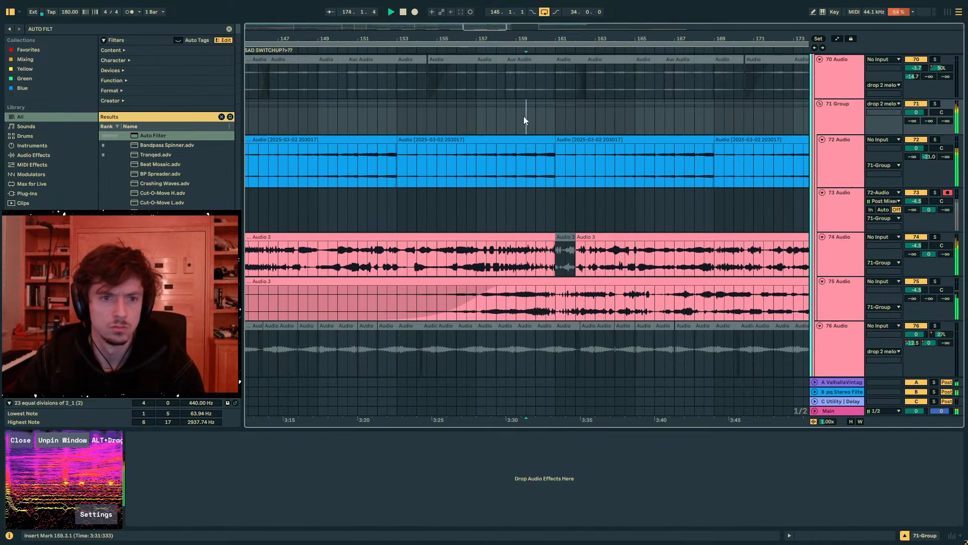
left_click_drag(356, 38, 357, 9)
left_click(335, 112)
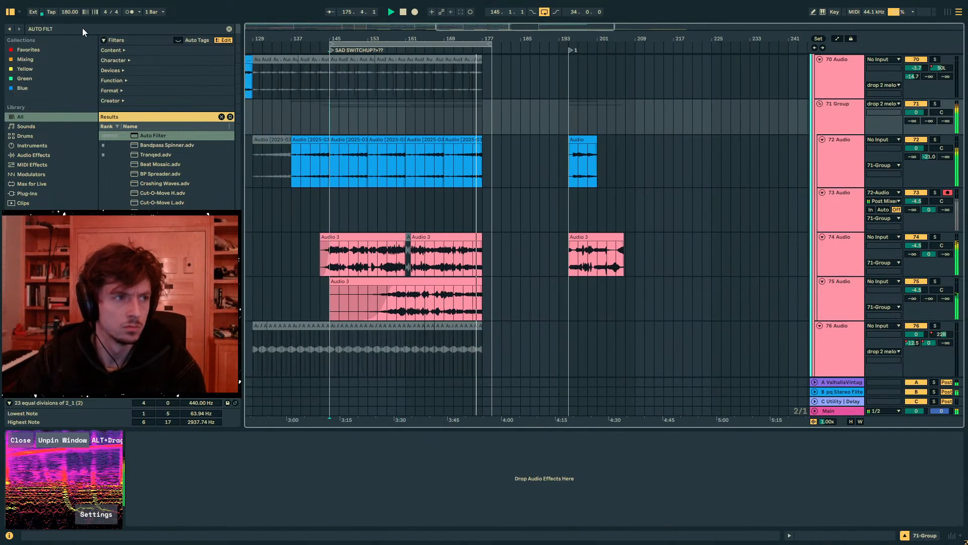
key("ctrl+f")
type("bloom")
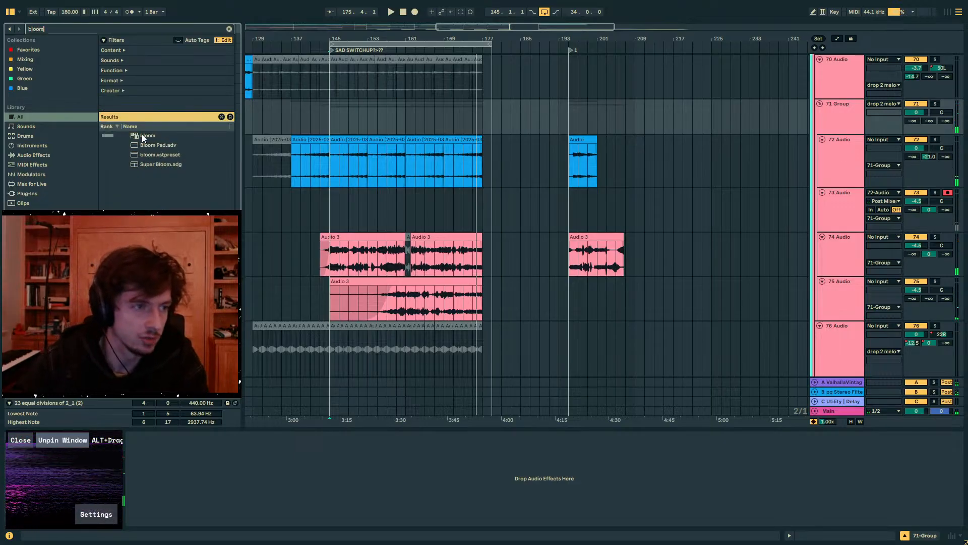
left_click_drag(144, 136, 376, 123)
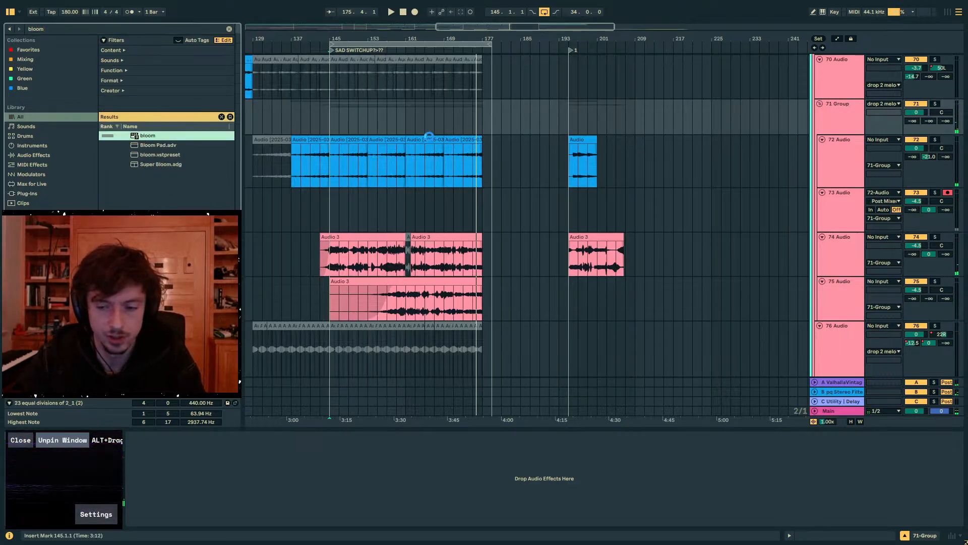
- Solo the 71 Group and set bloom's amount to 8.0, lows to 4.5 at 130 Hz and lo-mids to 4.8 at 280 Hz
left_click(934, 104)
key("space")
left_click_drag(302, 293, 319, 235)
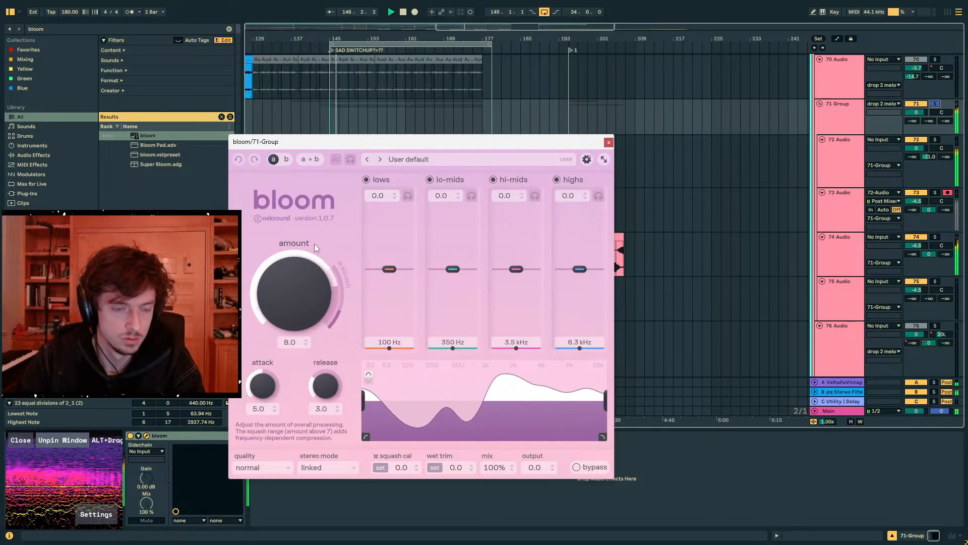
left_click_drag(453, 267, 451, 253)
left_click_drag(391, 269, 395, 233)
left_click_drag(454, 252, 456, 238)
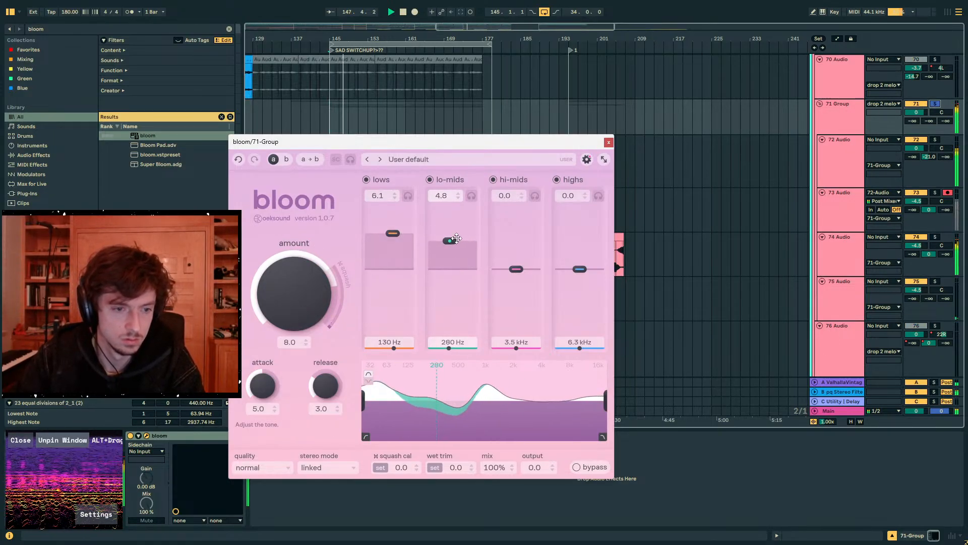
left_click_drag(393, 233, 393, 243)
- Set bloom's attack to 3.6 and release to 4.2, unsolo the 71 Group and close the plug-in window
left_click_drag(260, 402, 259, 413)
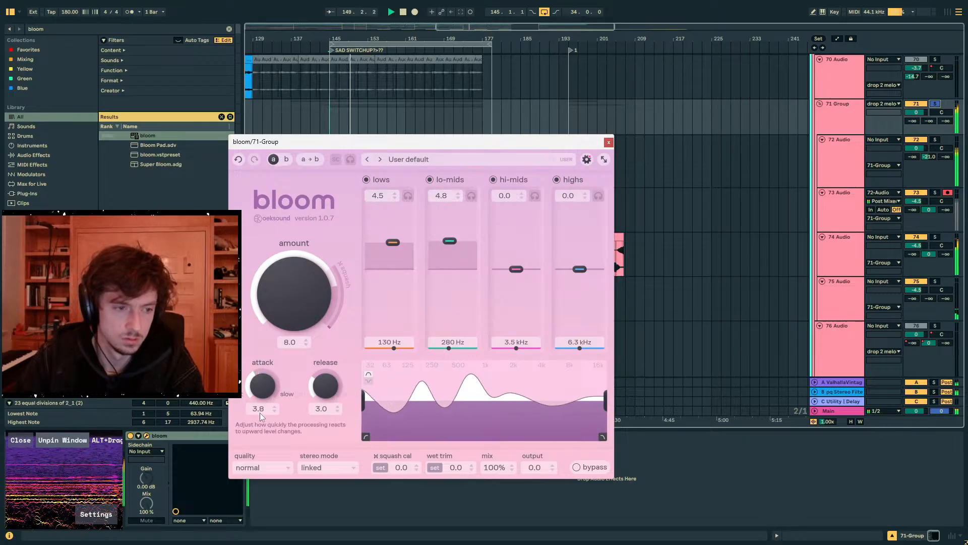
left_click_drag(338, 375, 339, 374)
left_click(935, 104)
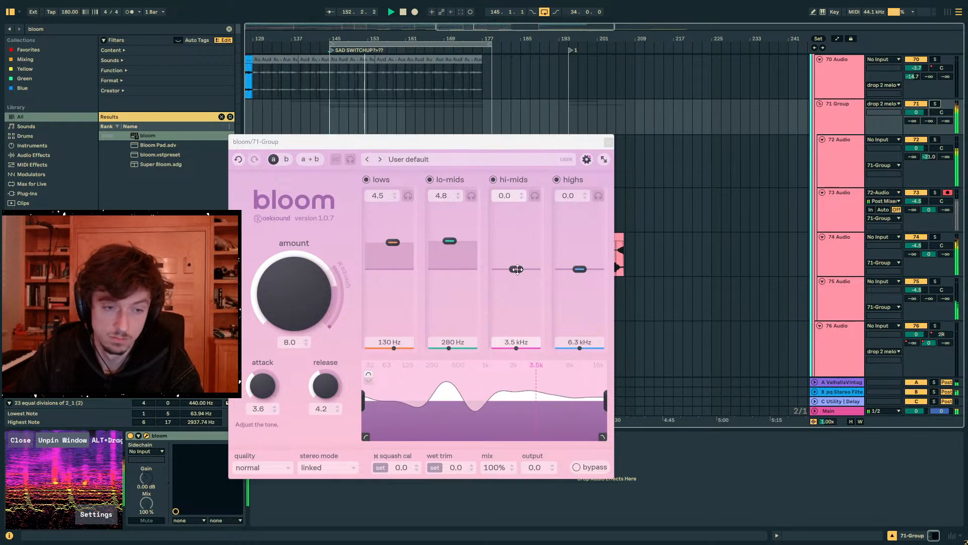
left_click(608, 143)
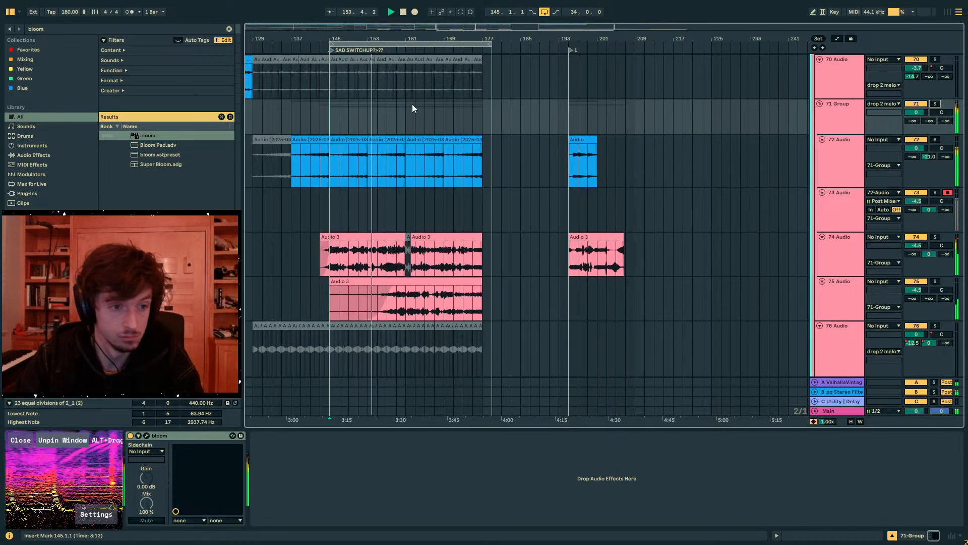
- Search the browser for "sooth"
key("ctrl+f")
type("sooth")
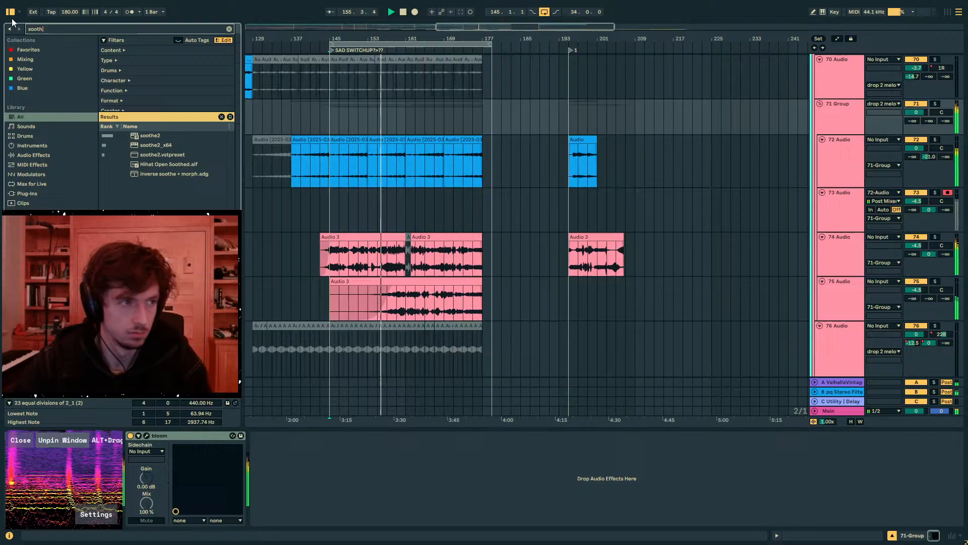
scroll(517, 223, "up", 2)
scroll(517, 228, "up", 1)
left_click(372, 180)
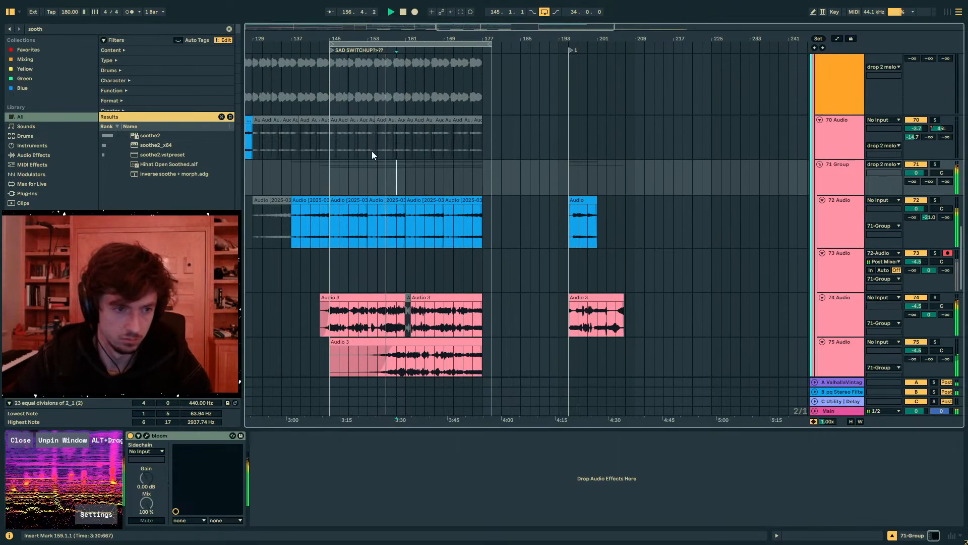
left_click_drag(402, 39, 428, 101)
scroll(439, 322, "down", 3)
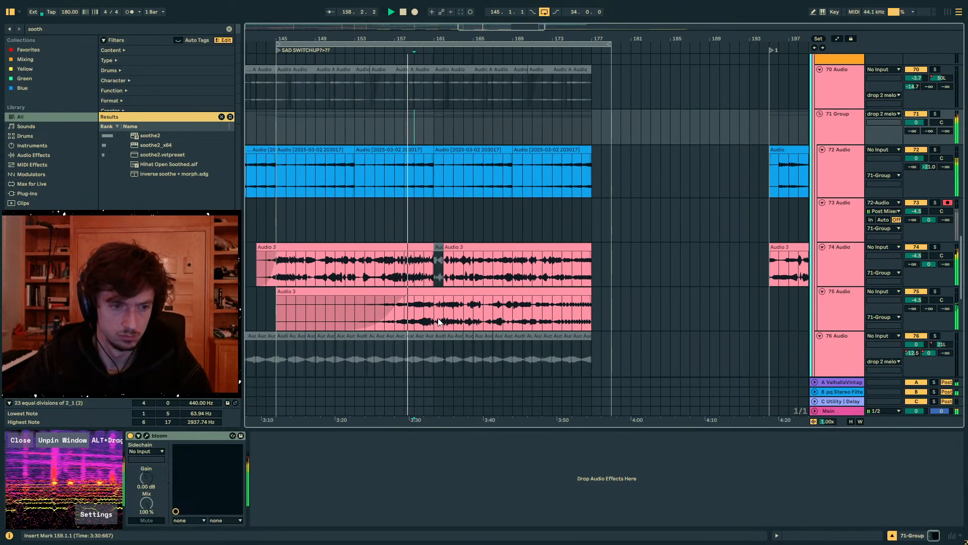
- Undo the deactivation of the track 74 clip portion at bar 161 and play the passage from bar 159
left_click(437, 309)
left_click(856, 163)
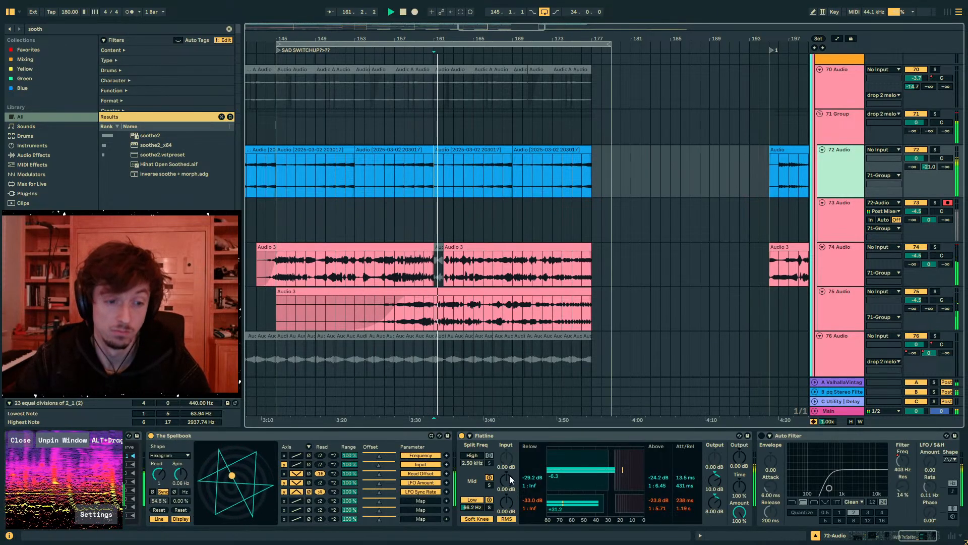
left_click(433, 275)
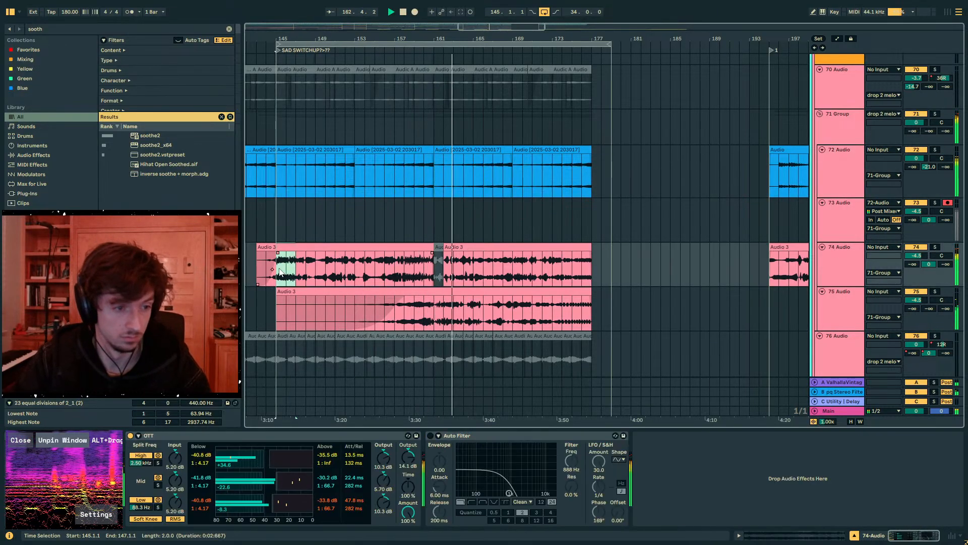
key("ctrl+z")
key("Left")
key("Left")
key("Left")
key("space")
key("space")
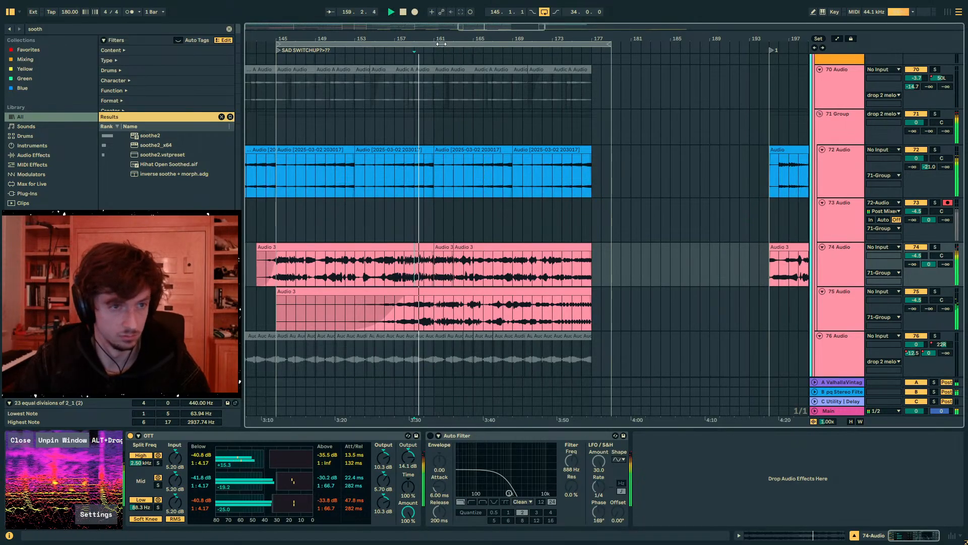
- Extend the end of the track 74 clip that starts at bar 161 to bar 166
left_click_drag(442, 43, 450, 141)
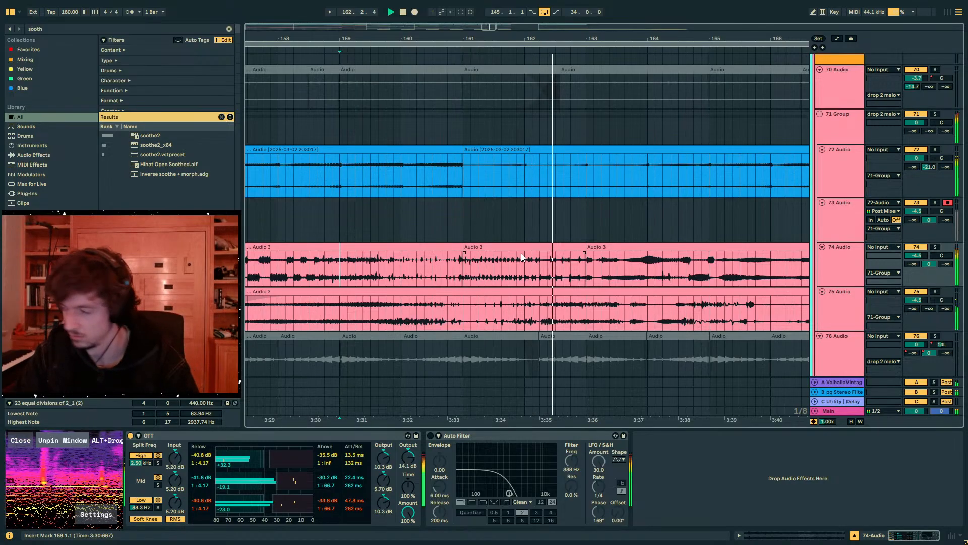
left_click_drag(583, 250, 758, 254)
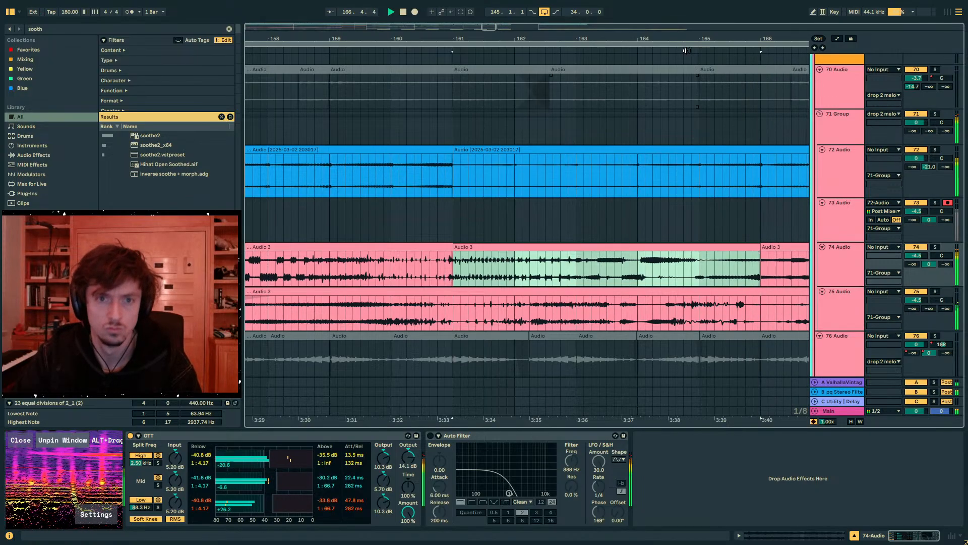
left_click_drag(684, 40, 508, 6)
- Place the insert marker at bar 169 on the 71 Group and turn off arrangement looping
left_click(851, 222)
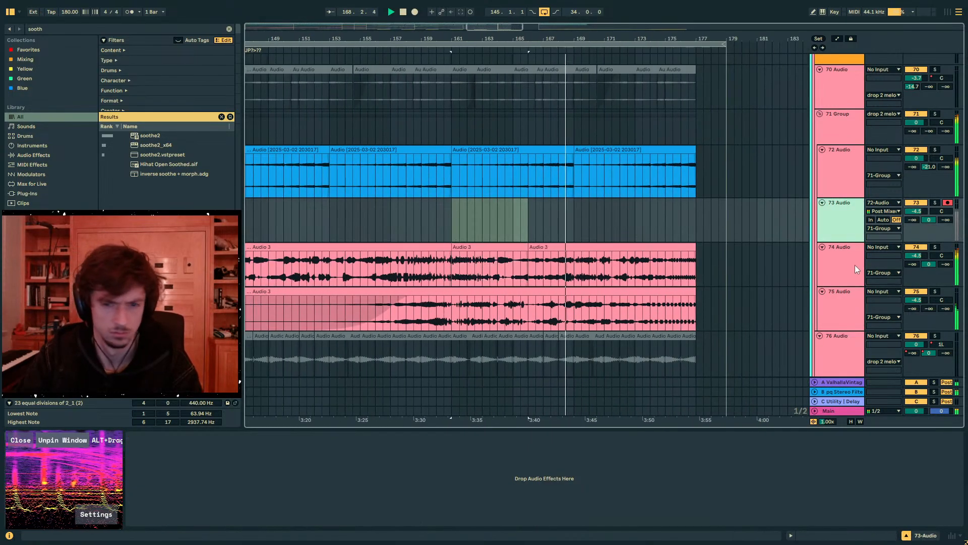
left_click(855, 269)
left_click(841, 126)
left_click(597, 131)
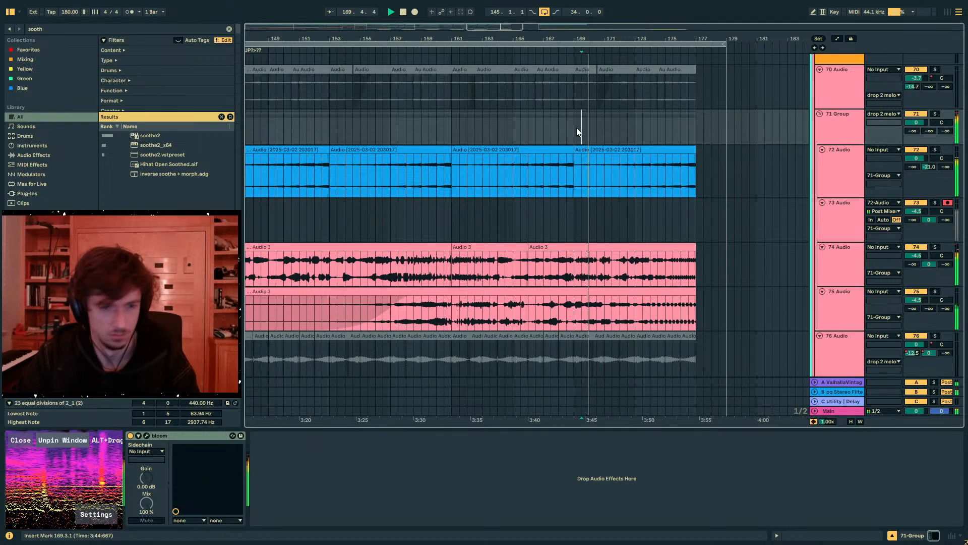
left_click(573, 130)
key("ctrl+l")
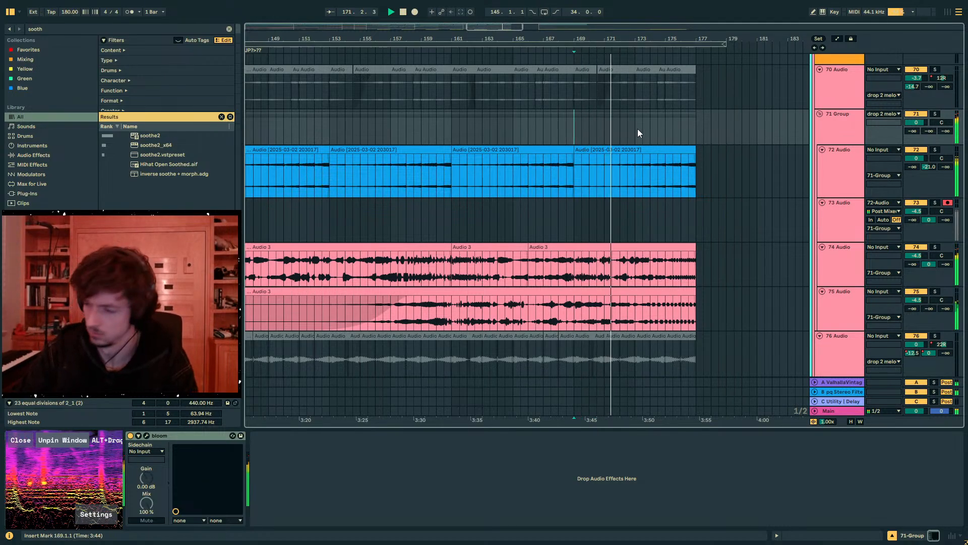
scroll(655, 144, "up", 5)
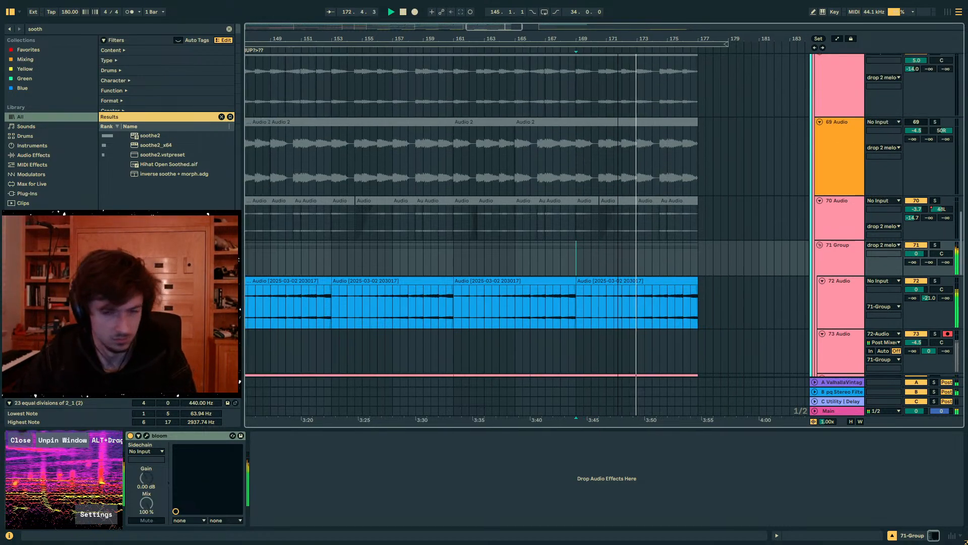
scroll(698, 202, "down", 5)
scroll(834, 252, "down", 1)
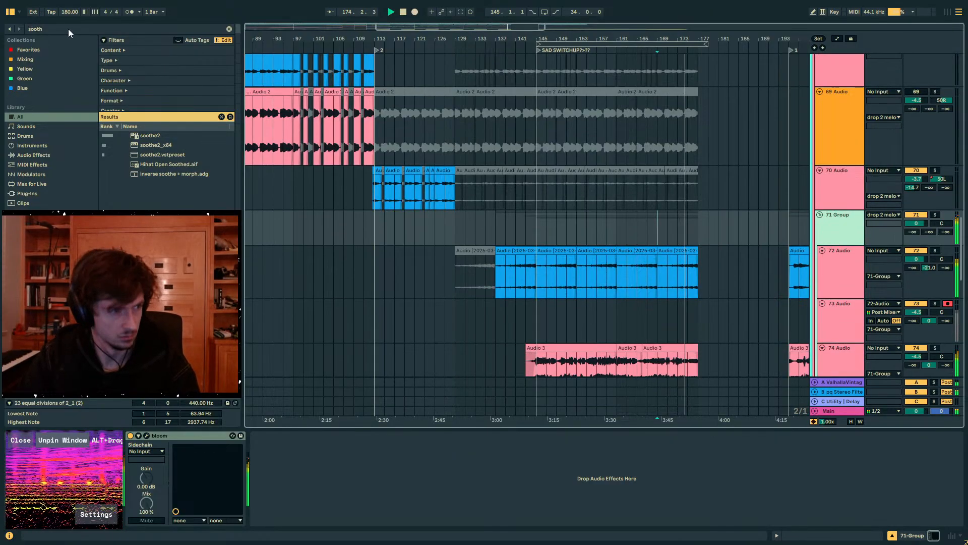
- Add soothe2 to the 71 Group, set band 4 to 5.4 dB at 13 kHz and raise the orange band slightly
double_click(119, 30)
left_click_drag(151, 136, 164, 143)
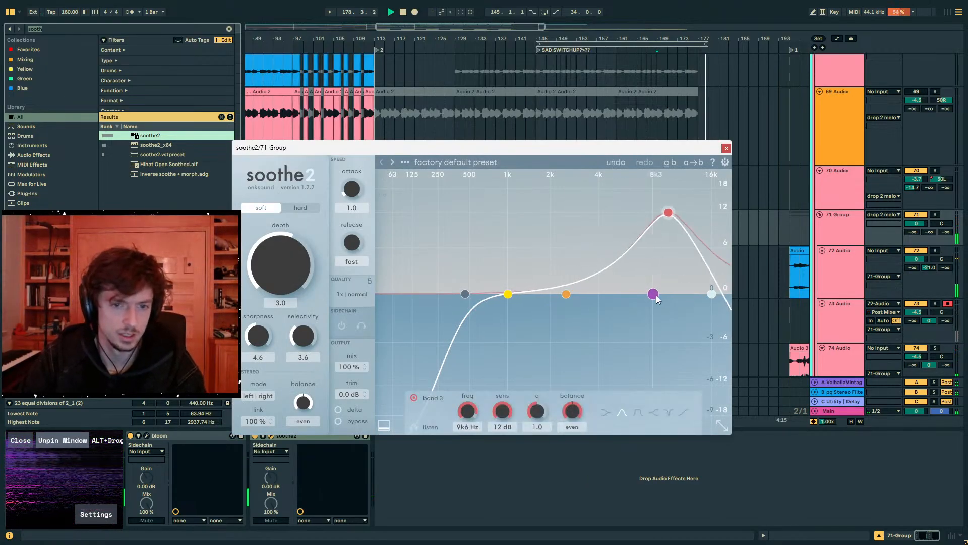
left_click_drag(656, 299, 695, 252)
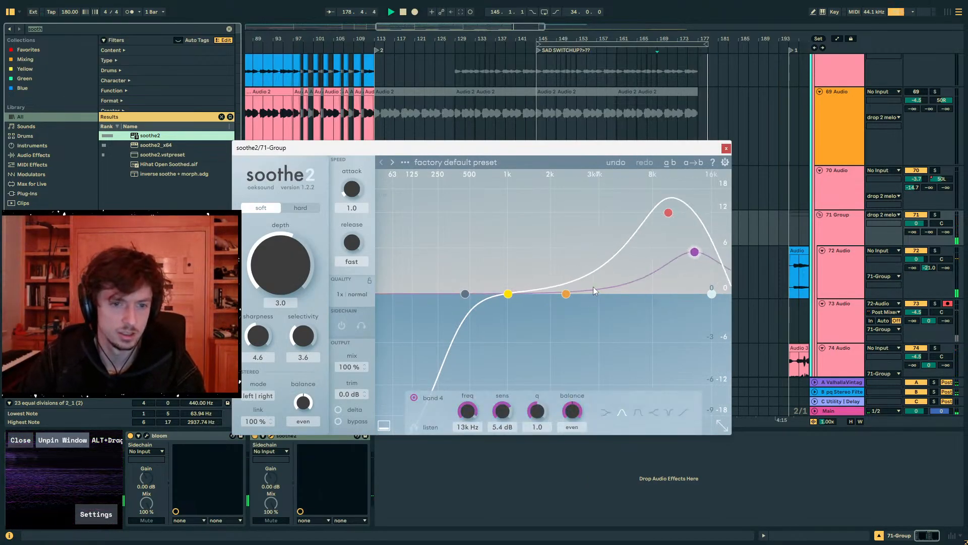
left_click_drag(566, 294, 579, 271)
left_click(725, 149)
- Stop playback and insert silence from bar 189 to push the following section back
key("space")
left_click(712, 261)
mouse_move(711, 267)
left_mouse_down()
mouse_move(633, 278)
mouse_move(708, 276)
left_mouse_up()
left_click(730, 275)
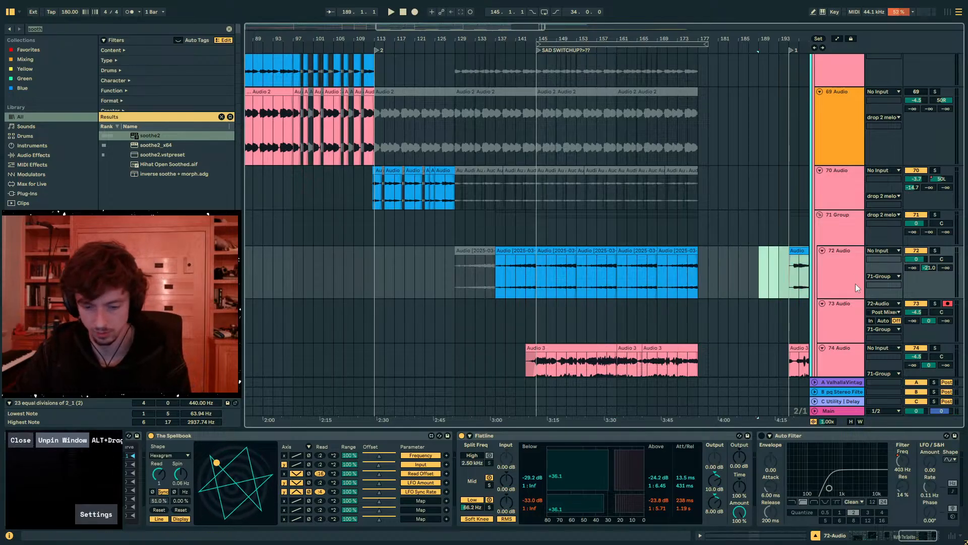
key("ctrl+i")
- Duplicate the last 16 bars of the track 72 clips to bars 177 to 193 and play the transition
left_click_drag(699, 274, 621, 274)
key("ctrl+d")
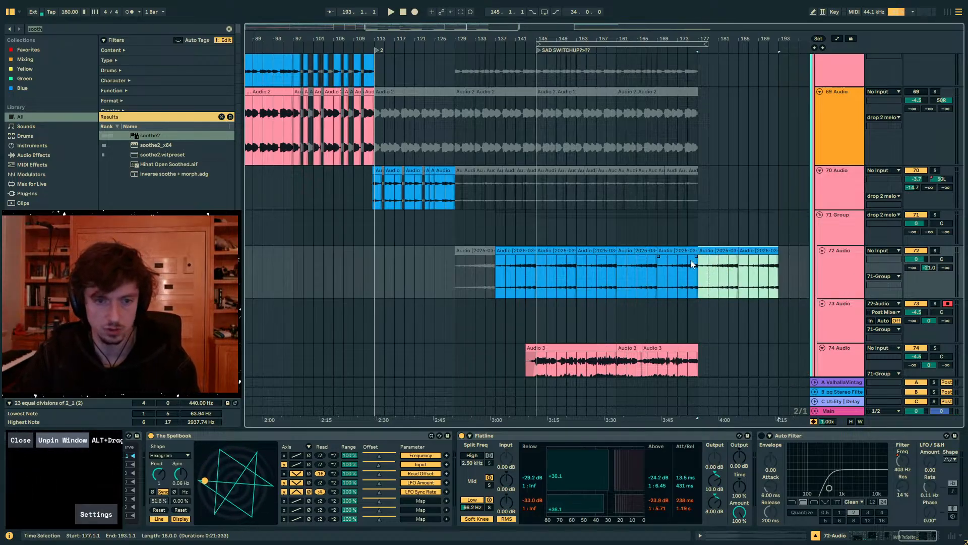
left_click(671, 276)
key("space")
- Extend the end of the last clip on track 74 to bar 193
left_click(708, 281)
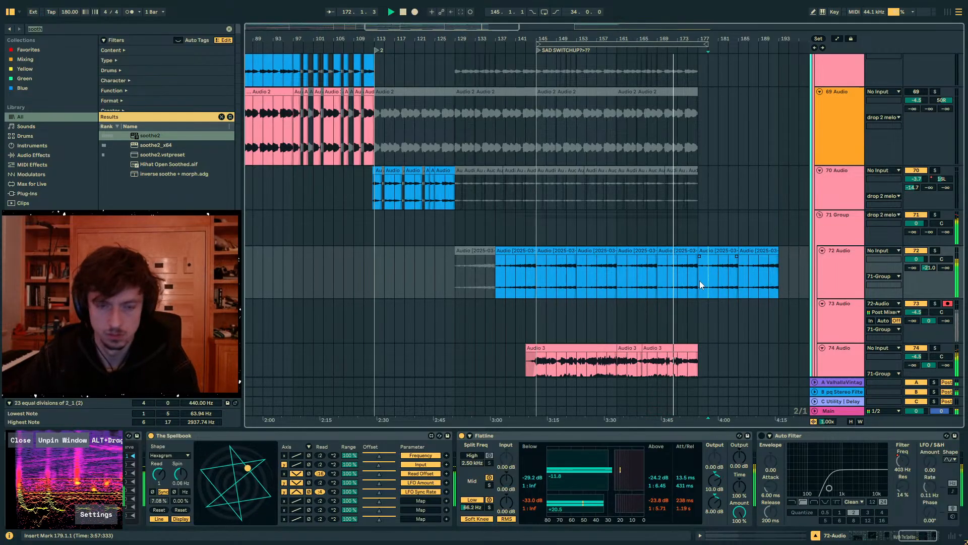
scroll(700, 282, "down", 5)
left_click_drag(698, 207, 767, 205)
left_click(687, 222)
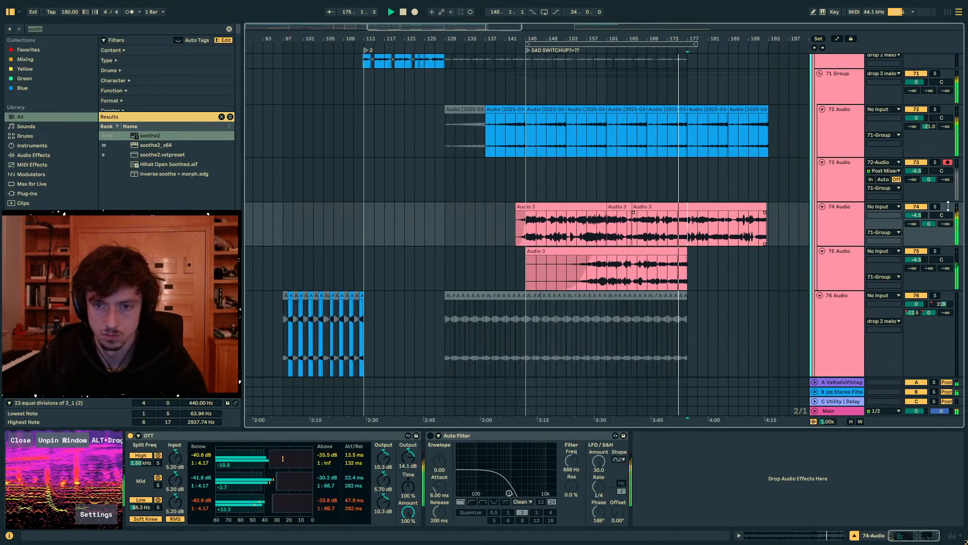
- Enable the Auto Filter on track 74, set its LFO rate to 1/12 and its frequency to 417 Hz
left_click(850, 226)
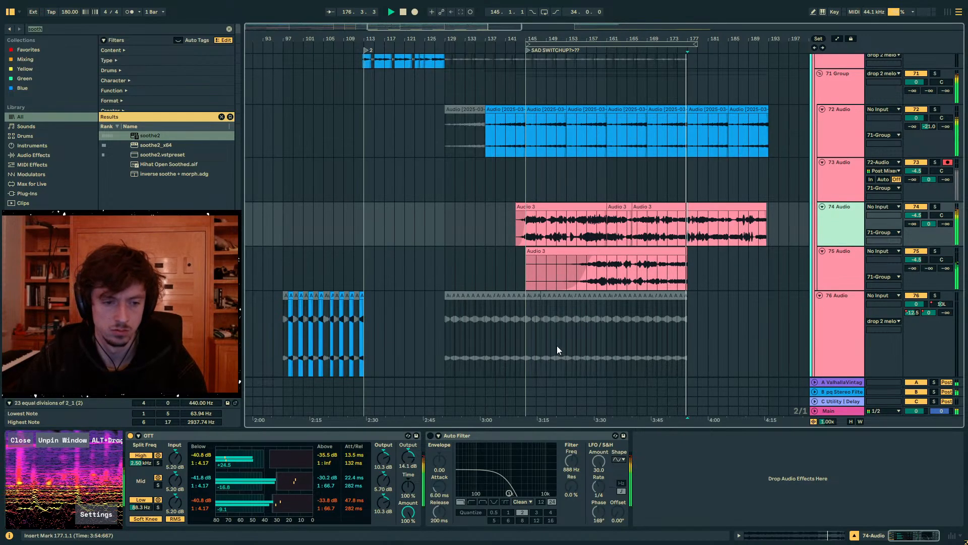
left_click(431, 436)
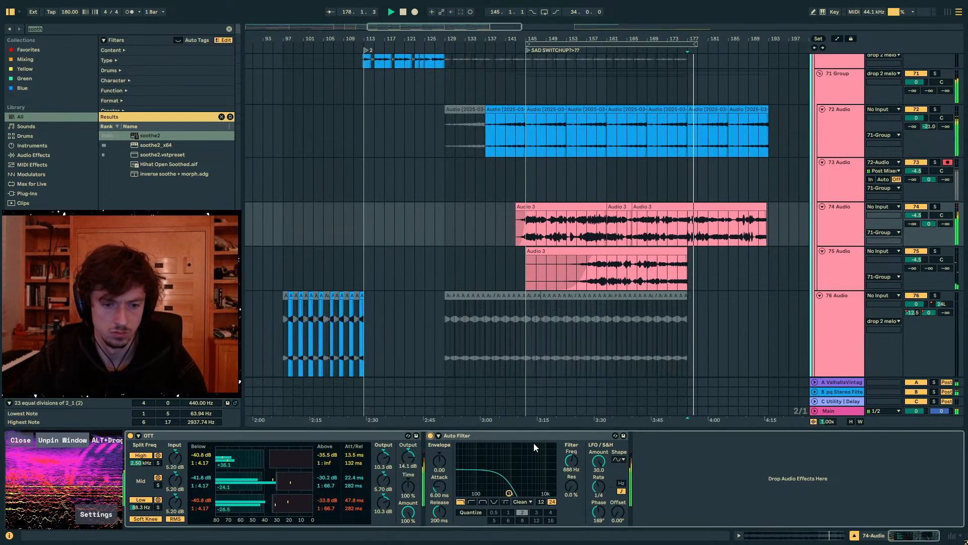
left_click(608, 236)
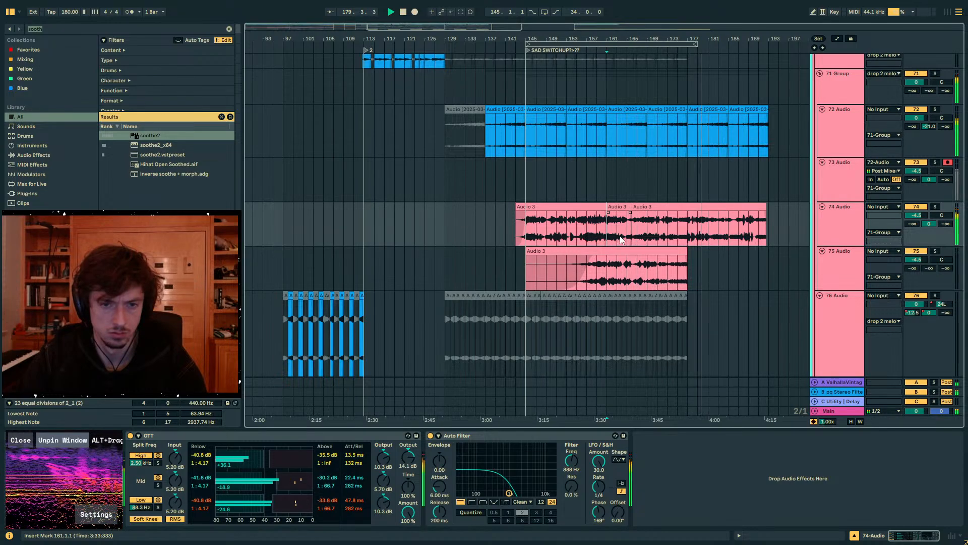
left_click_drag(599, 486, 599, 483)
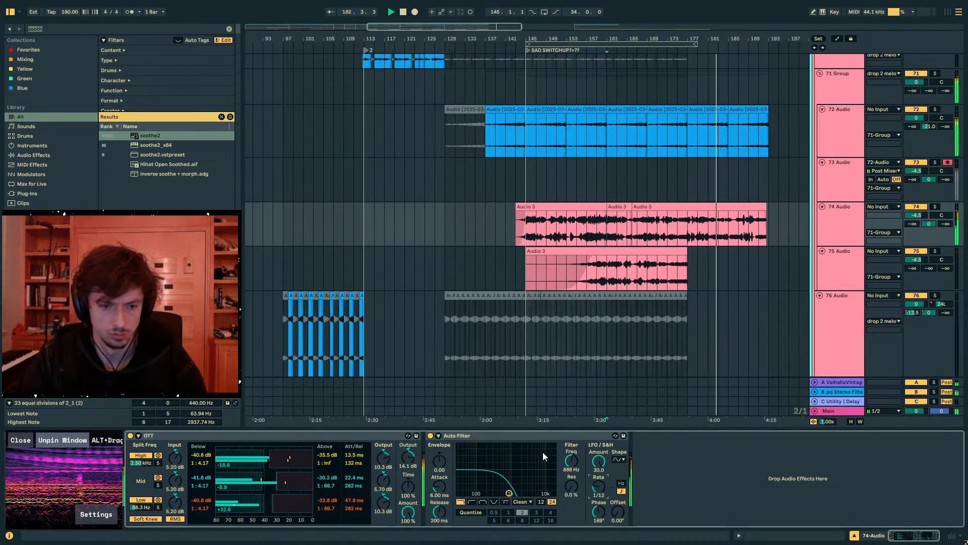
mouse_move(509, 493)
left_mouse_down()
mouse_move(553, 493)
mouse_move(485, 493)
mouse_move(498, 493)
left_mouse_up()
- Automate the Auto Filter LFO rate on track 74 to ramp from 1/12 to 1/4 before bar 189
key("a")
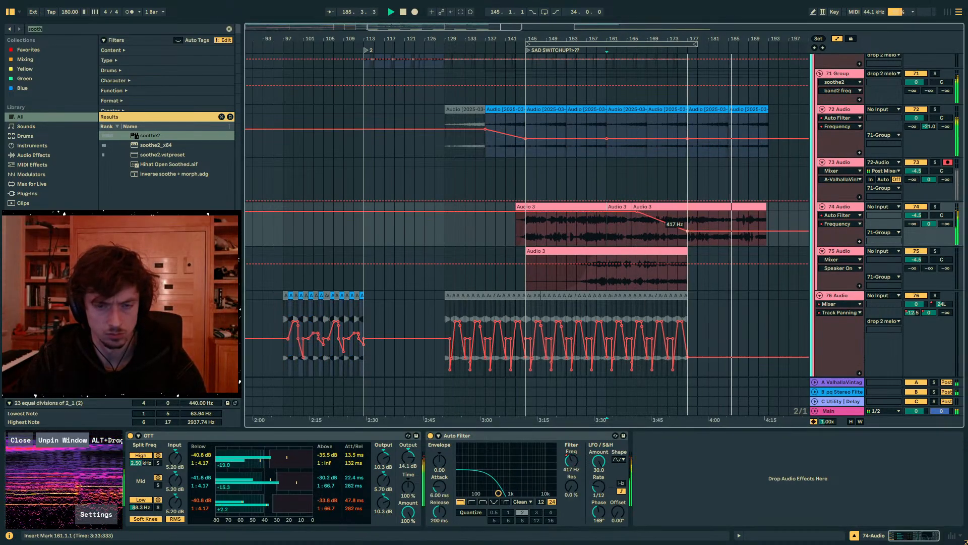
left_click(599, 486)
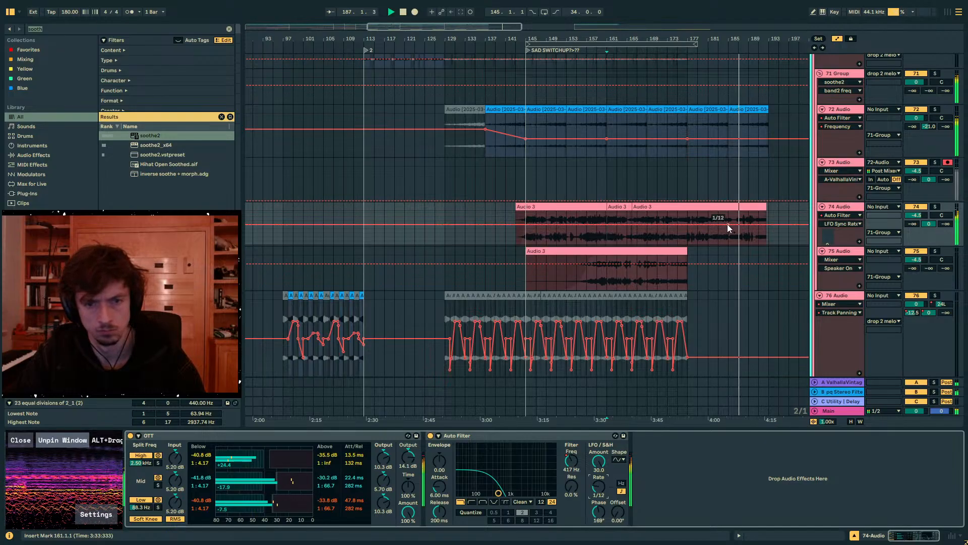
left_click(745, 233)
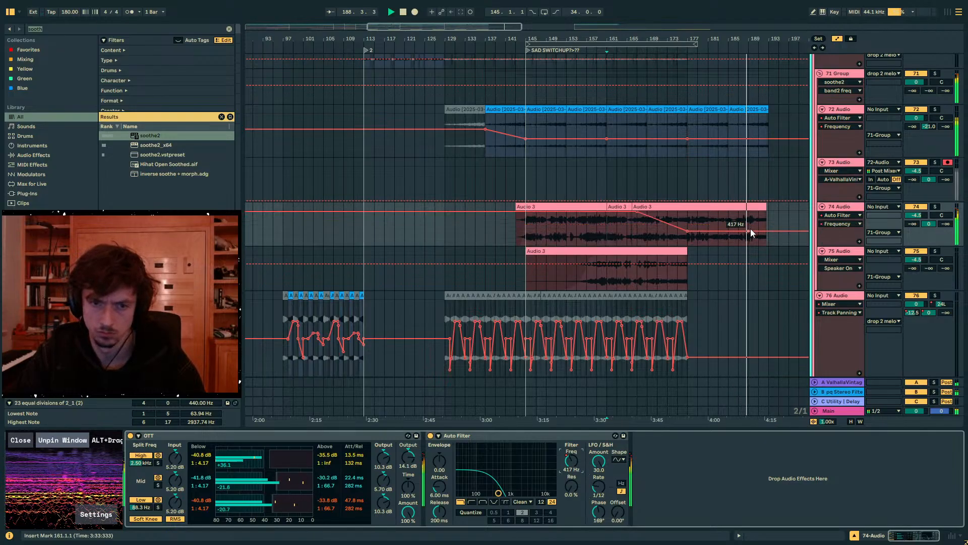
left_click(598, 486)
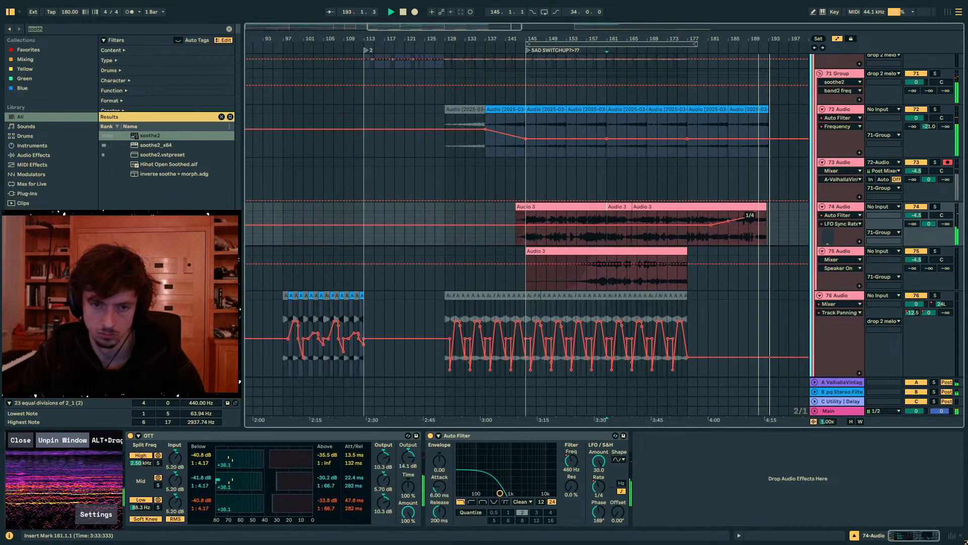
key("a")
- Extend the last clip on track 74 to 194.3.2 and play the end of the section
left_click_drag(766, 207, 776, 207)
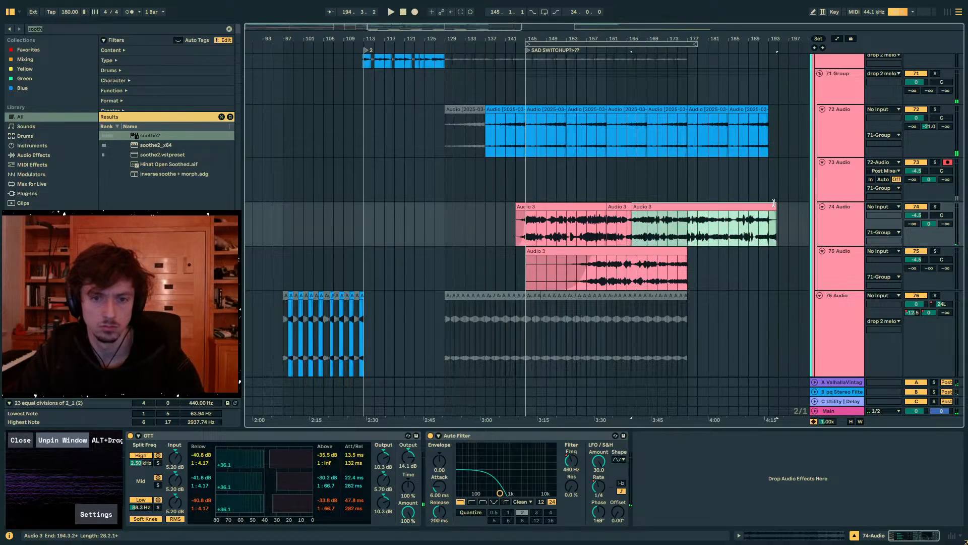
left_click(739, 143)
key("space")
key("space")
left_click(760, 232)
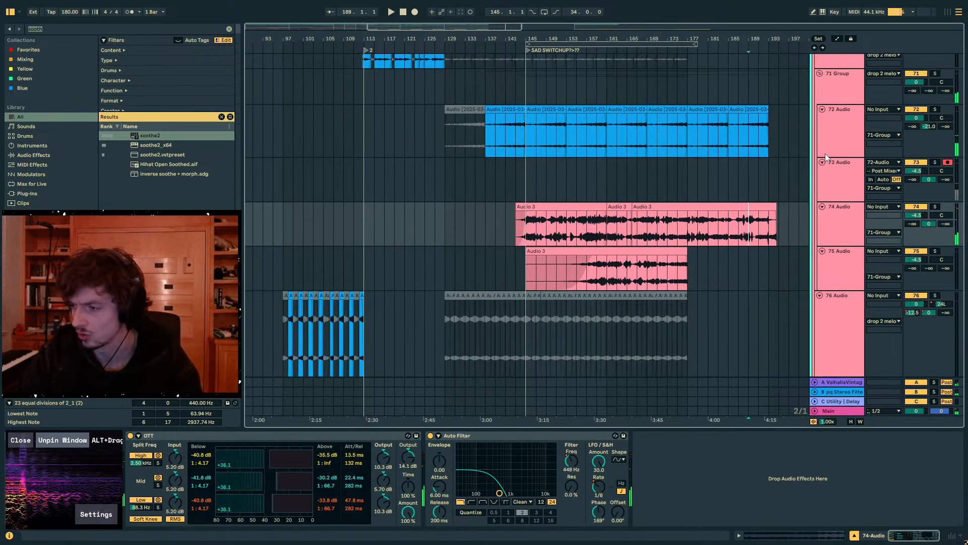
- Play the sad switch-up section from bar 143
left_click_drag(744, 41, 646, 67)
scroll(929, 332, "down", 1)
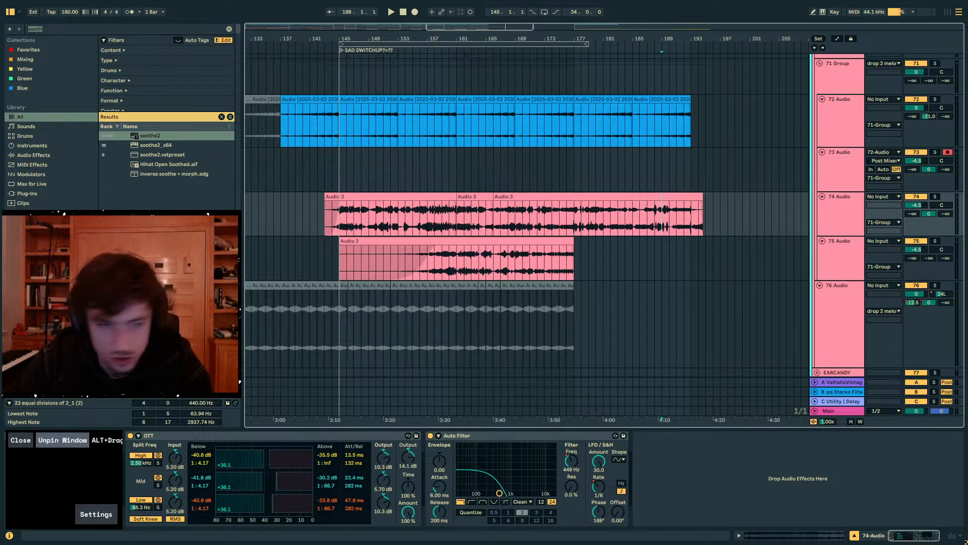
left_click(574, 174)
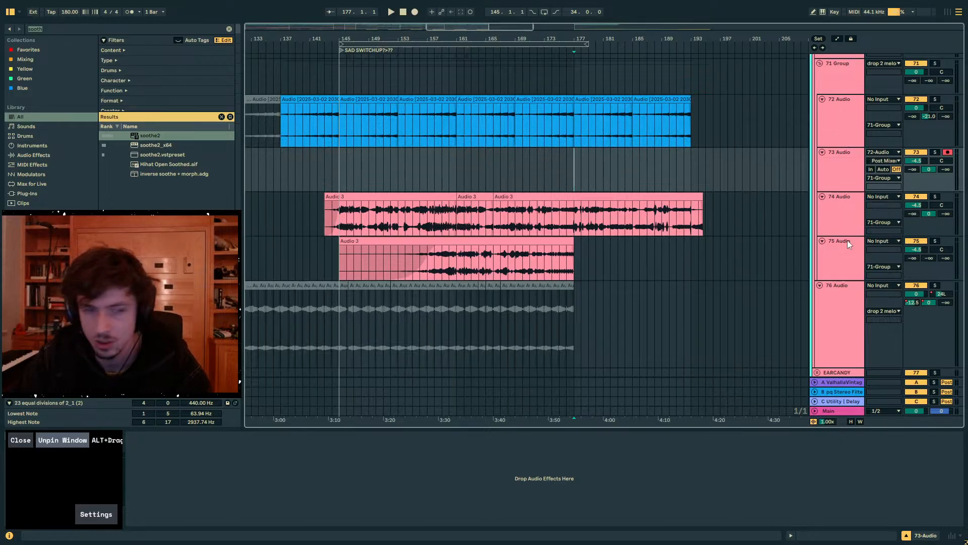
left_click(566, 226)
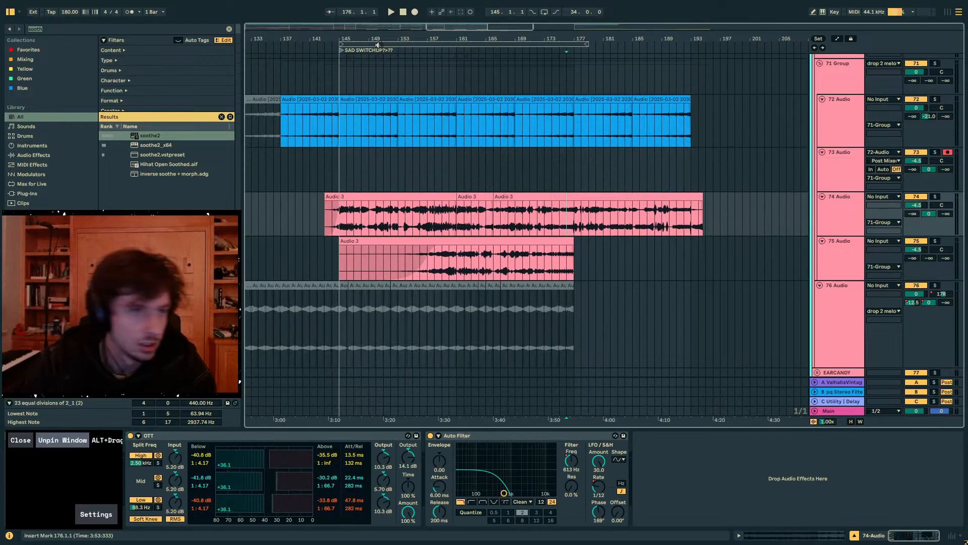
left_click_drag(378, 44, 486, 89)
key("space")
left_click(442, 220)
key("space")
key("space")
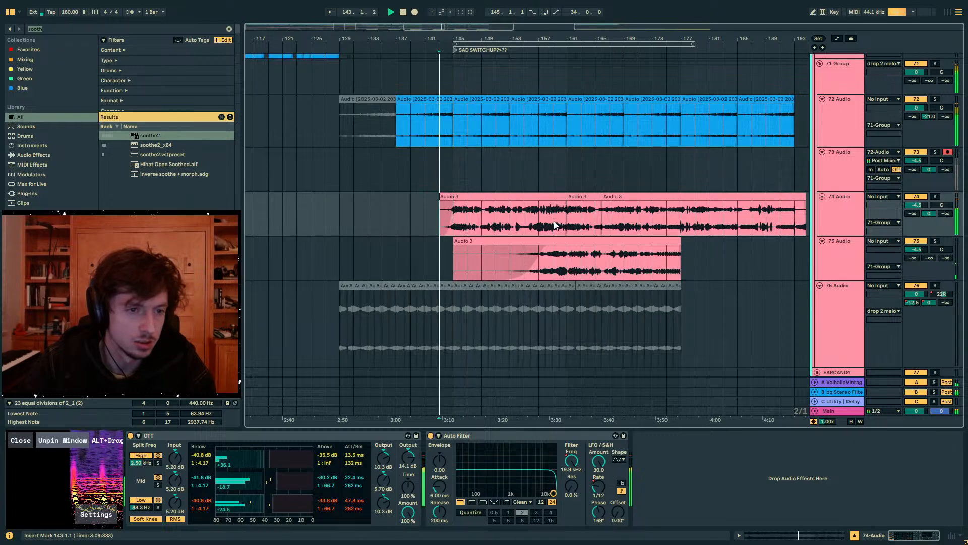
- Examine the clips on the other melodic tracks around the switch-up while it plays, and stop playback
scroll(604, 230, "up", 2)
scroll(845, 214, "up", 10)
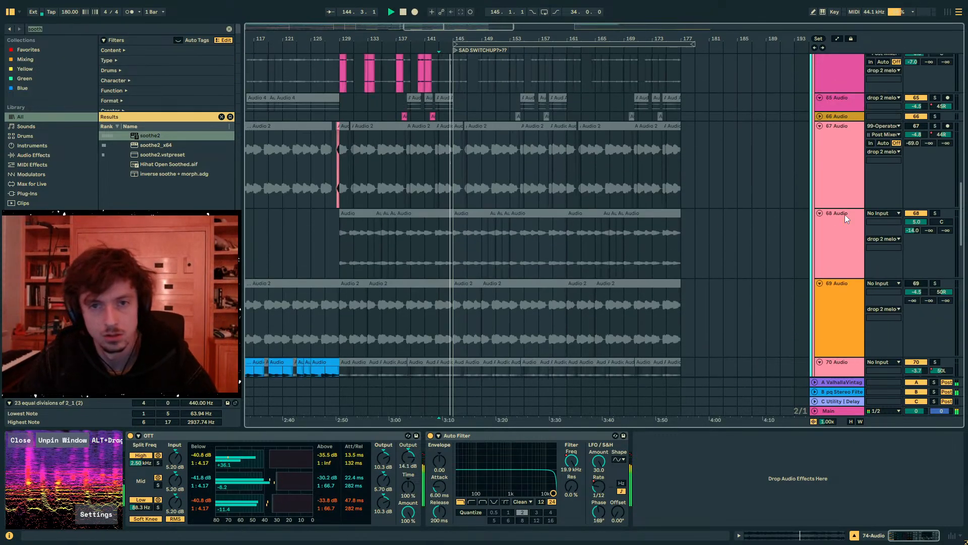
scroll(843, 202, "up", 4)
left_click(824, 146)
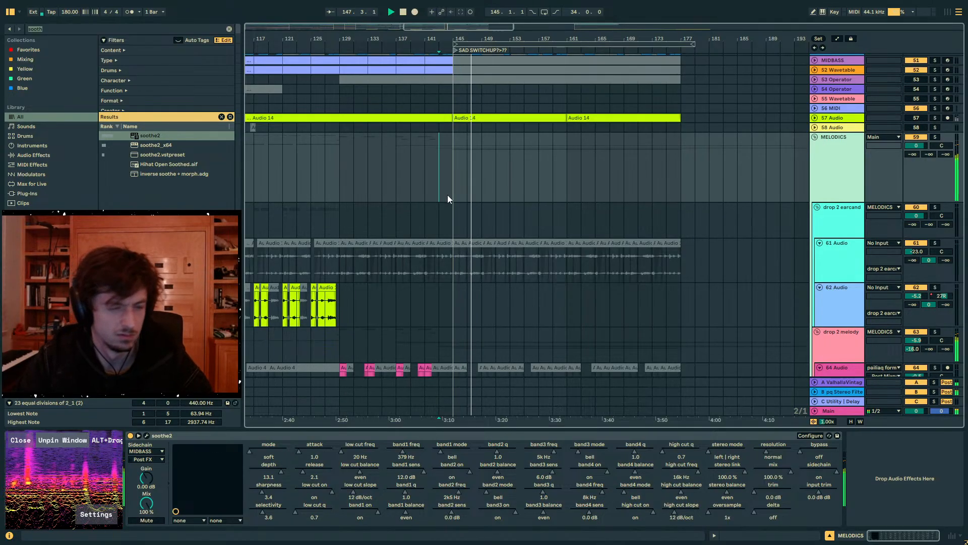
left_click(492, 213)
scroll(480, 213, "down", 10)
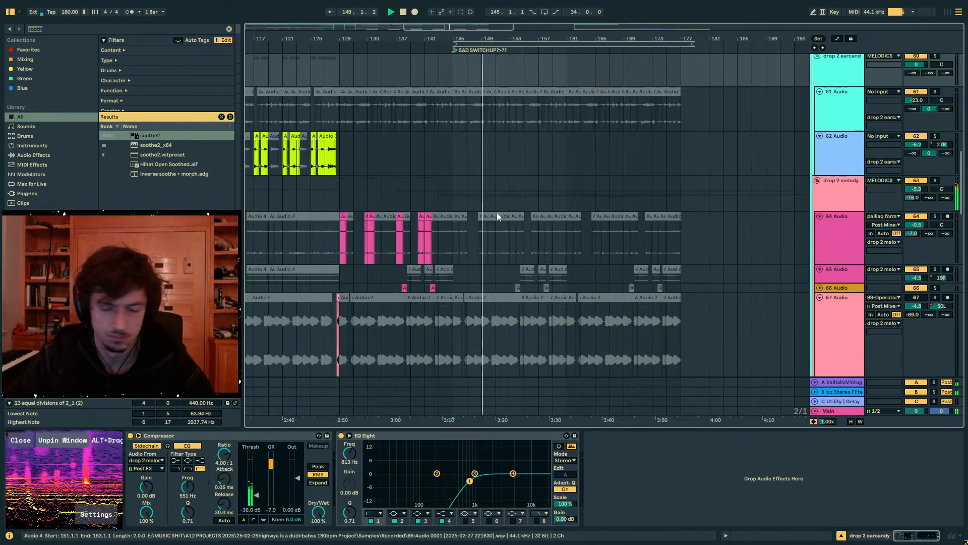
scroll(458, 209, "down", 5)
left_click_drag(453, 188, 597, 187)
left_click(504, 207)
key("space")
- Duplicate audio track 72 with its clips and devices inside the track 71 group
left_click(475, 109)
left_click(522, 108)
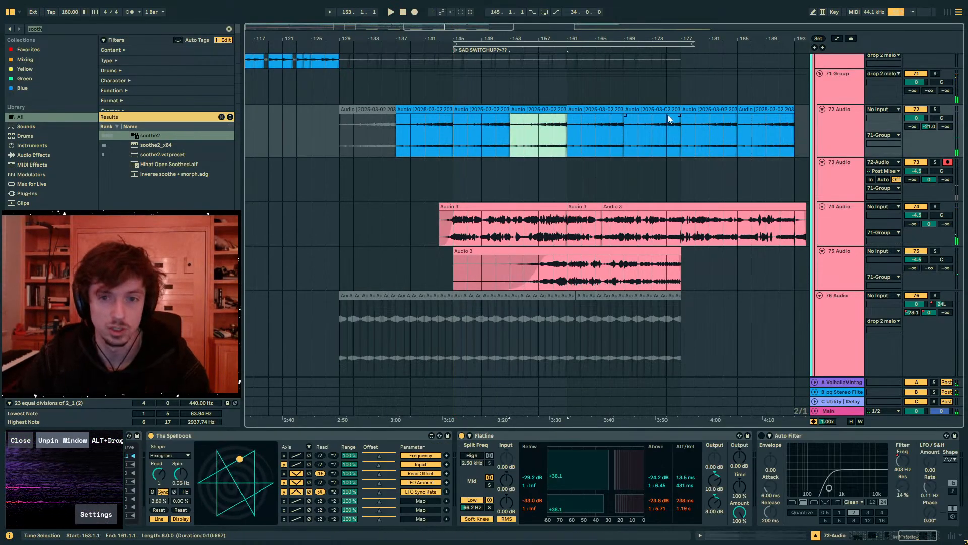
left_click(718, 114)
left_click(716, 108)
left_click_drag(735, 272, 460, 110)
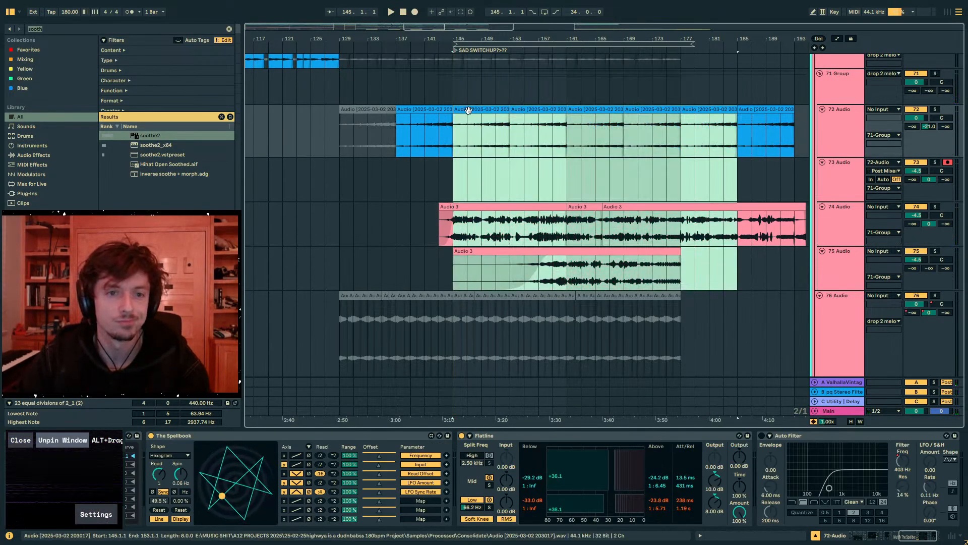
left_click(842, 134)
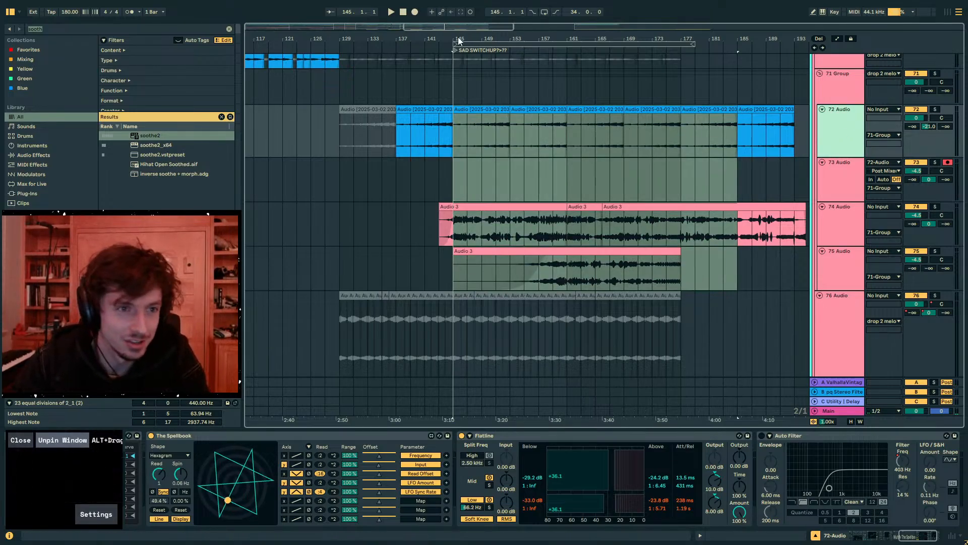
key("ctrl+d")
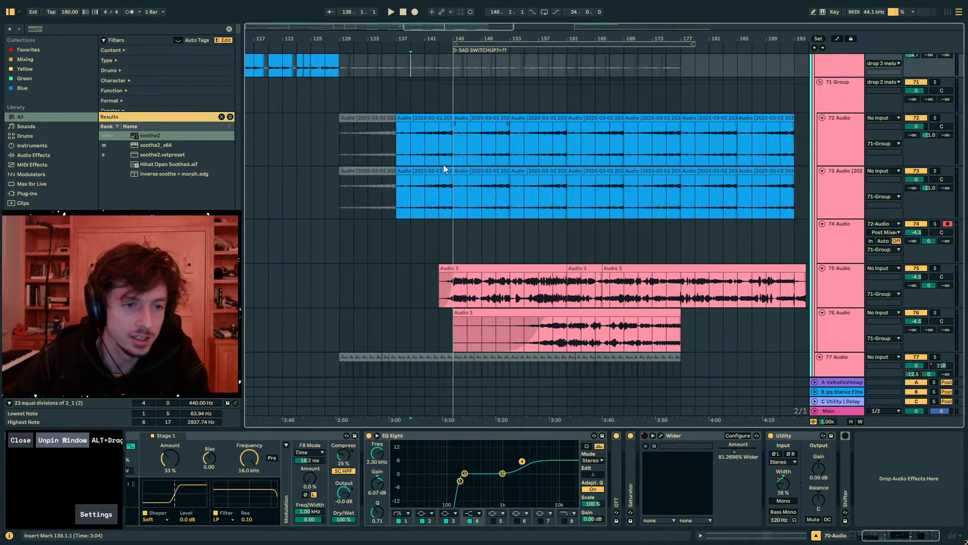
- Remove the duplicate track 73's clip before bar 145 and set the pitch of bars 145 to 185 to 0 st
left_click_drag(444, 172, 587, 171)
left_click(717, 170)
left_click(484, 170, "shift")
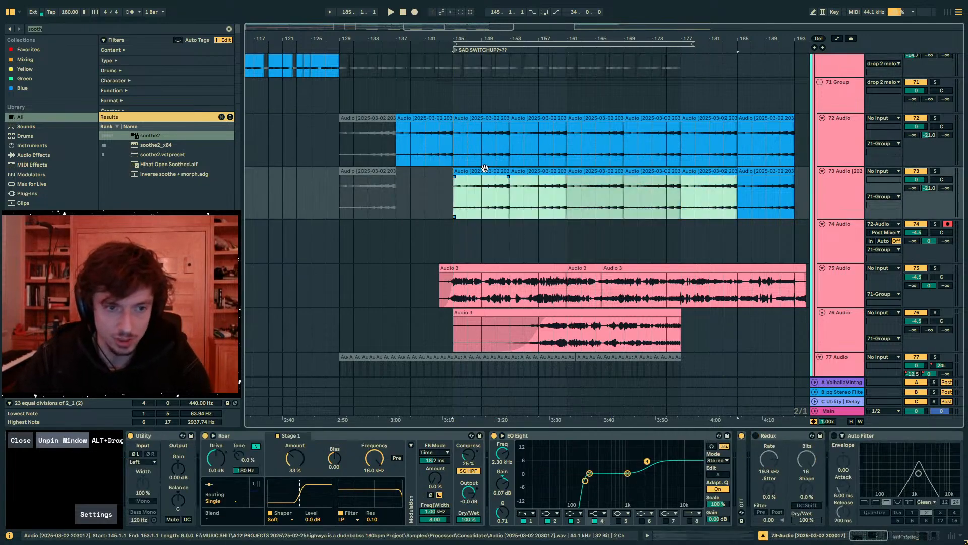
key("shift+Tab")
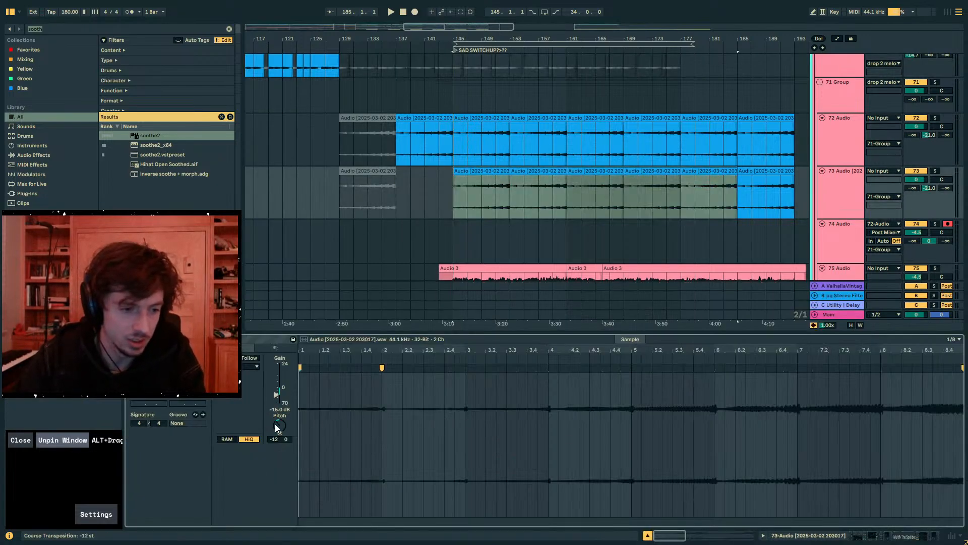
left_click(936, 170)
key("space")
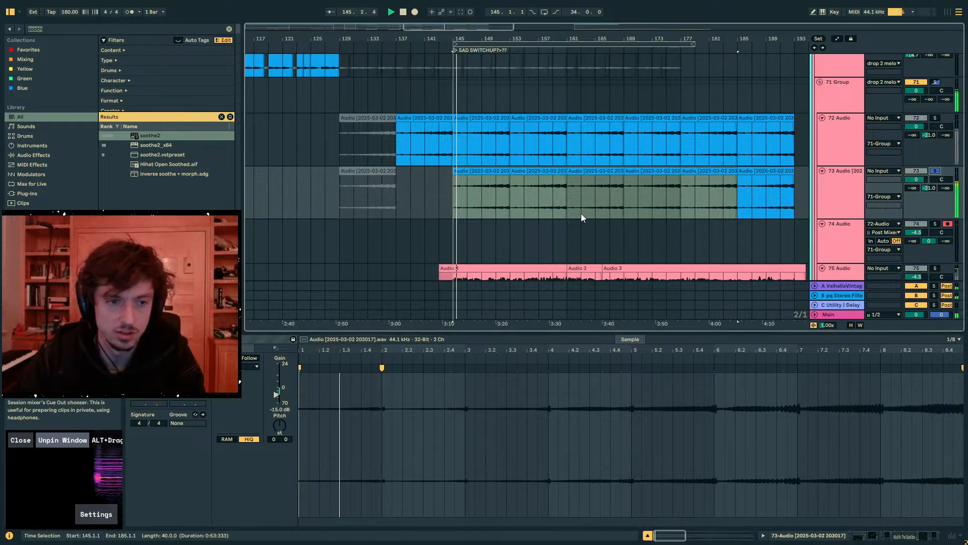
- Fade in the track 73 clip at bars 145 to 153 and deactivate it together with the clip at bar 161
left_click(482, 169)
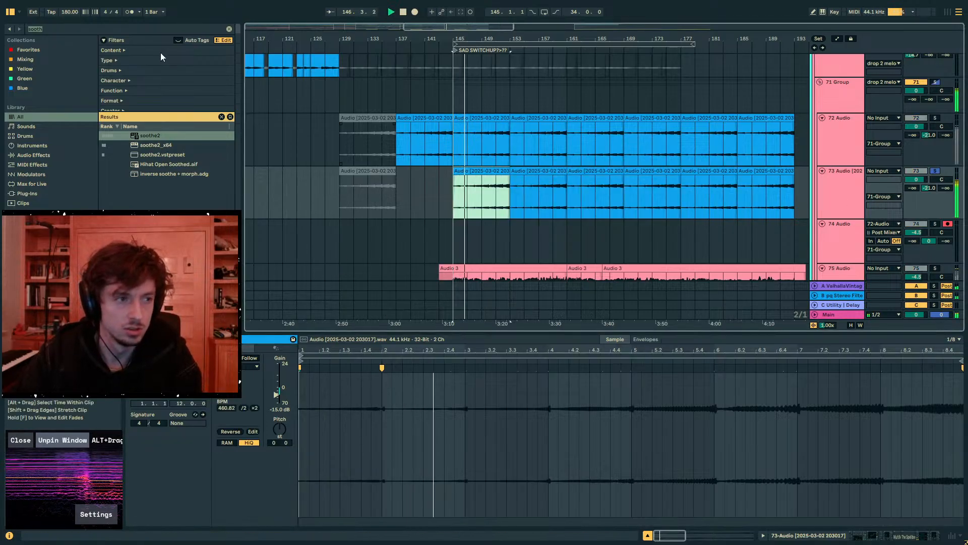
left_click(63, 28)
key("BackSpace")
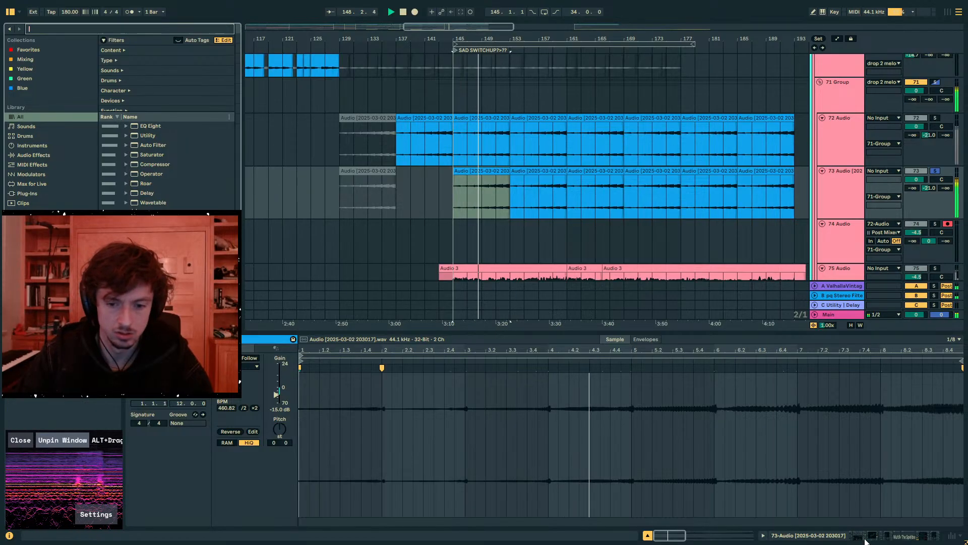
left_click(865, 536)
left_click(453, 178)
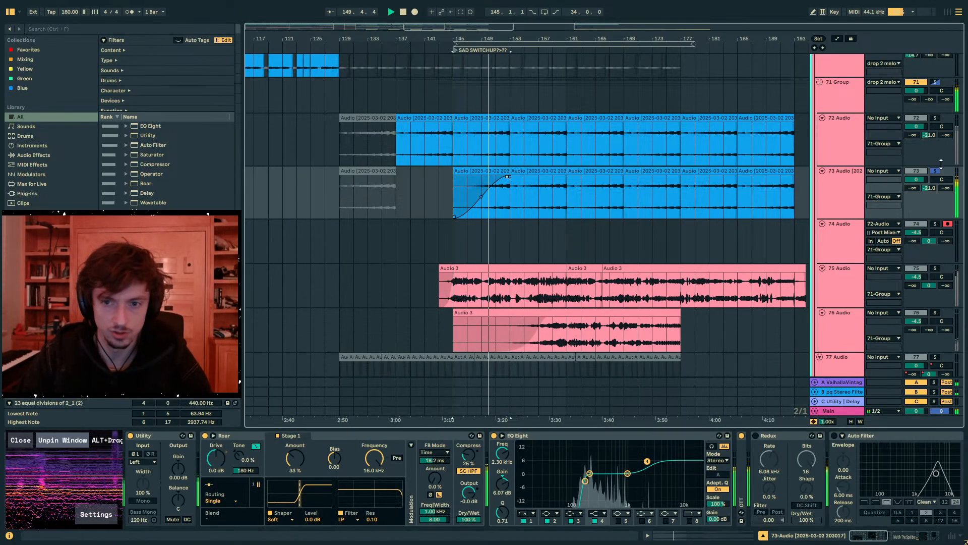
left_click_drag(476, 167, 569, 173)
- Set the volume of track 73 to -3.2 dB
left_click_drag(912, 187, 916, 182)
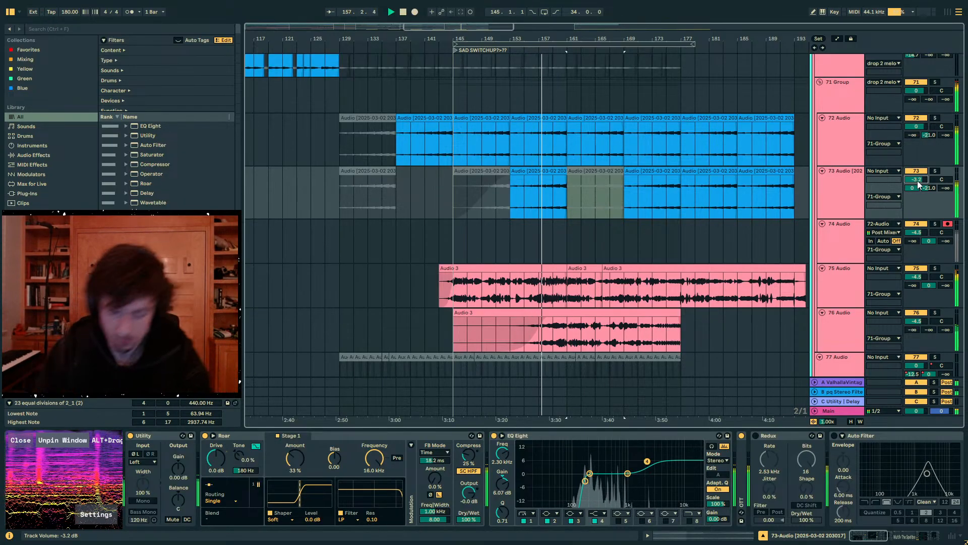
scroll(670, 152, "down", 2)
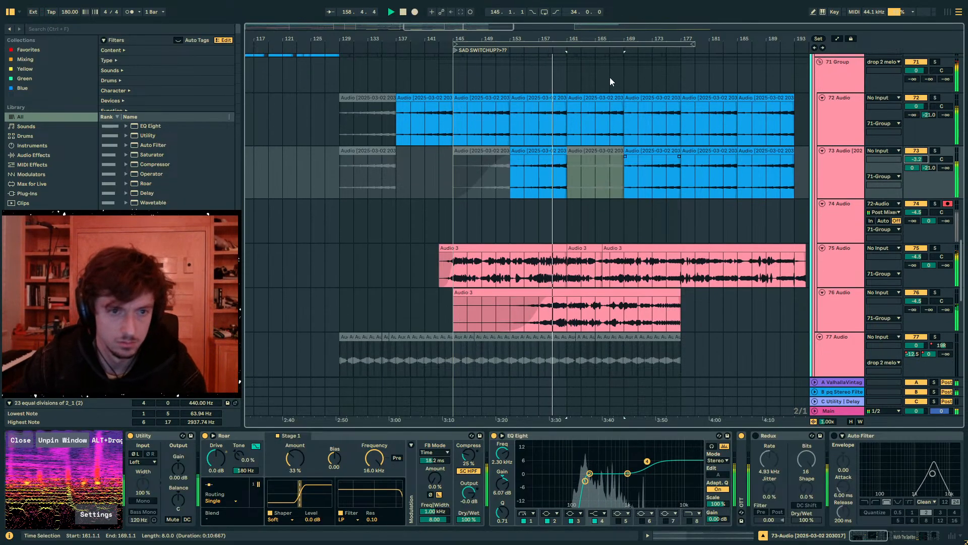
scroll(600, 73, "up", 5)
- On track 73, copy the bar 157 audio to bar 159 and the bar 156 audio to bar 160
left_click_drag(555, 41, 579, 88)
left_click_drag(525, 220, 474, 223)
key("space")
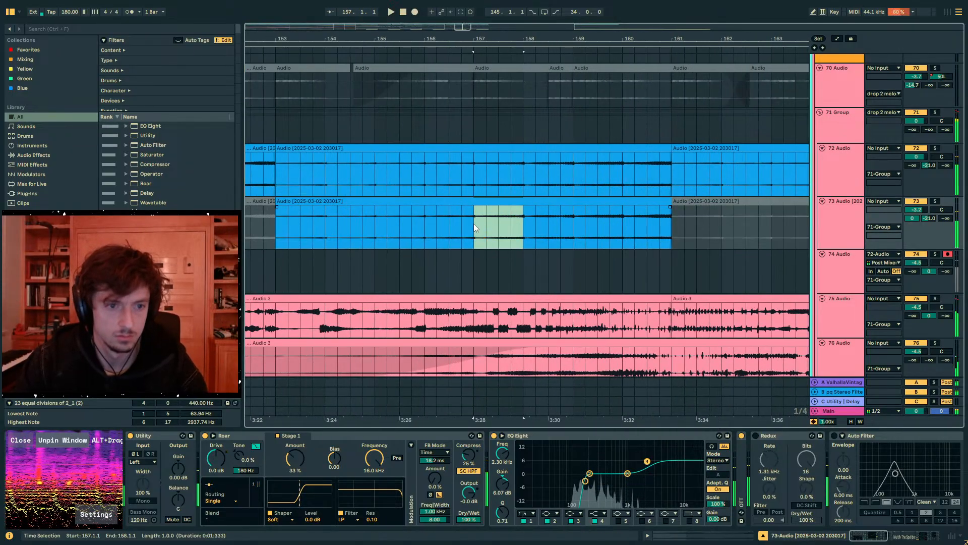
key("ctrl+c")
left_click(580, 228)
key("ctrl+v")
left_click(474, 230)
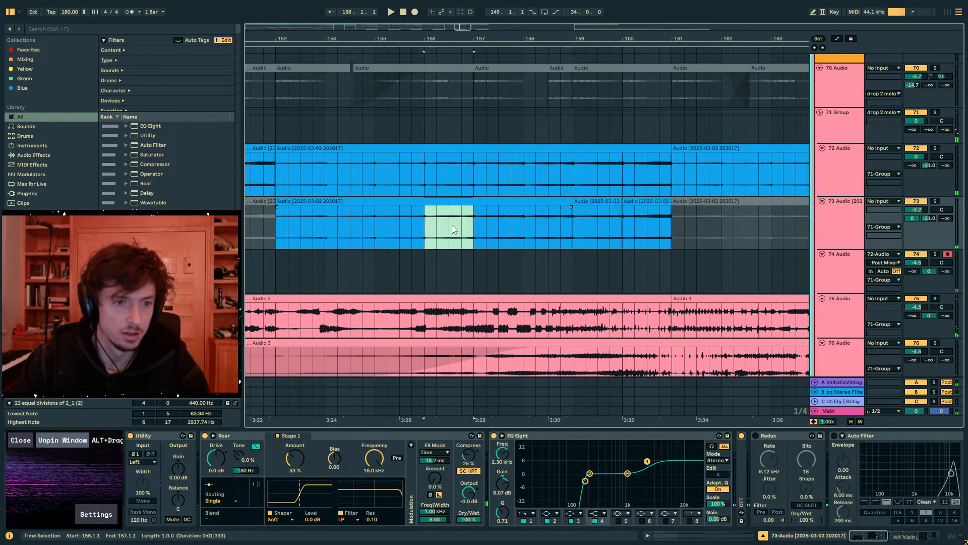
key("ctrl+c")
left_click(624, 225)
key("ctrl+v")
left_click(525, 226)
key("space")
- Duplicate bars 153 to 161 of track 73 into bars 161 to 169
left_click(609, 202)
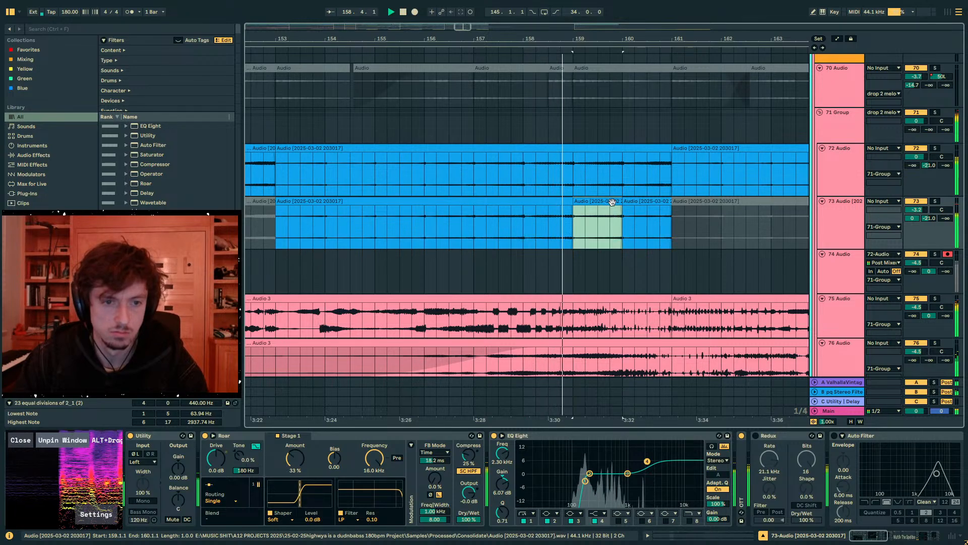
left_click(647, 203)
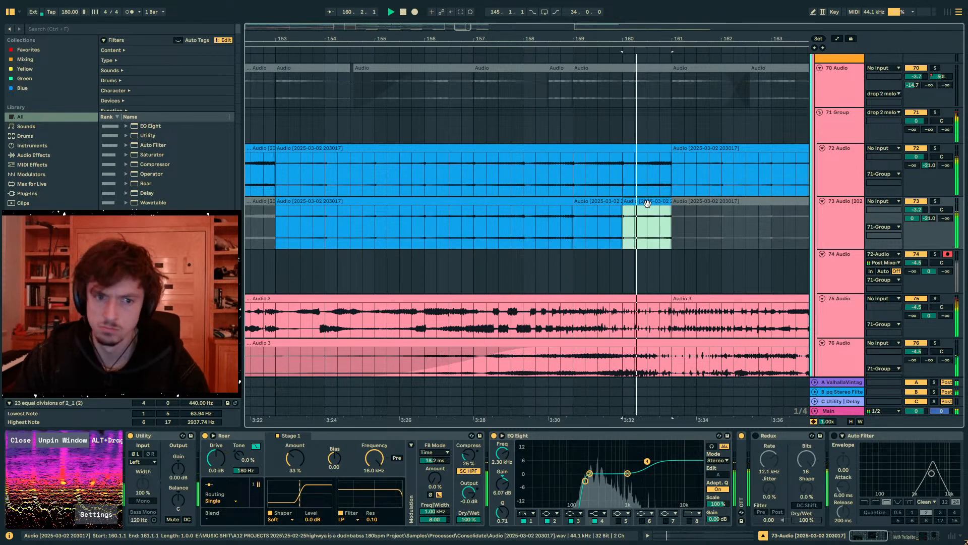
double_click(647, 203)
left_click_drag(674, 234, 284, 232)
key("ctrl+d")
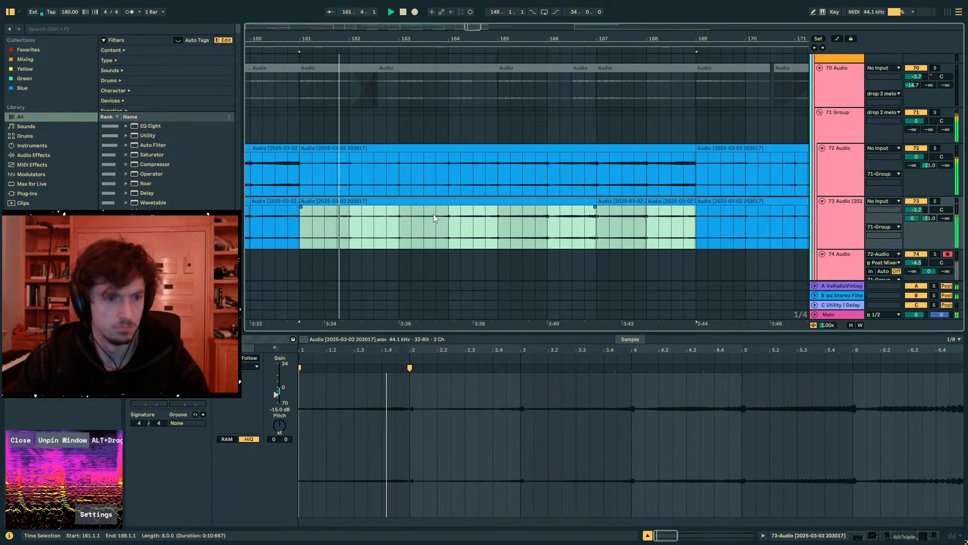
- Set the pitch of the one-bar clip at bar 168 on track 73 to -3 st and play it
left_click_drag(463, 38, 533, 10)
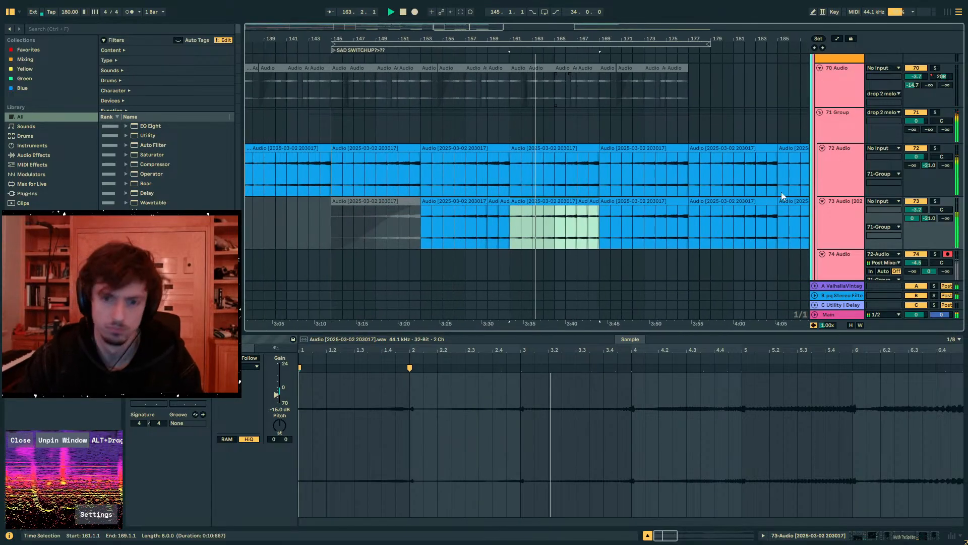
left_click(837, 231)
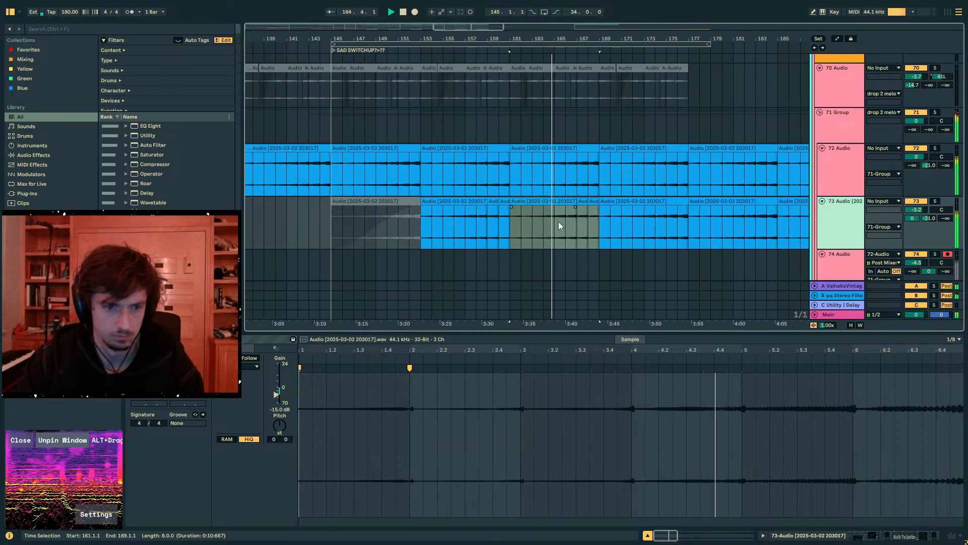
left_click(575, 222)
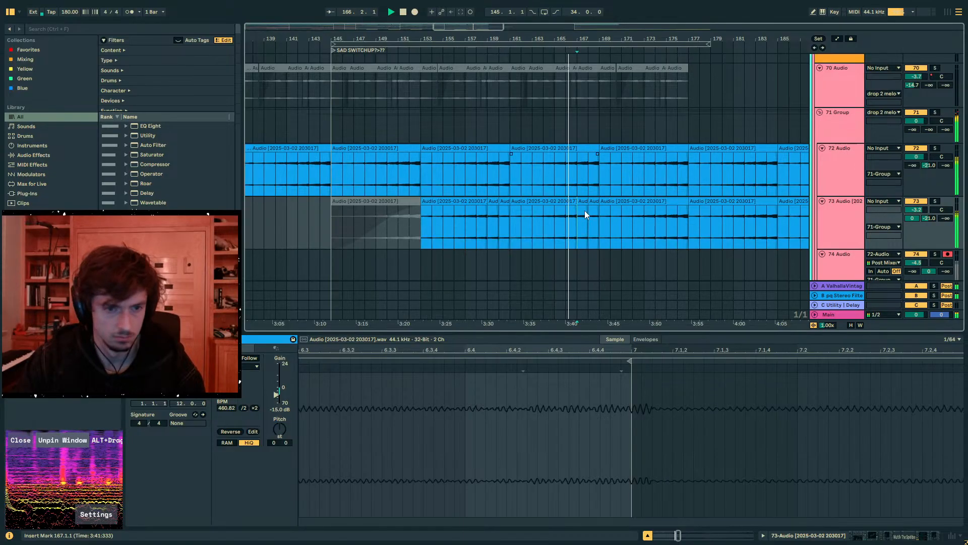
left_click_drag(598, 225, 511, 229)
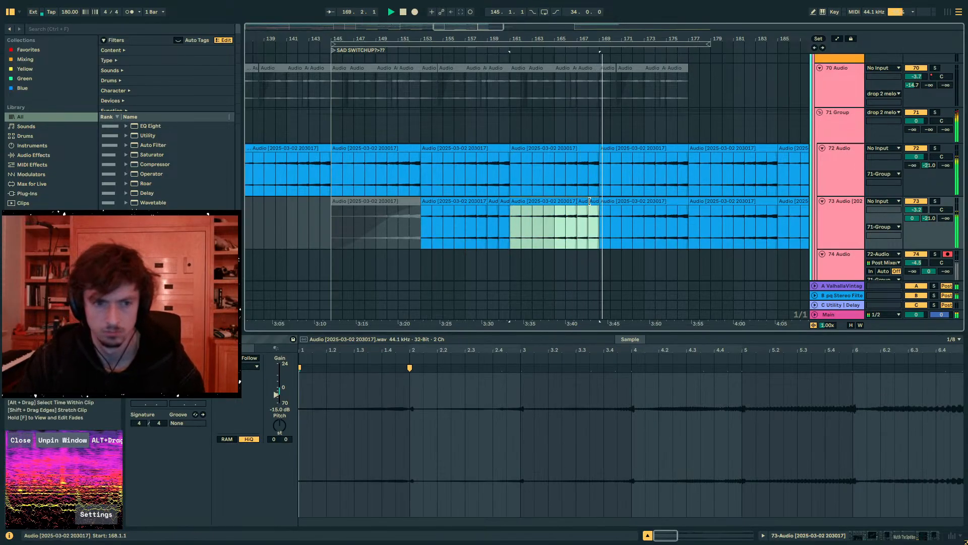
left_click(593, 202)
left_click(279, 432)
key("space")
key("space")
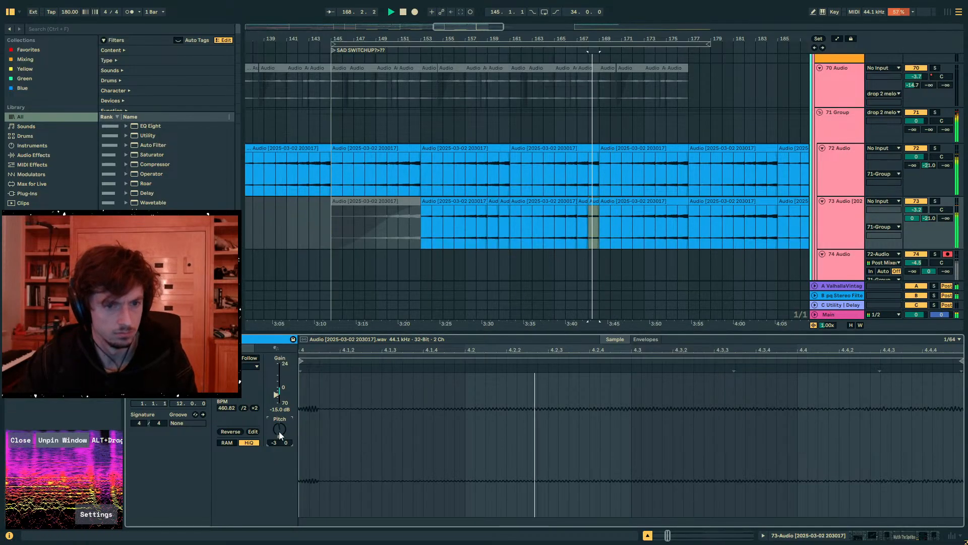
- Set track 73's send to the ValhallaVintageVerb return to -6.0 dB
left_click_drag(602, 219, 434, 213)
left_click_drag(475, 36, 541, 7)
scroll(651, 186, "down", 3)
left_click_drag(907, 149, 906, 171)
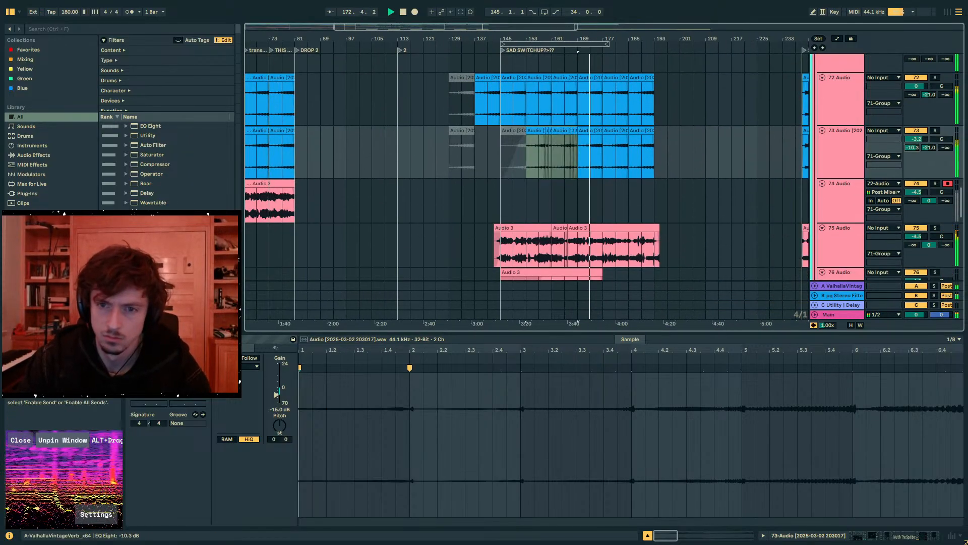
scroll(860, 167, "up", 2)
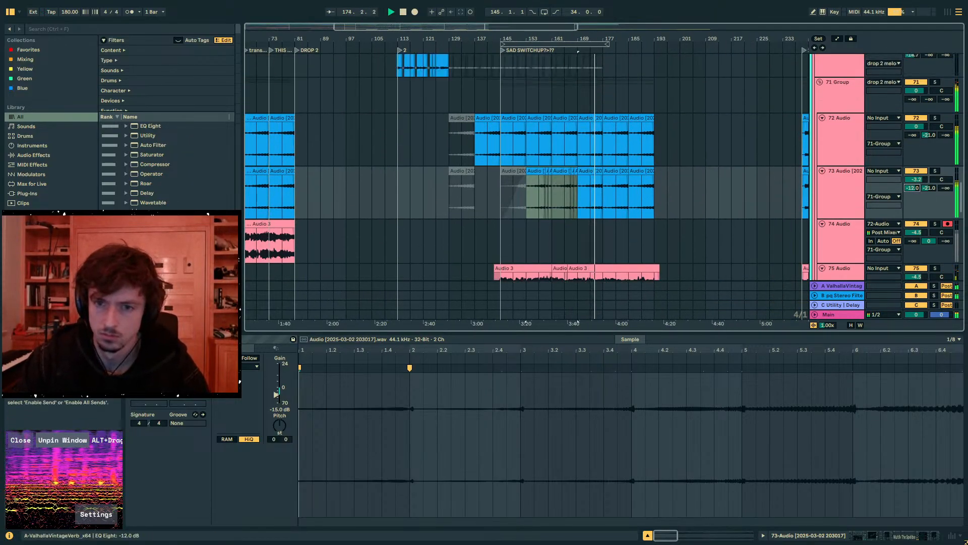
- Try deactivating the two eight-bar clips at bars 177 and 185 on track 73 during playback
left_click(608, 157)
scroll(645, 172, "up", 15)
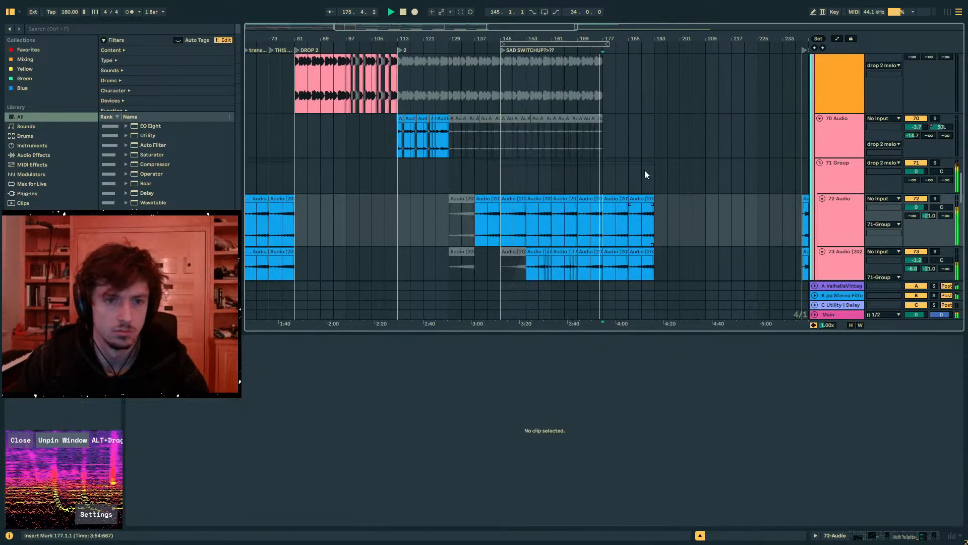
scroll(645, 171, "up", 10)
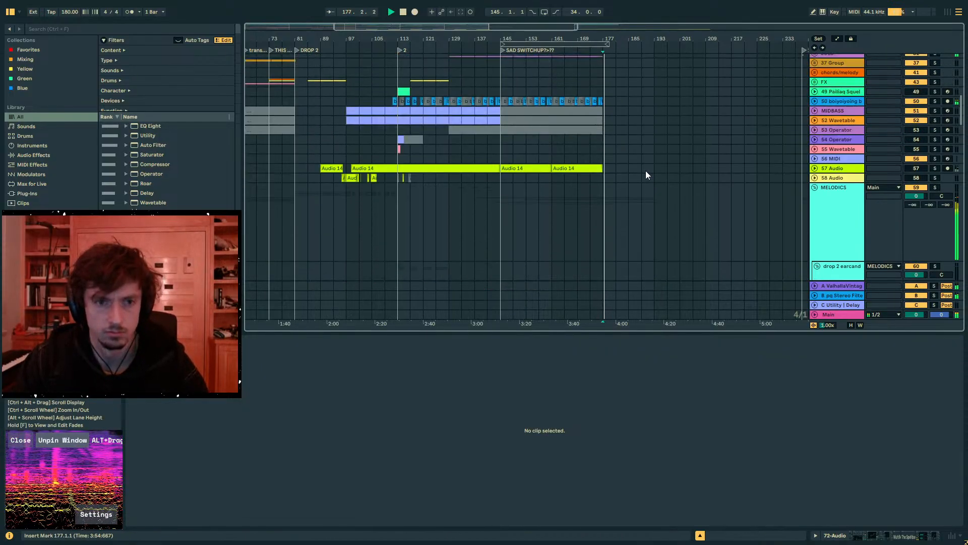
scroll(645, 222, "down", 5)
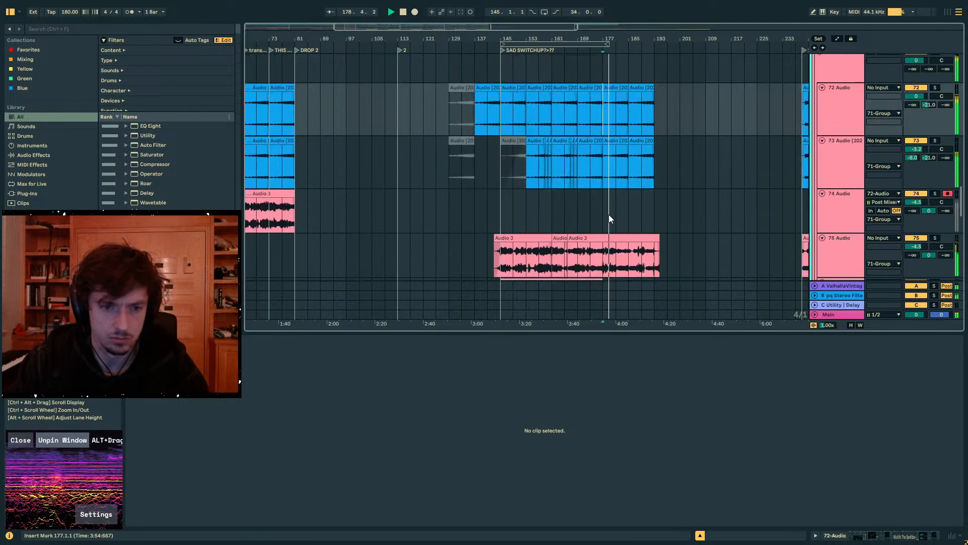
left_click(646, 129)
left_click(646, 128)
key("0")
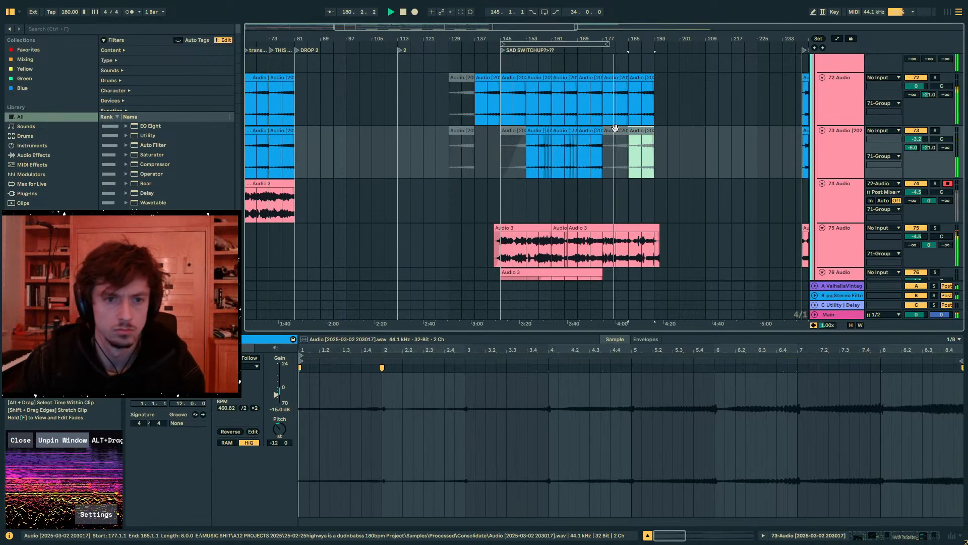
left_click(614, 130)
key("0")
left_click(647, 130)
left_click(611, 131)
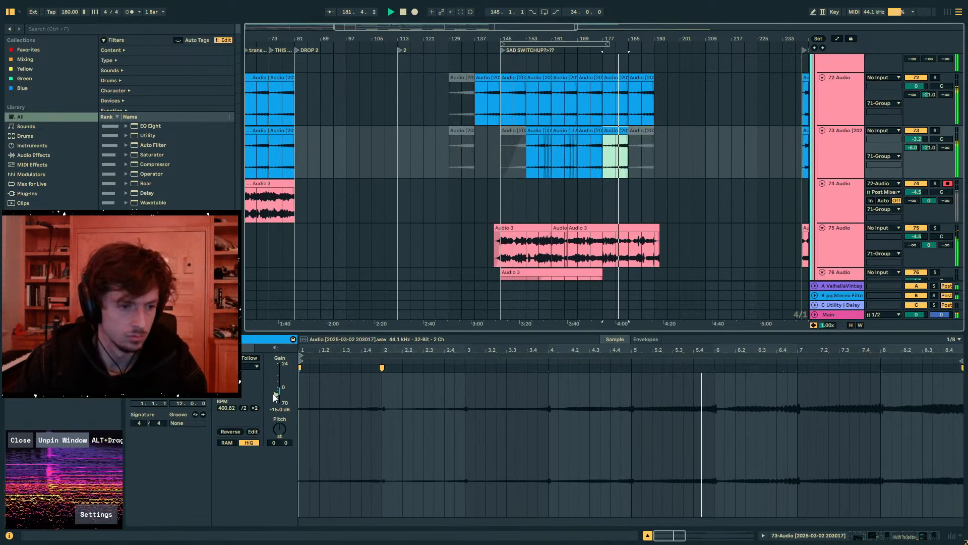
- Undo a trial gain cut on track 73's bar 177 clip, stop playback and reactivate the clips at bars 177 and 185
left_click_drag(276, 394, 275, 407)
key("ctrl+z")
left_click(617, 130)
key("0")
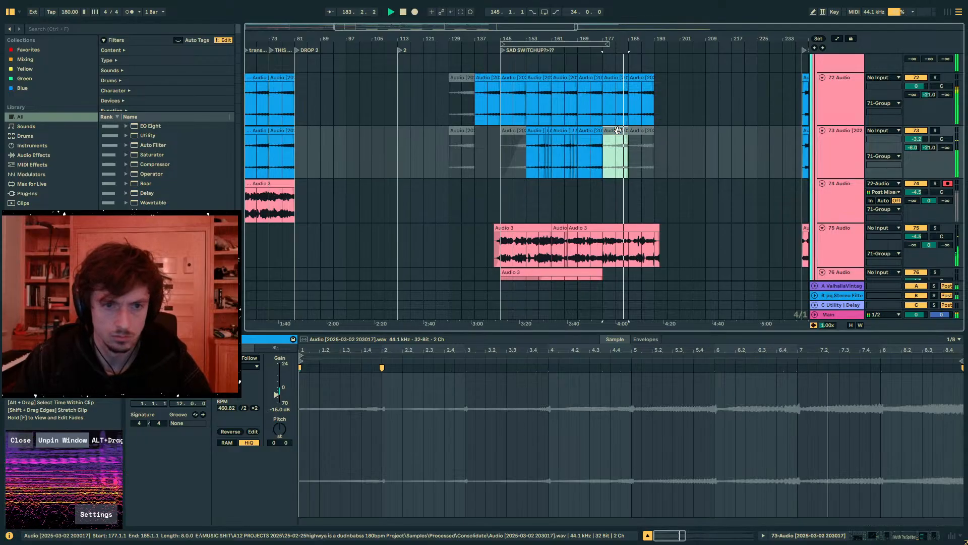
key("space")
key("0")
left_click(646, 131)
key("0")
left_click(608, 132)
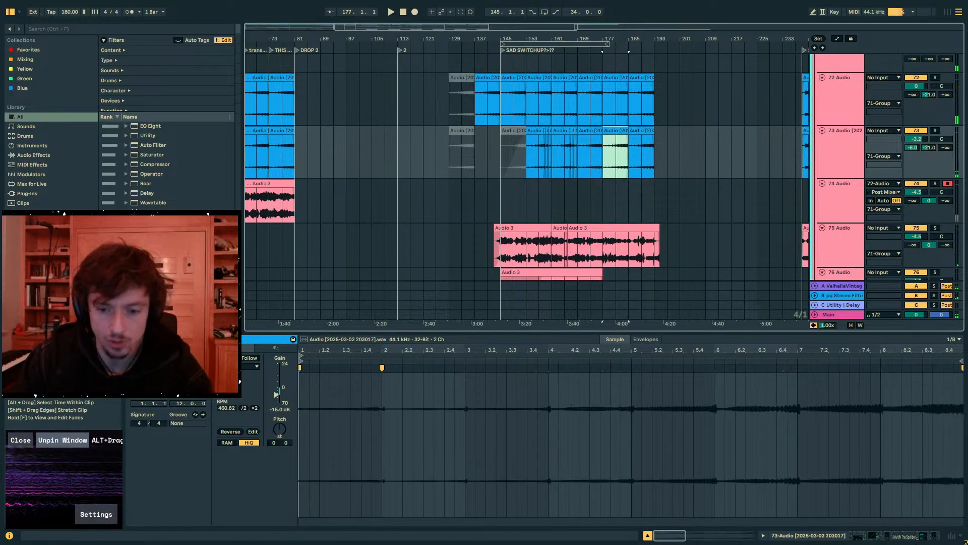
- Find the Utility effect in the browser and add it to the end of track 73's device chain
key("shift+Tab")
left_click(60, 28)
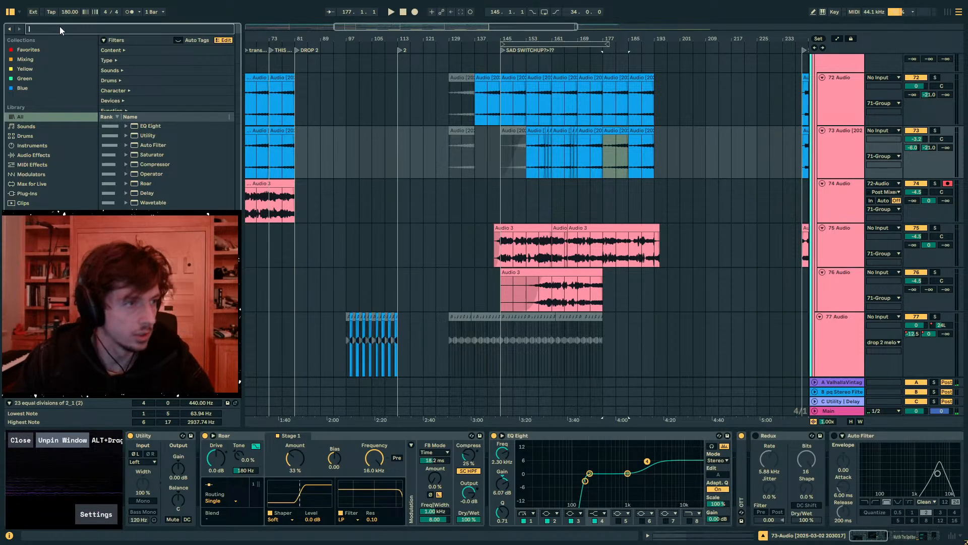
type("uti")
left_click(135, 136)
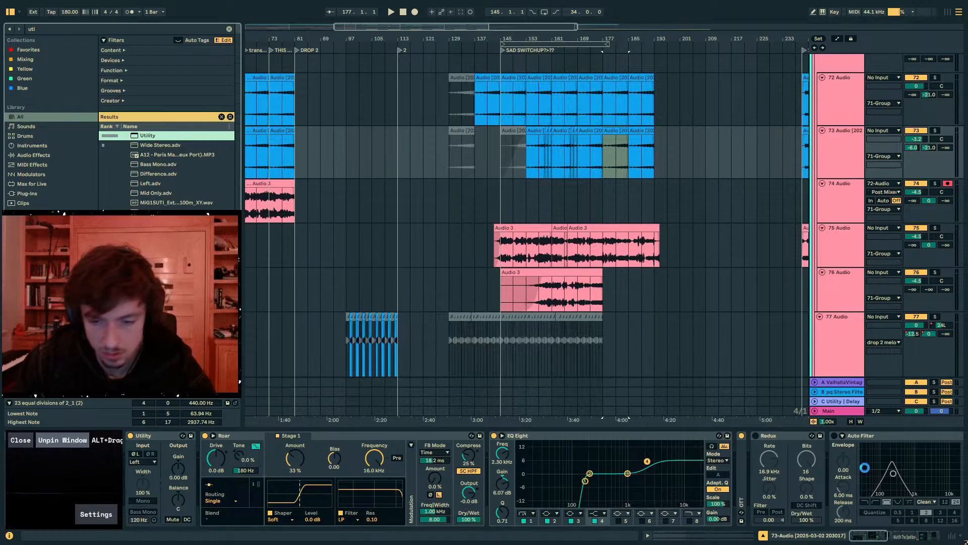
- Automate track 73's Utility gain to drop to -14.2 dB from bar 177, and play the result
left_click(944, 470)
key("a")
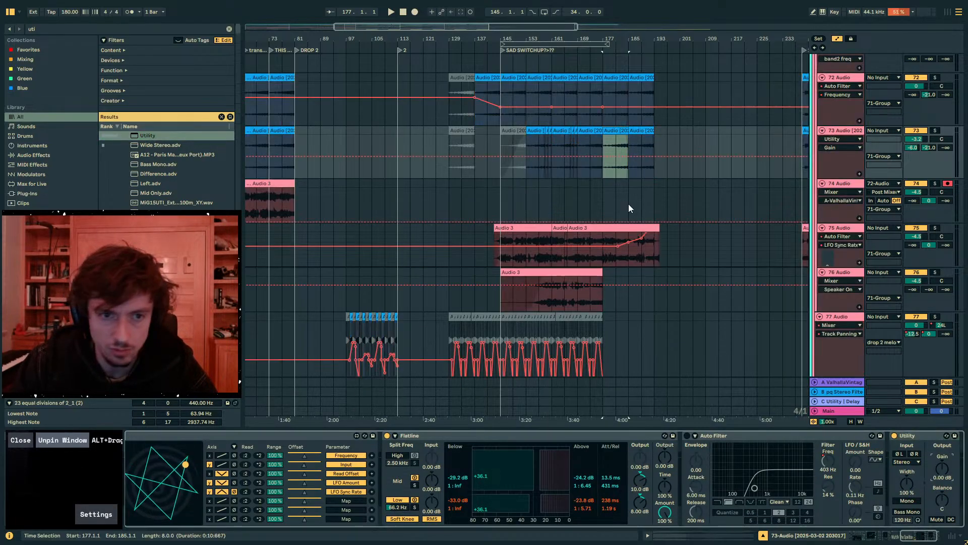
left_click(590, 157)
left_click(603, 157)
left_click_drag(605, 157, 605, 164)
key("space")
key("a")
scroll(842, 281, "up", 2)
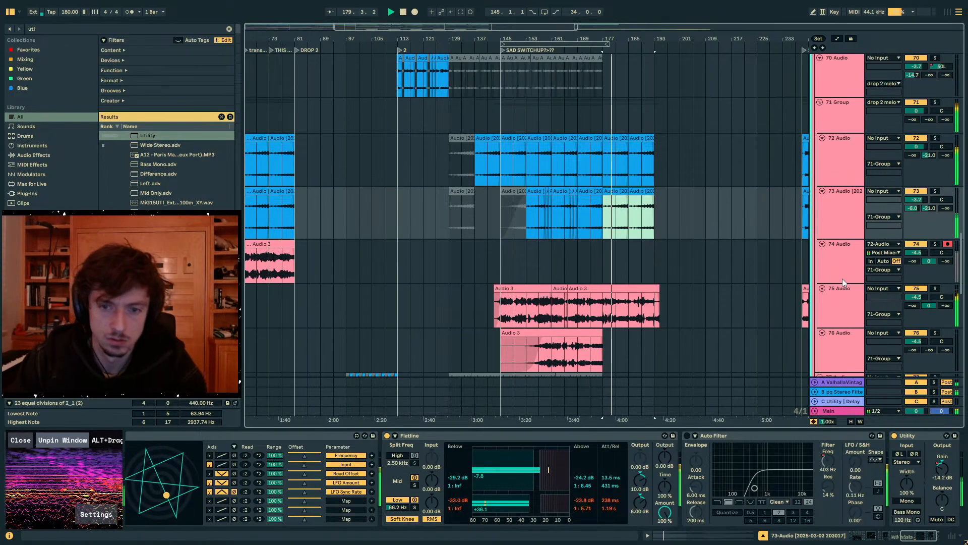
- Review the melody tracks and track 75's audio around bars 177 to 193 during playback, then stop
left_click_drag(606, 315, 658, 301)
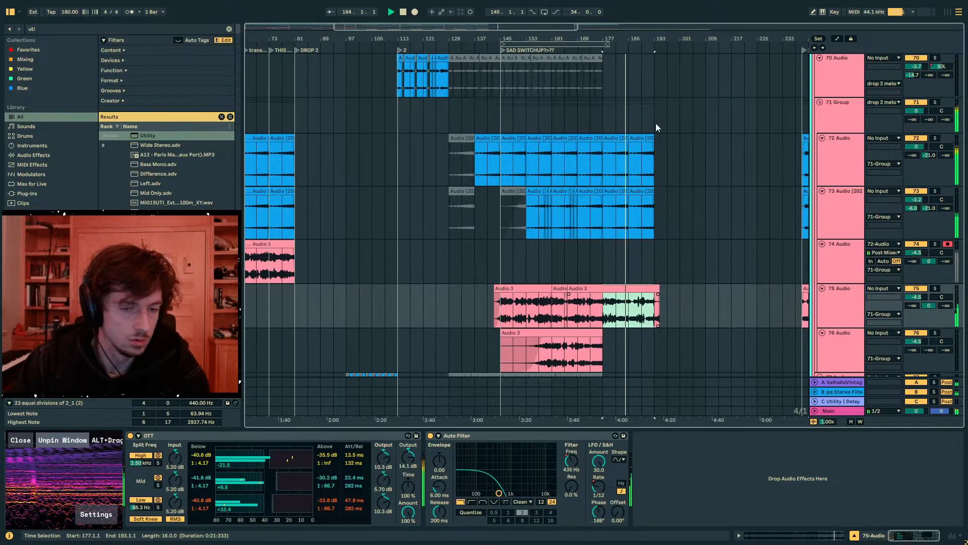
left_click_drag(608, 39, 650, 36)
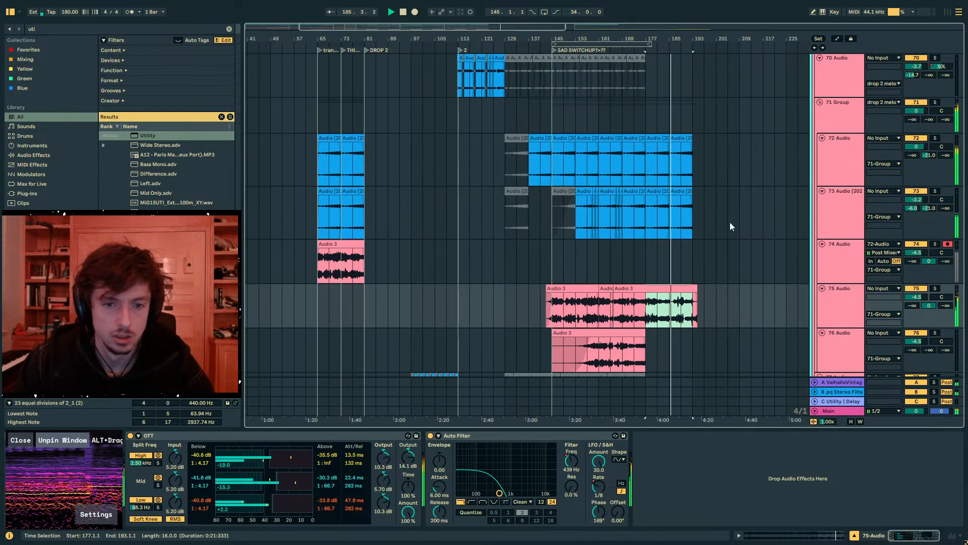
scroll(731, 222, "up", 10)
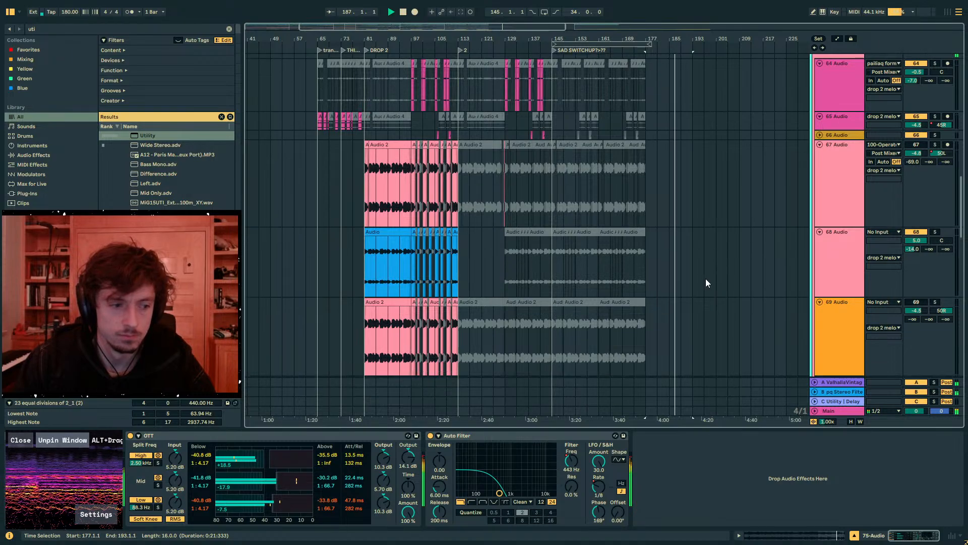
scroll(706, 280, "down", 10)
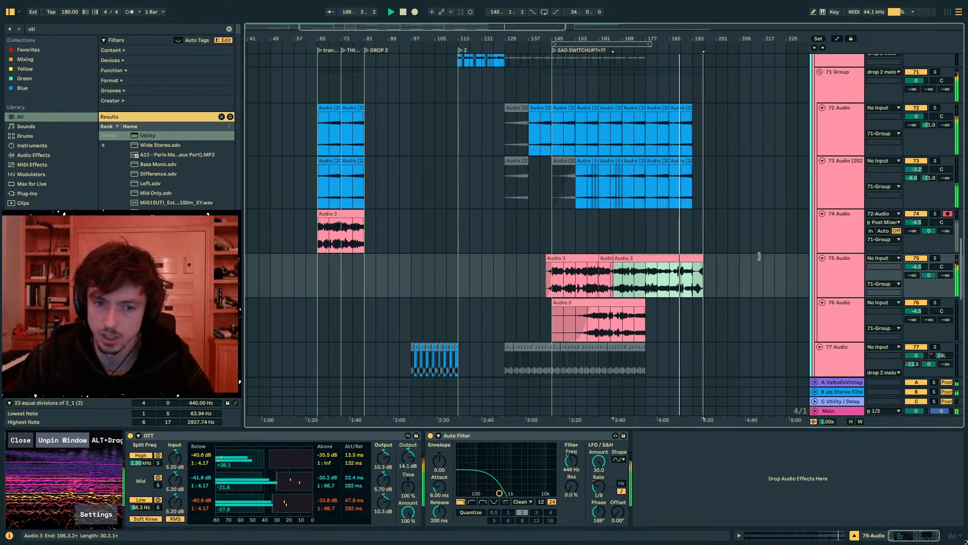
left_click(703, 248)
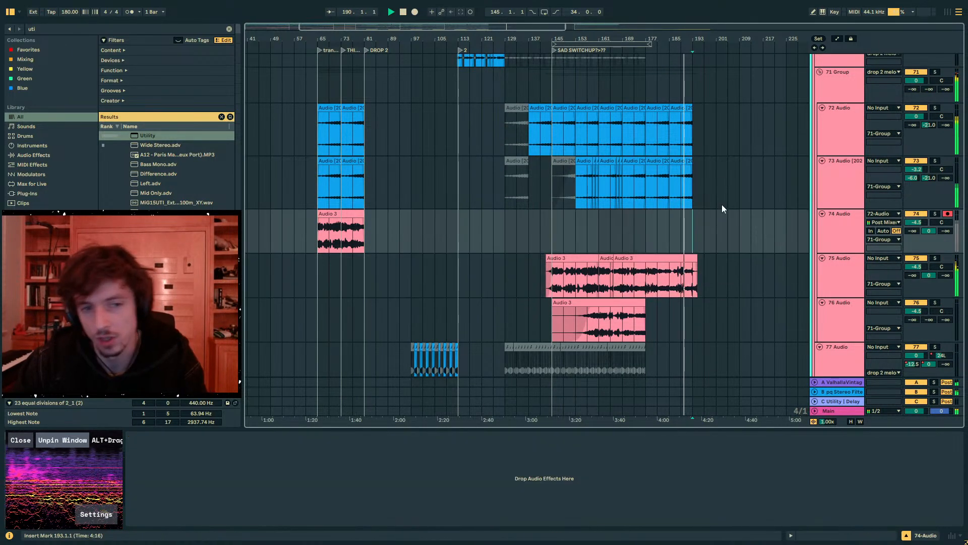
left_click_drag(614, 36, 544, 30)
key("space")
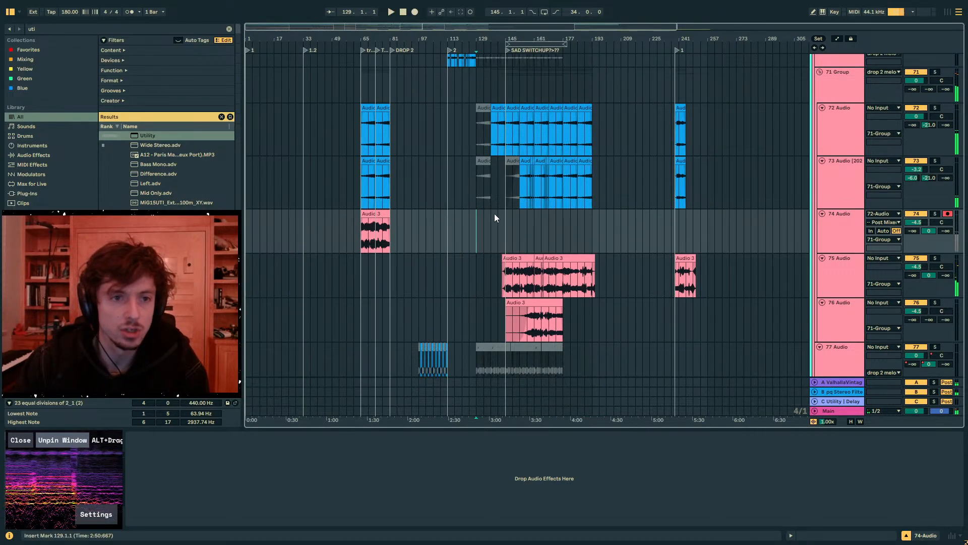
- Select the kick and snare tracks from bar 145 to 177 and fold the drums group
scroll(494, 218, "up", 20)
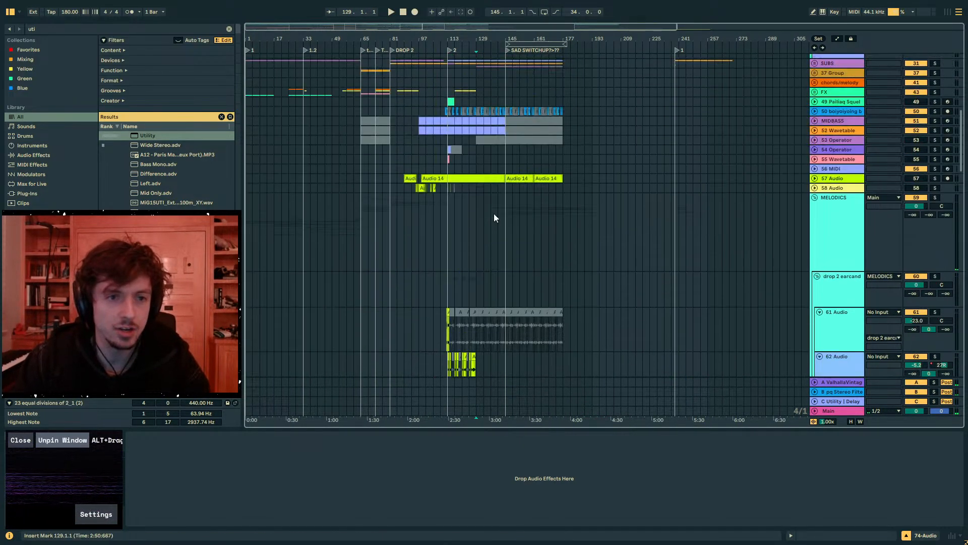
scroll(494, 218, "up", 15)
left_click_drag(506, 96, 564, 90)
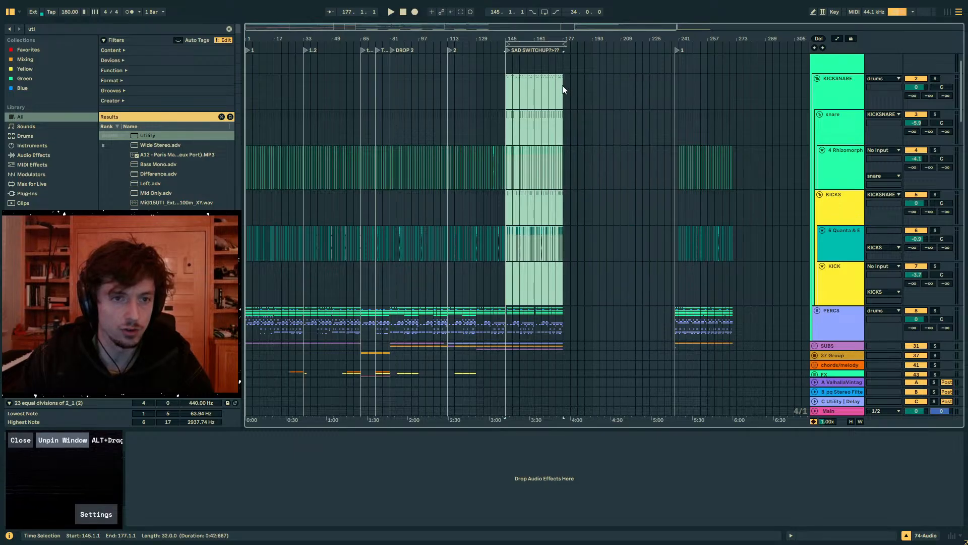
scroll(563, 89, "up", 2)
left_click(815, 59)
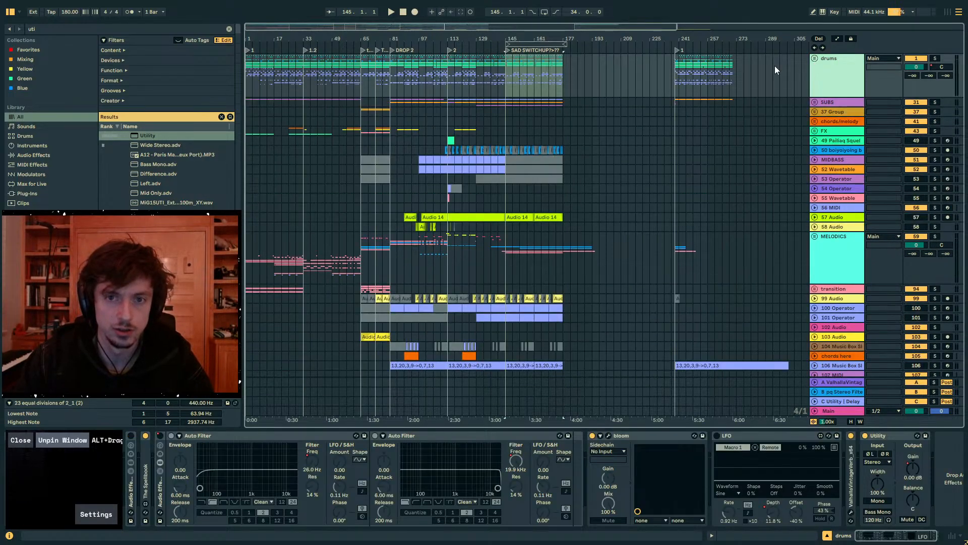
- Examine the drums group section by section from bar 1 through the sad switch-up ending at bar 177
left_click(458, 86)
left_click_drag(404, 39, 400, 37)
left_click(255, 85)
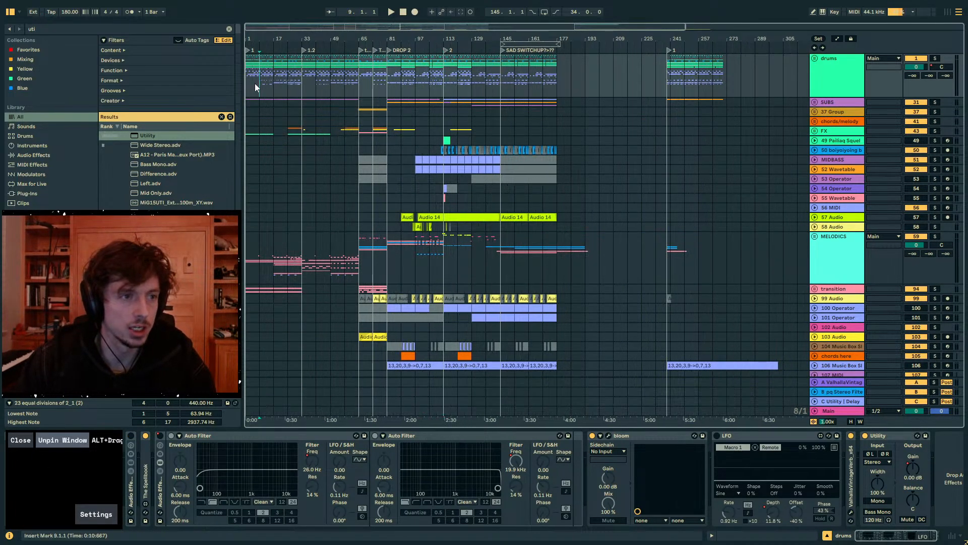
left_click(248, 82)
left_click_drag(360, 75, 180, 78)
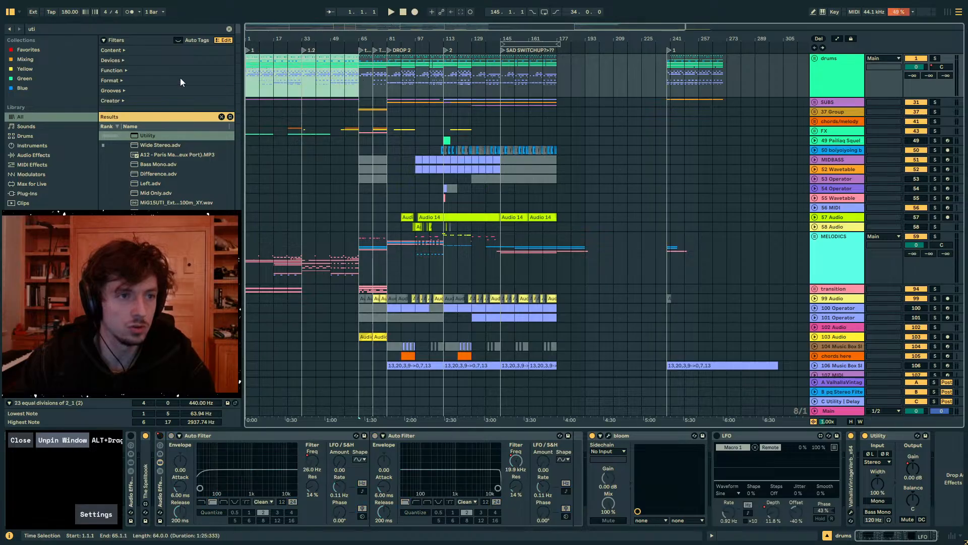
left_click(364, 77)
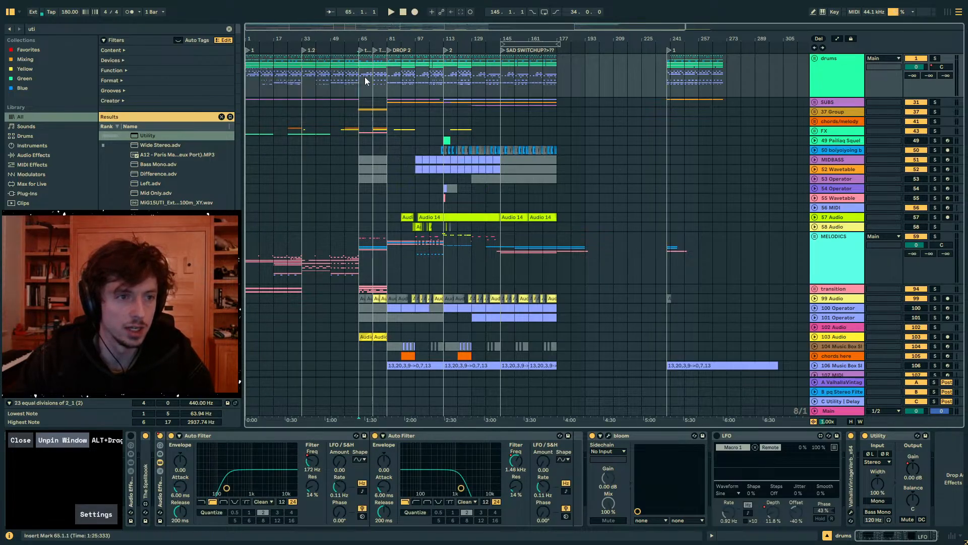
left_click(385, 83)
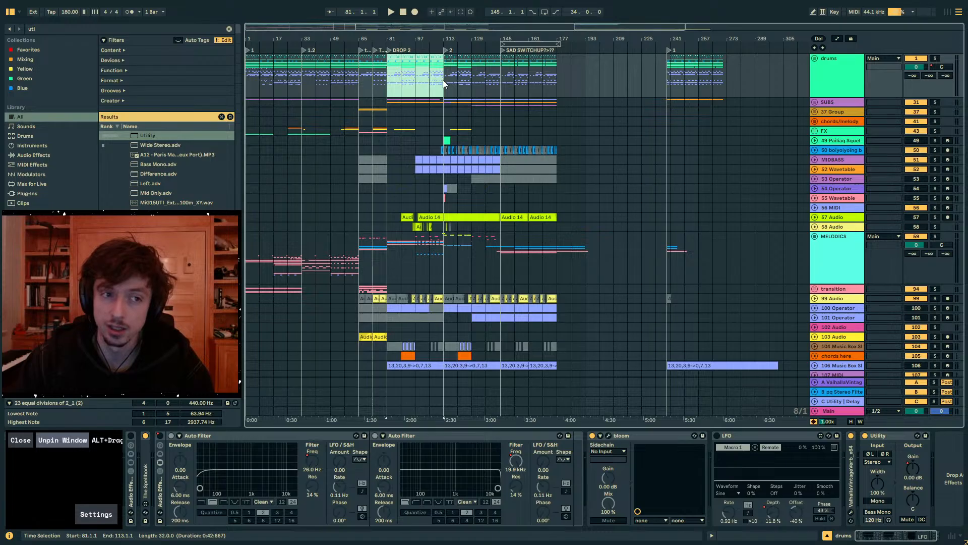
left_click_drag(444, 83, 557, 84)
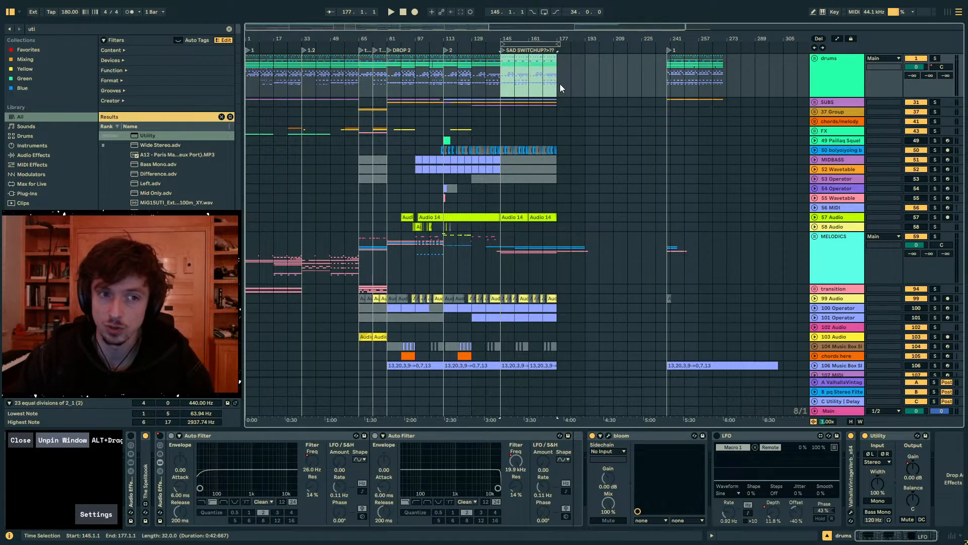
- Play the track's opening section from bar 1 and listen to it
left_click(248, 78)
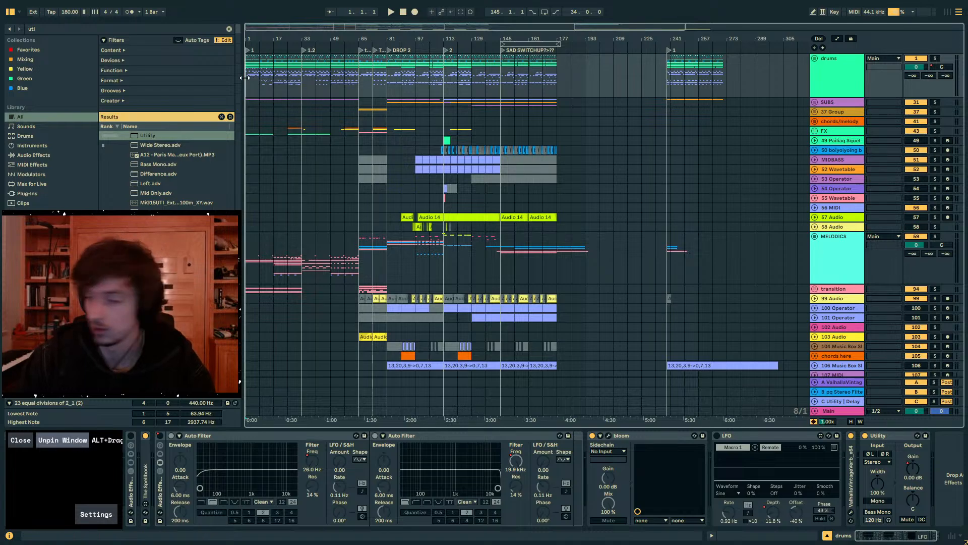
key("space")
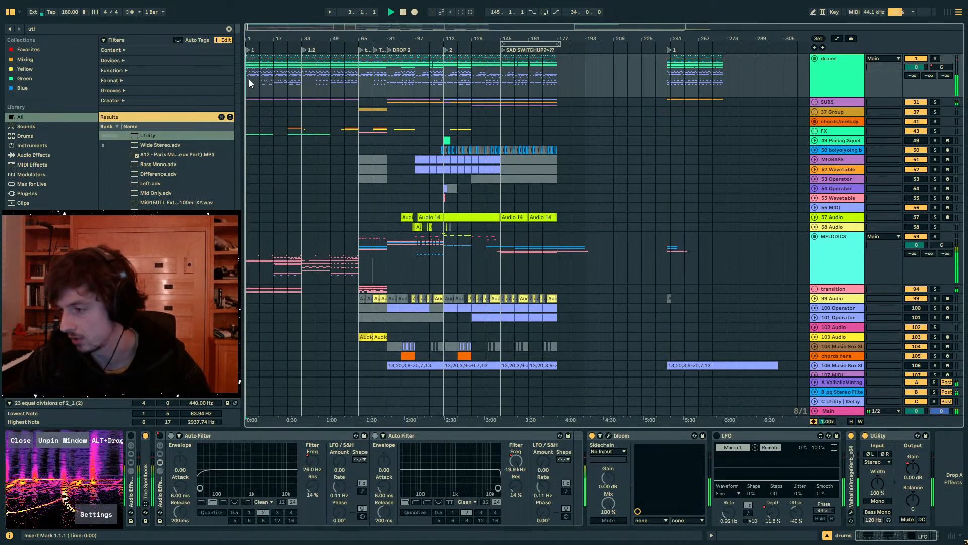
left_click_drag(250, 39, 251, 118)
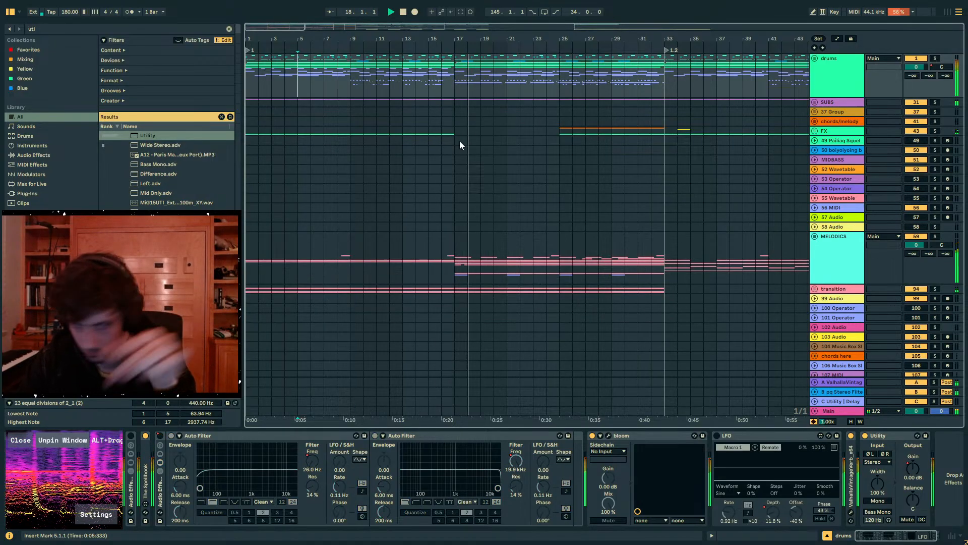
scroll(459, 195, "down", 2)
scroll(459, 194, "down", 1)
- Place the playback start at bar 17, unfold the MELODICS group and look through its tracks and the ones below
left_click(459, 195)
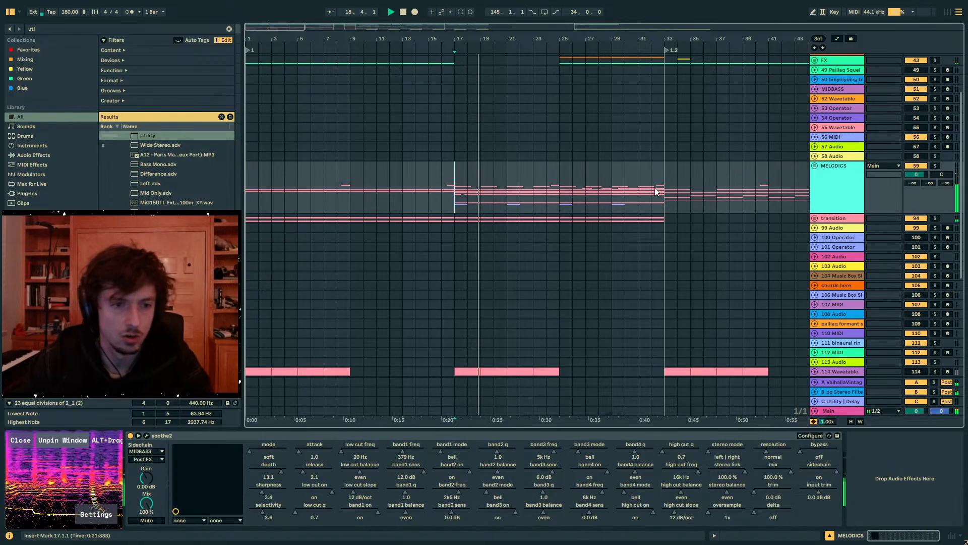
left_click(814, 166)
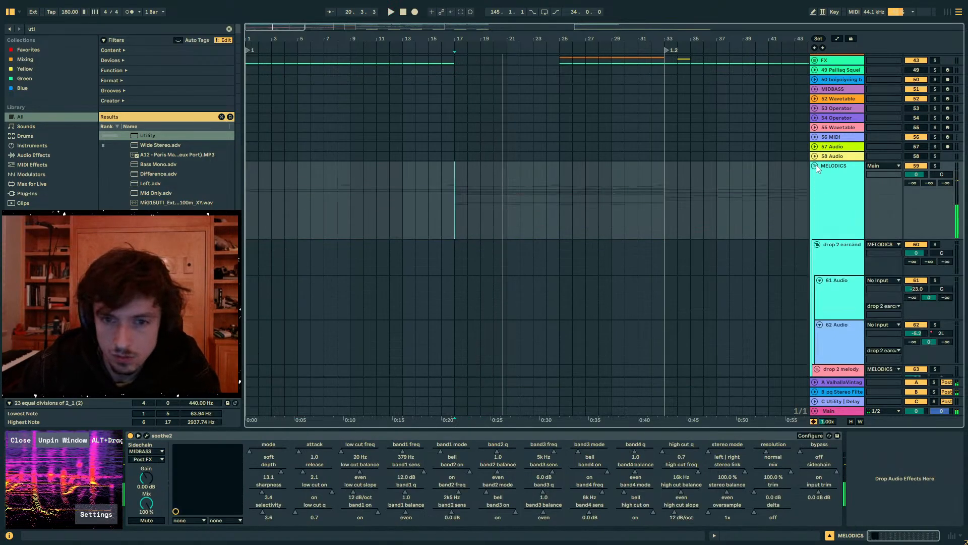
scroll(775, 258, "down", 20)
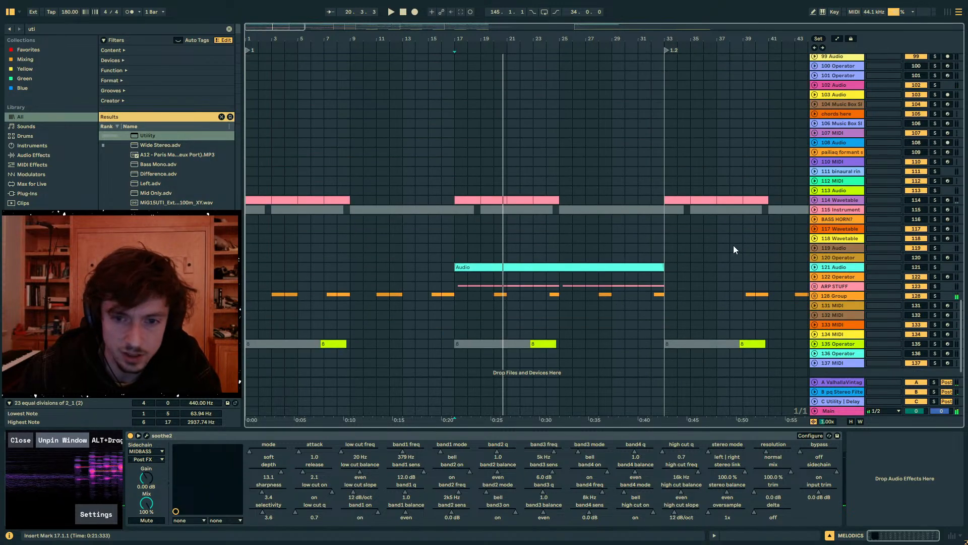
scroll(733, 244, "up", 3)
scroll(818, 147, "down", 5)
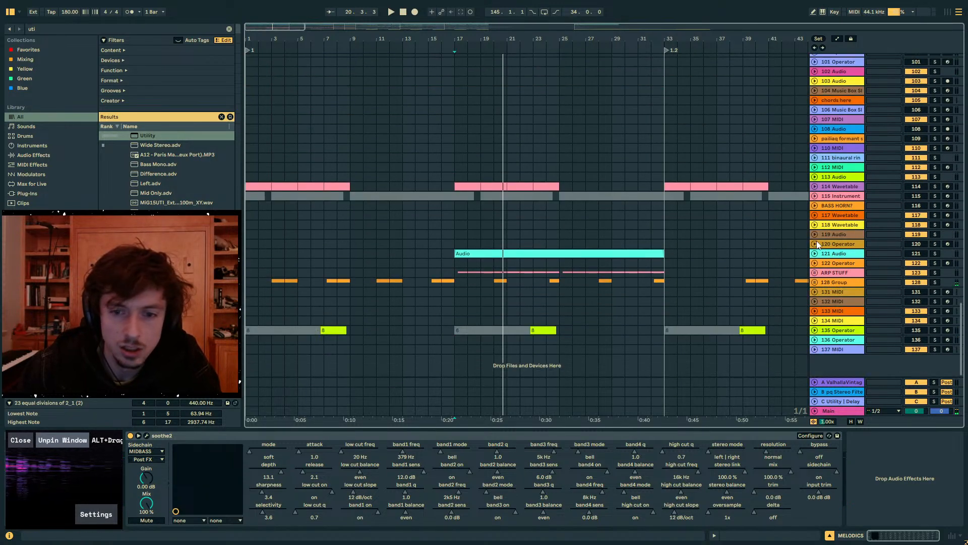
scroll(817, 245, "up", 1)
scroll(817, 244, "up", 8)
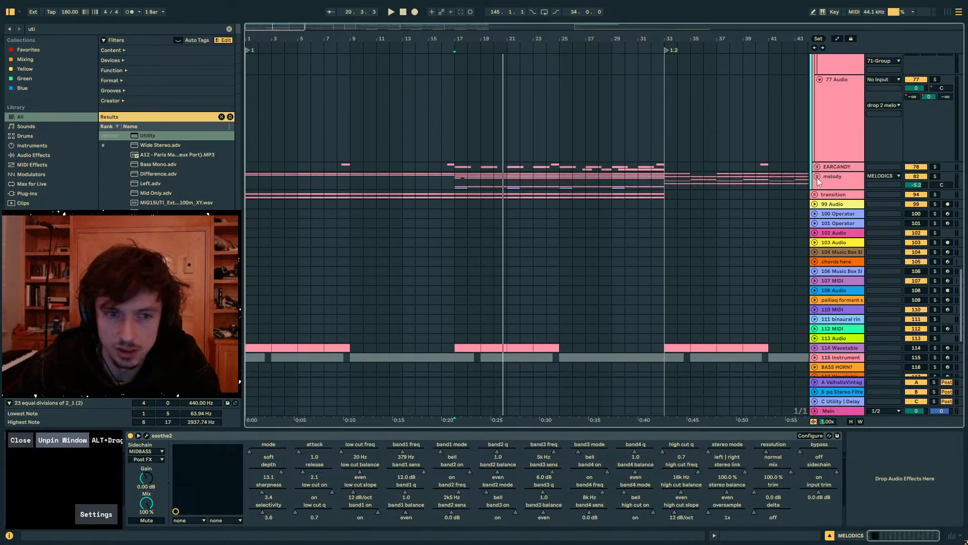
- Unfold the melody subgroup and audition it soloed from bar 17
left_click(817, 177)
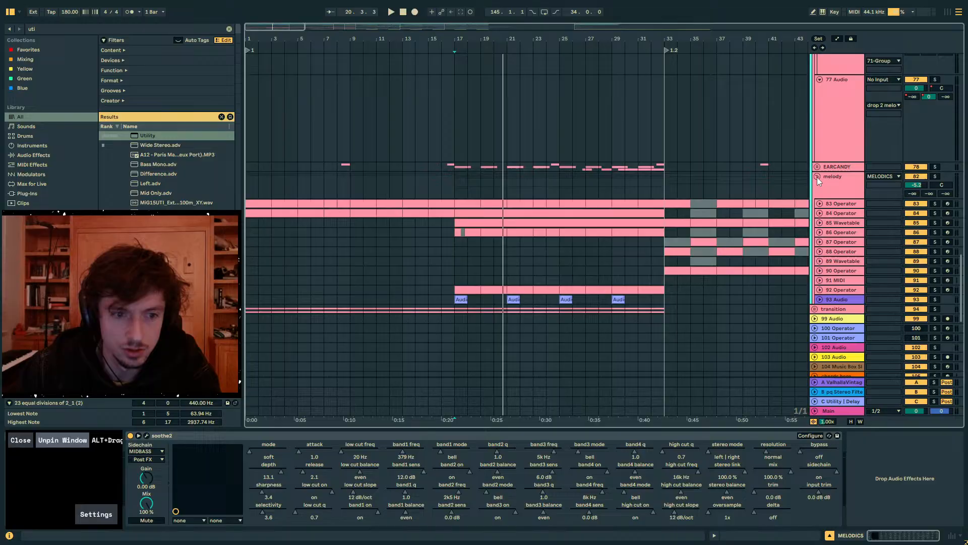
left_click(933, 174)
scroll(921, 274, "down", 9)
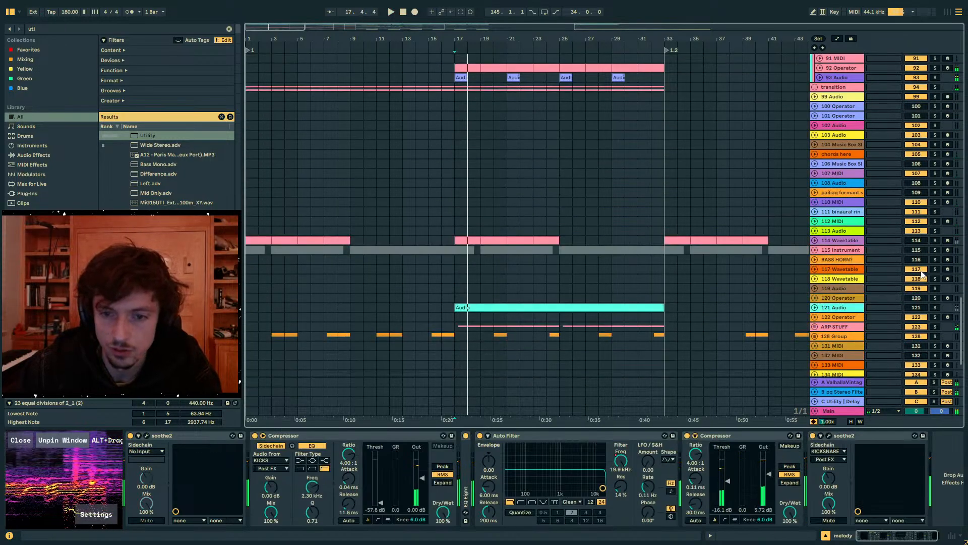
scroll(922, 274, "down", 3)
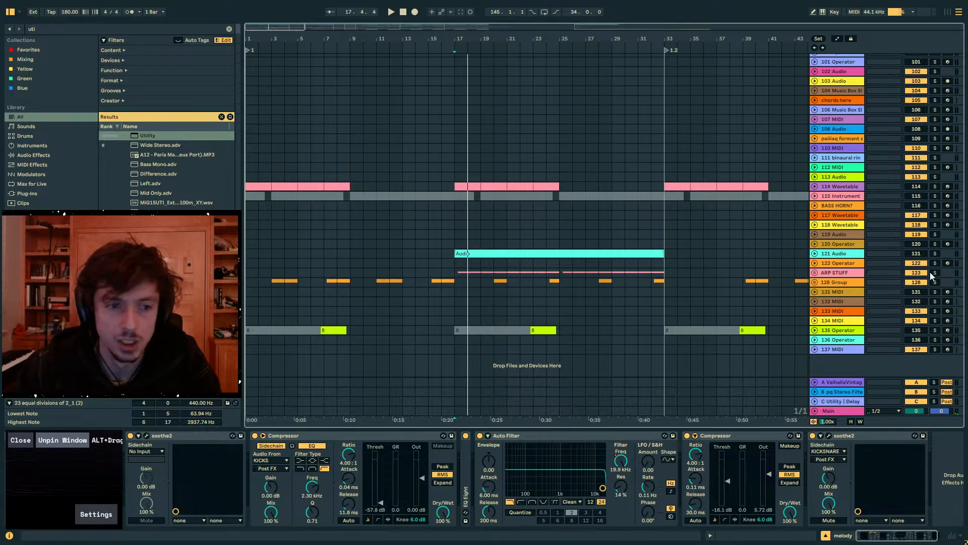
- Solo and unfold the ARP STUFF group, listen from bar 17 and show the Pigments track's devices
left_click(934, 273)
key("space")
left_click(814, 273)
scroll(822, 271, "down", 6)
left_click(837, 237)
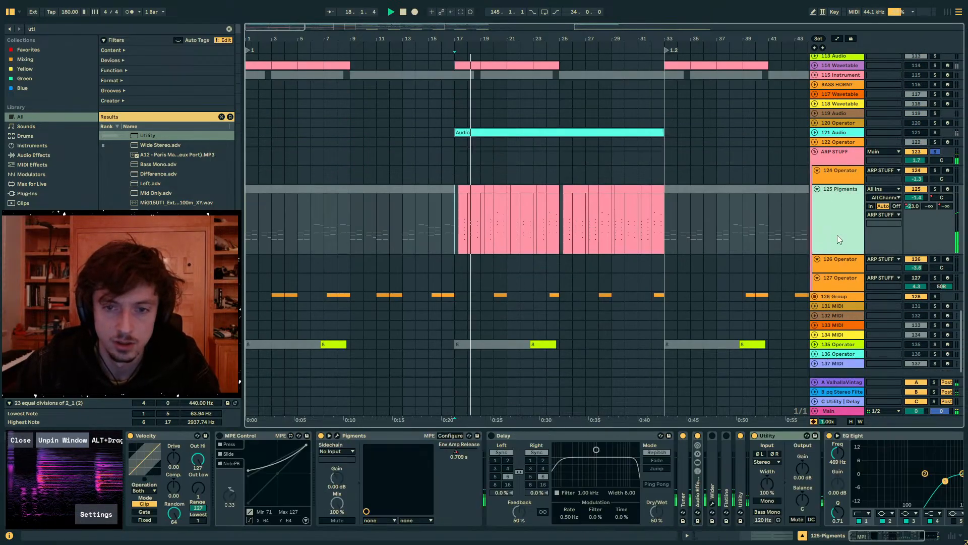
key("space")
- Collapse the Pigments track's Utility and add an Auto Filter at 447 Hz, 66% resonance, LFO amount 30 and a synced 1/16 rate
left_click(470, 188)
double_click(588, 436)
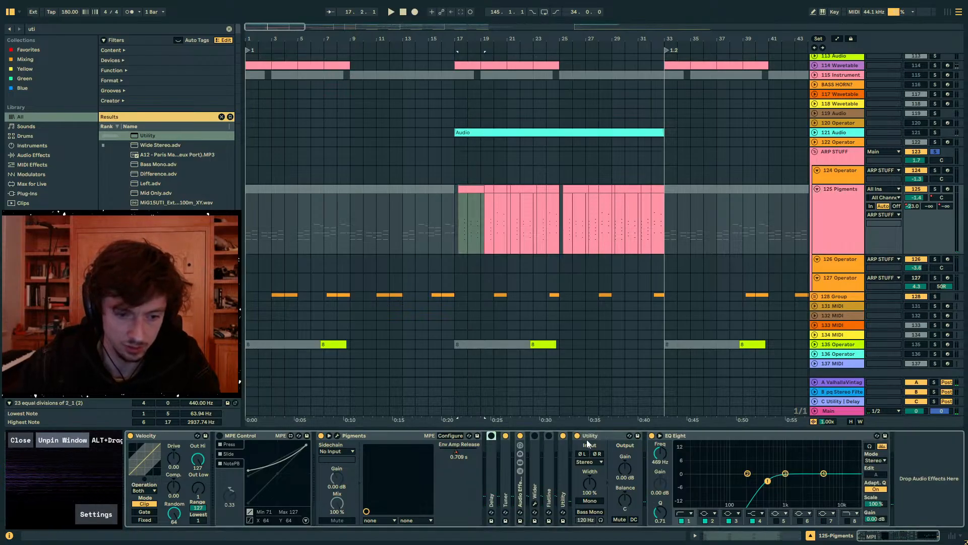
double_click(595, 437)
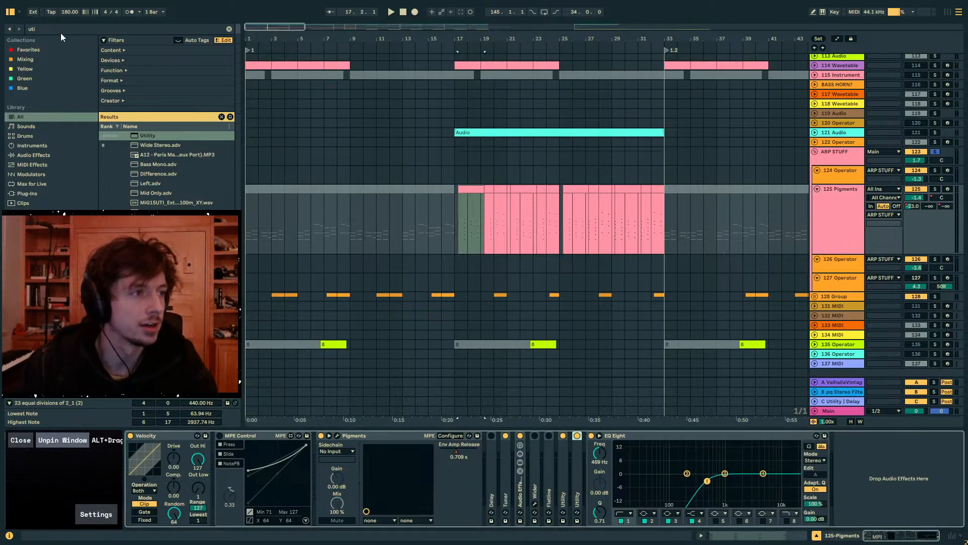
key("ctrl+f")
type("auto fi")
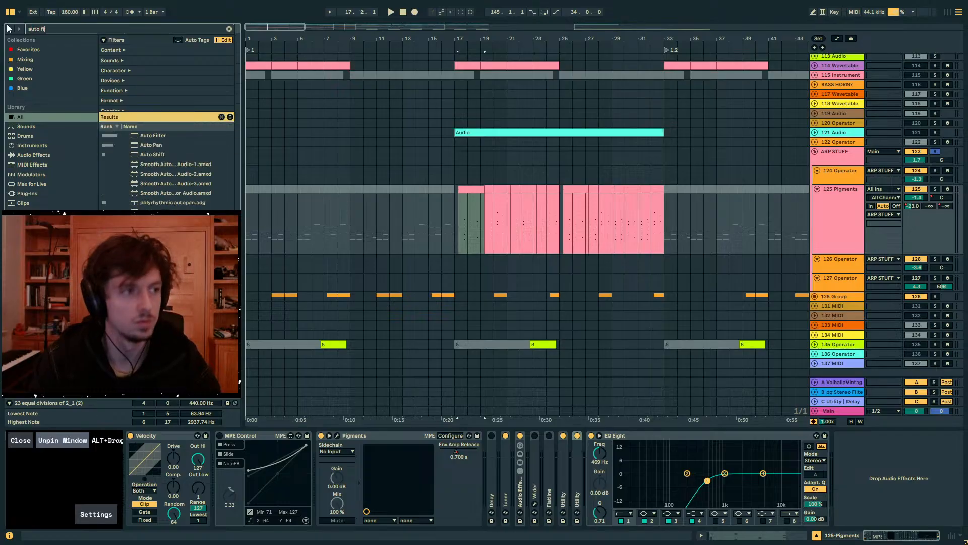
type("lt")
left_click(155, 136)
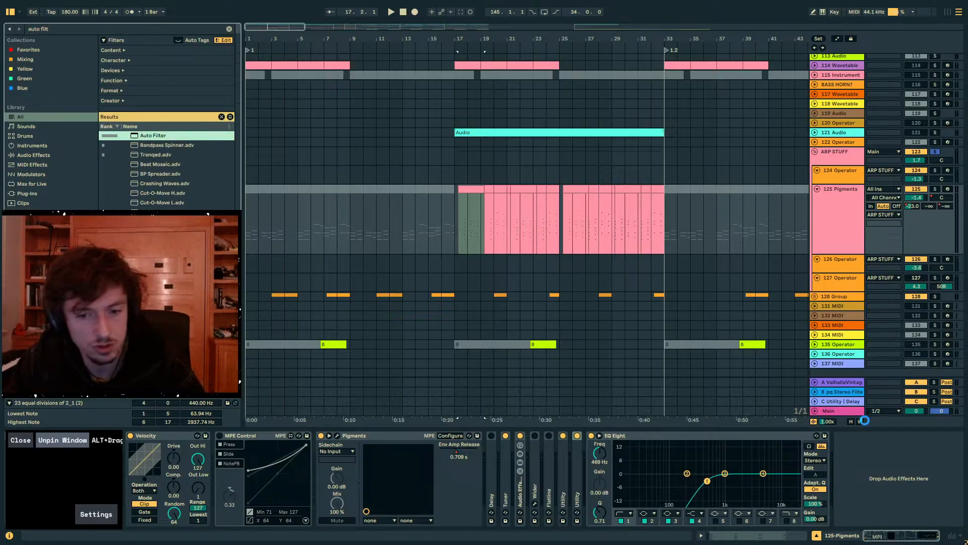
left_click_drag(865, 421, 878, 436)
left_click_drag(902, 489, 903, 454)
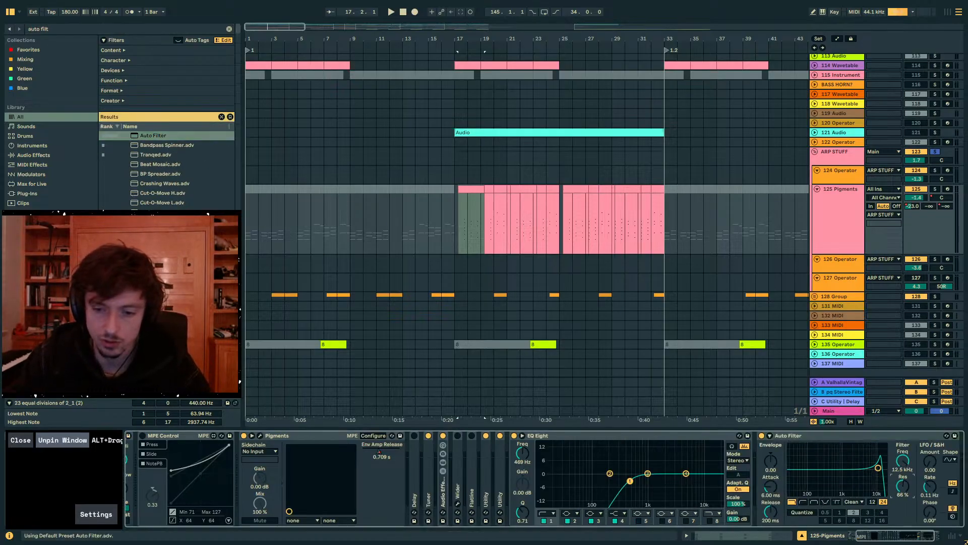
left_click(951, 459)
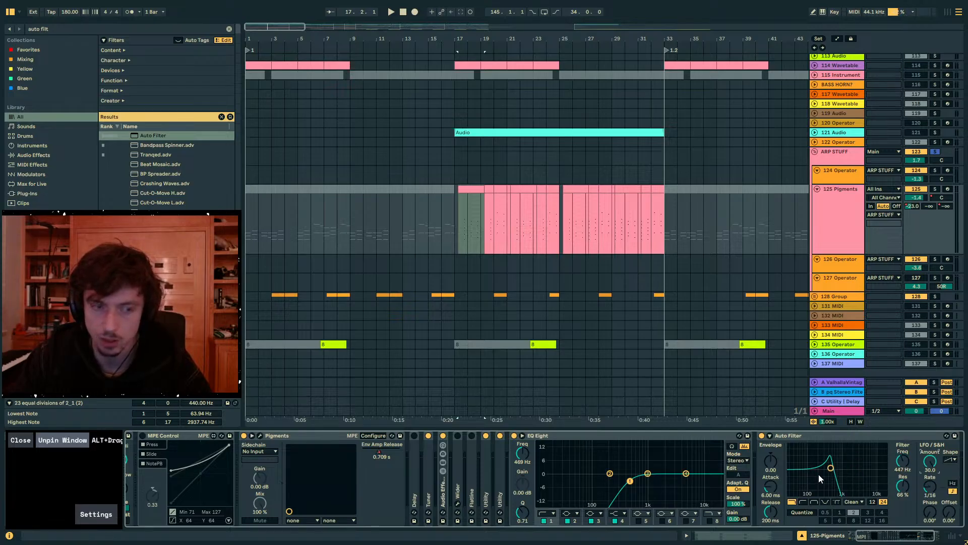
- Audition the filtered Pigments arp from bar 17 soloed, then unsolo ARP STUFF and listen within the full mix
left_click(469, 243)
key("space")
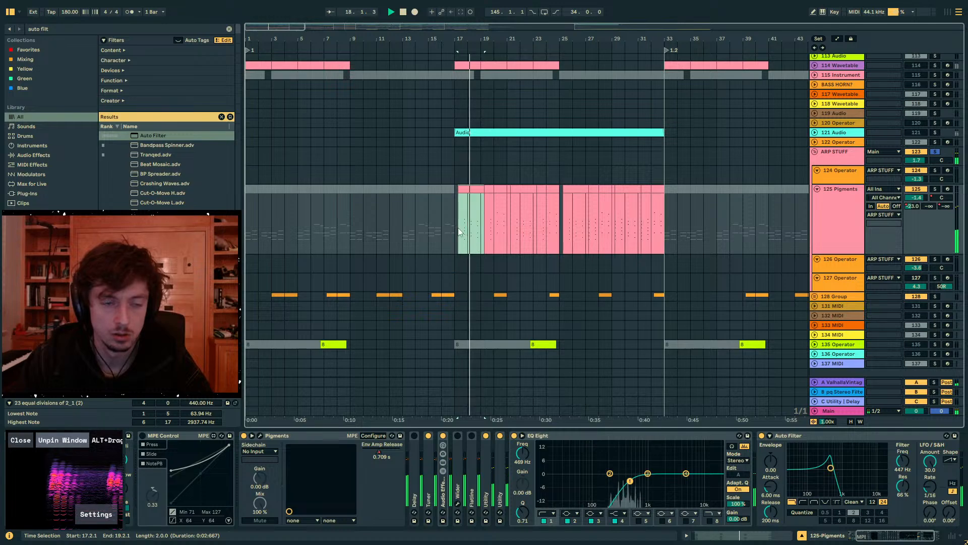
left_click(459, 241)
left_click(454, 216)
key("space")
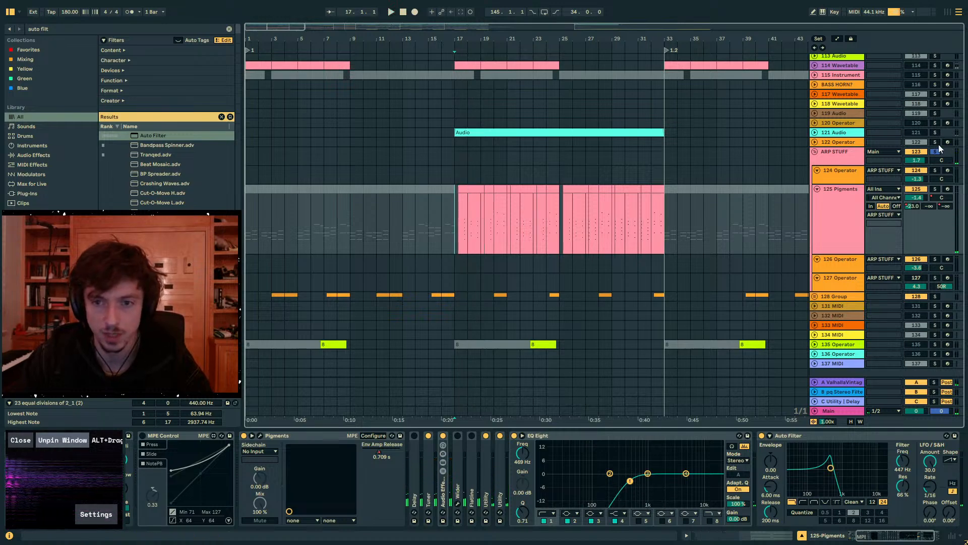
key("space")
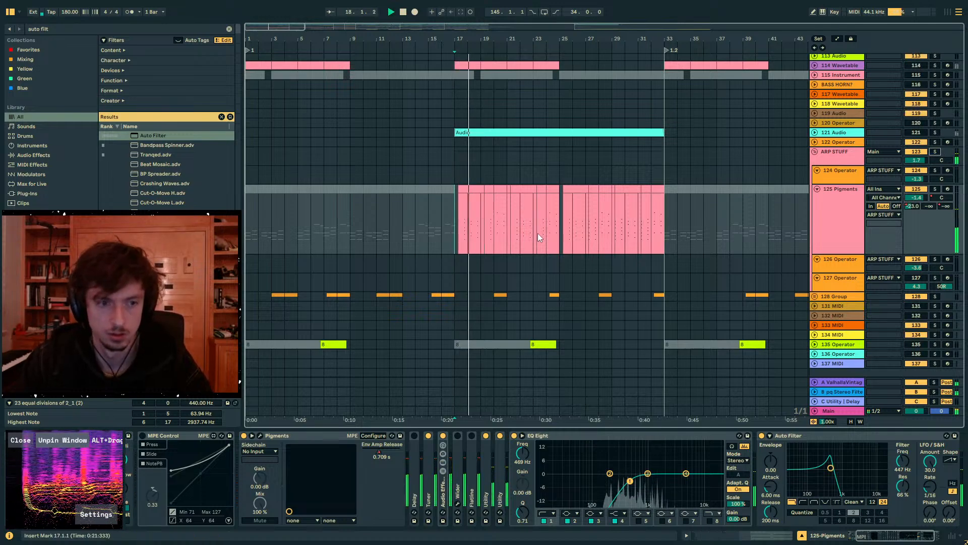
left_click(441, 236)
left_click(456, 234)
- Automate the Pigments Auto Filter frequency to rise from 447 Hz at bar 17 to 19.9 kHz shortly after bar 19
left_click_drag(480, 39, 497, 101)
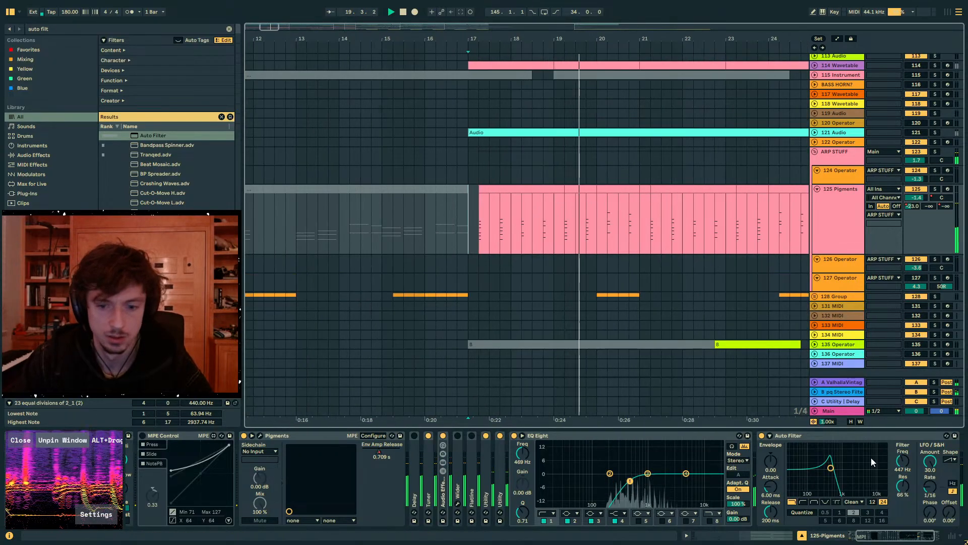
left_click(903, 461)
key("space")
key("a")
left_click(470, 227)
left_click_drag(487, 227, 562, 194)
left_click(467, 204)
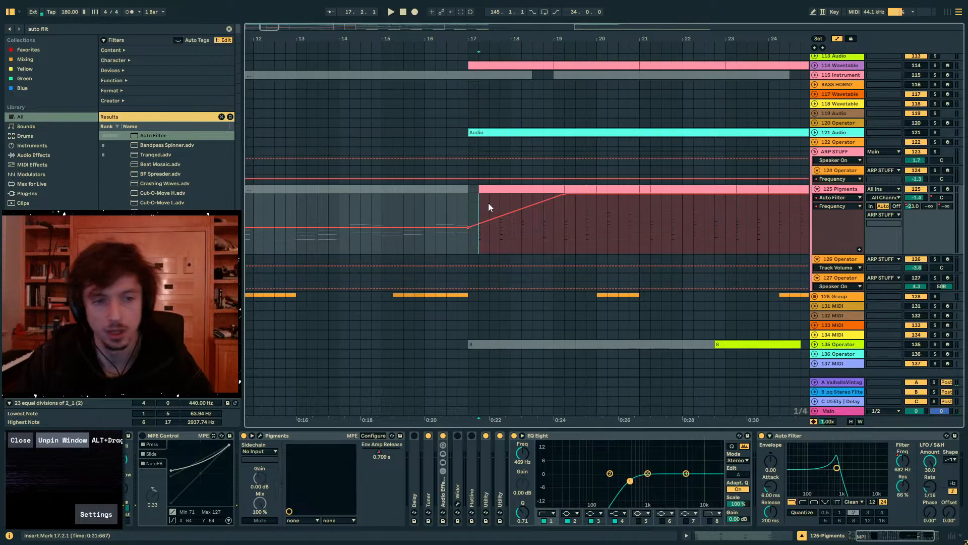
left_click_drag(489, 203, 553, 199)
left_click(471, 208)
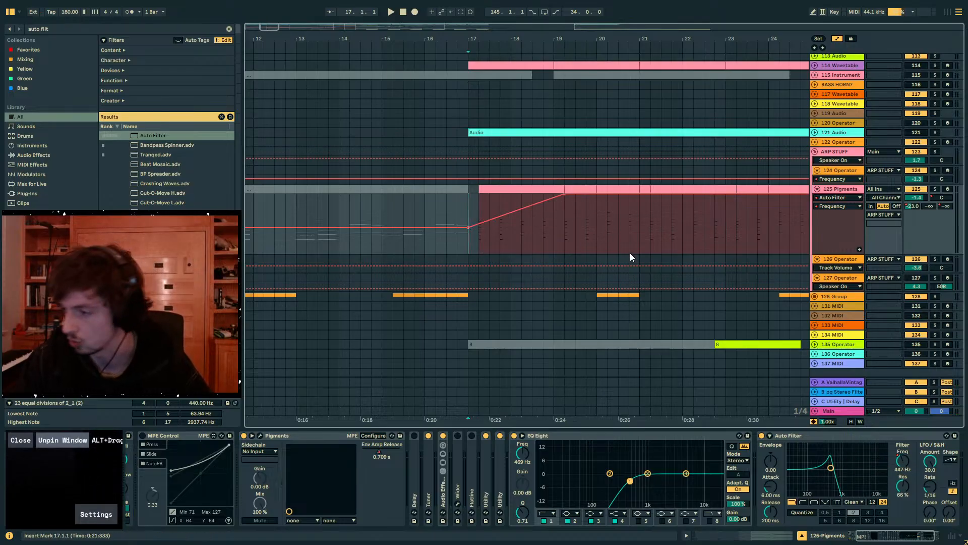
- Dip the filter frequency automation to 953 Hz at bar 21, raise it to about 10.1 kHz before bar 24, and set the LFO phase to 134°
key("space")
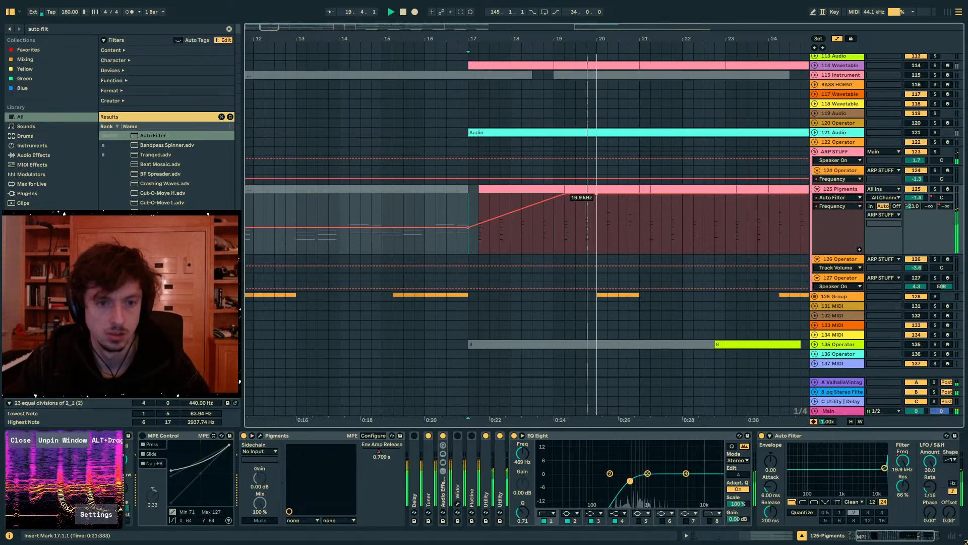
left_click_drag(597, 195, 757, 200)
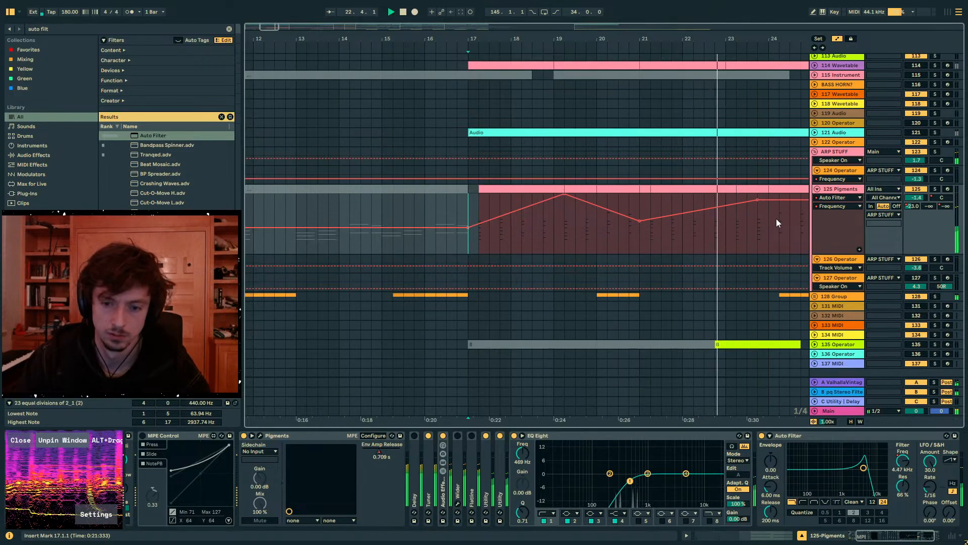
left_click_drag(929, 512, 930, 482)
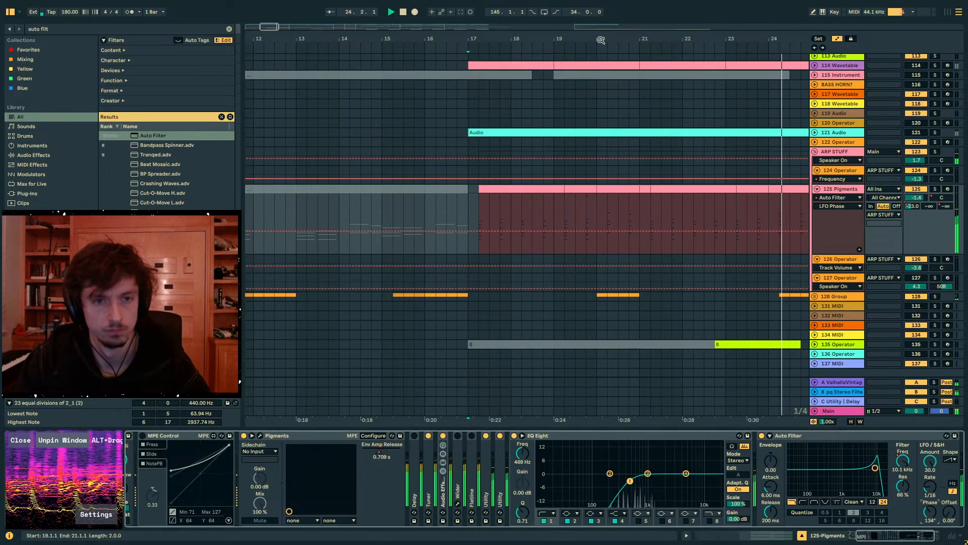
- Duplicate the Pigments clips and filter automation of bars 17–25 onto bars 25–33 and remove the extra breakpoint at bar 25
left_click_drag(600, 40, 602, 10)
left_click(902, 460)
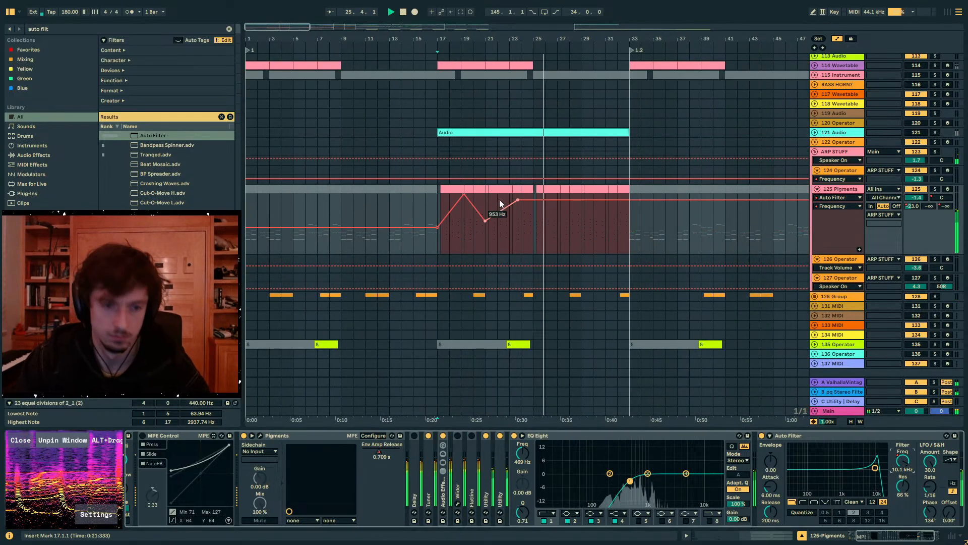
left_click_drag(533, 221, 436, 219)
key("ctrl+d")
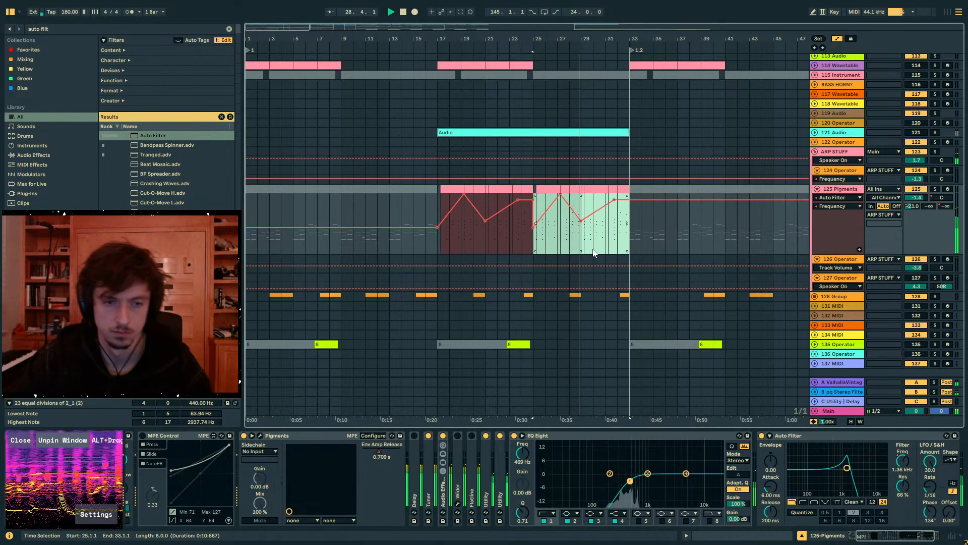
left_click(532, 239)
left_click(533, 199)
left_click(573, 237)
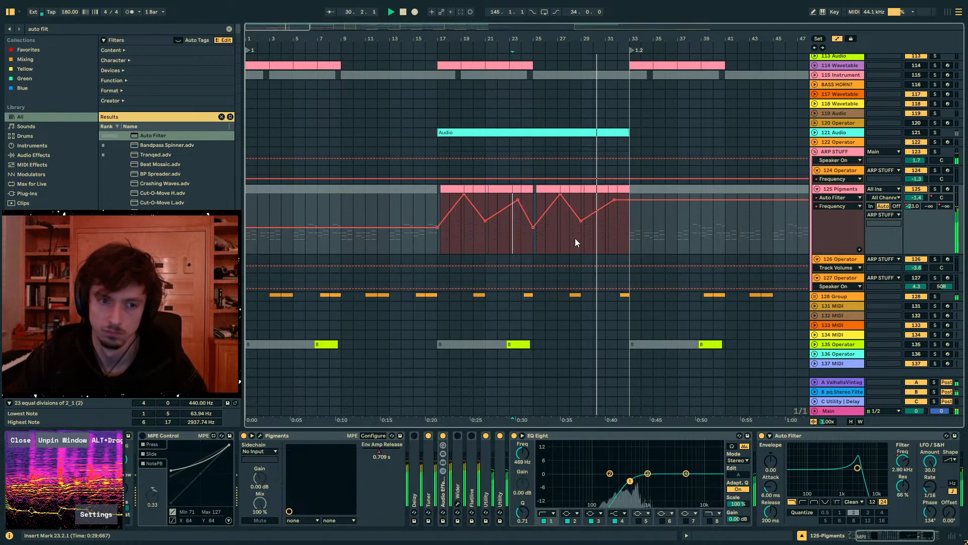
- Add a Utility after the Auto Filter on the Pigments track and set its stereo width to 63%
key("ctrl+f")
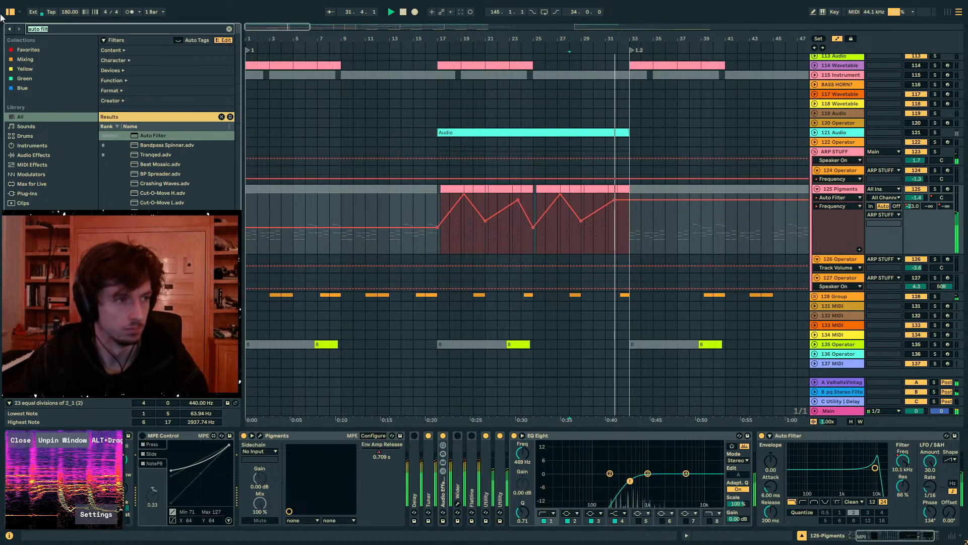
type("uti")
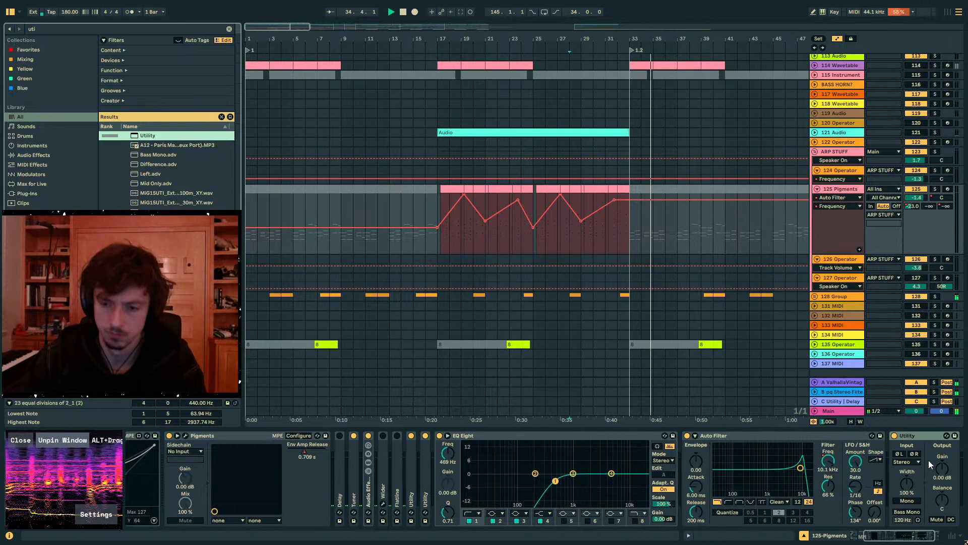
left_click_drag(907, 483, 907, 501)
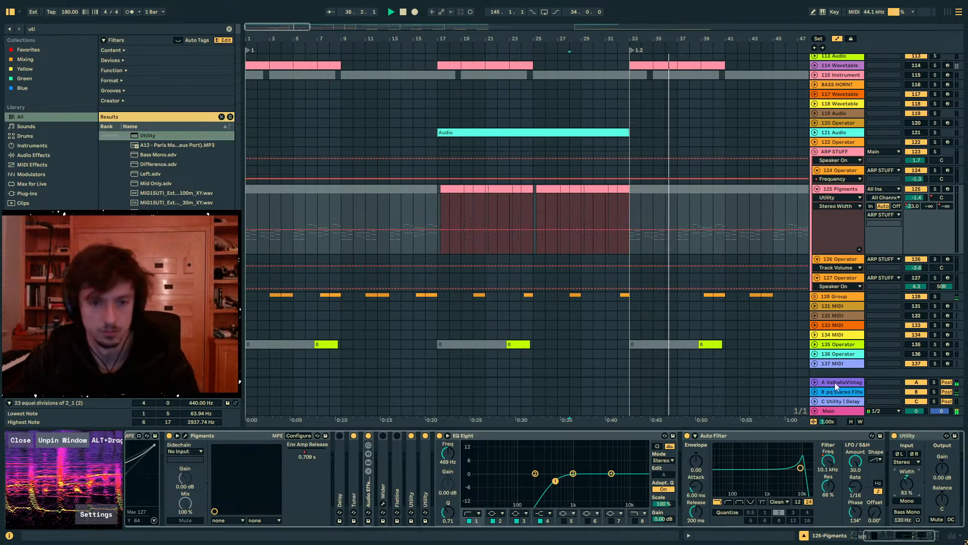
- Review the melody subgroup's tracks from bar 33 towards the transition at bar 65 during playback
scroll(688, 226, "up", 2)
scroll(688, 228, "up", 10)
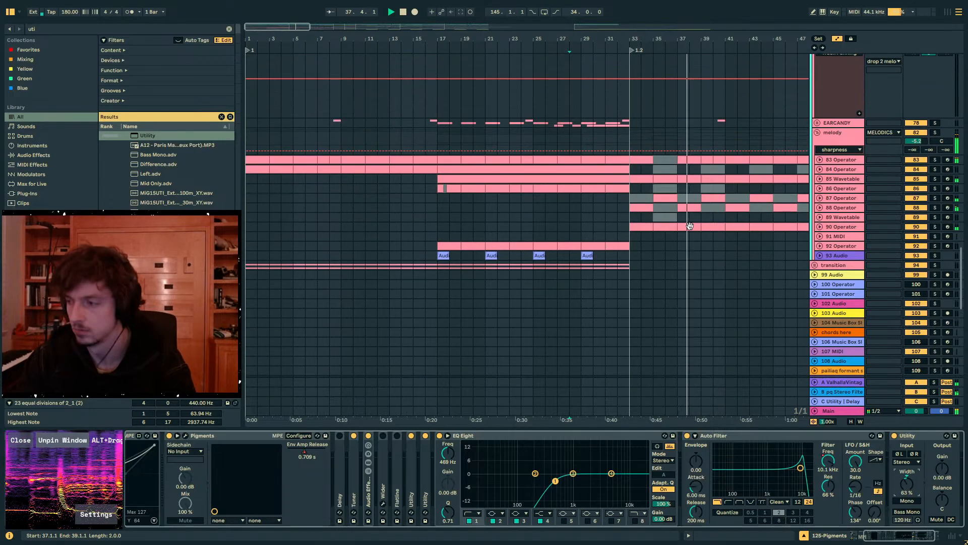
scroll(691, 230, "up", 2)
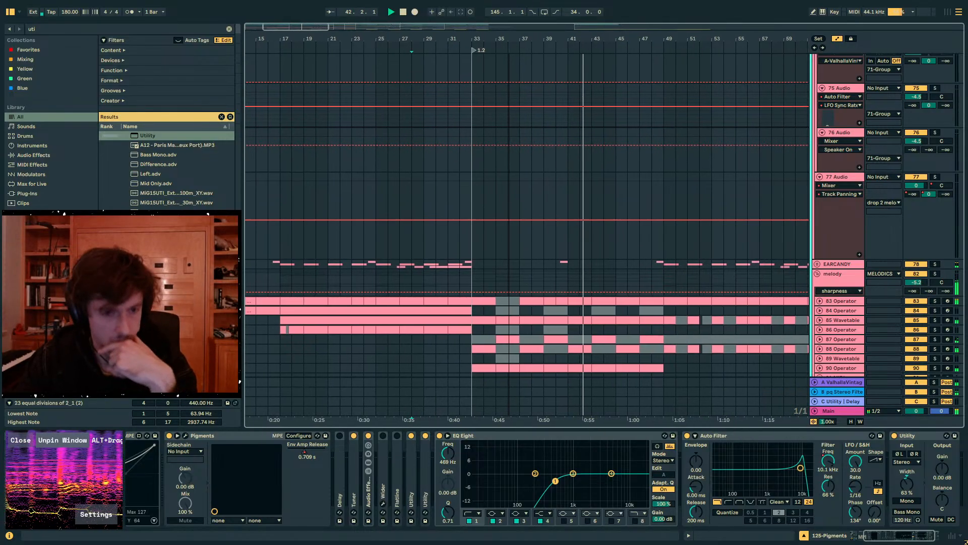
left_click(642, 188)
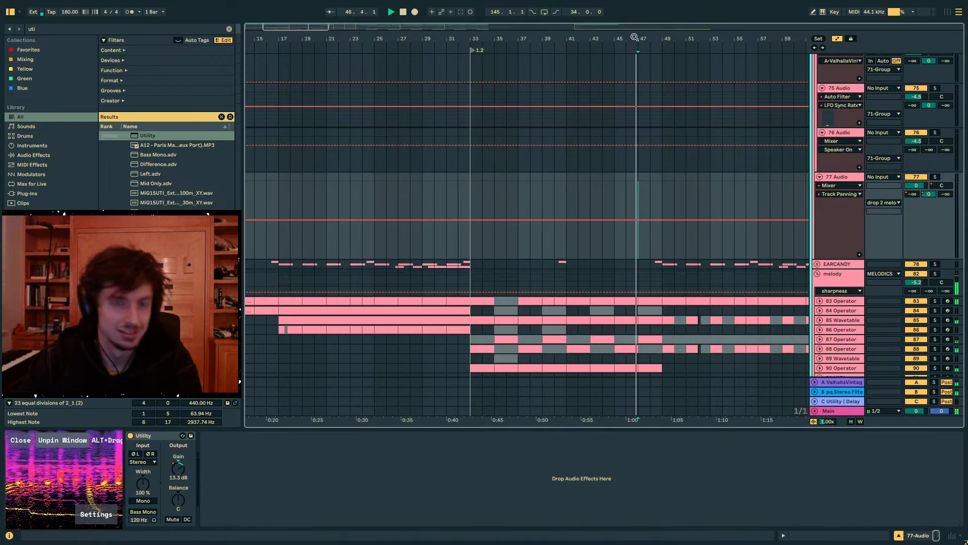
left_click_drag(635, 38, 531, 50)
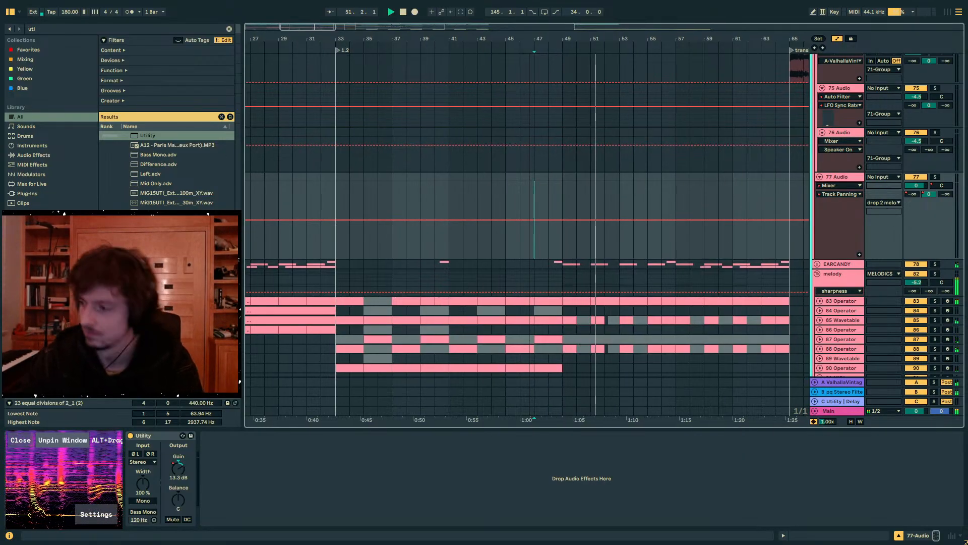
scroll(579, 144, "down", 5)
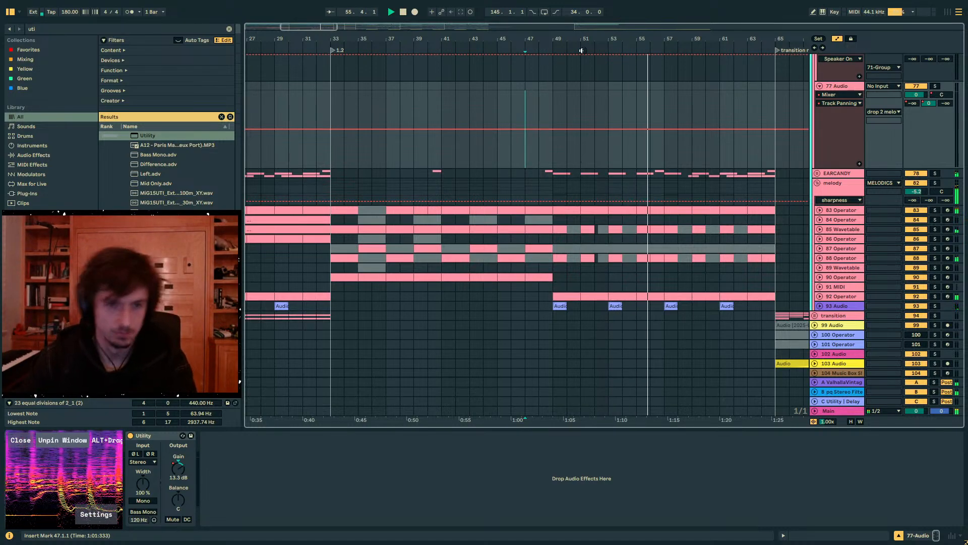
- Fold the MELODICS group while following playback up to the bar 65 transition
left_click_drag(595, 39, 513, 20)
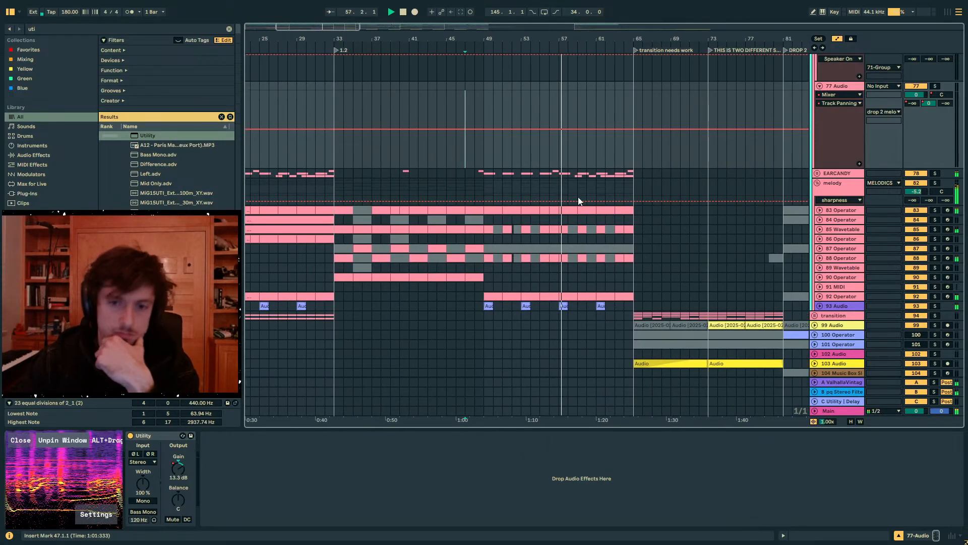
scroll(661, 198, "up", 10)
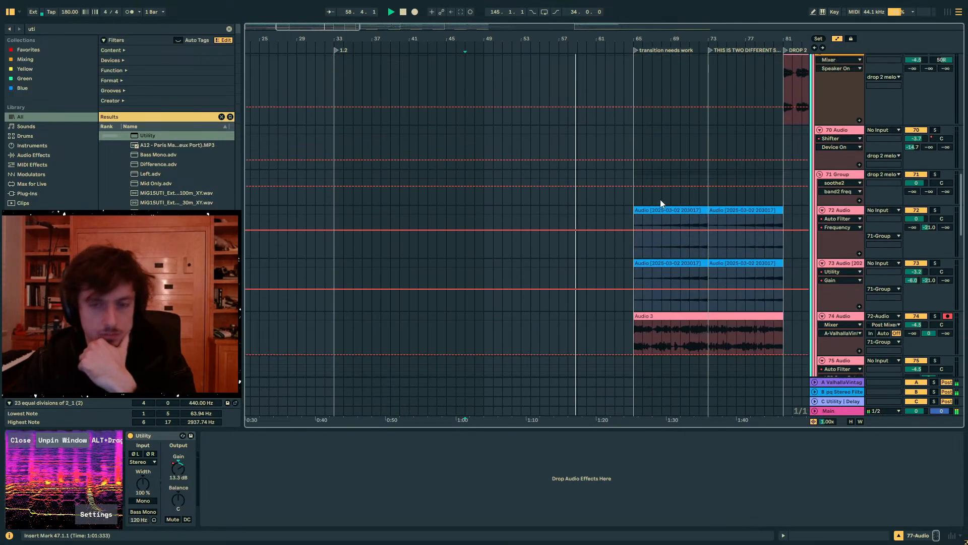
scroll(660, 198, "up", 15)
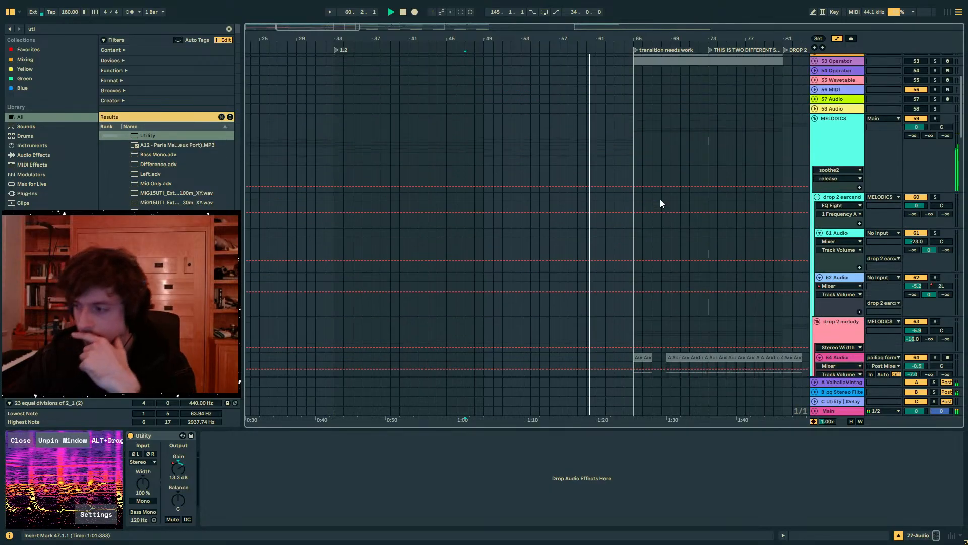
scroll(661, 199, "up", 6)
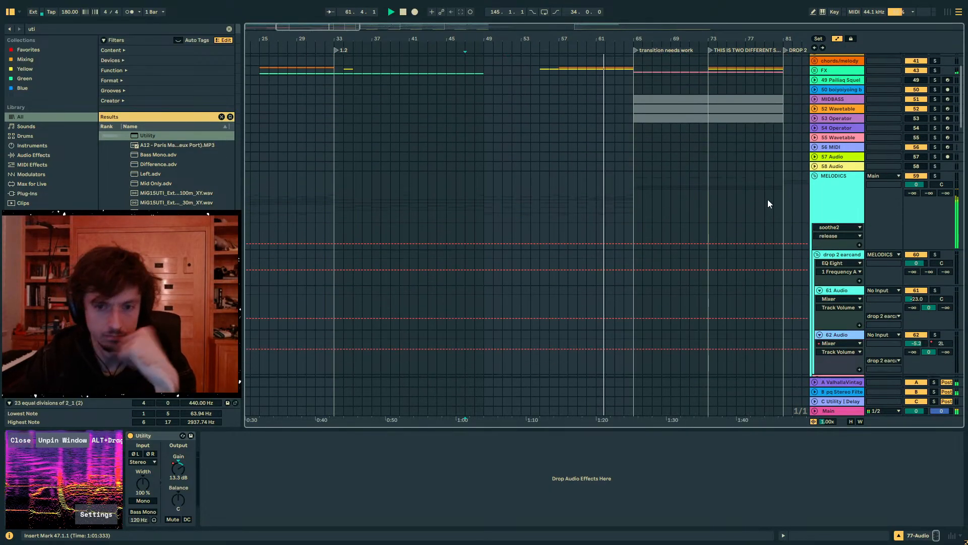
left_click(834, 191)
left_click(815, 176)
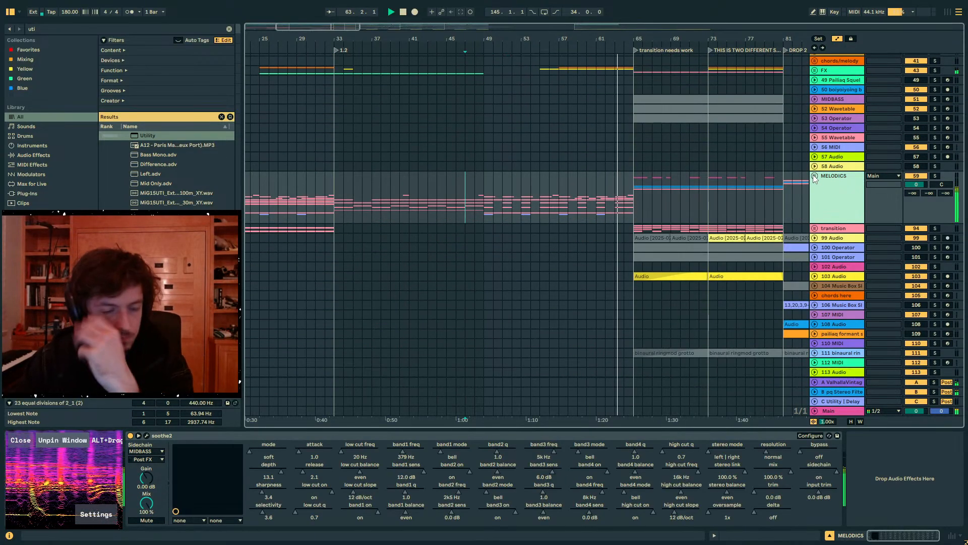
left_click_drag(636, 39, 530, 61)
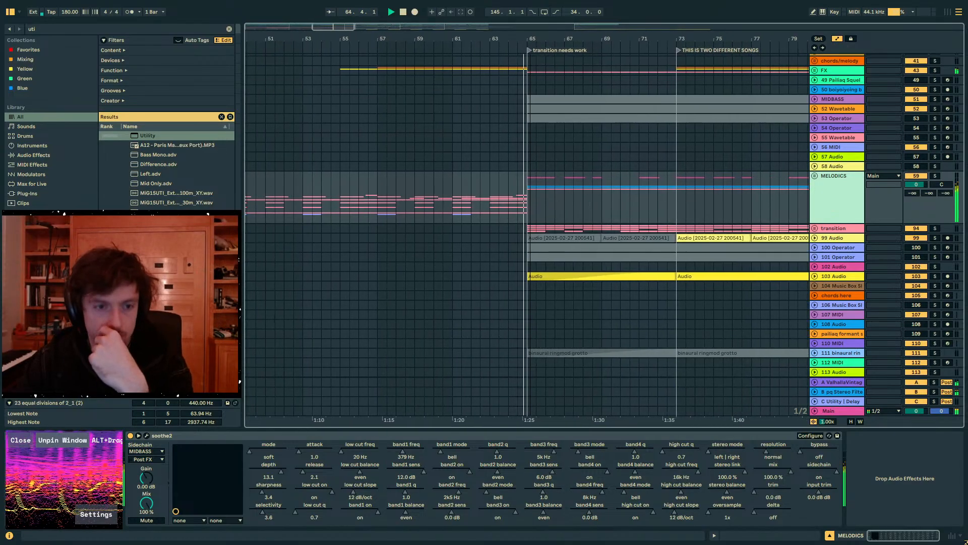
- Stop playback and select bars 65 to 81 on the transition track to check its clips and devices
left_click(615, 216)
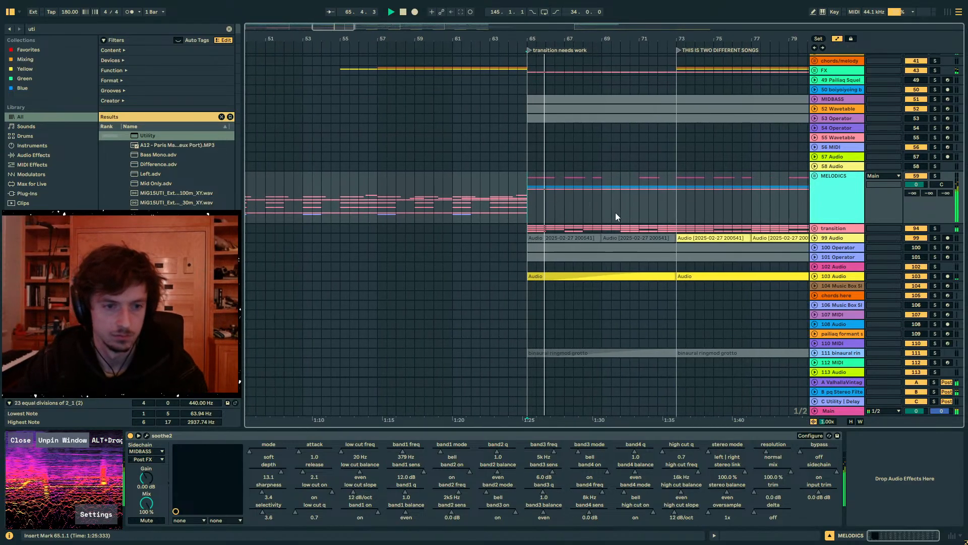
key("space")
left_click(528, 228)
scroll(596, 115, "down", 3)
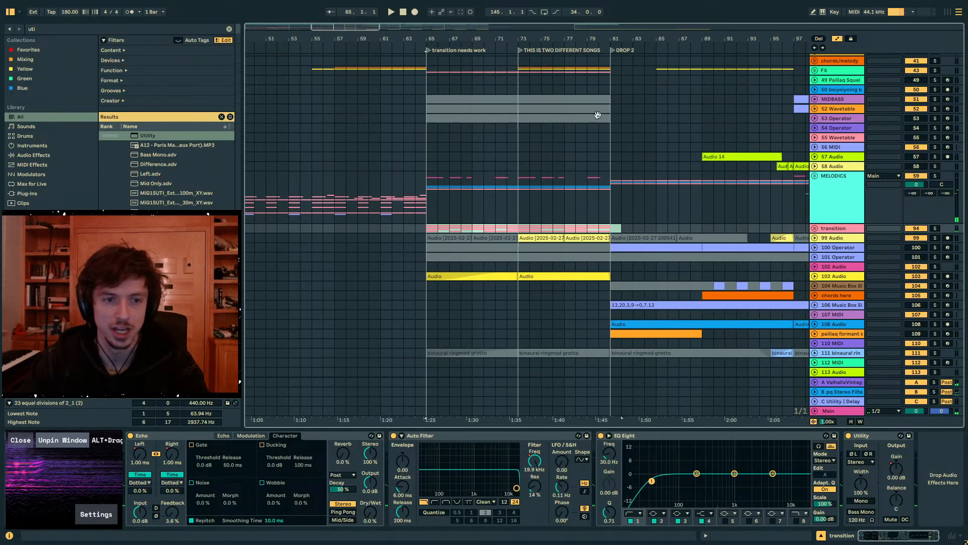
left_click_drag(612, 222, 433, 228)
left_click(430, 231)
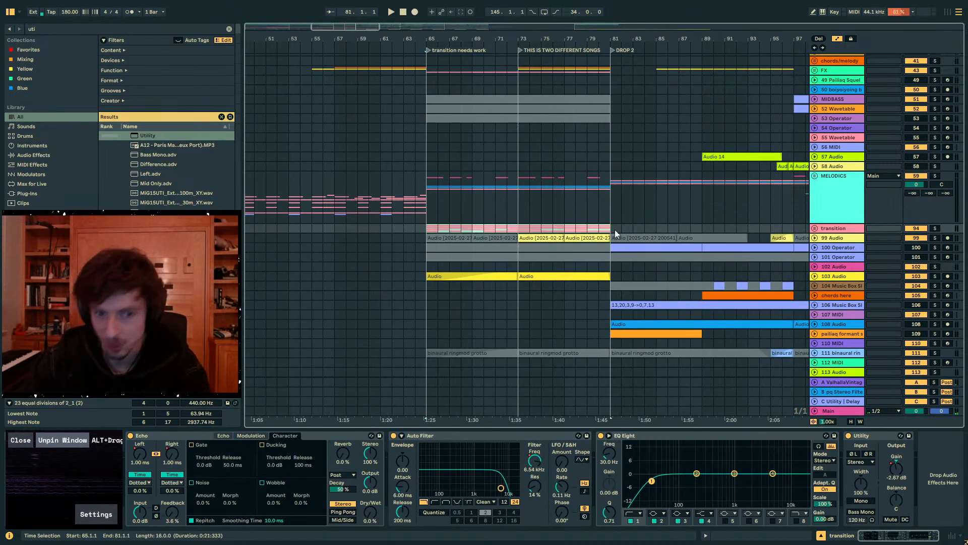
left_click(588, 214)
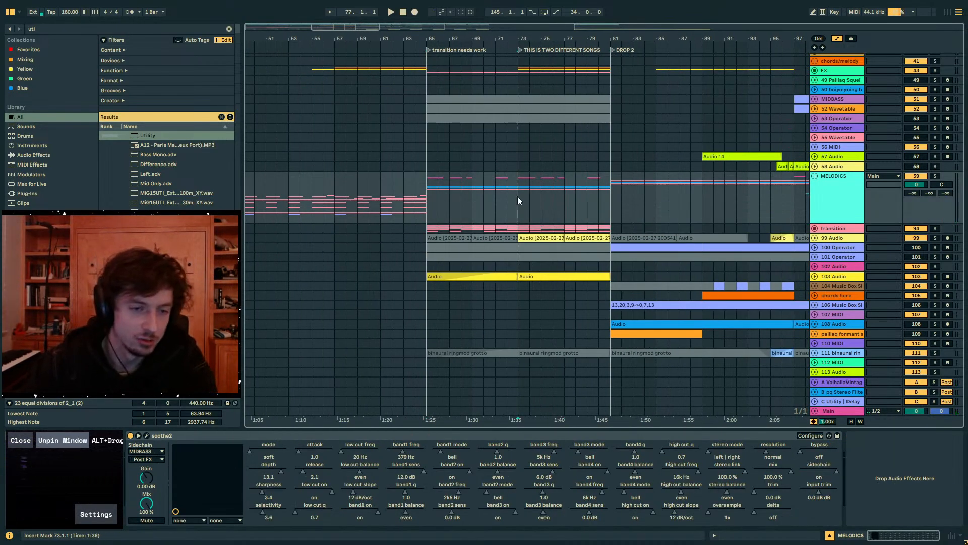
- Unfold the MELODICS group, deactivate the 71 Group clips on tracks 72–74 in bars 65–81, and hide the automation lanes
scroll(706, 235, "down", 4)
scroll(756, 217, "up", 3)
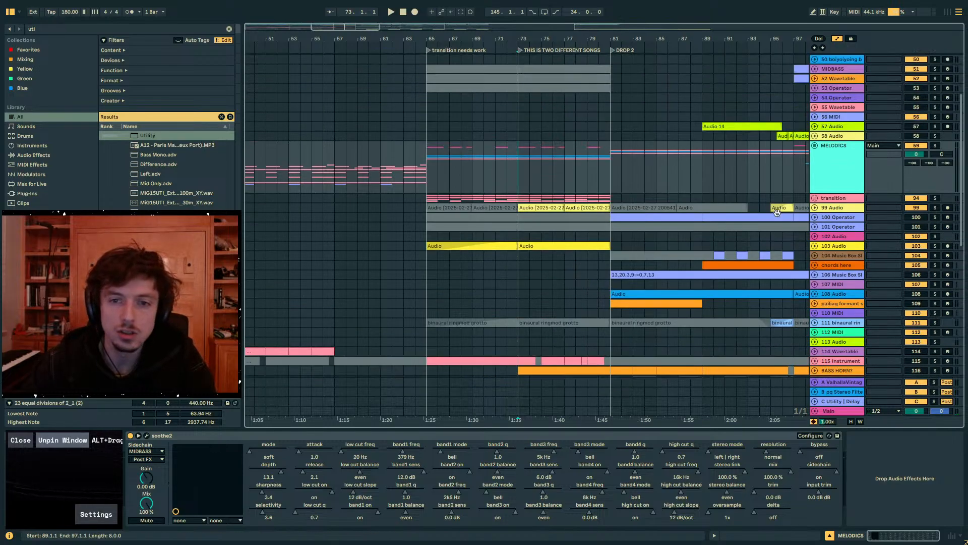
scroll(777, 212, "up", 3)
left_click(815, 227)
scroll(669, 247, "down", 5)
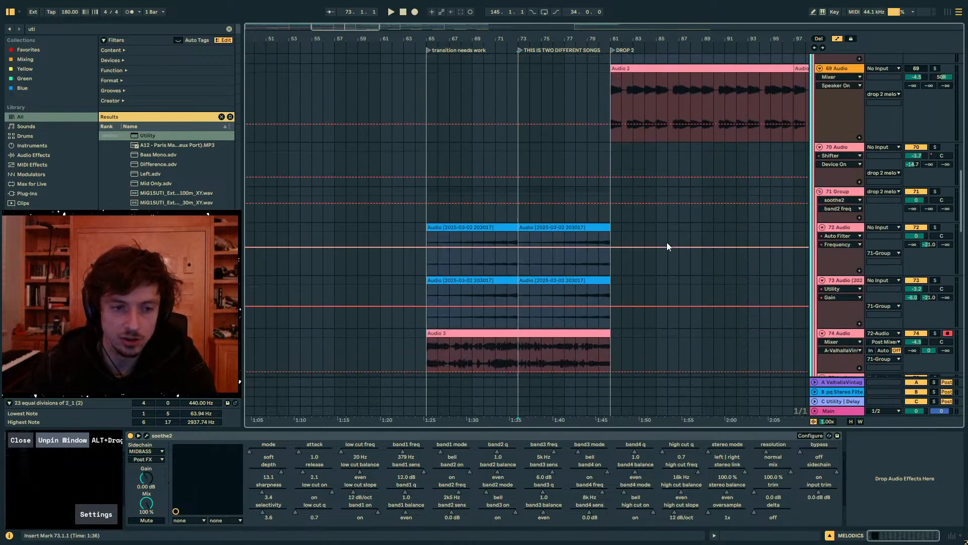
scroll(631, 232, "down", 3)
left_click(427, 151)
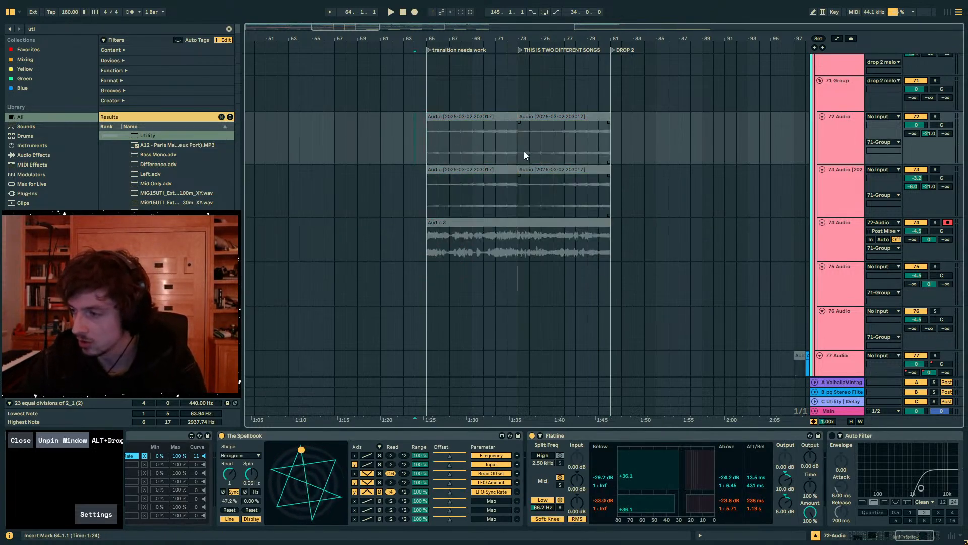
- Fold the Flatline and Auto Filter devices on track 72
left_click_drag(430, 44, 425, 150)
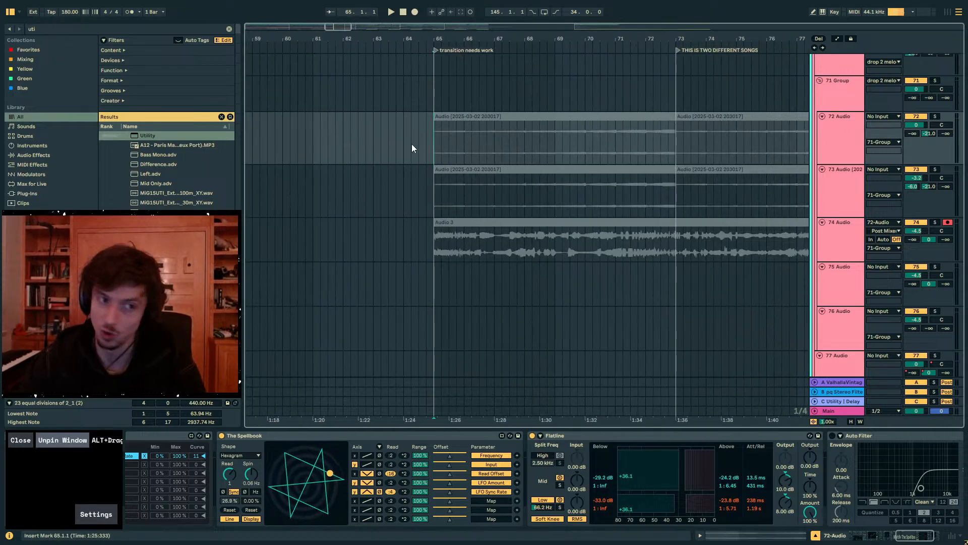
left_click(411, 143)
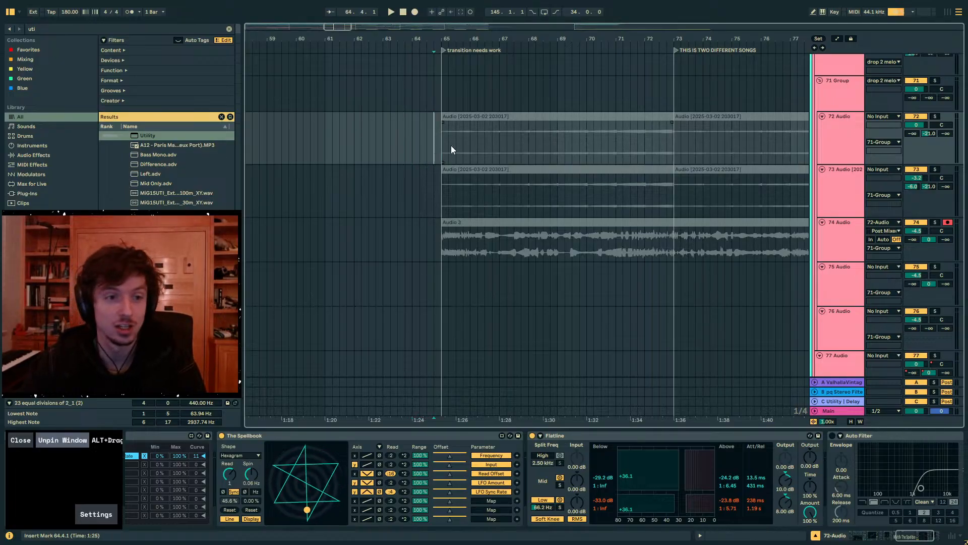
left_click_drag(438, 38, 452, 138)
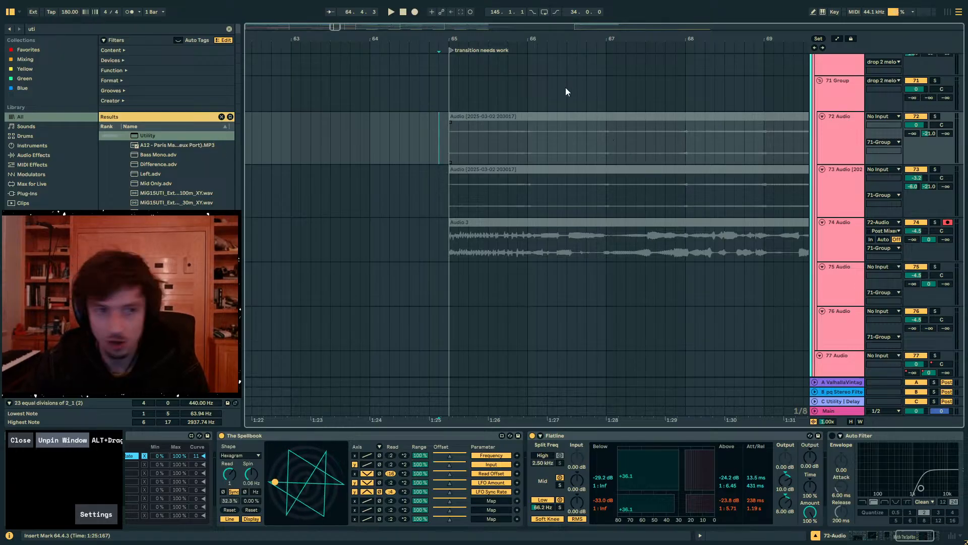
key("minus")
left_click(607, 435)
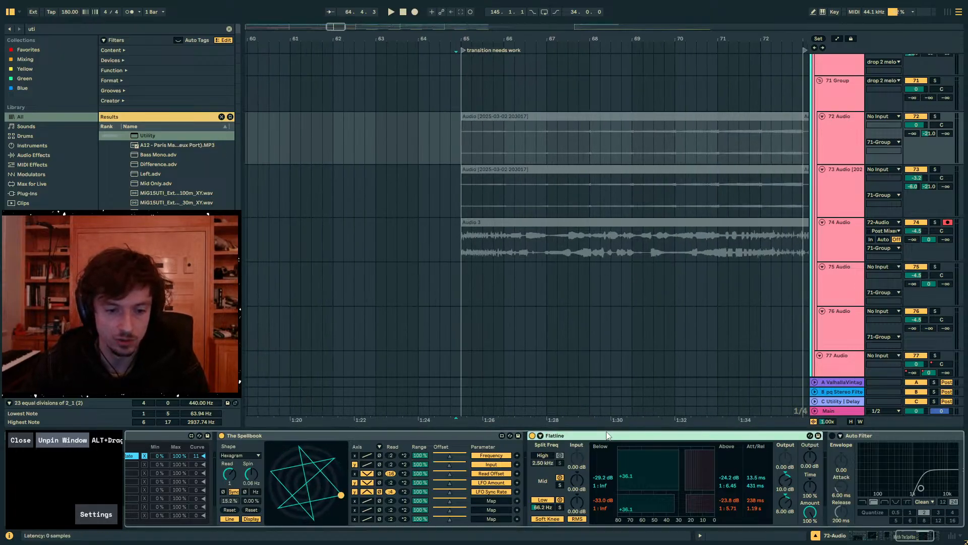
key("Delete")
double_click(607, 435)
scroll(712, 210, "down", 2)
scroll(710, 213, "up", 1)
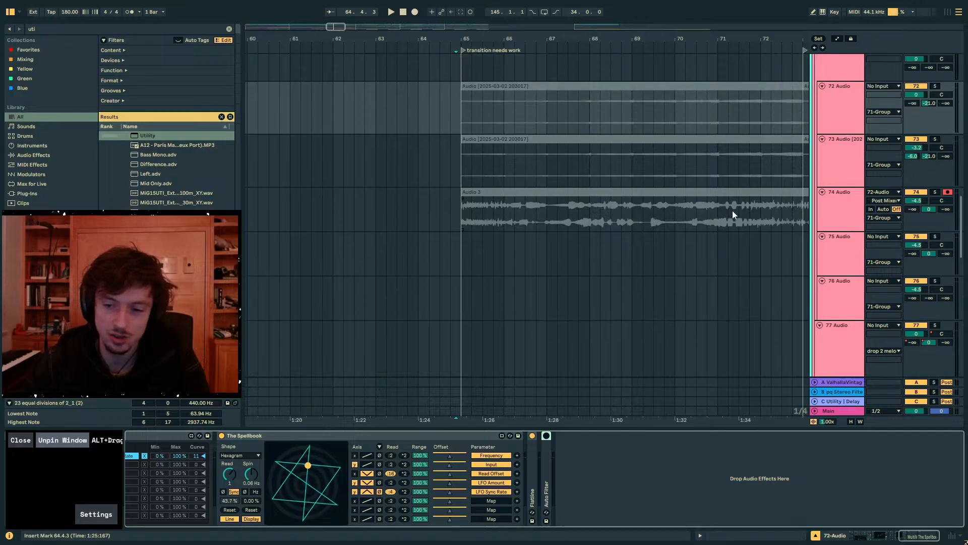
- Play the transition from bar 65 with the 71 Group clips off and inspect the drop 2 melody tracks
left_click(464, 113)
left_click_drag(463, 39, 413, 20)
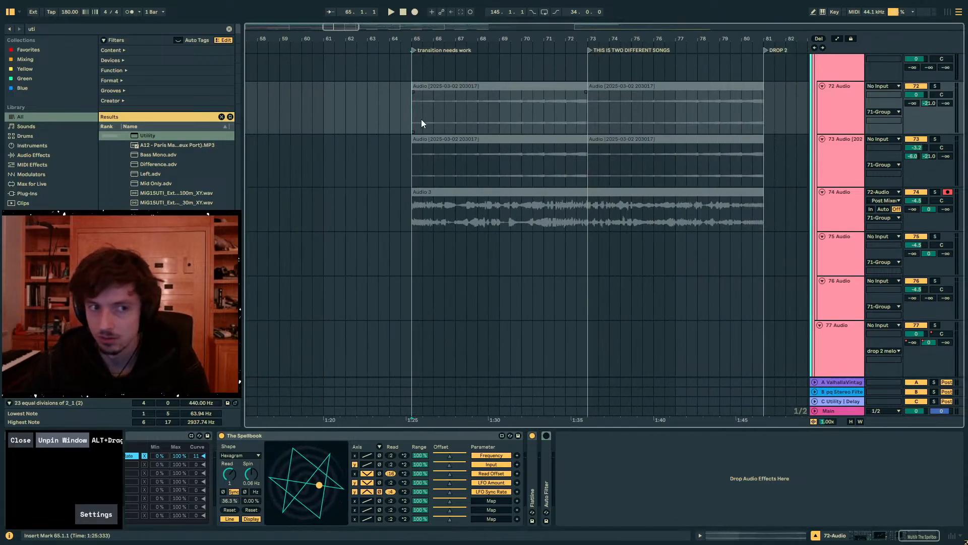
mouse_move(412, 125)
left_mouse_down()
mouse_move(592, 122)
mouse_move(413, 114)
left_mouse_up()
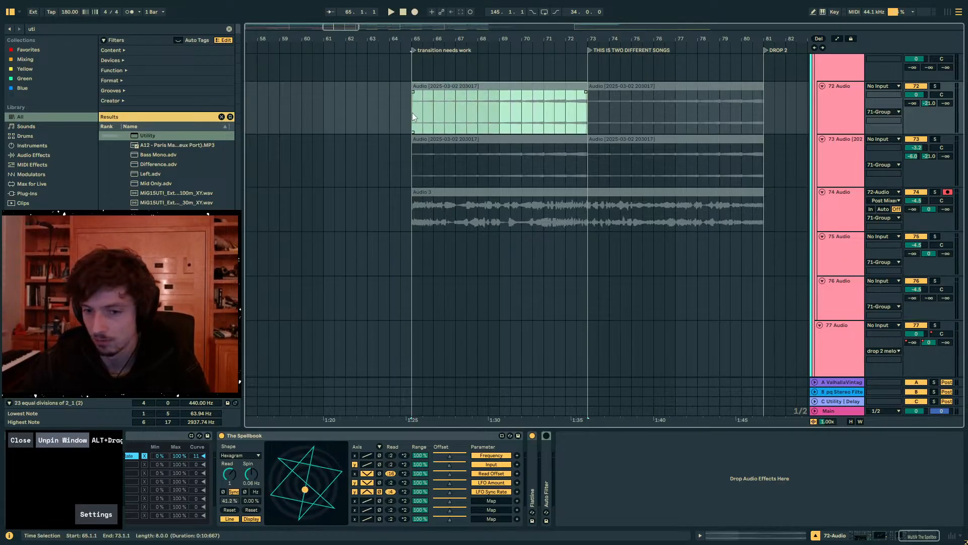
left_click(429, 119)
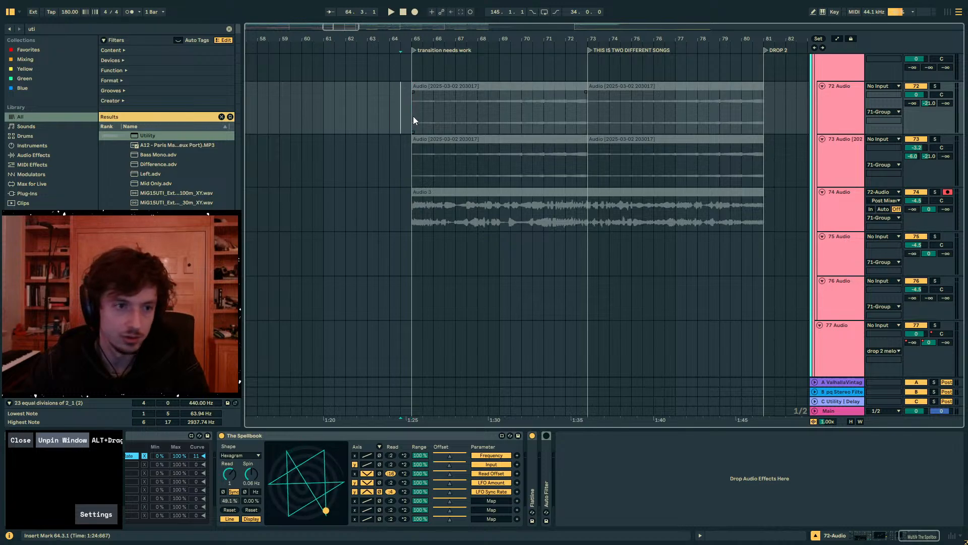
key("space")
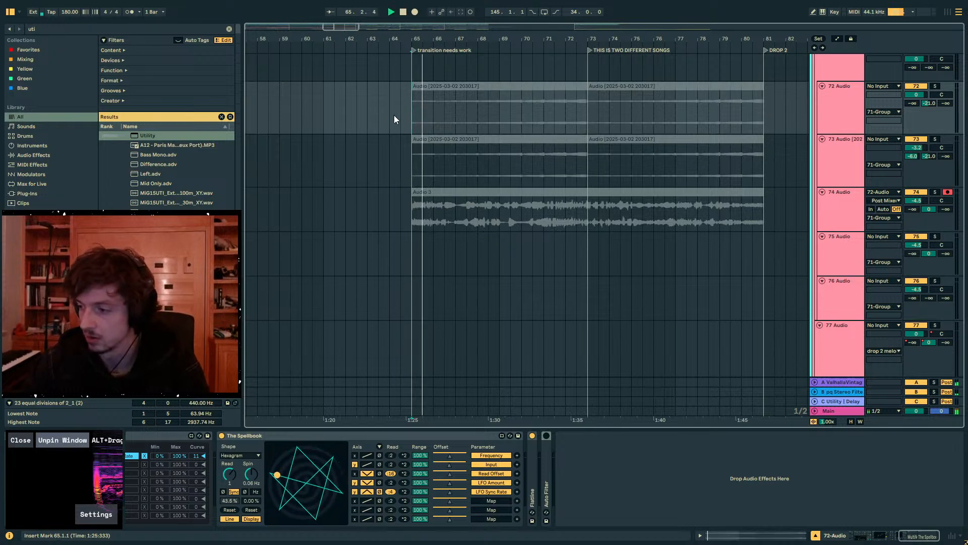
left_click(394, 117)
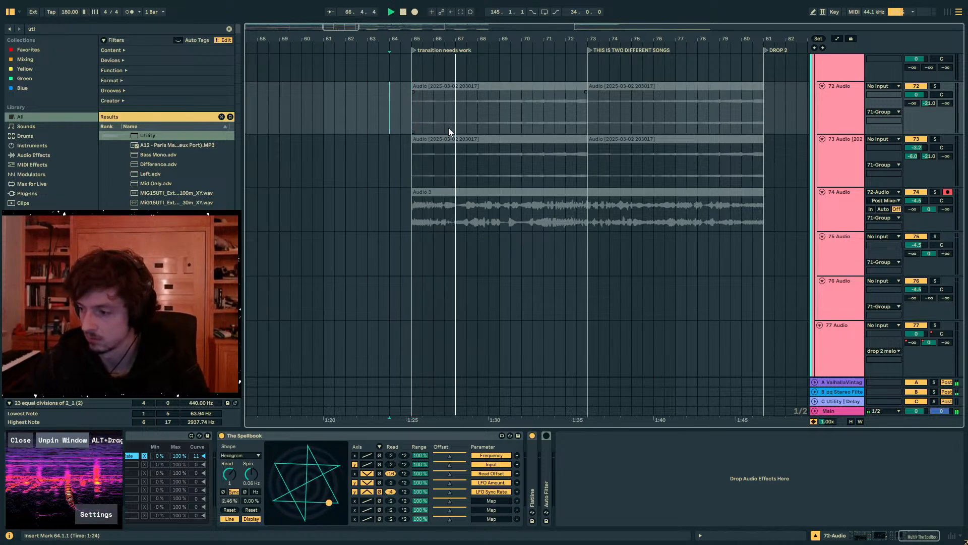
scroll(550, 195, "up", 6)
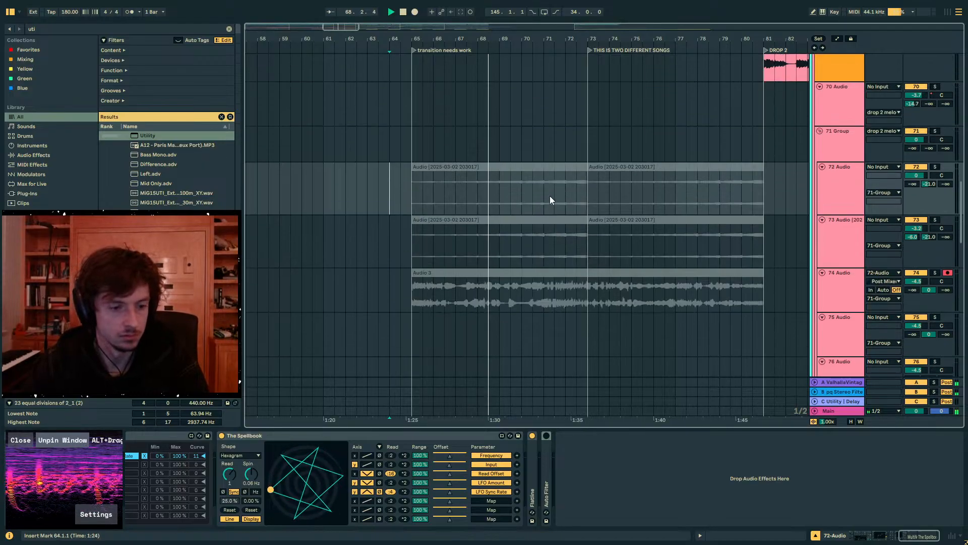
scroll(549, 195, "up", 5)
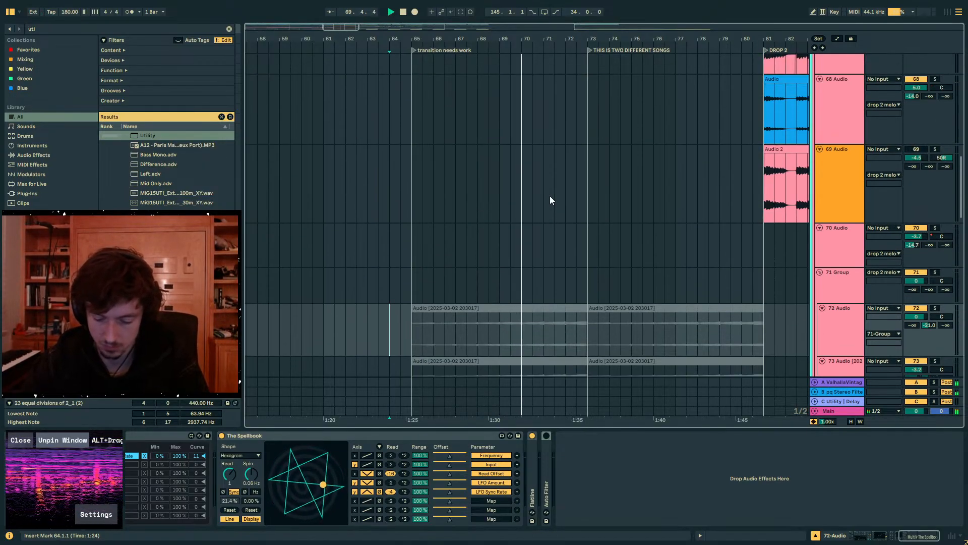
scroll(549, 199, "up", 5)
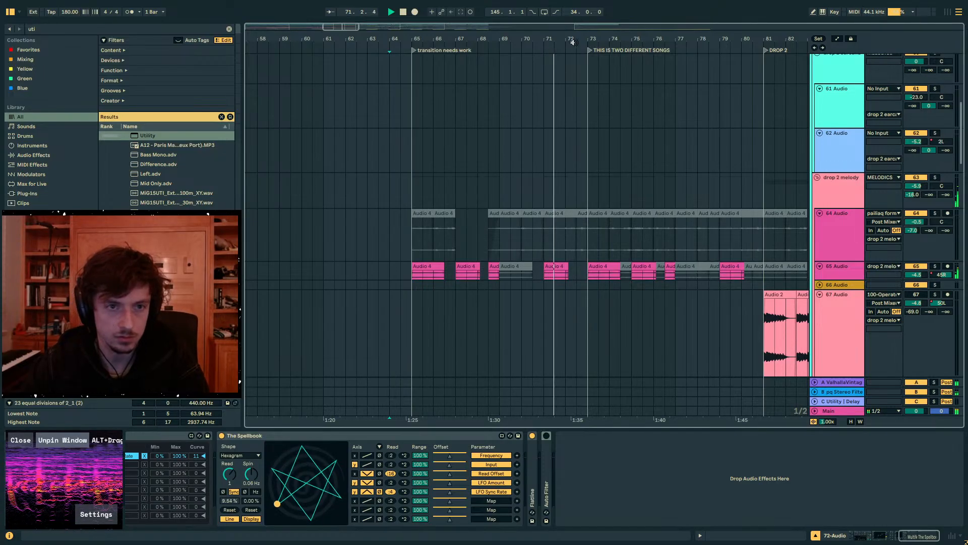
- Listen from around bar 77 into DROP 2 and deactivate the 65 Audio clips between bars 65 and 81
left_click(624, 184)
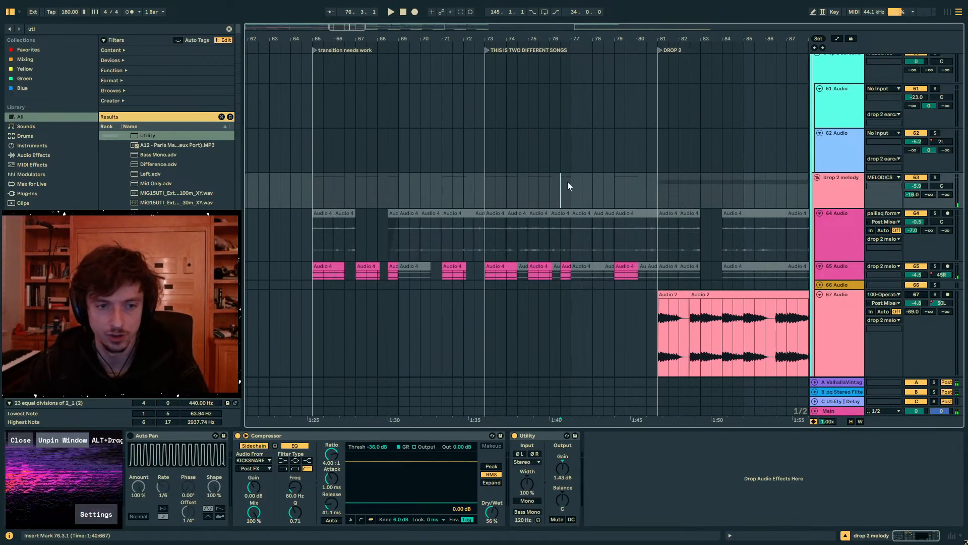
left_click_drag(586, 40, 457, 41)
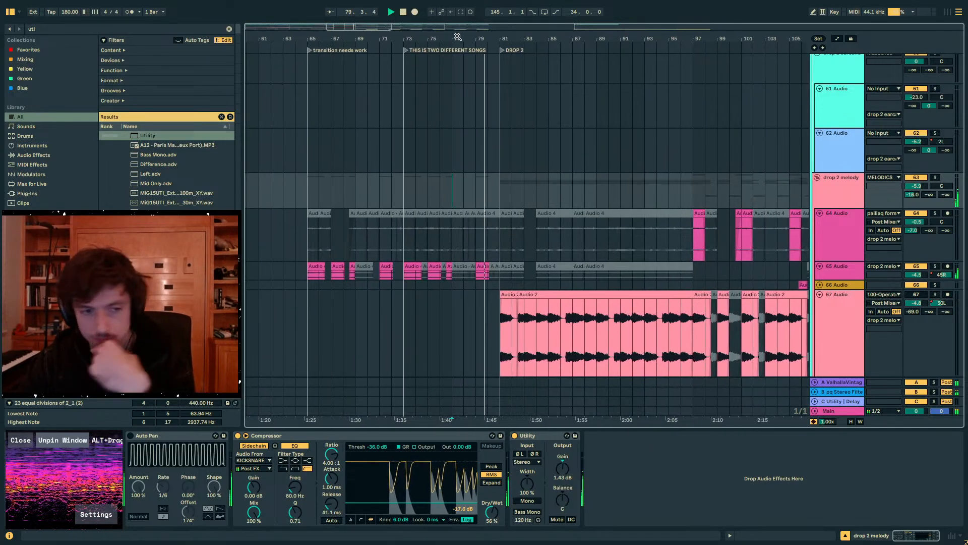
scroll(515, 234, "down", 3)
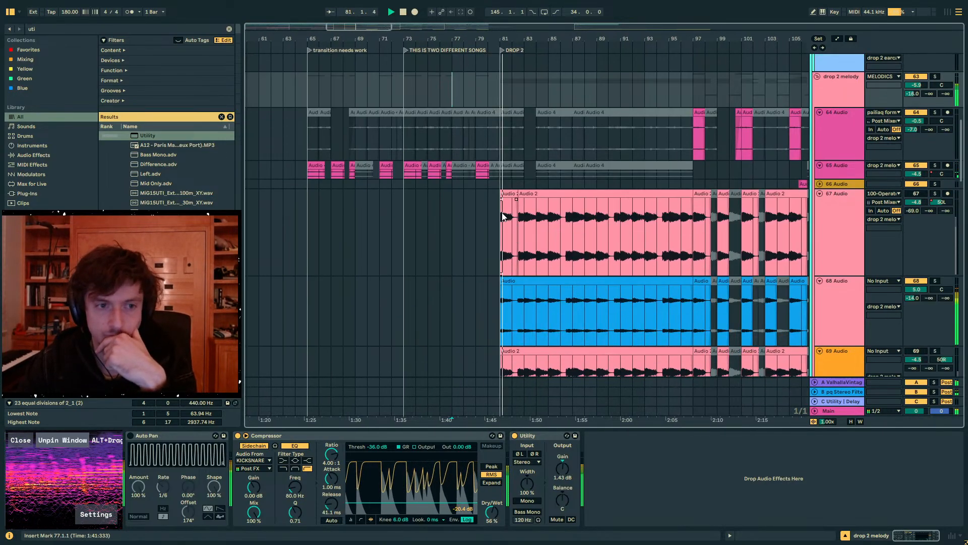
left_click_drag(500, 173, 308, 173)
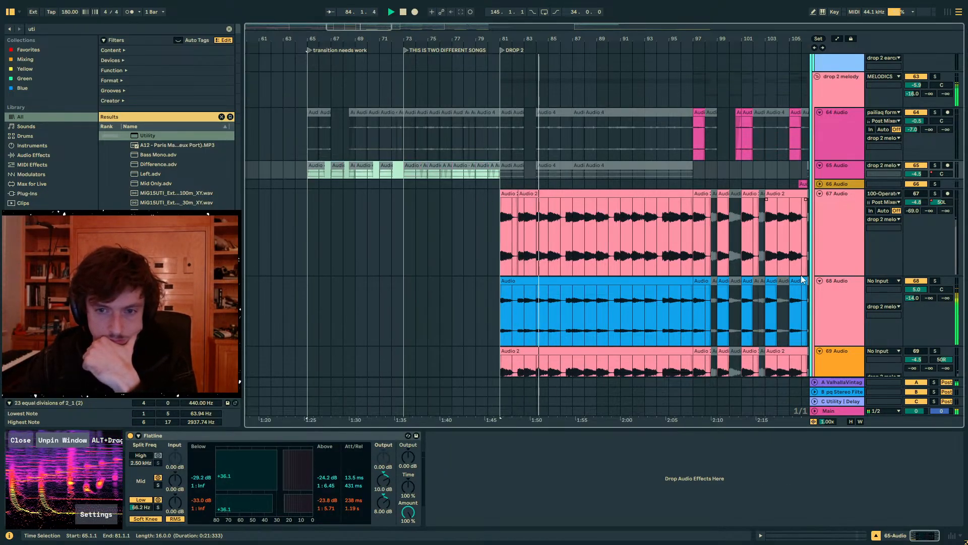
- Set send A of the 68 Audio track to -32.5 dB and fold the drop 2 melody group
left_click(858, 302)
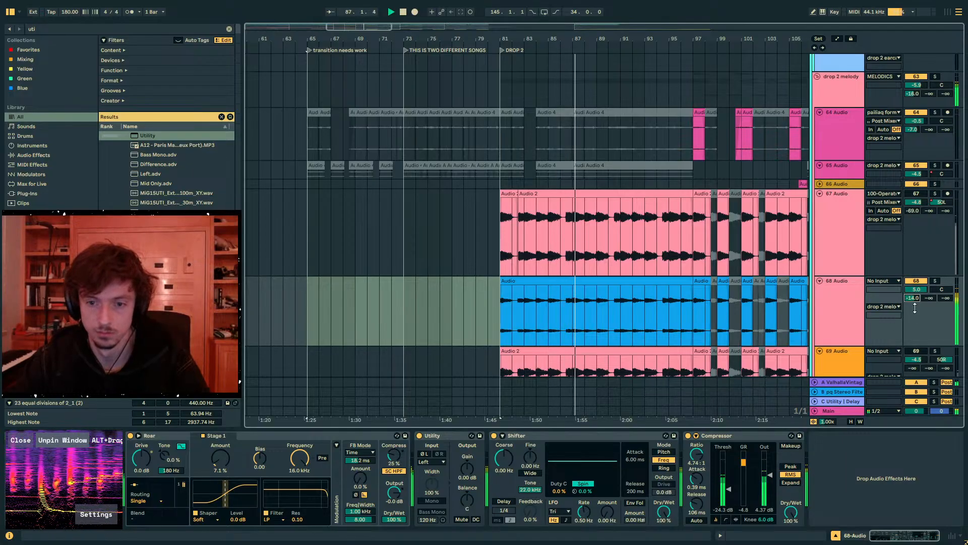
left_click_drag(913, 299, 913, 277)
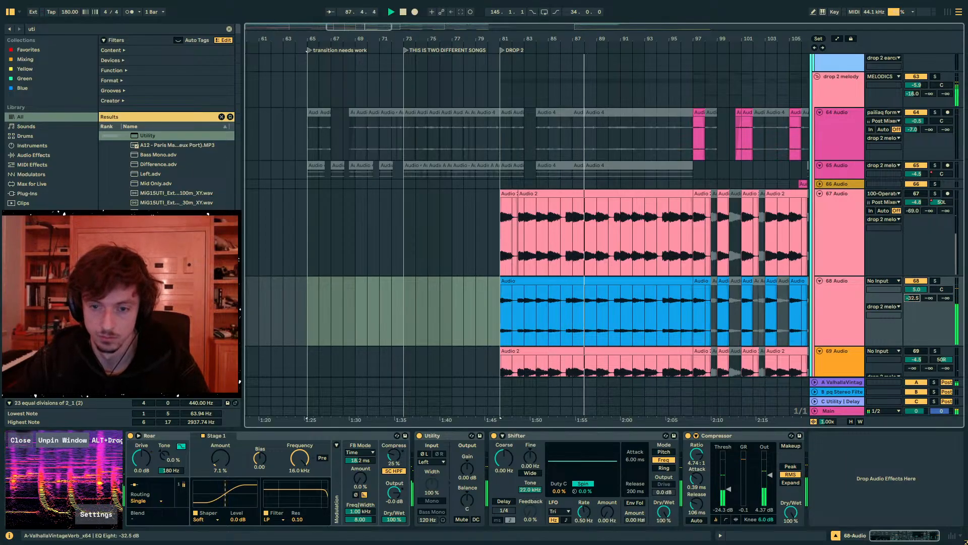
left_click(841, 92)
scroll(717, 222, "down", 5)
scroll(779, 241, "down", 10)
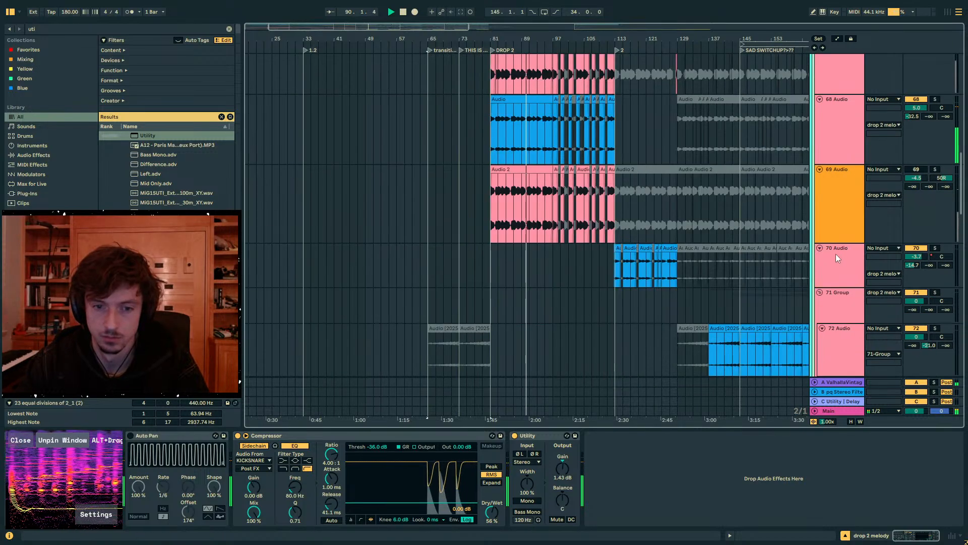
scroll(842, 257, "up", 10)
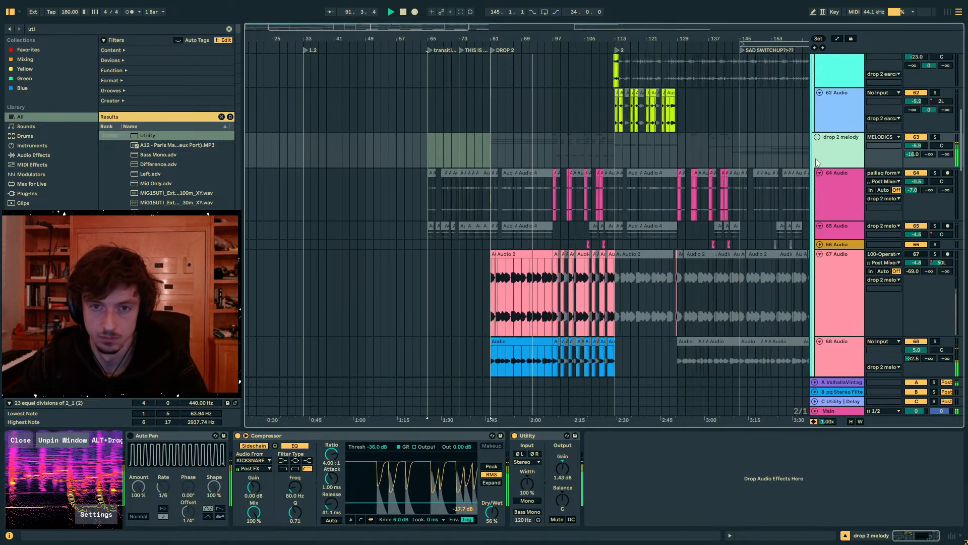
left_click(818, 138)
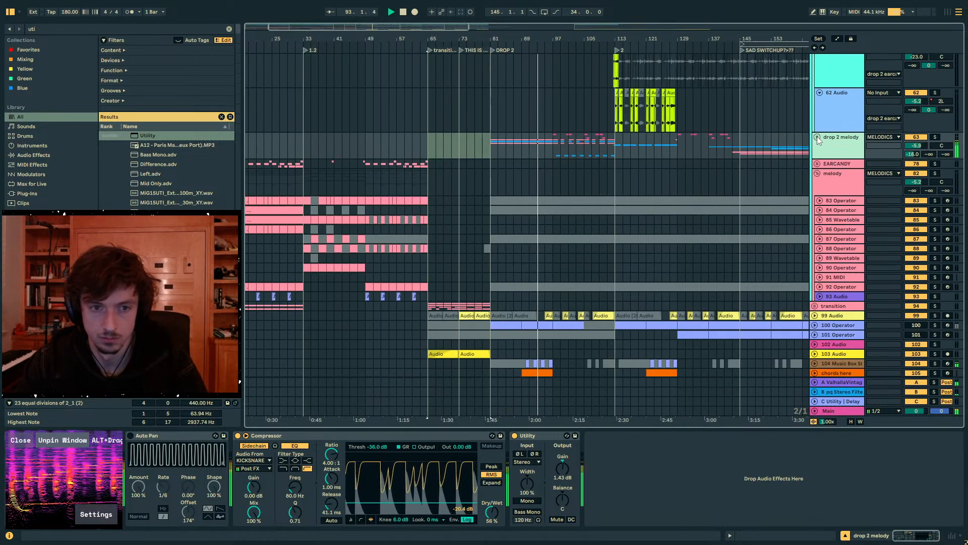
- Unfold the drop 2 melody group, set its send A to -10.0 dB and the 68 Audio track's send B to -9.4 dB
left_click(818, 138)
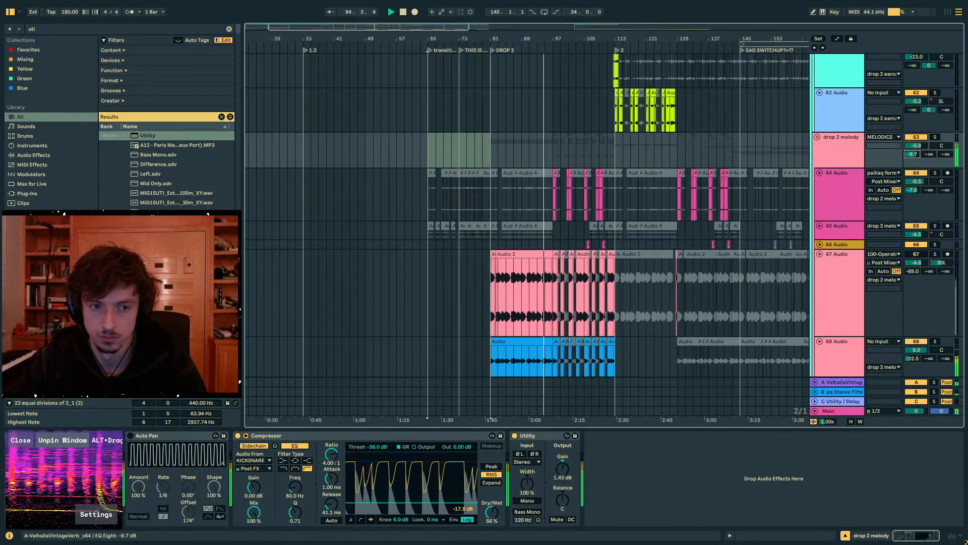
left_click_drag(912, 154, 912, 156)
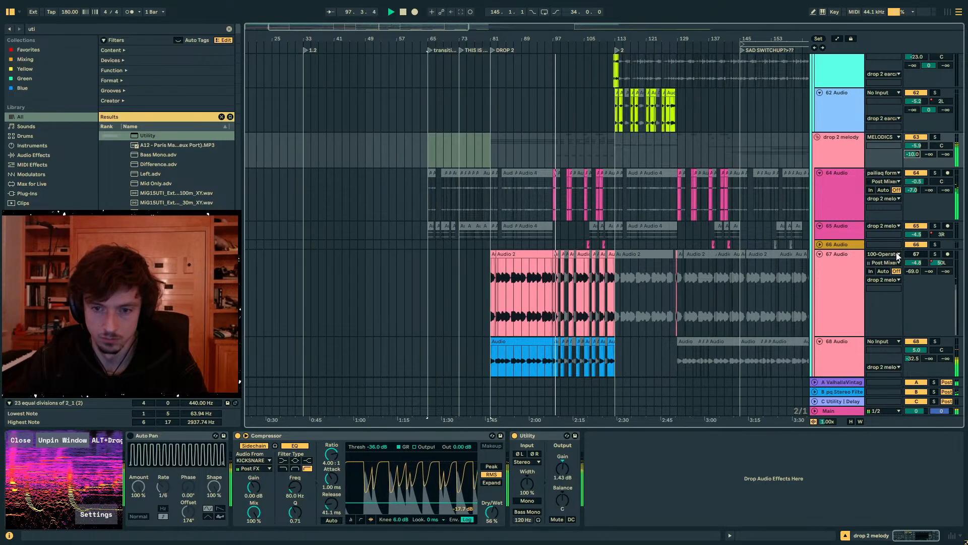
scroll(898, 256, "down", 2)
left_click_drag(929, 309, 929, 298)
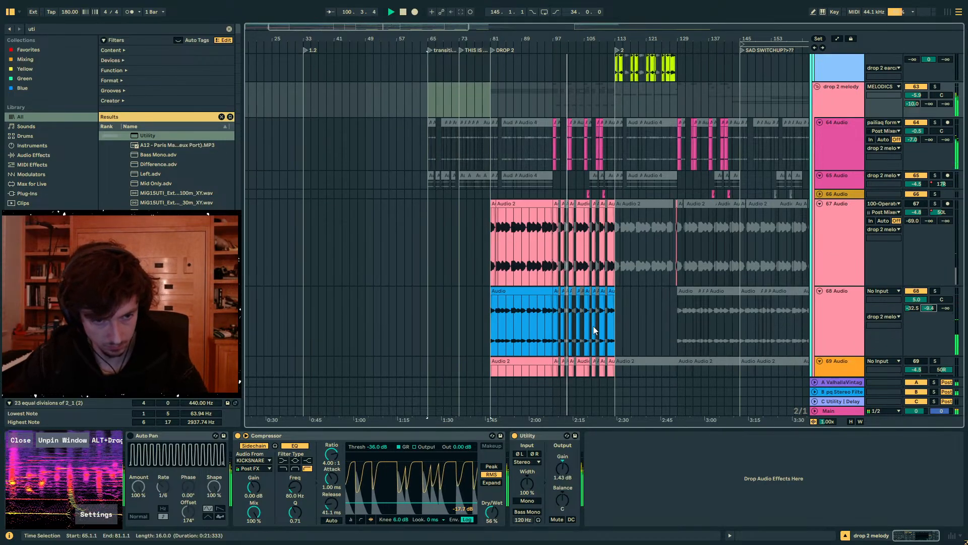
- Examine the 68 Audio track and the melody clips around bars 93–107, including the Utility gain automation on 77 Audio
left_click(551, 310)
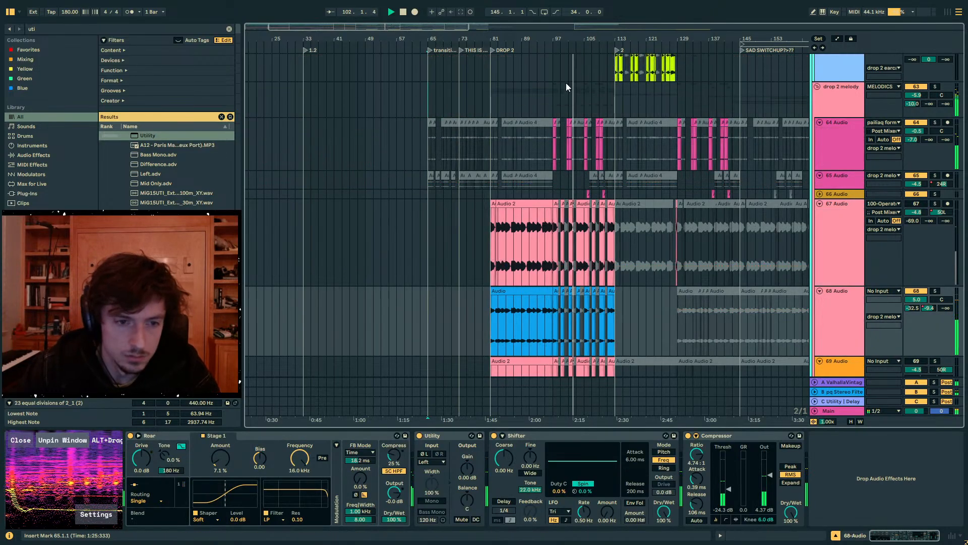
left_click_drag(559, 39, 606, 95)
scroll(765, 182, "down", 3)
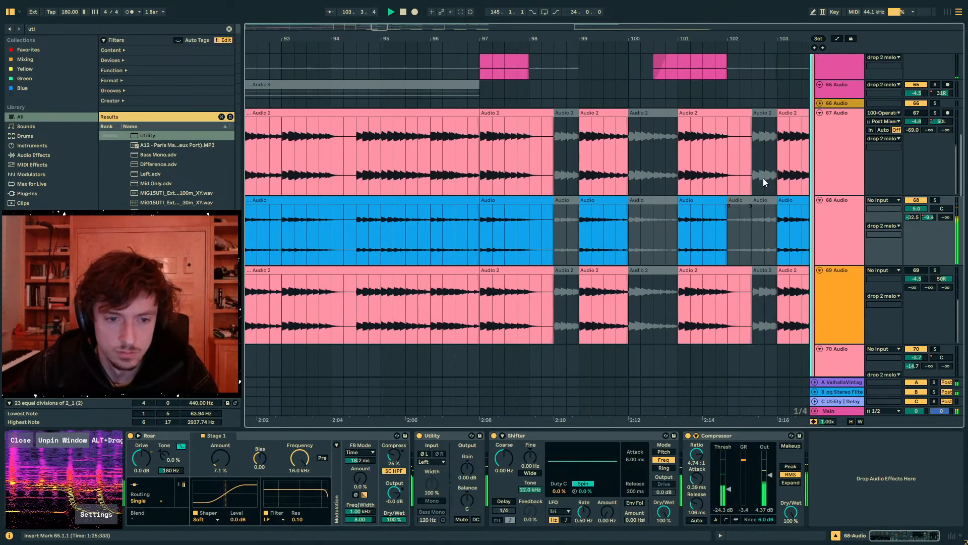
scroll(678, 222, "down", 10)
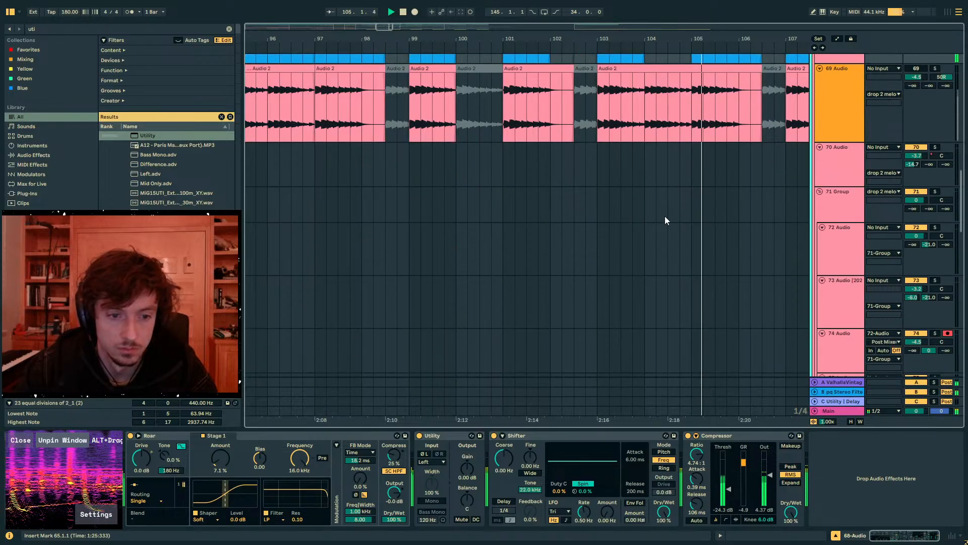
scroll(678, 223, "down", 3)
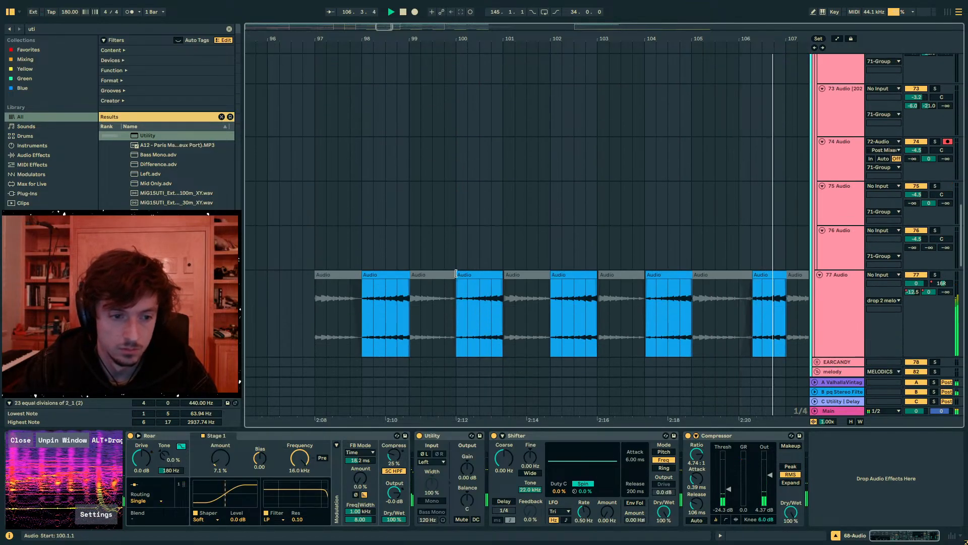
left_click(456, 273)
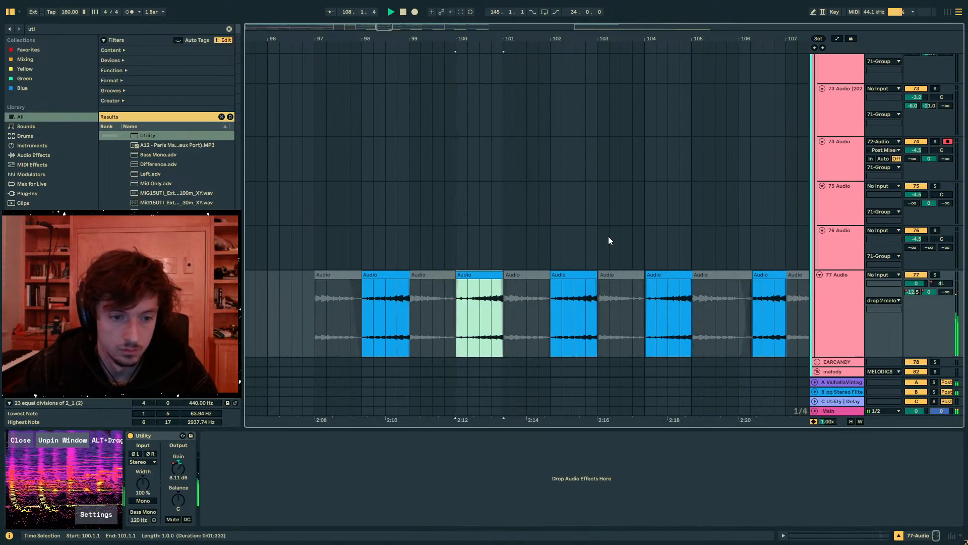
left_click(177, 469)
key("a")
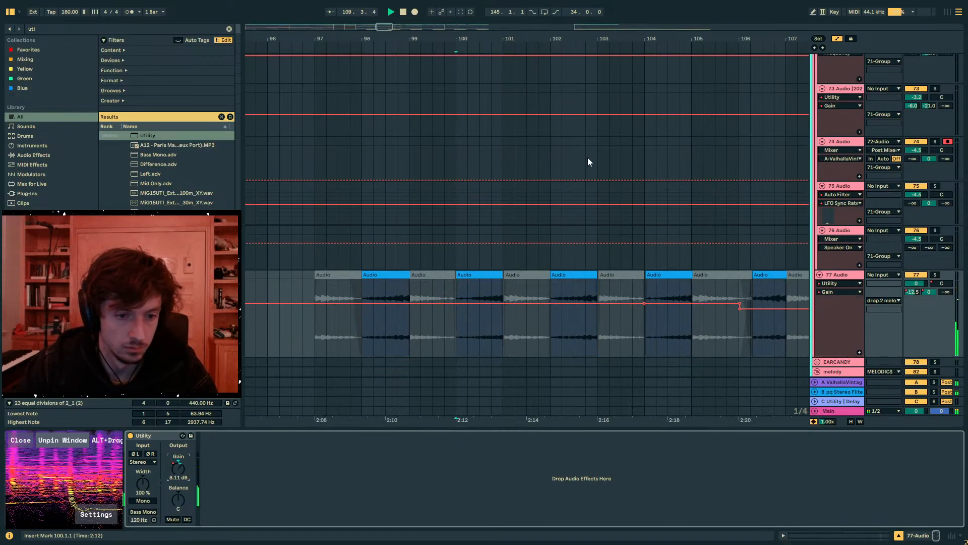
left_click_drag(584, 33, 437, 9)
key("a")
- Listen into section 2 at bar 113 and set the 70 Audio track's volume to -5.1 dB
scroll(547, 242, "down", 3)
scroll(543, 235, "up", 8)
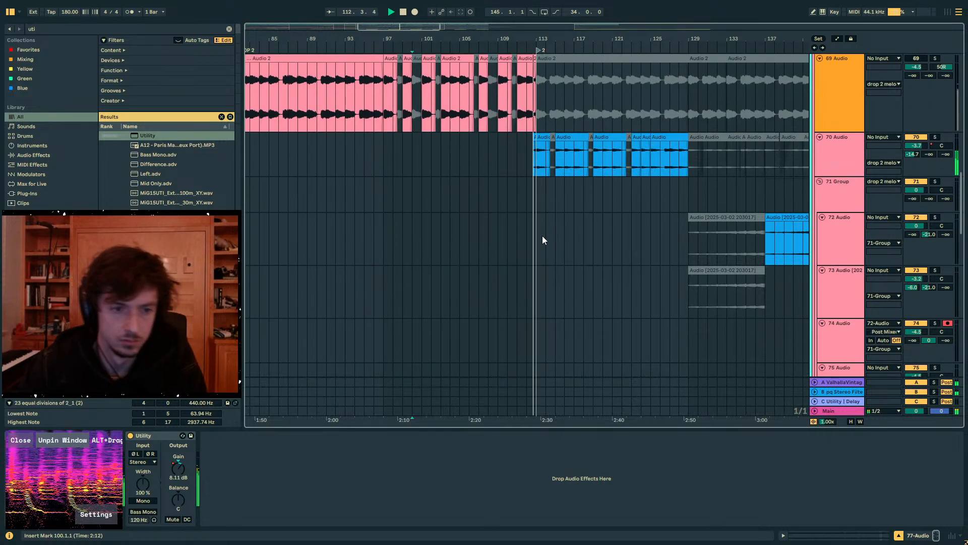
scroll(543, 235, "up", 5)
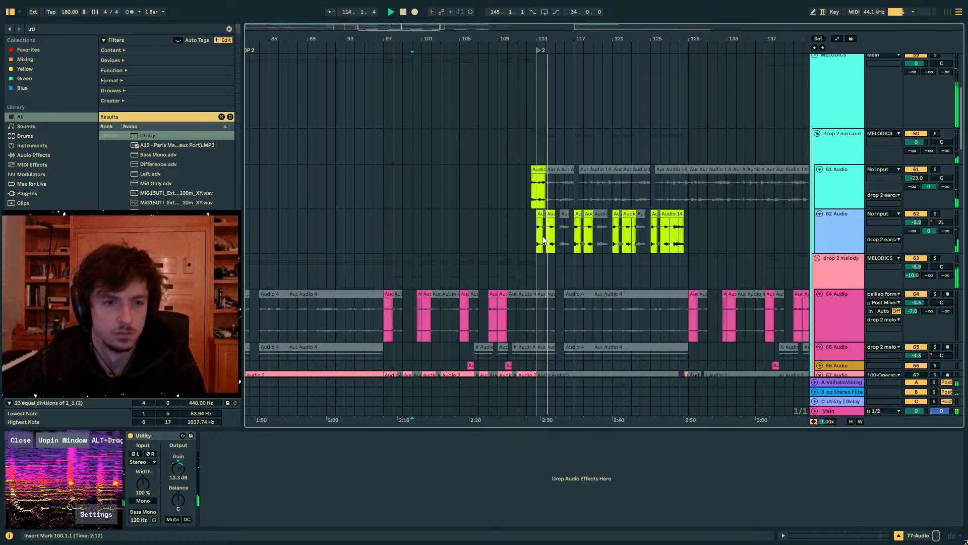
scroll(536, 235, "down", 8)
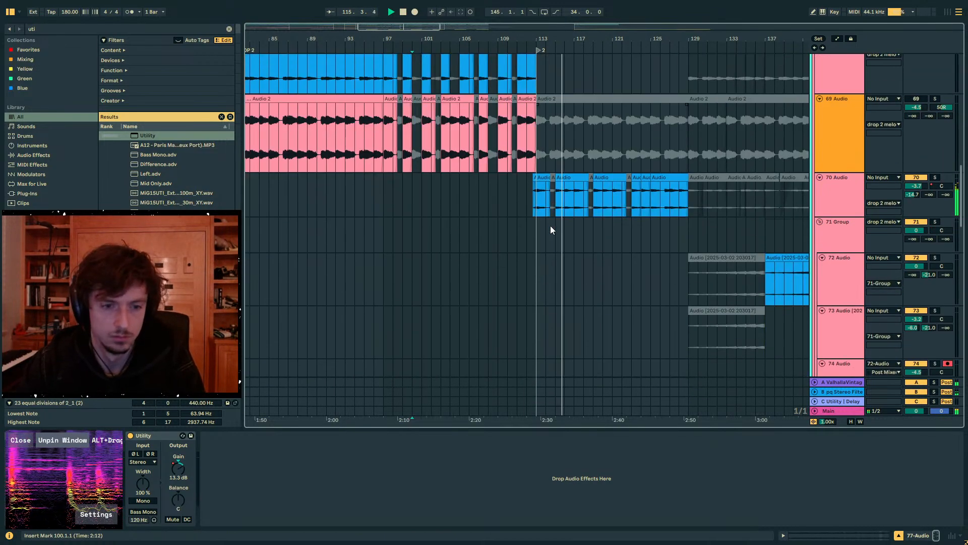
left_click(553, 201)
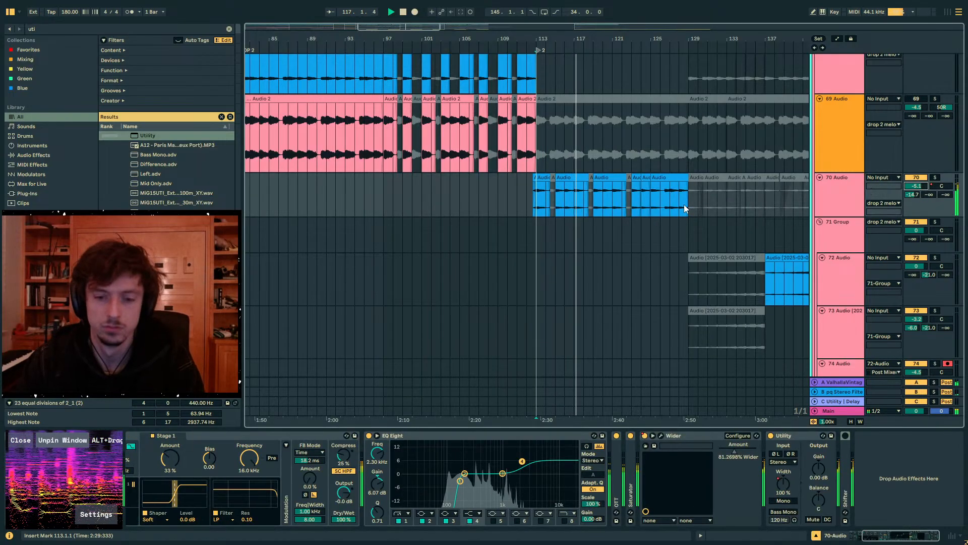
- Unfold the MIDBASS and 52 Wavetable tracks, then set MIDBASS's volume to 0 dB and its Roar Stage 1 amount to 27%
scroll(684, 204, "up", 8)
scroll(684, 204, "up", 10)
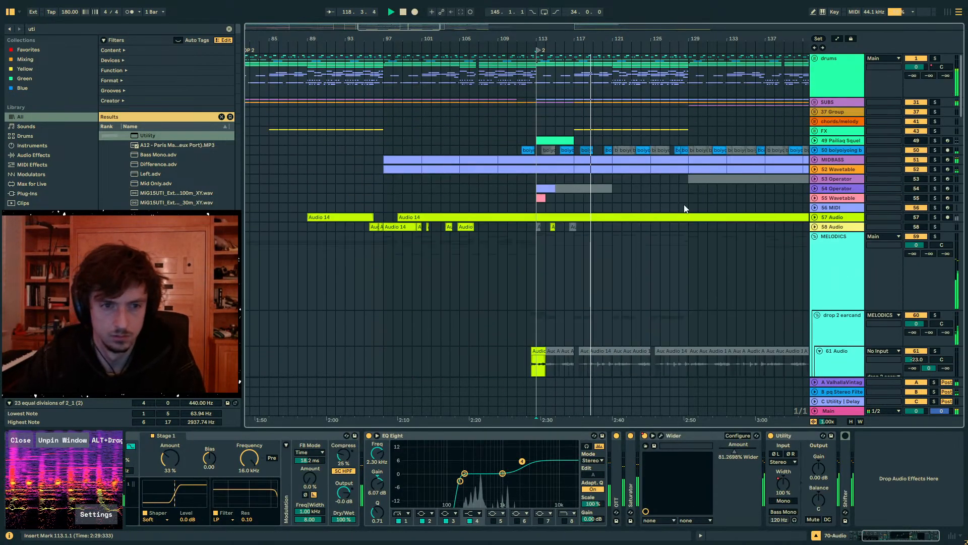
left_click(814, 169)
double_click(825, 160)
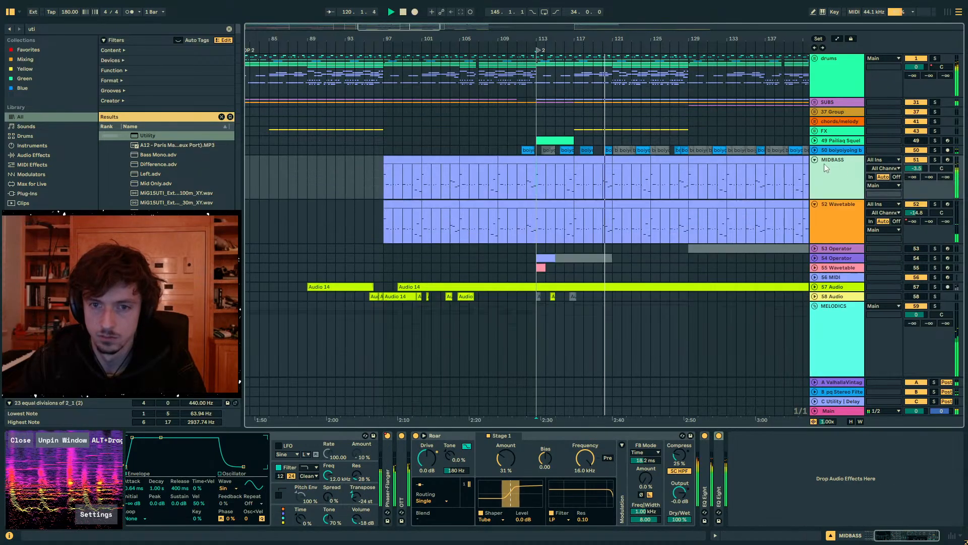
left_click(918, 168)
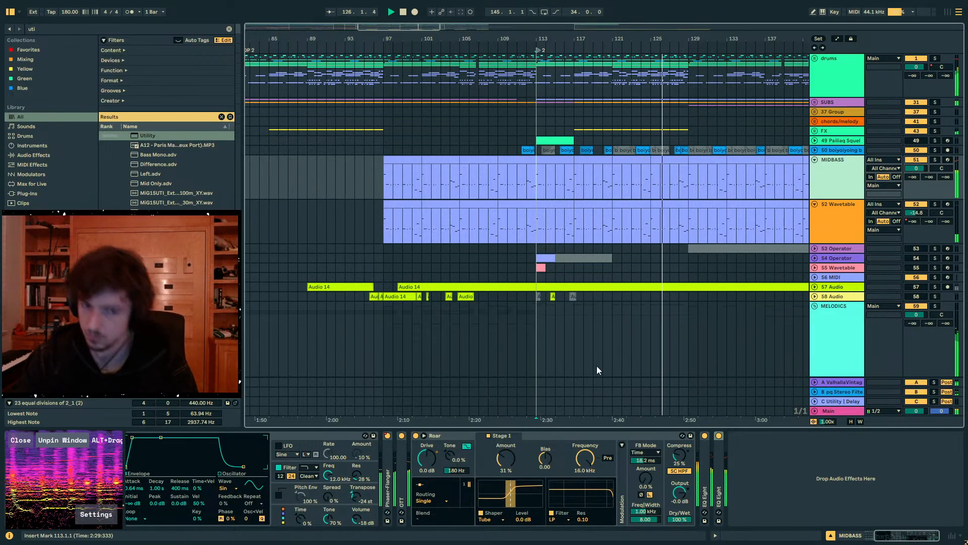
left_click_drag(506, 458, 506, 462)
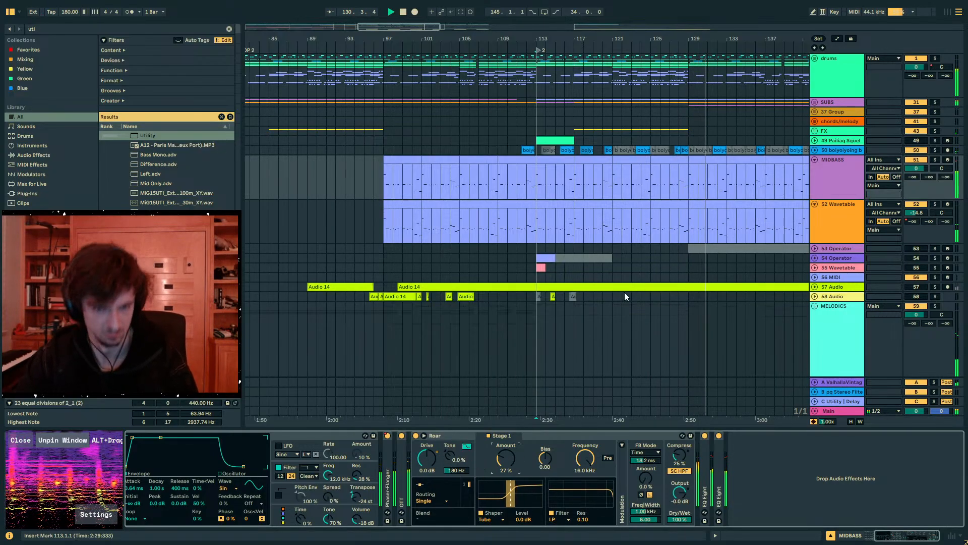
- Review the MIDBASS and 52 Wavetable clips between bars 129 and 145 and stop playback
left_click(694, 181)
left_click_drag(734, 182, 809, 182)
left_click_drag(705, 167, 521, 129, "ctrl+alt")
left_click(521, 129)
key("ctrl+z")
left_click_drag(674, 187, 659, 222)
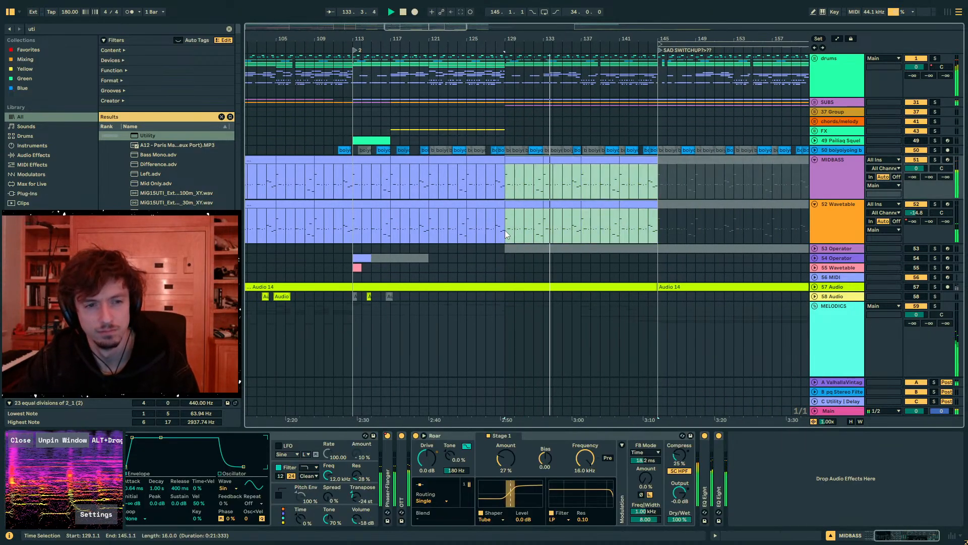
left_click(512, 189)
key("space")
mouse_move(511, 189)
left_mouse_down()
mouse_move(650, 193)
mouse_move(506, 188)
left_mouse_up()
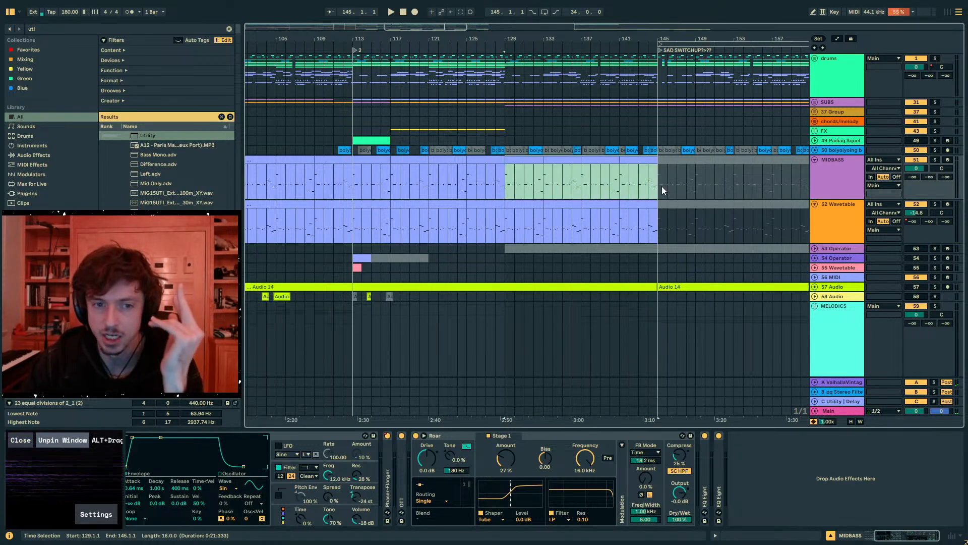
left_click(522, 204)
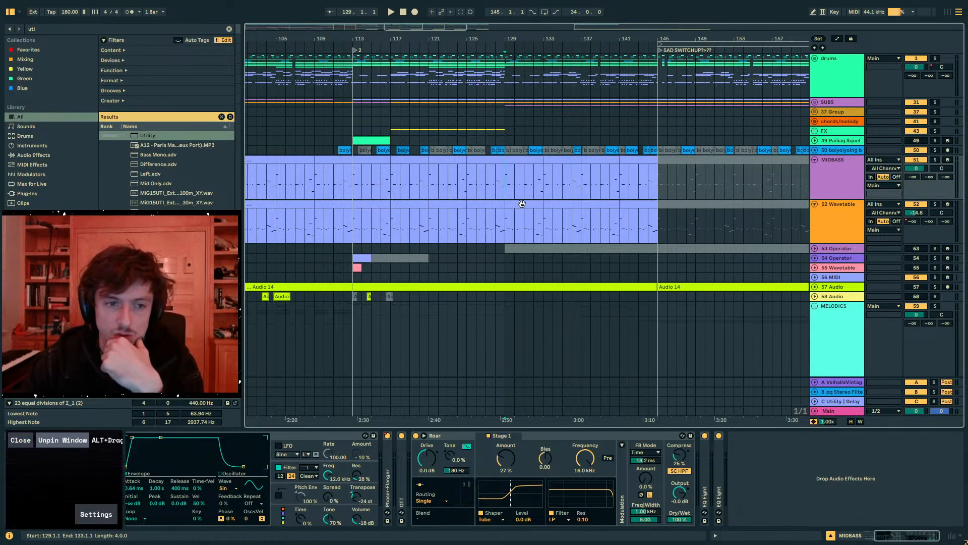
- Try activating the 70 Audio clips between bars 129 and 145 and play them from bar 129
scroll(509, 198, "down", 15)
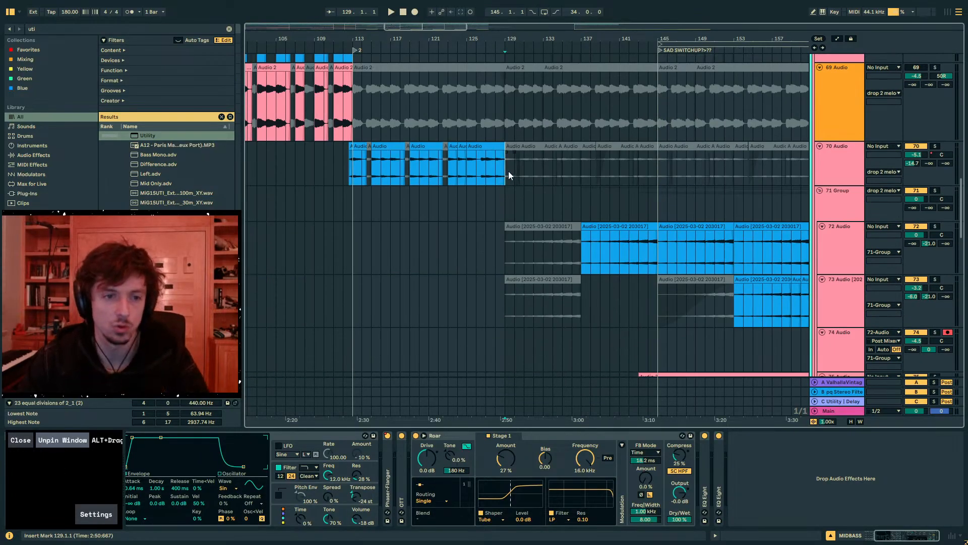
left_click_drag(508, 171, 653, 165)
key("space")
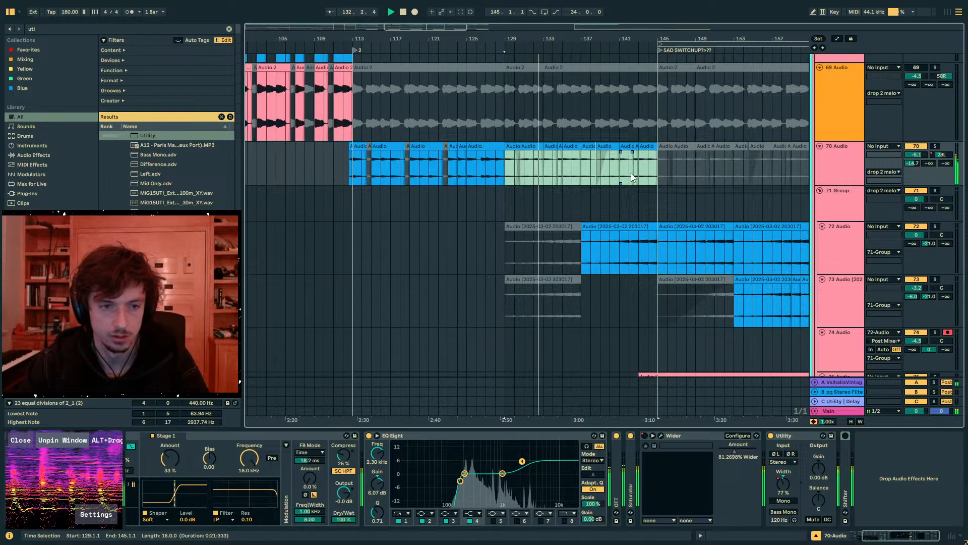
left_click(529, 146)
key("space")
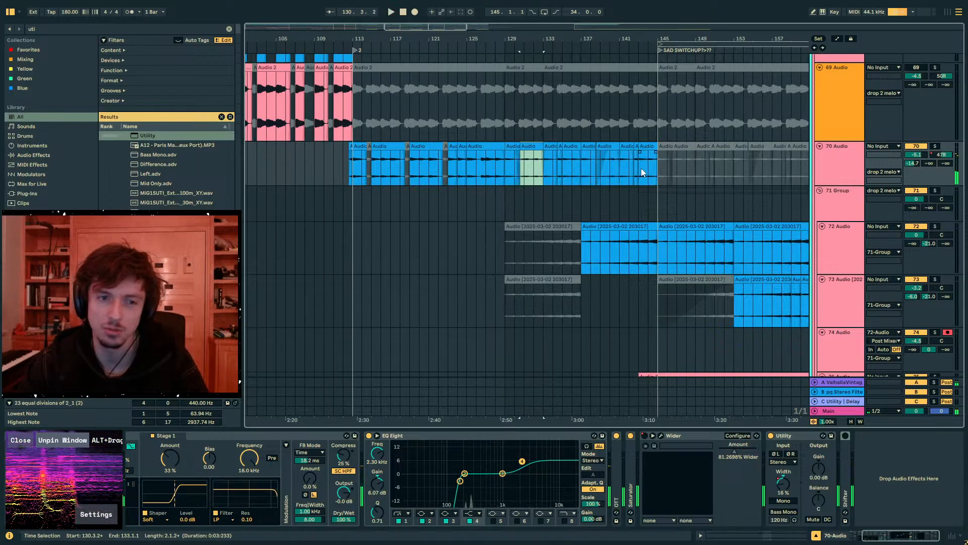
left_click(641, 168)
left_click(504, 160)
- Audition the 64 Audio clips from bar 129, toggling the track's solo
scroll(537, 192, "up", 10)
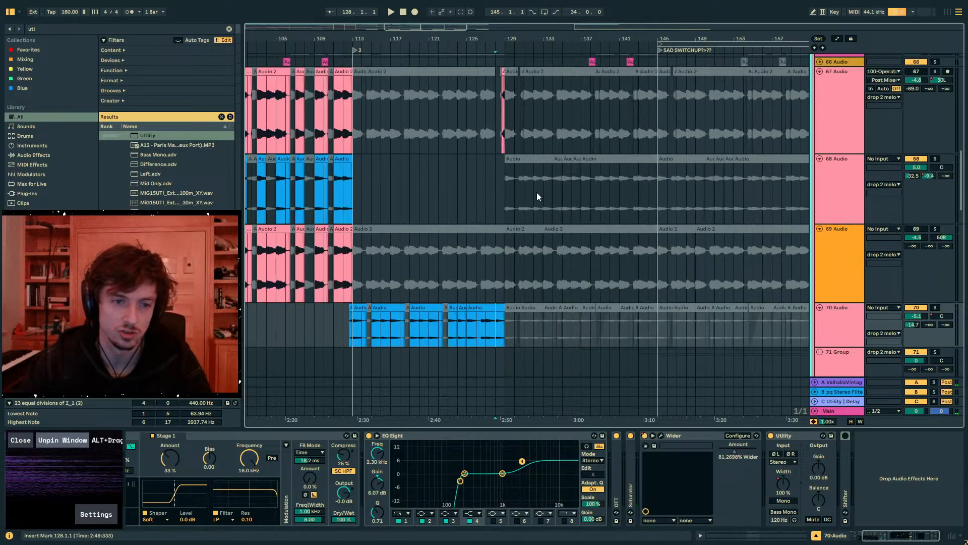
left_click(509, 208)
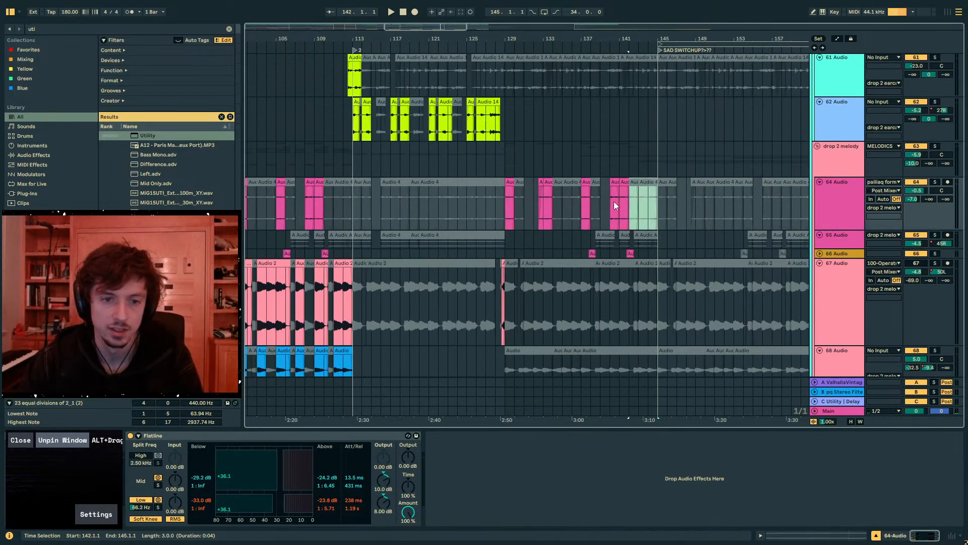
left_click(592, 197)
left_click_drag(536, 198, 646, 204)
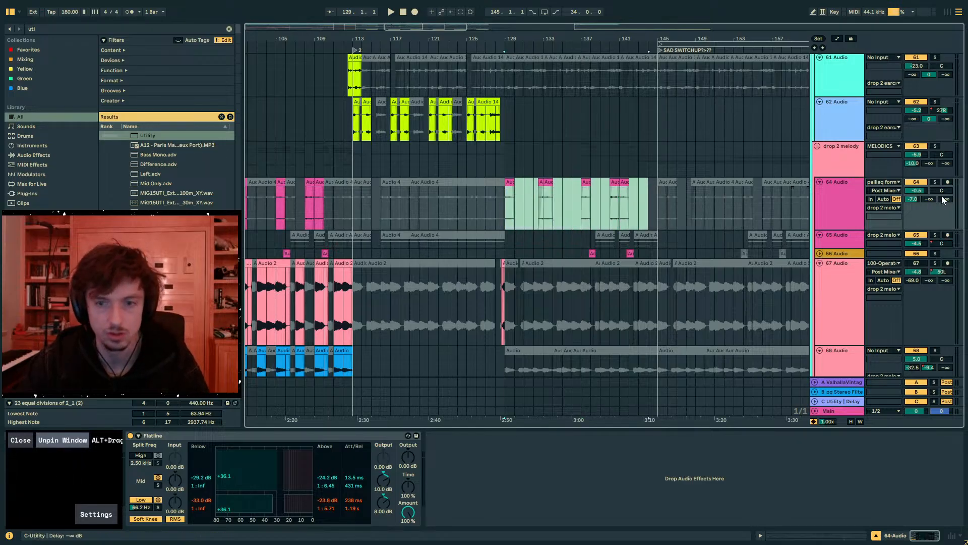
left_click(937, 182)
key("space")
left_click(937, 182)
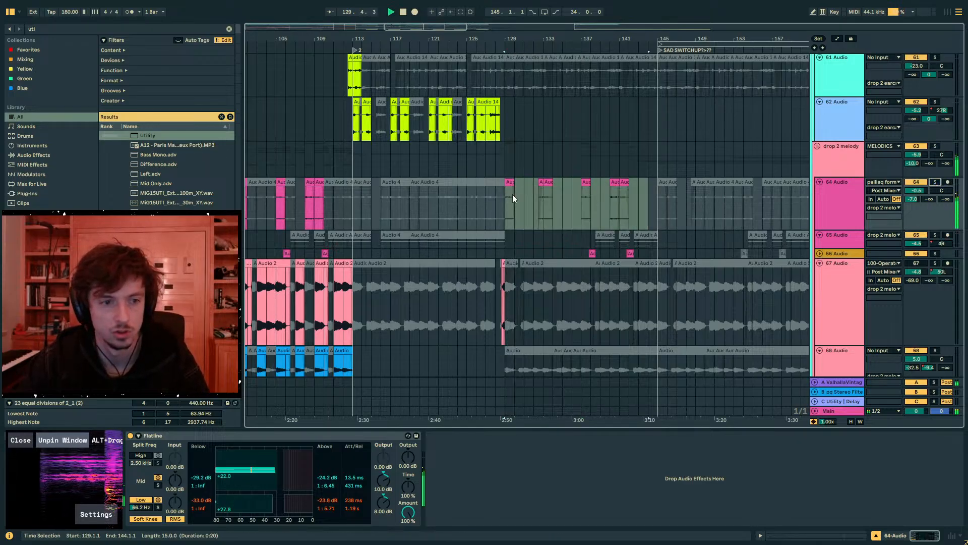
- Deactivate the 64 Audio clips between bars 129 and 145 and play from bar 129
key("space")
left_click_drag(512, 199, 506, 198)
left_click_drag(654, 199, 506, 198)
key("Delete")
key("space")
- Compare MIDBASS with 52 Wavetable from bar 129 and lengthen the amp envelope decay of the 52 Wavetable synth
scroll(553, 211, "up", 5)
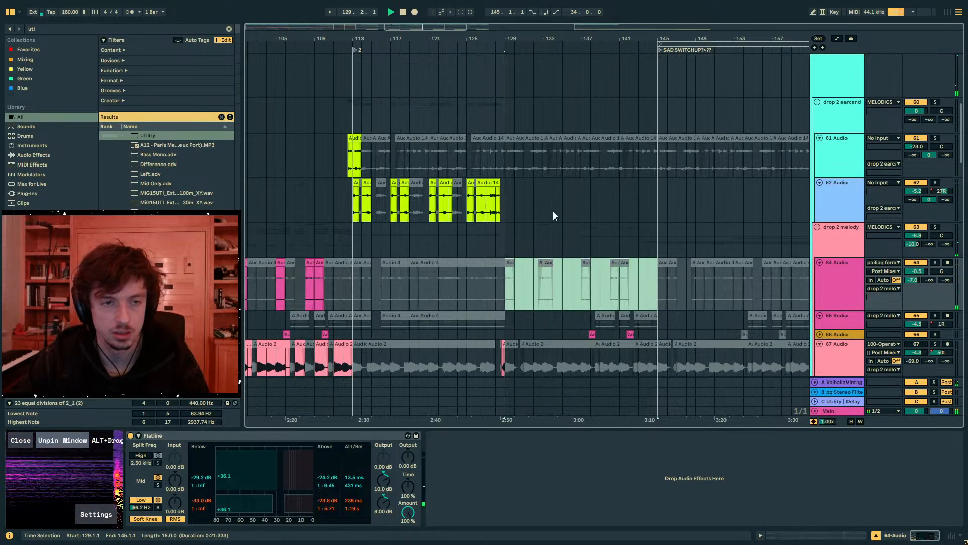
scroll(552, 212, "up", 5)
left_click(823, 178)
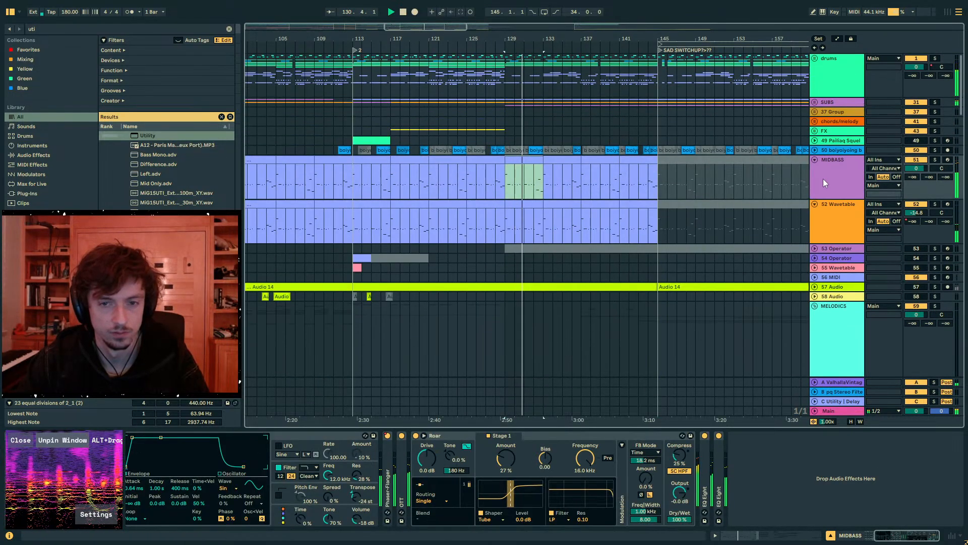
key("space")
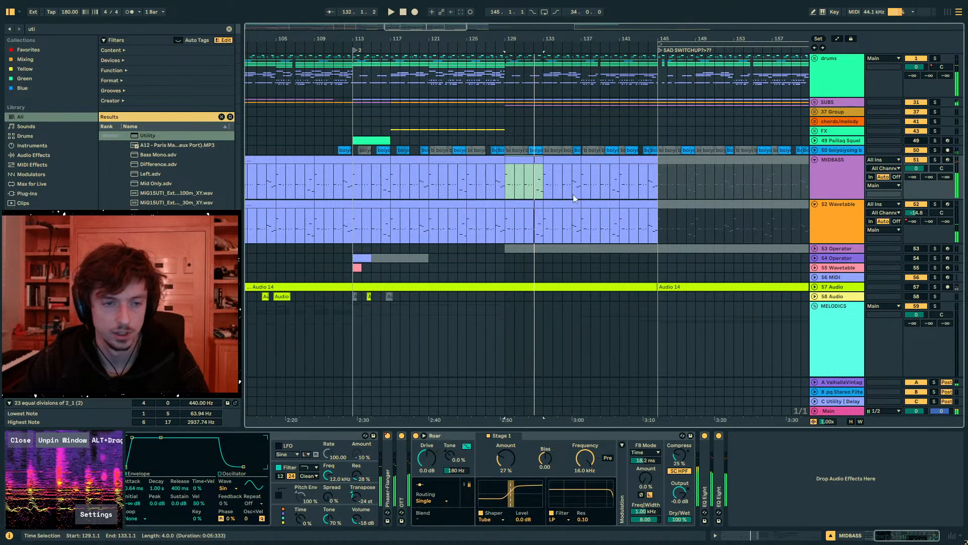
key("Down")
left_click(286, 435)
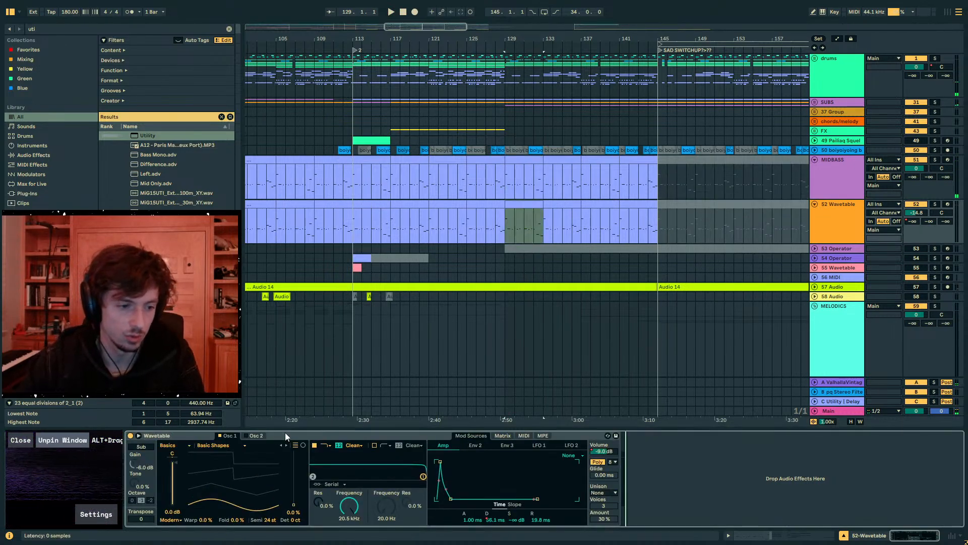
key("space")
mouse_move(236, 520)
left_mouse_down()
mouse_move(235, 433)
mouse_move(233, 532)
left_mouse_up()
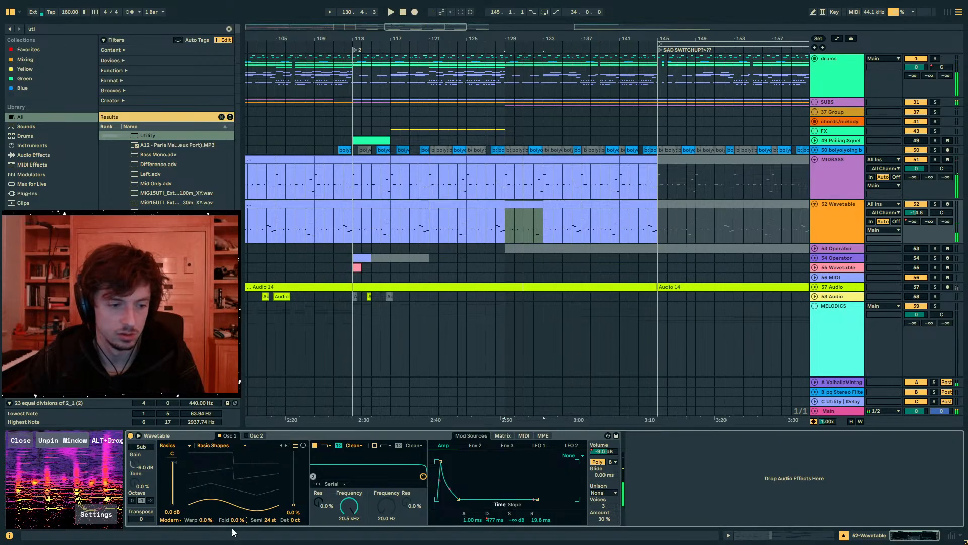
- Play MIDBASS from bar 129 and set the level of its Operator's oscillator C to -19 dB
left_click(510, 171)
left_click(501, 176)
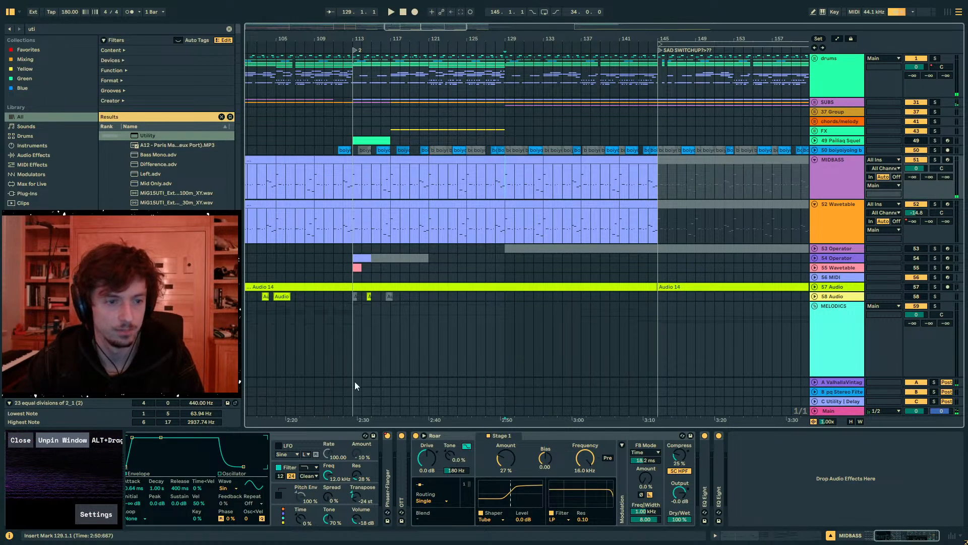
left_click(285, 435)
key("space")
left_click_drag(202, 475, 201, 444)
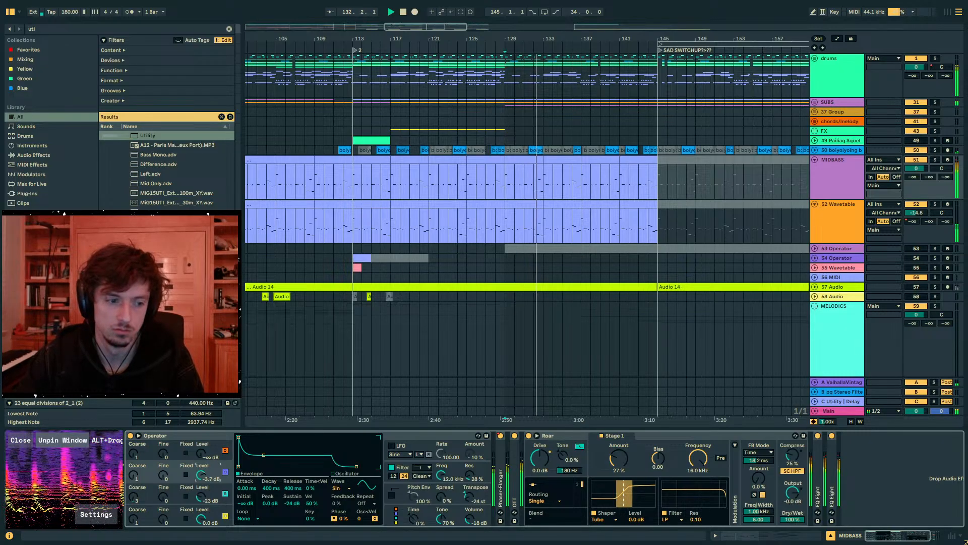
left_click_drag(201, 475, 201, 476)
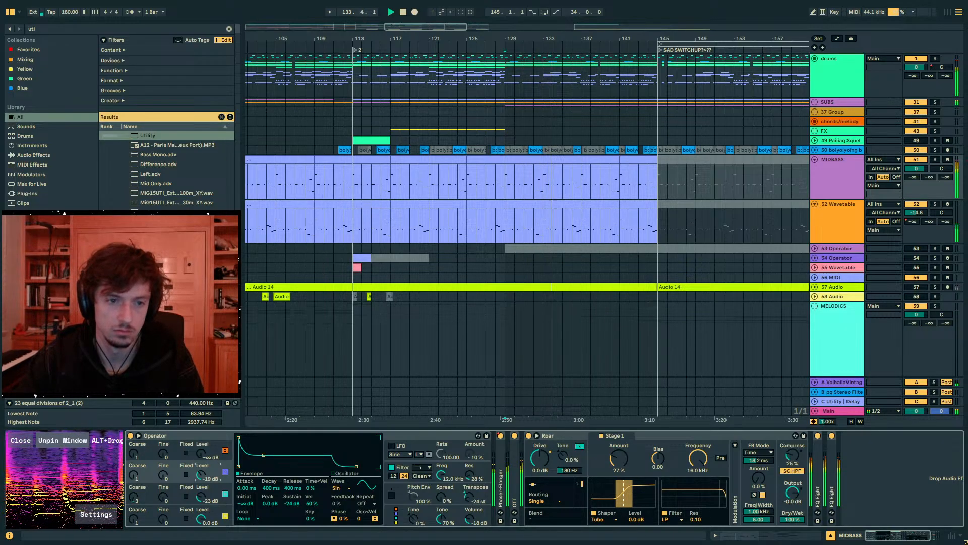
- Stop playback and inspect the oscillator C level automation on the MIDBASS track around bar 129
key("a")
key("space")
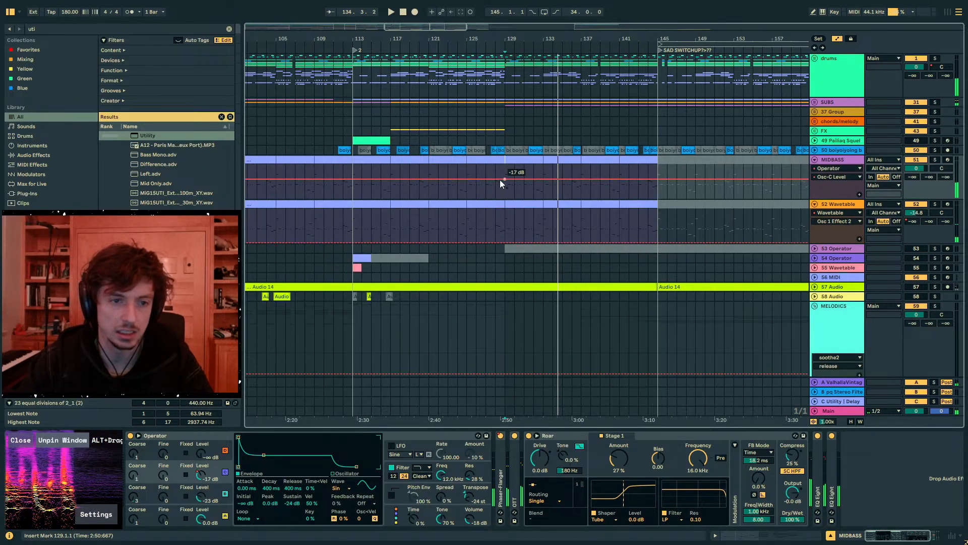
key("a")
key("a")
key("a")
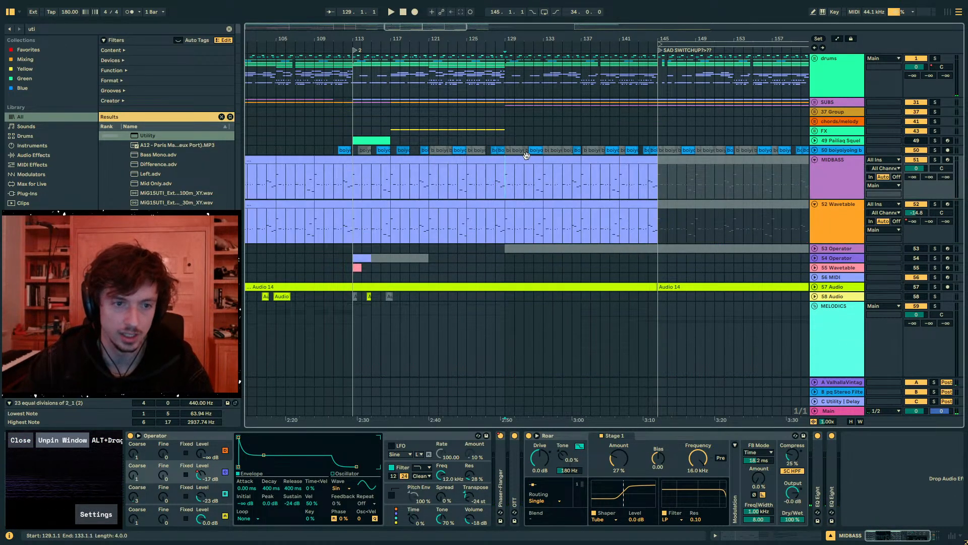
- Copy the midbass MIDI clips between bars 129 and 145 onto a new MIDI track below 52 Wavetable
left_click_drag(505, 181, 358, 190)
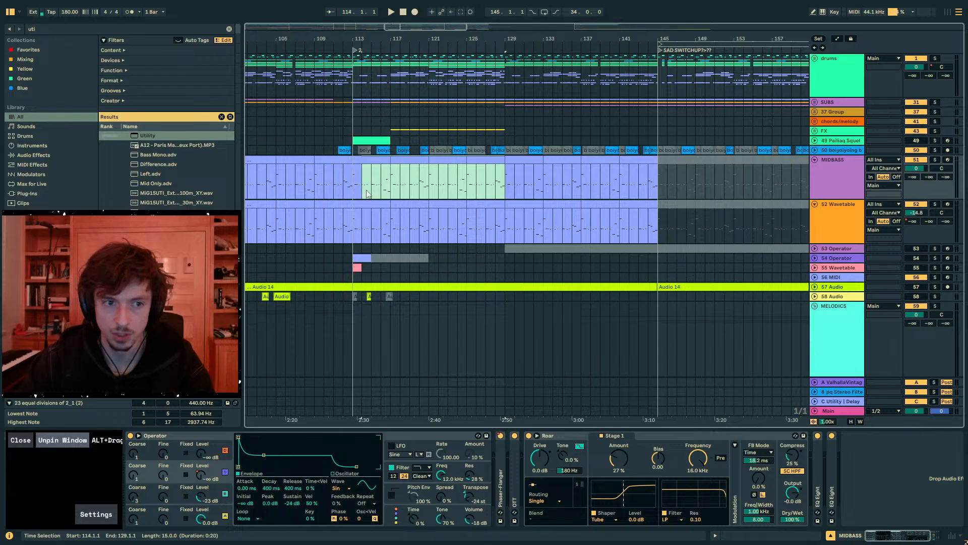
left_click_drag(506, 185, 365, 185)
left_click_drag(505, 176, 662, 182)
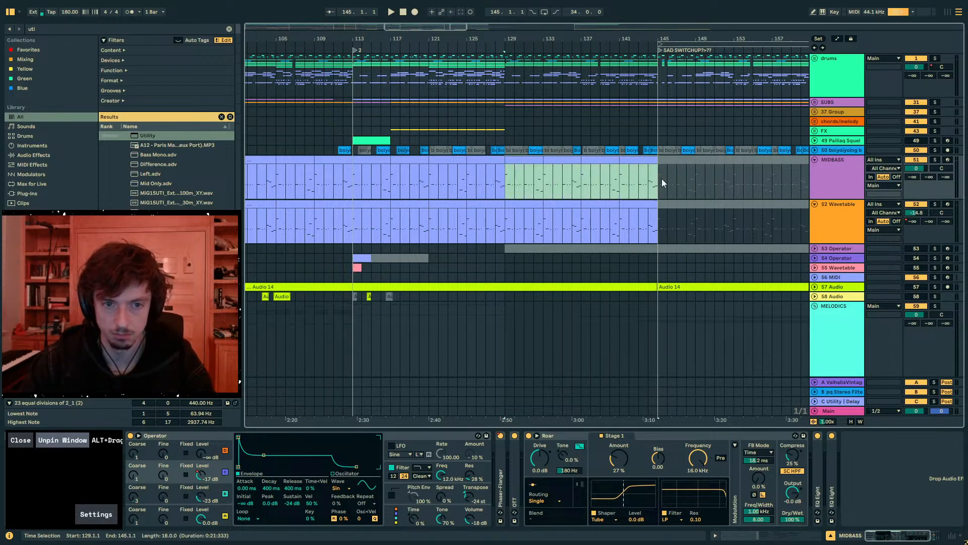
left_click(826, 178)
left_click_drag(525, 166, 644, 161)
left_click(844, 225)
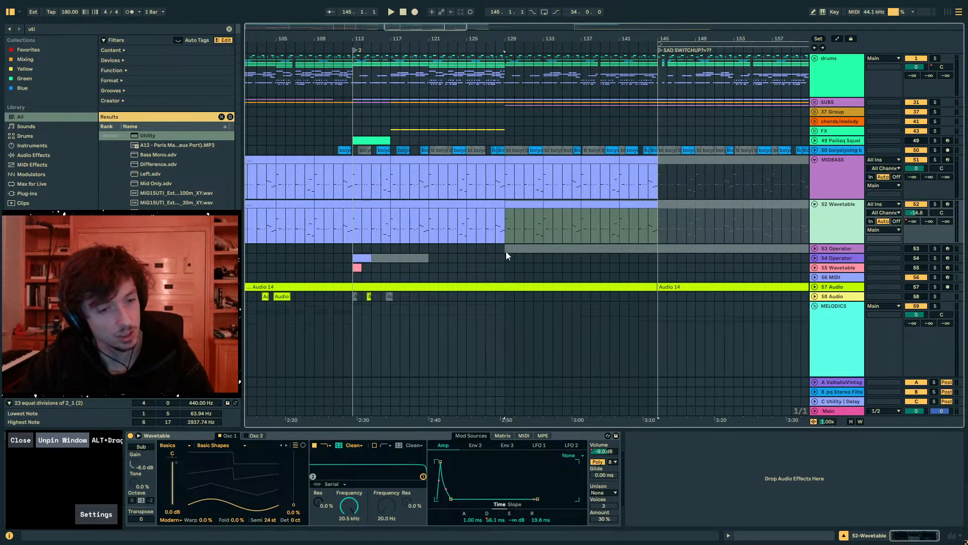
left_click_drag(506, 255, 508, 257)
key("ctrl+e")
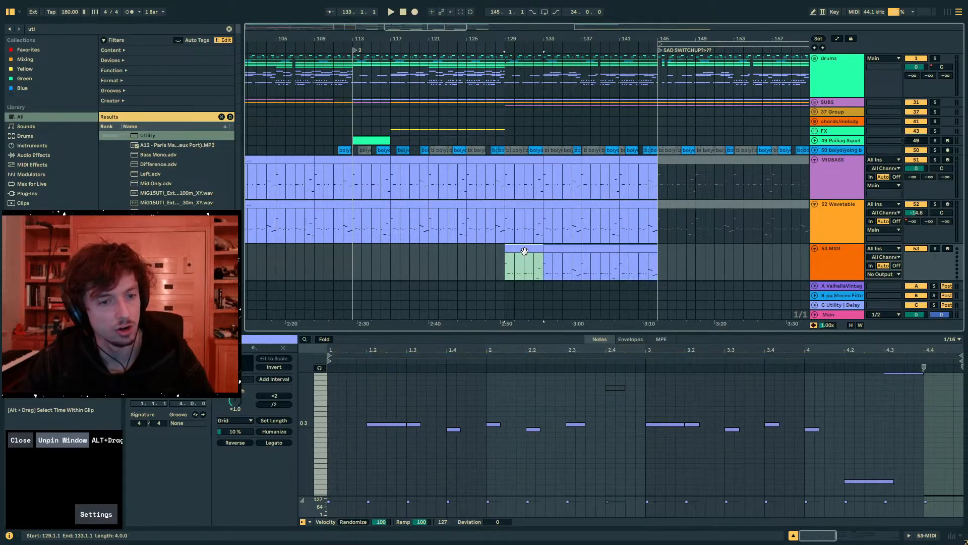
- Load a default Operator onto the new MIDI track and solo the track
key("ctrl+f")
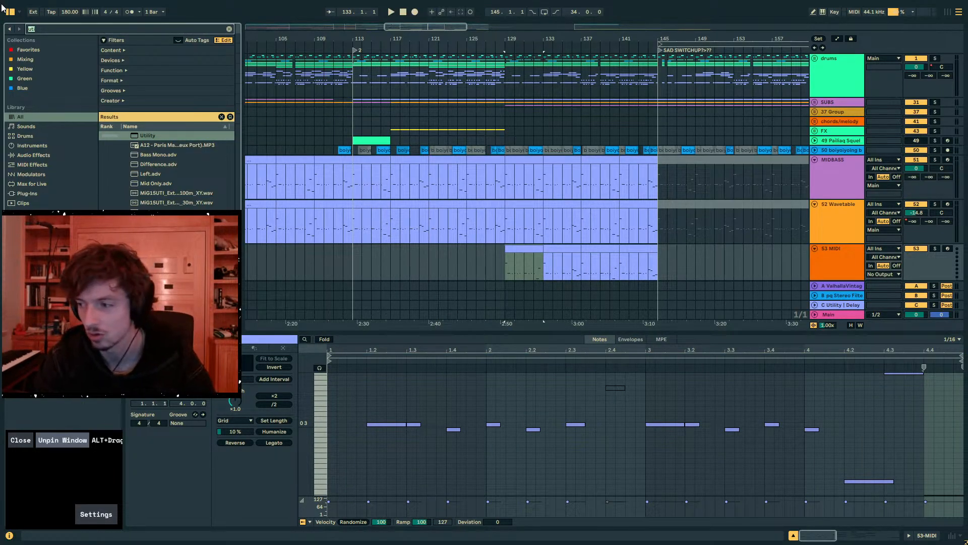
type("operator")
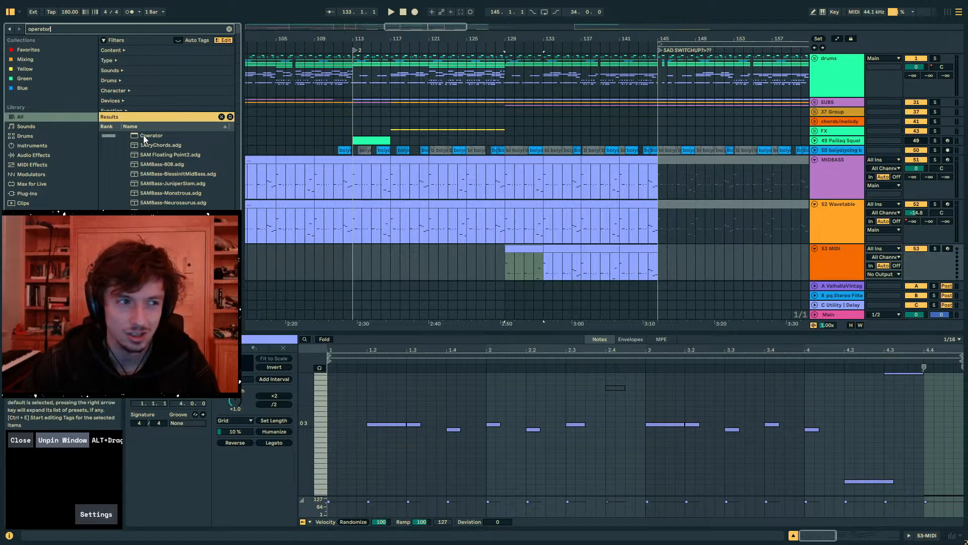
left_click(146, 136)
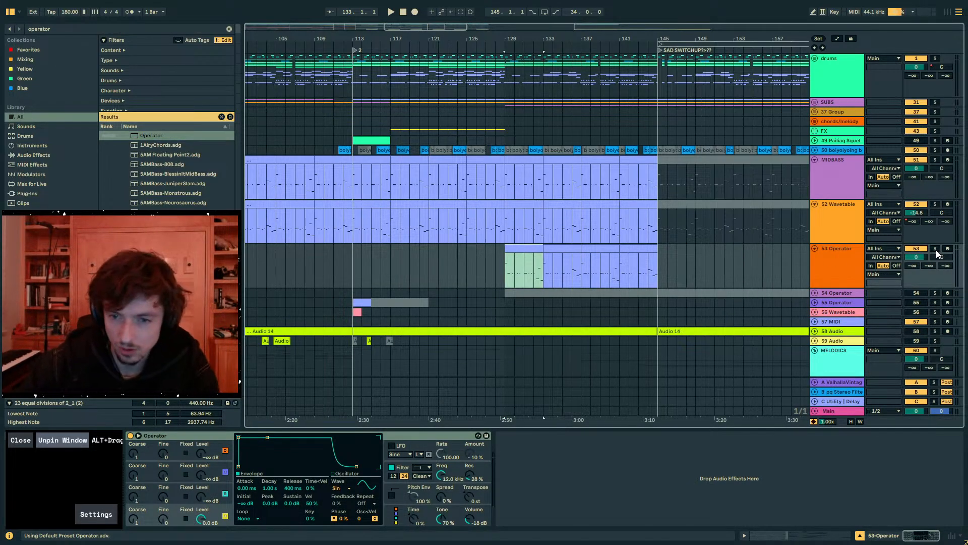
left_click(936, 249)
- Enlarge the first copied clip's note editor, raise the note at 1.2 one octave to 0 4, and play it back
left_click(790, 534)
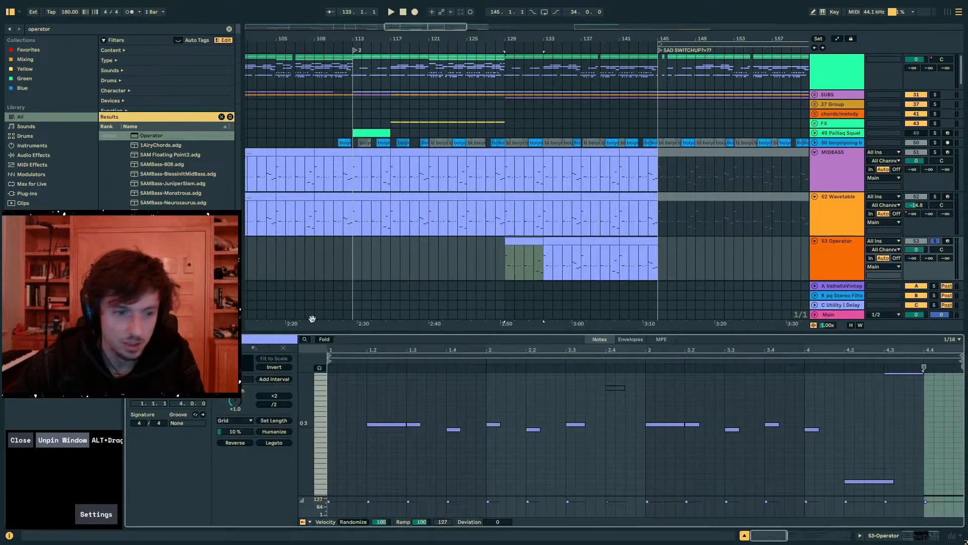
left_click_drag(398, 332, 397, 94)
scroll(426, 290, "up", 5)
left_click(347, 288)
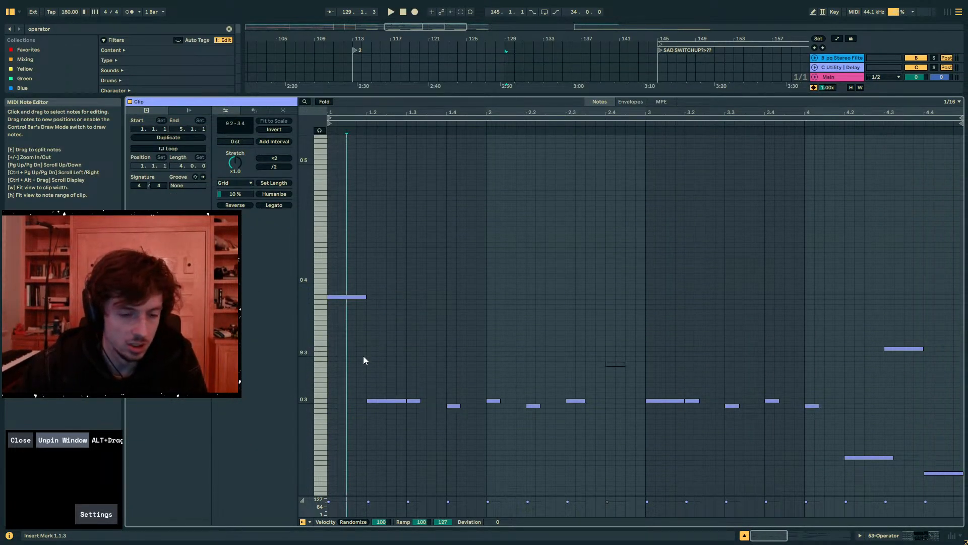
left_click_drag(371, 357, 386, 434)
key("shift+Up")
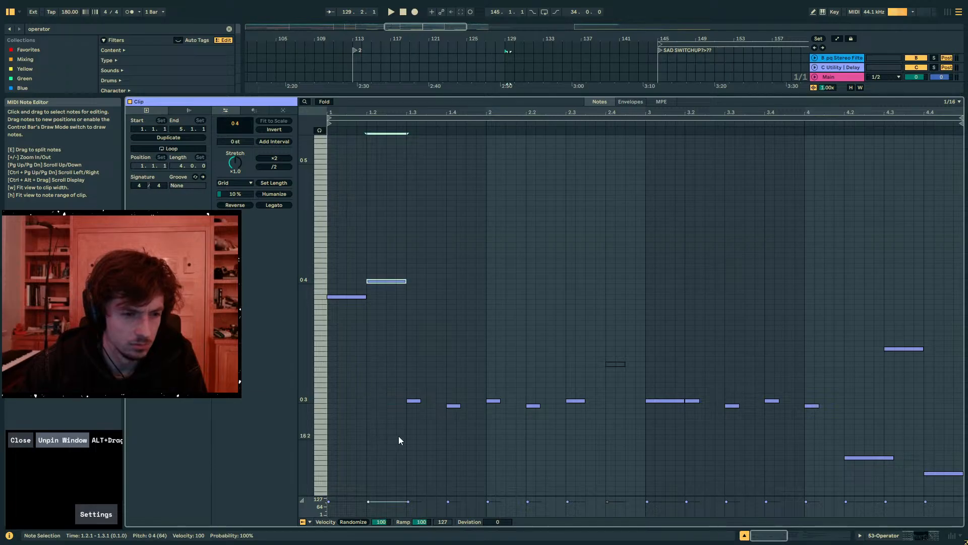
key("space")
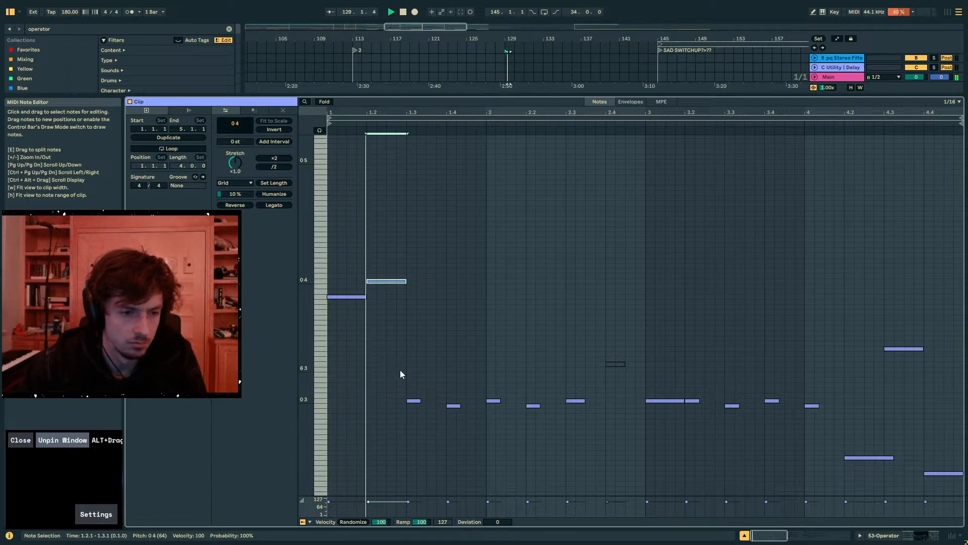
key("space")
- Raise the two notes at 1.3 and 1.4 to pitches 14 3 and 13 3 and audition them
left_click_drag(406, 386, 468, 435)
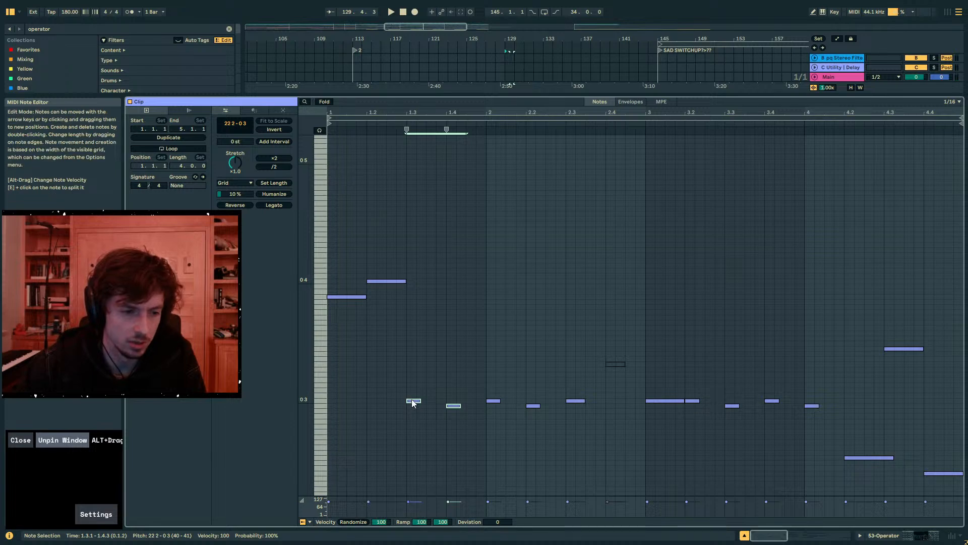
key("Up")
key("Up")
key("Up")
key("Up")
key("Up")
key("Up")
key("Up")
key("Up")
key("Up")
key("Up")
key("Up")
key("Up")
key("Up")
key("Up")
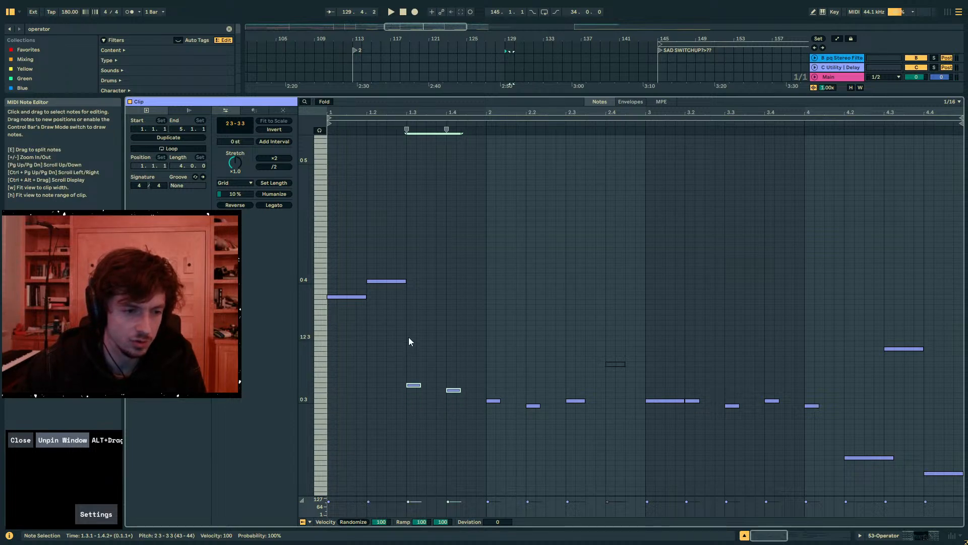
key("space")
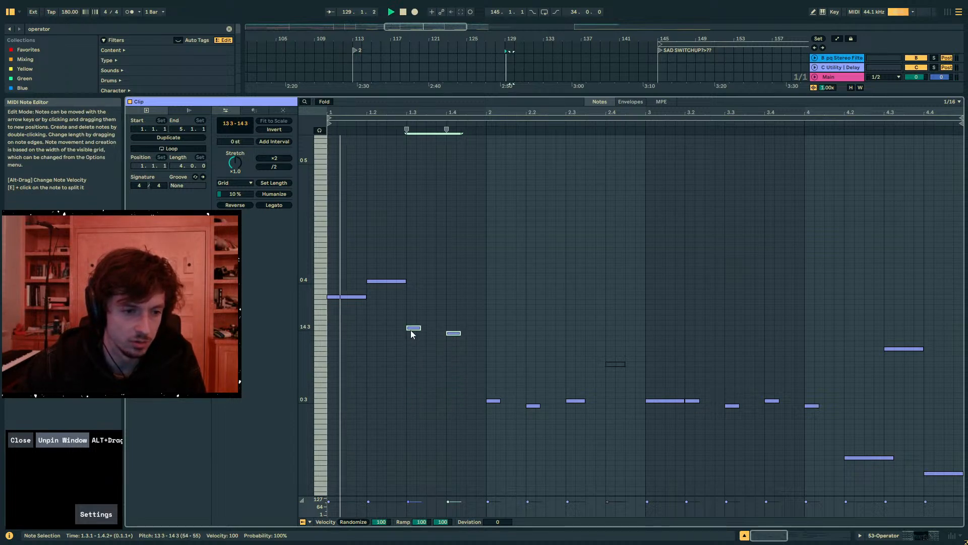
key("space")
- Raise the three notes at 2, 2.2 and 2.3 to pitches 14 3 and 13 3 and play the phrase
left_click_drag(478, 372, 597, 447)
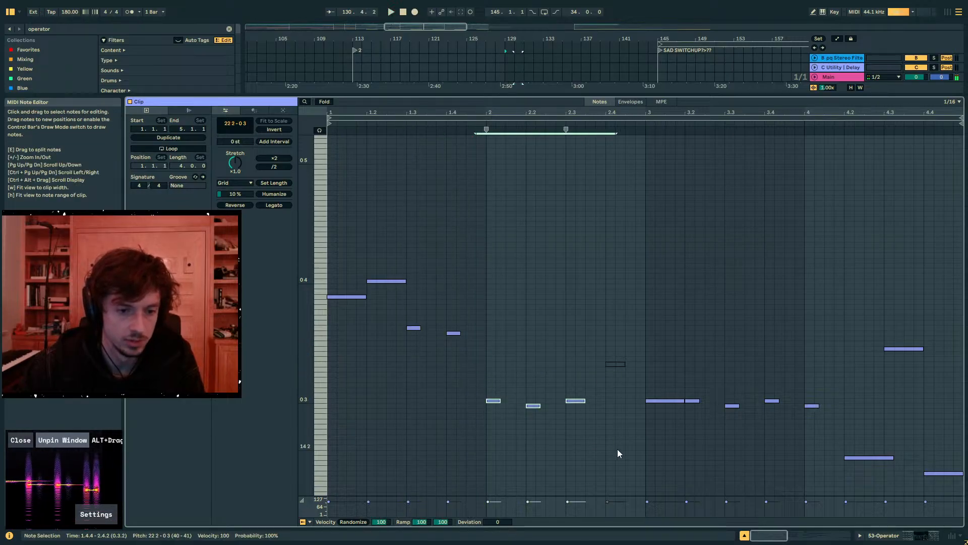
key("Up")
key("Up")
key("Up")
key("Up")
key("Up")
key("Up")
key("Up")
key("Up")
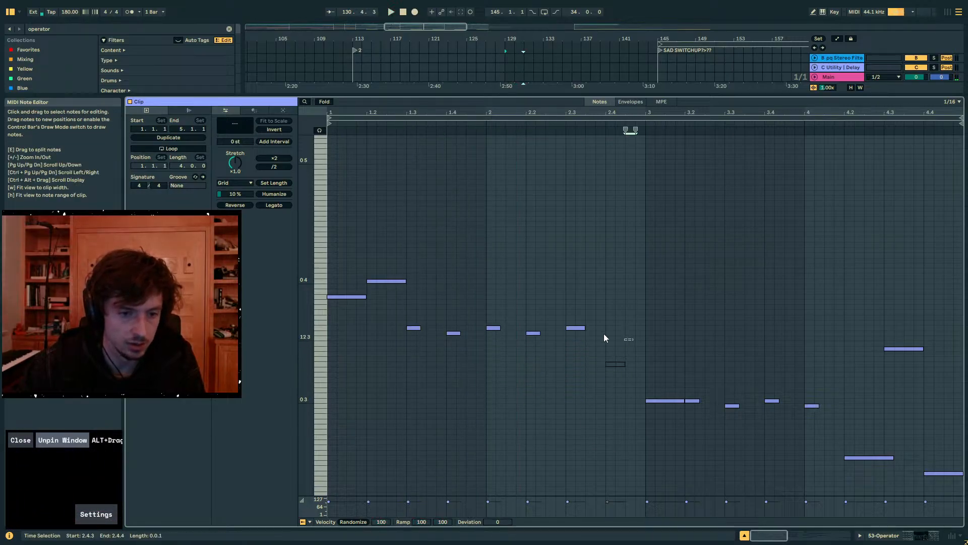
mouse_move(634, 340)
left_mouse_down()
mouse_move(402, 313)
mouse_move(634, 344)
left_mouse_up()
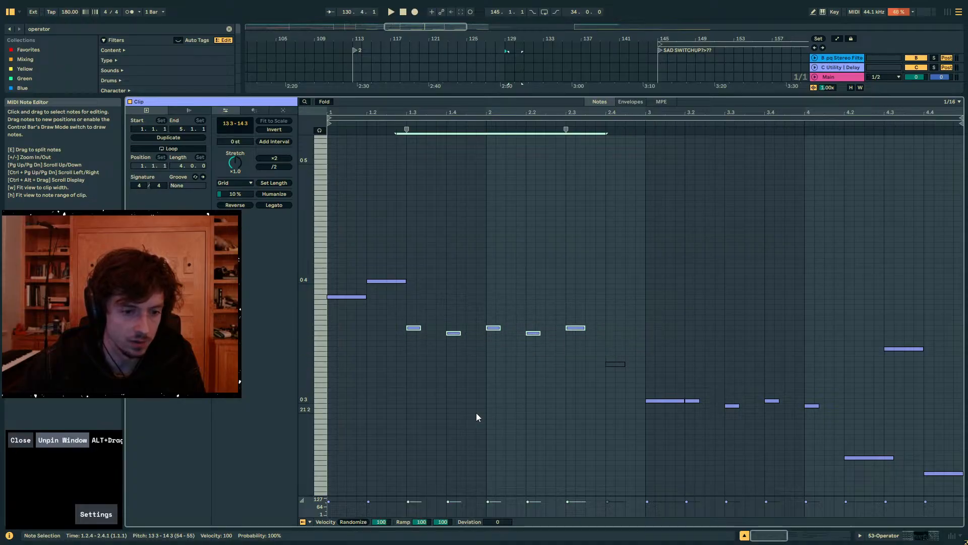
left_click(437, 404)
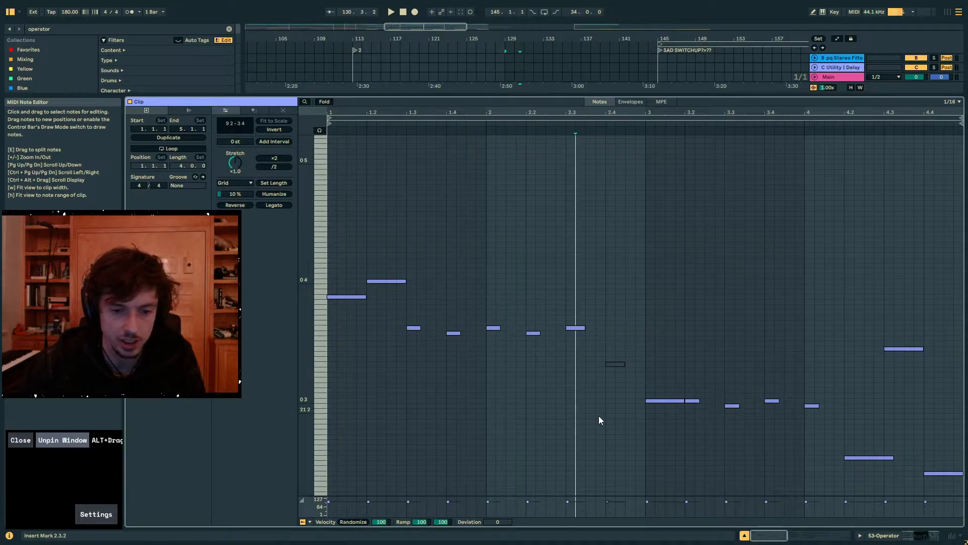
left_click(630, 446)
key("space")
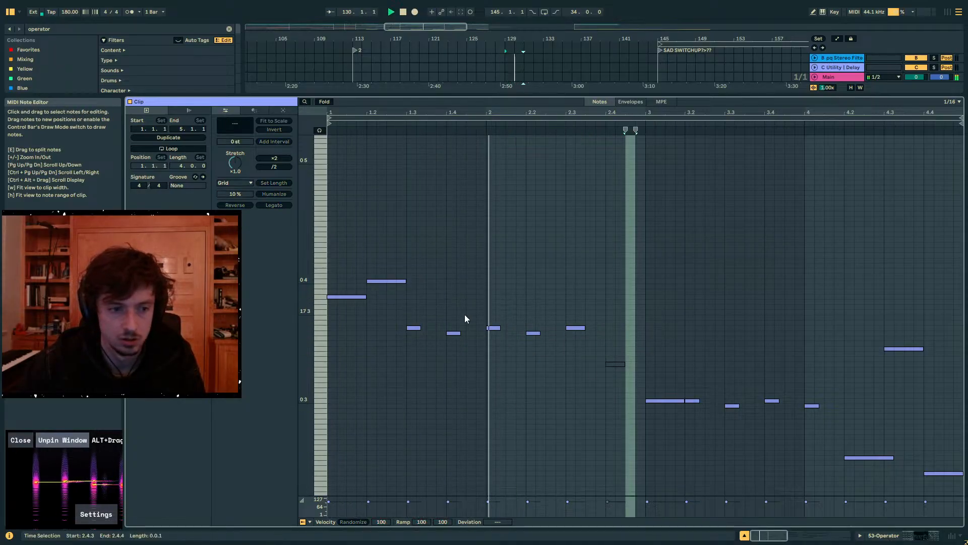
key("space")
- Duplicate the five short notes from 1.3 to 2.3 in place and shift the copies up to pitches 2 4 and 3 4
left_click(411, 259)
left_click_drag(407, 305, 641, 374)
left_click_drag(593, 338, 393, 322)
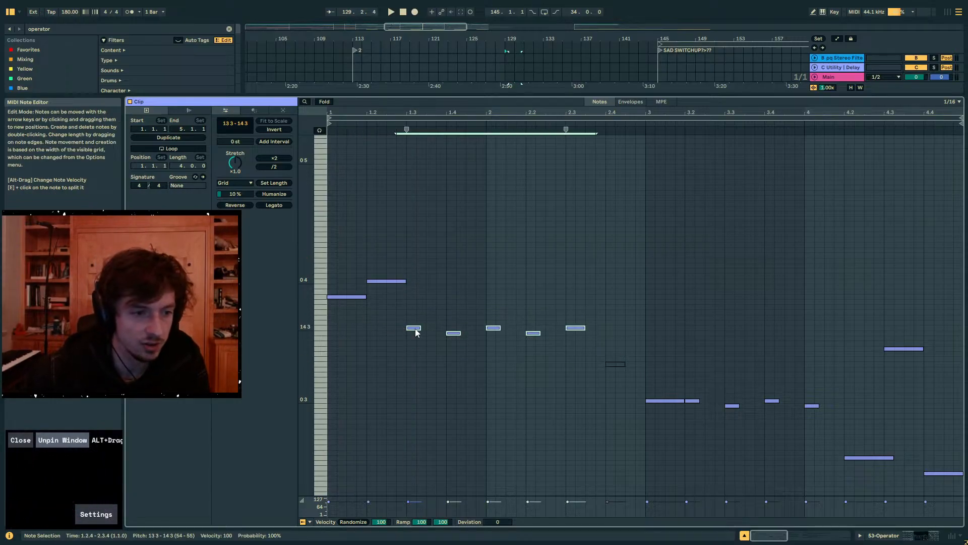
key("ctrl+c")
left_click(407, 332)
key("ctrl+v")
key("Up")
key("Up")
key("Up")
key("Up")
key("Up")
key("Up")
key("Up")
key("Up")
key("Up")
key("Up")
key("Up")
key("Up")
key("Up")
key("Up")
key("Up")
key("Up")
key("Up")
key("Up")
key("Up")
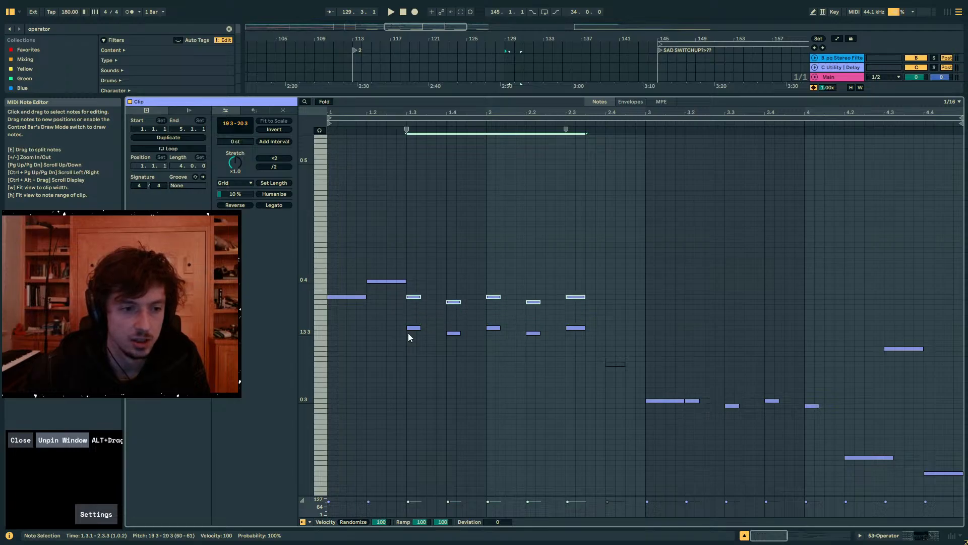
key("Down")
key("Down")
key("Down")
key("Down")
key("Down")
key("Down")
key("Down")
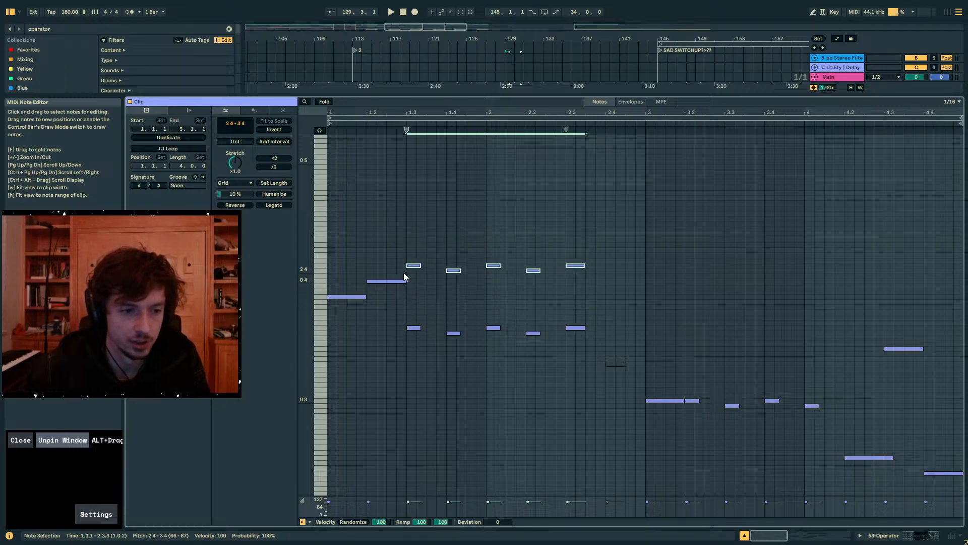
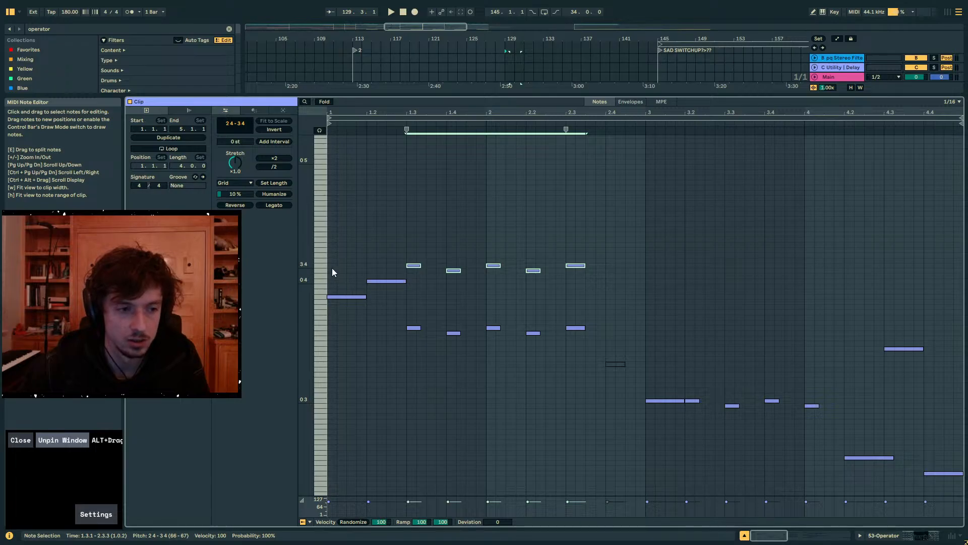
- Raise the five upper notes by one pitch step to 3 4 and 4 4 and play the phrase
key("Up")
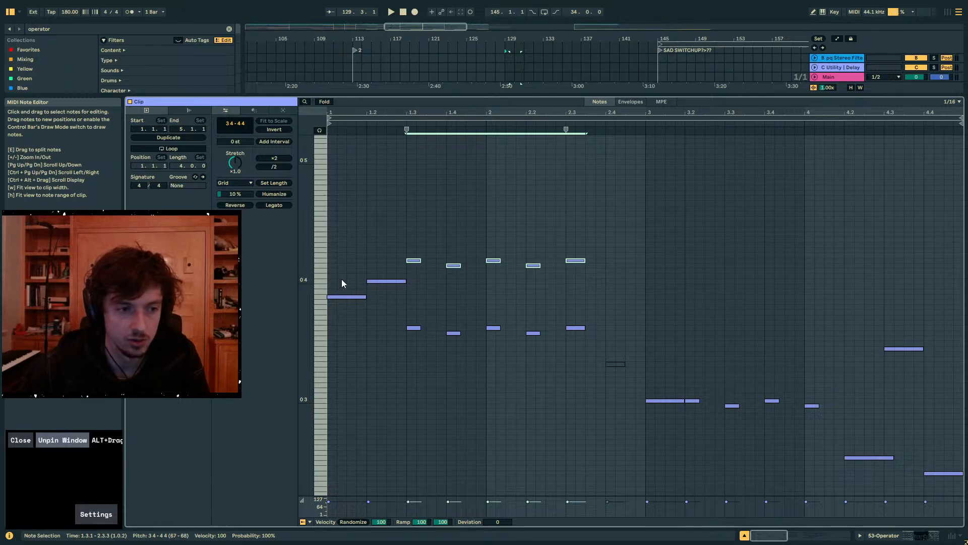
key("space")
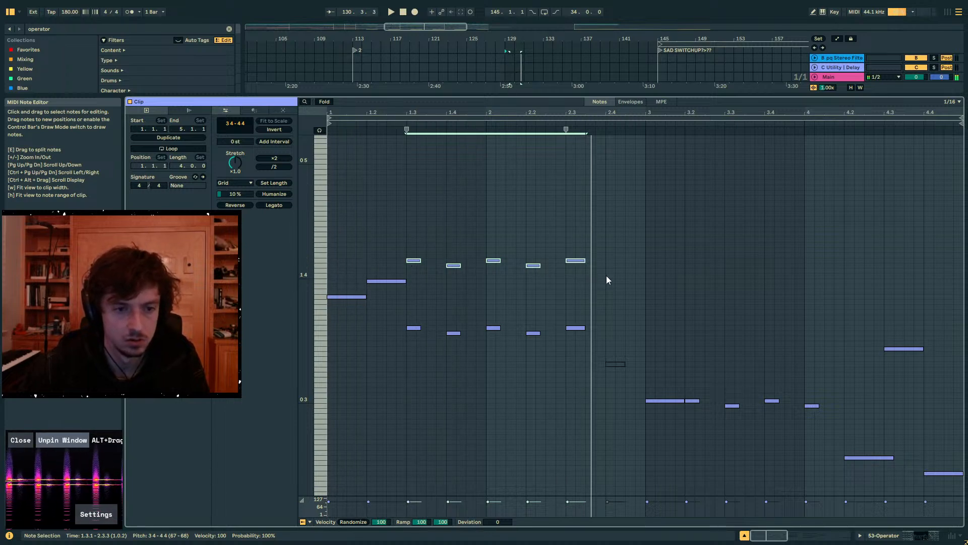
key("space")
- Shift the upper phrase three sixteenths earlier, moving its first note to 2.3 and the long note to 2.2, and play it
left_click_drag(606, 275, 369, 256)
key("Left")
key("Right")
key("Right")
key("Right")
key("Right")
key("Right")
key("Right")
key("Right")
key("Right")
key("Right")
key("Right")
key("Right")
key("Right")
key("Right")
key("Right")
key("Right")
key("Right")
key("Right")
key("Right")
key("Right")
key("Right")
key("Left")
key("Left")
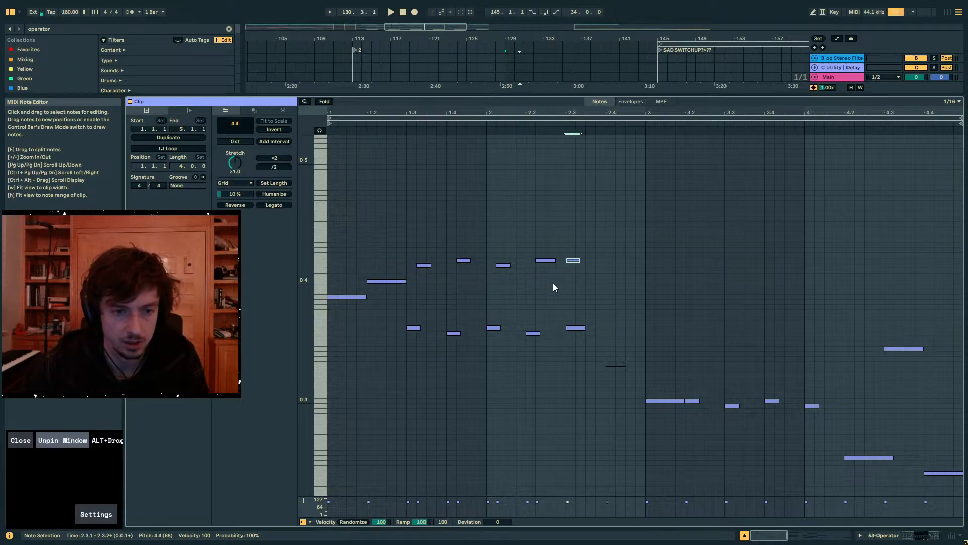
left_click(547, 262, "shift")
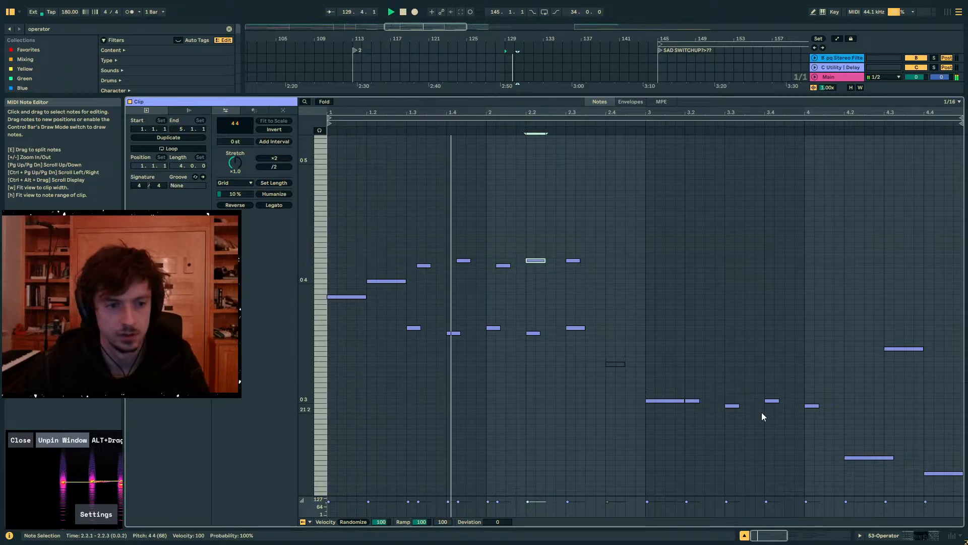
key("space")
- Try nudging all five upper notes one sixteenth earlier and audition the result
left_click_drag(611, 283, 421, 236)
key("Left")
key("space")
key("space")
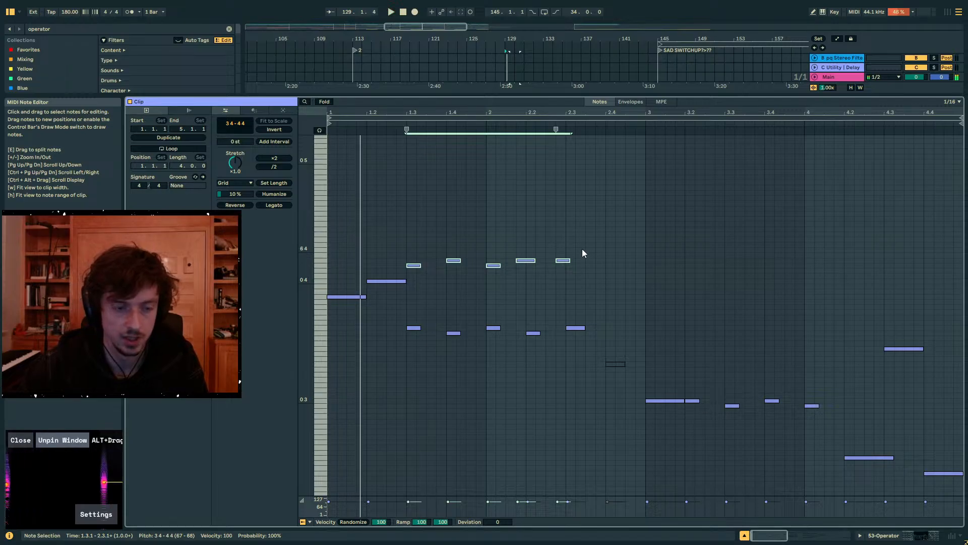
key("Right")
left_click_drag(583, 247, 531, 276)
key("space")
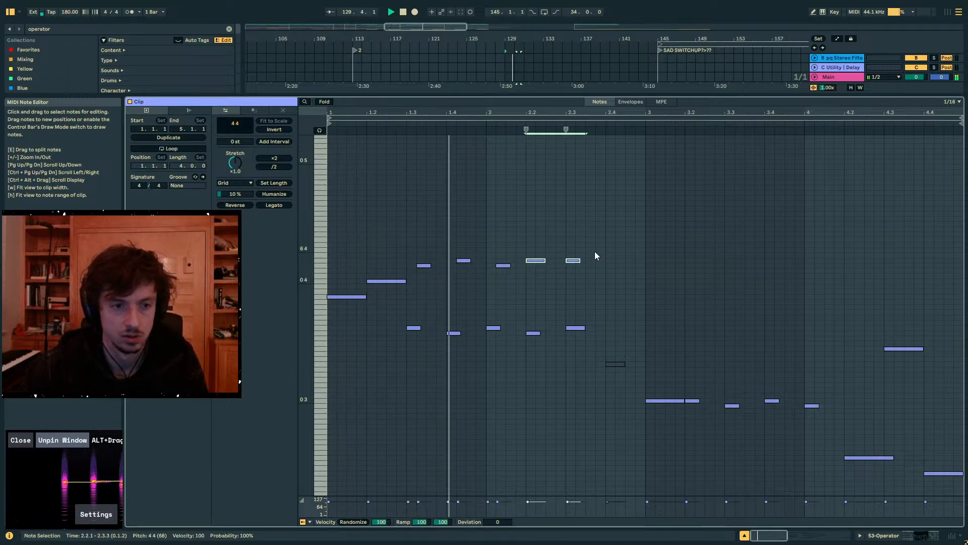
- Move the first three upper notes one sixteenth earlier onto 1.3, 1.4 and 2, keeping the last two at 2.2 and 2.3, and play
left_click_drag(596, 246, 426, 282)
key("Left")
left_click_drag(608, 273, 510, 255)
key("Right")
key("space")
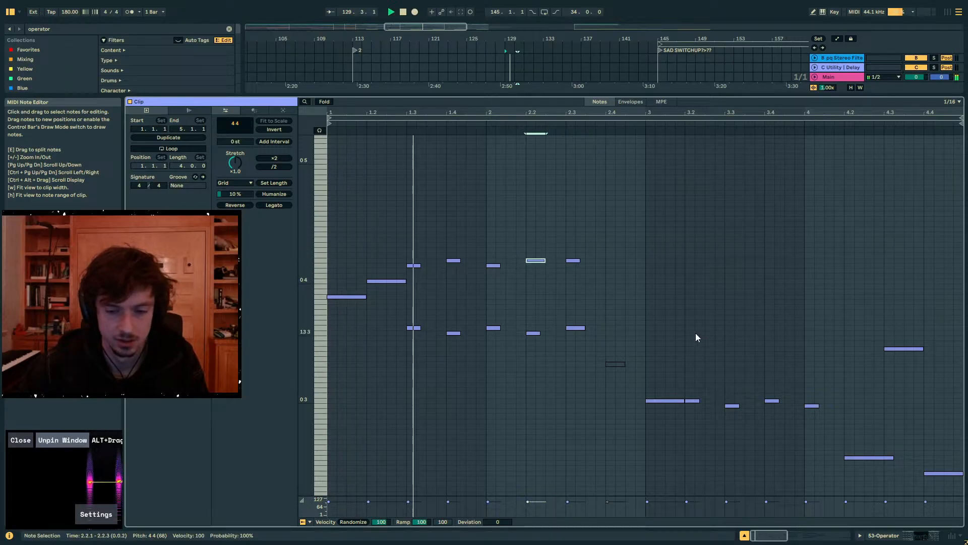
- Show the Operator device and lengthen oscillator D's envelope attack to about 129 ms
left_click(885, 536)
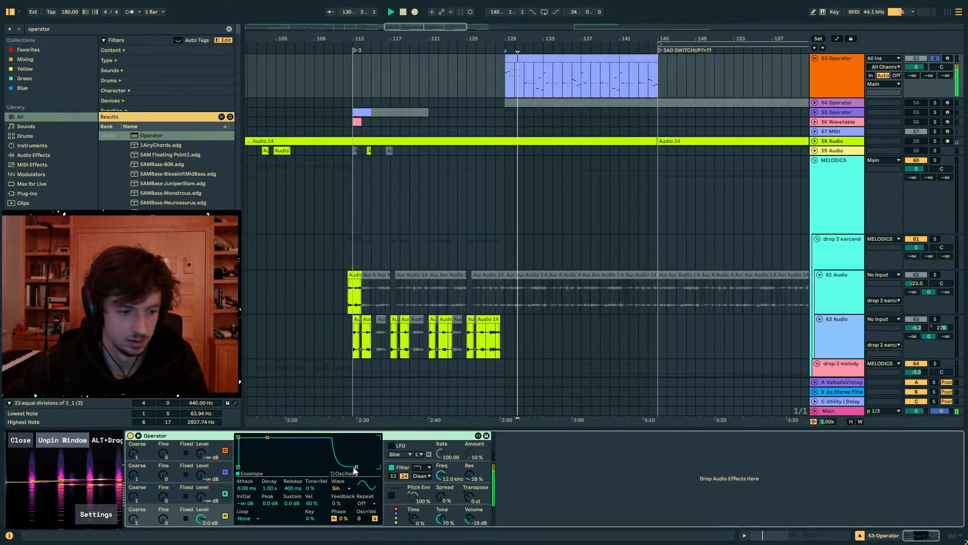
left_click(216, 500)
left_click(213, 520)
left_click_drag(240, 441, 265, 438)
- Raise the Operator track's first send and lower its volume to about -7.9 dB while playing the part
mouse_move(913, 76)
left_mouse_down()
mouse_move(913, 38)
mouse_move(916, 60)
left_mouse_up()
key("space")
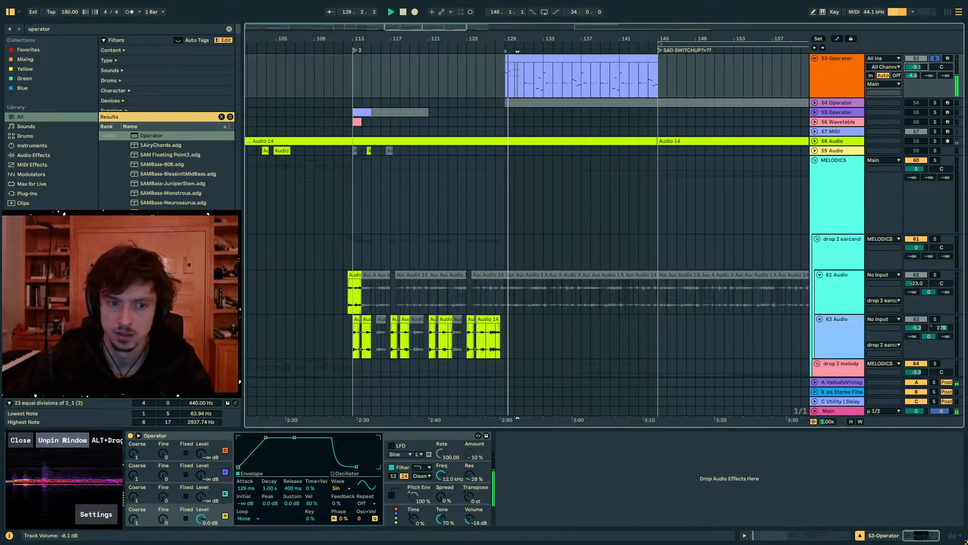
key("space")
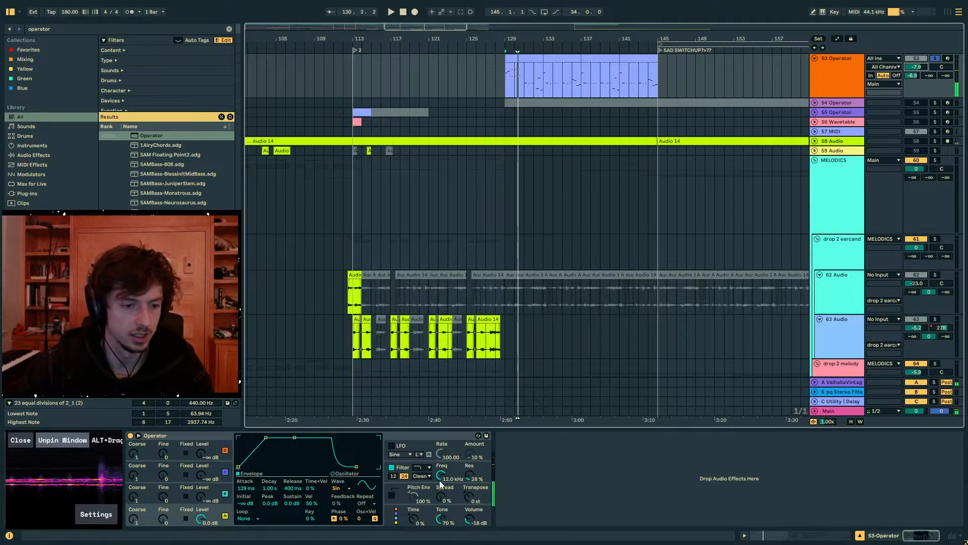
- Enable Operator's pitch envelope and set its amount to about -35% while listening
left_click(392, 495)
key("space")
left_click_drag(414, 497, 413, 513)
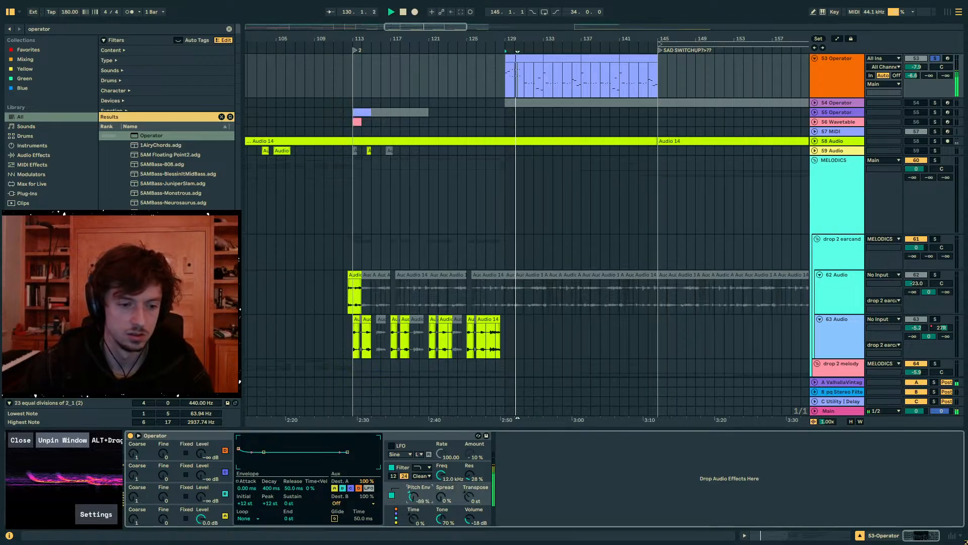
key("space")
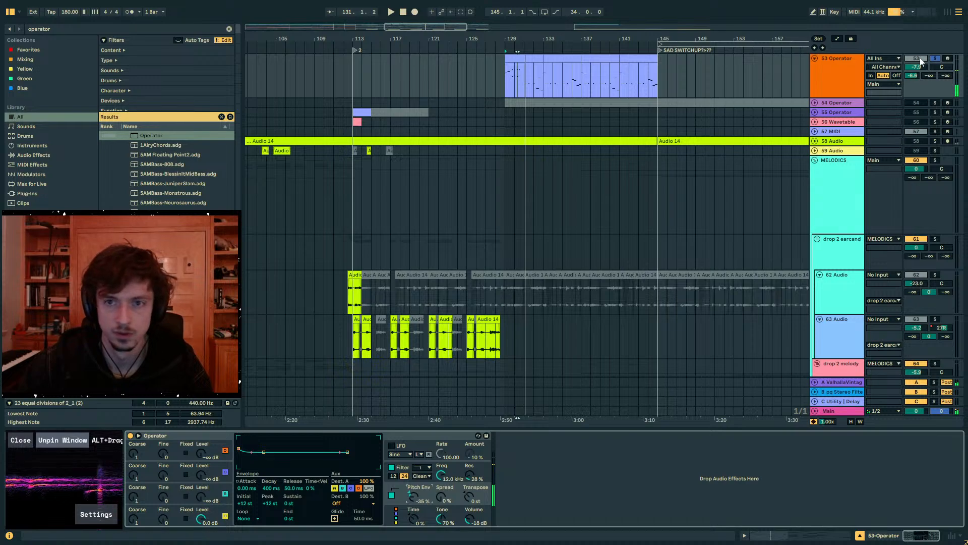
- Take the Operator track out of solo and play the part within the full mix
left_click(936, 59)
key("space")
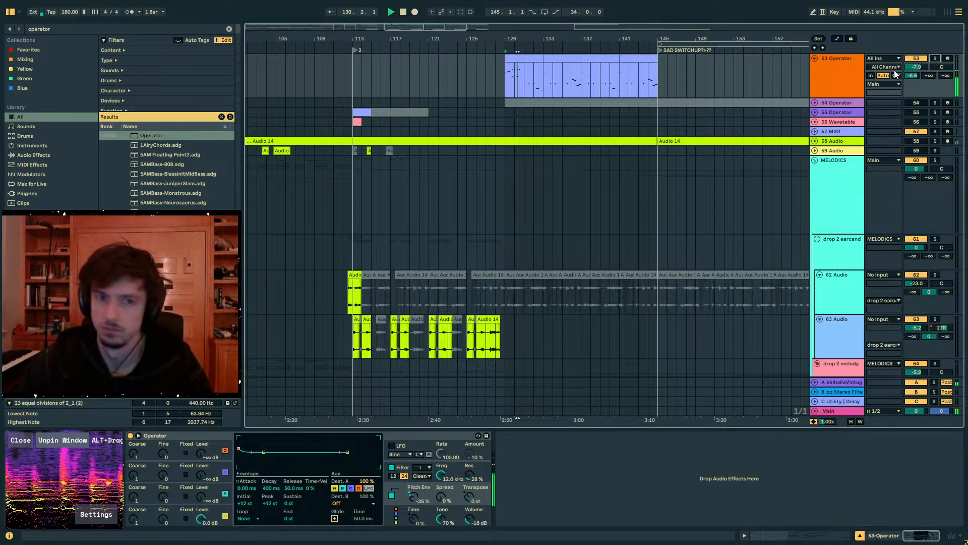
key("space")
- Set Operator's Spread to 55% and reset the track's first send to minus infinity
left_click_drag(441, 496, 441, 469)
key("space")
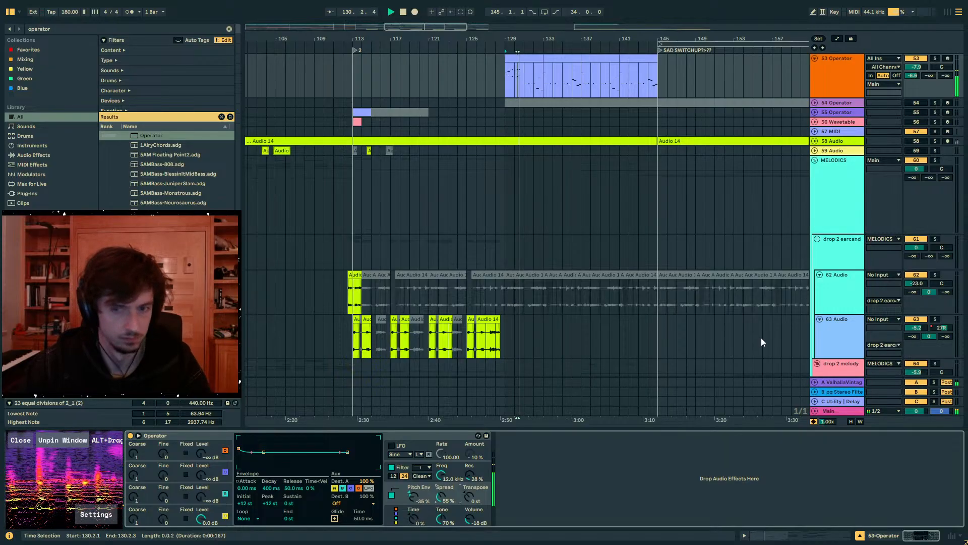
double_click(913, 75)
- Create an empty half-bar MIDI clip at bar 128 on the Operator track and play from there
left_click_drag(511, 39, 471, 62)
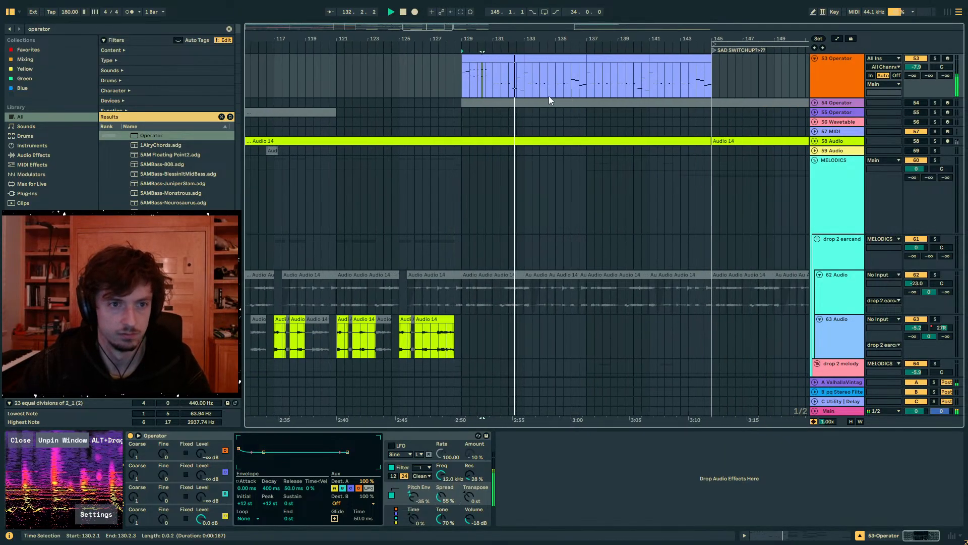
left_click(476, 59)
key("space")
scroll(469, 126, "up", 4)
left_click(438, 157)
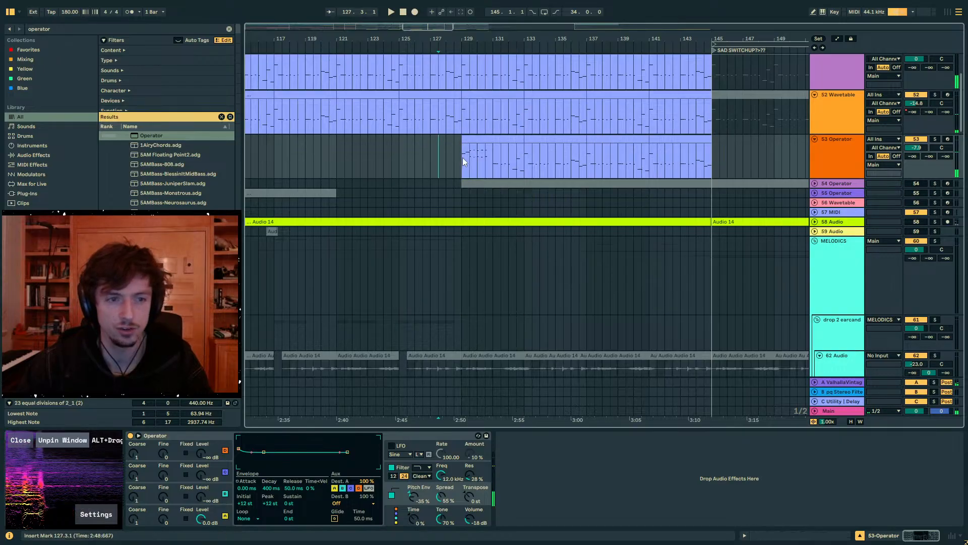
double_click(448, 160)
key("space")
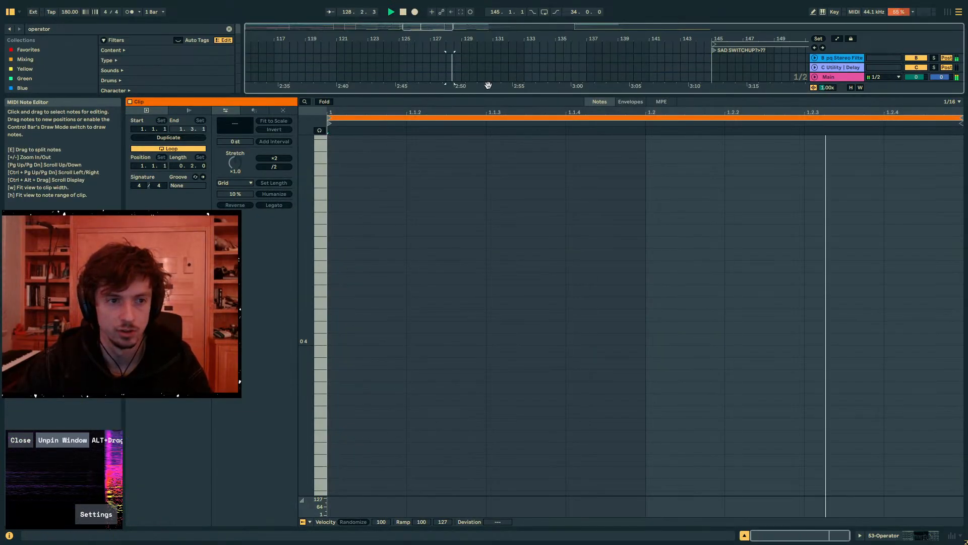
- Shrink the note editor to reveal the arrangement and deactivate the empty clip at bar 128
left_click_drag(486, 97, 479, 337)
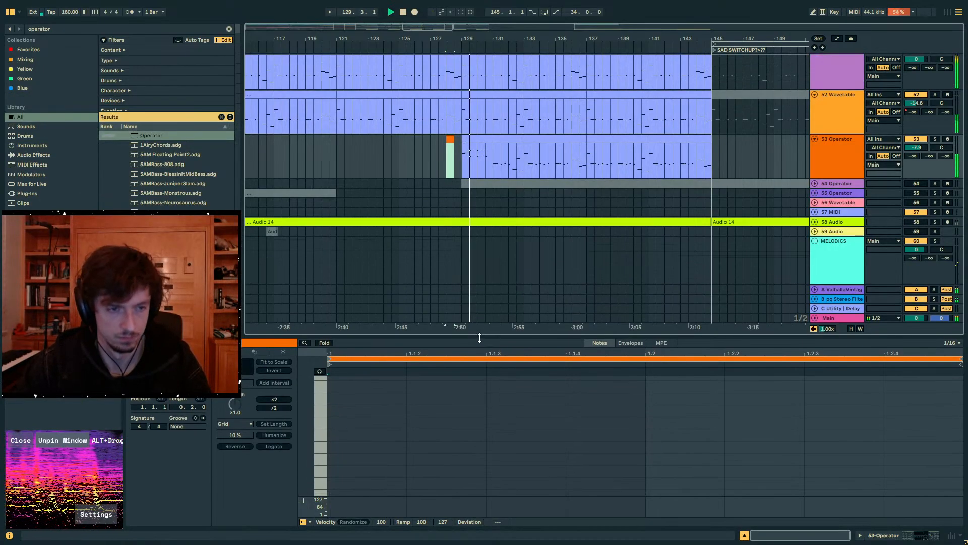
left_click(449, 139)
key("0")
- Open the Operator clip at bar 129 in an enlarged note editor and deactivate the long notes at 1 and 1.2
left_click(468, 139)
key("space")
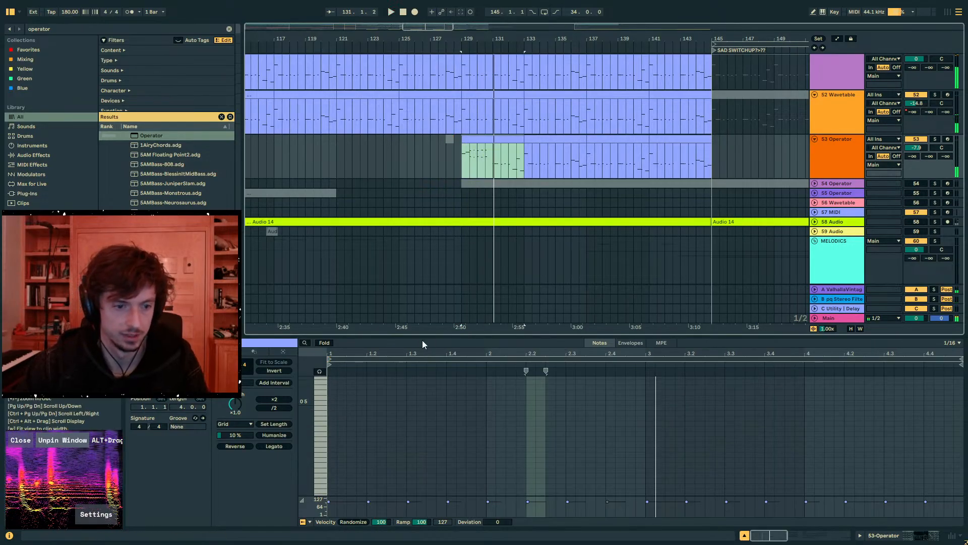
left_click_drag(423, 337, 437, 206)
left_click(386, 404)
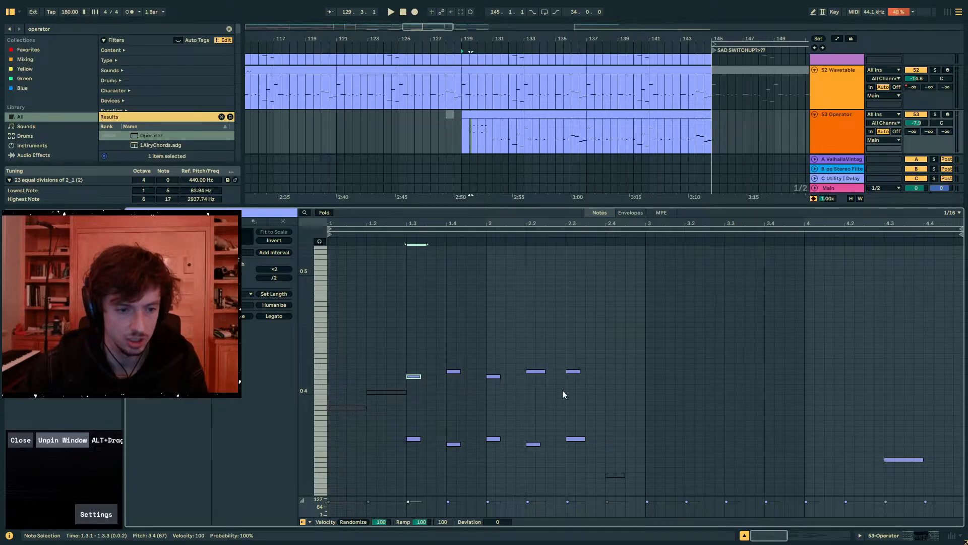
- Move the upper phrase one beat earlier, place its first note at 2.3, audition it, and copy this variation
left_click_drag(589, 383, 359, 370)
key("Left")
key("Right")
key("Right")
key("Right")
key("Right")
key("Right")
key("Right")
key("Right")
key("Right")
key("Right")
key("Right")
key("Right")
key("Right")
key("Right")
key("Right")
key("Right")
key("Right")
key("Right")
key("Right")
key("Right")
key("Right")
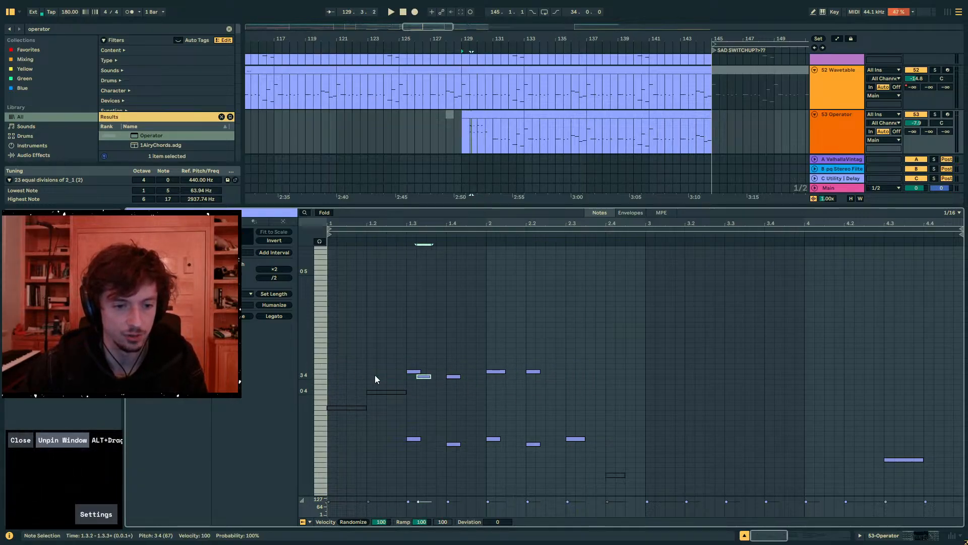
key("space")
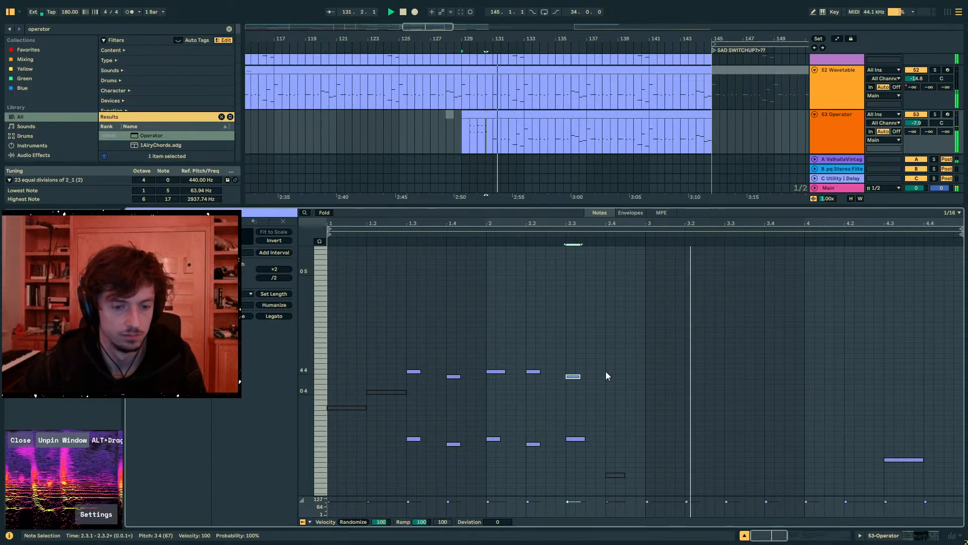
key("Left")
key("Right")
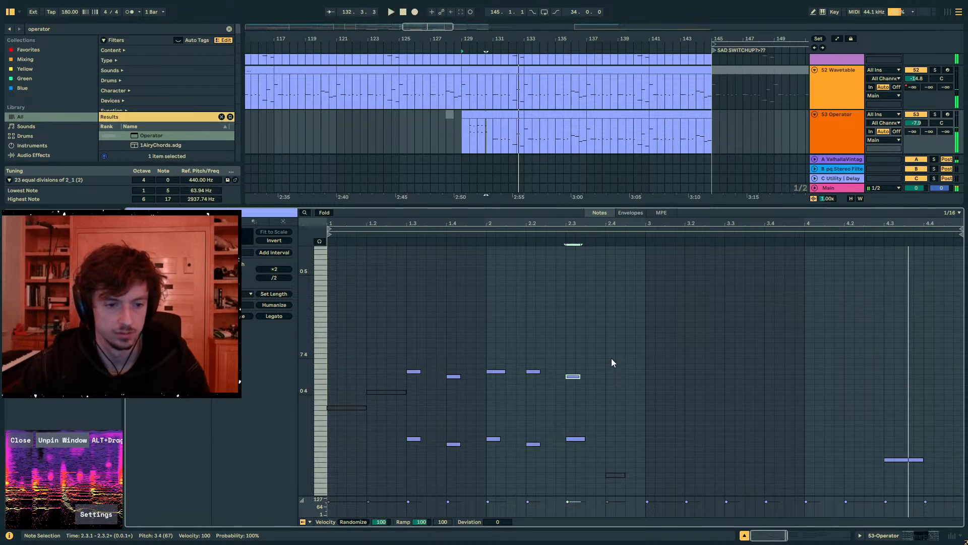
left_click_drag(611, 358, 418, 403)
- Undo the last moves of the upper notes in the bar 129 clip and play it
key("ctrl+z")
key("ctrl+z")
key("ctrl+z")
key("ctrl+z")
key("ctrl+z")
key("ctrl+z")
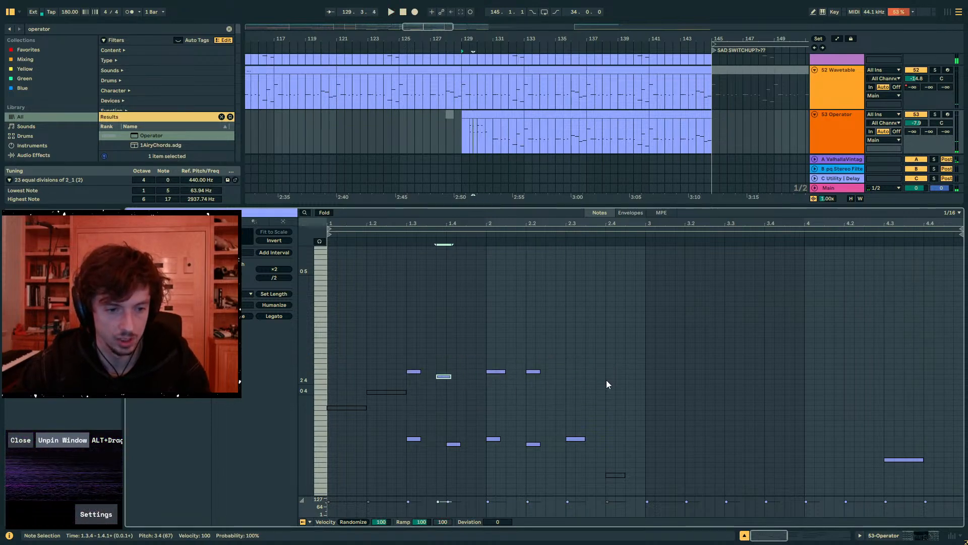
key("space")
- Duplicate the edited Operator clip from bar 129 over the following clip at bar 133
left_click(657, 372)
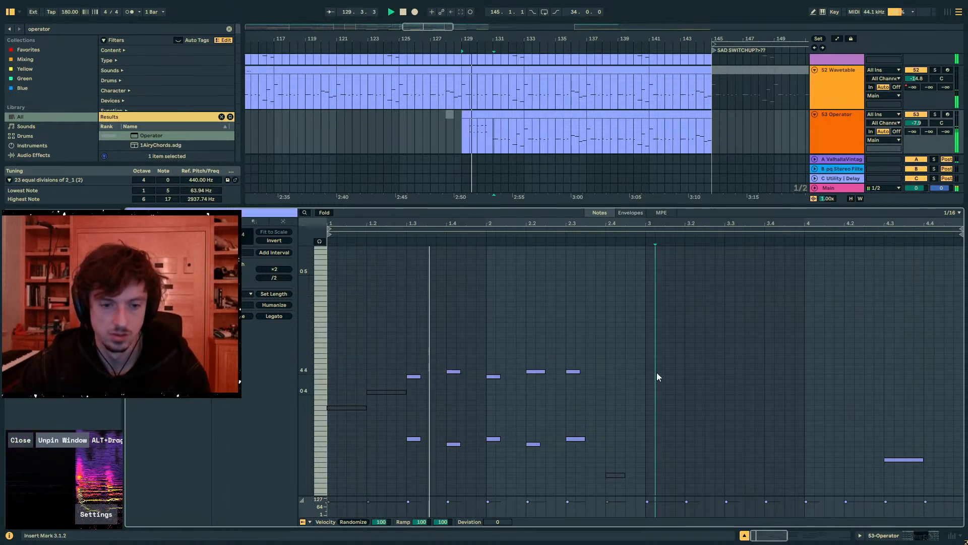
left_click(874, 392)
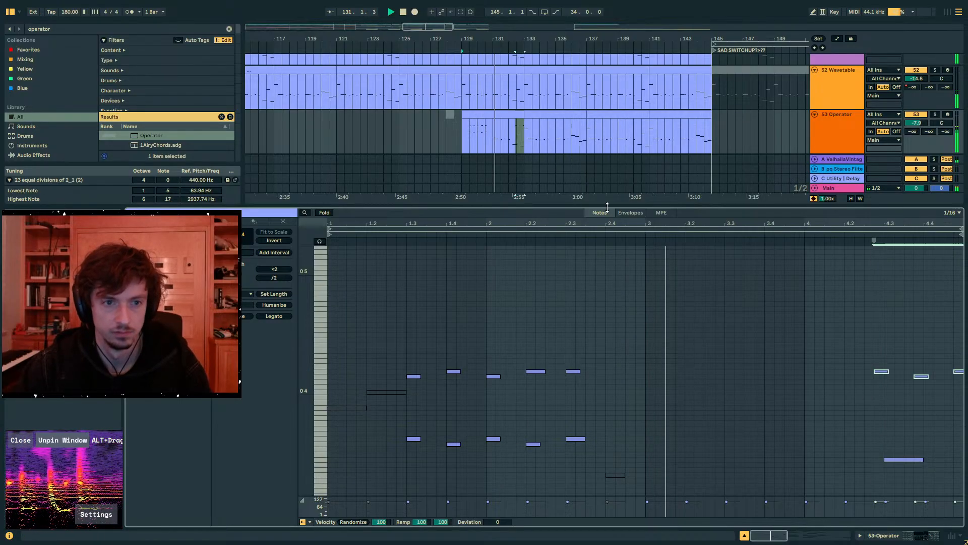
left_click(515, 115)
key("ctrl+d")
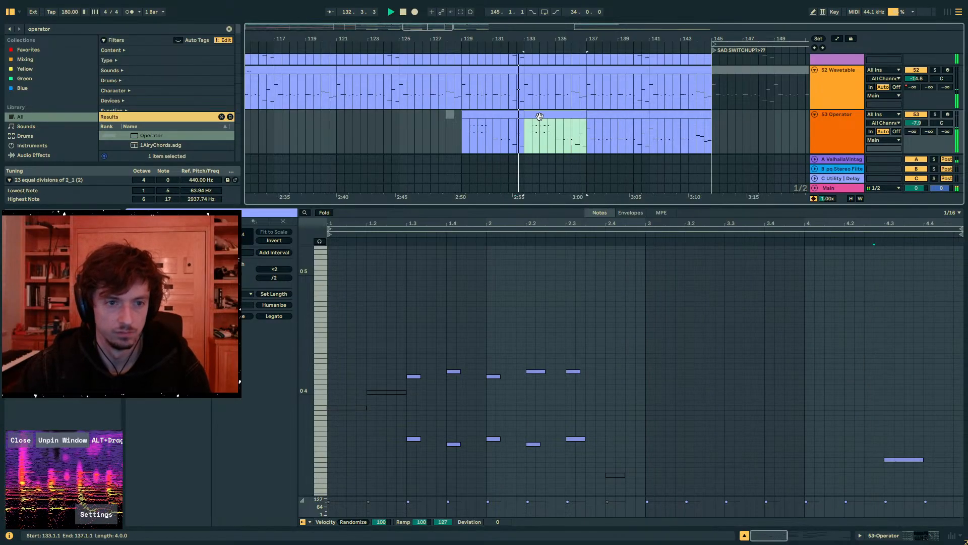
- Replace the upper notes in the bar 133 clip with the copied variation, starting at 1.3
left_click_drag(415, 340, 611, 389)
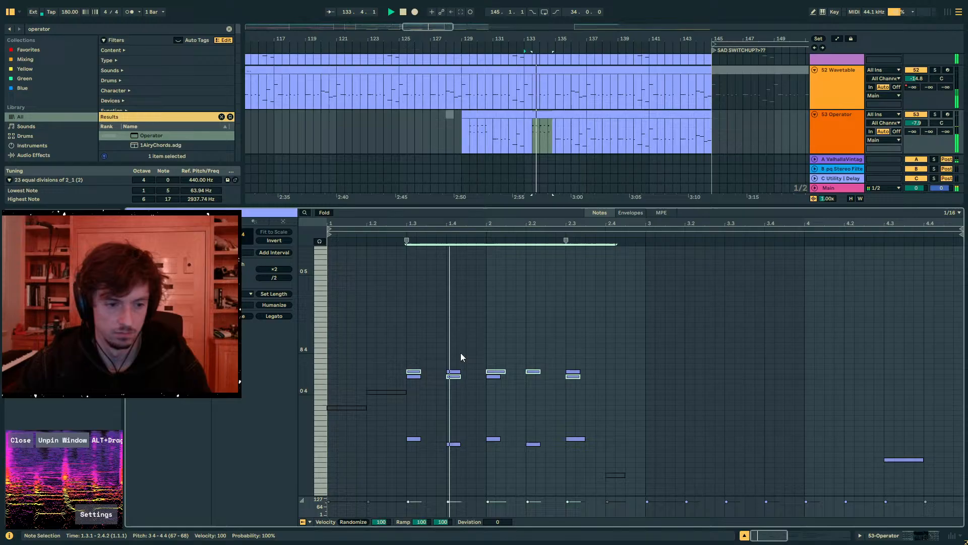
left_click(410, 359)
key("ctrl+v")
left_click_drag(396, 349, 598, 392)
left_click_drag(611, 388, 388, 346)
key("Delete")
left_click(410, 356)
key("ctrl+v")
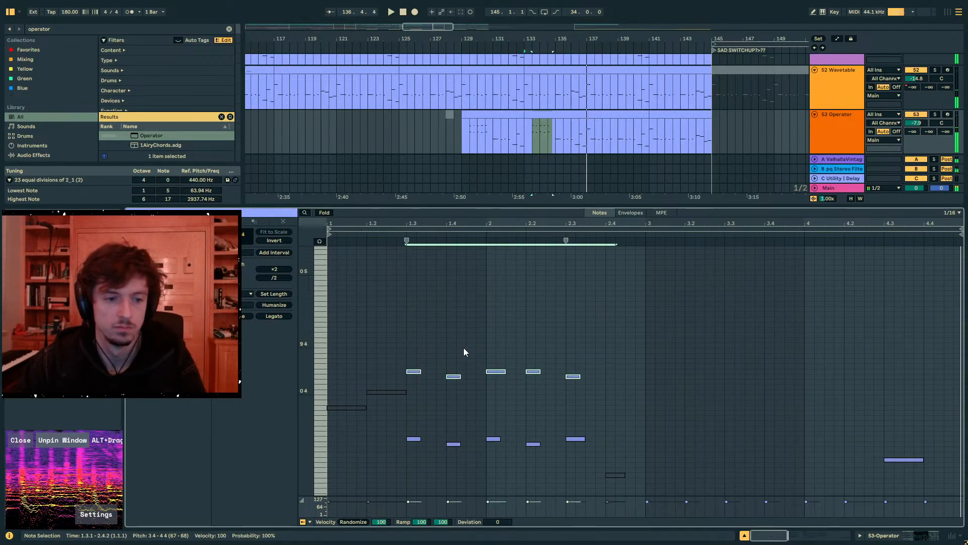
- Nudge the five pasted notes one sixteenth later than 1.3, auditioning the alternative offsets
key("Right")
key("Right")
key("space")
key("Left")
key("space")
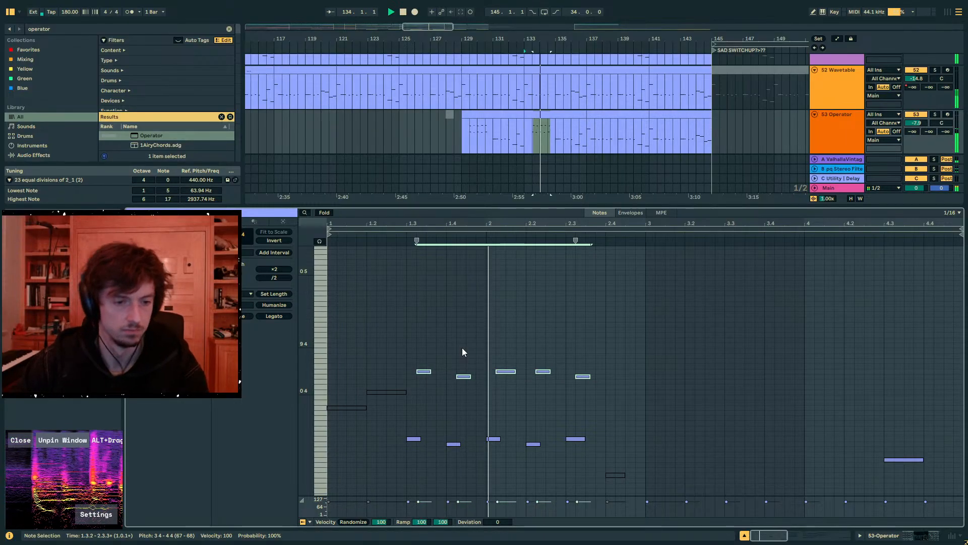
key("Right")
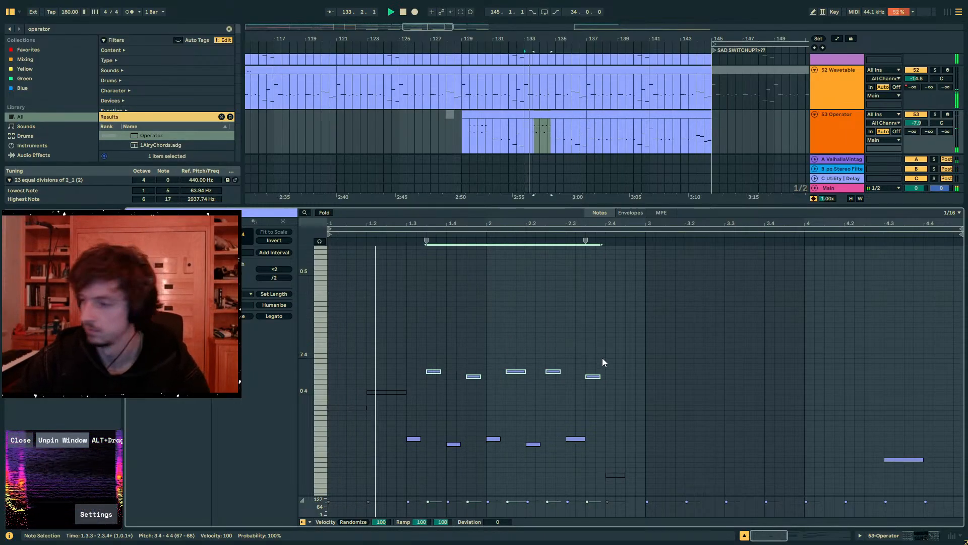
key("Left")
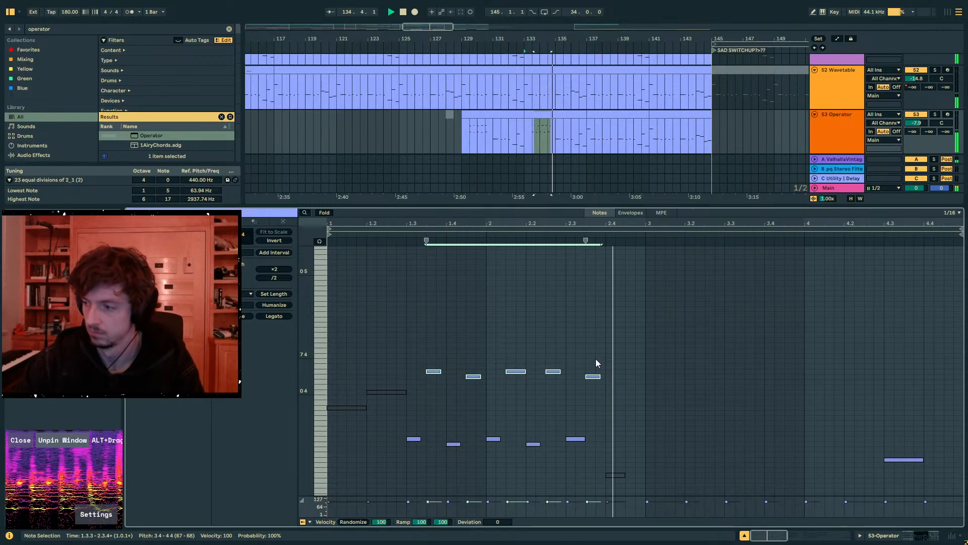
- Duplicate the two edited Operator clips spanning bars 129 to 137 across bars 137 to 145
left_click(488, 124)
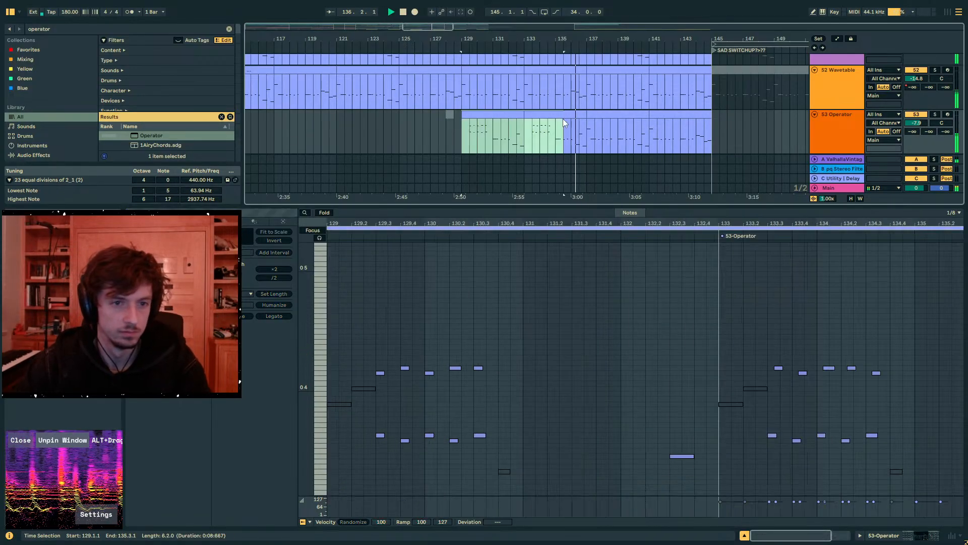
left_click(617, 111)
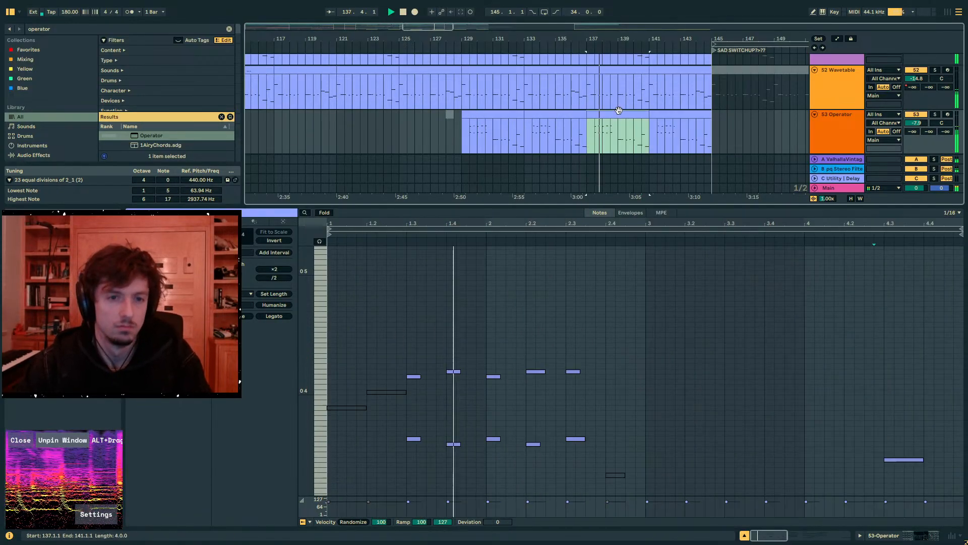
left_click(674, 122)
- Compare the clips at bars 129 and 133 and play the arrangement from bar 133
left_click(495, 115)
left_click(557, 115)
key("space")
key("space")
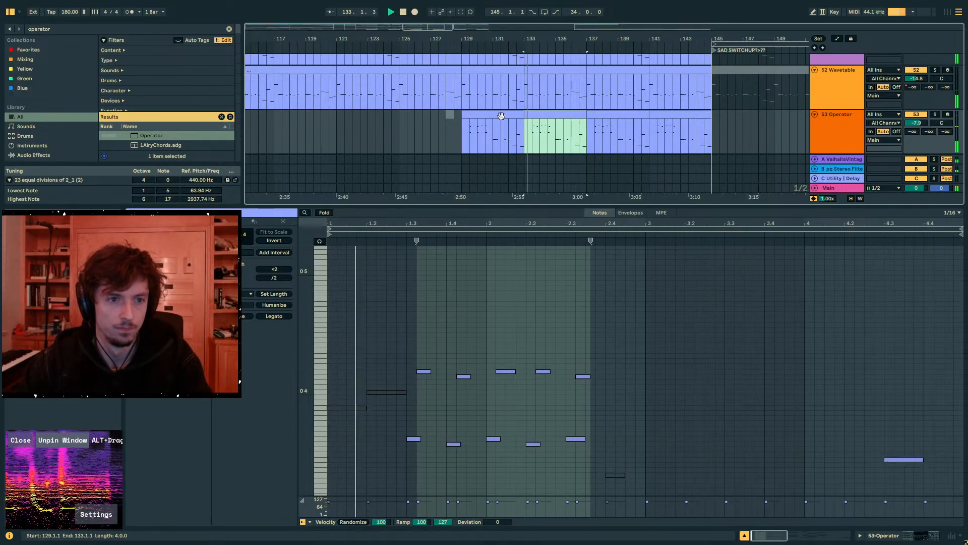
- Solo the 53 Operator track and play its clip from bar 129
left_click(501, 115)
key("space")
key("space")
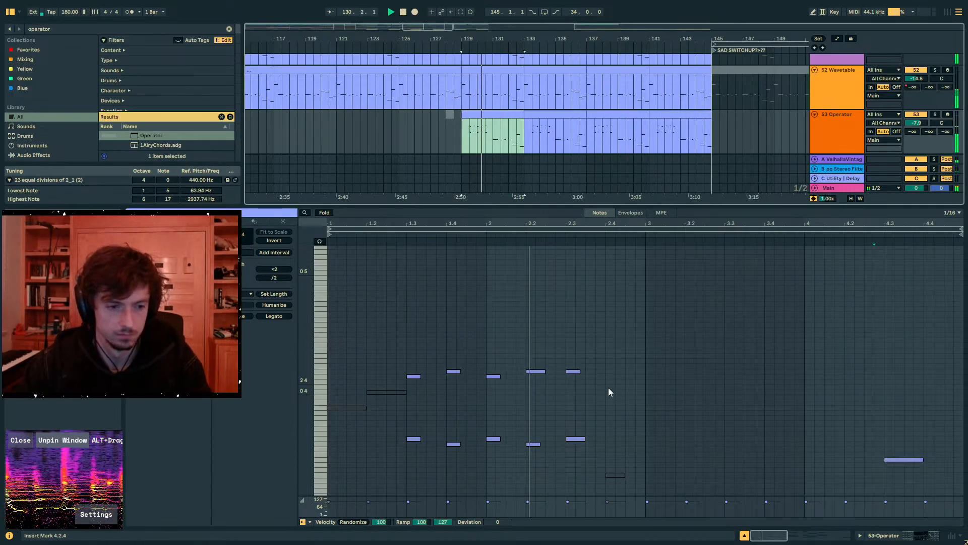
left_click(936, 115)
key("space")
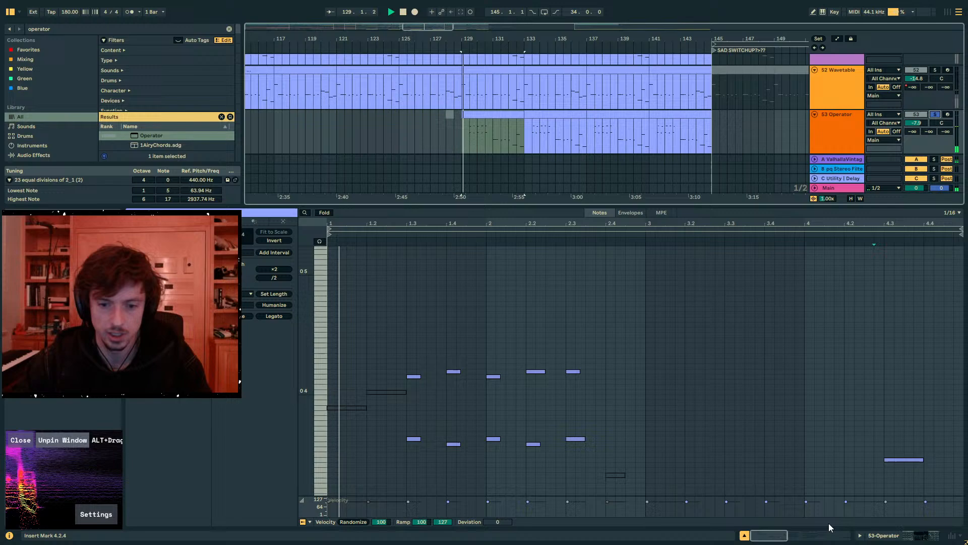
- Set Operator's oscillator B to Fine 403 and level -23 dB, with an envelope decay of 351 ms and sustain of -9.7 dB
left_click(889, 535)
left_click_drag(203, 500, 204, 489)
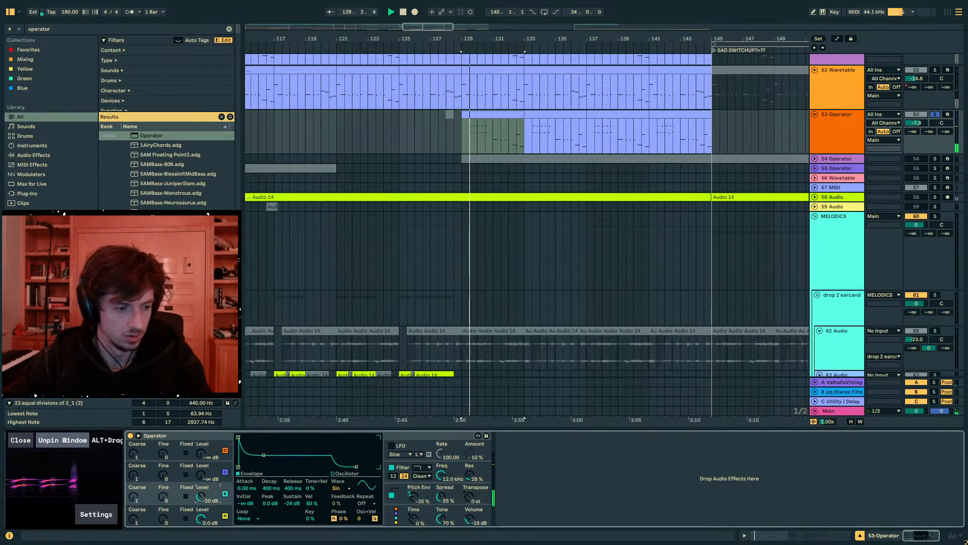
left_click_drag(262, 463, 262, 453)
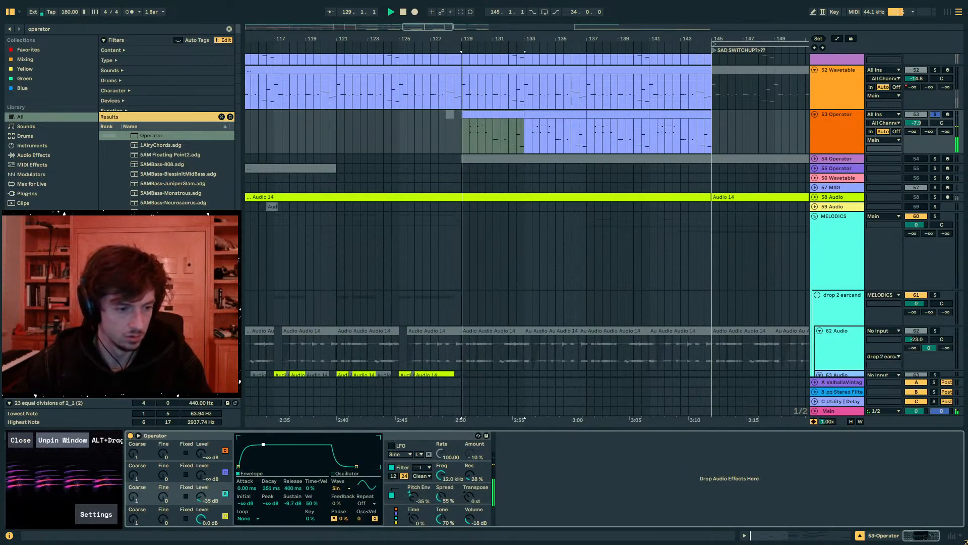
left_click_drag(164, 497, 164, 450)
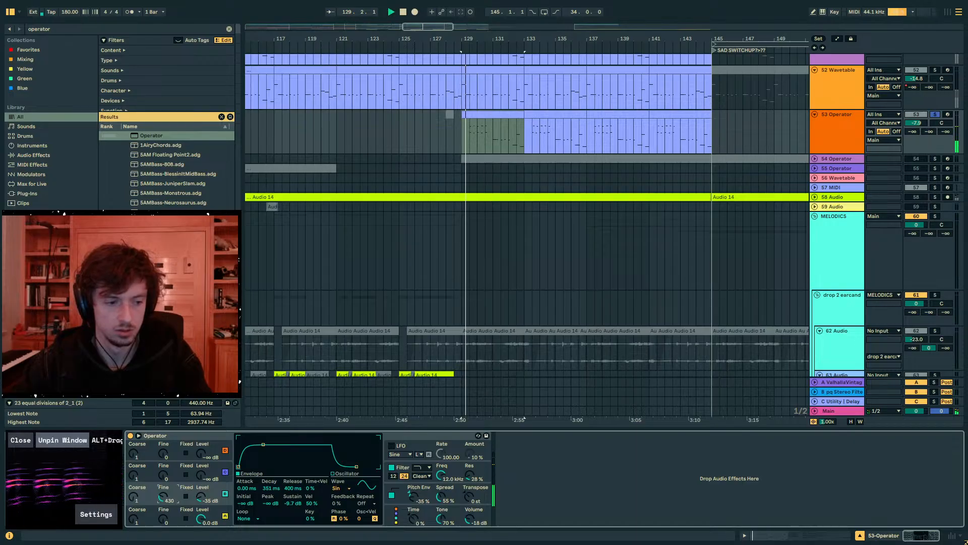
left_click_drag(201, 497, 201, 485)
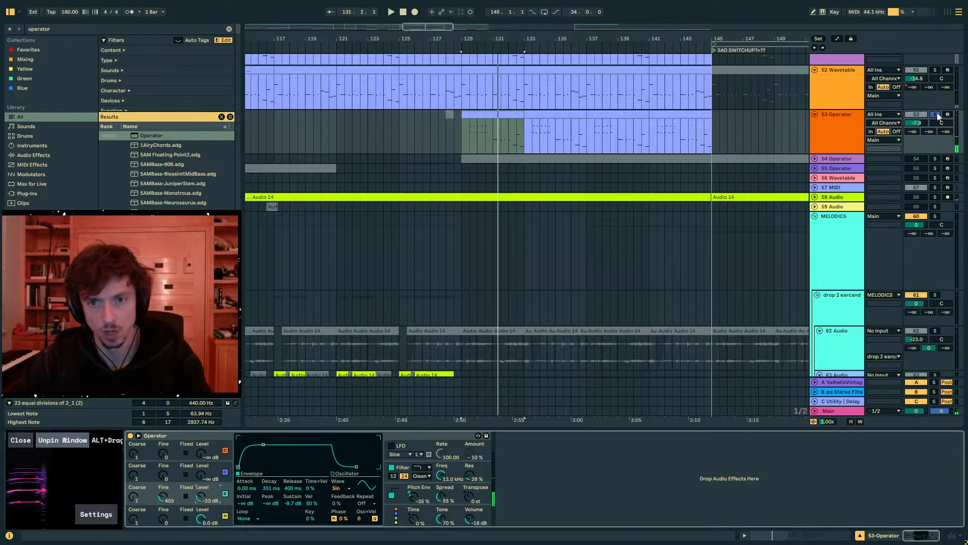
- Unsolo track 53 and set its Operator's Spread to 0 % while playing the full mix from bar 129
key("space")
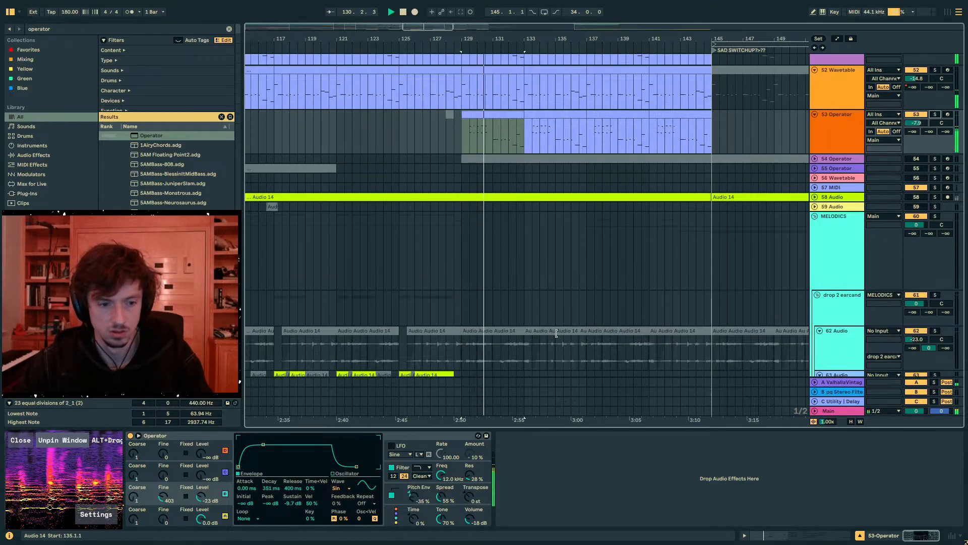
left_click(417, 499)
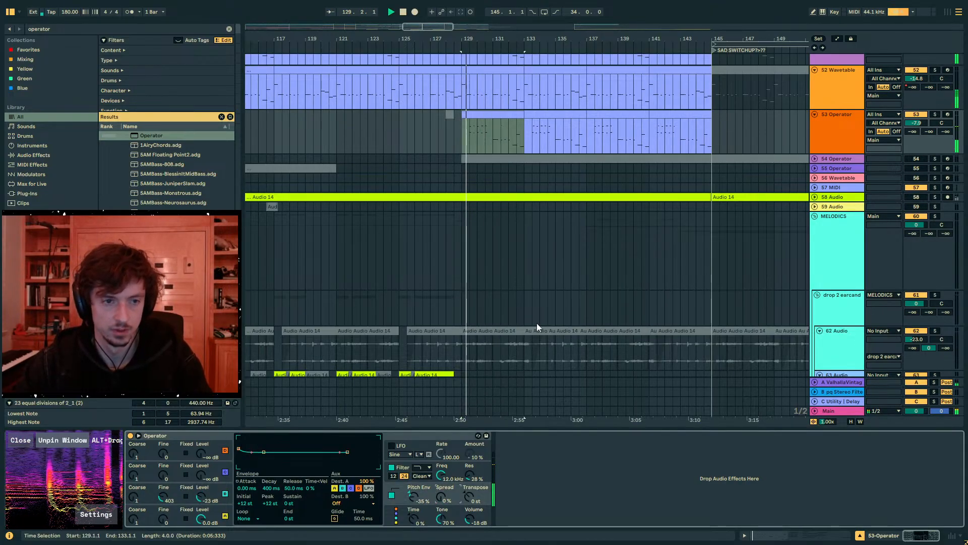
- Deactivate track 53's Operator clip across bars 131 to 133 and set its send A to -36.4 dB
left_click(497, 139)
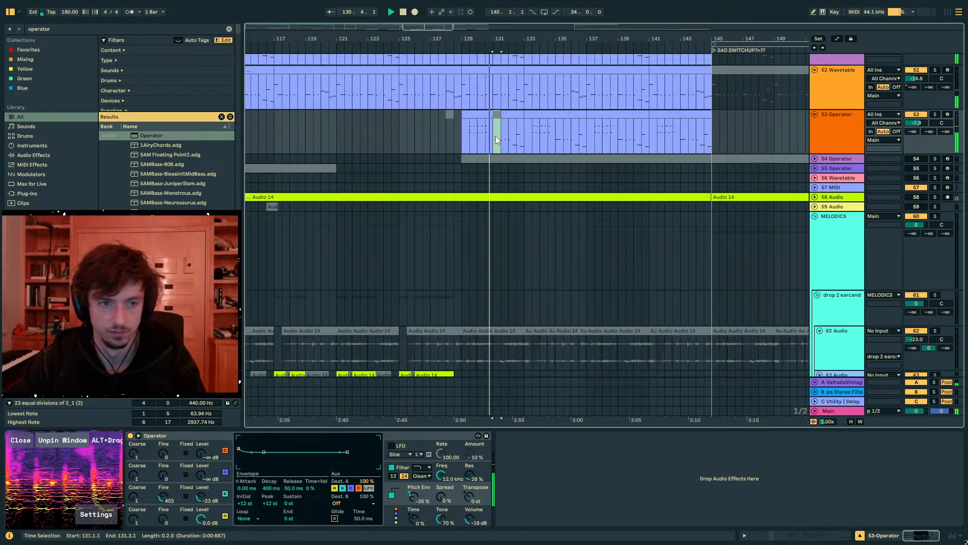
left_click(469, 137)
key("space")
key("space")
mouse_move(916, 133)
left_mouse_down()
mouse_move(916, 103)
mouse_move(915, 167)
left_mouse_up()
left_click(487, 114)
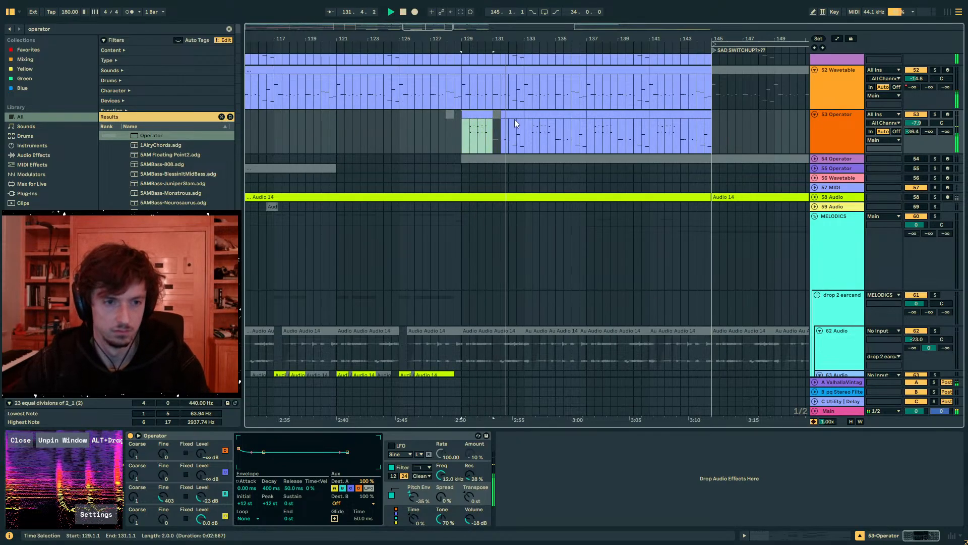
left_click(518, 124)
left_click_drag(530, 133, 504, 131)
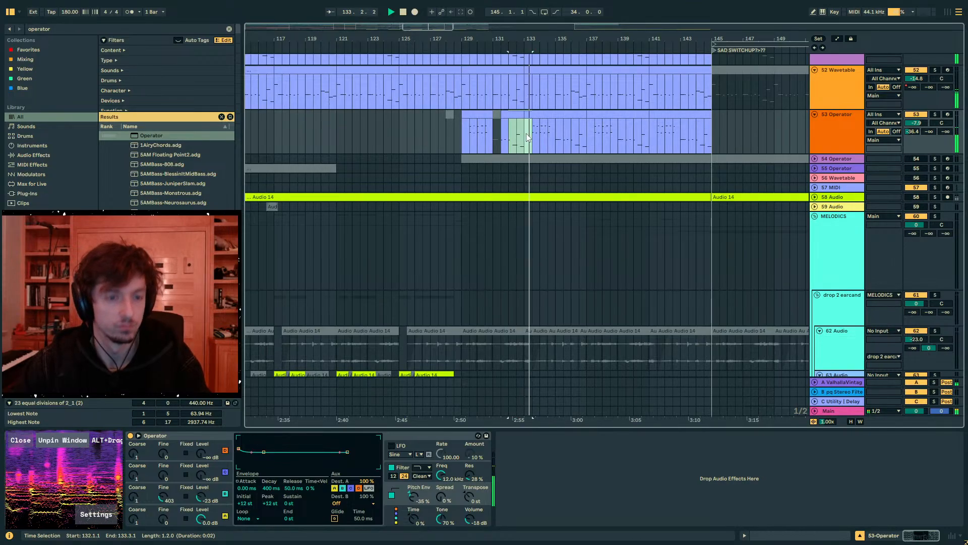
key("0")
- Try to copy the Operator clip at bars 129 to 131 over the clip starting at bar 133
left_click(531, 114)
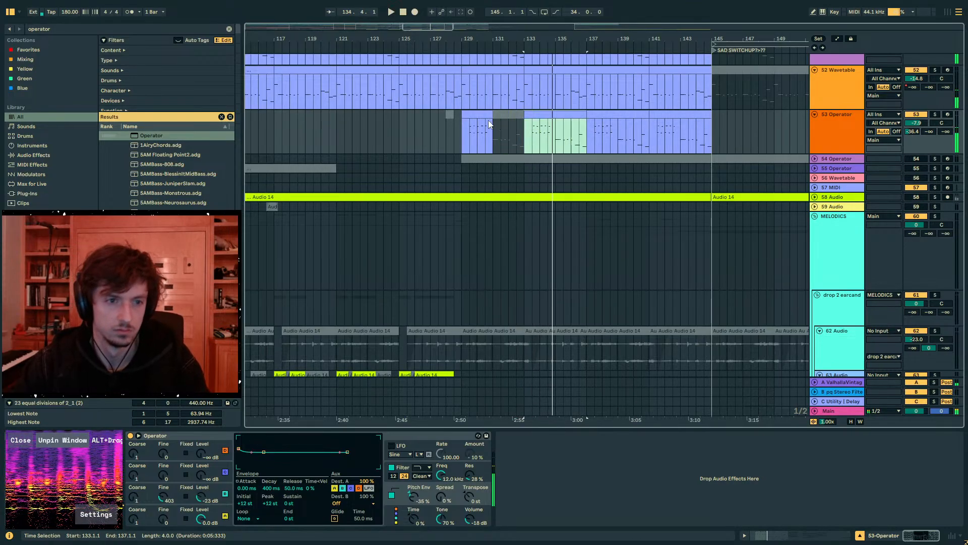
left_click(487, 115)
key("space")
key("ctrl+c")
left_click(533, 114)
key("ctrl+v")
key("ctrl+d")
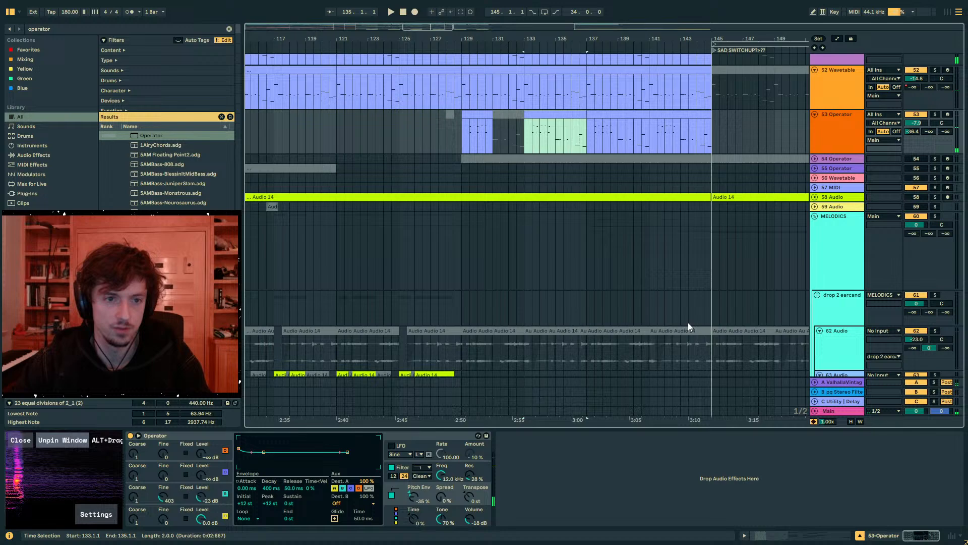
- Set oscillator A's envelope to a 193 ms decay and -∞ dB sustain, and audition the soloed Operator track from bar 133
left_click(210, 485)
key("space")
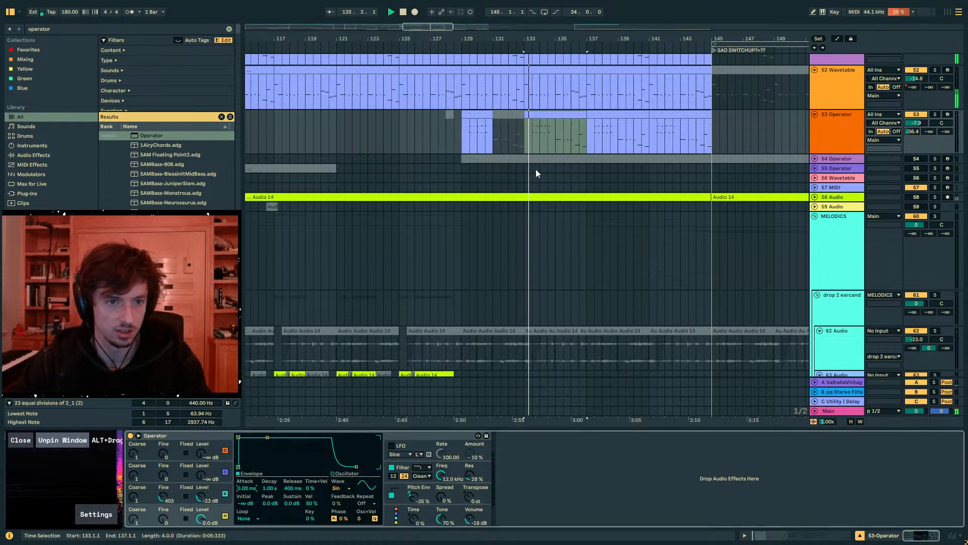
left_click_drag(268, 439, 261, 467)
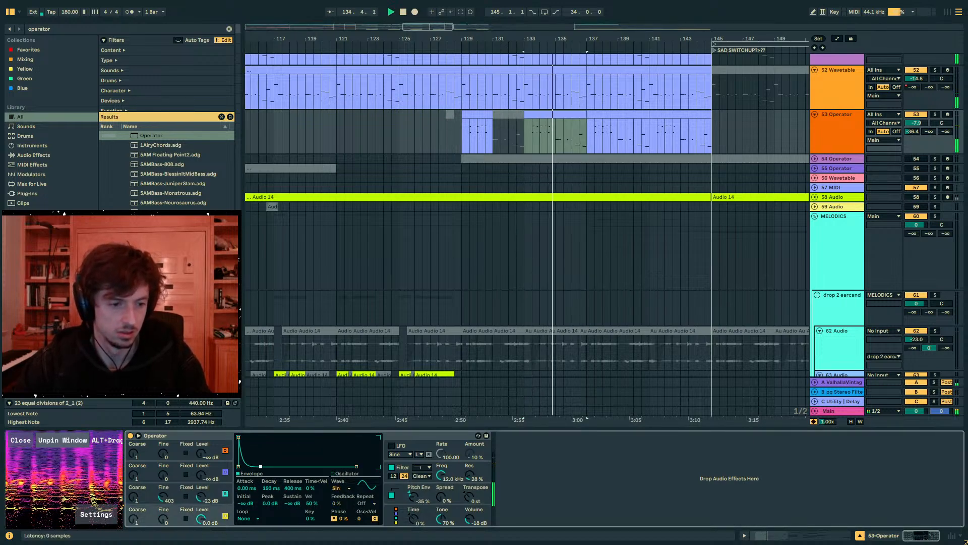
key("space")
key("space")
key("s")
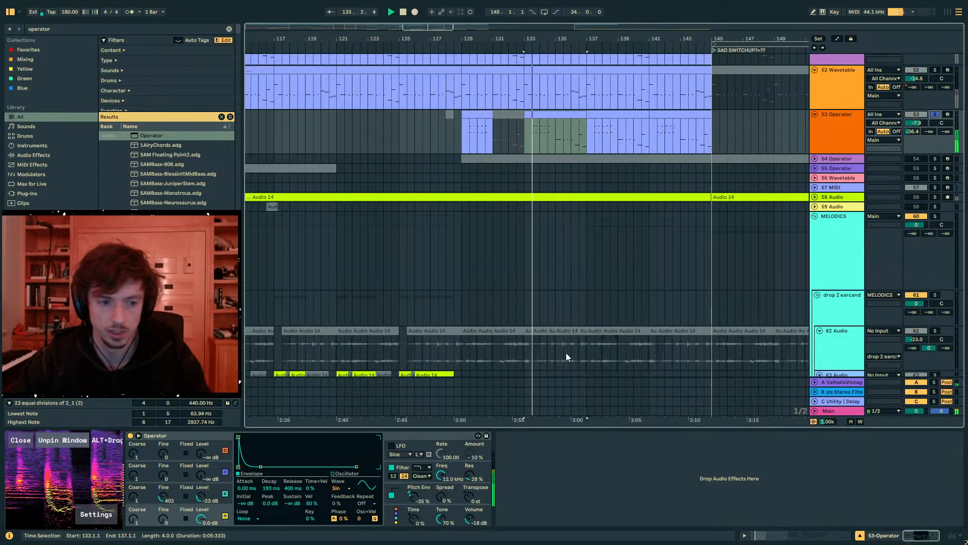
left_click(412, 500)
left_click(540, 135)
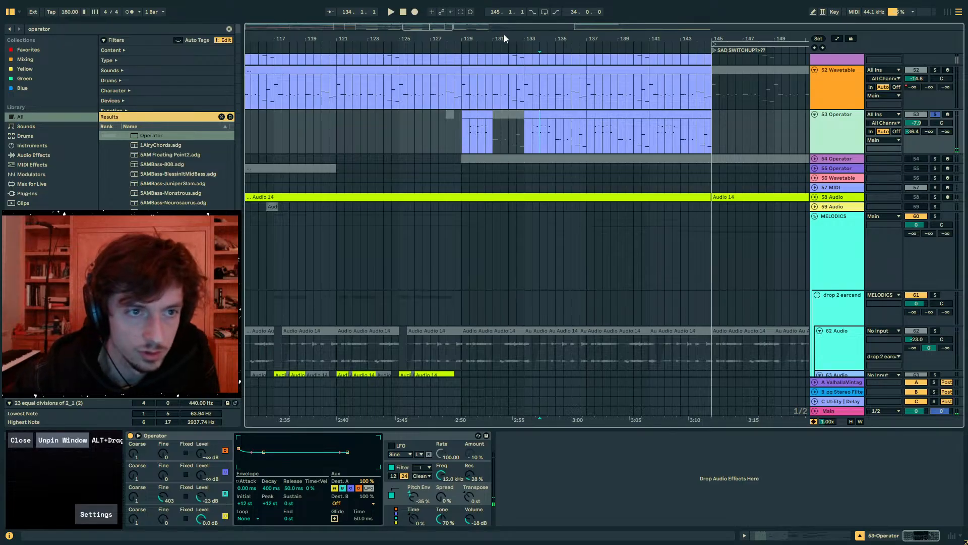
- Duplicate the Operator track and select the original track's clip at bars 129 to 131
key("ctrl+d")
left_click_drag(504, 35, 504, 20)
left_click_drag(656, 170, 477, 137)
left_click(522, 135)
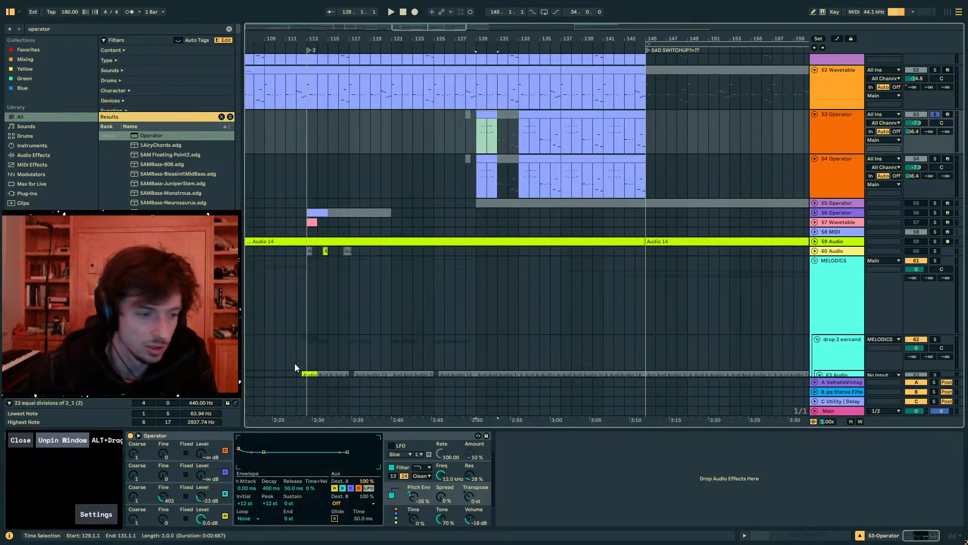
- Lengthen oscillator A's attack on track 53's Operator, with a 502 ms decay and 0.0 dB sustain
left_click(225, 515)
left_click_drag(247, 488, 270, 454)
key("ctrl+z")
left_click(217, 514)
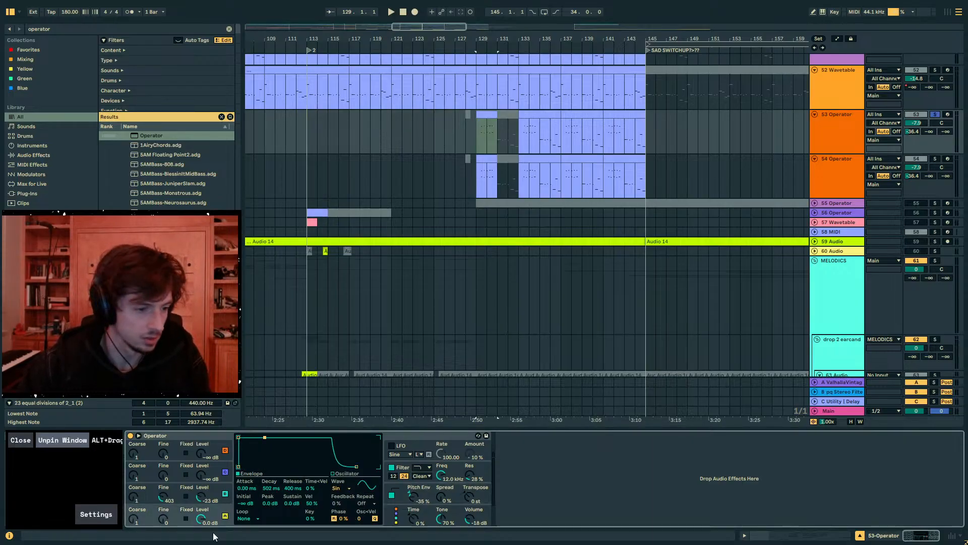
key("space")
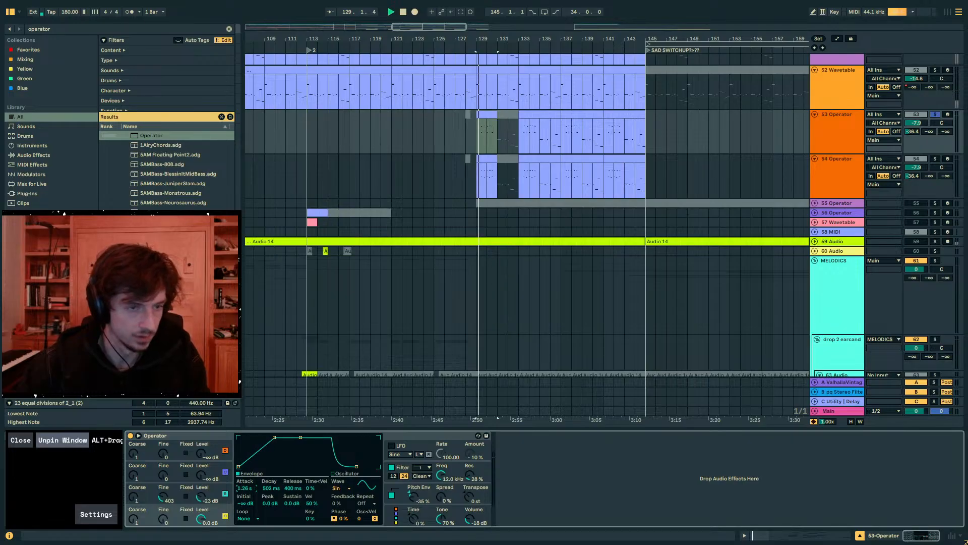
left_click_drag(247, 488, 246, 474)
key("space")
- Solo the duplicate track 54 Operator, reset its Pitch Env to 0.0 % and set oscillator A's decay to 579 ms
left_click(477, 176)
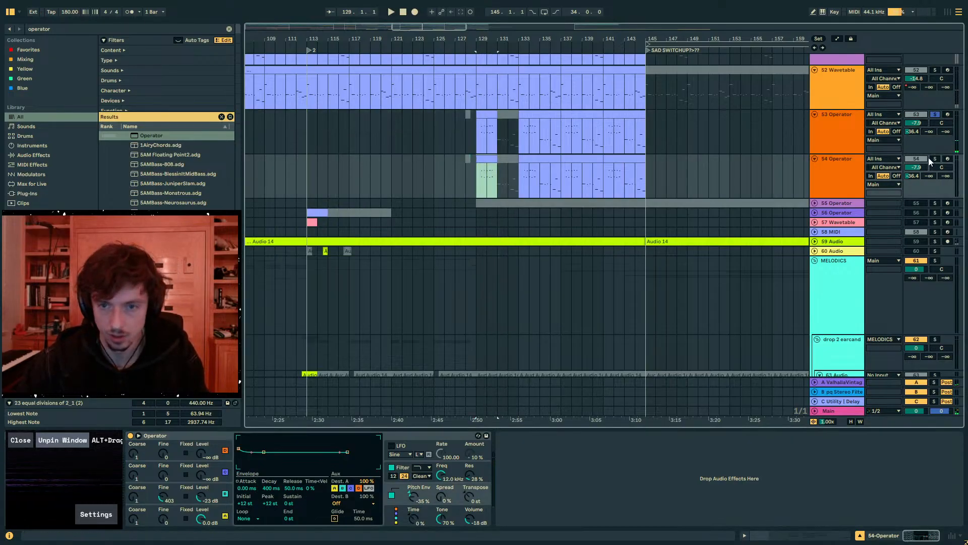
key("space")
left_click(206, 511)
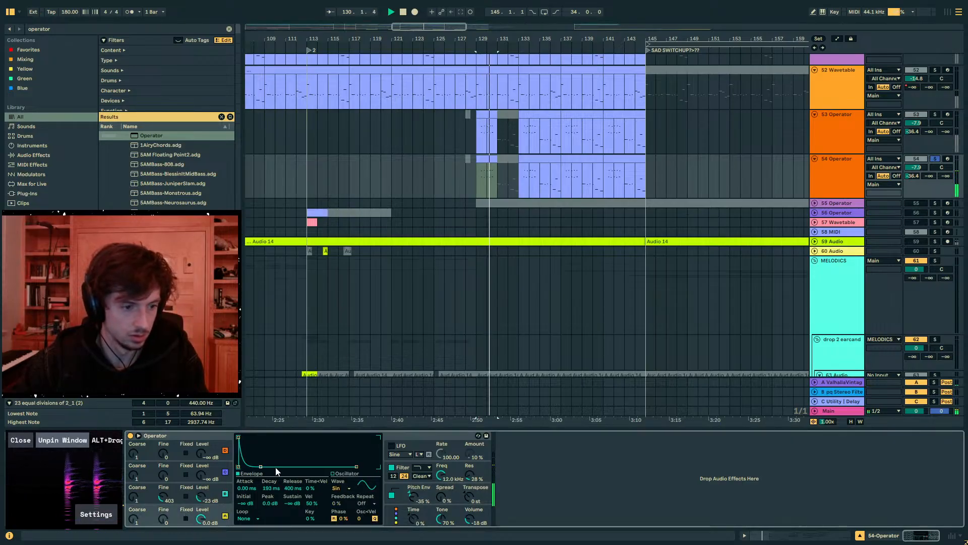
double_click(413, 497)
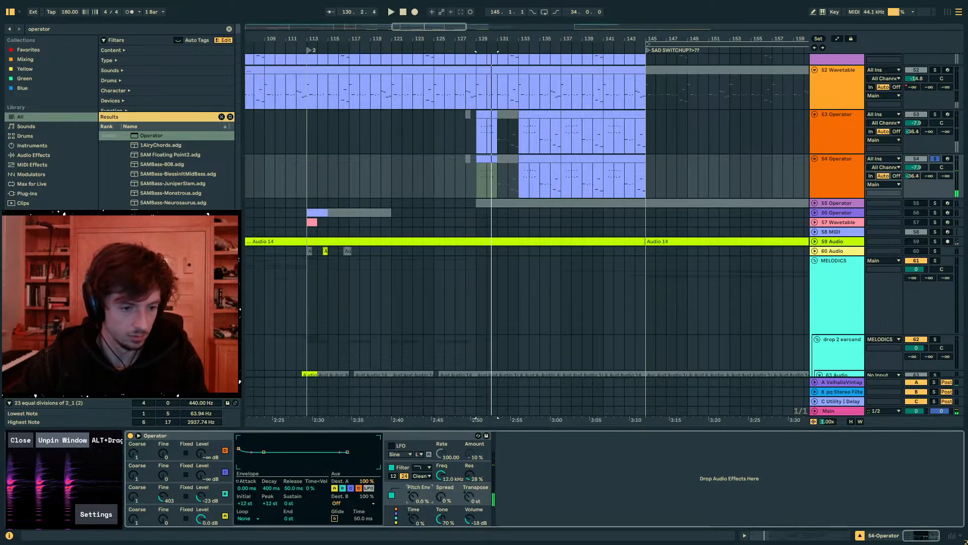
left_click(181, 514)
left_click_drag(270, 488, 270, 489)
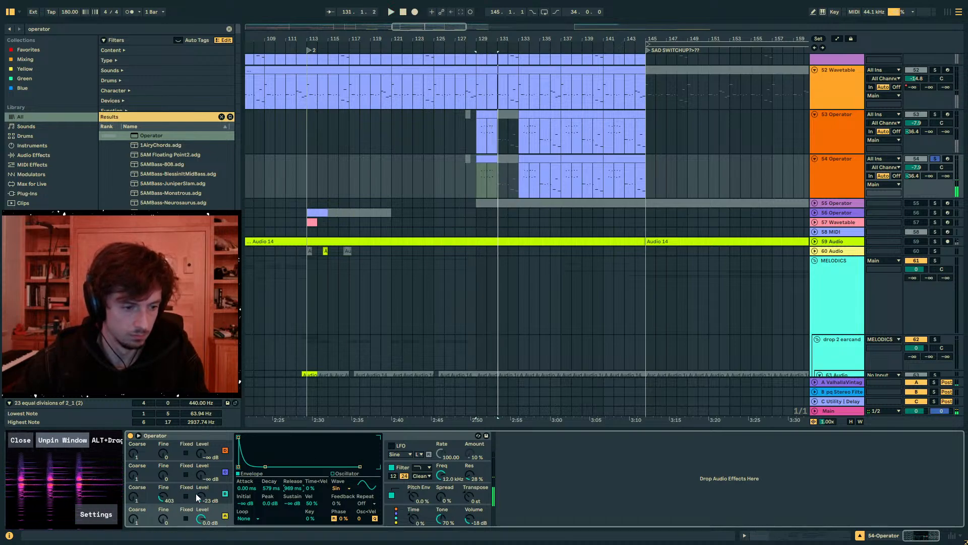
- Give track 54's oscillator B an envelope with 445 ms decay, -∞ dB sustain and 113 ms release
left_click(211, 491)
left_click_drag(263, 445, 237, 441)
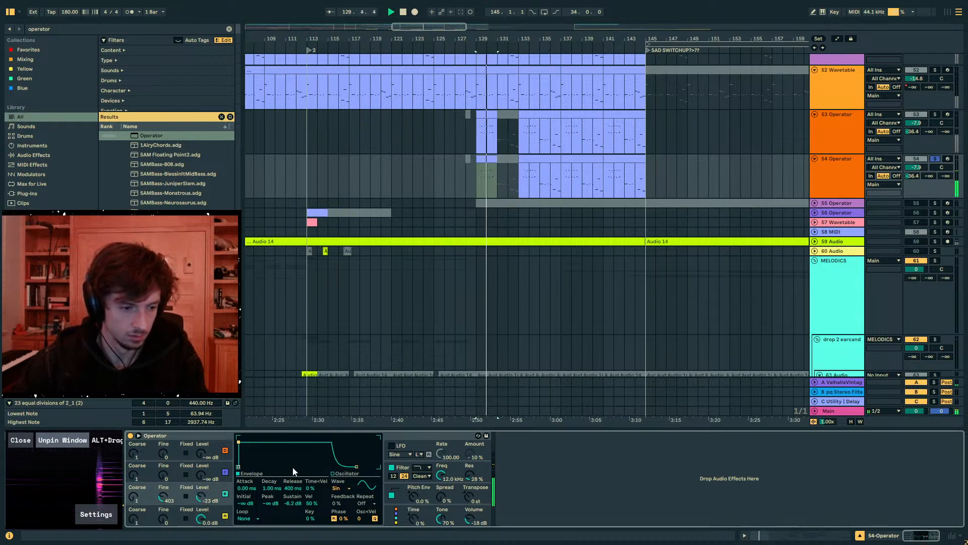
left_click_drag(293, 489, 293, 506)
left_click_drag(245, 444, 265, 466)
key("space")
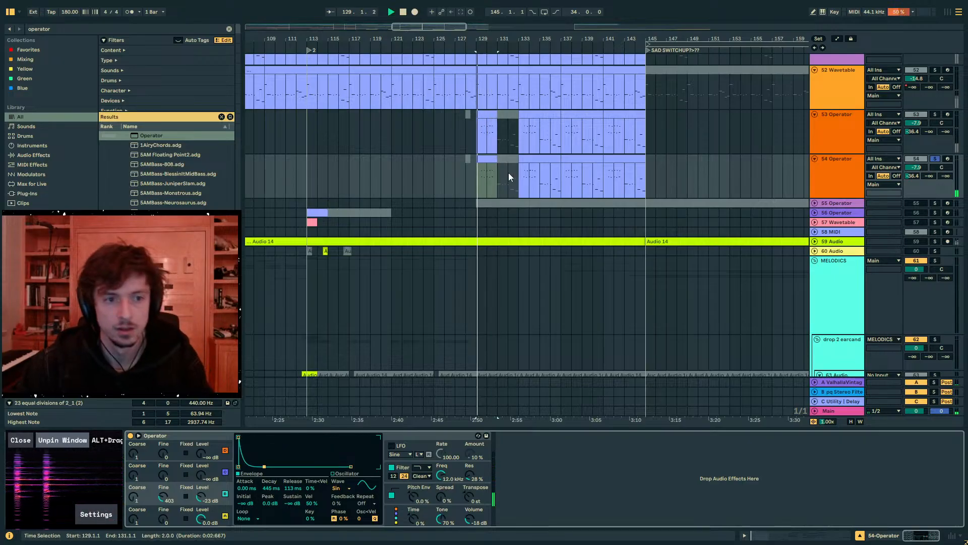
- Shift the five upper notes in track 54's bar 129 clip later to start at 1.3.3, and audition them
left_click(487, 159)
key("space")
left_click(800, 534)
left_click(555, 398)
left_click(526, 355)
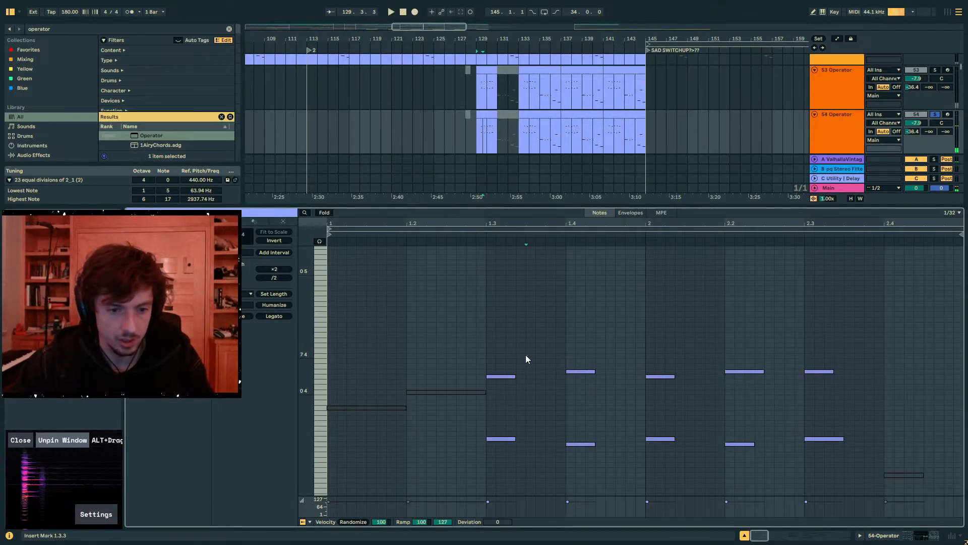
left_click_drag(488, 342, 891, 399)
key("Right")
key("Right")
key("Right")
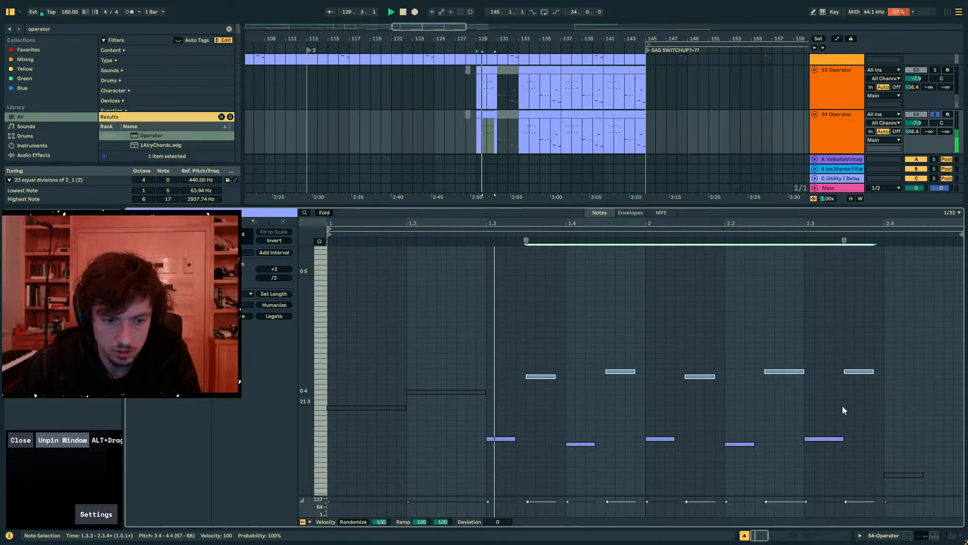
key("space")
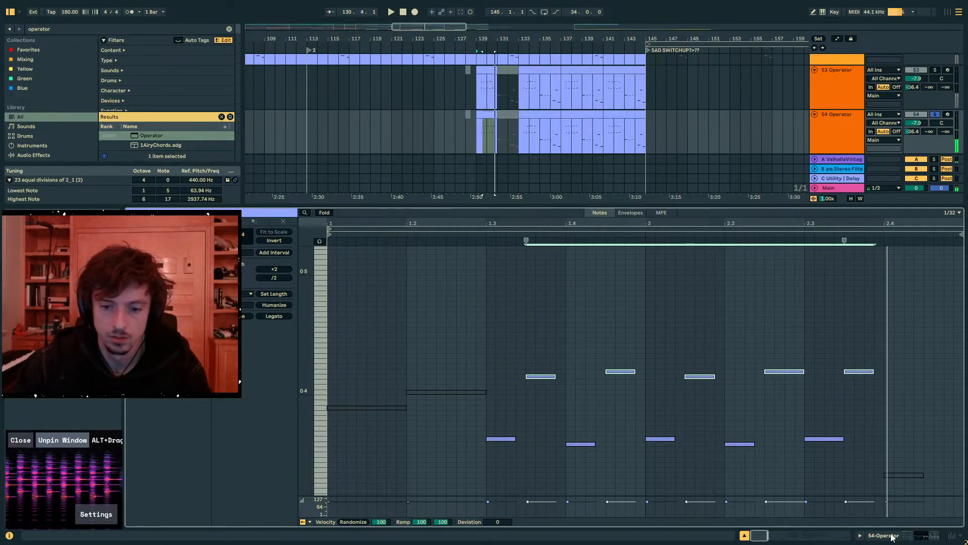
- Unsolo track 54 and play it with the full arrangement
left_click(892, 535)
left_click(934, 114)
key("space")
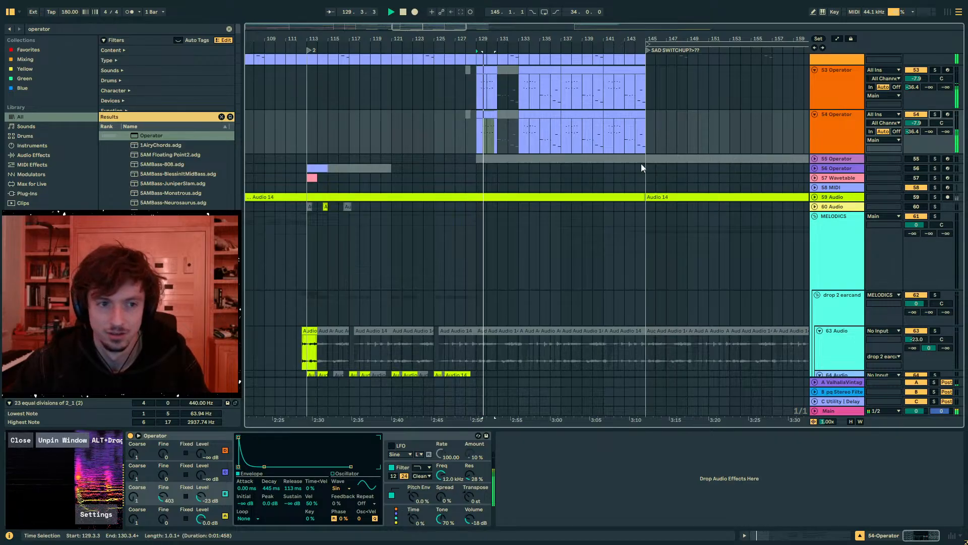
- Deactivate track 54's Operator clip at bars 129 to 131 and play from bar 129
left_click(485, 116)
left_click_drag(488, 39, 536, 89)
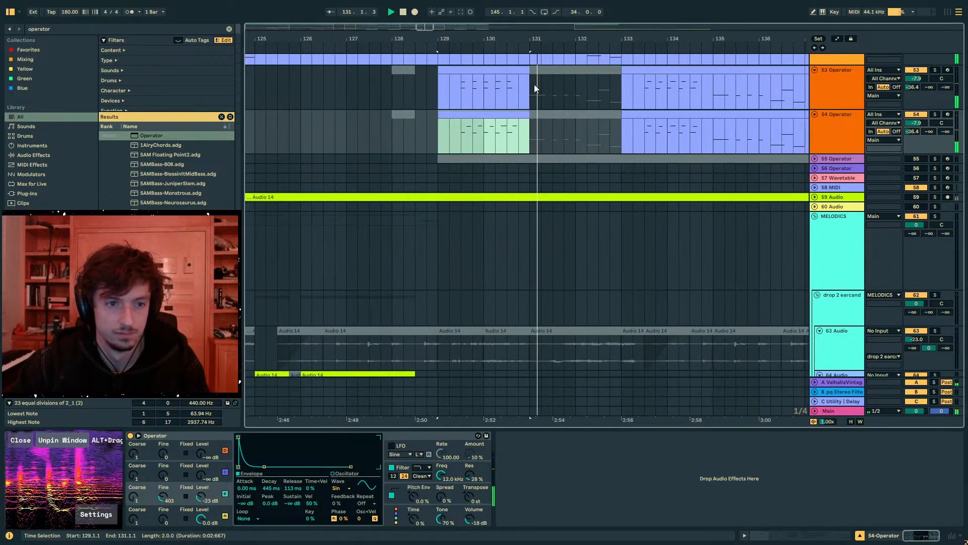
key("0")
key("0")
key("0")
left_click(438, 147)
key("space")
key("space")
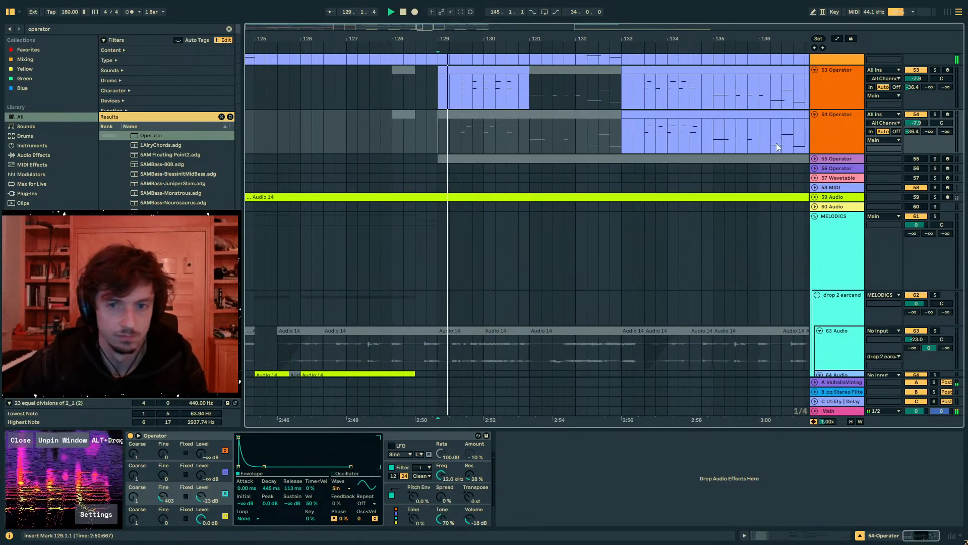
- Set track 54's volume to -10.0 dB and the Spread of track 53's Operator to 38 %
left_click_drag(917, 123, 916, 135)
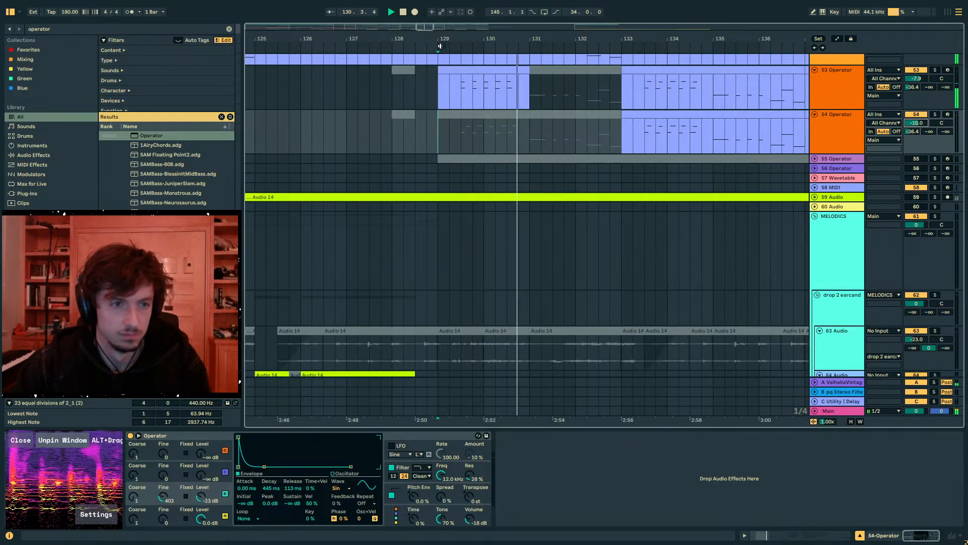
key("minus")
left_click(475, 93)
left_click(430, 493)
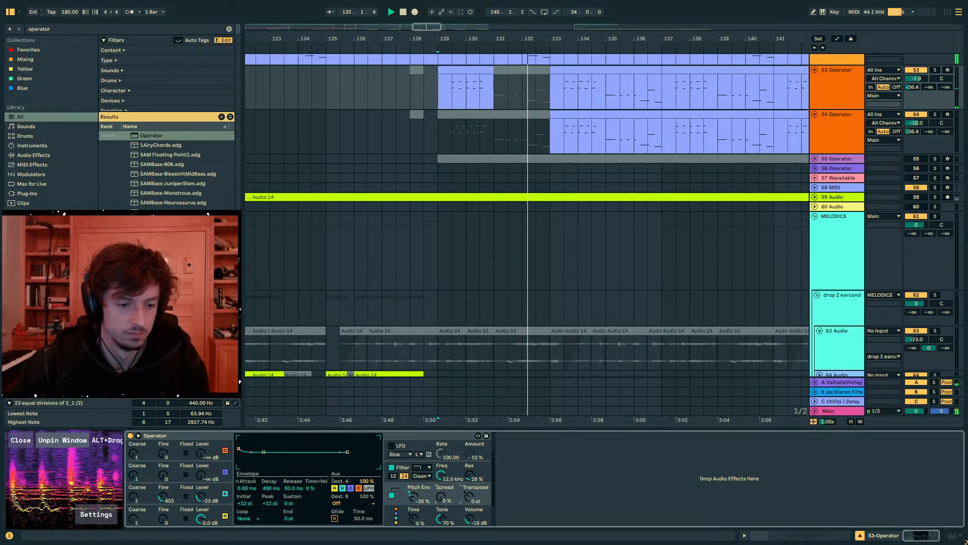
- Stop playback, search the browser for "wider" and add the Wider plug-in after the Operator on track 53
key("space")
key("ctrl+f")
type("wider")
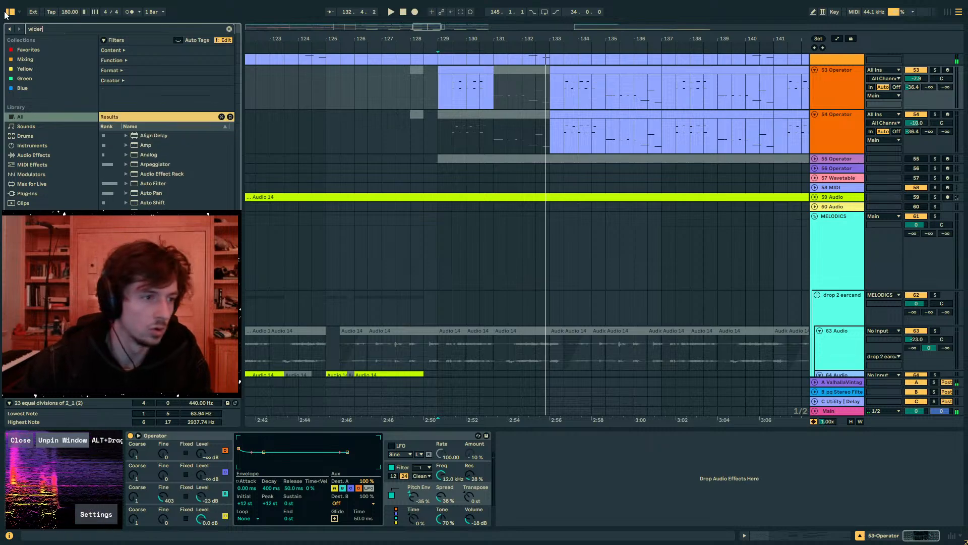
left_click(149, 139)
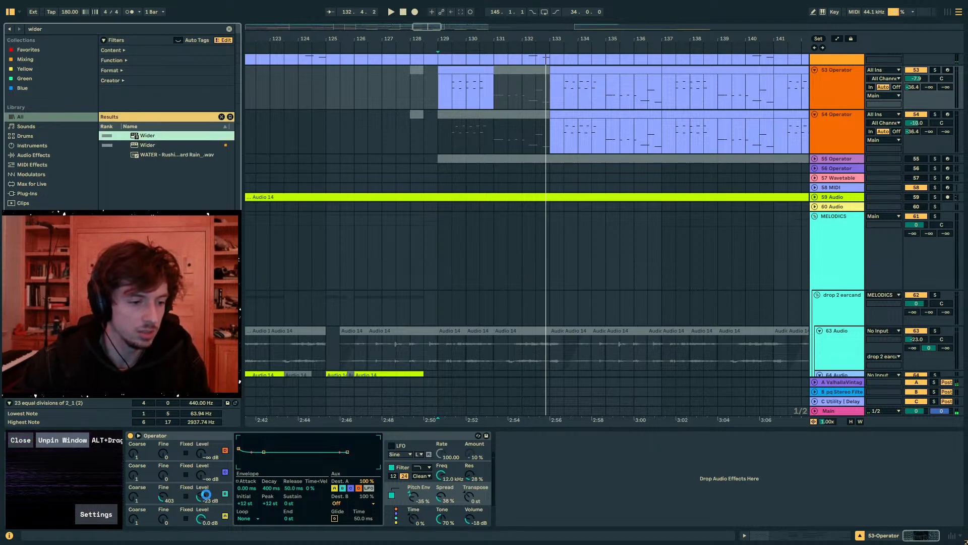
key("Return")
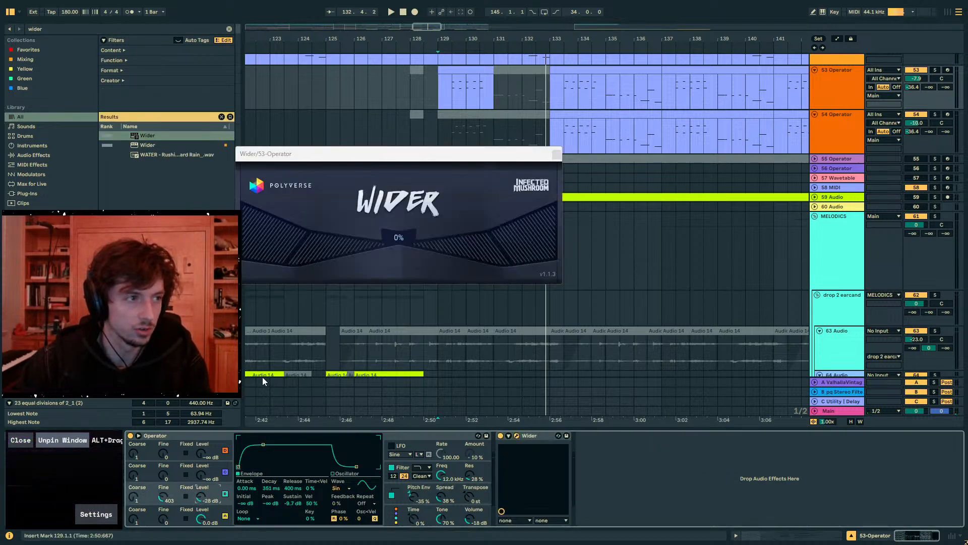
- Find Saturator and add it after Wider on track 53, and close the Wider plug-in window
left_click(64, 28)
type("sat")
left_click(133, 137)
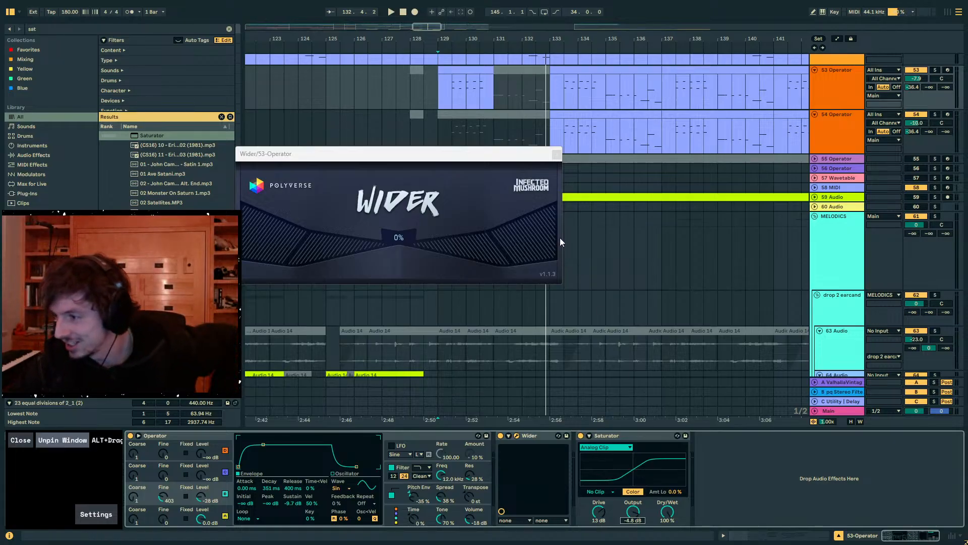
left_click(557, 154)
- Look through the bass, melodic and arp tracks and their clips across the whole arrangement
scroll(847, 195, "up", 3)
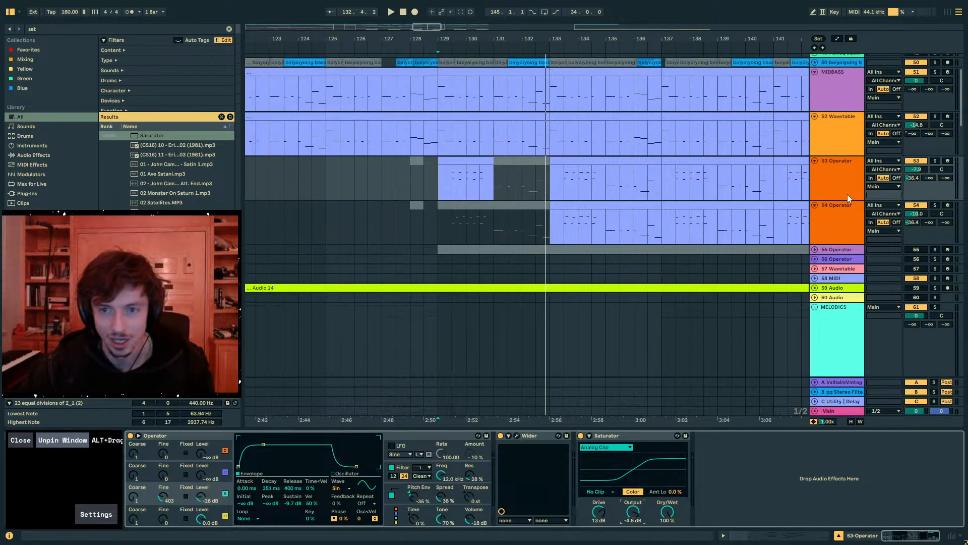
left_click_drag(961, 88, 961, 333)
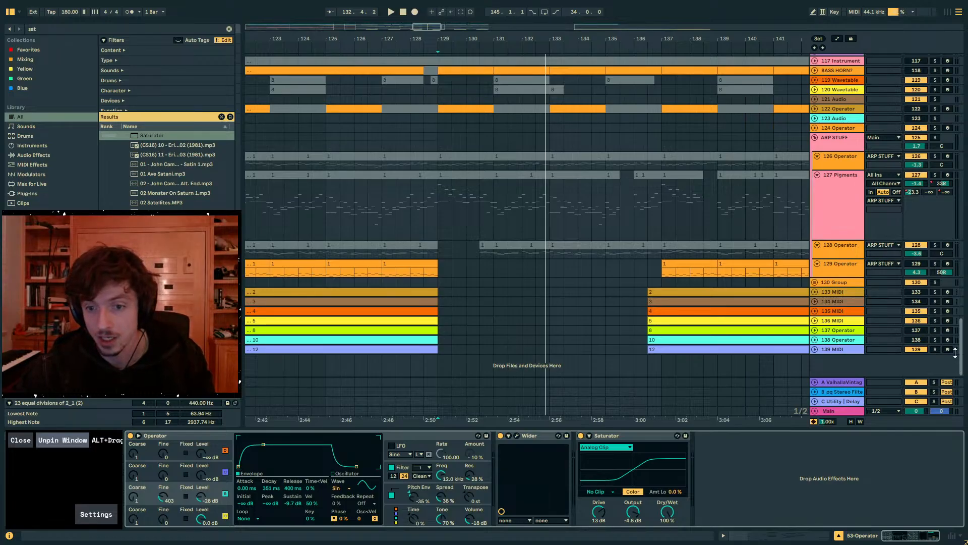
left_click(961, 351)
left_click_drag(961, 348, 935, 235)
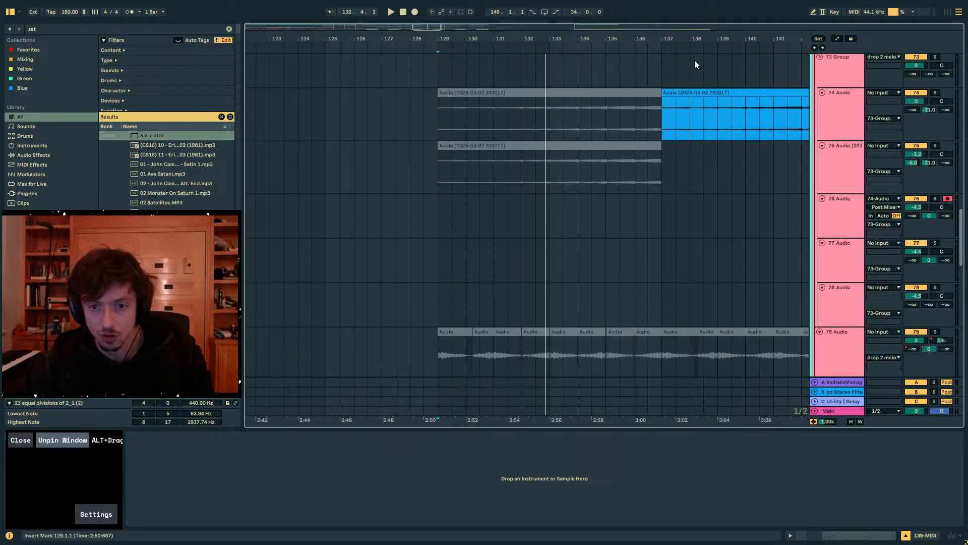
left_click_drag(630, 37, 634, 10)
scroll(686, 227, "down", 2)
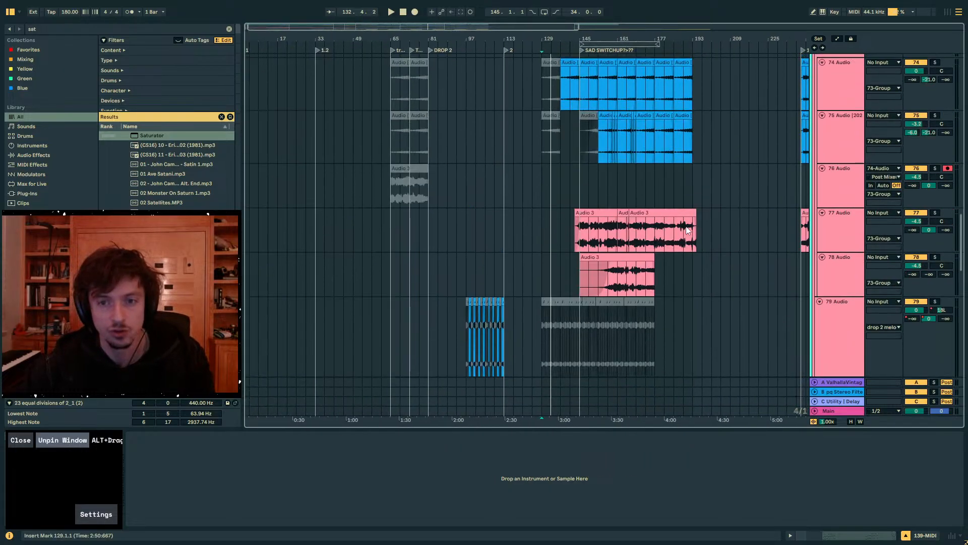
scroll(686, 227, "up", 3)
left_click_drag(739, 255, 307, 254)
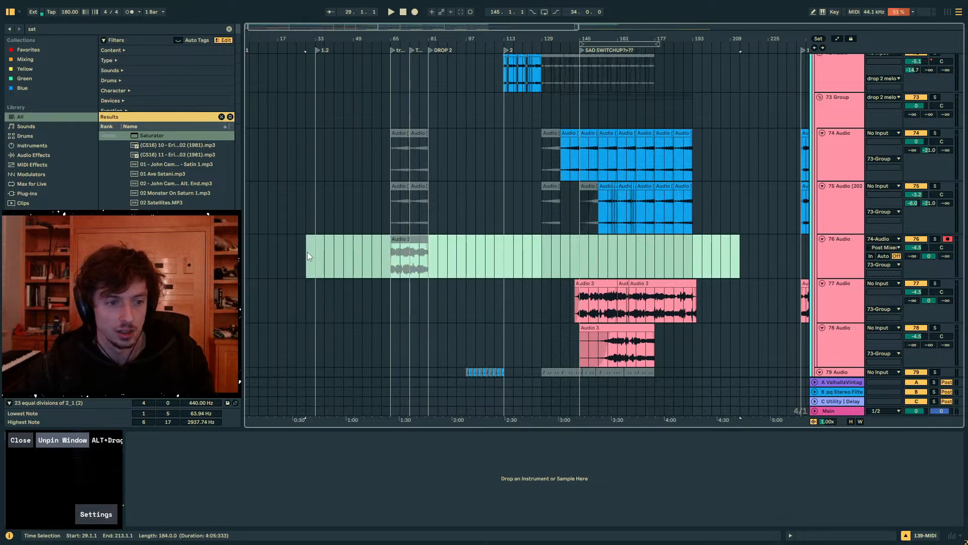
left_click(422, 255)
scroll(525, 260, "up", 5)
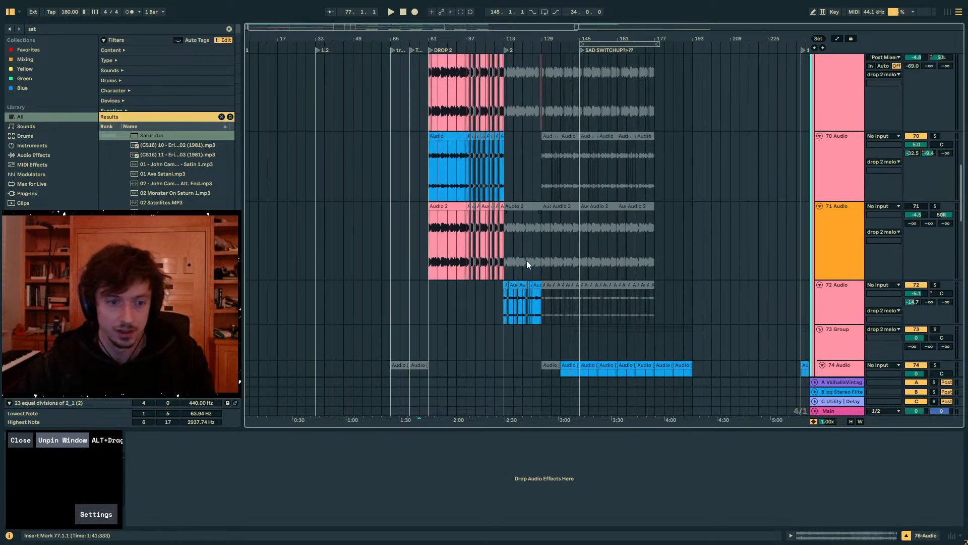
left_click(673, 298)
scroll(673, 298, "up", 15)
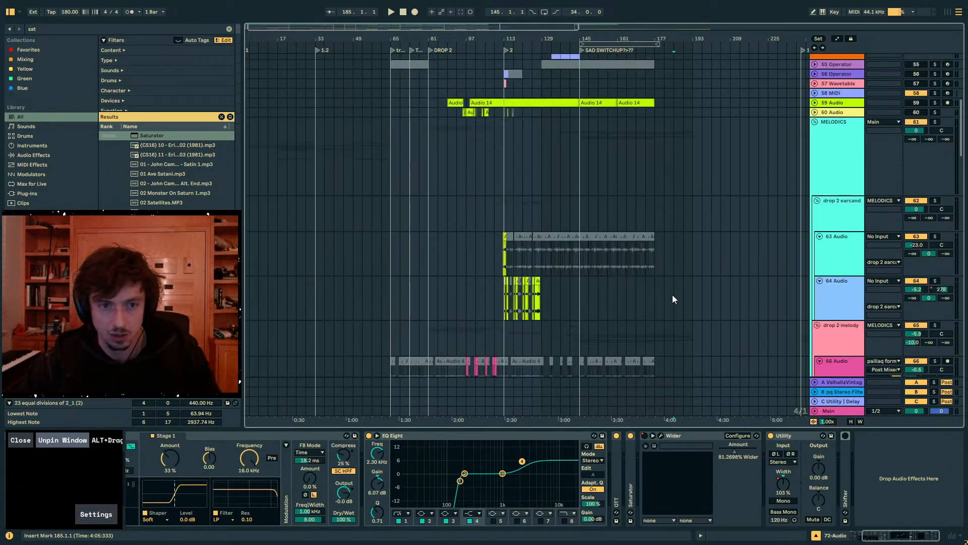
scroll(673, 294, "up", 5)
- Inspect track 52's Wavetable, play the arrangement from bar 113 and display track 53's devices
left_click(814, 227)
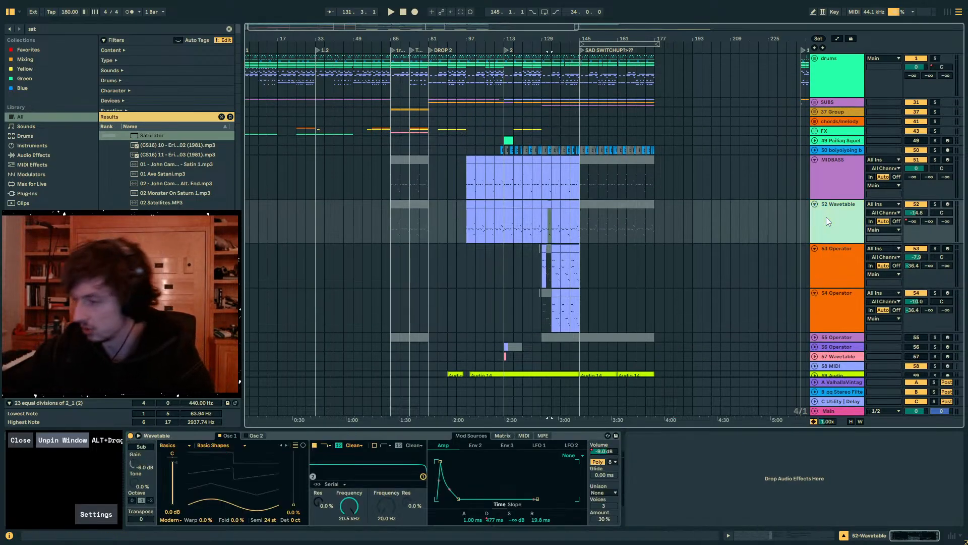
left_click(523, 218)
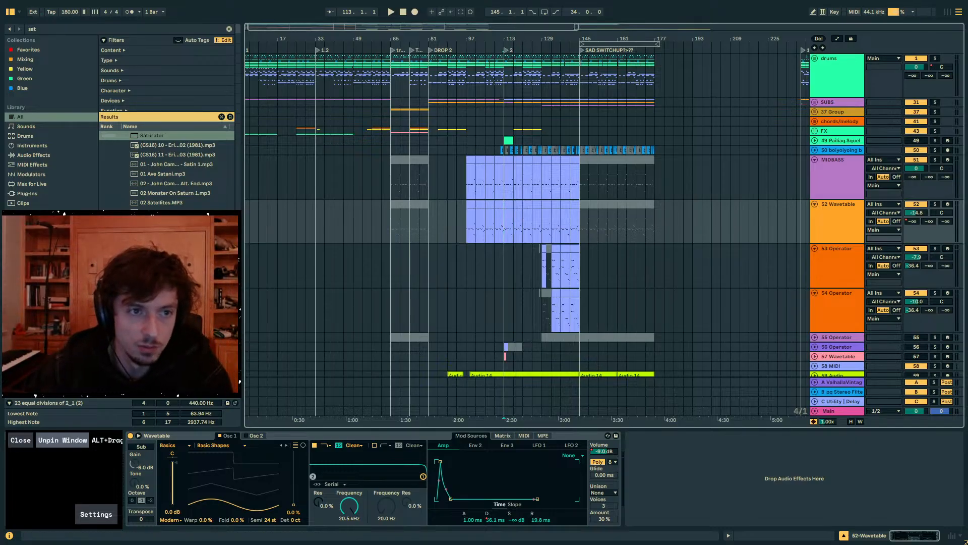
left_click_drag(516, 39, 462, 91)
key("space")
left_click(822, 270)
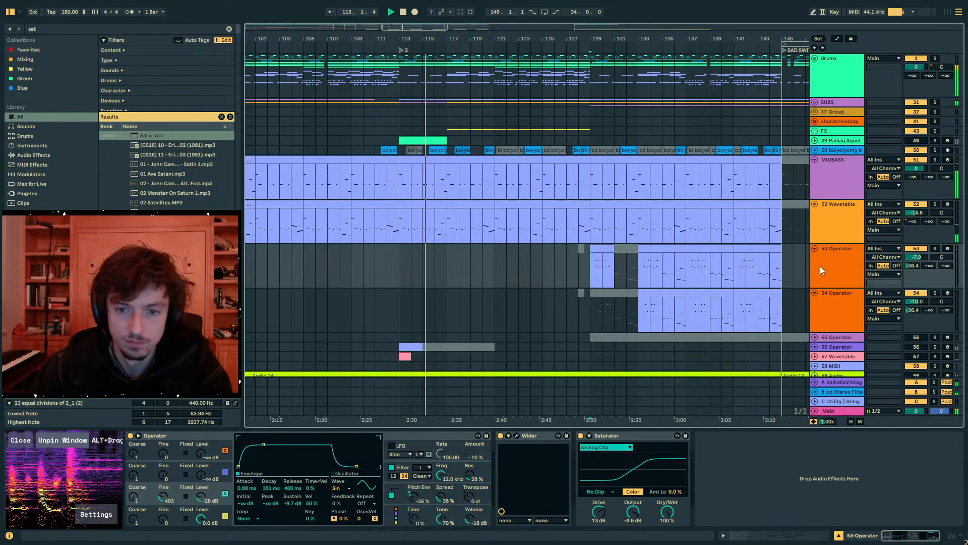
scroll(827, 227, "down", 5)
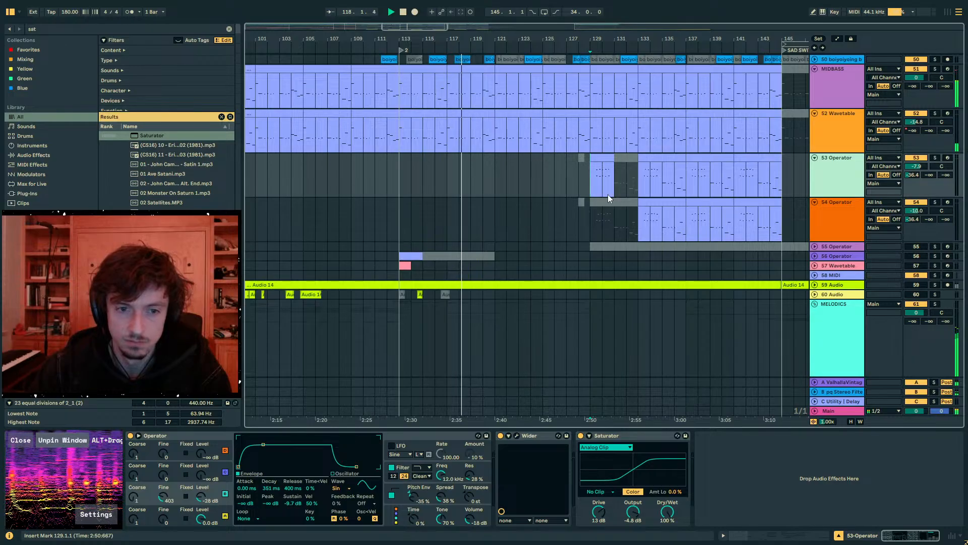
- Reactivate bars 131 to 133 of track 54's Operator clip, keeping bars 129 to 131 deactivated
left_click(628, 201)
left_click_drag(614, 39, 619, 200)
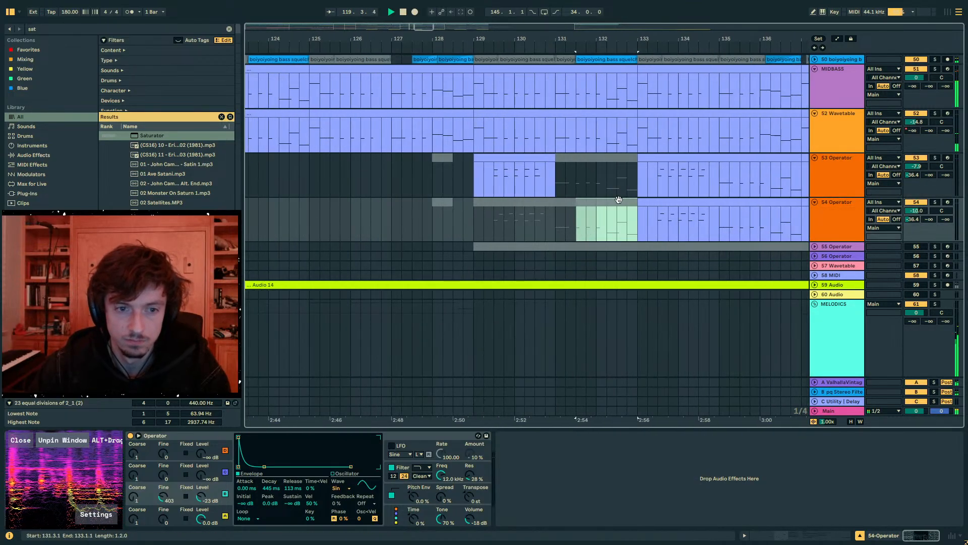
left_click(569, 196)
left_click(569, 201)
left_click(623, 202)
left_click(506, 202, "shift")
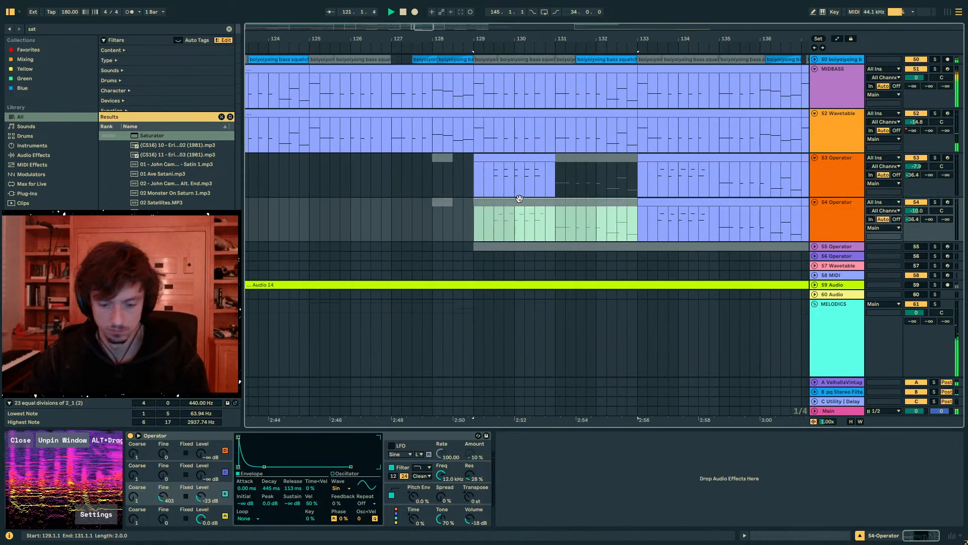
left_click(518, 202)
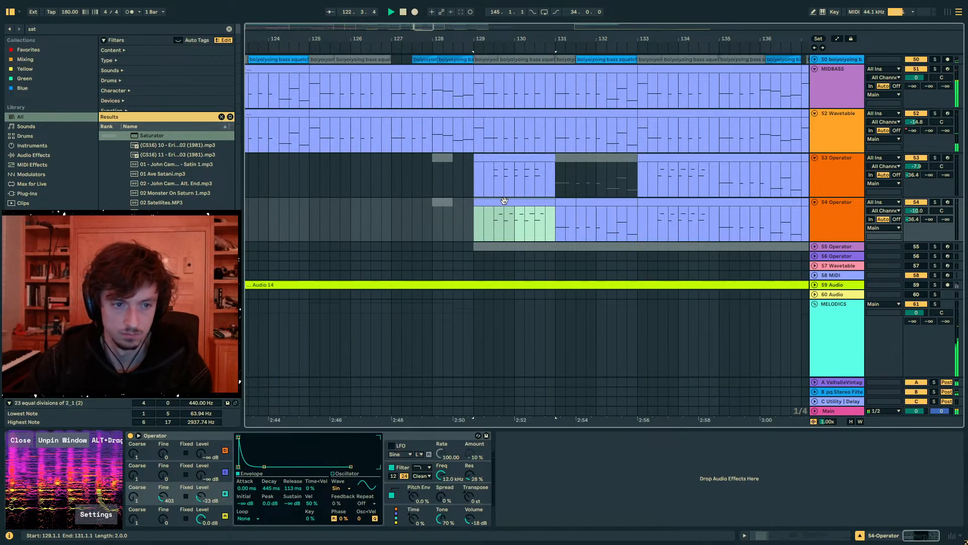
left_click_drag(513, 201, 582, 204)
key("0")
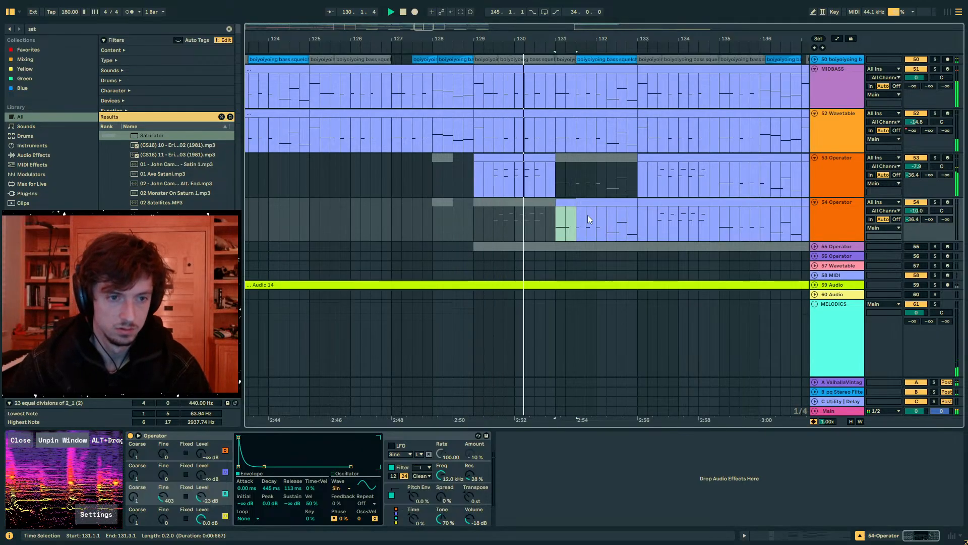
- Set the Saturator's Drive to 0.0 dB and its Dry/Wet to 0.0 % on track 53
left_click(536, 158)
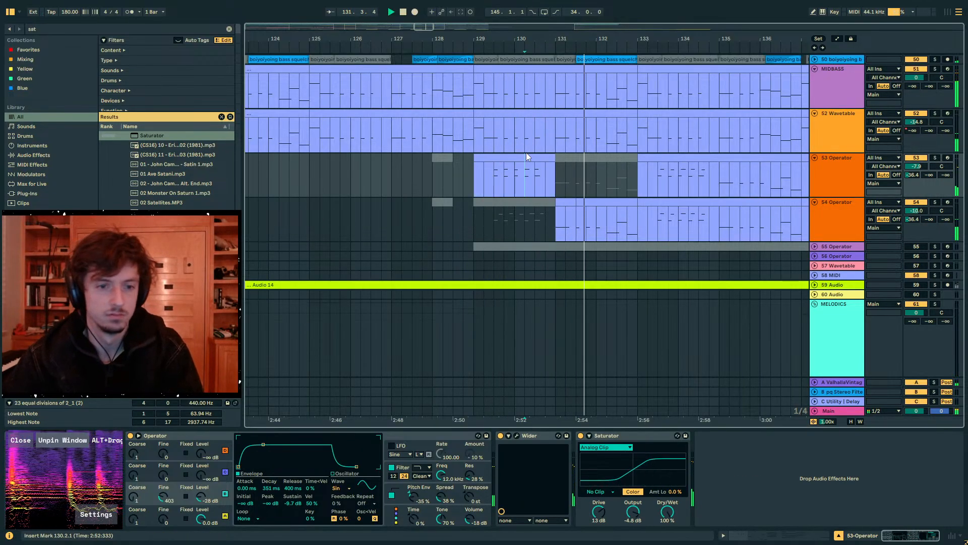
left_click(597, 513)
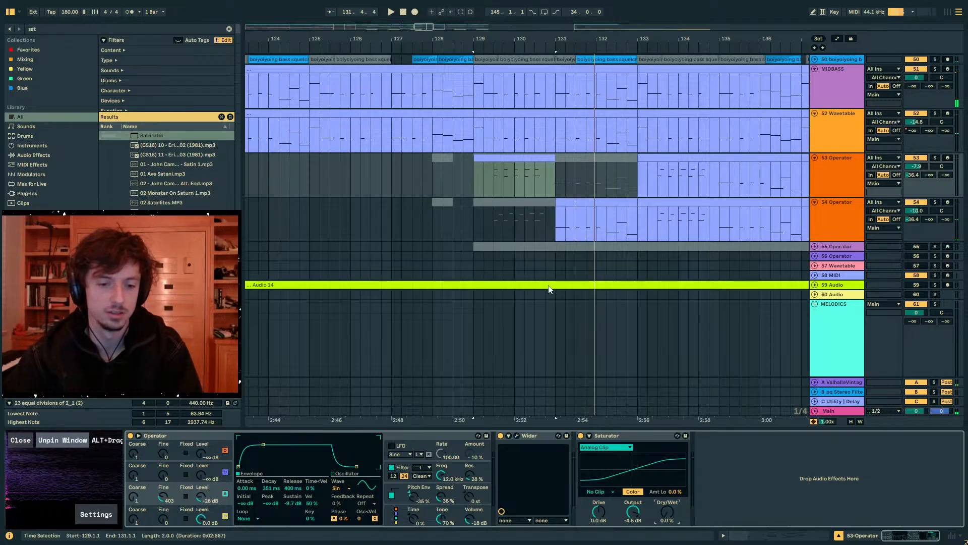
left_click(492, 166)
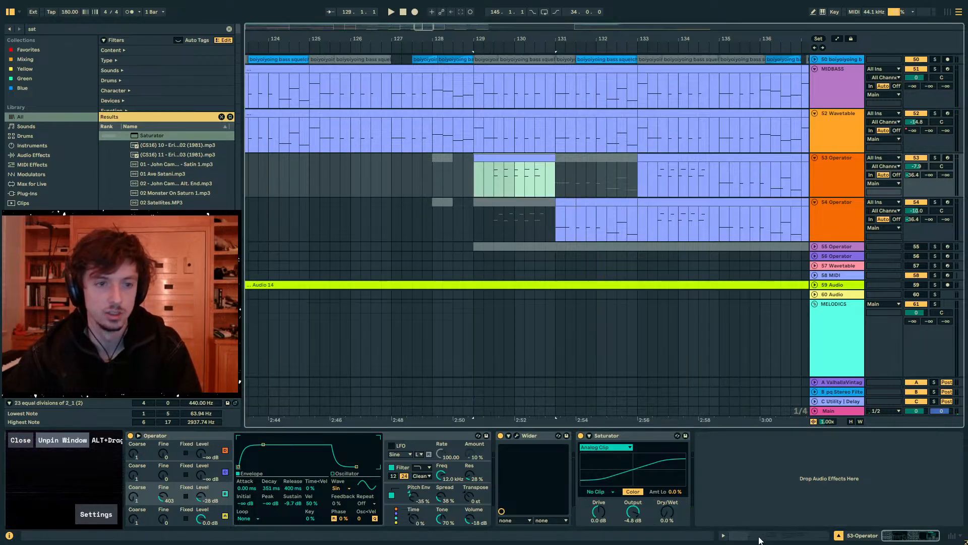
- Activate the two deactivated opening notes in track 53's bar 129 clip and play the section
left_click(508, 114)
left_click_drag(490, 143, 479, 134)
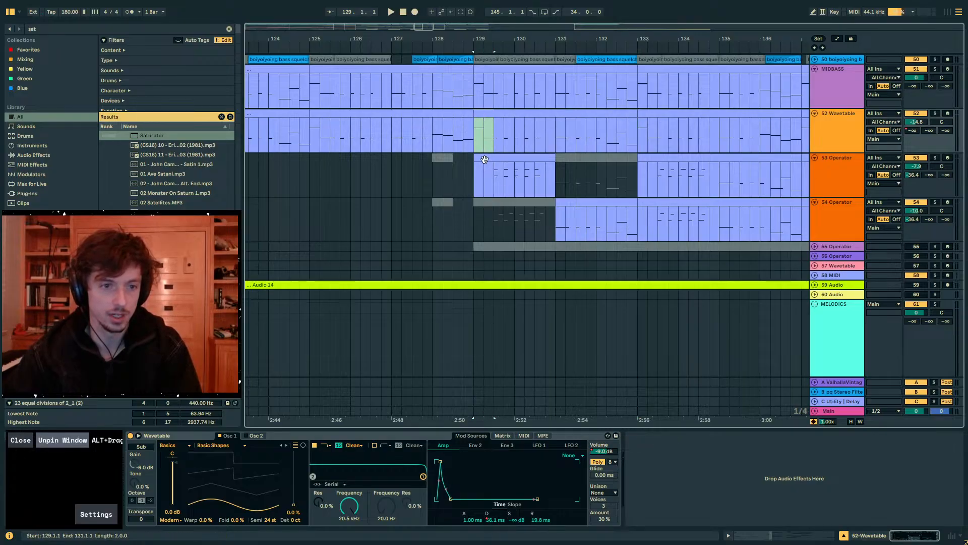
left_click(484, 160)
left_click(761, 539)
left_click_drag(417, 342, 345, 458)
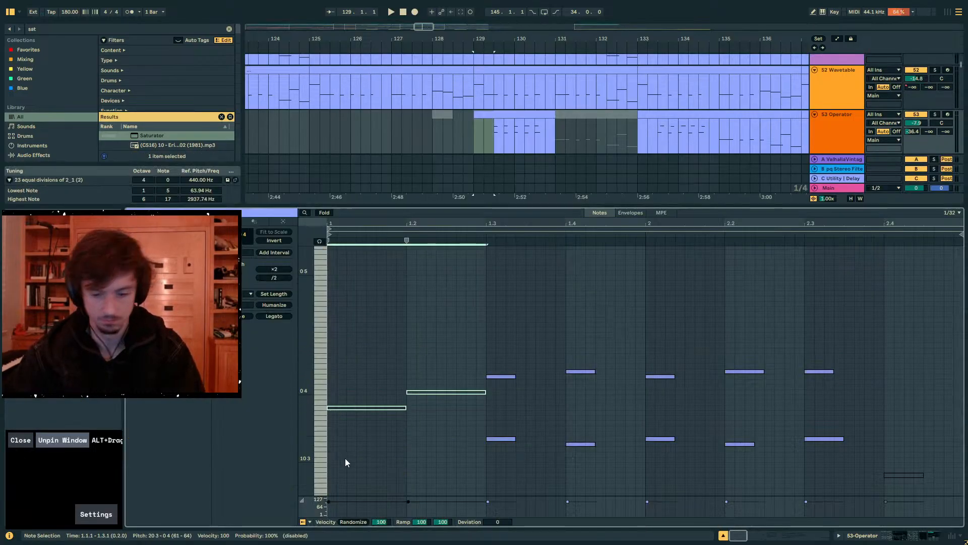
key("0")
key("space")
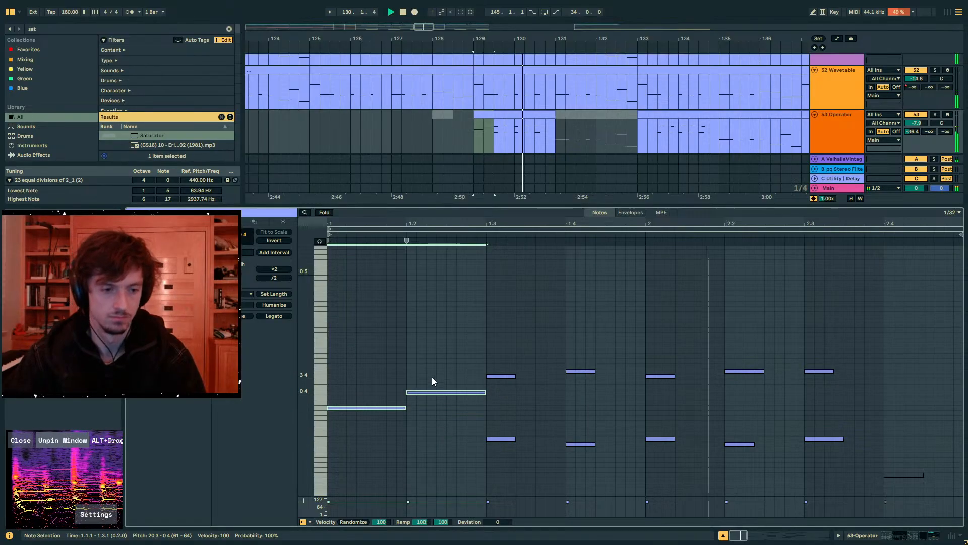
- Shorten the two opening notes so the second ends at 1.2.4, lower the second an octave and play the result
mouse_move(485, 392)
left_mouse_down()
mouse_move(437, 392)
mouse_move(466, 392)
left_mouse_up()
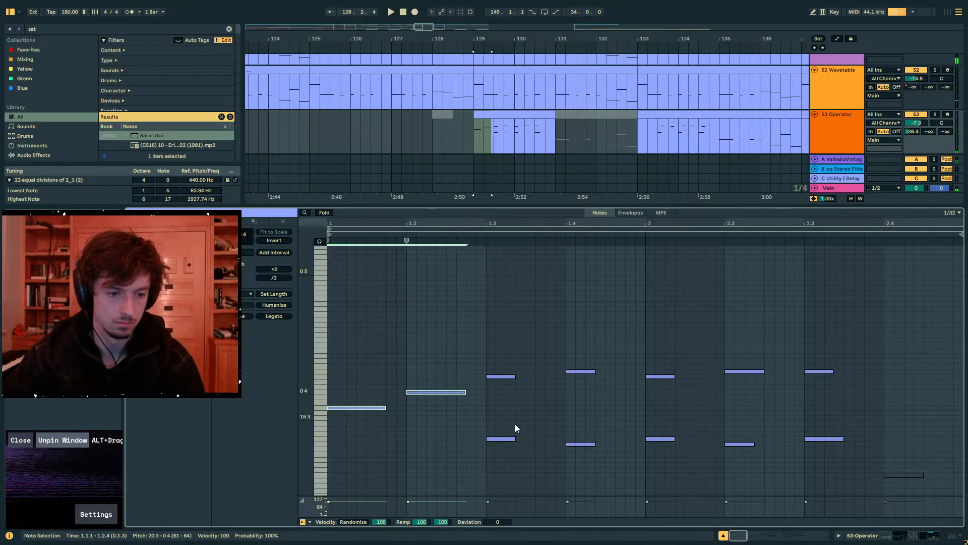
left_click(515, 423)
left_click(439, 392)
key("shift+Down")
key("space")
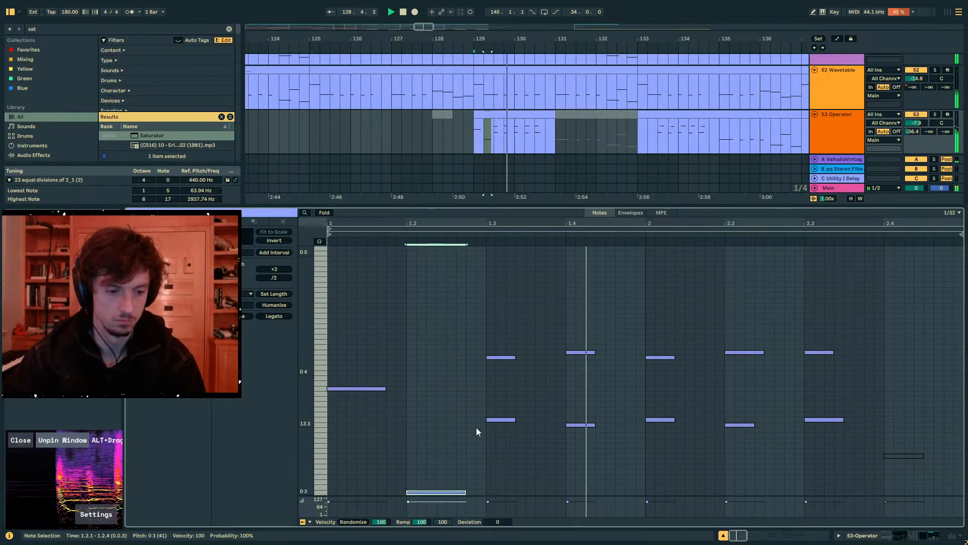
- Transpose the five upper notes from 1.3 onward down an octave in track 53's bar 129 clip
left_click_drag(474, 389, 927, 315)
key("shift+Down")
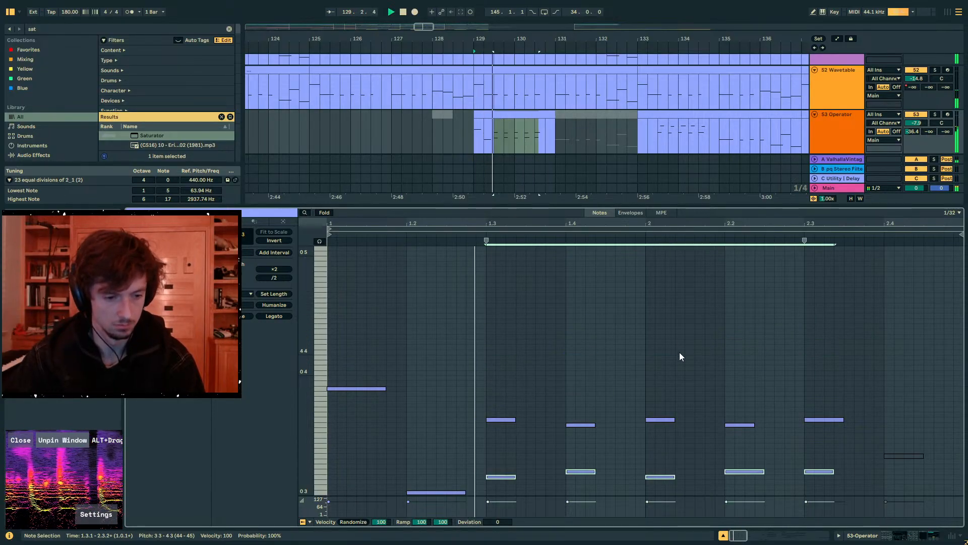
key("space")
double_click(486, 121)
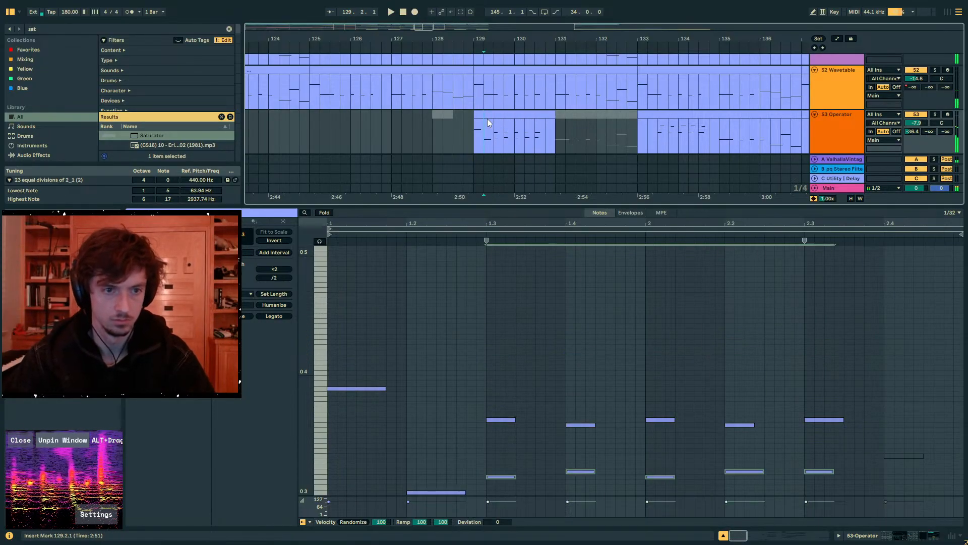
- Set track 53's volume to -3.5 dB while playing its bar 129 clip
double_click(915, 122)
key("space")
left_click_drag(917, 125, 916, 133)
left_click(838, 121)
left_click(541, 115)
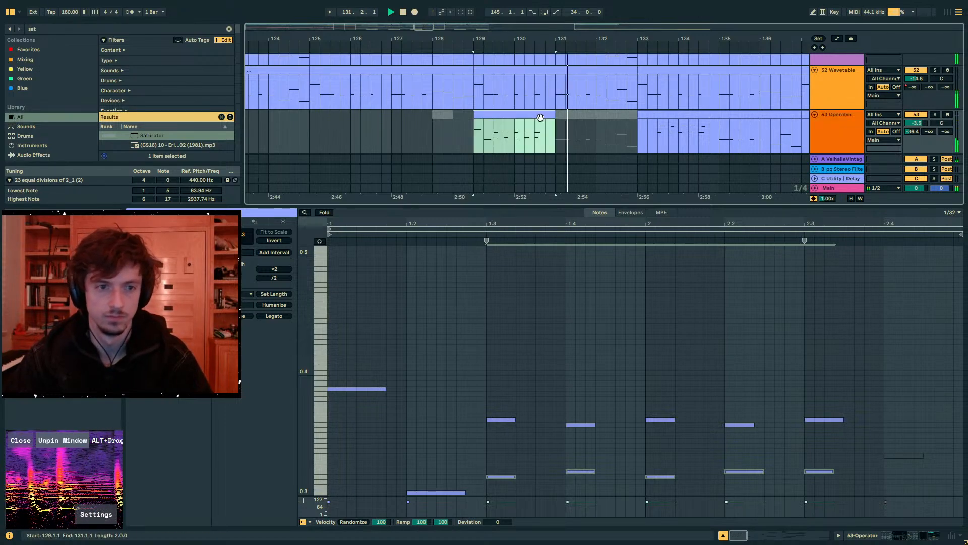
key("space")
- Solo track 53 and bring its device chain back into view
left_click(936, 115)
double_click(506, 124)
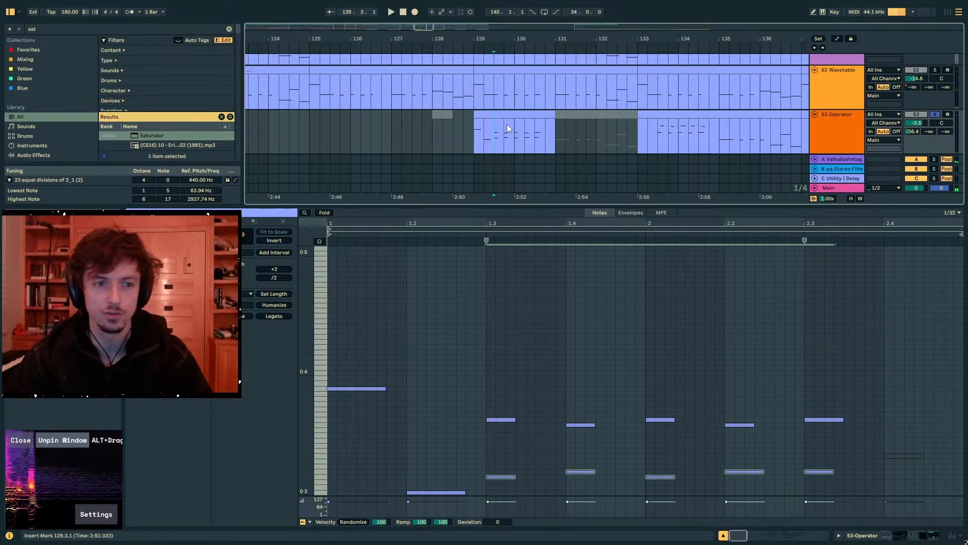
left_click(887, 538)
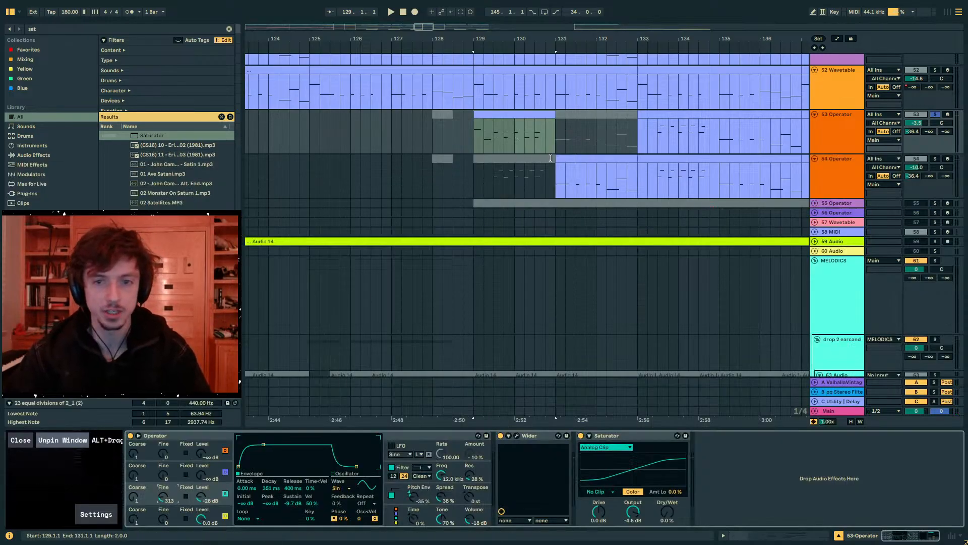
scroll(841, 200, "up", 4)
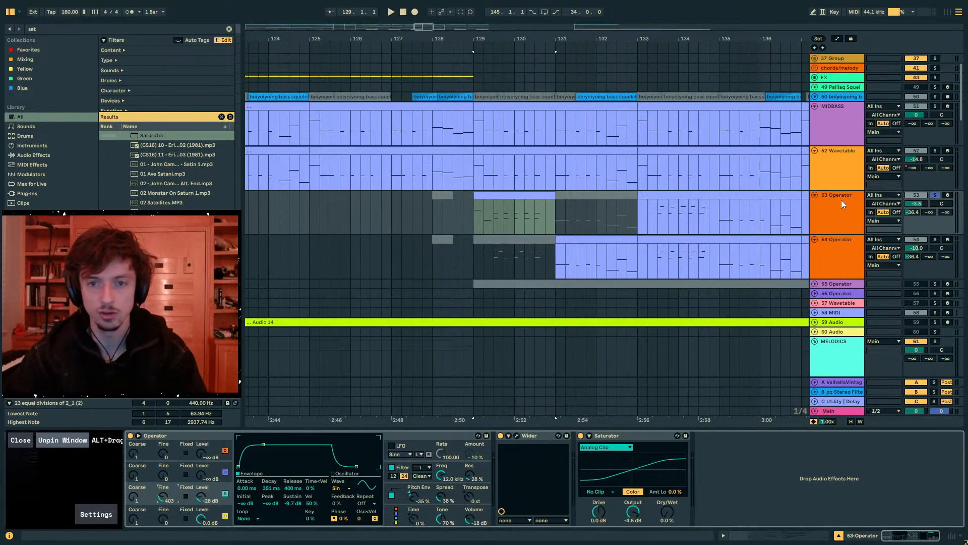
- Solo the MIDBASS track alongside track 53 and play both from bar 129
left_click(935, 107)
left_click_drag(470, 123, 594, 136)
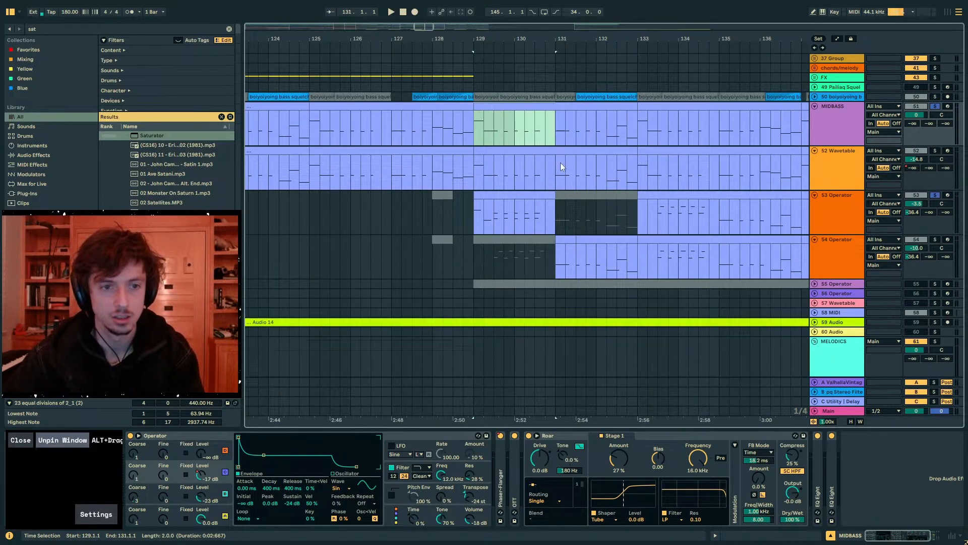
left_click_drag(560, 162, 559, 219)
key("space")
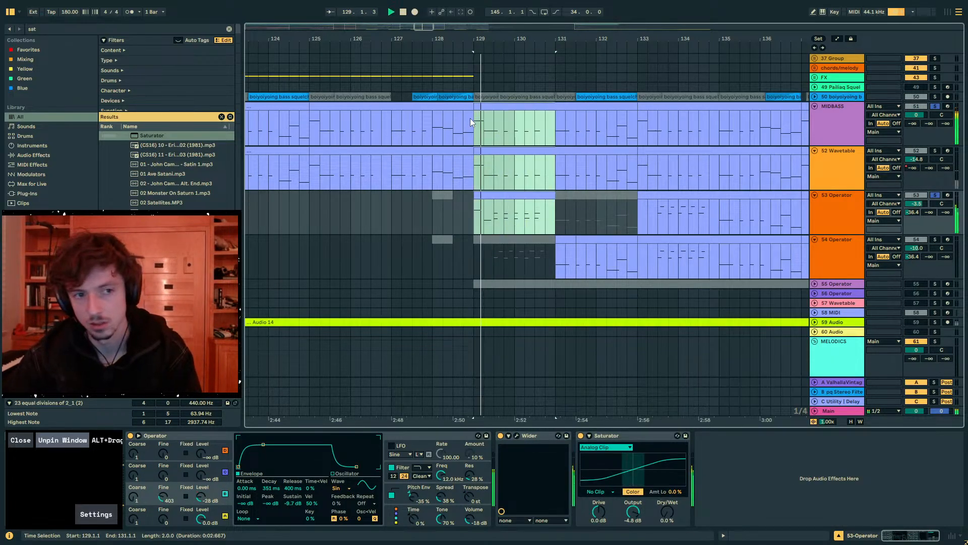
- Unsolo MIDBASS and track 53, then play from bar 129 with the full mix
left_click(838, 113)
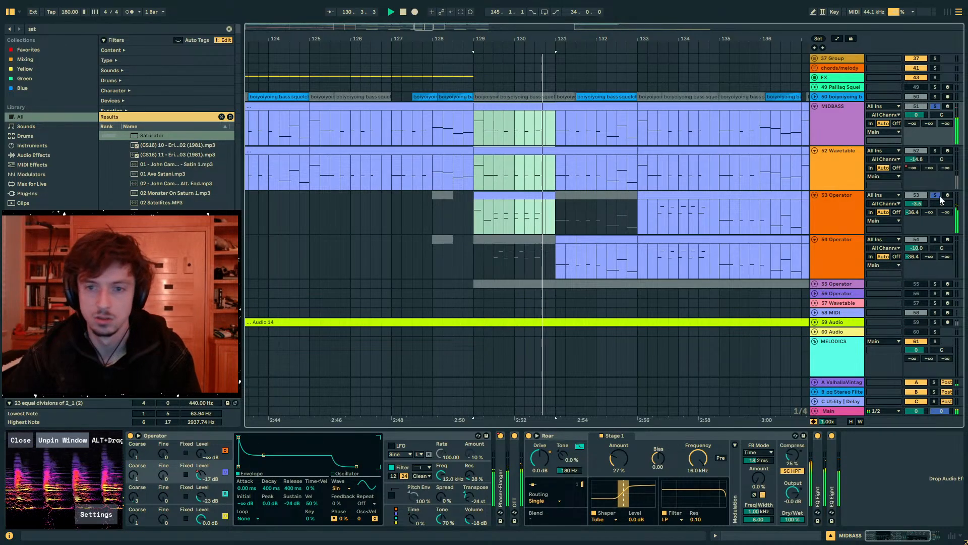
key("space")
left_click_drag(544, 216, 519, 217)
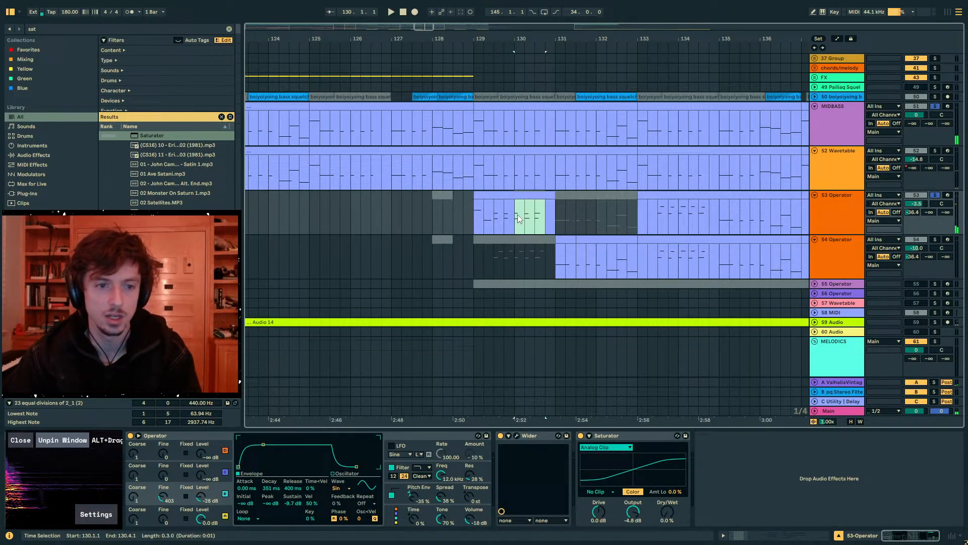
left_click(502, 194)
left_click(935, 195)
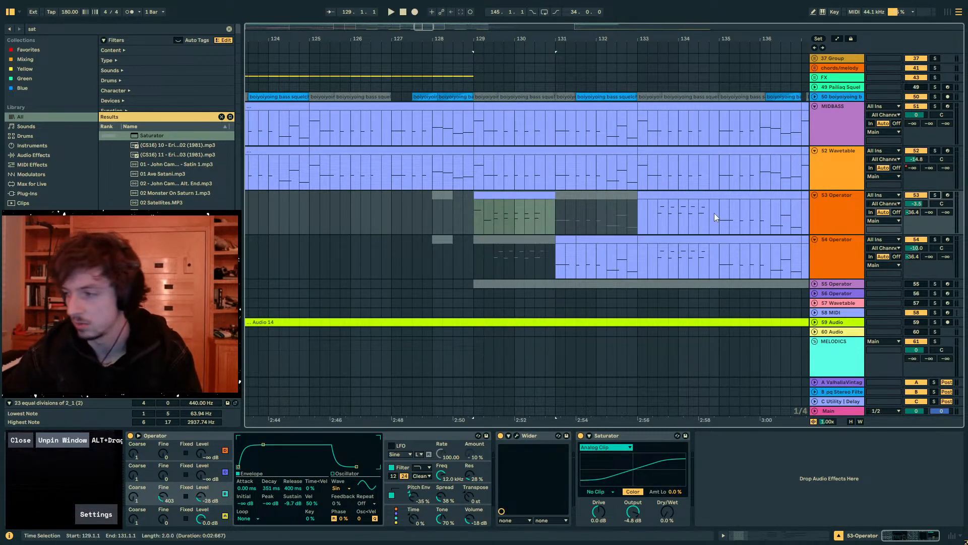
key("space")
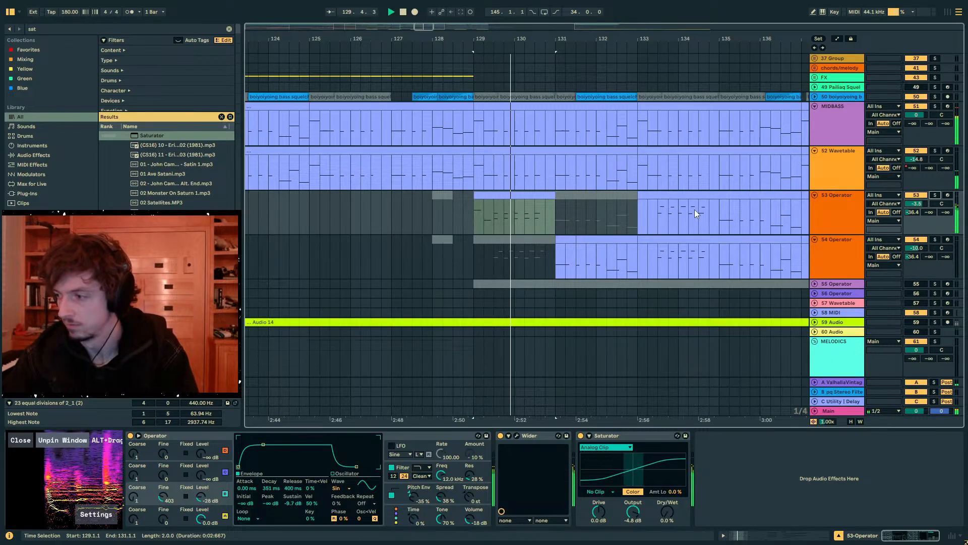
left_click(542, 203)
key("space")
- Examine the Operator oscillators and envelopes on track 53 and the notes in its bar 129 clip
left_click(177, 510)
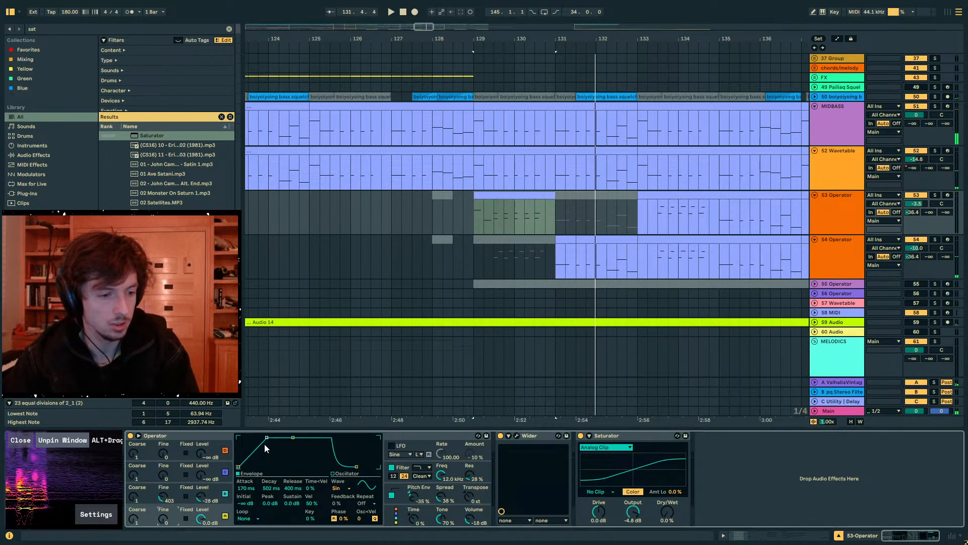
left_click(529, 226)
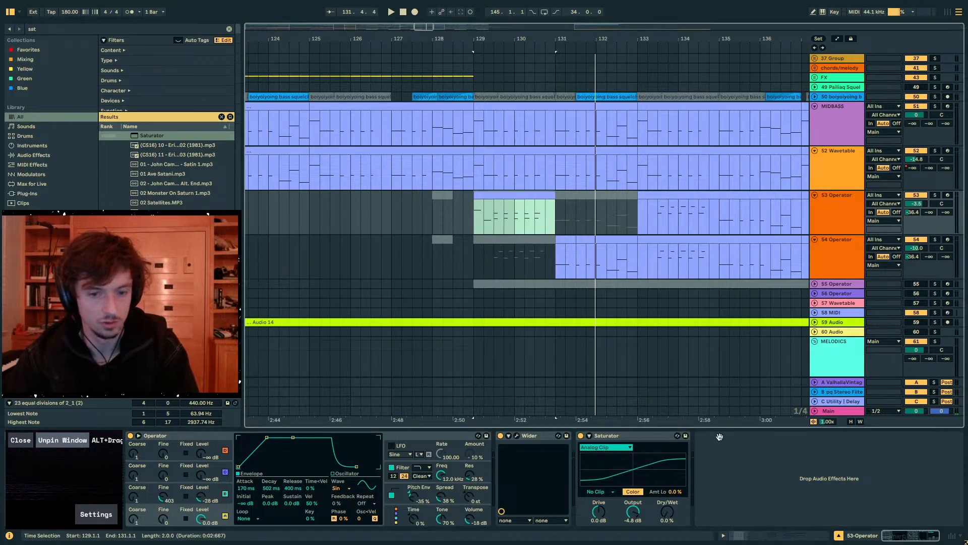
left_click(777, 535)
left_click_drag(855, 369, 837, 425)
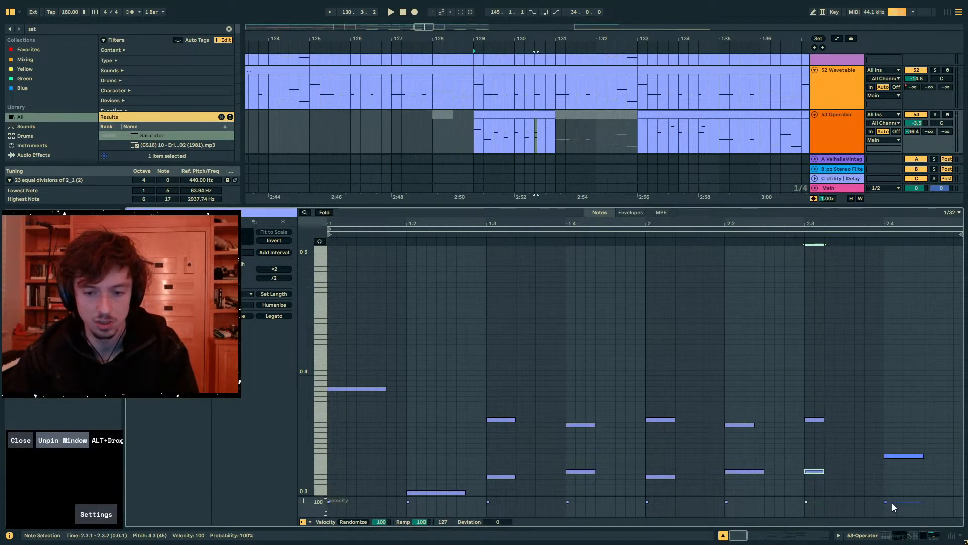
key("shift+Tab")
left_click(510, 123)
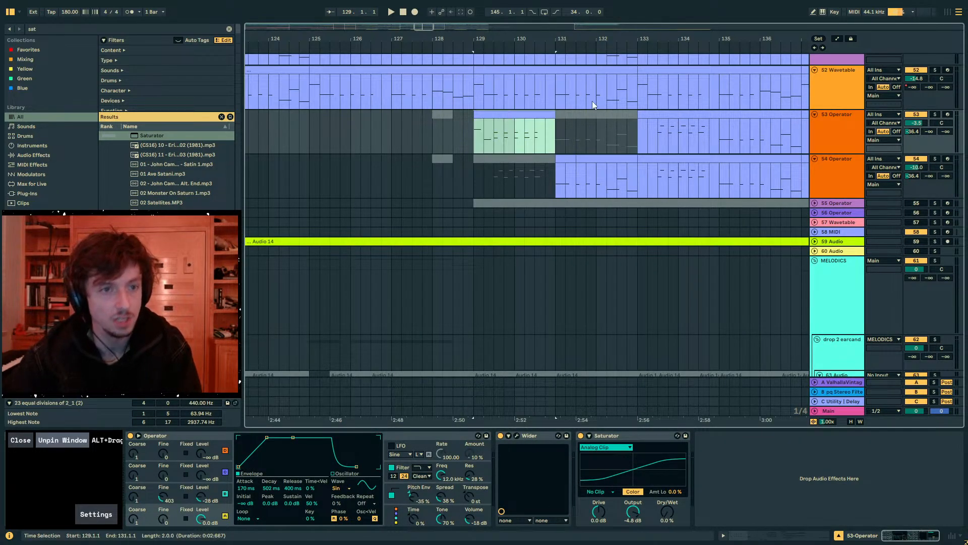
left_click_drag(500, 34, 387, 42)
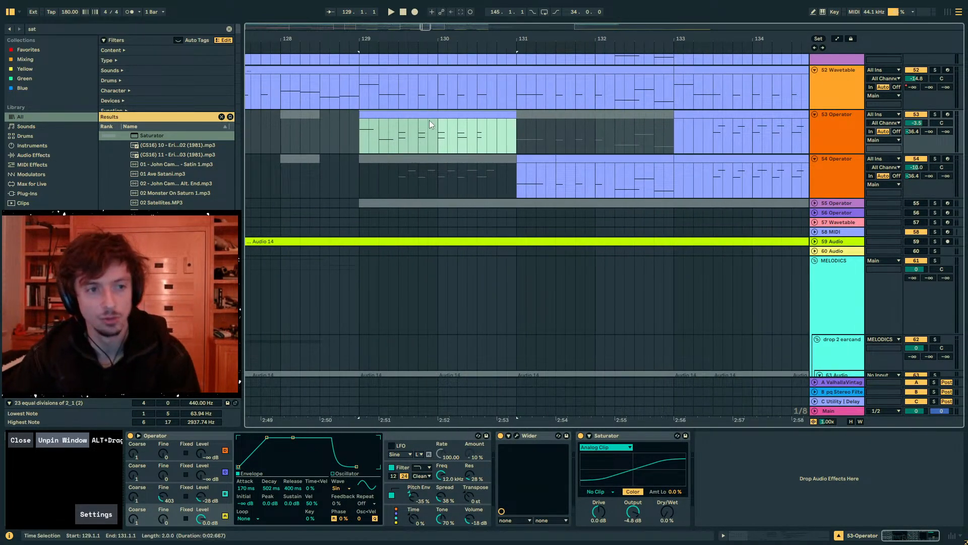
left_click(88, 420)
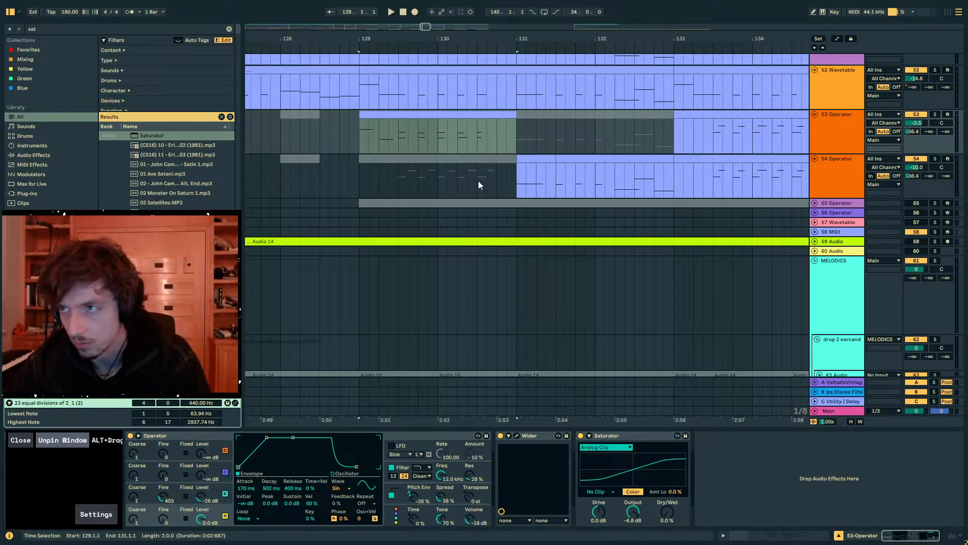
left_click(469, 114)
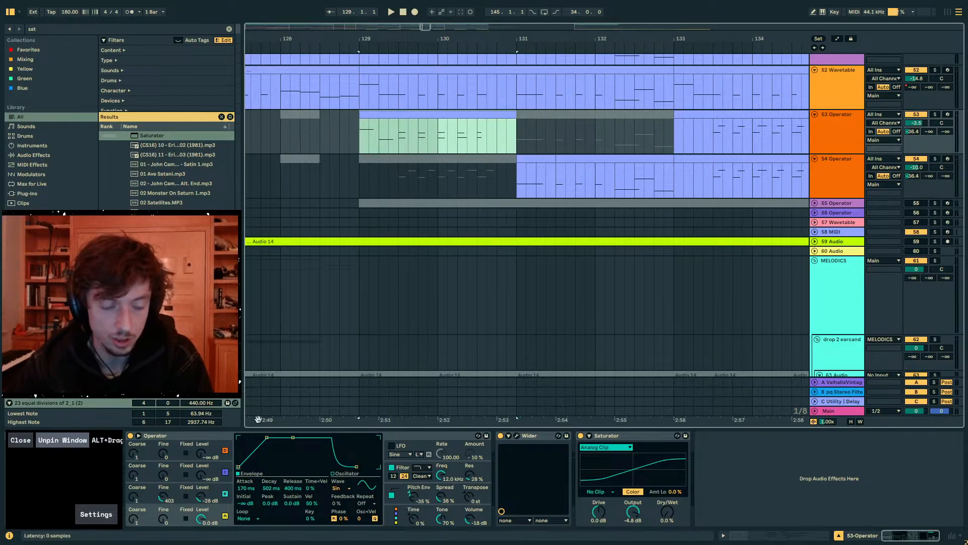
left_click(214, 442)
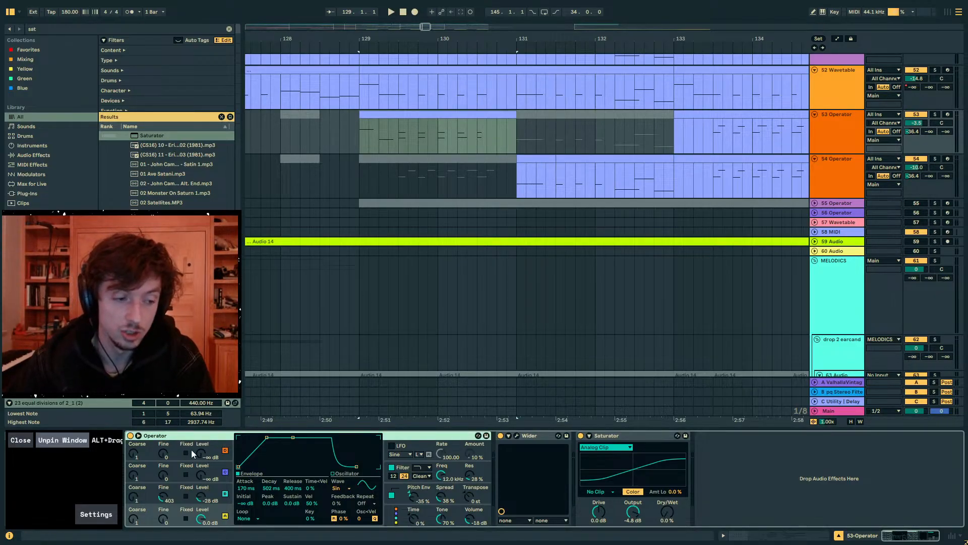
left_click(201, 474)
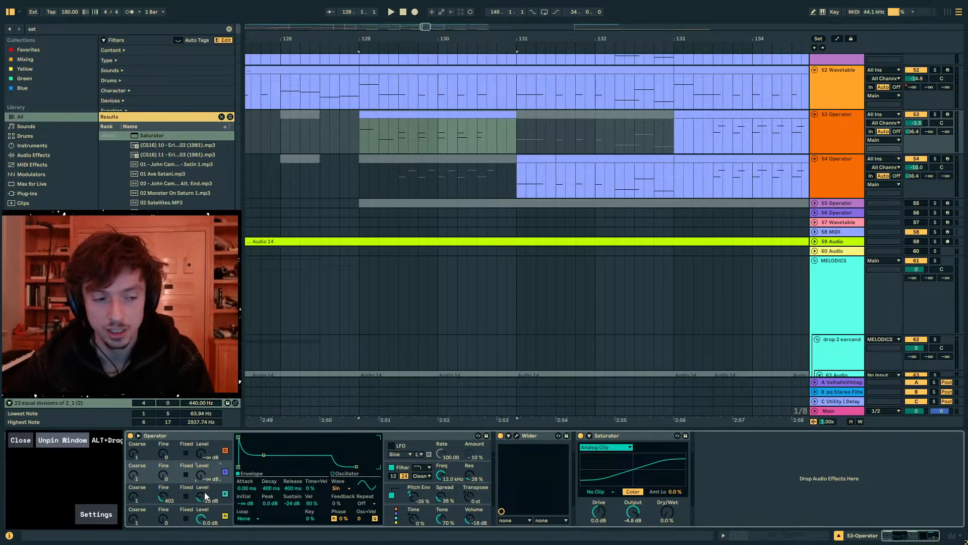
left_click(428, 134)
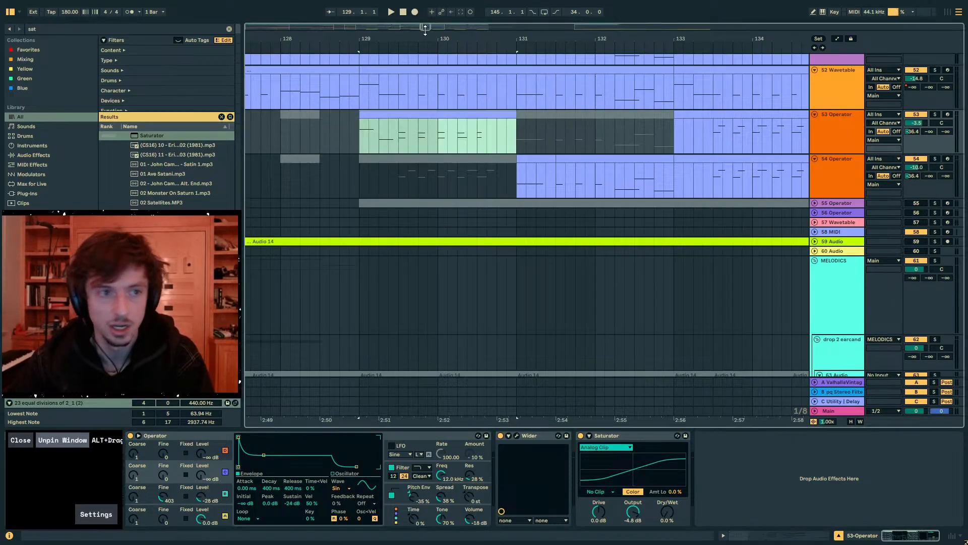
- Delete the short muted clip at bar 128 on track 53 and play from that point
left_click_drag(428, 40, 529, 23)
left_click(487, 115)
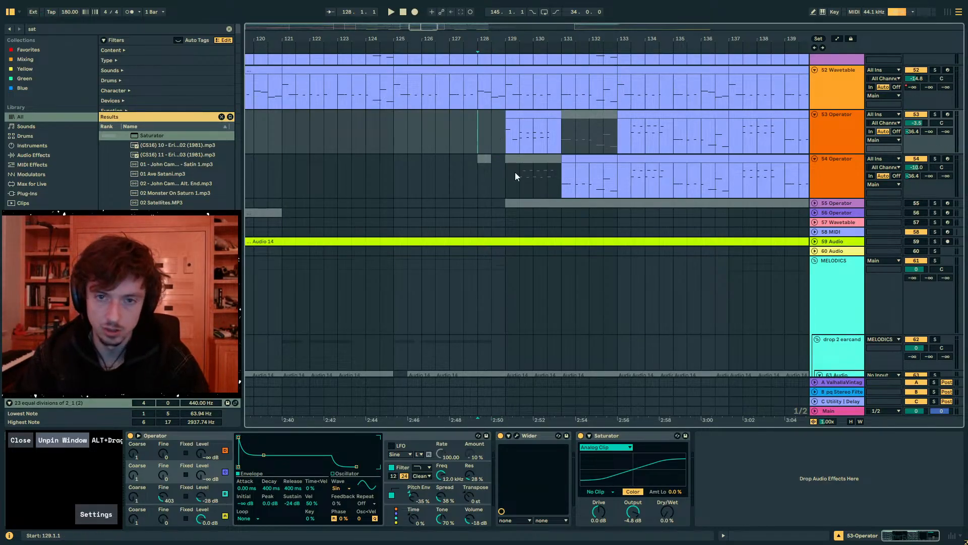
scroll(515, 175, "up", 3)
key("space")
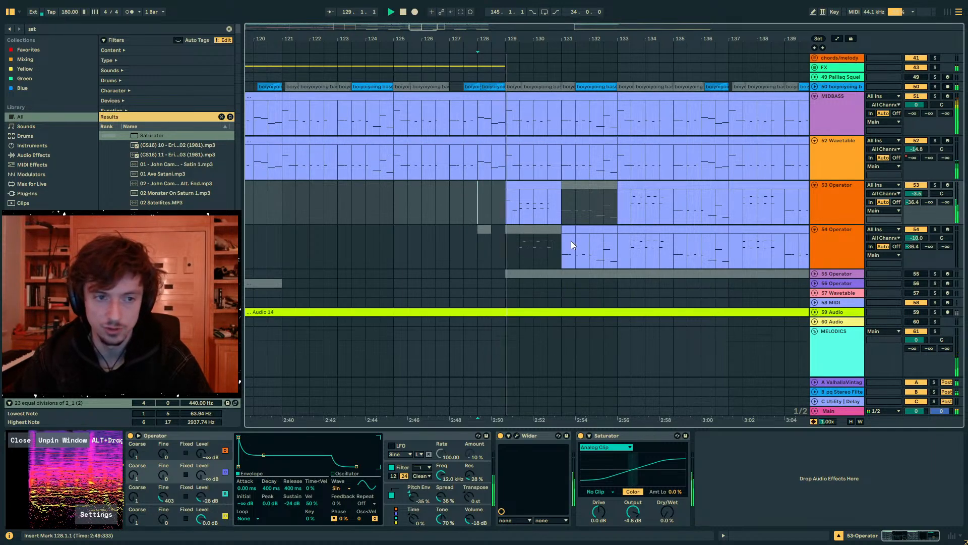
- Copy track 53's two-bar clip at bar 129 over the start of its clip at bar 133
left_click(525, 203)
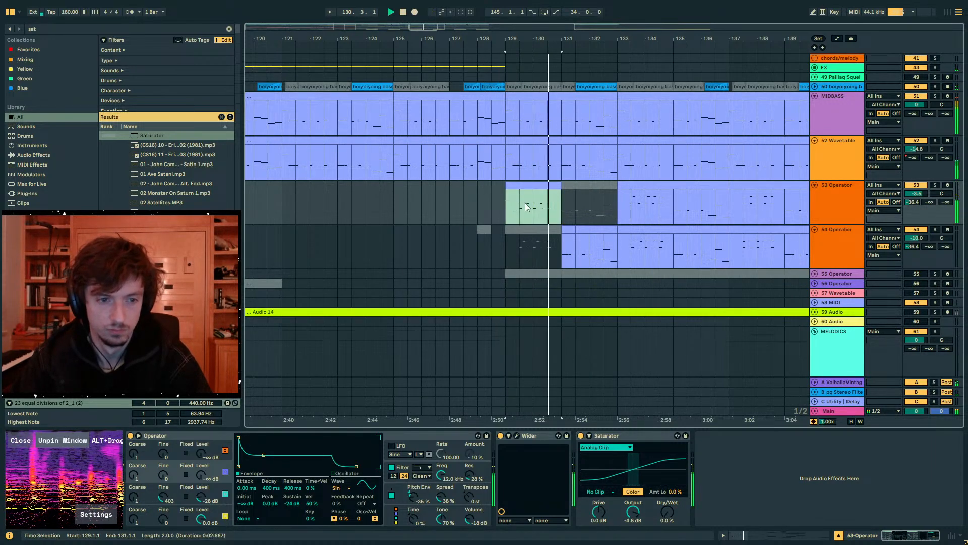
left_click(664, 220)
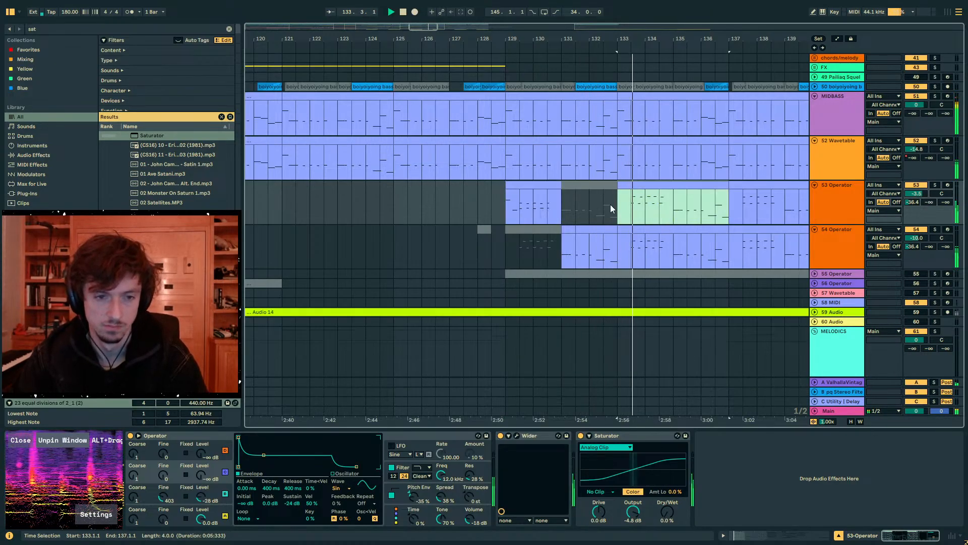
left_click(536, 204)
key("ctrl+c")
left_click(656, 204)
key("ctrl+v")
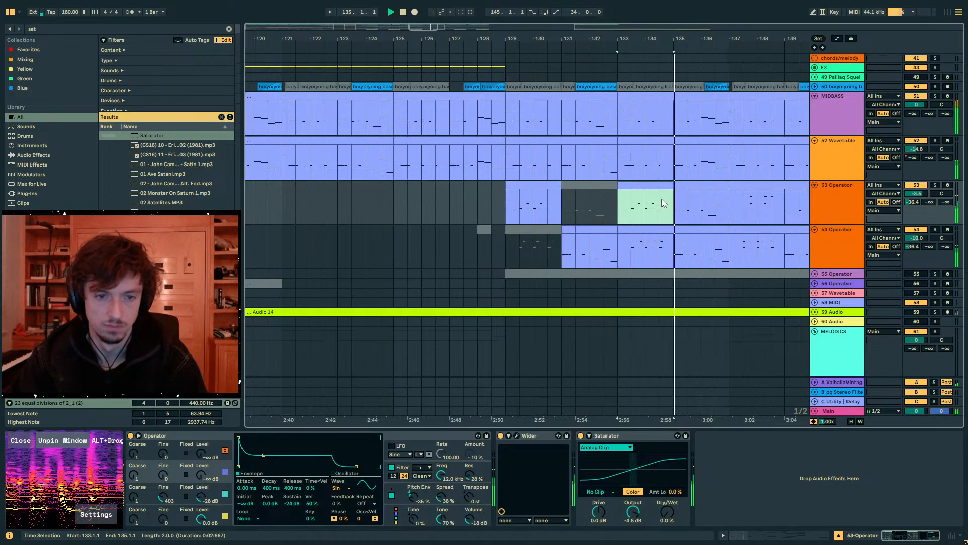
- Transpose the five upper notes from 1.3.2 onward down an octave in track 54's bar 133 clip
left_click(637, 228)
key("space")
key("space")
left_click(798, 537)
key("space")
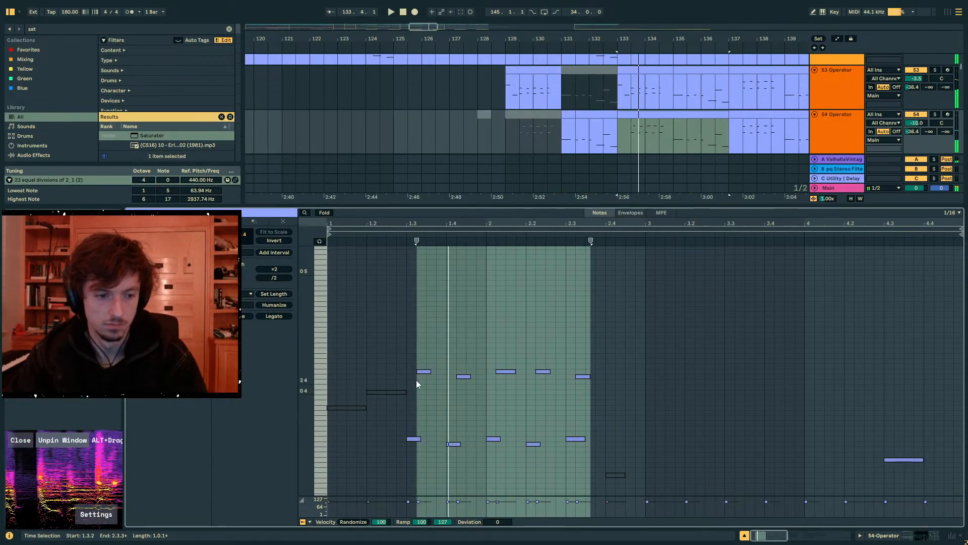
left_click_drag(417, 355, 761, 425)
key("shift+Down")
key("space")
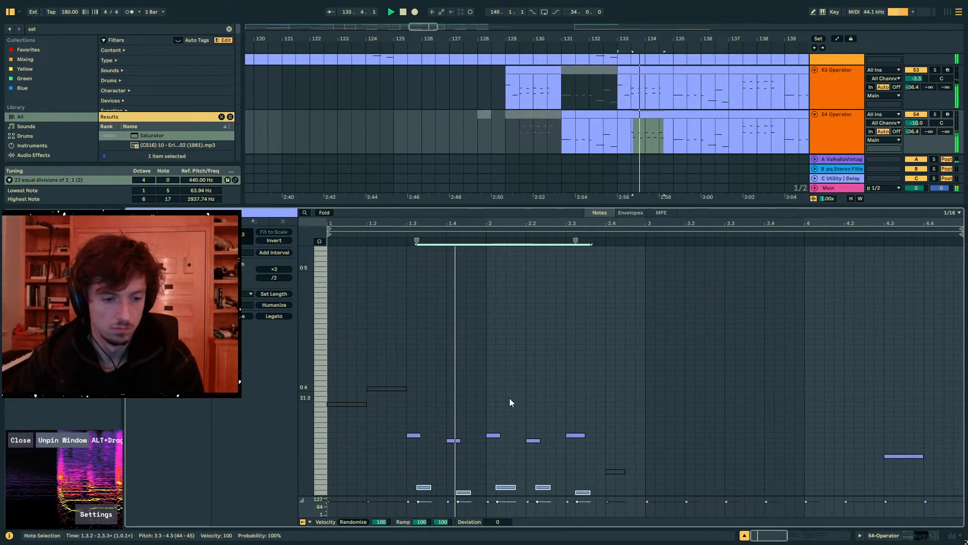
- Show track 54's device chain and solo the track while playing from the middle of bar 133
left_click(873, 535)
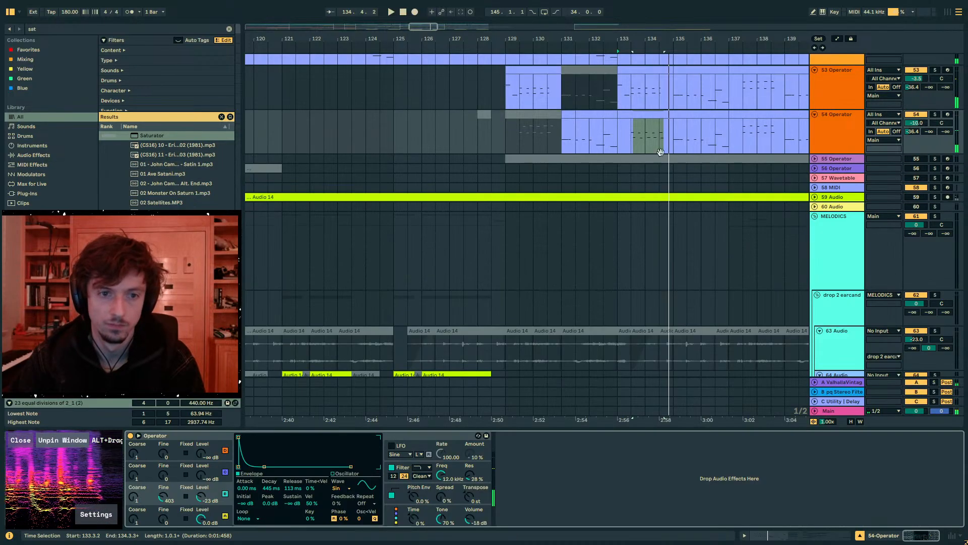
left_click(632, 137)
left_click(936, 115)
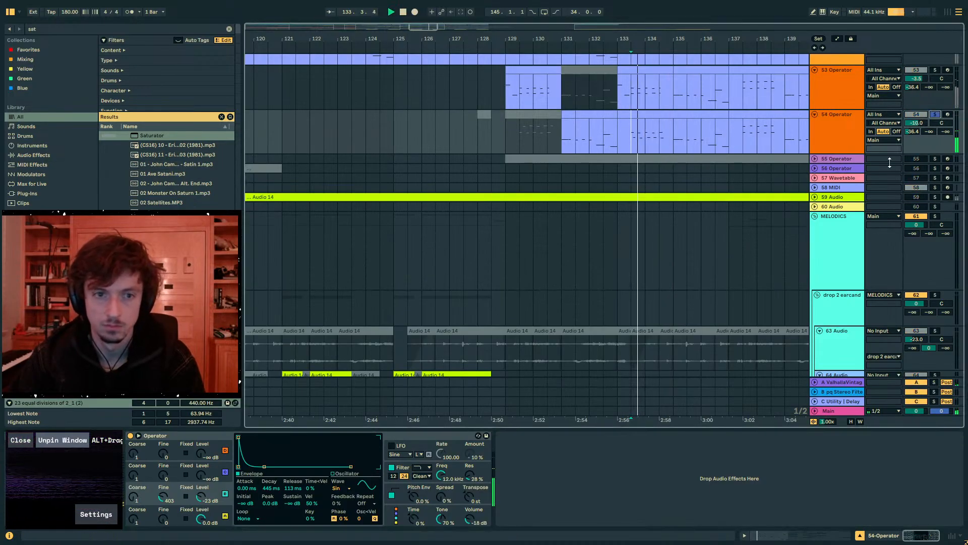
- Shift the five lowered notes in track 54's clip a sixteenth later to start at 1.3.3, and audition them
left_click(825, 535)
left_click_drag(391, 466, 603, 523)
key("Right")
key("space")
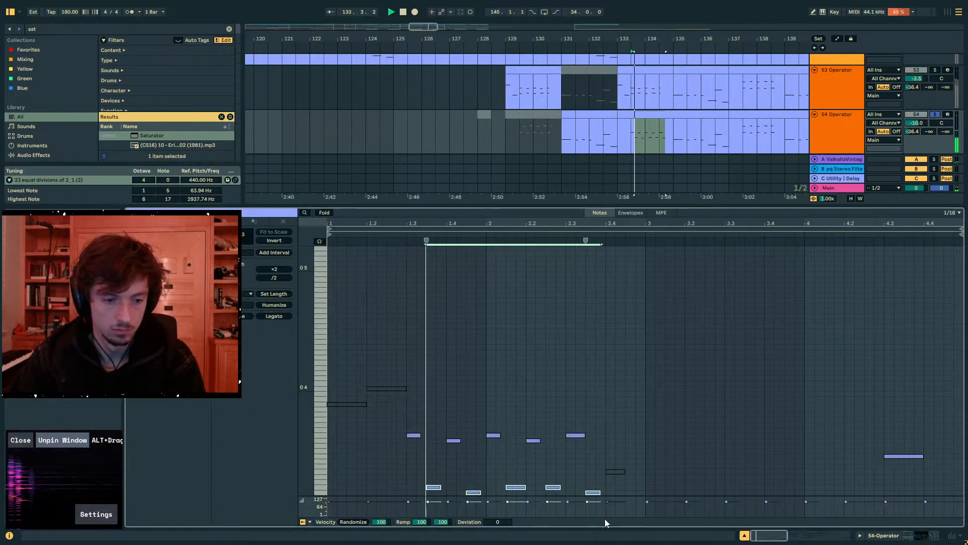
key("space")
left_click(593, 492)
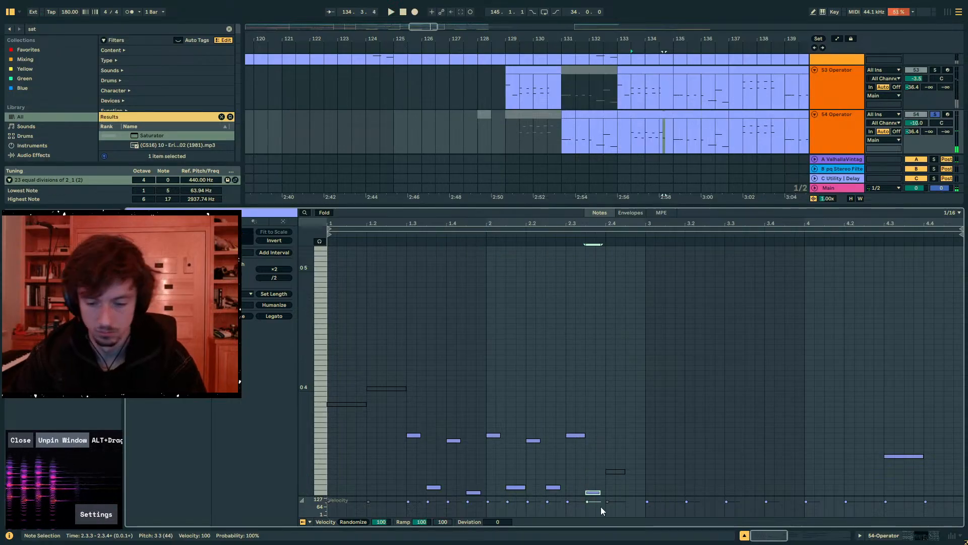
key("space")
- Search the browser for "roar" and add the Roar effect after Operator on track 54
left_click(875, 535)
key("space")
key("ctrl+f")
type("roar")
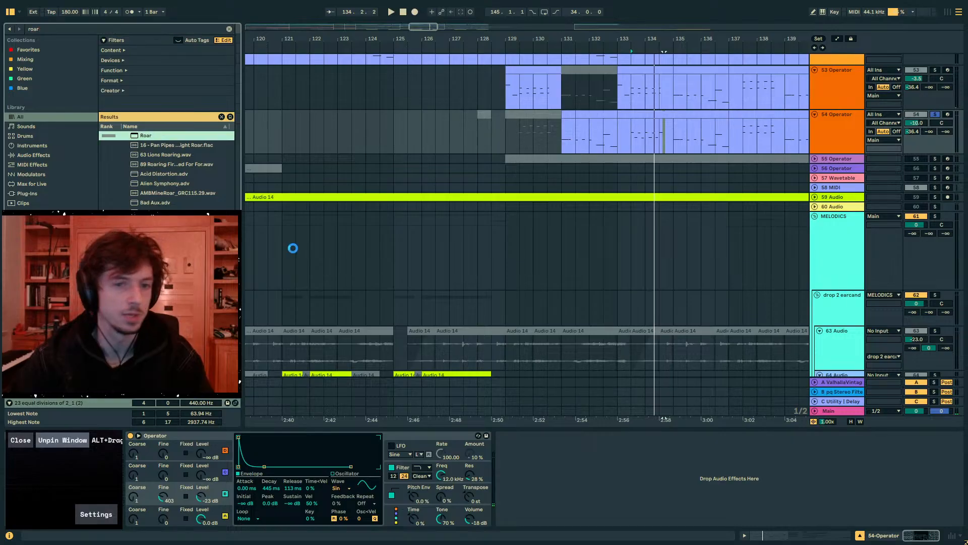
key("Return")
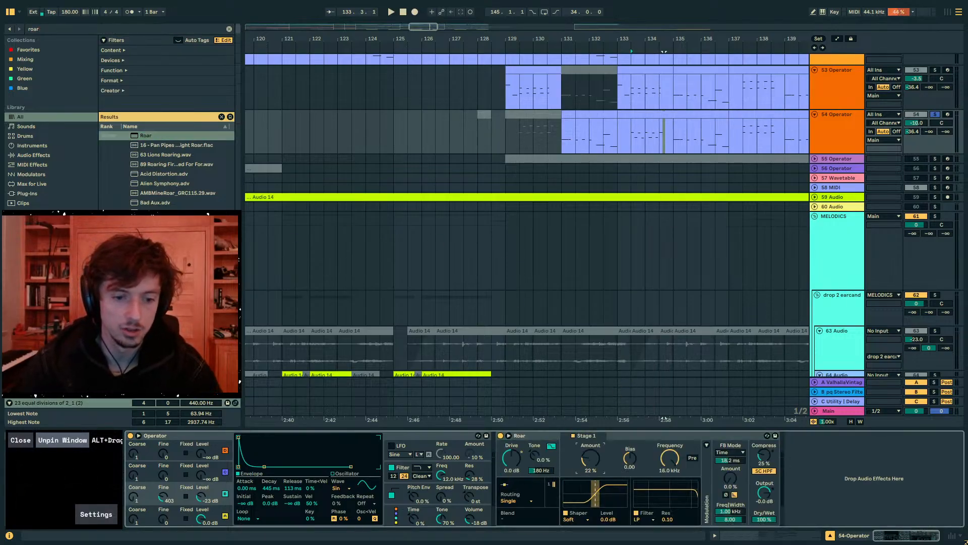
- Set Roar's Stage 1 Amount to 40% on track 54 and audition the result
key("space")
left_click_drag(590, 458, 591, 463)
key("space")
key("space")
- Unsolo track 54 and play both Operator tracks in the full mix, including the section from bar 137
key("space")
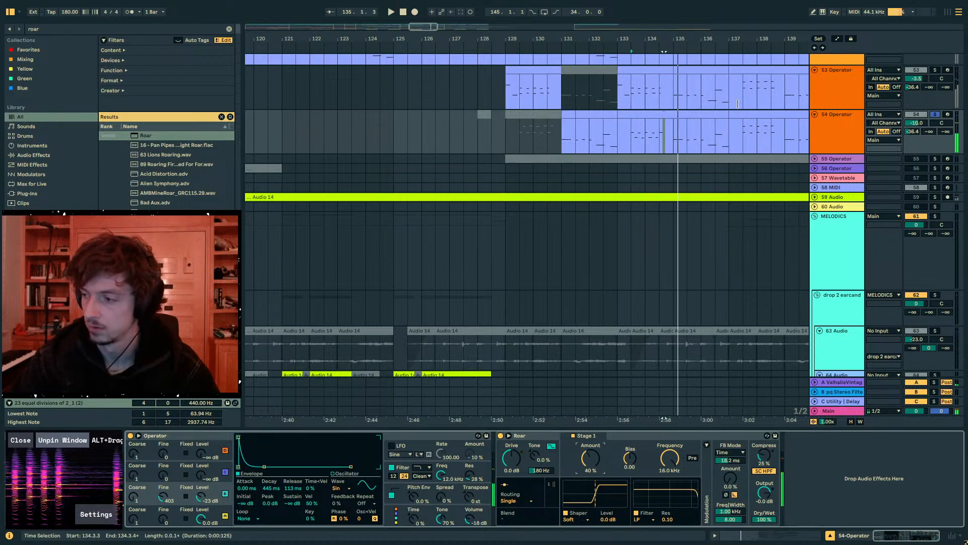
key("space")
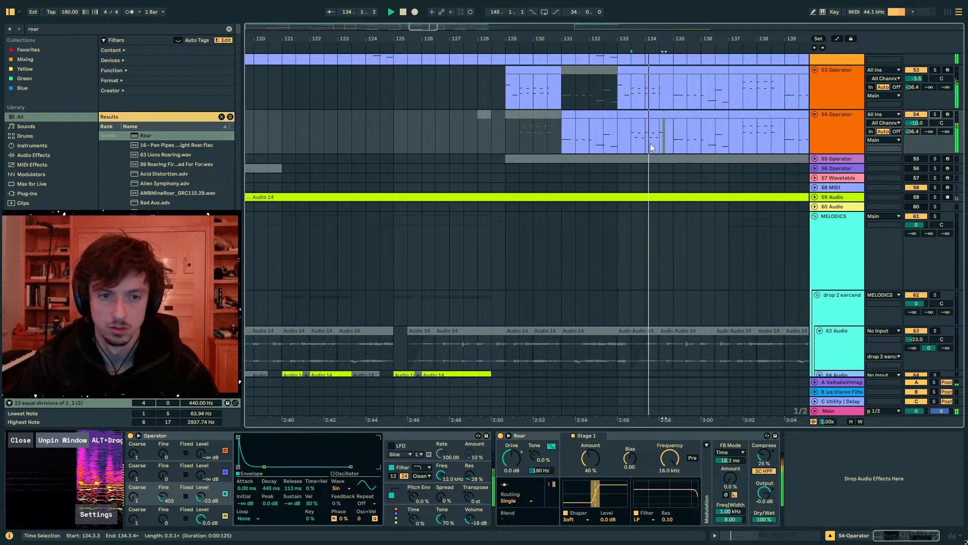
left_click(617, 128)
left_click_drag(675, 137, 724, 134)
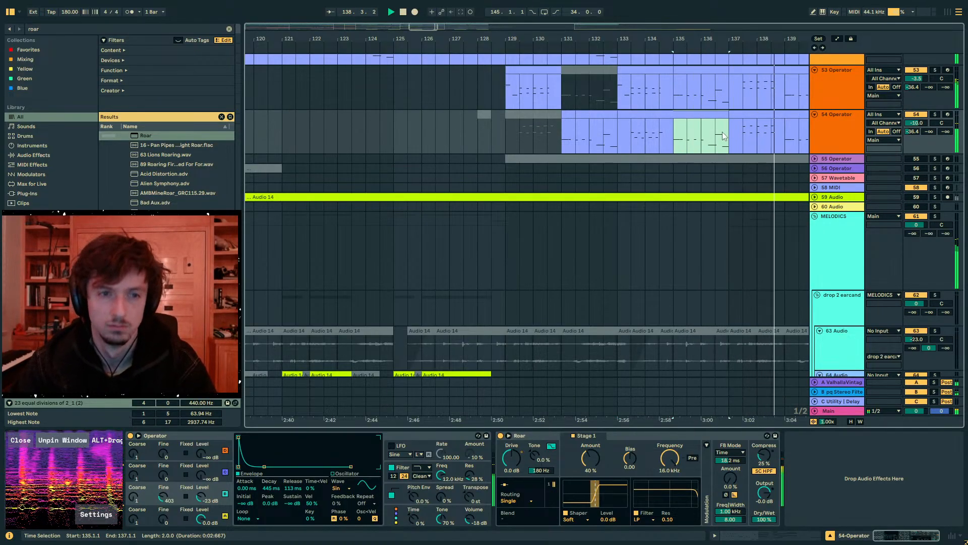
left_click(539, 69)
key("space")
left_click(728, 133)
key("space")
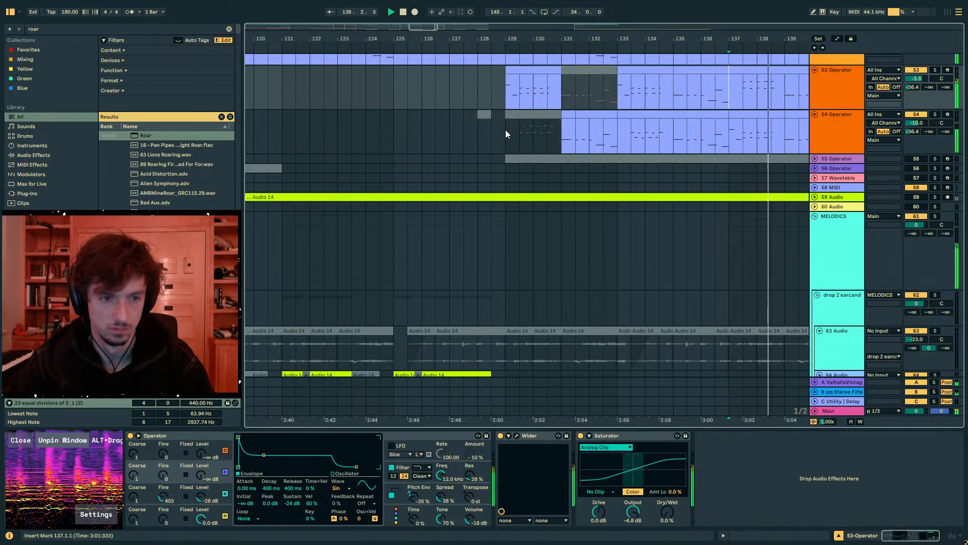
key("space")
- Copy track 53's two-bar section at bar 129 to bar 137 on the same track
left_click_drag(558, 86, 509, 79)
key("space")
left_click(729, 91)
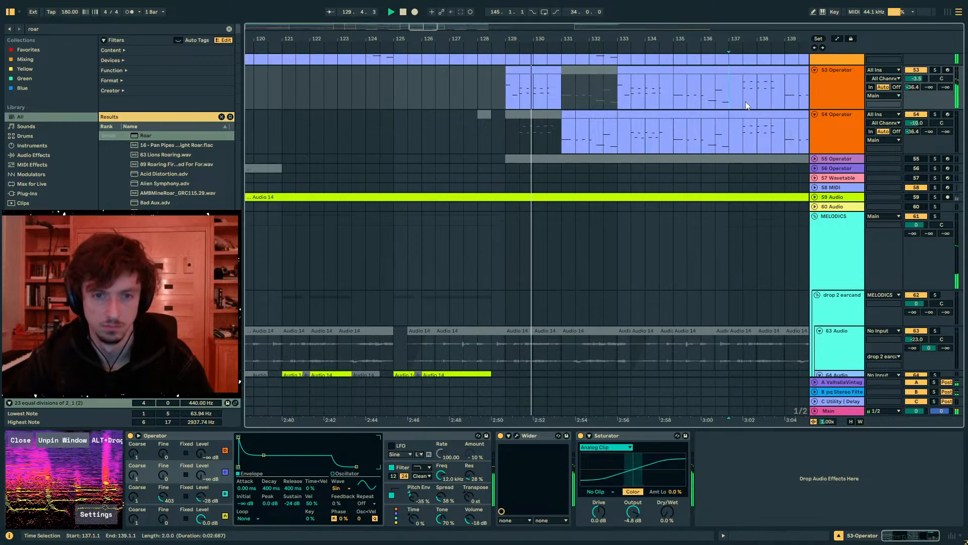
- Copy the first two beats of track 53's bar 129 clip to bar 135 and select track 54 at bar 133
left_click_drag(521, 97, 507, 96)
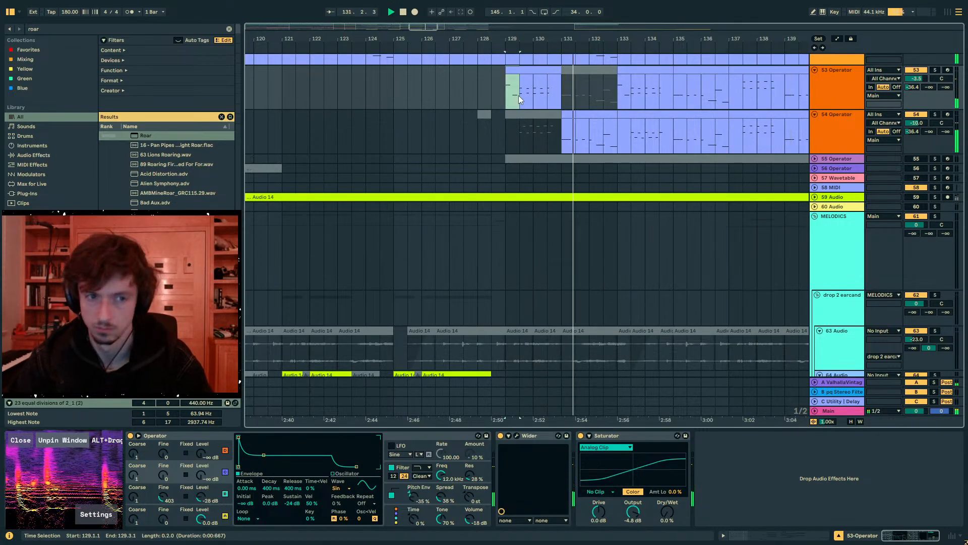
left_click(675, 92)
key("ctrl+v")
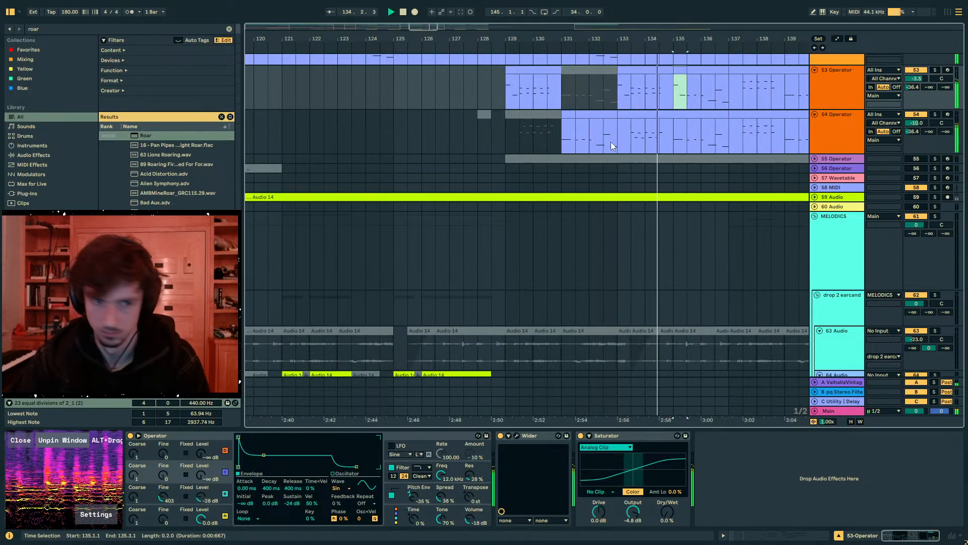
left_click(623, 127)
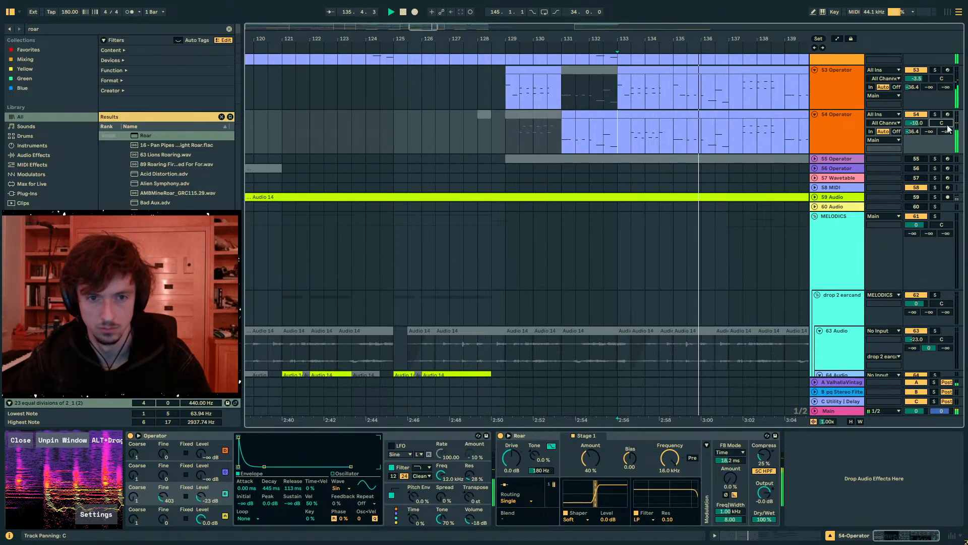
- Automate track 54's panning to alternate between right and left from 133.3 to bar 135, duplicating the pattern beat by beat
left_click_drag(627, 36, 619, 66)
key("a")
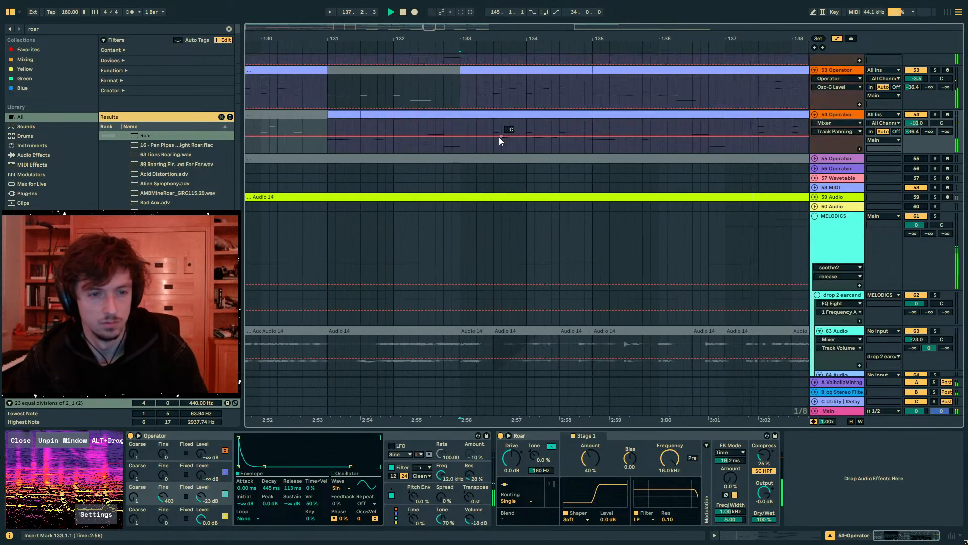
left_click(506, 150)
key("b")
left_click_drag(511, 130, 496, 125)
key("ctrl+z")
key("ctrl+d")
key("ctrl+d")
key("ctrl+d")
key("ctrl+d")
key("ctrl+d")
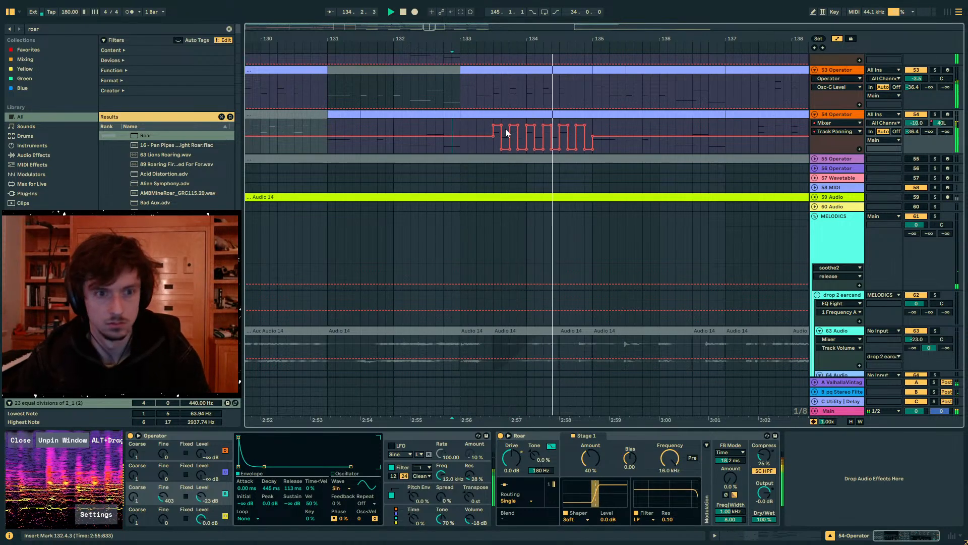
left_click_drag(582, 42, 581, 28)
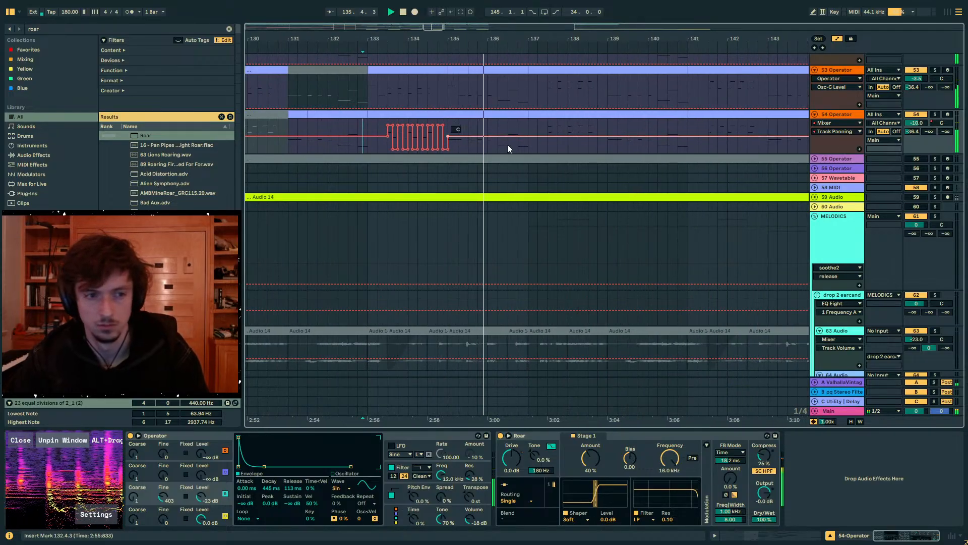
key("a")
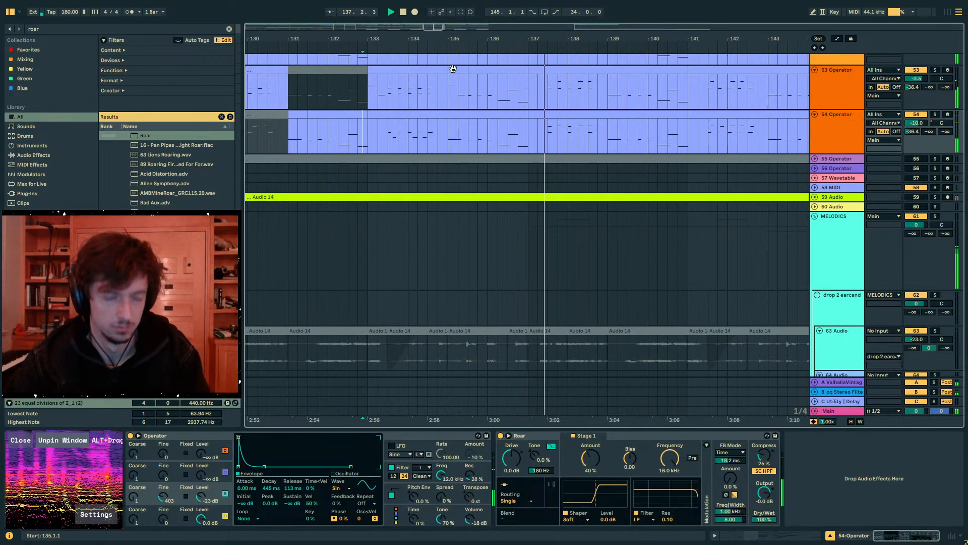
key("a")
key("a")
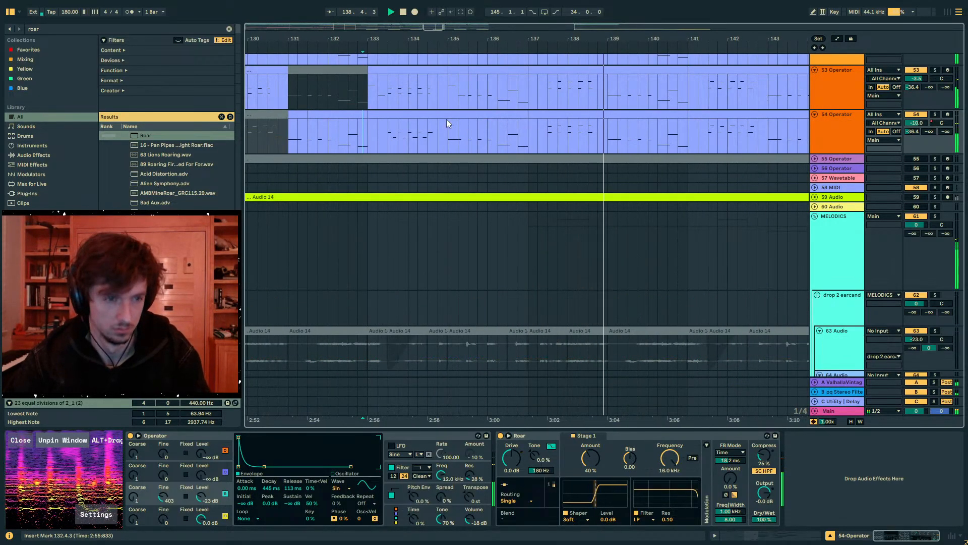
- Shift the five upper notes in track 54's bar 137 clip one sixteenth later and play the result
key("space")
left_click(568, 114)
key("shift+Tab")
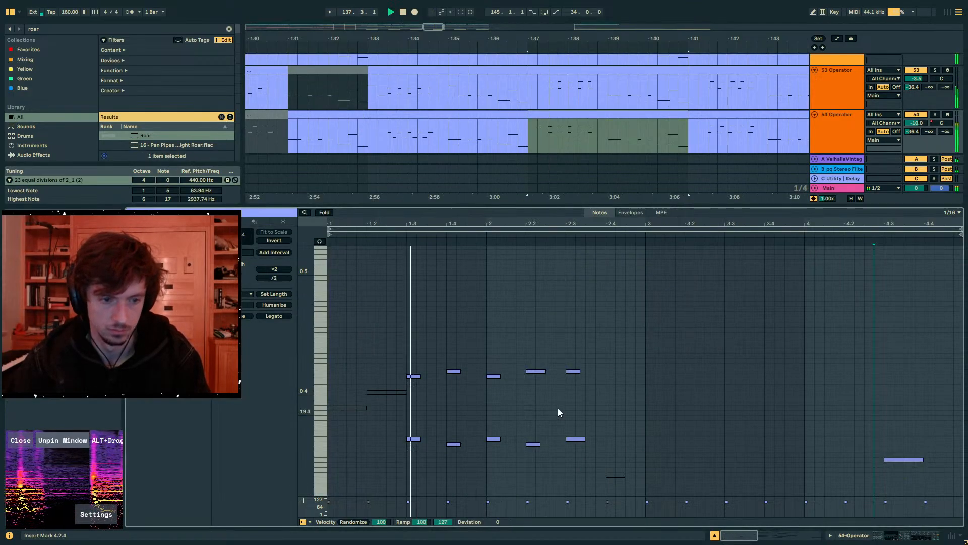
left_click(423, 376)
left_click(454, 372)
key("Right")
left_click(493, 376)
key("Right")
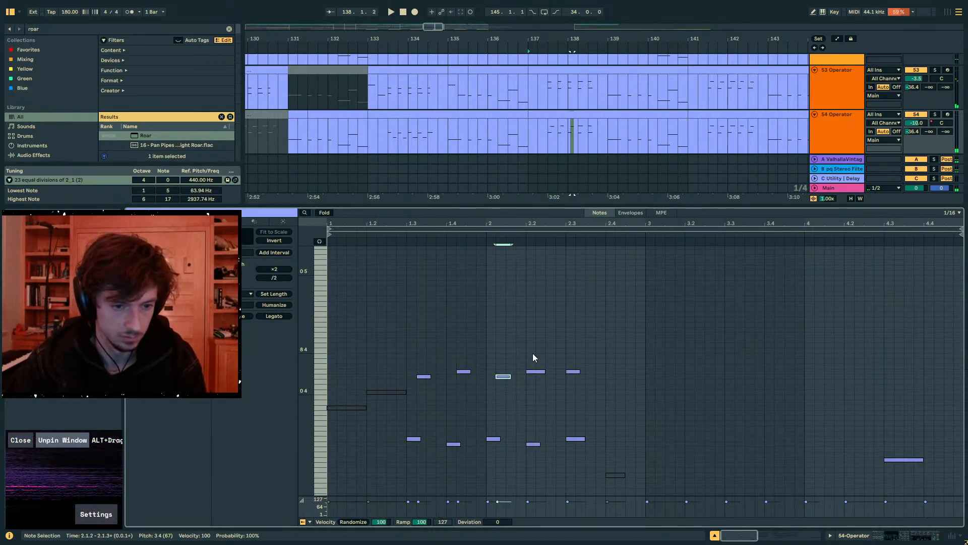
left_click(534, 371)
key("Right")
left_click(575, 372)
key("Right")
key("space")
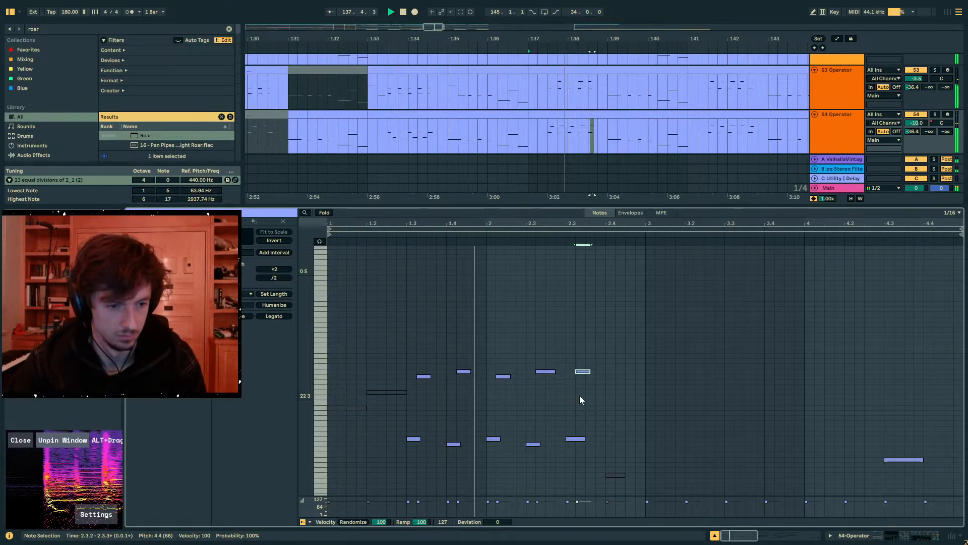
- Raise the velocity of the five lower notes in track 54's bar 137 clip to 127 and audition it
key("space")
left_click_drag(599, 415, 407, 467)
key("space")
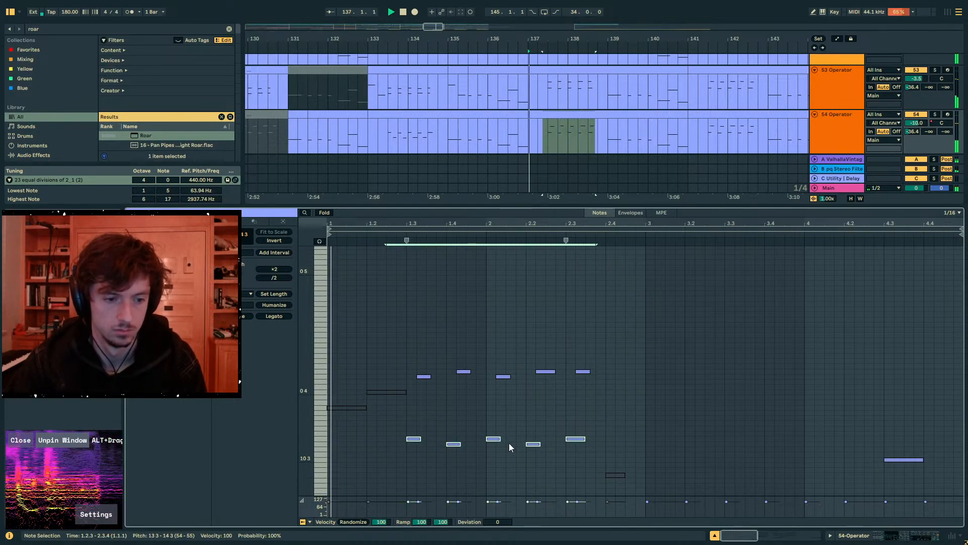
key("space")
left_click_drag(409, 501, 409, 498)
key("space")
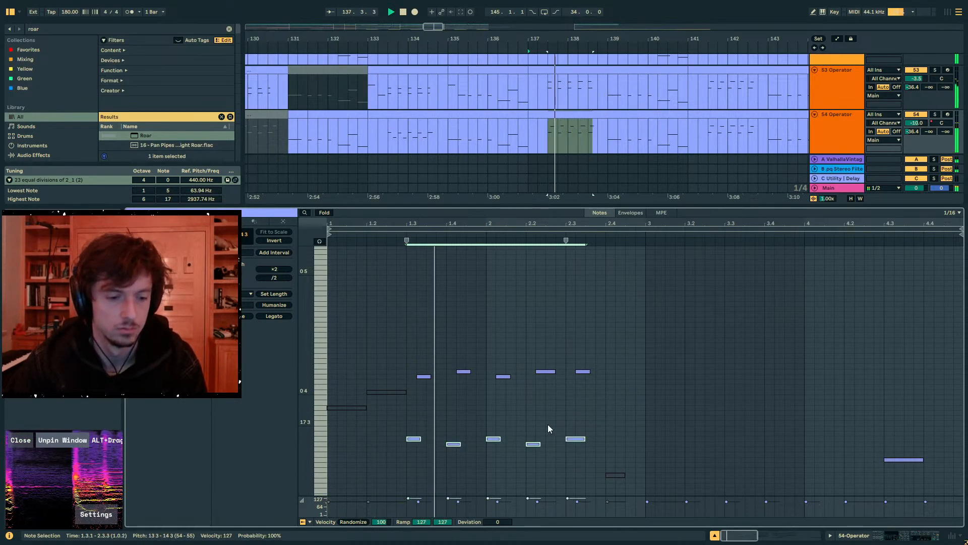
left_click_drag(614, 400, 411, 348)
key("space")
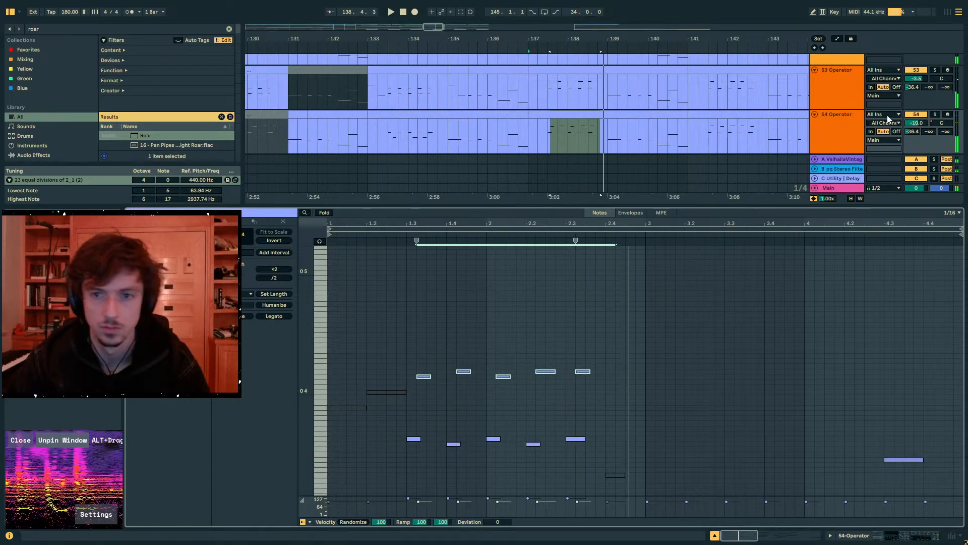
- Draw track 54 panning automation from 137.3, with a step to the left followed by one at about 41R
left_click(943, 123)
key("a")
left_click_drag(552, 42, 521, 145)
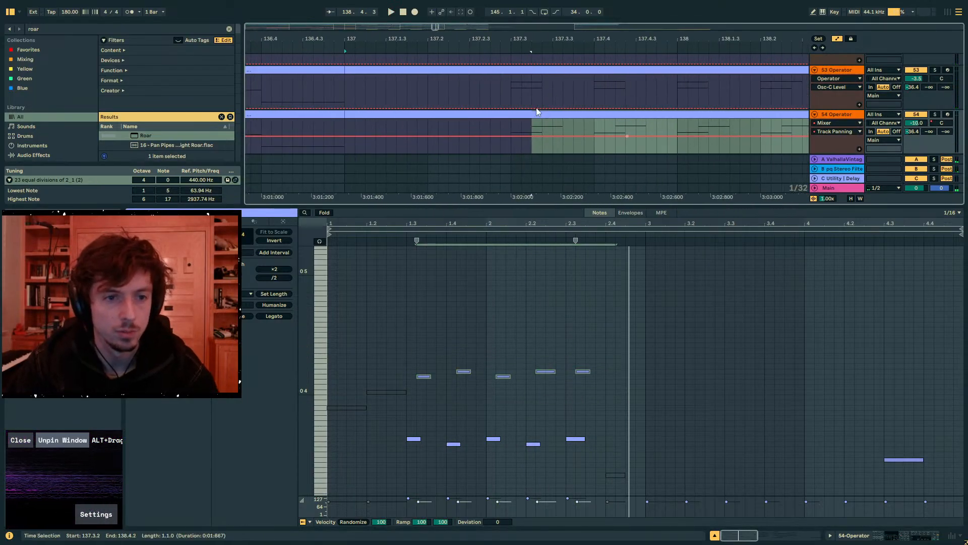
key("b")
scroll(521, 145, "down", 1)
left_click(526, 124)
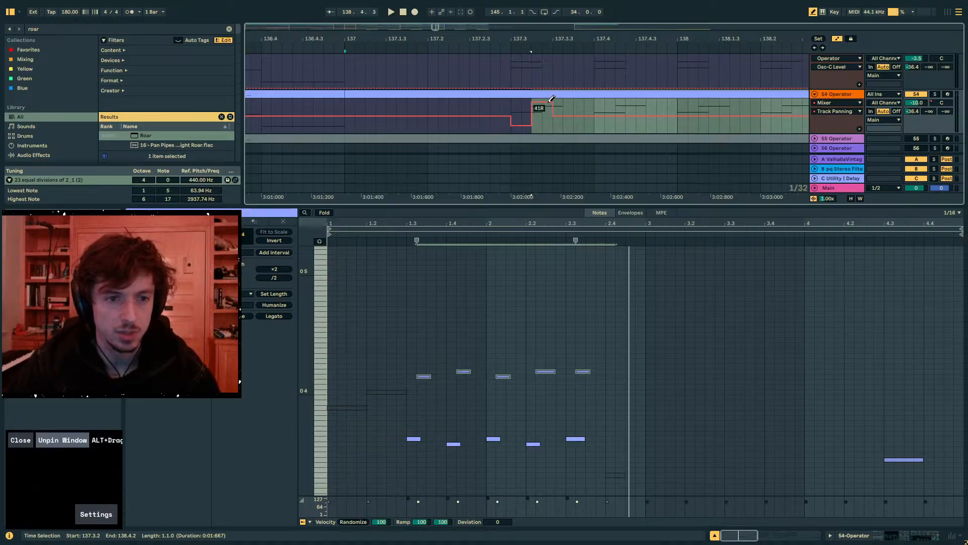
key("b")
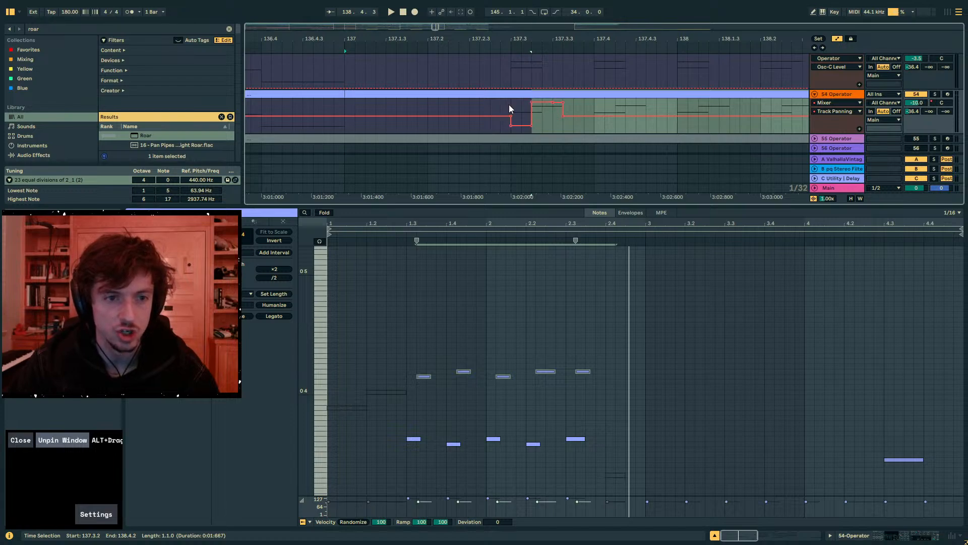
- Duplicate the one-beat panning pattern at 137.3 five times across bars 137 and 138 on track 54 and audition it
left_click_drag(511, 108, 595, 111)
key("ctrl+d")
key("ctrl+d")
key("ctrl+d")
key("ctrl+d")
key("ctrl+d")
left_click_drag(592, 41, 581, 21)
left_click(472, 109)
key("space")
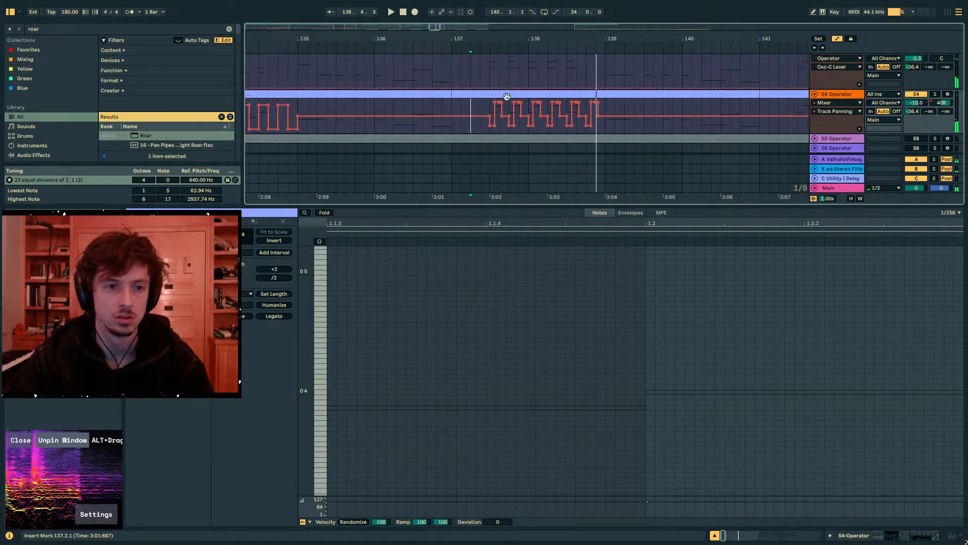
- Invert the panning shape on the beat at 137.4 so it goes right before left, and play it
left_click_drag(502, 34, 509, 58)
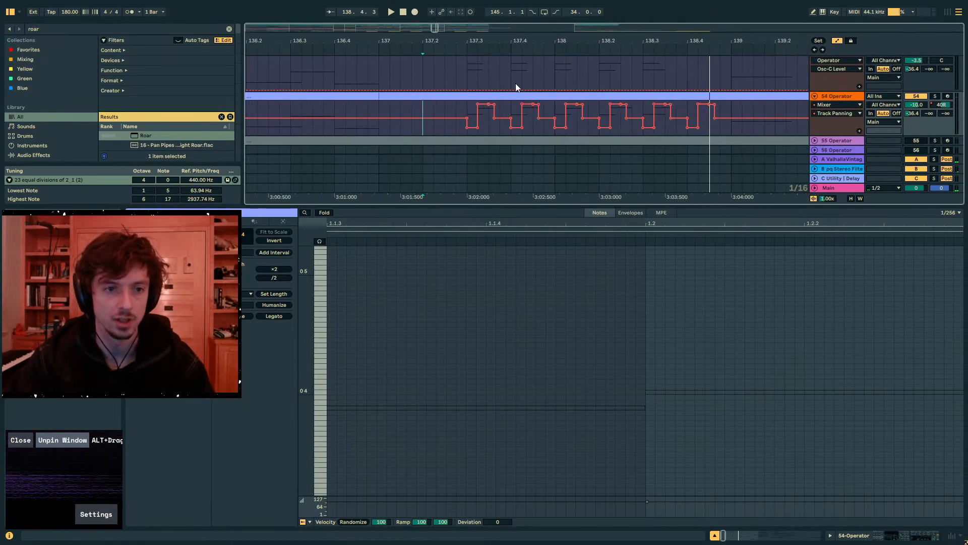
left_click_drag(513, 111, 555, 112)
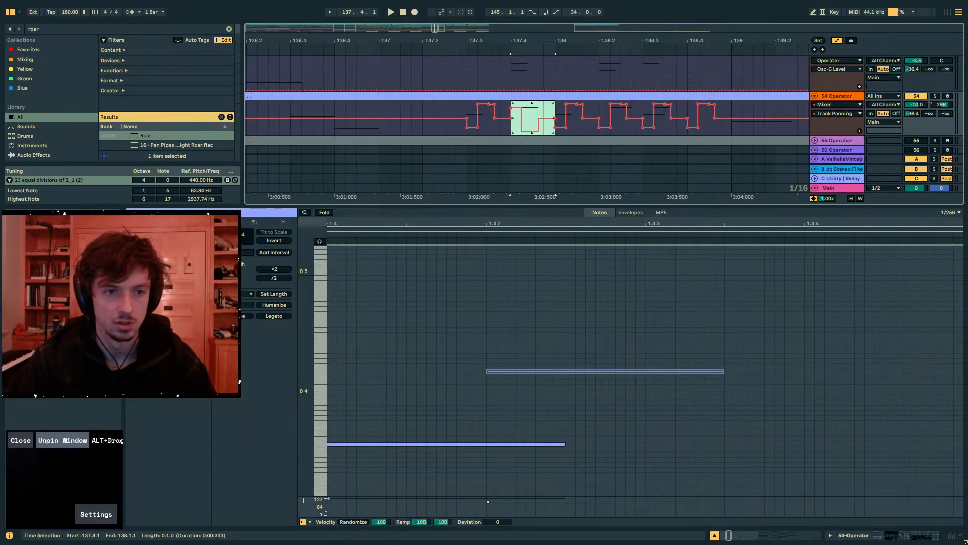
key("space")
- Duplicate the two-beat panning pattern from 137.3 twice and play back the section, including from around bar 131
key("space")
left_click_drag(471, 106, 554, 108)
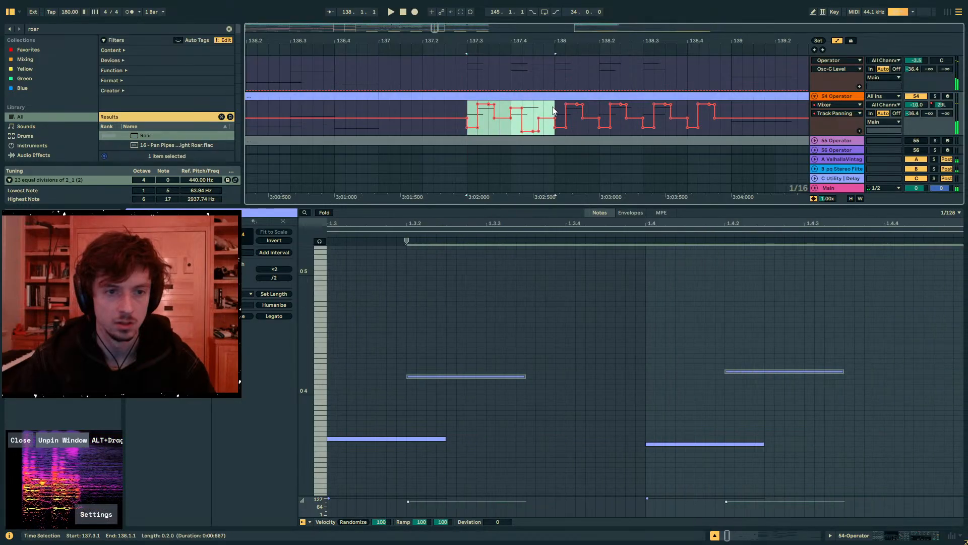
key("ctrl+d")
key("ctrl+d")
left_click(434, 104)
key("space")
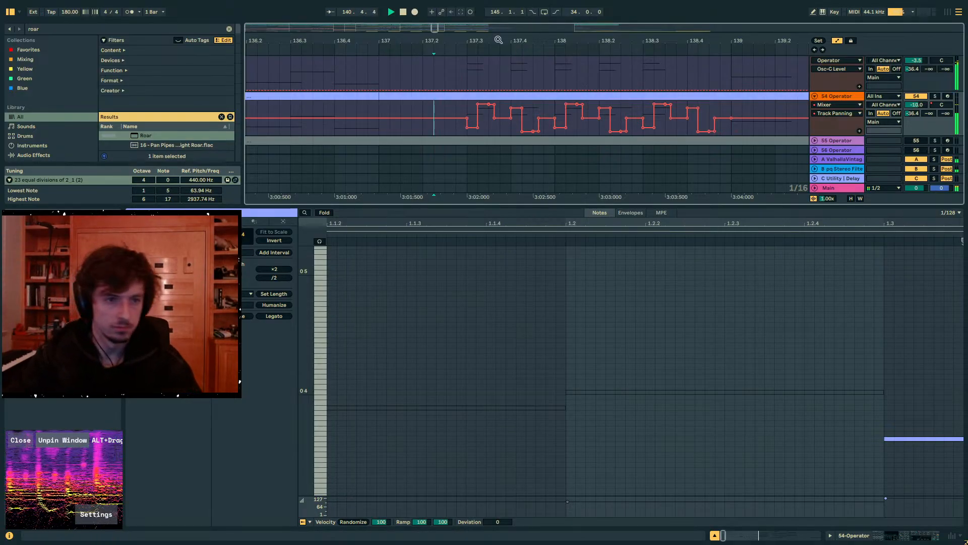
left_click_drag(498, 39, 634, 6)
left_click(457, 104)
left_click(447, 105)
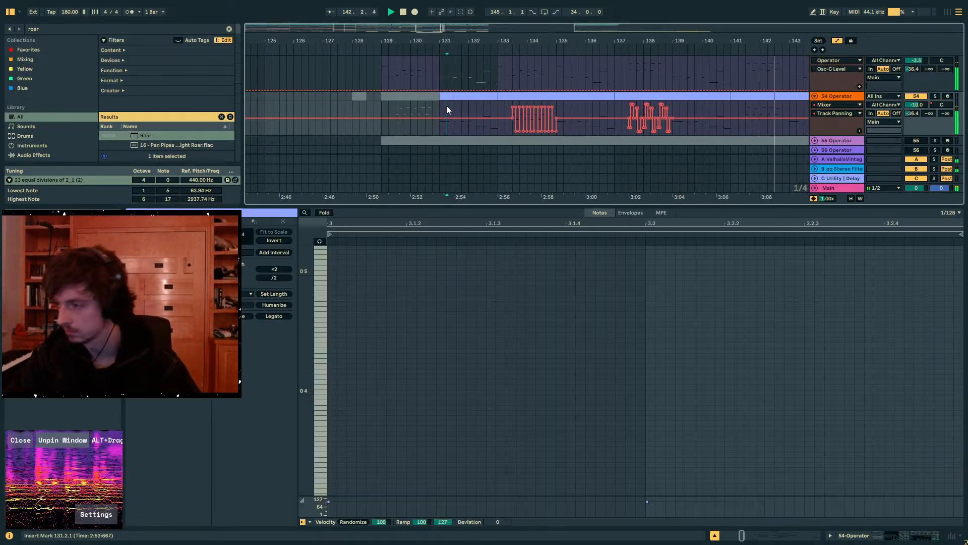
left_click(431, 105)
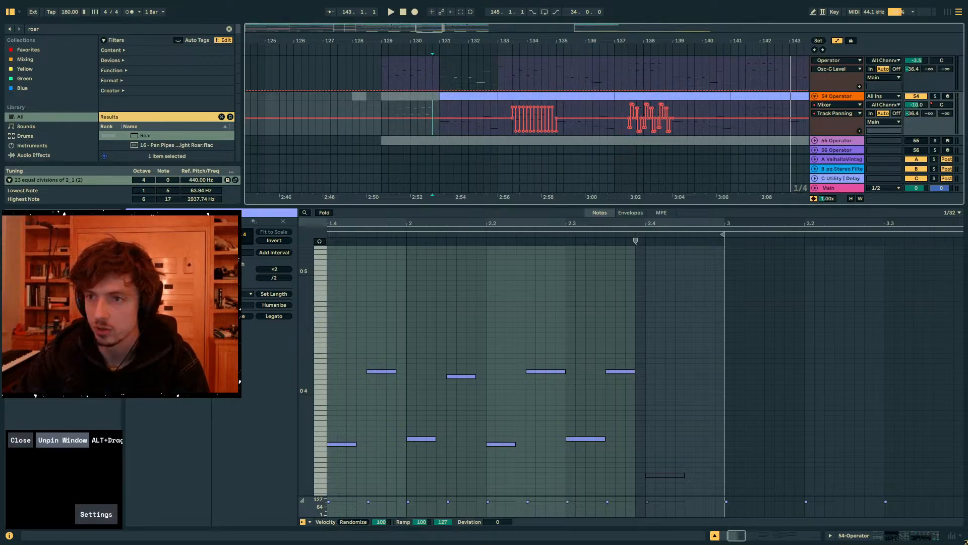
- Switch to Chrome, view the Elements of Antiquity album page and look through the Patreon posts about sound design and stereo imaging racks
left_click_drag(967, 116, 400, 90)
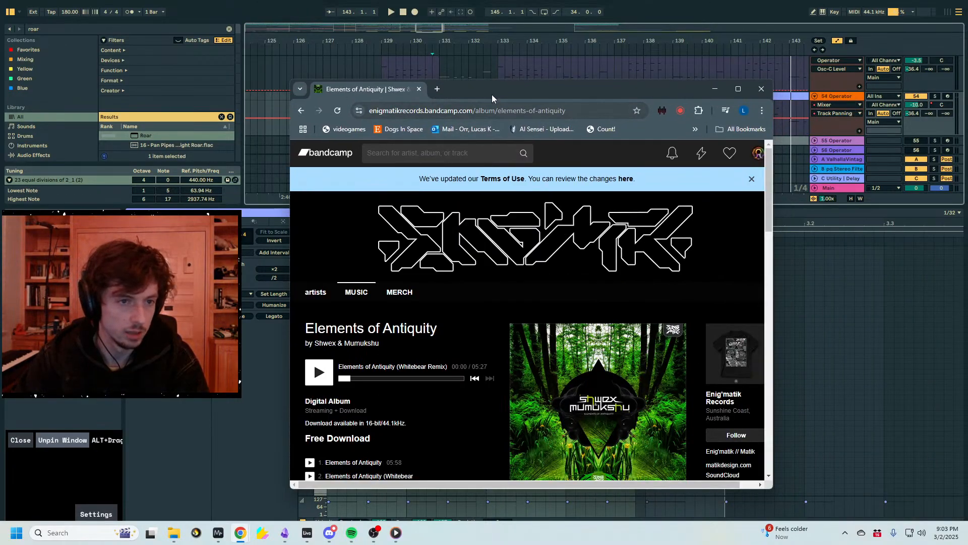
left_click_drag(478, 94, 967, 94)
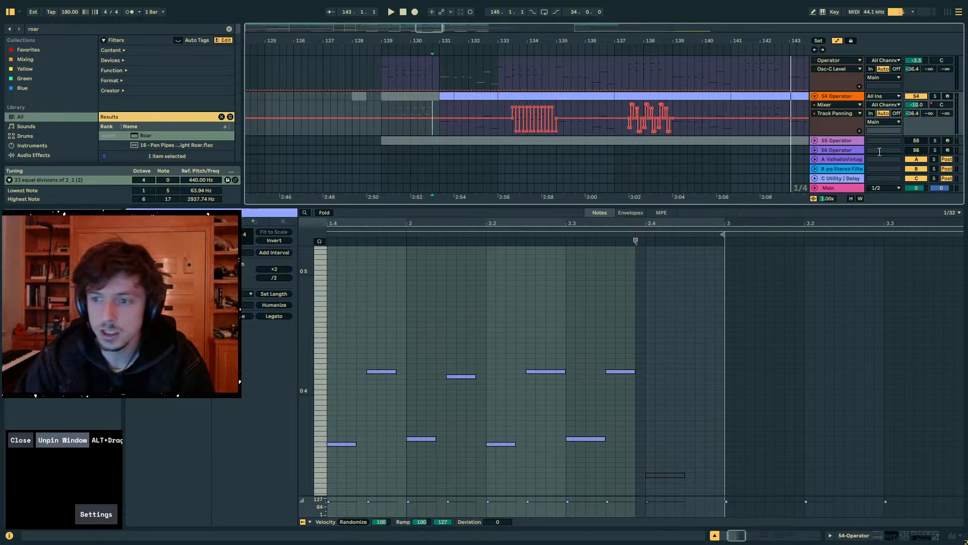
left_click_drag(965, 542, 397, 98)
scroll(466, 279, "down", 15)
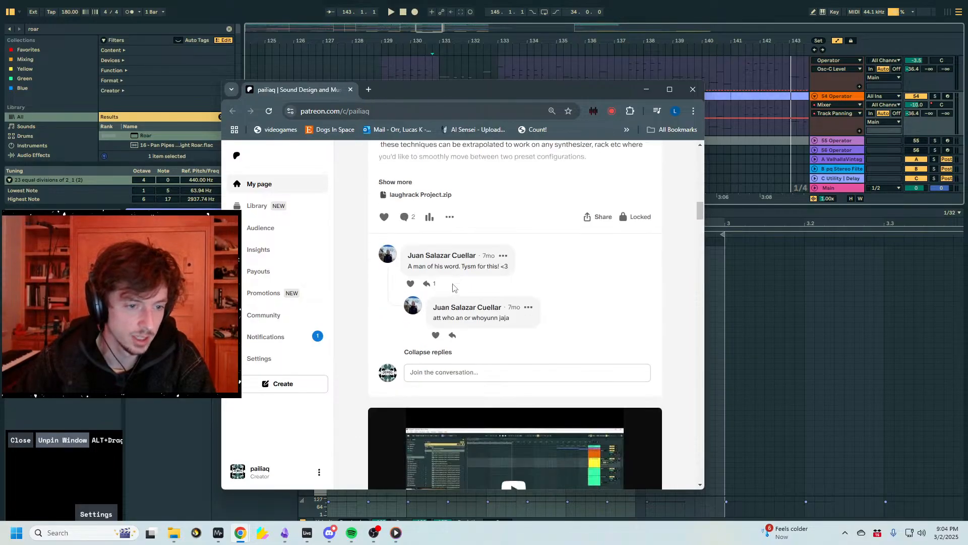
scroll(444, 273, "up", 6)
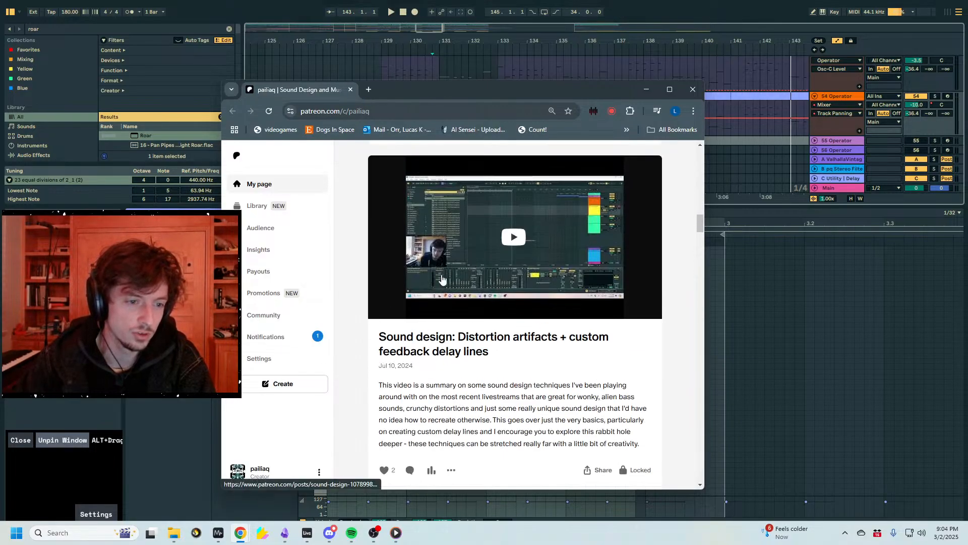
scroll(469, 282, "down", 17)
scroll(471, 245, "down", 8)
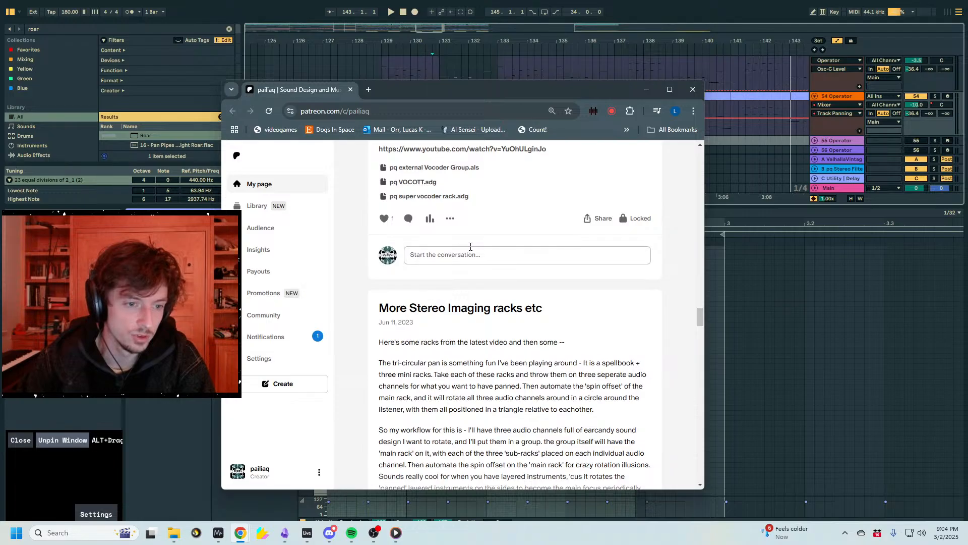
scroll(556, 275, "down", 6)
scroll(506, 274, "up", 6)
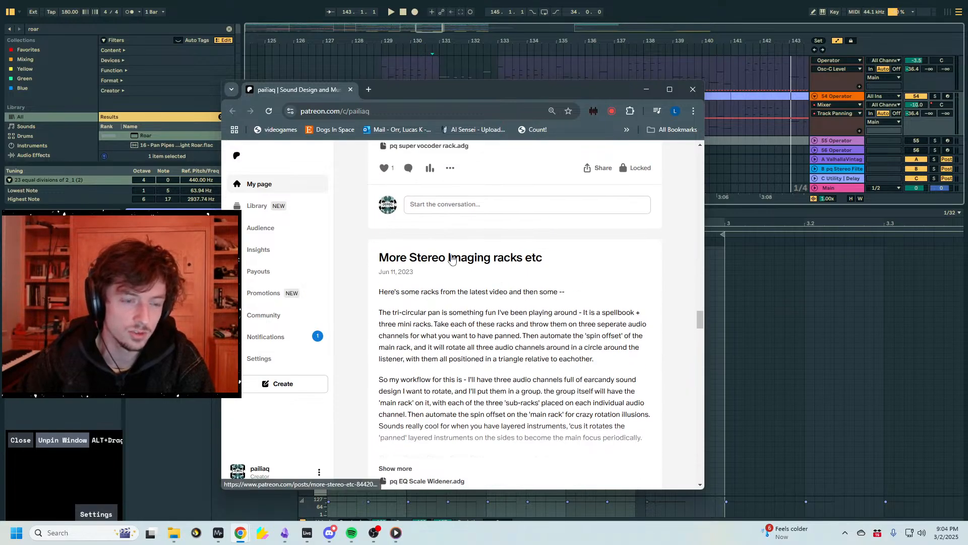
scroll(460, 255, "up", 7)
scroll(461, 256, "up", 3)
left_click_drag(423, 88, 445, 0)
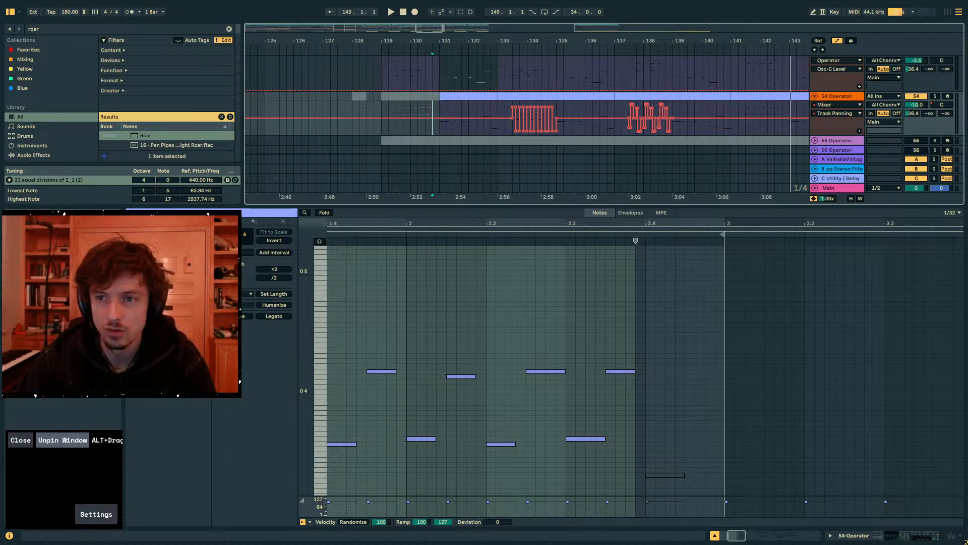
- Shrink the clip view to enlarge the arrangement and fit the pinned spectrogram window into the space beneath the webcam
left_click_drag(474, 205, 525, 409)
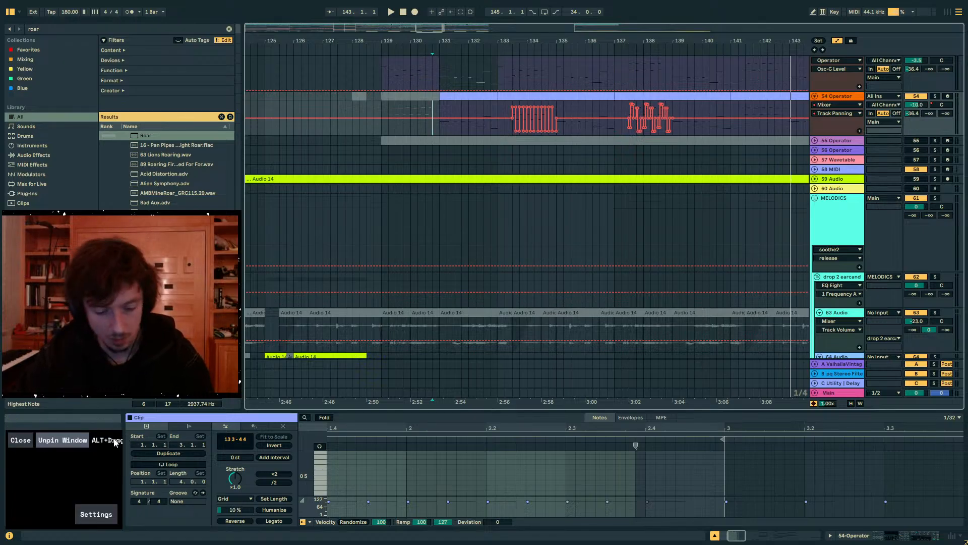
left_click_drag(107, 440, 104, 425)
left_click_drag(120, 512, 120, 527)
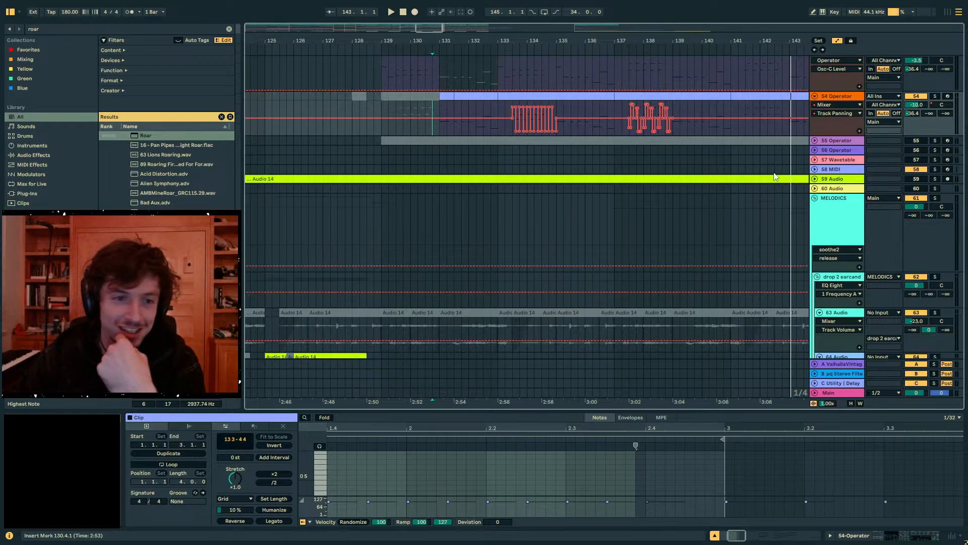
- Hide the automation lanes and examine tracks 52 to 54 around bars 128 to 132
left_click(446, 96)
key("a")
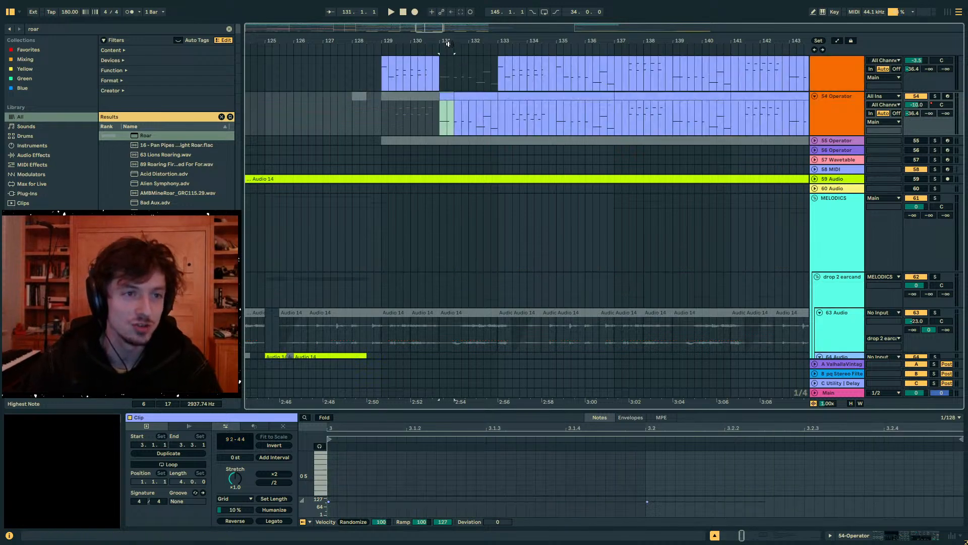
left_click_drag(449, 43, 385, 43)
left_click(422, 123)
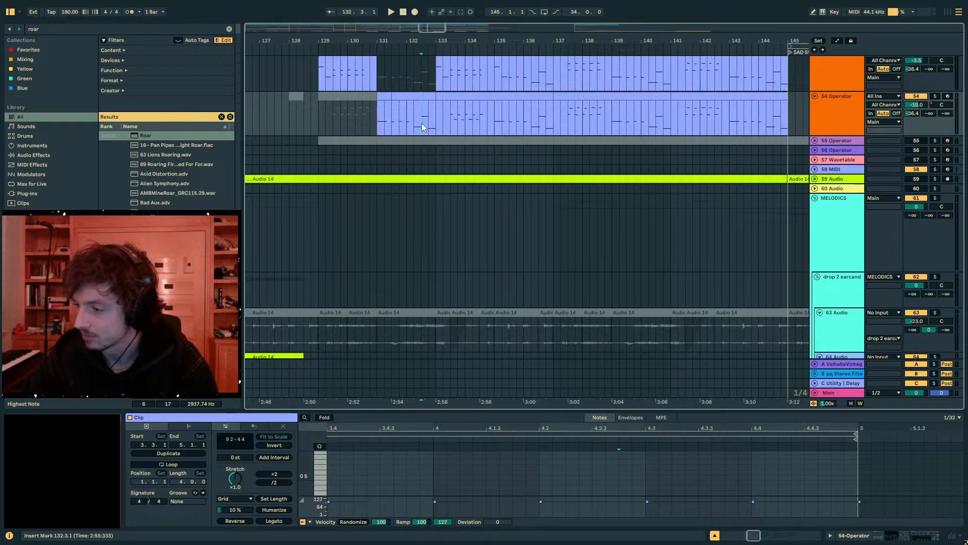
left_click(399, 118)
left_click(322, 118)
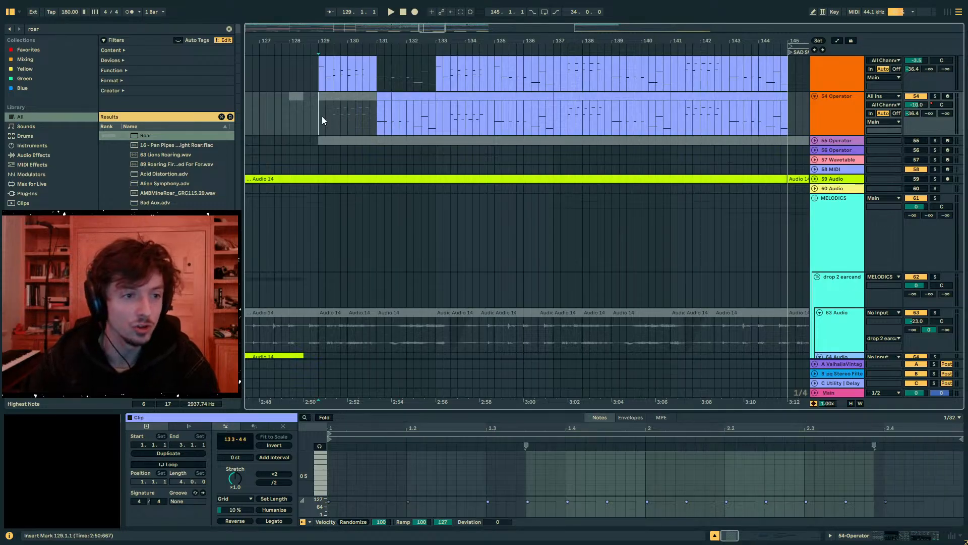
left_click(310, 121)
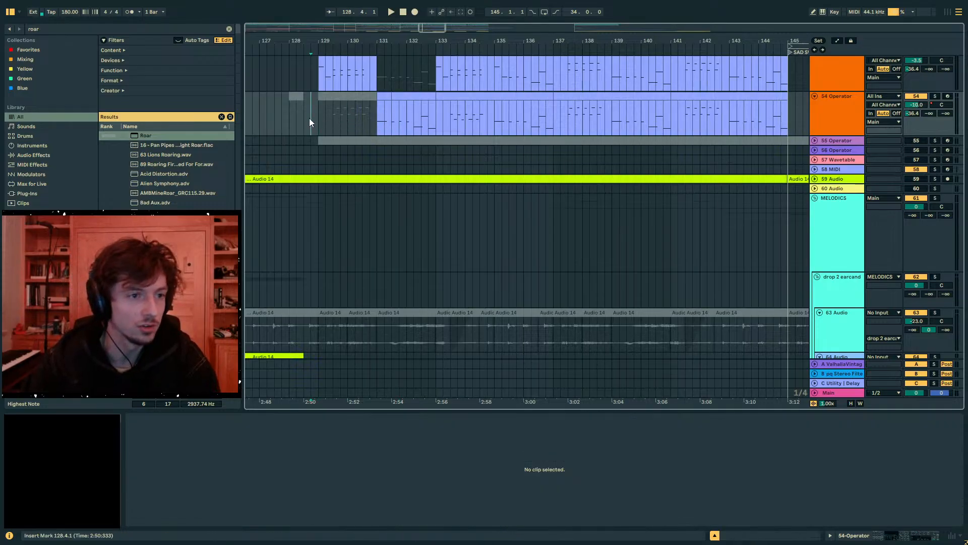
left_click_drag(297, 39, 404, 87)
scroll(524, 172, "up", 5)
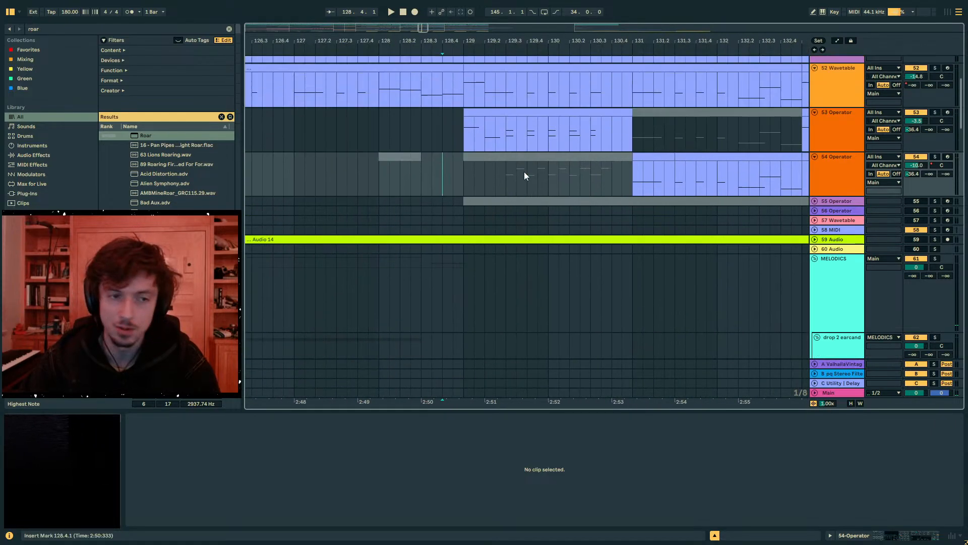
- Collapse the expanded lanes of tracks 52 to 54 and examine track 56 between bars 113 and 129
left_click(815, 238, "alt")
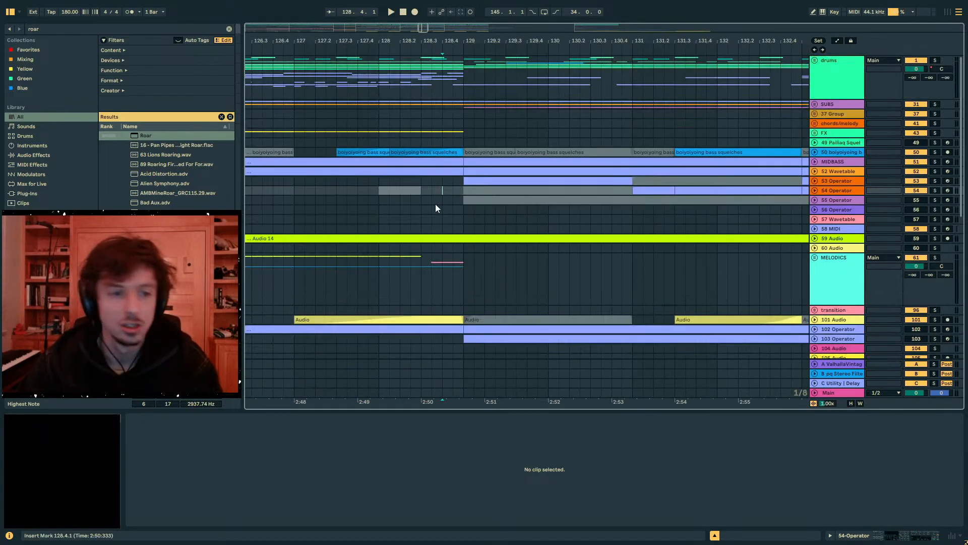
left_click(382, 210)
mouse_move(366, 45)
left_mouse_down()
mouse_move(491, 40)
mouse_move(491, 10)
mouse_move(548, 6)
left_mouse_up()
left_click_drag(546, 210, 437, 211)
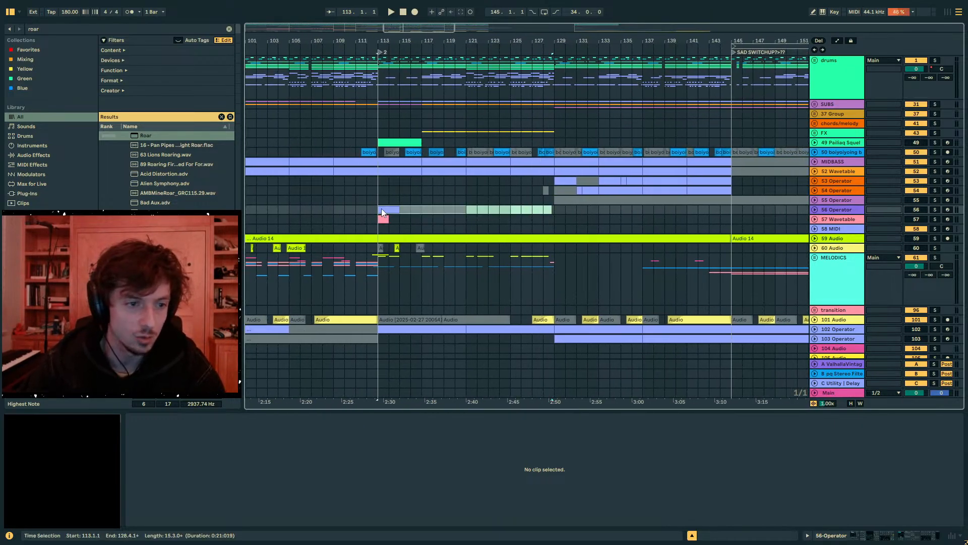
left_click(555, 210)
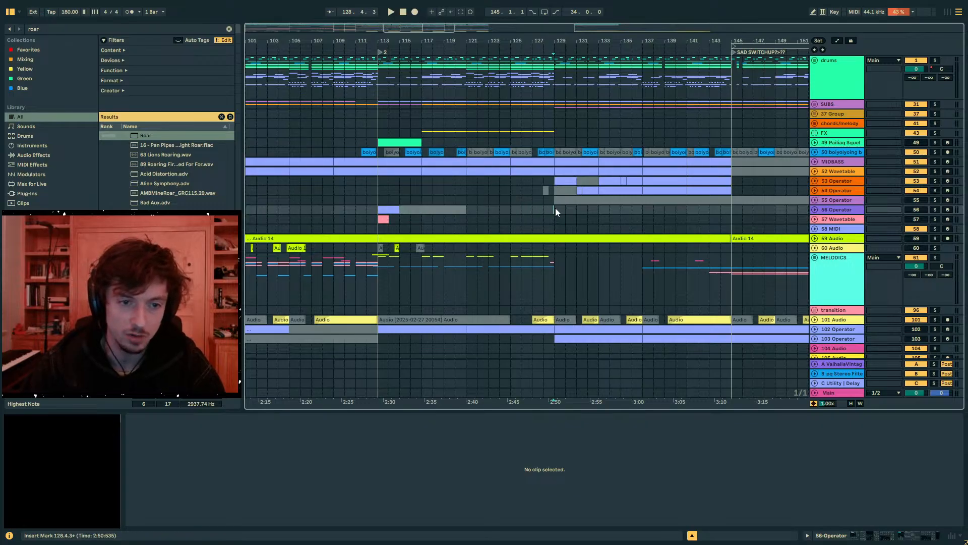
mouse_move(511, 210)
left_mouse_down()
mouse_move(610, 210)
mouse_move(362, 211)
mouse_move(593, 211)
mouse_move(523, 214)
left_mouse_up()
left_click(506, 213)
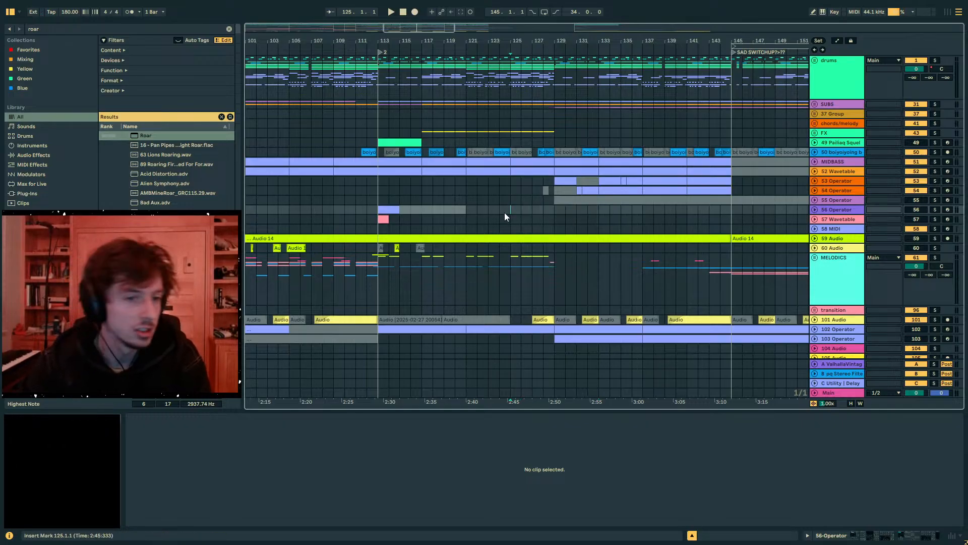
- Examine the empty stretch of track 56 around bars 124 to 125, marking short ranges against the other tracks
left_click_drag(515, 41, 508, 150)
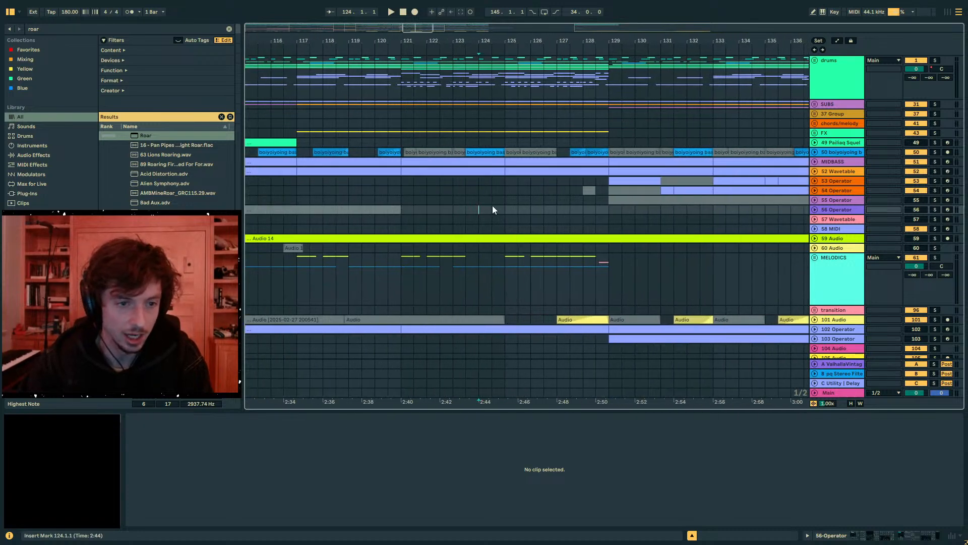
left_click_drag(493, 210, 517, 209)
left_click_drag(498, 41, 552, 171)
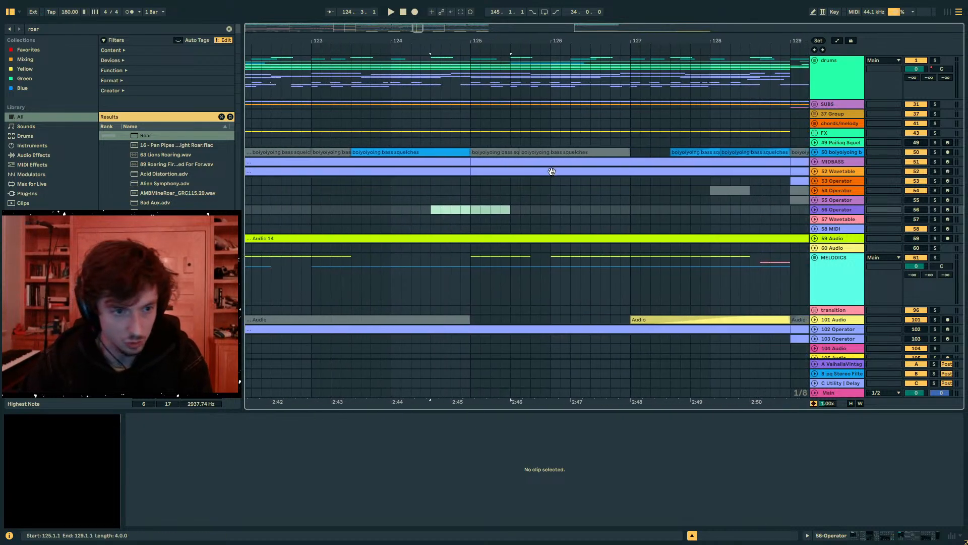
left_click_drag(460, 208, 523, 211)
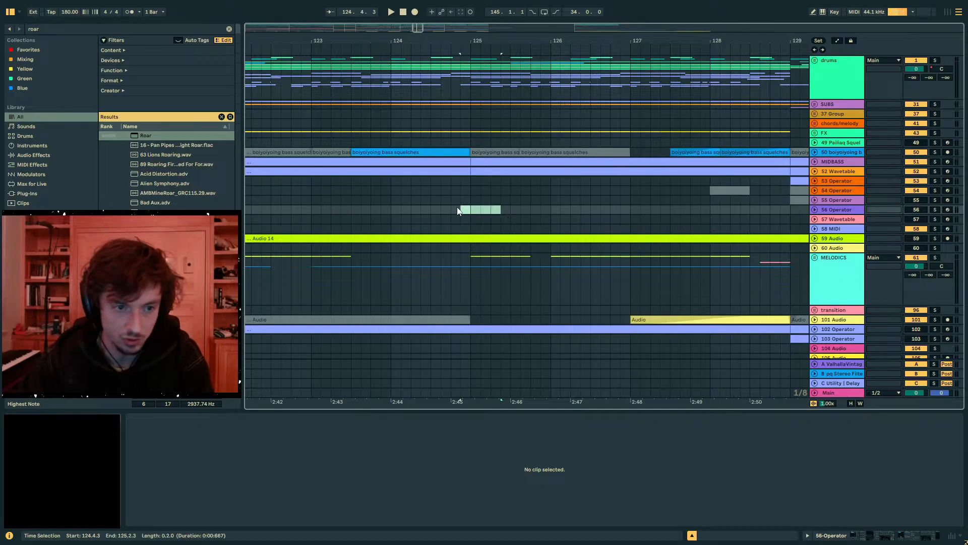
left_click_drag(449, 210, 494, 208)
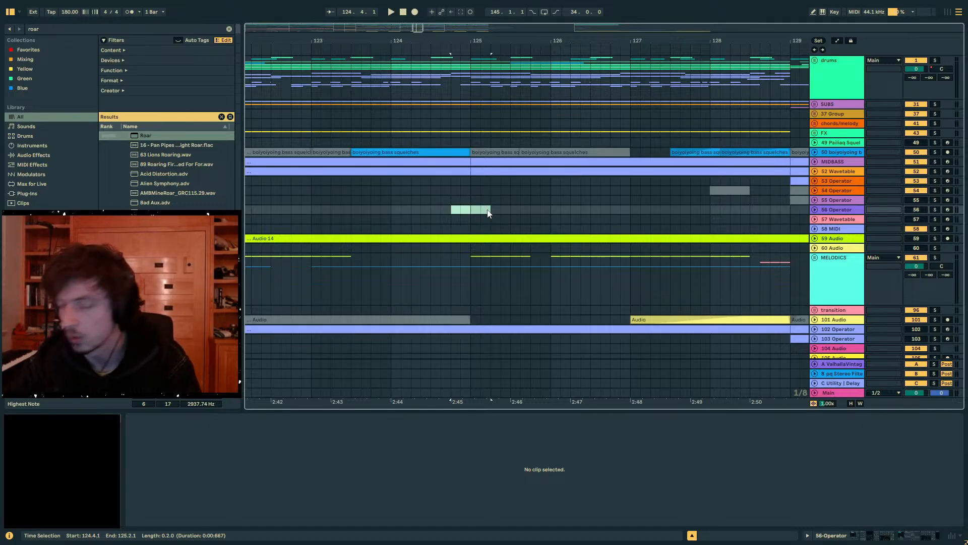
left_click_drag(484, 38, 509, 11)
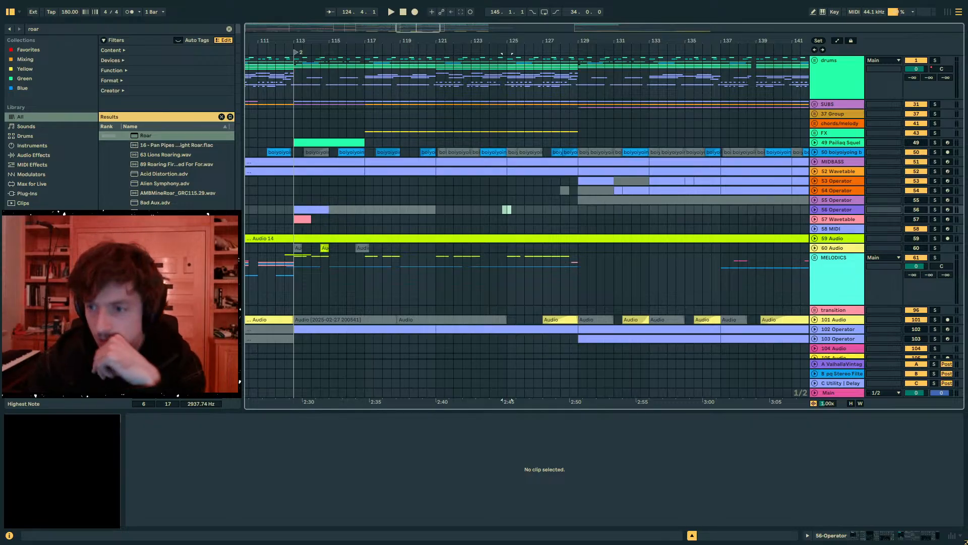
- Switch to Spotify, open TroyBoi's artist page and go through the full album discography to Left Is Right
left_click_drag(967, 104, 967, 107)
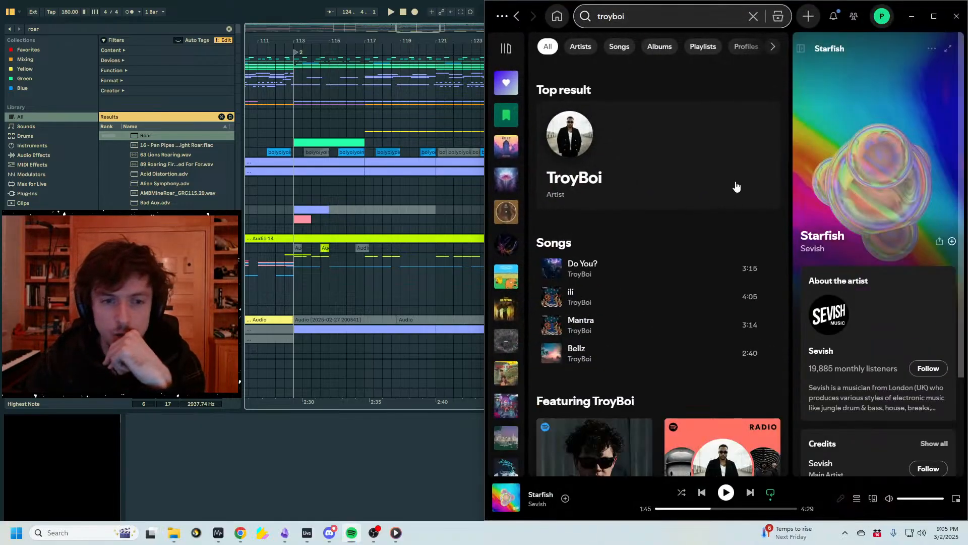
left_click(696, 156)
scroll(655, 202, "down", 6)
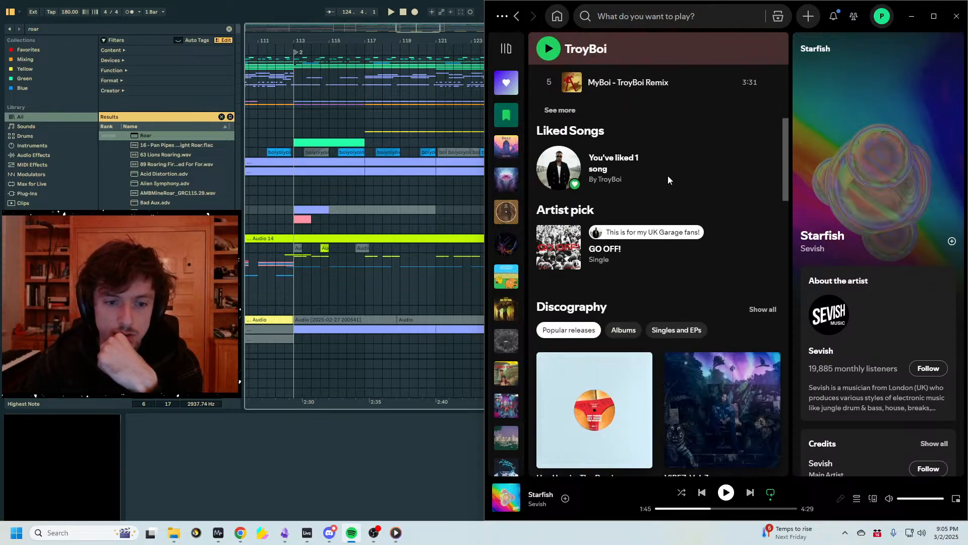
scroll(670, 202, "down", 2)
left_click(630, 231)
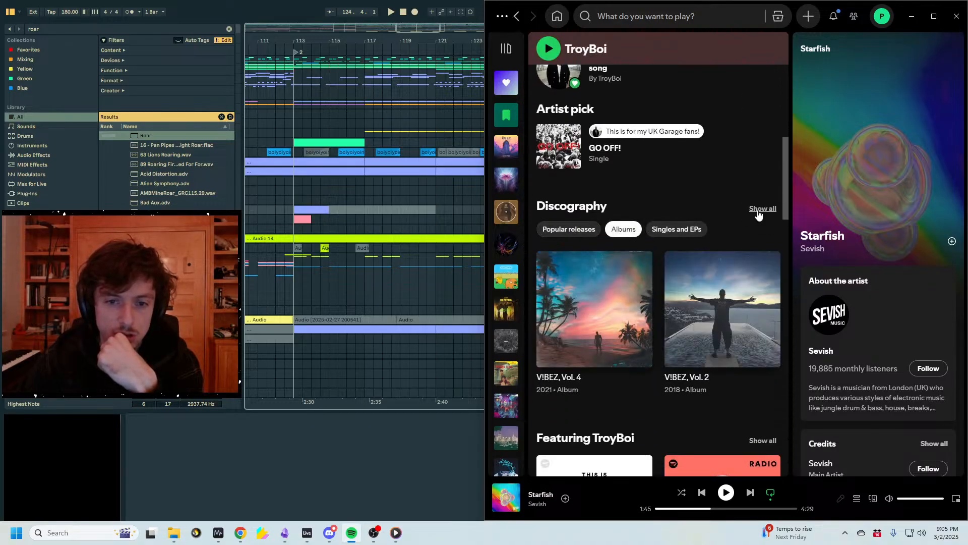
left_click(761, 209)
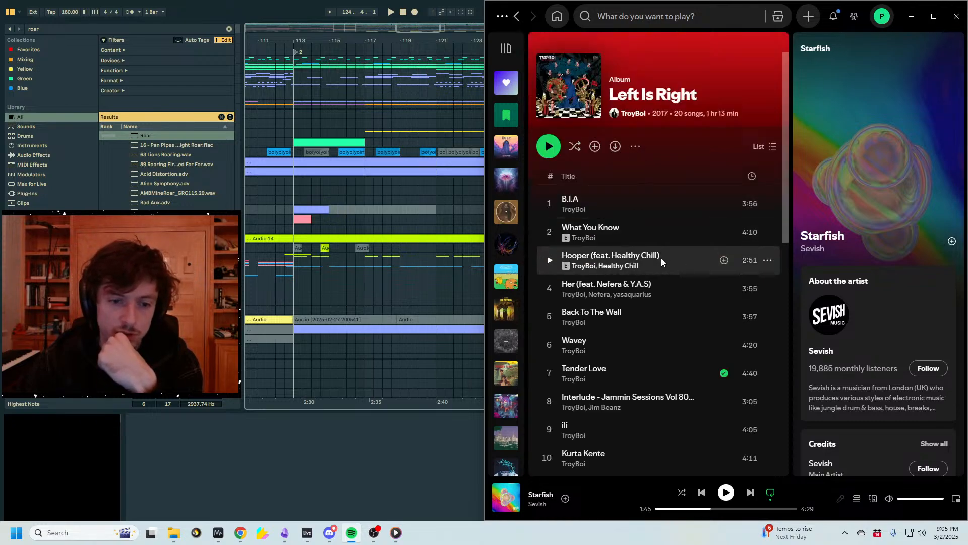
- Look through the Left Is Right track list and return to the Ableton Live arrangement
scroll(660, 260, "down", 7)
scroll(670, 286, "up", 7)
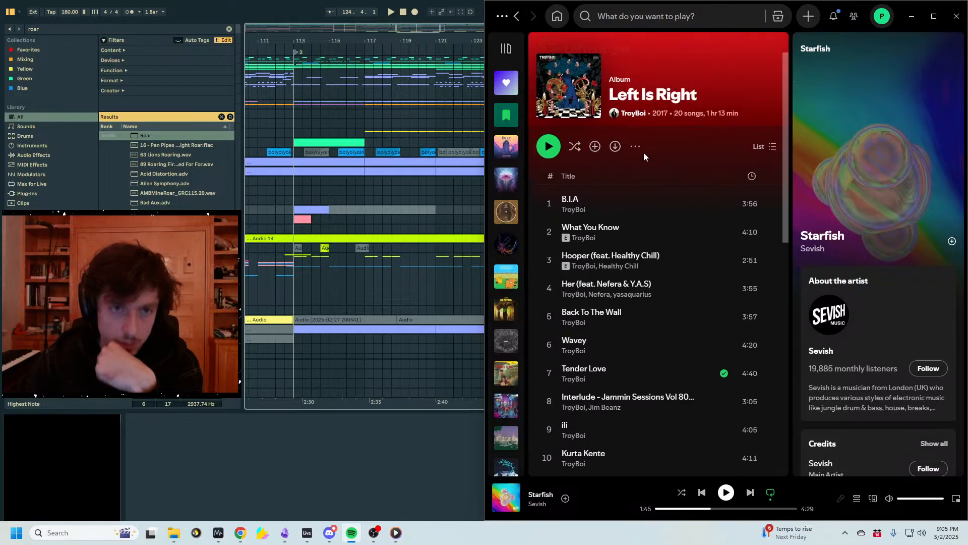
left_click(501, 17)
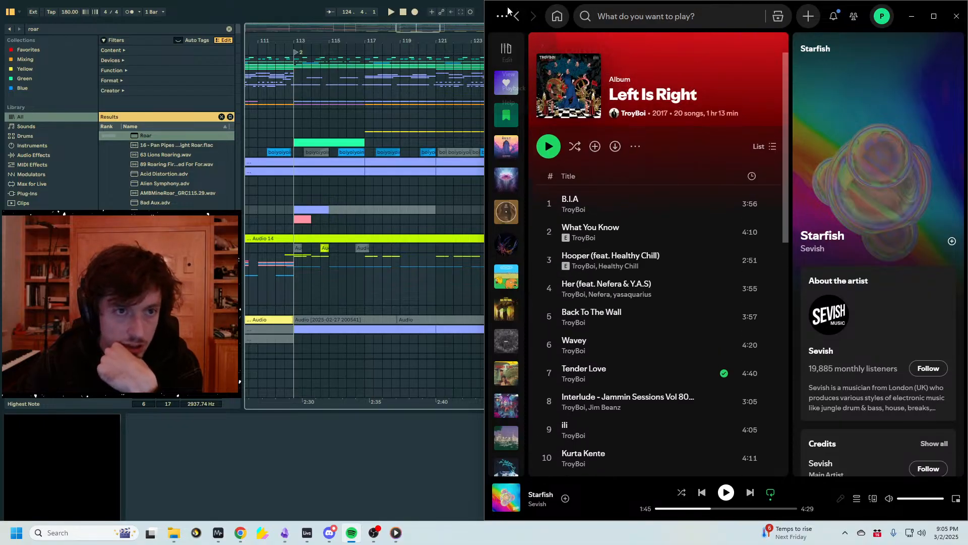
left_click(918, 8)
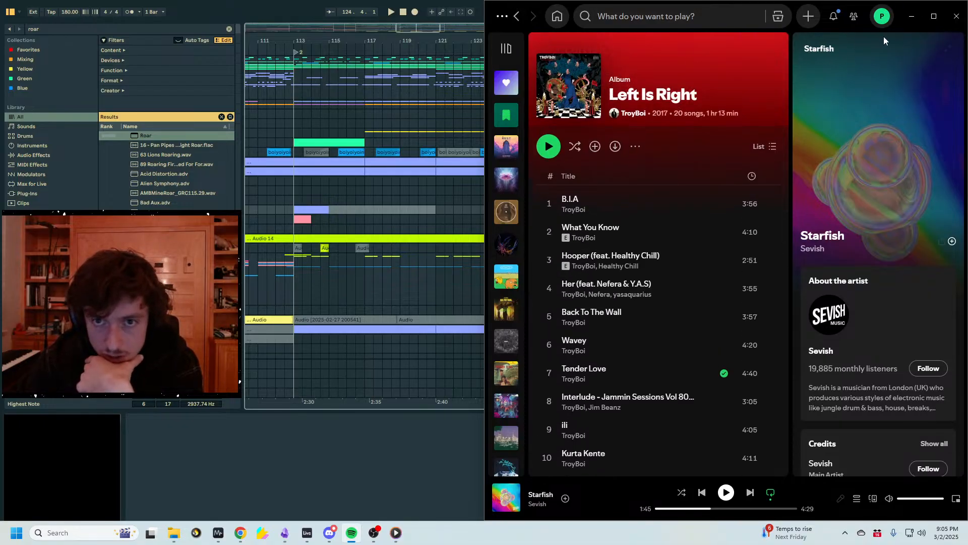
left_click(912, 15)
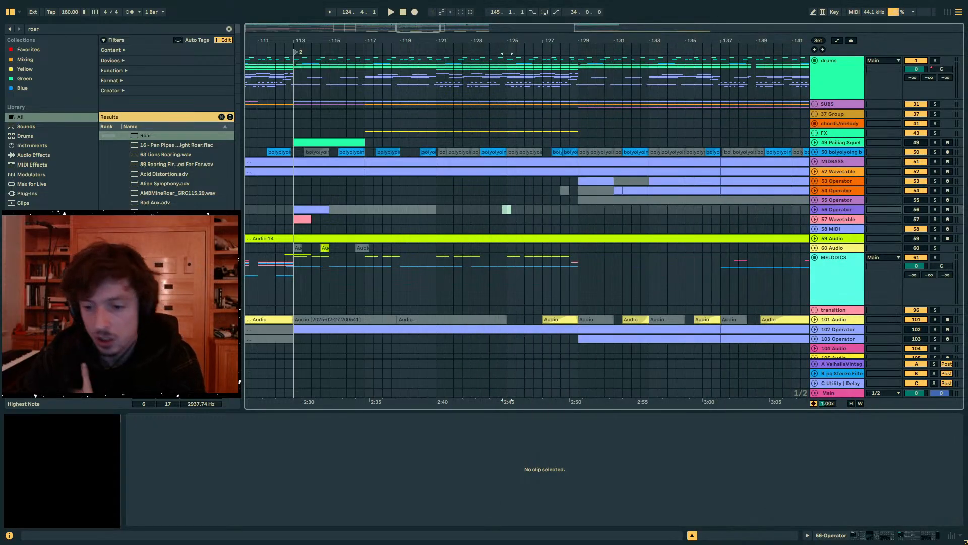
- Examine the arrangement leading into bar 113, focusing on the empty part of track 55 around bar 109
left_click(276, 132)
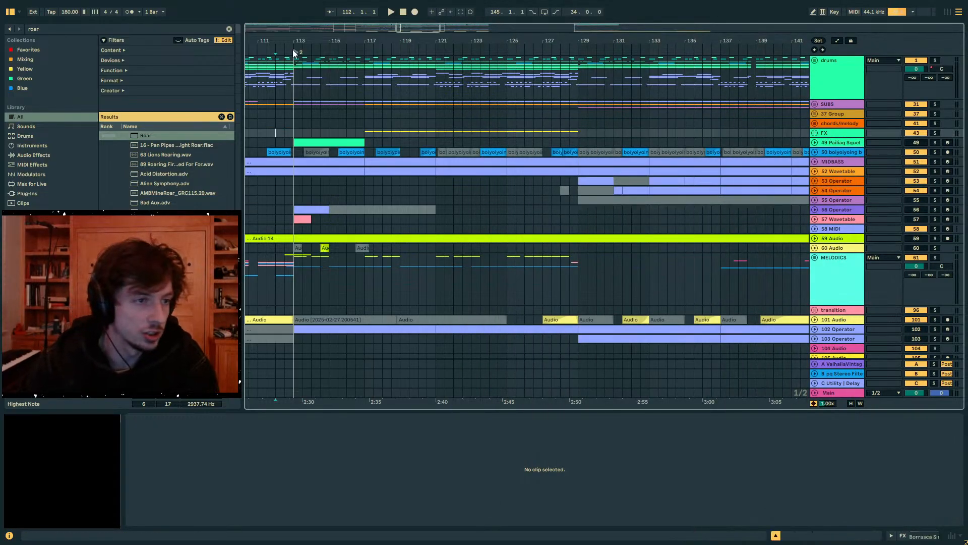
left_click_drag(274, 43, 500, 41)
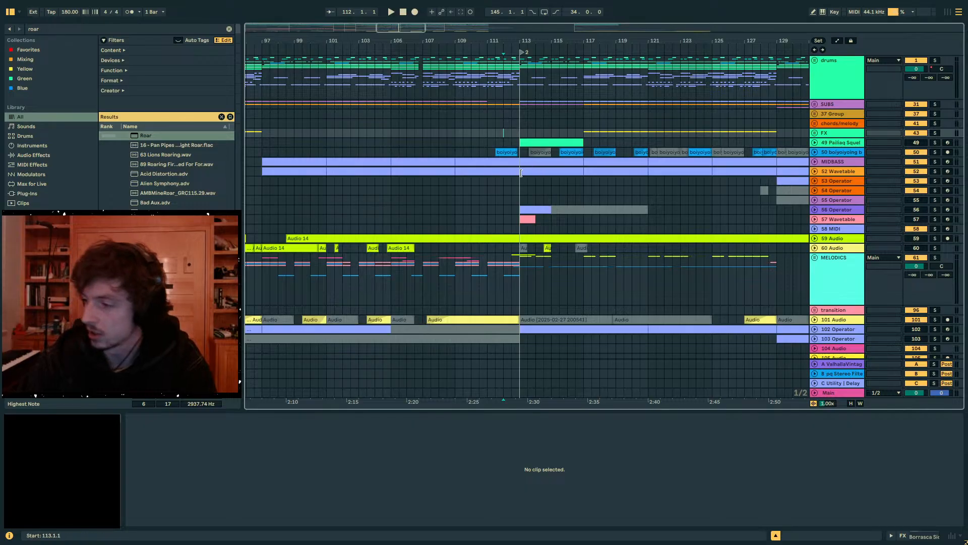
left_click(525, 199)
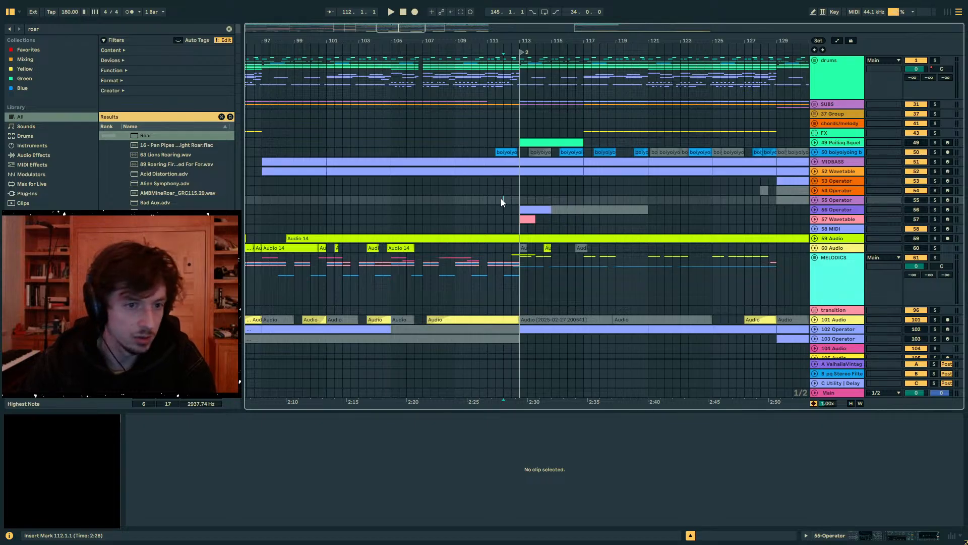
left_click(461, 201)
mouse_move(426, 40)
left_mouse_down()
mouse_move(580, 20)
mouse_move(570, 15)
mouse_move(560, 76)
mouse_move(517, 104)
left_mouse_up()
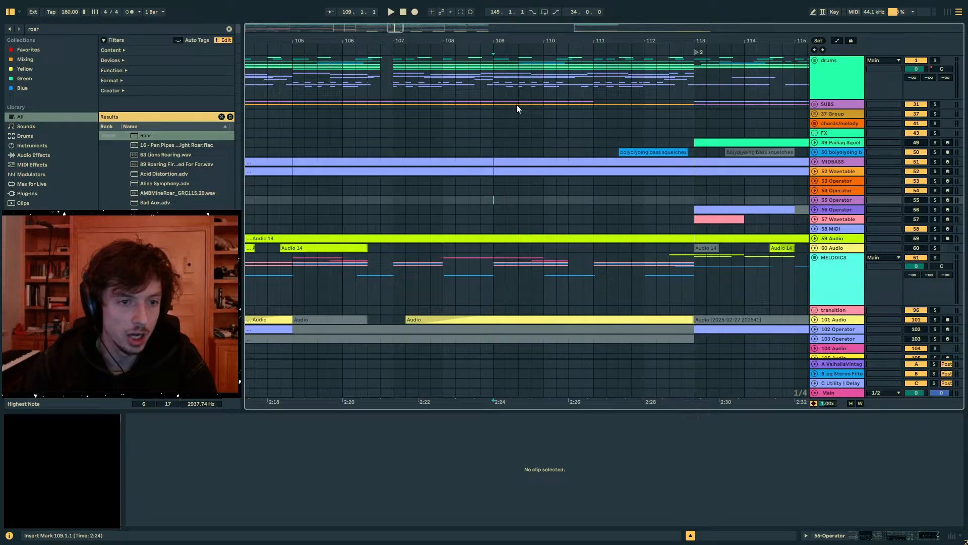
left_click_drag(492, 203, 513, 197)
left_click(494, 199)
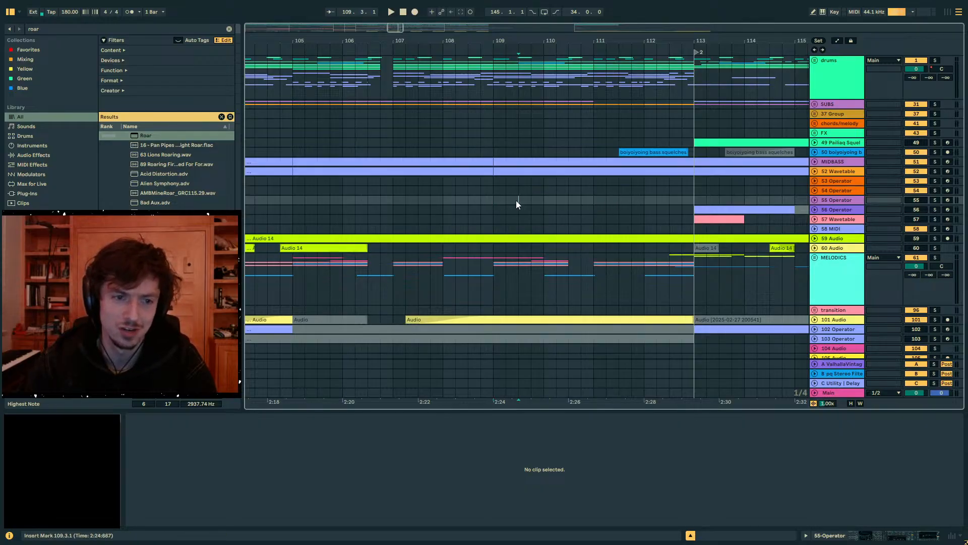
- Compare the empty stretches of tracks 54 to 56 between about bars 109 and 112
mouse_move(542, 41)
left_mouse_down()
mouse_move(431, 39)
mouse_move(409, 23)
mouse_move(438, 34)
mouse_move(439, 24)
left_mouse_up()
left_click(387, 210)
left_click(368, 201)
left_click_drag(434, 198, 544, 211)
left_click(466, 200)
left_click(481, 197)
left_click_drag(484, 193, 503, 193)
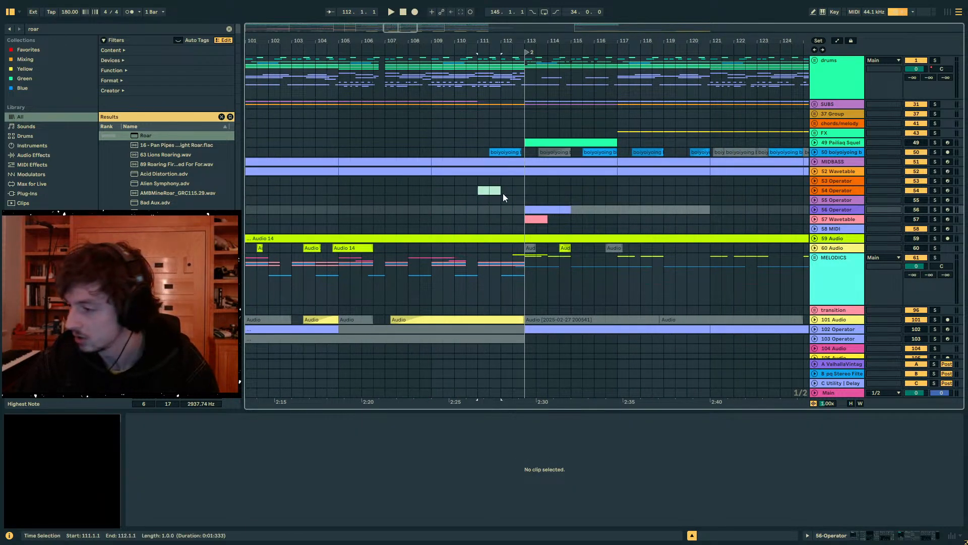
left_click(475, 197)
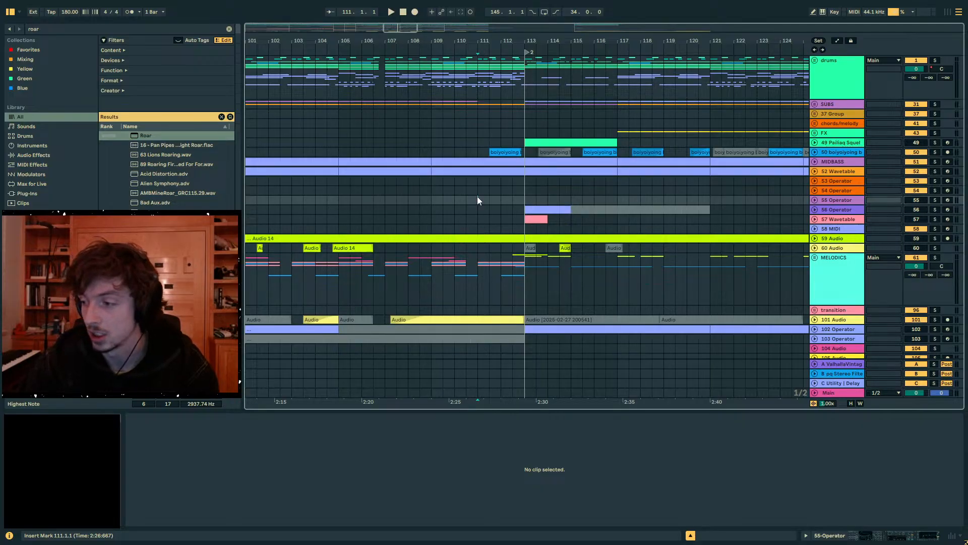
left_click(432, 200)
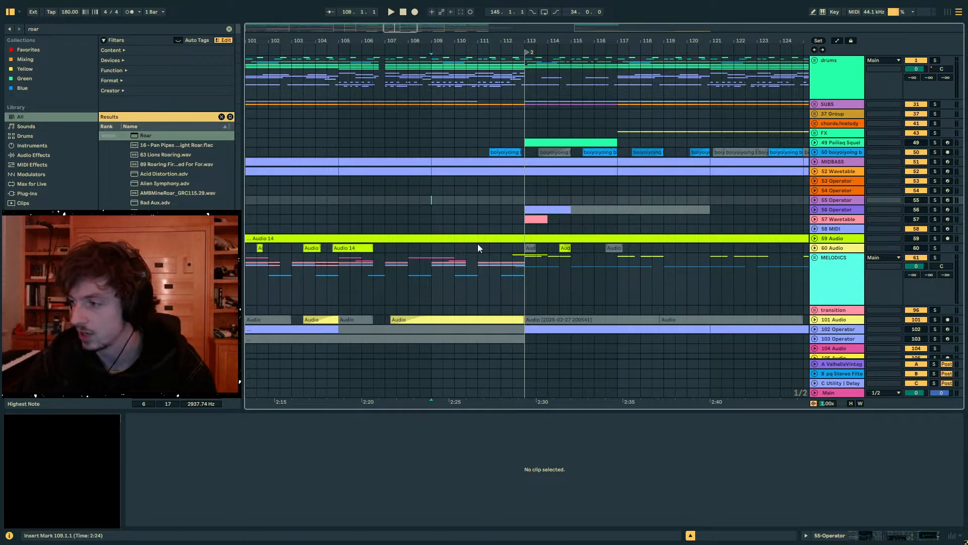
- Survey track 55 across drop 2, checking its clips before bar 81 and from bar 129 onward
left_click_drag(447, 43, 572, 25)
left_click(394, 200)
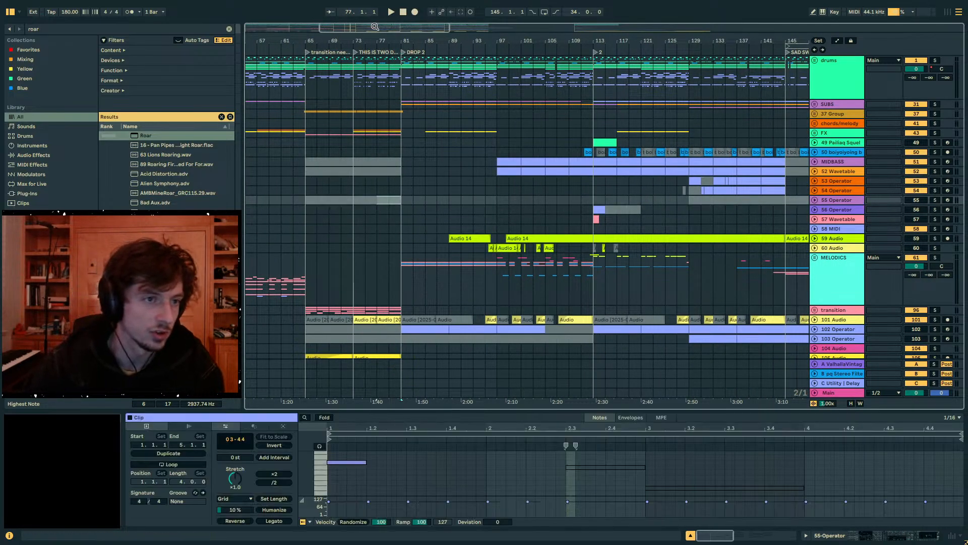
left_click_drag(387, 43, 293, 50)
left_click(564, 199)
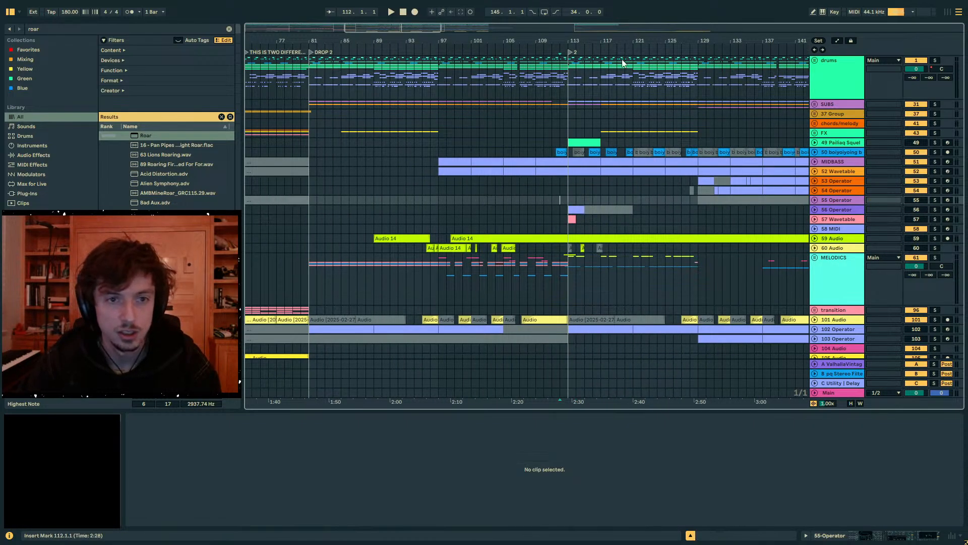
left_click_drag(619, 43, 458, 47)
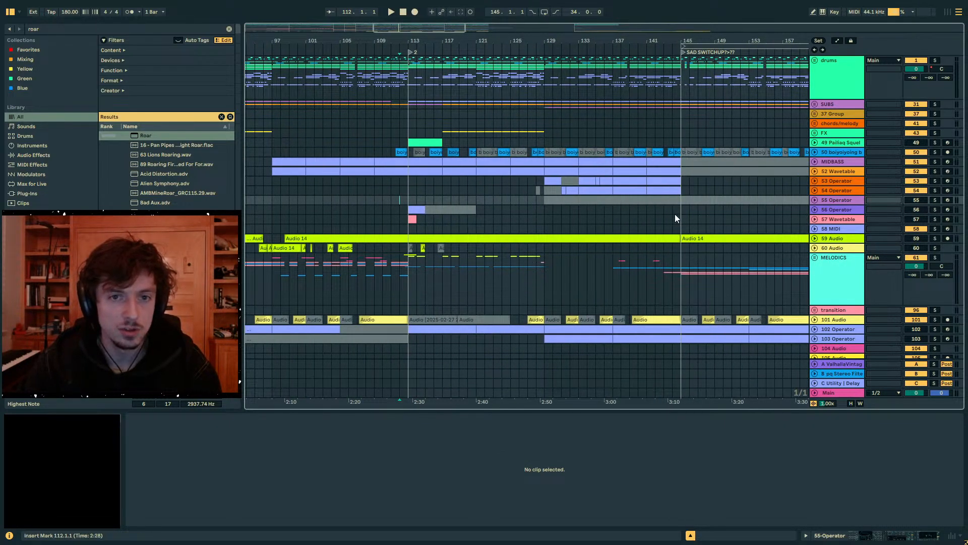
left_click(410, 206)
left_click(406, 202)
left_click(543, 206)
left_click(543, 201)
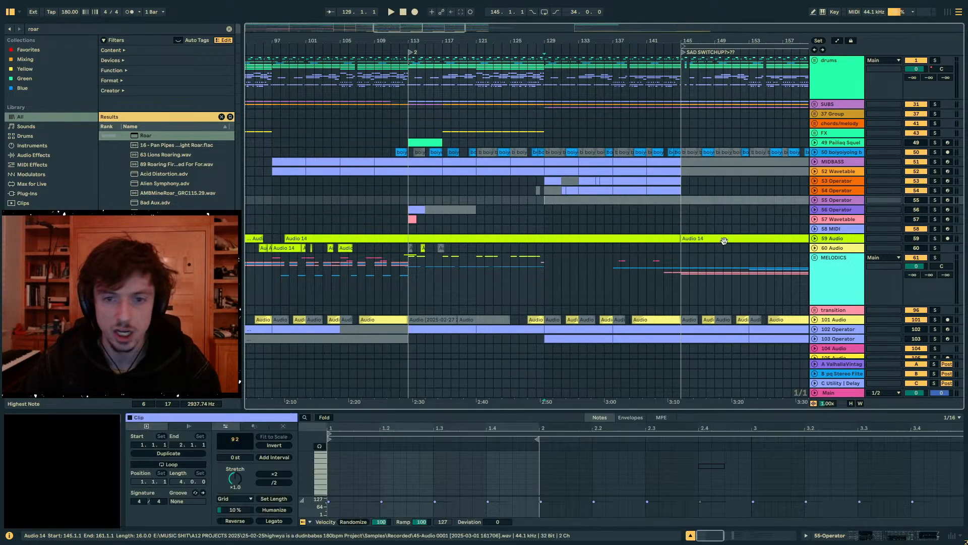
- Expand track 53 Operator and briefly play back its part from around bar 130
left_click(815, 172)
left_click(815, 171)
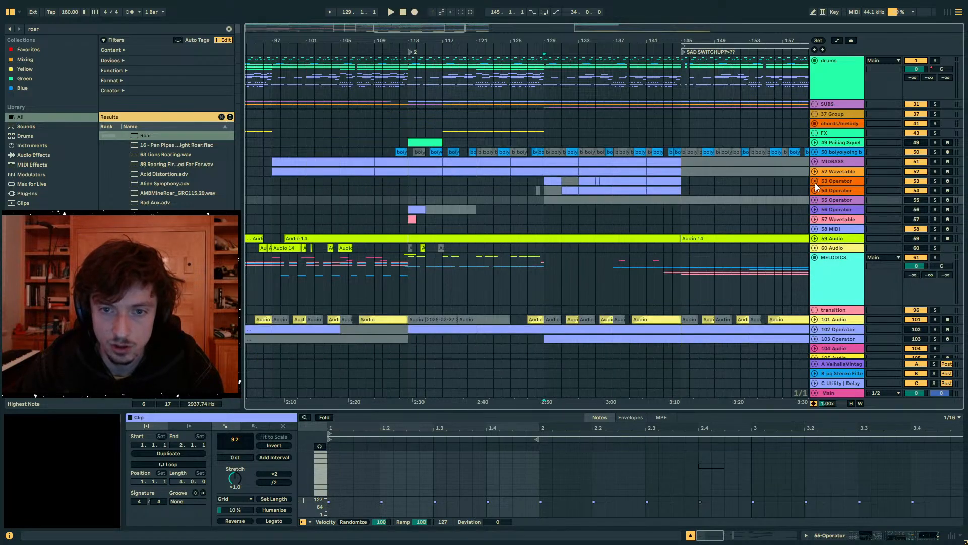
left_click(814, 183)
left_click(552, 181)
left_click(560, 46)
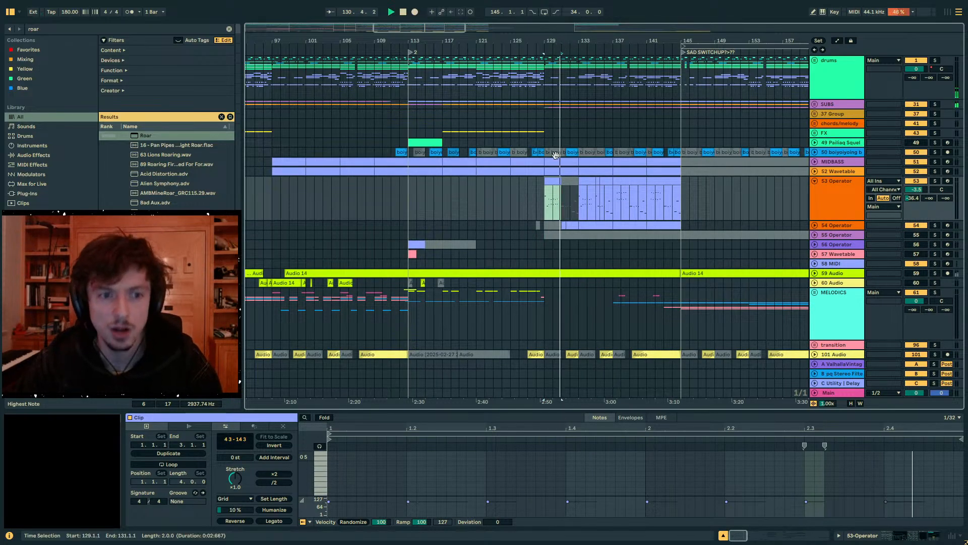
left_click(513, 182)
key("space")
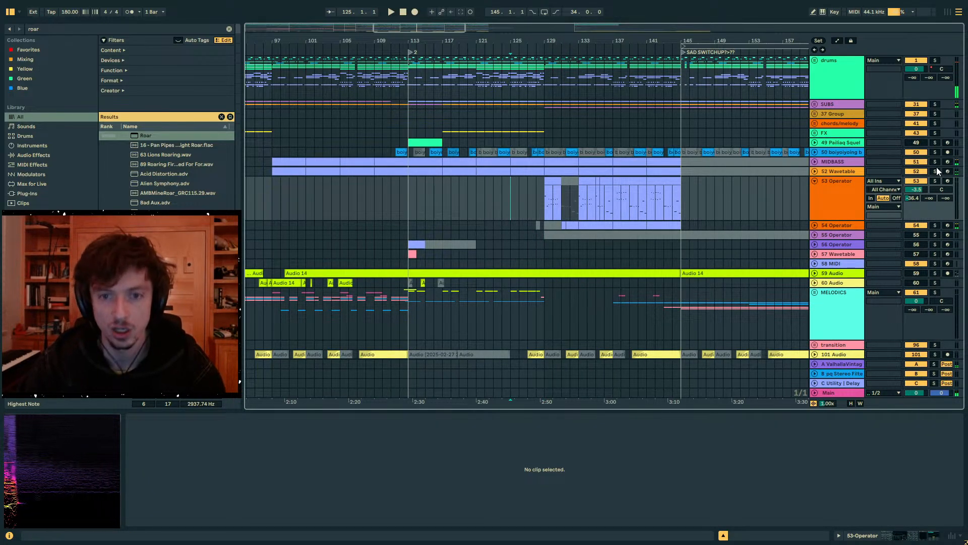
- Play back from around bar 103, select bars 81 to 113 on track 53 and play drop 2 from bar 81
left_click_drag(352, 43, 607, 25)
left_click(596, 46)
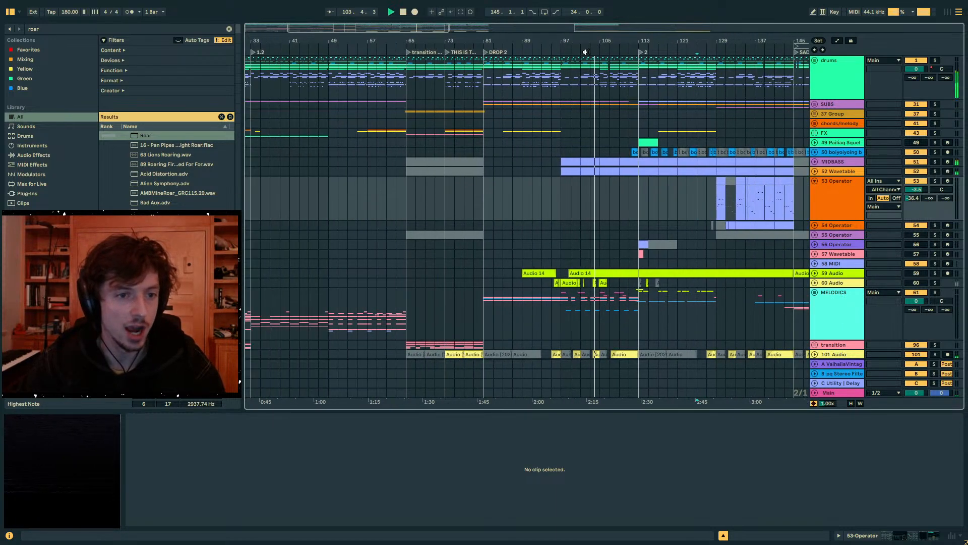
left_click(494, 189)
key("space")
left_click_drag(489, 189, 636, 189)
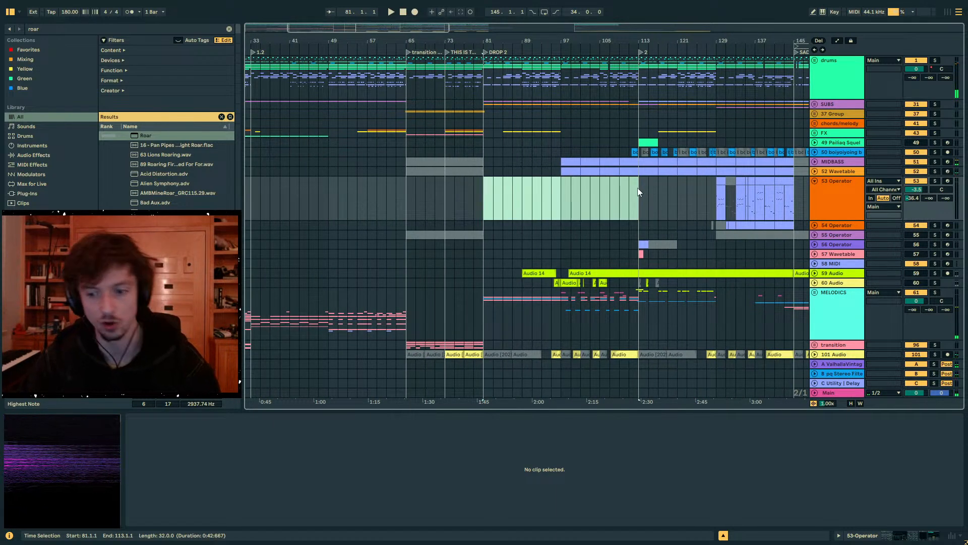
key("space")
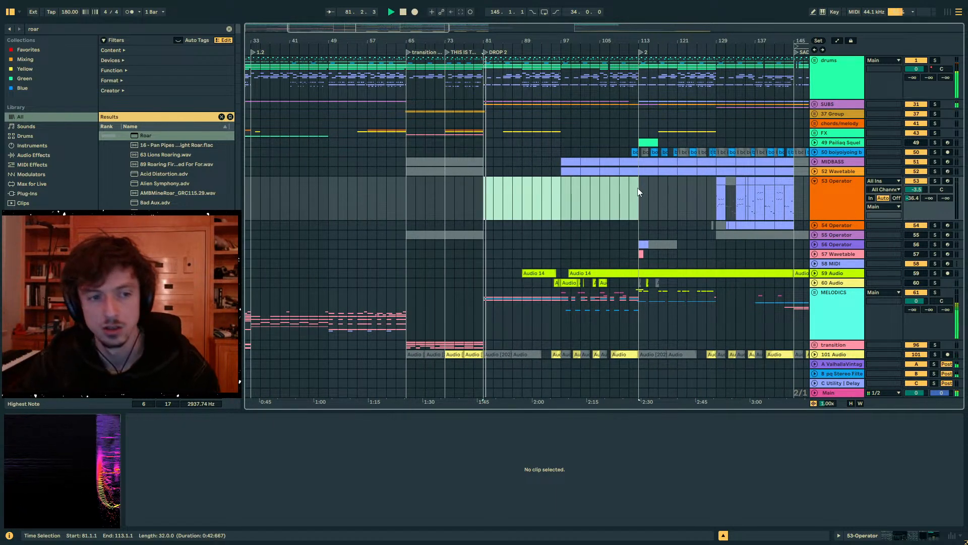
- Select bars 113 to 129 on track 53 Operator and play back from bar 113
key("space")
left_click(636, 195)
left_click_drag(631, 204, 668, 201)
left_click(640, 203)
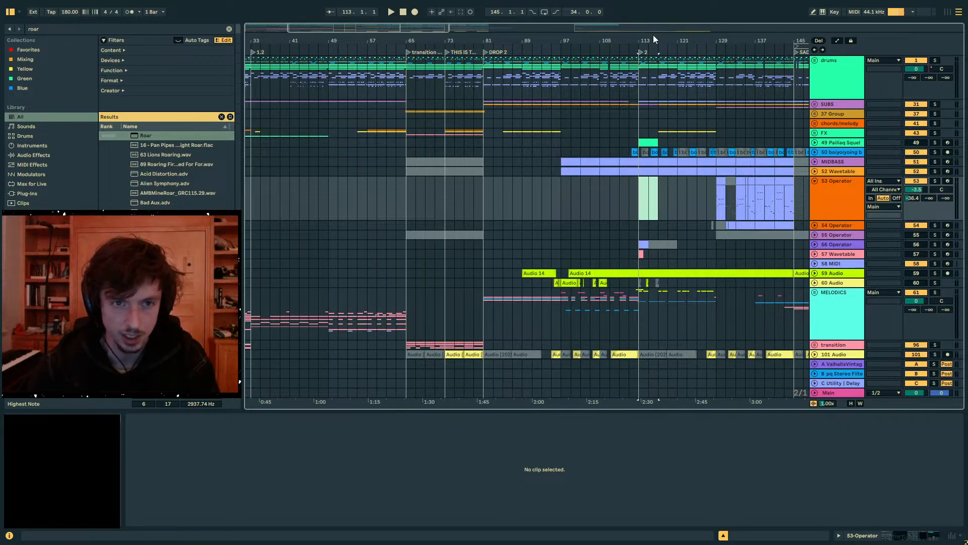
left_click_drag(652, 39, 434, 71)
left_click_drag(406, 197, 574, 197)
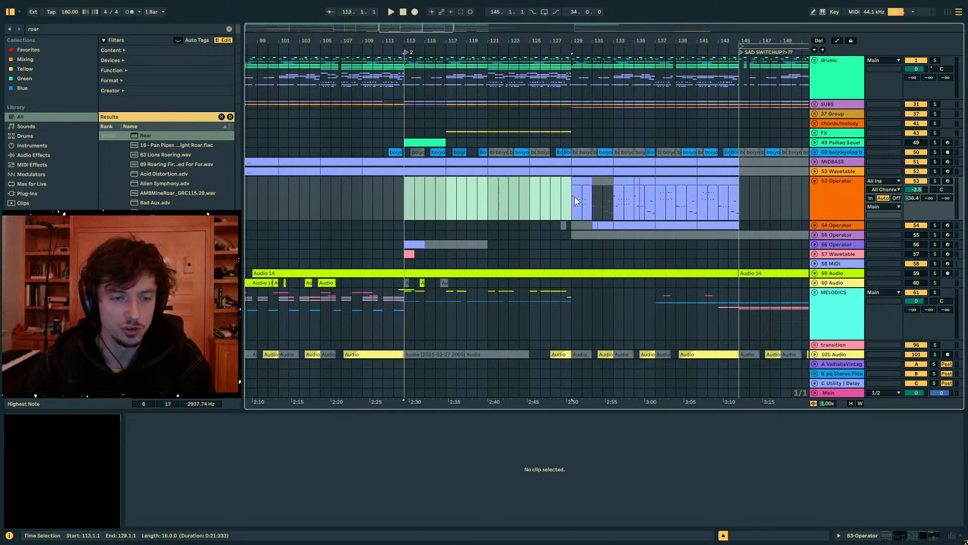
key("space")
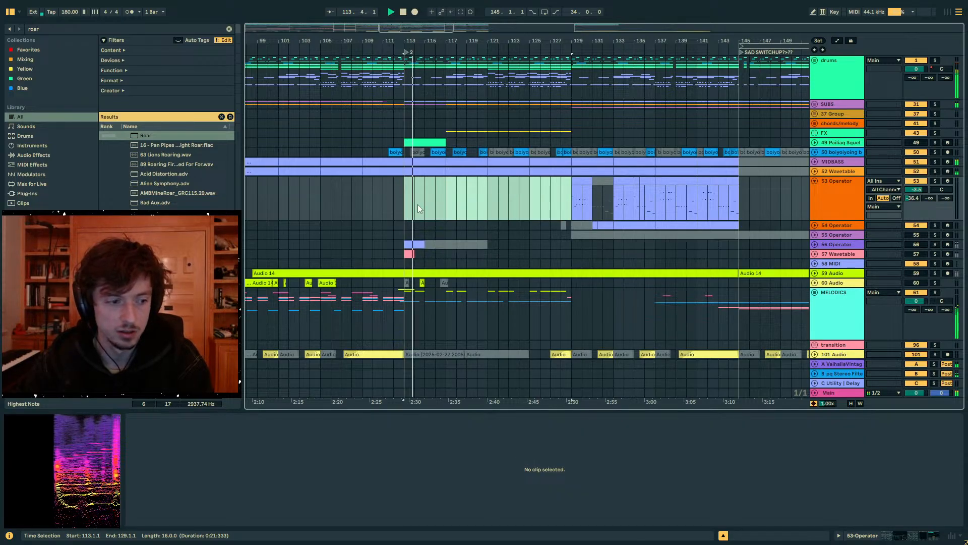
- Place the insert marker at bar 129 on track 53 and play back its part from there
left_click(570, 201)
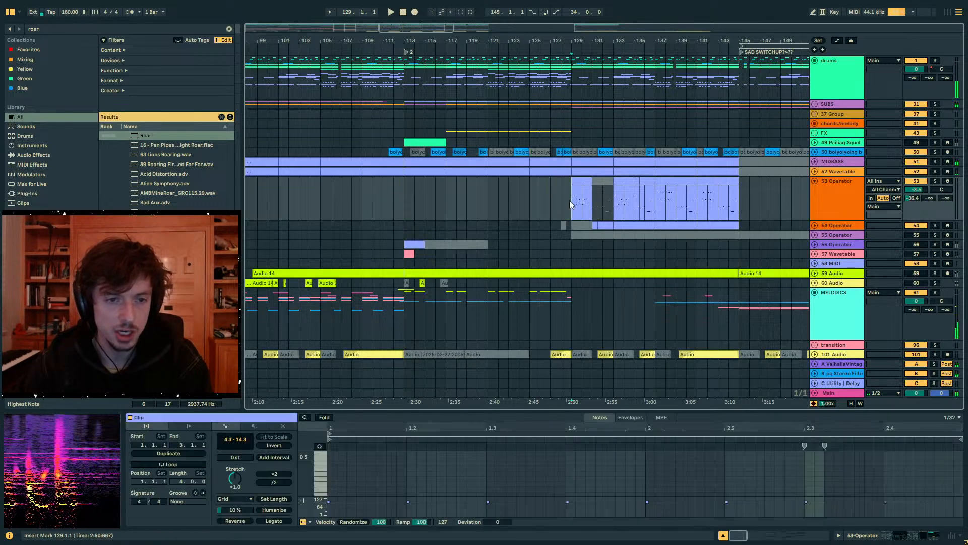
left_click_drag(577, 45, 460, 96)
key("space")
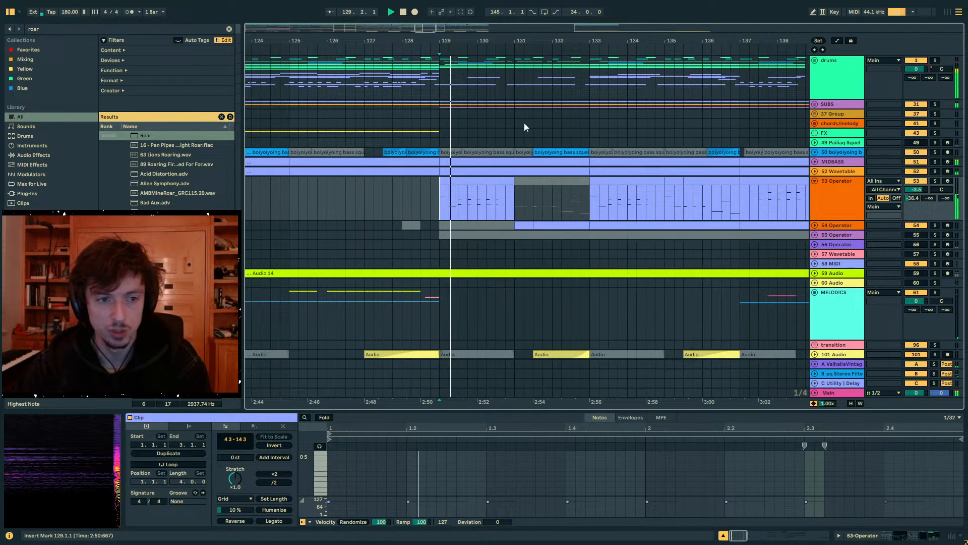
- Set oscillator A's envelope attack in track 53's Operator to 30.5 ms and play the part back
left_click(491, 181)
left_click(886, 536)
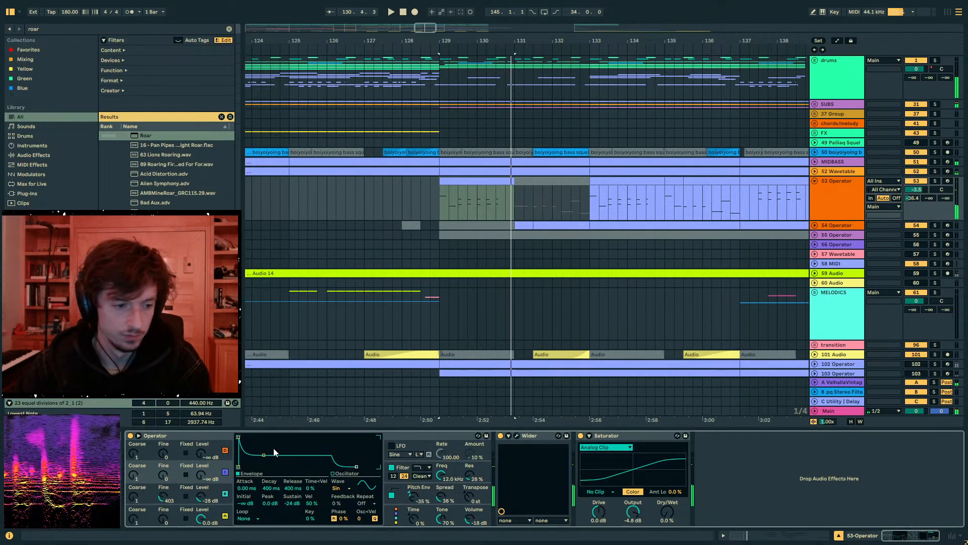
left_click(178, 511)
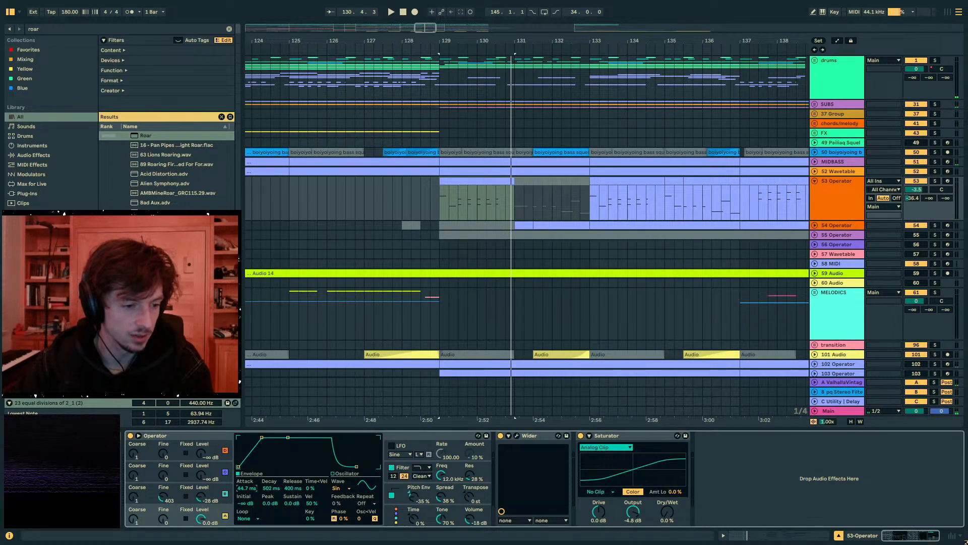
key("space")
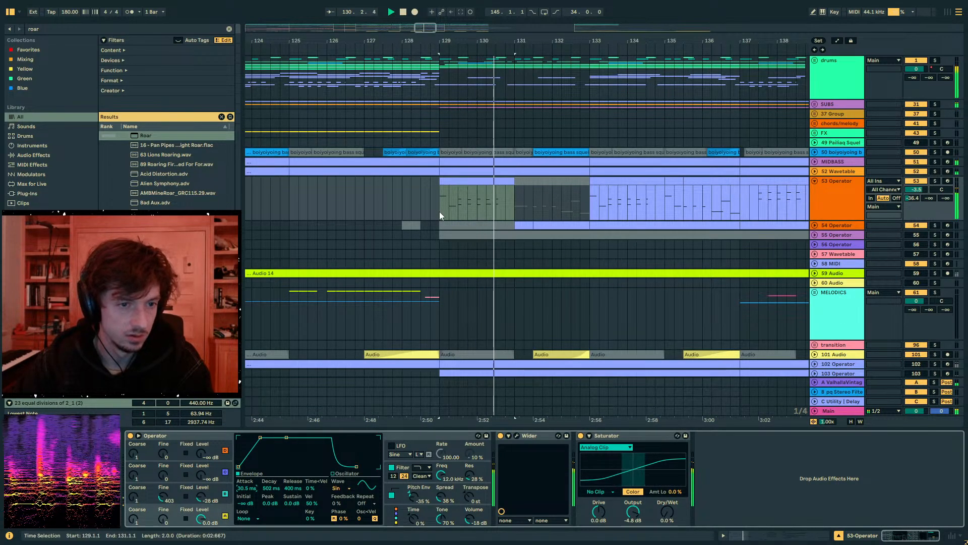
- Open track 53's clip at bar 129 in an enlarged note editor and lengthen the two notes at 2.3 to 0.0.2
left_click(484, 181)
left_click(484, 180)
key("space")
left_click(744, 535)
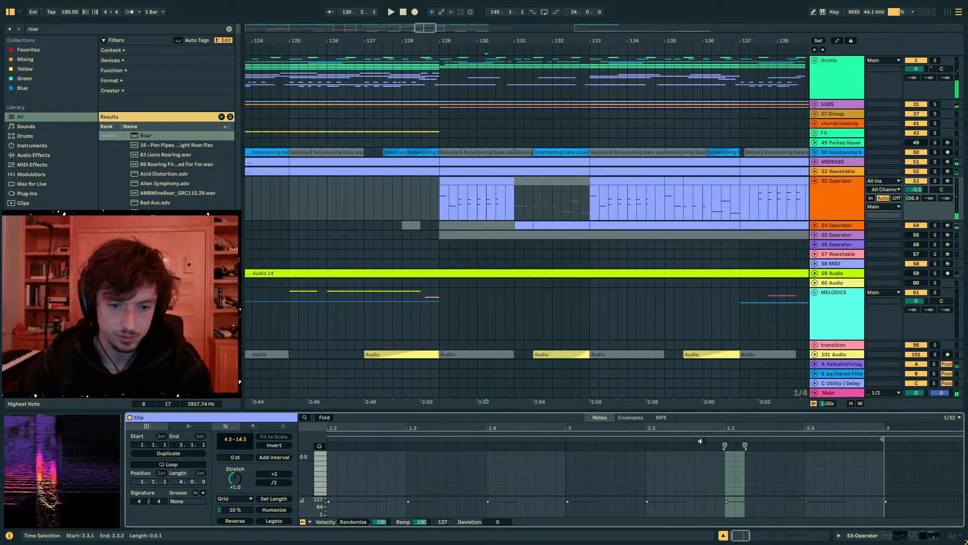
left_click_drag(741, 411, 740, 205)
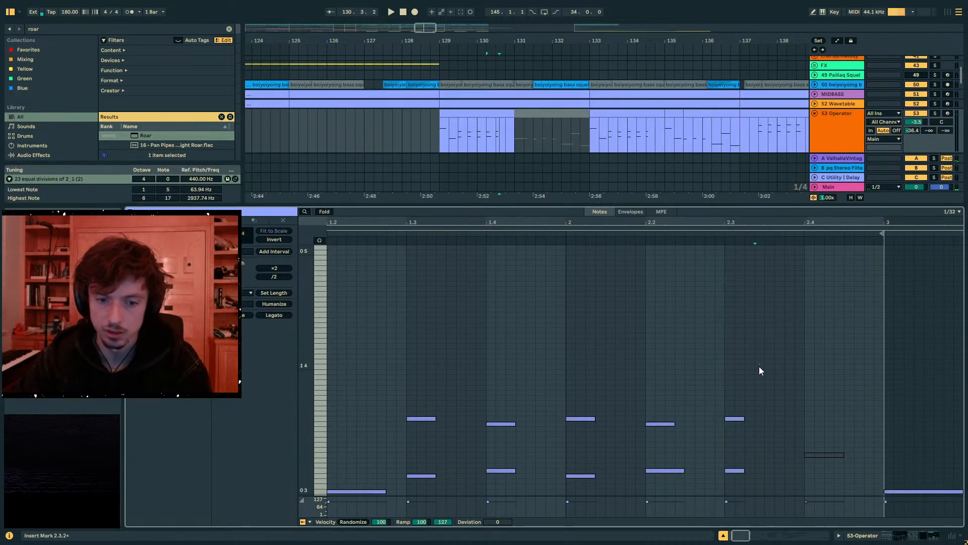
left_click_drag(745, 470, 769, 470)
key("space")
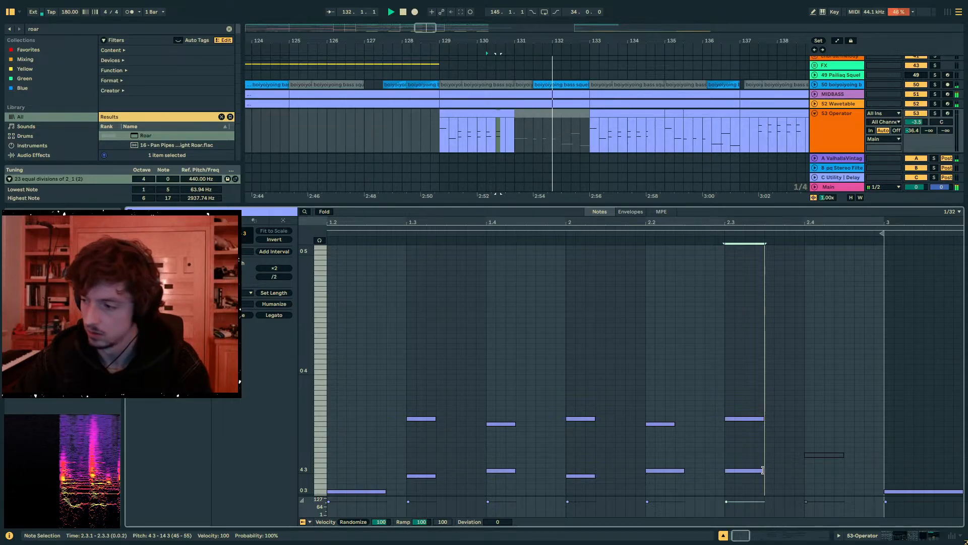
- Play back the bar 129 clip and trim the ends of its two notes at 2.3 slightly
left_click(462, 116)
key("space")
key("space")
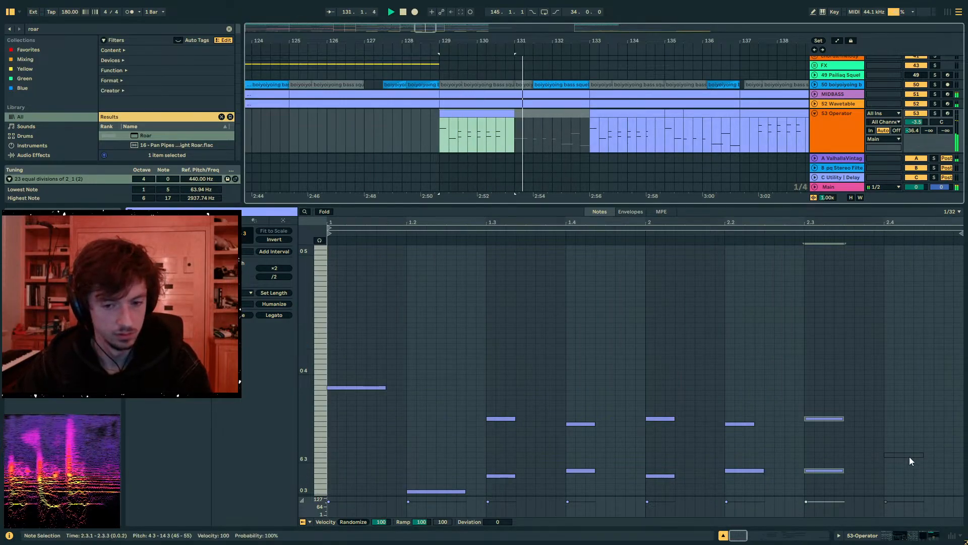
left_click_drag(861, 390, 837, 473)
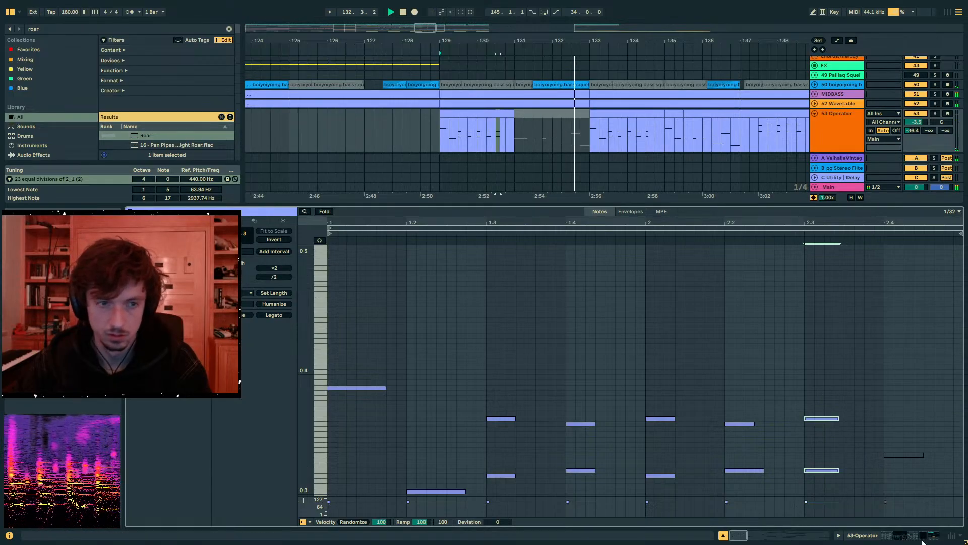
- Expand track 54 Operator and reactivate track 53's deactivated clips between bars 131 and 133
left_click(921, 536)
left_click(479, 85)
key("space")
left_click(479, 114)
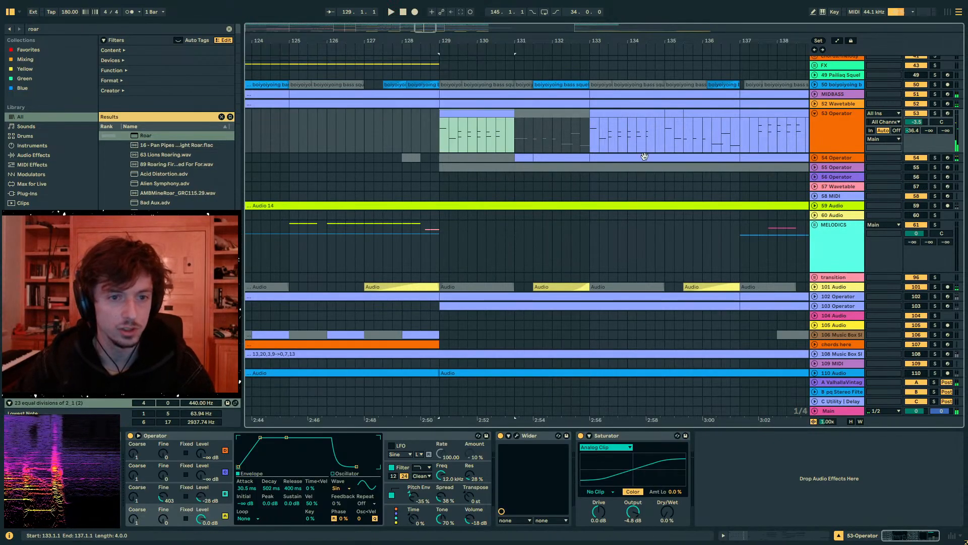
left_click(815, 158)
left_click(523, 157)
left_click(557, 157)
left_click(524, 157, "shift")
left_click(545, 114, "shift")
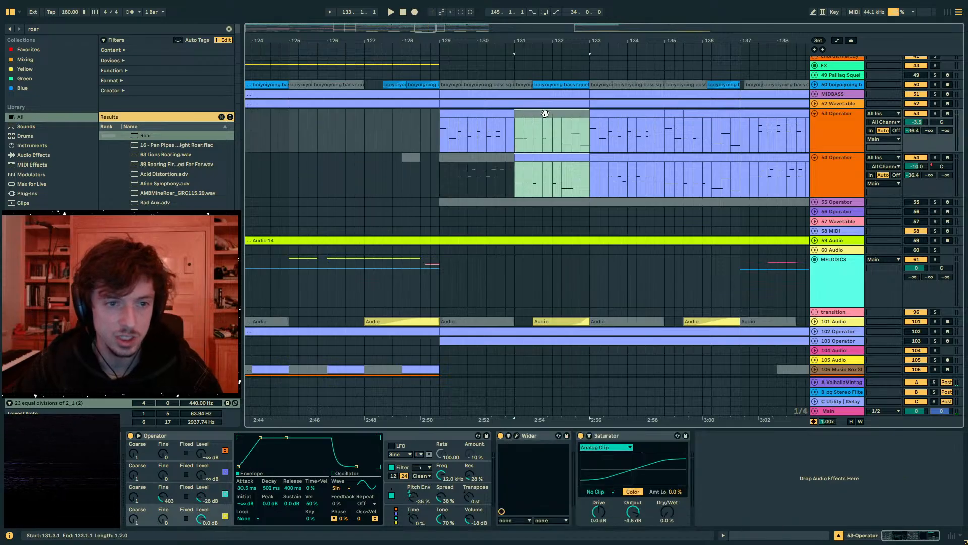
key("0")
key("0")
- Solo track 53 Operator and play back its clips from bars 129 to 133
left_click(548, 113)
left_click(524, 113)
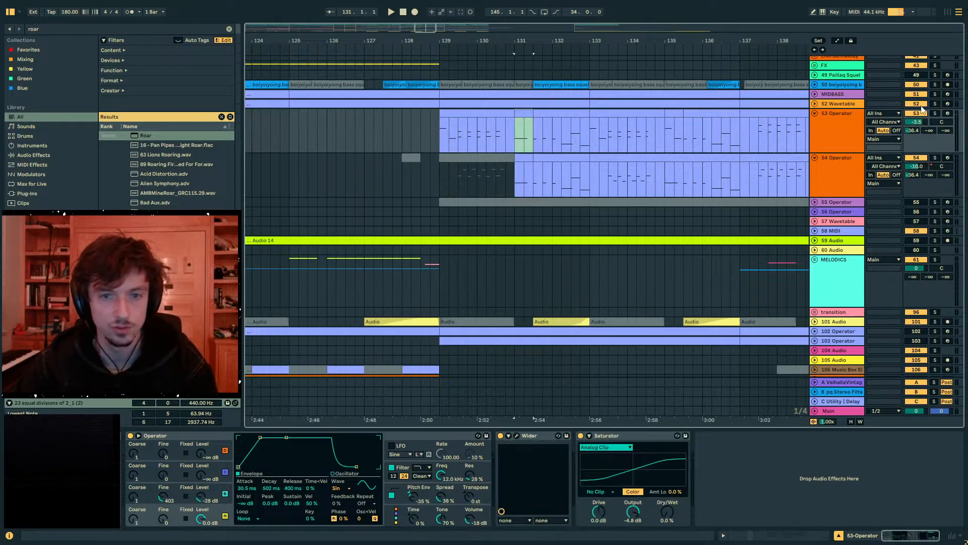
left_click(935, 114)
key("space")
left_click(546, 115)
left_click(497, 114)
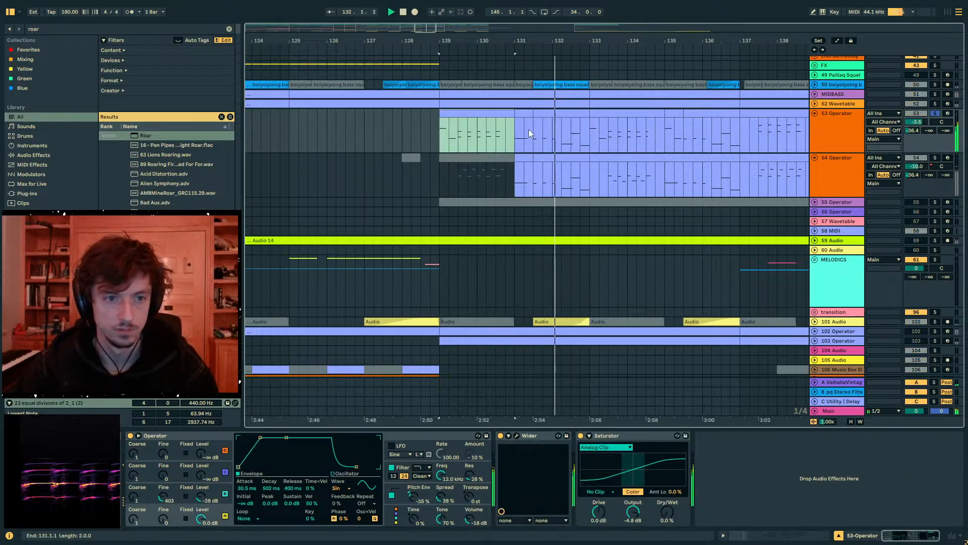
key("space")
- Open track 53's clip at bar 131 and copy its two 0 3 notes up to pitch 13 3
left_click(777, 536)
left_click(521, 109)
left_click(523, 114)
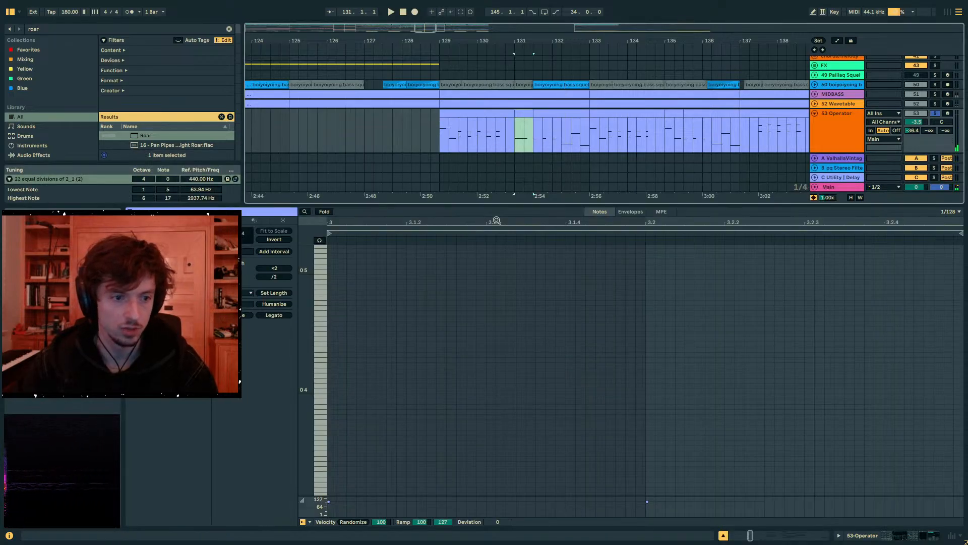
left_click_drag(472, 220, 578, 203)
scroll(565, 343, "down", 3)
left_click(579, 368)
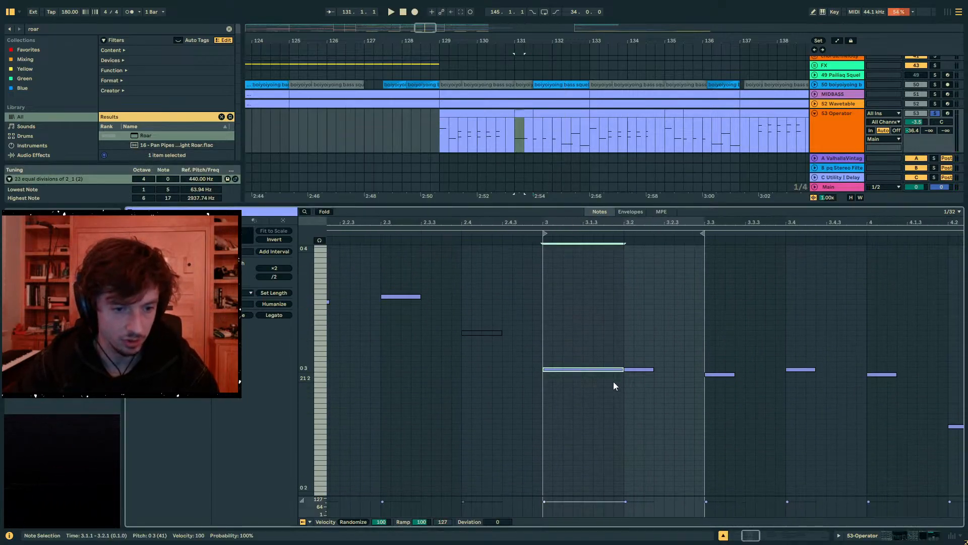
left_click_drag(645, 385, 596, 369)
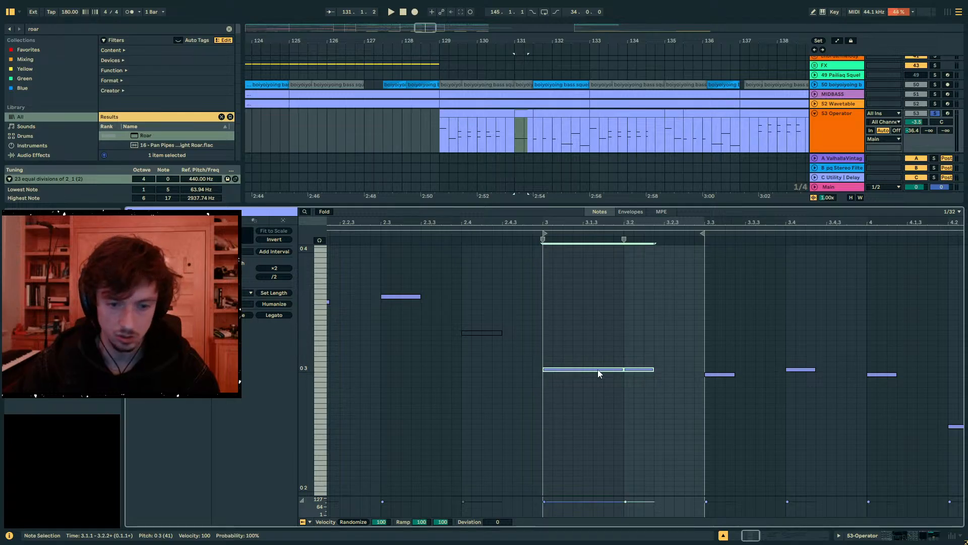
left_click_drag(598, 370, 552, 300)
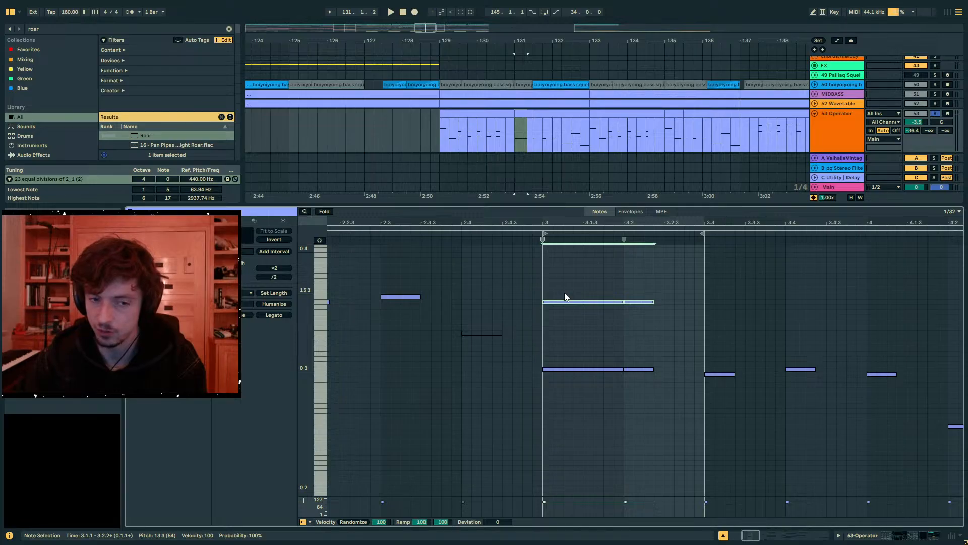
- Add a note at pitch 6 3 from 3.1.1 to 3.2.1 between the two existing layers
double_click(546, 339)
left_click_drag(553, 338, 623, 342)
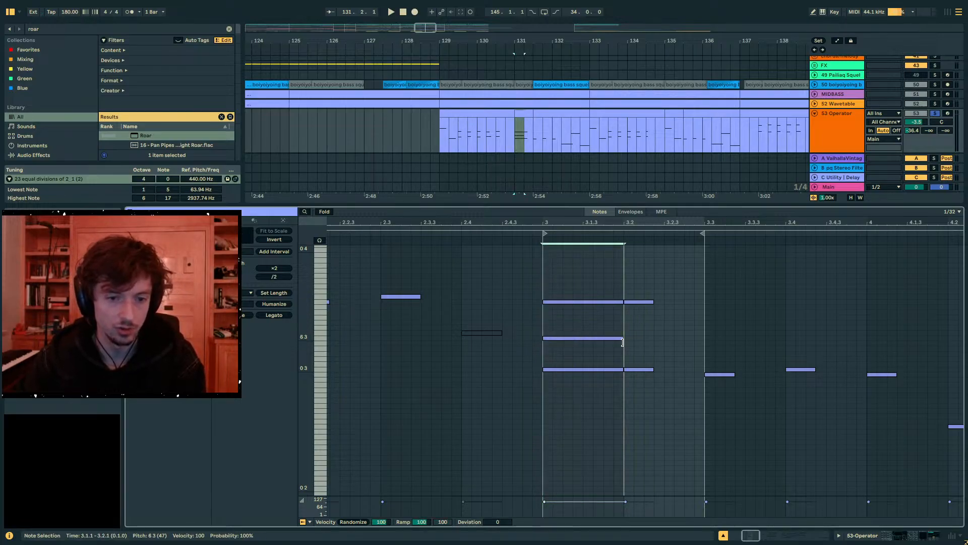
key("Up")
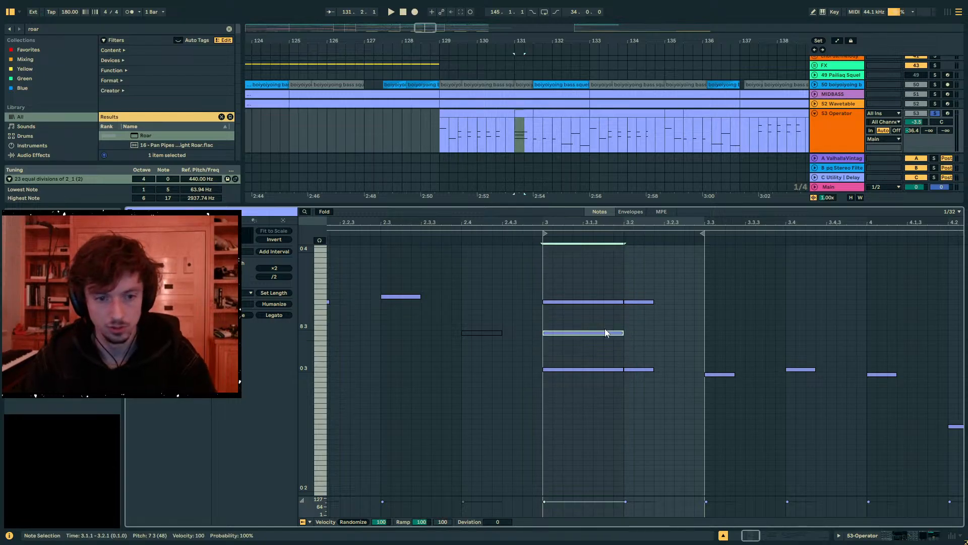
key("Down")
- Copy the first chord's 0 3 and 6 3 notes up to 13 3 and 19 3 and play the chord back
left_click(609, 369, "shift")
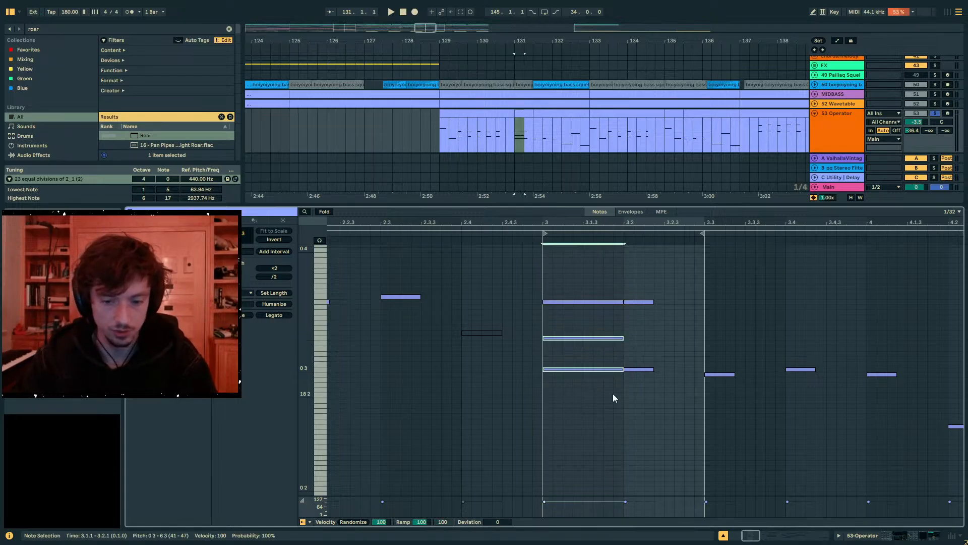
key("Up")
key("Up")
key("Up")
key("Up")
key("Up")
key("Up")
key("Up")
key("Up")
key("Up")
key("Up")
key("Up")
key("Up")
key("Up")
key("space")
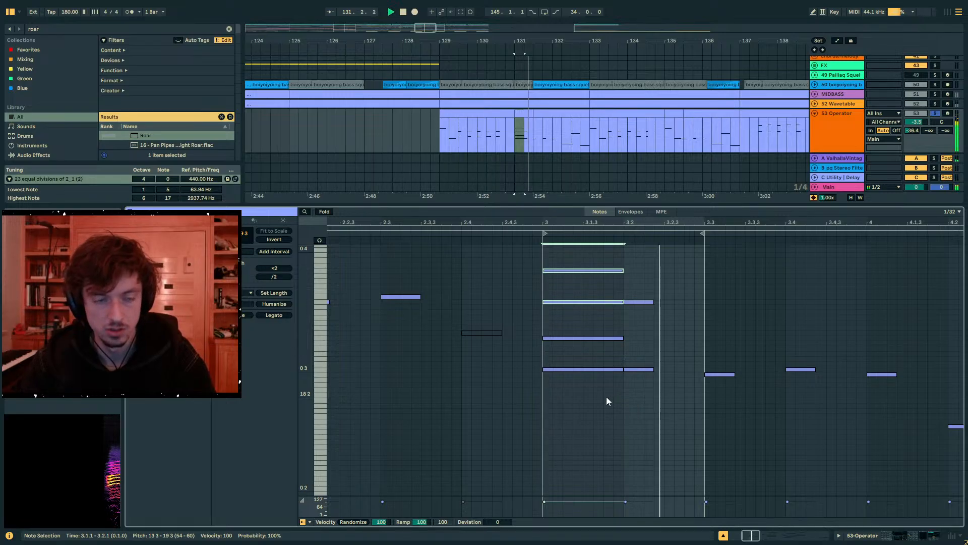
key("space")
- Move the first chord's 19 3 note down an octave to 19 2 and play it back
key("space")
key("space")
left_click(607, 271)
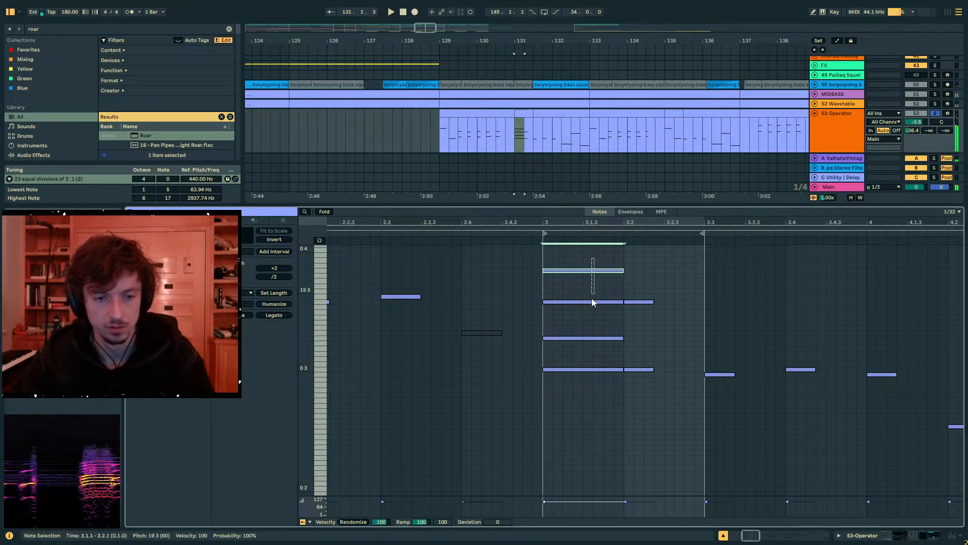
key("shift+Down")
key("shift+Right")
key("space")
key("shift+Left")
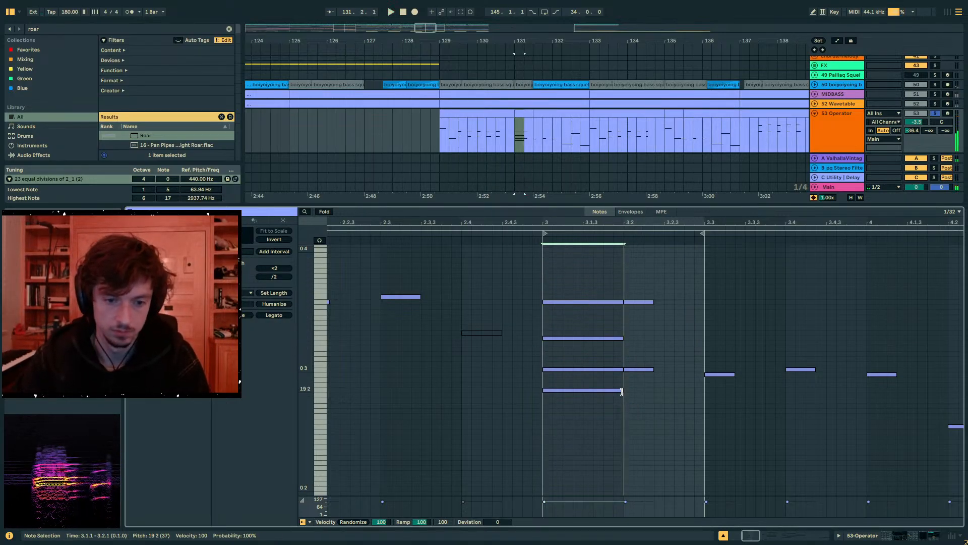
key("space")
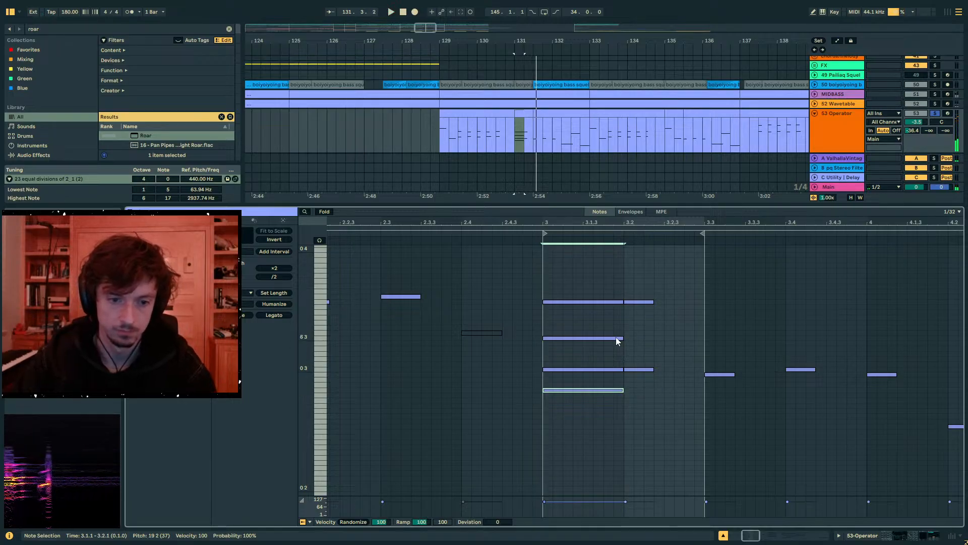
- Duplicate the 6 3 and 19 2 notes to 3.2 and lower the copies one step to 5 3 and 18 2
left_click(615, 338)
key("ctrl+d")
key("Down")
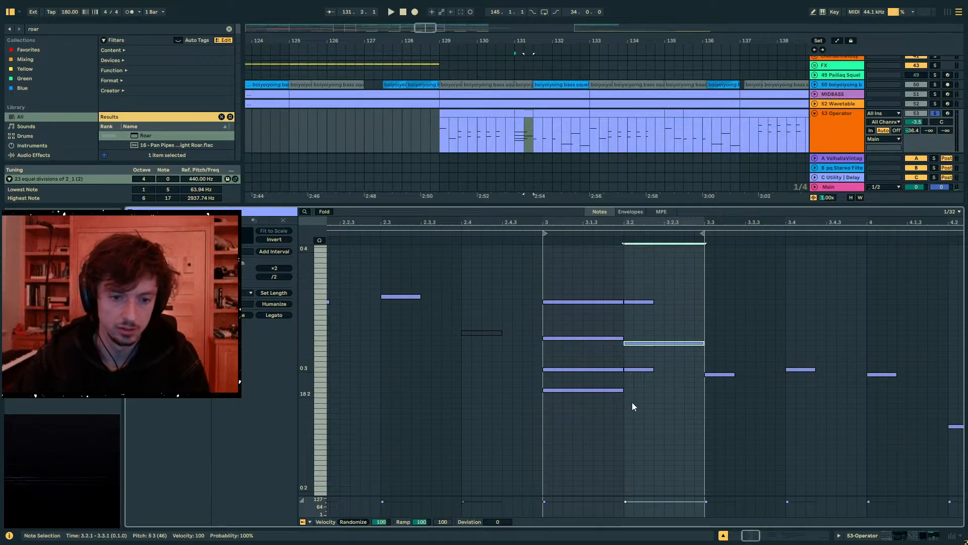
left_click_drag(631, 401, 607, 389)
key("ctrl+d")
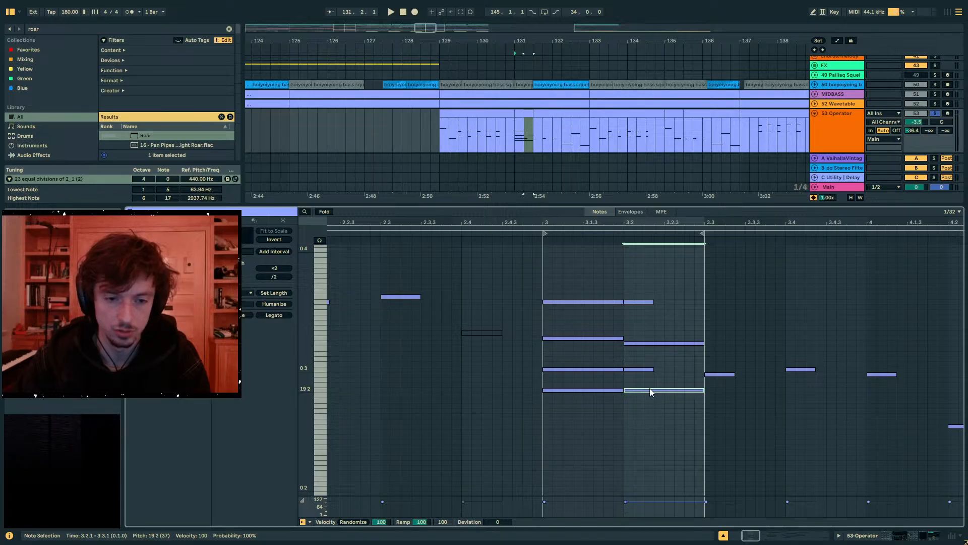
key("Down")
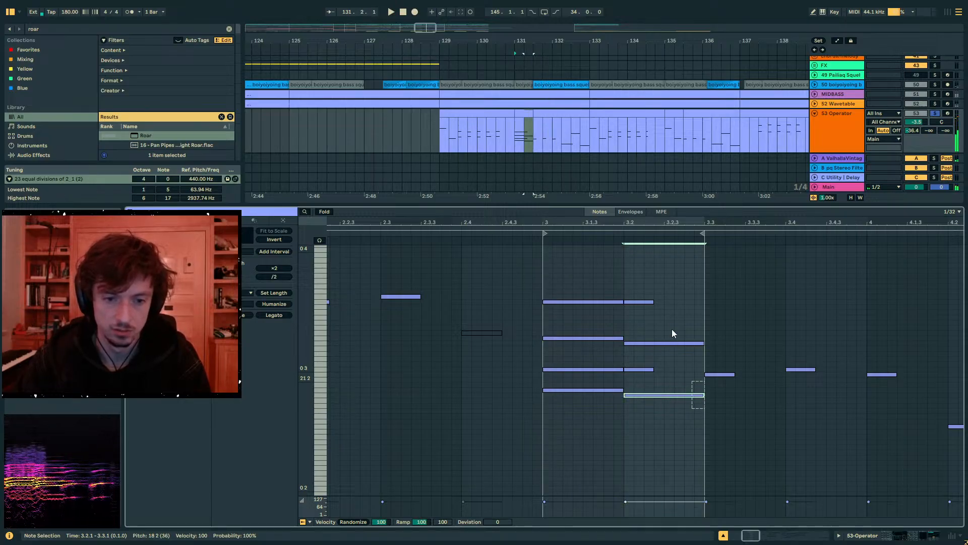
- Shorten the added notes in both chords and raise the 19 2 and 18 2 notes an octave to 19 3 and 18 3
left_click(681, 344, "shift")
left_click_drag(703, 344, 583, 339)
left_click_drag(623, 389, 583, 386)
left_click_drag(662, 383, 529, 394)
key("shift+Up")
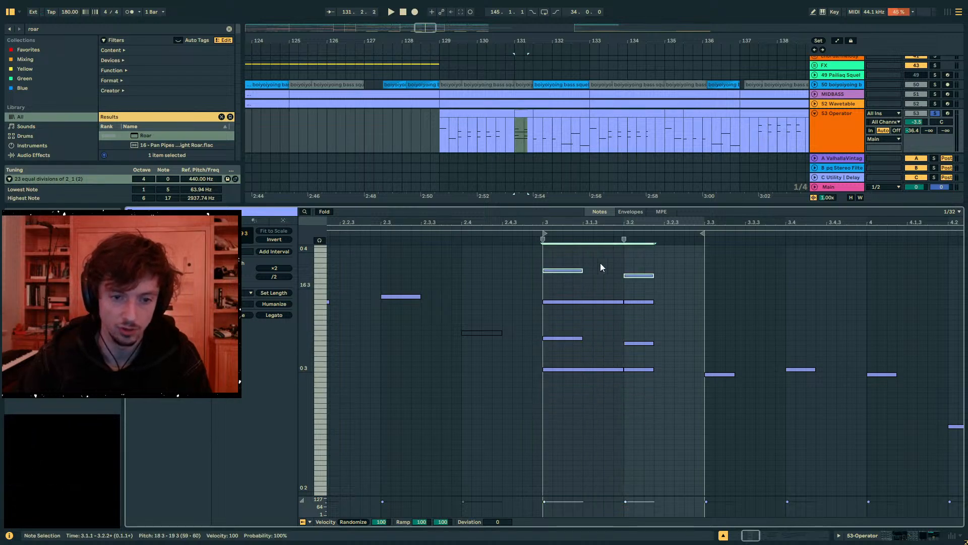
- Shorten the first chord's 13 3 note to match the length of its 19 3 and 6 3 notes
left_click(647, 344)
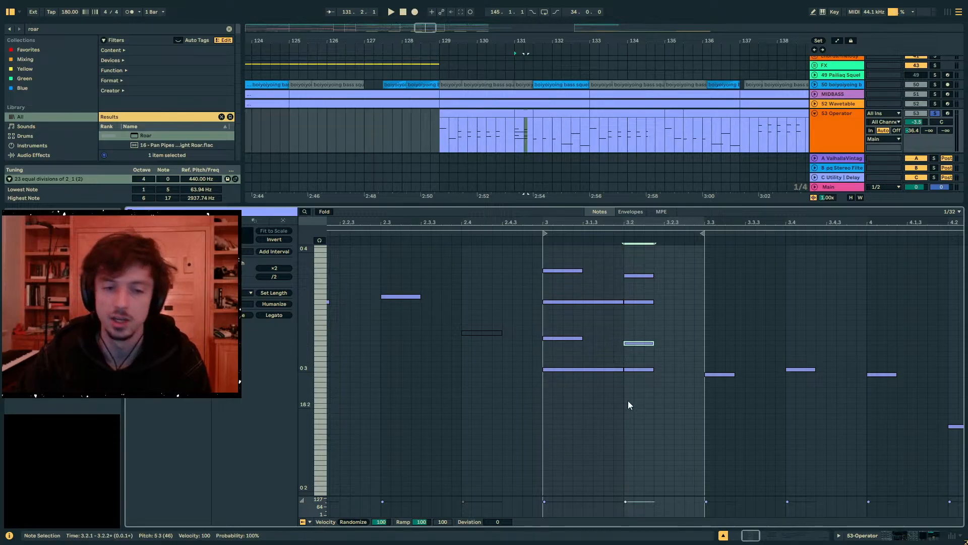
left_click(631, 302)
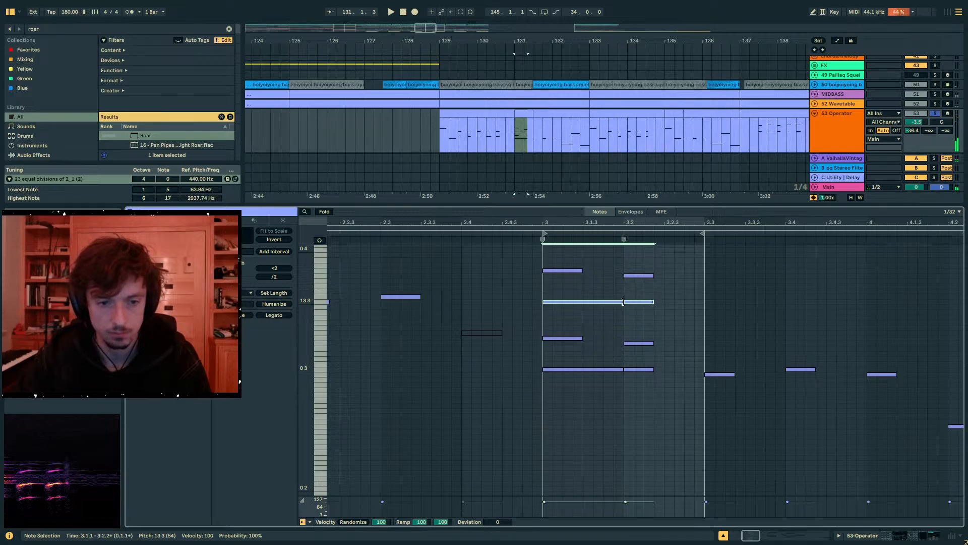
left_click_drag(623, 303, 585, 306)
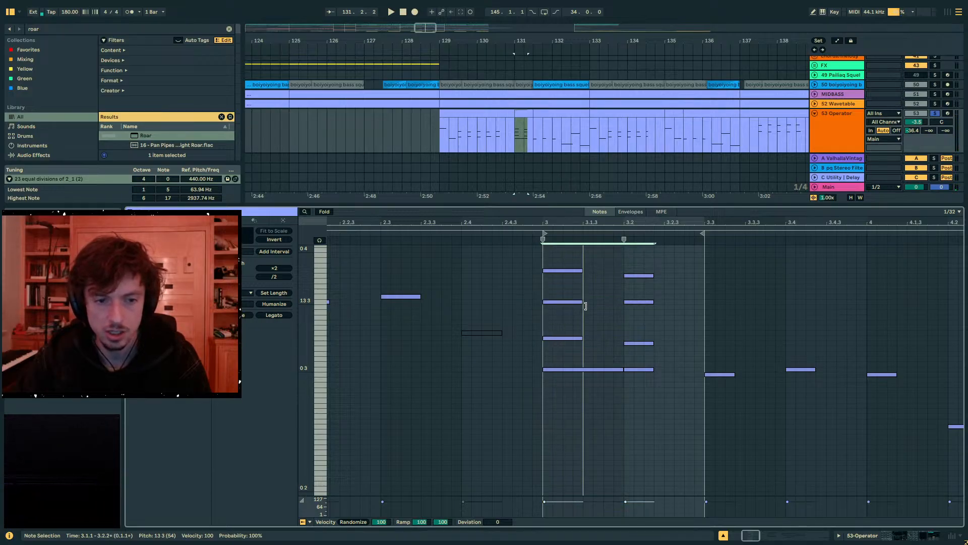
- Shorten the first chord's 0 3 note to match the length of the chord's other notes
left_click(617, 370)
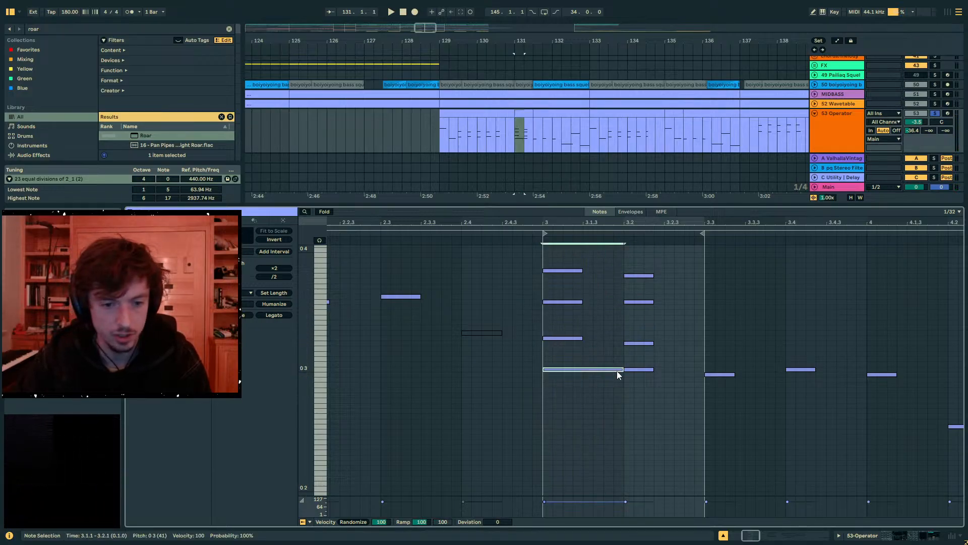
left_click(625, 368)
left_click_drag(622, 369, 583, 370)
left_click_drag(630, 411, 558, 272)
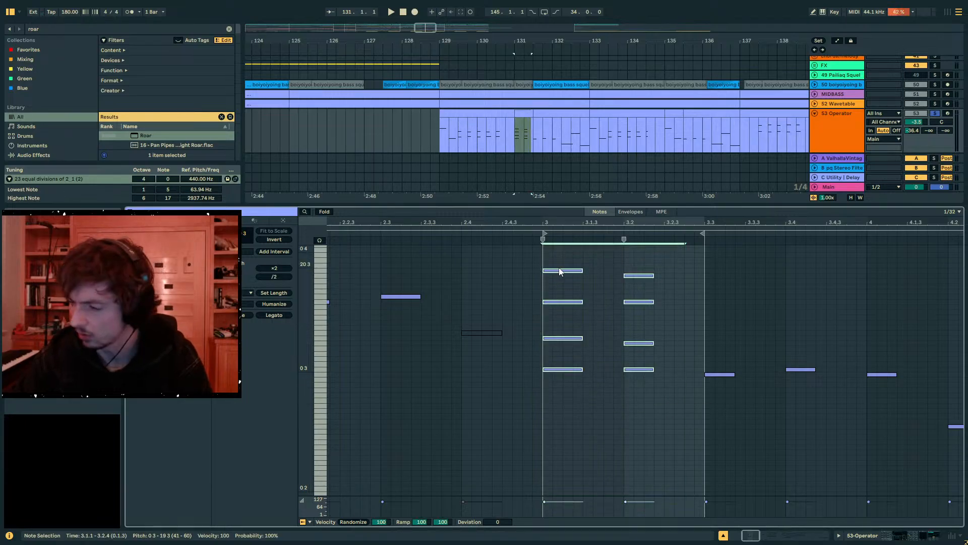
- Play the two chords from just before bar 131, turn off track 53's solo, and replay them in the full mix
key("shift+Tab")
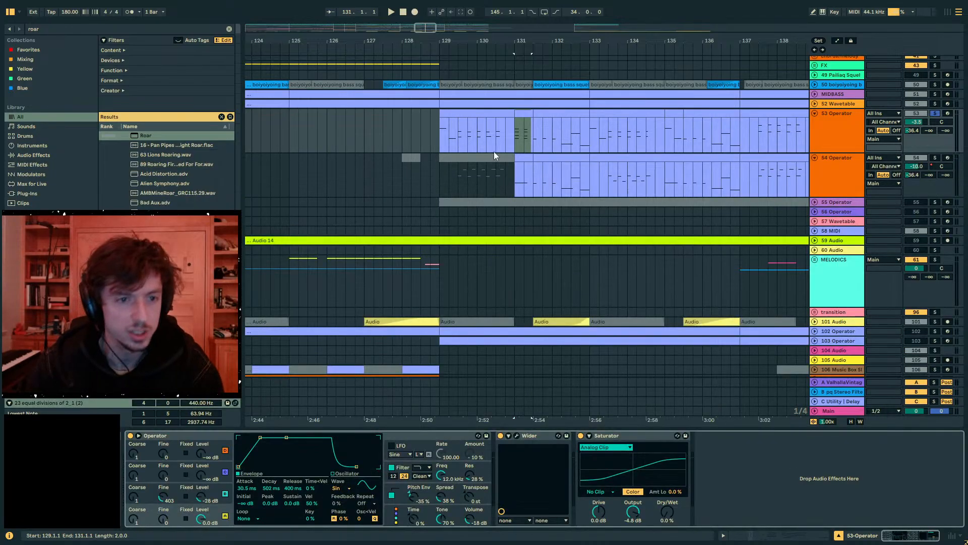
left_click_drag(519, 33, 392, 136)
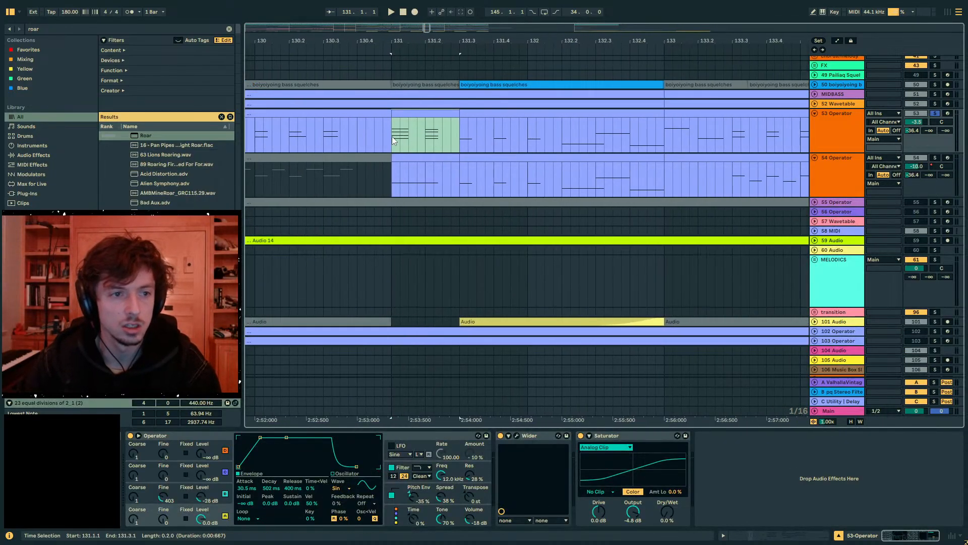
key("space")
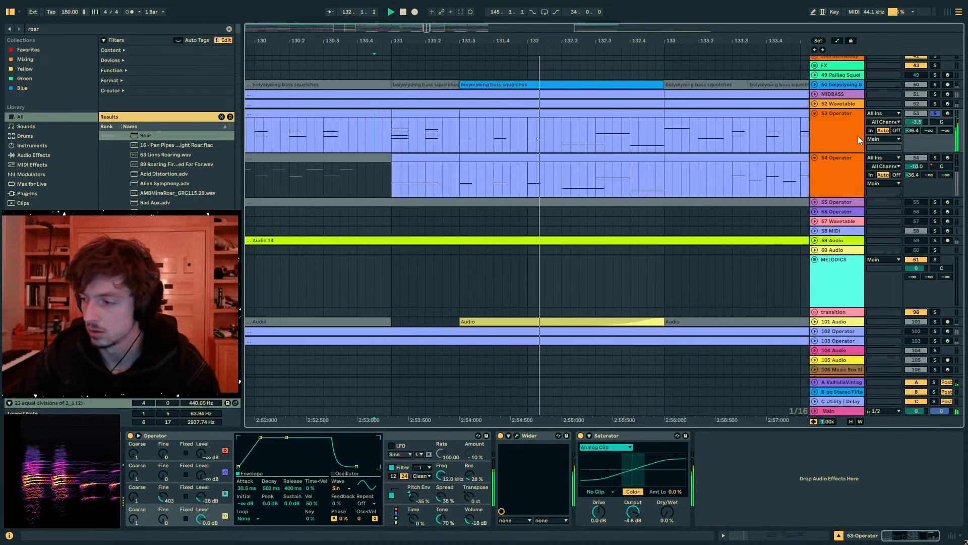
key("space")
left_click(936, 114)
key("space")
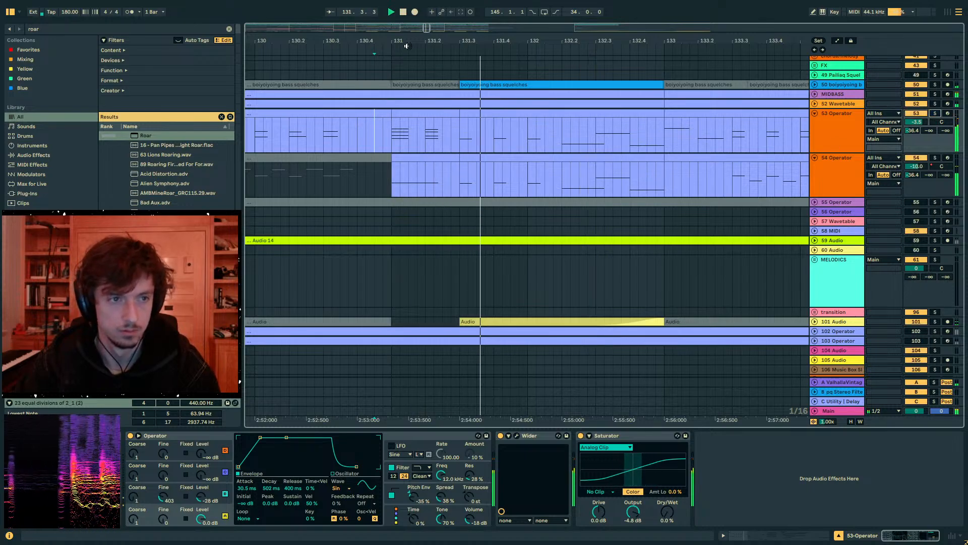
left_click_drag(403, 43, 521, 19)
left_click(437, 112)
left_click(529, 114)
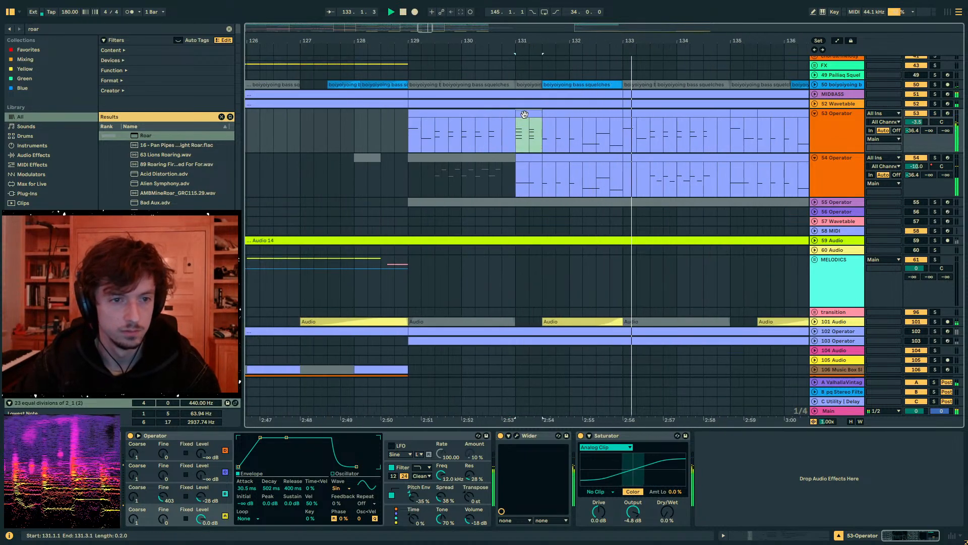
left_click(506, 123)
key("space")
left_click(523, 115, "shift")
left_click(529, 115)
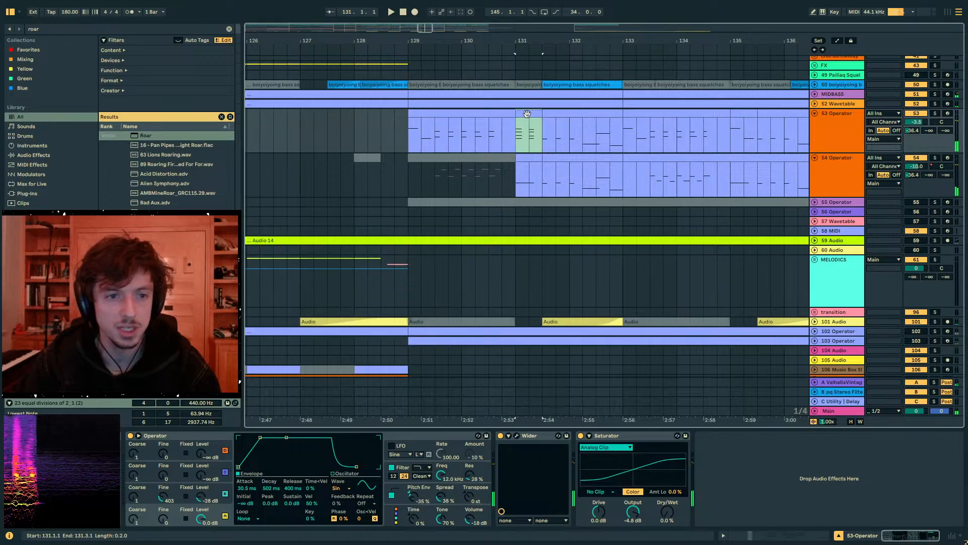
left_click(768, 538)
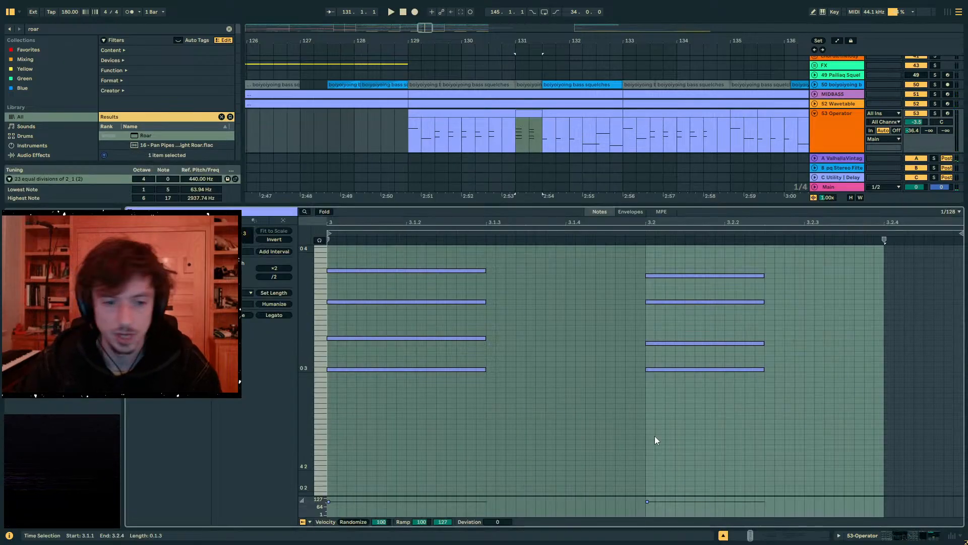
mouse_move(686, 418)
left_mouse_down()
mouse_move(338, 238)
mouse_move(433, 199)
left_mouse_up()
scroll(499, 343, "up", 3)
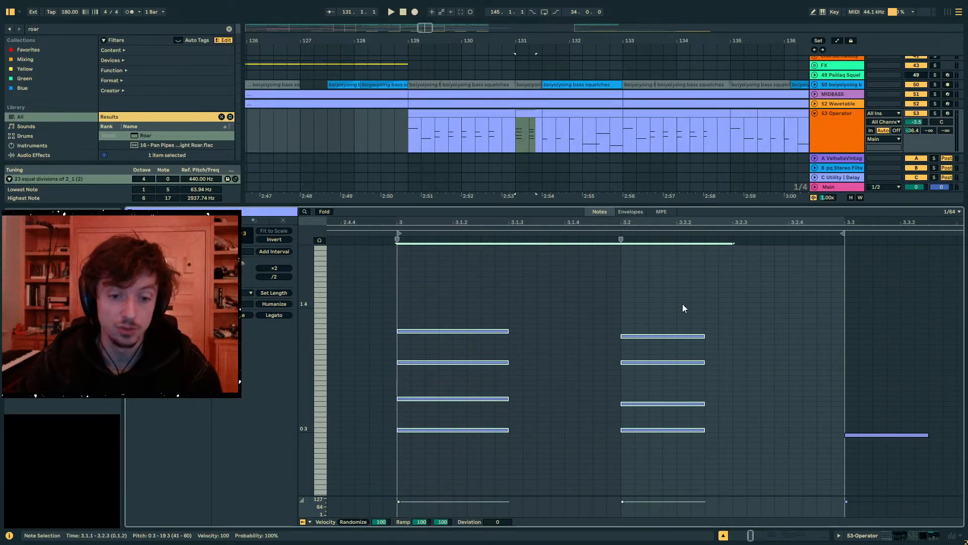
left_click_drag(704, 305, 371, 499)
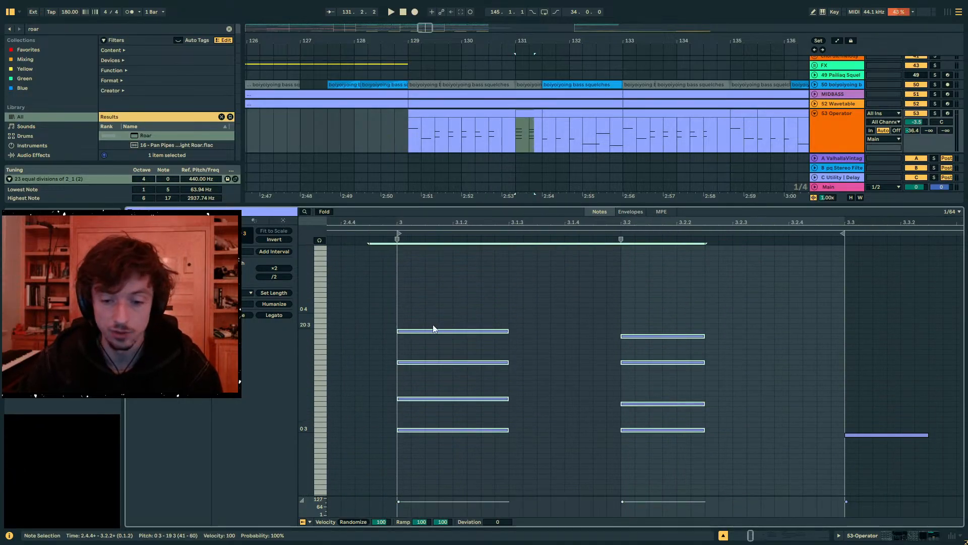
key("shift+Tab")
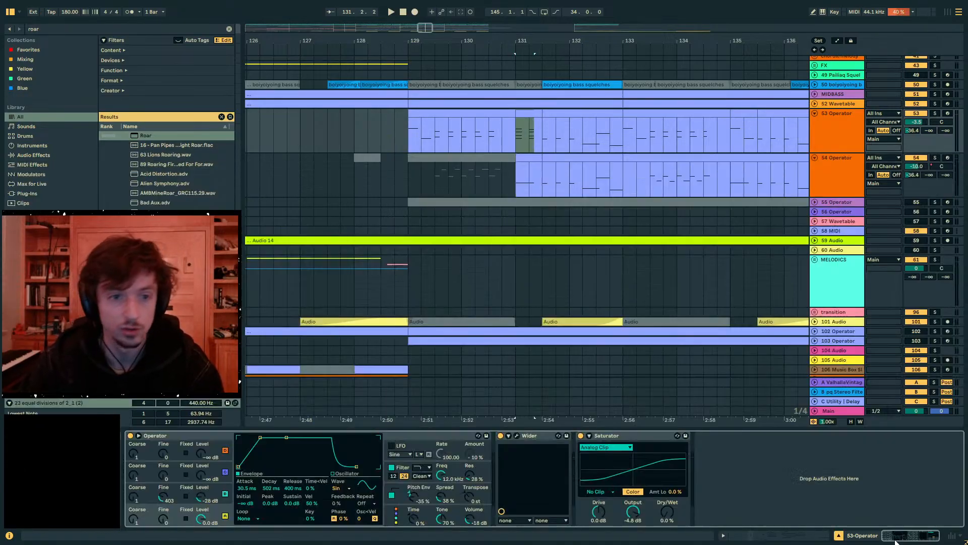
left_click(418, 138)
left_click_drag(440, 38, 395, 49)
left_click(457, 113)
left_click(504, 111)
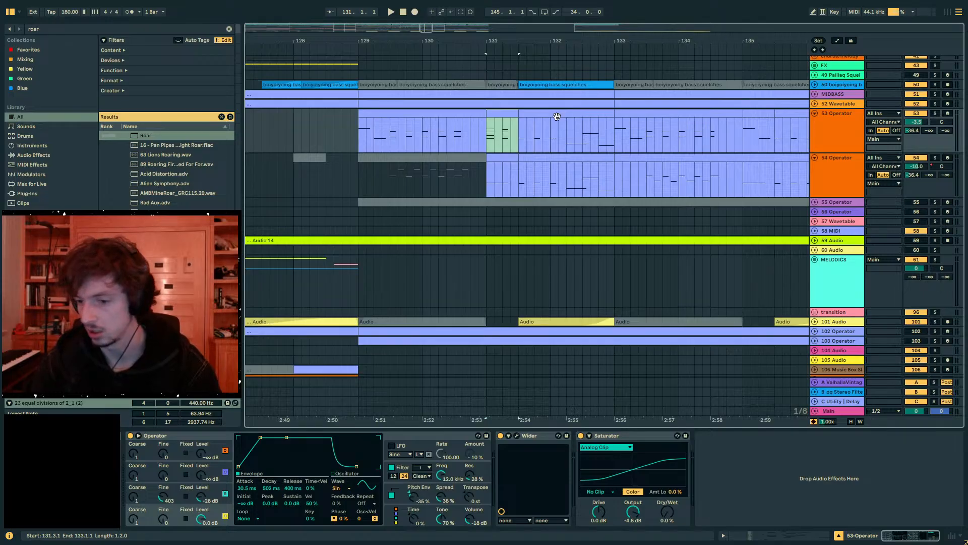
left_click_drag(487, 46, 461, 41)
left_click(490, 112)
left_click(477, 113)
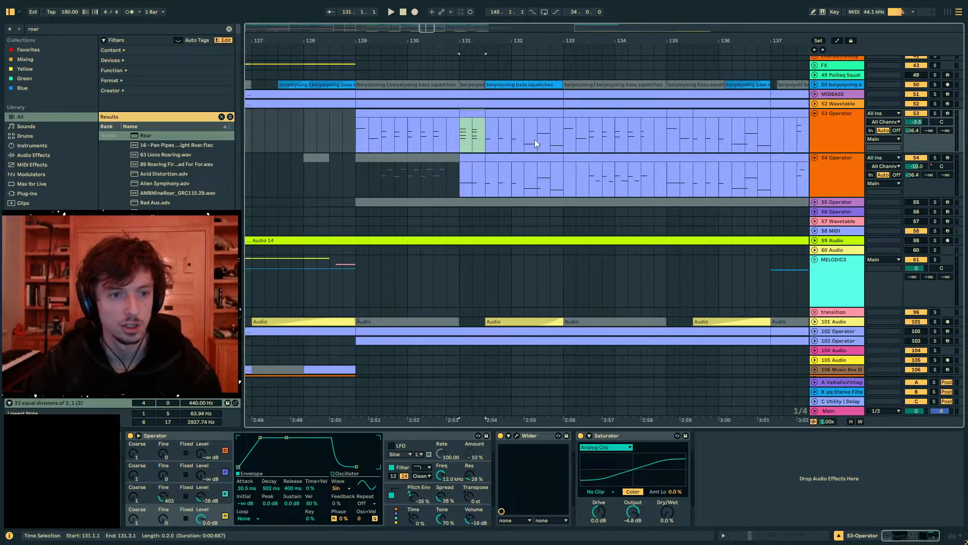
- Copy both four-note chords from the bar 131 clip and paste them at 3.3 in track 53's next clip
left_click(785, 535)
left_click_drag(774, 465, 302, 252)
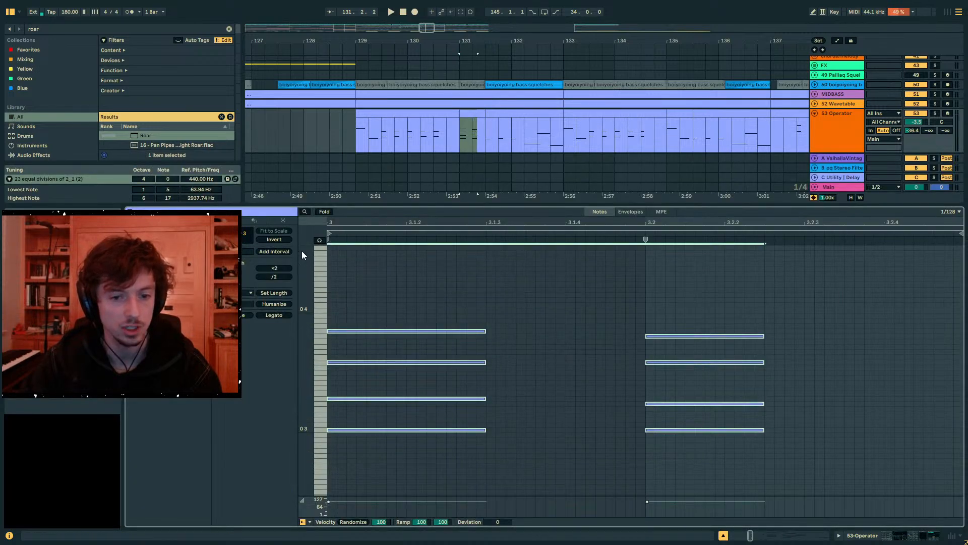
left_click(488, 117)
left_click(400, 338)
left_click_drag(357, 283, 462, 212)
left_click_drag(569, 382, 400, 219)
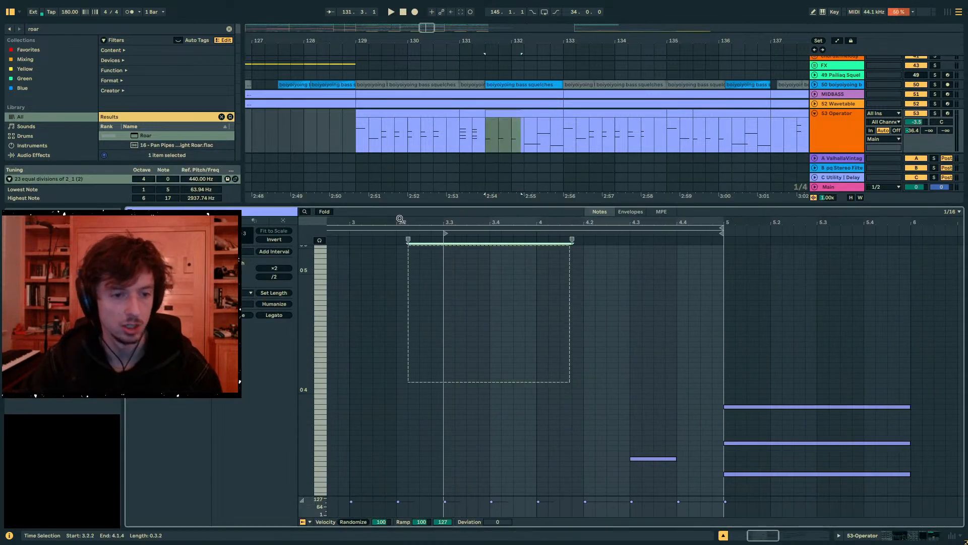
scroll(504, 365, "down", 3)
left_click(444, 320)
key("ctrl+v")
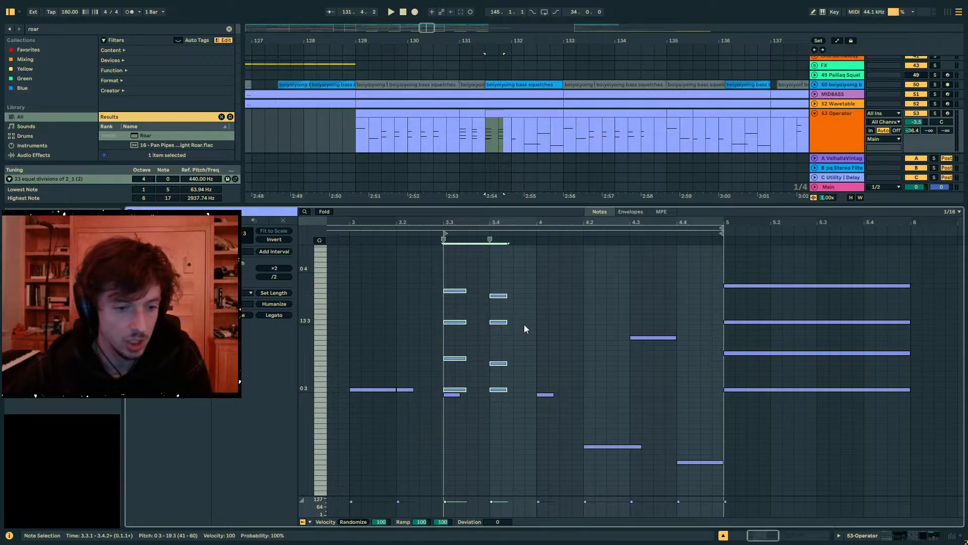
- Lower all four notes of the pasted chord at 3.3 by one step
left_click_drag(478, 276, 464, 395)
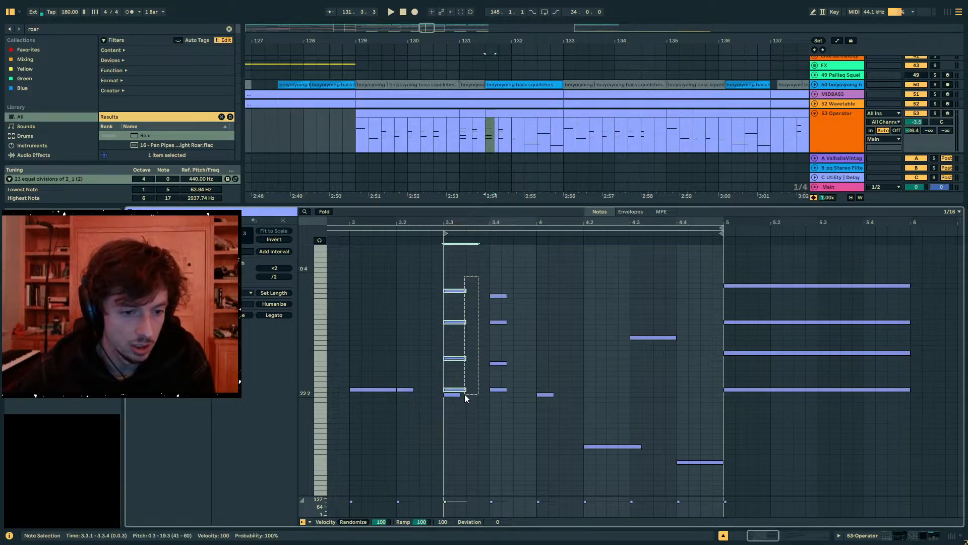
key("Down")
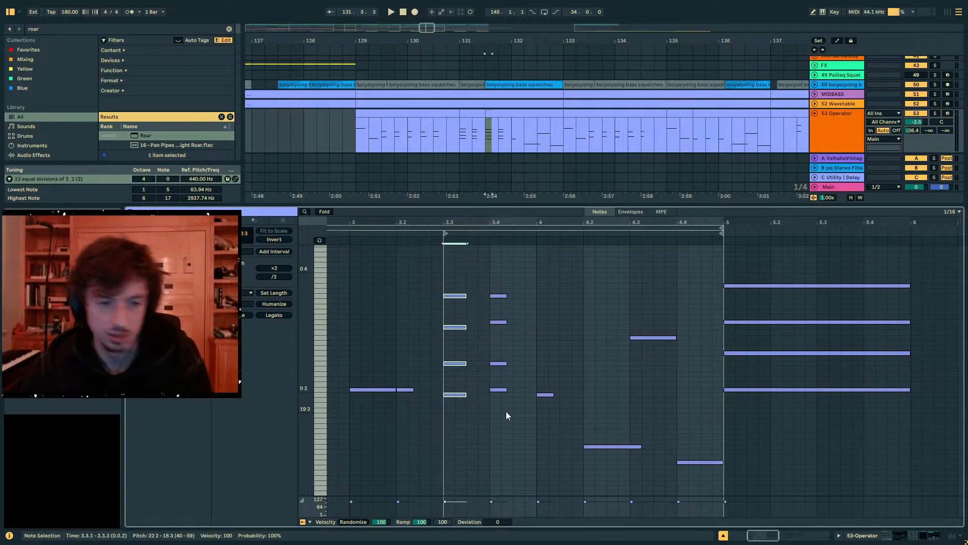
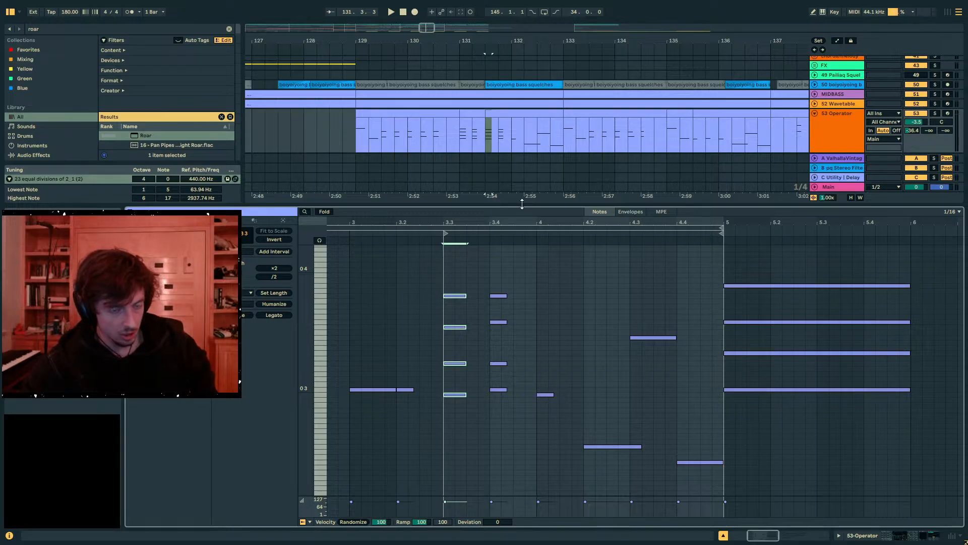
- Review the notes in track 53's clips between bars 129 and 133
left_click(470, 112)
left_click_drag(456, 40, 505, 41)
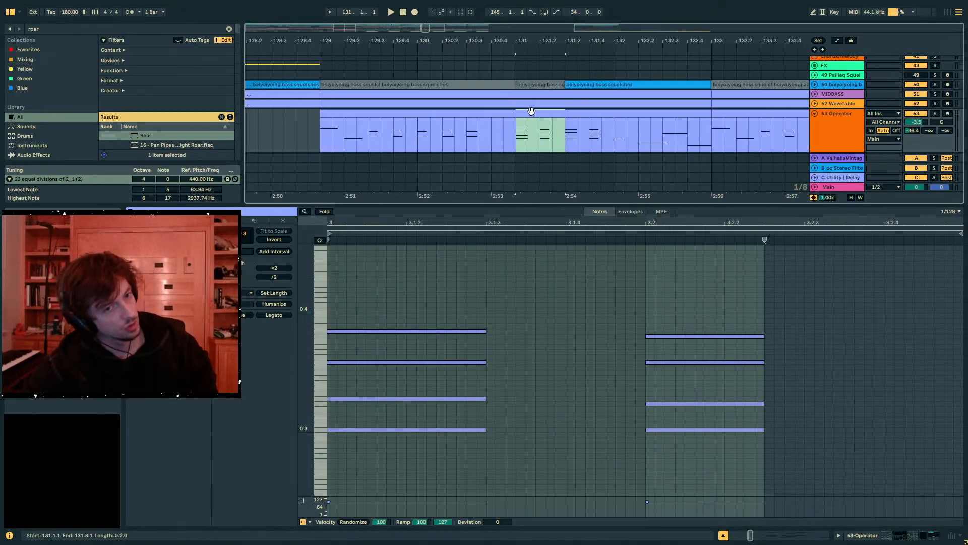
left_click(579, 111)
left_click(543, 111)
left_click(580, 111)
left_click(535, 109)
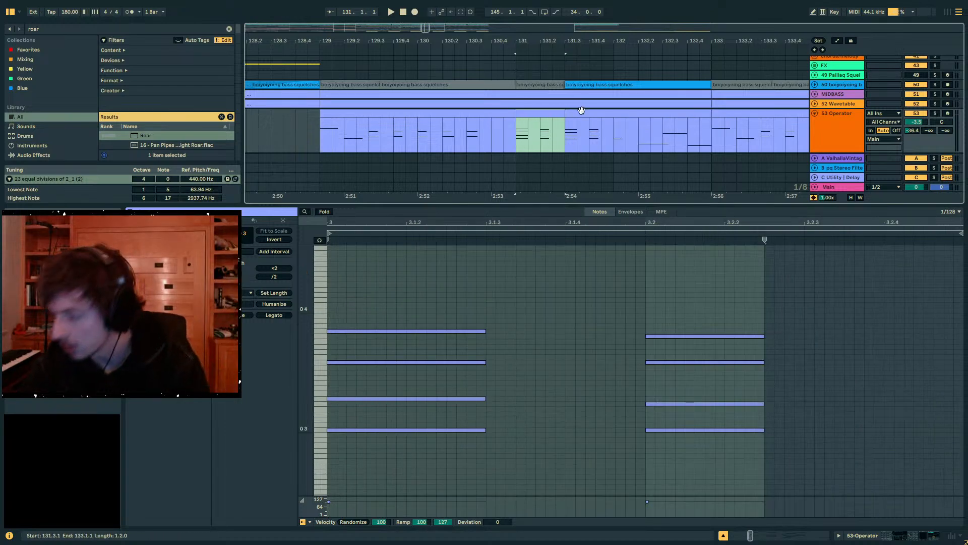
left_click(494, 113)
left_click(423, 125)
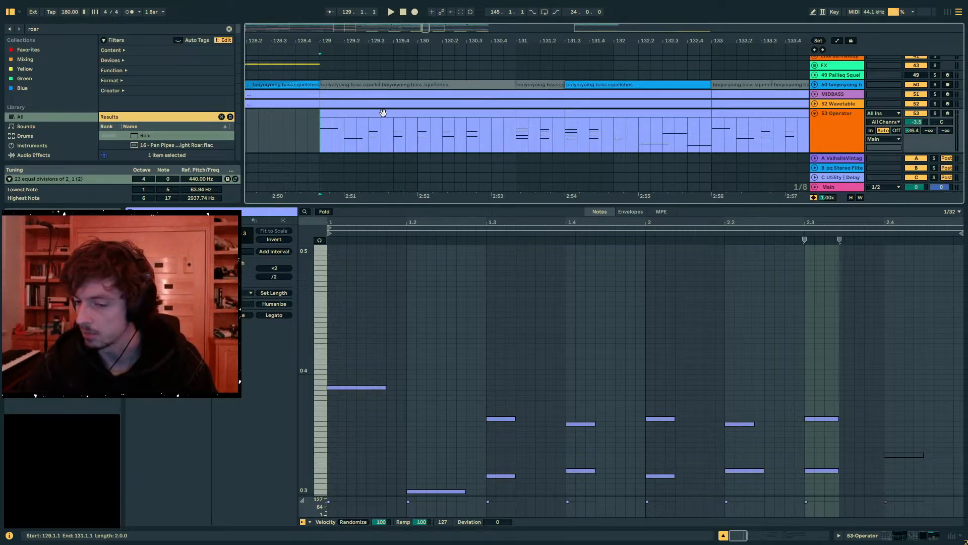
key("minus")
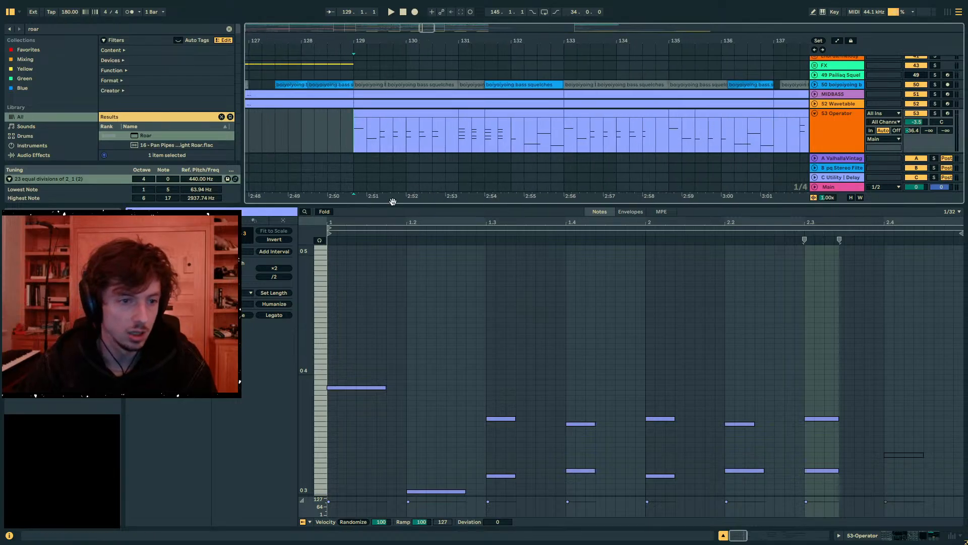
- Enlarge the arrangement view and look over tracks 53 and 54 around bars 129 to 131
left_click_drag(393, 202, 395, 331)
left_click_drag(359, 36, 434, 48)
left_click_drag(525, 129, 454, 141)
left_click(466, 143)
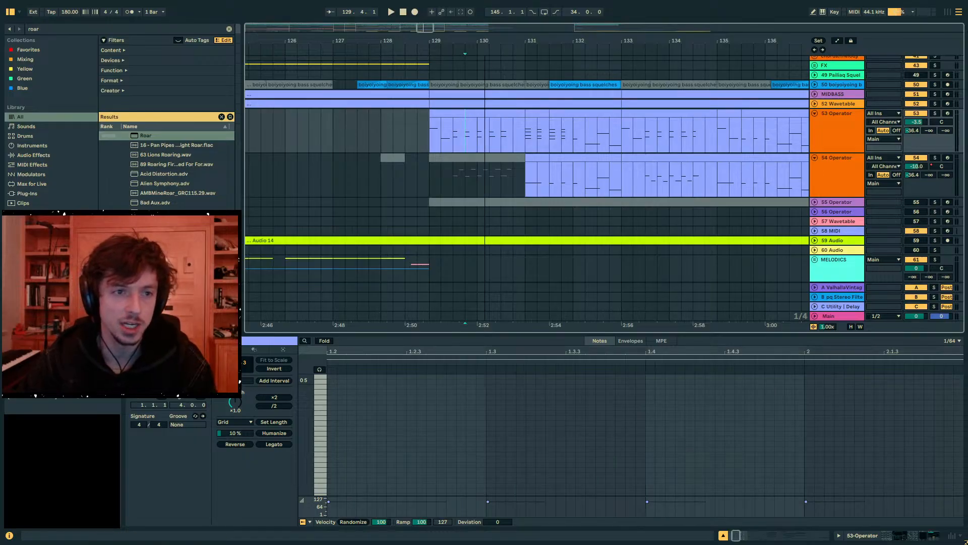
left_click_drag(485, 41, 459, 52)
left_click_drag(486, 127, 458, 135)
left_click(371, 140)
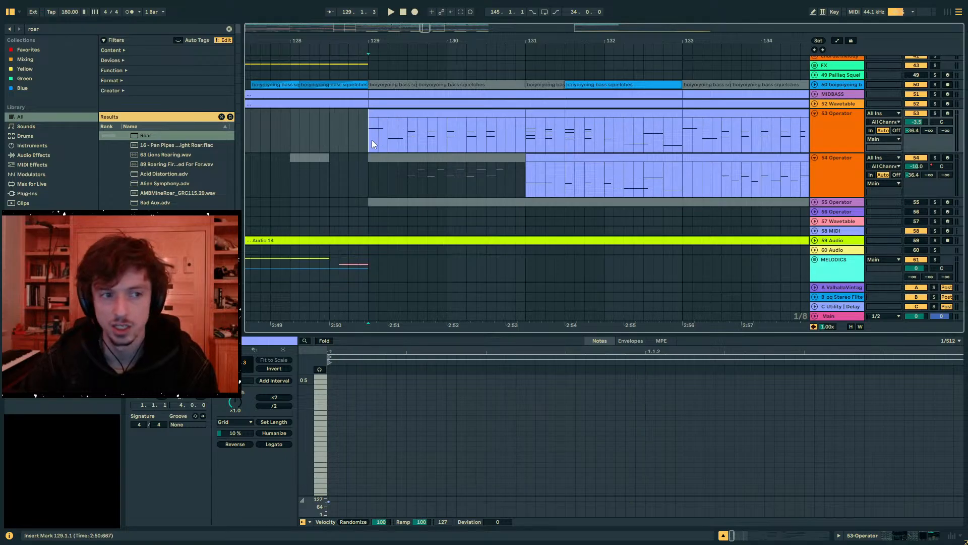
left_click_drag(528, 134, 504, 139)
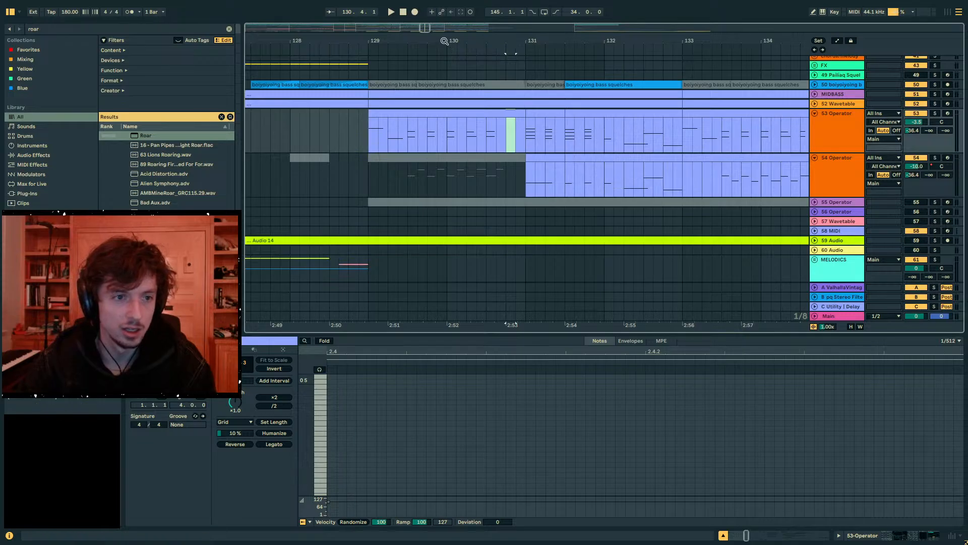
left_click_drag(444, 40, 387, 26)
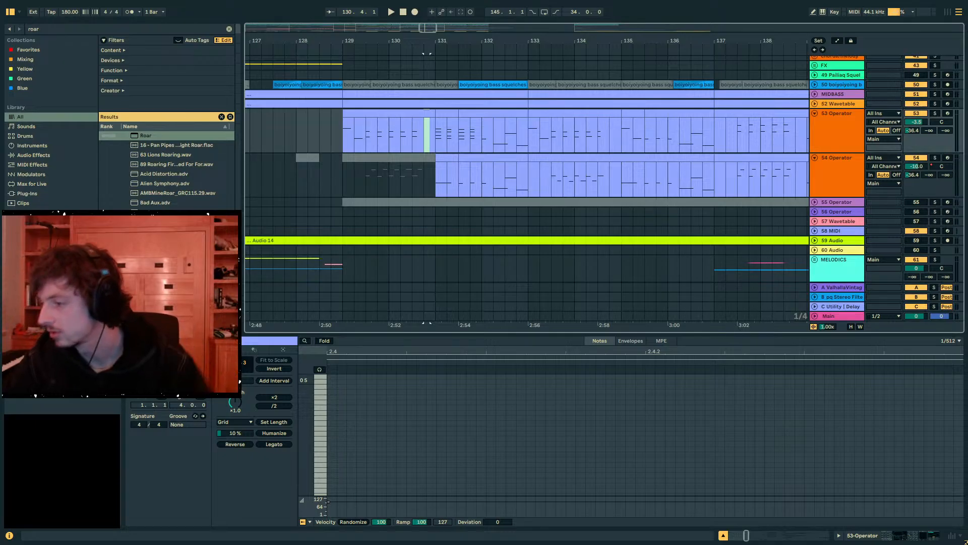
- Turn off track 53's solo and play its clips from bar 129 past bar 131 in the full mix
left_click(388, 157)
left_click(348, 141)
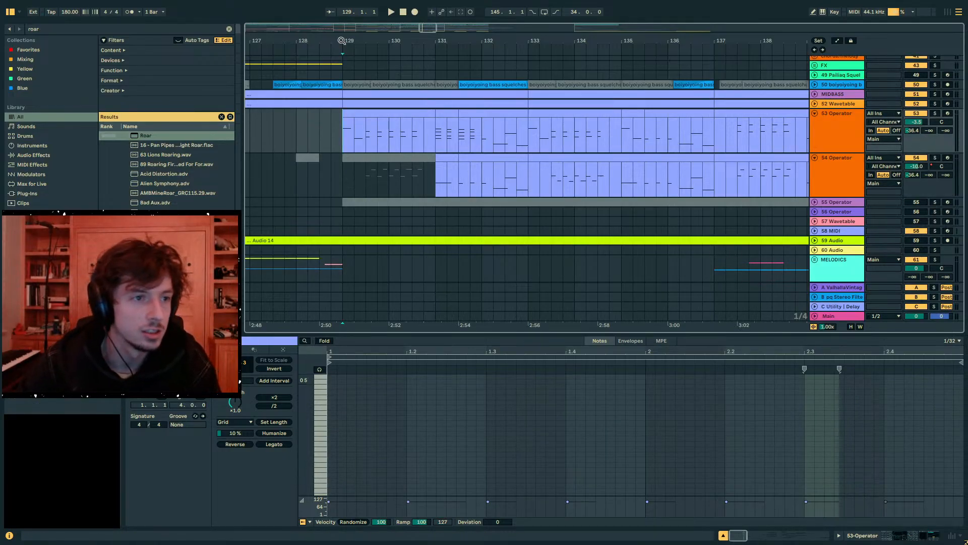
key("plus")
key("plus")
key("u")
left_click(935, 113)
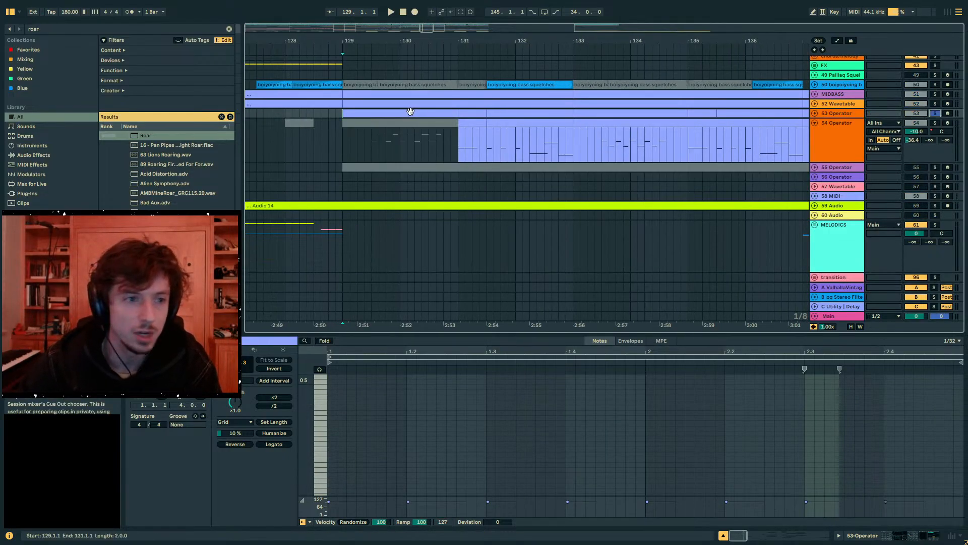
left_click(357, 111)
key("space")
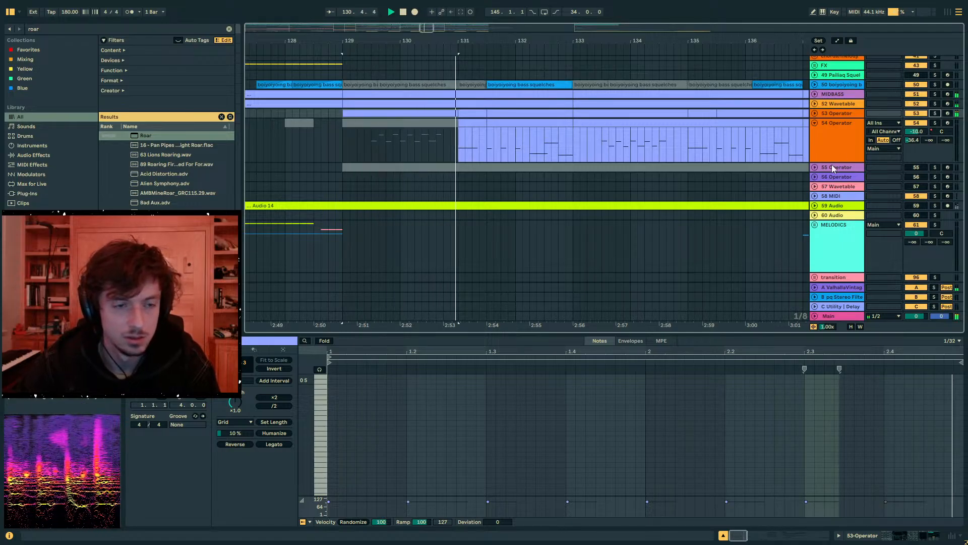
key("space")
left_click(815, 113)
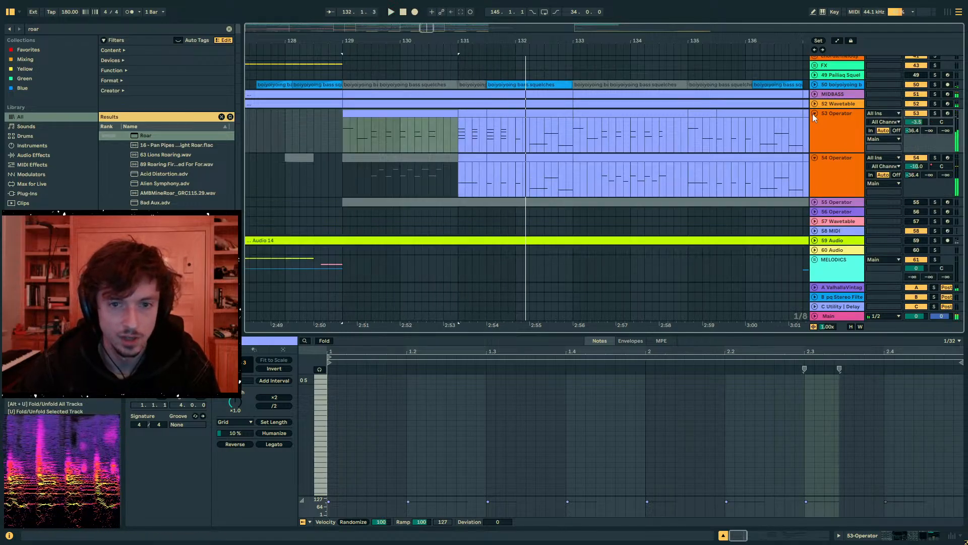
- Revoice the first chord in track 53's bar 131 clip, lowering its second-highest note to 13 2 and raising its top note to 19 4
left_click(470, 123)
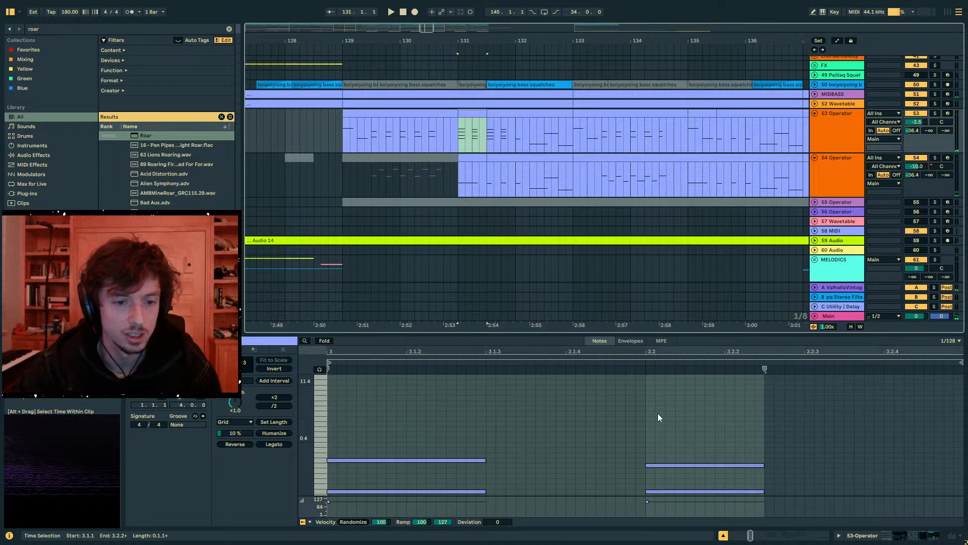
left_click_drag(633, 333, 632, 121)
left_click(446, 278)
key("shift+Down")
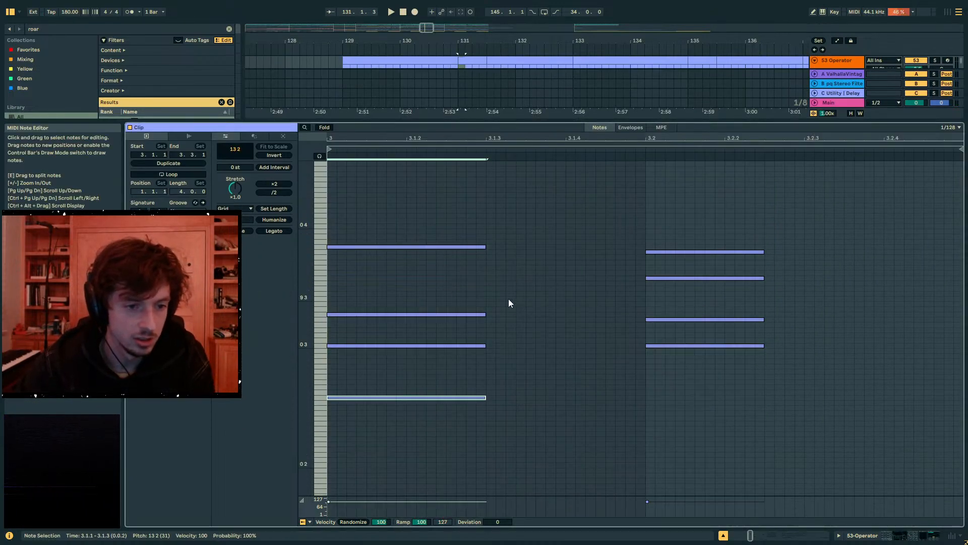
left_click(475, 246)
key("shift+Down")
key("shift+Down")
key("shift+Up")
key("shift+Up")
key("shift+Up")
key("shift+Down")
key("shift+Up")
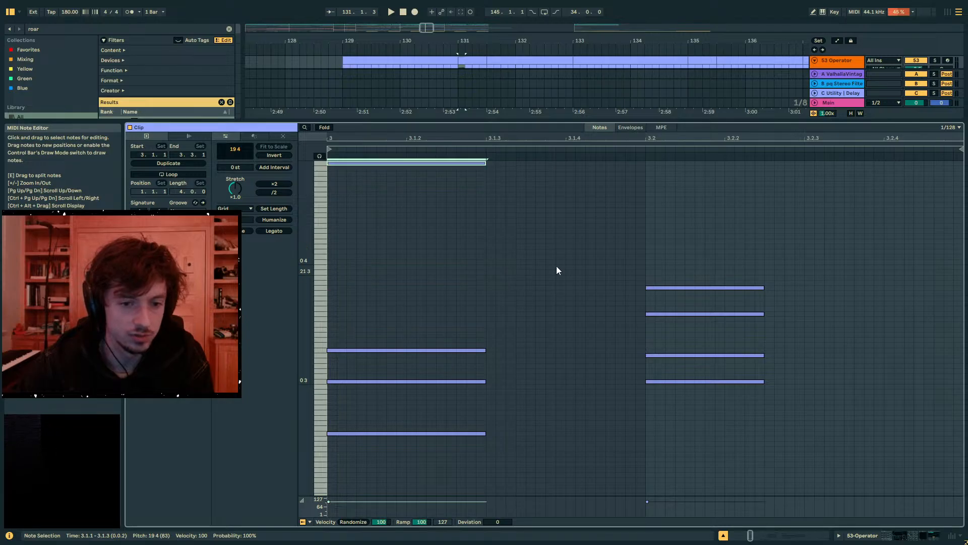
- Copy track 53's clips from bars 131 to 133 onto a new MIDI track directly below, starting at bar 131
left_click(880, 534)
left_click(473, 61)
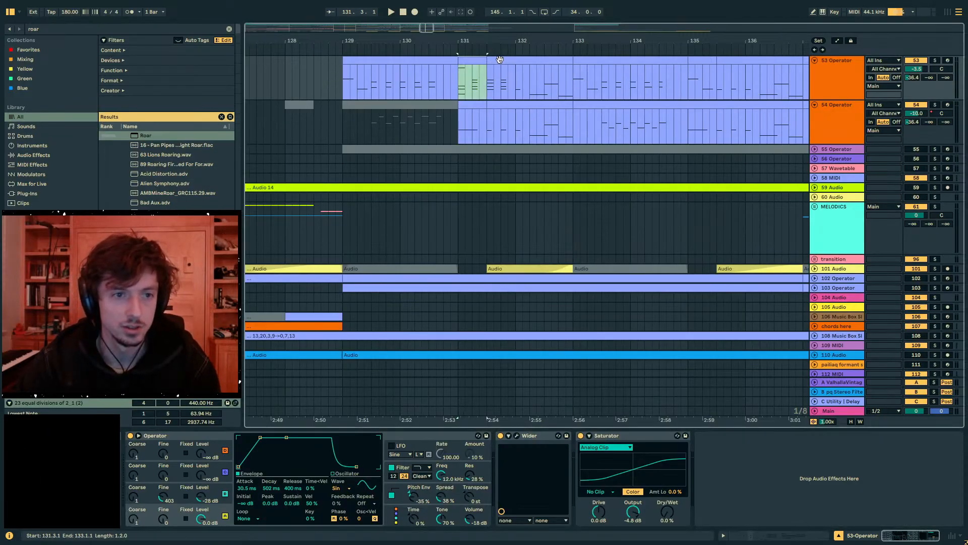
left_click(517, 61, "shift")
left_click(861, 97)
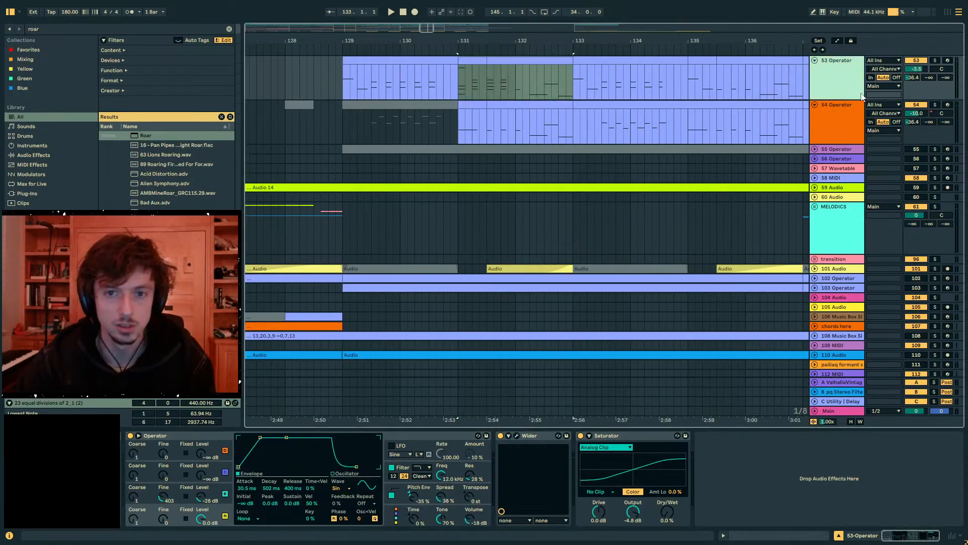
key("ctrl+shift+t")
left_click(460, 116)
key("ctrl+v")
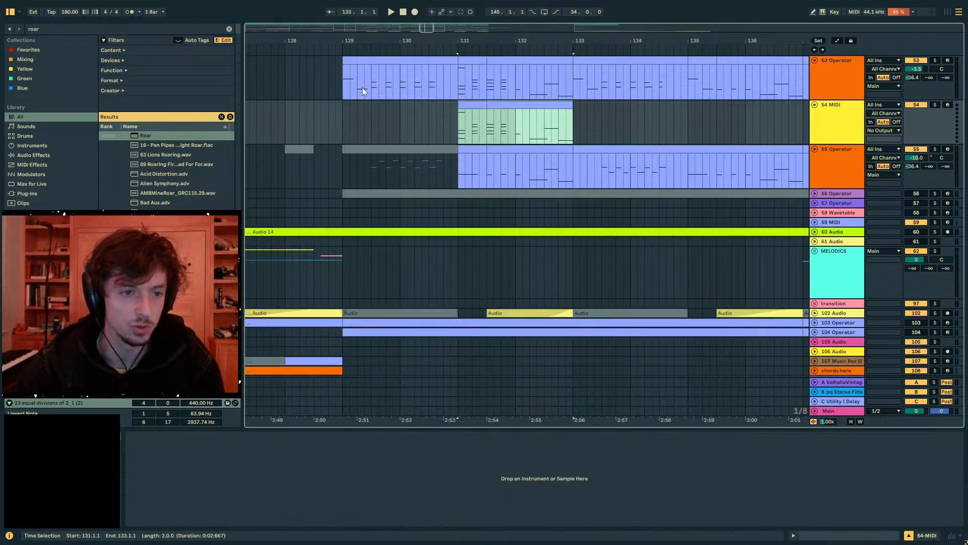
- Load Operator onto the new track 54 and set its envelope to a 2.38 s decay with no sustain
left_click_drag(55, 29, 14, 25)
type("operator")
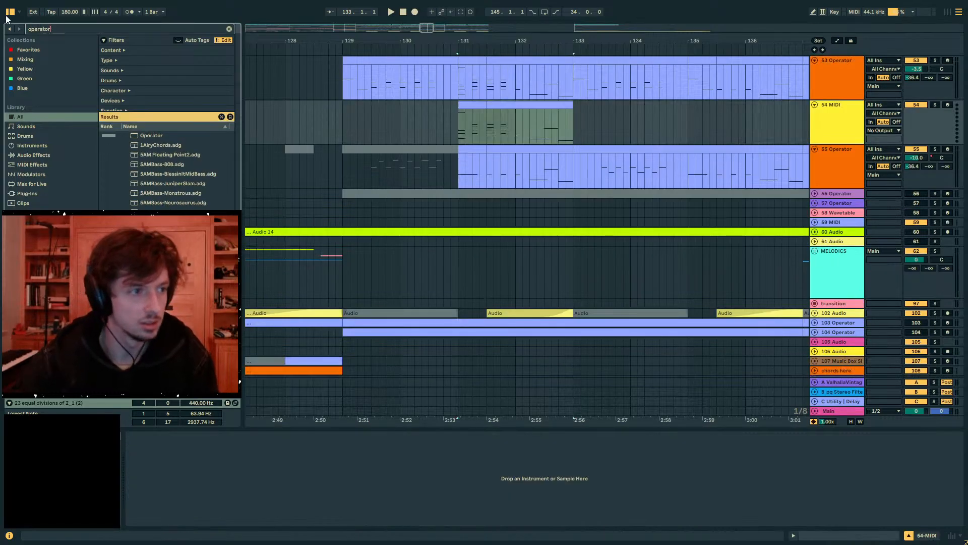
left_click(147, 136)
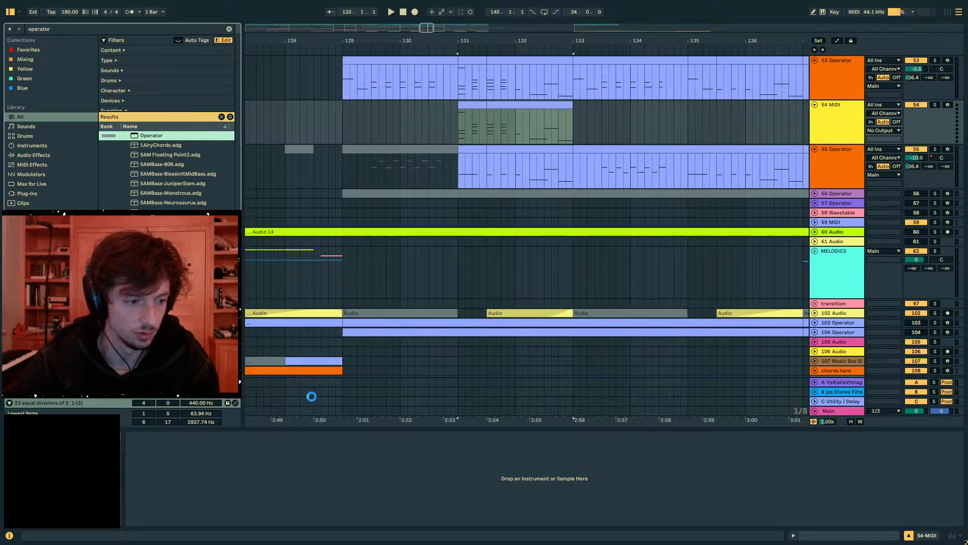
left_click_drag(311, 397, 169, 494)
left_click(210, 492)
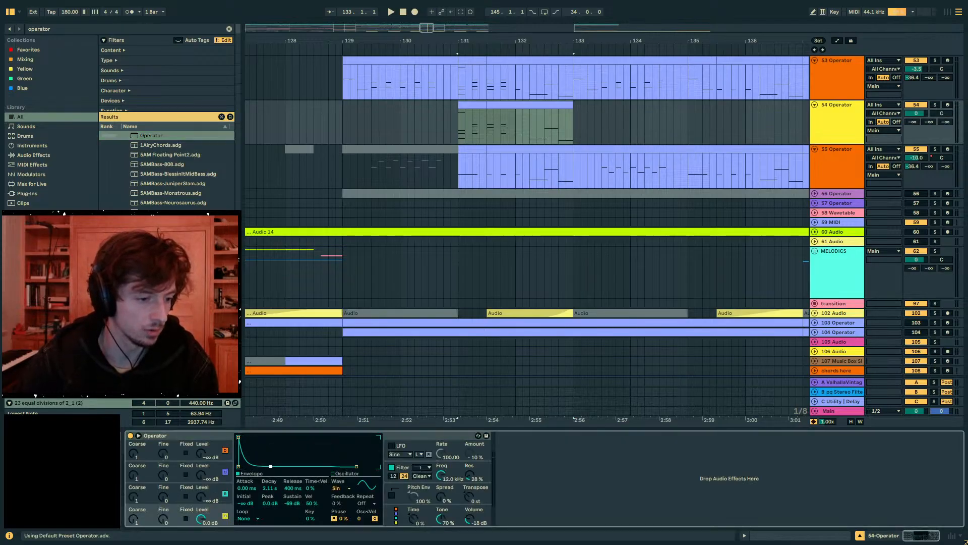
- Deactivate track 53's clips from bar 131 to 132, then play track 54's first clip in solo
left_click(479, 105)
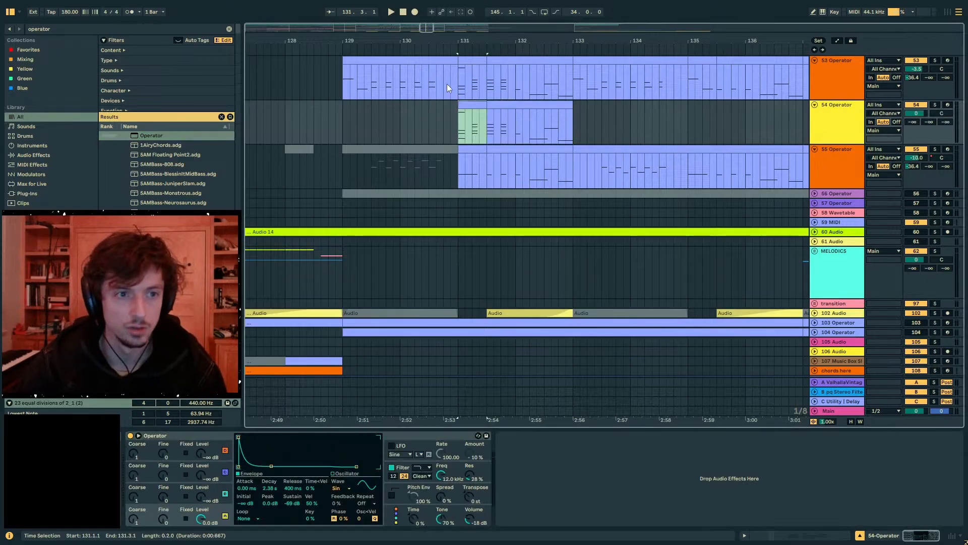
left_click_drag(458, 85, 517, 78)
key("0")
left_click(473, 105)
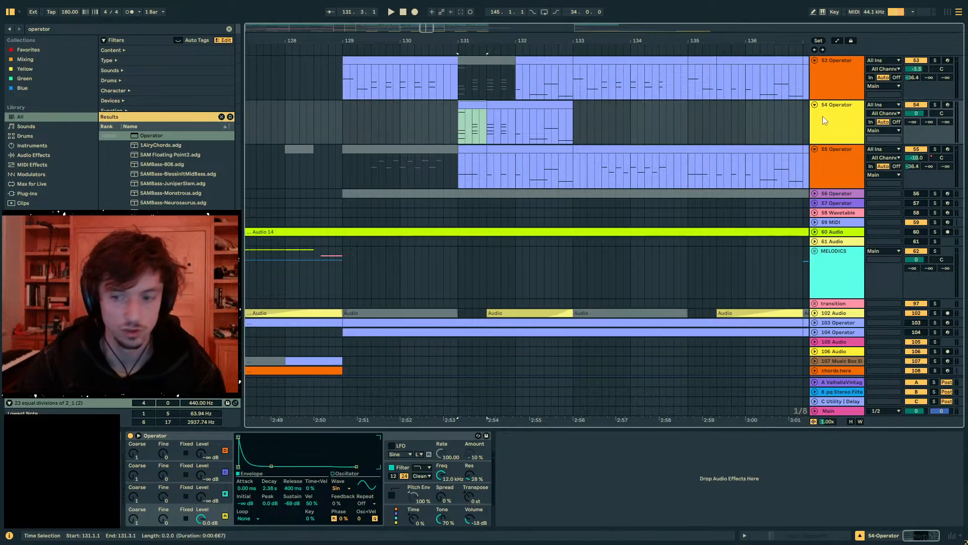
key("space")
left_click(934, 105)
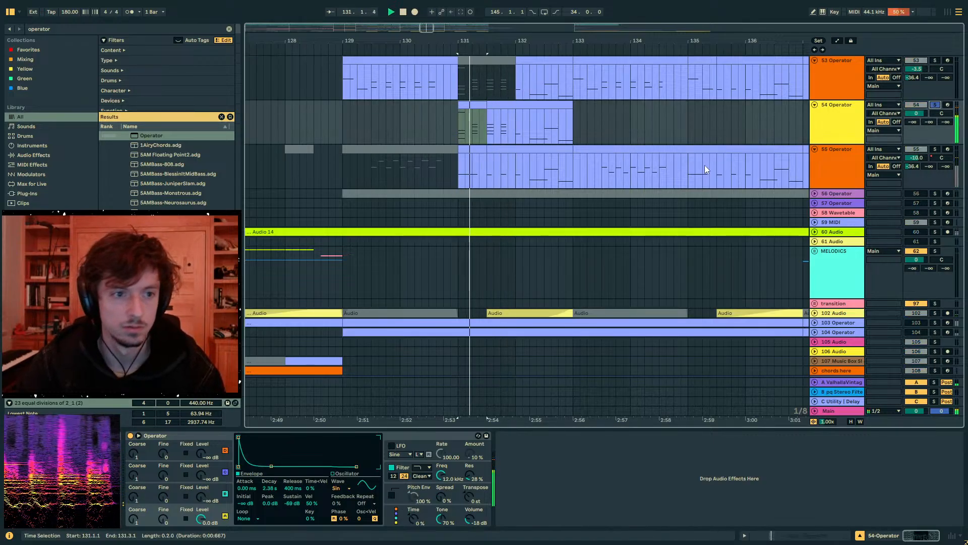
key("space")
- Raise the second chord's upper-middle note to 13 4 in track 54's first clip and play the chords
left_click(795, 536)
left_click(698, 314)
key("shift+Up")
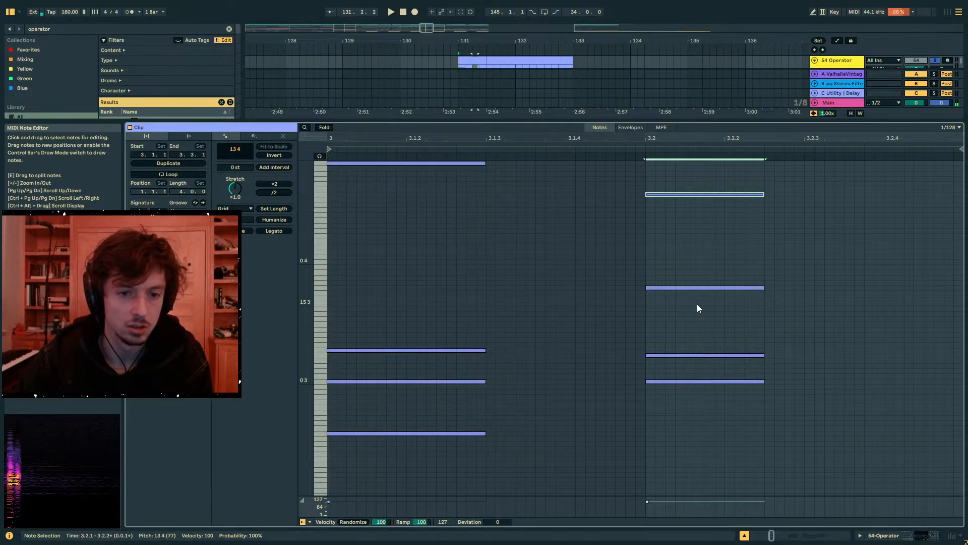
key("space")
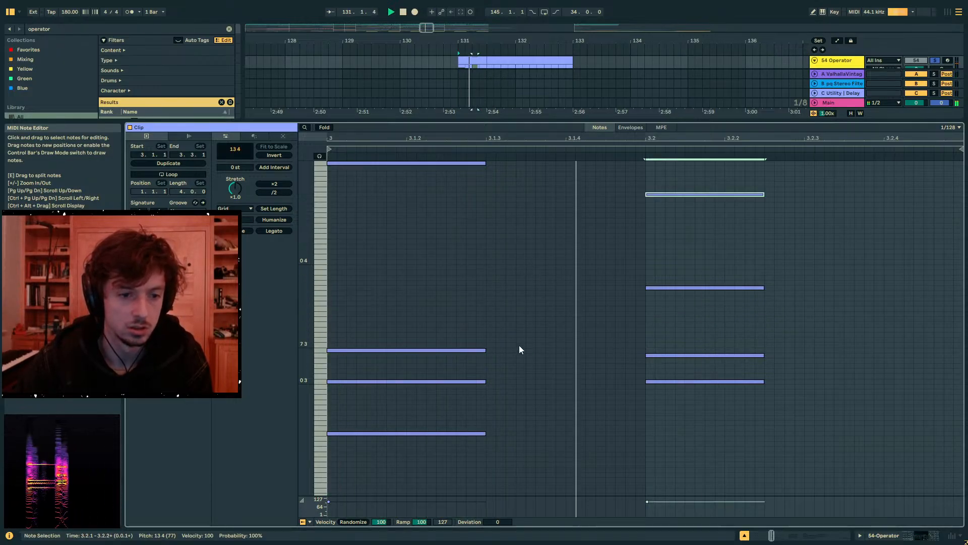
key("space")
- Raise the first chord's 0 3 note by one octave in track 54's clip and play the revised chord
left_click(455, 381)
key("shift+Up")
key("space")
key("space")
left_click_drag(515, 458, 408, 161)
key("space")
- Shorten track 54's Operator decay to 638 ms and set its send A to -4.0 while replaying the chords
key("space")
left_click(886, 535)
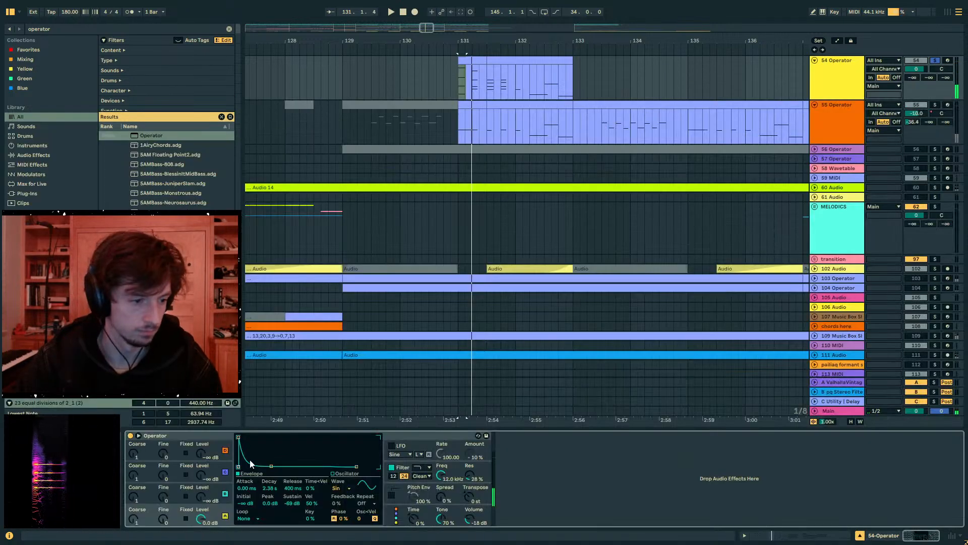
key("space")
left_click_drag(268, 470, 263, 468)
key("space")
key("space")
key("space")
key("space")
left_click_drag(912, 78, 912, 43)
- Deactivate the part of track 54's clip holding the two chords after 131.3, and play the passage in solo
key("space")
left_click_drag(488, 87, 508, 85)
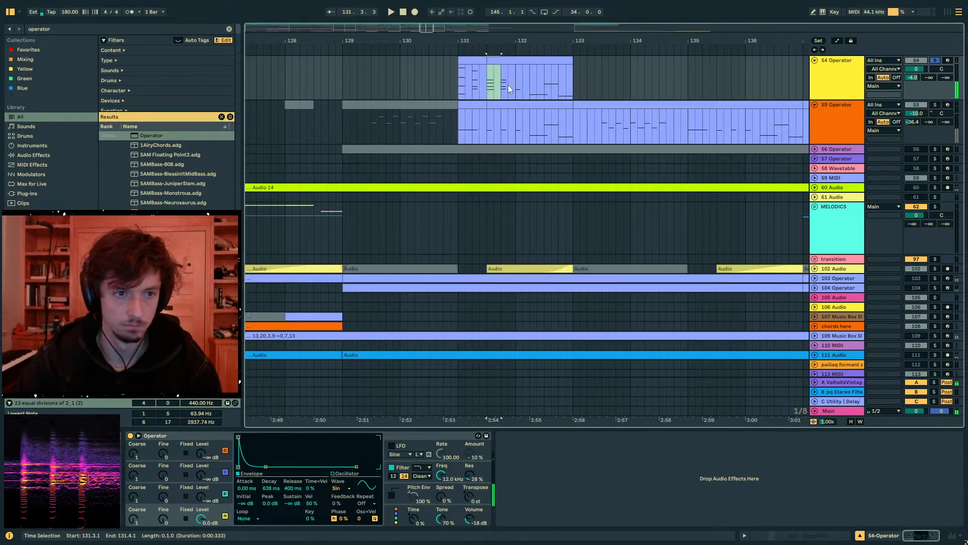
key("0")
left_click(417, 91)
- Turn off track 54's solo and play the full mix from just before bar 129
key("space")
key("space")
left_click(935, 60)
left_click(336, 84)
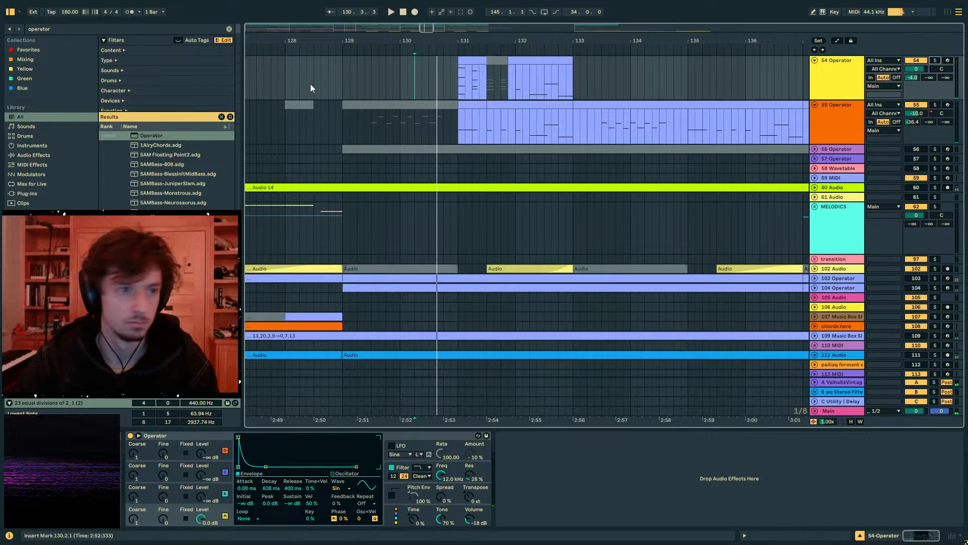
key("space")
scroll(385, 83, "up", 2)
scroll(385, 84, "up", 3)
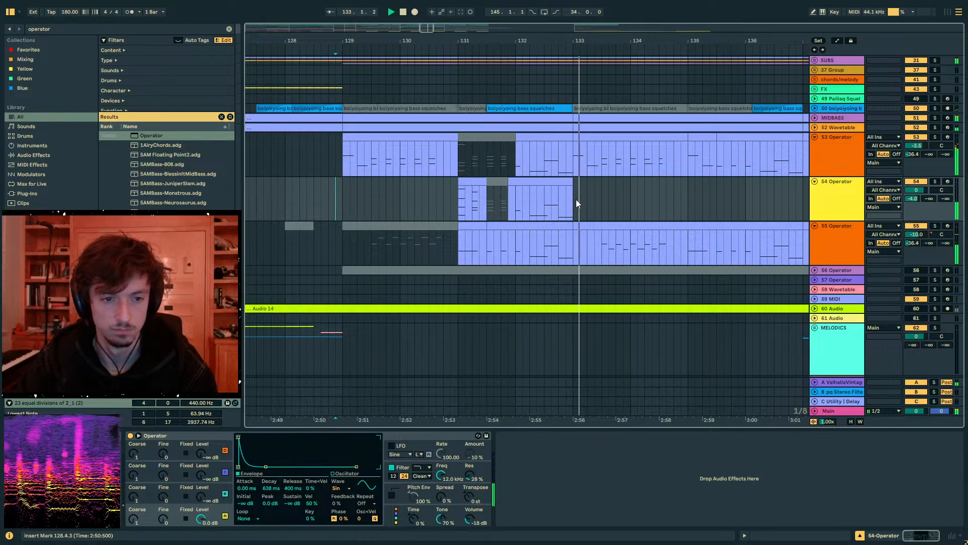
- Duplicate track 54's four-bar section from bars 129 to 133 so it repeats over the following four bars
left_click_drag(574, 207, 370, 194)
key("space")
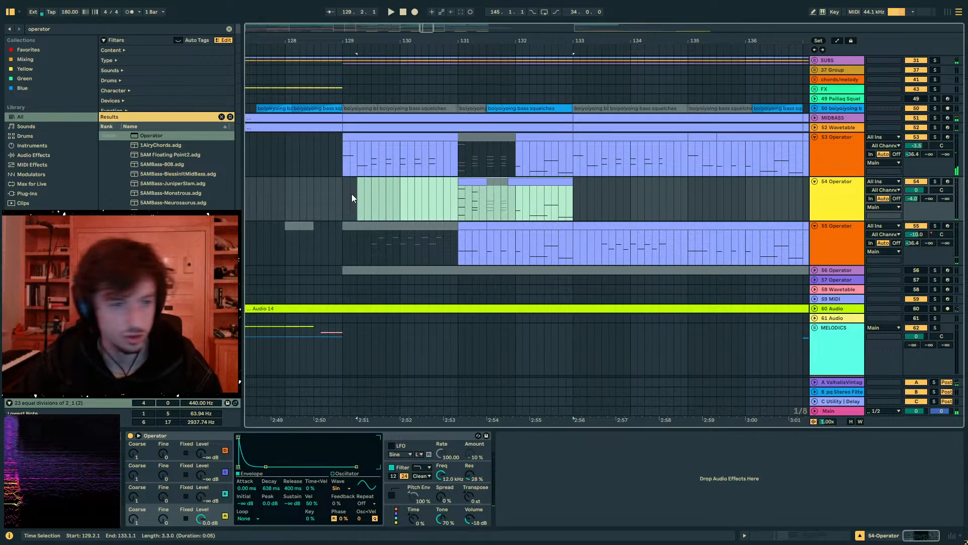
key("ctrl+d")
left_click_drag(494, 42, 420, 23)
left_click(500, 138)
key("0")
left_click(526, 224)
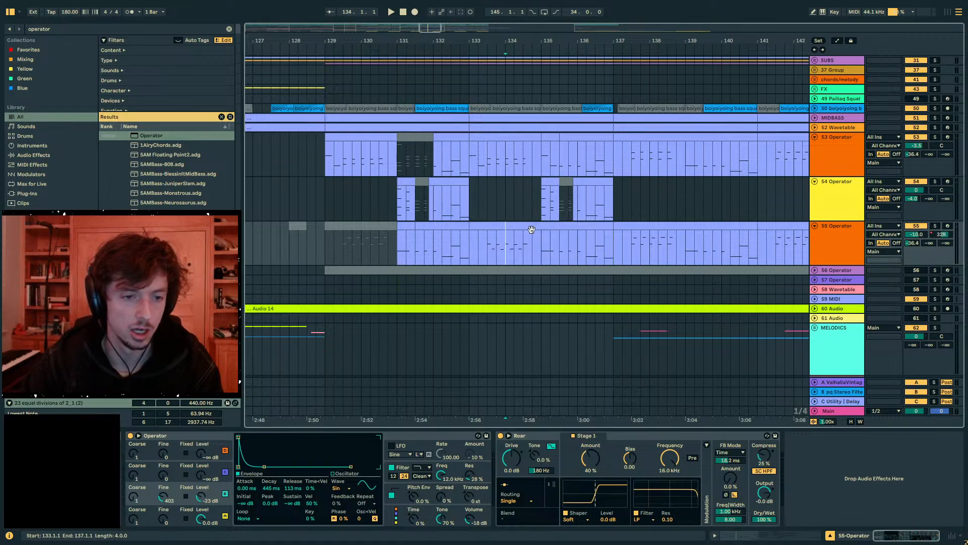
left_click_drag(538, 247, 468, 252)
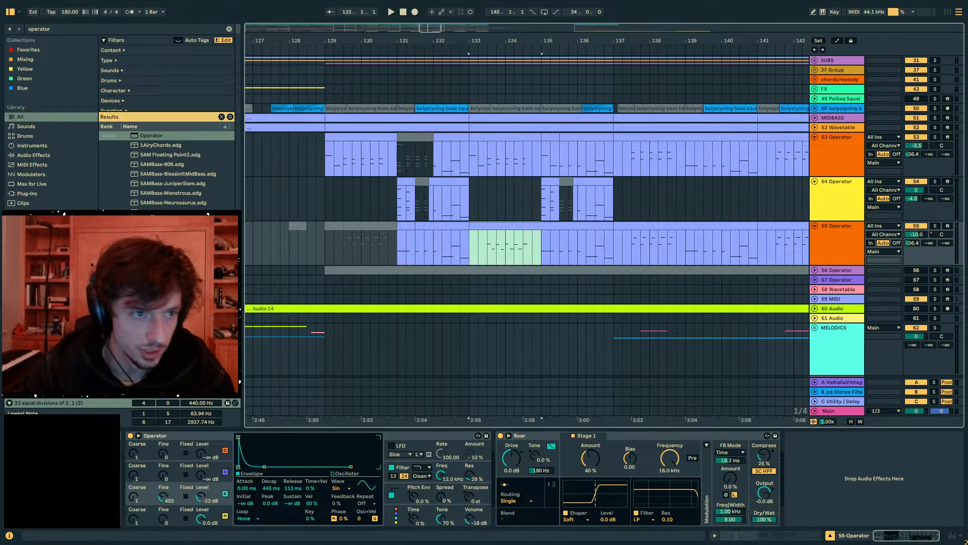
key("minus")
- Duplicate bars 129 to 137 of tracks 53, 54 and 55 into bars 137 to 145
left_click_drag(382, 217, 592, 204)
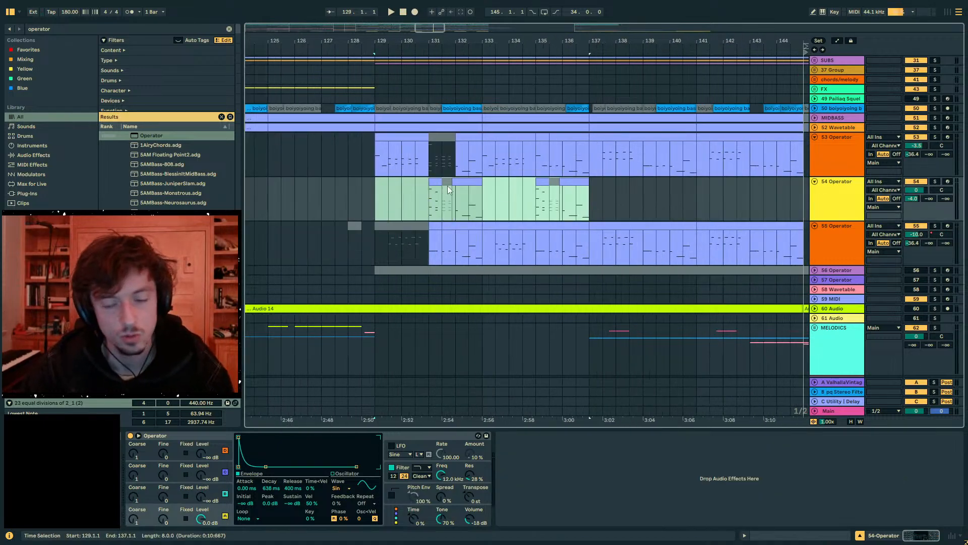
left_click_drag(383, 168, 594, 241)
key("ctrl+d")
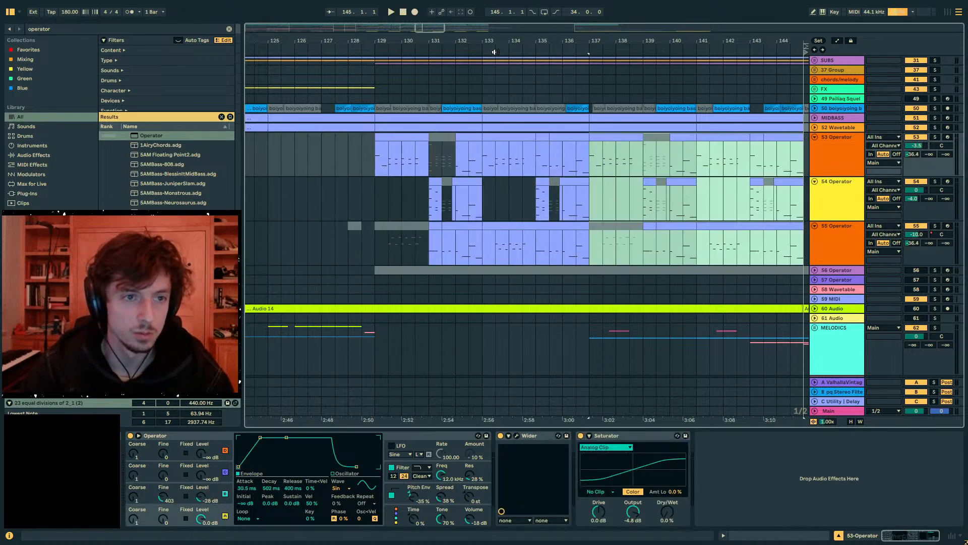
- Undo the last duplication, duplicate bars 129 to 137 of tracks 53, 54 and 55 into the following eight bars, and save the set
key("ctrl+z")
left_click_drag(479, 42, 413, 24)
key("ctrl+d")
key("ctrl+s")
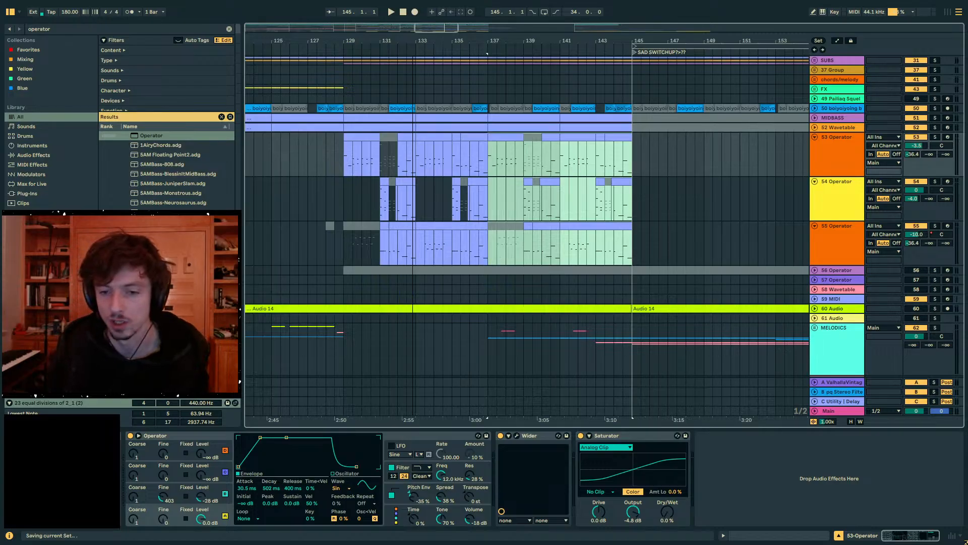
left_click_drag(413, 40, 418, 40)
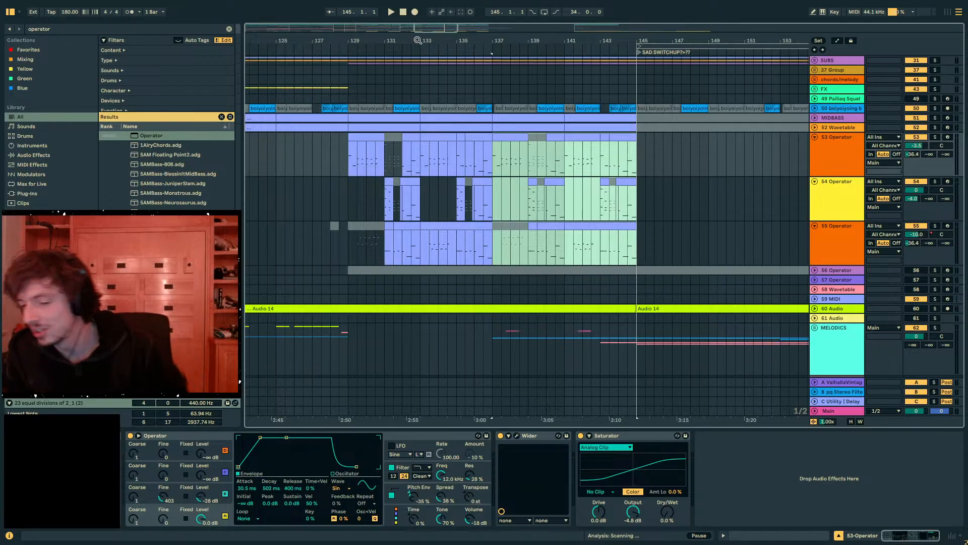
right_click(418, 40)
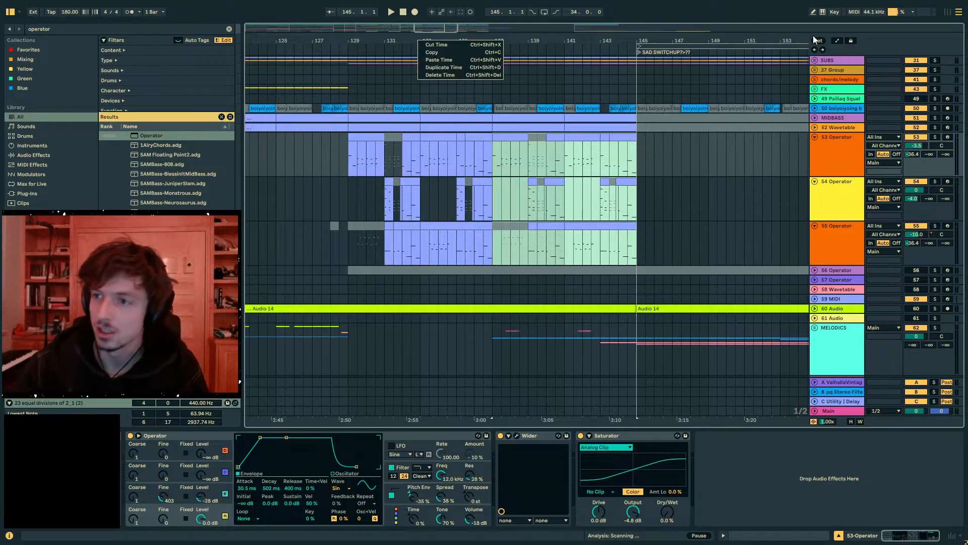
left_click(492, 53)
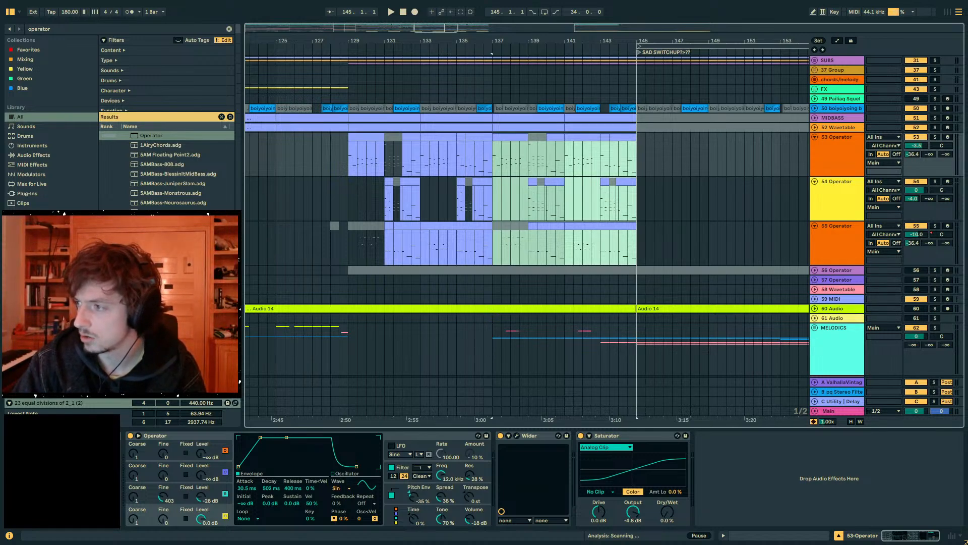
- Switch to the SoundCloud profile in Chrome, listen to the 2025 Minimix from around the 23-minute mark, pause it and return to Ableton Live
left_click_drag(967, 123, 517, 94)
scroll(456, 285, "up", 7)
scroll(456, 284, "up", 8)
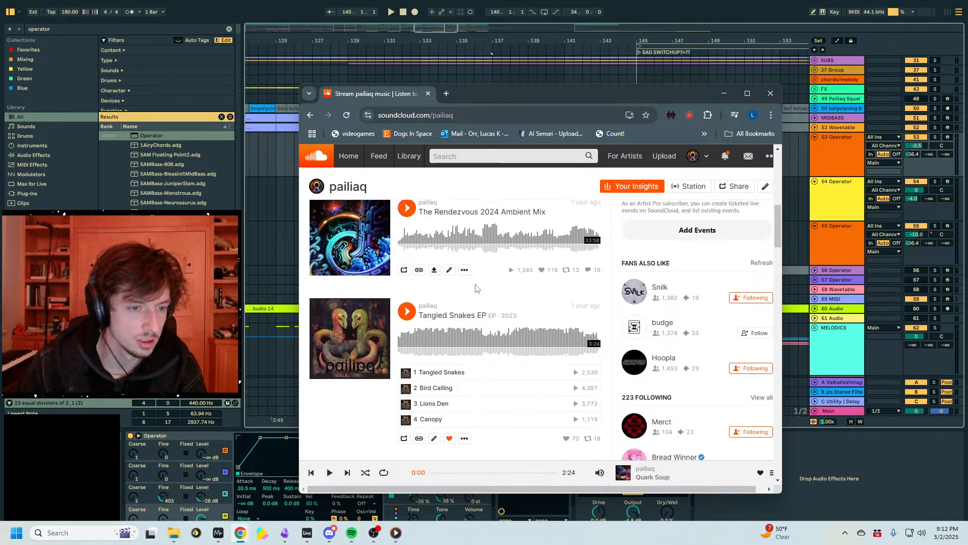
scroll(522, 289, "up", 1)
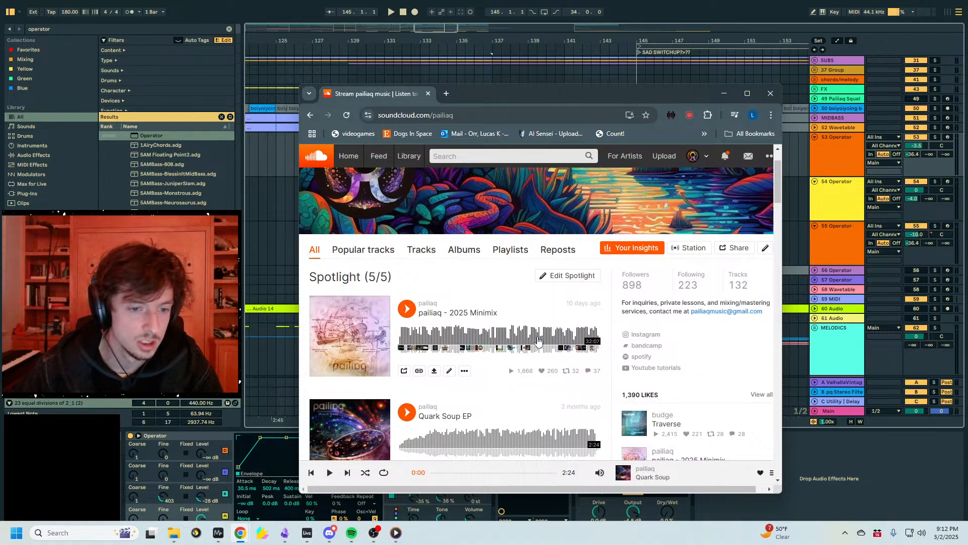
left_click(539, 341)
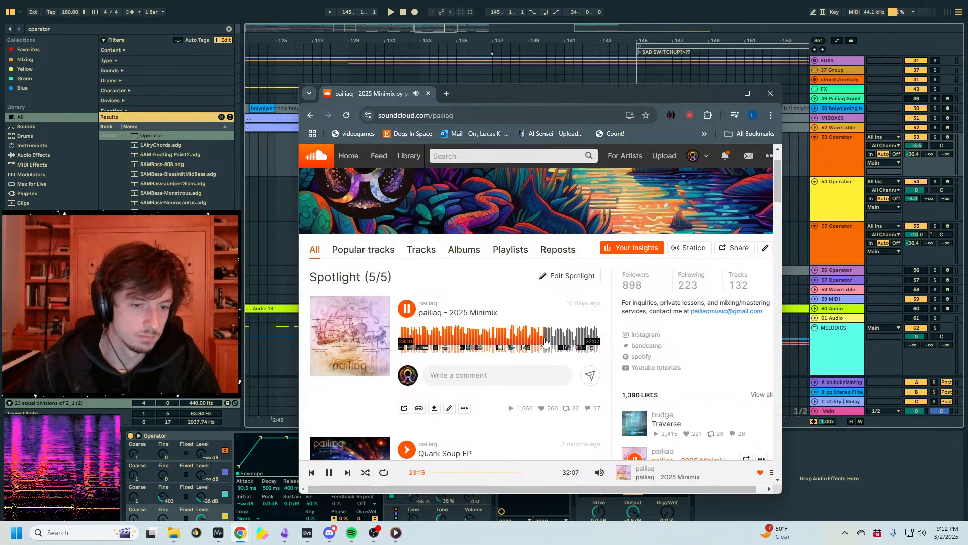
mouse_move(603, 473)
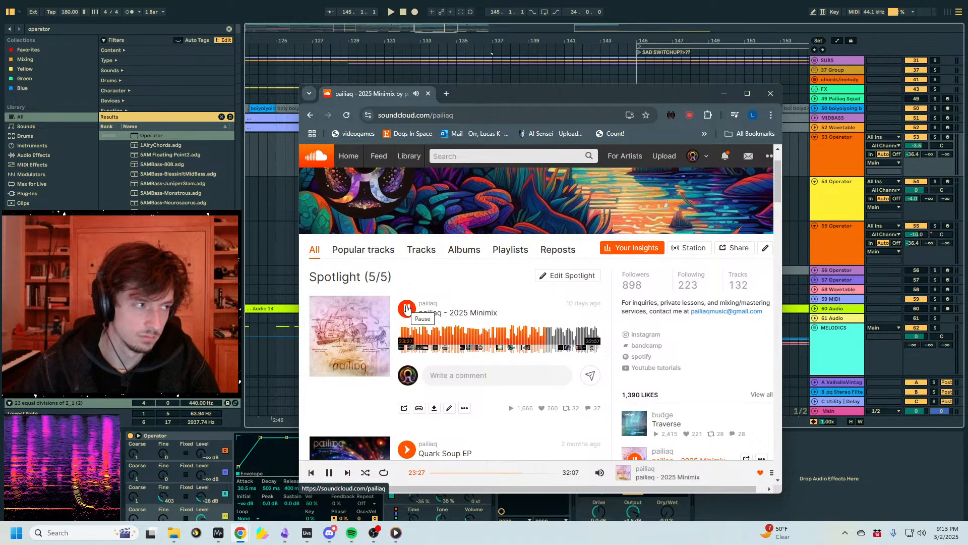
left_click(407, 309)
left_click_drag(559, 97, 967, 116)
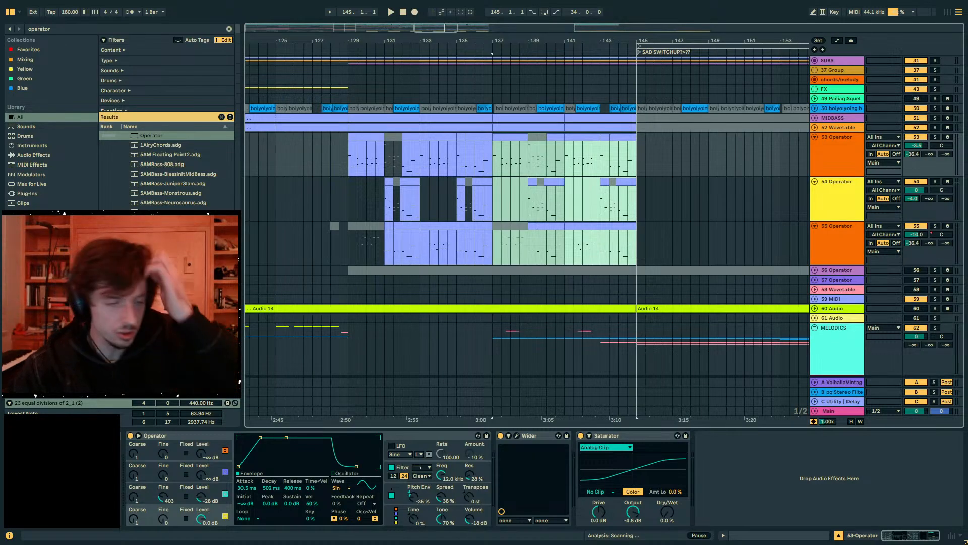
left_click(356, 198)
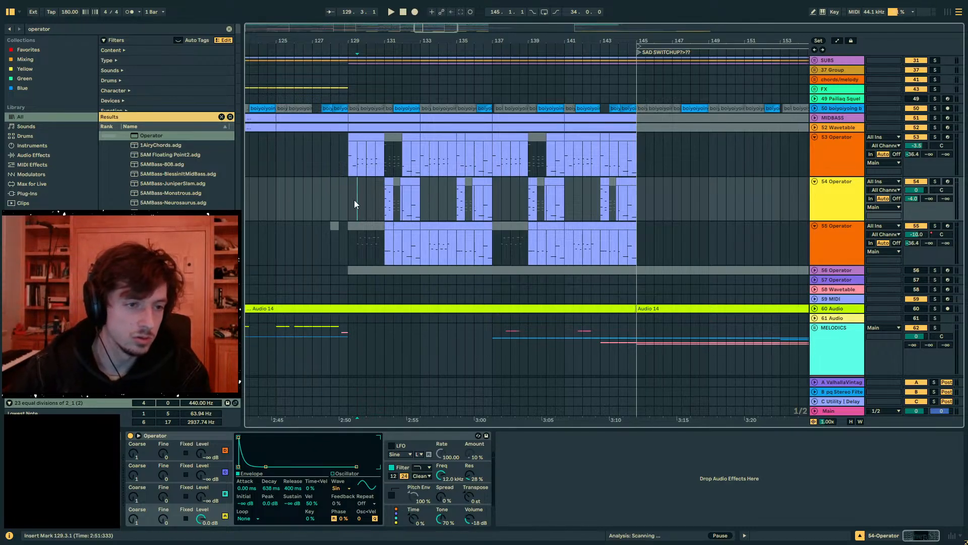
left_click(353, 47)
mouse_move(335, 41)
left_mouse_down()
mouse_move(335, 71)
mouse_move(335, 53)
mouse_move(362, 43)
mouse_move(409, 42)
left_mouse_up()
left_click_drag(682, 237, 455, 166)
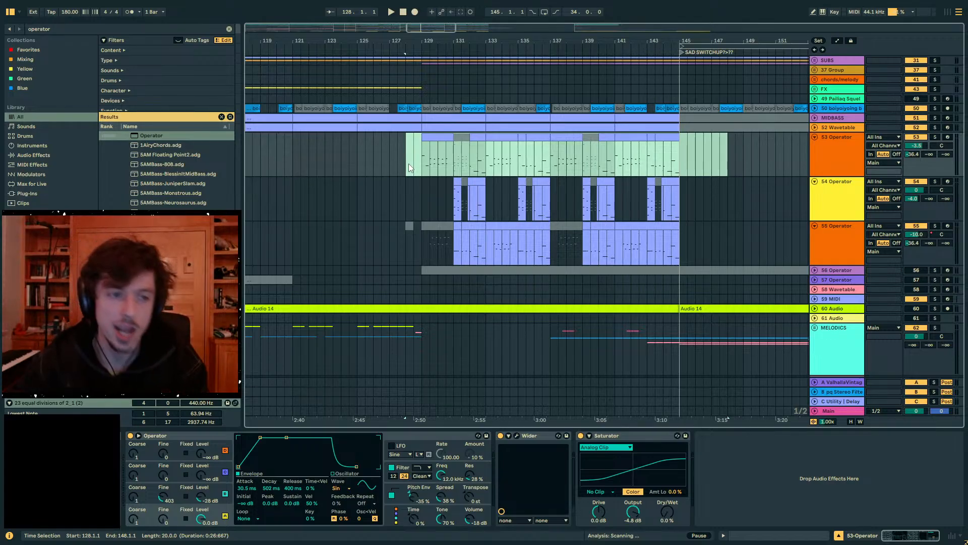
left_click(408, 163)
left_click(398, 141)
mouse_move(387, 33)
left_mouse_down()
mouse_move(387, 53)
mouse_move(348, 68)
mouse_move(267, 58)
mouse_move(288, 43)
left_mouse_up()
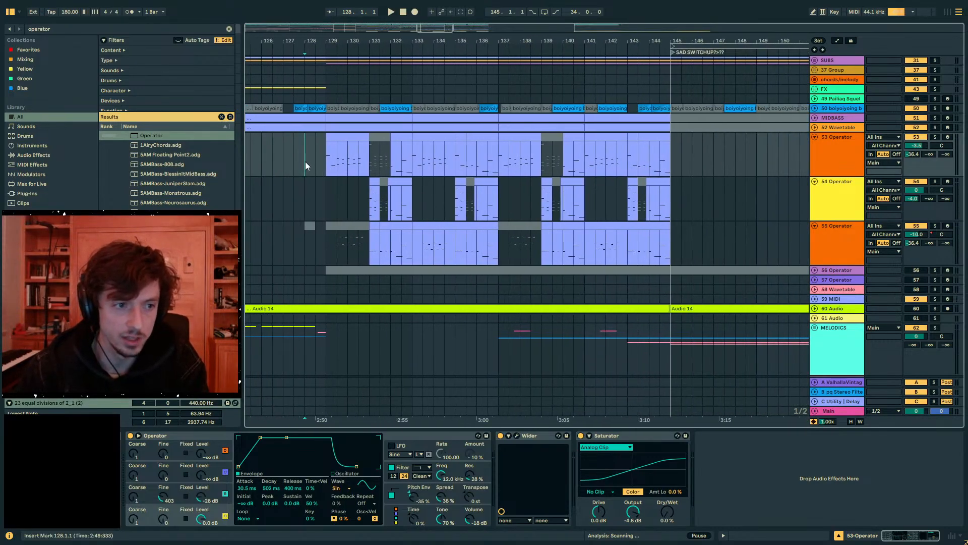
left_click_drag(304, 161, 715, 158)
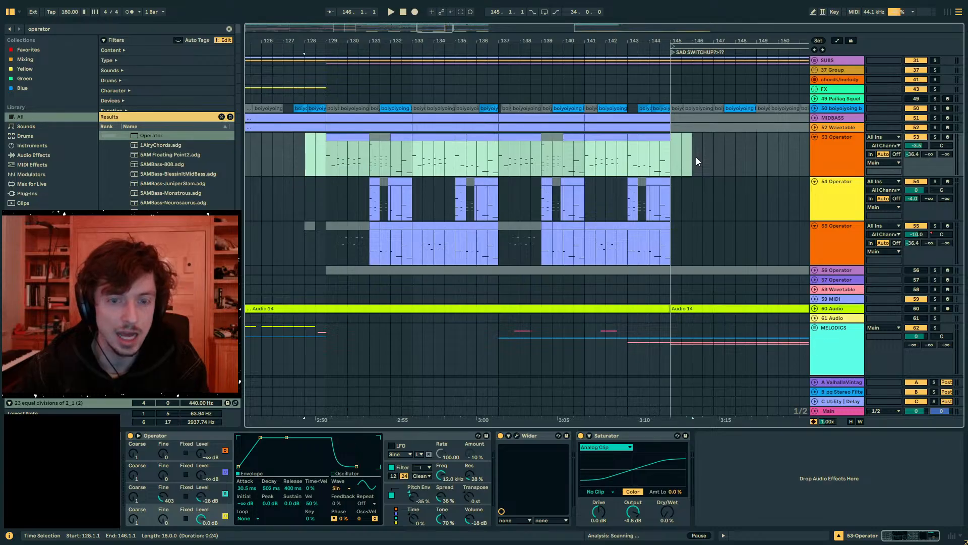
left_click_drag(715, 157, 326, 161)
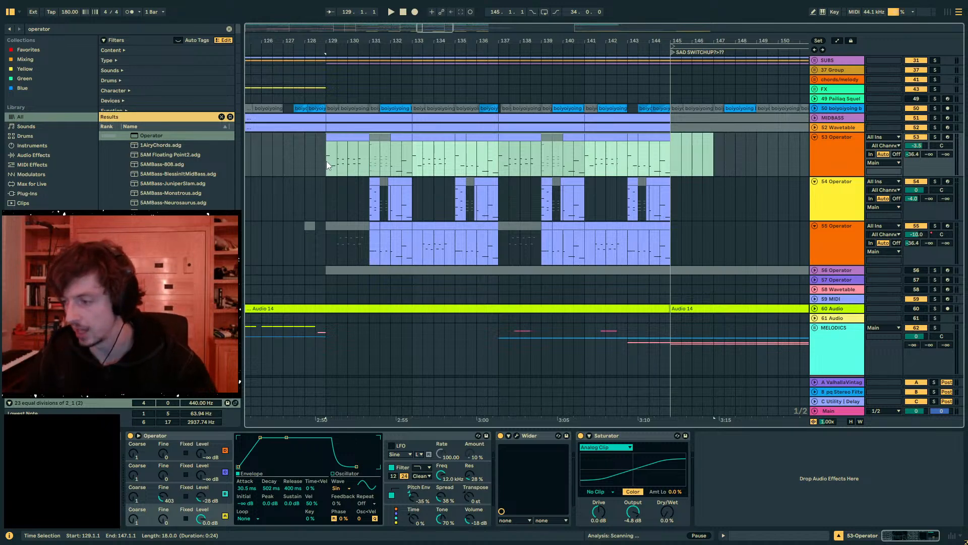
left_click(326, 162)
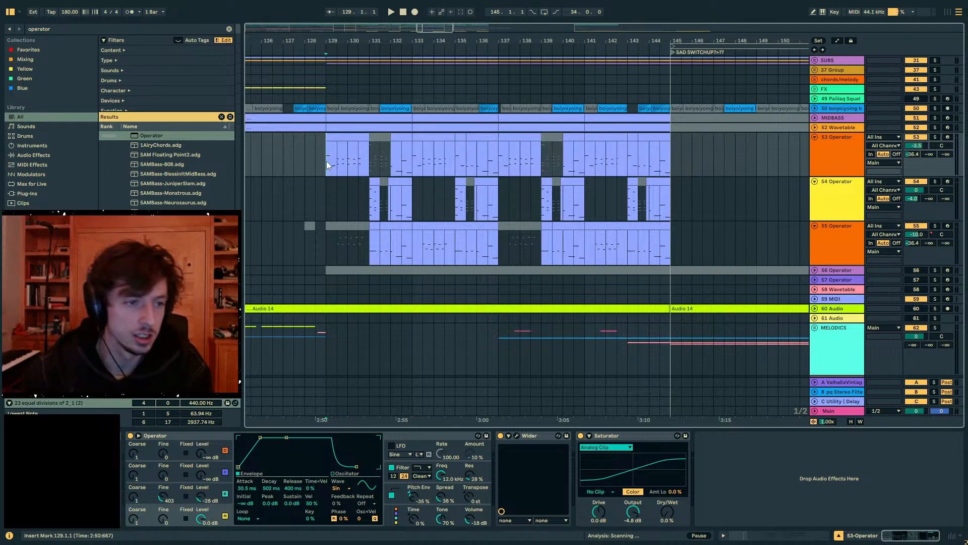
left_click_drag(515, 151, 495, 159)
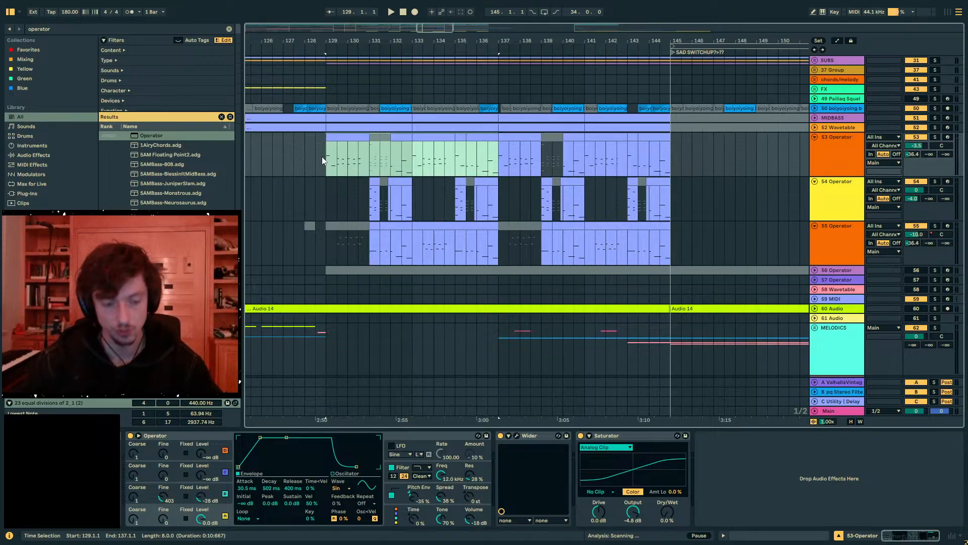
left_click_drag(322, 157, 452, 162)
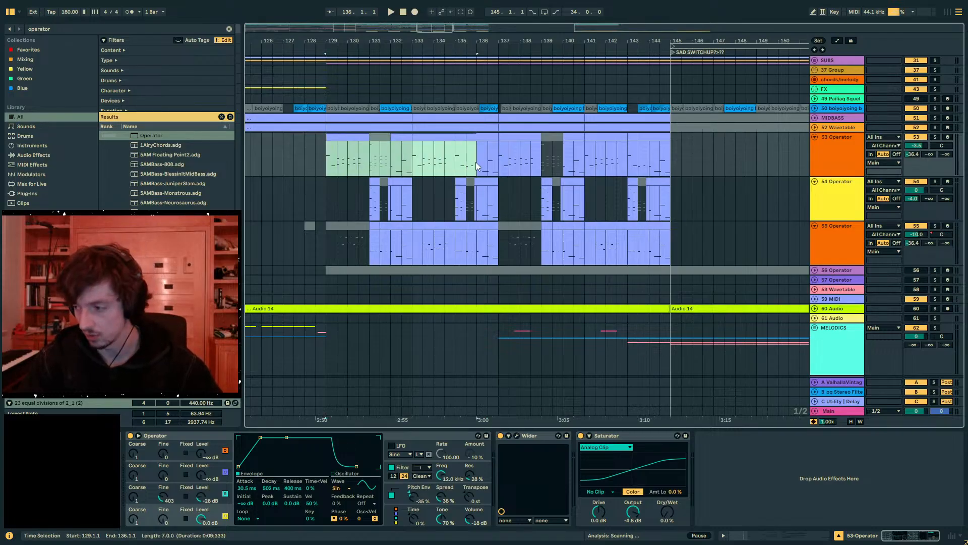
left_click_drag(476, 162, 390, 159)
mouse_move(652, 168)
left_mouse_down()
mouse_move(721, 167)
mouse_move(670, 164)
left_mouse_up()
mouse_move(296, 39)
left_mouse_down()
mouse_move(407, 41)
mouse_move(390, 96)
left_mouse_up()
left_click(424, 166)
left_click(416, 158)
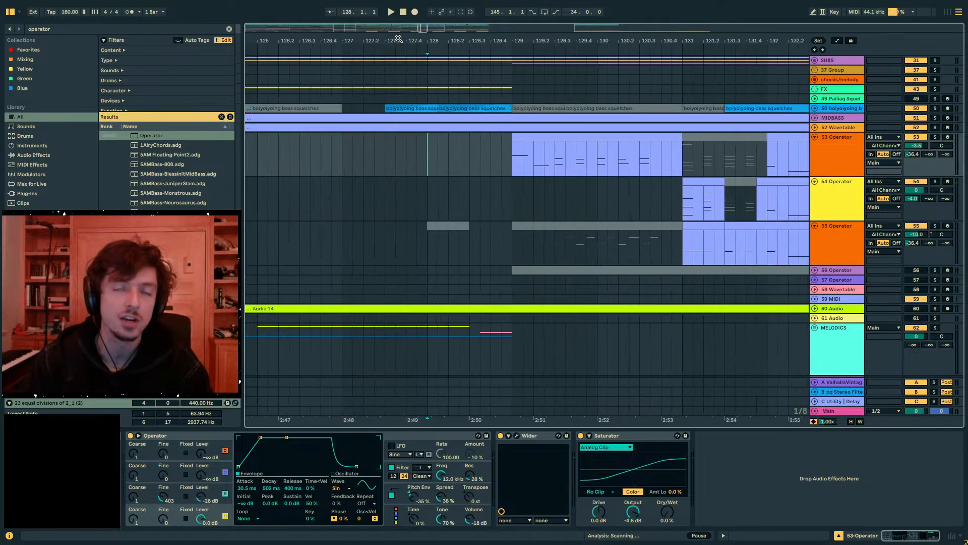
left_click_drag(480, 147, 674, 160)
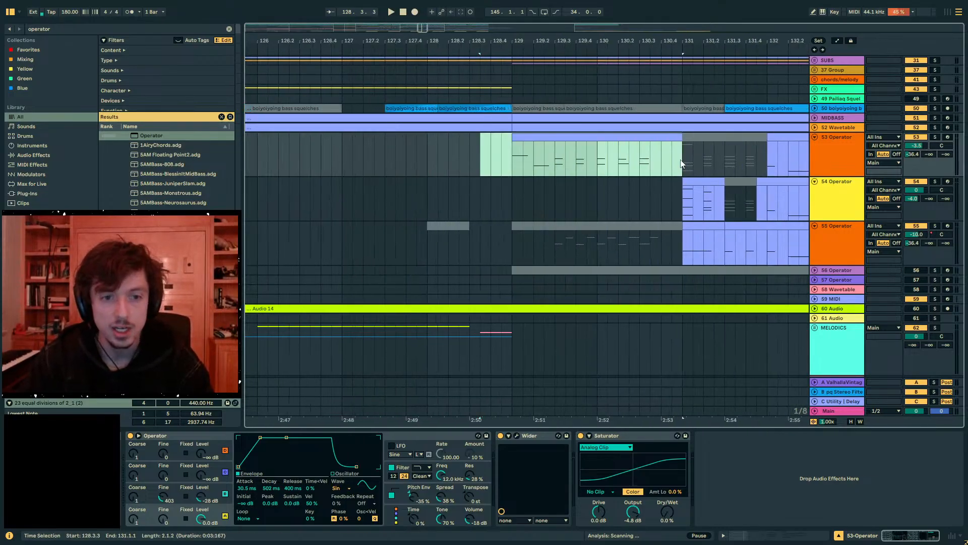
left_click(468, 159, "shift")
left_click_drag(467, 156, 429, 156)
left_click_drag(437, 40, 362, 10)
left_click_drag(367, 161, 512, 159)
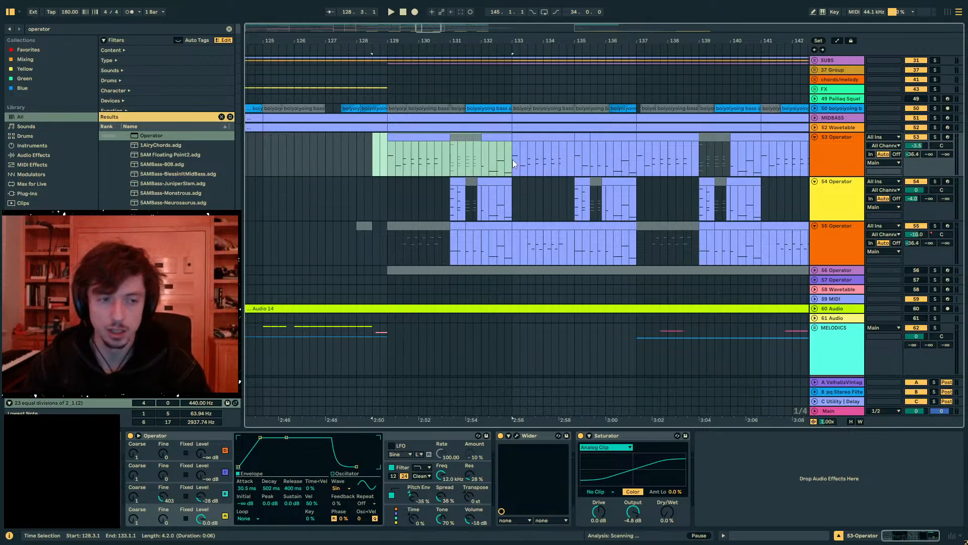
left_click_drag(512, 159, 413, 168)
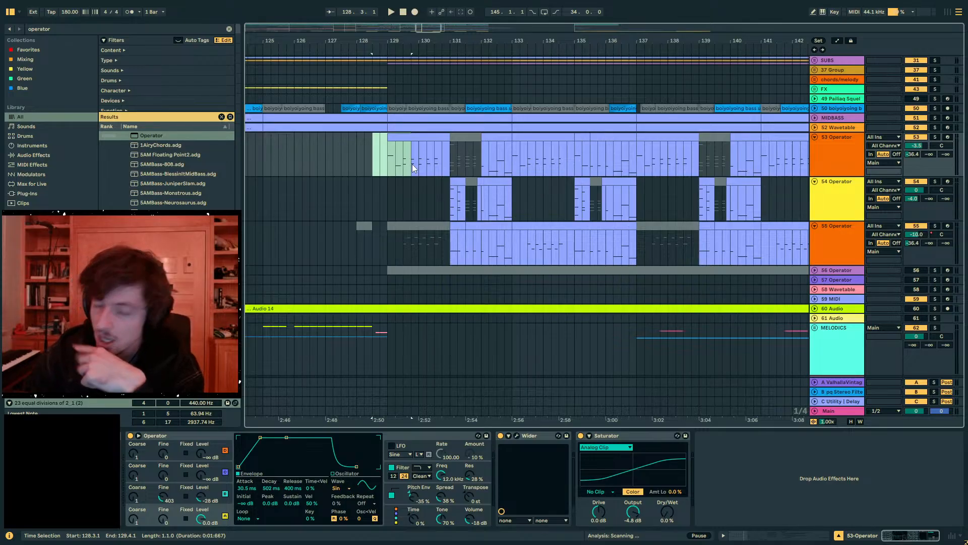
left_click(373, 159)
left_click_drag(378, 38, 361, 149)
left_click_drag(353, 38, 408, 7)
left_click_drag(411, 164, 383, 164)
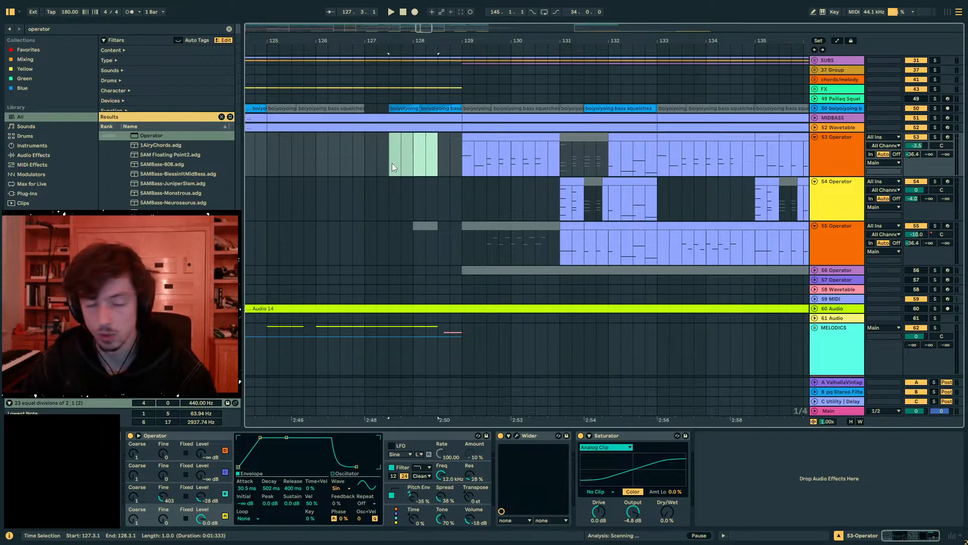
left_click(391, 163)
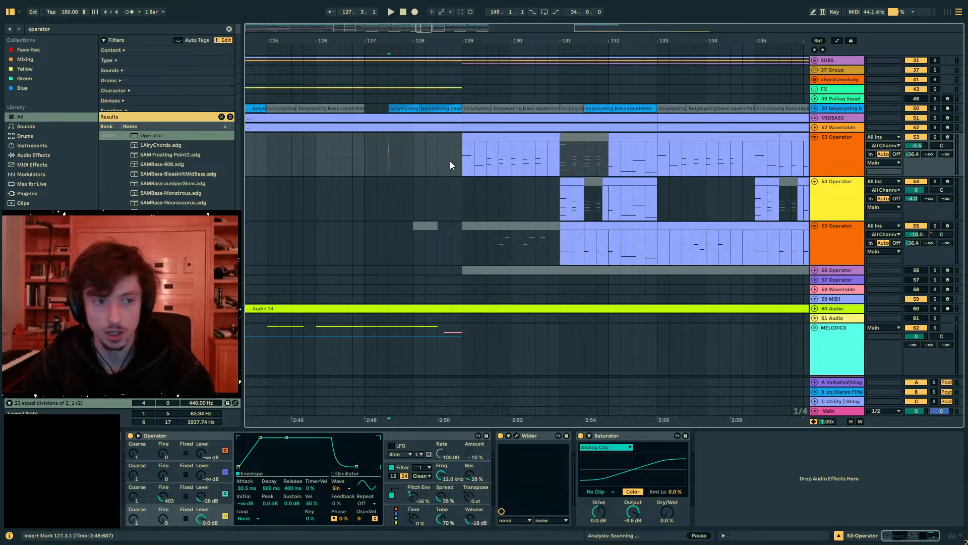
mouse_move(415, 161)
left_mouse_down()
mouse_move(455, 162)
mouse_move(413, 166)
mouse_move(440, 160)
left_mouse_up()
left_click(386, 165)
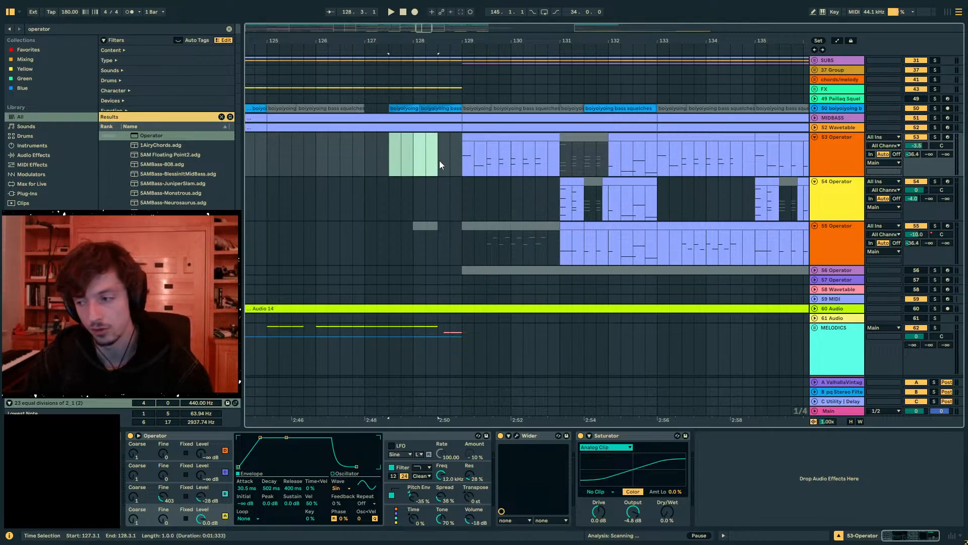
left_click_drag(440, 160, 512, 162)
left_click(456, 165)
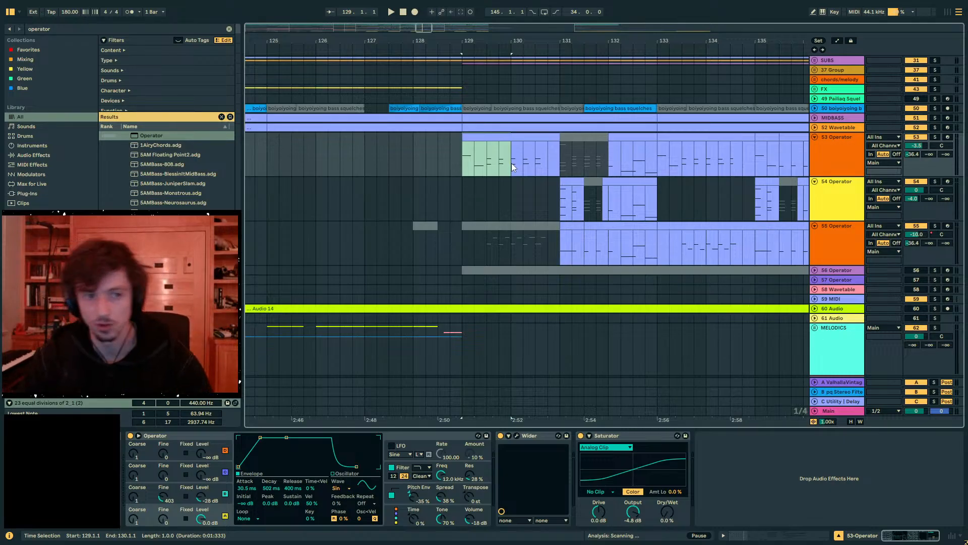
left_click(473, 162)
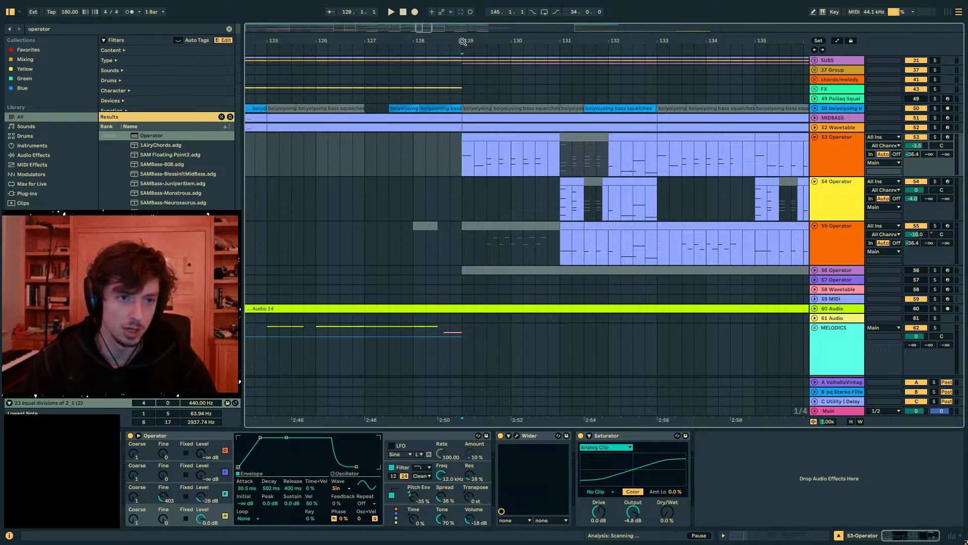
left_click_drag(464, 43, 430, 87)
scroll(621, 123, "up", 2)
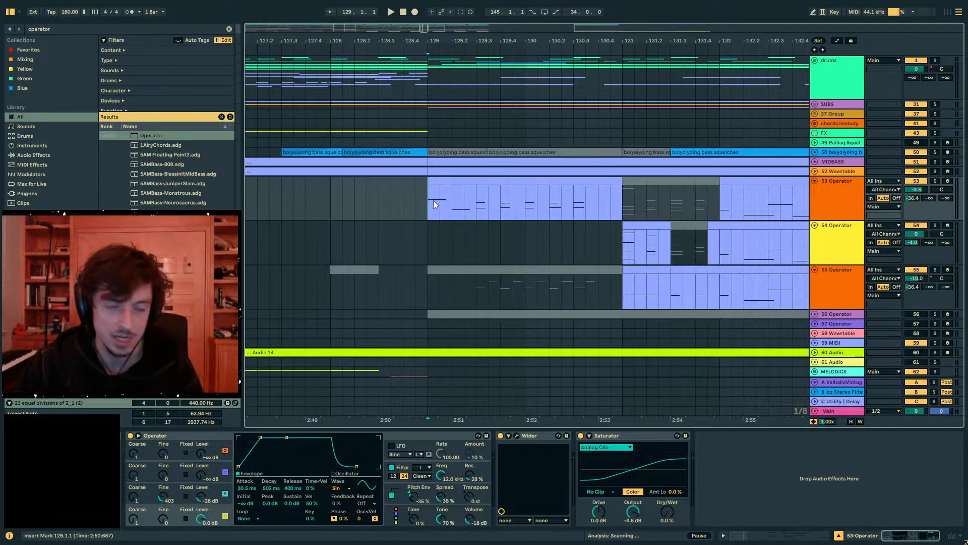
left_click_drag(434, 201, 621, 205)
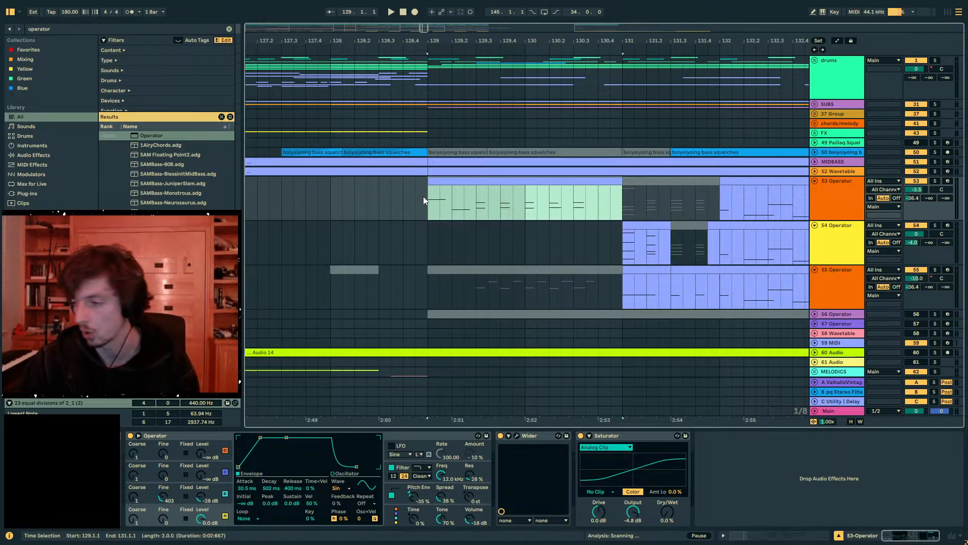
left_click_drag(430, 196, 611, 201)
mouse_move(428, 203)
left_mouse_down()
mouse_move(592, 207)
mouse_move(429, 195)
left_mouse_up()
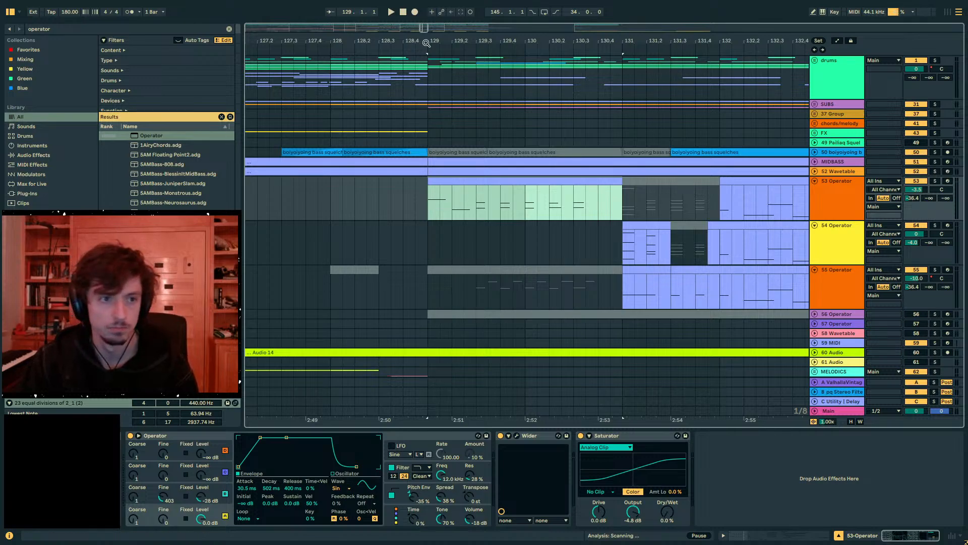
left_click_drag(423, 40, 400, 7)
left_click(414, 204)
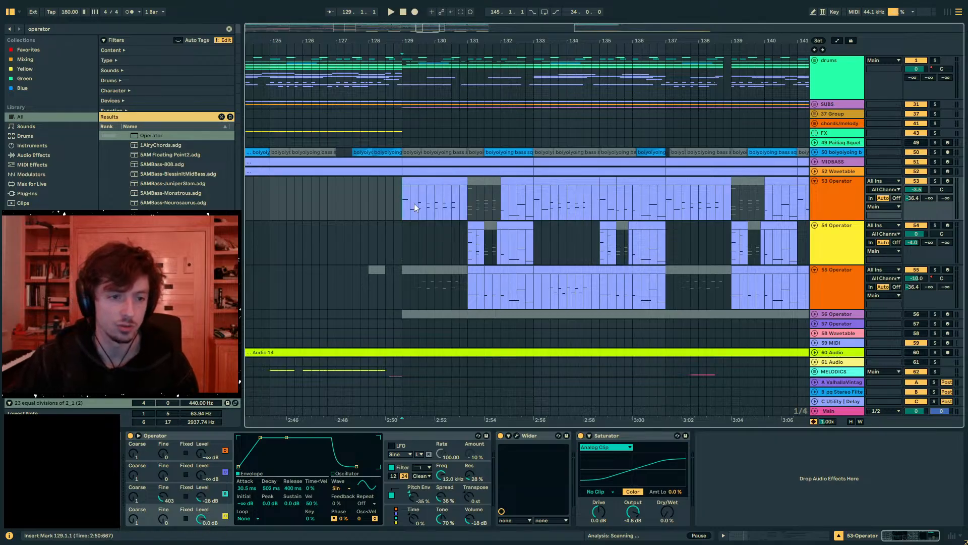
left_click_drag(394, 204, 466, 211)
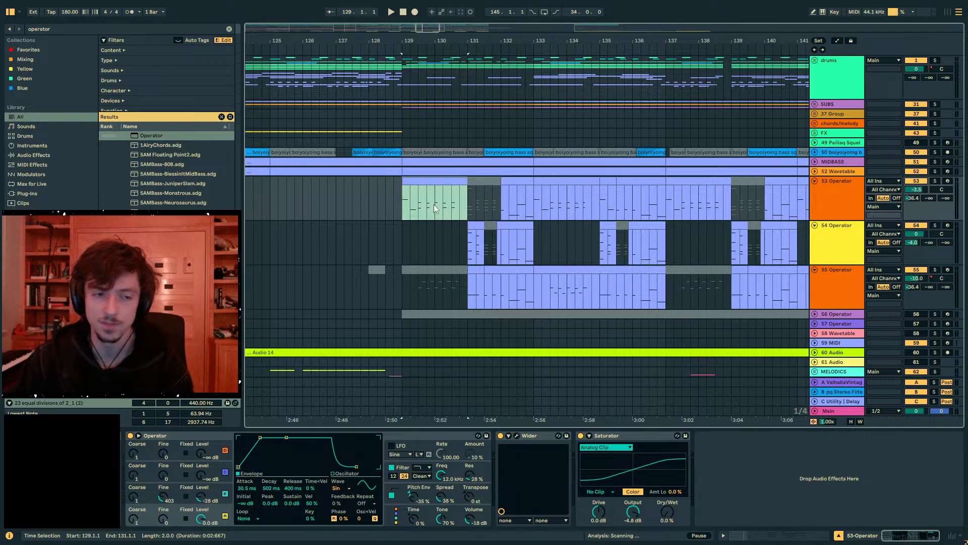
left_click(467, 204)
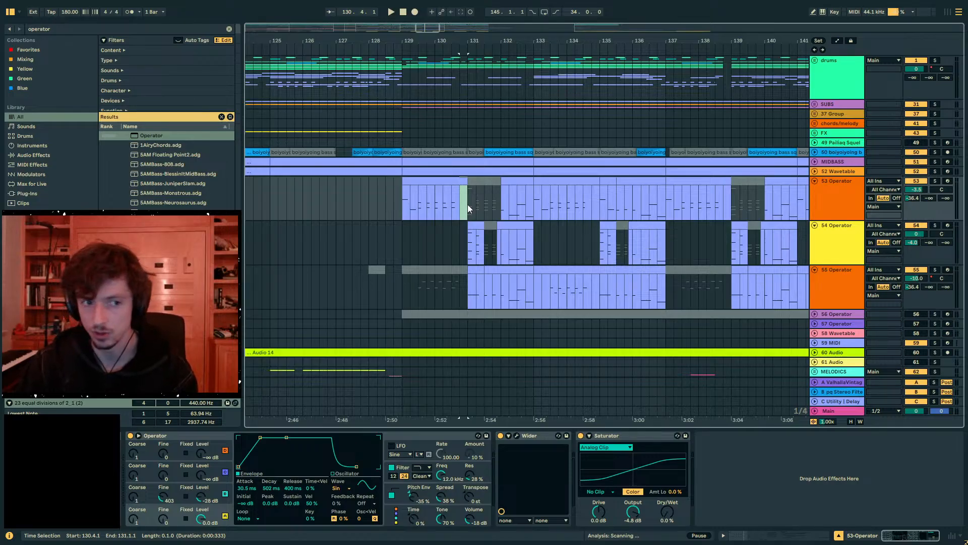
left_click(413, 213)
left_click_drag(406, 213, 446, 209)
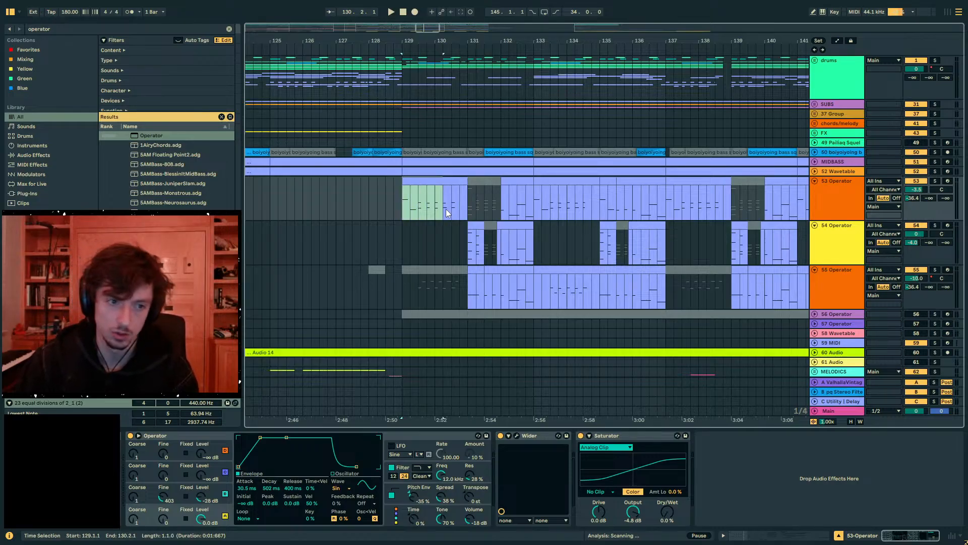
left_click_drag(408, 38, 407, 63)
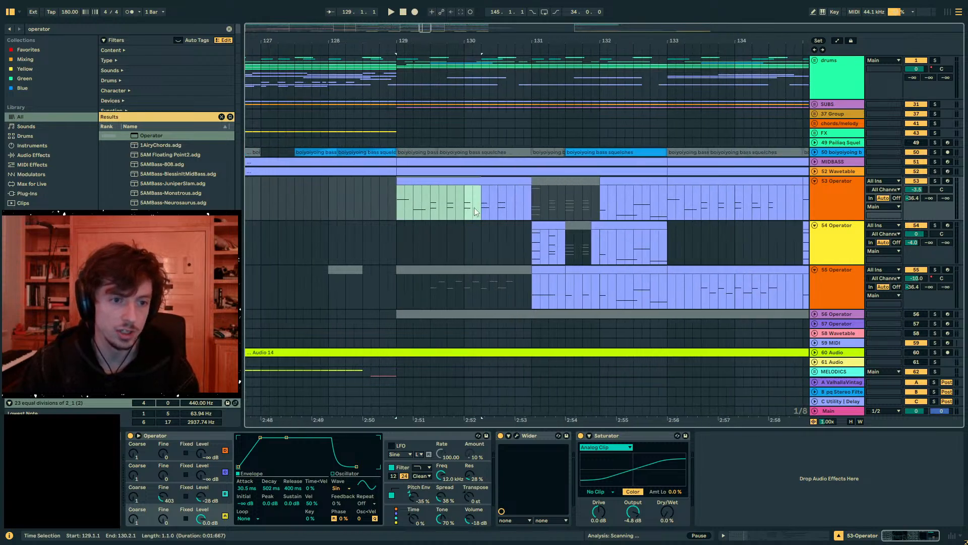
mouse_move(474, 209)
left_mouse_down()
mouse_move(395, 207)
mouse_move(465, 212)
left_mouse_up()
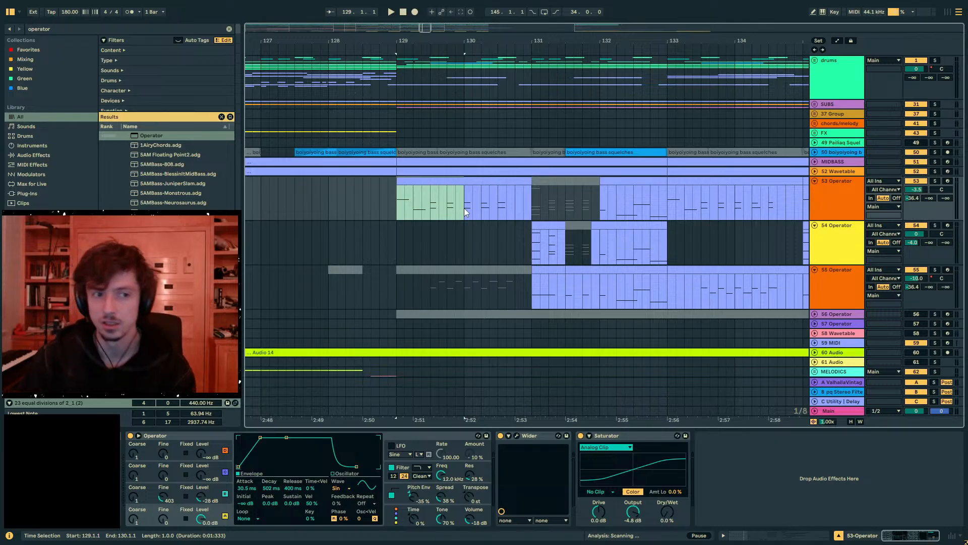
left_click_drag(464, 207, 398, 206)
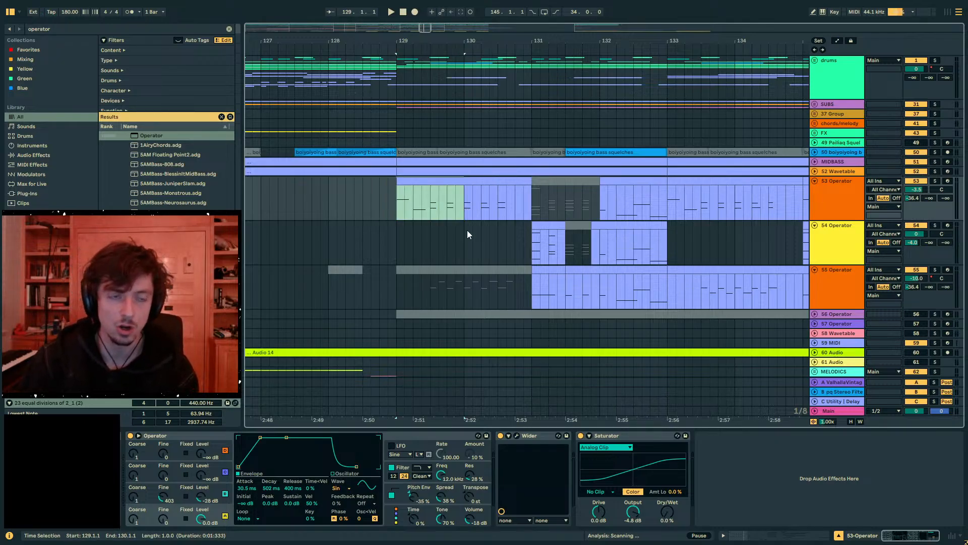
mouse_move(464, 206)
left_mouse_down()
mouse_move(390, 210)
mouse_move(449, 213)
left_mouse_up()
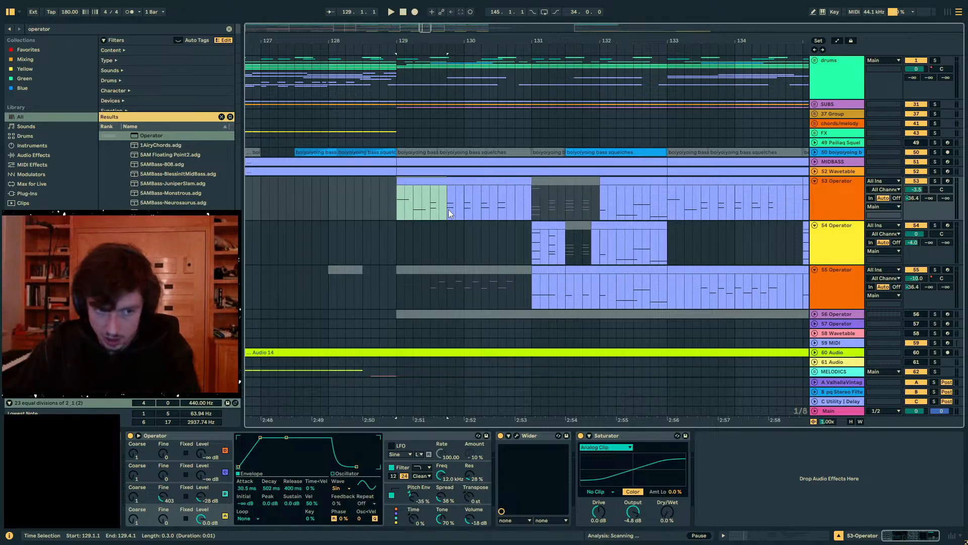
left_click(398, 210)
mouse_move(389, 40)
left_mouse_down()
mouse_move(424, 39)
mouse_move(410, 75)
left_mouse_up()
left_click(384, 204)
mouse_move(414, 42)
left_mouse_down()
mouse_move(555, 46)
mouse_move(541, 50)
mouse_move(539, 85)
mouse_move(539, 56)
mouse_move(389, 45)
mouse_move(401, 41)
left_mouse_up()
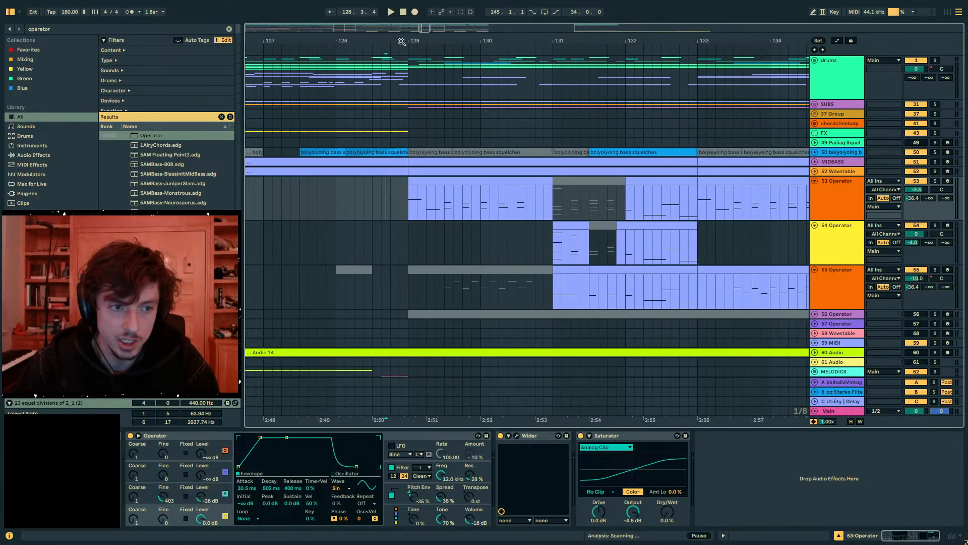
left_click(406, 206)
mouse_move(406, 205)
left_mouse_down()
mouse_move(392, 207)
mouse_move(415, 208)
left_mouse_up()
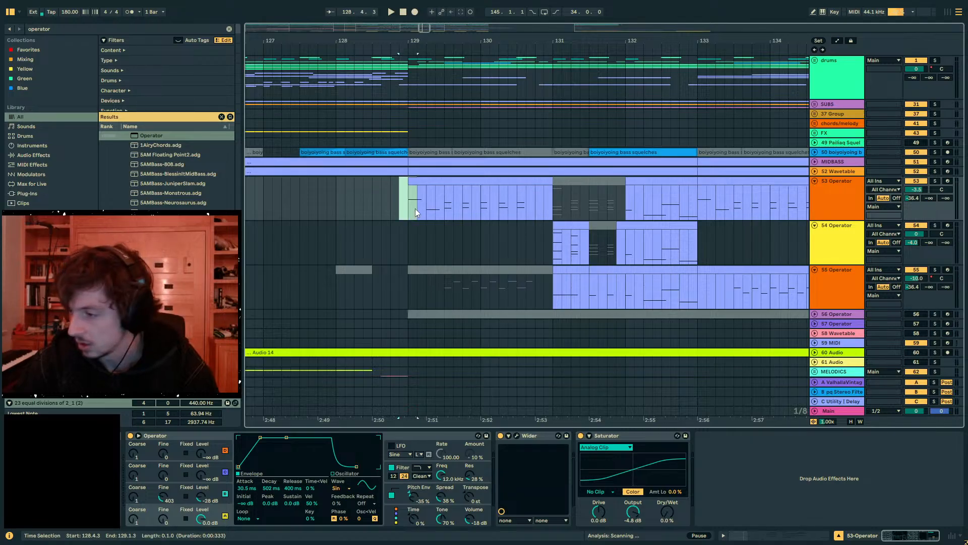
left_click(408, 208)
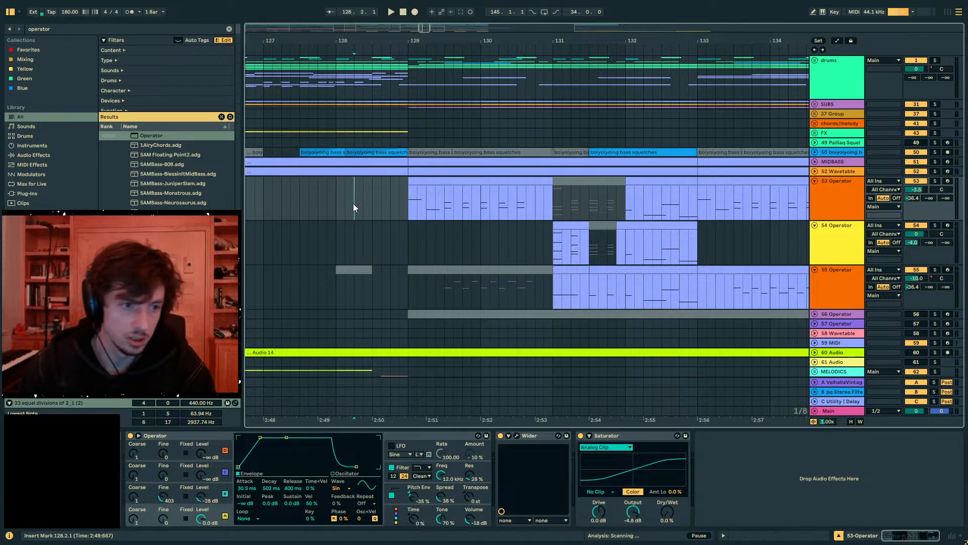
left_click(337, 203)
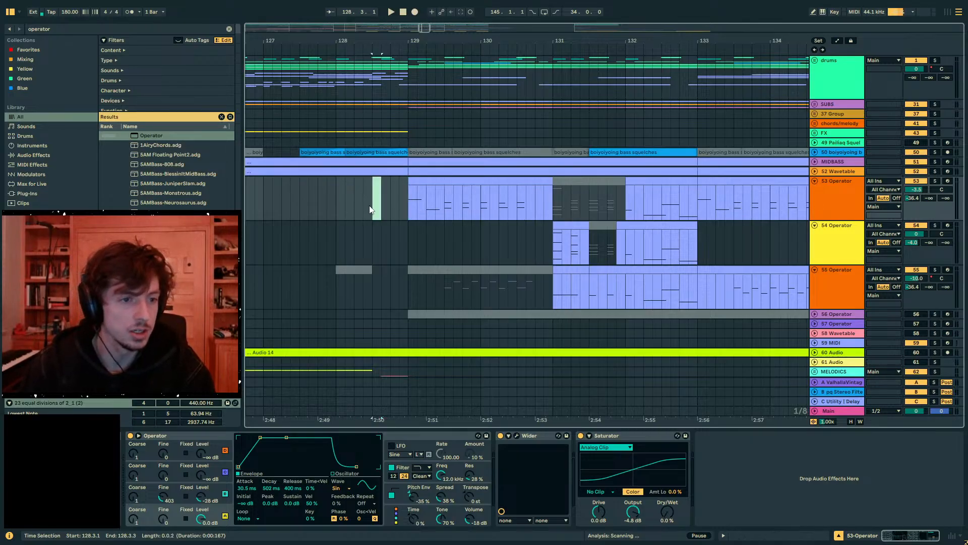
left_click_drag(374, 205, 384, 211)
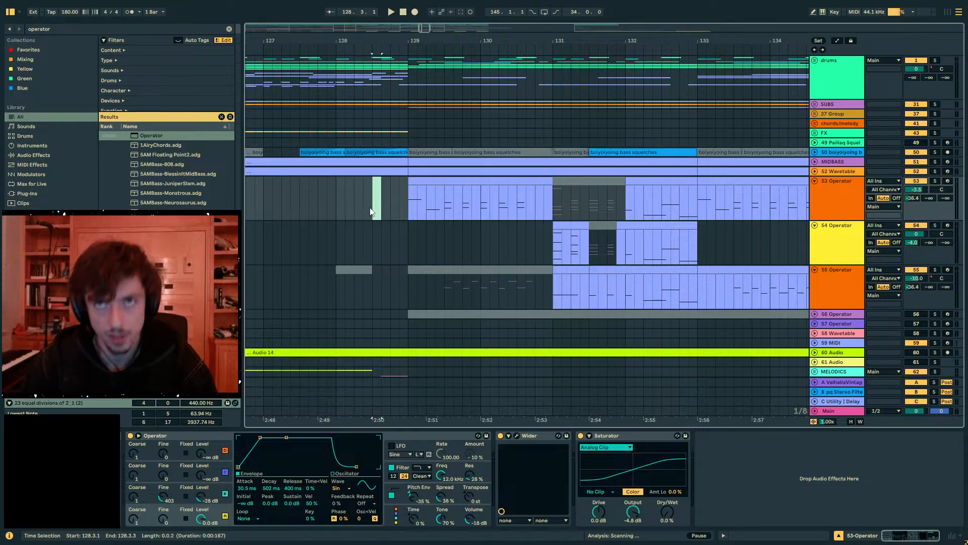
left_click(363, 211)
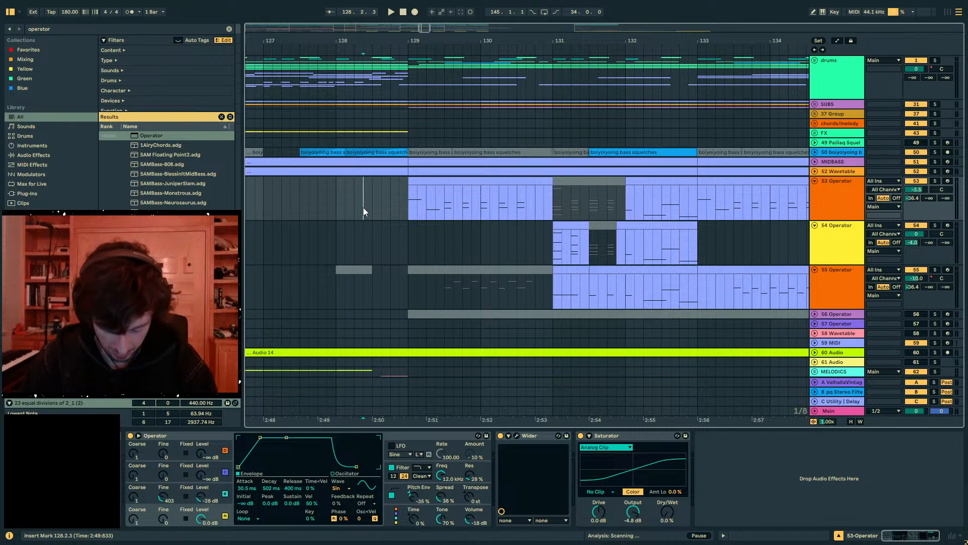
mouse_move(364, 209)
left_mouse_down()
mouse_move(393, 212)
mouse_move(367, 213)
mouse_move(373, 301)
mouse_move(375, 203)
left_mouse_up()
left_click_drag(370, 241, 385, 243)
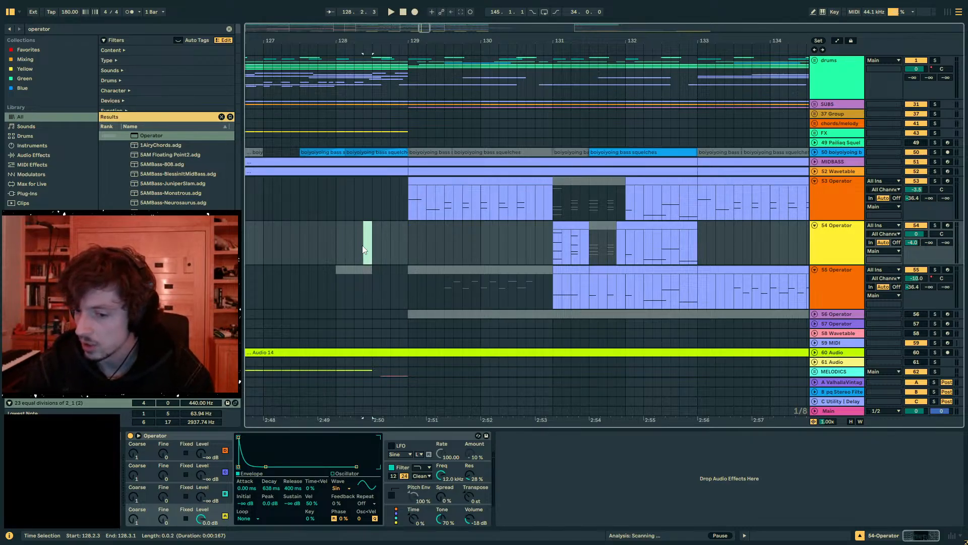
left_click(370, 202)
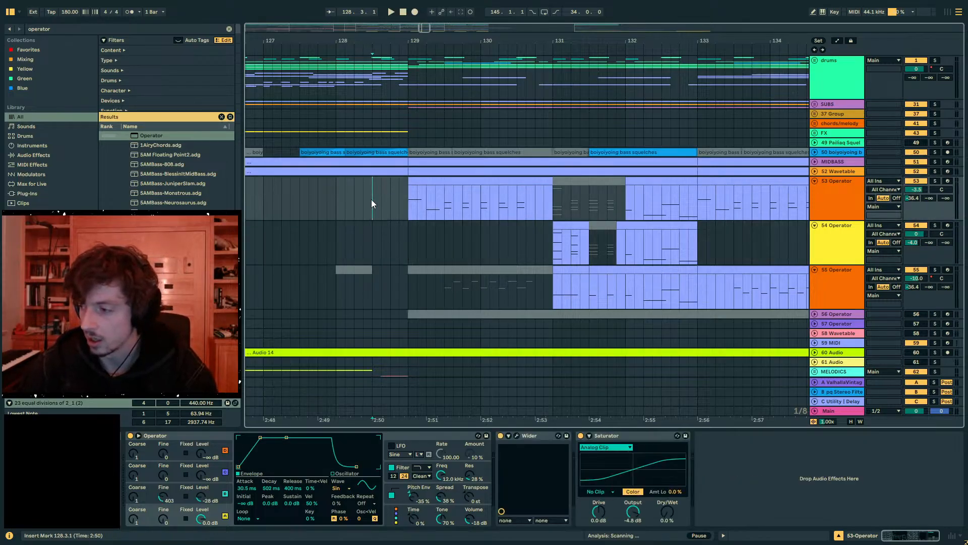
left_click_drag(328, 37, 511, 46)
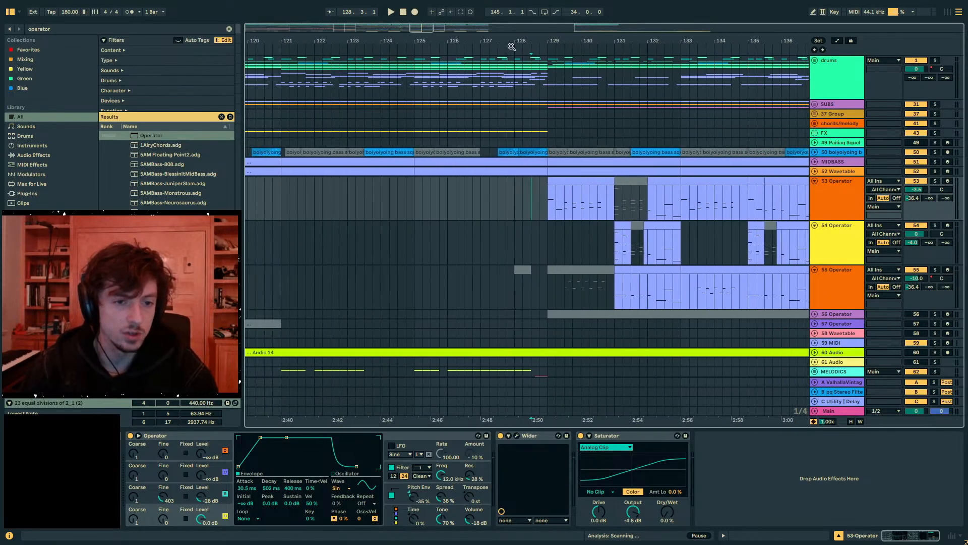
left_click(507, 206)
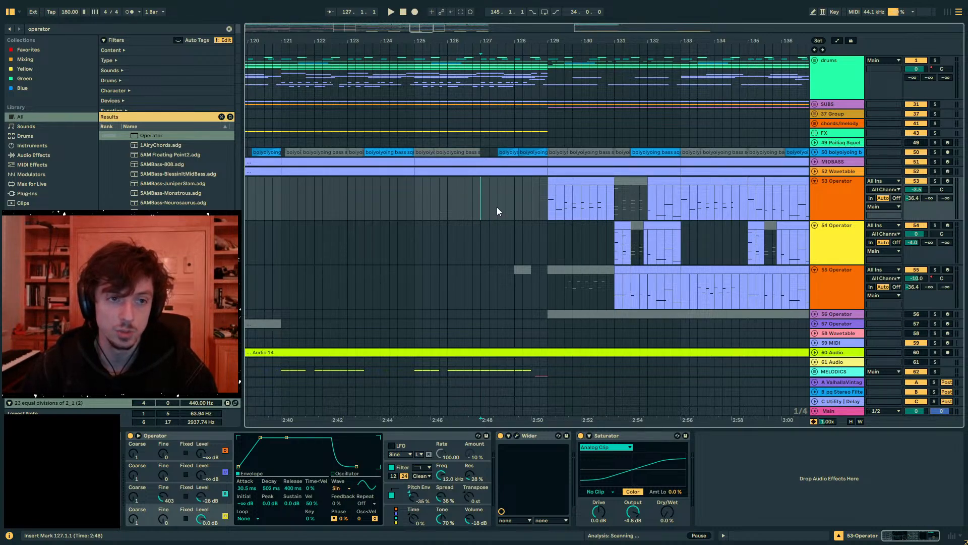
left_click_drag(504, 37, 451, 48)
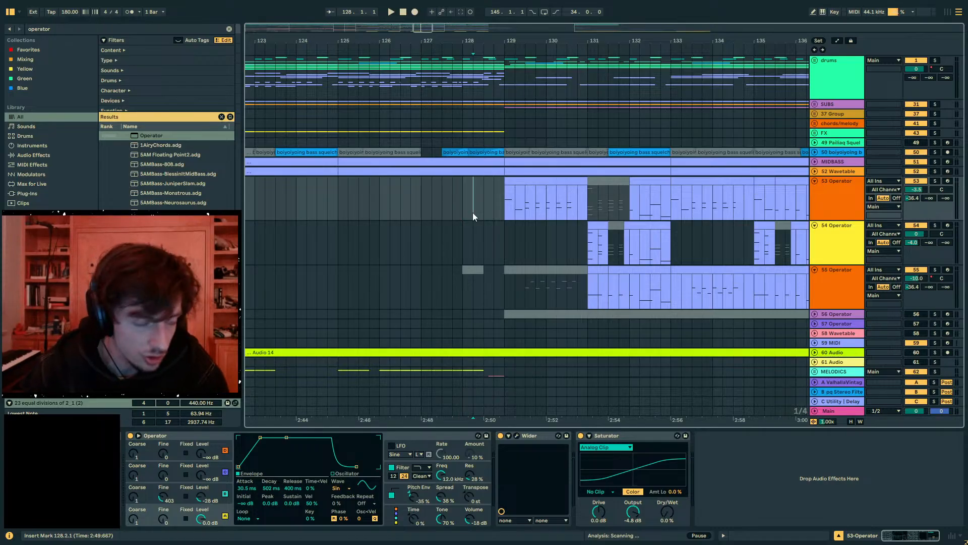
- Listen to the drop's entry, copy track 53's chords from 129.3.1 to 130.4.1 onto track 54 at the same position, and play from bar 129
left_click(498, 195)
key("space")
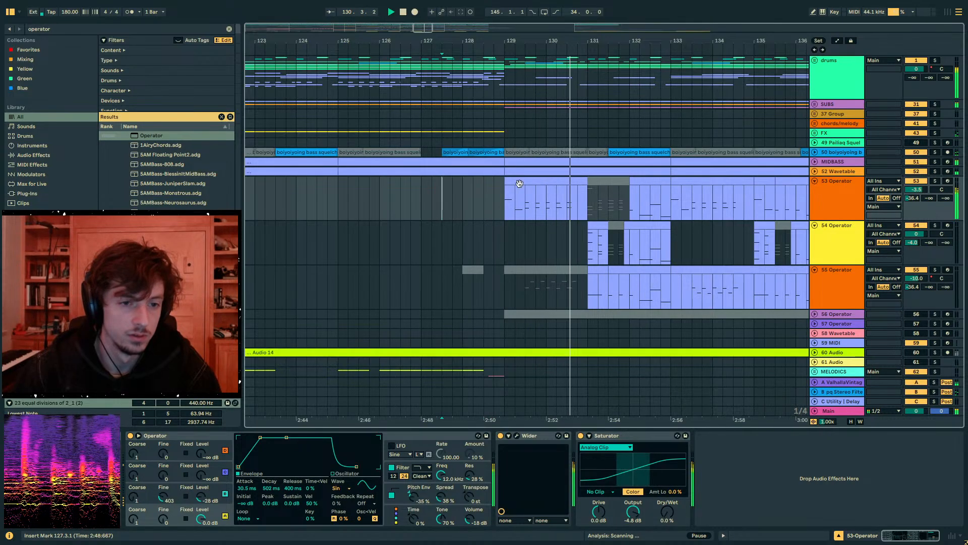
left_click(571, 214)
left_click_drag(575, 214, 516, 206)
key("space")
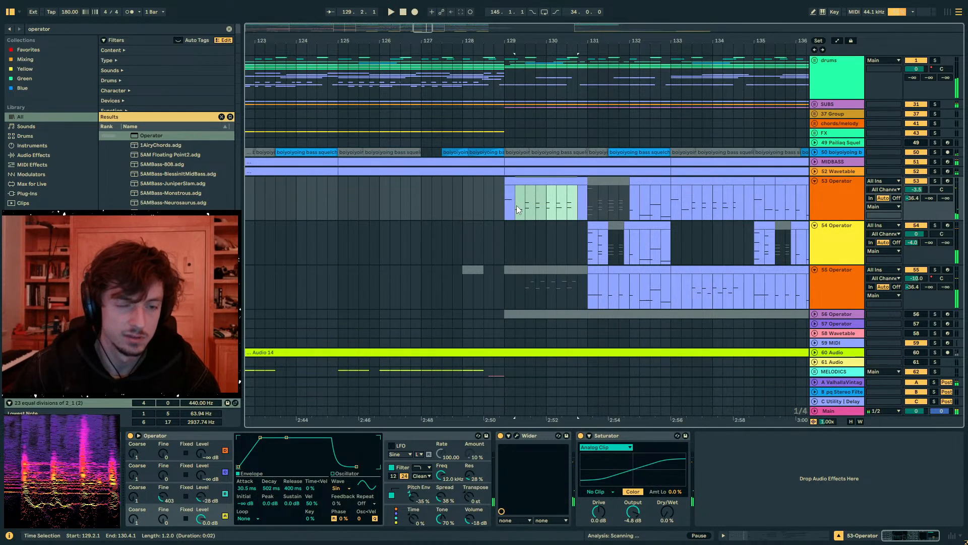
left_click(521, 238)
key("ctrl+v")
left_click(505, 238)
key("space")
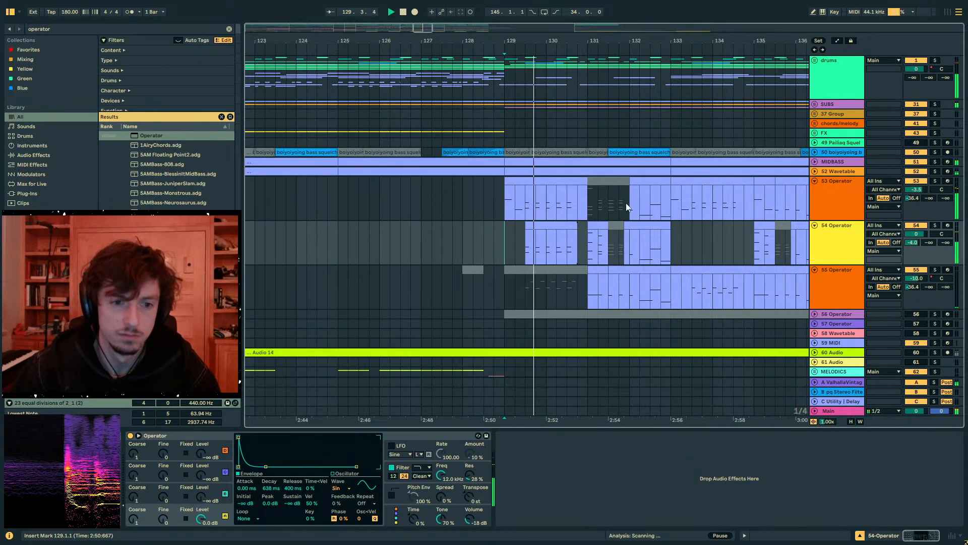
- Deactivate track 53's original chords between 129.3.1 and 130.4.1 and play back the section
left_click_drag(575, 204, 575, 242)
key("0")
key("space")
key("space")
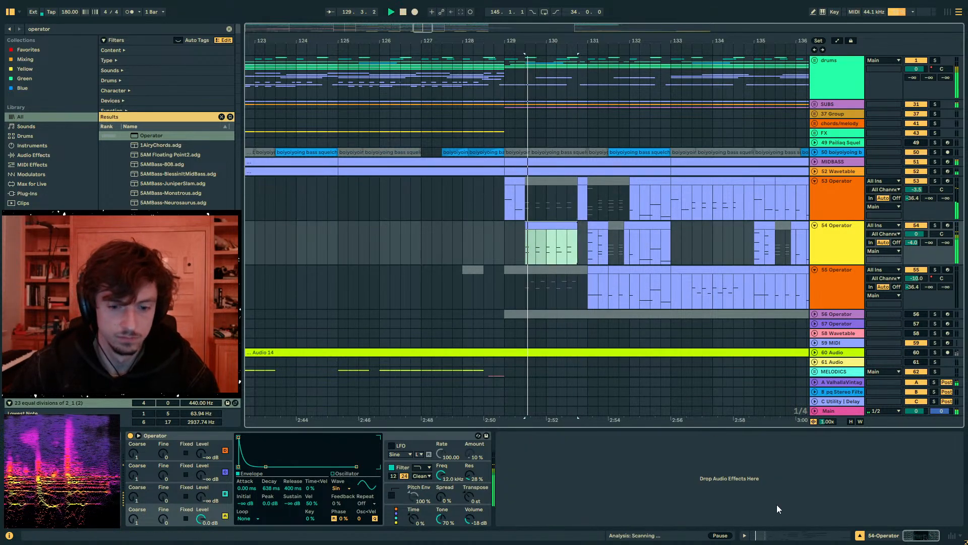
- Transpose all notes in track 54's copied clip at bar 129.3 up an octave and play it back
left_click(775, 533)
key("space")
left_click(633, 424)
key("ctrl+a")
key("shift+Up")
key("space")
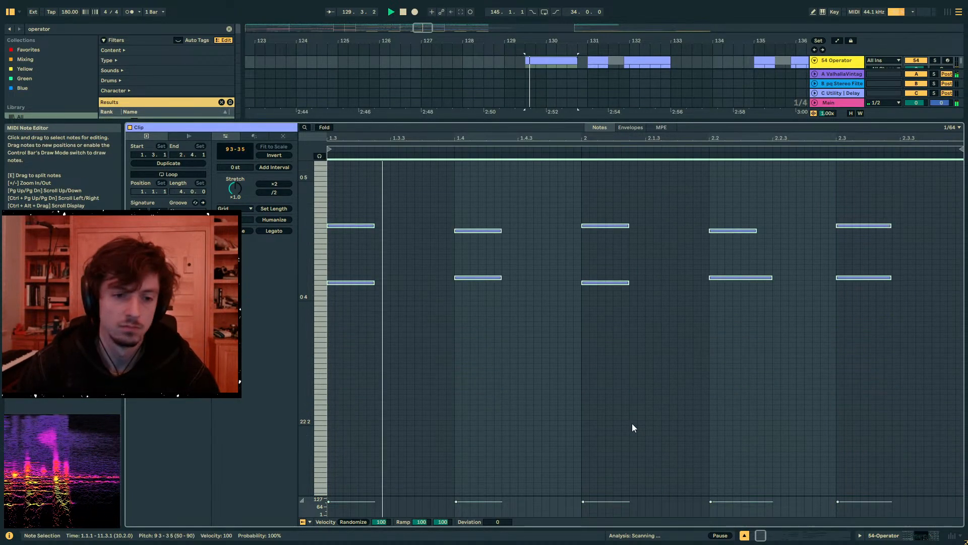
- Lower track 54's ValhallaVintageVerb send and extend its clip at bar 131 over the muted stretch up to bar 132
left_click(921, 535)
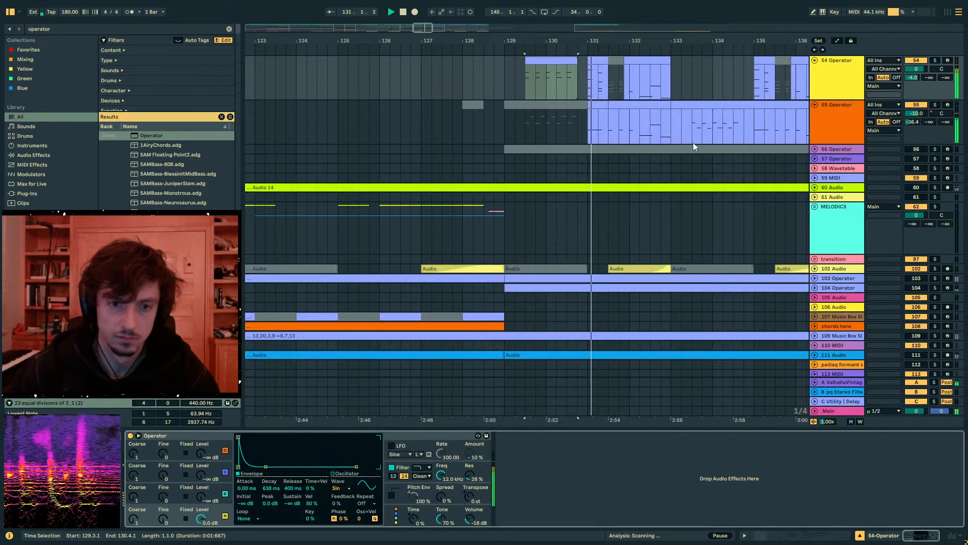
scroll(727, 132, "up", 2)
key("space")
left_click(912, 137)
key("space")
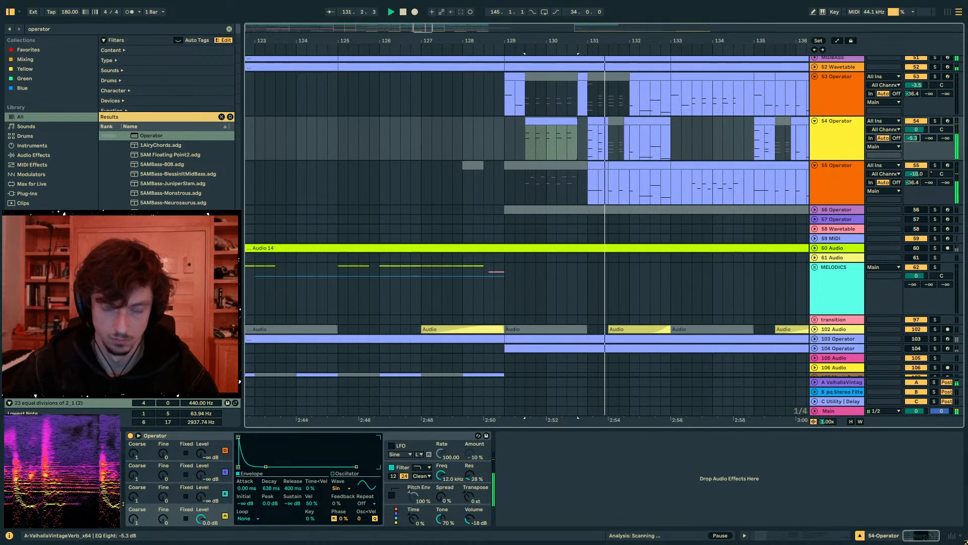
left_click_drag(608, 123, 630, 124)
key("space")
key("space")
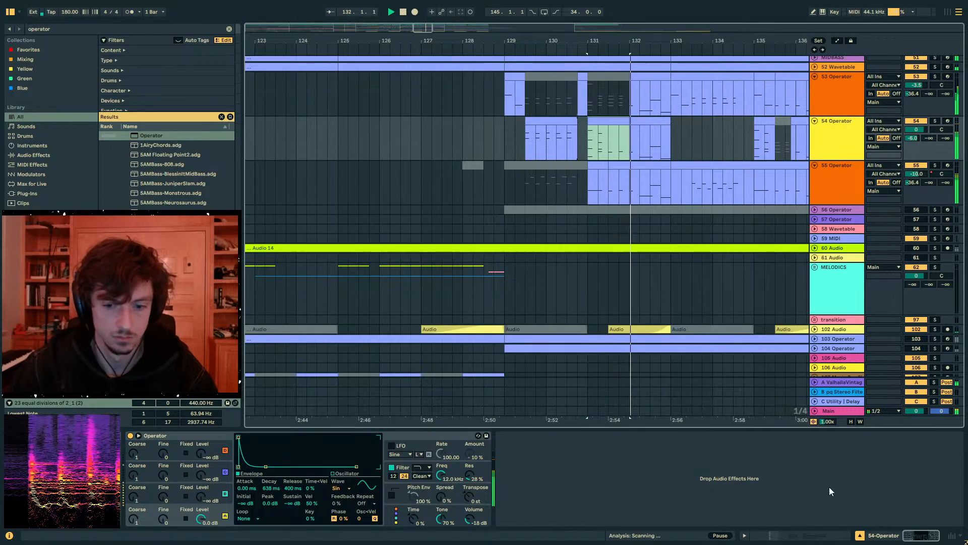
- Add short notes to track 54's bar 131 clip: 5 3 at 3.3.1, 18 3 at 3.3.3, 9 4 at 3.4.1 and 18 3 just after 3.4.3
key("shift+Tab")
double_click(650, 356)
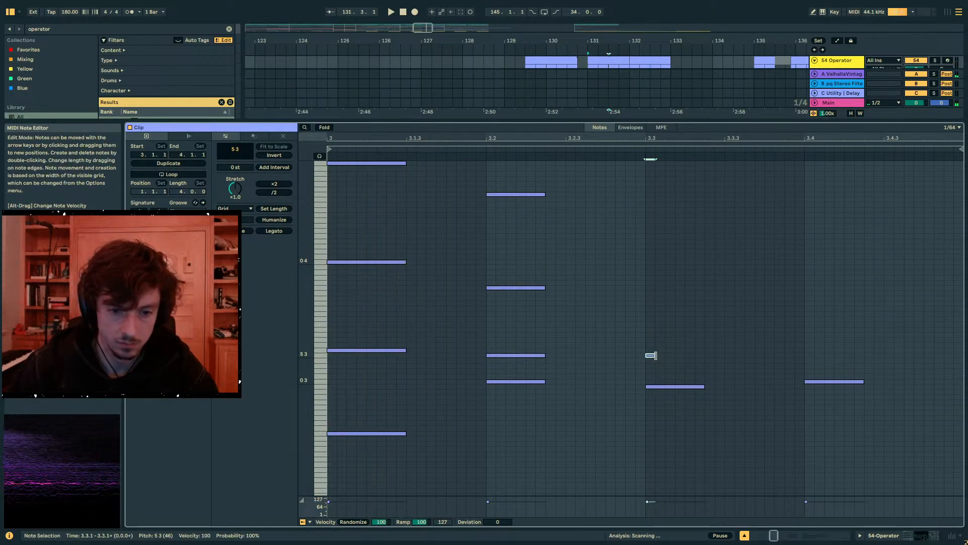
left_click_drag(653, 355, 665, 355)
double_click(701, 287)
key("space")
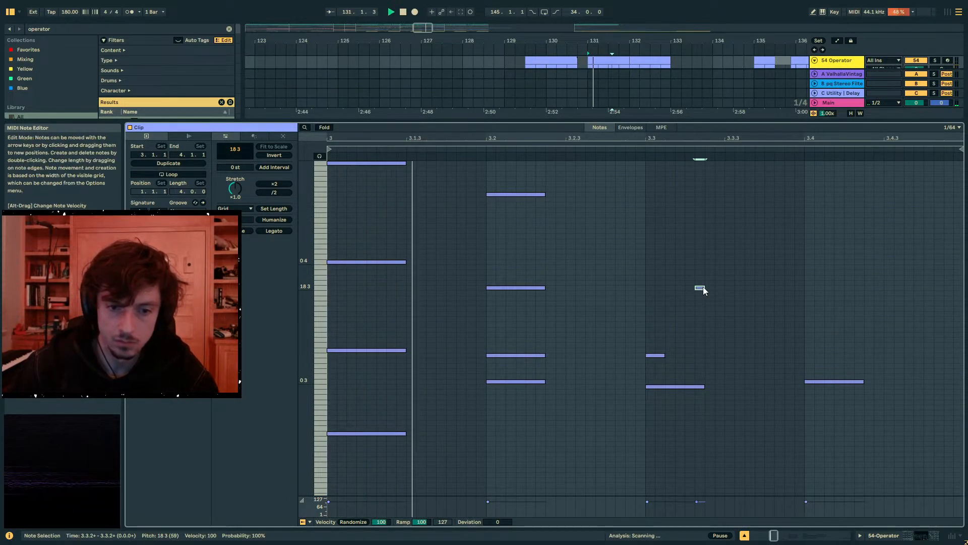
left_click_drag(701, 286, 731, 290)
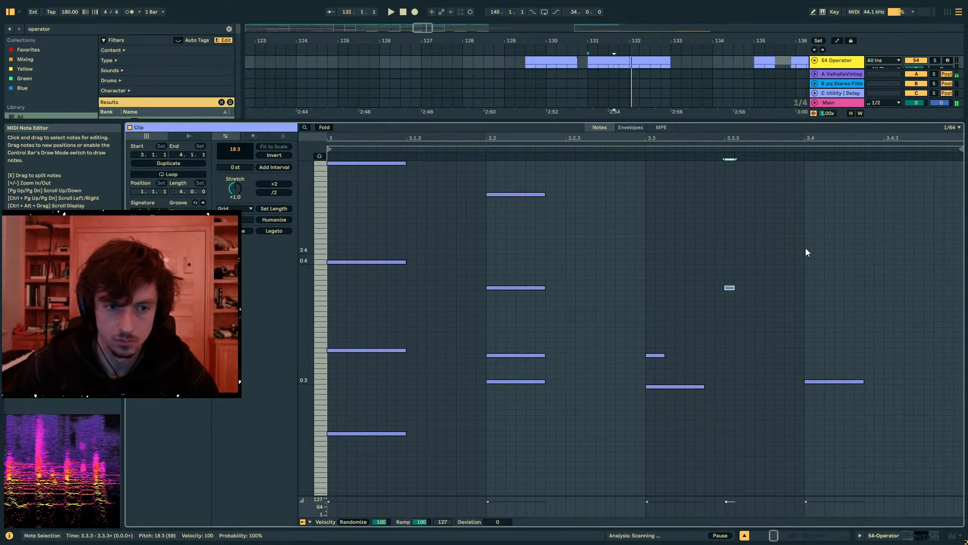
double_click(809, 215)
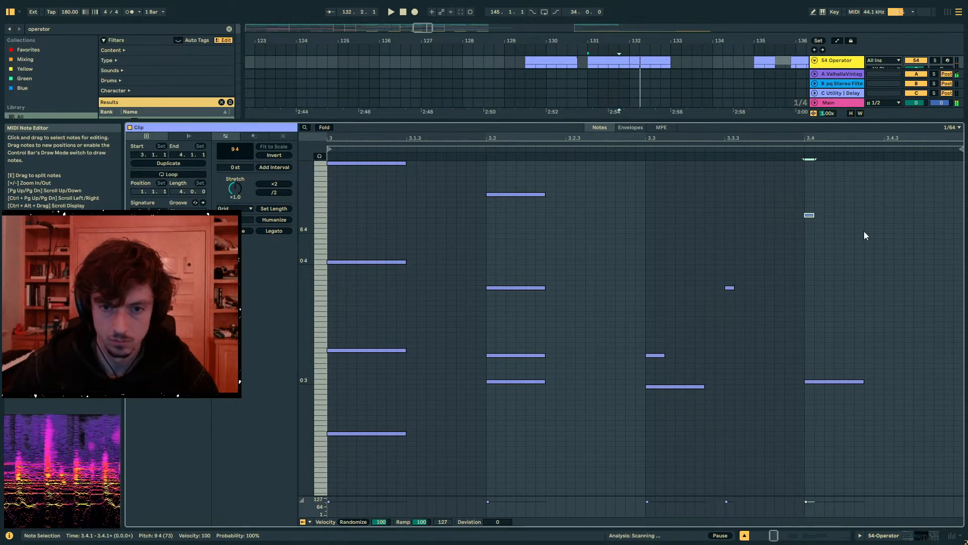
double_click(897, 288)
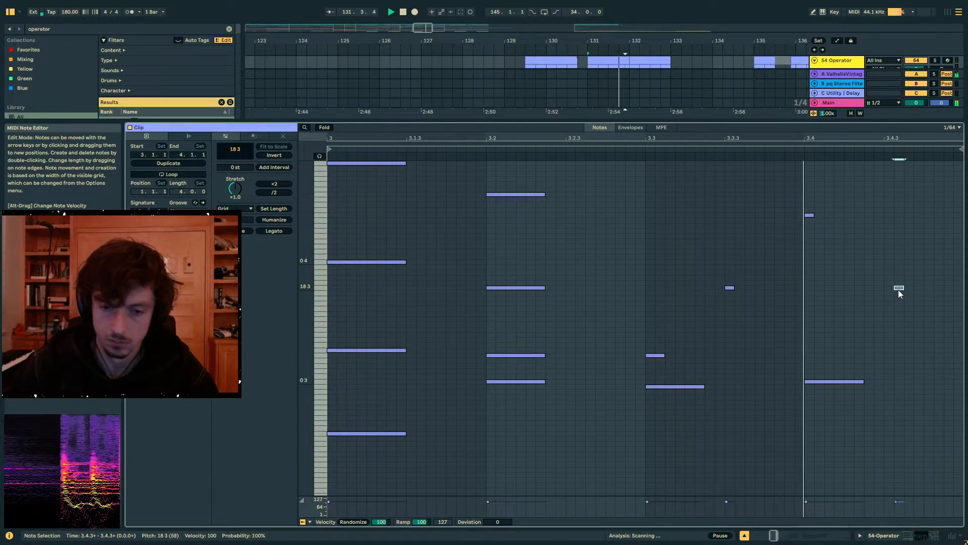
key("space")
- Extend track 54's clip from bar 131 through to bar 133, play it and reopen its notes
left_click(902, 536)
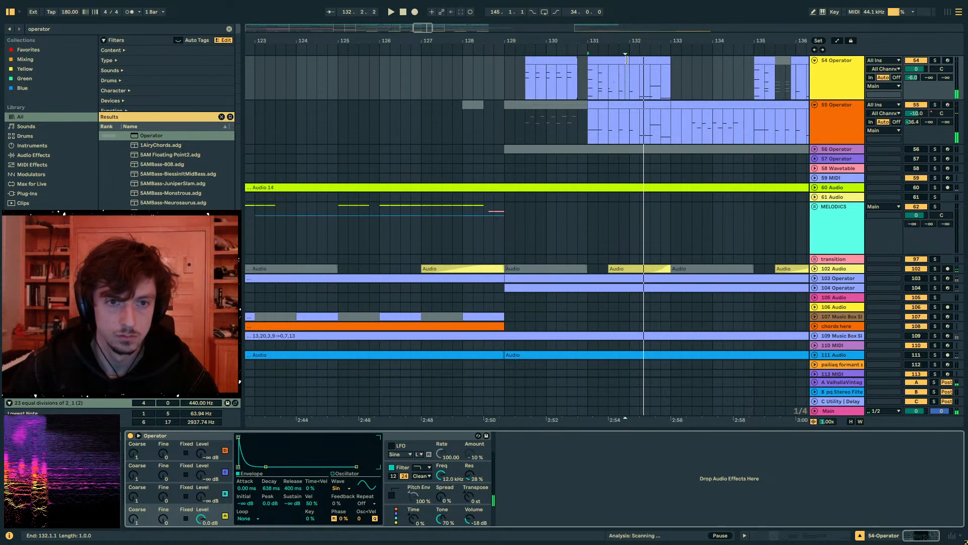
left_click(671, 62)
key("space")
left_click(793, 537)
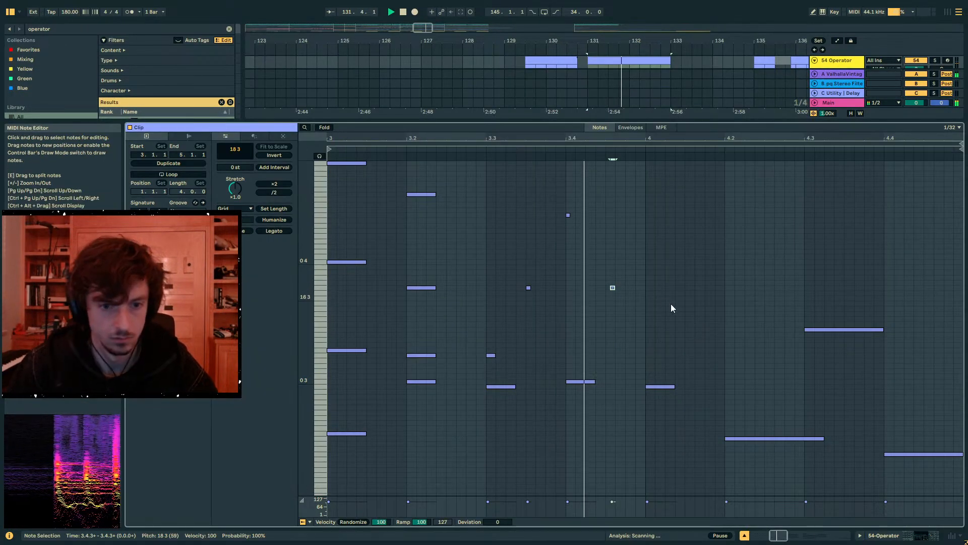
- Duplicate the four short notes between 3.3.1 and 4.1.1 so the pattern repeats from 4.1.1
key("space")
left_click_drag(631, 206, 477, 298)
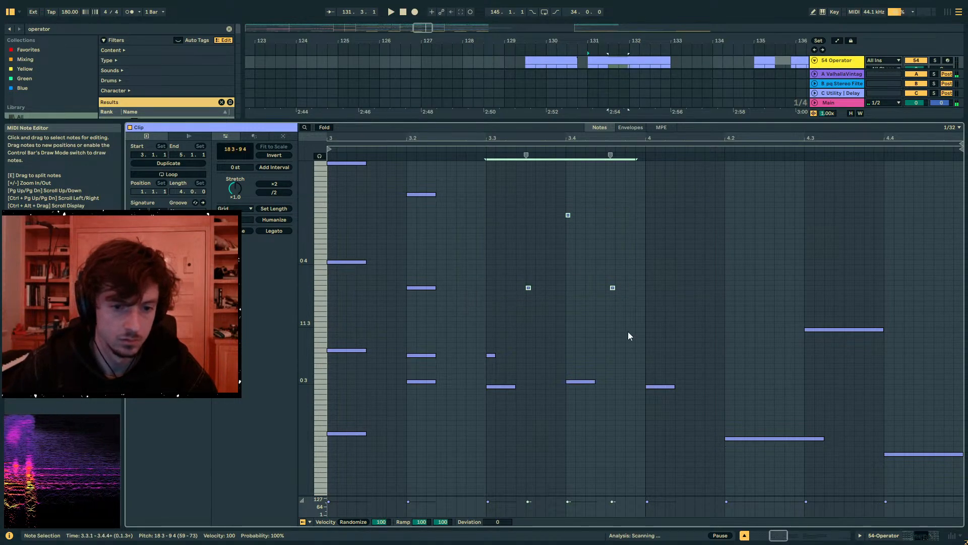
left_click_drag(646, 354, 490, 195)
key("ctrl+d")
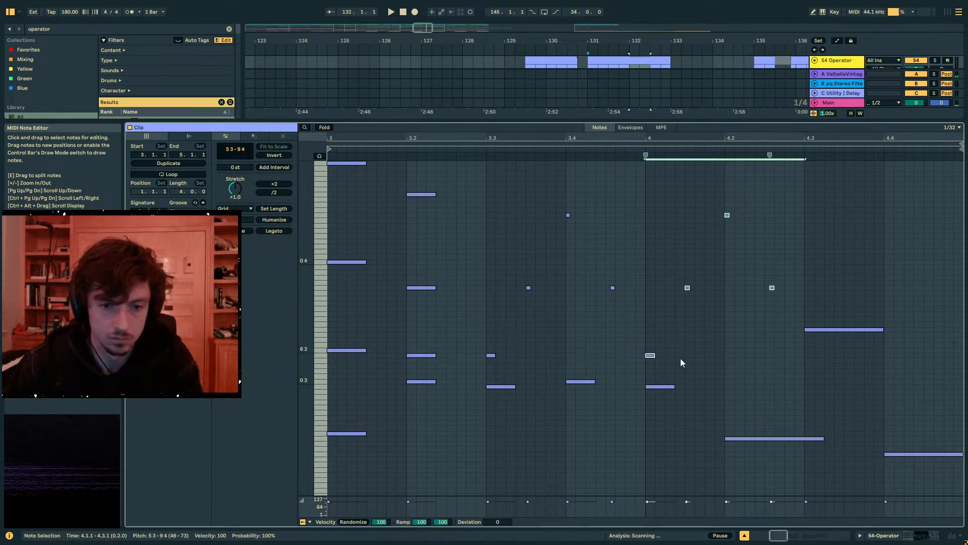
- Delete the three longer low notes at 3.3, 3.4 and 4.1 beneath the short-note pattern and play the result
left_click_drag(694, 403, 480, 374)
key("Delete")
key("space")
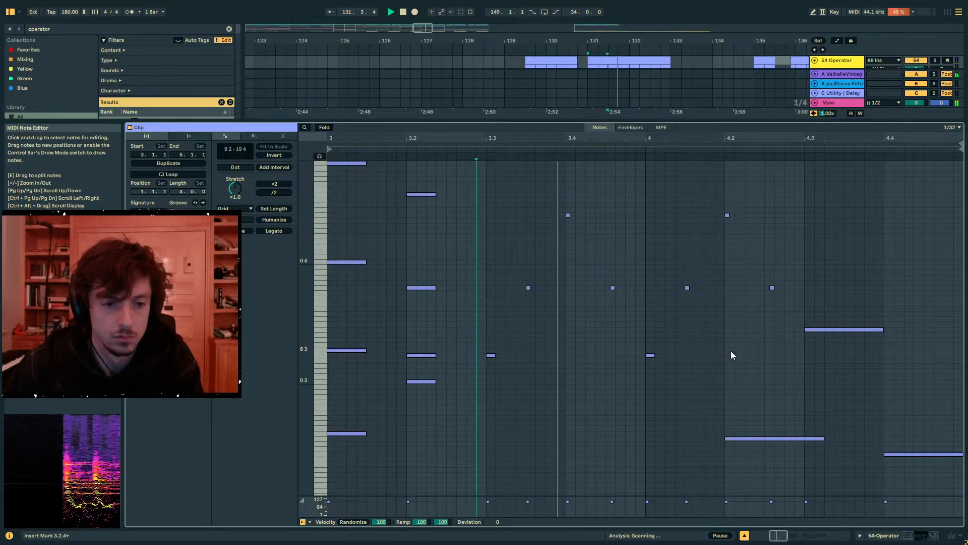
- Lower the repeated pattern's second and last notes to 17 3 and its high note at 4.2.1 to 6 4
key("space")
left_click_drag(763, 326, 668, 270)
key("Down")
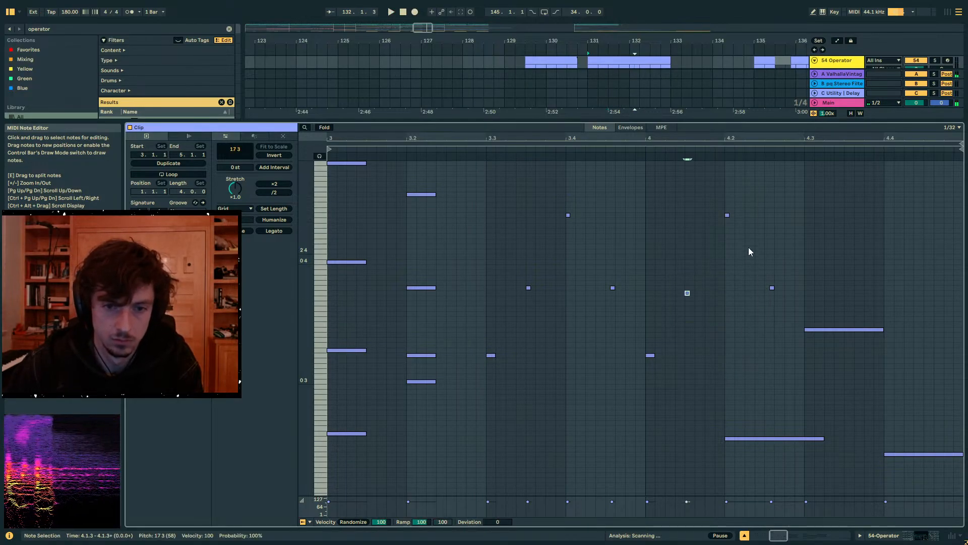
left_click_drag(728, 215, 727, 231)
key("space")
left_click_drag(785, 316, 745, 265)
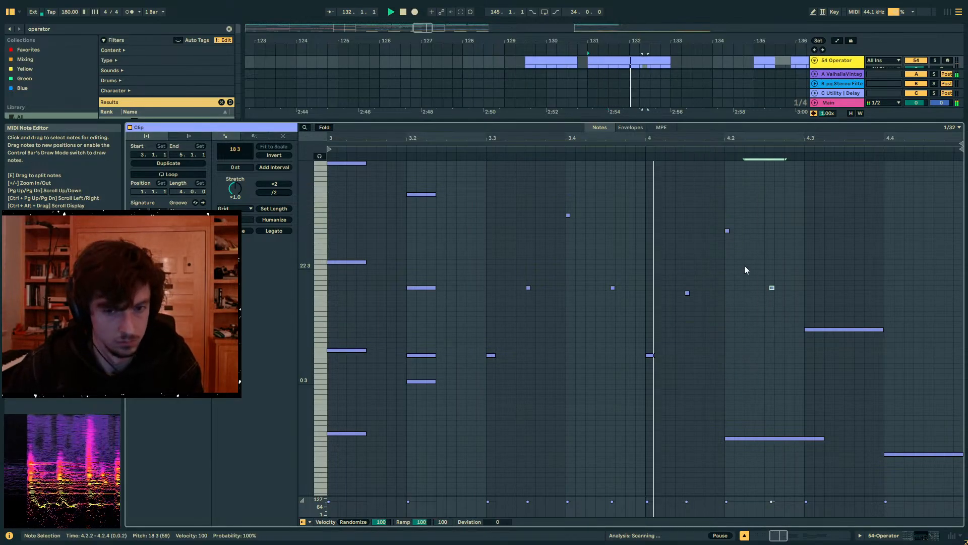
key("Down")
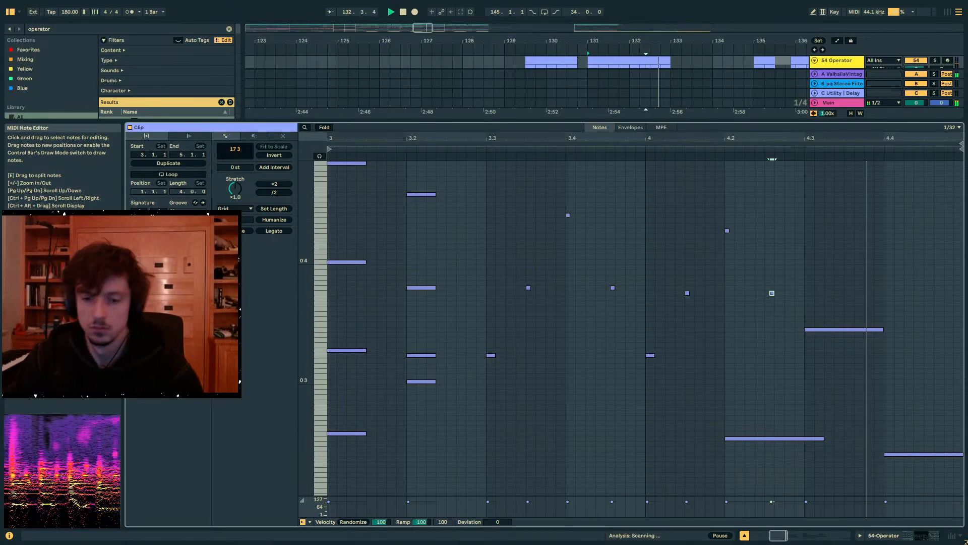
- Delete track 54's short clip fragments at bar 135 and paste a copy of its bars 129–133 at bar 137
left_click(874, 534)
left_click_drag(507, 78, 658, 77)
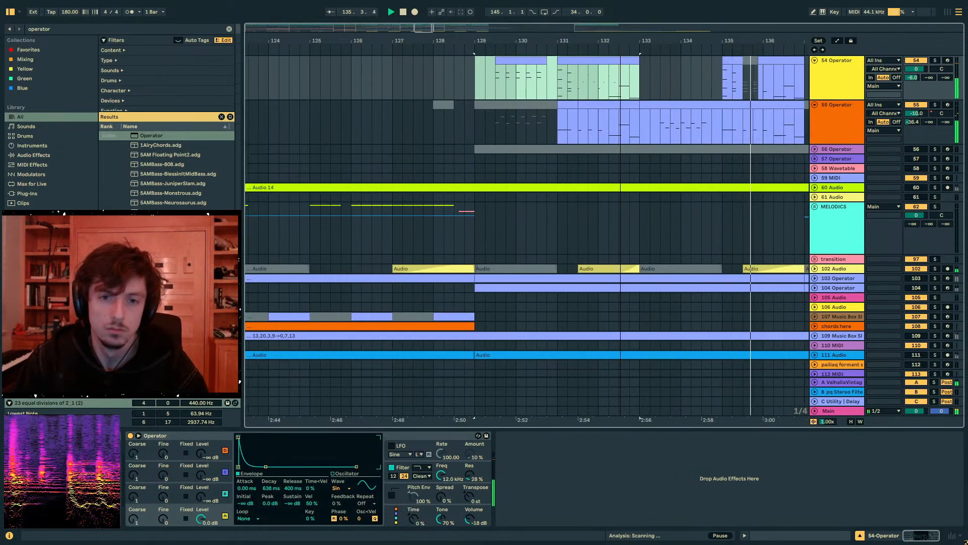
left_click_drag(620, 42, 488, 35)
left_click_drag(558, 80, 401, 74)
left_click(578, 79)
key("Delete")
left_click(611, 83)
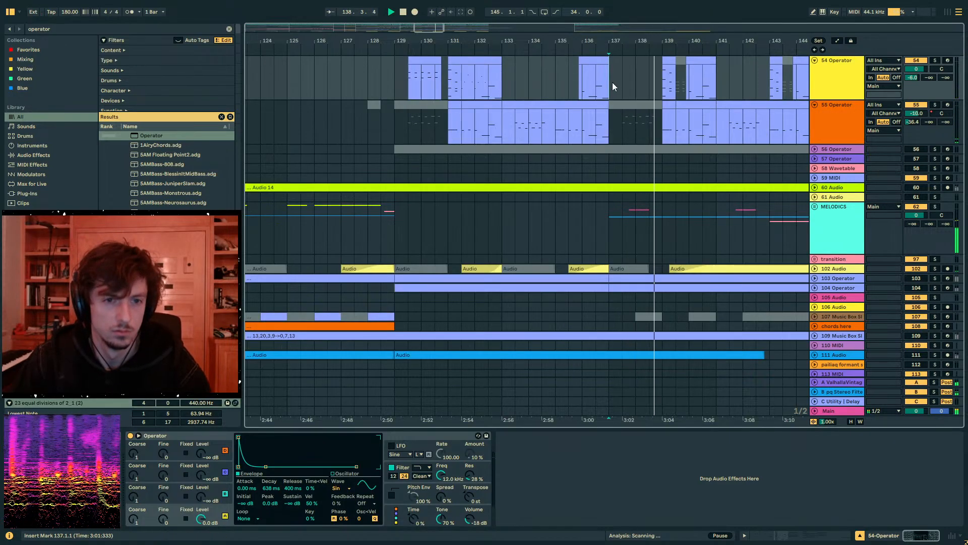
key("ctrl+v")
- Automate track 54's panning to 36R from 131.3 to bar 133, auditioning the clip while setting it
left_click(382, 79)
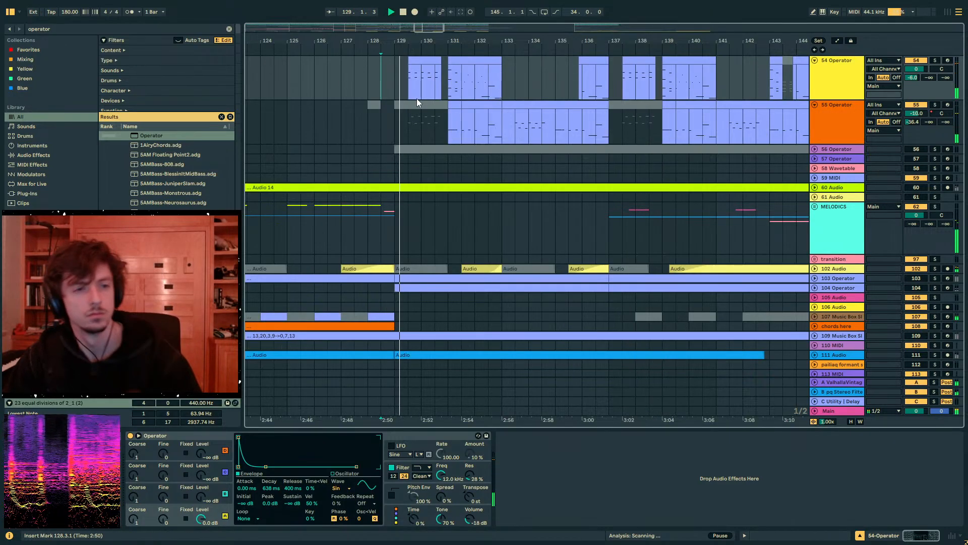
scroll(419, 99, "up", 3)
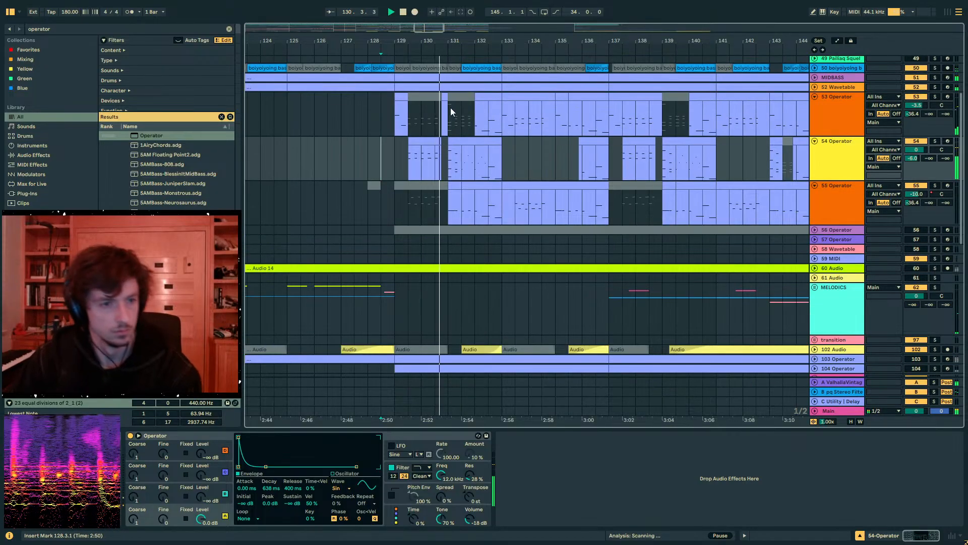
left_click(471, 142)
left_click(461, 161)
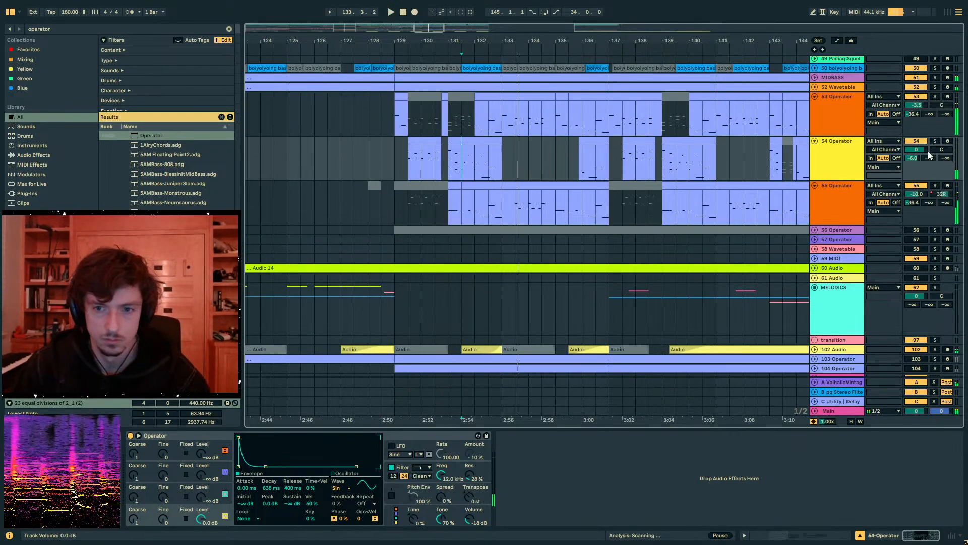
key("space")
left_click_drag(941, 149, 941, 131)
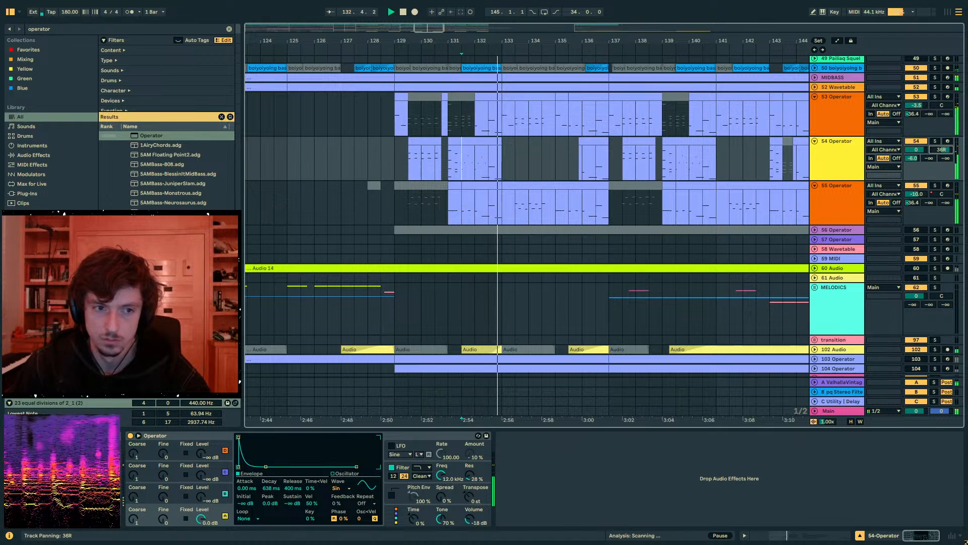
key("space")
key("a")
left_click(462, 151)
left_click_drag(456, 150, 461, 162)
key("a")
- Play from bar 129 and lower track 54's send A level to -9.7 dB
left_click(393, 172)
key("space")
key("a")
key("a")
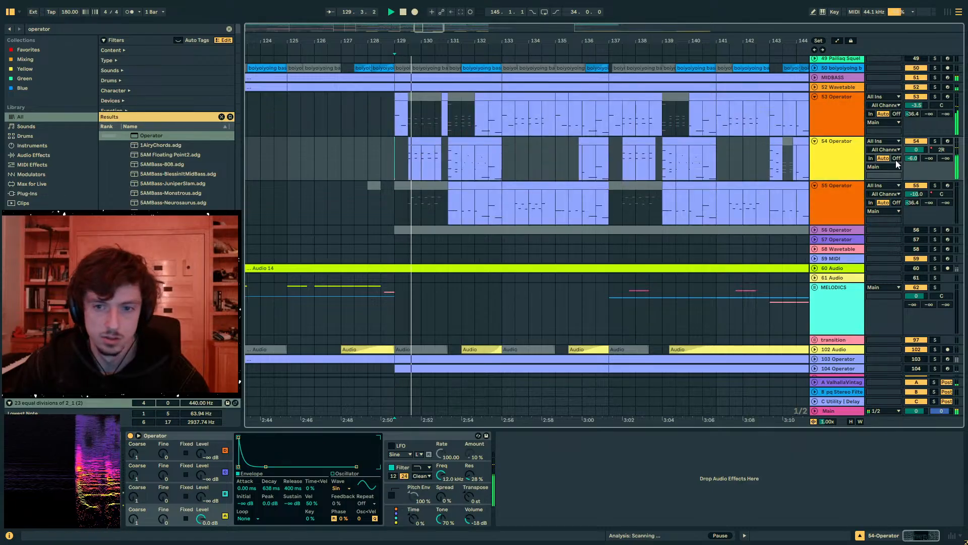
left_click_drag(912, 158, 912, 163)
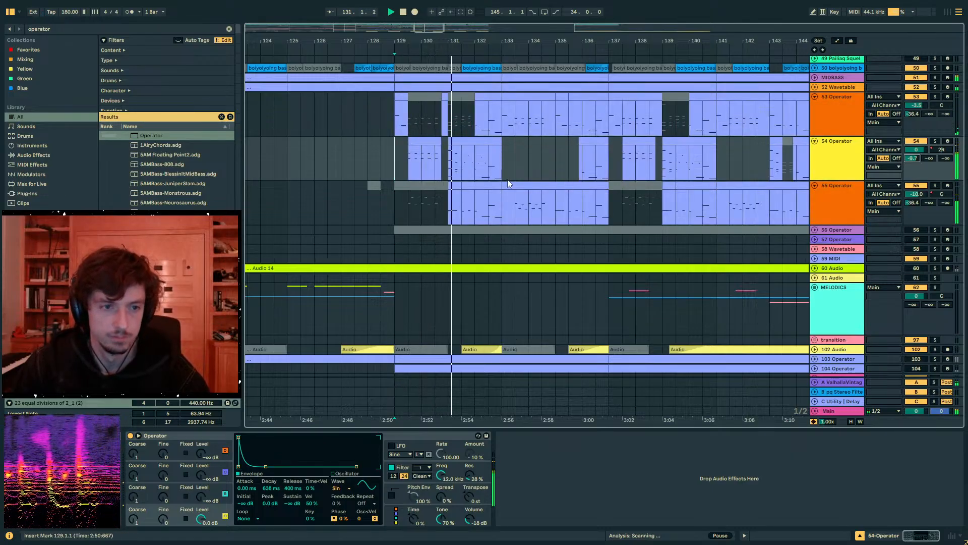
- Duplicate track 54's bars 129–133 to bar 133 and deactivate the copied clip's first half bar from 135.1 to 135.3
left_click_drag(504, 170, 391, 162)
key("ctrl+d")
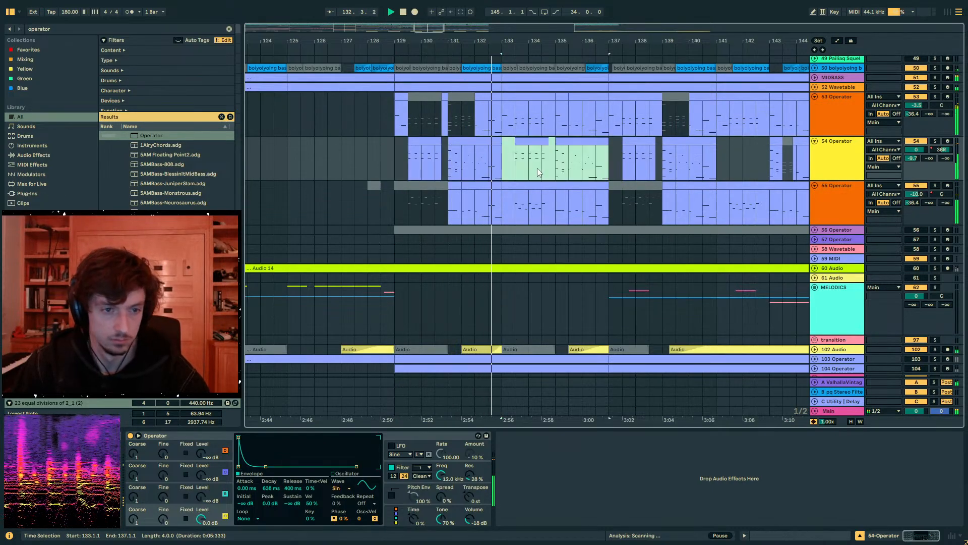
left_click(533, 142)
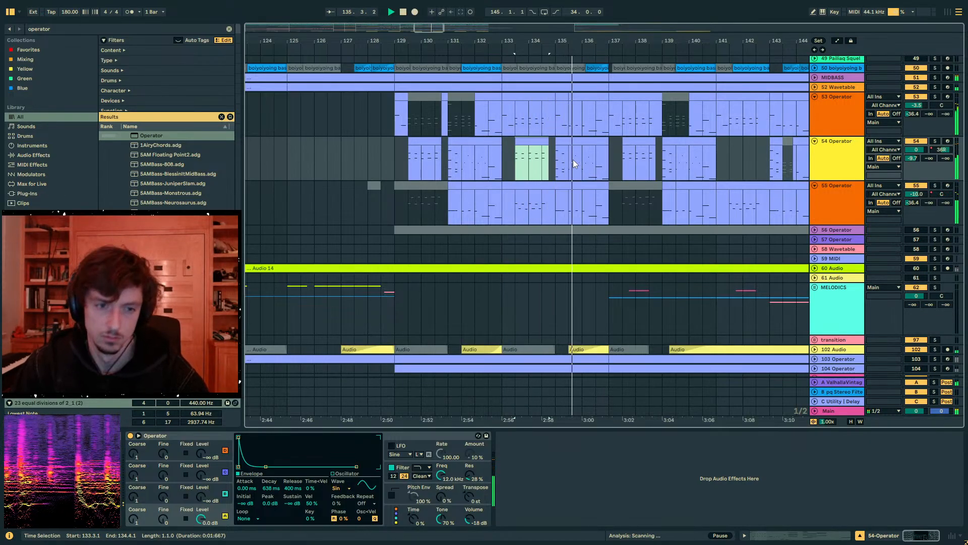
left_click_drag(573, 159, 556, 160)
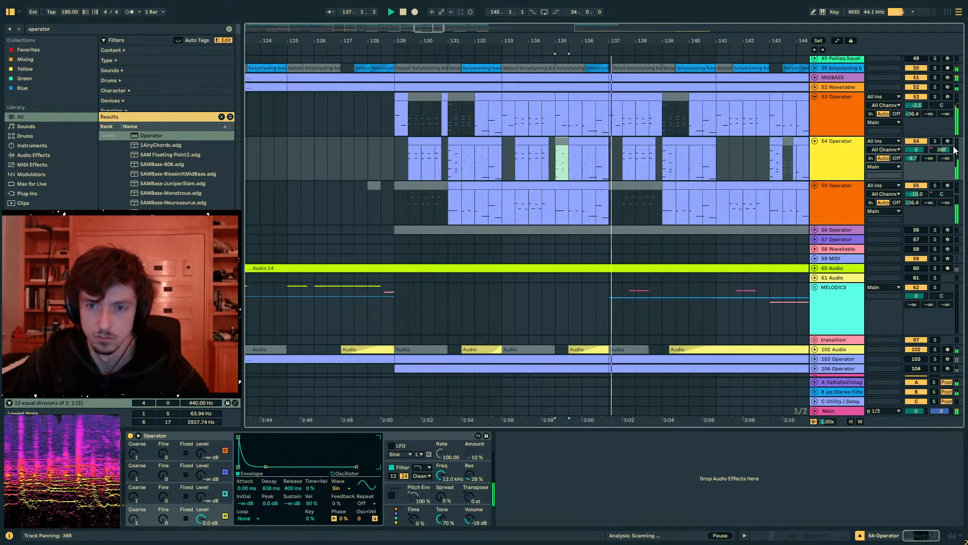
- Automate track 54's panning to about 37L from 135.3, and duplicate its bars 129–137 to bar 137
key("a")
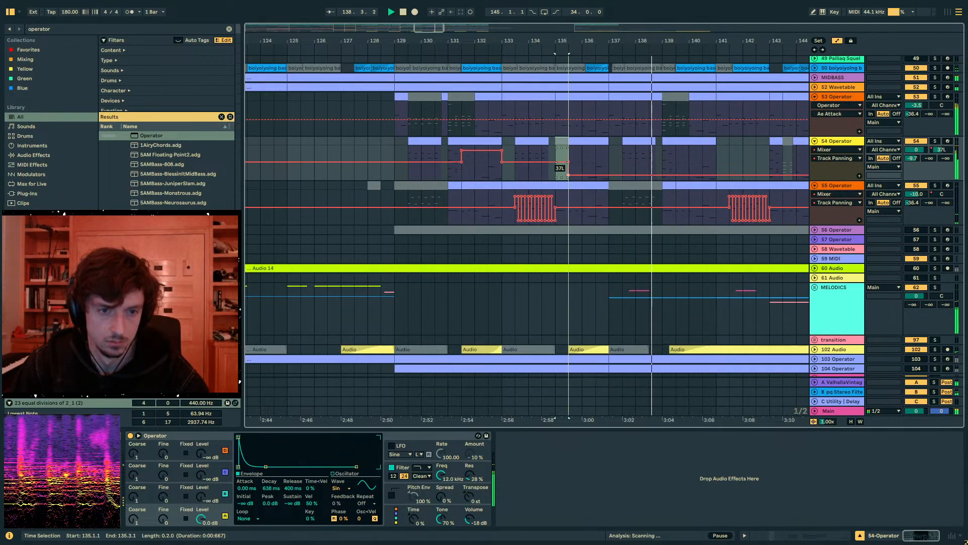
left_click_drag(600, 164, 391, 165)
key("space")
key("ctrl+d")
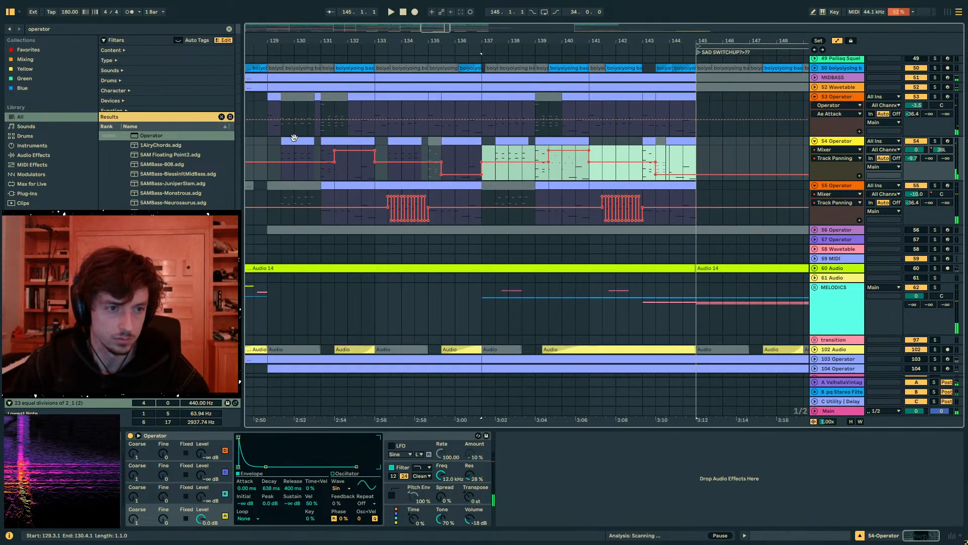
key("a")
- Lower the upper row of notes in track 54's clip at 133.3 by one octave while playing from bar 129
left_click(264, 151)
key("space")
left_click(400, 150)
left_click(775, 538)
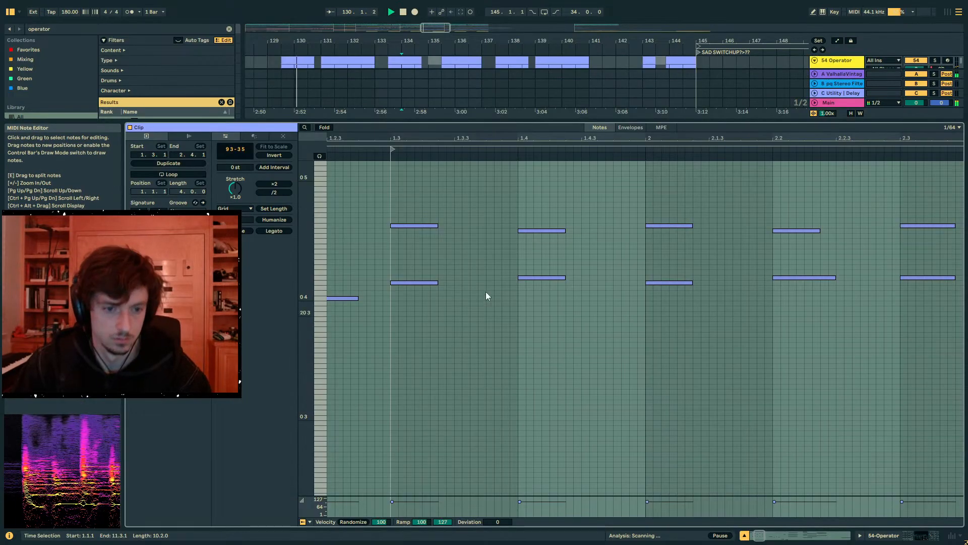
left_click_drag(372, 256, 960, 175)
key("shift+Down")
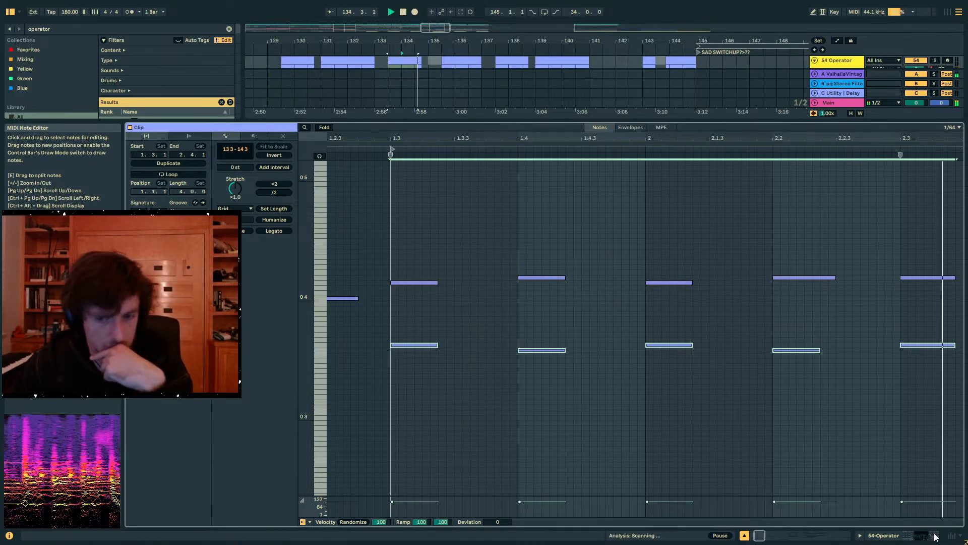
left_click(910, 537)
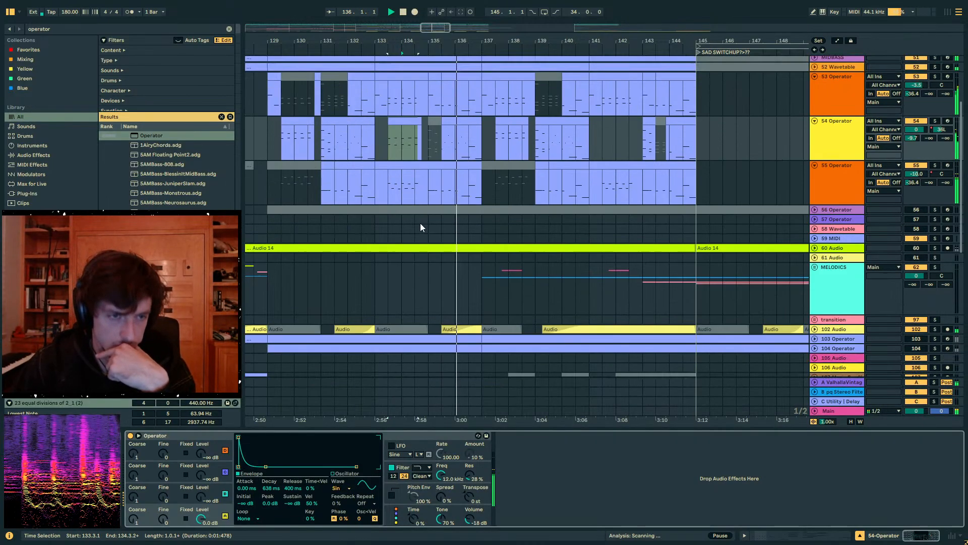
- Deactivate track 54's clip from 135.3 to 137.1 and listen through to the switch-up marker at bar 145
scroll(421, 225, "up", 5)
left_click(452, 225)
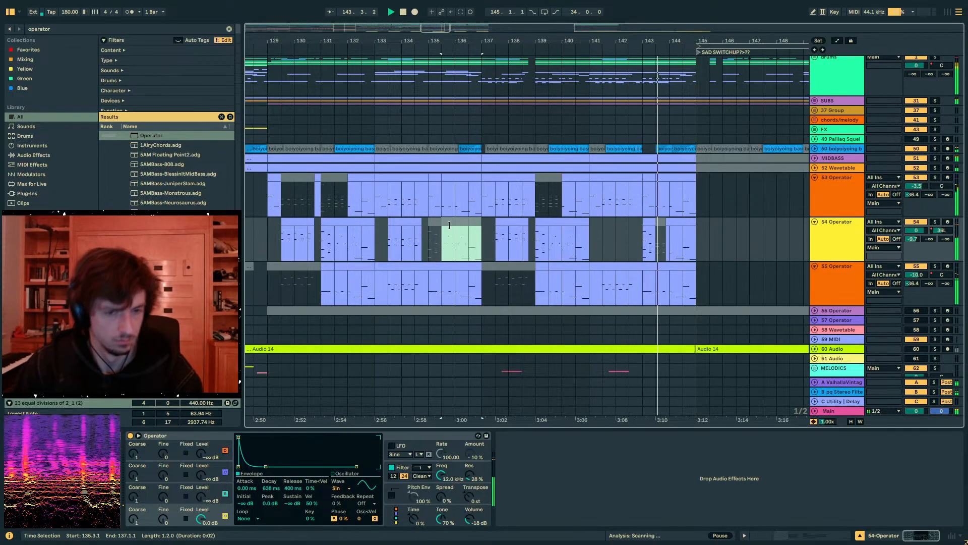
scroll(704, 246, "down", 2)
left_click_drag(710, 40, 570, 40)
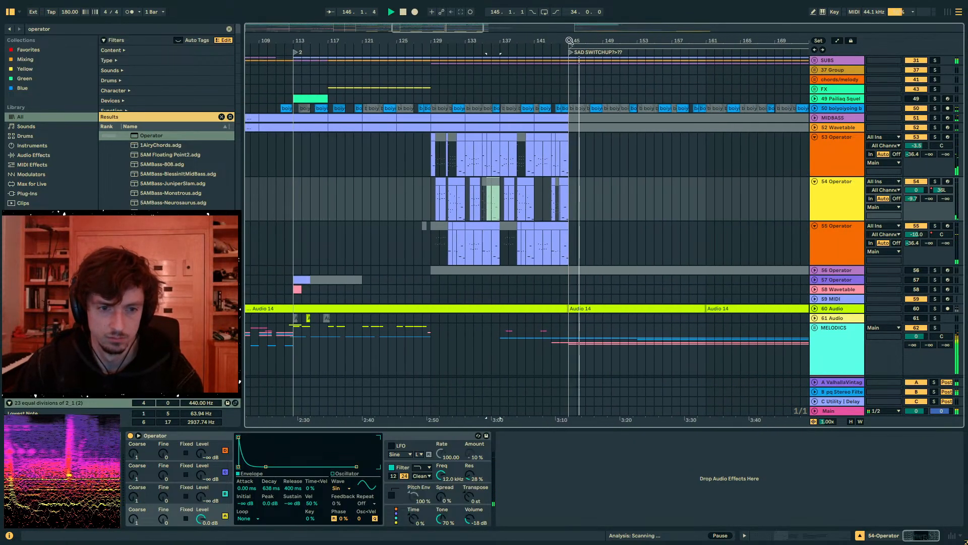
- Listen to the section after the bar 145 marker and examine the empty stretch of track 55 between bars 155 and 161
left_click(574, 204)
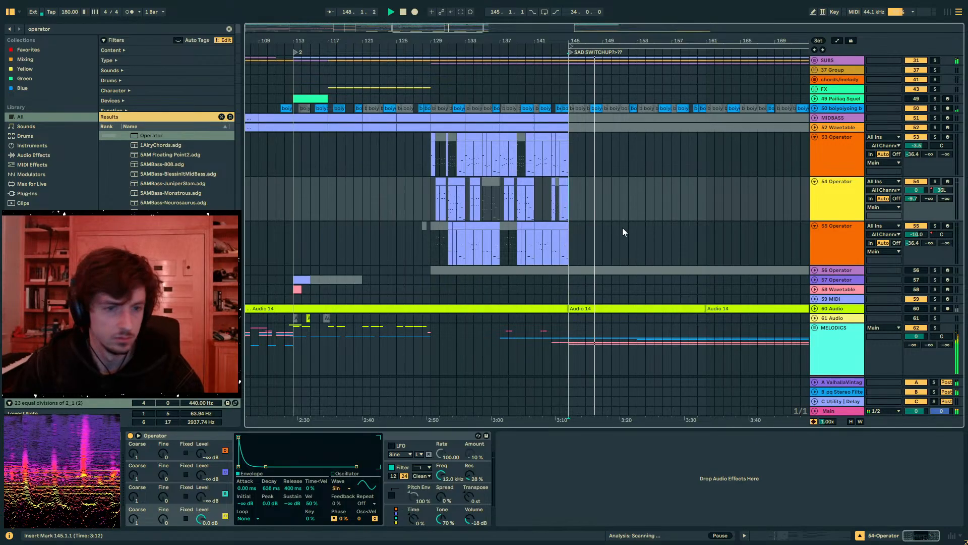
left_click(605, 228)
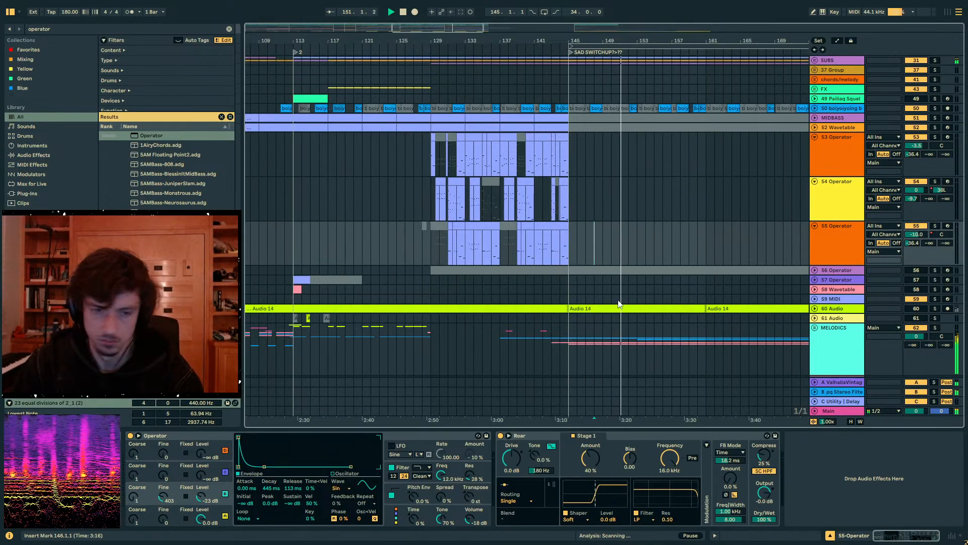
left_click(628, 247)
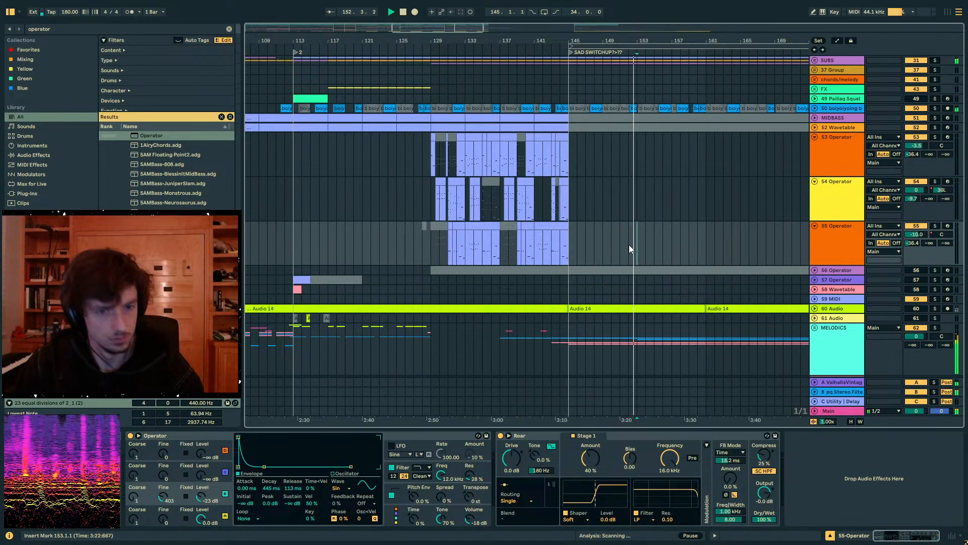
left_click(628, 244)
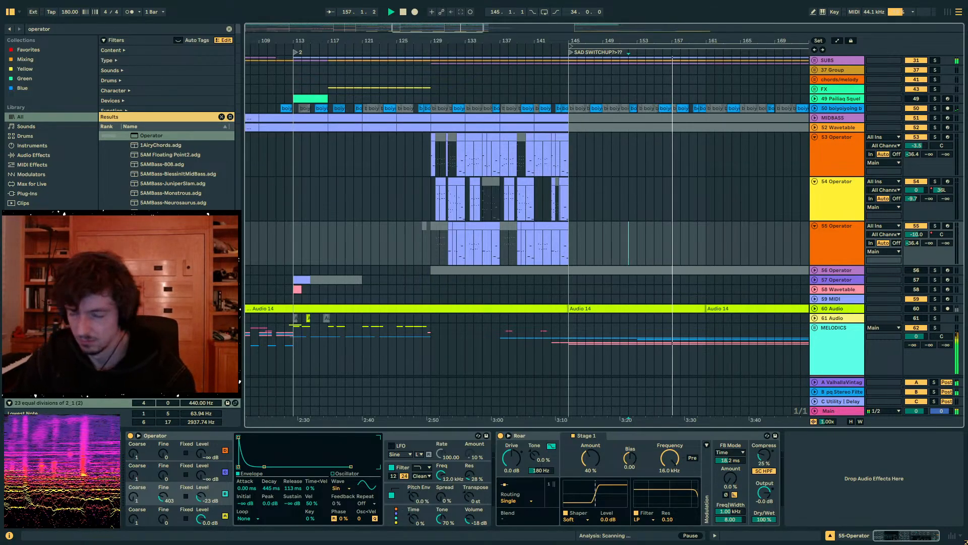
left_click(671, 244)
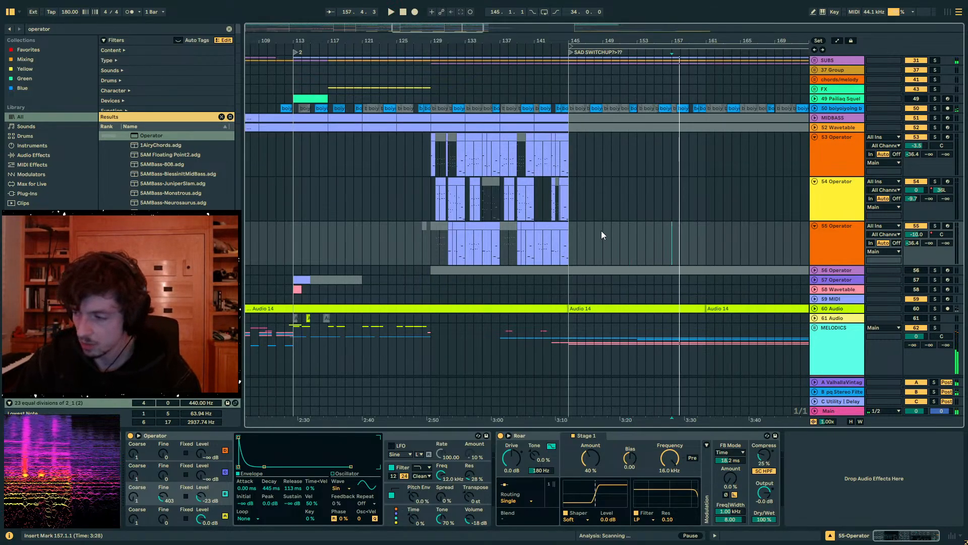
left_click(663, 241)
key("space")
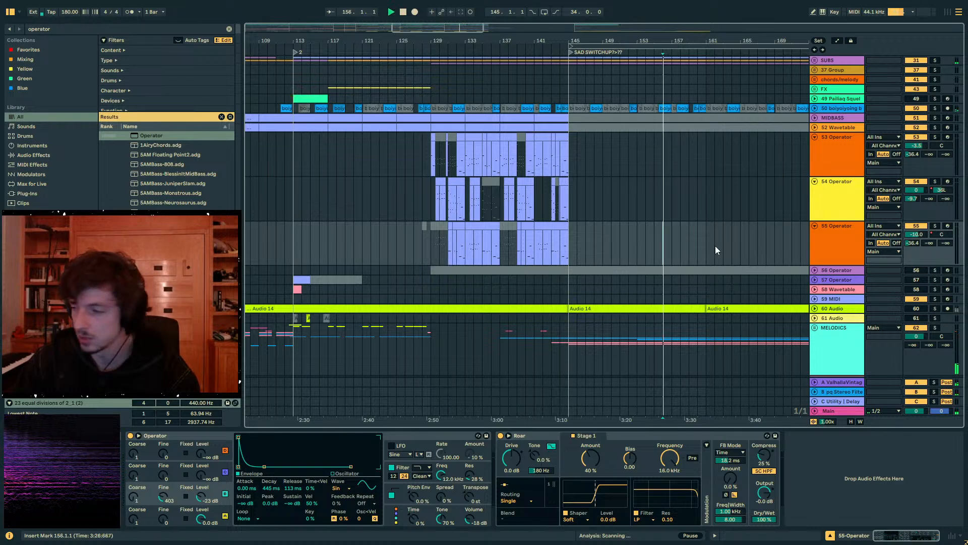
left_click(658, 239)
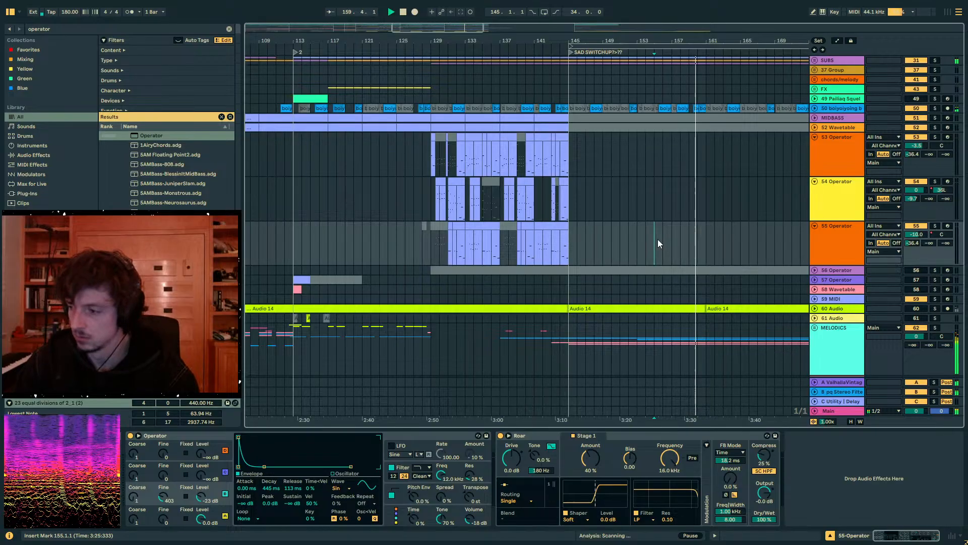
key("space")
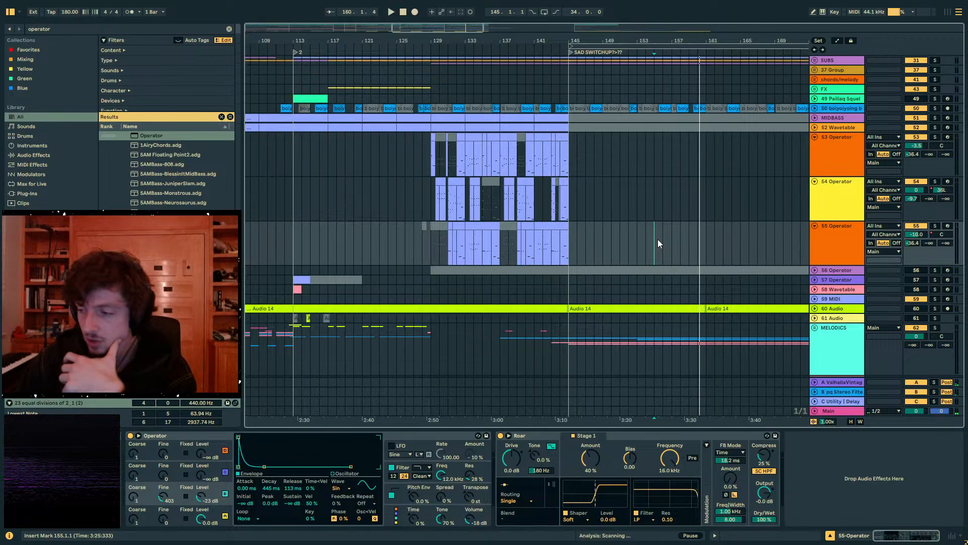
left_click_drag(657, 239, 705, 237)
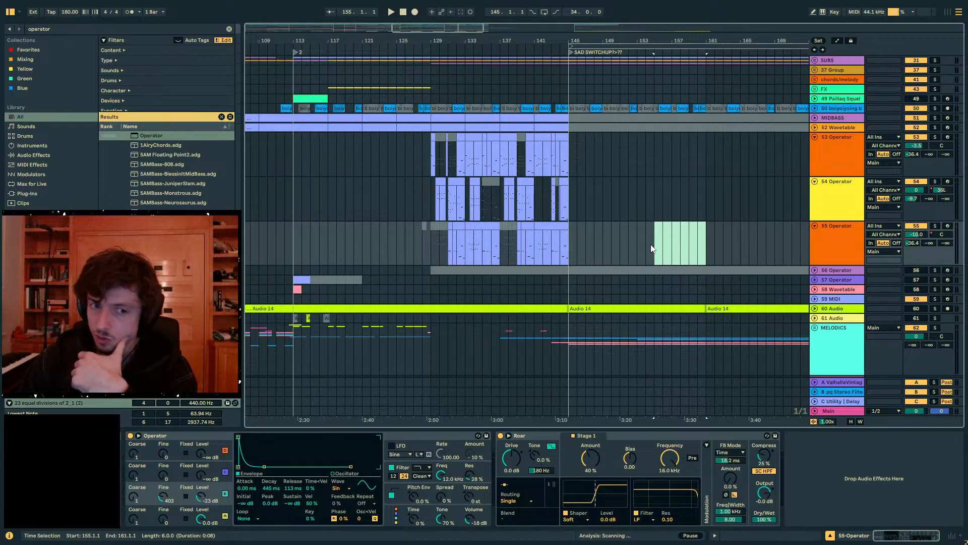
left_click(651, 244)
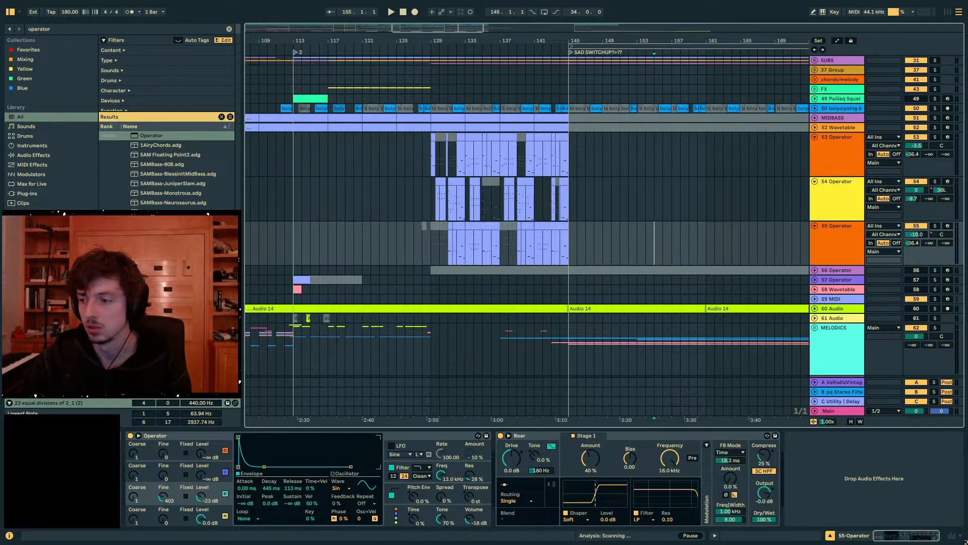
left_click(430, 193)
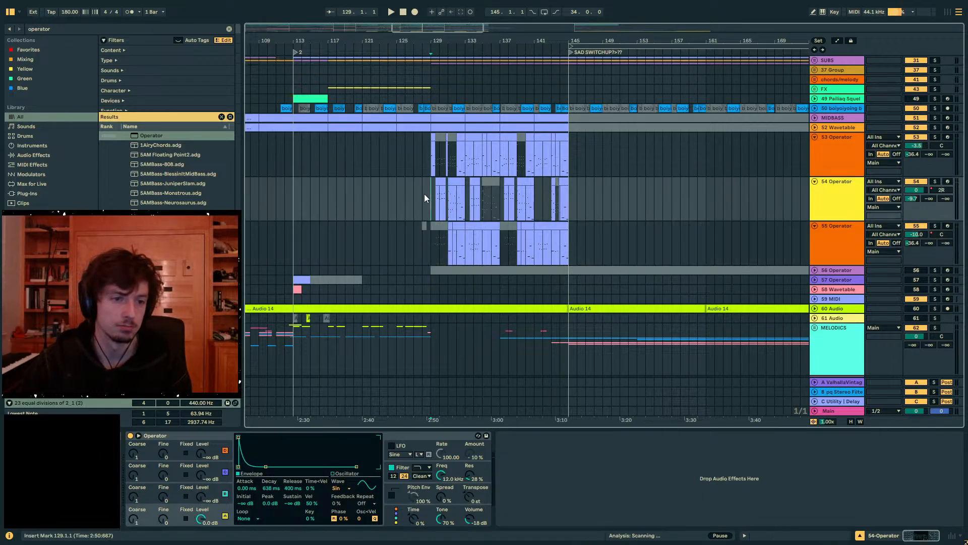
left_click_drag(415, 194, 638, 208)
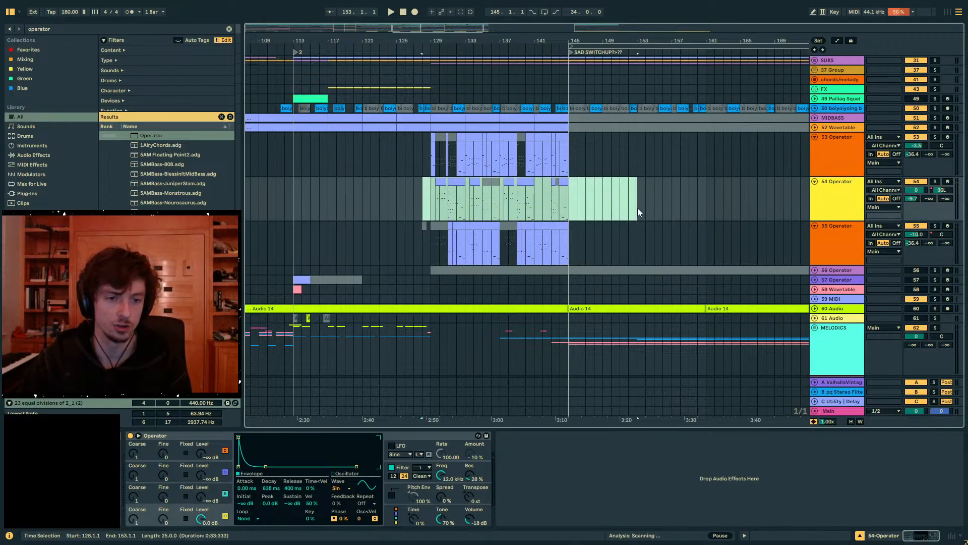
left_click_drag(432, 206, 592, 200)
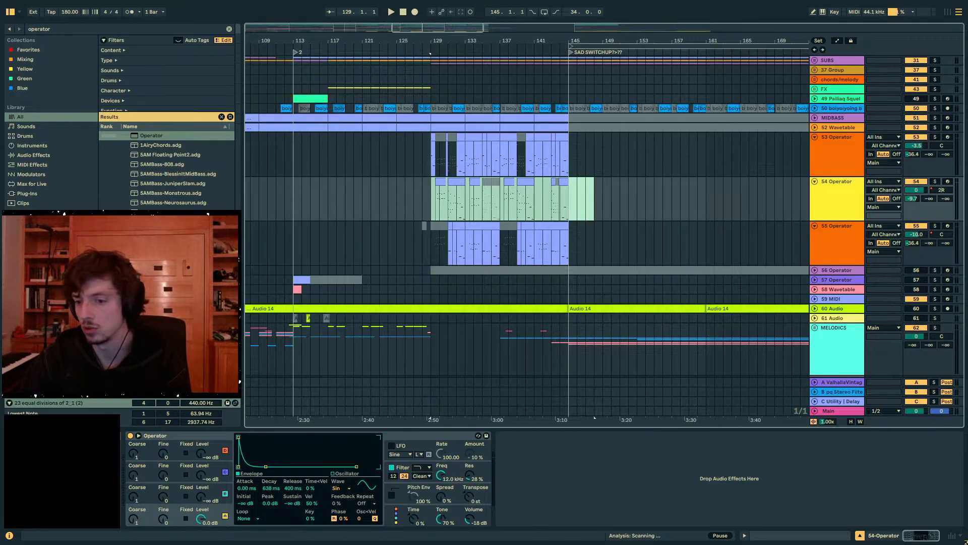
- Play from bar 128, and reshape track 54's panning into a ramp from right to left between 131.3 and 133.1
left_click(417, 200)
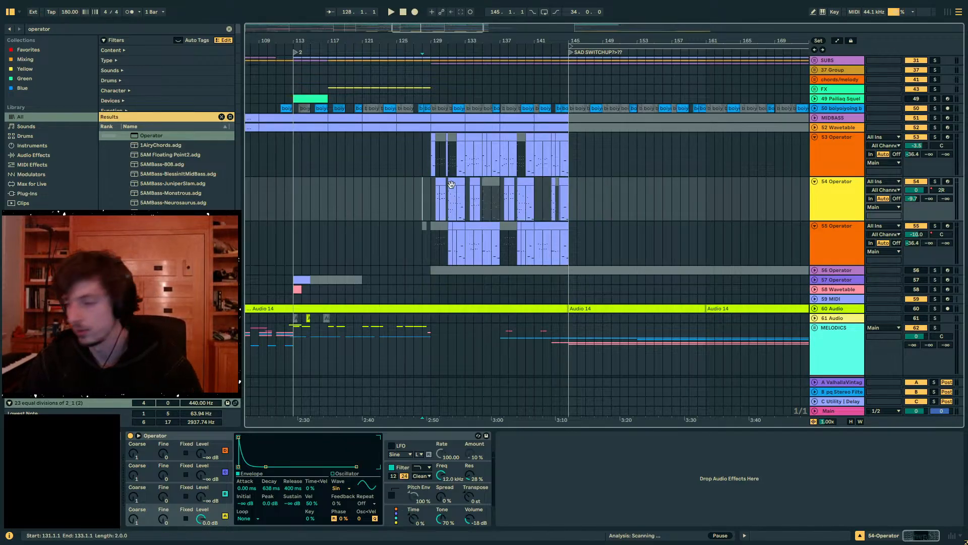
key("space")
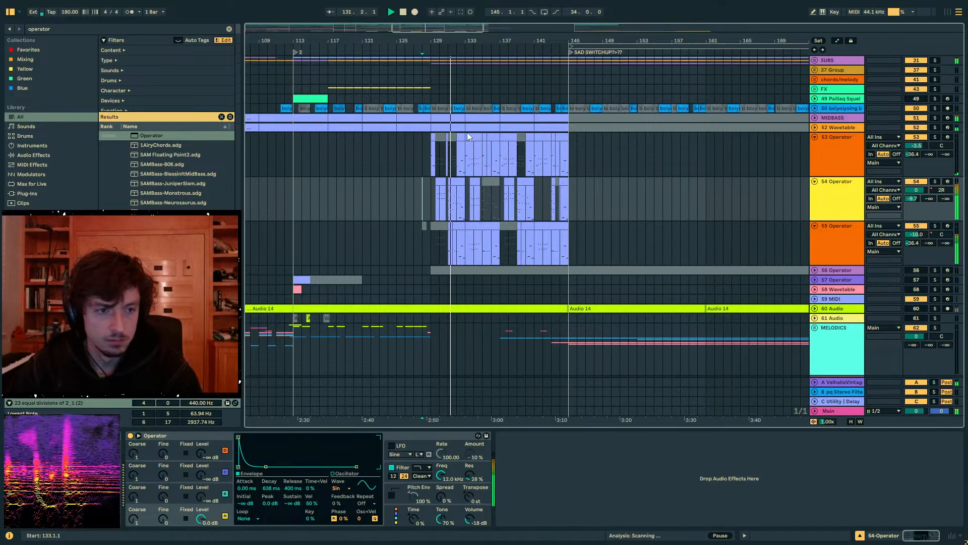
left_click_drag(443, 42, 443, 74)
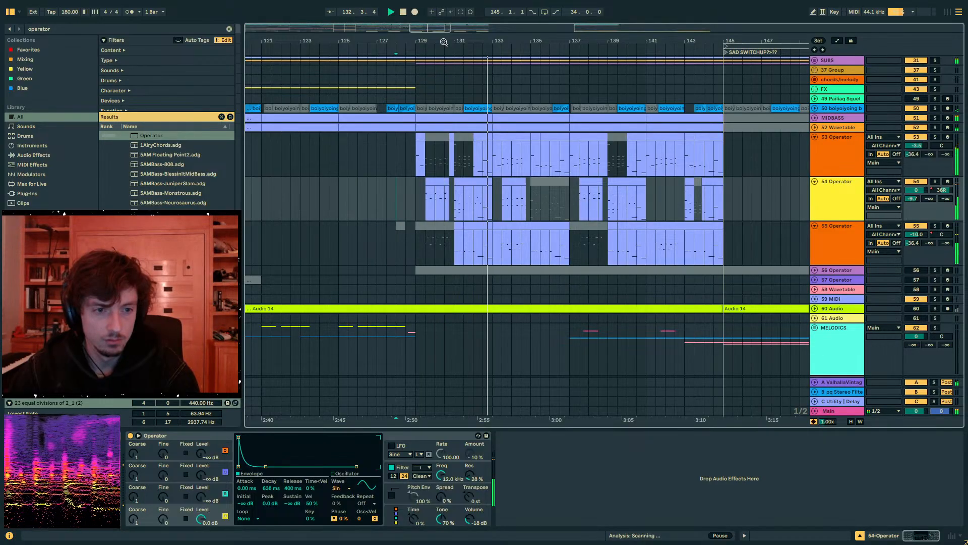
left_click(455, 202)
key("a")
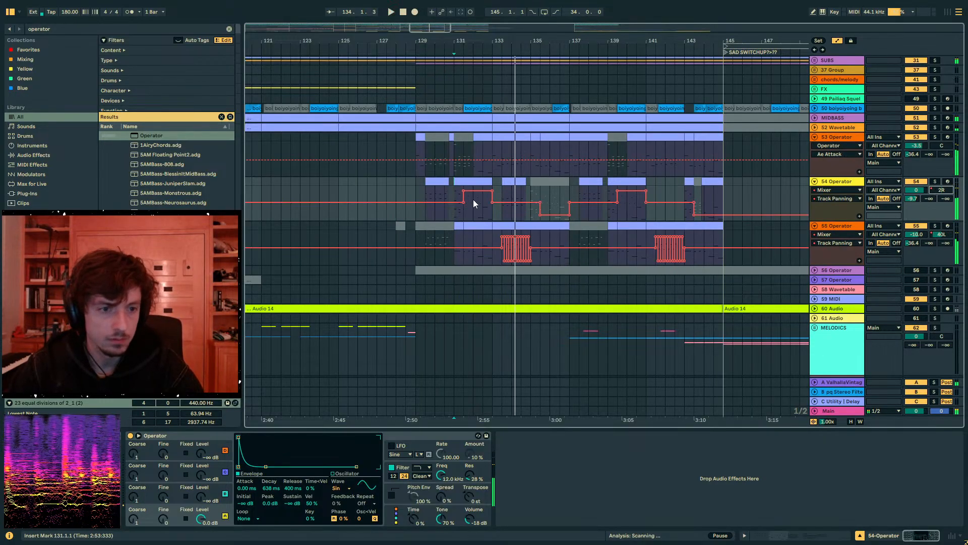
left_click_drag(463, 218, 494, 215)
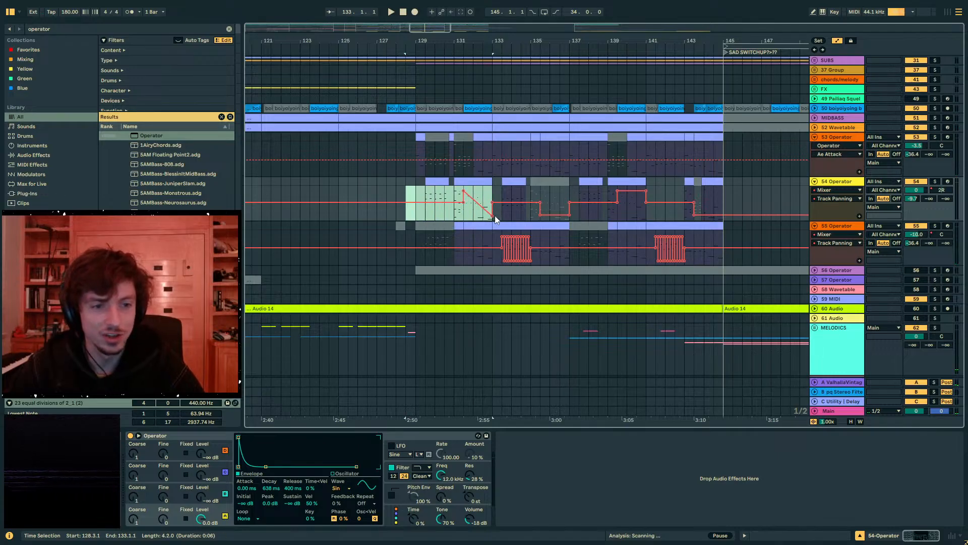
- Duplicate track 54's clips and panning automation from bars 129–137 to bar 137
left_click_drag(422, 192, 494, 198)
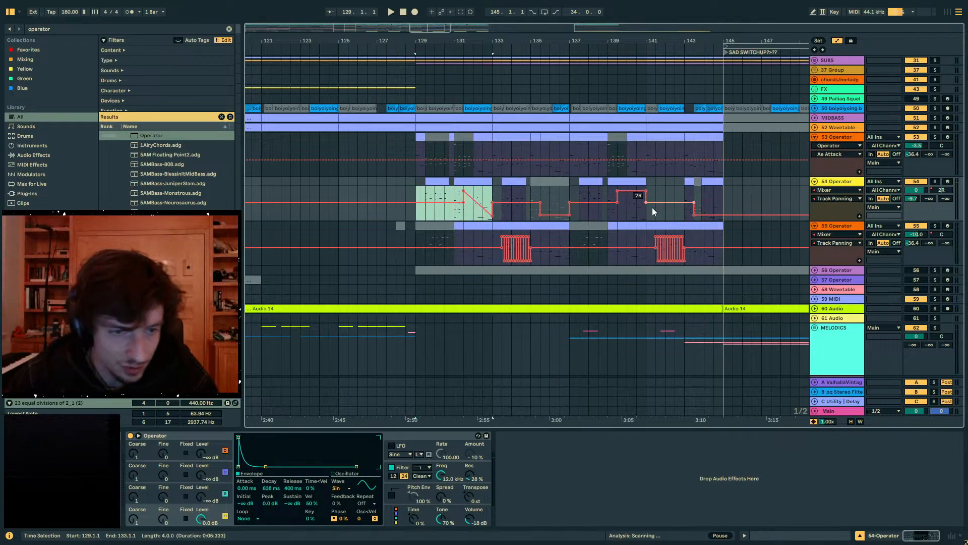
left_click_drag(411, 190, 580, 201)
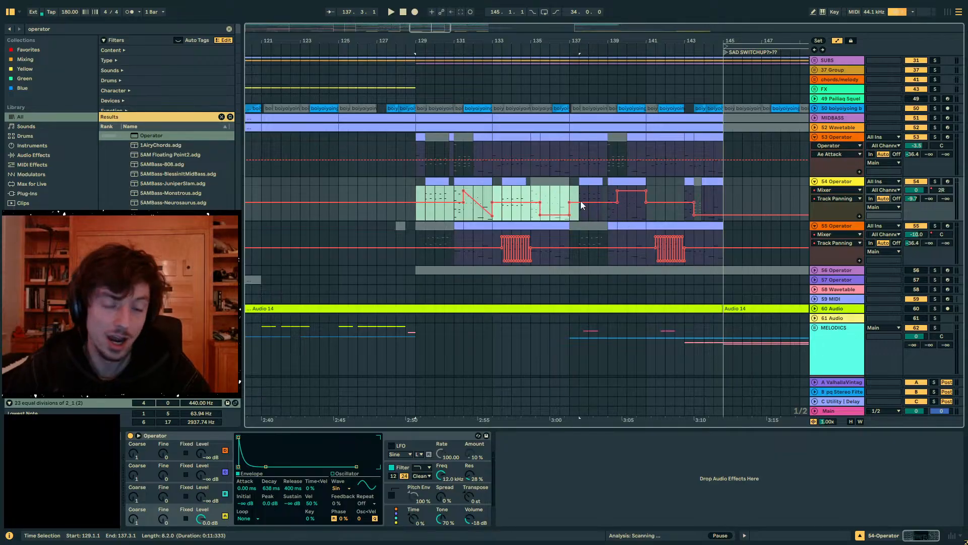
key("ctrl+d")
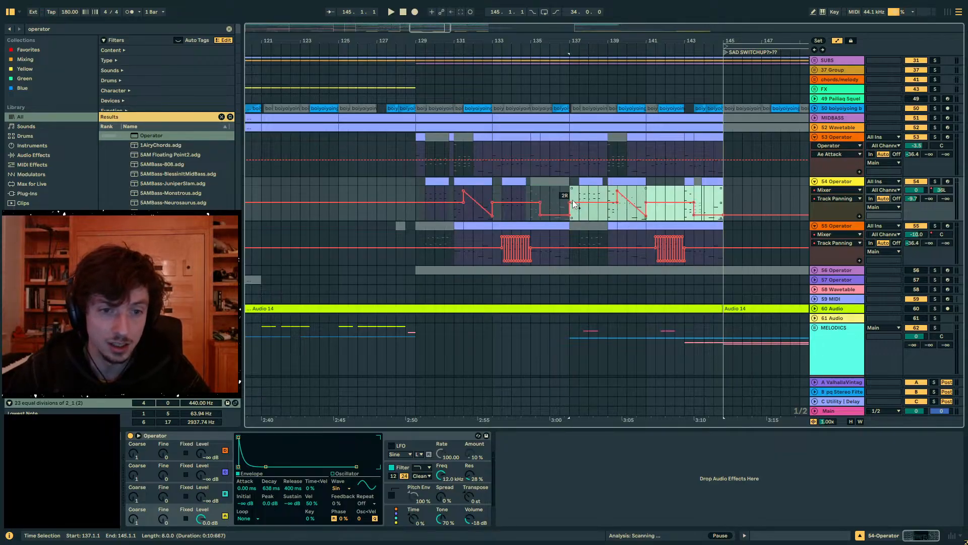
key("ctrl+z")
key("ctrl+d")
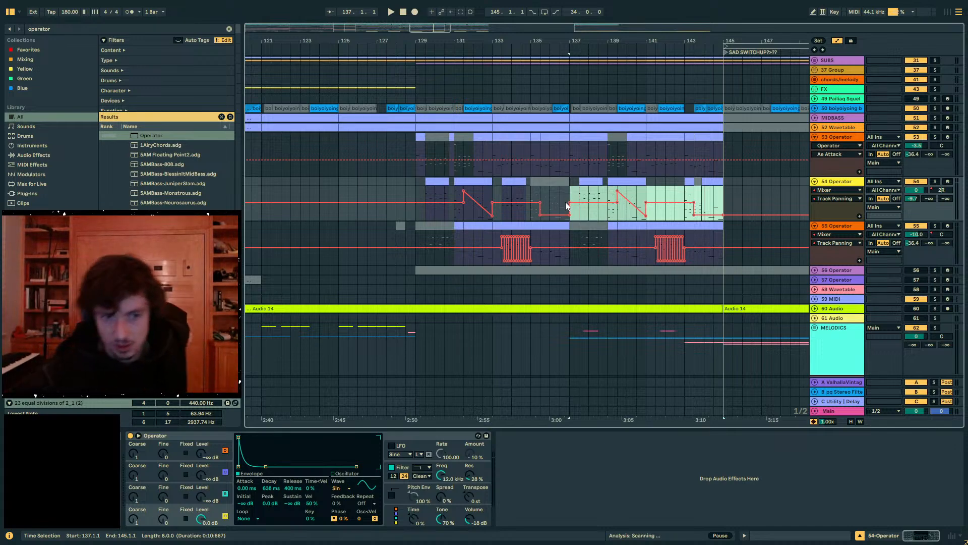
- Insert an empty clip on track 54 from 137.1 to 137.3, directly before the existing clip
left_click(607, 201)
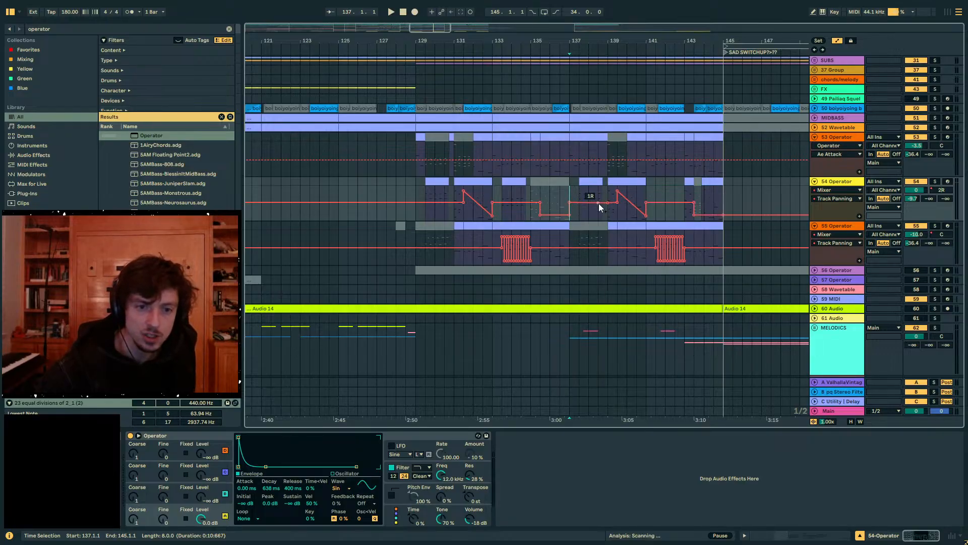
mouse_move(602, 204)
left_mouse_down()
mouse_move(569, 203)
mouse_move(617, 196)
mouse_move(606, 192)
left_mouse_up()
key("a")
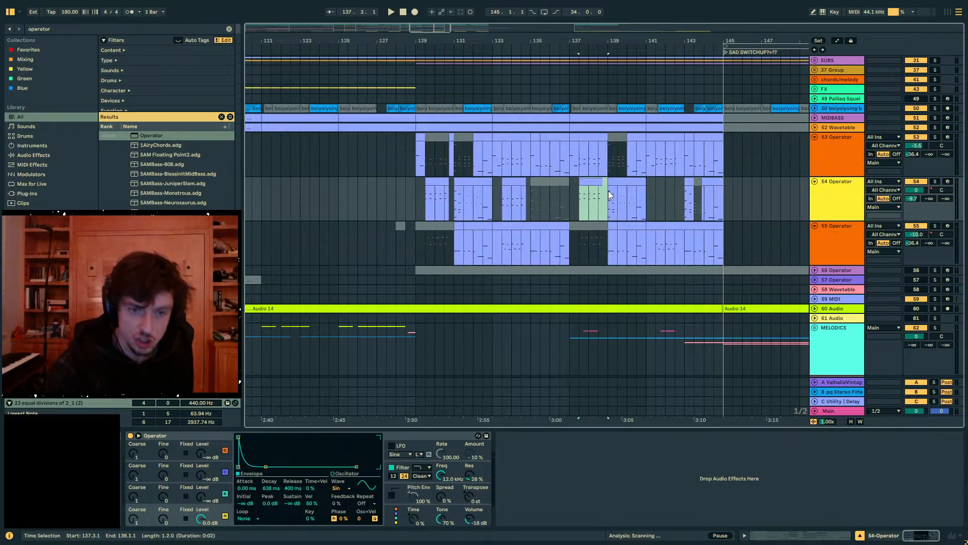
left_click_drag(610, 196, 566, 202)
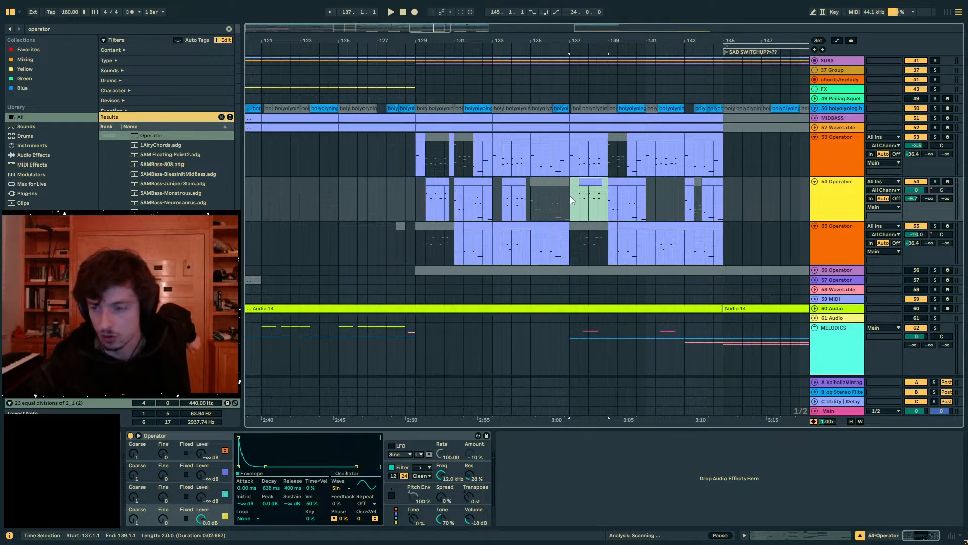
left_click(572, 201)
left_click_drag(572, 201, 610, 197)
left_click_drag(584, 123, 583, 313)
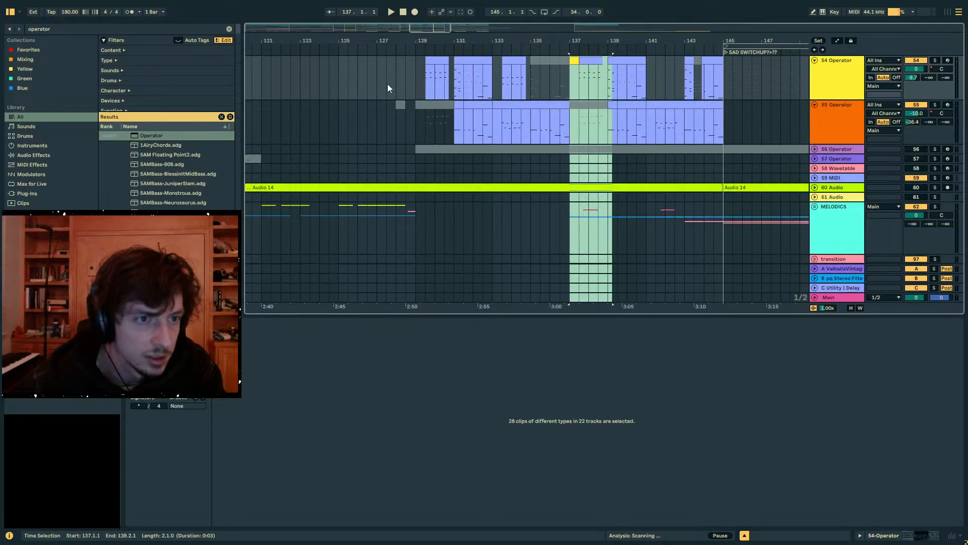
- Enable the pitch envelope in track 54's Operator at 7.9% and set Spread to 100% while playing from bar 128
left_click(419, 75)
left_click_drag(407, 29, 409, 37)
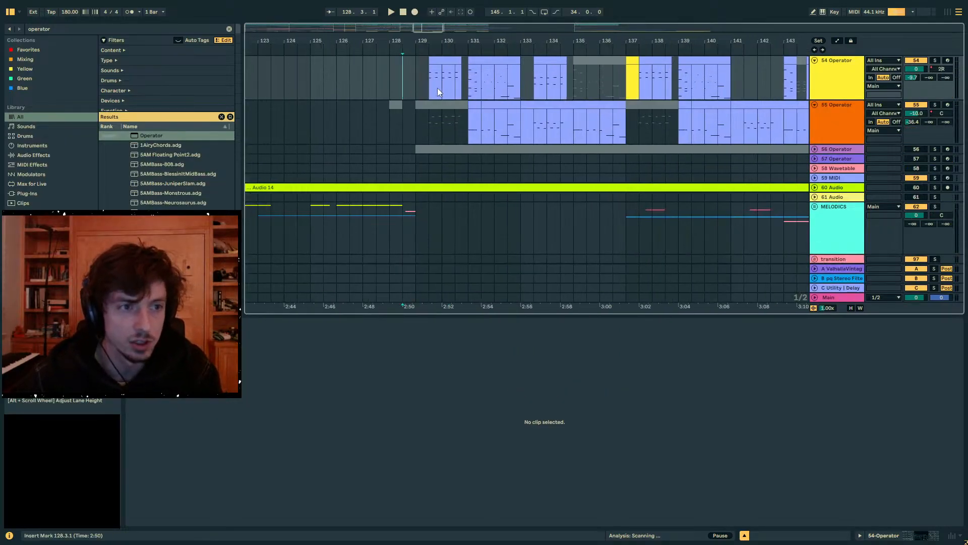
key("space")
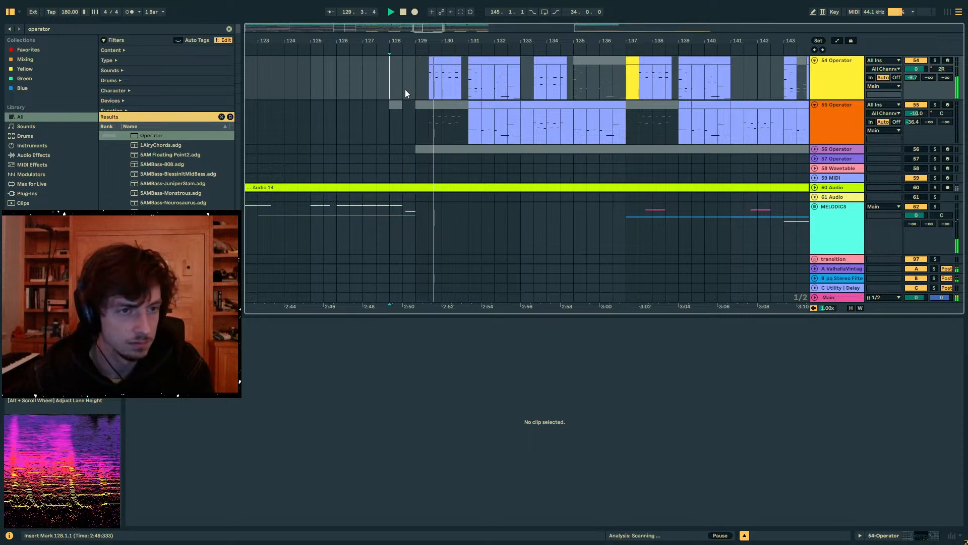
left_click(434, 71)
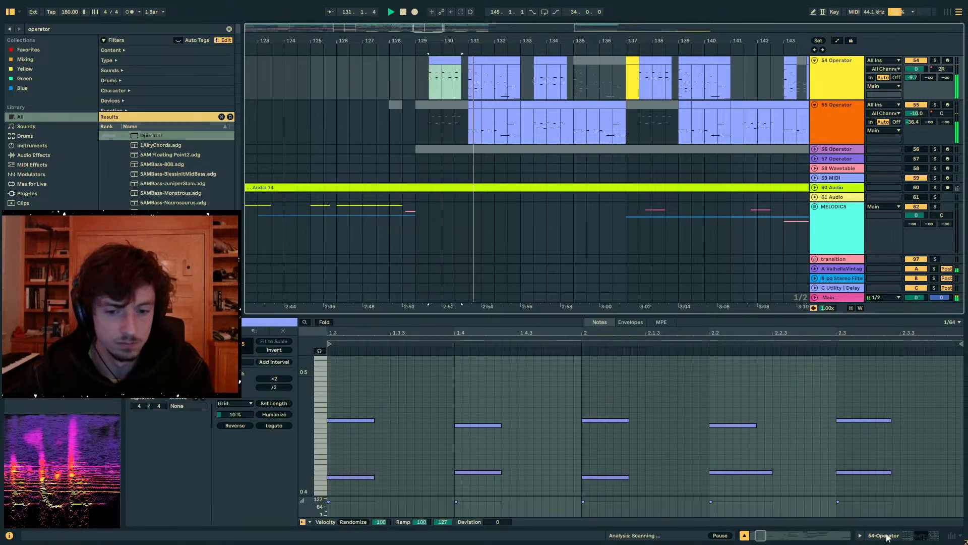
key("shift+Tab")
left_click(392, 496)
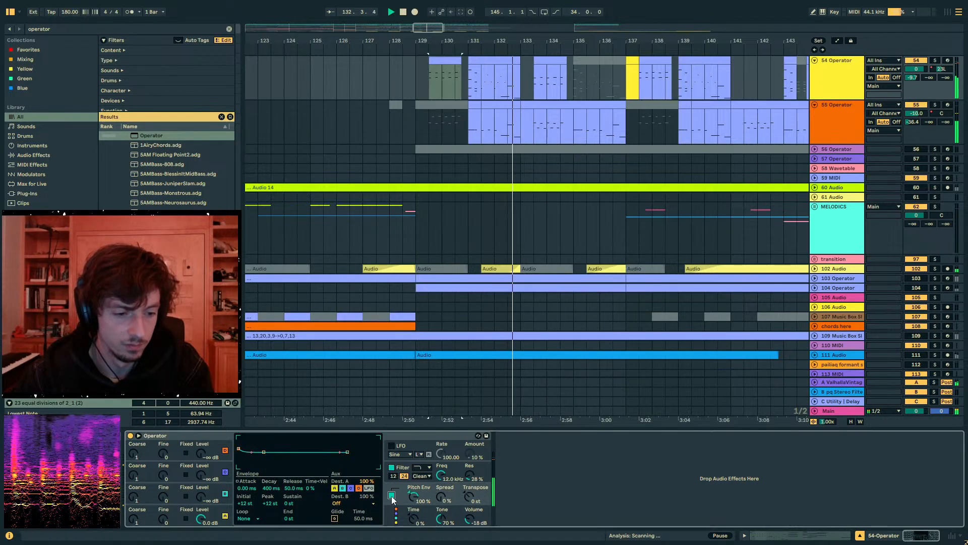
left_click_drag(414, 497, 442, 446)
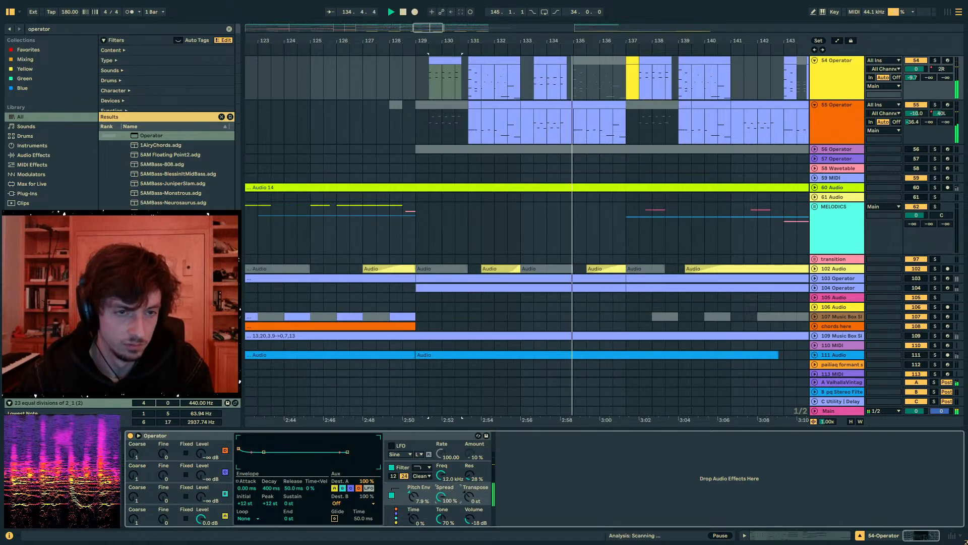
- Lower track 54's send A to -18.6 dB and listen on past the switch-up marker at bar 145
scroll(452, 174, "up", 3)
left_click(575, 194)
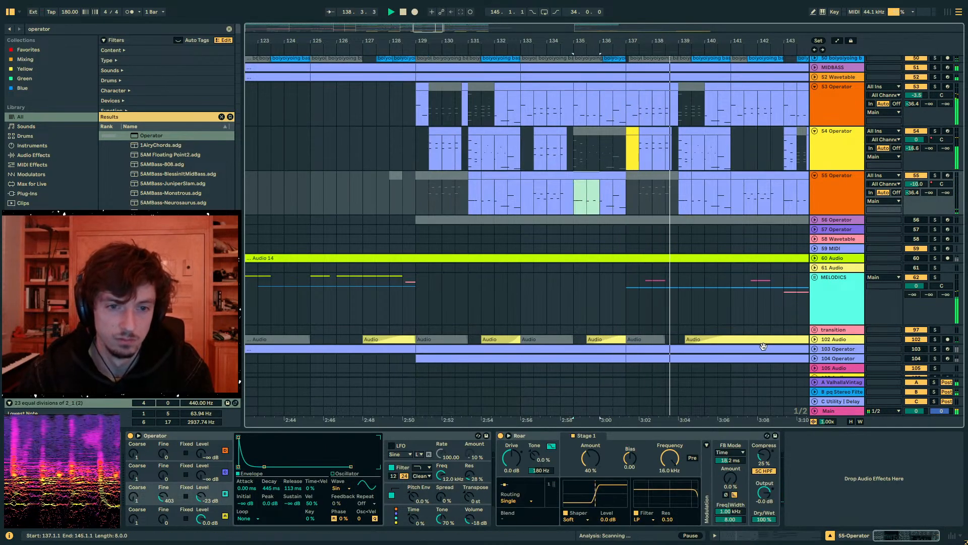
left_click_drag(691, 40, 515, 18)
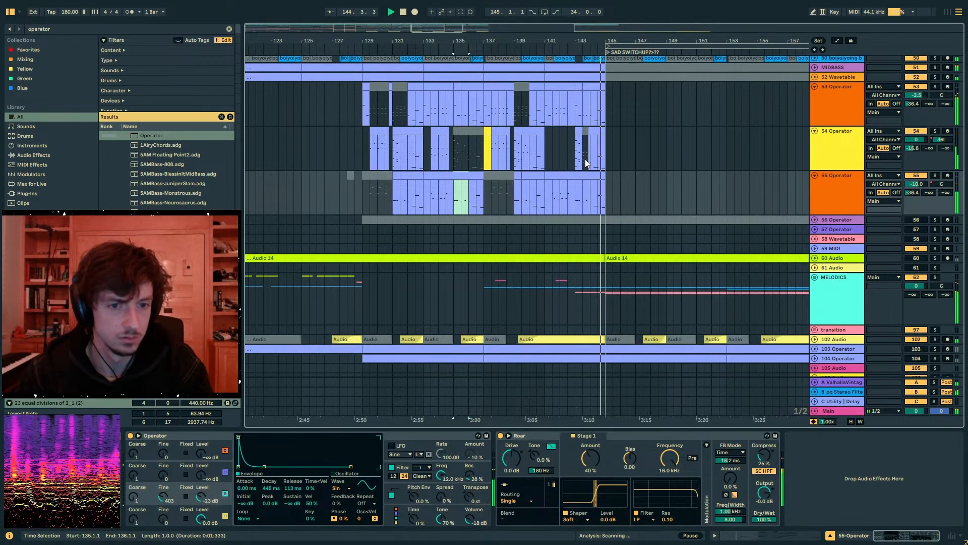
scroll(632, 183, "up", 5)
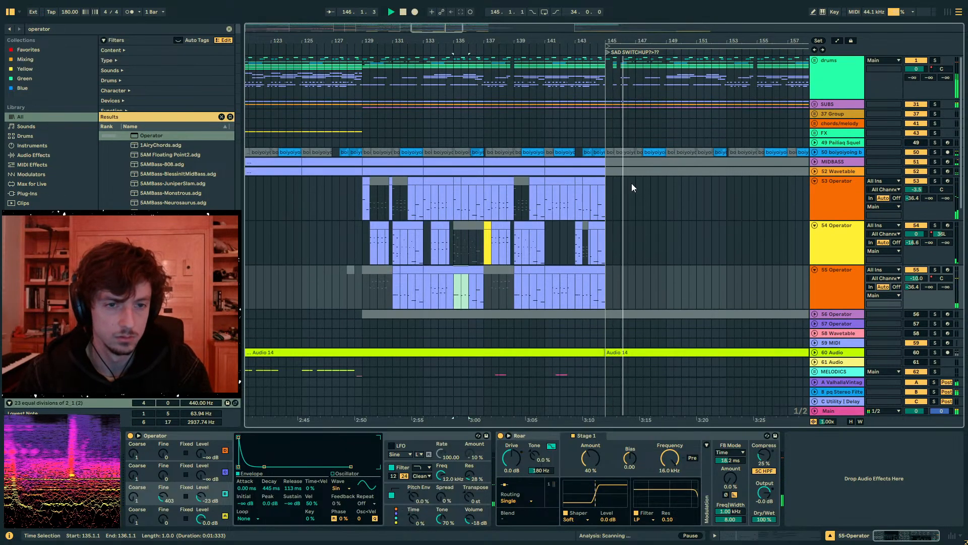
- Try deleting the drums group's content from 145.1 to 146.3 and listen to the transition from bar 144
left_click(605, 199)
key("space")
left_click(598, 124)
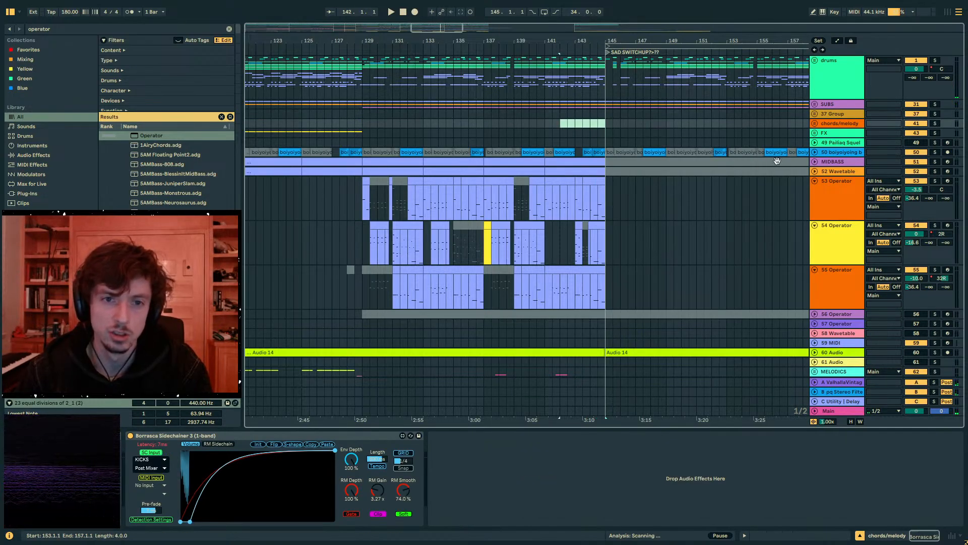
left_click(606, 80)
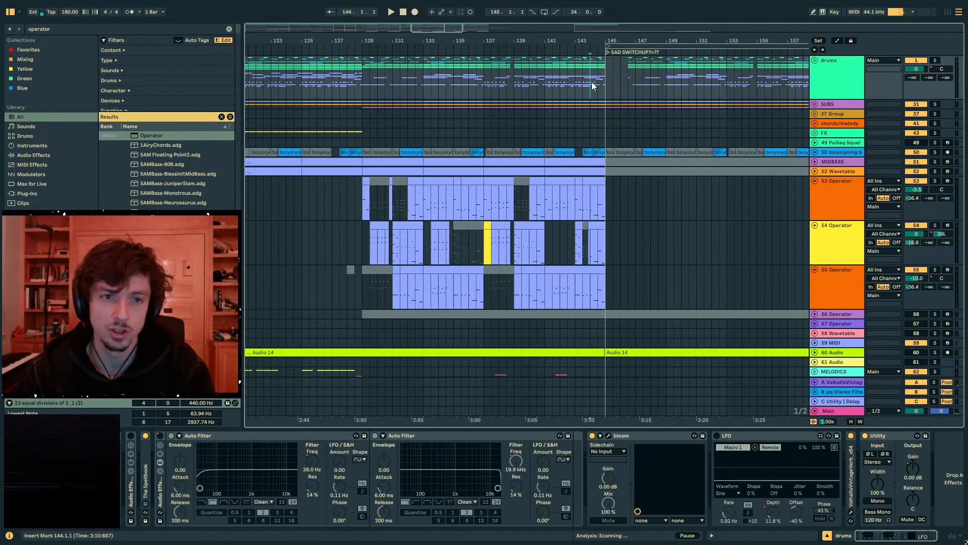
key("space")
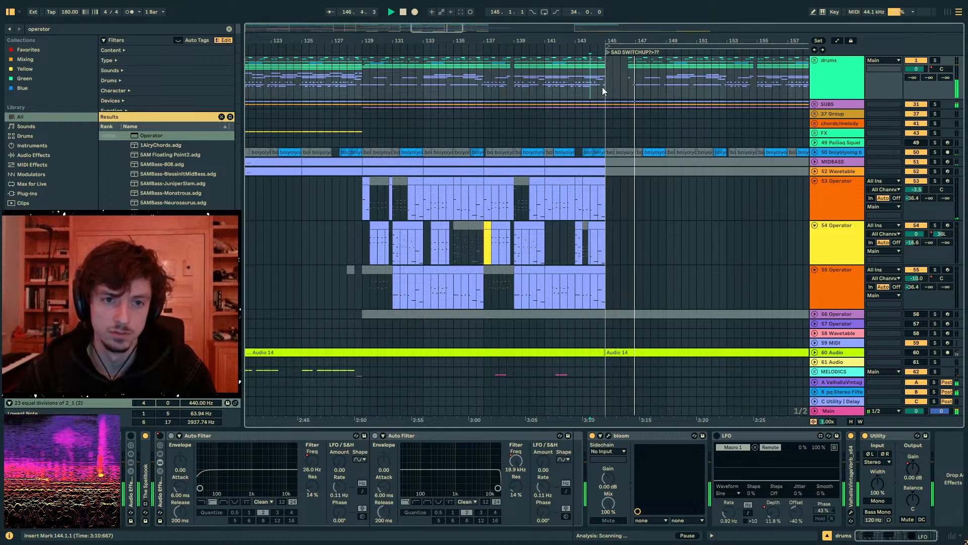
key("ctrl+z")
- Automate the drums group's Audio Effect Rack to switch on only from bar 145 to 147, and enlarge its automation lane
left_click(821, 79)
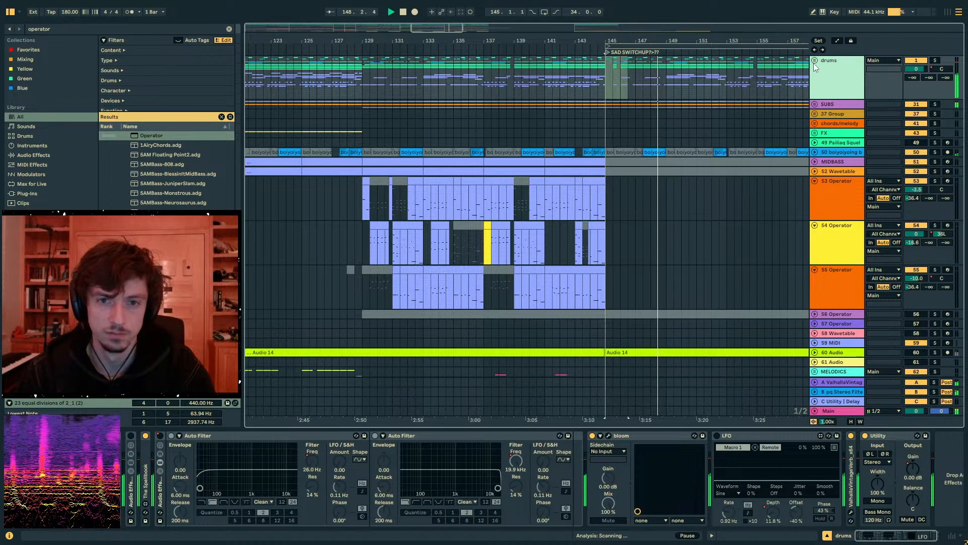
key("space")
left_click(913, 465)
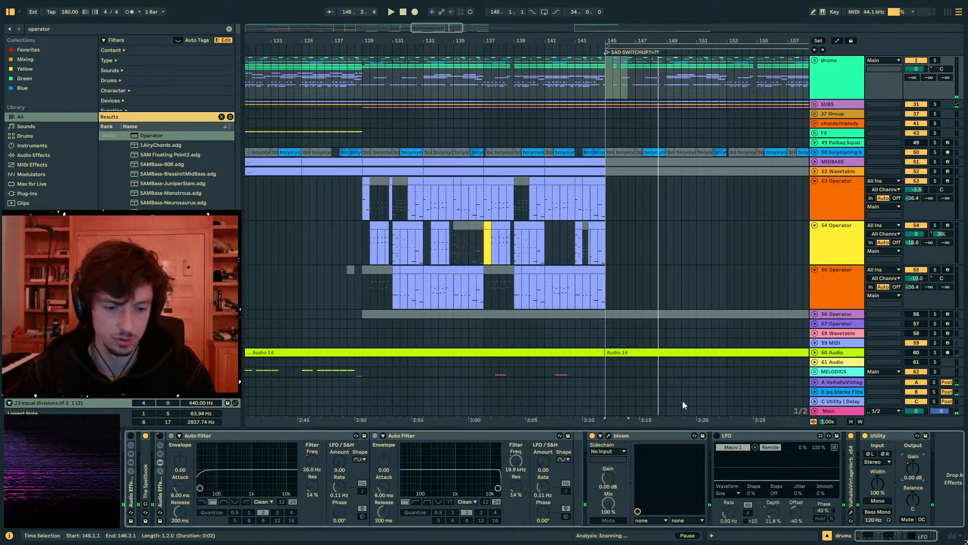
left_click(160, 436)
left_click(814, 61)
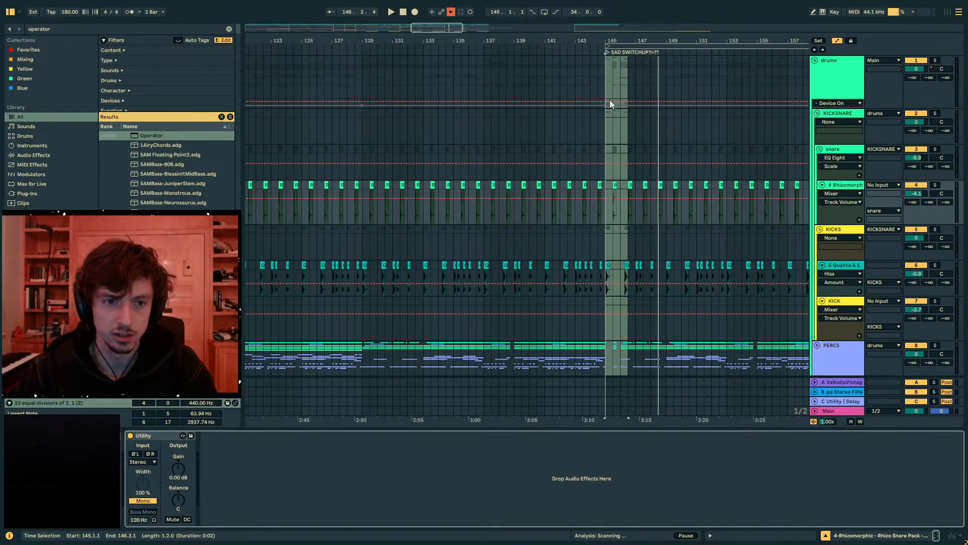
key("ctrl+z")
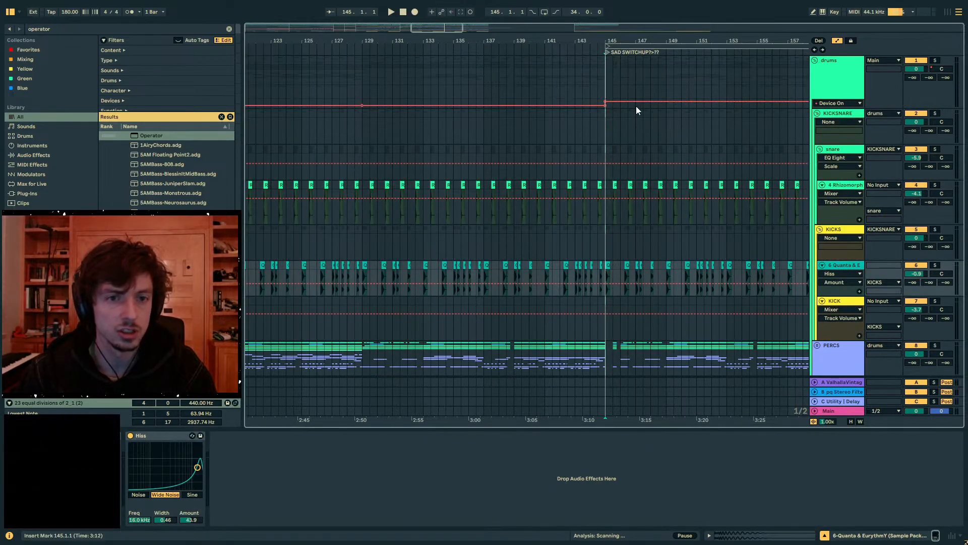
left_click_drag(637, 102, 637, 106)
left_click(584, 87)
left_click(840, 98)
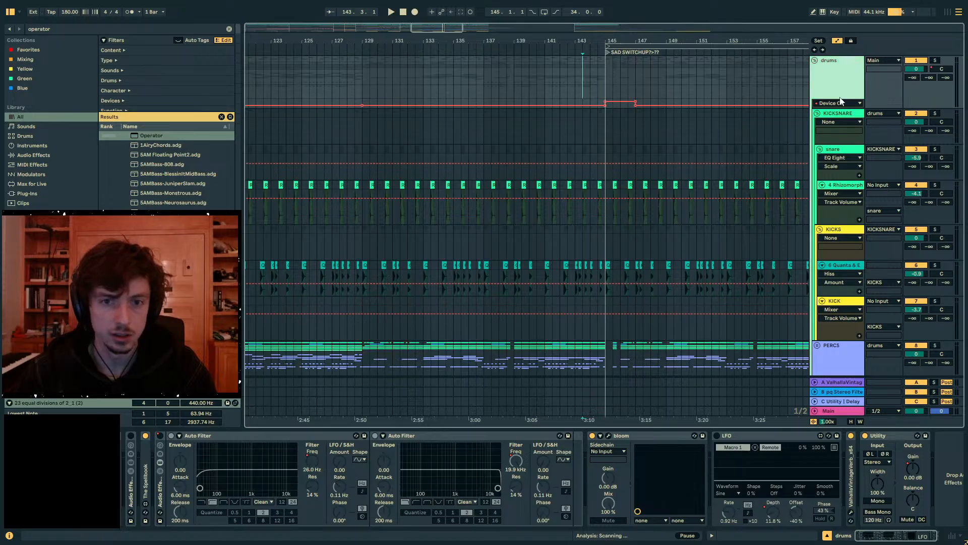
left_click_drag(840, 108, 807, 226)
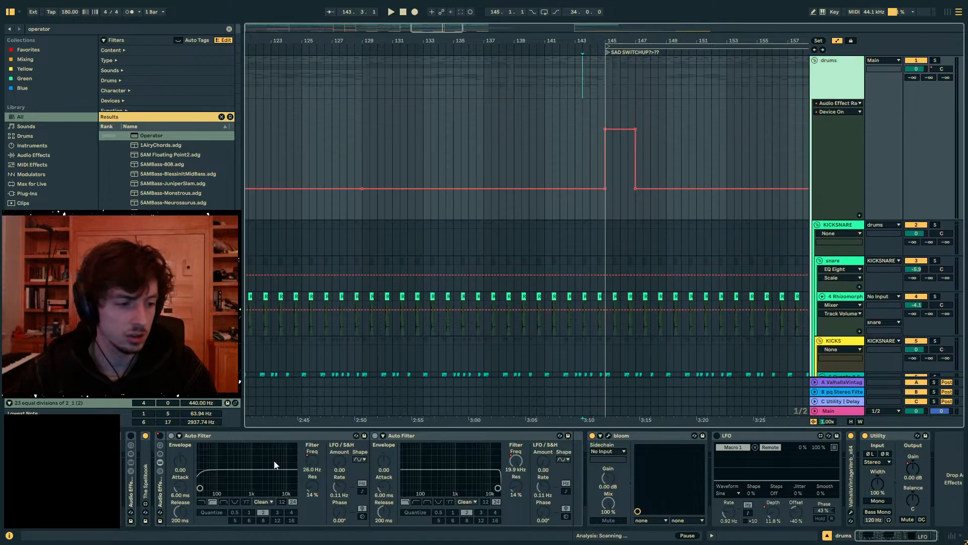
- Automate the first drums Auto Filter's frequency to jump to about 251 Hz at 145.1 and fall back to 26 Hz by bar 149
left_click(308, 461)
left_click(606, 220)
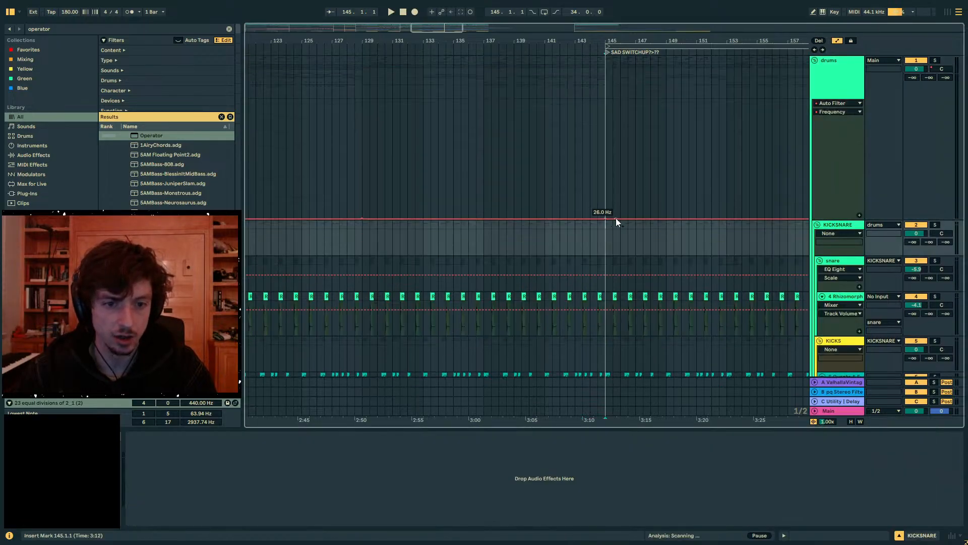
left_click_drag(615, 218, 662, 214)
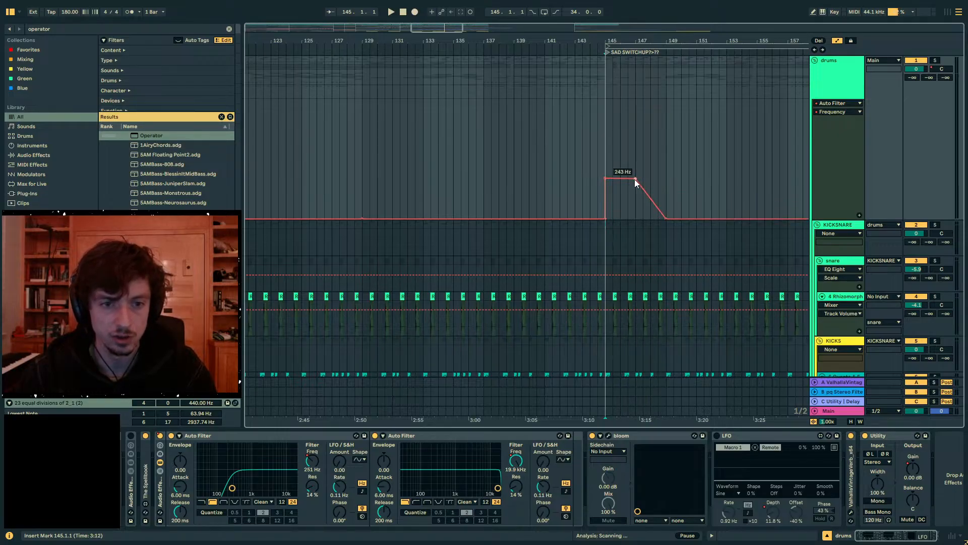
- Automate the second drums Auto Filter's frequency to dip at 145.1 and curve back to 19.9 kHz by bar 147, and listen from bar 144
left_click(524, 472)
mouse_move(635, 104)
left_mouse_down()
mouse_move(605, 139)
mouse_move(633, 108)
left_mouse_up()
left_click(590, 150)
key("space")
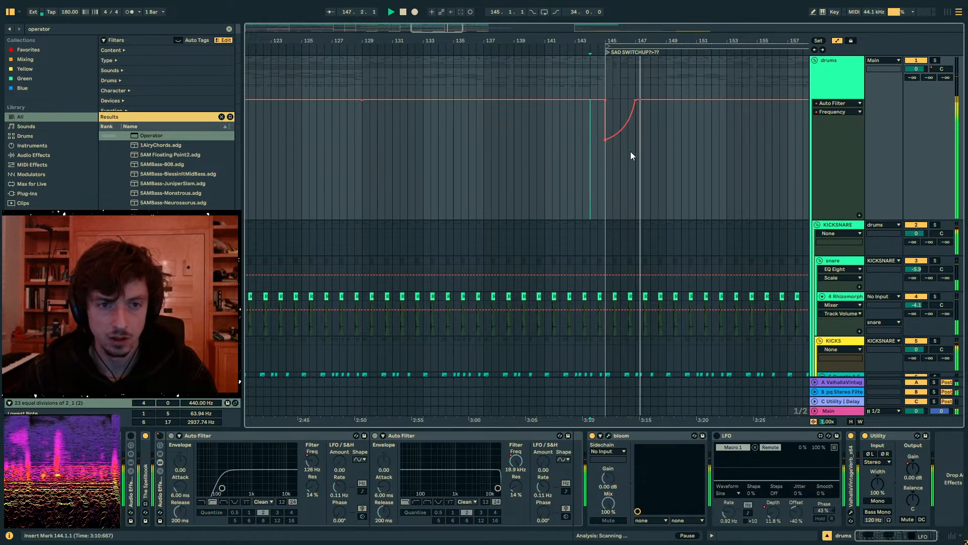
key("a")
left_click(830, 89)
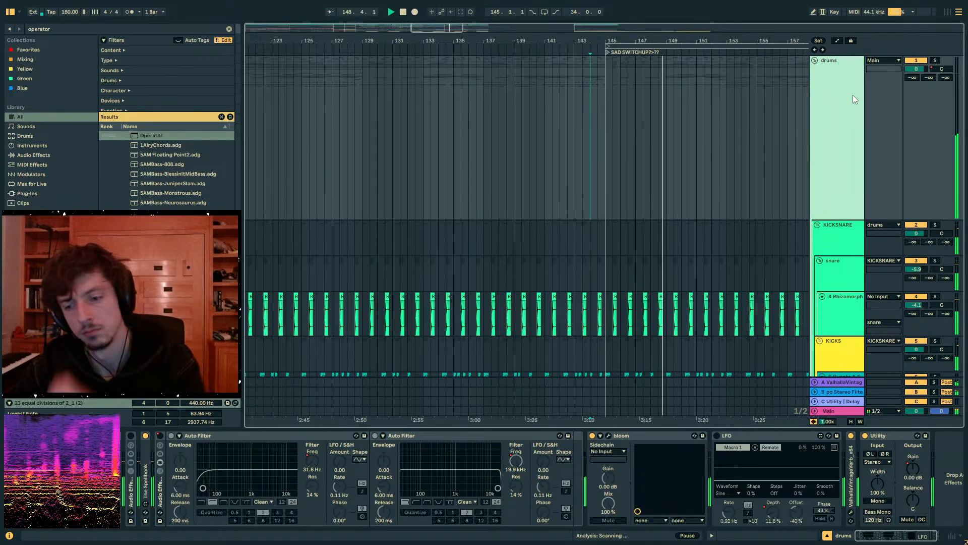
left_click_drag(693, 42, 550, 39)
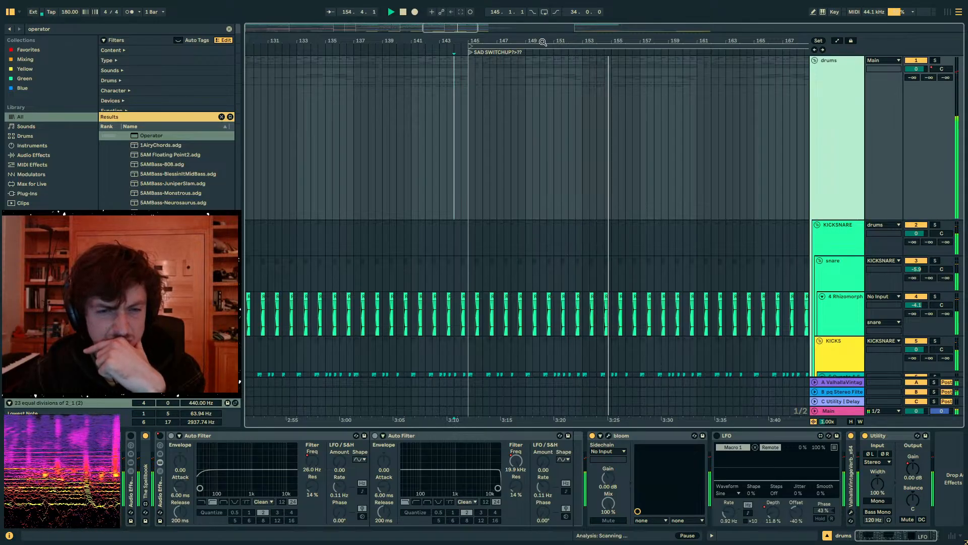
- Fold the drums group and unfold the MELODICS group down to its drop 2 audio tracks
scroll(794, 126, "down", 15)
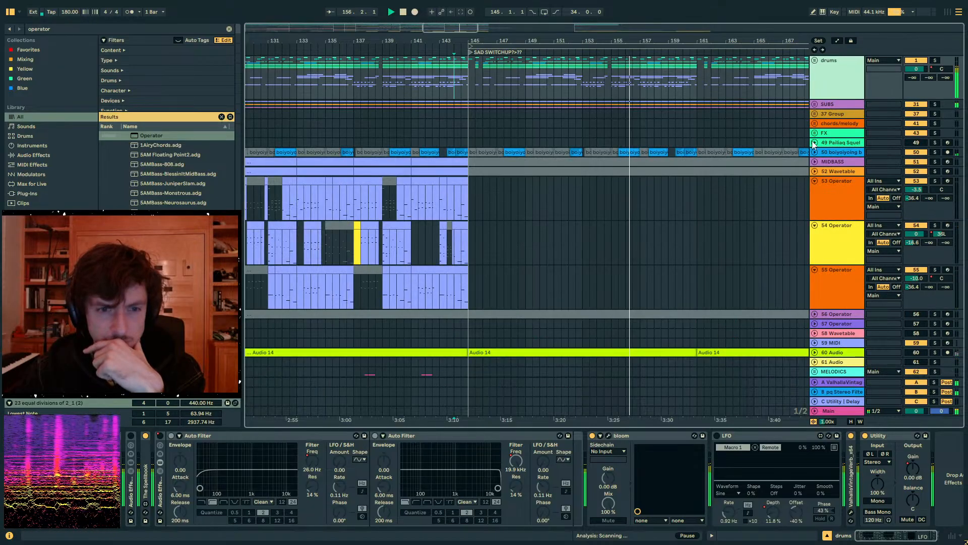
left_click(833, 138)
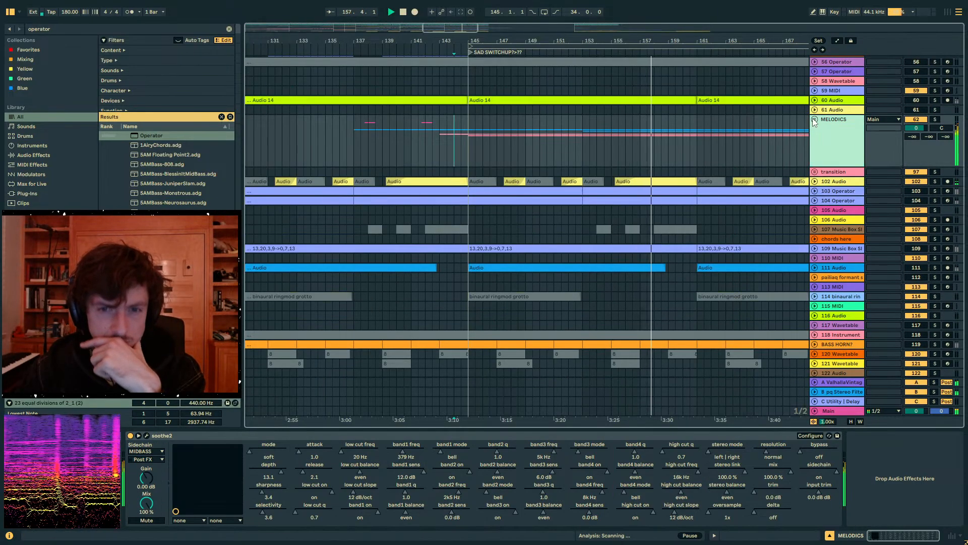
left_click(814, 120)
scroll(738, 167, "up", 10)
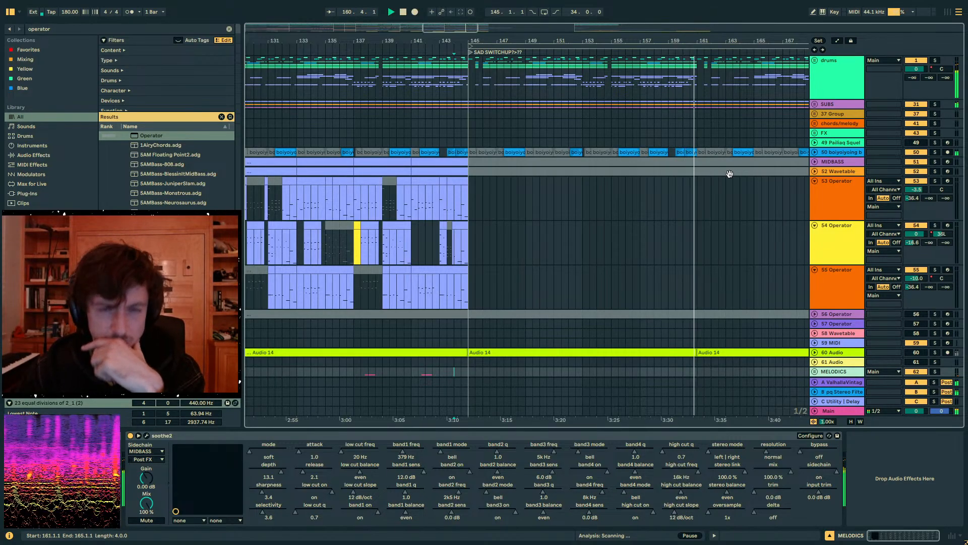
scroll(665, 201, "down", 5)
scroll(645, 225, "down", 6)
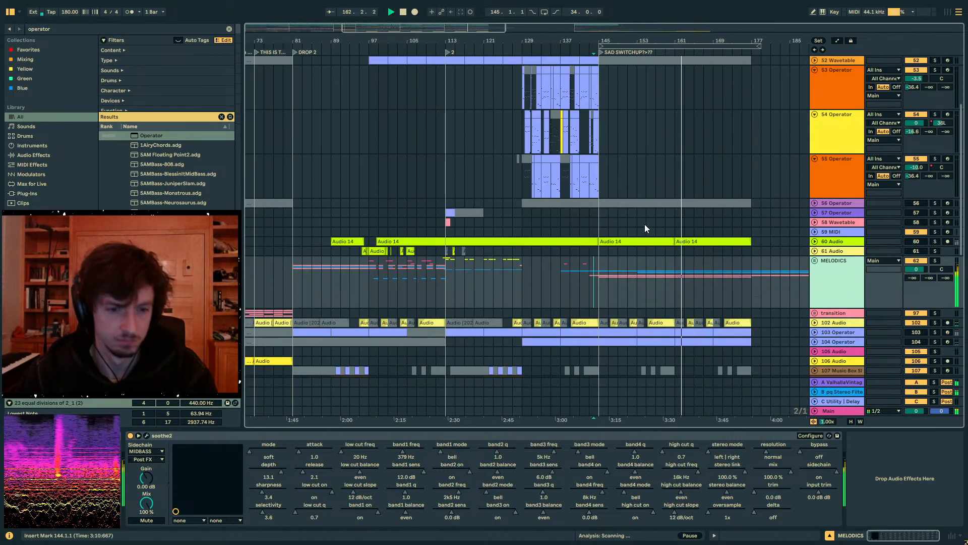
left_click(815, 170)
scroll(830, 213, "down", 2)
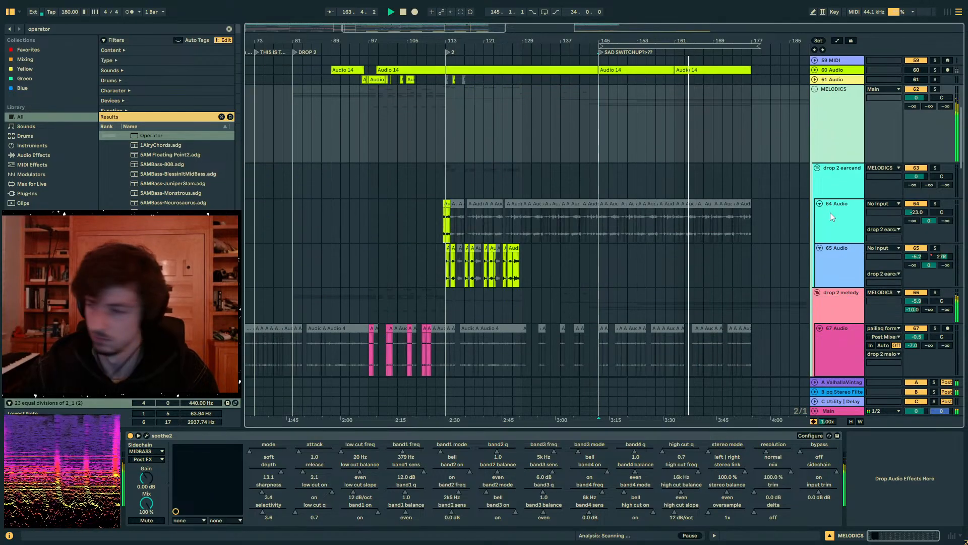
- Copy track 65 Audio's clips from bars 113 to 129, paste them at bar 161, and check the pasted section
scroll(620, 198, "down", 3)
scroll(547, 203, "down", 1)
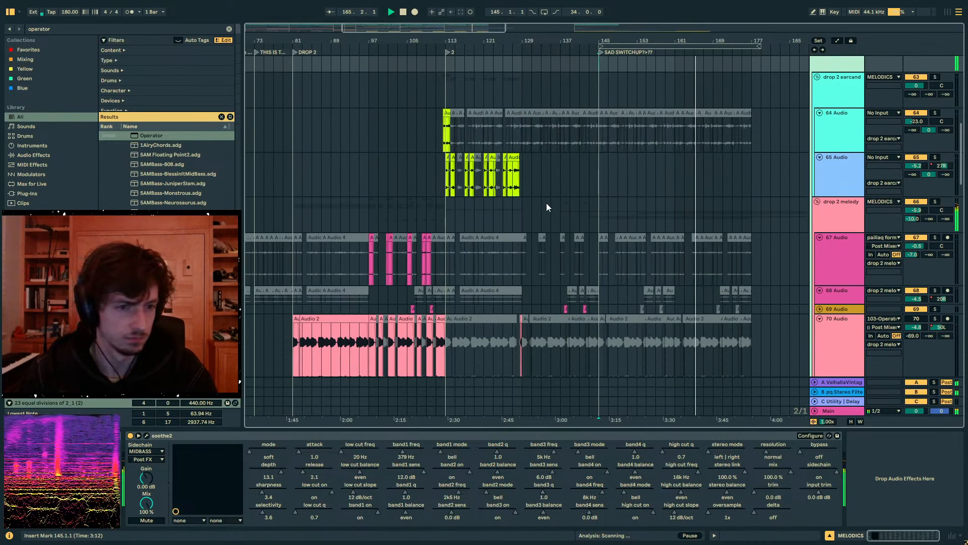
scroll(531, 195, "up", 1)
left_click_drag(525, 193, 446, 195)
key("ctrl+c")
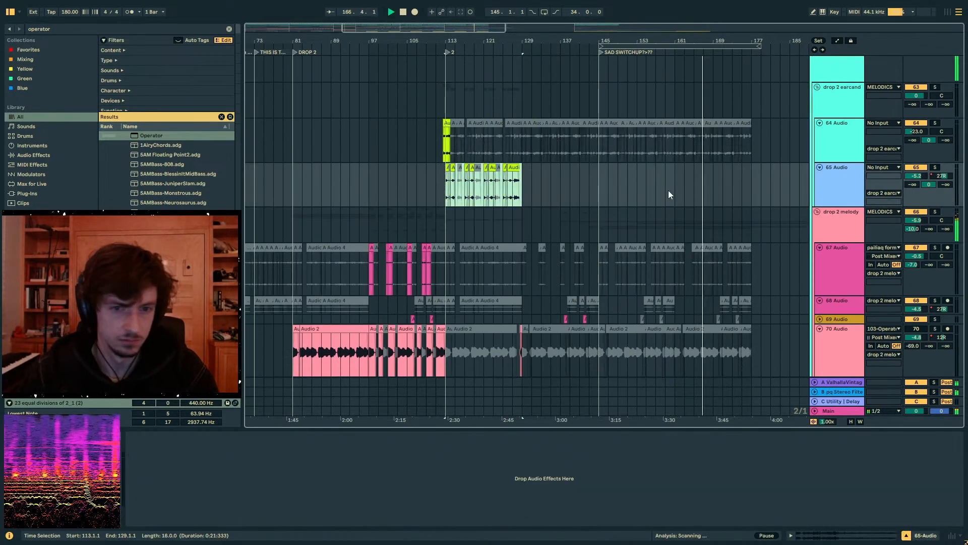
left_click(677, 188)
key("ctrl+v")
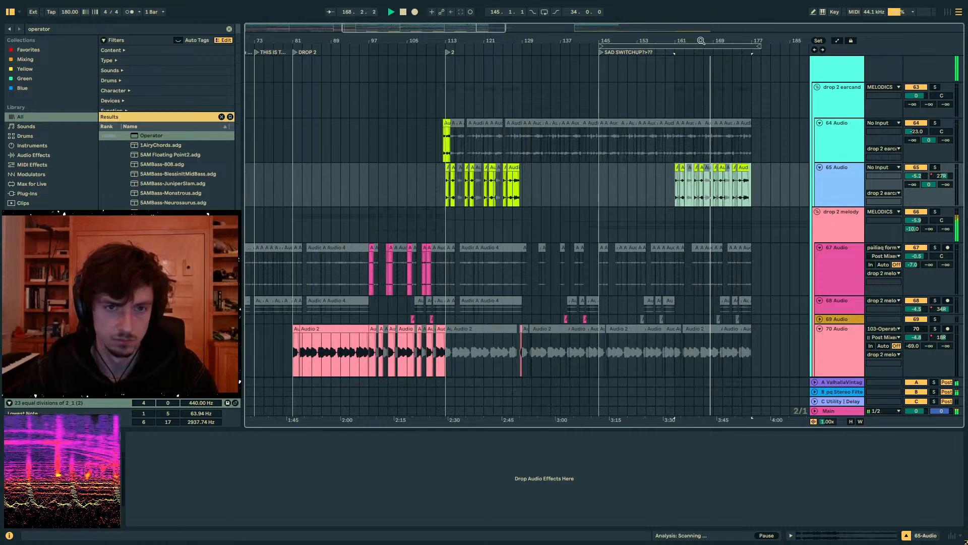
left_click_drag(702, 51, 582, 63)
left_click(686, 187)
left_click_drag(685, 185, 524, 187)
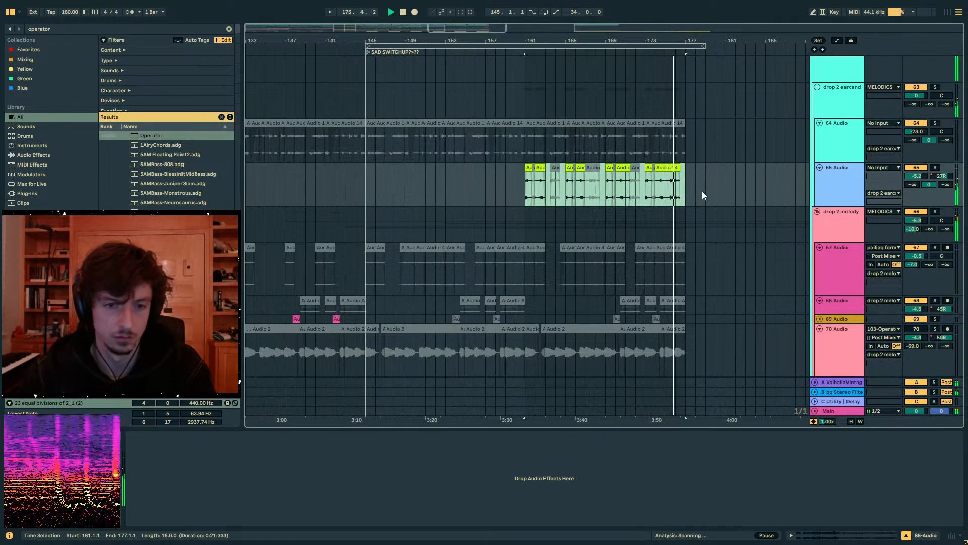
left_click(685, 193)
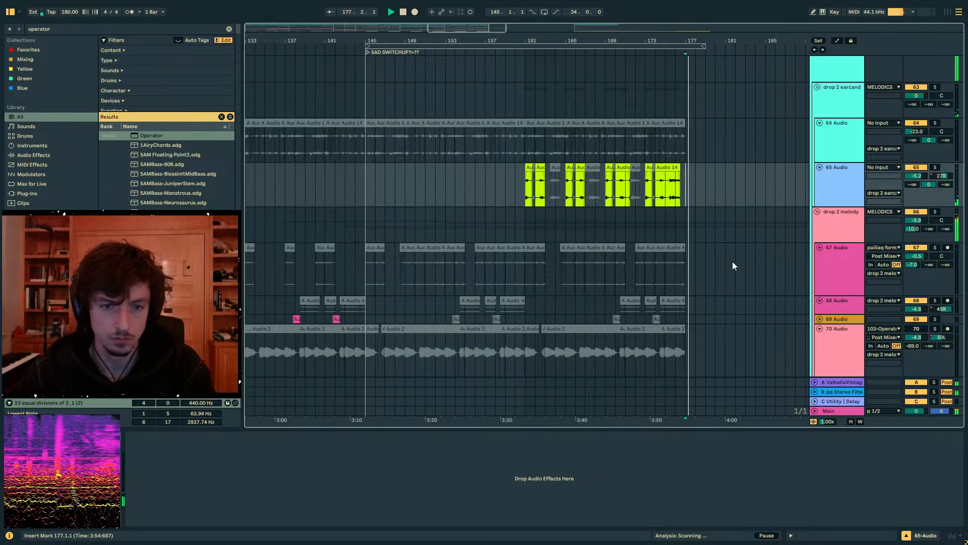
- Add an EQ Eight to the 74 Group and set its first band's low cut to 150 Hz
scroll(734, 248, "up", 3)
scroll(649, 101, "right", 3)
scroll(661, 250, "down", 10)
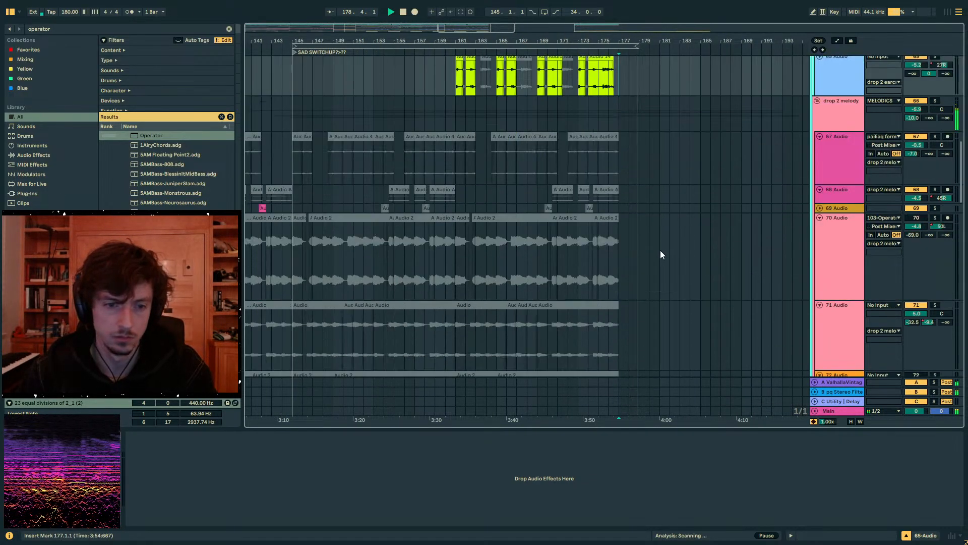
left_click(784, 231)
left_click(840, 187)
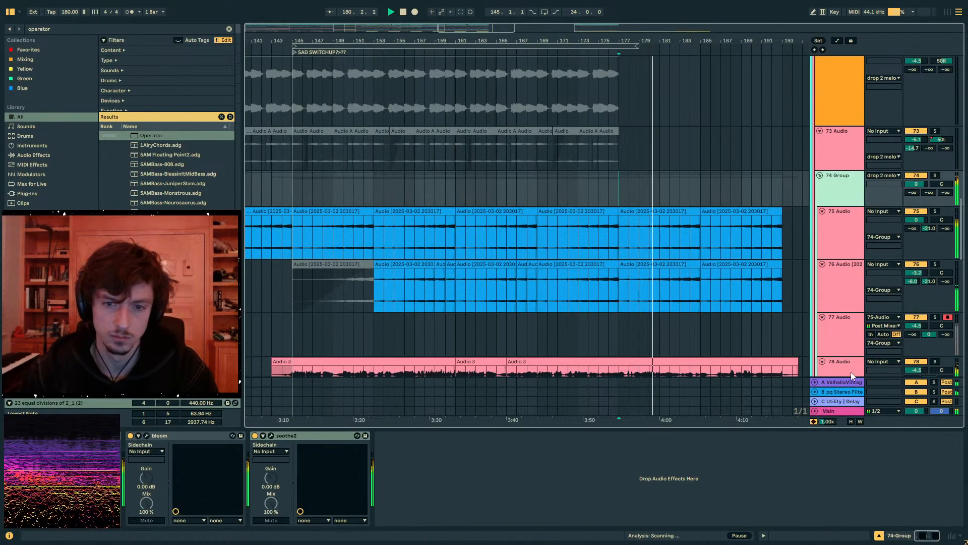
left_click(76, 30)
type("eq 8")
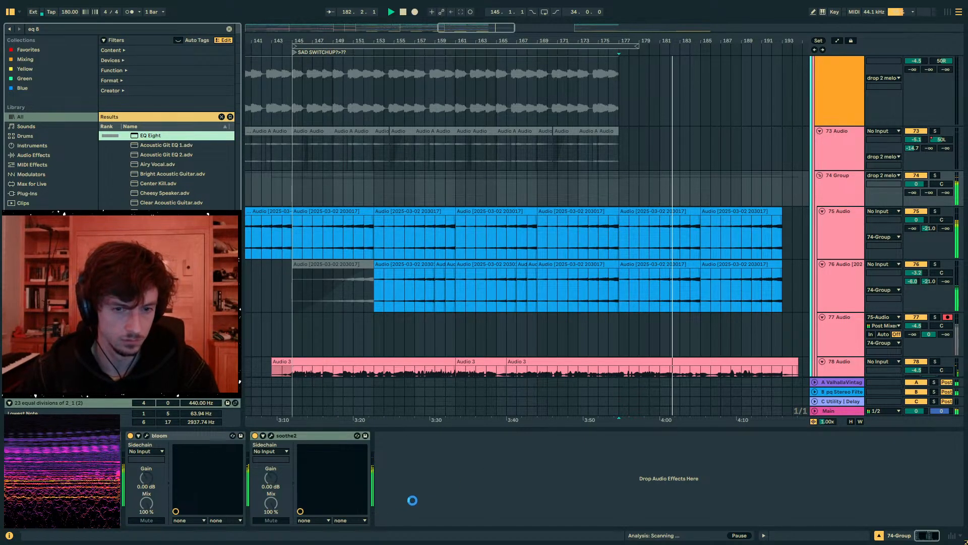
left_click_drag(412, 500, 411, 500)
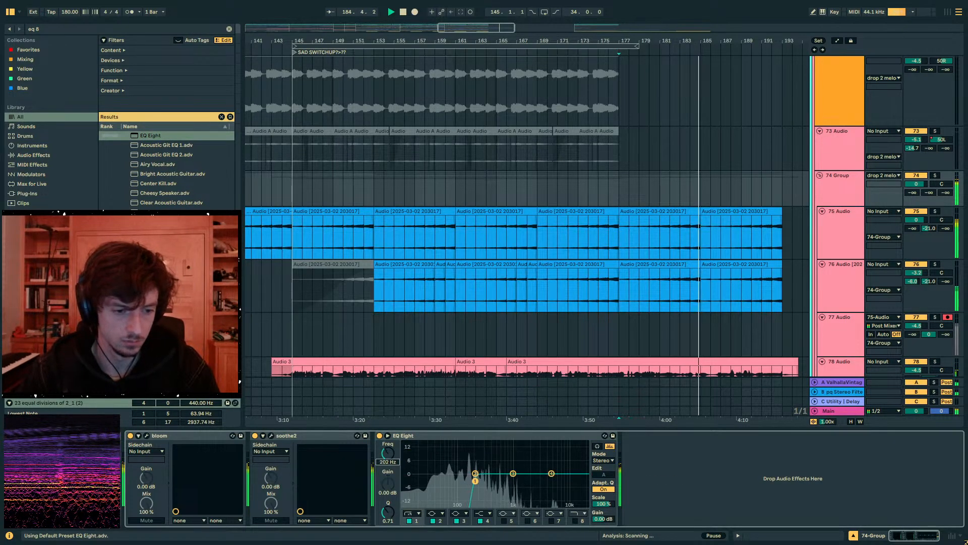
left_click_drag(388, 453, 388, 457)
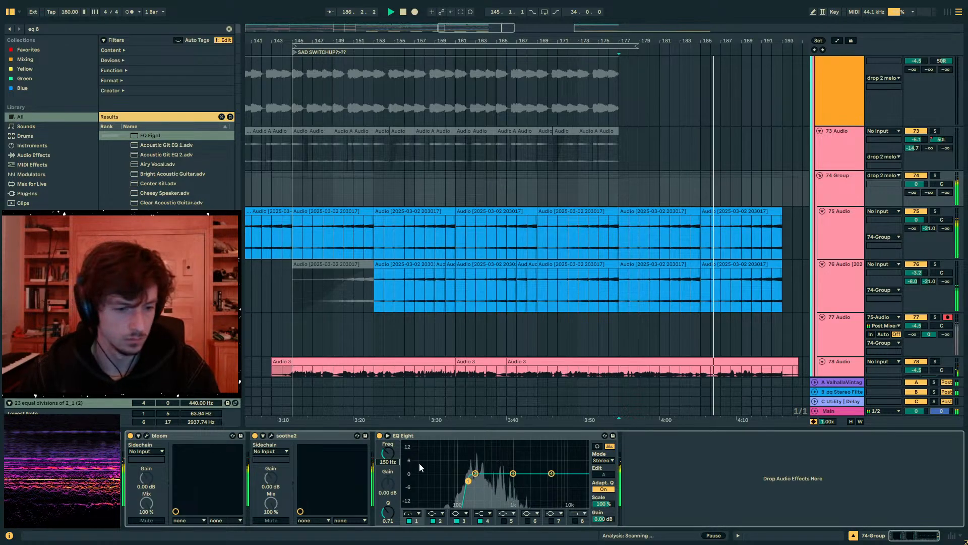
- Listen to the 74 Group's clips from about bar 174 to 192 and inspect the Main track's effects
left_click(749, 235)
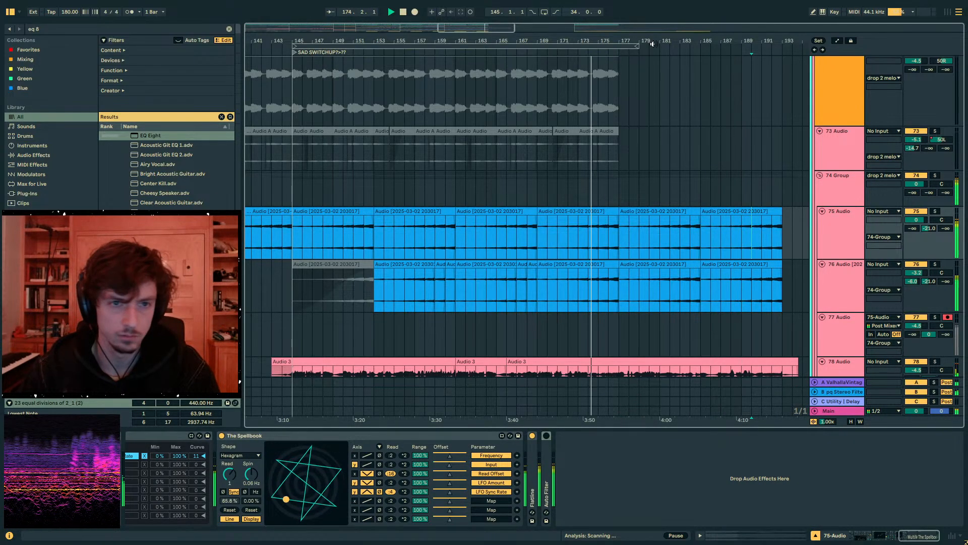
left_click(675, 189)
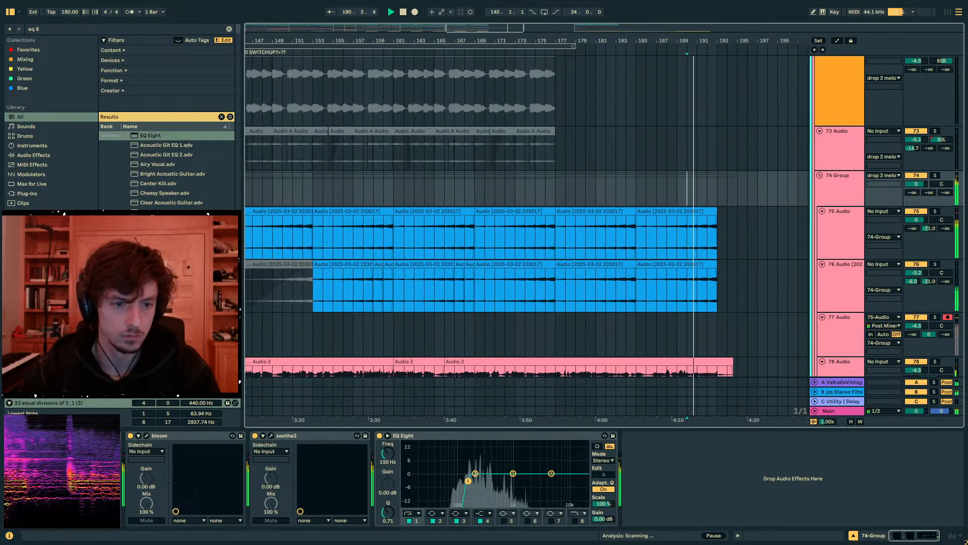
scroll(802, 247, "down", 2)
left_click(830, 411)
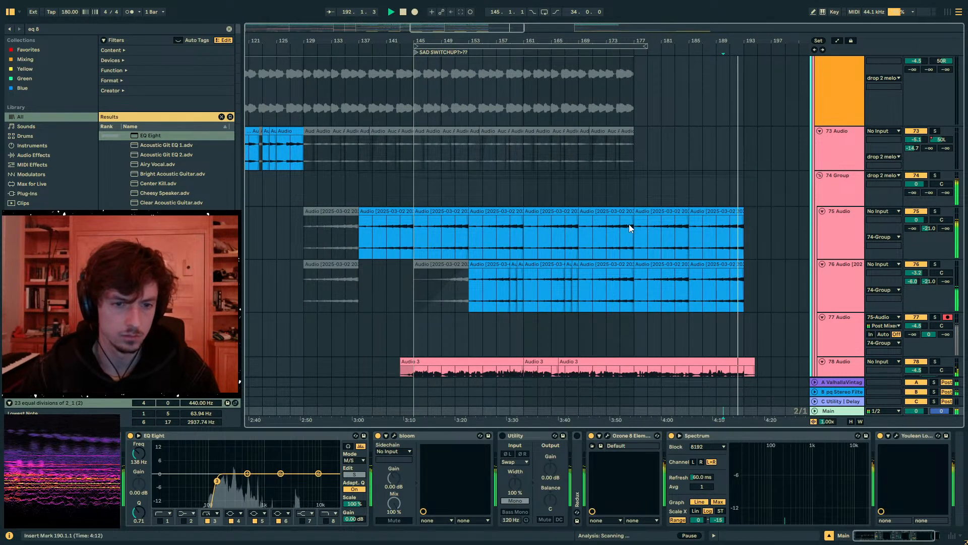
left_click(620, 189)
scroll(734, 106, "down", 5)
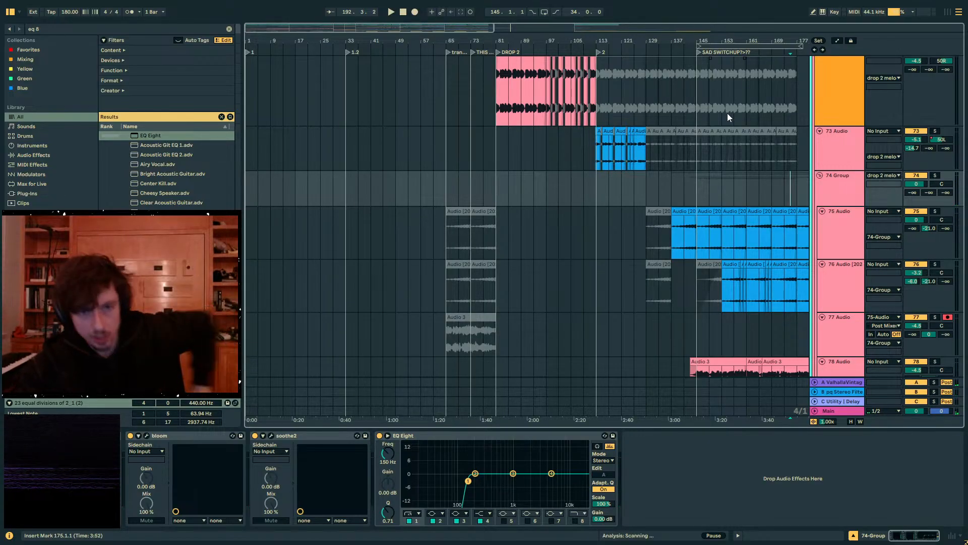
scroll(515, 183, "down", 5)
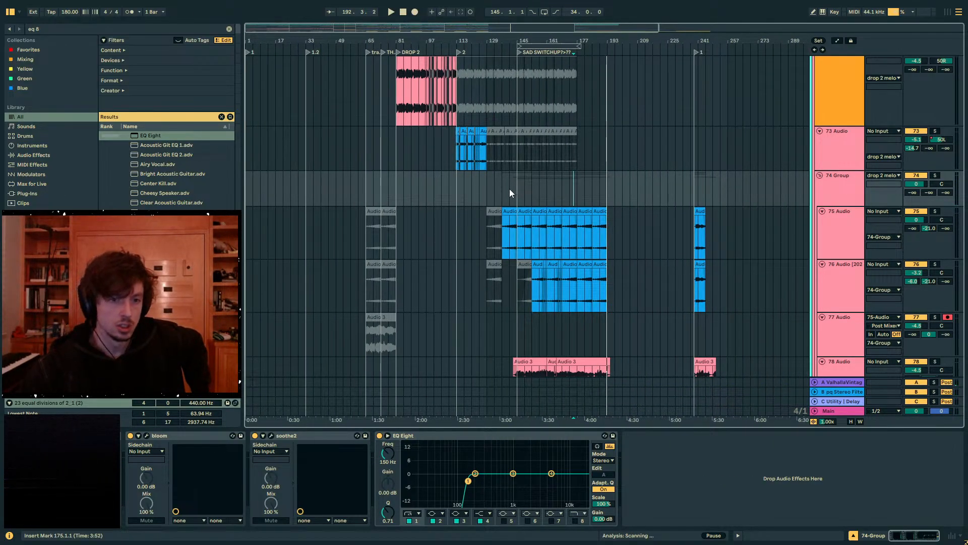
mouse_move(509, 193)
left_mouse_down()
mouse_move(547, 184)
mouse_move(510, 196)
mouse_move(531, 192)
mouse_move(501, 190)
mouse_move(534, 189)
mouse_move(459, 188)
mouse_move(492, 192)
left_mouse_up()
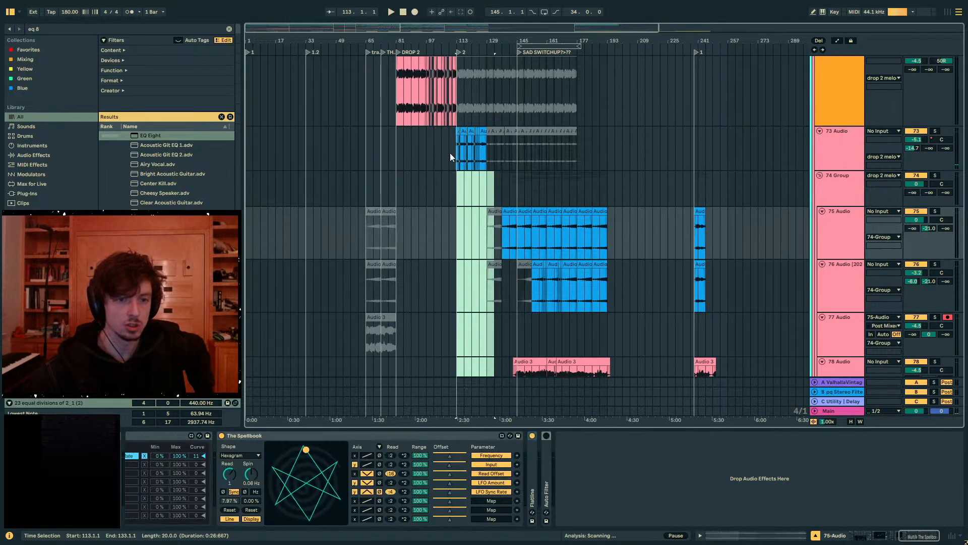
left_click(419, 187)
left_click_drag(667, 188, 660, 188)
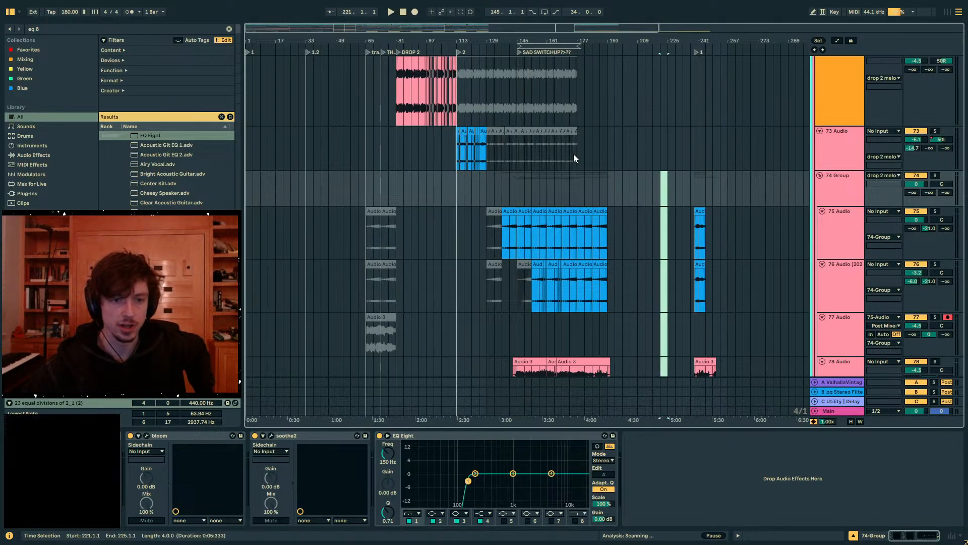
left_click(558, 155)
left_click(527, 182)
left_click(506, 148)
left_click(497, 181)
left_click(482, 150)
left_click(472, 219)
left_click(412, 182)
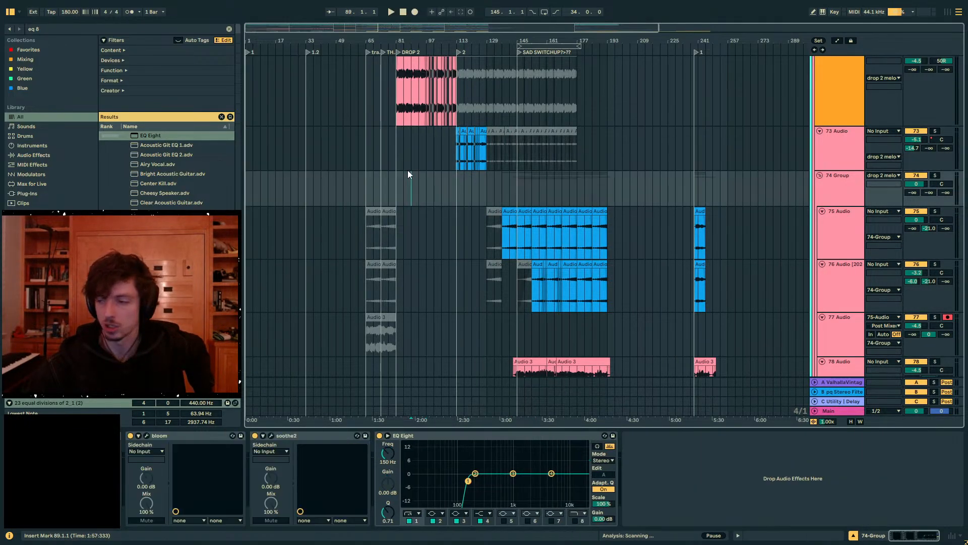
left_click(408, 156)
left_click(409, 197)
left_click_drag(394, 180, 367, 213)
left_click_drag(339, 39, 338, 39)
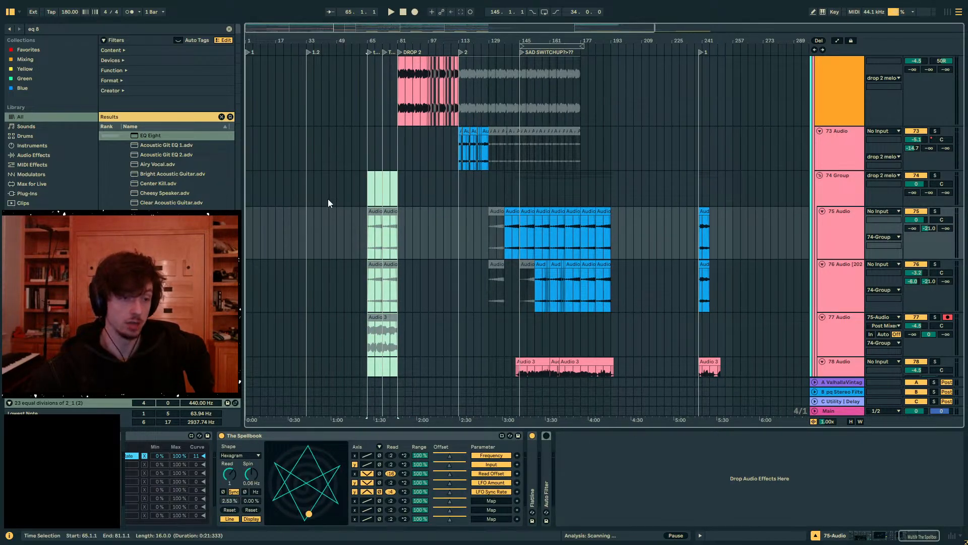
left_click(249, 184)
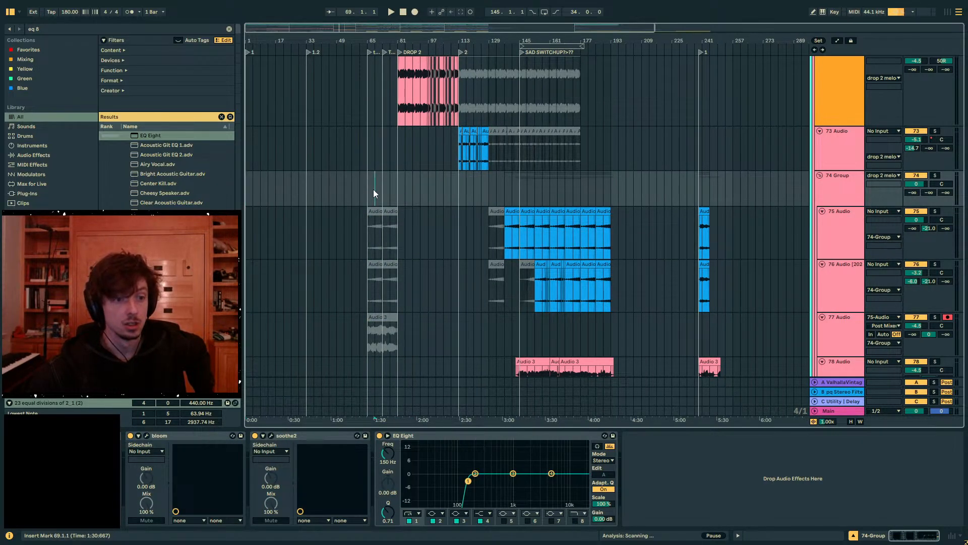
left_click(390, 192)
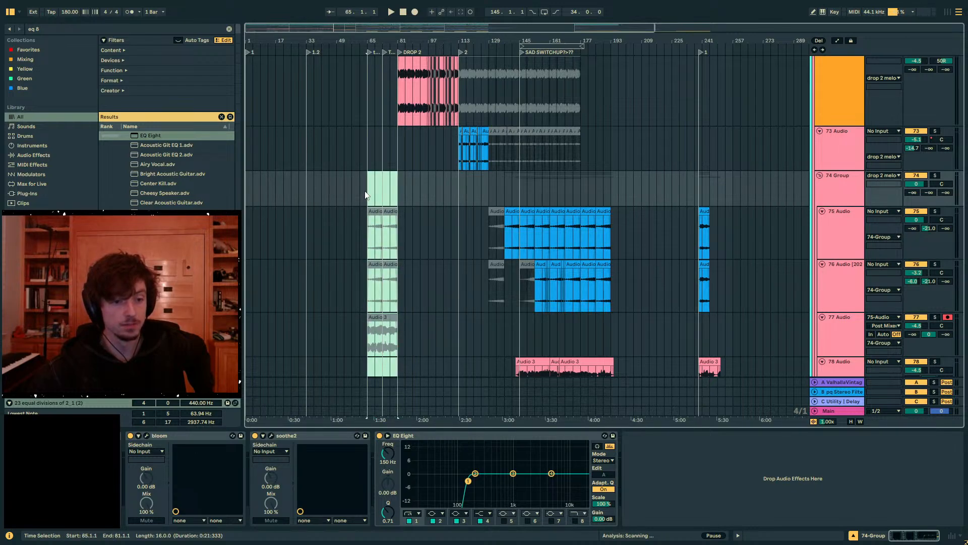
left_click(370, 214)
left_click_drag(397, 187, 366, 191)
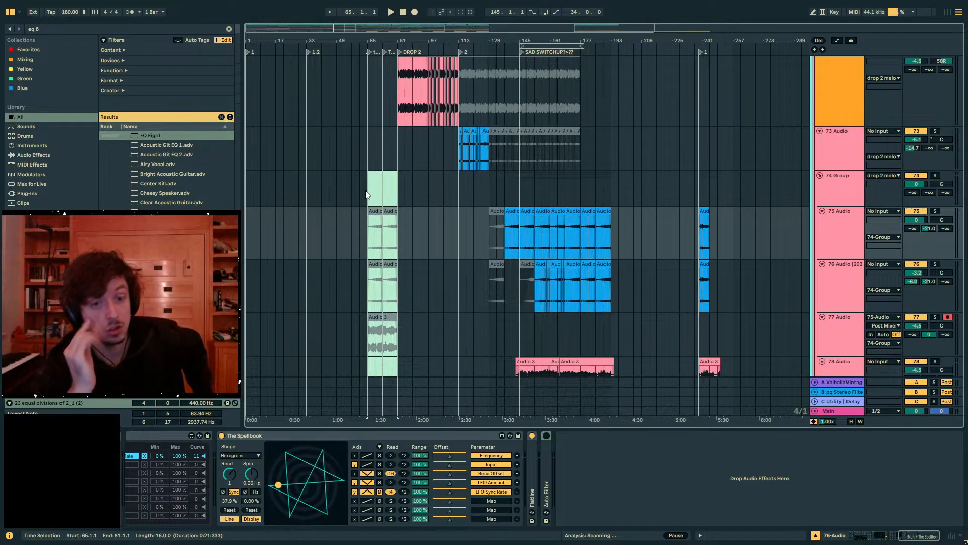
- Play the whole arrangement from bar 1 to hear it in full
left_click(250, 185)
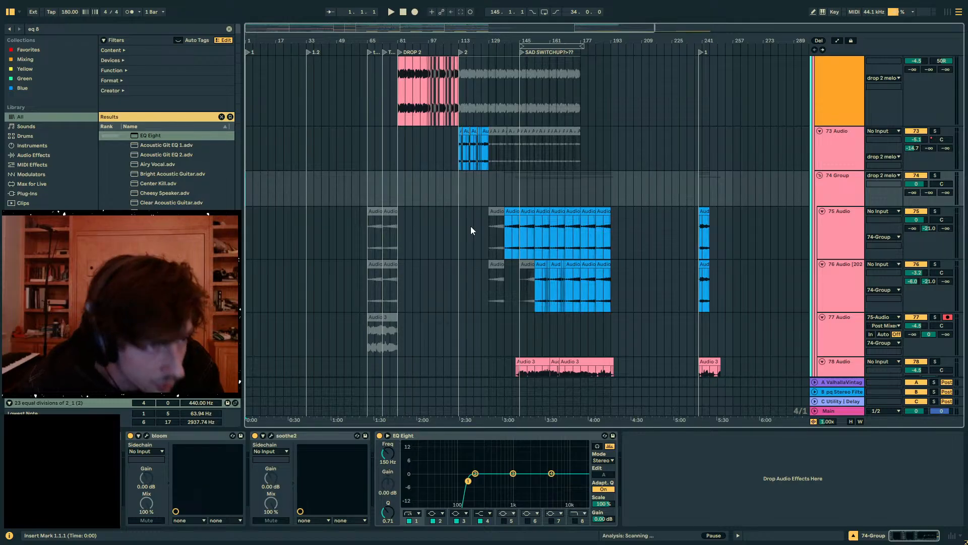
key("minus")
key("space")
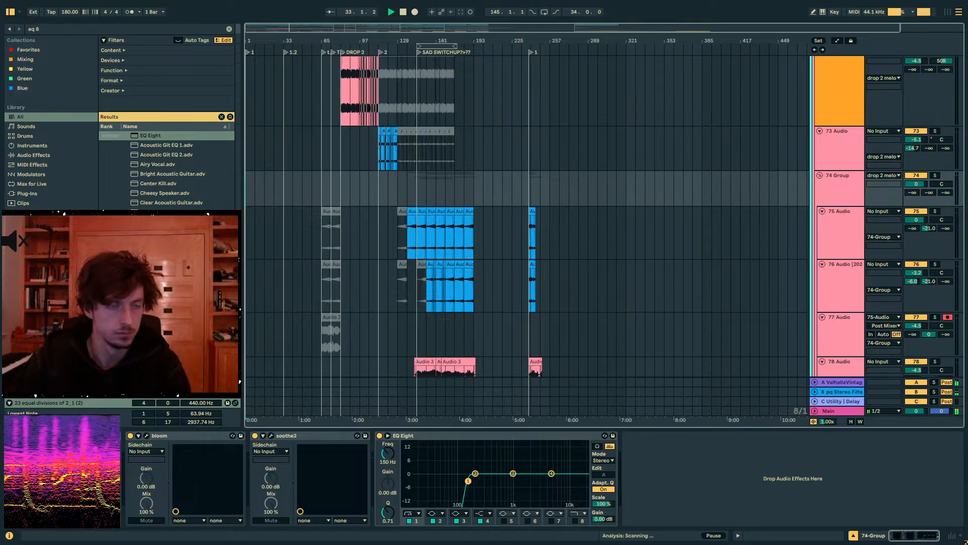
- Solo the drums group and listen to the transition into the 1.2 marker at bar 33 from 32.2.1
left_click_drag(283, 42, 328, 130)
scroll(337, 133, "up", 10)
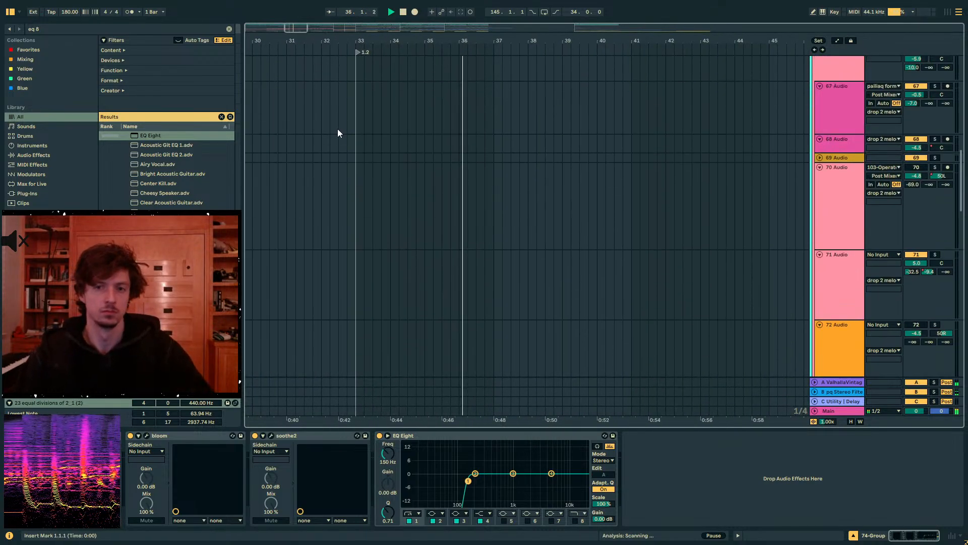
scroll(338, 131, "up", 10)
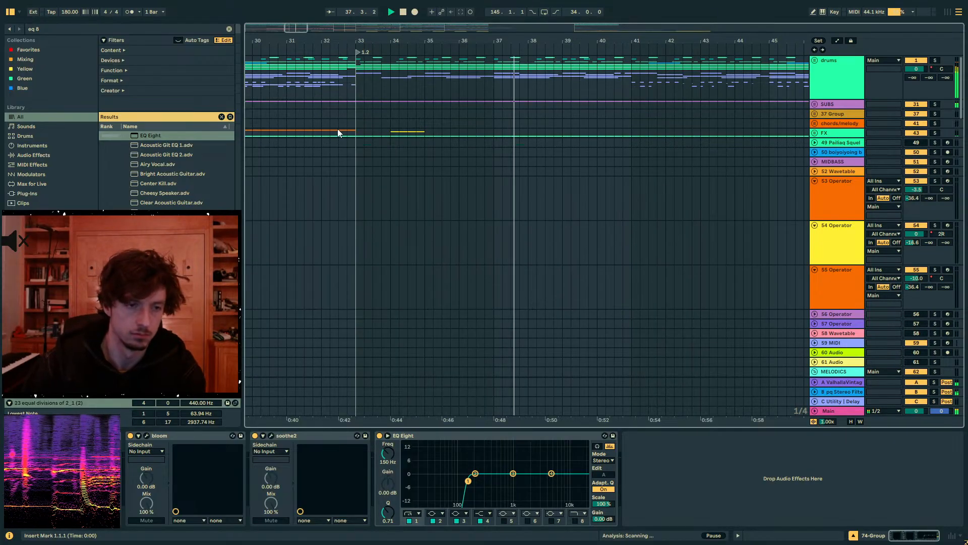
left_click(346, 90)
left_click(330, 90)
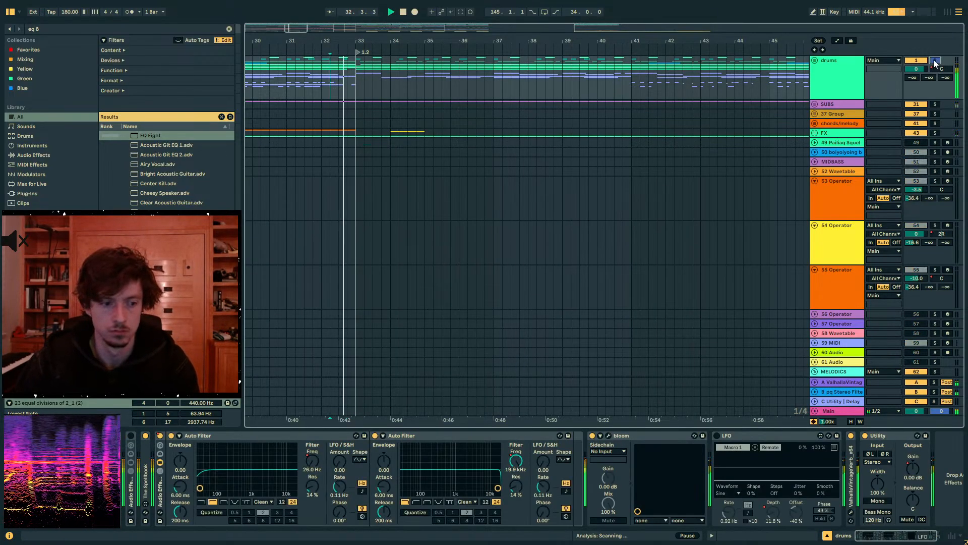
left_click(934, 61)
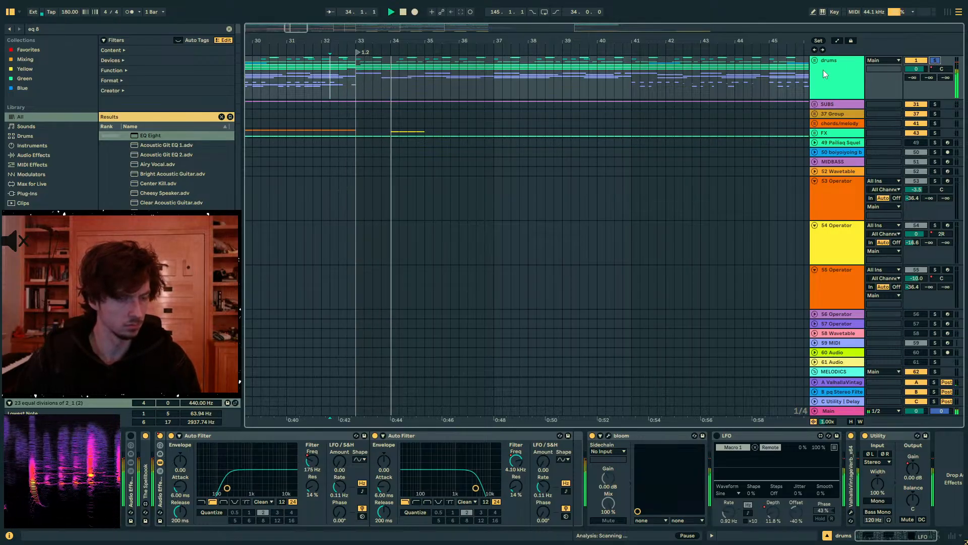
- Automate the drums group's Utility Gain to dip to -inf dB at bar 33, anchored by 0 dB breakpoints just before and after
left_click(920, 468)
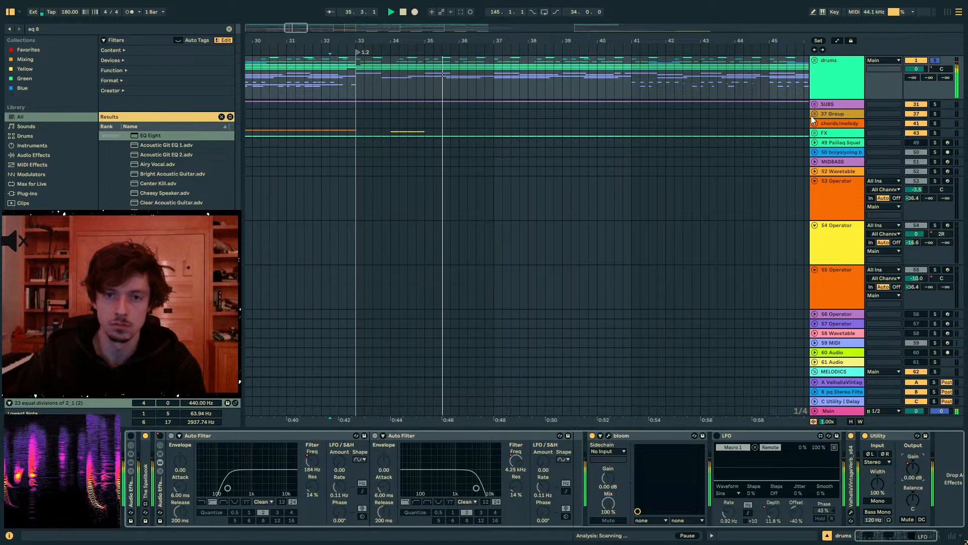
left_click(814, 60)
key("a")
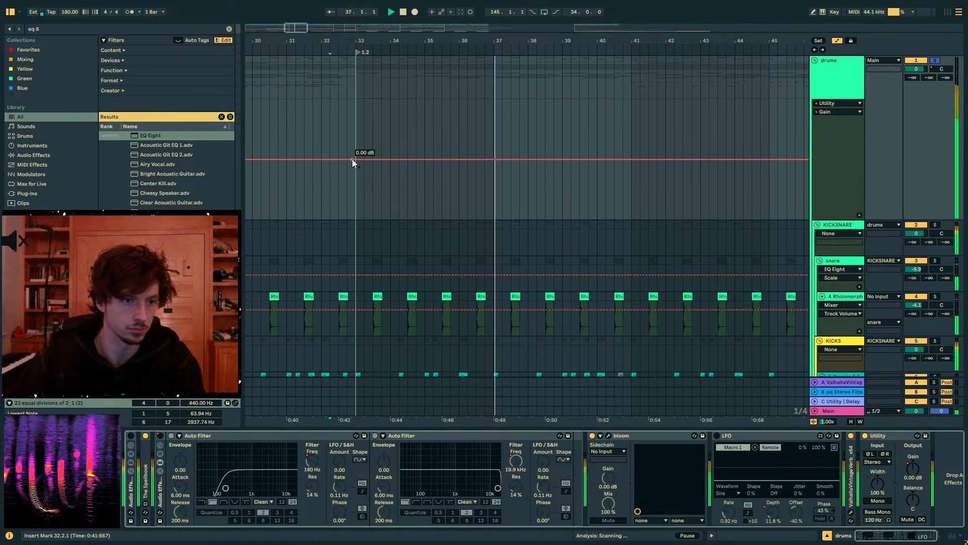
left_click(352, 159)
left_click(364, 159)
left_click_drag(359, 159, 355, 218)
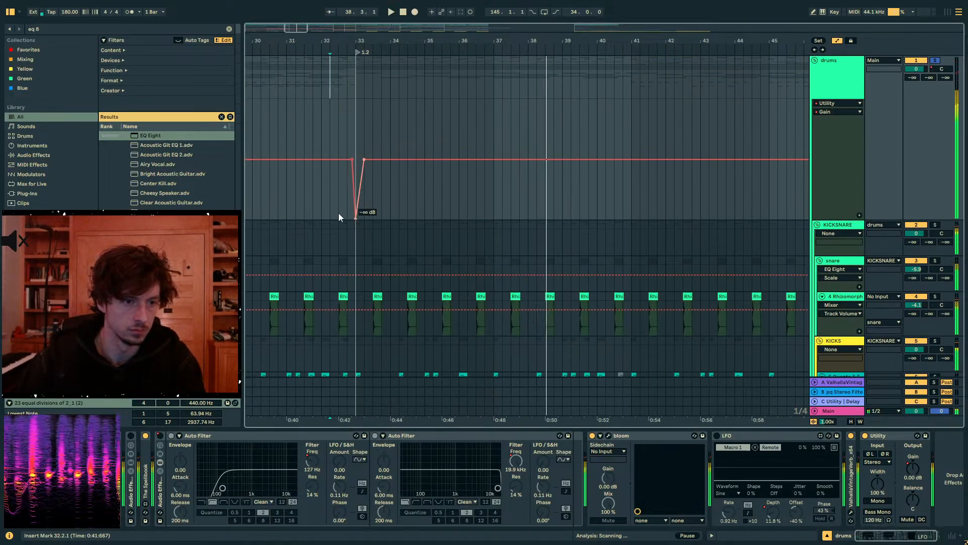
- Listen to the drums' new gain dip at bar 33, playing from bar 32
left_click(338, 213)
key("space")
key("space")
left_click(334, 114)
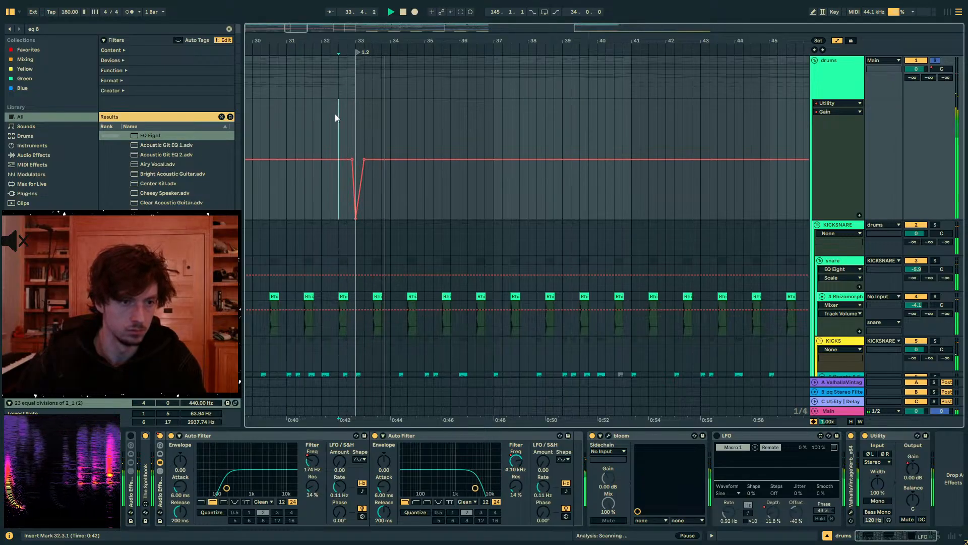
key("space")
key("space")
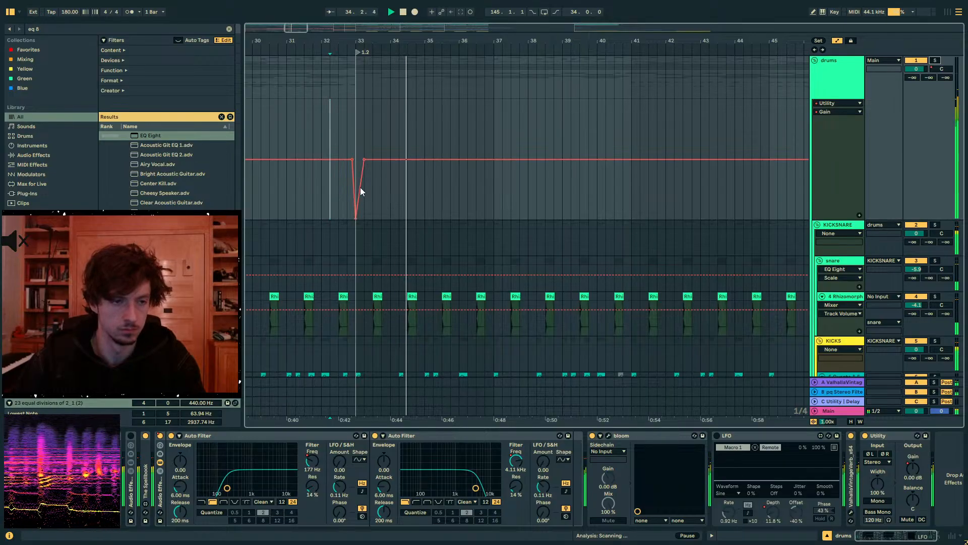
- Listen to the arrangement from bars 37 and 39 and place the insert marker at bar 45
left_click_drag(294, 41, 294, 18)
left_click(380, 127)
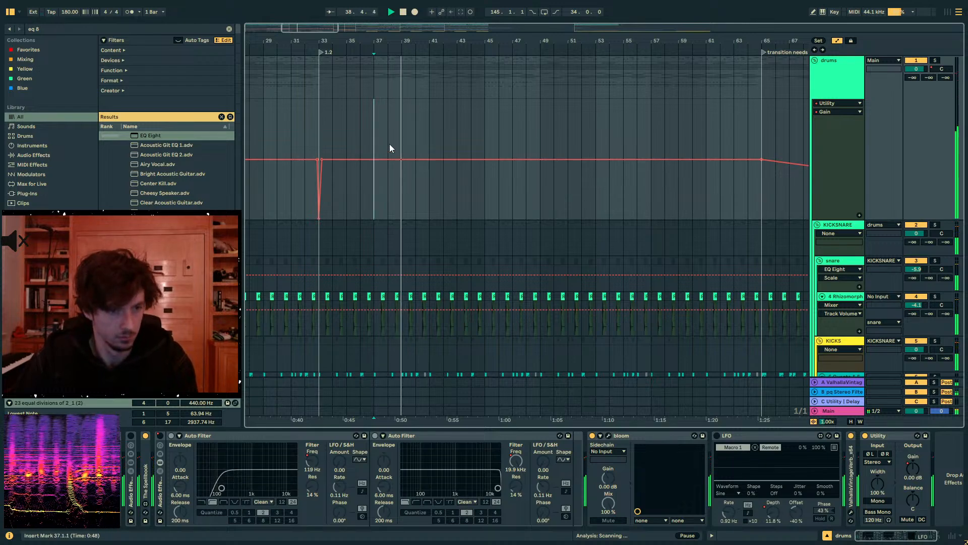
left_click(406, 140)
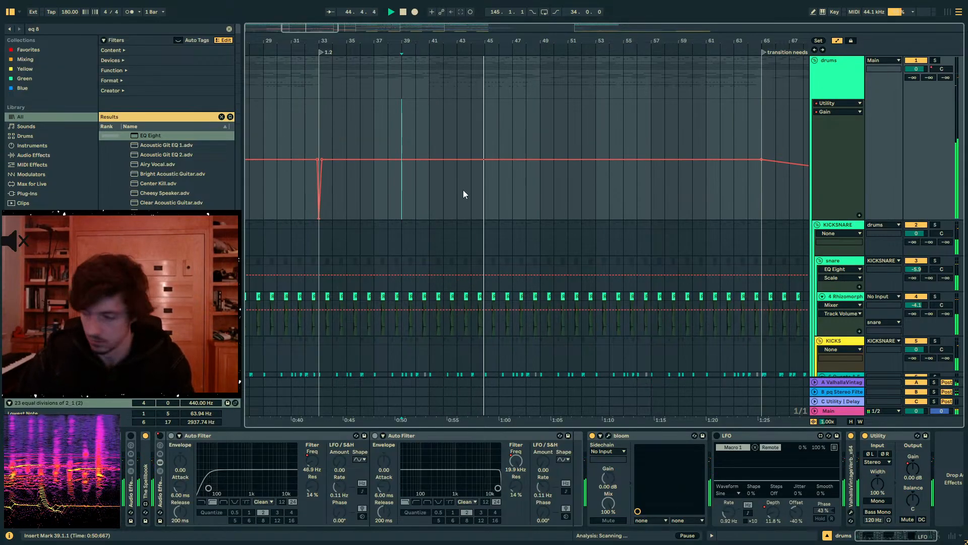
left_click(488, 200)
key("plus")
left_click(488, 199)
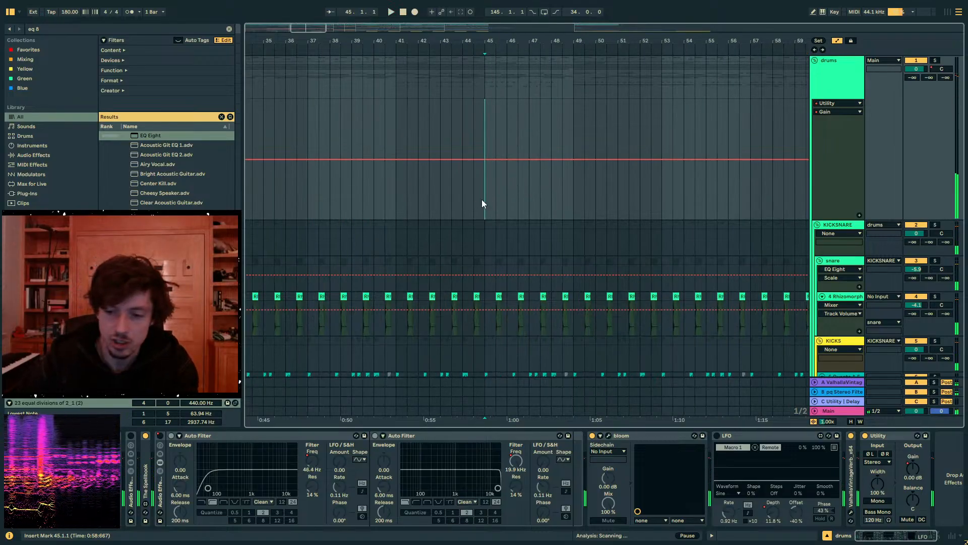
- Examine the drums' Gain lane around bars 41 to 45, marking out that range
left_click(464, 198)
left_click_drag(457, 41, 500, 39)
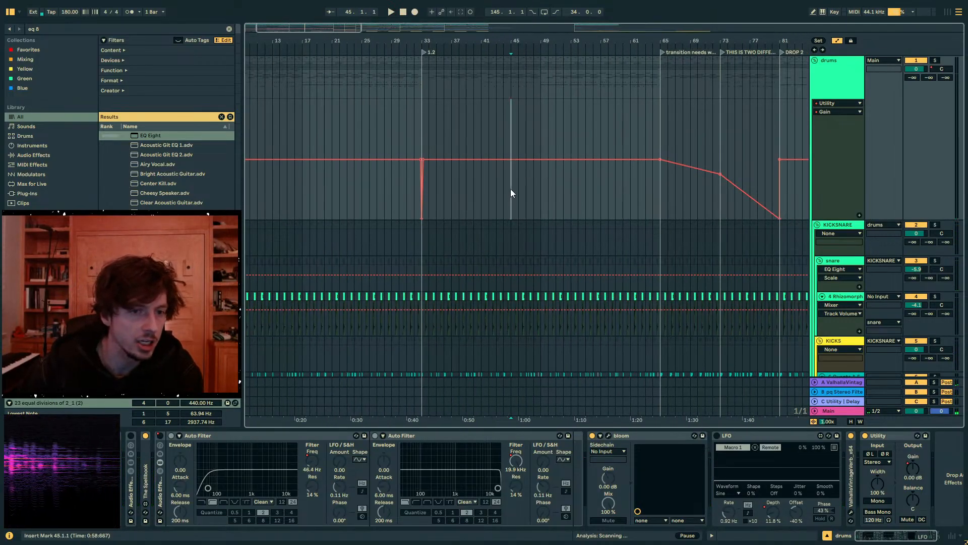
left_click_drag(511, 193, 501, 197)
left_click_drag(493, 40, 497, 67)
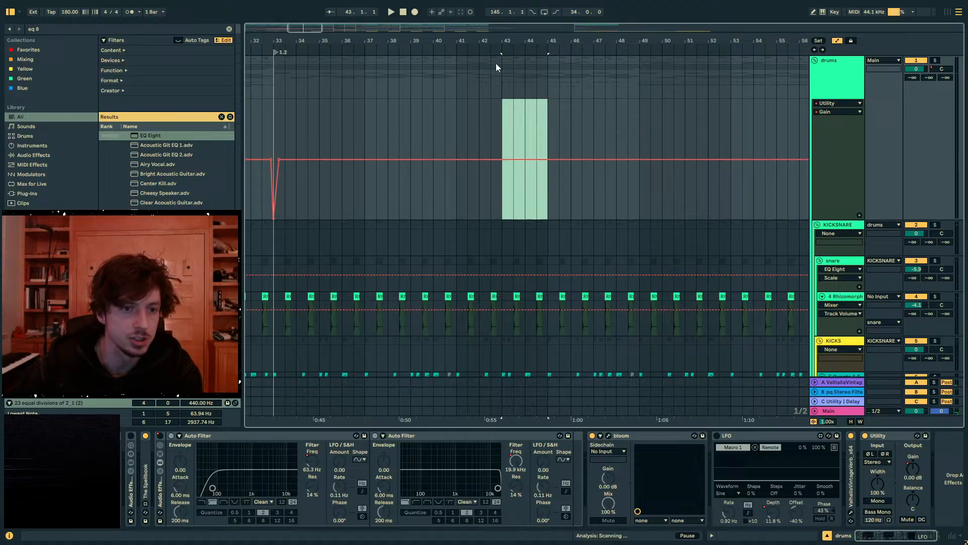
left_click(494, 194)
left_click(482, 203)
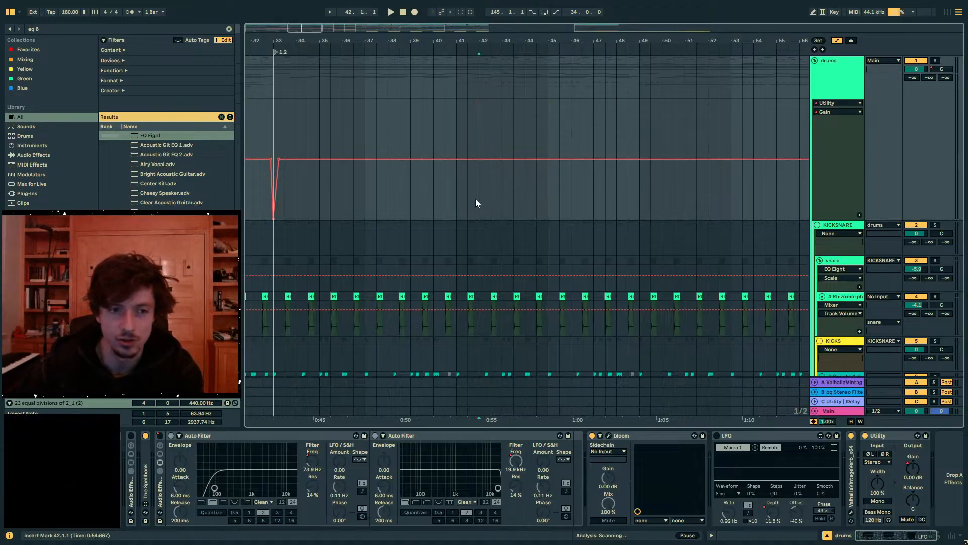
left_click_drag(458, 201, 544, 205)
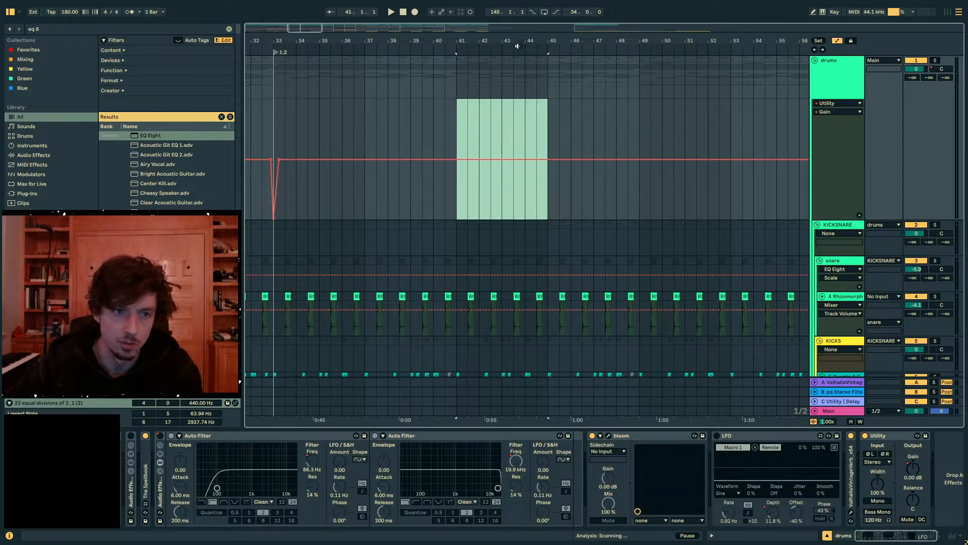
left_click_drag(516, 43, 492, 11)
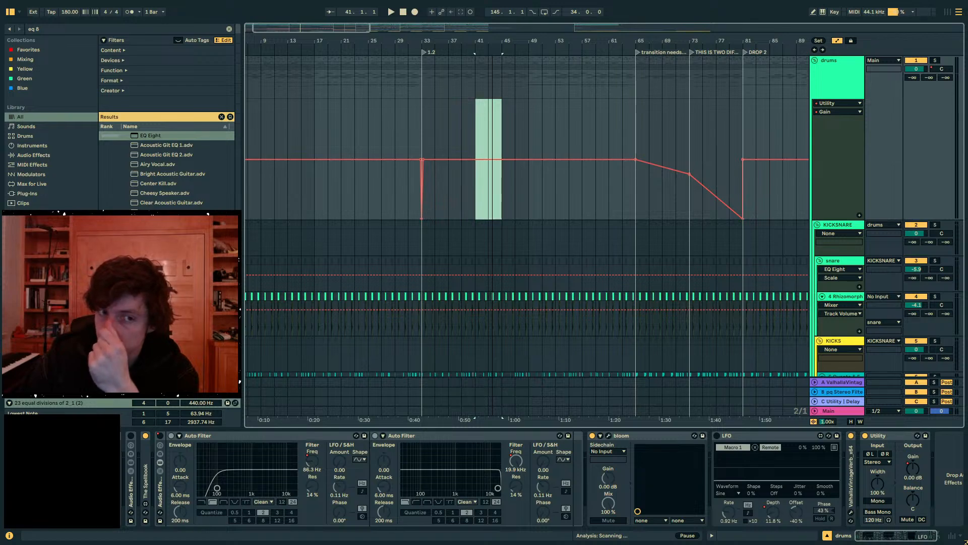
left_click_drag(492, 11, 425, 39)
- Place the insert marker at bar 41 on the drums group and play the arrangement from there
left_click(441, 131)
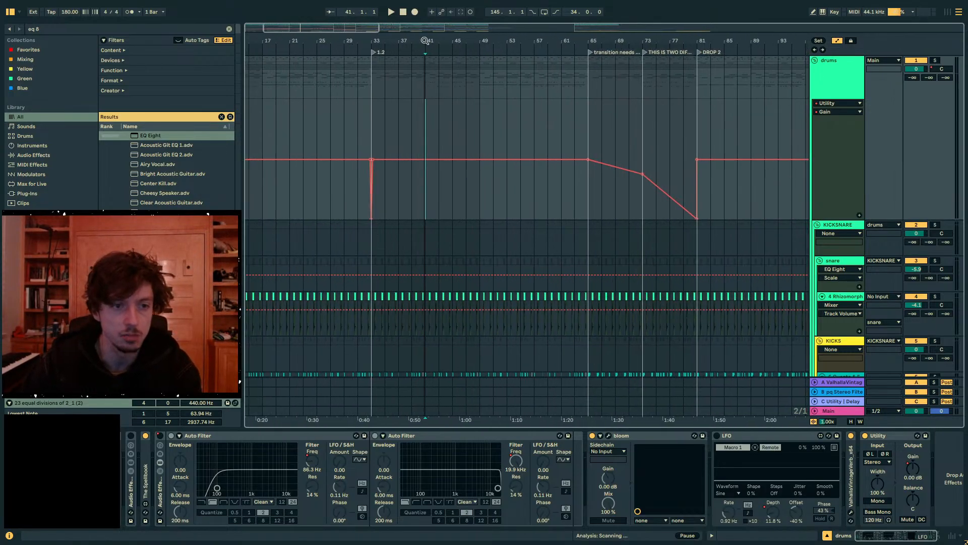
left_click_drag(453, 126, 426, 116)
left_click(426, 123)
left_click(414, 127)
left_click(426, 119)
key("space")
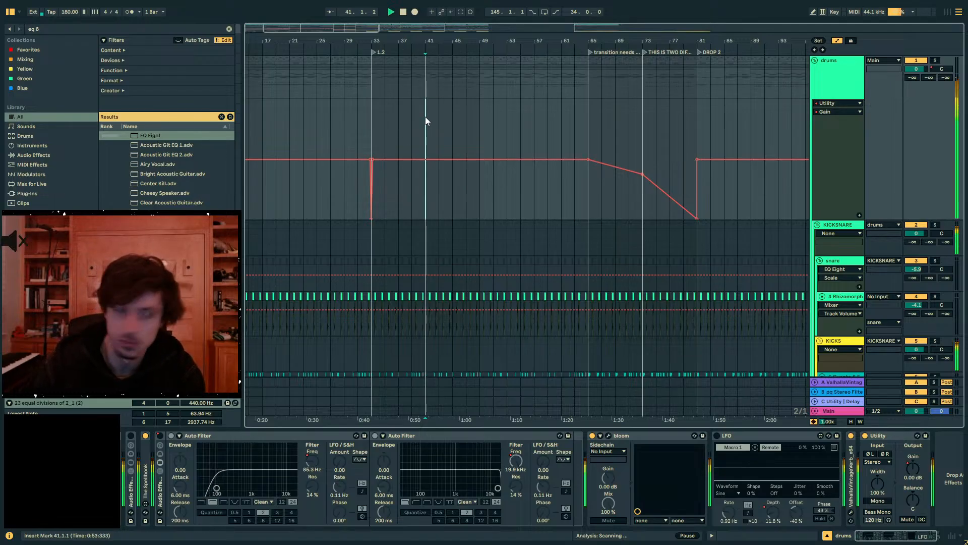
- Check the full arrangement with the drums group folded, and show the drums' Audio Effect Rack Device On automation
scroll(425, 121, "down", 2)
left_click(814, 63)
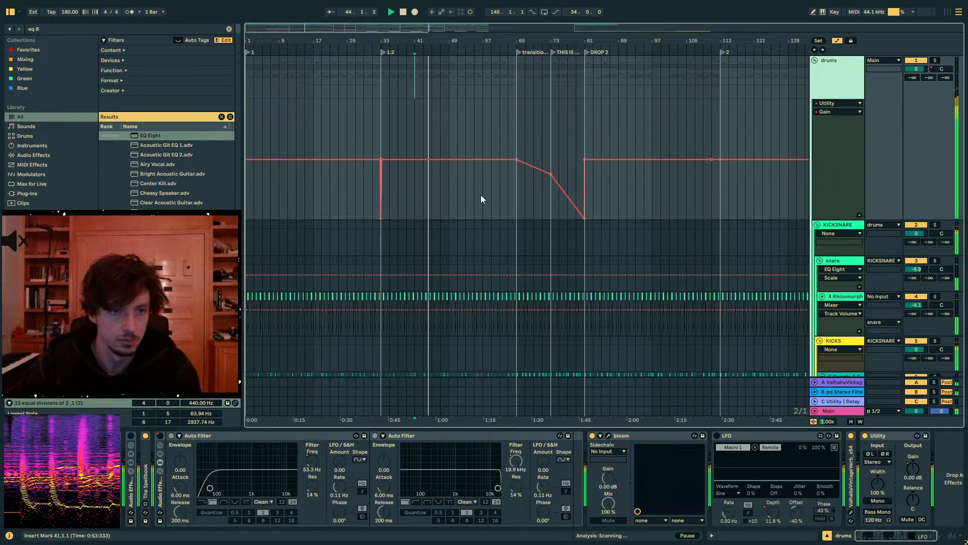
left_click(814, 65)
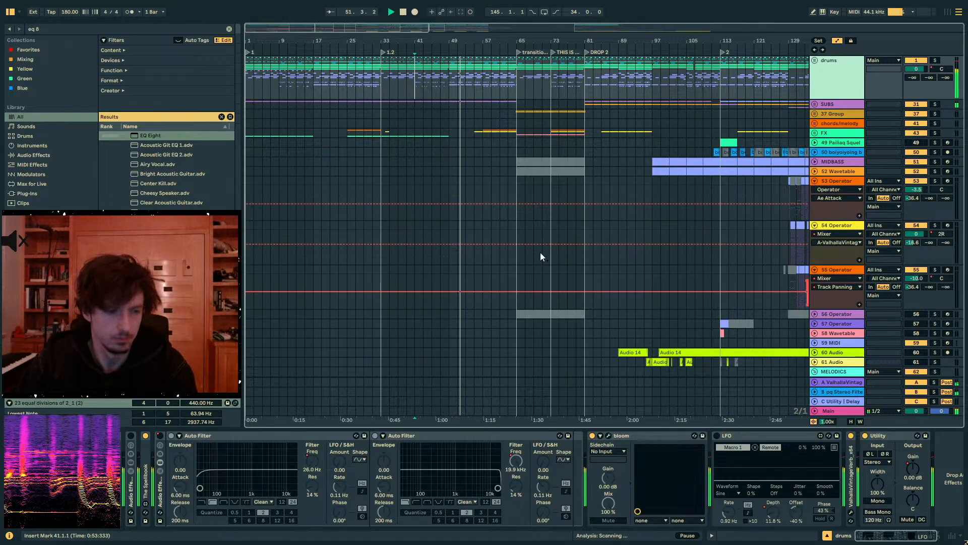
left_click(814, 61)
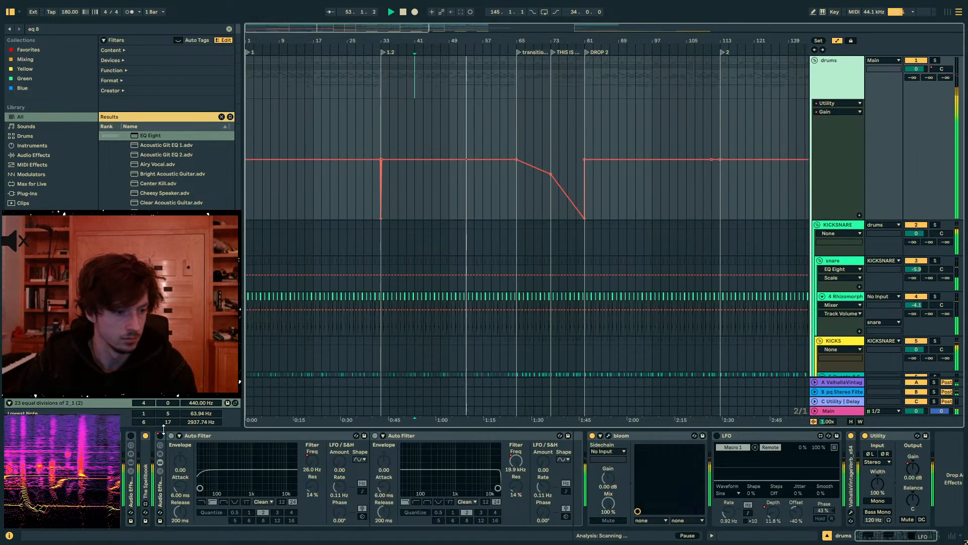
left_click(451, 12)
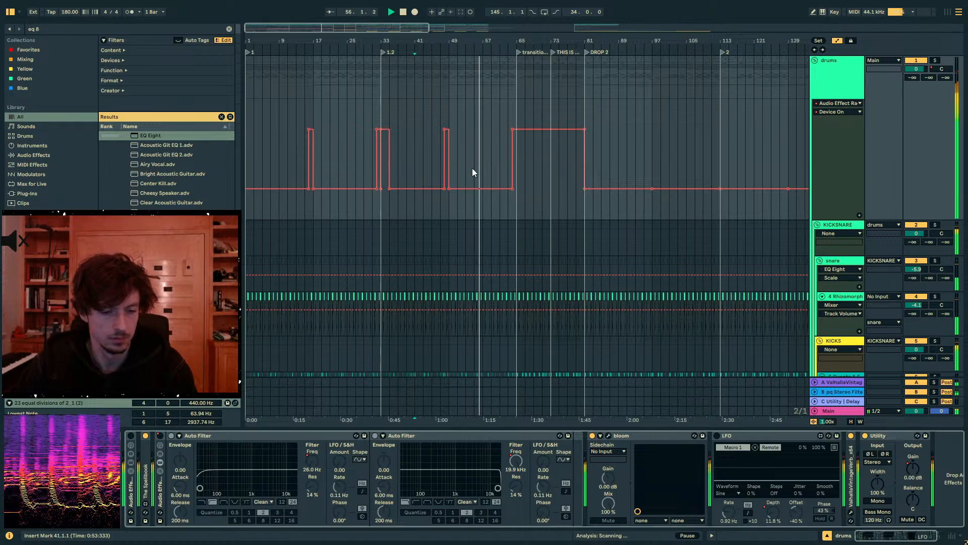
- Find the transition group below the melody tracks and select it at bar 65 to show its effects
scroll(524, 177, "down", 10)
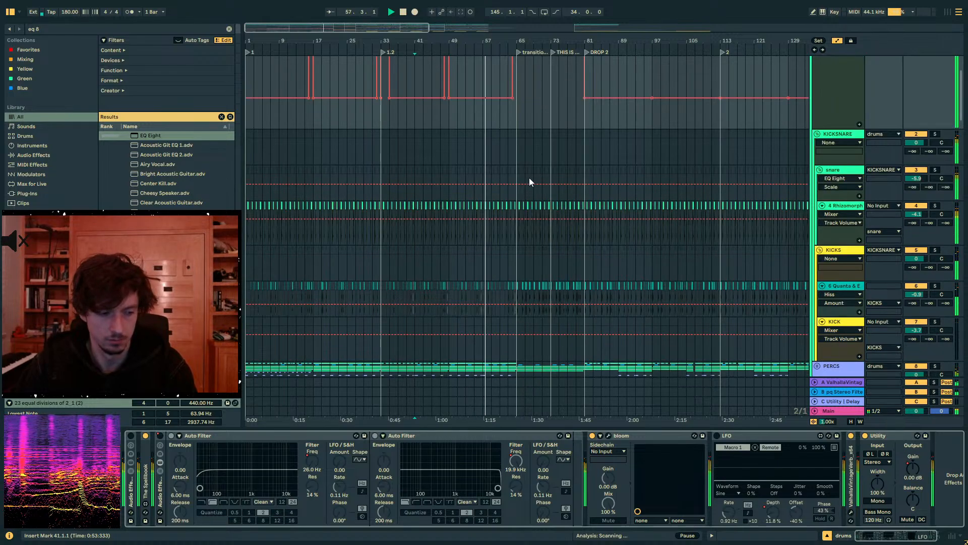
scroll(549, 179, "down", 4)
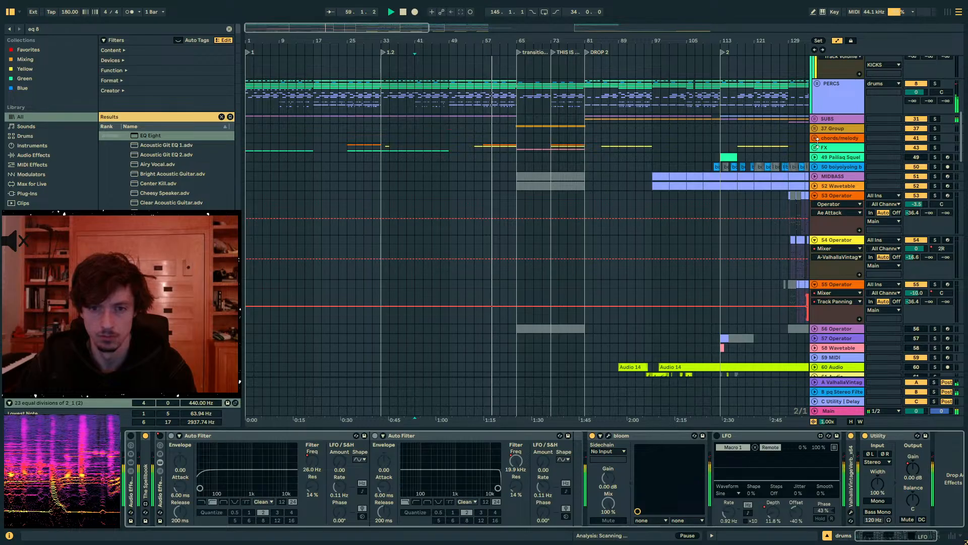
scroll(822, 182, "down", 12)
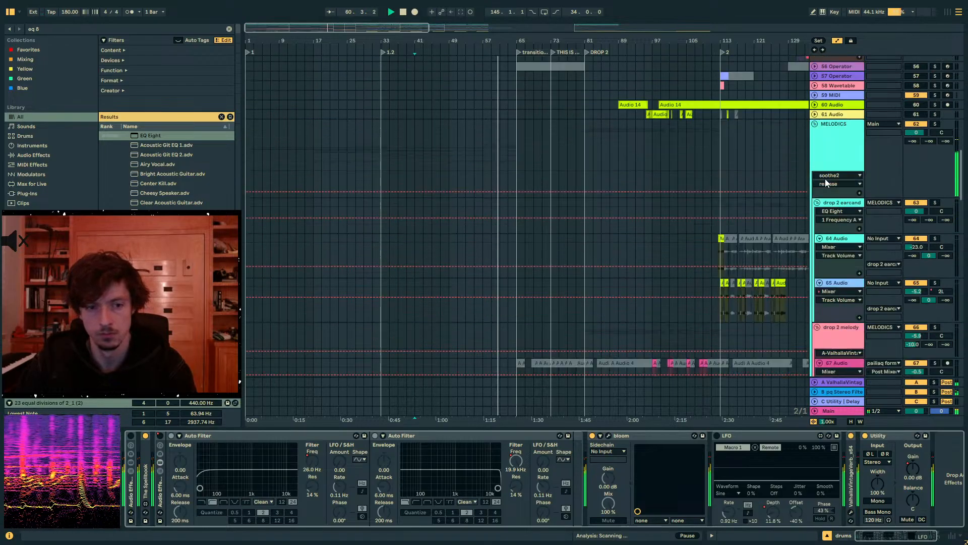
scroll(822, 182, "down", 15)
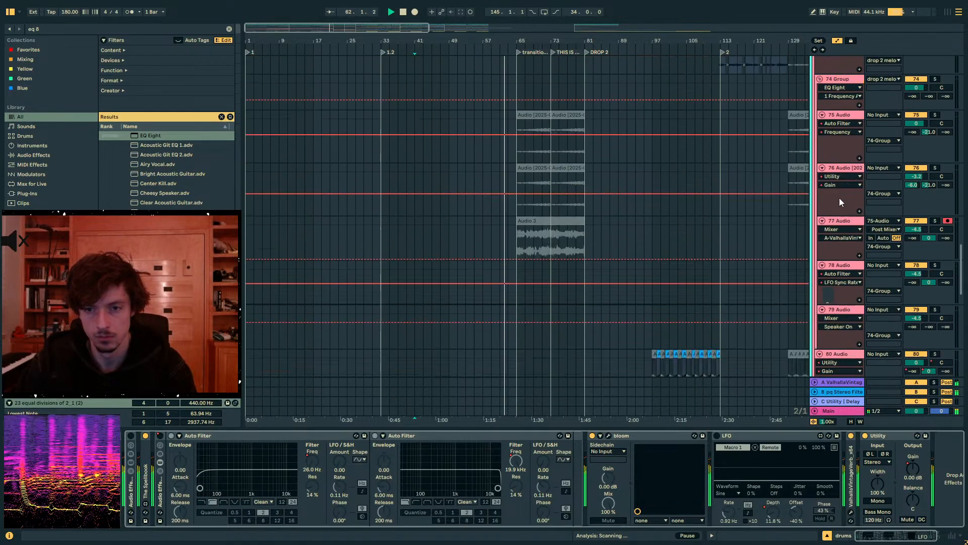
scroll(839, 203, "down", 5)
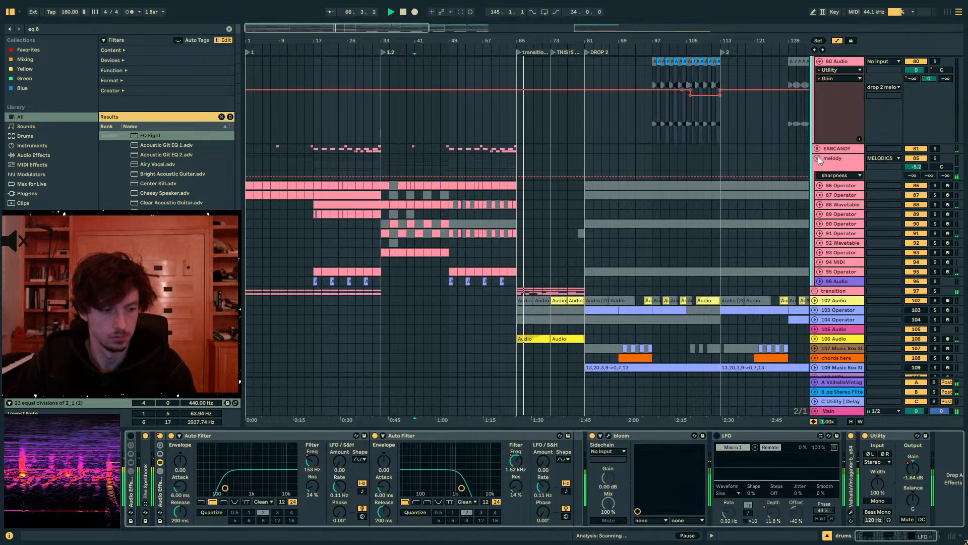
left_click(528, 293)
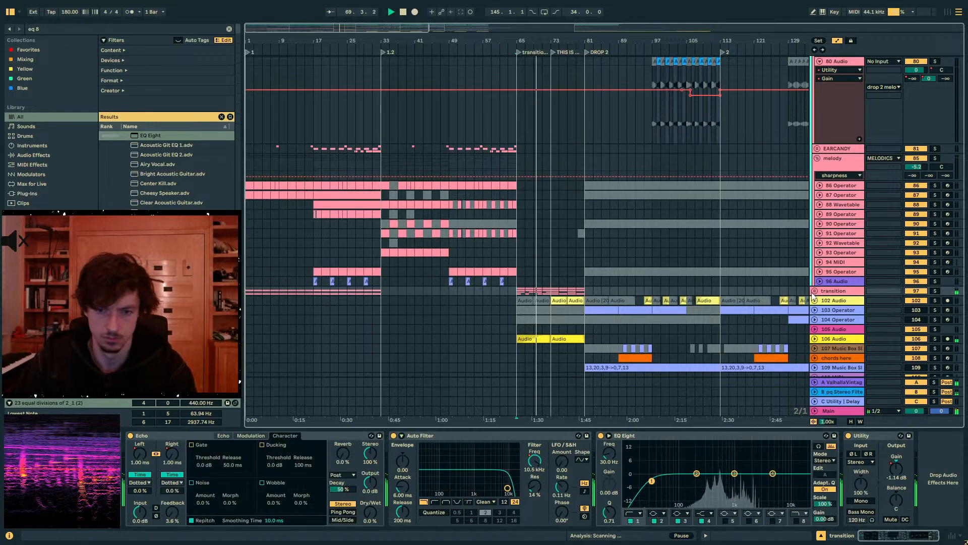
- Look through the tracks below the transition group, down to the ARP STUFF and numbered MIDI tracks and back
scroll(814, 296, "down", 4)
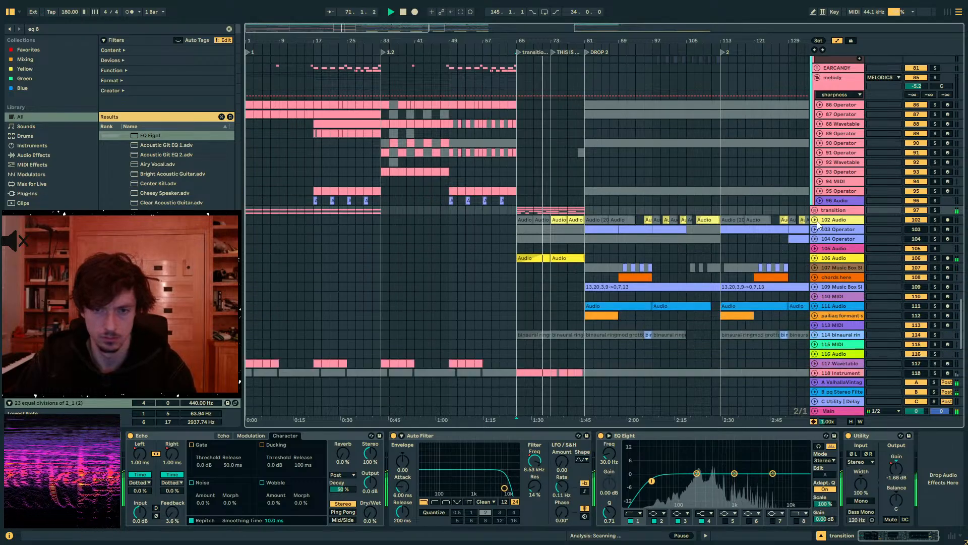
scroll(817, 217, "down", 5)
scroll(794, 290, "down", 4)
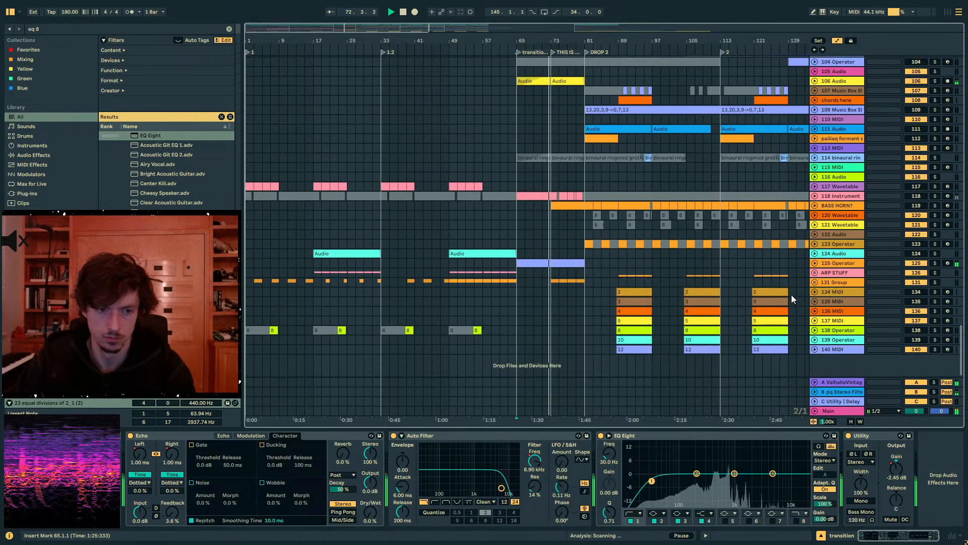
scroll(637, 286, "down", 2)
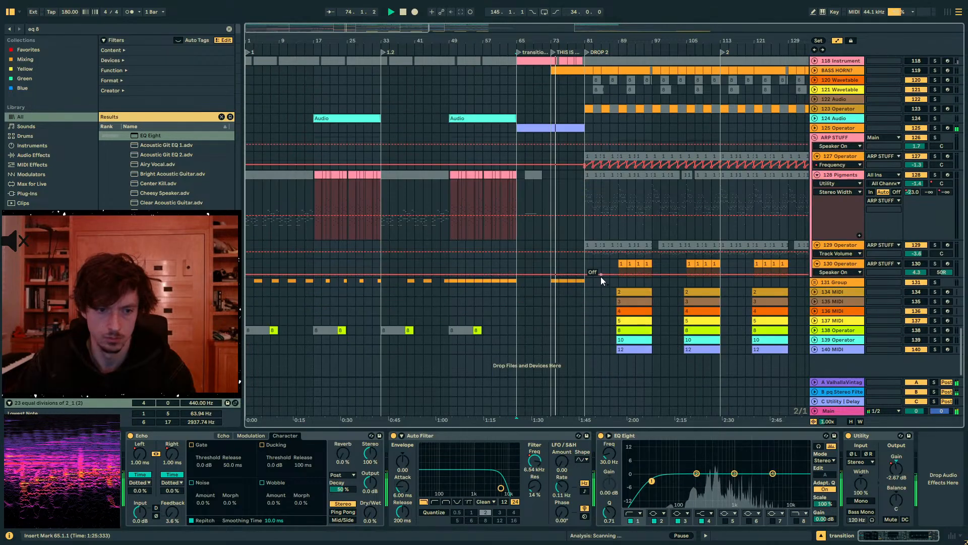
scroll(601, 276, "up", 6)
scroll(612, 232, "up", 3)
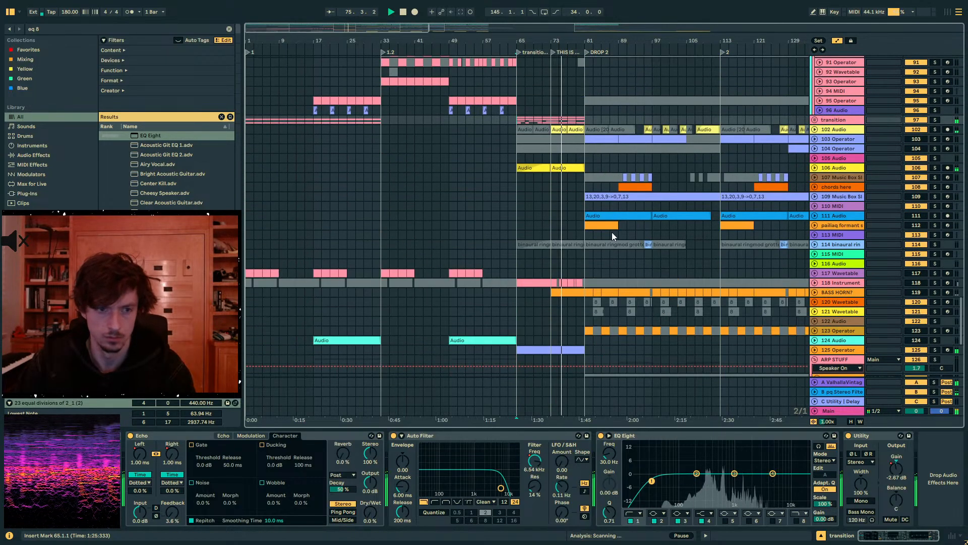
scroll(641, 171, "up", 5)
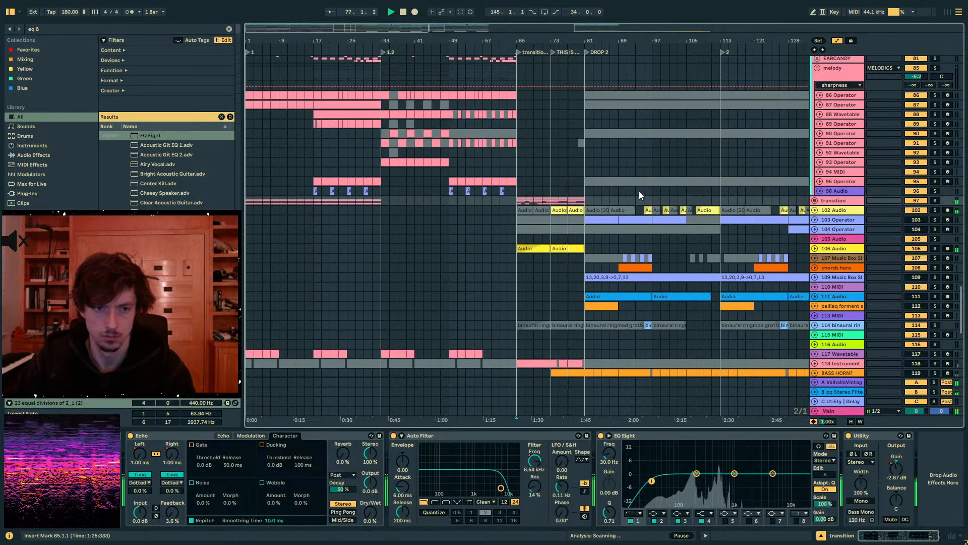
- Unfold the transition group and raise its EQ Eight's first band frequency to about 271 Hz around bar 81
left_click(815, 271)
left_click(583, 272)
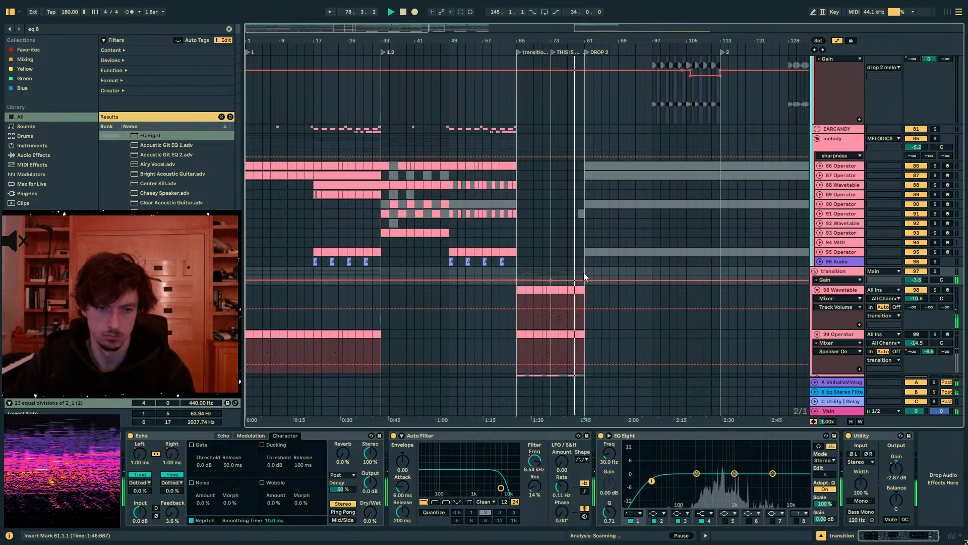
scroll(605, 270, "down", 2)
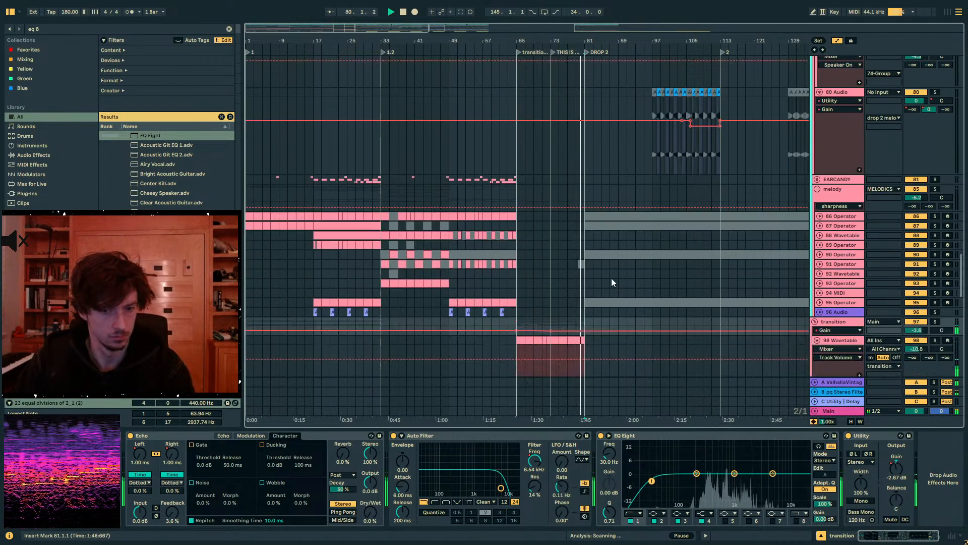
left_click_drag(609, 454, 609, 424)
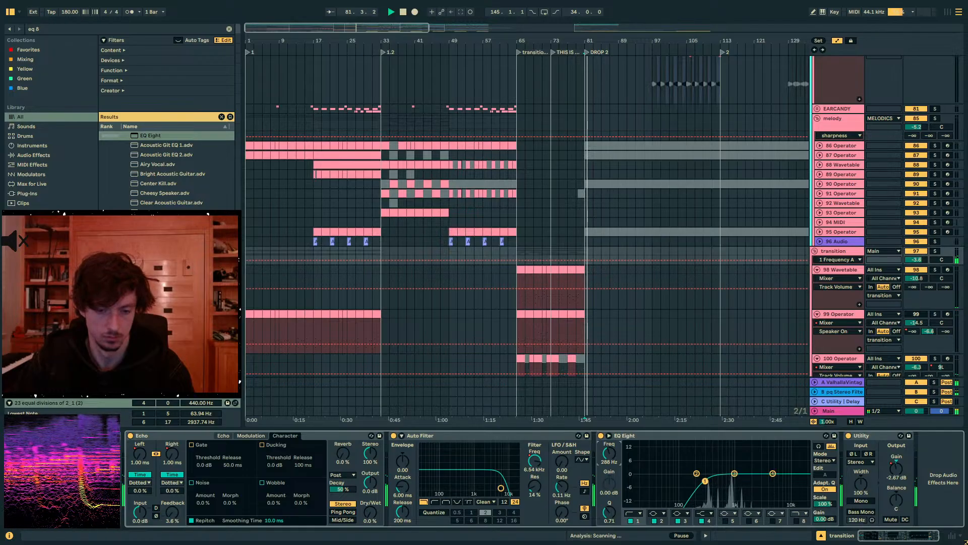
- Isolate the 90.3–91.1 slice on track 71 in the drop 2 melody group as an active clip and lower its gain to about -8.8 dB
scroll(641, 267, "up", 10)
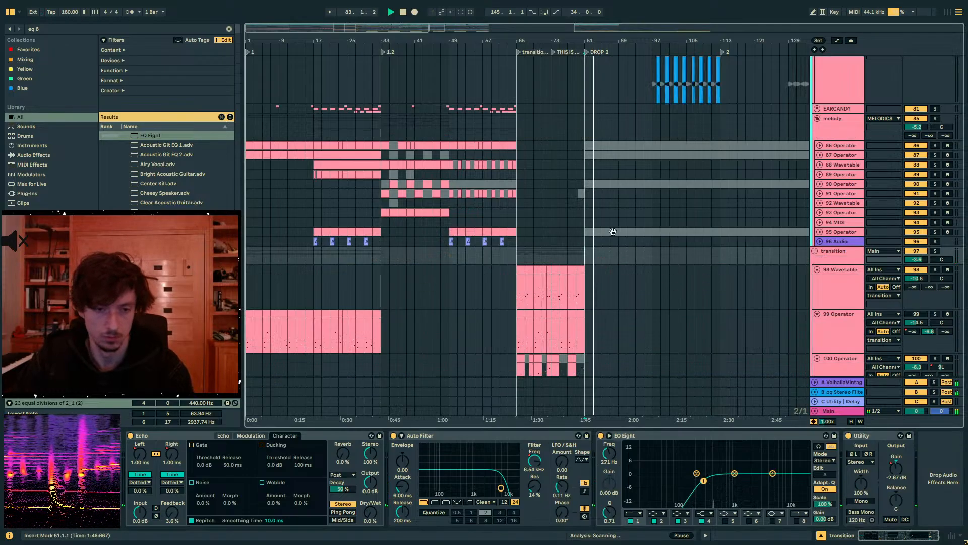
scroll(625, 210, "up", 5)
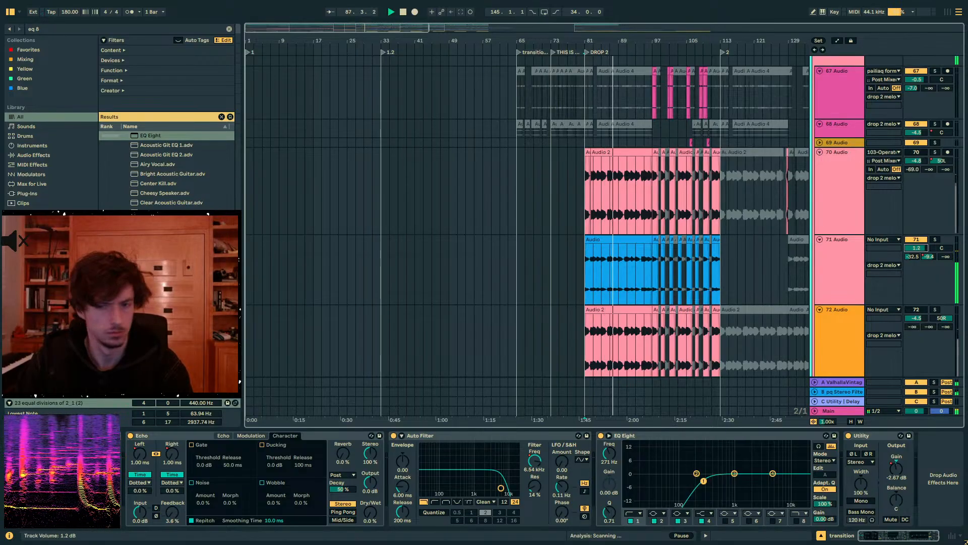
left_click(852, 256)
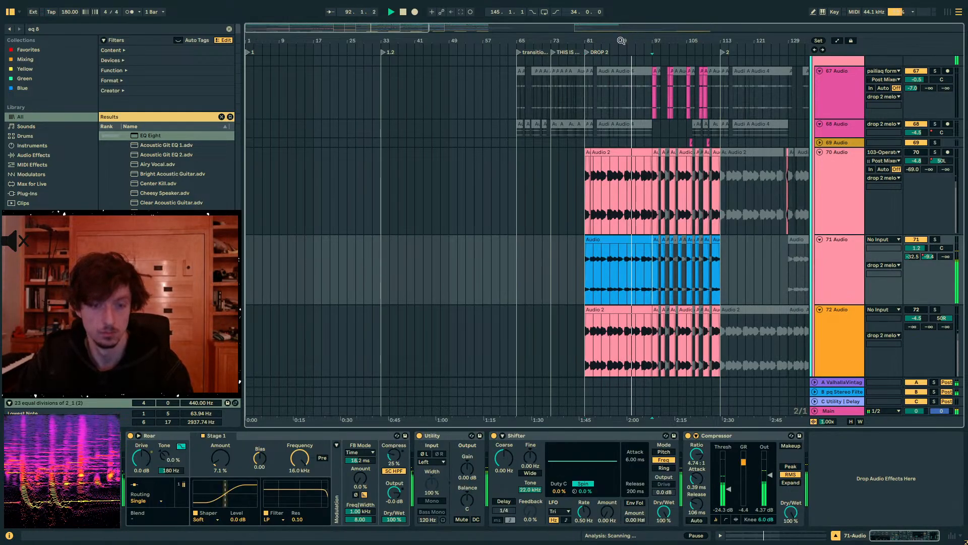
left_click_drag(626, 41, 626, 101)
left_click_drag(634, 268, 613, 272)
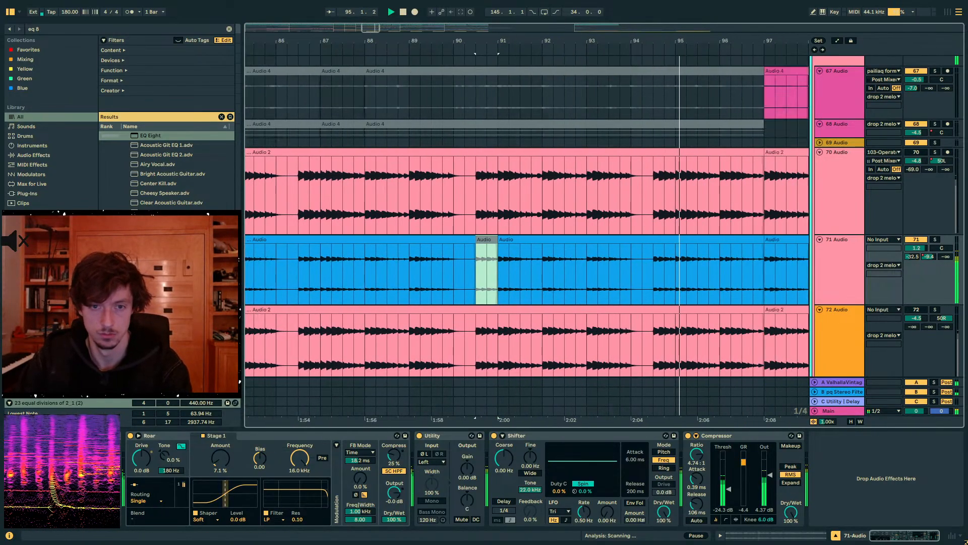
left_click_drag(542, 40, 505, 31)
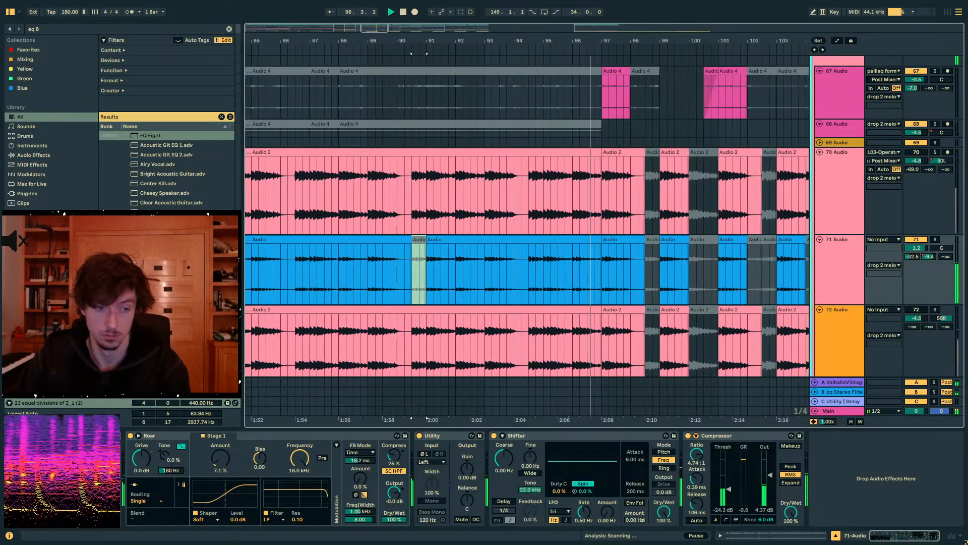
key("0")
double_click(419, 239)
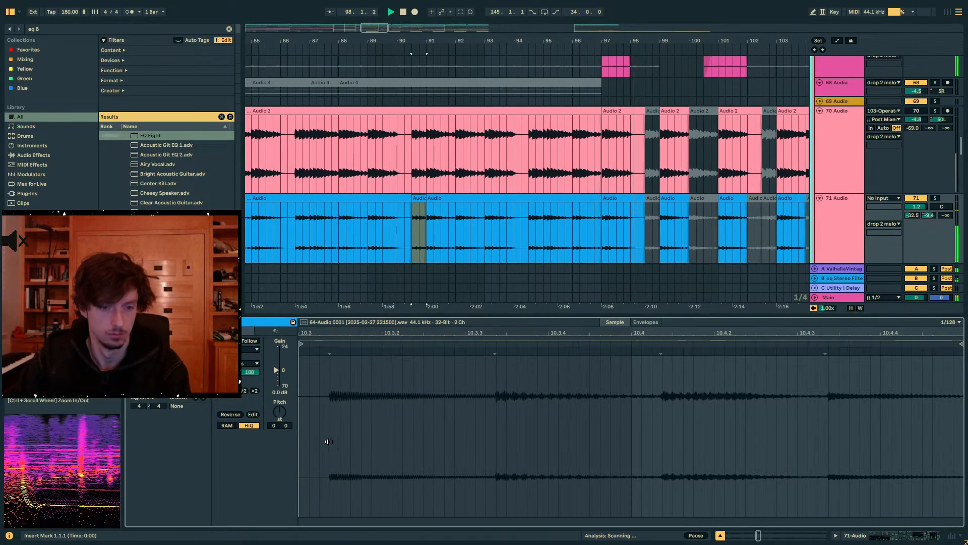
left_click_drag(276, 369, 276, 373)
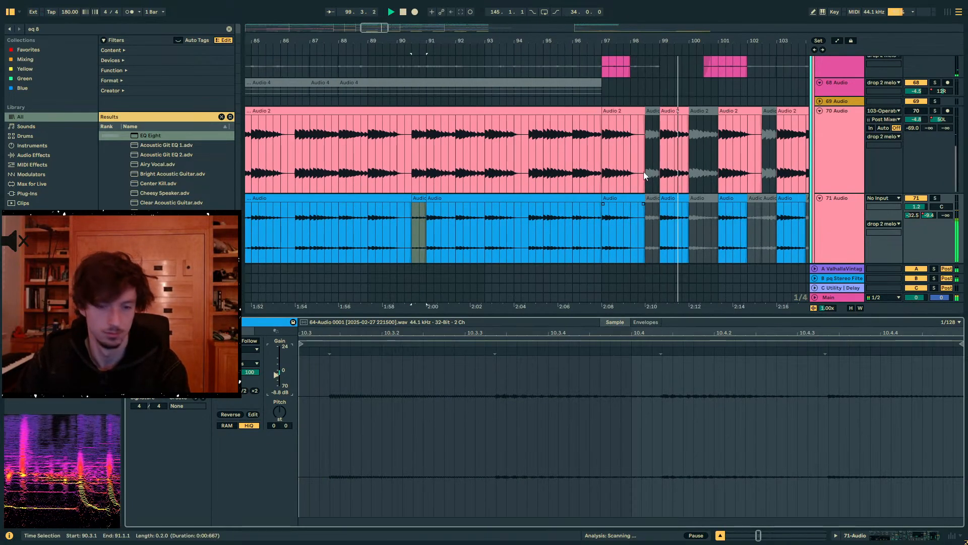
- Turn on playback following, go back up to the drums group above the melodic tracks and fold it
scroll(644, 171, "down", 3)
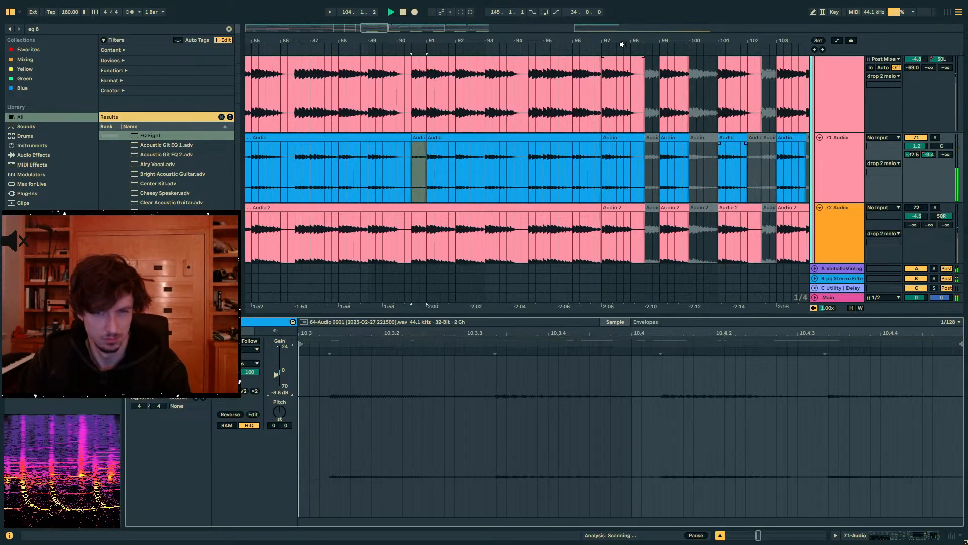
left_click_drag(648, 40, 363, 13)
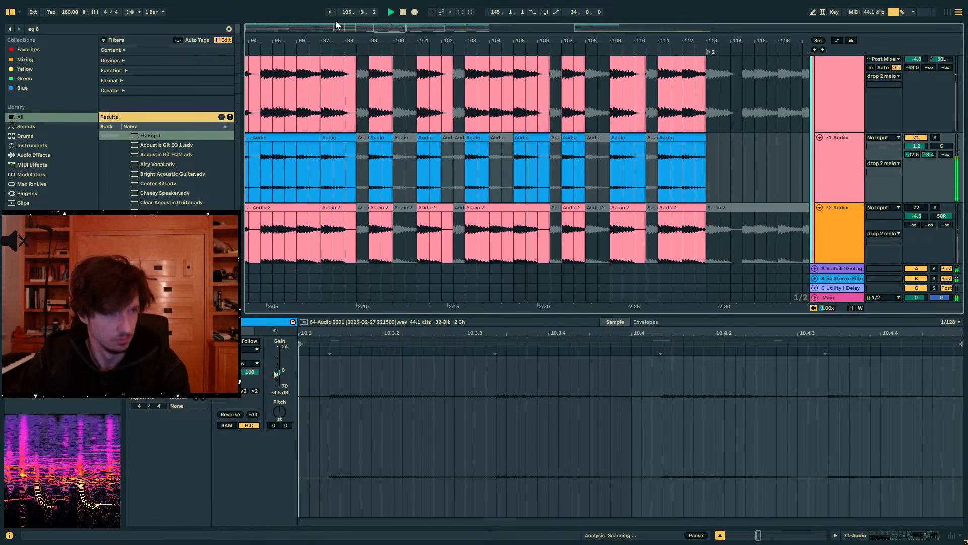
left_click(330, 12)
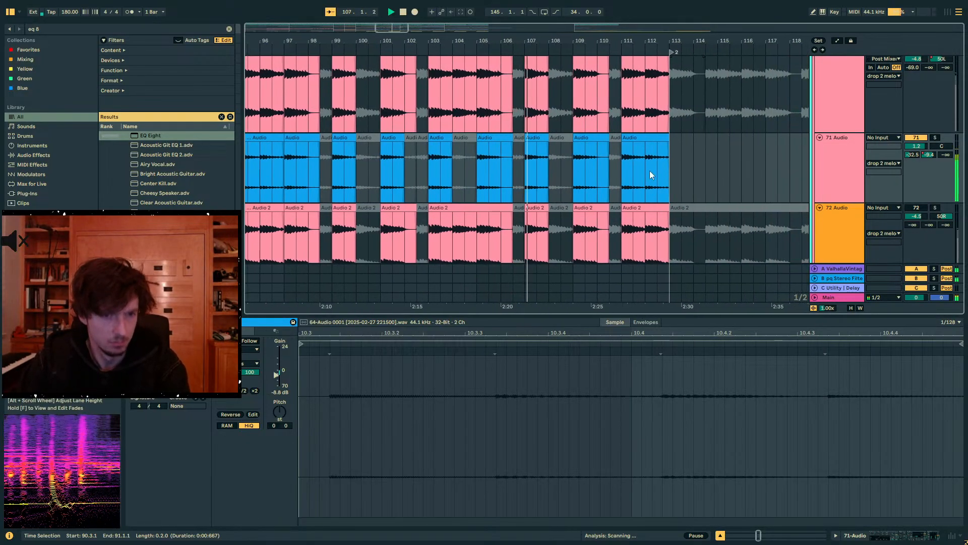
scroll(622, 178, "up", 2)
scroll(622, 177, "up", 10)
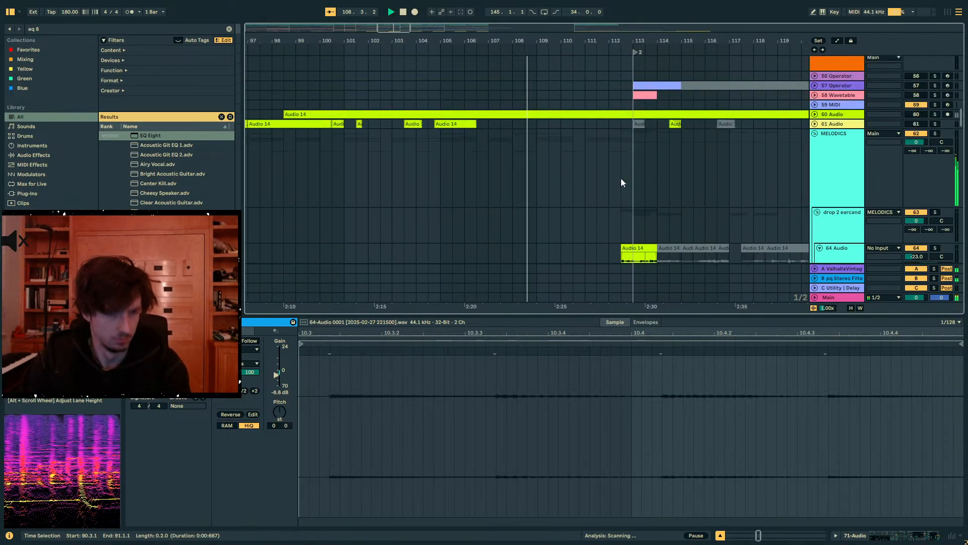
scroll(621, 177, "up", 15)
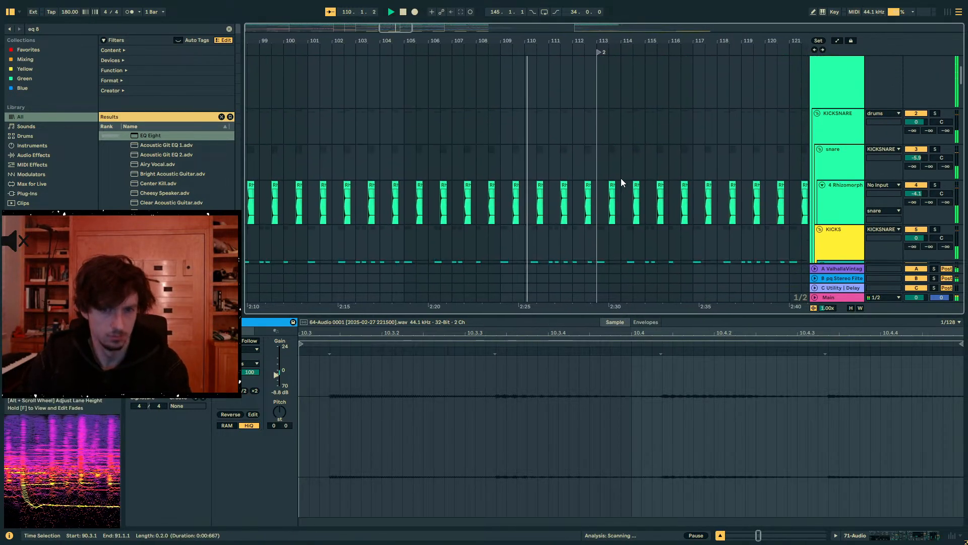
scroll(772, 144, "up", 2)
left_click(816, 60)
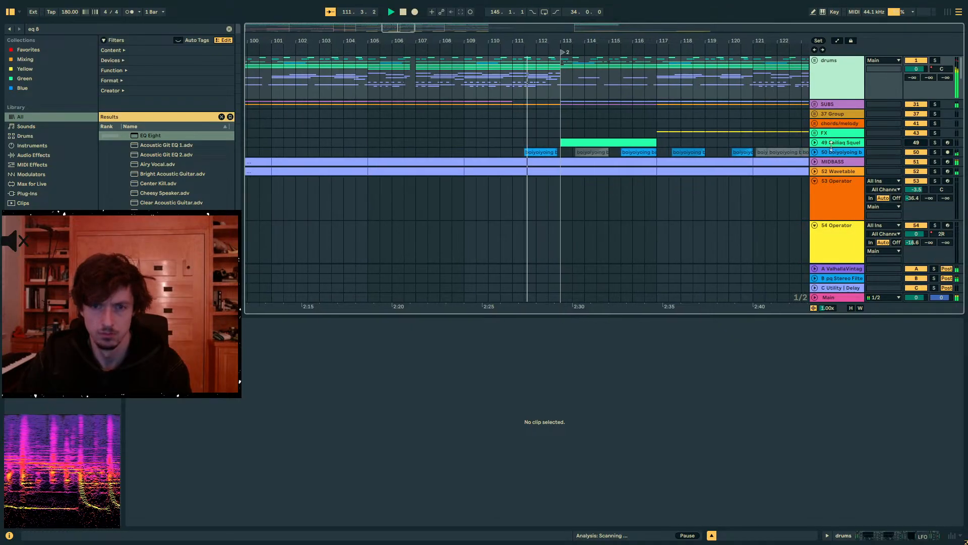
- Find the MIDBASS track, unfold it and show its device chain
scroll(832, 139, "down", 2)
left_click(832, 139)
left_click(828, 114)
left_click(827, 119)
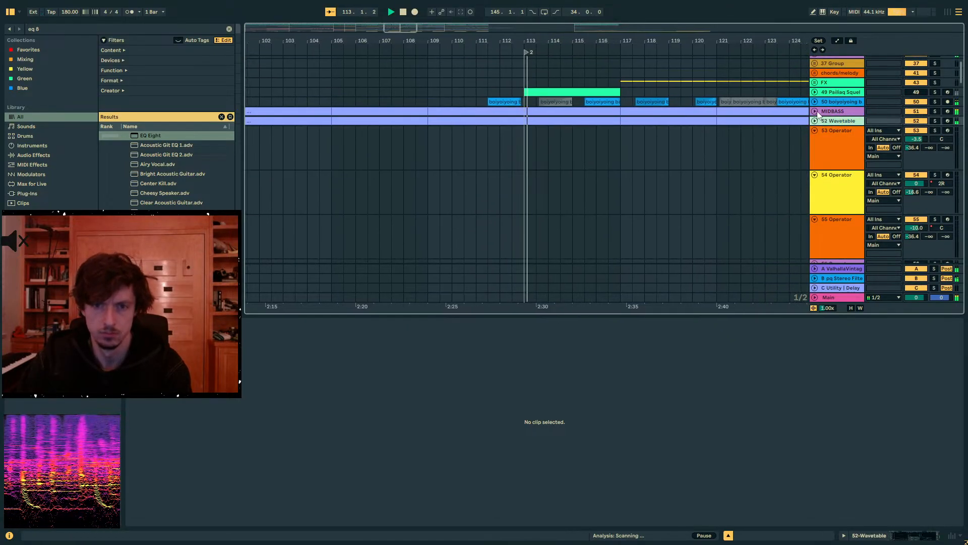
left_click(815, 112)
left_click(832, 116)
left_click(891, 533)
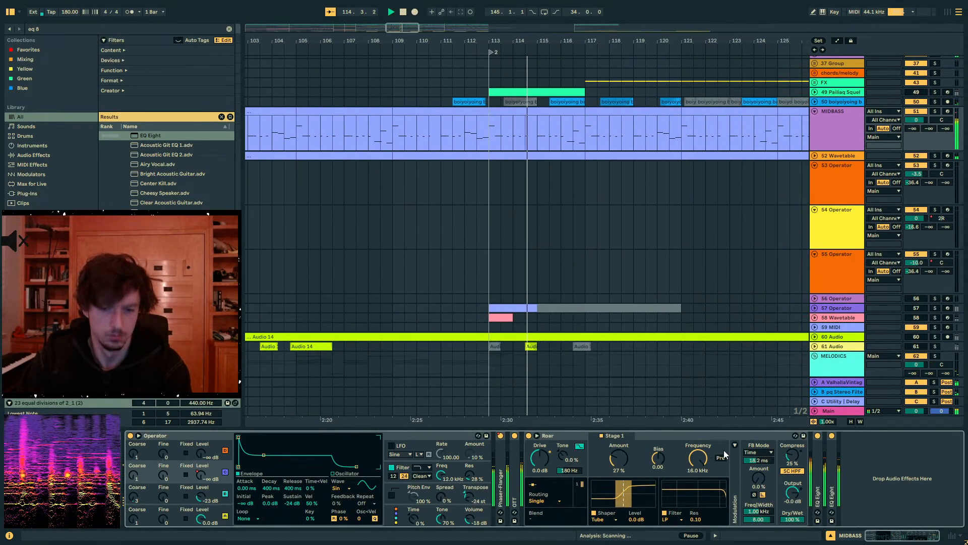
- Search the browser for Utility and add it to the end of the MIDBASS device chain
key("ctrl+f")
type("uti")
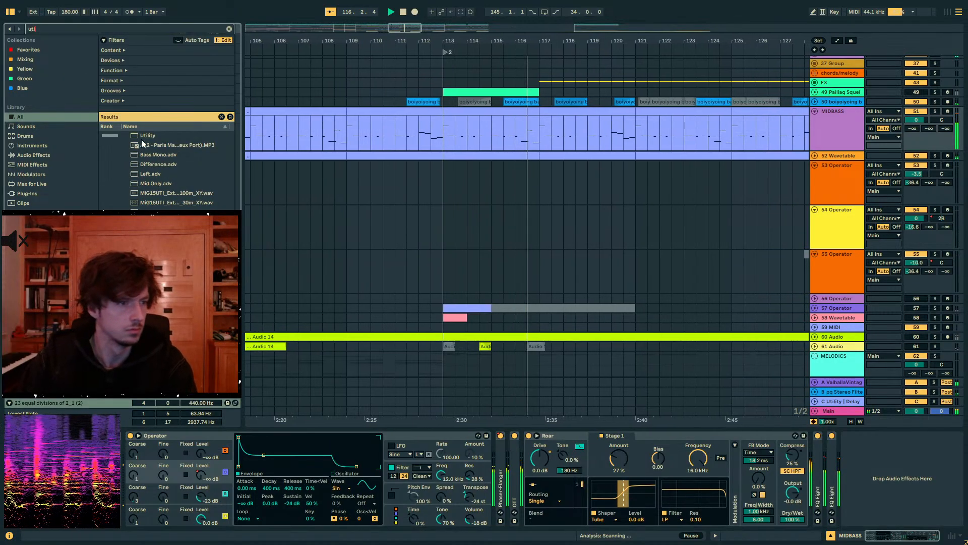
double_click(142, 137)
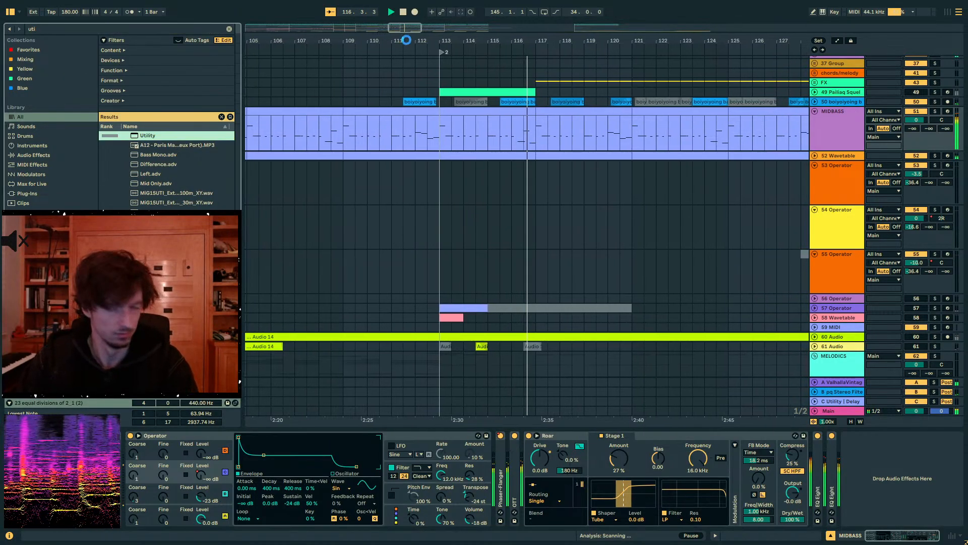
- Automate the MIDBASS Utility's Gain as a gently curved rise from a reduced level at bar 97 up to bar 113
left_click_drag(406, 40, 479, 20)
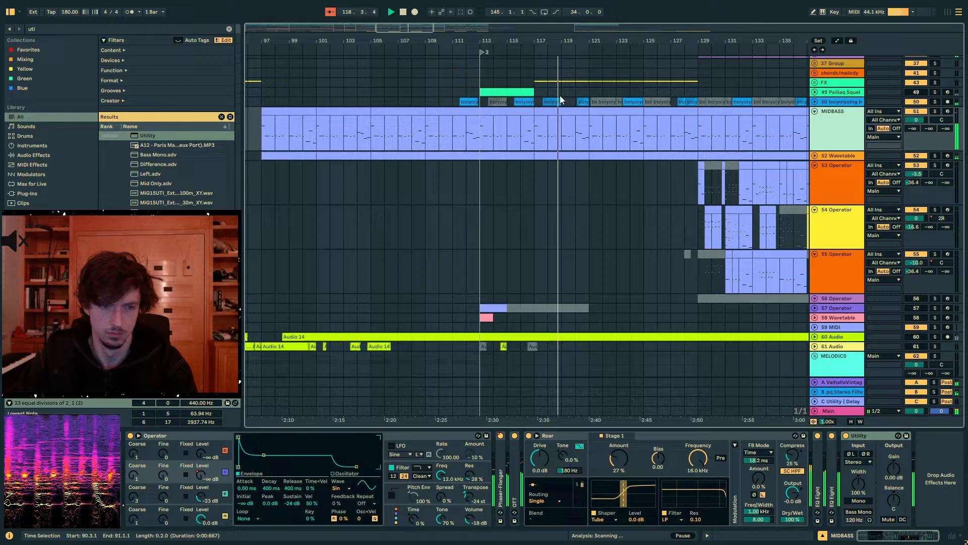
left_click(888, 461)
key("a")
left_click(476, 133)
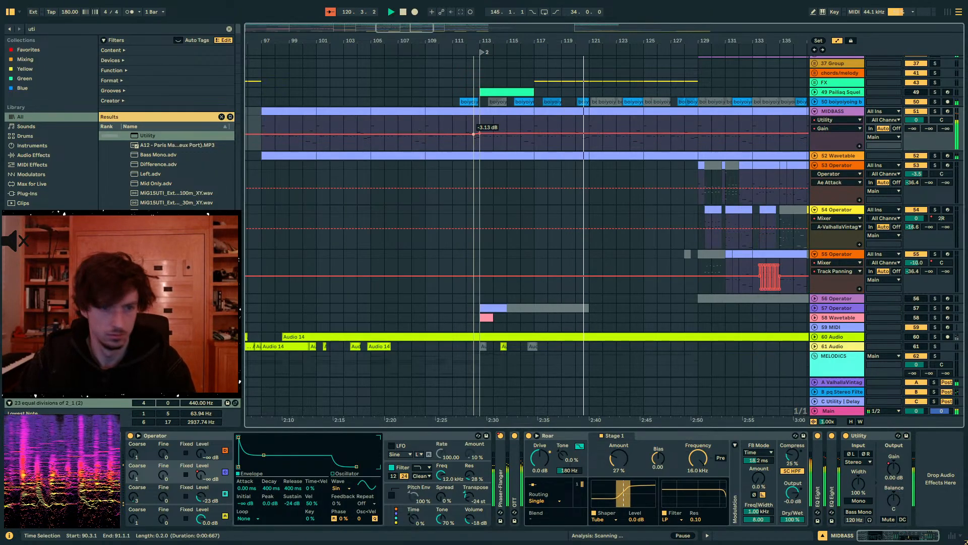
left_click_drag(474, 133, 261, 149)
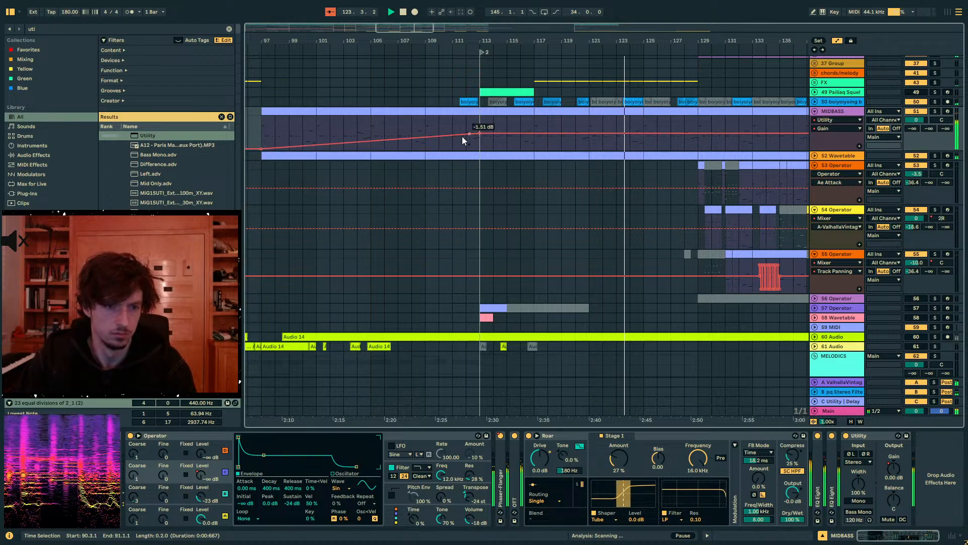
mouse_move(479, 133)
left_mouse_down()
mouse_move(493, 134)
mouse_move(480, 134)
left_mouse_up()
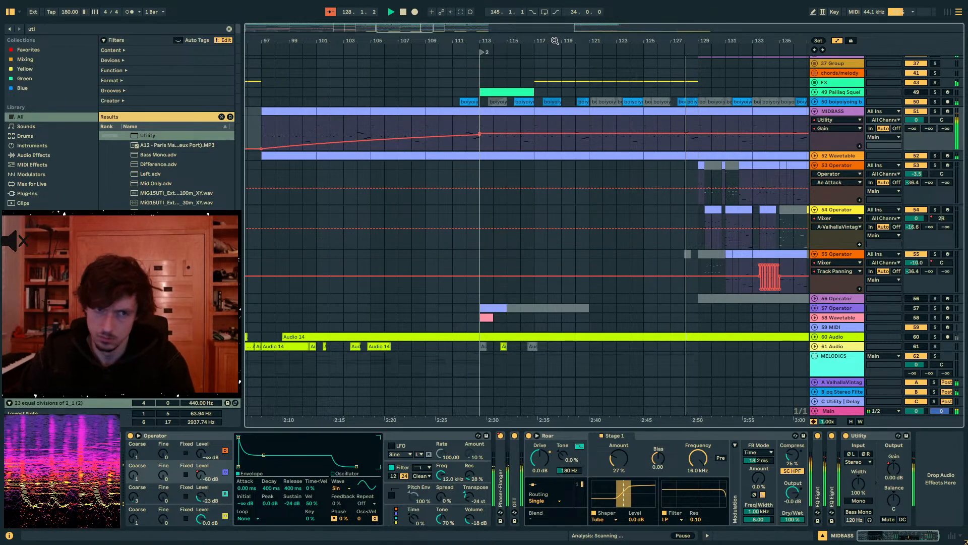
- Hide the automation and copy the two-bar section 133.1–135.1 of the 55 Operator track to bar 122.1 on the same track
left_click_drag(555, 41, 478, 41)
key("a")
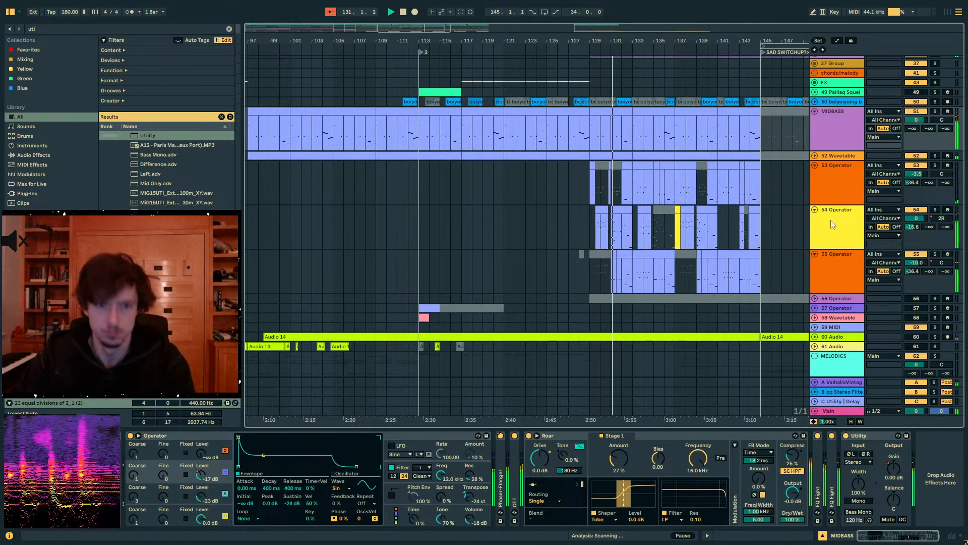
left_click(581, 188)
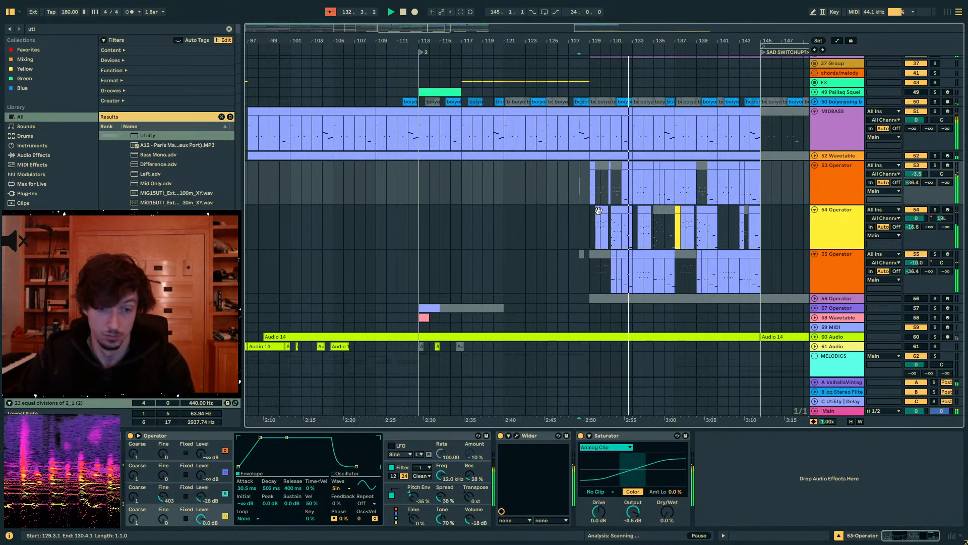
left_click(587, 202)
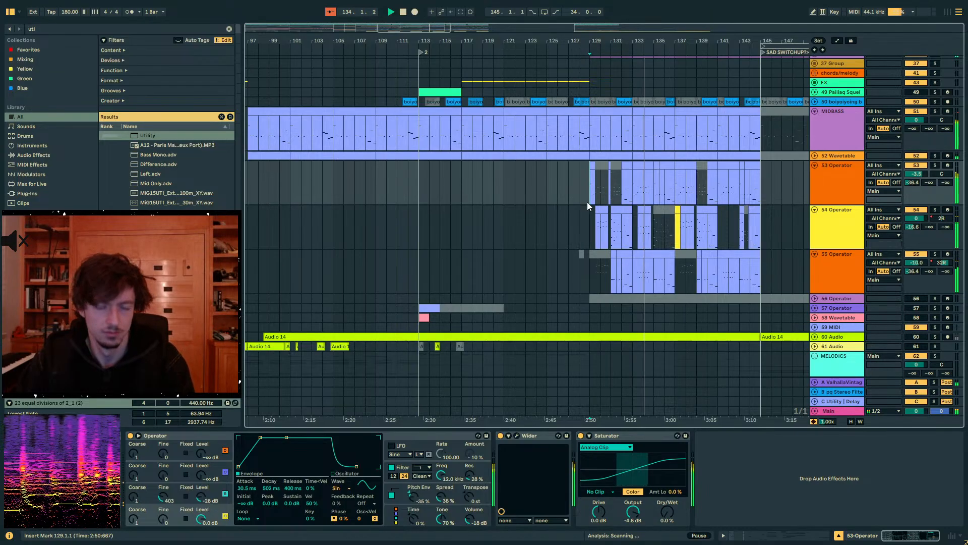
left_click(515, 277)
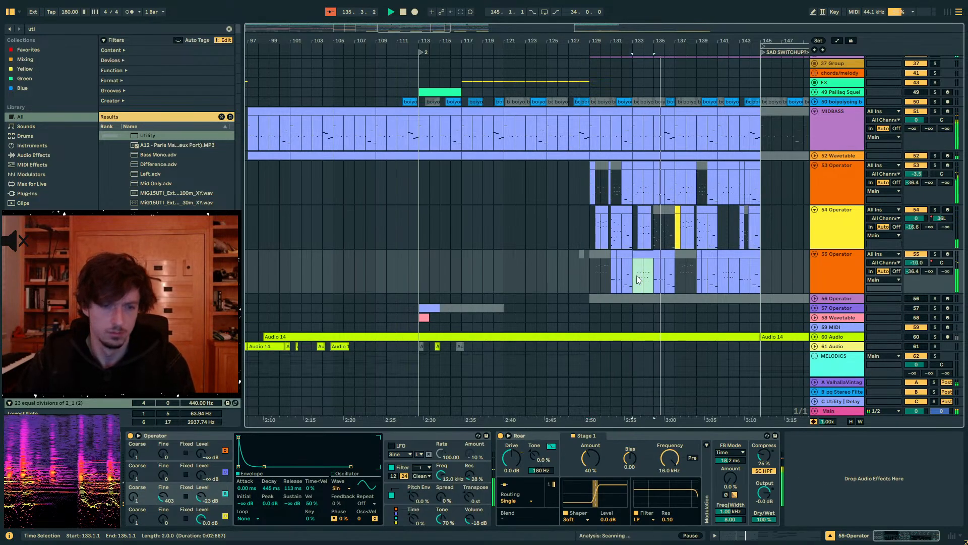
key("ctrl+shift+m")
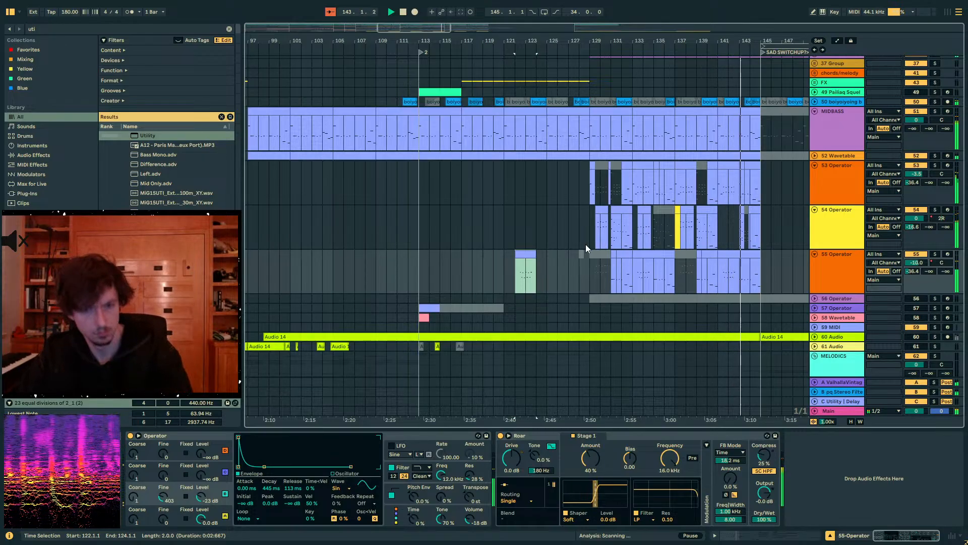
- Look over the drop 2 ear candy tracks, then stop playback and place the insert mark at bar 125 on the 54 Operator track
scroll(585, 244, "down", 10)
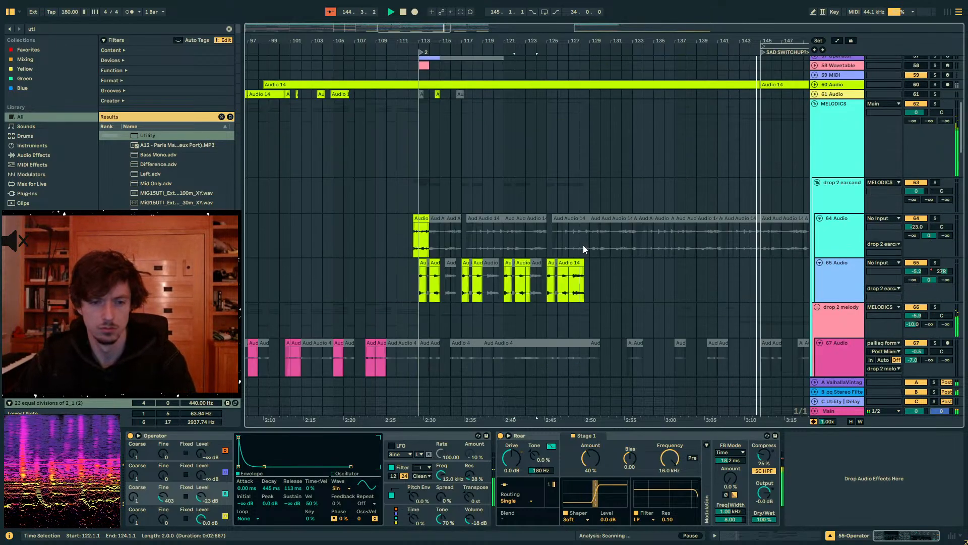
left_click(734, 185)
scroll(676, 197, "up", 9)
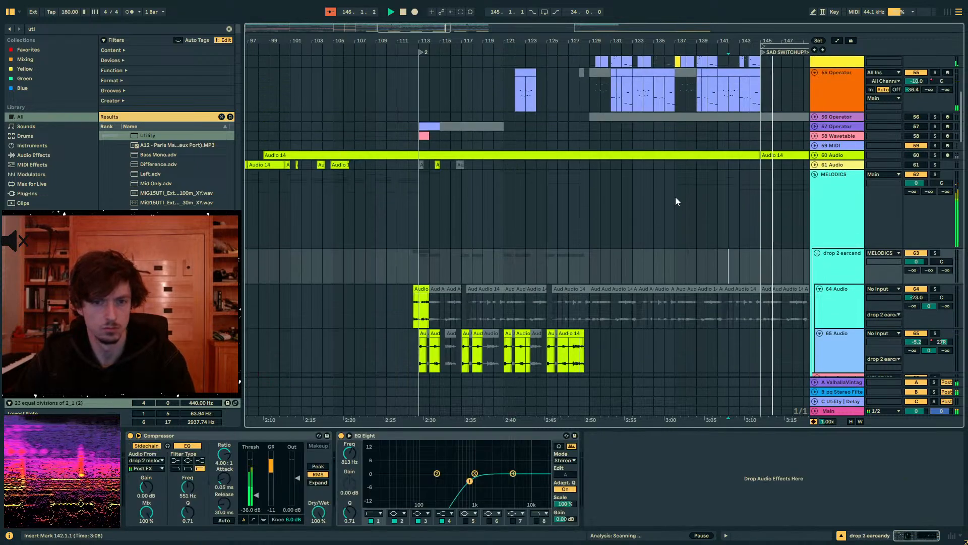
left_click(564, 181)
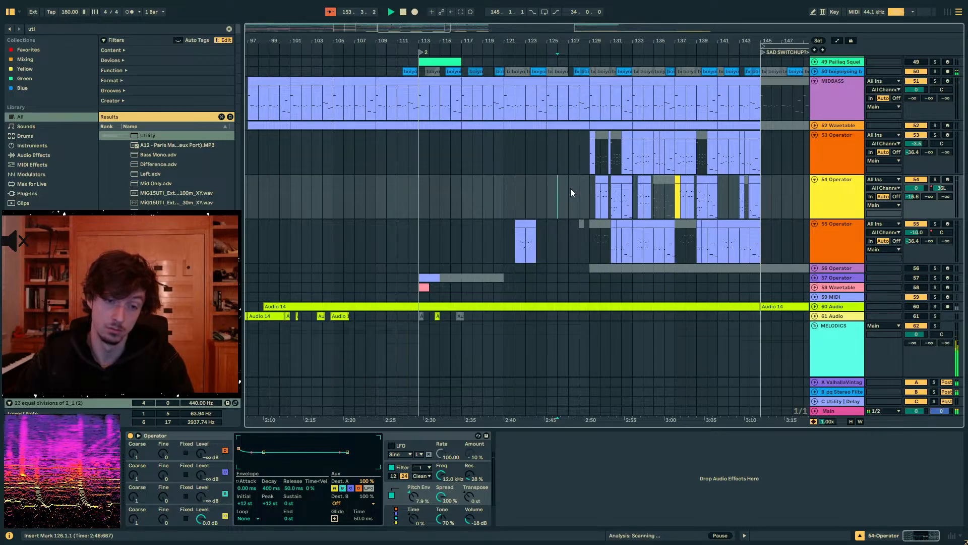
left_click(570, 189)
key("plus")
key("space")
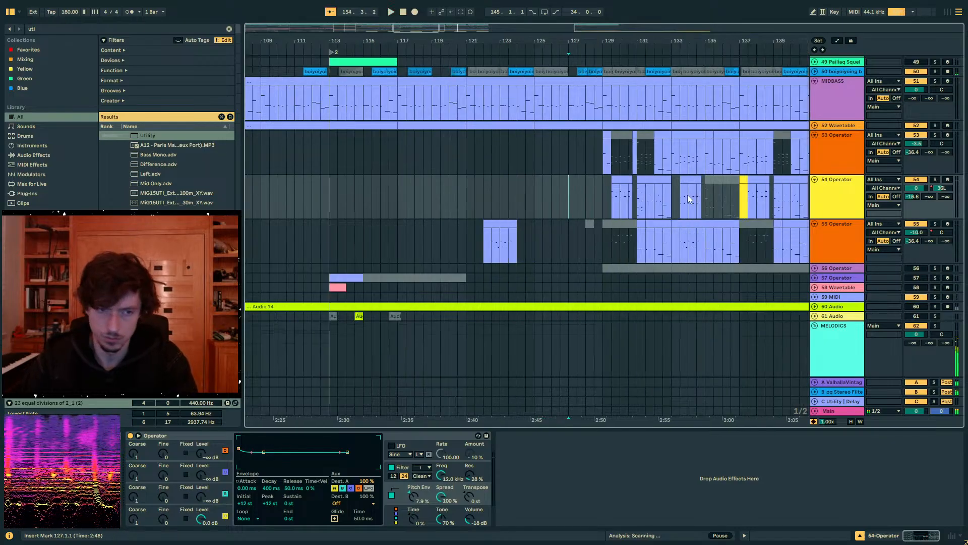
left_click(536, 189)
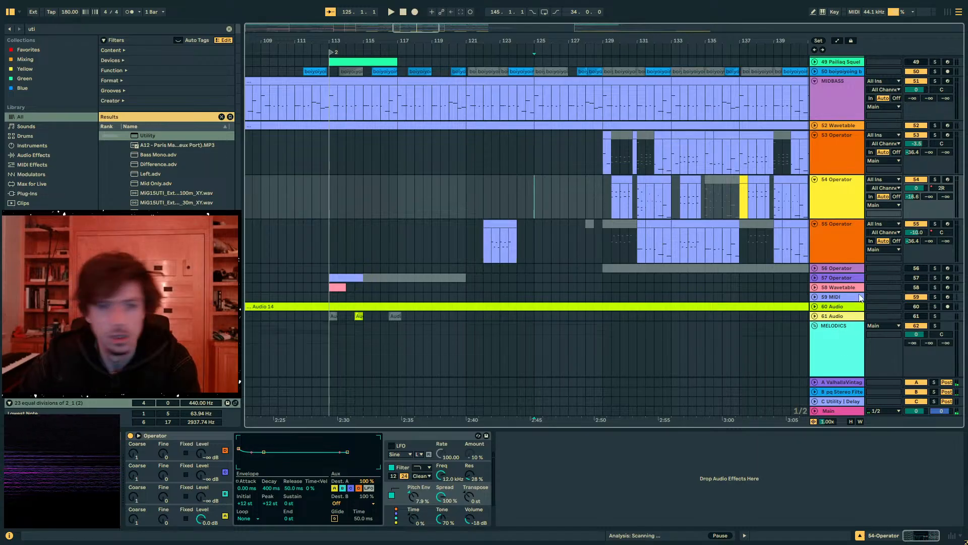
left_click_drag(535, 41, 479, 32)
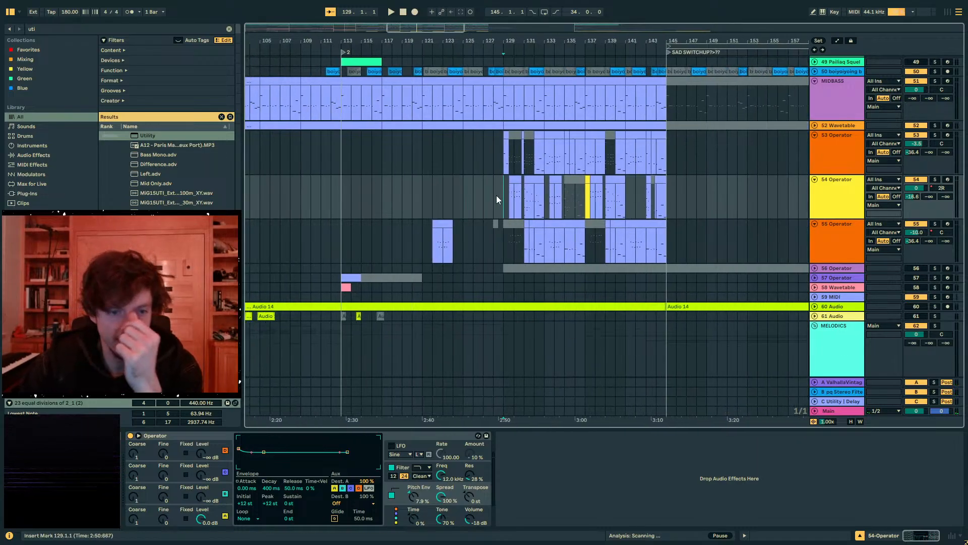
left_click_drag(502, 196, 423, 197)
left_click_drag(503, 195, 422, 189)
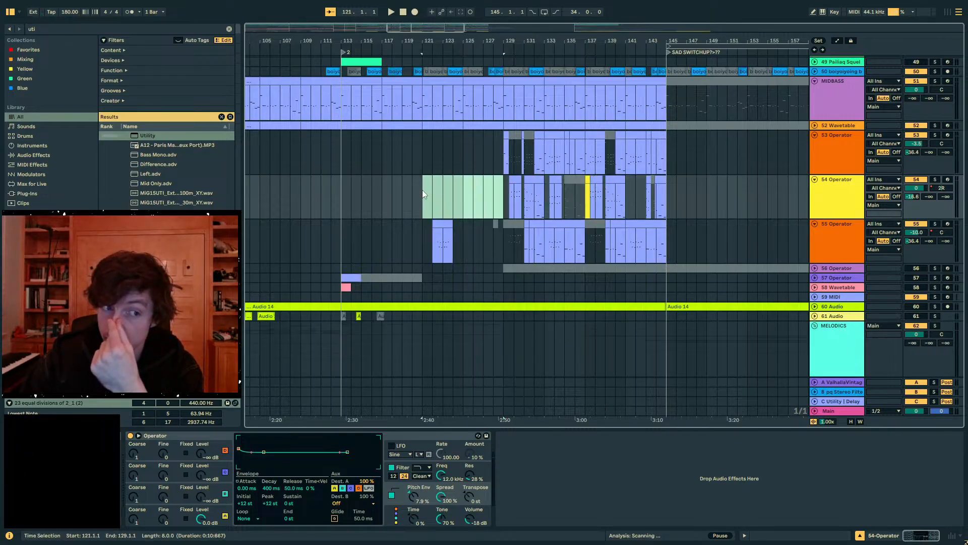
- Solo the 54 Operator track and play its clip starting at 129.3 to hear it alone
left_click(503, 188)
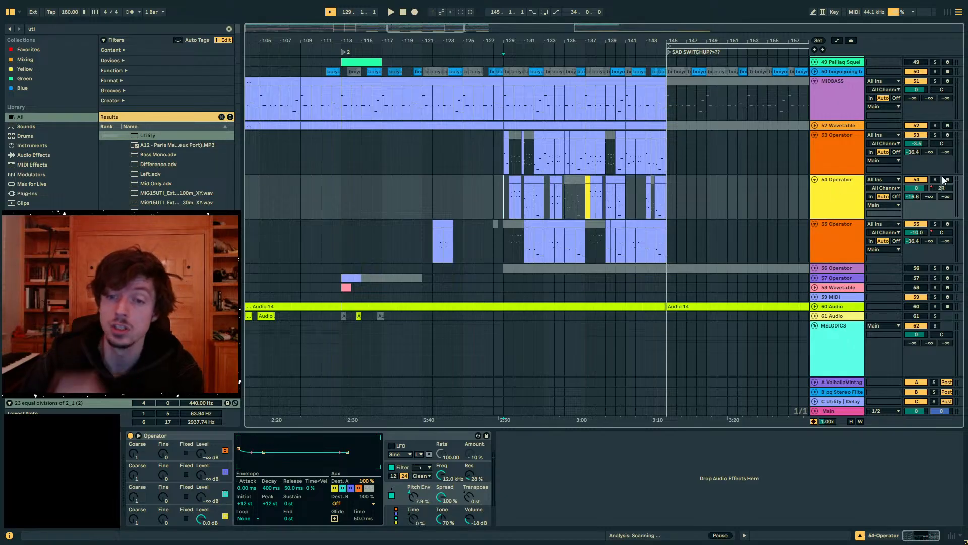
left_click(936, 179)
left_click(511, 180)
key("space")
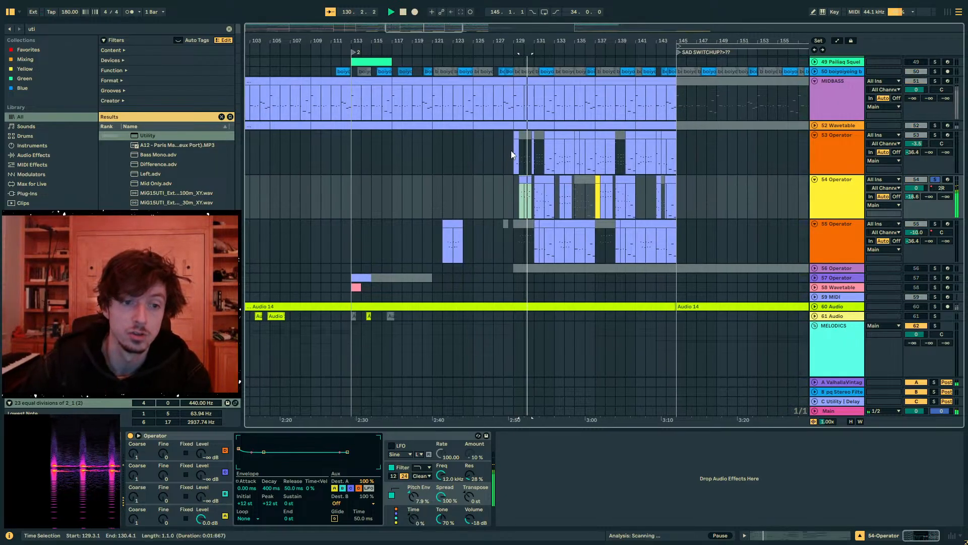
- Stop playback, turn off the solo on the 54 Operator track and select its range from bar 113 to bar 145
left_click(512, 152)
key("space")
left_click(935, 180)
left_click_drag(463, 206, 740, 193)
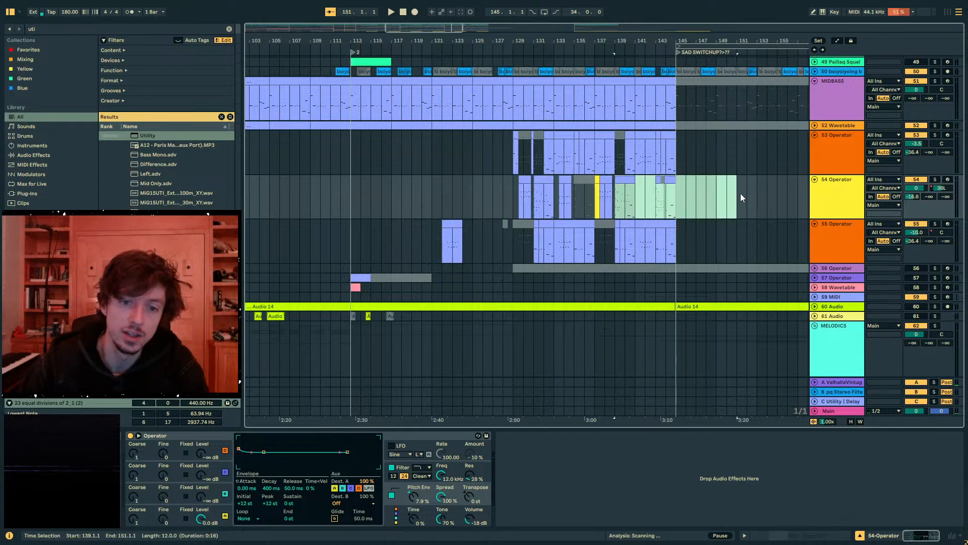
mouse_move(489, 40)
left_mouse_down()
mouse_move(490, 15)
mouse_move(514, 22)
left_mouse_up()
mouse_move(450, 192)
left_mouse_down()
mouse_move(485, 198)
mouse_move(402, 198)
mouse_move(571, 192)
left_mouse_up()
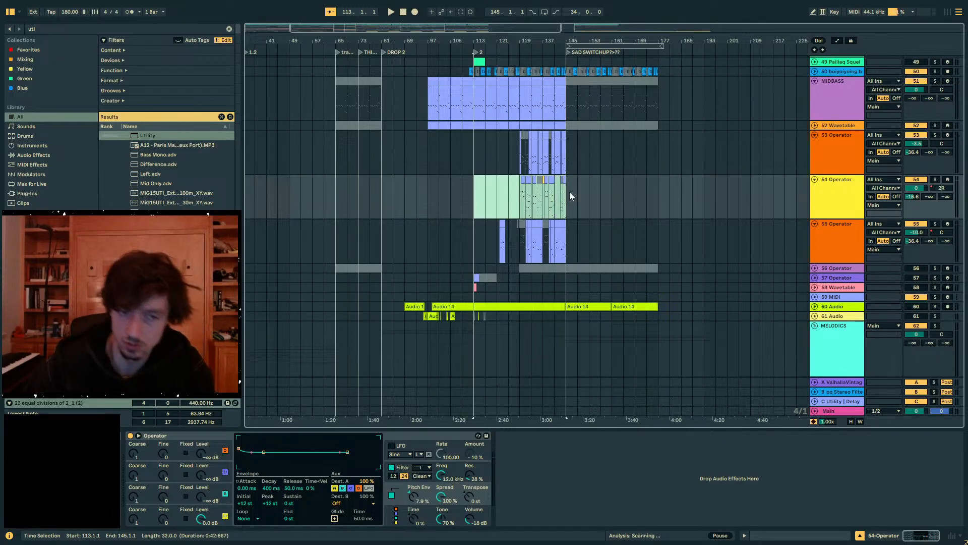
- Unfold the FX group and copy the restoration riser clip ending at bar 129 to 133.1–145.1 on the same track
scroll(570, 196, "up", 5)
left_click(815, 162, "alt")
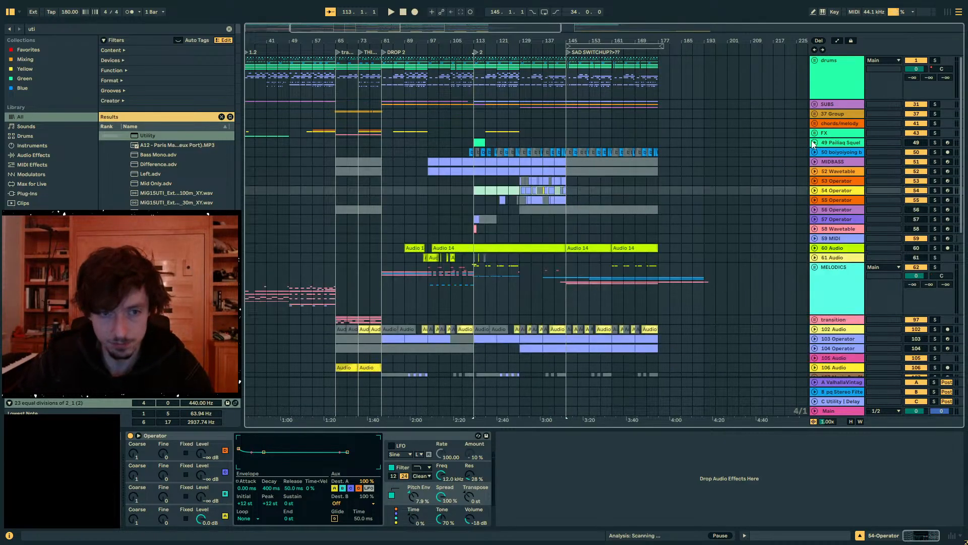
left_click(814, 133)
scroll(601, 162, "down", 2)
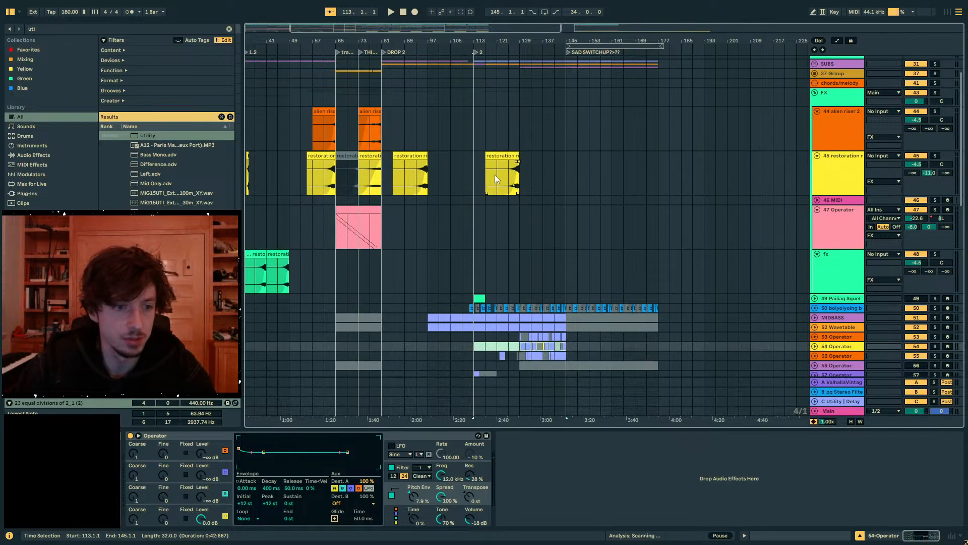
left_click(495, 174)
left_click(525, 168)
key("ctrl+v")
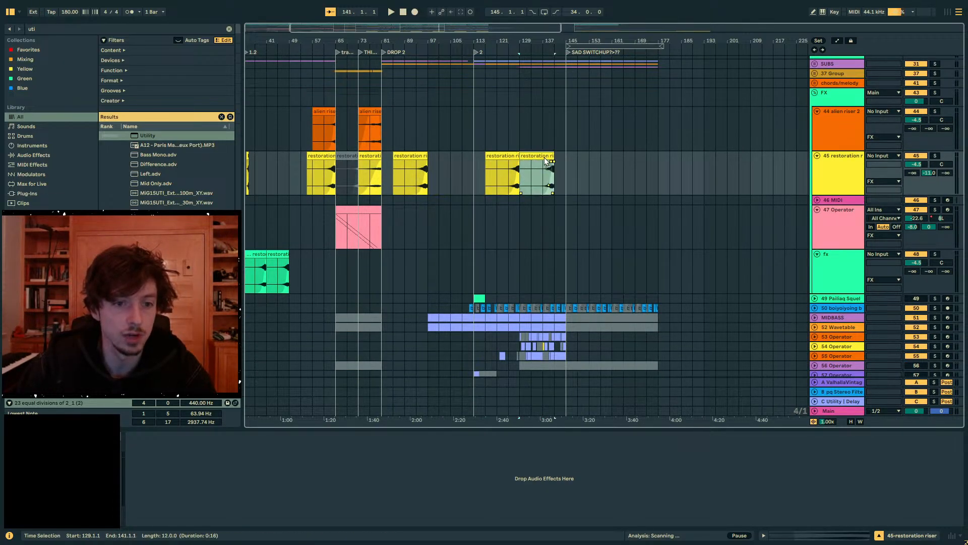
left_click_drag(544, 157, 556, 158)
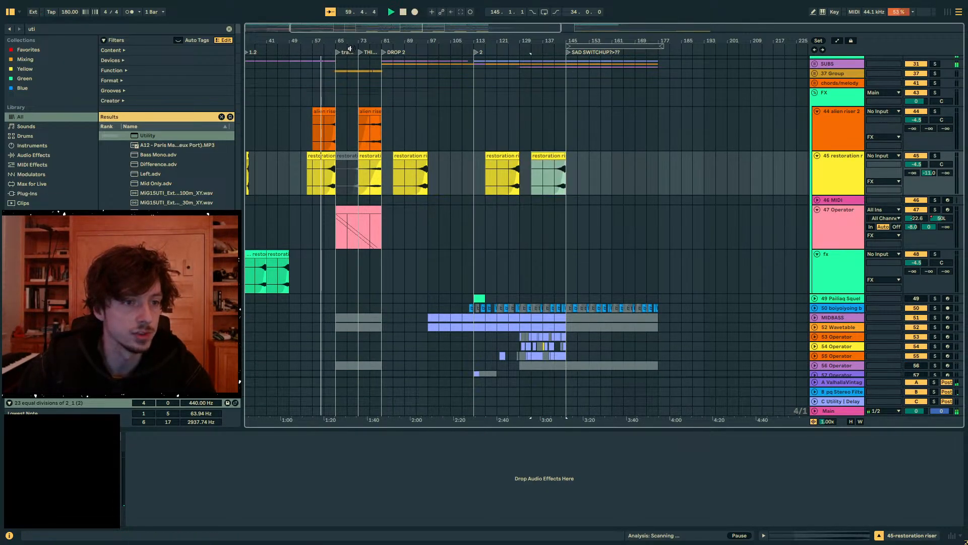
- Copy the alien riser 2 clip from 73.1–81.1 to 137.1–145.1 on the same track
scroll(350, 49, "left", 5)
left_click(468, 111)
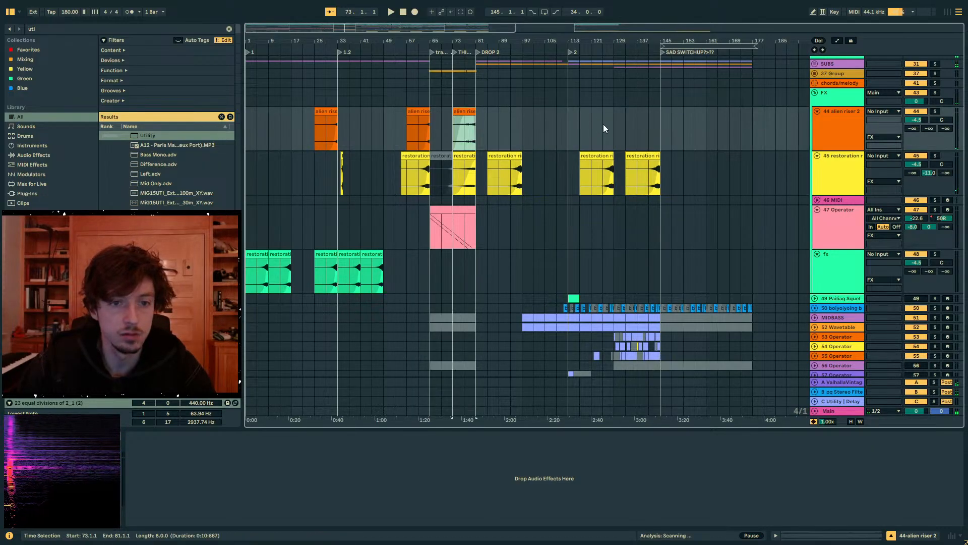
key("ctrl+c")
left_click(631, 126)
key("ctrl+v")
left_click_drag(640, 126, 652, 126)
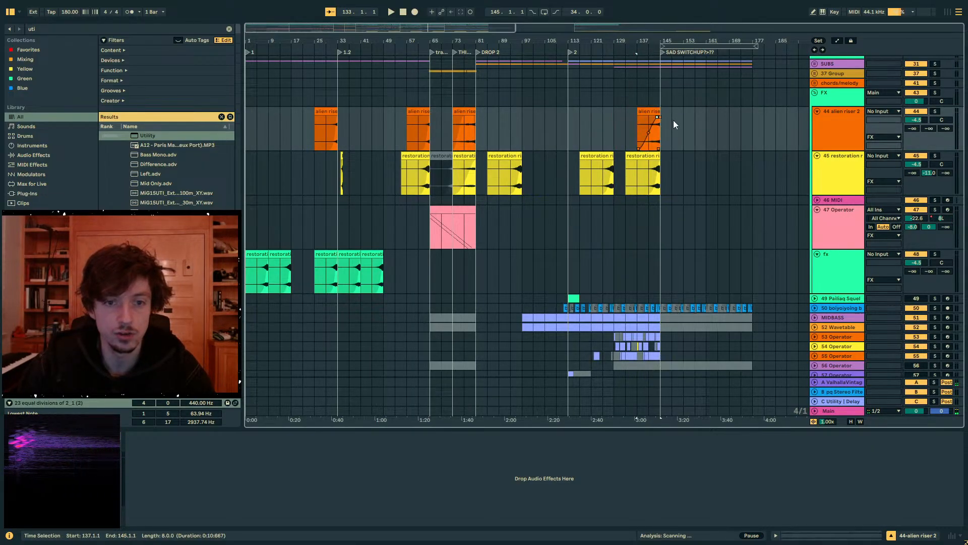
- Play the arrangement from bar 129 and again from bar 123 to hear the lead-in with the copied risers
key("minus")
key("space")
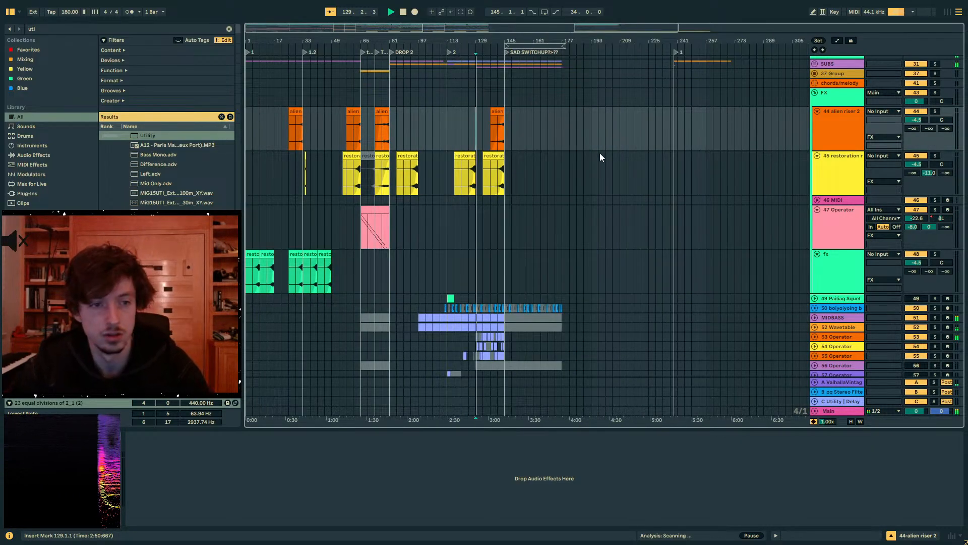
key("plus")
key("space")
left_click(453, 129)
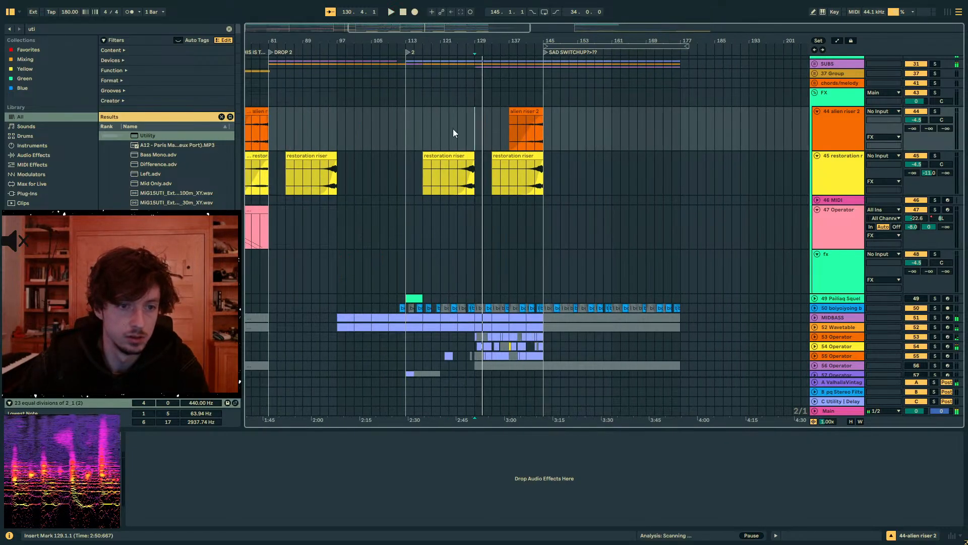
key("space")
- Unfold the MELODICS group, look over the drop 2 melody tracks and select bars 113–129 on the 73 Audio track
scroll(553, 180, "down", 6)
scroll(595, 197, "down", 5)
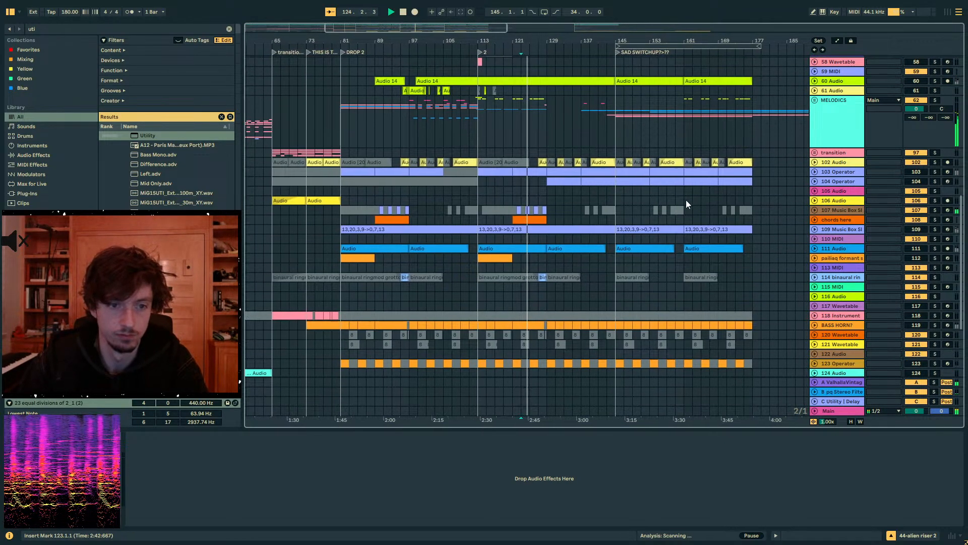
left_click(815, 100)
scroll(488, 226, "down", 10)
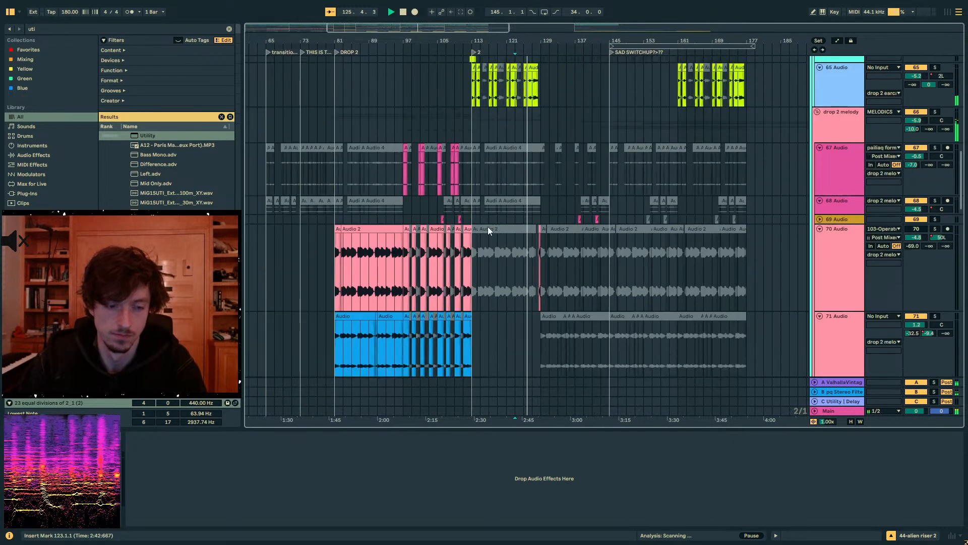
left_click(535, 163)
scroll(547, 205, "down", 4)
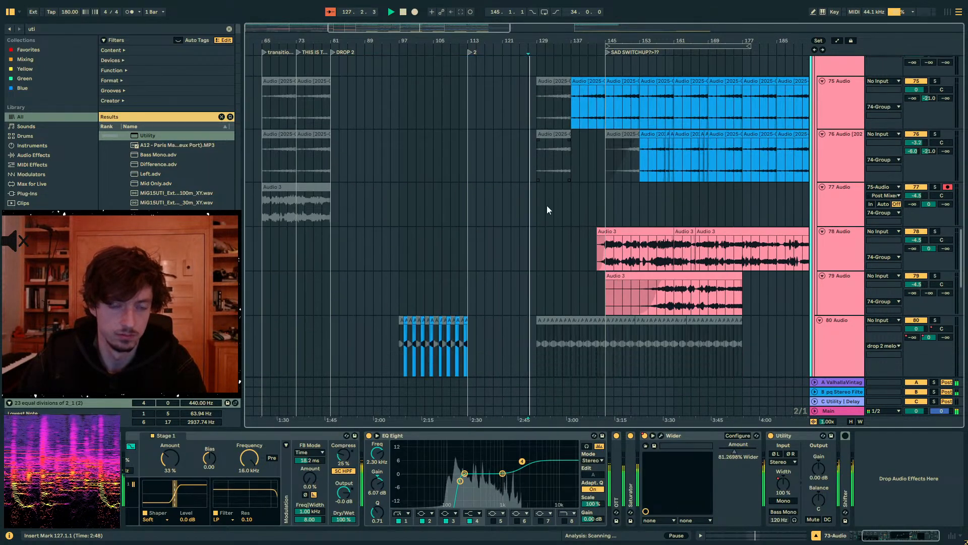
scroll(547, 205, "up", 8)
scroll(546, 204, "up", 6)
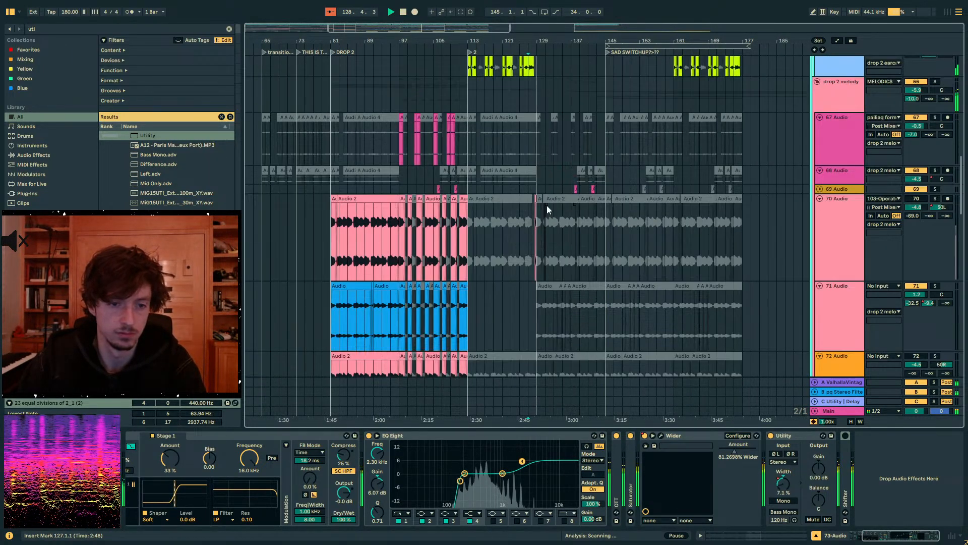
scroll(546, 242, "down", 5)
left_click_drag(538, 329, 468, 327)
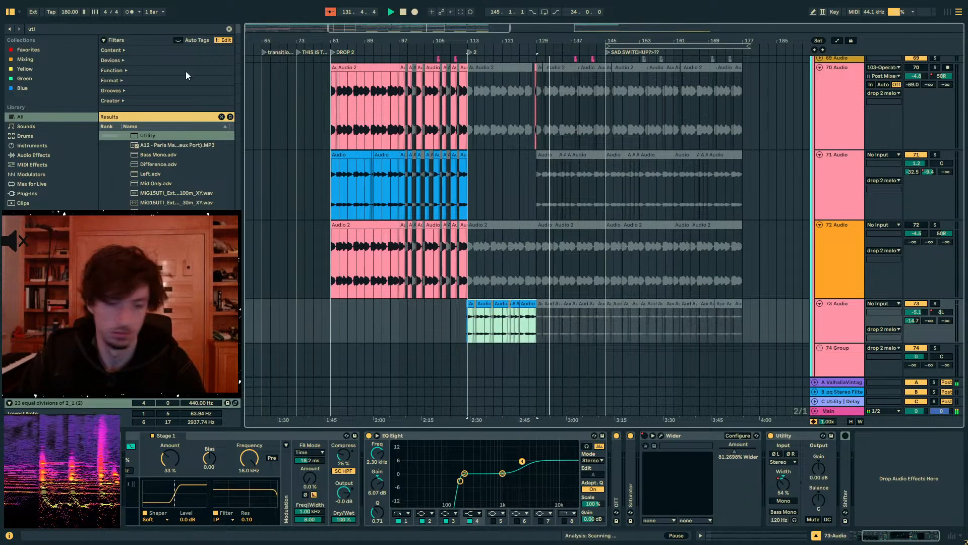
- Open the SUBS group, play the section before bar 145 and select bars 129–145 on the 36 Audio track
scroll(679, 196, "up", 15)
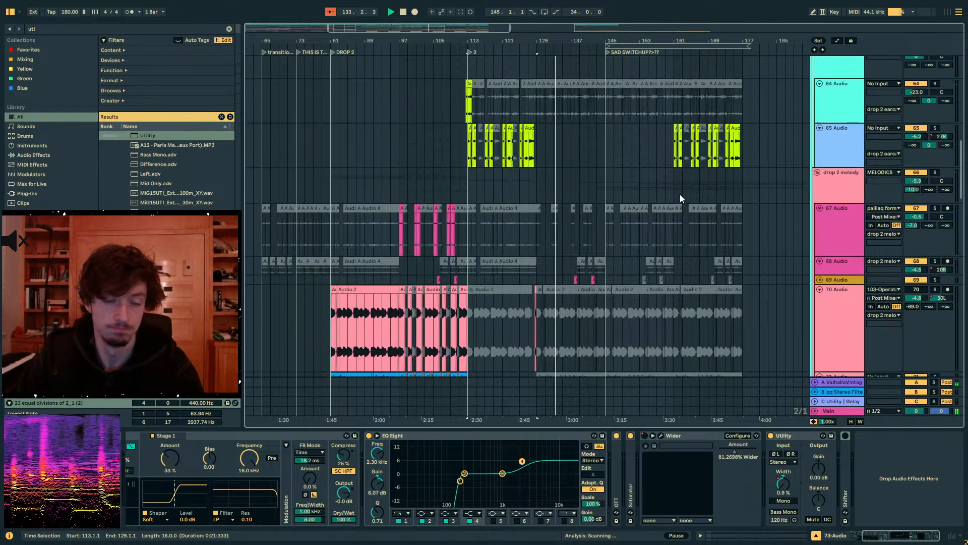
scroll(679, 192, "up", 3)
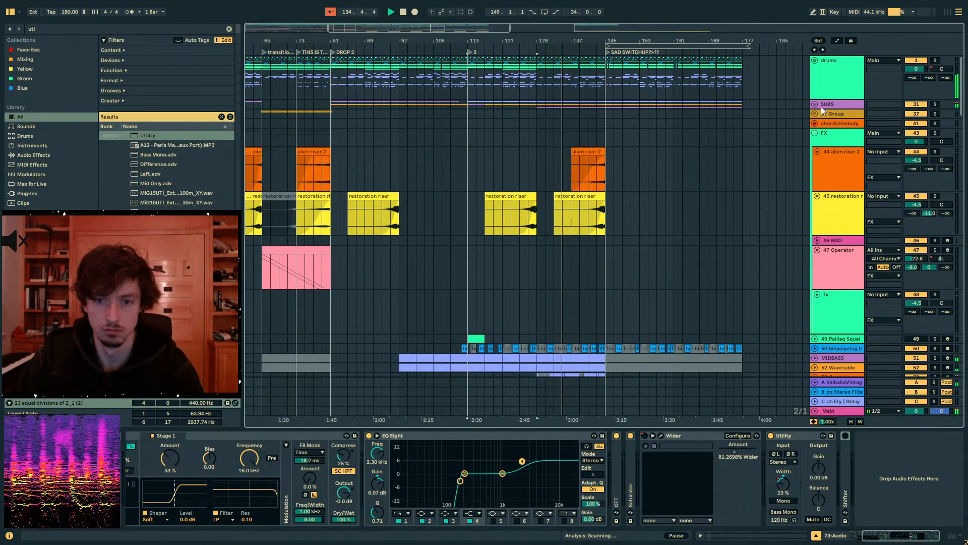
scroll(814, 104, "up", 5)
left_click(539, 229)
key("space")
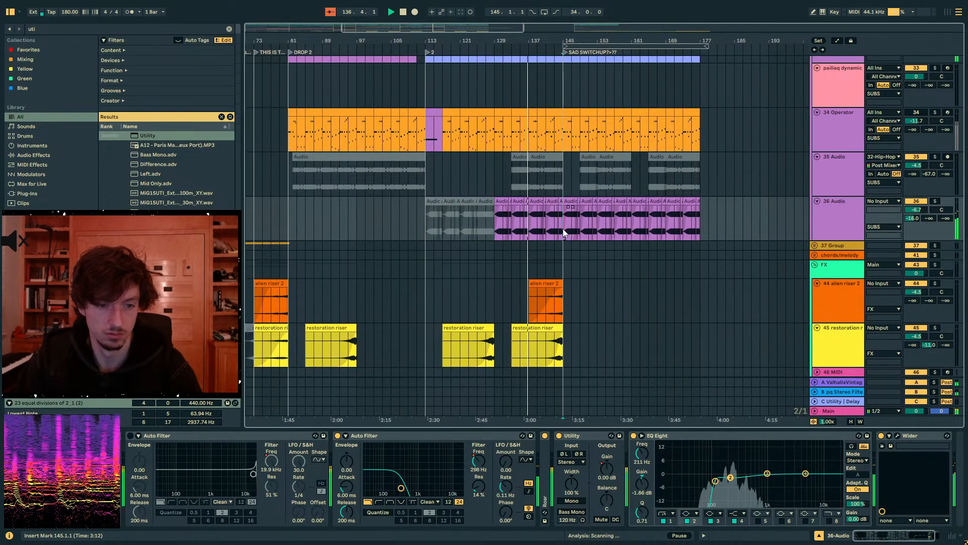
left_click_drag(567, 229, 501, 228)
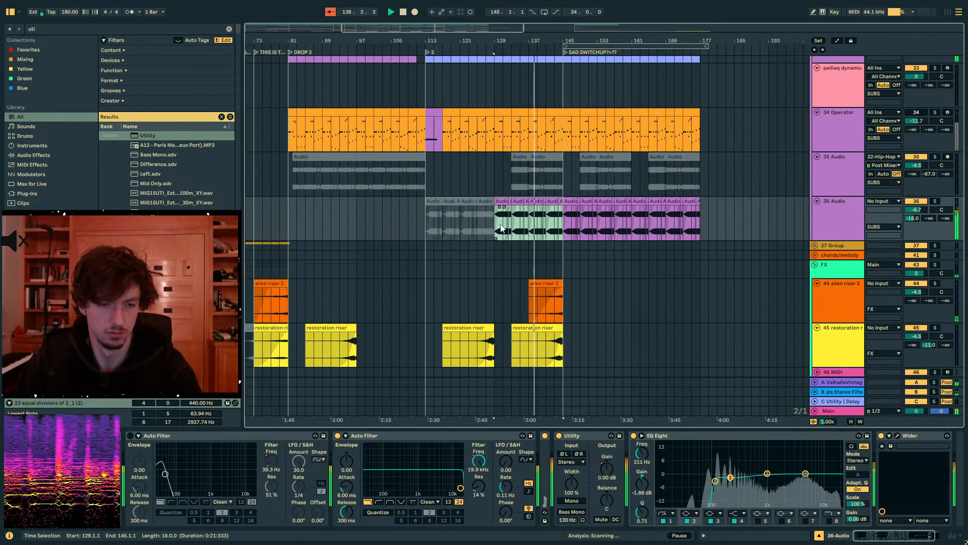
- Trim the start of the blue 75 Audio clip to bar 139 and fade it in up to bar 145
scroll(558, 247, "down", 10)
scroll(564, 247, "down", 15)
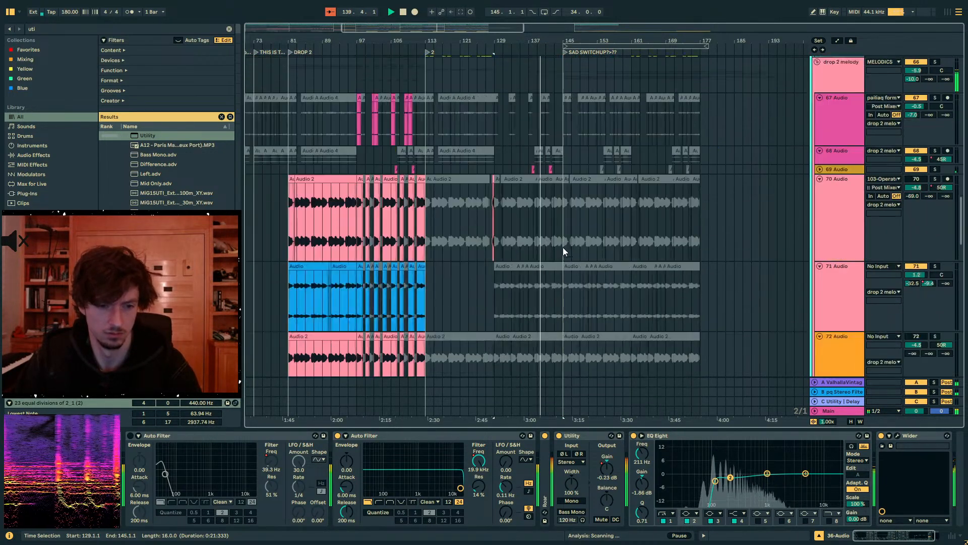
left_click(530, 173)
left_click_drag(531, 174, 574, 182)
- Add a Utility after the Auto Filter on the 75 Audio track and place the insert mark at bar 145
left_click(142, 135)
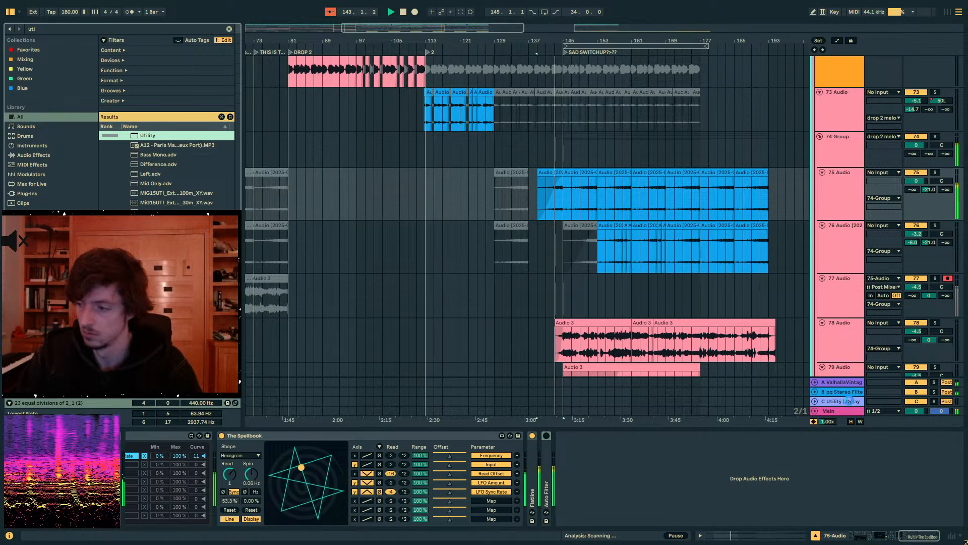
left_click_drag(849, 401, 842, 444)
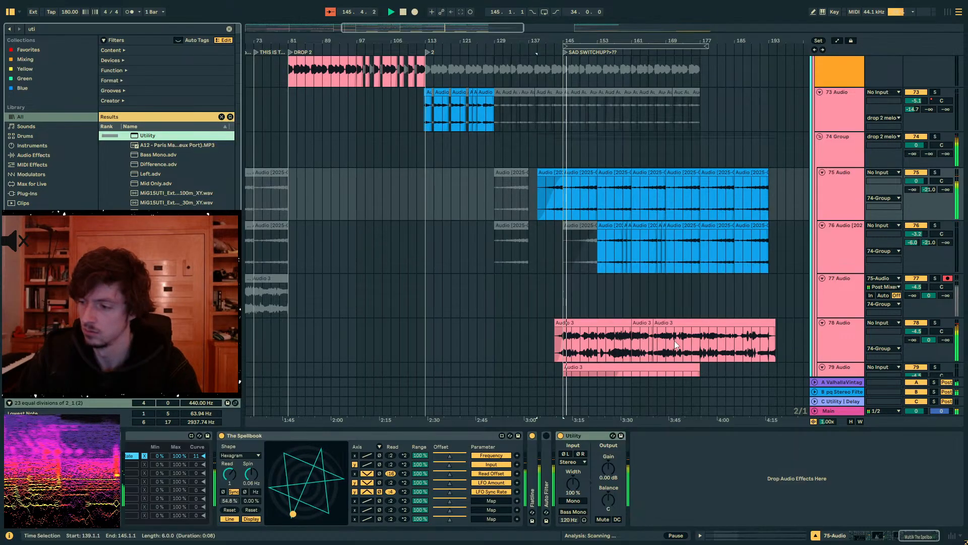
left_click(557, 199)
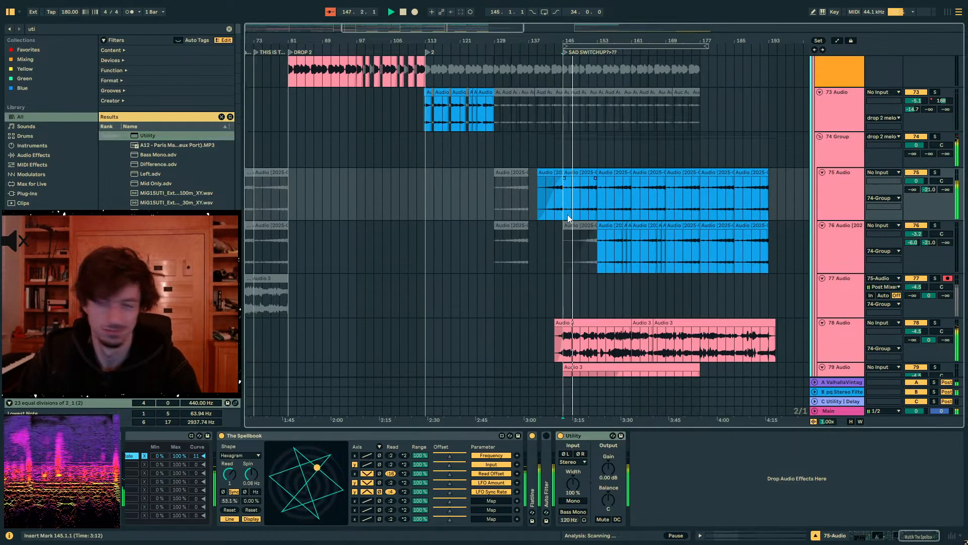
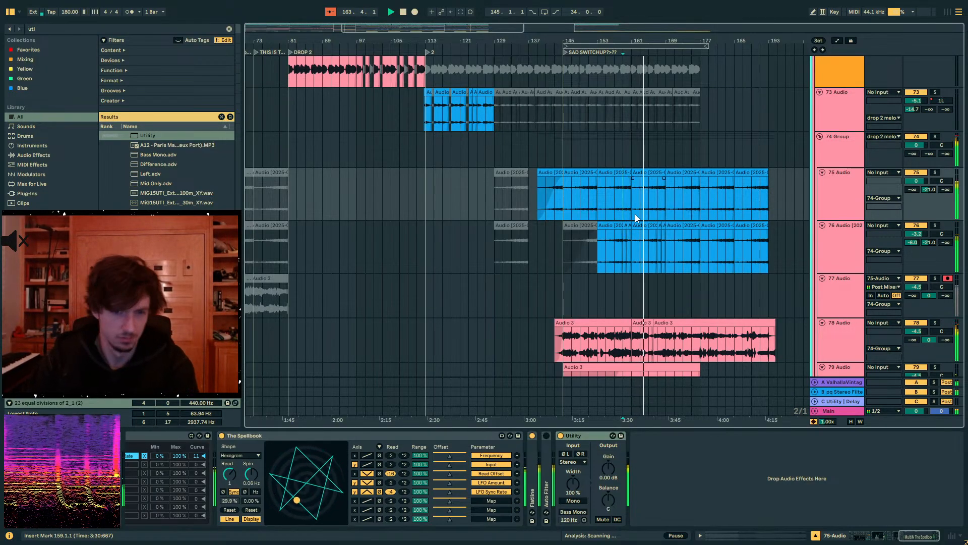
- On the 74 Group's soothe2, raise band 2 to about 9.7 dB near 1.9 kHz and pull the red high band down to the zero line
mouse_move(630, 41)
left_mouse_down()
mouse_move(631, 68)
mouse_move(523, 78)
left_mouse_up()
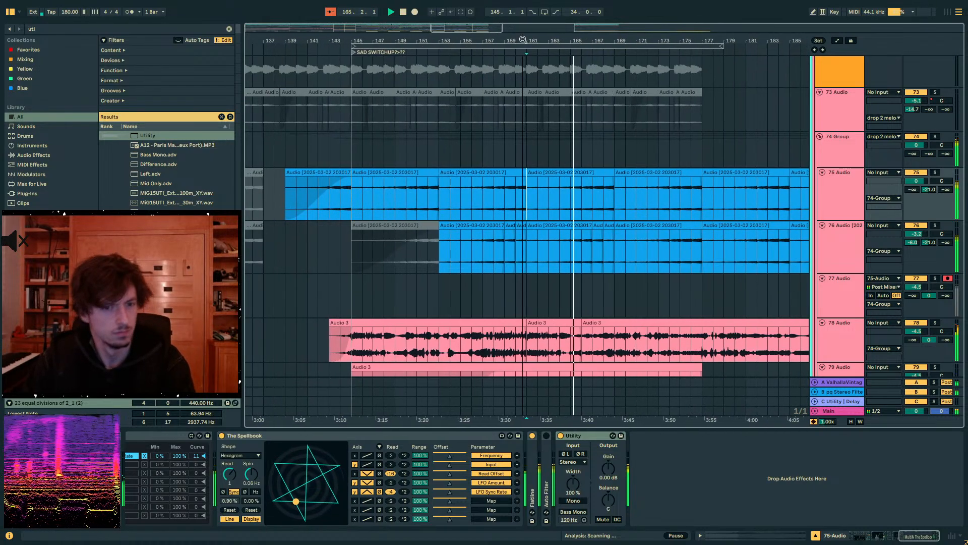
scroll(659, 147, "up", 5)
scroll(658, 147, "up", 6)
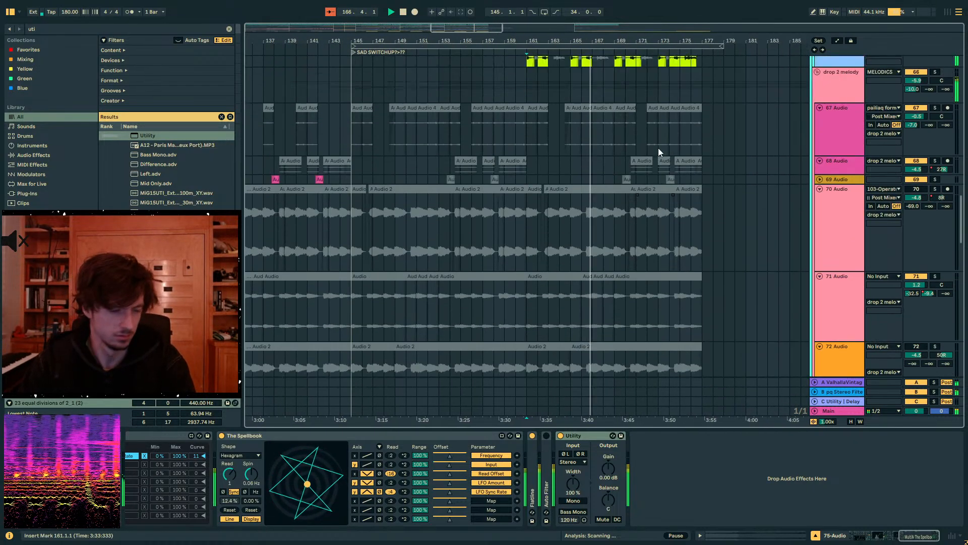
scroll(637, 173, "down", 8)
left_click(600, 235)
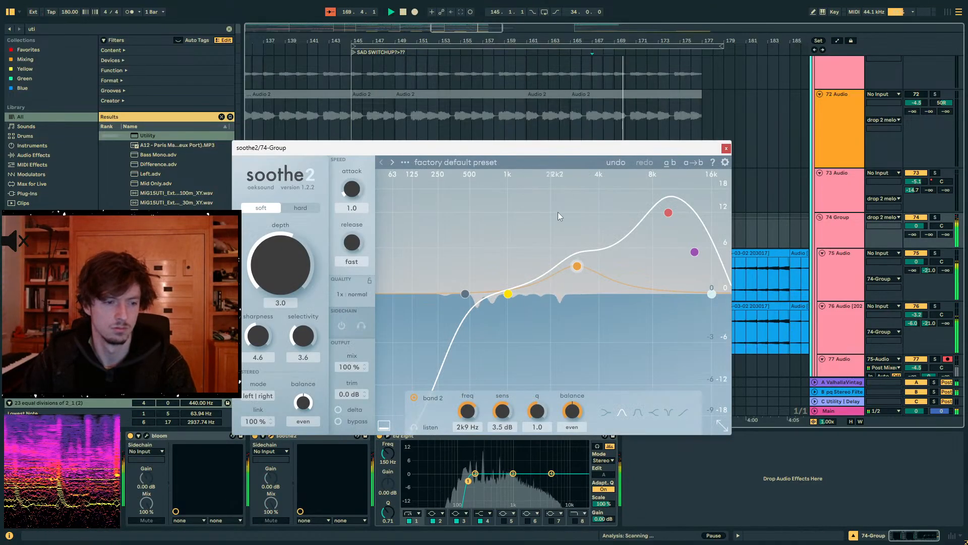
left_click_drag(579, 266, 561, 239)
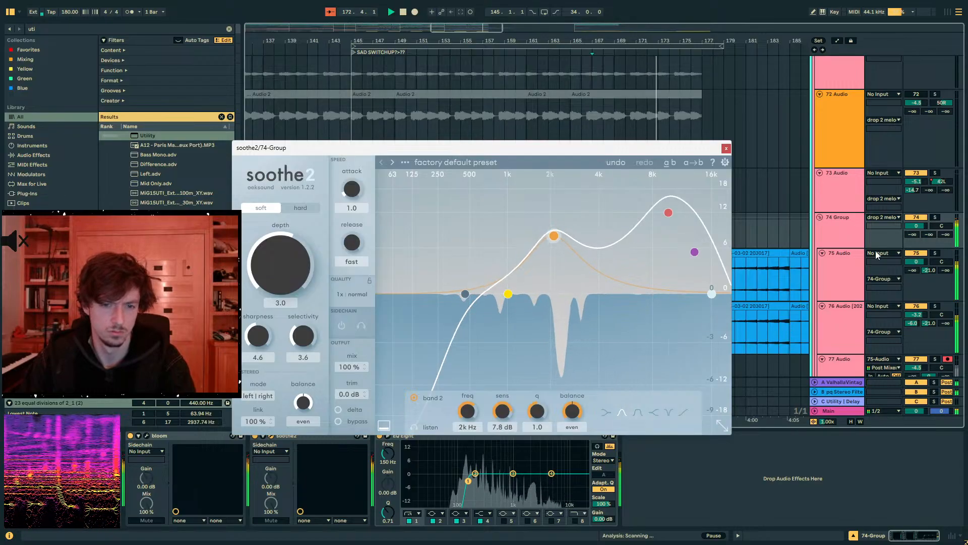
left_click_drag(669, 214, 643, 295)
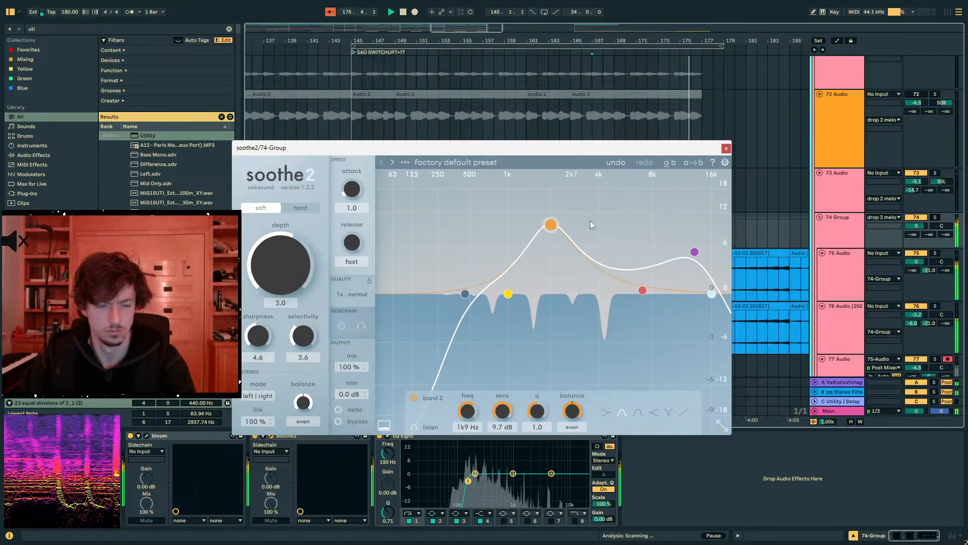
left_click(726, 149)
left_click(692, 216)
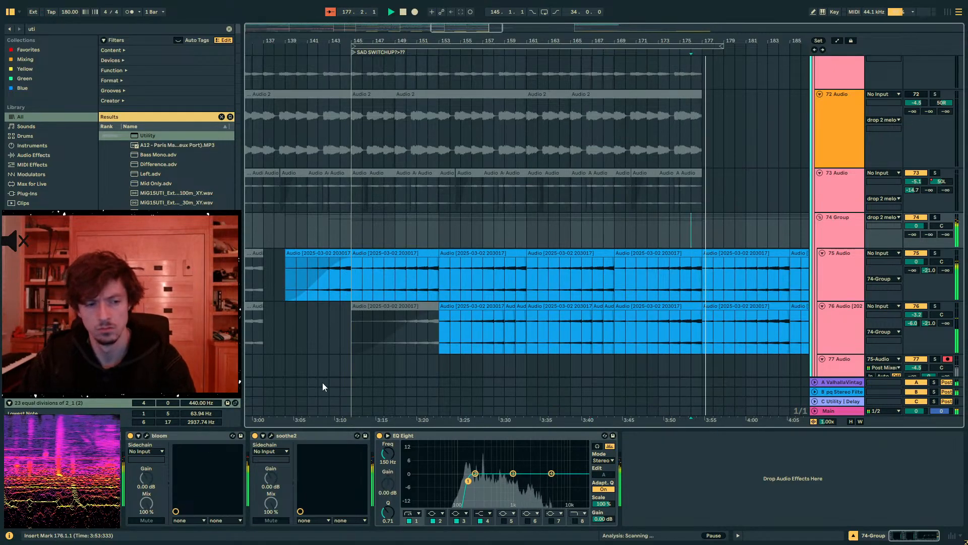
left_click(295, 434)
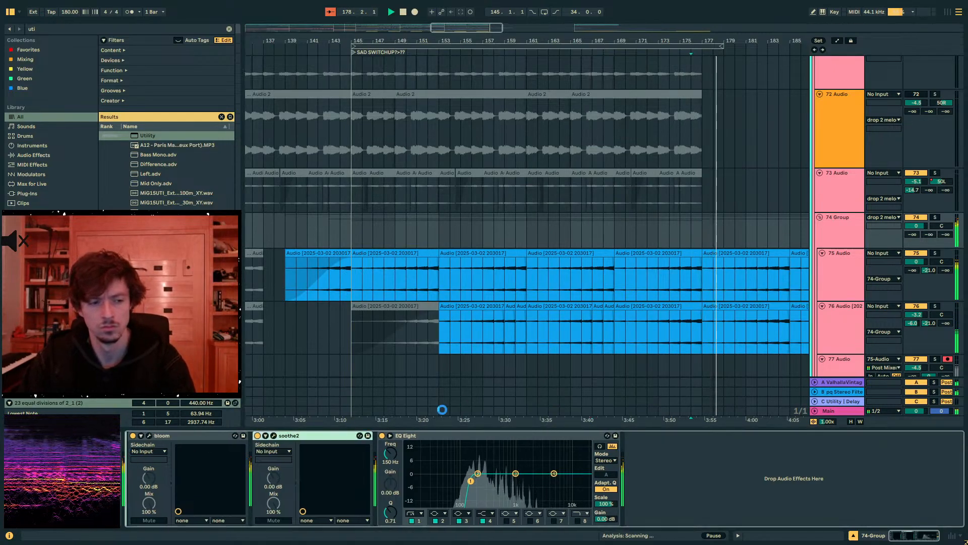
left_click(737, 250)
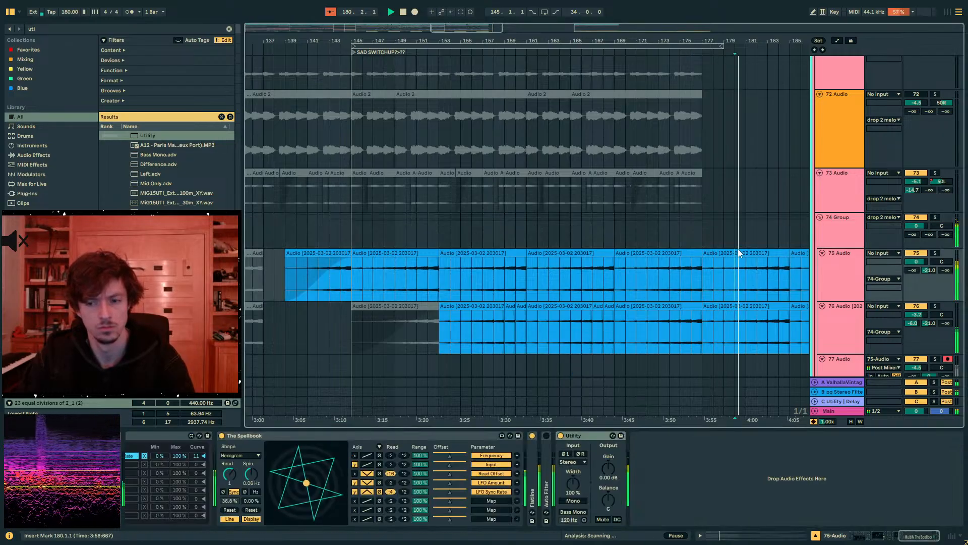
scroll(659, 258, "up", 6)
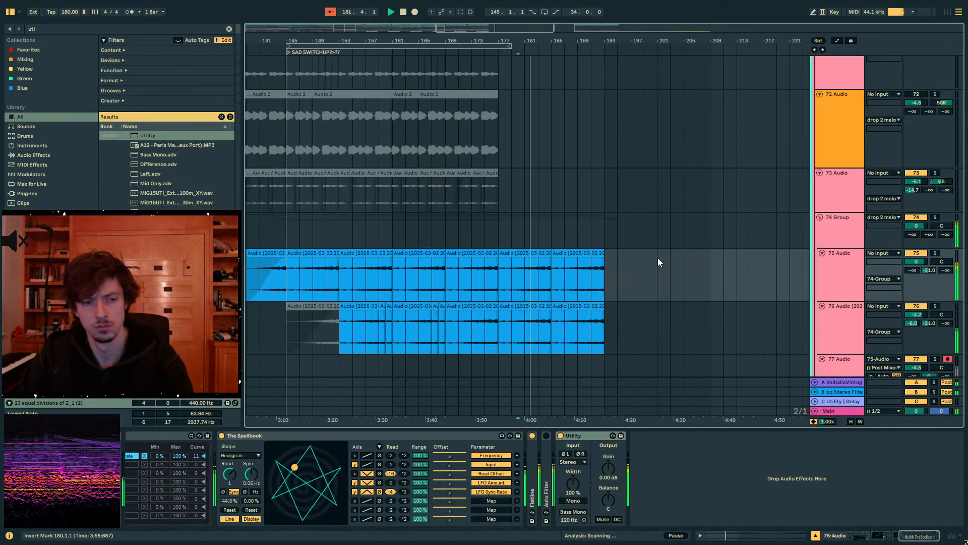
scroll(658, 258, "down", 5)
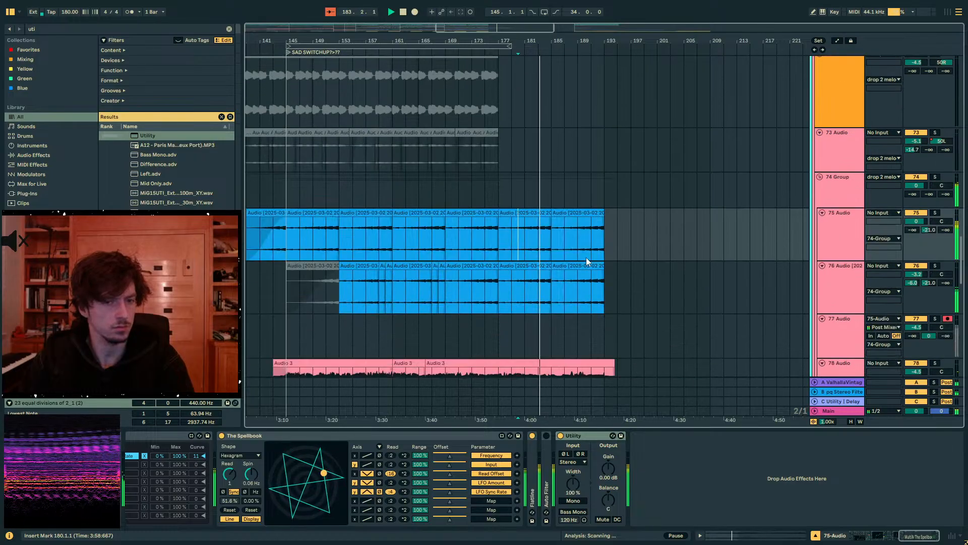
left_click(539, 189)
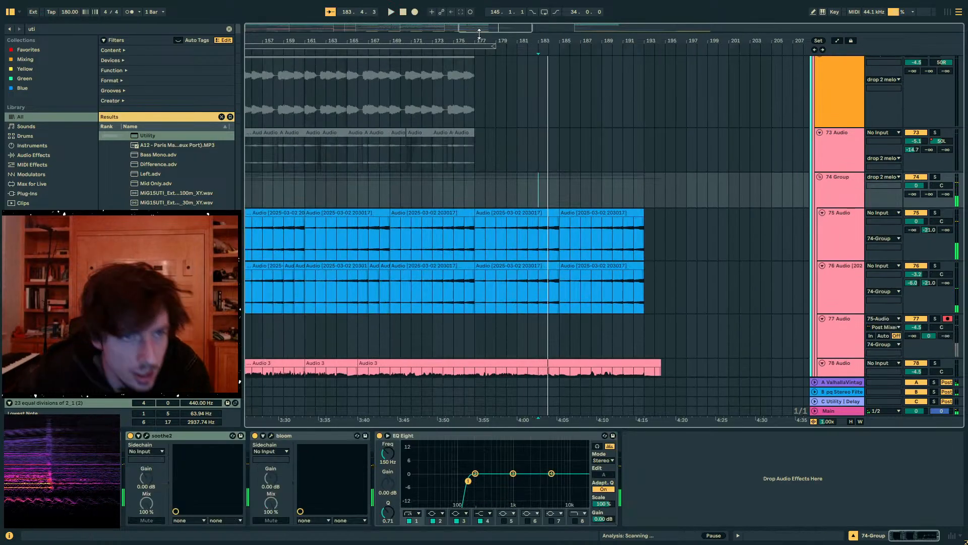
- Examine the arrangement's opening sections, marking out the empty bars before bar 65 on the 74 Group
left_click_drag(469, 27, 499, 11)
left_click(278, 174)
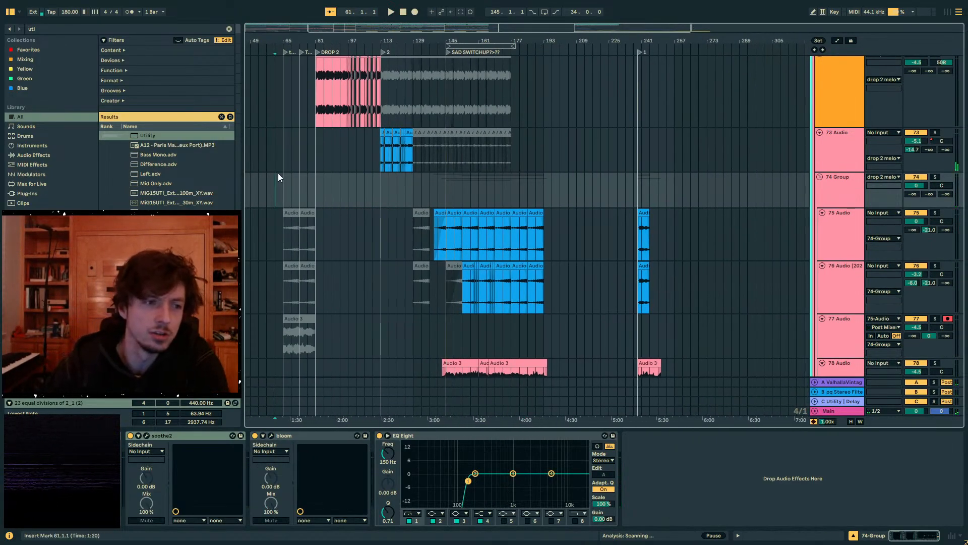
scroll(335, 142, "left", 5)
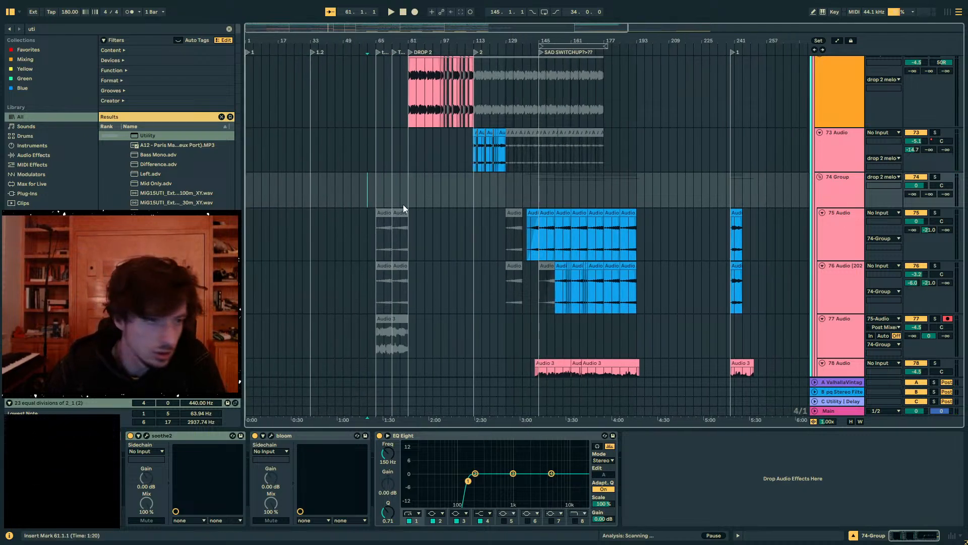
left_click_drag(317, 193, 185, 194)
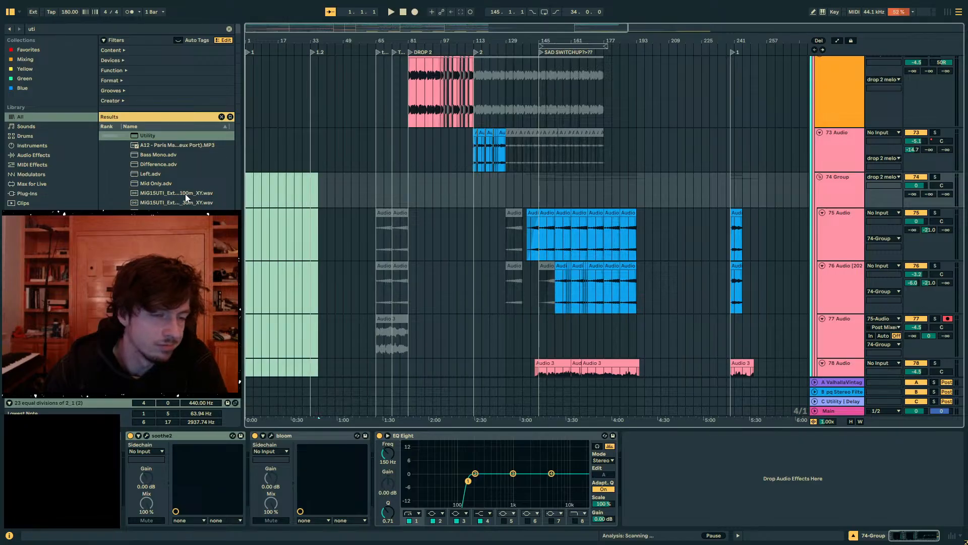
left_click(375, 193)
left_click_drag(373, 186, 227, 186)
left_click(300, 184)
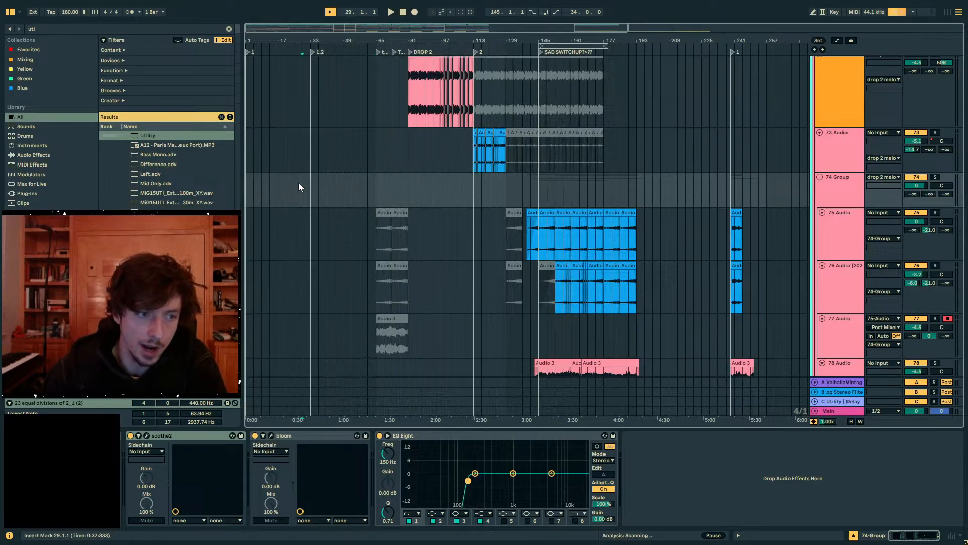
left_click_drag(309, 187, 203, 189)
left_click_drag(377, 191, 312, 191)
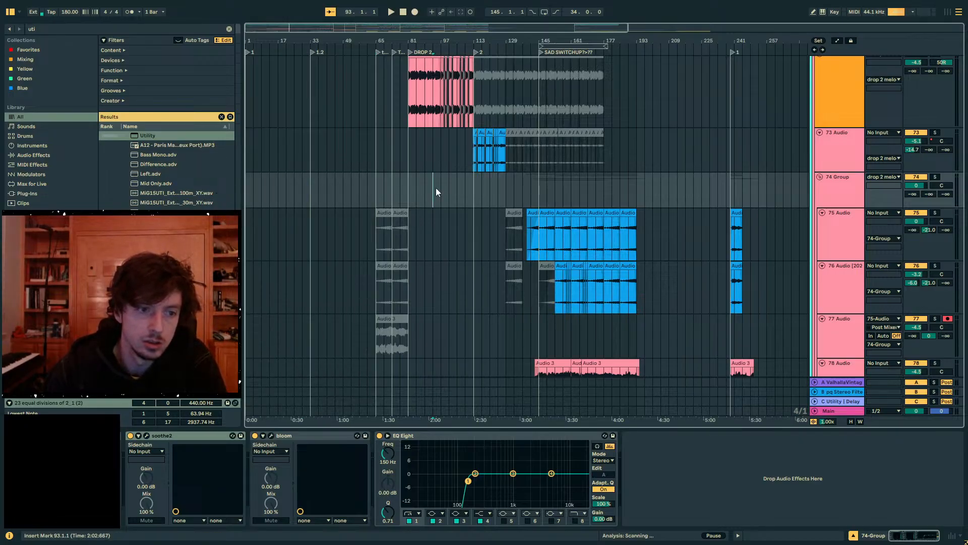
left_click_drag(436, 188, 417, 189)
left_click(278, 192)
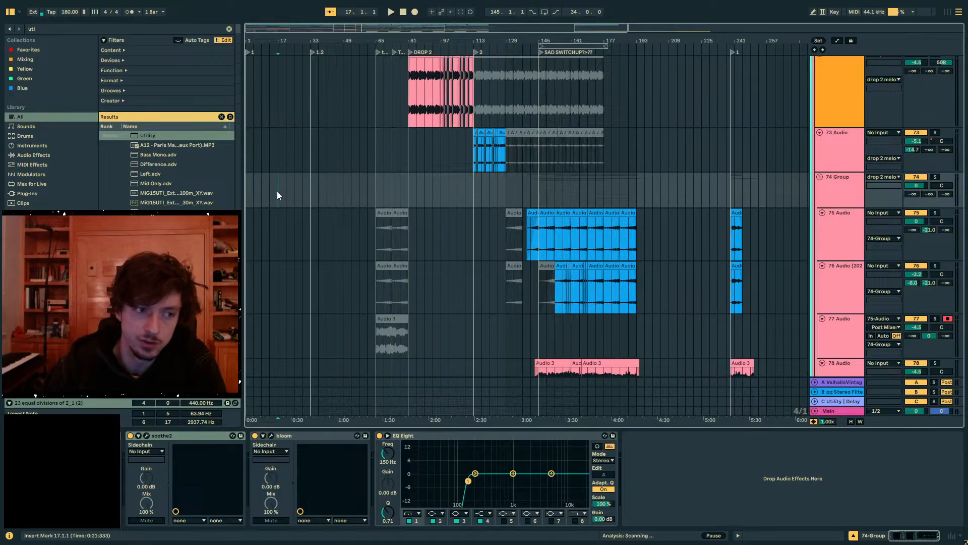
- Audition the intro in short passages from bars 1, 17, 33 and 49
key("Left")
key("Left")
key("Left")
key("Left")
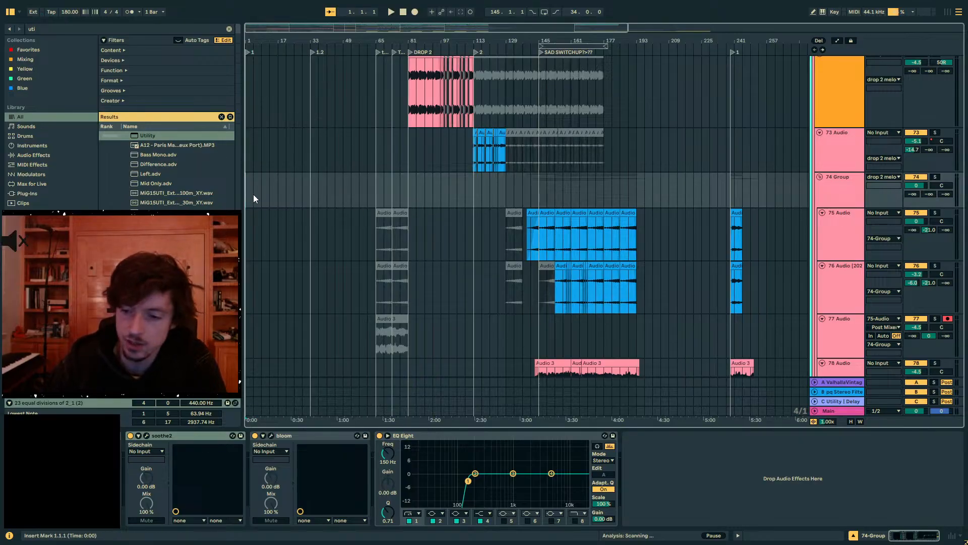
key("minus")
key("space")
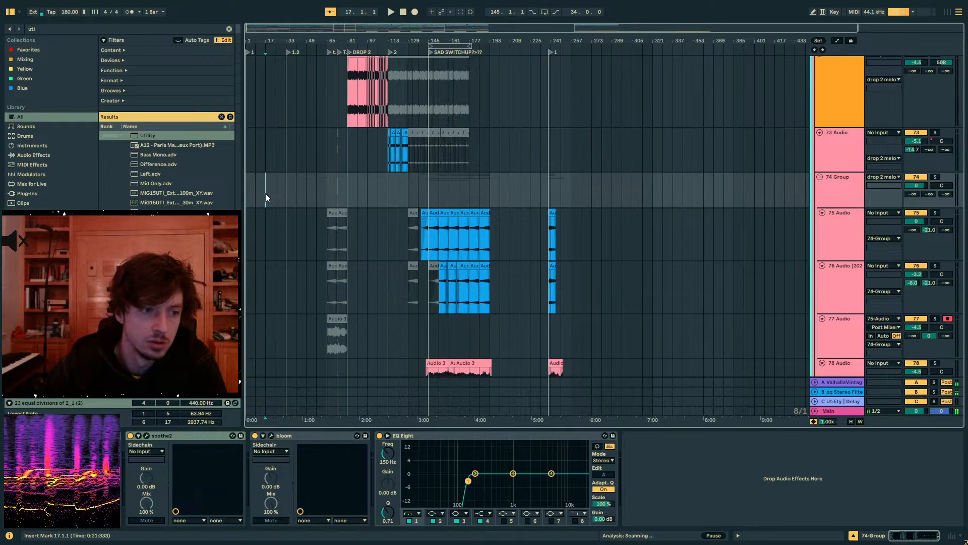
left_click(265, 193)
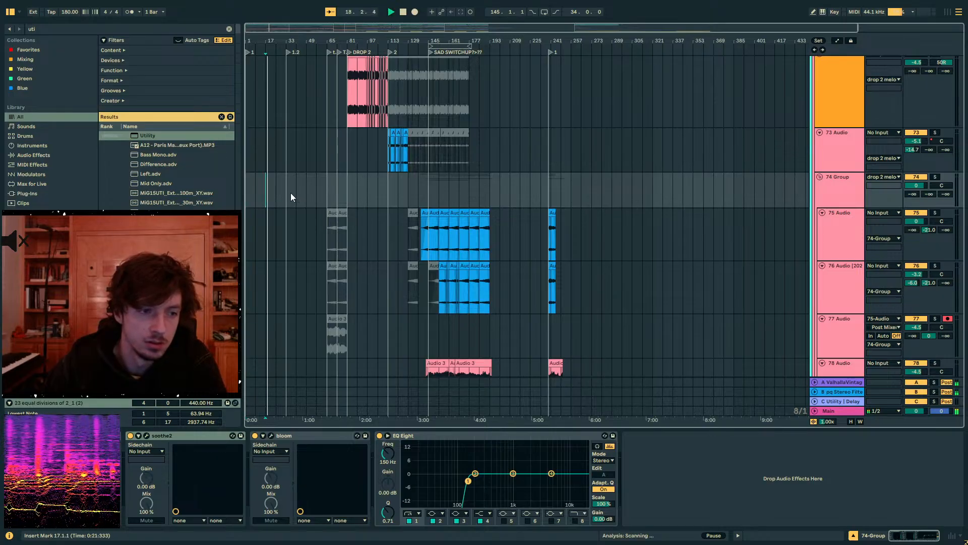
left_click(291, 193)
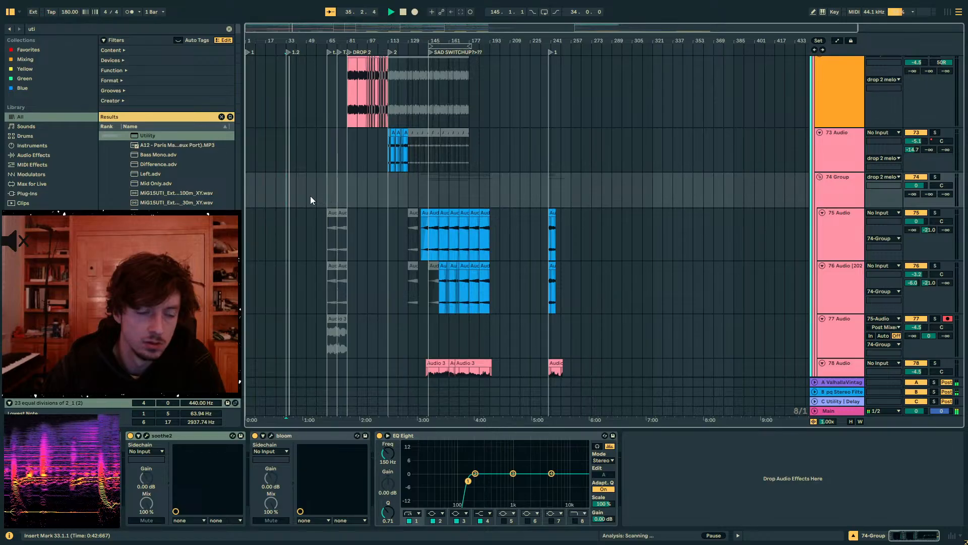
left_click(308, 196)
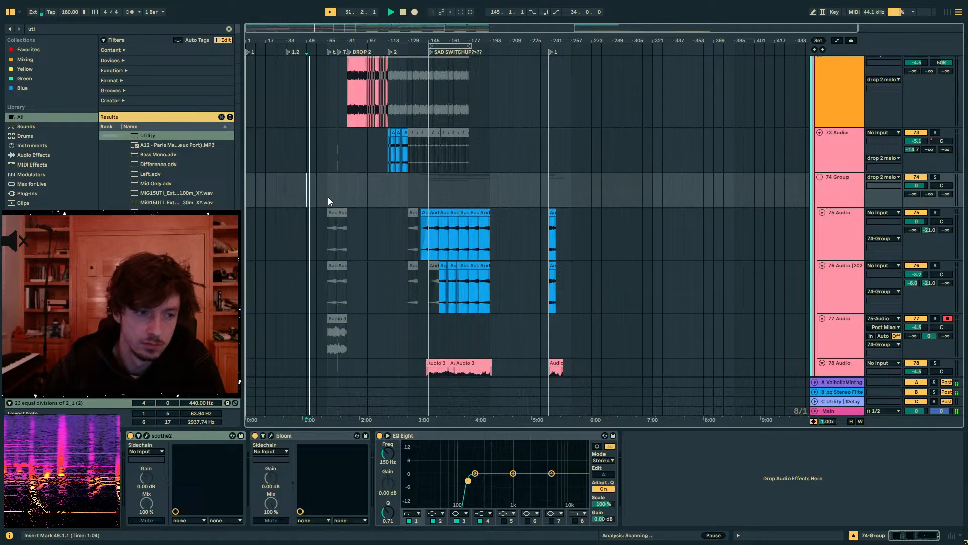
key("plus")
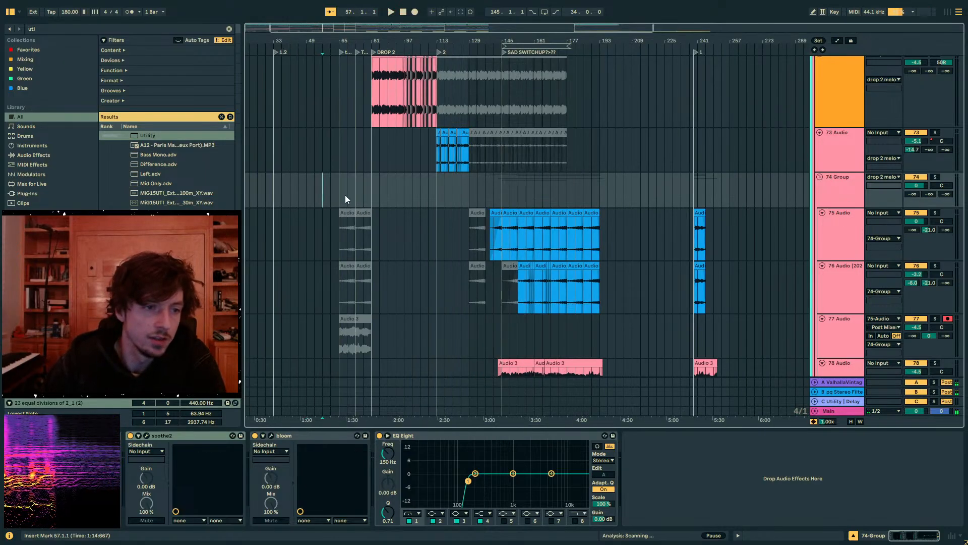
- Mark out the intro from bar 1 to 65, and drop 2 from bar 81 to 113 on the 72 Audio track
left_click_drag(346, 196, 232, 225)
scroll(358, 198, "down", 1)
left_click_drag(361, 197, 226, 186)
scroll(395, 213, "up", 5)
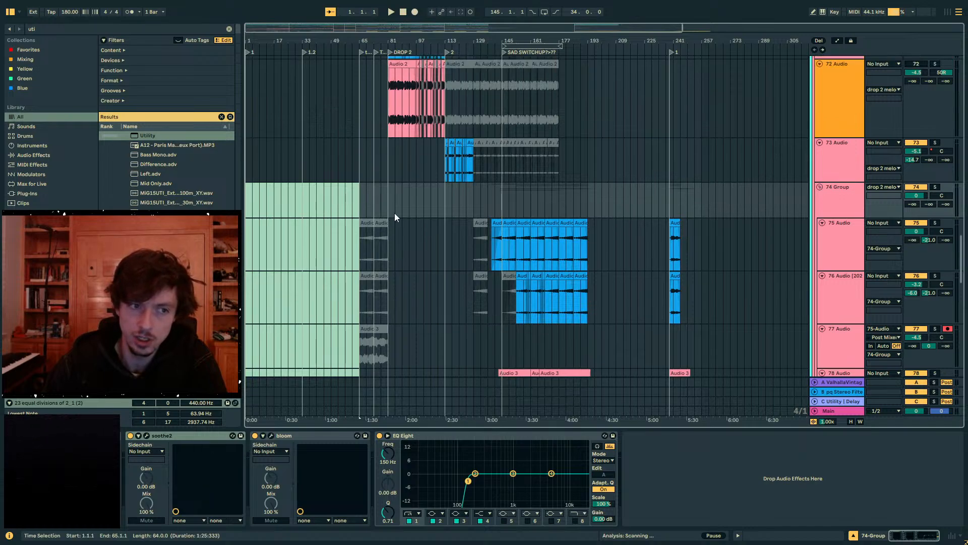
left_click_drag(397, 214, 561, 243)
left_click(398, 243)
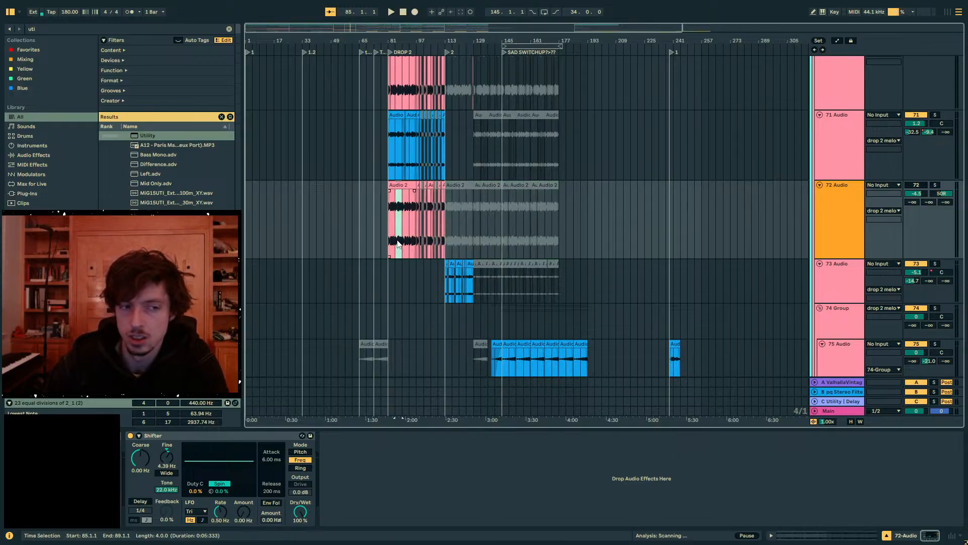
left_click_drag(390, 231, 437, 221)
left_click(440, 220)
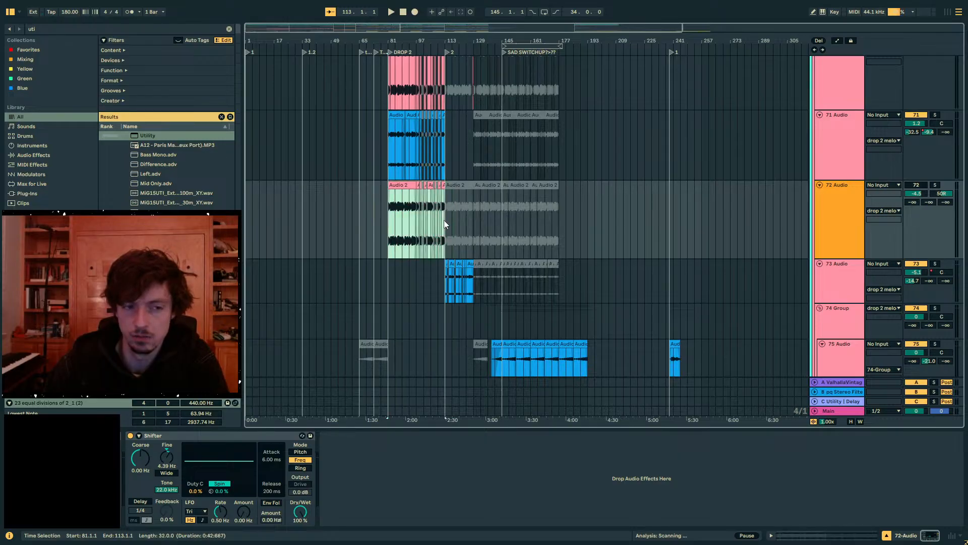
- Review the upper tracks' sections, marking out bars 145 to 205 on the alien riser 2 track
scroll(487, 240, "up", 8)
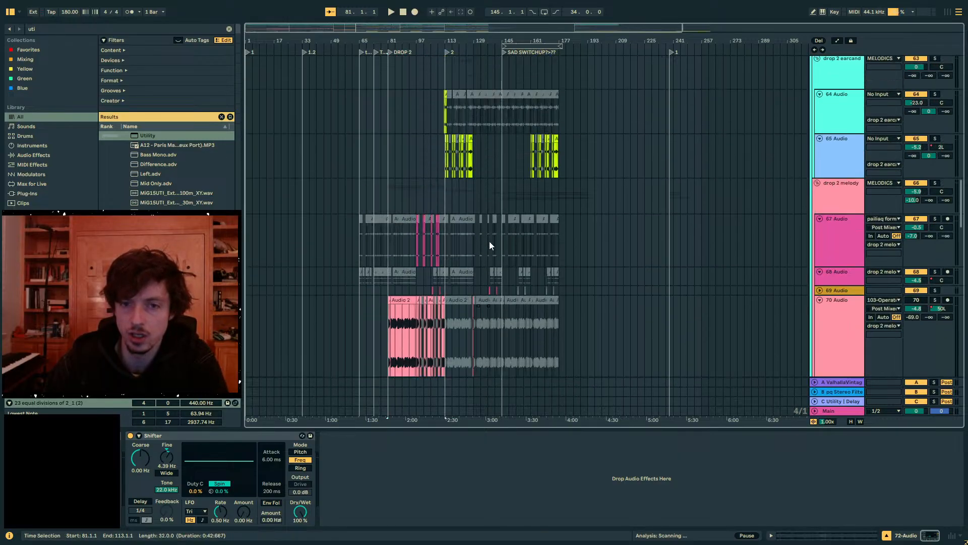
scroll(490, 242, "up", 10)
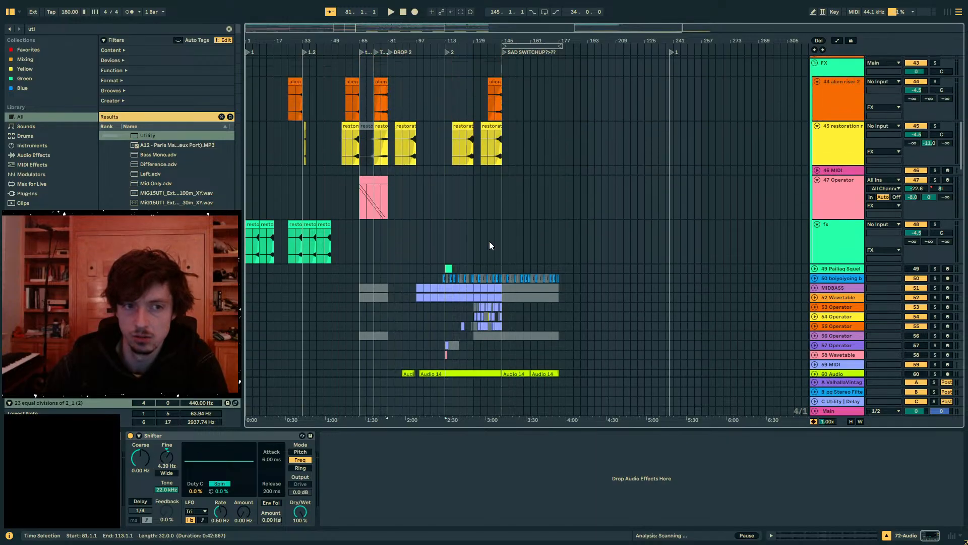
scroll(492, 241, "up", 6)
left_click(448, 218)
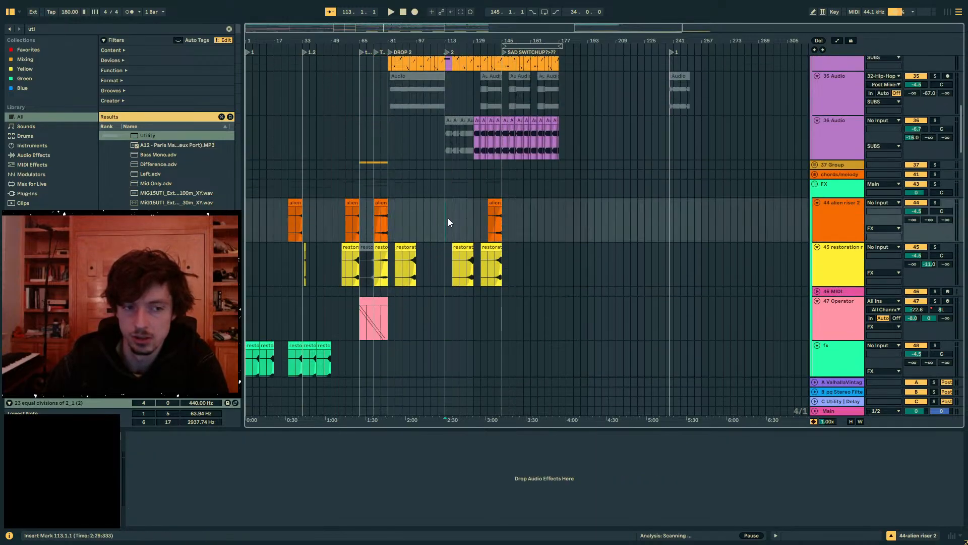
left_click_drag(502, 204, 608, 218)
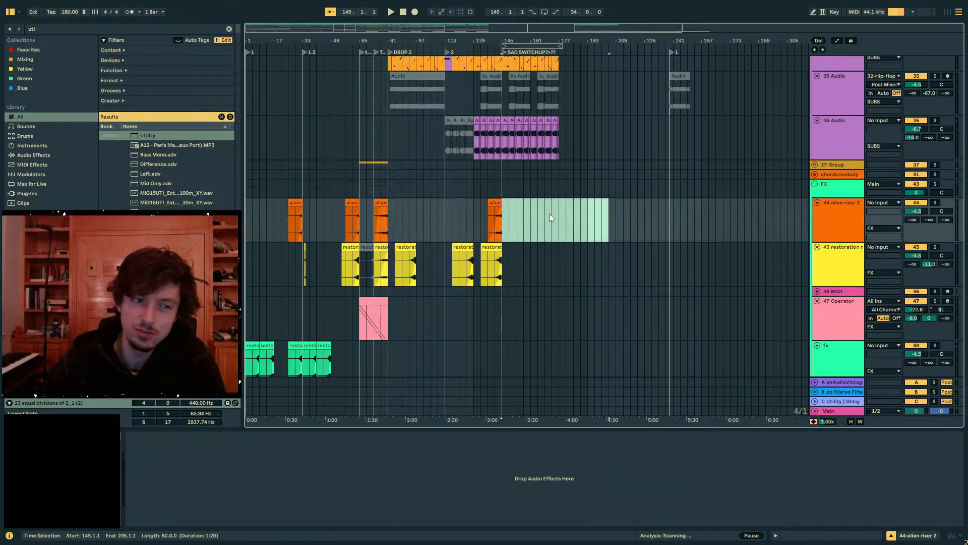
left_click(361, 172)
left_click(602, 202)
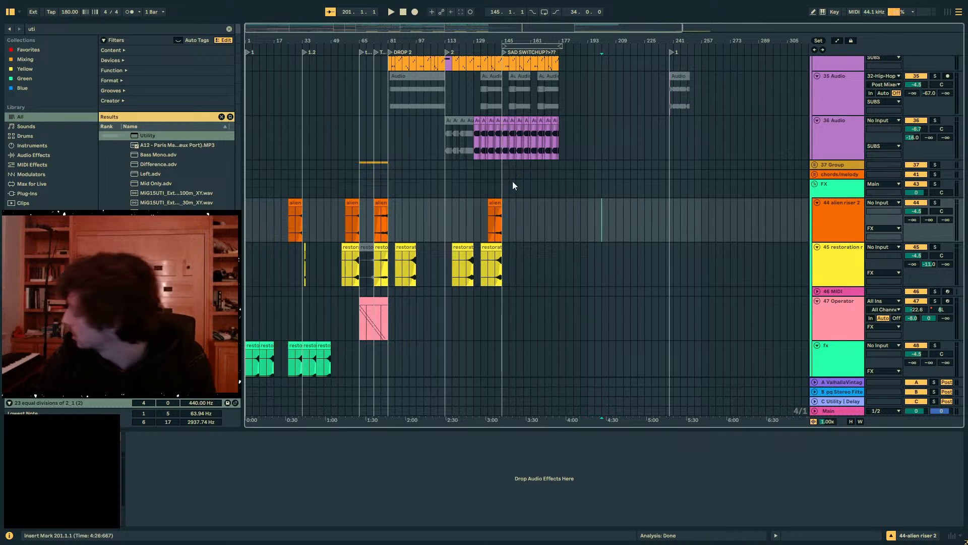
- Leave full screen and open the recent set "25-02-17bad at techno but good at dub 75bpm.als"
key("F11")
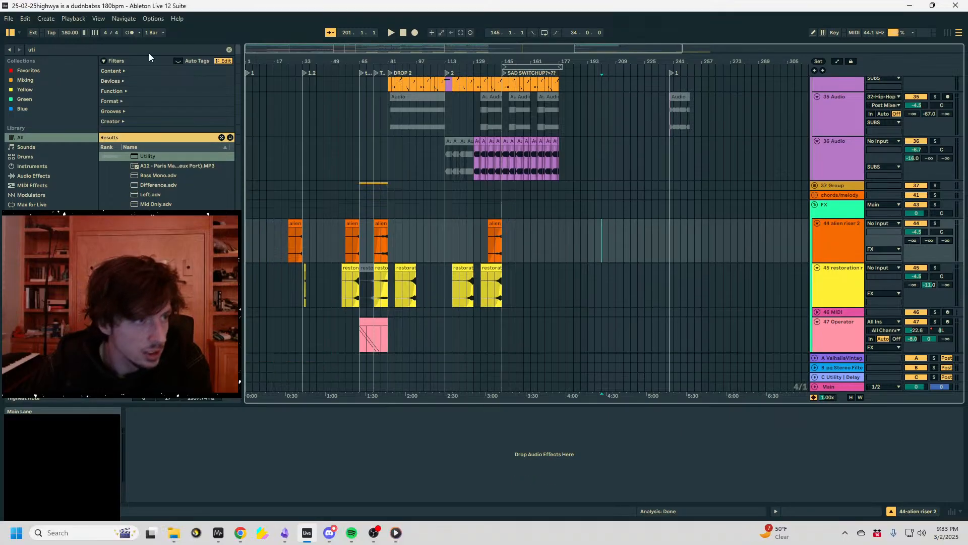
left_click(8, 18)
mouse_move(50, 52)
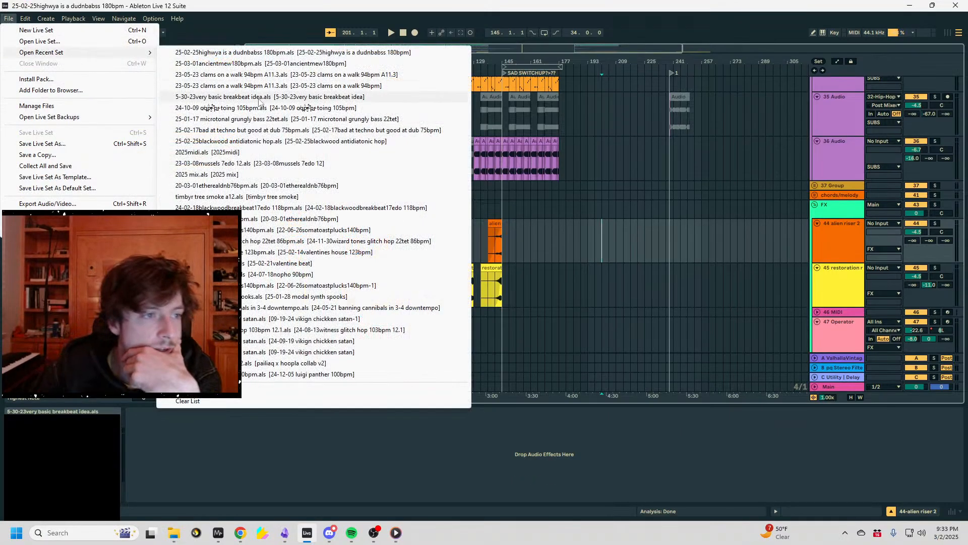
left_click(257, 131)
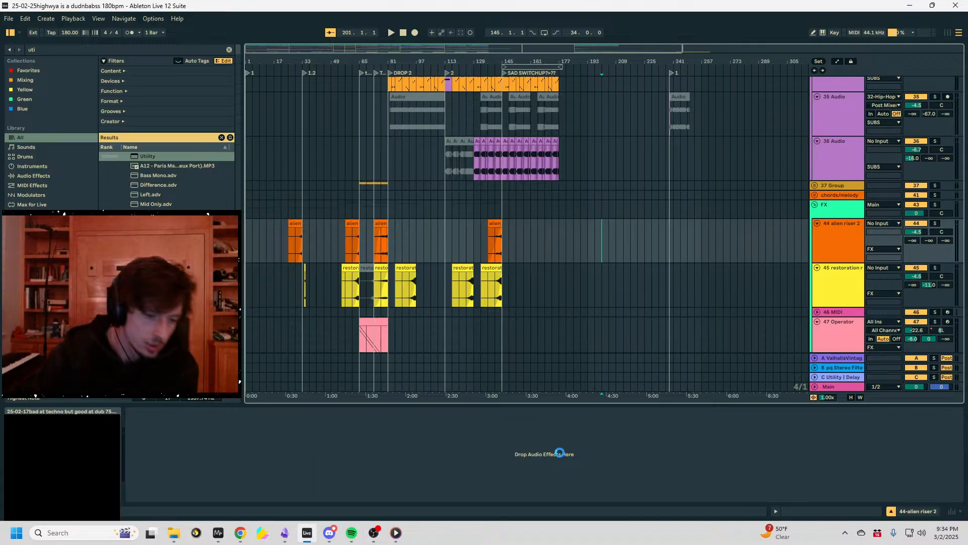
left_click(374, 533)
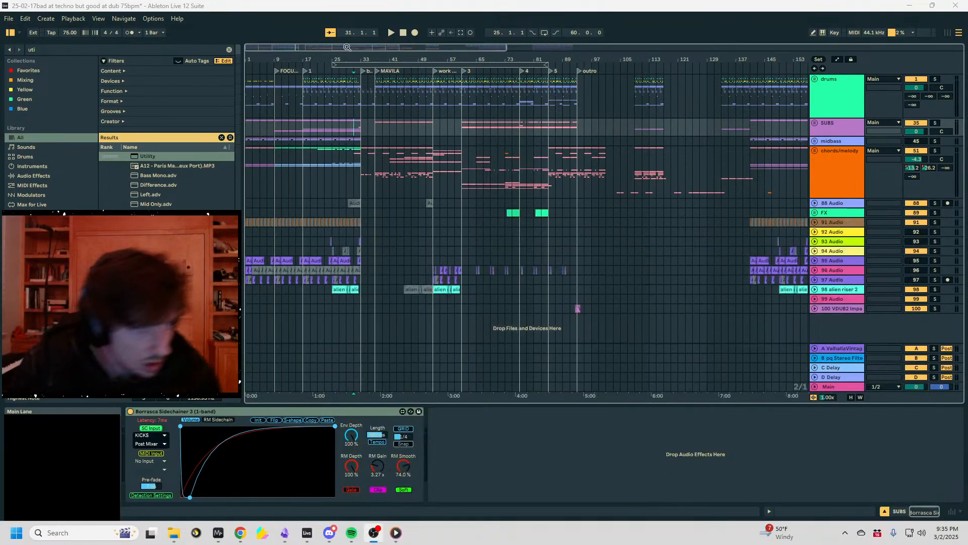
- Show the set in full screen around the FOCUS ON THIS SECTION locator at bar 9 and unfold the chords/melody group
left_click_drag(275, 59, 290, 117)
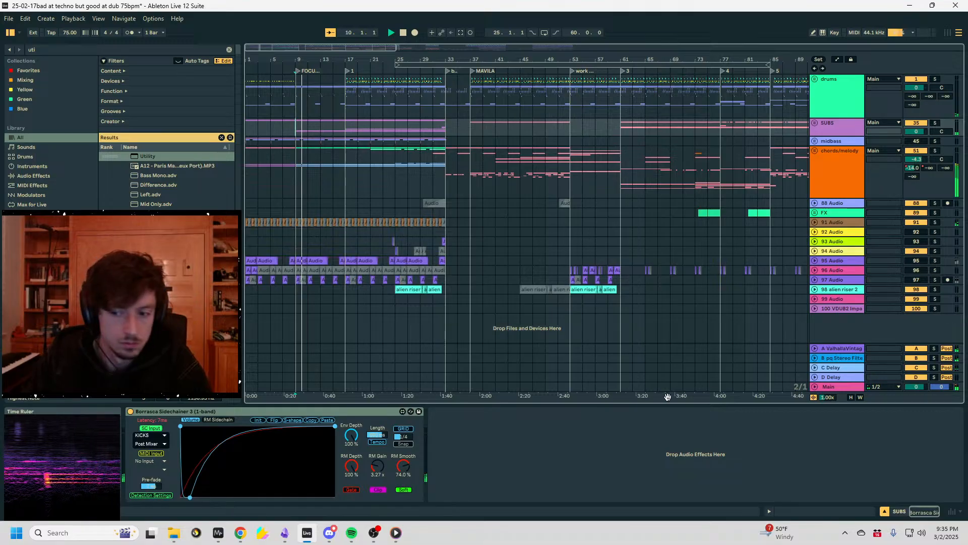
key("F11")
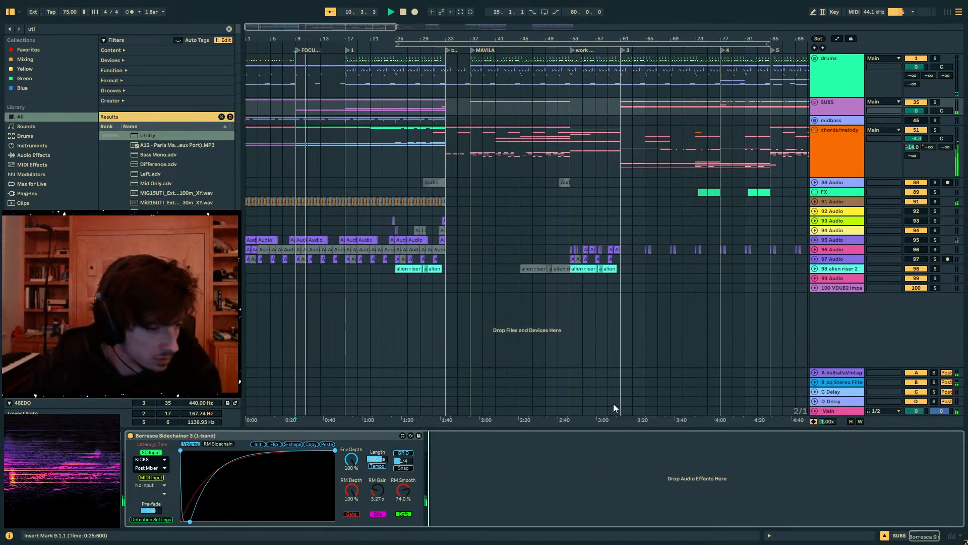
left_click_drag(298, 40, 420, 114)
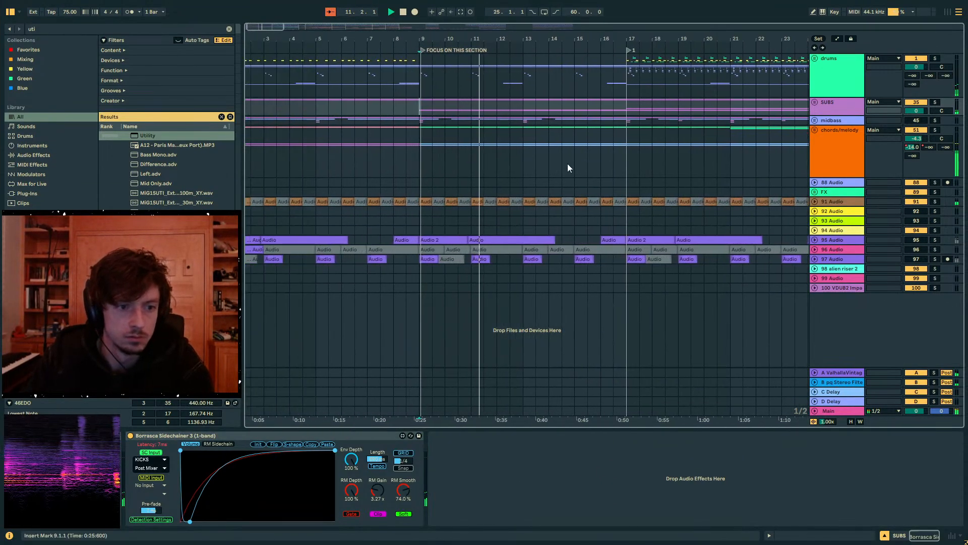
left_click(830, 141)
left_click(815, 130)
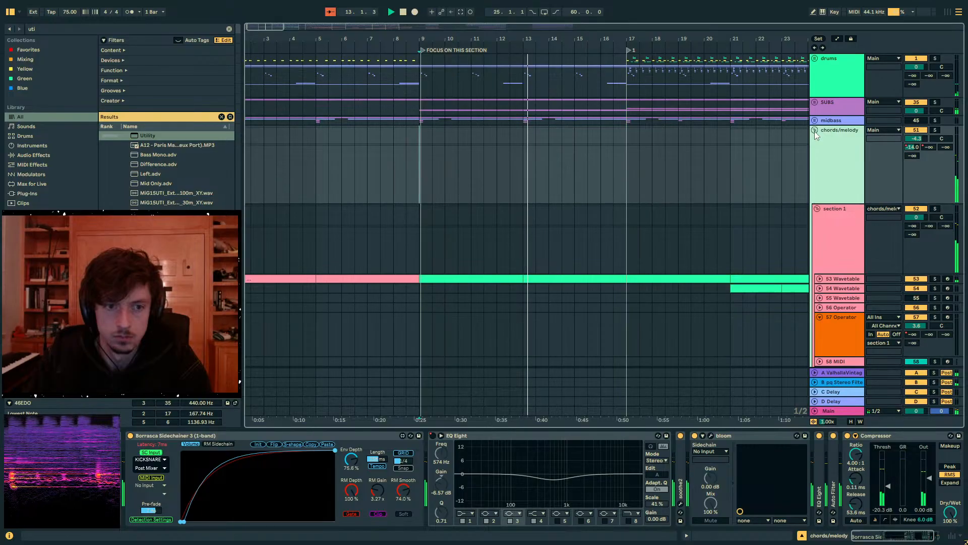
- Find the ST4b transient plug-in and add it to the section 1 synths group after its Compressor
scroll(775, 172, "down", 10)
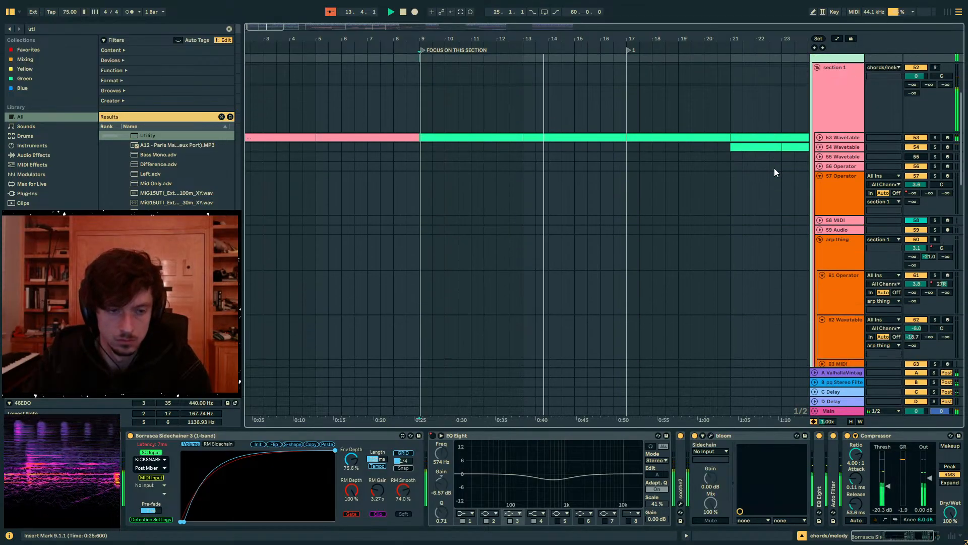
scroll(775, 172, "down", 3)
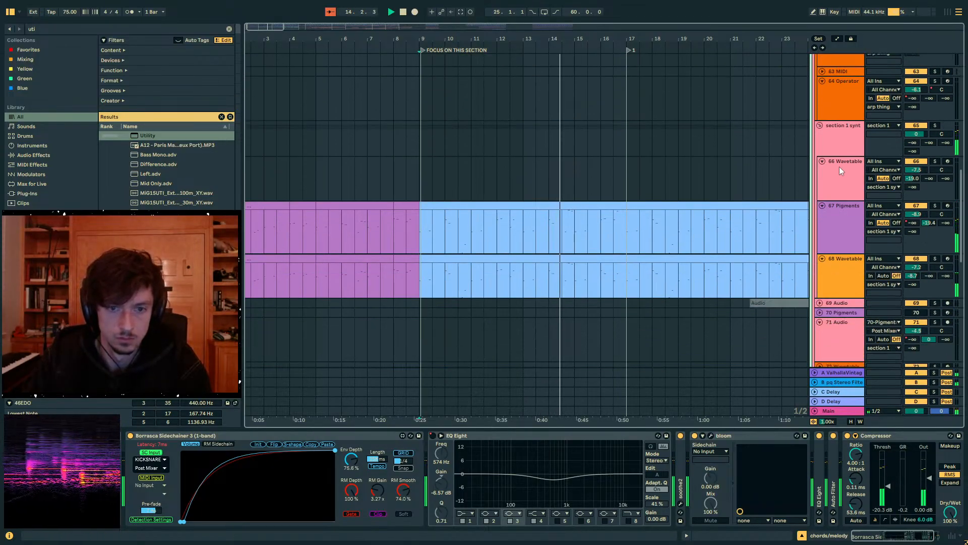
left_click(834, 140)
left_click(41, 29)
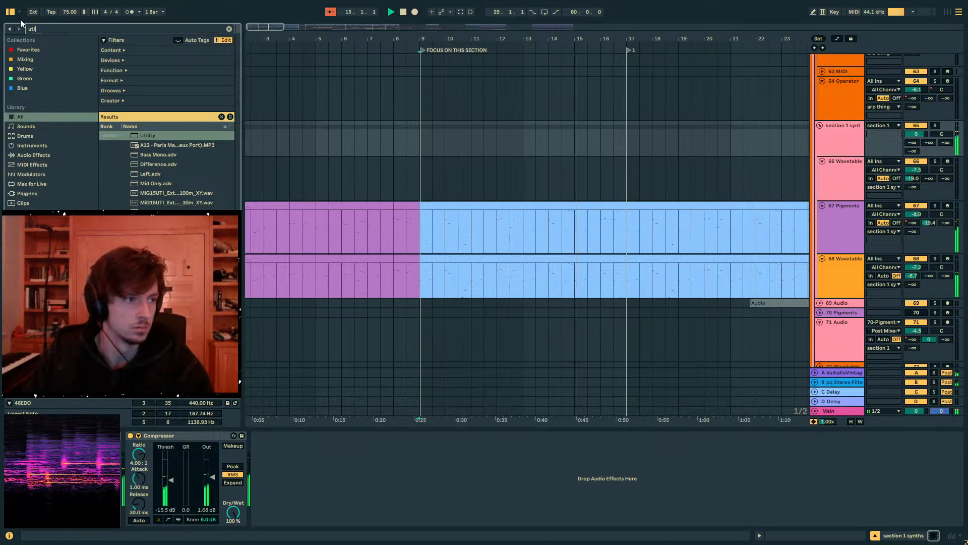
type("st4b")
left_click(147, 145)
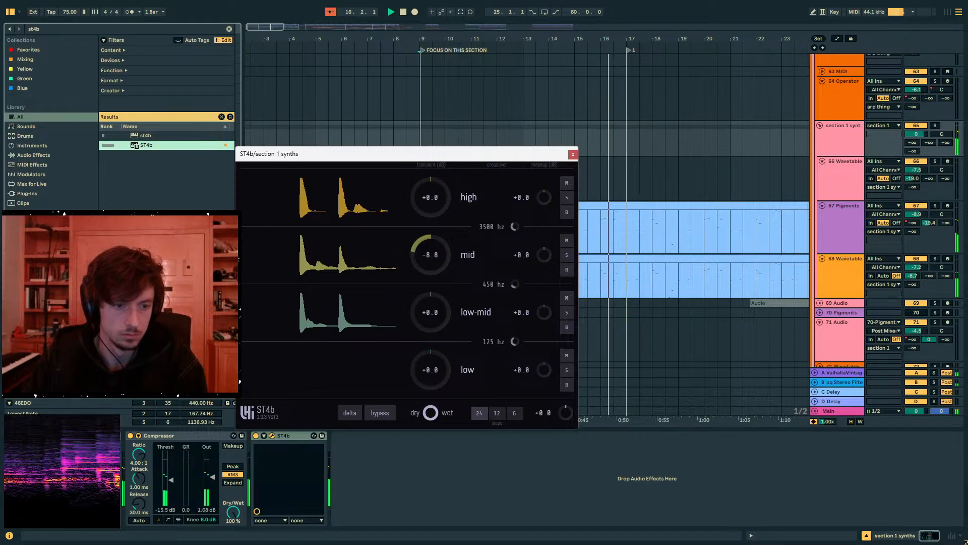
- Set the ST4b transient amount to -6.1 for the mid band and -5.1 for the high band, then close its window
left_click_drag(433, 257, 432, 263)
left_click_drag(434, 208, 434, 226)
left_click_drag(442, 263, 442, 249)
left_click_drag(435, 203, 435, 213)
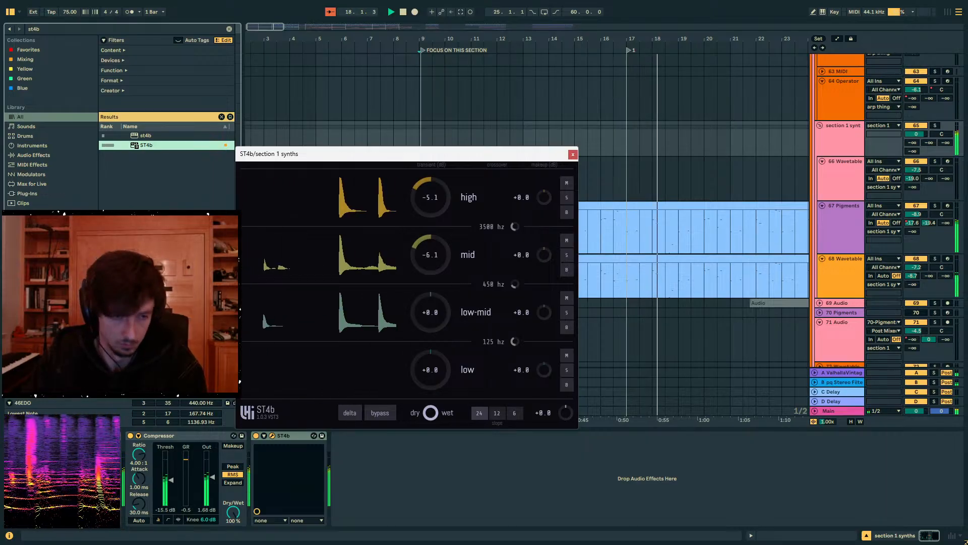
left_click(573, 153)
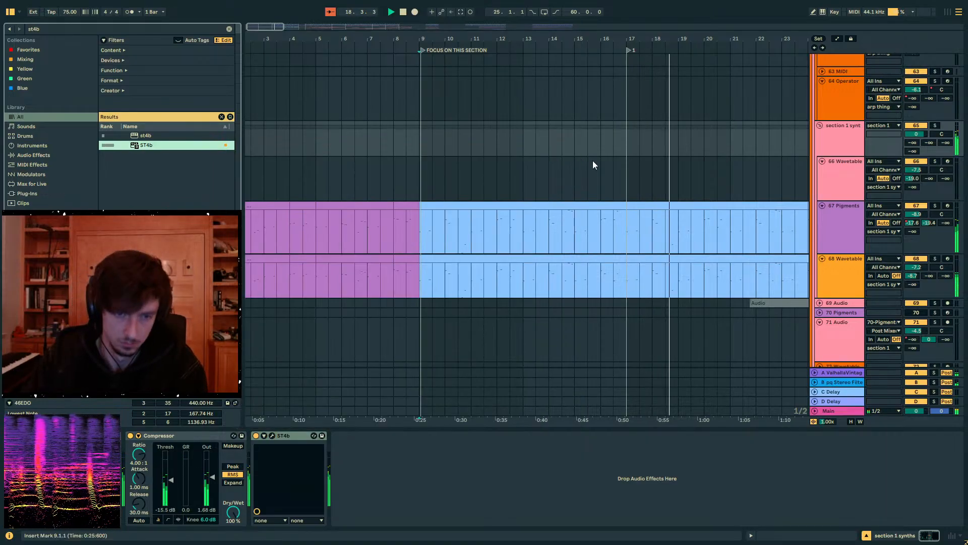
- Listen to the passage from bar 17 while examining the chords/melody clips that lead up to the breakdown
left_click(624, 135)
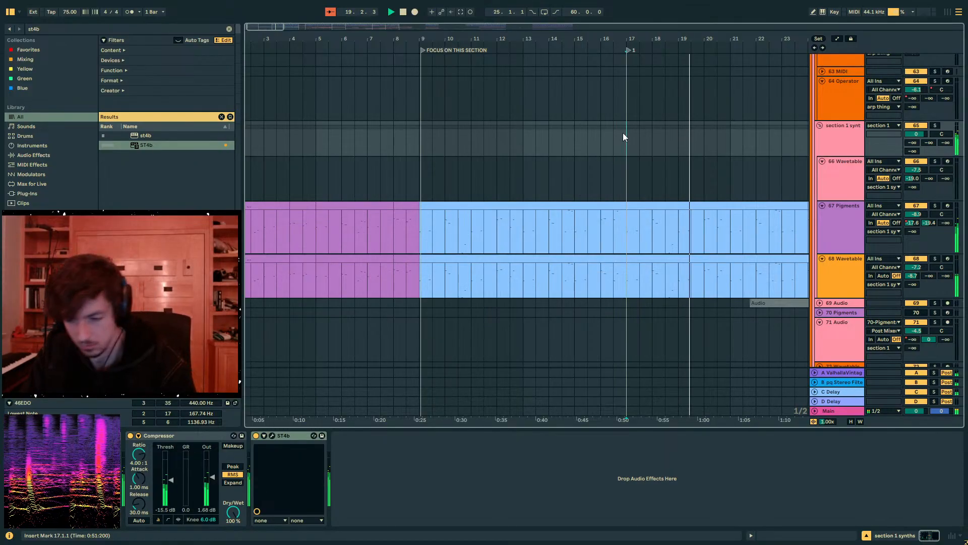
key("minus")
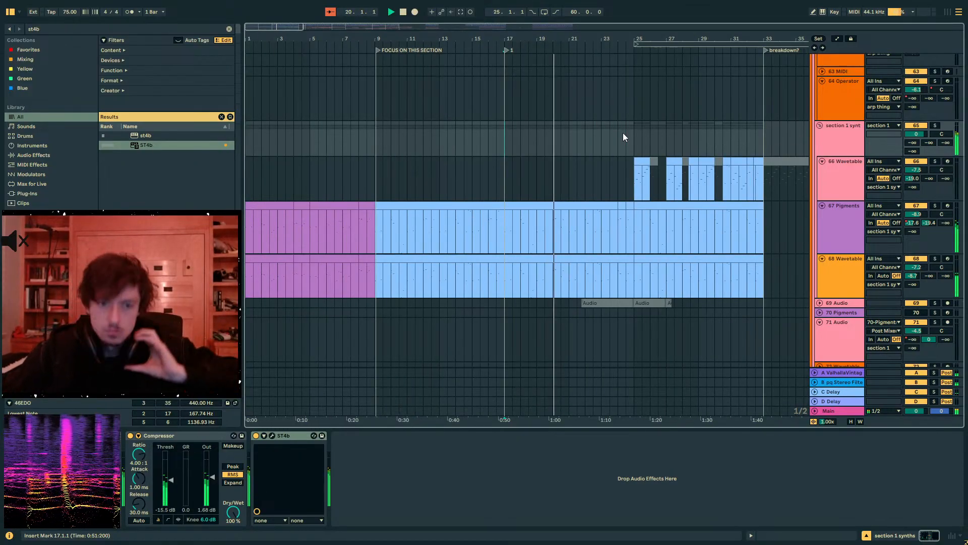
left_click_drag(563, 37, 493, 37)
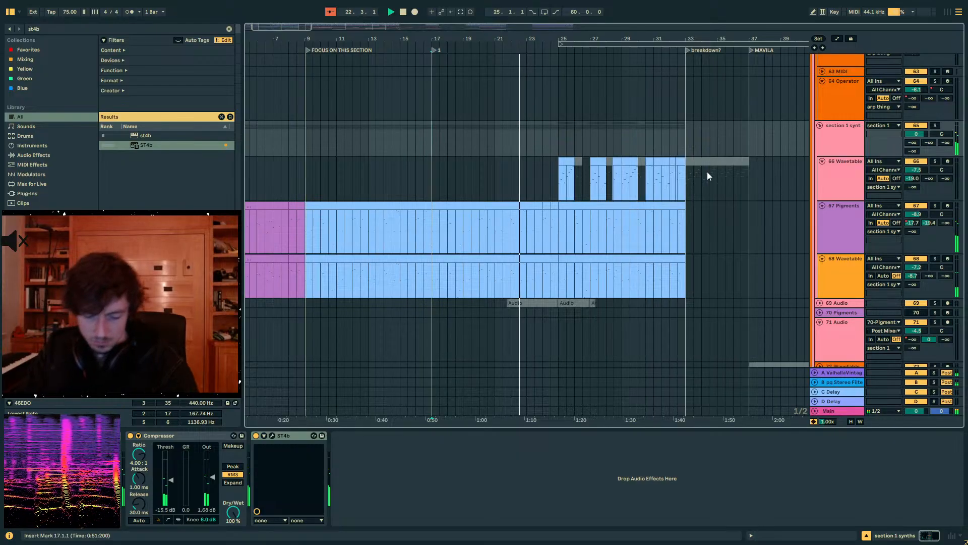
scroll(615, 177, "up", 10)
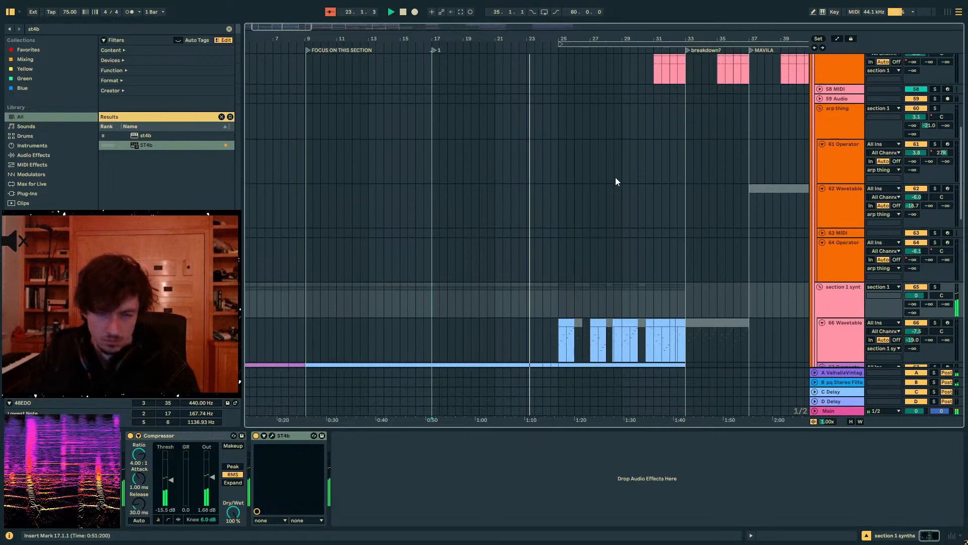
scroll(616, 177, "up", 5)
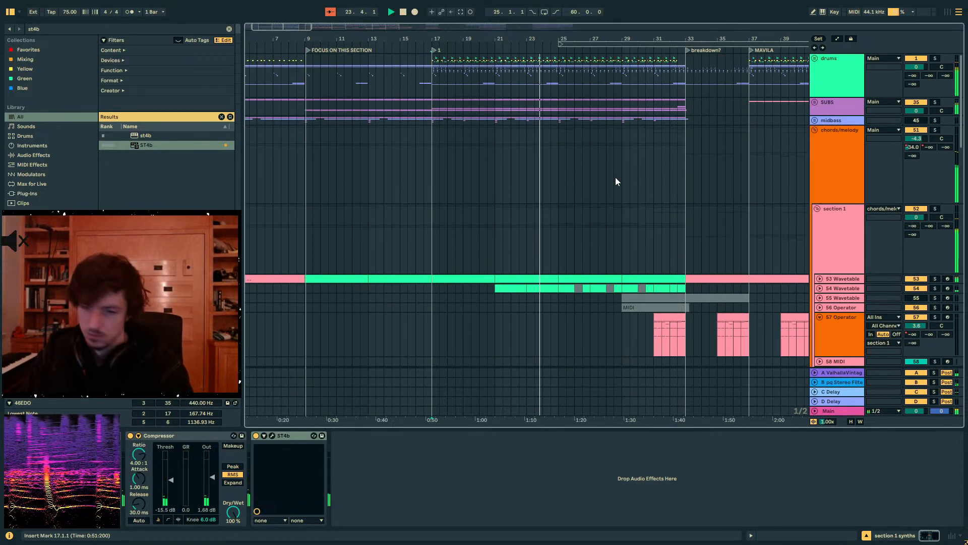
left_click(550, 157)
- Unfold the drums group, check the snare layer tracks from bar 17, and open up the PERCS group
left_click(815, 58)
scroll(841, 140, "down", 4)
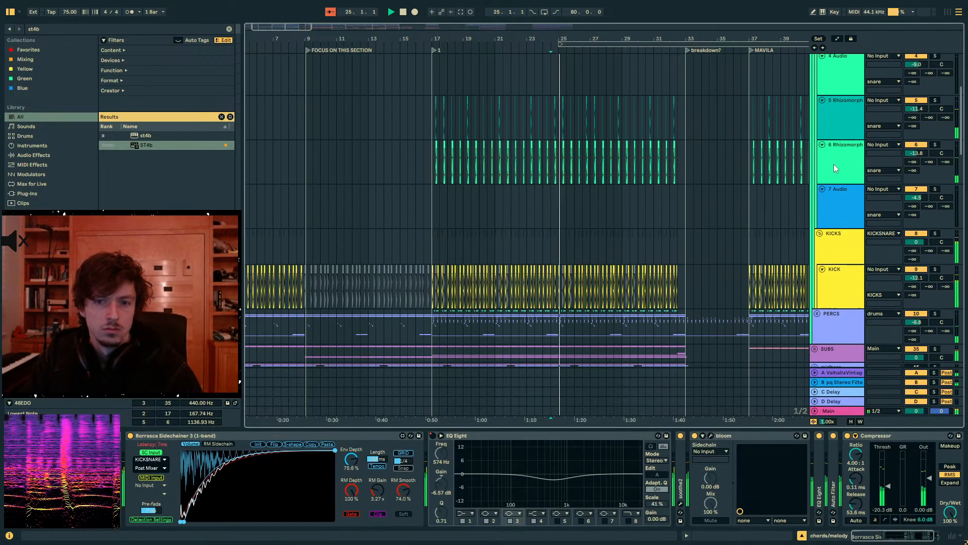
left_click(834, 166)
left_click(840, 208)
left_click(831, 170)
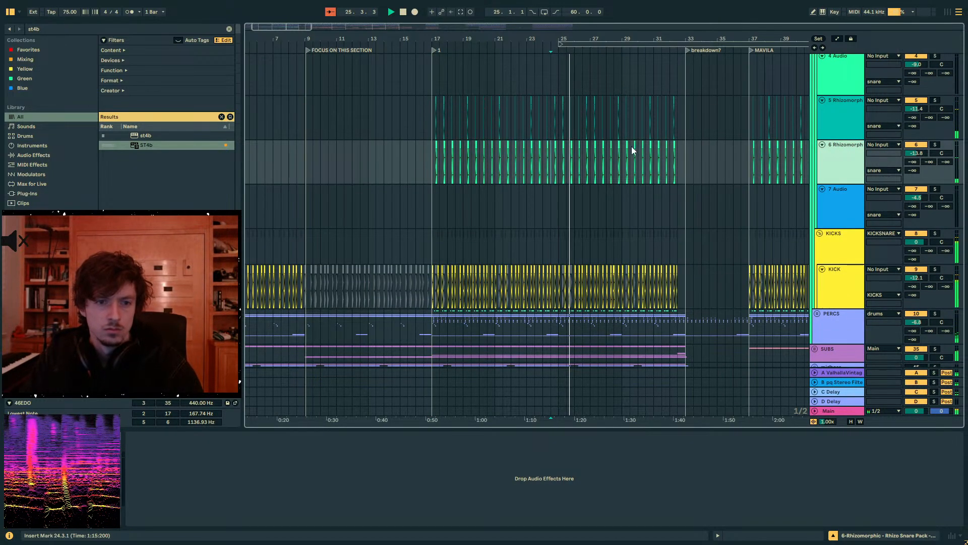
left_click_drag(458, 38, 471, 67)
left_click(818, 314)
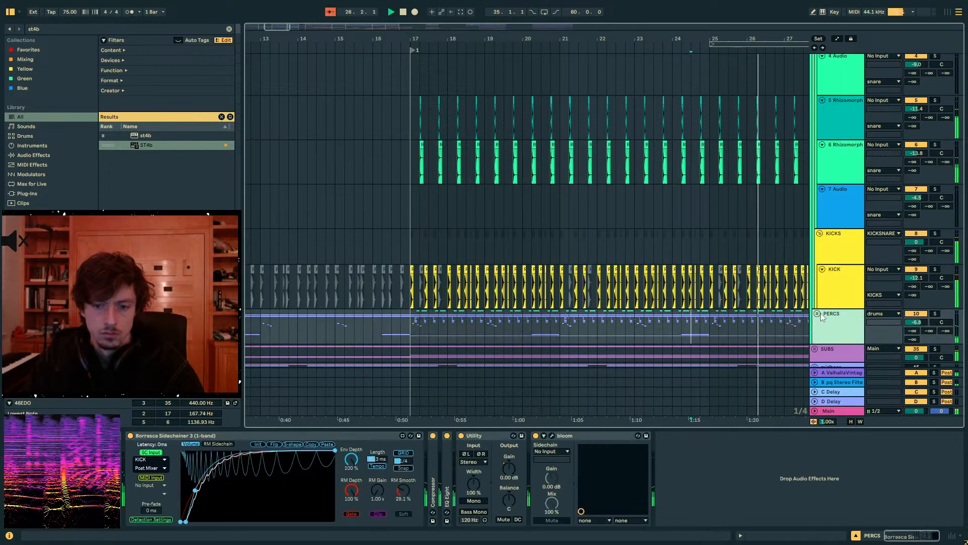
- Find birdcalling clap.wav, place it at bar 17 on the empty HiHat track in PERCS, and open its clip view
scroll(846, 329, "down", 3)
scroll(847, 329, "down", 2)
left_click(836, 267)
left_click(33, 29)
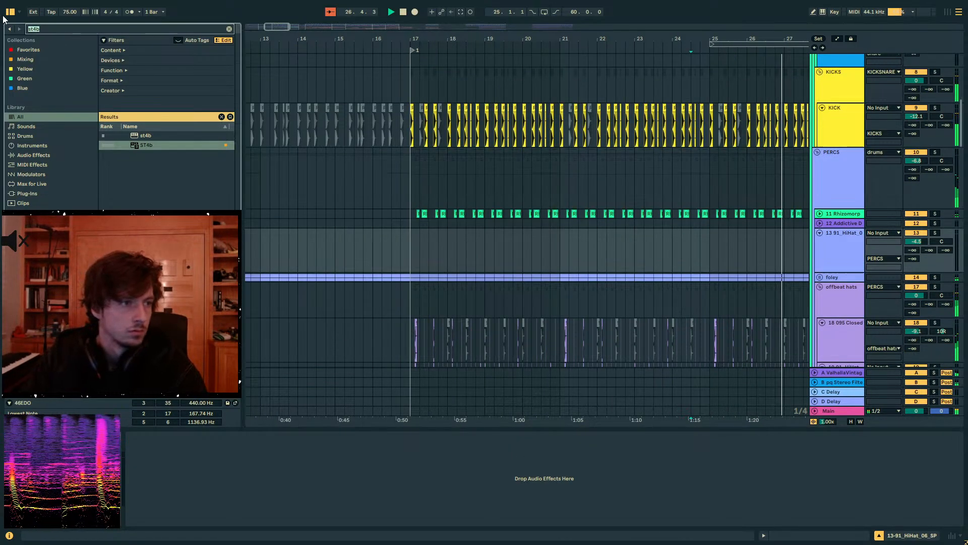
type("blrdcall")
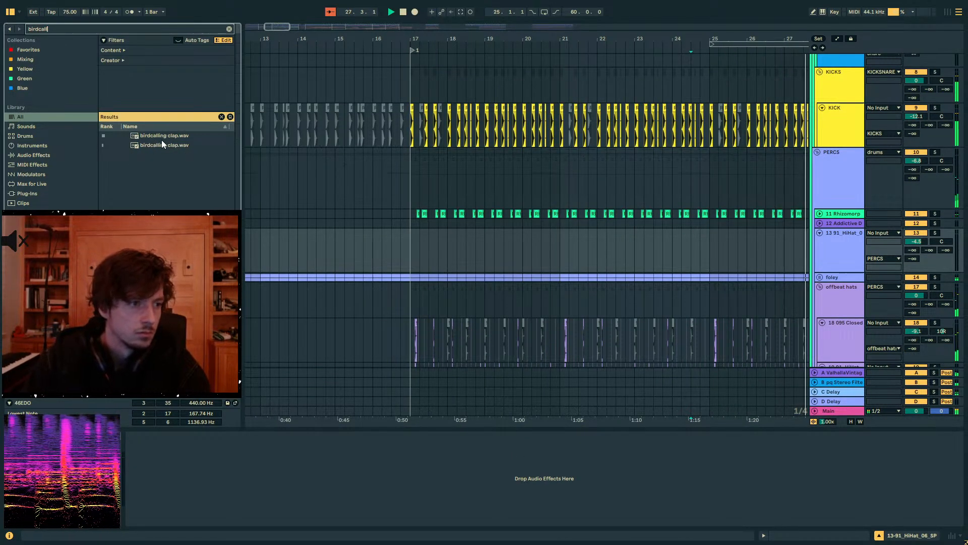
left_click_drag(162, 140, 412, 250)
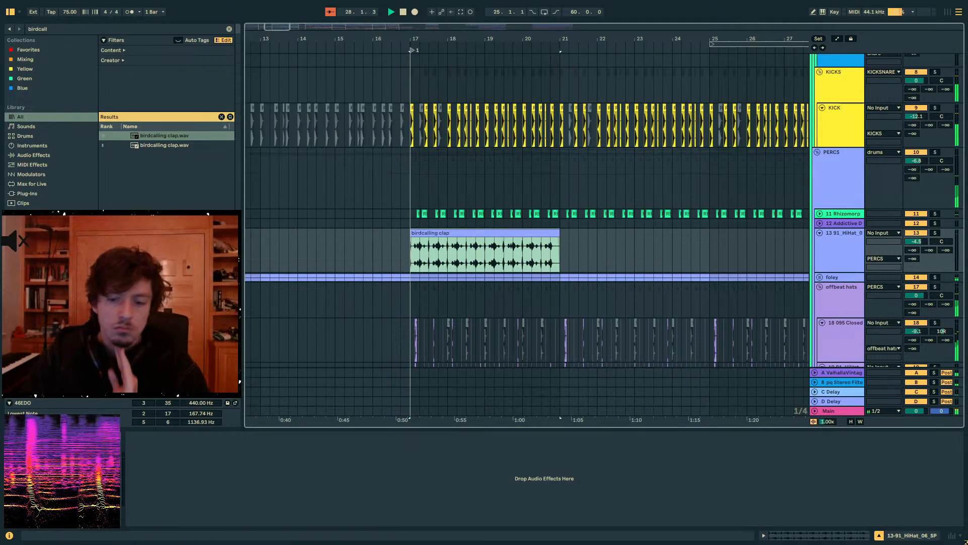
left_click(803, 533)
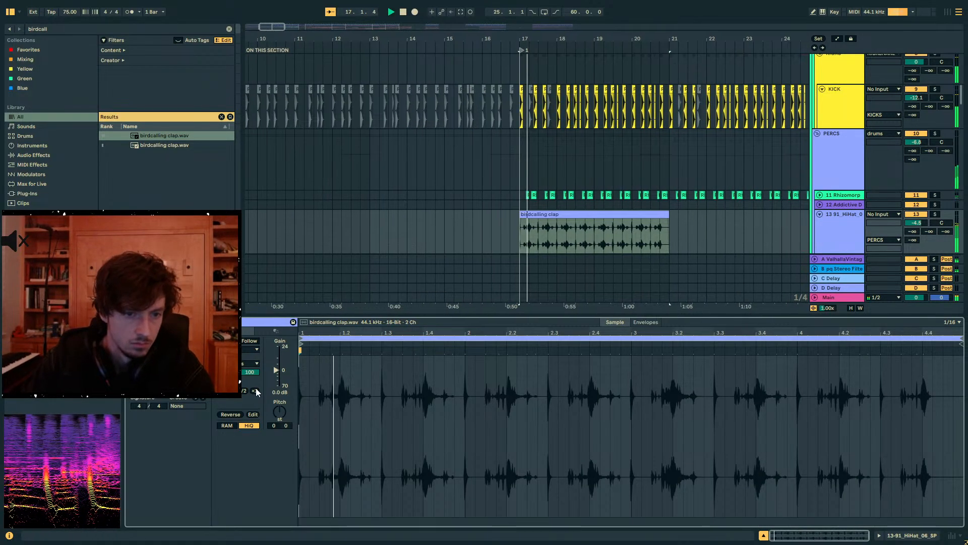
key("space")
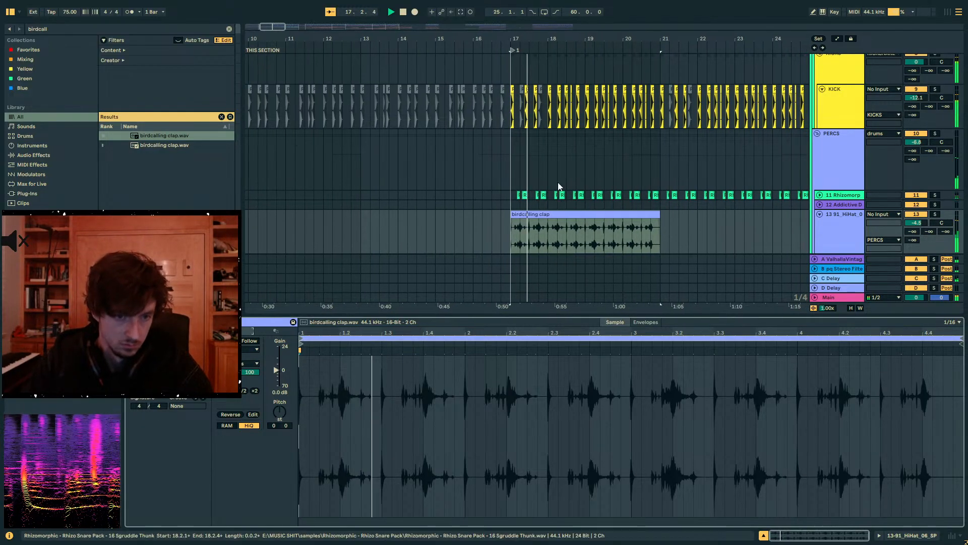
- Cut the first sixteenth out of the birdcalling clap clip at 17.1 and again at 17.3
left_click_drag(514, 39, 518, 95)
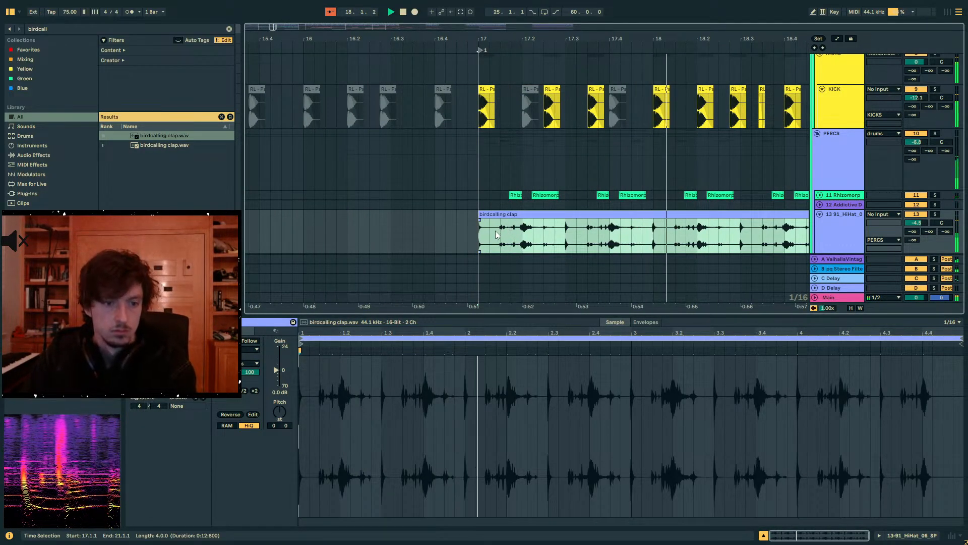
left_click_drag(480, 234, 493, 234)
key("Delete")
left_click(566, 234)
left_click_drag(579, 233, 566, 232)
key("Delete")
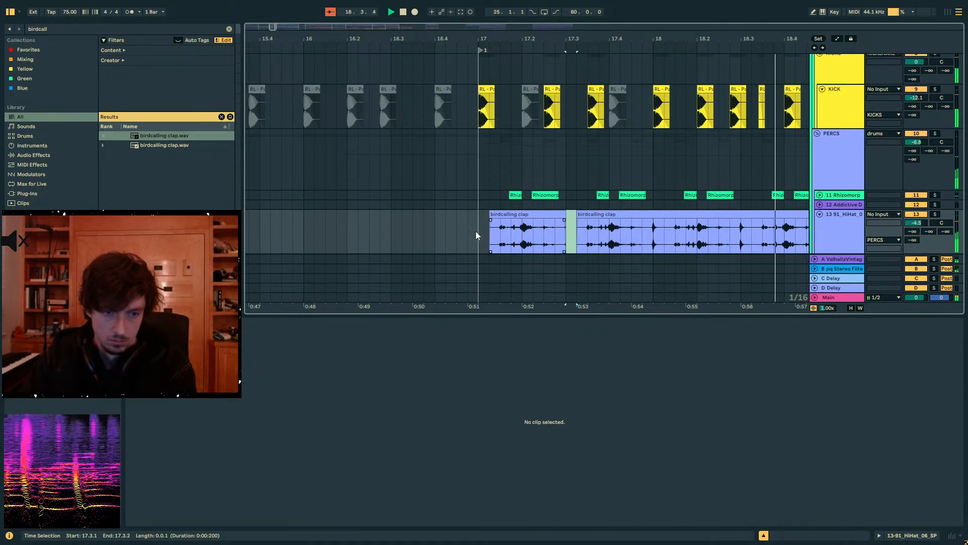
- Remove the short sharp hits from the birdcalling clap clip at bar 18, beat 18.3 and around bar 19
left_click(471, 231)
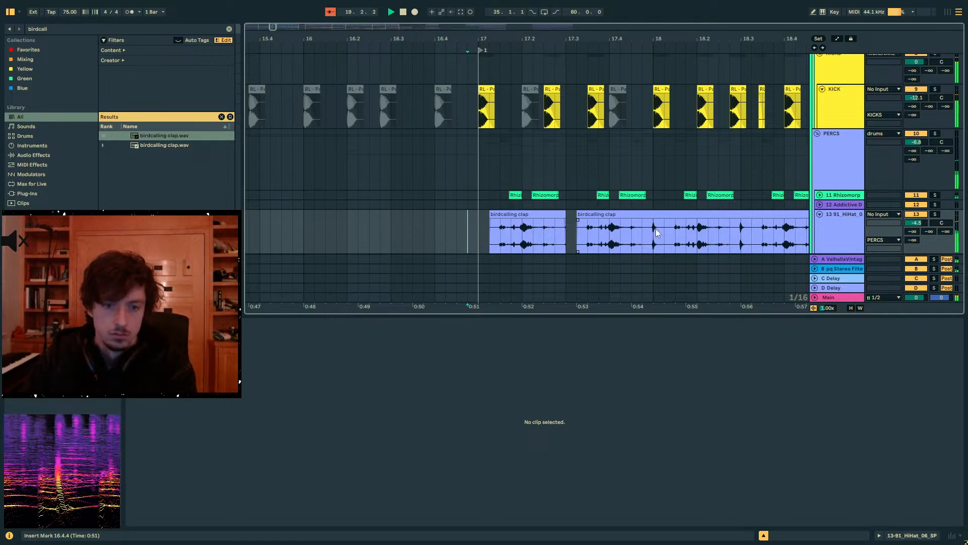
left_click_drag(656, 229, 686, 245)
scroll(605, 206, "right", 5)
key("Delete")
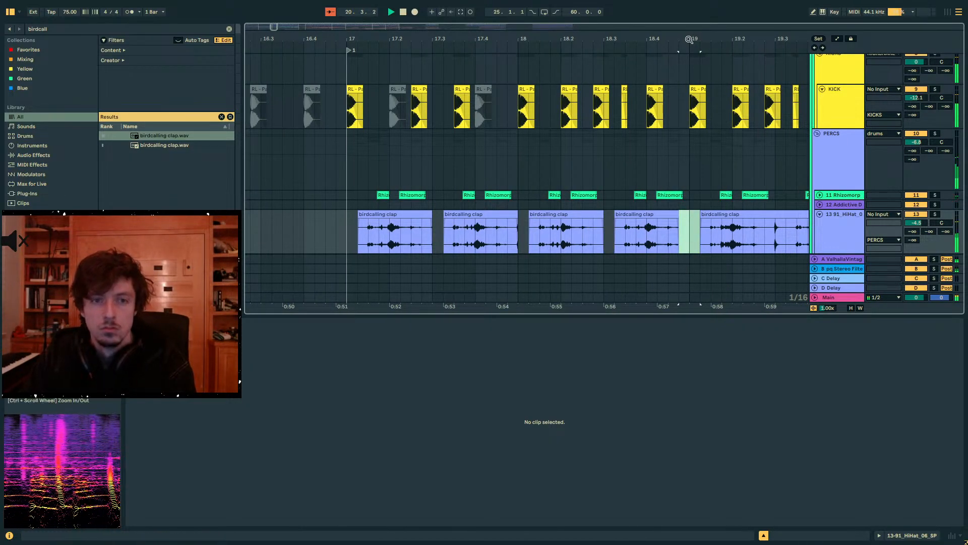
- Remove the remaining sharp hits from the birdcalling clap clip at 19.3, bar 20 and 20.3
left_click_drag(689, 39, 530, 36)
left_click_drag(621, 245, 612, 244)
key("Delete")
left_click_drag(703, 231, 693, 232)
key("Delete")
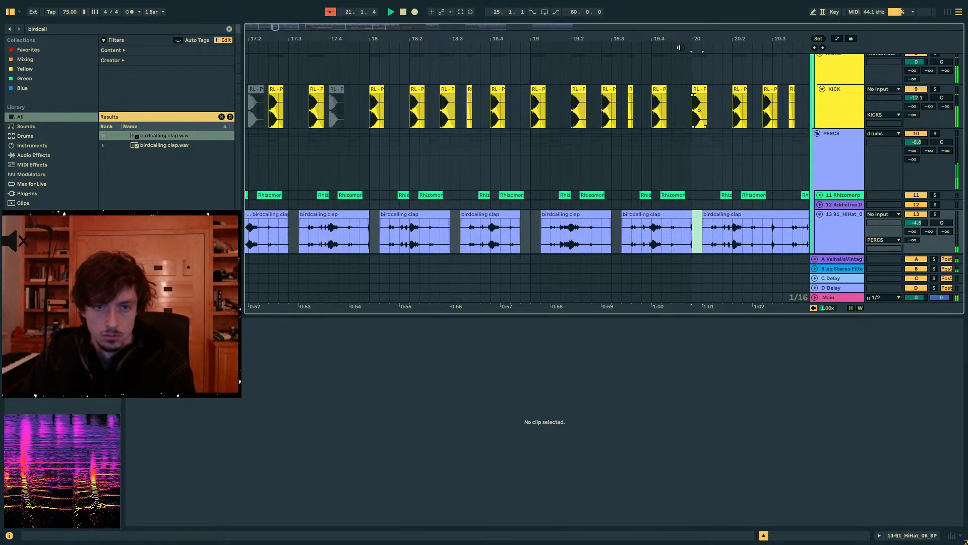
left_click_drag(673, 39, 525, 31)
left_click_drag(599, 230, 589, 229)
key("Delete")
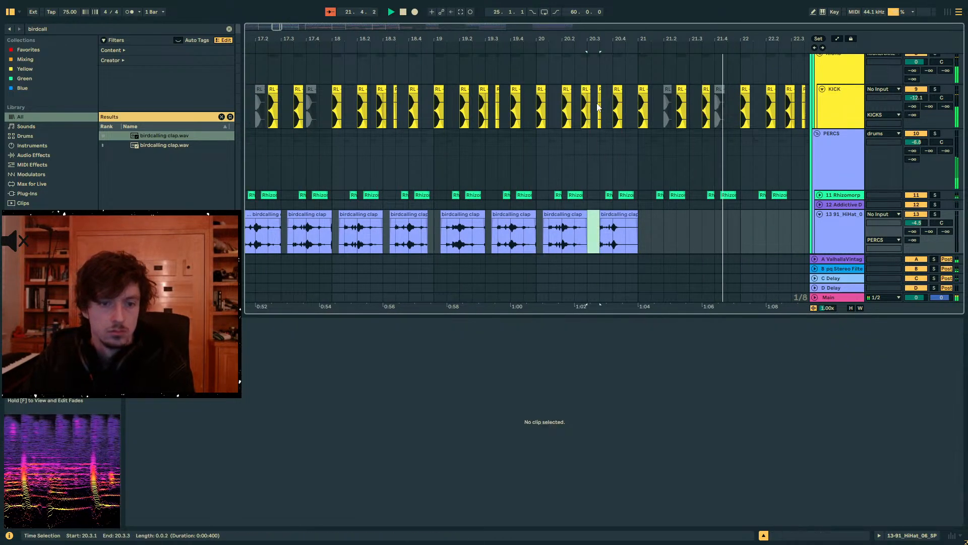
- Select the edited four-bar clap pattern from bar 17 to 21 and duplicate it twice, up to bar 29
left_click_drag(574, 40, 550, 28)
left_click_drag(629, 231, 395, 232)
key("ctrl+d")
key("ctrl+d")
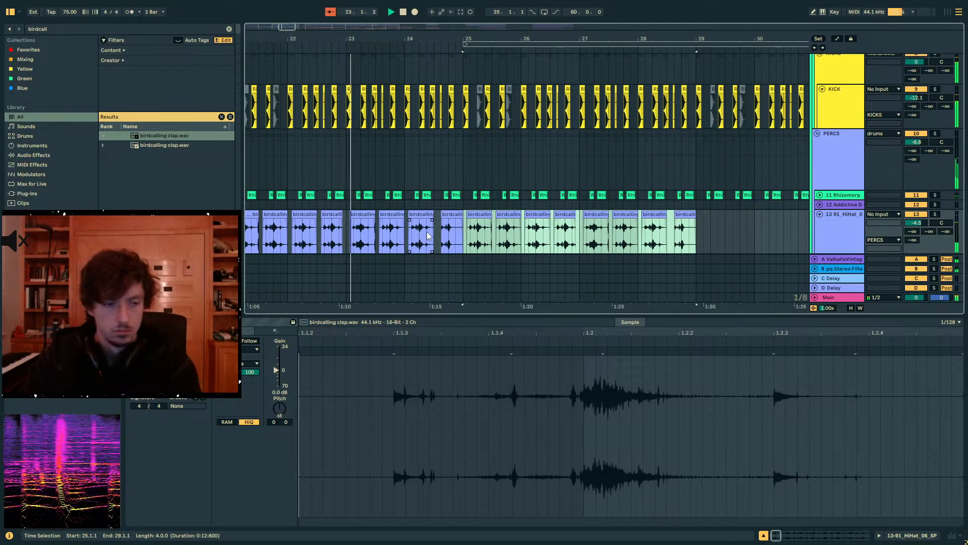
- Set the clap track's volume to -1.8 dB and duplicate its last four bars to reach the breakdown at bar 33
left_click_drag(925, 221, 926, 215)
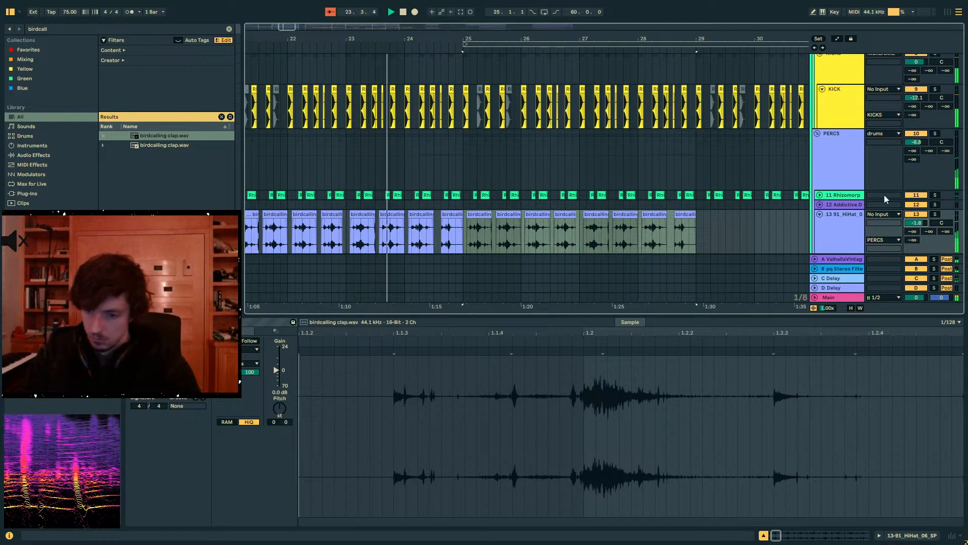
left_click_drag(562, 41, 559, 28)
mouse_move(602, 231)
left_mouse_down()
mouse_move(528, 234)
mouse_move(616, 238)
mouse_move(607, 241)
left_mouse_up()
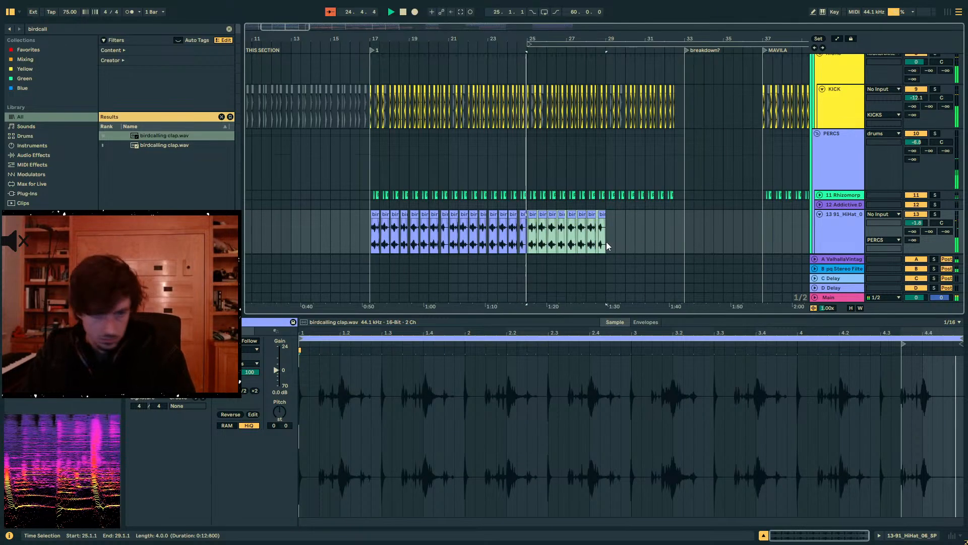
key("ctrl+d")
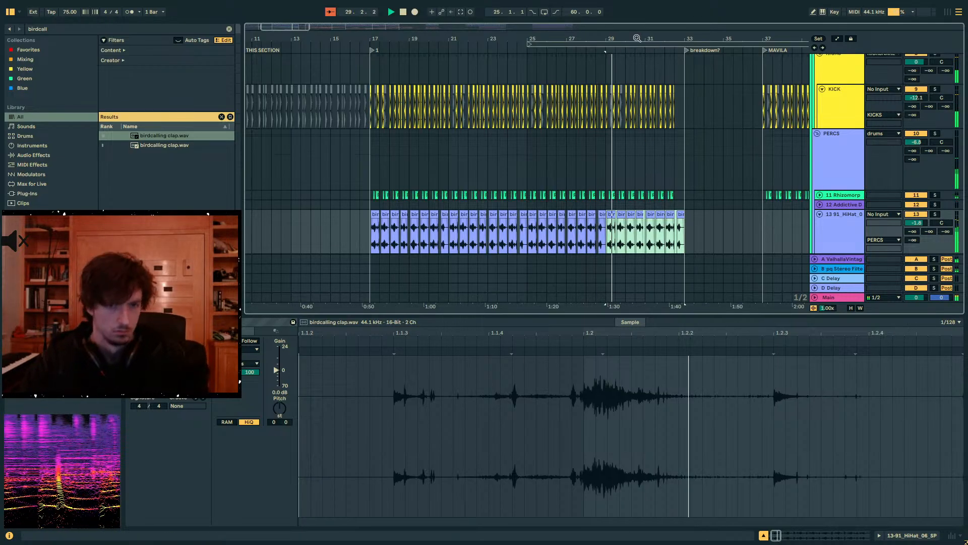
left_click_drag(640, 39, 586, 39)
scroll(655, 250, "up", 3)
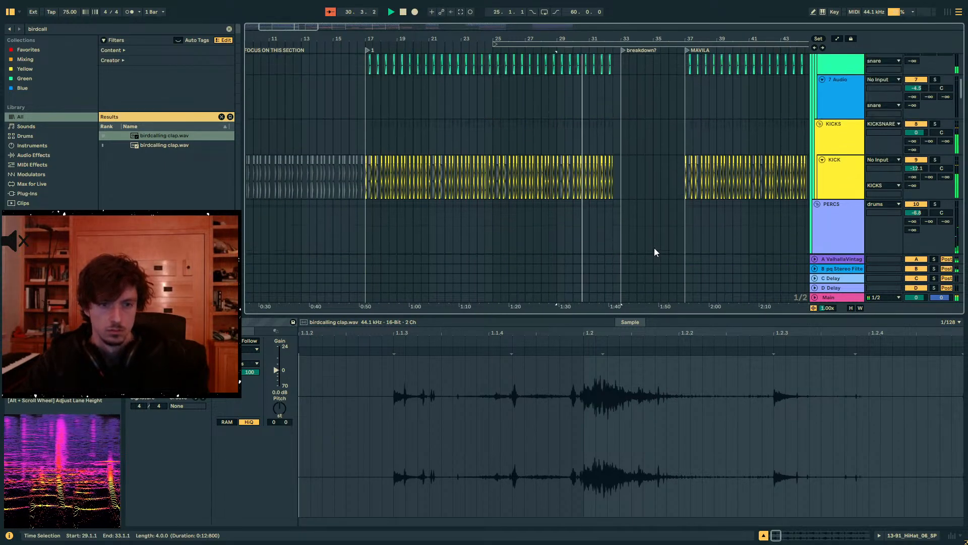
scroll(654, 252, "down", 5)
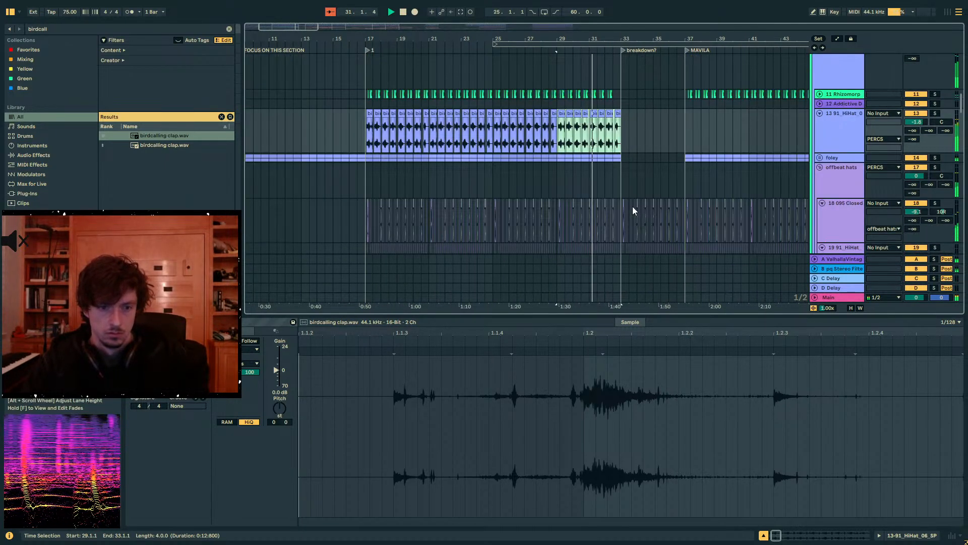
- Examine the percussion tracks around the breakdown at bar 33 during playback, from the clap layer to the offbeat hats and remaining hi-hats
scroll(633, 211, "down", 4)
mouse_move(592, 39)
left_mouse_down()
mouse_move(592, 96)
mouse_move(594, 51)
left_mouse_up()
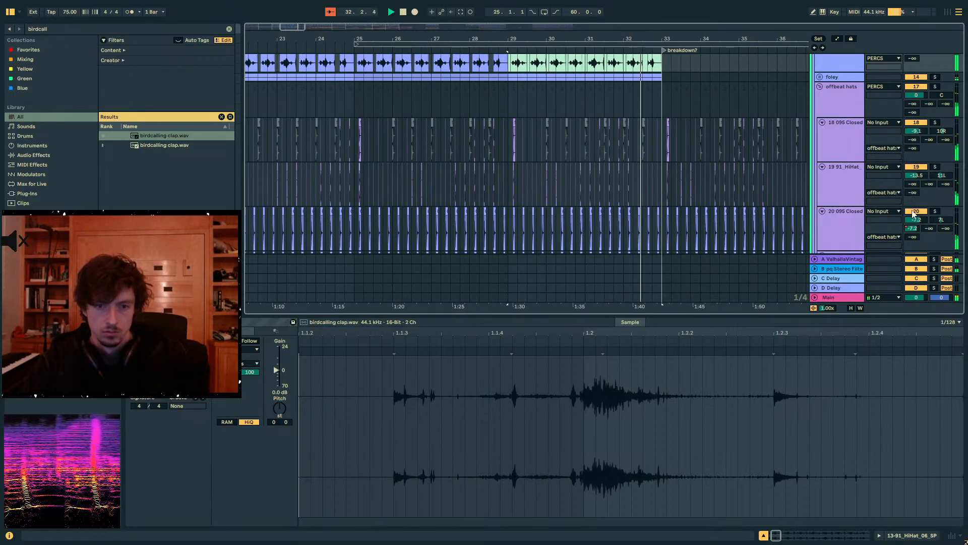
scroll(646, 60, "down", 2)
scroll(656, 121, "up", 2)
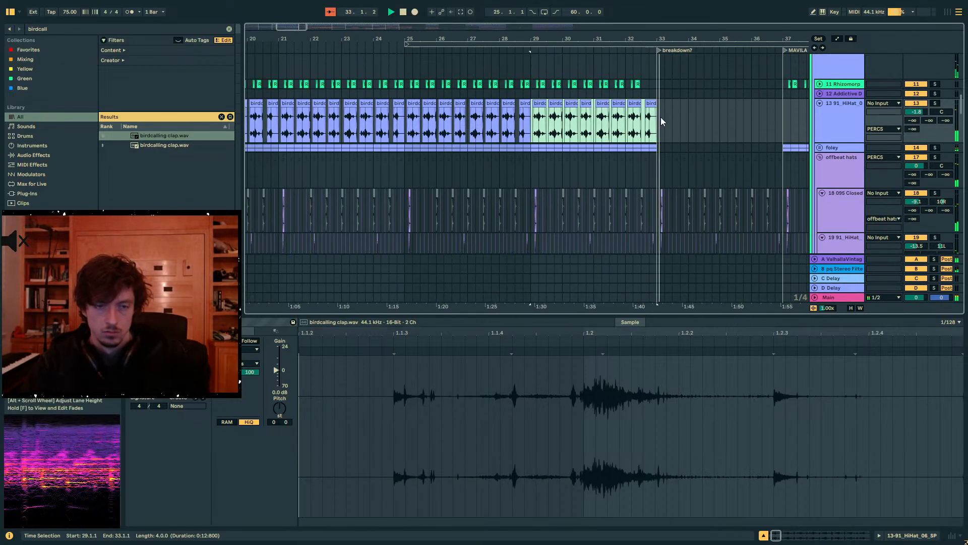
left_click_drag(630, 39, 622, 28)
scroll(627, 152, "down", 4)
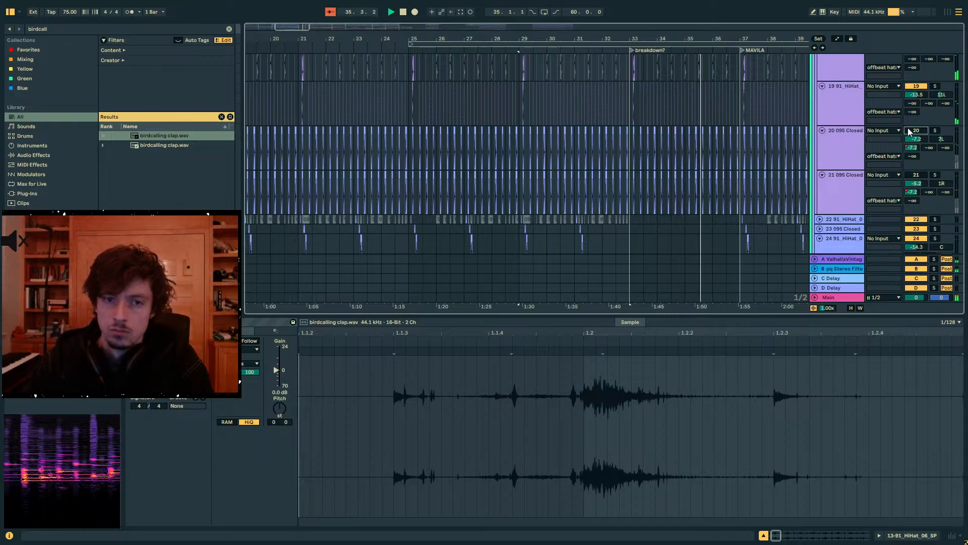
scroll(832, 161, "up", 2)
scroll(805, 169, "down", 5)
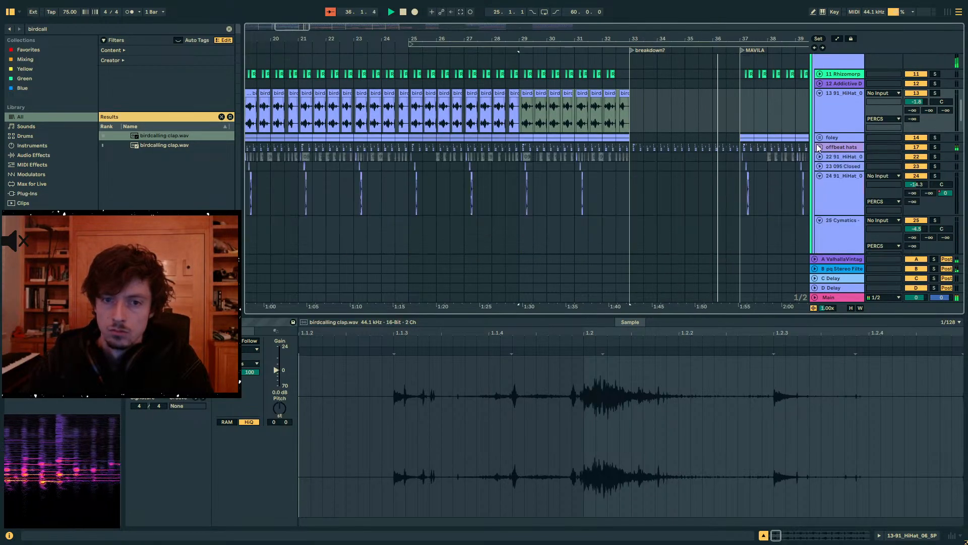
scroll(828, 162, "up", 3)
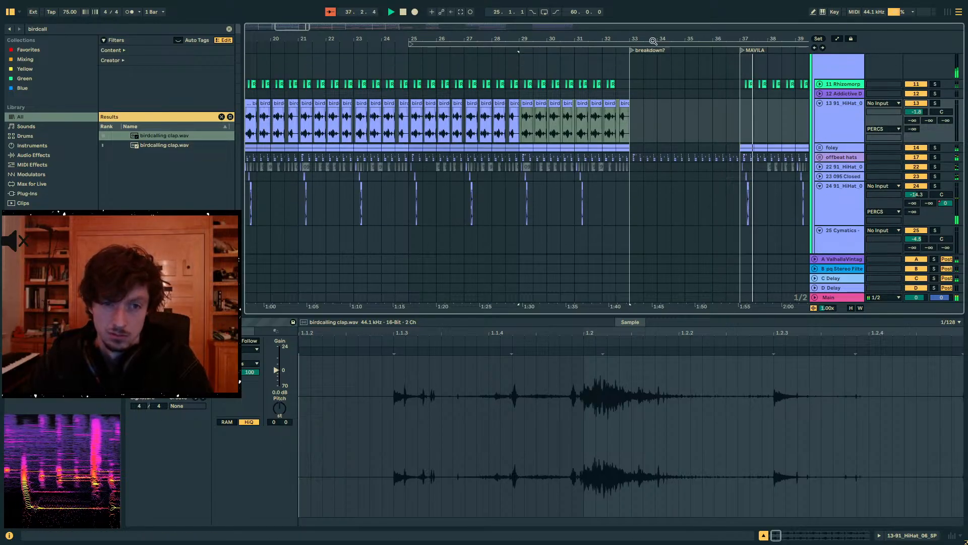
- Unfold the offbeat hats group, show its device chain and compare playback with the group muted and unmuted
left_click_drag(656, 39, 512, 21)
left_click_drag(825, 315, 837, 411)
left_click(819, 158)
left_click(819, 158)
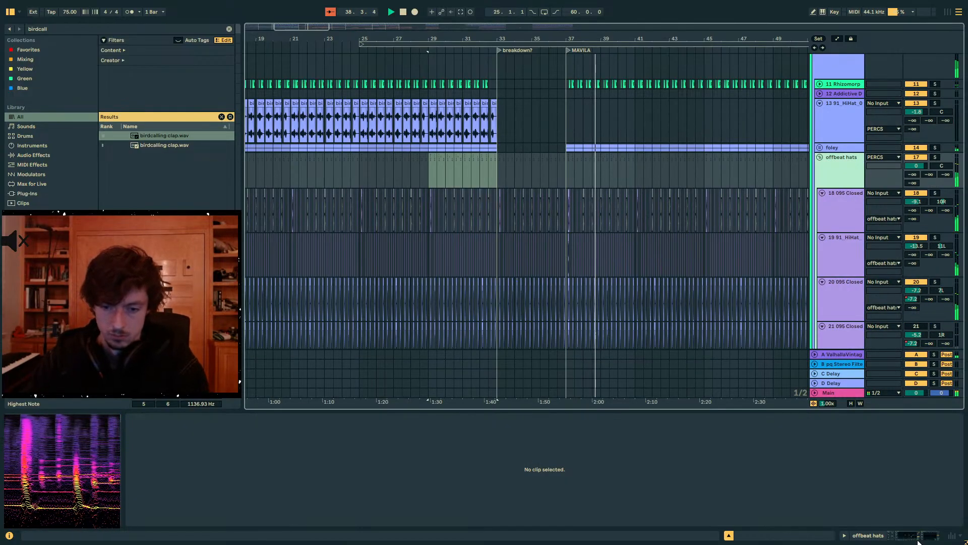
key("shift+Tab")
left_click(916, 158)
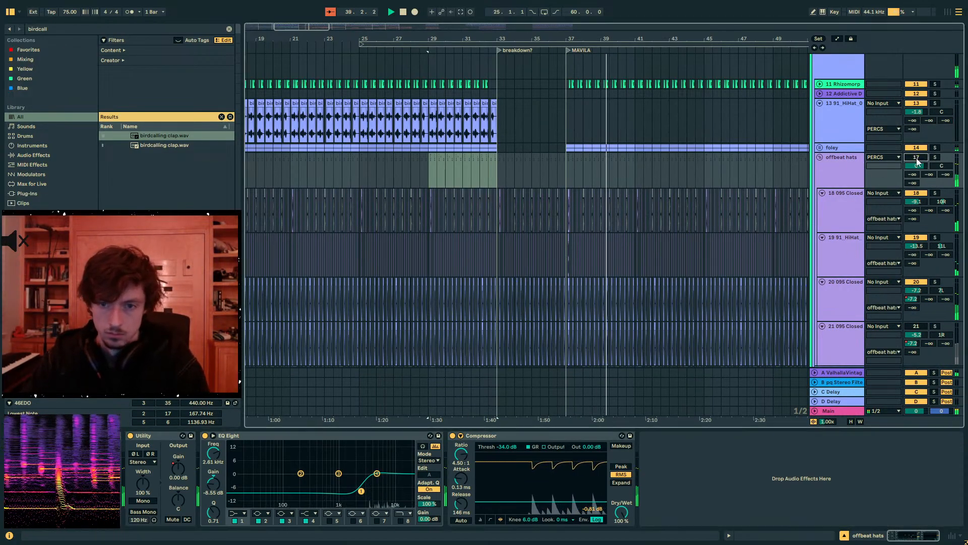
left_click(916, 160)
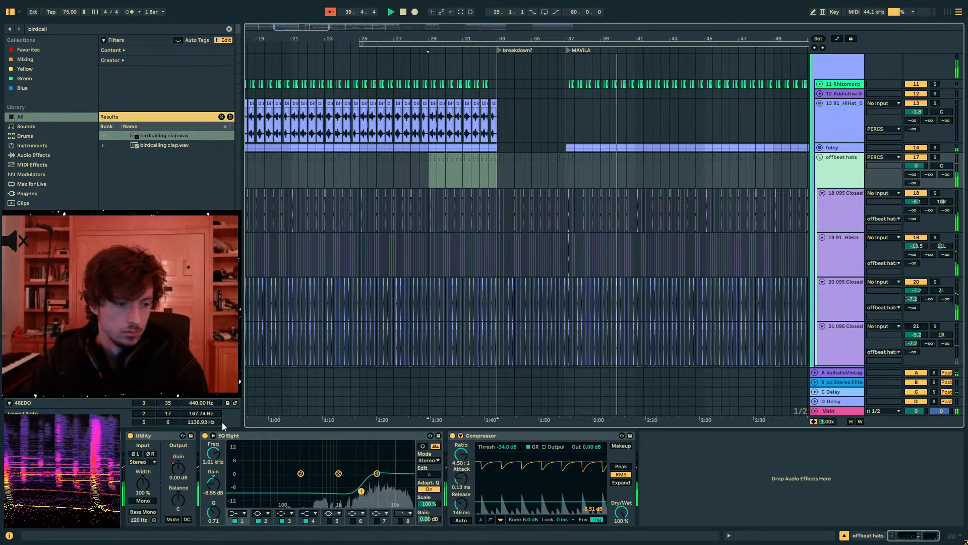
- Lower the offbeat hats group's Utility gain automation ahead of the breakdown at bar 33 to about -5.60 dB
key("a")
left_click(497, 178)
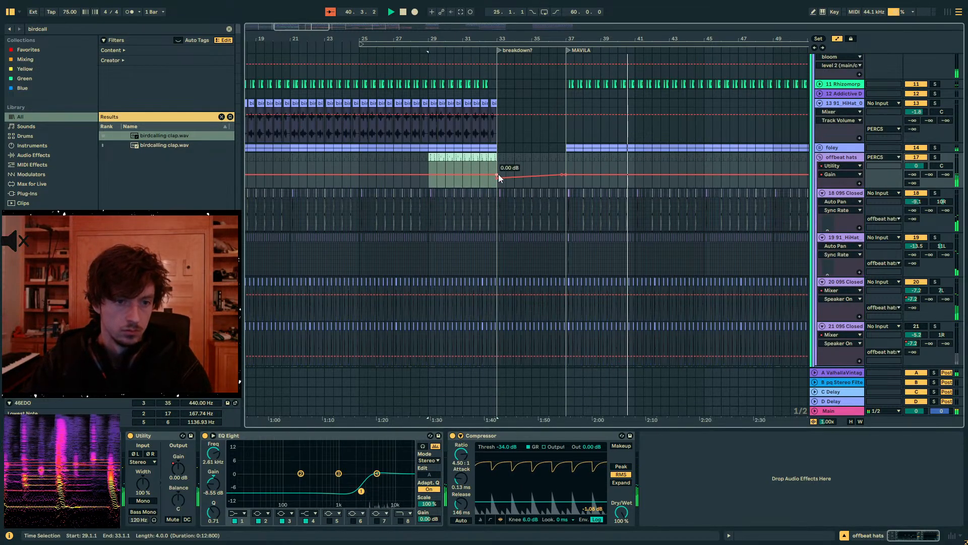
left_click_drag(456, 37, 522, 22)
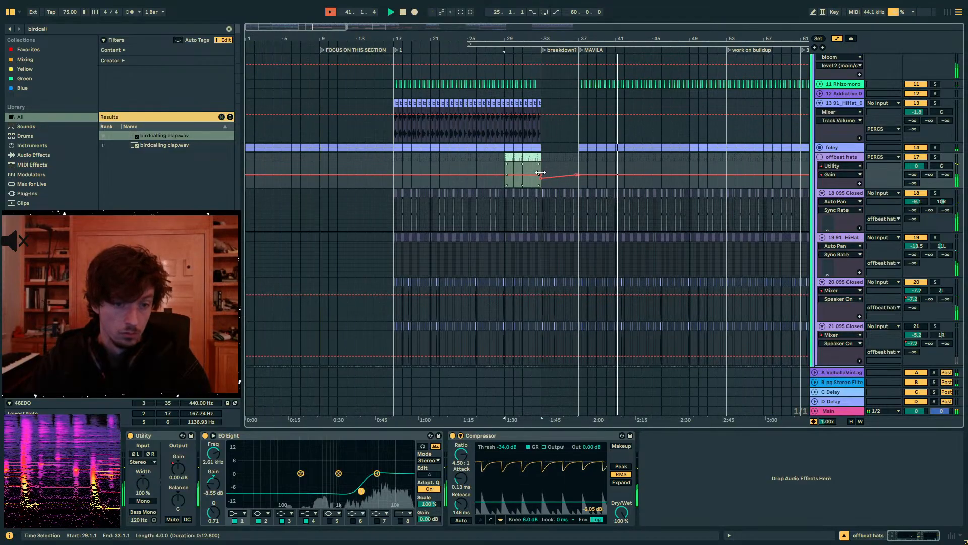
left_click(531, 167)
left_click_drag(533, 174, 532, 177)
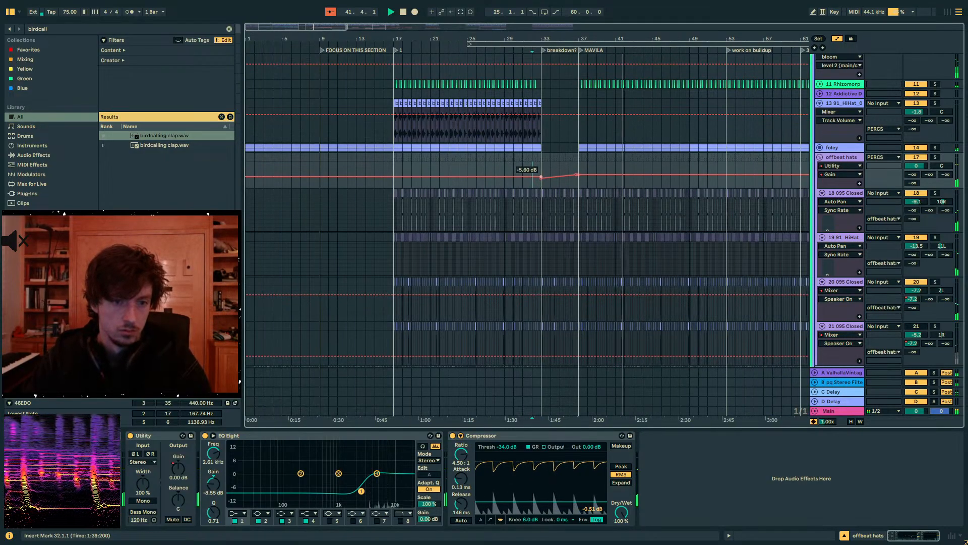
left_click(615, 156)
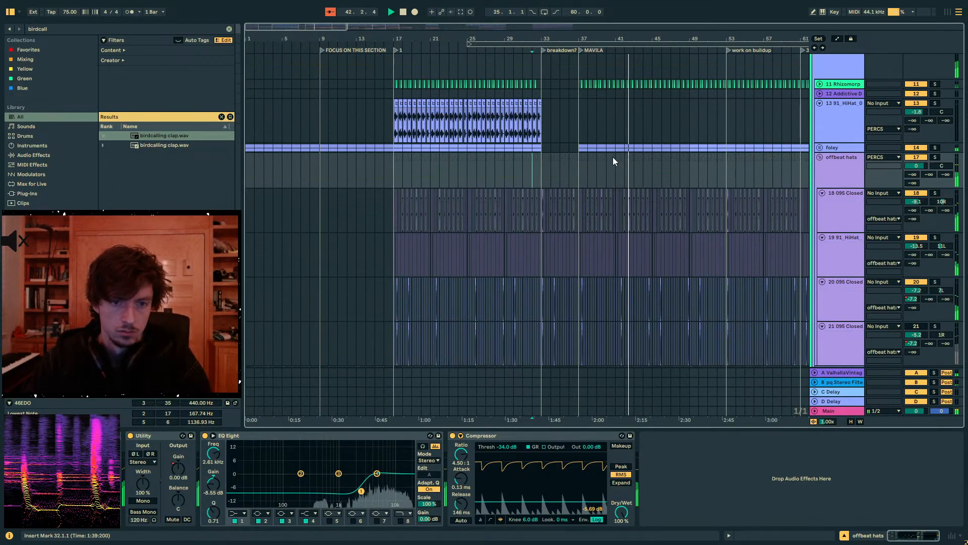
- Compare the mix with the ValhallaVintageVerb return track muted and unmuted
scroll(822, 187, "up", 5)
scroll(821, 189, "up", 5)
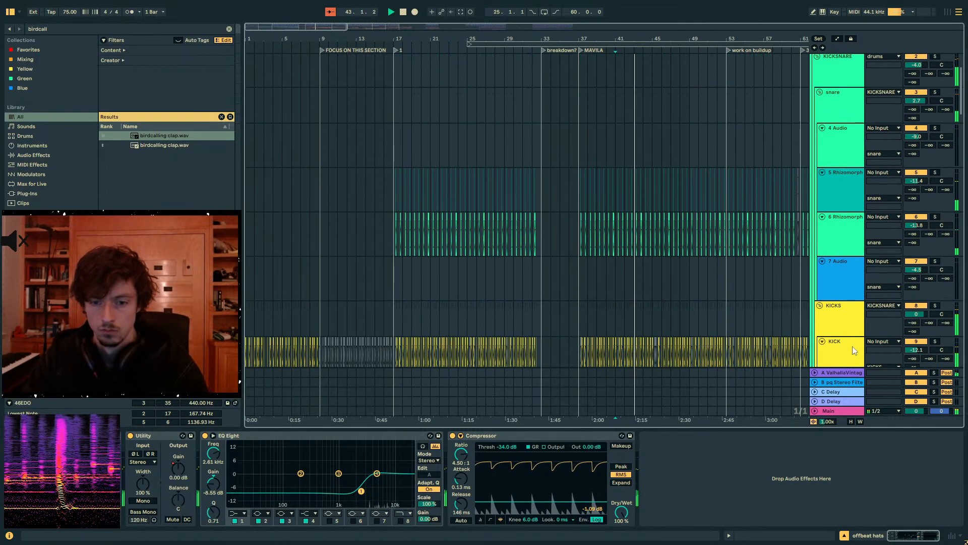
left_click(852, 374)
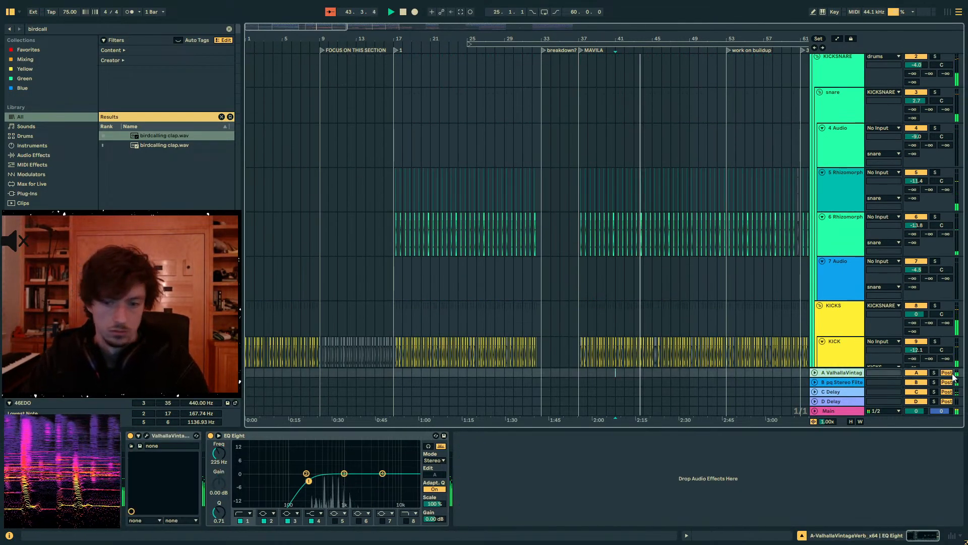
left_click(917, 375)
left_click(917, 374)
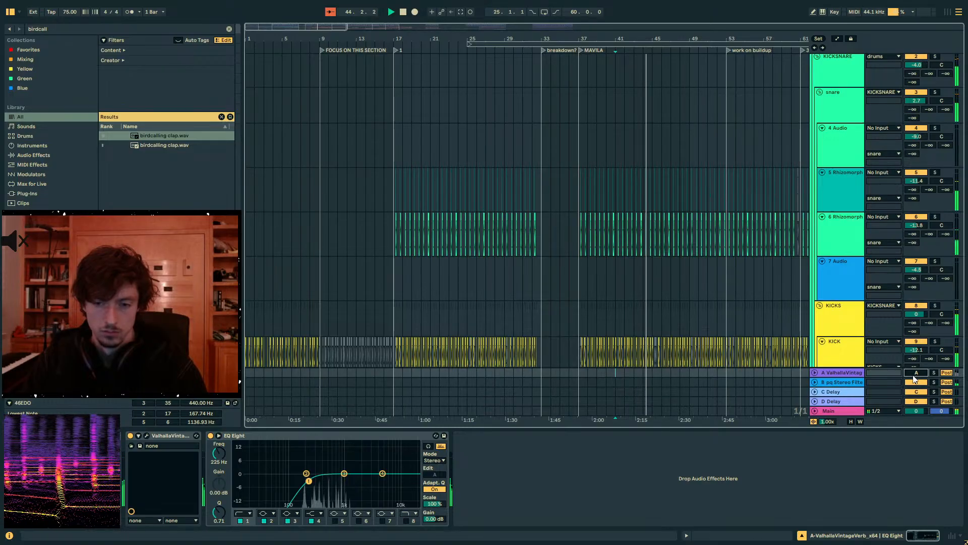
- Select the drums group to show its devices and fold all its tracks away
scroll(906, 148, "up", 3)
scroll(904, 144, "up", 1)
left_click(843, 83)
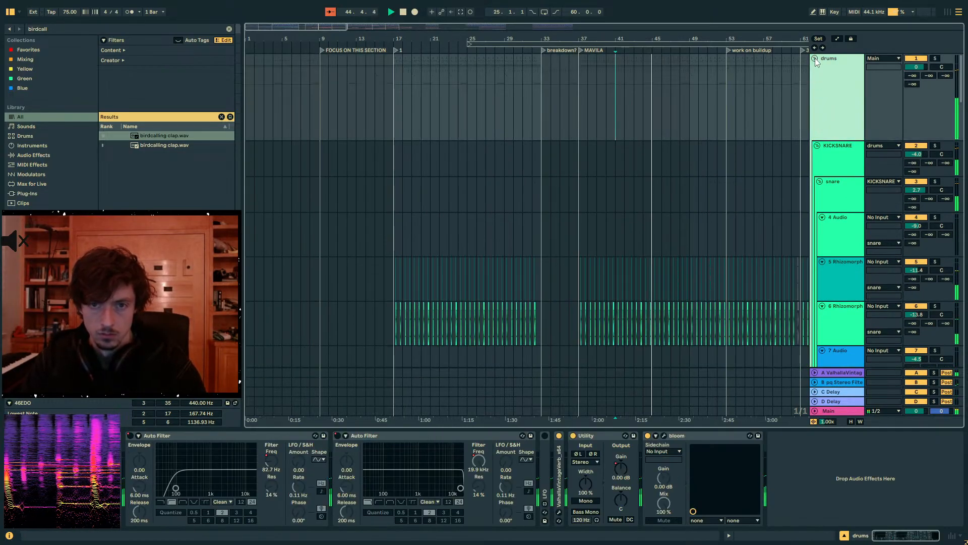
left_click(815, 58)
- Select the arp thing group and collapse the Delay and Auto Filter in its device chain
scroll(830, 176, "down", 6)
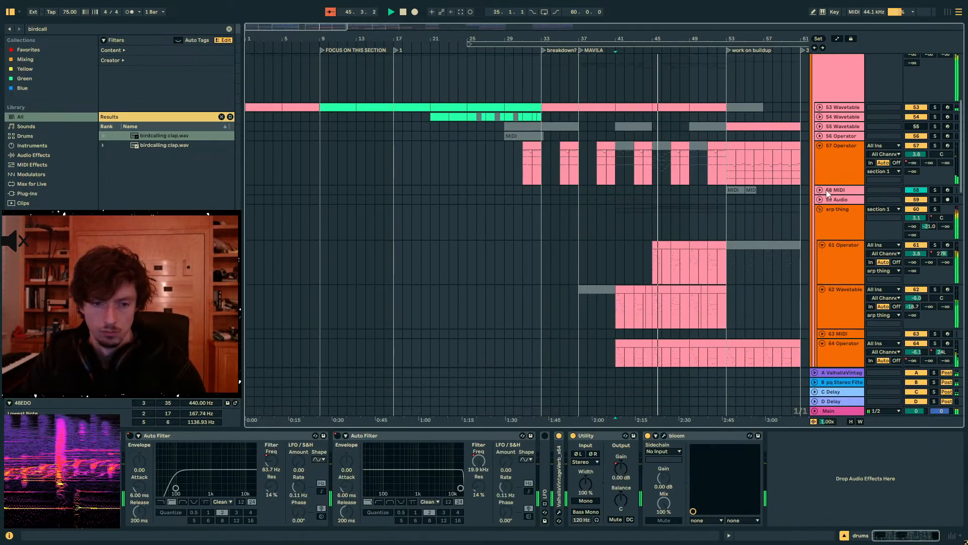
scroll(826, 190, "down", 3)
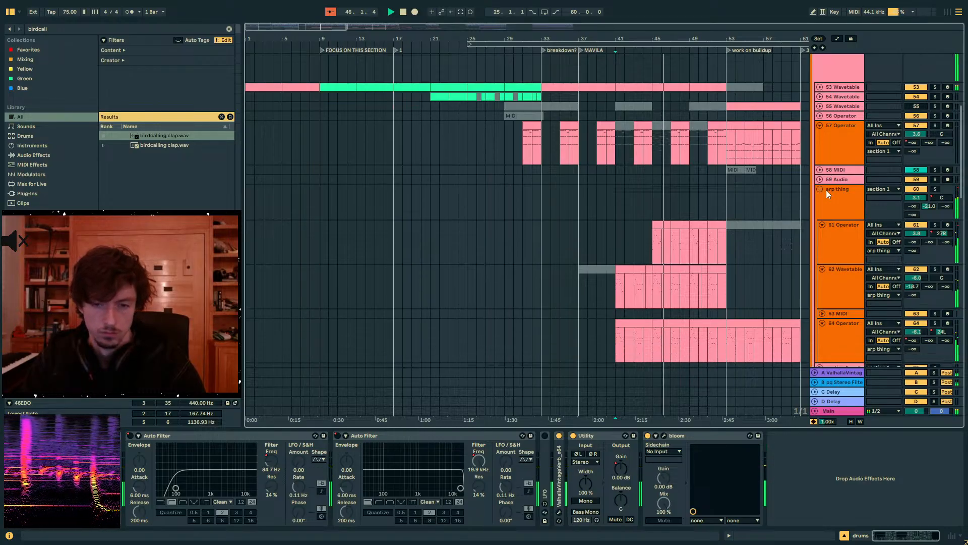
scroll(826, 190, "up", 2)
left_click(830, 207)
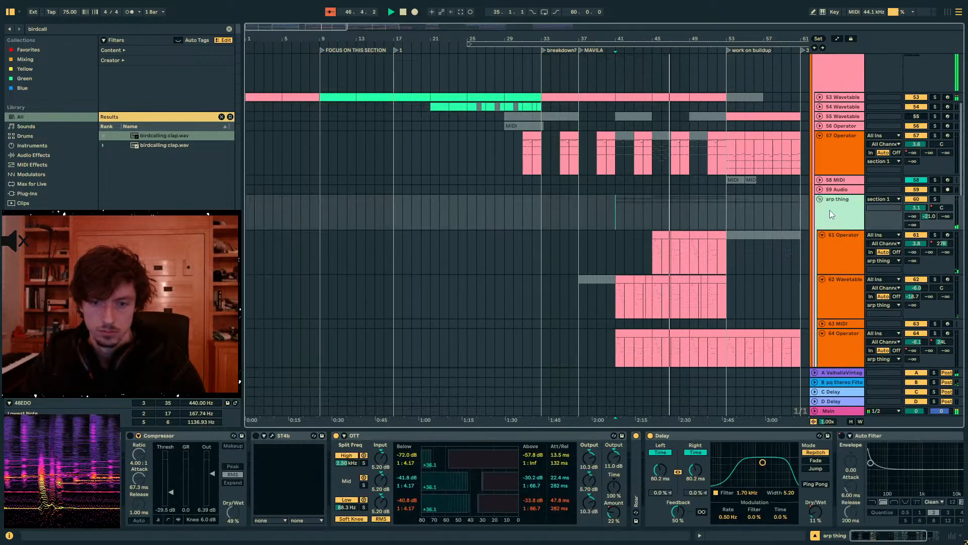
double_click(686, 437)
double_click(693, 436)
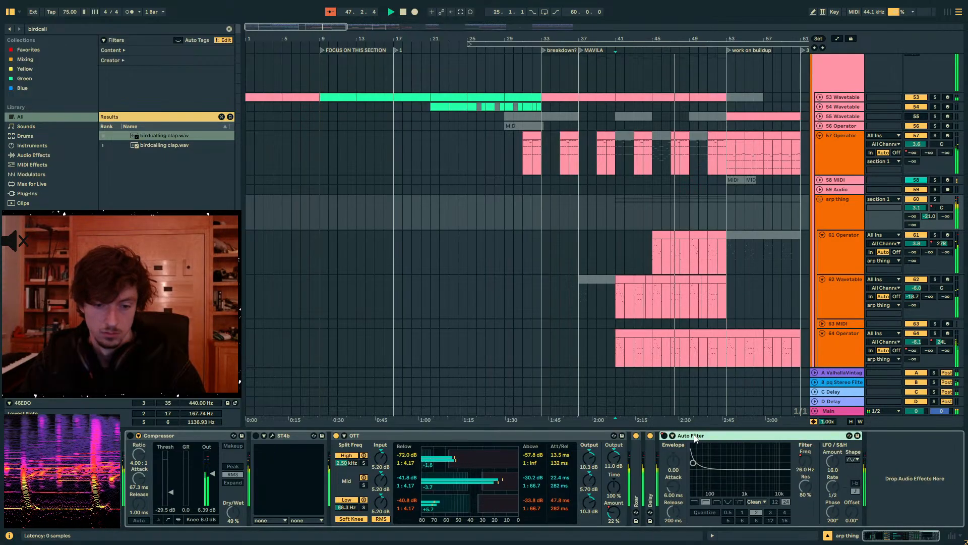
- Select the section 1 group and search the browser for bloom
scroll(772, 237, "up", 4)
left_click(836, 176)
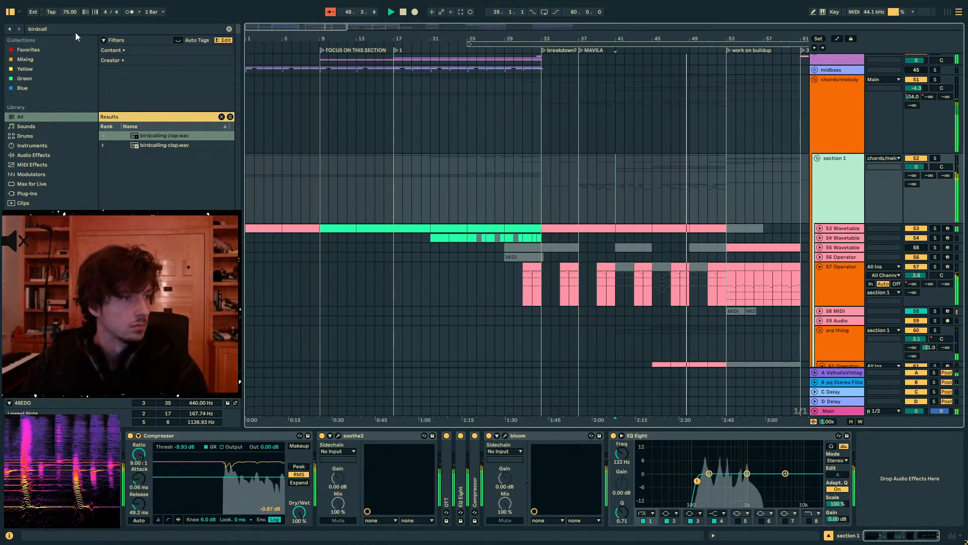
key("ctrl+f")
type("bloom")
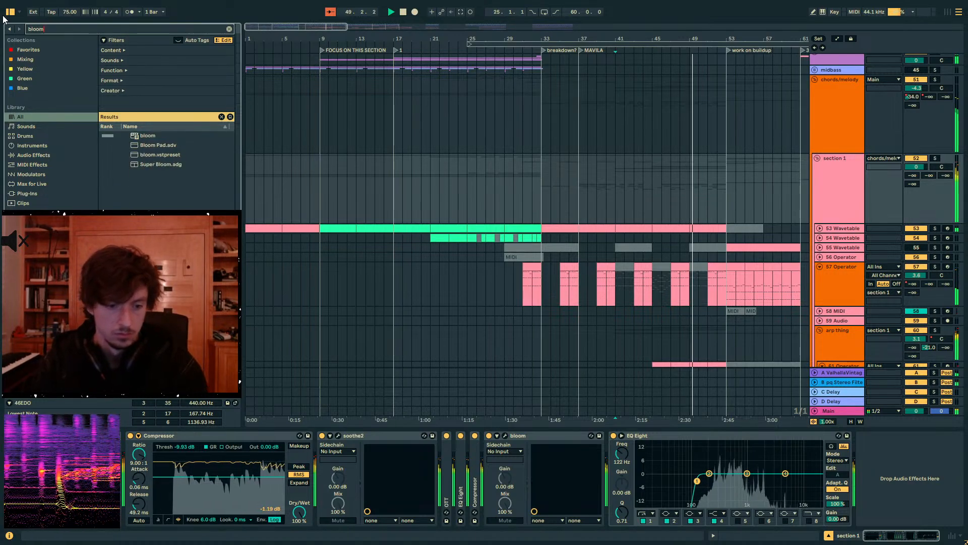
- Set bloom on section 1 to lo-mids 4.6 at 340 Hz, hi-mids 1.4 at 4.1 kHz, attack 2.3 and mix 100%
left_click(505, 435)
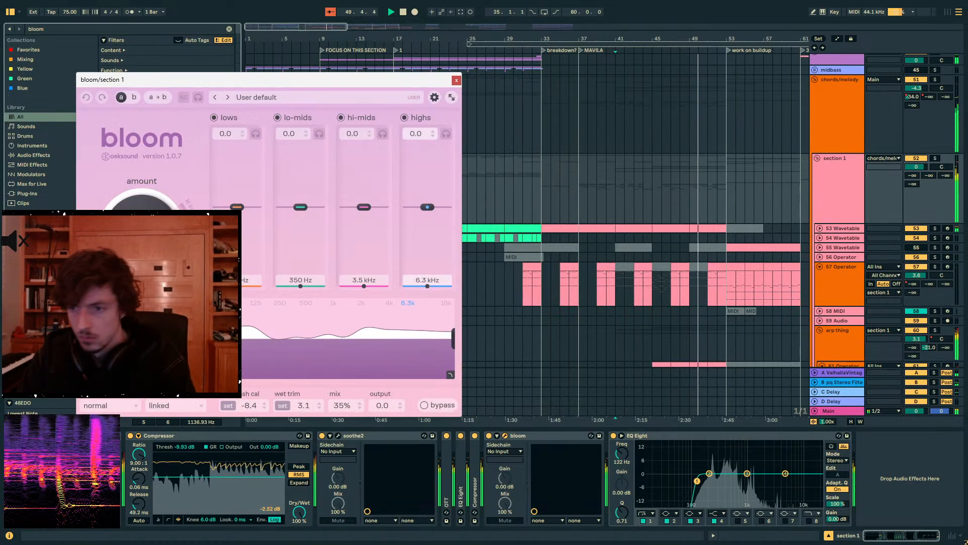
left_click_drag(330, 82, 631, 74)
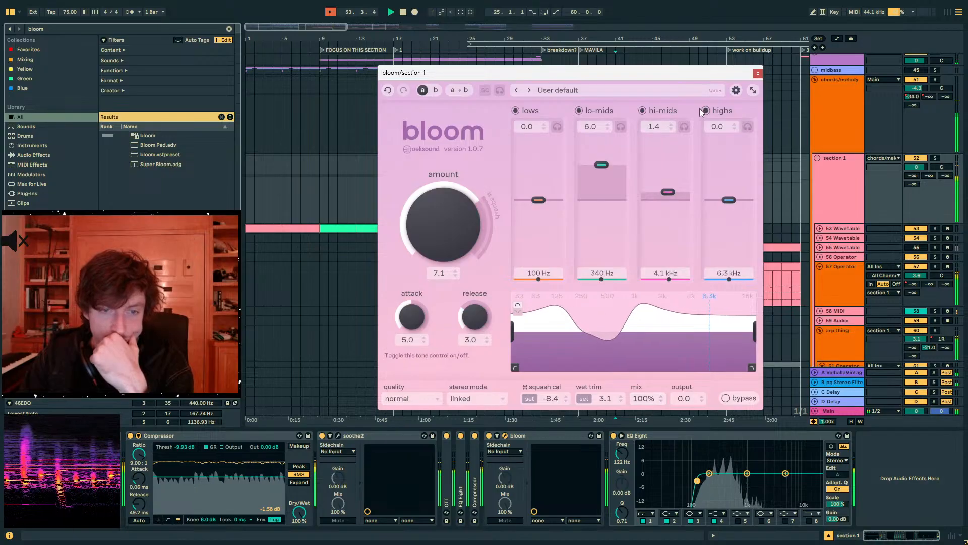
left_click_drag(699, 72, 574, 275)
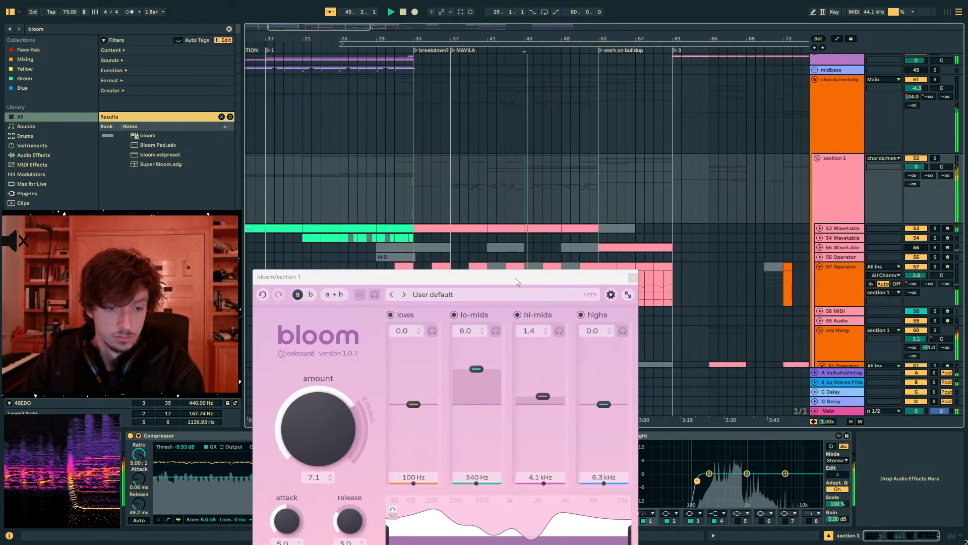
left_click_drag(516, 277, 590, 157)
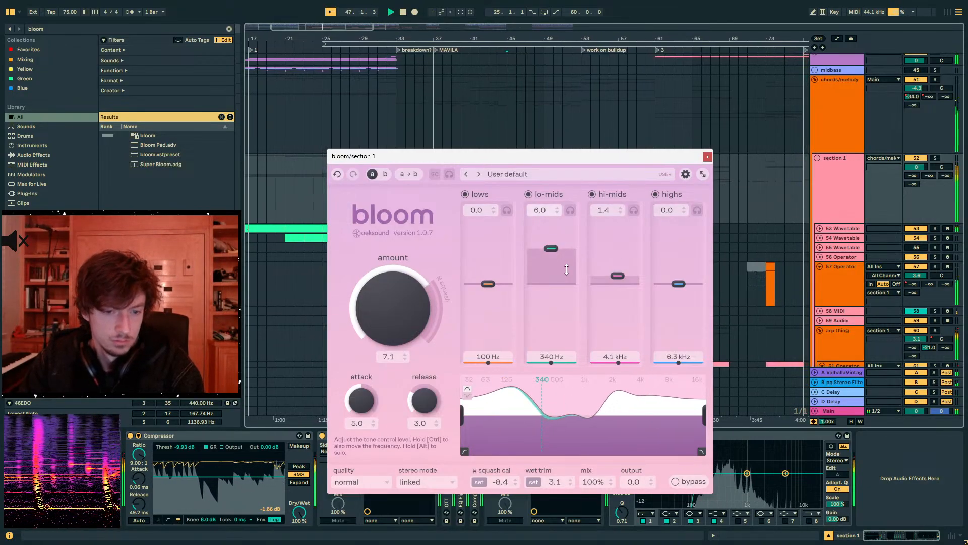
left_click_drag(364, 402, 367, 443)
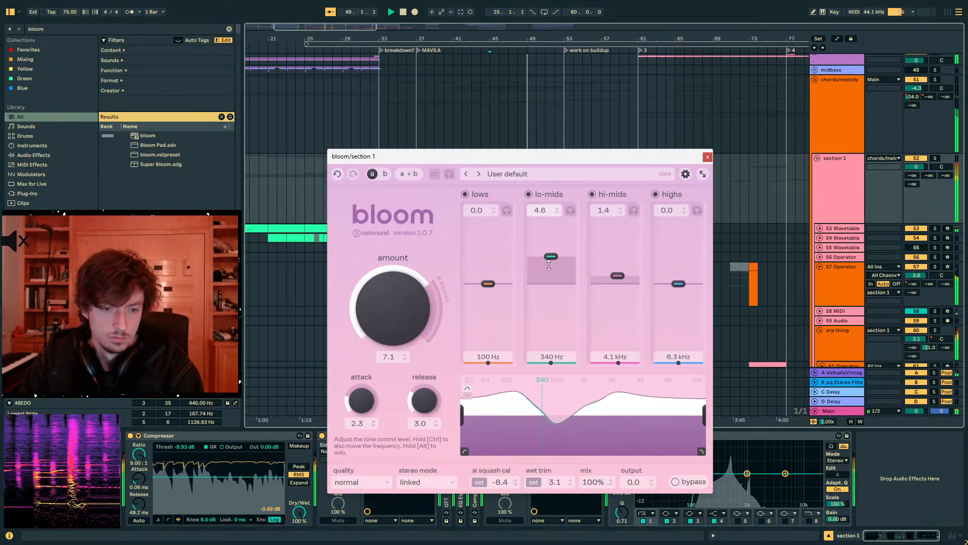
left_click(707, 157)
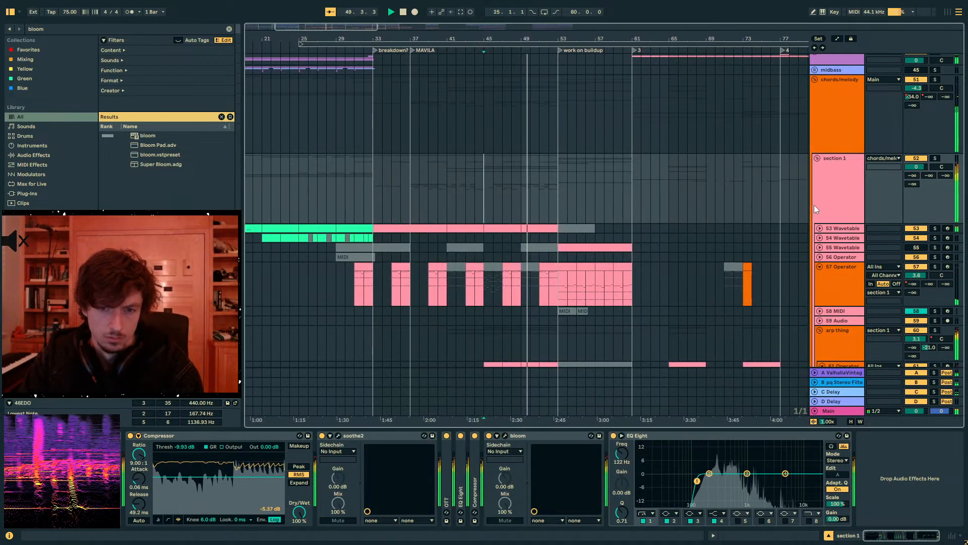
- Solo the 62 Wavetable track in the arp thing group and set its unison amount to 5.5%
scroll(774, 222, "down", 6)
left_click(719, 258)
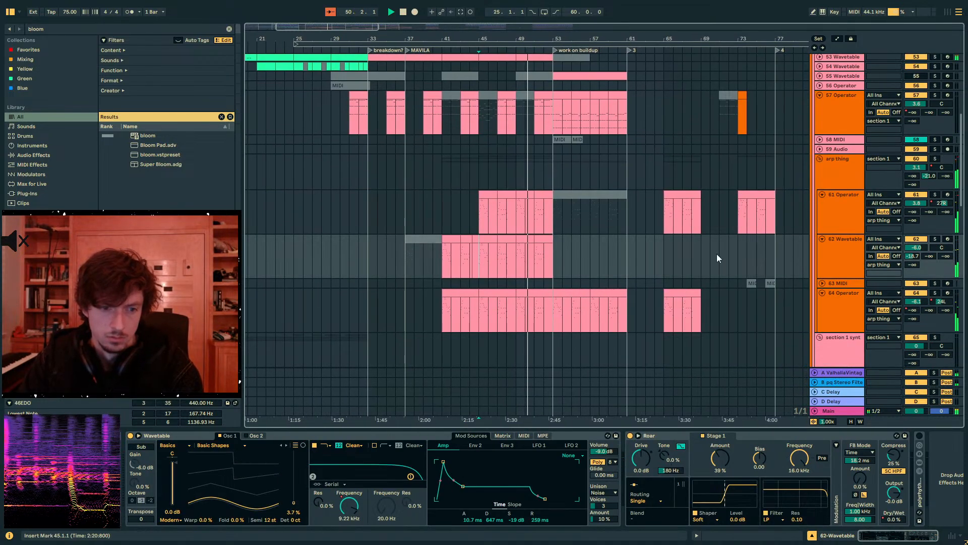
left_click(936, 239)
key("space")
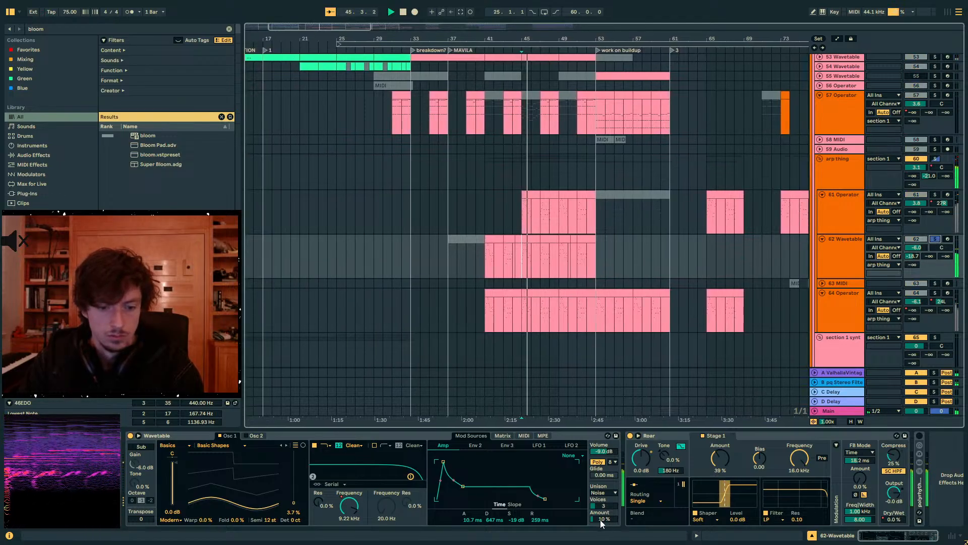
left_click_drag(600, 519, 600, 527)
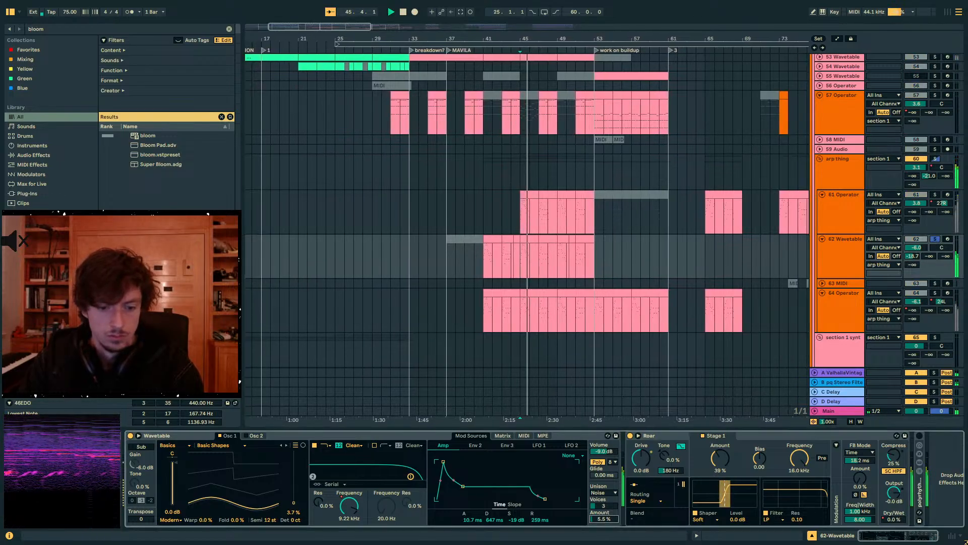
- Audition the 64 Operator and 61 Operator tracks in turn by soloing each from bar 45
left_click(934, 293)
key("space")
key("space")
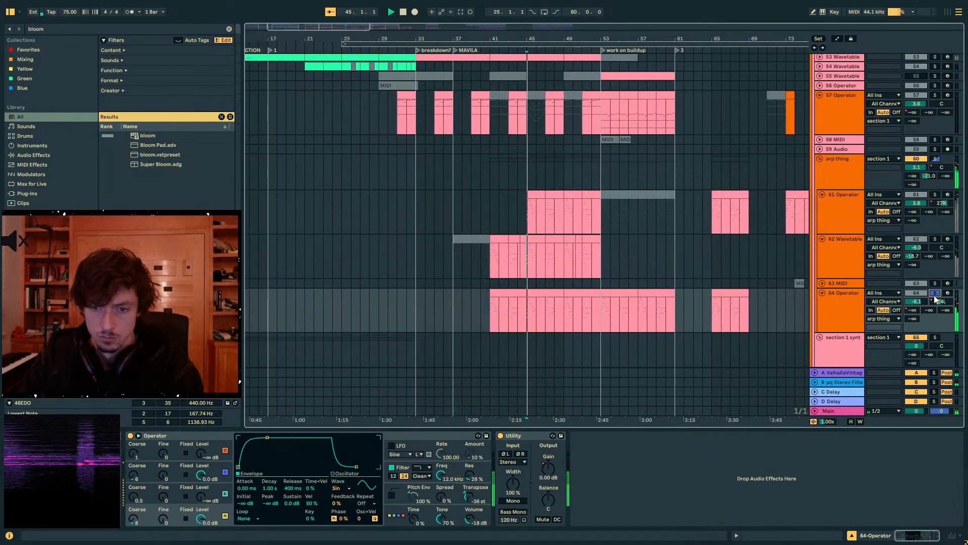
left_click(935, 195)
- Try the arp thing group with OTT bypassed, replaying it from bar 45
left_click(841, 185)
key("space")
key("space")
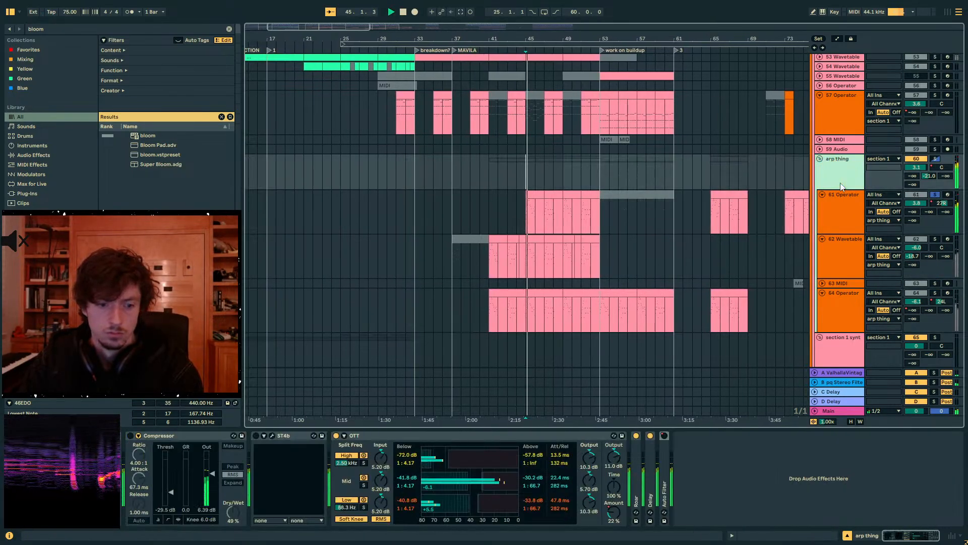
left_click(336, 435)
key("space")
key("space")
- Undo the OTT bypass, switch off Roar on the arp thing group instead and replay from bar 45
left_click(636, 443)
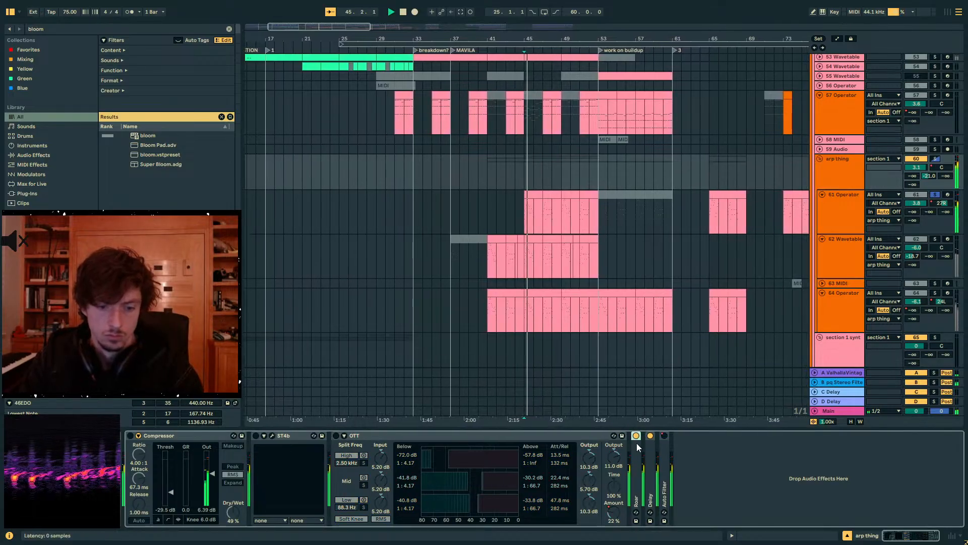
double_click(636, 446)
key("ctrl+z")
left_click(636, 436)
key("space")
key("space")
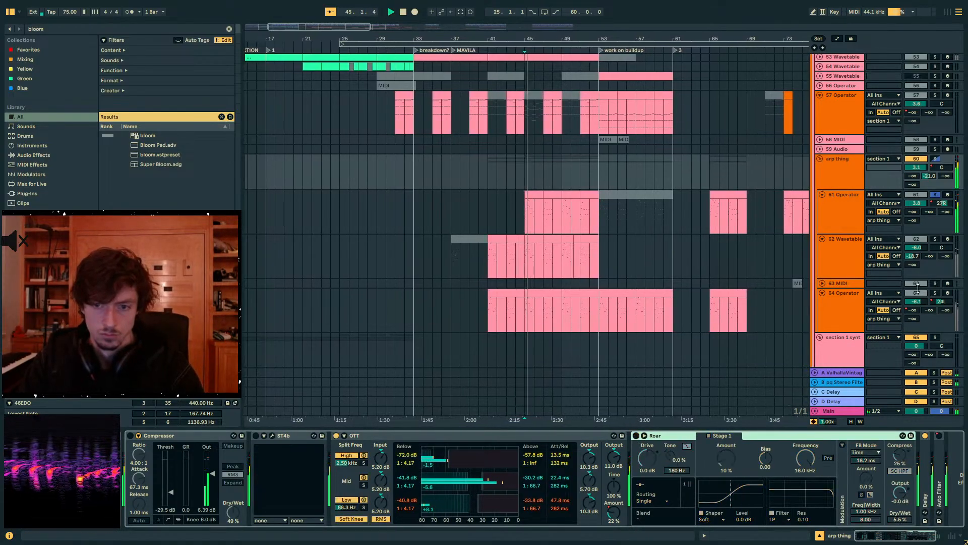
- Audition the 64 Operator track soloed from bar 45, and fold the arp thing group's OTT out of view
left_click(934, 292)
key("space")
key("space")
left_click(839, 166)
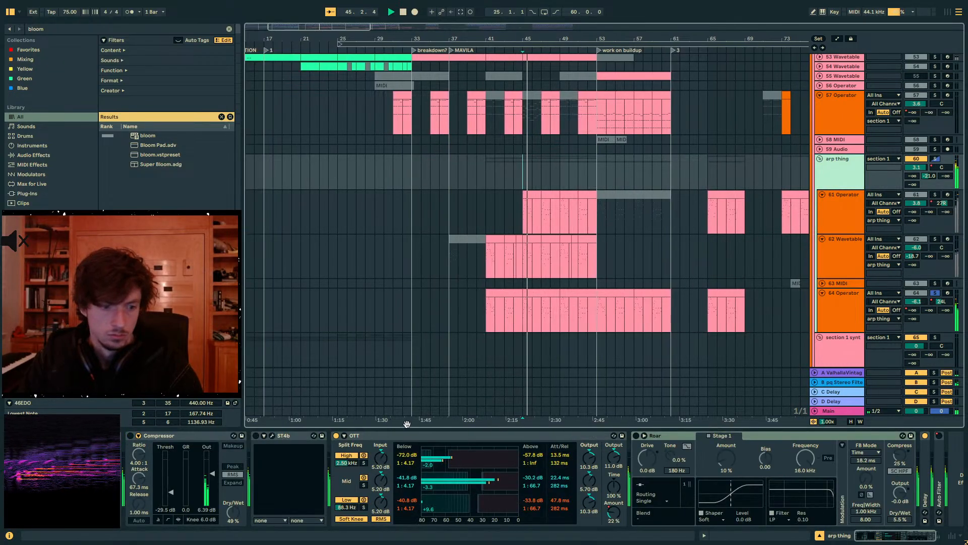
double_click(335, 438)
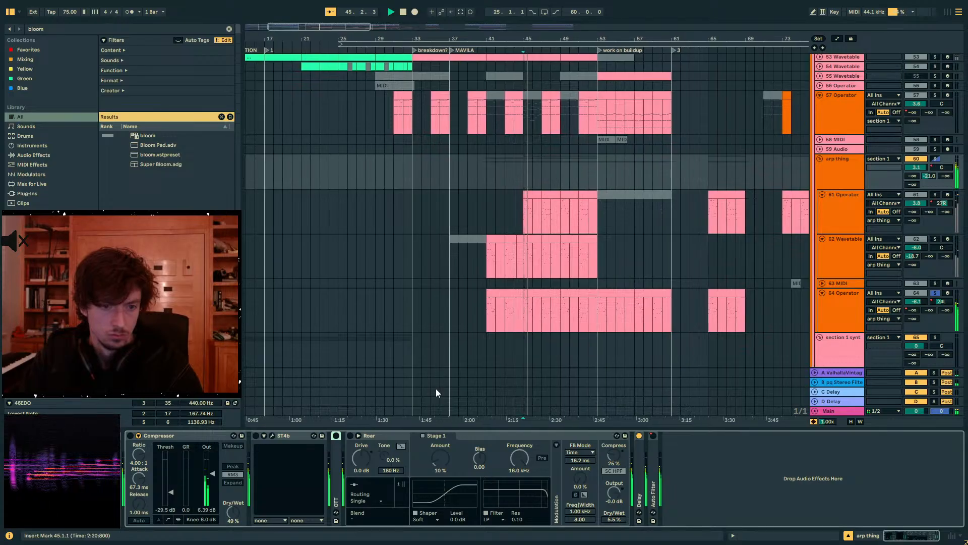
- Compare the soloed chords/melody group with the full mix, replaying from bar 45
scroll(555, 327, "up", 3)
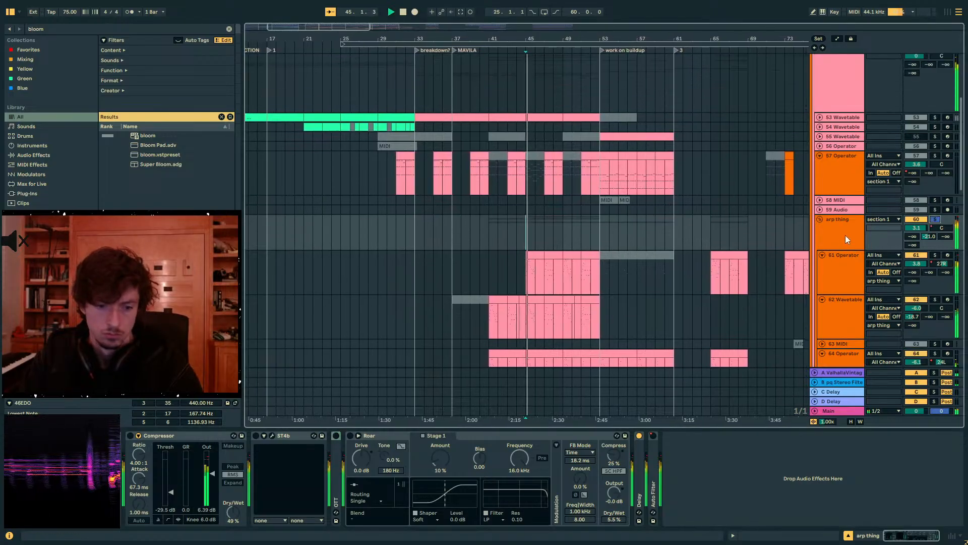
scroll(843, 234, "up", 7)
left_click(934, 120)
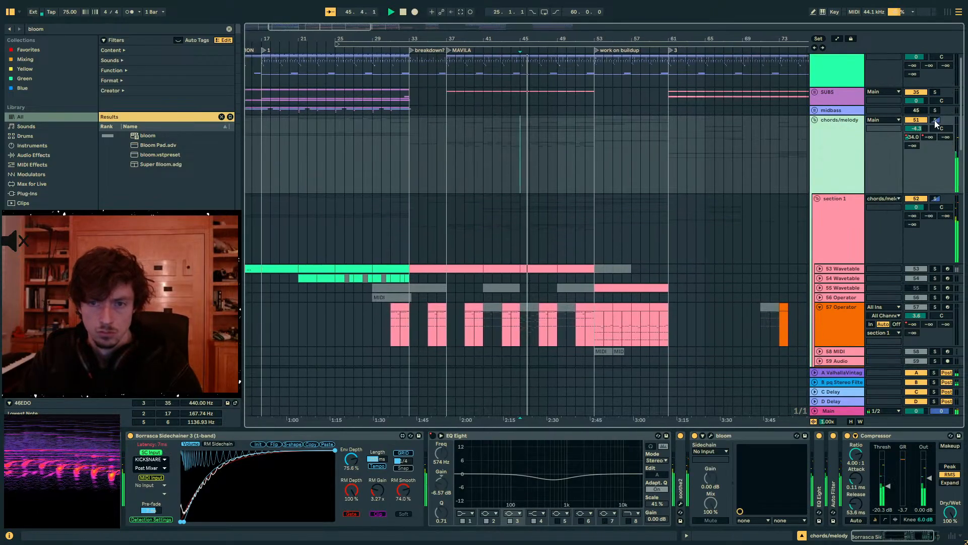
left_click(933, 120)
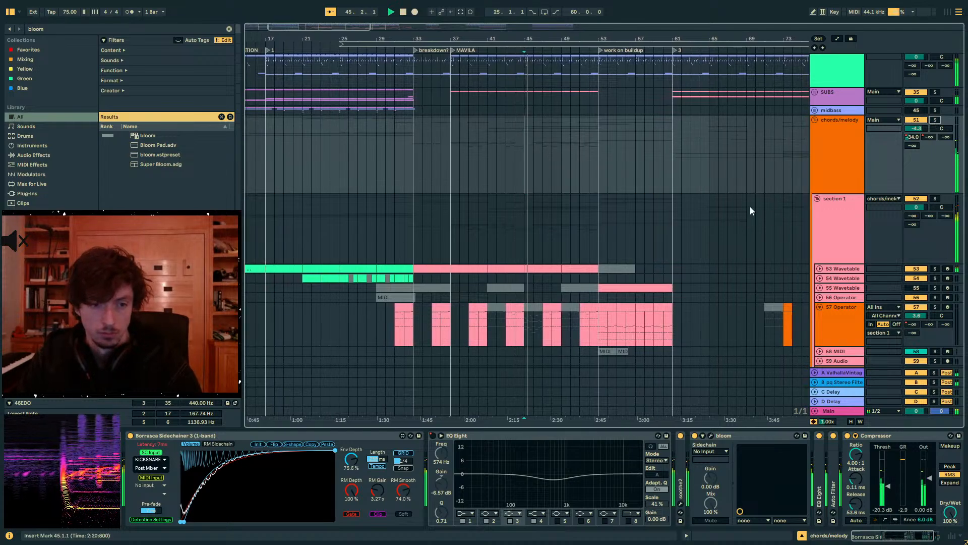
left_click(515, 156)
- Add an EQ Eight to the arp thing group with a low cut on band 1 and band 4 raised 3.60 dB at 2.45 kHz
scroll(597, 216, "down", 10)
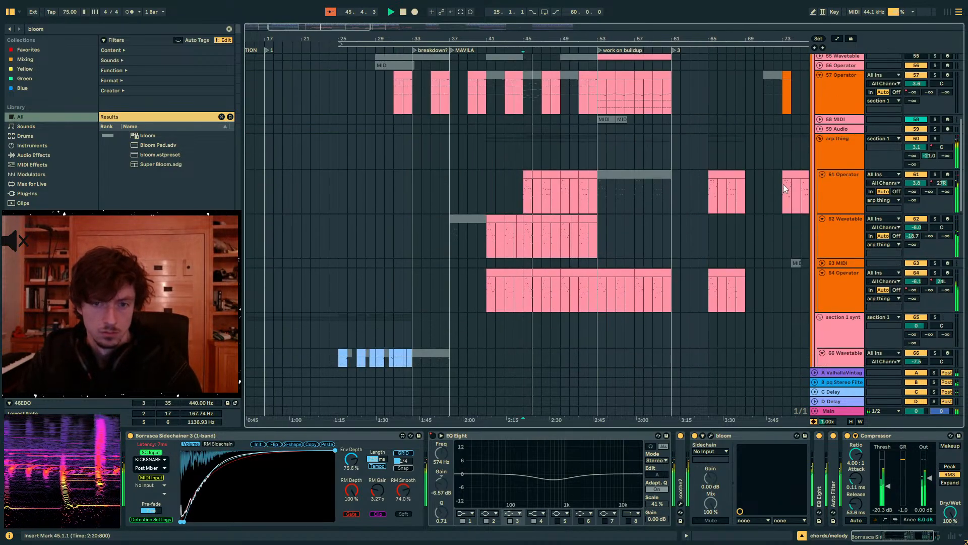
left_click(831, 154)
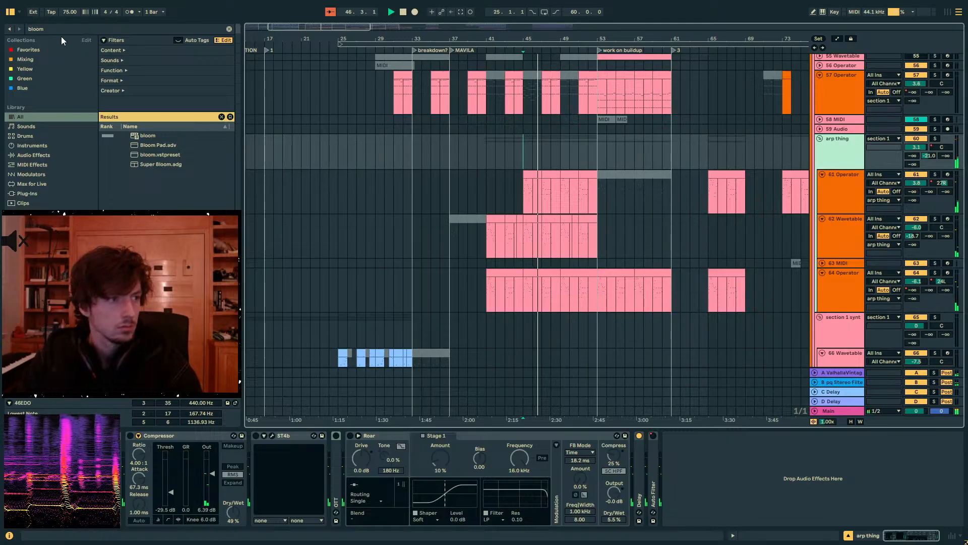
key("ctrl+f")
type("eq 8")
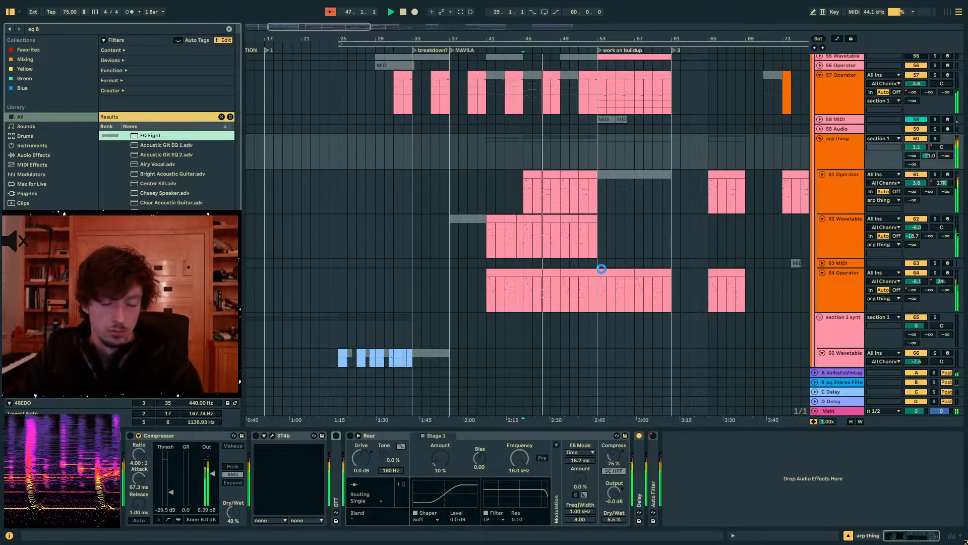
left_click(700, 513)
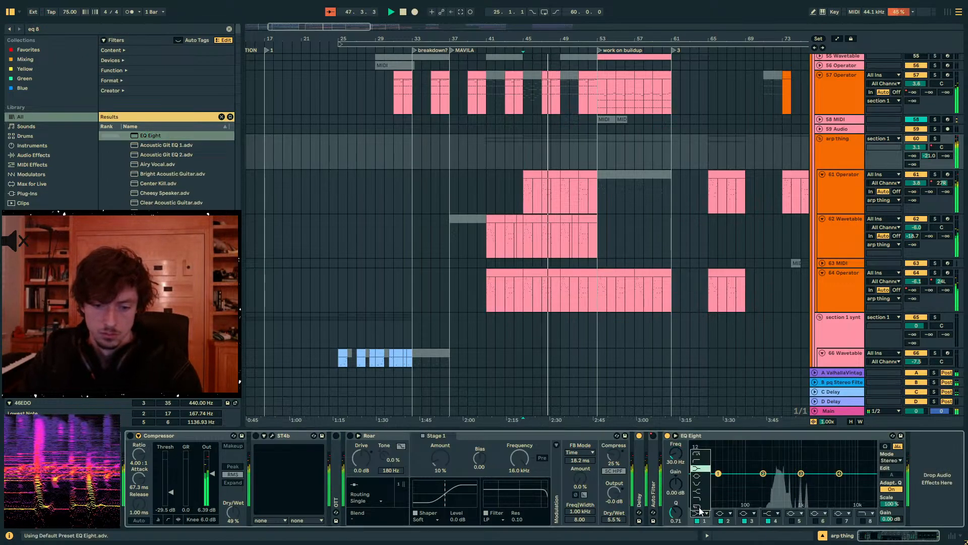
left_click(700, 460)
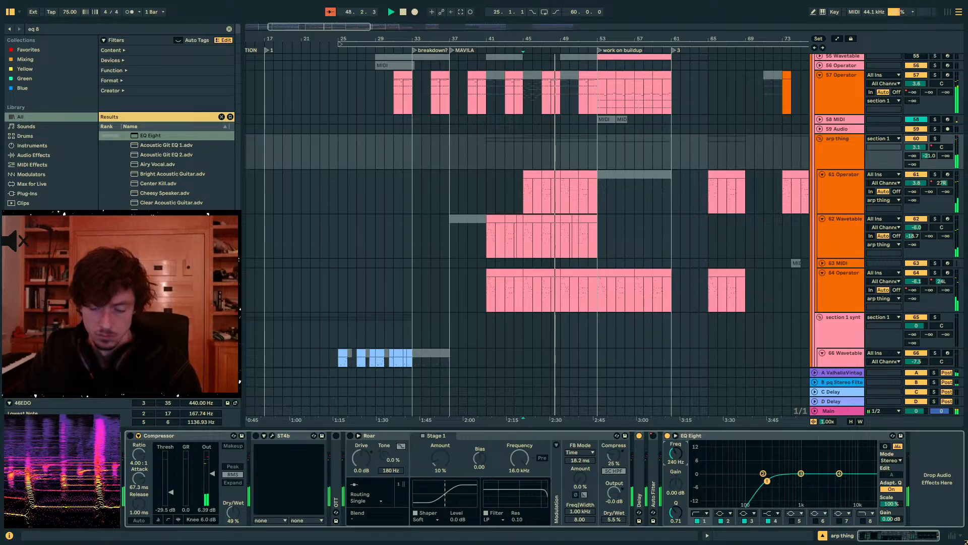
left_click_drag(840, 475, 822, 466)
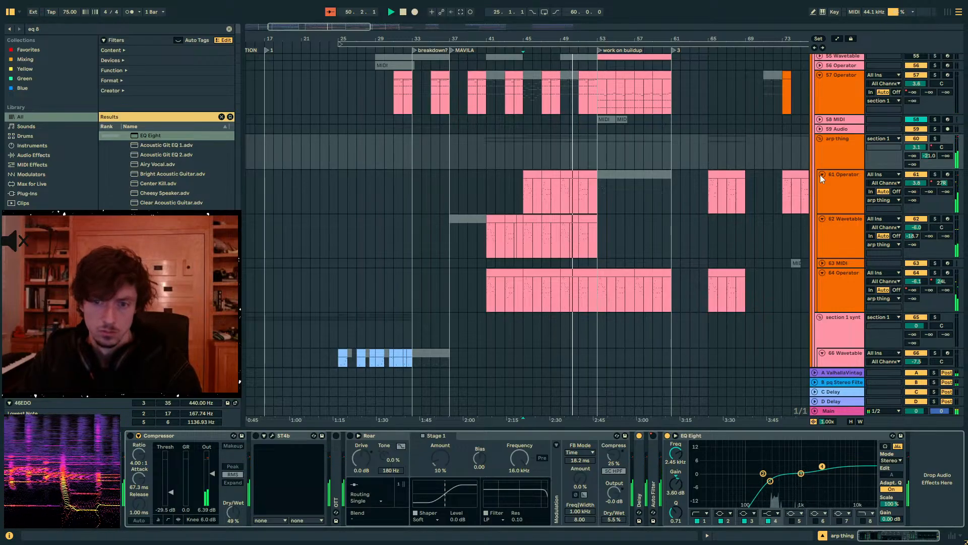
- Set the arp thing group's send to the ValhallaVintageVerb return to -36 dB
left_click(832, 160)
left_click(911, 147)
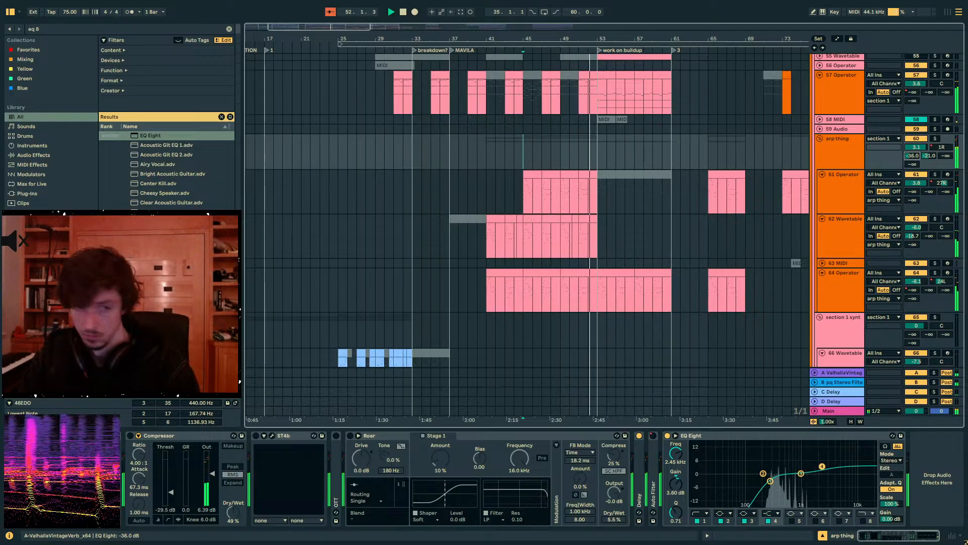
- Review the chords/melody group's effect chain, folding the Compressor and unfolding soothe2 and bloom
scroll(707, 201, "up", 10)
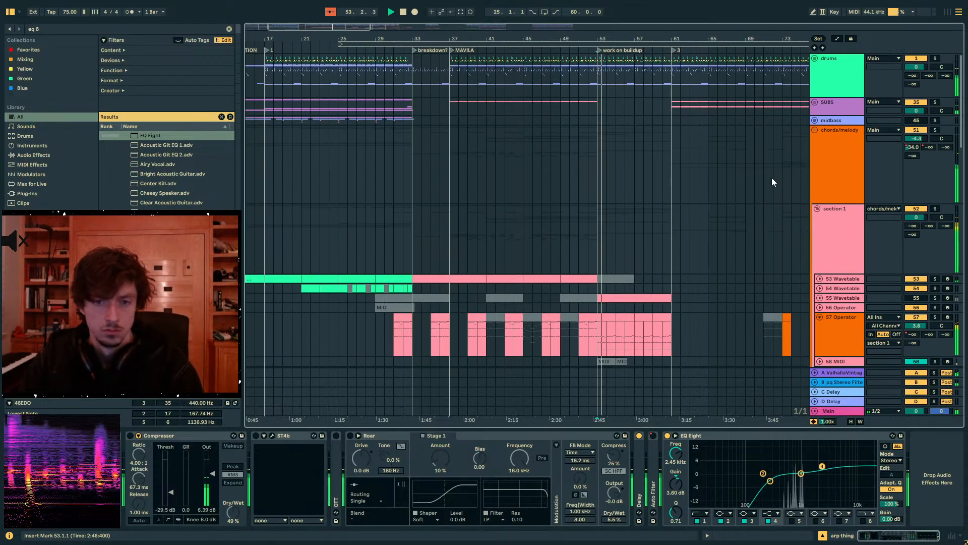
left_click(824, 132)
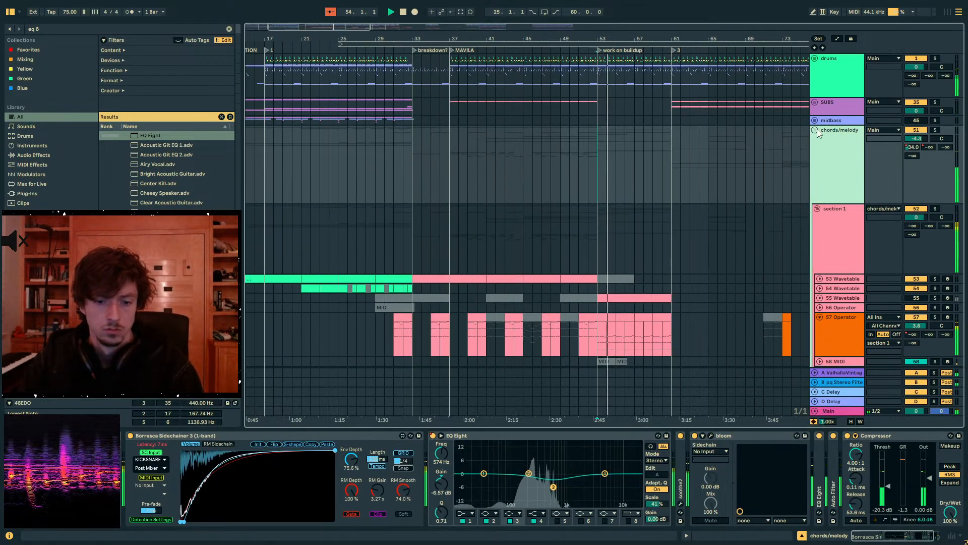
left_click(679, 463)
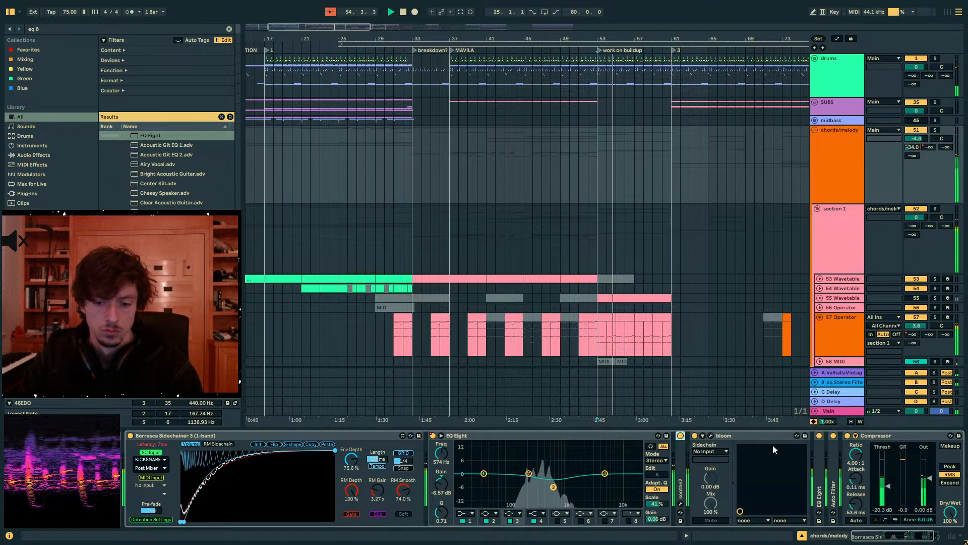
double_click(721, 435)
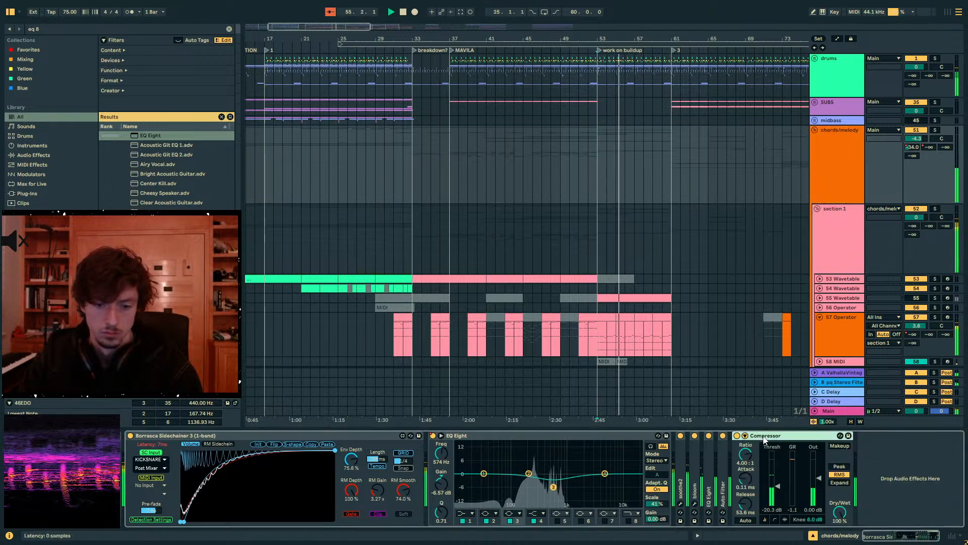
double_click(764, 437)
double_click(696, 462)
double_click(682, 462)
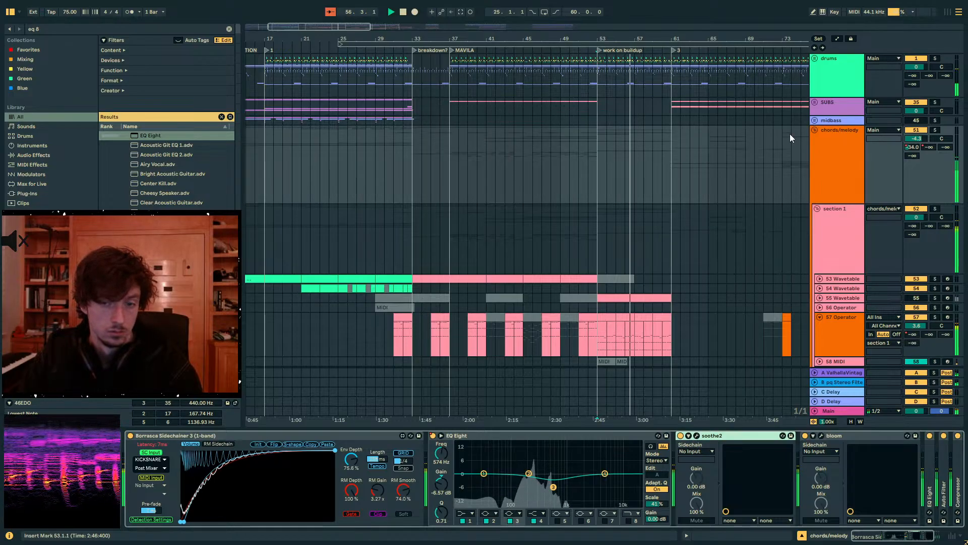
- Fold the chords/melody group and inspect the alien riser 2 track's effects, folding its OTT
left_click(817, 133)
left_click(815, 131)
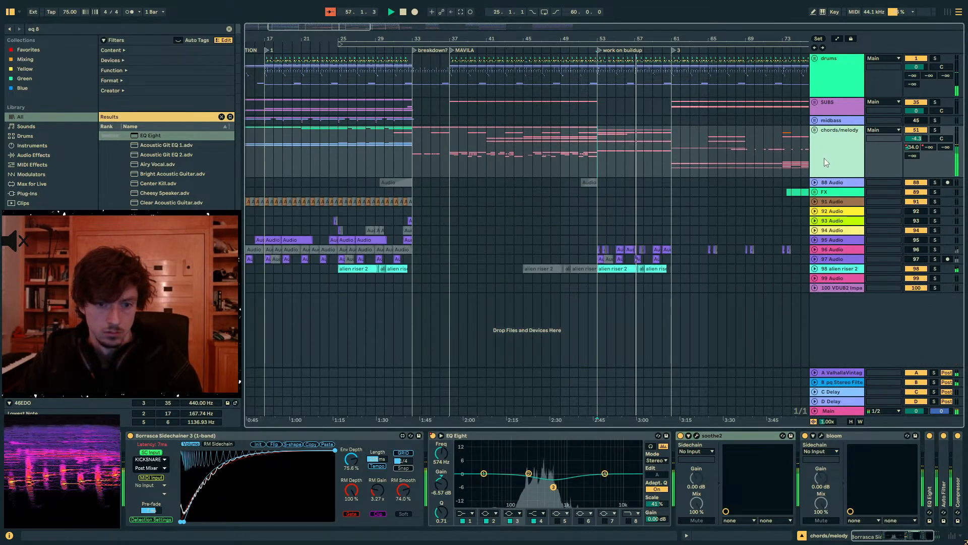
left_click(816, 268)
left_click(816, 268)
left_click(835, 268)
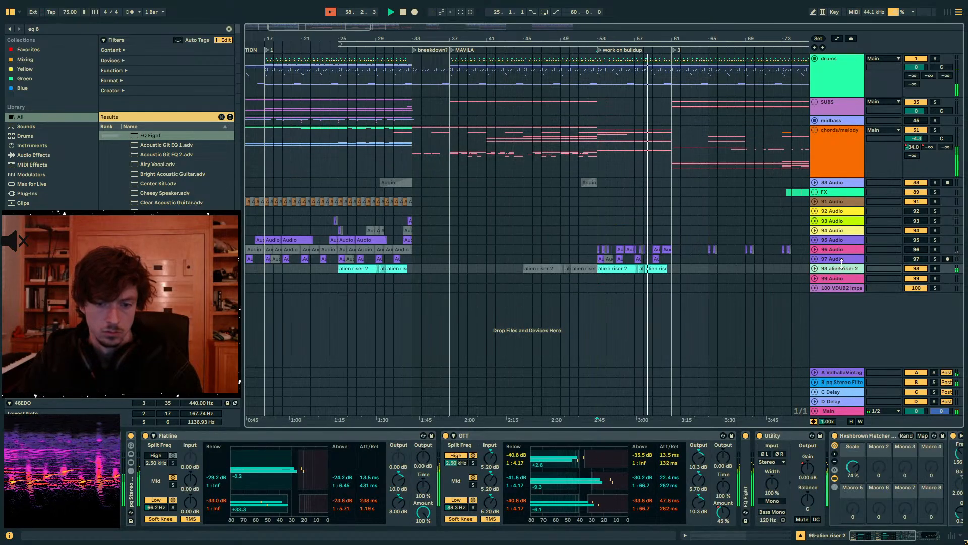
double_click(605, 435)
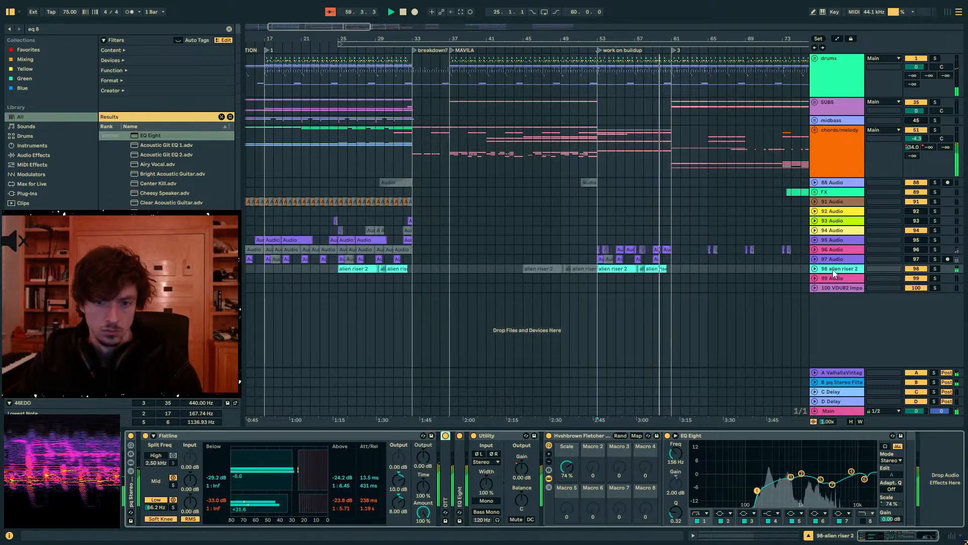
- Unfold the FX group and move the alien riser 2 track into it
left_click(828, 192)
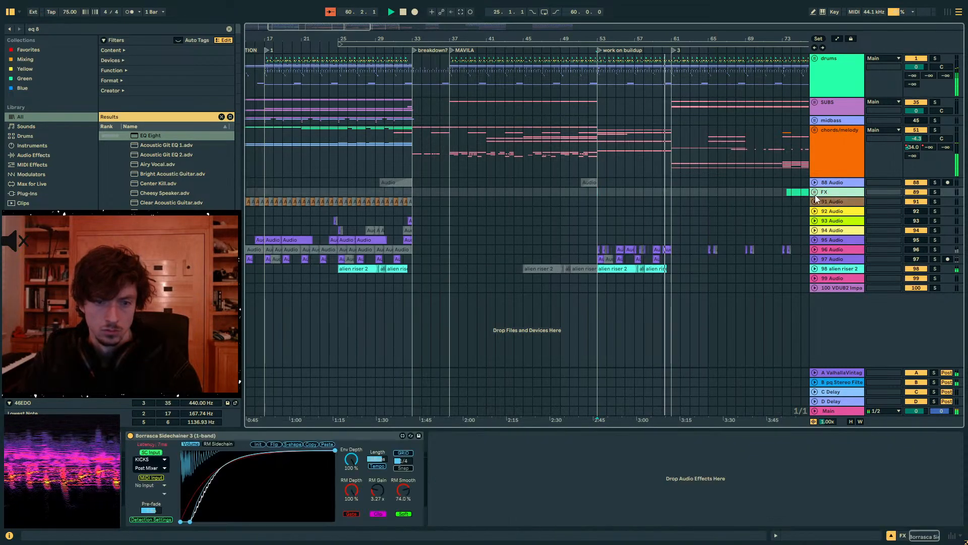
left_click(815, 192)
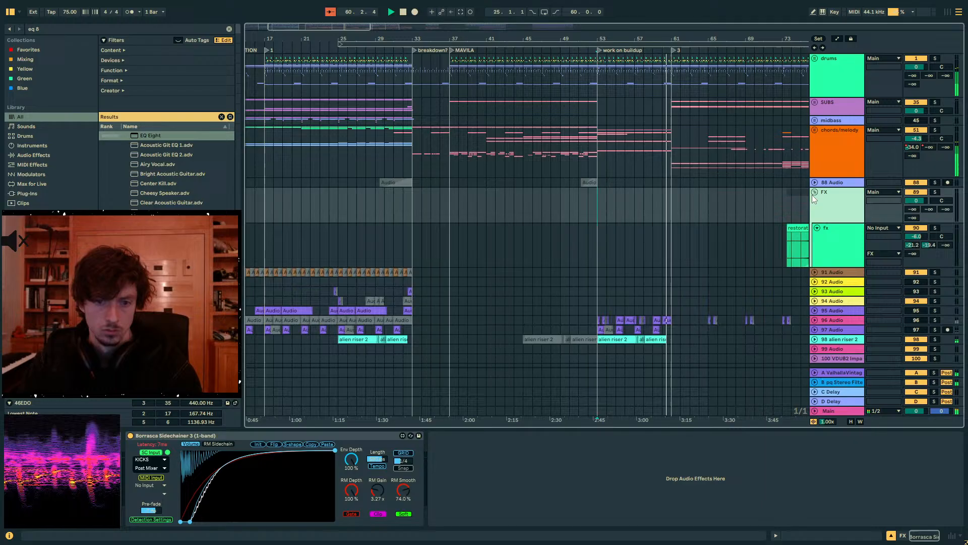
left_click(838, 338)
left_click_drag(831, 250, 840, 245)
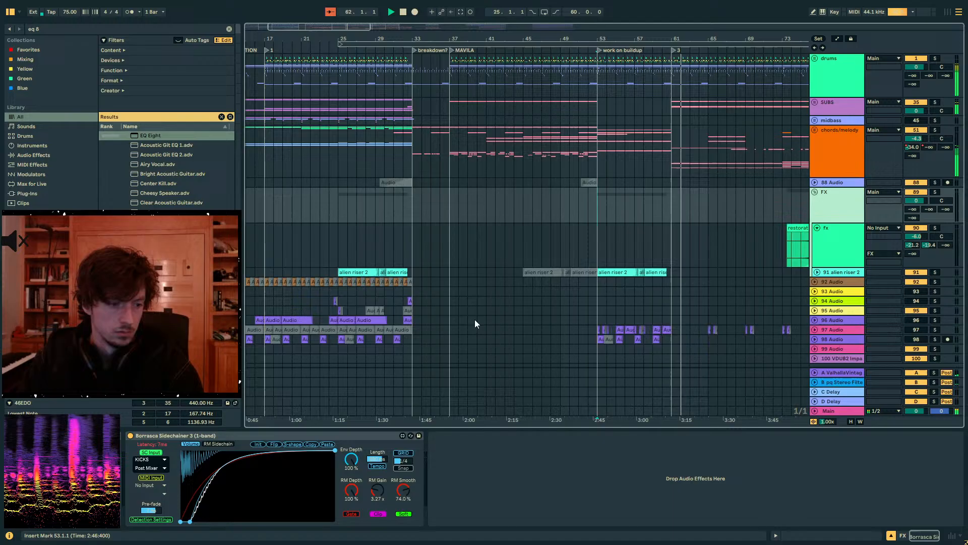
- Automate the FX group's Borrasca Sidechainer on/off state so it is off during the buildup and switches on at bar 61
left_click(130, 435)
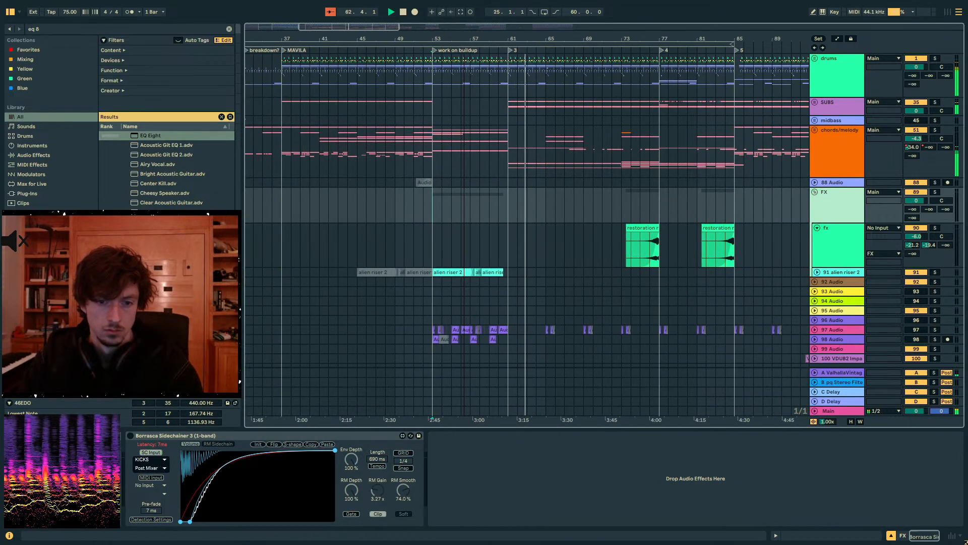
key("a")
left_click(631, 215)
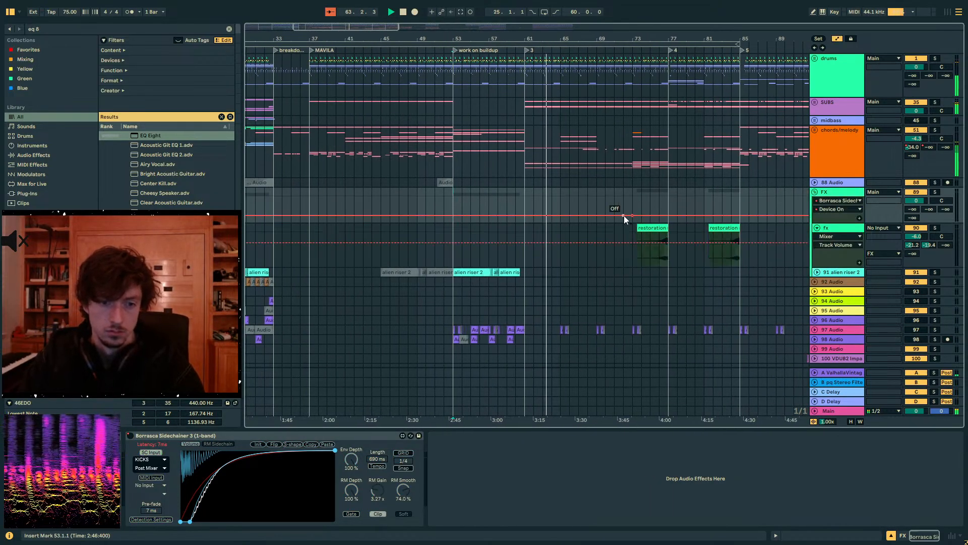
left_click_drag(625, 215, 525, 205)
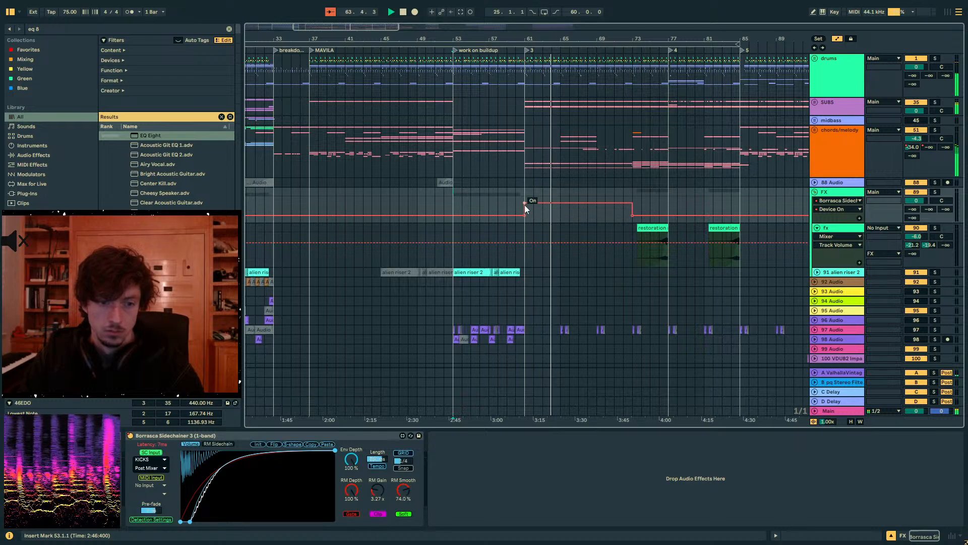
left_click(632, 213)
left_click(451, 216)
left_click_drag(444, 215, 443, 204)
key("a")
left_click(498, 205)
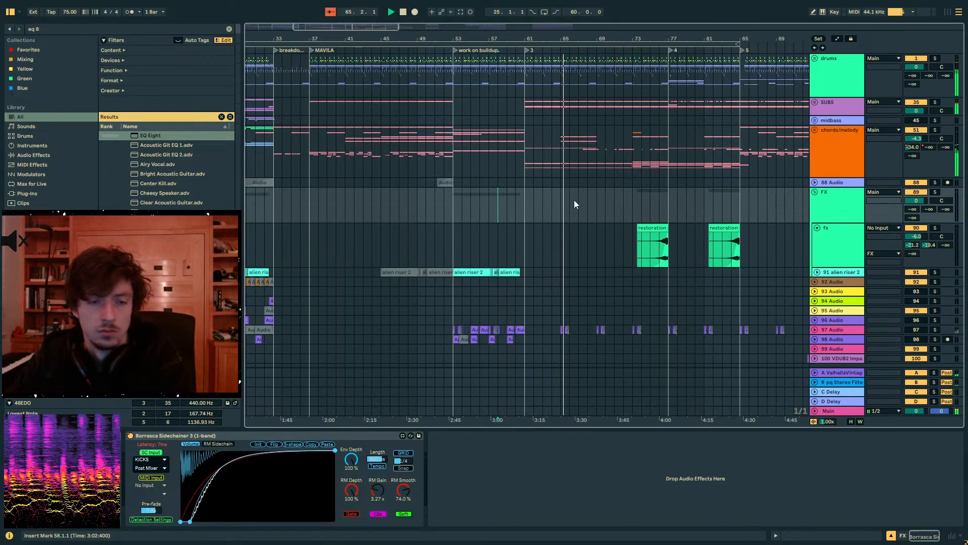
- Check the mix's loudness with the Youlean Loudness Meter on the Main track, and close the meter
left_click(818, 132)
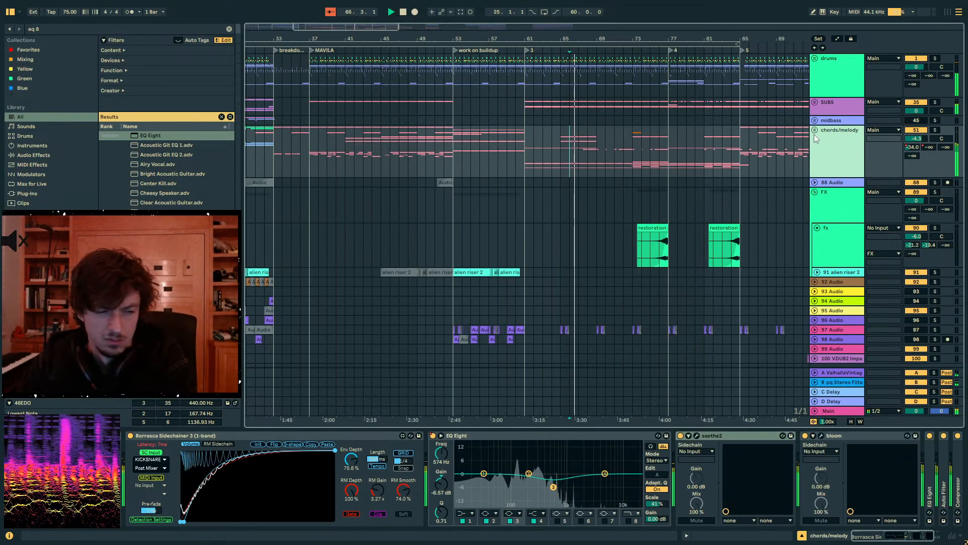
left_click(825, 411)
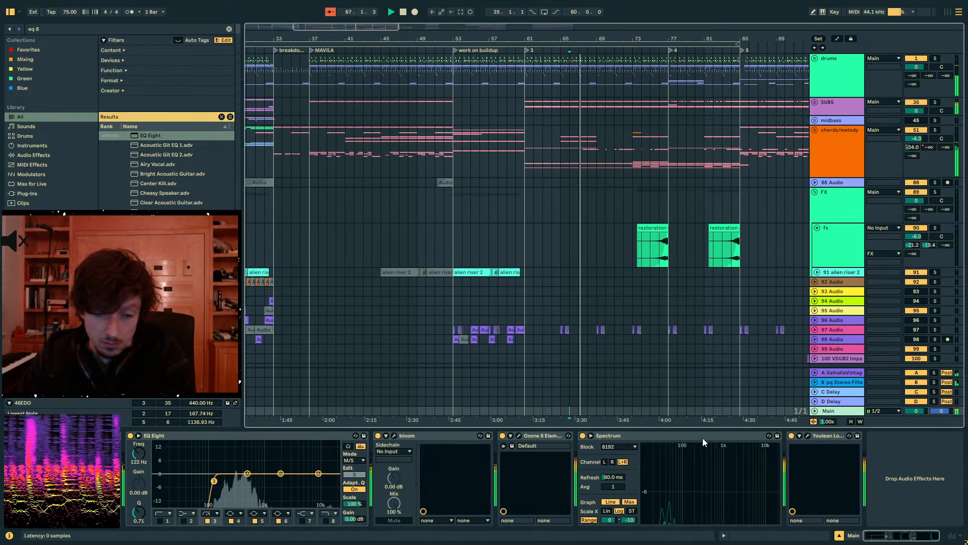
left_click(805, 436)
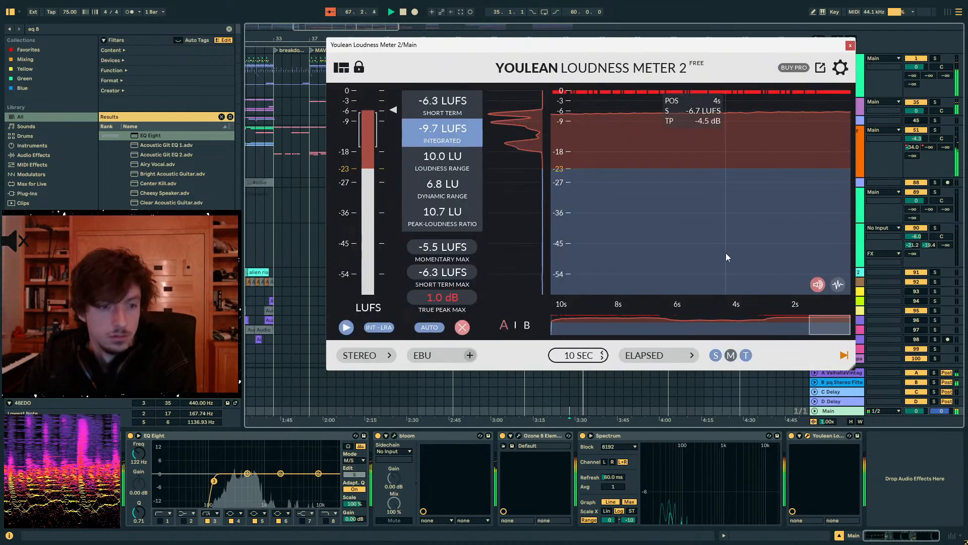
left_click(850, 46)
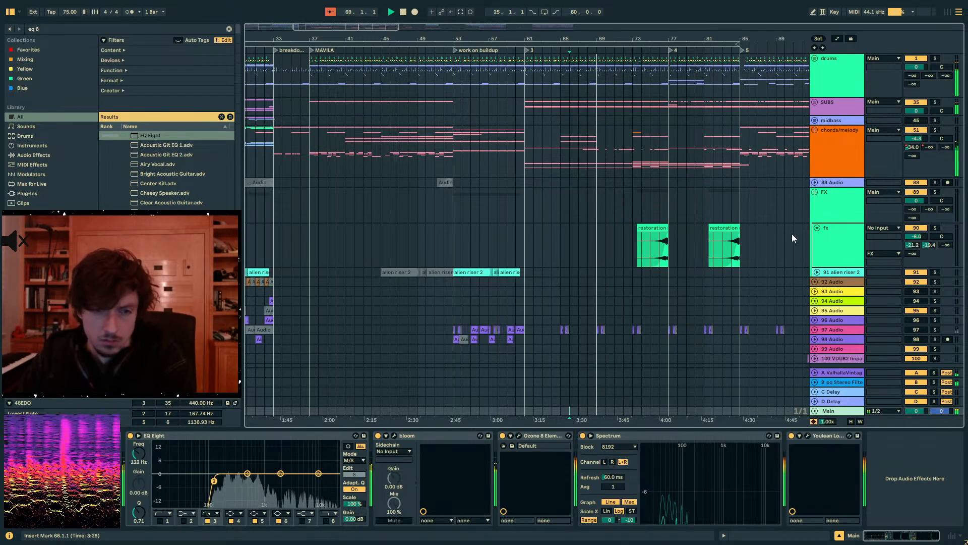
- Set the playback start at bar 69, unfold the chords/melody group and locate the 81 Operator track
left_click(596, 162)
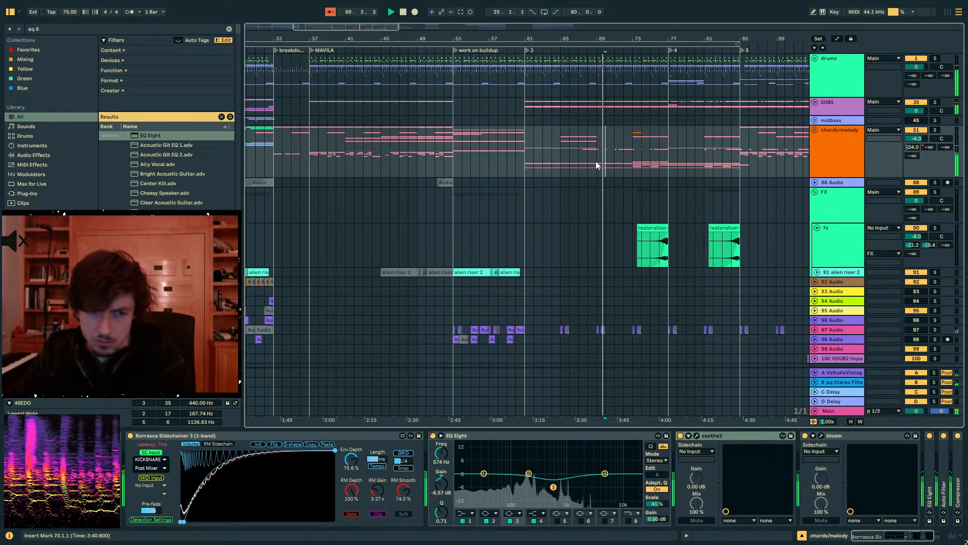
left_click(814, 142)
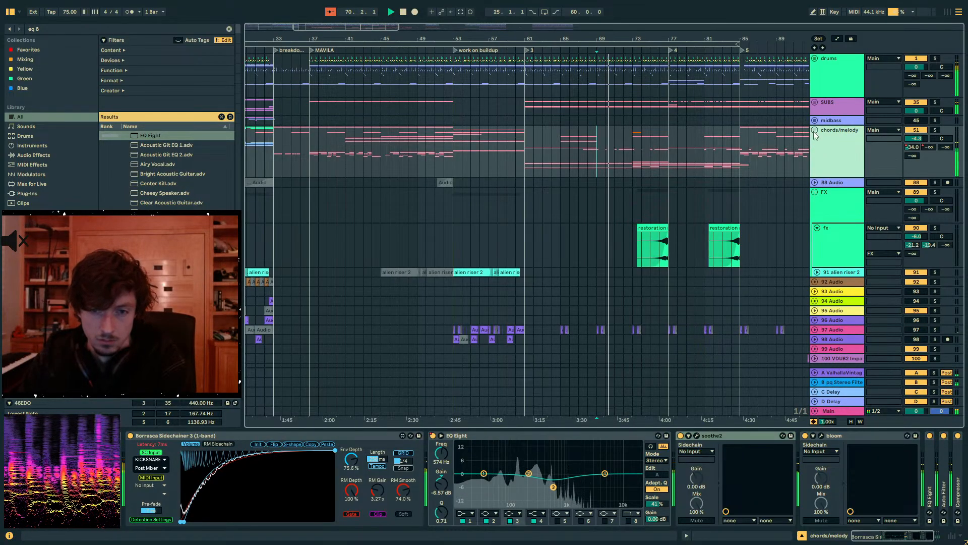
left_click(814, 130)
scroll(743, 234, "down", 10)
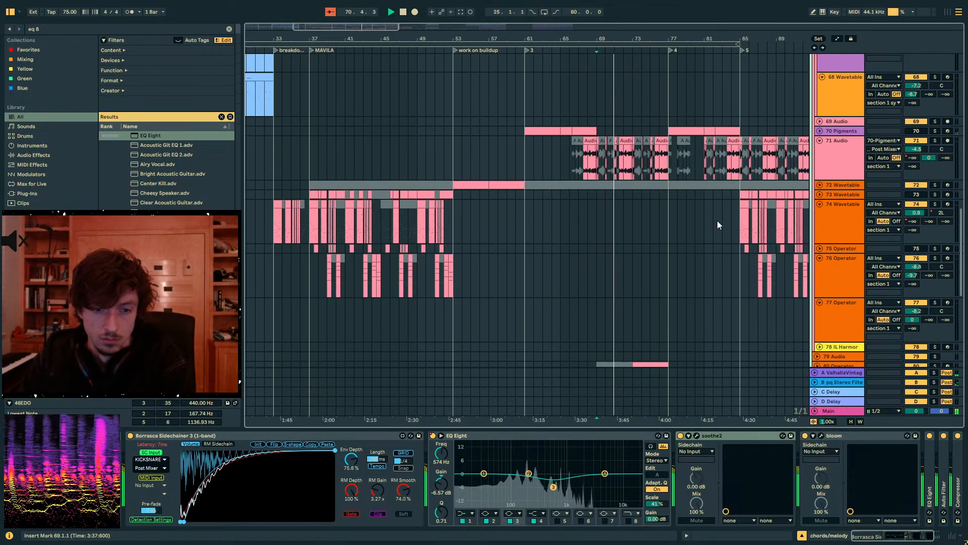
scroll(718, 221, "down", 5)
left_click(817, 185)
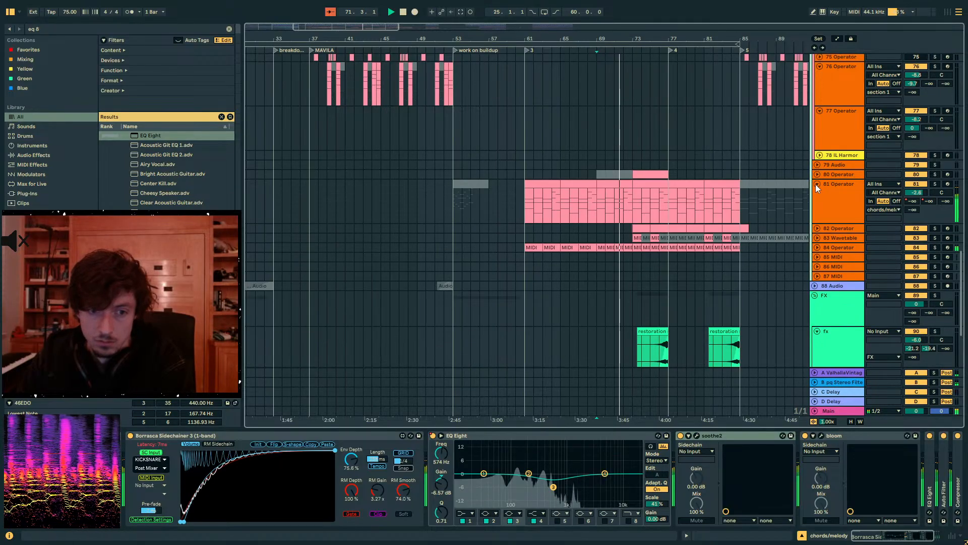
- Unfold the SUBS group and look over its tracks above the chords/melody group
left_click(831, 211)
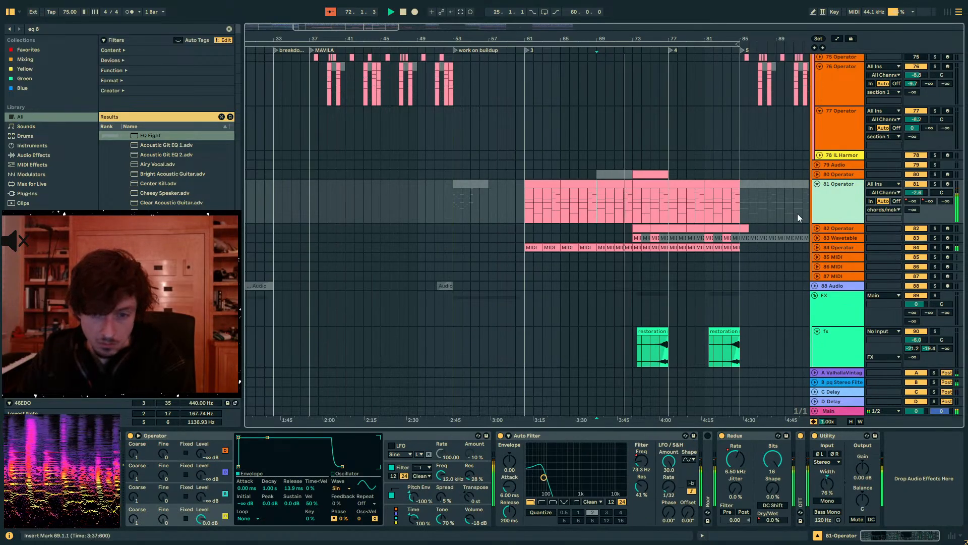
scroll(798, 214, "up", 12)
scroll(797, 213, "up", 10)
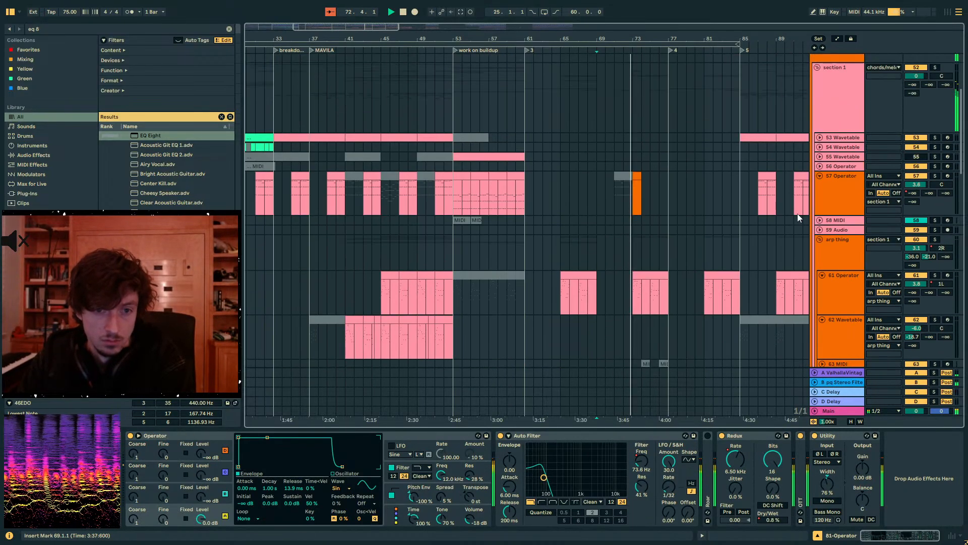
left_click(815, 130)
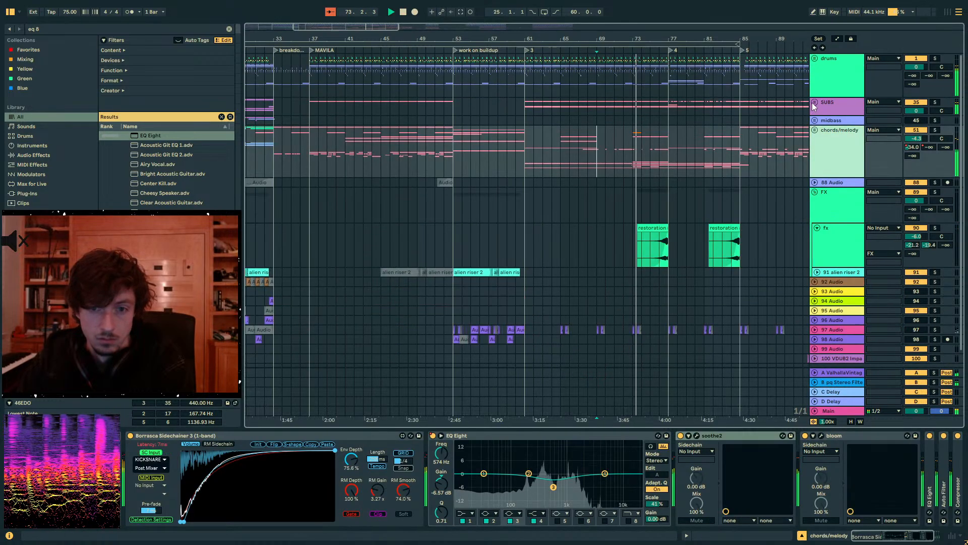
left_click(815, 130)
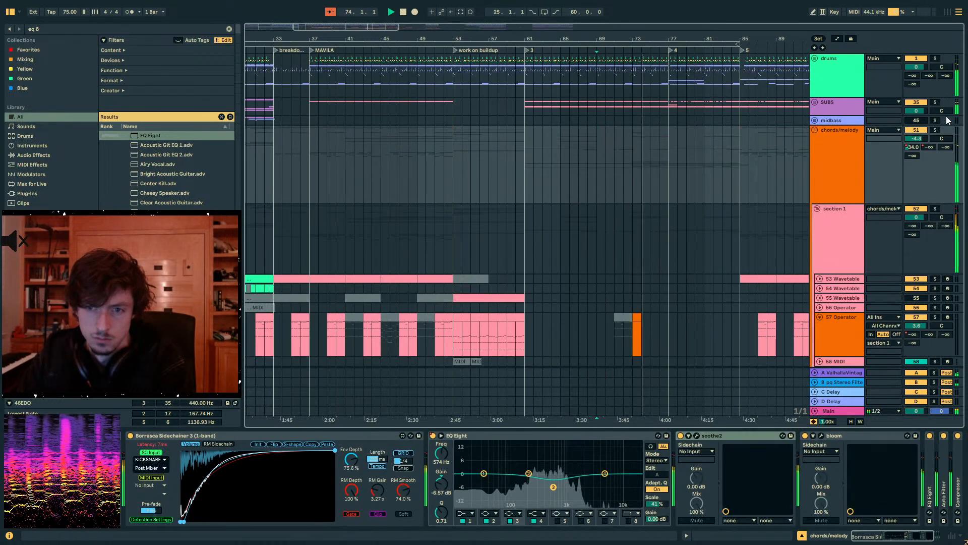
left_click(814, 102)
scroll(798, 183, "down", 5)
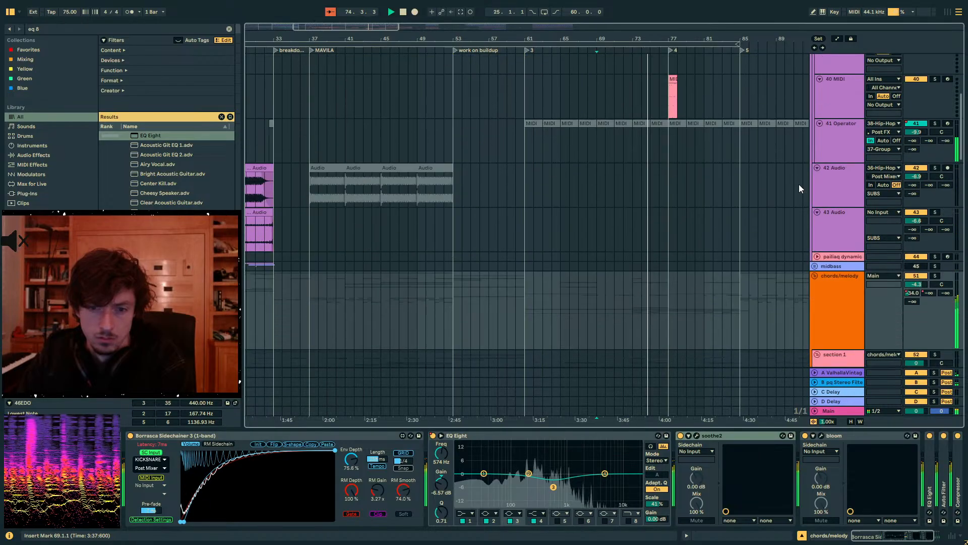
- Fold the section 1 subgroup inside the chords/melody group and select the 81 Operator track
left_click(815, 145)
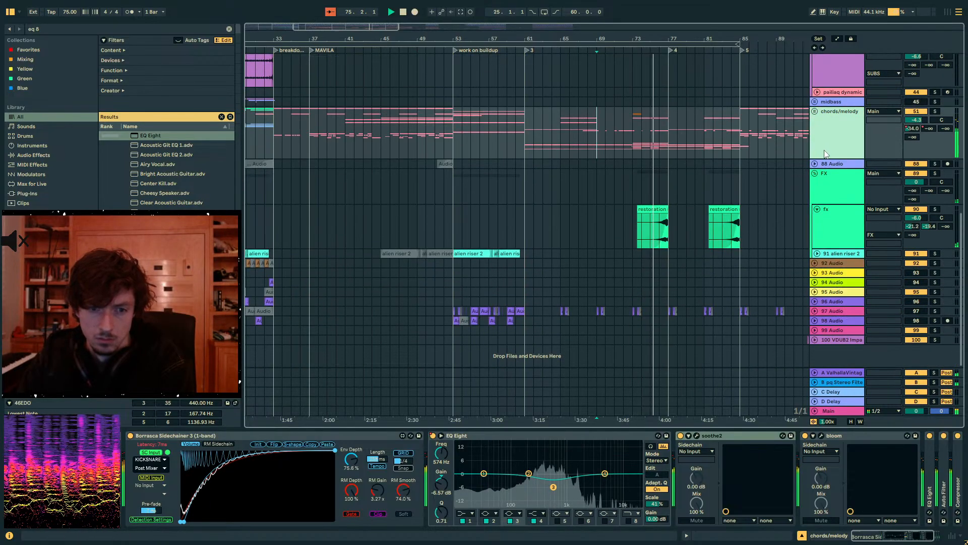
scroll(827, 160, "up", 3)
left_click(815, 192)
scroll(832, 202, "down", 4)
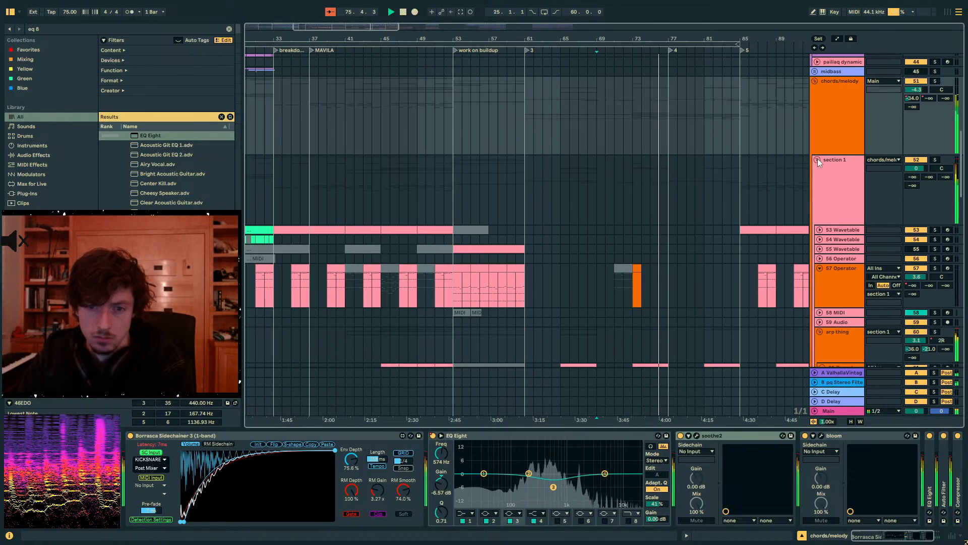
scroll(827, 176, "down", 3)
left_click(840, 192)
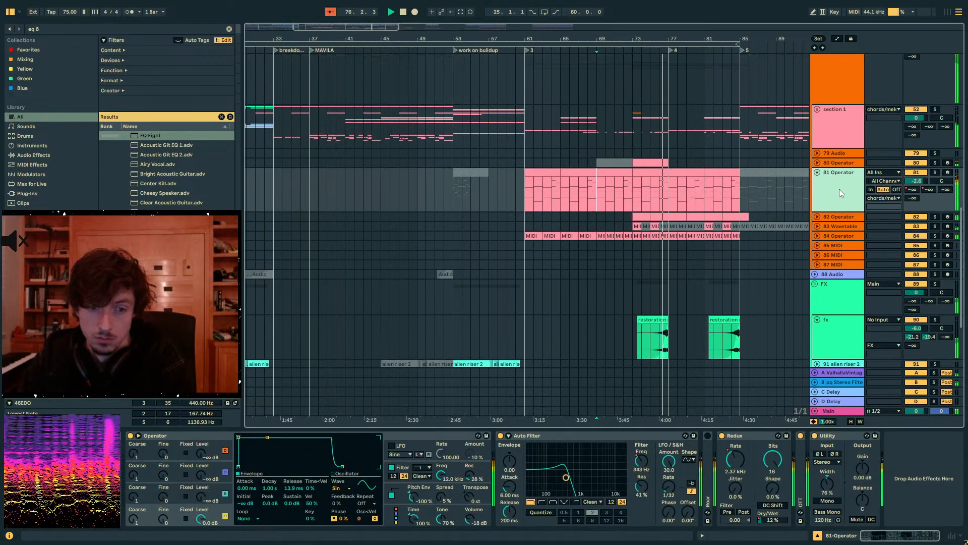
- Unfold the 84 Operator track, inspect its automation around bar 77, and play from bar 68.3
left_click(817, 236)
left_click(825, 259)
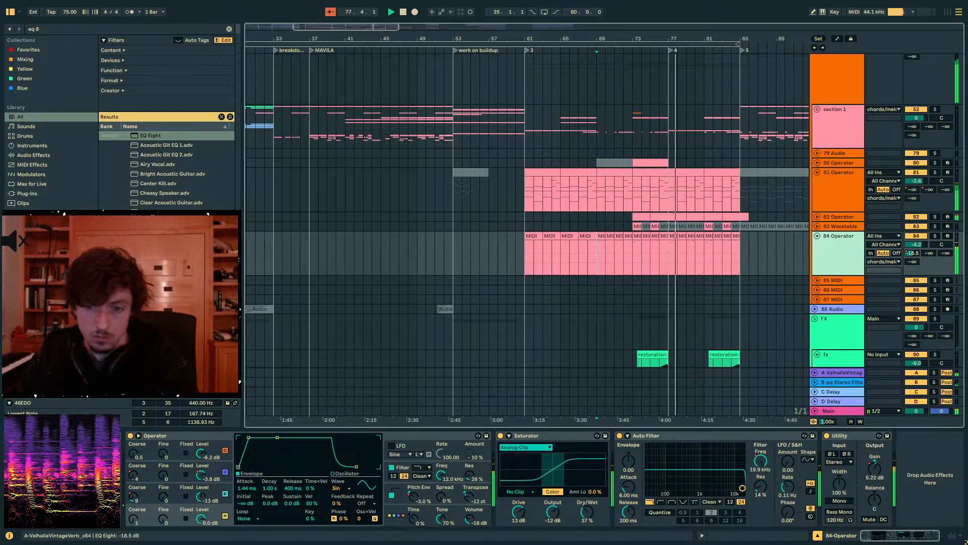
key("a")
mouse_move(662, 271)
left_mouse_down()
mouse_move(595, 273)
mouse_move(654, 271)
mouse_move(642, 273)
mouse_move(668, 257)
left_mouse_up()
key("a")
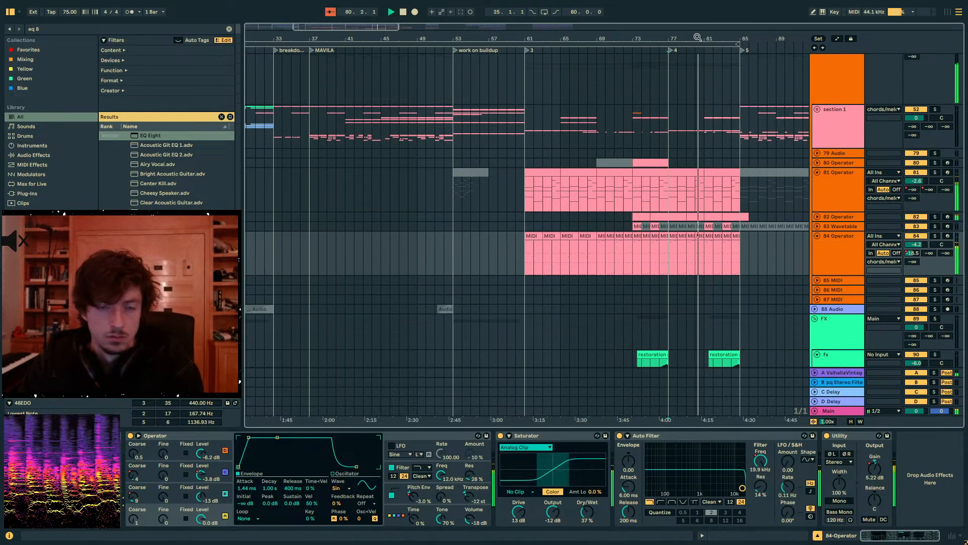
left_click_drag(698, 37, 583, 52)
key("space")
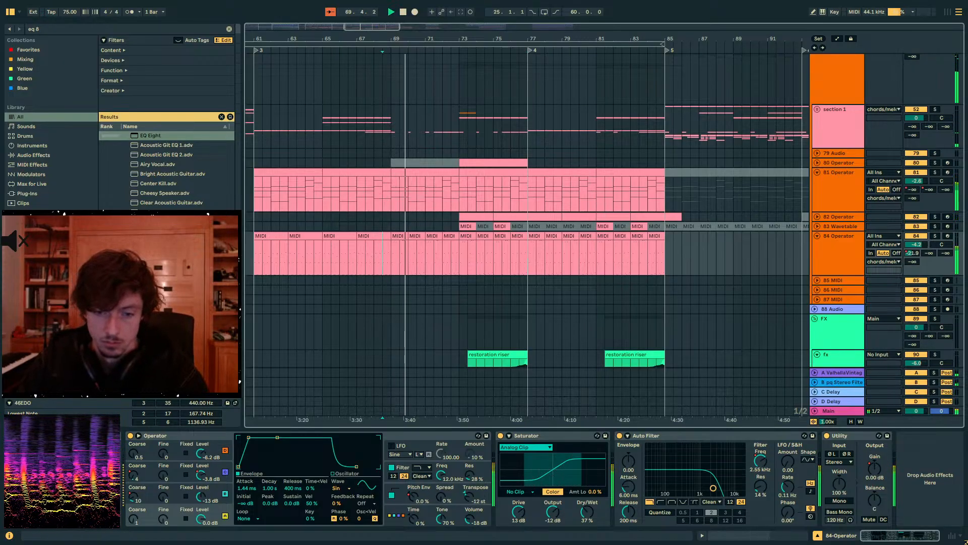
- Reshape the 84 Operator track's Utility gain automation so it jumps from 0 dB to about 4.2 dB at bar 69
key("a")
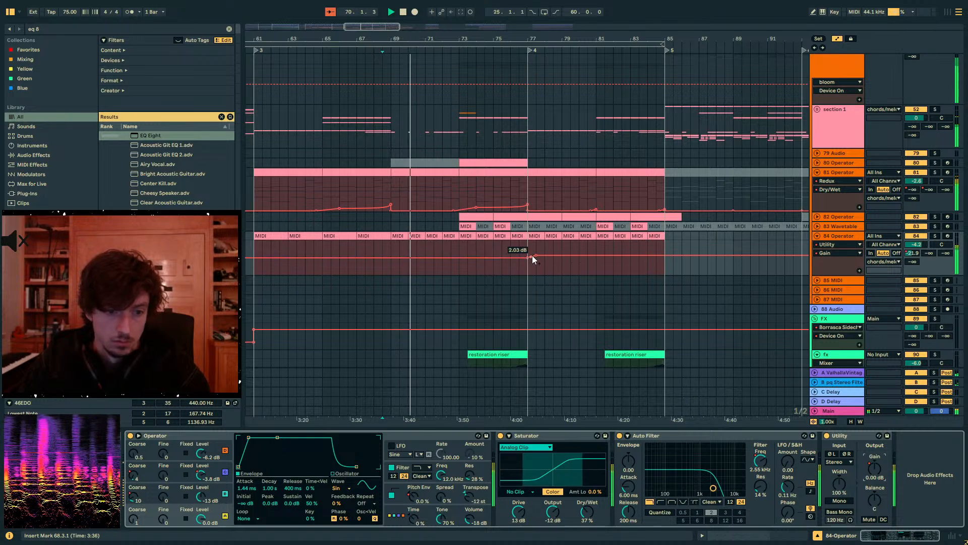
left_click(396, 258)
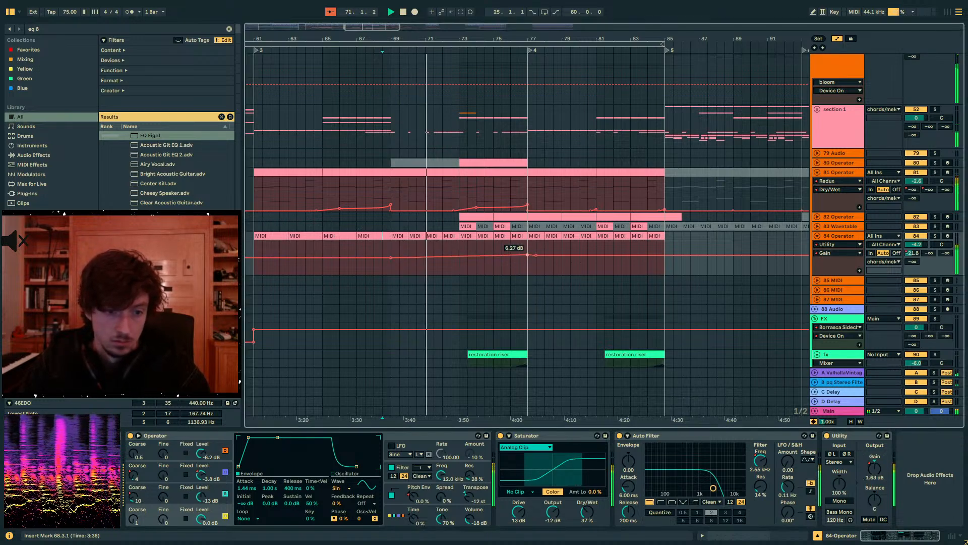
left_click_drag(442, 257, 391, 256)
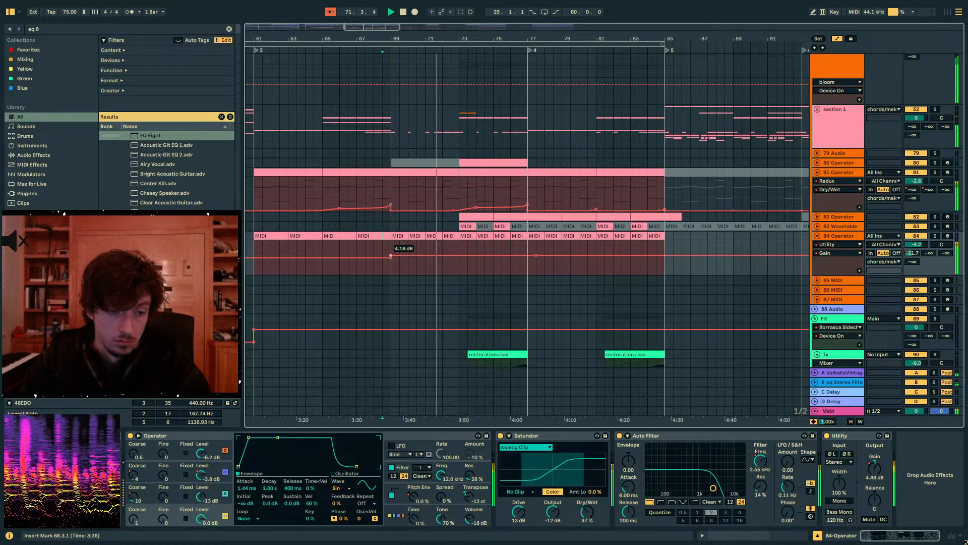
key("a")
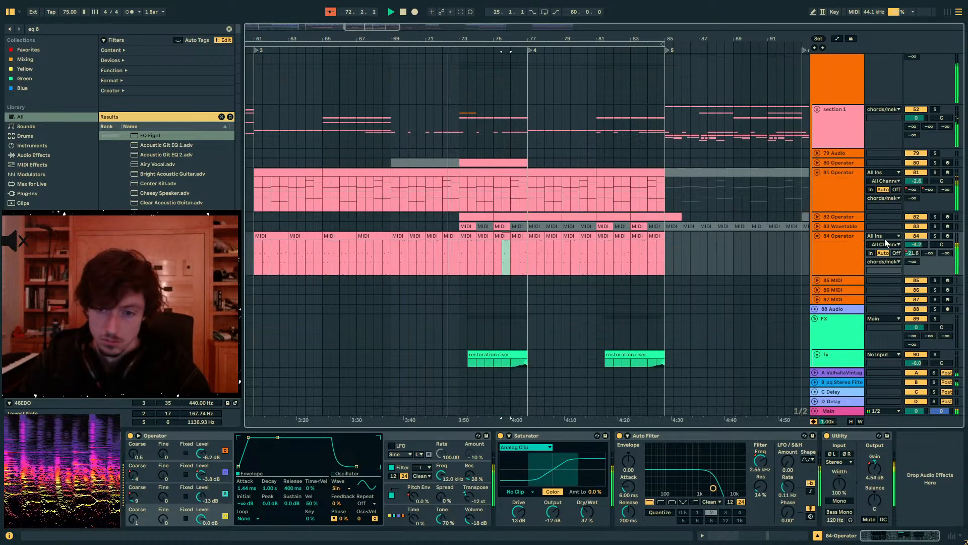
key("a")
key("a")
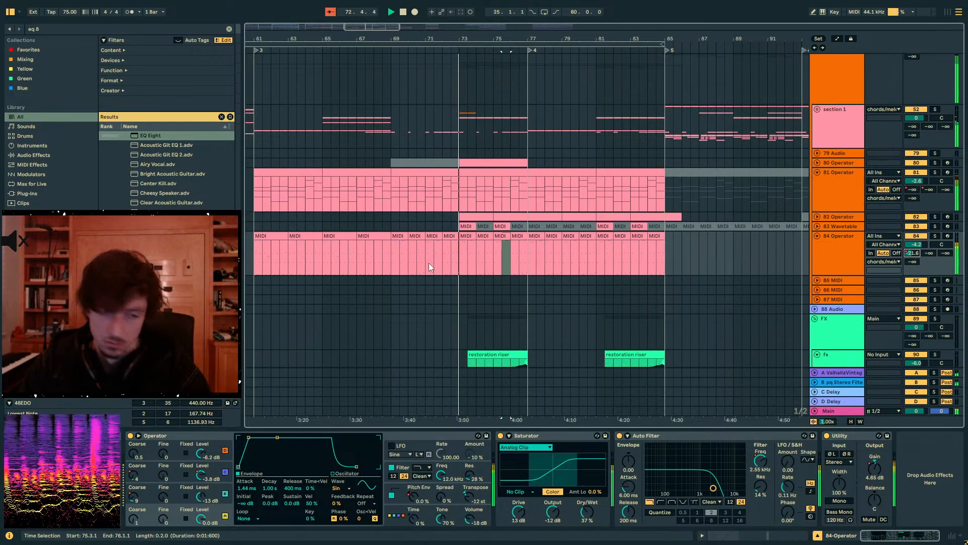
- Check the loudness around bar 74 with the Youlean Loudness Meter on the Main track, and close the meter
left_click(836, 411)
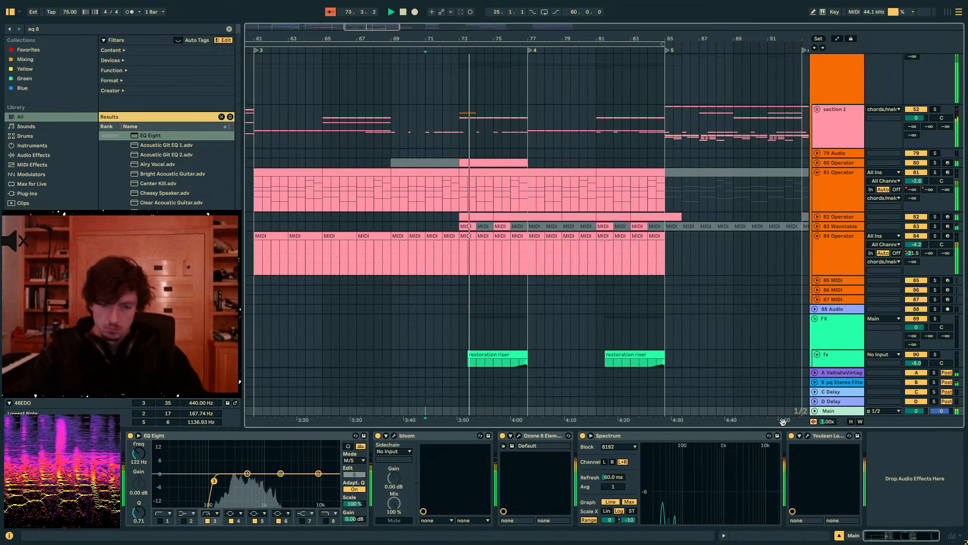
left_click(807, 436)
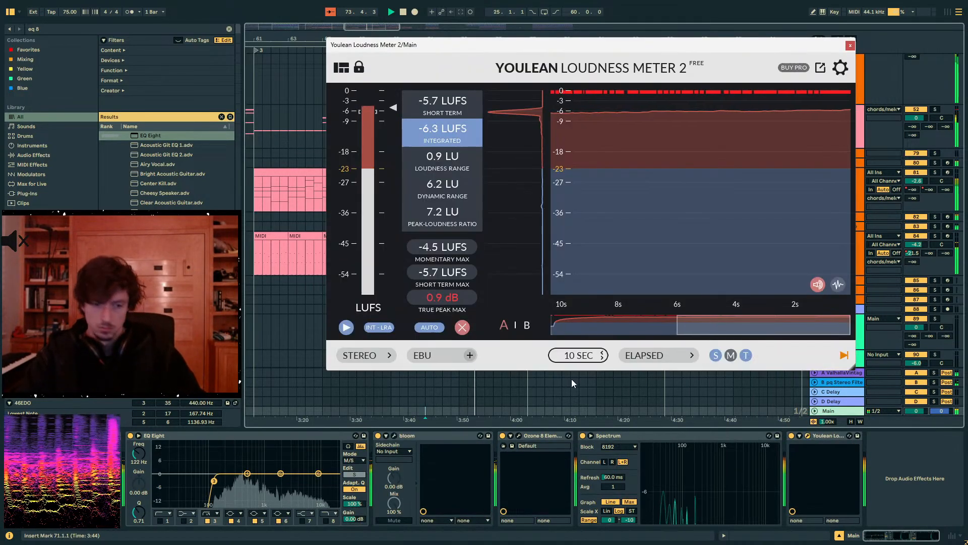
left_click(849, 42)
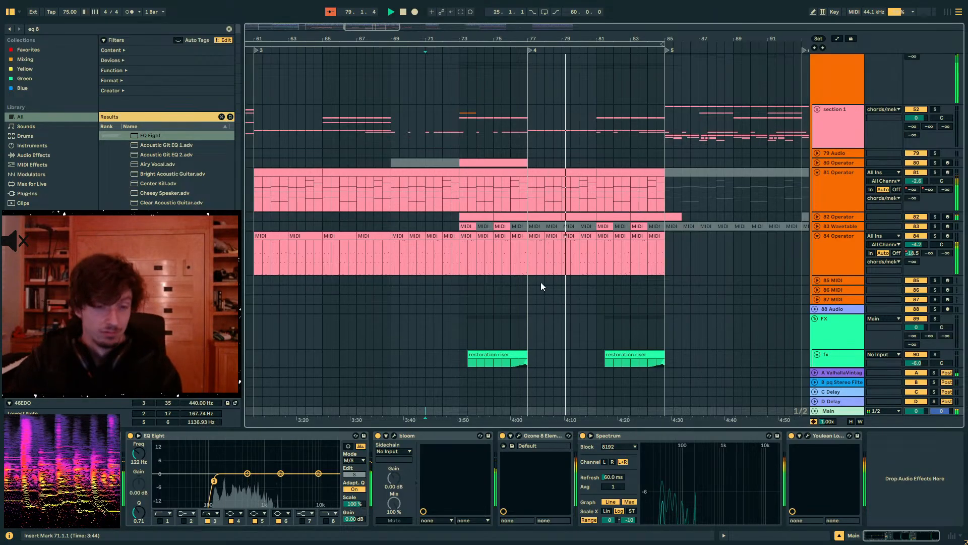
- Review the section leading into marker 5, placing the insert marker at bar 85 on the chords/melody group
left_click(532, 270)
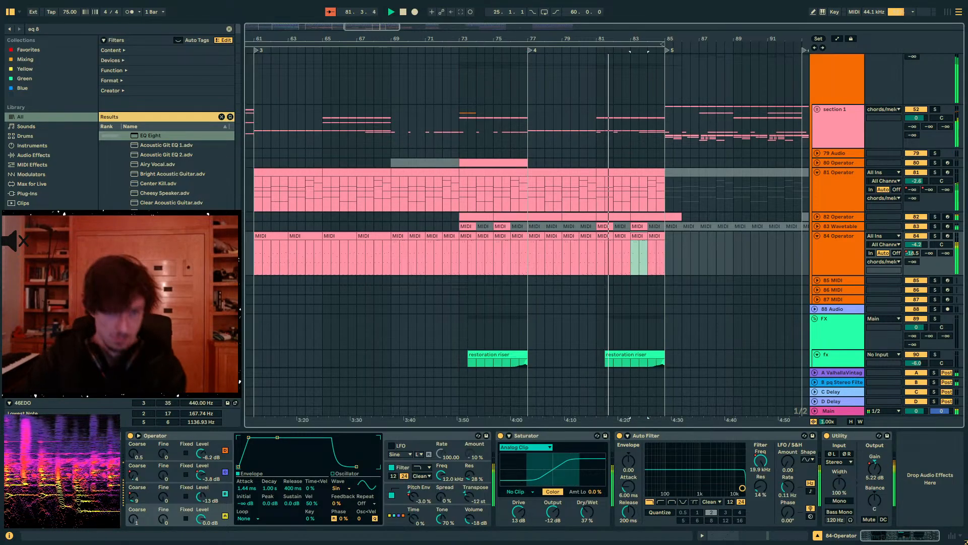
left_click_drag(639, 39, 570, 31)
left_click(597, 93)
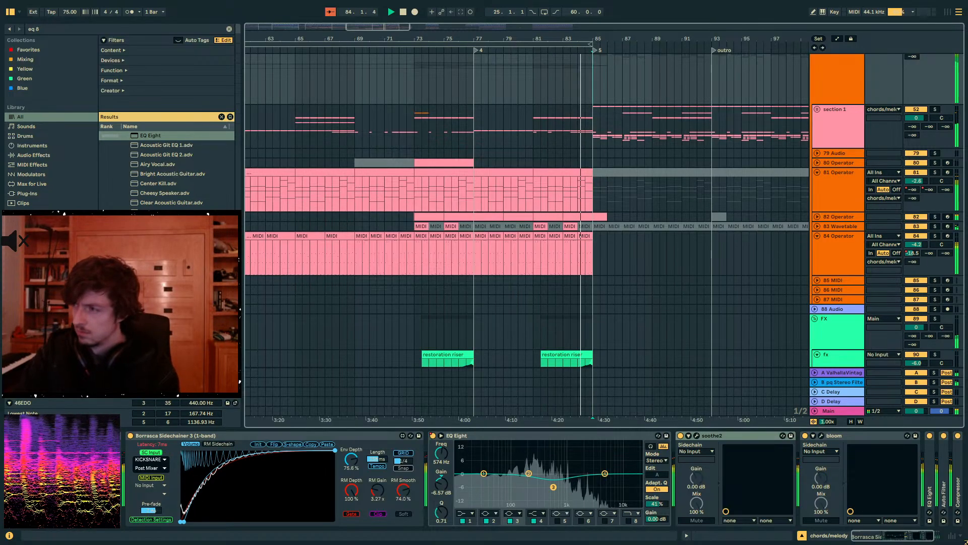
scroll(547, 235, "up", 5)
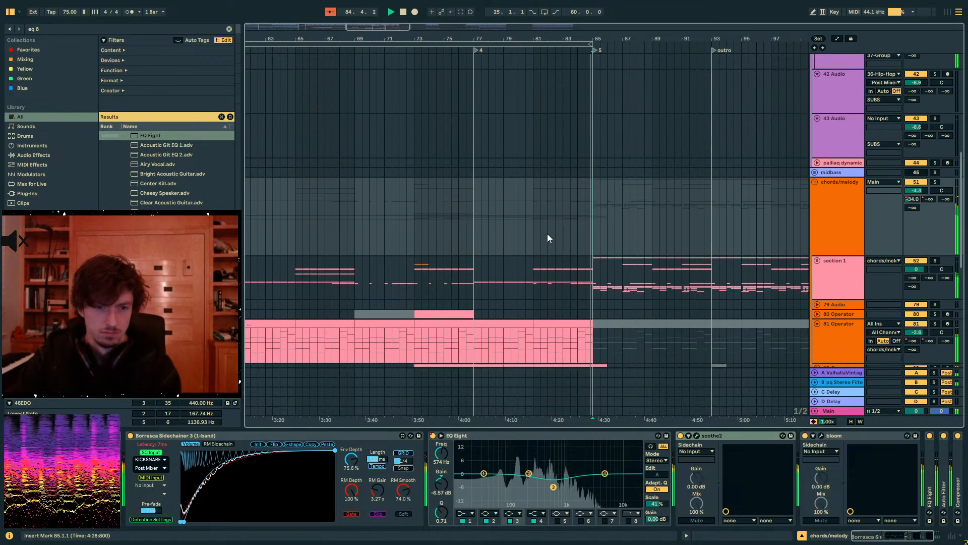
scroll(548, 235, "up", 4)
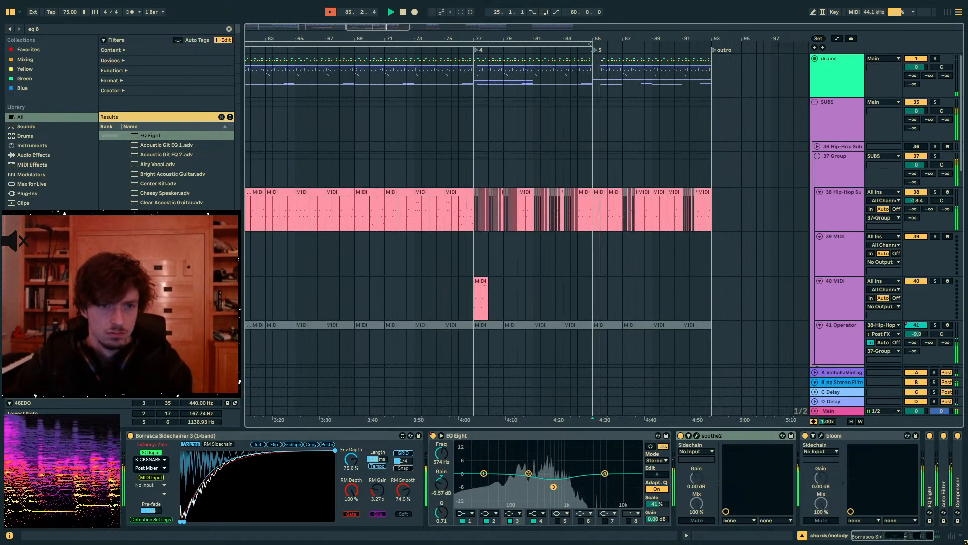
- Unfold the drums group and copy the 13 91_HiHat clips from bars 17–33 to bar 77
left_click_drag(537, 38, 771, 6)
left_click(815, 59)
scroll(869, 243, "down", 5)
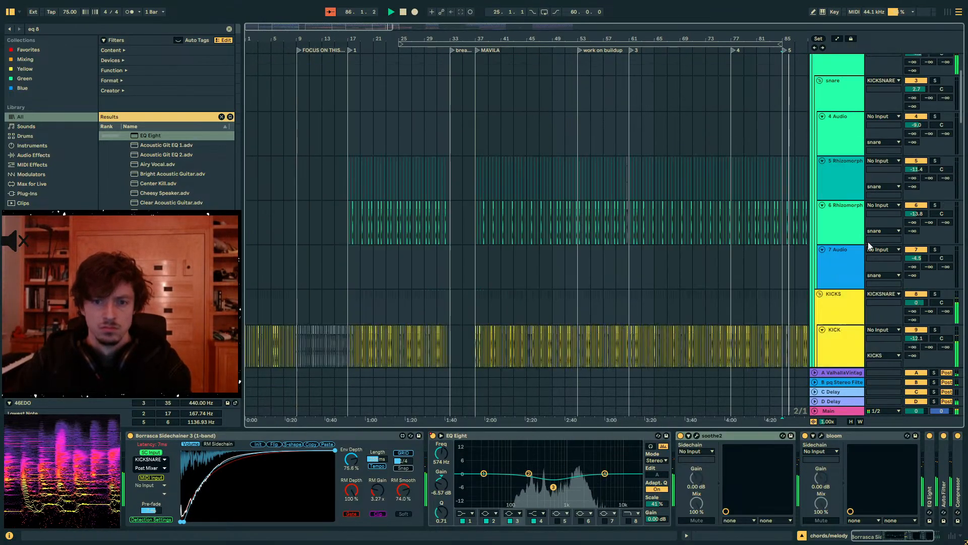
scroll(830, 235, "down", 3)
left_click(348, 175)
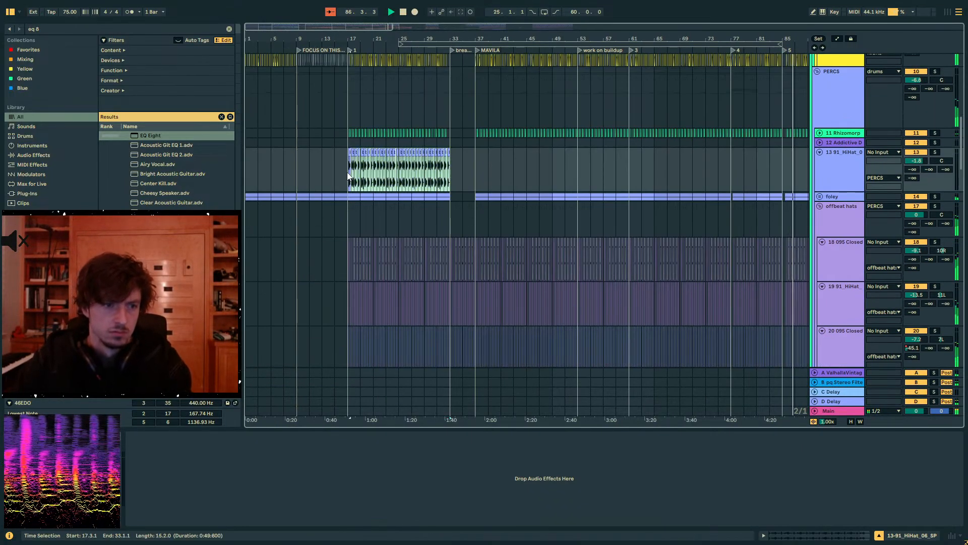
left_click(731, 163)
key("ctrl+v")
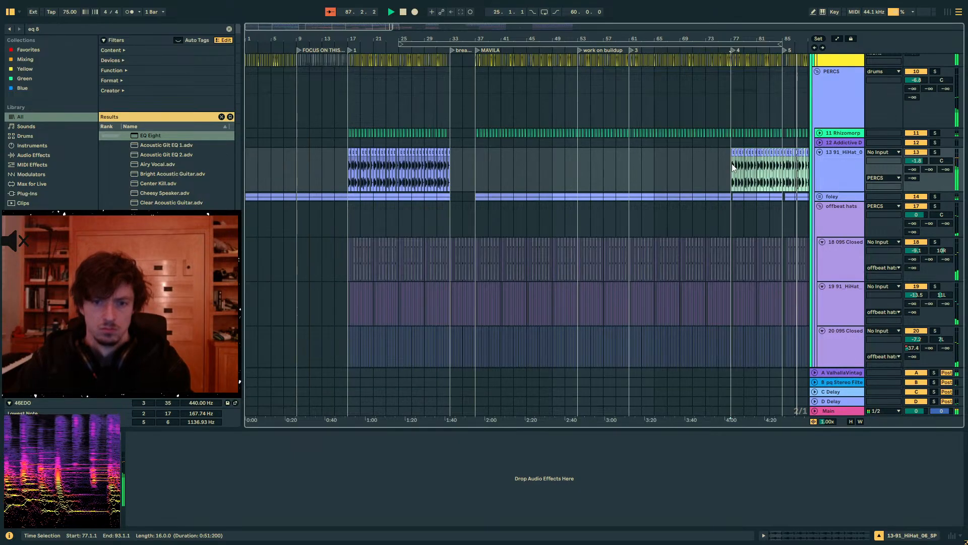
- Lower the 13 91_HiHat track's volume to -7.8 dB and paste the copied hi-hat clips at bar 61
left_click(629, 168)
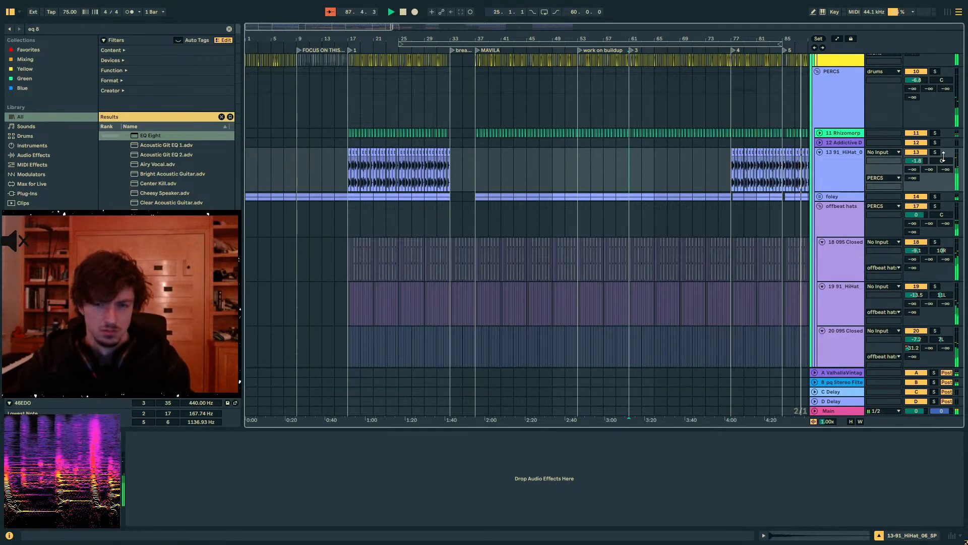
left_click_drag(916, 160, 916, 175)
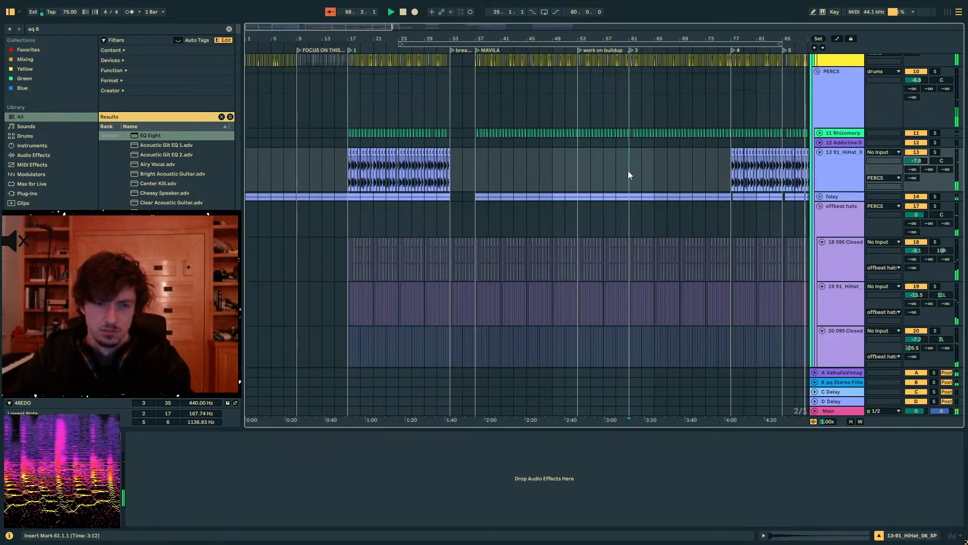
key("ctrl+v")
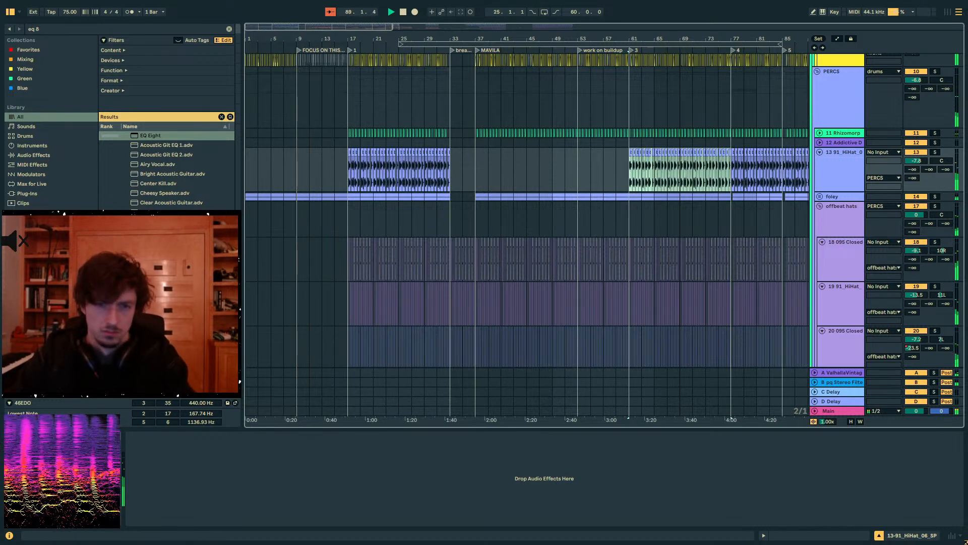
- Duplicate the 13 91_HiHat section from bars 85–93 into the outro, starting at bar 93
left_click(664, 177)
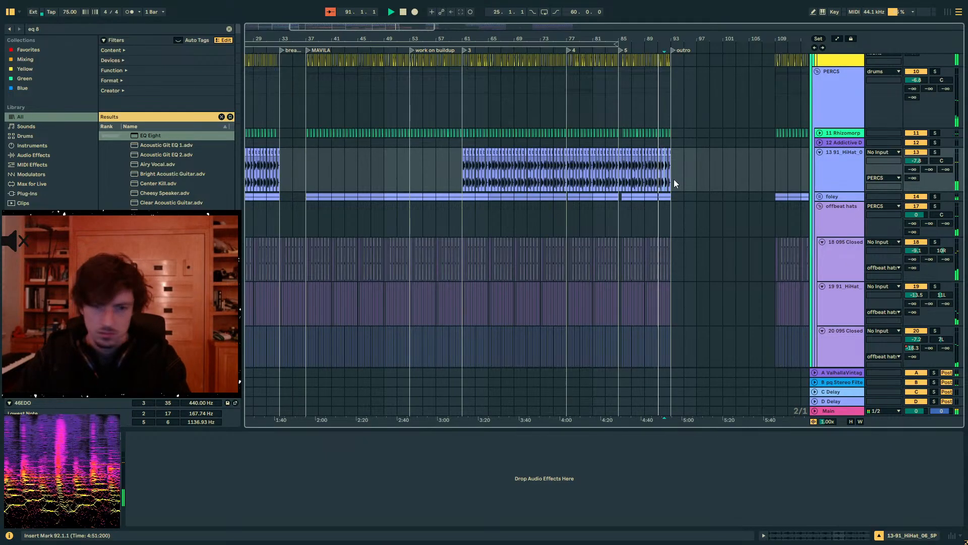
scroll(675, 184, "up", 3)
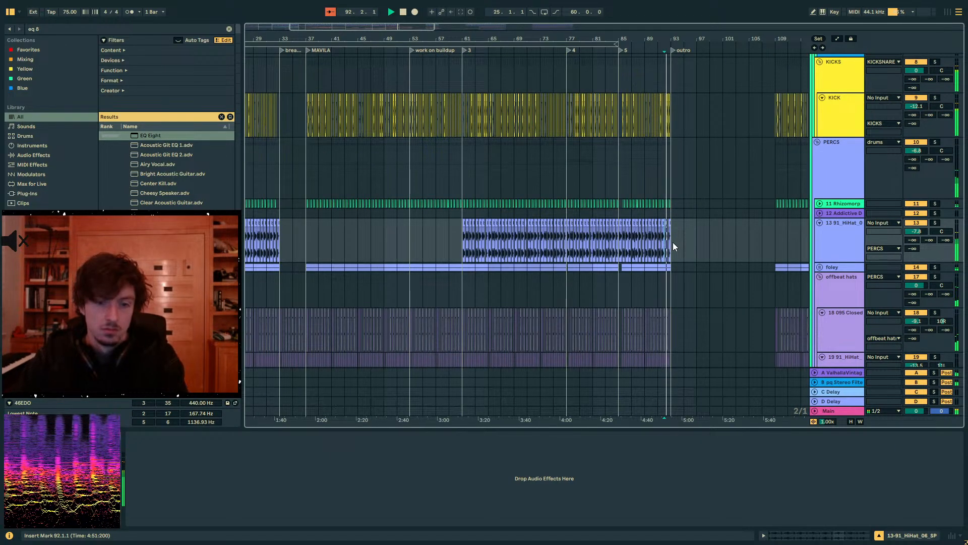
left_click_drag(673, 243, 619, 248)
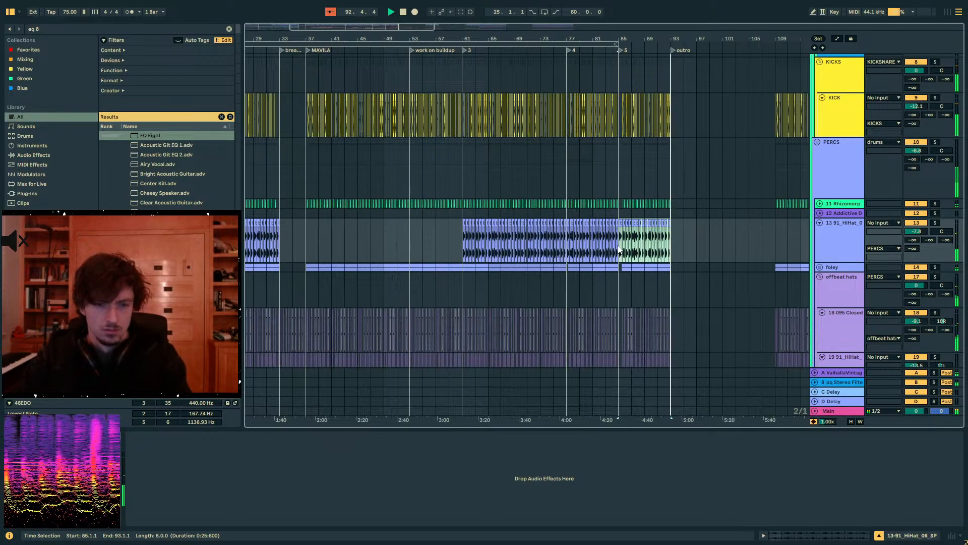
left_click(619, 249)
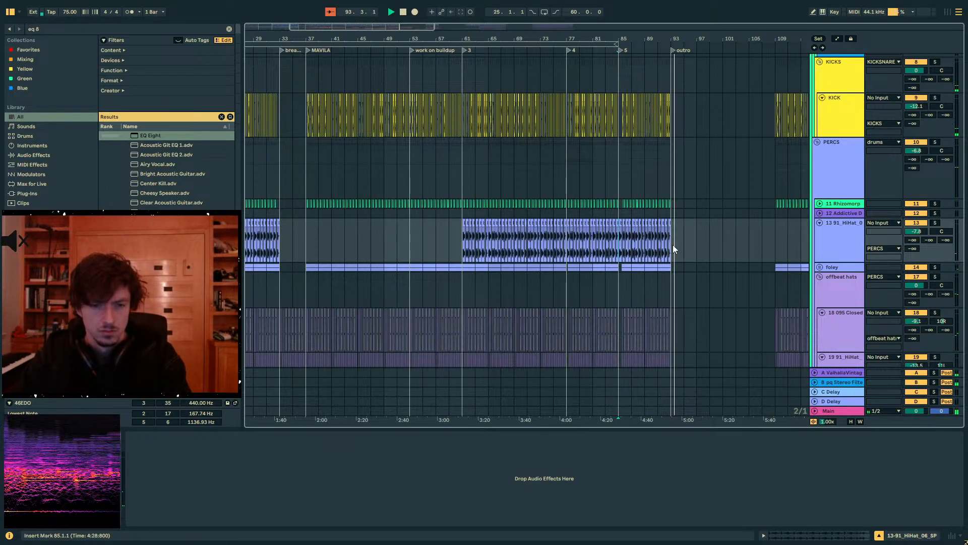
key("ctrl+d")
mouse_move(616, 245)
left_mouse_down()
mouse_move(653, 246)
mouse_move(616, 246)
left_mouse_up()
key("ctrl+z")
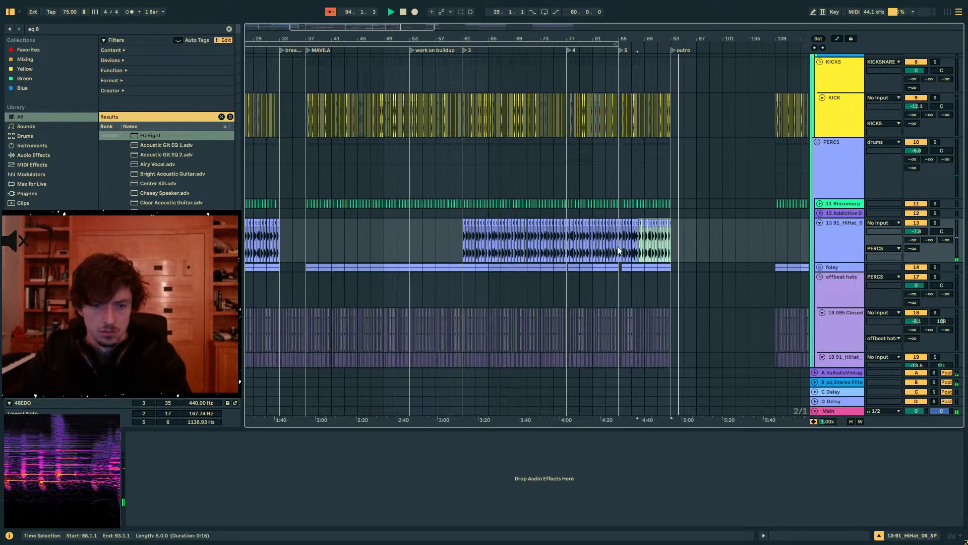
key("ctrl+d")
scroll(682, 230, "up", 10)
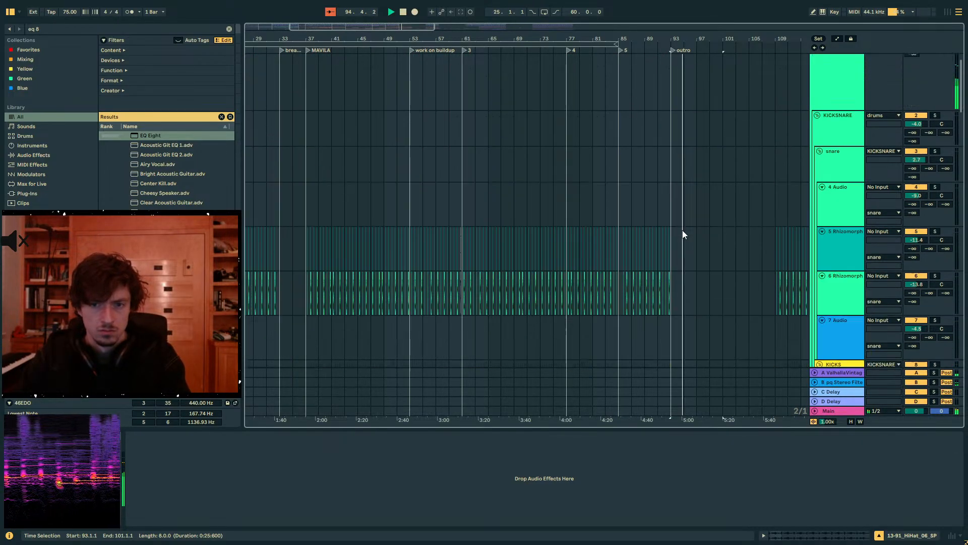
- Fold the offbeat hats group and duplicate its bars 77–93 into the outro, filling bars 93–109
scroll(682, 230, "down", 10)
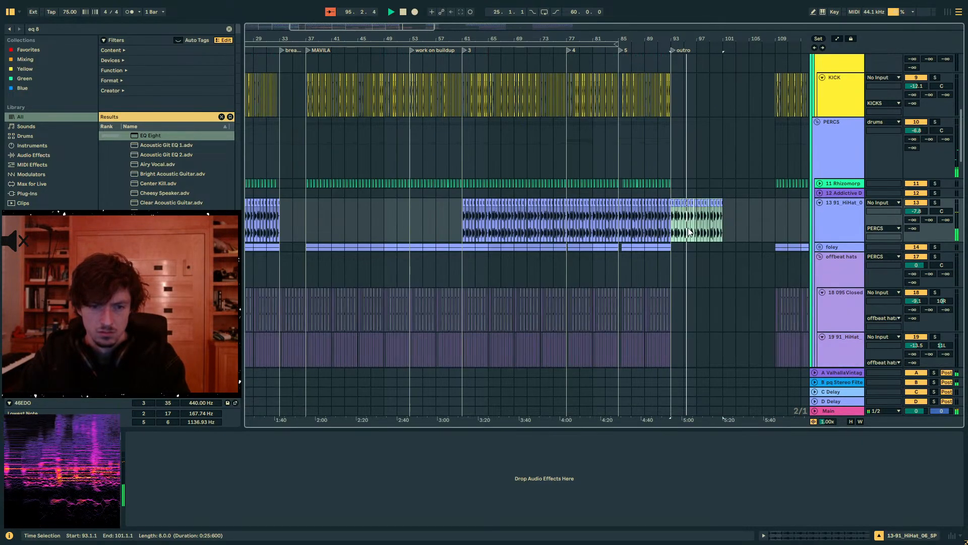
left_click_drag(675, 38, 655, 29)
scroll(829, 228, "down", 3)
left_click(820, 206)
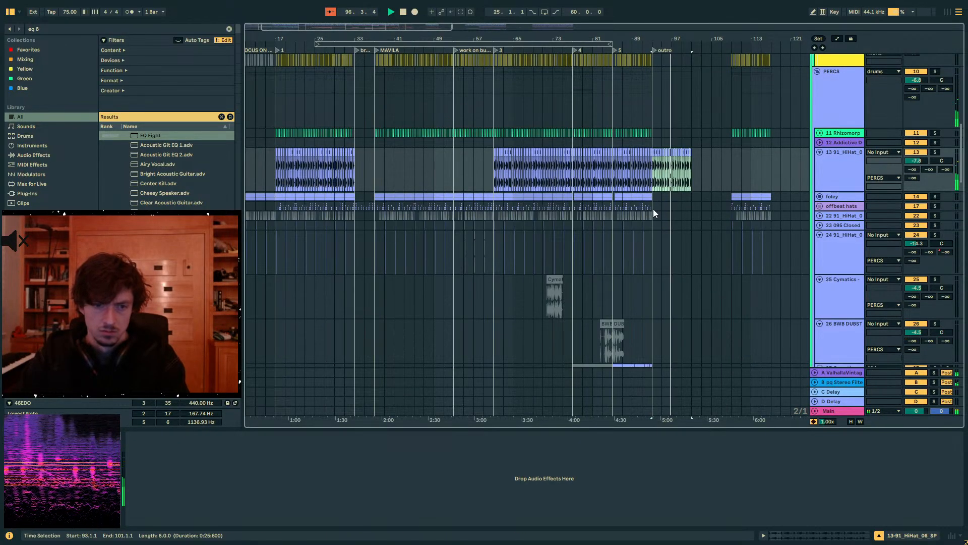
left_click_drag(652, 208, 598, 208)
key("ctrl+d")
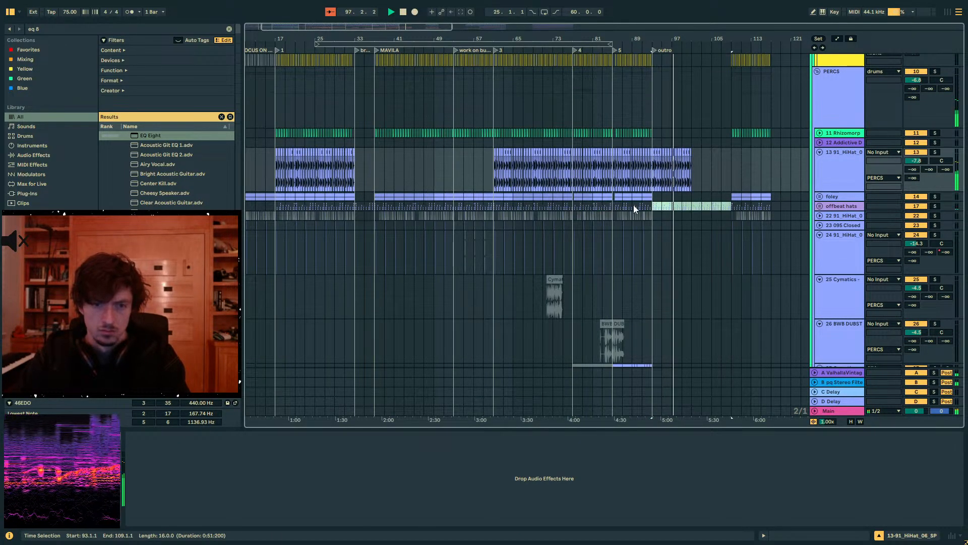
- Automate the PERCS group's B-pq Stereo Filter + Swap Delay send to rise from silent around bar 90 to 0 dB at bar 93
left_click(826, 171)
left_click_drag(929, 170, 929, 119)
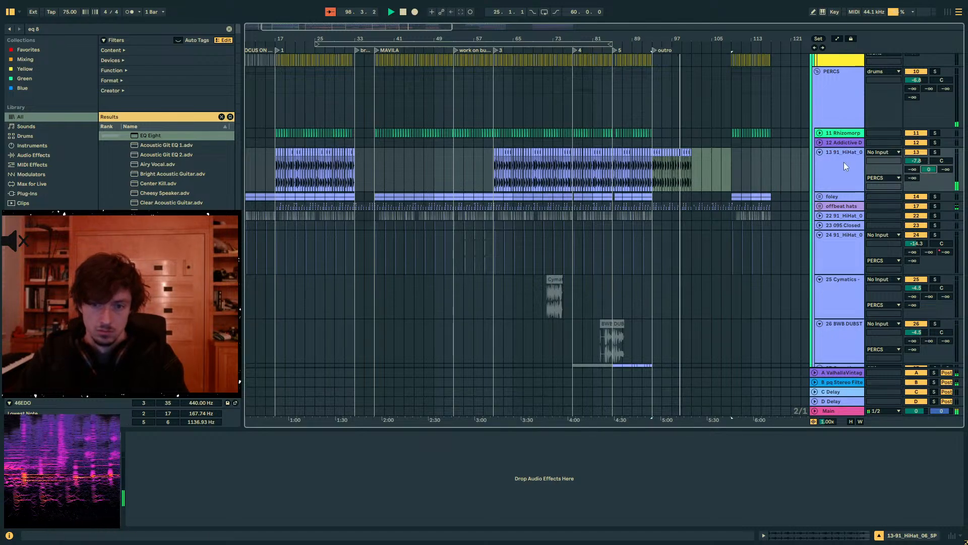
key("a")
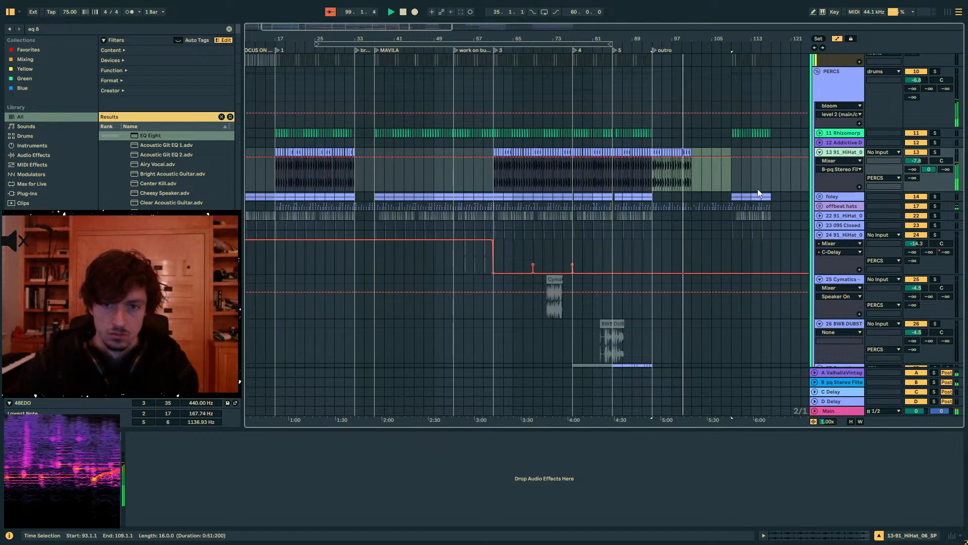
left_click_drag(929, 89, 929, 38)
left_click(652, 103)
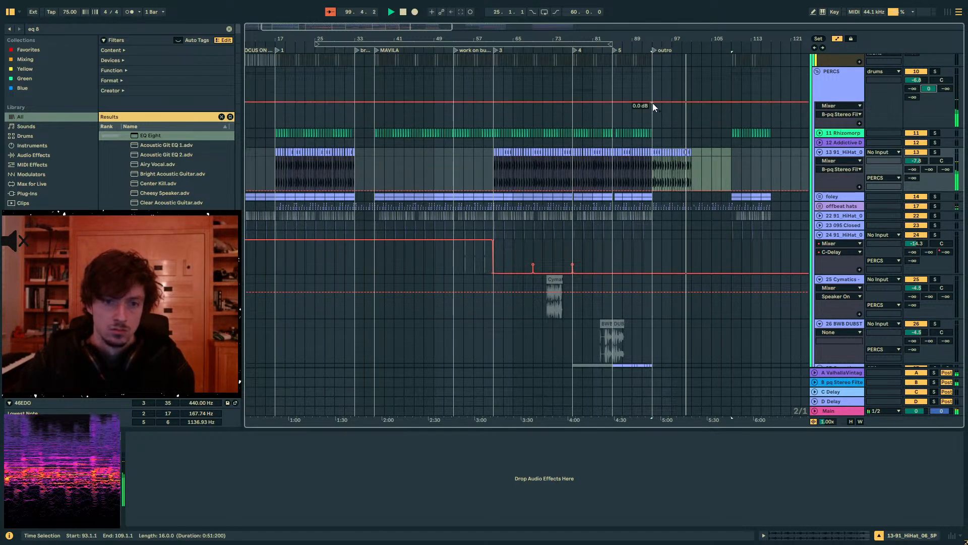
left_click_drag(635, 102, 636, 130)
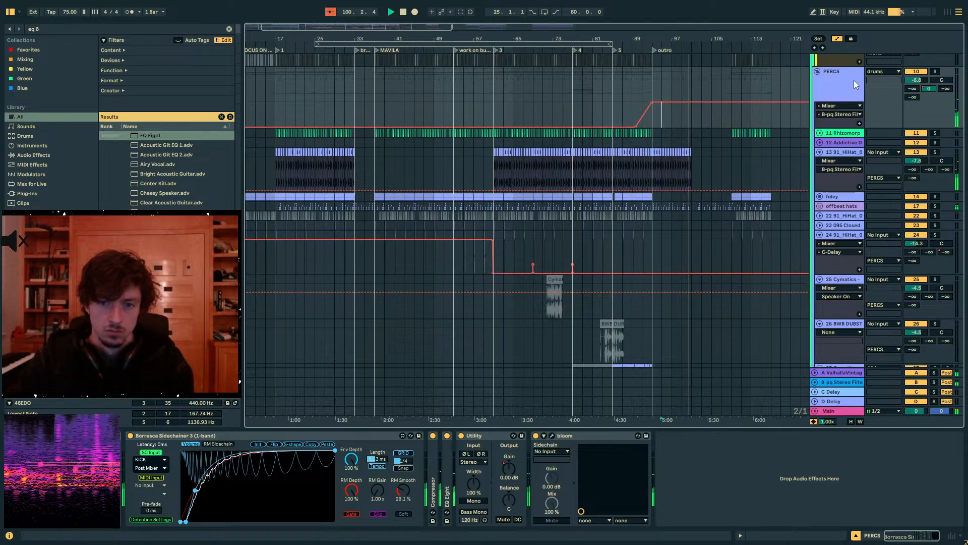
- Find Auto Filter in the browser, add it to the PERCS group's device chain and play from just before the outro
key("ctrl+f")
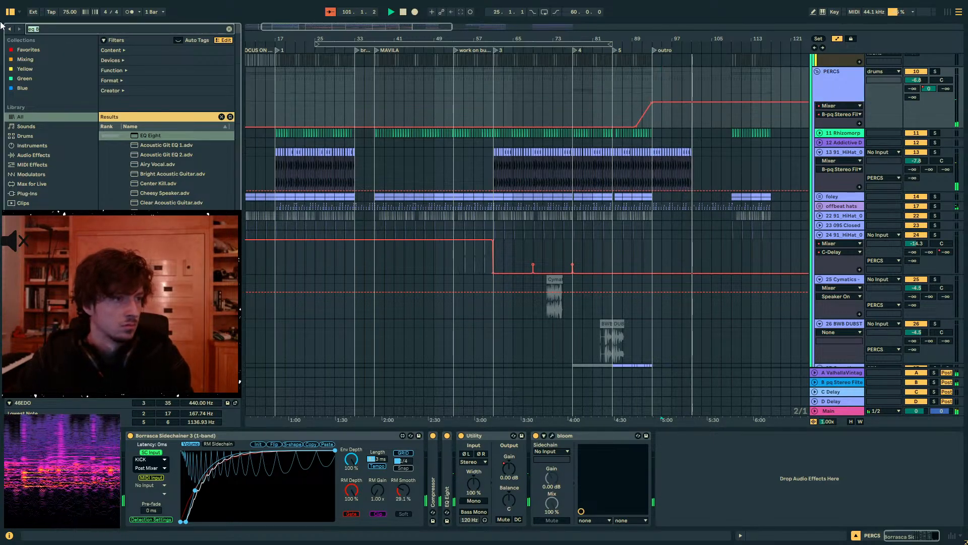
type("auto fi")
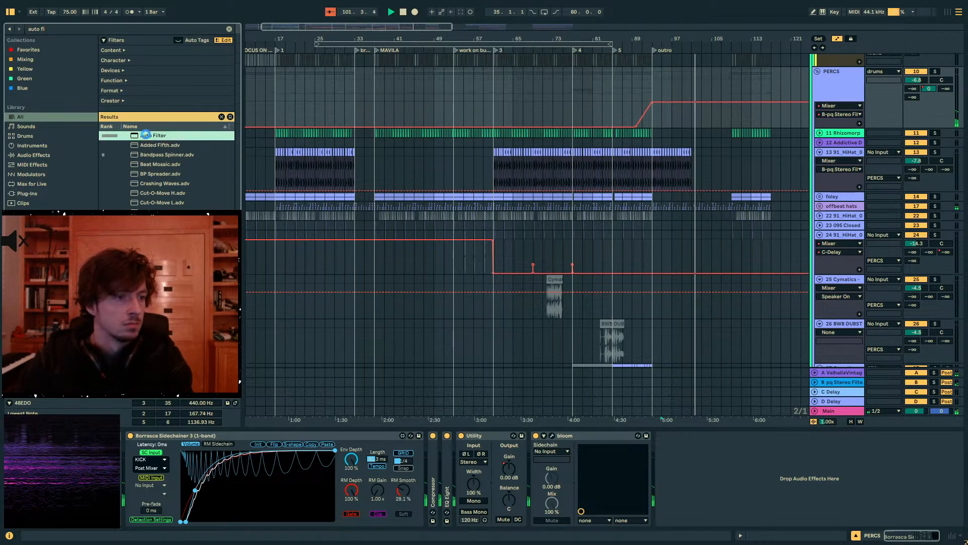
left_click(642, 95)
key("space")
key("space")
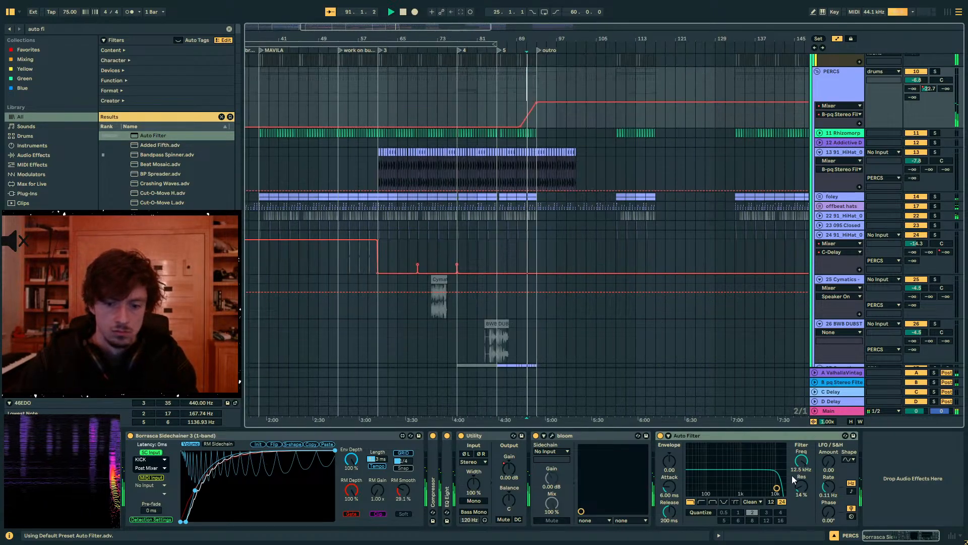
- Automate the PERCS Auto Filter's frequency to hold 19.9 kHz until bar 93 and slope downward until bar 101
left_click(801, 460)
left_click(536, 103)
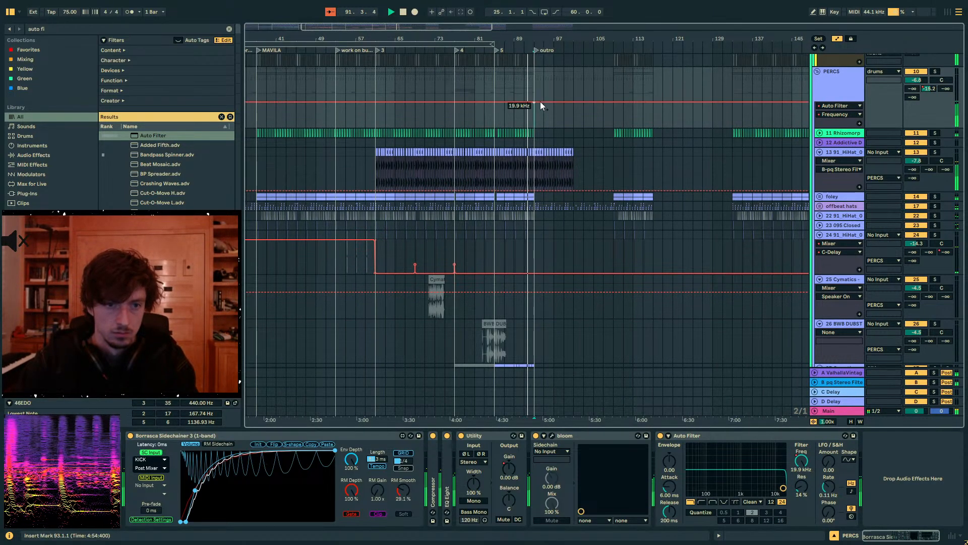
left_click_drag(540, 104, 574, 108)
scroll(534, 147, "up", 4)
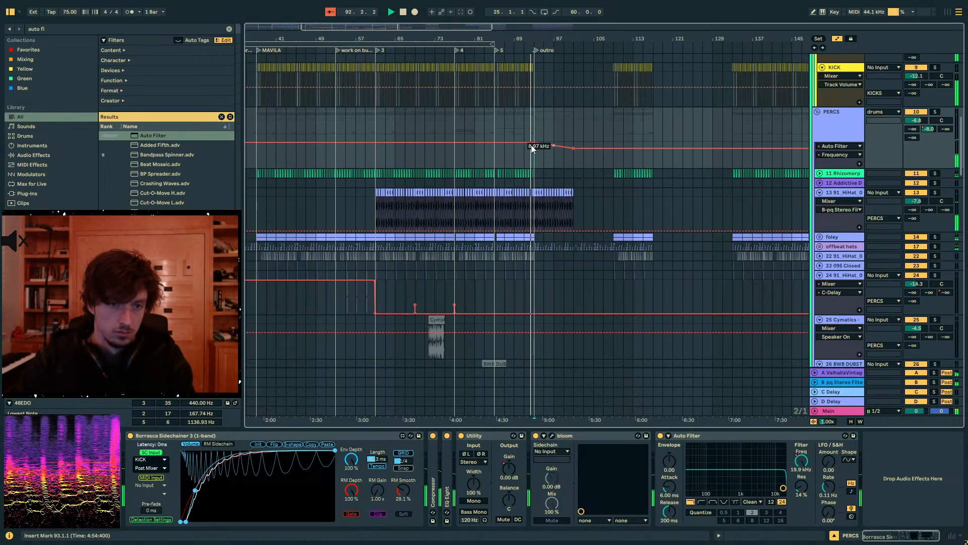
left_click_drag(468, 37, 623, 35)
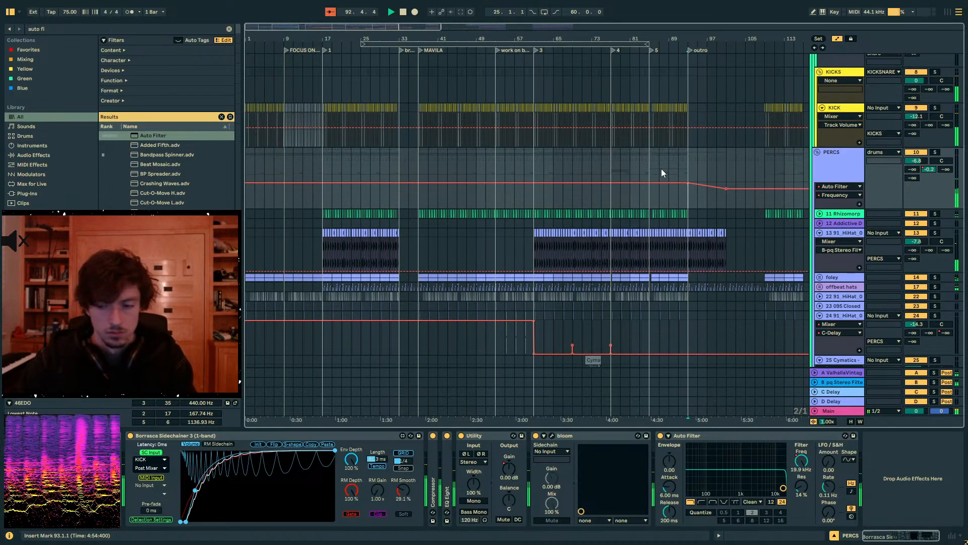
- Play from bar 91 and move the 0 dB breakpoint of the PERCS group's B send automation further into the outro
left_click(678, 166)
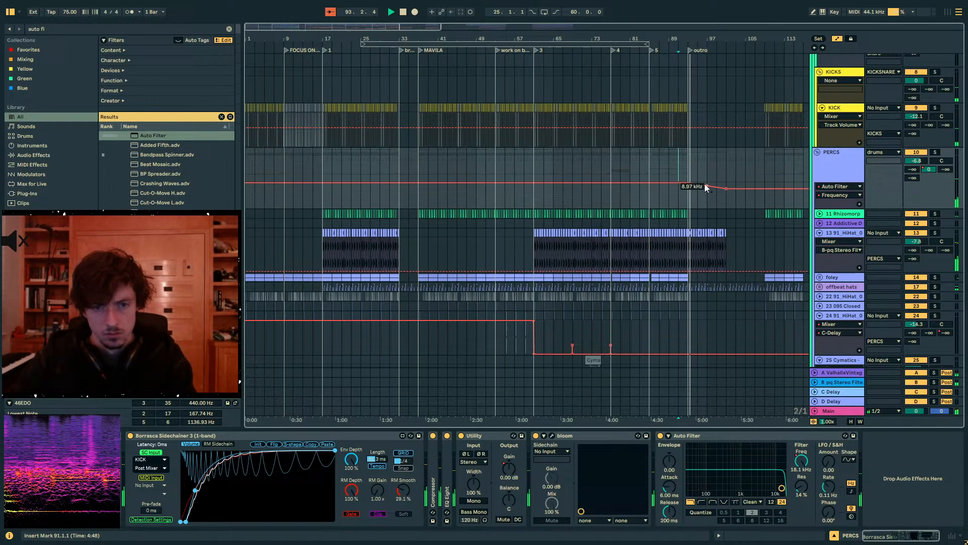
left_click(927, 170)
left_click_drag(689, 183, 707, 183)
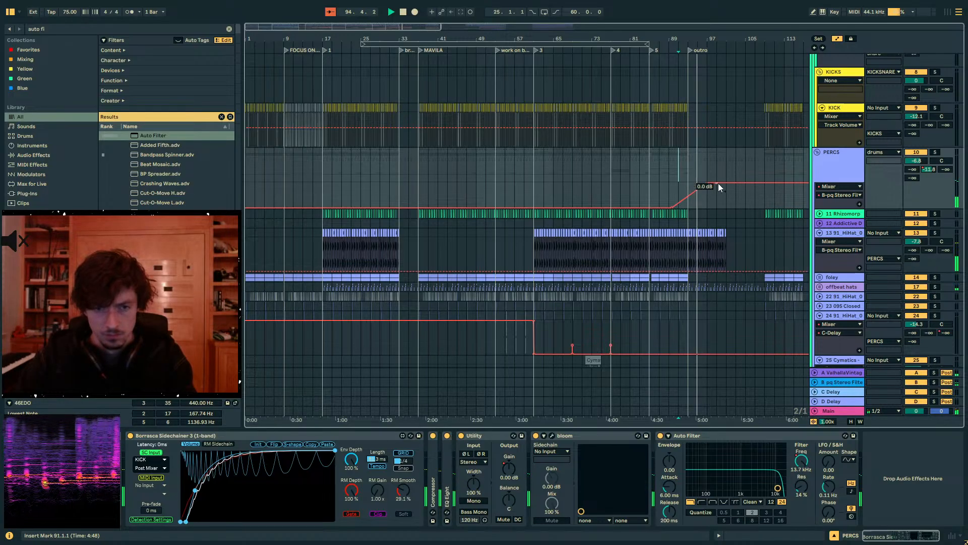
- Set the PERCS Auto Filter's resonance to 0% and automate the device to stay off until bar 91
left_click(803, 496)
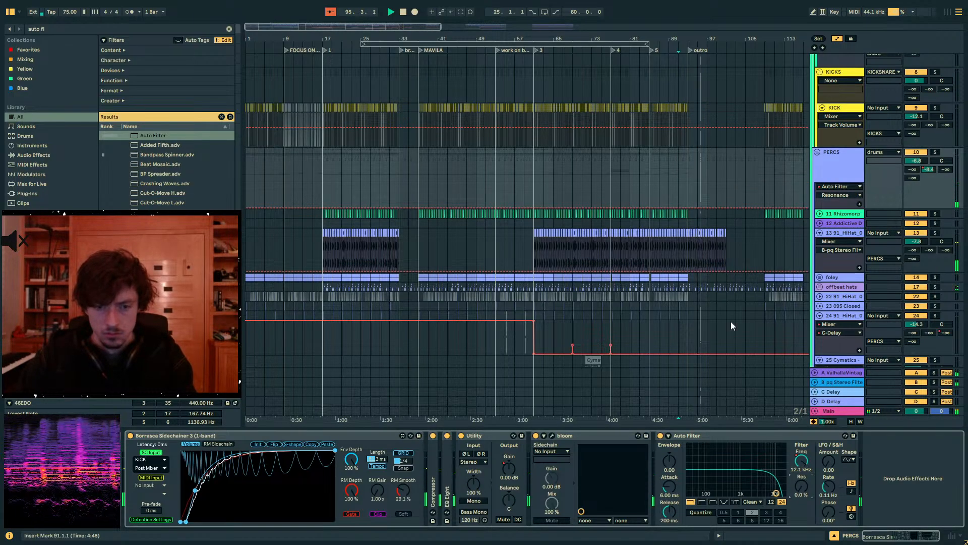
left_click(685, 188)
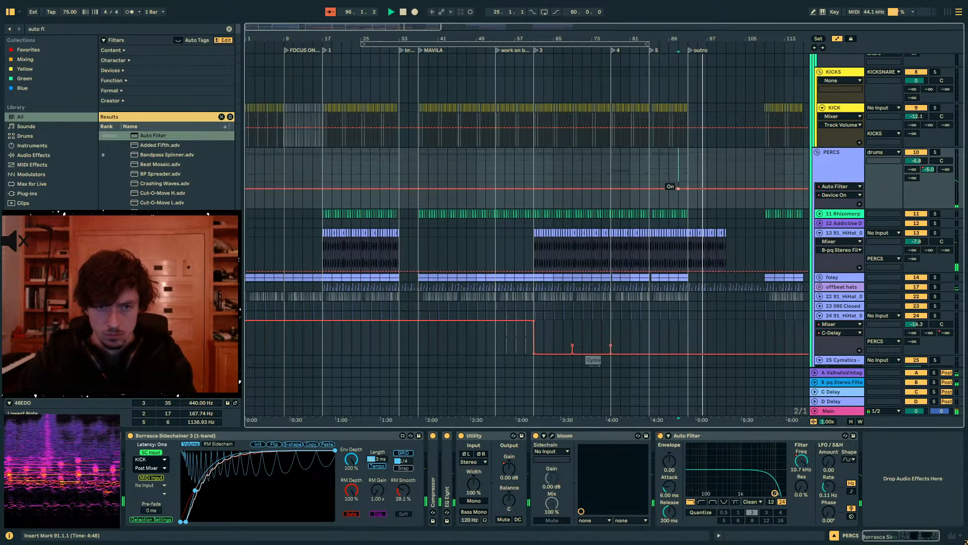
left_click_drag(671, 188, 673, 222)
key("a")
- Listen to the arrangement from marker 4 at bar 77 and from marker 3 at bar 61
left_click(611, 198)
key("space")
key("space")
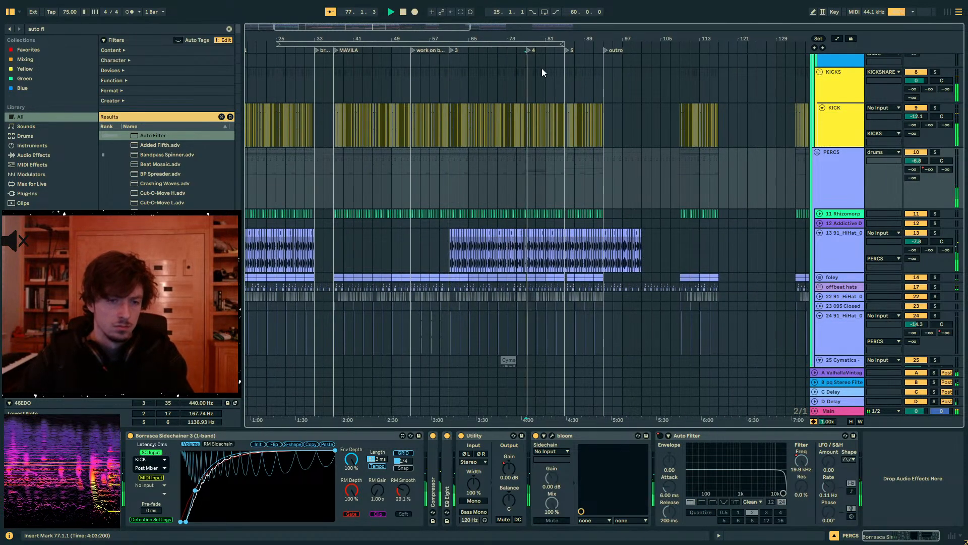
left_click_drag(528, 38, 528, 65)
left_click(329, 179)
key("space")
key("space")
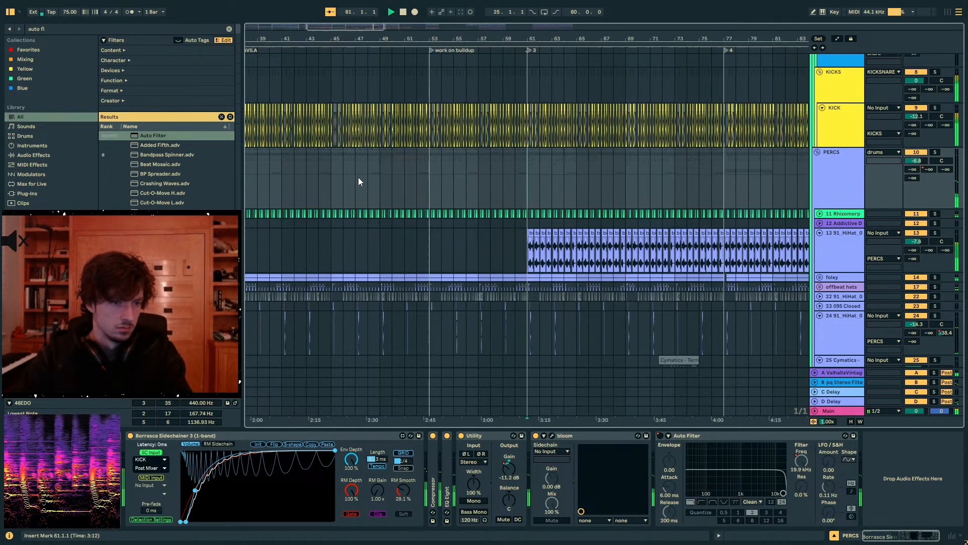
left_click(500, 178)
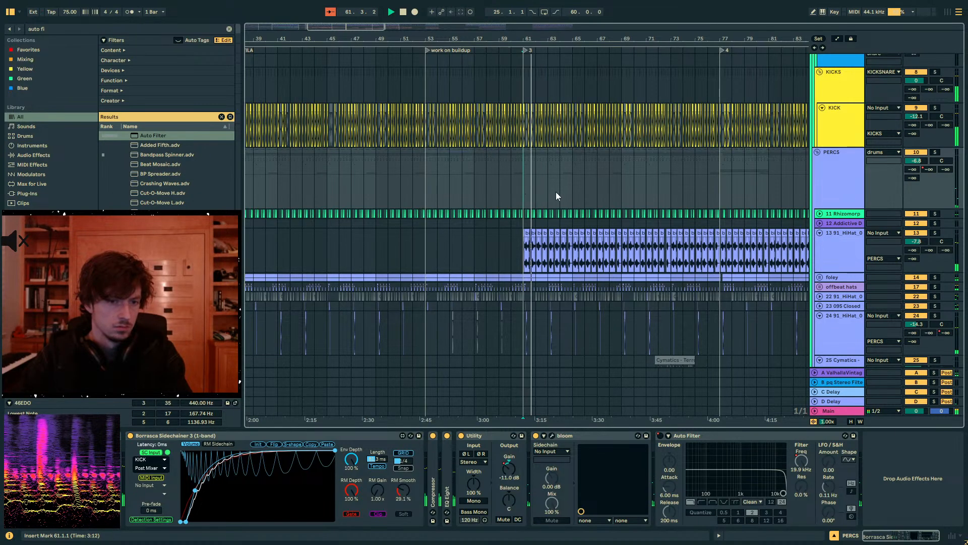
- Set the 38 Hip-Hop Sub Bass track's volume to -16.8 dB and extend the main track's Spectrum range to -34 dB
left_click(818, 152)
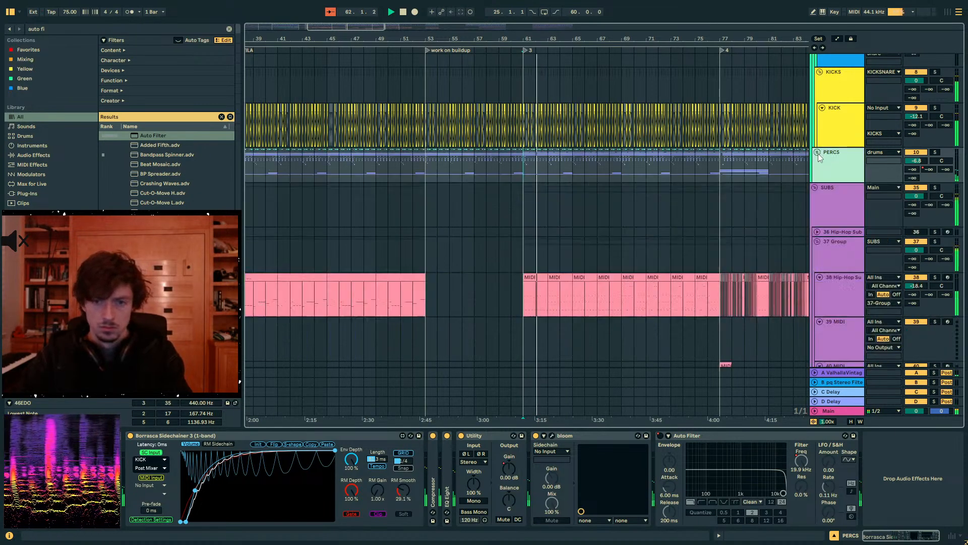
left_click(828, 201)
left_click(848, 410)
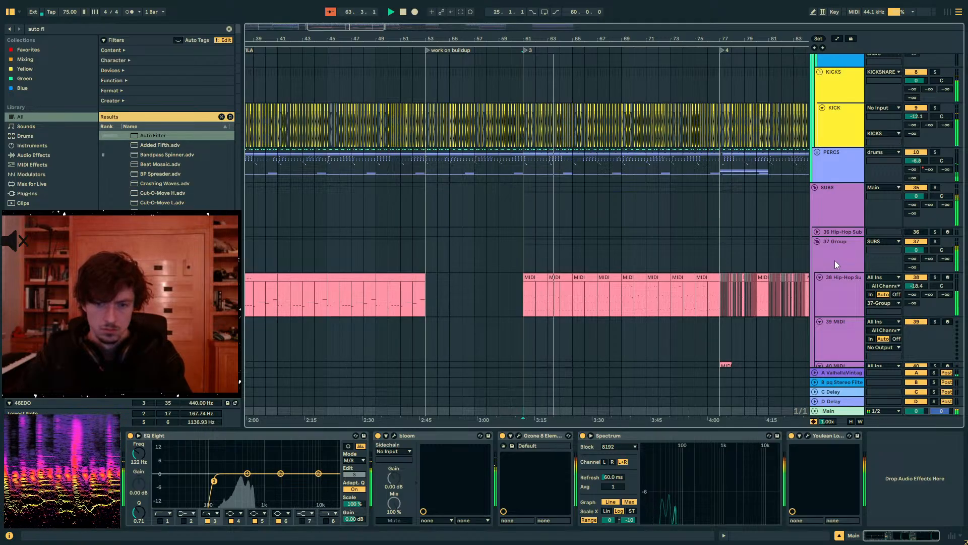
left_click(845, 279)
left_click_drag(916, 286, 915, 282)
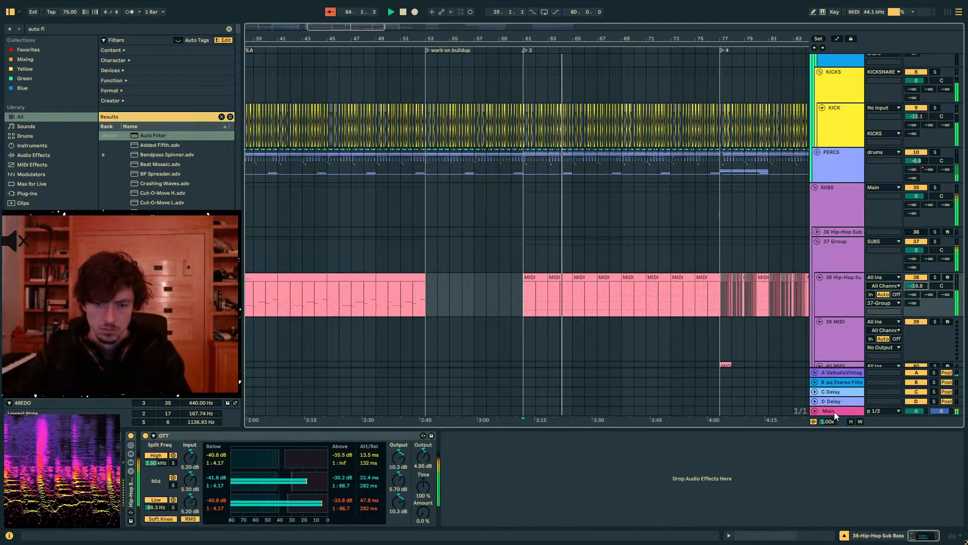
left_click(834, 411)
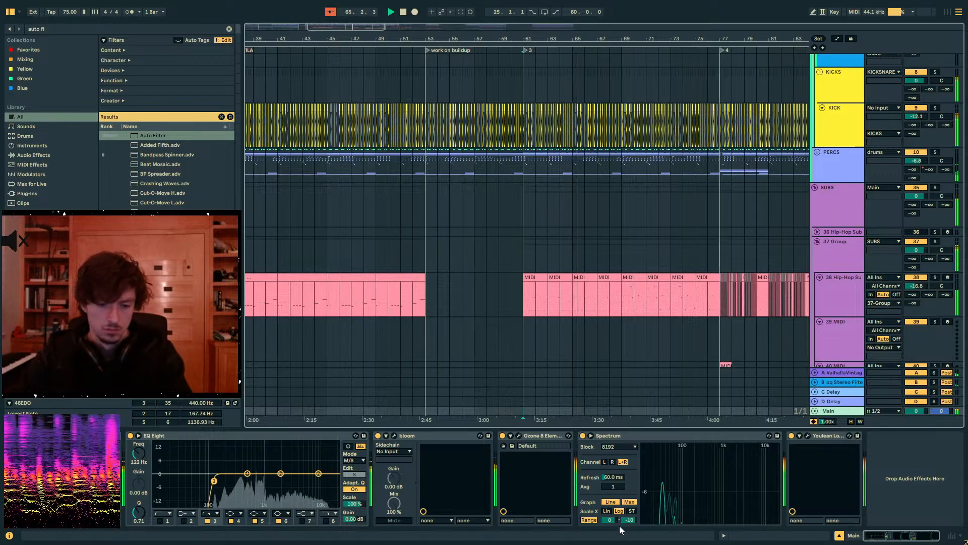
- Unfold the section 1 group and solo its arp thing group, playing it from bar 65
scroll(656, 304, "down", 5)
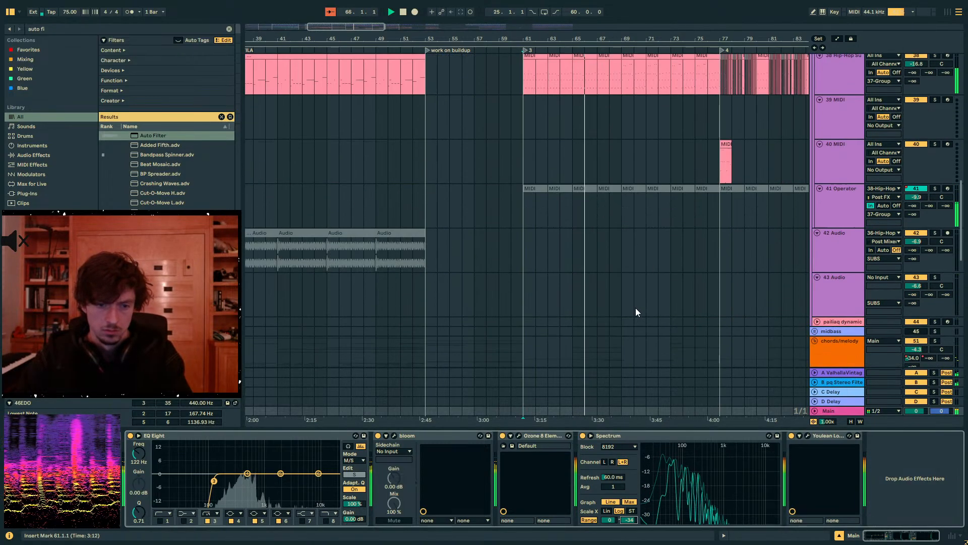
scroll(635, 308, "down", 5)
left_click(839, 162)
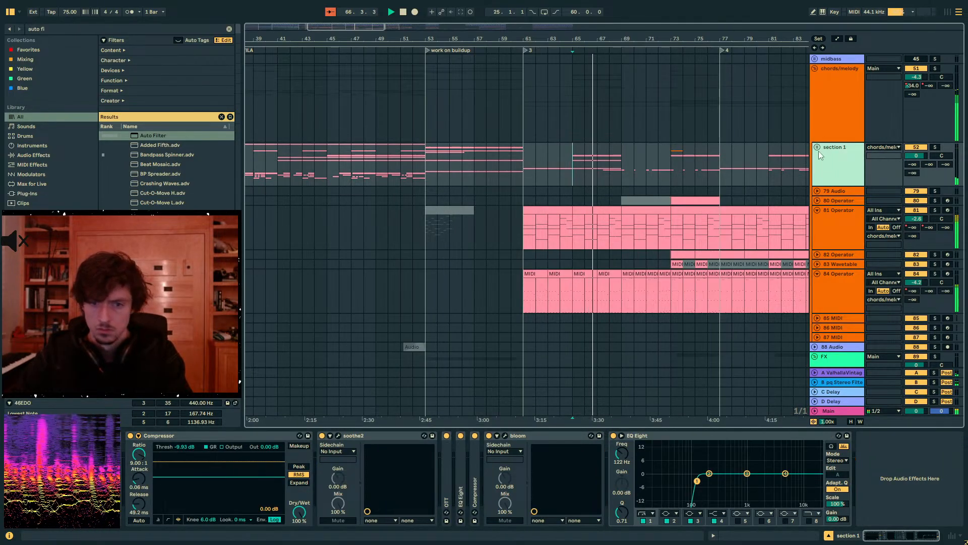
left_click(817, 147)
scroll(820, 219, "down", 5)
scroll(831, 216, "up", 2)
left_click(835, 145)
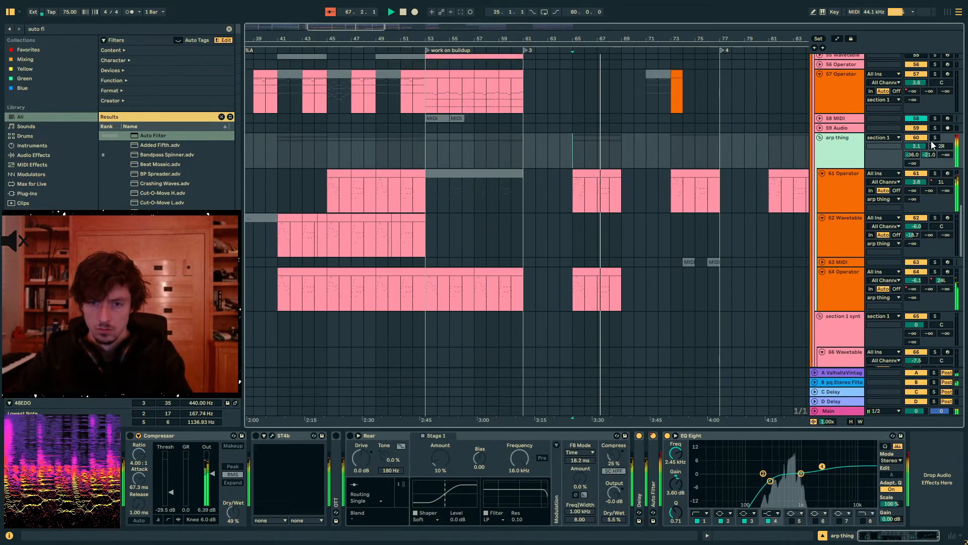
left_click(935, 138)
key("space")
key("space")
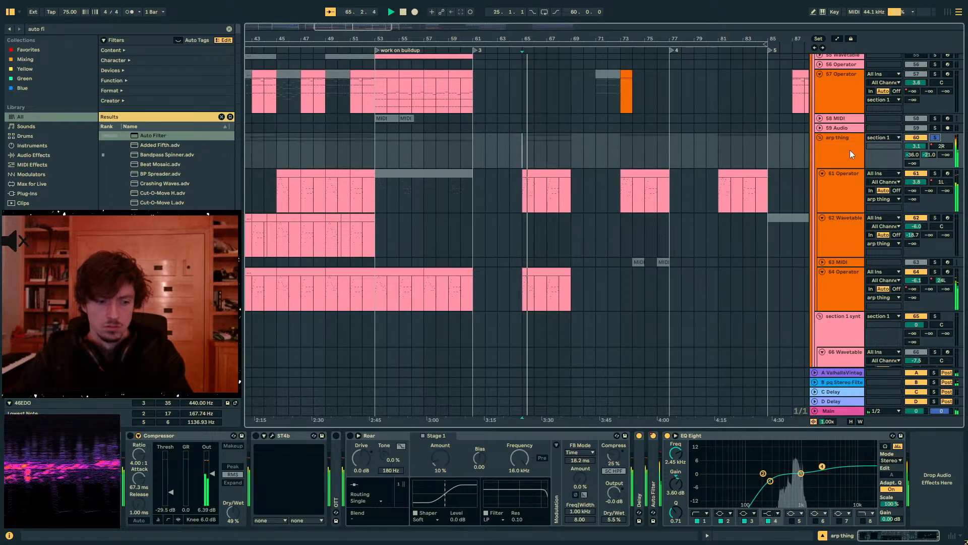
- Enable OTT and Roar on the arp thing group and set Roar's Stage 1 amount to 17%
left_click(350, 436)
left_click(336, 436)
key("space")
key("space")
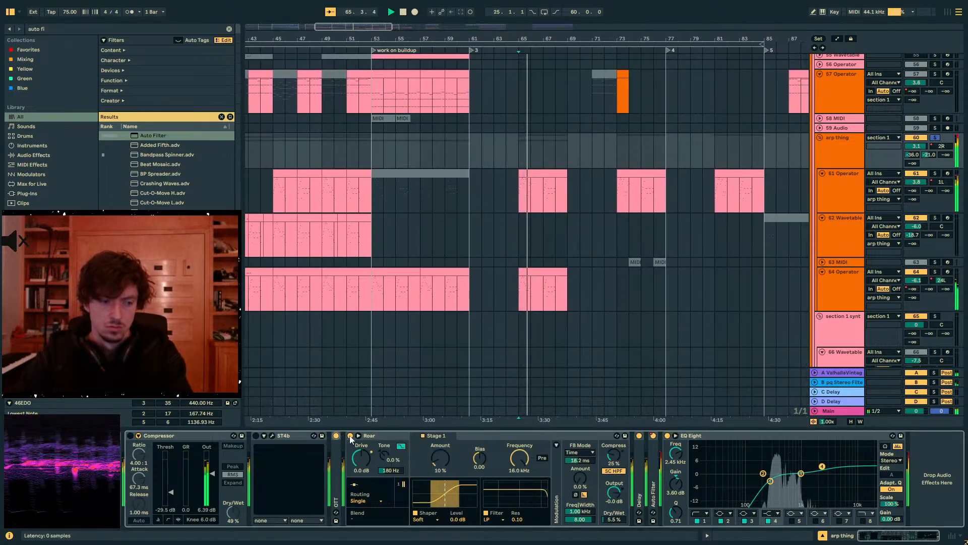
mouse_move(440, 458)
left_mouse_down()
mouse_move(440, 447)
mouse_move(440, 464)
left_mouse_up()
key("space")
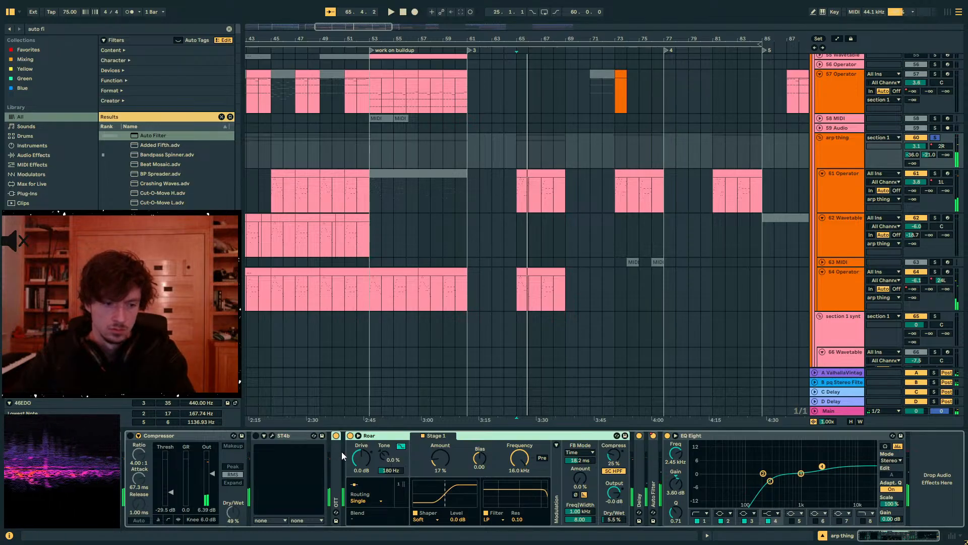
- Group OTT and Roar into an audio effect rack and automate the rack to be on only from bar 61 to bar 77
key("ctrl+g")
left_click(337, 436)
key("a")
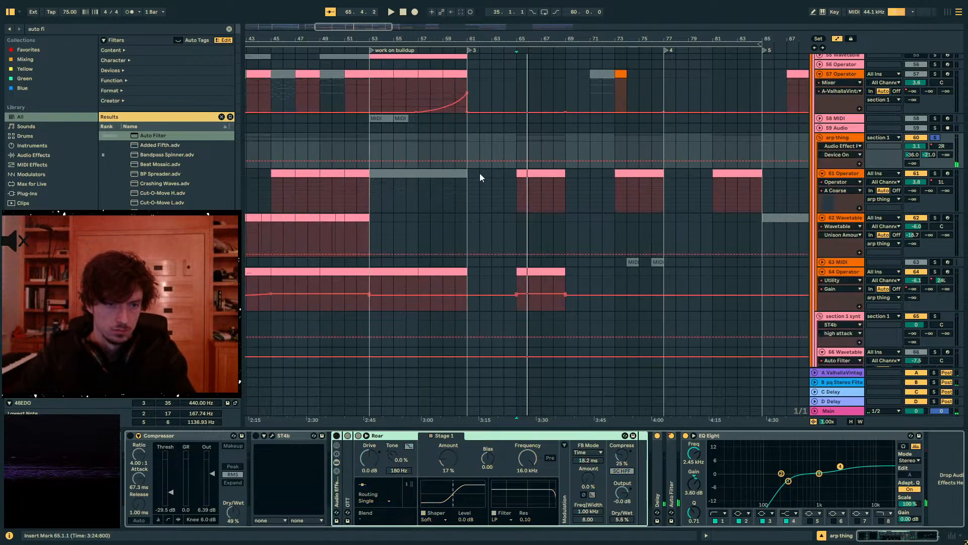
left_click(473, 159)
left_click_drag(476, 158, 478, 147)
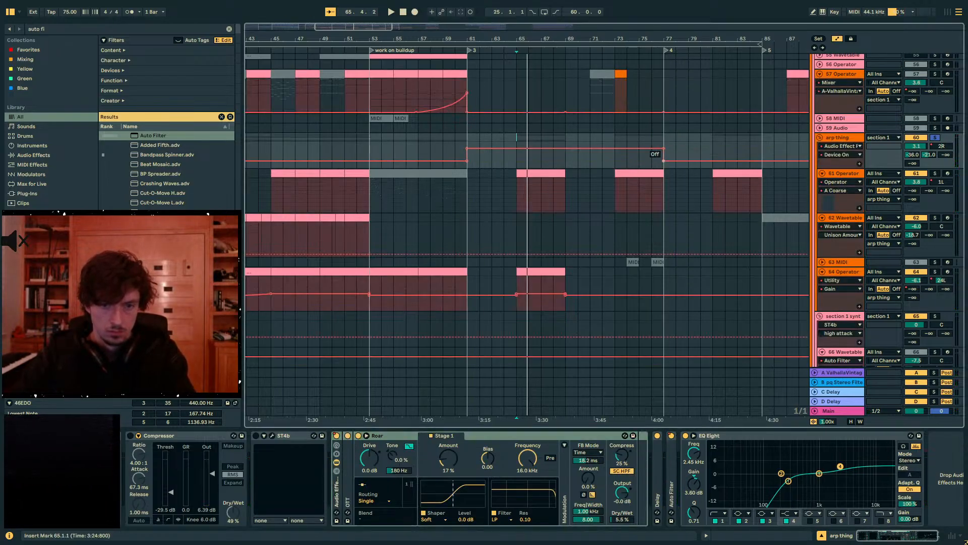
key("a")
- Audition the arp thing group from bar 65, take it out of solo and show the main track's devices
left_click(490, 164)
key("space")
left_click(552, 159)
key("space")
key("space")
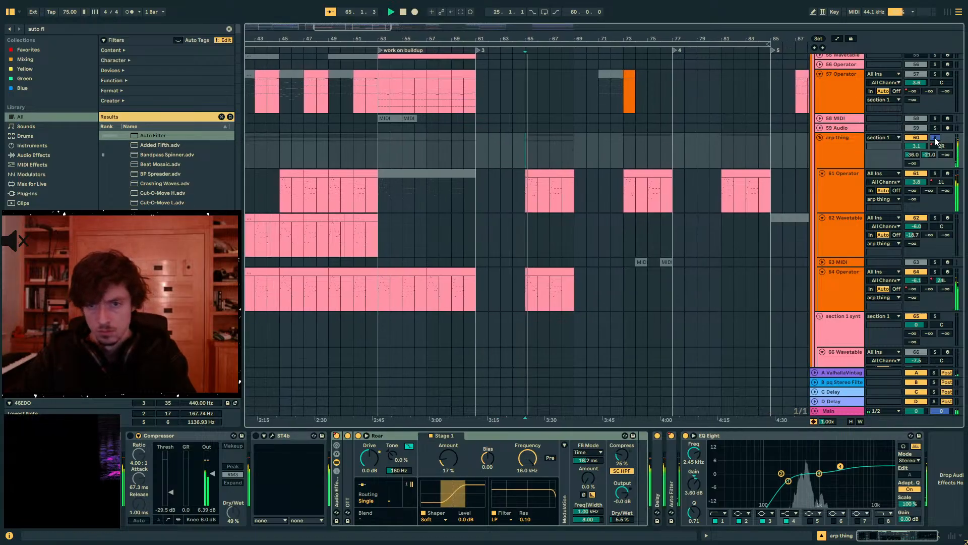
left_click(793, 215)
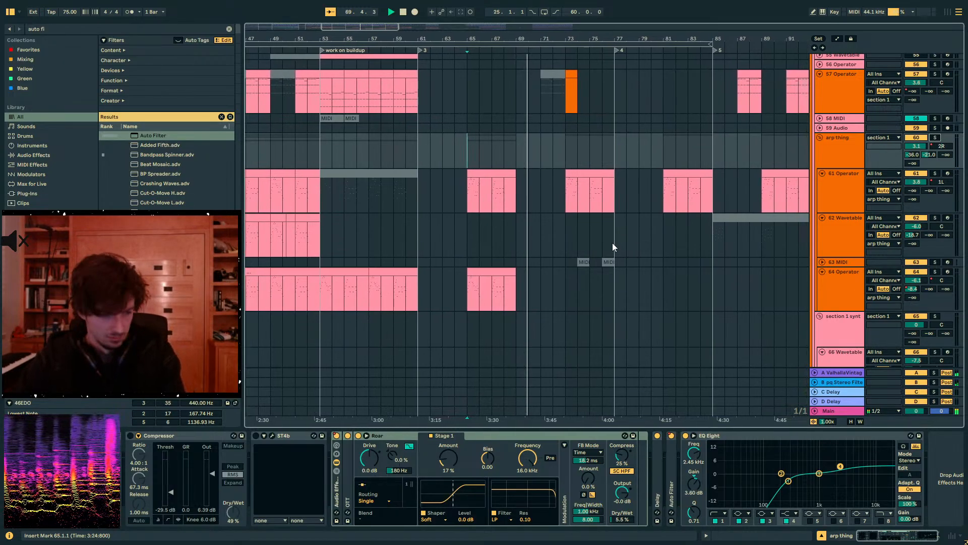
left_click(829, 411)
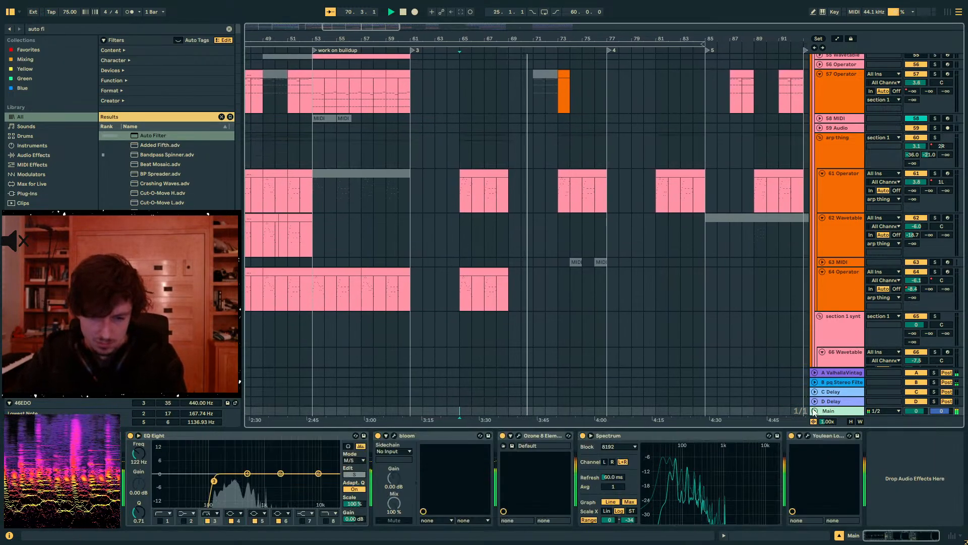
- Listen through the arp thing Operator clips from bar 70 to bar 81 and look over the sub tracks
mouse_move(704, 504)
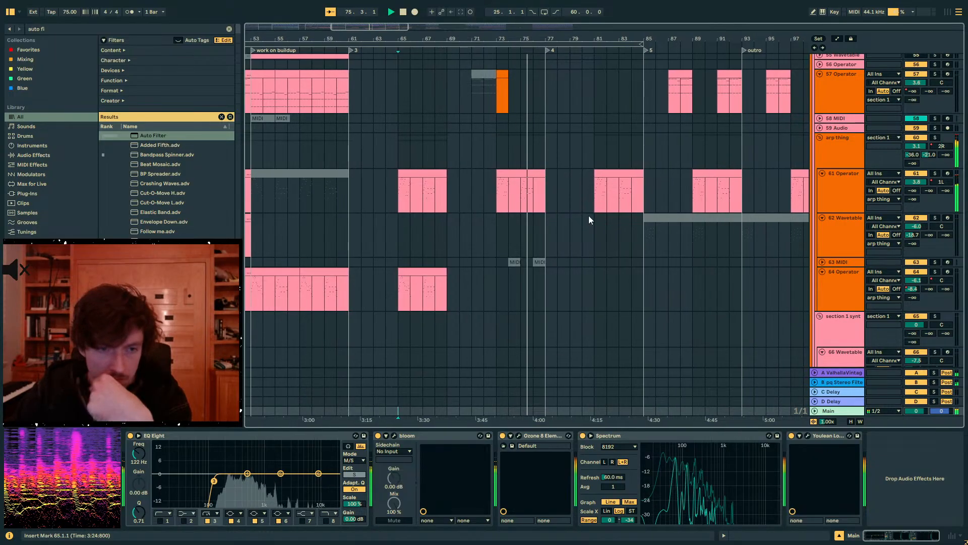
left_click(534, 196)
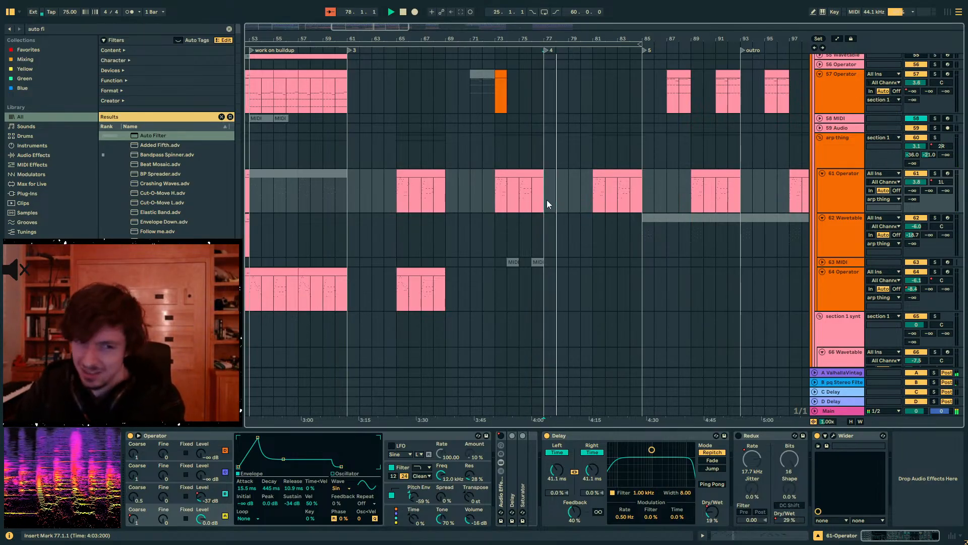
left_click_drag(547, 199, 640, 201)
left_click(641, 202)
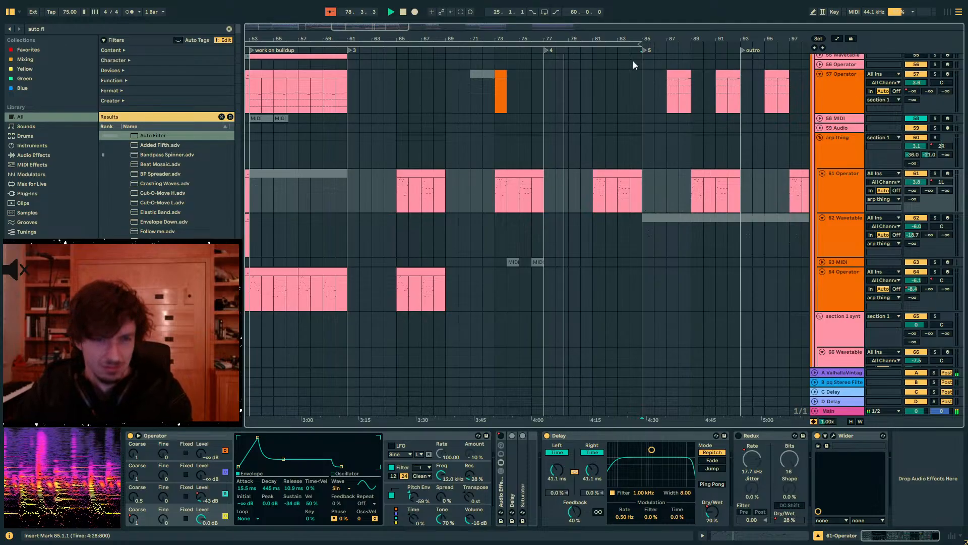
left_click_drag(617, 39, 540, 22)
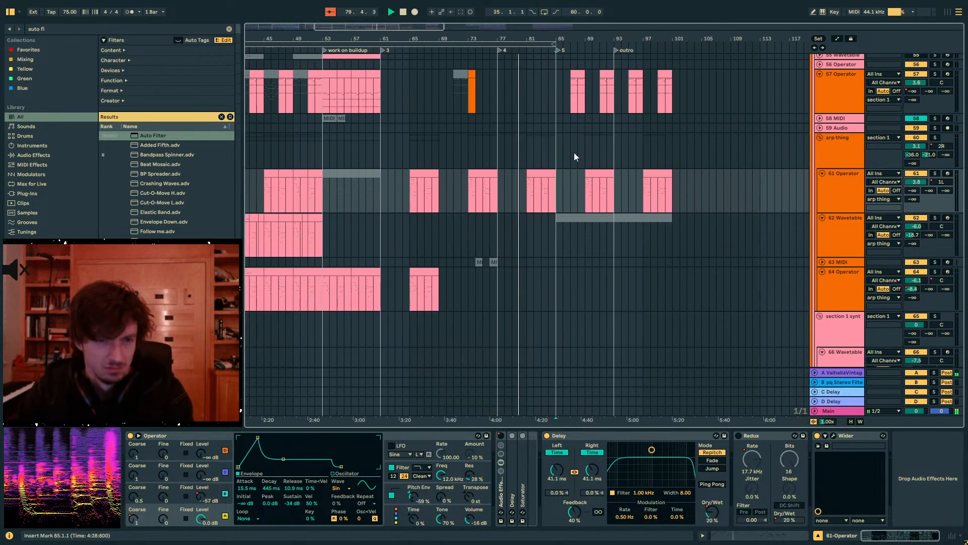
left_click(558, 166)
scroll(618, 234, "up", 2)
scroll(618, 232, "up", 15)
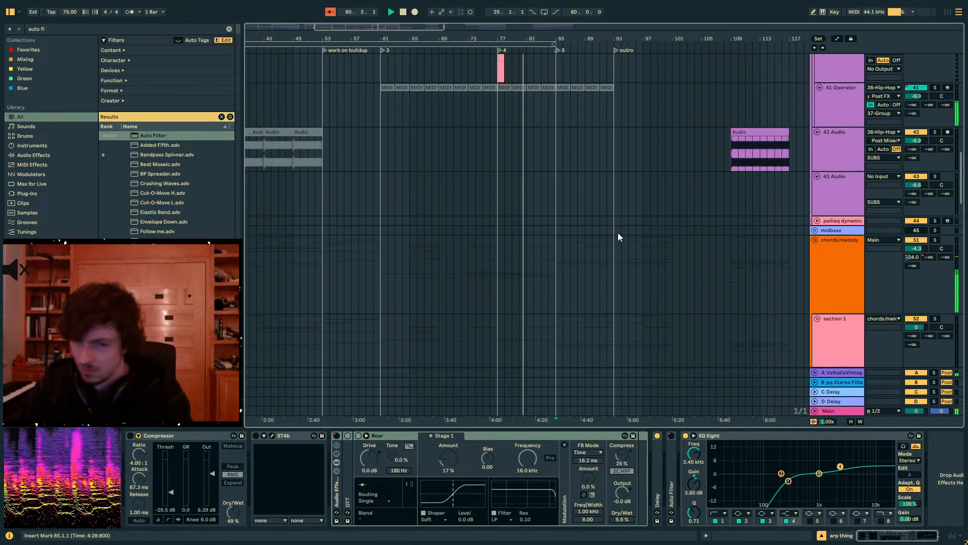
scroll(619, 232, "down", 14)
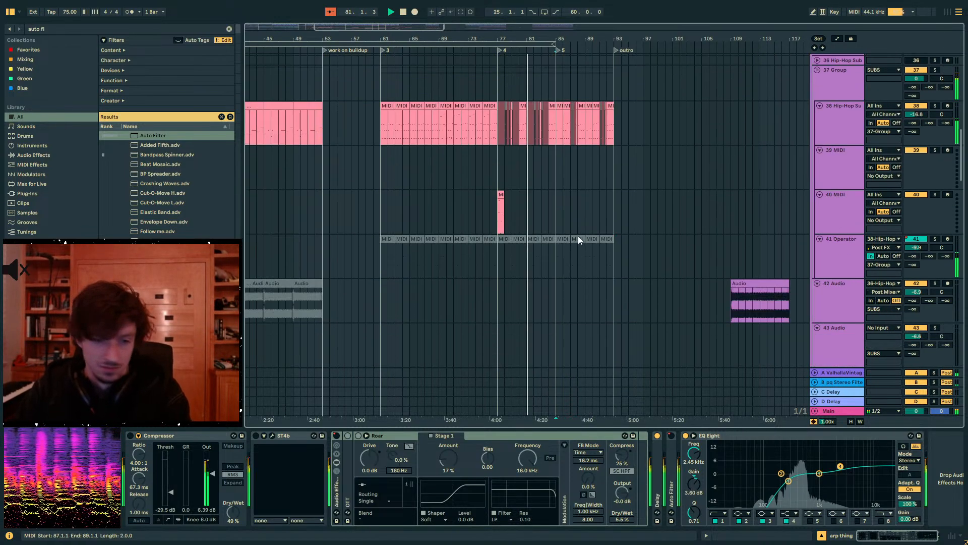
- Try automating the arp thing group's effect rack on from bar 81 to bar 85 and audition it from bar 81
key("a")
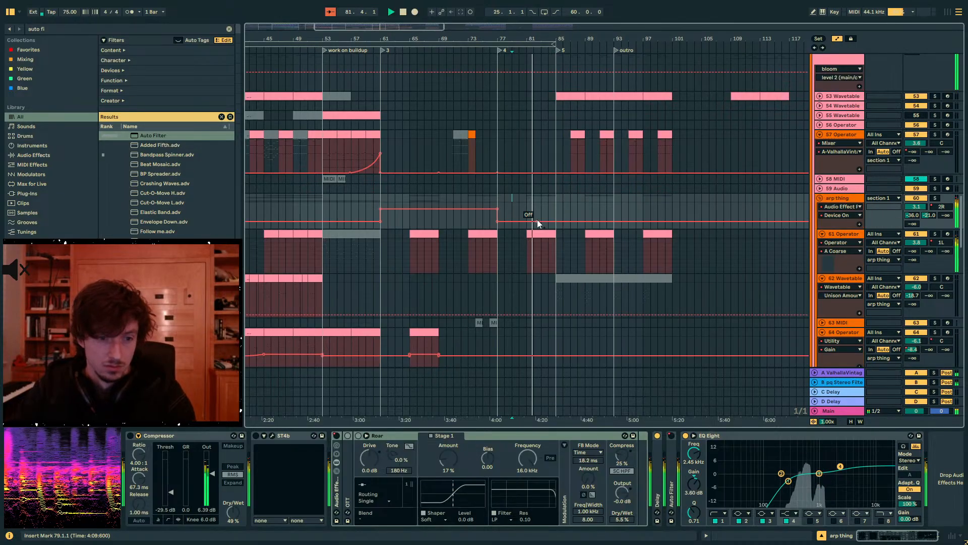
left_click(512, 198)
left_click_drag(557, 208, 556, 222)
key("space")
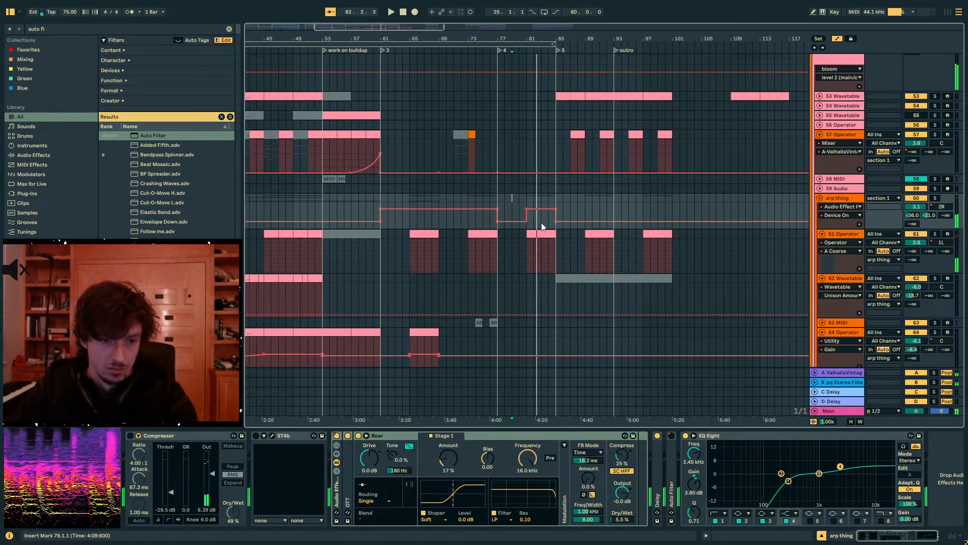
key("space")
left_click(544, 233)
key("space")
key("space")
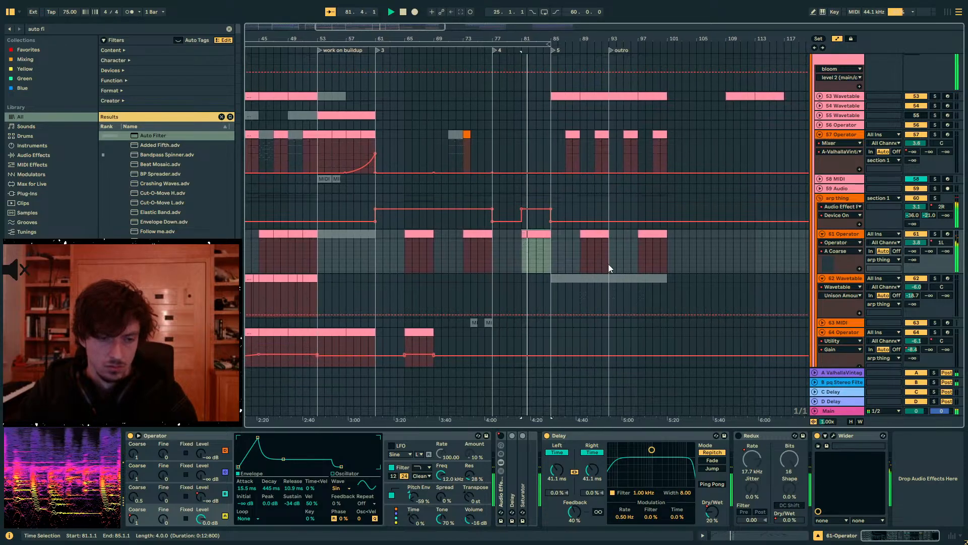
- Return the arp thing rack's Device On automation to off between bars 81 and 85 and hide the automation lanes
key("a")
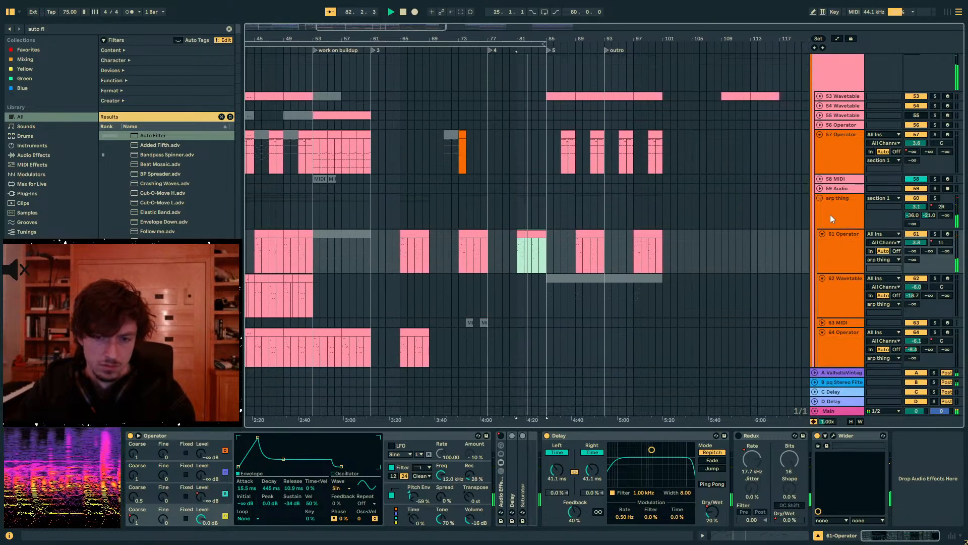
key("a")
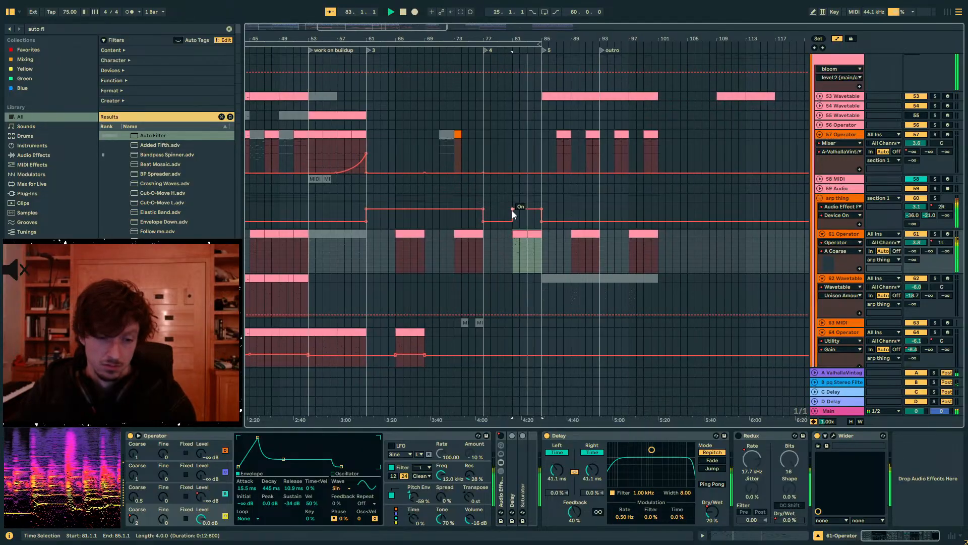
left_click_drag(520, 215, 522, 224)
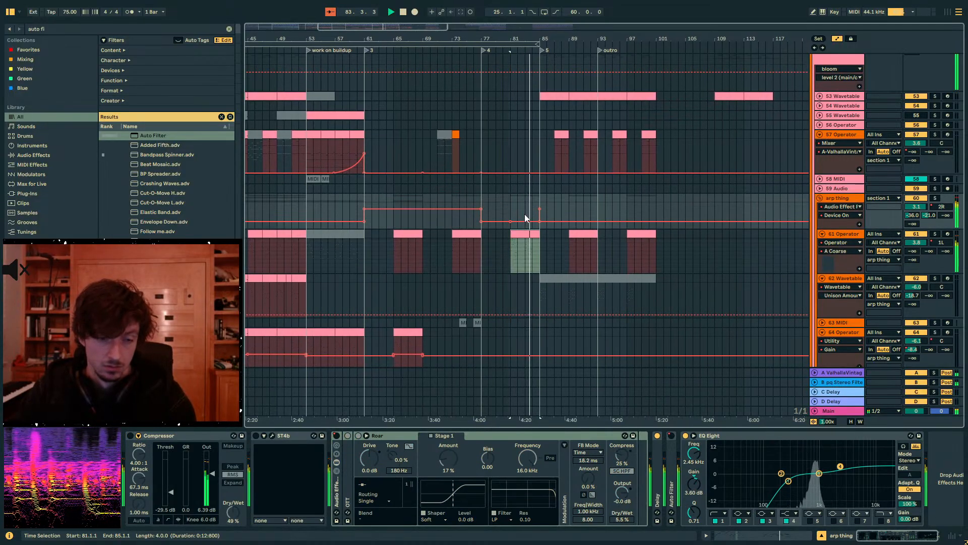
key("a")
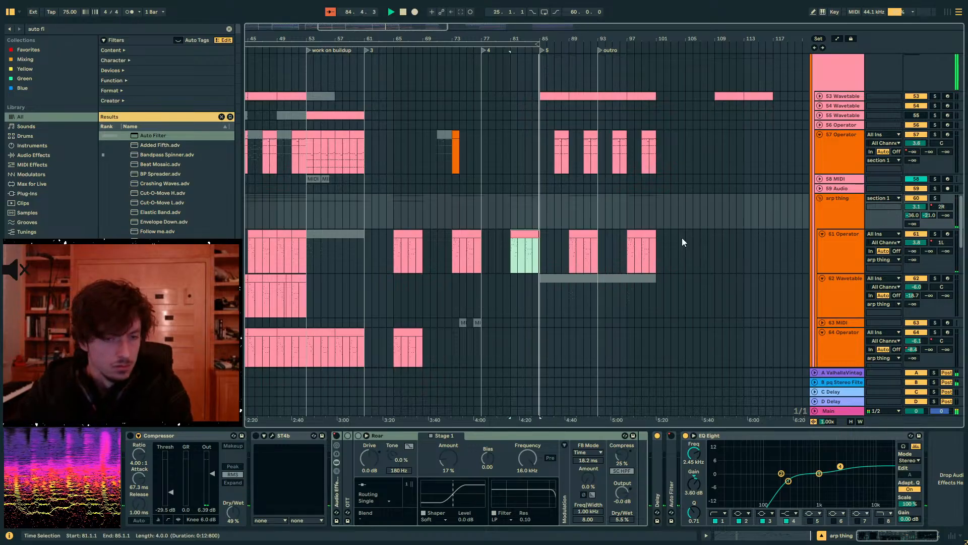
- Audition the arp thing group through section 5 up to the outro at bar 93, then stop playback
left_click(540, 216)
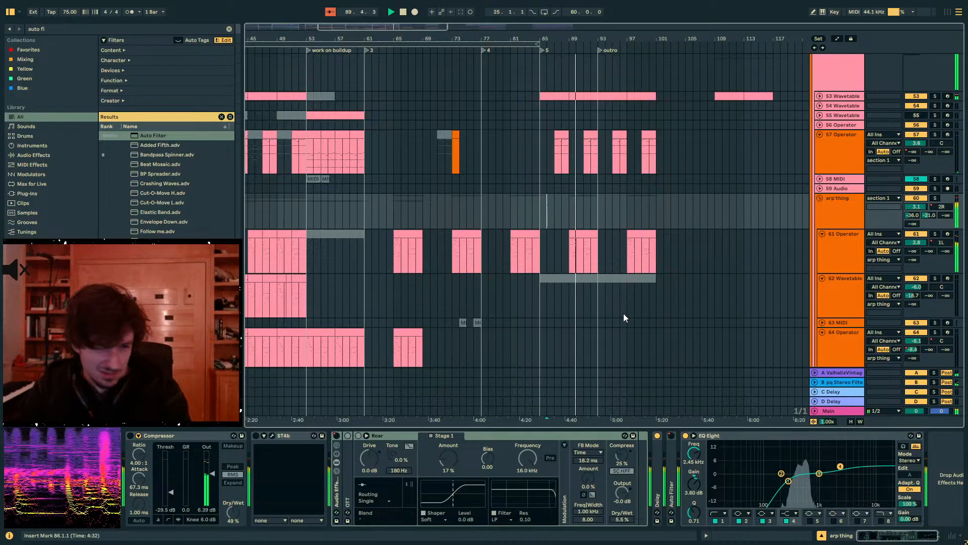
left_click(590, 233)
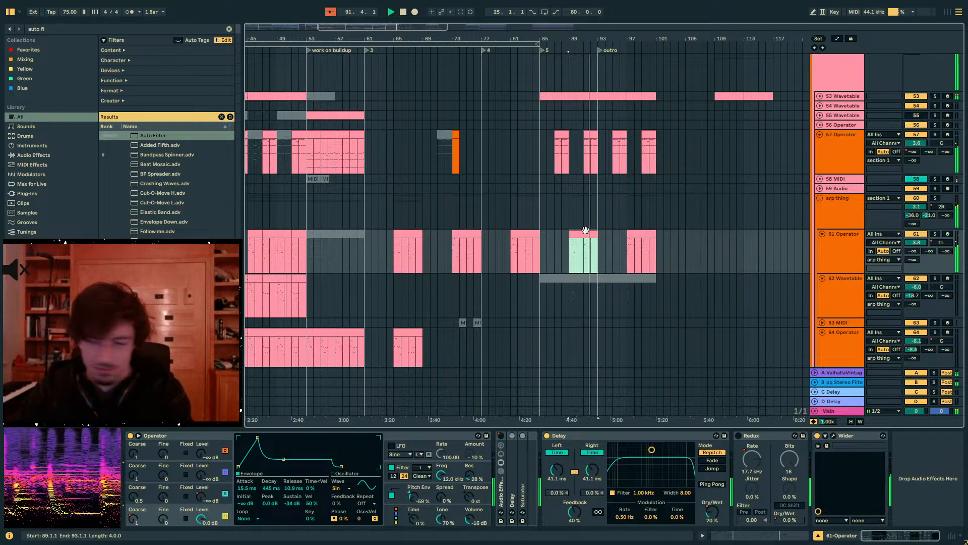
left_click(591, 216)
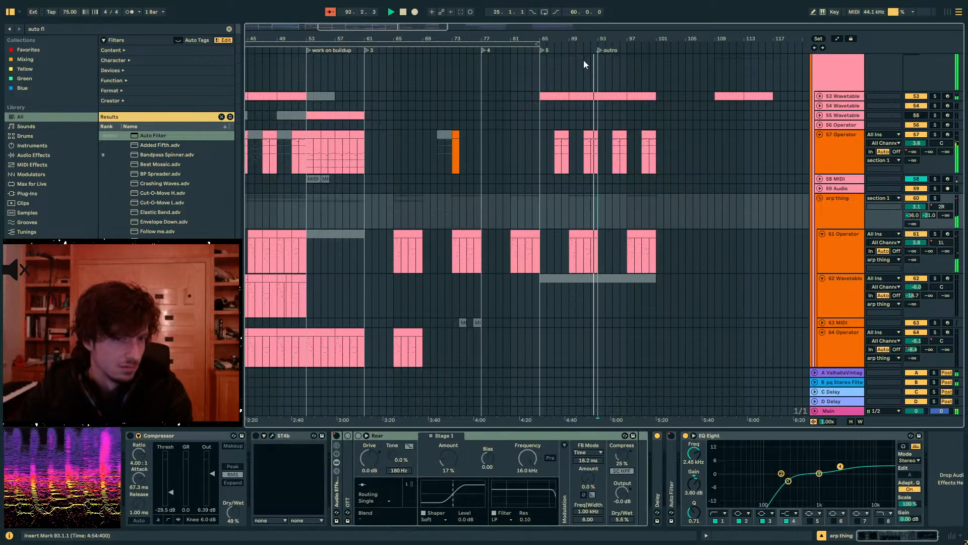
left_click(609, 190)
left_click(592, 208)
key("space")
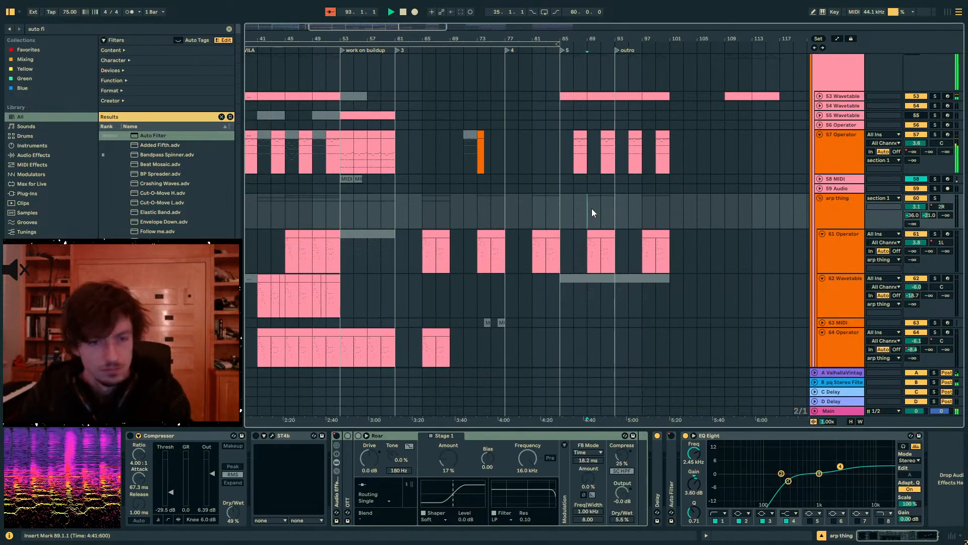
- Review the wider arrangement by selecting the chord and arp passages in bars 85 to 93 and bars 97 to 119
key("plus")
left_click_drag(514, 39, 574, 29)
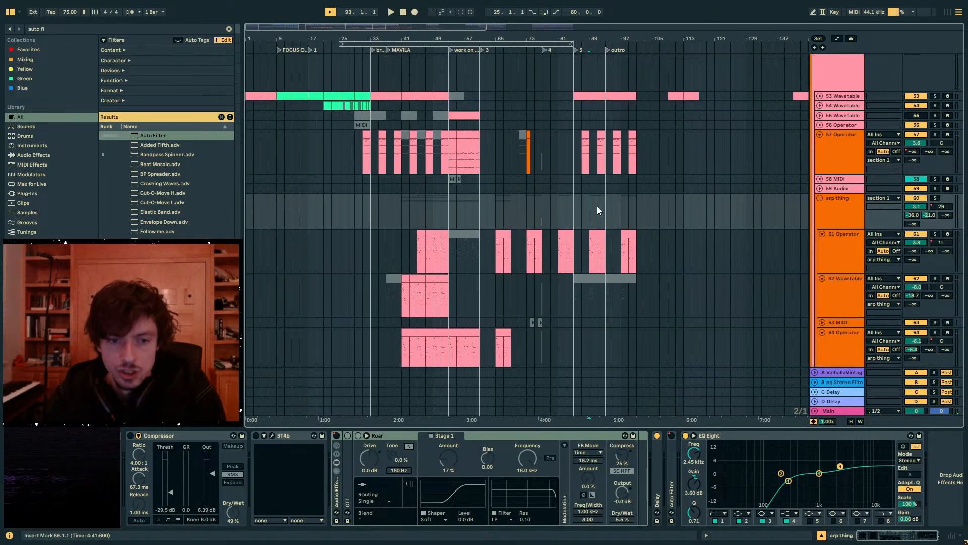
mouse_move(572, 214)
left_mouse_down()
mouse_move(606, 218)
mouse_move(576, 210)
left_mouse_up()
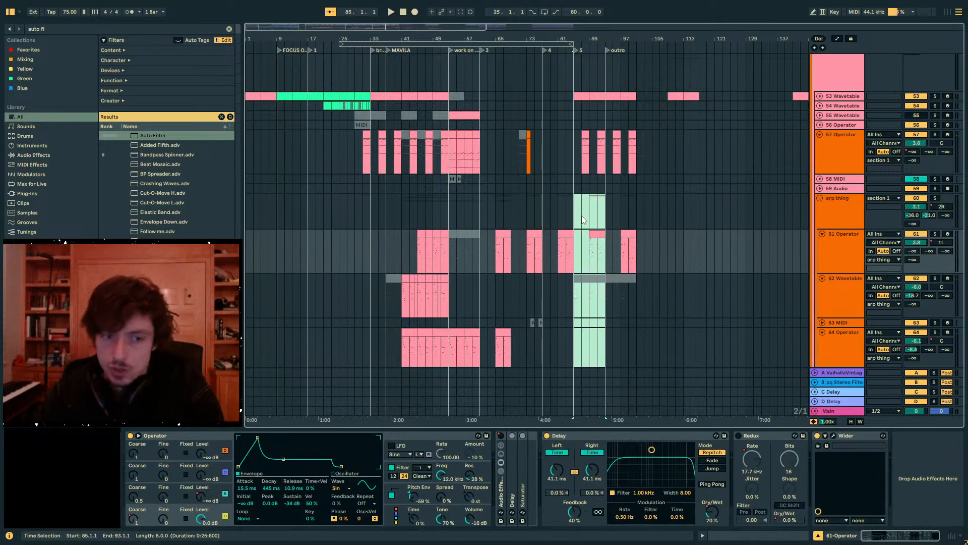
scroll(667, 211, "up", 5)
left_click_drag(570, 128, 603, 130)
left_click_drag(440, 154, 472, 143)
left_click_drag(557, 135, 566, 135)
left_click_drag(580, 135, 612, 137)
left_click_drag(612, 136, 706, 130)
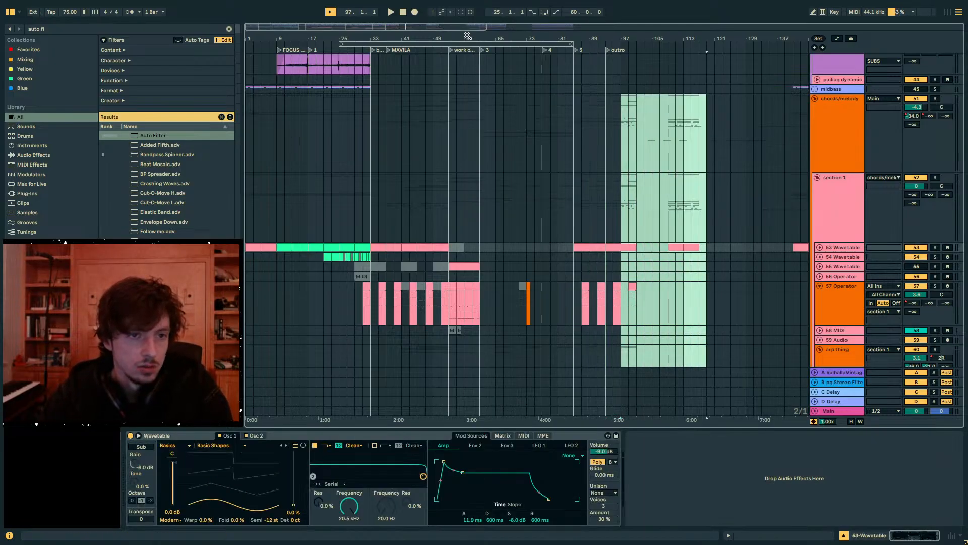
- Fold the drums, SUBS and chords/melody groups and place the insert marker at bar 45 on chords/melody
left_click_drag(468, 35, 468, 42)
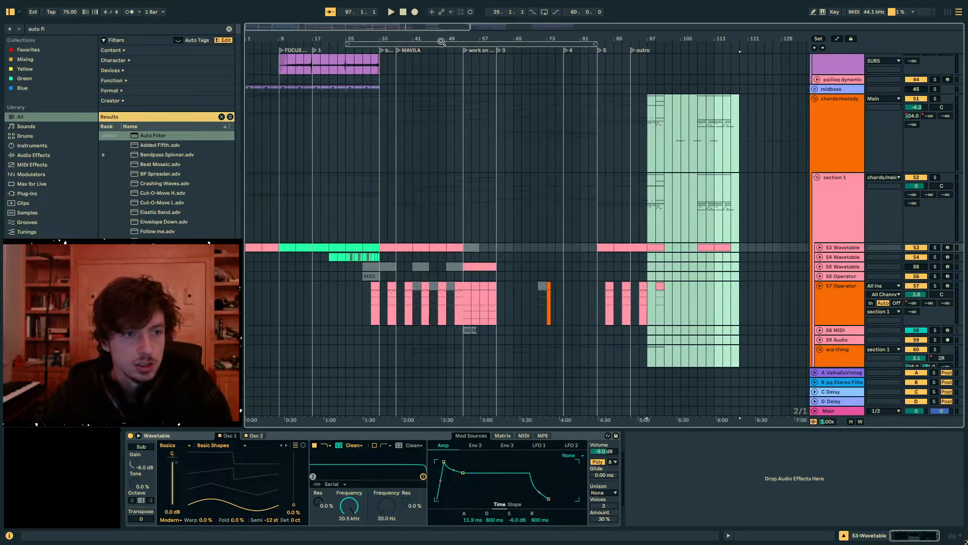
scroll(415, 179, "up", 3)
scroll(615, 189, "up", 10)
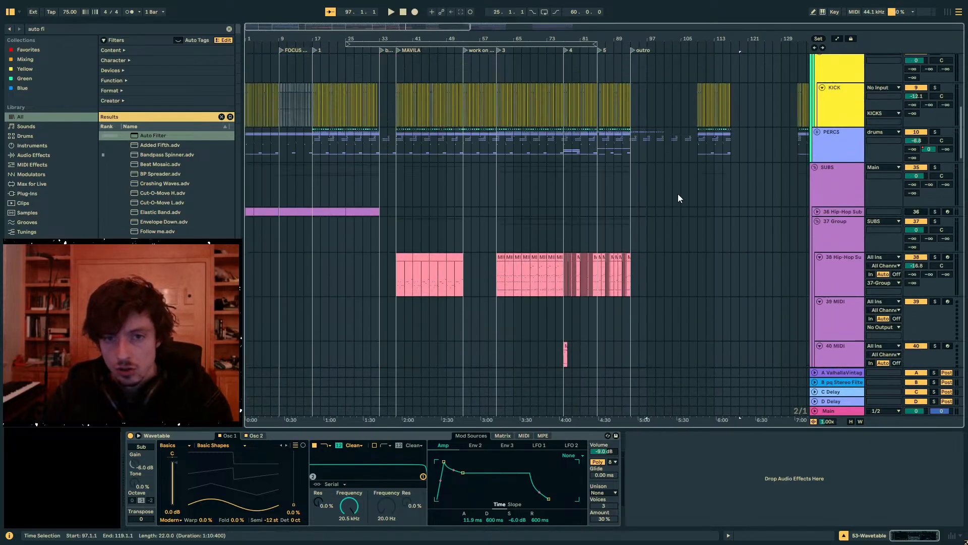
left_click(843, 193)
left_click(815, 167, "alt")
left_click(405, 146)
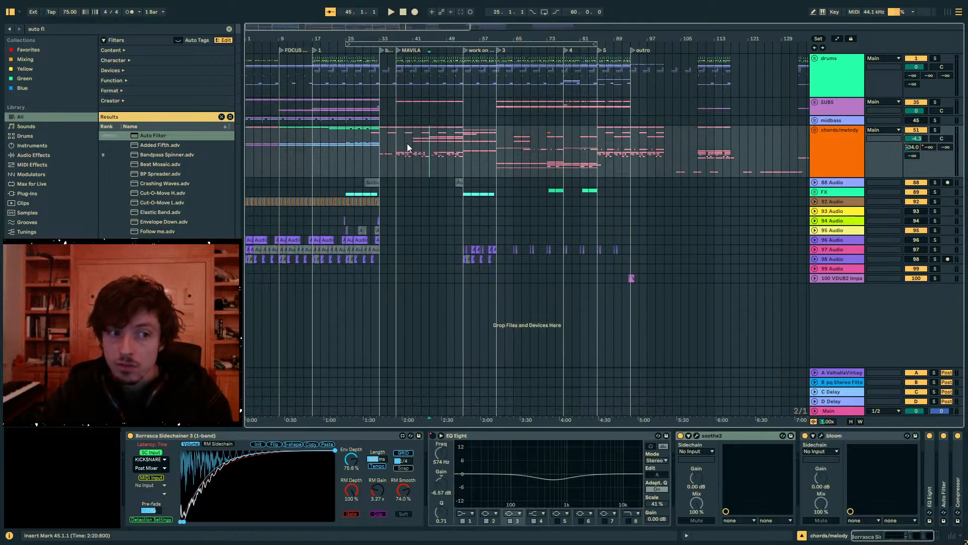
left_click(421, 150)
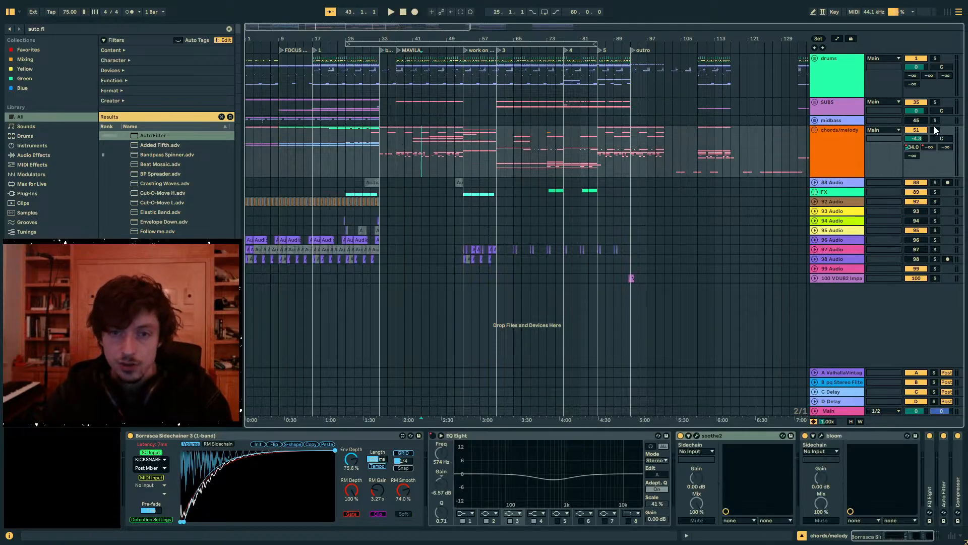
left_click(428, 154)
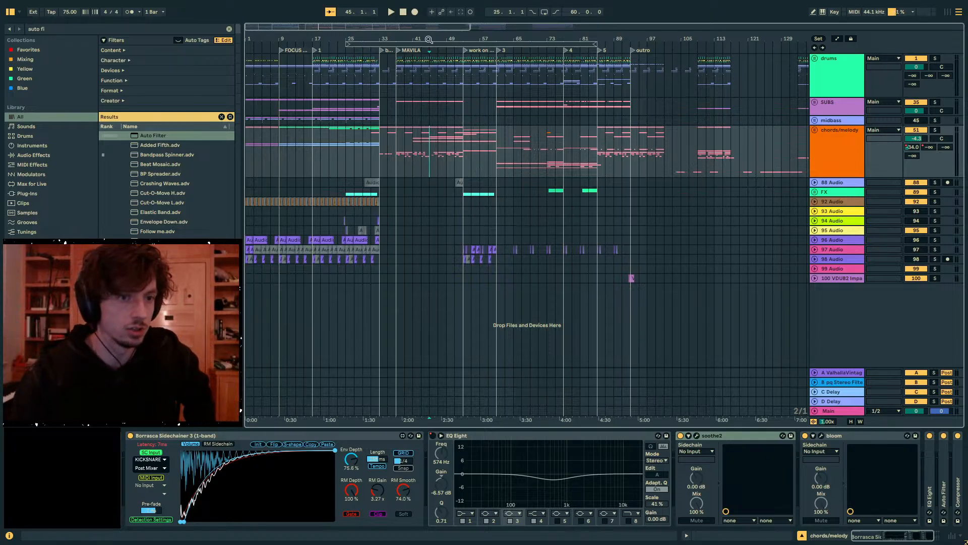
- Check the main track's Youlean Loudness Meter, close it and return the insert marker to bar 45 on chords/melody
left_click(826, 409)
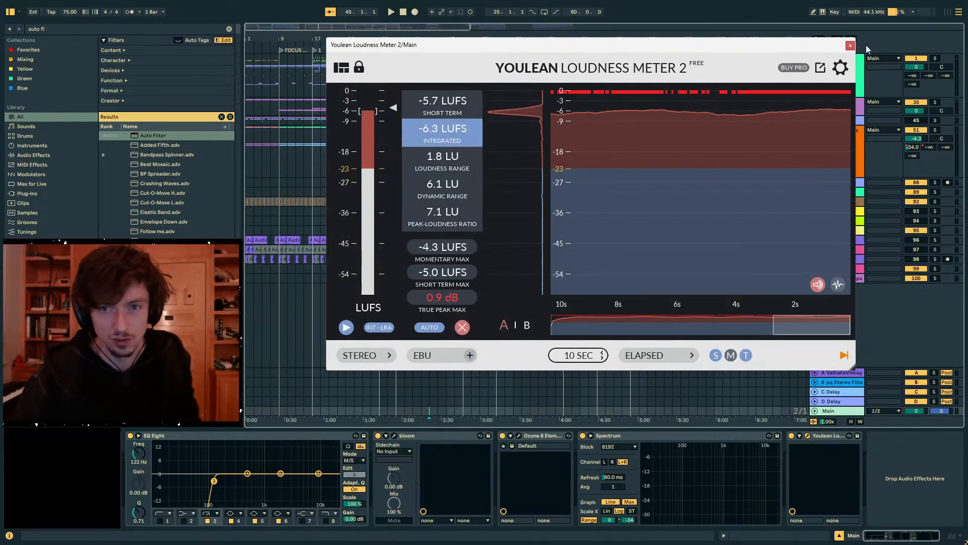
left_click(851, 46)
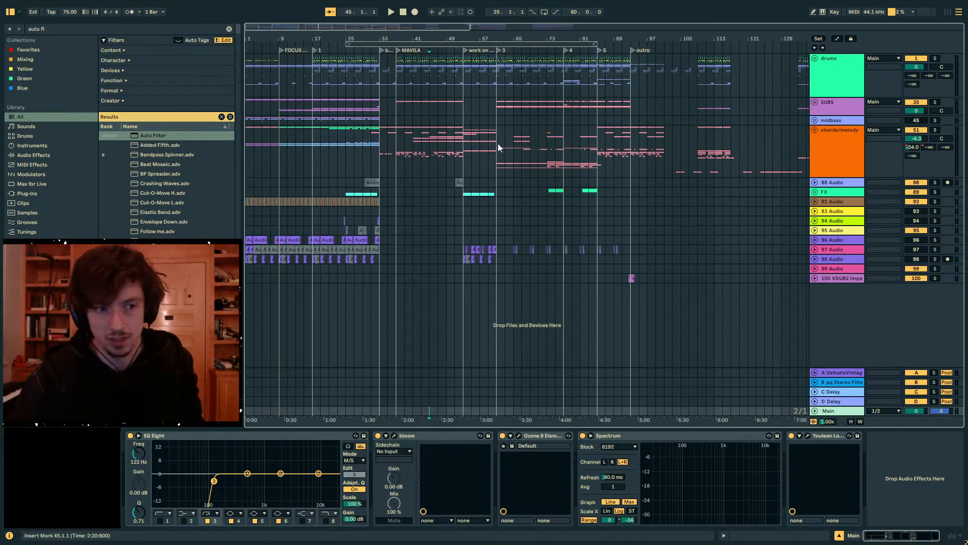
left_click(406, 154)
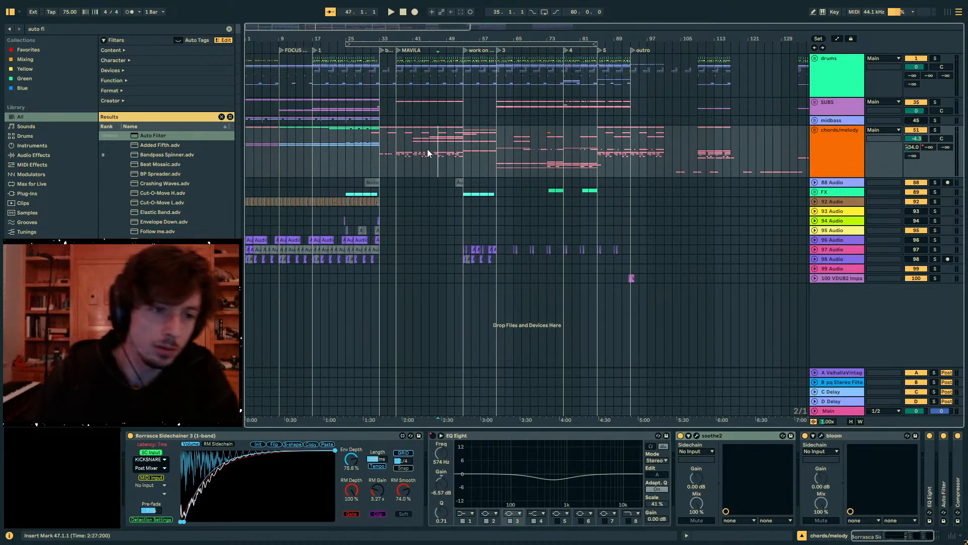
left_click(428, 149)
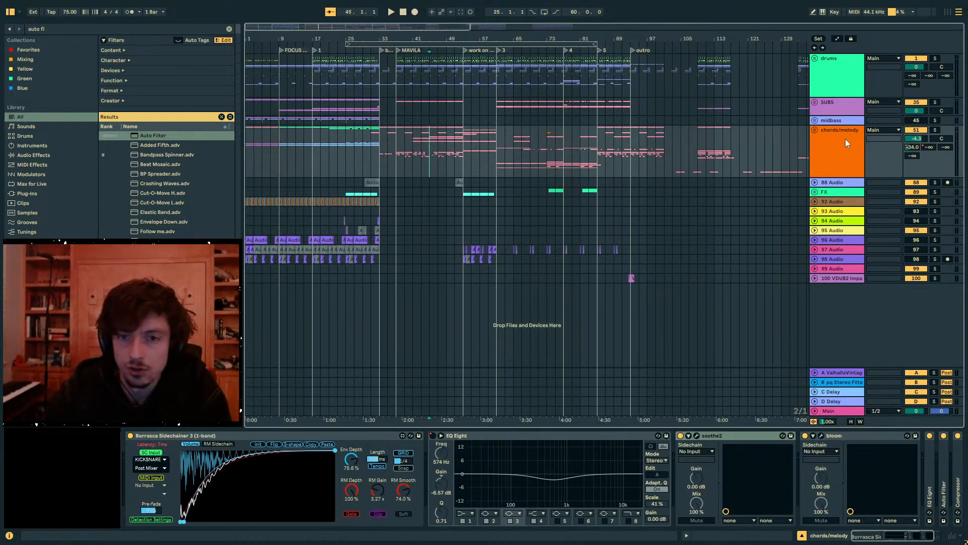
- Unfold the chords/melody group and play the arrangement from bar 45
left_click(816, 133)
left_click(816, 132)
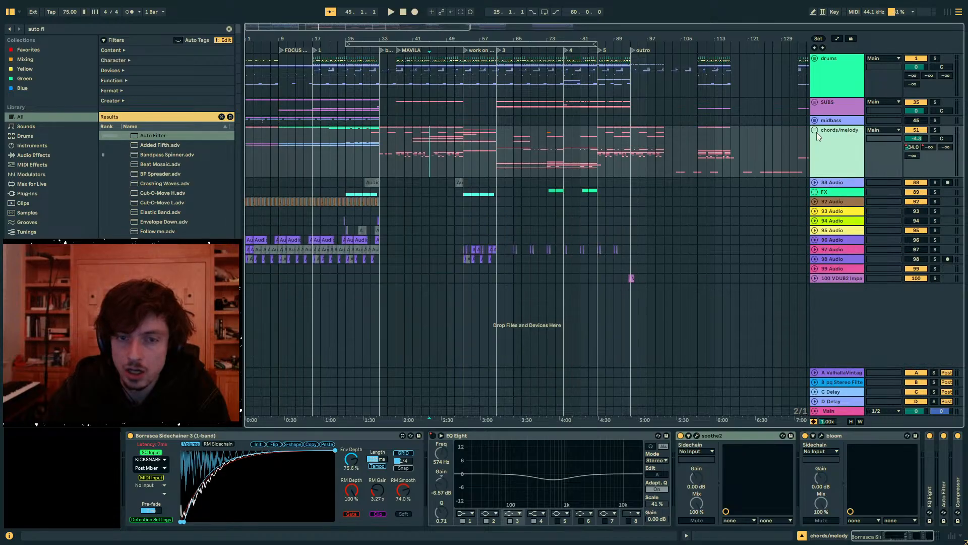
left_click(816, 132)
left_click(428, 146)
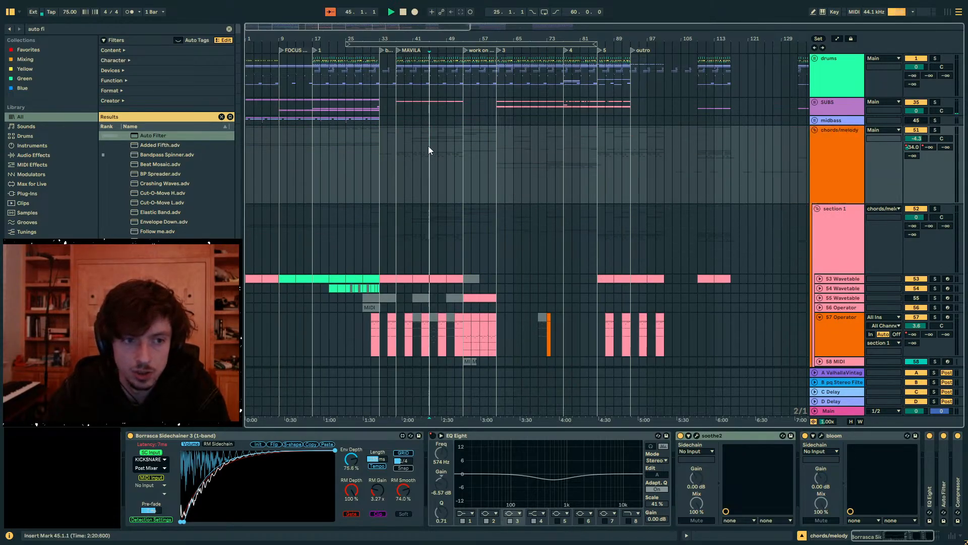
key("space")
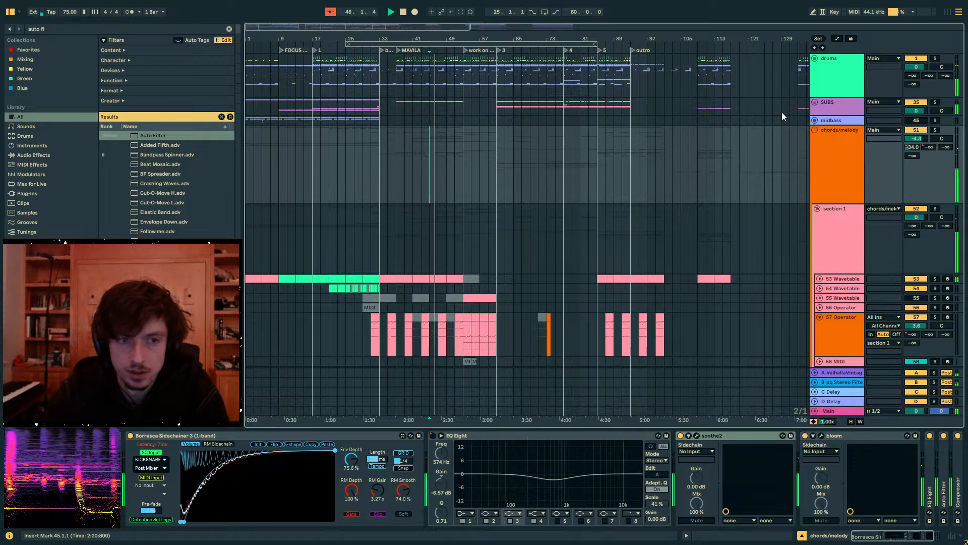
- Unfold the drums group and the PERCS group inside it to reach the hi-hat tracks
left_click(814, 59)
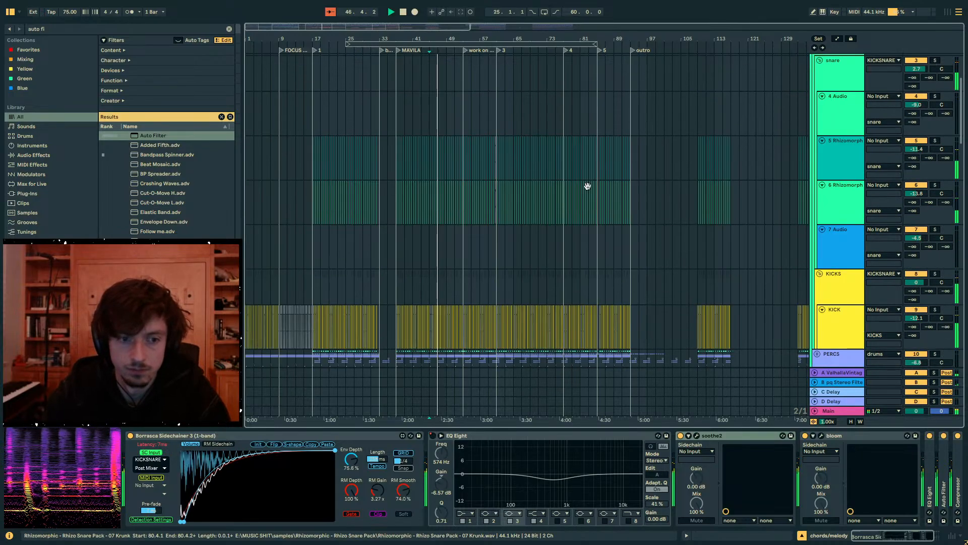
scroll(606, 194, "down", 5)
left_click(817, 102)
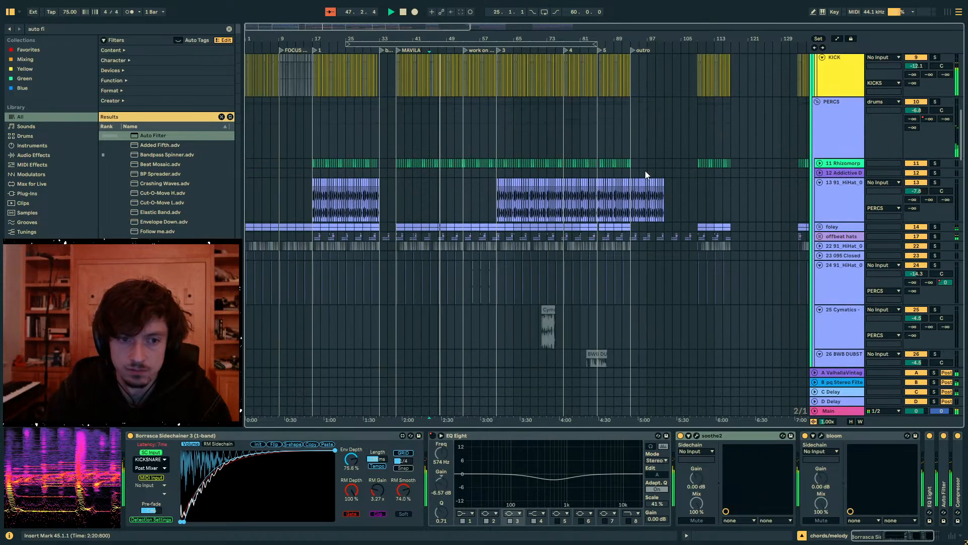
scroll(646, 175, "down", 1)
- Copy track 13's hi-hat clips from bars 85 to 101, paste them at bar 37 on the same track and play
left_click_drag(662, 181, 611, 182)
key("space")
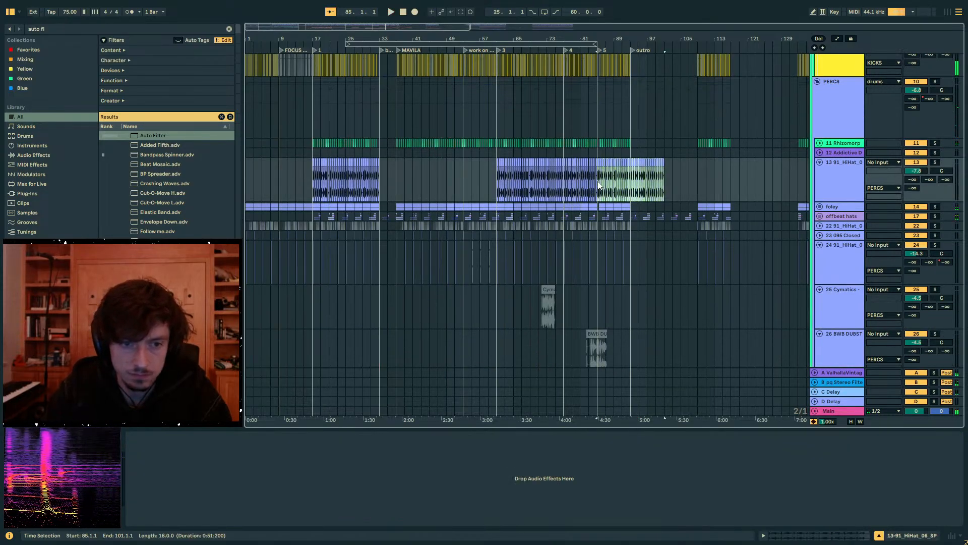
left_click(393, 180)
key("ctrl+v")
key("space")
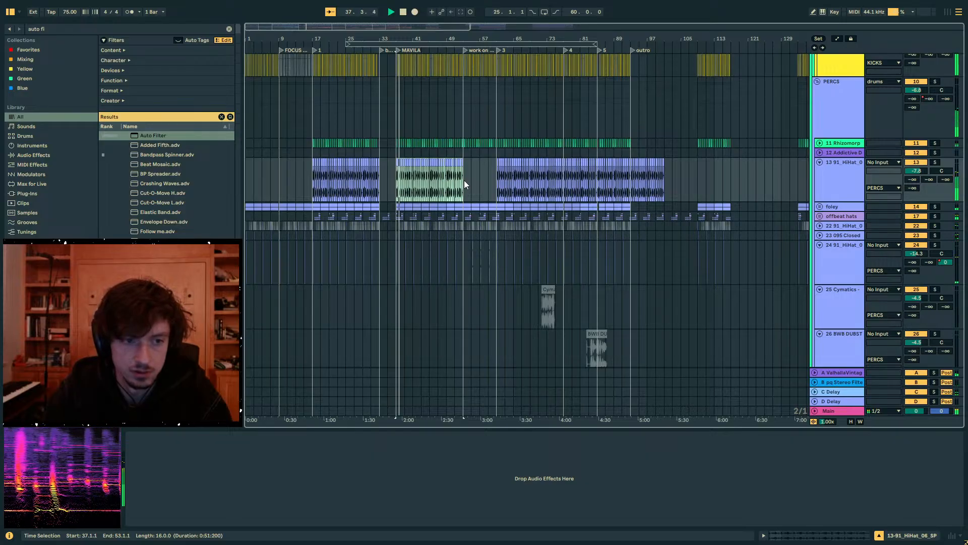
- Duplicate the pasted hi-hats from bars 37 to 53 into bars 53 to 69 and lower the hi-hat track's volume
key("Delete")
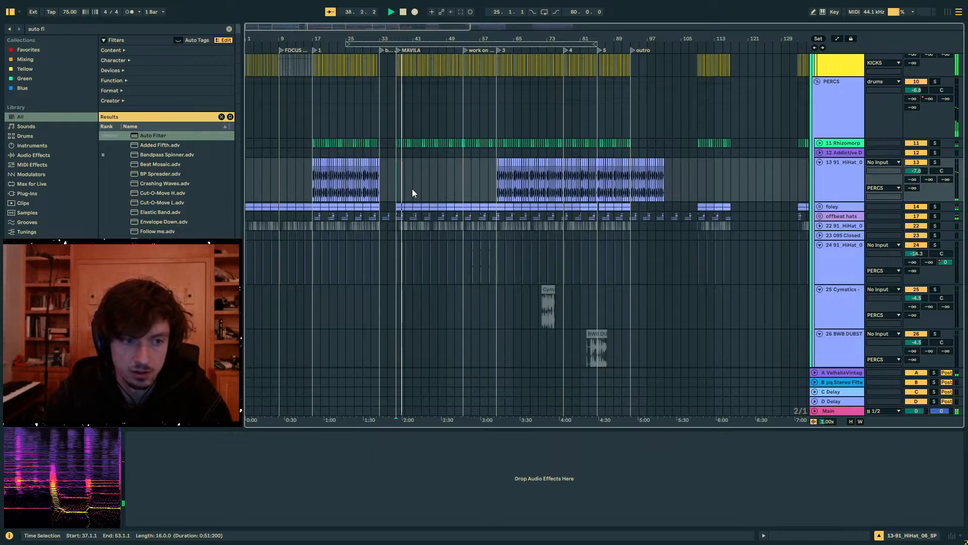
key("ctrl+z")
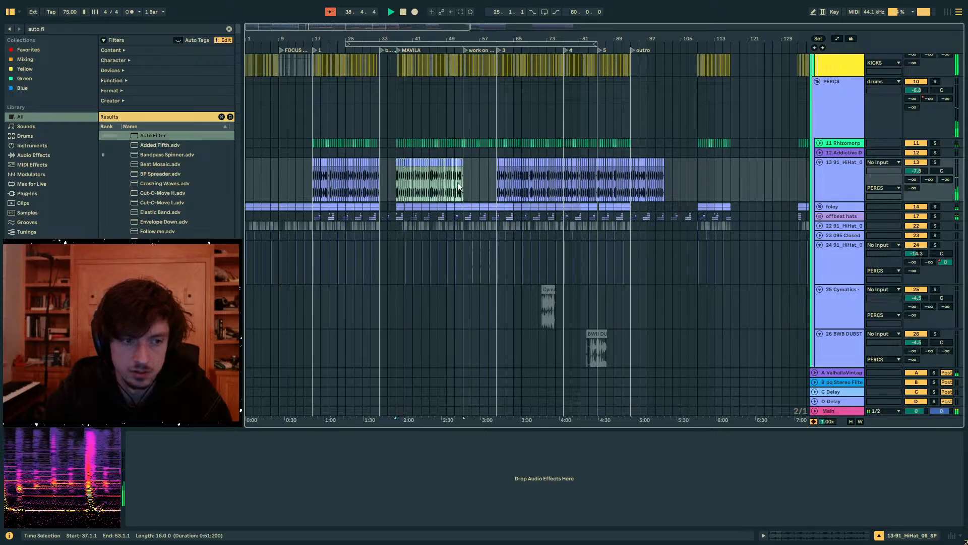
key("ctrl+d")
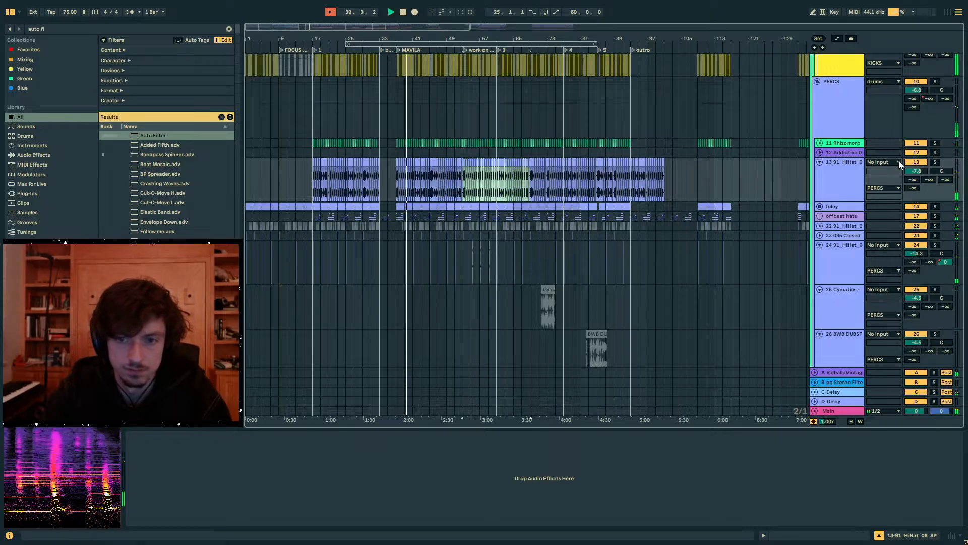
left_click_drag(917, 170, 916, 177)
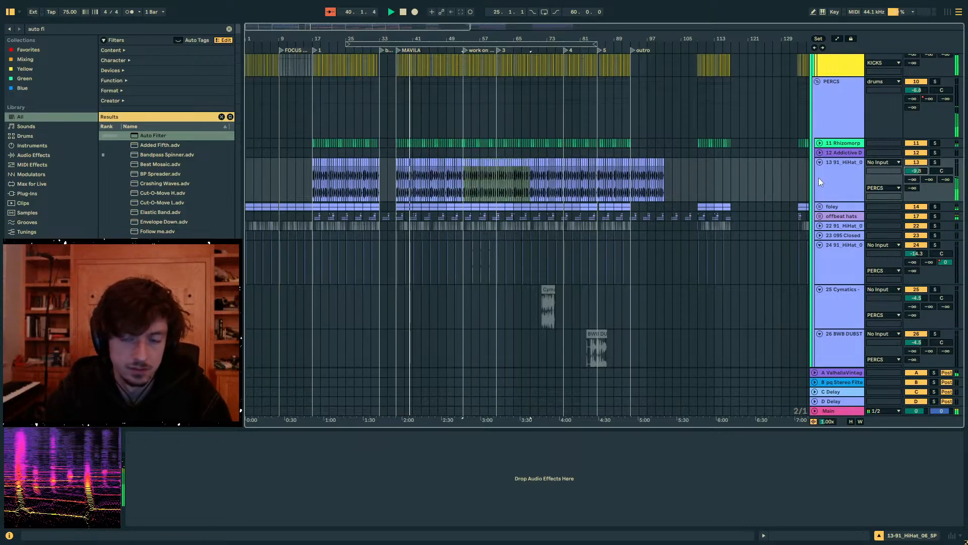
- Place the insert marker at bar 37 on the hi-hat track and examine the start of the MAVILA section across the tracks
left_click(481, 178)
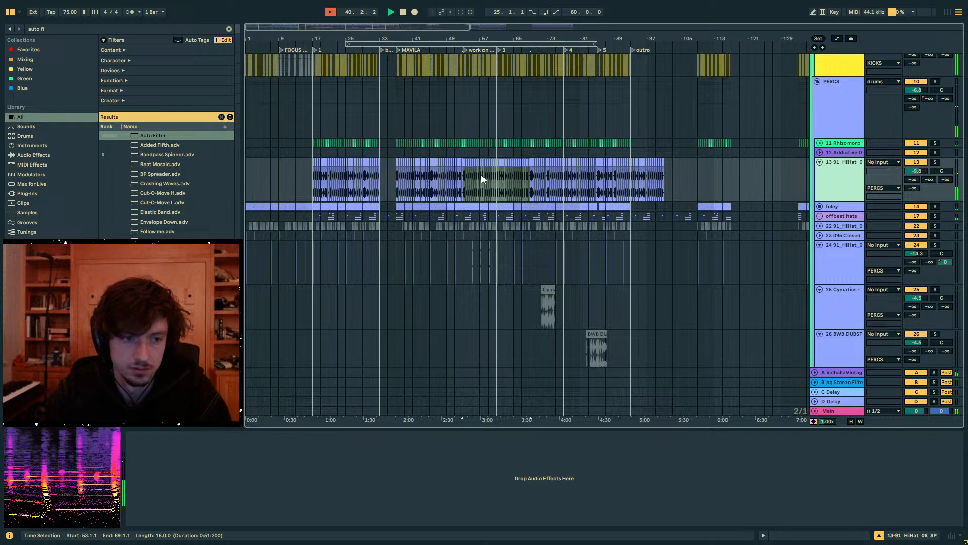
left_click(388, 193)
left_click(394, 163)
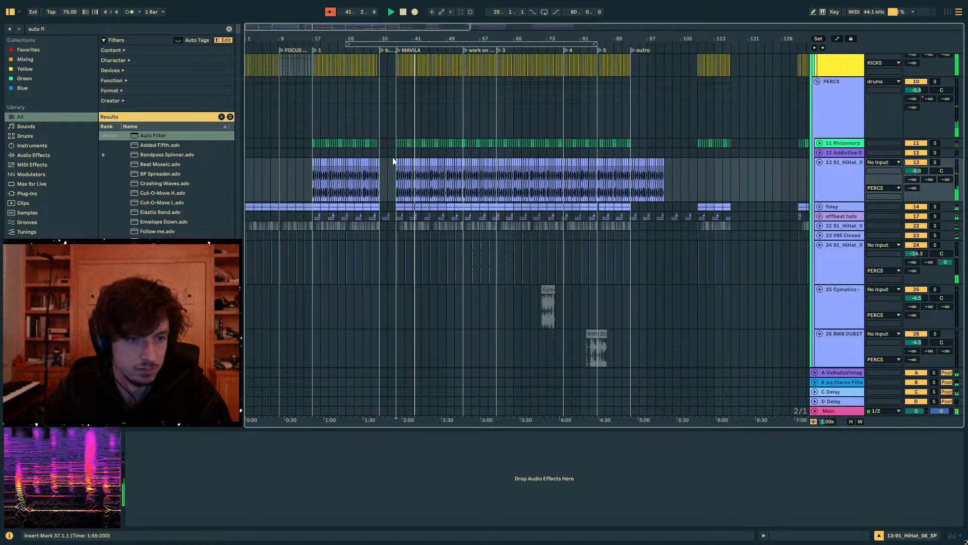
left_click_drag(403, 39, 409, 151)
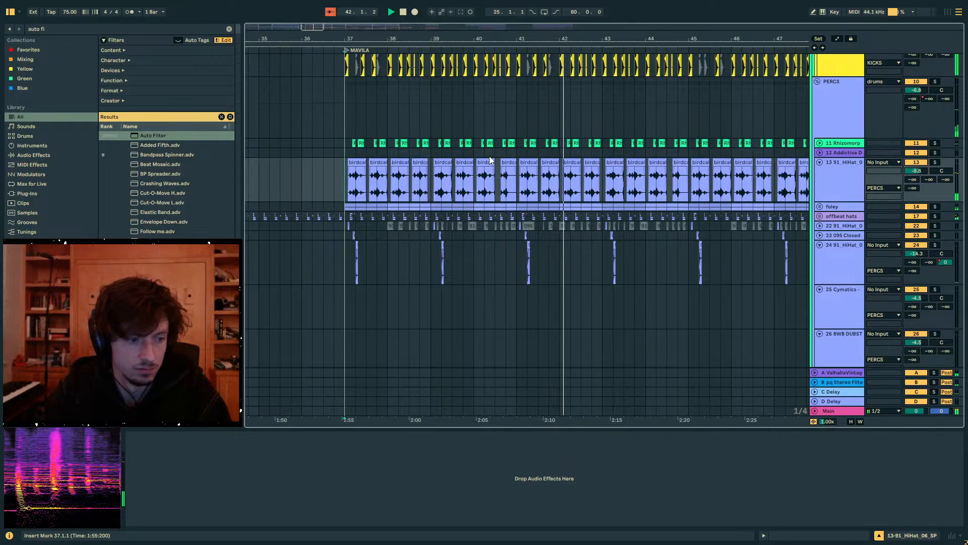
scroll(520, 154, "down", 10)
scroll(518, 152, "down", 3)
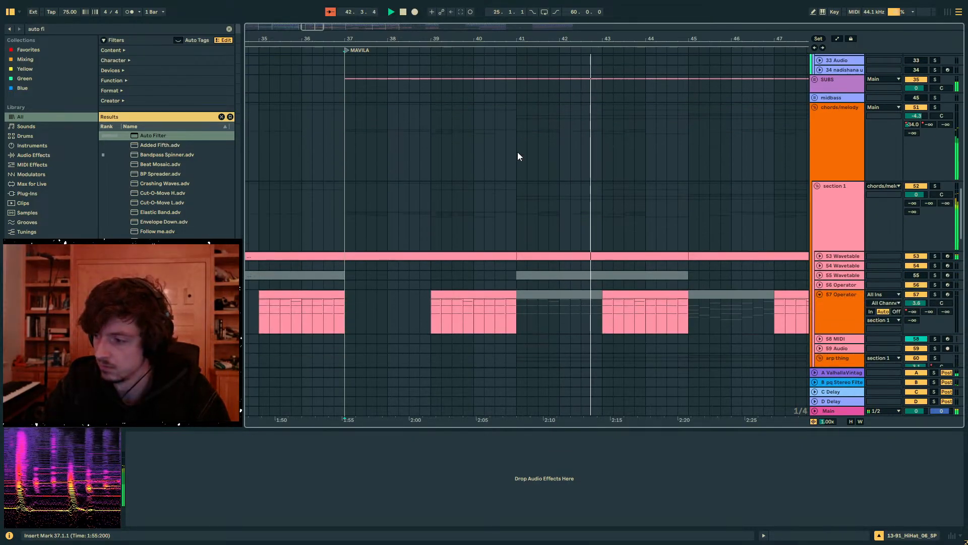
- Audition the arp thing group in solo from bar 41, then return it to the full mix
left_click(512, 150)
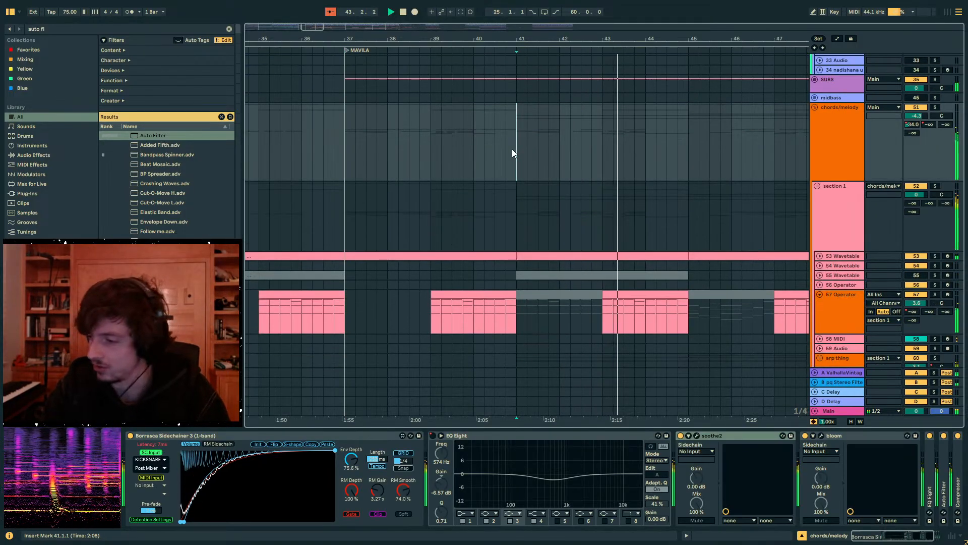
scroll(595, 185, "down", 5)
scroll(594, 185, "down", 2)
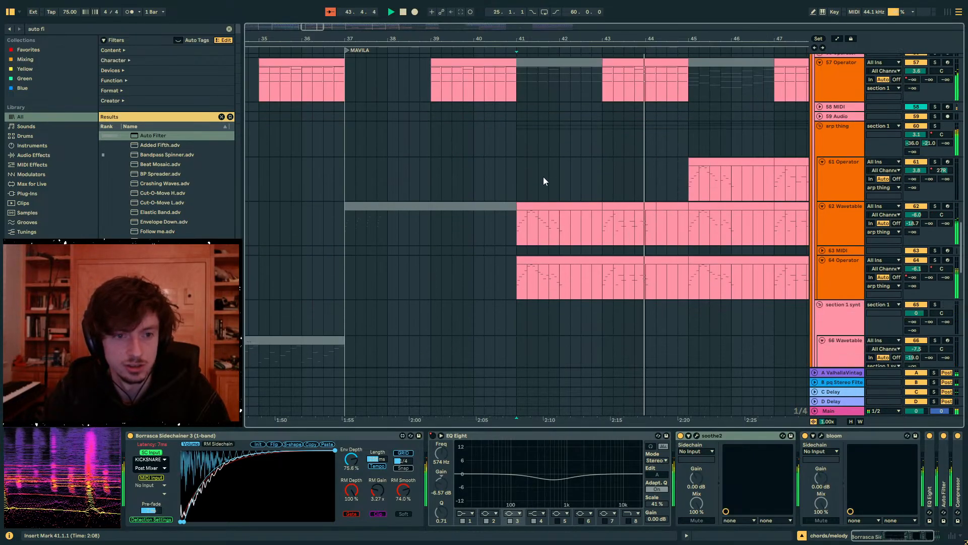
left_click(550, 222)
left_click_drag(661, 39, 544, 35)
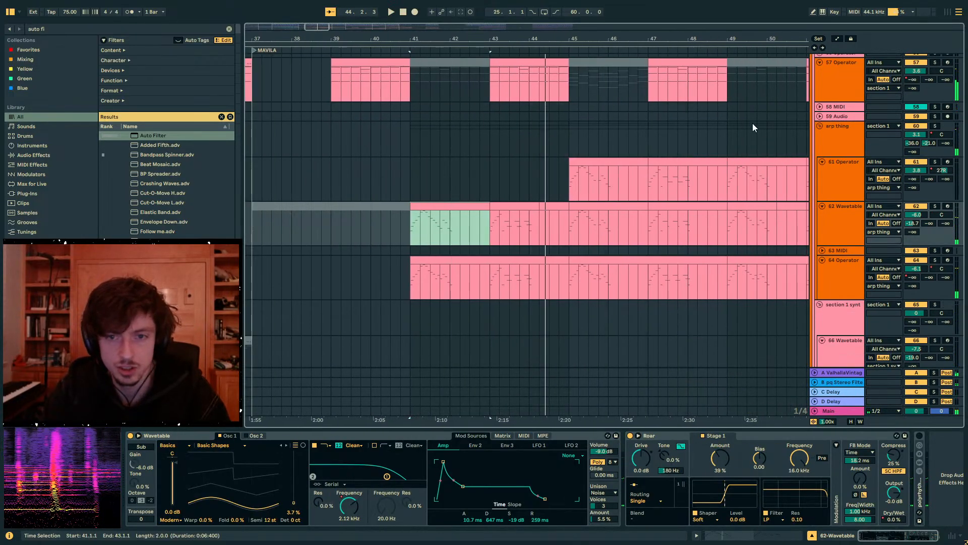
left_click(843, 137)
left_click(935, 127)
left_click(412, 143)
key("space")
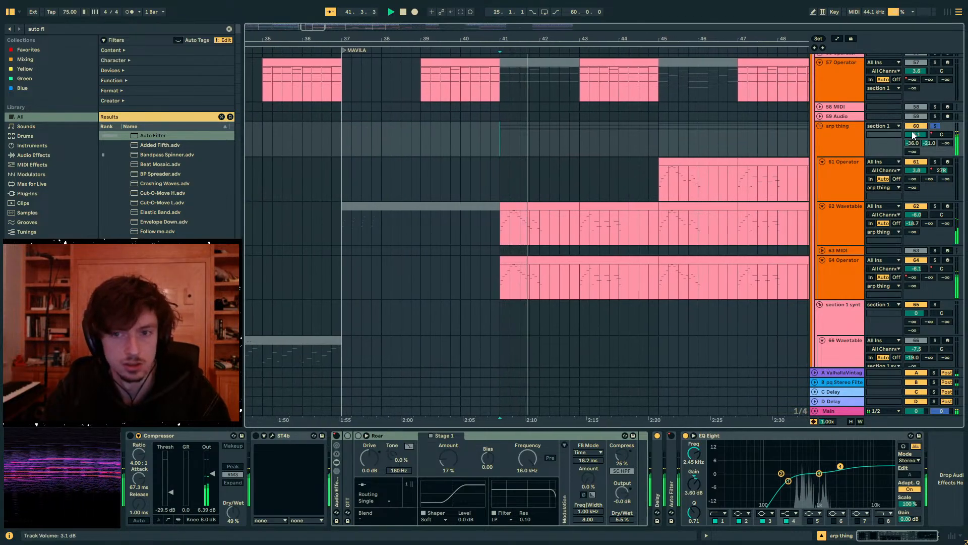
left_click(935, 125)
- Add a MIDI track below 61 Operator and copy the Wavetable arp clips from bars 41 to 45 onto it
left_click(840, 217)
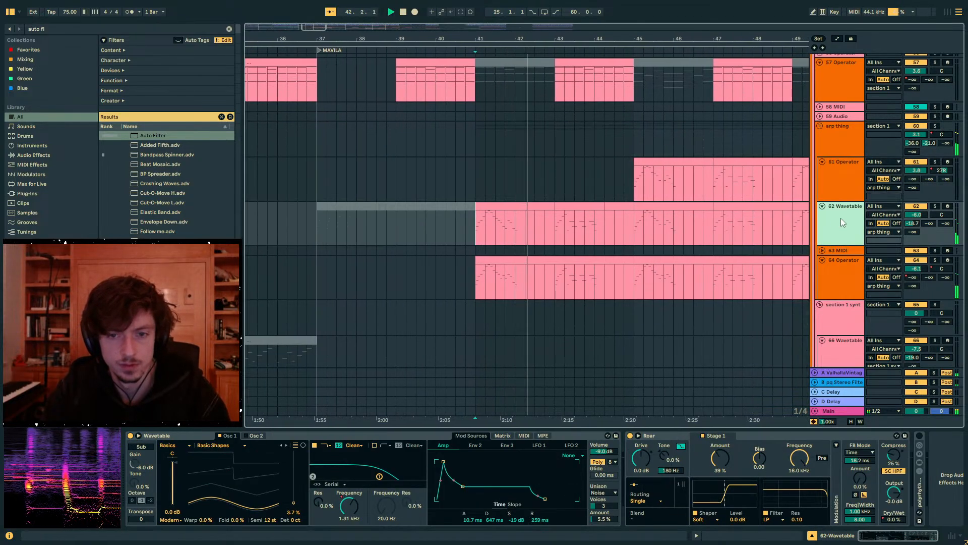
left_click(836, 176)
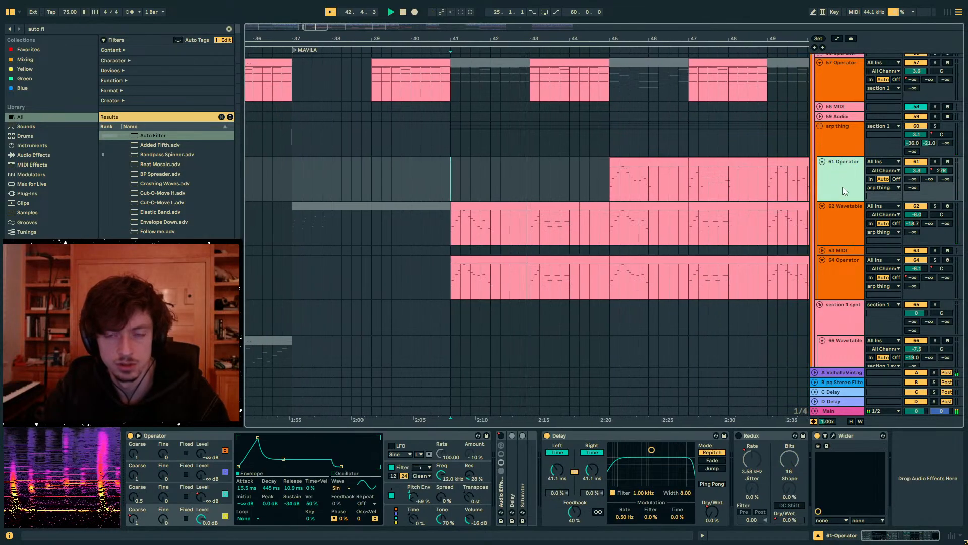
key("ctrl+shift+t")
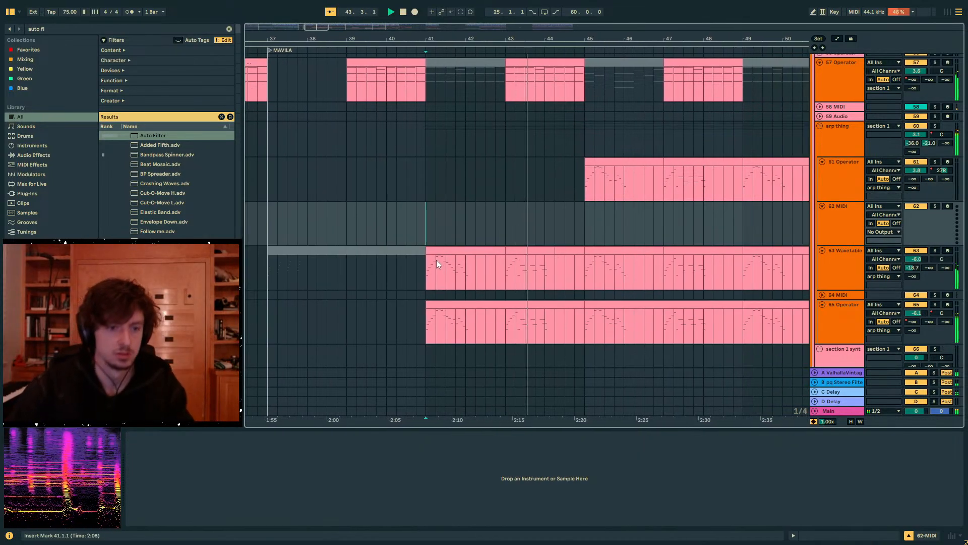
left_click_drag(436, 259, 565, 247)
key("ctrl+c")
left_click(427, 217)
key("ctrl+v")
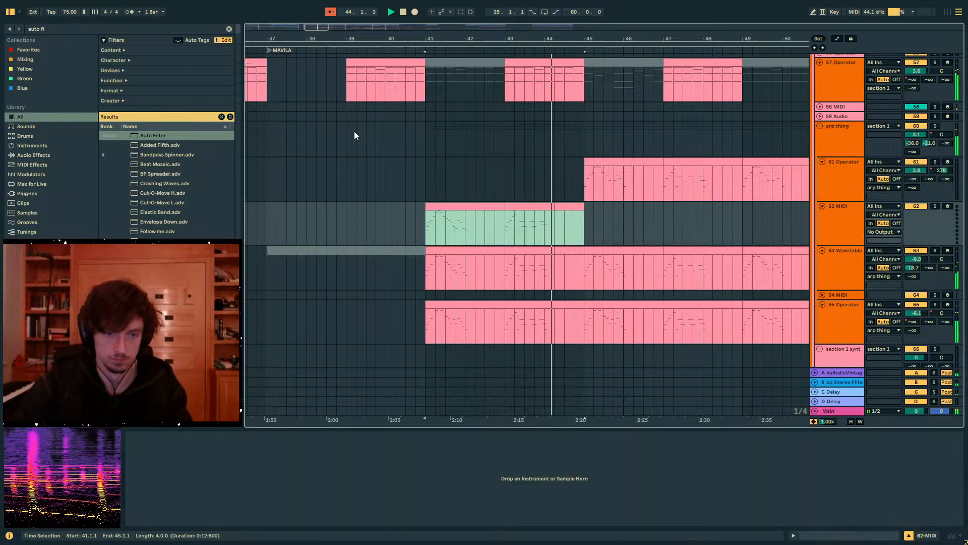
- Search the browser for Operator and load the default instrument onto the new MIDI track
left_click_drag(71, 31, 2, 29)
type("operat")
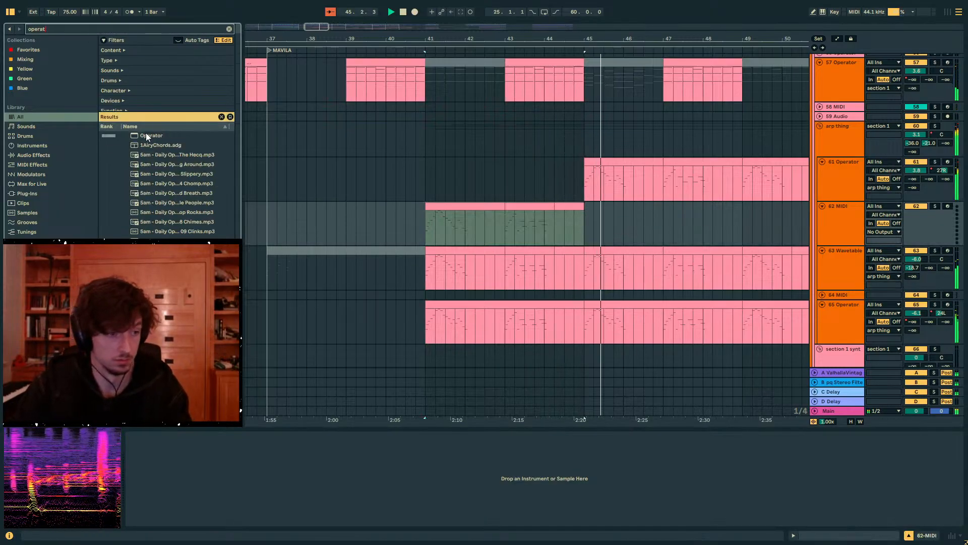
key("Return")
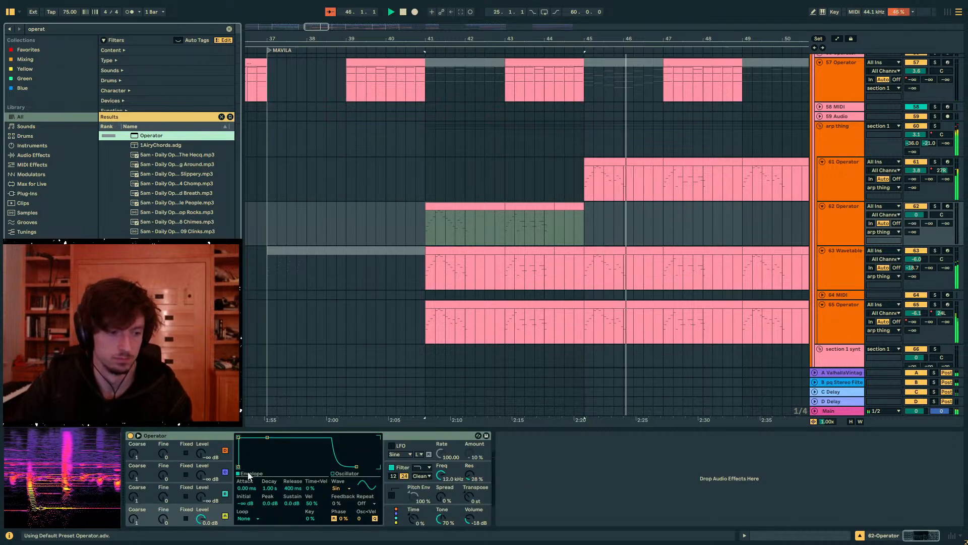
- Solo the new Operator track, set oscillator A's Coarse to 0.5 and enable its pitch envelope at 35%
left_click(933, 206)
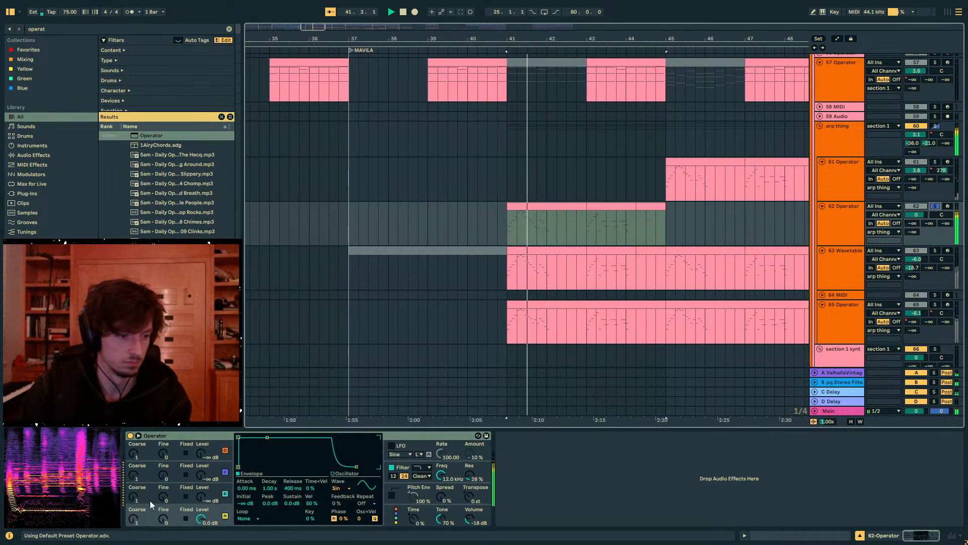
left_click_drag(133, 518, 134, 524)
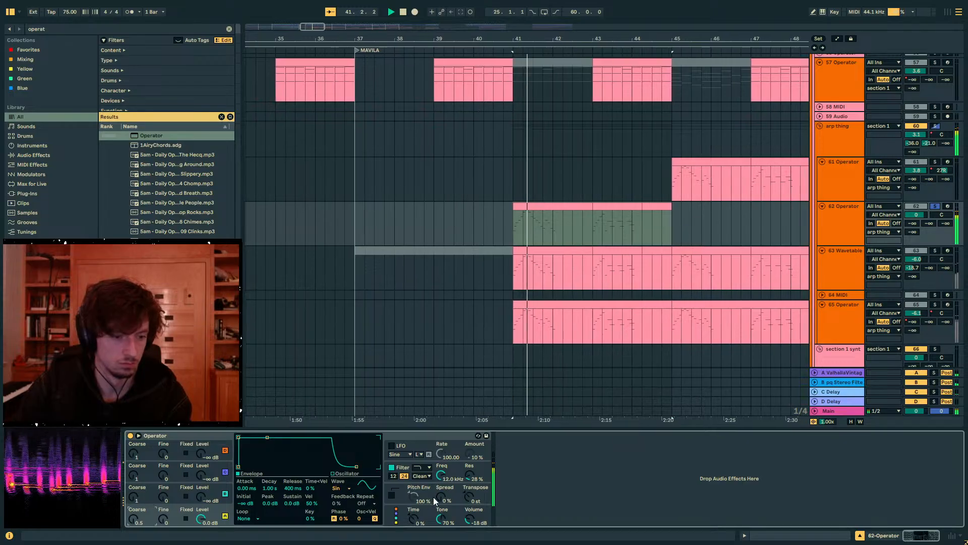
left_click(393, 496)
left_click_drag(413, 497, 414, 528)
key("space")
key("space")
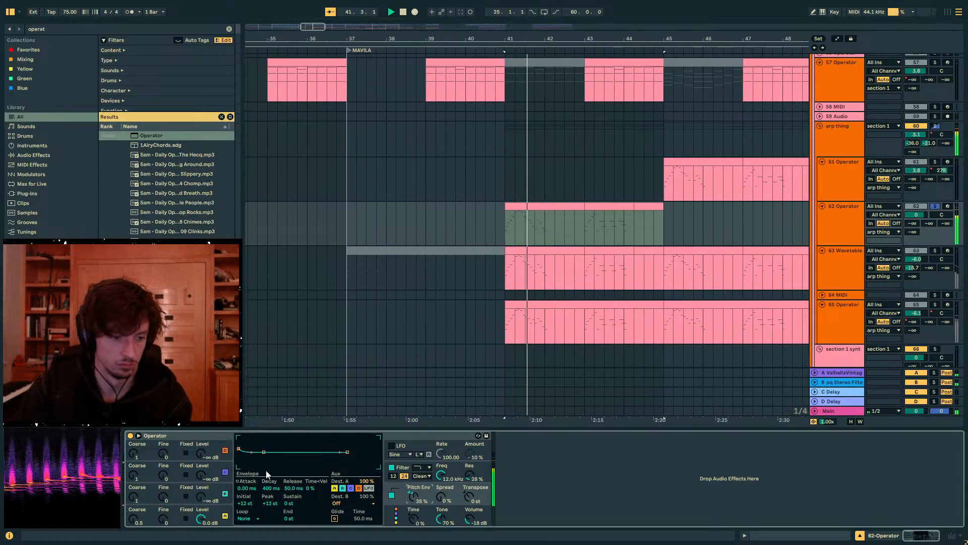
- Lengthen oscillator A's envelope attack slightly and set the new Operator's Transpose to -12 st while auditioning it
key("space")
left_click(217, 512)
key("space")
left_click_drag(246, 488, 246, 467)
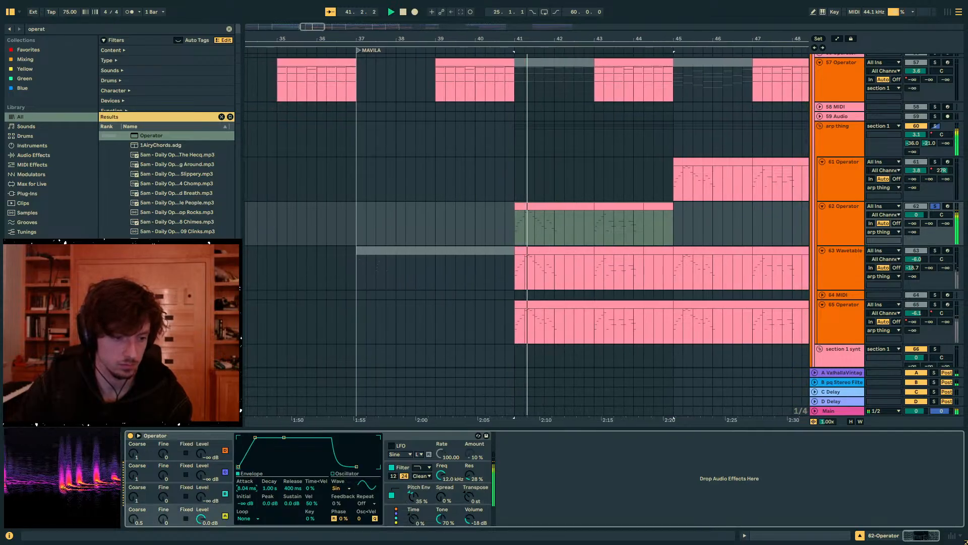
left_click_drag(468, 498, 468, 511)
key("space")
key("space")
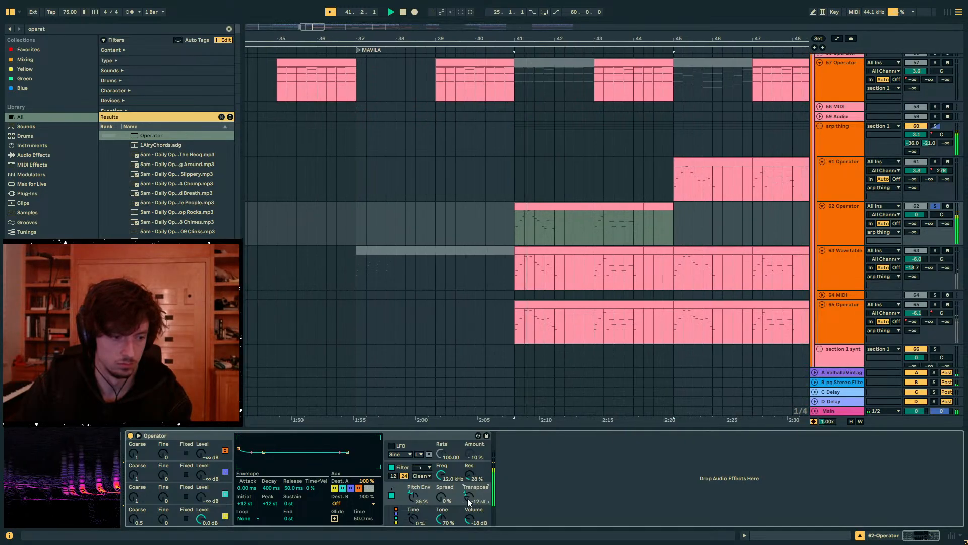
- Unsolo the new Operator track and set its volume to -2.3 dB against the full mix
left_click(936, 206)
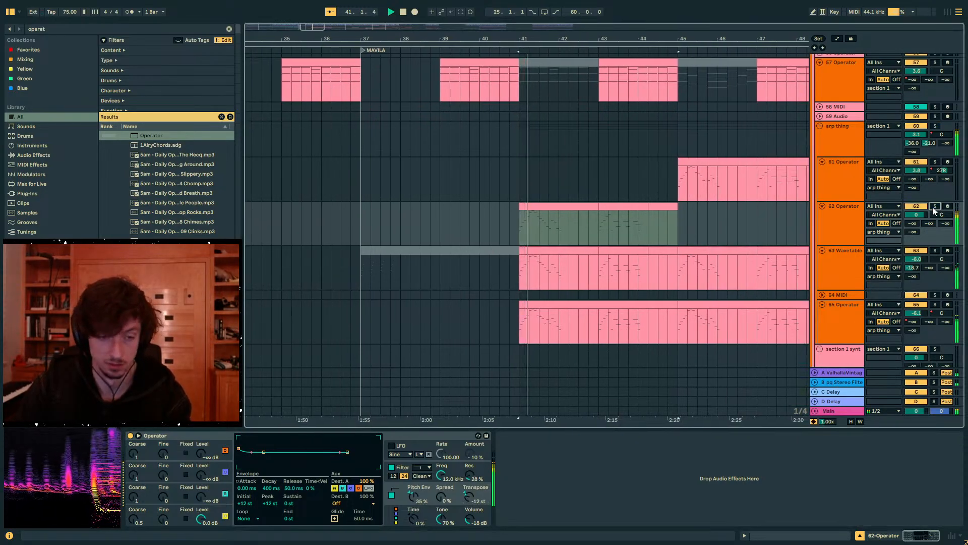
left_click_drag(917, 215, 918, 222)
key("space")
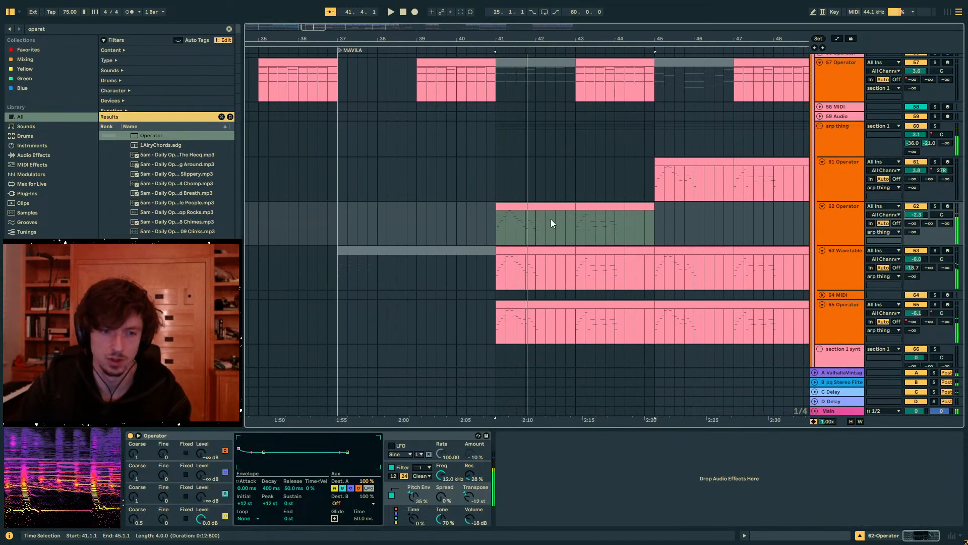
- Audition the 63 Wavetable, 65 Operator and 61 Operator arp layers in solo one after another
left_click(557, 206)
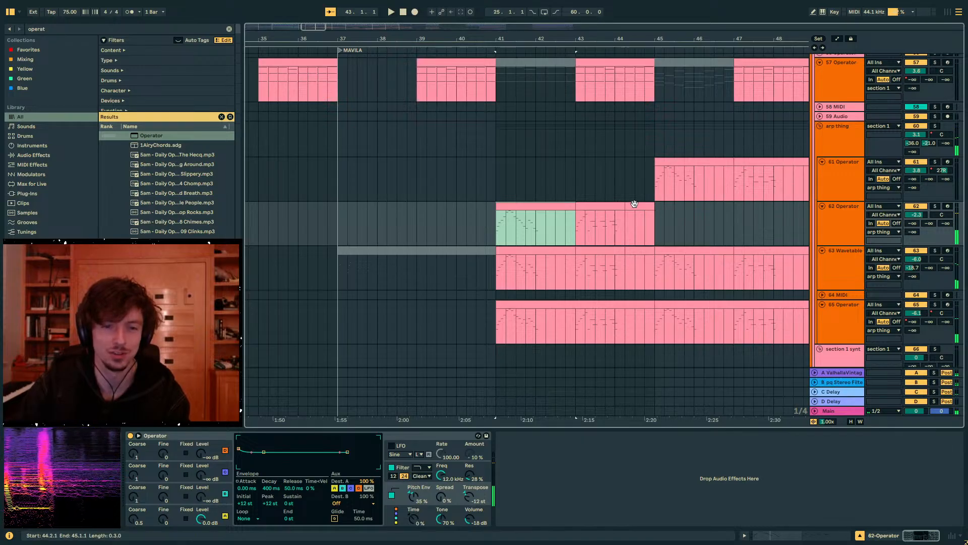
left_click(935, 251)
key("space")
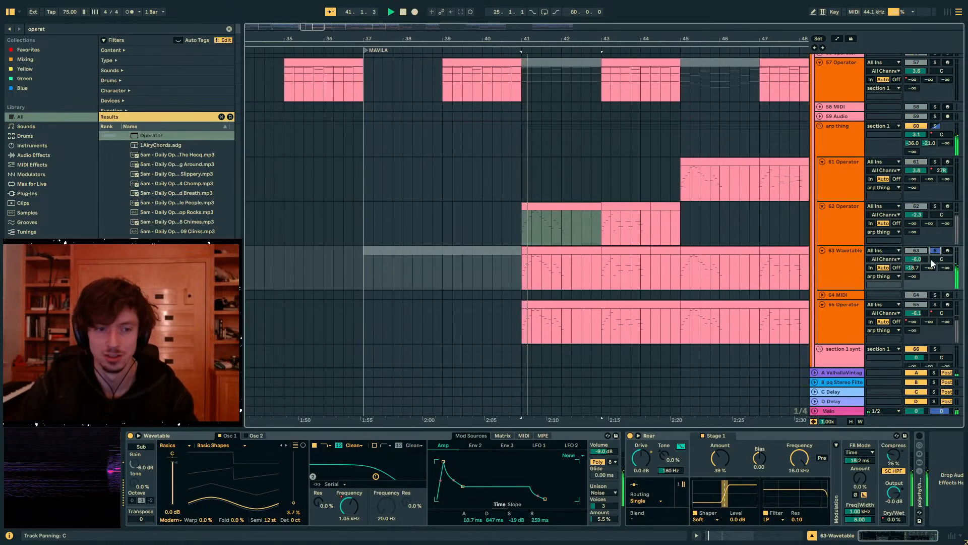
left_click(935, 304)
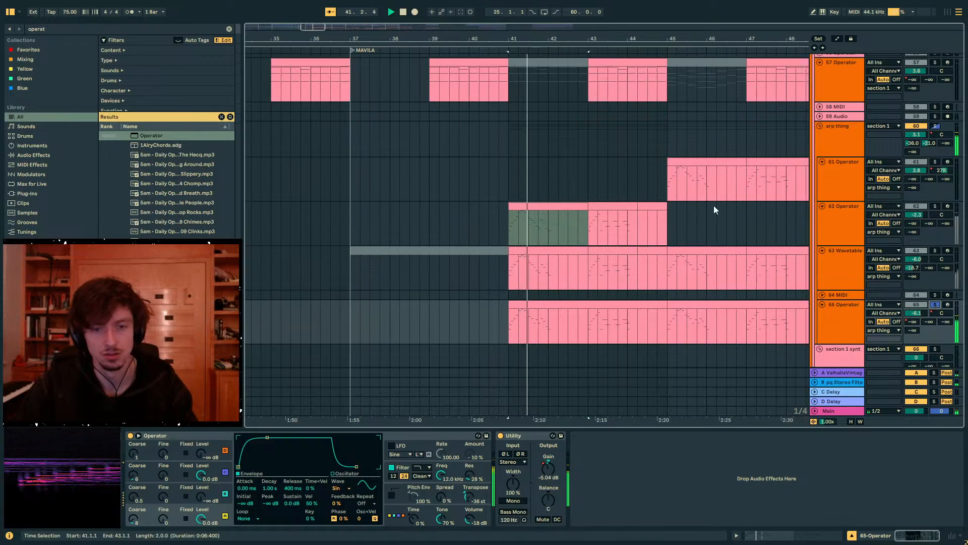
key("space")
left_click(684, 160)
left_click(935, 162)
key("space")
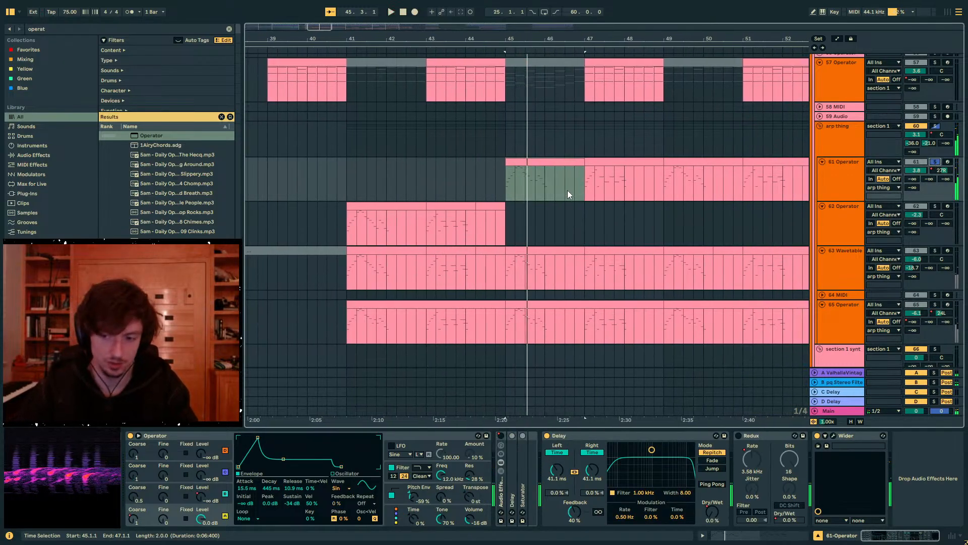
- Copy the 61 Operator arp clips spanning bars 45 to 53 onto the 62 Operator track at bar 45
left_click(389, 206)
left_click(451, 206)
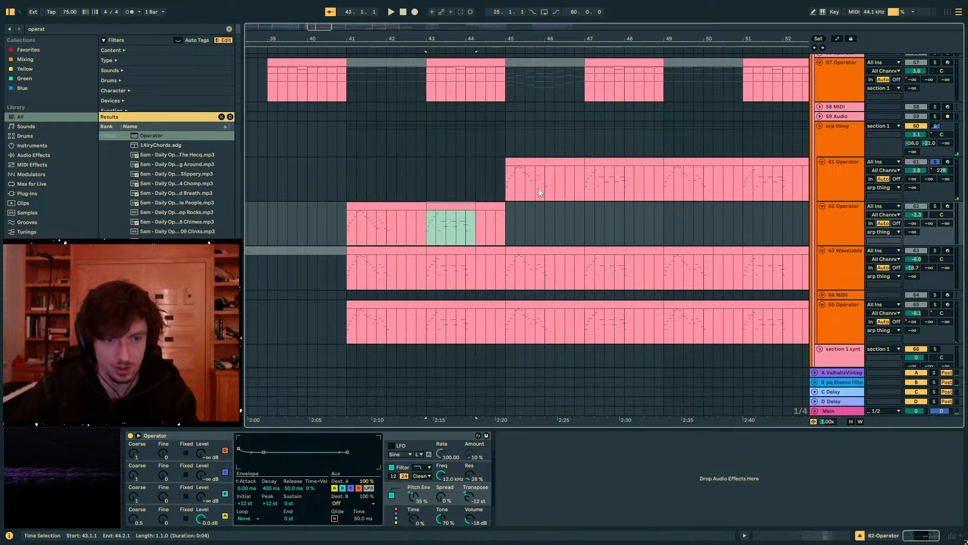
left_click(530, 161)
left_click(717, 160, "shift")
key("ctrl+c")
left_click(511, 209)
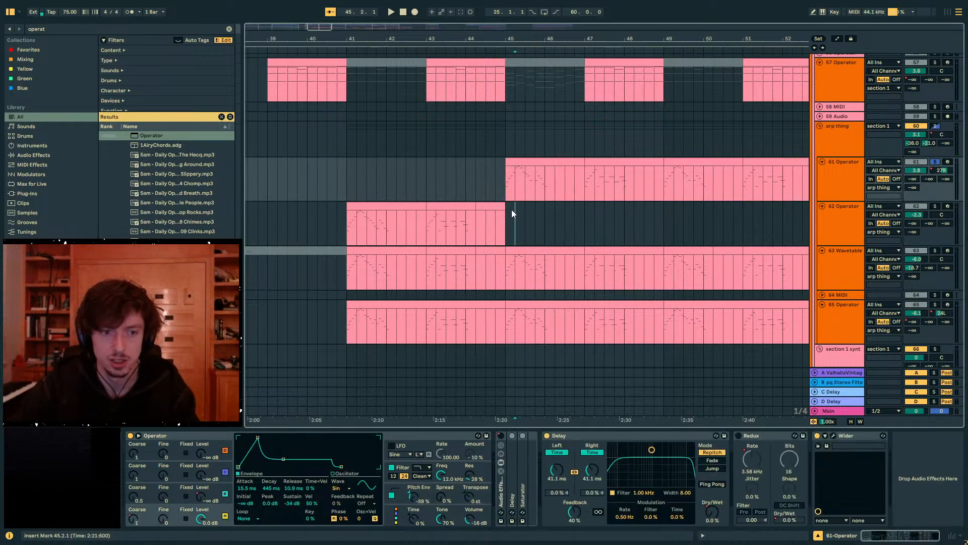
key("ctrl+v")
- Audition the extended 62 Operator layer in solo and the whole arp thing group in solo, ending with the group unsoloed
left_click(937, 207)
key("space")
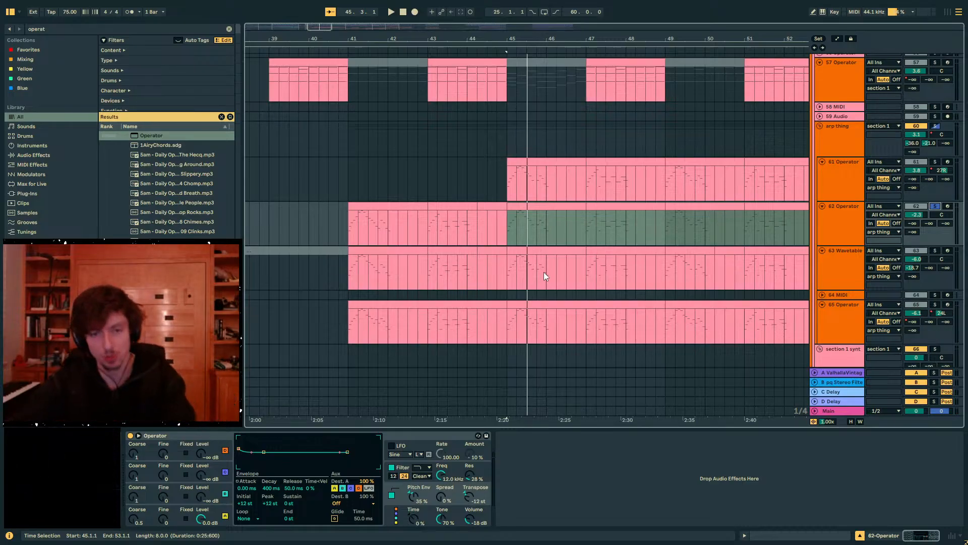
left_click(935, 126)
key("space")
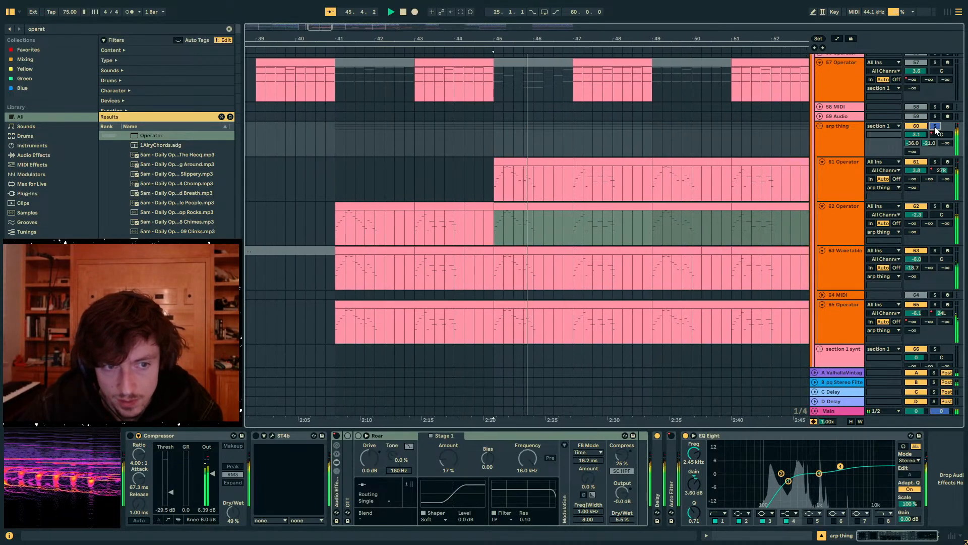
left_click(936, 127)
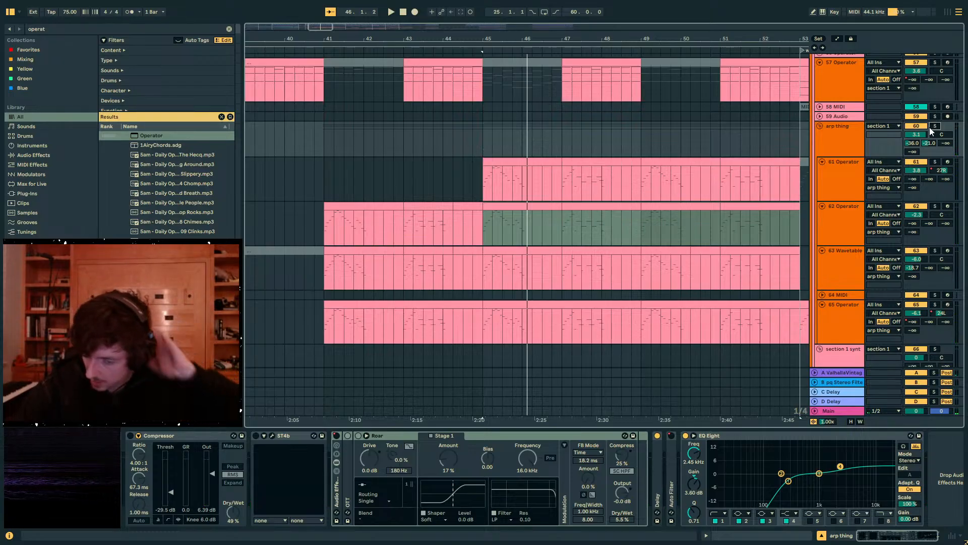
- Solo the arp thing group and play all its layers together from bar 45
left_click(482, 147)
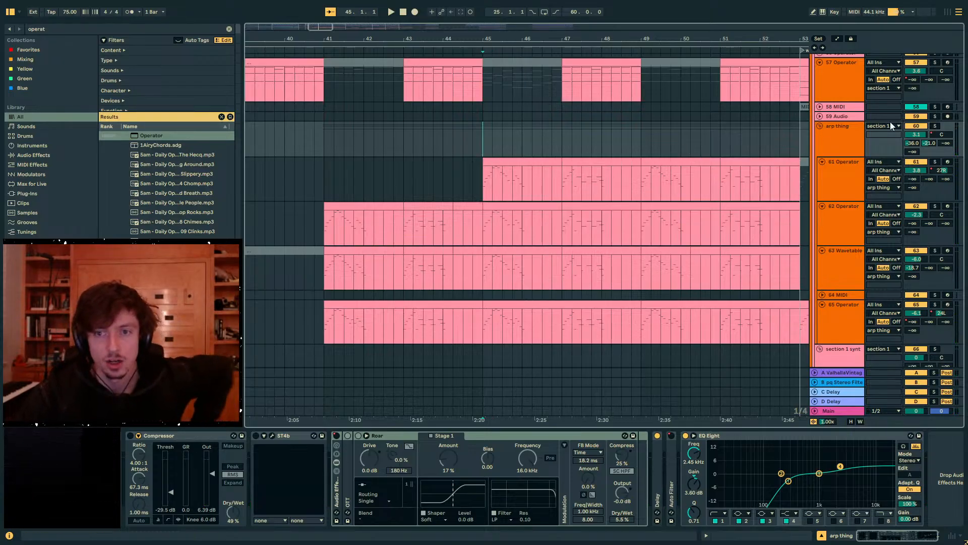
left_click(936, 126)
key("space")
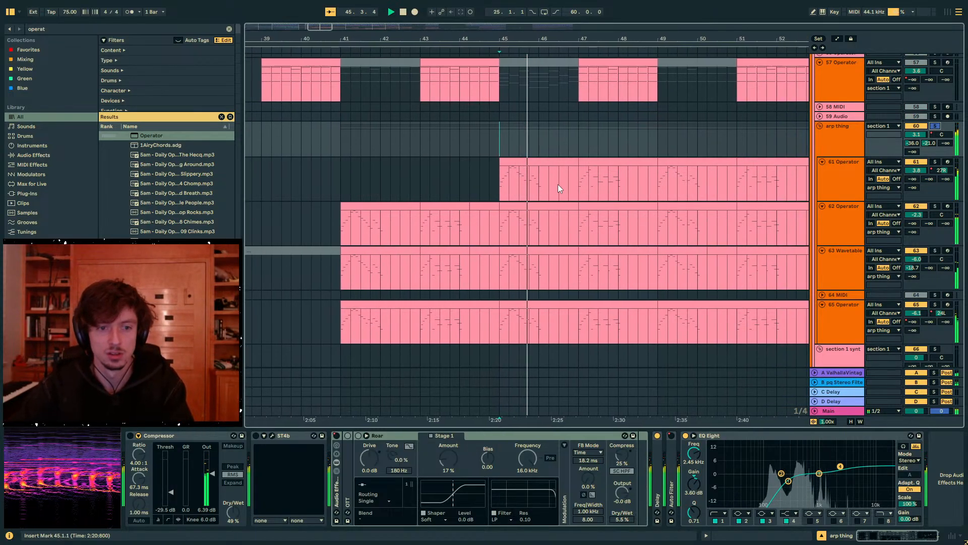
left_click(477, 178)
key("space")
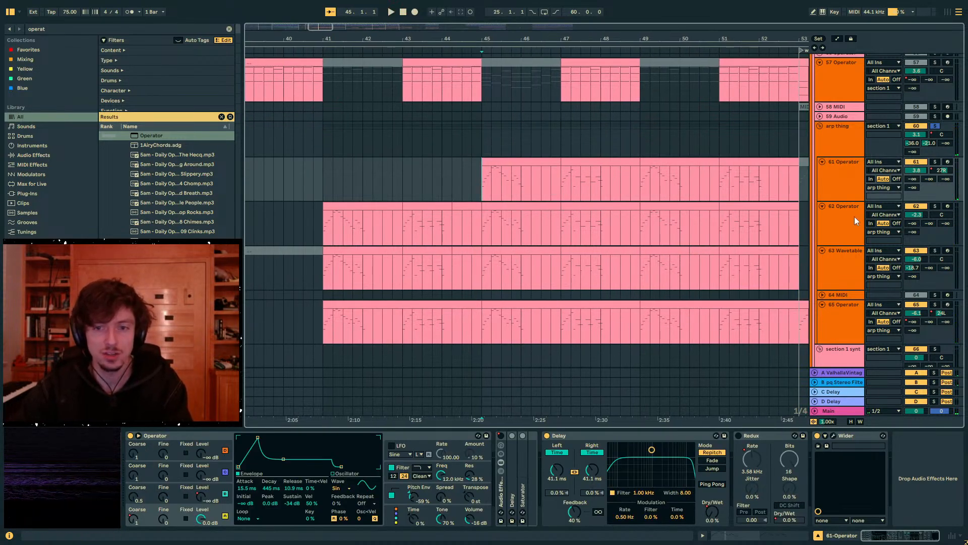
- Compare the 63 Wavetable and 62 Operator layers by soloing each in turn from bar 45
key("space")
left_click(935, 251)
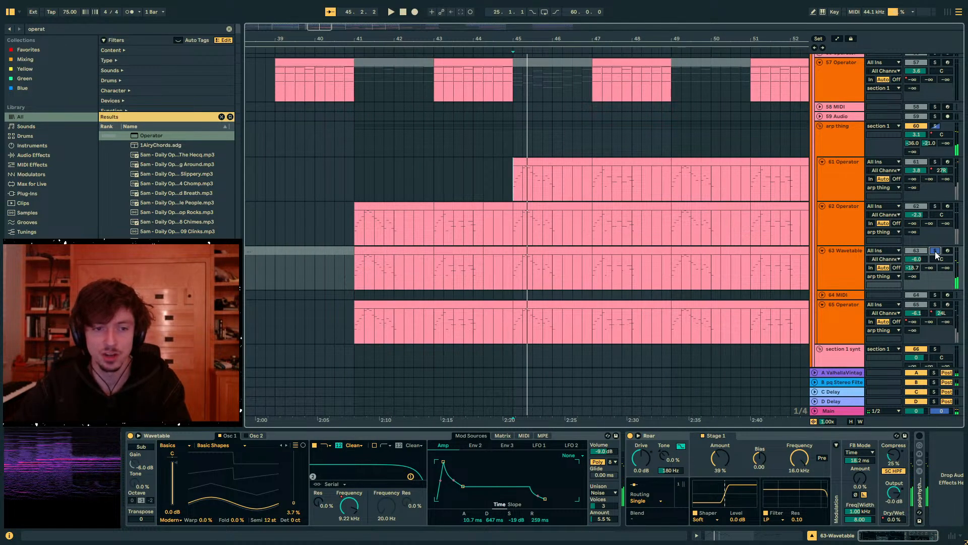
left_click(934, 206)
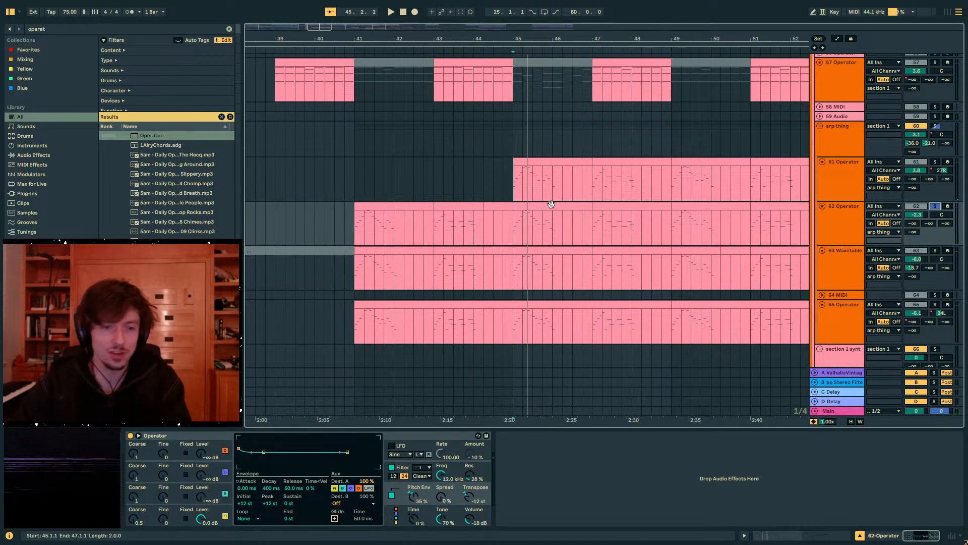
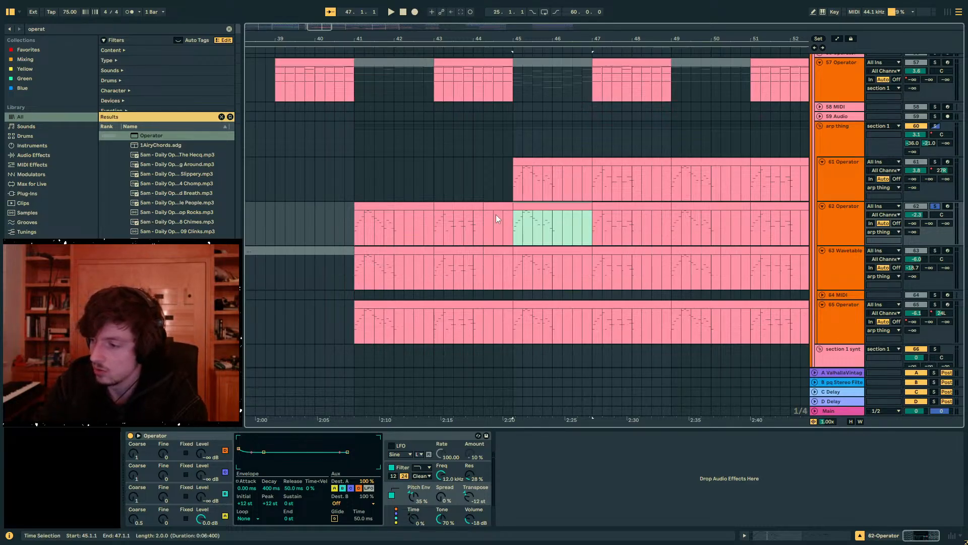
- Play the arp thing group in solo from bar 45, unsolo it during playback, and show the 62 Operator's synth device
scroll(577, 190, "up", 2)
left_click(933, 177)
key("space")
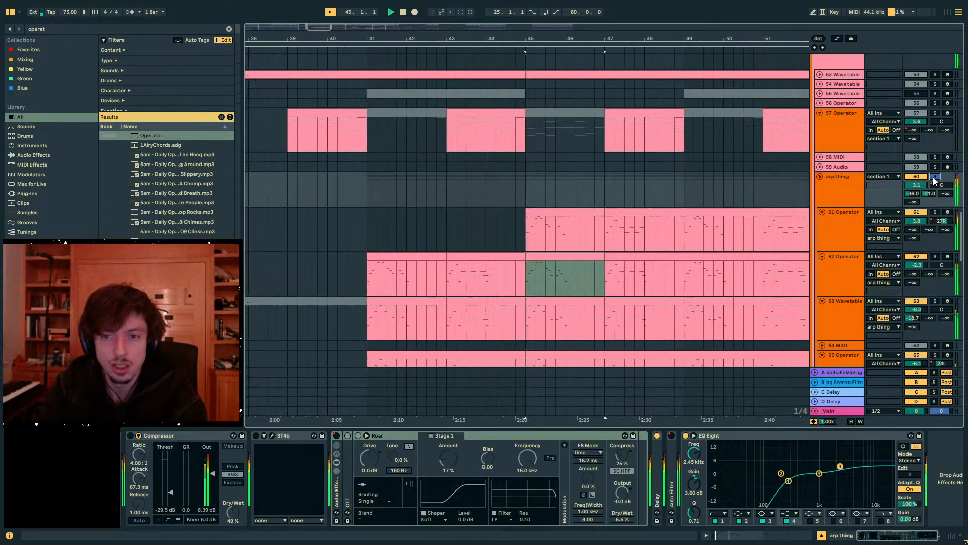
left_click(933, 177)
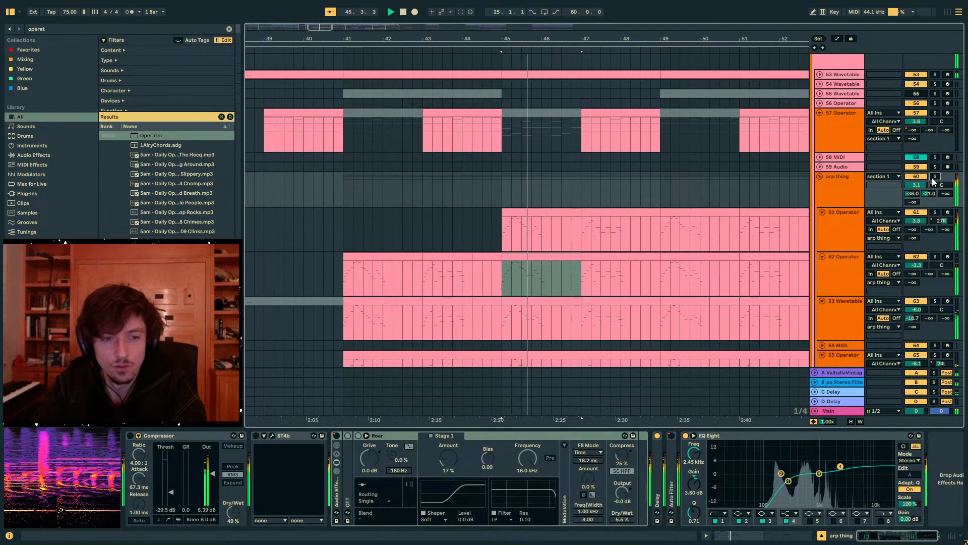
left_click(932, 256)
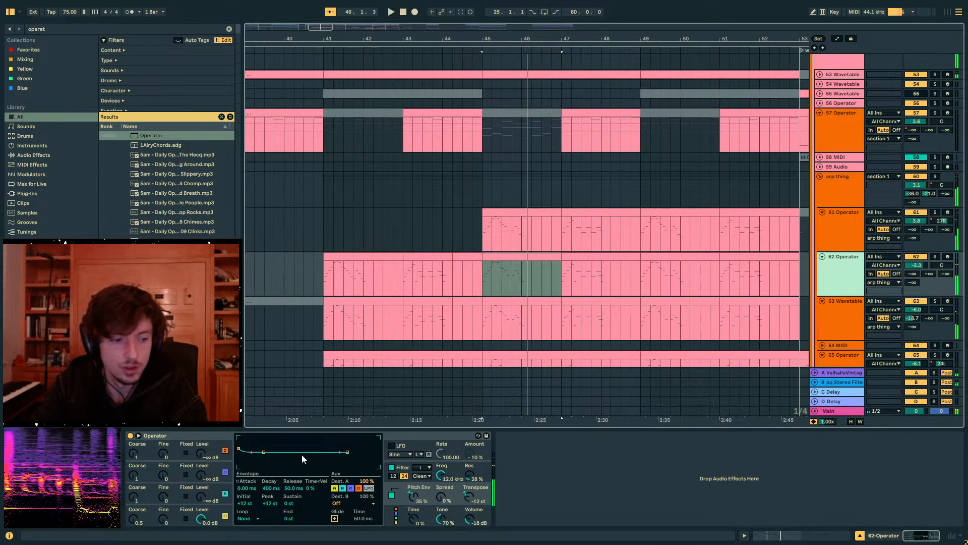
- Try a 225 ms decay and 40.3 ms release on the 62 Operator's pitch envelope from bar 45, and undo the change
left_click_drag(283, 486, 283, 492)
left_click(269, 490)
key("space")
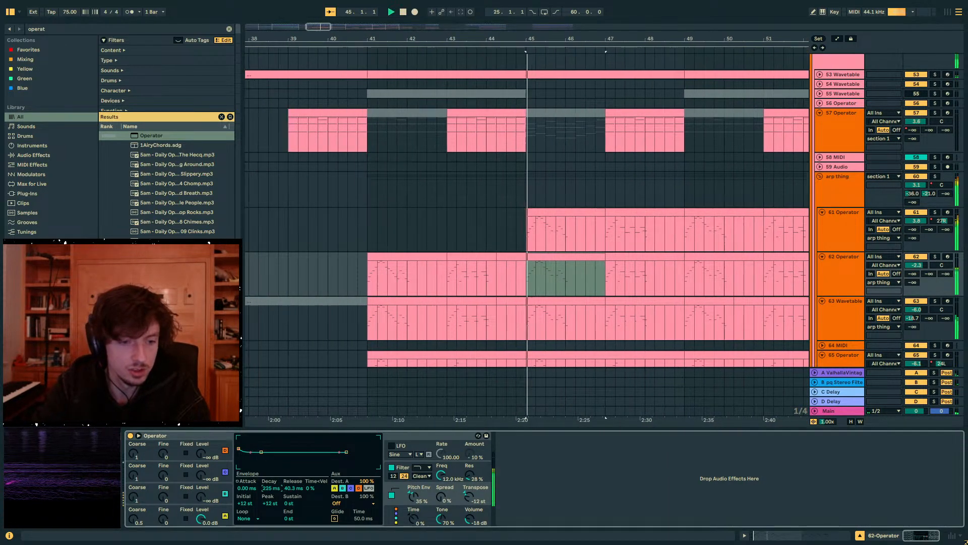
key("ctrl+z")
- Set oscillator A's envelope on the 62 Operator to 1.03 s decay and −∞ dB sustain while auditioning it soloed, and replay it unsoloed
left_click(936, 256)
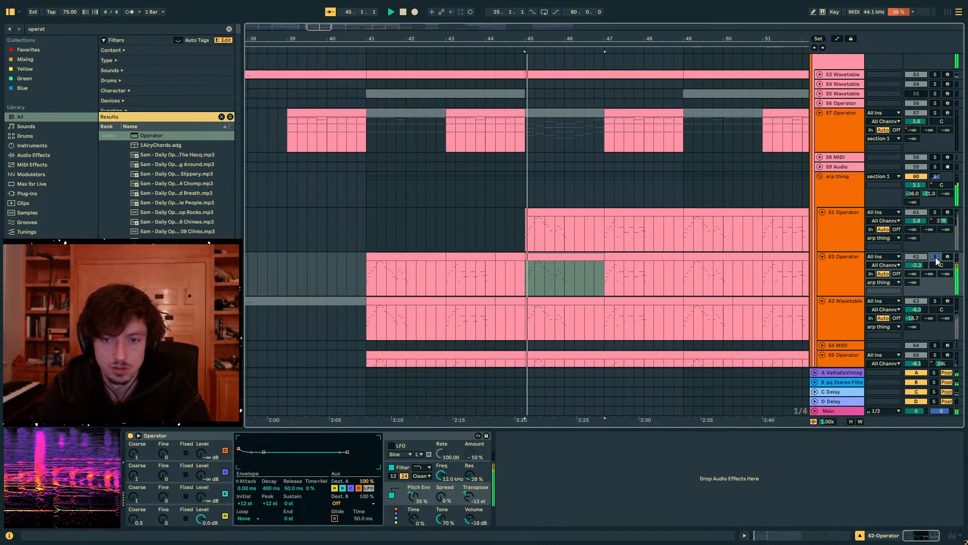
left_click(229, 507)
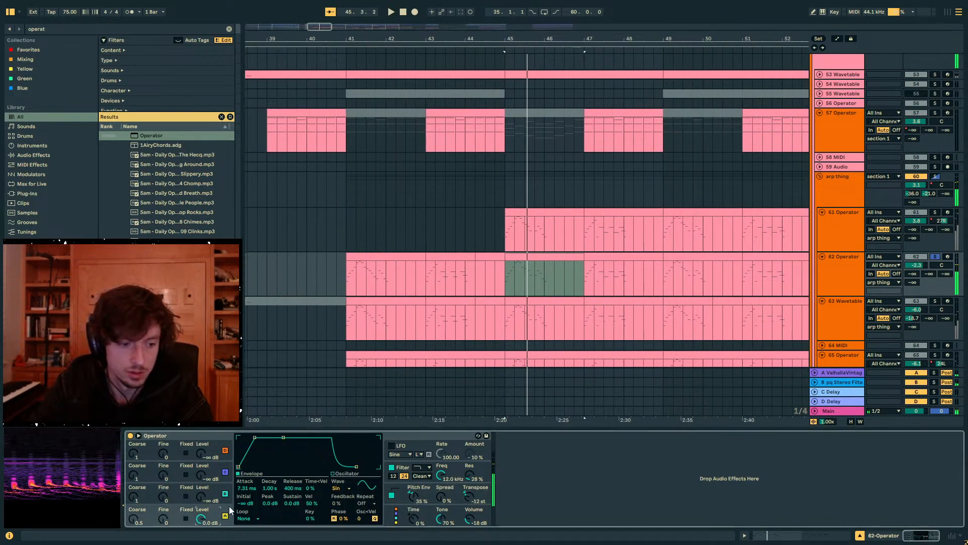
key("ctrl+z")
key("space")
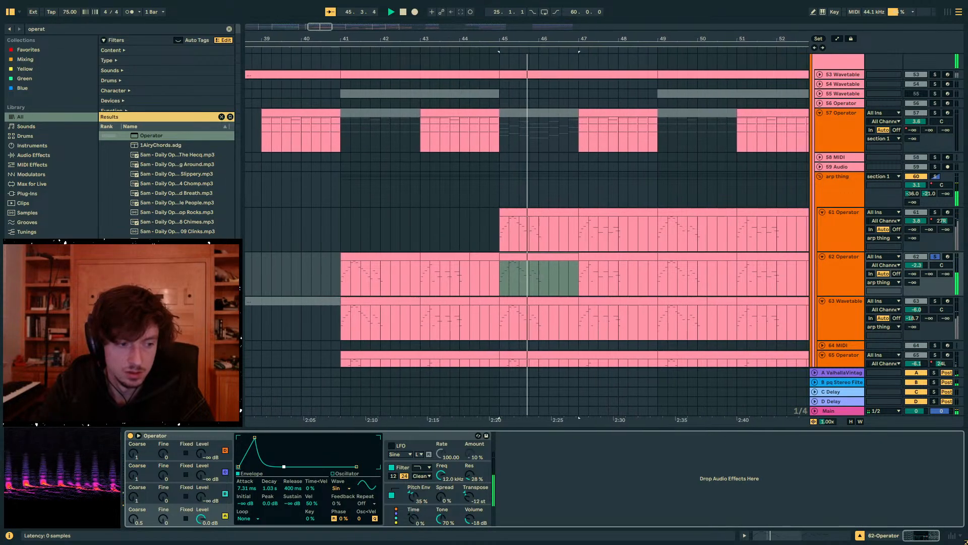
key("space")
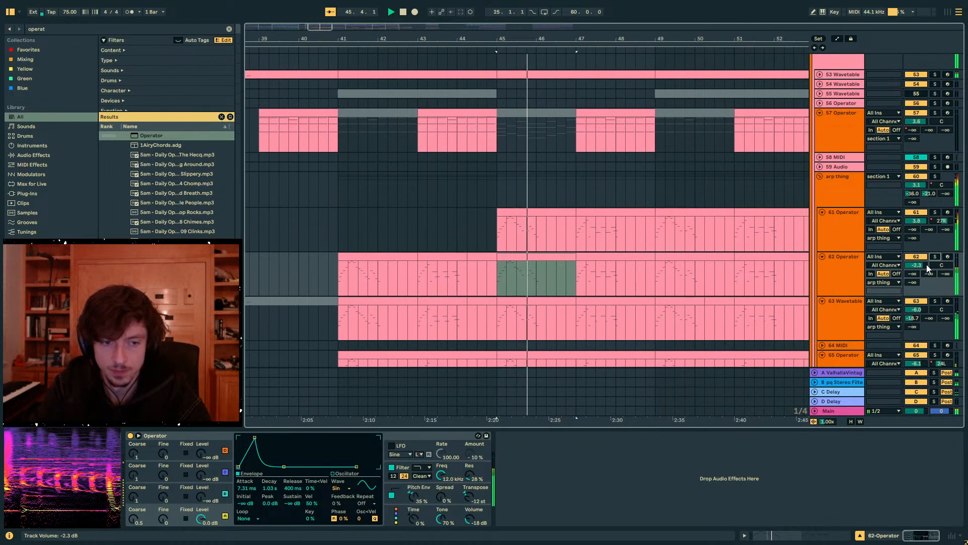
- Open the 62 Operator clip at bar 49 in an enlarged note editor and examine its arp notes
left_click(586, 258)
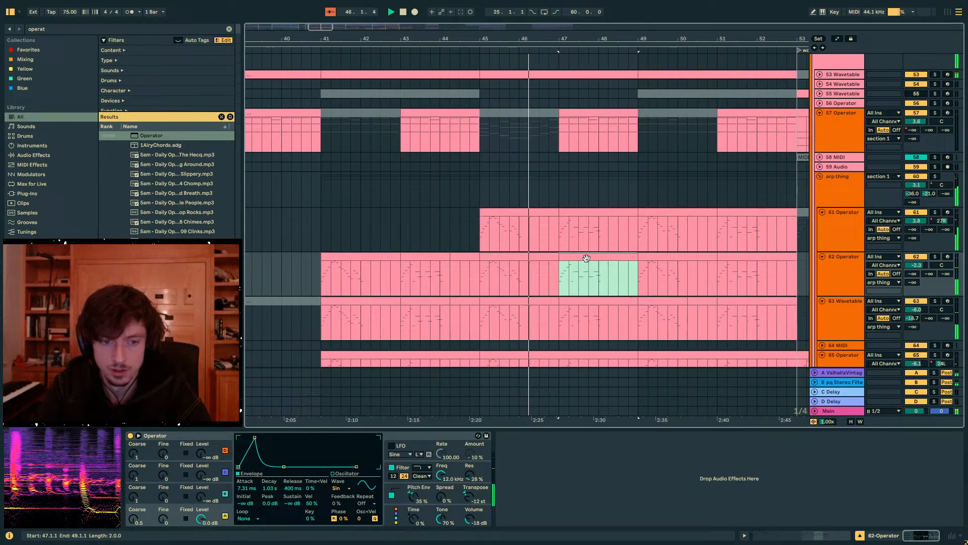
left_click(686, 258)
key("space")
key("shift+Tab")
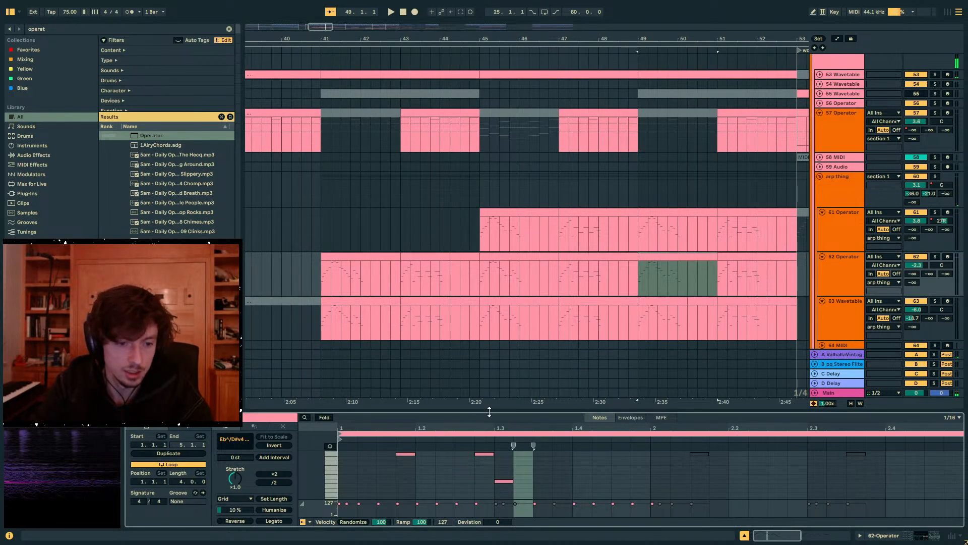
left_click_drag(489, 411, 489, 141)
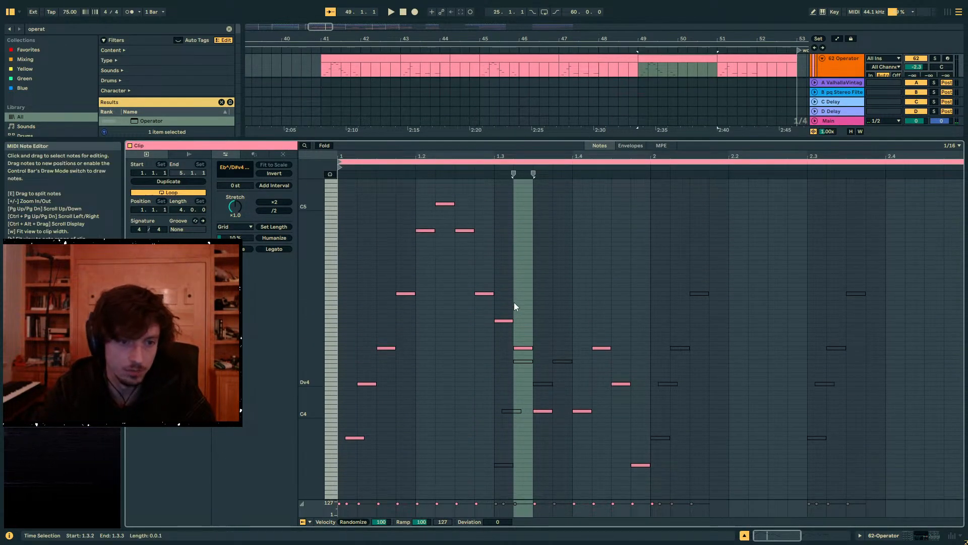
scroll(512, 304, "down", 3)
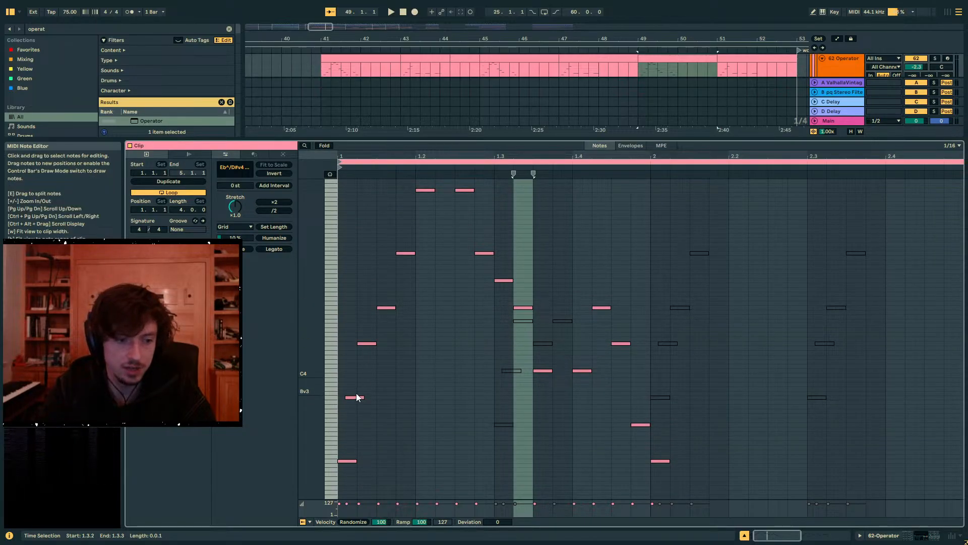
left_click(425, 422)
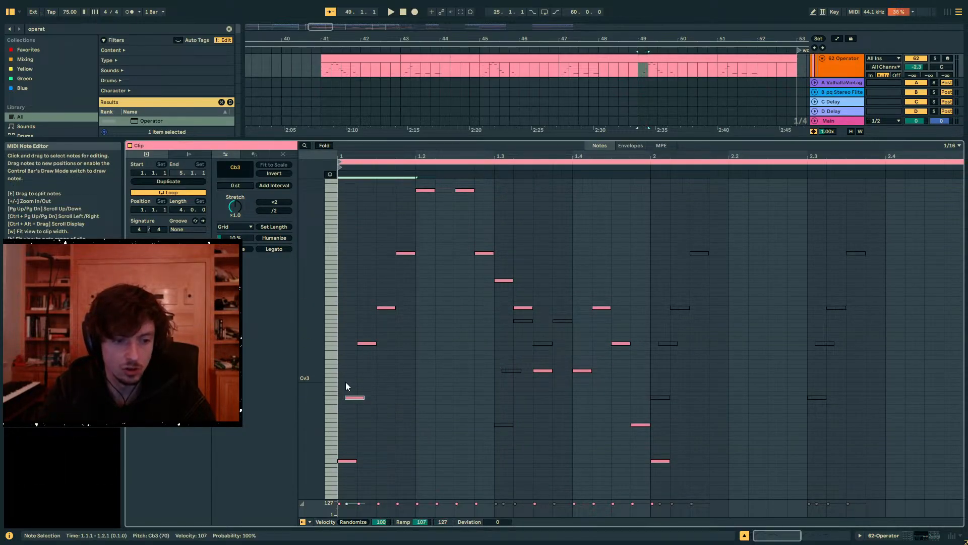
left_click_drag(370, 449, 370, 450)
left_click_drag(489, 489, 398, 434)
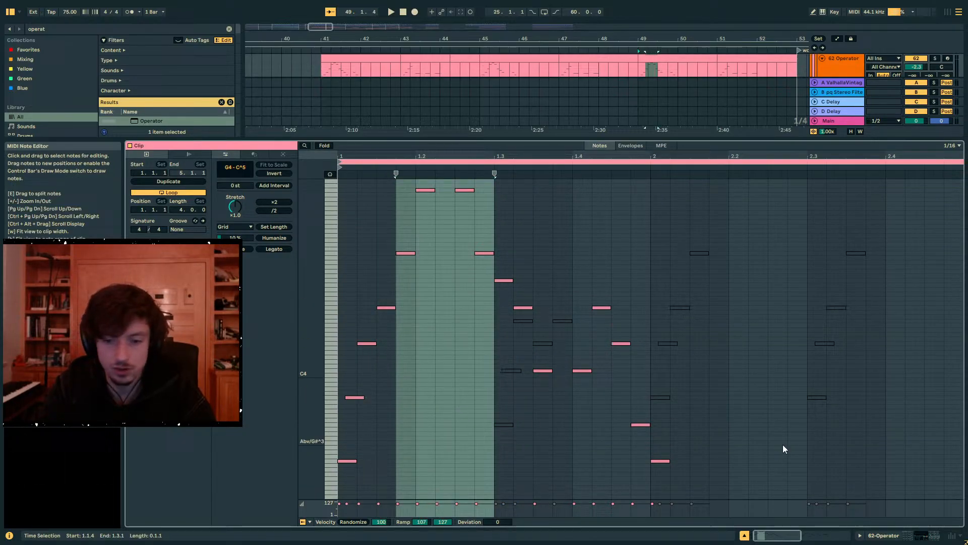
left_click(927, 537)
- Inspect the 63 Wavetable and 65 Operator arp clips at bar 45 alongside the surrounding arrangement
left_click(492, 112)
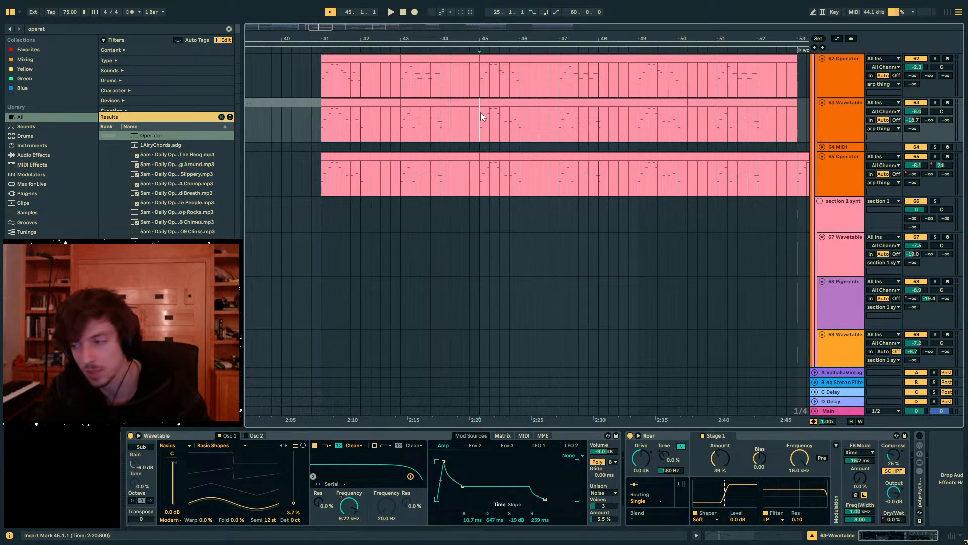
left_click_drag(480, 112, 560, 120)
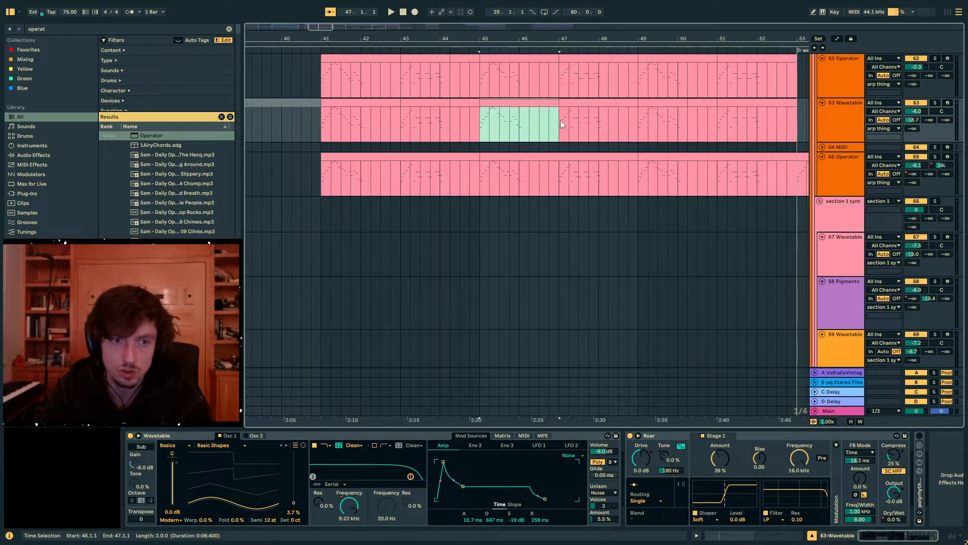
scroll(523, 177, "up", 3)
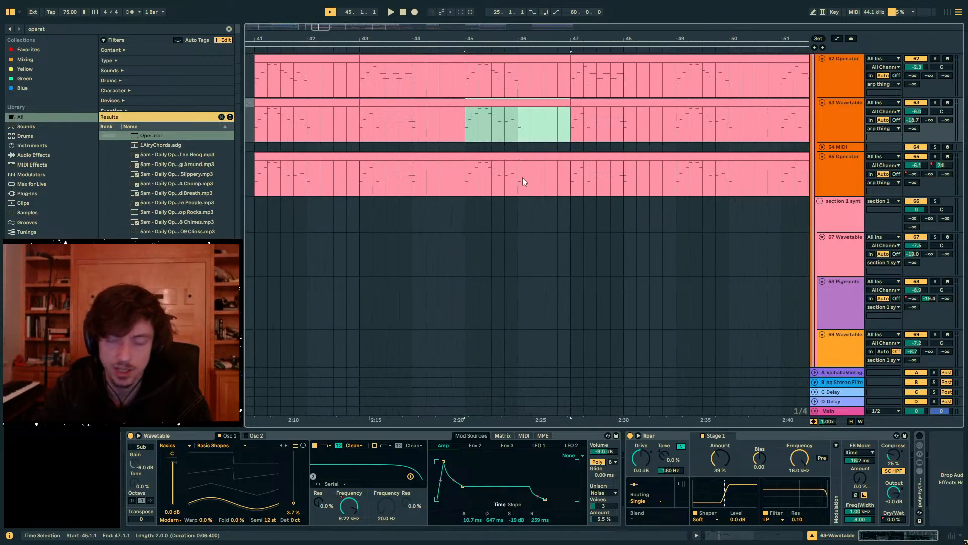
scroll(535, 182, "up", 1)
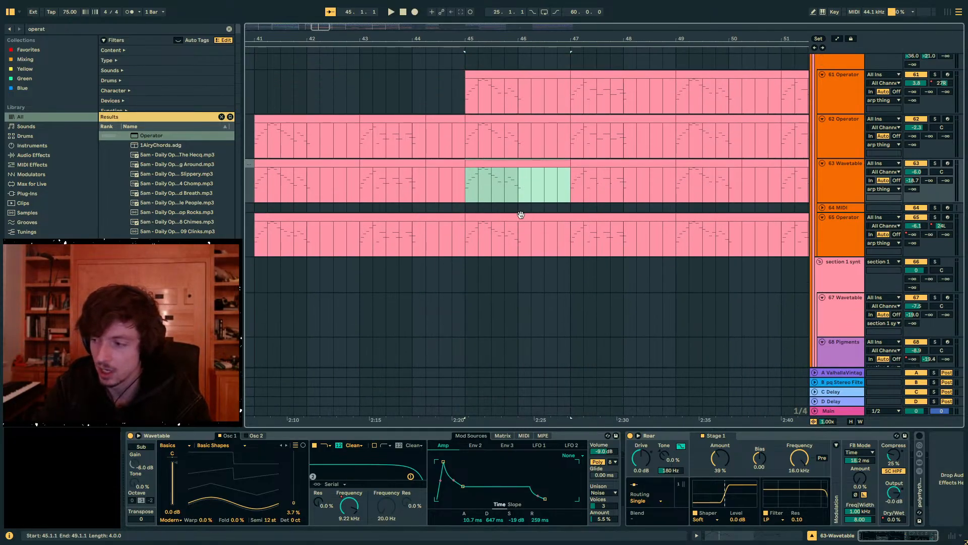
left_click(485, 217)
left_click(480, 163)
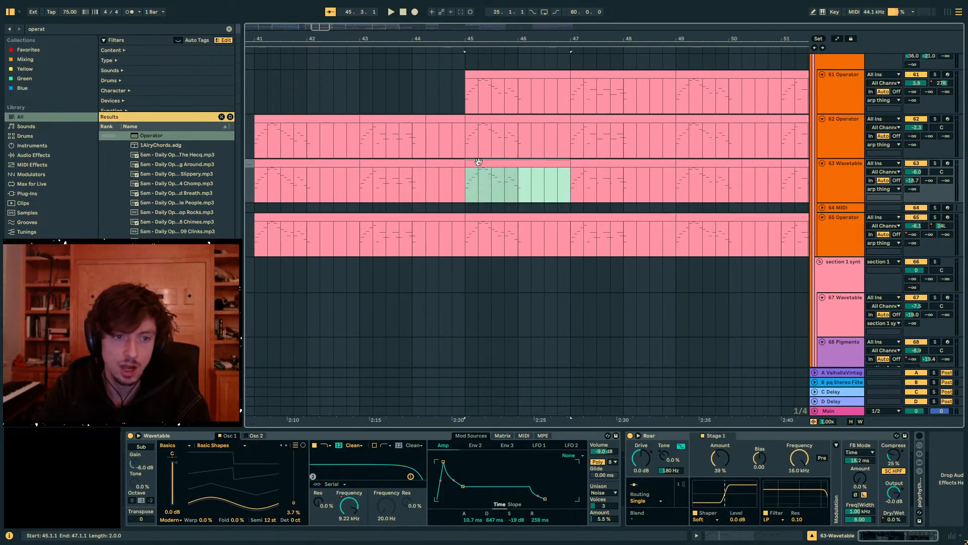
left_click_drag(448, 35, 560, 15)
scroll(618, 217, "up", 2)
scroll(619, 217, "up", 3)
- Unfold the section 1 tracks around the arp thing group and select the group's clips from bar 45 to 49
left_click(830, 272)
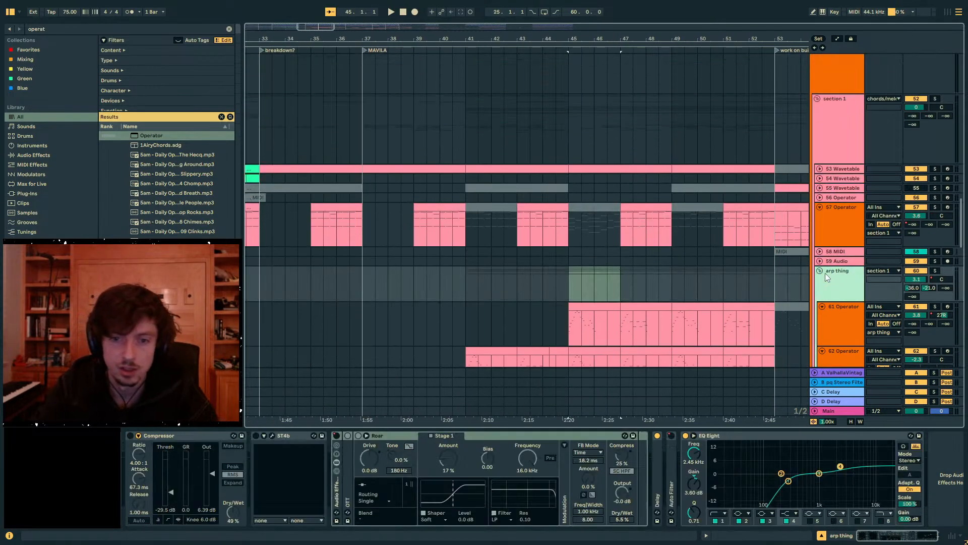
left_click(821, 273, "alt")
left_click(821, 273, "alt")
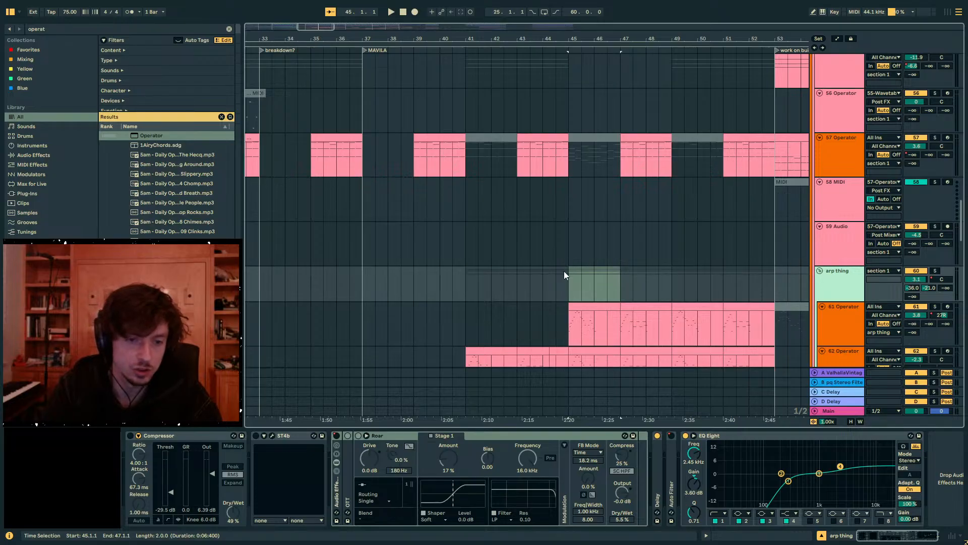
left_click_drag(563, 271, 673, 287)
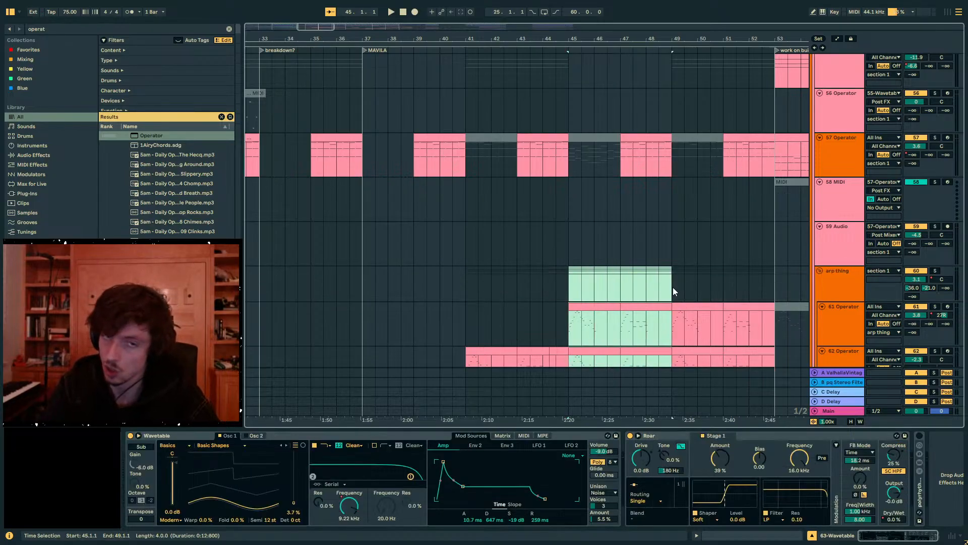
- Open the 61 Operator clip at bar 45 and examine the opening notes of its arp pattern
left_click(570, 285)
left_click(577, 306)
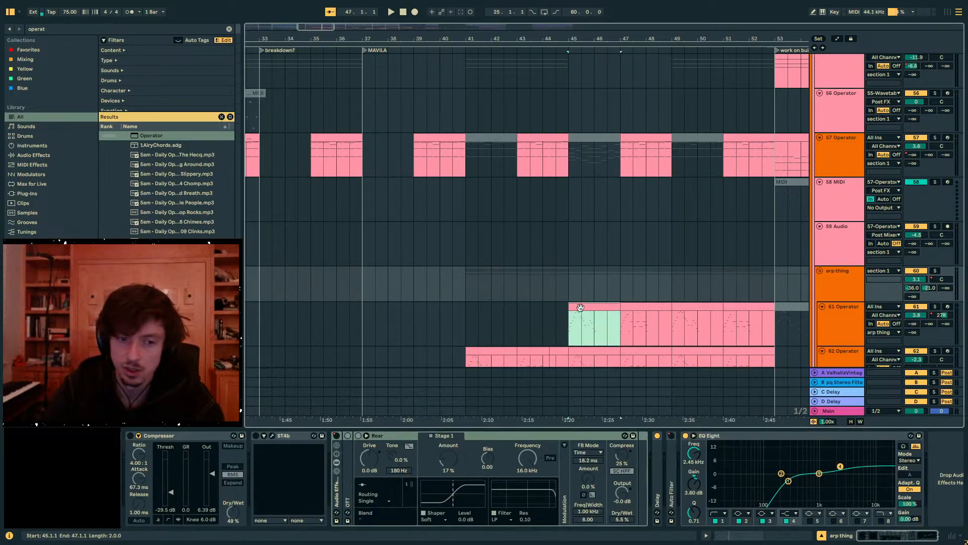
left_click(751, 535)
scroll(471, 261, "up", 3)
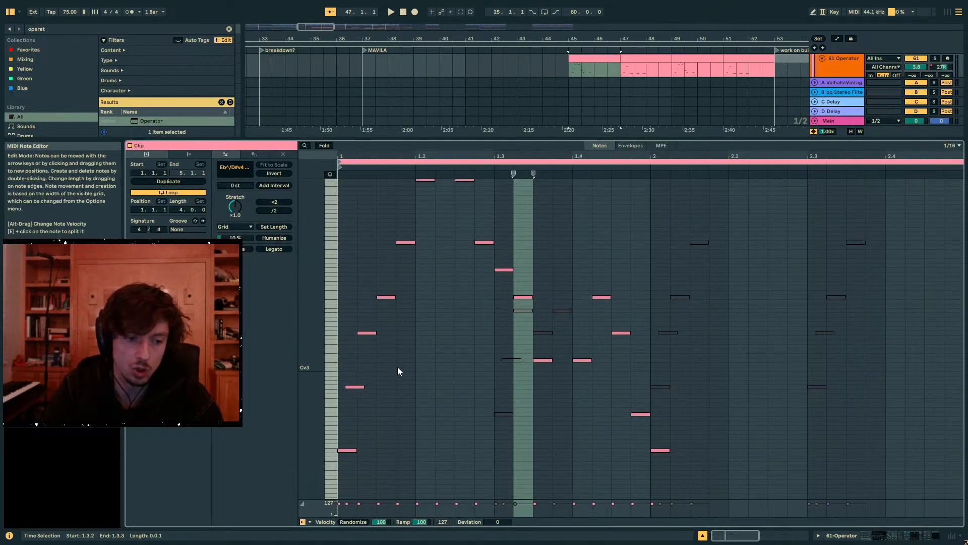
left_click_drag(397, 366, 339, 409)
left_click_drag(448, 423, 302, 358)
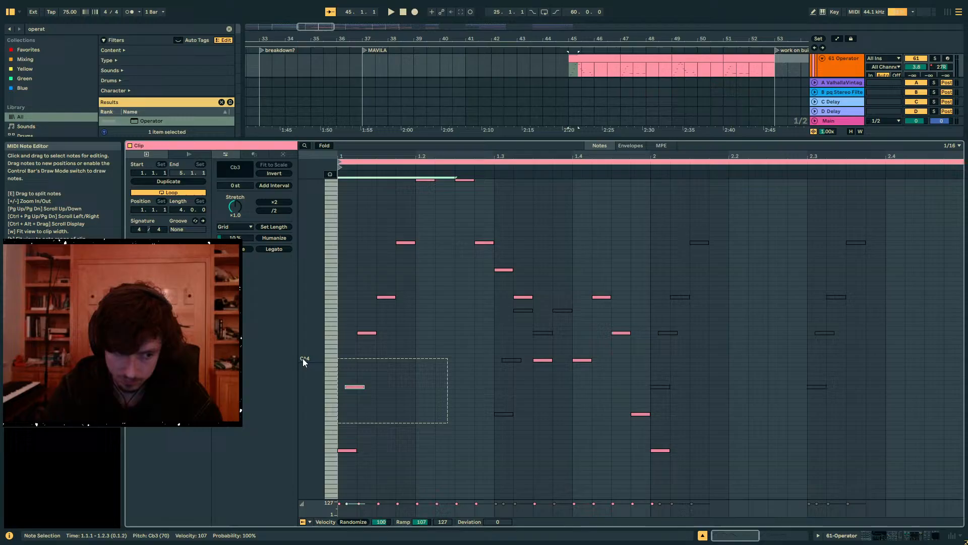
left_click(444, 393)
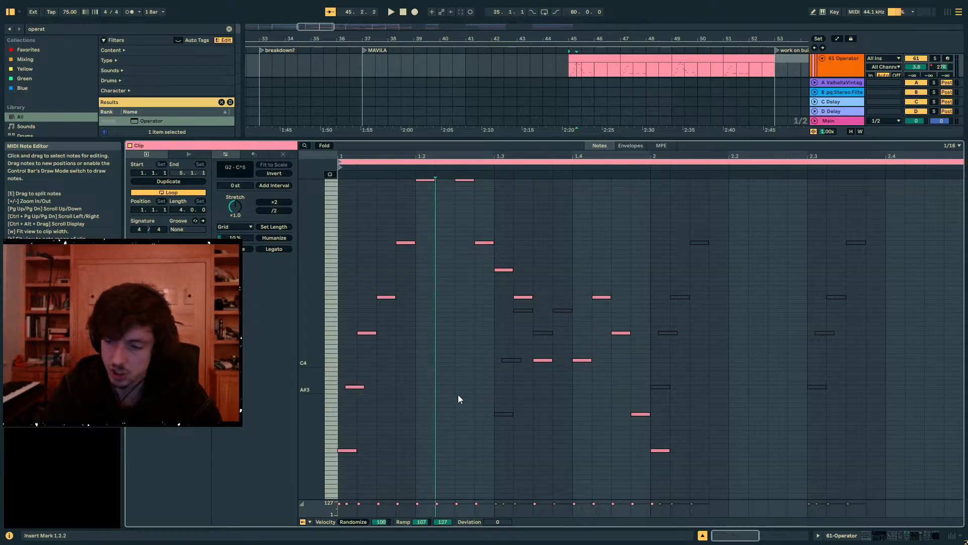
left_click(908, 534)
- Solo the arp thing group and place the insert mark at bar 45 on its track
scroll(659, 214, "up", 2)
left_click(567, 144)
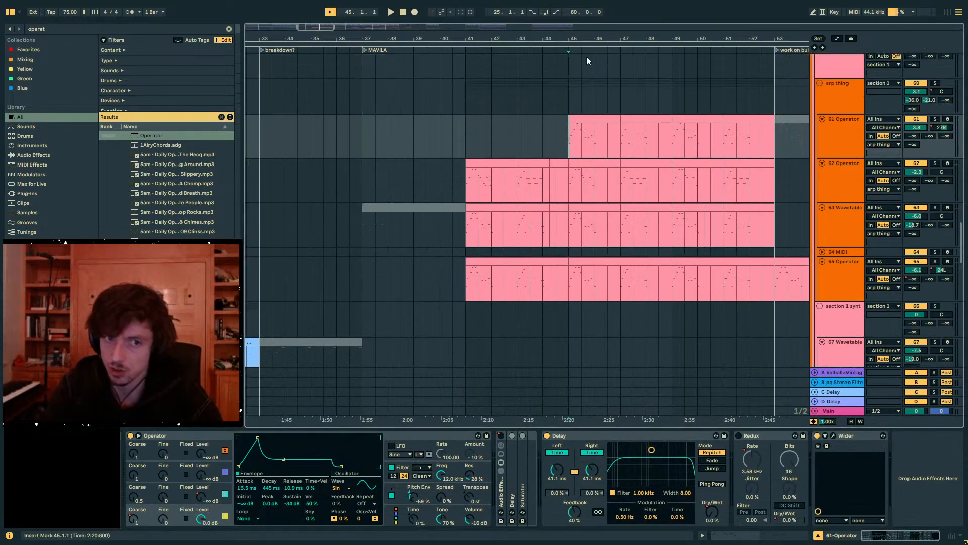
left_click_drag(585, 40, 502, 71)
left_click(933, 84)
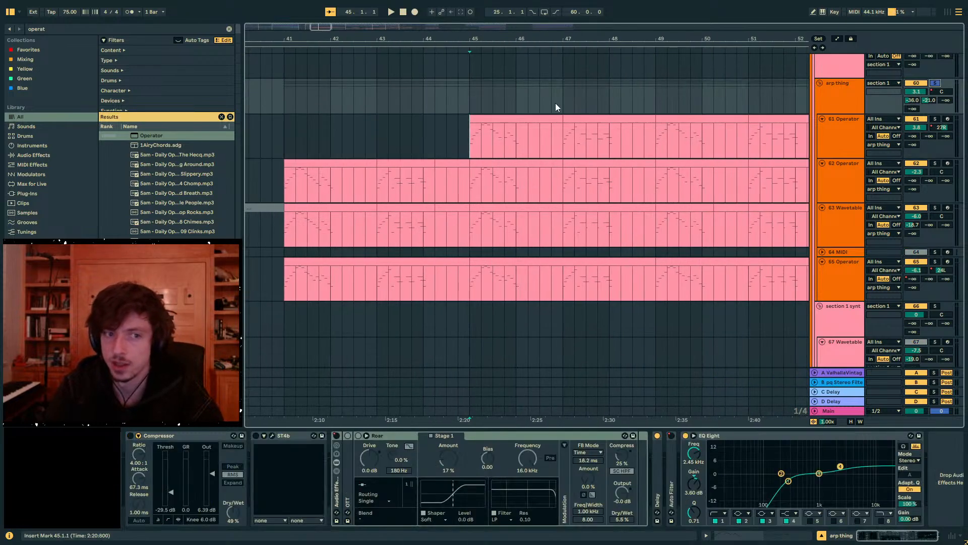
left_click(501, 116)
left_click_drag(481, 38, 445, 51)
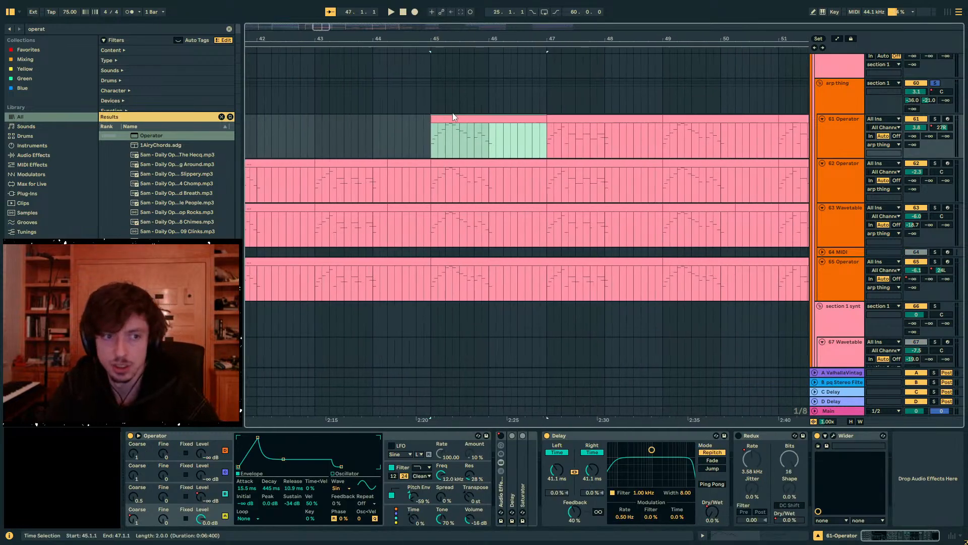
scroll(856, 166, "up", 2)
left_click(877, 164)
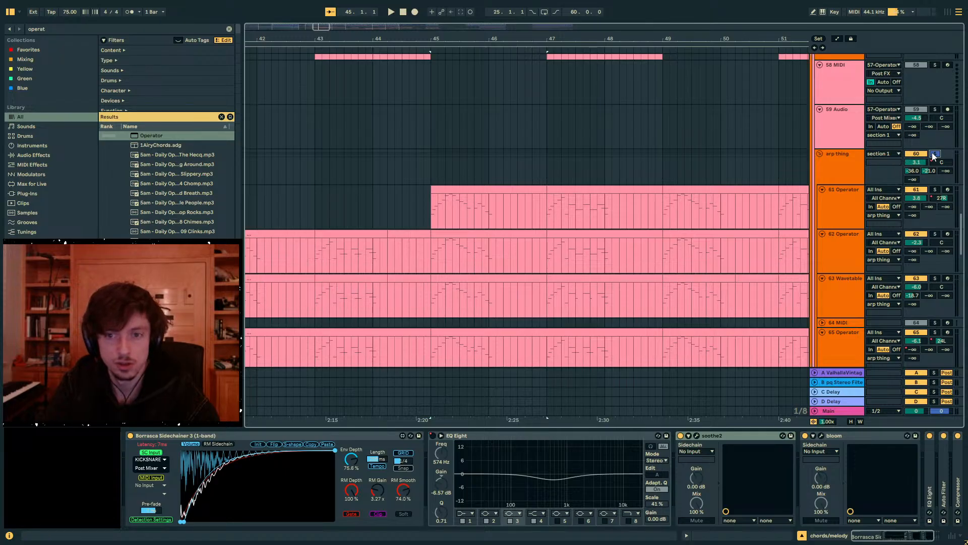
left_click(430, 165)
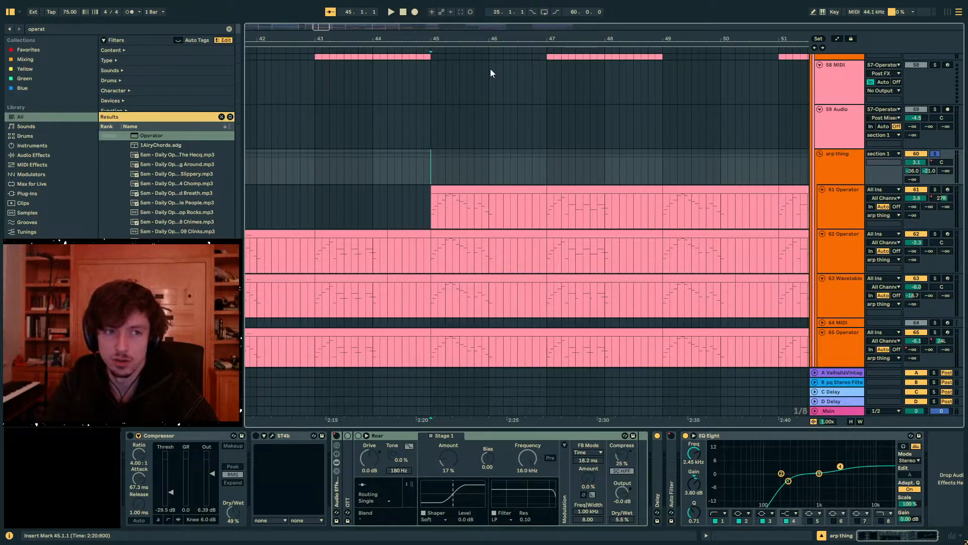
- Select the arp thing group's clips from bar 45 onward, play them in solo, and unsolo the group to hear the full mix
mouse_move(475, 39)
left_mouse_down()
mouse_move(475, 81)
mouse_move(466, 41)
left_mouse_up()
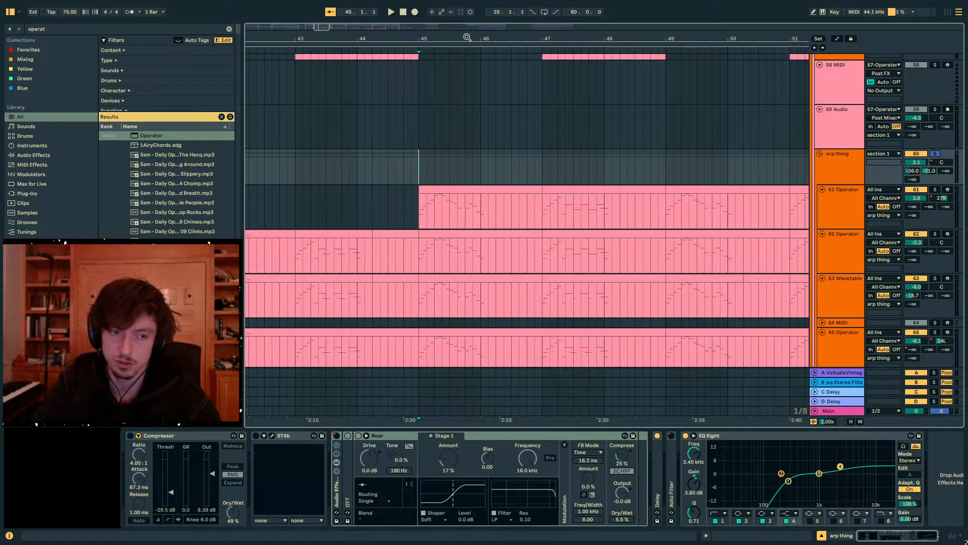
left_click_drag(416, 165, 647, 171)
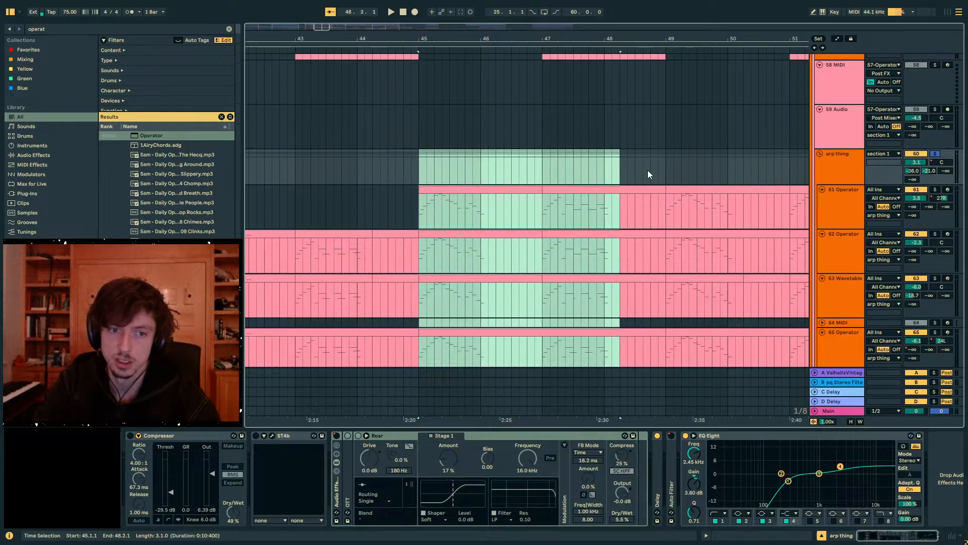
left_click_drag(759, 171, 858, 176)
key("space")
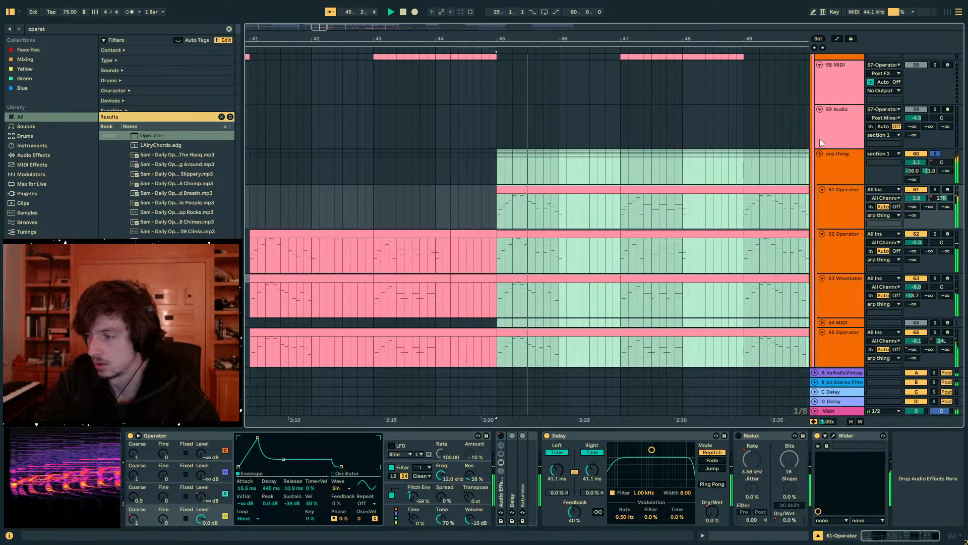
left_click(935, 154)
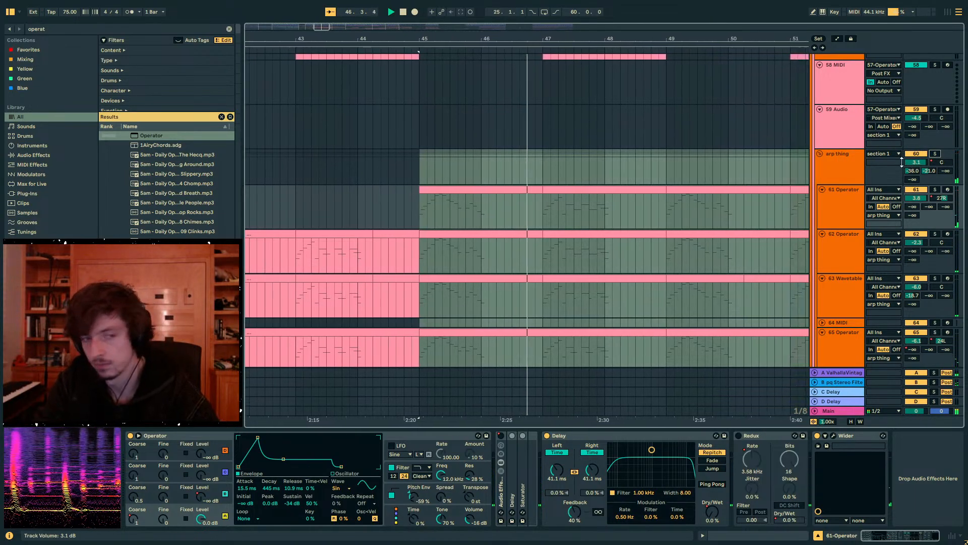
- Fold the chords/melody group and search the sample library for tambourine
scroll(802, 161, "up", 10)
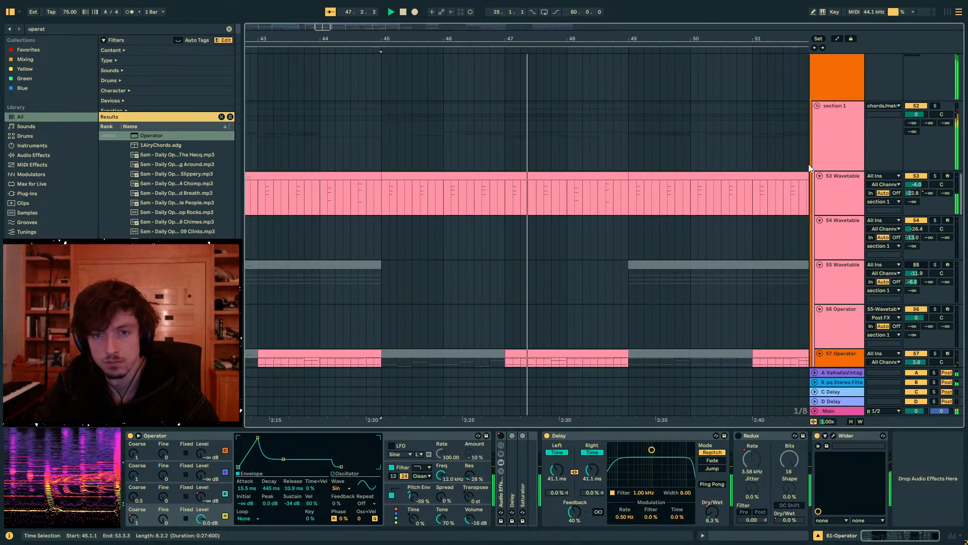
scroll(815, 168, "up", 1)
left_click(815, 188)
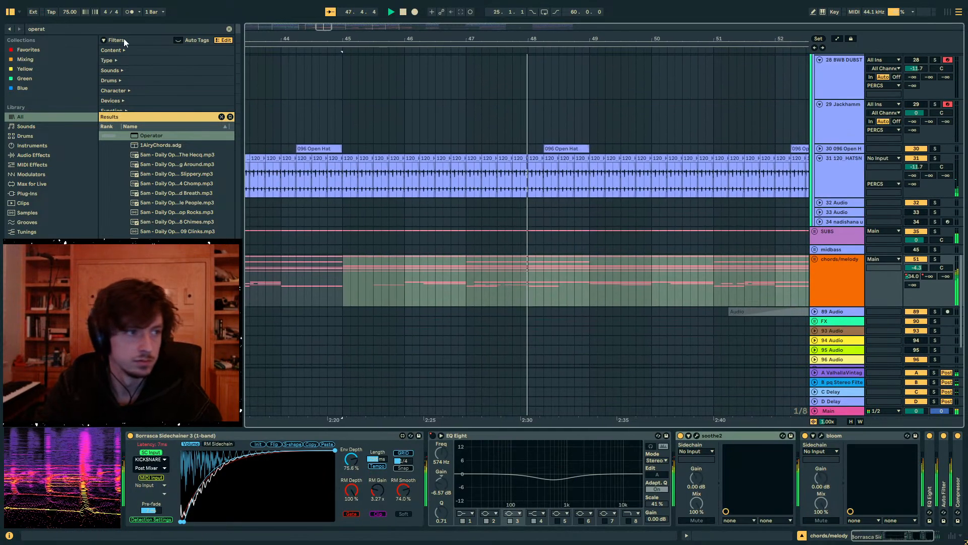
key("ctrl+f")
type("tambourine")
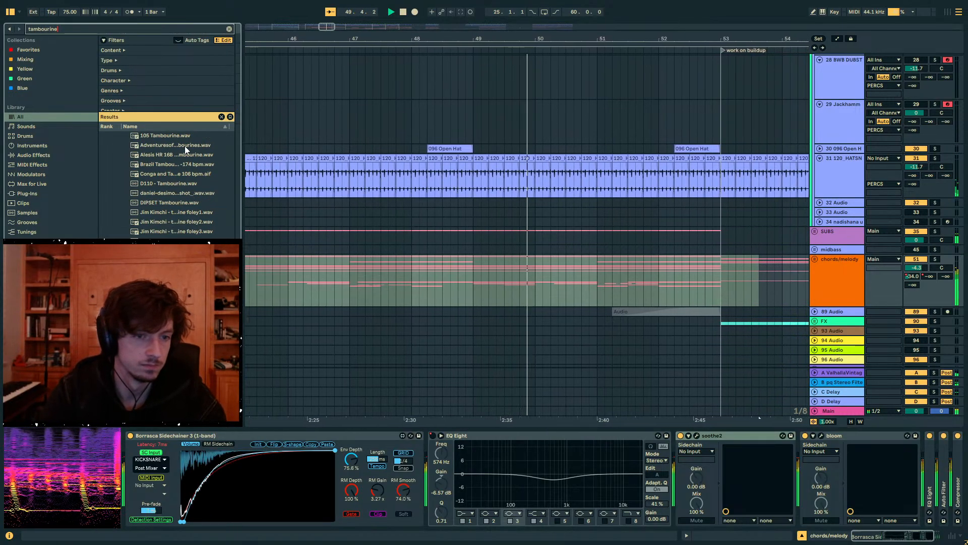
- Insert a new audio track directly below the 120 HATS track in the PERCS group and stop playback
left_click(841, 212)
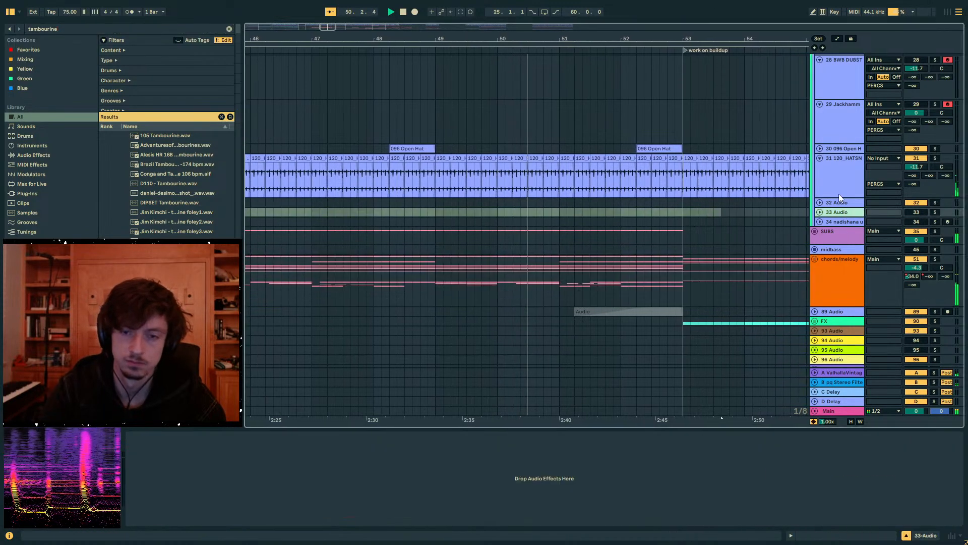
left_click(839, 186)
key("ctrl+t")
left_click_drag(411, 37, 474, 15)
key("space")
- Audition the tambourine samples, place 105 Tambourine.wav at bar 45 on the new track, and set its B send to 0 dB
left_click(184, 146)
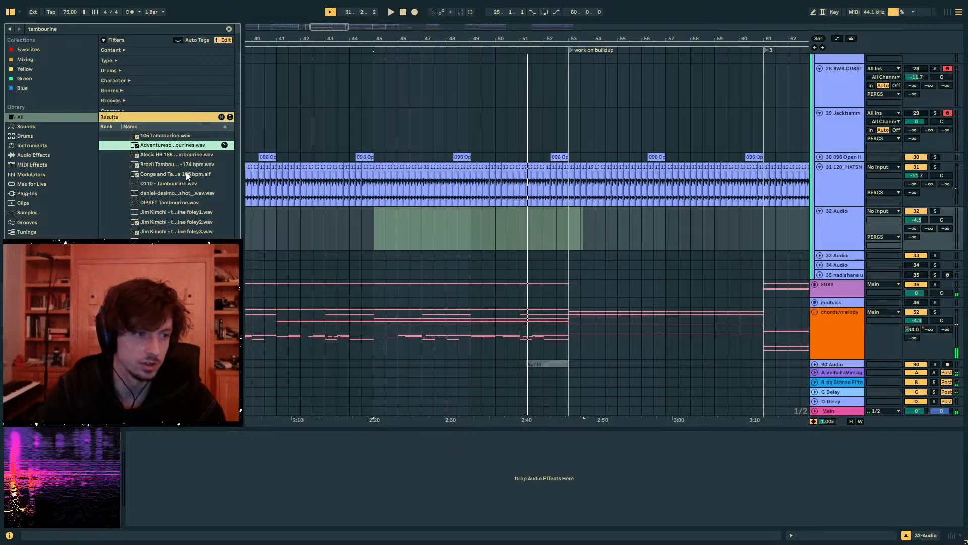
left_click(182, 233)
left_click(174, 212)
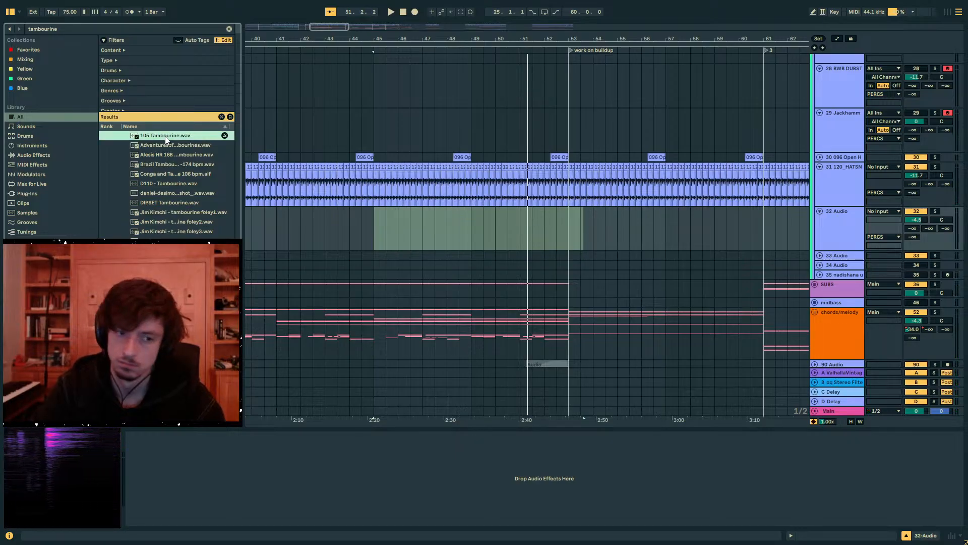
left_click(377, 216)
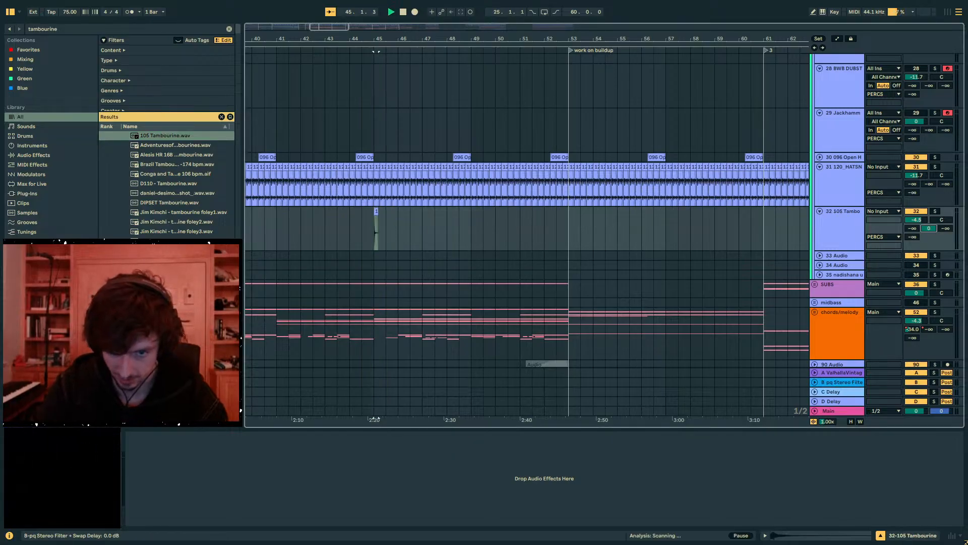
- Move the tambourine hit to bar 46, lower its track volume, and set sends A and C to -9.0 and -10.0 dB
left_click(514, 208)
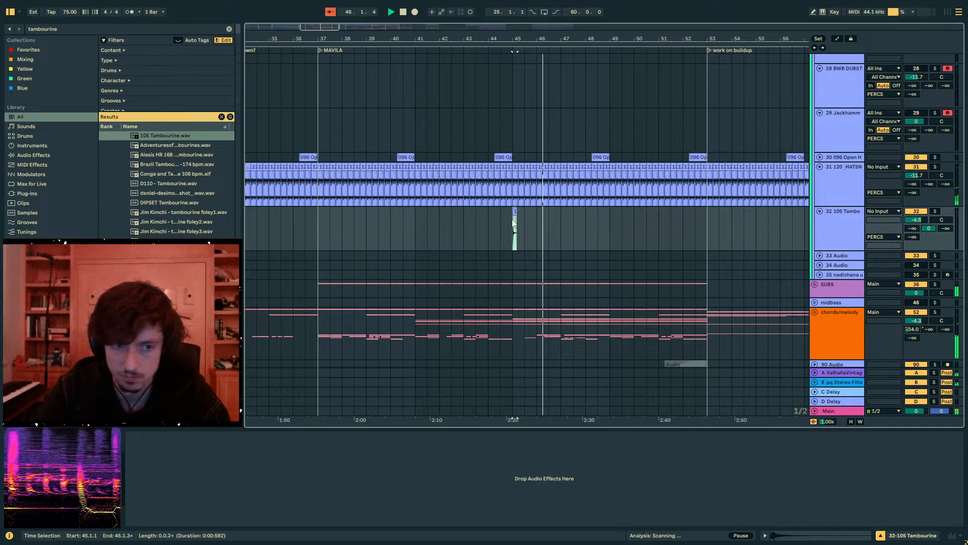
key("Delete")
left_click(515, 222)
key("space")
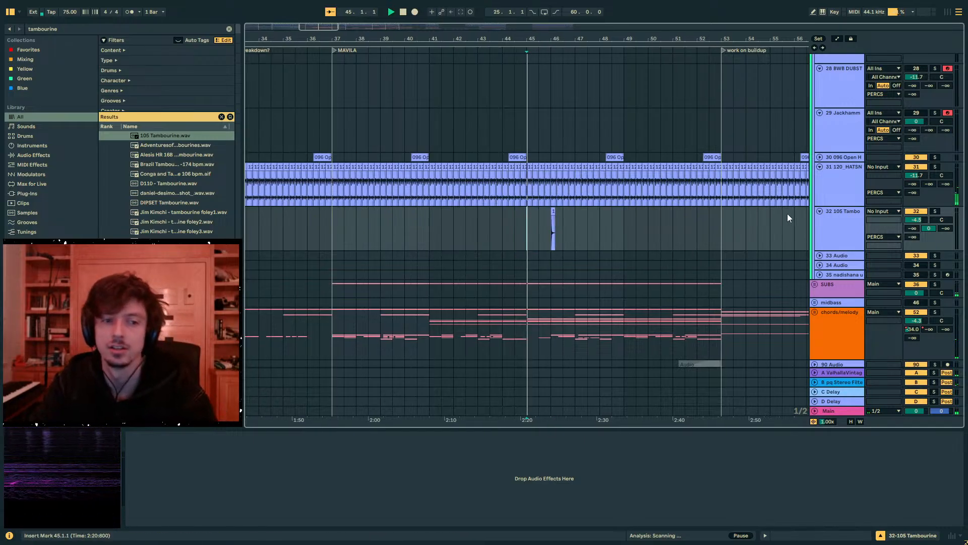
mouse_move(919, 220)
left_mouse_down()
mouse_move(914, 207)
mouse_move(914, 226)
mouse_move(941, 224)
left_mouse_up()
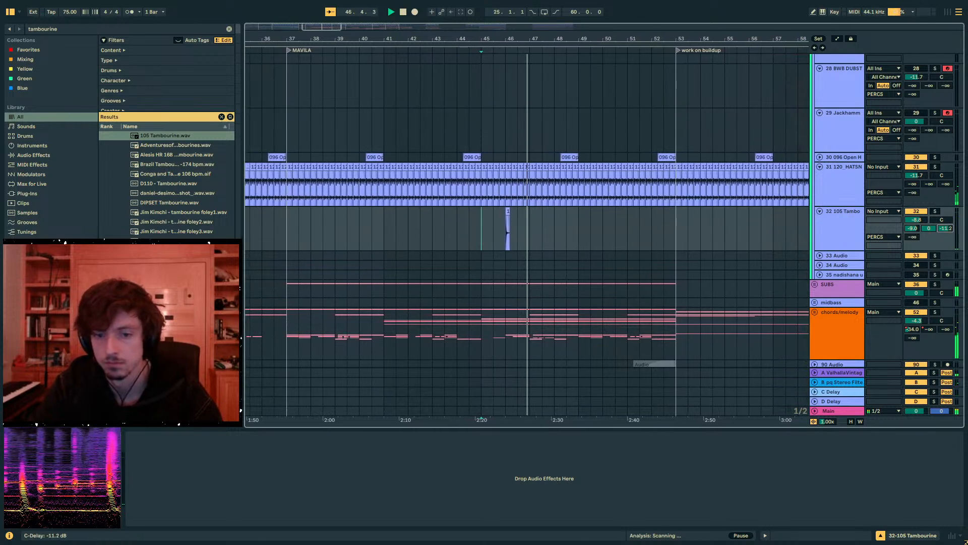
key("space")
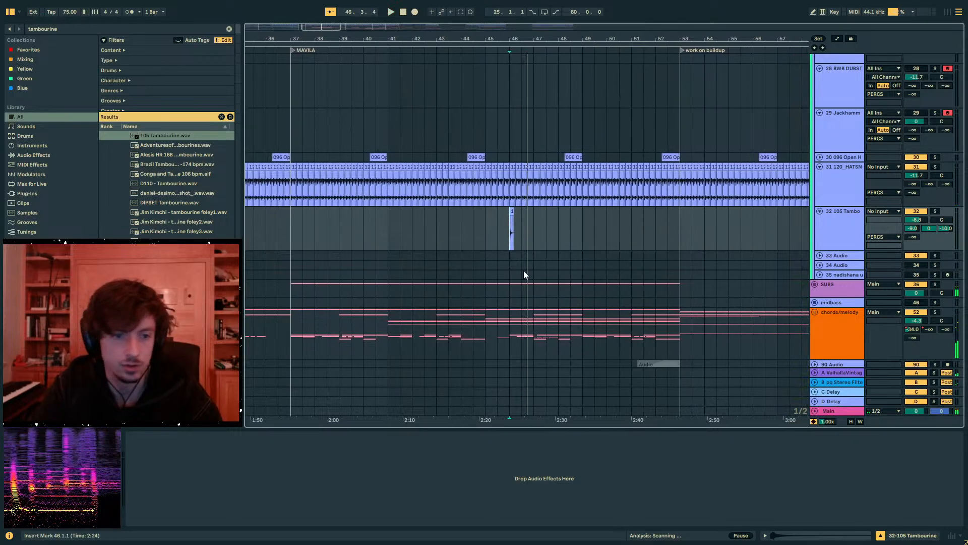
- Select bars 46 to 50 on the tambourine track and play the mix from bar 49 into the buildup section
left_click_drag(482, 240, 592, 235)
left_click(592, 235)
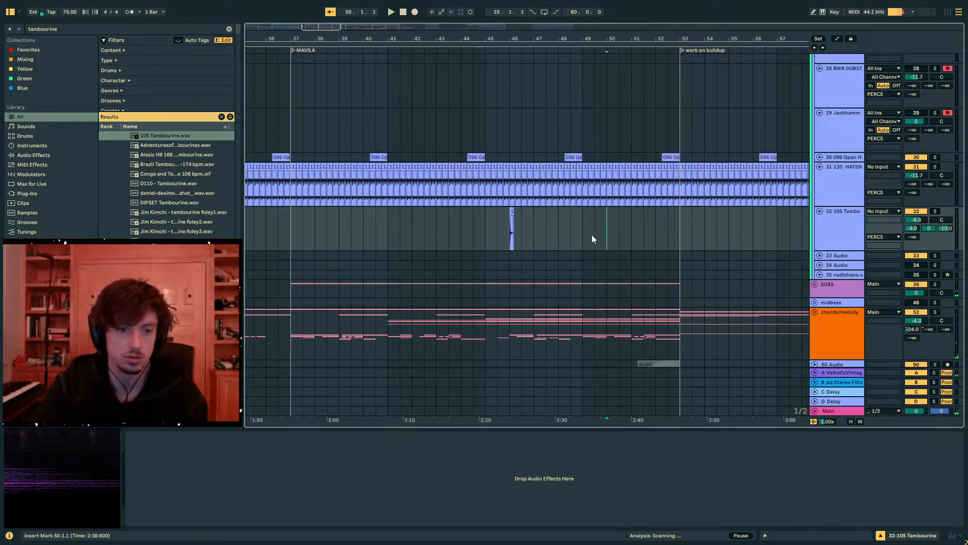
left_click(508, 235)
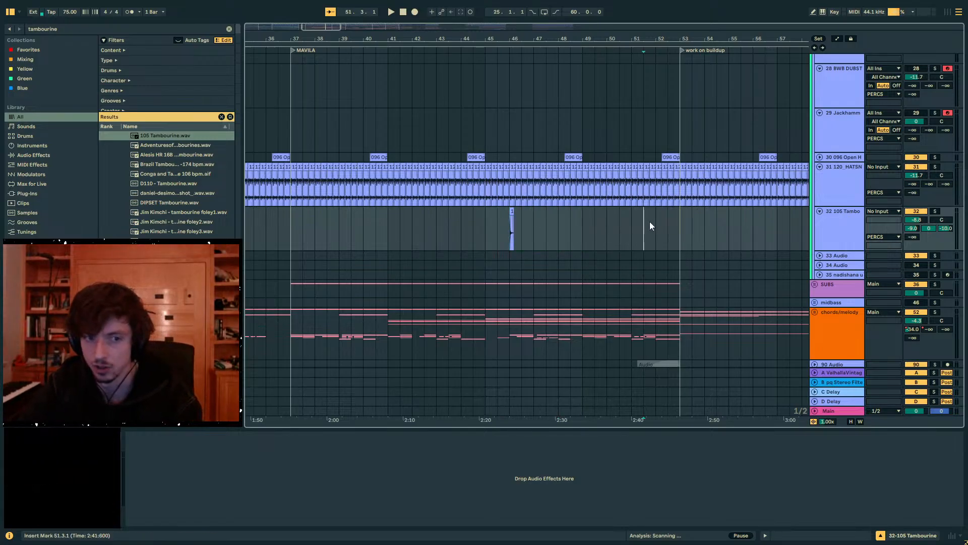
key("space")
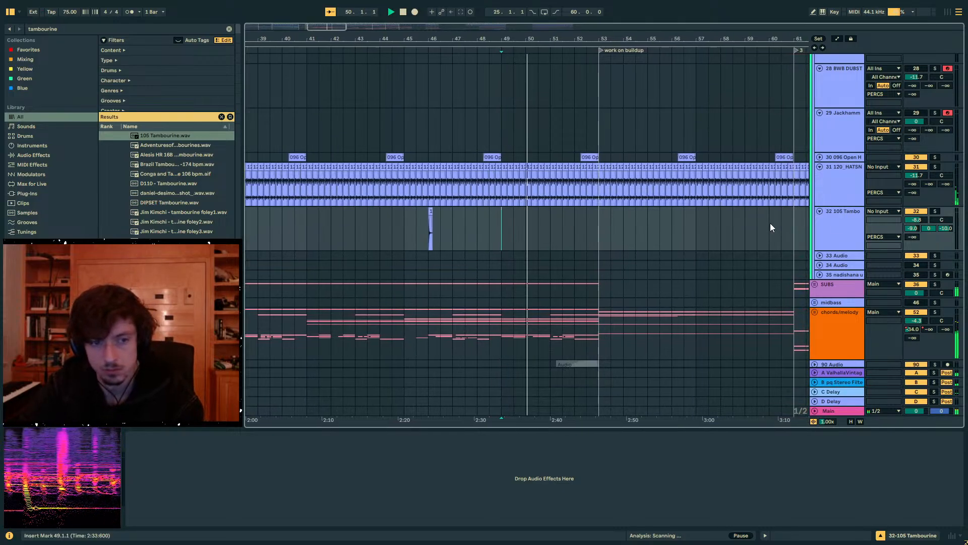
scroll(829, 260, "down", 3)
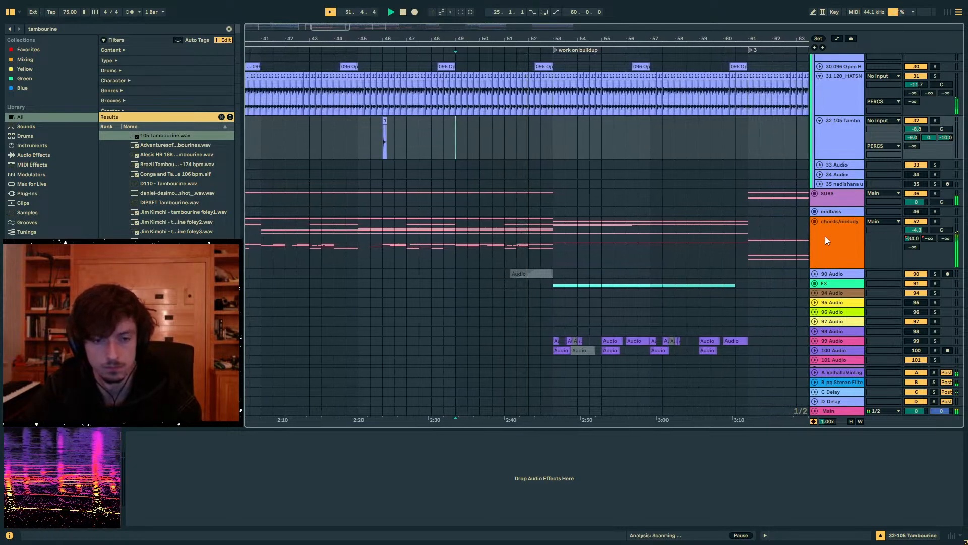
left_click(826, 237)
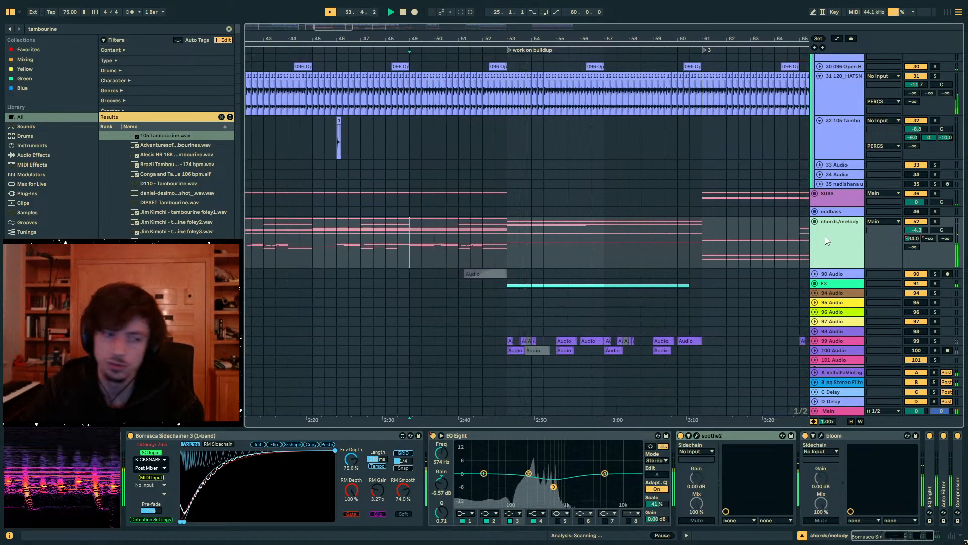
scroll(560, 227, "up", 4)
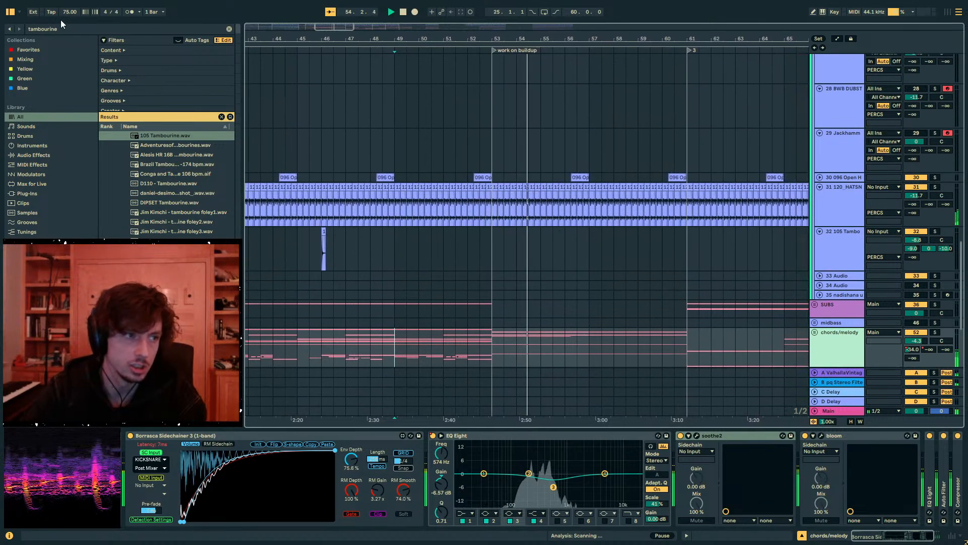
- Search the library for maracas, audition samples, and select the list from DR660 Maracass.wav downward
key("ctrl+f")
type("maracas")
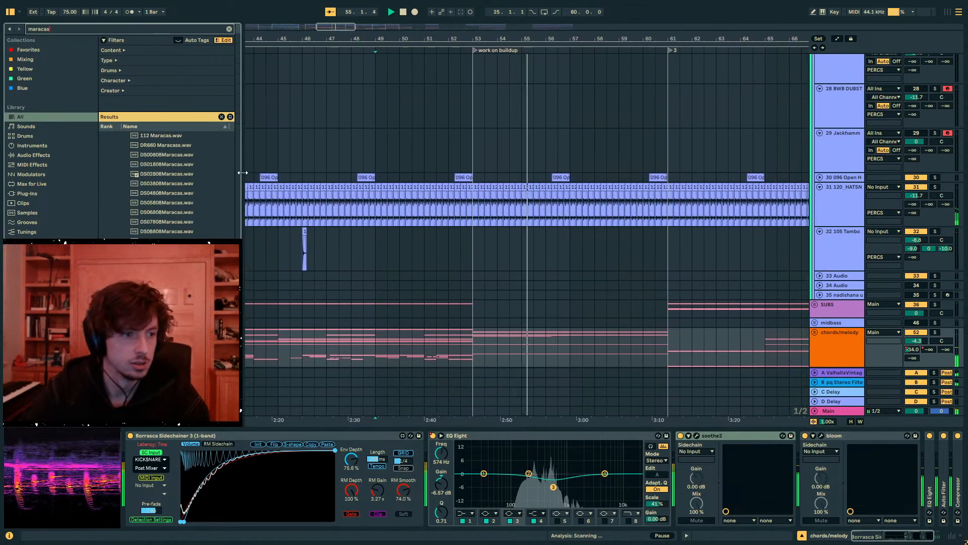
left_click(157, 137)
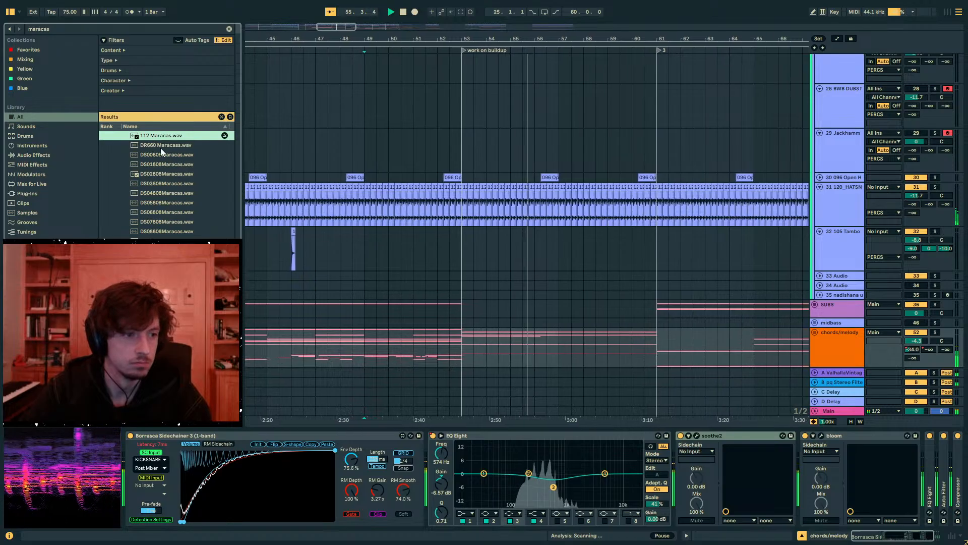
left_click(172, 195)
key("ctrl+a")
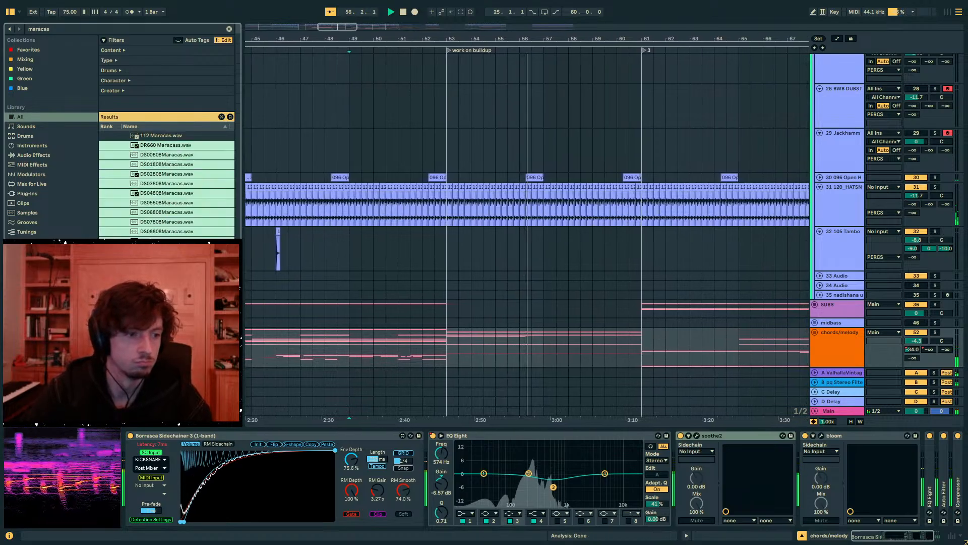
- Place the selected maracas samples in sequence from bar 61 on the tambourine track and duplicate the run at bar 63
left_click_drag(611, 40, 300, 123)
left_click_drag(169, 183, 467, 240)
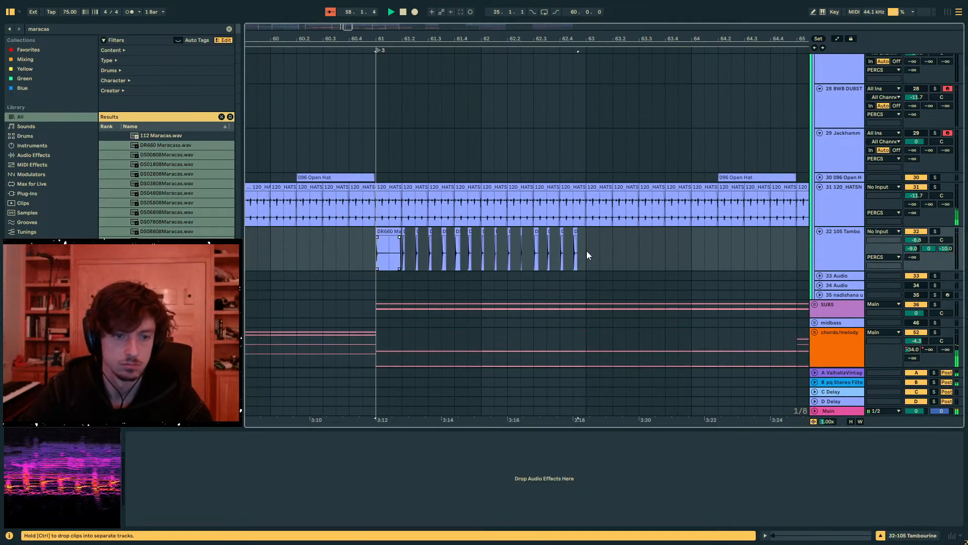
left_click_drag(586, 251, 380, 245)
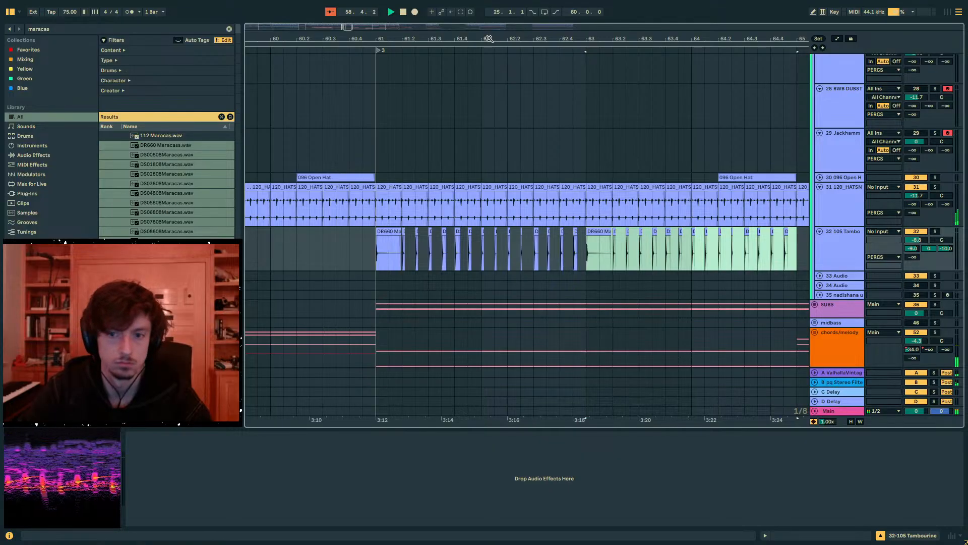
- Add an audio track below the tambourine track and move all the maracas clips from bars 61 to 65 onto it
left_click_drag(489, 39, 489, 16)
left_click(820, 244)
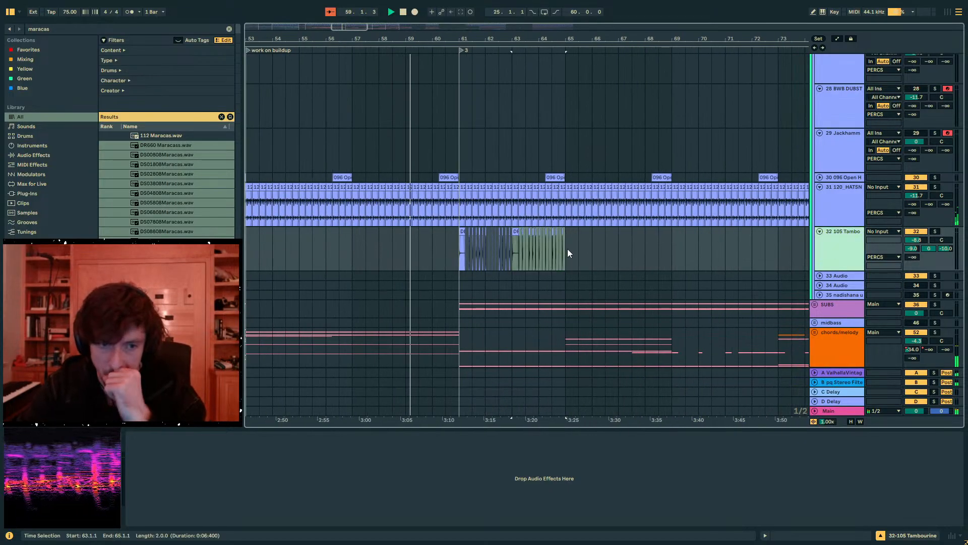
key("ctrl+t")
left_click_drag(568, 250, 467, 287)
- Set the maracas track's volume to -10.3 dB and reset its A send to minus infinity
mouse_move(917, 292)
left_mouse_down()
mouse_move(917, 304)
mouse_move(913, 285)
left_mouse_up()
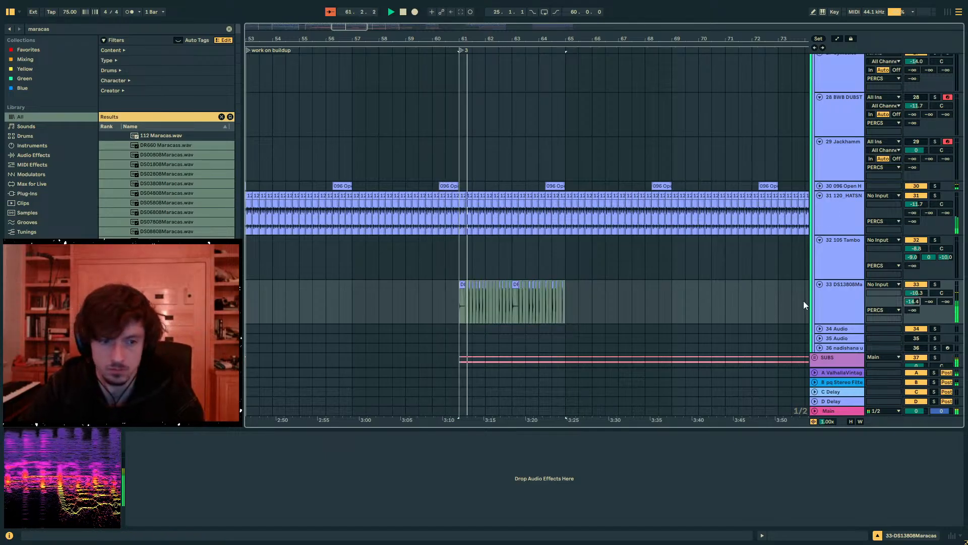
left_click(525, 303)
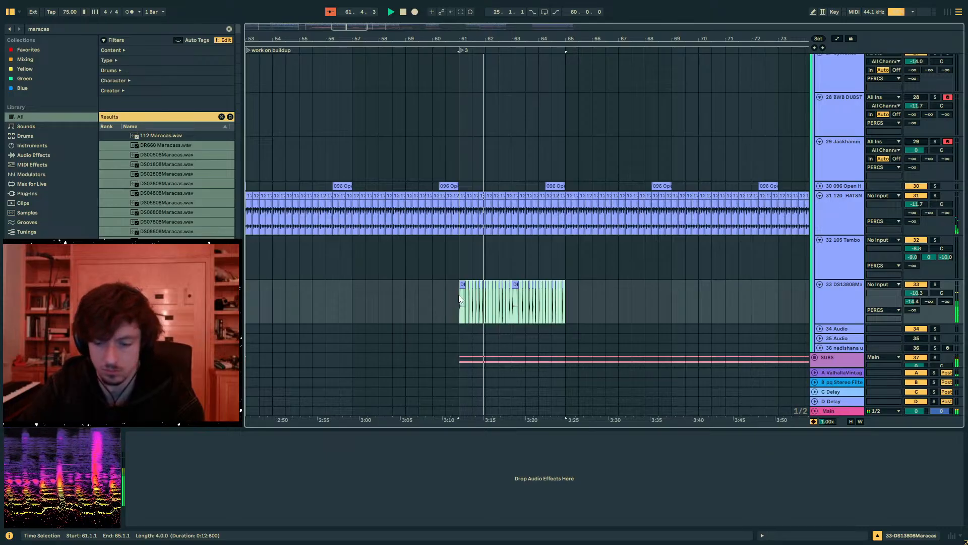
double_click(912, 302)
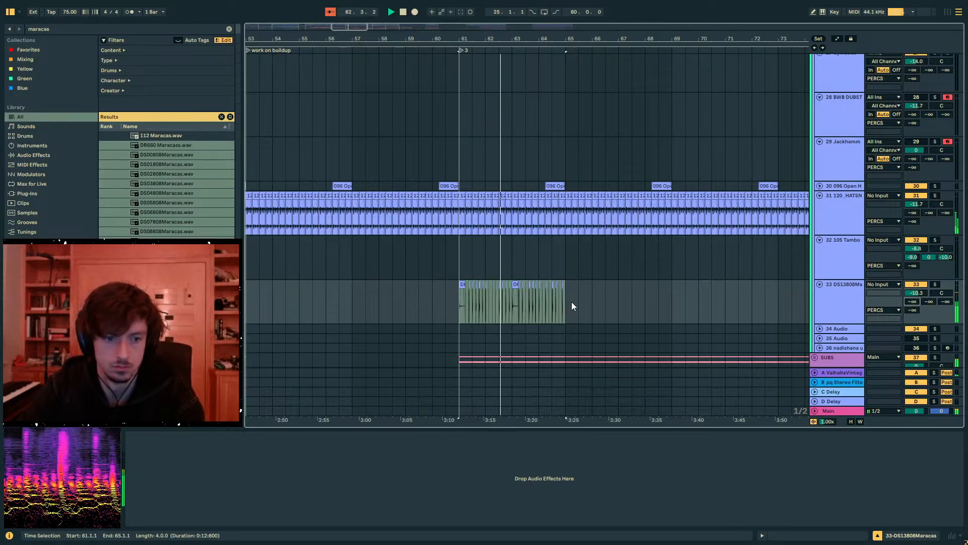
- Deactivate all the maracas clips between bars 61 and 65 and stop playback
left_click(515, 303)
key("0")
left_click(446, 298)
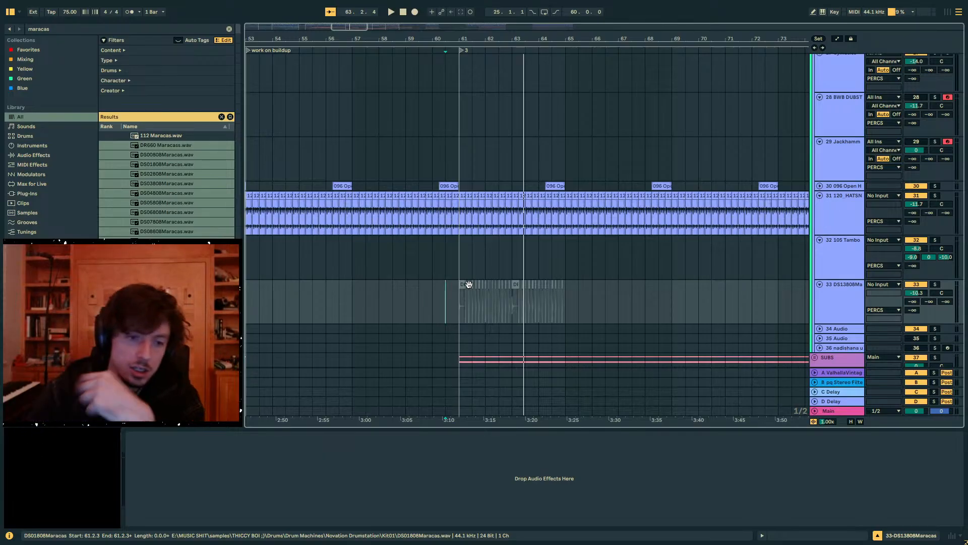
- Place the insert mark at bar 53 and inspect the device chains of the nadishana udu, chords/melody and midbass tracks
scroll(458, 282, "down", 5)
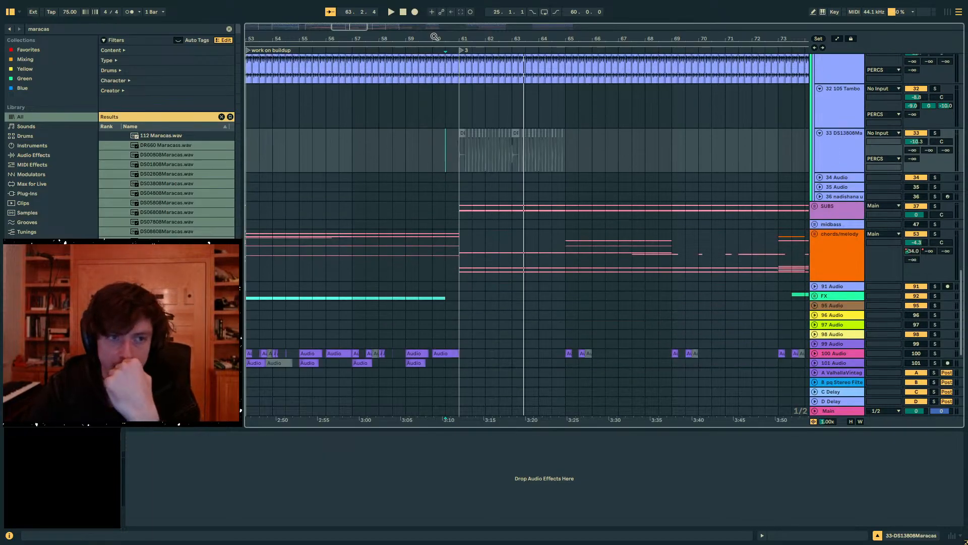
left_click_drag(434, 36, 586, 160)
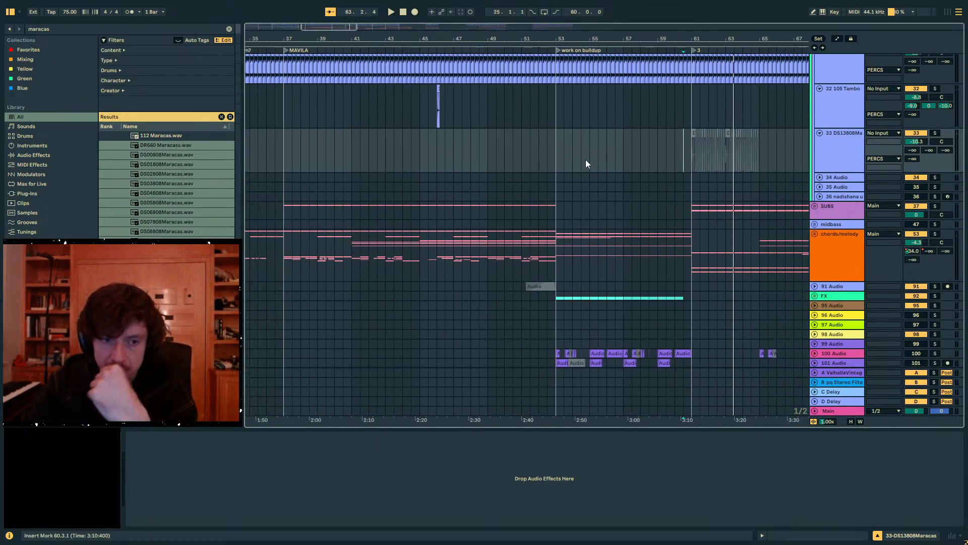
left_click(561, 200)
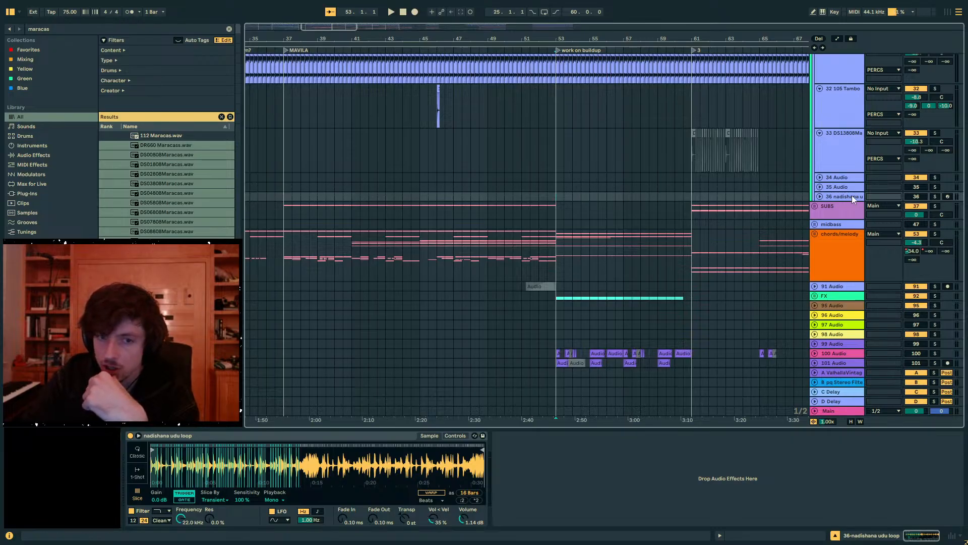
left_click(830, 211)
left_click(829, 240)
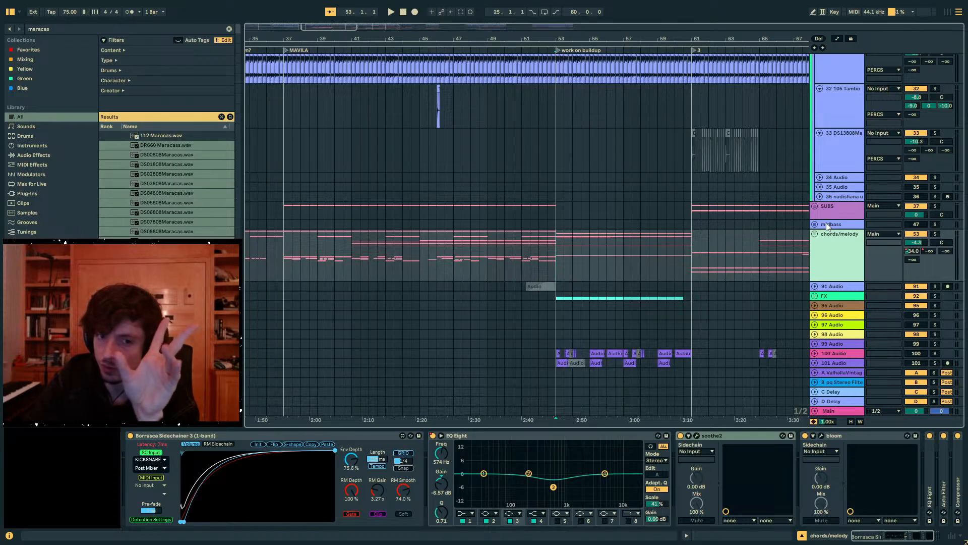
left_click(827, 225)
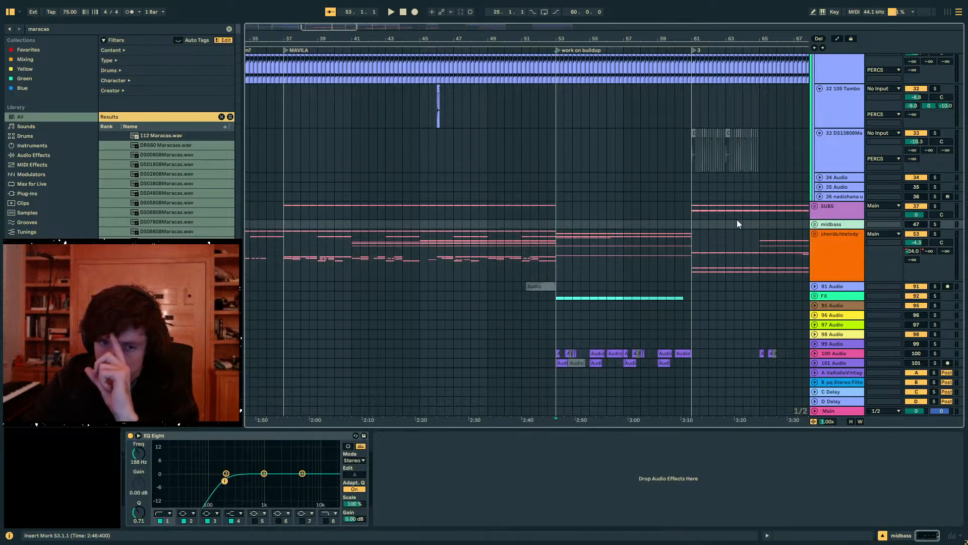
- Place the insert mark at bar 61 on the SUBS group and unfold it to examine its tracks
left_click(690, 211)
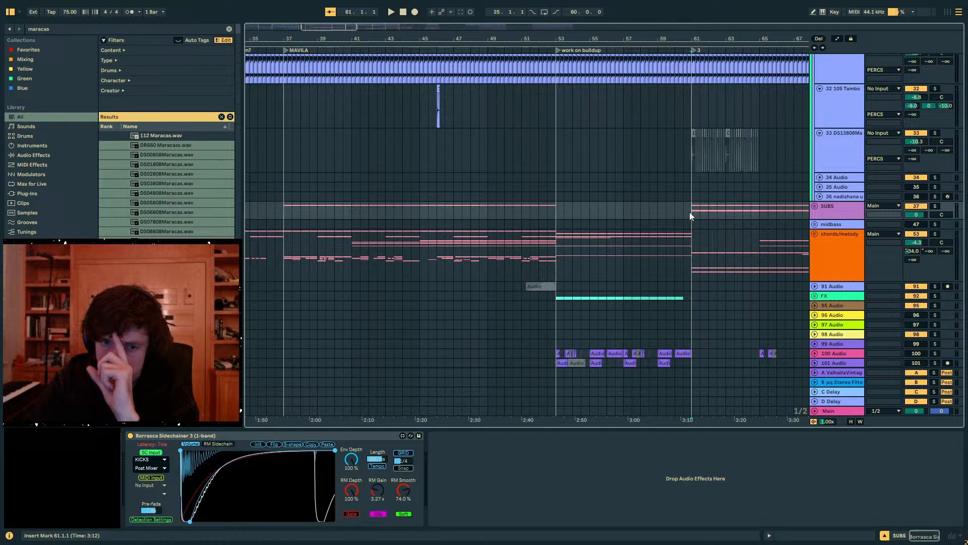
left_click(830, 207)
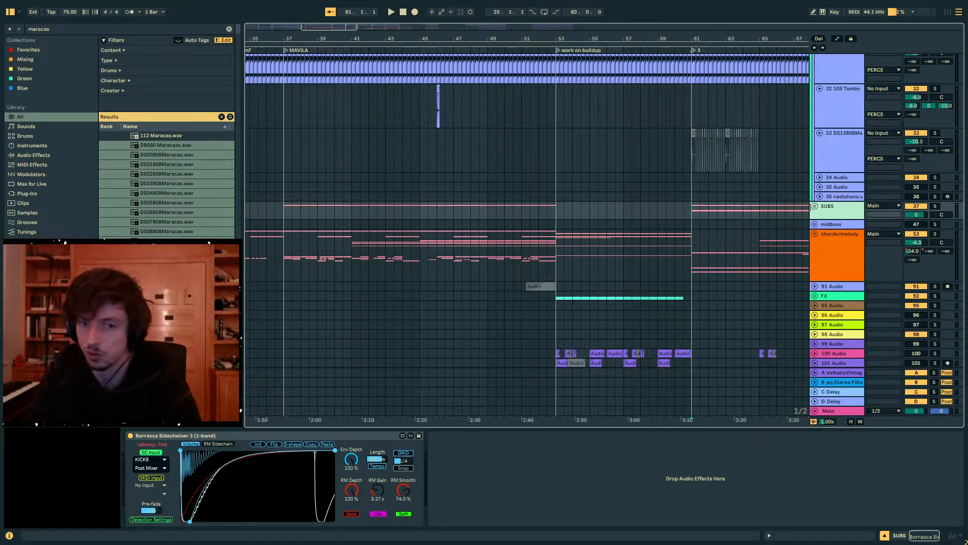
left_click(814, 207)
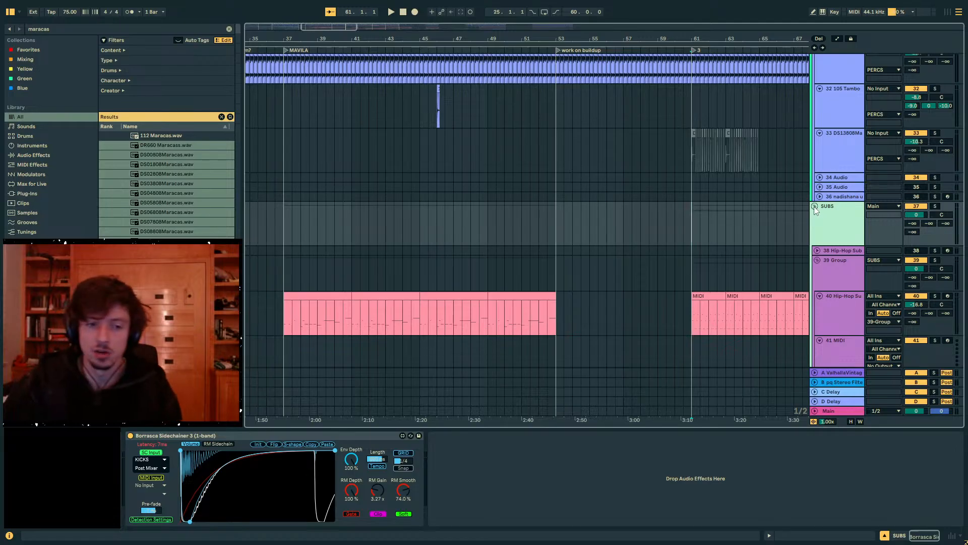
- Open the Hip-Hop Sub Bass clip at bars 37 to 41 and examine its notes
left_click_drag(285, 312, 351, 313)
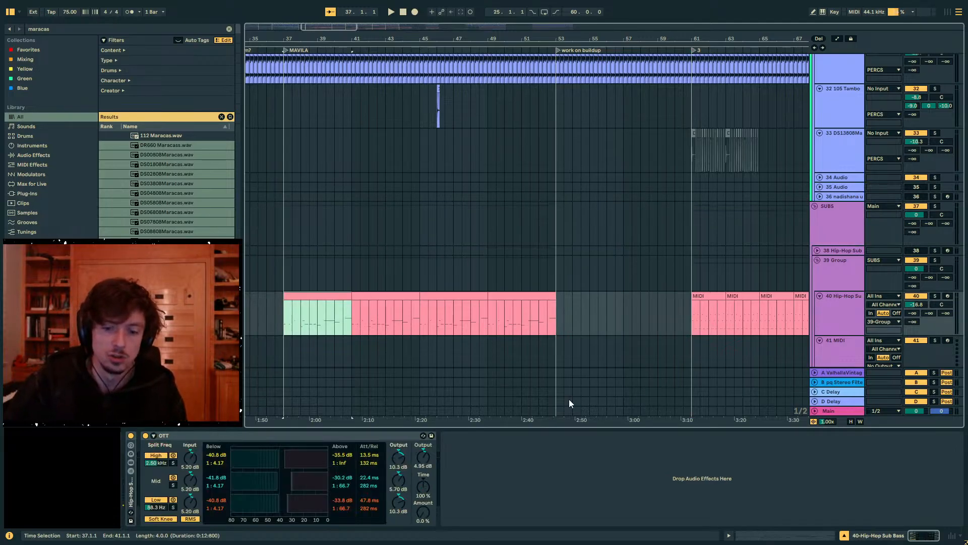
left_click(762, 534)
scroll(371, 362, "down", 1)
left_click(347, 411)
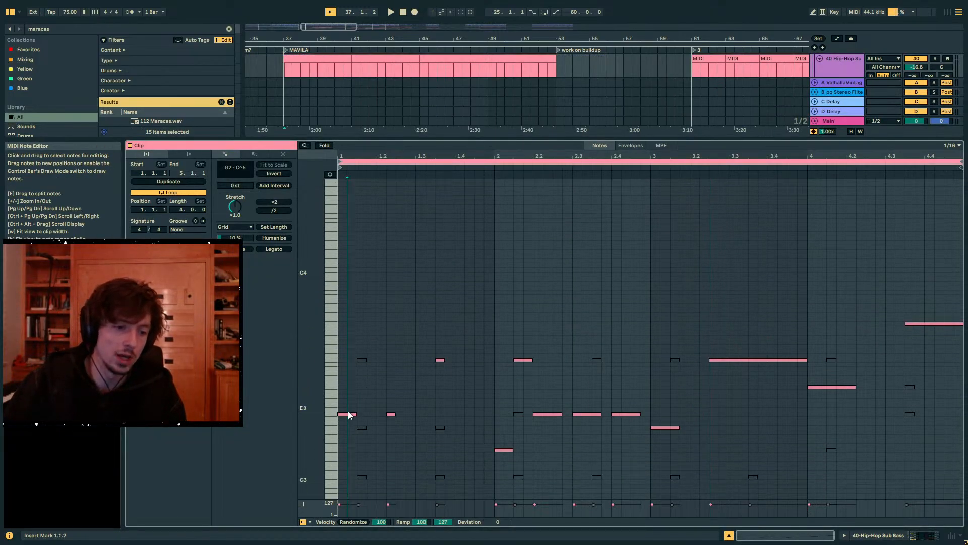
double_click(348, 411)
key("ctrl+z")
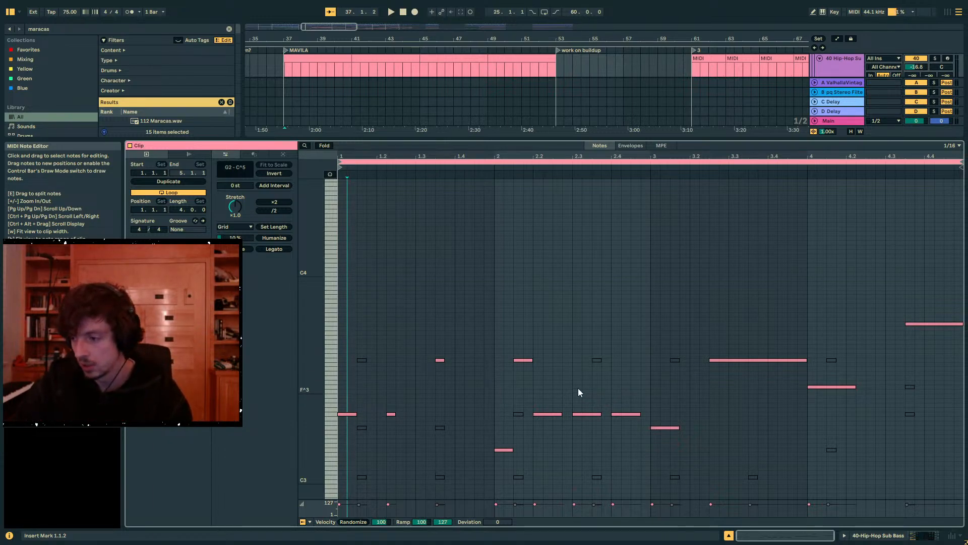
- Inspect the device chains of the Hip-Hop Sub Bass track and the empty MIDI track below it
left_click(870, 535)
scroll(613, 136, "up", 1)
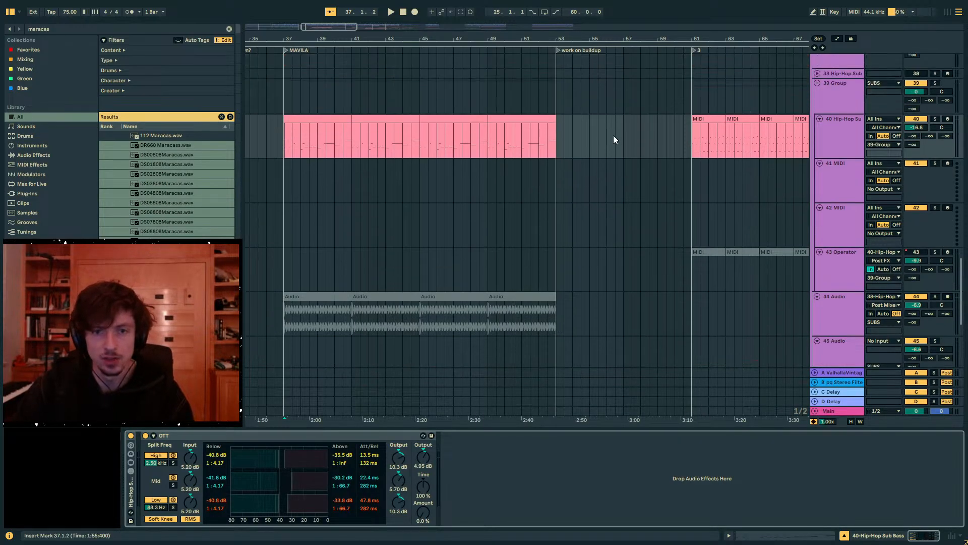
scroll(614, 136, "up", 1)
left_click(837, 192)
left_click(835, 231)
left_click(832, 197)
left_click(827, 233)
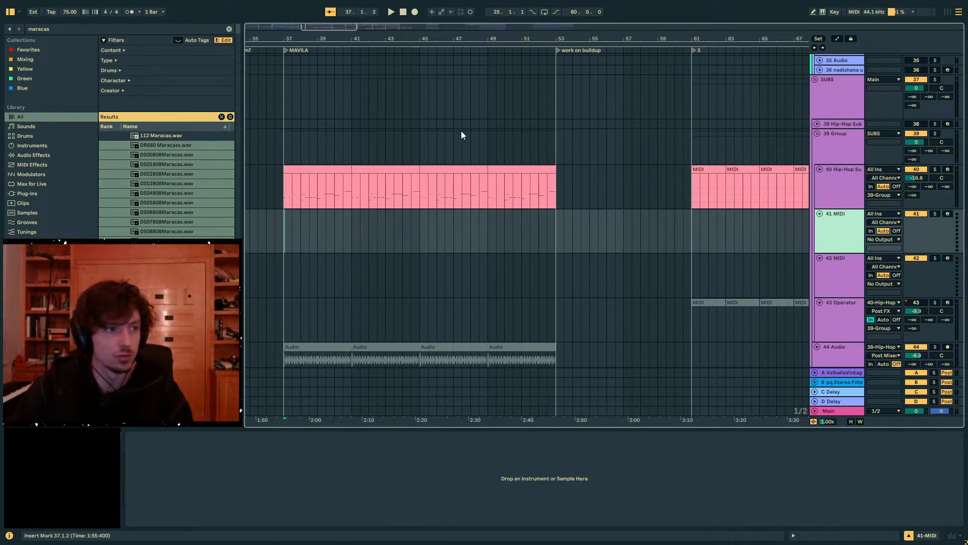
left_click(837, 168)
left_click(848, 227)
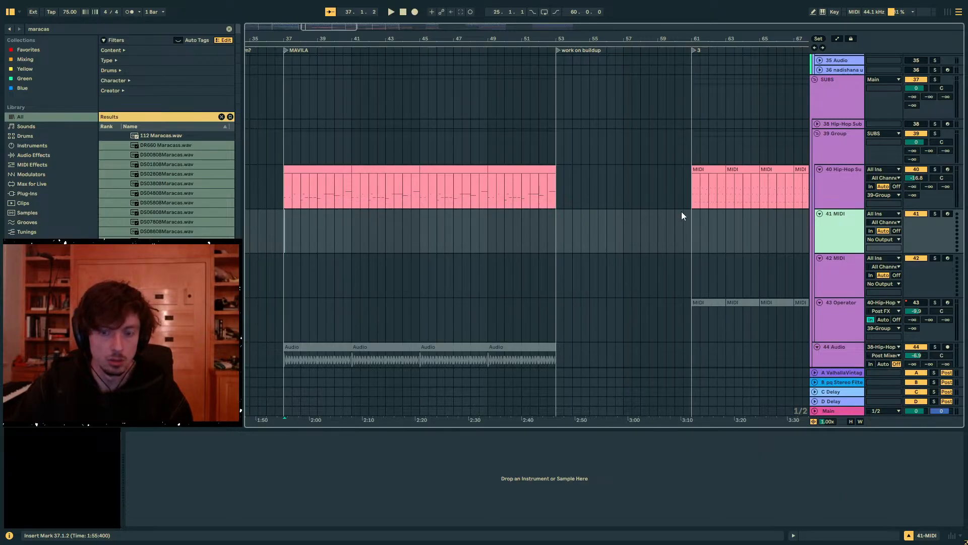
- Fold the 39 Group and the SUBS group, and insert a new MIDI track directly below SUBS
left_click(816, 133)
scroll(830, 177, "up", 1)
left_click(817, 130)
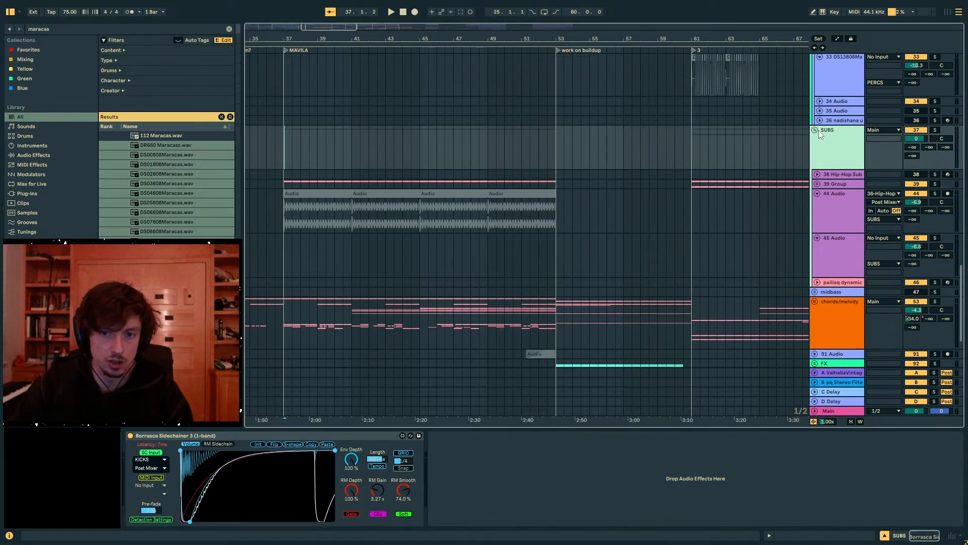
left_click(814, 130)
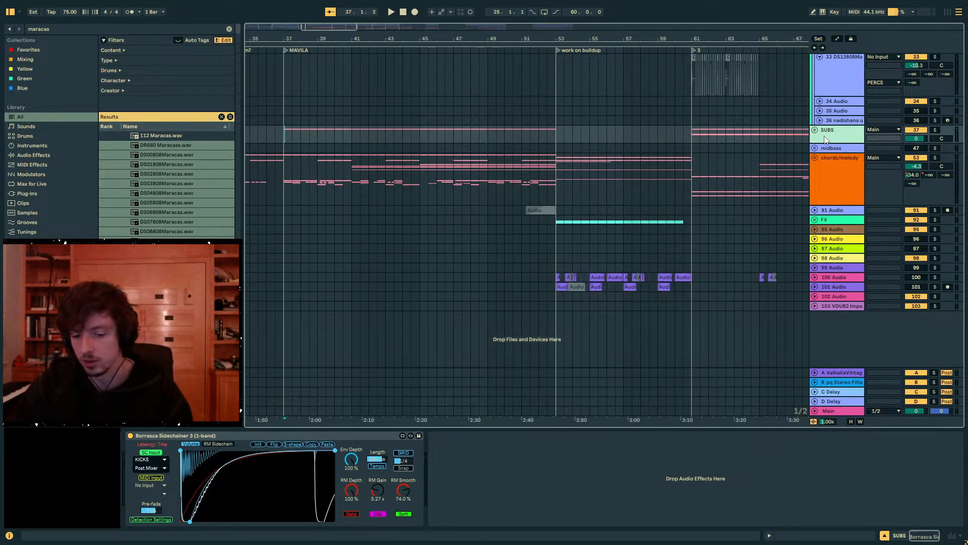
key("ctrl+shift+t")
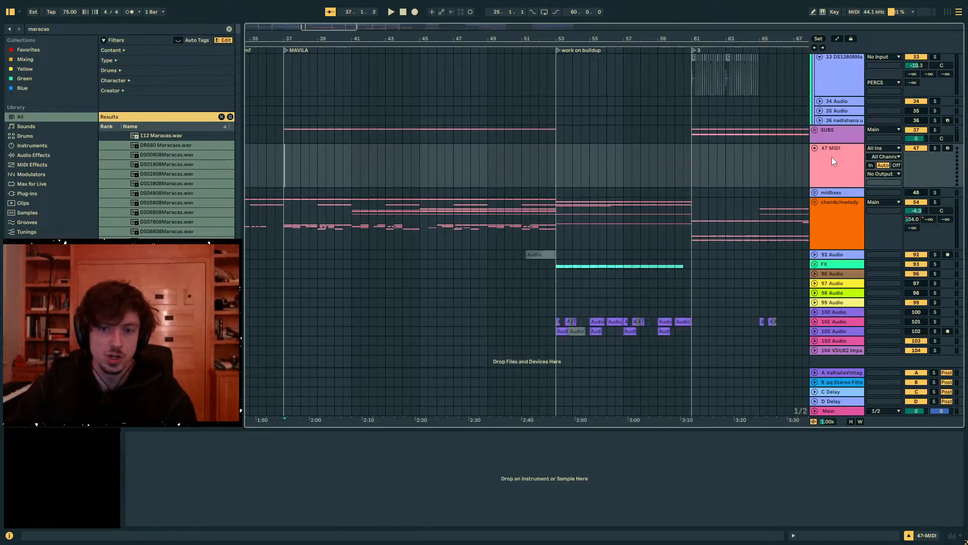
- Search the browser for Operator and load it onto the new MIDI track
key("ctrl+f")
type("op")
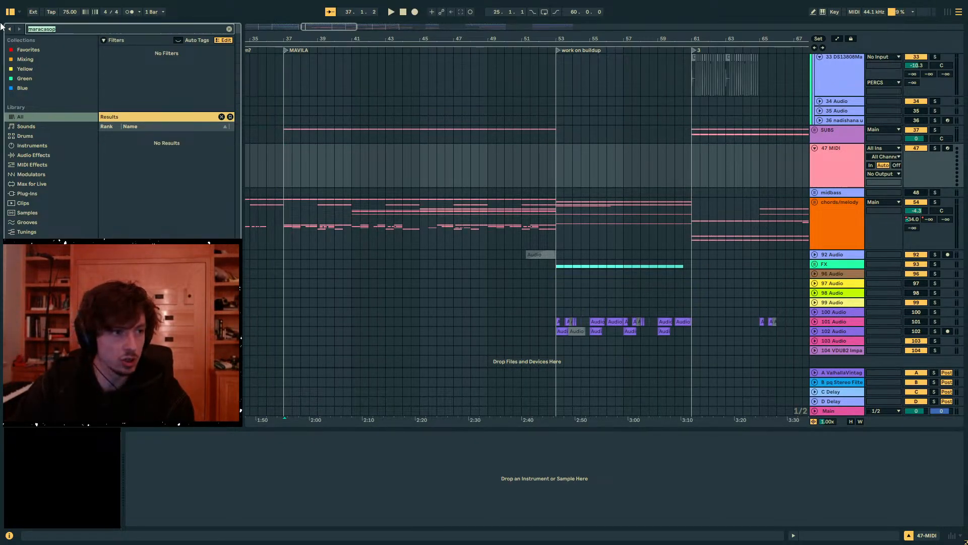
type("oper")
left_click(140, 138)
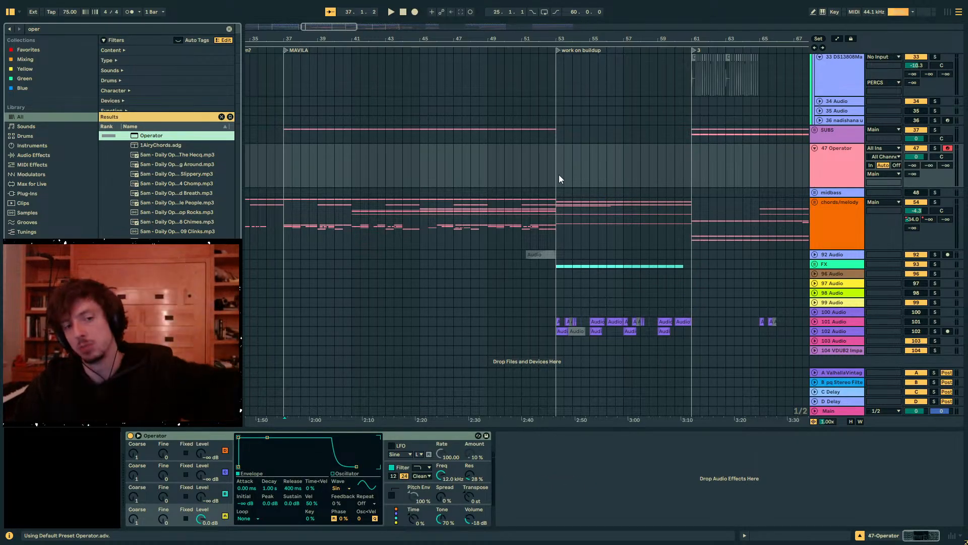
- Create an empty two-bar MIDI clip from bar 53 to 55 on the Operator track and open it in the note editor
left_click_drag(558, 175, 590, 173)
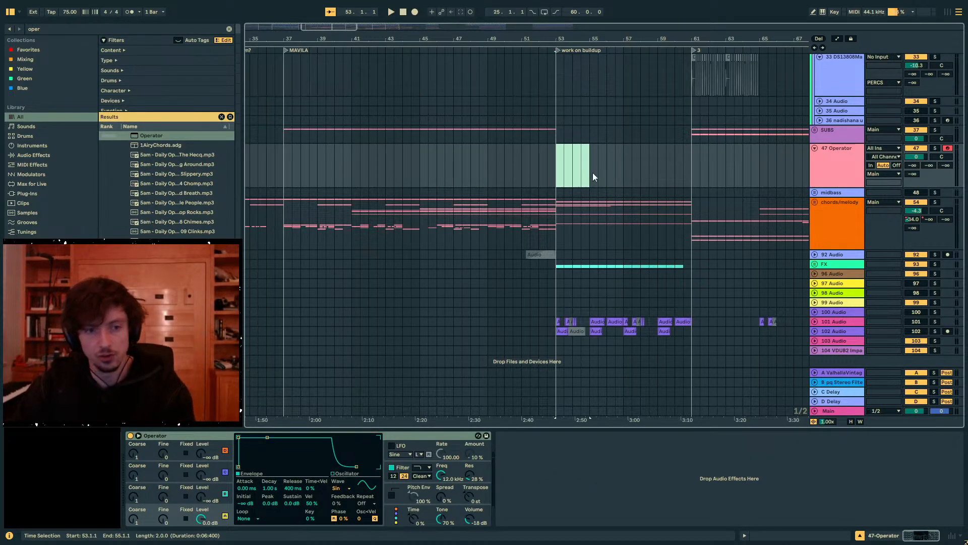
double_click(592, 172)
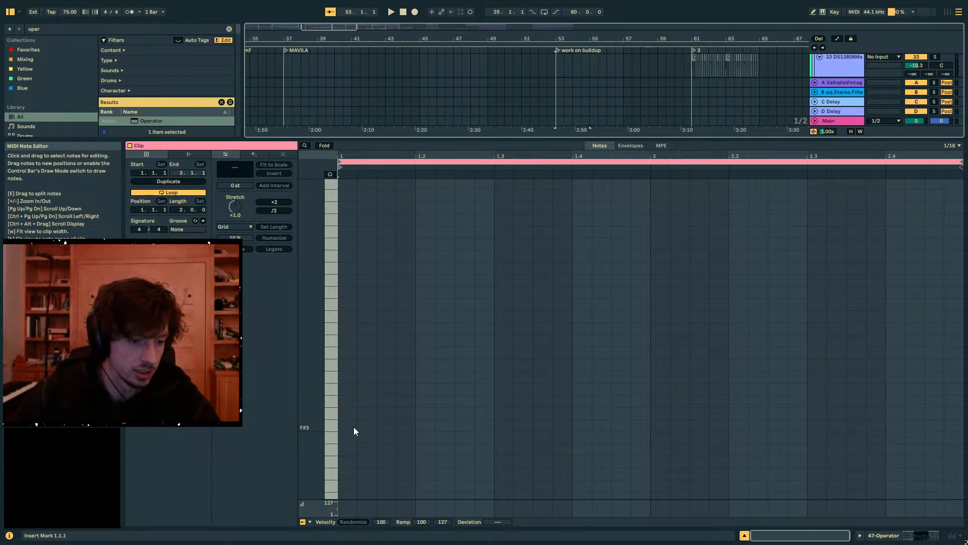
key("shift+Tab")
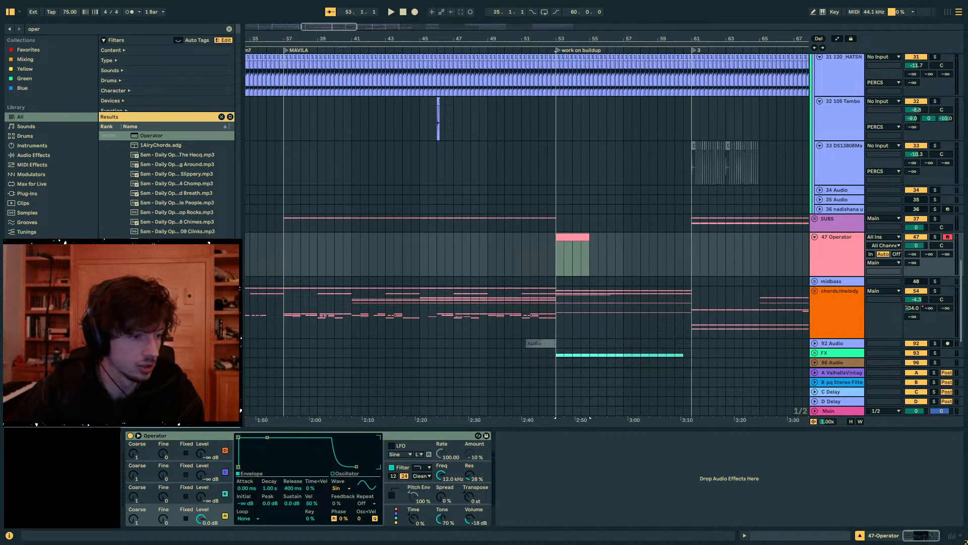
left_click(571, 239)
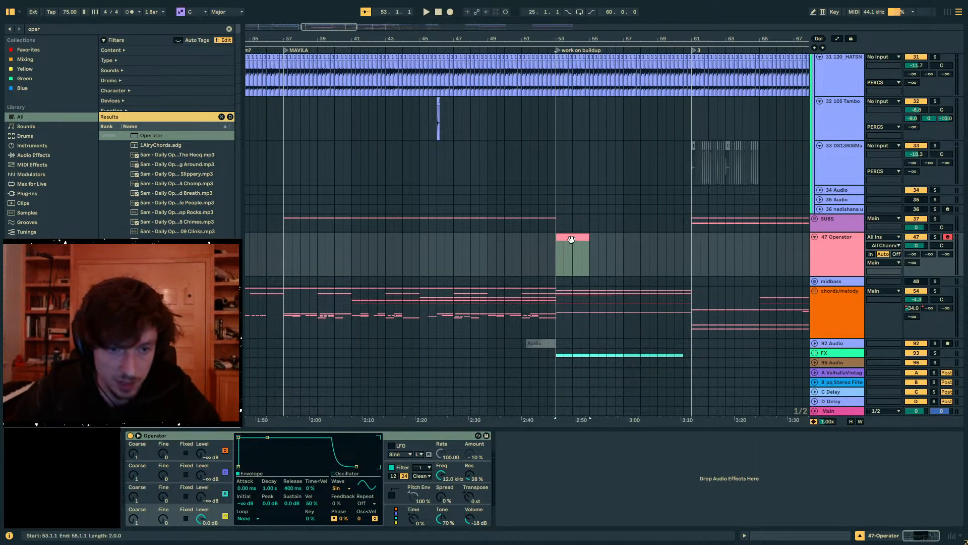
left_click(782, 538)
left_click_drag(813, 139, 811, 223)
- Draw a C3 note from the clip's start to just before beat 1.4, and play it back
key("b")
left_click(336, 424)
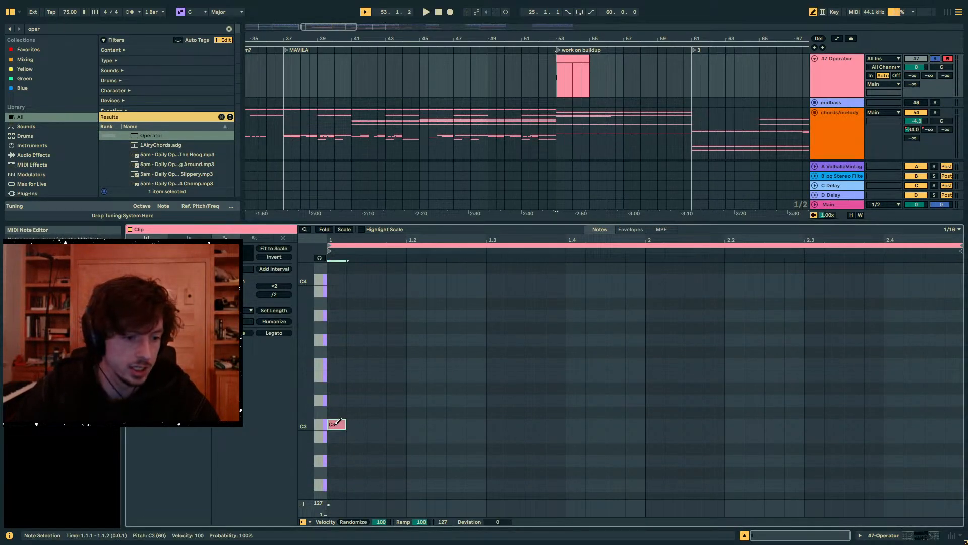
left_click_drag(344, 424, 545, 425)
key("space")
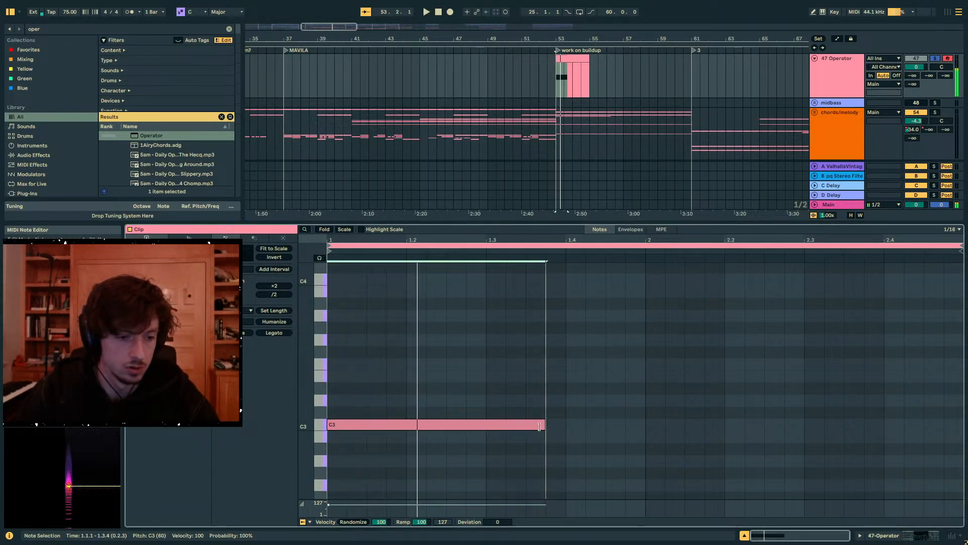
- Copy the C3 note one octave up to C4 and audition the two notes together
key("ctrl+c")
key("ctrl+v")
key("shift+Up")
key("space")
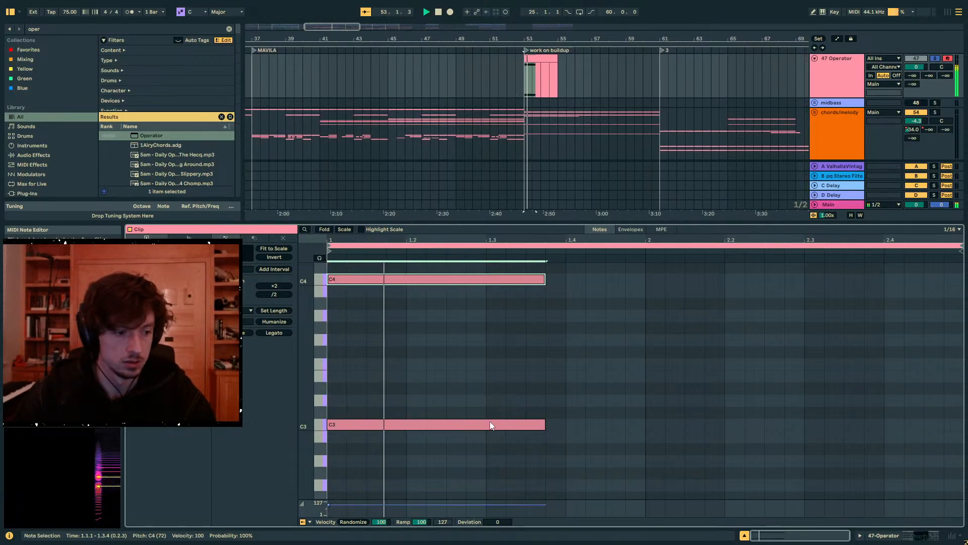
key("space")
- Add a copy of the note at G4, set the Operator track's volume to -10.2 dB and audition the three-note stack
scroll(551, 402, "up", 2)
key("ctrl+c")
key("ctrl+v")
key("Up")
key("Up")
key("Up")
key("Up")
key("Up")
key("Up")
key("Up")
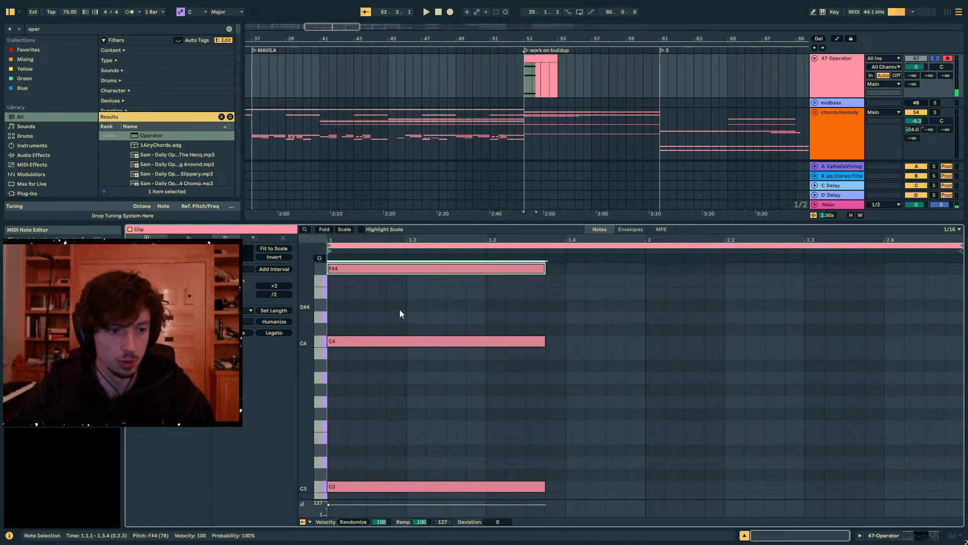
key("space")
key("space")
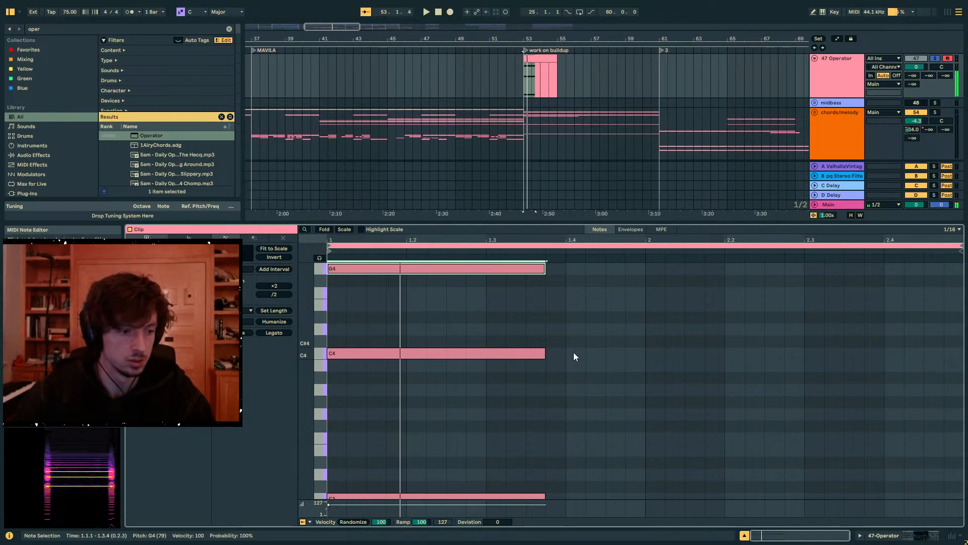
key("space")
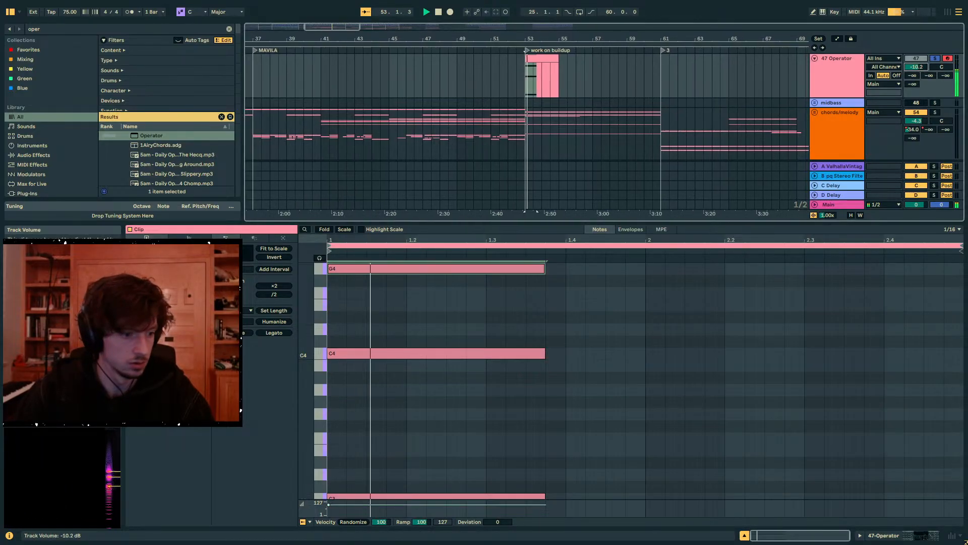
mouse_move(28, 503)
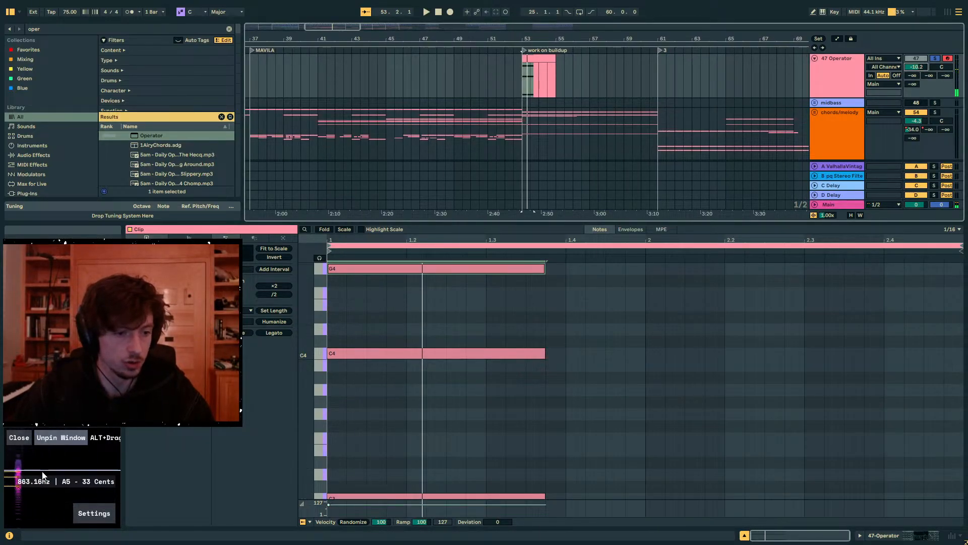
- Duplicate the Operator track together with its clip
scroll(531, 374, "down", 3)
left_click_drag(618, 444, 328, 431)
left_click_drag(311, 313, 280, 314)
left_click(853, 72)
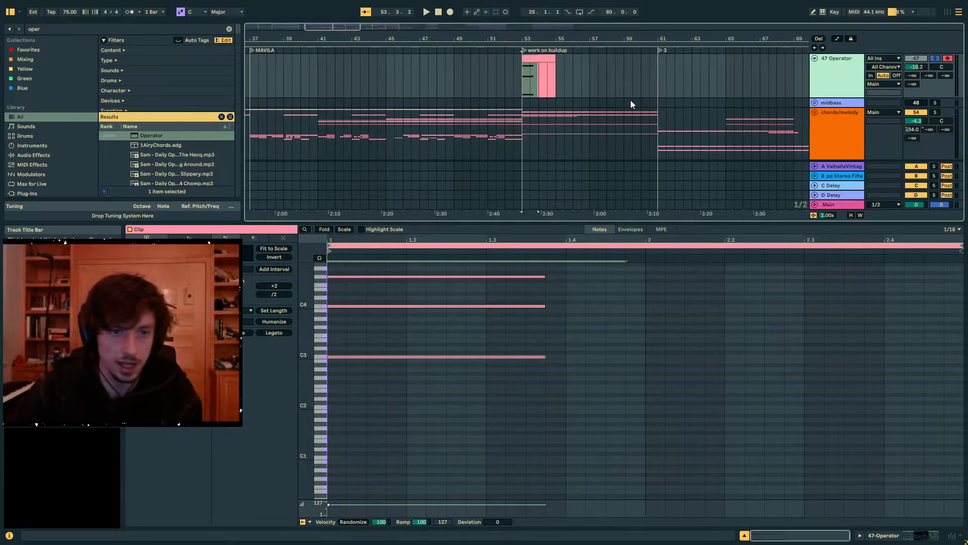
key("ctrl+d")
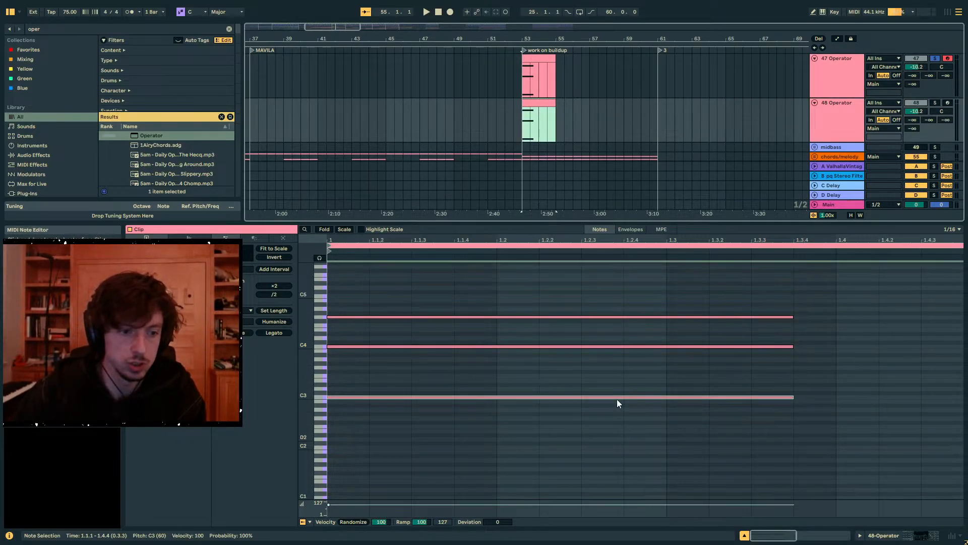
- In the duplicated clip, delete the C4 and G4 notes, then lower the remaining note to C2 and shorten it by a sixteenth
key("Delete")
left_click(477, 417)
key("shift+Down")
key("shift+Left")
left_click(459, 462)
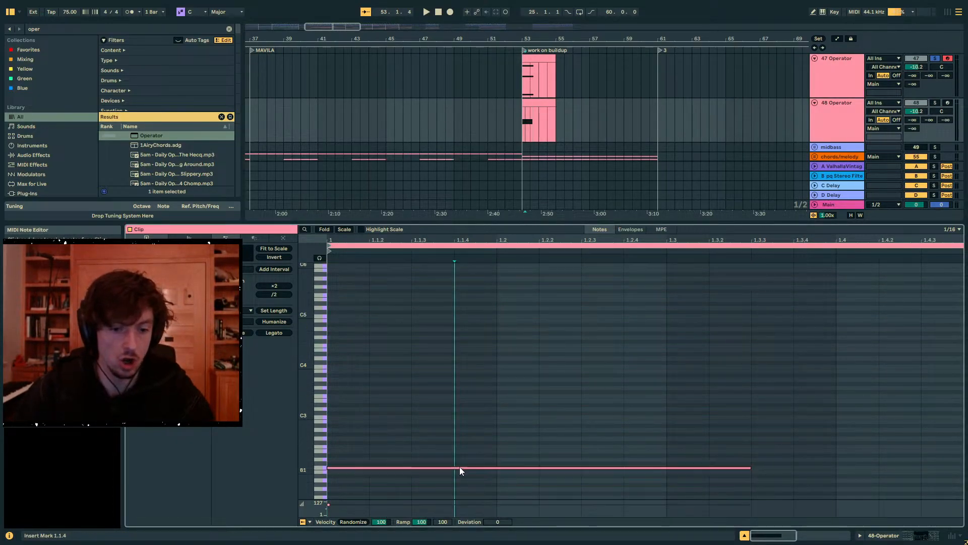
- Give the duplicated Operator's oscillator A a User wave with descending harmonics, solo the track and audition it
left_click(883, 538)
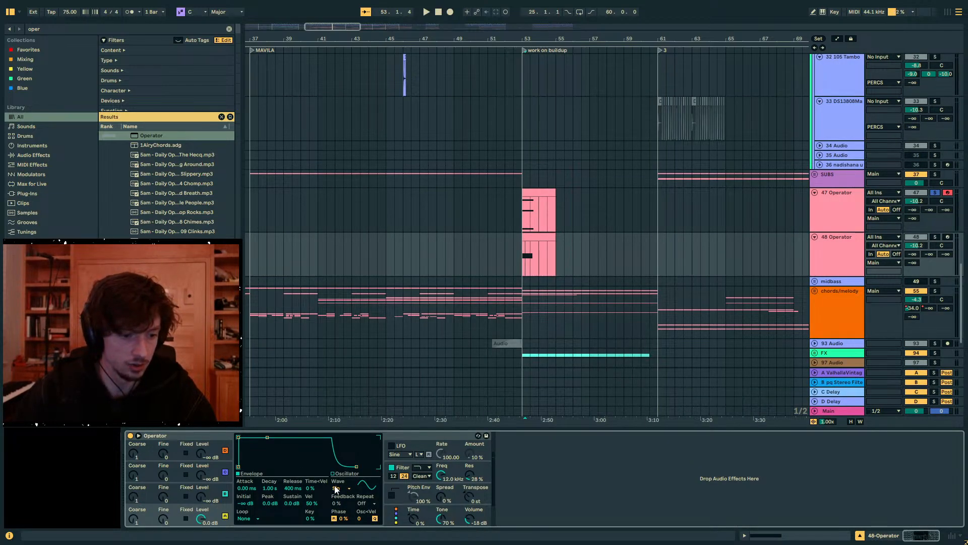
left_click(364, 486)
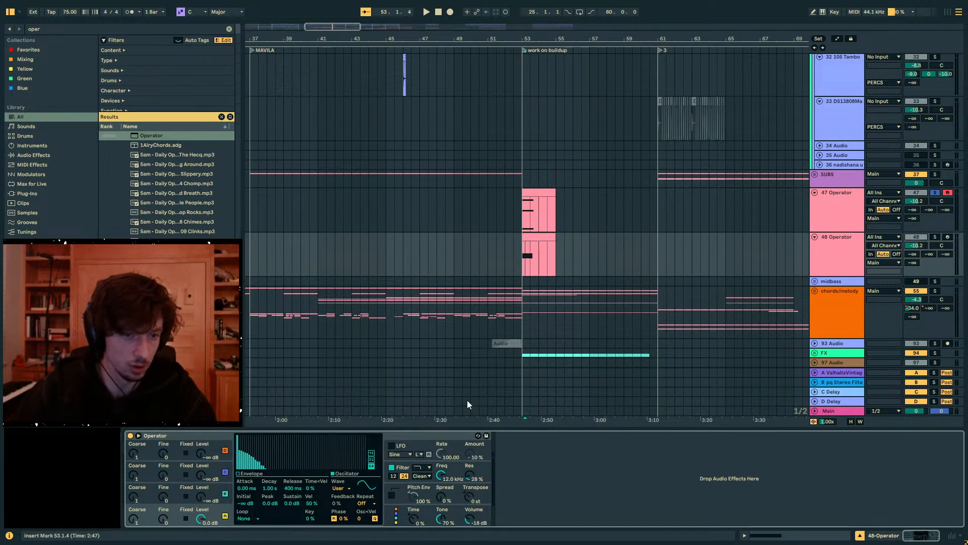
left_click(935, 237)
key("space")
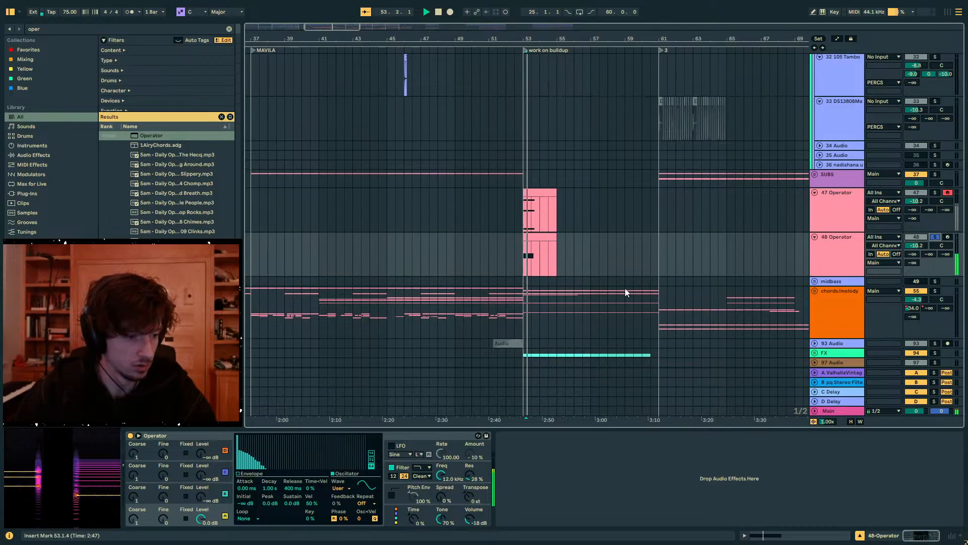
key("space")
- Raise the duplicated clip's single note one octave to C3 and play it back
left_click(528, 235)
left_click(775, 534)
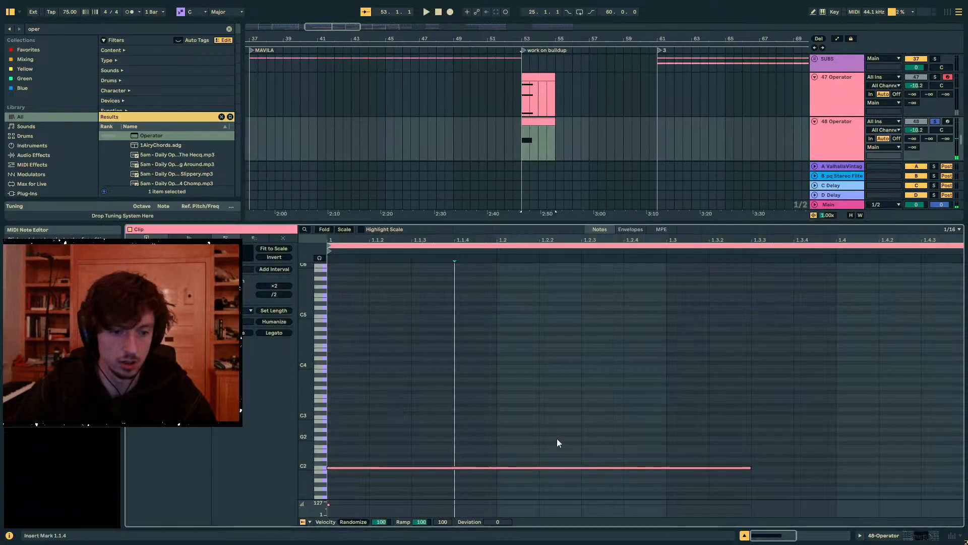
left_click_drag(555, 415, 514, 469)
key("shift+Up")
key("space")
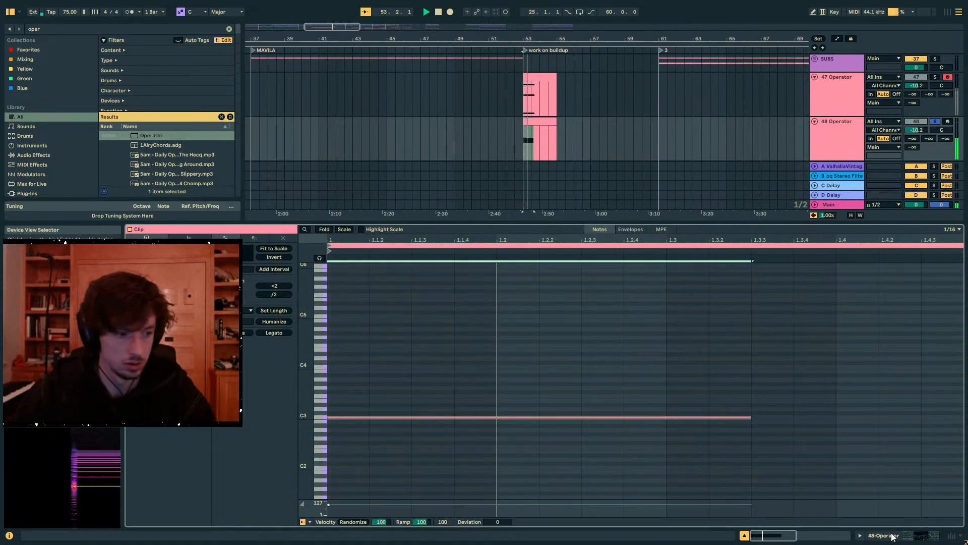
- Select the three-note Operator clip, unsolo its track and enlarge the spectrogram window
key("shift+Tab")
left_click(542, 192)
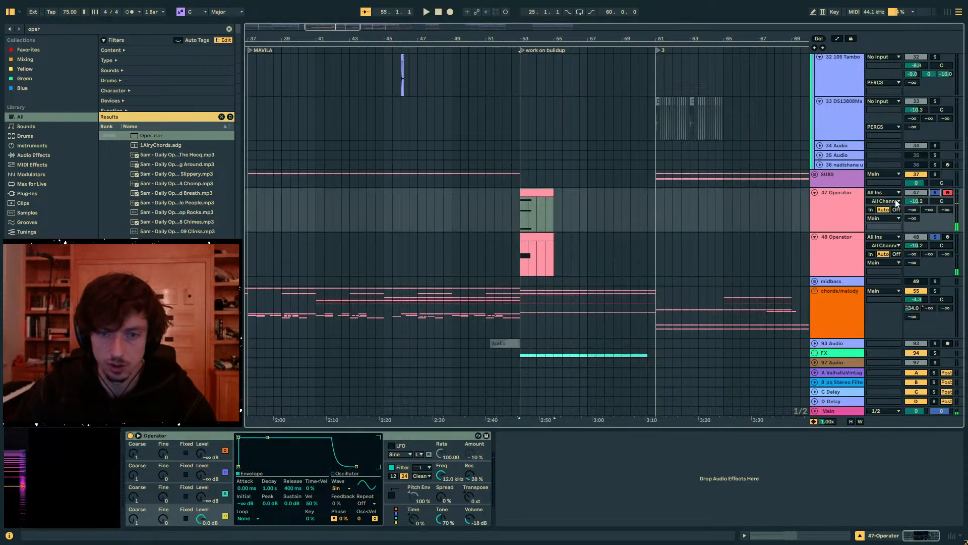
left_click(935, 192)
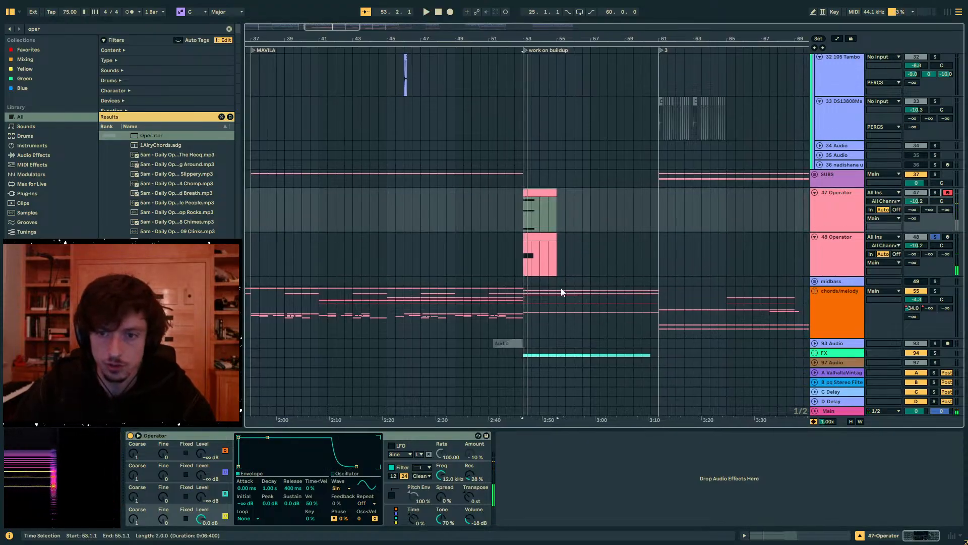
left_click_drag(119, 430, 898, 386)
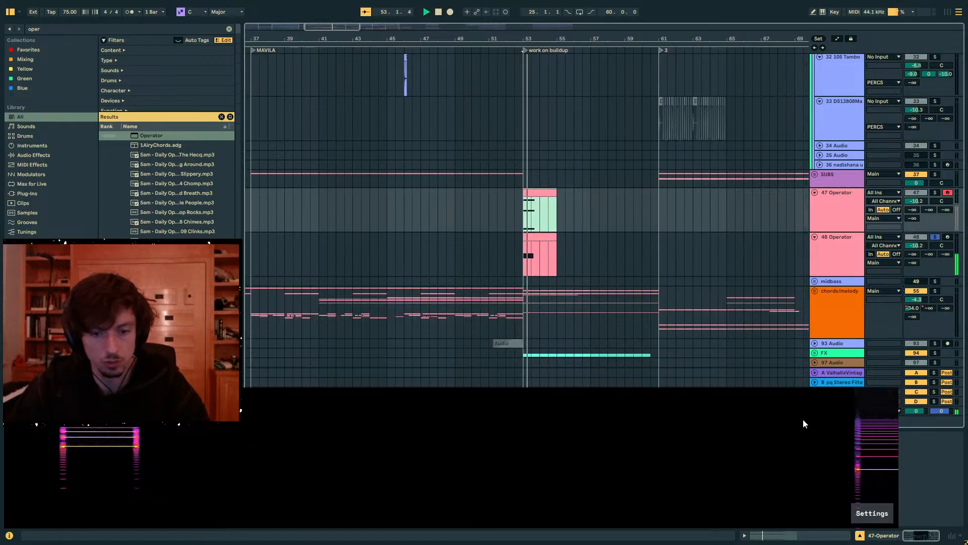
- Solo the three-note Operator track and play from bar 53 to compare its spectrum with the single harmonic-rich note
left_click(935, 193, "ctrl")
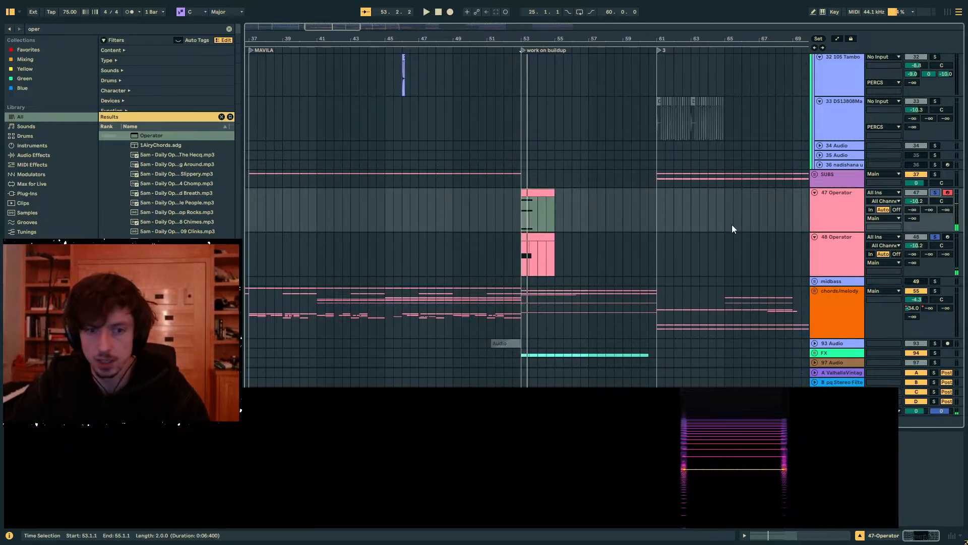
key("space")
left_click(530, 193)
key("space")
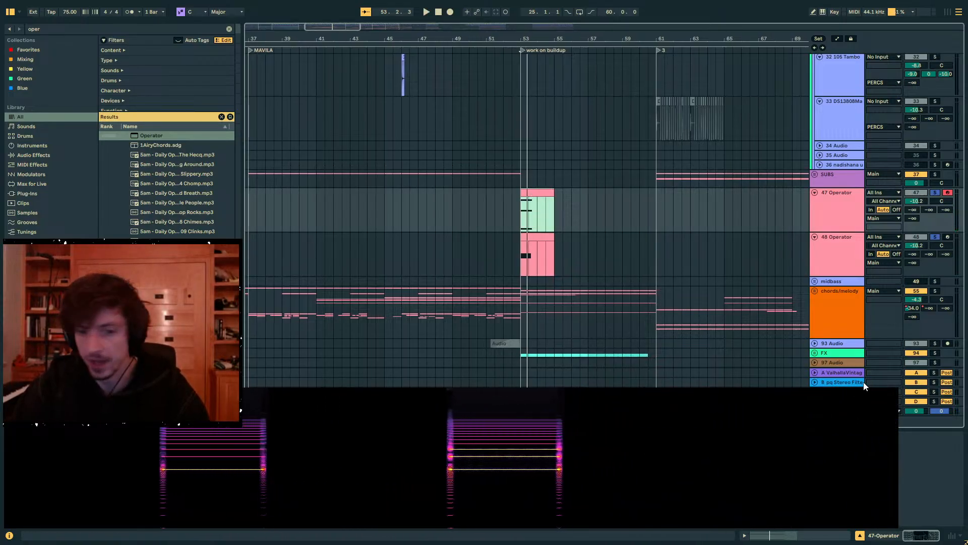
- Shrink the spectrogram window and delete the lowest note from the three-note Operator clip
left_click_drag(897, 390, 410, 396)
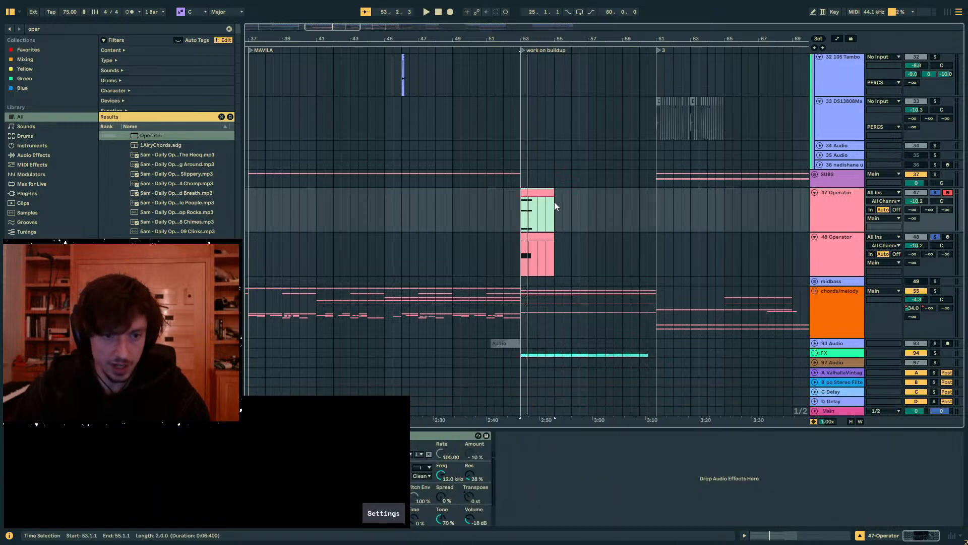
left_click(783, 533)
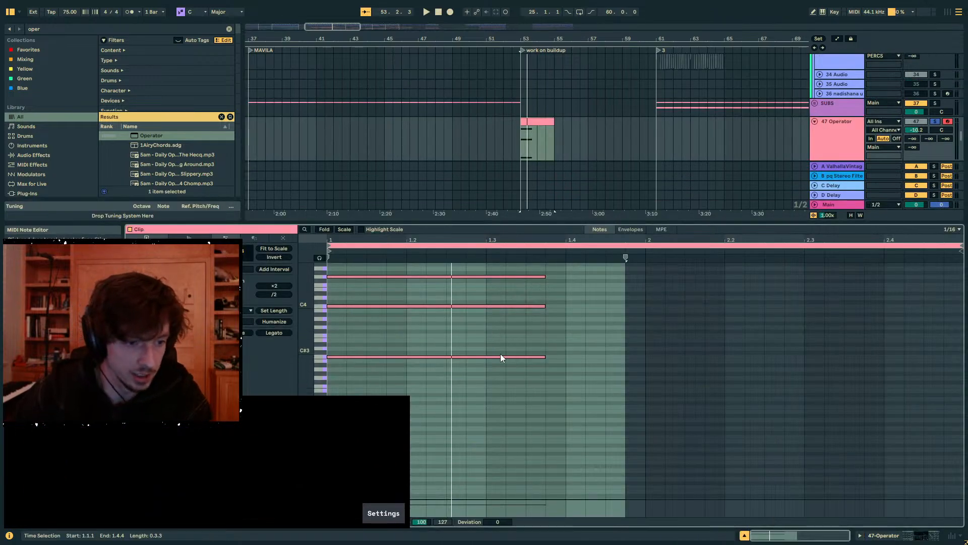
left_click_drag(484, 329, 485, 389)
key("Delete")
- Transpose the clip's two remaining notes down together until they sit on C3 and G3
left_click_drag(484, 348, 411, 209)
key("Down")
key("Down")
key("Down")
key("Down")
key("Down")
key("Down")
key("Down")
key("Down")
key("Down")
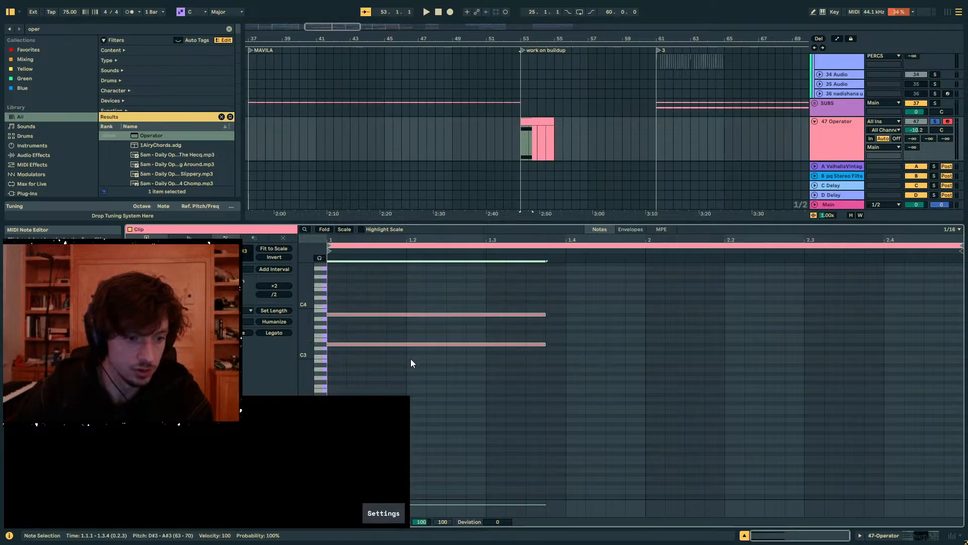
key("Down")
key("Down")
key("Down")
left_click(345, 327)
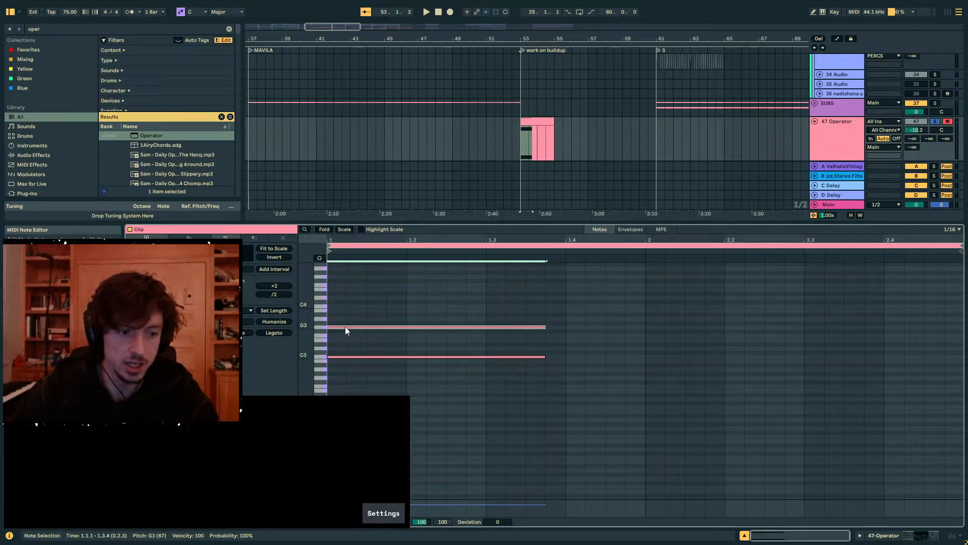
left_click(335, 358)
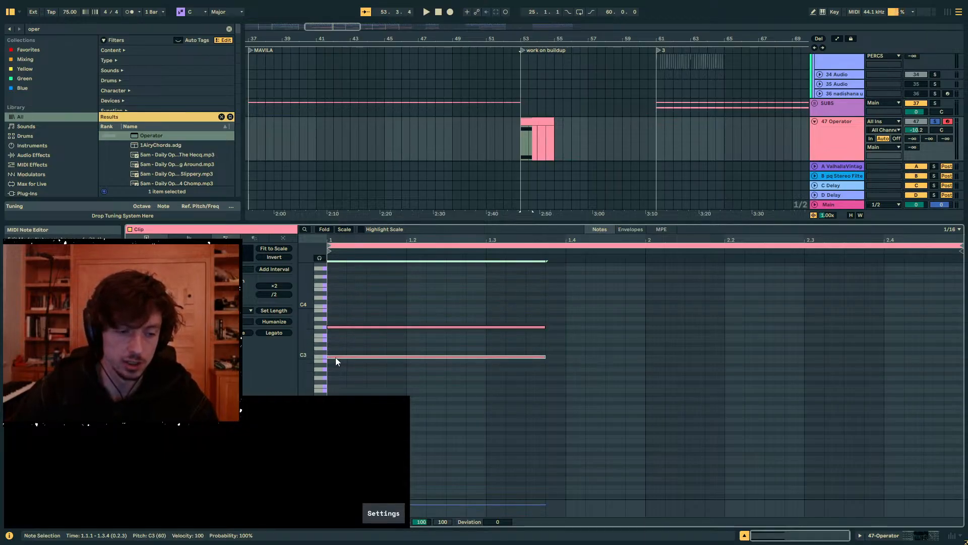
- Play the two-note Operator track and the harmonic-rich single-note track in turn, each soloed, to compare their spectra
left_click(900, 535)
left_click(538, 192)
left_click(934, 193)
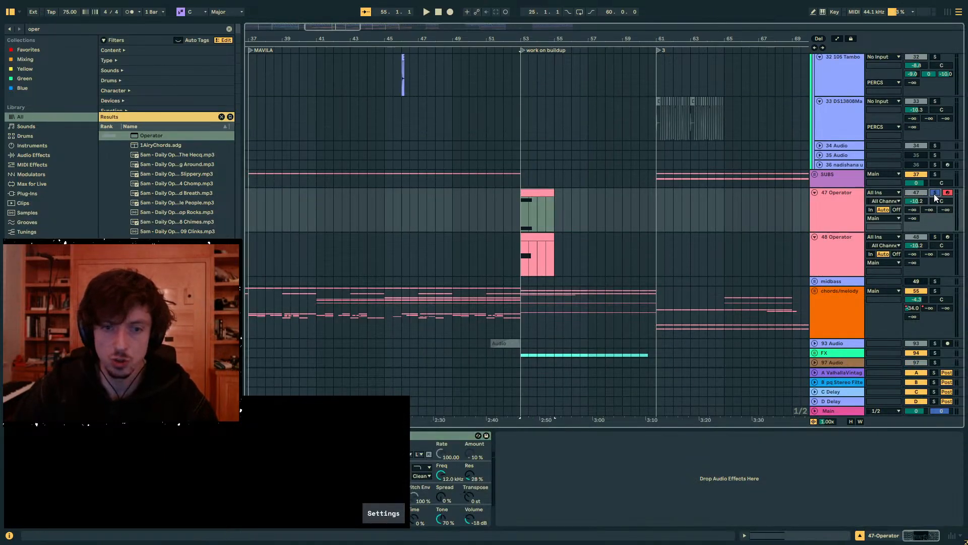
key("space")
left_click(859, 241)
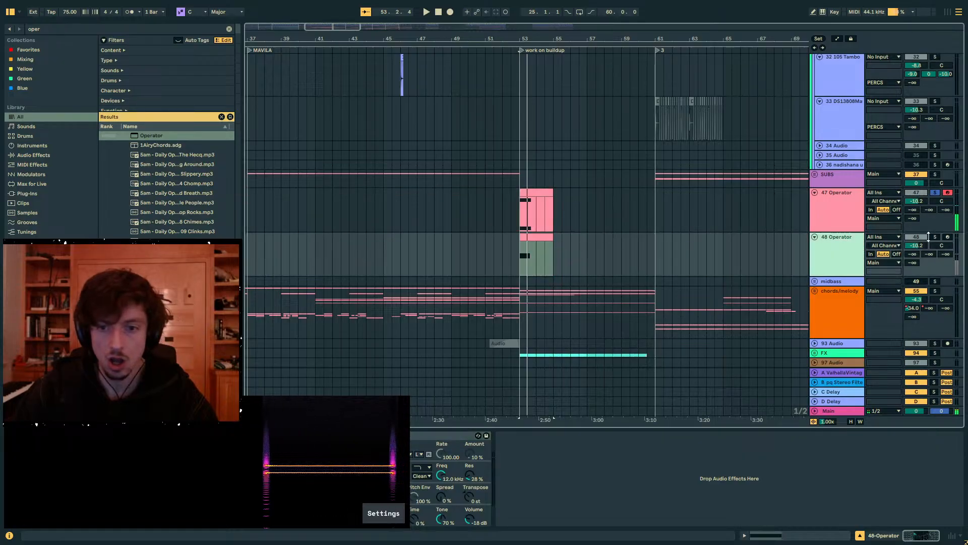
key("space")
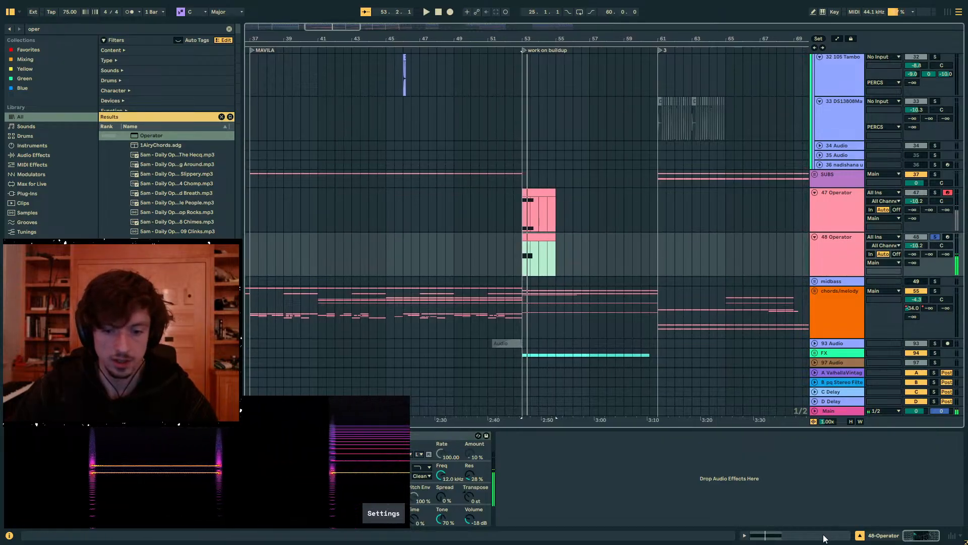
- Lower the note in the harmonic-rich Operator clip by one octave and return to its device
left_click(823, 536)
key("shift+Down")
left_click(892, 538)
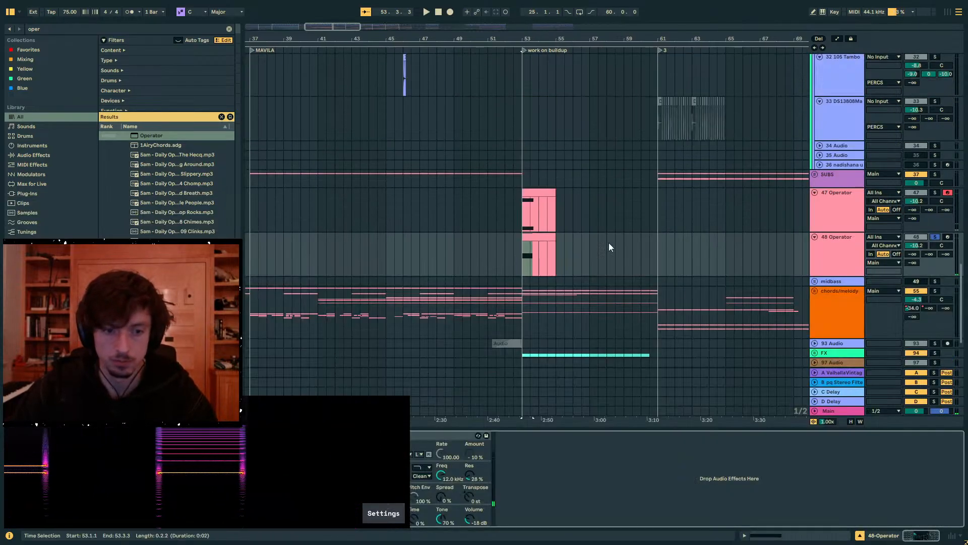
- Solo both Operator tracks, play from bar 53 and switch their solos to compare the overlapping lines on the spectrogram
left_click(531, 195)
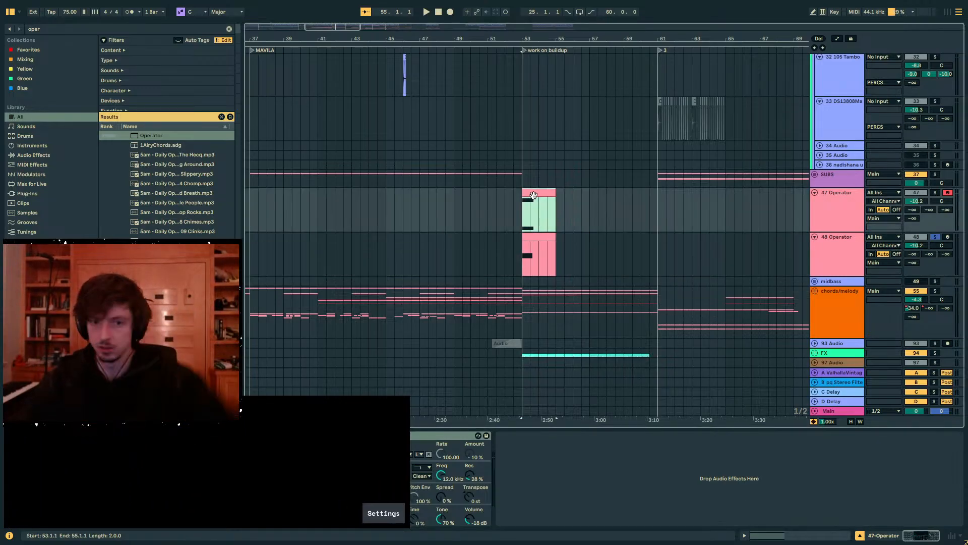
left_click(935, 192)
key("space")
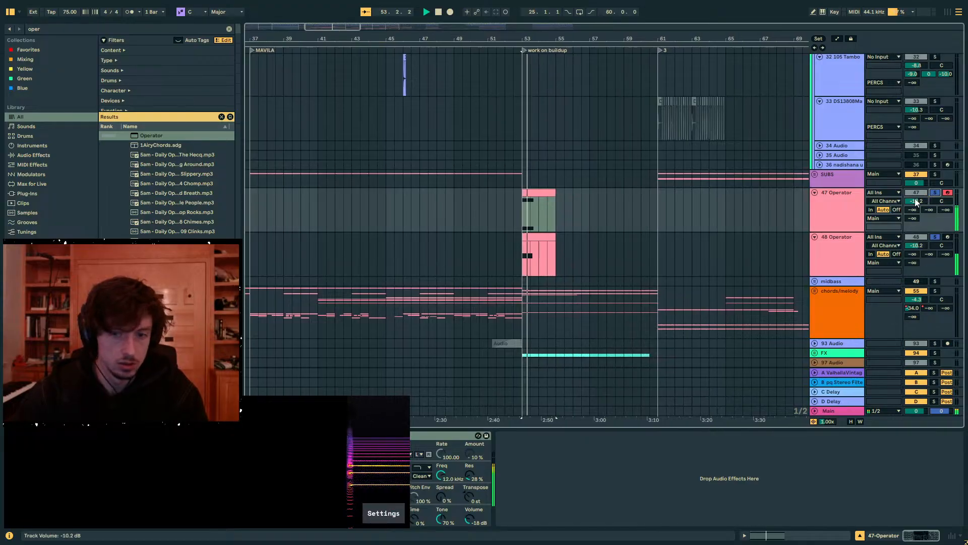
left_click(935, 236)
left_click(934, 192)
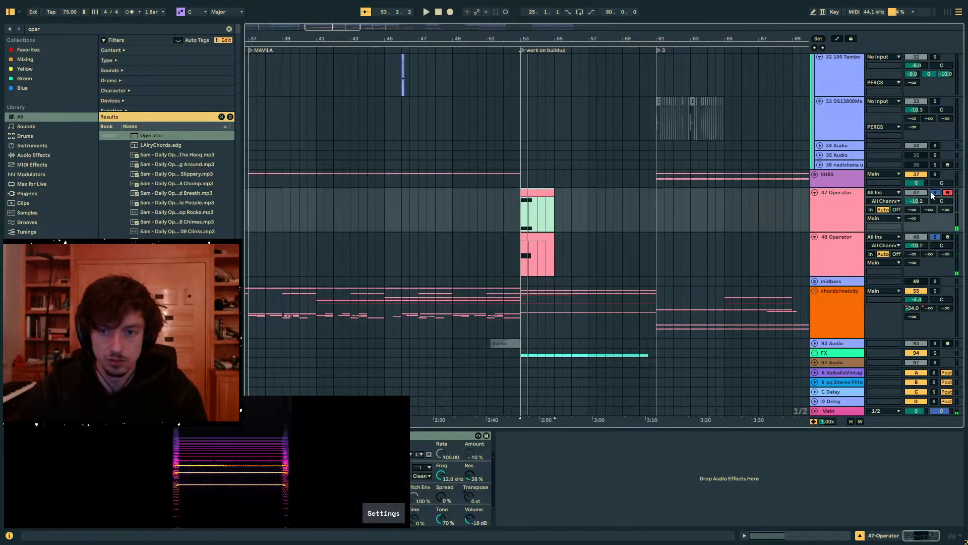
key("space")
left_click(935, 236, "ctrl")
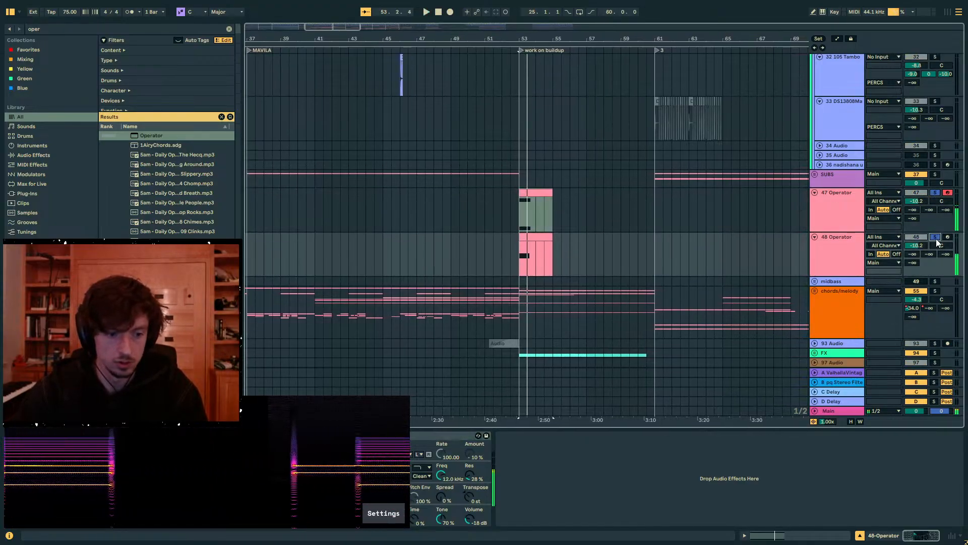
- Lower the upper note of the two-note Operator clip from G3 to E3
left_click(530, 195)
left_click(799, 535)
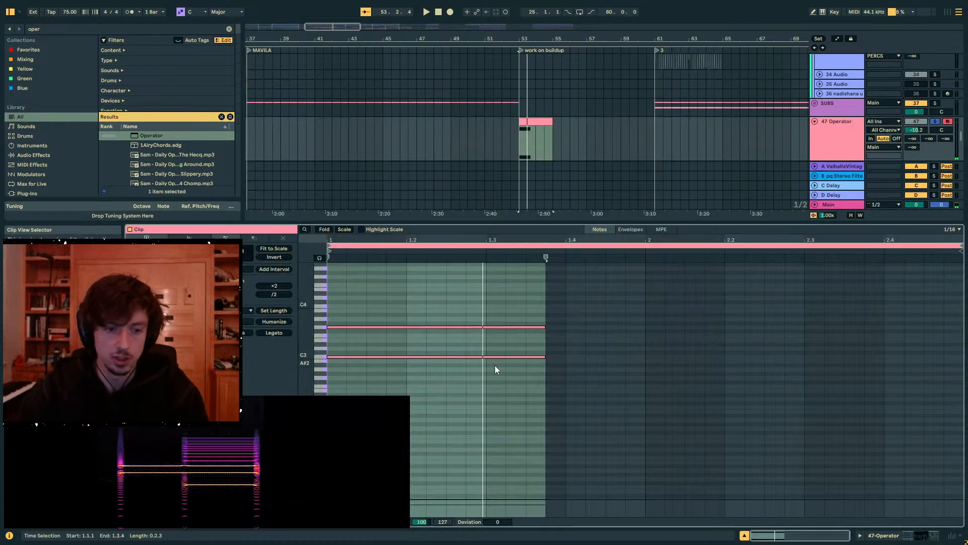
left_click(459, 337)
left_click_drag(419, 325, 361, 341)
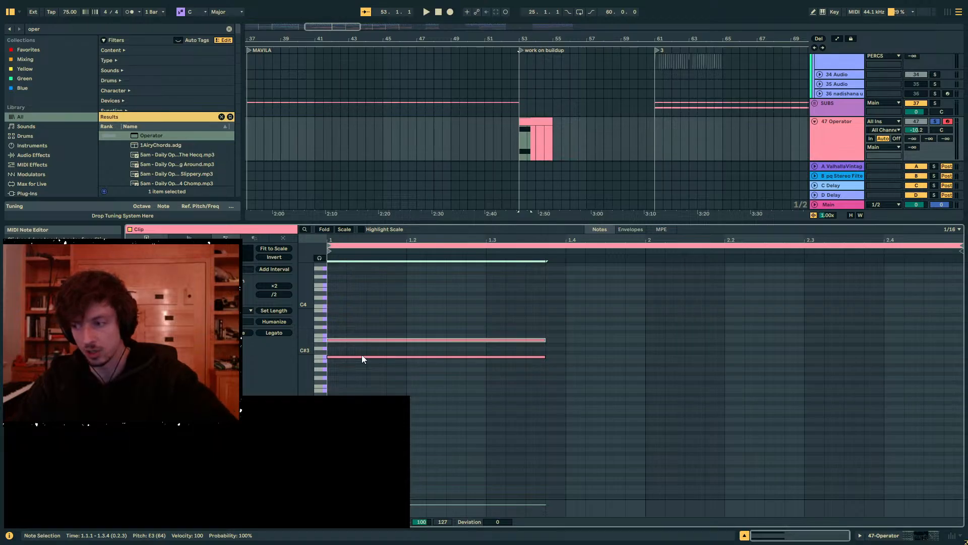
- Select both notes of the C3 and E3 clip, play them from bar 53 and return to the Operator device
left_click(526, 117)
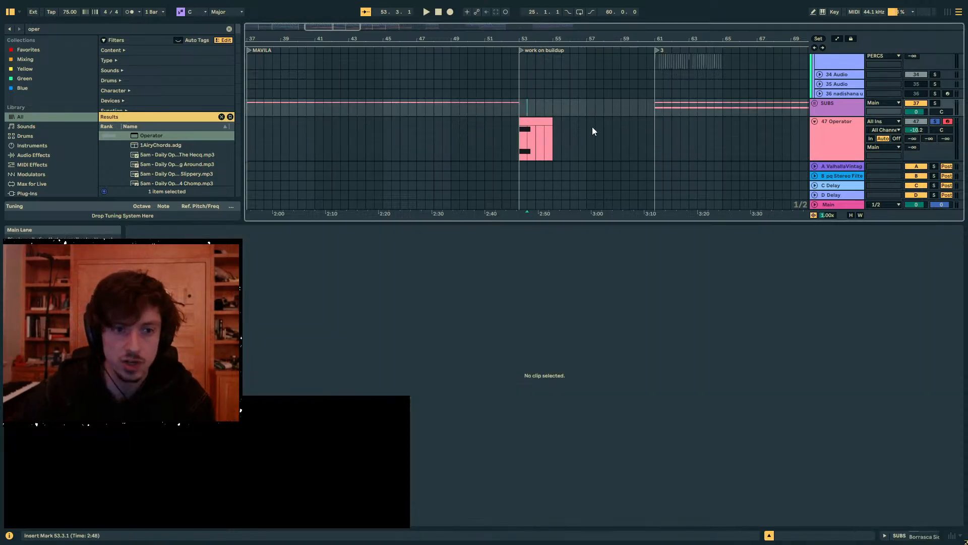
left_click_drag(438, 335, 381, 368)
key("space")
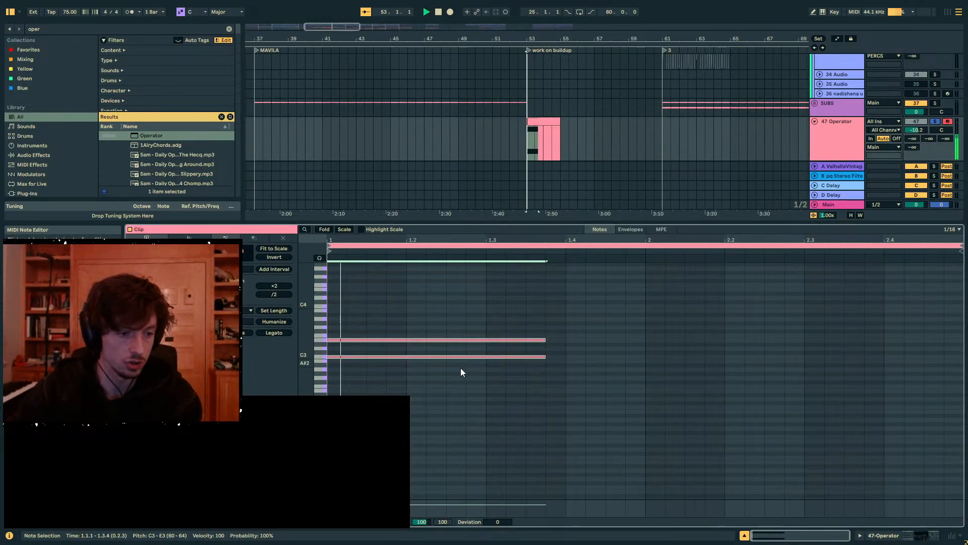
key("space")
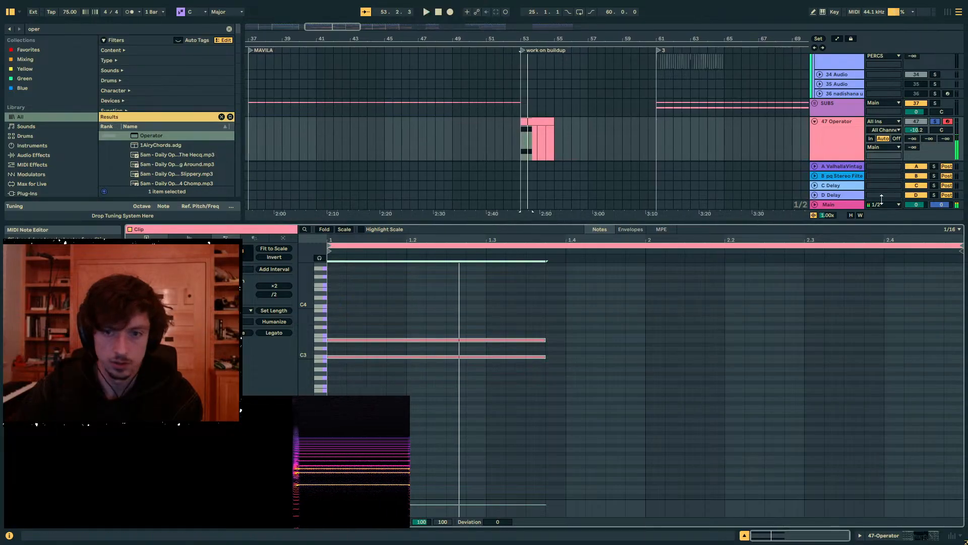
left_click(886, 137)
left_click(915, 536)
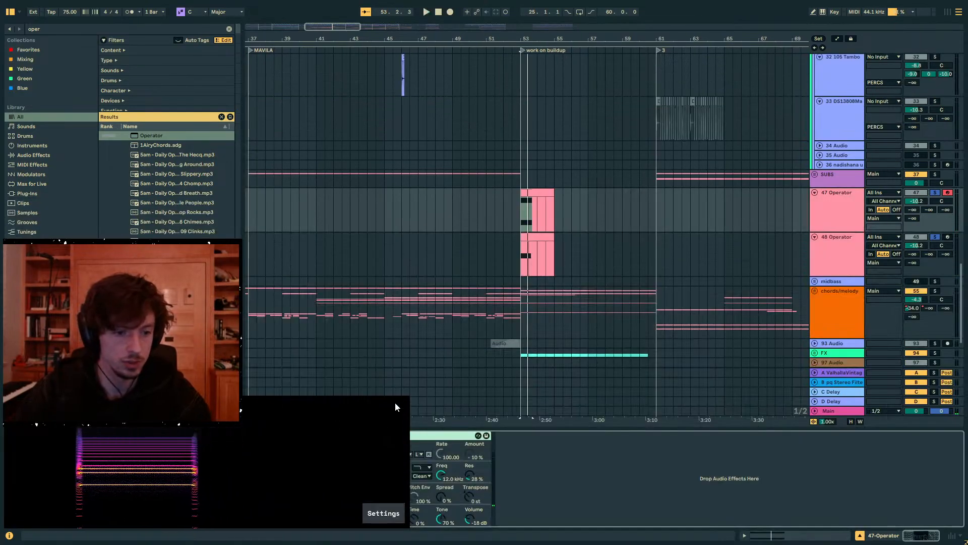
- Reposition the spectrogram window and play the two-note and single-note Operator tracks separately to compare their spectra
left_click(537, 201)
left_click(532, 238)
left_click(524, 190)
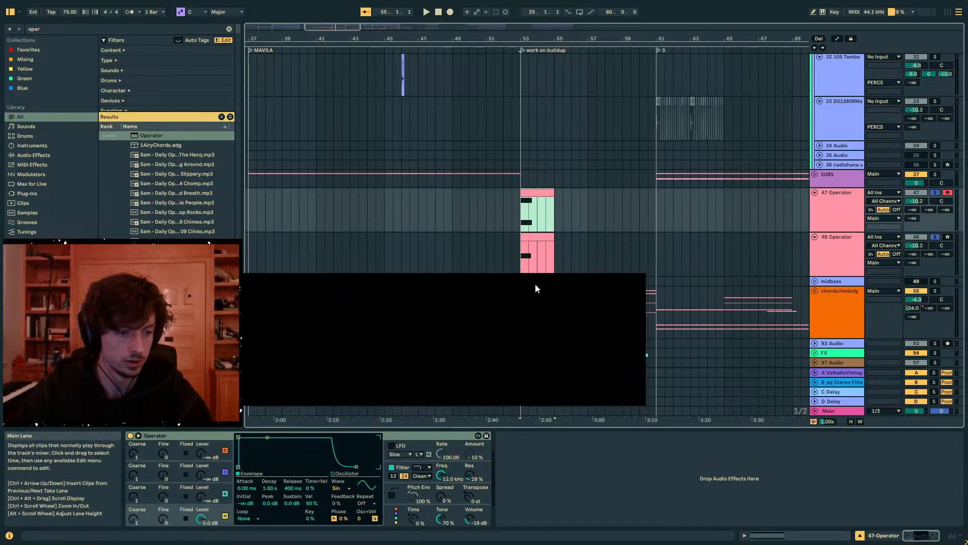
key("space")
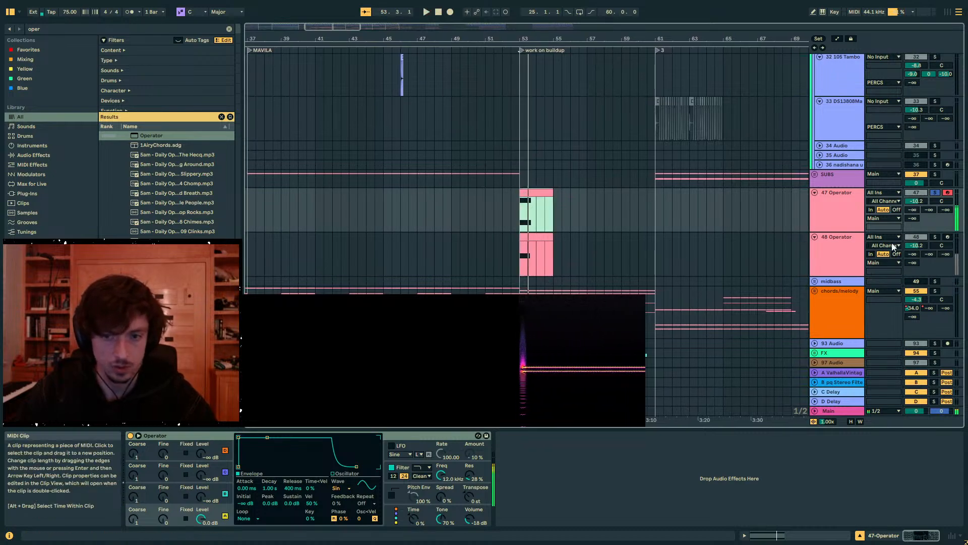
left_click(546, 237)
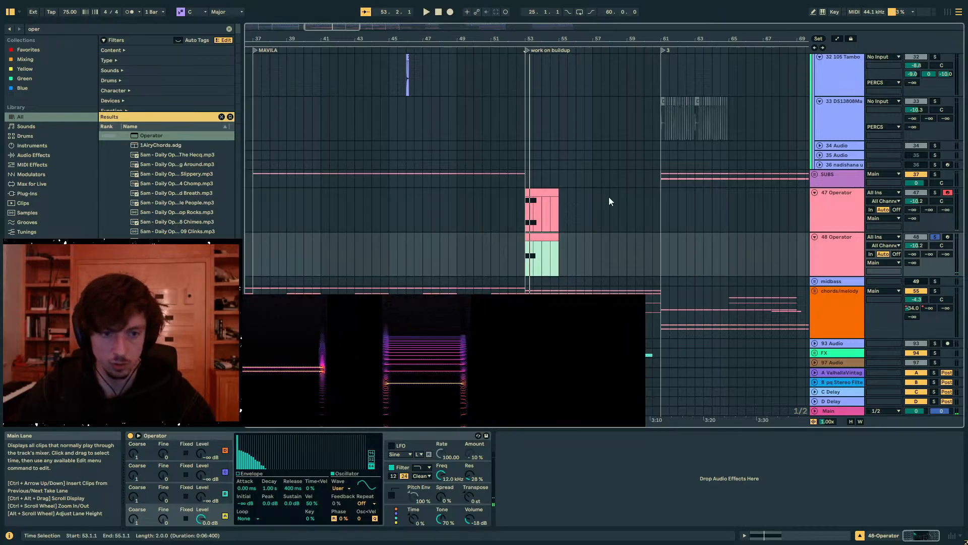
key("space")
- Lower the single note in the harmonic-rich Operator clip by another octave to C1
left_click(769, 535)
left_click_drag(657, 460, 465, 478)
key("shift+Down")
- Play the C1 note, briefly solo the two-note track alongside it, and inspect the matching harmonics on the spectrogram
key("space")
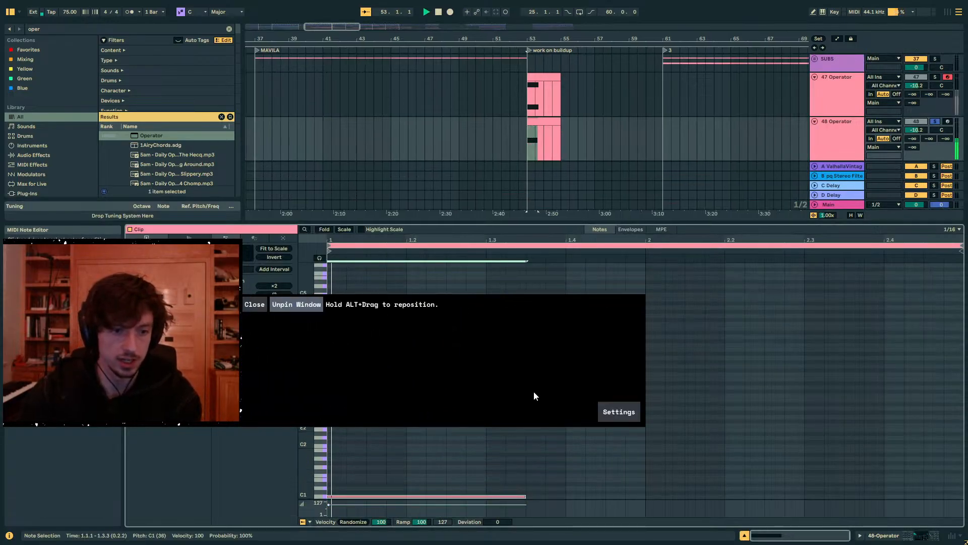
left_click(936, 77)
left_click(936, 76)
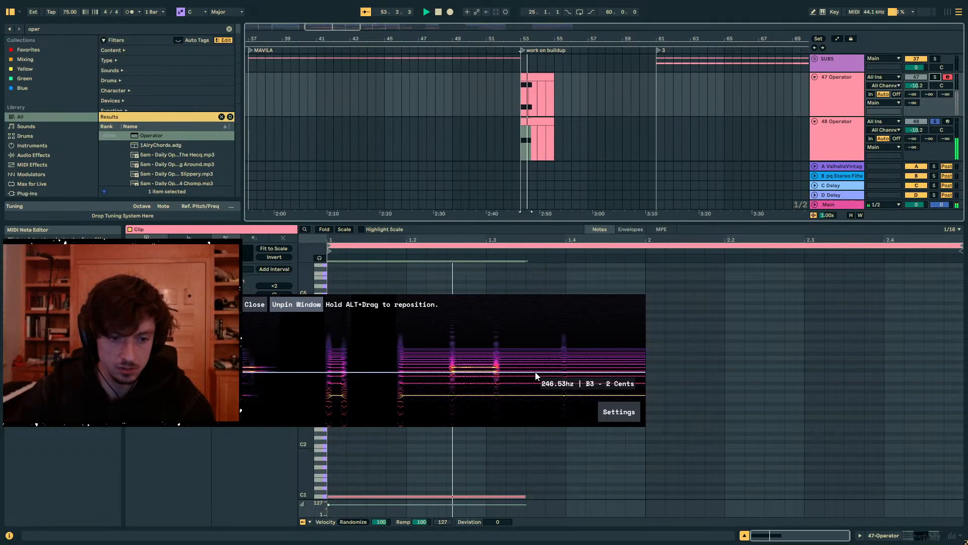
left_click(726, 376)
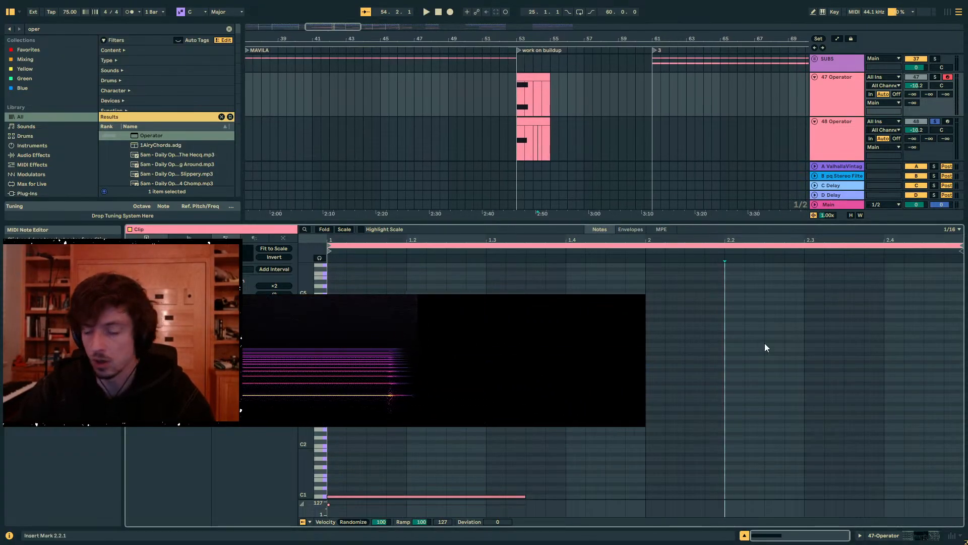
mouse_move(769, 353)
left_mouse_down()
mouse_move(545, 515)
mouse_move(614, 487)
left_mouse_up()
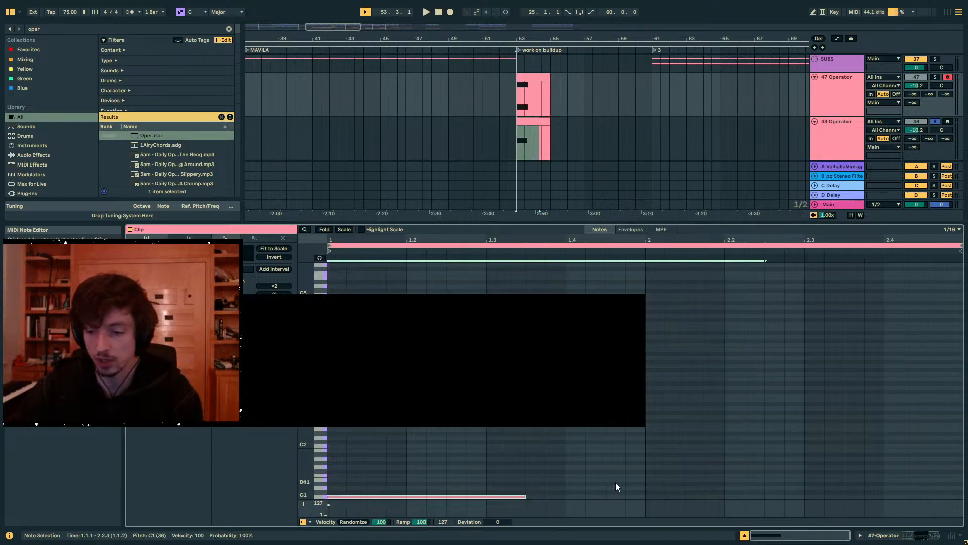
- Open the two-note Operator clip and move the spectrogram window clear of the note editor
left_click(534, 93)
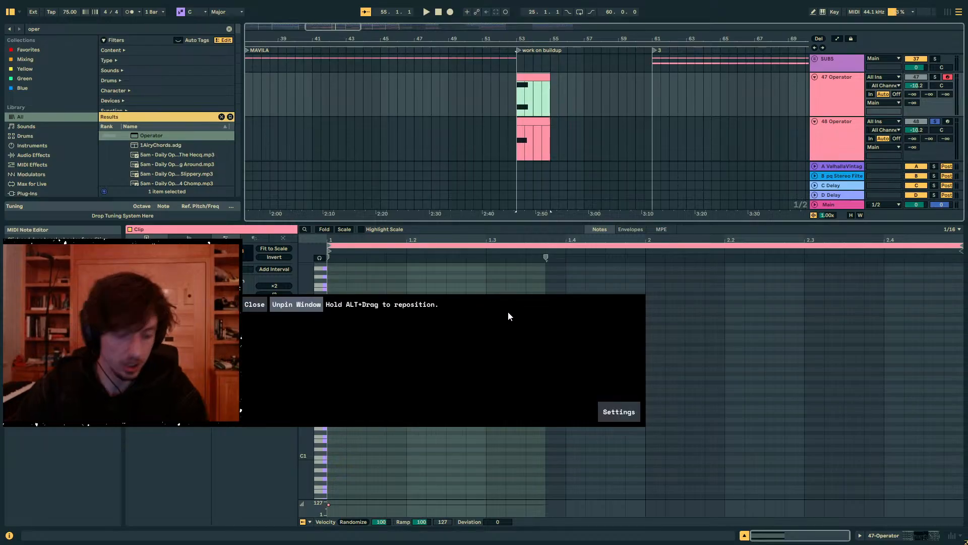
left_click_drag(384, 316, 140, 418)
left_click_drag(401, 399, 124, 426)
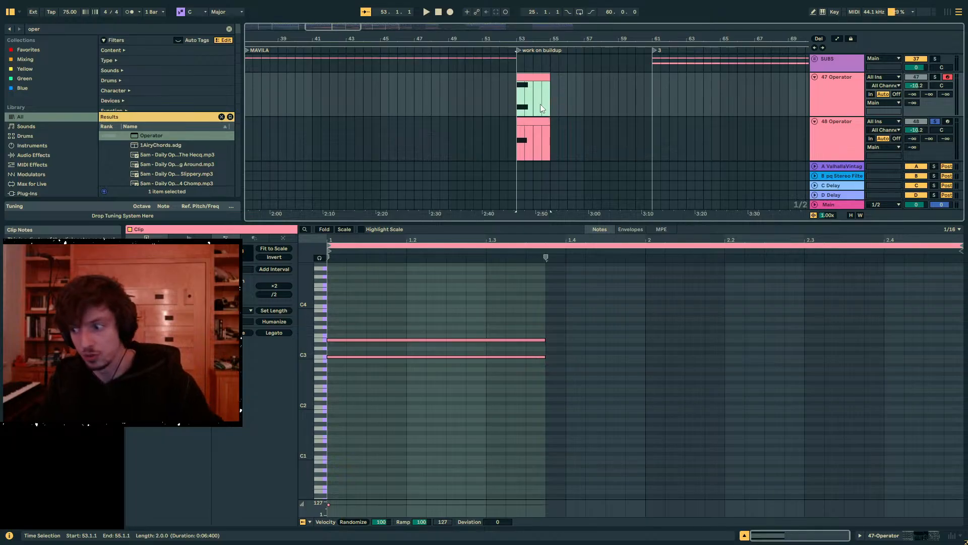
- Add C4 and G3 notes matching the length of the C3 and E3 notes, then play the soloed chord
double_click(345, 306)
left_click_drag(346, 305, 503, 426)
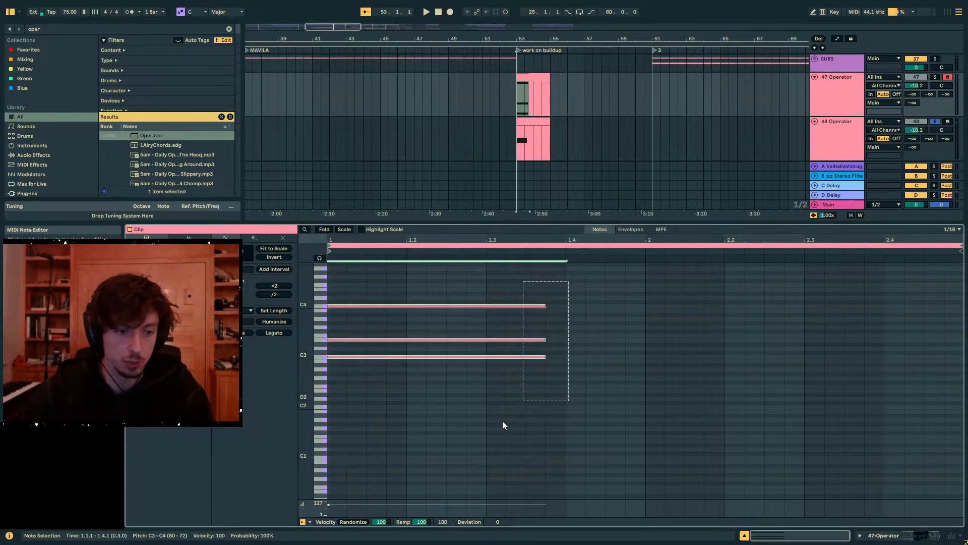
double_click(341, 326)
left_click_drag(348, 327, 534, 328)
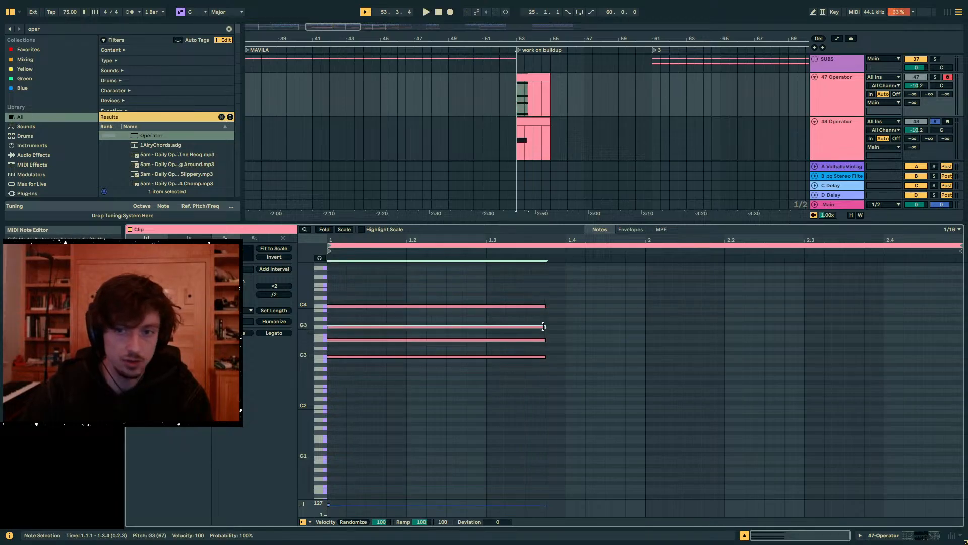
left_click(934, 77)
key("space")
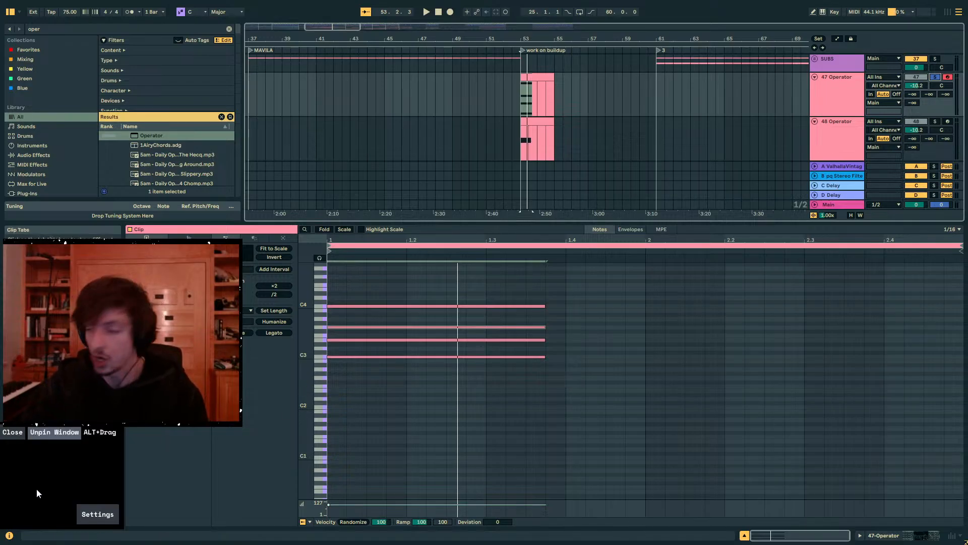
- Delete the C3, E3 and G3 notes and add a long C#4 note directly above the remaining C4
left_click_drag(580, 312, 492, 410)
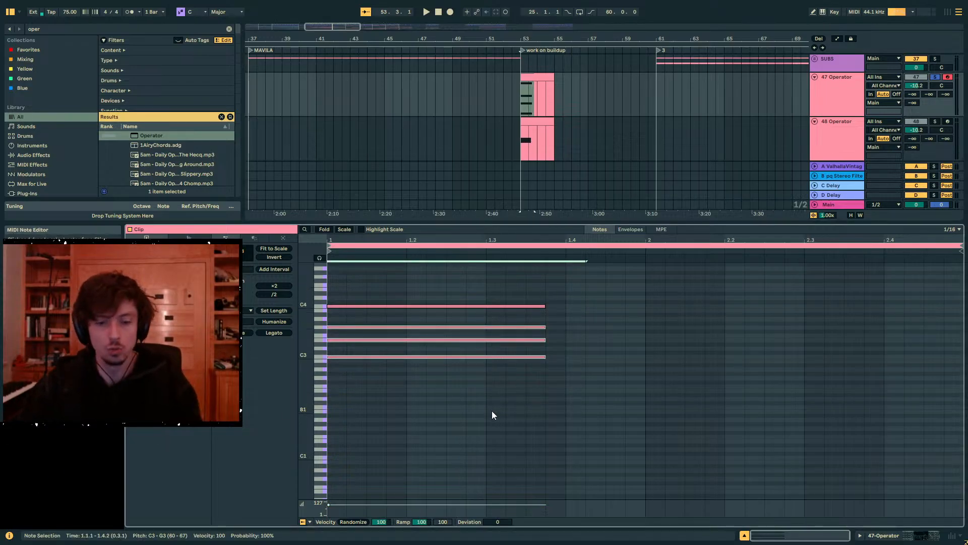
key("Delete")
double_click(335, 303)
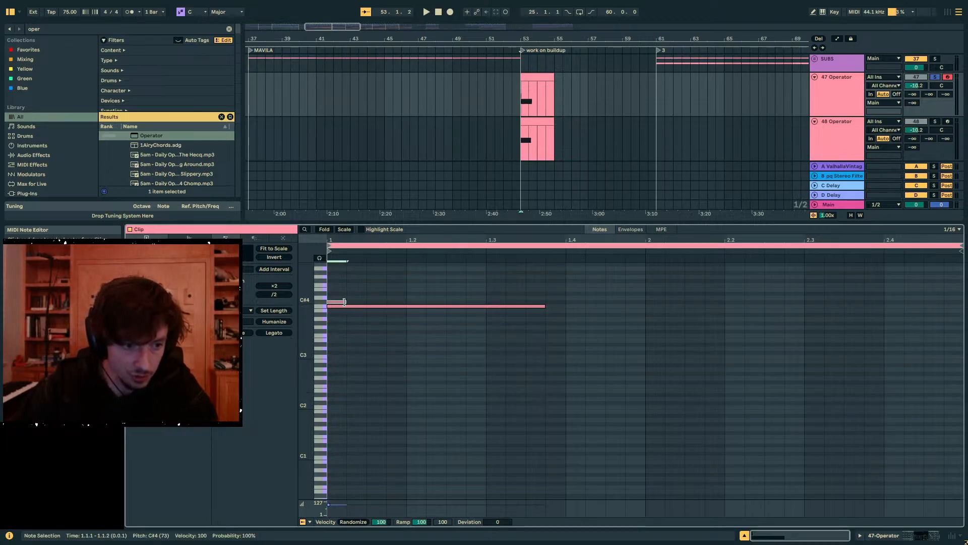
left_click_drag(345, 302, 565, 302)
- Play the C4 and C#4 notes together repeatedly to hear and view their close interval
key("space")
key("space")
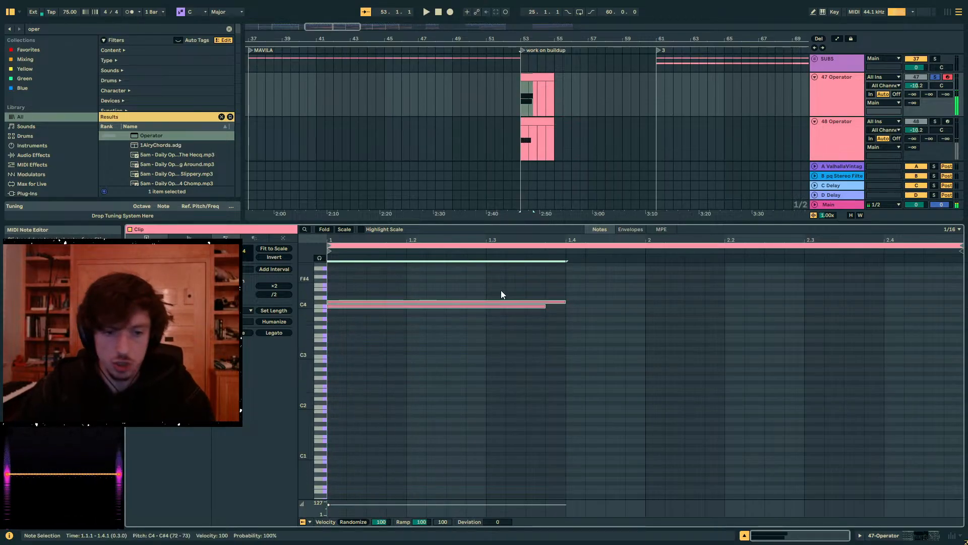
left_click_drag(500, 290, 488, 368)
key("space")
key("space")
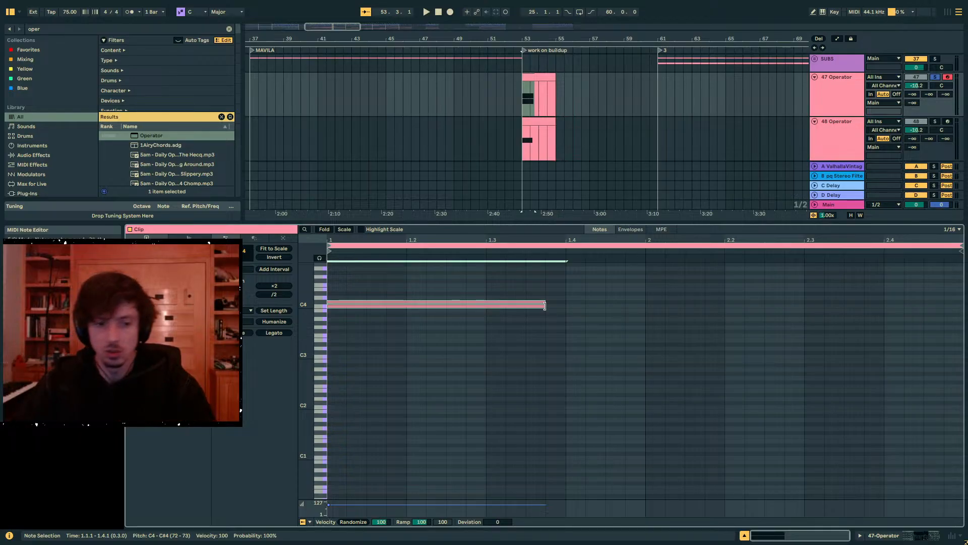
- Lengthen the C4 and C#4 notes together to about 2.4.4 and play the sustained interval
left_click_drag(544, 305, 941, 301)
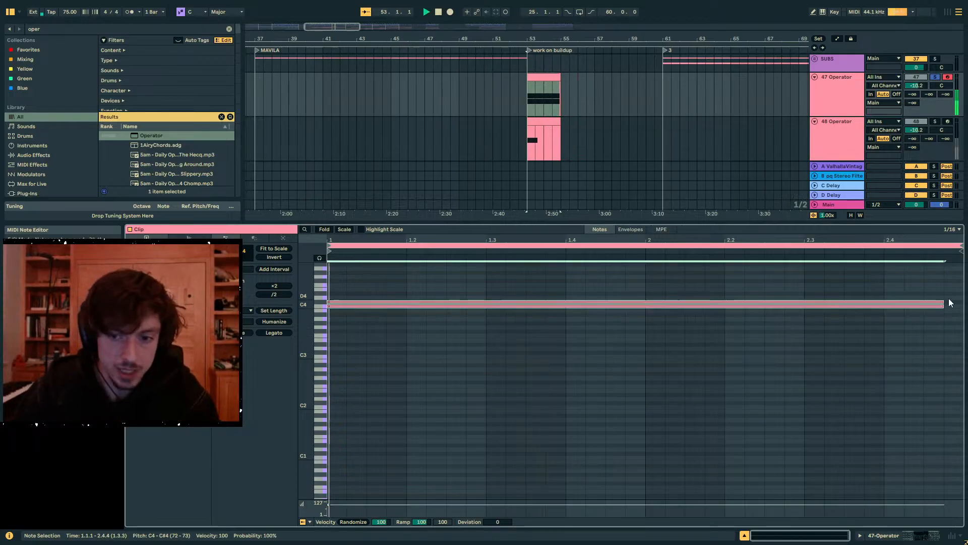
key("space")
key("space")
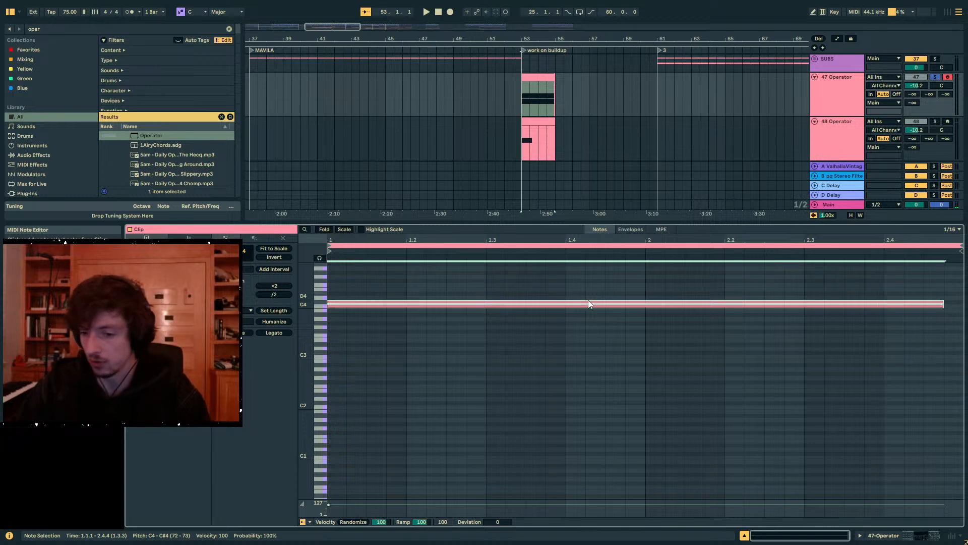
key("space")
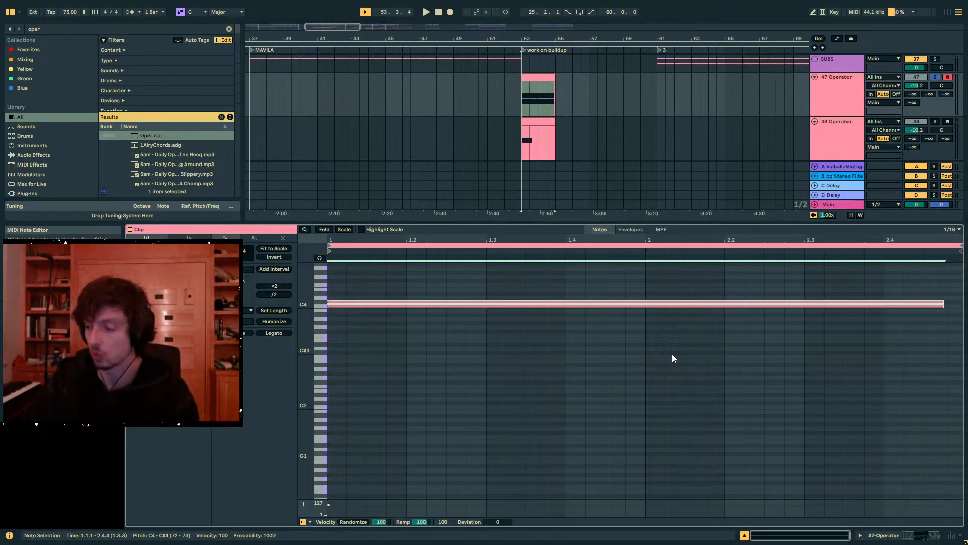
- Transpose both notes down two octaves to C2 and C#2 and play them repeatedly while checking the spectrogram
left_click_drag(672, 356, 588, 264)
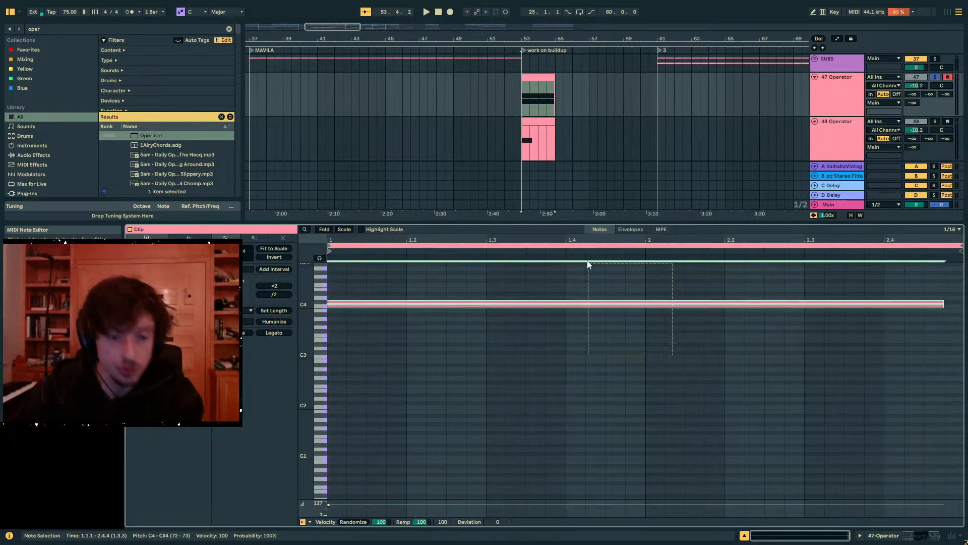
key("shift+Down")
key("shift+Down")
key("space")
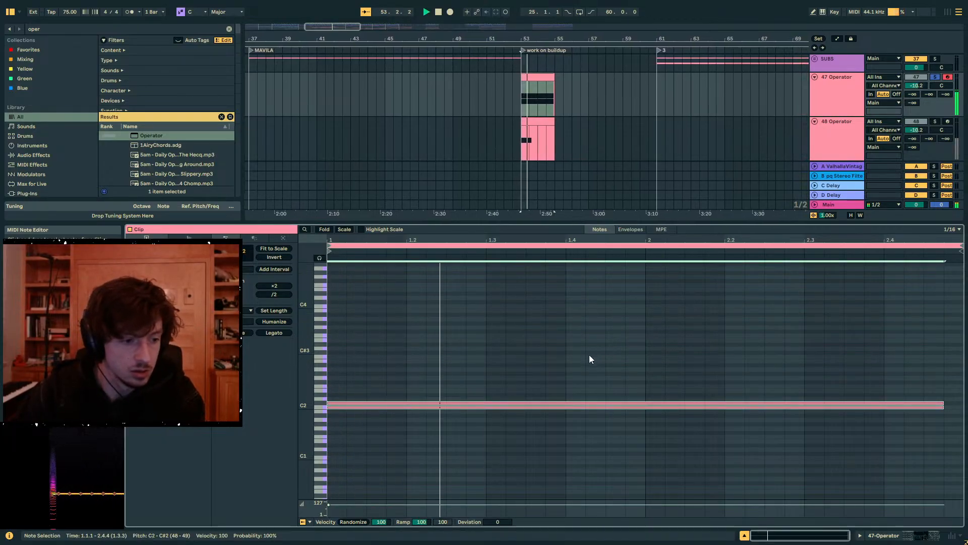
key("space")
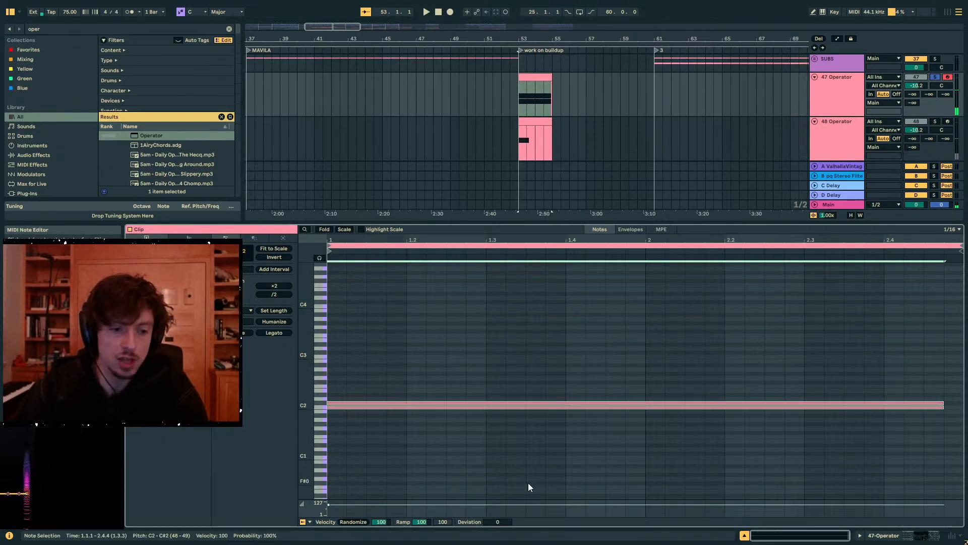
left_click_drag(546, 360, 543, 469)
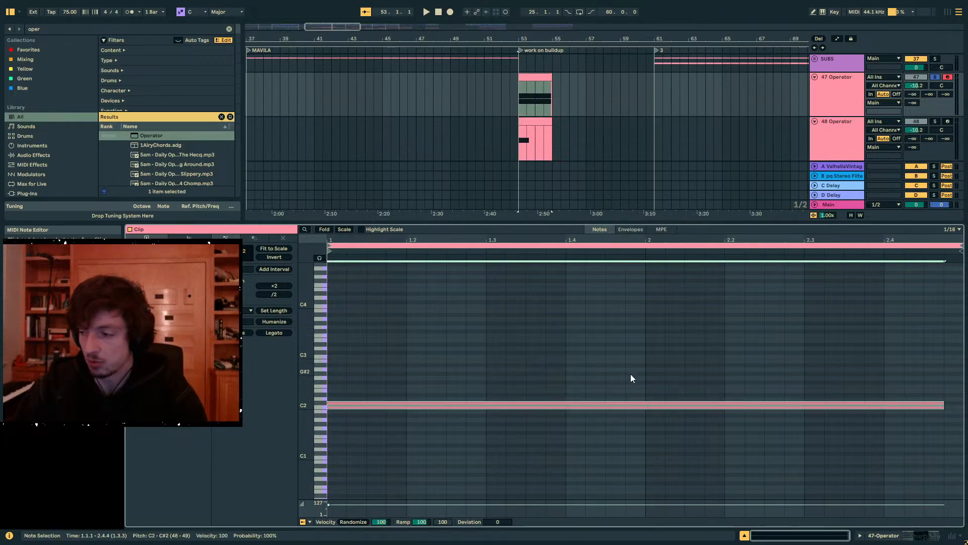
key("space")
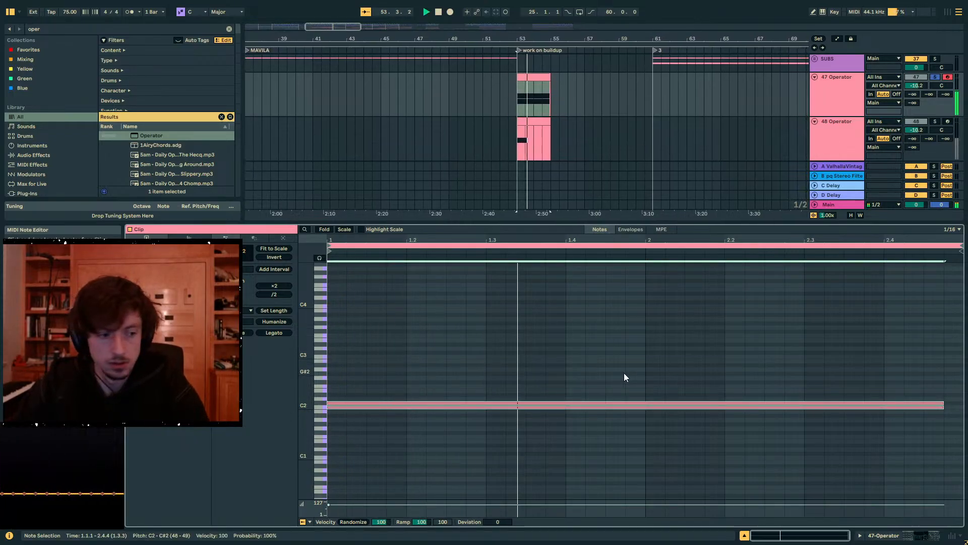
key("space")
left_click_drag(502, 356, 523, 471)
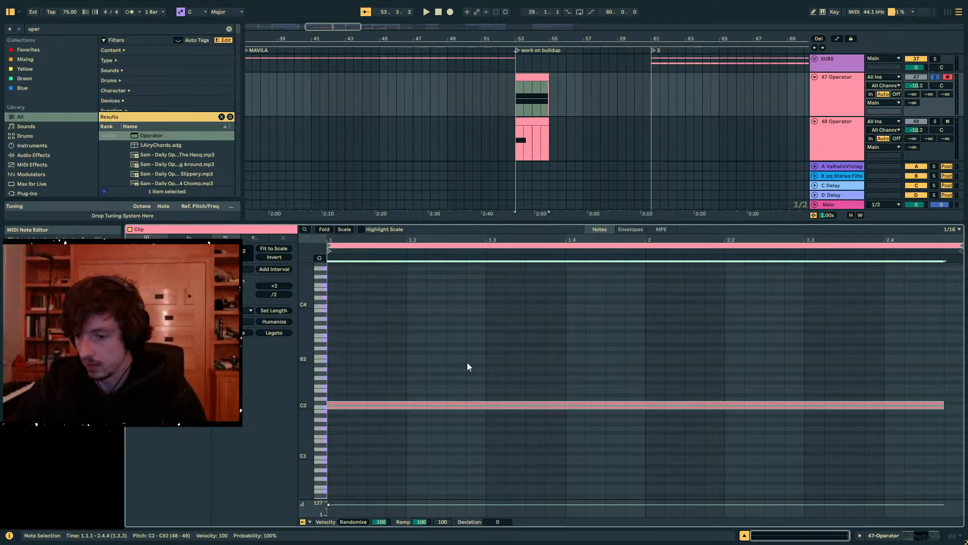
left_click_drag(56, 518, 65, 486)
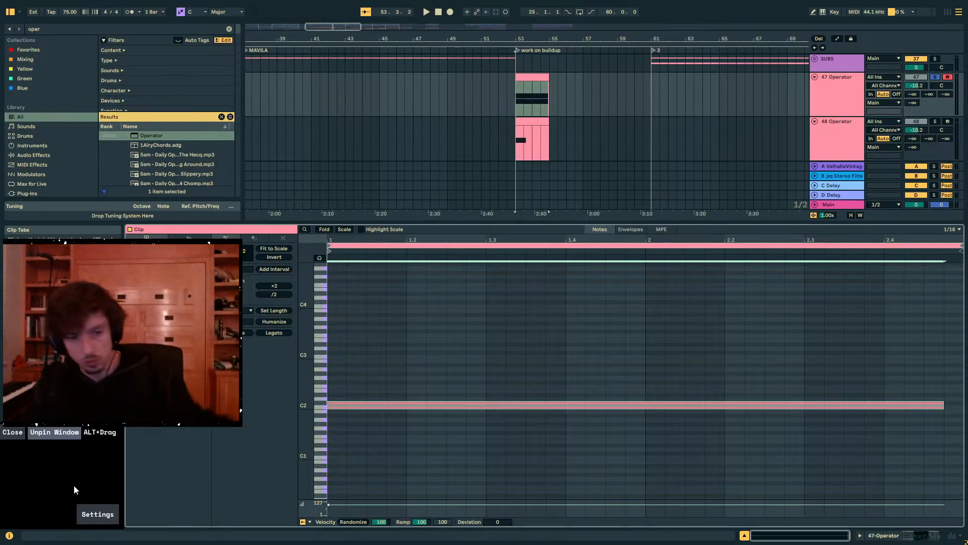
- Delete the C#2 note and transpose the remaining C2 note up one octave to C3
double_click(357, 404)
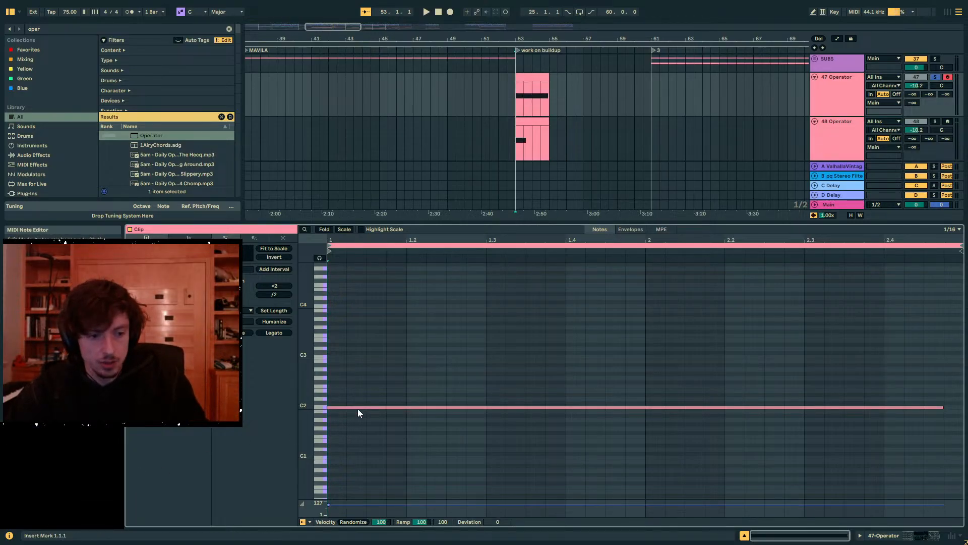
left_click(358, 408)
key("shift+Up")
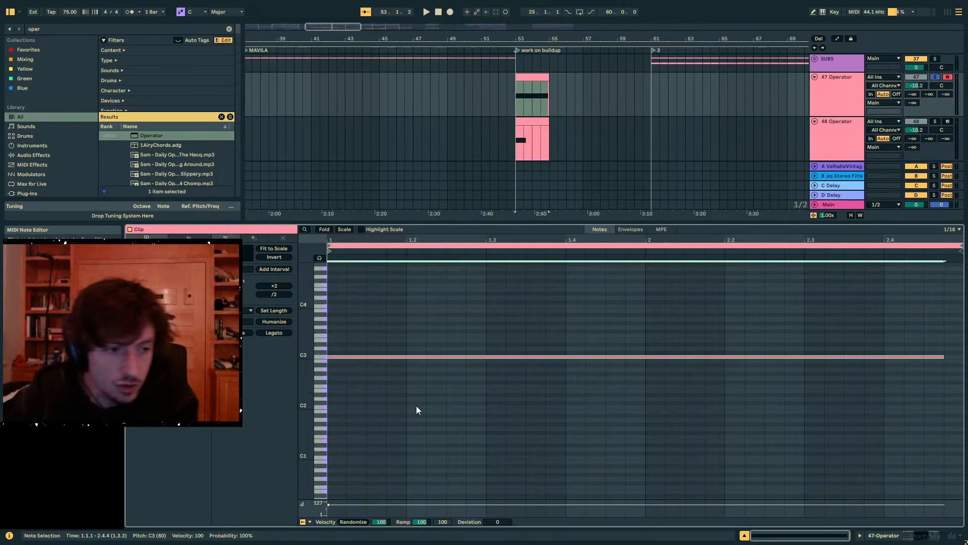
key("shift+Up")
key("shift+Down")
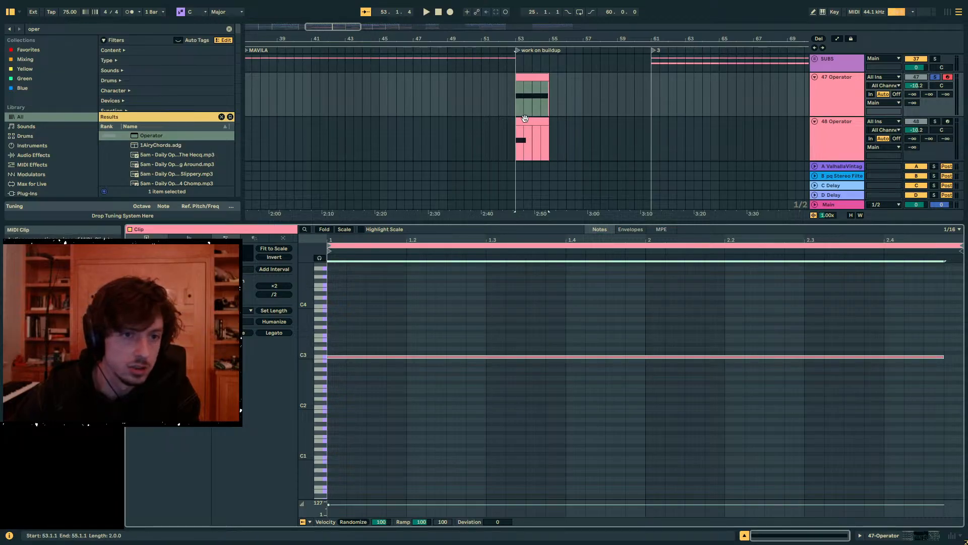
- Zoom the arrangement out from the buildup's Operator clips and enlarge it to examine the project's tracks
left_click(533, 78)
left_click_drag(519, 37, 476, 37)
left_click(506, 71)
left_click(503, 84)
left_click(504, 78)
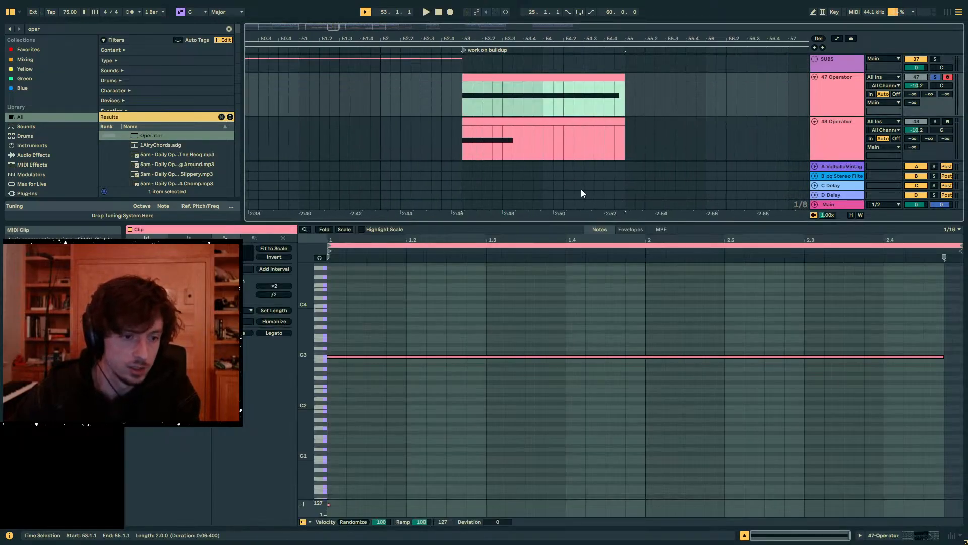
double_click(442, 36)
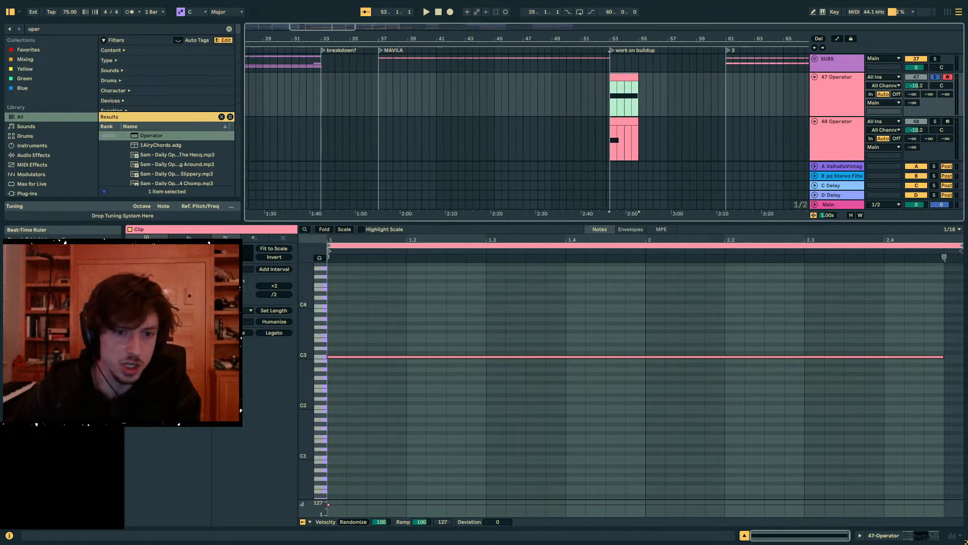
left_click_drag(597, 222, 597, 393)
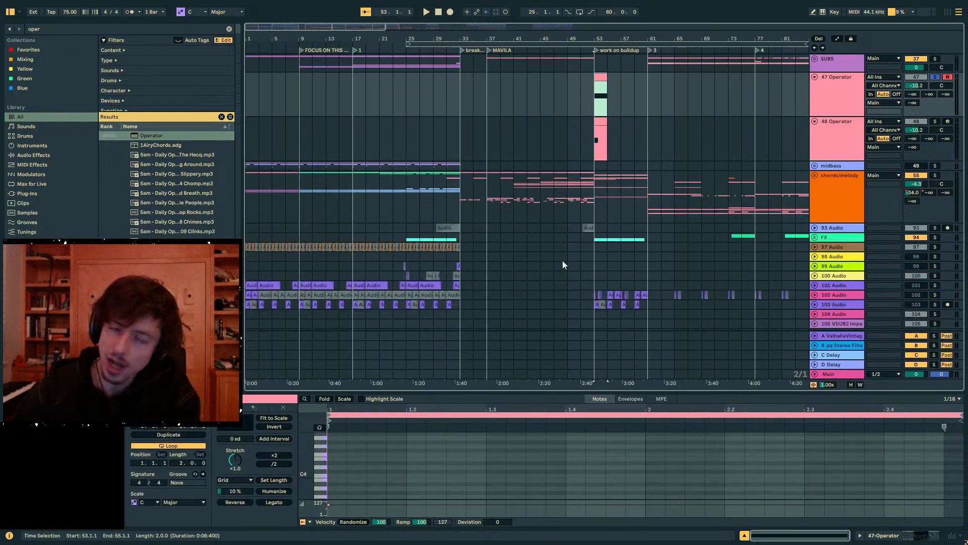
scroll(562, 260, "up", 3)
- Toggle the chords/melody group's solo to clear the 47 Operator solo, leaving the group collapsed
left_click(527, 262)
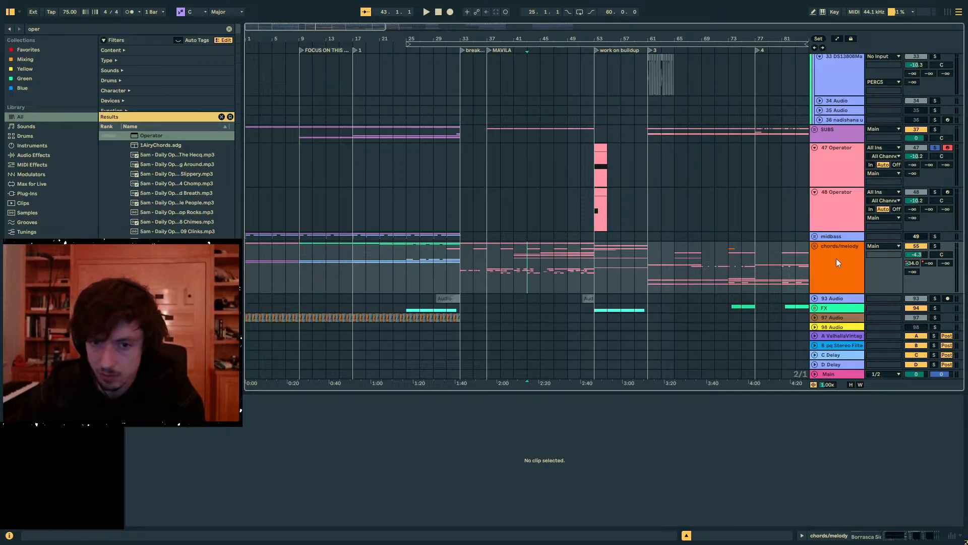
mouse_move(531, 273)
left_mouse_down()
mouse_move(566, 272)
mouse_move(529, 271)
left_mouse_up()
left_click(566, 271)
double_click(934, 246)
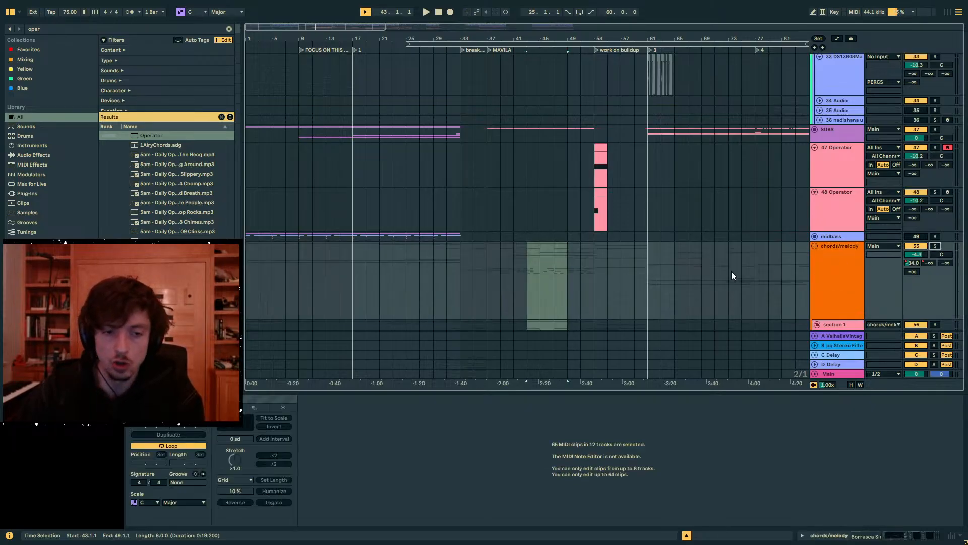
left_click(815, 246)
- Open the 48 Operator clip in an enlarged note editor and transpose its C1 note up two octaves to C3
left_click(907, 217)
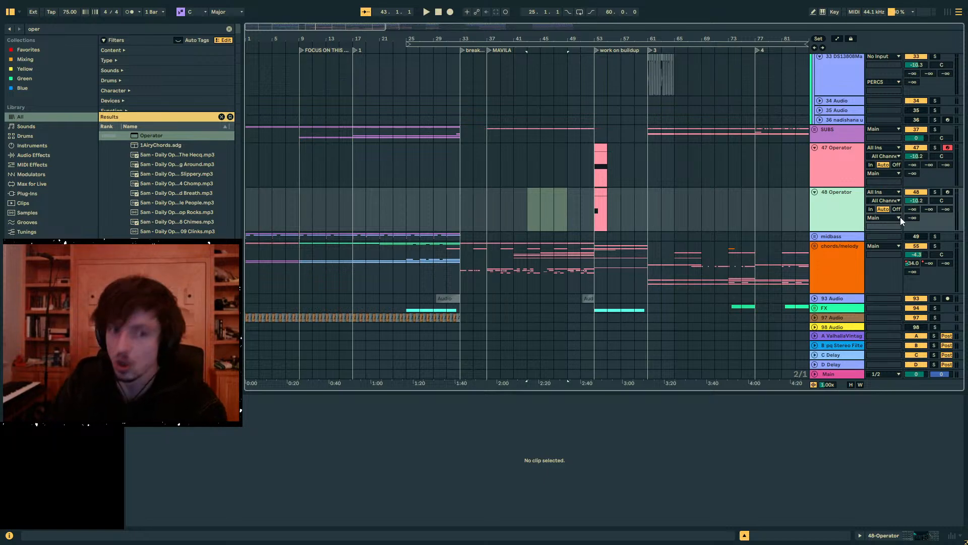
left_click(601, 215)
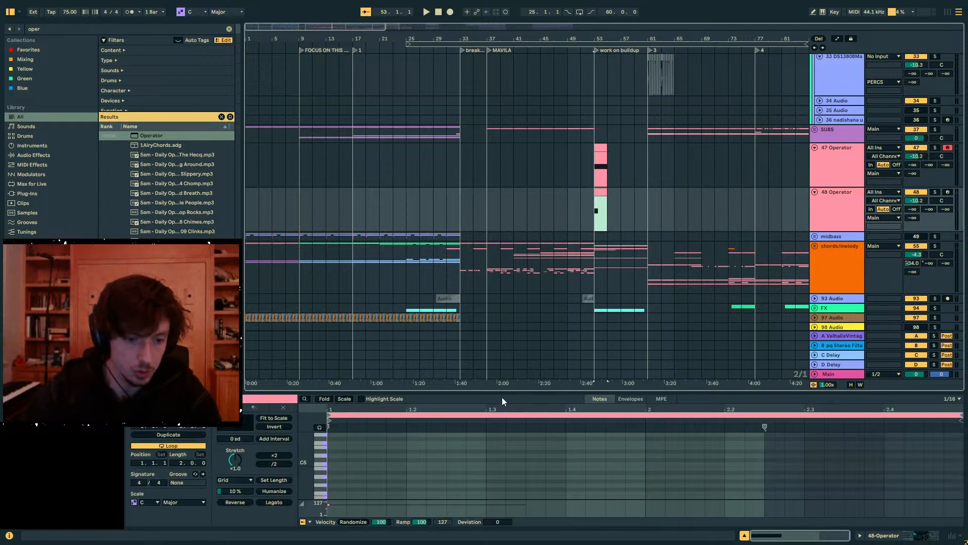
left_click_drag(501, 392, 542, 195)
left_click_drag(469, 414, 451, 471)
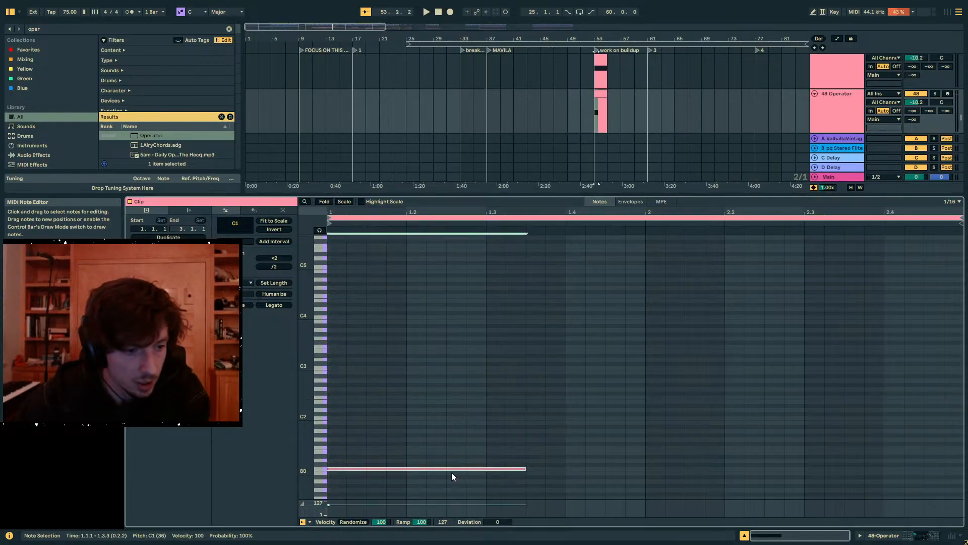
key("shift+Up")
key("shift+Up")
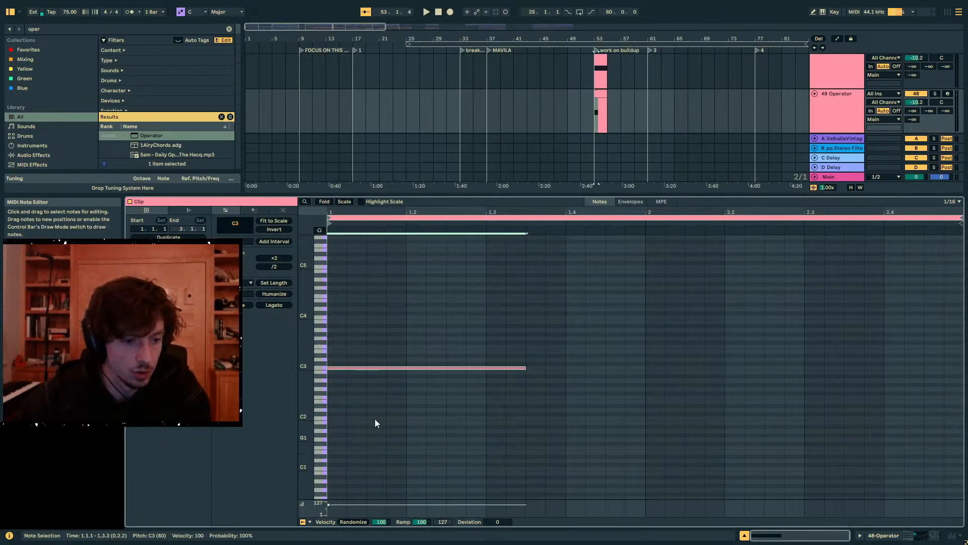
- Add G3, C4 and E3 notes above the C3 note, matching its start and length
double_click(332, 337)
left_click_drag(344, 339, 526, 338)
double_click(330, 316)
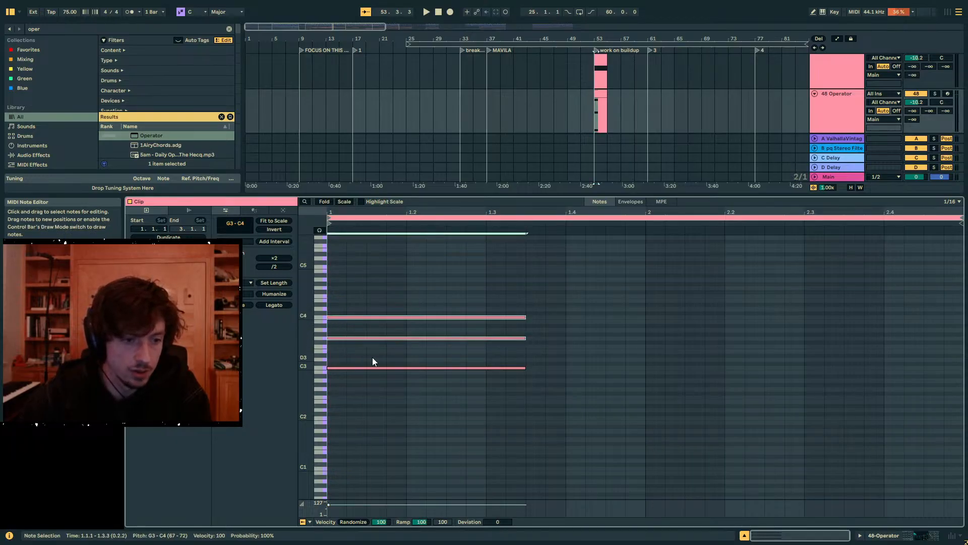
double_click(334, 352)
left_click_drag(345, 351, 501, 304)
left_click(510, 338)
left_click(560, 389)
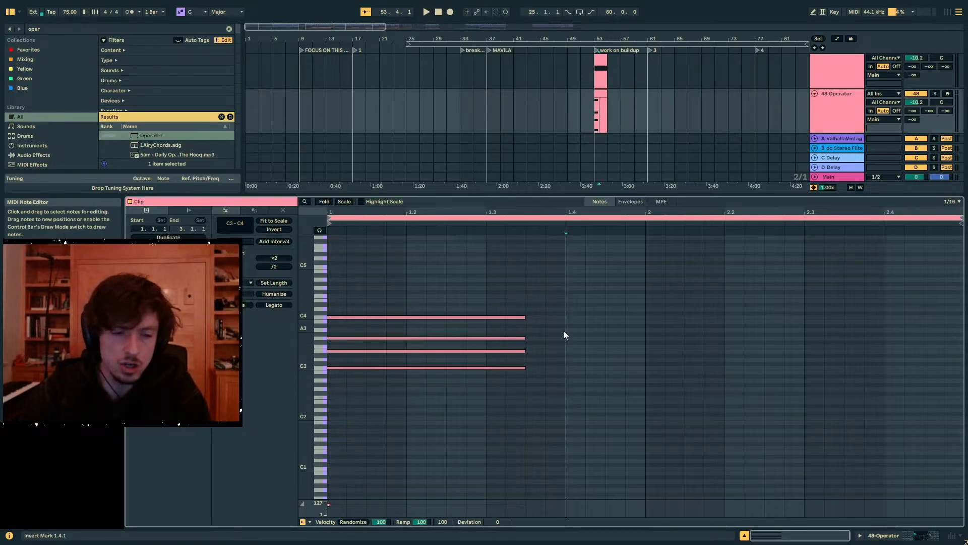
- Delete the E3 note and transpose the G3 note down to D3
left_click(485, 339)
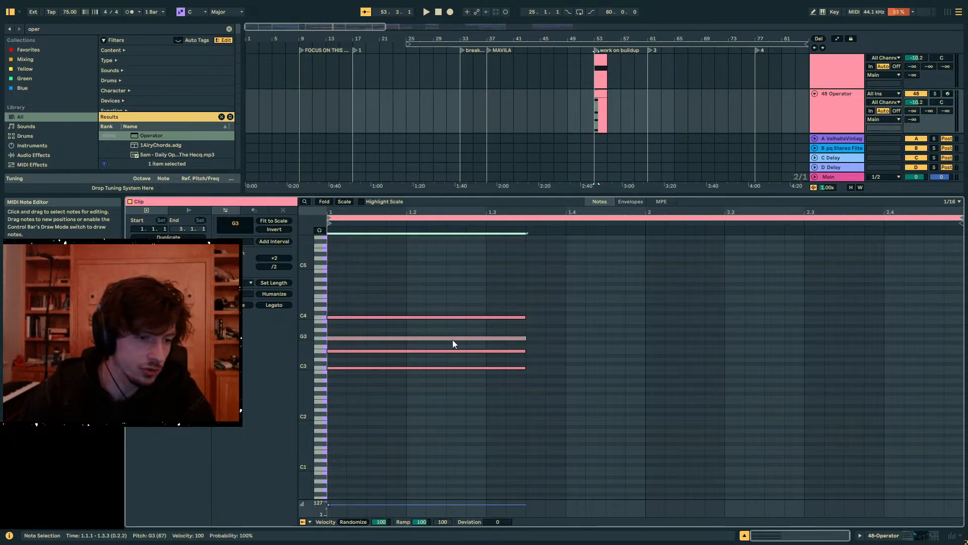
double_click(405, 350)
left_click(394, 338)
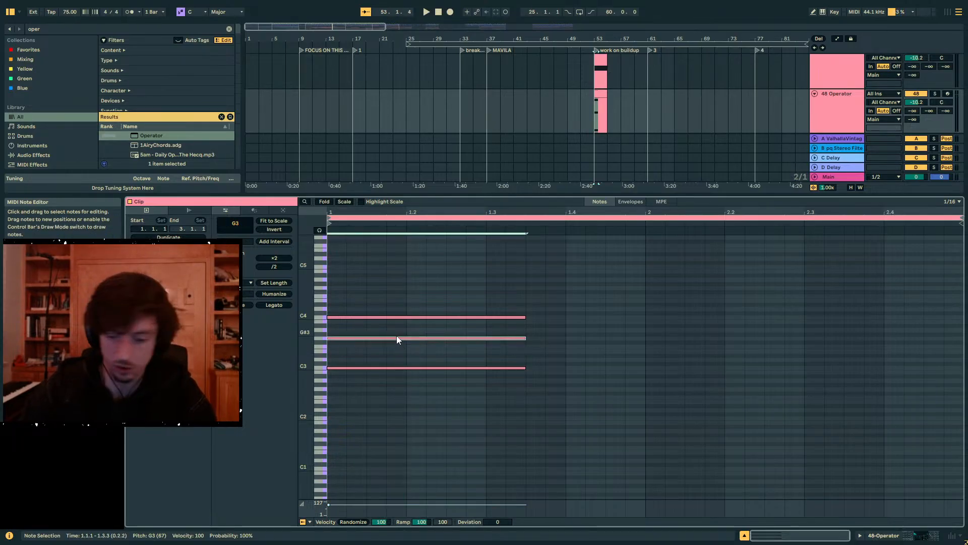
key("Down")
key("Down")
key("Down")
key("Down")
key("Down")
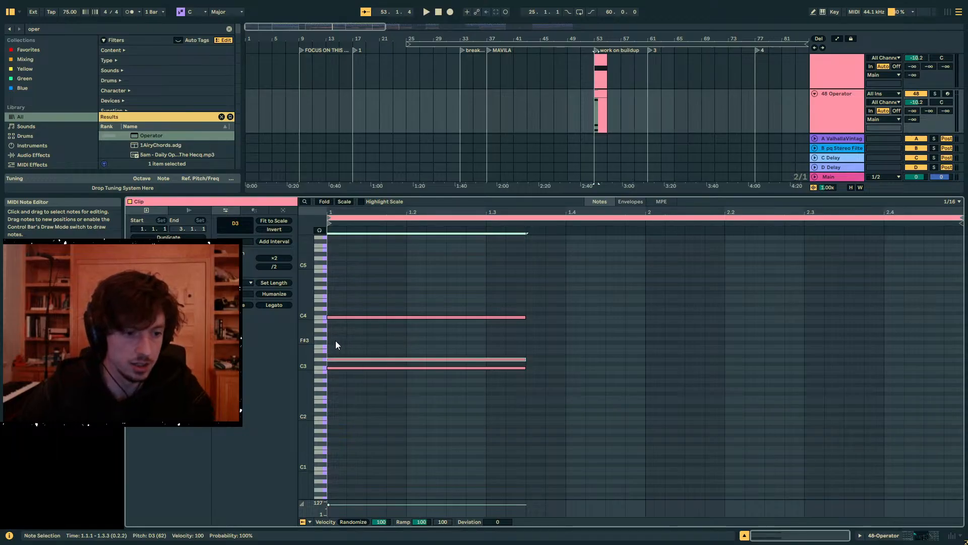
- Add new G3 and D4 notes matching the start and length of the C3 note
double_click(339, 338)
left_click_drag(347, 337, 526, 338)
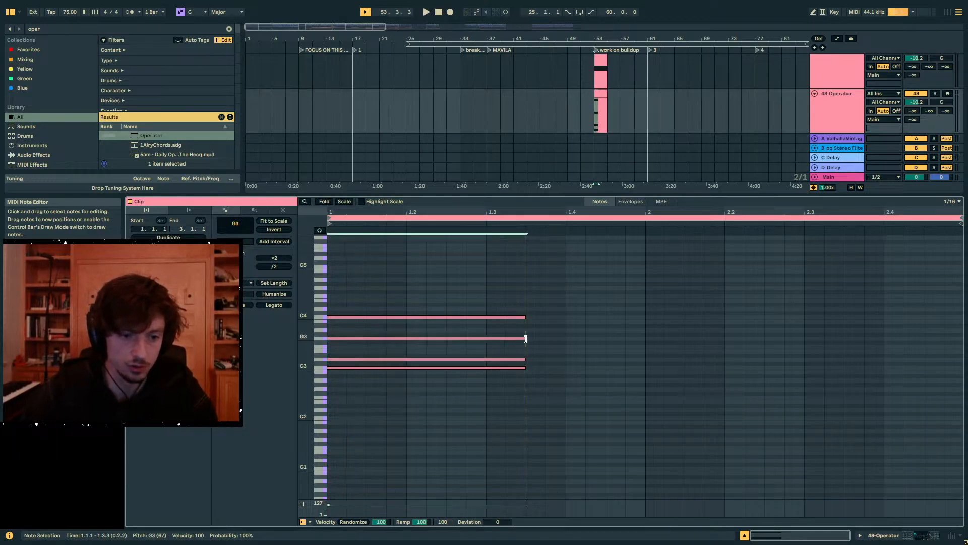
left_click(379, 368)
left_click(365, 339)
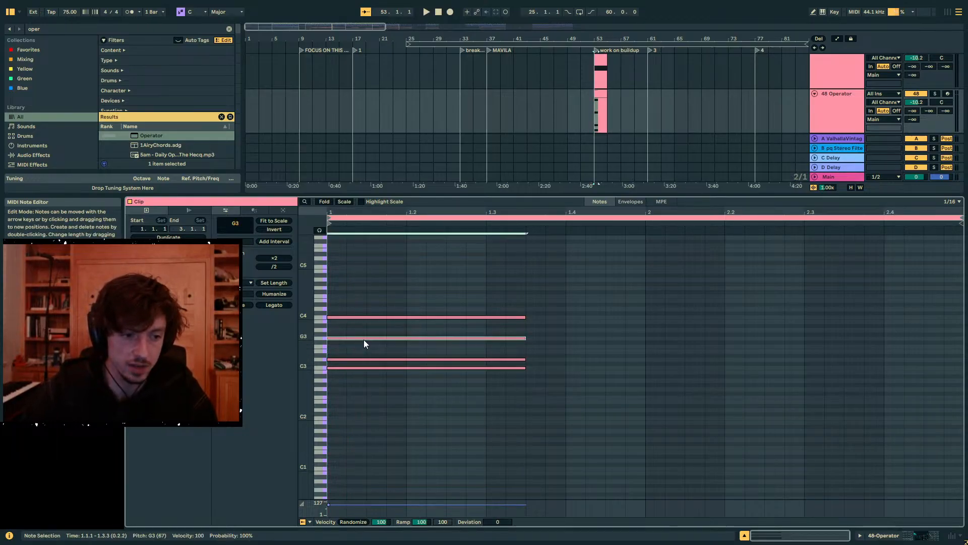
double_click(335, 309)
left_click_drag(347, 309, 524, 309)
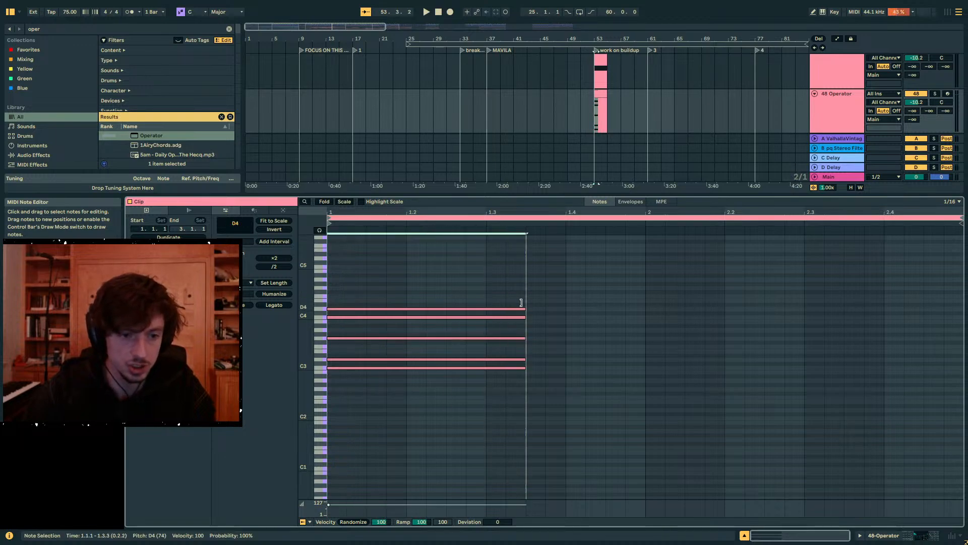
- Audition the C3, G3 and D4 notes one by one to examine the stacked fifths in the chord
left_click(513, 338)
left_click(463, 369)
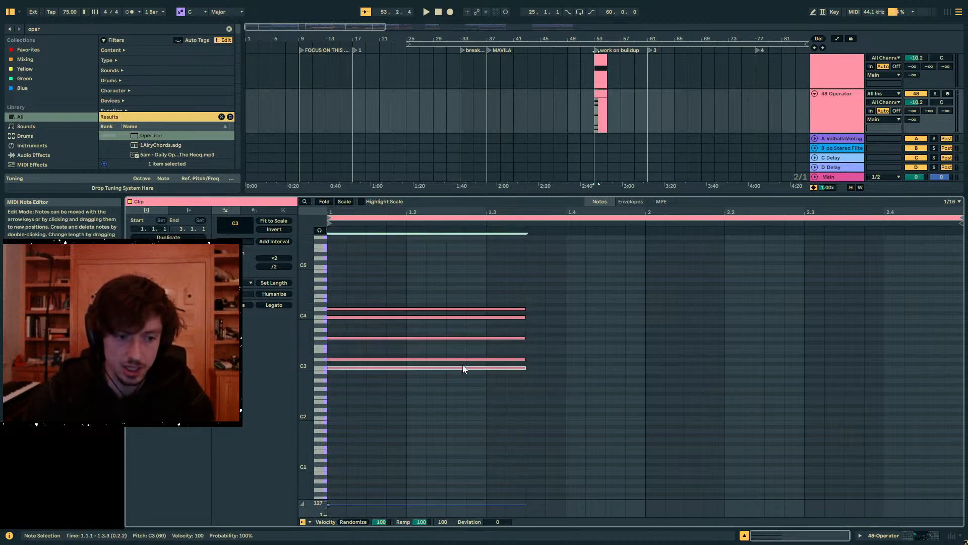
left_click(456, 338, "shift")
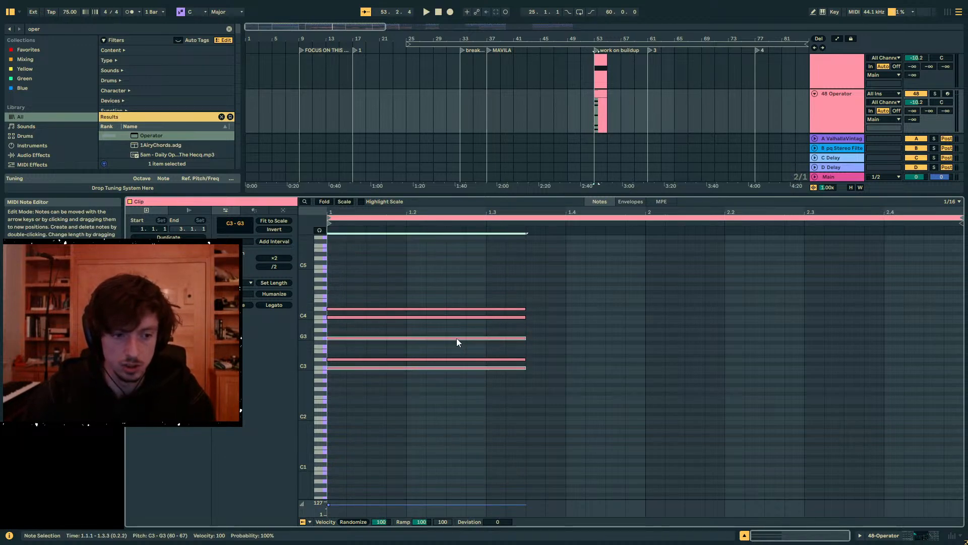
left_click(455, 338)
left_click(452, 367)
left_click(452, 339)
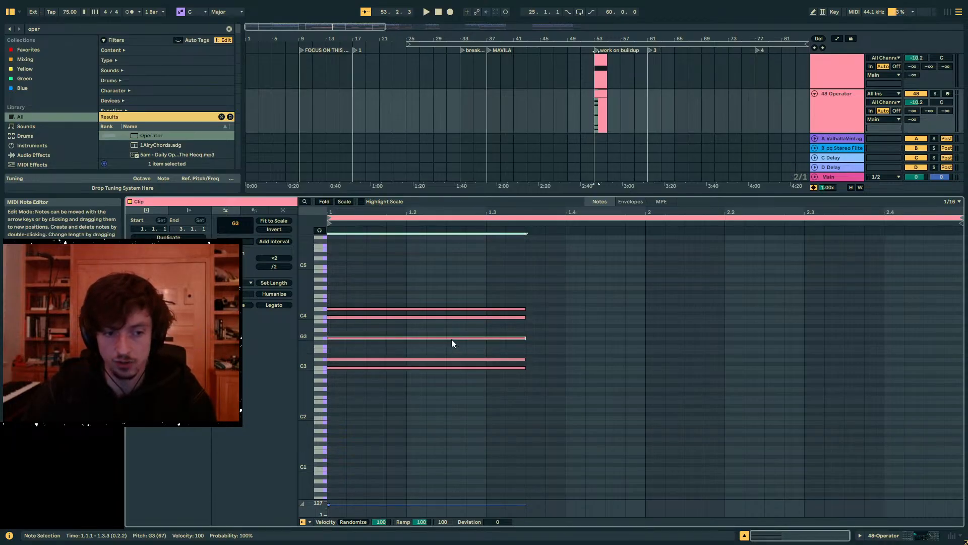
left_click(461, 309)
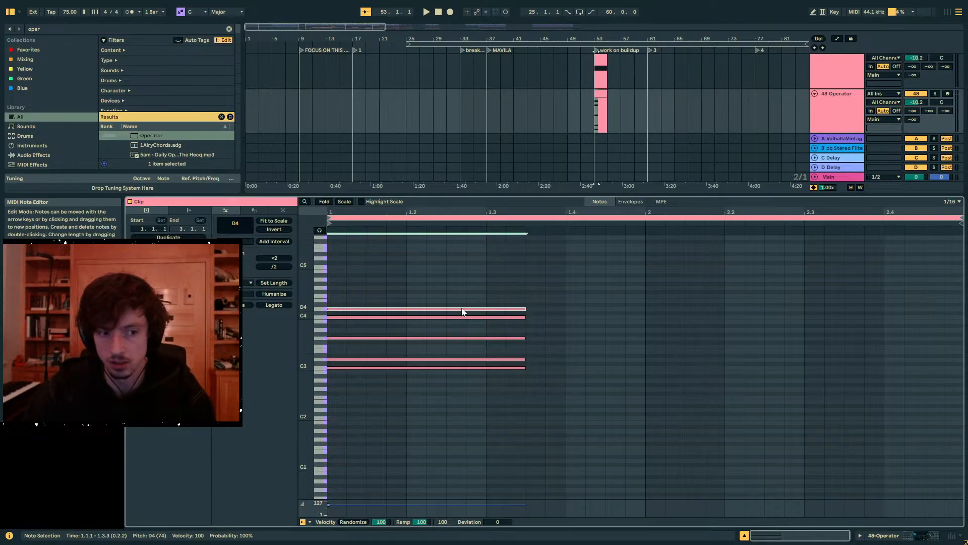
left_click(441, 371)
left_click(442, 369)
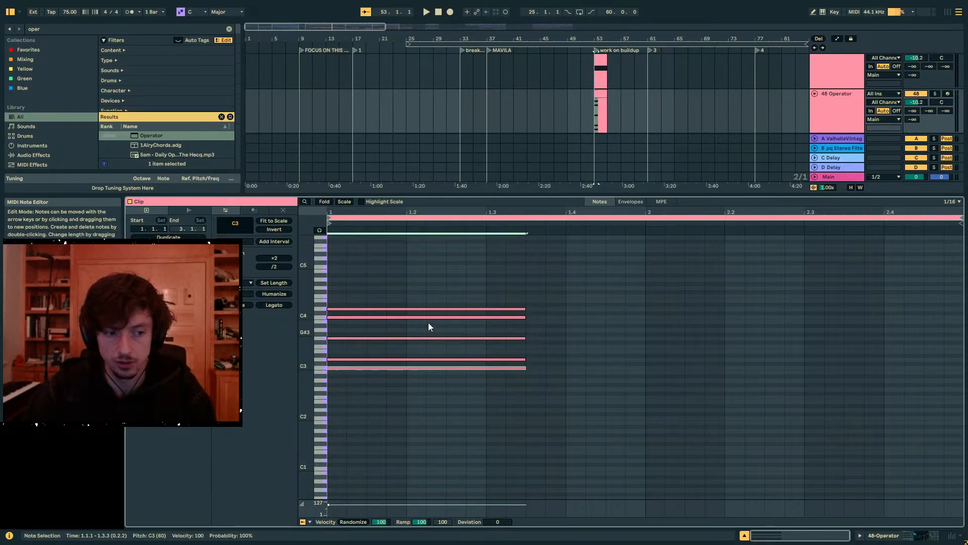
- Audition the D4 and D3 notes and select the C3 and D3 pair to compare the low and high voicings
left_click(423, 309)
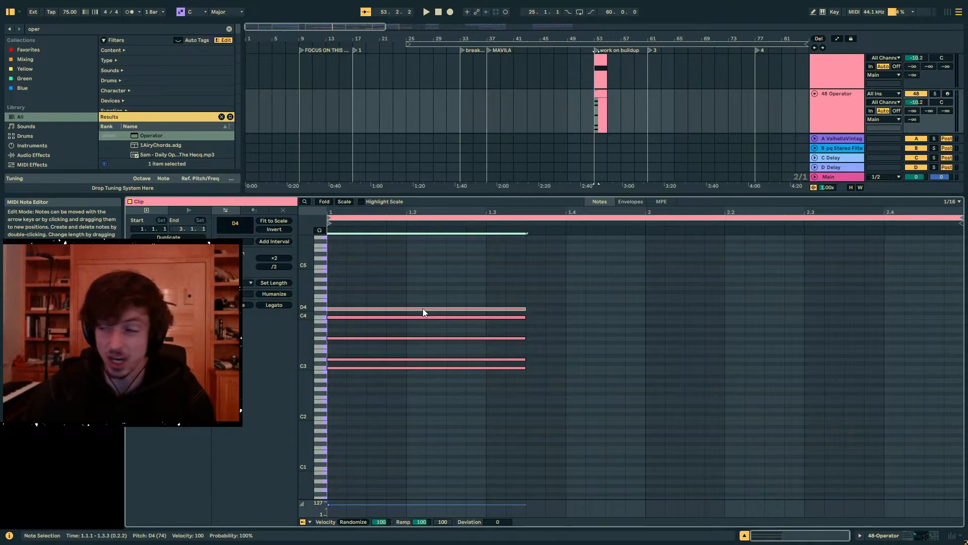
left_click(426, 354)
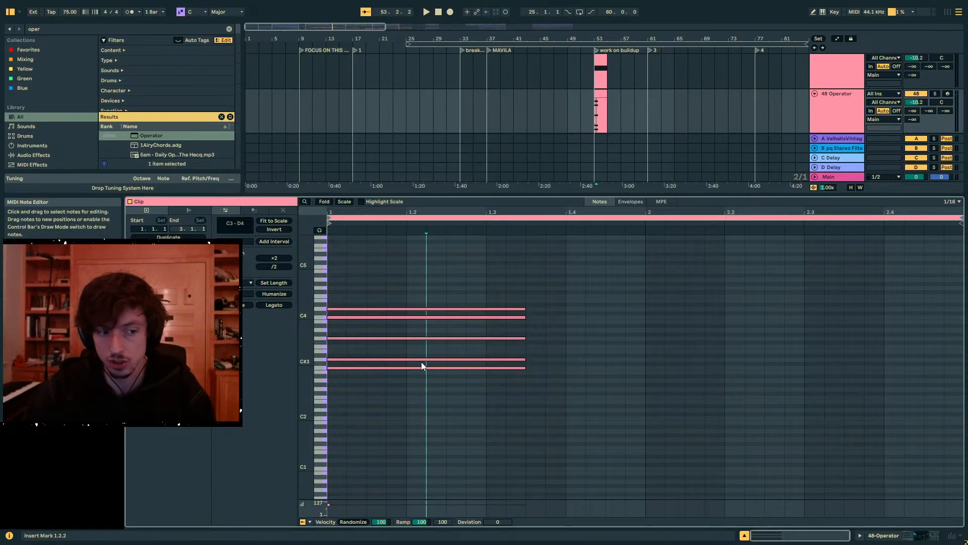
left_click(419, 359)
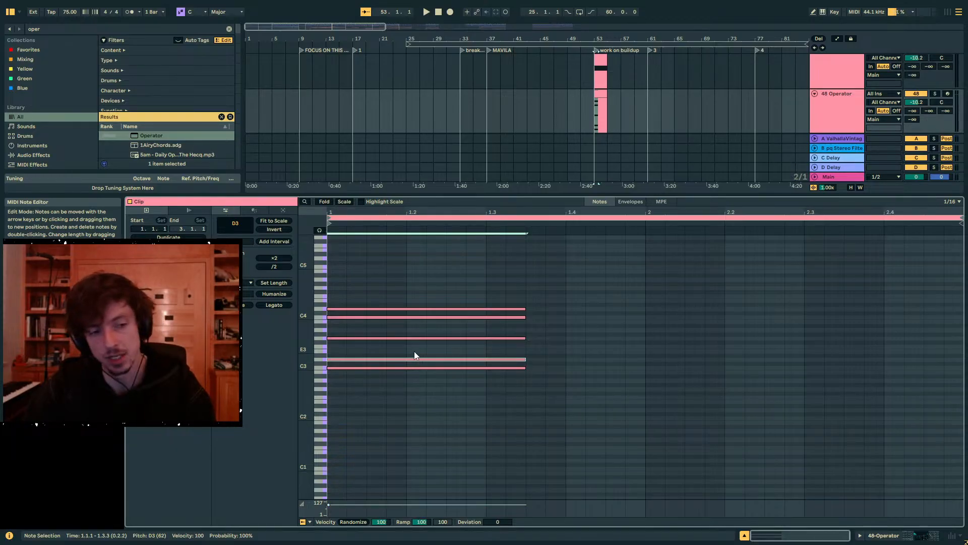
left_click_drag(414, 352, 425, 383)
- Delete the G3, C4 and D4 notes, and solo the 48 Operator track to hear C3 and D3 together
left_click_drag(489, 350, 393, 268)
key("Delete")
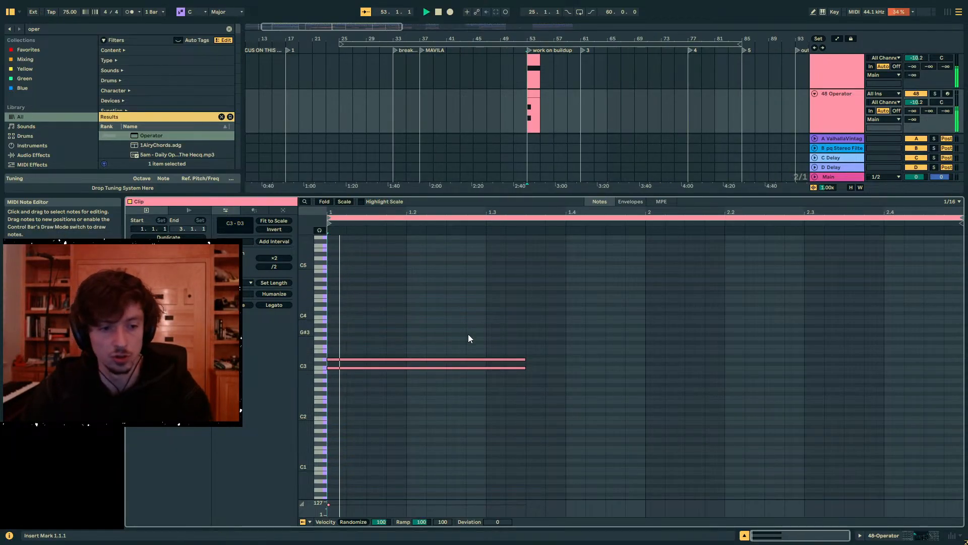
key("space")
left_click(934, 94)
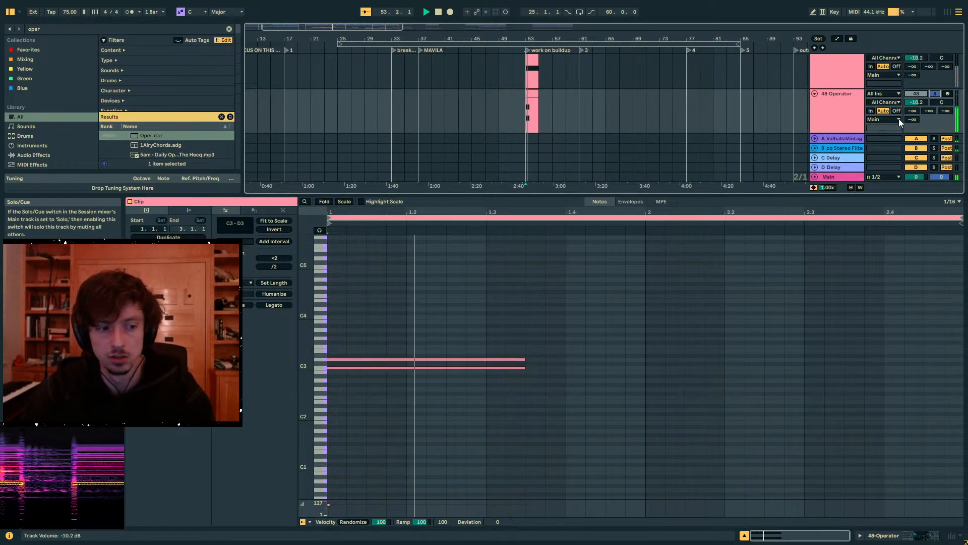
key("space")
- Add a G3 note above the C3 and D3 notes, starting with them and extended to about their length
left_click_drag(486, 310, 495, 393)
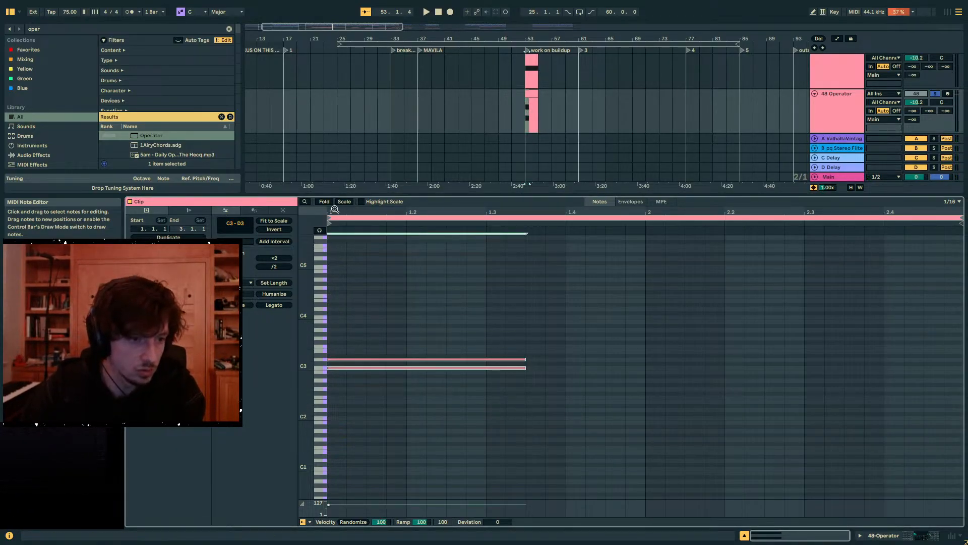
left_click_drag(338, 212, 338, 244)
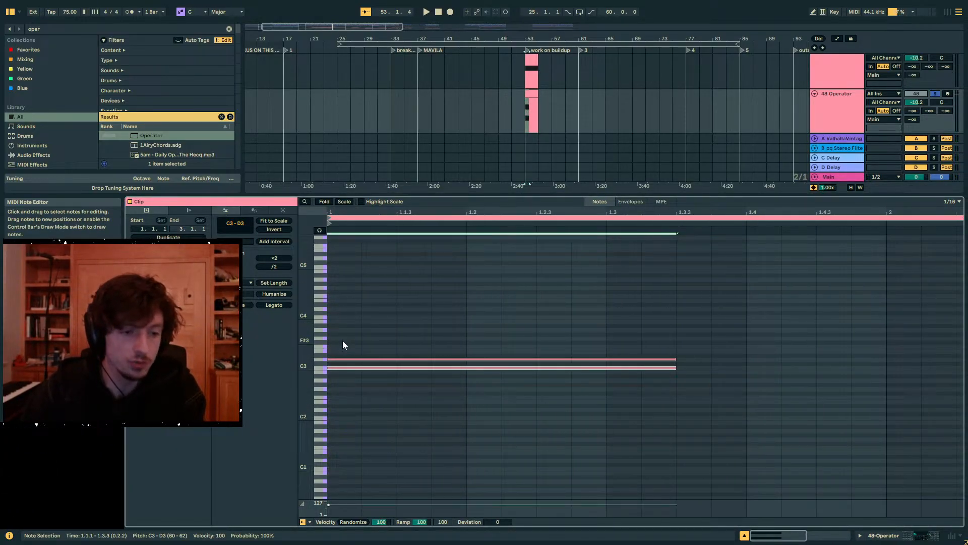
double_click(341, 337)
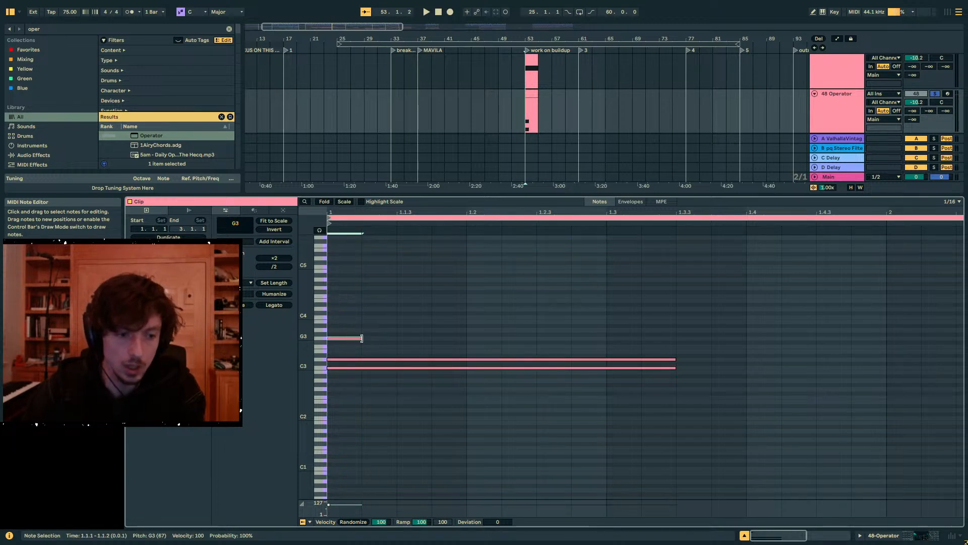
left_click_drag(360, 338, 719, 334)
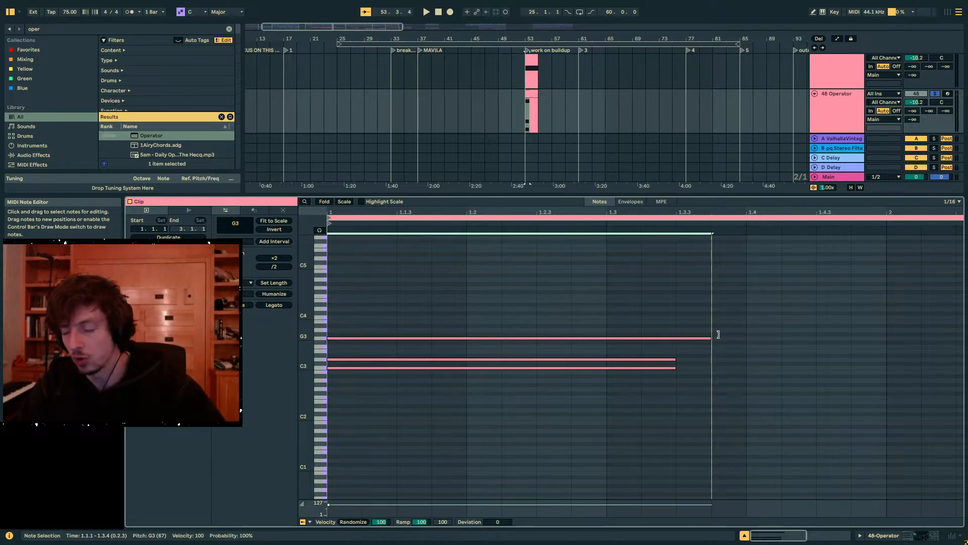
left_click_drag(697, 337, 650, 400)
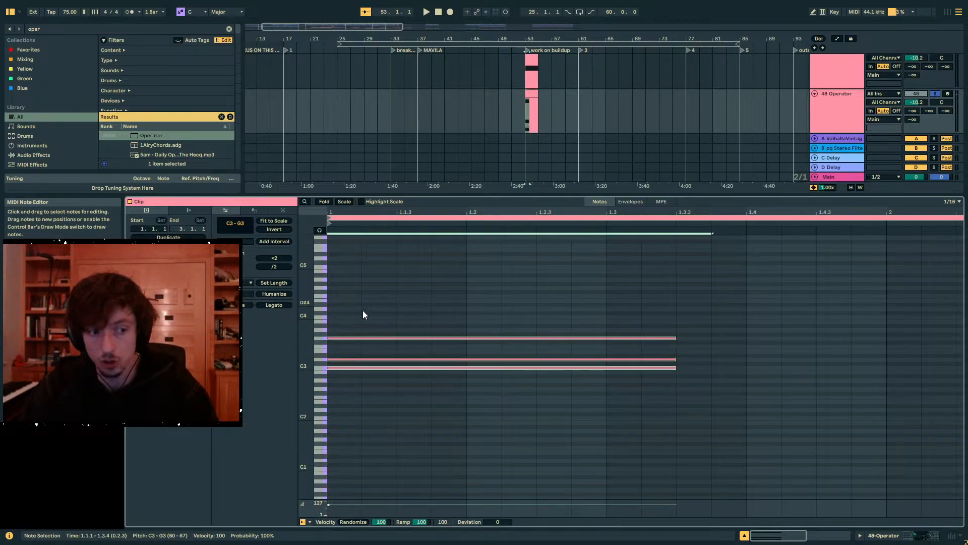
- Replace the chord with a short C3 note at the clip start and a copy of it transposed up to G4
key("Delete")
double_click(338, 368)
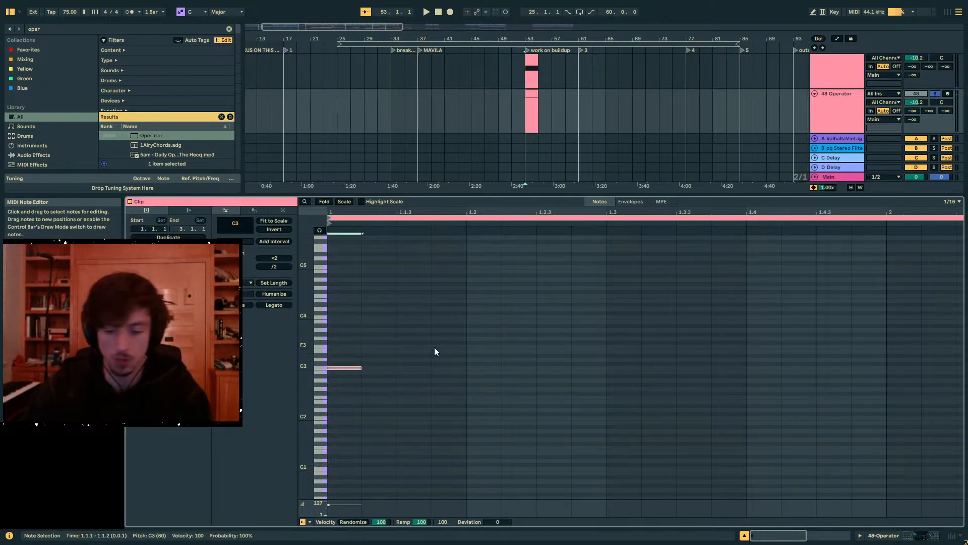
key("ctrl+c")
key("ctrl+v")
key("shift+Up")
key("Up")
key("Up")
key("Up")
key("Up")
key("Up")
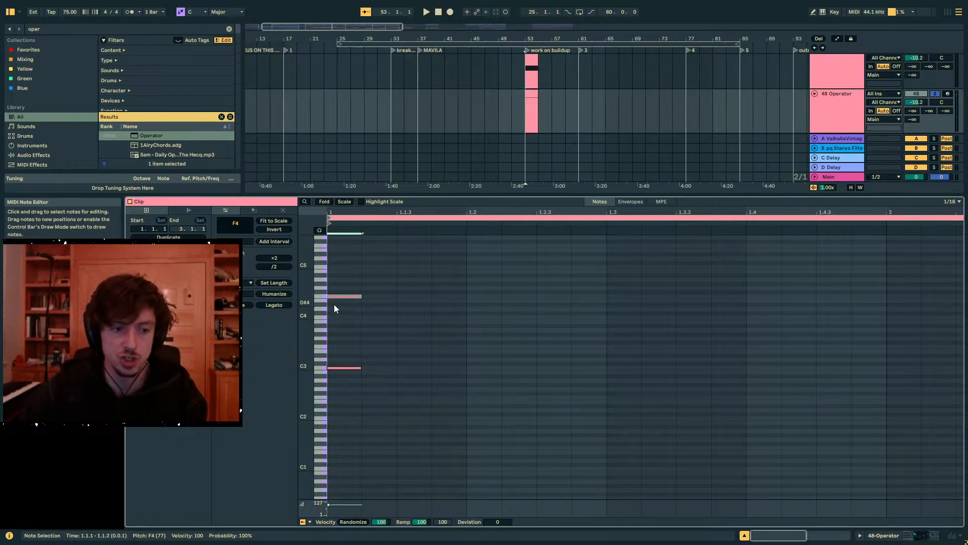
key("Up")
key("Up")
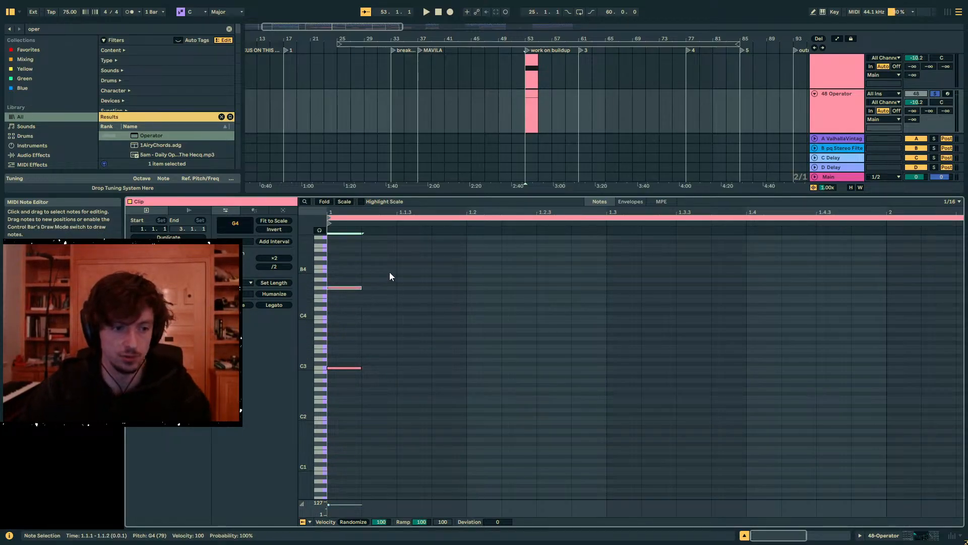
- Duplicate the C3 and G4 notes to beat 1.2 and transpose the copied G4 note up to E6
key("ctrl+a")
key("ctrl+d")
key("Right")
key("Right")
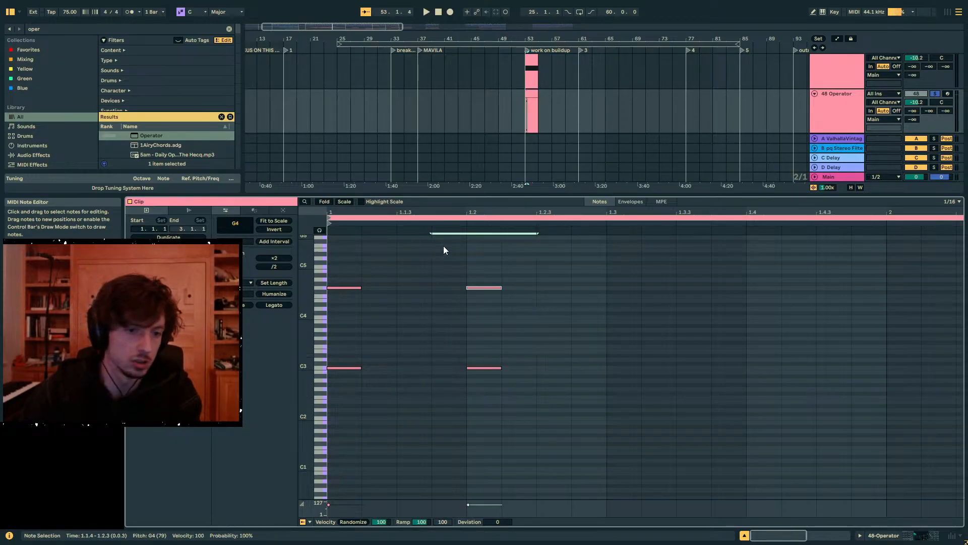
scroll(530, 320, "up", 3)
key("shift+Up")
key("Up")
key("Up")
key("Up")
key("Up")
key("Up")
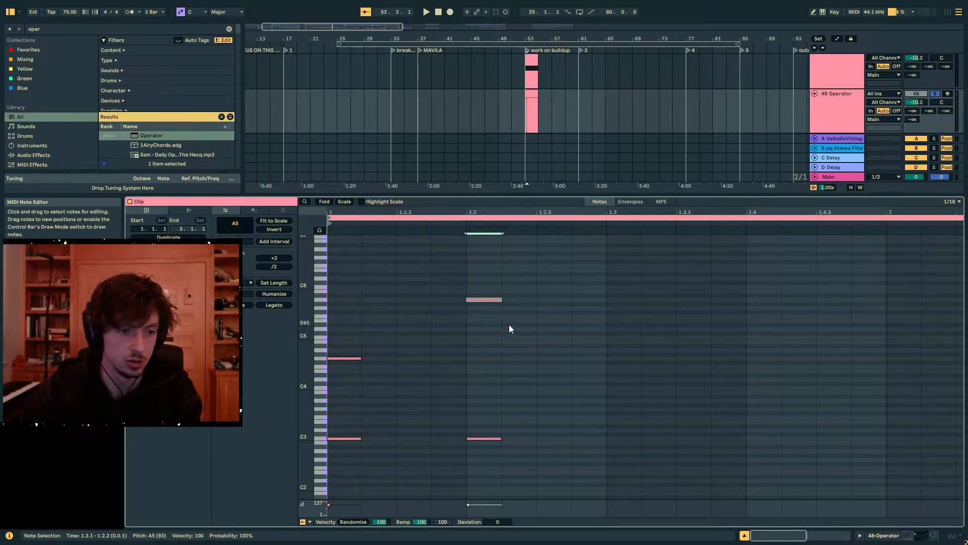
key("Up")
key("Up")
key("Up")
key("Up")
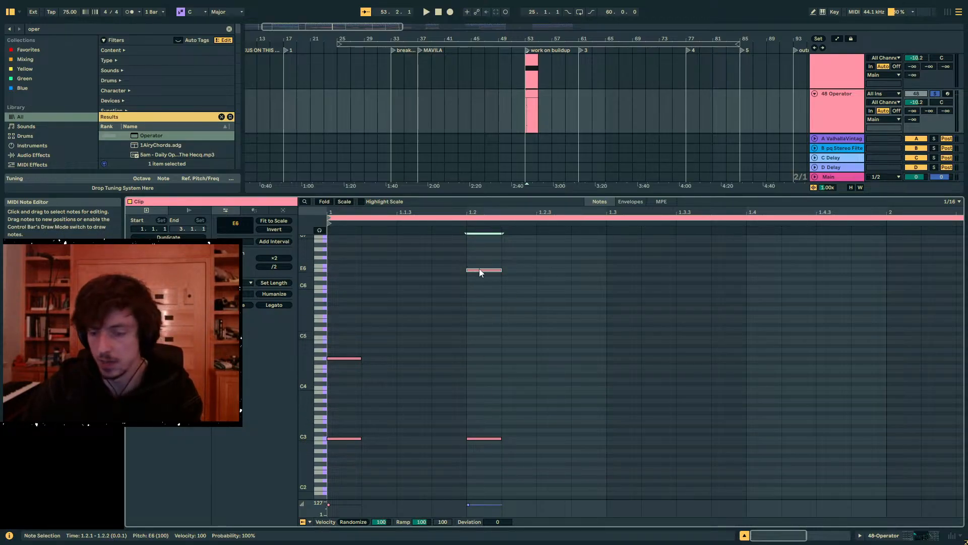
- Shift the E6 note at beat 1.2 through its octaves to compare the voicings, leaving it at E5
left_click_drag(613, 221, 331, 509)
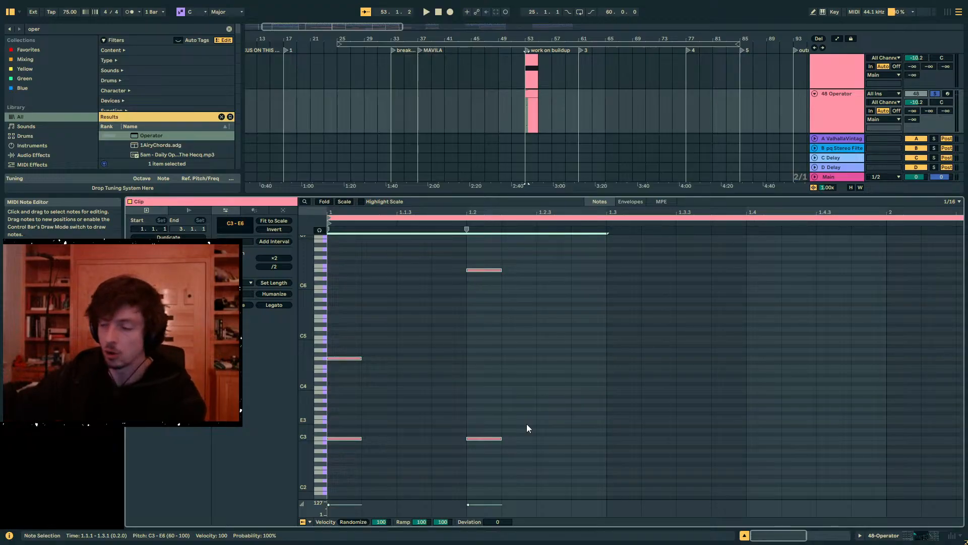
left_click(450, 253)
left_click(495, 271)
key("shift+Down")
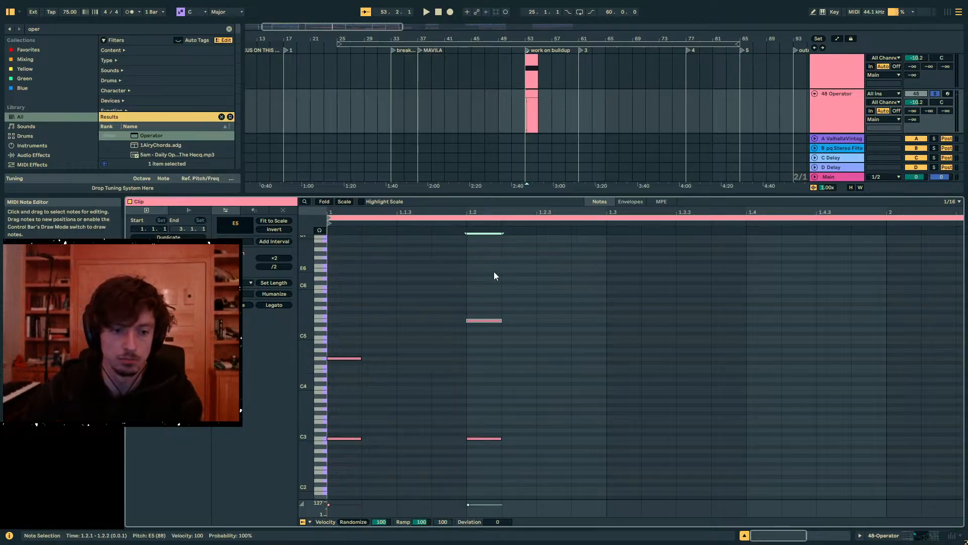
key("shift+Down")
key("shift+Up")
key("shift+Down")
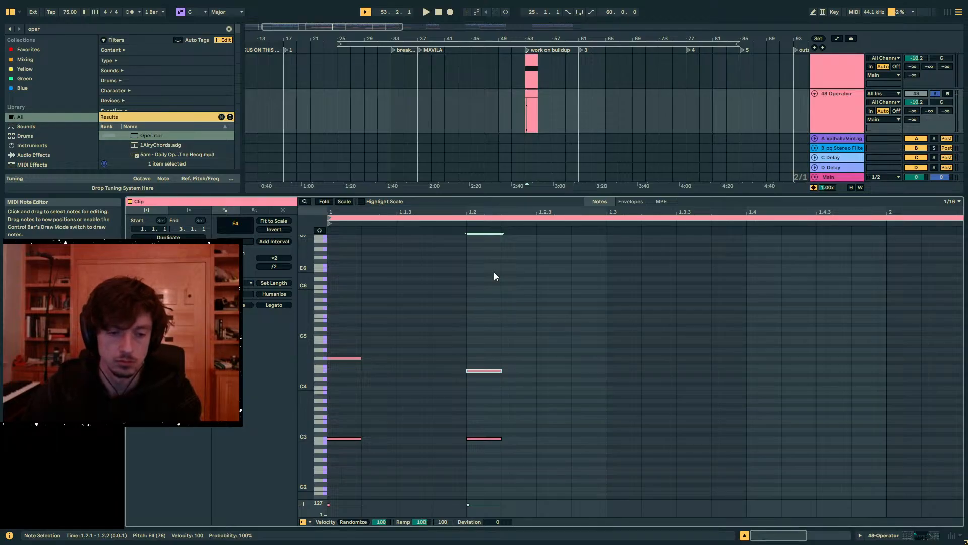
key("shift+Down")
key("shift+Down")
key("shift+Up")
key("shift+Up")
key("shift+Up")
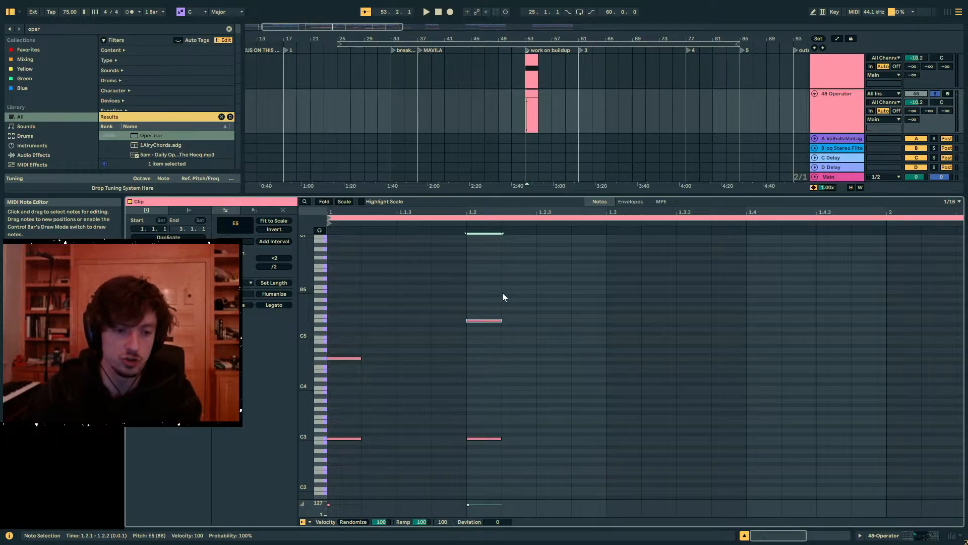
key("shift+Up")
key("shift+Down")
- Delete the E5, G4 and both C3 notes so that the Operator clip is empty
left_click_drag(552, 284, 323, 392)
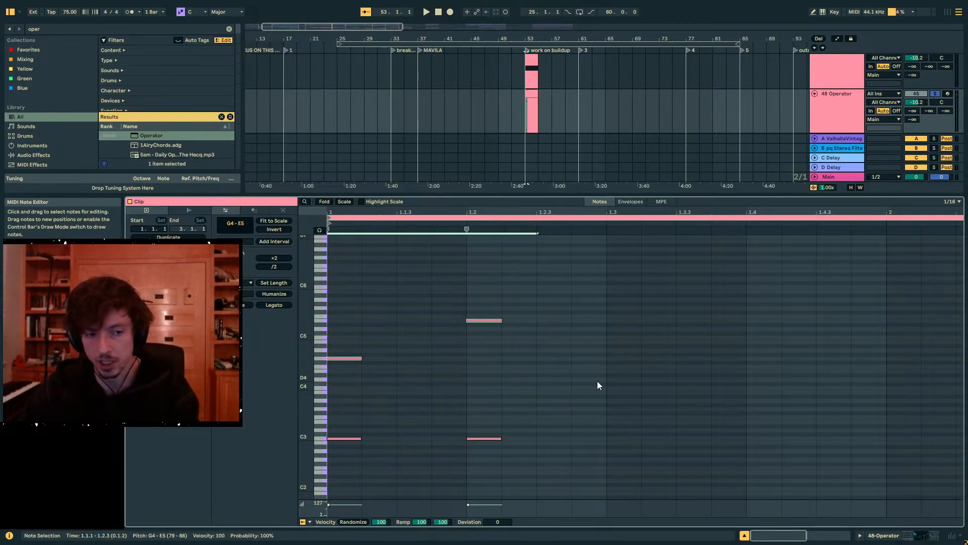
left_click_drag(597, 381, 326, 301)
left_click(571, 355)
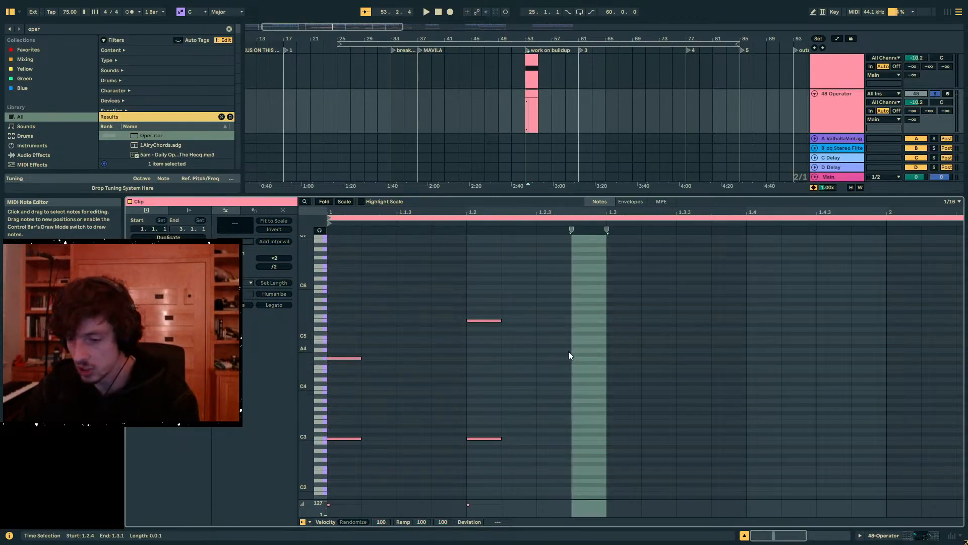
left_click_drag(605, 358, 413, 281)
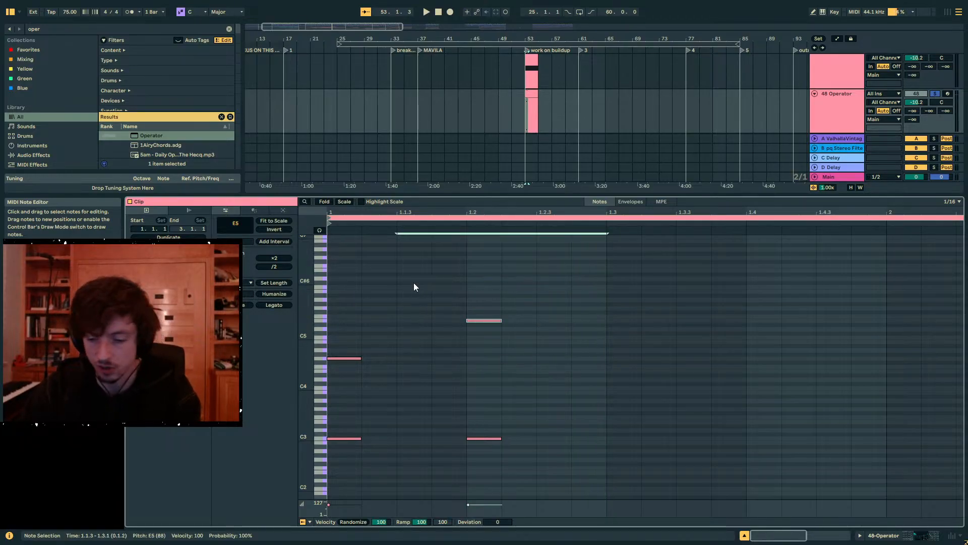
key("Delete")
left_click_drag(434, 324, 292, 420)
key("Delete")
left_click_drag(571, 375, 219, 540)
key("Delete")
- Enlarge the arrangement area and delete the 48 Operator track's clip content from bar 53 to bar 61
left_click_drag(558, 196, 542, 397)
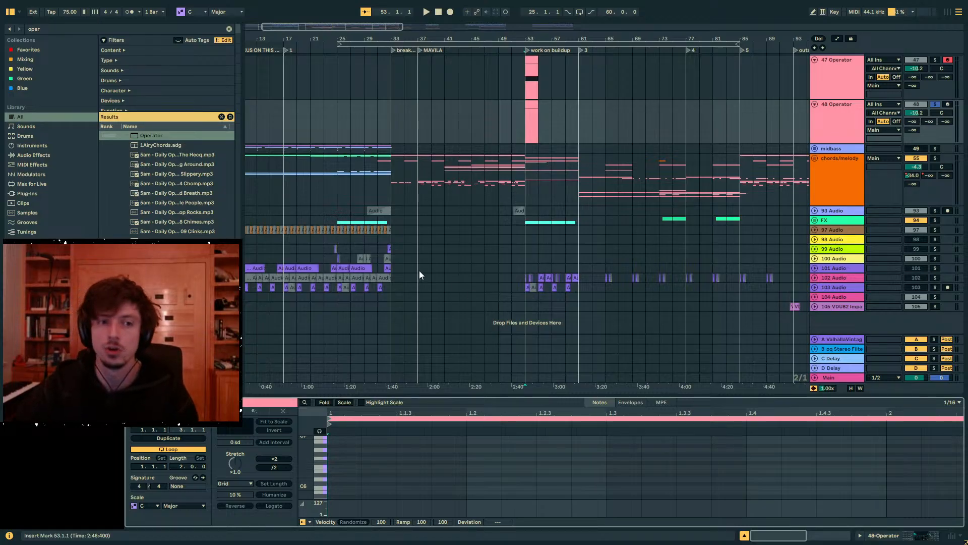
scroll(419, 274, "up", 3)
left_click_drag(527, 176, 577, 186)
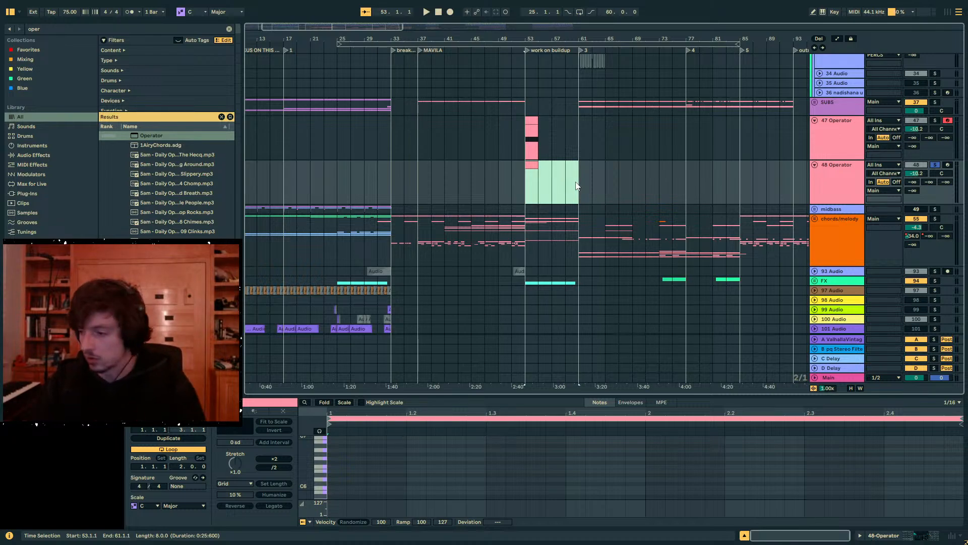
key("Delete")
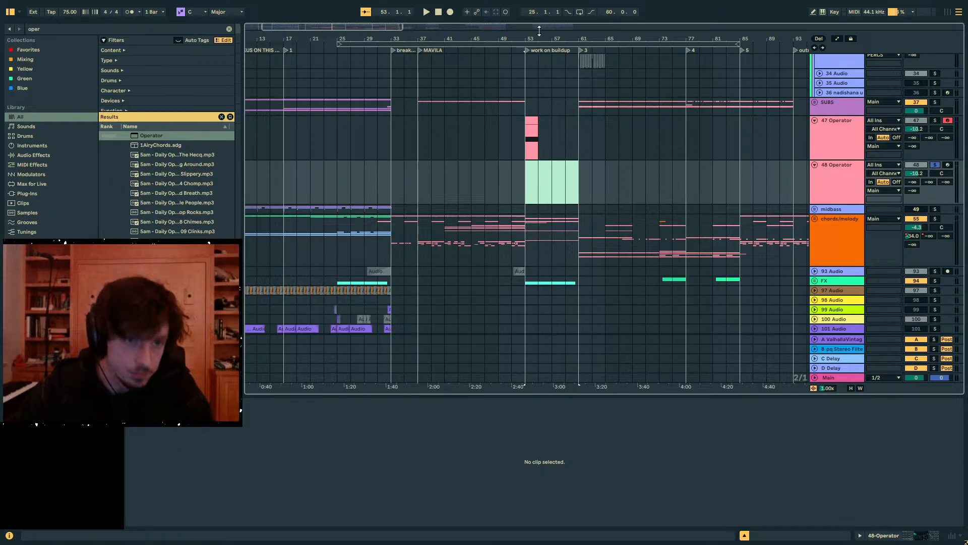
- Delete the clips on the 47 Operator track from the start of bar 53 into bar 58
left_click_drag(527, 38, 460, 78)
left_click_drag(561, 174, 459, 134)
key("Delete")
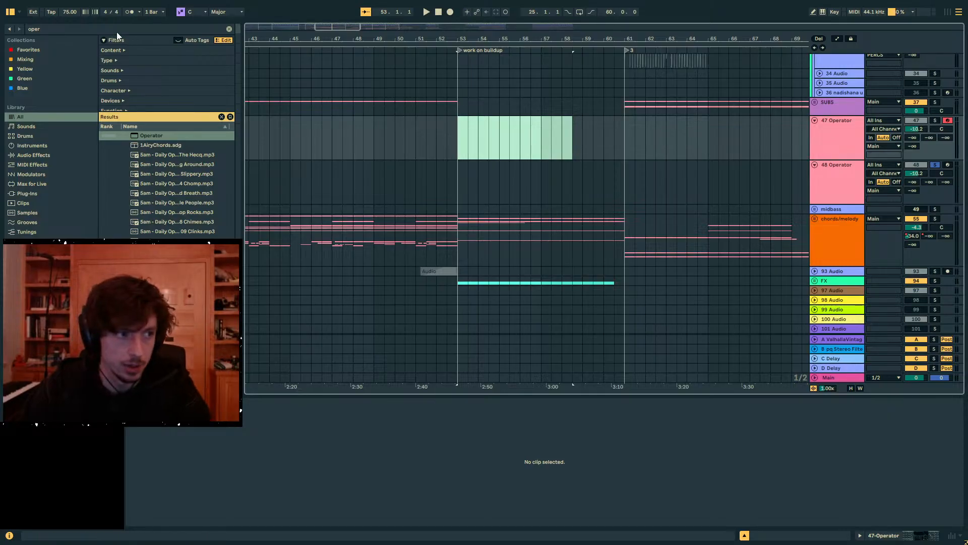
key("ctrl+f")
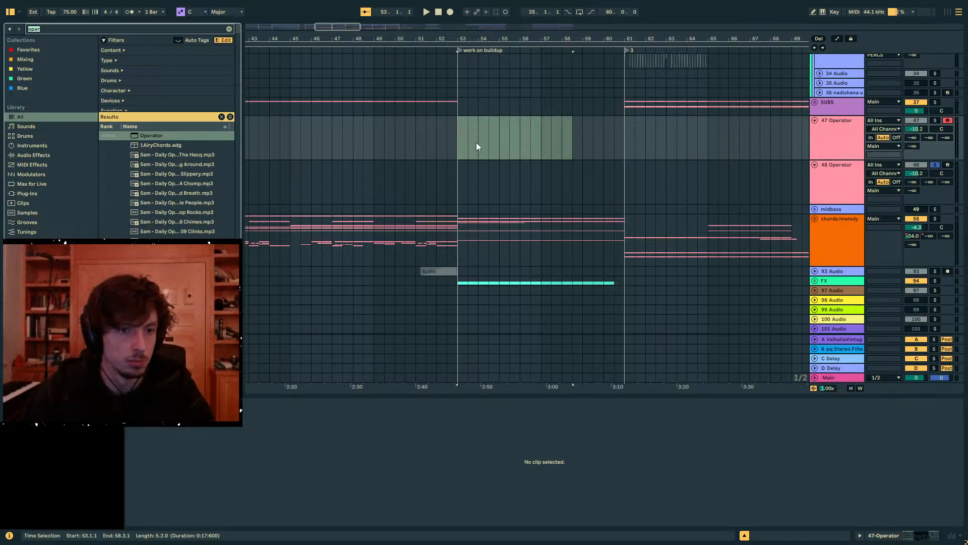
left_click(463, 142)
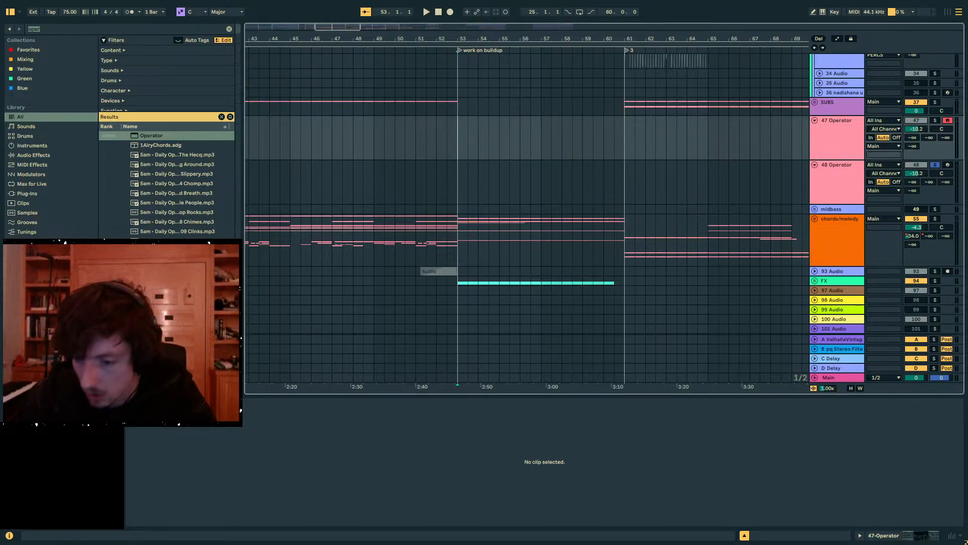
key("alt+Tab")
left_click_drag(820, 6, 967, 119)
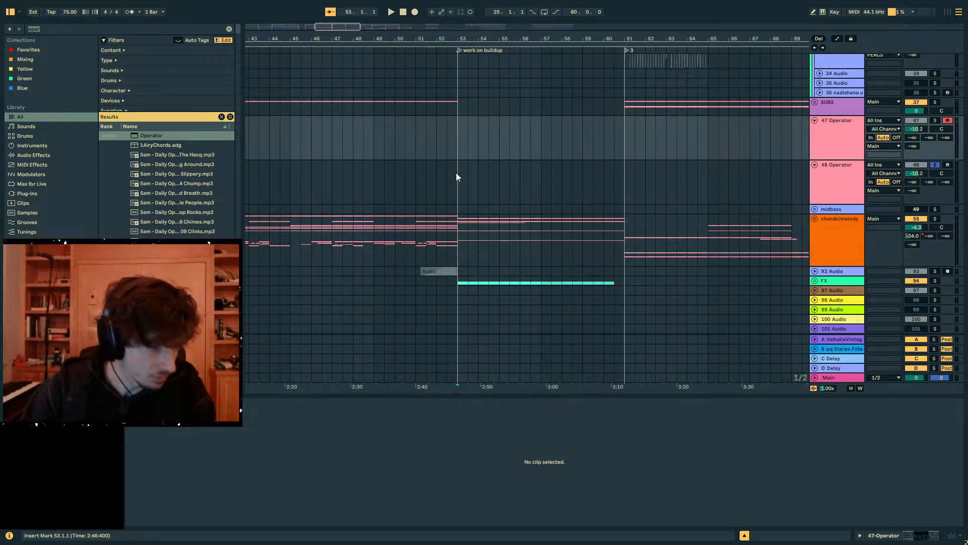
- Collapse the drums group and check inside the midbass group, leaving it folded
scroll(482, 180, "up", 10)
scroll(482, 179, "up", 10)
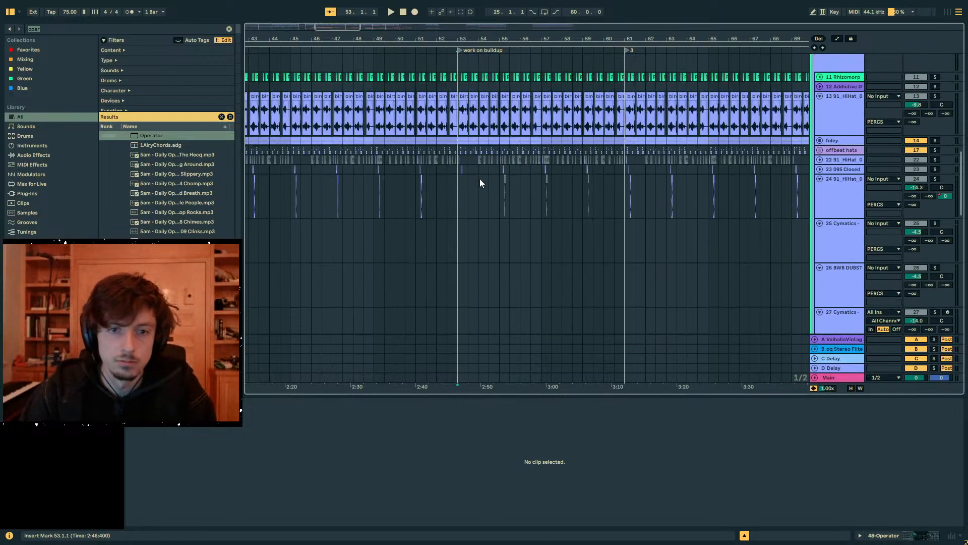
scroll(479, 183, "up", 2)
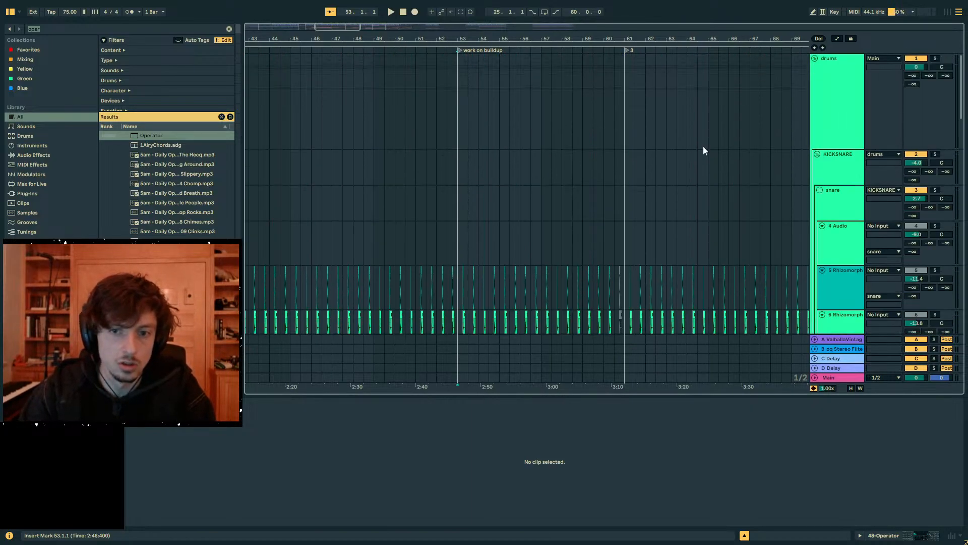
left_click(815, 58)
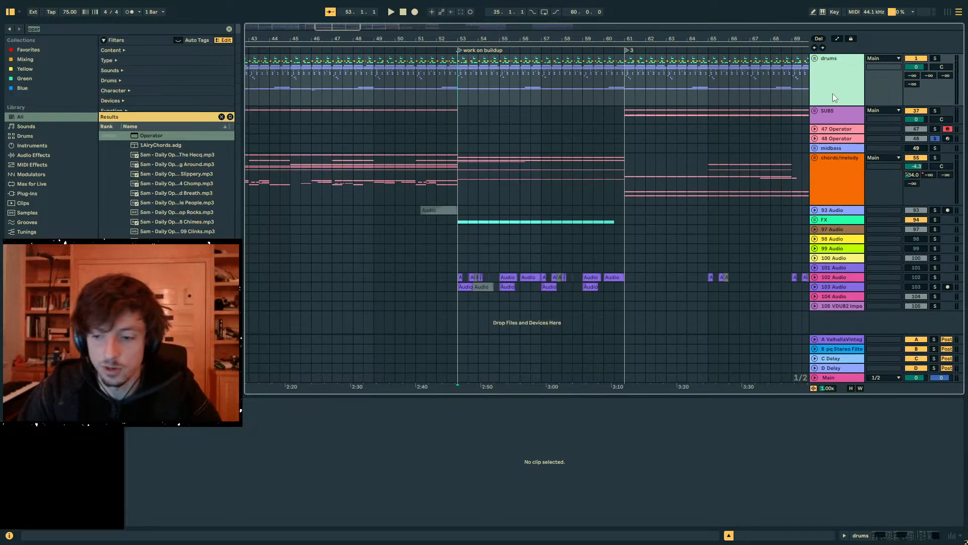
left_click(815, 148)
left_click(834, 147)
left_click(815, 148)
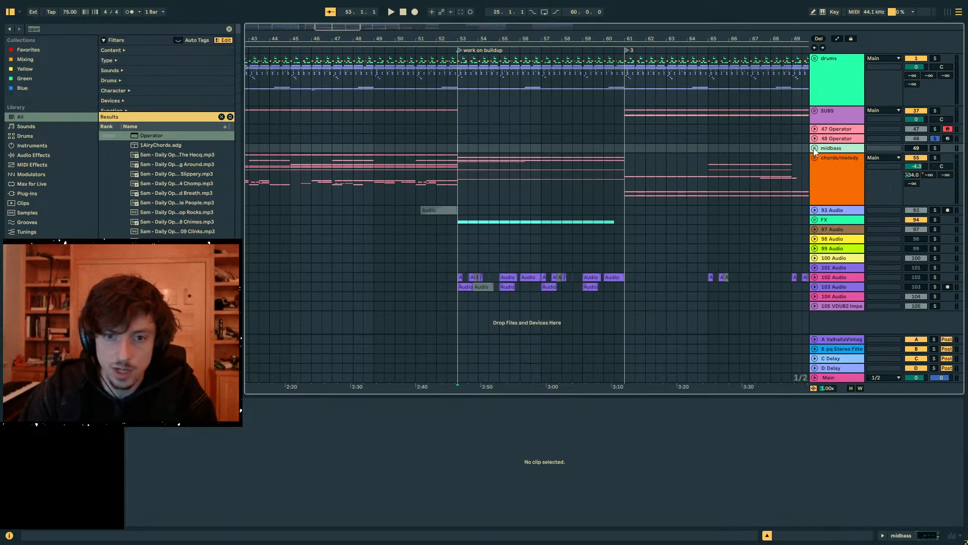
- Examine the Operator and midbass tracks across the earlier sections, the MAVILA part, the buildup and section 3 from bar 61
left_click(837, 167)
left_click(837, 146)
left_click(832, 137)
left_click(833, 129)
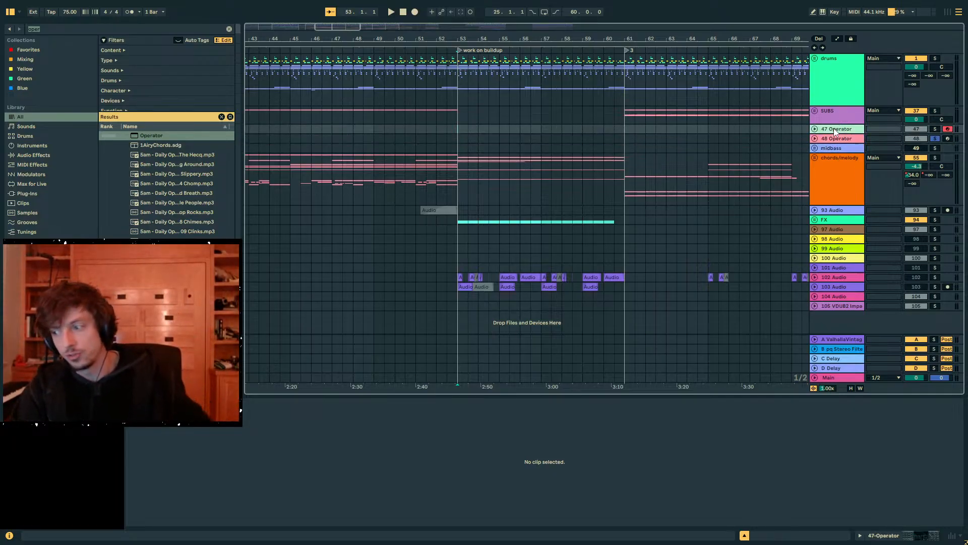
left_click(625, 129)
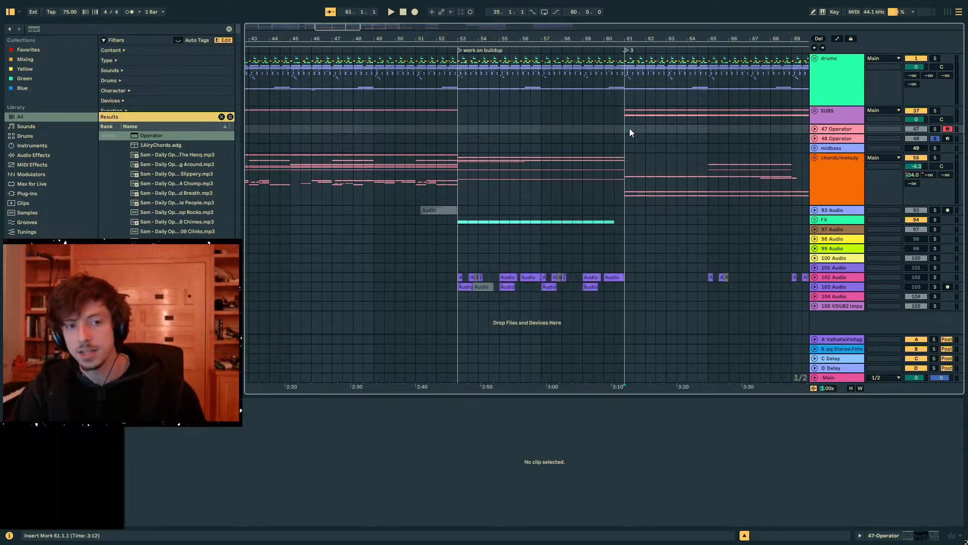
left_click_drag(621, 129, 546, 132)
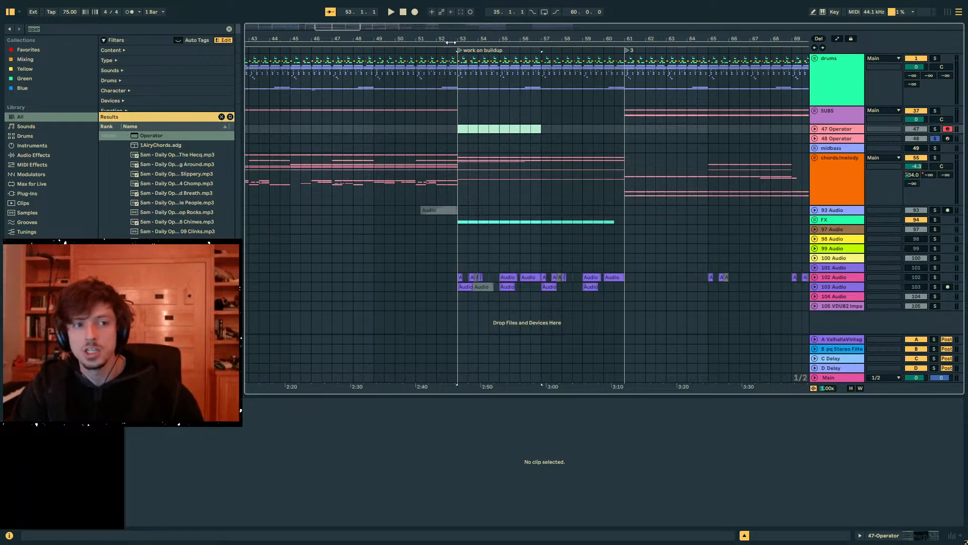
left_click_drag(440, 39, 638, 6)
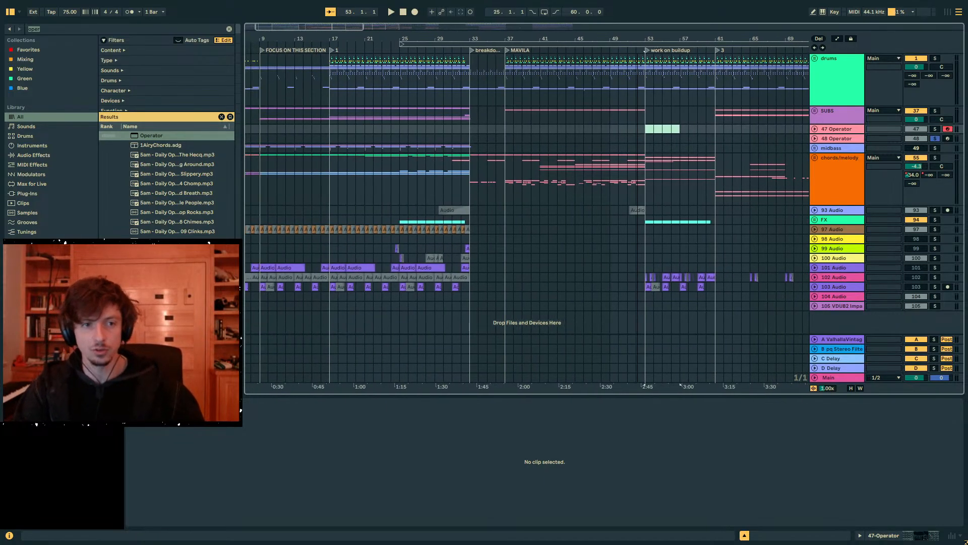
left_click_drag(507, 129, 613, 129)
mouse_move(508, 126)
left_mouse_down()
mouse_move(584, 139)
mouse_move(576, 129)
mouse_move(508, 132)
left_mouse_up()
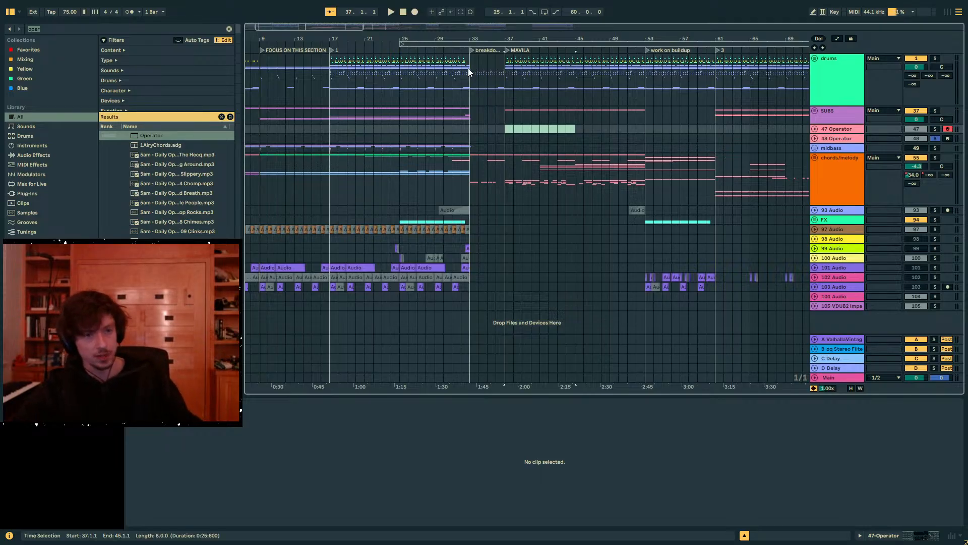
mouse_move(444, 40)
left_mouse_down()
mouse_move(496, 41)
mouse_move(450, 40)
left_mouse_up()
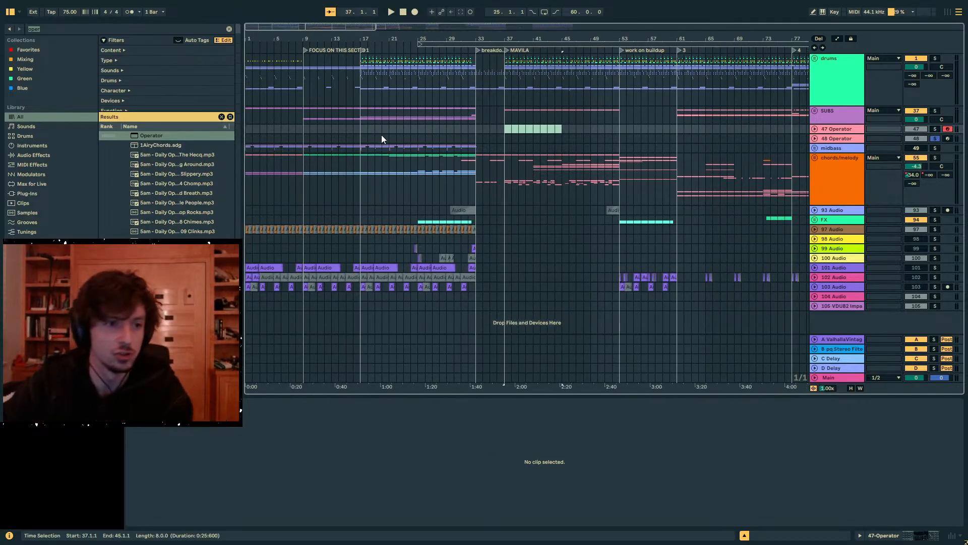
left_click(497, 127)
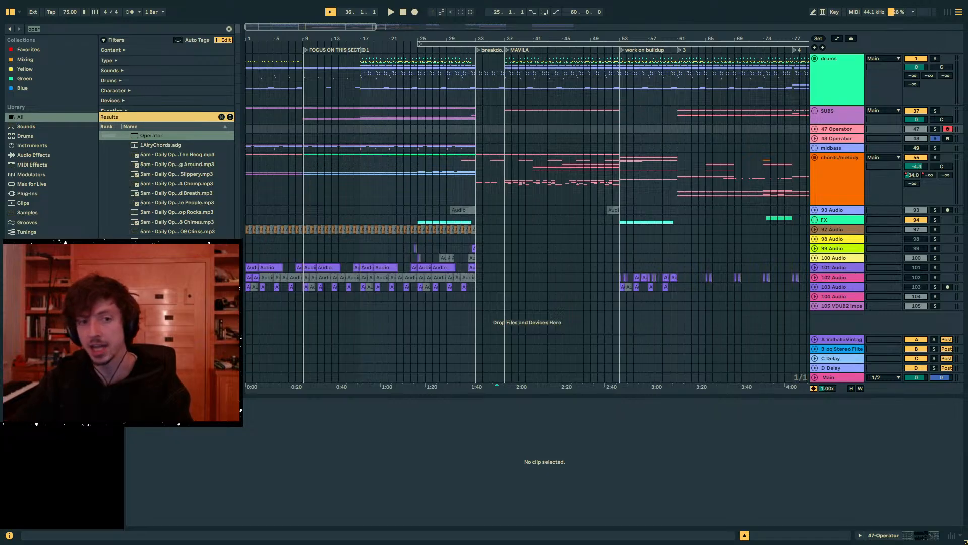
left_click_drag(573, 36, 368, 36)
left_click_drag(481, 40, 463, 80)
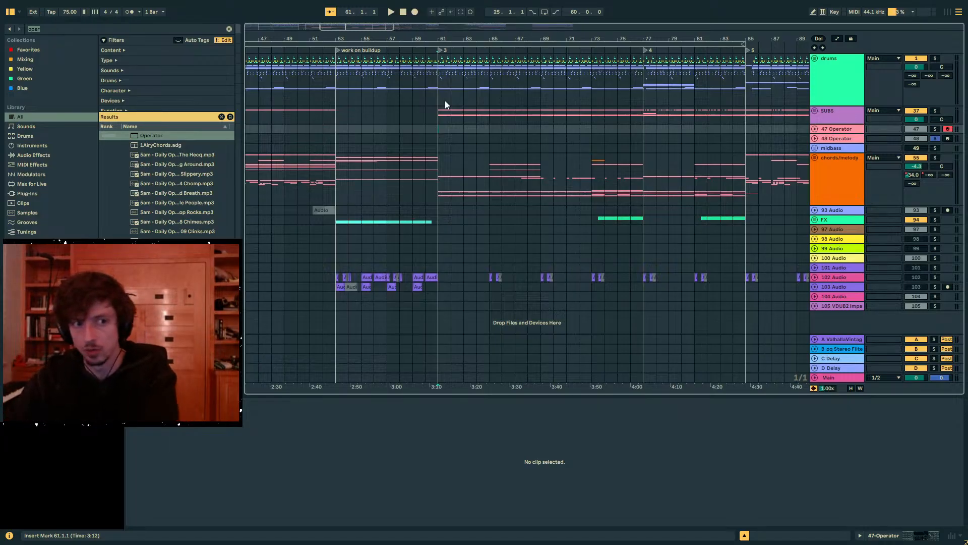
- Unsolo the 48 Operator track and play the MAVILA section briefly from bar 37 with the whole arrangement audible
left_click_drag(422, 37, 524, 10)
left_click_drag(410, 137, 730, 135)
left_click_drag(399, 141, 559, 148)
key("space")
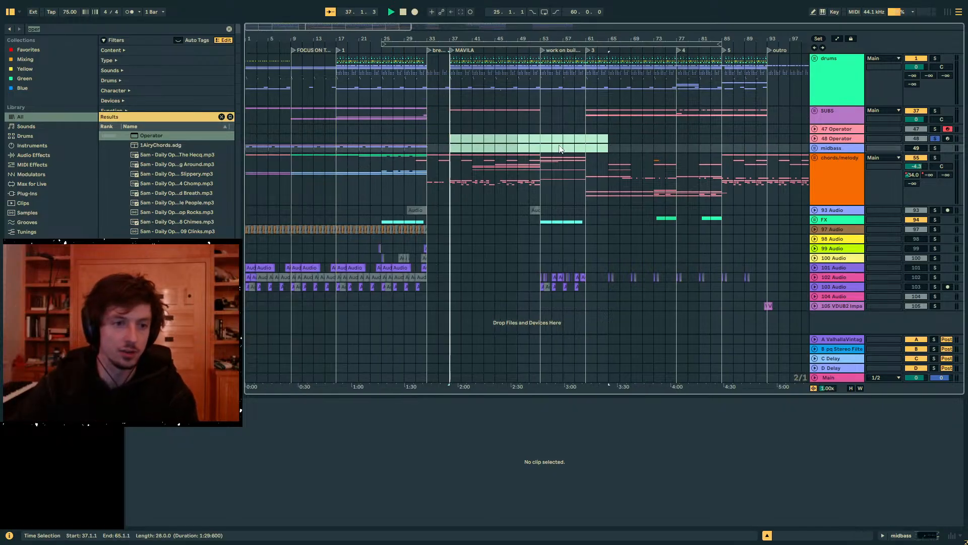
left_click(935, 138)
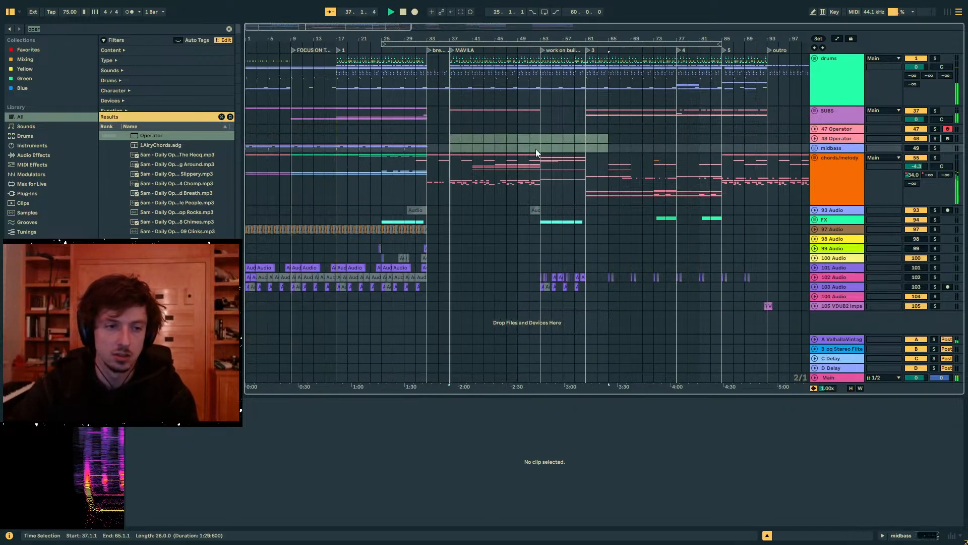
left_click(460, 147)
key("space")
left_click_drag(439, 41, 446, 48)
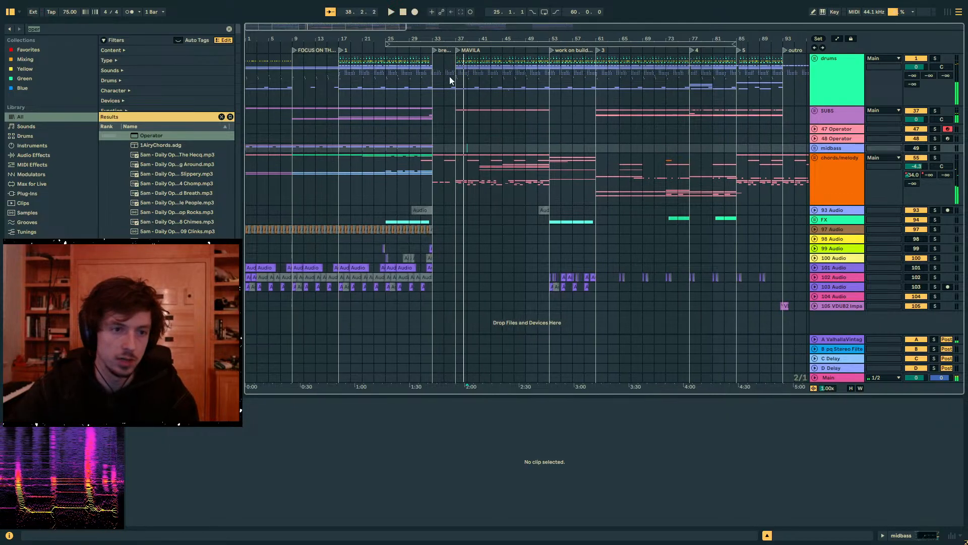
- Compare the chords/melody group's content in bars 17 to 33 with the sections that follow, and listen from bar 17
left_click(339, 176)
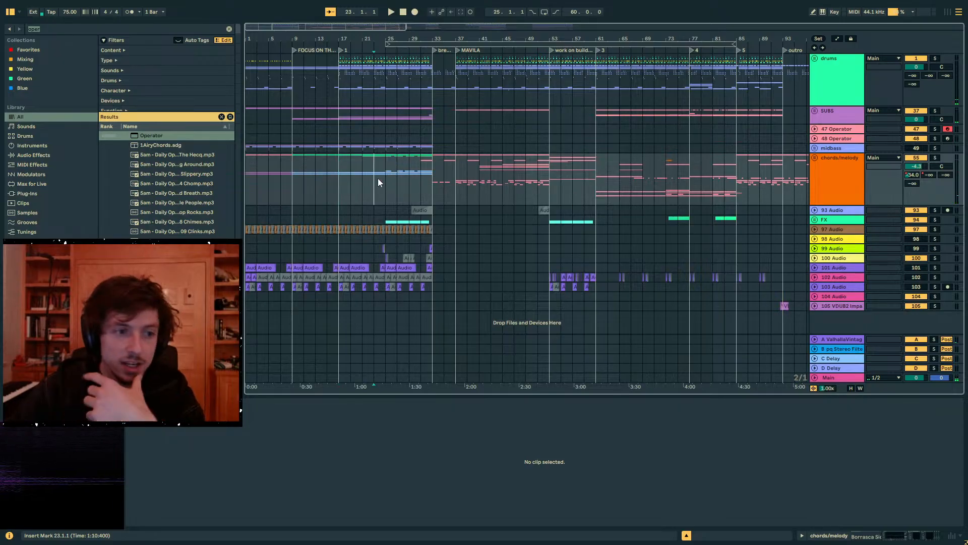
left_click(467, 156)
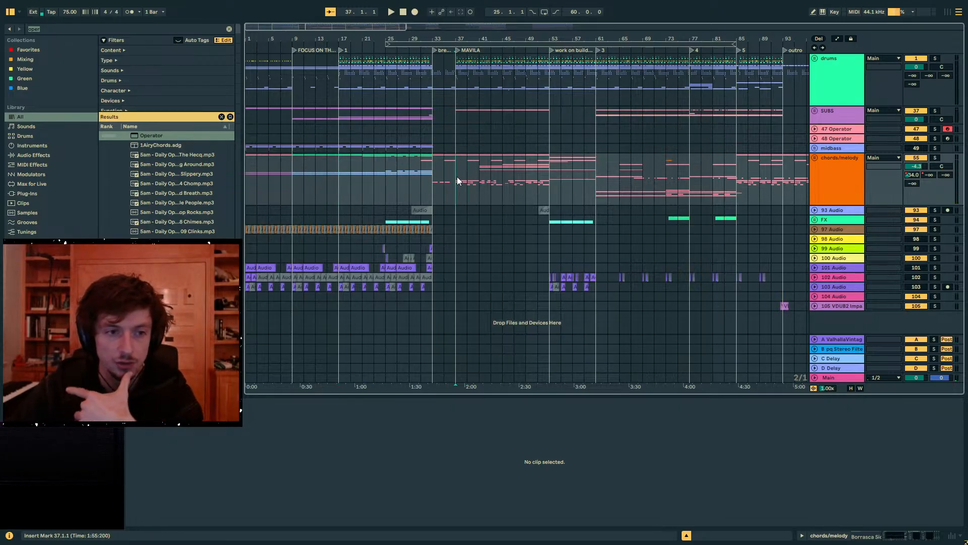
left_click_drag(457, 176, 503, 180)
left_click(470, 181)
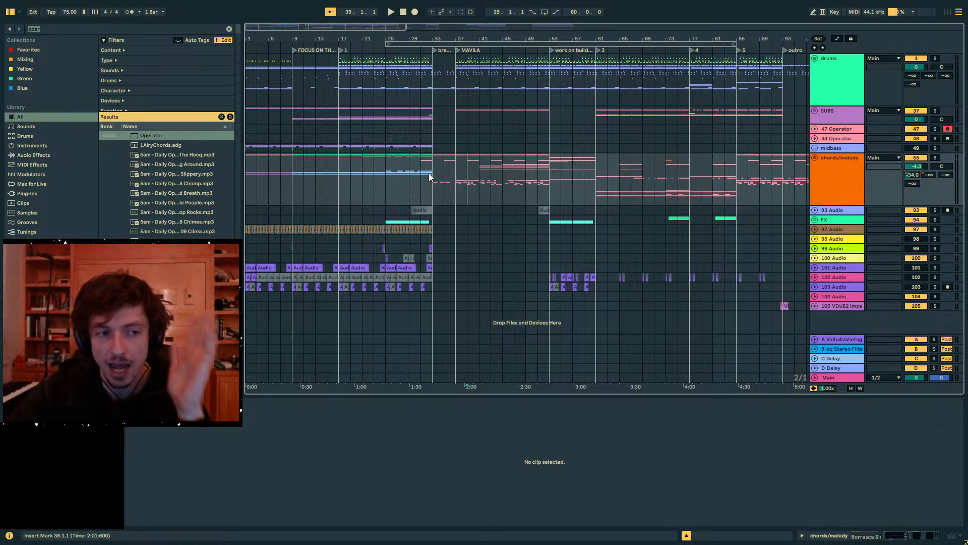
left_click_drag(429, 174, 334, 185)
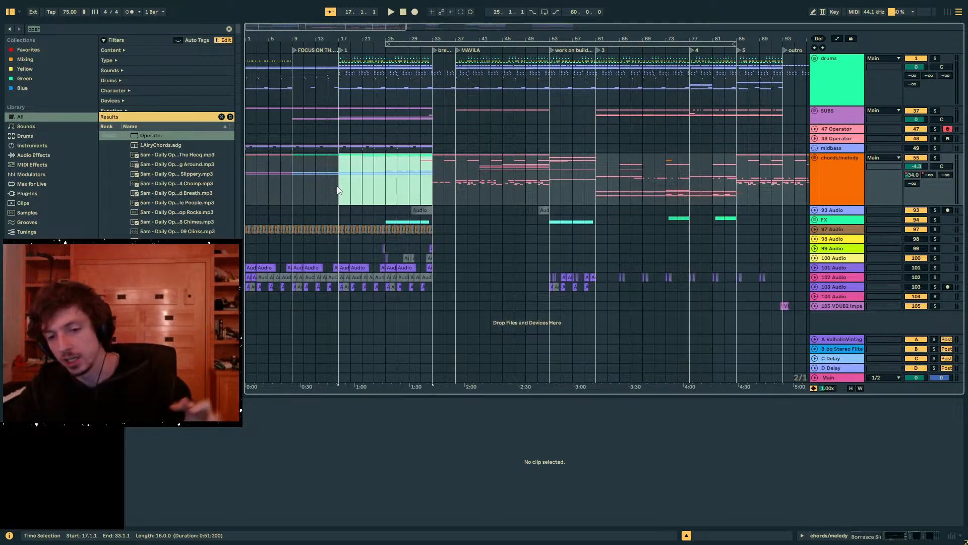
left_click(338, 190)
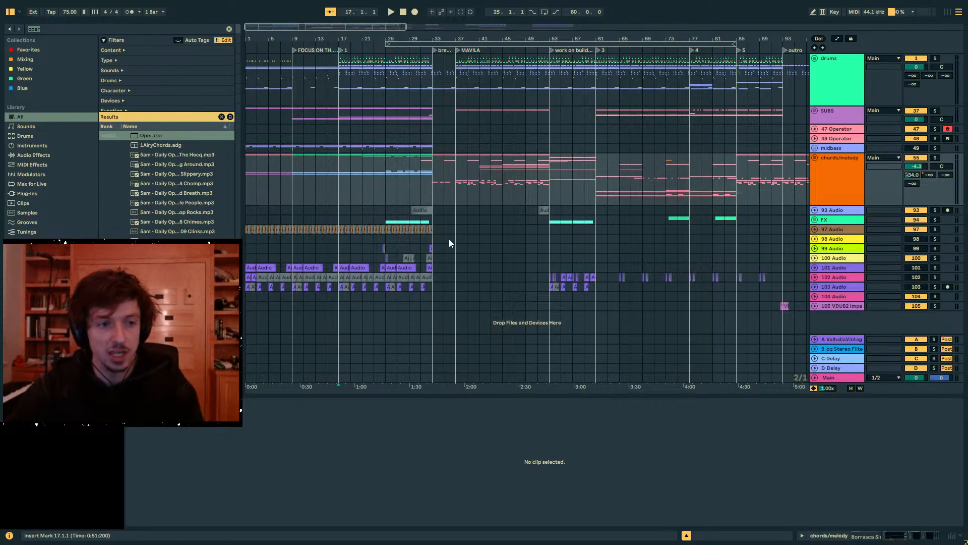
left_click(402, 191)
left_click(342, 187)
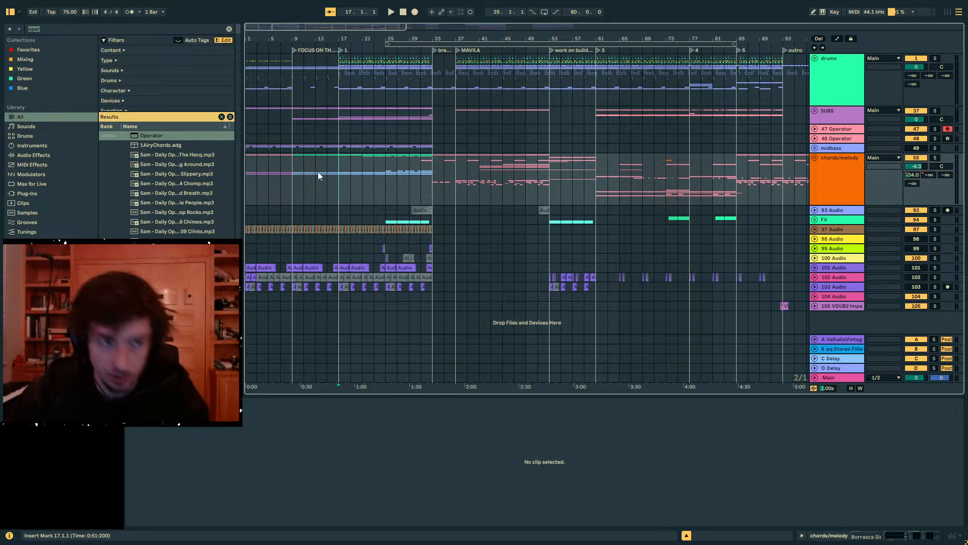
left_click_drag(337, 178, 432, 178)
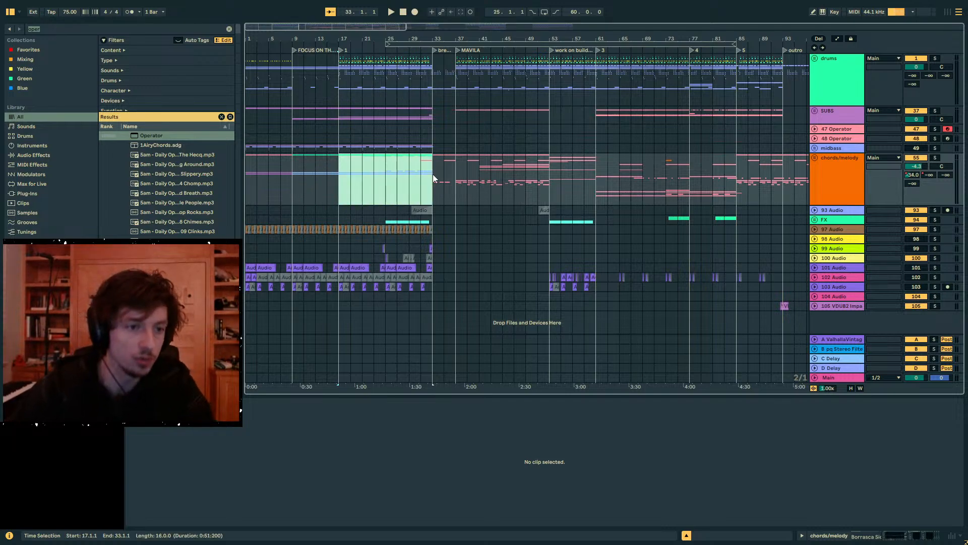
left_click_drag(442, 168, 655, 177)
left_click_drag(746, 178, 359, 181)
left_click(340, 179)
key("space")
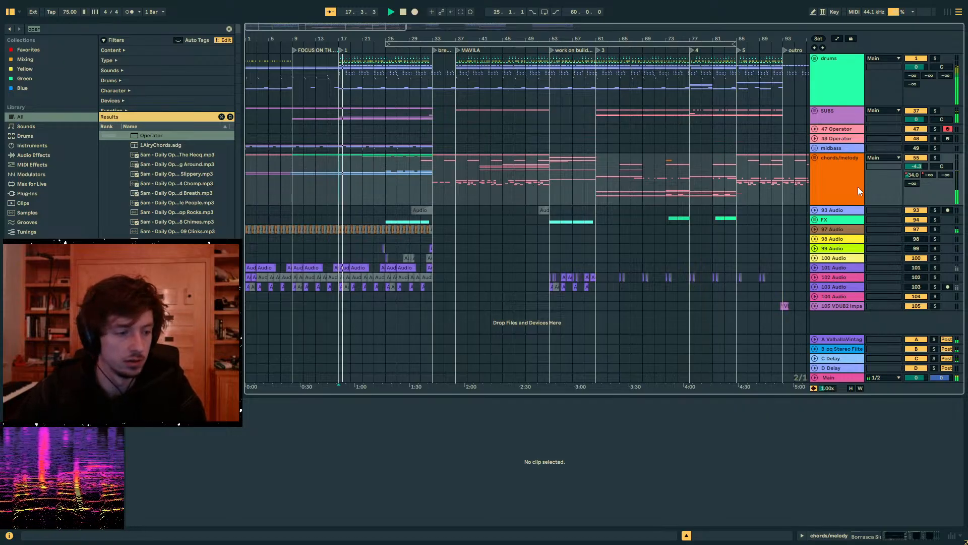
- Inside the chords/melody group, set the 57 Wavetable track's volume to 2.2 dB and show its instrument device
left_click(823, 157)
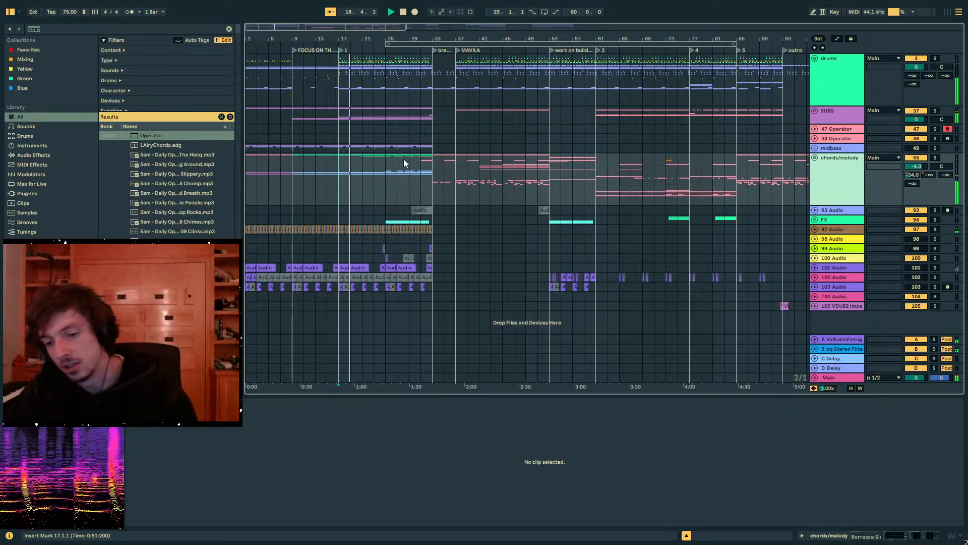
left_click(353, 172)
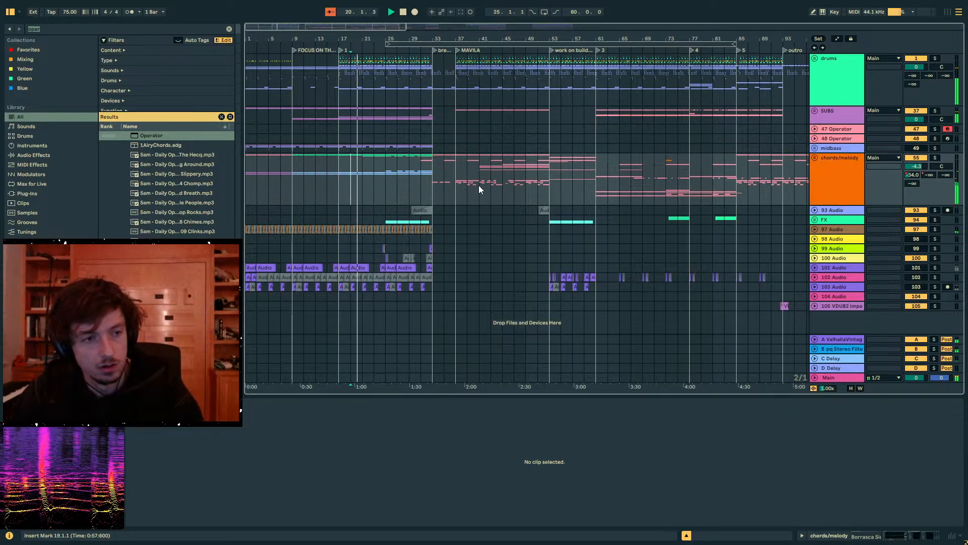
left_click(814, 158)
scroll(504, 205, "down", 4)
left_click_drag(353, 38, 354, 76)
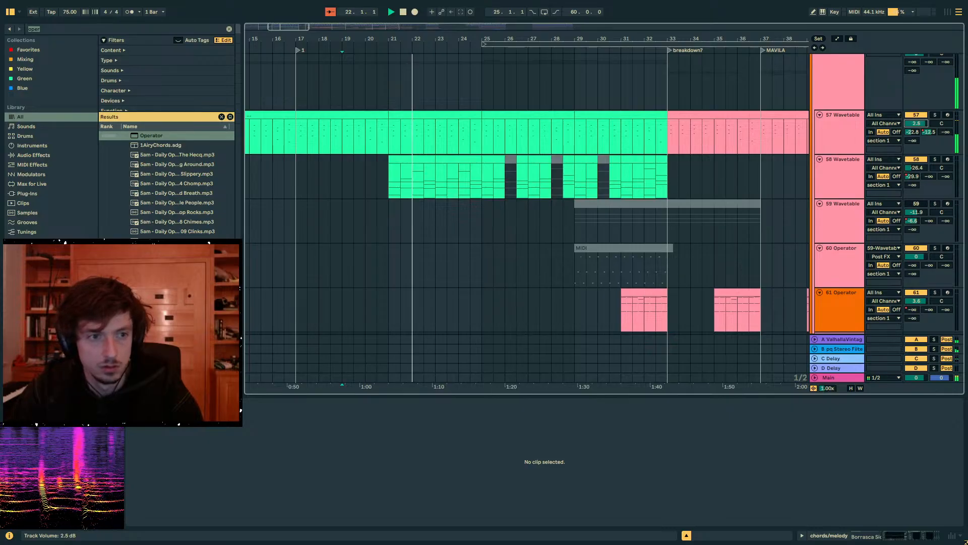
left_click(852, 132)
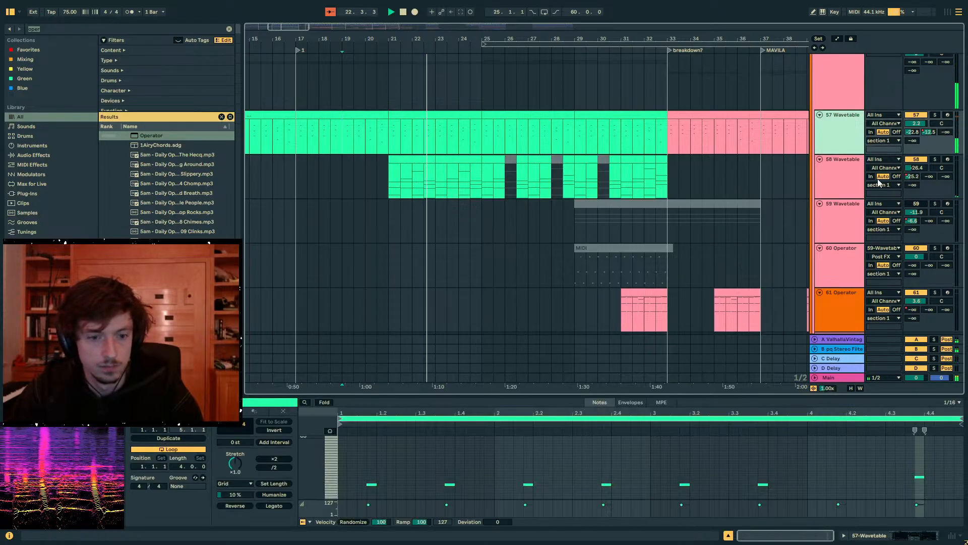
left_click(876, 537)
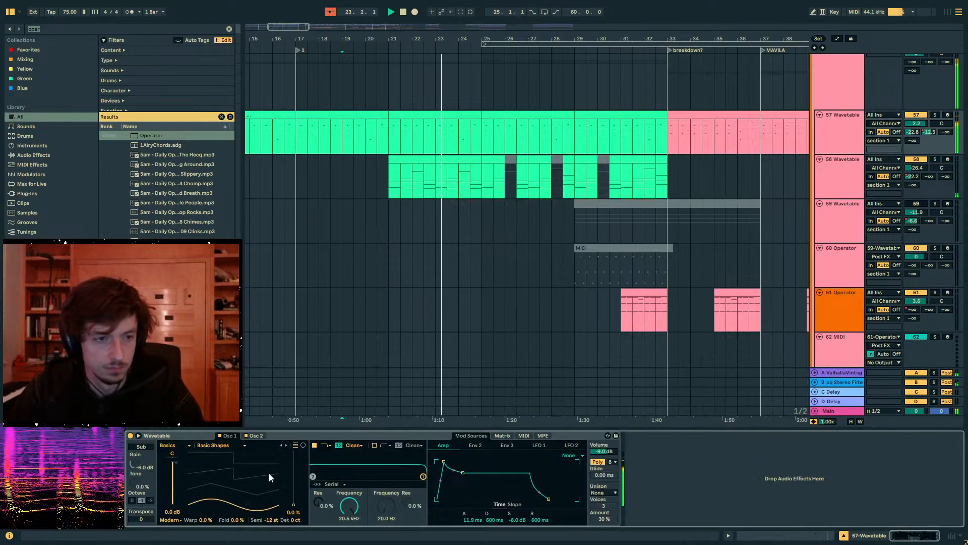
- Set the 57 Wavetable amp envelope release to 870 ms and raise its Osc 2 gain to -23 dB
left_click_drag(549, 498, 551, 499)
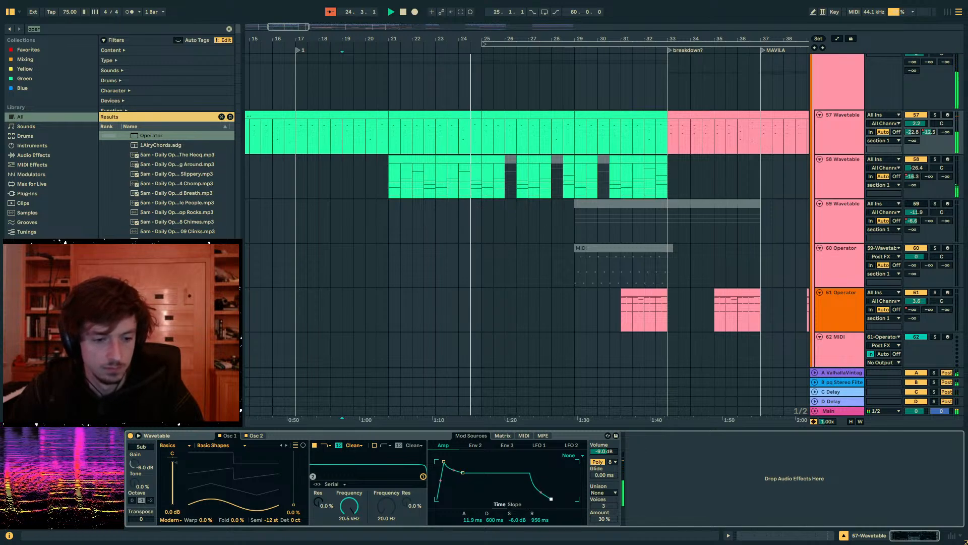
left_click(256, 436)
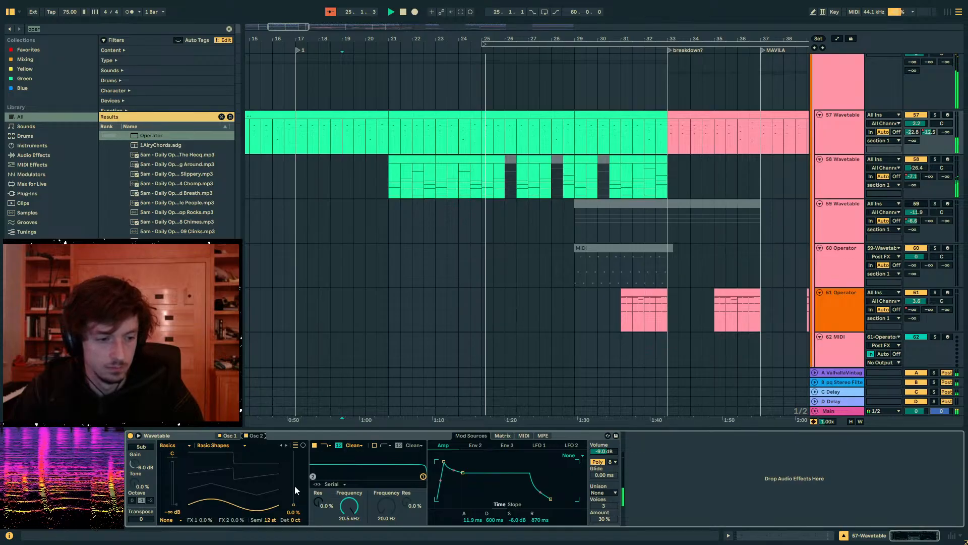
left_click_drag(295, 487, 292, 513)
mouse_move(176, 504)
left_mouse_down()
mouse_move(176, 487)
mouse_move(173, 498)
left_mouse_up()
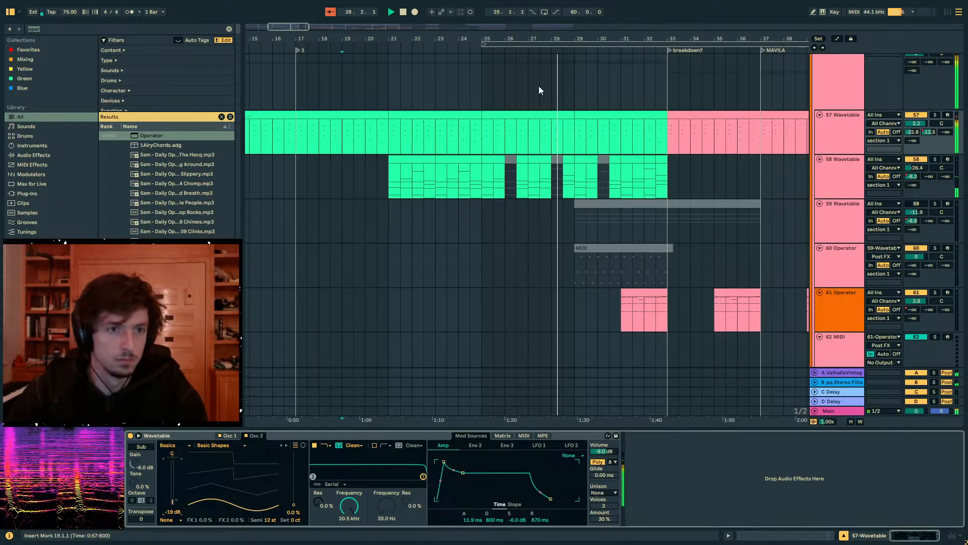
left_click_drag(173, 502, 173, 505)
left_click_drag(412, 39, 413, 18)
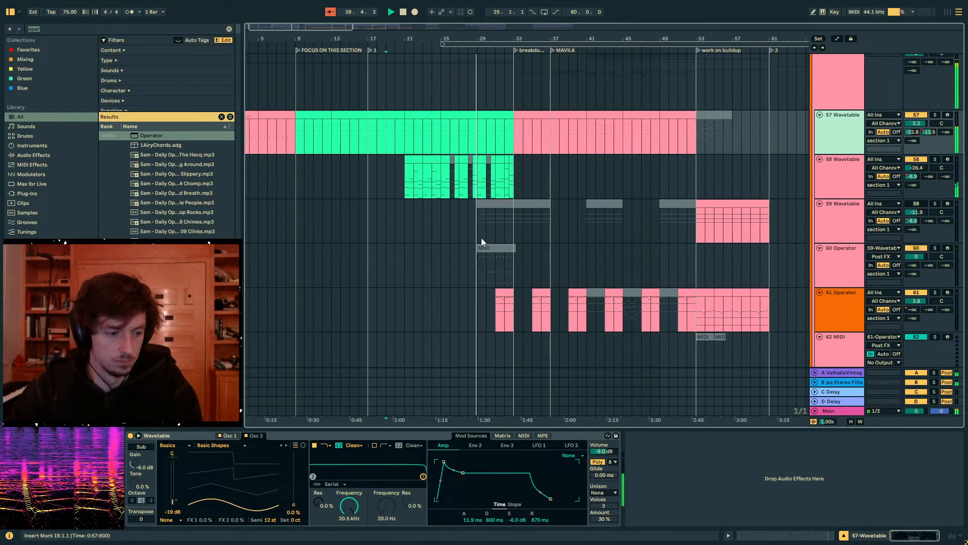
key("ctrl+z")
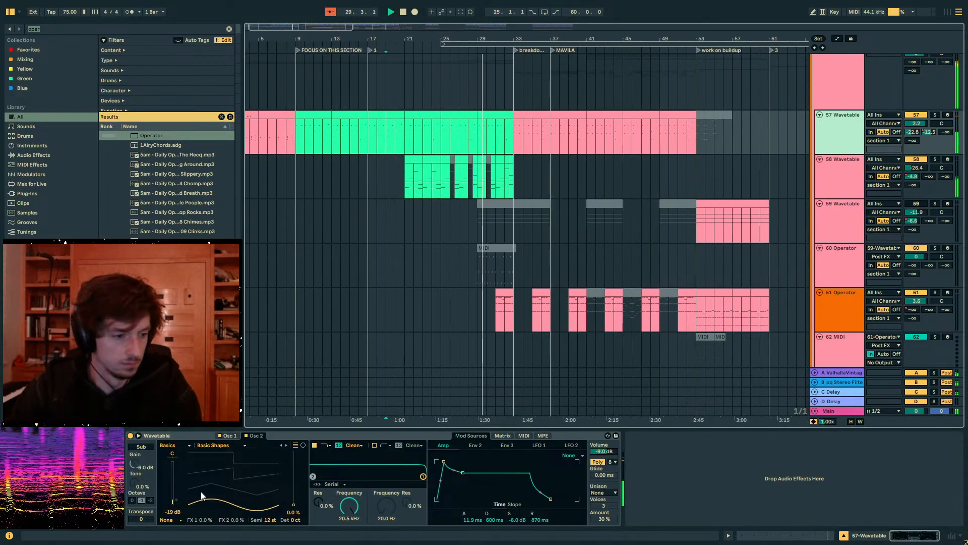
left_click_drag(172, 501, 173, 502)
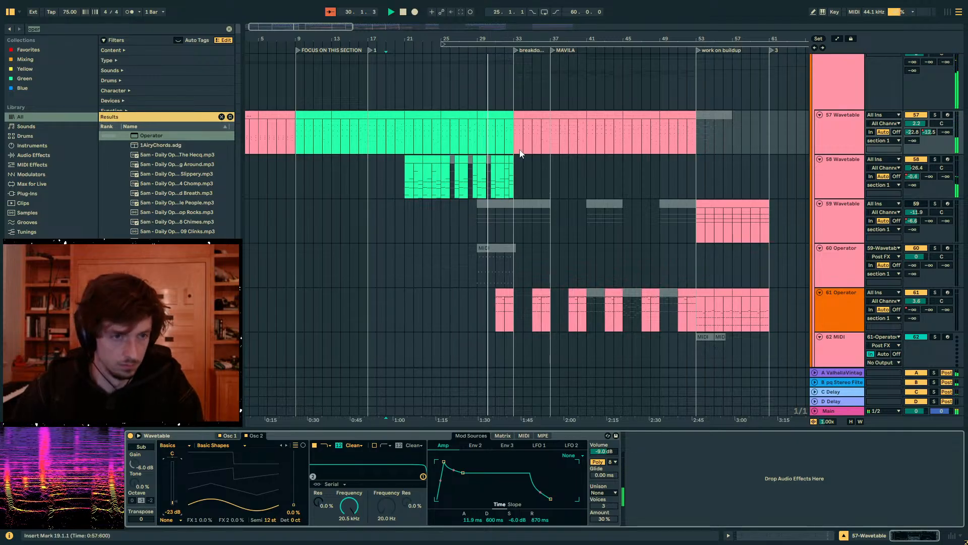
- Automate the 57 Wavetable Osc 2 gain to fade to -inf dB at bar 33, and check the automation through bar 37
key("a")
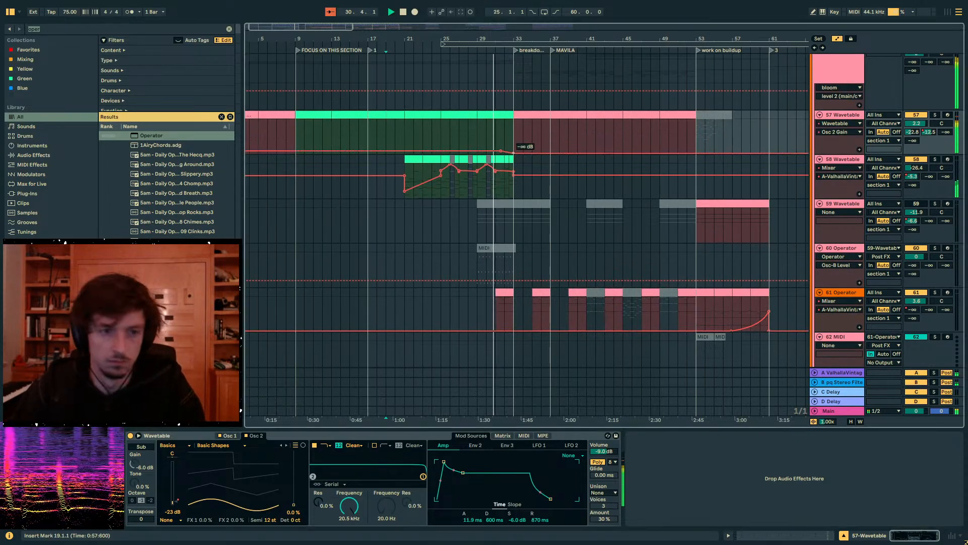
key("a")
key("a")
key("a")
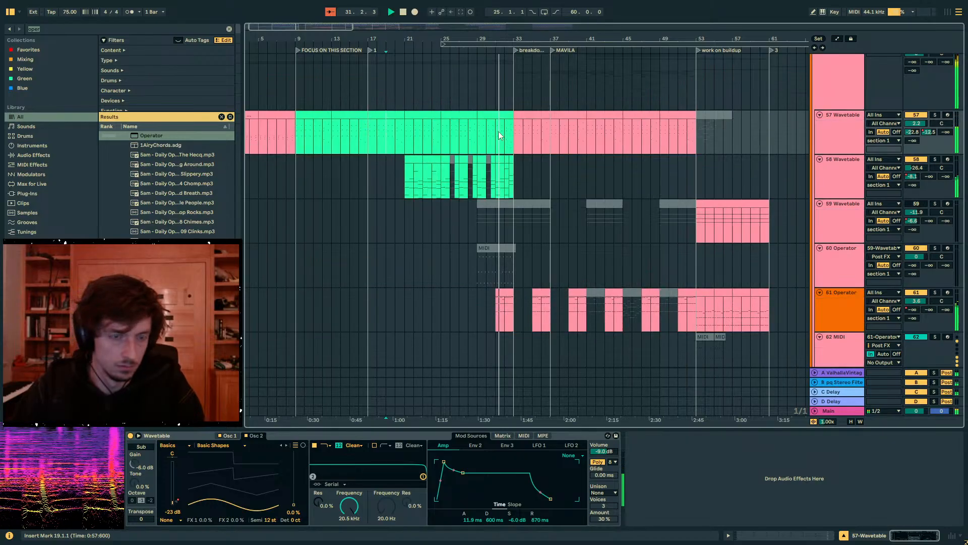
key("a")
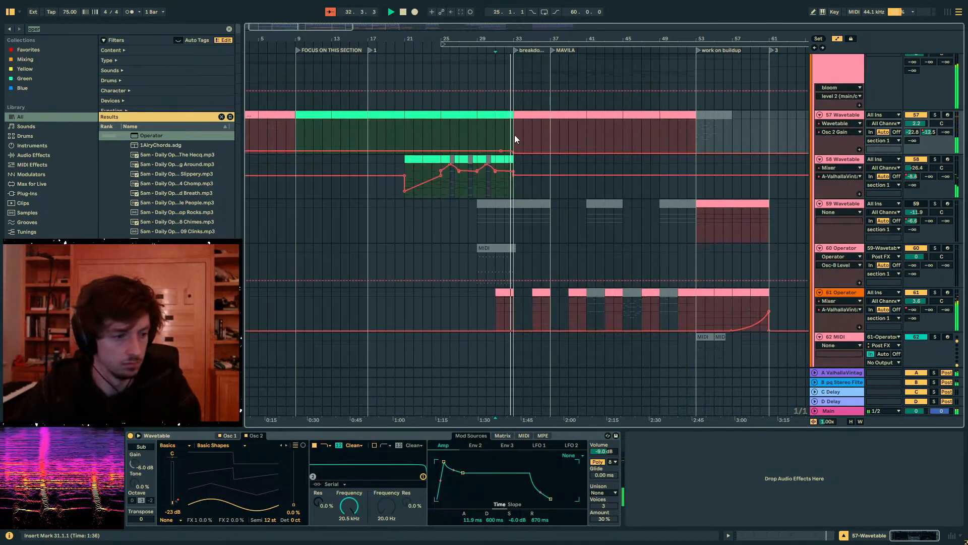
left_click_drag(514, 134, 552, 137)
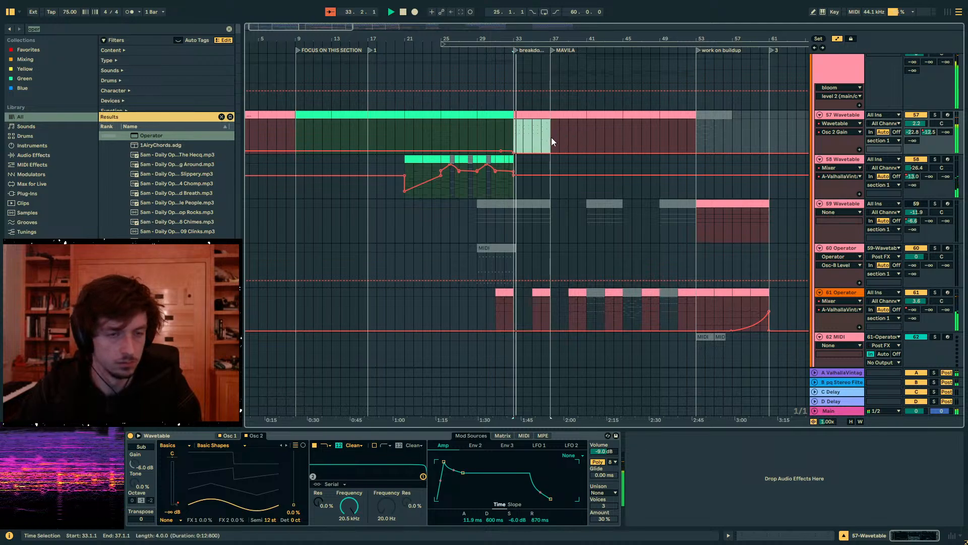
key("a")
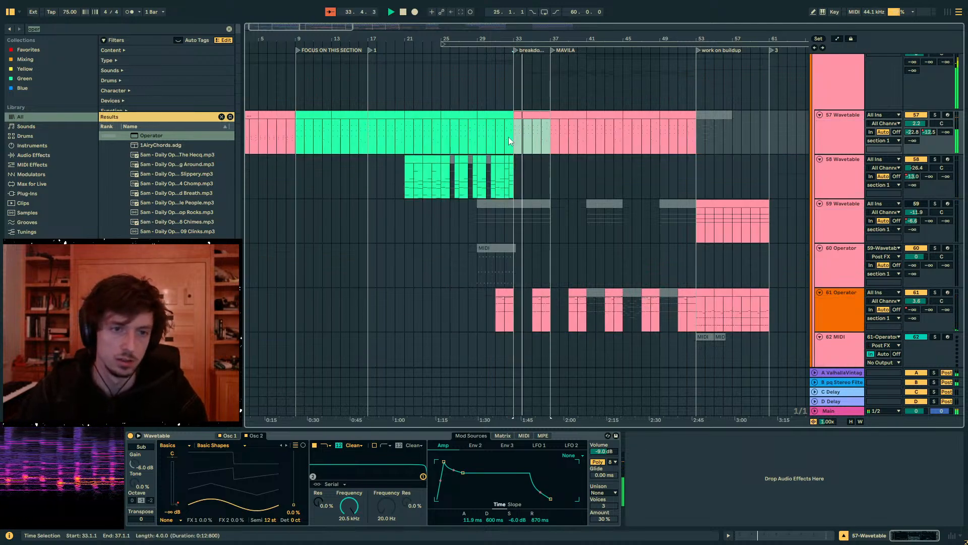
- Clear the time selection, play from bar 35 and look through the chords/melody tracks below 57 Wavetable
left_click_drag(548, 143, 514, 138)
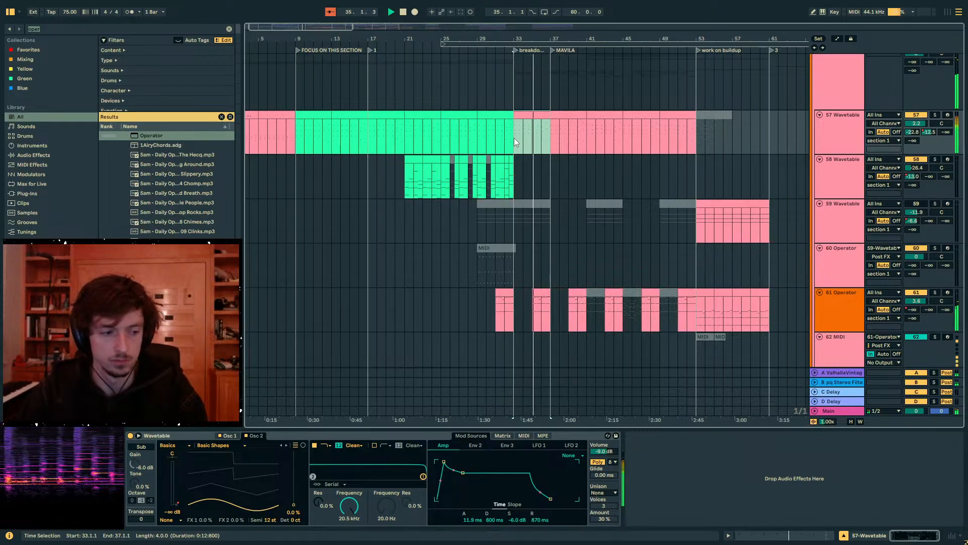
mouse_move(514, 137)
left_mouse_down()
mouse_move(550, 139)
mouse_move(509, 151)
left_mouse_up()
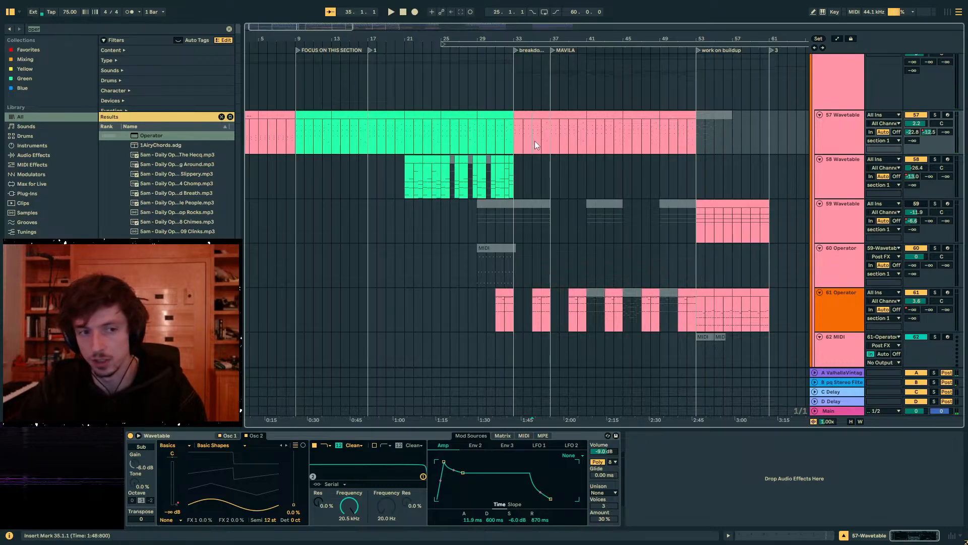
key("space")
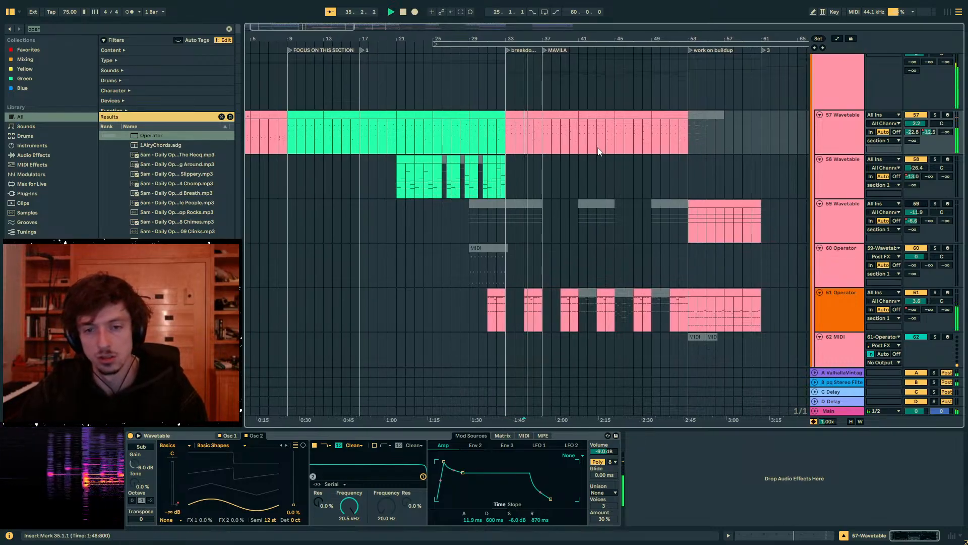
scroll(737, 201, "down", 8)
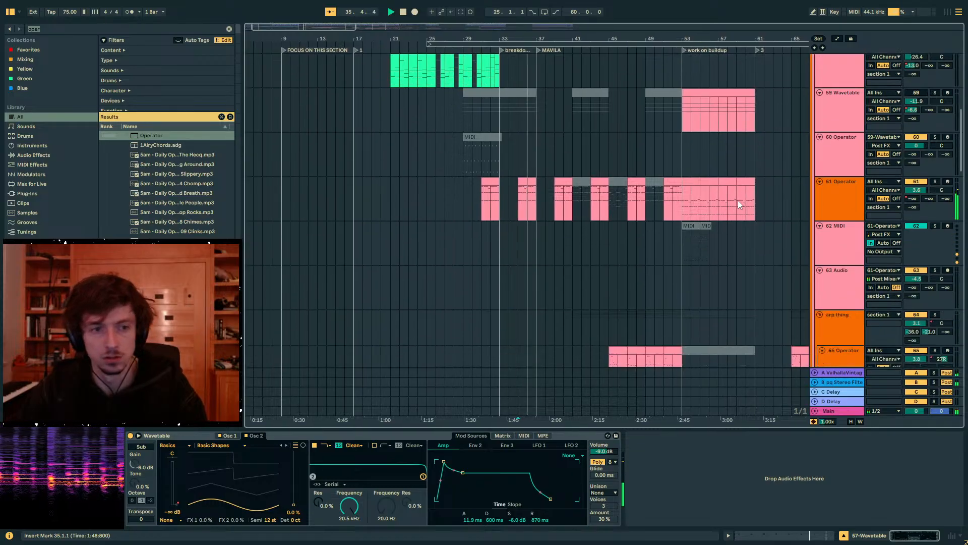
scroll(689, 224, "down", 20)
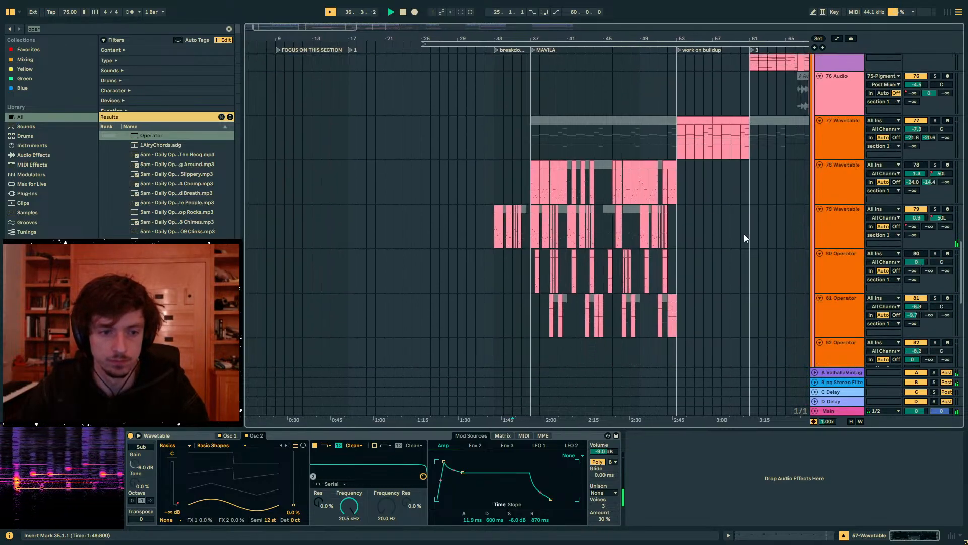
- Automate the 79 Wavetable track's Saturator Dry/Wet to stay lower through the breakdown and rise into bar 37
left_click(858, 230)
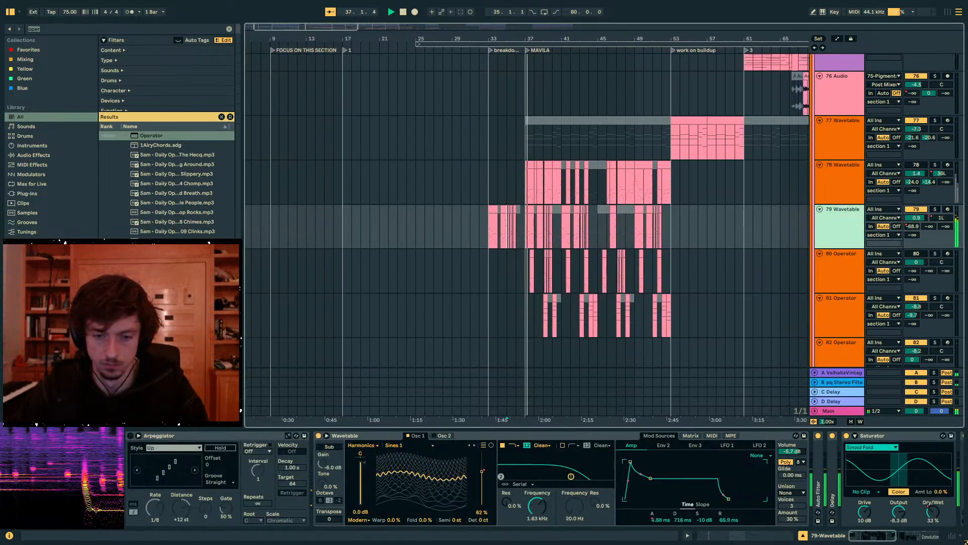
key("a")
left_click(523, 237)
left_click_drag(514, 237, 514, 243)
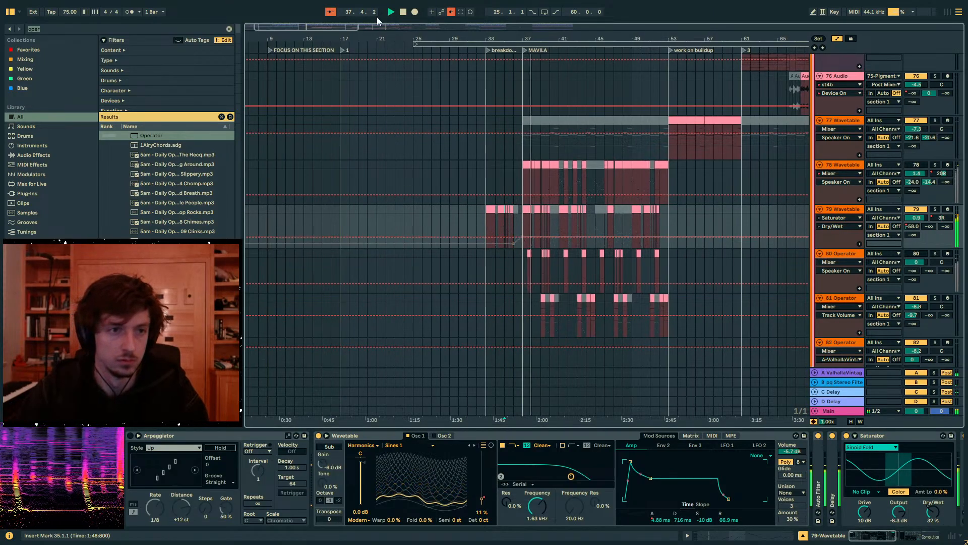
left_click(452, 13)
left_click(913, 227)
key("a")
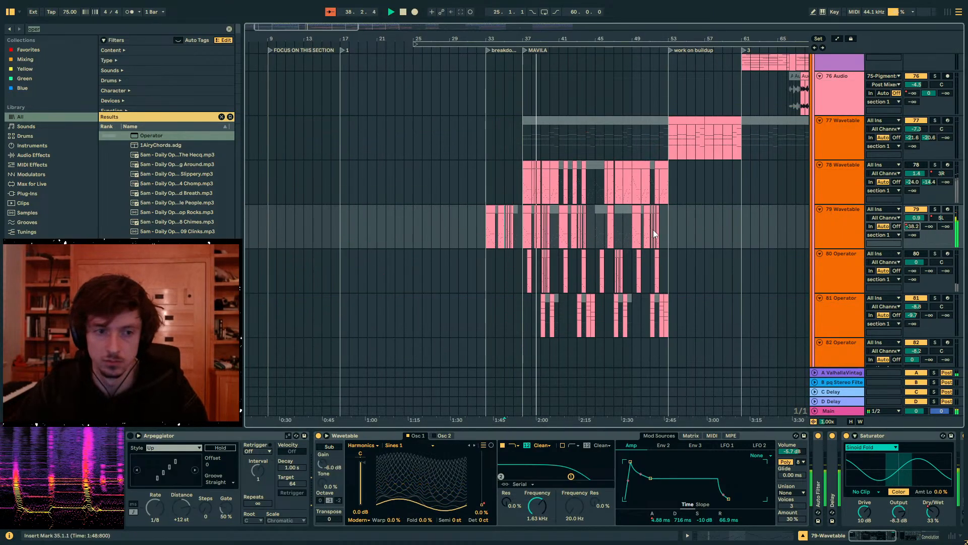
- Review the section 1 group's tracks and clips from the breakdown through the MAVILA section during playback
key("a")
scroll(902, 331, "up", 10)
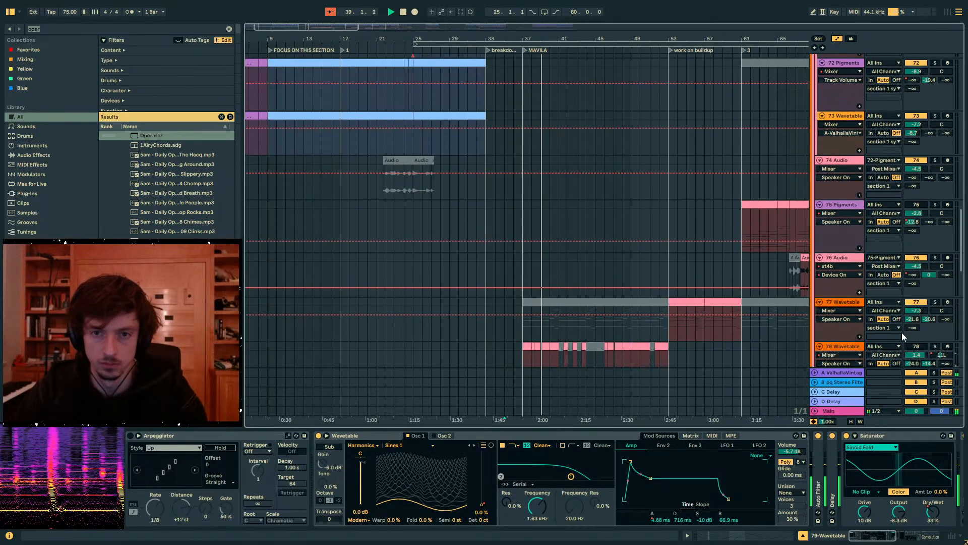
scroll(856, 298, "up", 12)
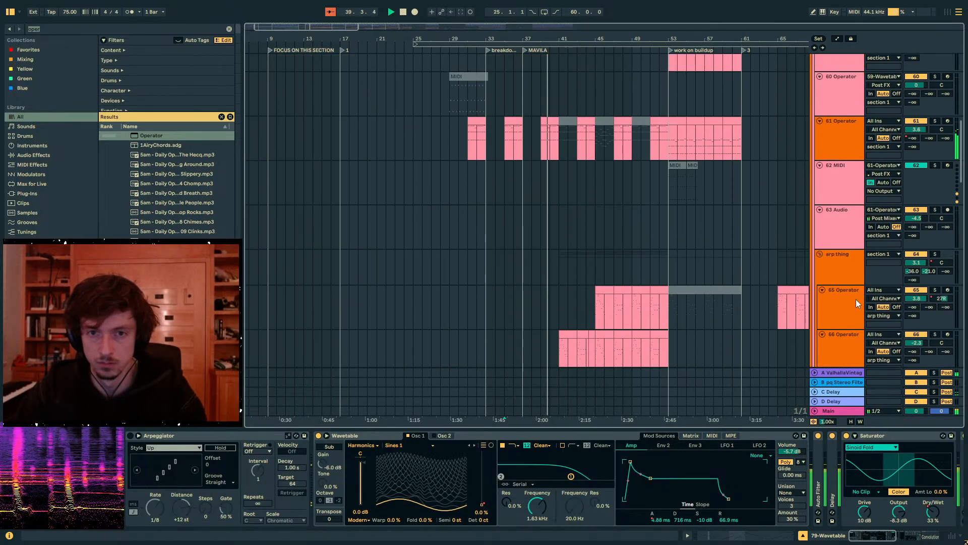
left_click(840, 198)
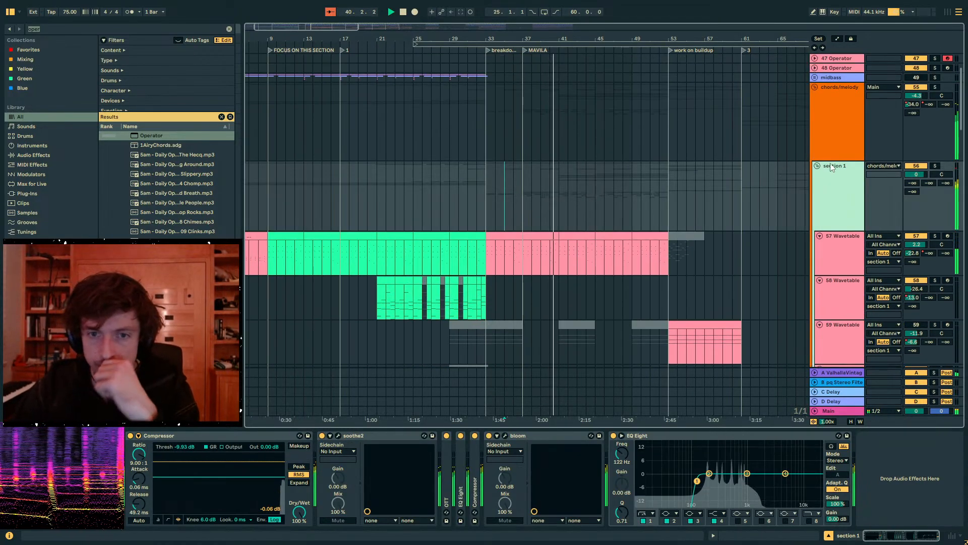
left_click(817, 166)
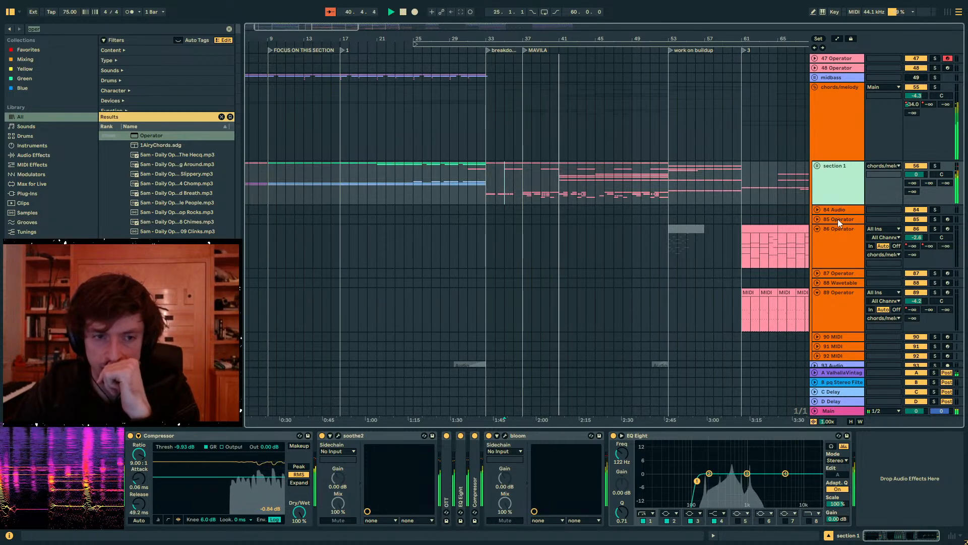
left_click(817, 165)
scroll(772, 268, "down", 5)
scroll(760, 265, "down", 5)
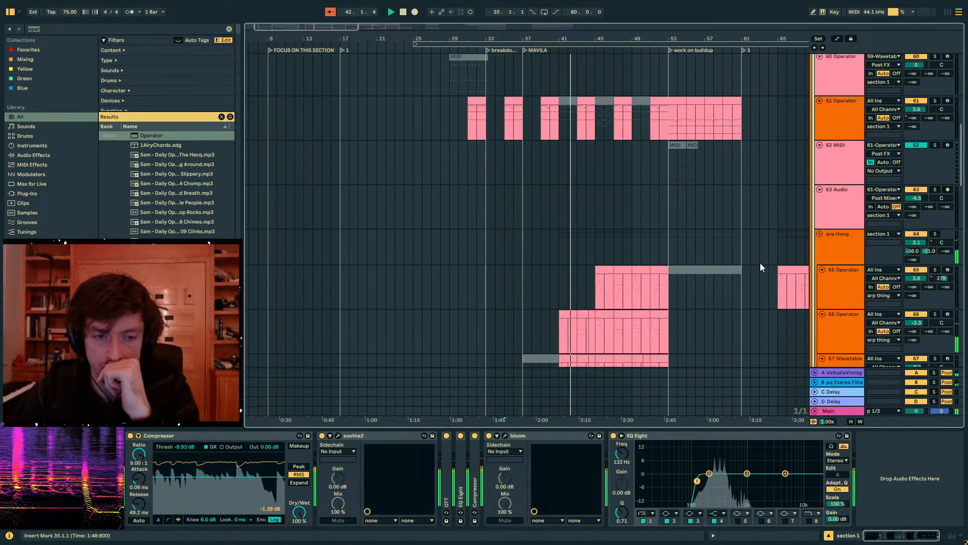
- Automate the 66 Operator pitch envelope amount in the arp thing group to rise slightly from bar 44 to bar 45
left_click(840, 287)
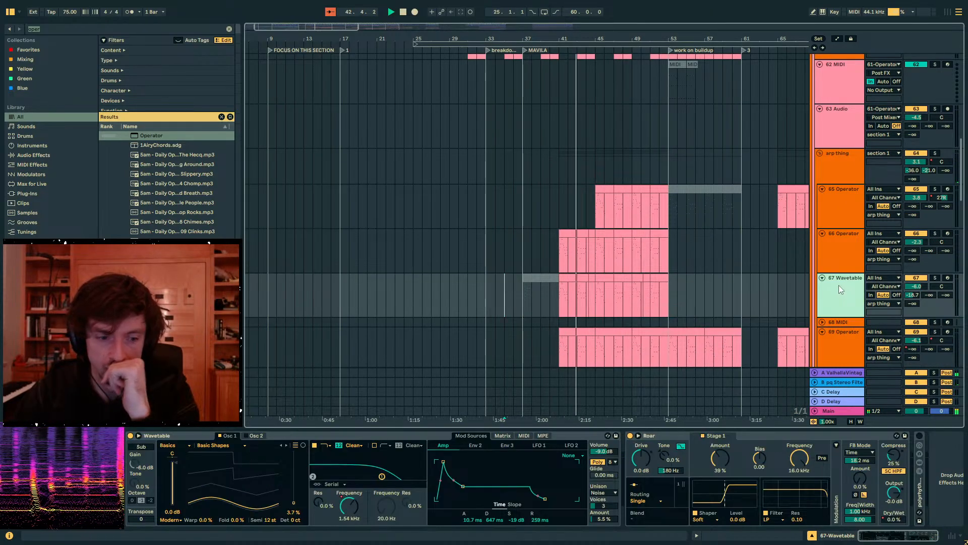
left_click(827, 255)
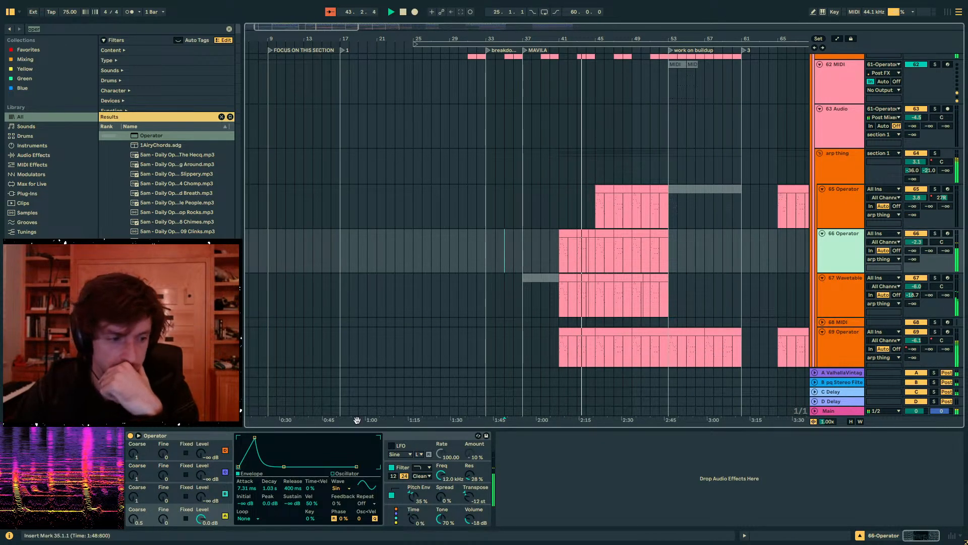
left_click(412, 495)
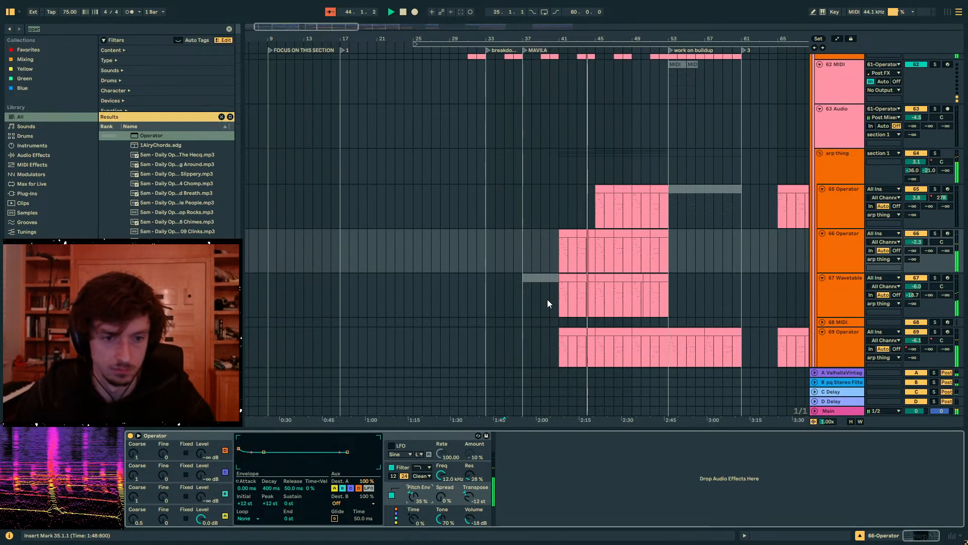
key("a")
left_click(595, 249)
left_click_drag(586, 249, 586, 253)
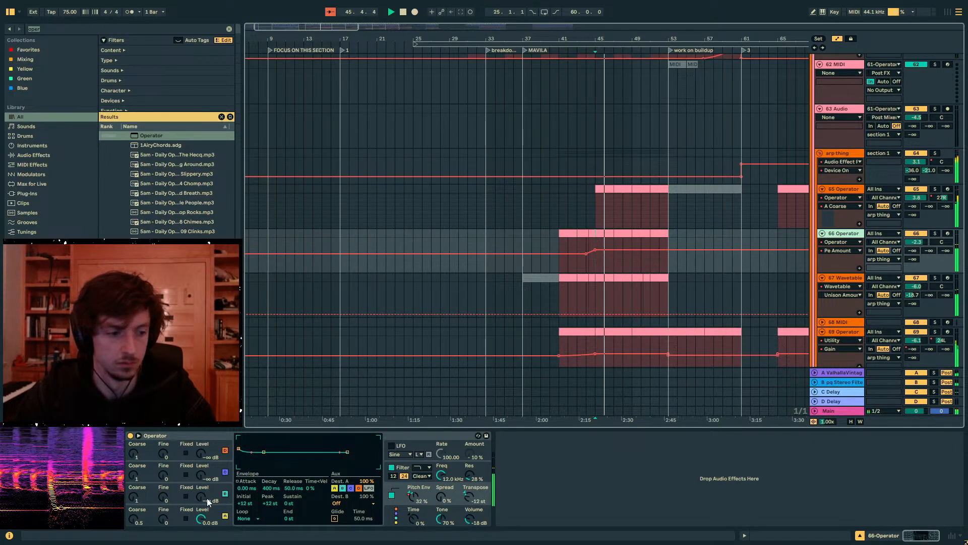
- Try blending in 66 Operator's oscillator B at up to -10 dB from bar 45, and return its level to -inf dB
left_click_drag(207, 498, 207, 485)
left_click(605, 234)
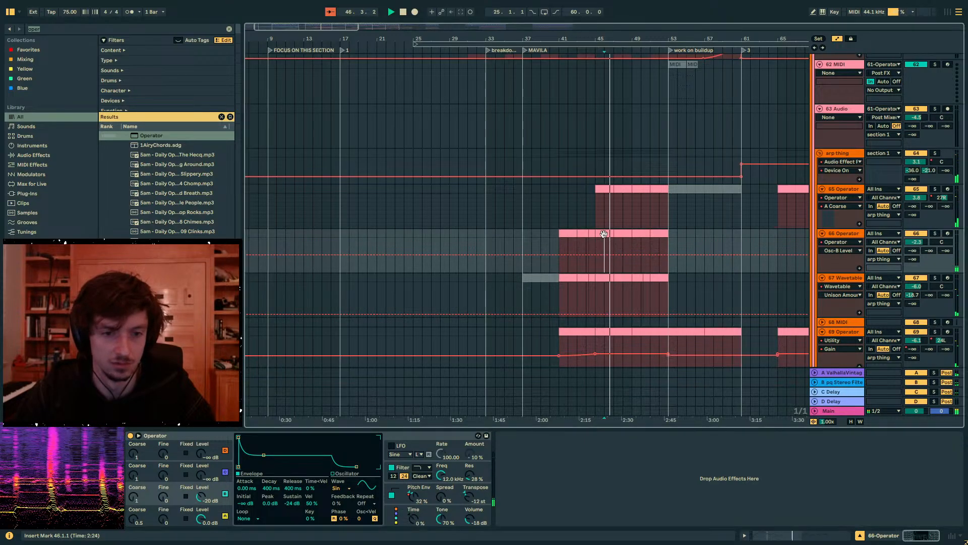
key("space")
key("space")
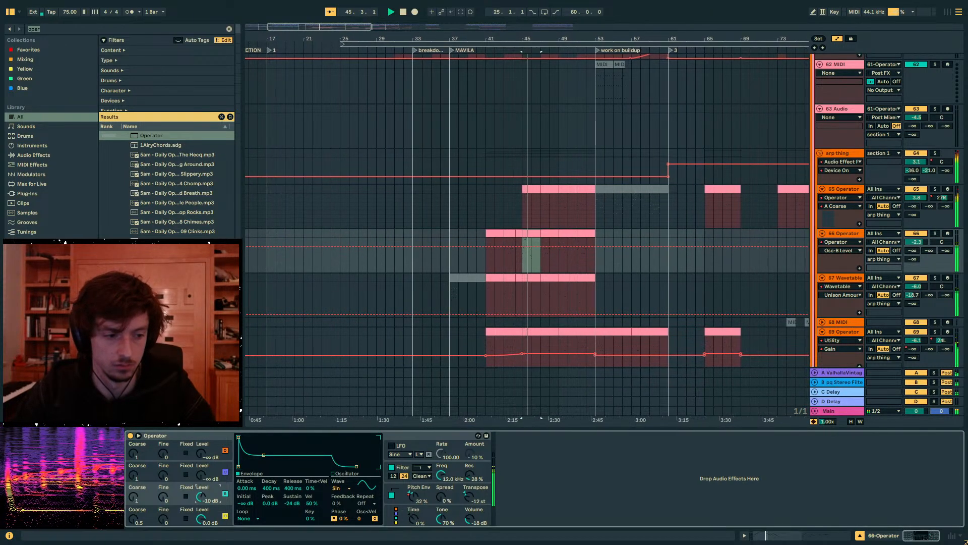
left_click_drag(202, 497, 202, 524)
scroll(519, 218, "up", 5)
key("space")
key("a")
- Set the 32 105 Tambo percussion track's volume to -14 dB and play the section around bar 46
scroll(529, 224, "up", 10)
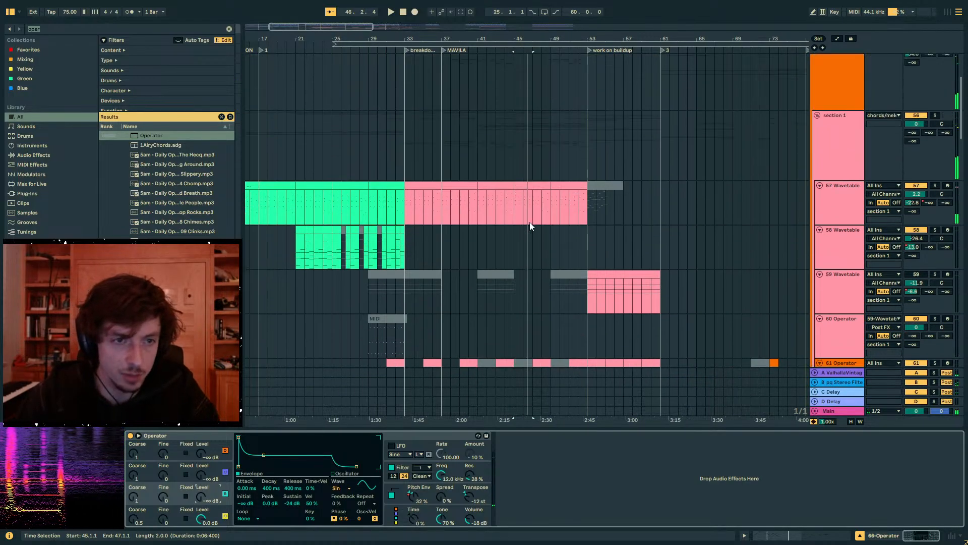
left_click(815, 58)
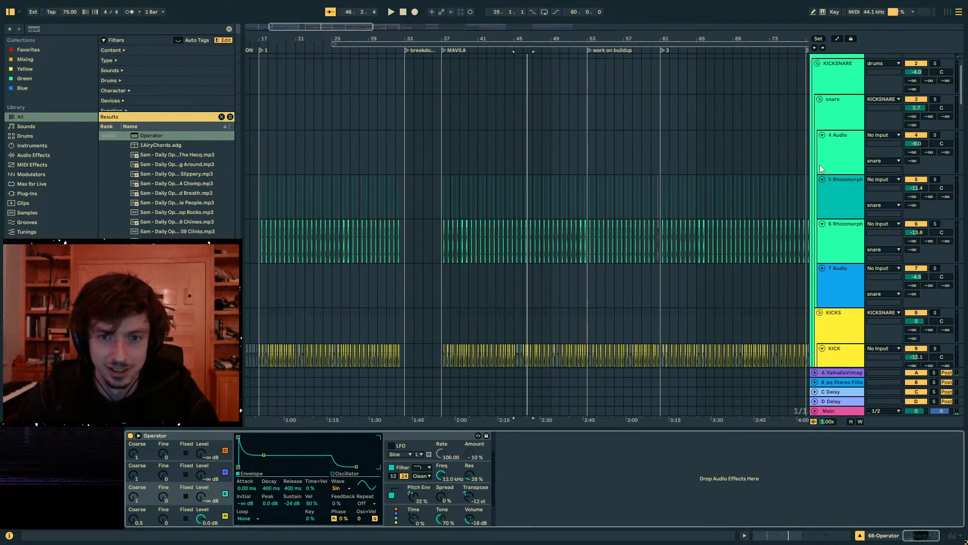
scroll(818, 166, "down", 5)
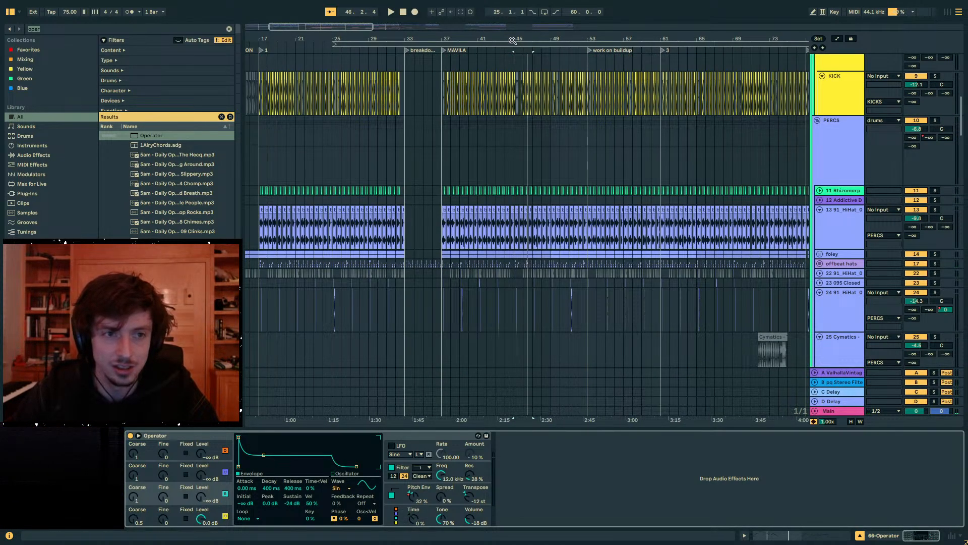
left_click_drag(512, 40, 523, 48)
scroll(594, 228, "down", 4)
scroll(748, 218, "down", 4)
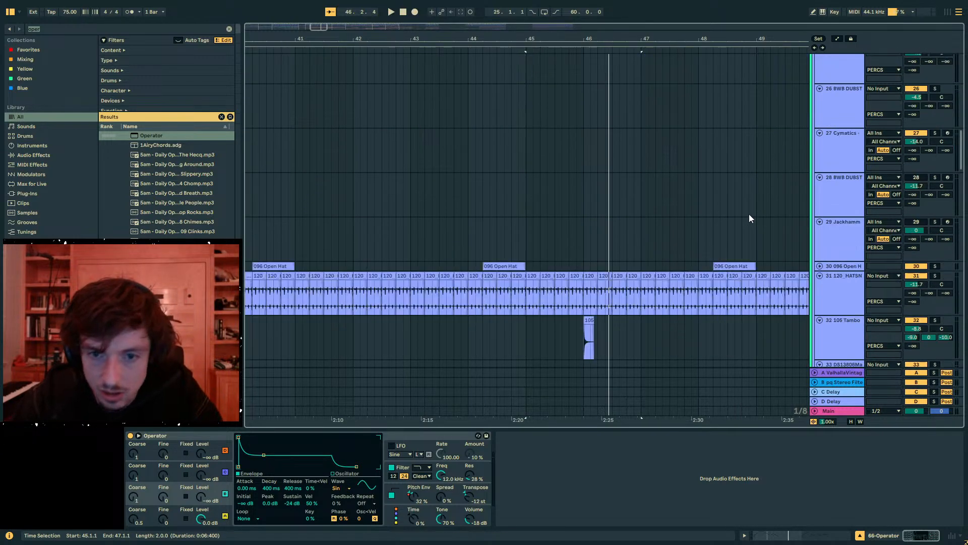
scroll(749, 218, "down", 3)
mouse_move(916, 197)
left_mouse_down()
mouse_move(916, 209)
mouse_move(929, 199)
left_mouse_up()
key("space")
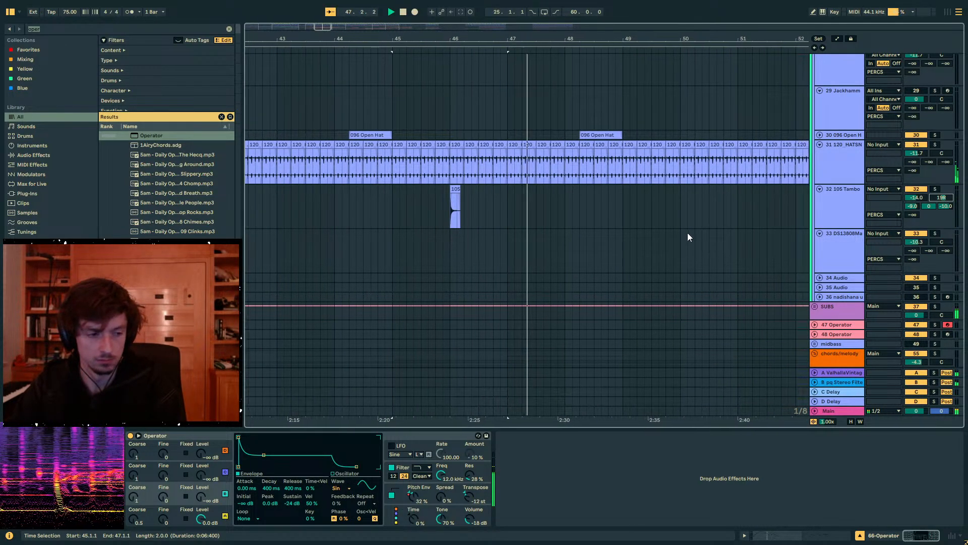
- Set 66 Operator's oscillator A attack to 13.5 ms, and 67 Wavetable's volume to -4.4 dB with its first send at -23.4 dB
scroll(509, 235, "down", 10)
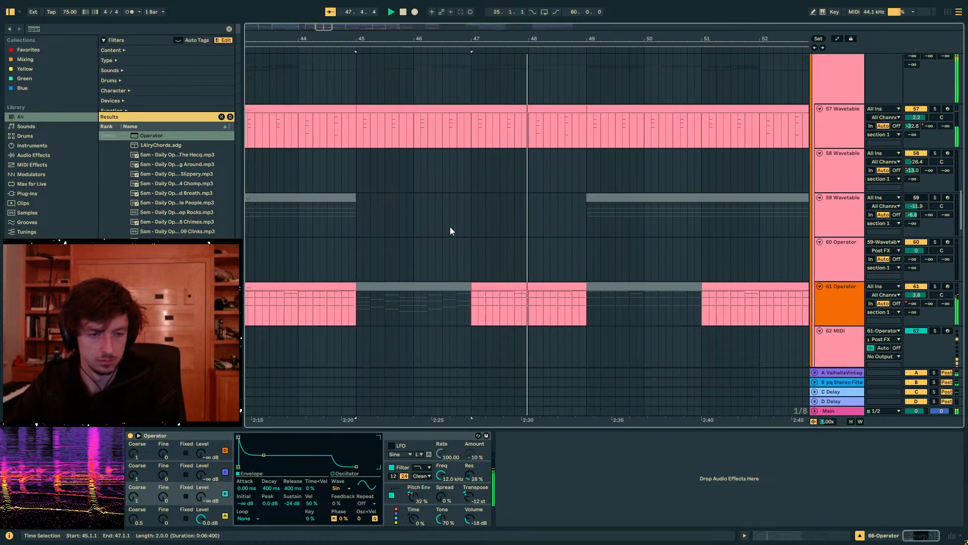
scroll(449, 231, "down", 7)
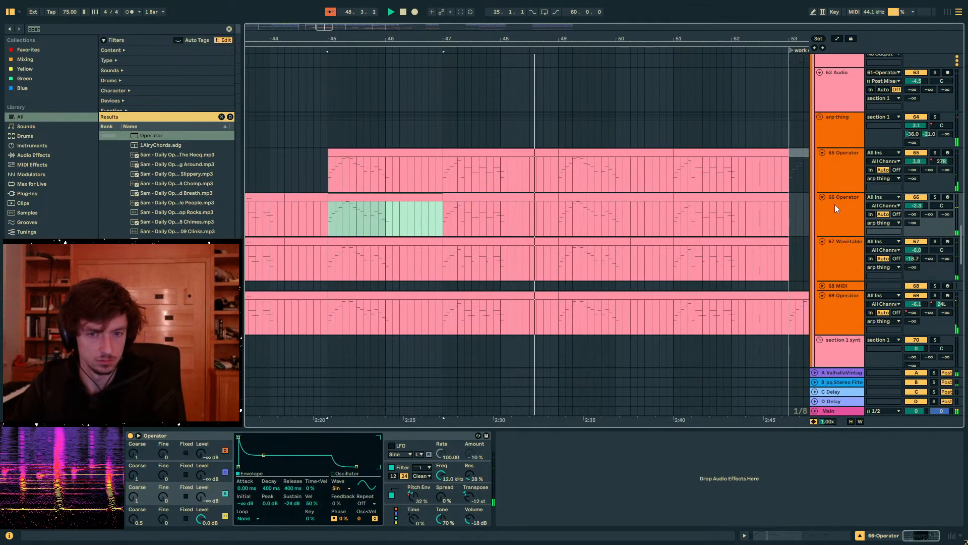
left_click(835, 209)
left_click(196, 520)
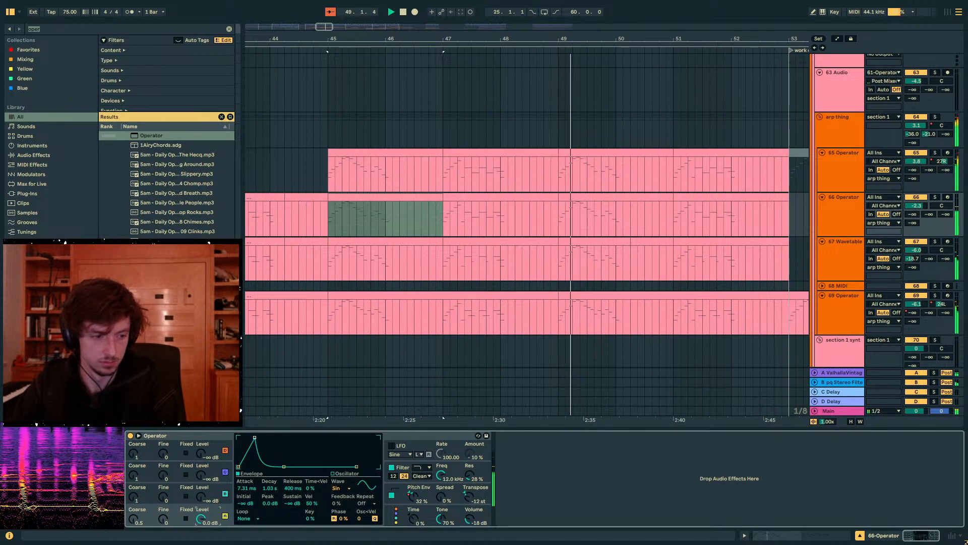
left_click_drag(254, 438, 257, 437)
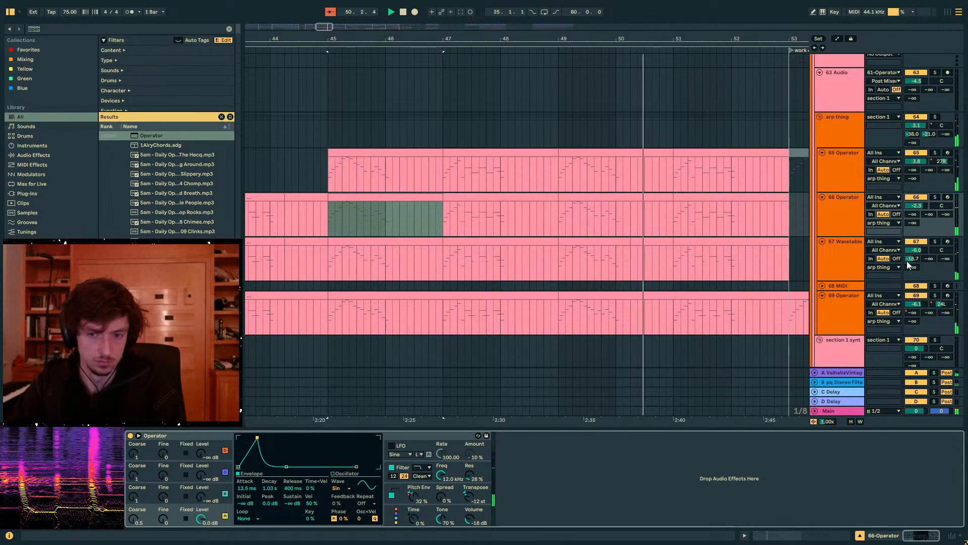
left_click_drag(916, 250, 916, 249)
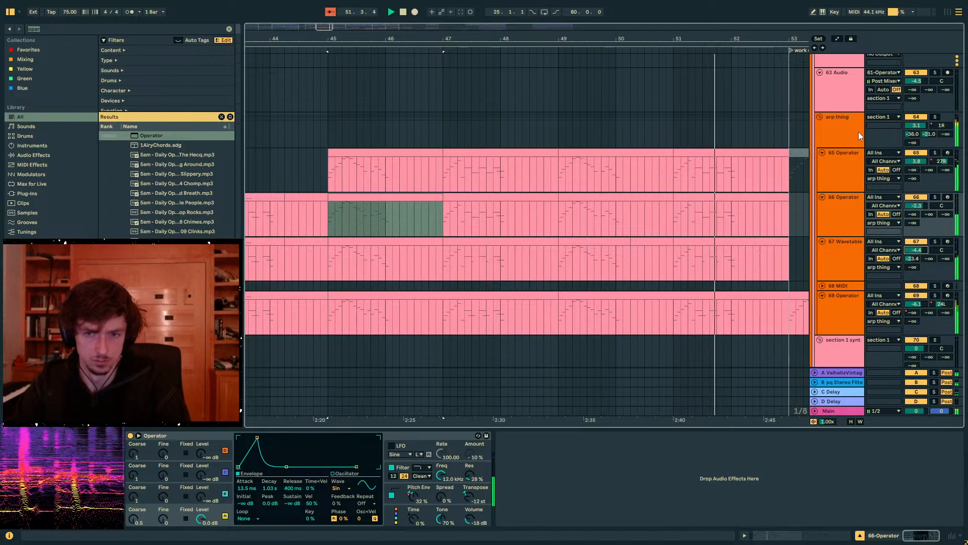
- Examine the arp thing group's devices, compare its clips across the buildup section, and place the insert marker at bar 53 on 67 Wavetable
left_click(845, 129)
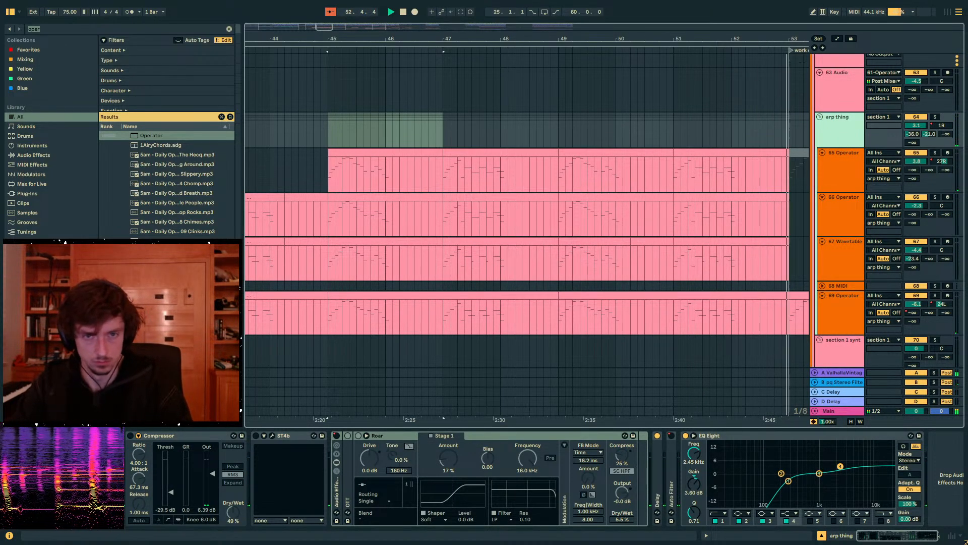
left_click_drag(786, 38, 333, 28)
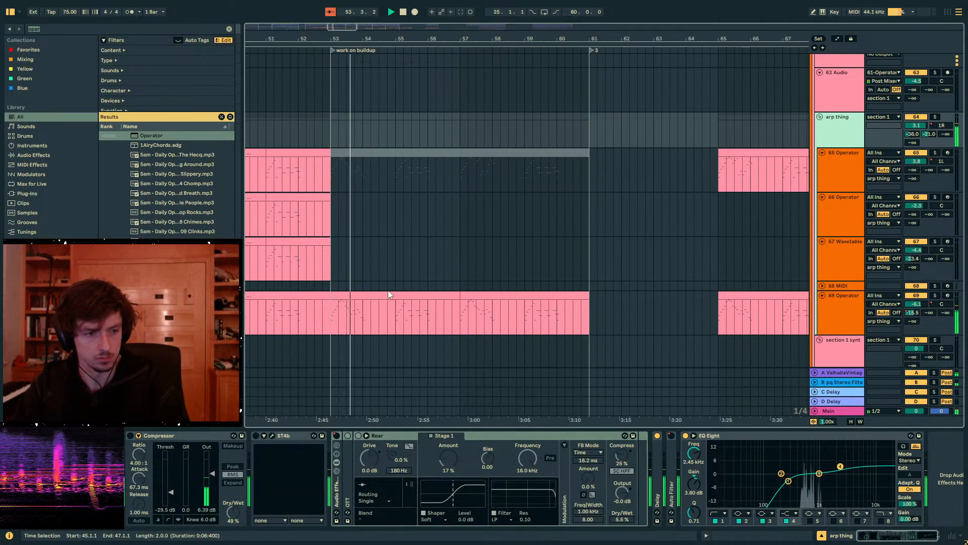
left_click(371, 268)
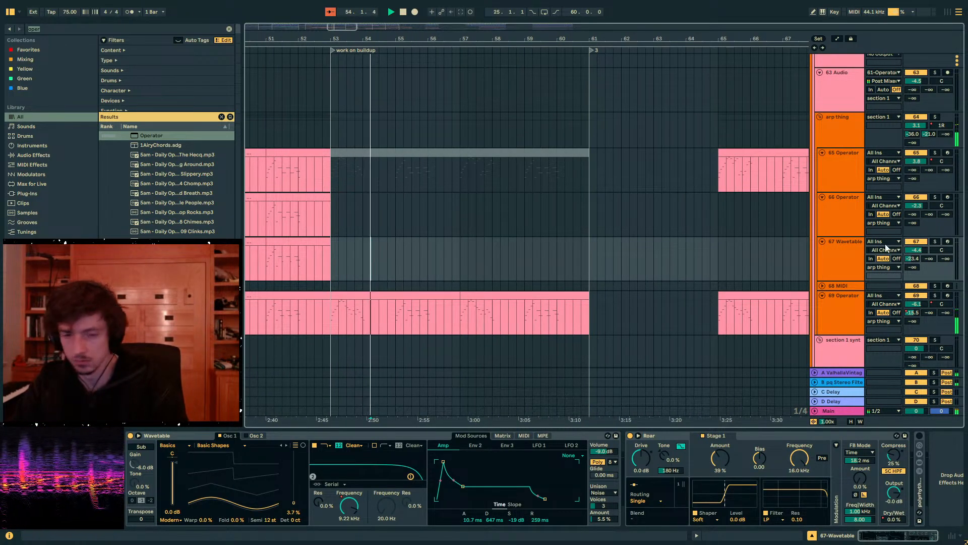
left_click(508, 265)
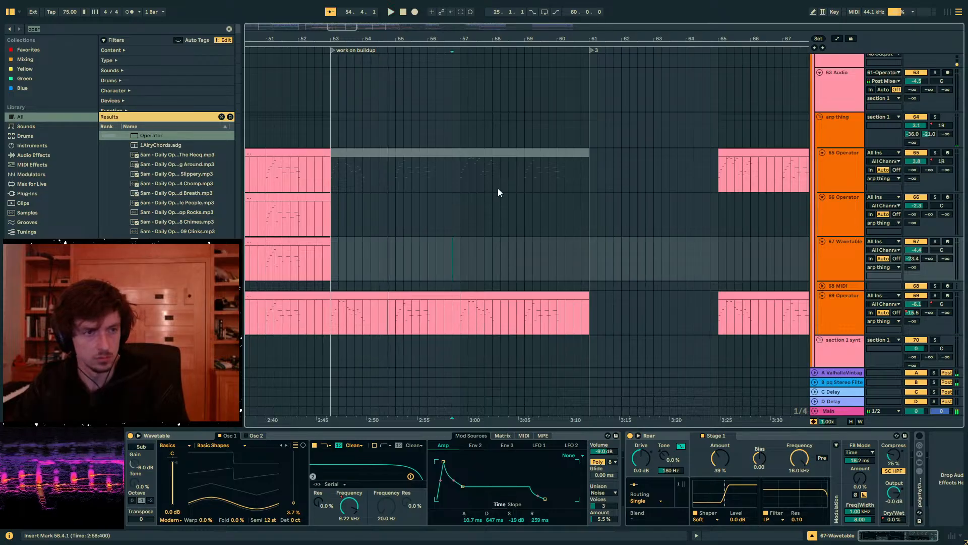
left_click_drag(399, 41, 460, 24)
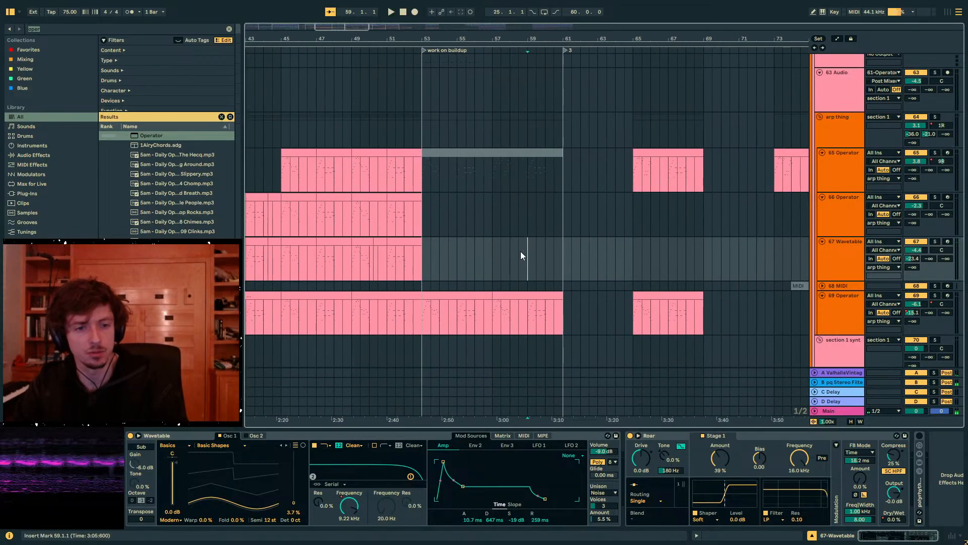
left_click_drag(426, 257, 807, 260)
left_click(424, 256)
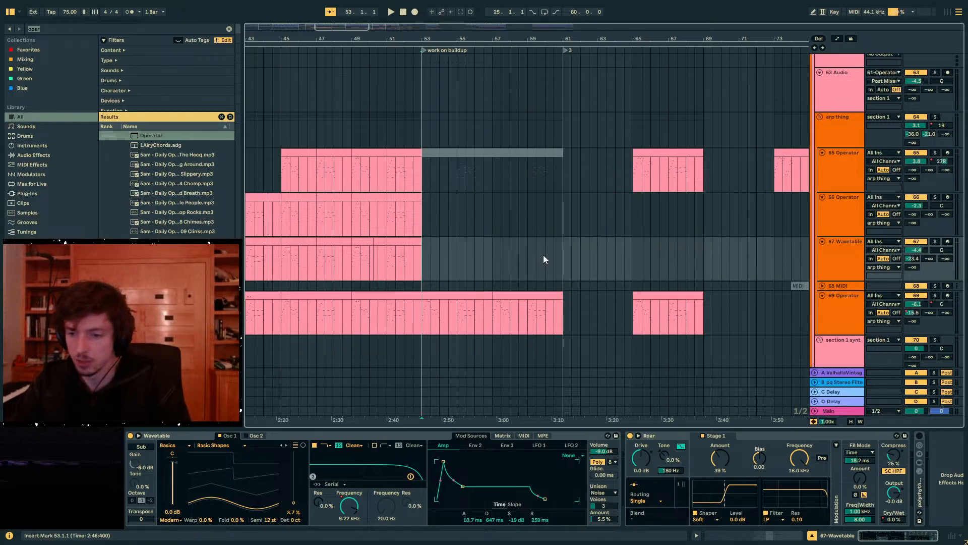
- Play the buildup from bar 53, muting 77 Wavetable's two clips between bars 53 and 61 and reactivating both to compare
key("space")
key("minus")
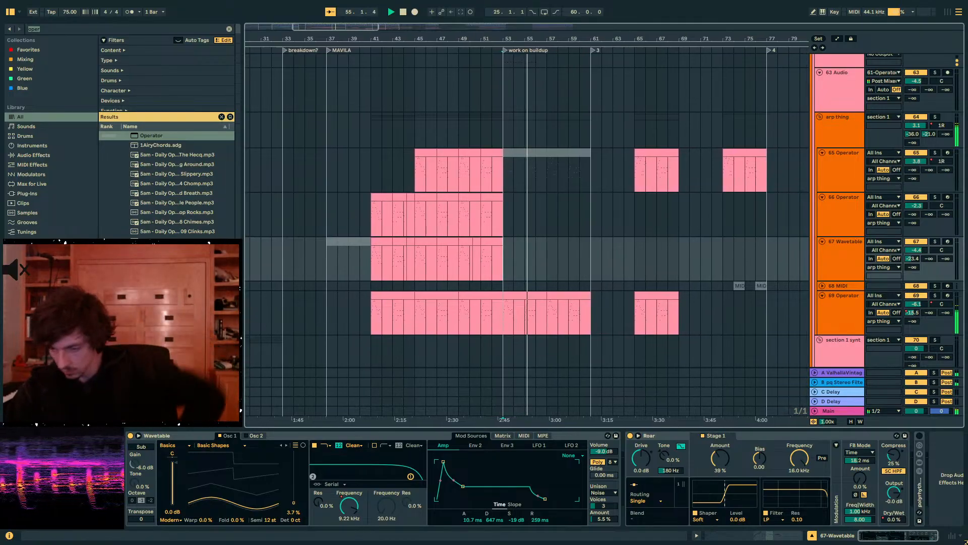
scroll(669, 284, "down", 3)
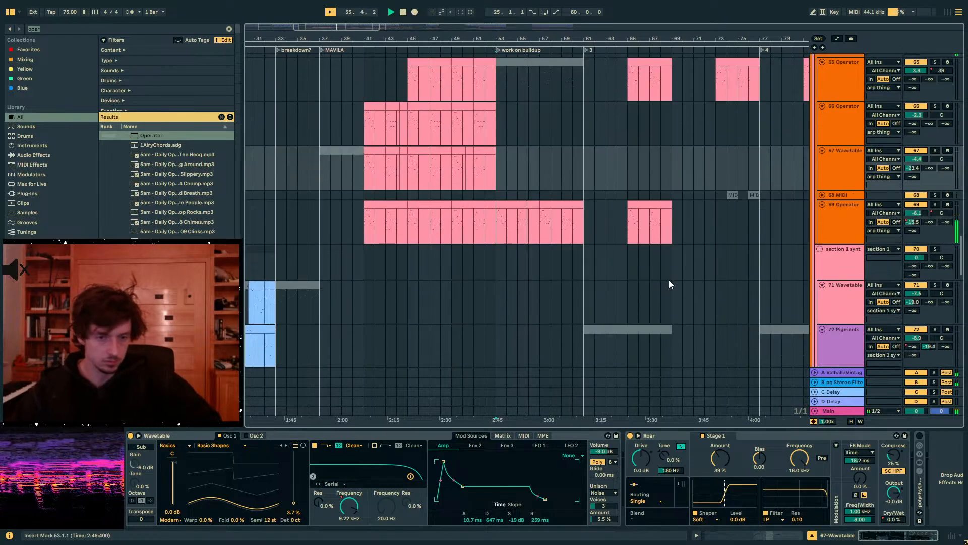
scroll(669, 279, "down", 15)
left_click_drag(490, 143, 529, 124)
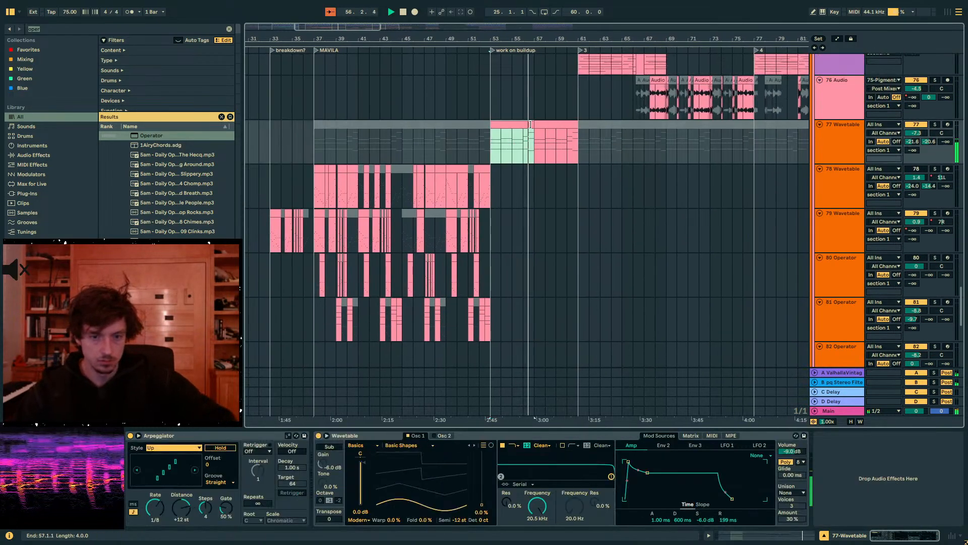
key("0")
left_click(557, 127)
key("0")
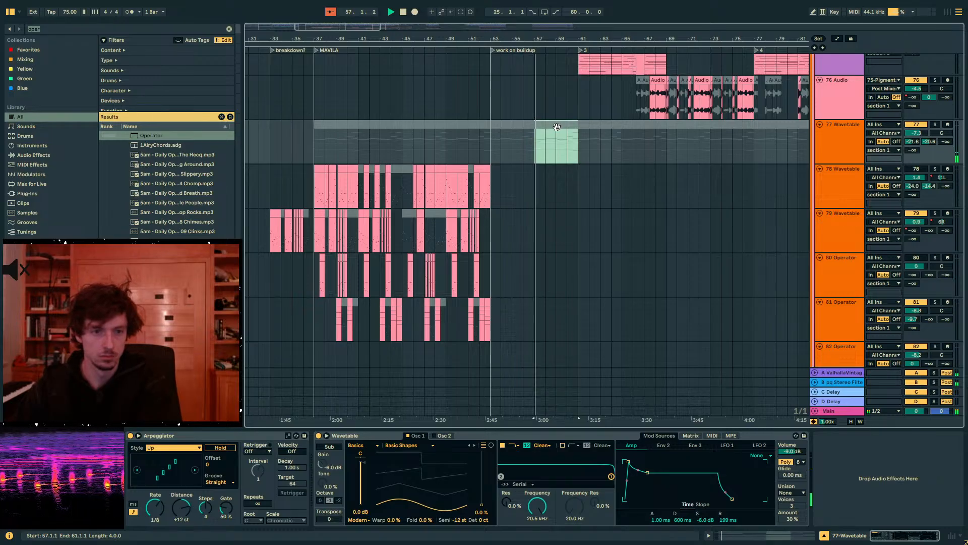
left_click(520, 129)
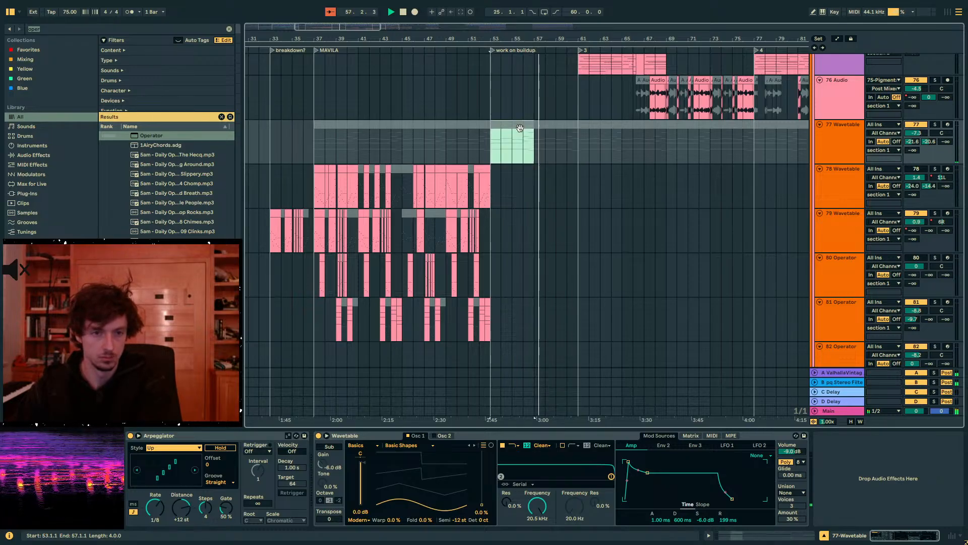
key("0")
left_click(555, 123)
key("0")
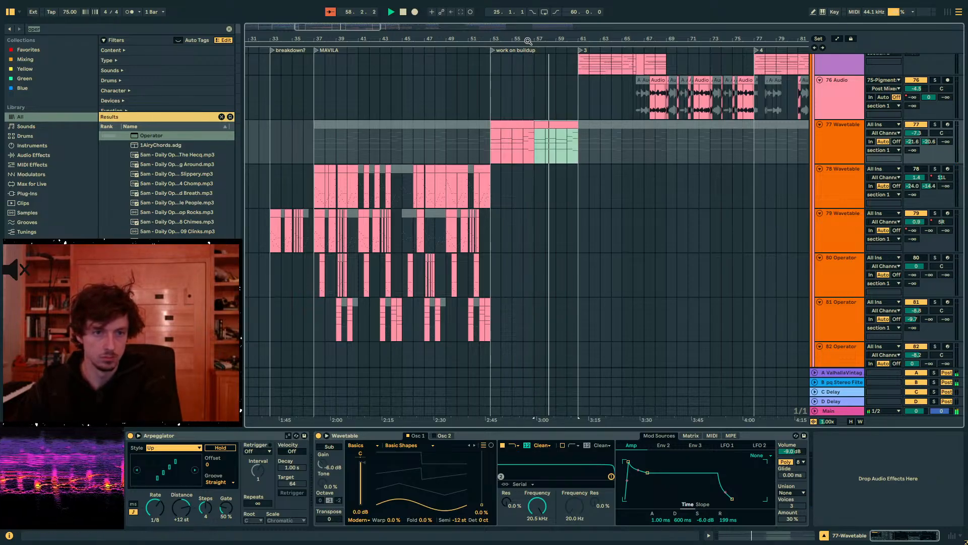
- Set 77 Wavetable's volume to -11.6 dB and place the insert marker just before the buildup at bar 51.3
scroll(556, 123, "down", 8)
scroll(556, 123, "up", 2)
scroll(556, 124, "left", 2)
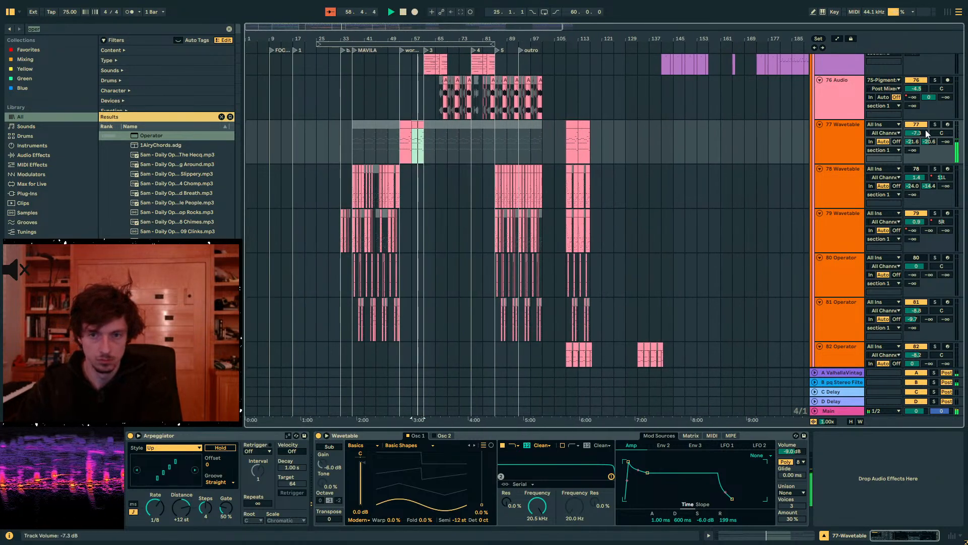
left_click(397, 147)
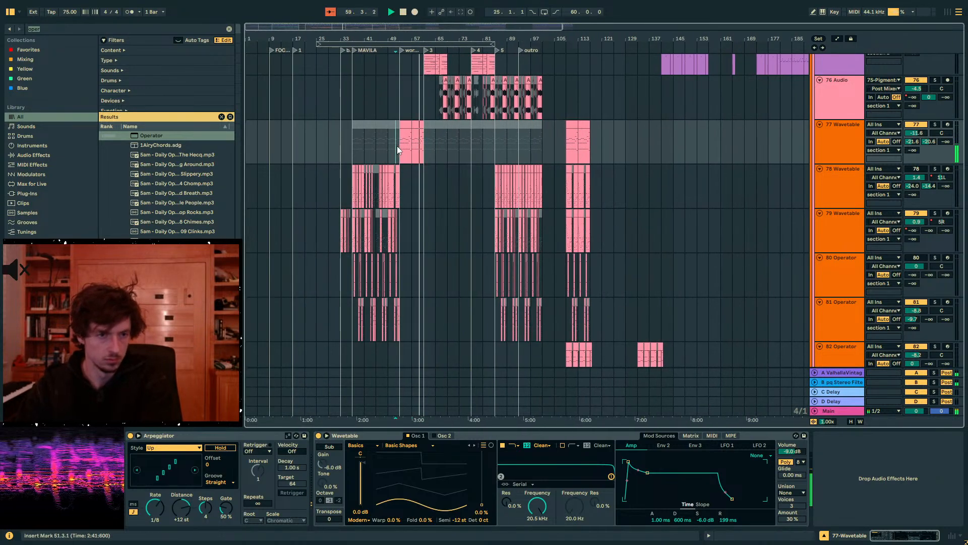
- Examine the transition into section 3, placing the marker at bar 65 and replaying from bar 64.4 and bar 64 across the arp and section 1 tracks
left_click_drag(471, 39, 550, 81)
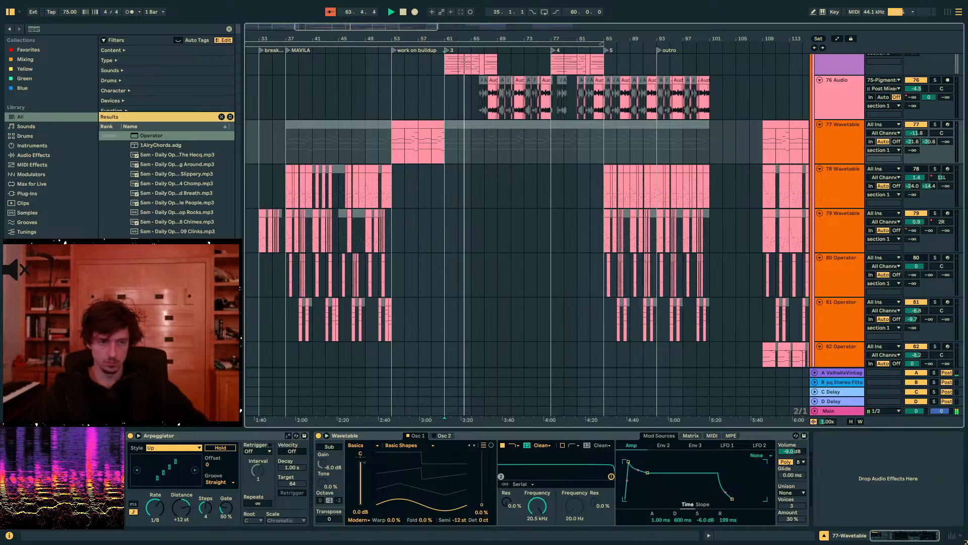
left_click(468, 148)
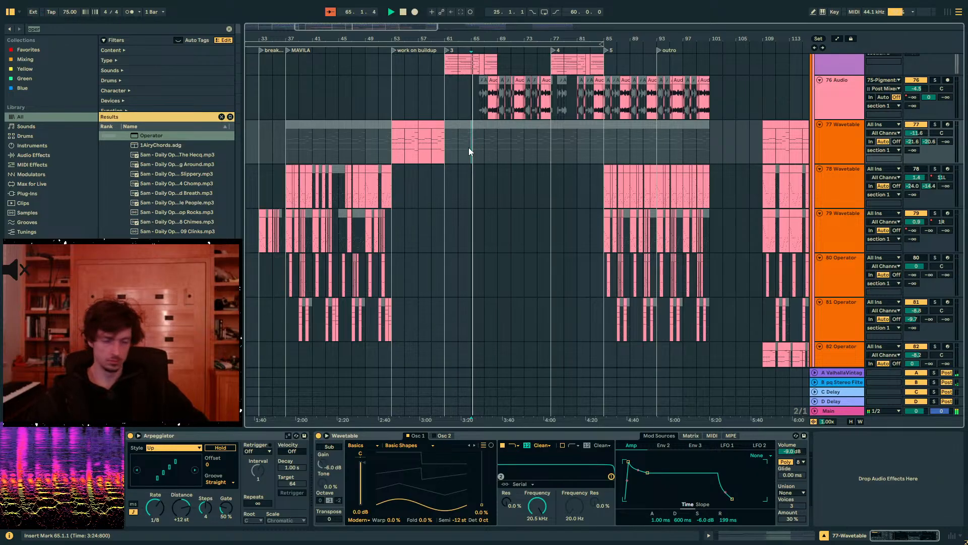
scroll(468, 148, "up", 5)
scroll(468, 147, "up", 6)
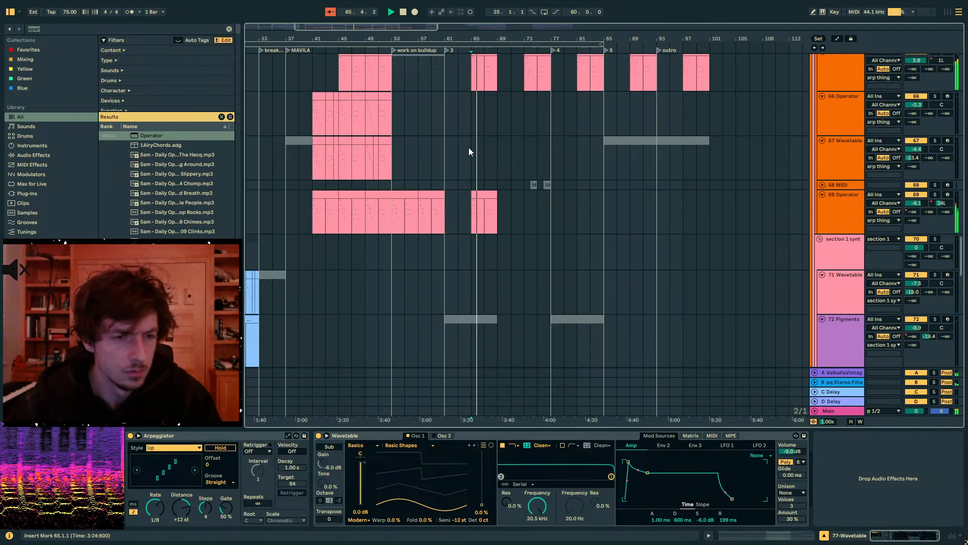
left_click(467, 176)
key("space")
key("Left")
key("space")
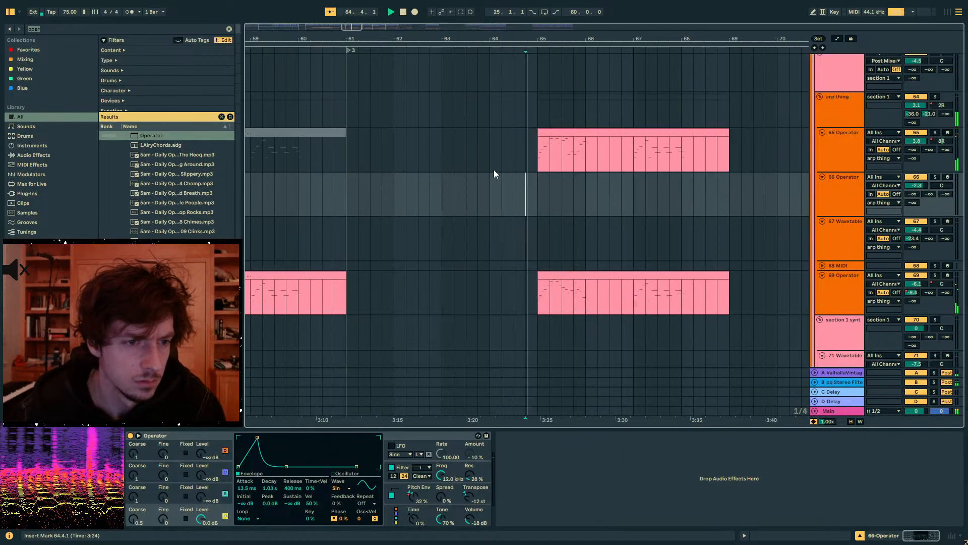
scroll(501, 164, "up", 10)
left_click(474, 170)
key("space")
key("space")
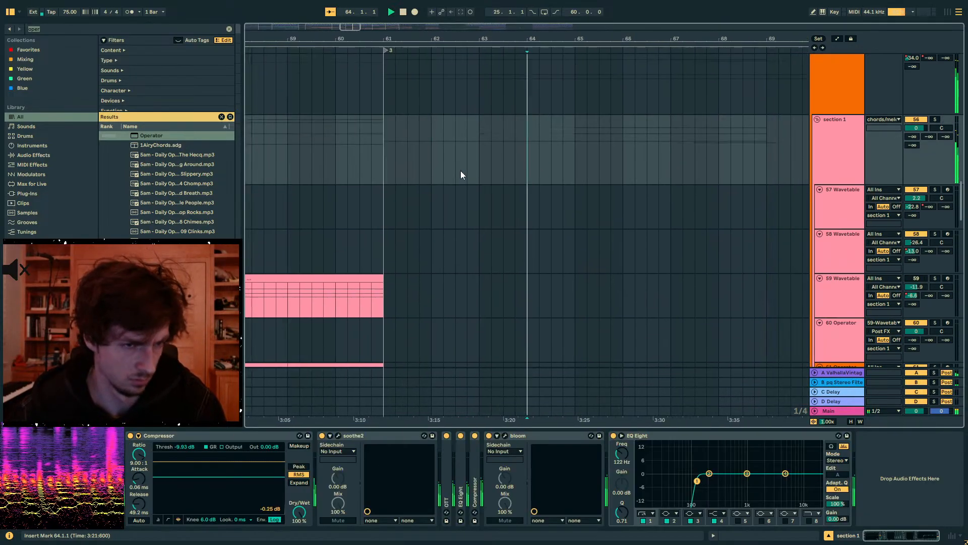
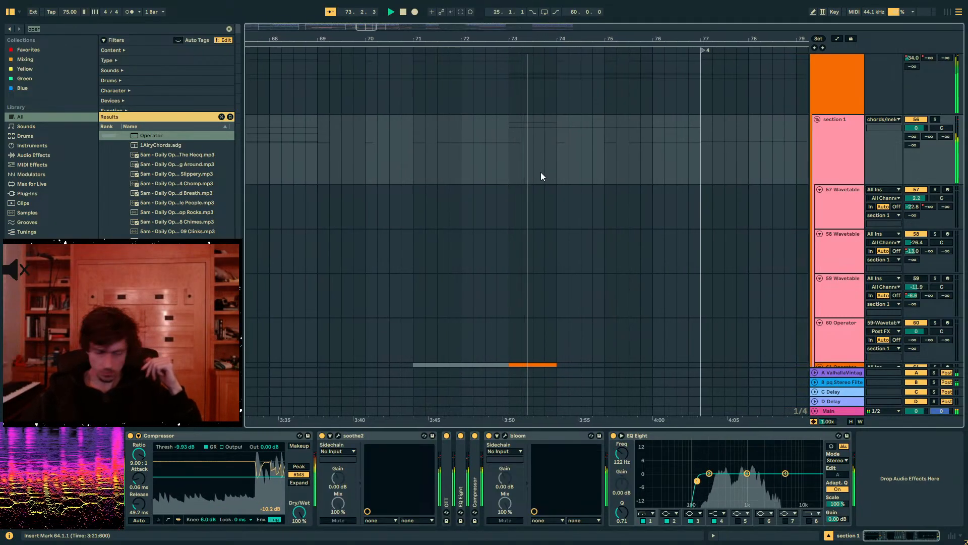
- Collapse the drums group, expand the SUBS group, and add an EQ Eight after its sidechainer
left_click(834, 411)
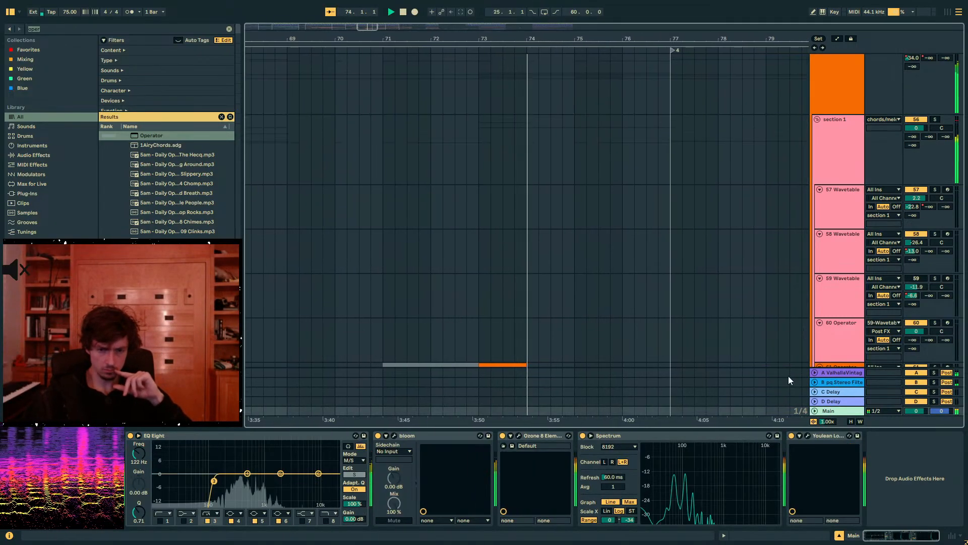
scroll(658, 252, "up", 10)
scroll(659, 254, "up", 15)
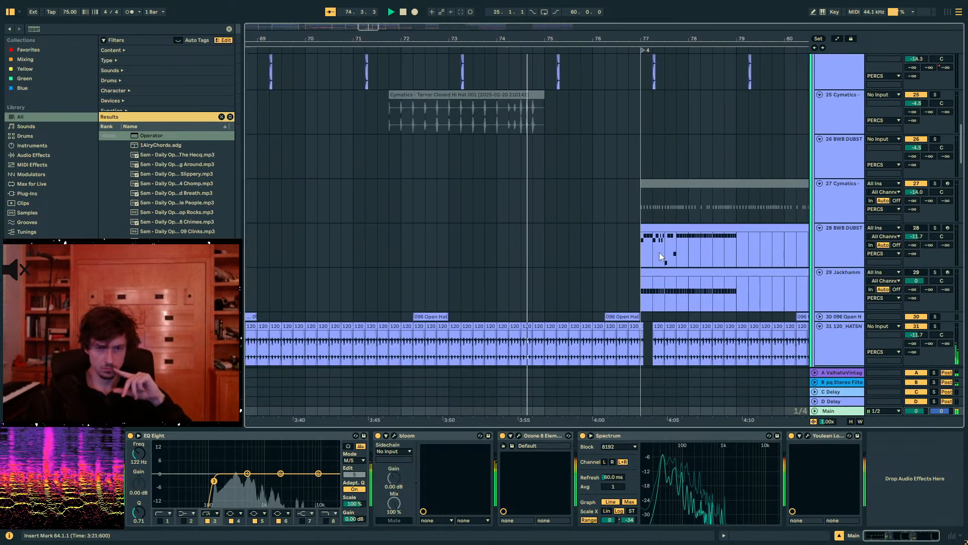
scroll(660, 253, "up", 2)
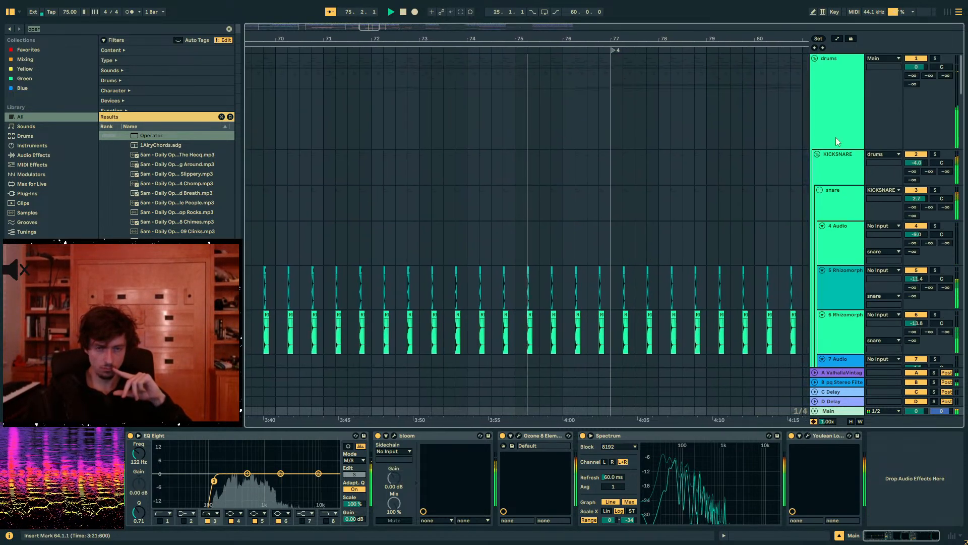
left_click(833, 70)
left_click(814, 59)
left_click(830, 119)
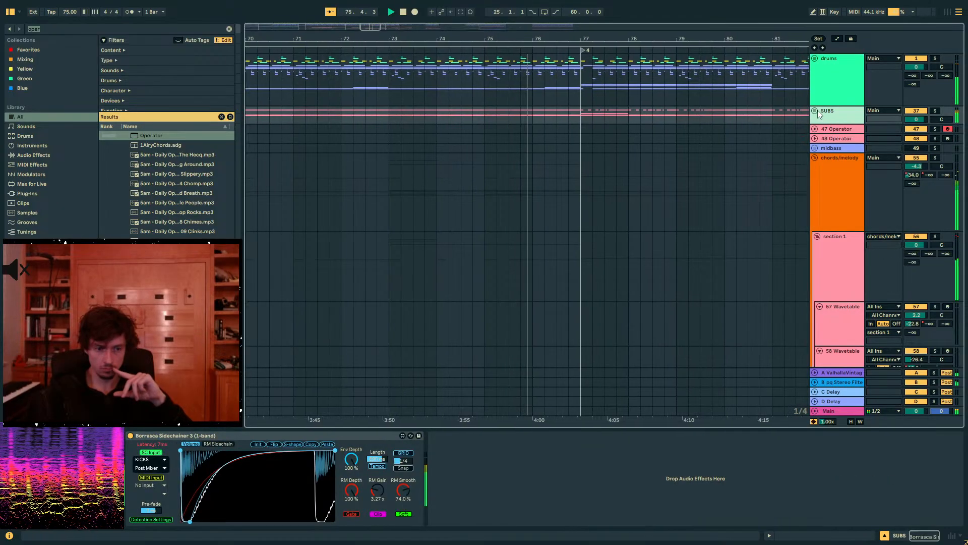
left_click(815, 110)
left_click(40, 29)
key("ctrl+a")
type("eq 8")
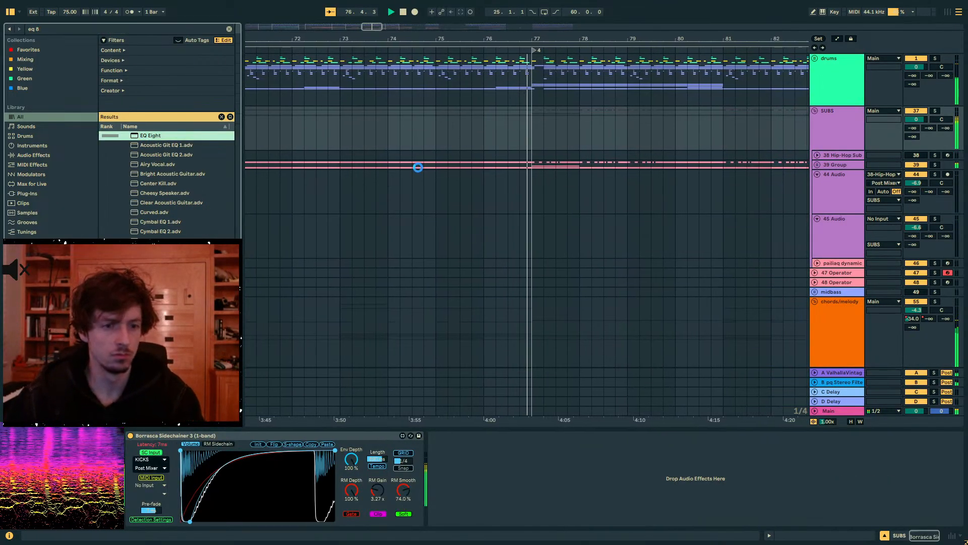
key("Return")
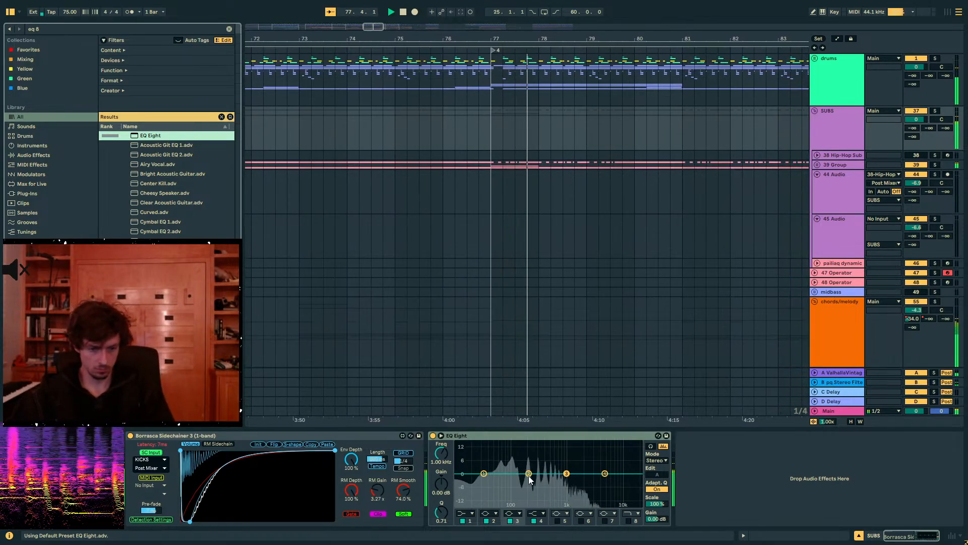
- Shape a dip in the SUBS EQ Eight's second band at about 186 Hz, -1.86 dB gain and Q 1.52
left_click_drag(529, 474, 533, 476)
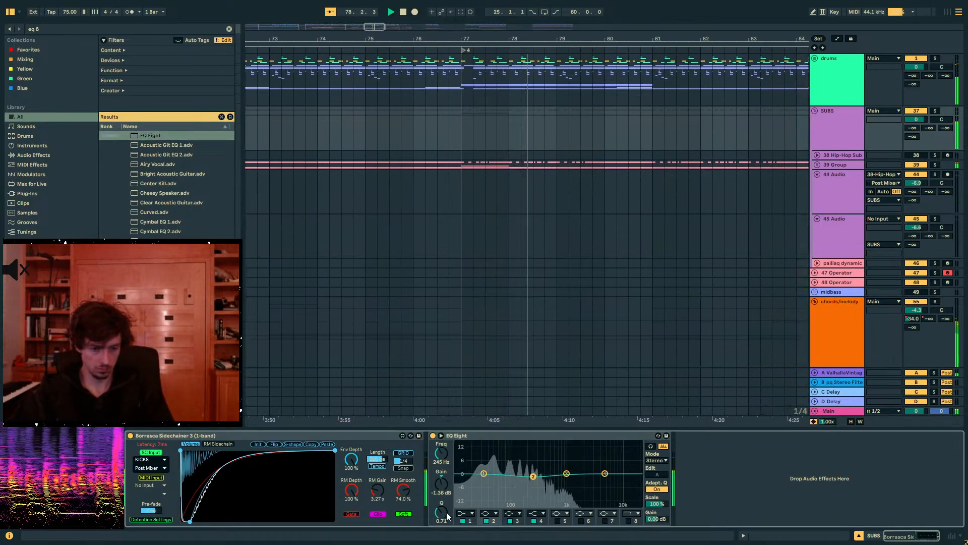
left_click_drag(447, 513, 447, 498)
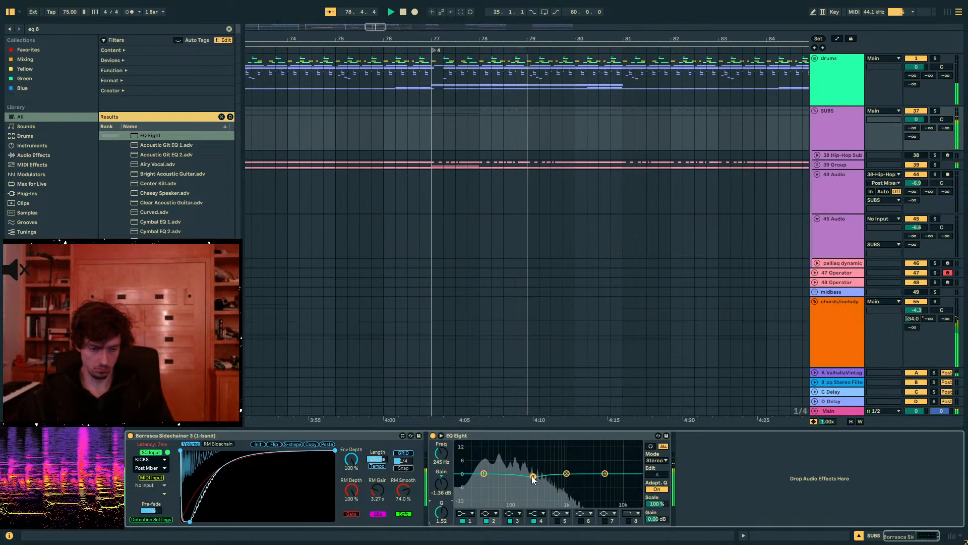
left_click_drag(534, 477, 527, 477)
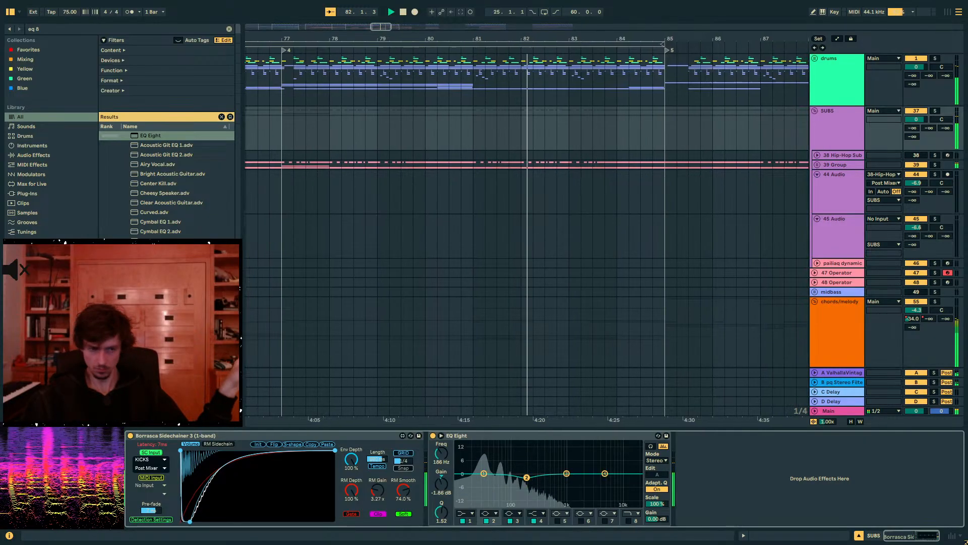
- Listen on through sections 4 and 5 into the outro, check the spectrum in MiniMeters, and return to the Live arrangement
left_click(565, 133)
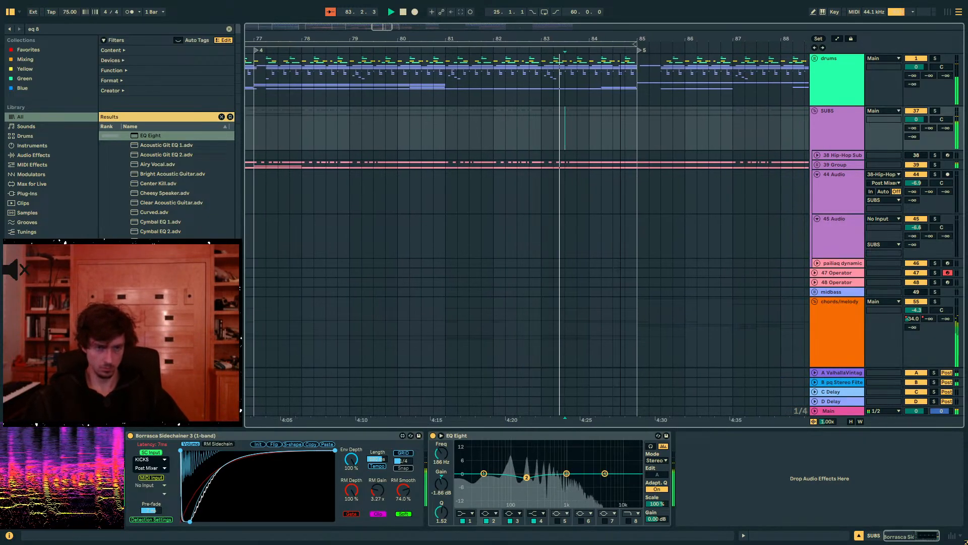
left_click_drag(565, 39, 483, 9)
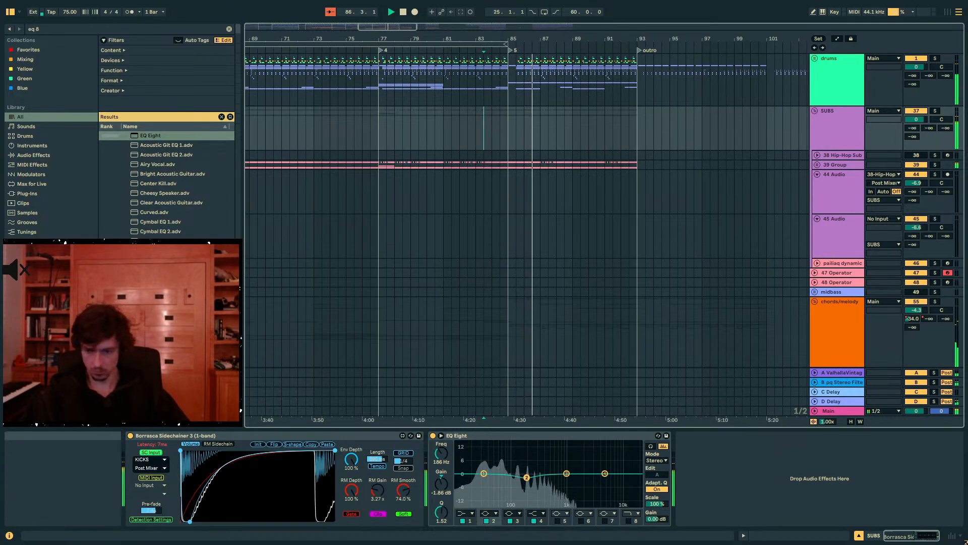
key("alt+Tab")
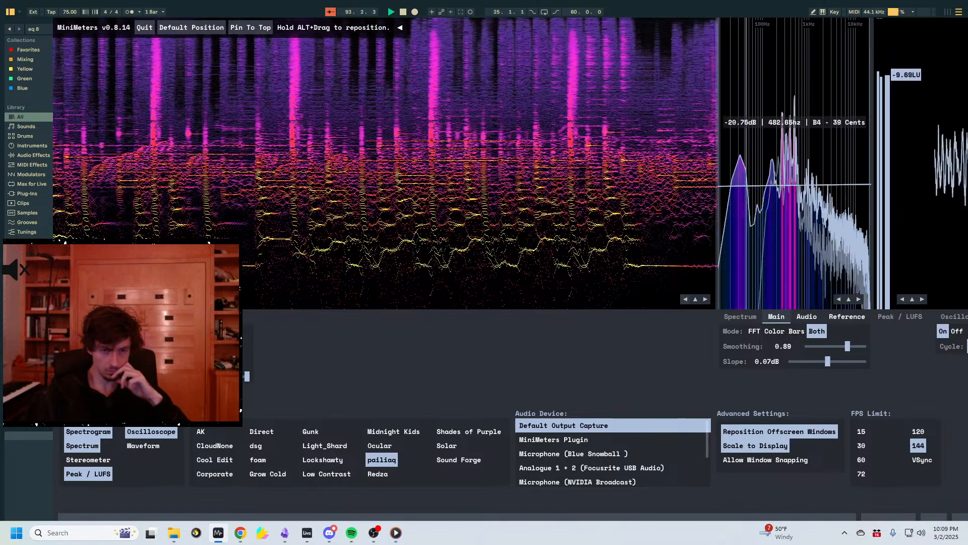
left_click(17, 456)
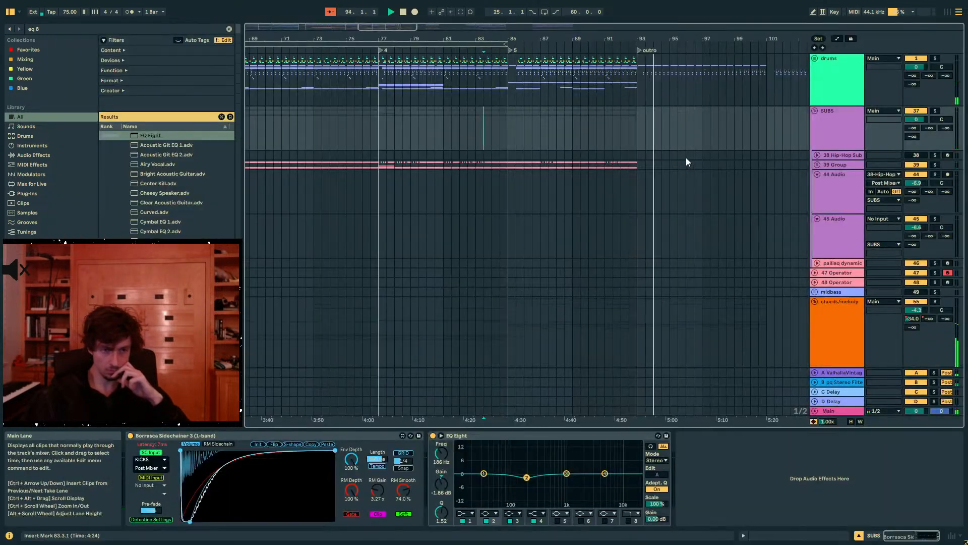
- Stop playback and duplicate the drums group's material from bars 85–93 onto the outro's bars 93–101
left_click(640, 83)
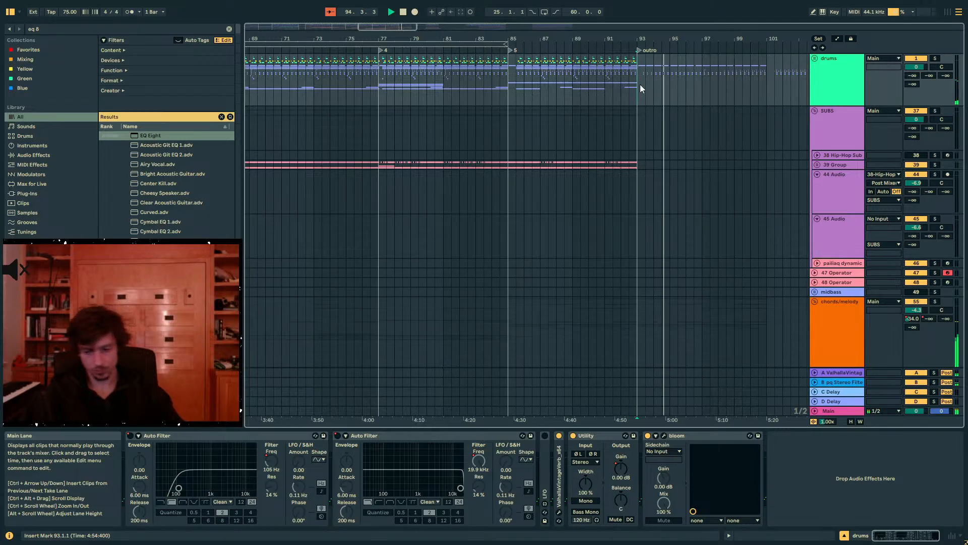
key("space")
scroll(638, 84, "up", 2)
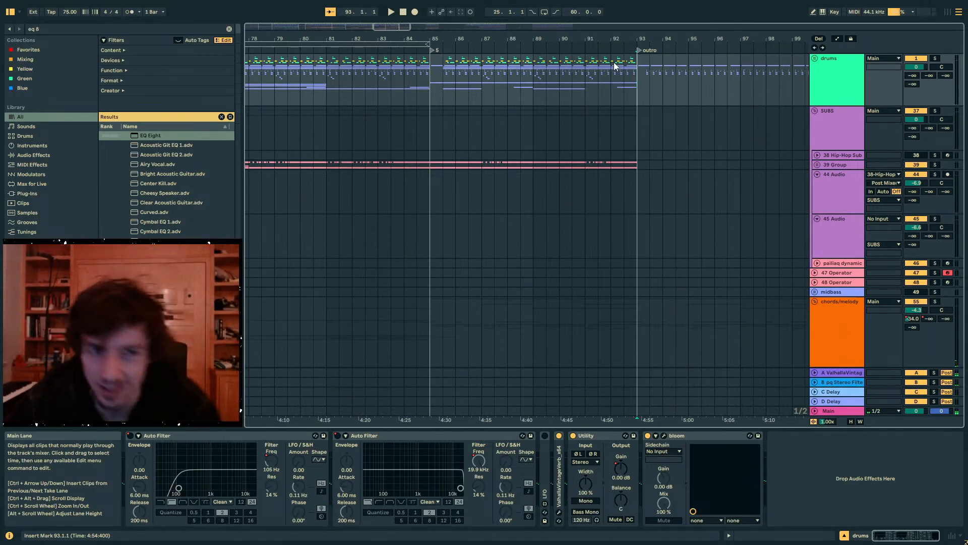
left_click_drag(636, 92, 509, 90)
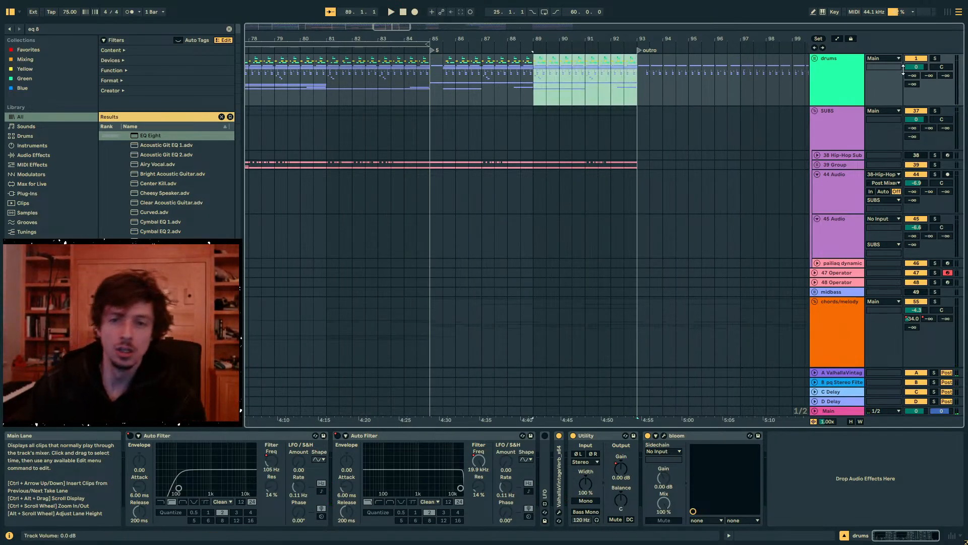
left_click_drag(727, 39, 616, 36)
left_click_drag(541, 99, 716, 93)
left_click_drag(540, 96, 373, 86)
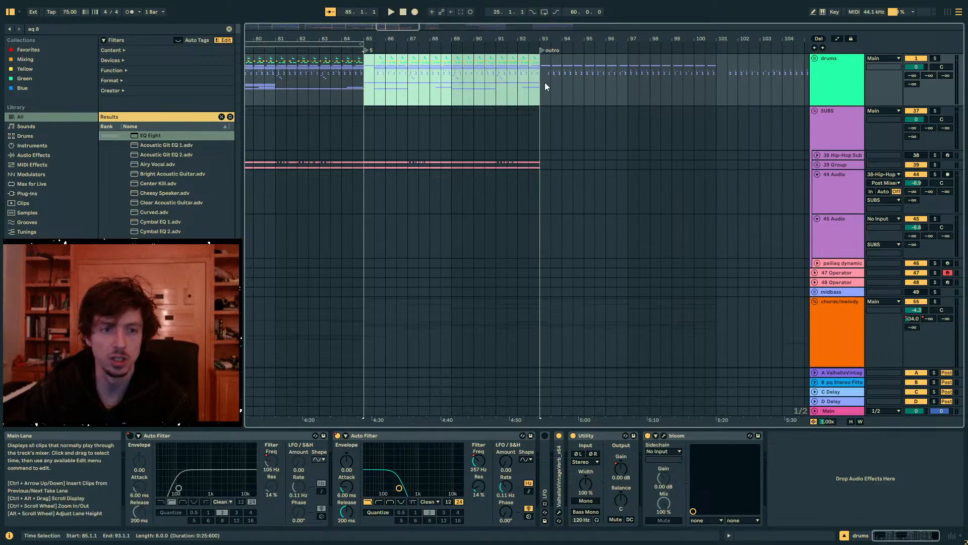
key("ctrl+d")
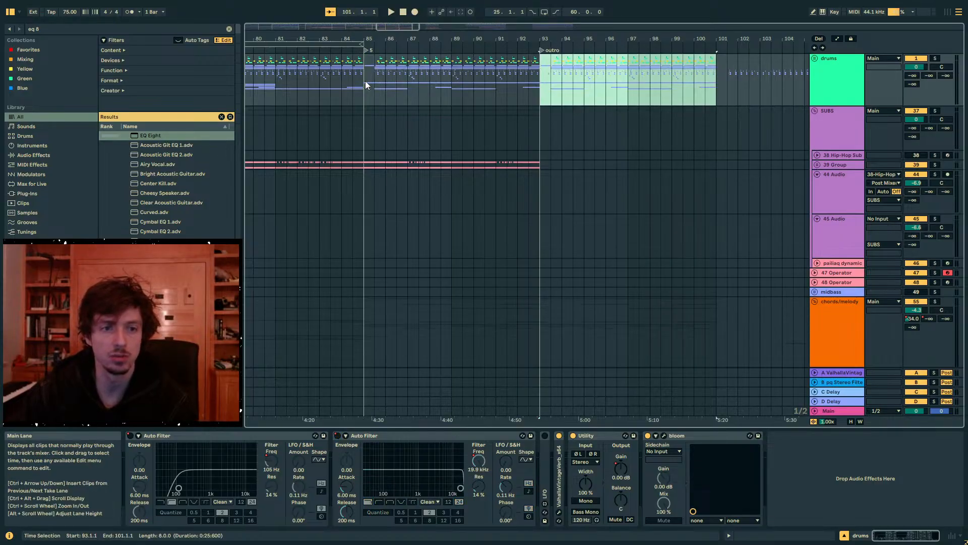
- Review the chords/melody clips around section 5, collapse the SUBS group, and play the transition into the outro from bar 92.3
left_click(365, 81)
scroll(507, 92, "down", 5)
scroll(519, 110, "up", 3)
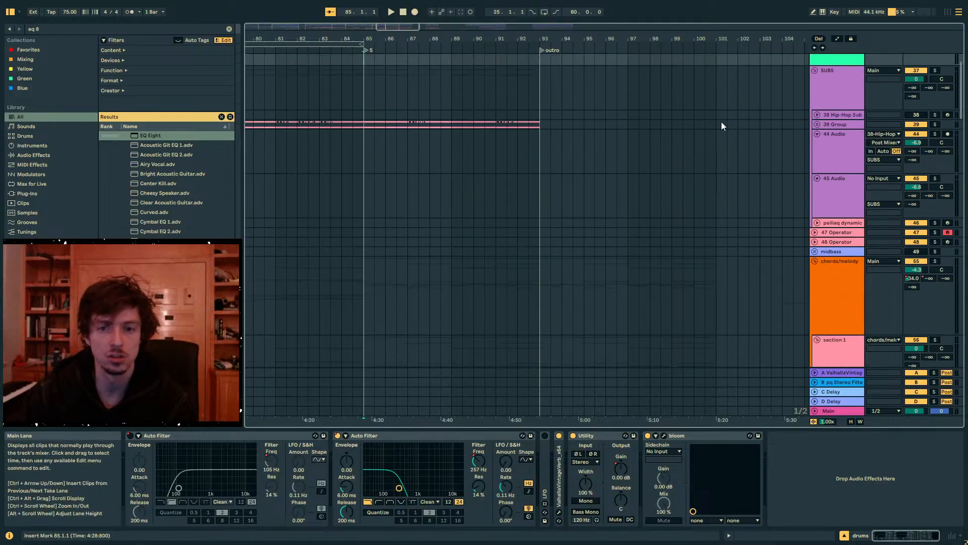
scroll(655, 133, "down", 5)
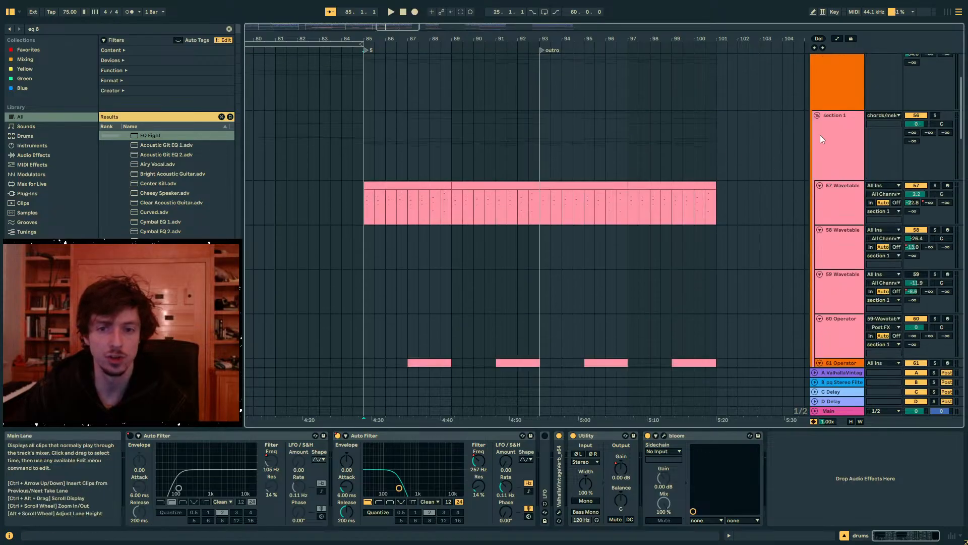
scroll(817, 106, "up", 2)
left_click(815, 79)
left_click_drag(540, 172, 357, 174)
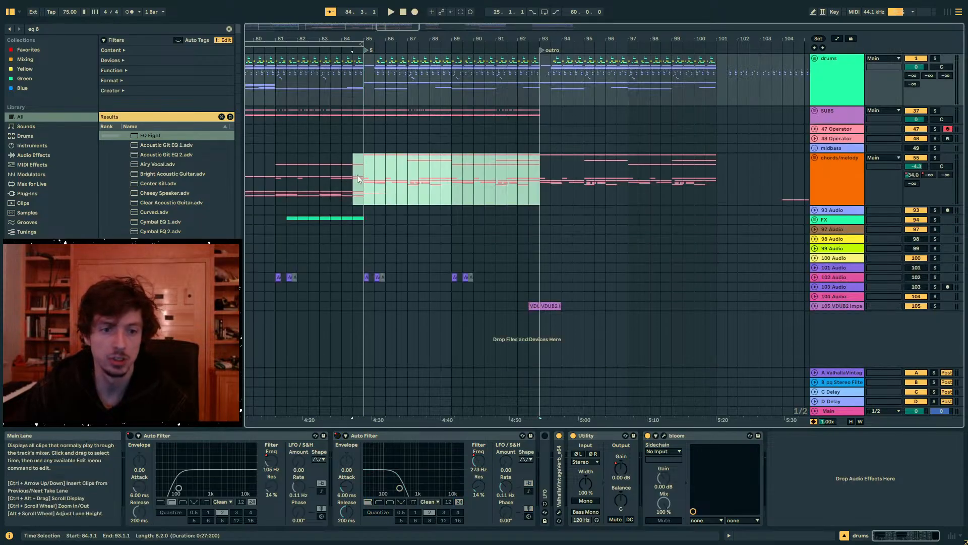
left_click(524, 185)
key("space")
scroll(574, 180, "down", 3)
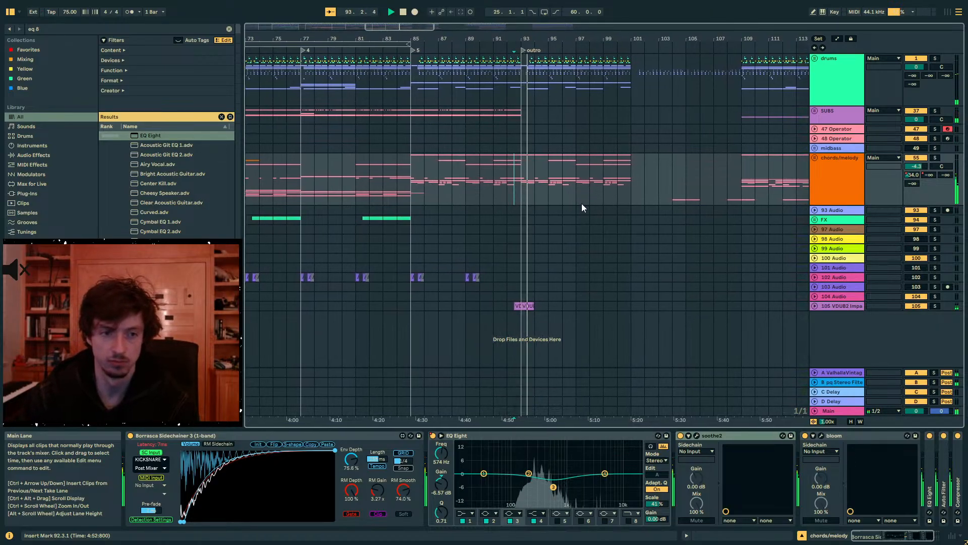
- Copy the drums group's opening part of section 4 at bar 77 to bar 93 and play from bar 92
left_click(815, 59)
left_click(832, 117)
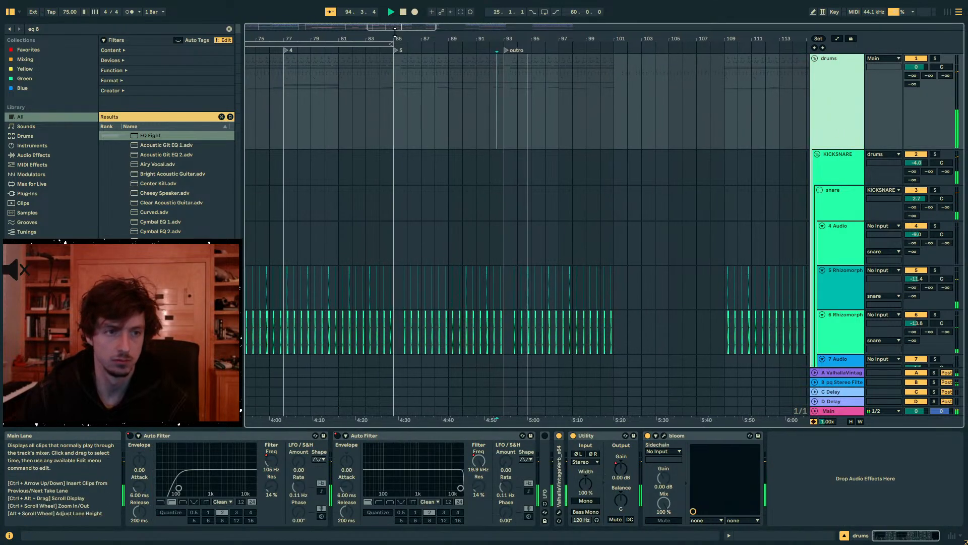
key("a")
left_click(815, 58)
key("a")
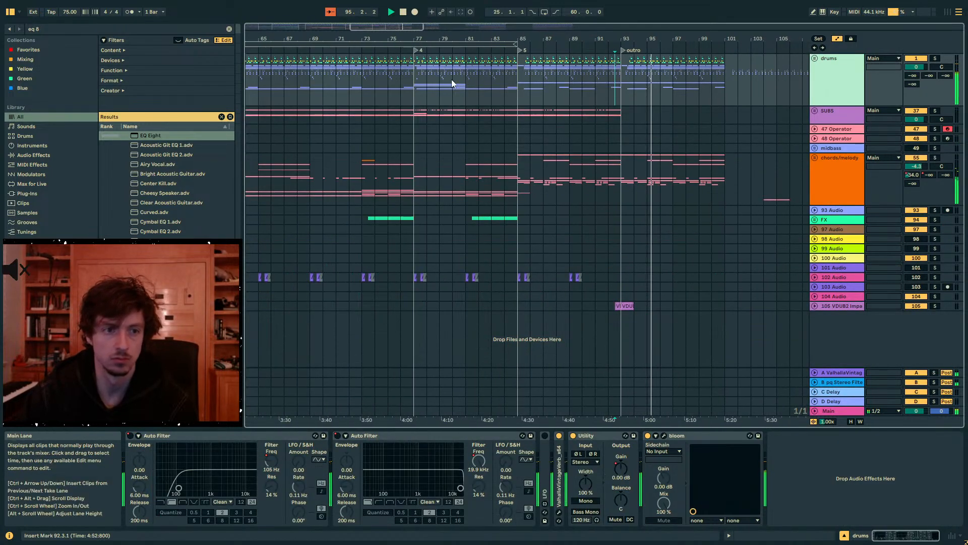
left_click(418, 82)
key("space")
key("space")
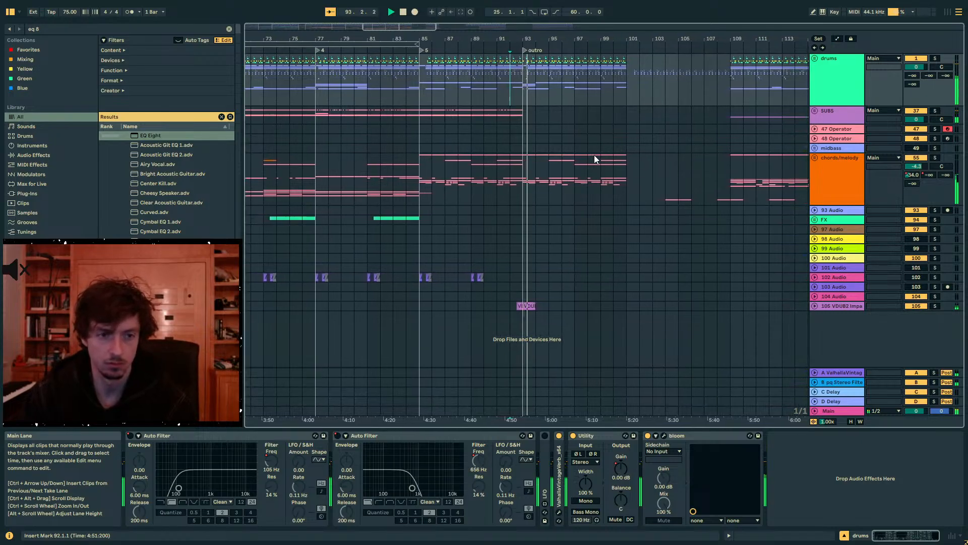
- Place the insert marker at bar 93, expand the drums group, and add a Redux at the end of its device chain
left_click(520, 115)
left_click_drag(521, 40, 520, 71)
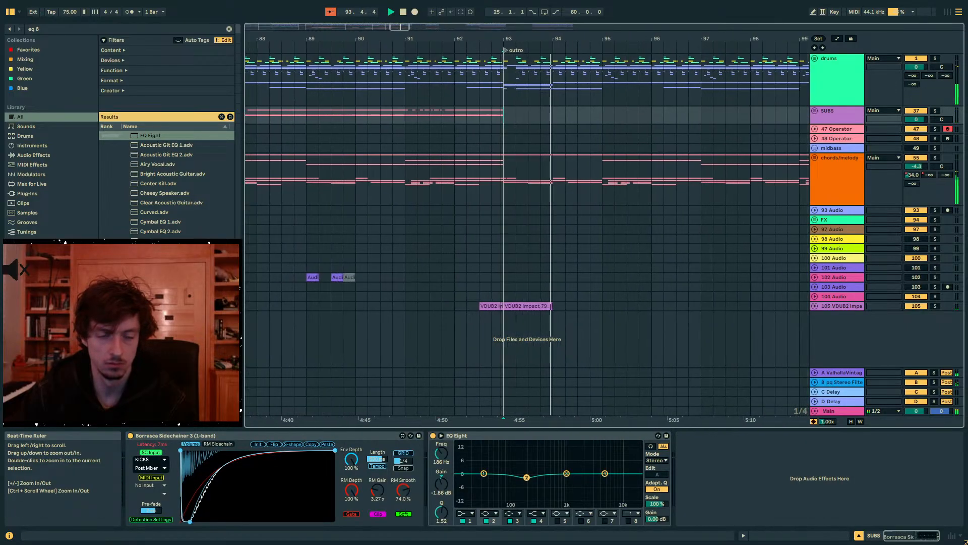
left_click(816, 60)
left_click(814, 58)
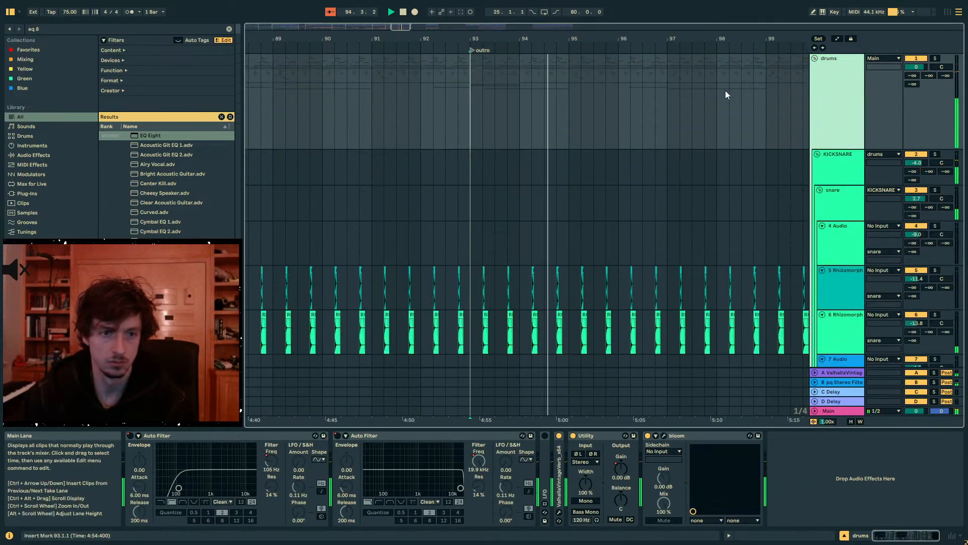
left_click_drag(545, 38, 545, 15)
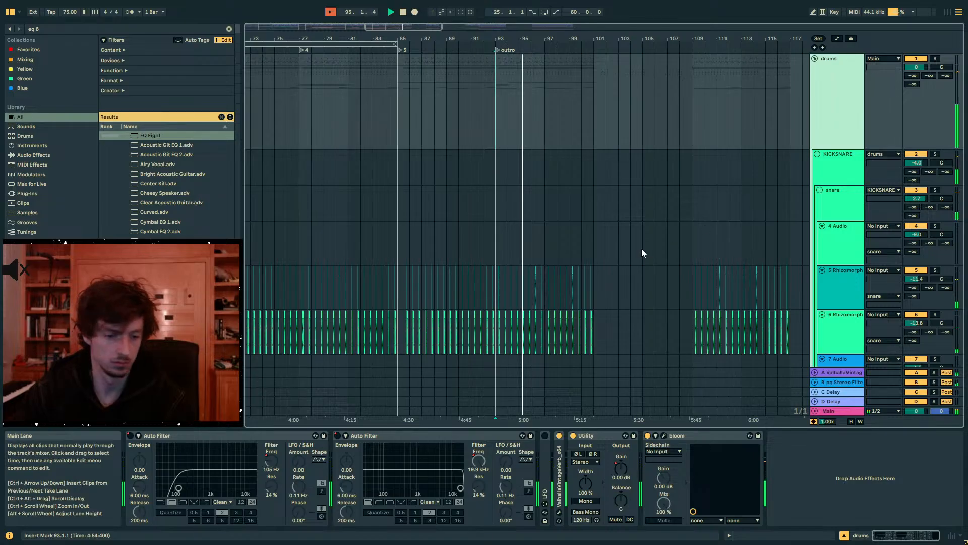
key("ctrl+f")
type("redux")
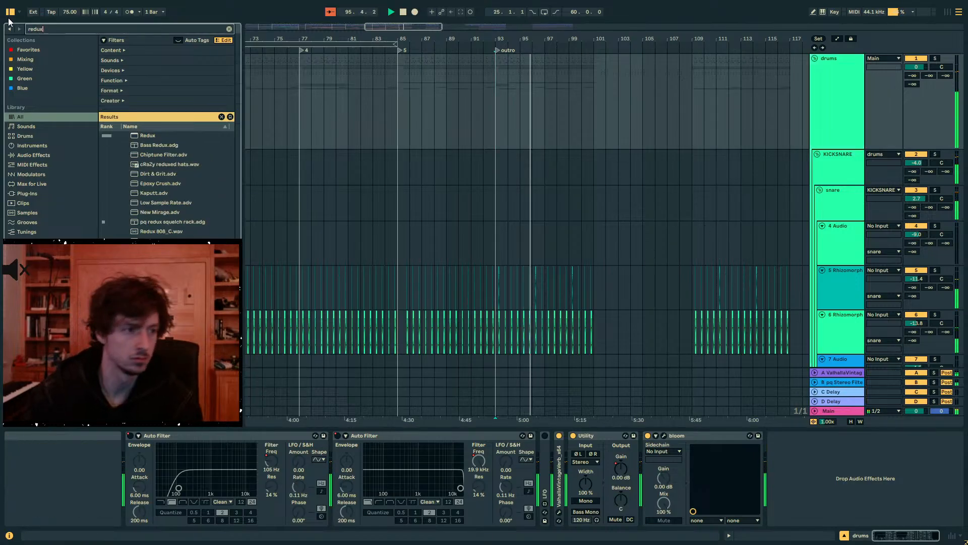
key("Return")
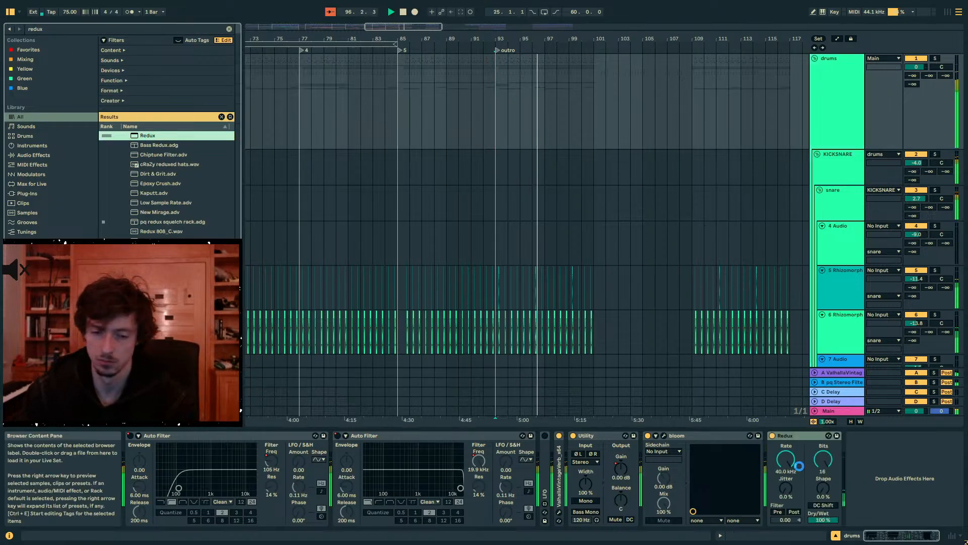
- Automate Redux's sample rate on the drums group to fall from 40 kHz at bar 93 to about 8 kHz at bar 101
key("a")
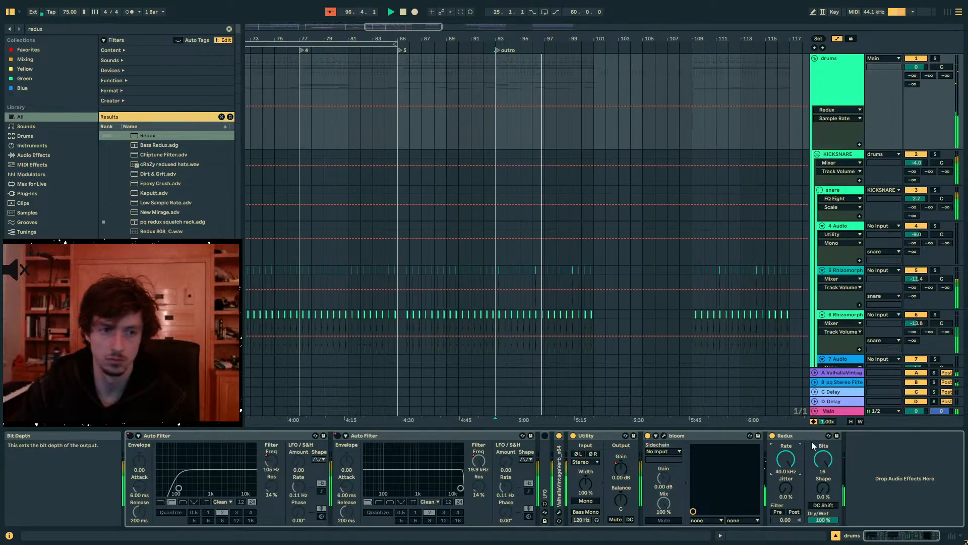
left_click(495, 106)
left_click_drag(545, 106, 594, 119)
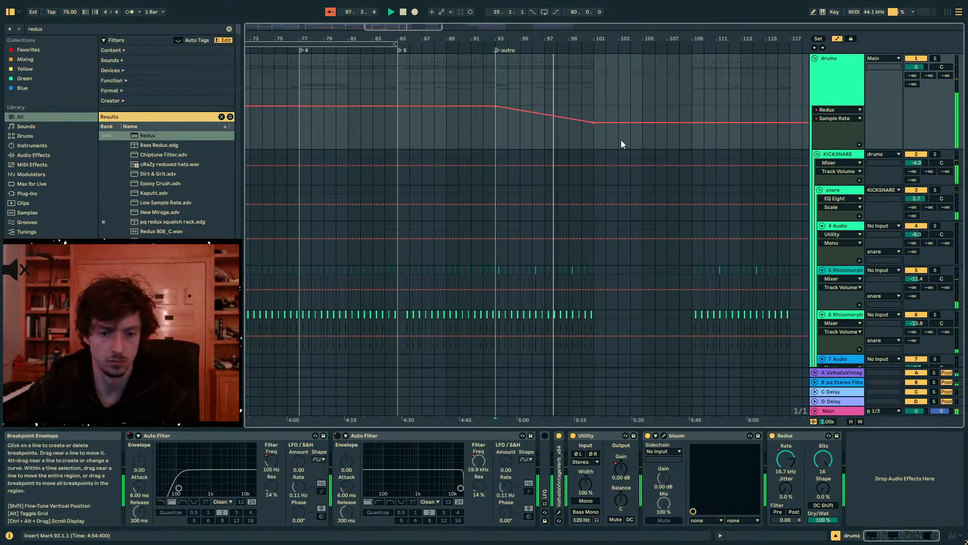
- Add an Auto Filter before Redux on the drums group and lower its low-pass frequency to 424 Hz
key("ctrl+f")
type("auto filt")
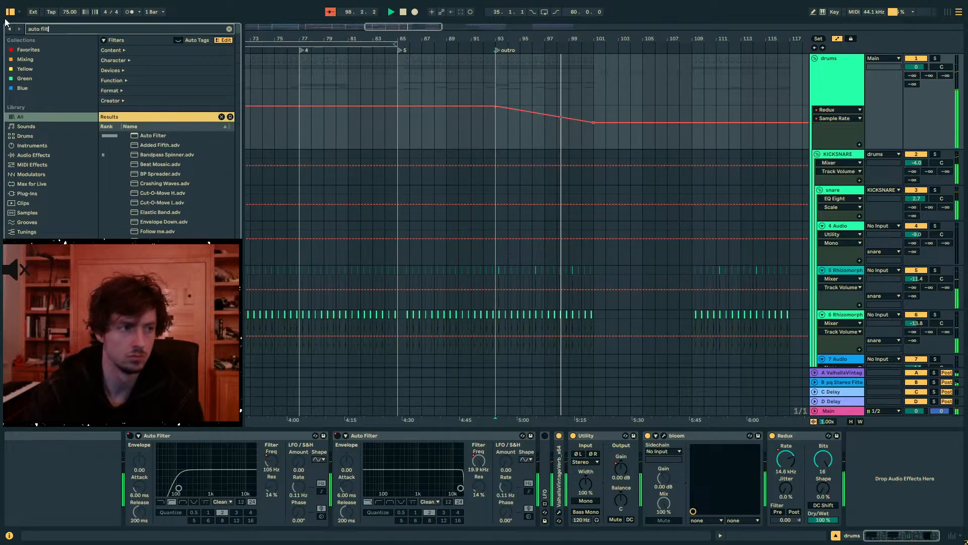
left_click(151, 135)
left_click_drag(906, 440, 886, 429)
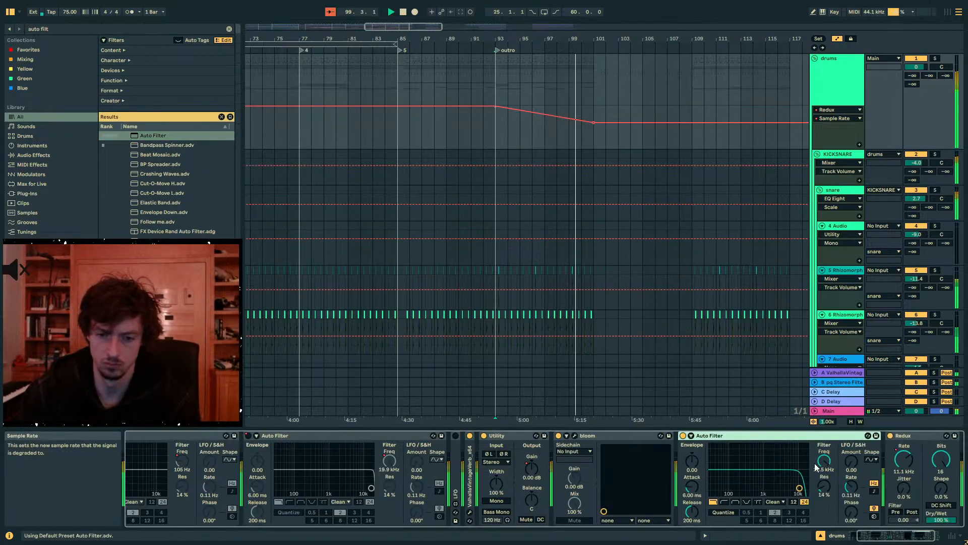
left_click_drag(824, 461, 824, 478)
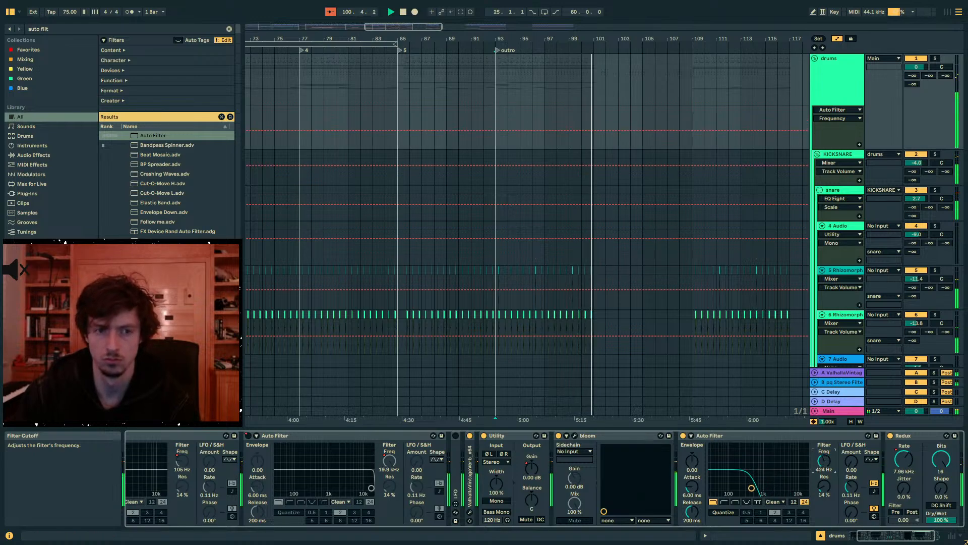
- Stop playback, move the drums group's last Auto Filter after Redux, and show its frequency automation
left_click(793, 436)
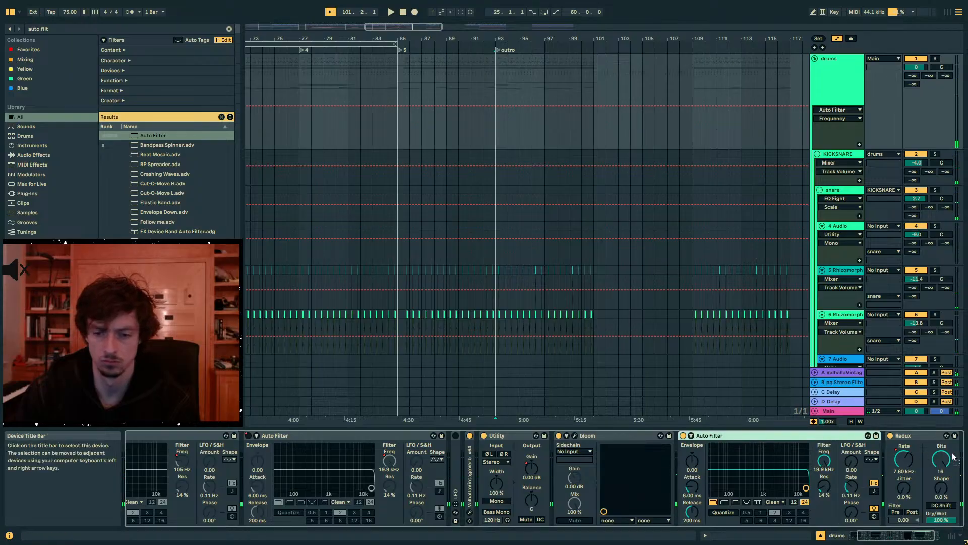
key("space")
left_click(857, 464)
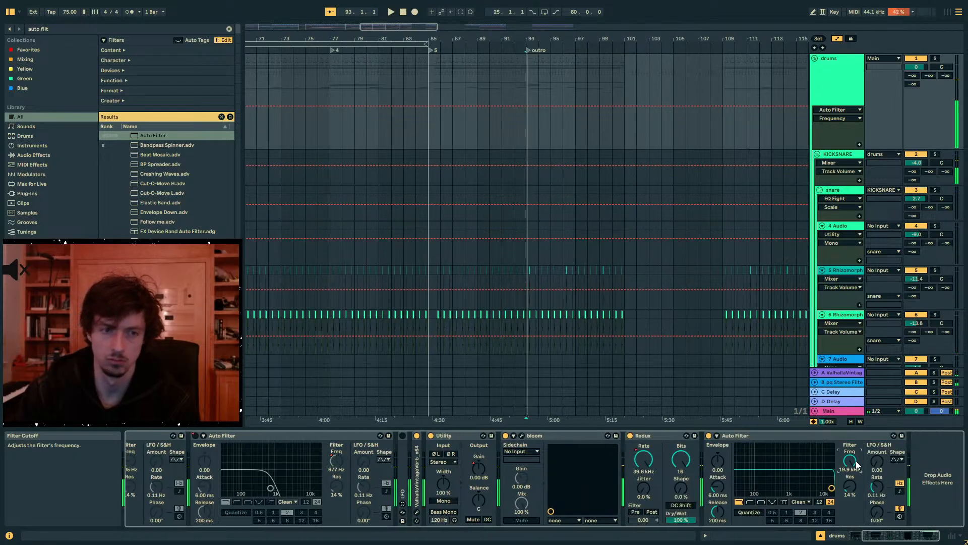
- Automate the last Auto Filter's frequency to fall from bar 93 to 664 Hz at bar 101, and set its resonance to 0%
left_click(522, 106)
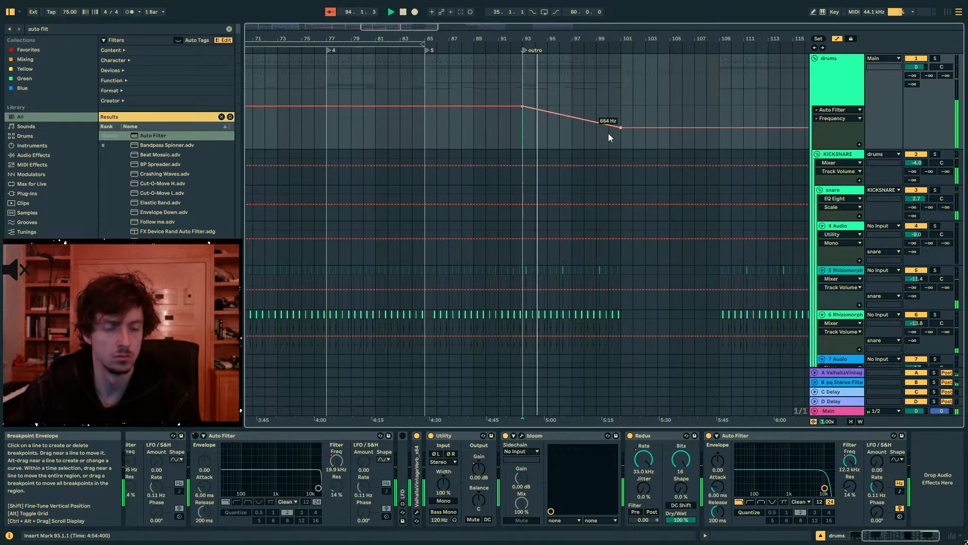
left_click(843, 71)
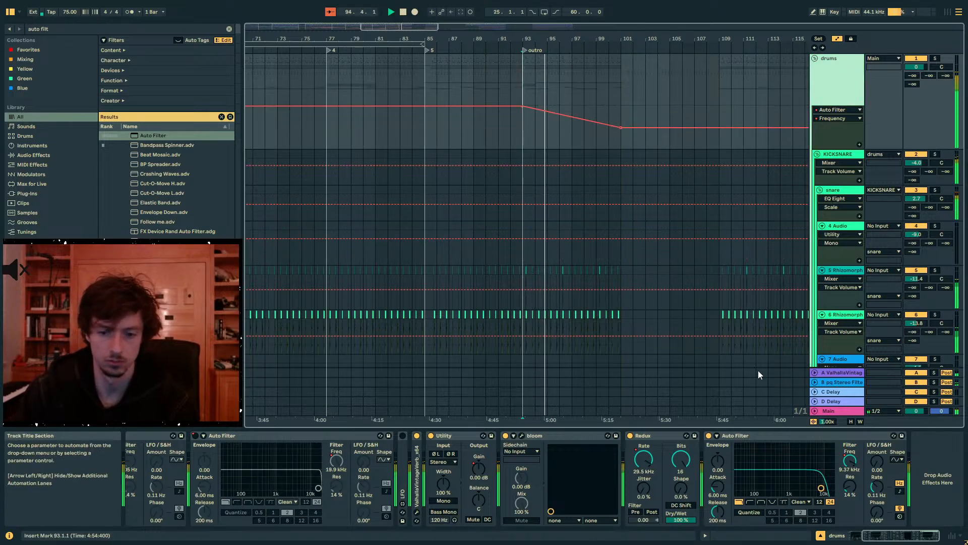
left_click(848, 489)
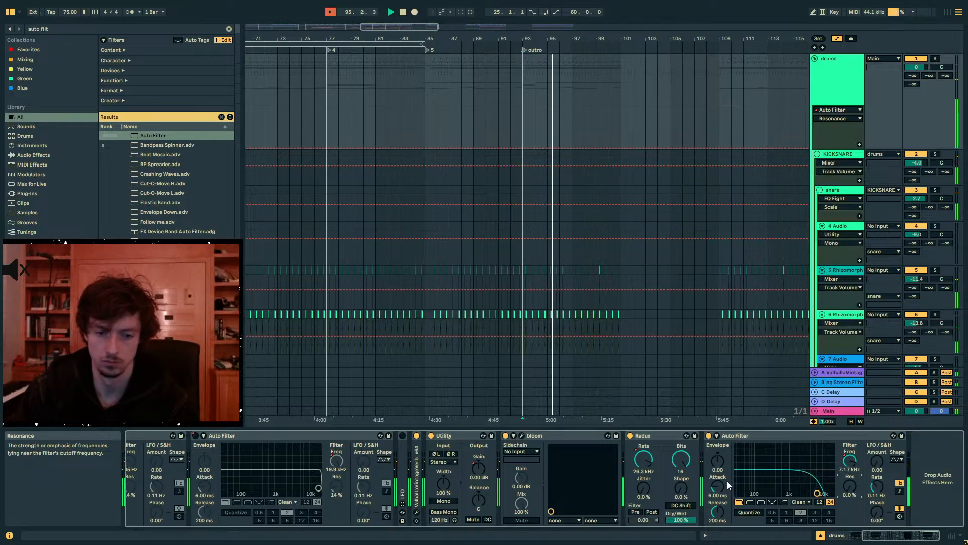
- Lower Redux's sample rate automation to 23.5 kHz at bar 93 and 1.80 kHz at bar 101, and set the last Auto Filter's slope to 12 dB
left_click(643, 459)
left_click_drag(558, 111, 522, 111)
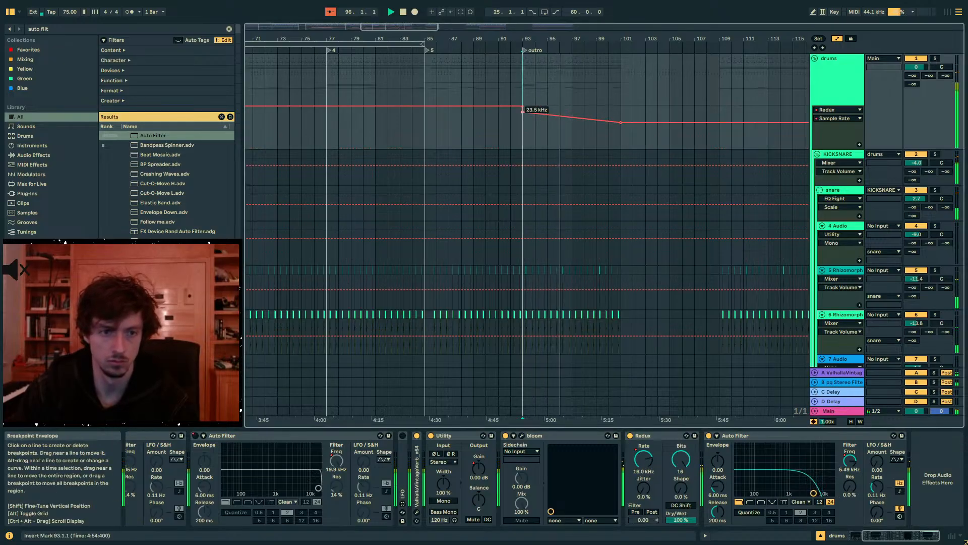
left_click_drag(621, 123, 621, 125)
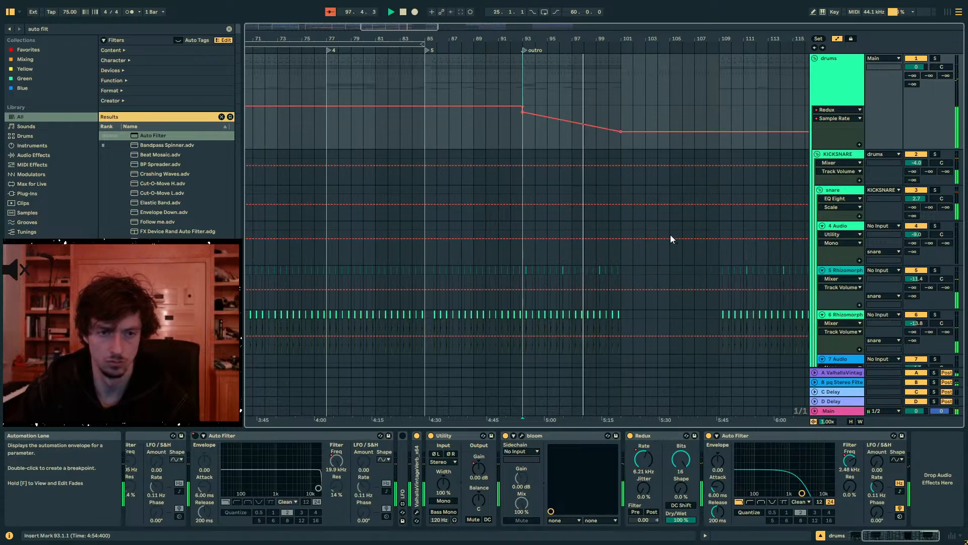
left_click(855, 62)
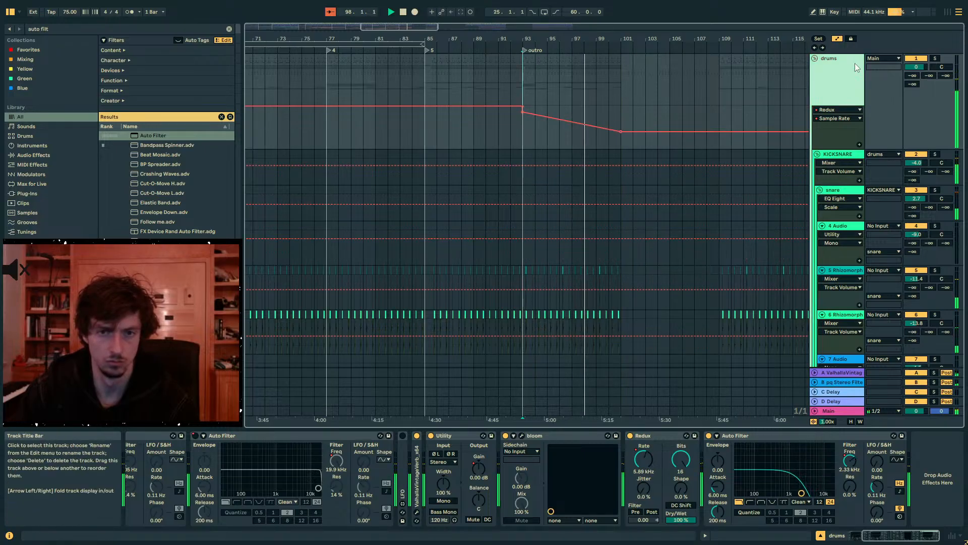
left_click(819, 502)
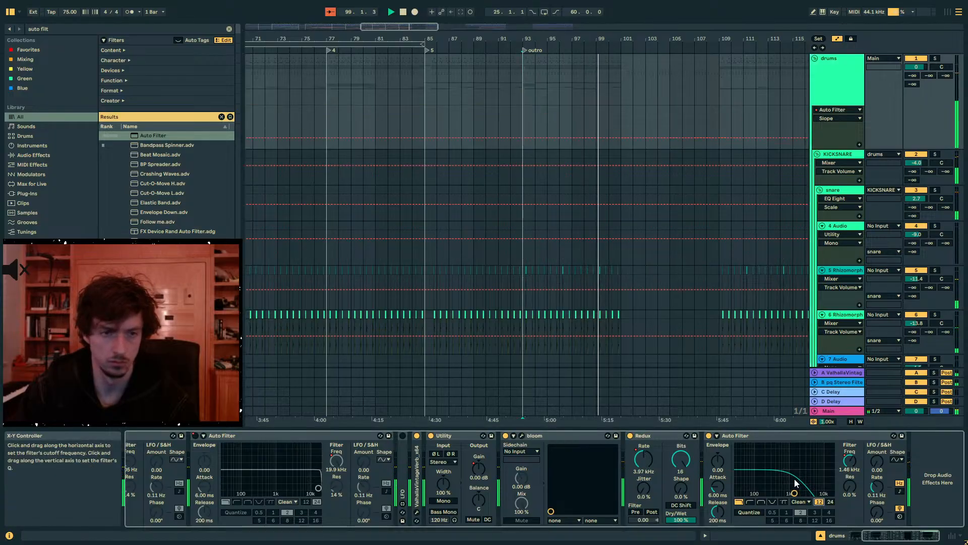
- Automate the drums group's send to return B to rise from -inf at bar 93 to -2.0 dB near bar 100, and stop playback
left_click_drag(928, 75, 928, 70)
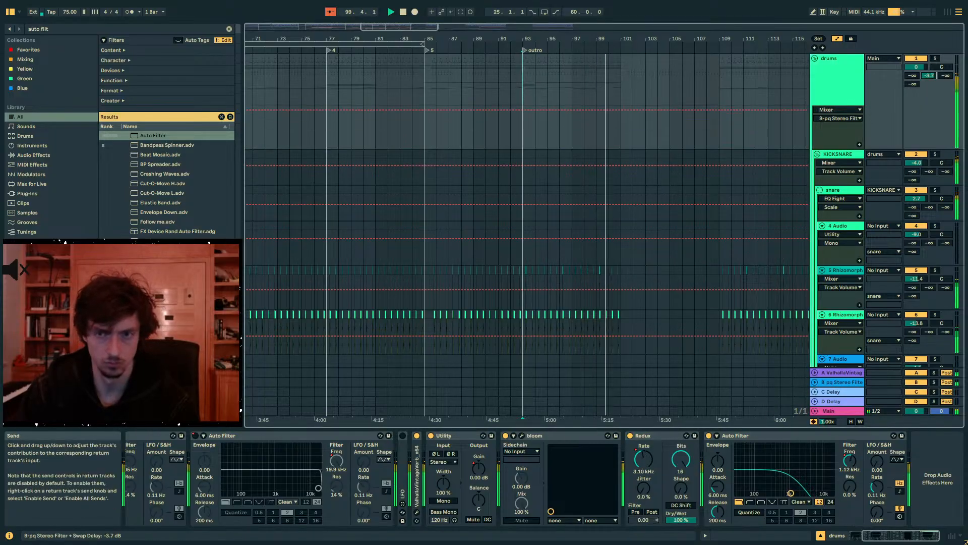
left_click(612, 108)
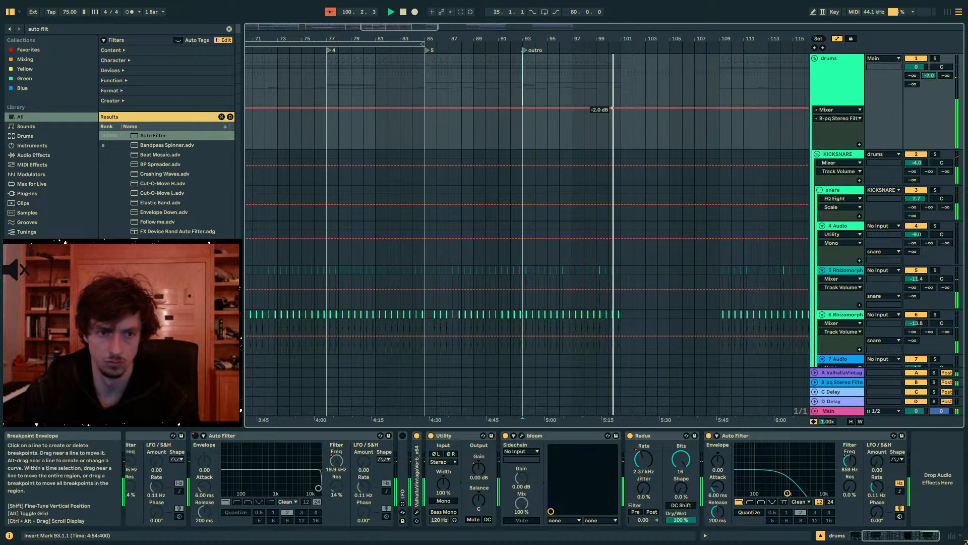
left_click_drag(587, 108, 522, 148)
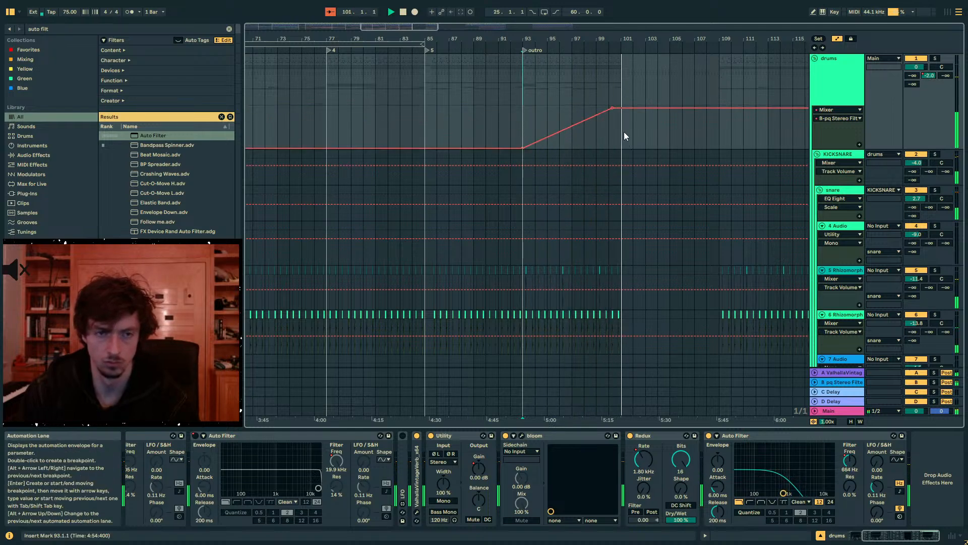
left_click(613, 133)
scroll(613, 133, "up", 2)
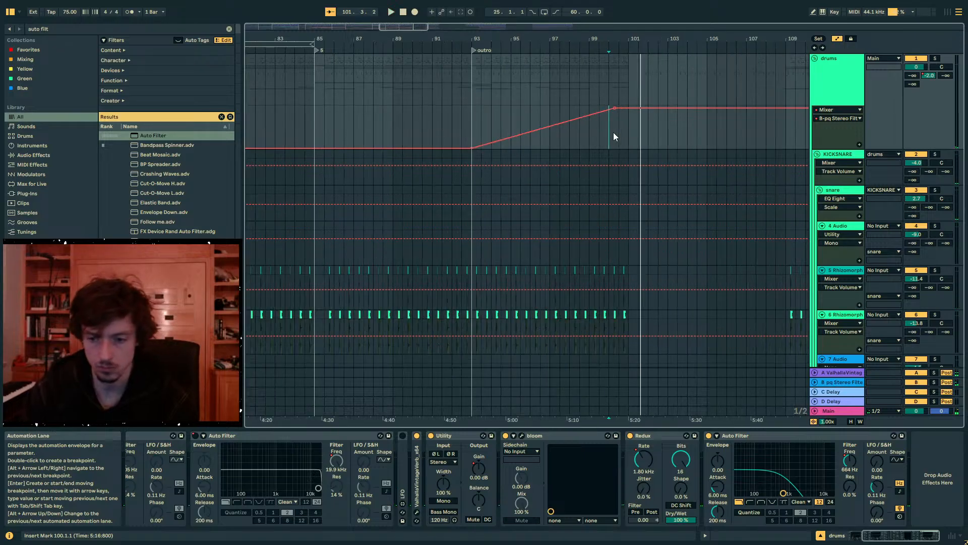
key("space")
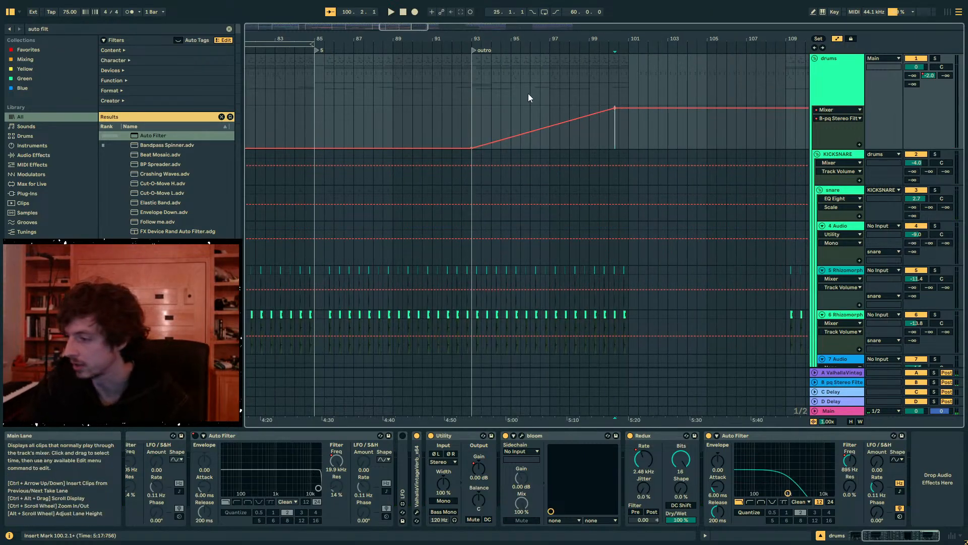
- Hide the automation lanes and collapse the drums group
key("a")
left_click_drag(458, 39, 548, 20)
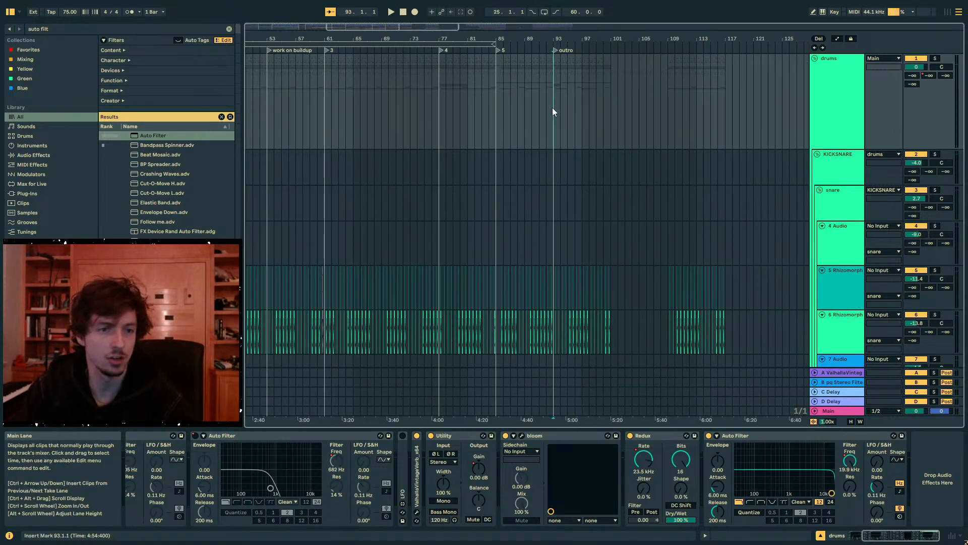
left_click_drag(553, 107, 703, 113)
left_click(822, 90)
left_click(814, 58)
left_click(552, 91)
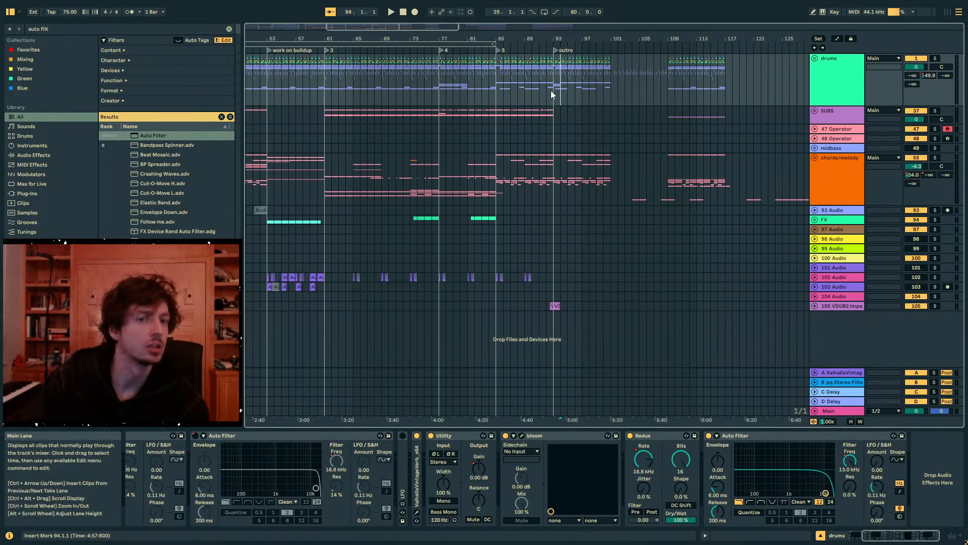
left_click_drag(552, 91, 622, 91)
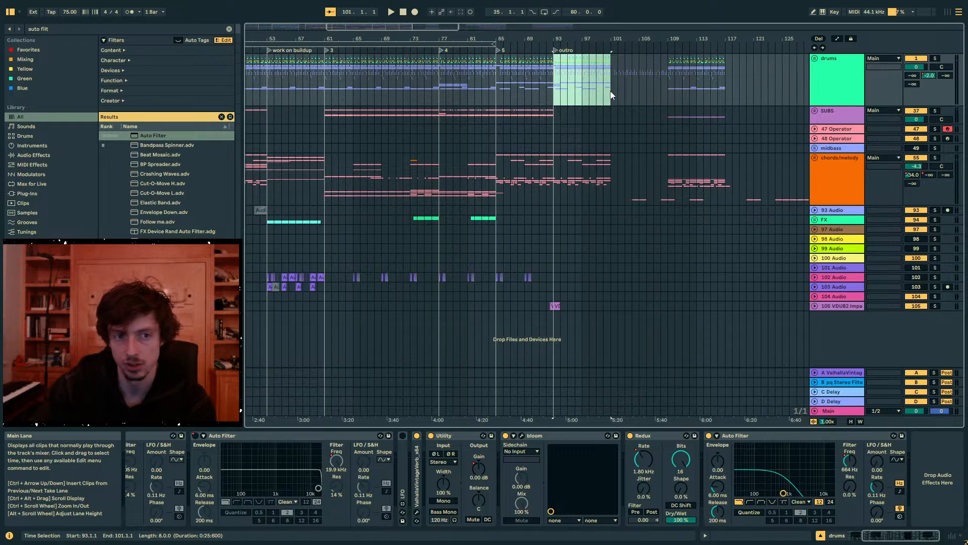
left_click_drag(552, 93, 613, 94)
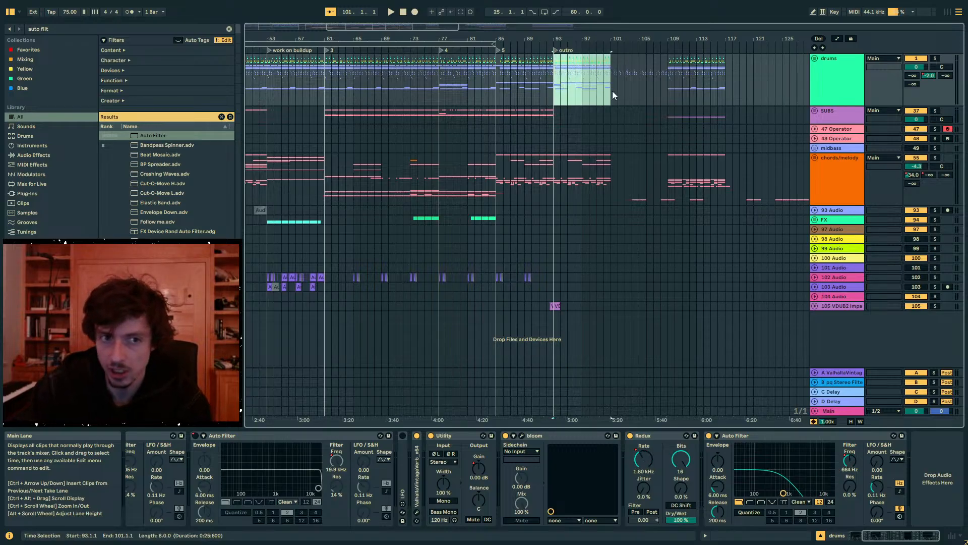
left_click_drag(548, 181, 609, 183)
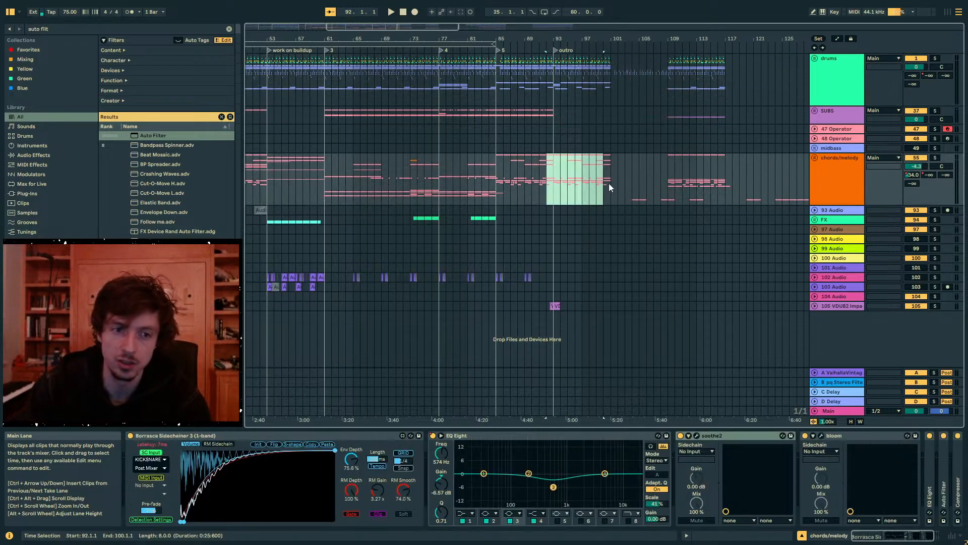
- Place the insert marker at bar 86 on the drums group and save the project
left_click(503, 87)
key("ctrl+s")
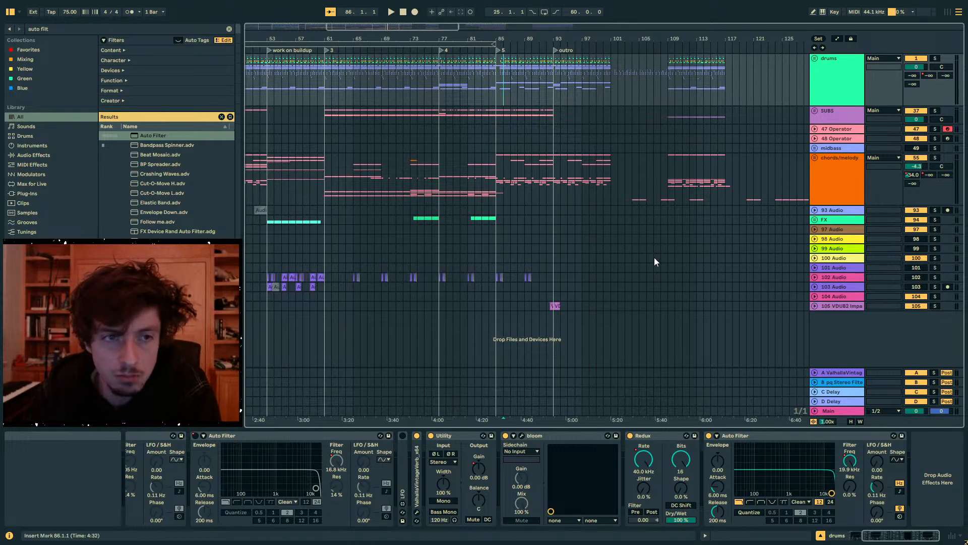
left_click_drag(326, 39, 647, 22)
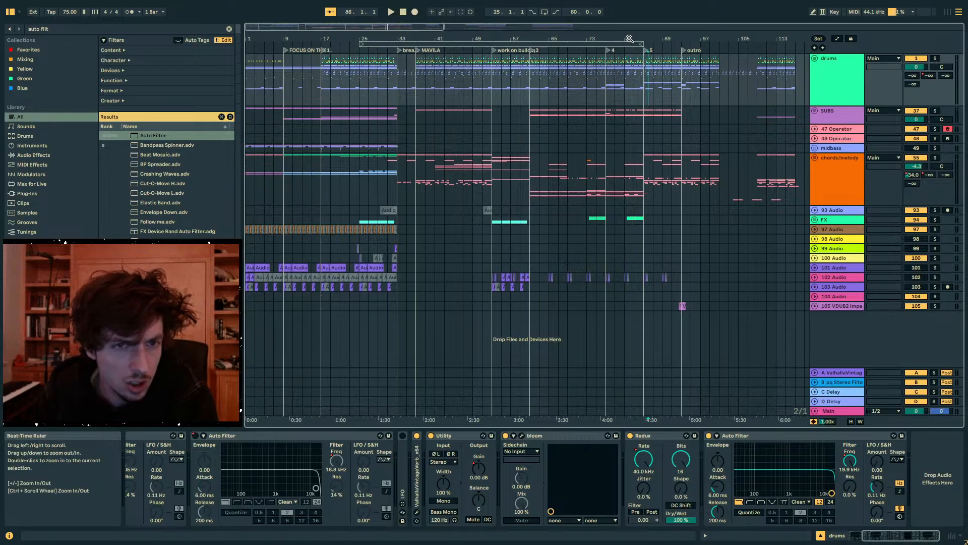
left_click_drag(630, 39, 444, 39)
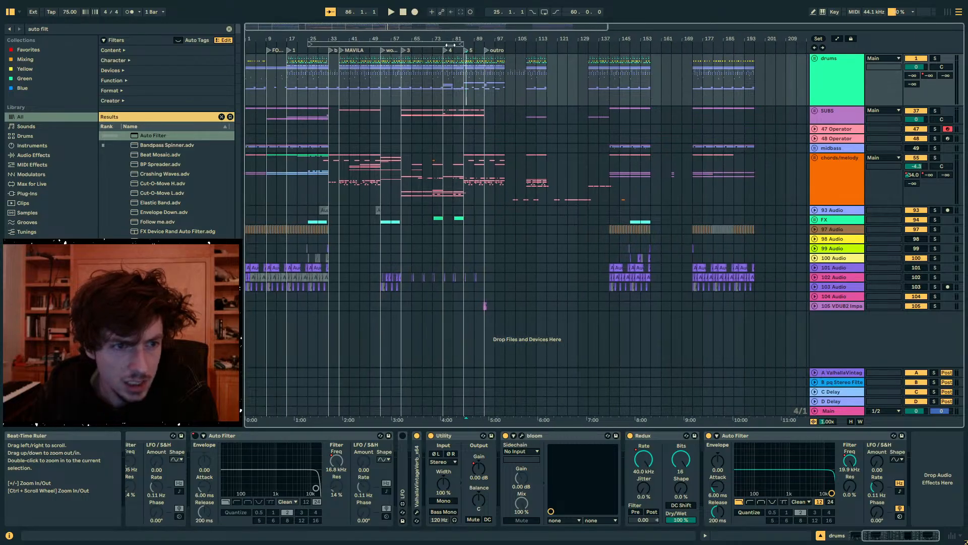